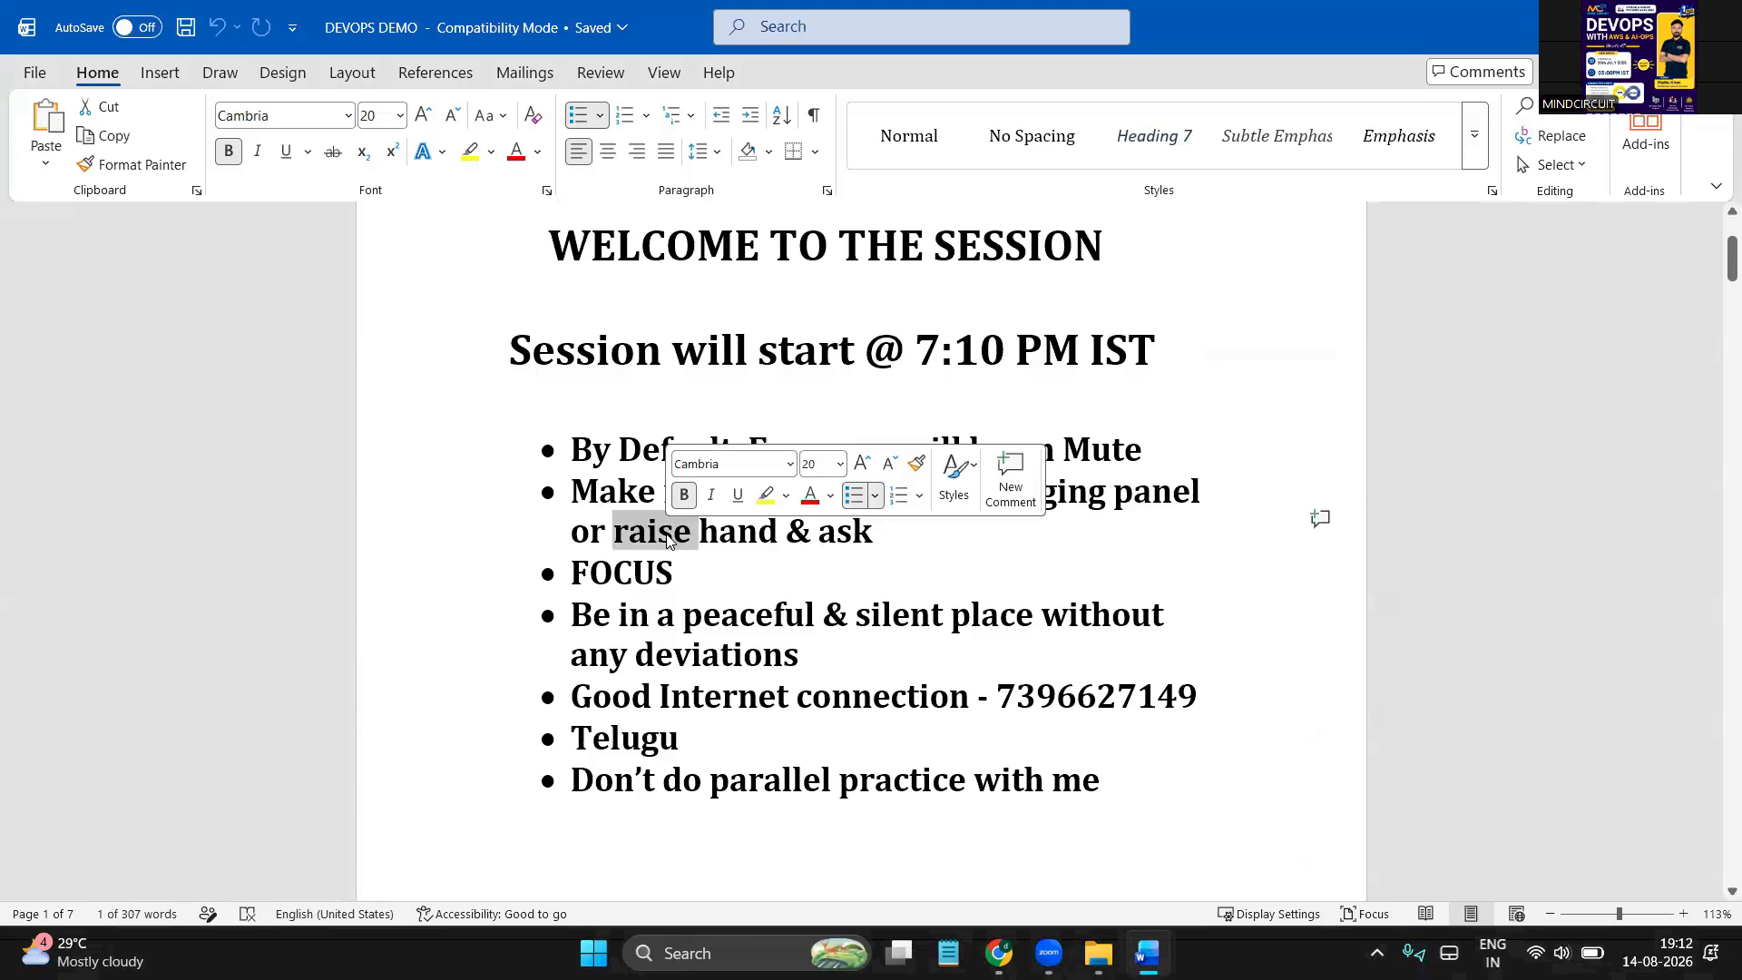
Emphasise the words messaging, peaceful and Internet and the whole FOCUS line in the notes
left_click(630, 615)
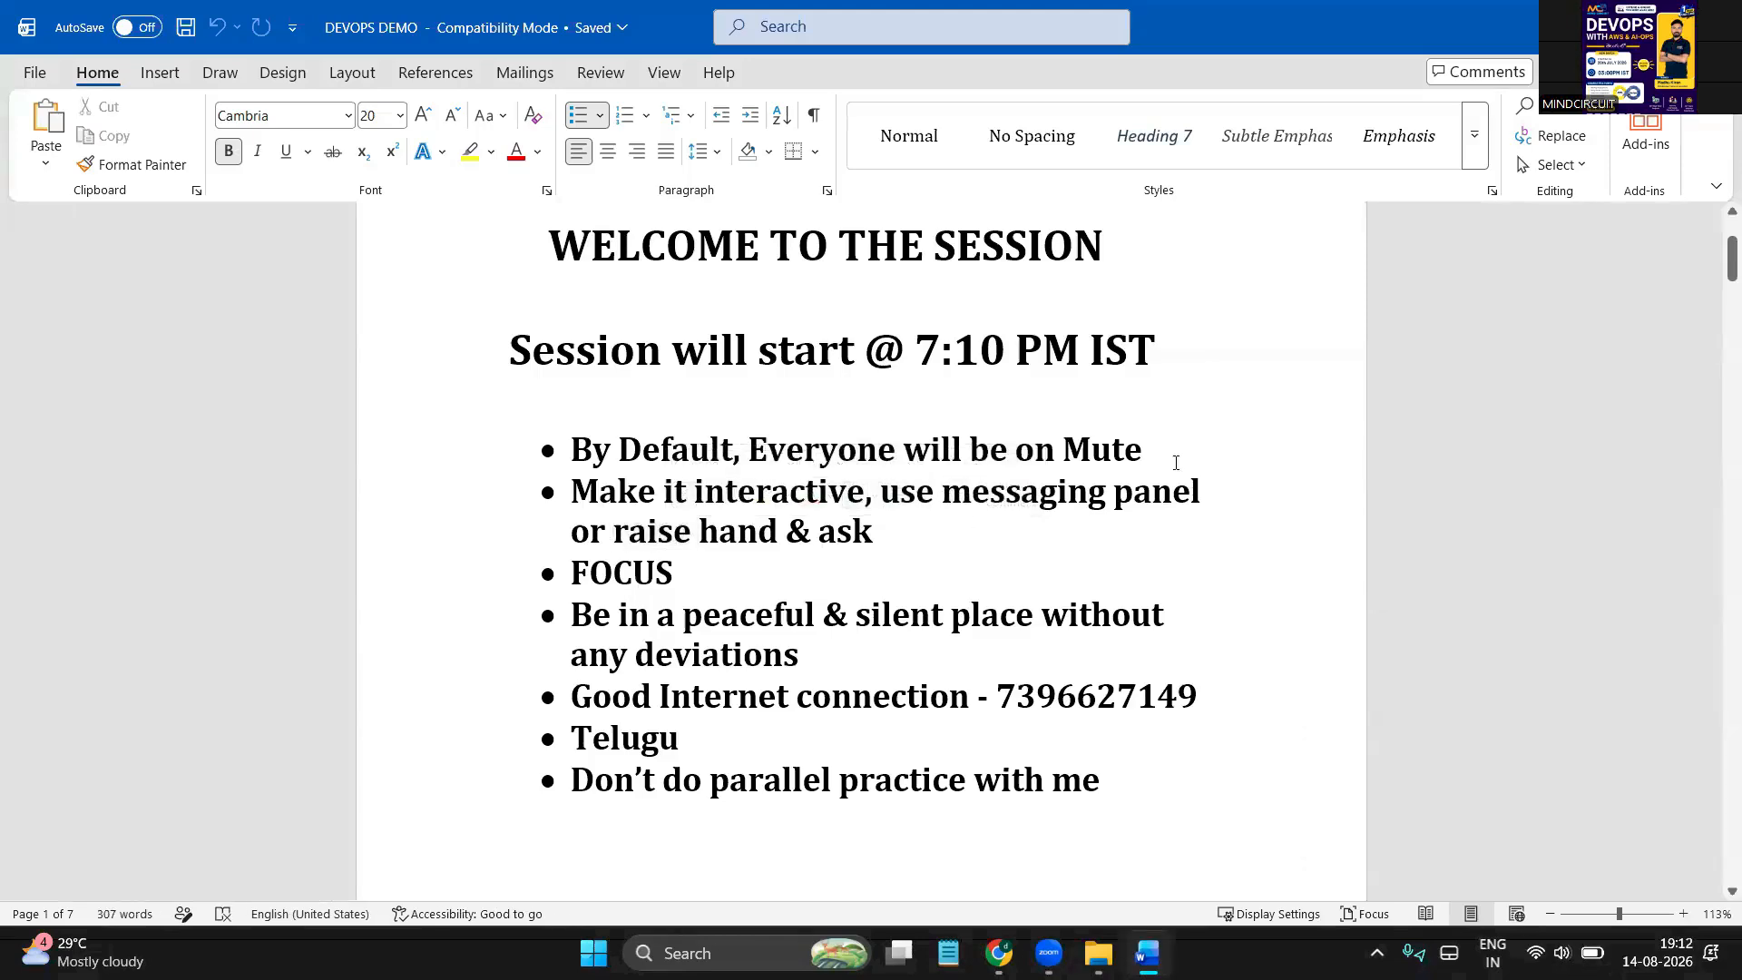
double_click(1058, 502)
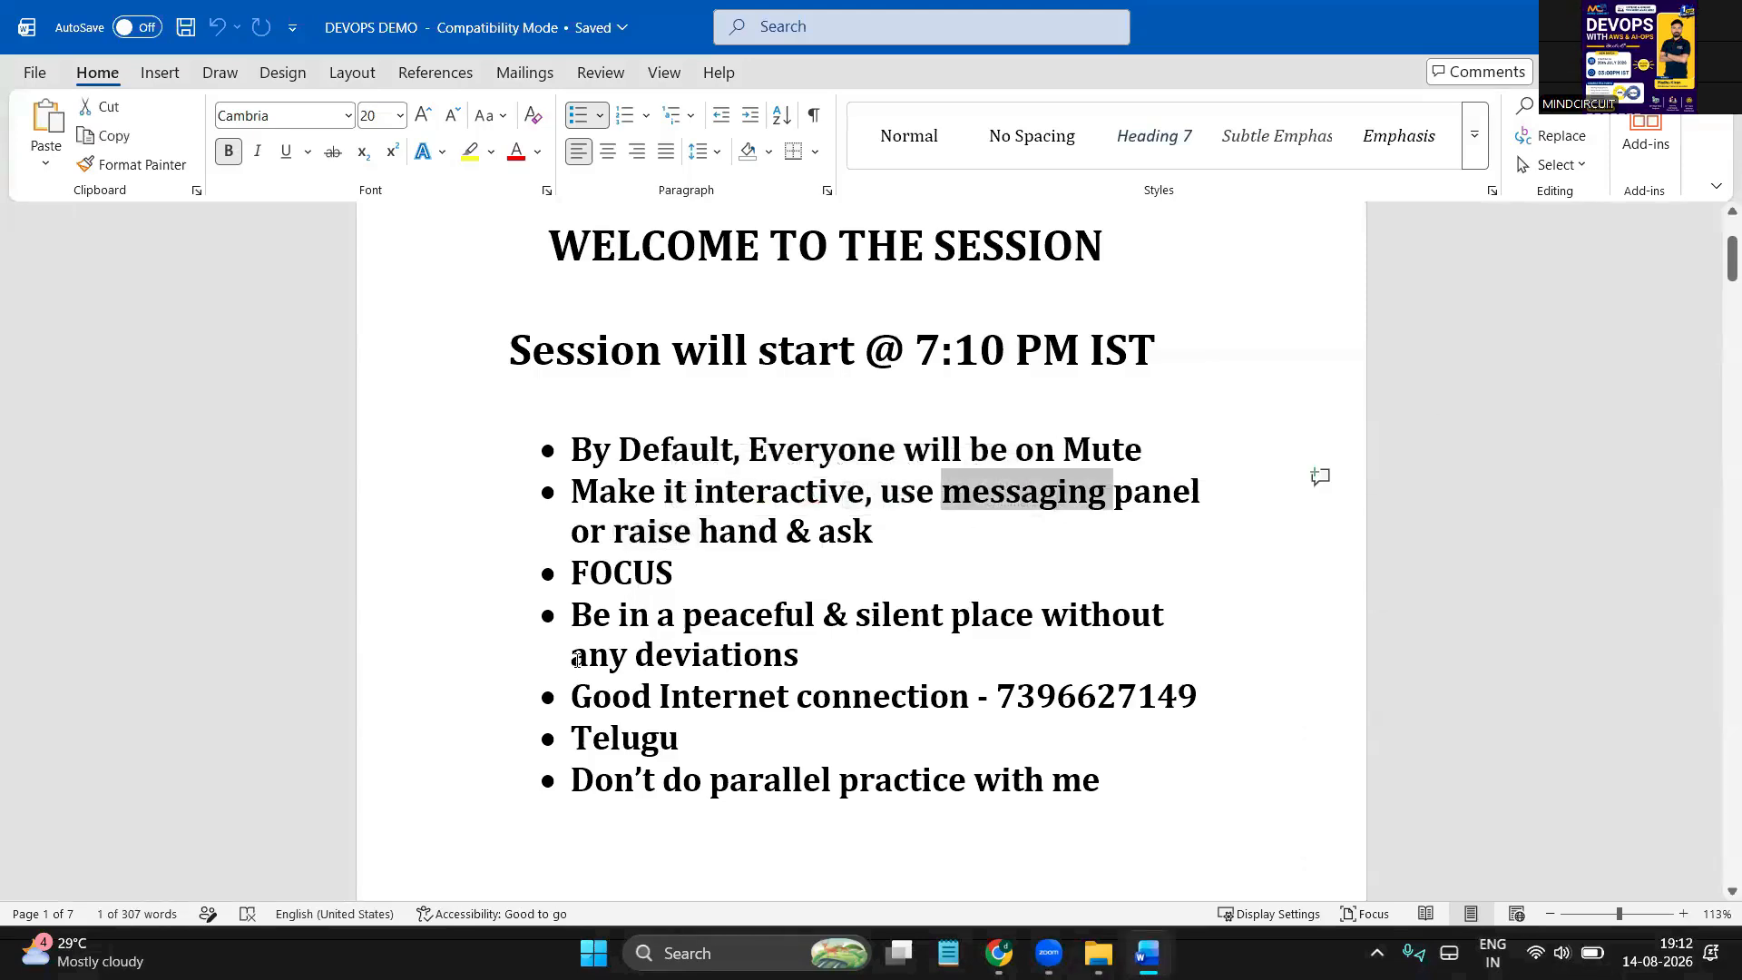
triple_click(622, 563)
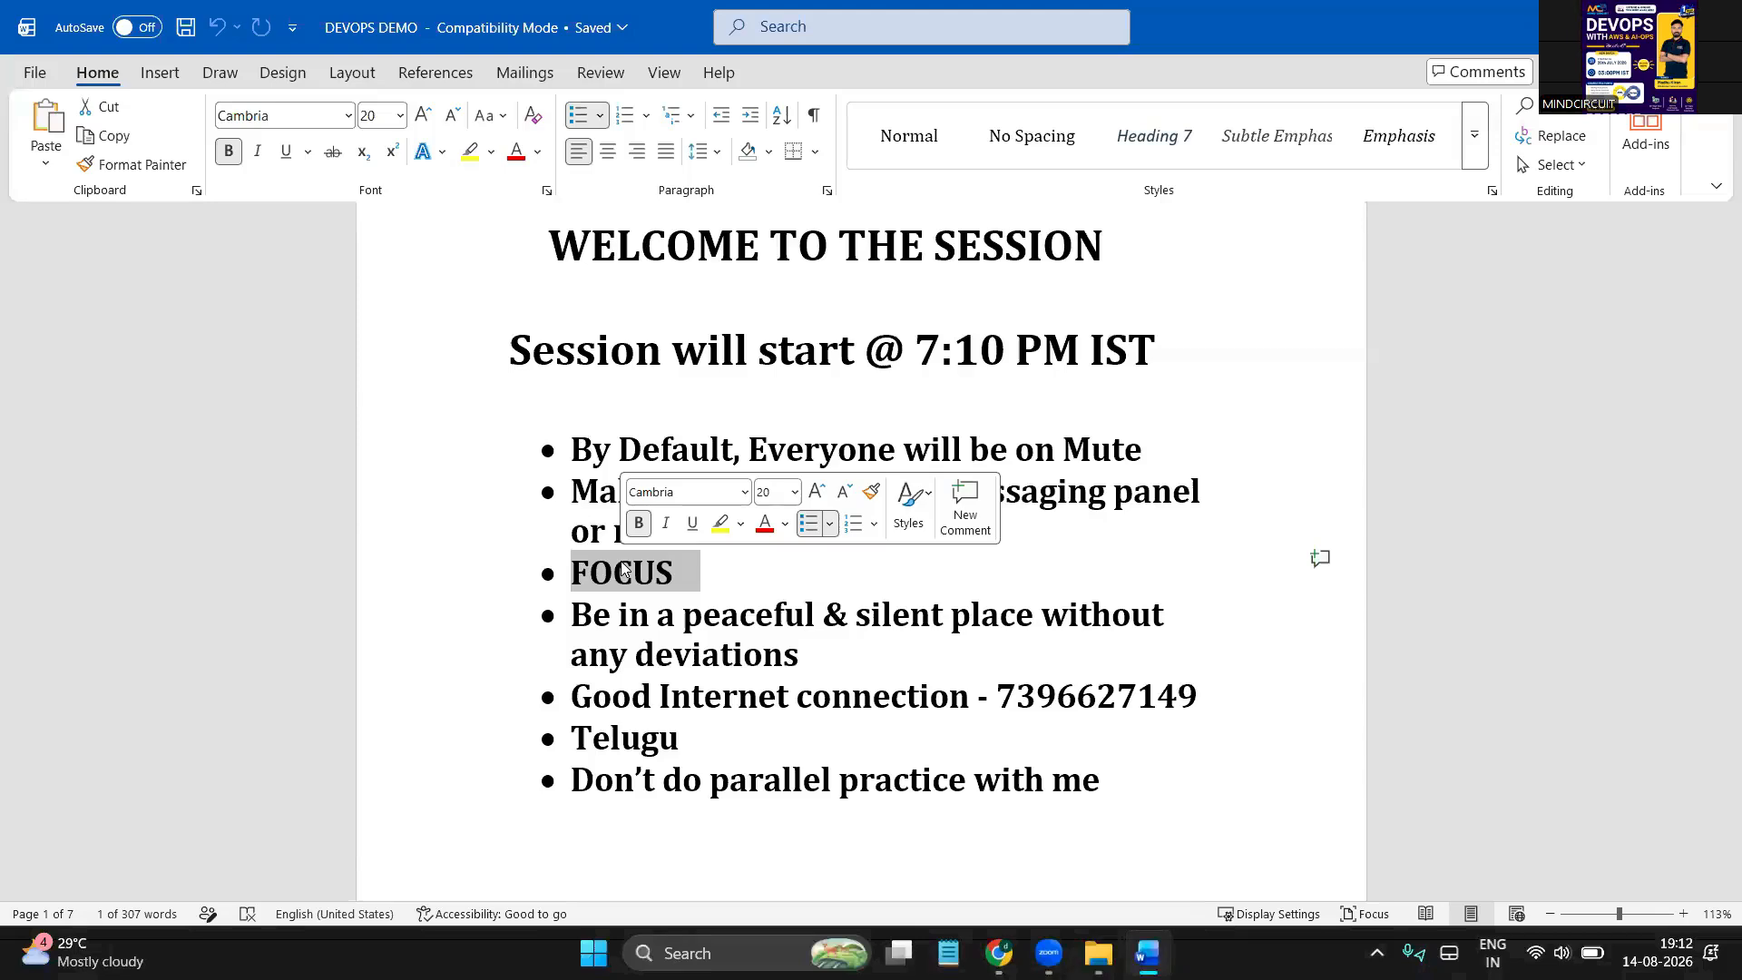
double_click(757, 617)
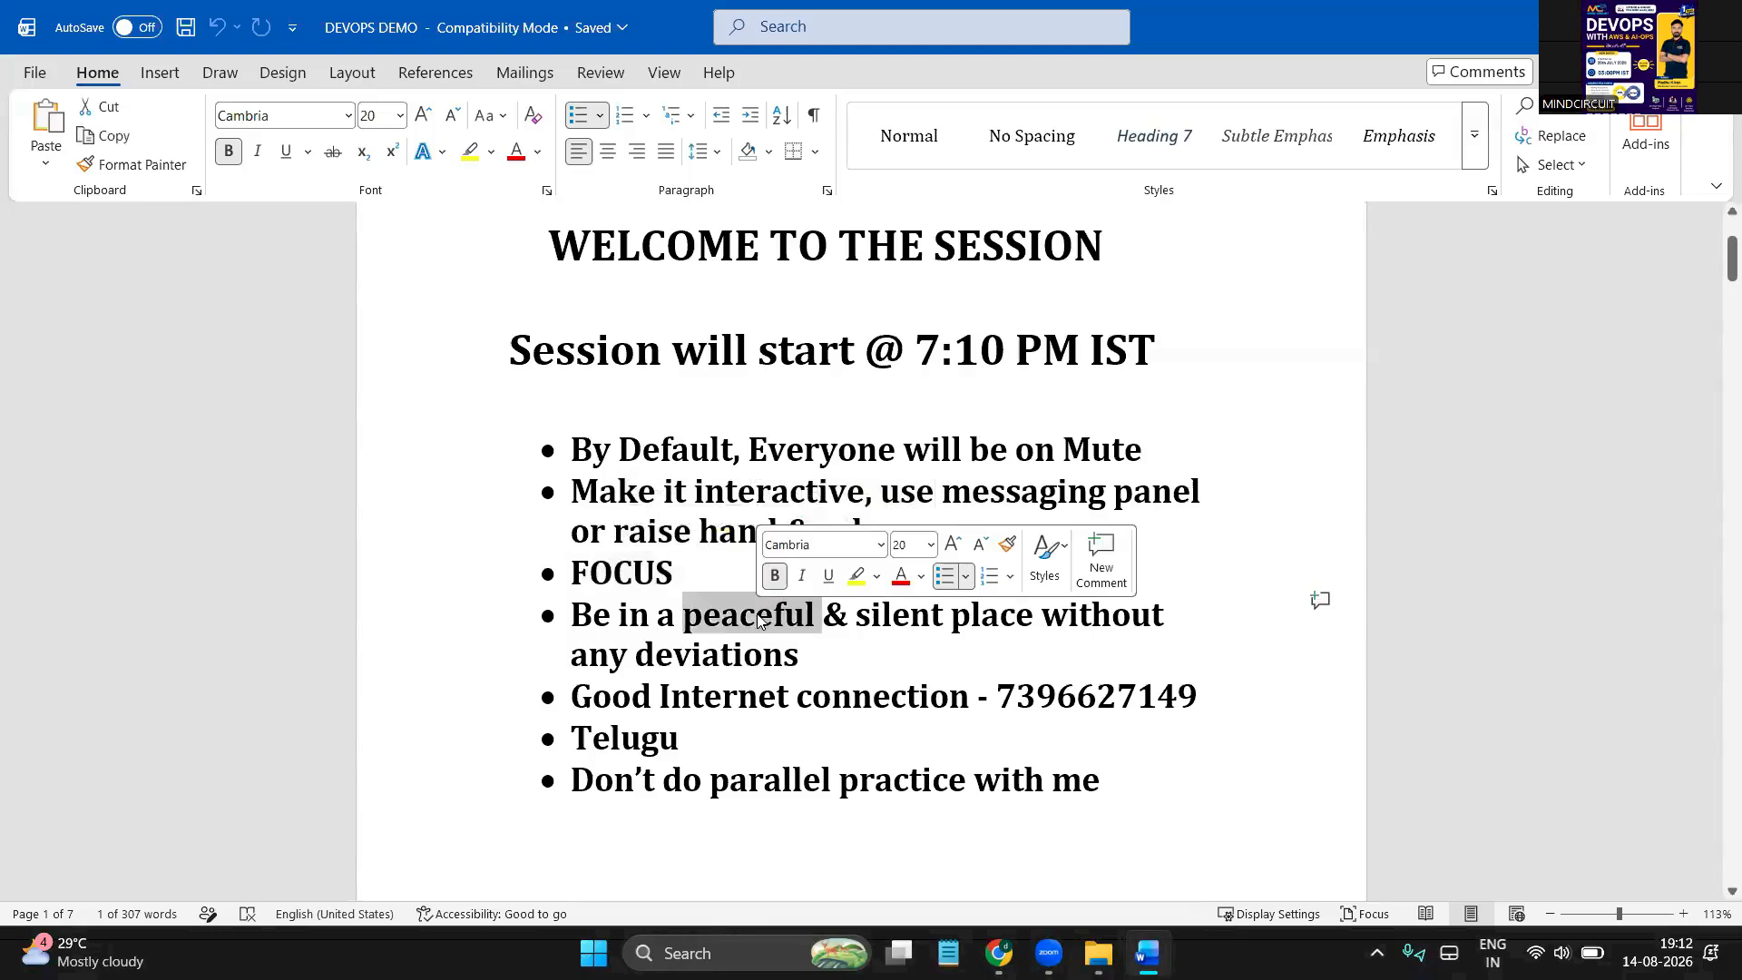
double_click(740, 695)
left_click(624, 588)
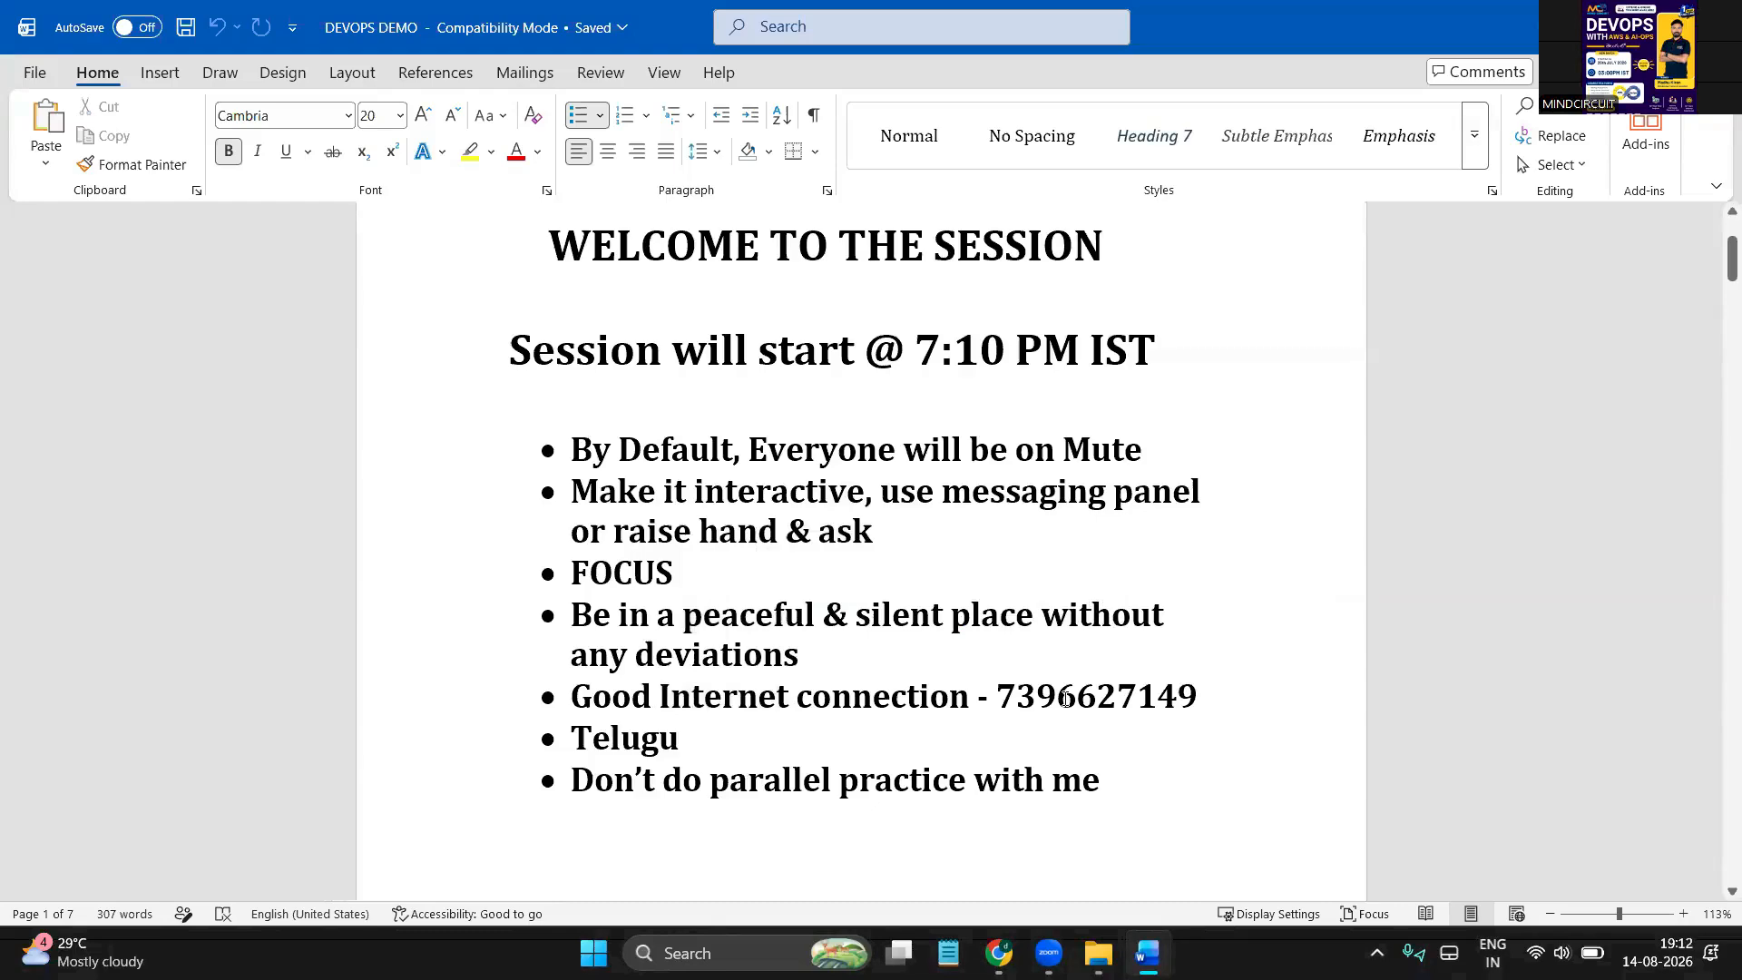
Select the contact phone number several times to emphasise it
double_click(1111, 699)
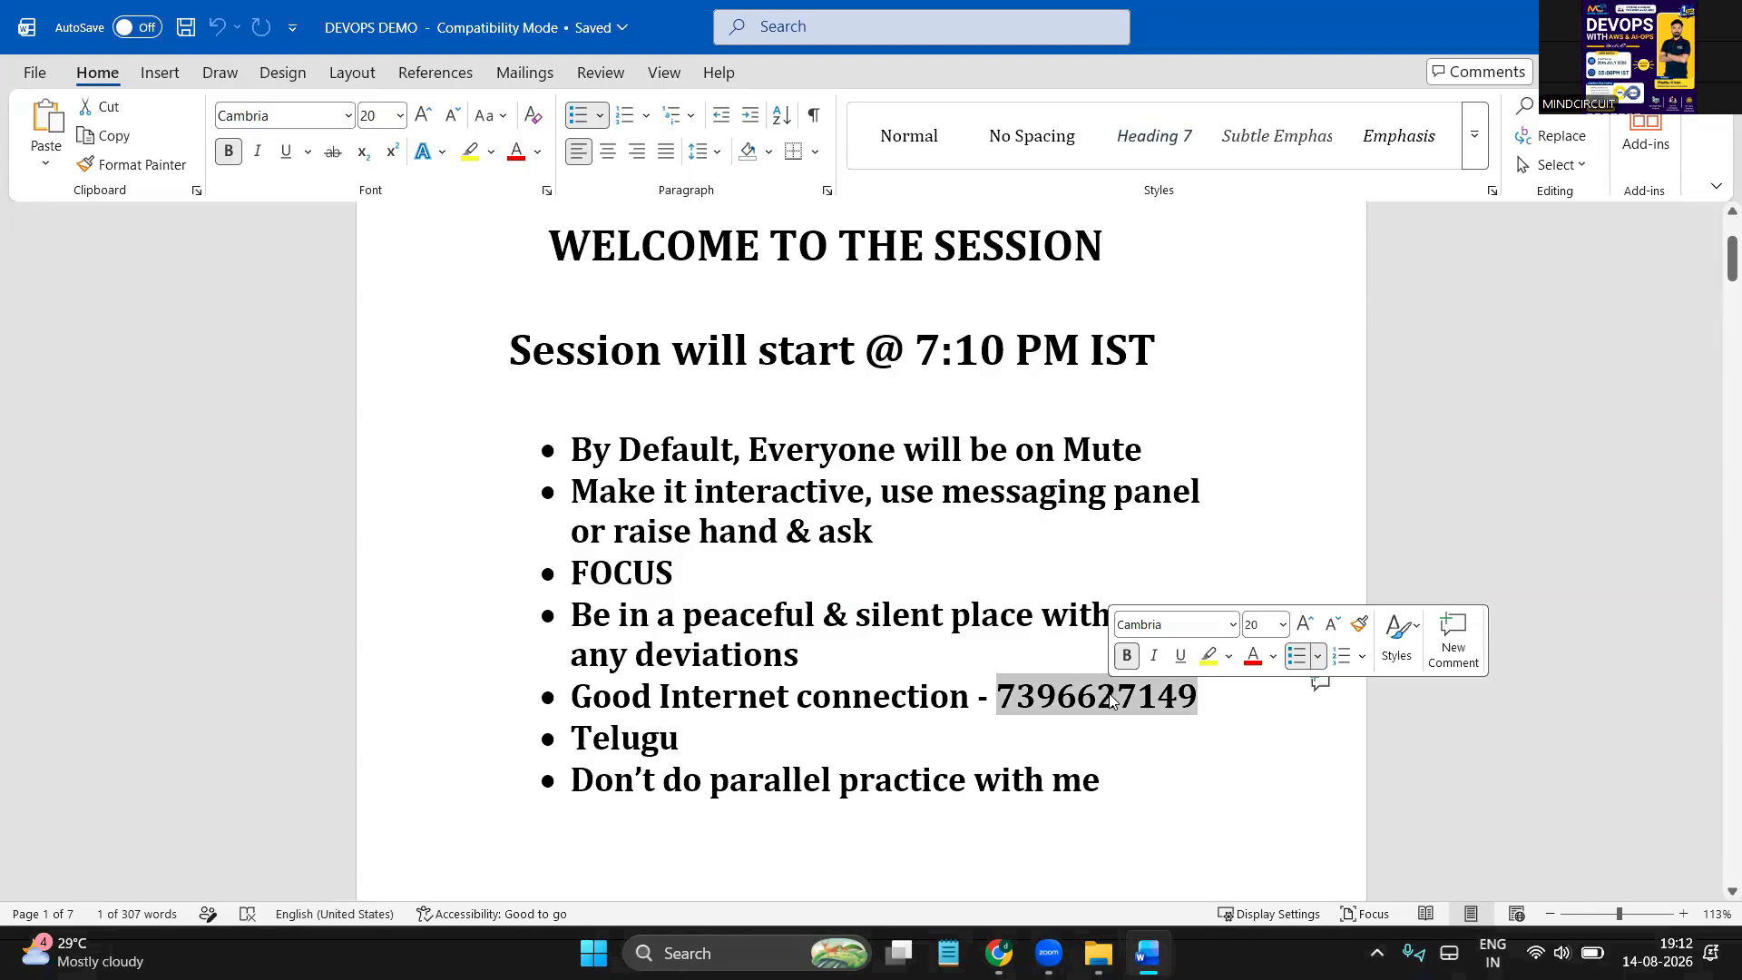
left_click(926, 742)
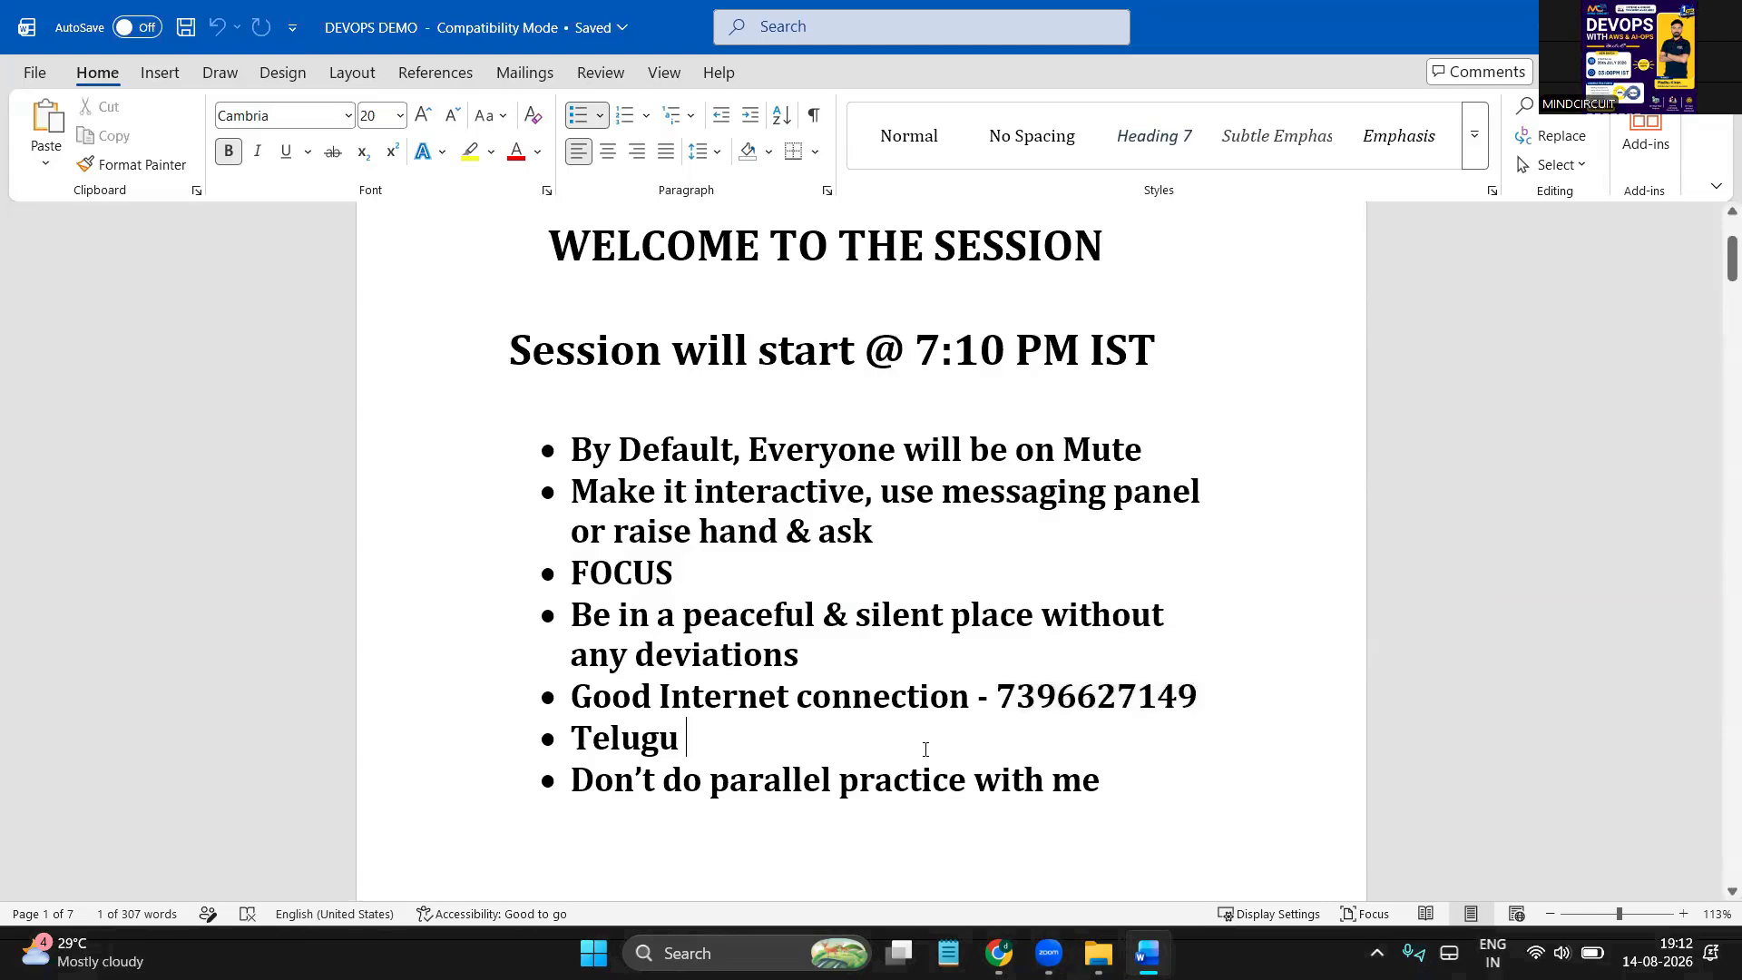
double_click(1120, 697)
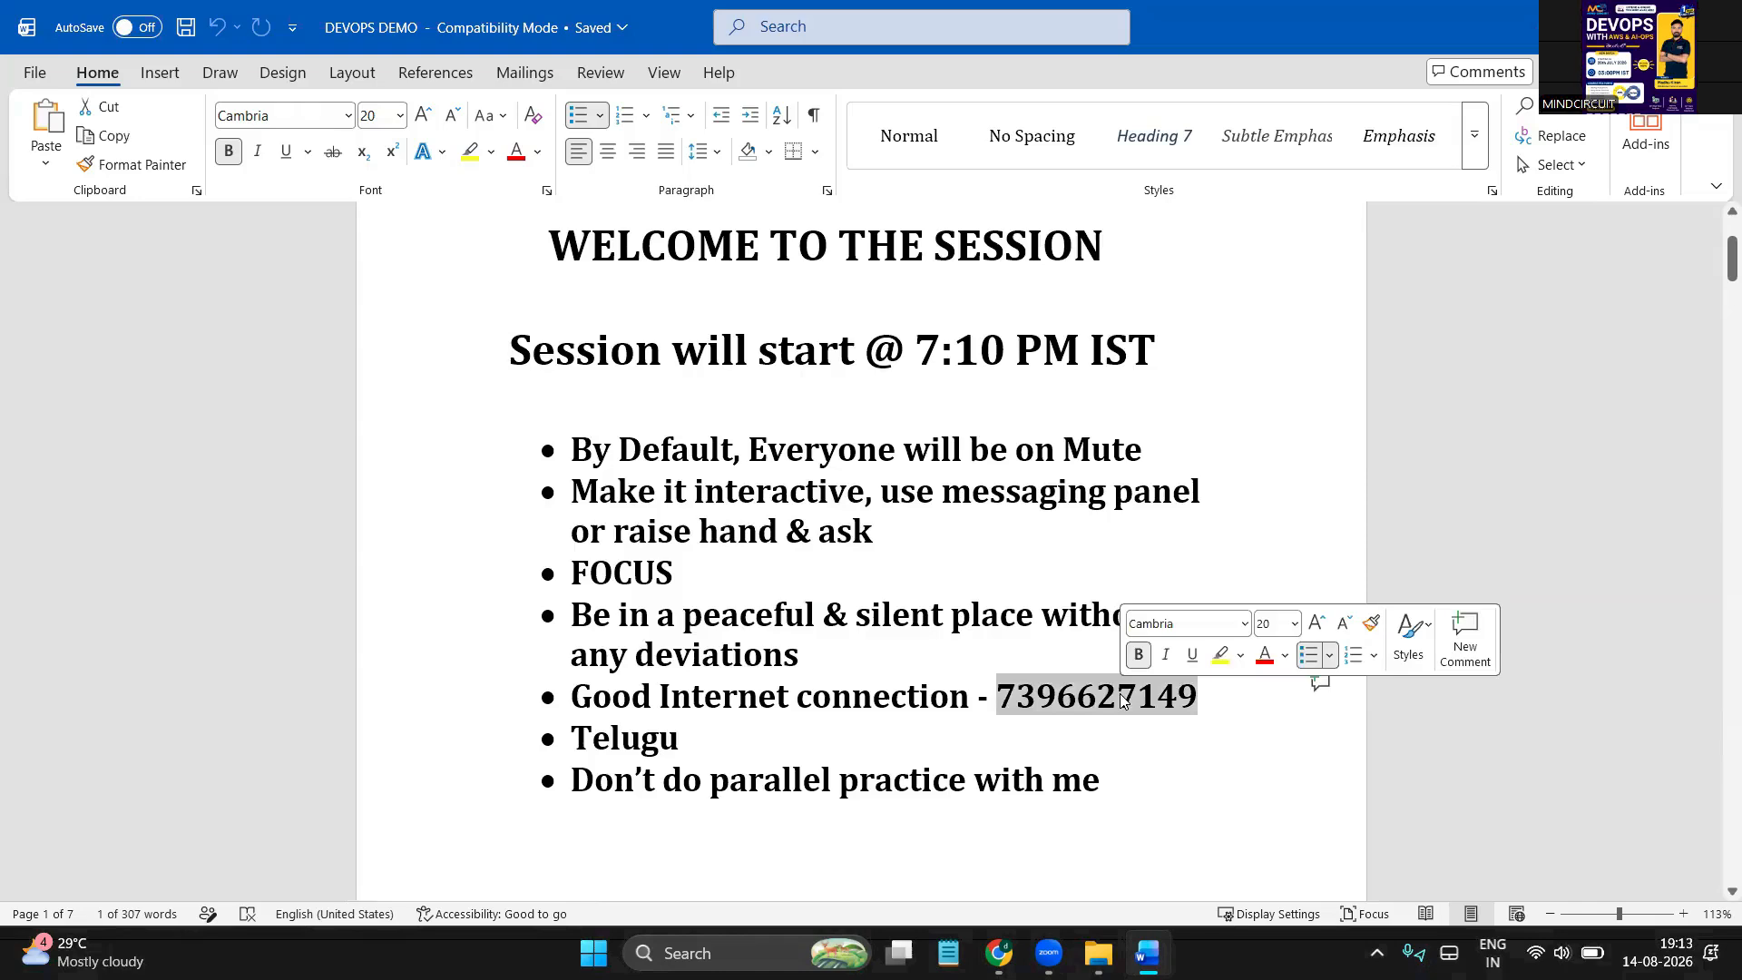
left_click(951, 698)
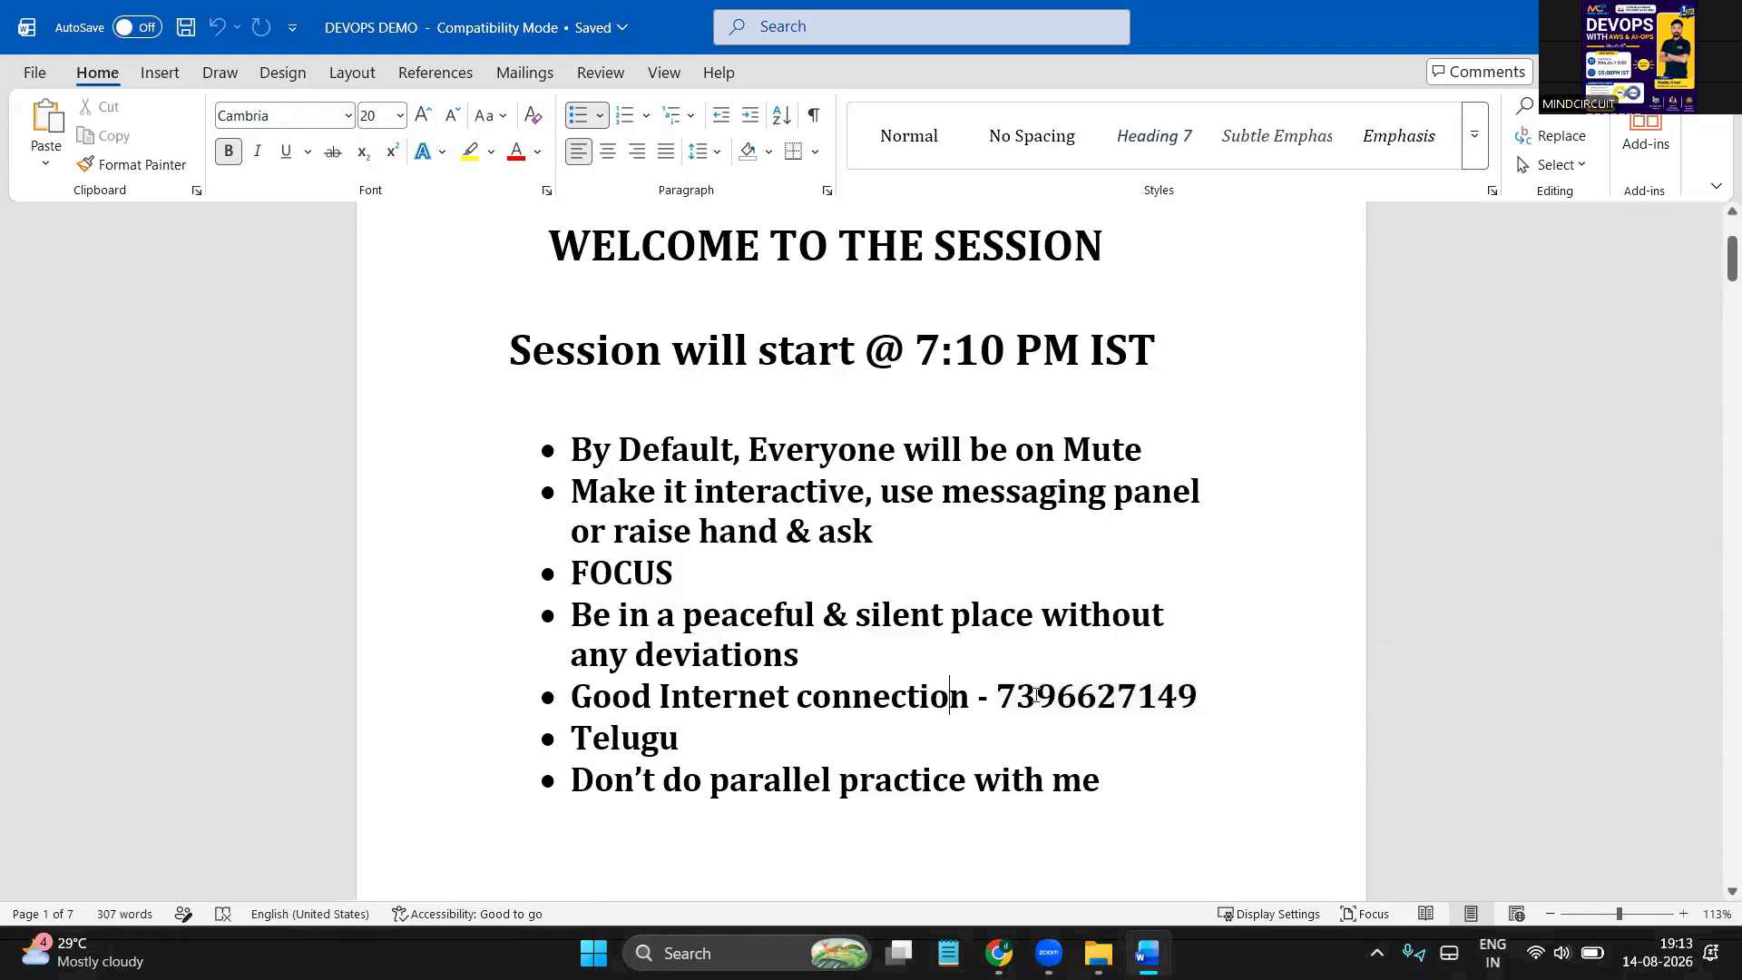
double_click(1069, 696)
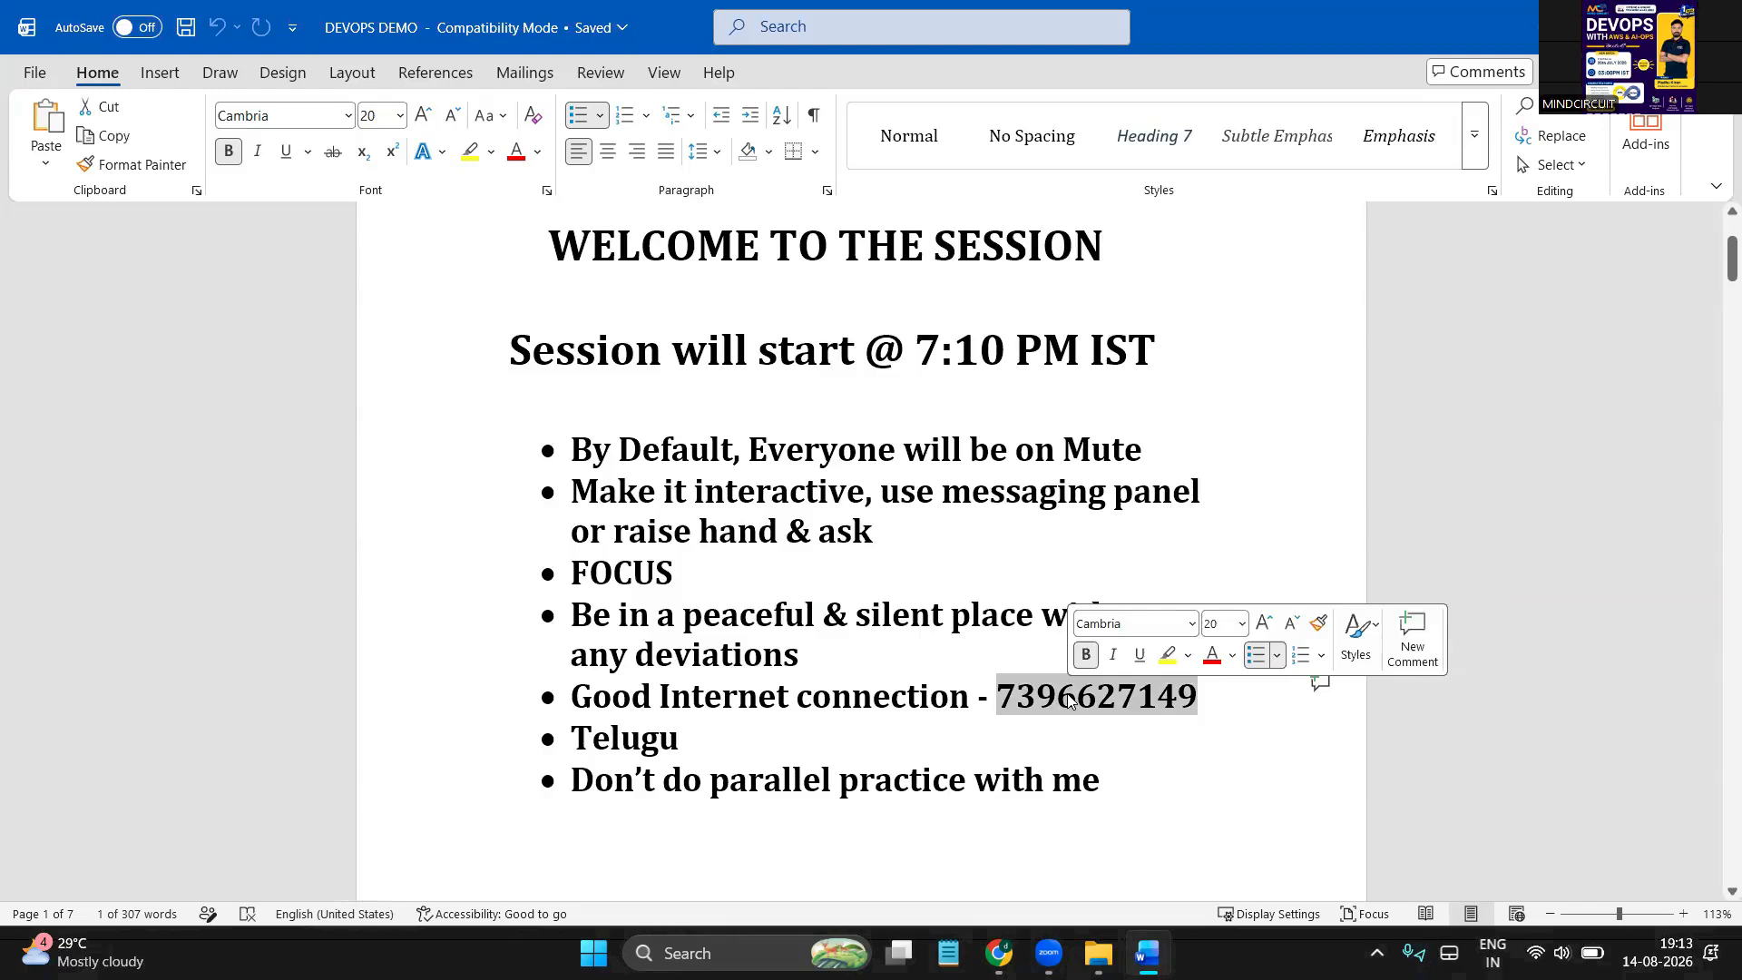
left_click(987, 731)
double_click(1114, 697)
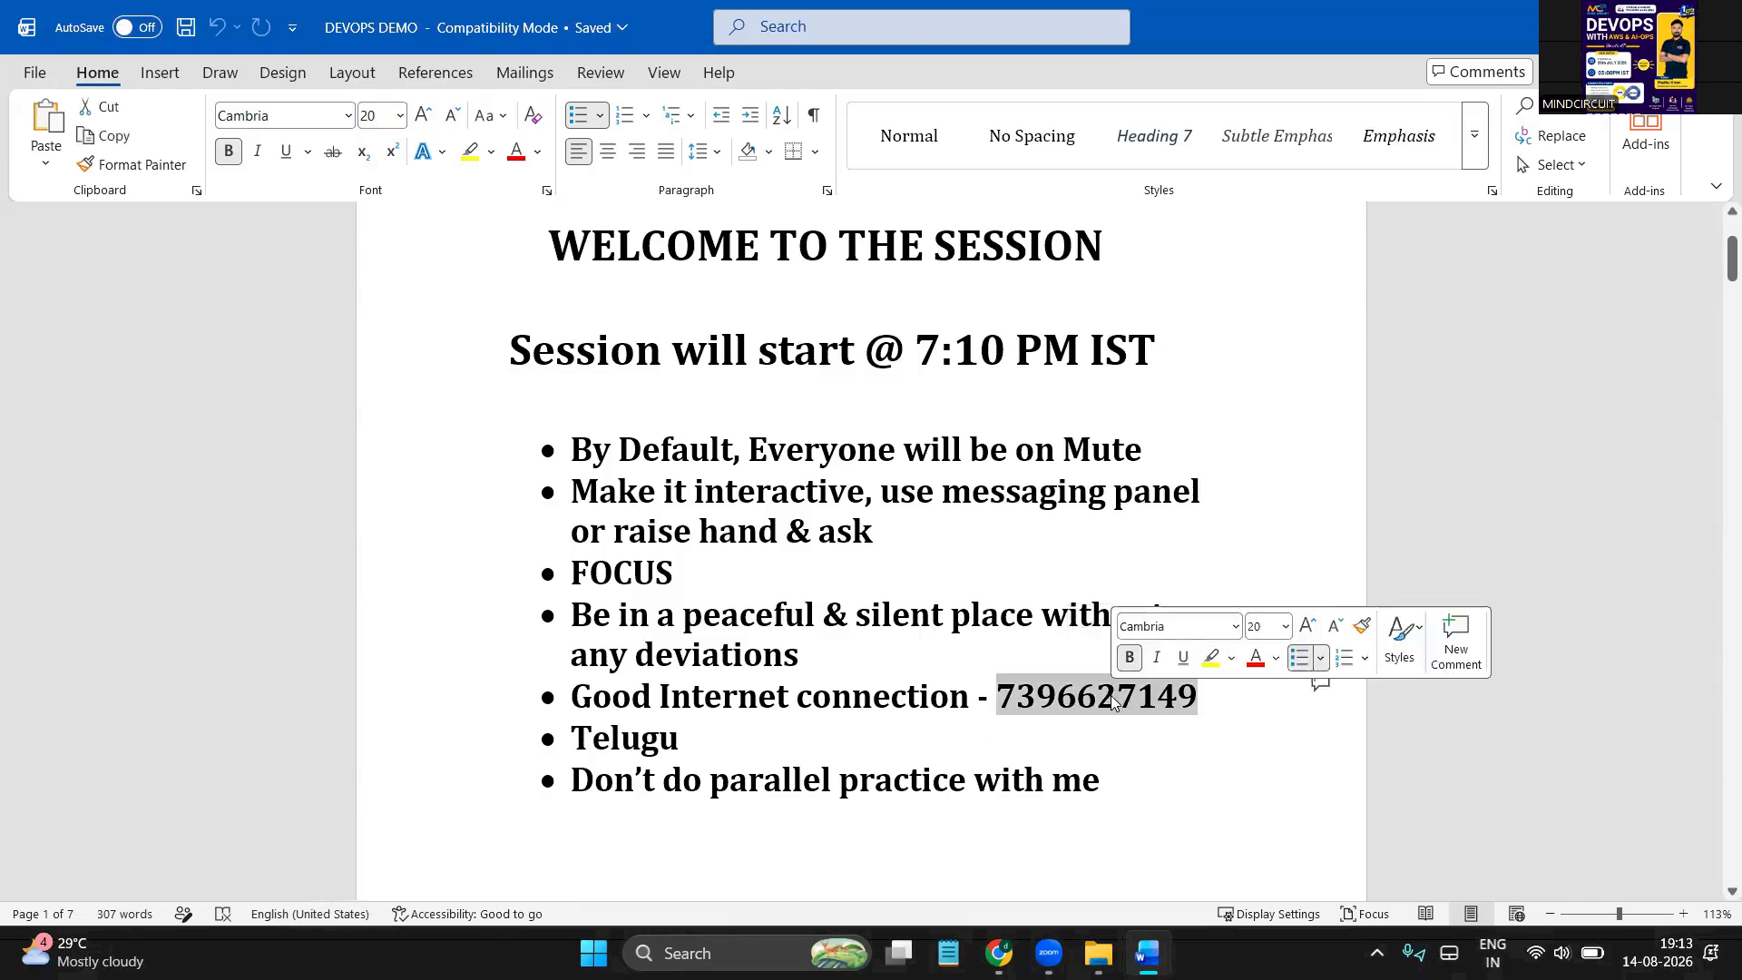
Select 'connection', the phone number and 'Telugu', then close Word with Alt+F4
left_click(948, 711)
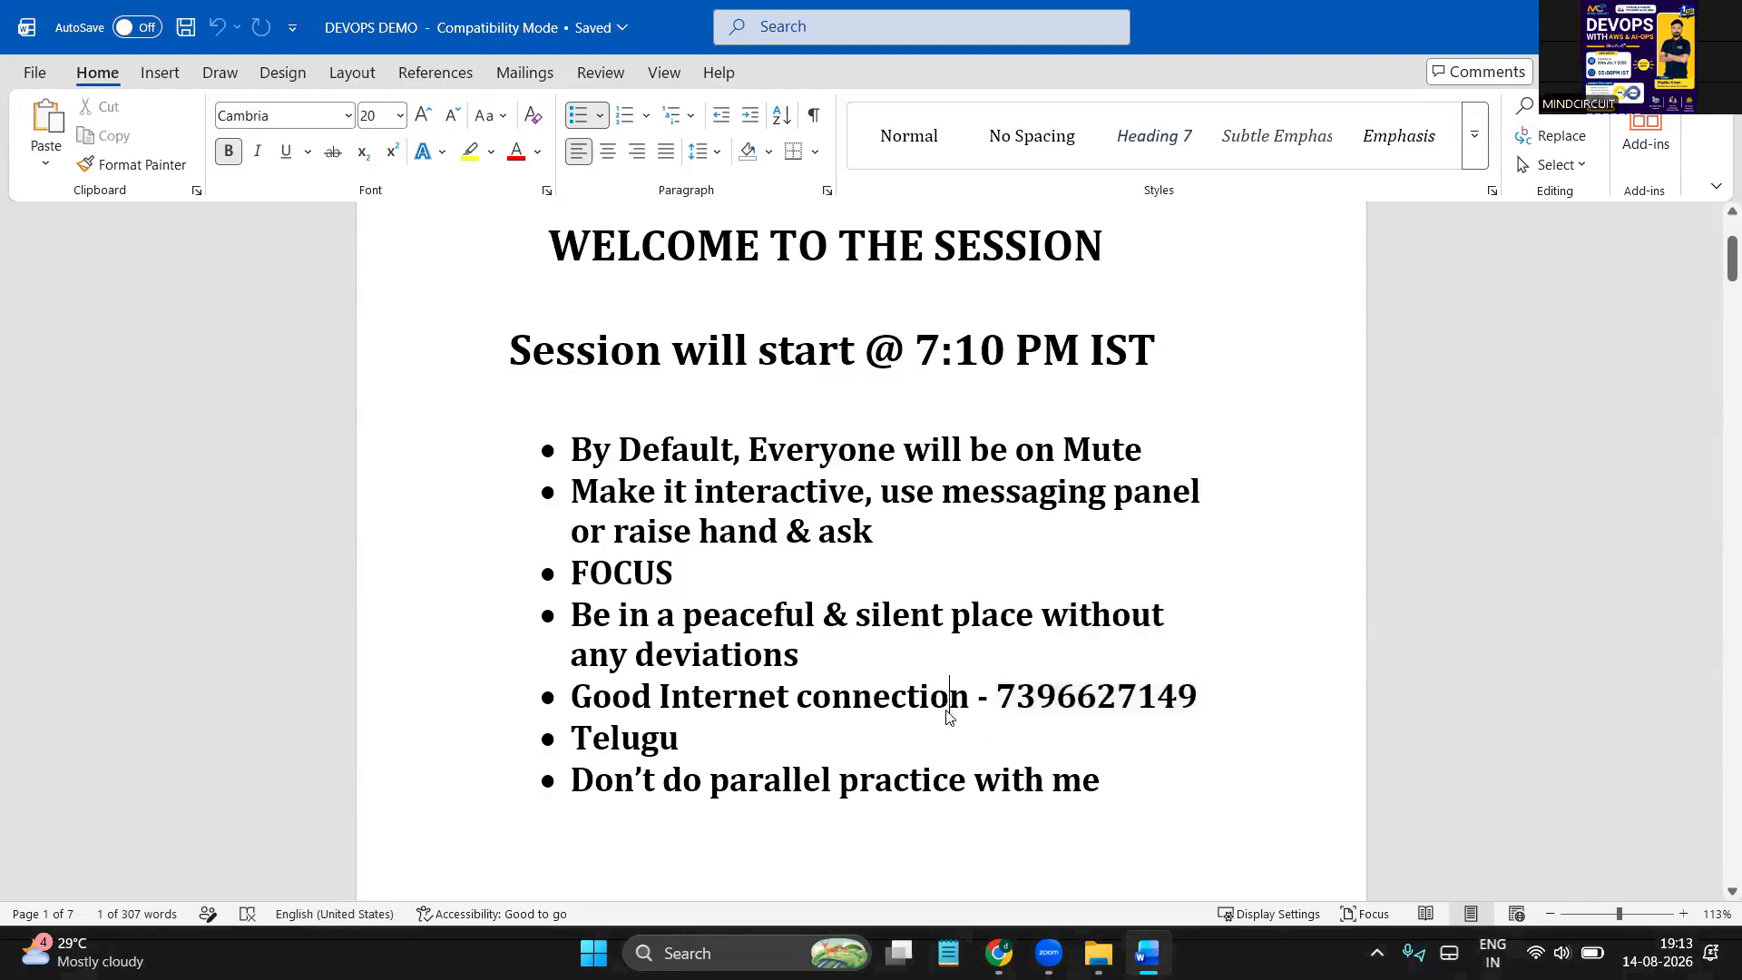
double_click(948, 711)
left_click(1116, 699)
double_click(1116, 699)
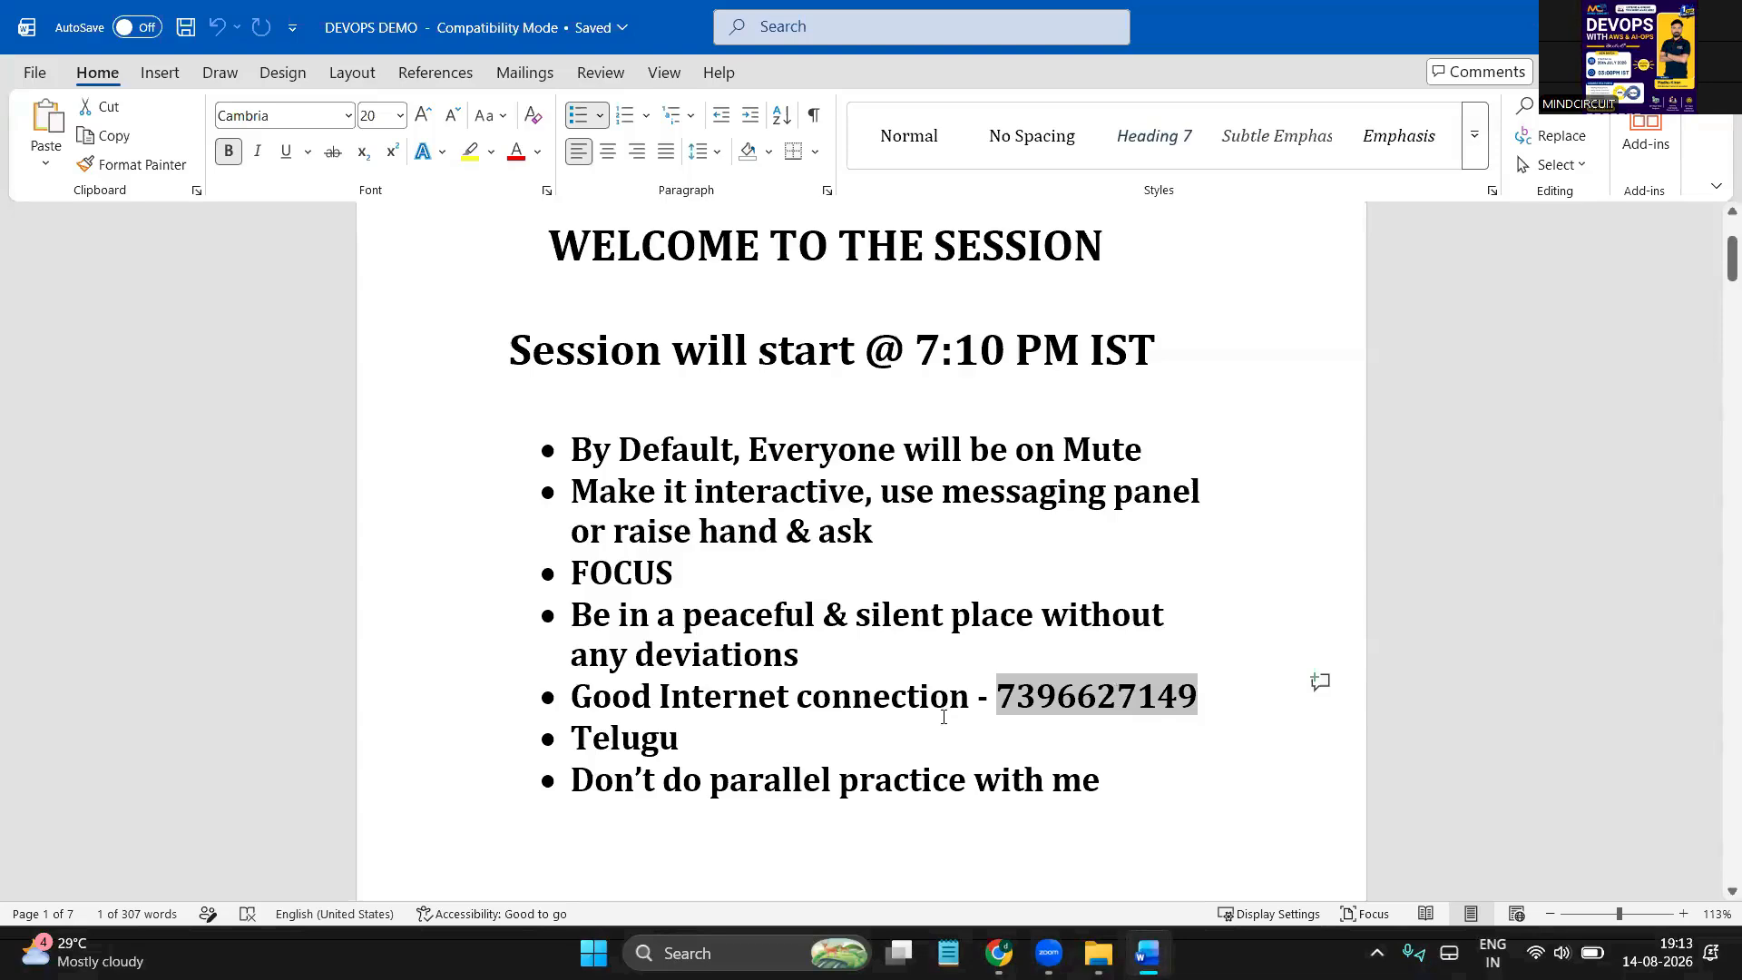
double_click(595, 735)
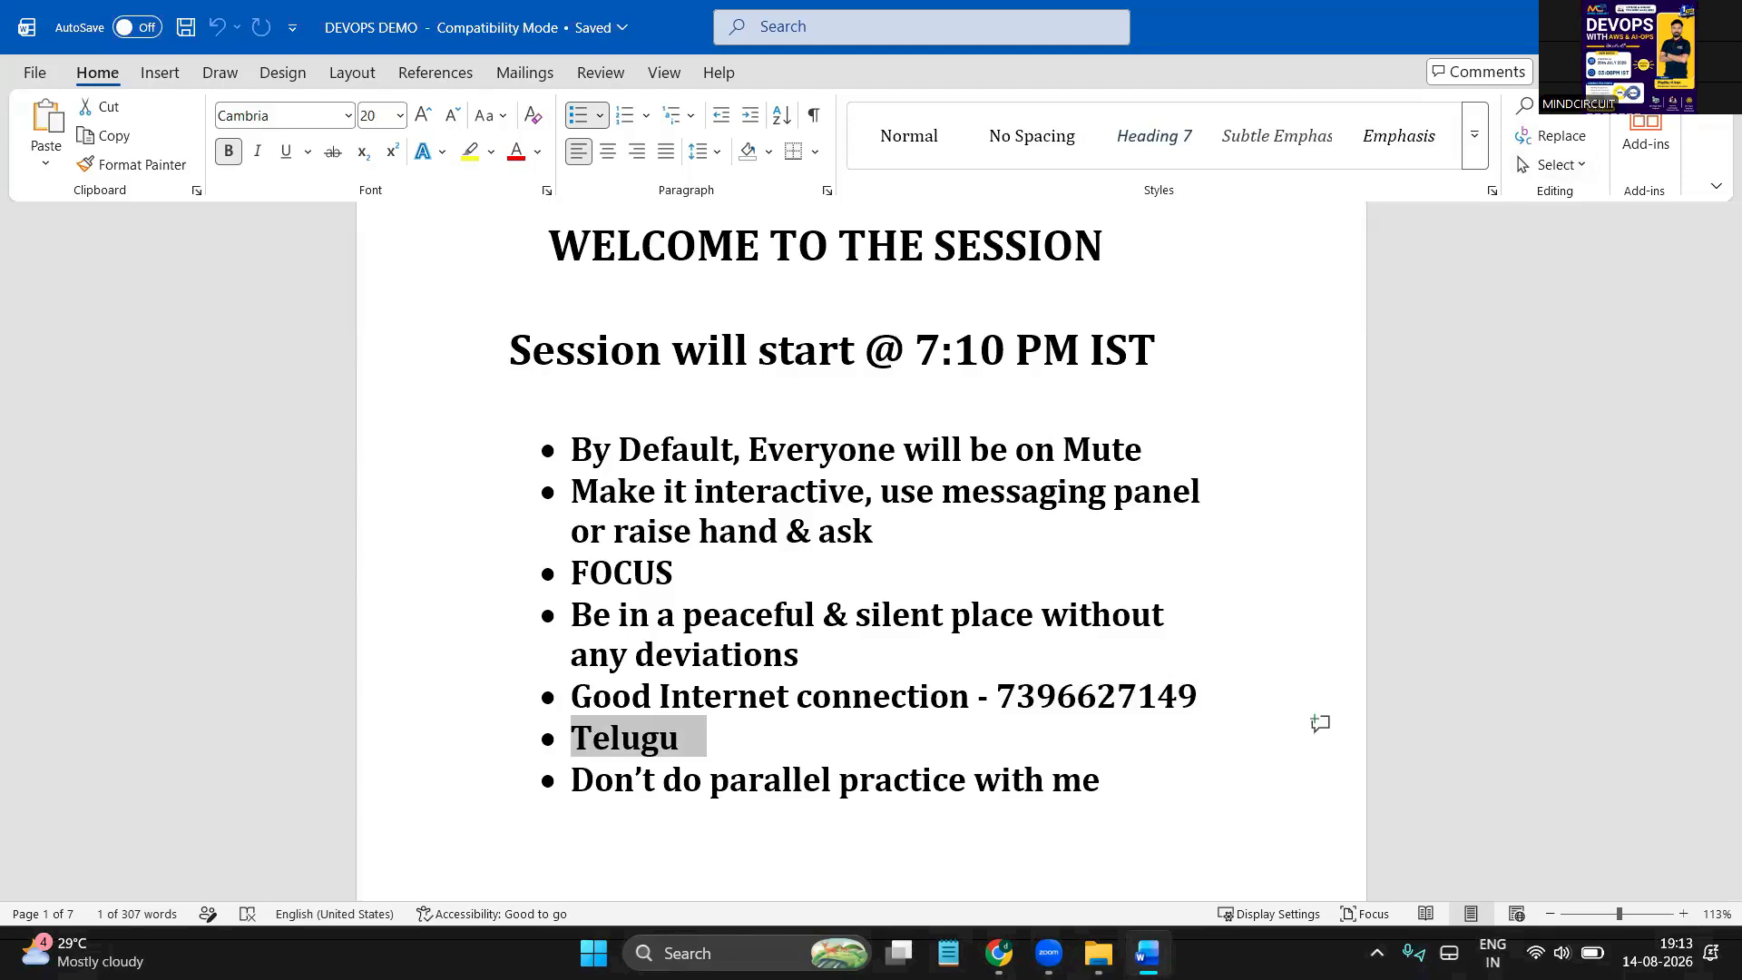
key("alt+F4")
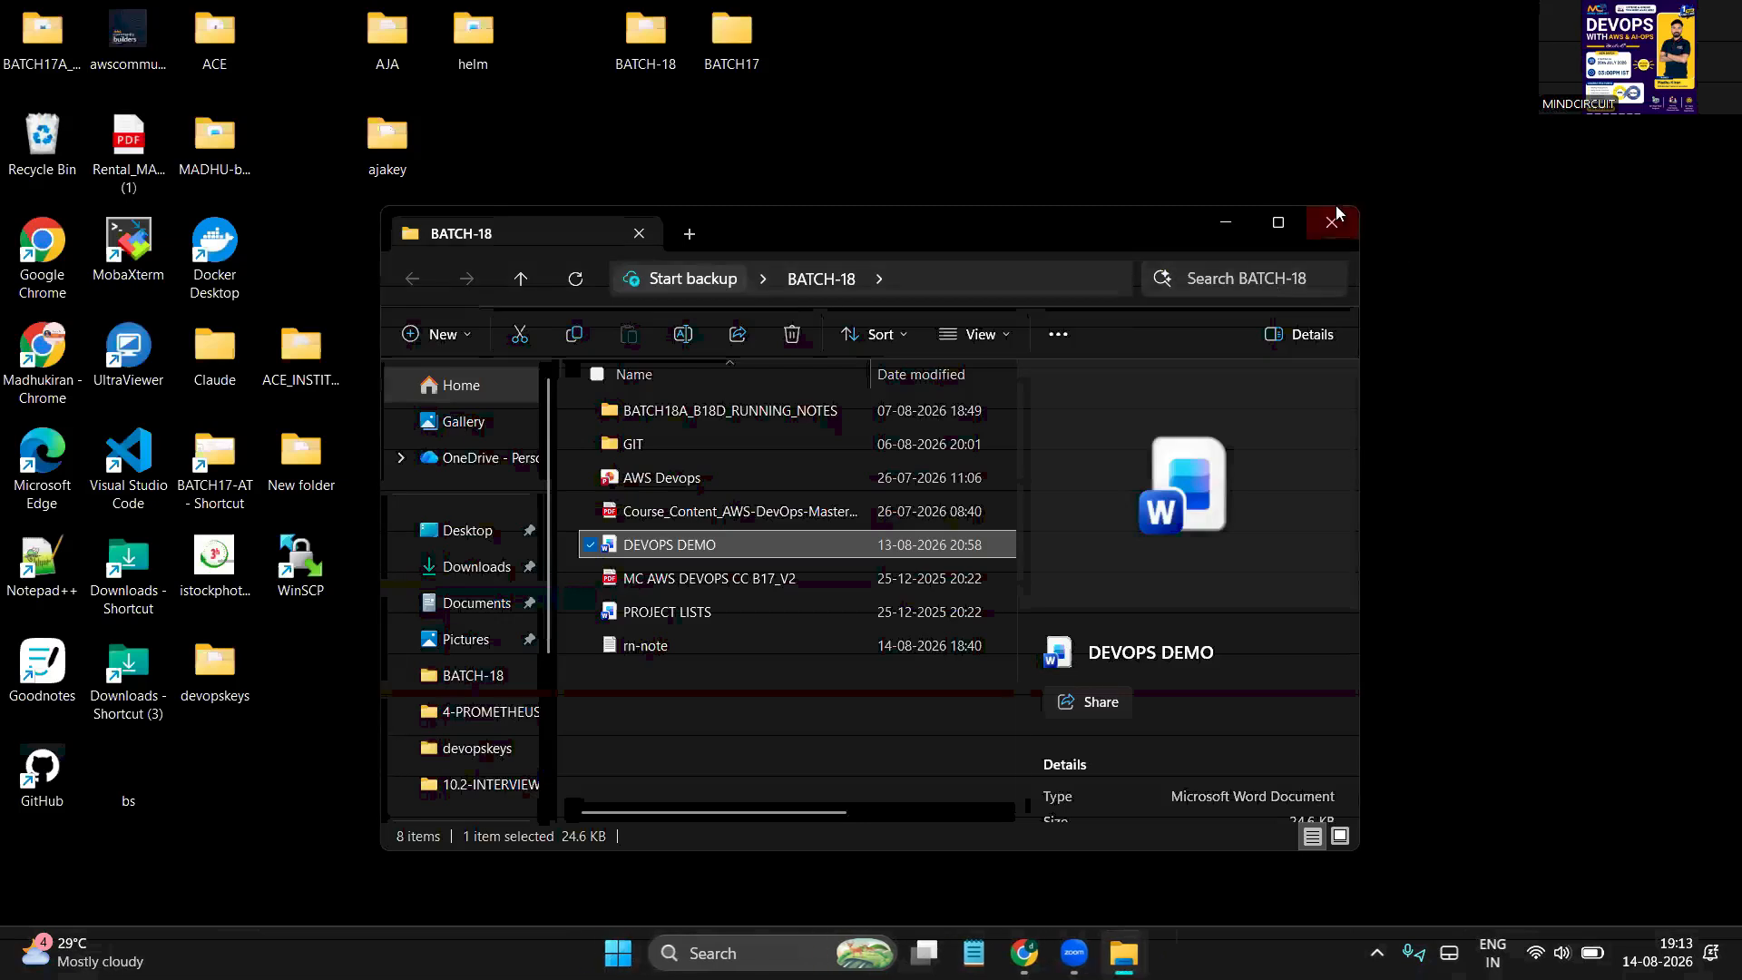
Close the BATCH-18 folder and WhatsApp window, then launch Chrome with the devops profile
left_click(1332, 222)
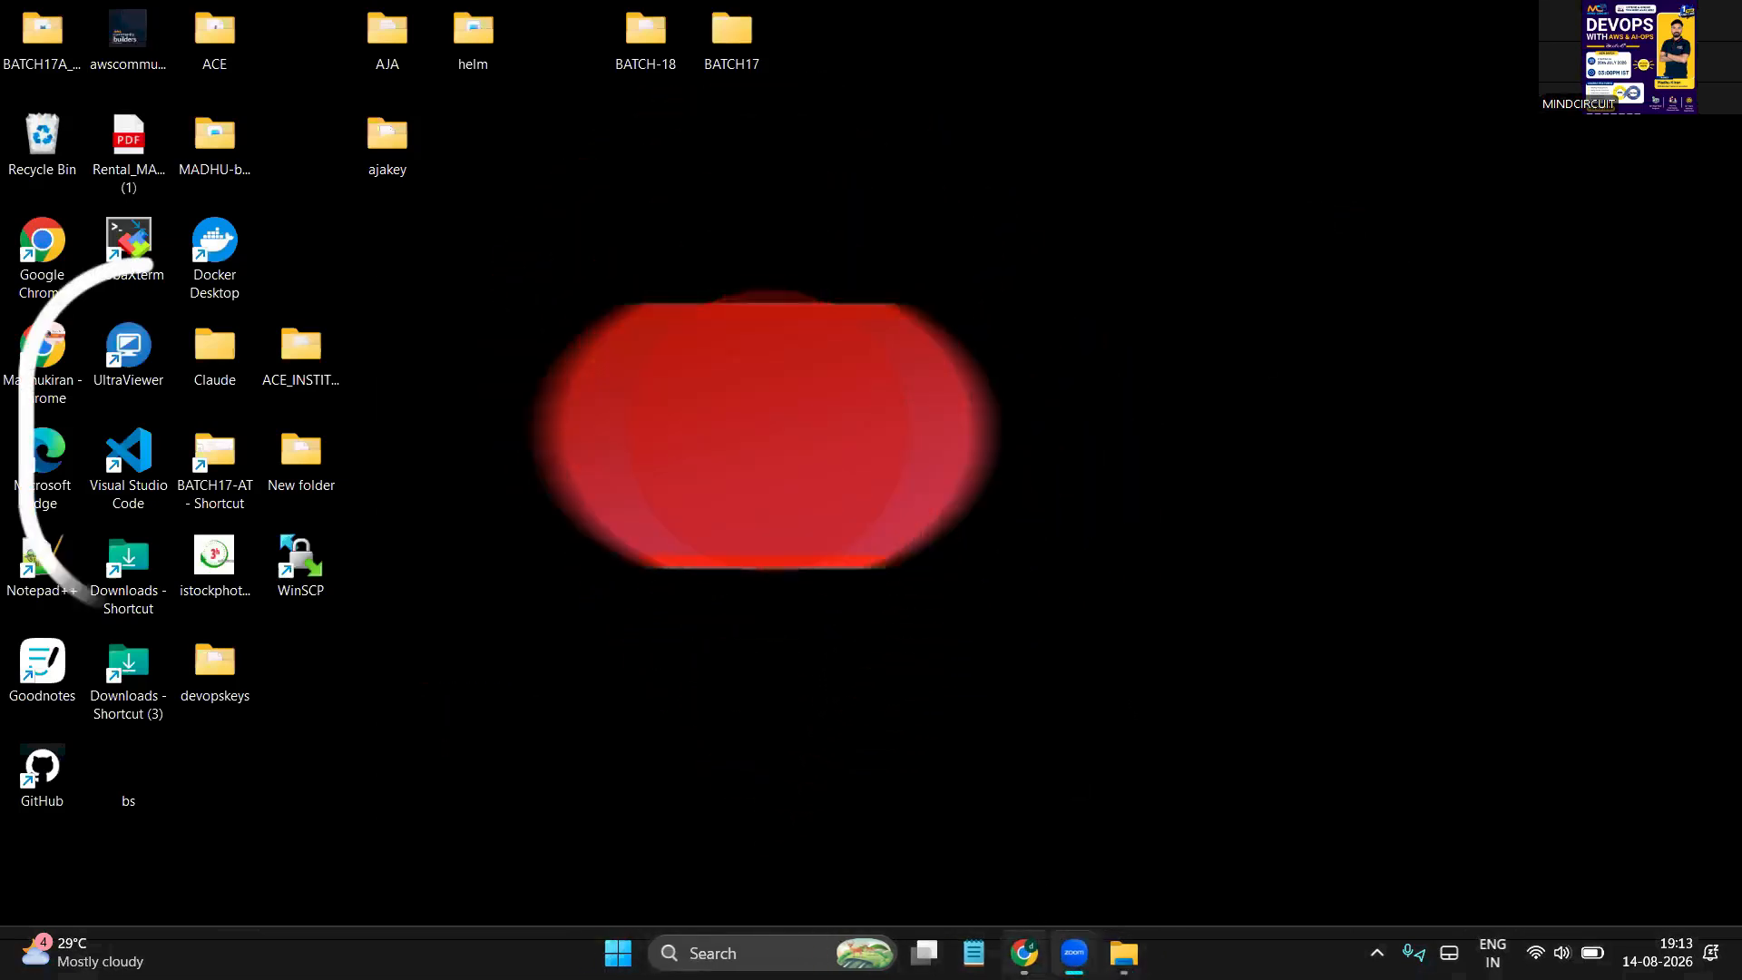
mouse_move(1024, 953)
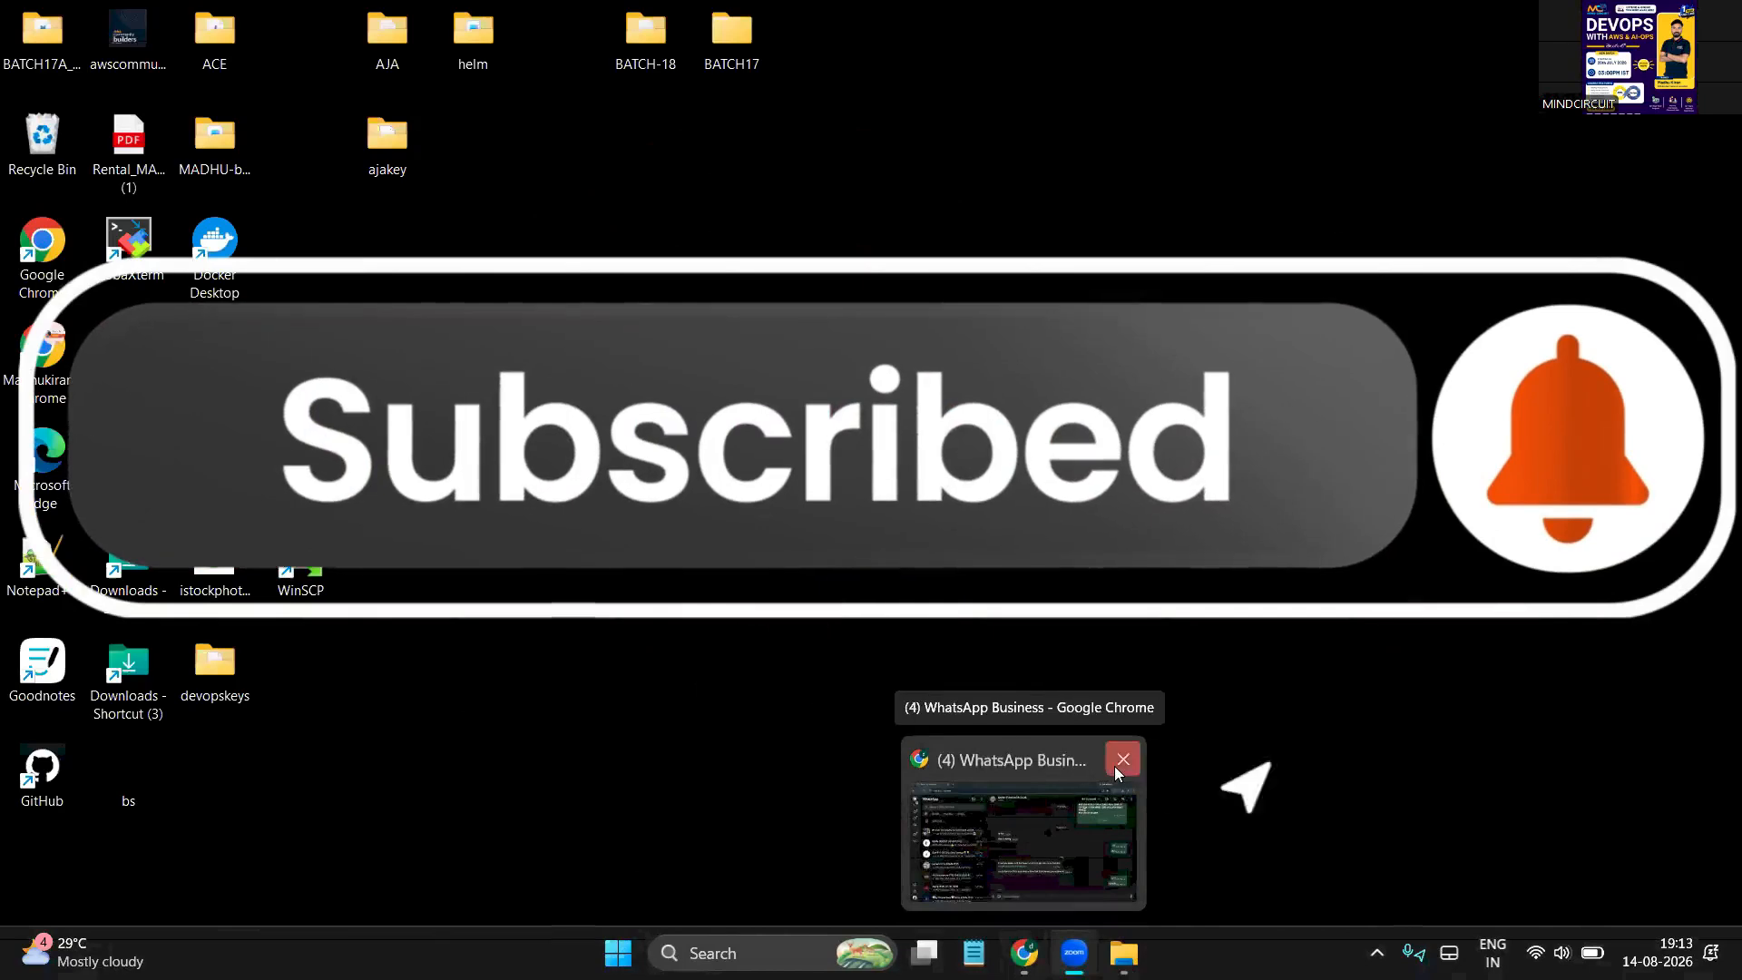
left_click(1123, 760)
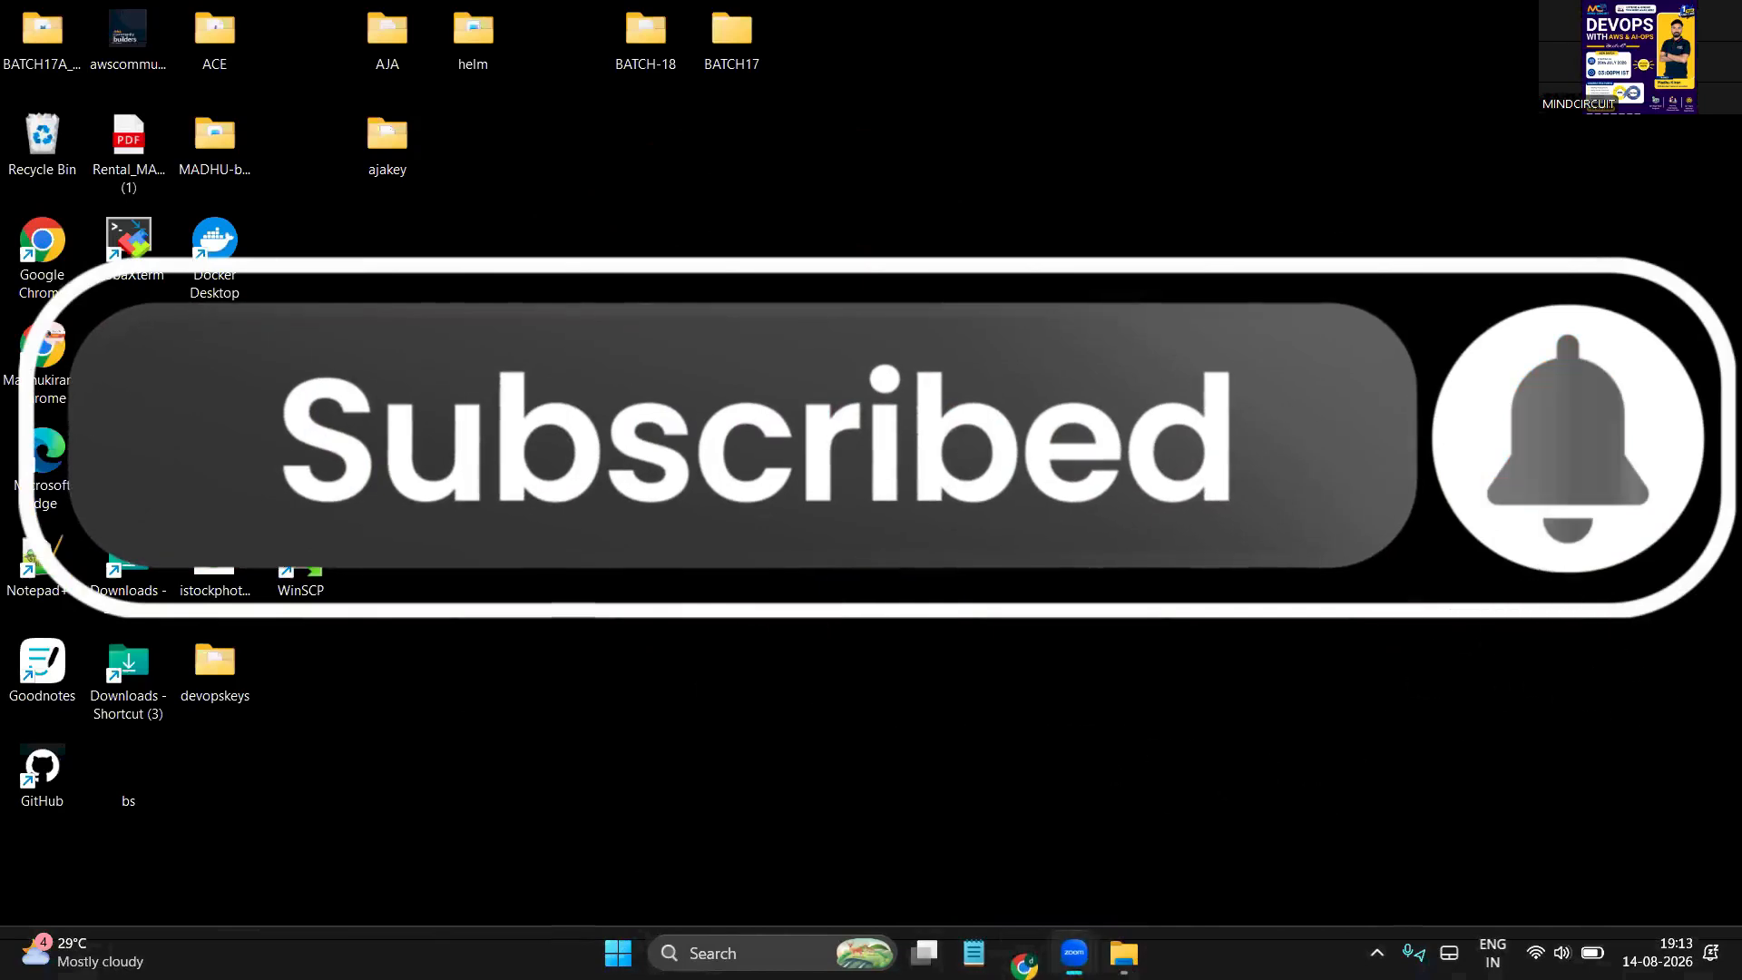
double_click(32, 271)
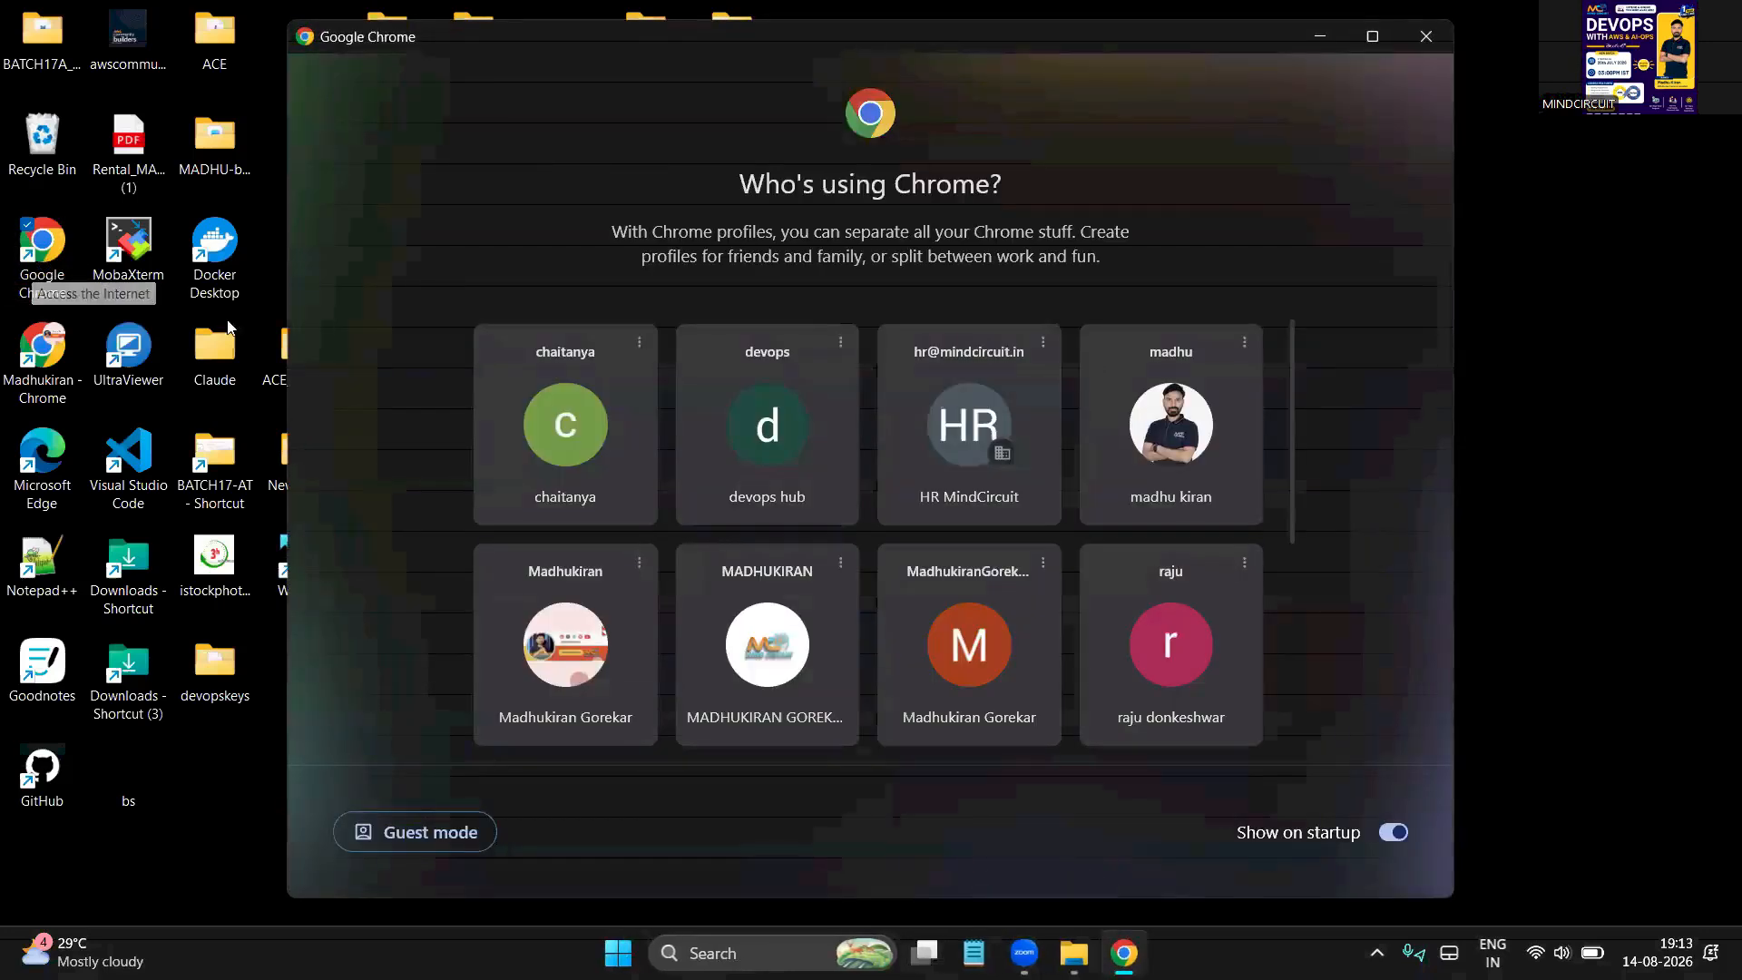
left_click(745, 434)
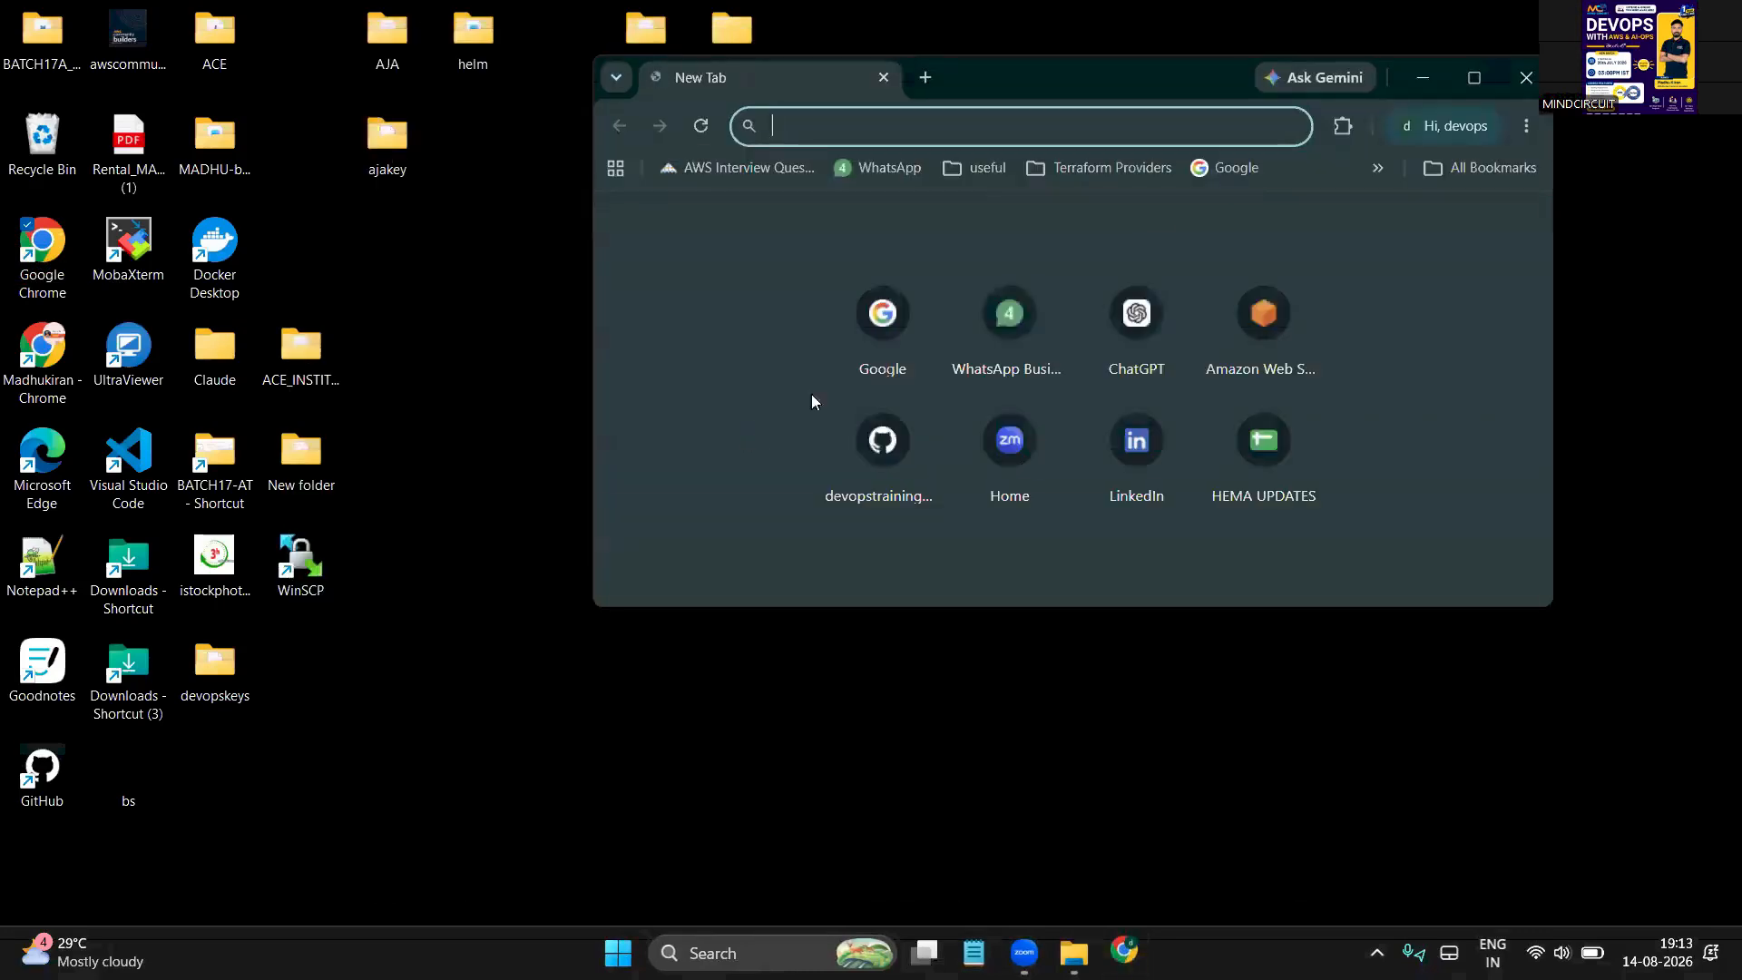
Maximise Chrome and go to the suggested YouTube channel playlists page
left_click(1476, 76)
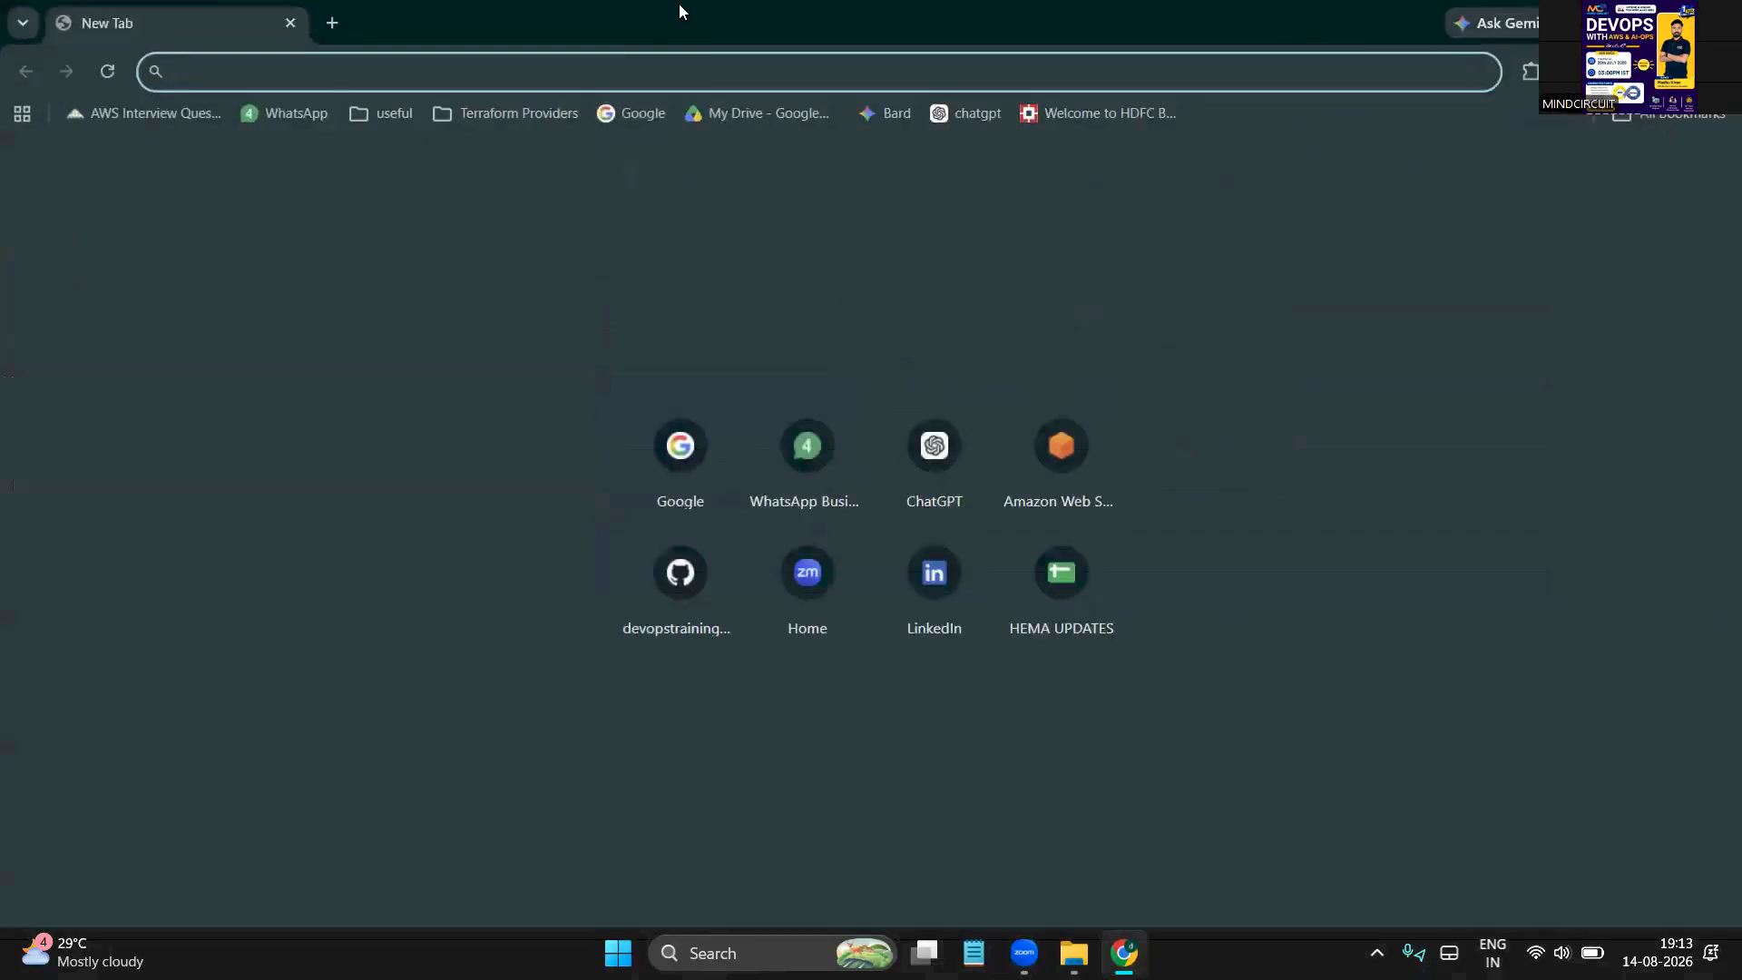
type("y")
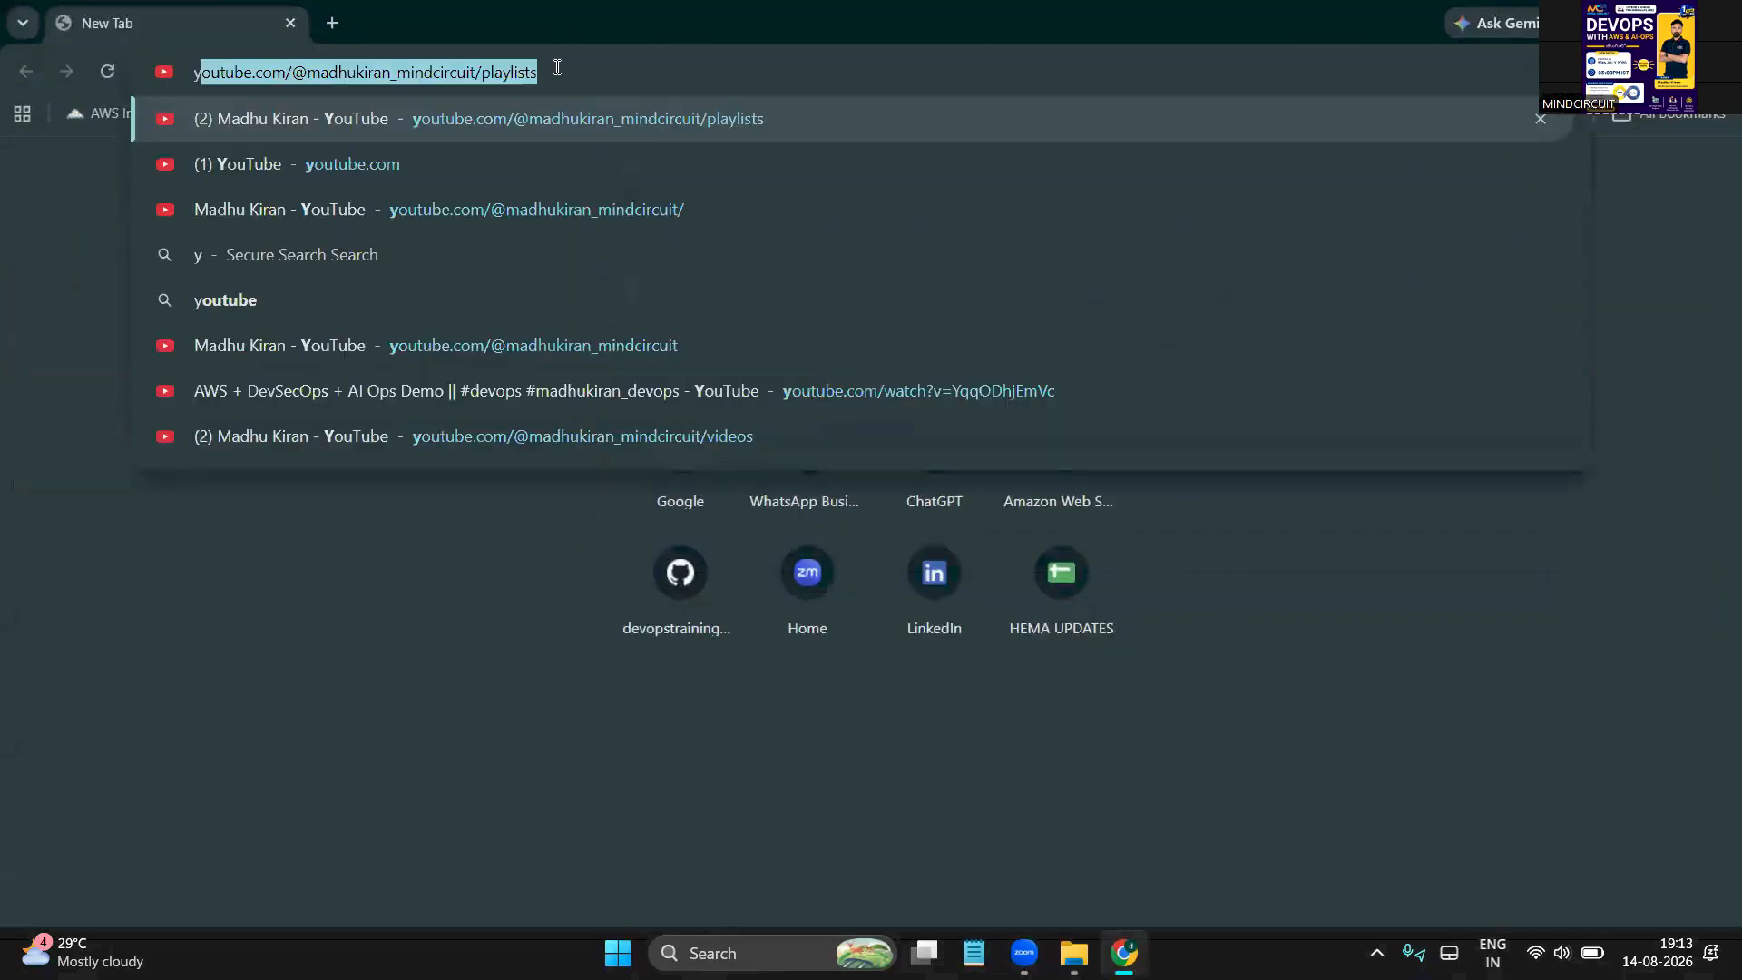
key("Return")
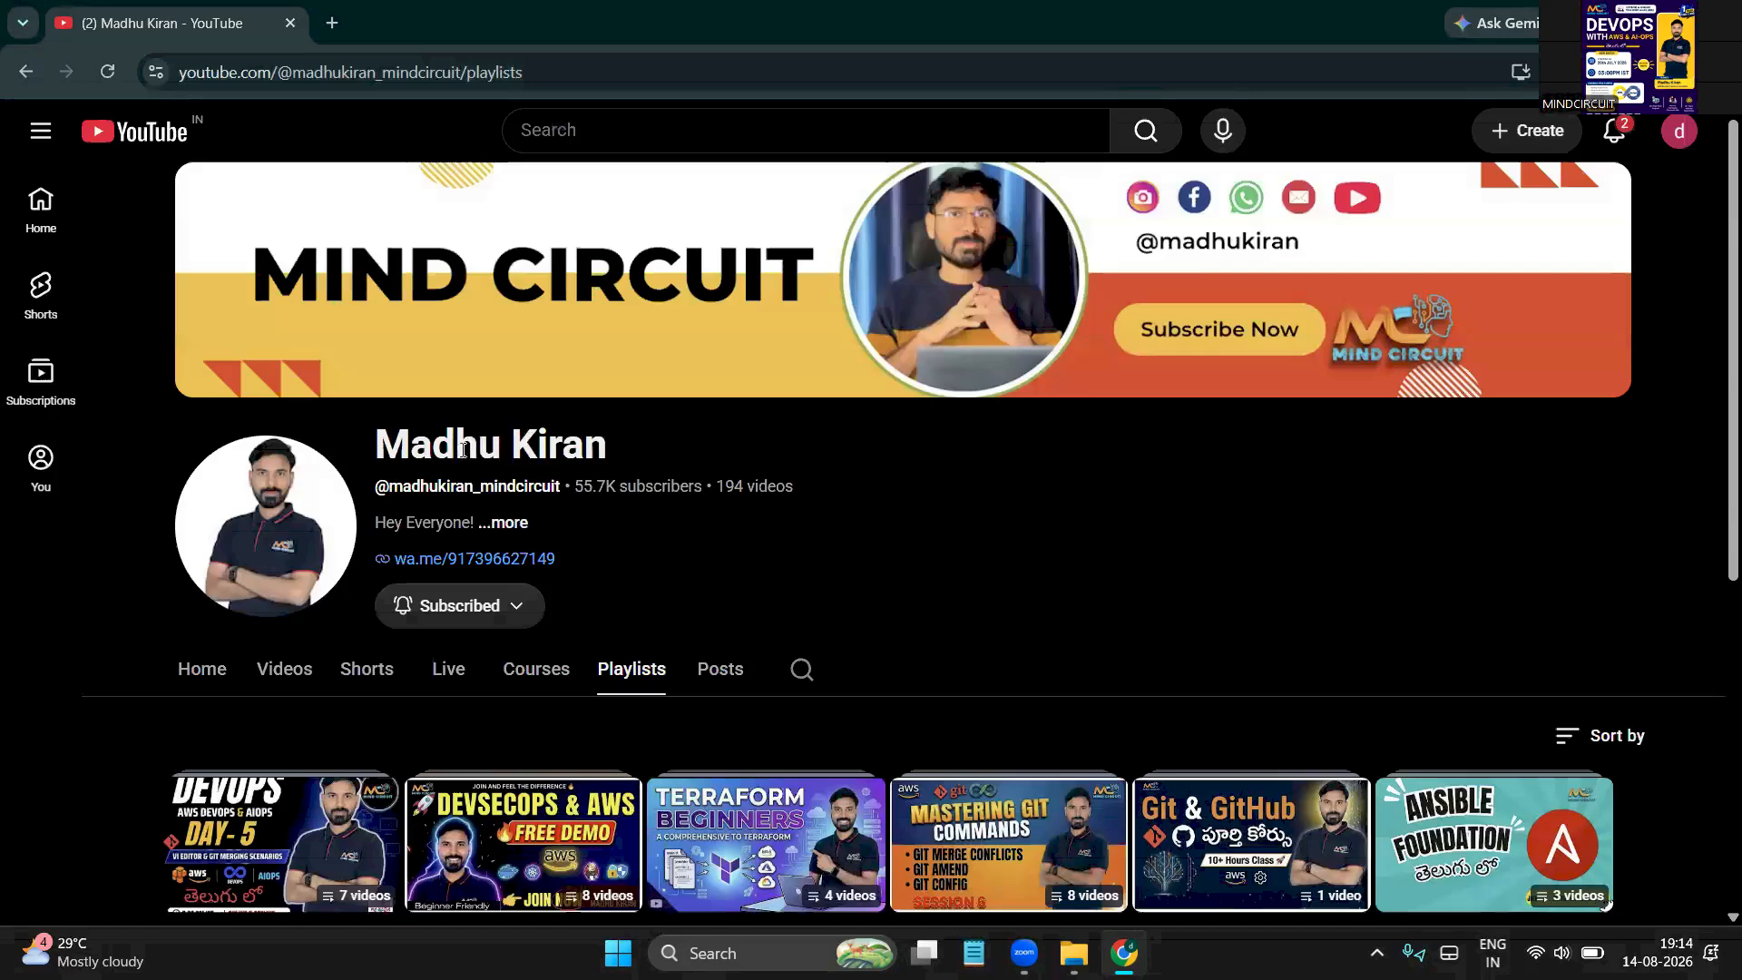
Search YouTube for the instructor's name using the DevOps suggestion
left_click(598, 120)
type("m")
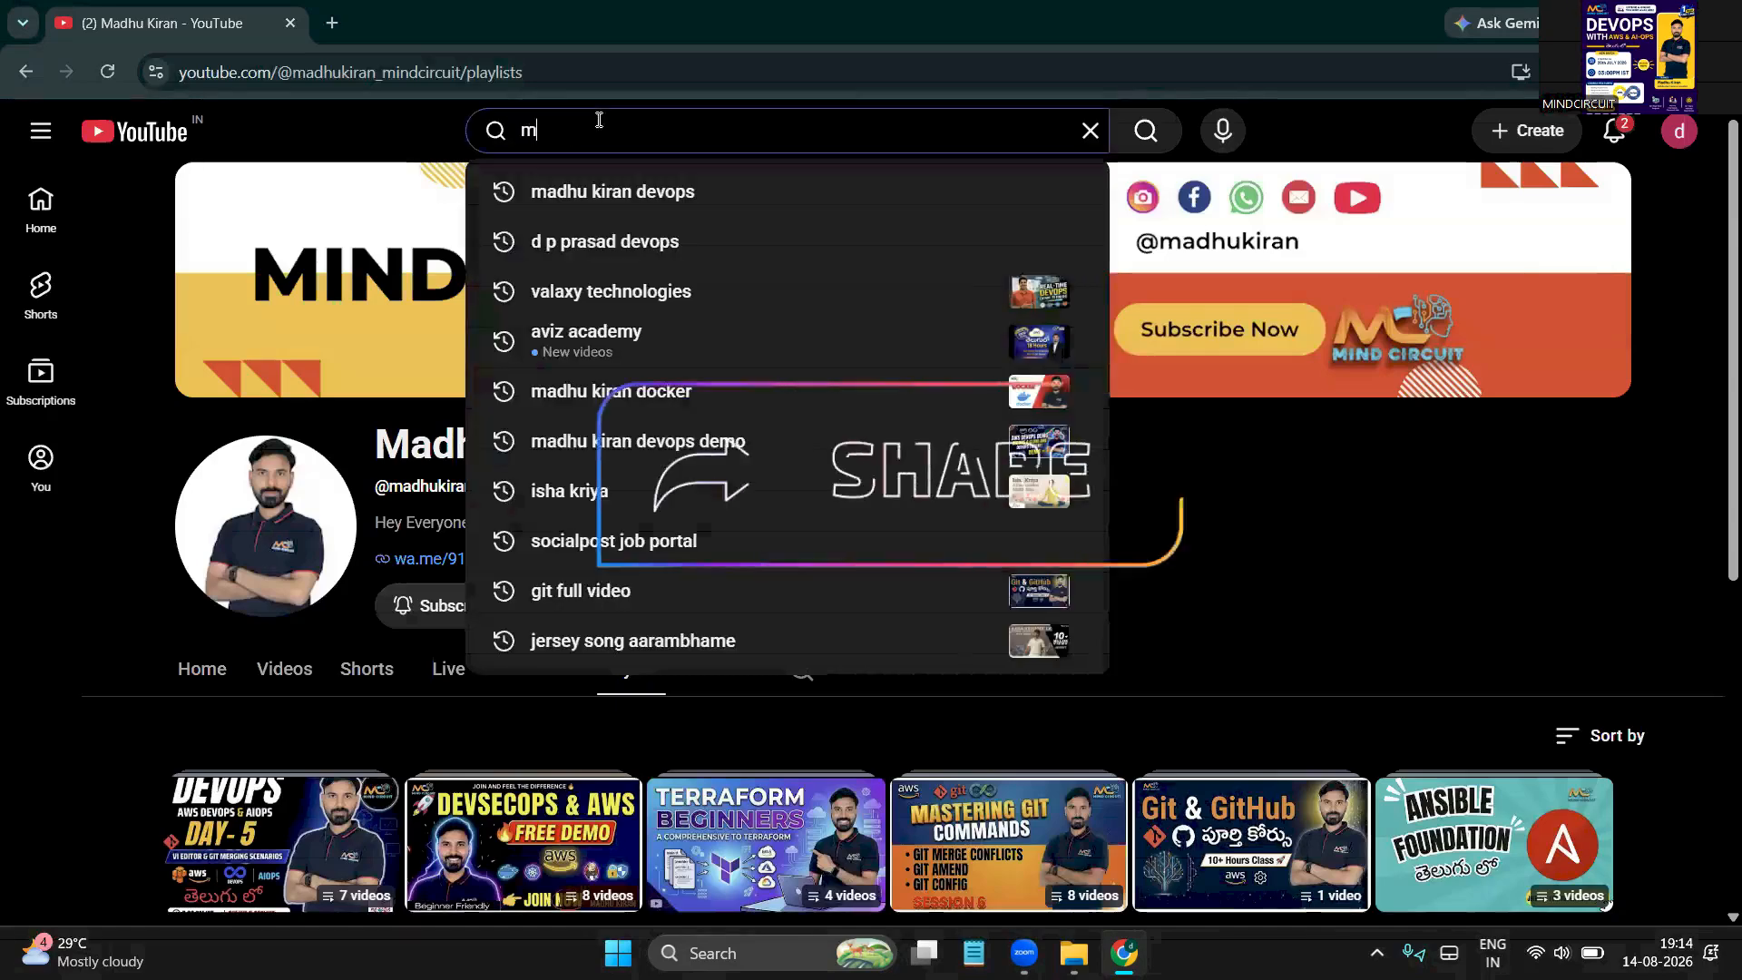
type("adhu kir")
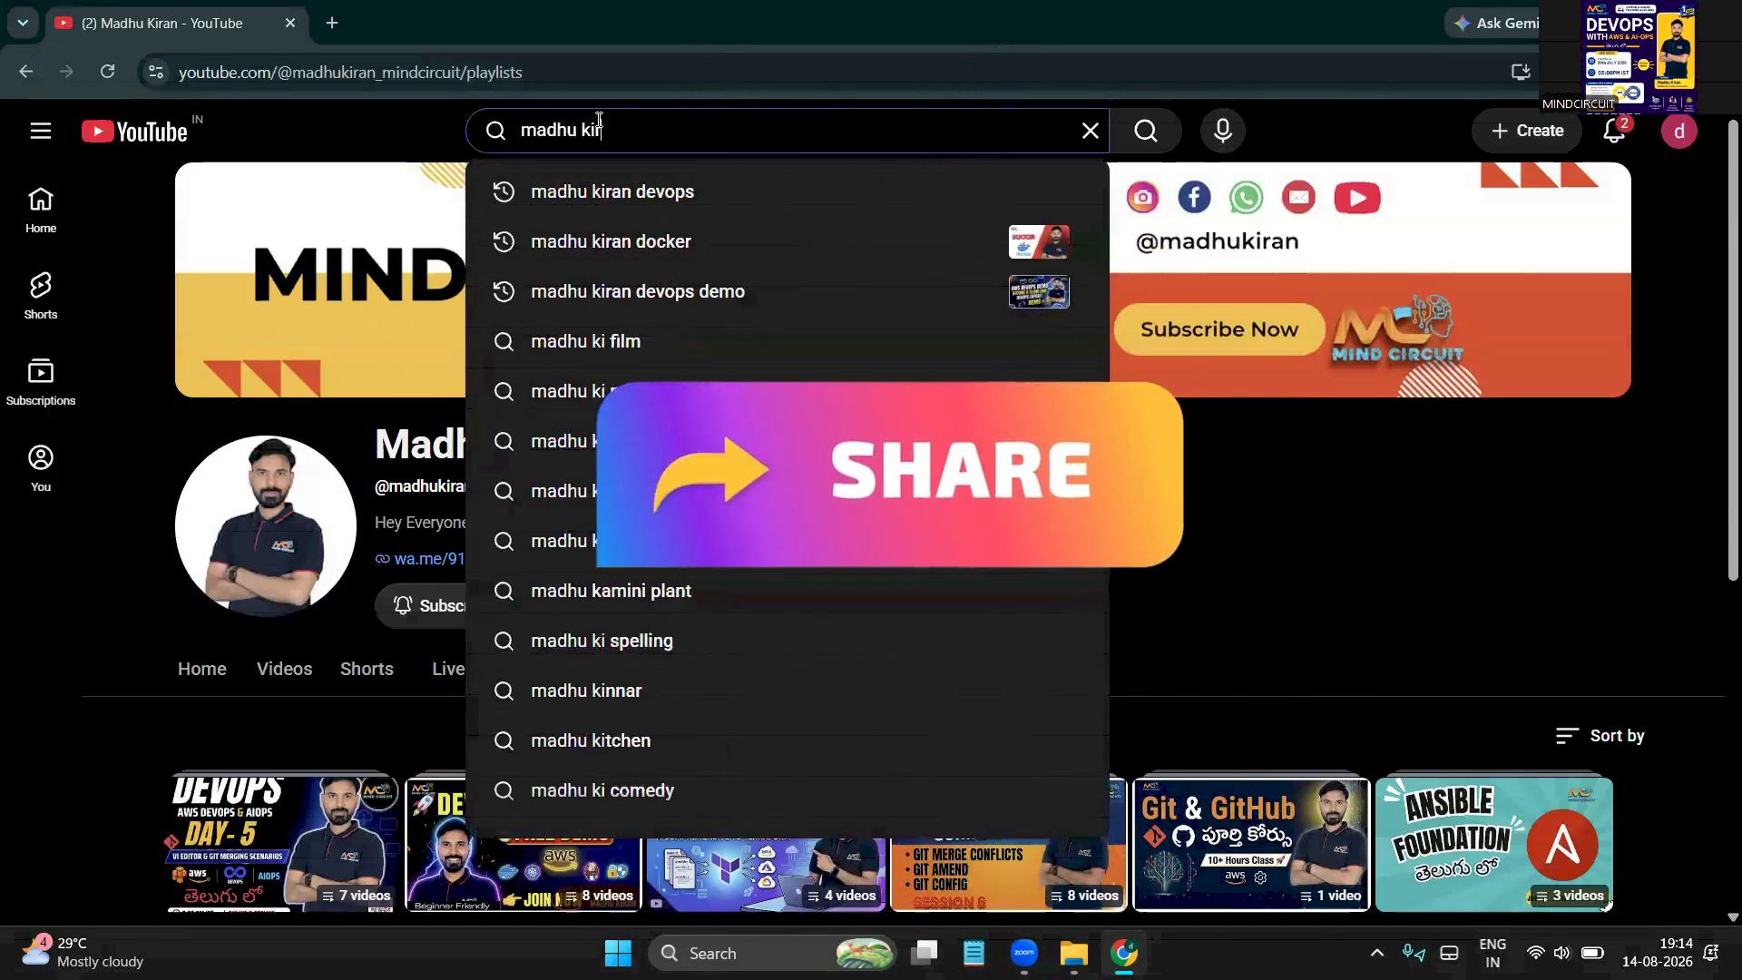
left_click(662, 195)
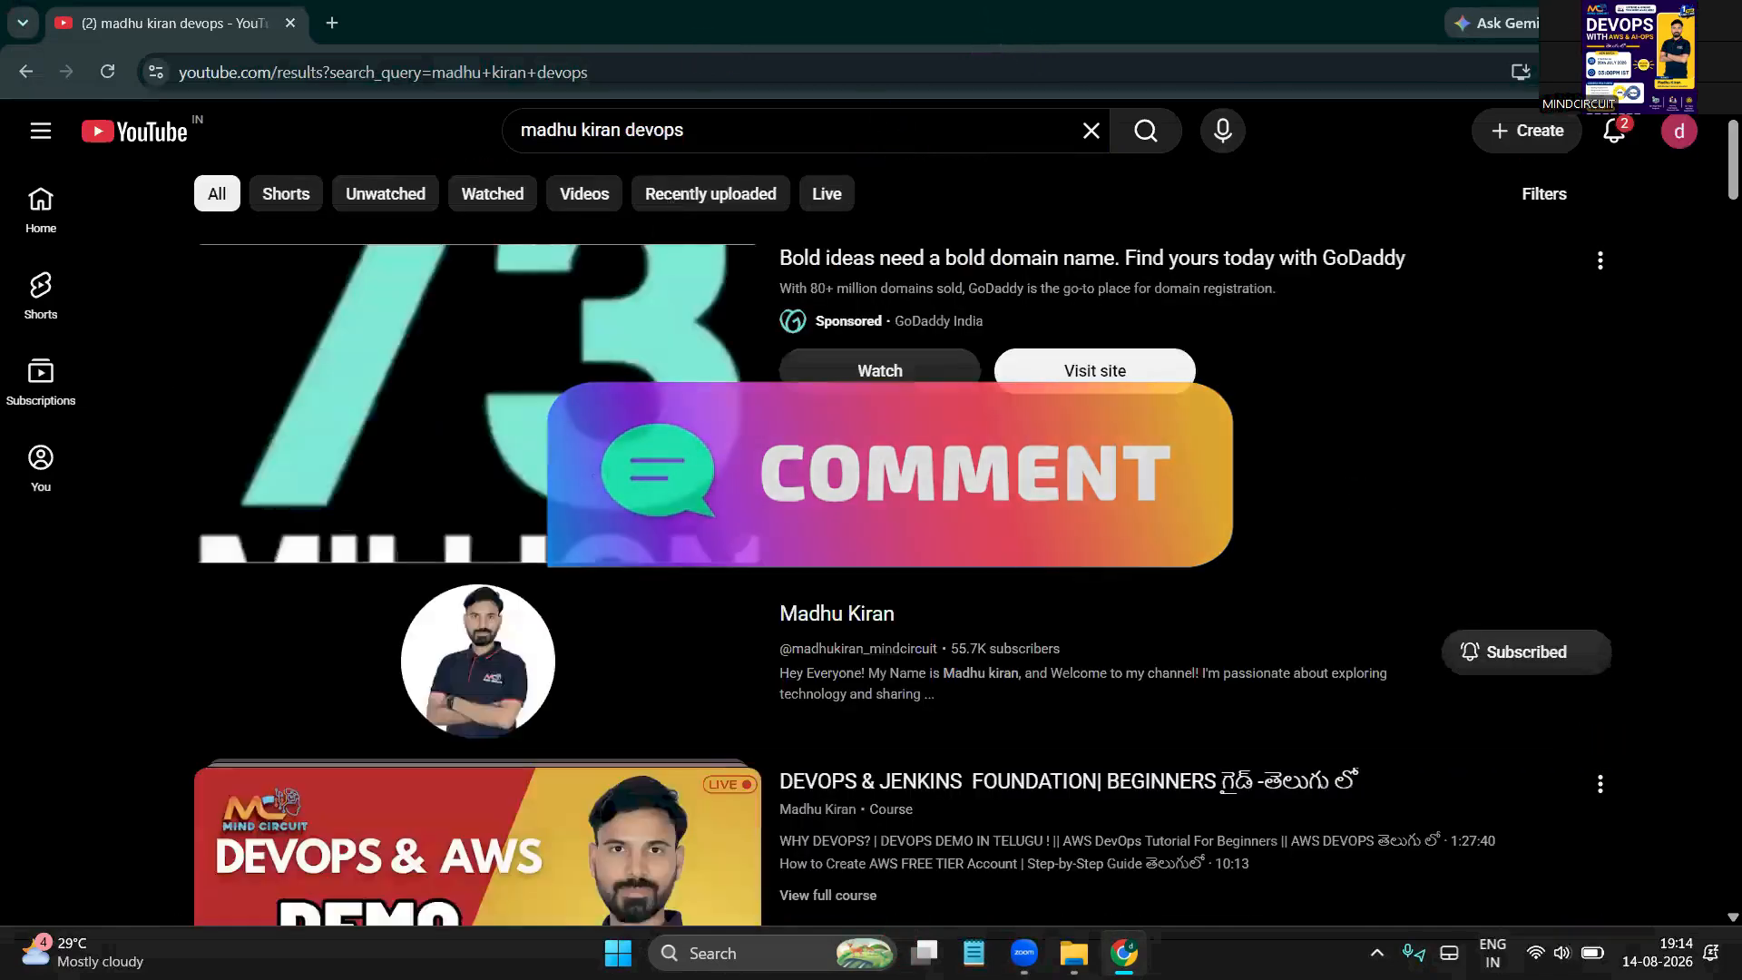
Open the instructor's channel and list its Videos, newest 'Cloud + Linux + AWS Explained' first
scroll(862, 535, "down", 1)
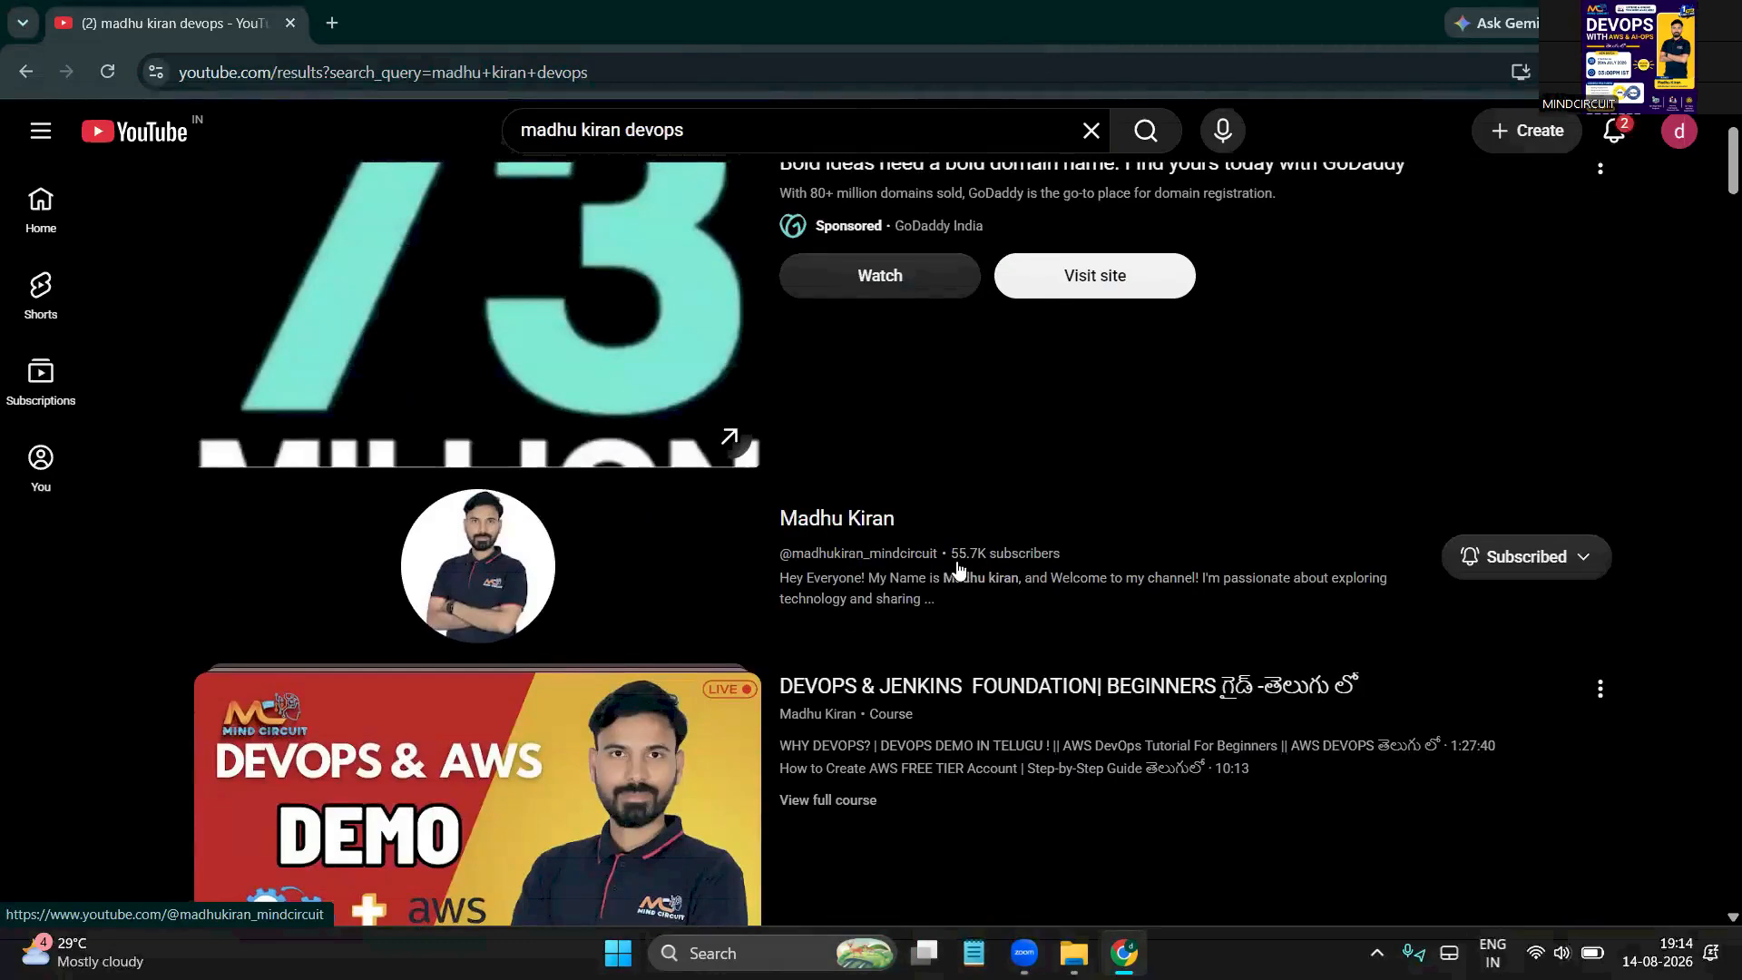
left_click(856, 521)
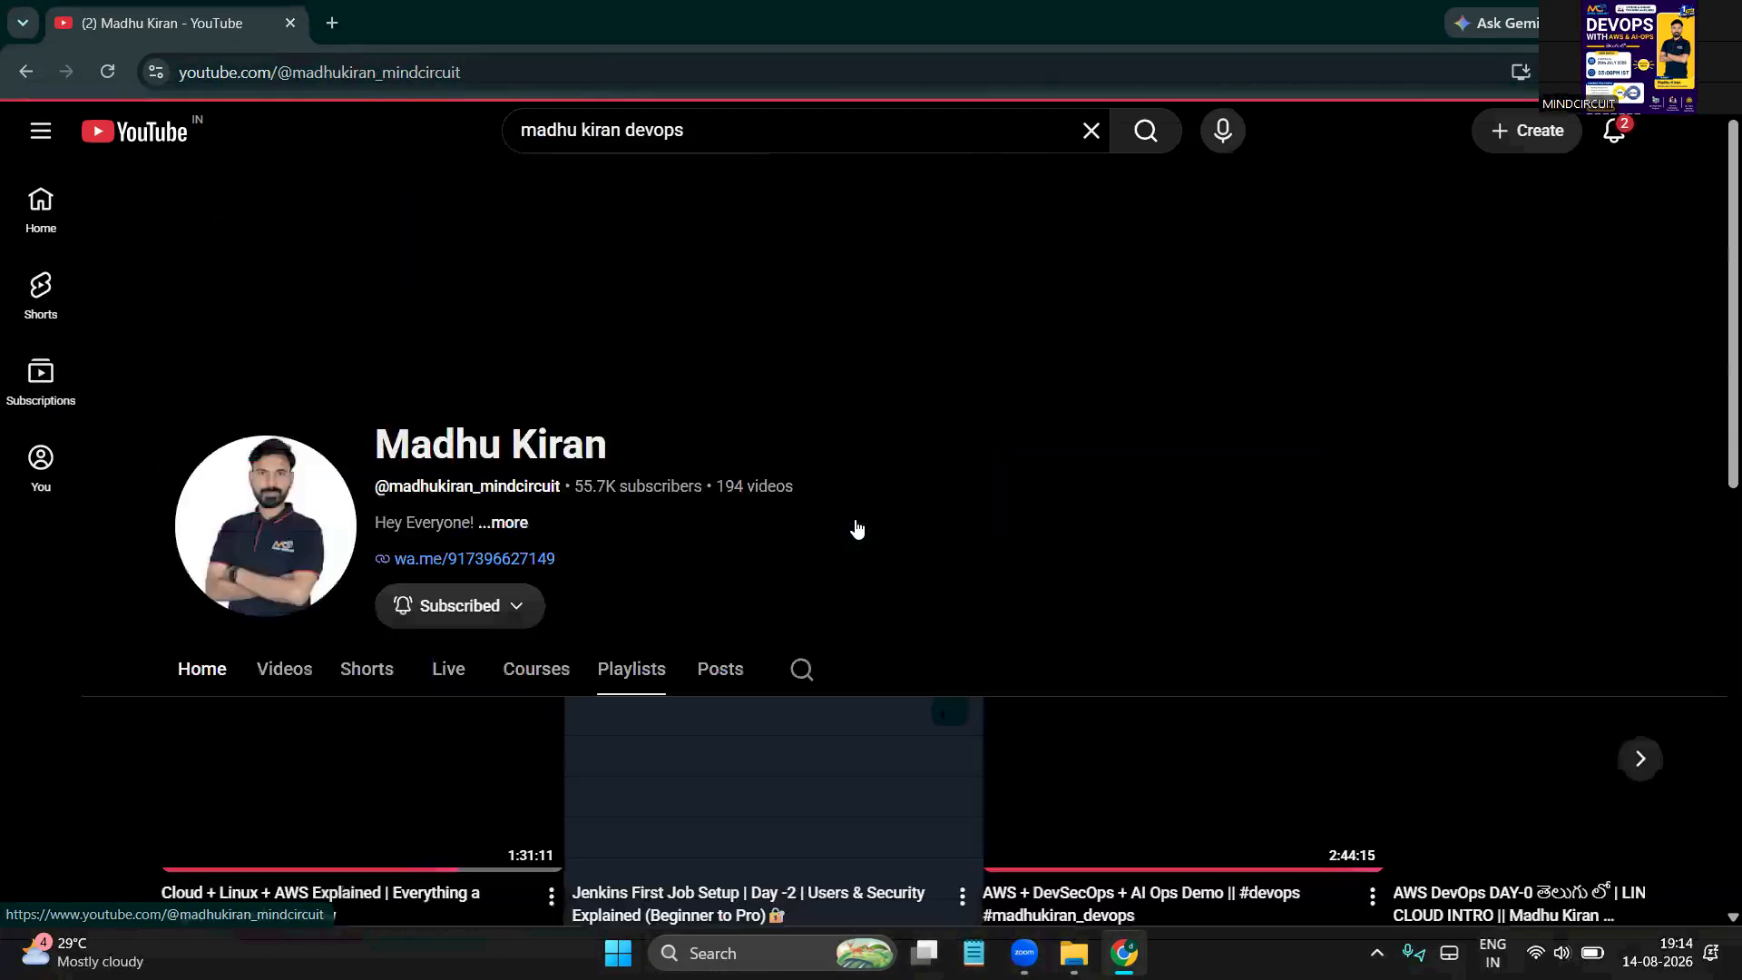
left_click(287, 676)
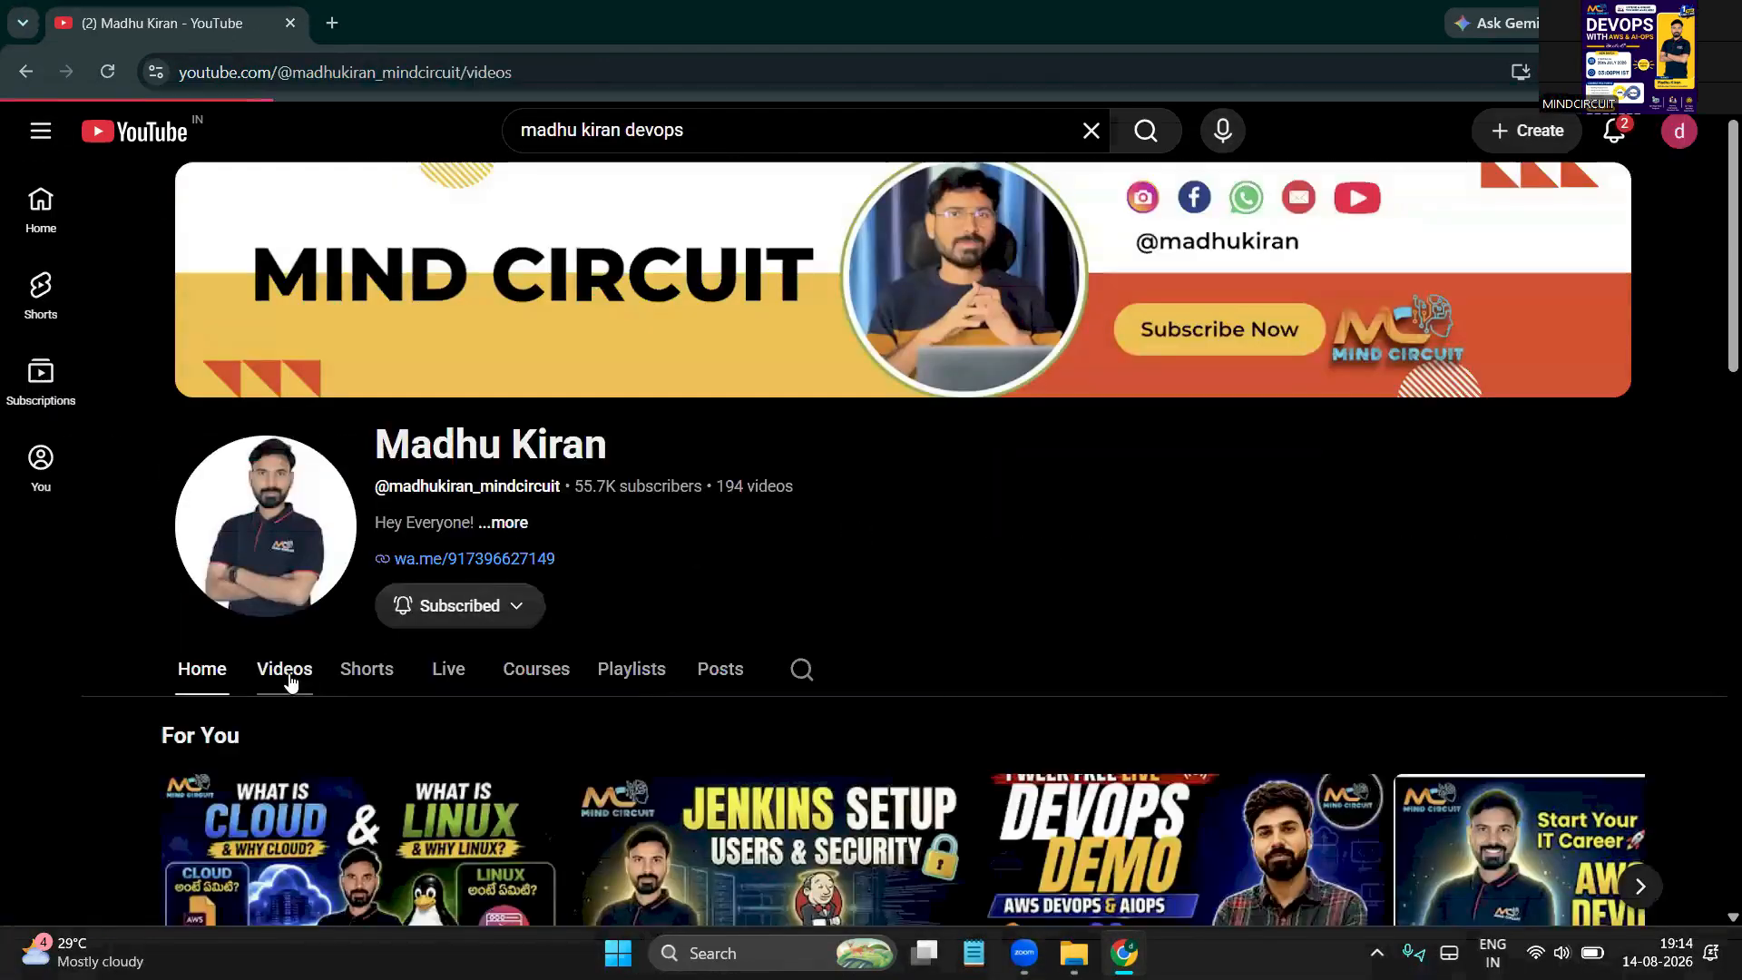
scroll(299, 725, "down", 4)
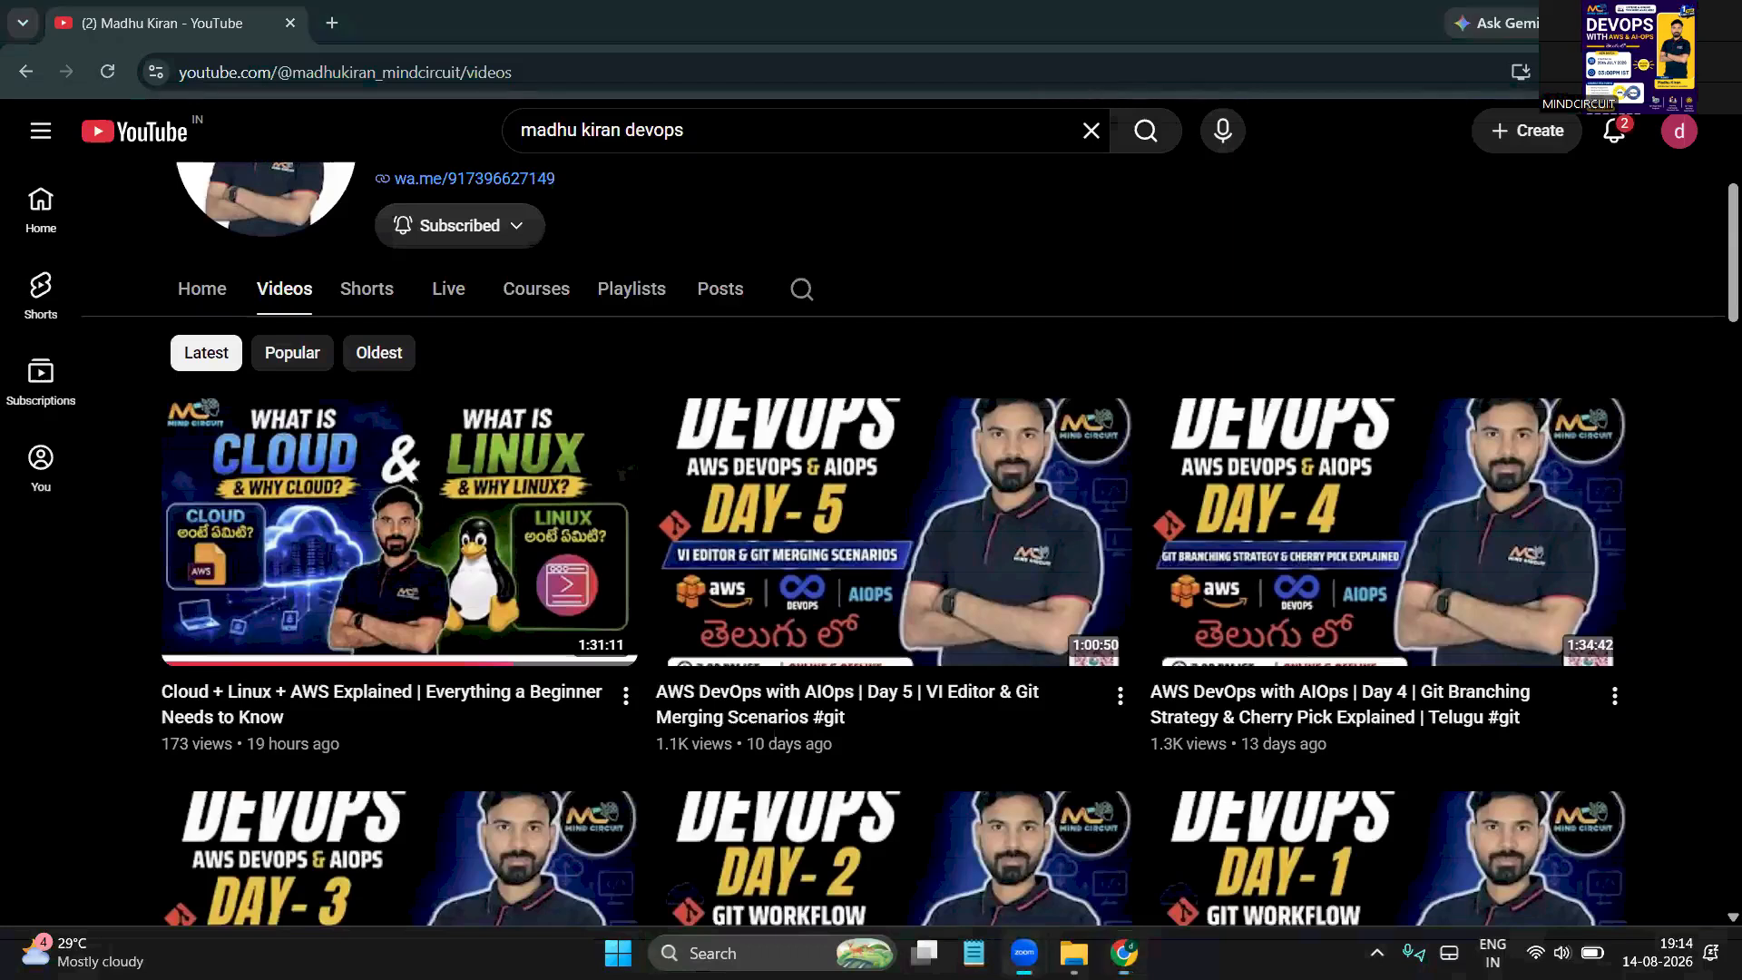
mouse_move(562, 367)
left_mouse_down()
mouse_move(136, 589)
mouse_move(580, 653)
mouse_move(485, 376)
left_mouse_up()
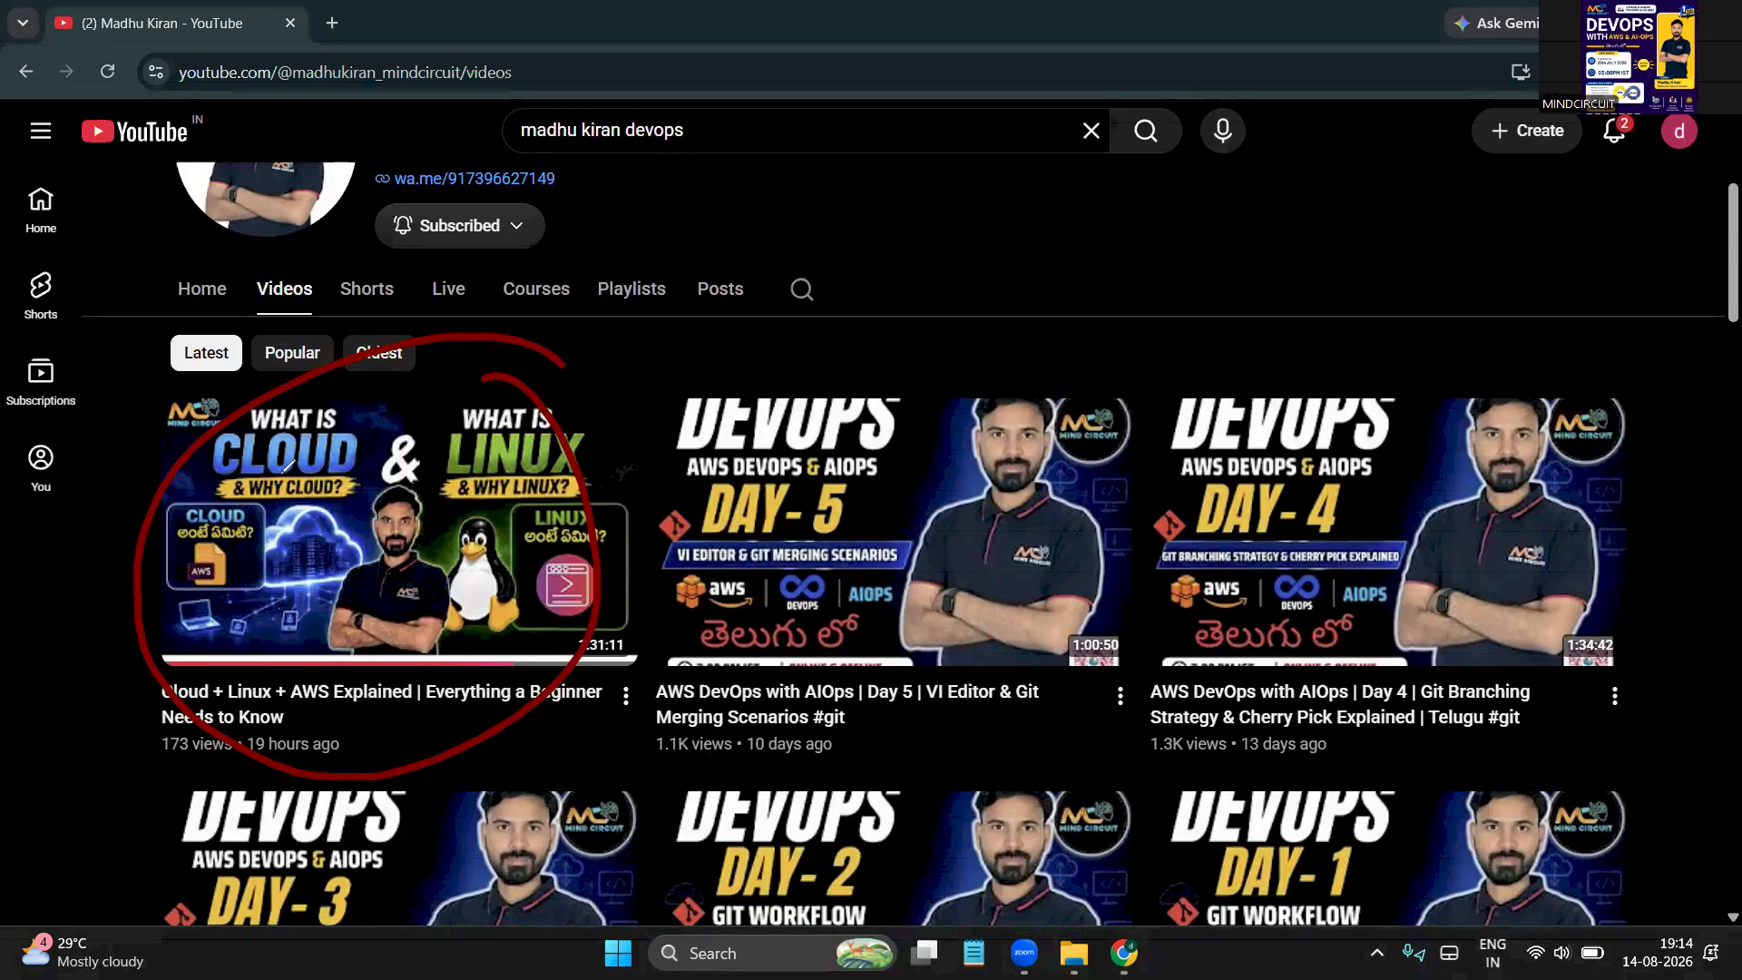
mouse_move(1111, 219)
left_mouse_down()
mouse_move(1075, 234)
mouse_move(1315, 320)
mouse_move(1150, 197)
mouse_move(1134, 207)
left_mouse_up()
mouse_move(1151, 268)
left_mouse_down()
mouse_move(1152, 283)
mouse_move(1211, 283)
mouse_move(1179, 252)
mouse_move(1315, 281)
mouse_move(1393, 275)
left_mouse_up()
left_click_drag(1462, 242, 1444, 341)
mouse_move(1487, 249)
left_mouse_down()
mouse_move(1474, 287)
mouse_move(1493, 249)
left_mouse_up()
mouse_move(1565, 234)
left_mouse_down()
mouse_move(1525, 297)
mouse_move(1435, 368)
mouse_move(1432, 396)
left_mouse_up()
mouse_move(1489, 370)
left_mouse_down()
mouse_move(1486, 392)
mouse_move(1572, 364)
left_mouse_up()
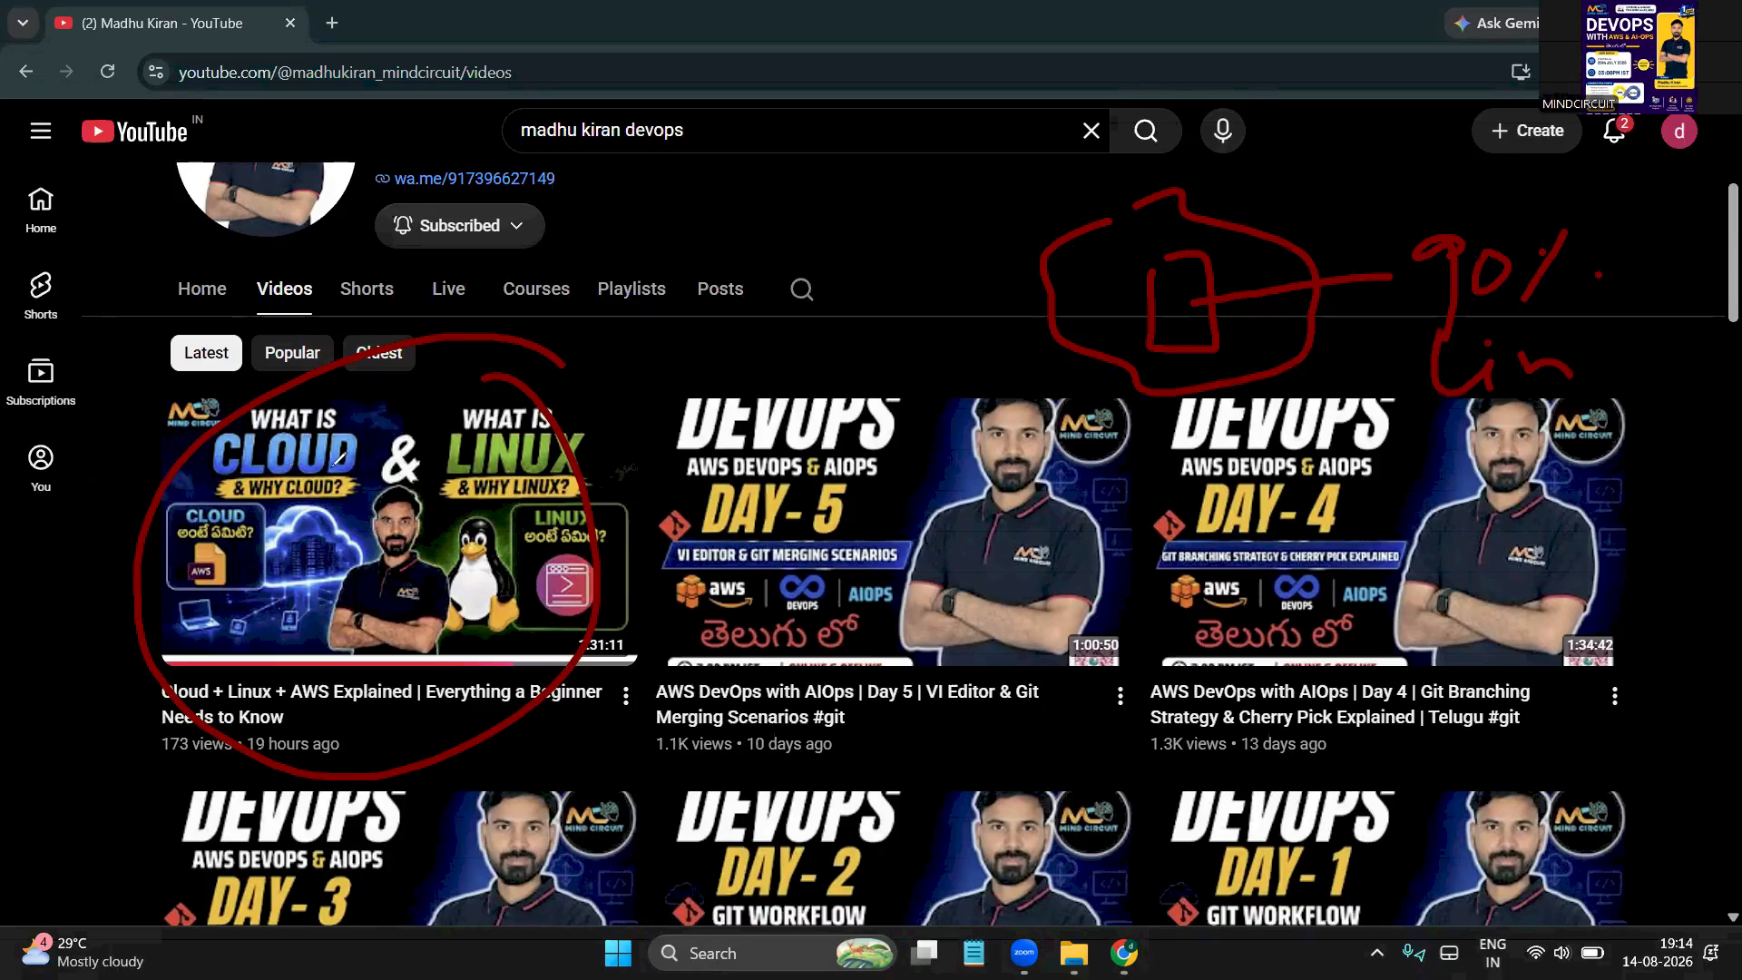
left_click_drag(355, 418, 427, 397)
left_click_drag(633, 539, 557, 554)
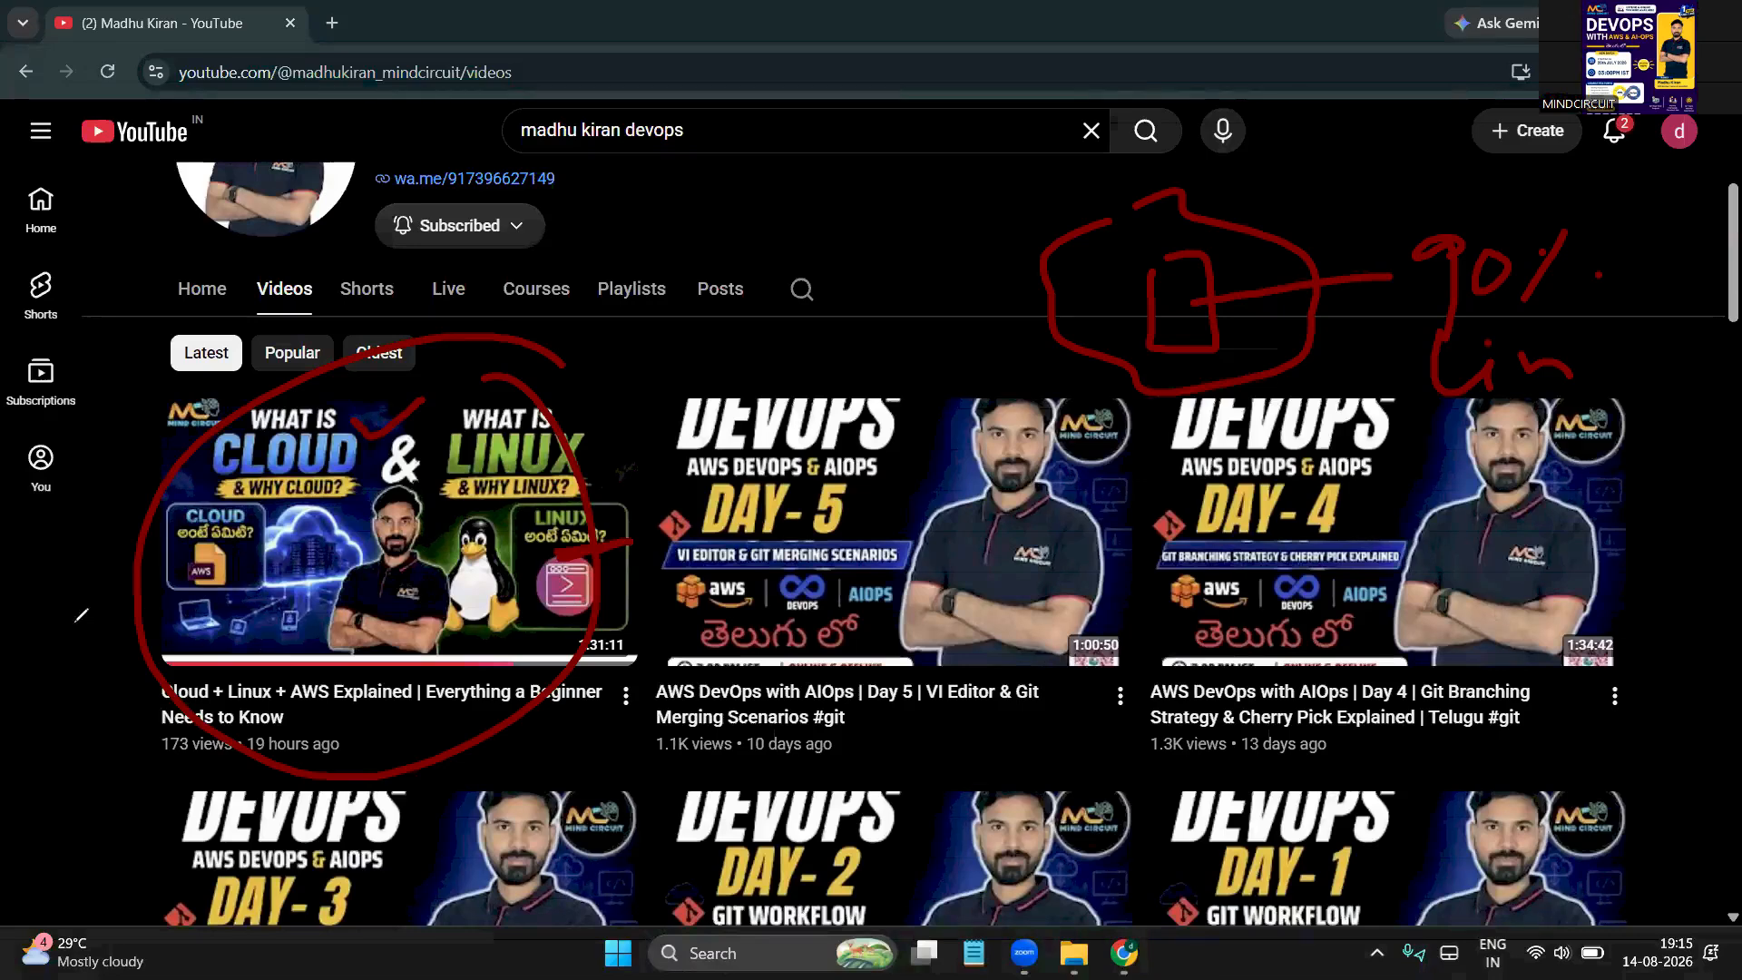
key("Escape")
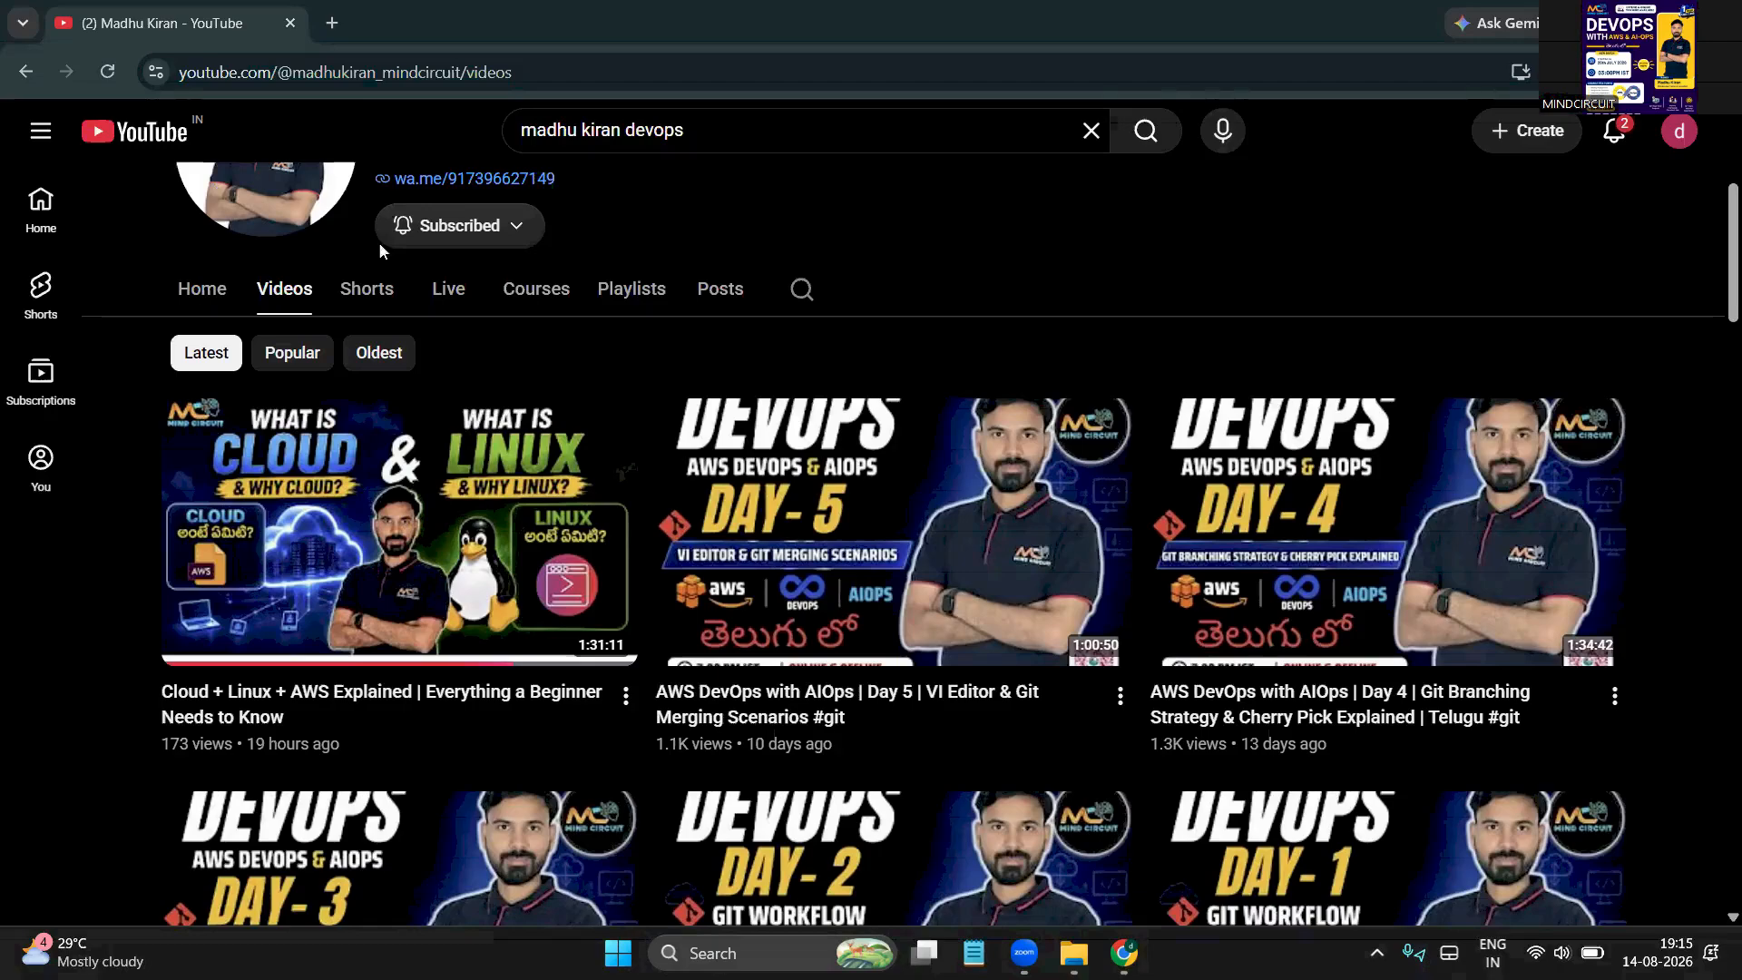
Open the channel's Playlists tab
mouse_move(435, 594)
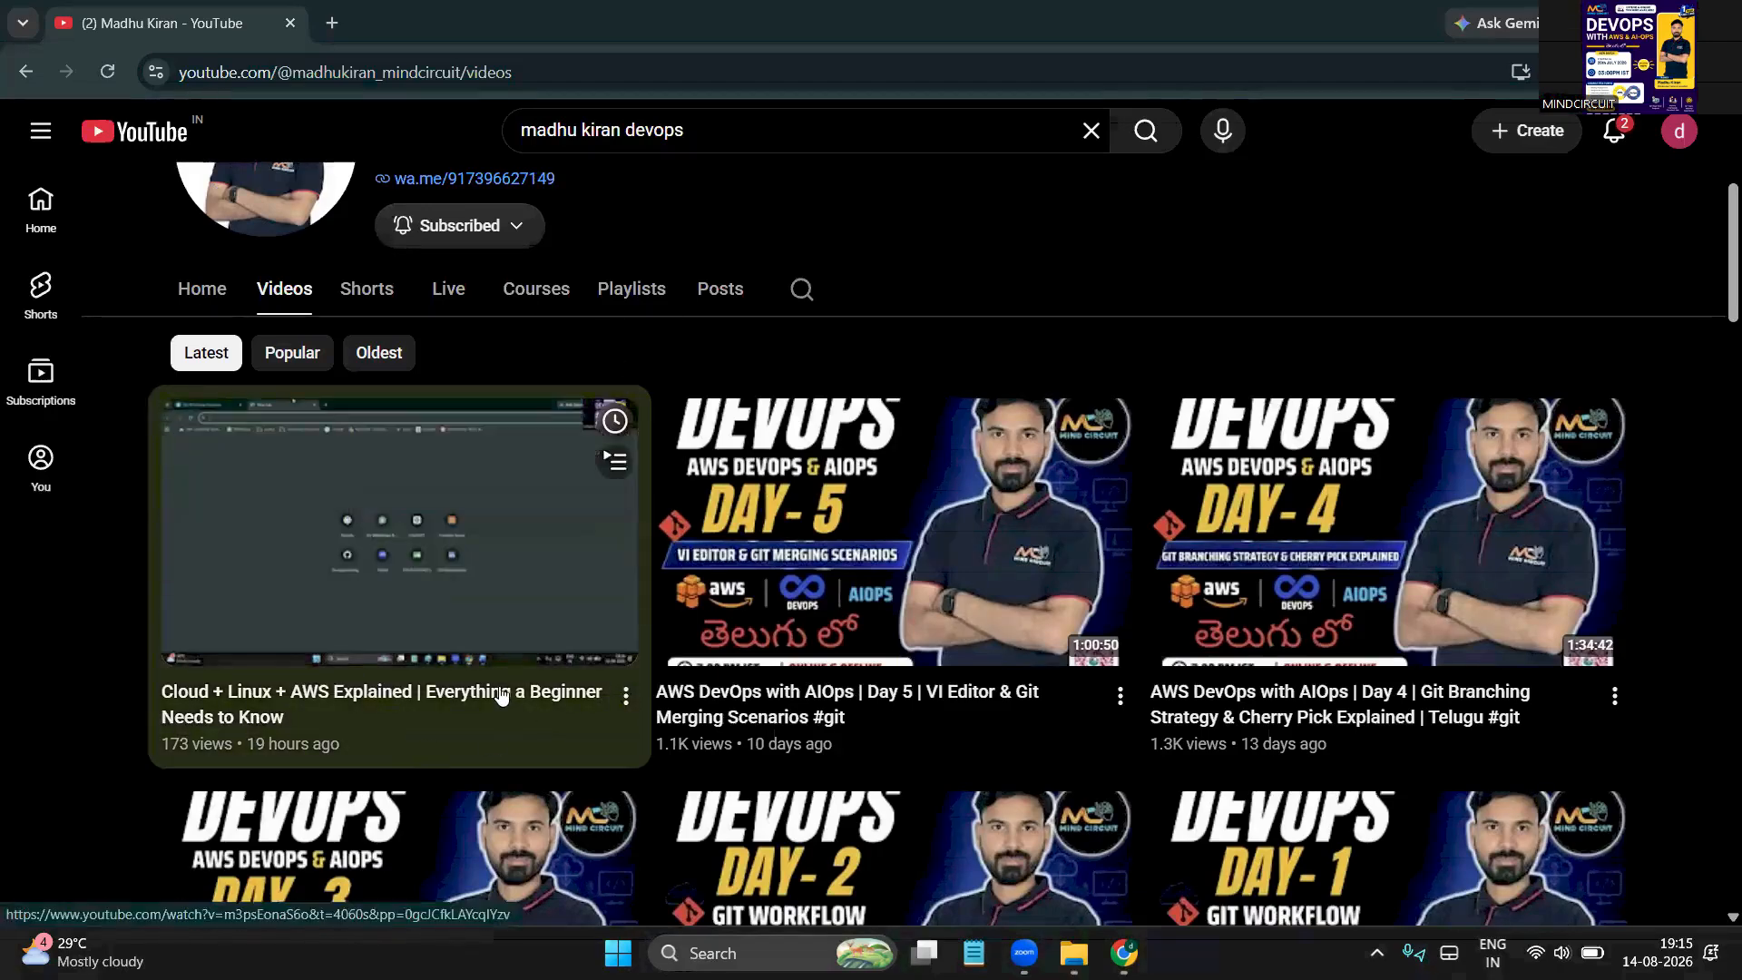
scroll(544, 721, "down", 8)
scroll(635, 635, "up", 12)
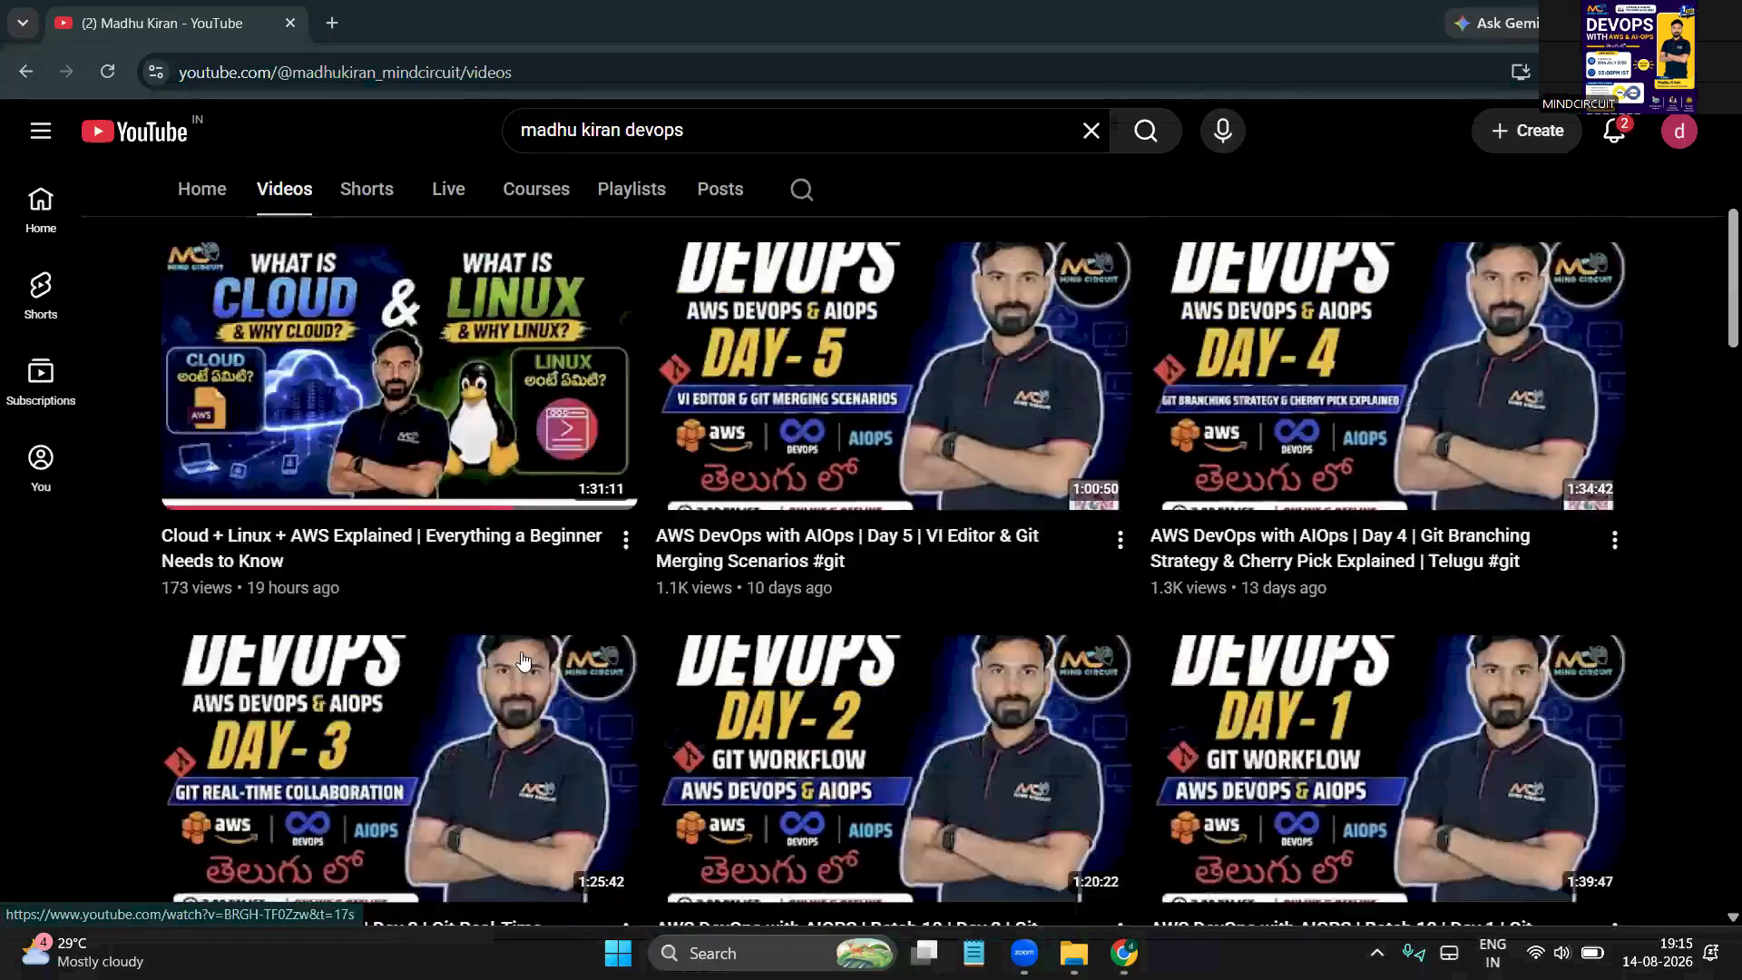
scroll(508, 660, "down", 1)
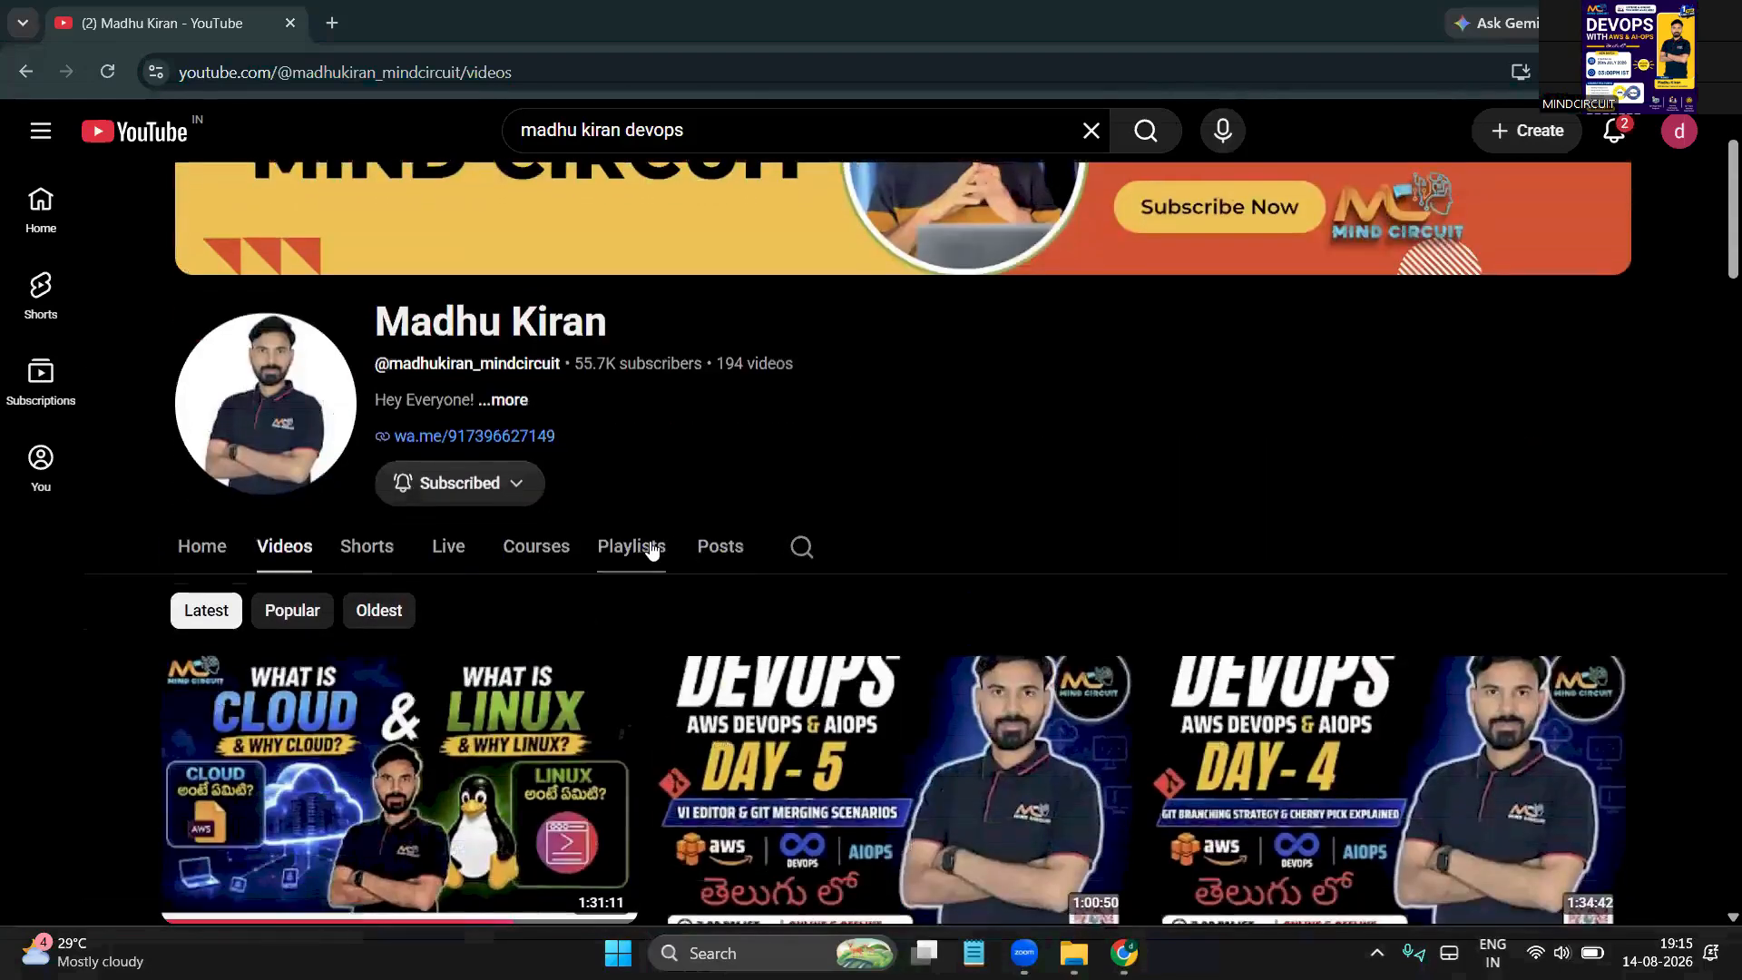
left_click(650, 548)
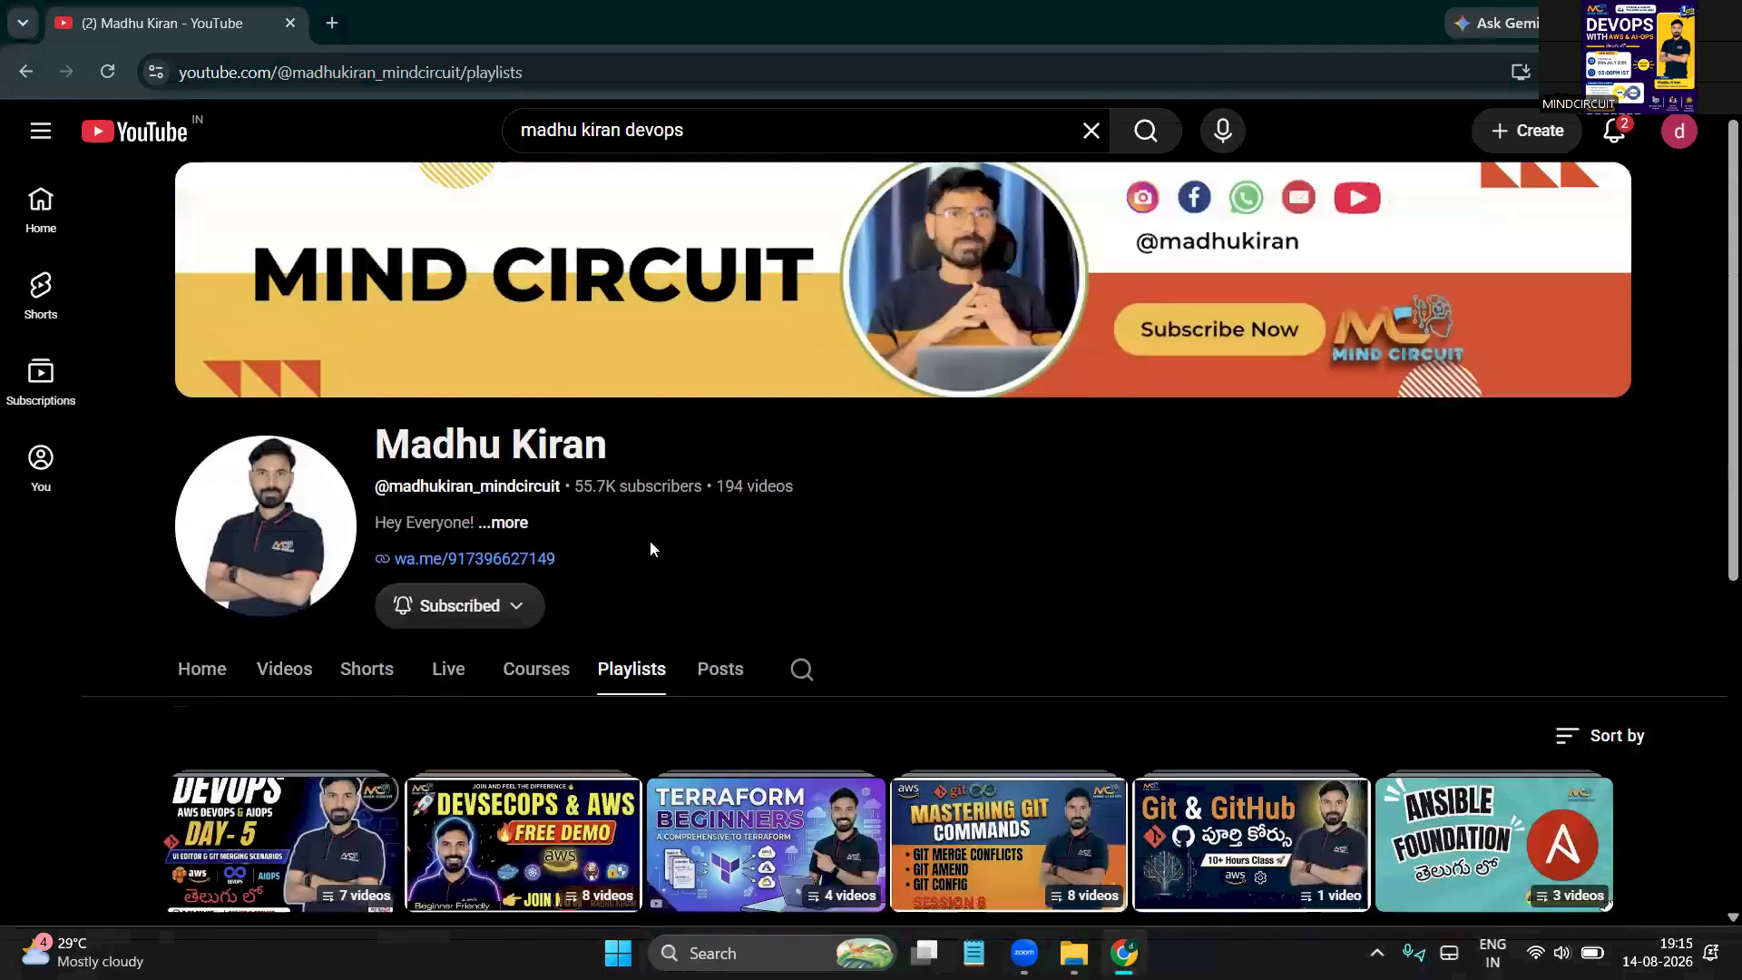
View the full Student Success Stories playlist, then return to the channel's playlists
scroll(649, 547, "down", 2)
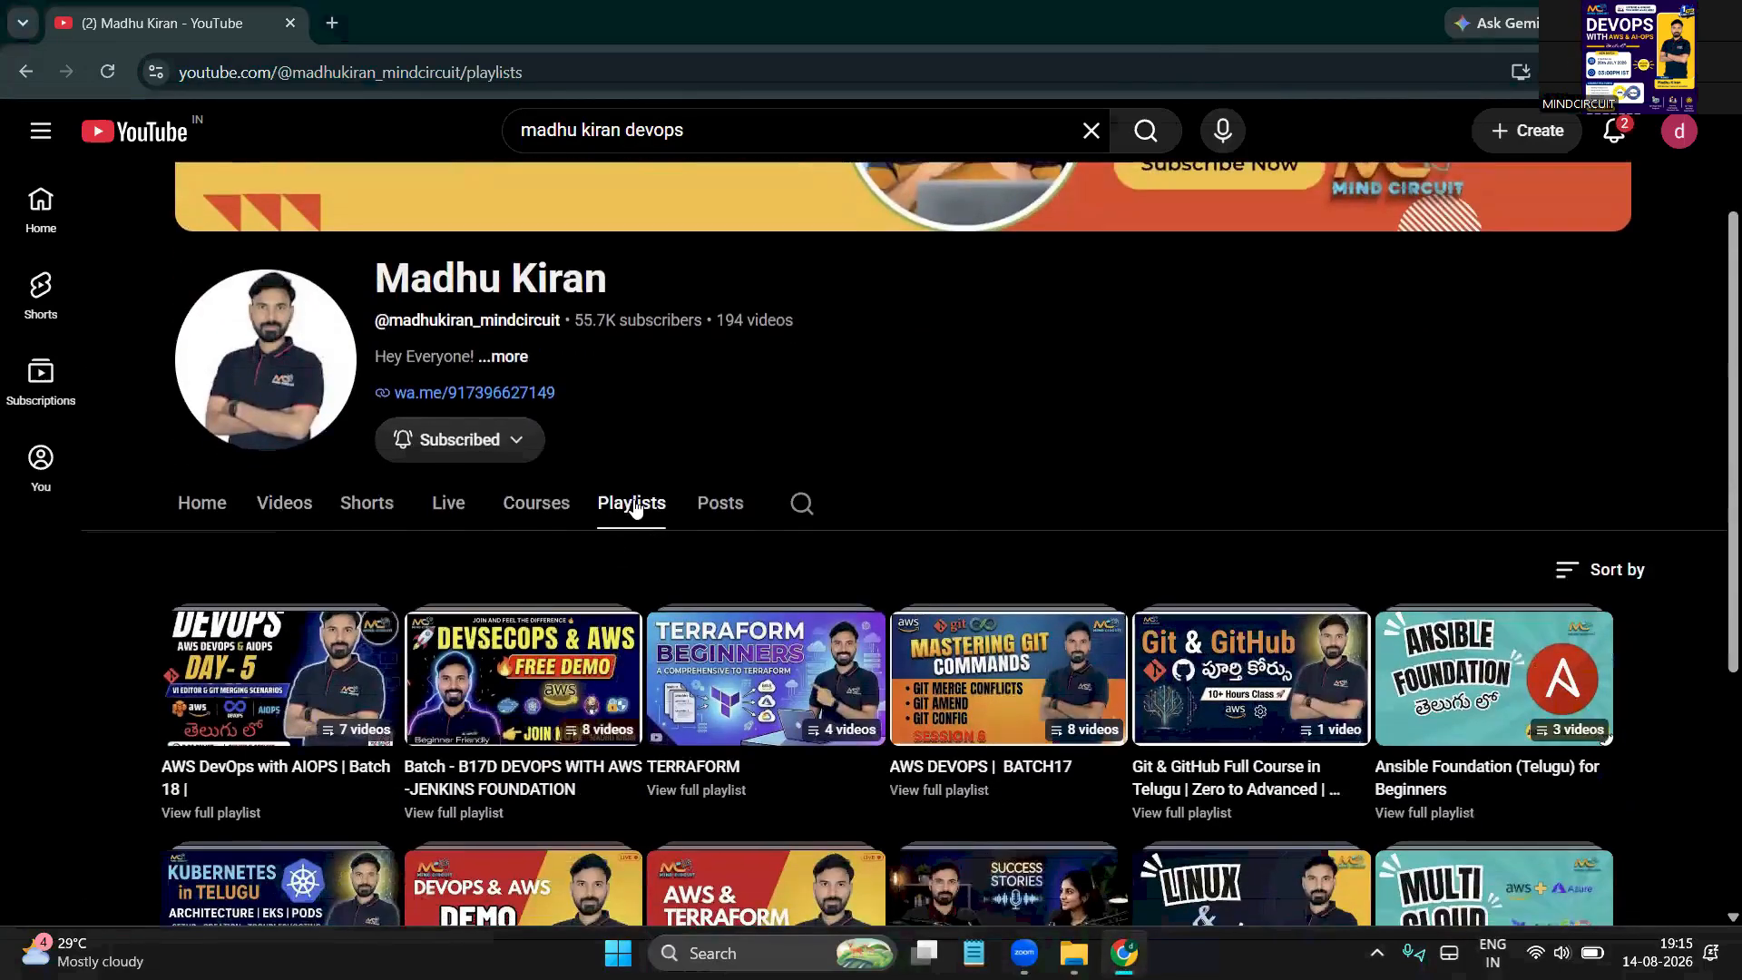
scroll(468, 563, "down", 5)
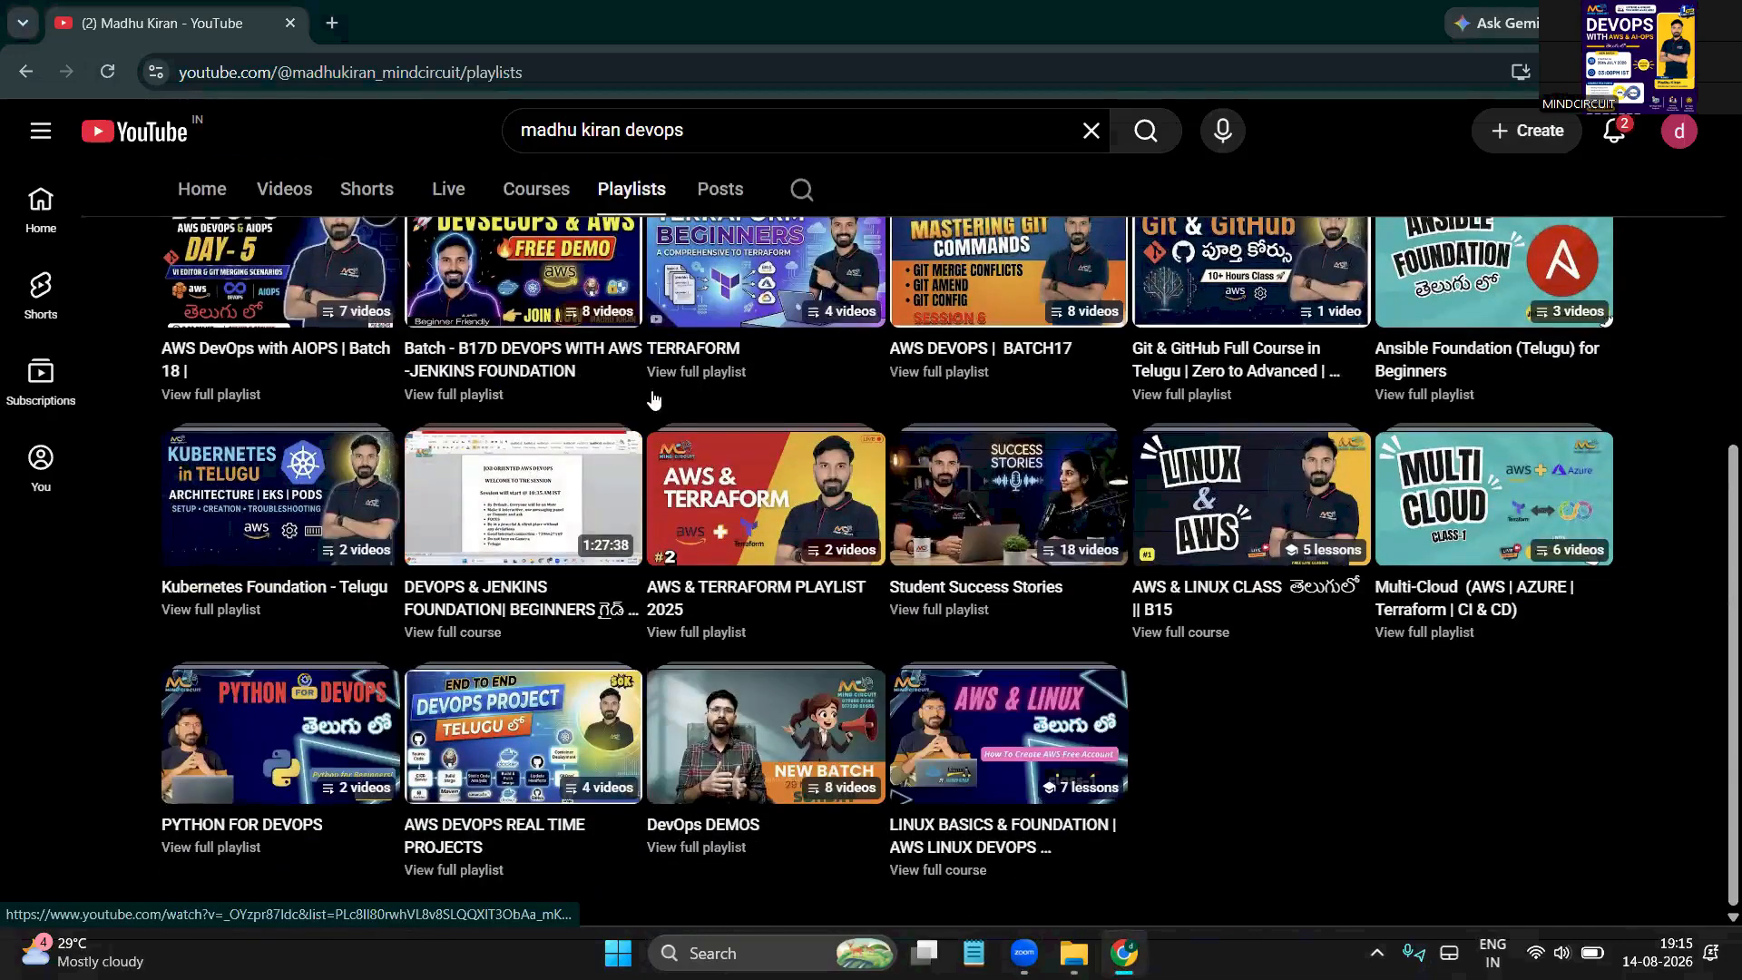
scroll(651, 397, "up", 2)
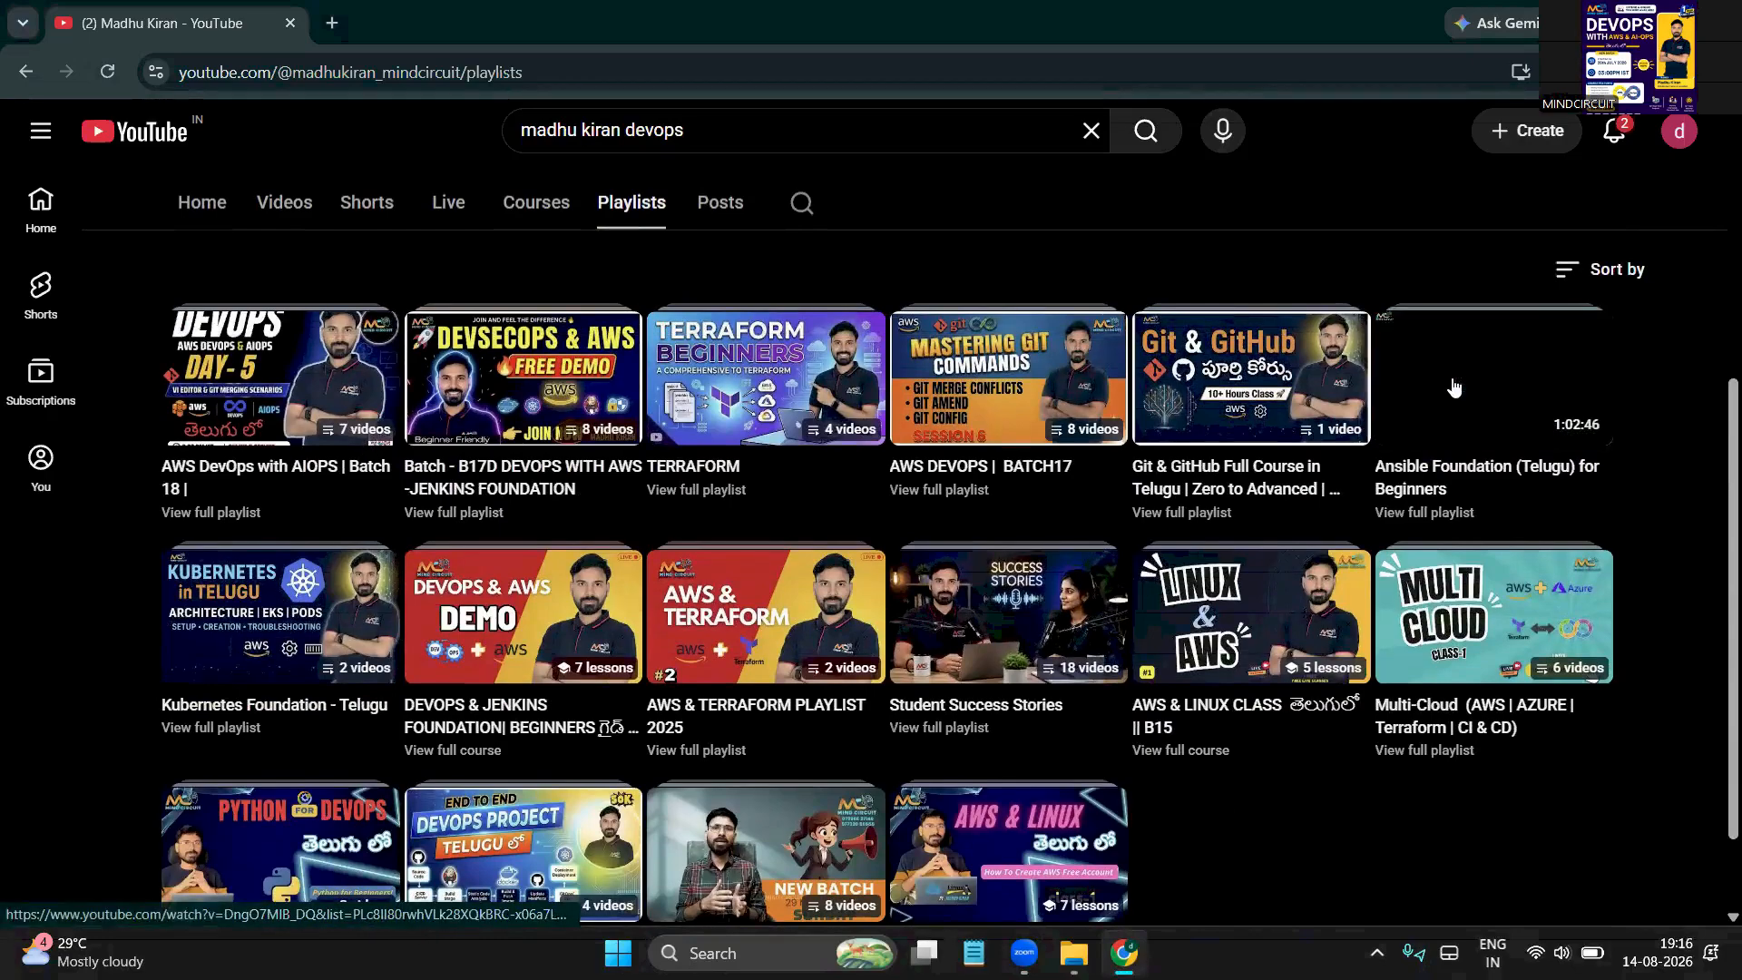
scroll(544, 816, "down", 2)
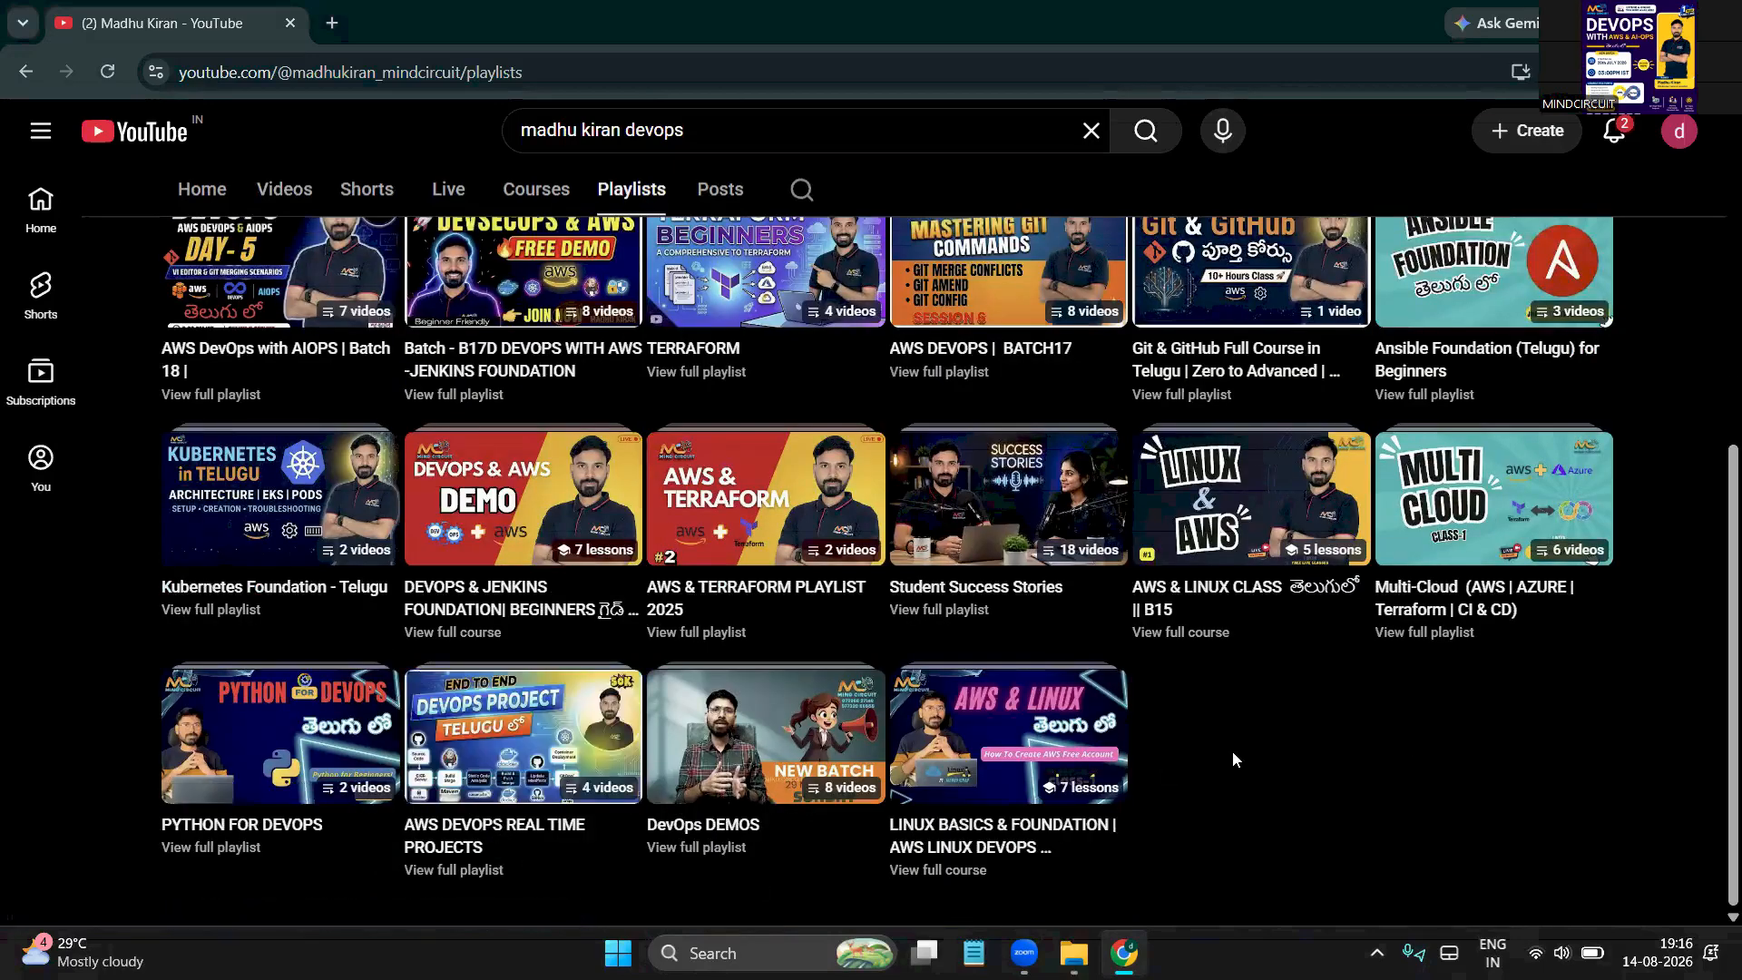
left_click(969, 617)
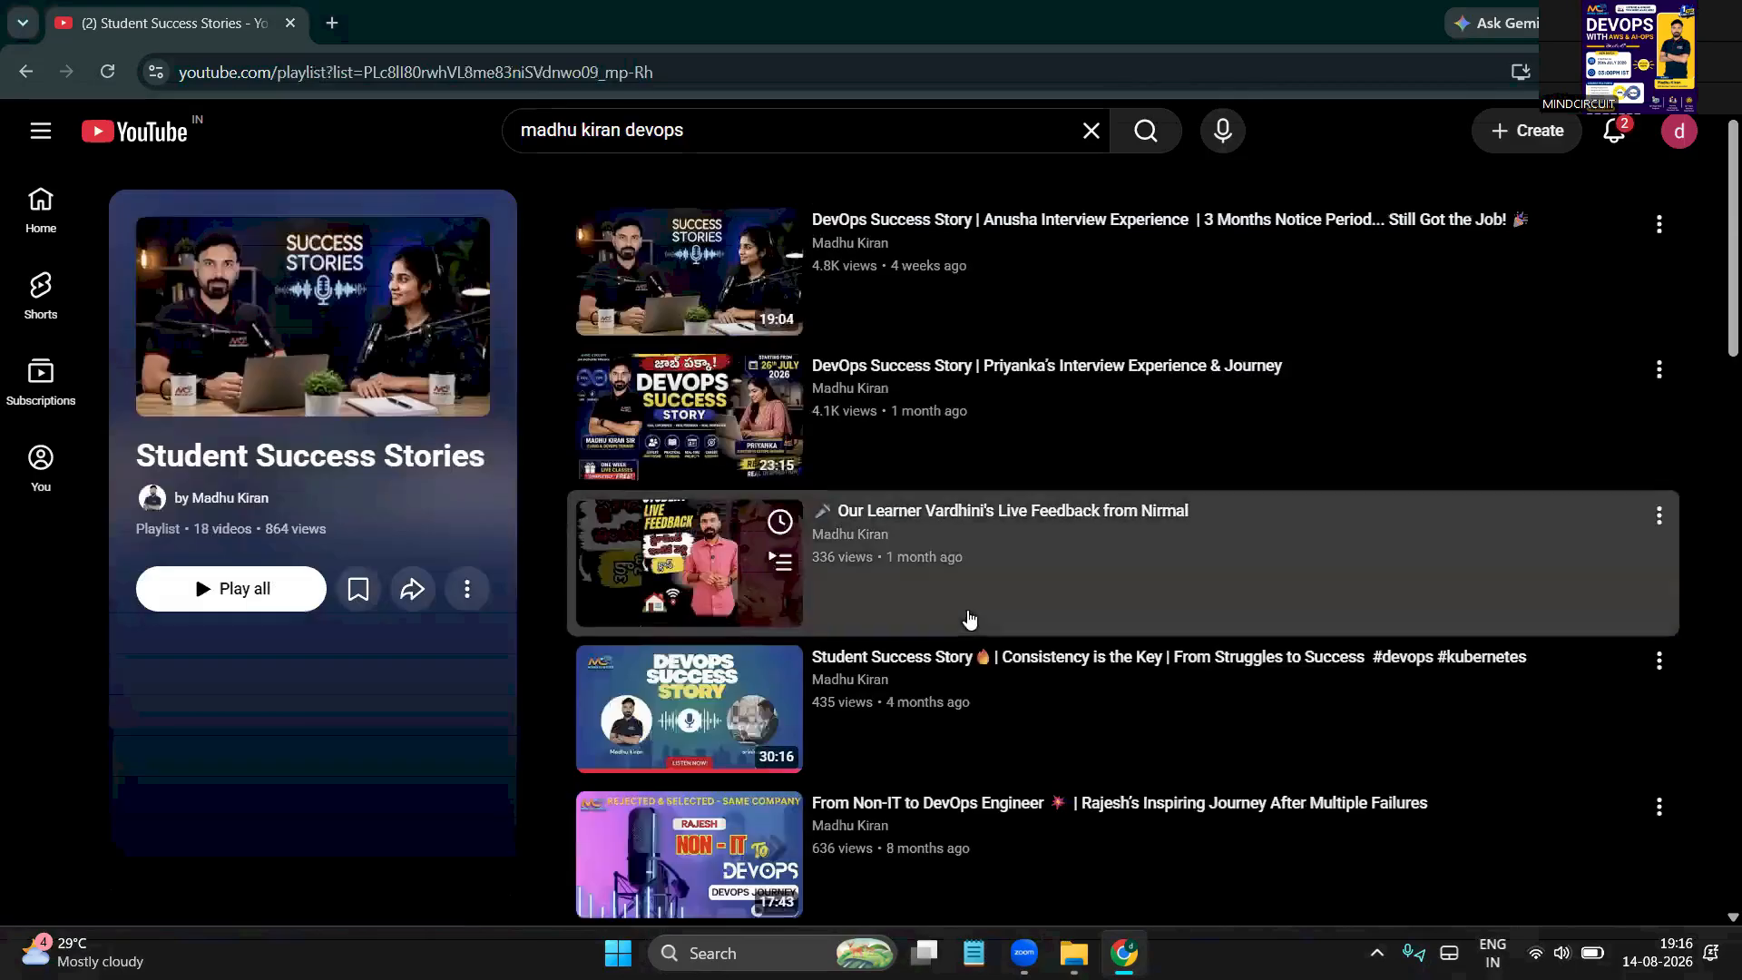
left_click(24, 72)
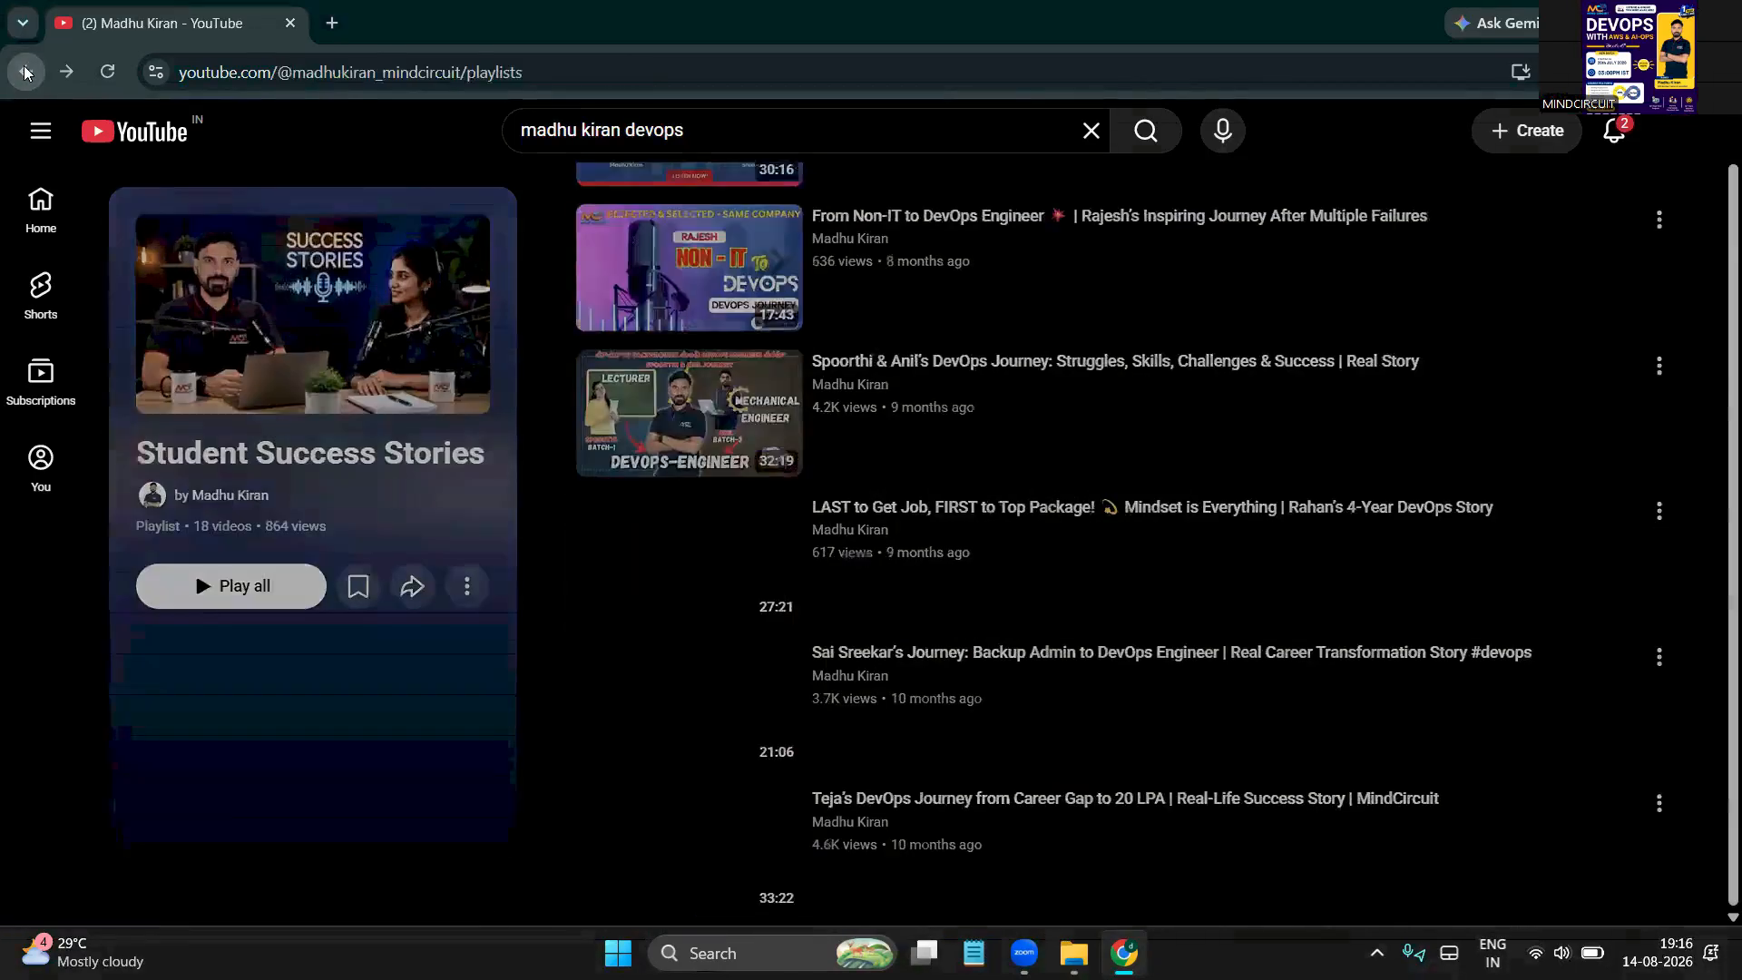
Scroll through the channel's Posts tab, then clear the YouTube search box
left_click(733, 616)
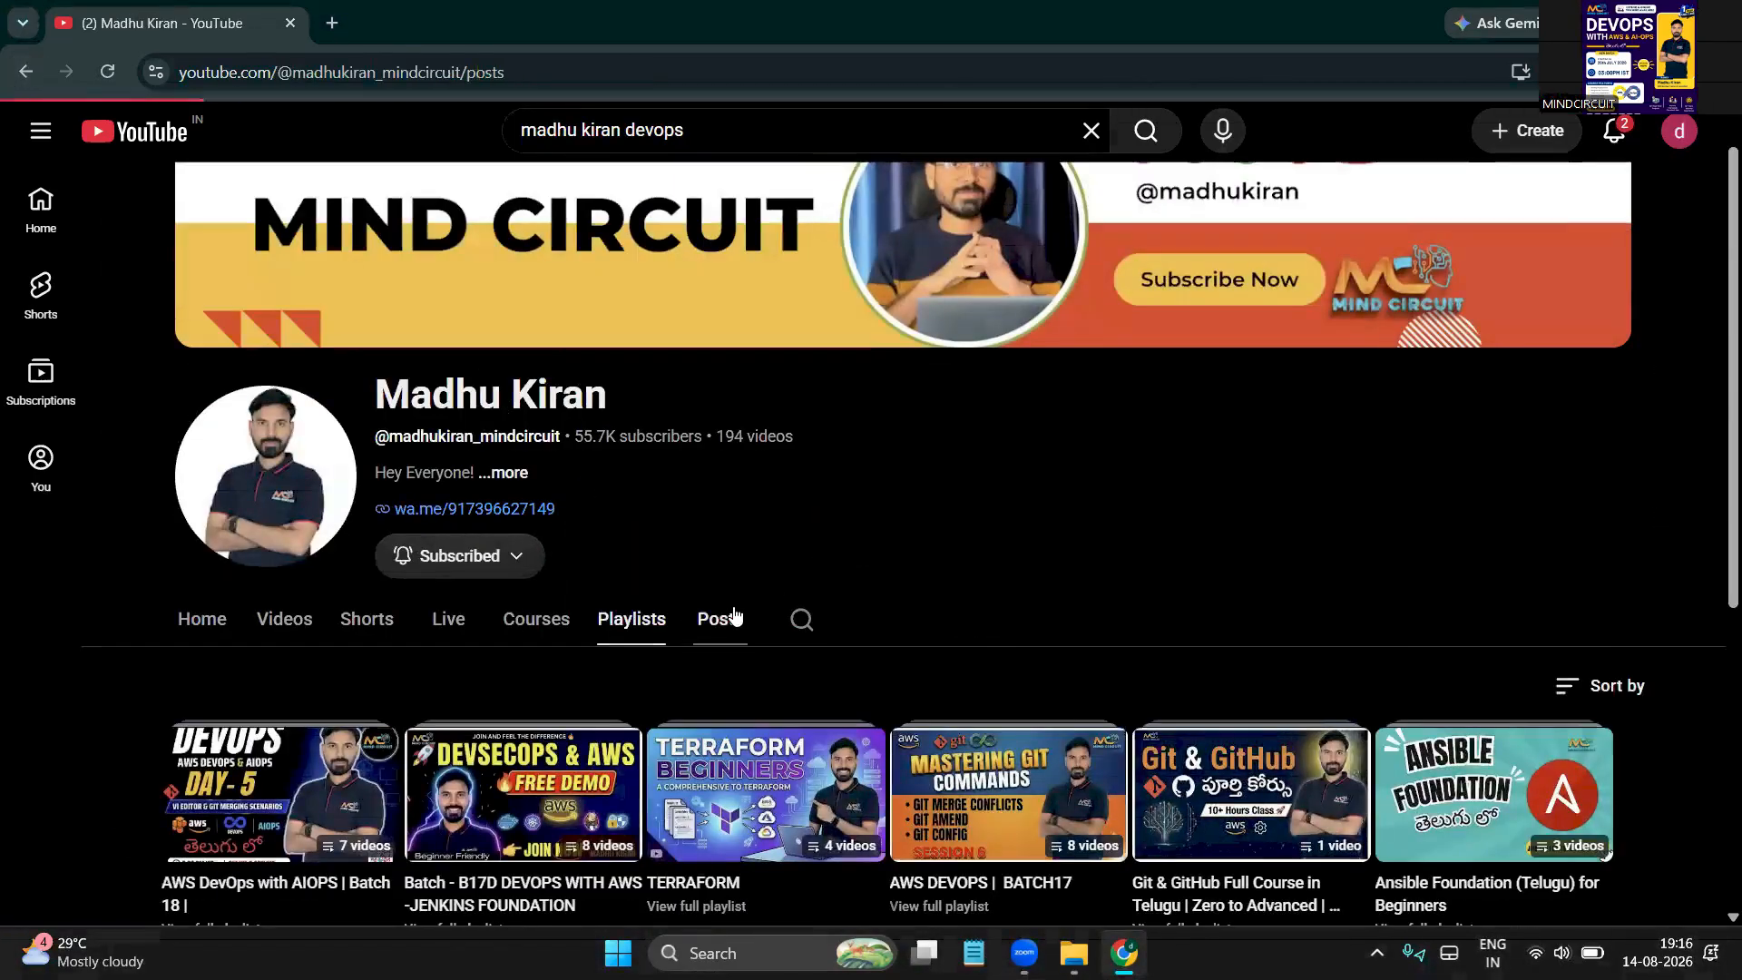
scroll(733, 607, "down", 8)
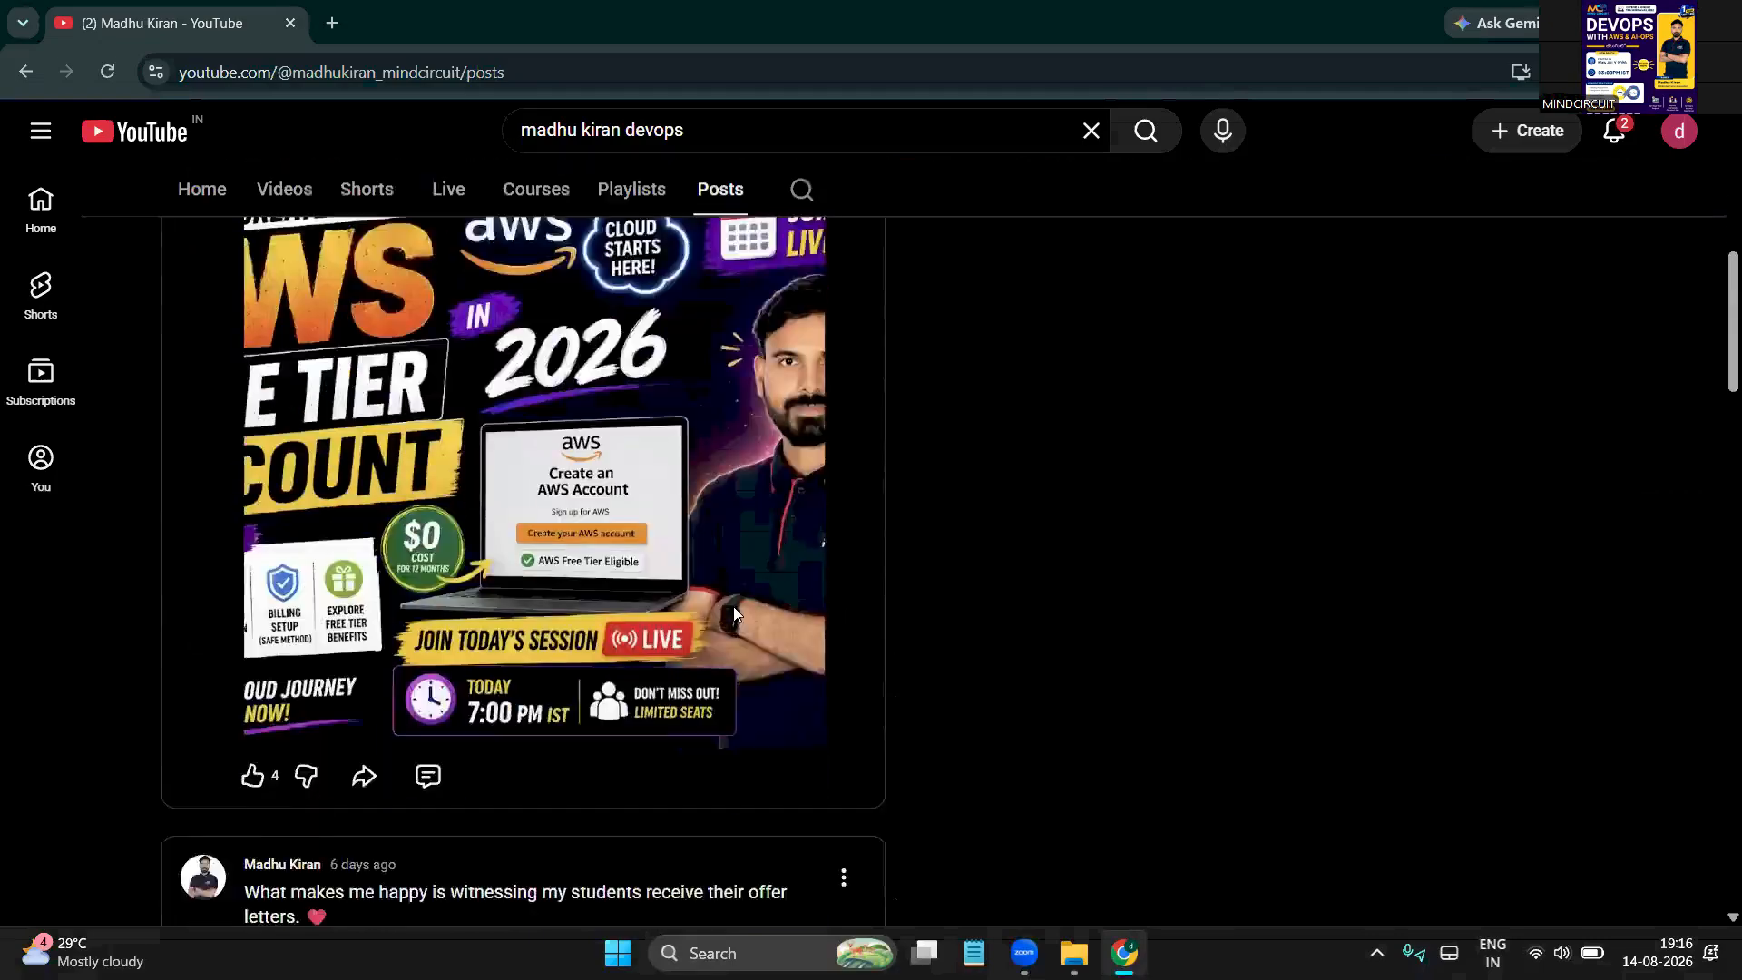
scroll(733, 614, "down", 15)
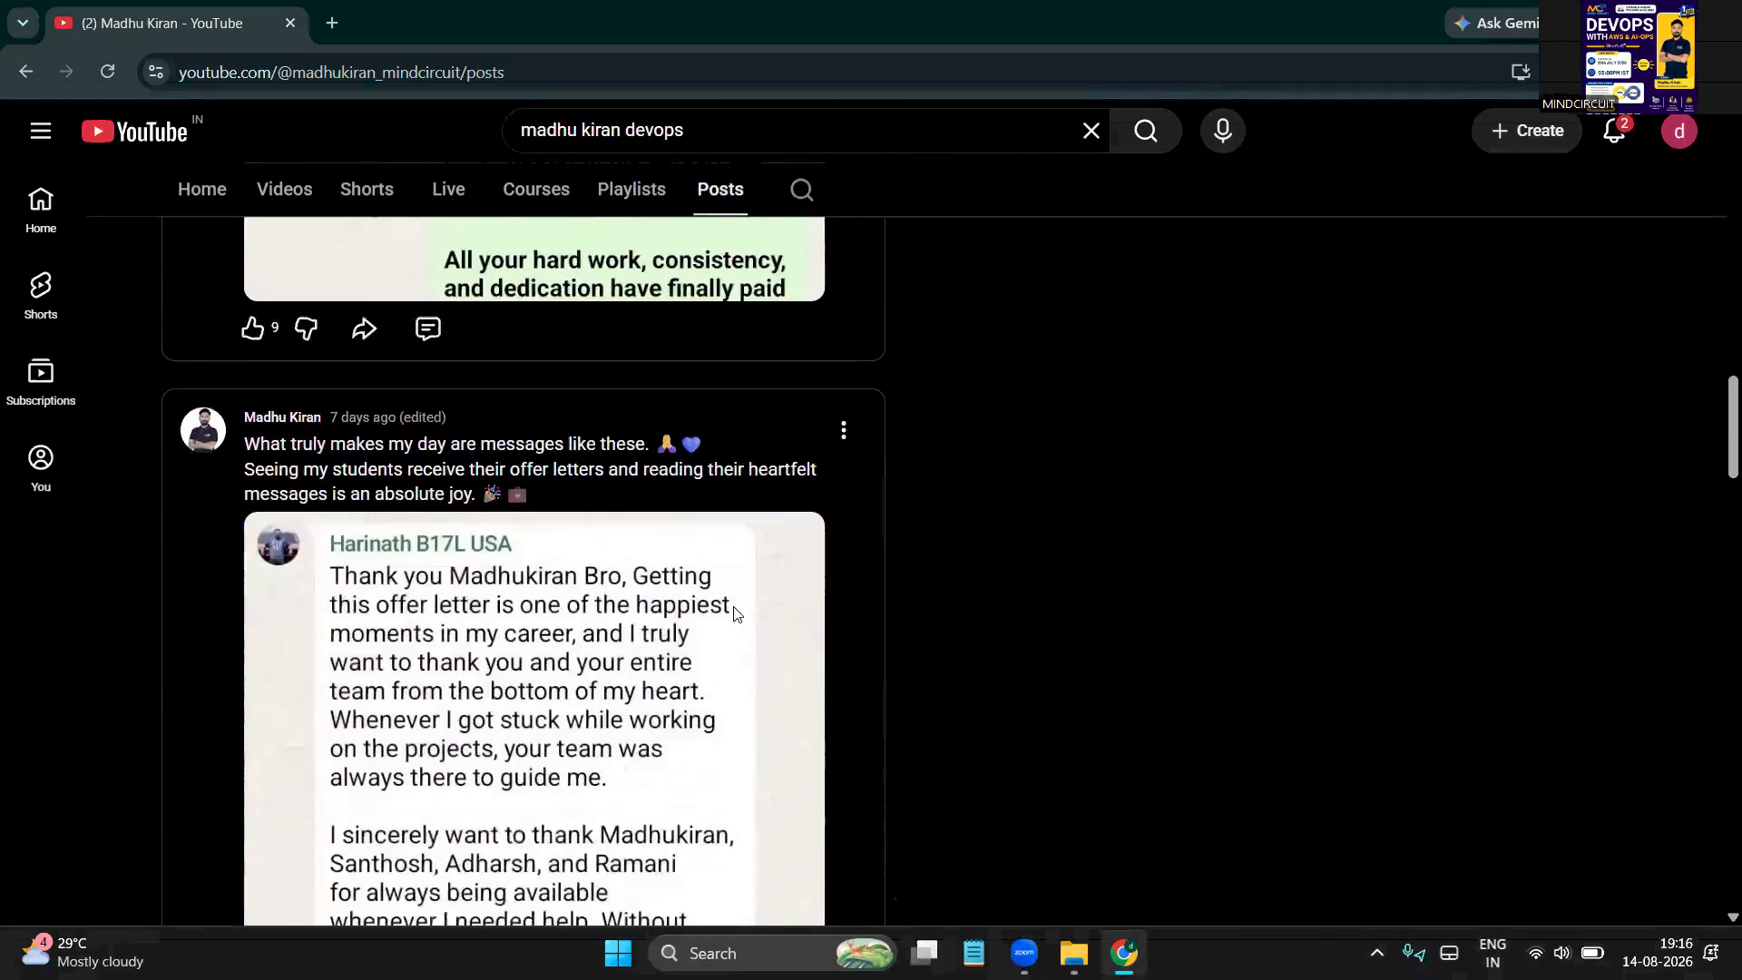
scroll(735, 613, "down", 18)
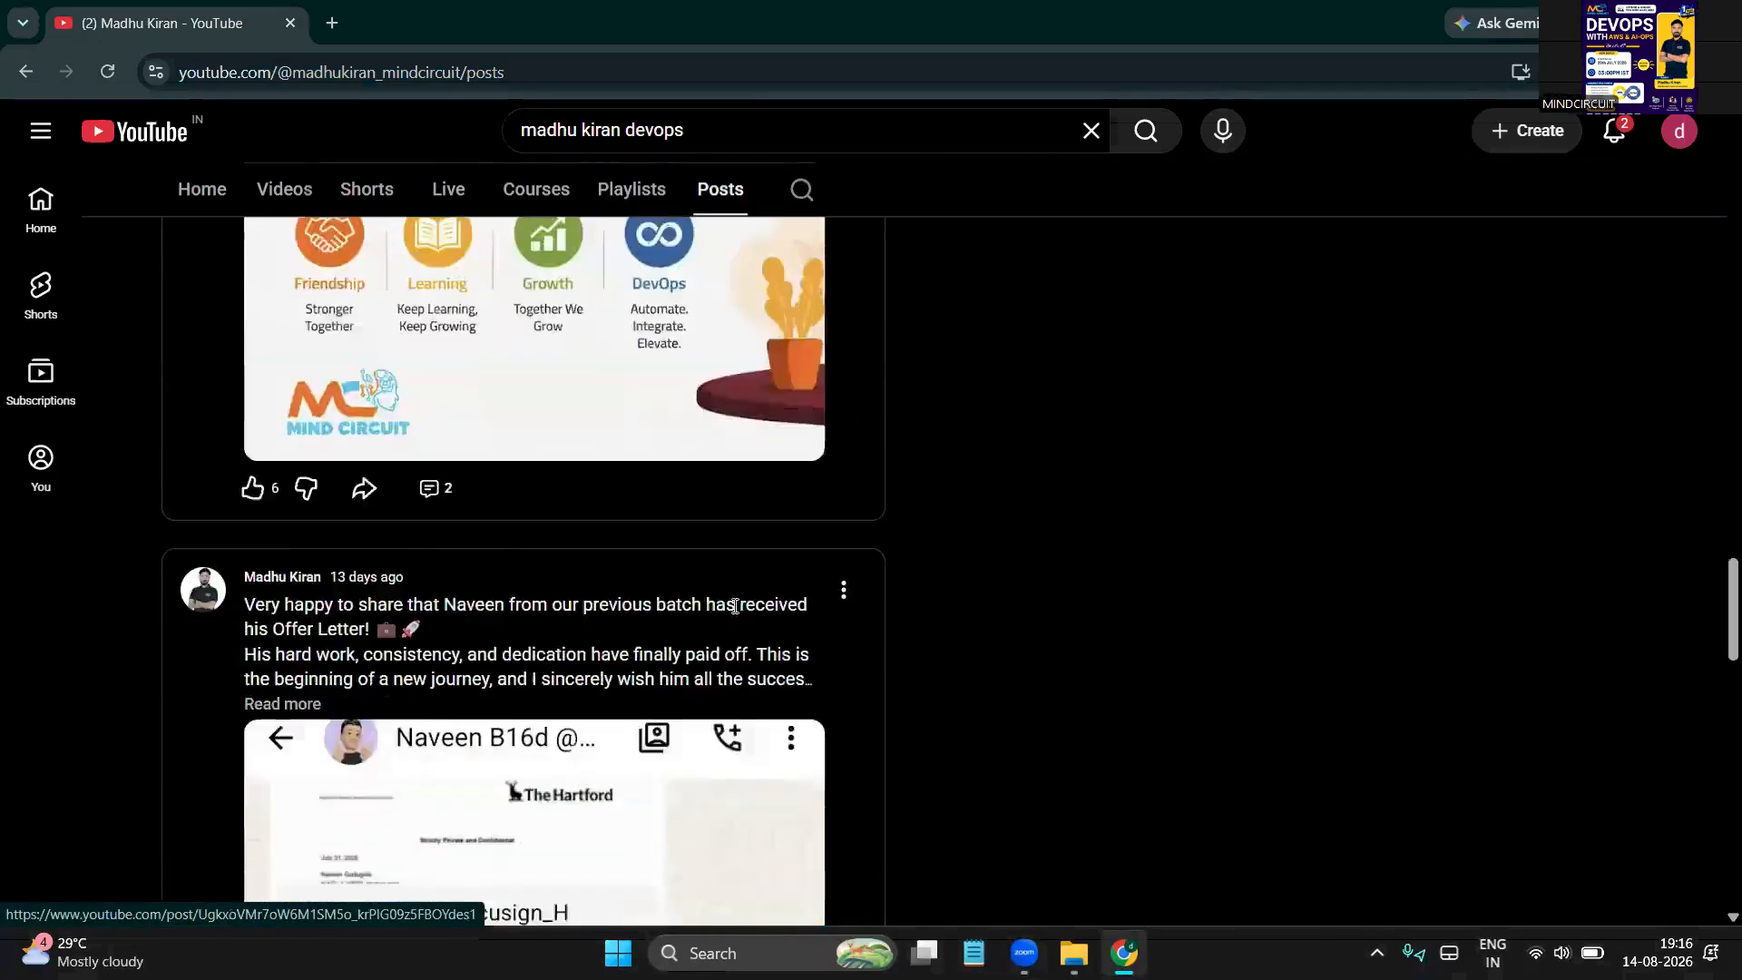
scroll(735, 608, "down", 18)
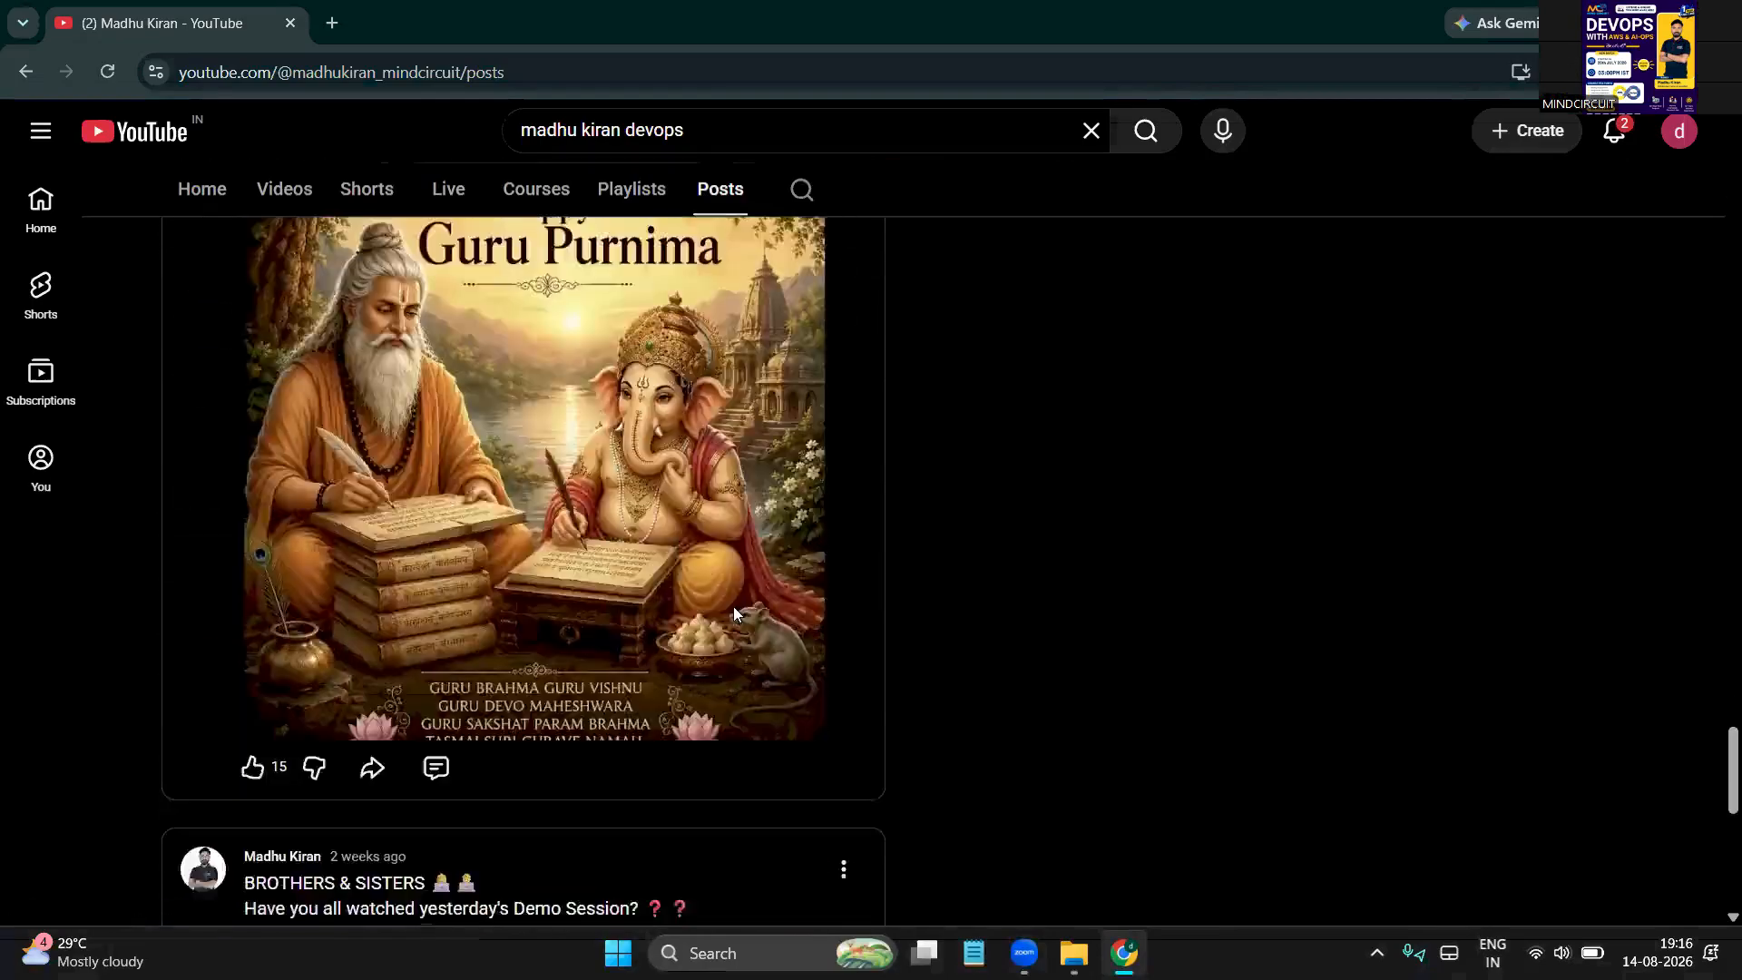
scroll(733, 615, "down", 18)
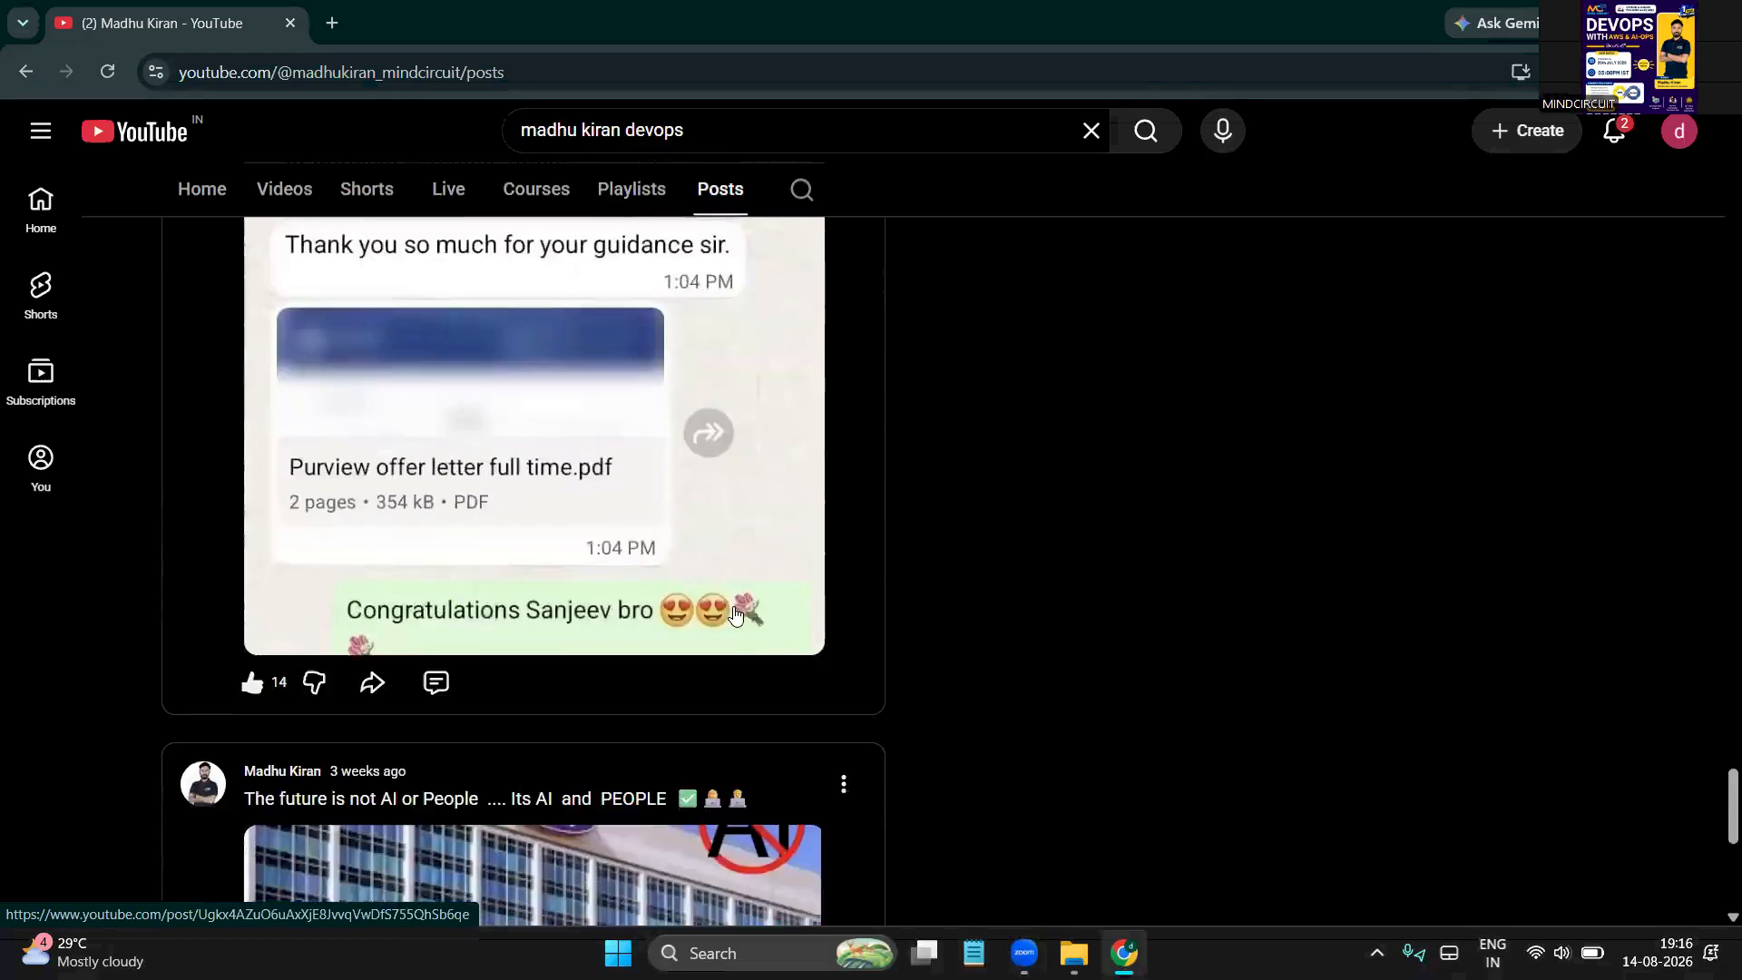
scroll(735, 613, "down", 8)
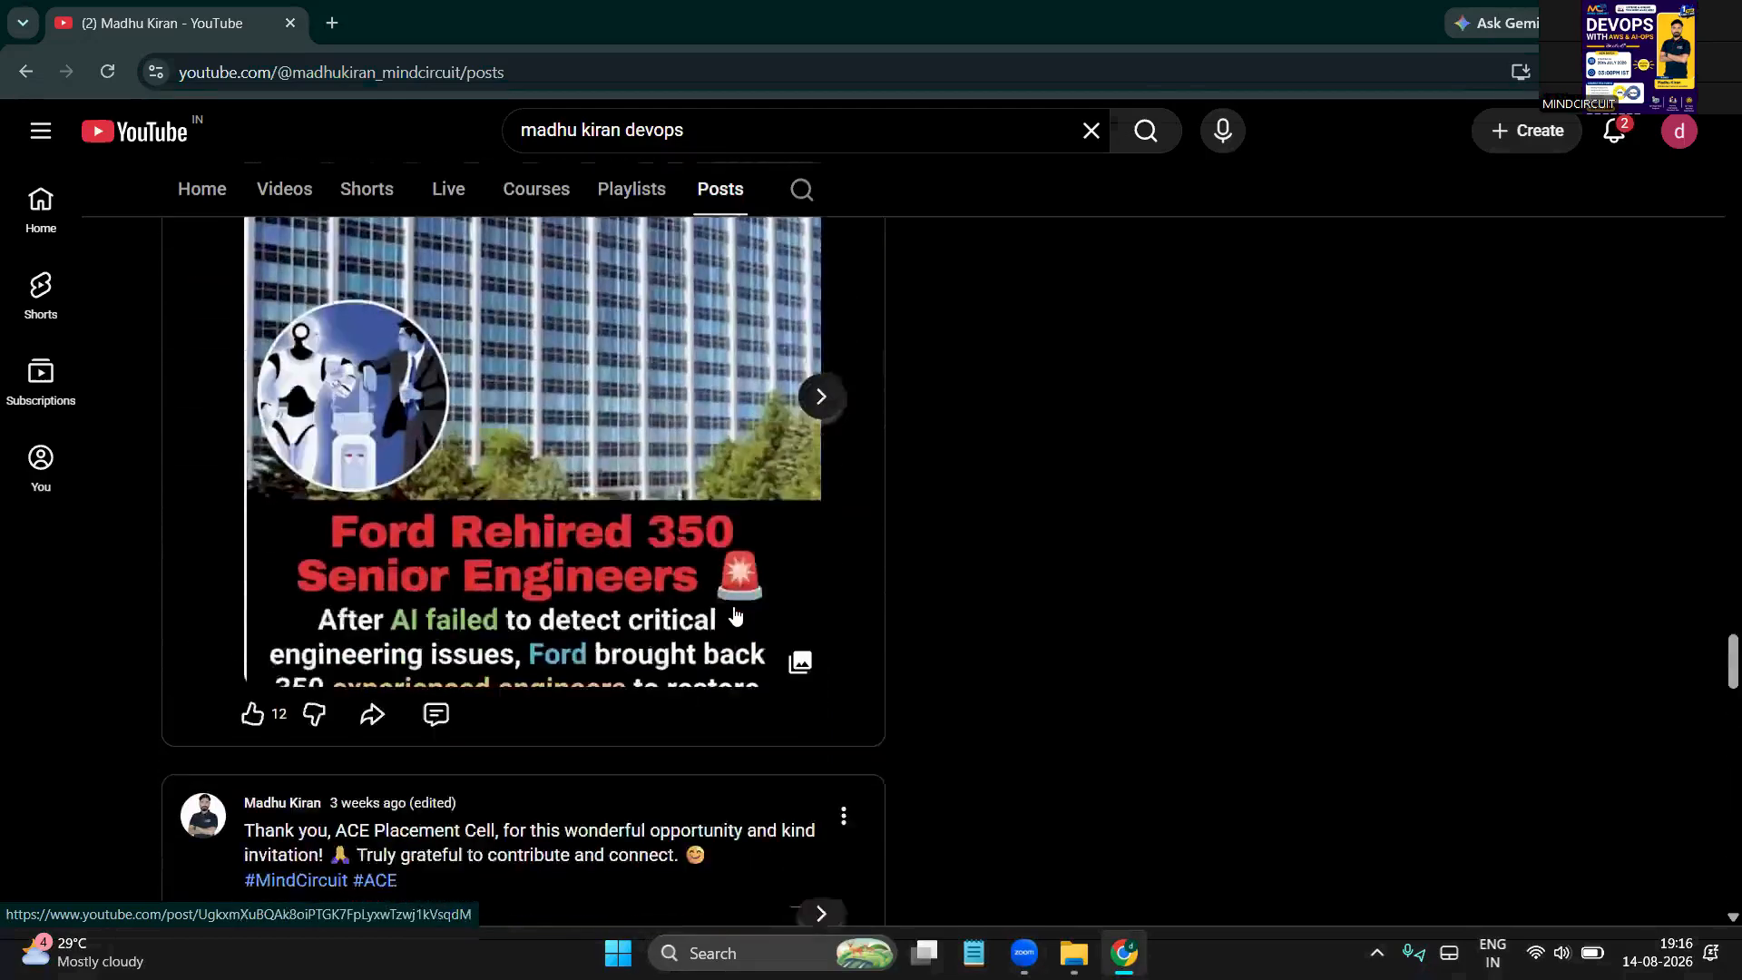
scroll(735, 615, "down", 18)
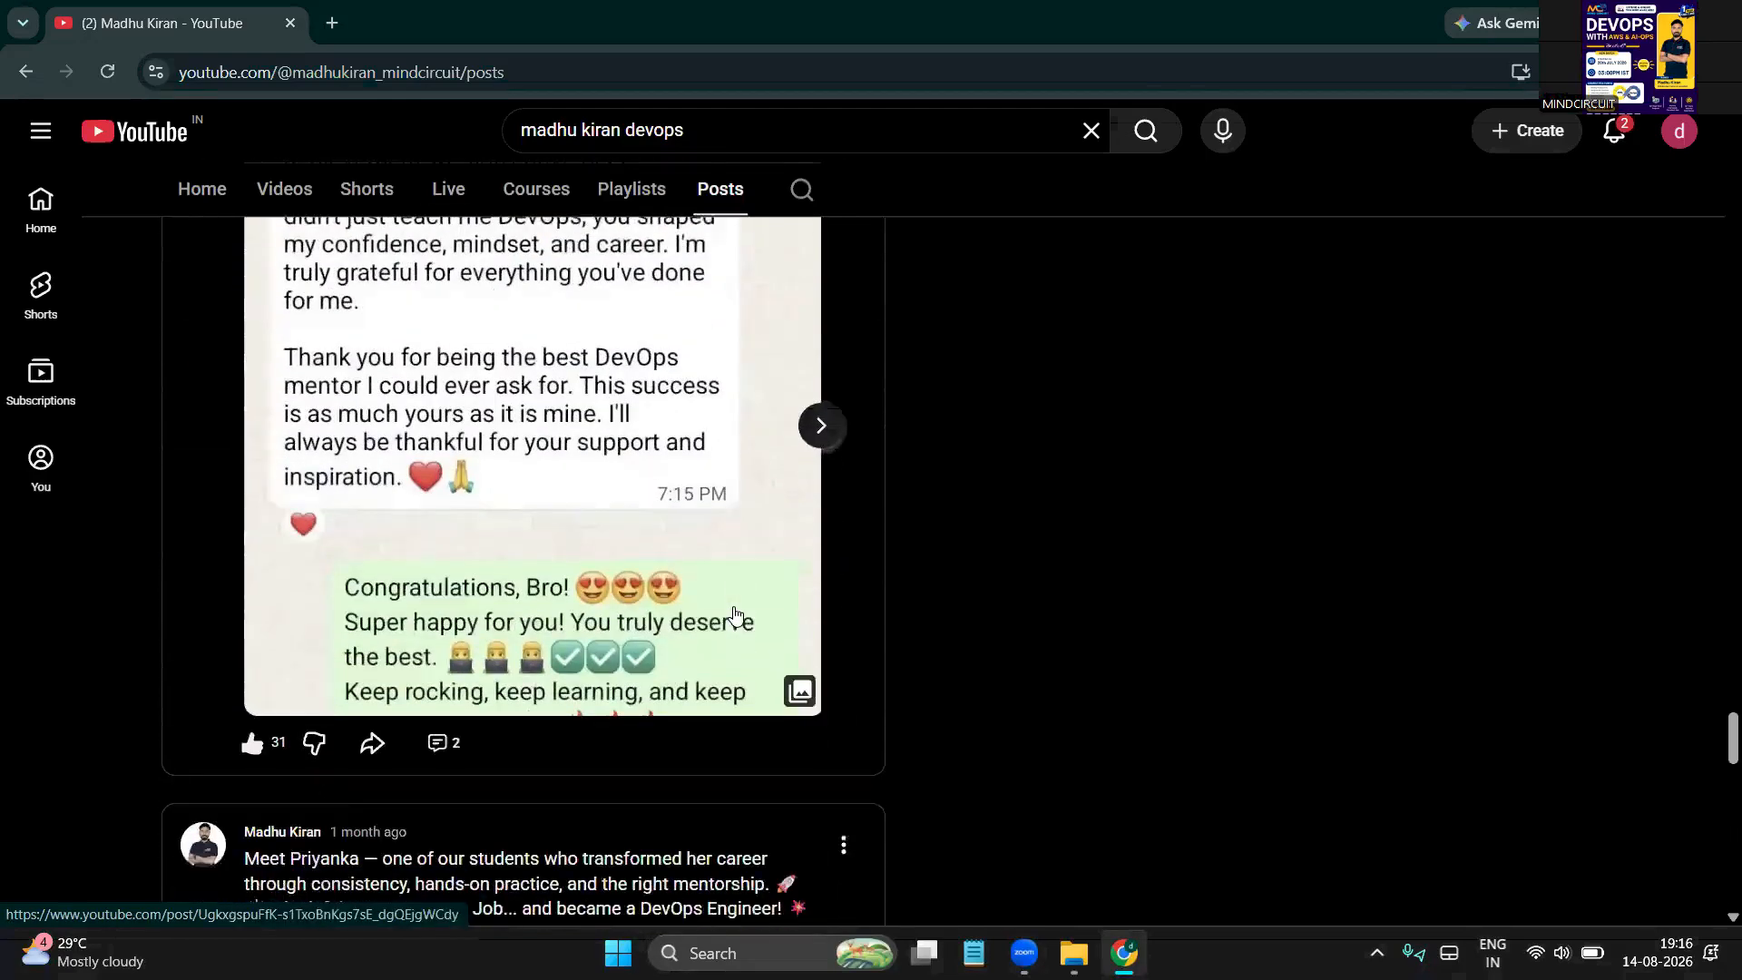
scroll(735, 615, "down", 10)
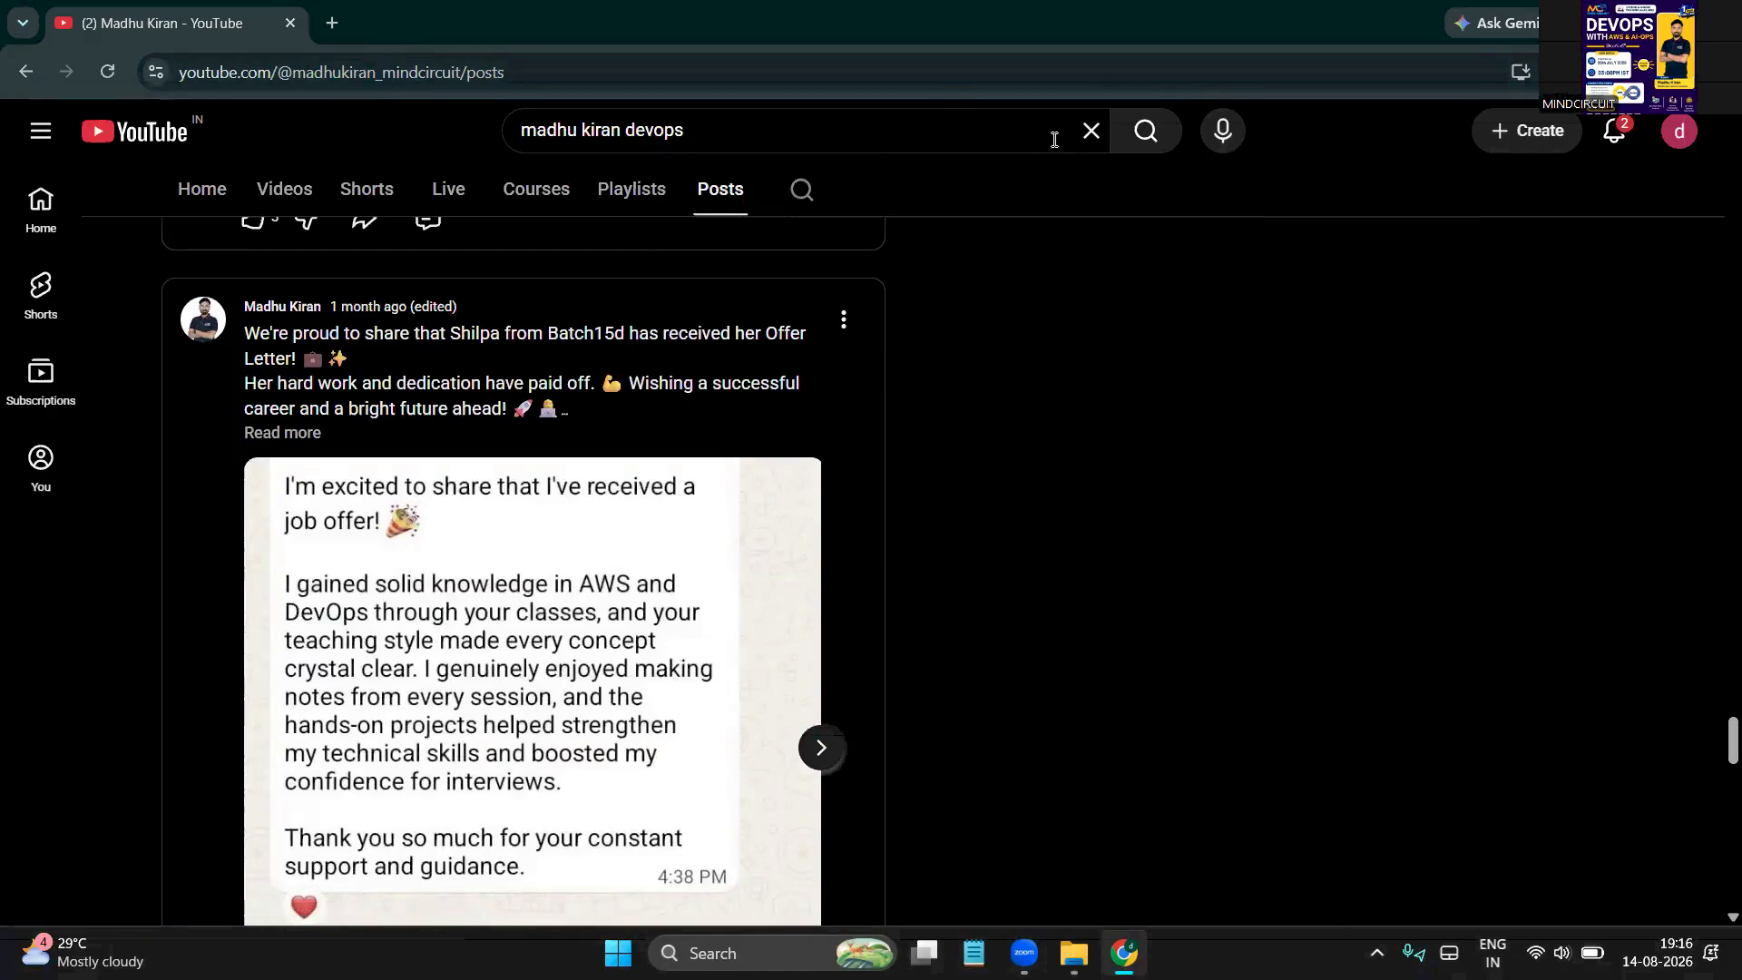
left_click(1091, 131)
left_click(1390, 105)
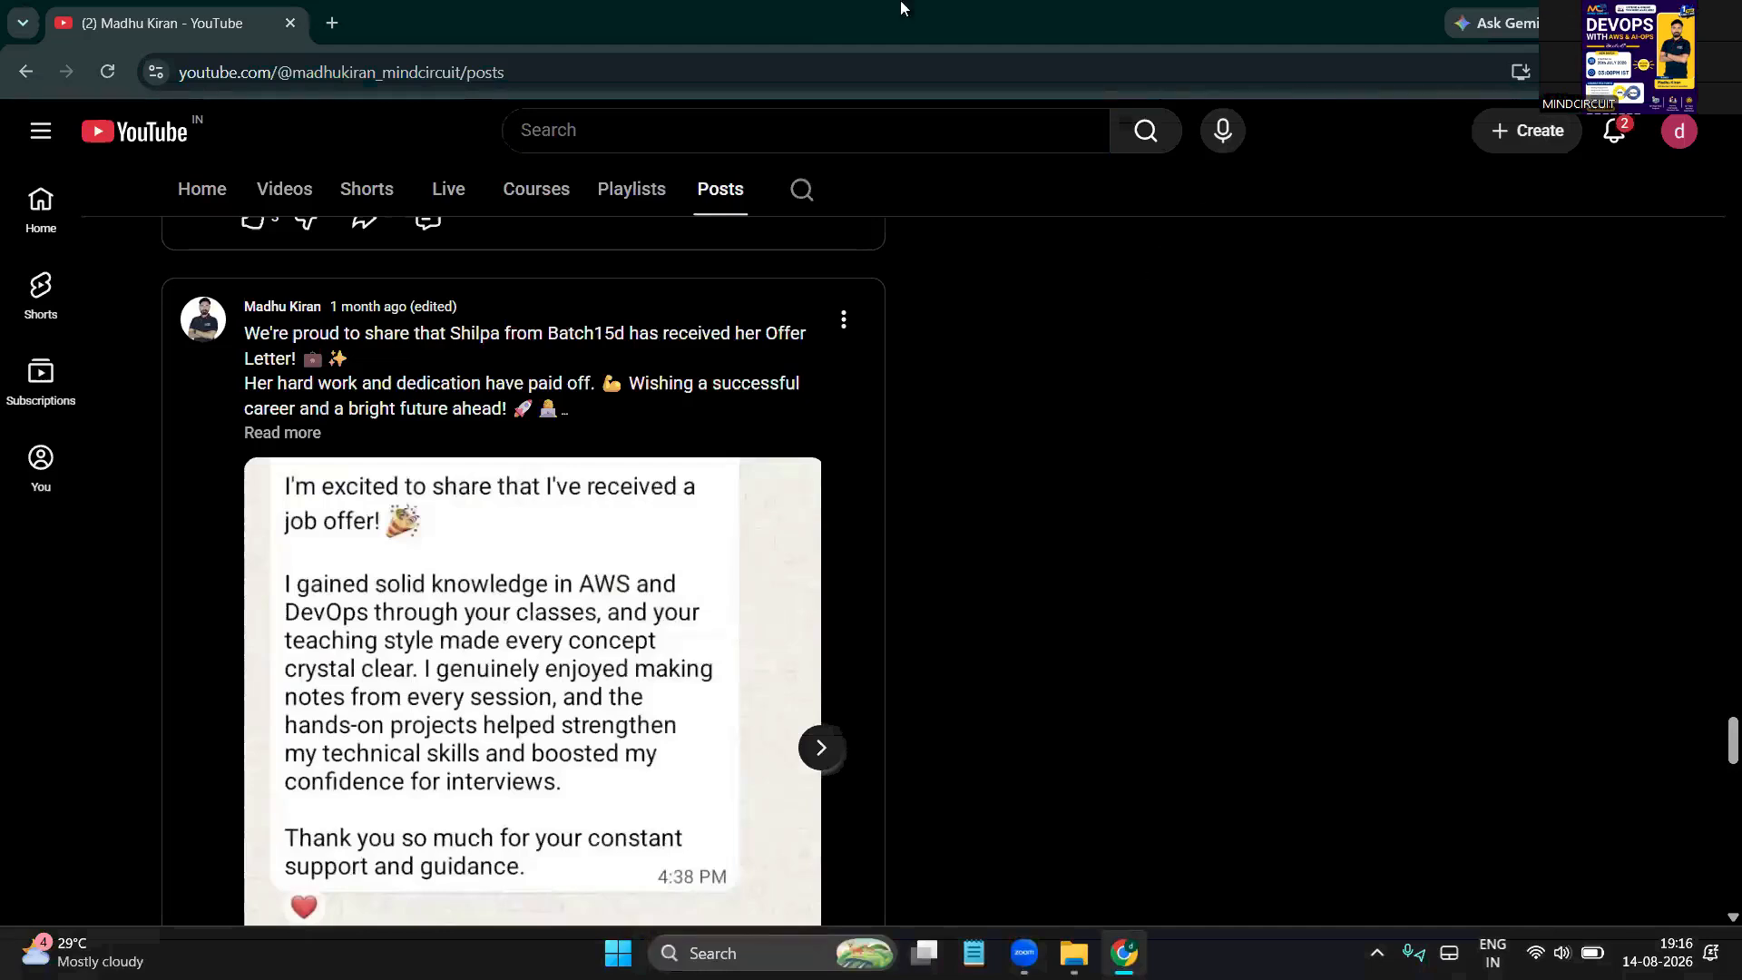
Launch Microsoft Paint from Windows search
left_click(338, 24)
key("super+s")
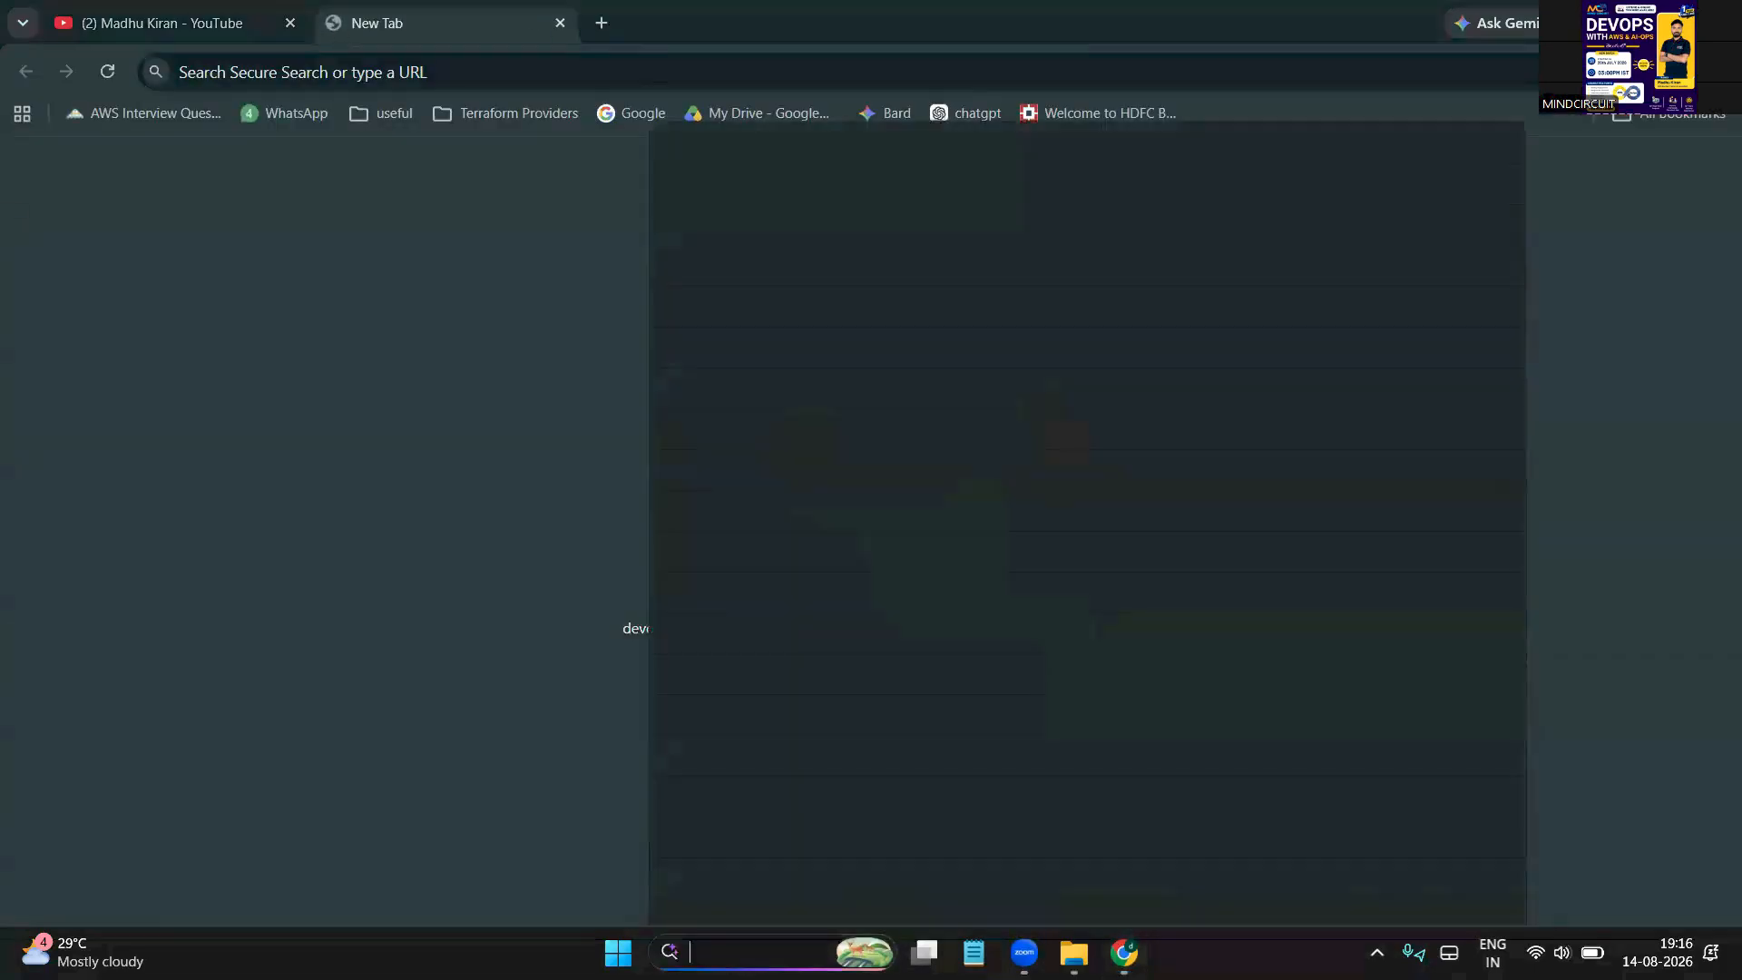
type("paint")
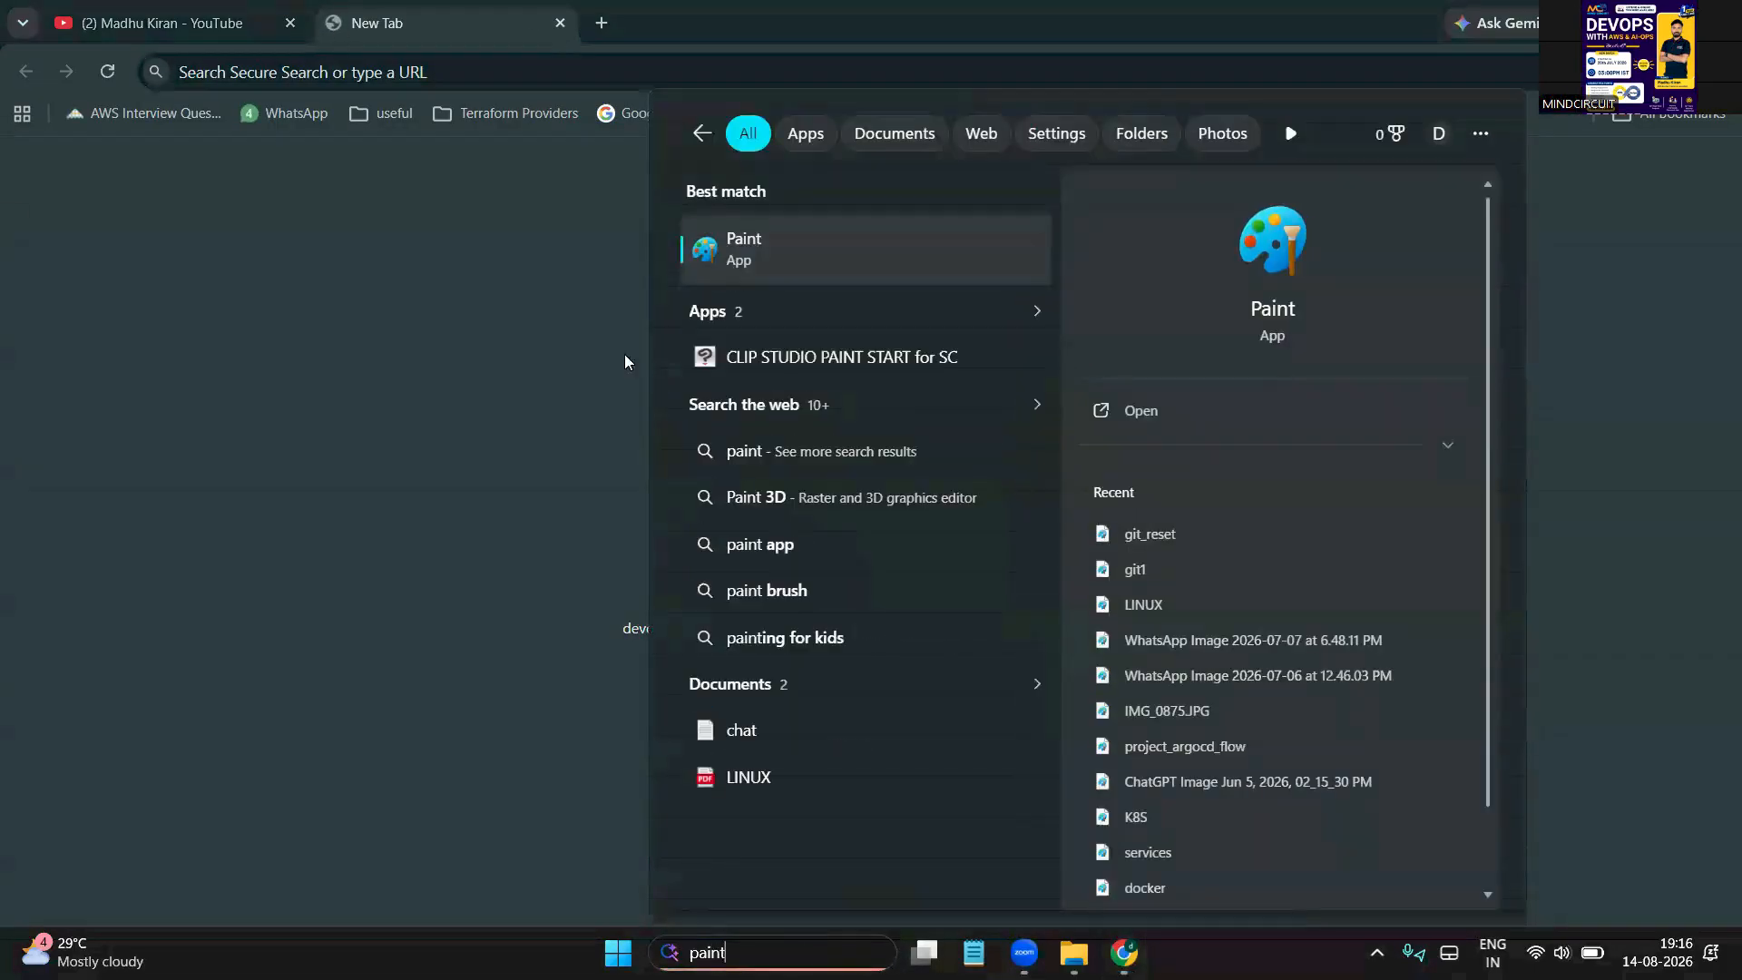
left_click(738, 246)
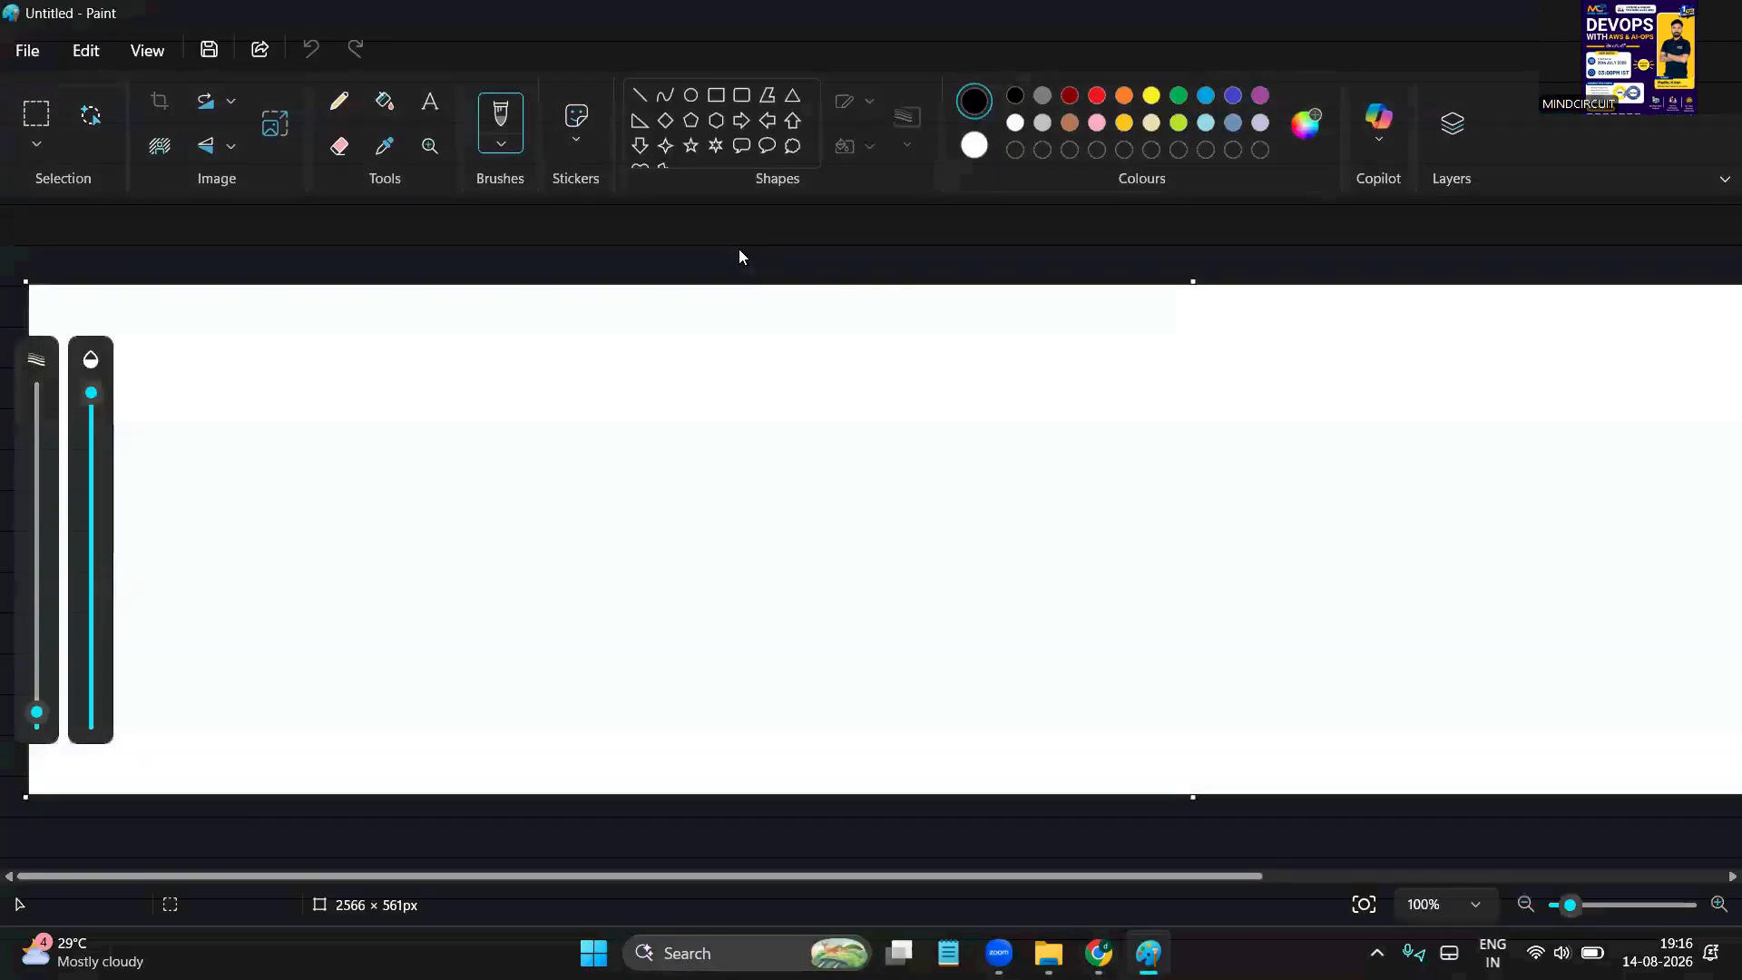
Draw a thought cloud on the right and add the label 'aws - Linux' at upper left
left_click(792, 146)
left_click_drag(1081, 318, 1470, 636)
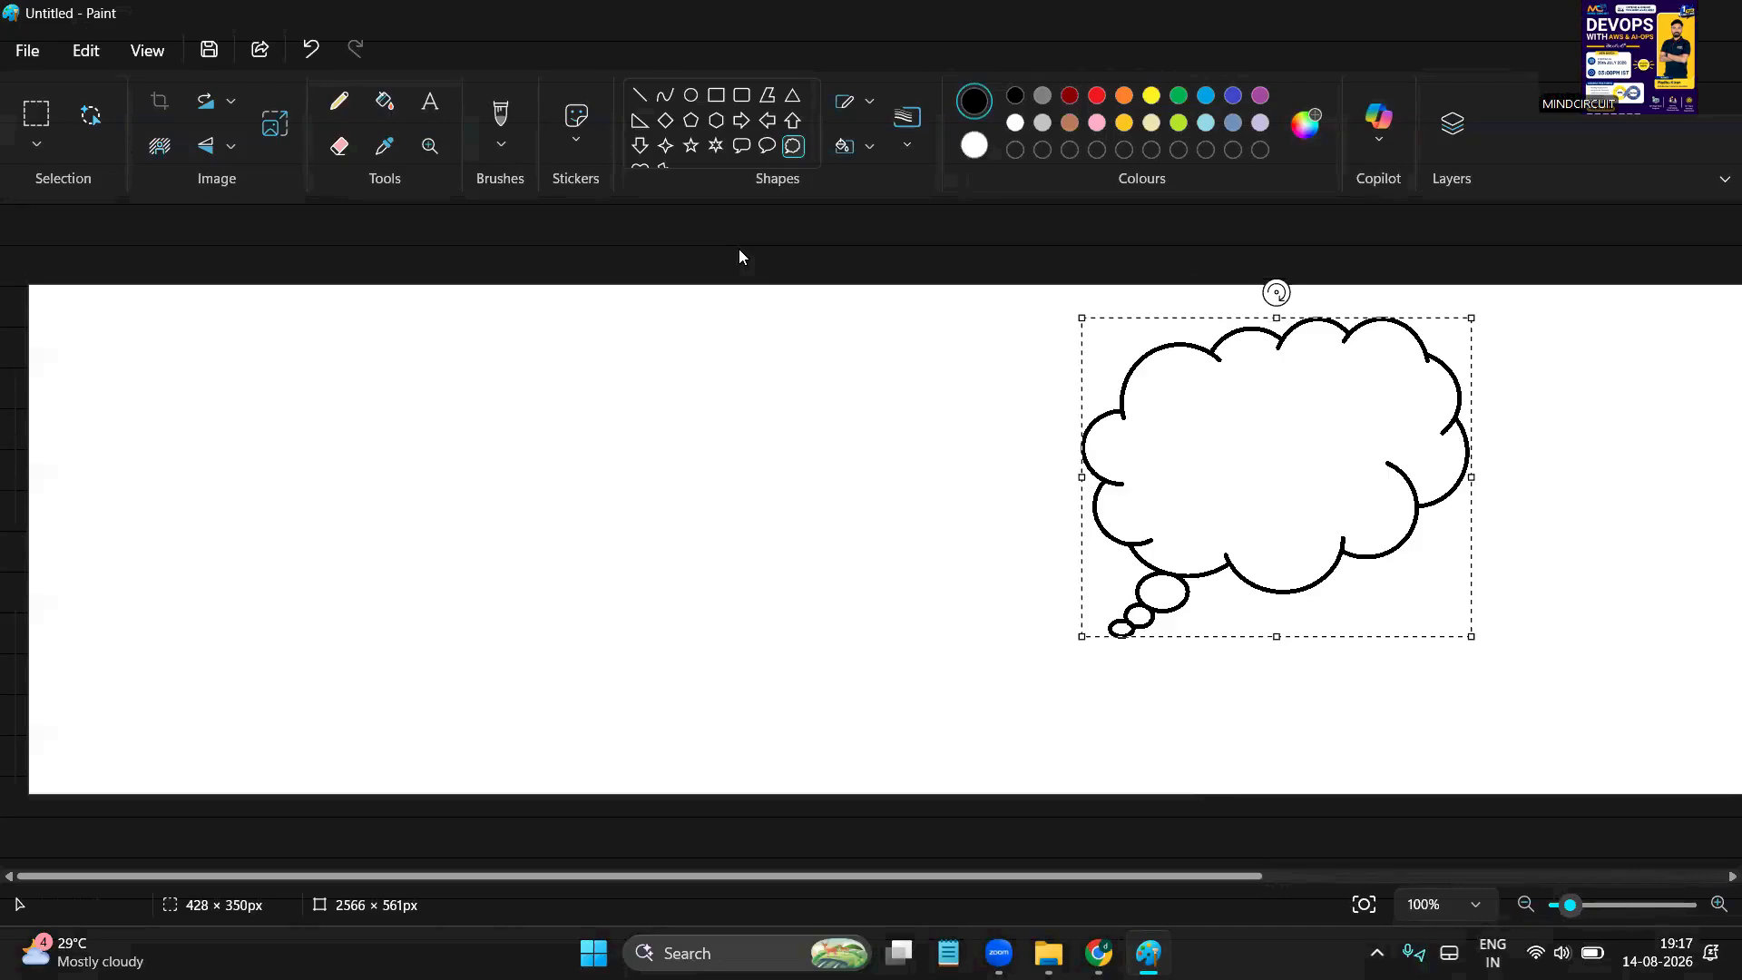
left_click(430, 102)
left_click_drag(110, 333, 367, 419)
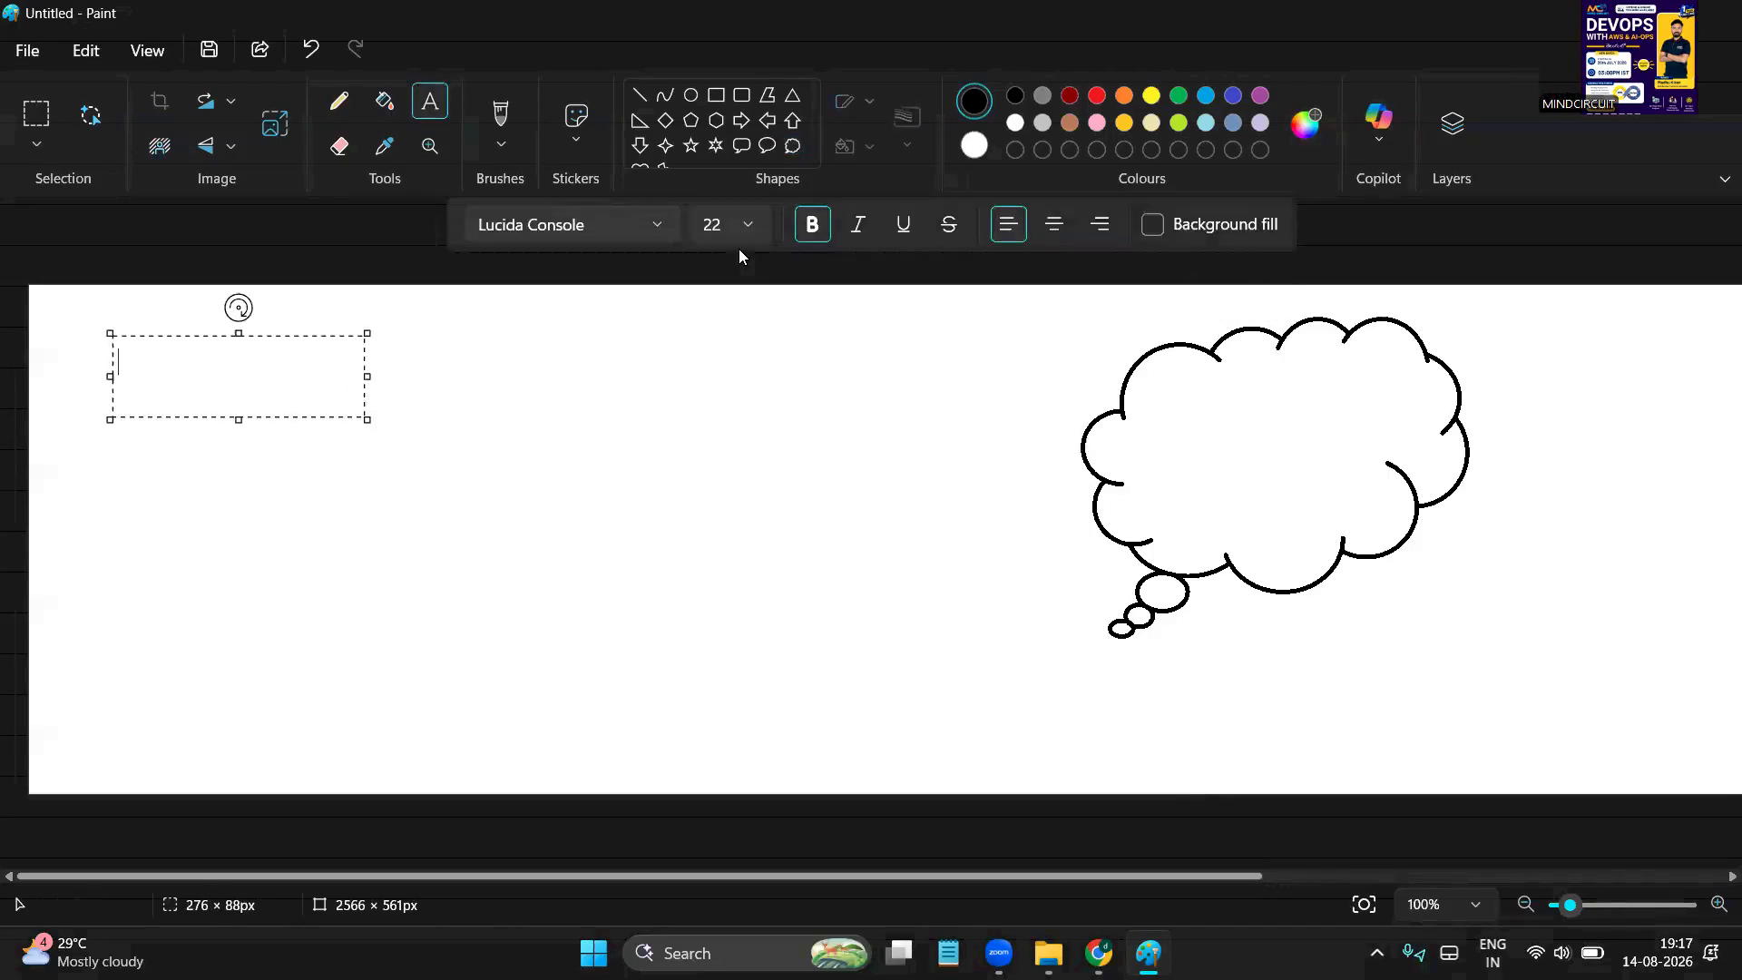
type("aws - linux")
key("BackSpace")
type("ux")
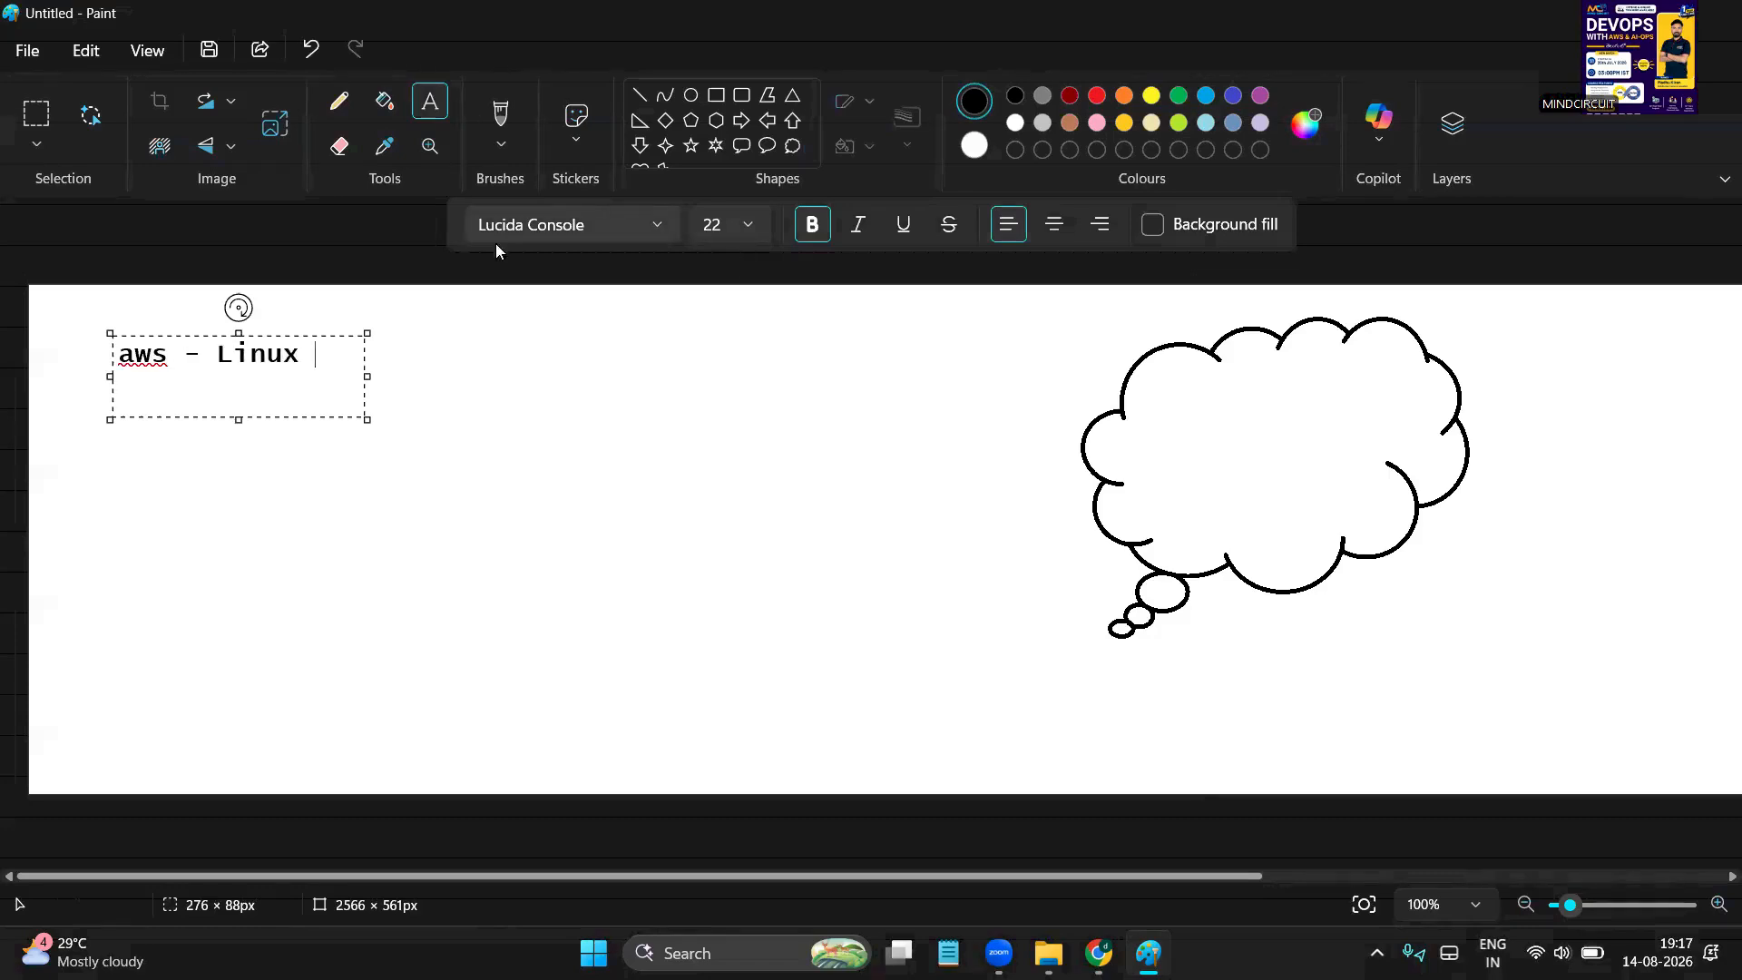
double_click(282, 352)
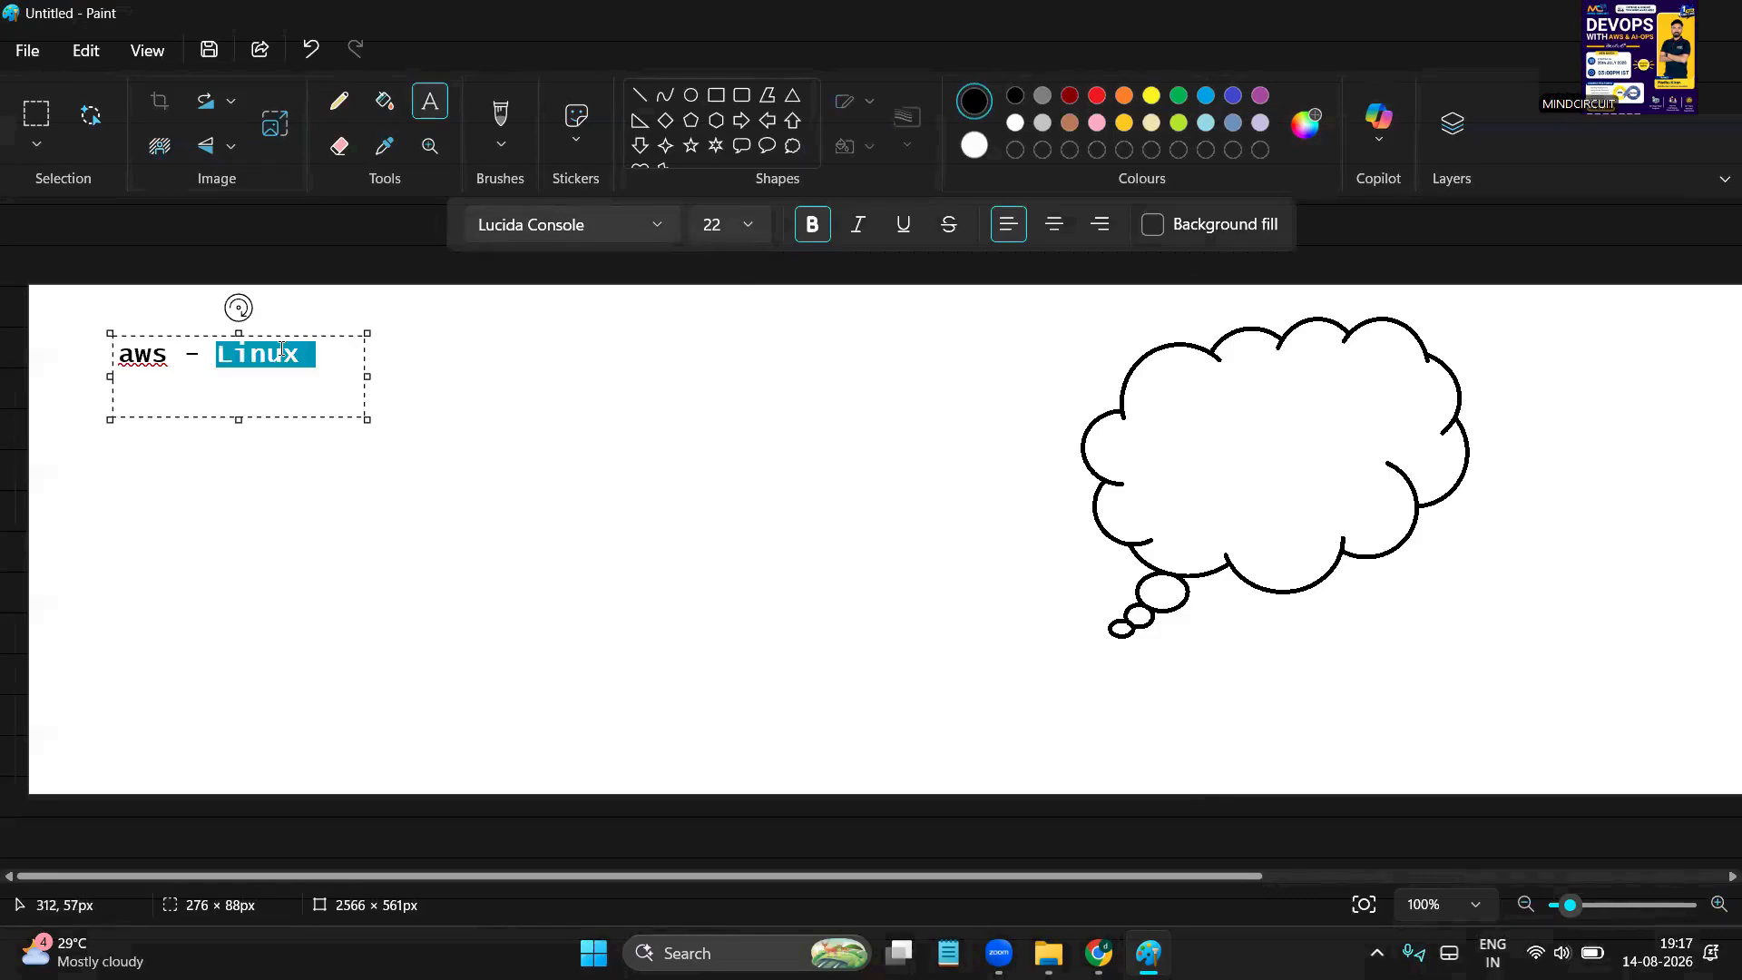
left_click(455, 400)
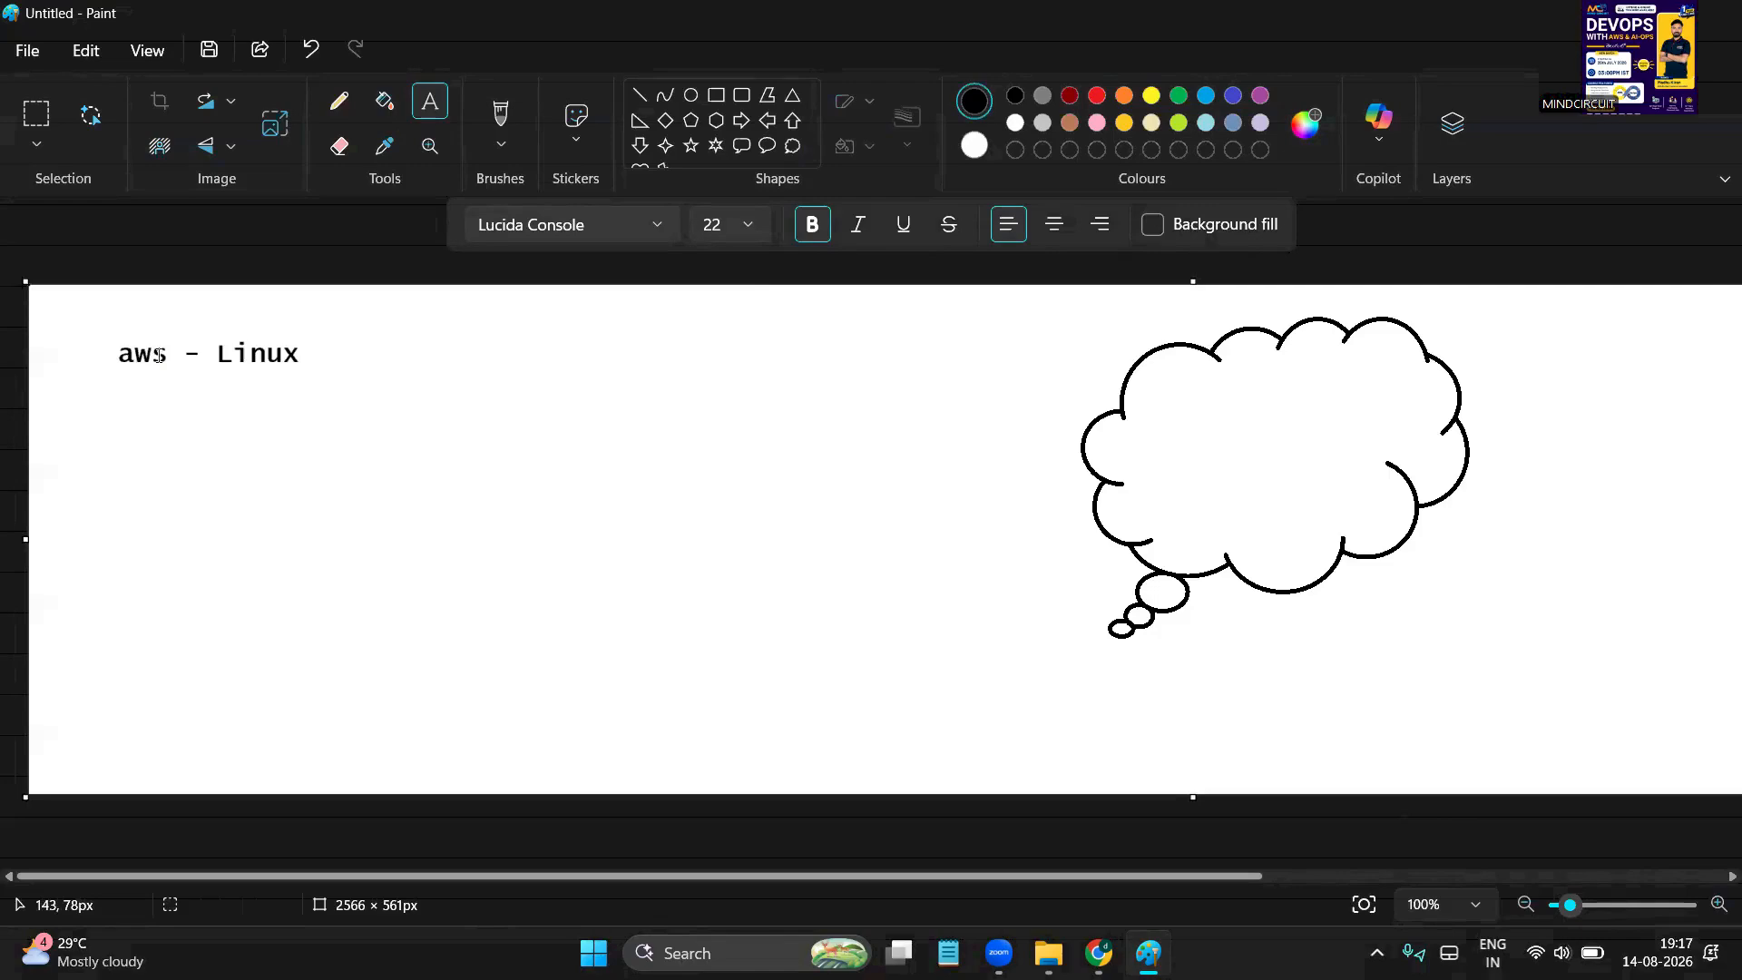
Underline 'aws' with a short stroke of the plain Brush
left_click(501, 123)
left_click(544, 191)
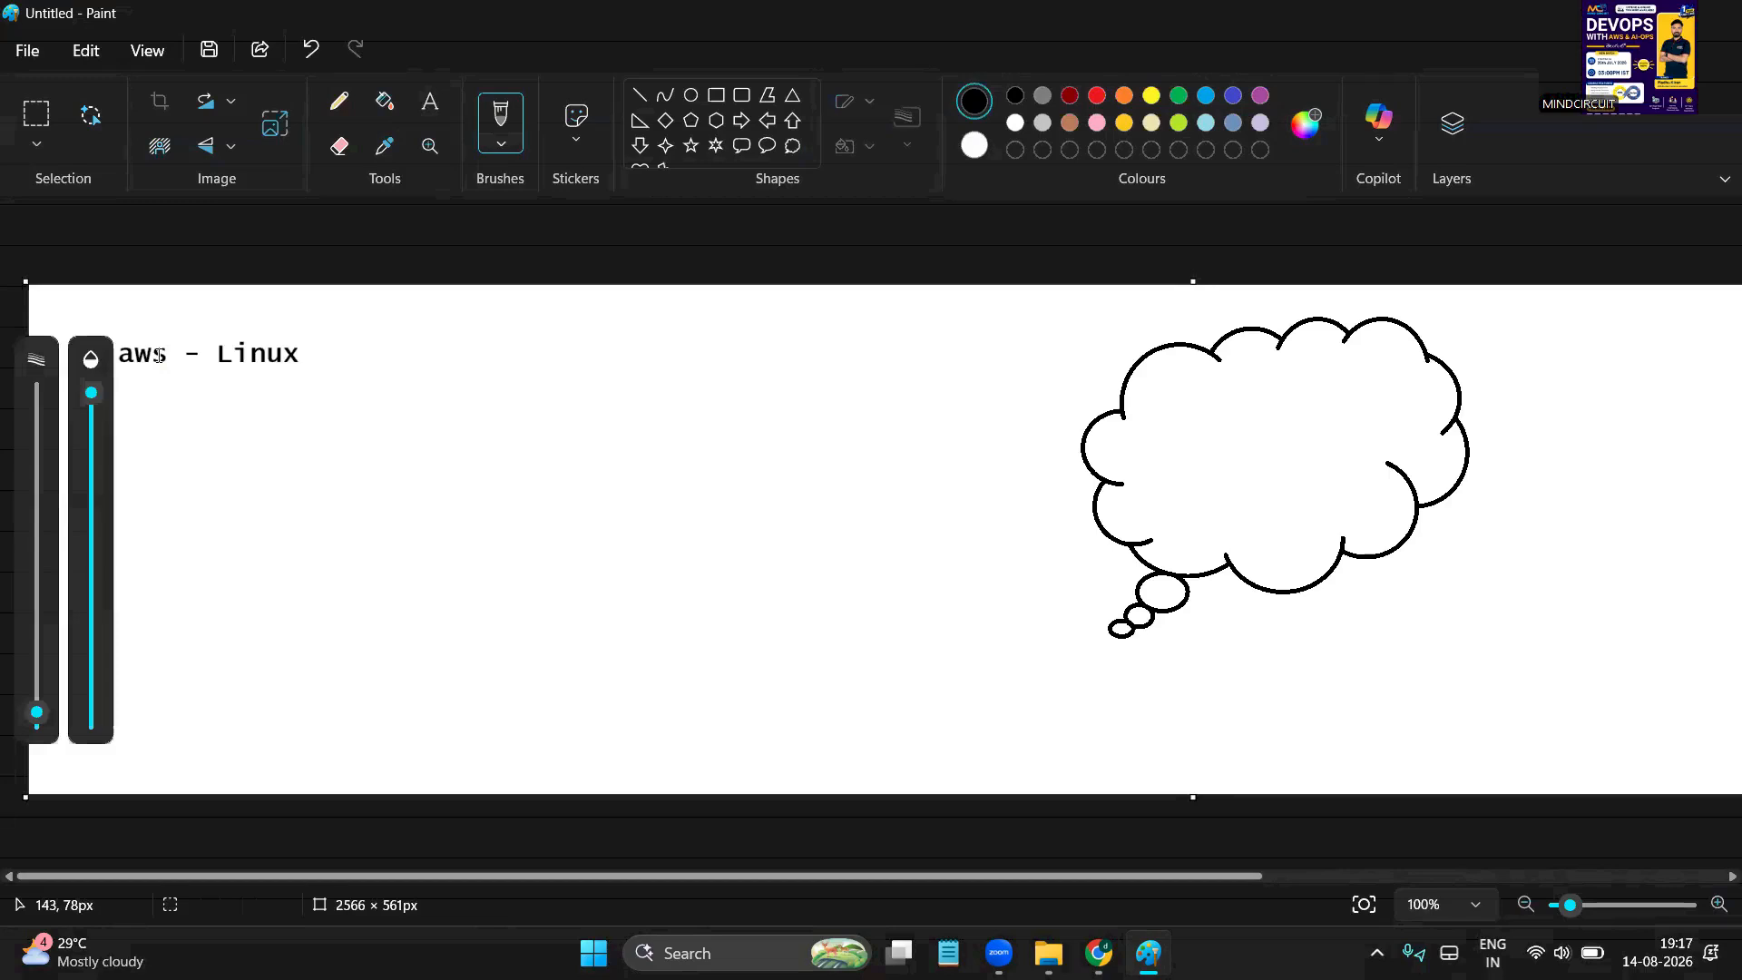
left_click_drag(136, 397, 188, 373)
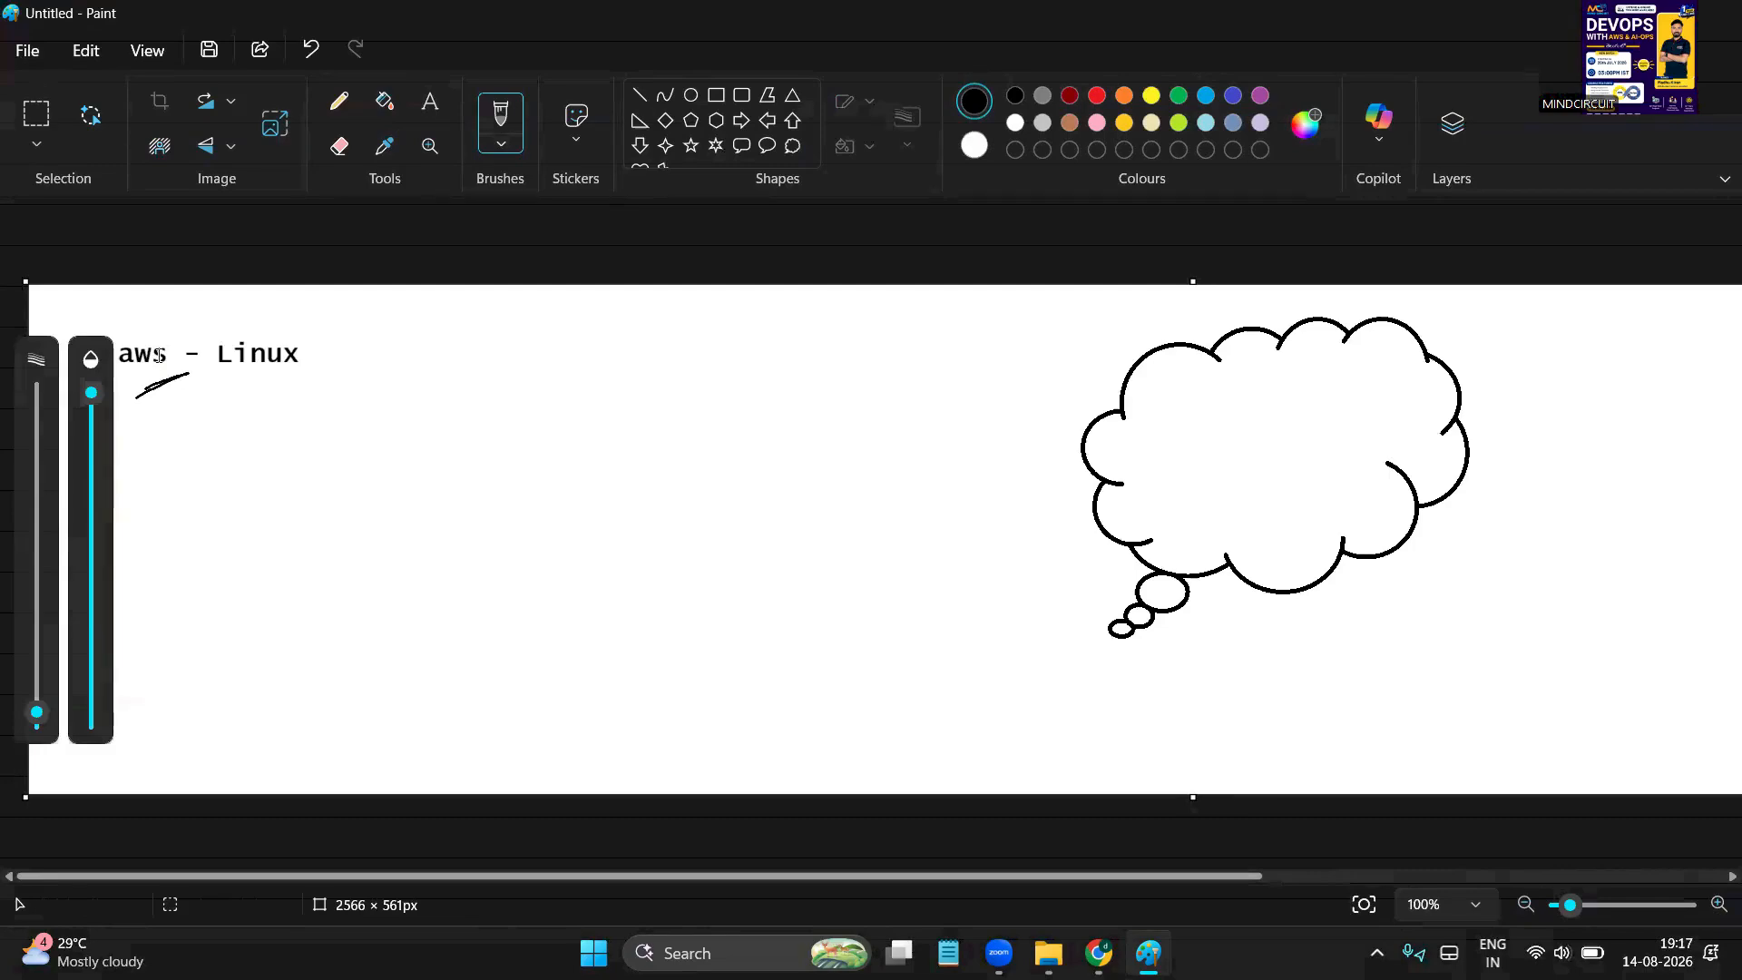
Type the dark-red note '6 months - 200$' in a text box near the top centre
left_click(1069, 95)
left_click(430, 100)
left_click_drag(643, 352, 899, 590)
type("6 monts")
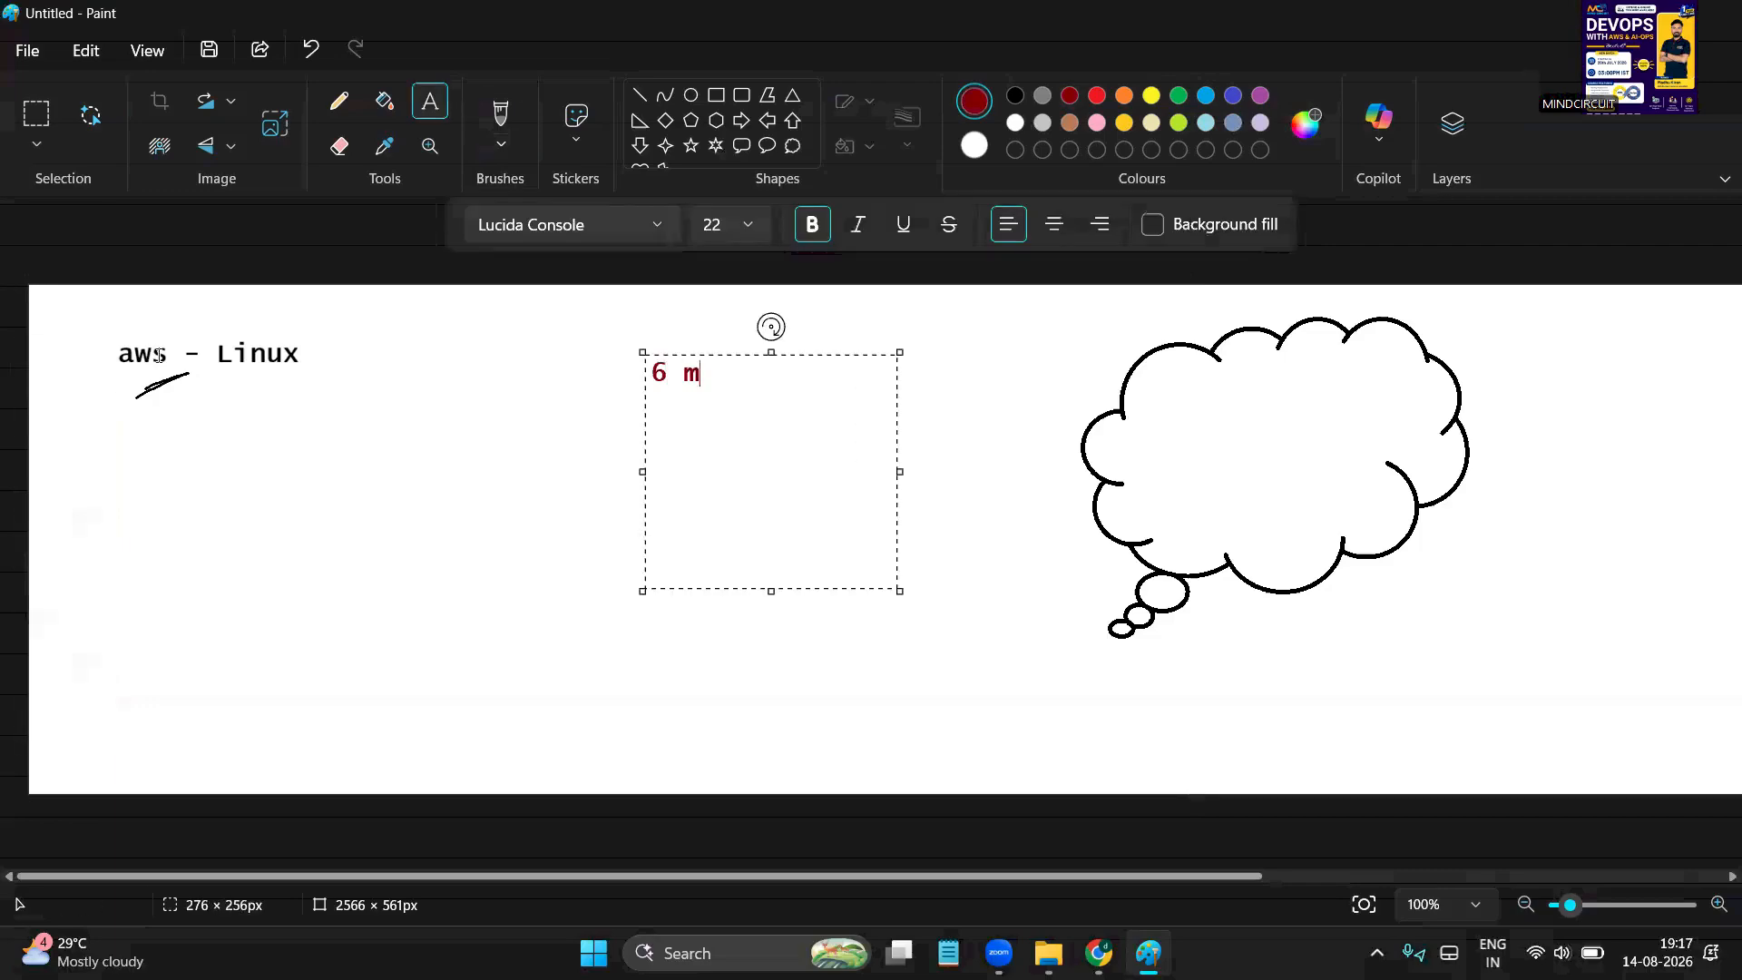
key("BackSpace")
key("BackSpace")
type("hs - 200 $$")
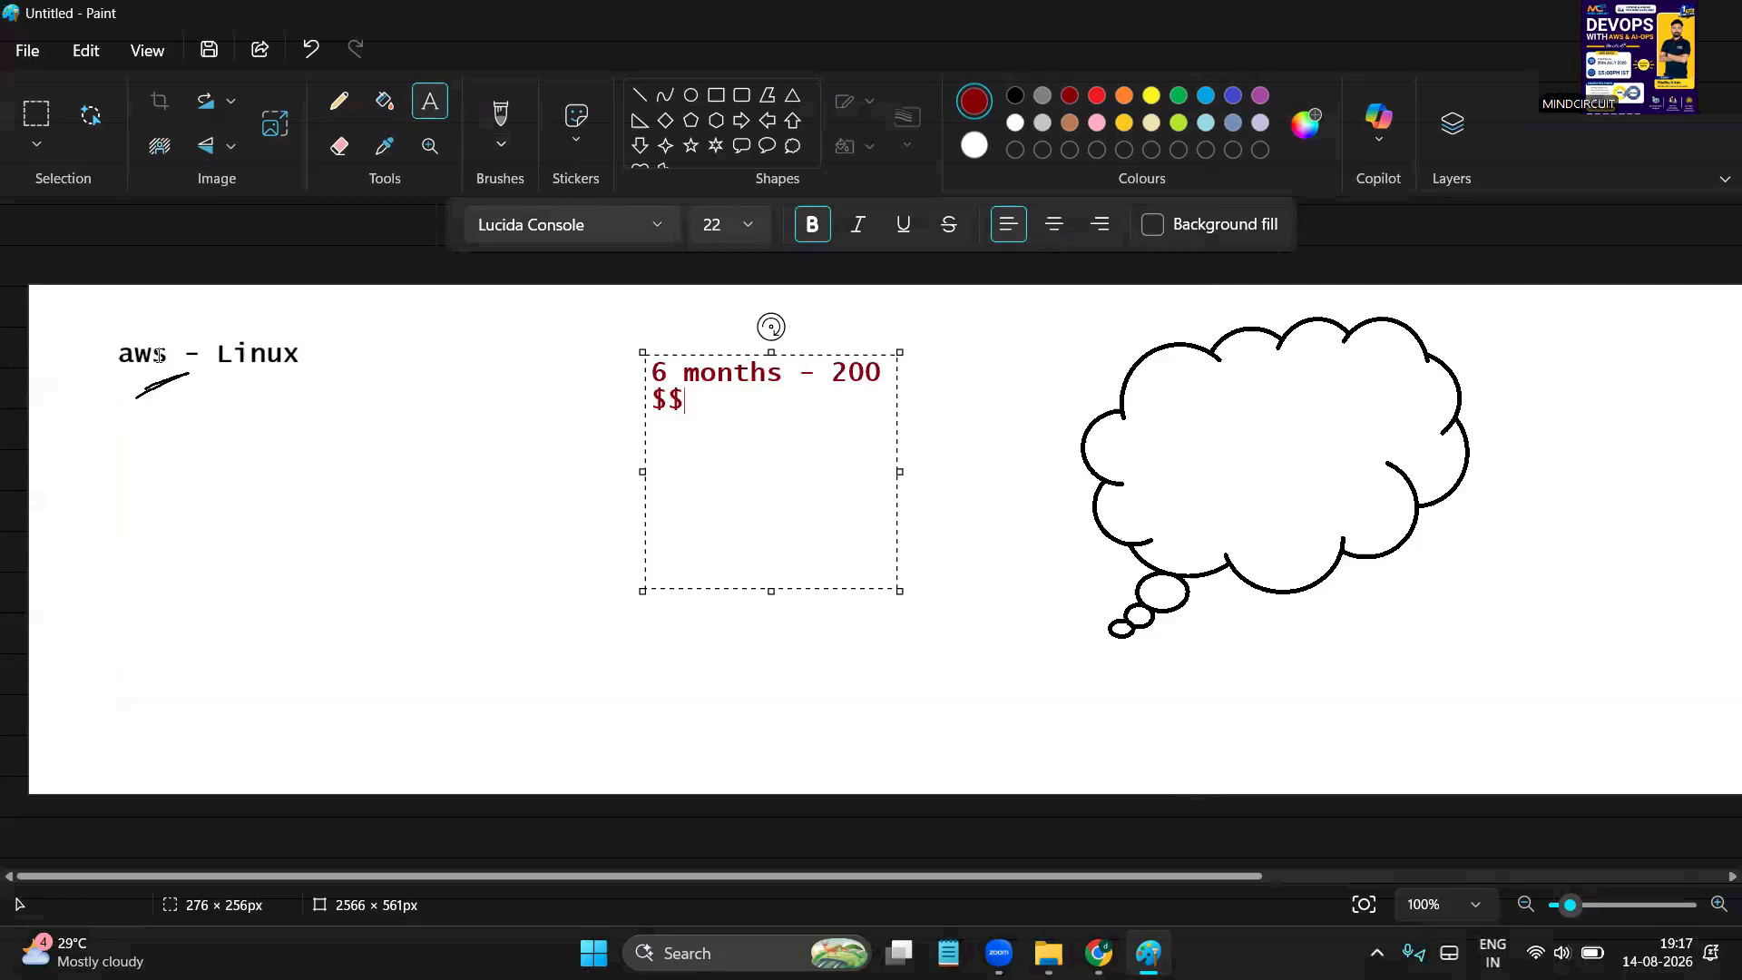
key("BackSpace")
Widen the note's box, remove the space before the dollar sign and commit the note
left_click_drag(899, 471, 1106, 472)
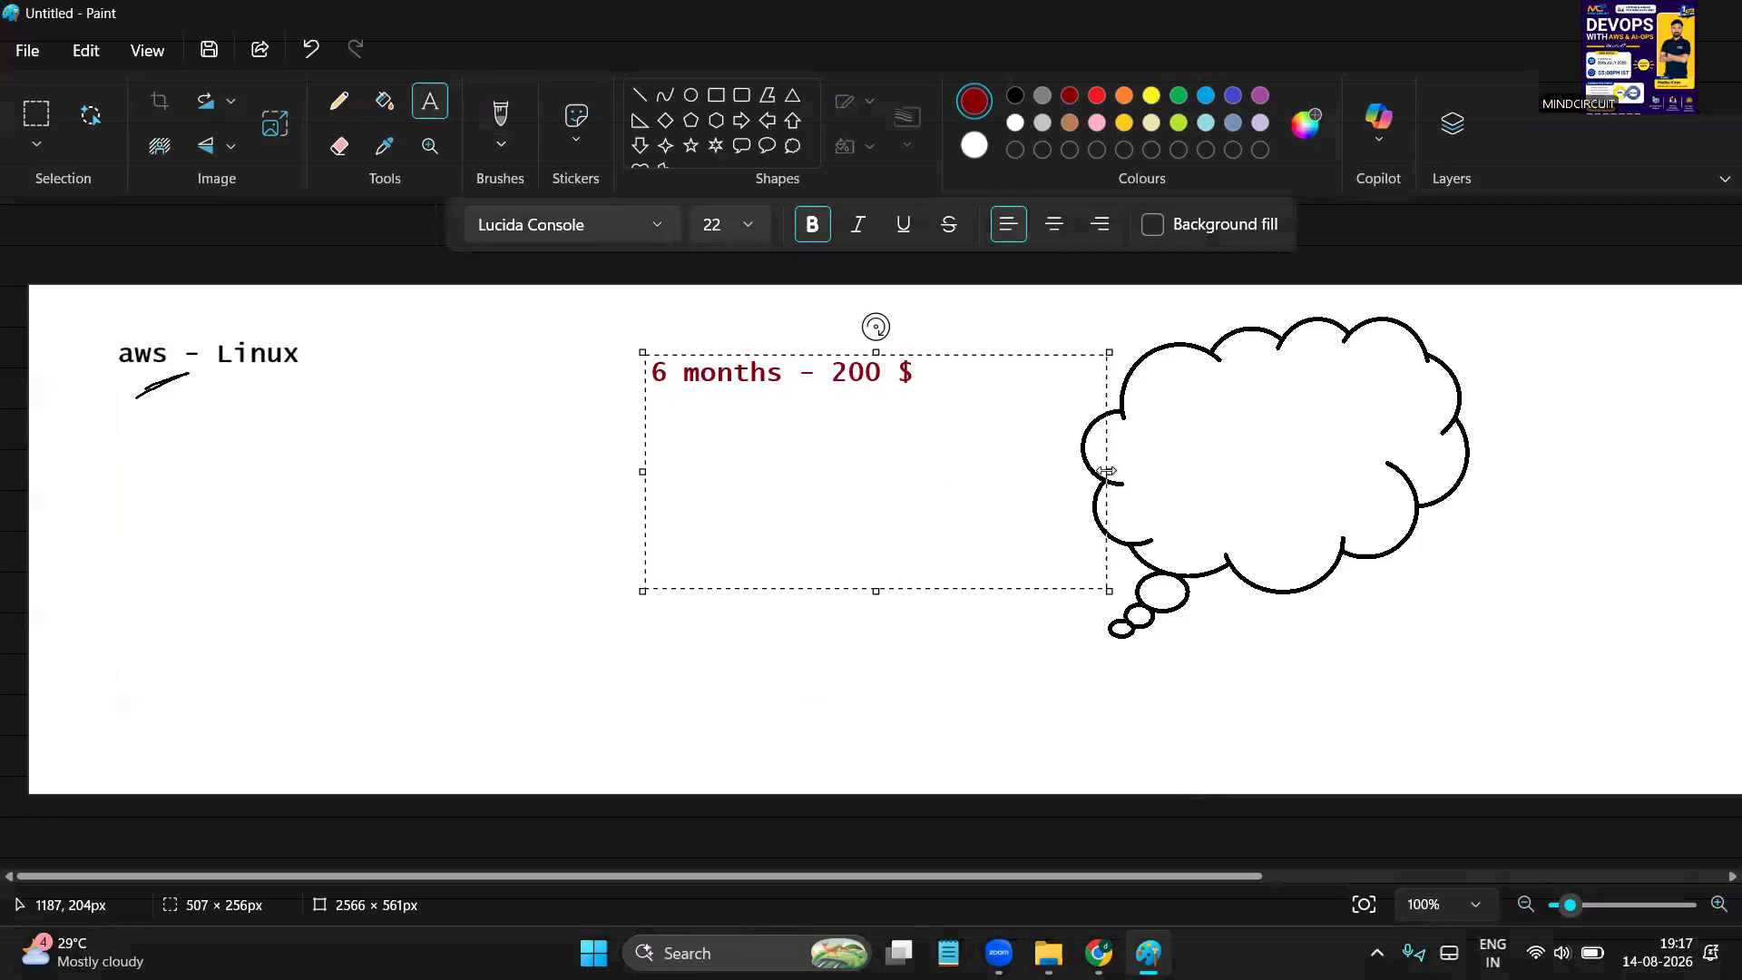
left_click(897, 373)
key("BackSpace")
double_click(841, 387)
left_click(912, 387)
left_click(817, 382)
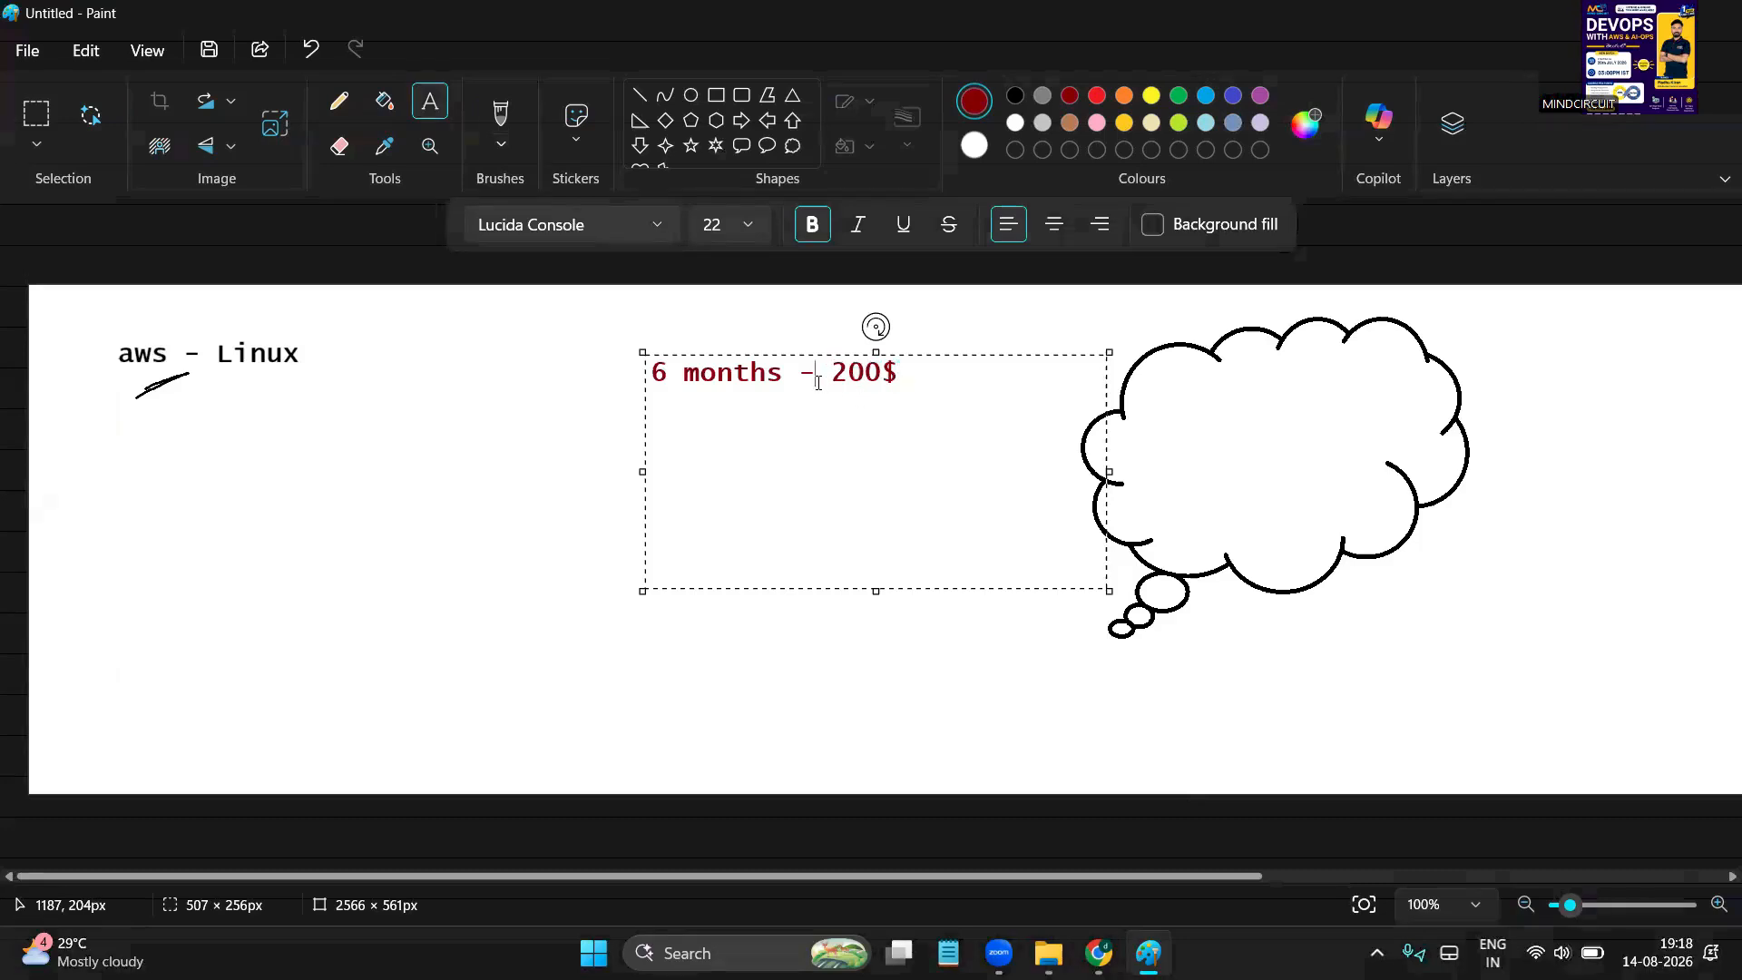
left_click(538, 423)
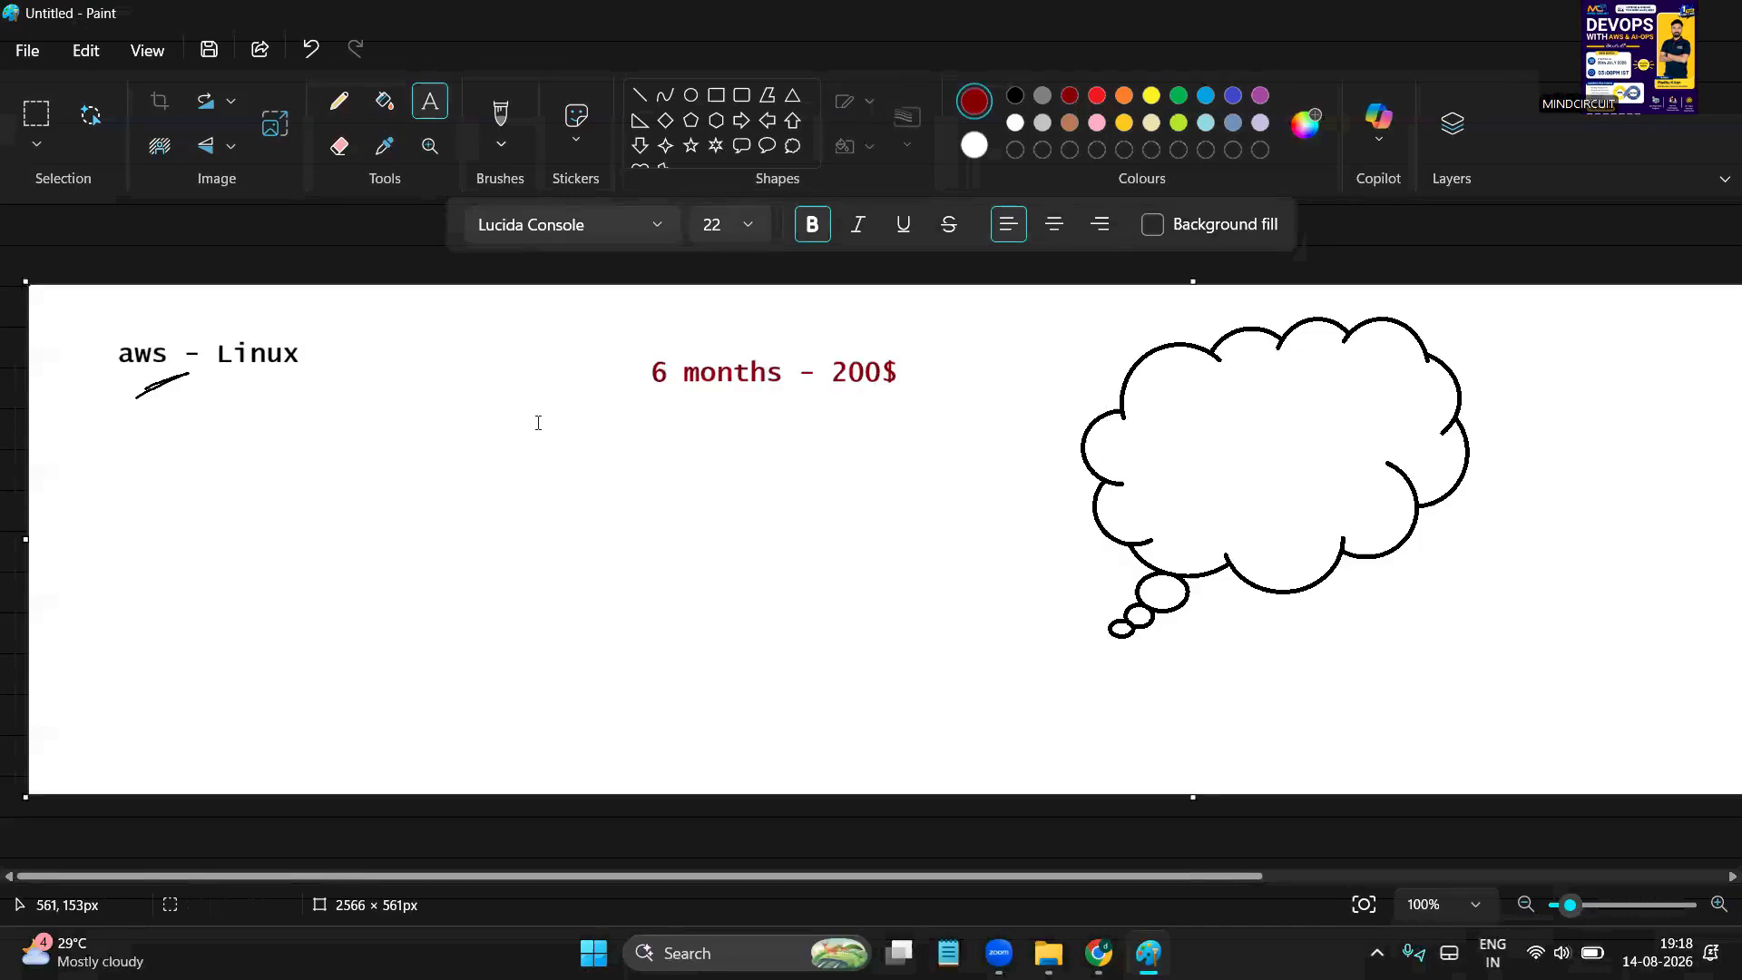
left_click(500, 123)
left_click(544, 231)
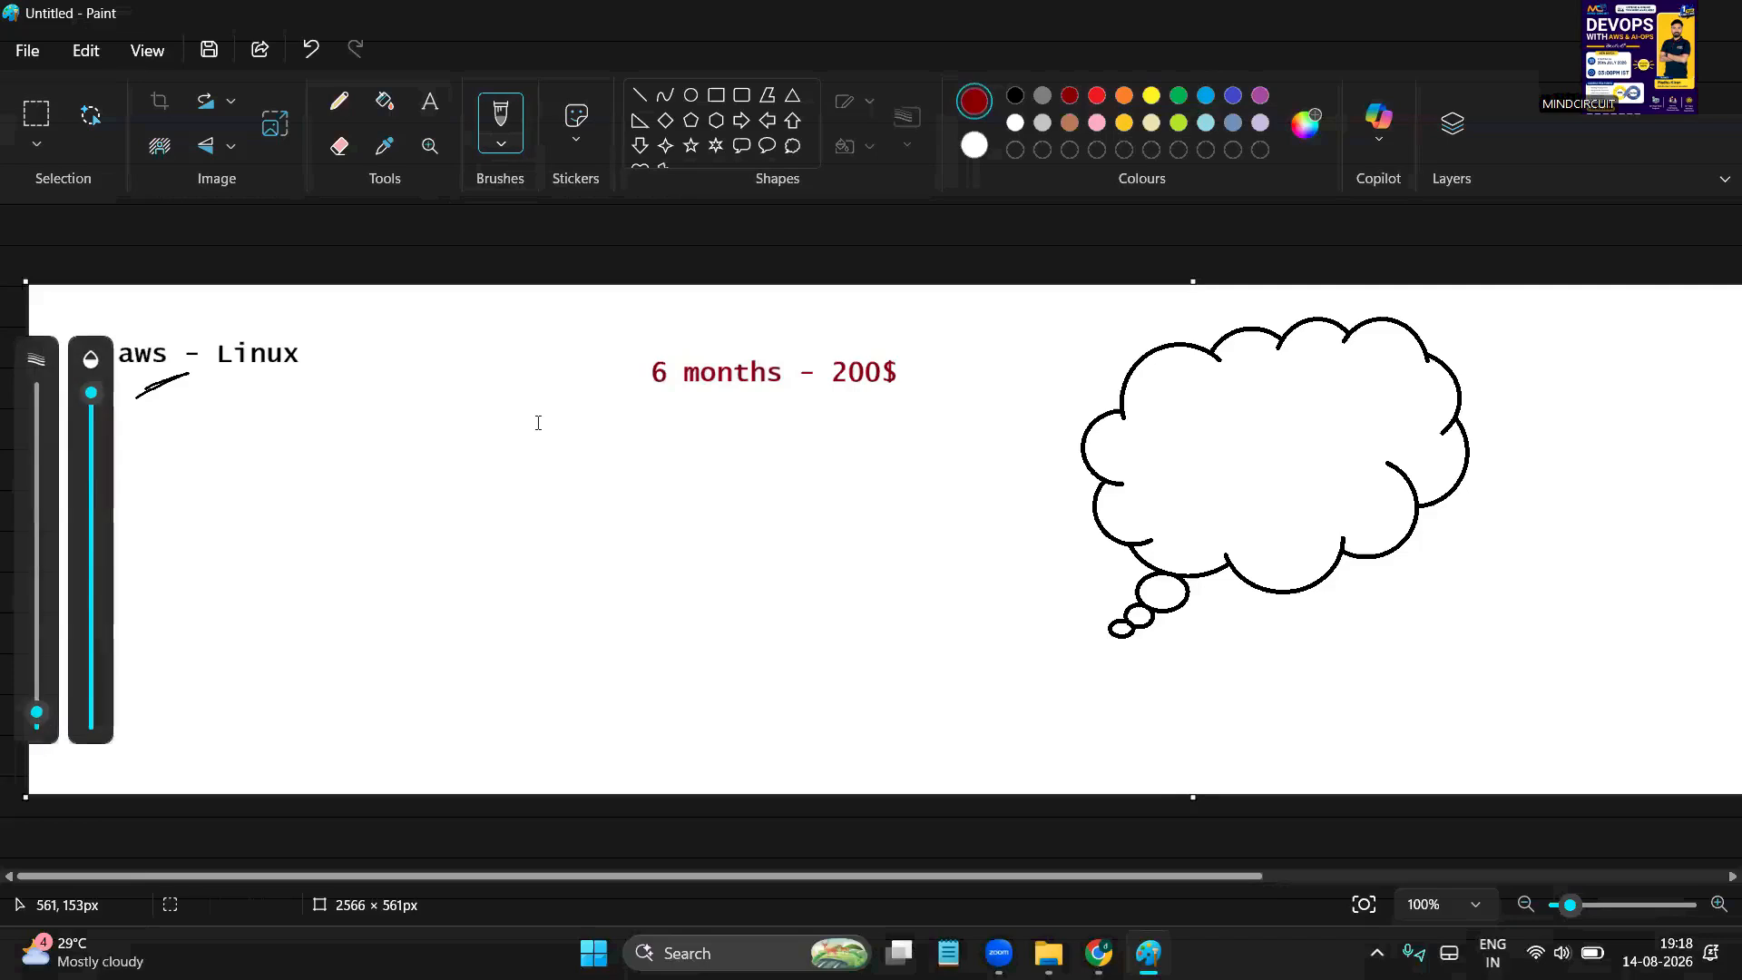
Sketch a check mark and a lettered box inside the thought cloud with labels lb and Dl
left_click_drag(1326, 644, 1450, 635)
left_click_drag(1340, 675, 1470, 641)
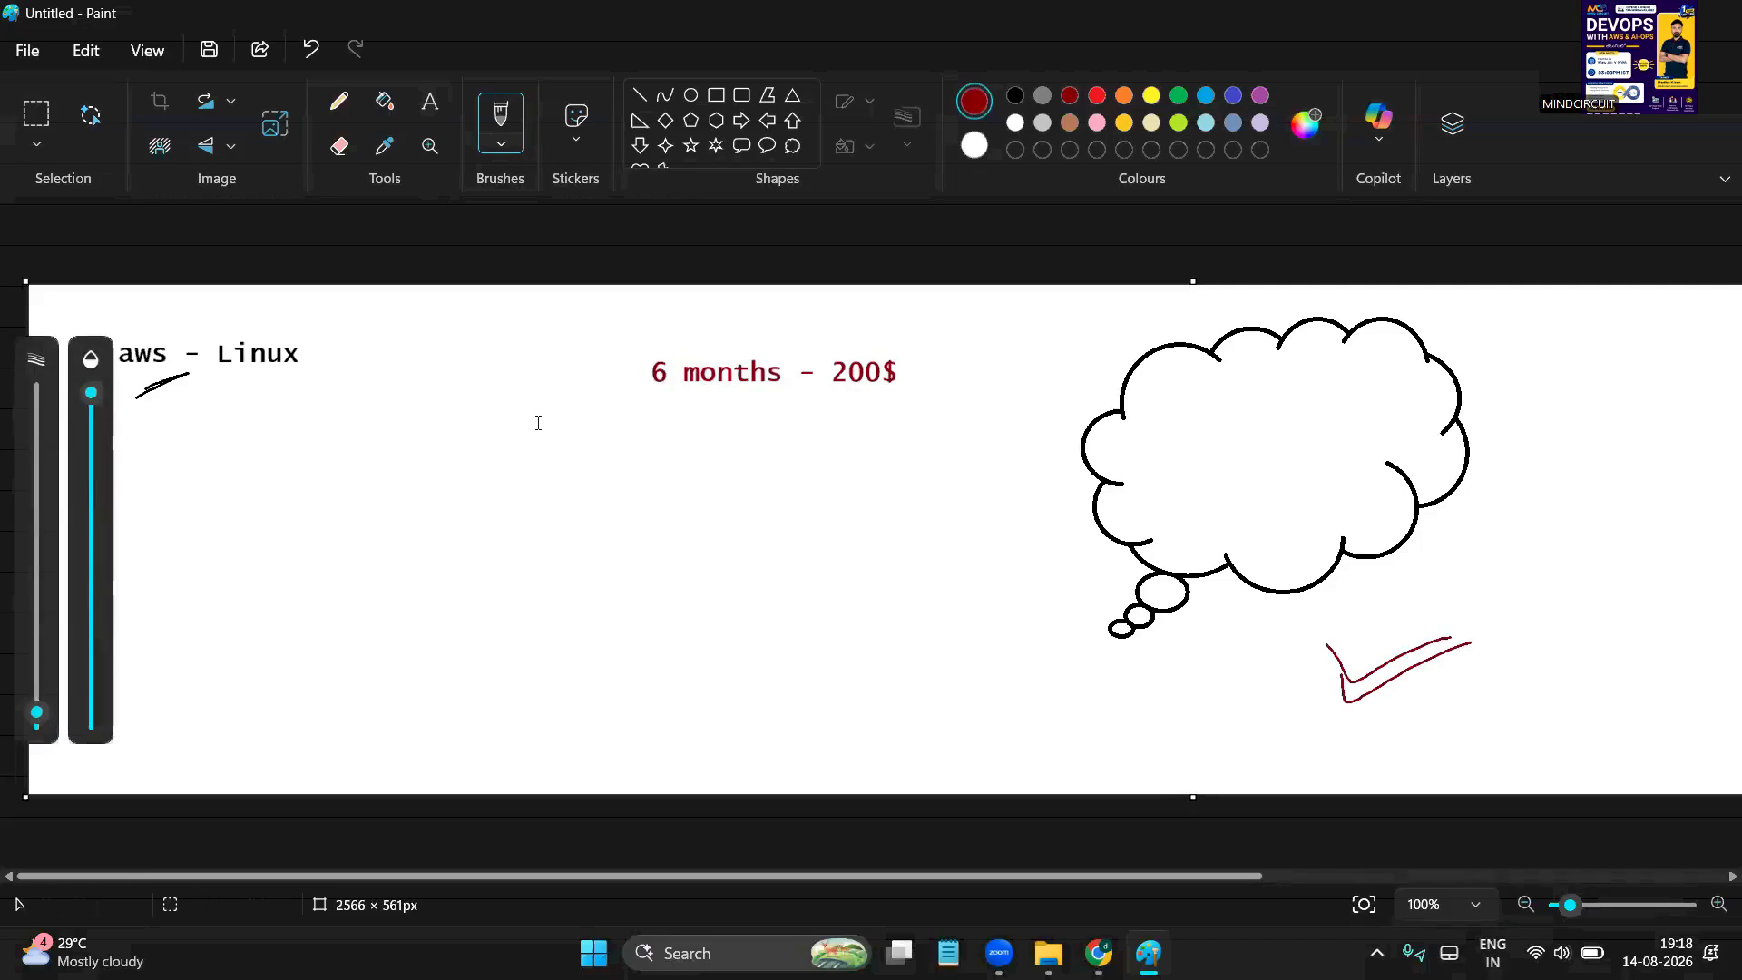
mouse_move(1225, 419)
left_mouse_down()
mouse_move(1223, 440)
mouse_move(1290, 445)
mouse_move(1243, 411)
left_mouse_up()
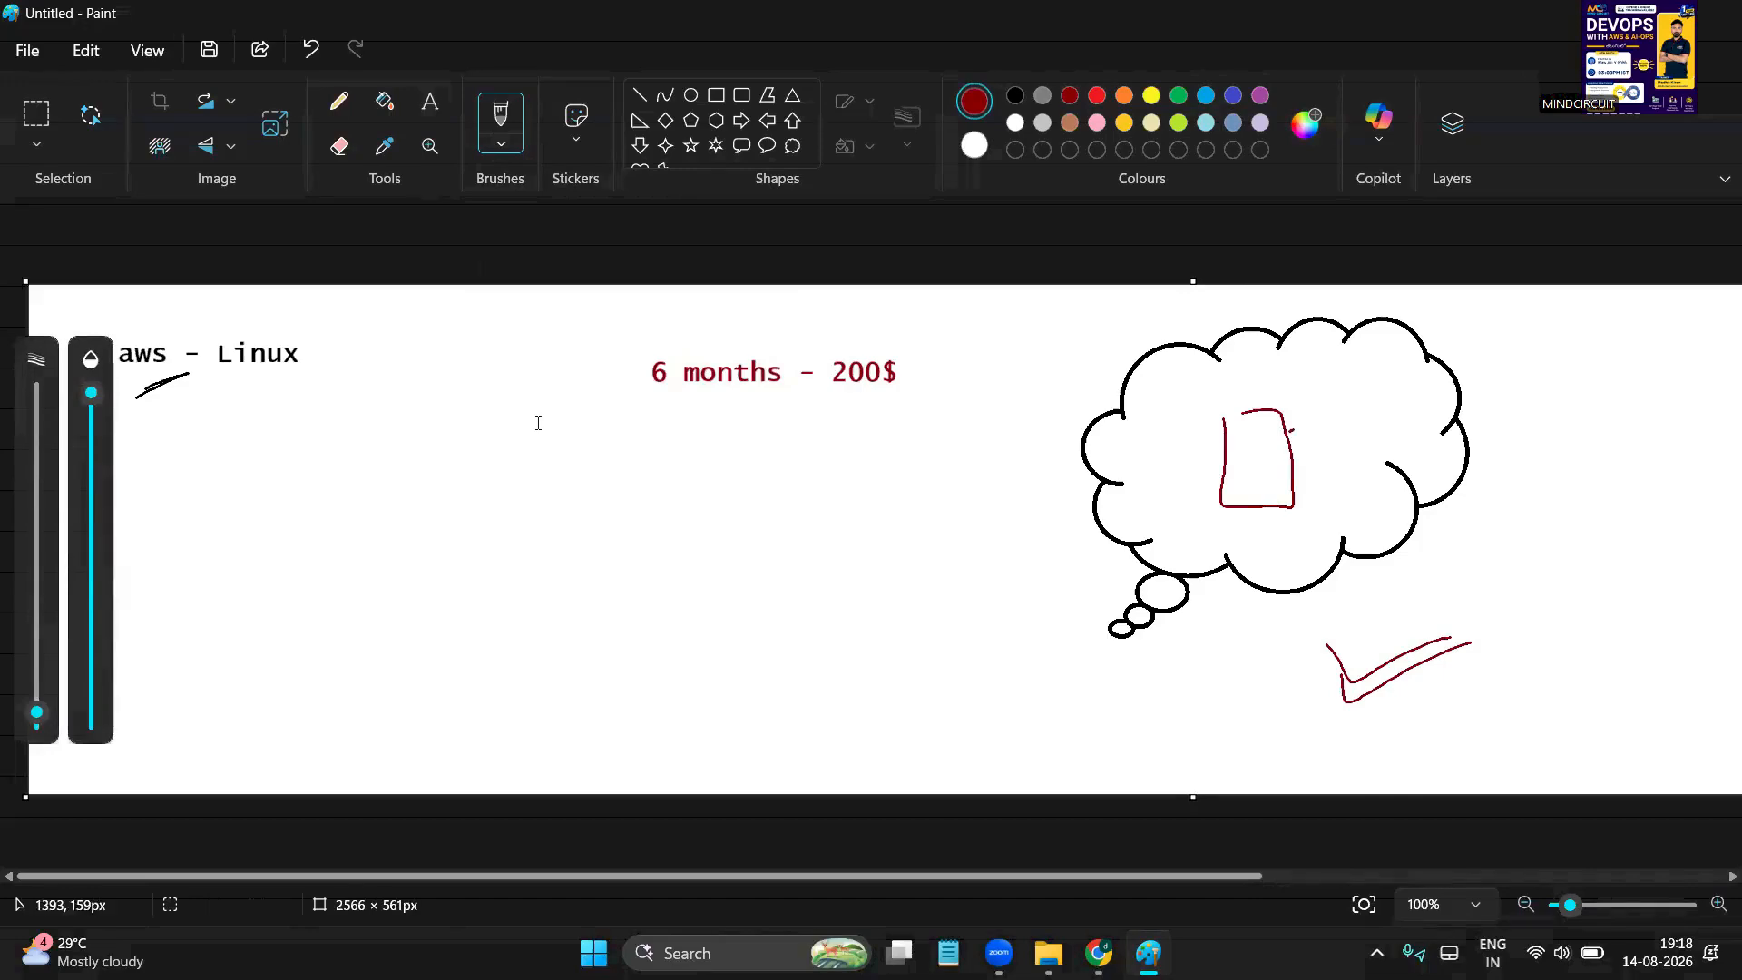
left_click_drag(1290, 430, 1327, 415)
left_click_drag(1385, 373, 1400, 392)
left_click_drag(1293, 455, 1425, 459)
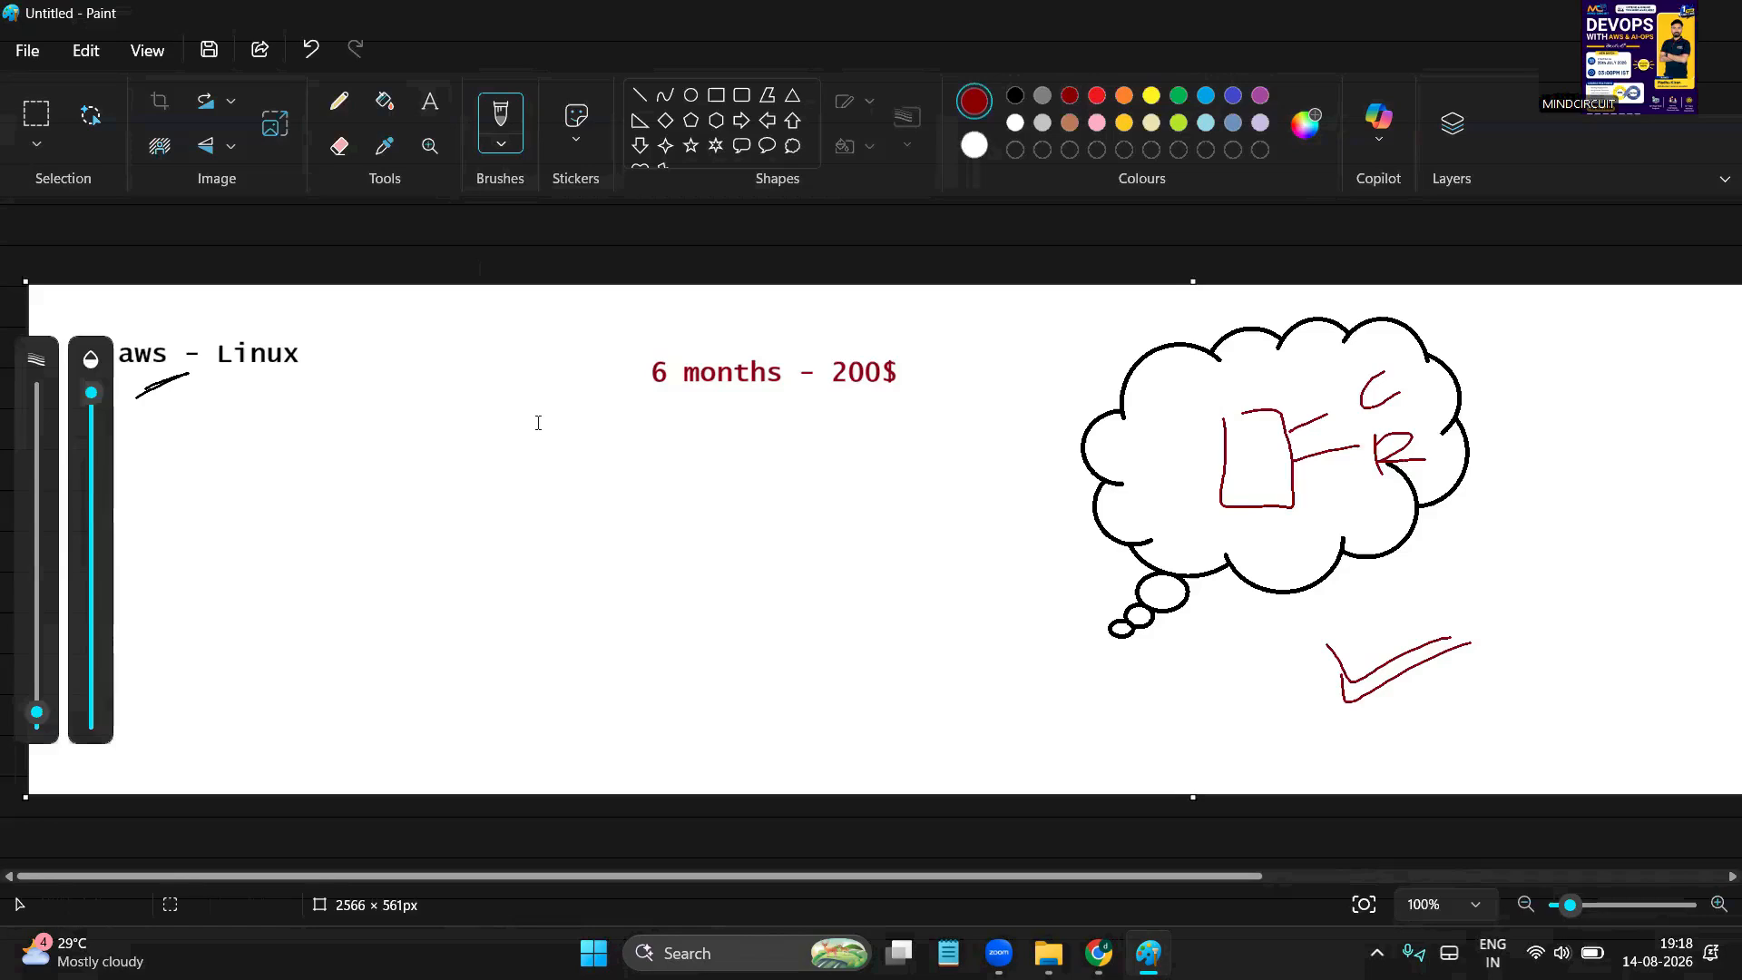
mouse_move(1294, 488)
left_mouse_down()
mouse_move(1354, 497)
mouse_move(1368, 553)
left_mouse_up()
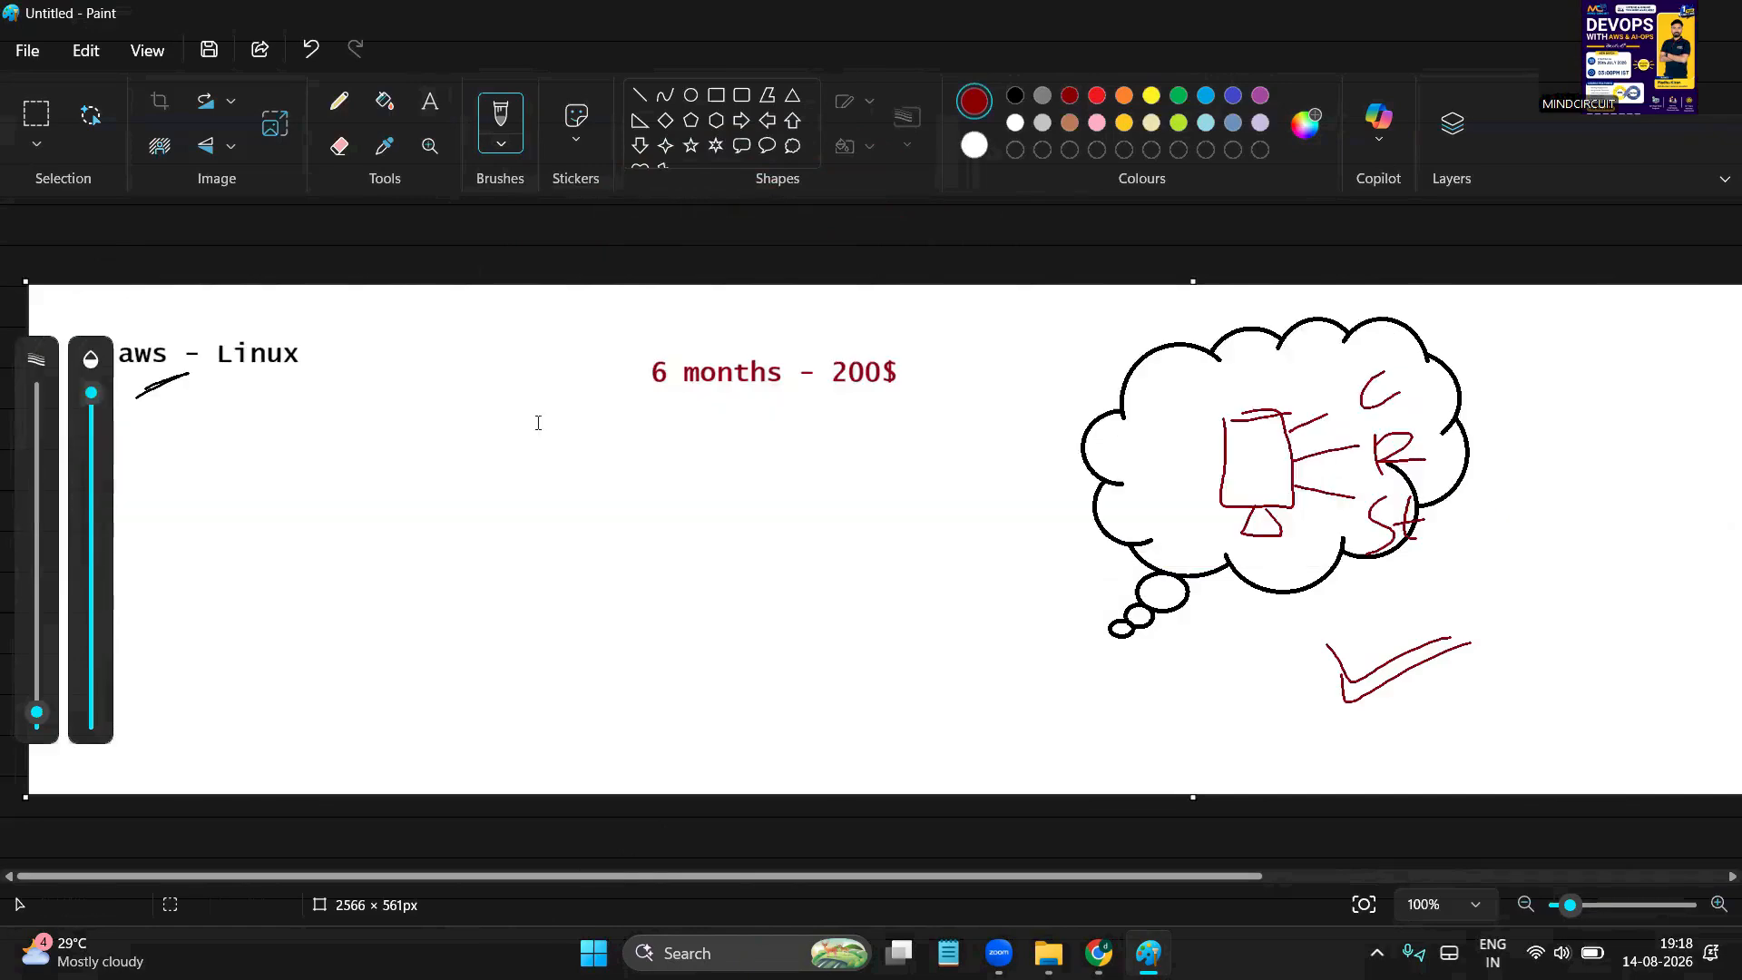
mouse_move(1249, 451)
left_mouse_down()
mouse_move(1237, 490)
mouse_move(1268, 490)
left_mouse_up()
mouse_move(1462, 529)
left_mouse_down()
mouse_move(1453, 588)
mouse_move(1514, 576)
left_mouse_up()
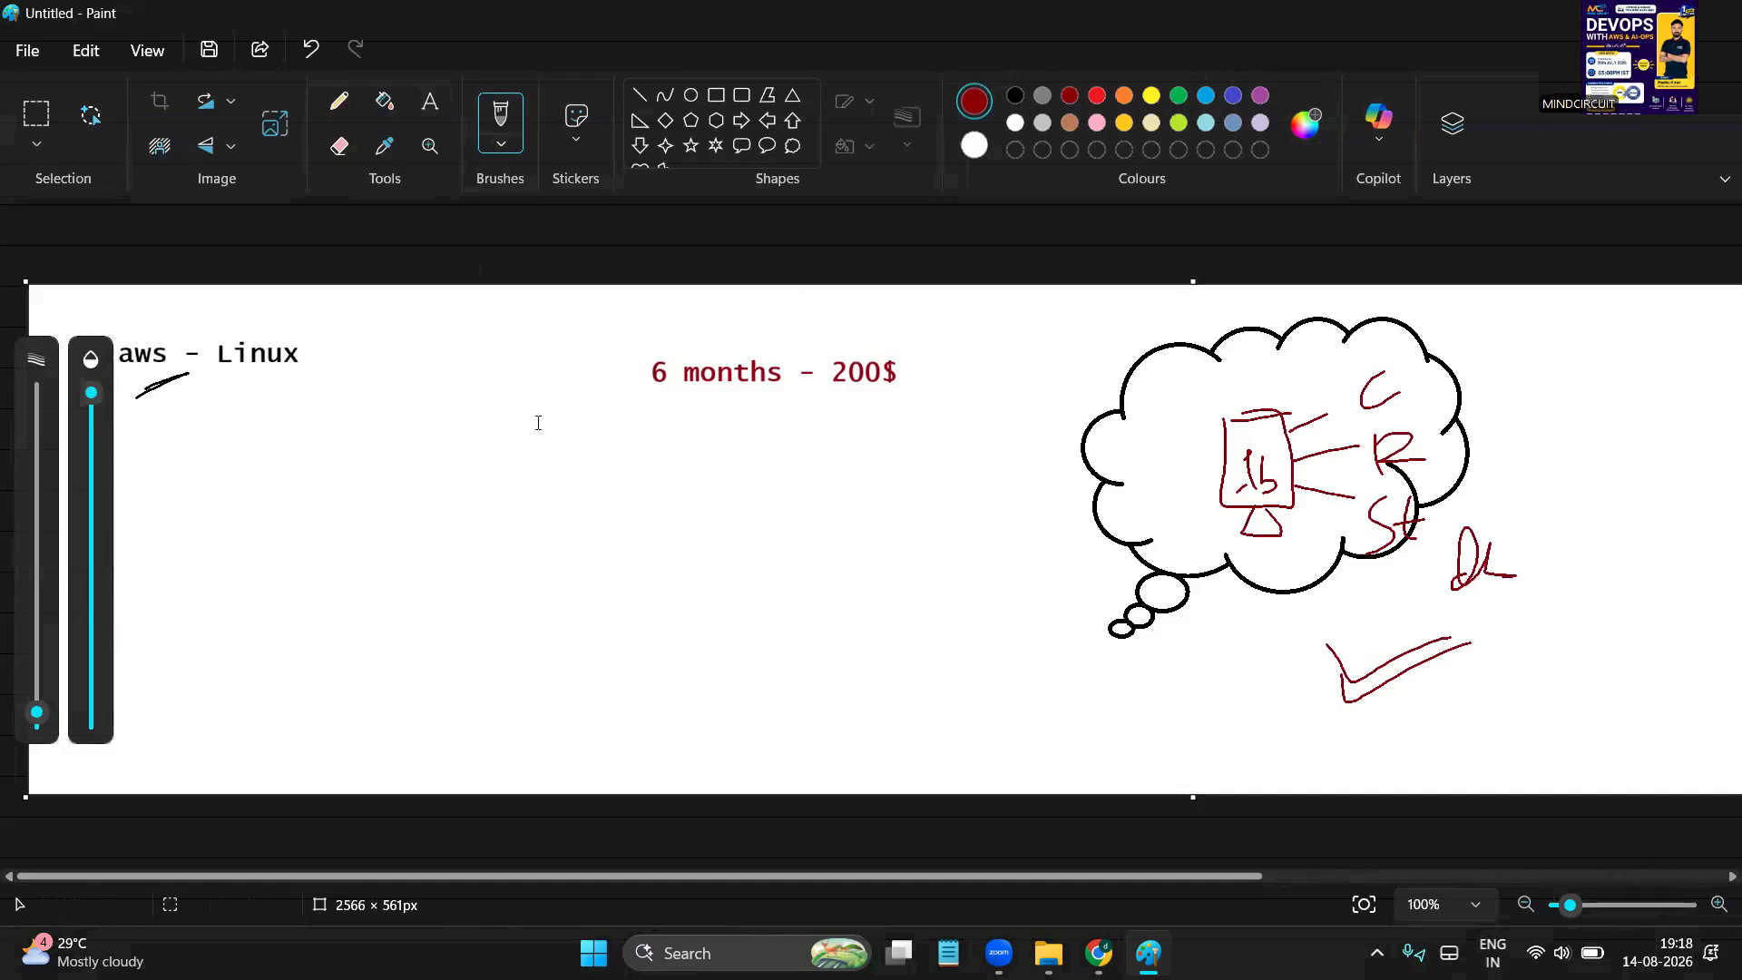
mouse_move(1206, 429)
left_mouse_down()
mouse_move(1302, 465)
mouse_move(1292, 417)
left_mouse_up()
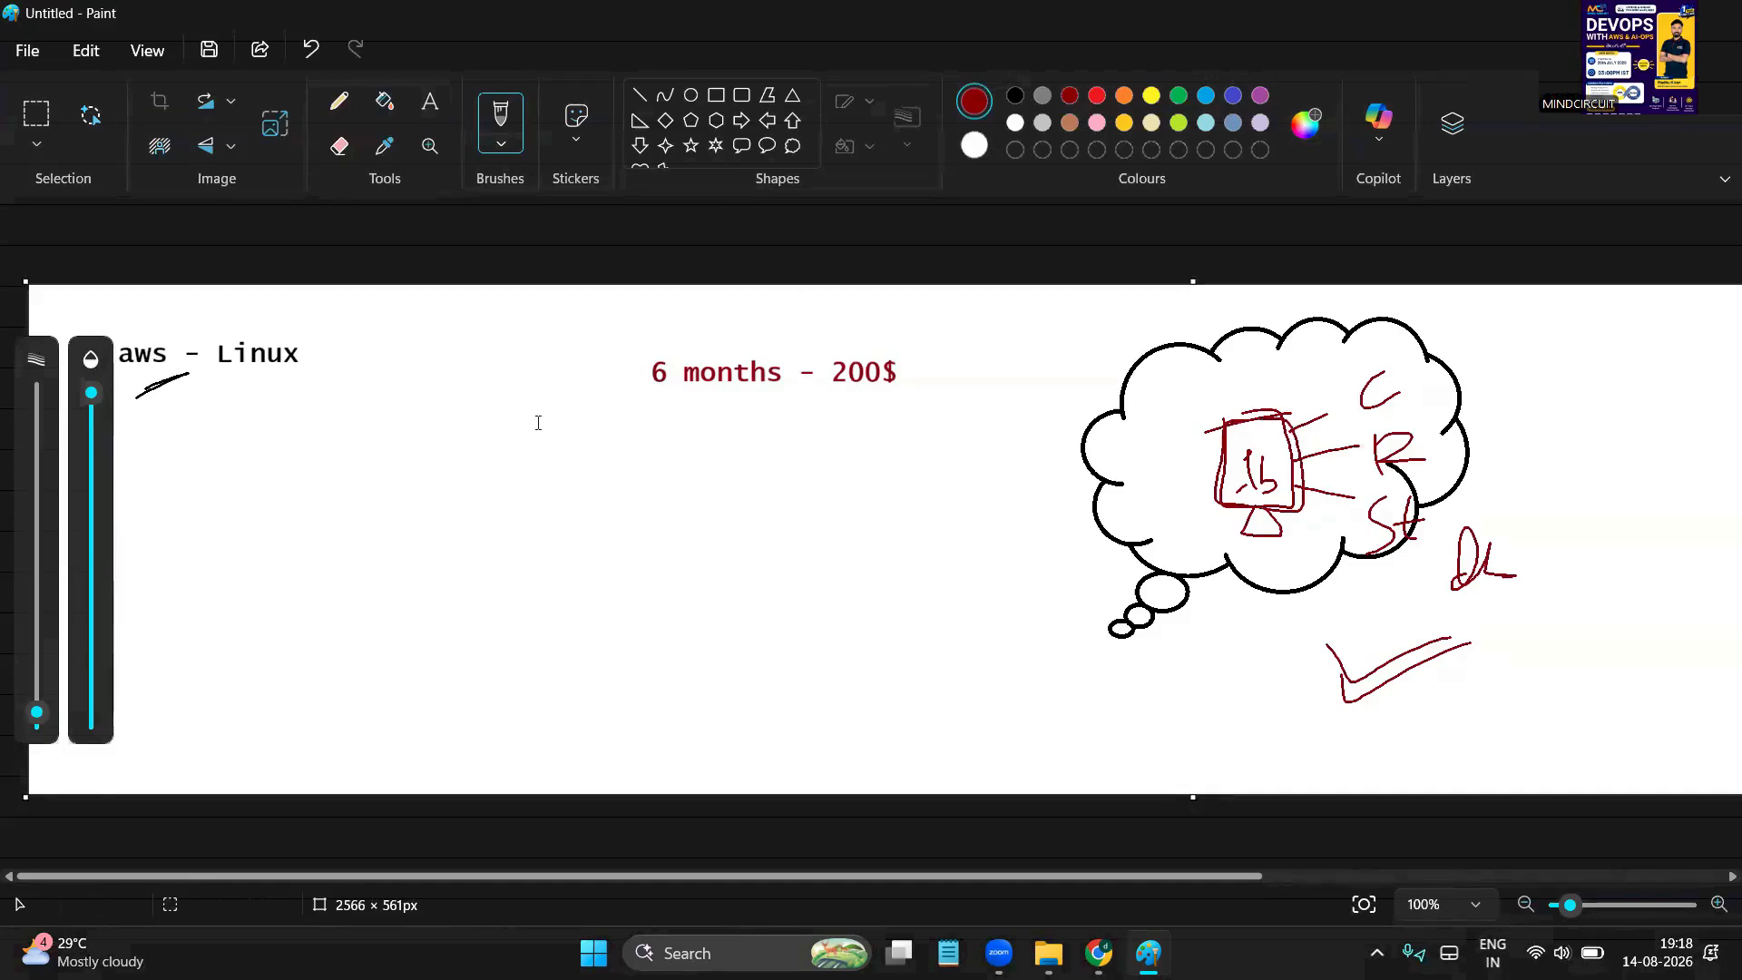
Draw an oval linked to the box, a line to handwritten 'Linux', and marks above the oval
mouse_move(639, 637)
left_mouse_down()
mouse_move(802, 640)
mouse_move(637, 637)
left_mouse_up()
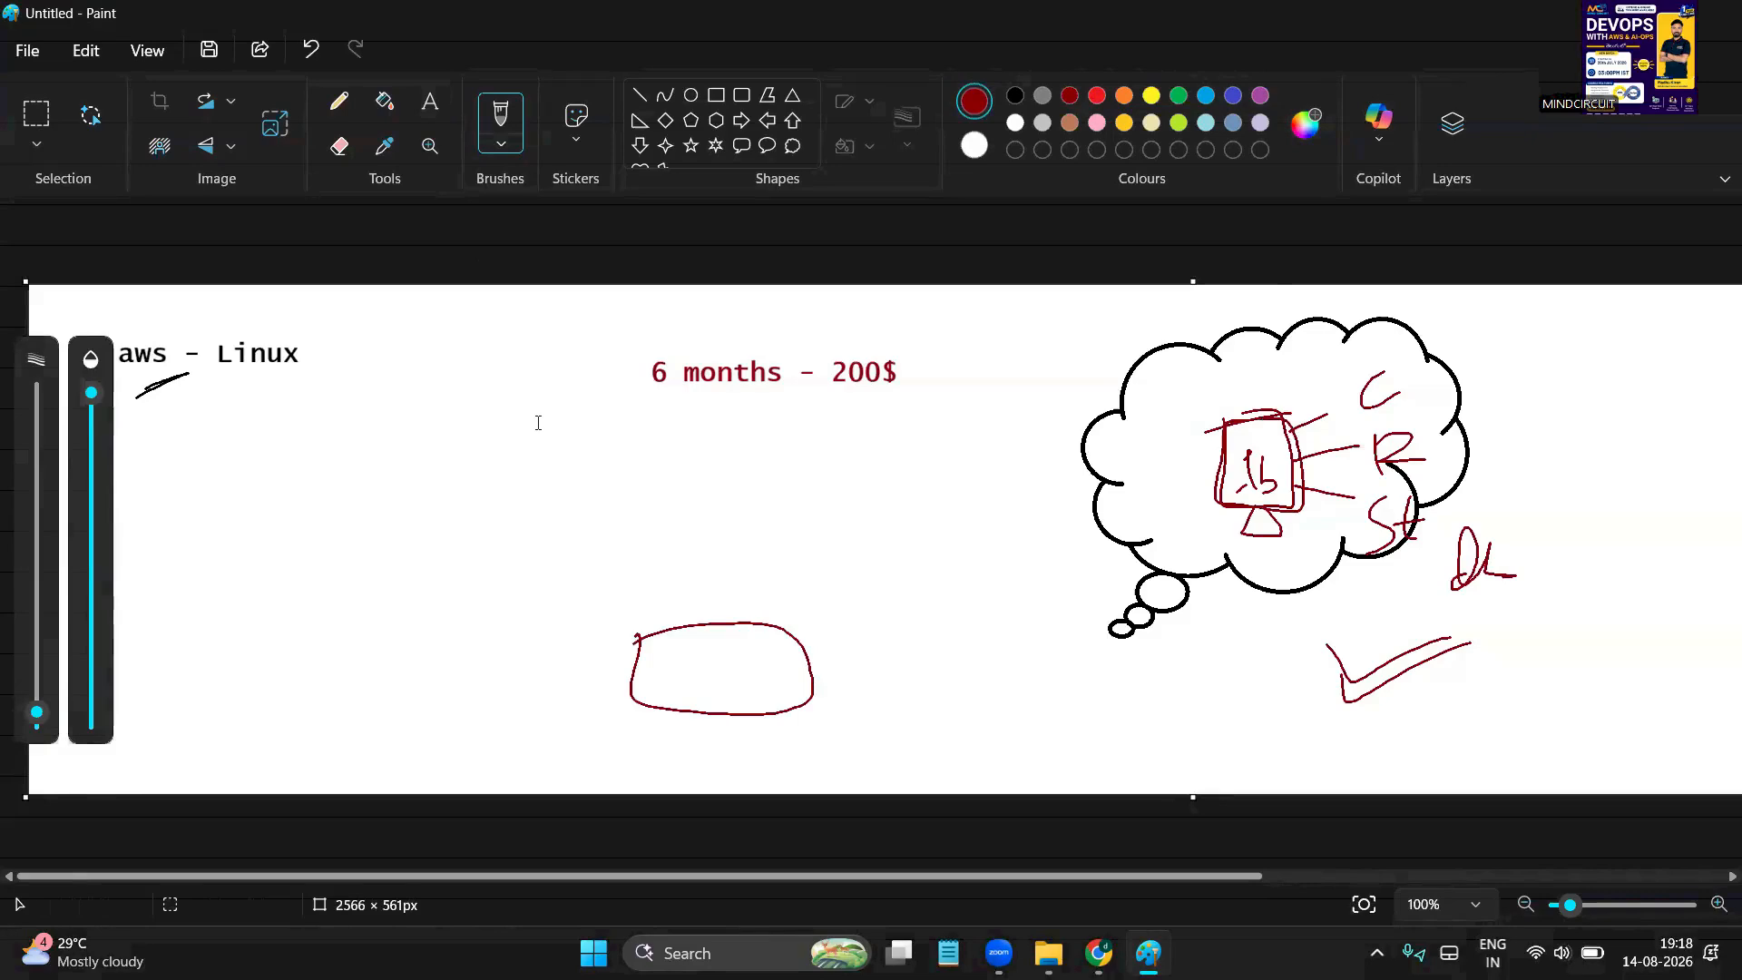
left_click_drag(1214, 497, 798, 659)
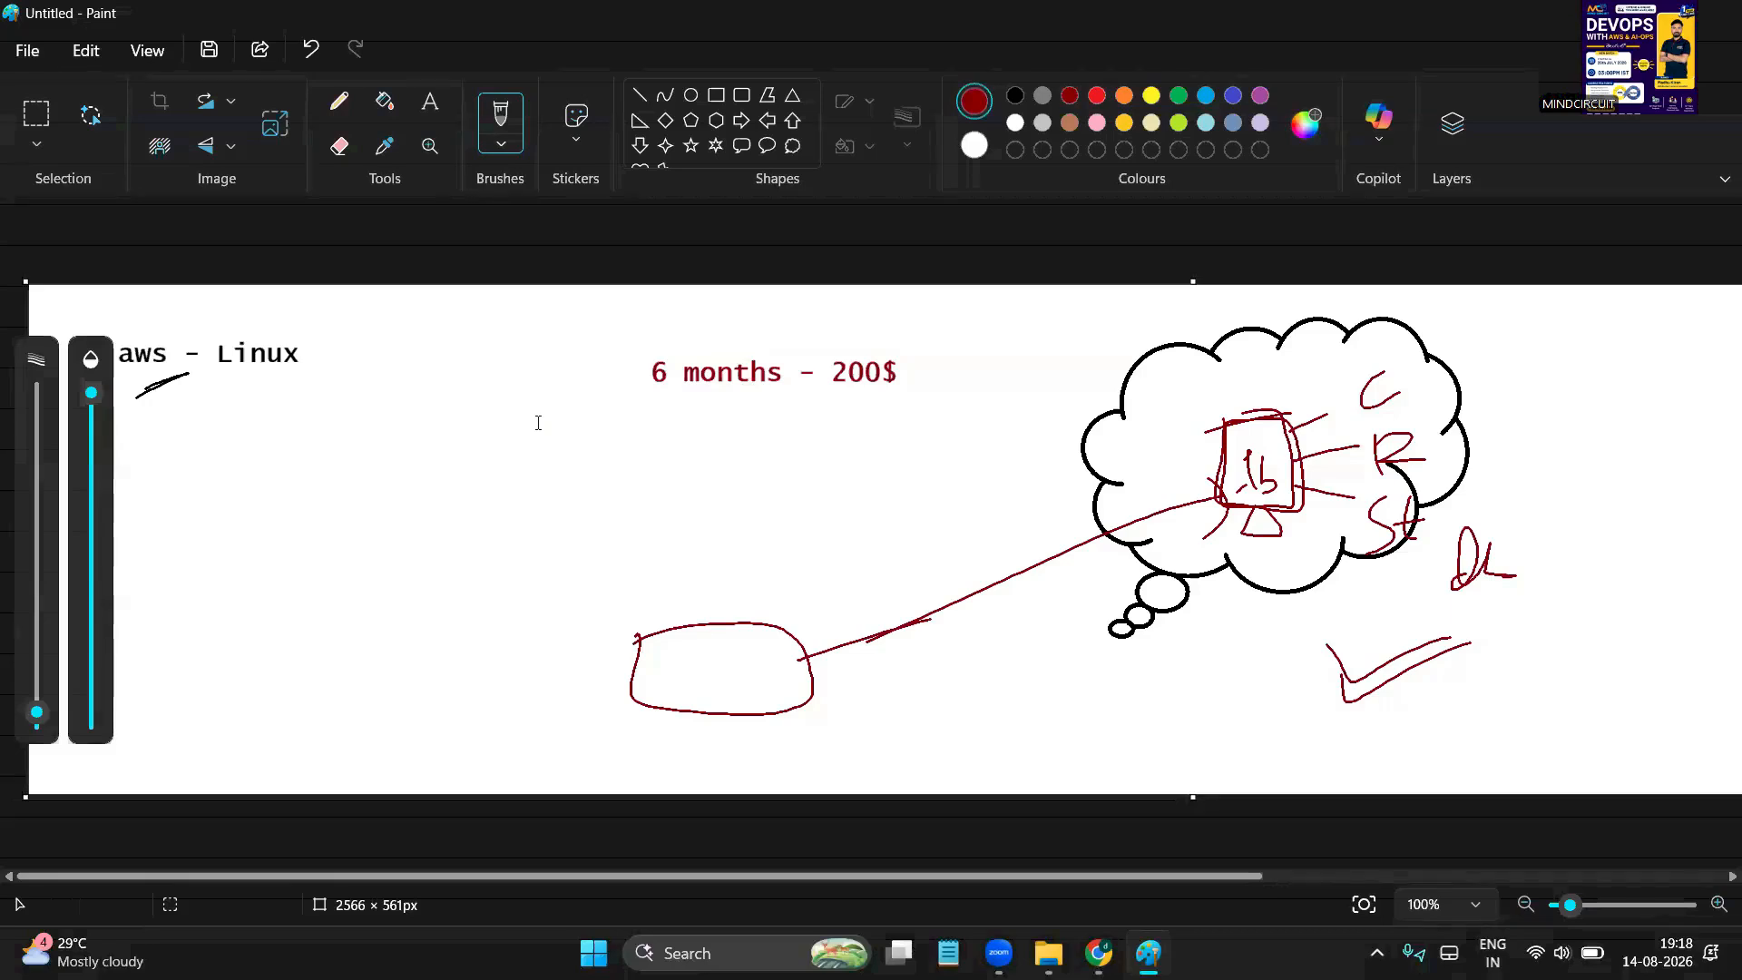
left_click_drag(1297, 492, 1583, 499)
mouse_move(1588, 488)
left_mouse_down()
mouse_move(1592, 504)
mouse_move(1694, 500)
left_mouse_up()
left_click(1596, 466)
left_click_drag(1691, 477, 1649, 511)
left_click_drag(708, 600, 765, 586)
left_click_drag(716, 628, 778, 604)
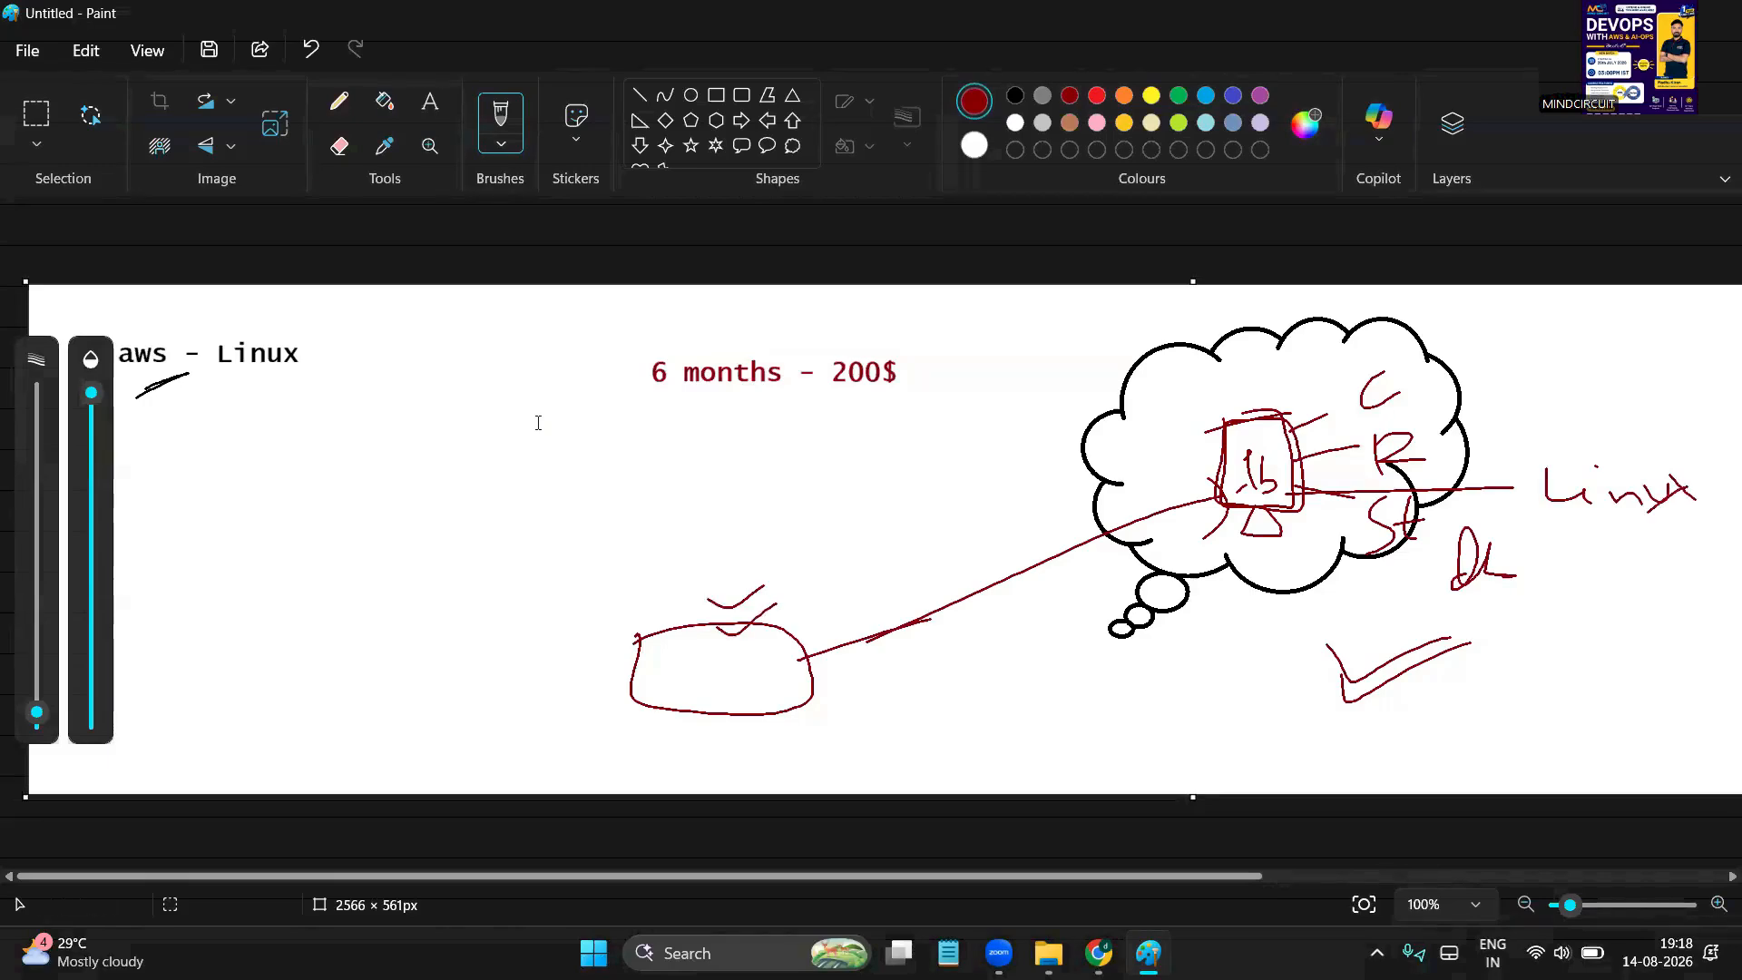
left_click_drag(753, 664, 818, 639)
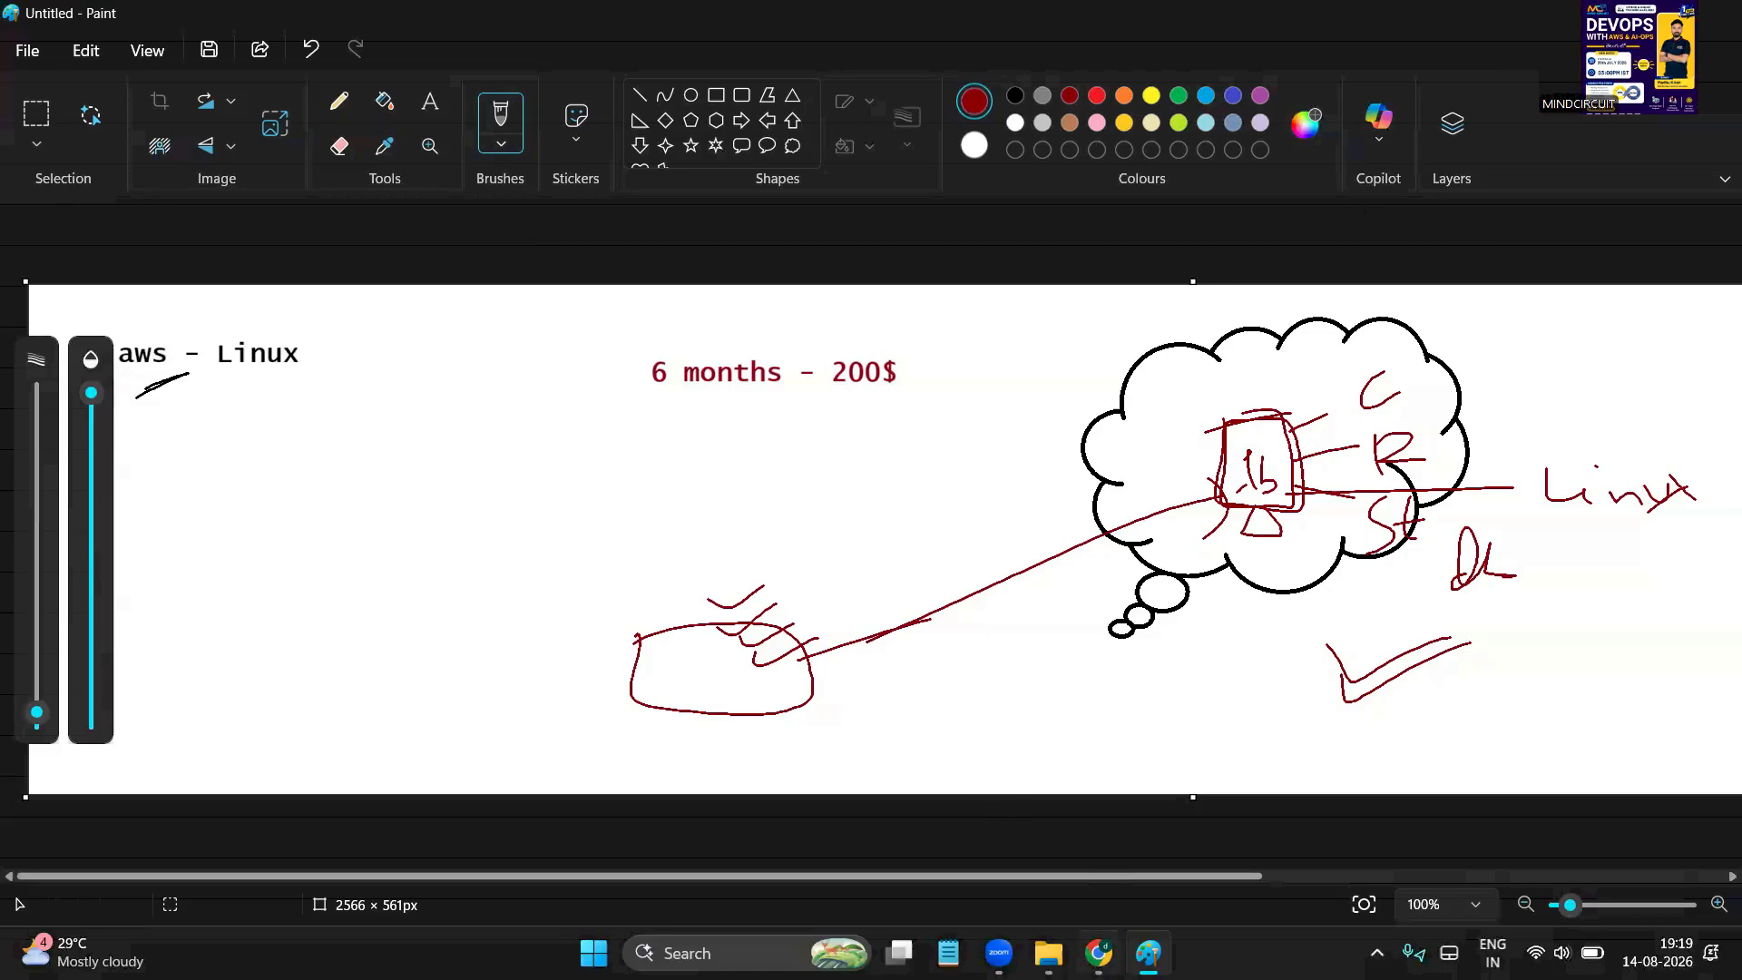
Bring Chrome to the front, open WhatsApp Web, and open a new blank tab
mouse_move(1099, 951)
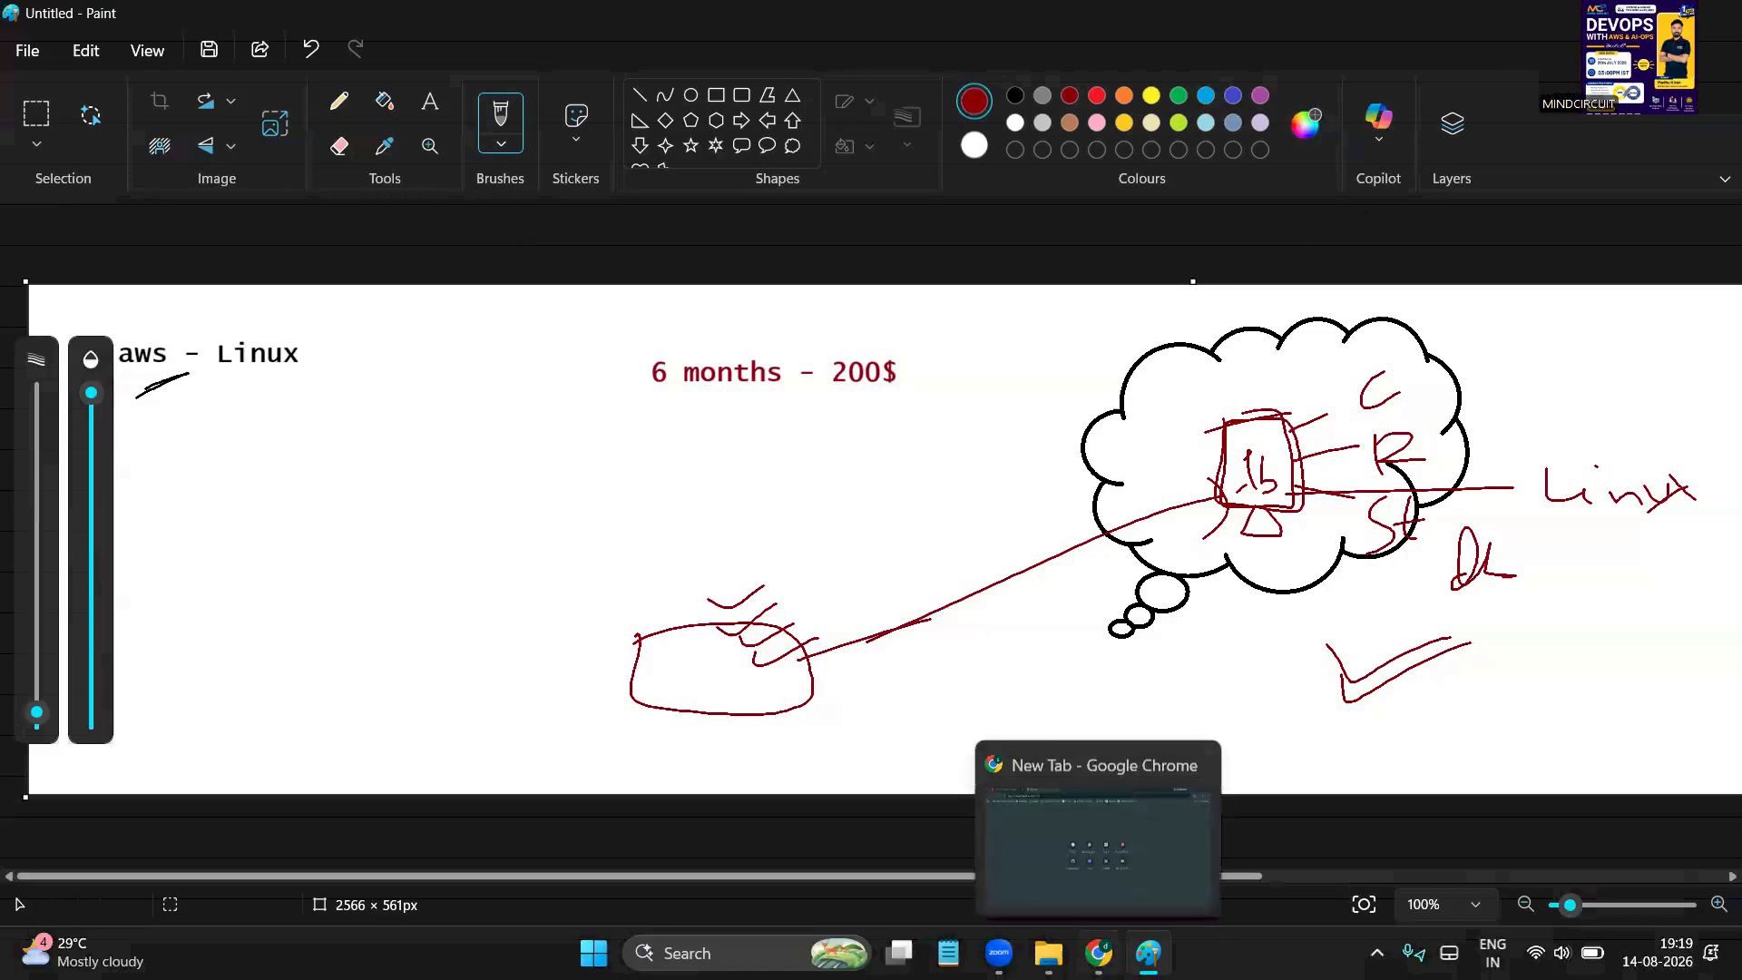
left_click(1129, 863)
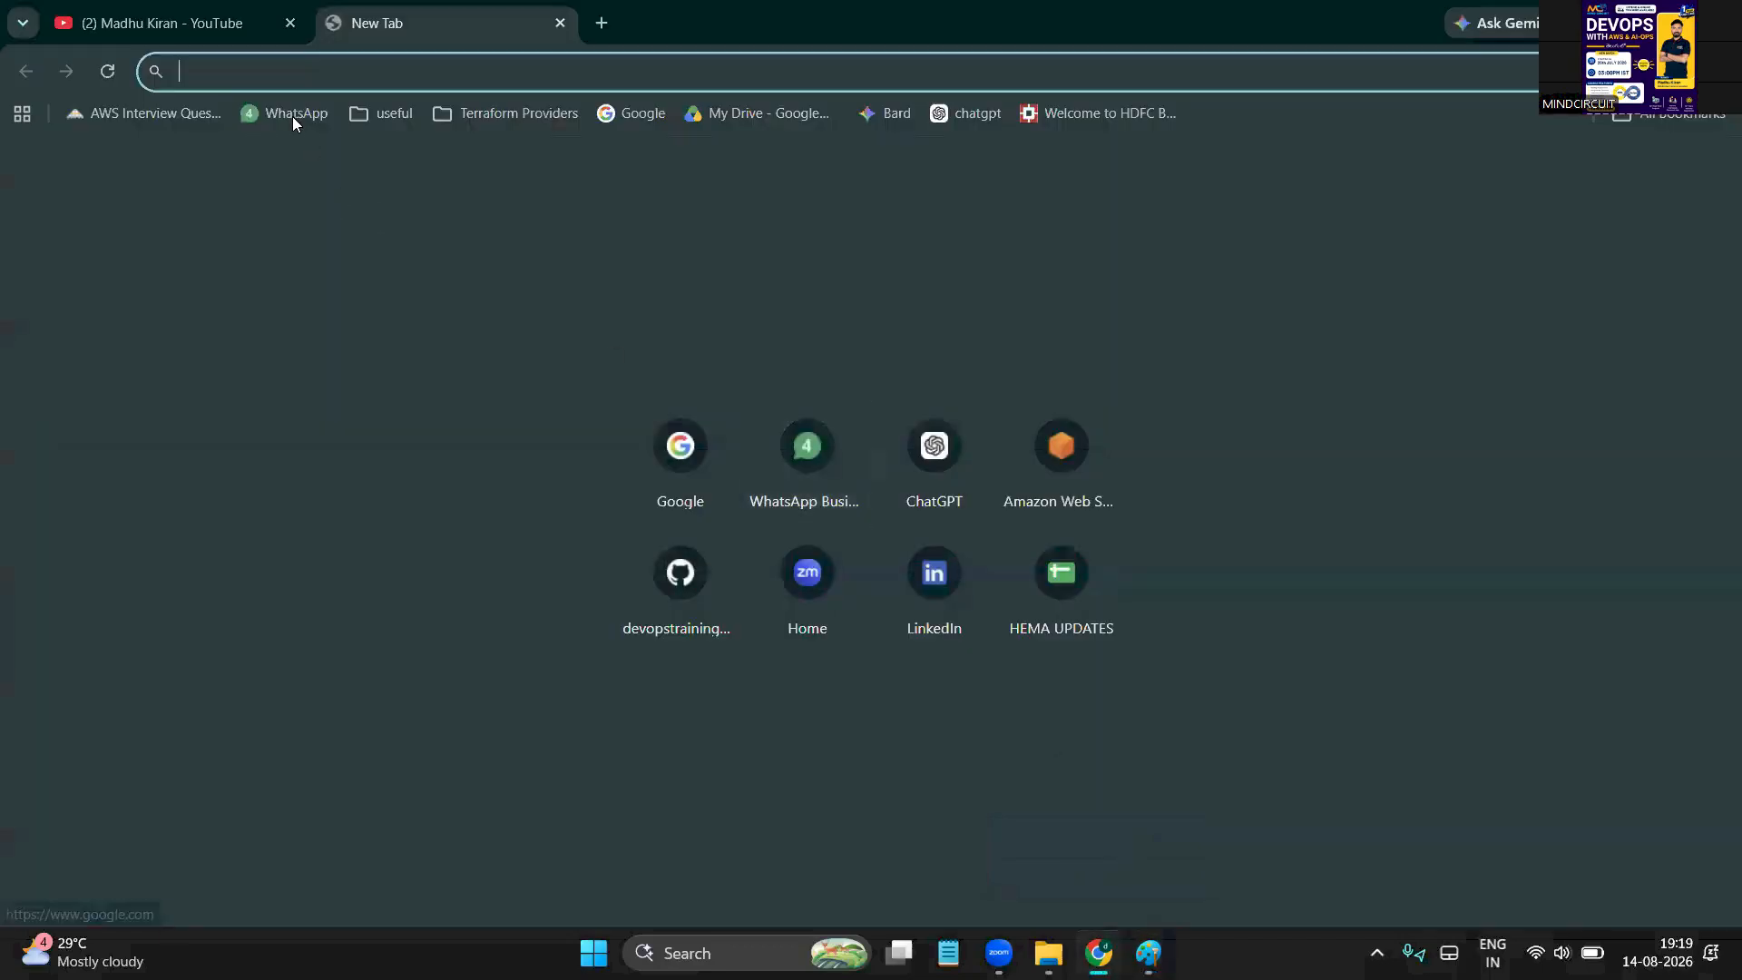
left_click(290, 114)
left_click(606, 33)
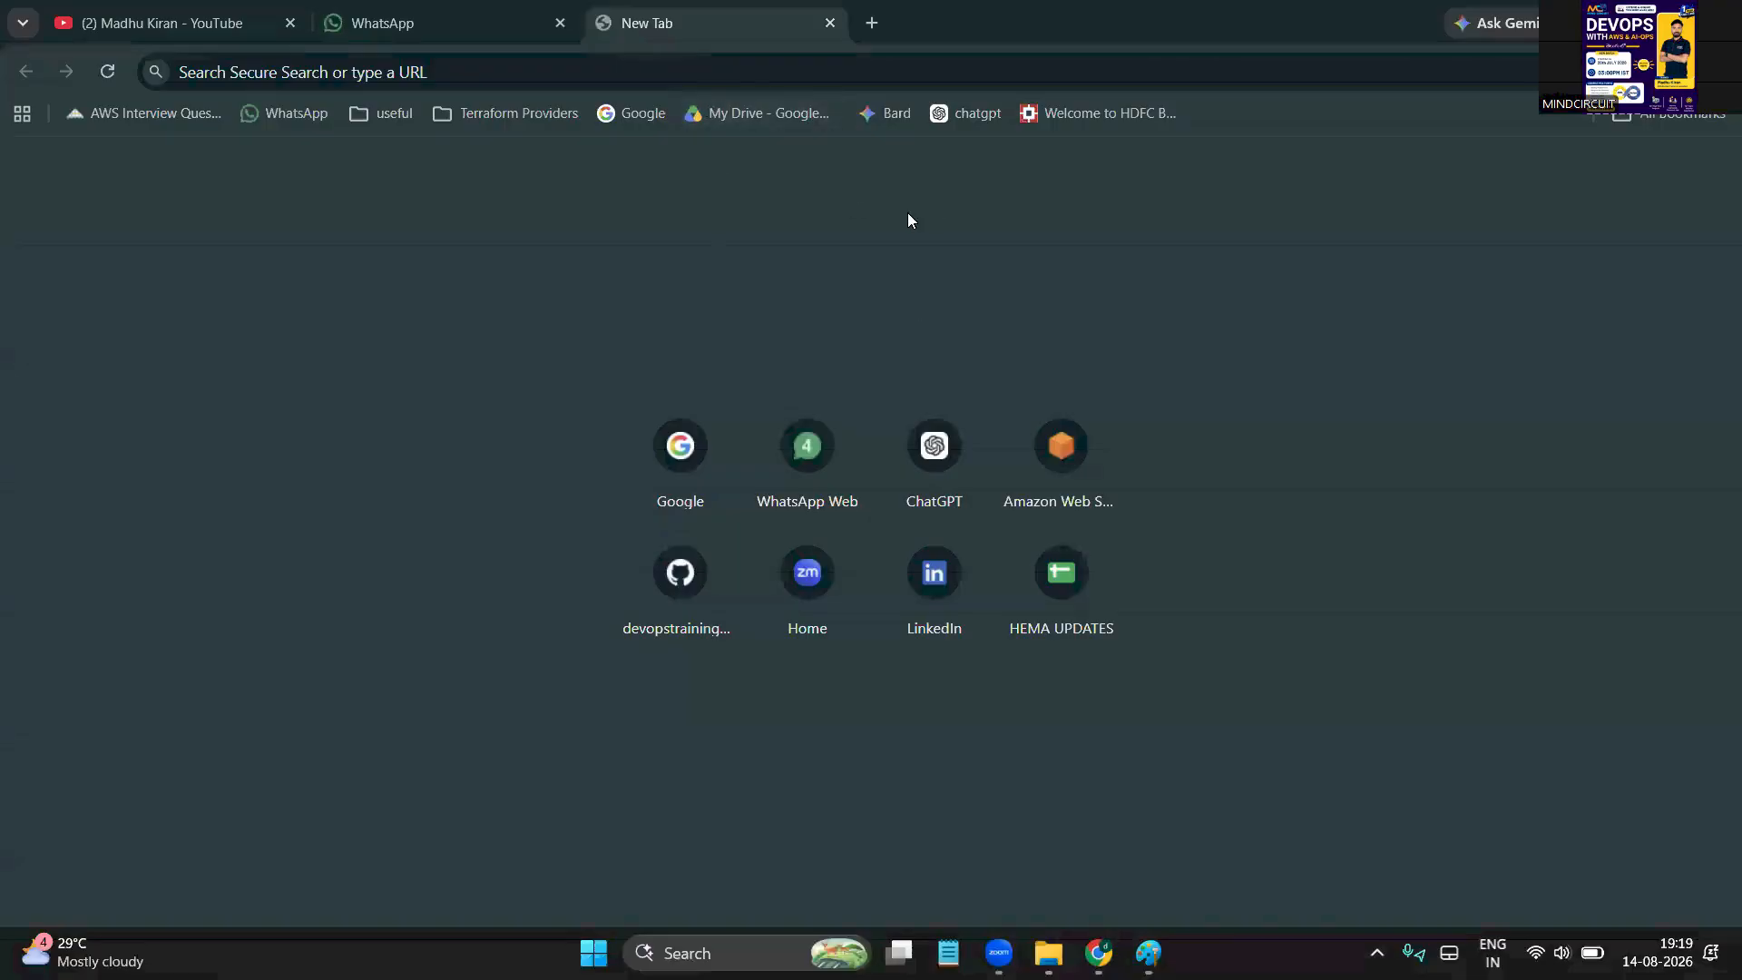
left_click(910, 220)
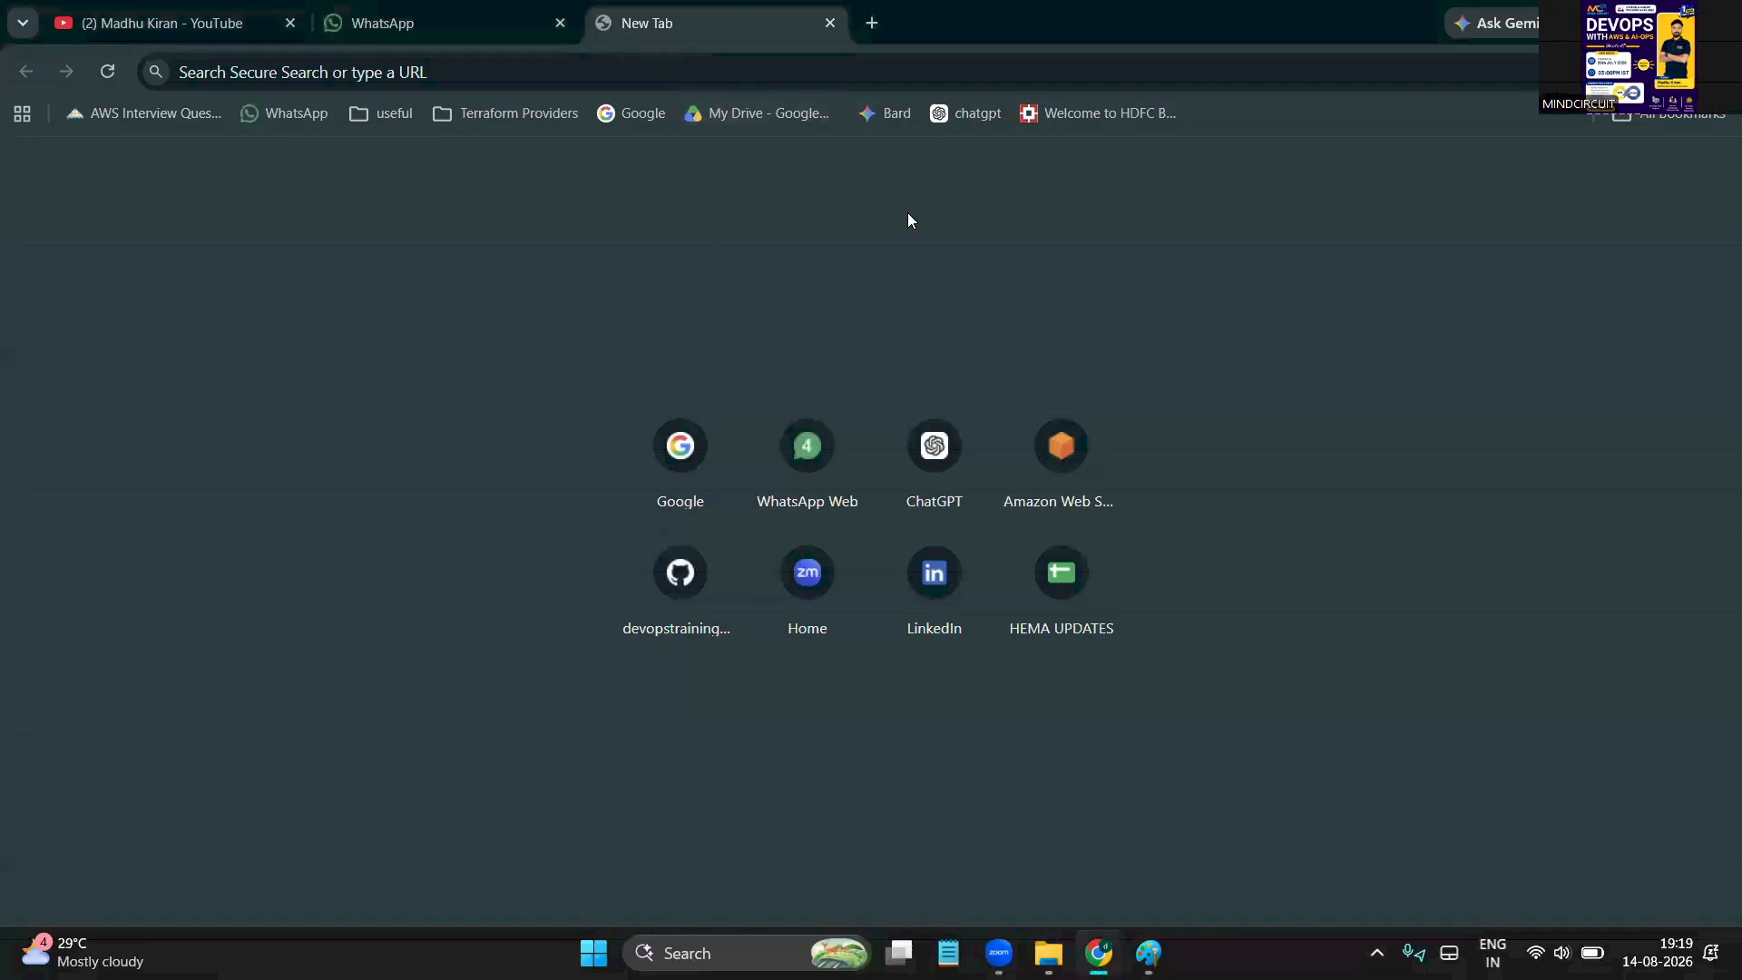
Open Google in the new tab and switch to a window for another Chrome profile
left_click(640, 118)
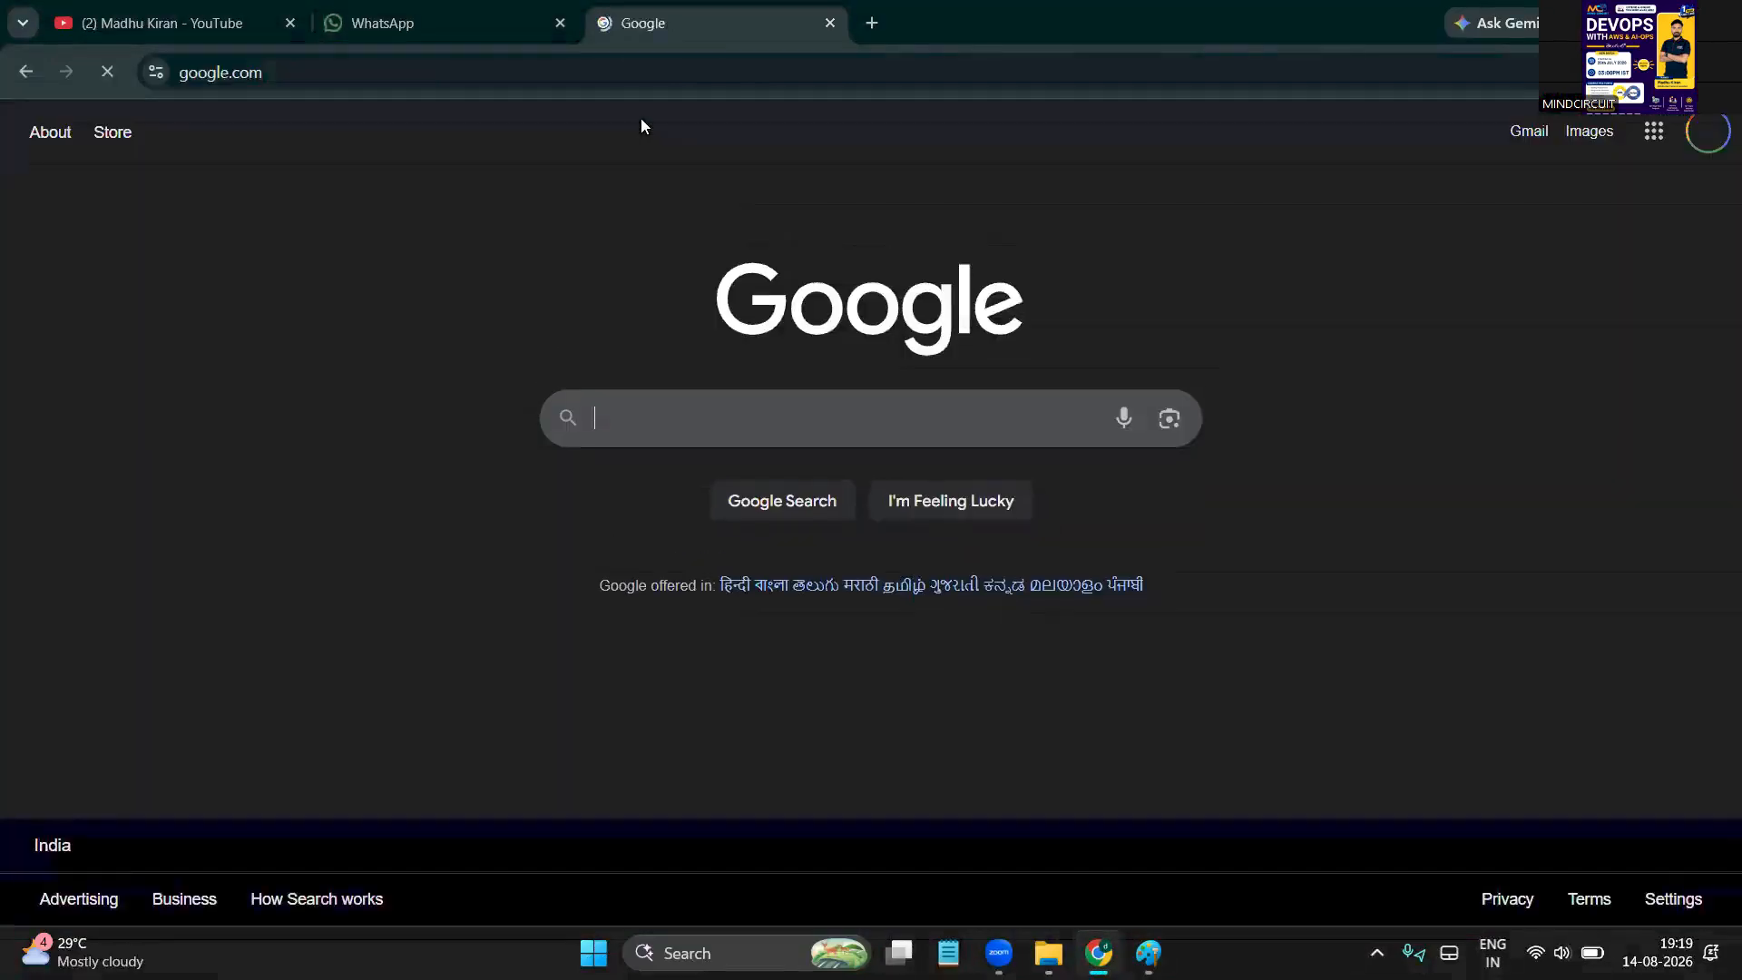
left_click(647, 400)
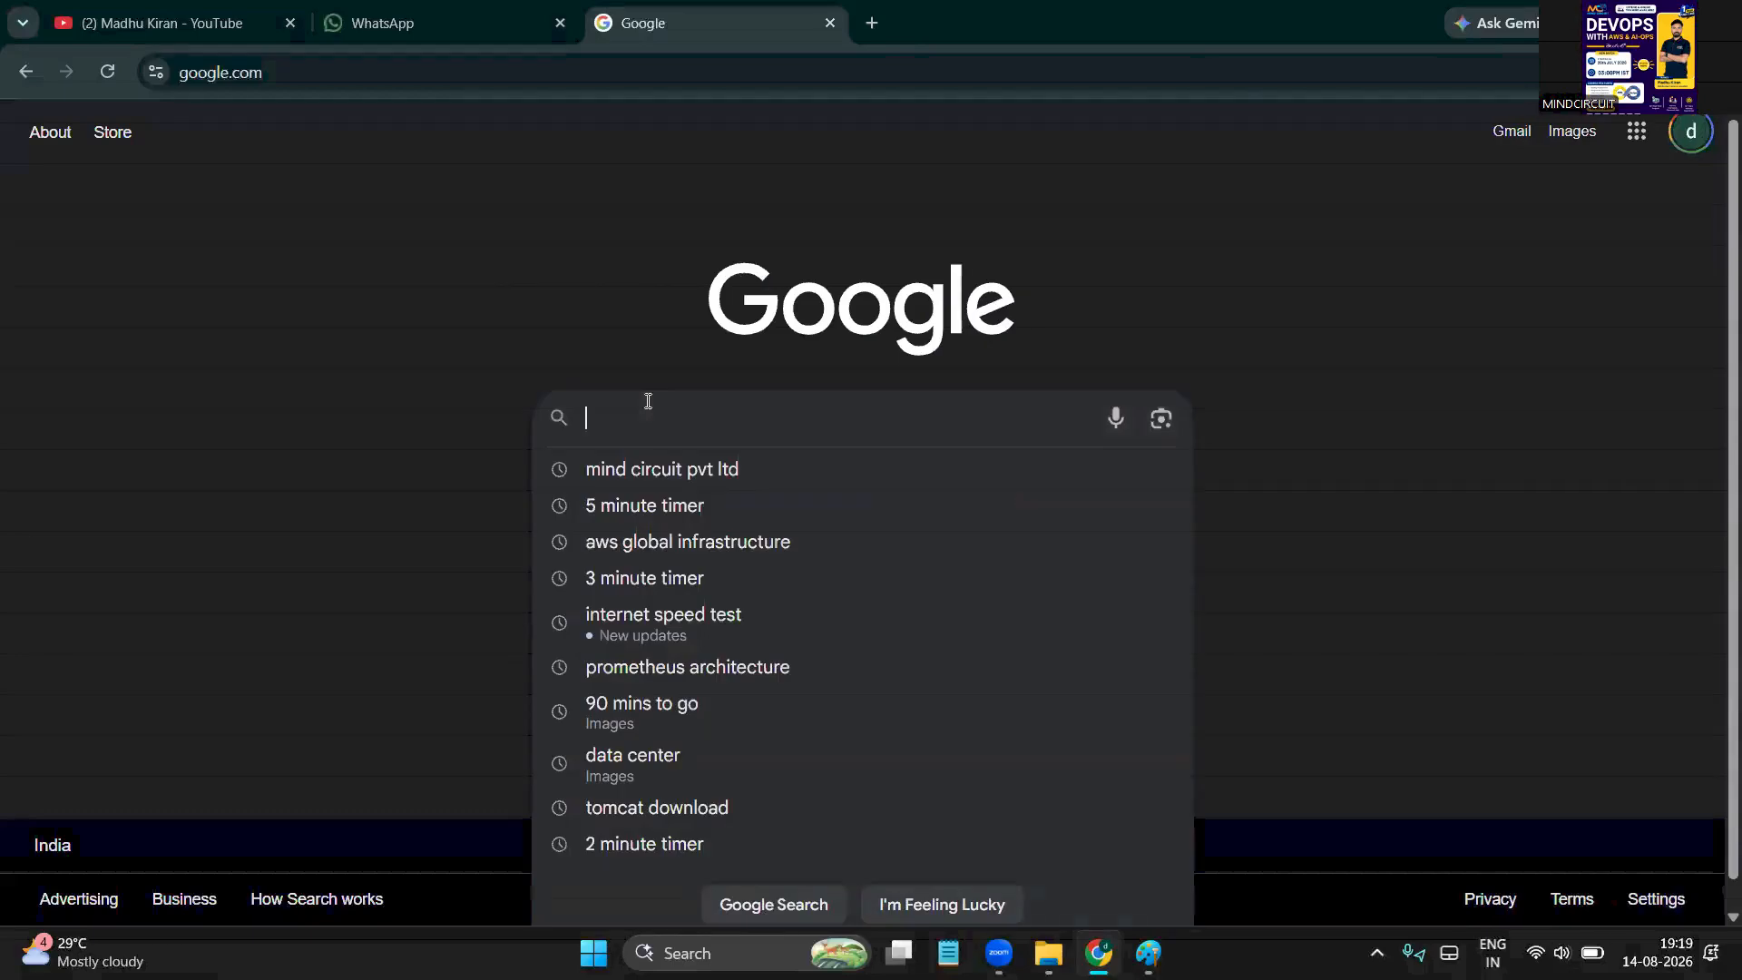
left_click(1240, 74)
left_click(1677, 73)
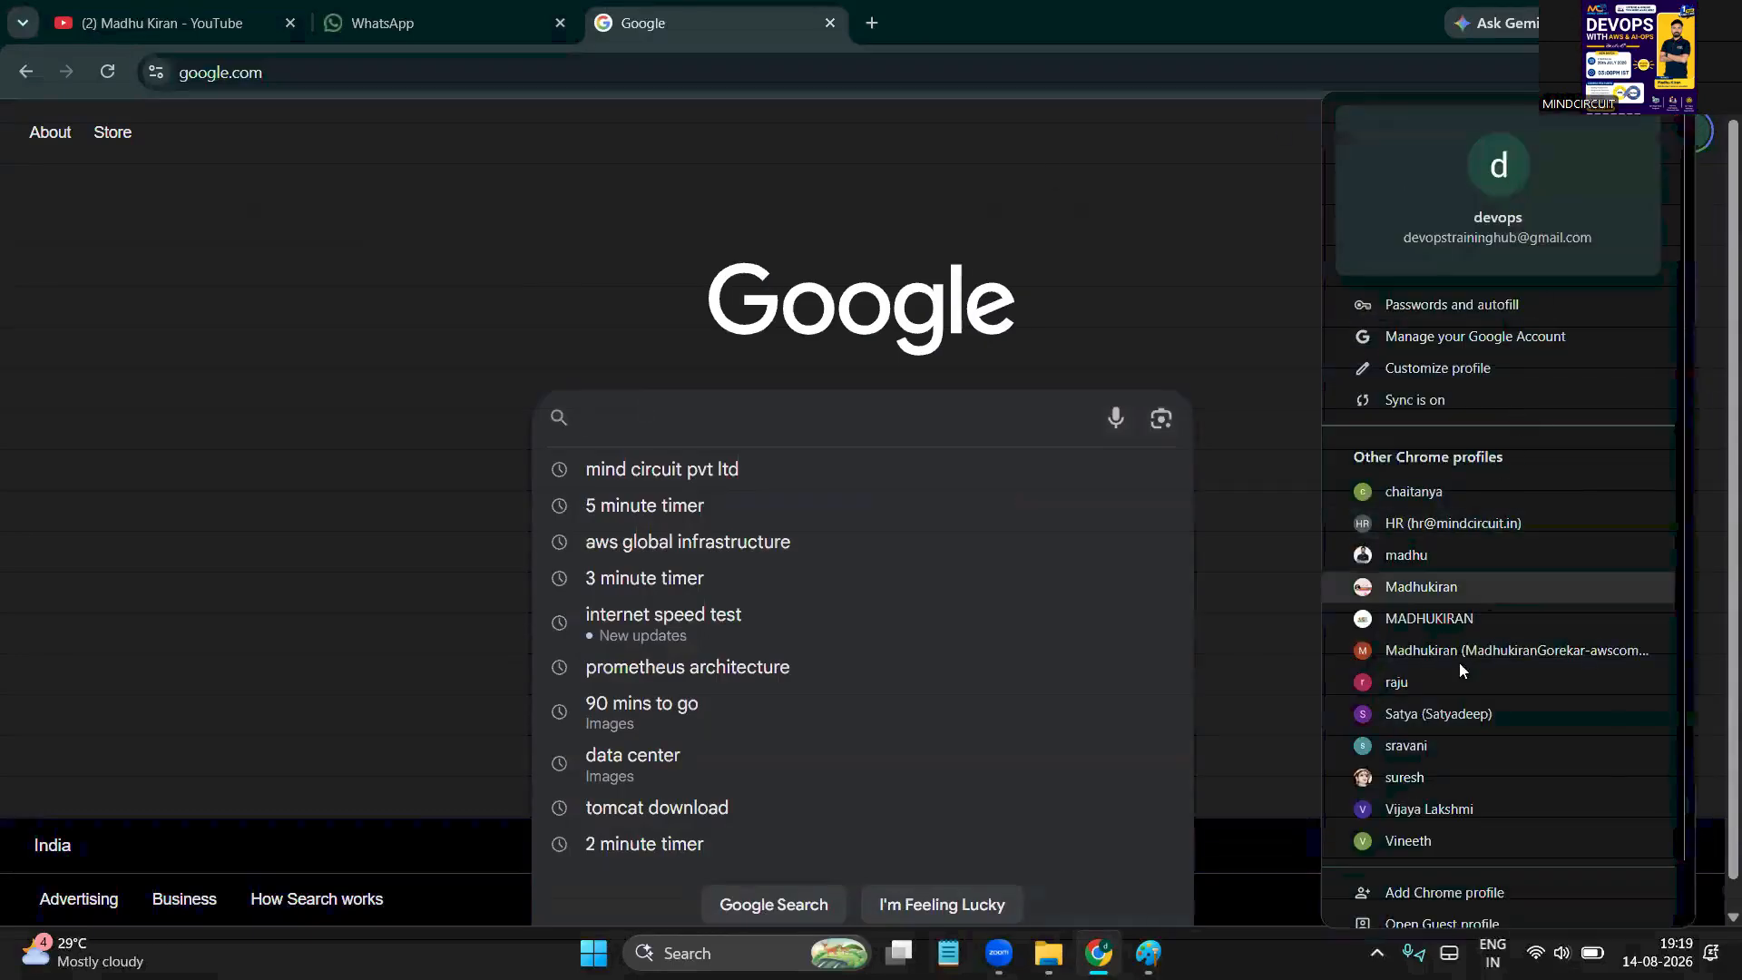
left_click(1470, 716)
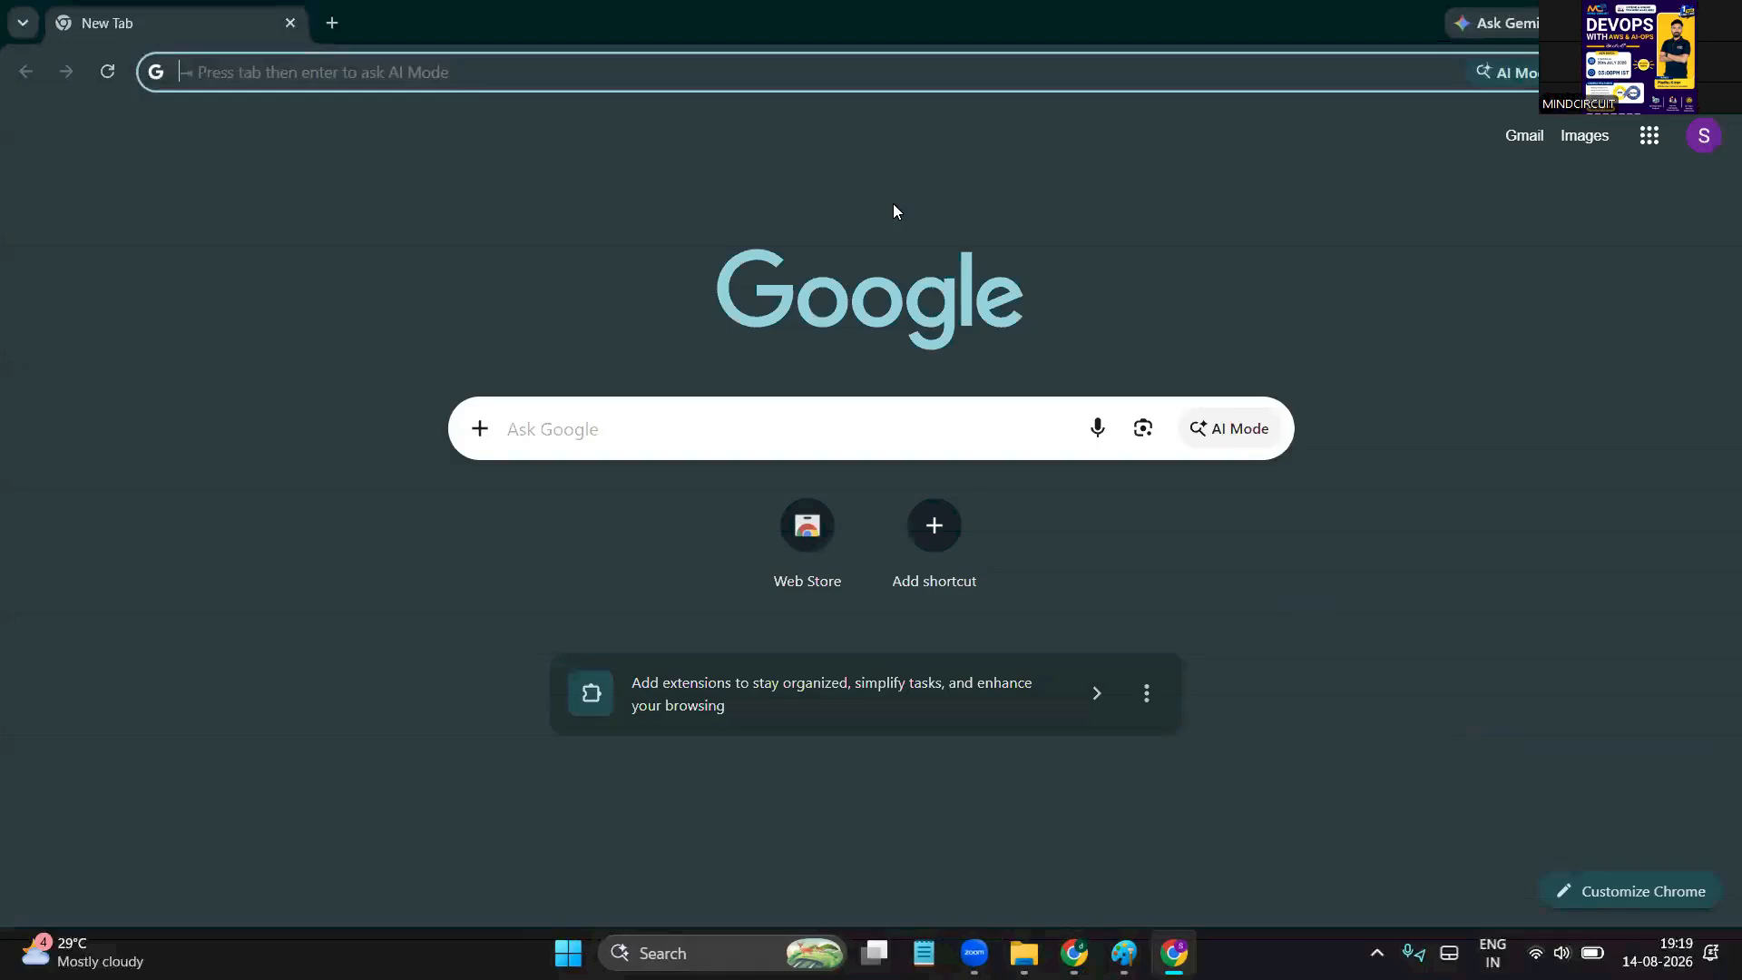
Search 'aws free tier account creation' and open the sponsored 'Try AWS for Free' result
left_click(507, 431)
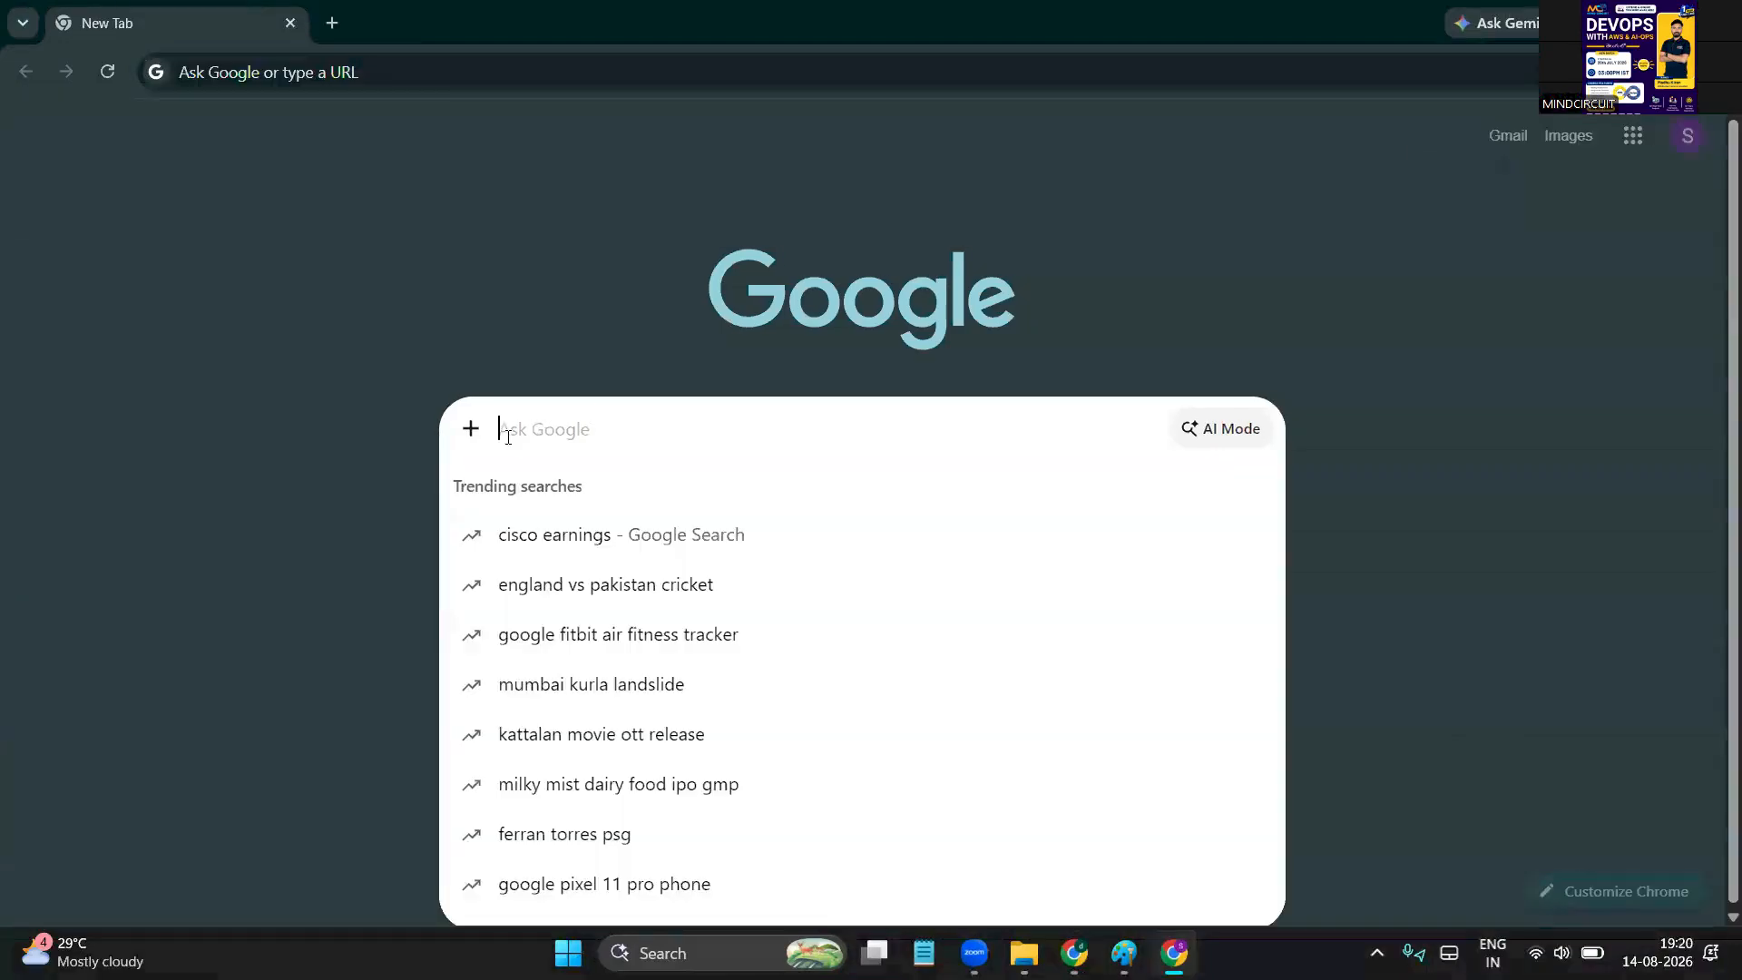
type("aws free ")
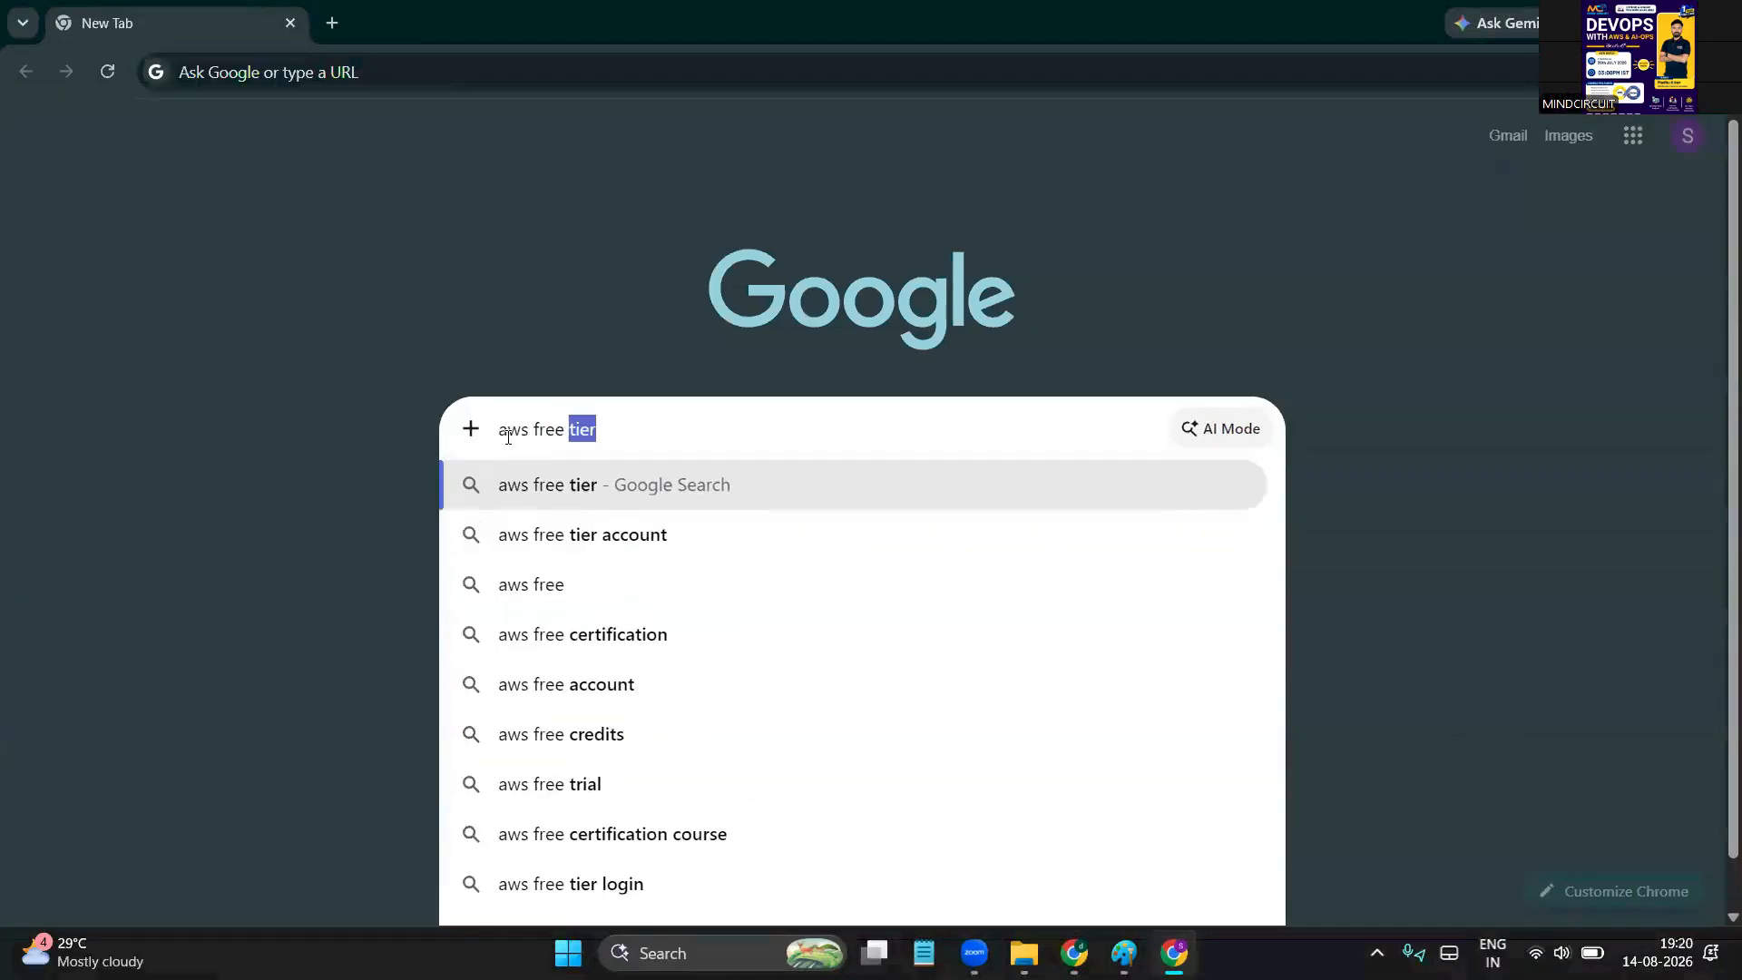
type("tier account")
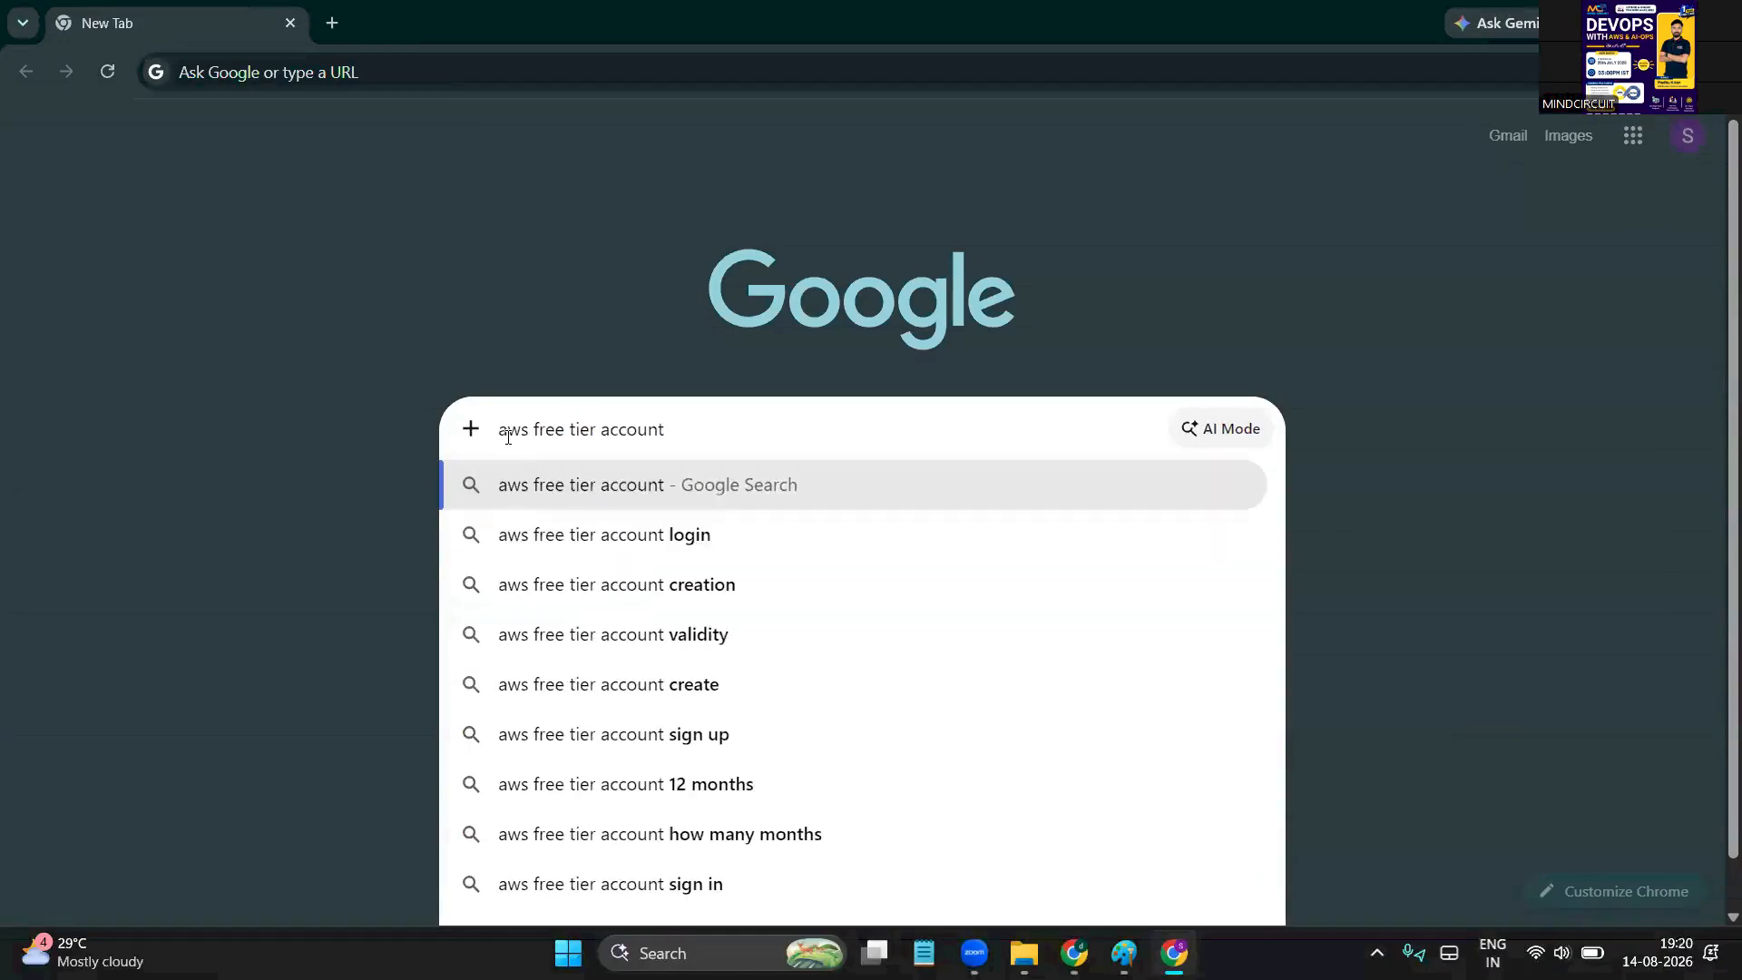
type(" cre")
key("Return")
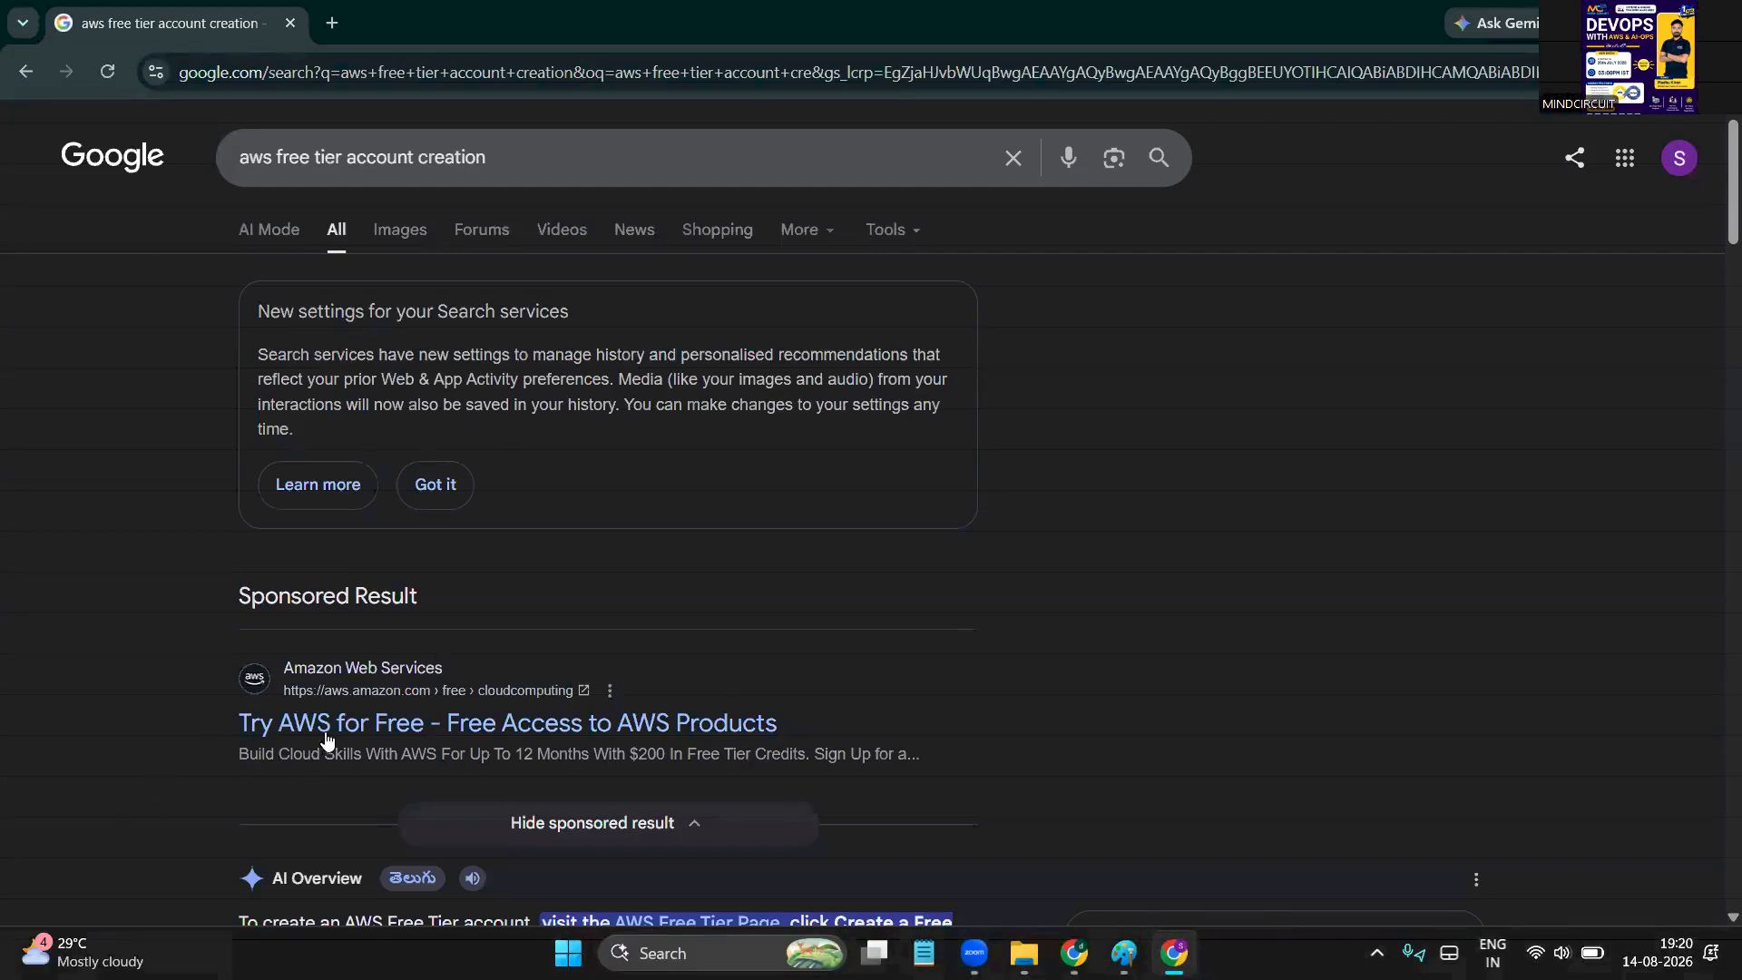
scroll(172, 666, "down", 1)
scroll(172, 672, "down", 1)
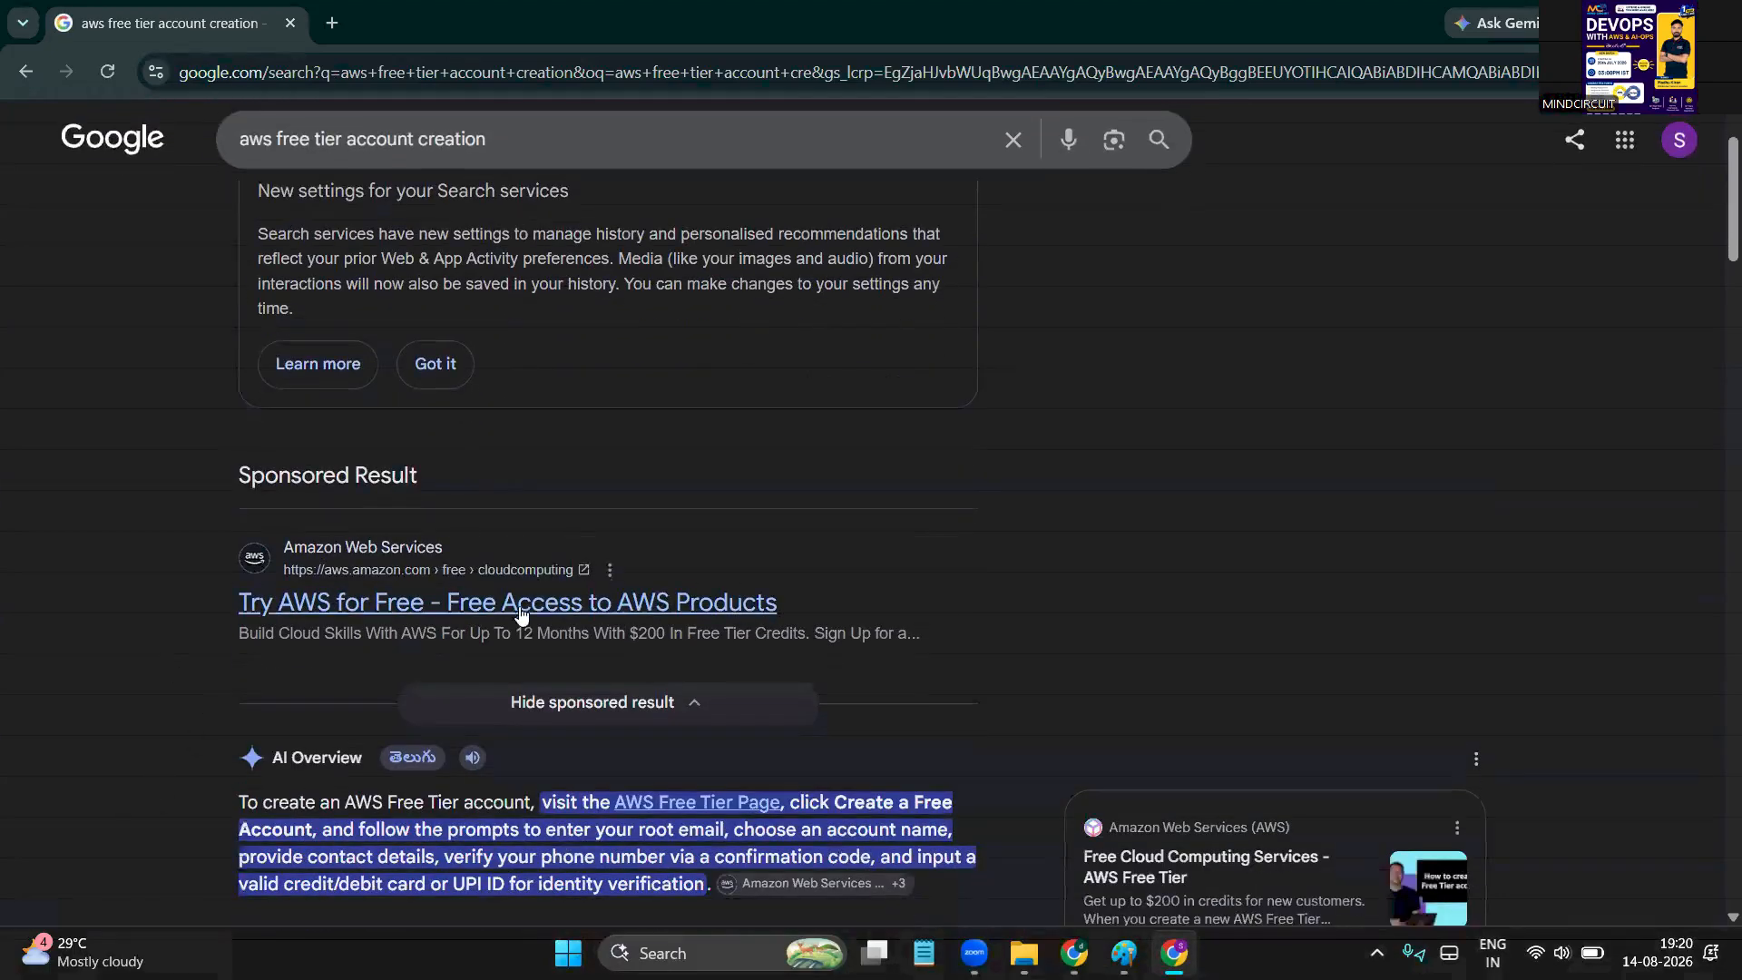
scroll(520, 618, "down", 1)
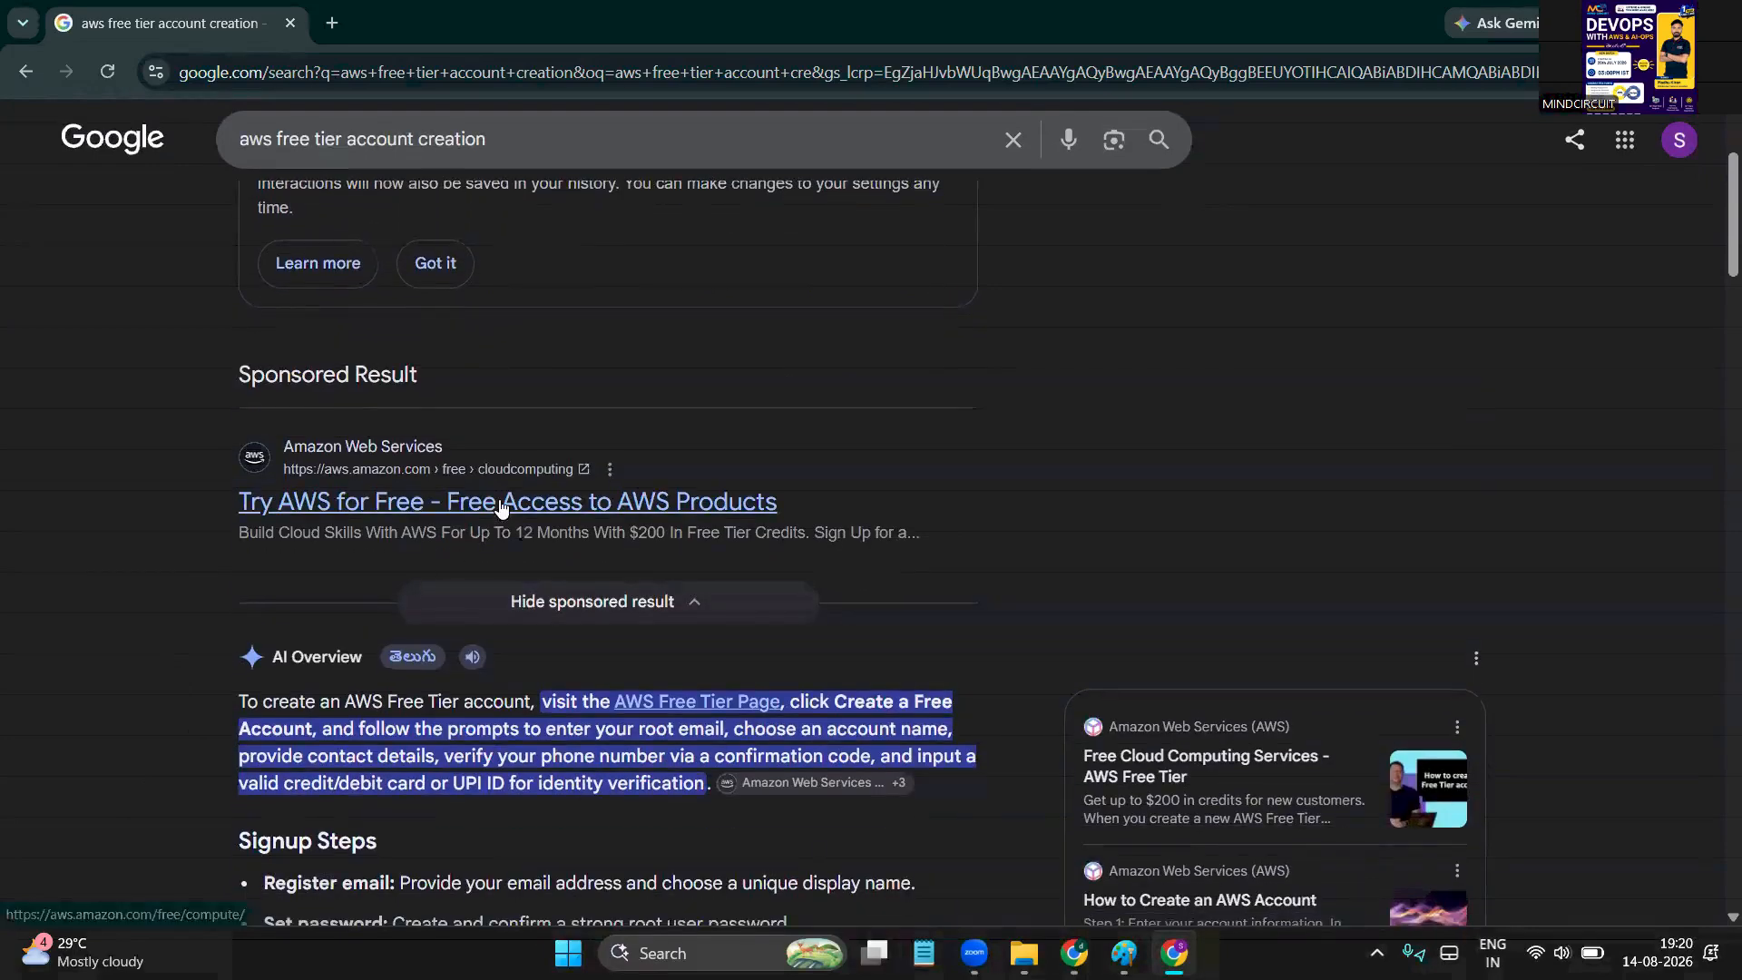
left_click(499, 502)
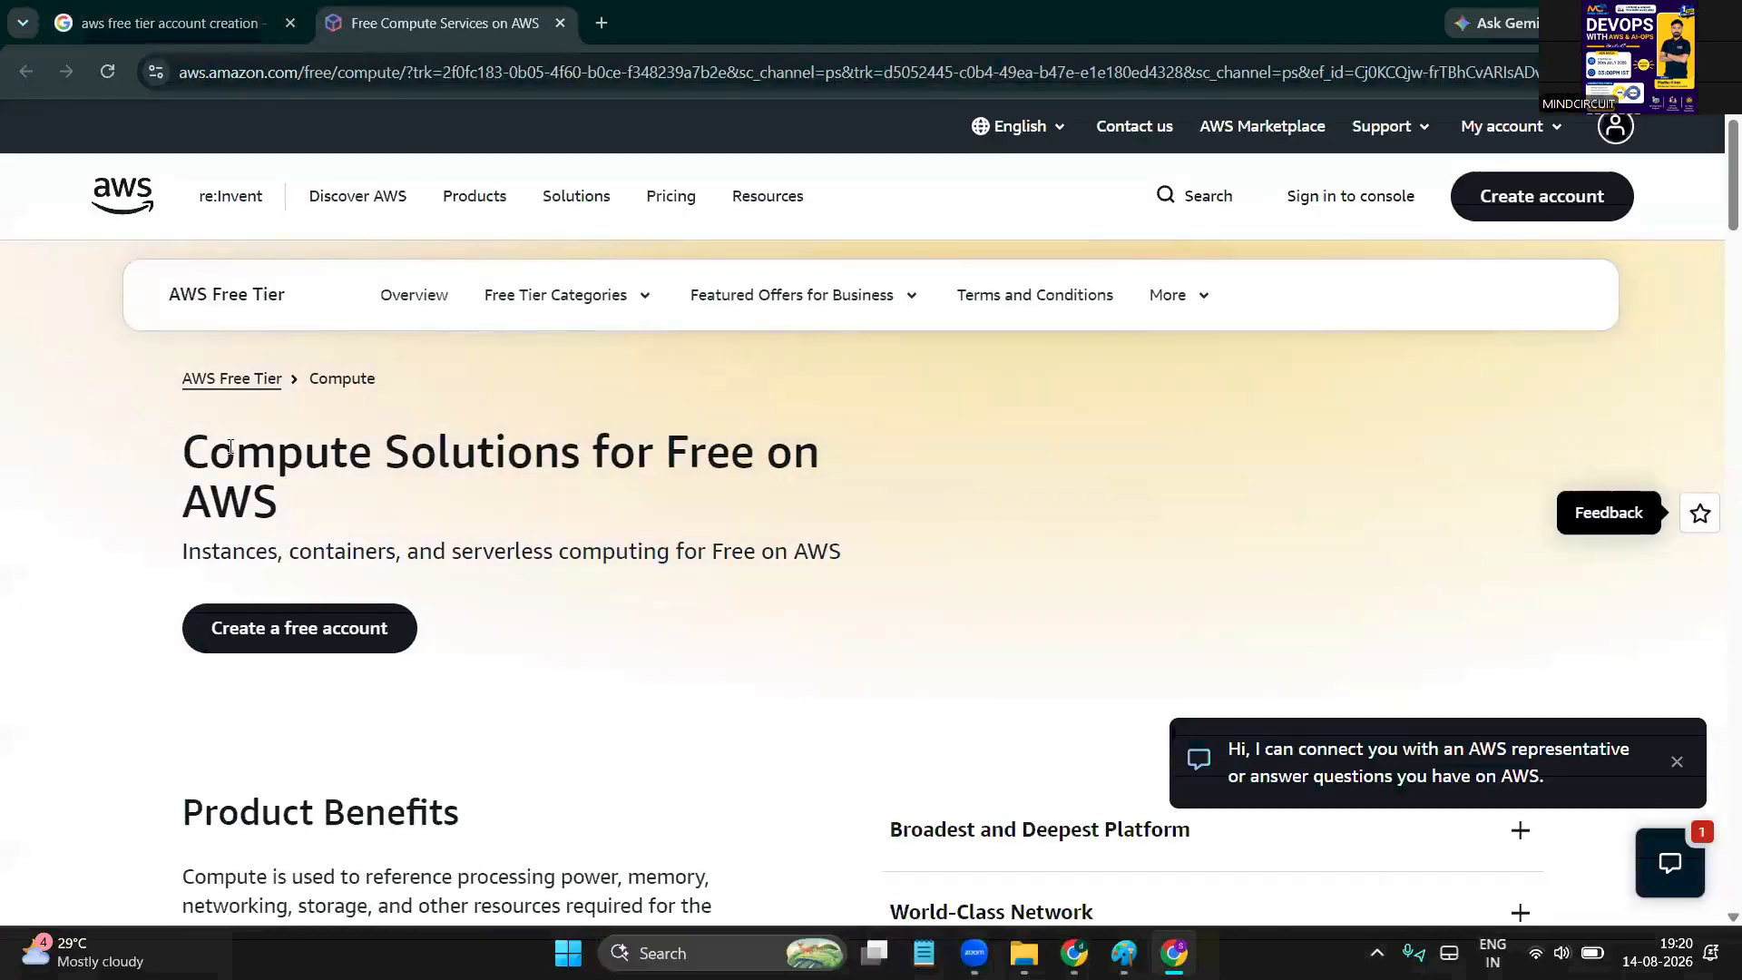
Browse the AWS Free Tier Compute offers, then choose 'Create a free account'
scroll(346, 454, "down", 2)
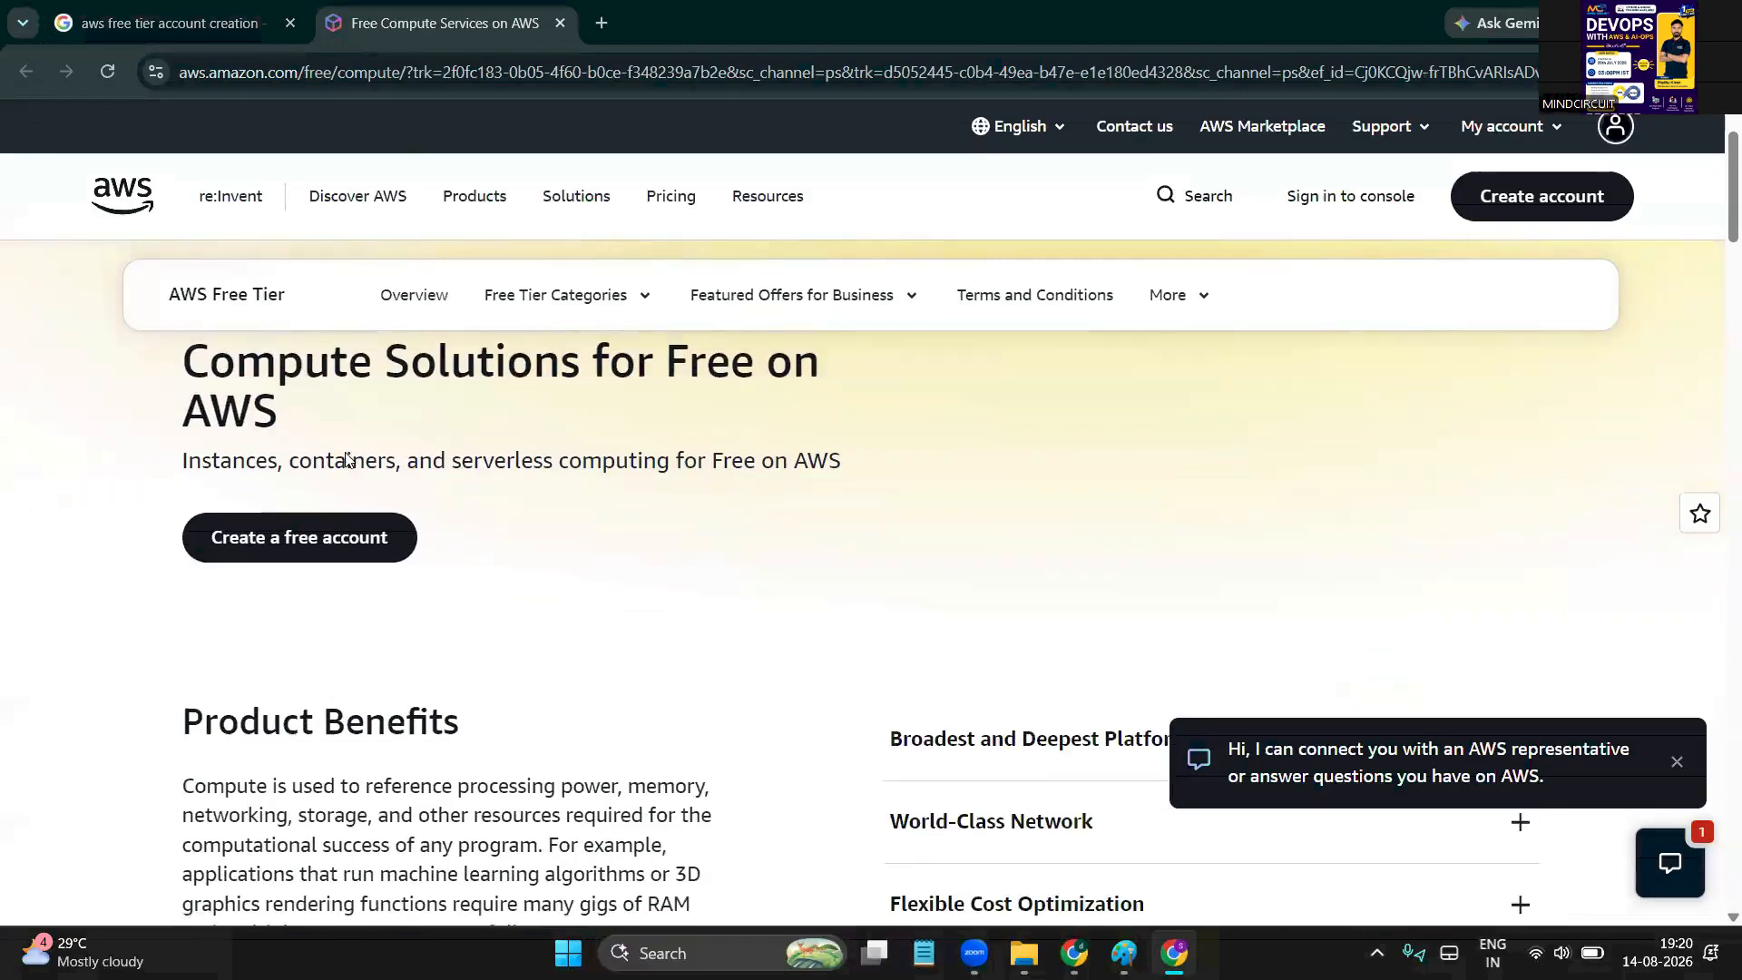
scroll(226, 473, "up", 1)
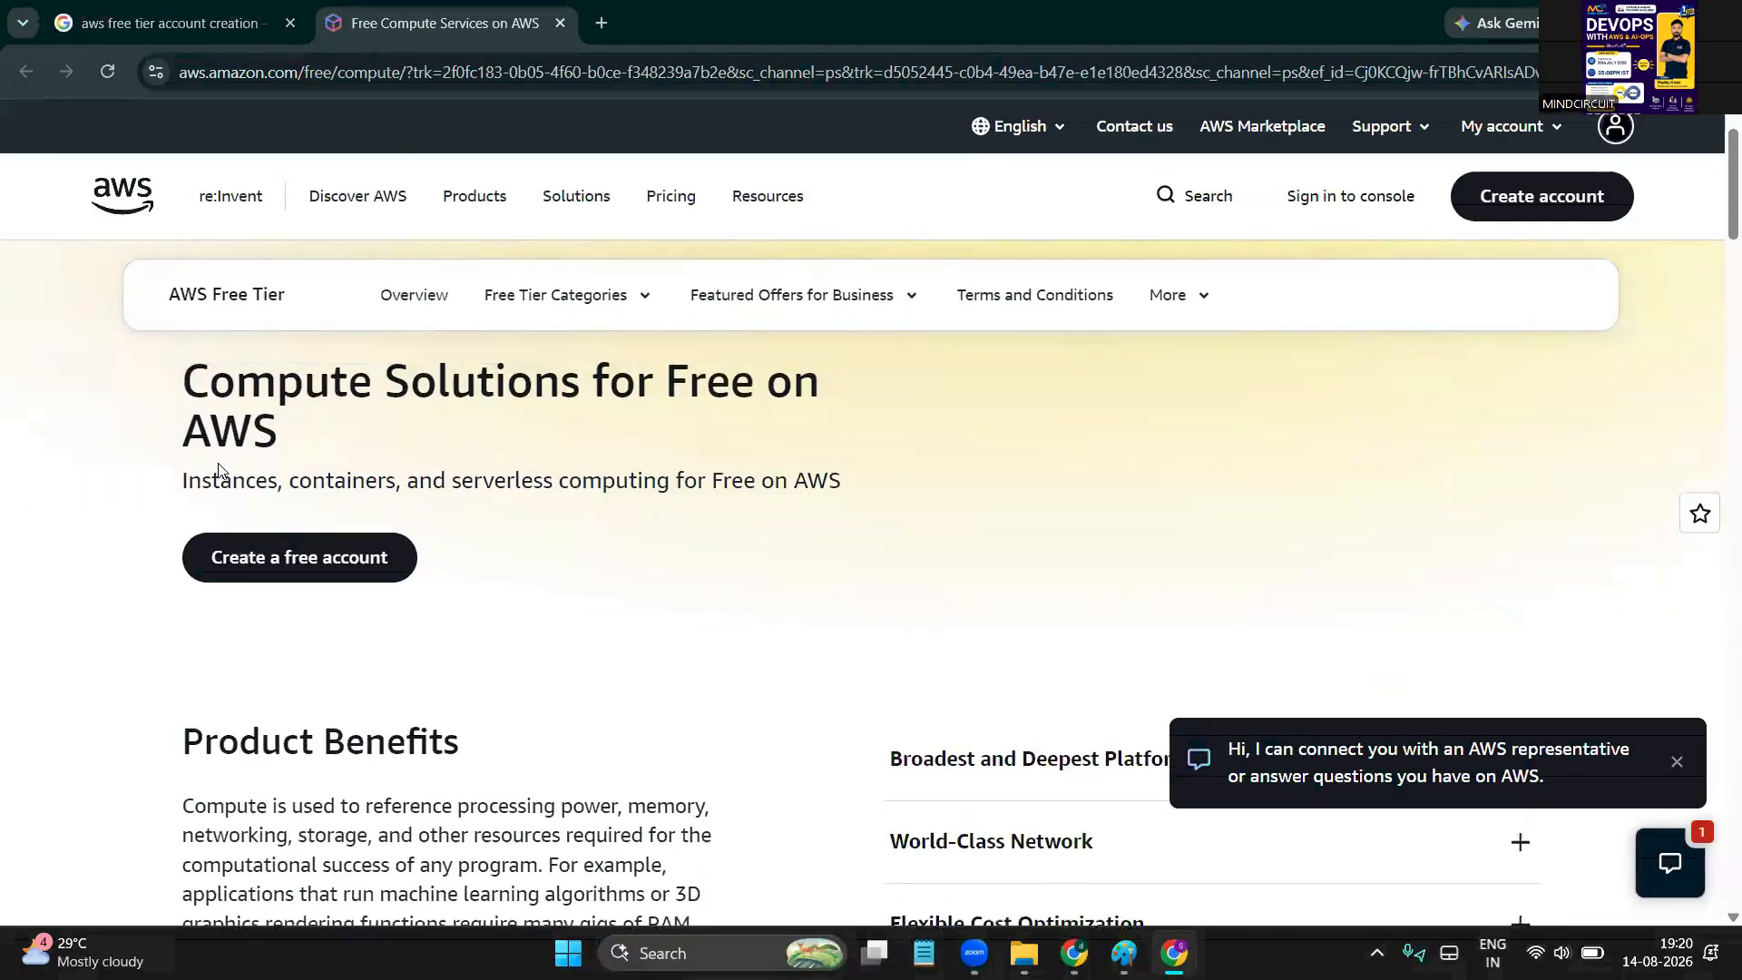
double_click(234, 473)
double_click(332, 497)
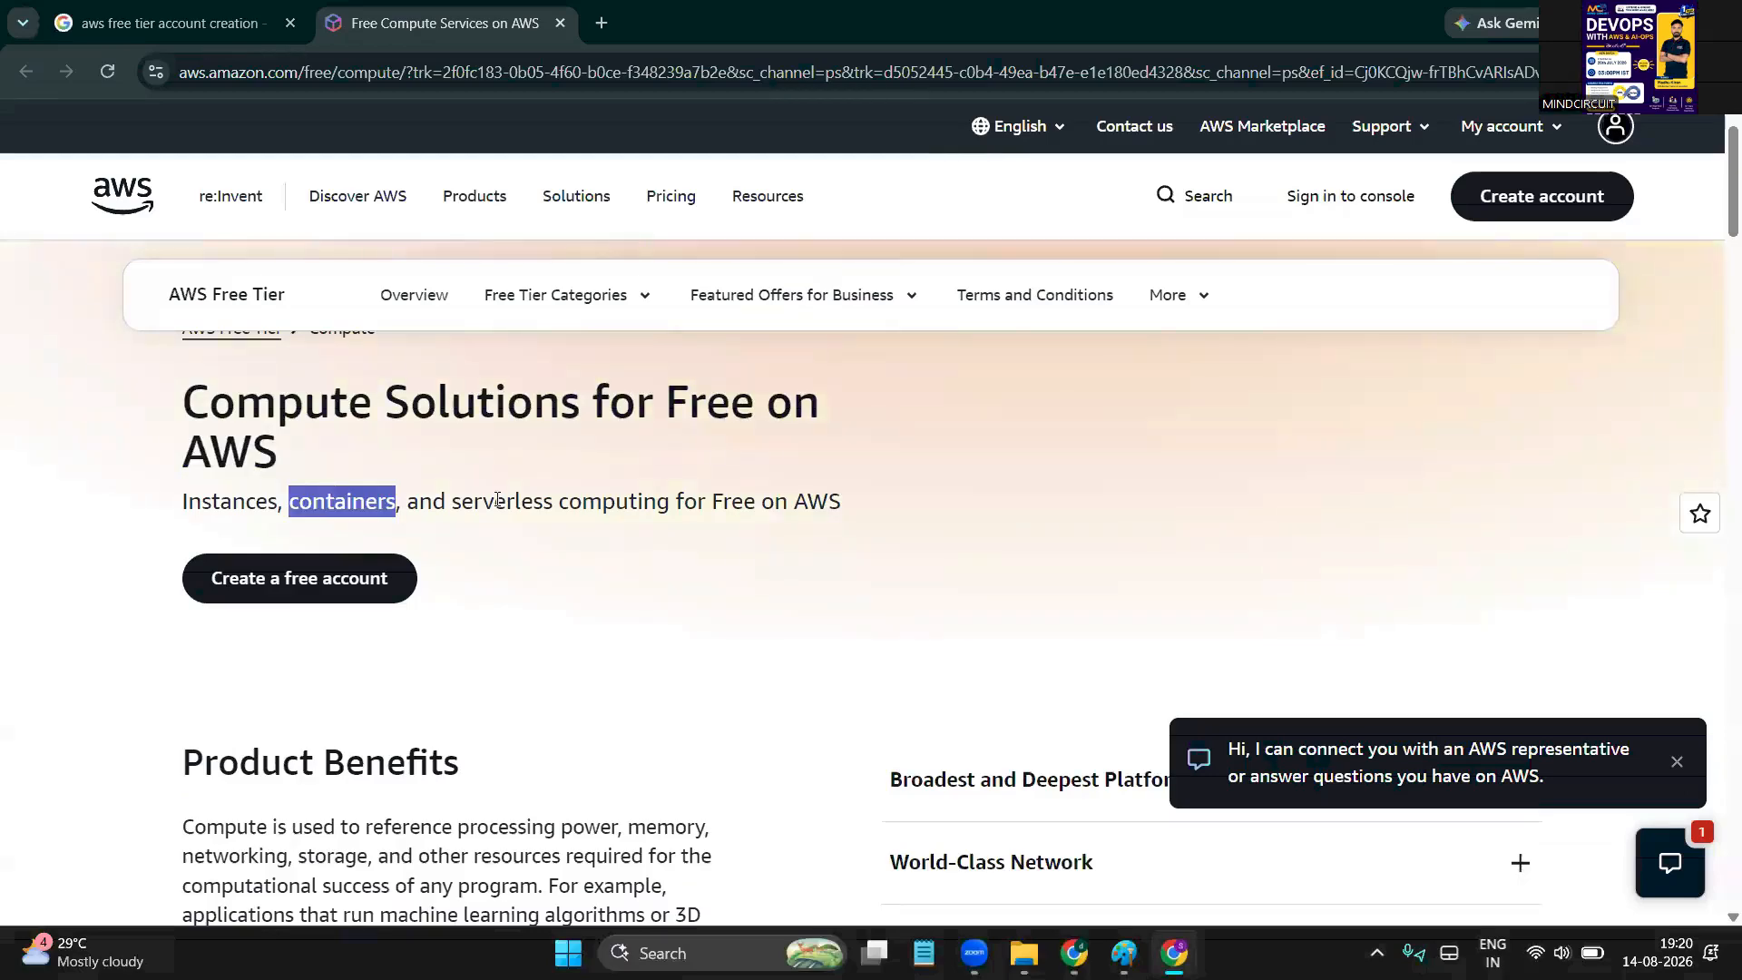
left_click(497, 500)
scroll(497, 500, "down", 3)
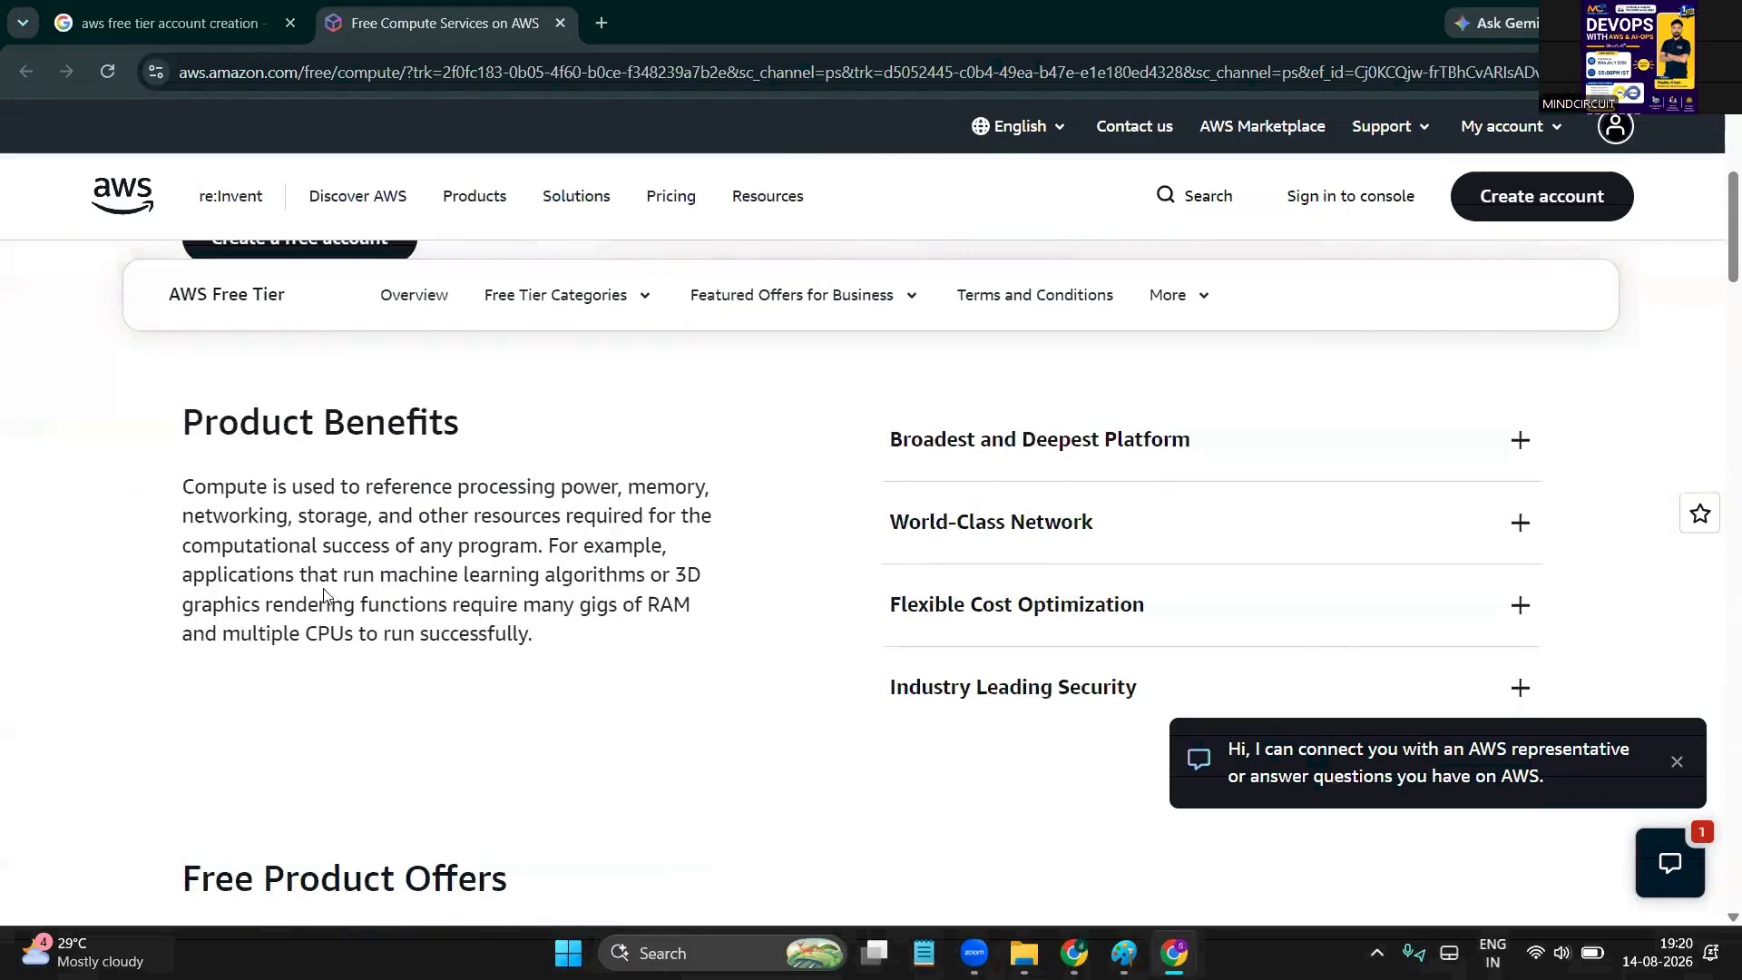
scroll(324, 594, "down", 5)
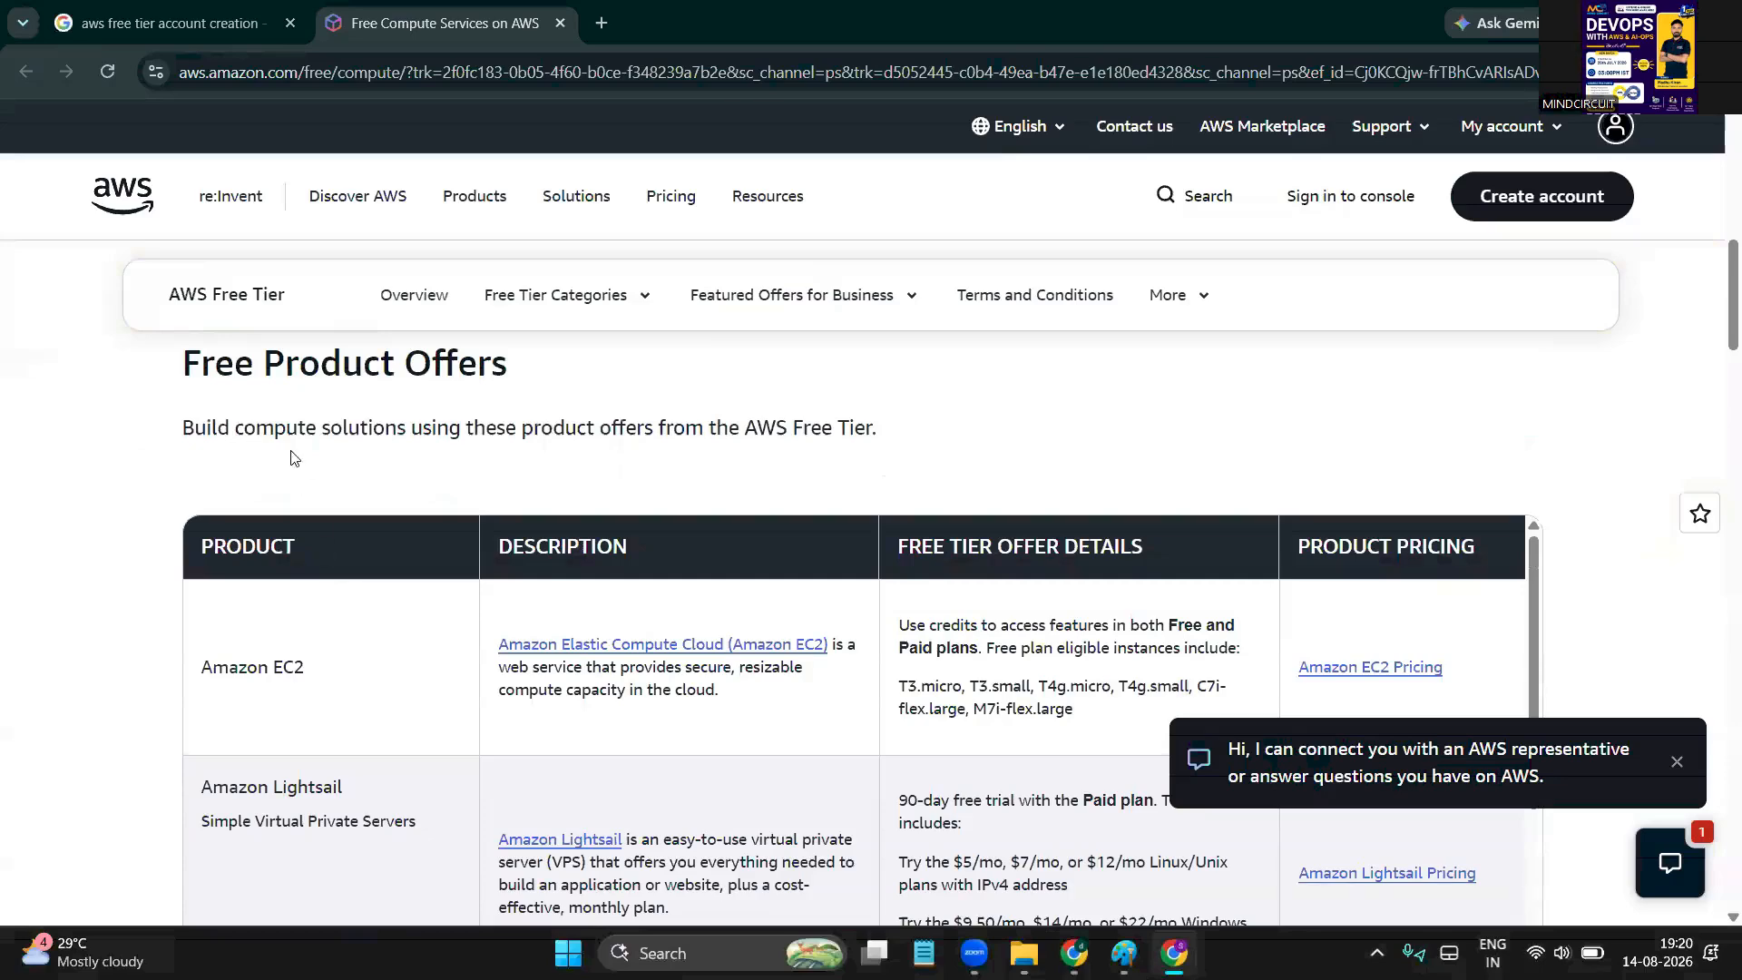
scroll(292, 456, "down", 6)
scroll(292, 456, "up", 15)
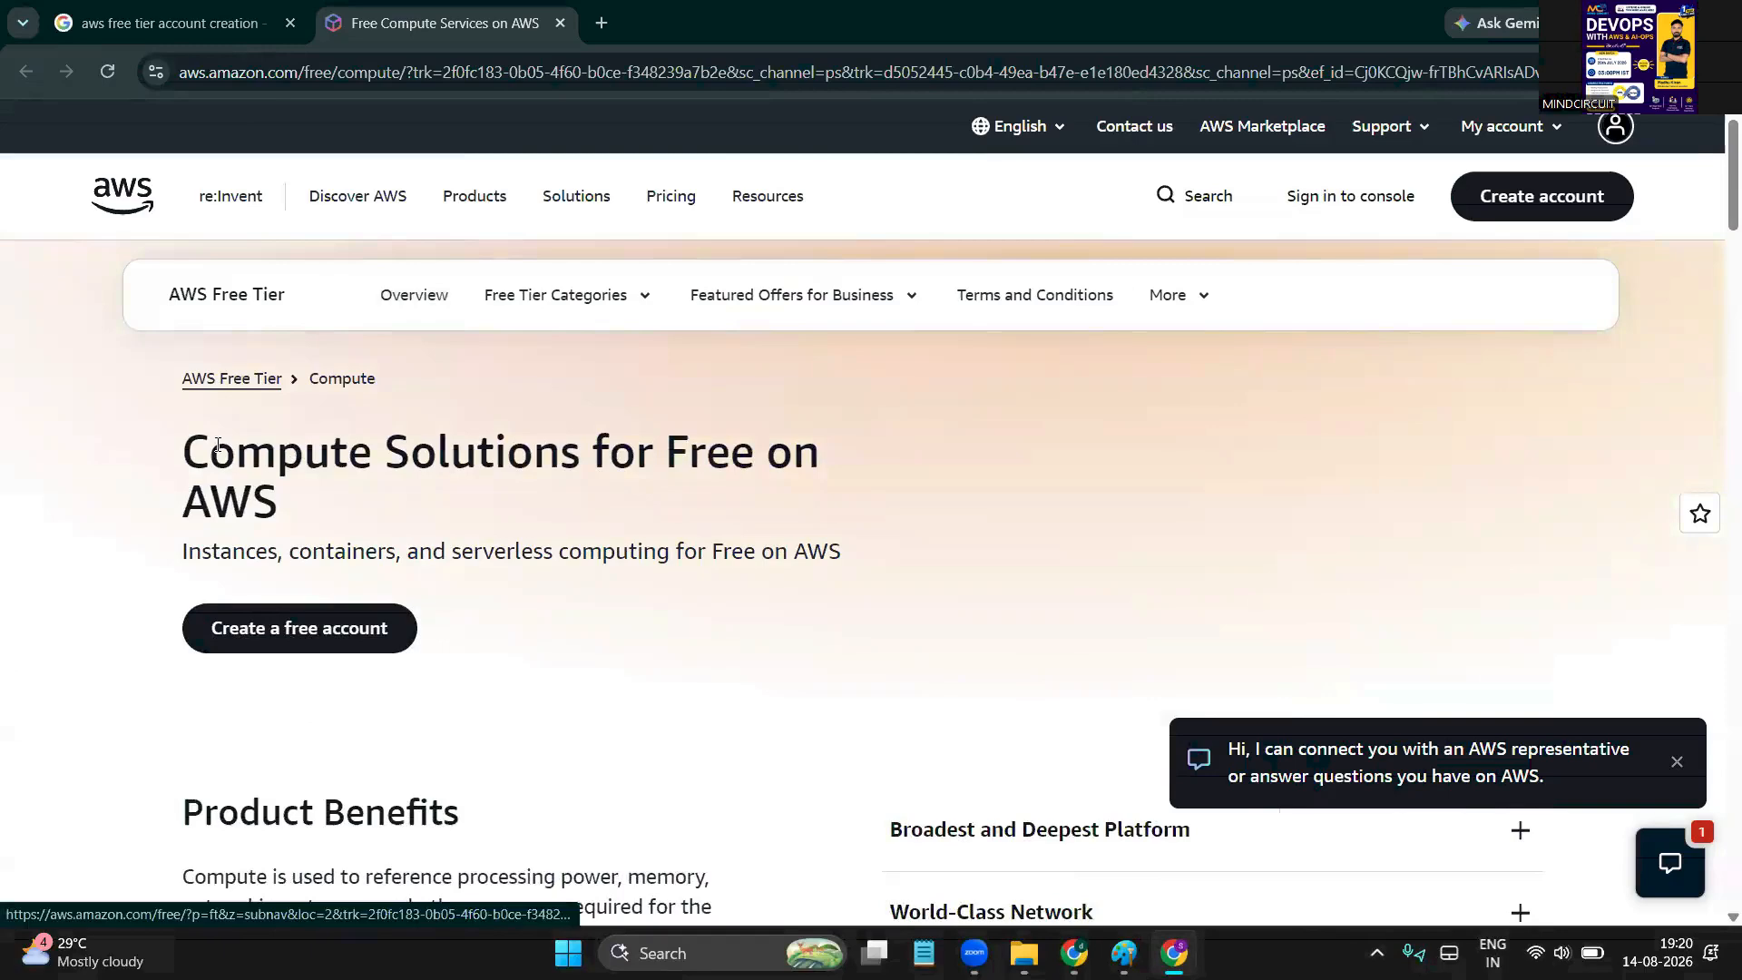
left_click(314, 632)
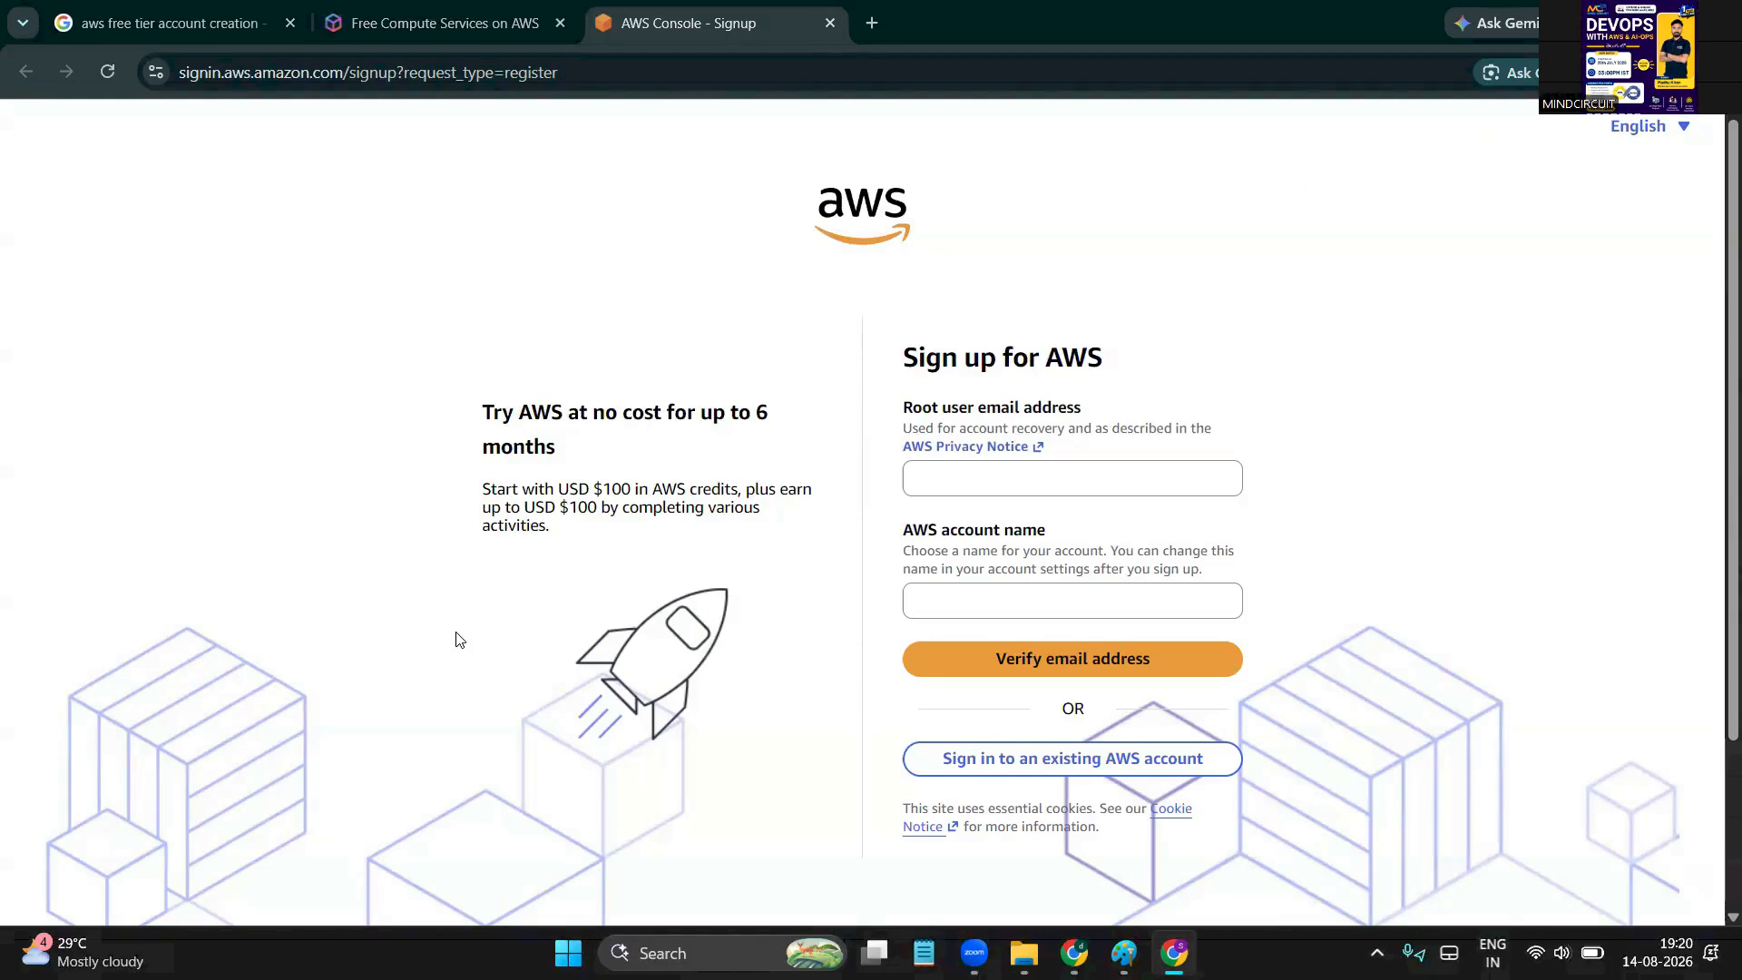
Check the signed-in Google account details in a new tab, then return to the AWS form
left_click(869, 23)
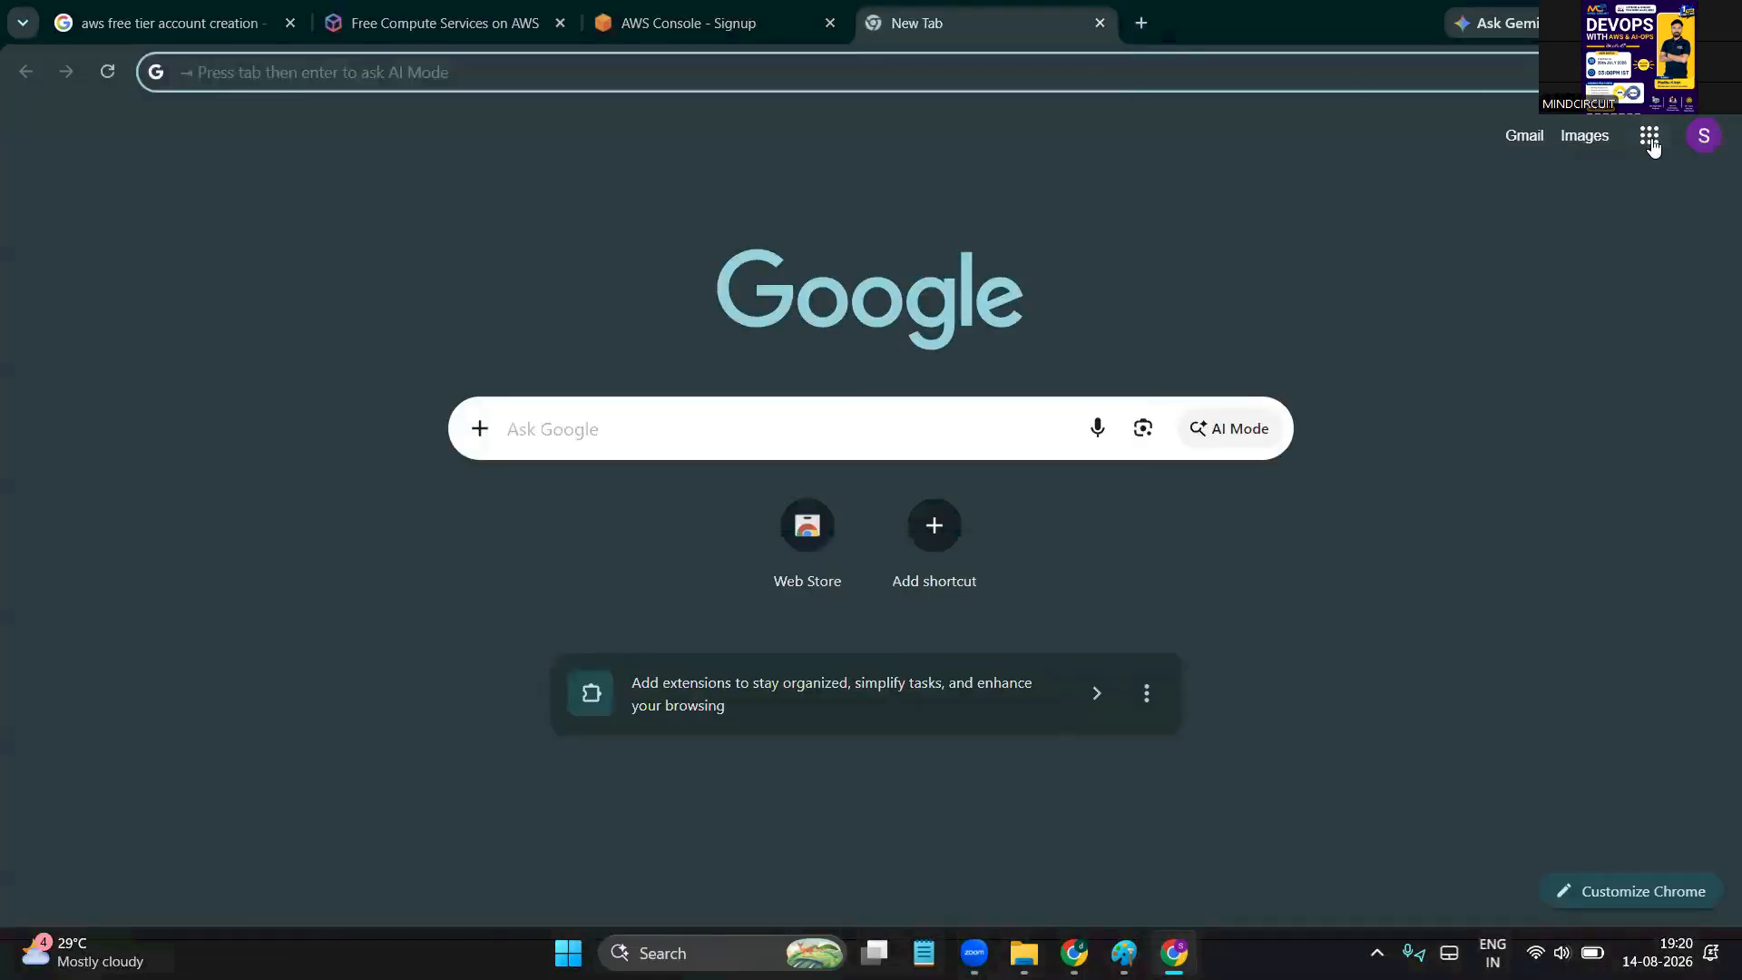
left_click(1650, 138)
left_click(1702, 136)
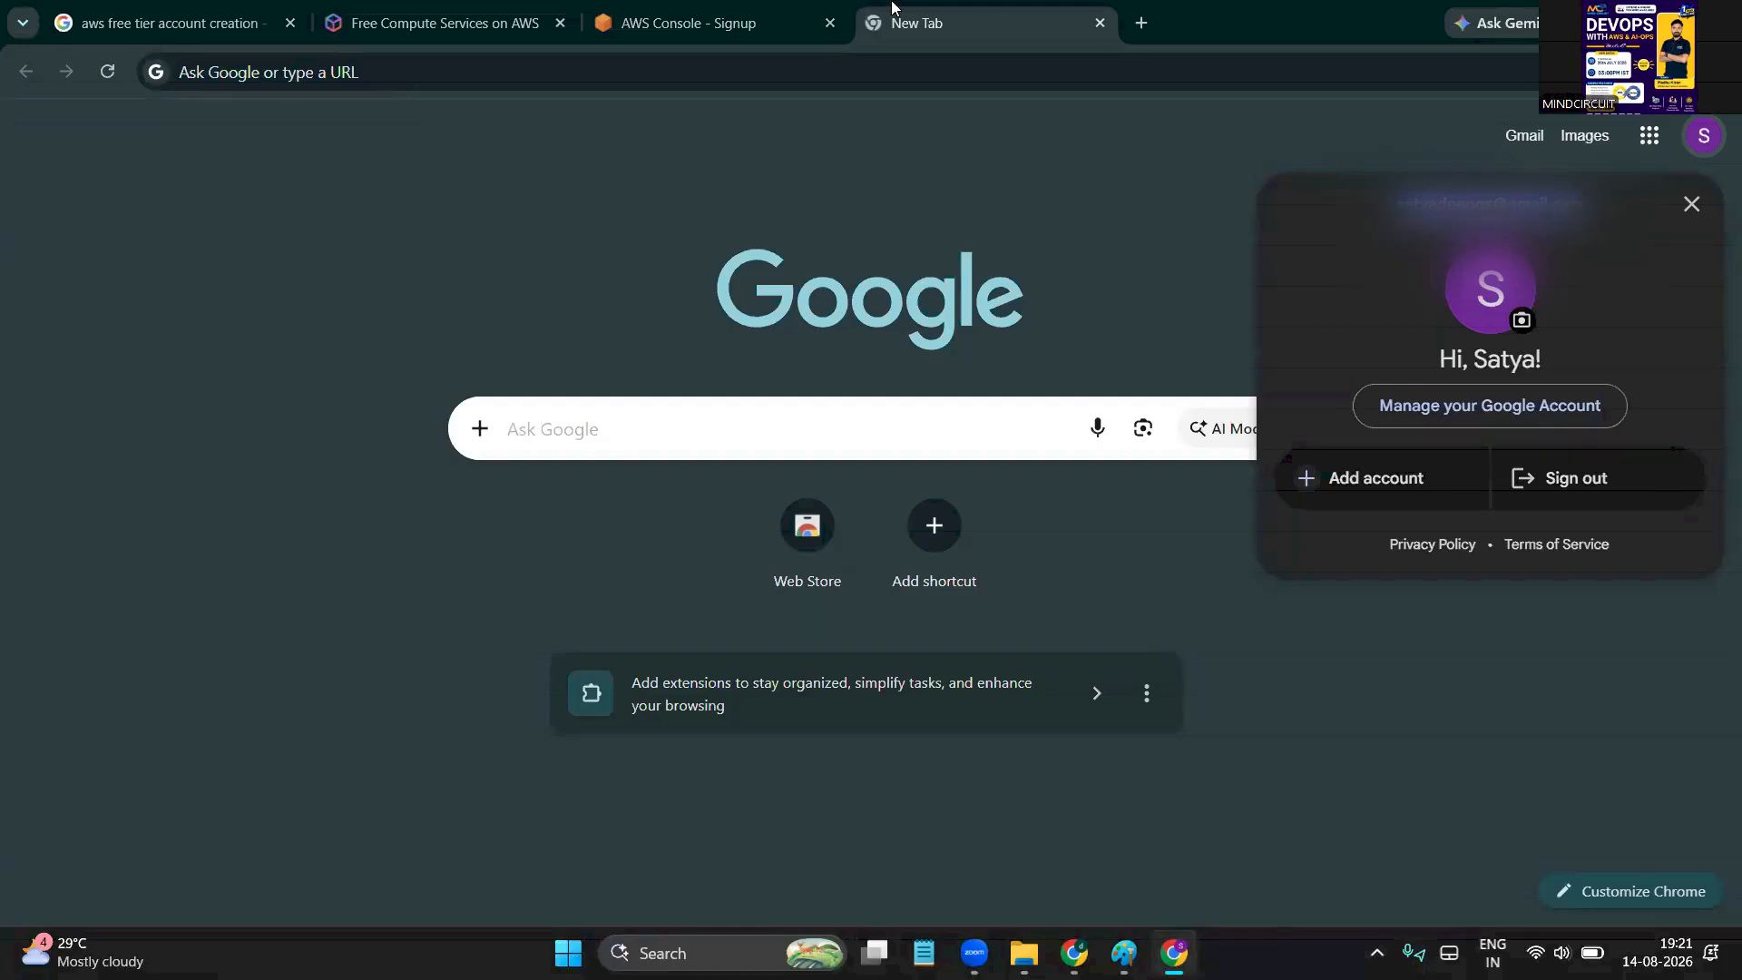
left_click(740, 13)
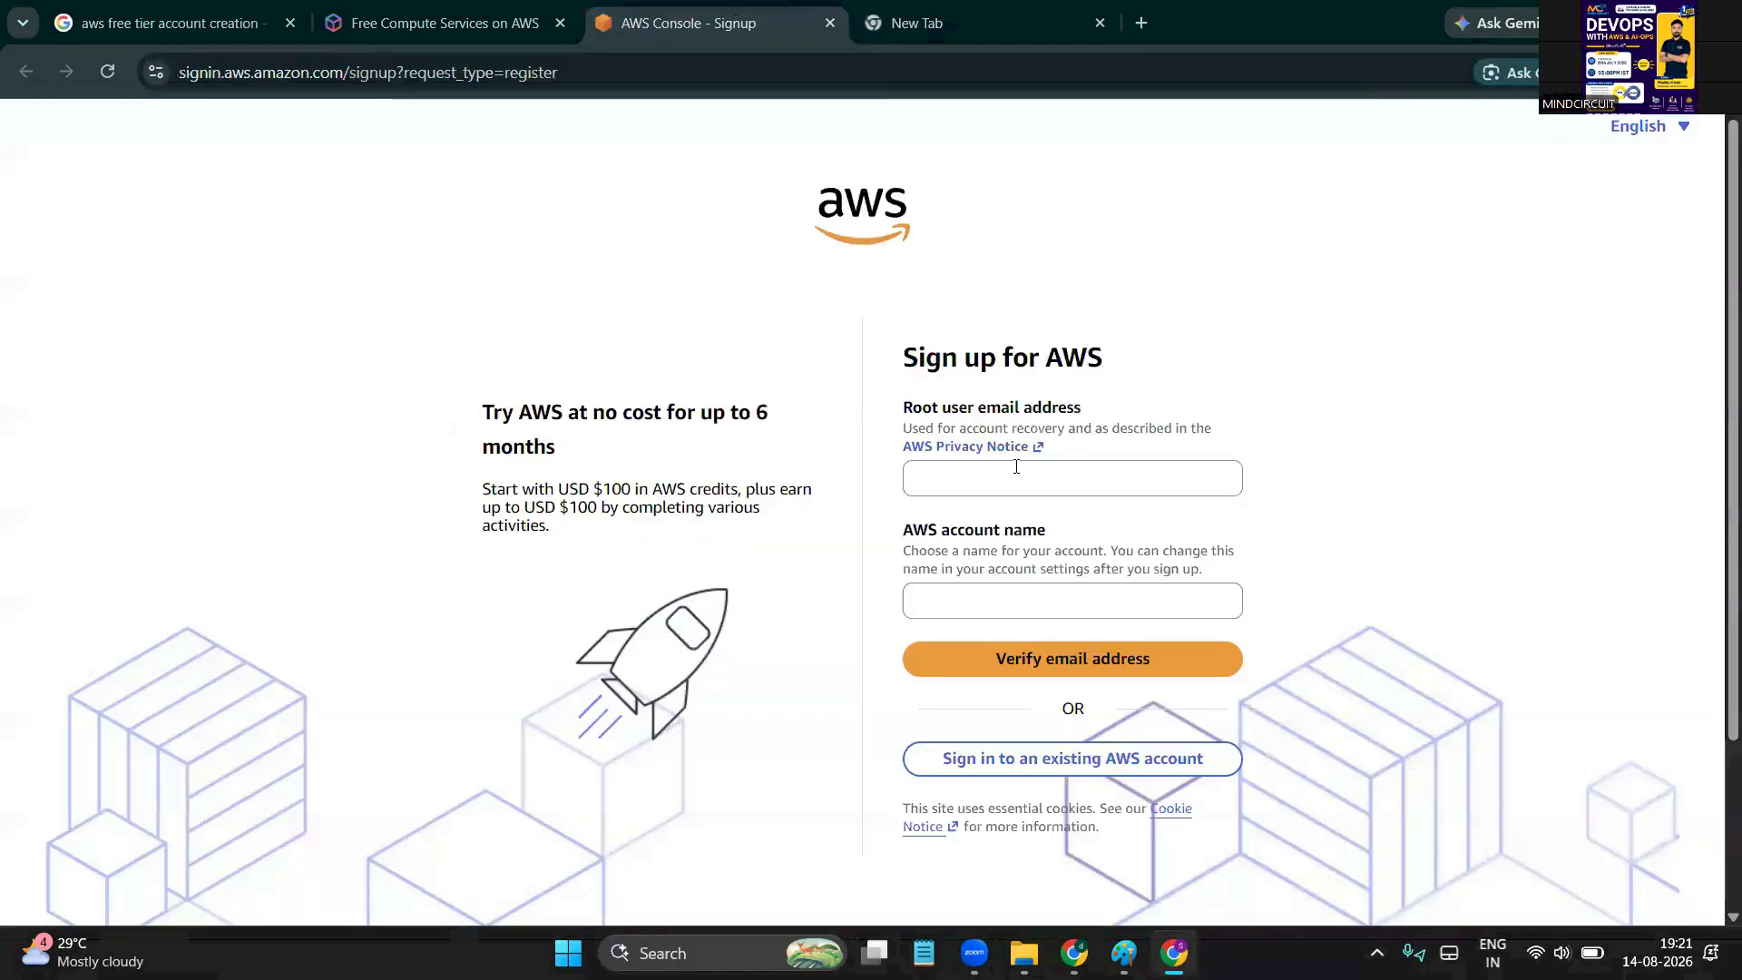
Paste the root user email, and set the account name to the email's username without the domain
left_click(1071, 478)
key("ctrl+v")
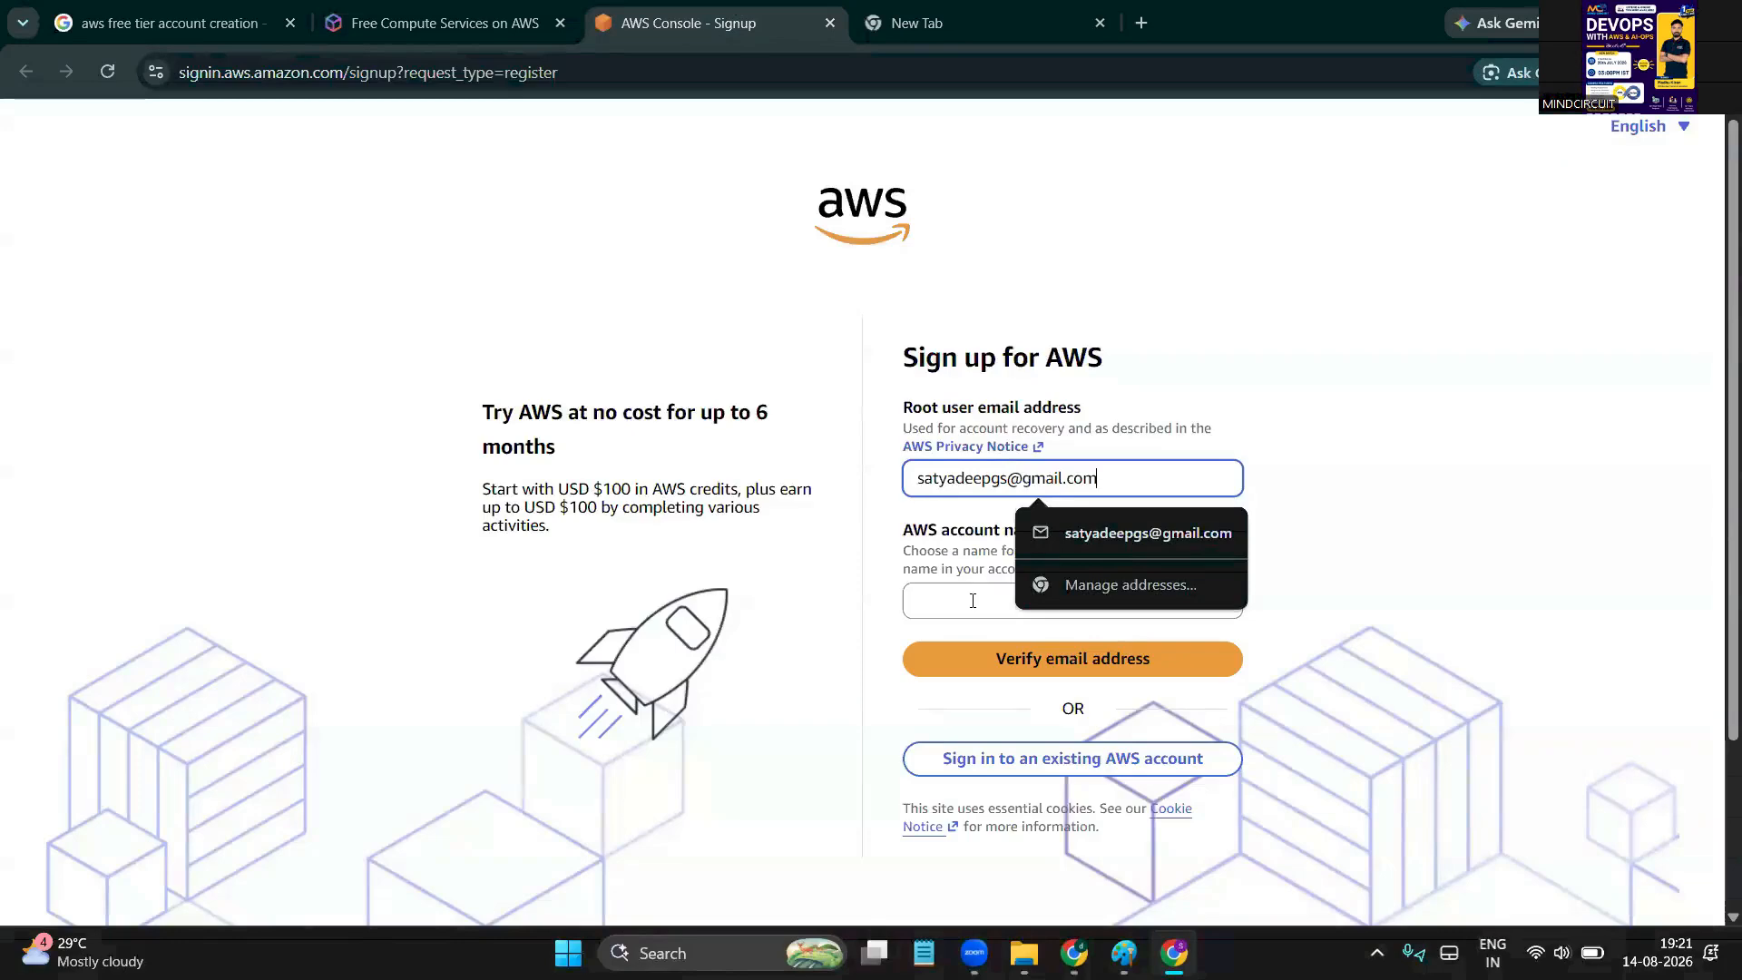
left_click(973, 600)
key("ctrl+v")
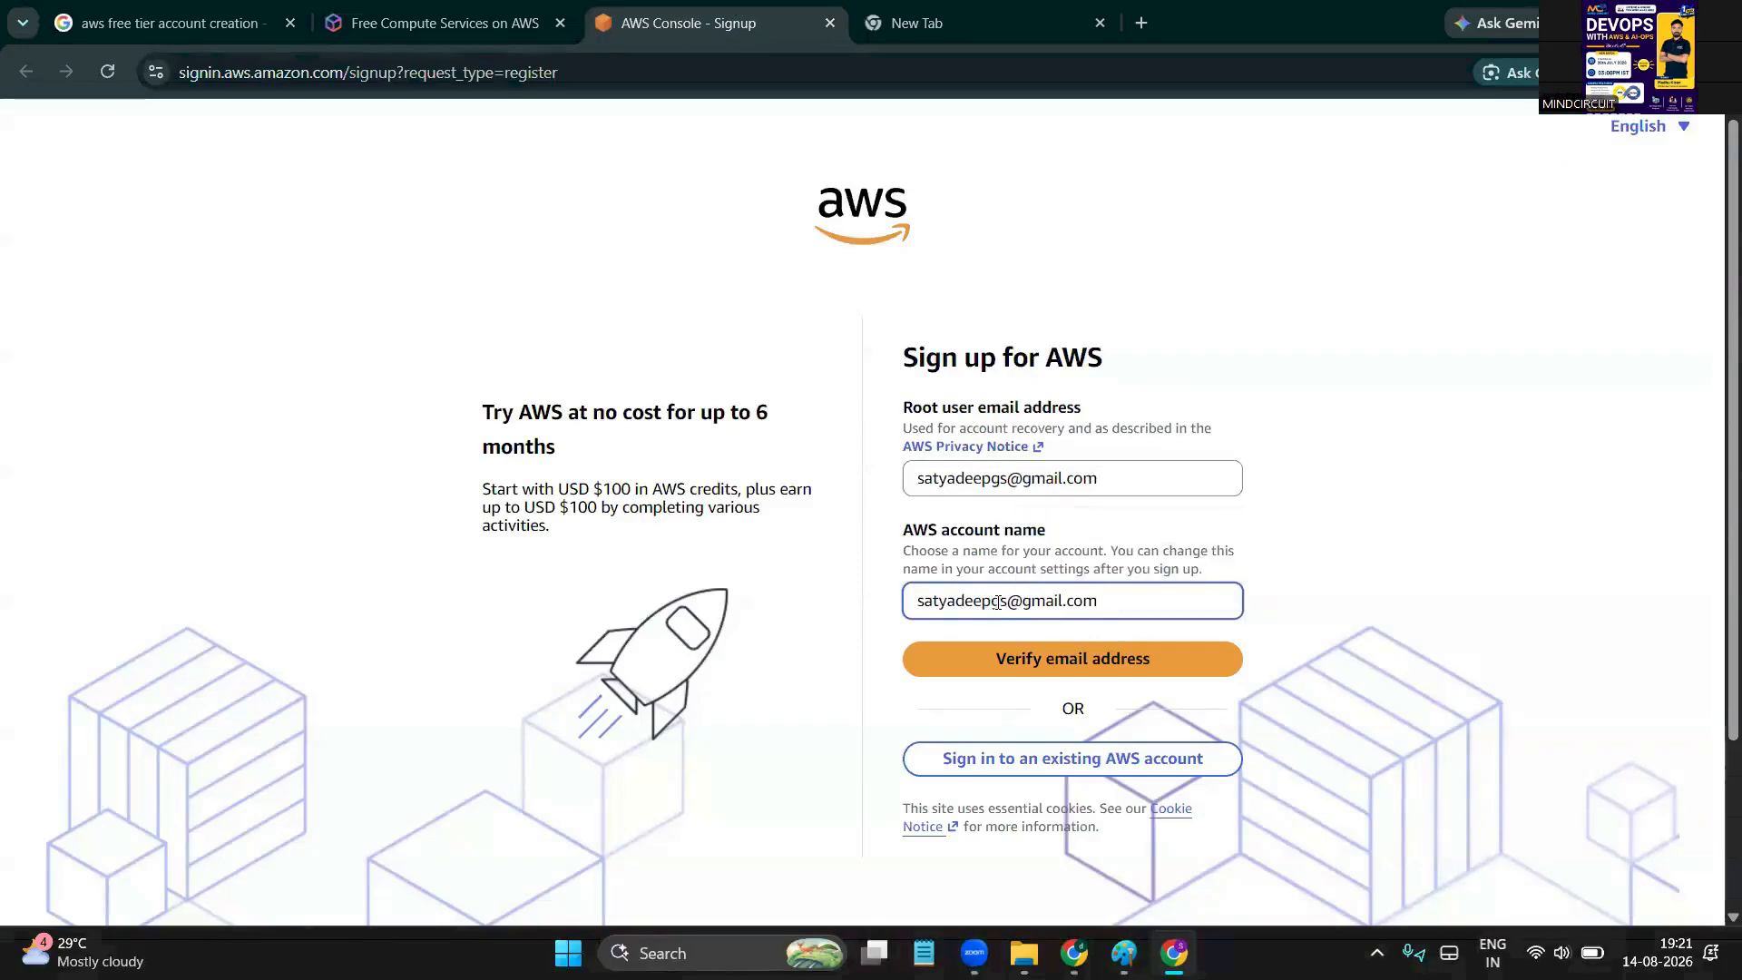
left_click_drag(1006, 602, 1193, 615)
key("BackSpace")
double_click(993, 595)
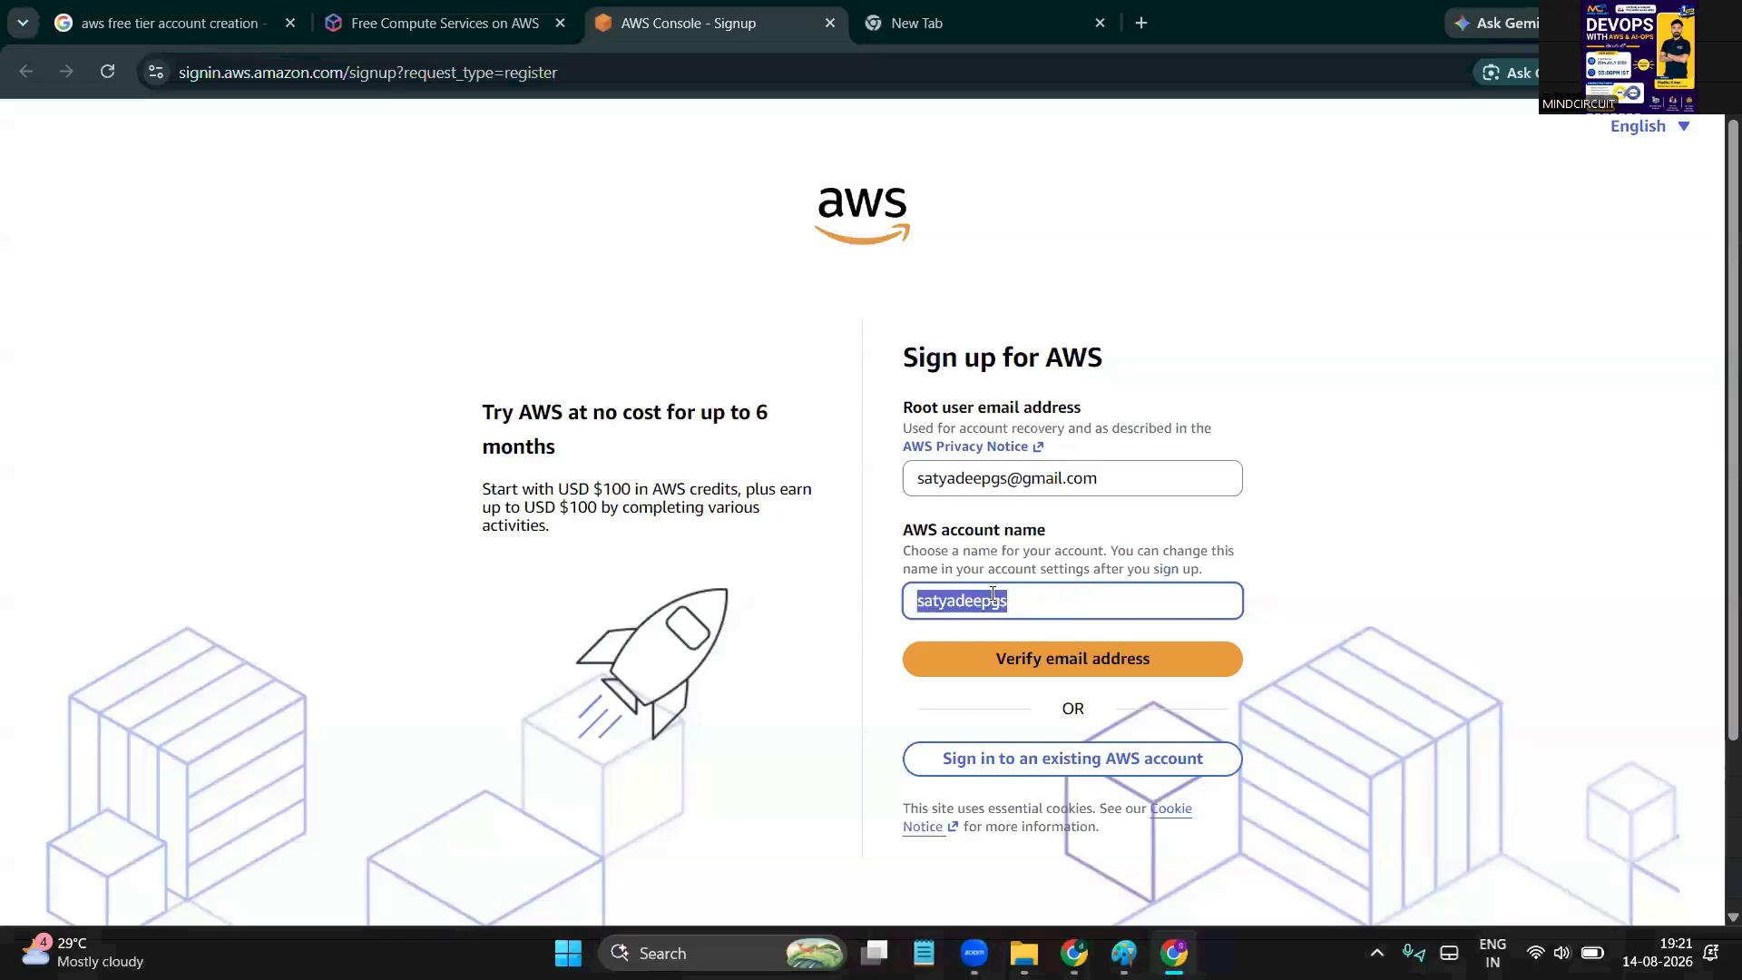
left_click(1058, 598)
scroll(1058, 599, "down", 1)
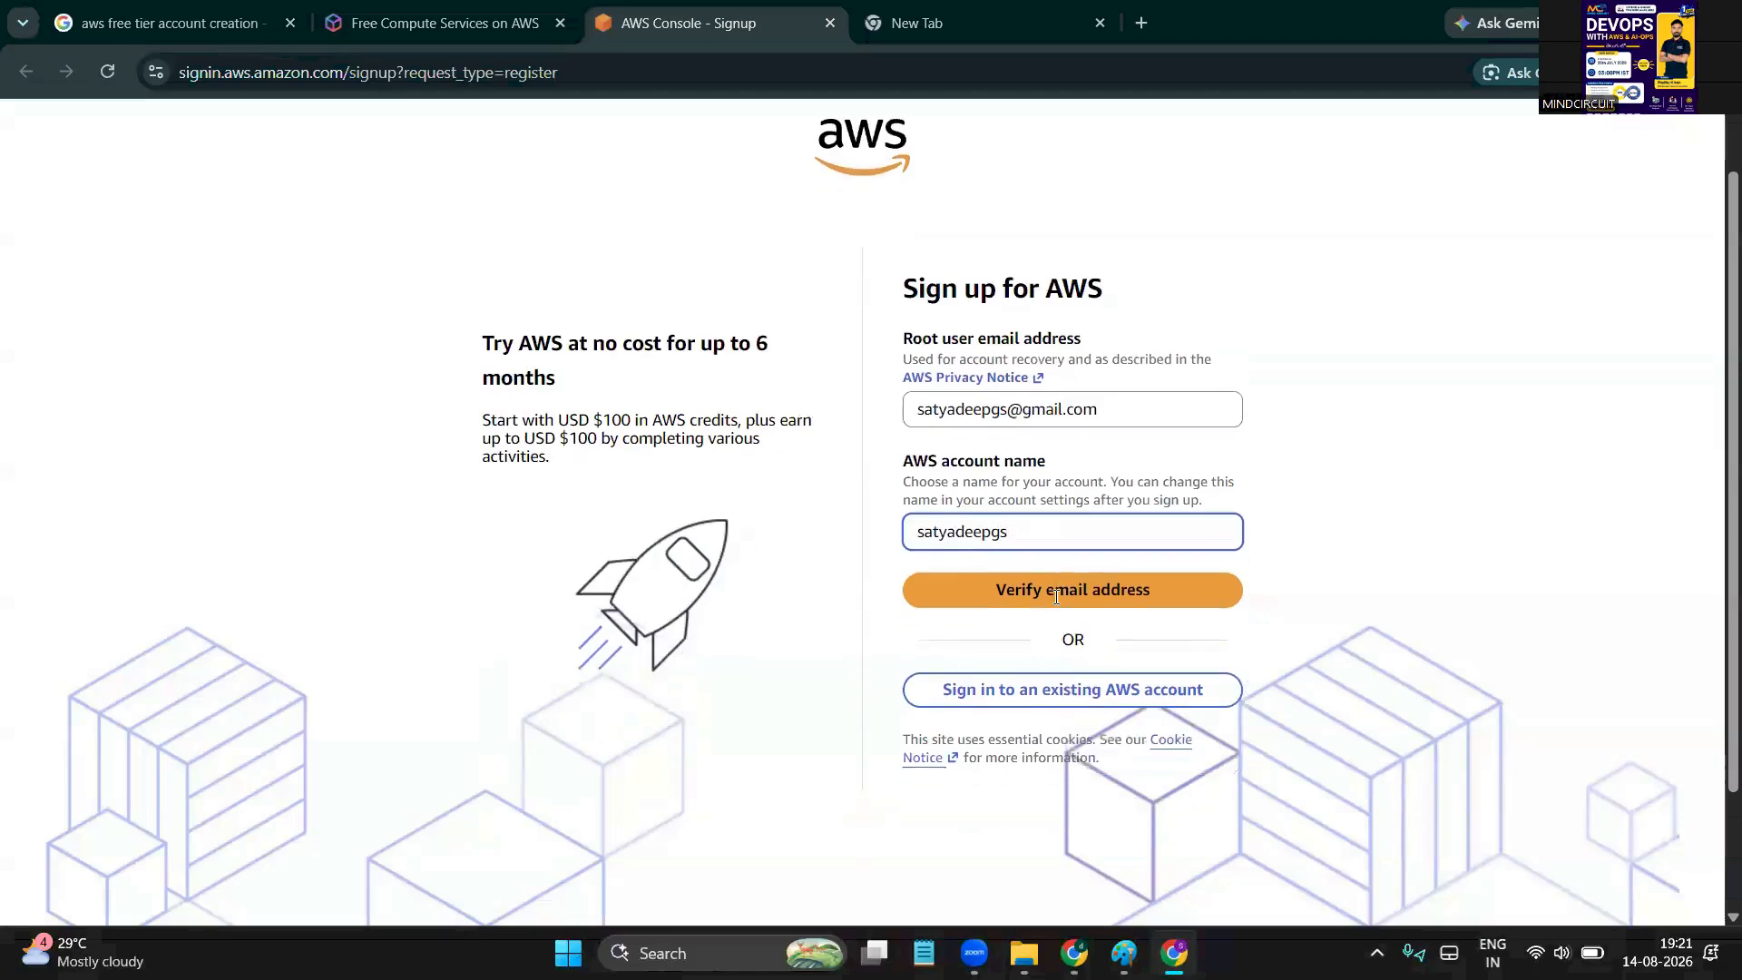
Request the email verification code, get it from Gmail, and paste it into the Verification code field
left_click(1114, 589)
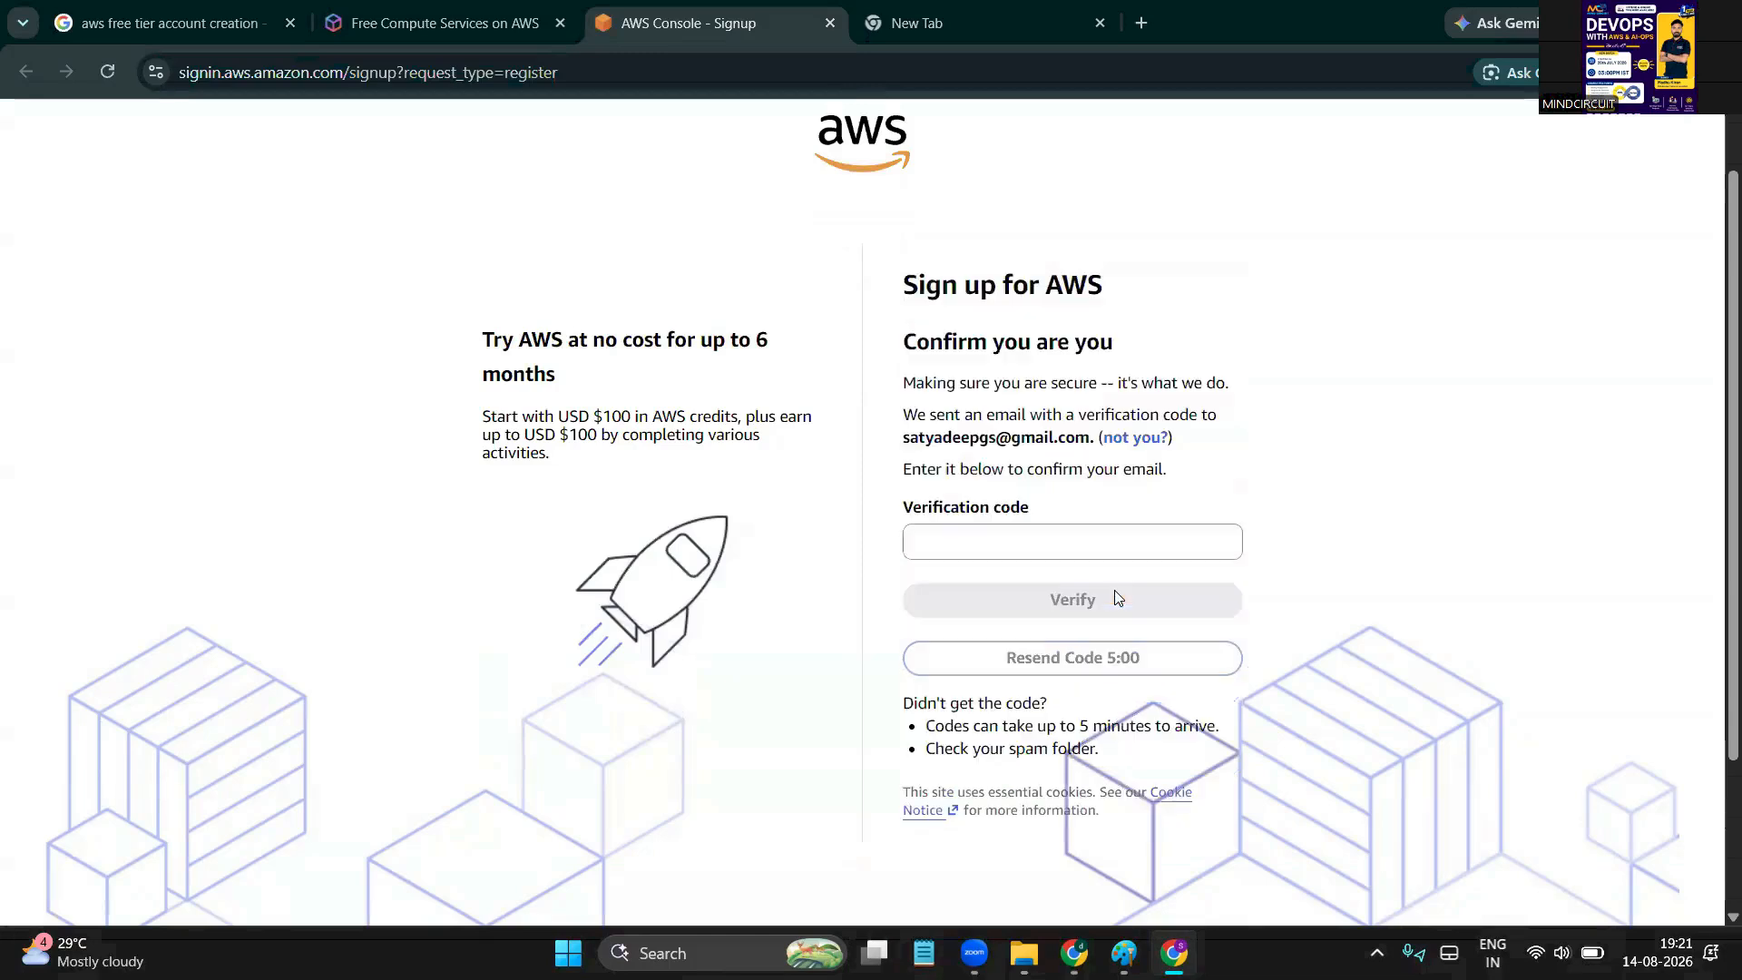
left_click(1005, 542)
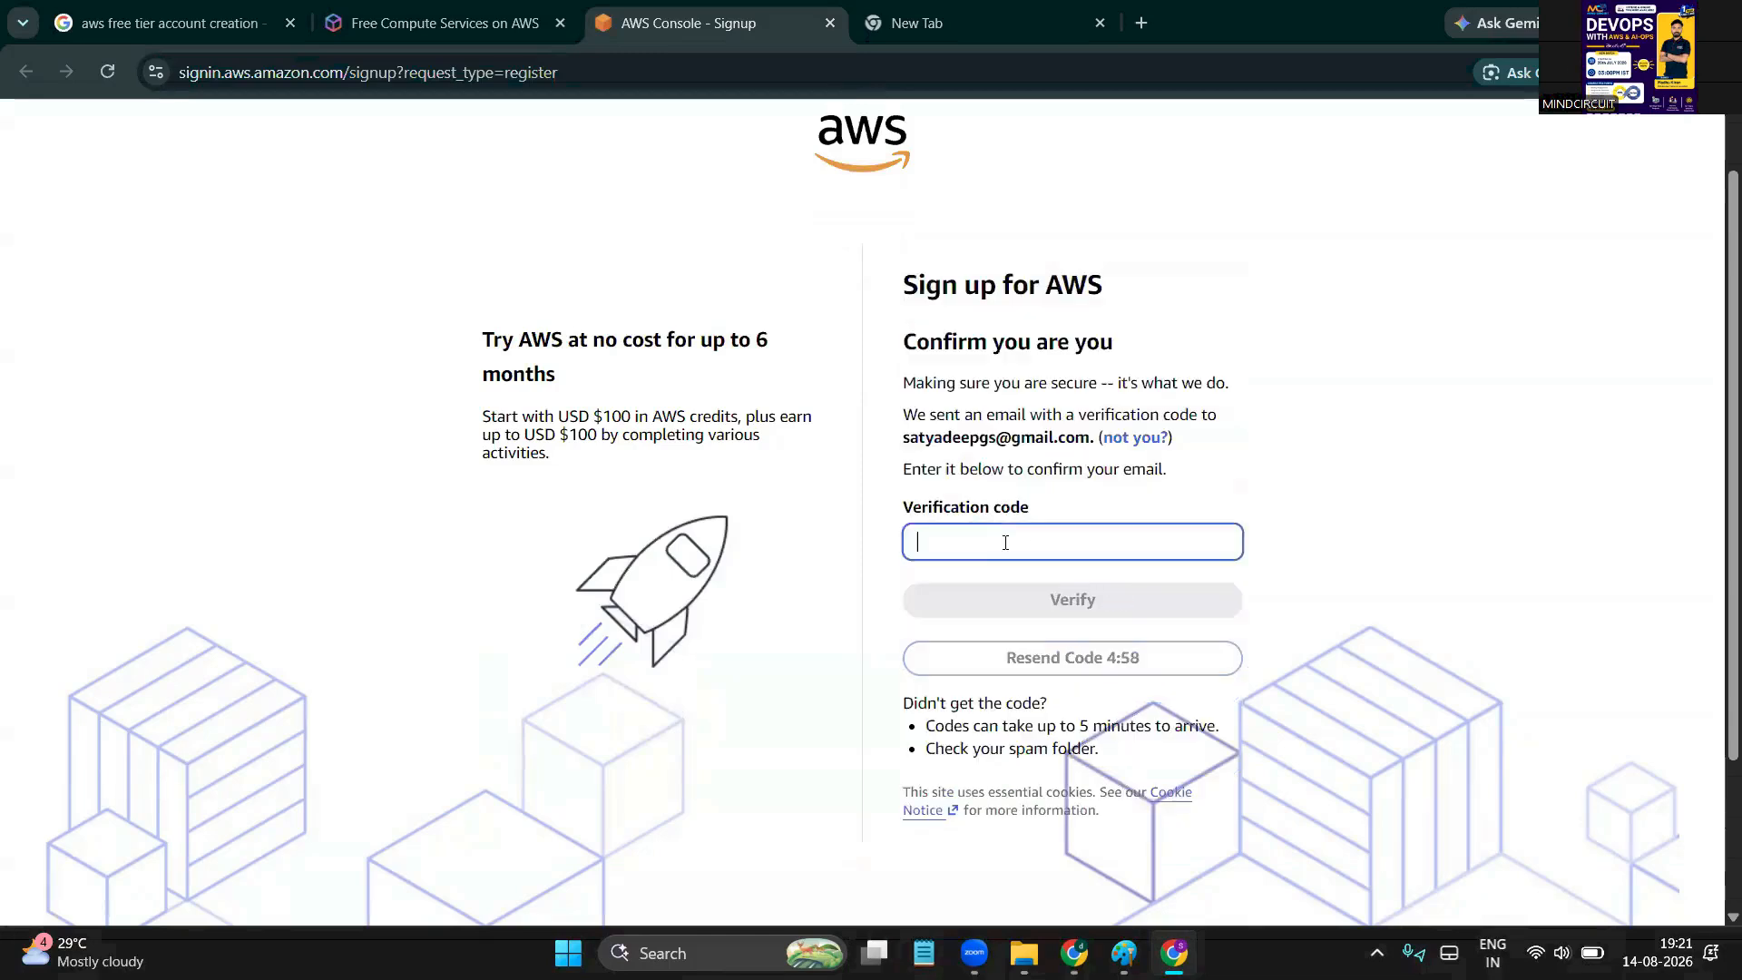
left_click(1033, 9)
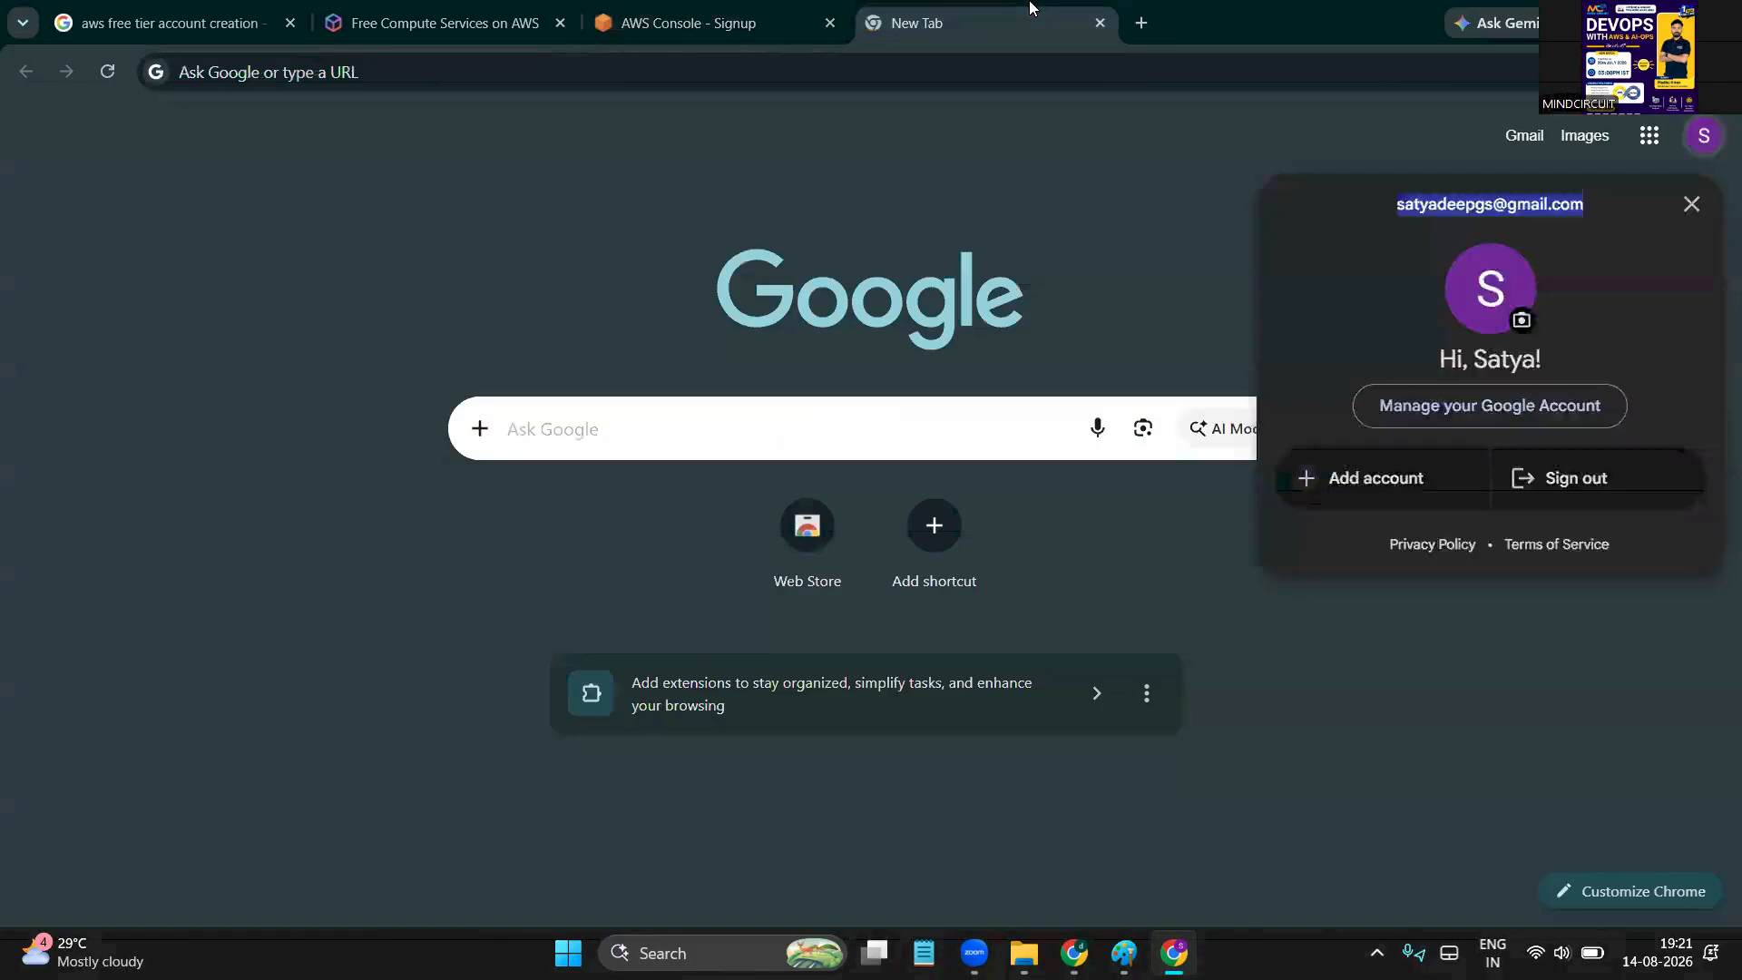
left_click(1528, 135)
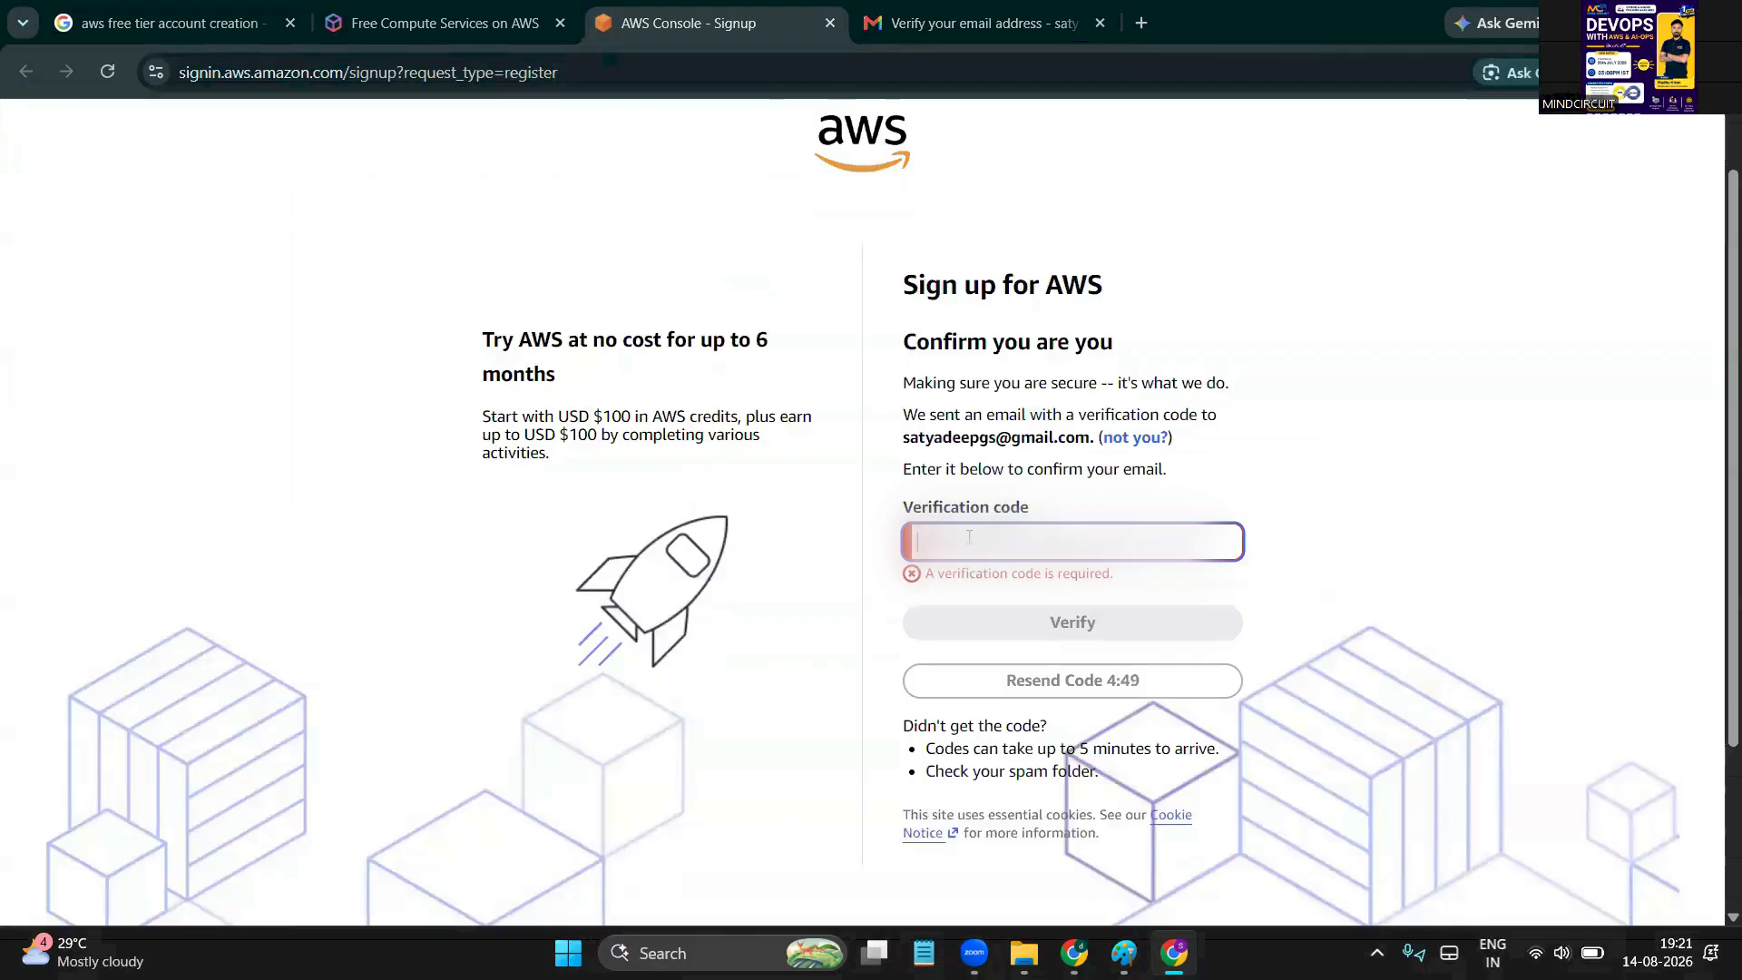
key("ctrl+v")
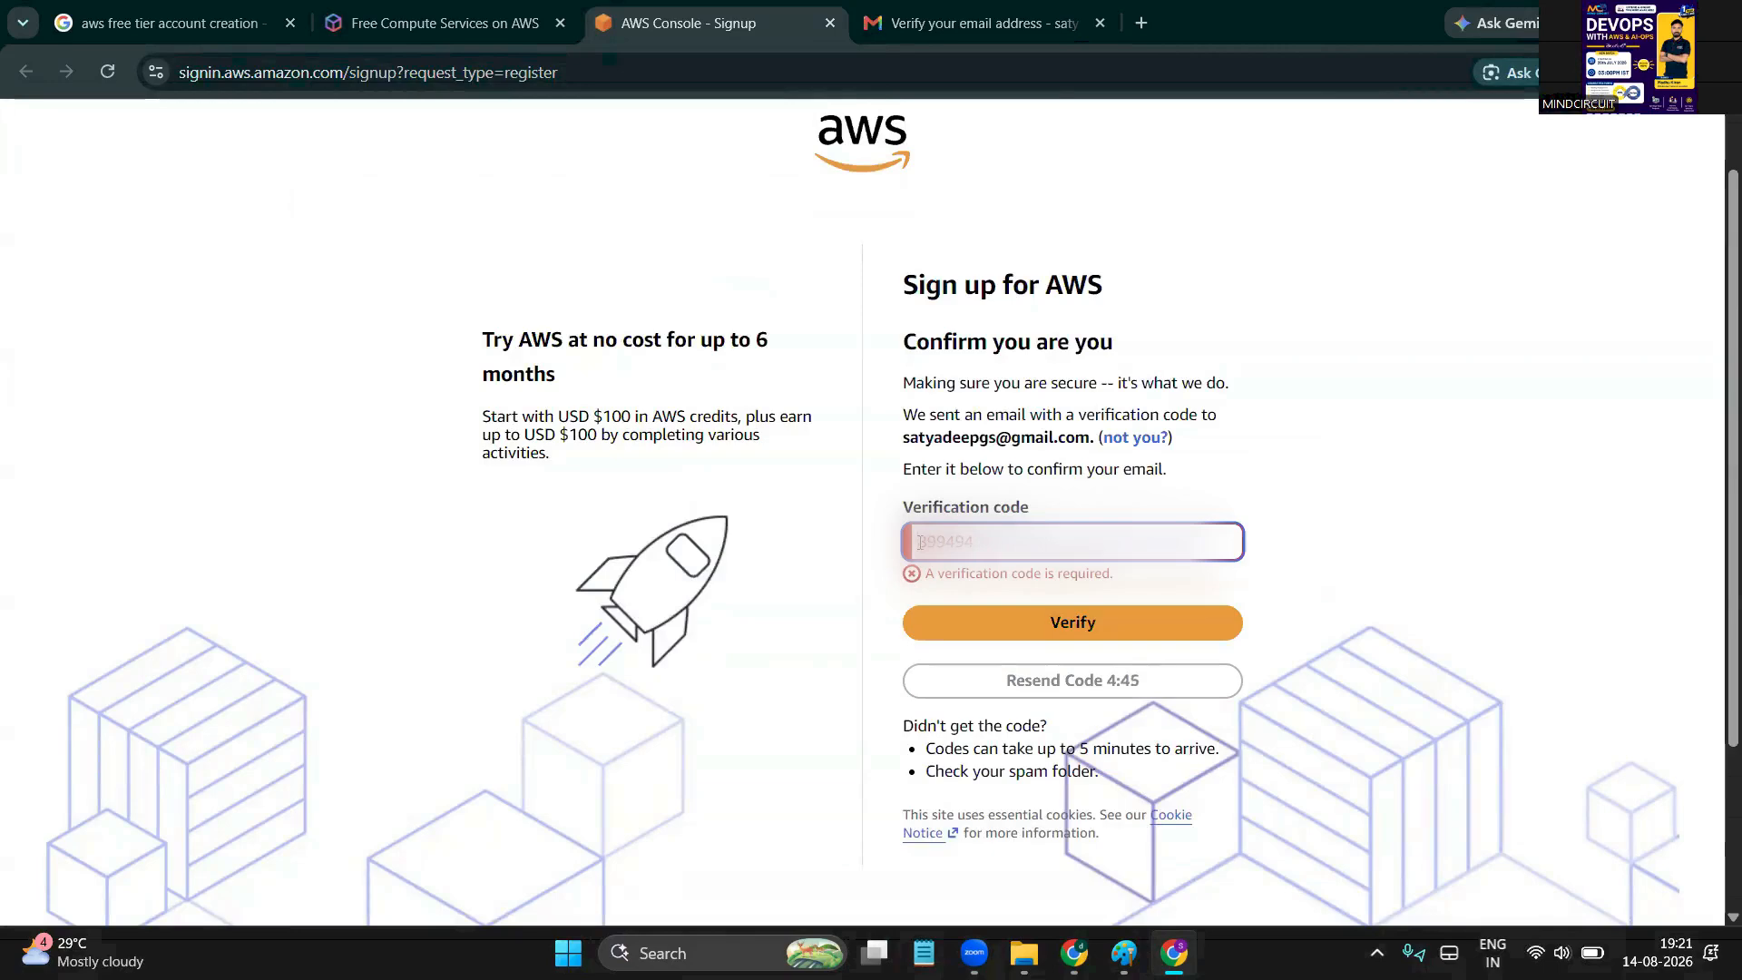
key("Return")
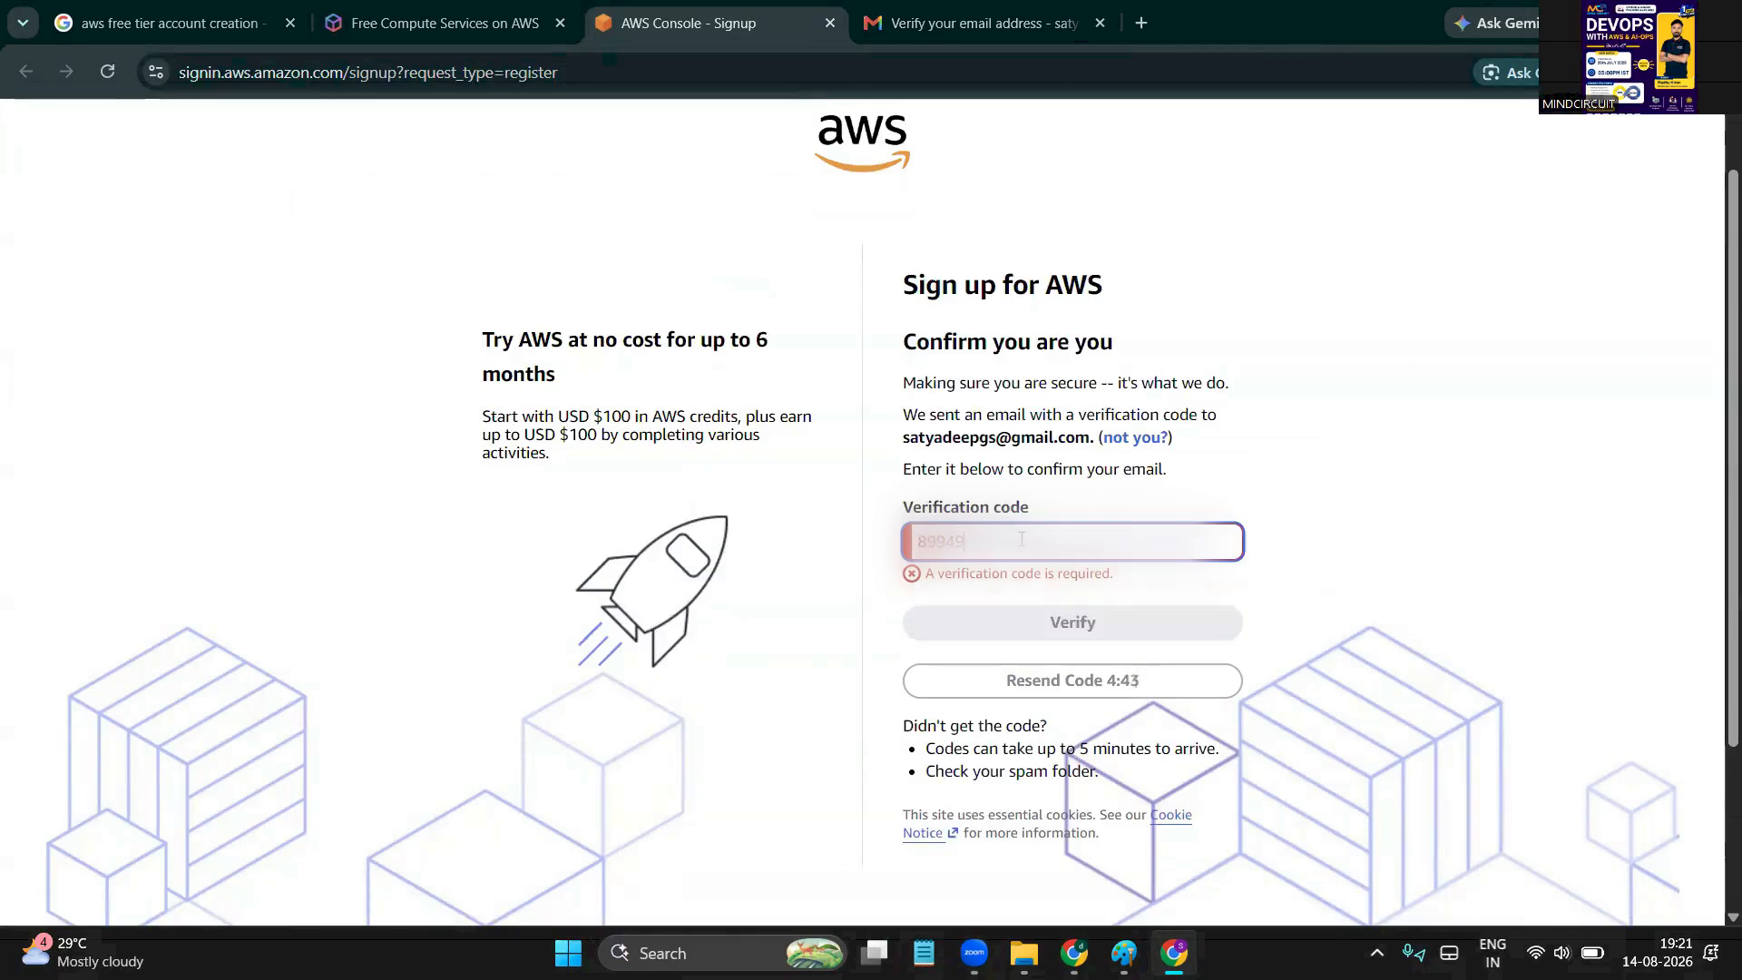
left_click(1104, 626)
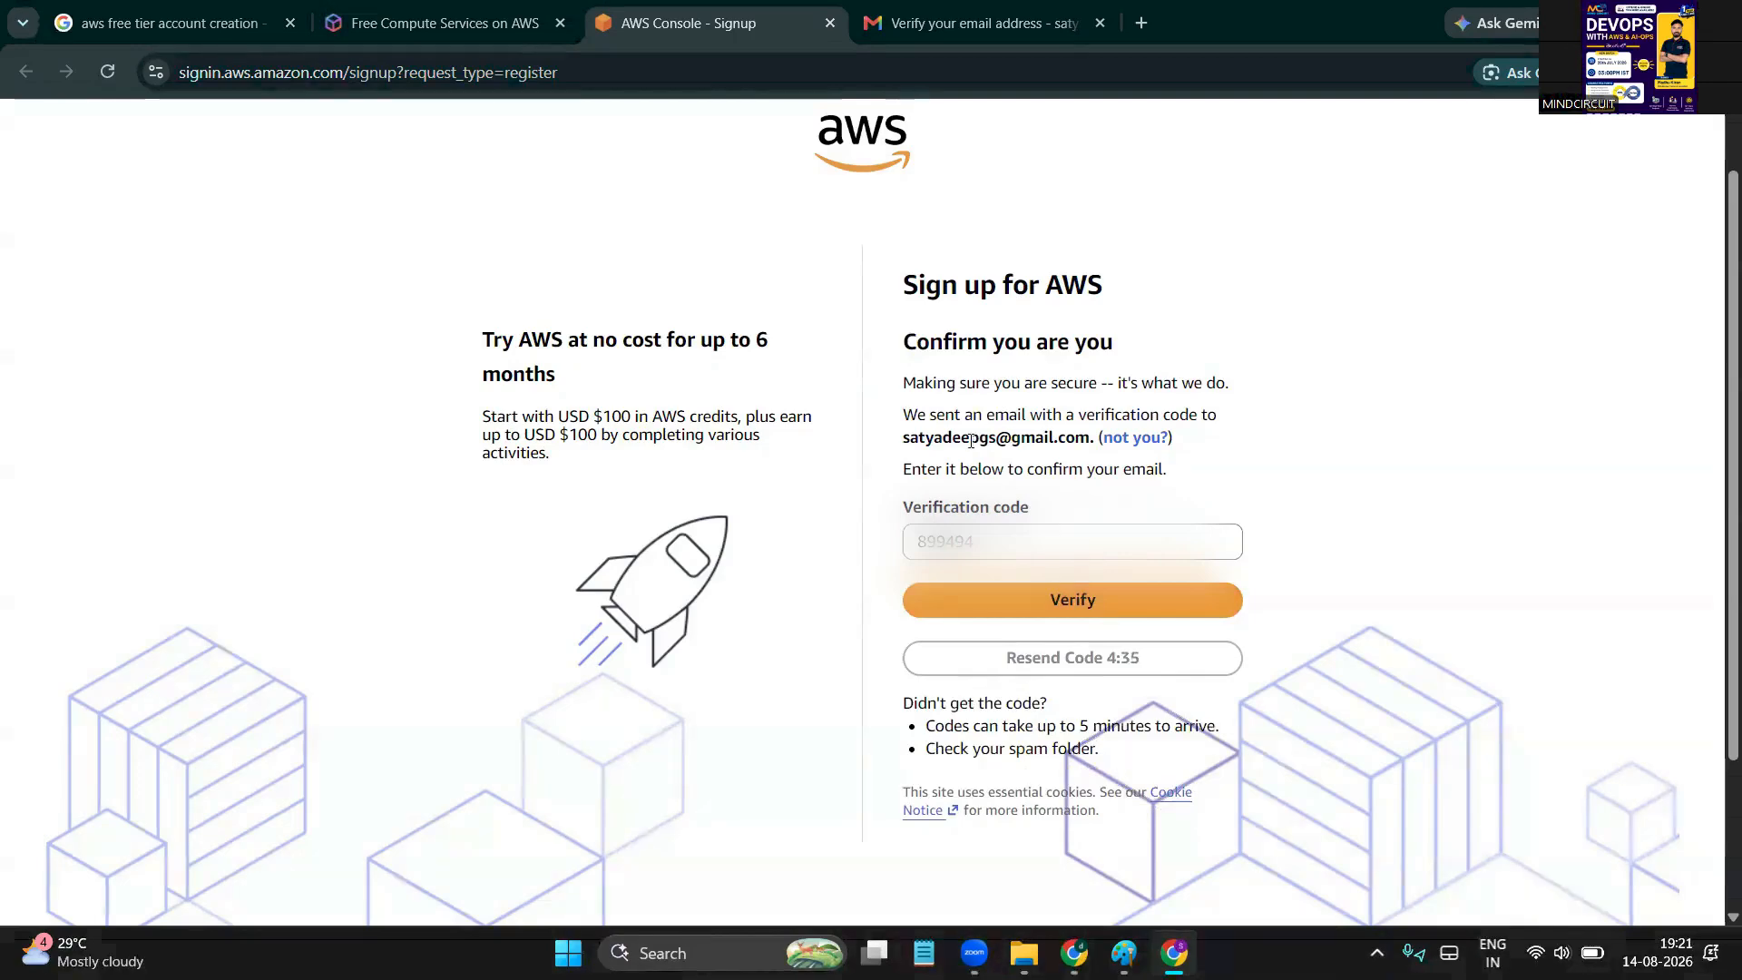
Confirm the email with the entered code and point out the successful-verification message
left_click(1043, 599)
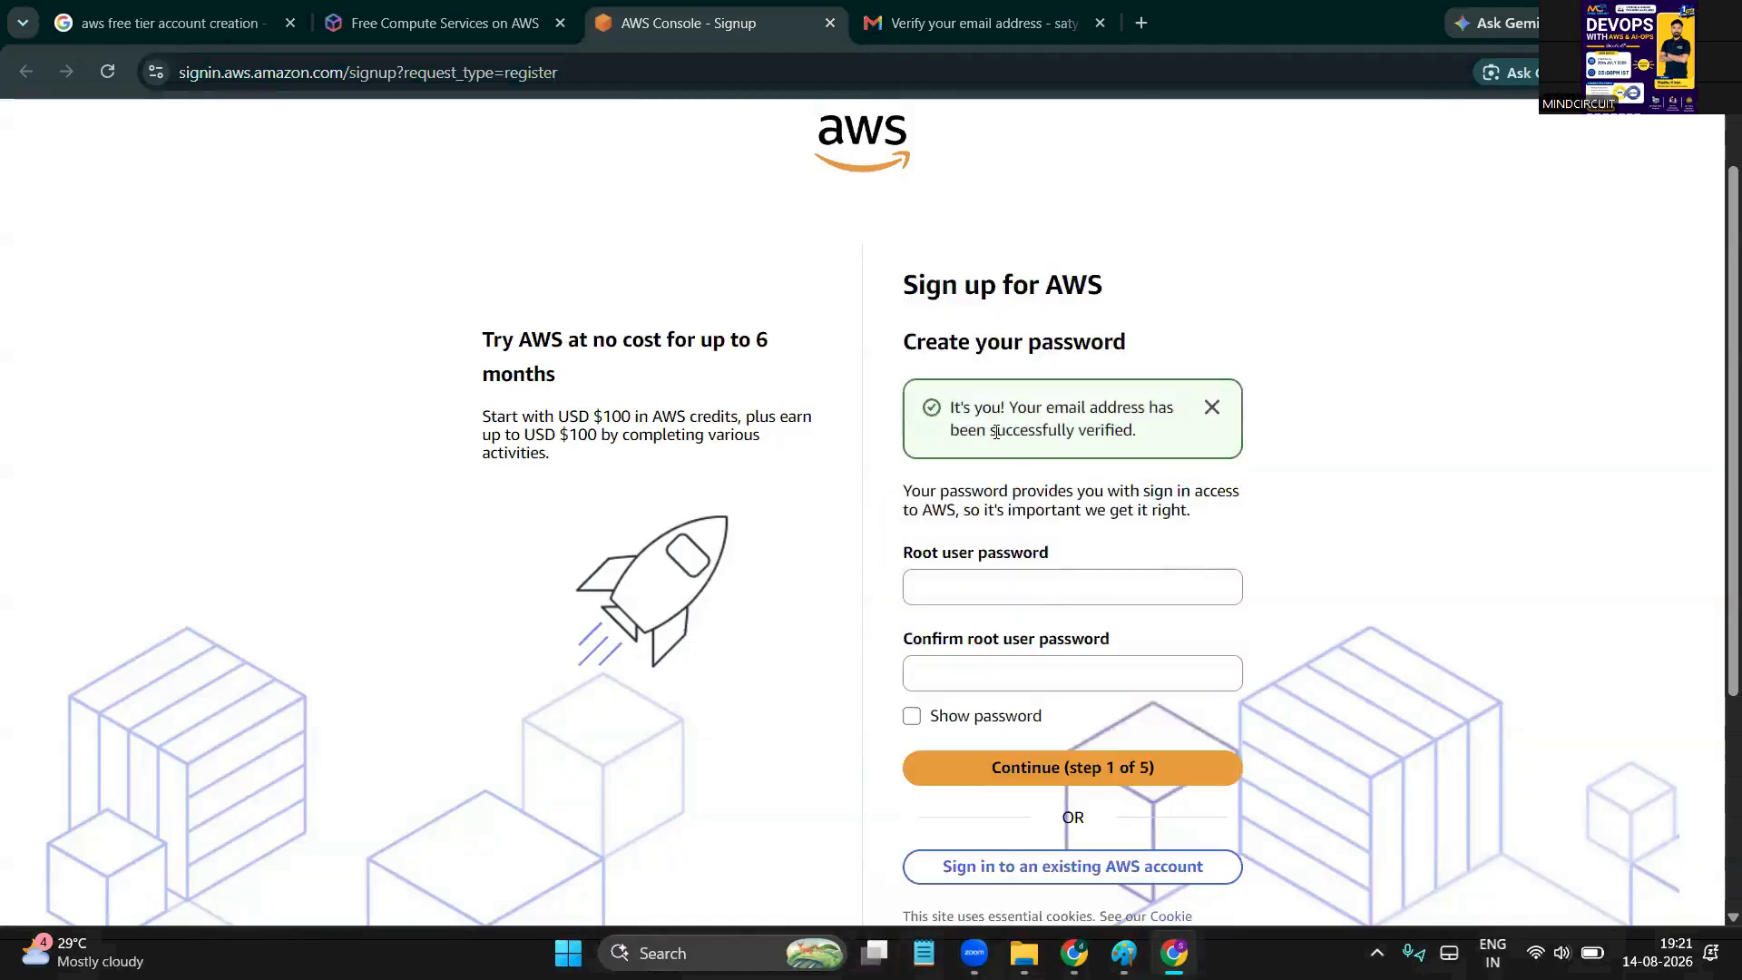
double_click(978, 408)
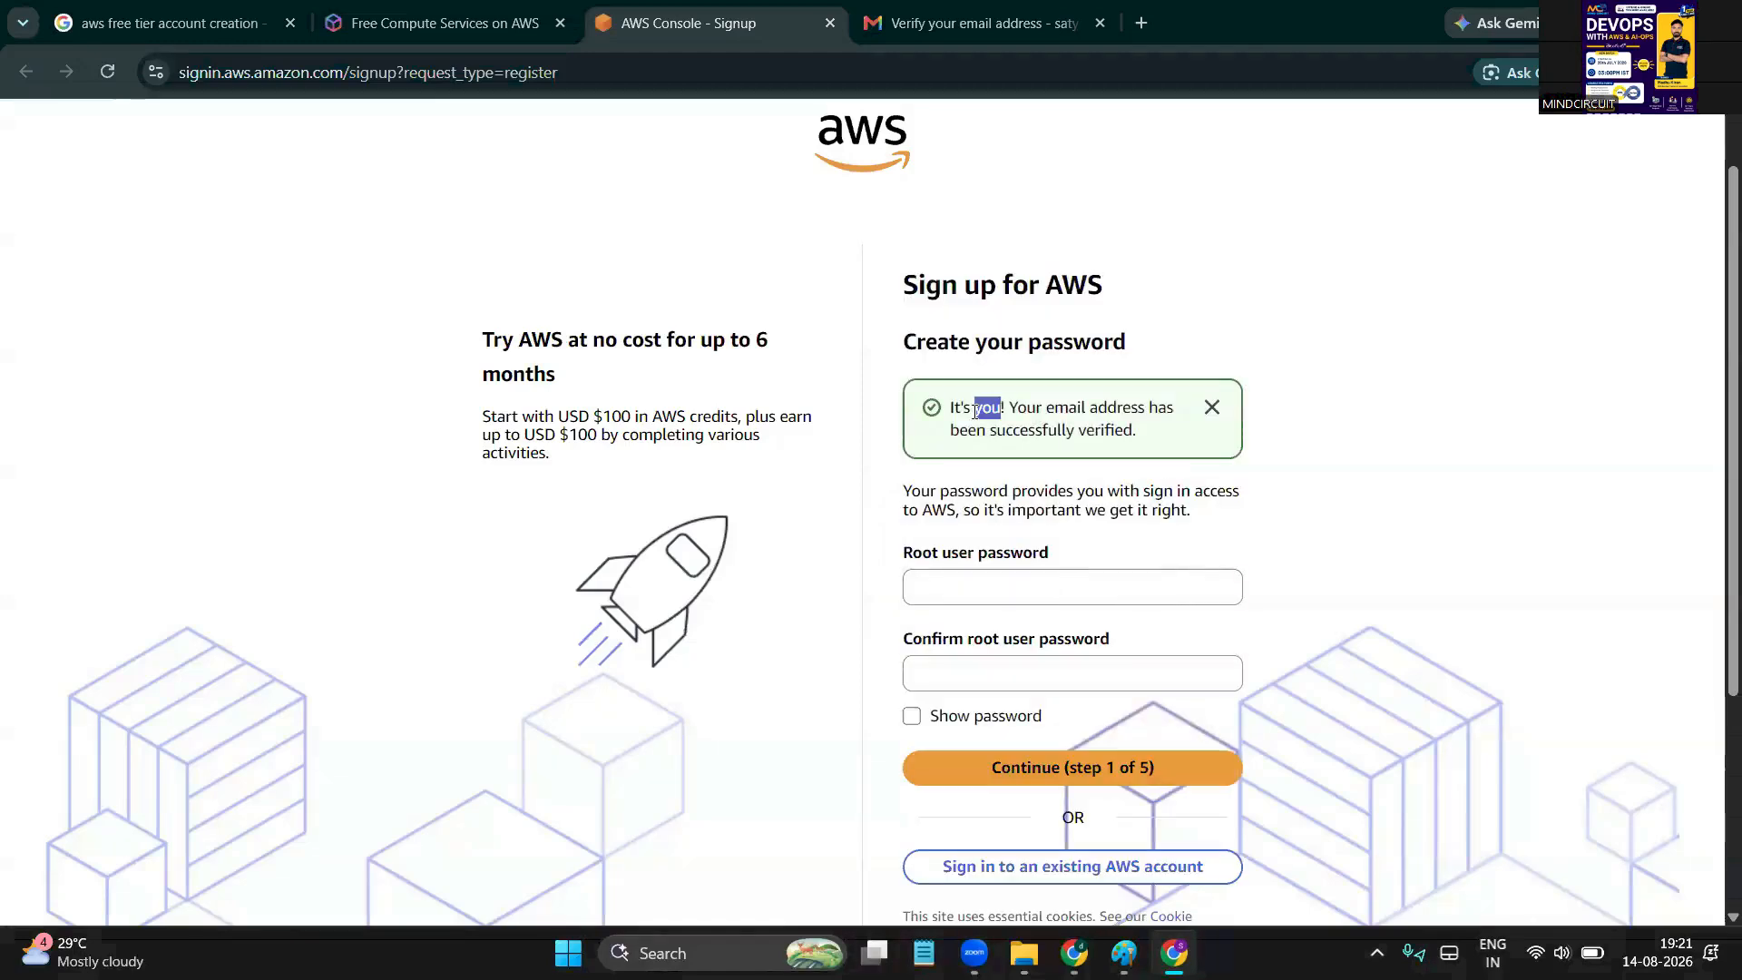
left_click(1039, 406)
left_click_drag(1039, 407, 1162, 435)
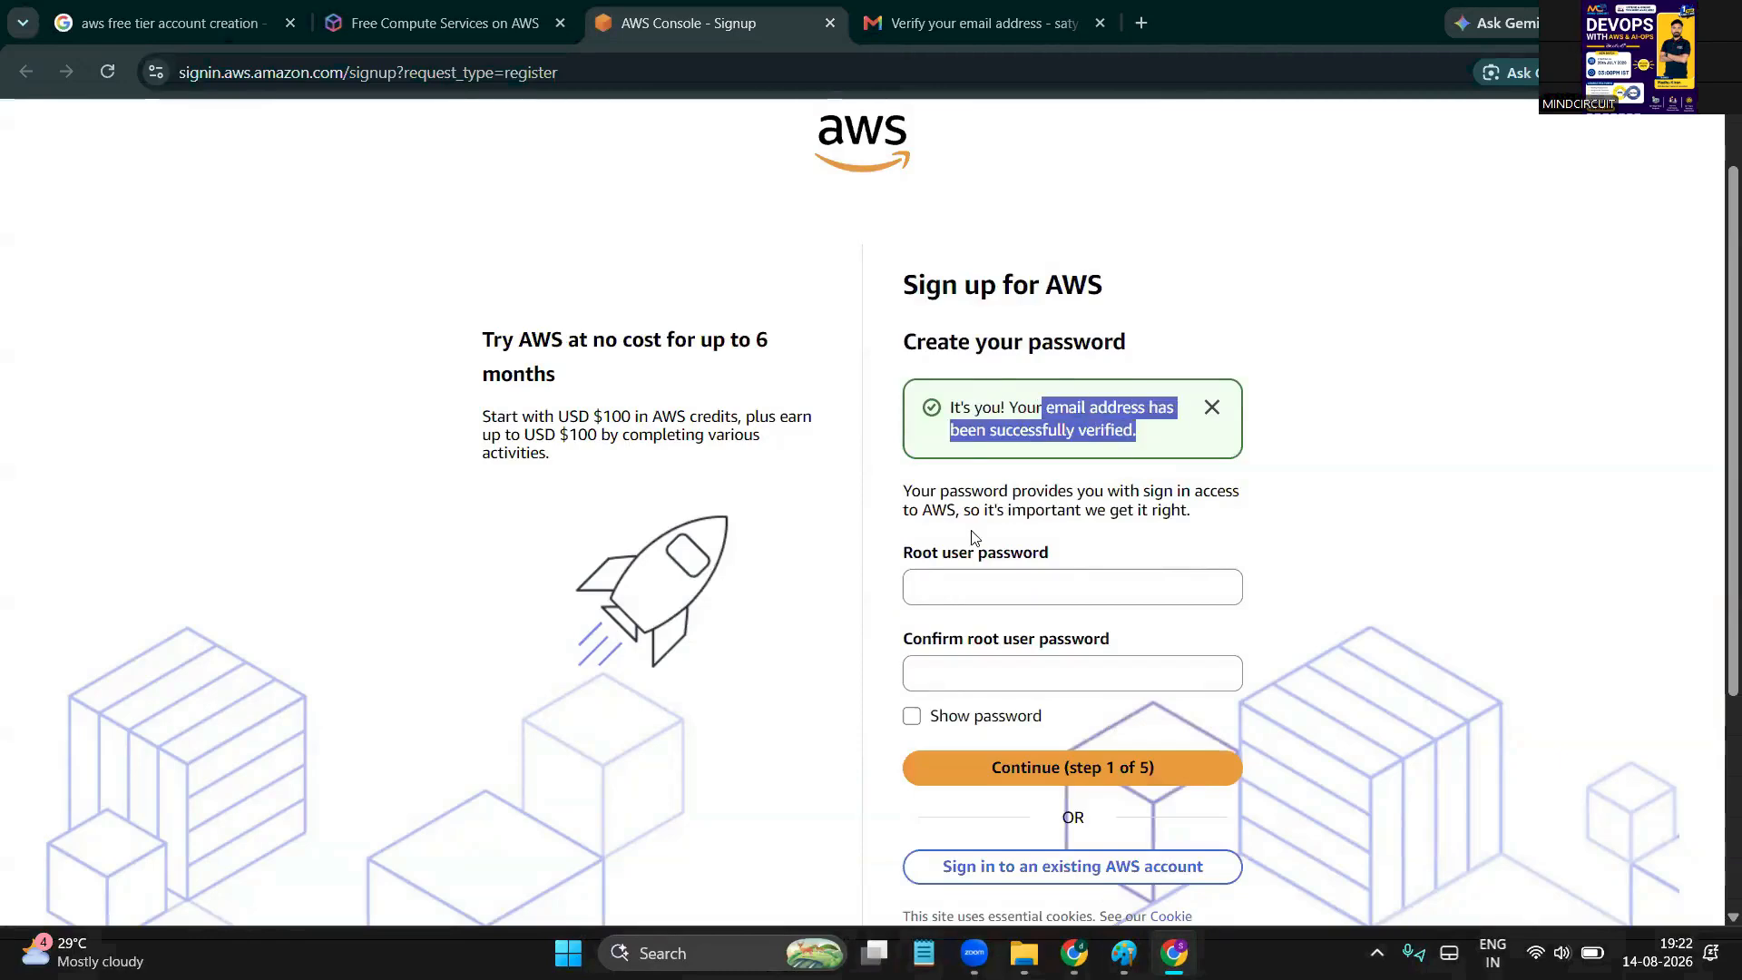
scroll(1020, 544, "down", 1)
Set a new root user password, declining Chrome's suggestion, and retype it in the confirmation field
left_click(1020, 555)
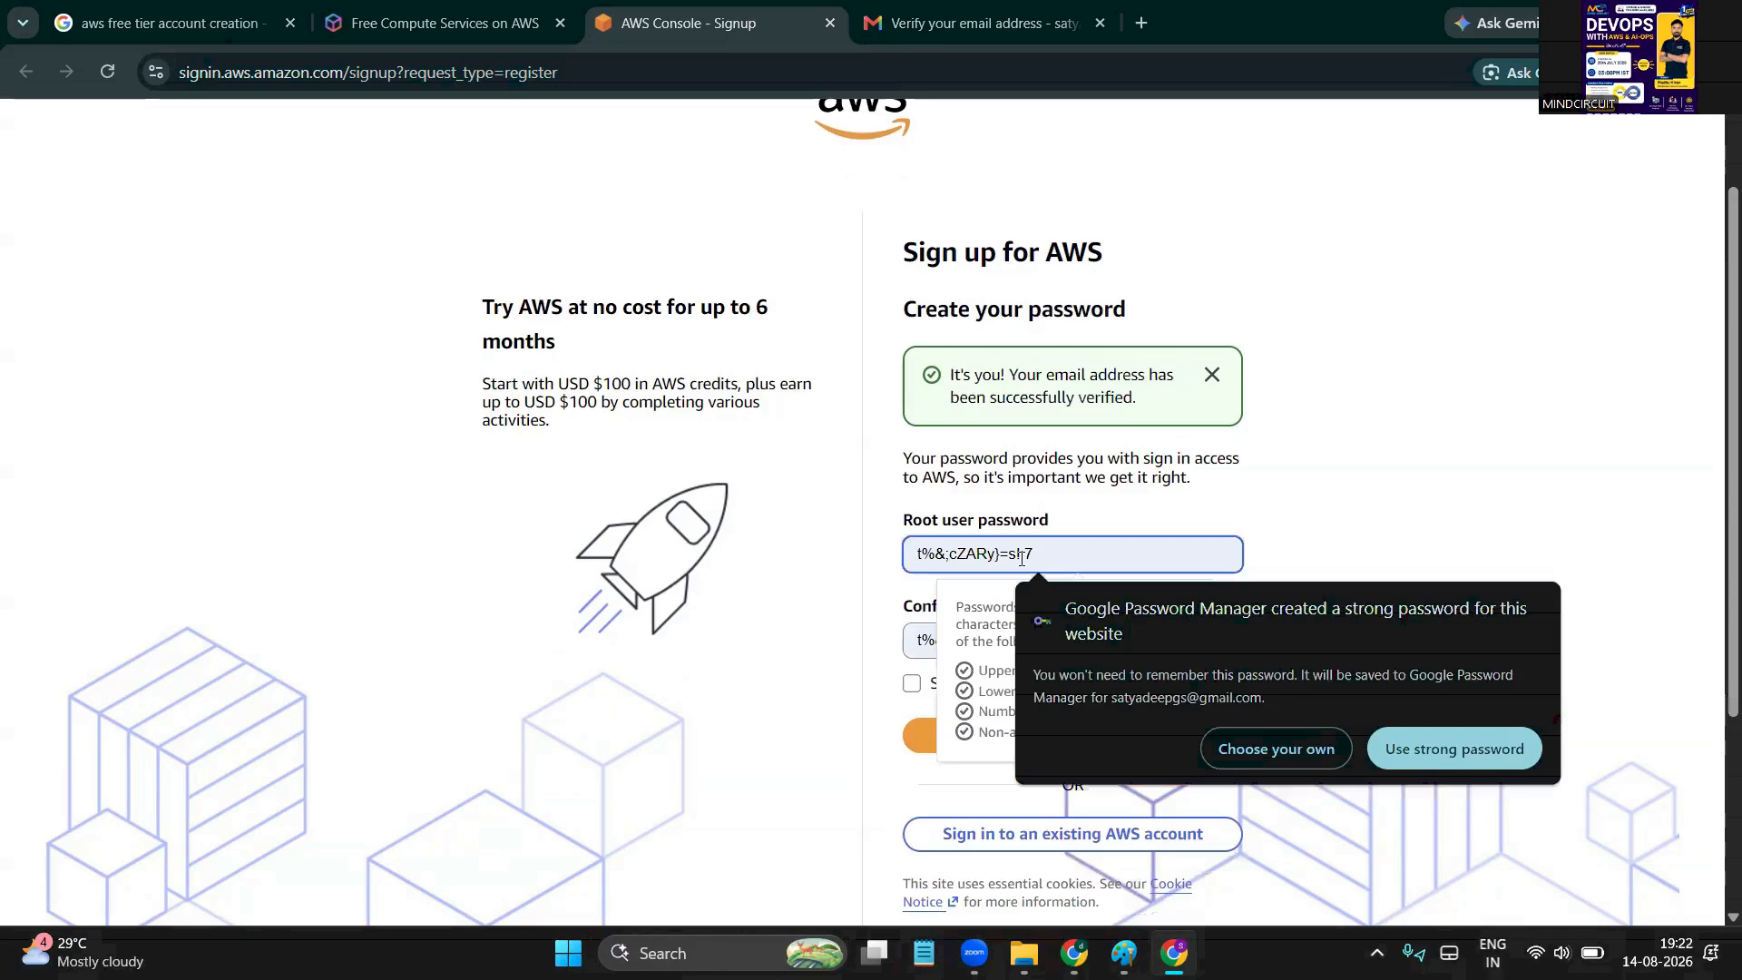
left_click(826, 576)
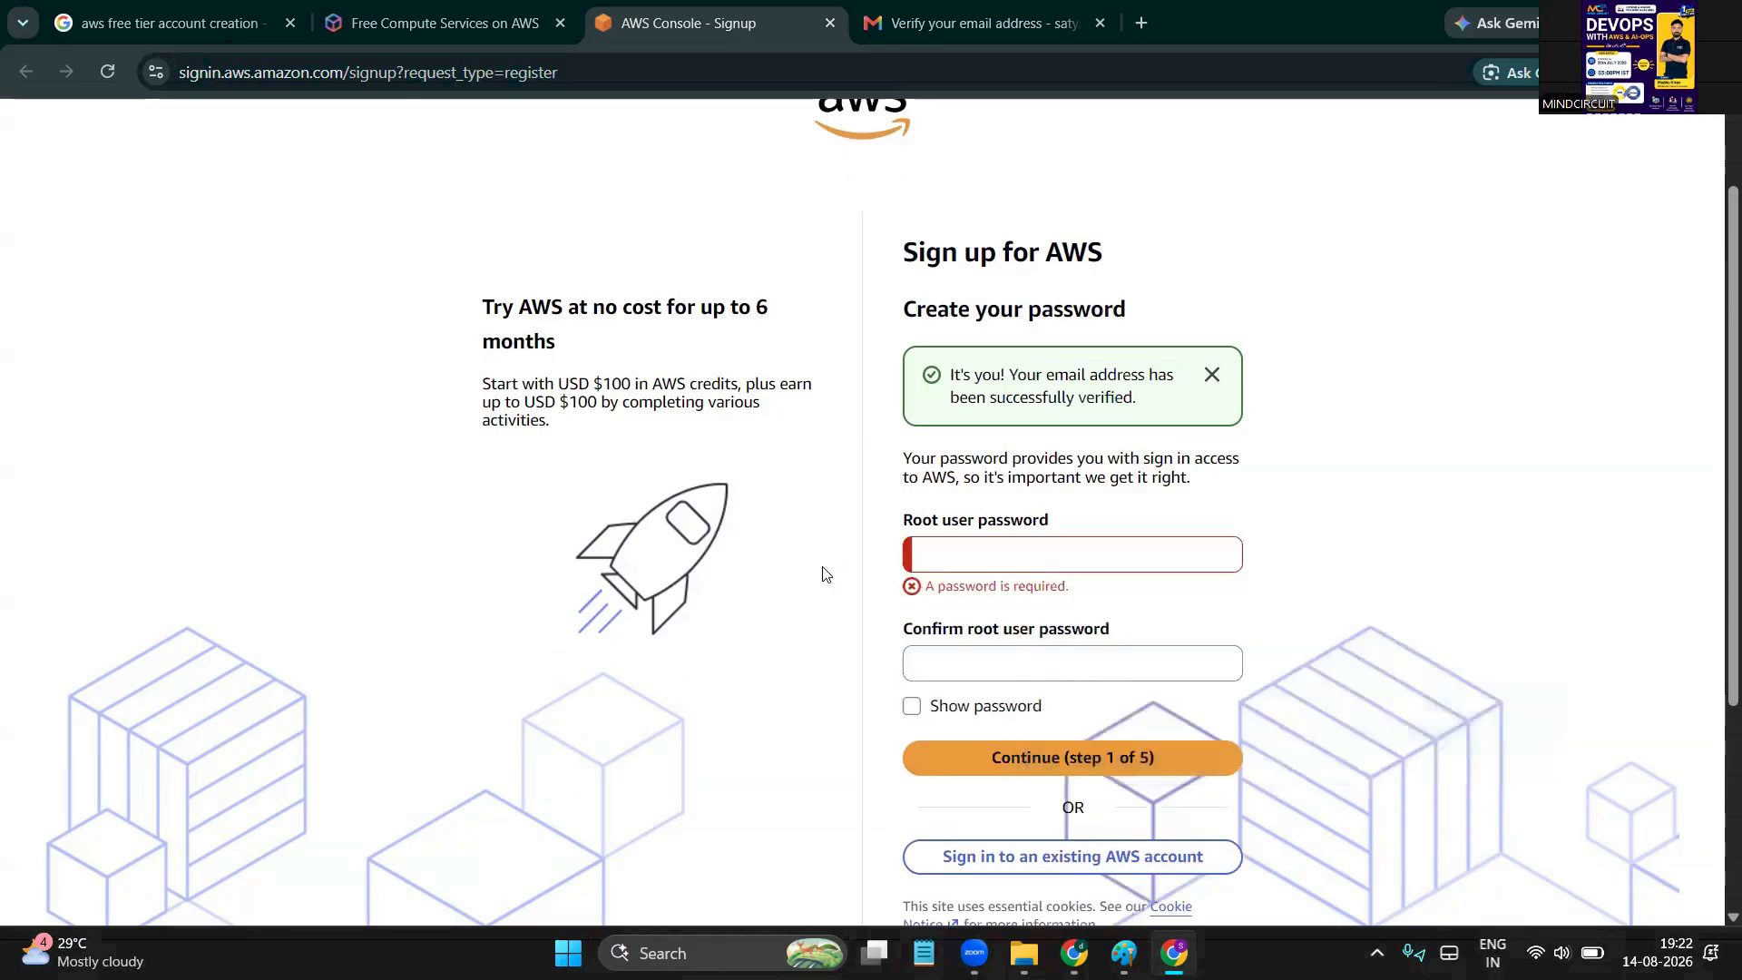
left_click(989, 556)
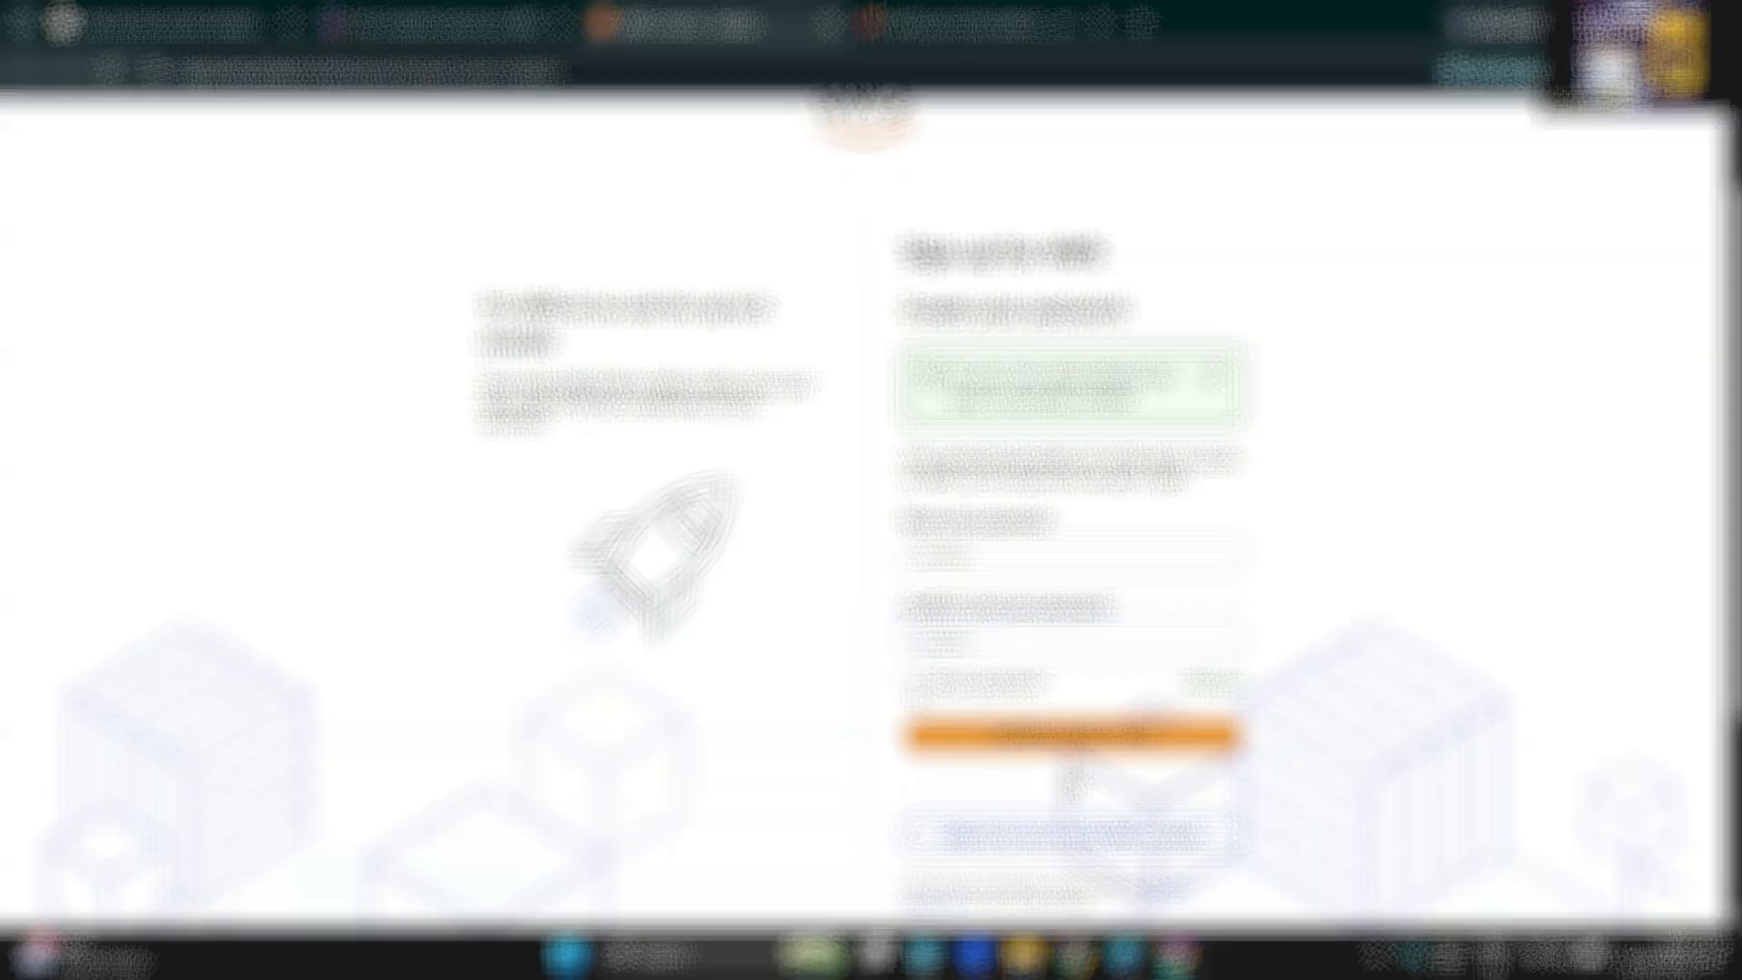
left_click(912, 683)
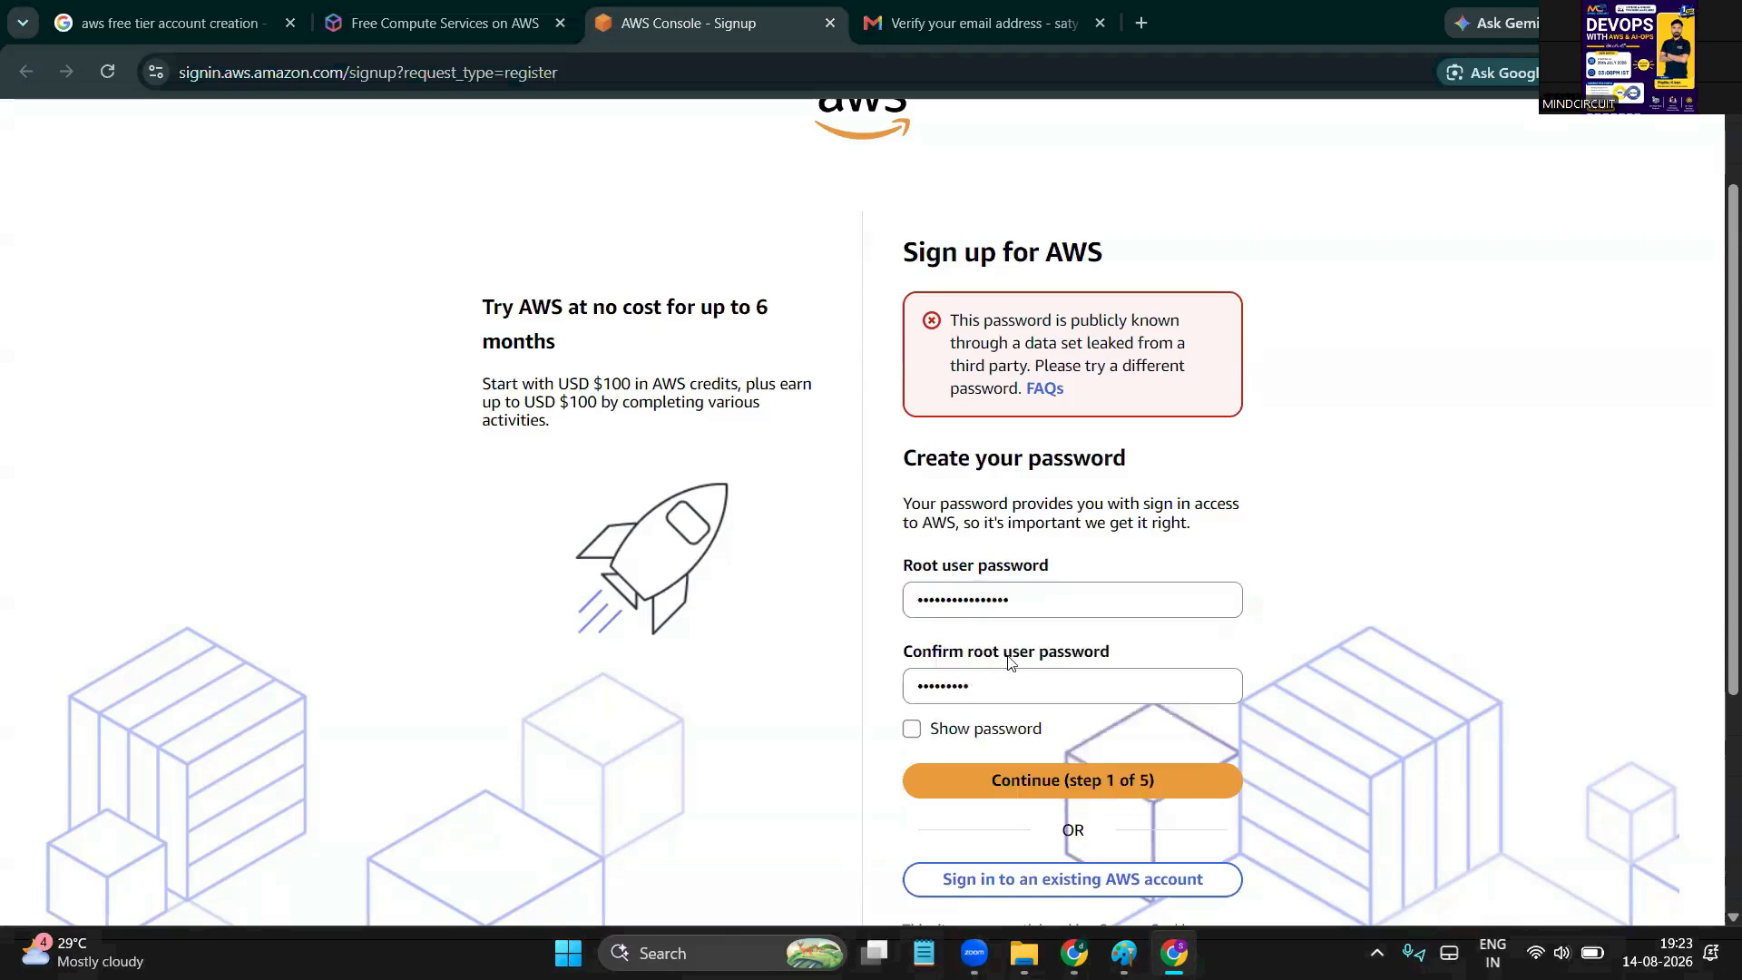
left_click(987, 675)
key("BackSpace")
key("BackSpace")
key("BackSpace")
key("BackSpace")
key("BackSpace")
key("BackSpace")
key("BackSpace")
key("BackSpace")
key("BackSpace")
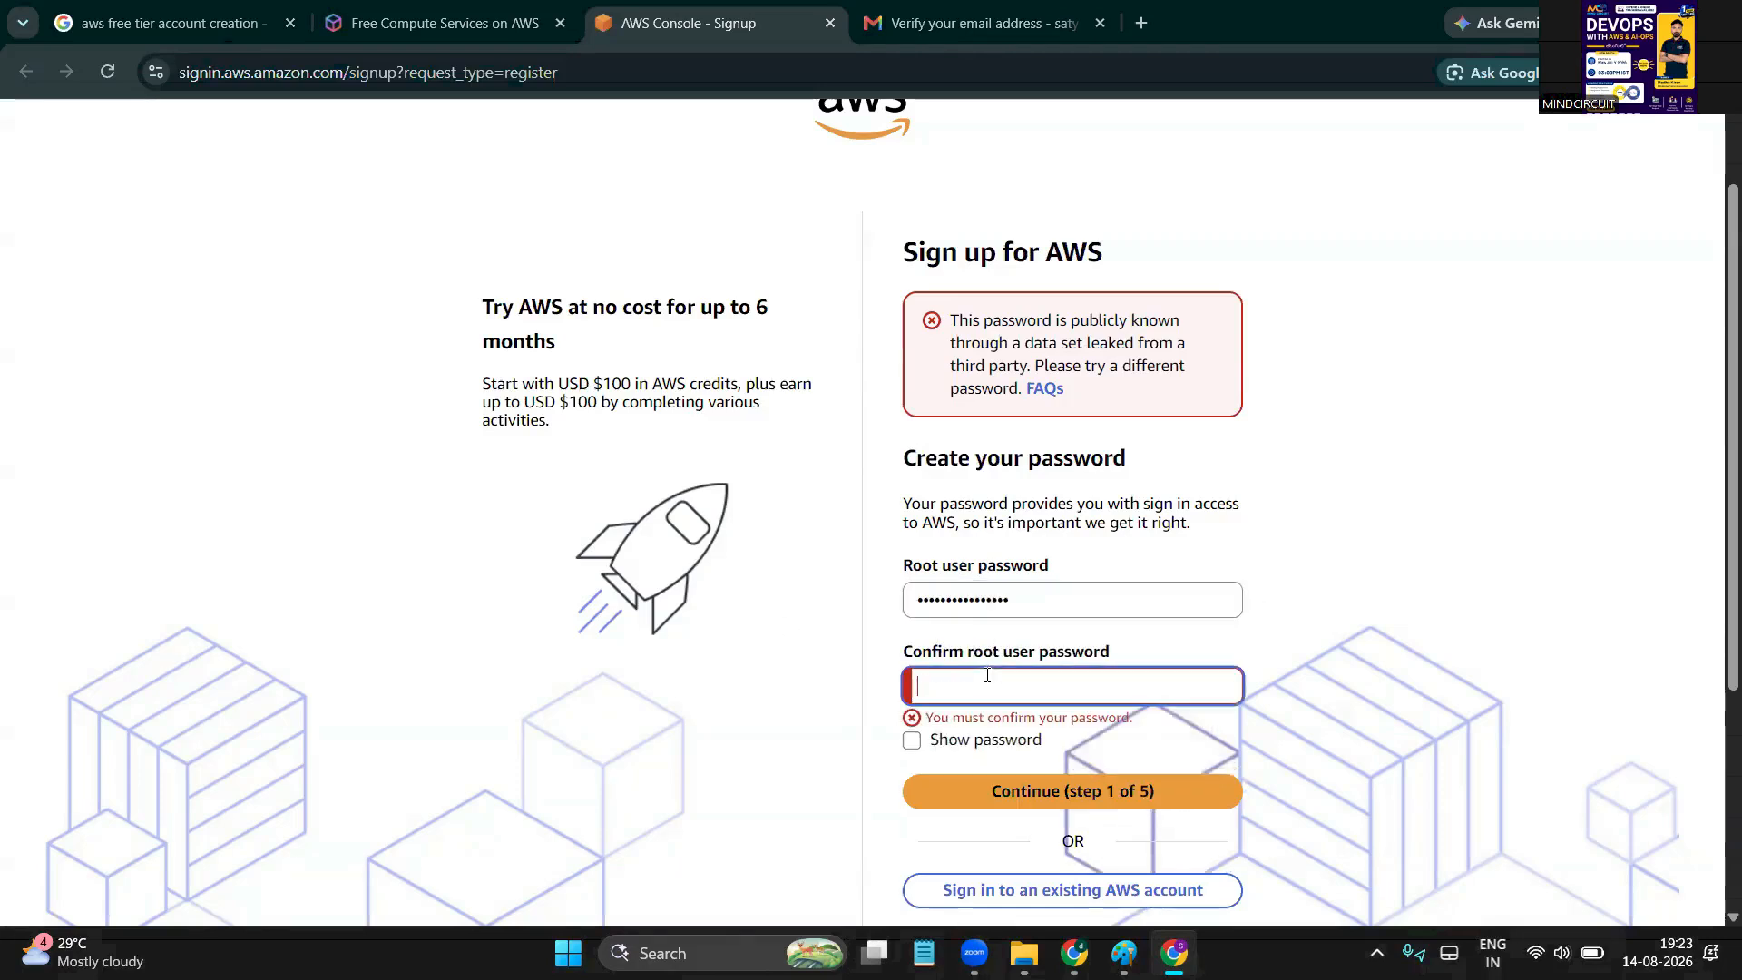
type("••••••••")
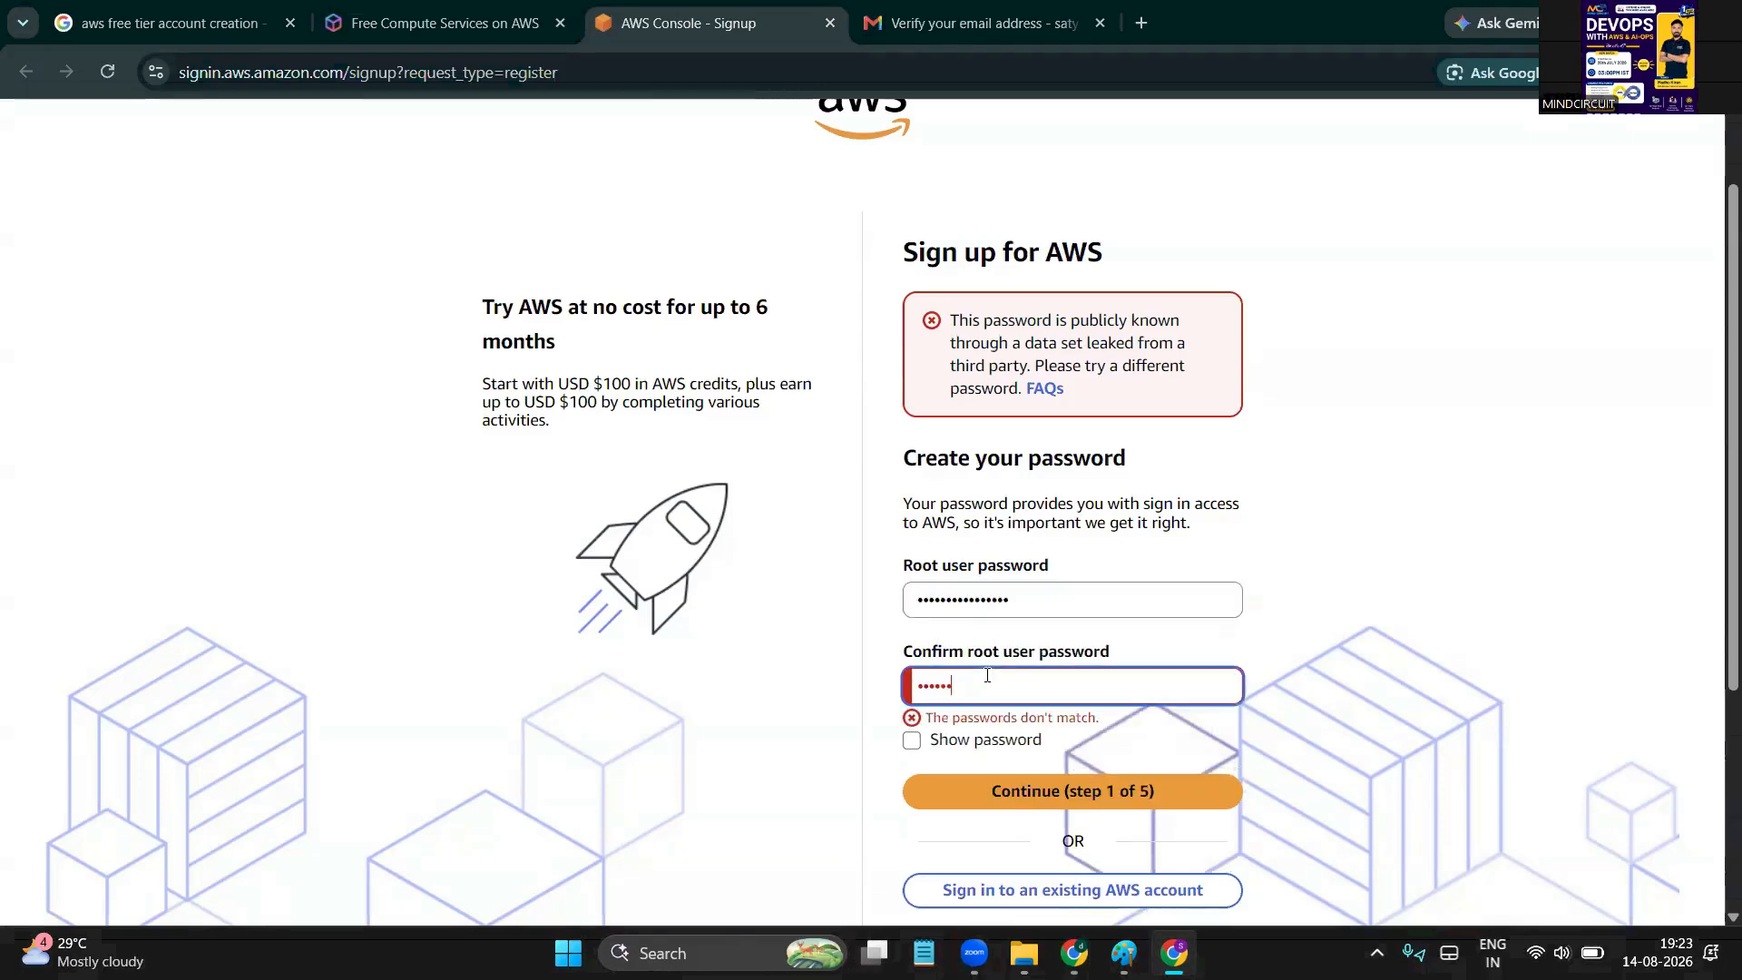
type("••••••••")
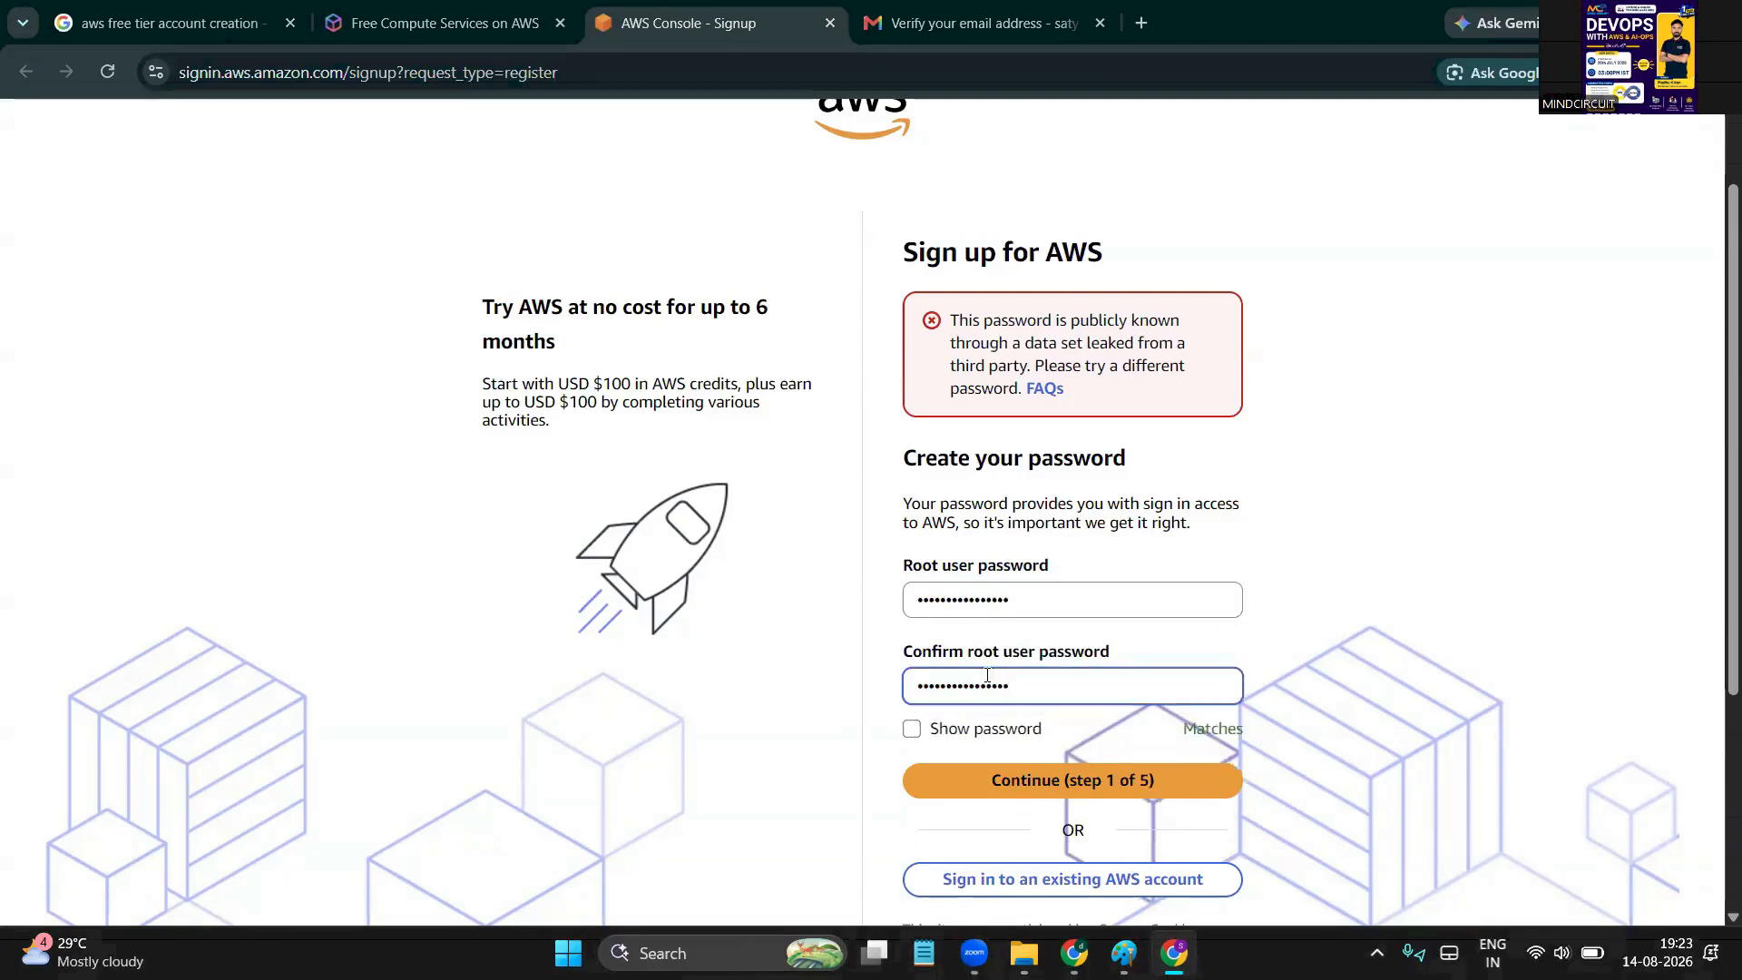
scroll(1081, 725, "down", 1)
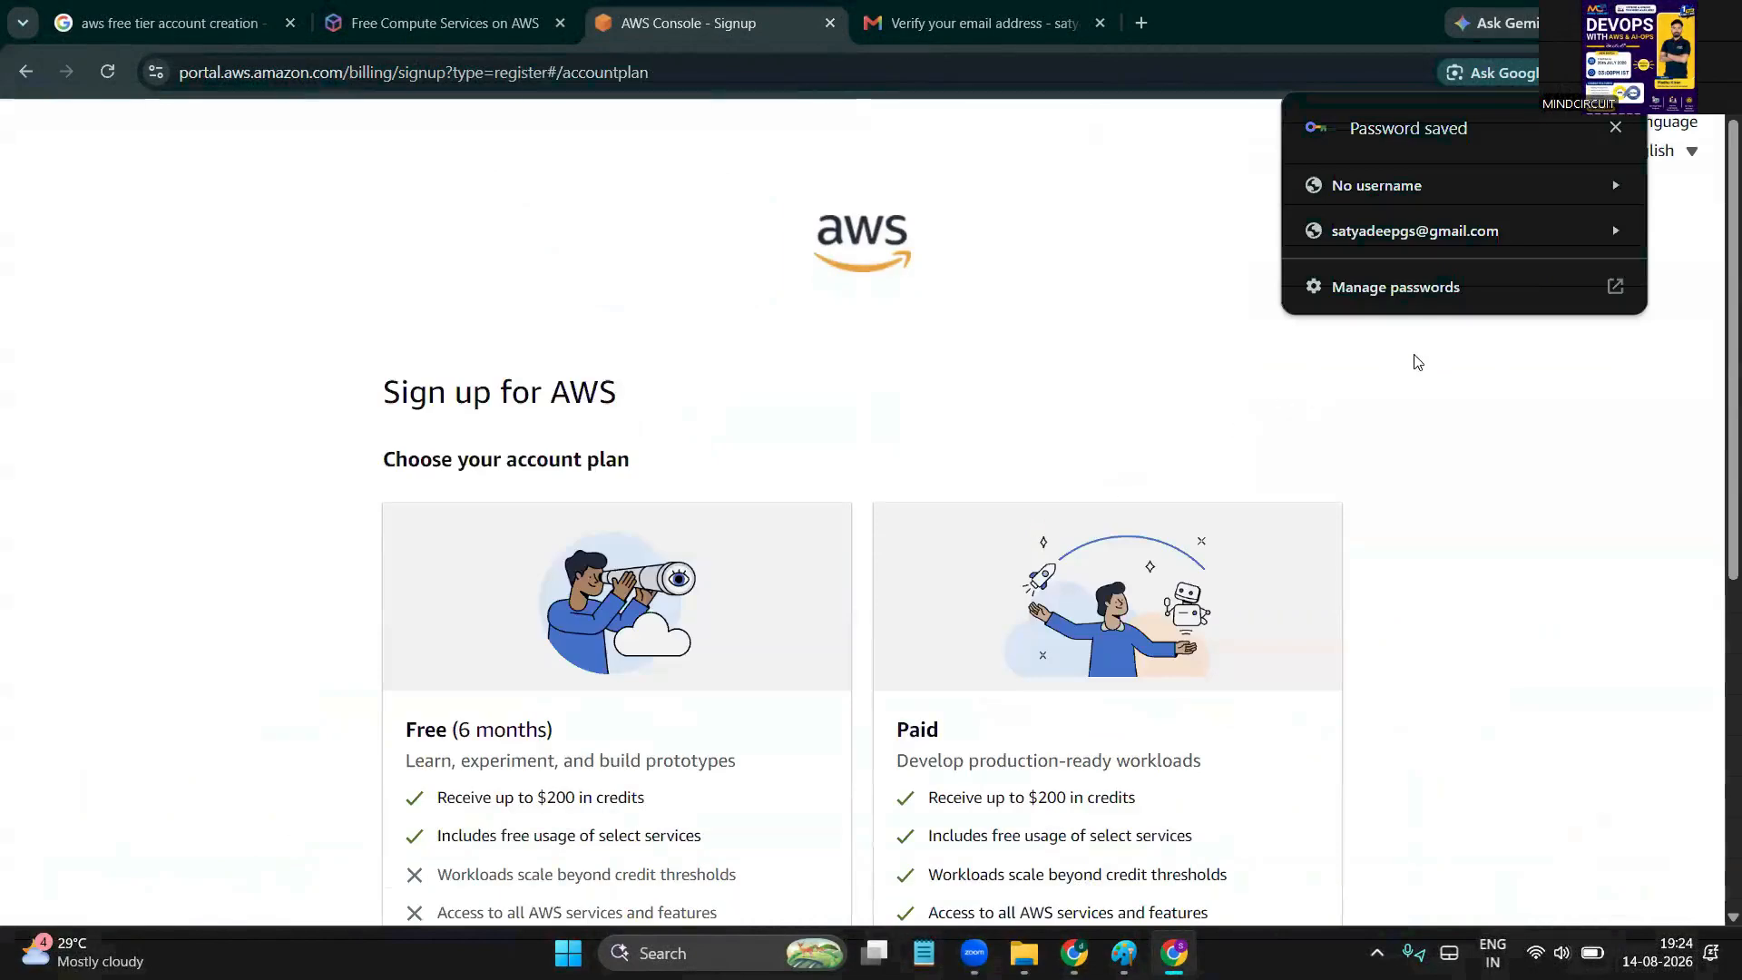
Scroll through the account plans, comparing the Free and Paid plan headings
scroll(1040, 400, "down", 1)
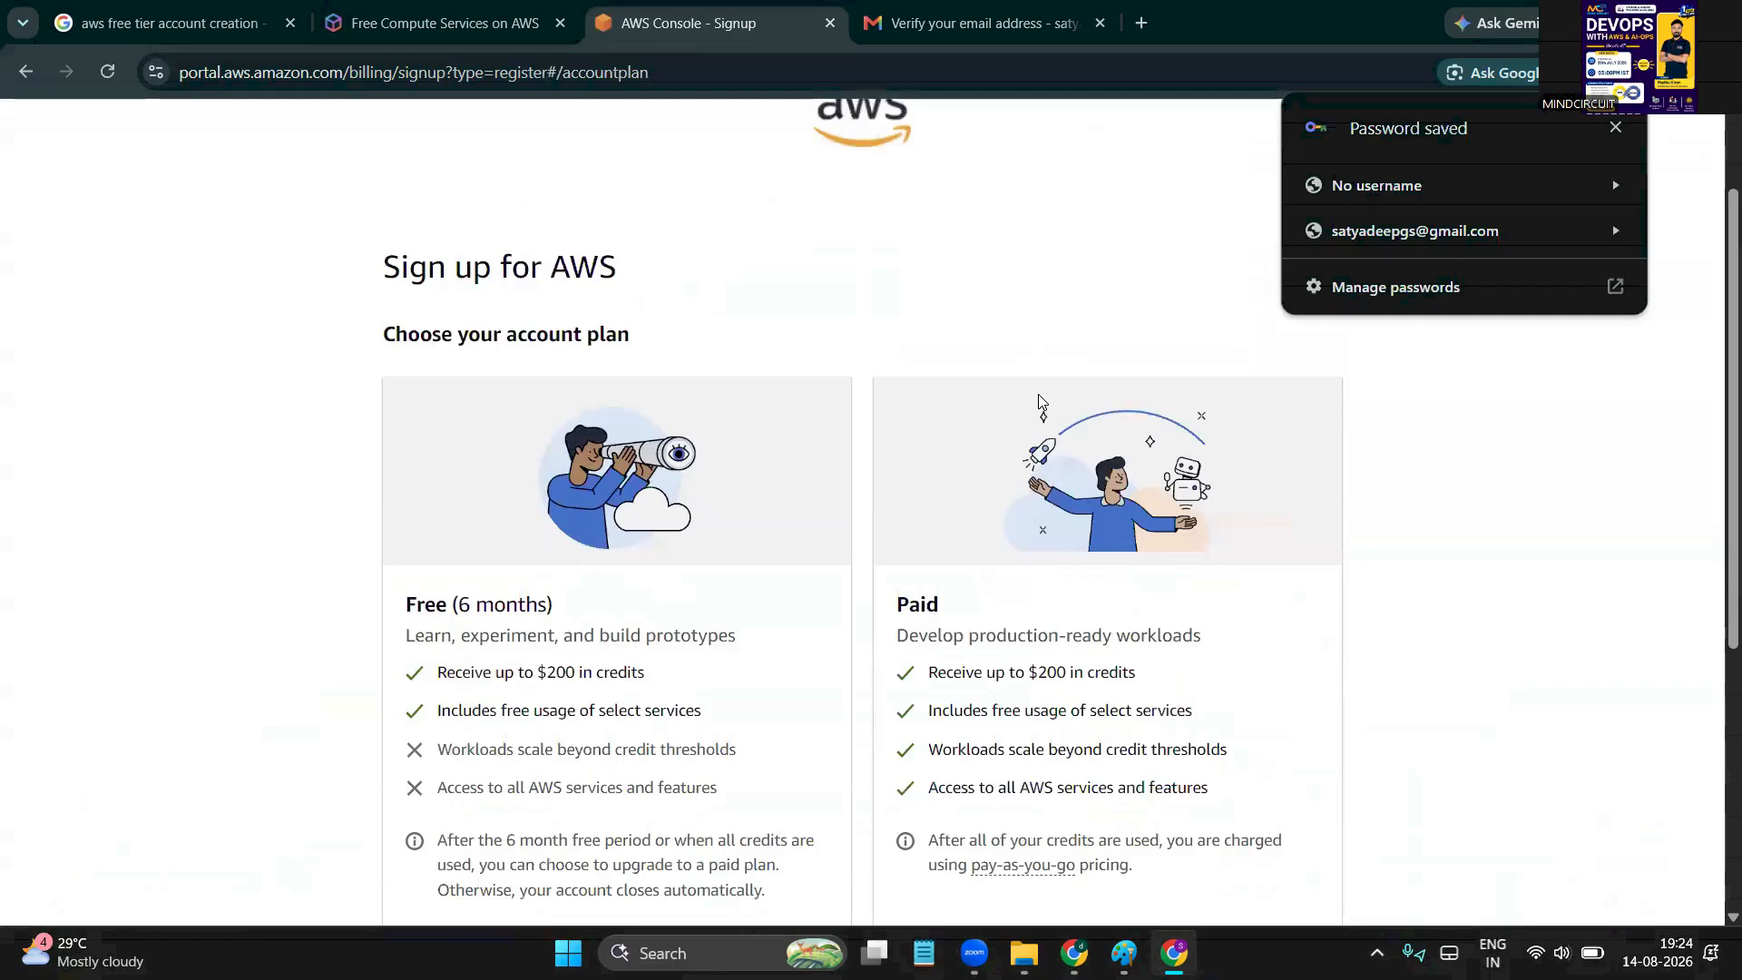
scroll(1040, 400, "down", 1)
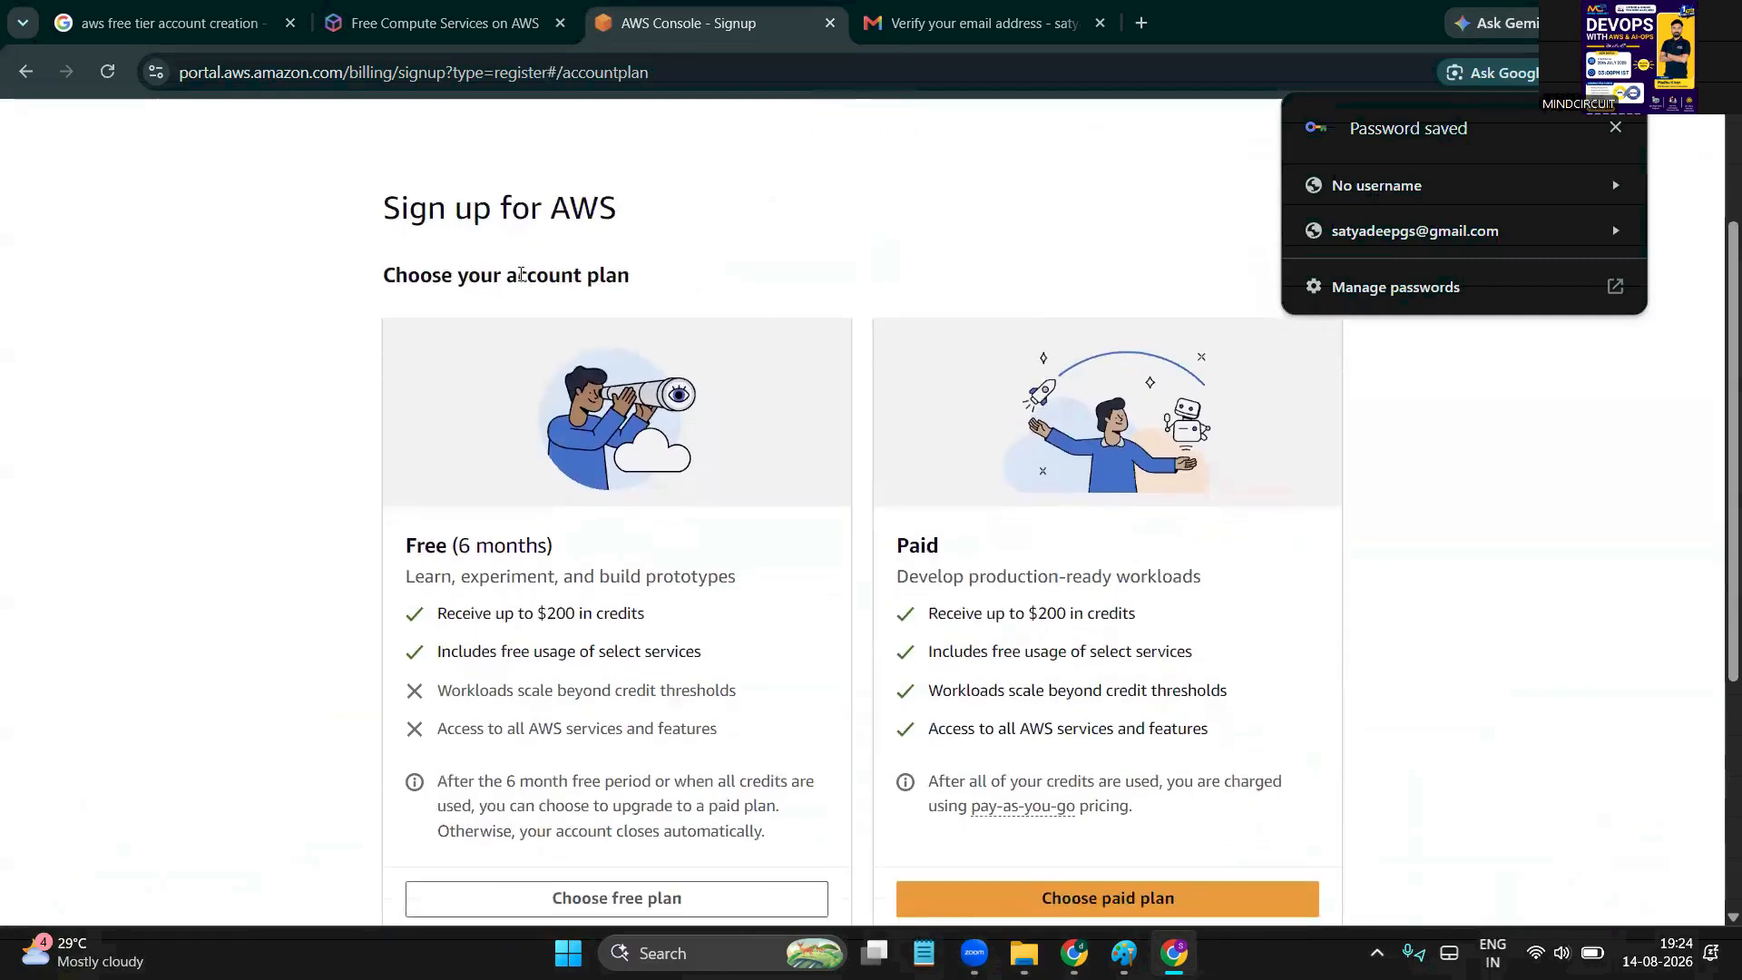
scroll(439, 393, "down", 1)
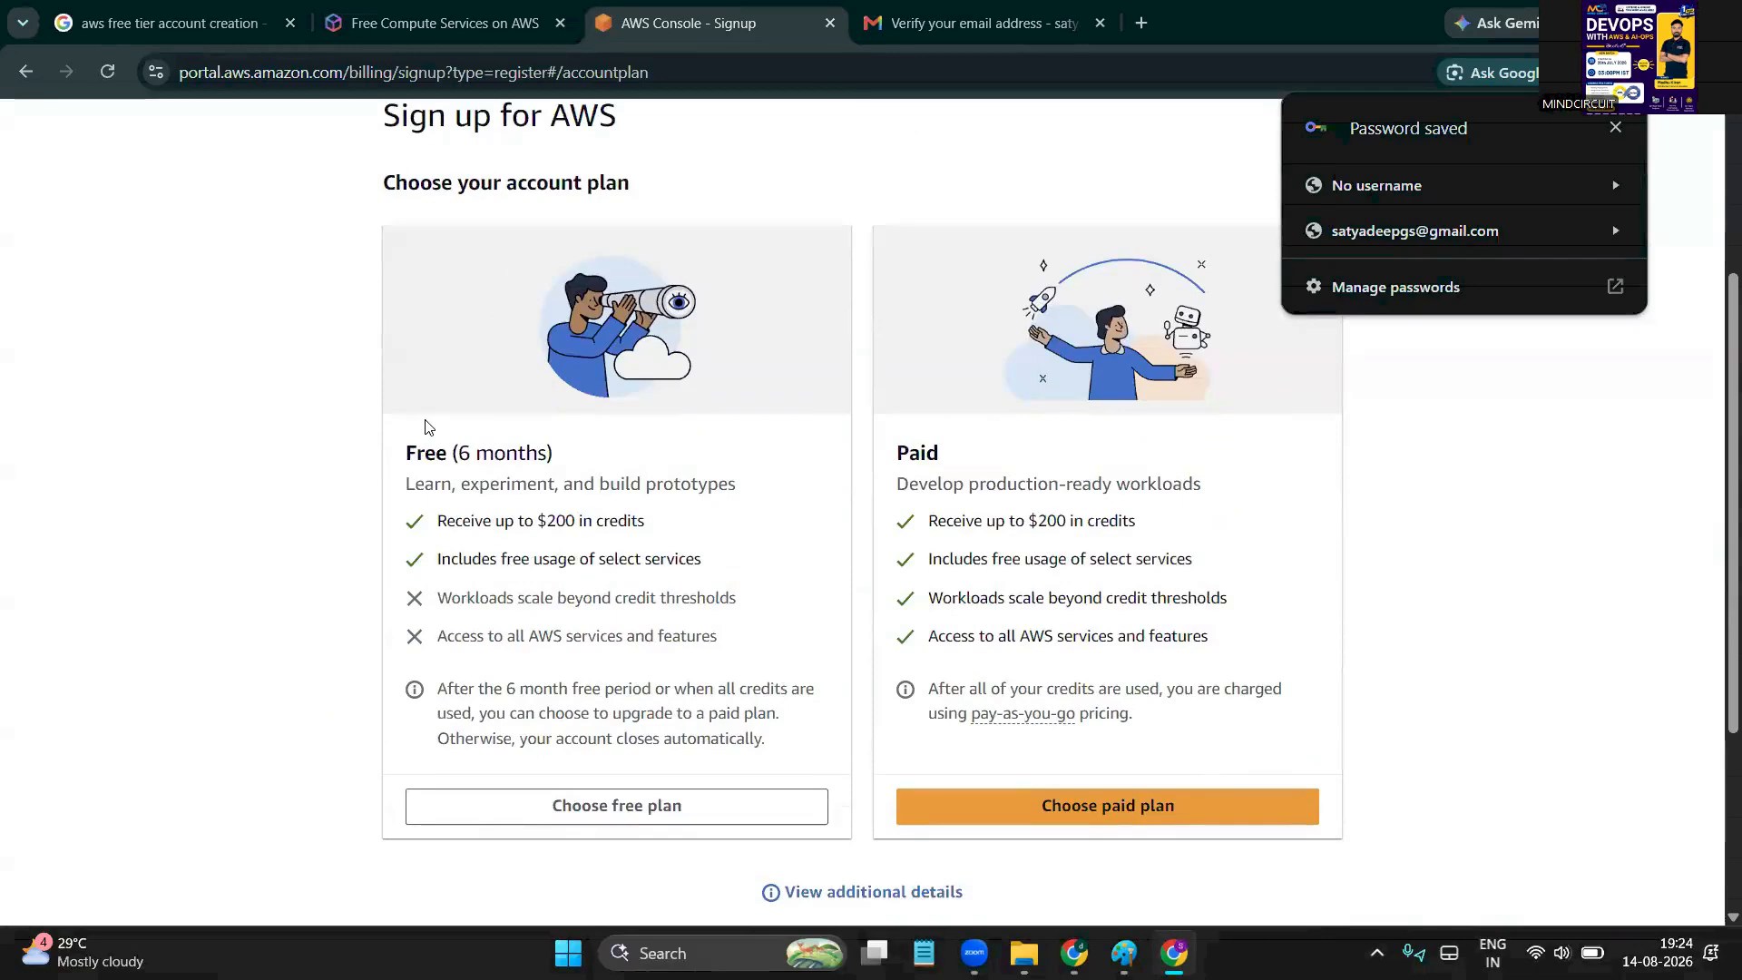
double_click(432, 463)
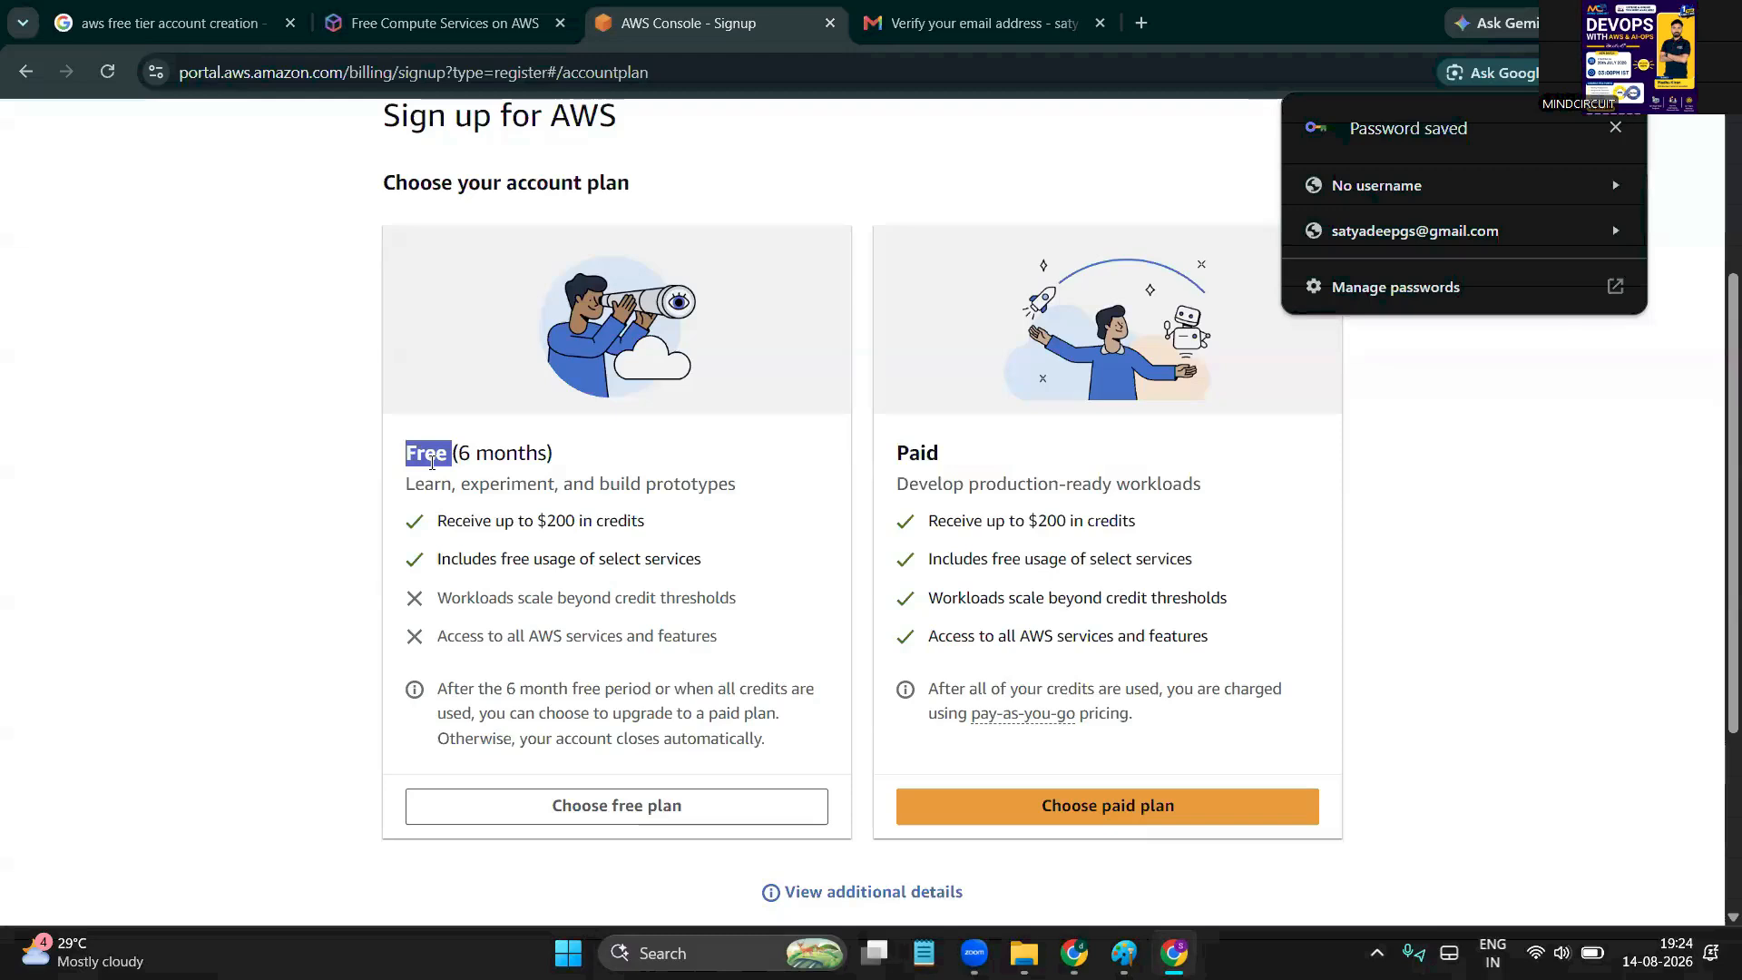
double_click(918, 452)
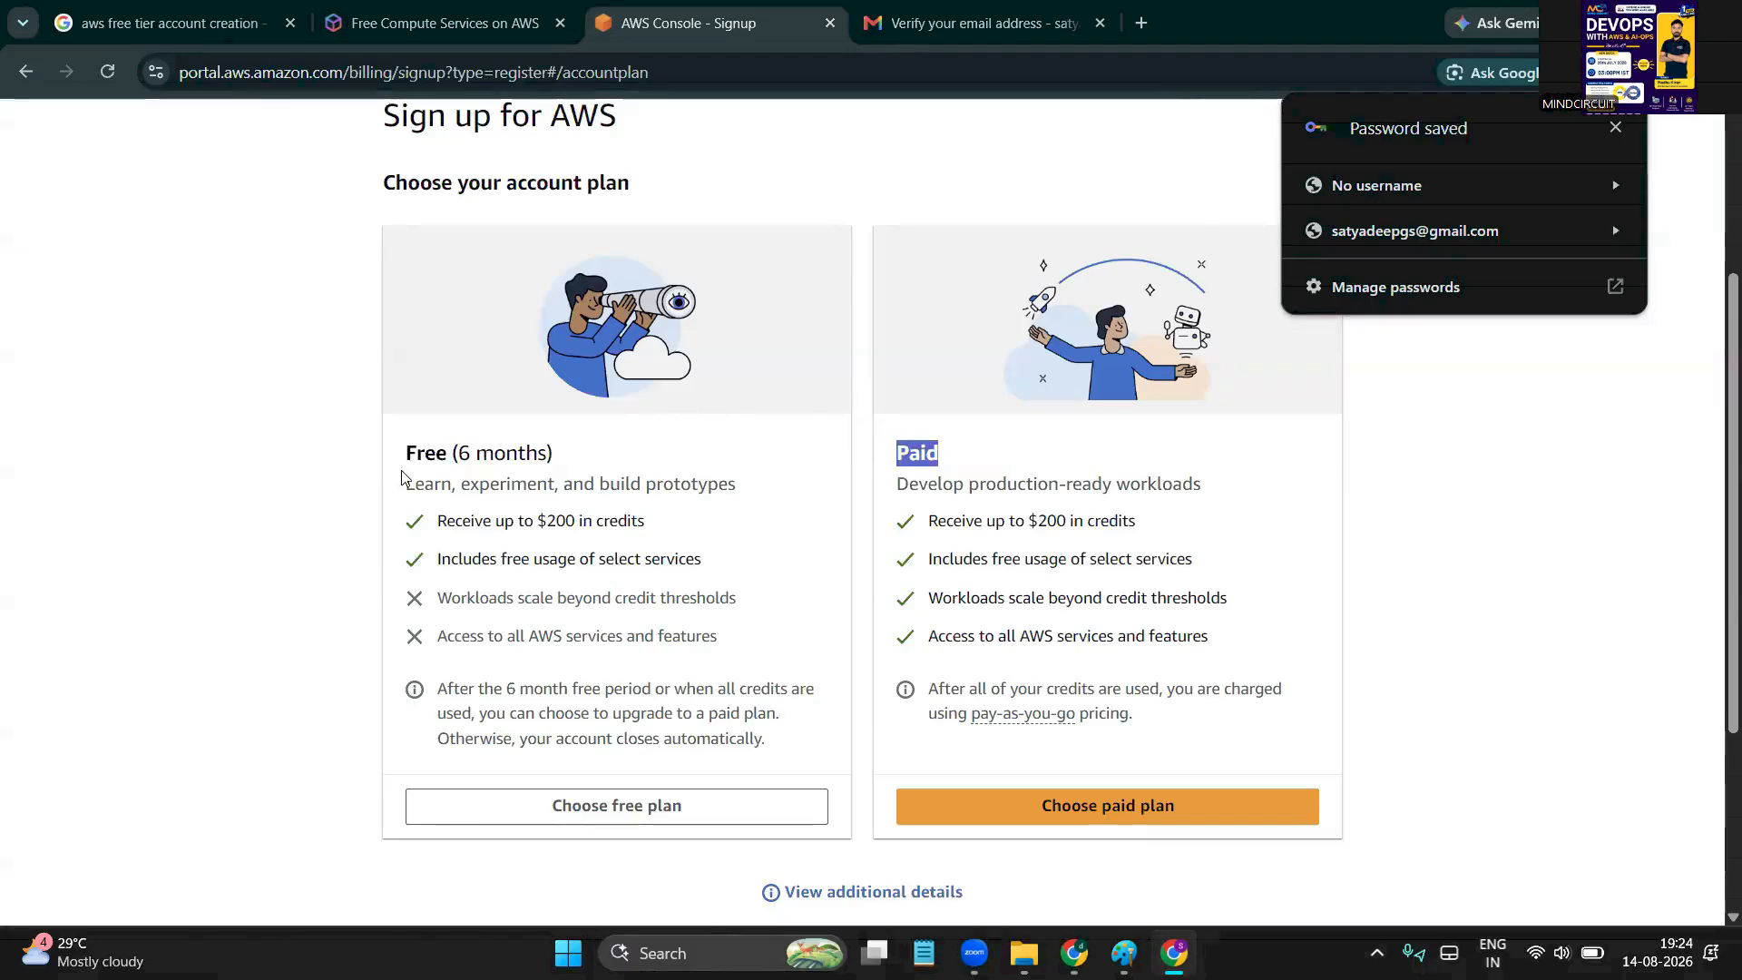
double_click(448, 455)
Point out the $200 credit and free service usage, then choose the Free (6 months) plan
scroll(445, 455, "down", 1)
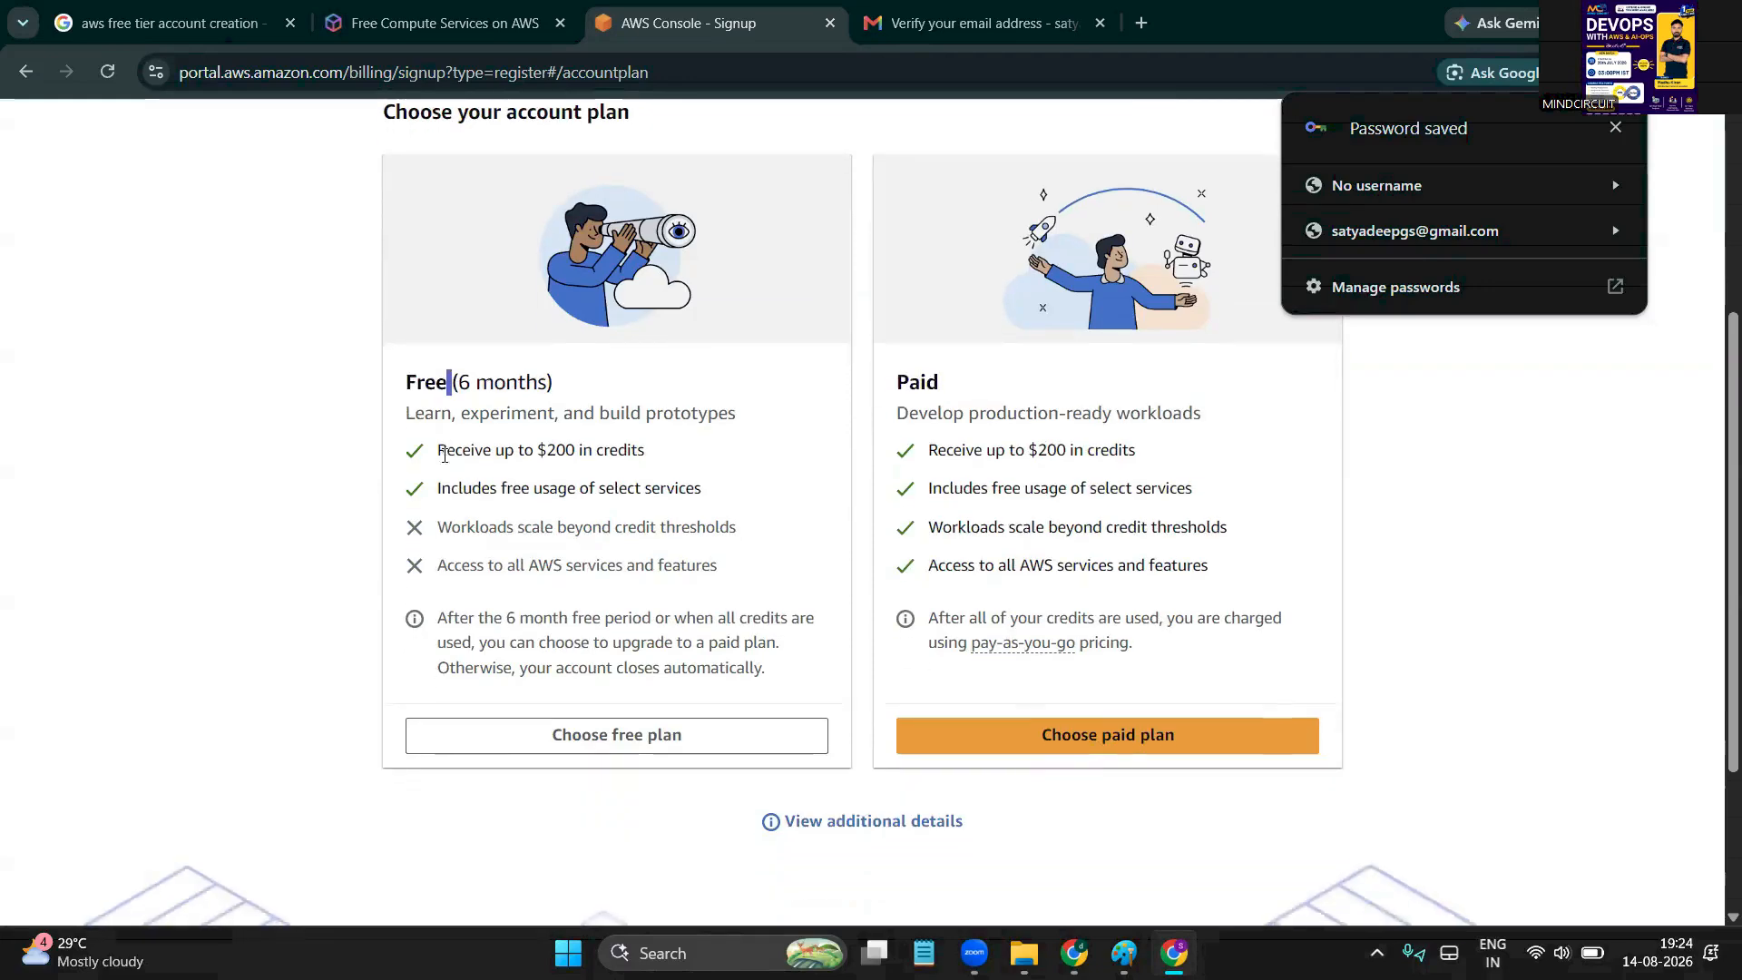
double_click(558, 450)
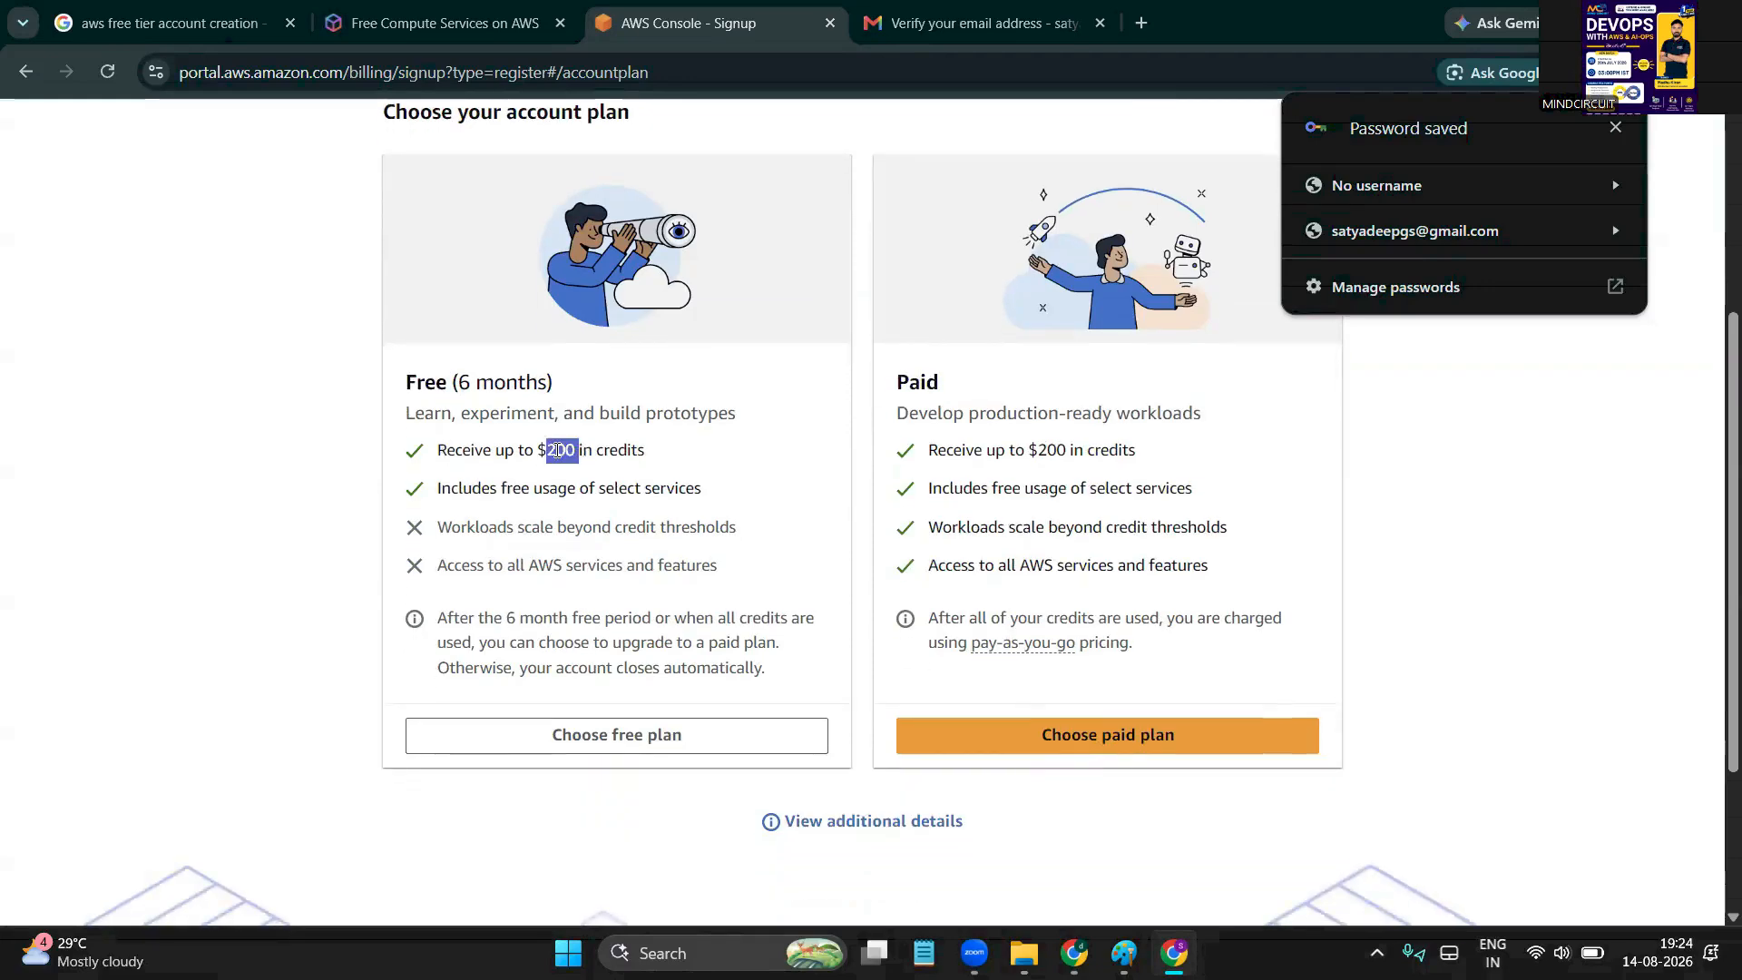
double_click(507, 451)
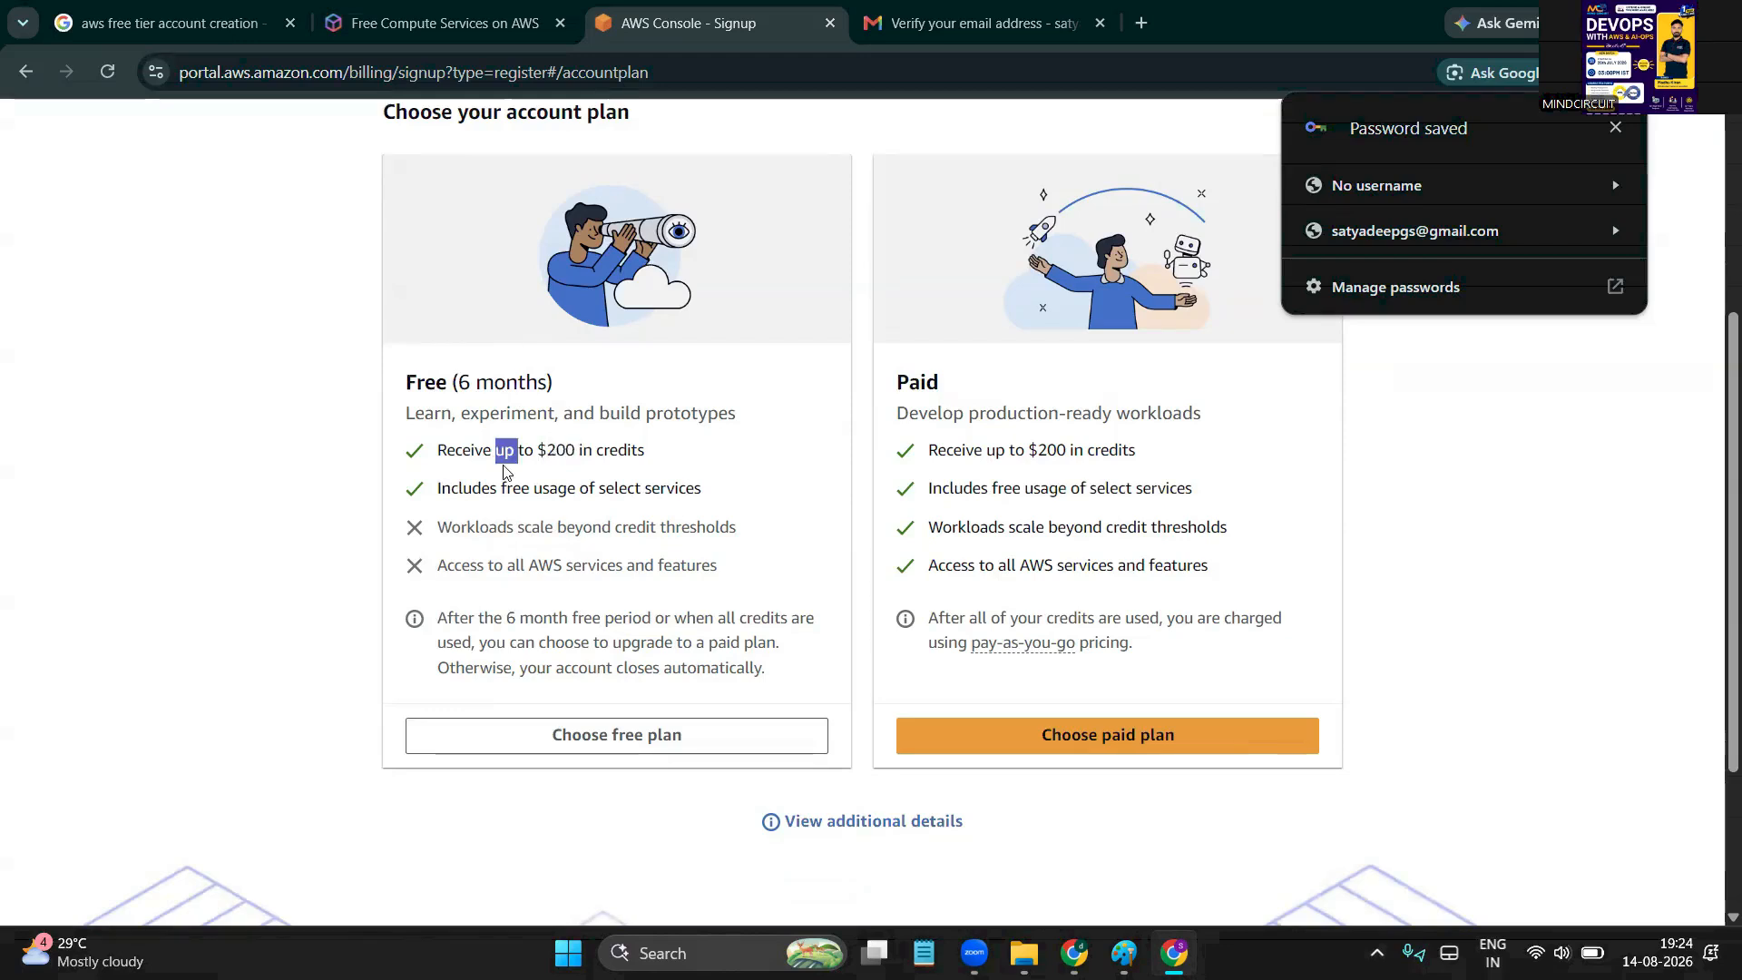
double_click(562, 451)
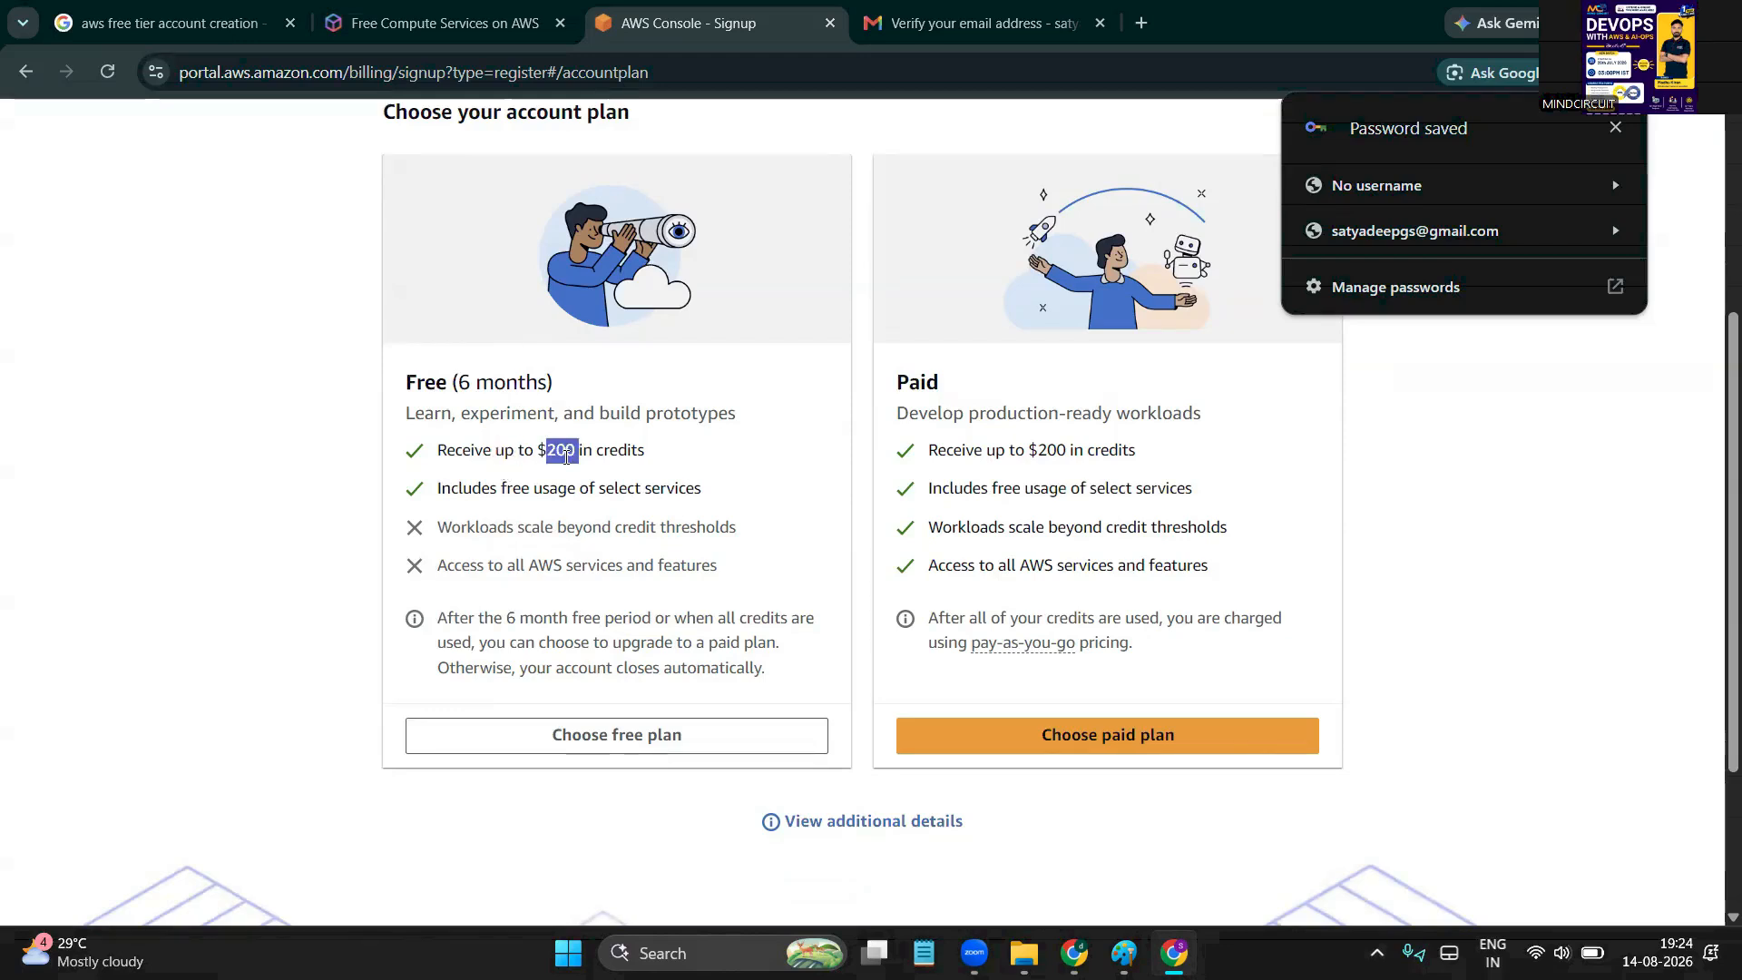
scroll(567, 456, "down", 1)
double_click(587, 459)
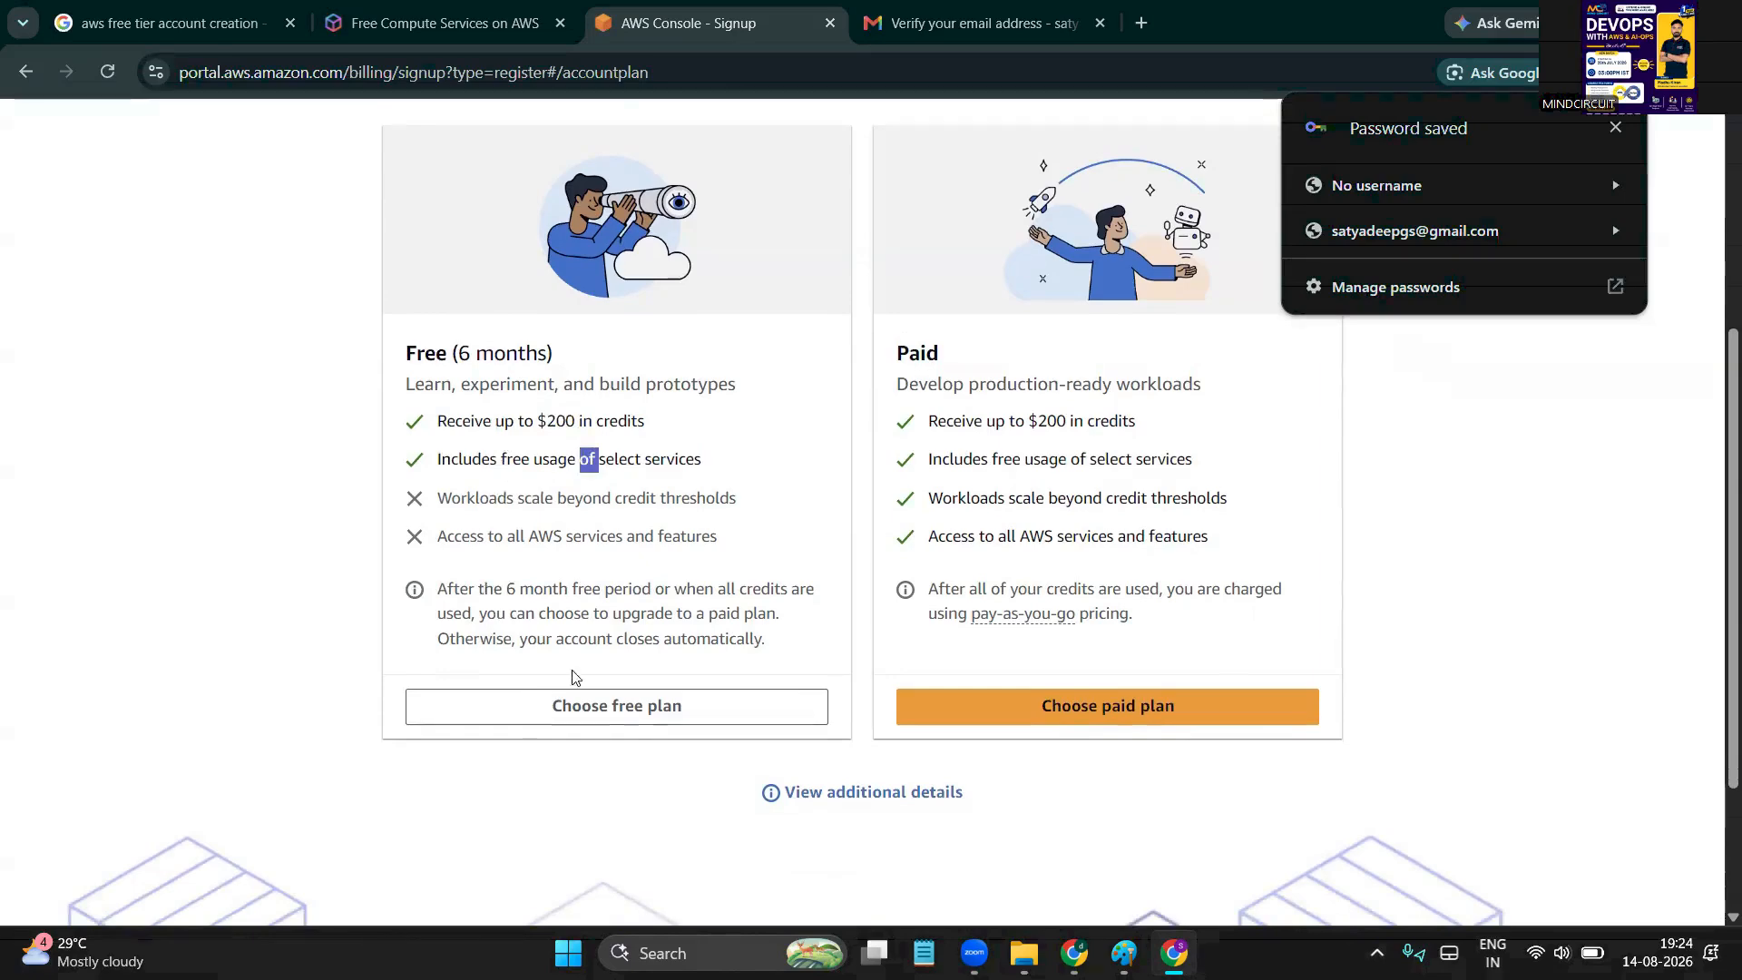
left_click(647, 715)
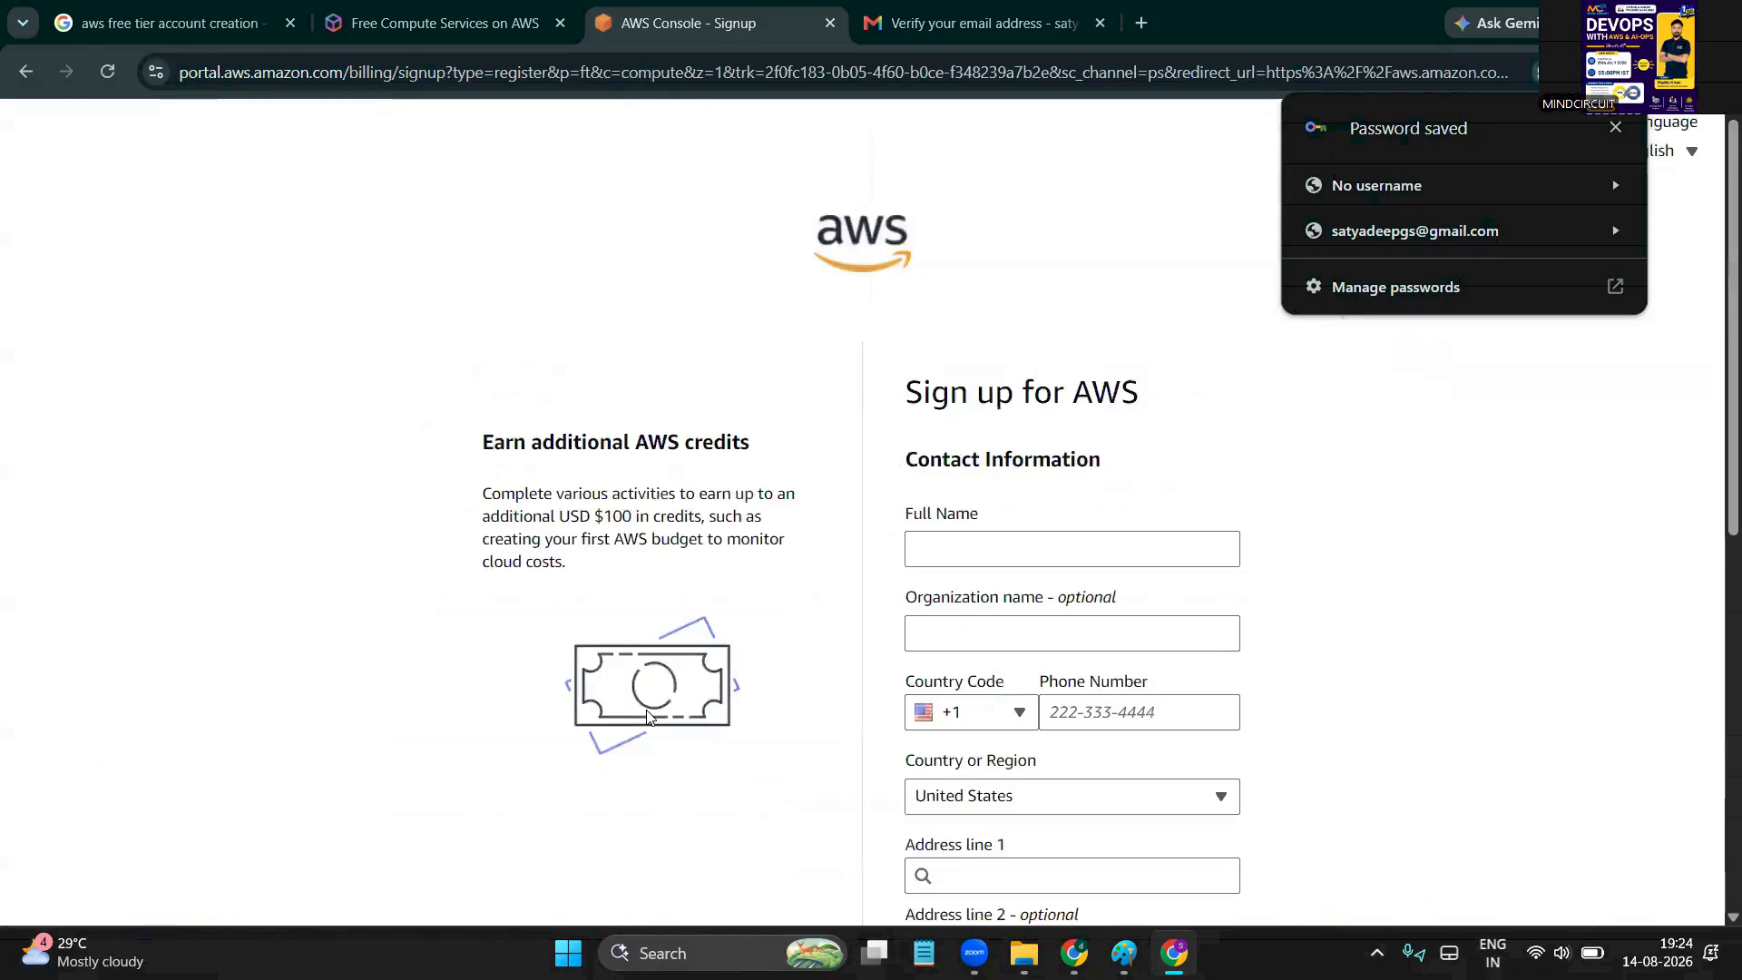
scroll(647, 716, "down", 1)
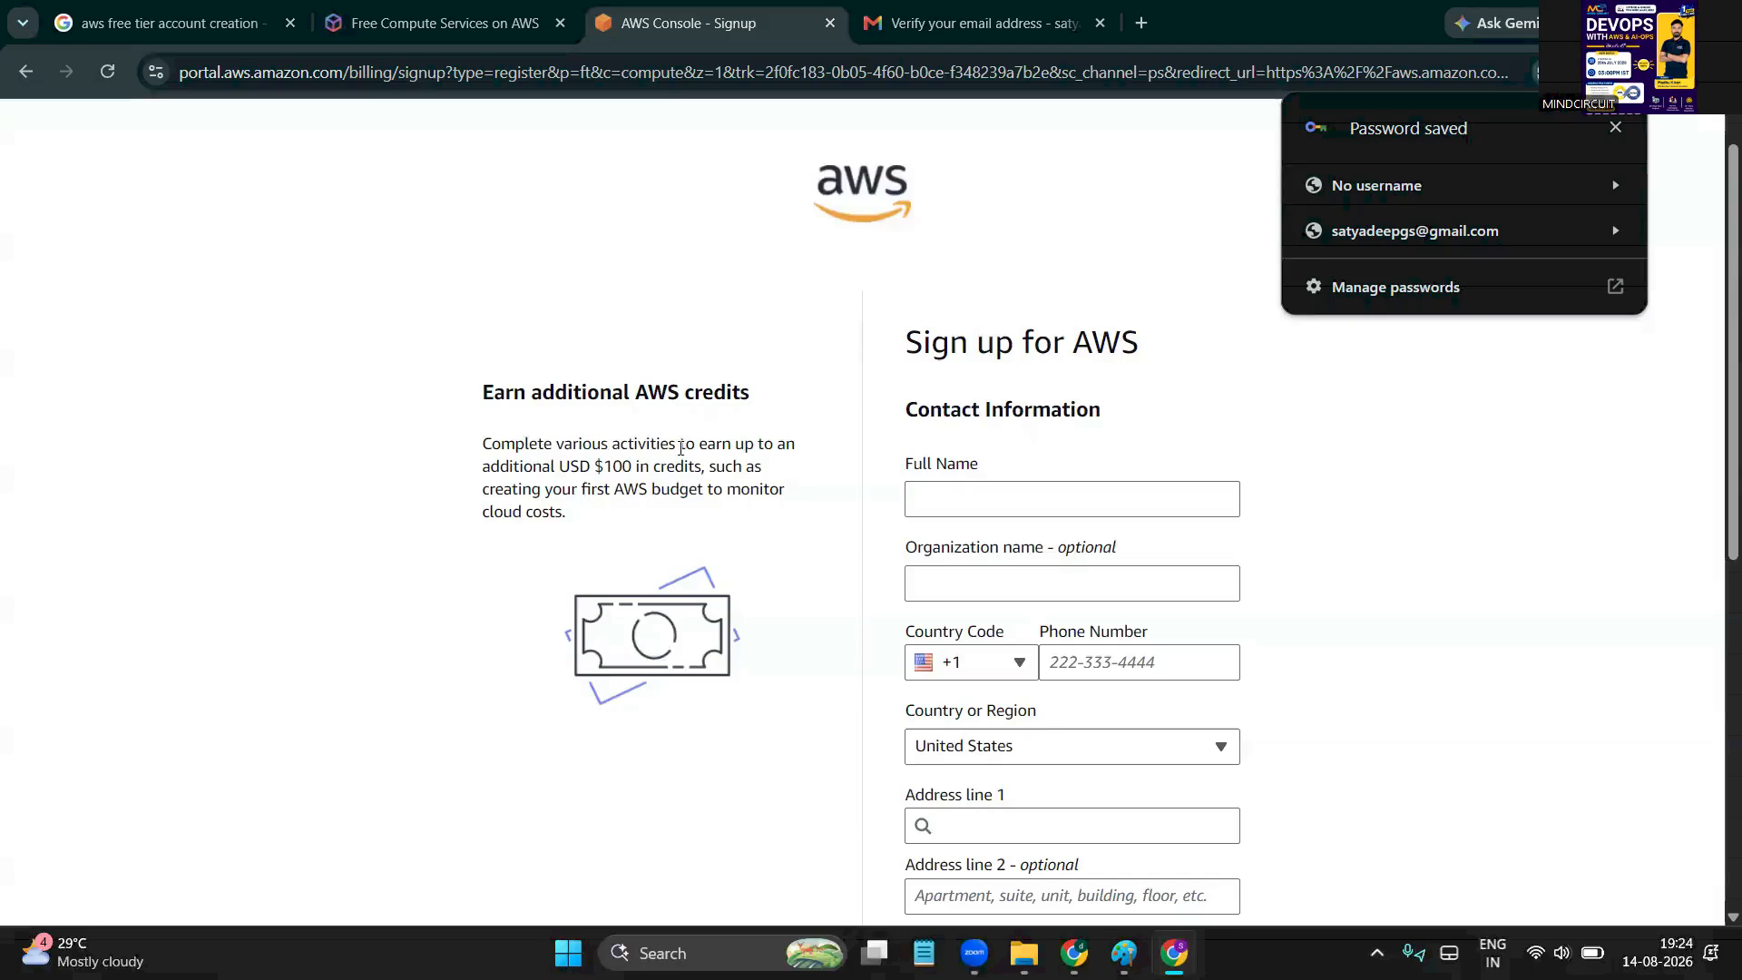
left_click_drag(700, 444, 757, 444)
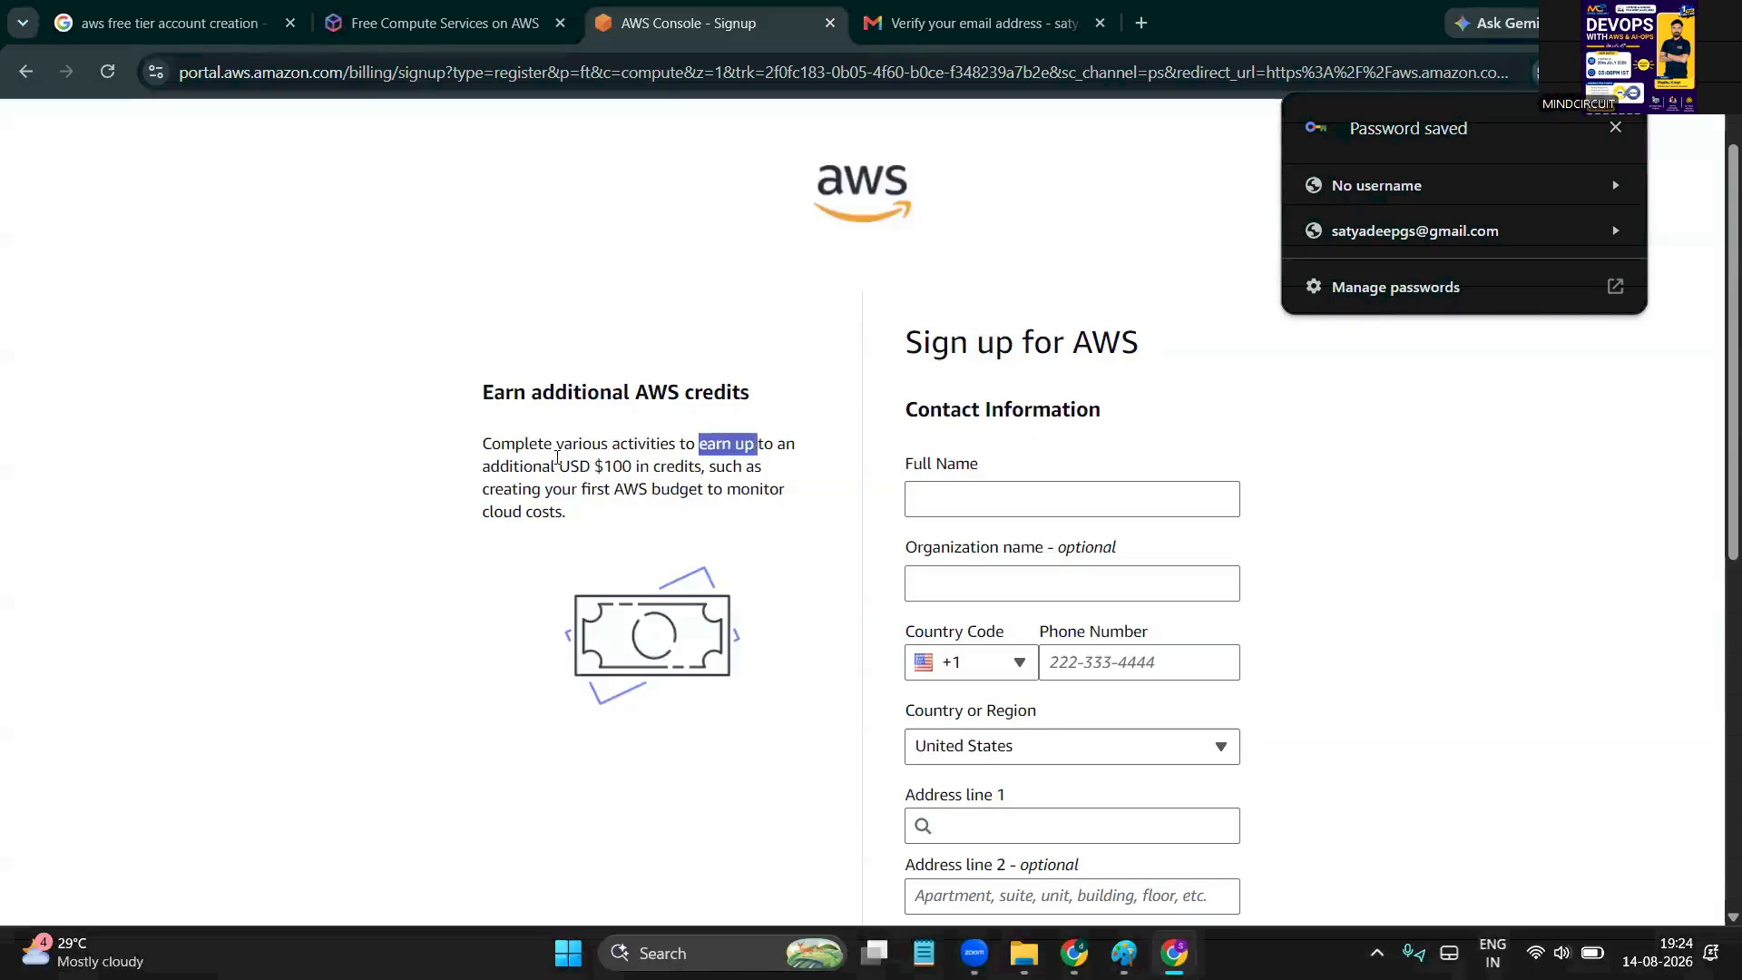
left_click_drag(557, 458, 713, 467)
left_click(638, 549)
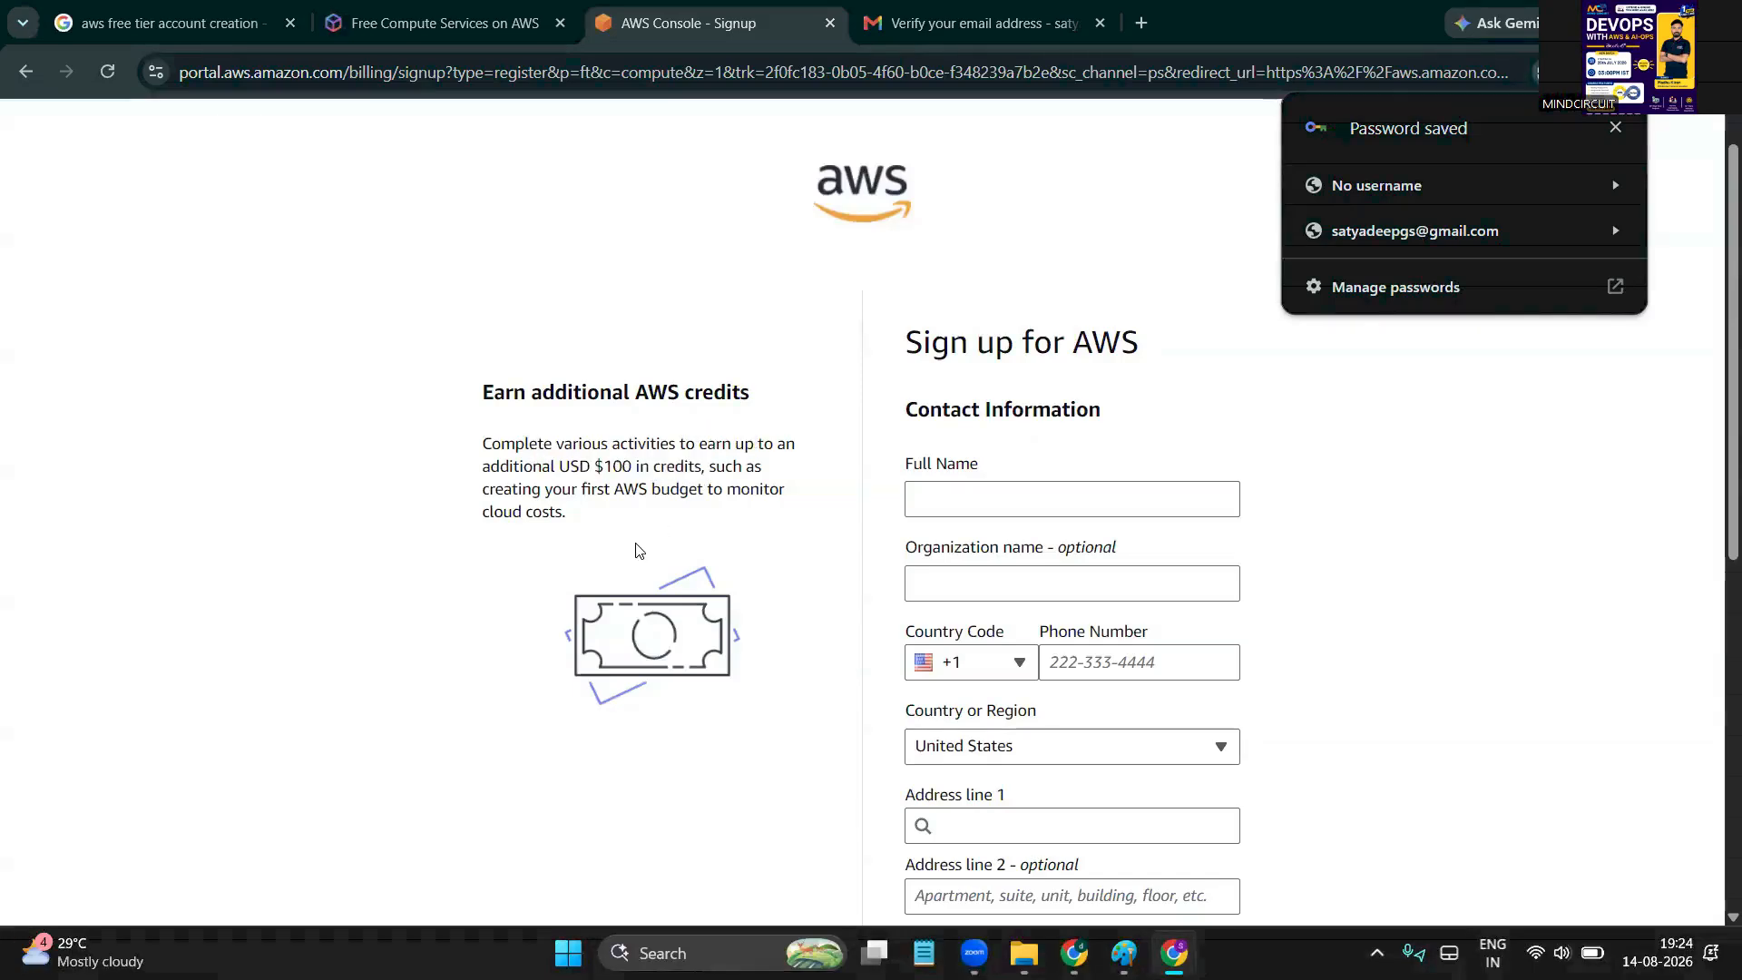
scroll(635, 550, "down", 1)
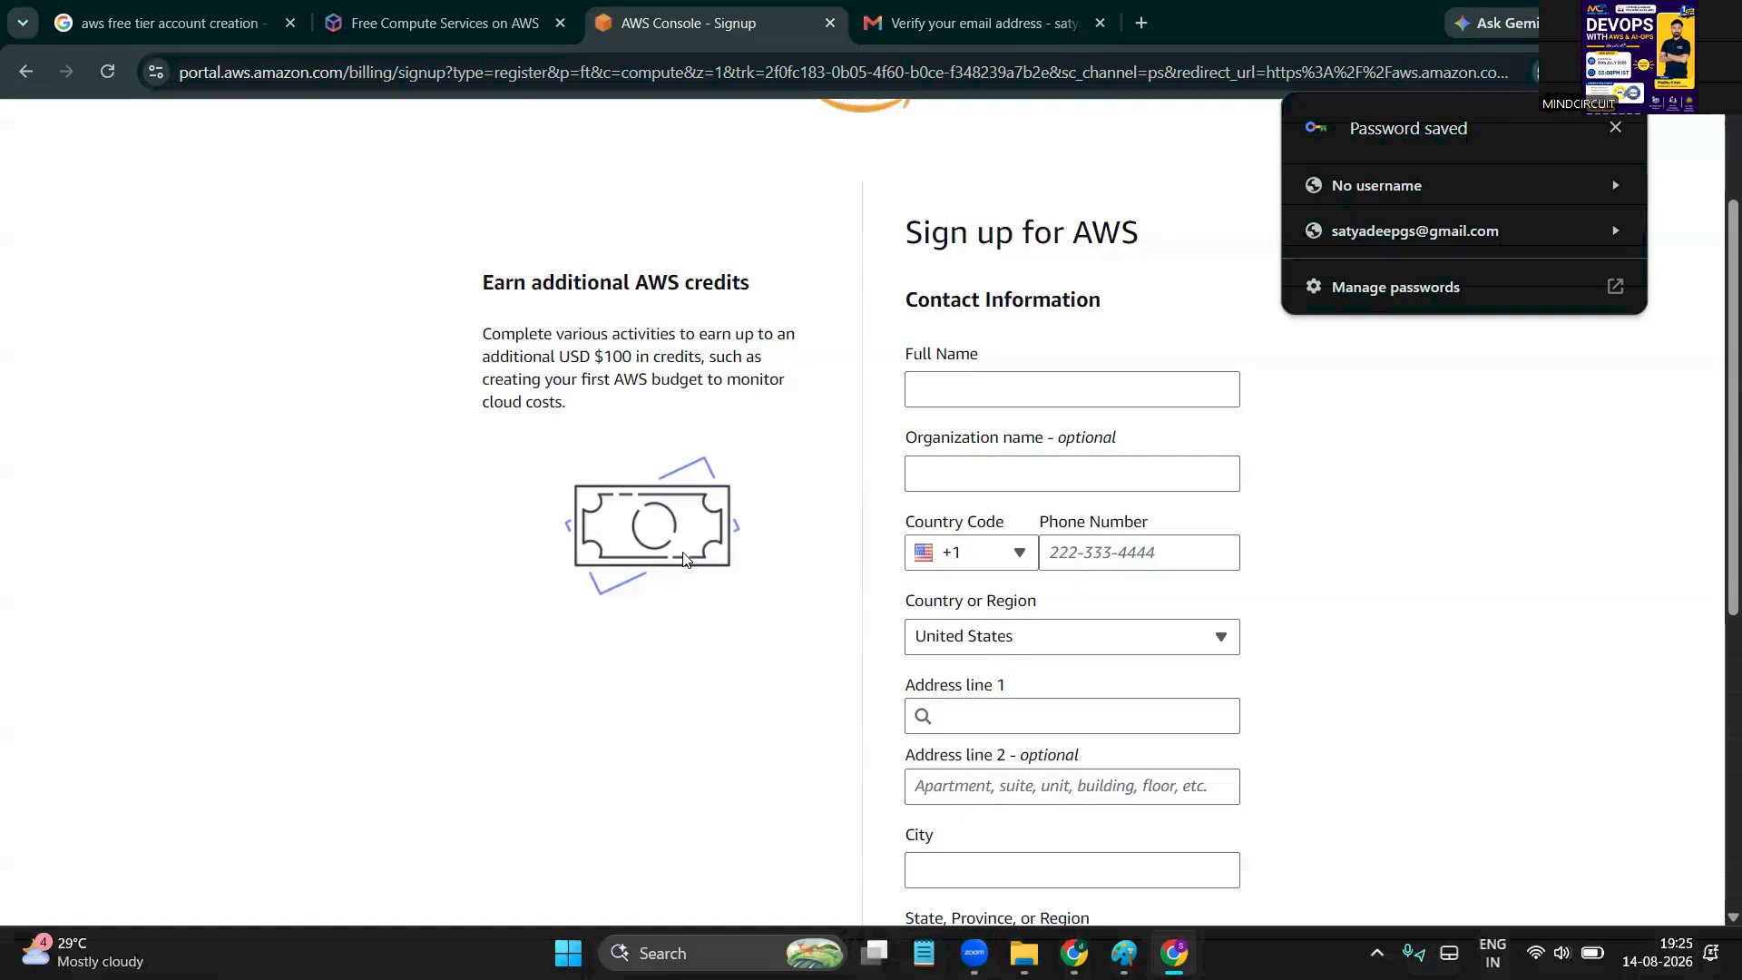
Autofill the full name, skip organization name, and set the phone country code to India (+91)
left_click(940, 399)
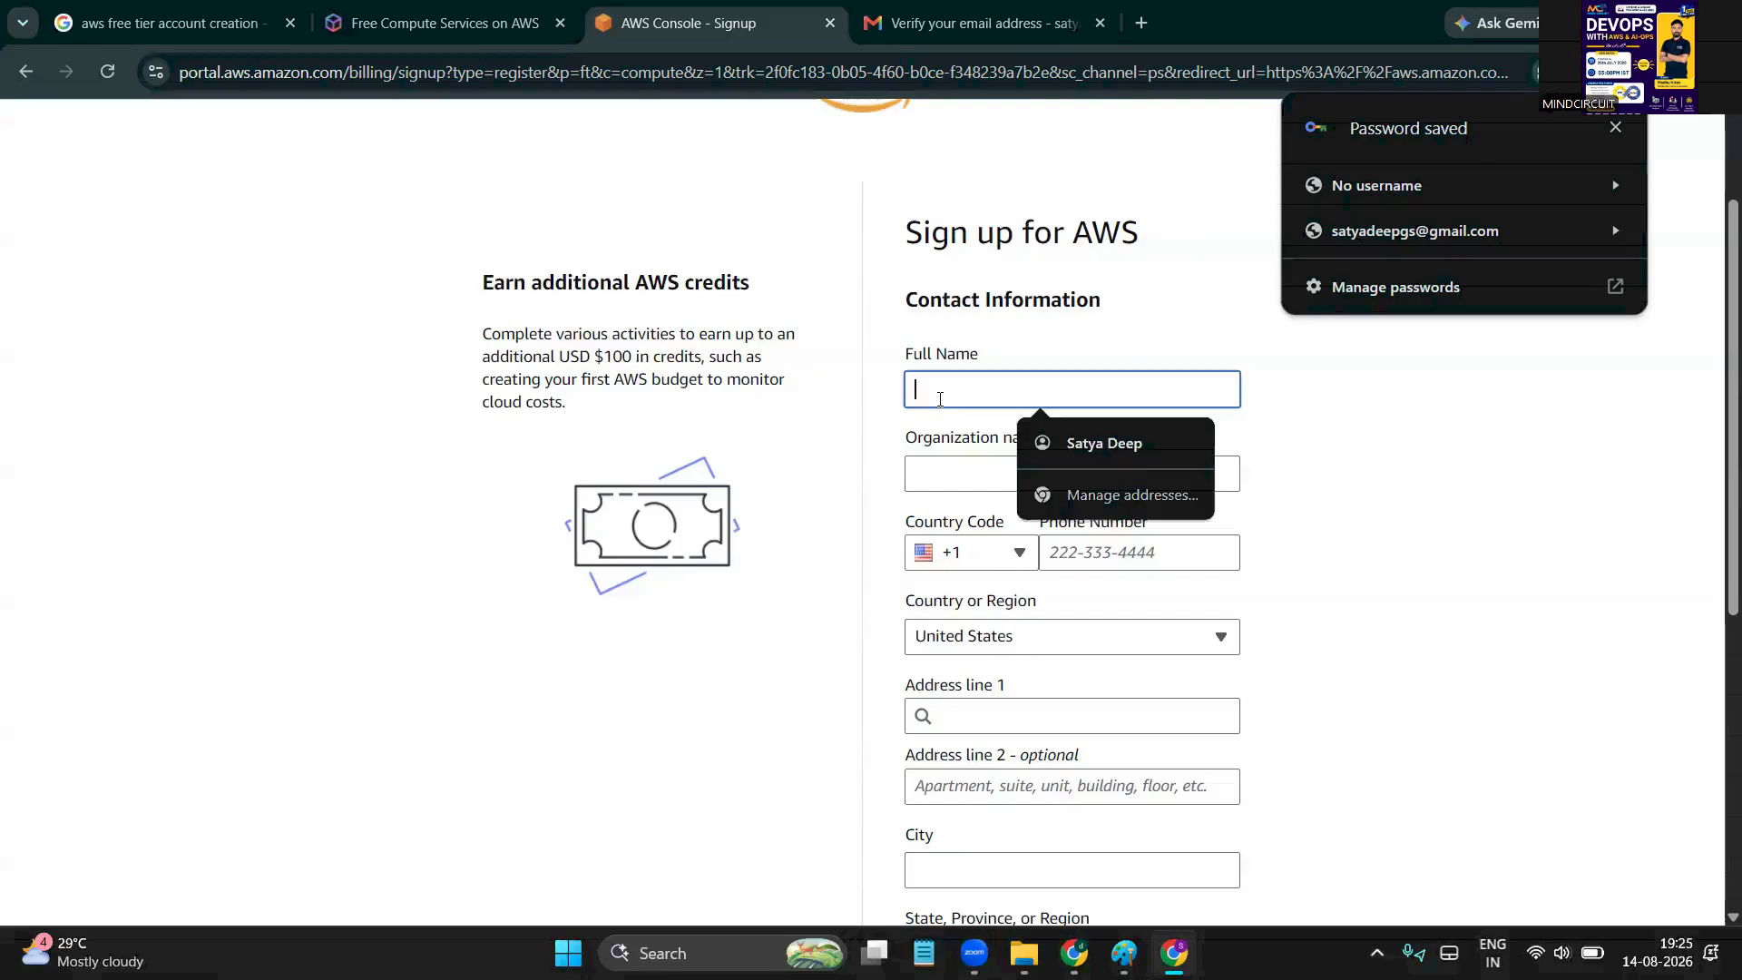
left_click(1106, 440)
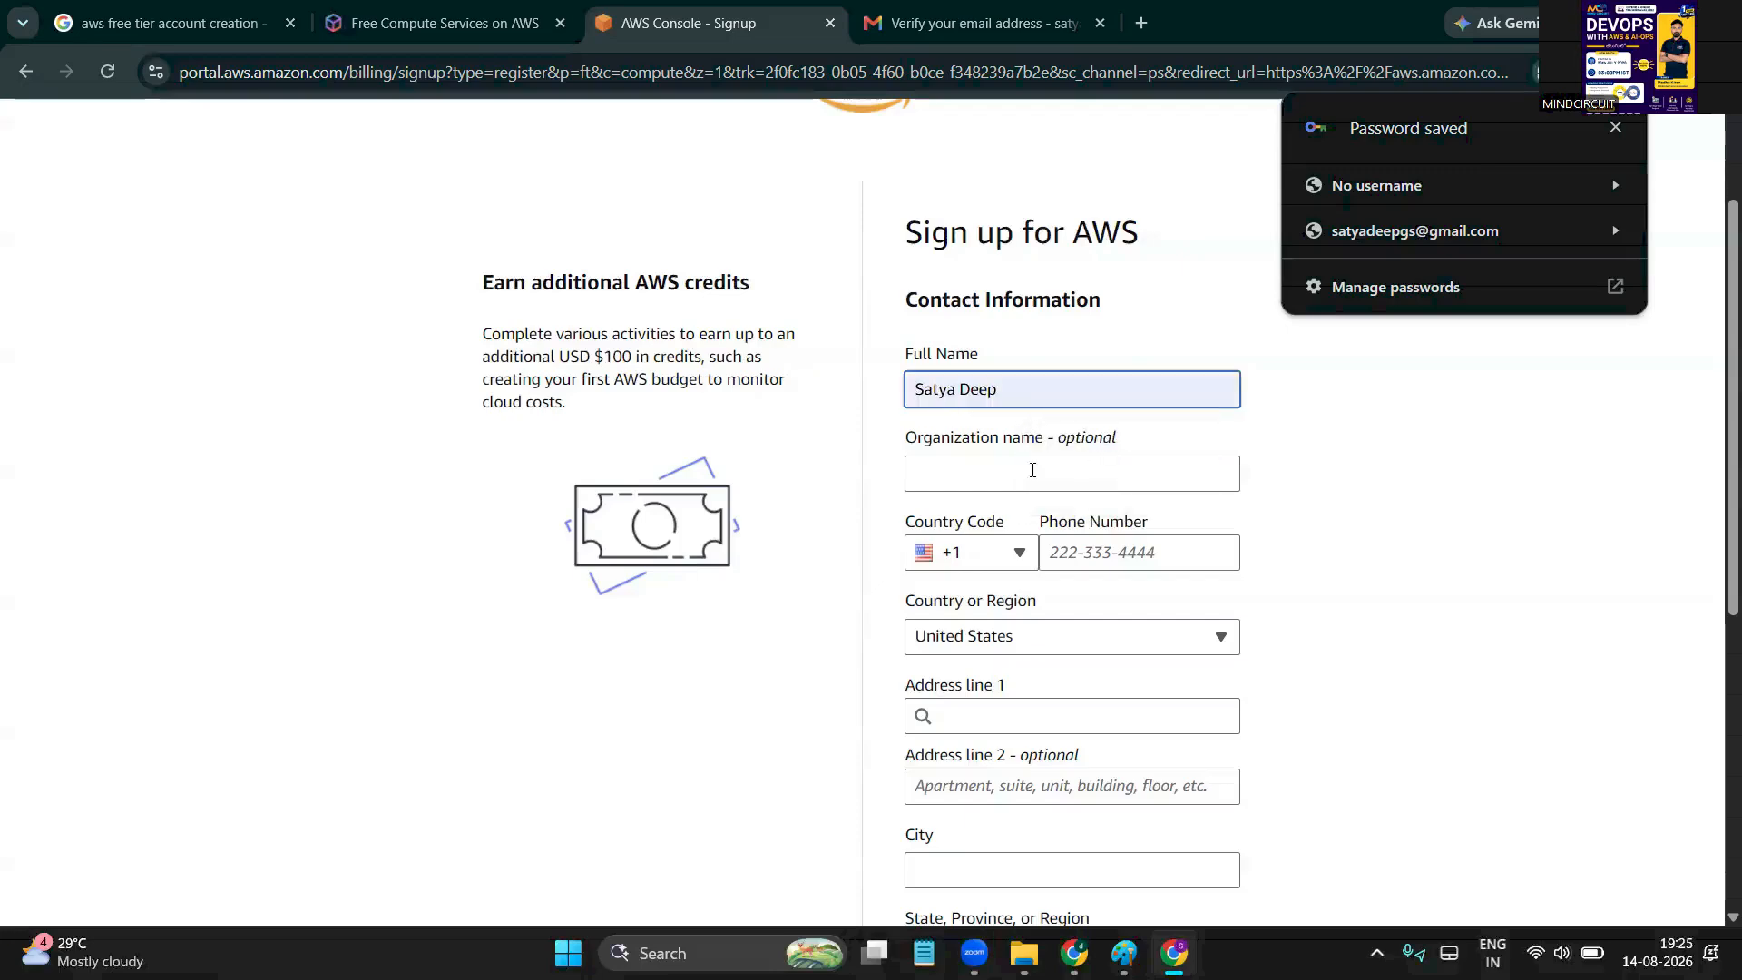
left_click(1032, 470)
left_click(785, 559)
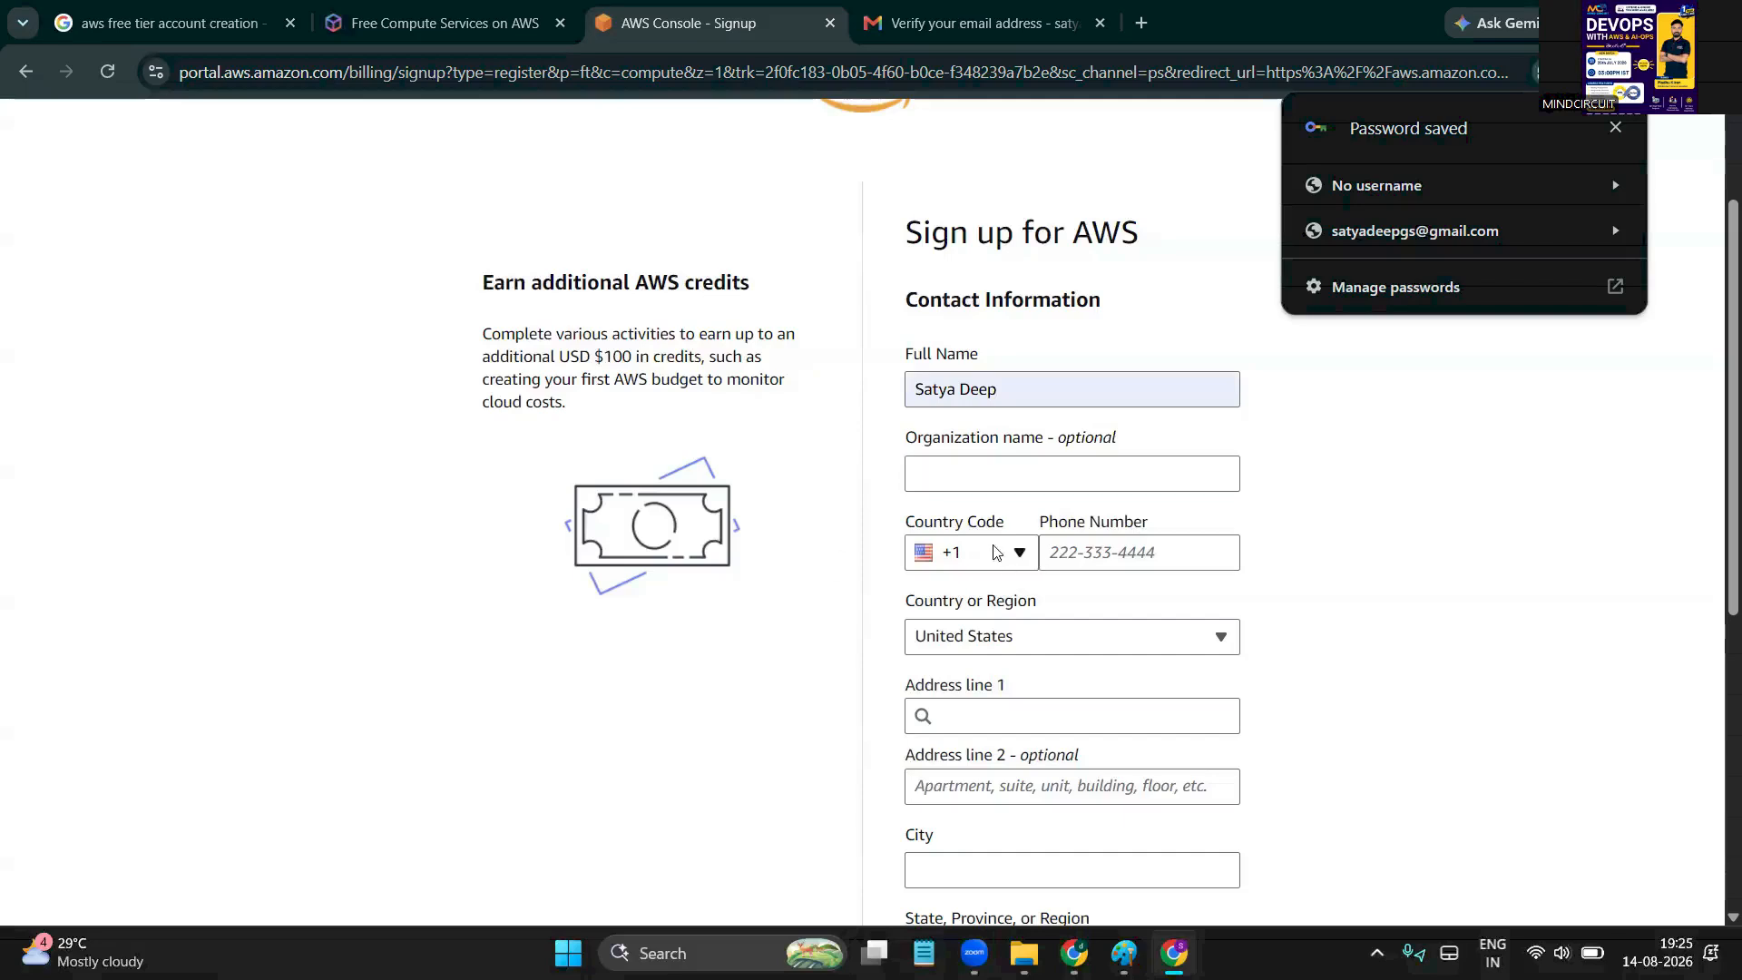
left_click(995, 551)
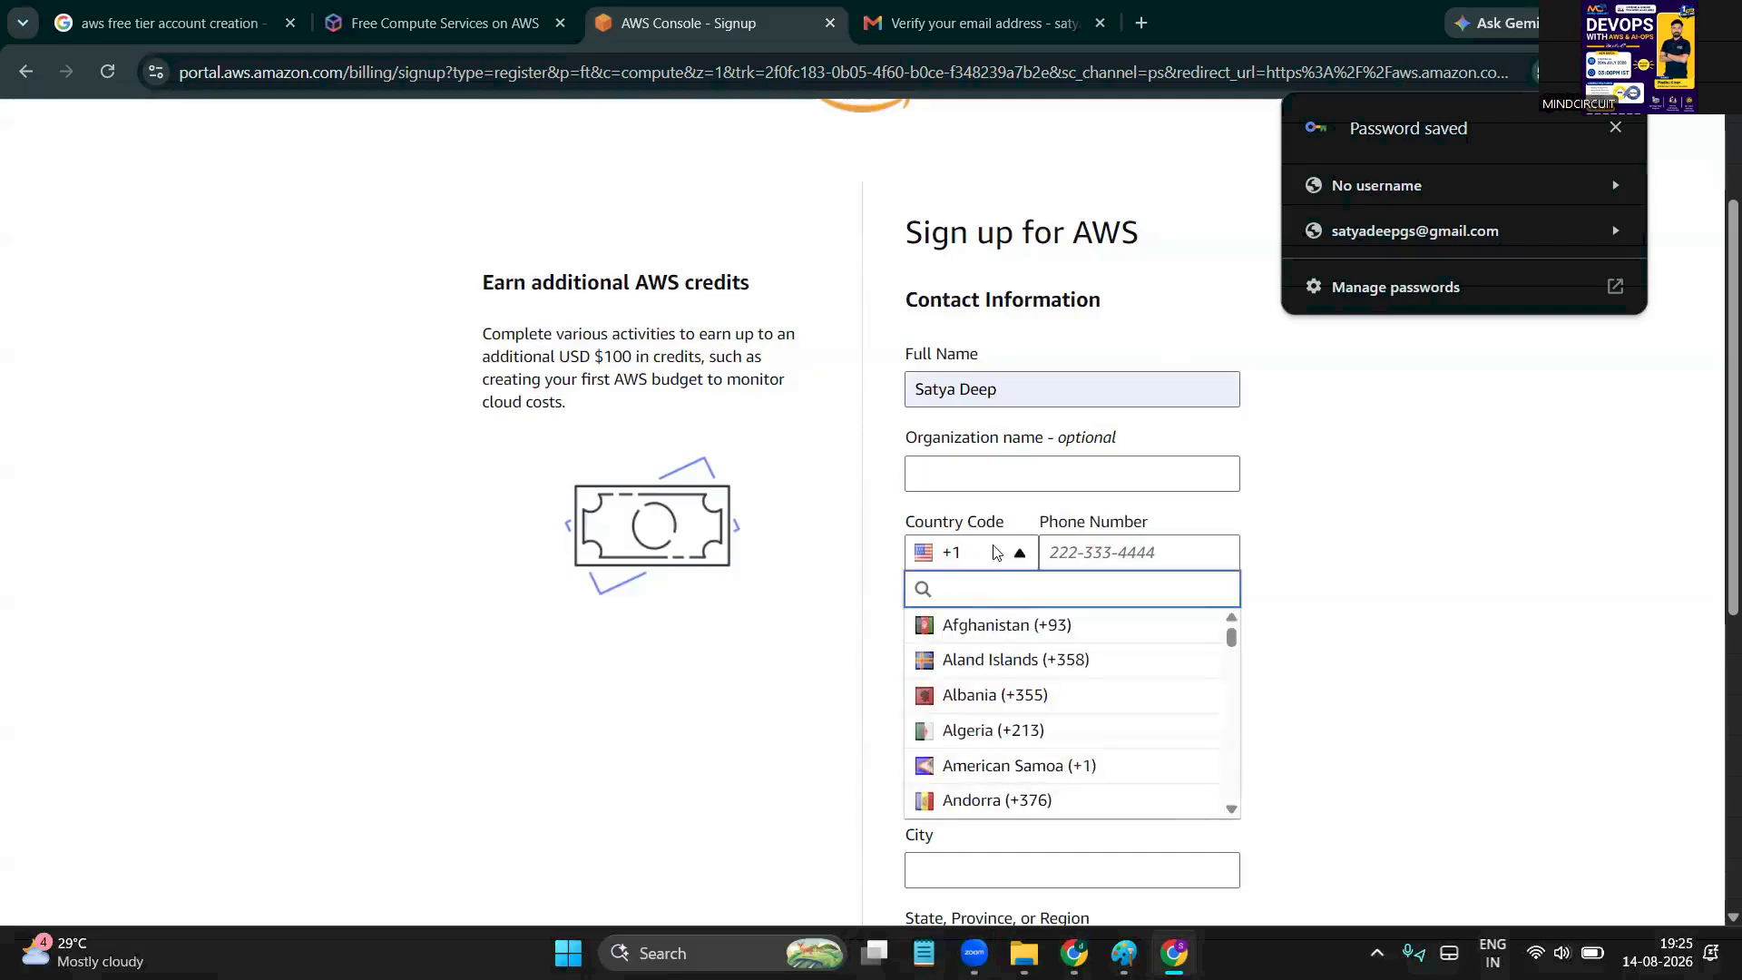
type("in")
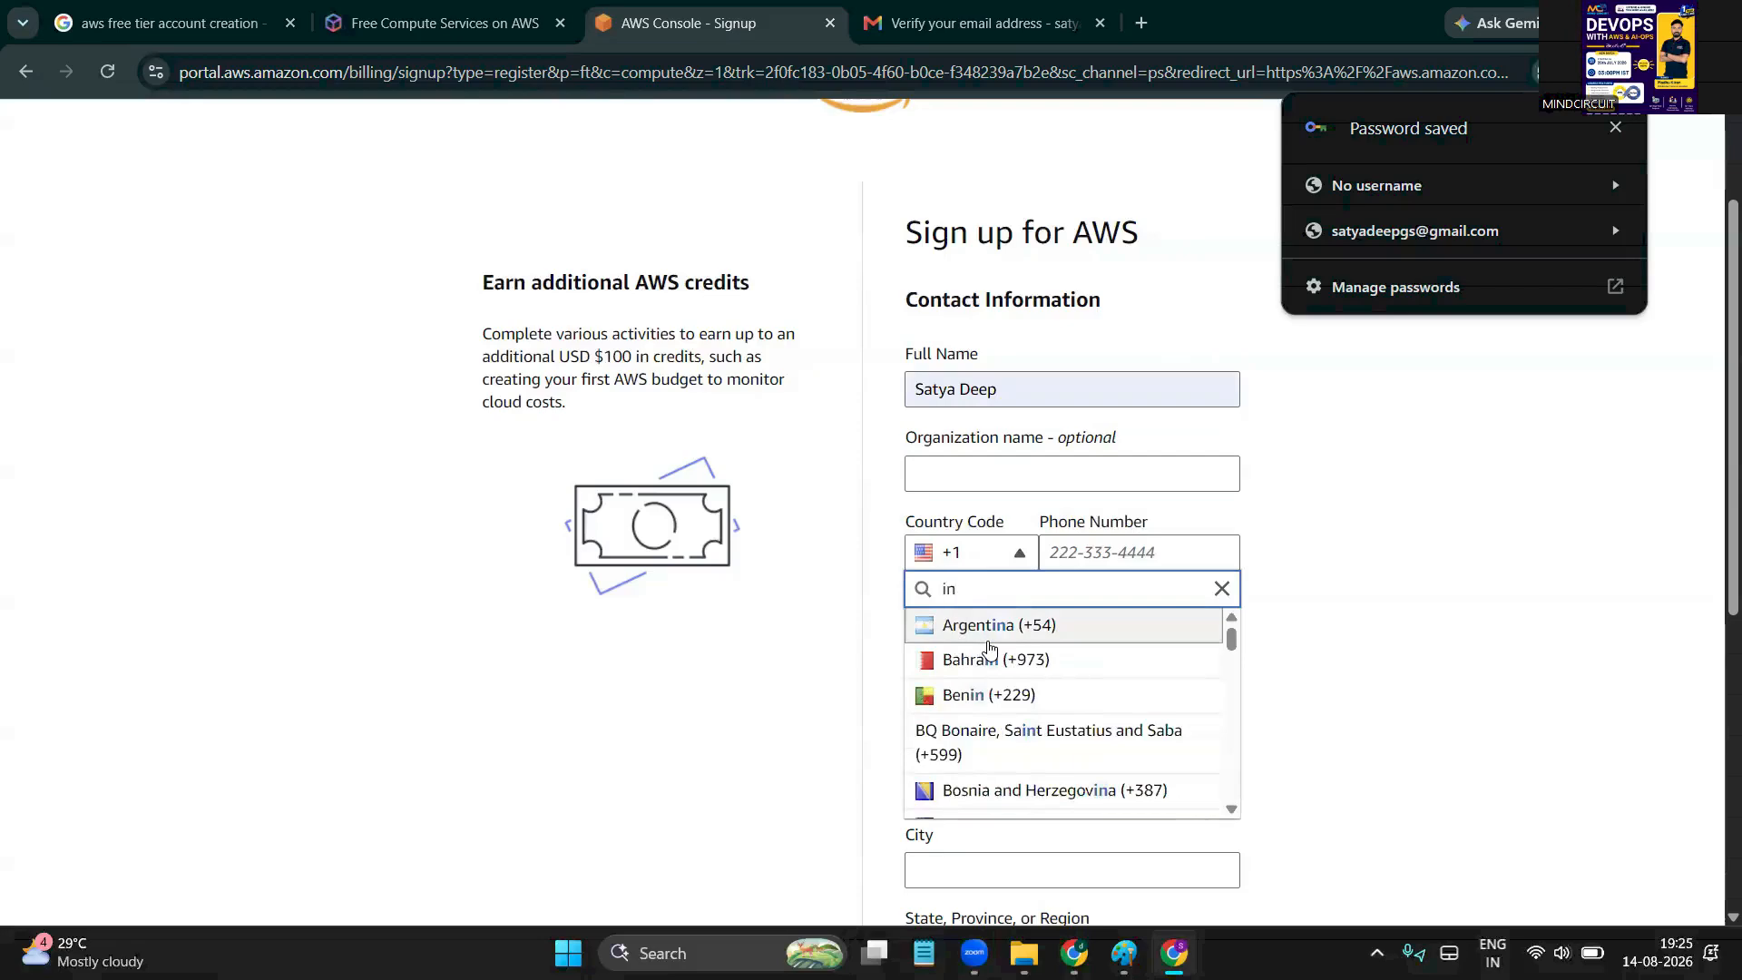
type("d")
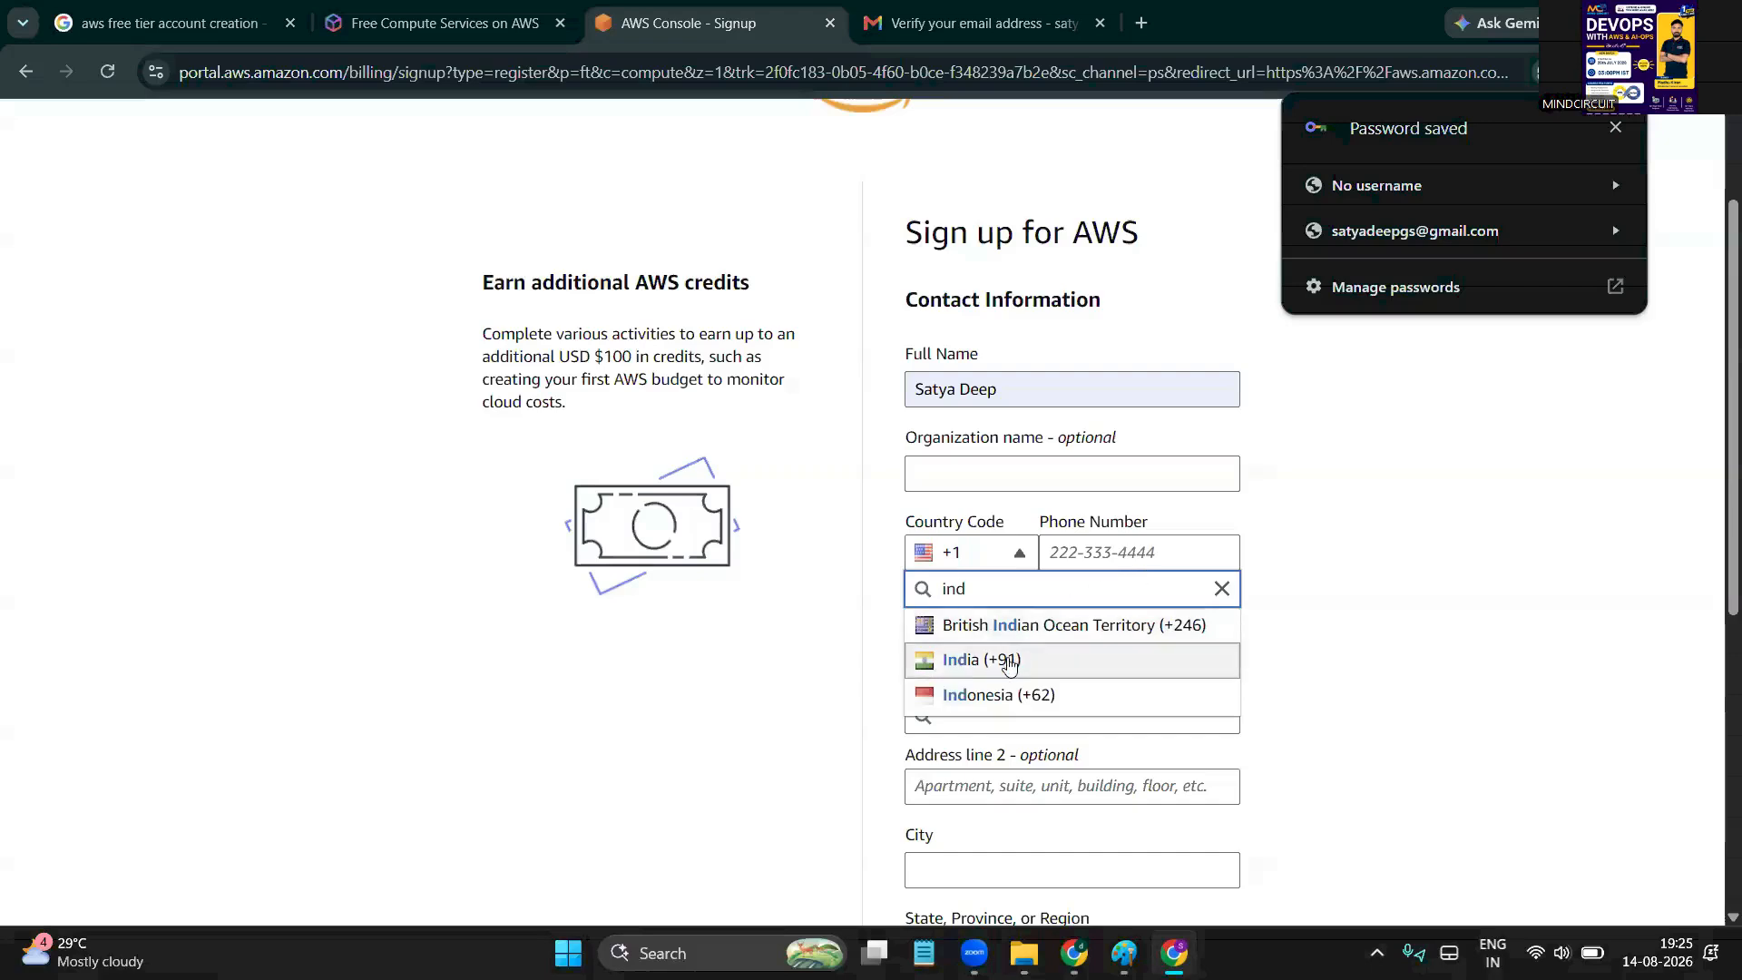
left_click(1008, 660)
left_click(1125, 554)
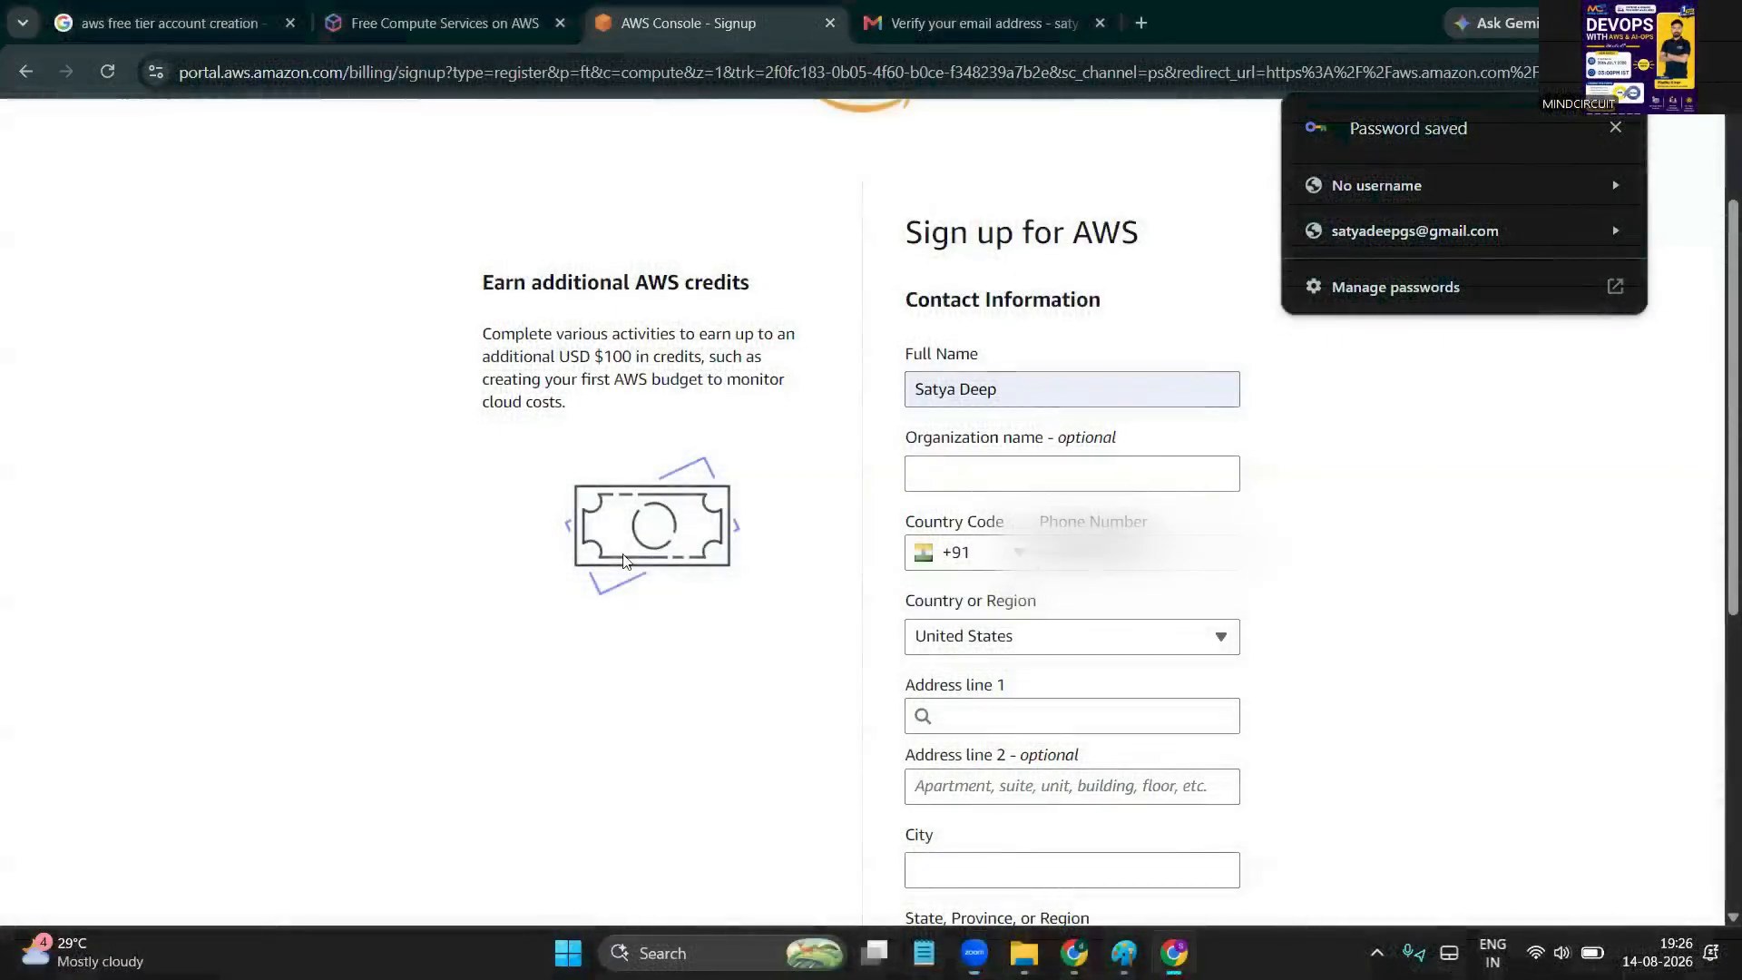
Search 'ind' in the country or region list to select India
scroll(1070, 508, "down", 2)
scroll(1043, 371, "down", 2)
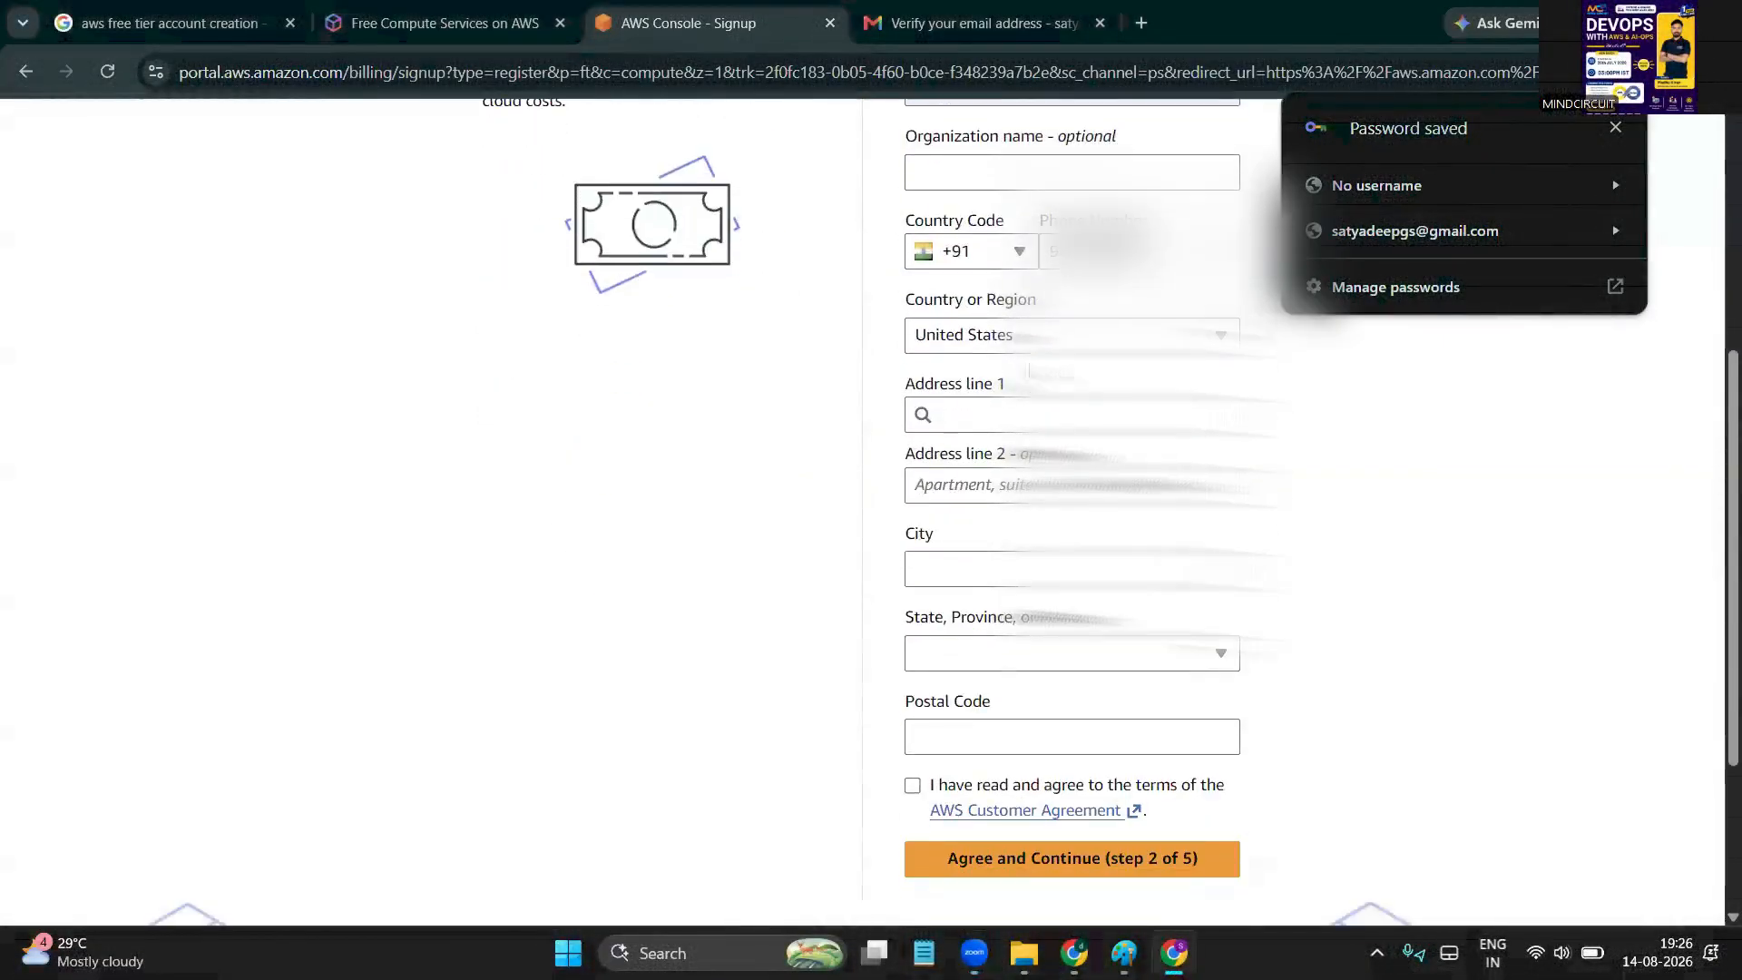
left_click(1050, 332)
type("ind")
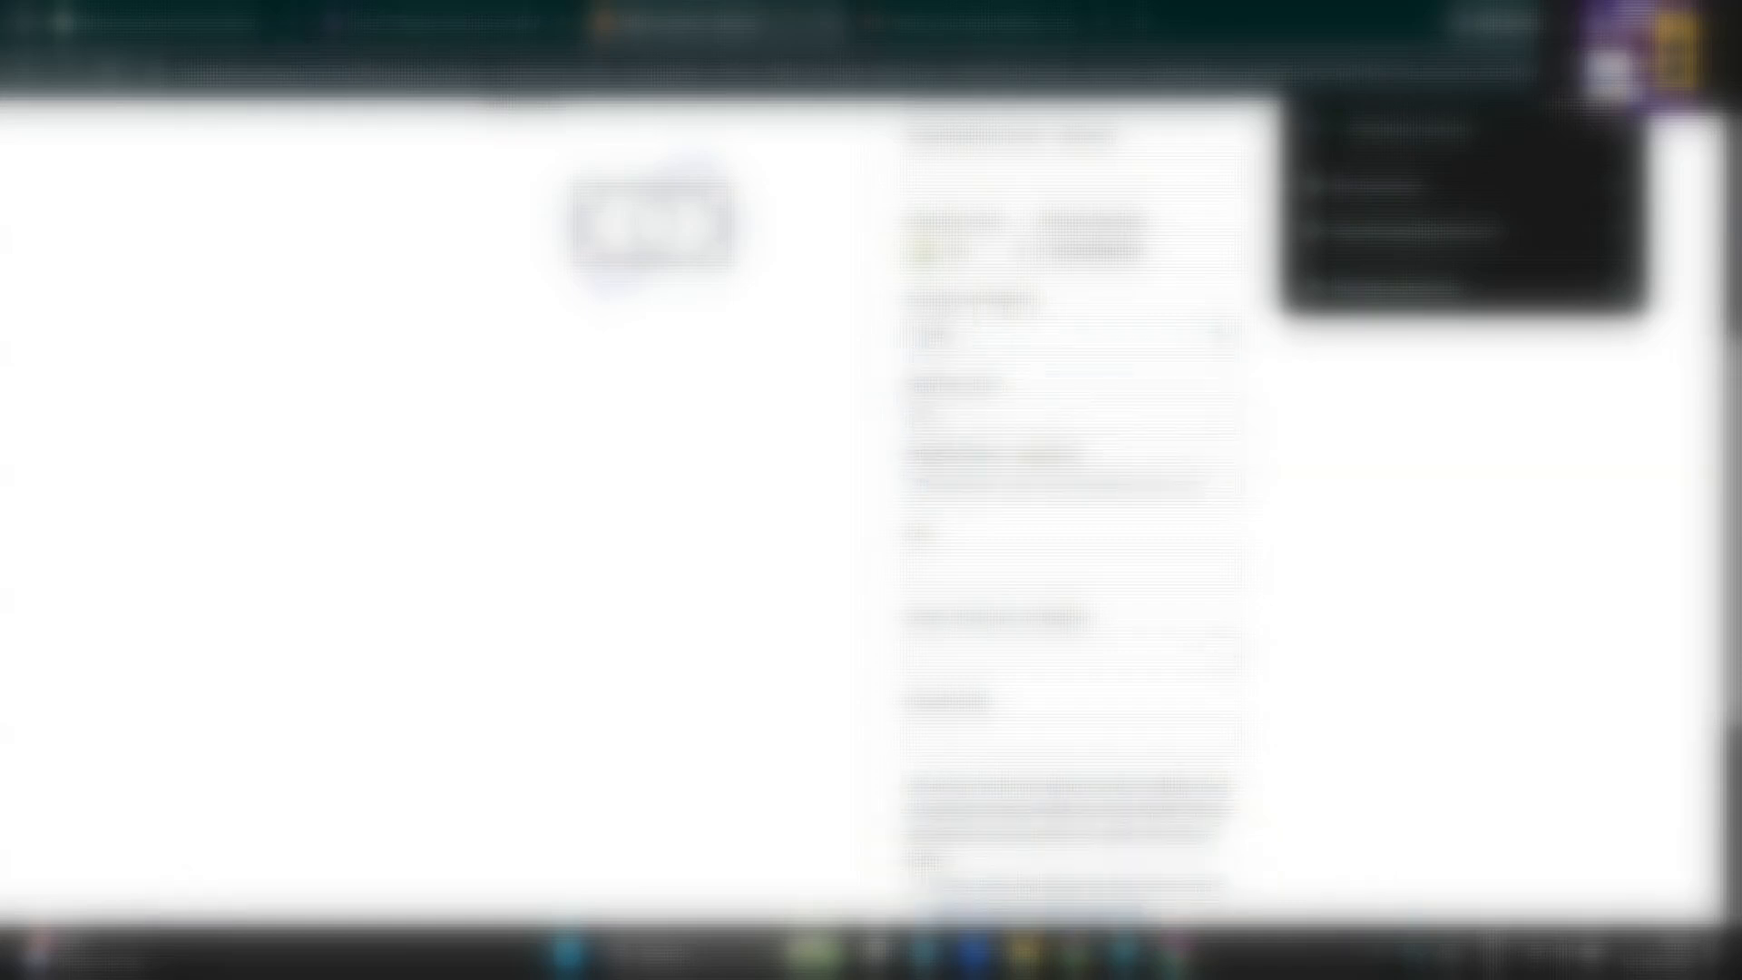
Fill city, state and postal code from the Hyderabad suggestion, and enter the first address line
left_click(962, 412)
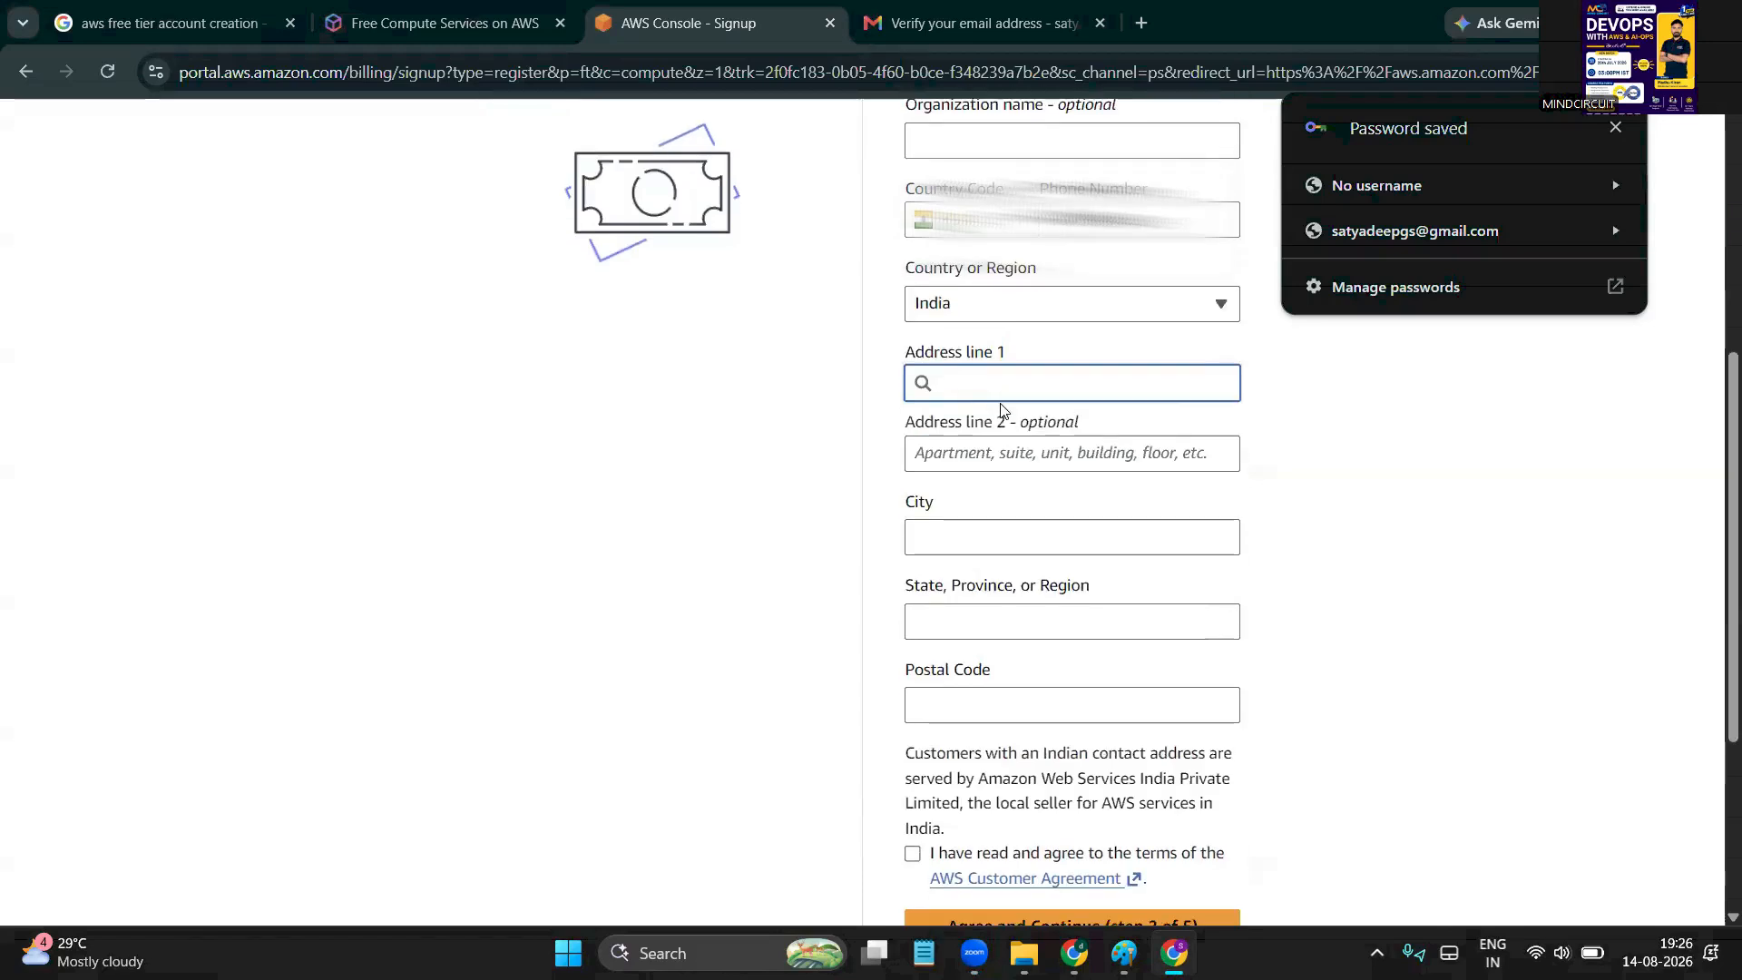
left_click(978, 453)
left_click(968, 385)
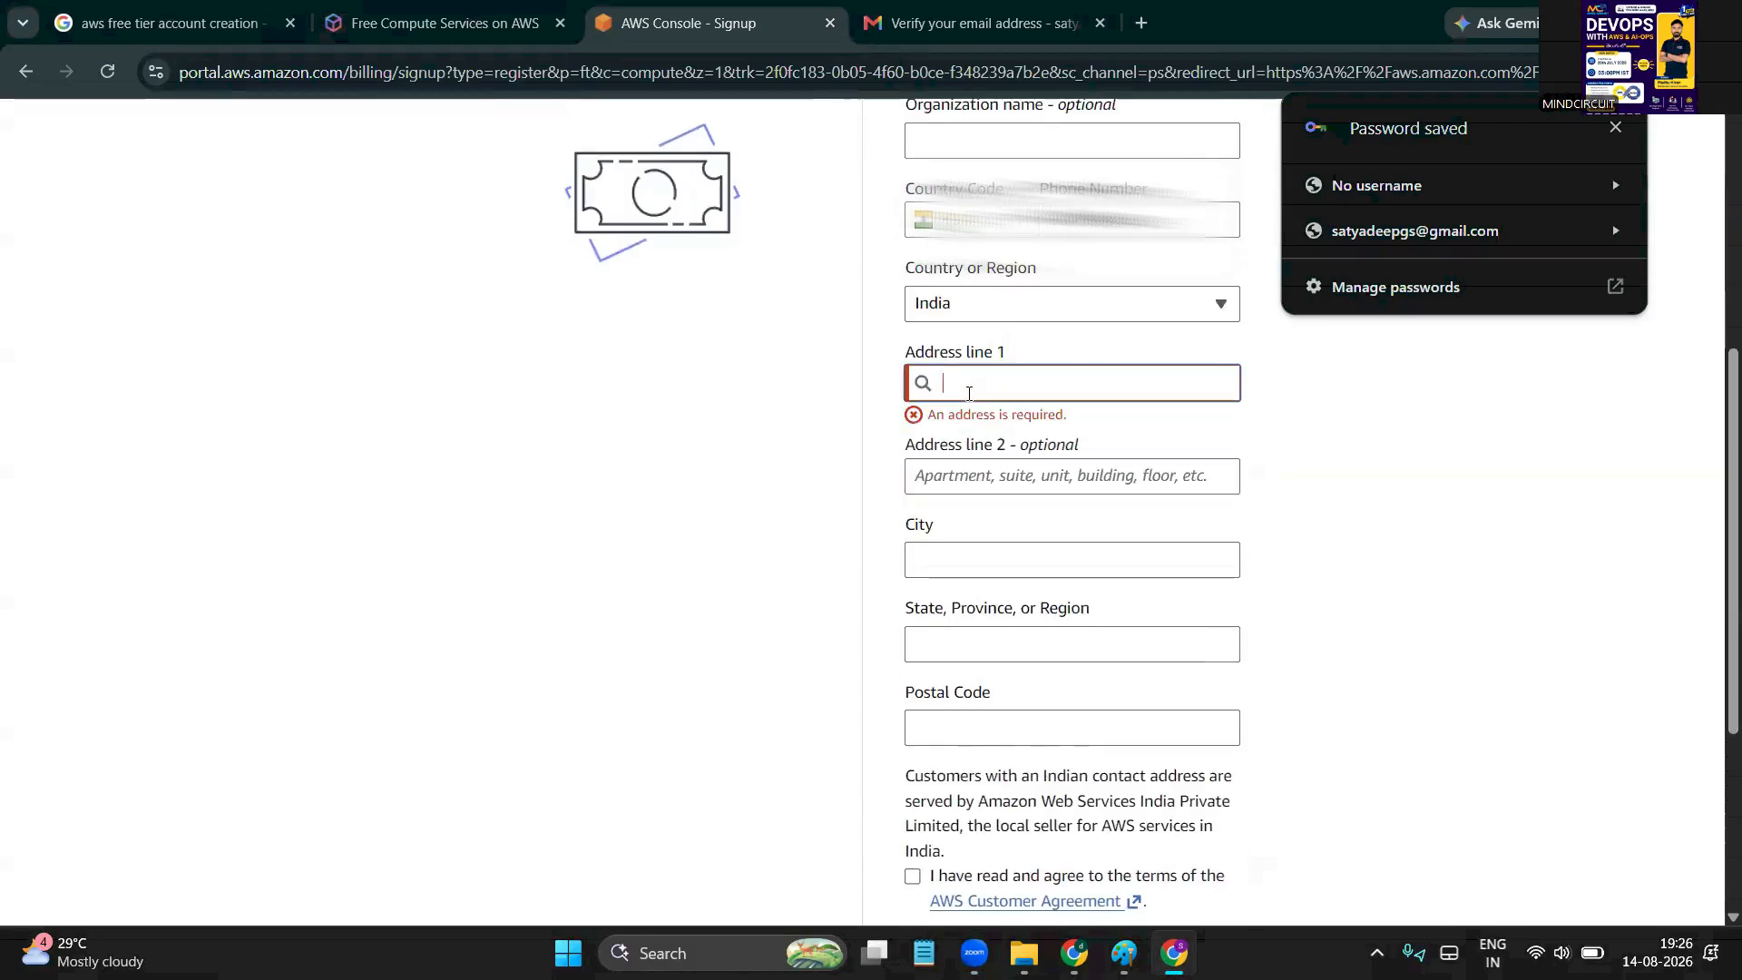
type("Hyd")
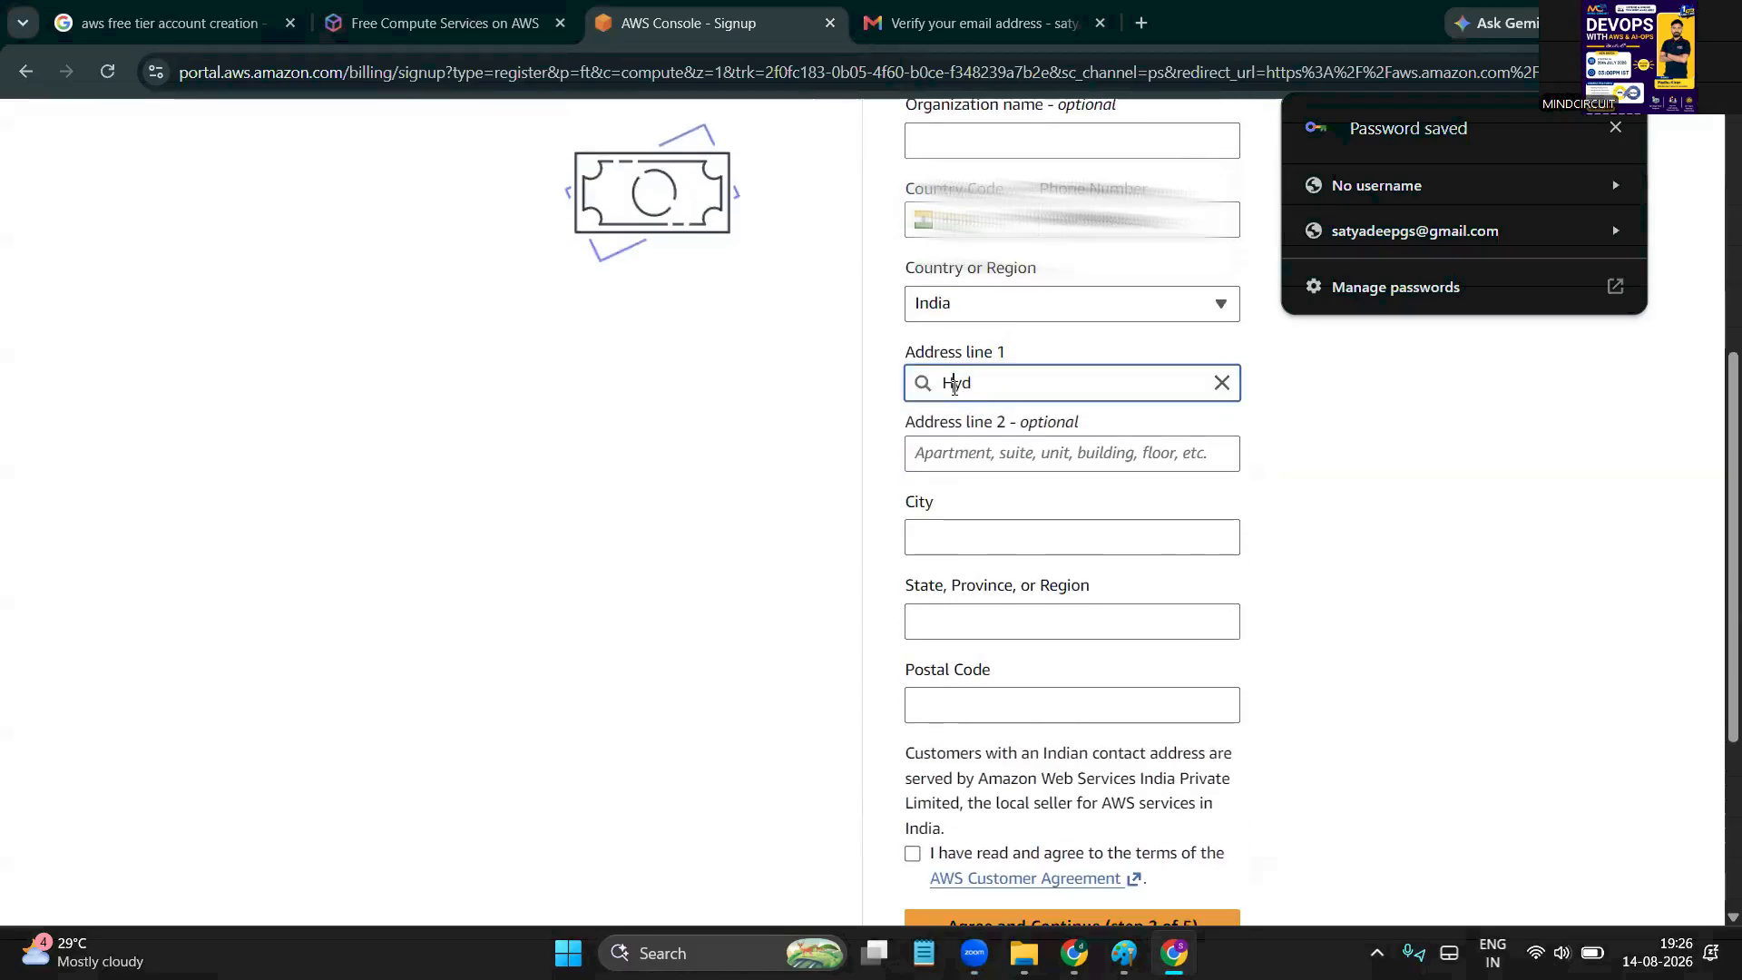
double_click(953, 386)
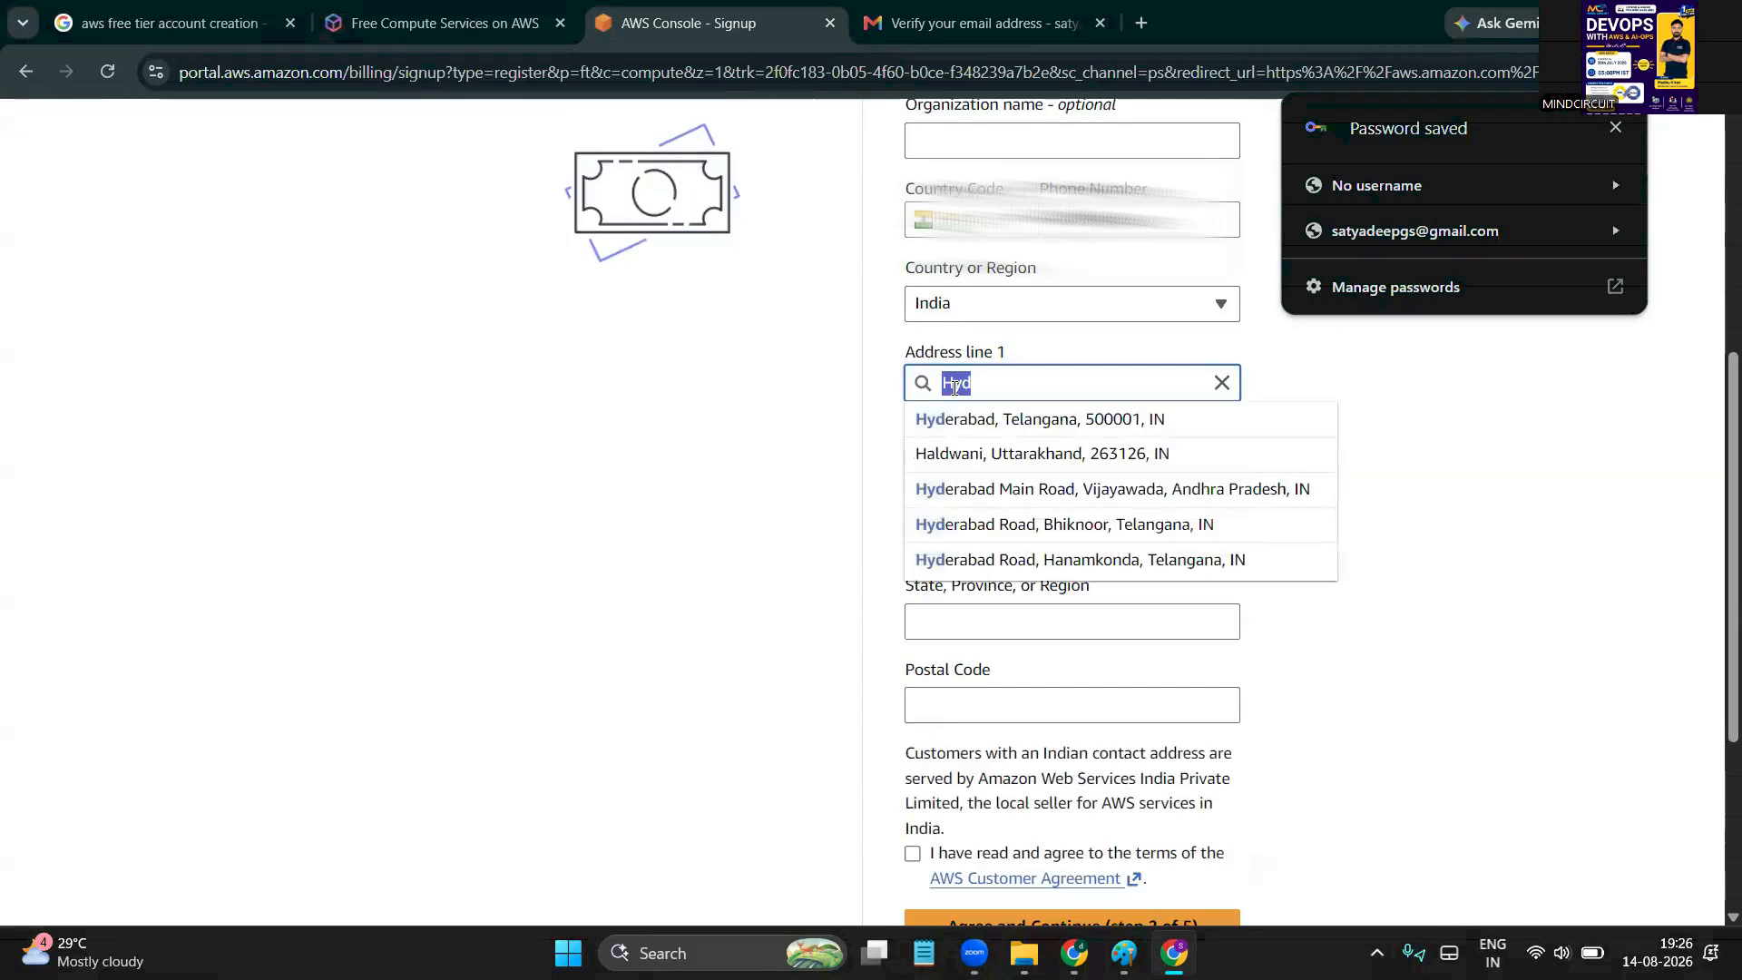
left_click(1021, 428)
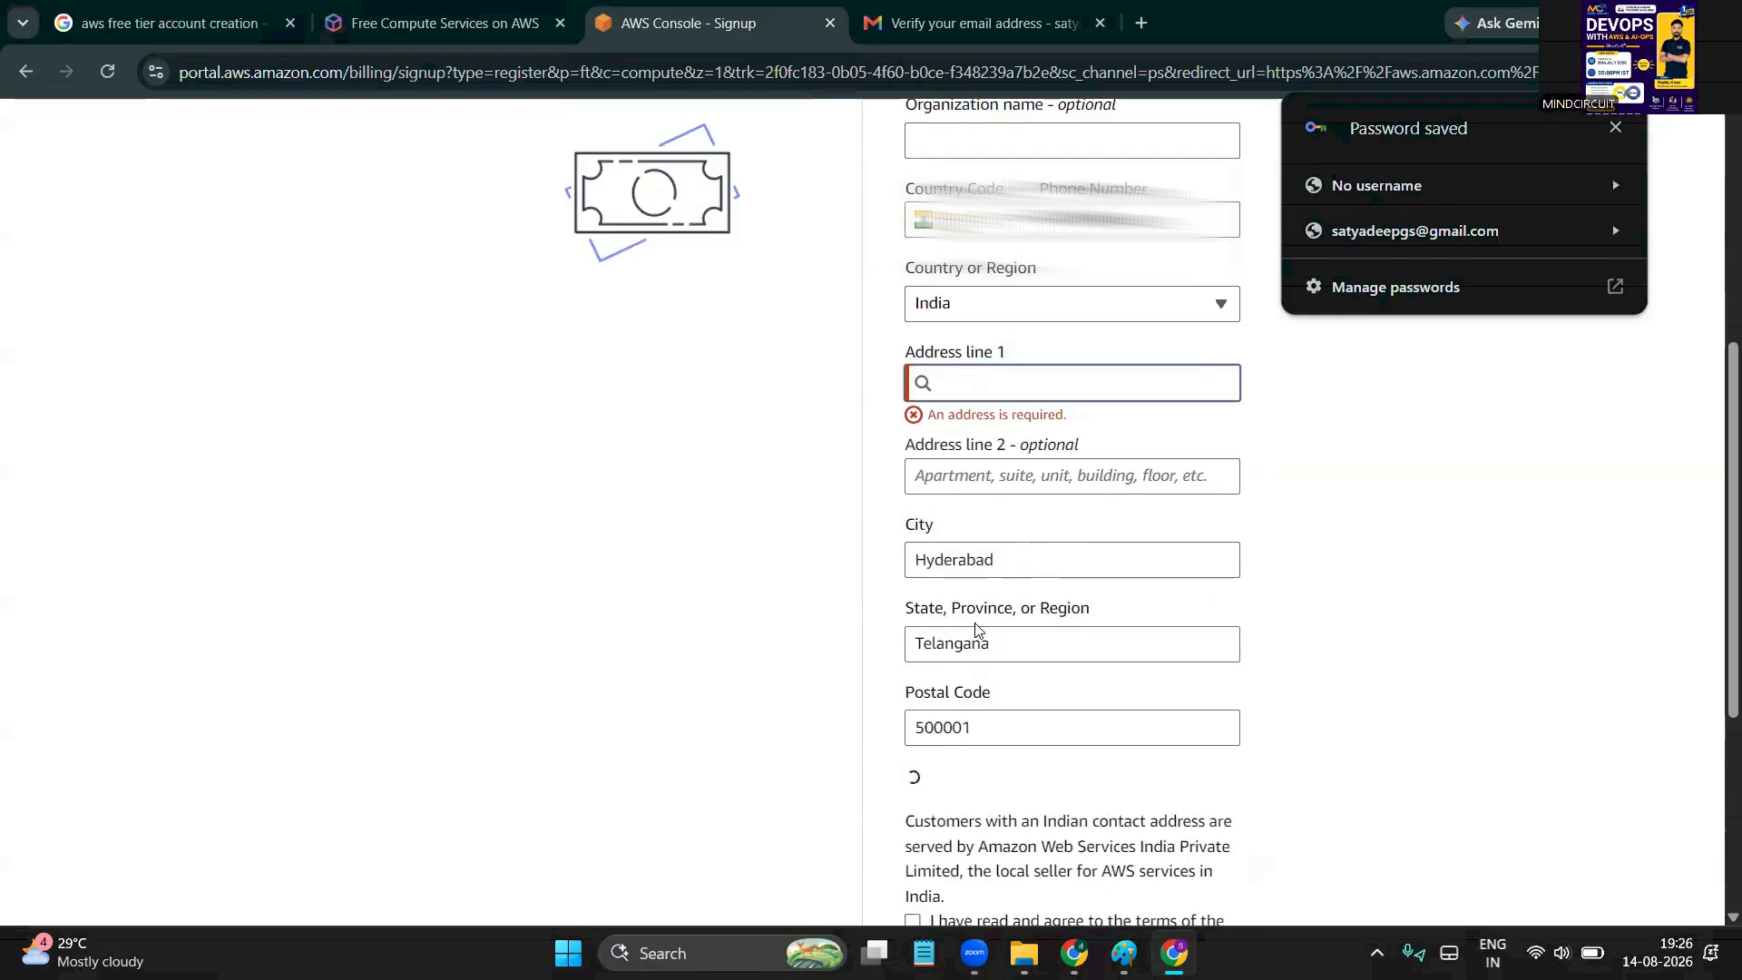
left_click(985, 384)
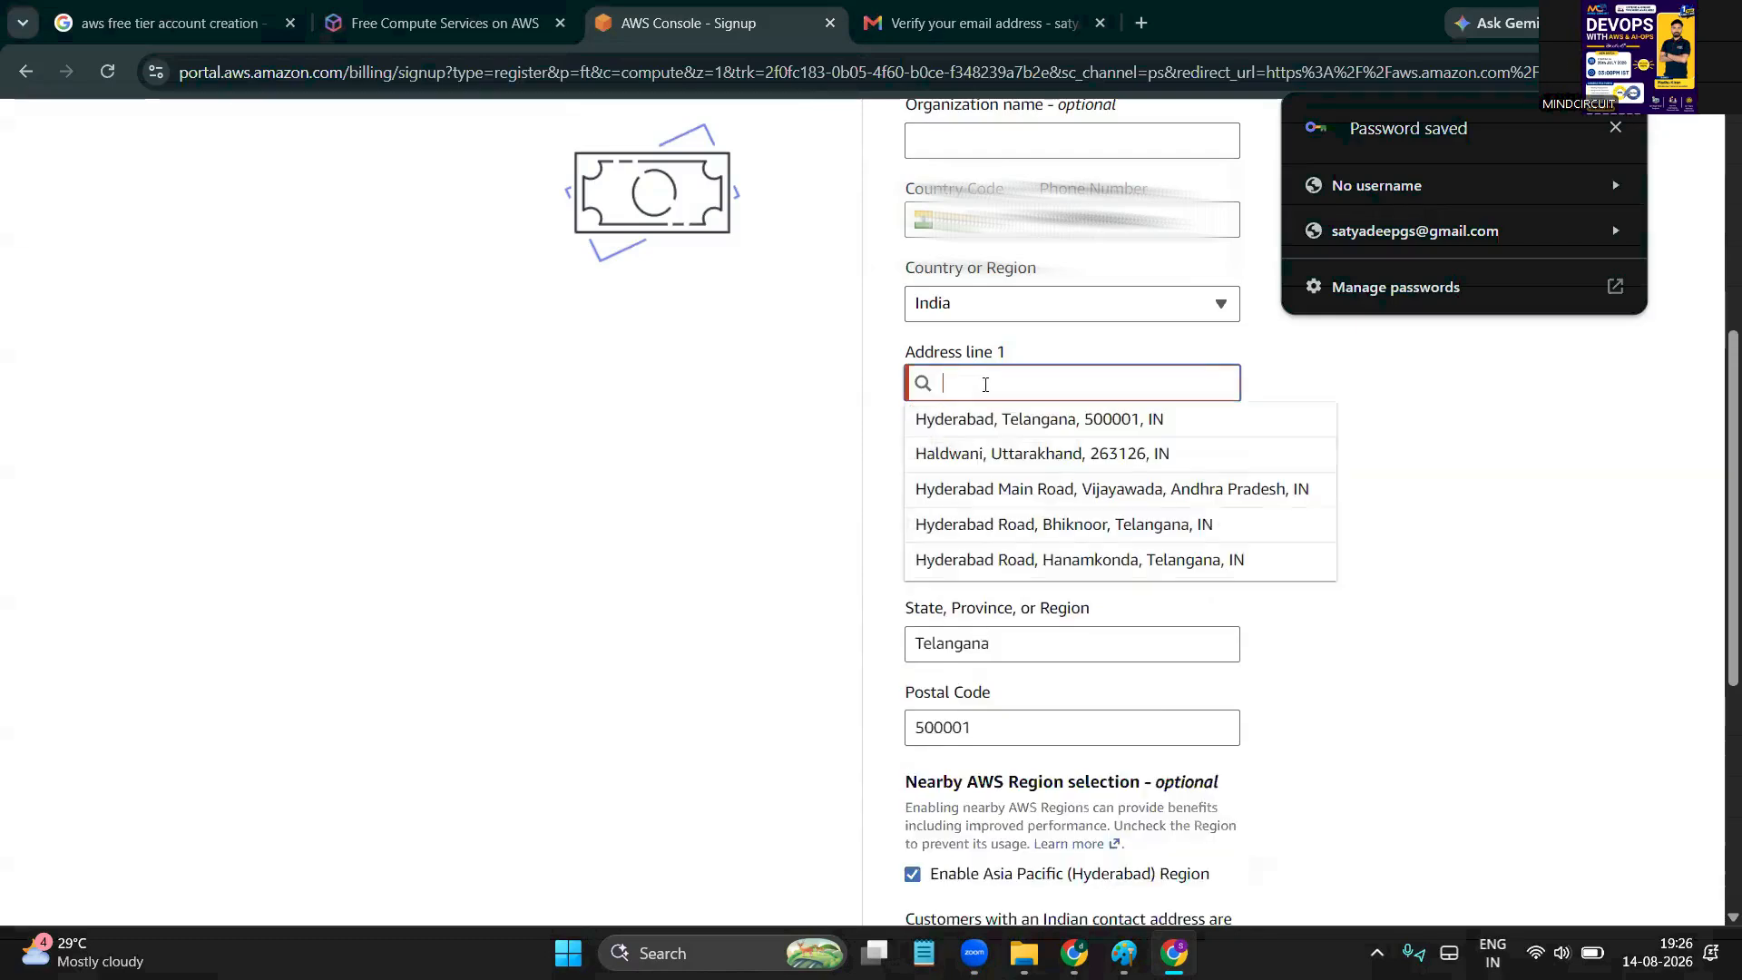
type("satya")
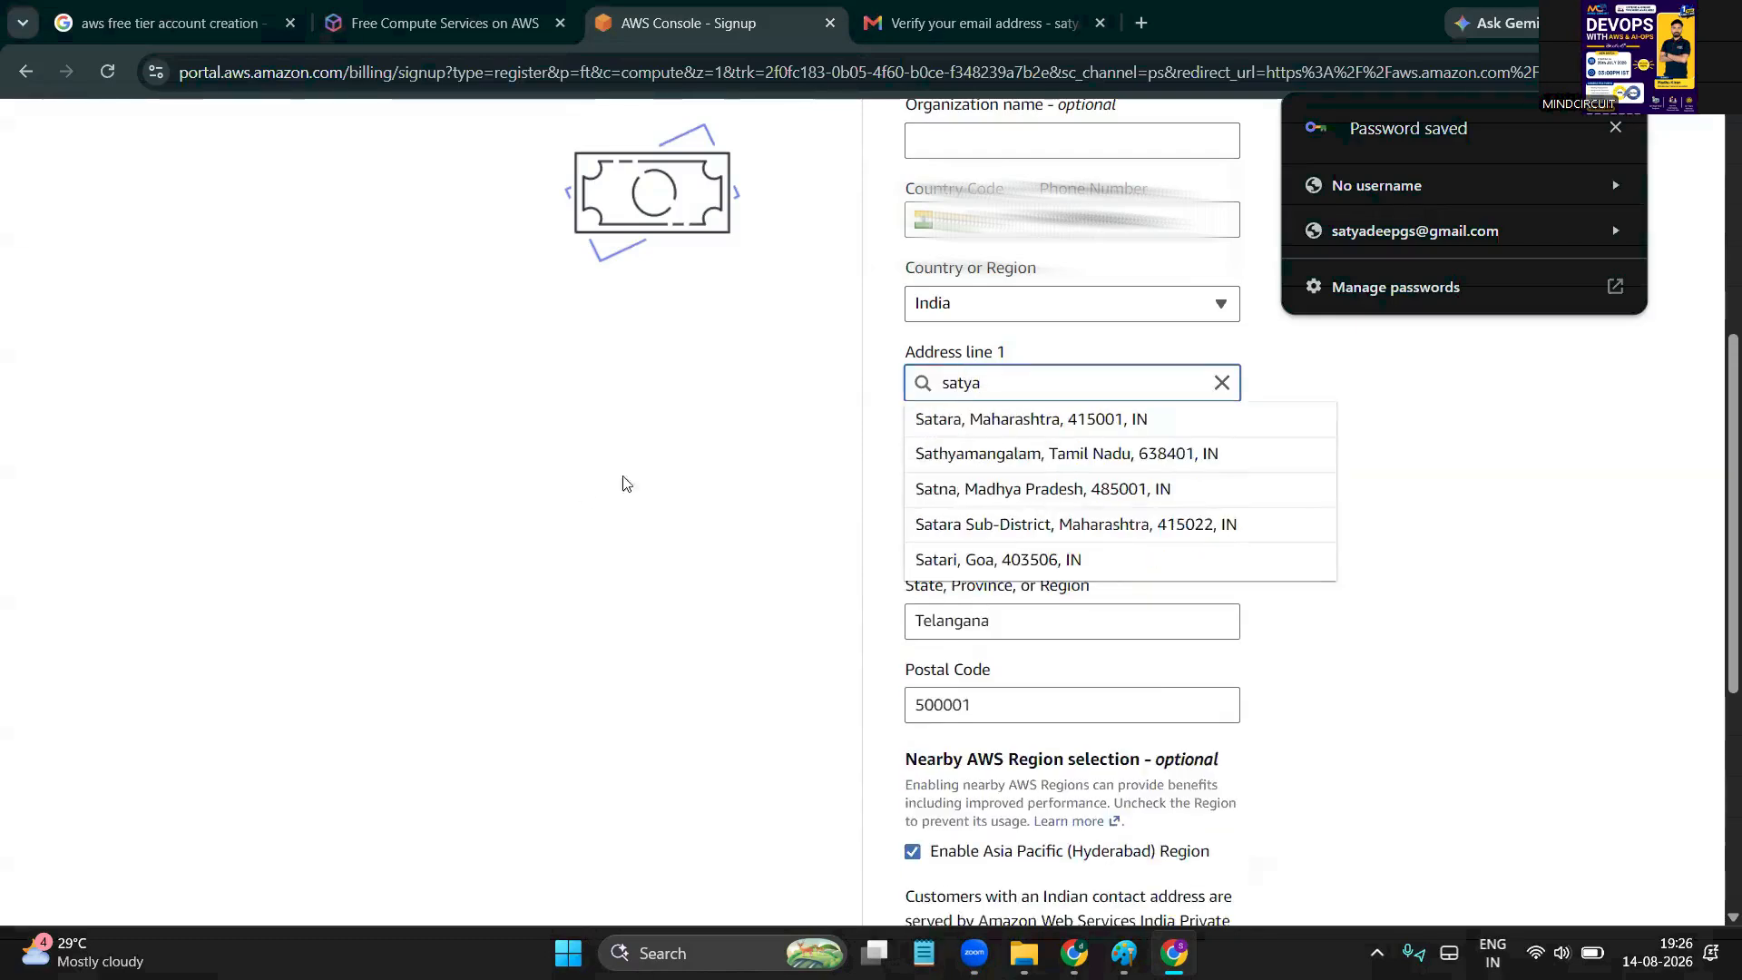
left_click(583, 494)
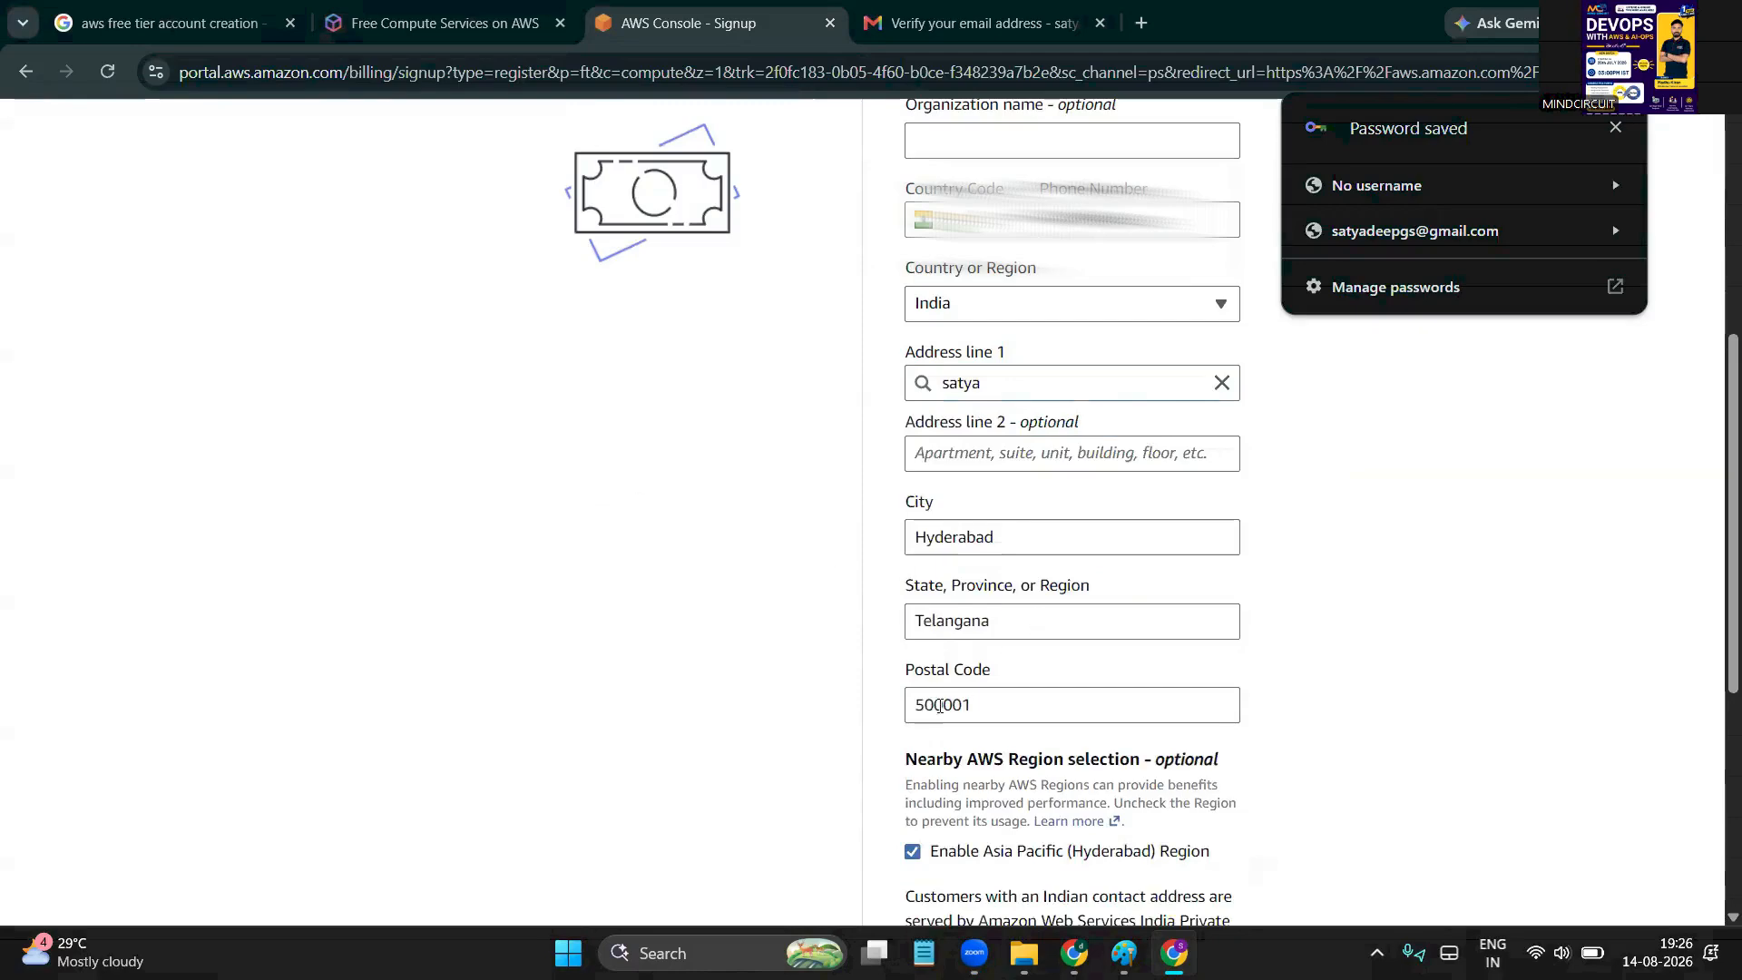
Change the postal code to 500018, accept the AWS Customer Agreement, and continue to billing
left_click(1023, 704)
key("BackSpace")
key("BackSpace")
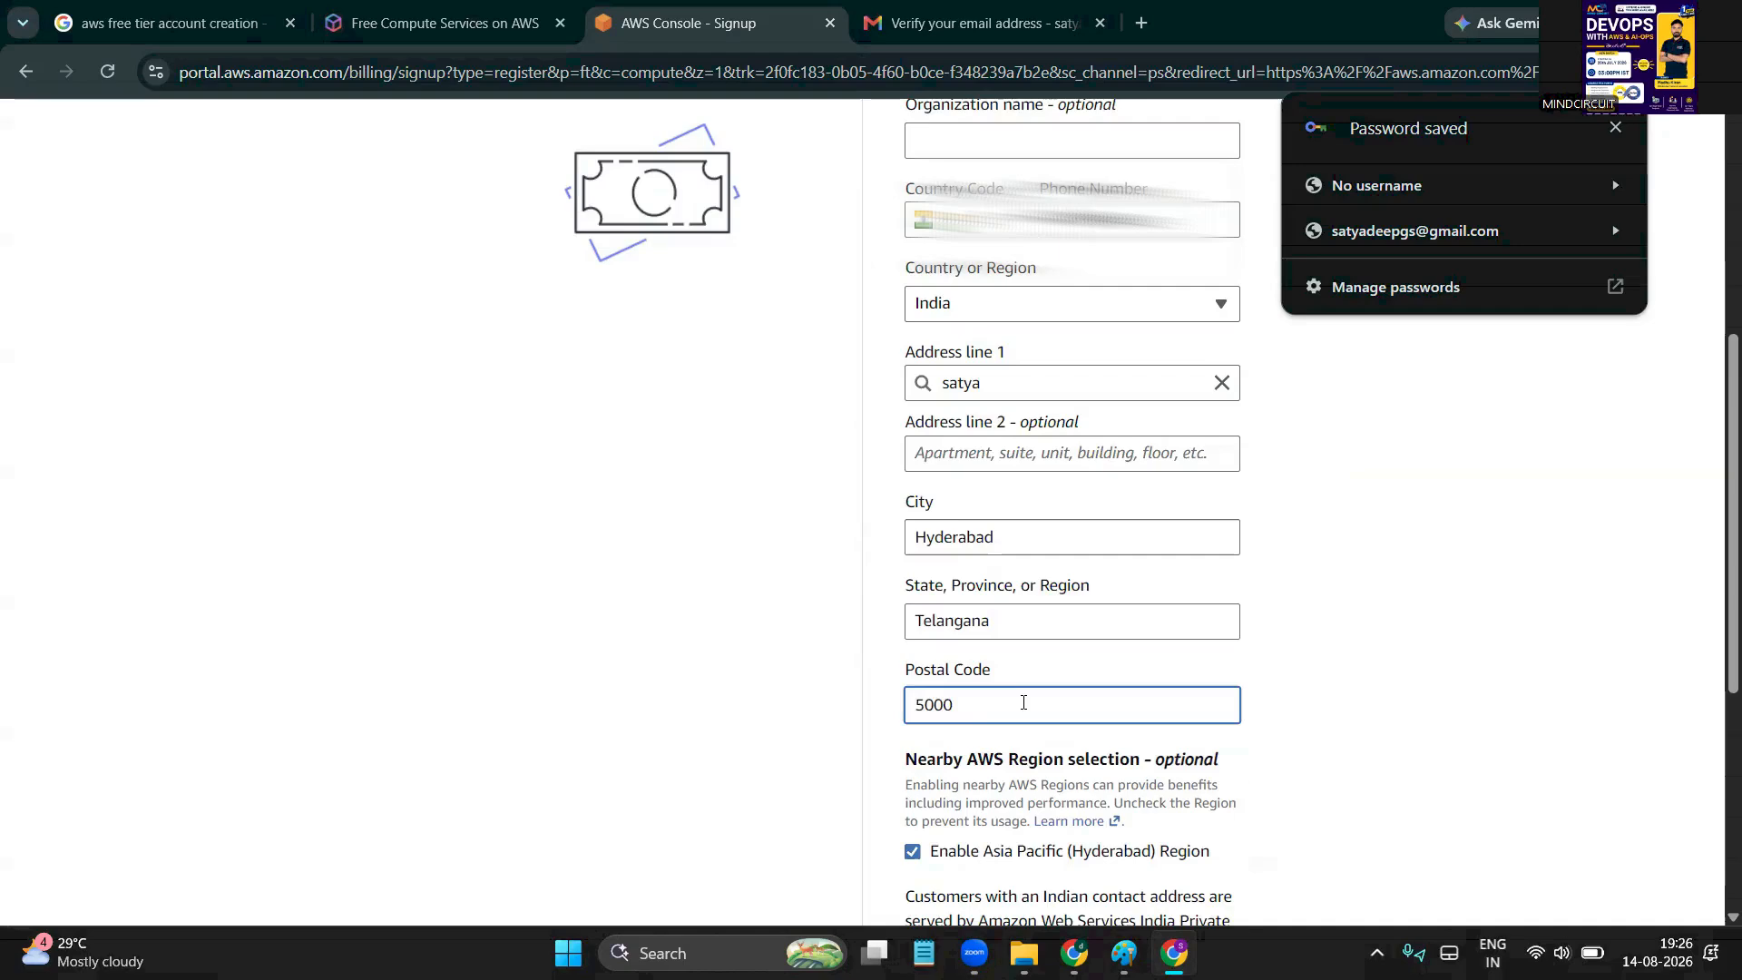
type("18")
left_click(774, 707)
scroll(774, 707, "down", 3)
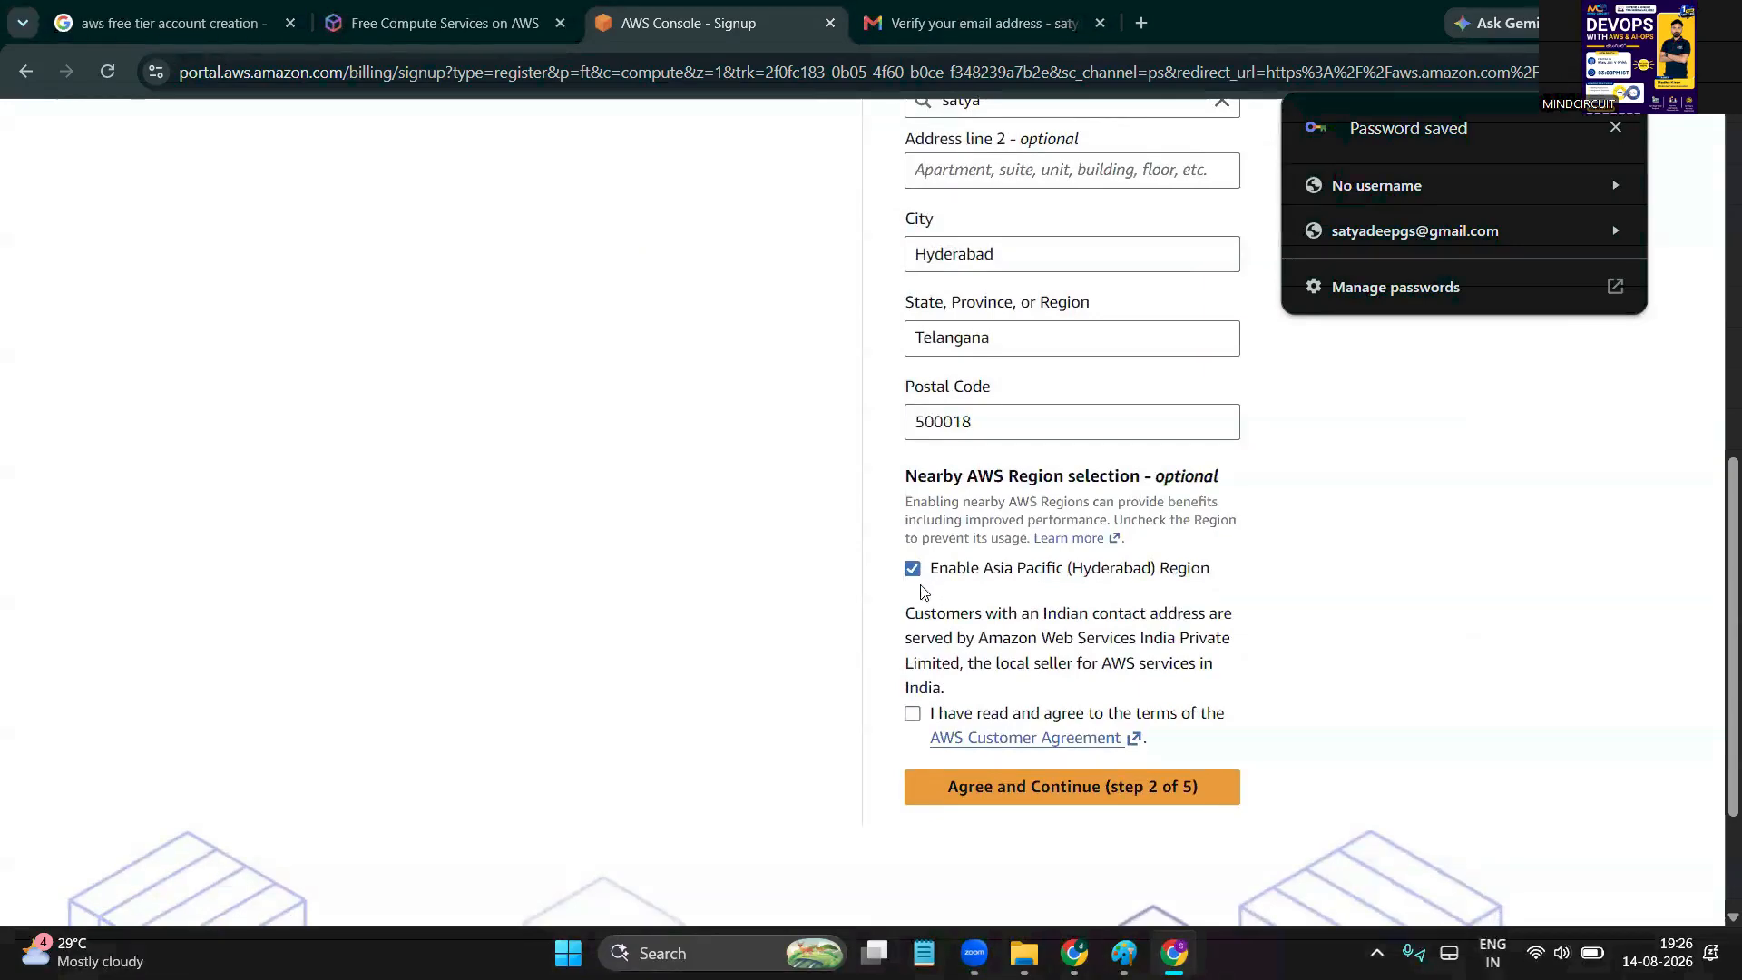
scroll(882, 613, "down", 1)
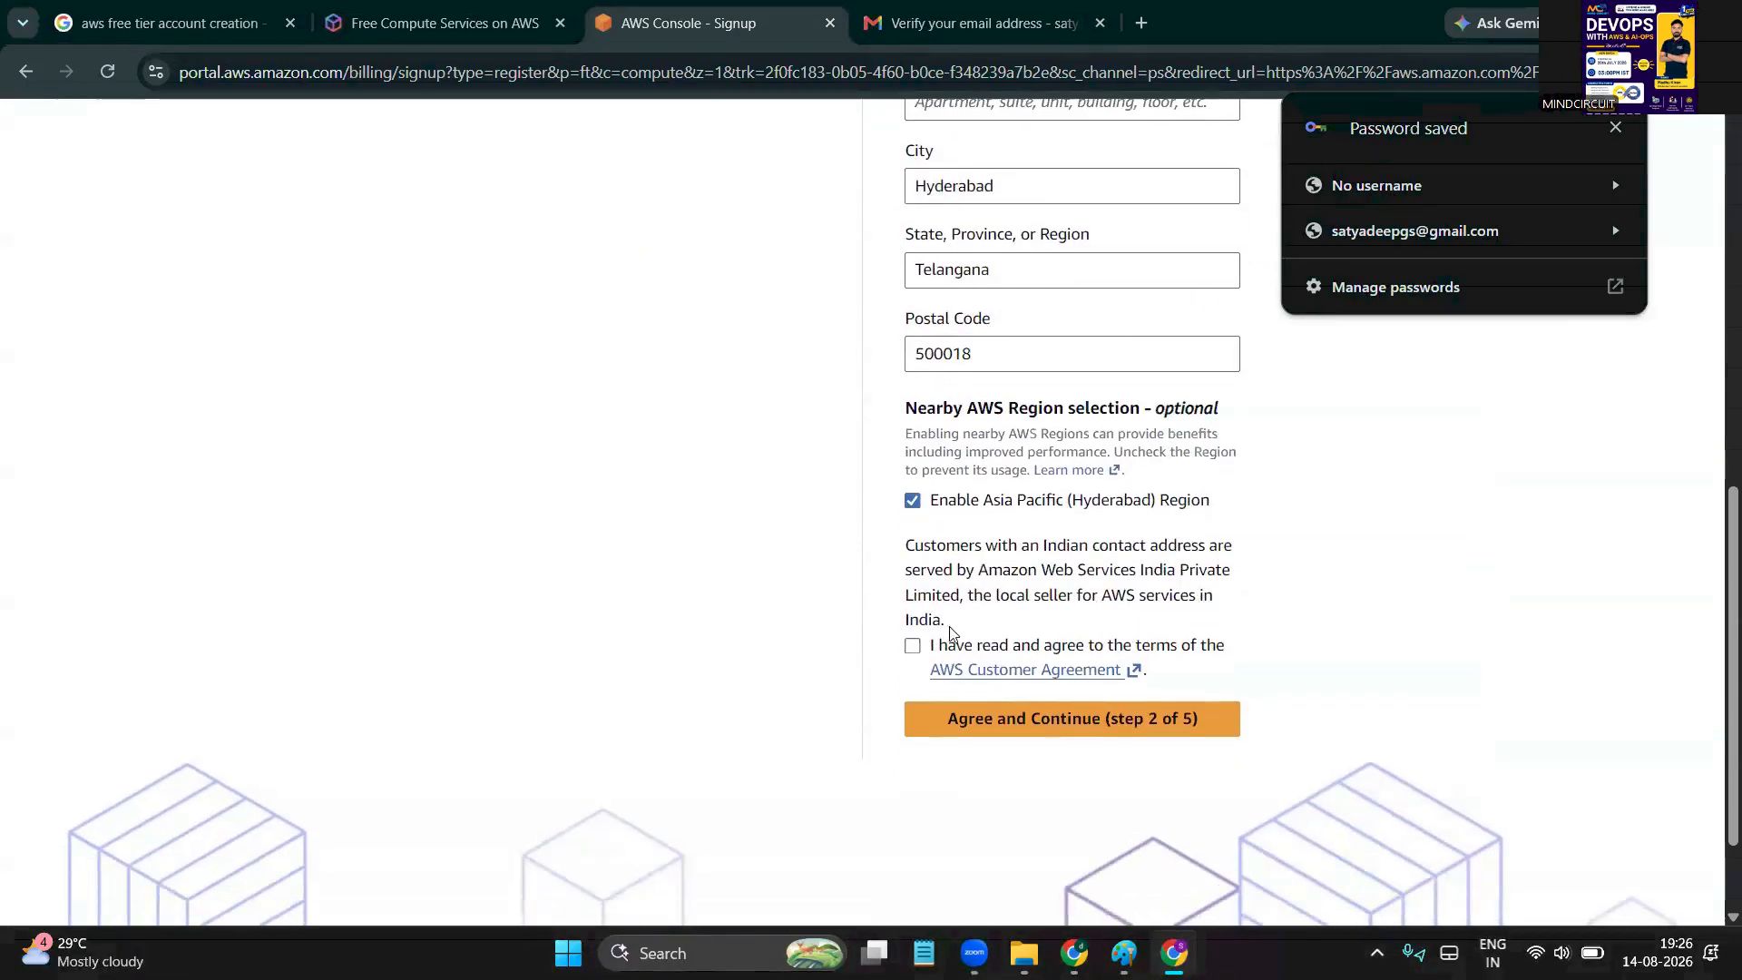
left_click(912, 647)
scroll(910, 653, "down", 1)
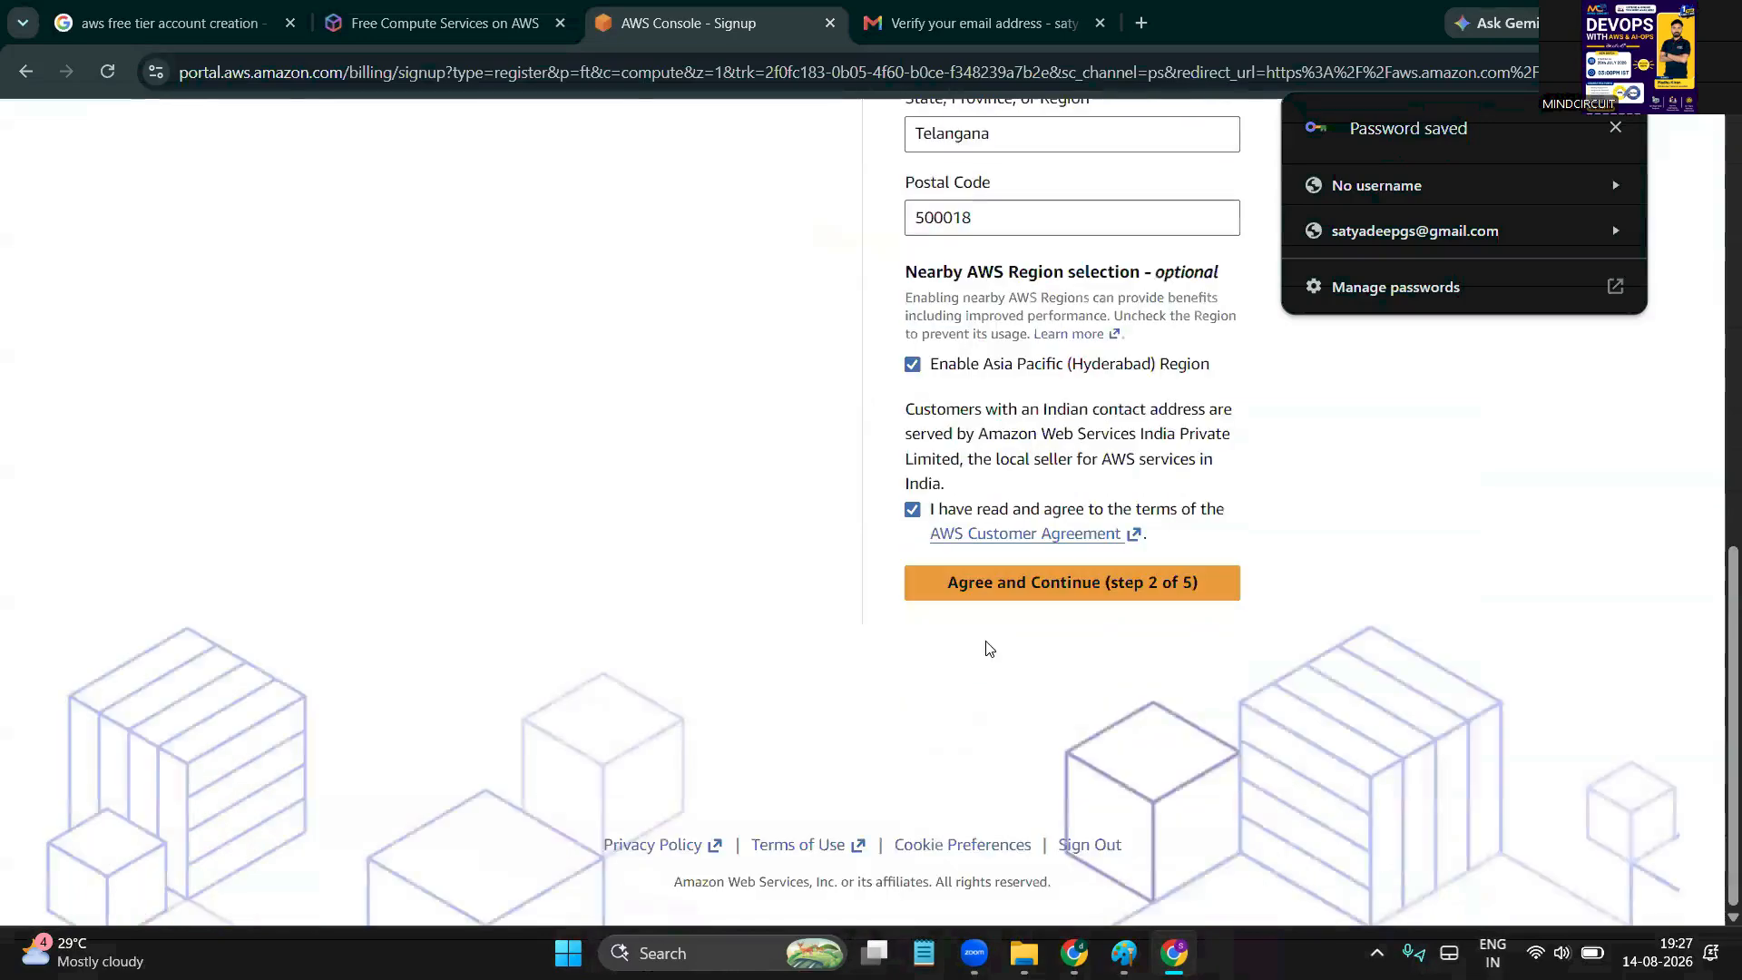
left_click(1062, 599)
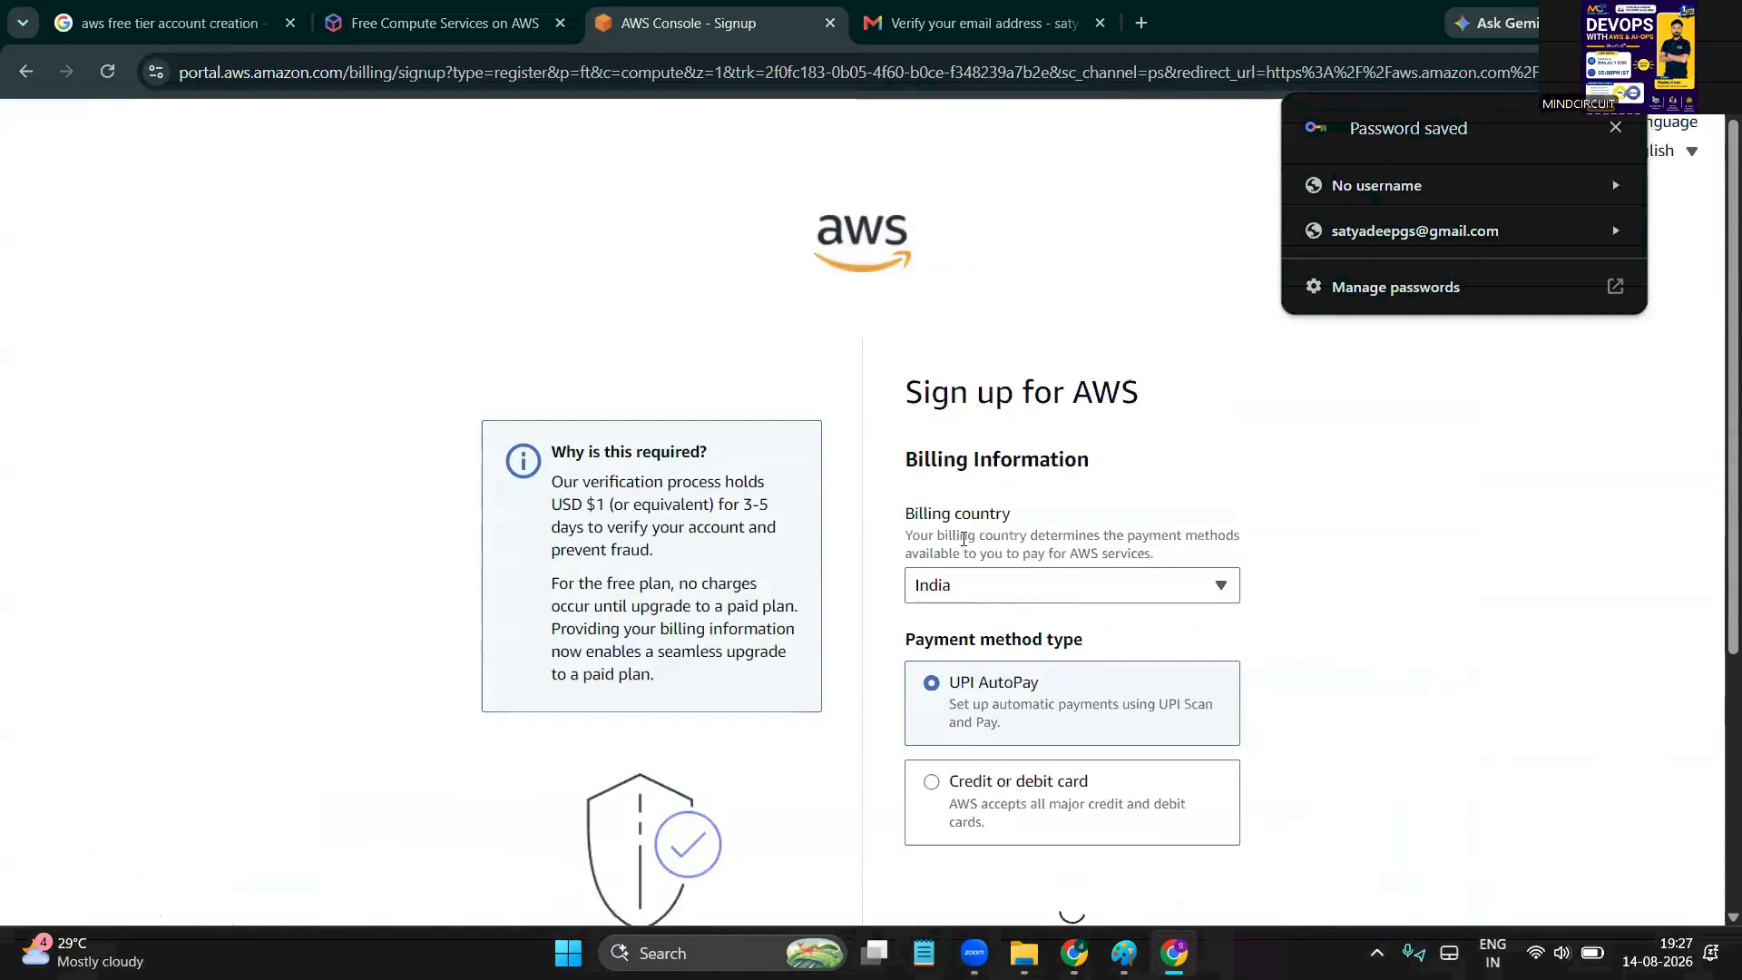
Highlight the verification, USD $1 hold and no-charge notes in the billing explanation
double_click(636, 492)
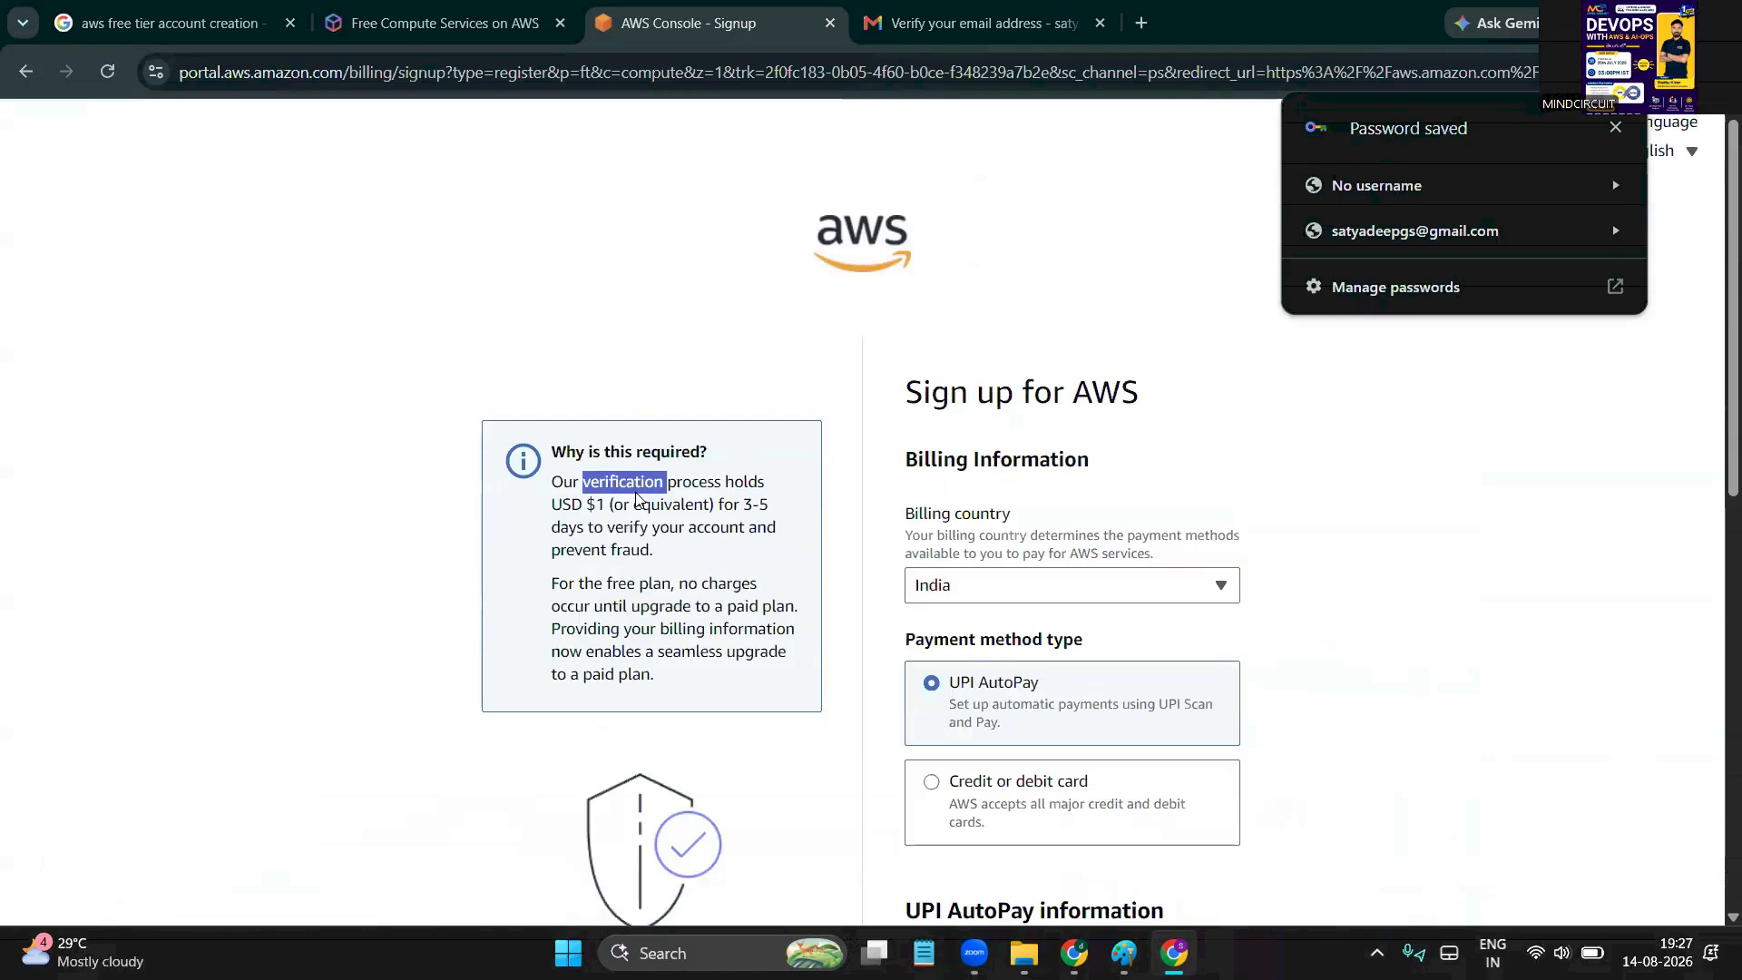
left_click(616, 544)
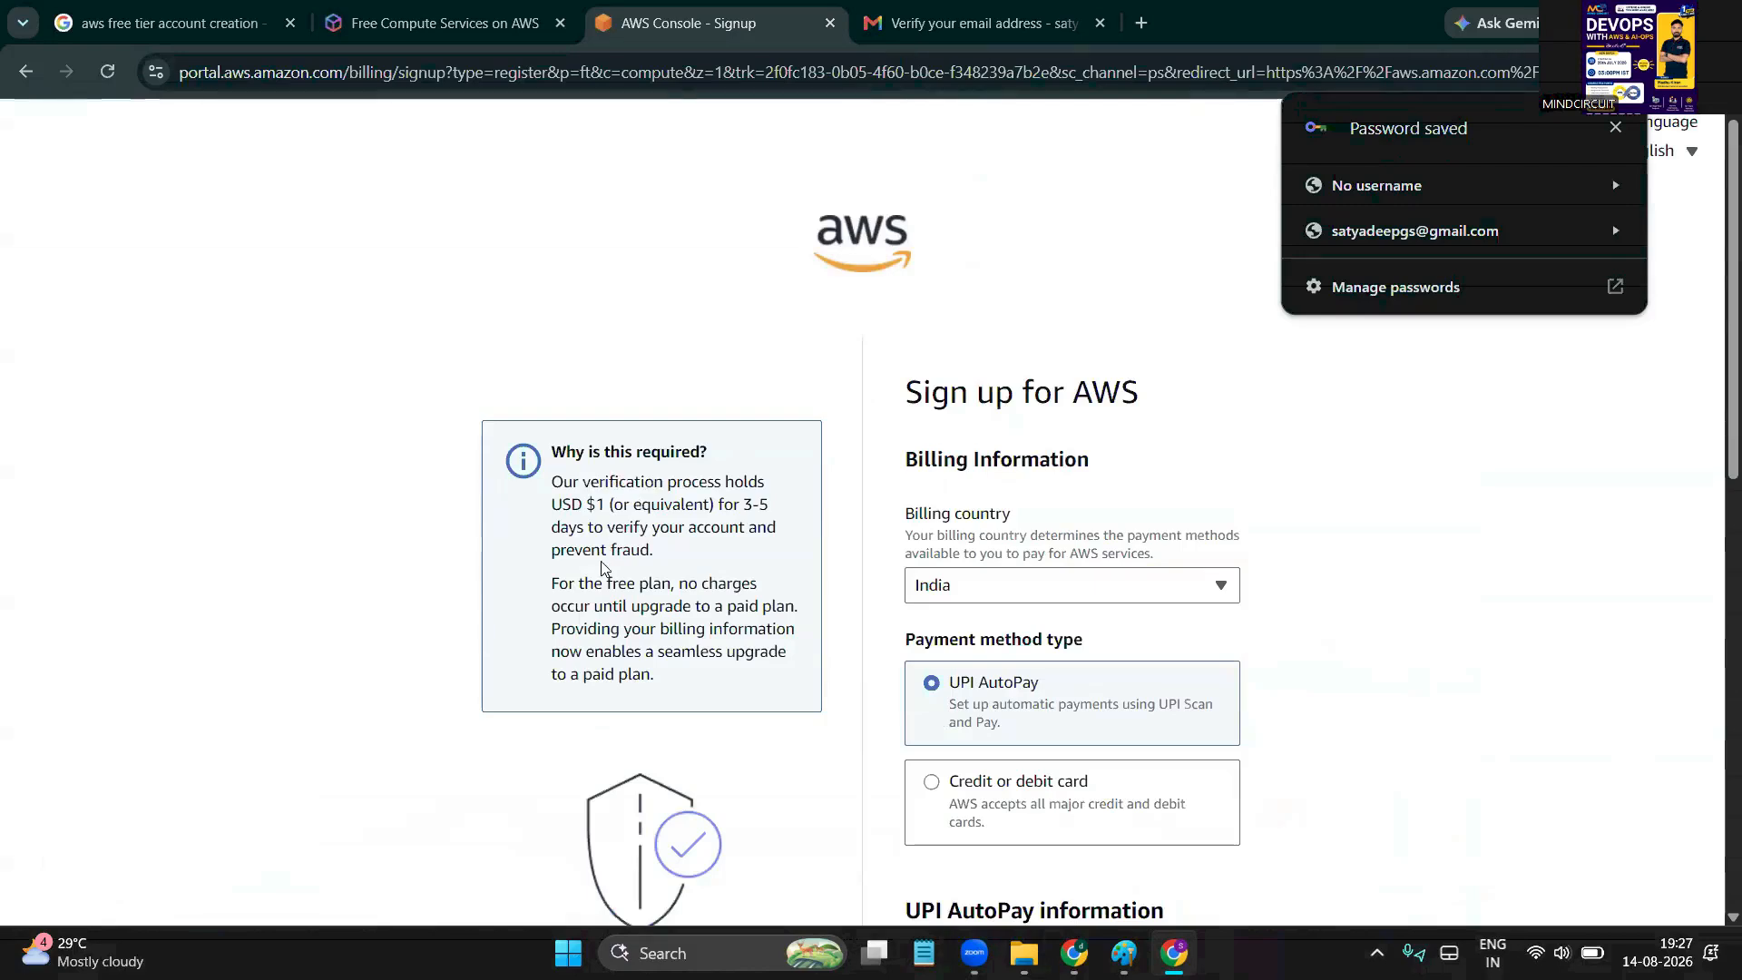
double_click(589, 505)
left_click(575, 580)
left_click_drag(626, 583, 691, 603)
Keep India as billing country and switch the payment method to credit or debit card
scroll(691, 603, "down", 2)
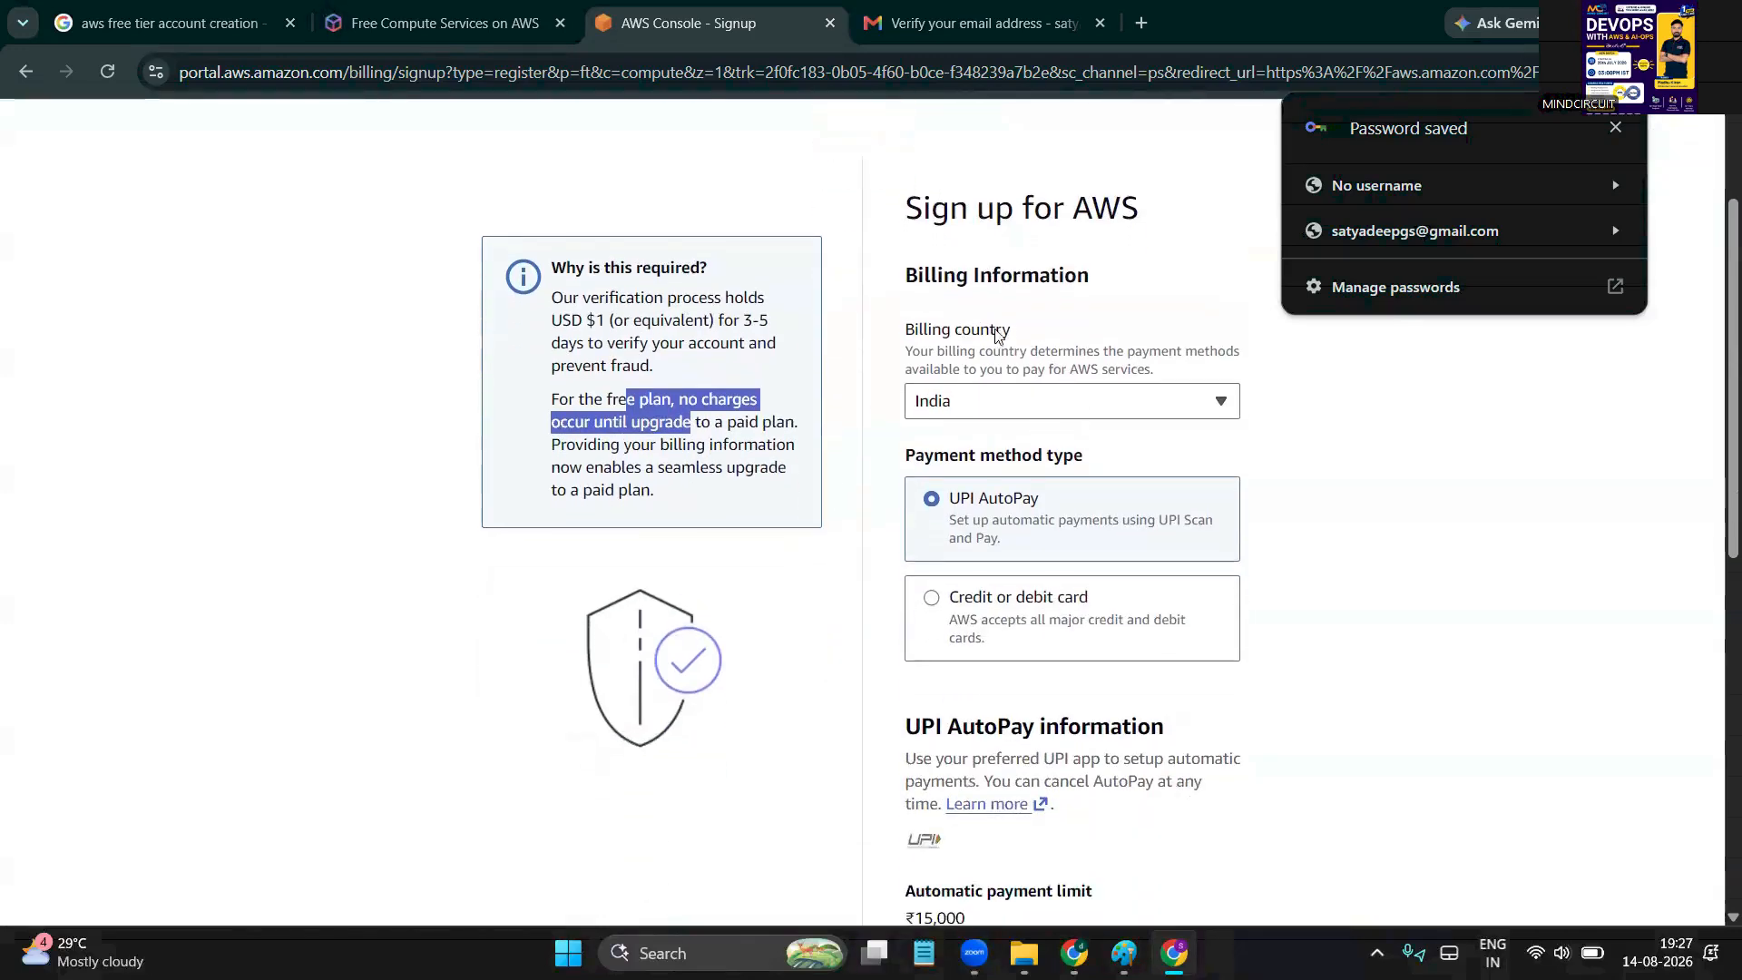
left_click(1125, 398)
left_click(712, 635)
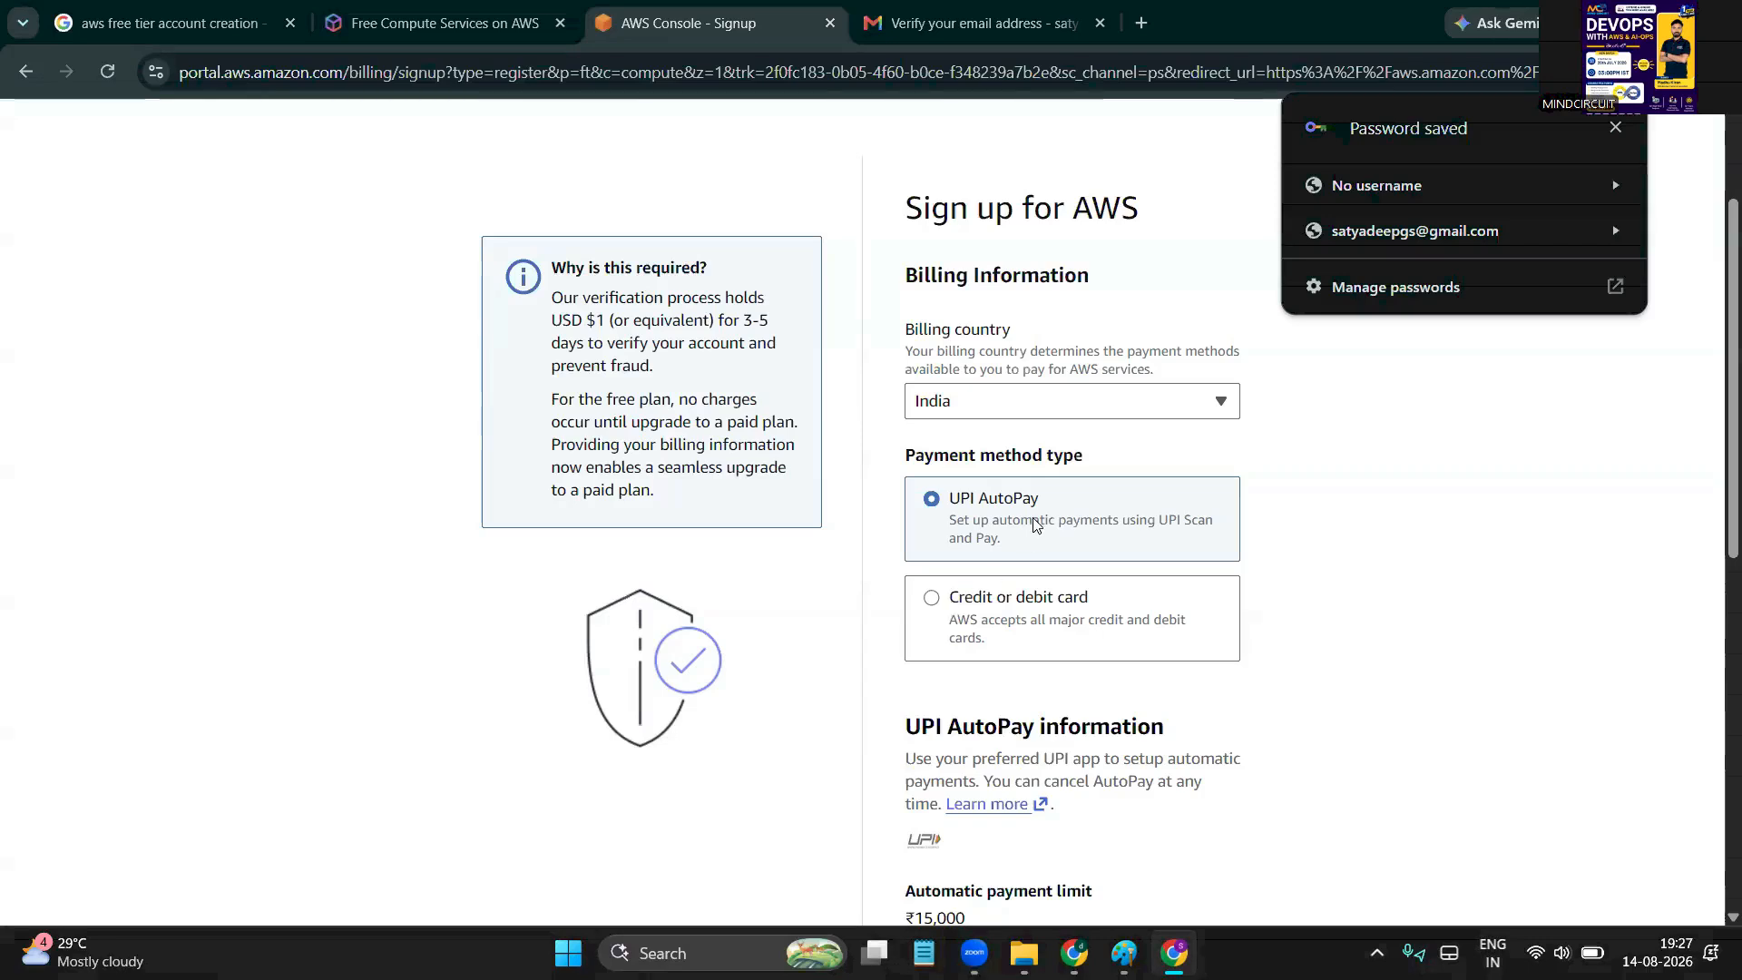
left_click(932, 603)
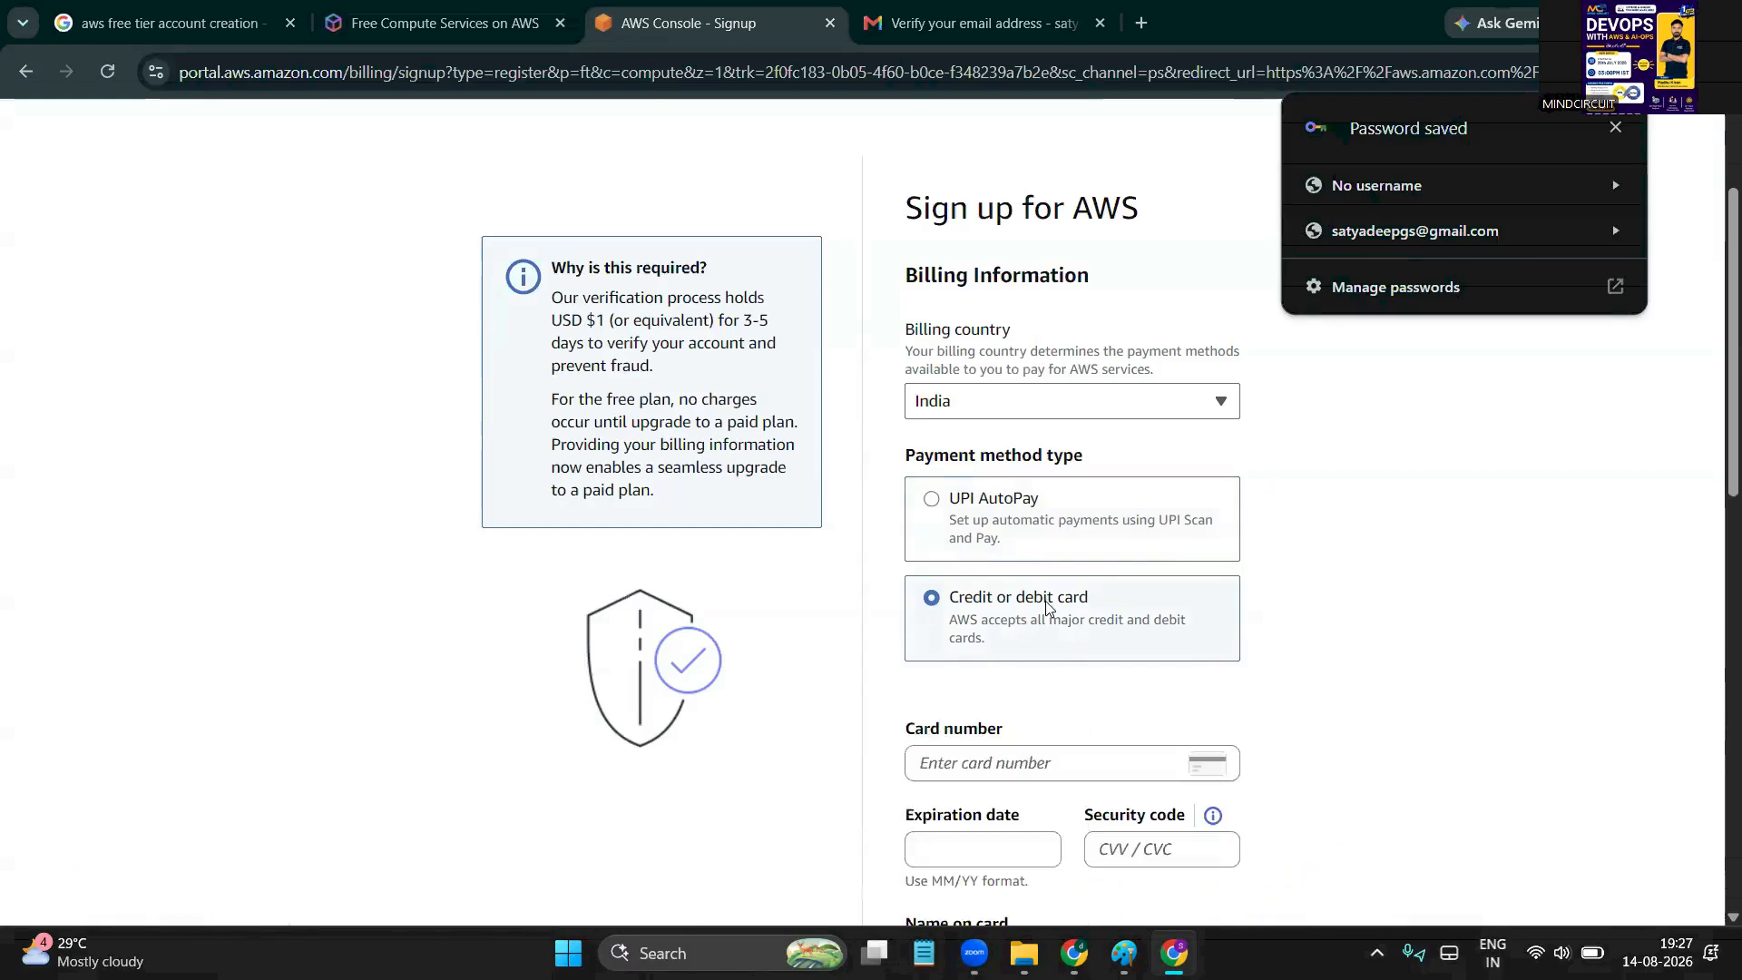
Highlight the words 'major' and 'debit' in the card payment description
scroll(1044, 601, "down", 1)
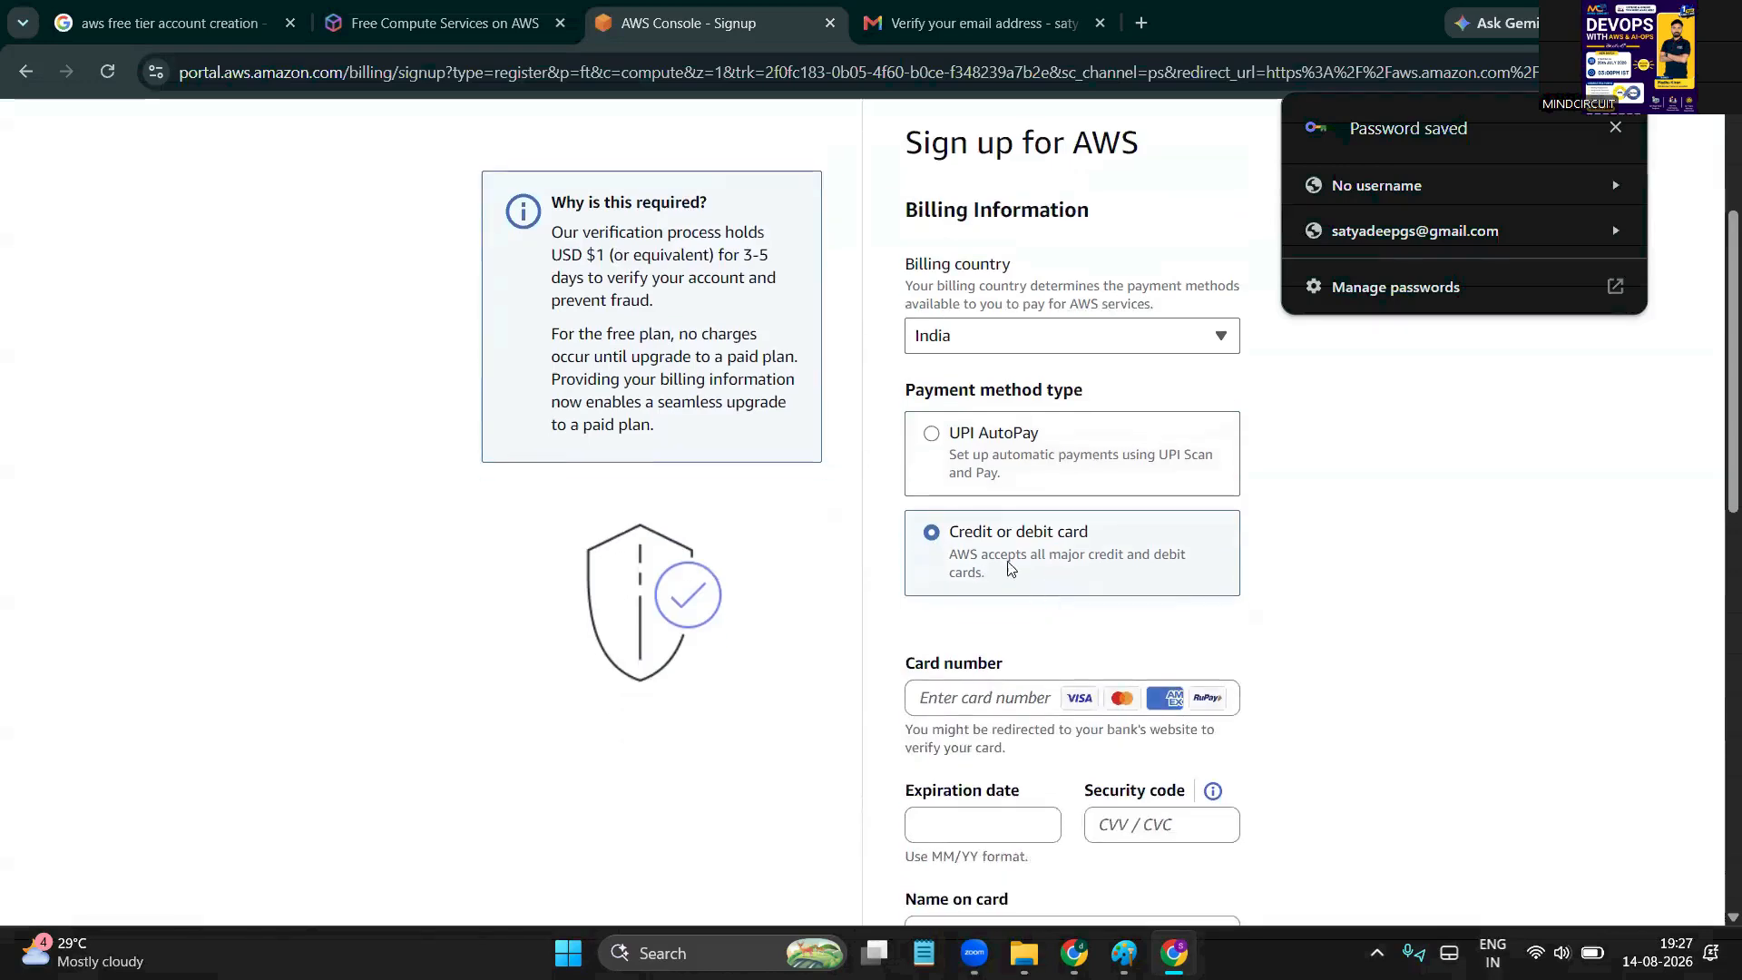
double_click(1068, 556)
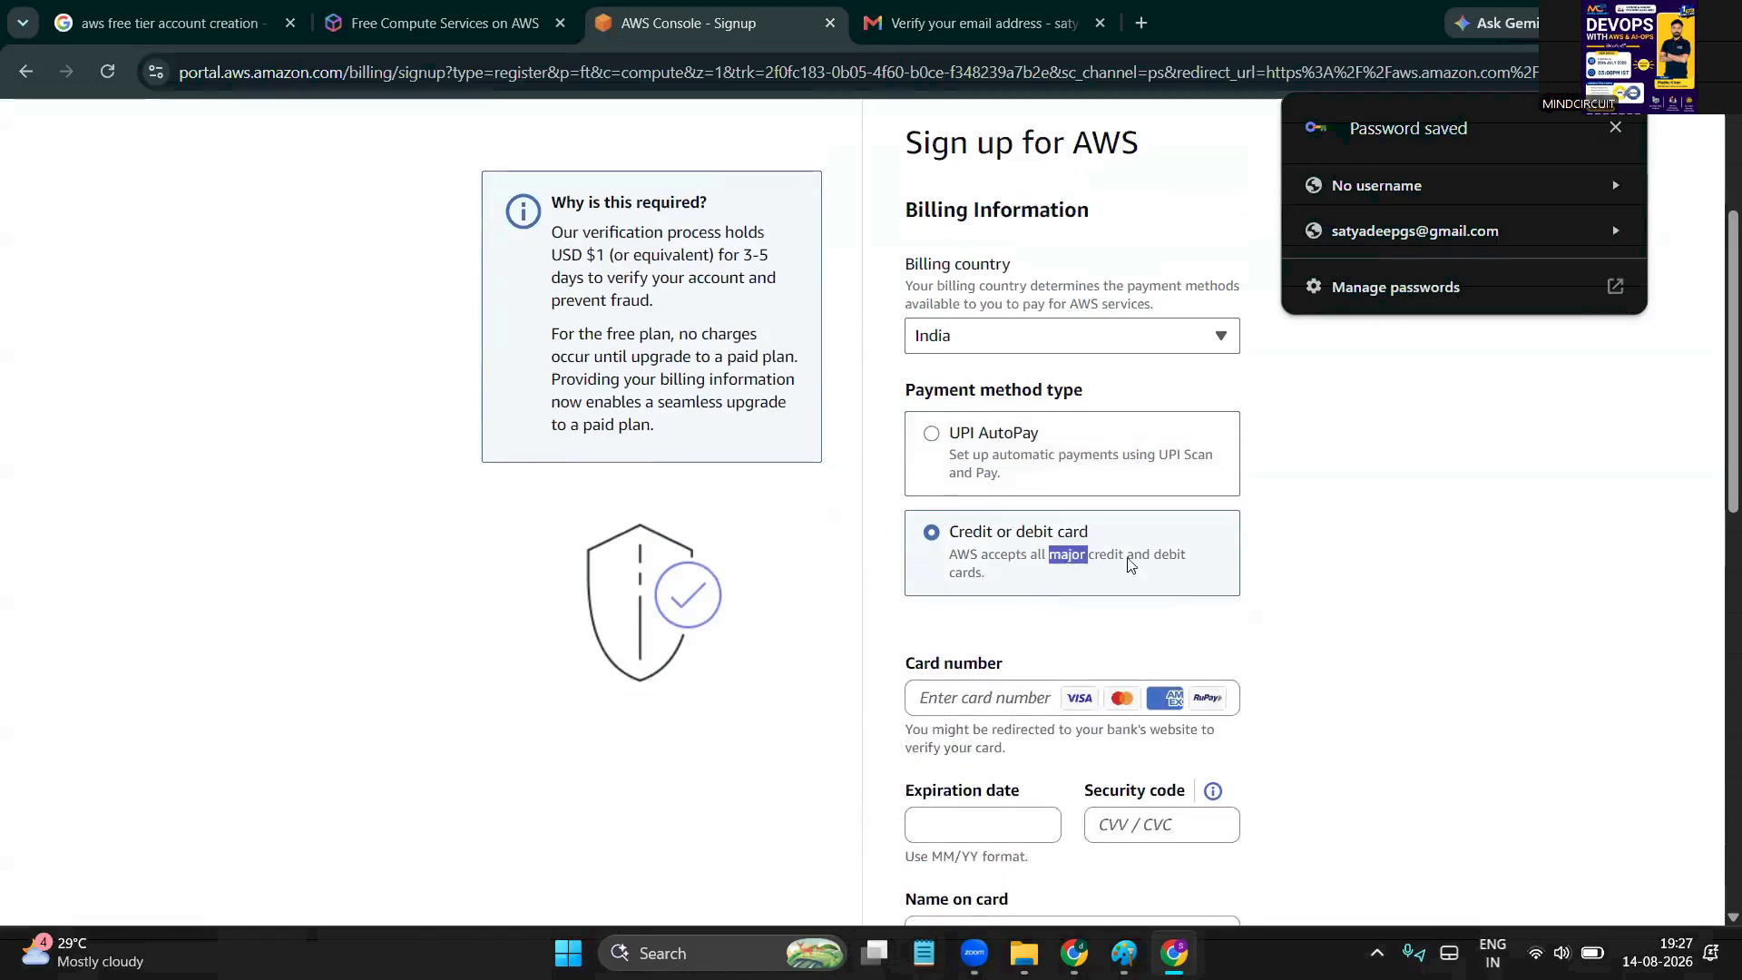
double_click(1161, 556)
left_click(966, 585)
scroll(966, 585, "down", 1)
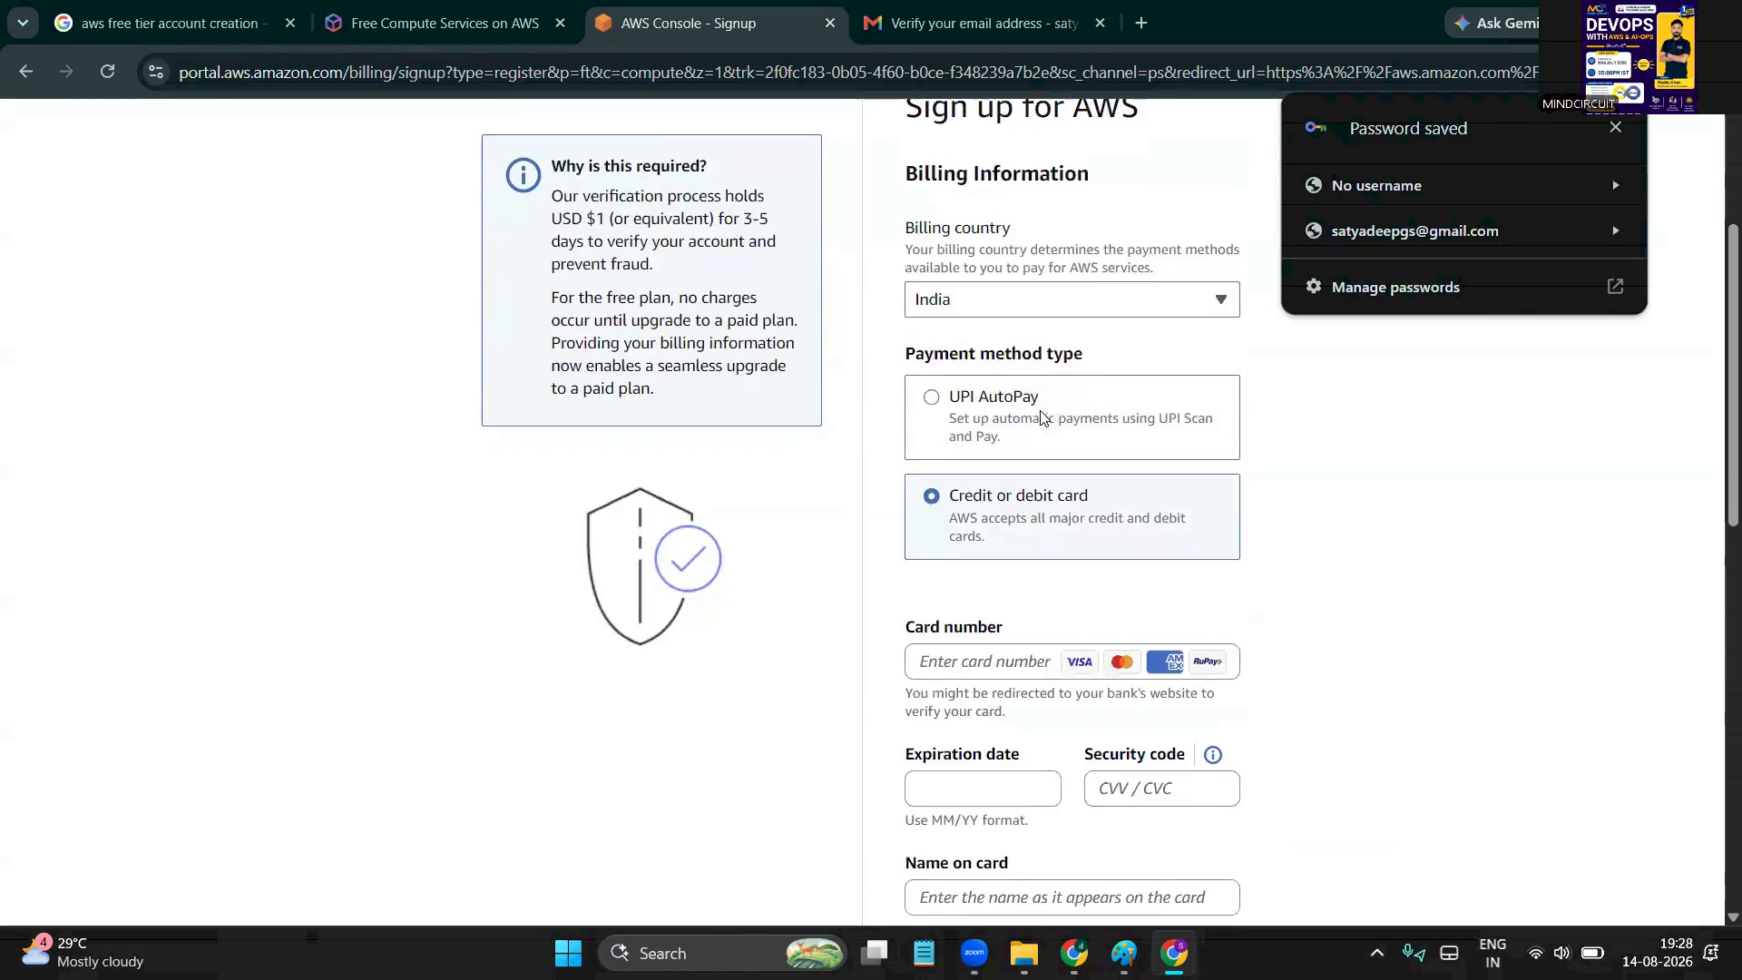
Dismiss the saved-password notice, save the billing address in Chrome, and focus the card number field
left_click(1613, 133)
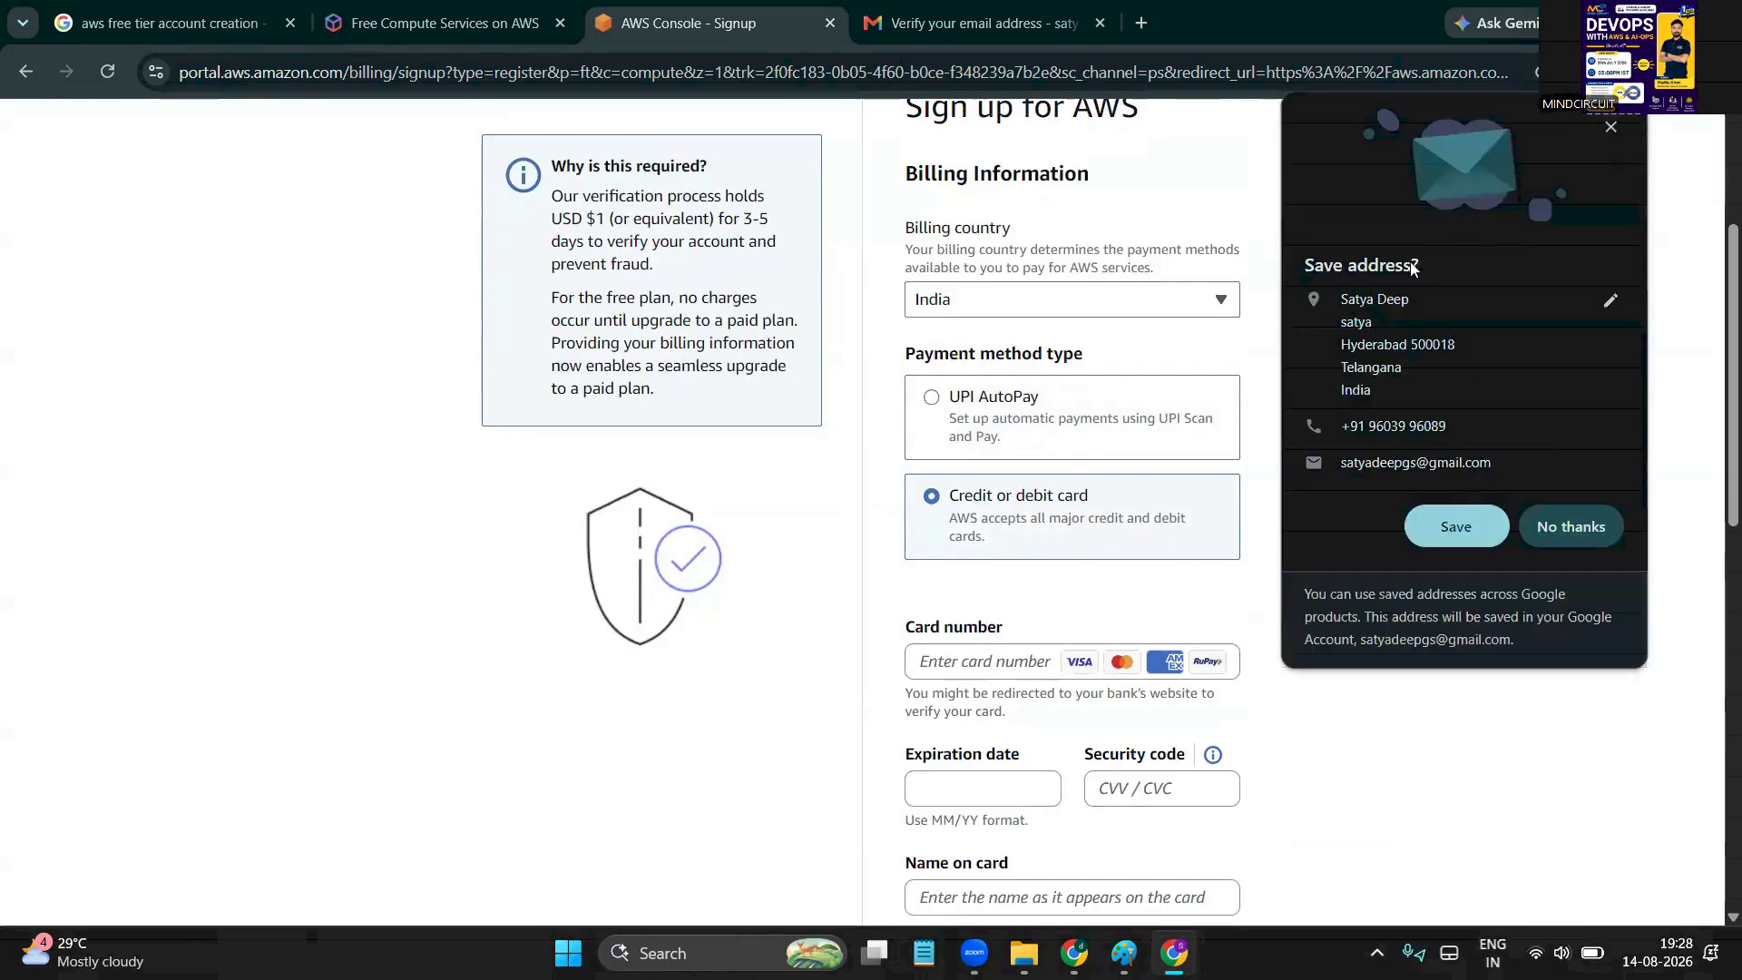
left_click(1449, 530)
scroll(1197, 575, "down", 1)
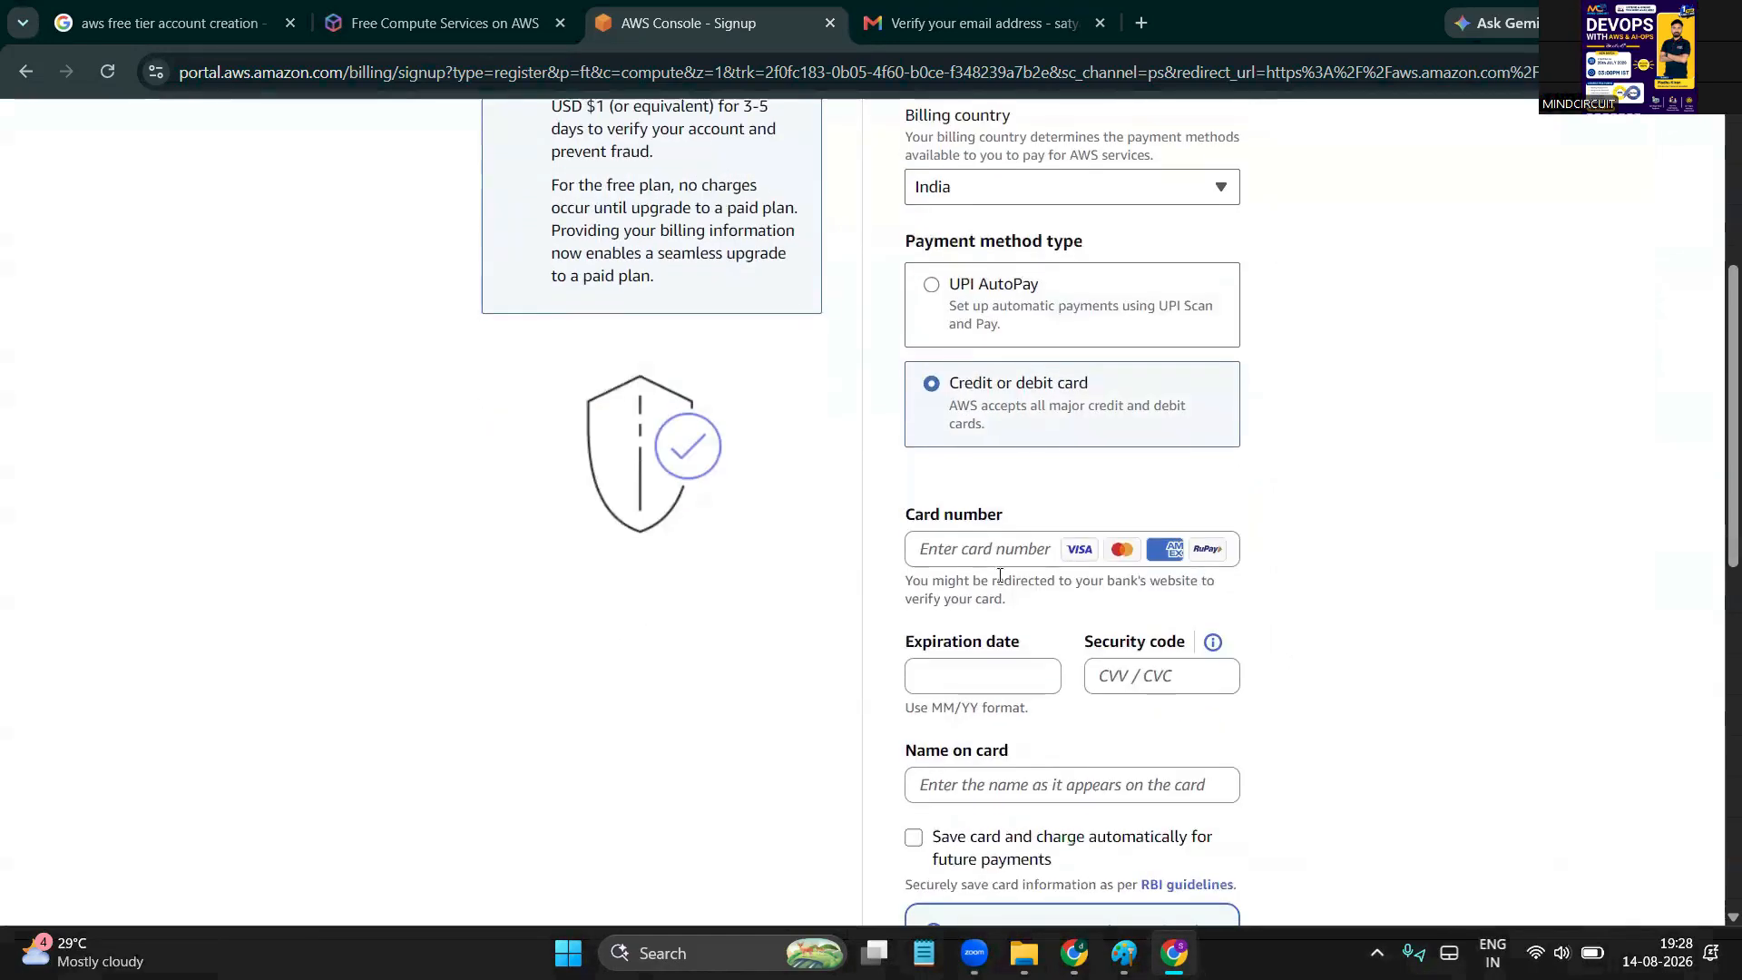
left_click(971, 547)
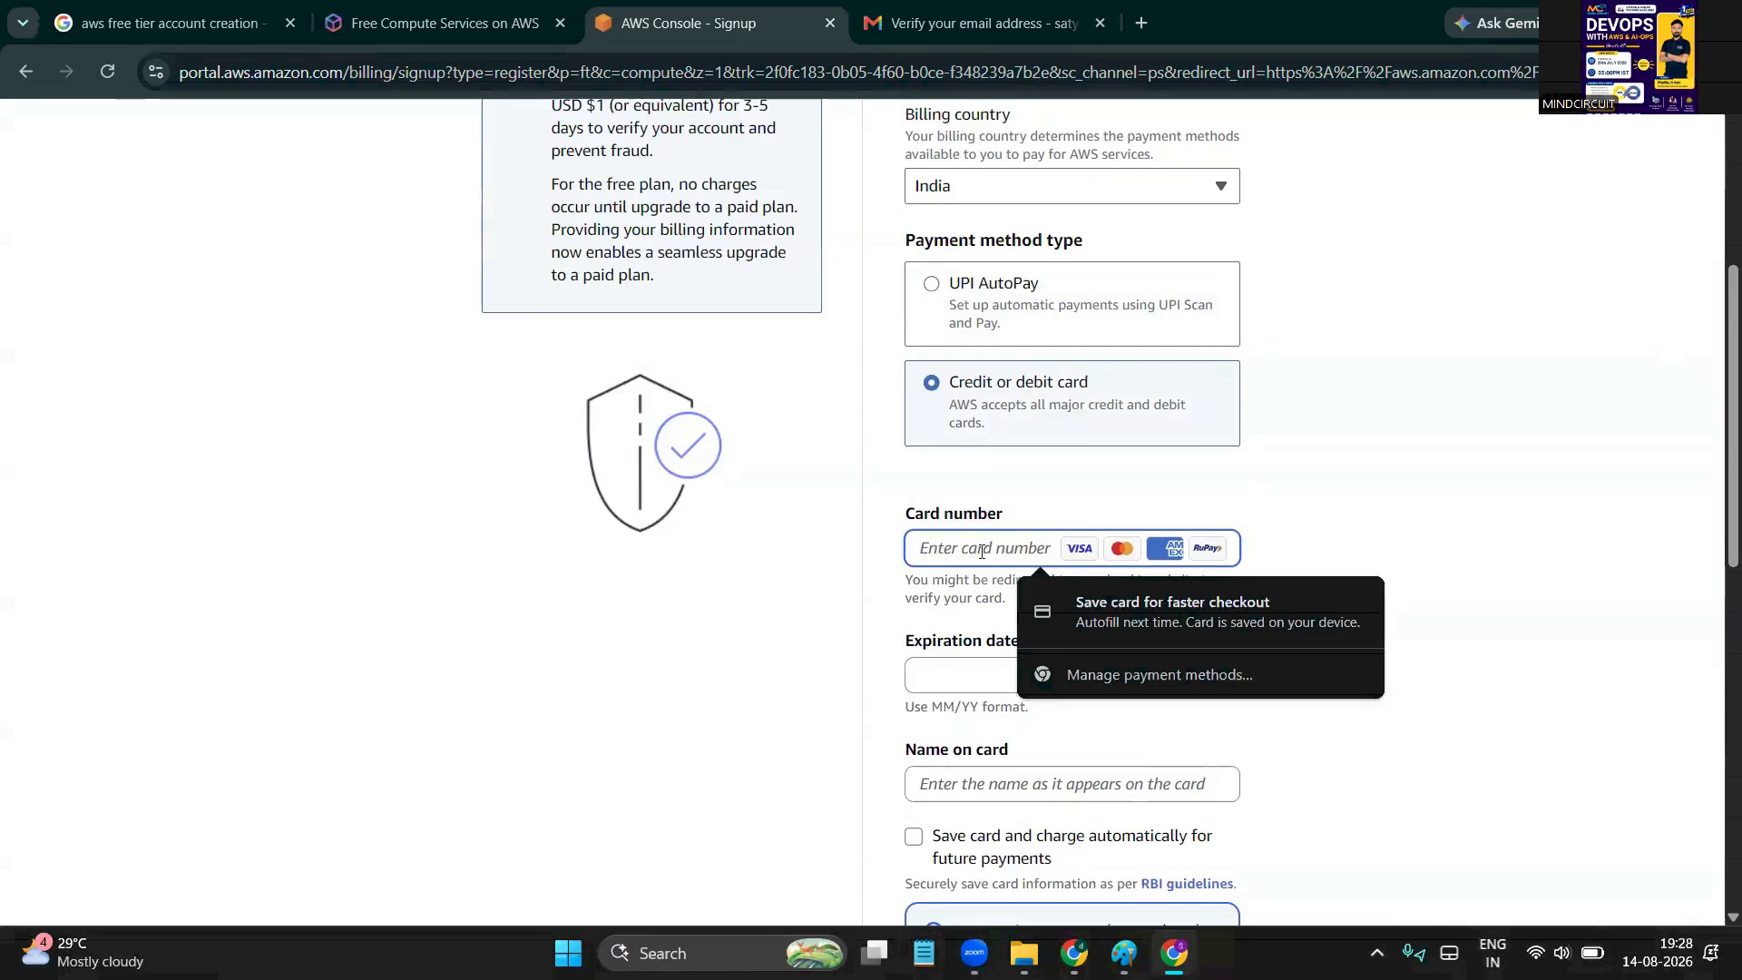
scroll(981, 551, "down", 1)
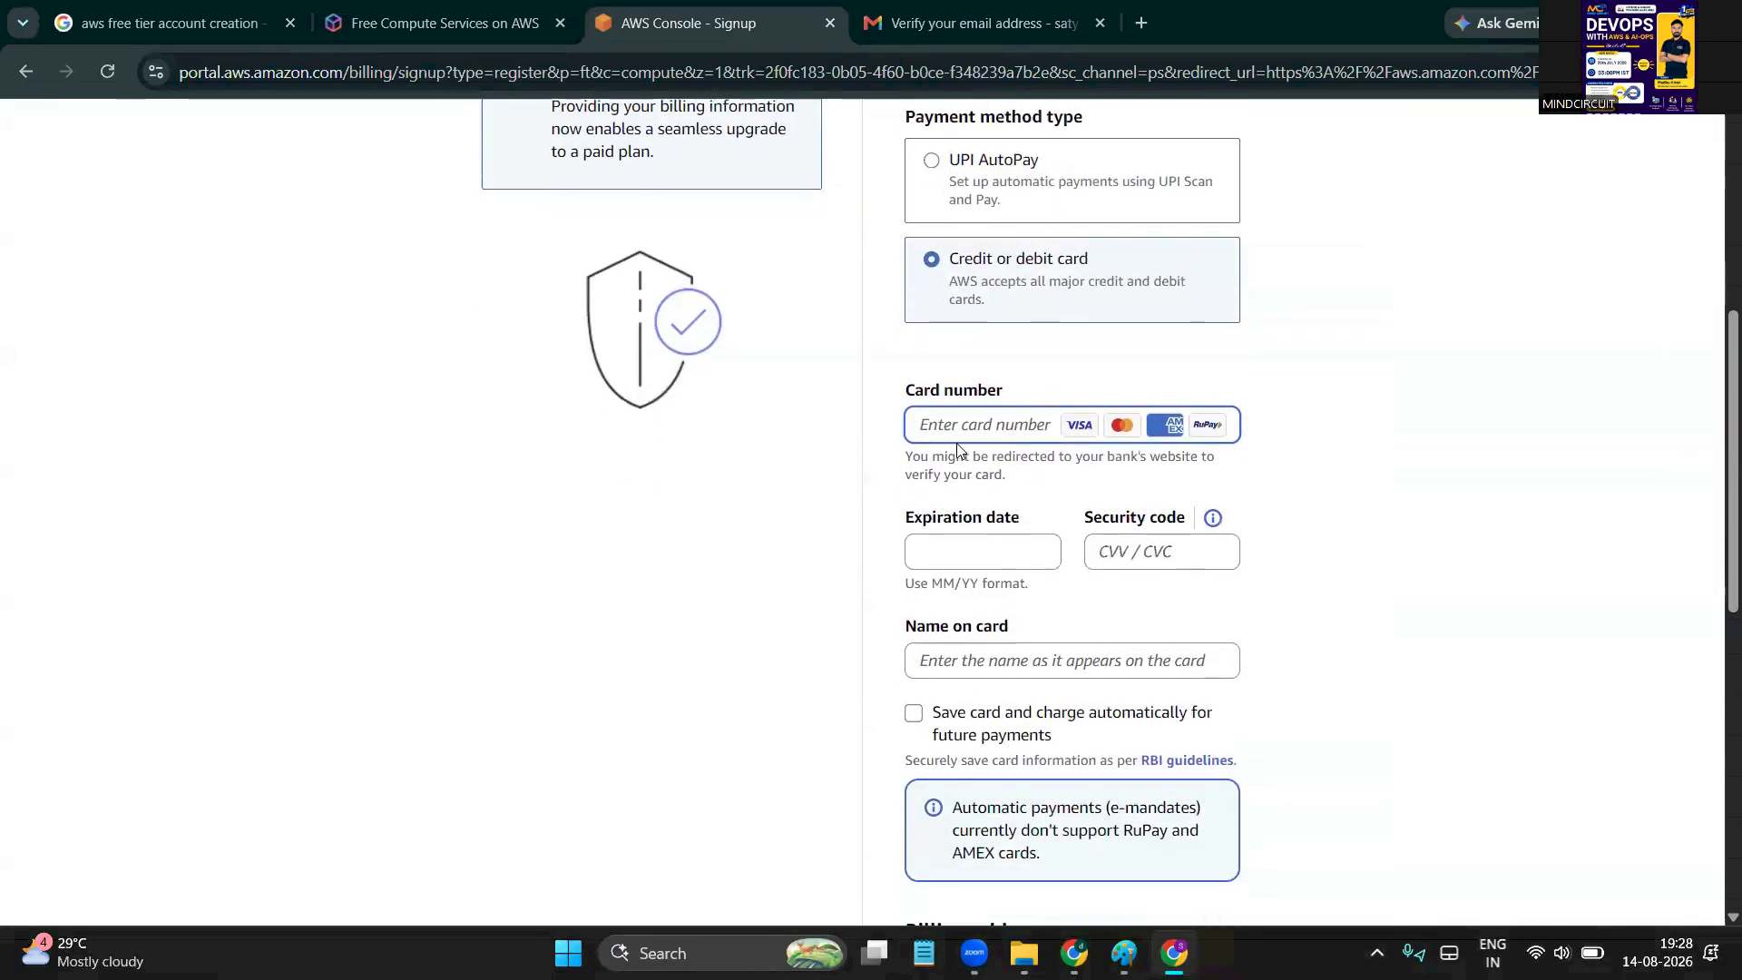
left_click(991, 422)
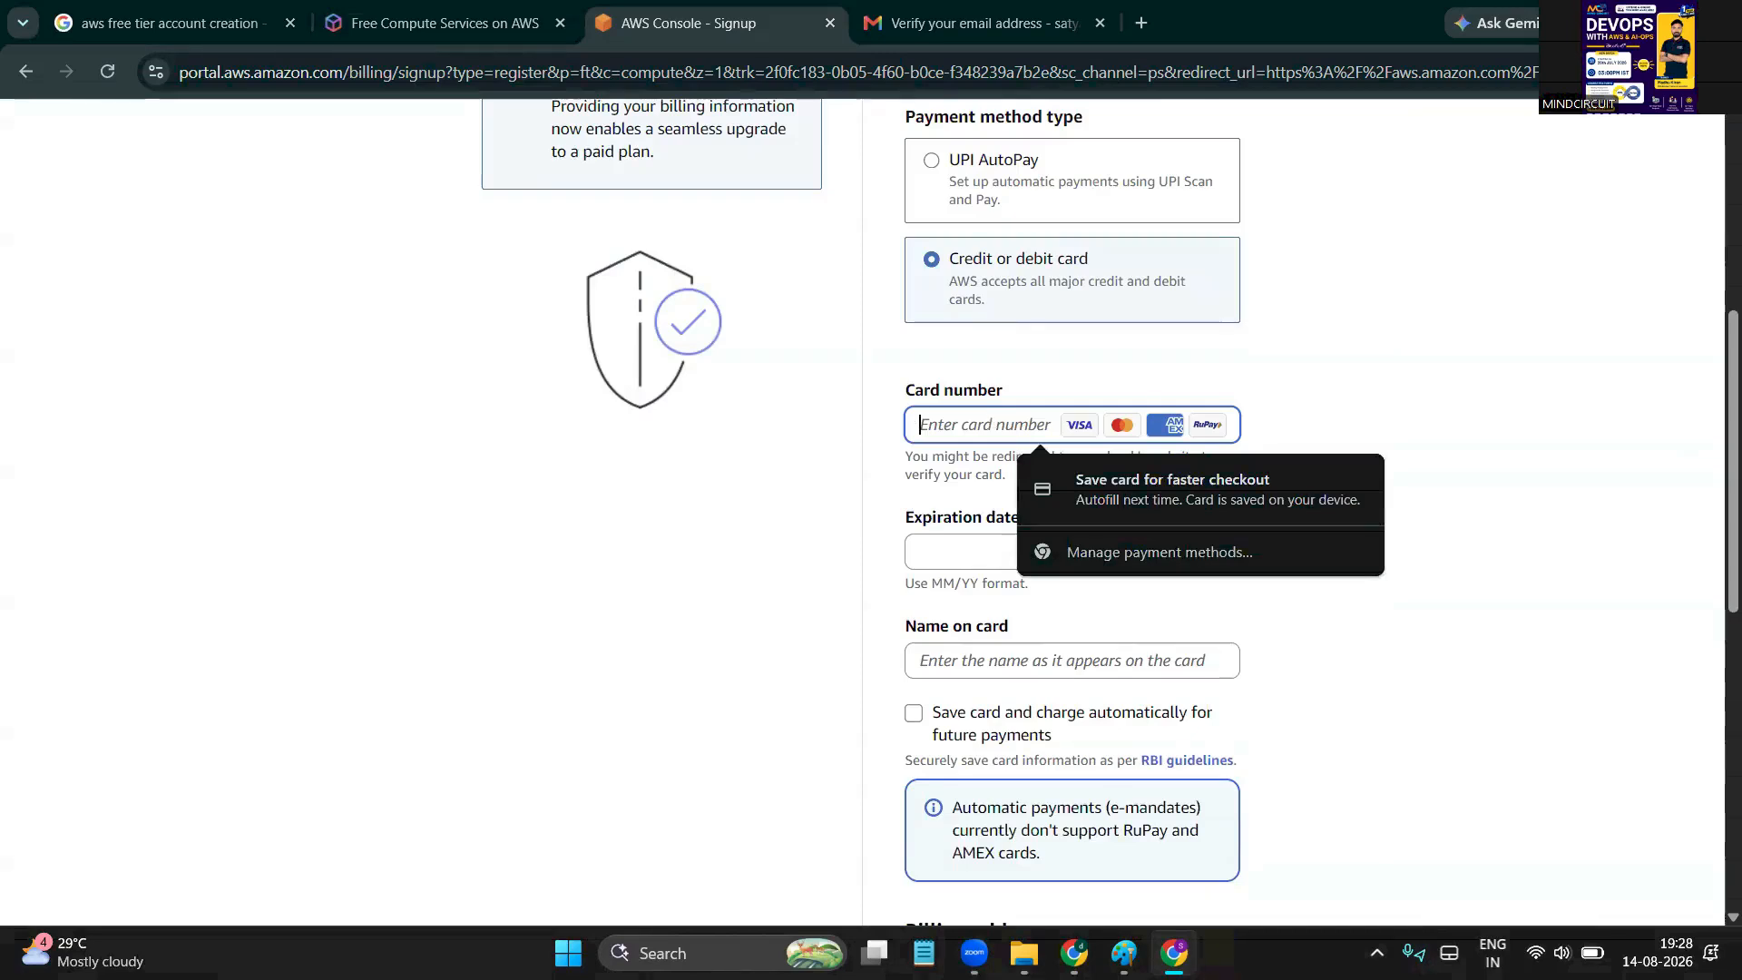
key("alt+Tab")
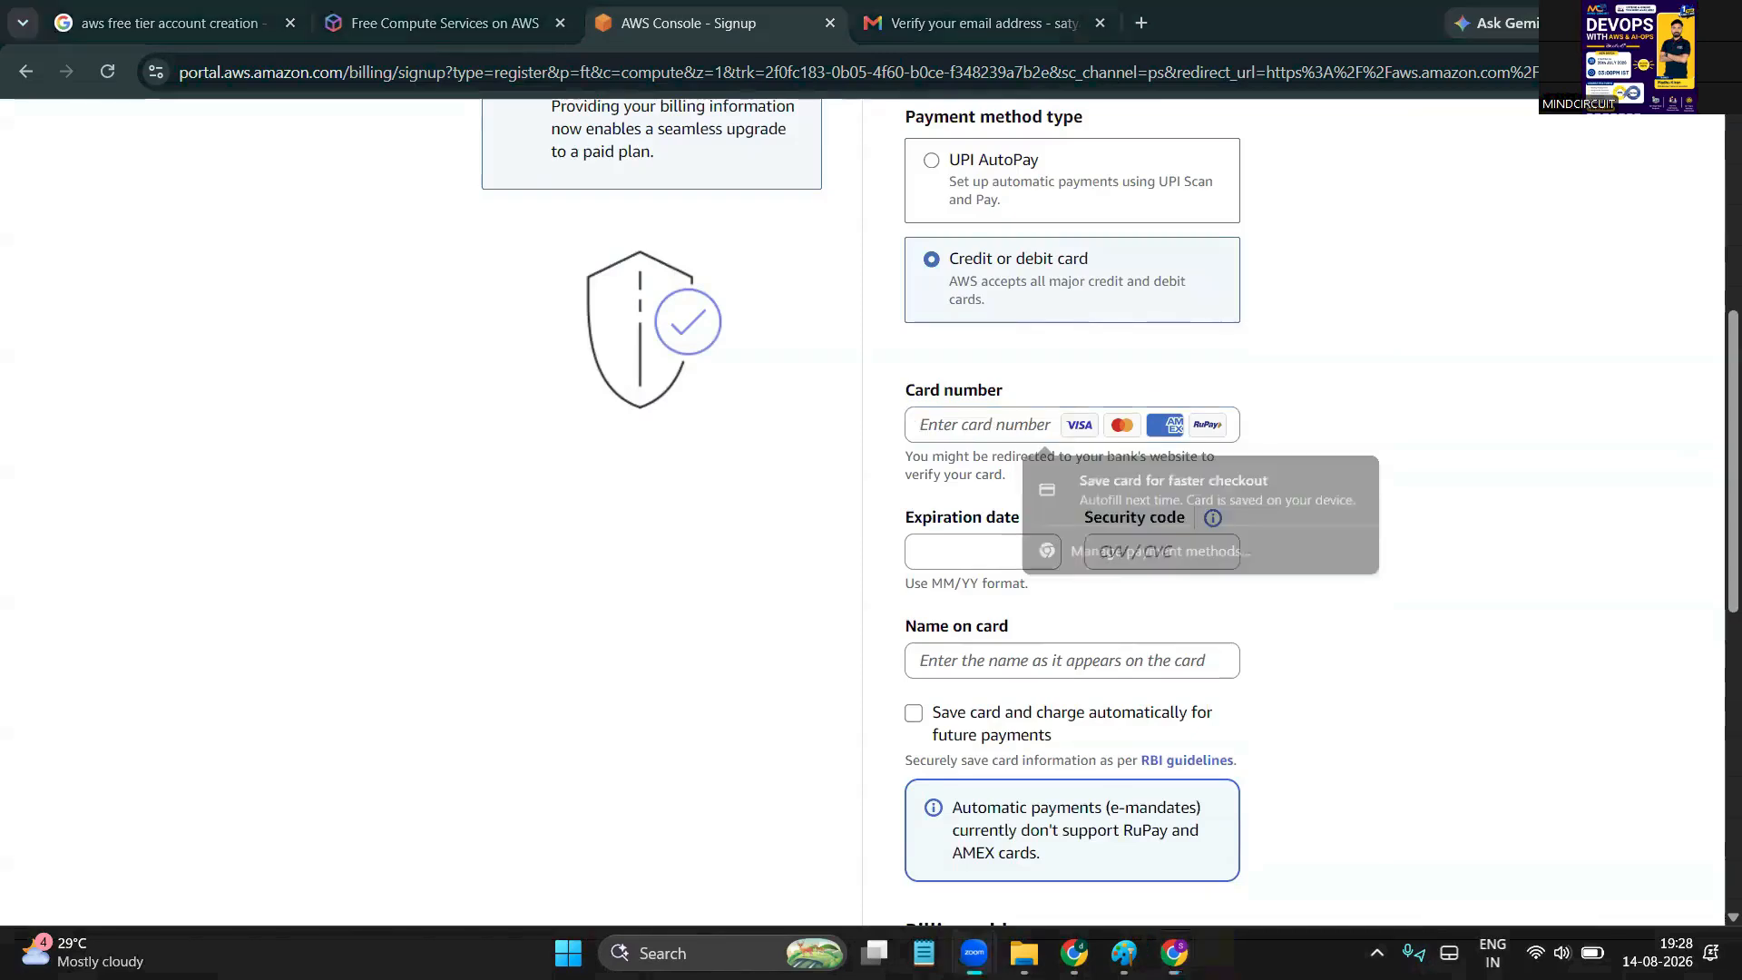
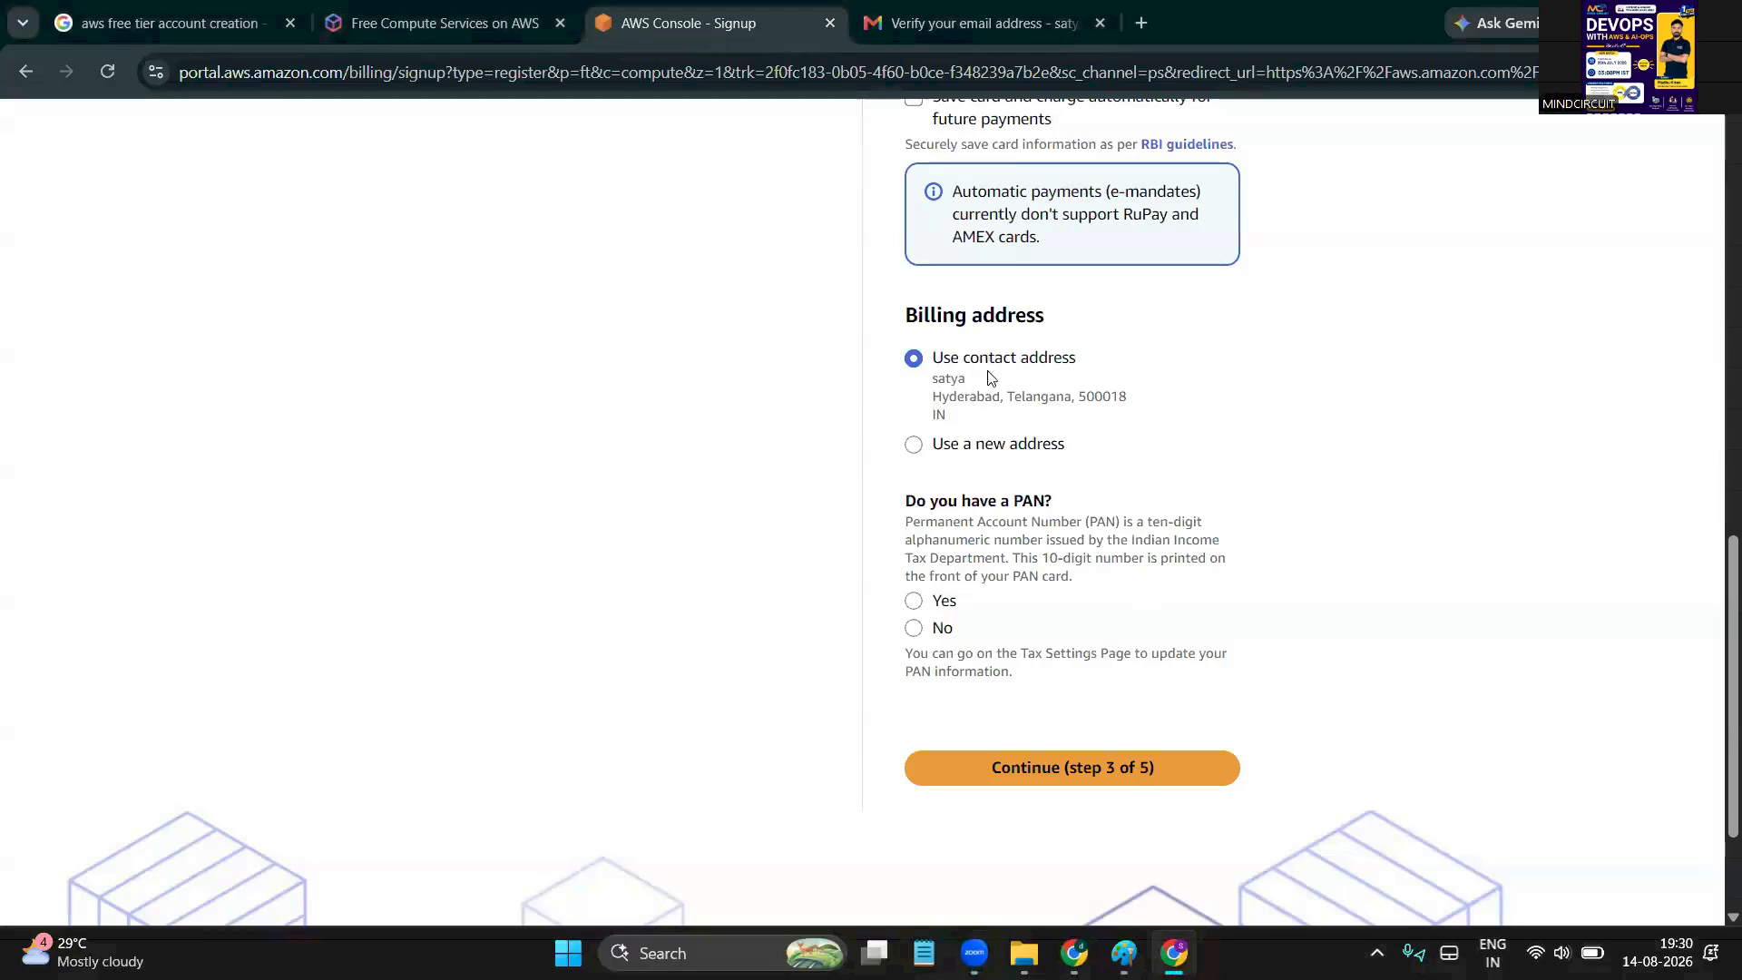
Answer Yes to having a PAN, leave the number blank, and submit billing step 3 of 5
scroll(735, 517, "down", 1)
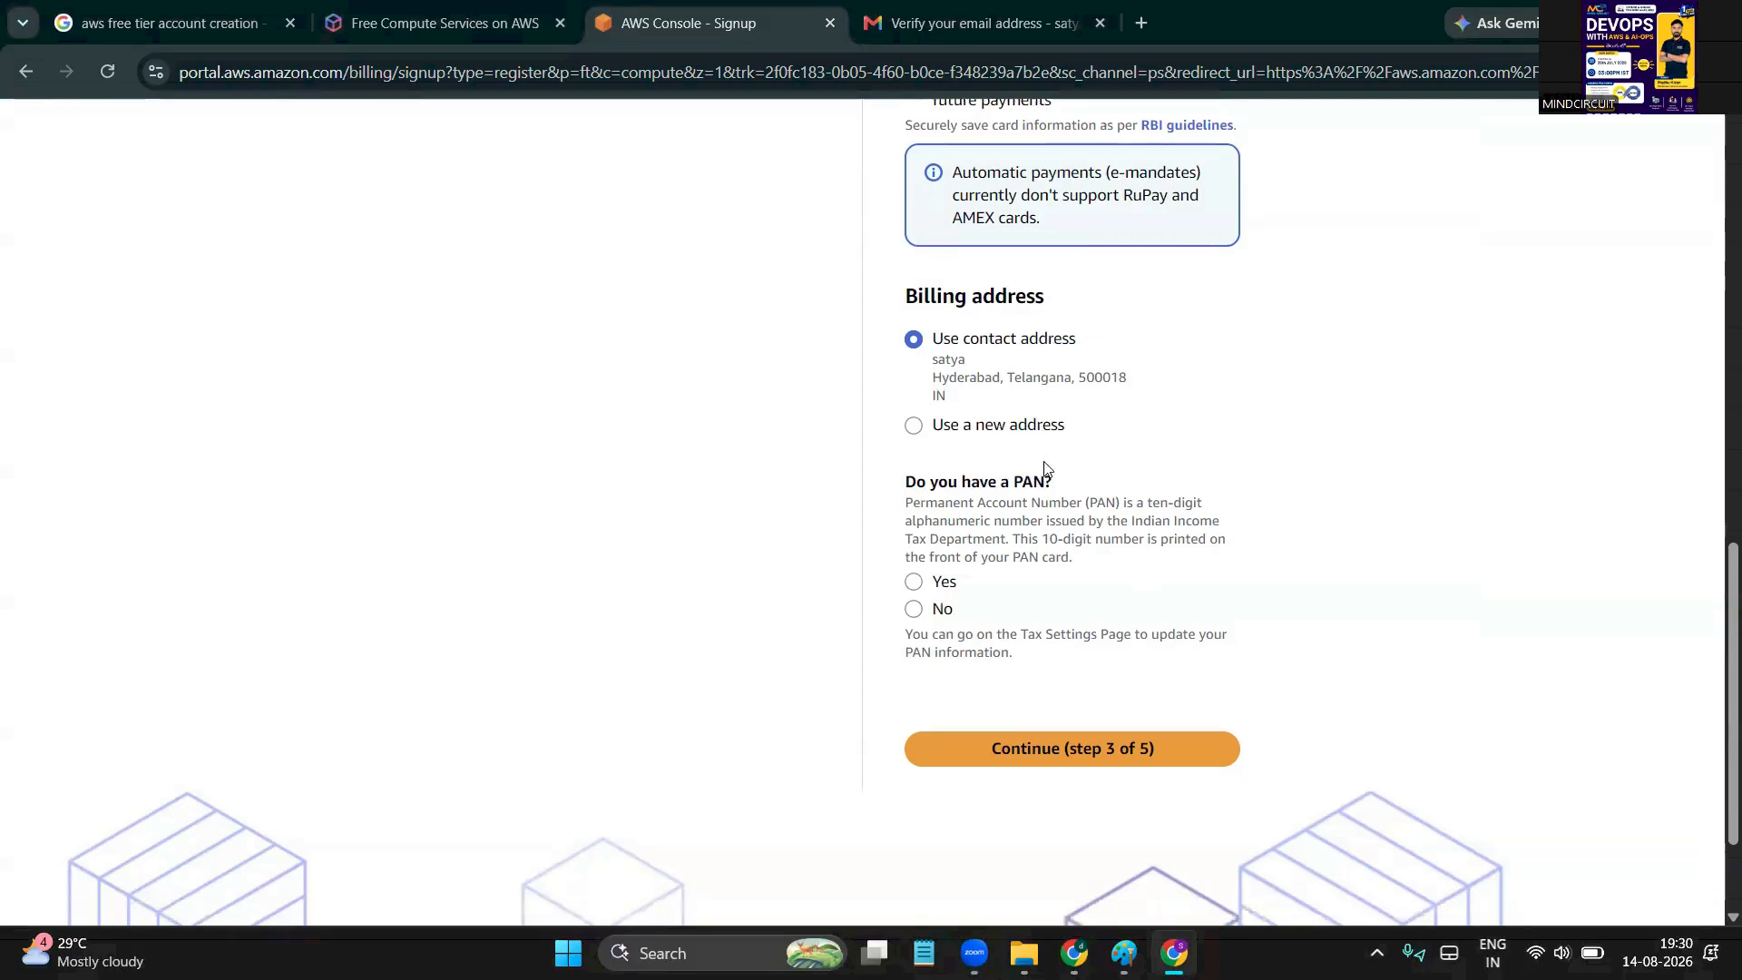
left_click(914, 581)
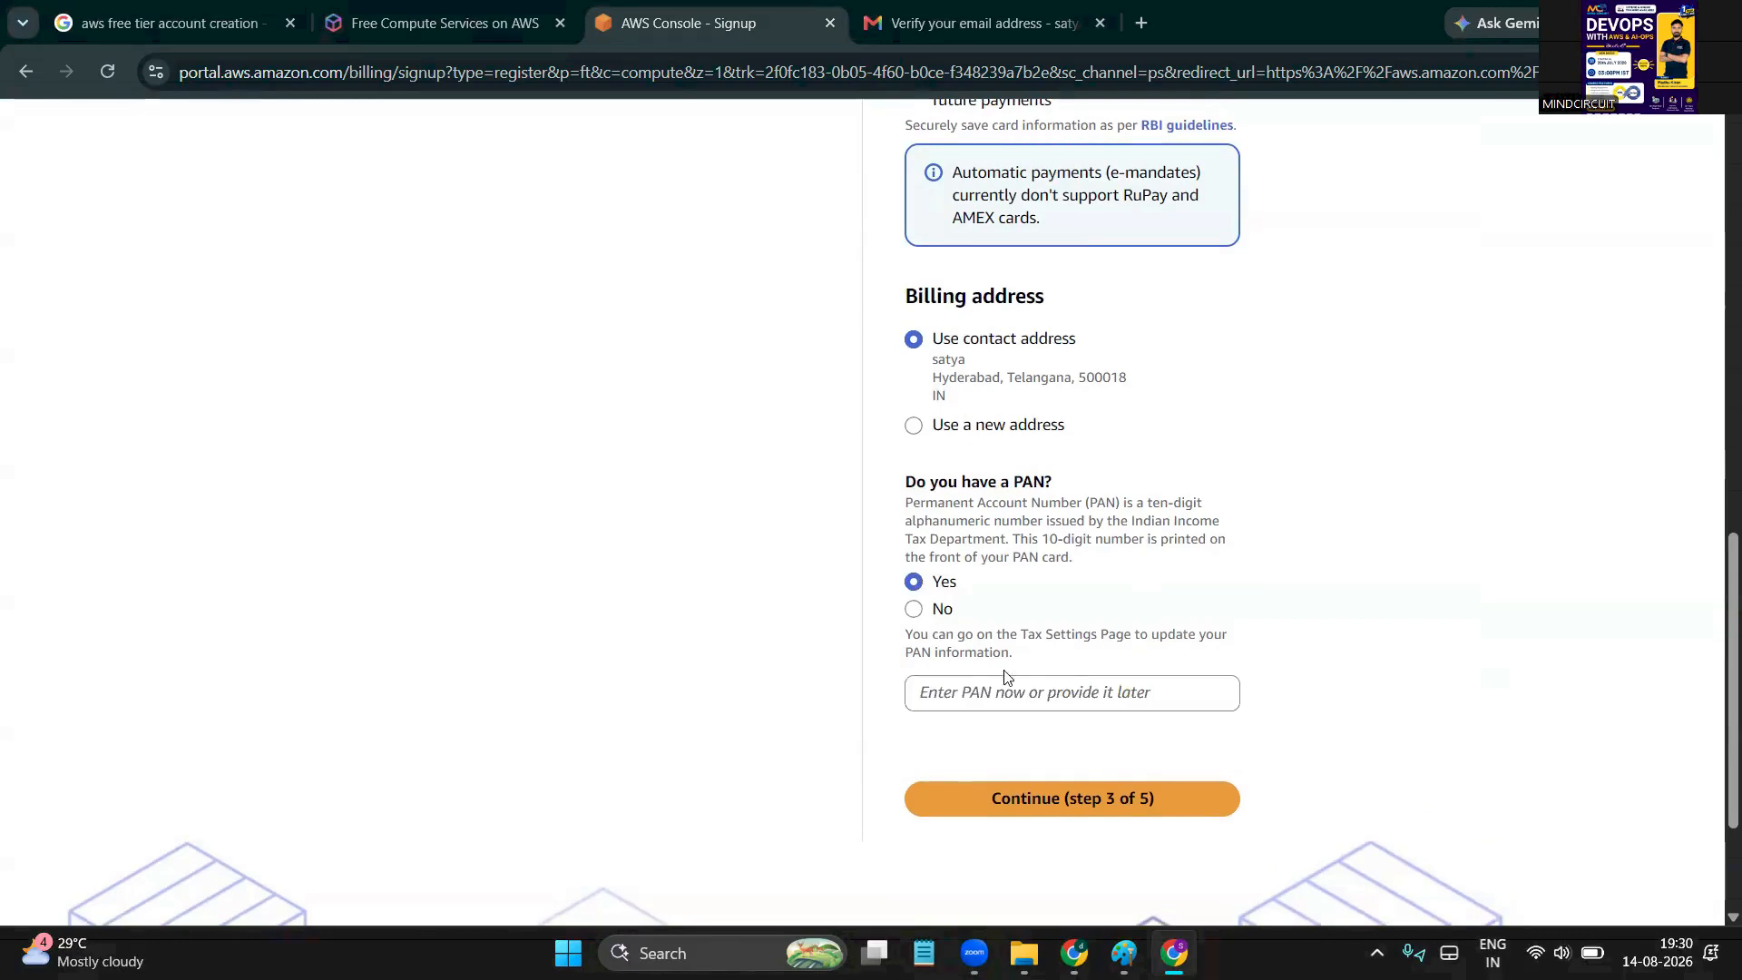
left_click(1024, 693)
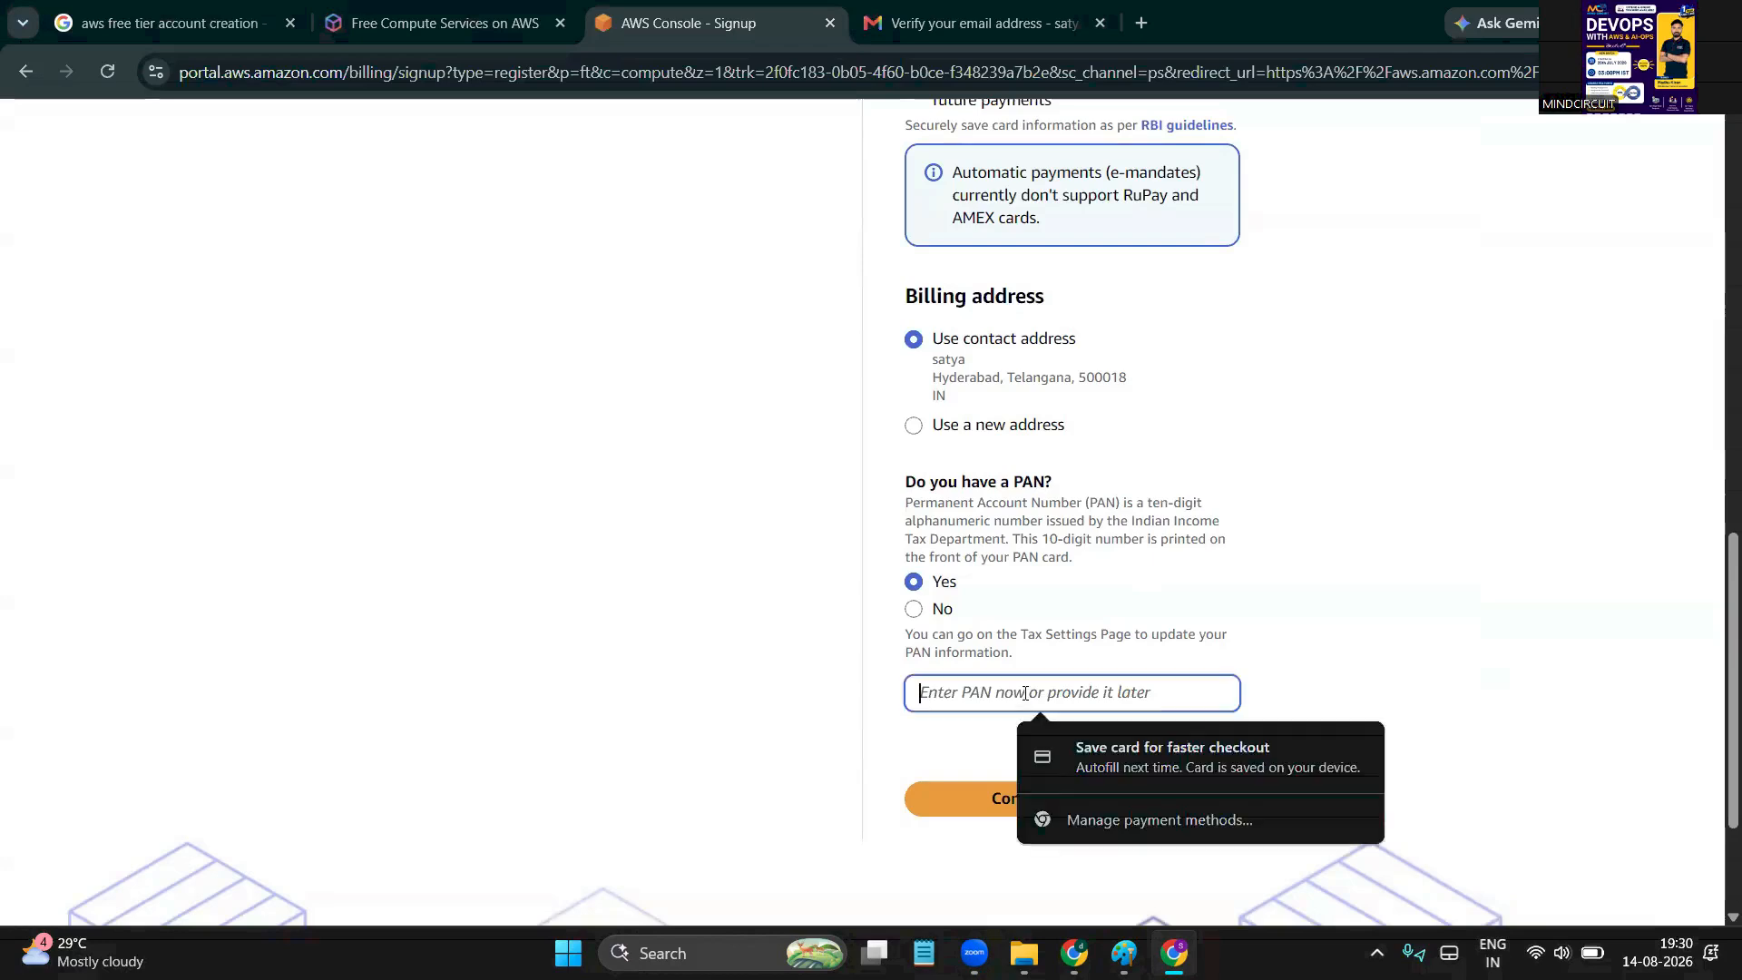
left_click(978, 726)
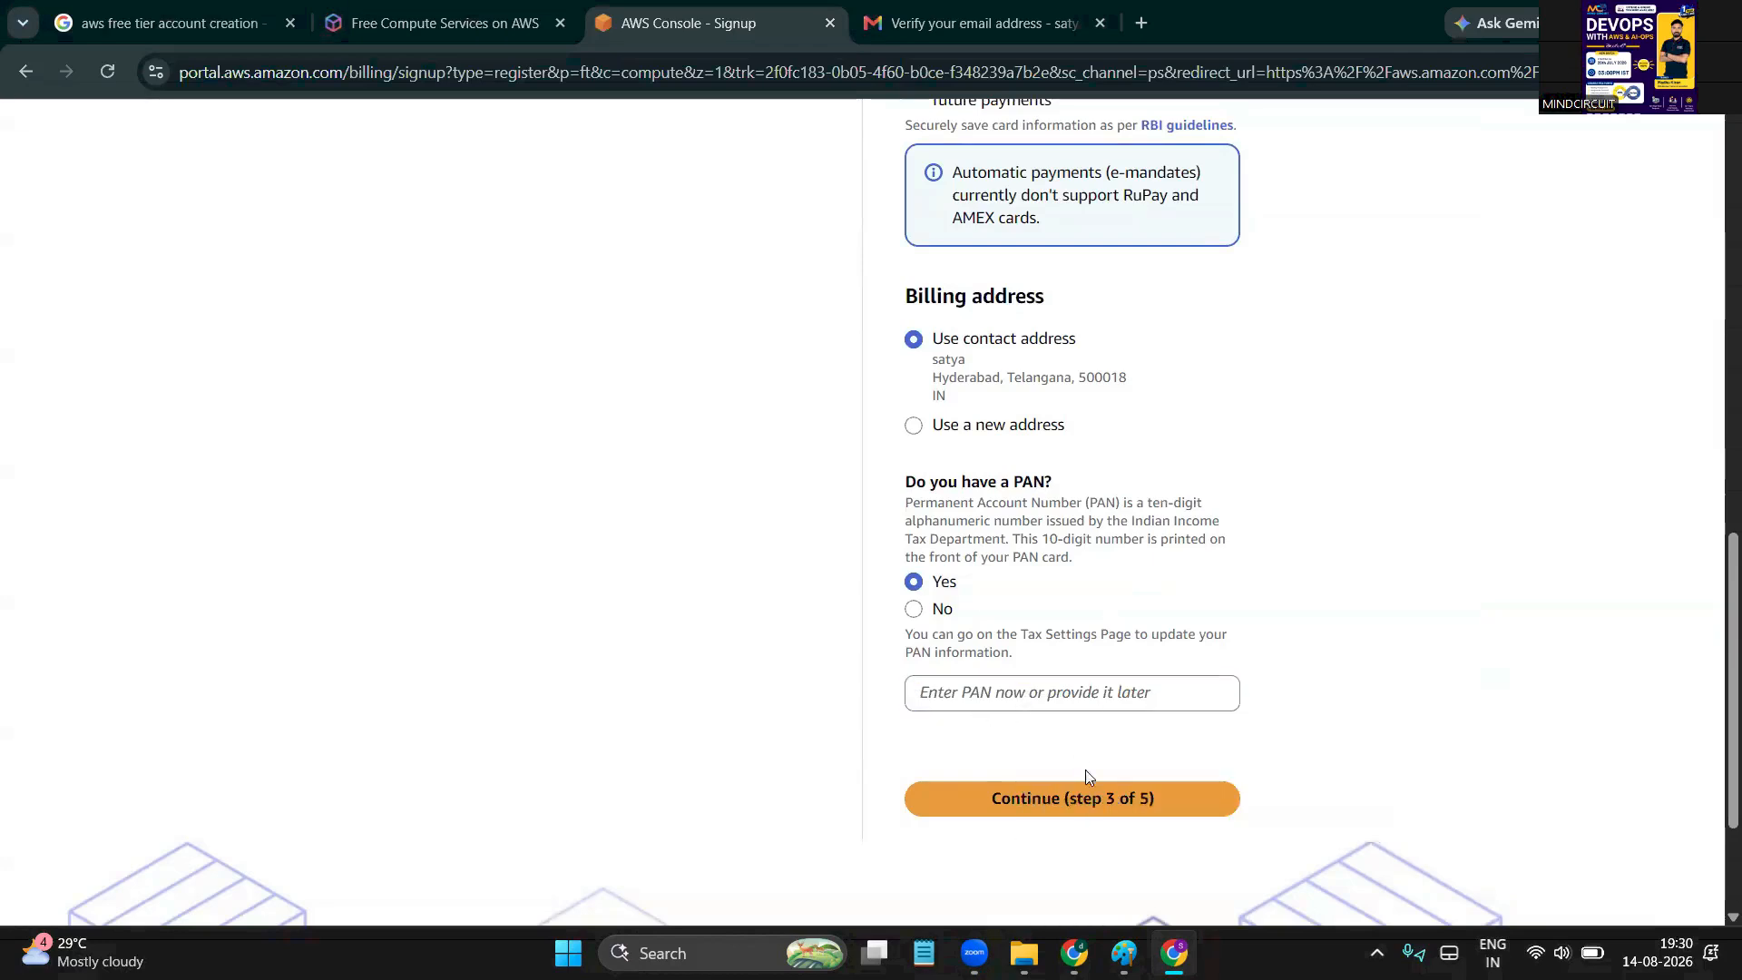
left_click(1095, 804)
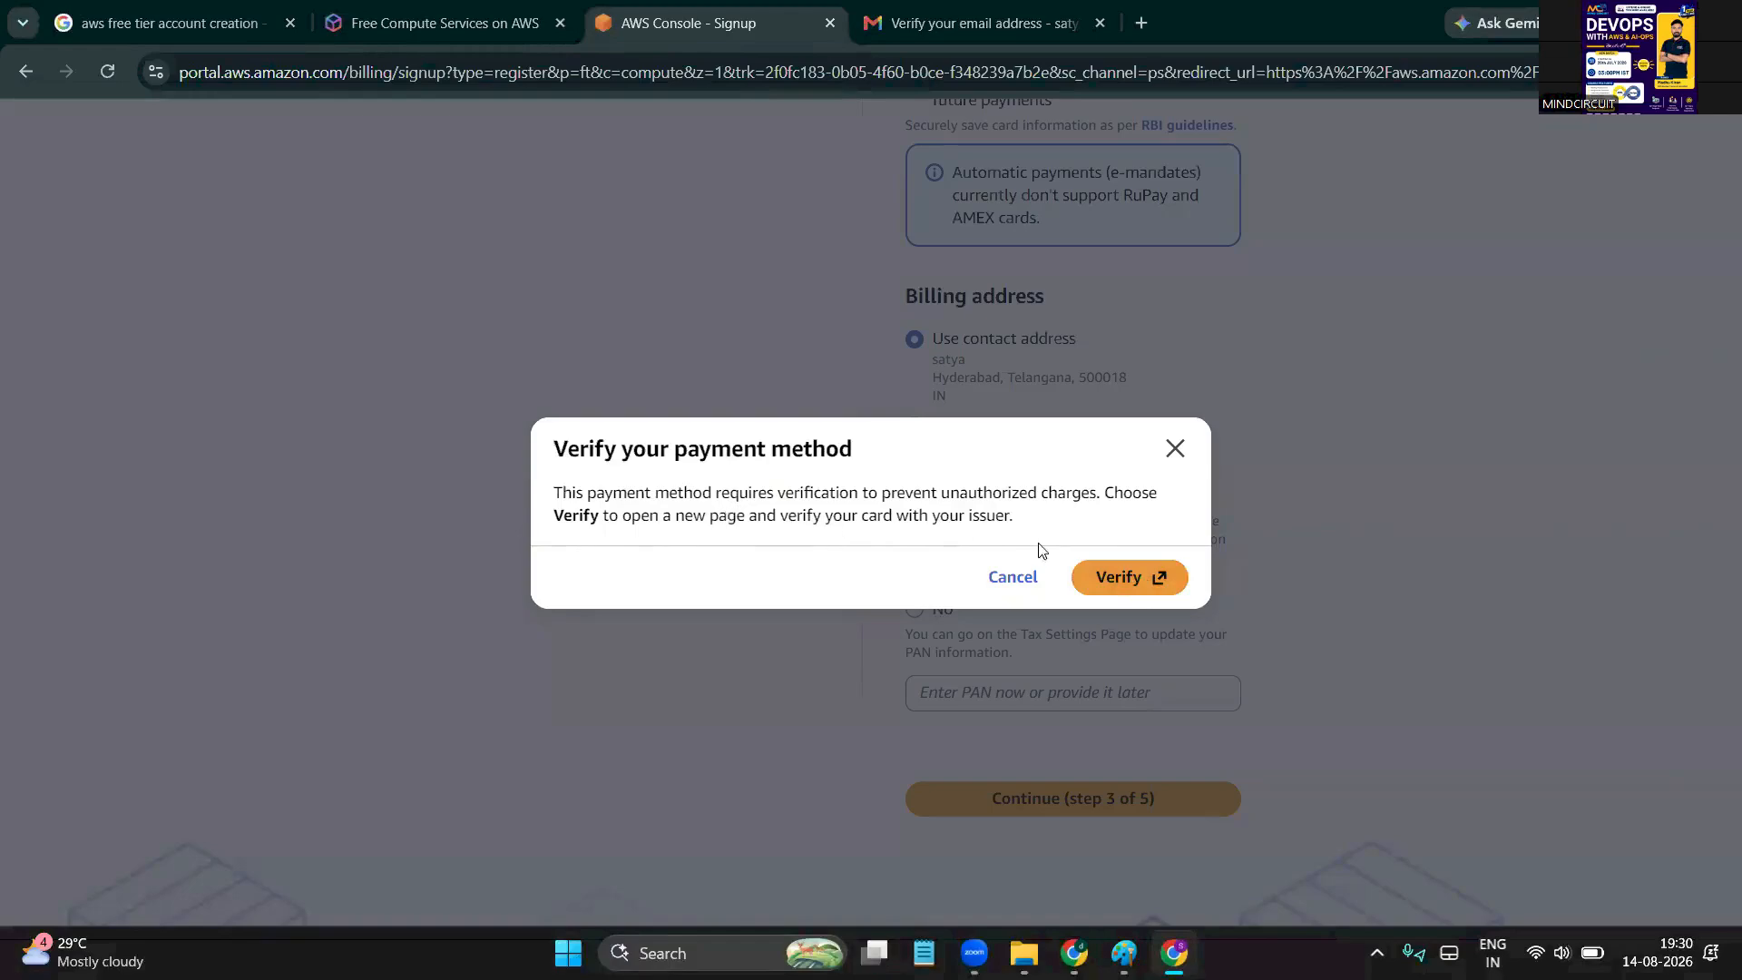
Verify the card with its issuing bank and submit the bank's authentication page
left_click(1134, 579)
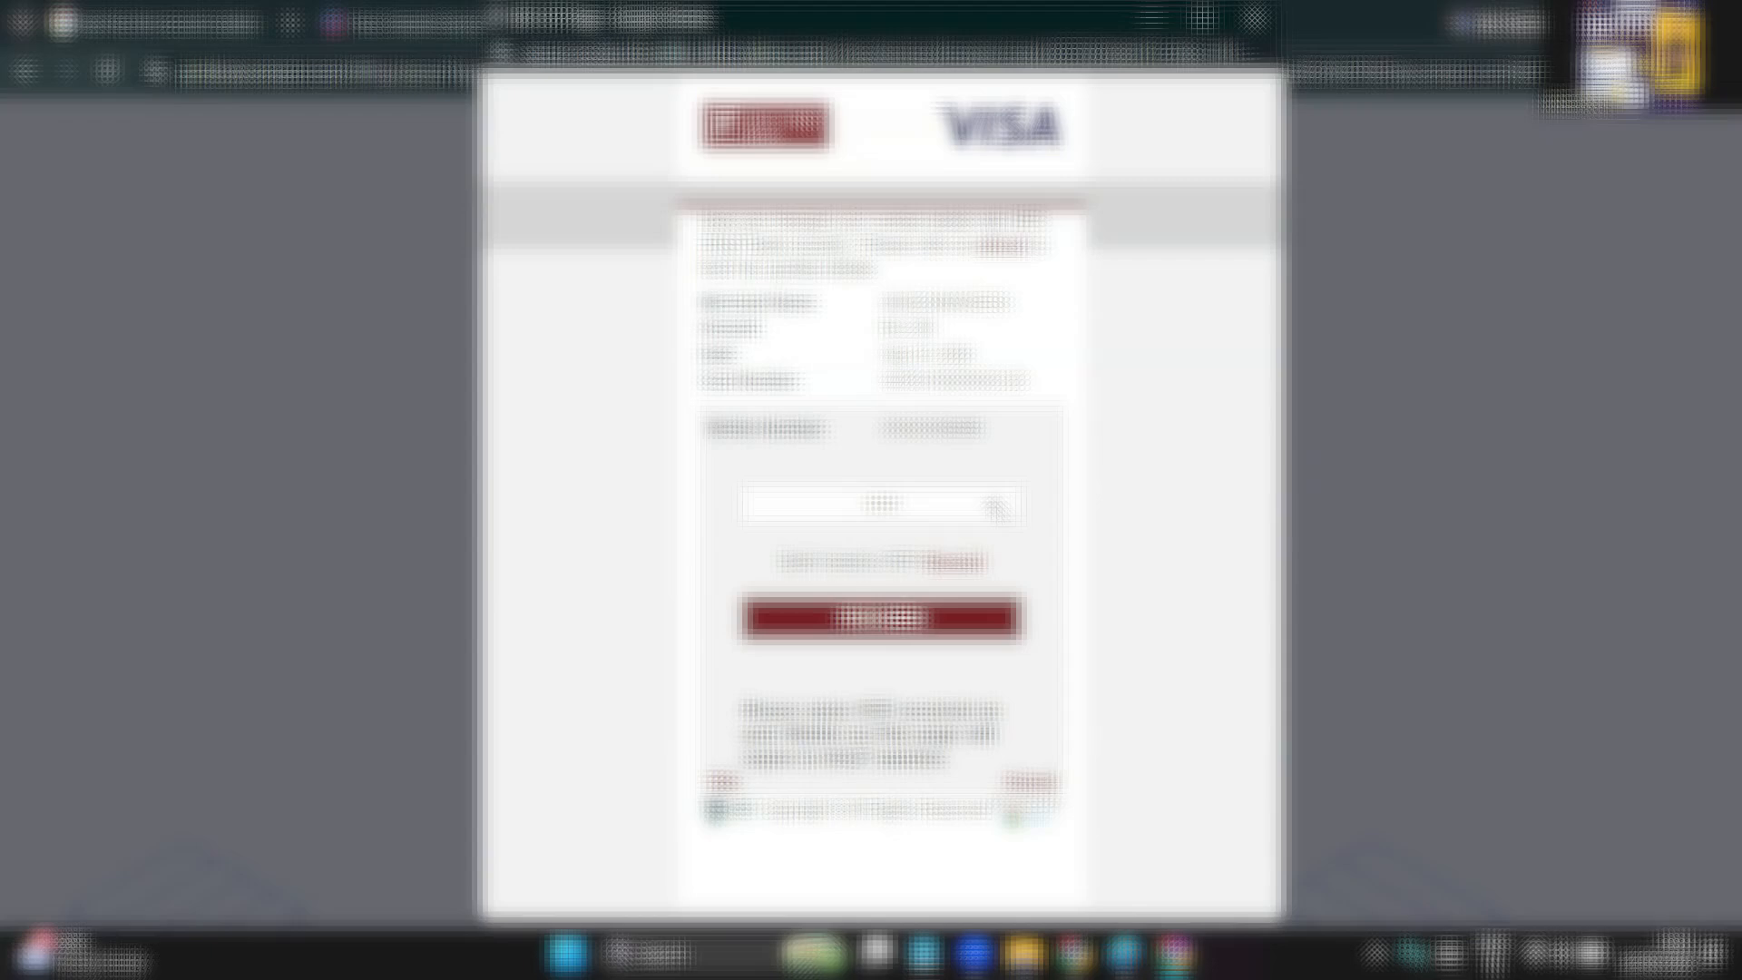
left_click(893, 620)
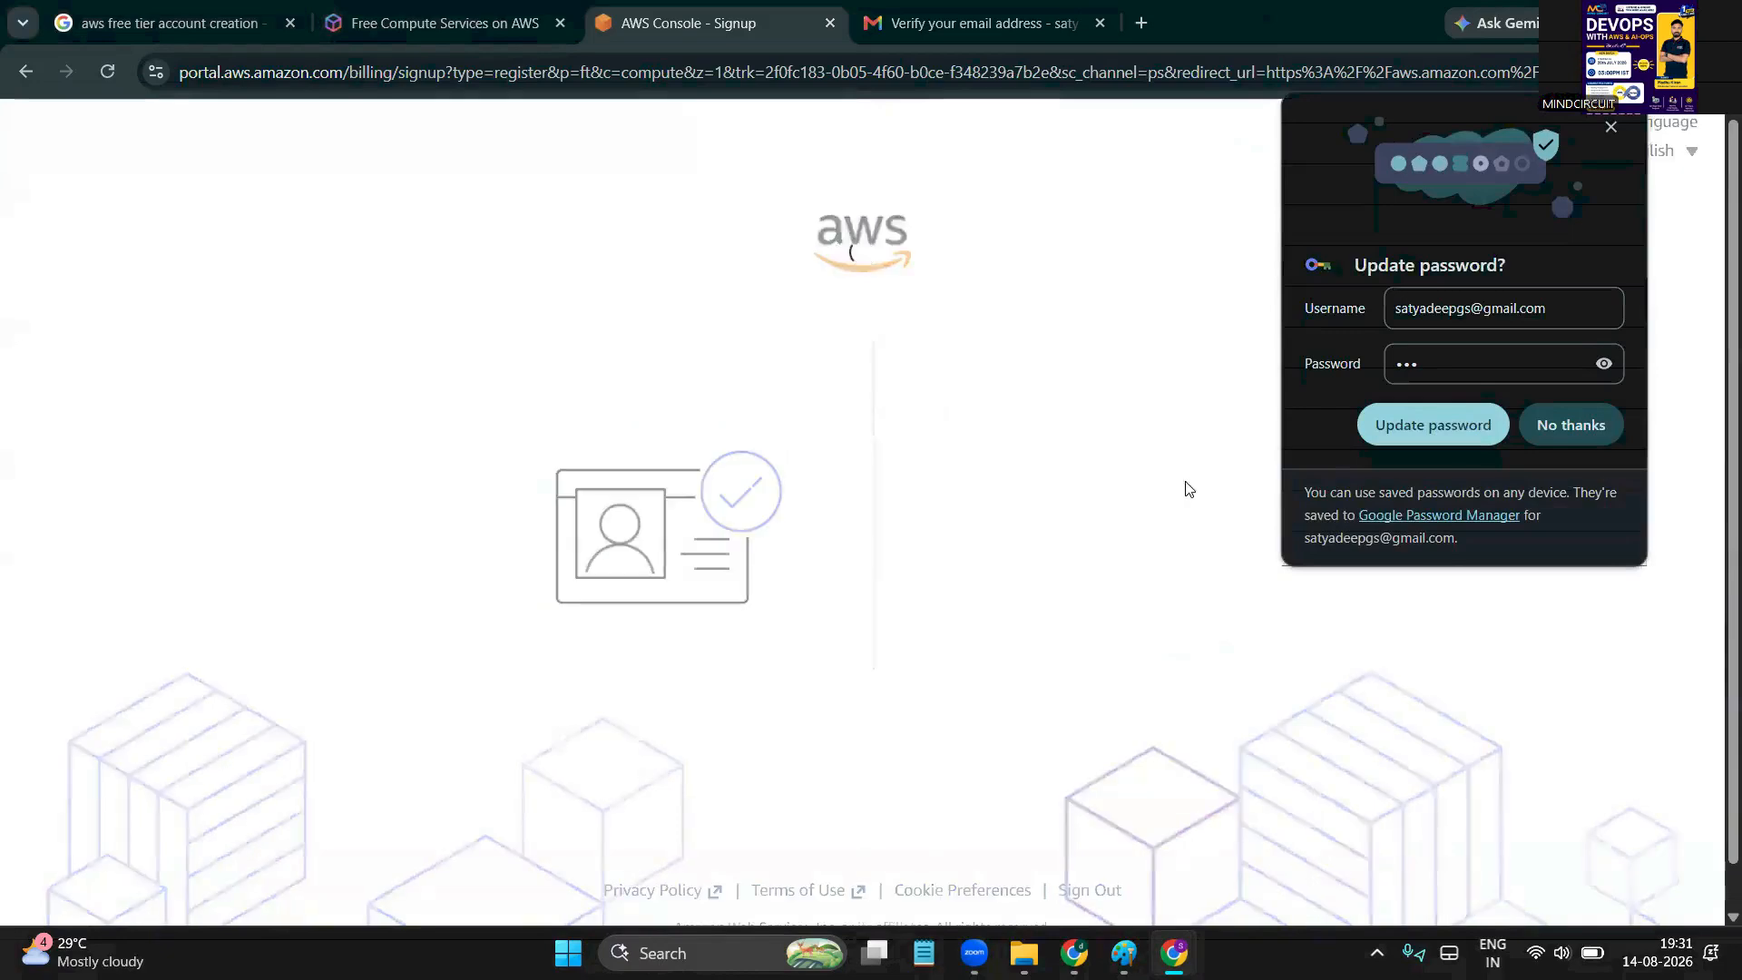
Decline Chrome's password and card-saving prompts and set the account purpose to Personal use
left_click(1602, 423)
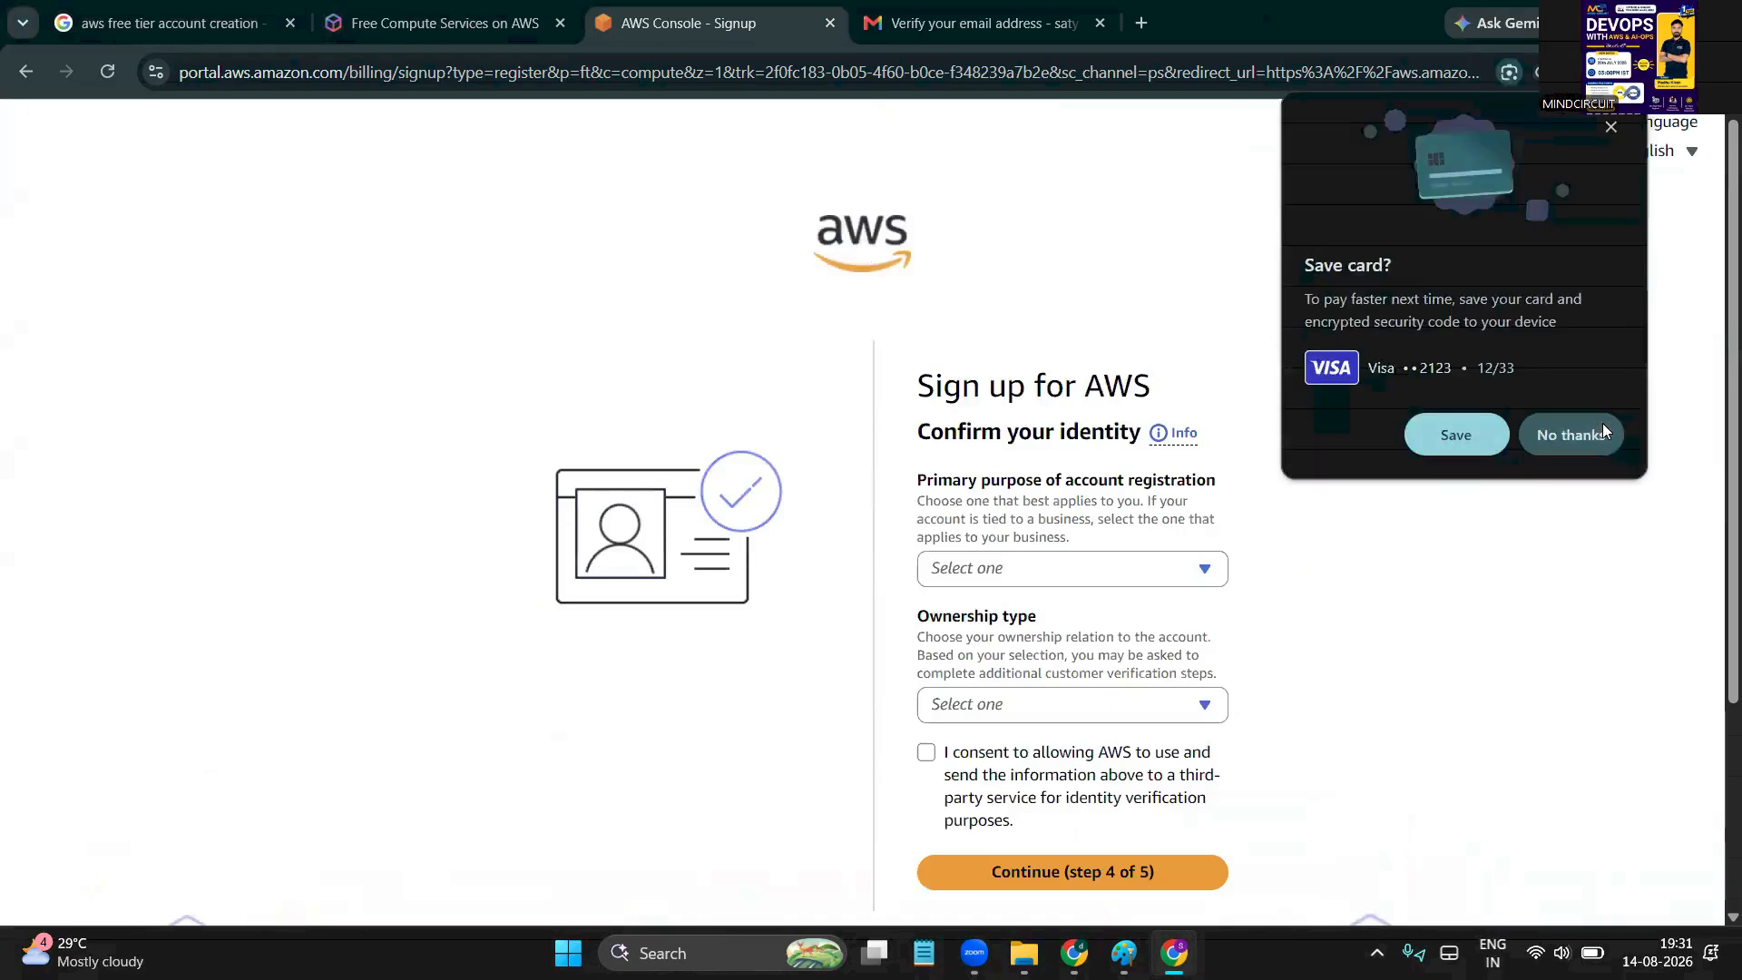
left_click(1599, 435)
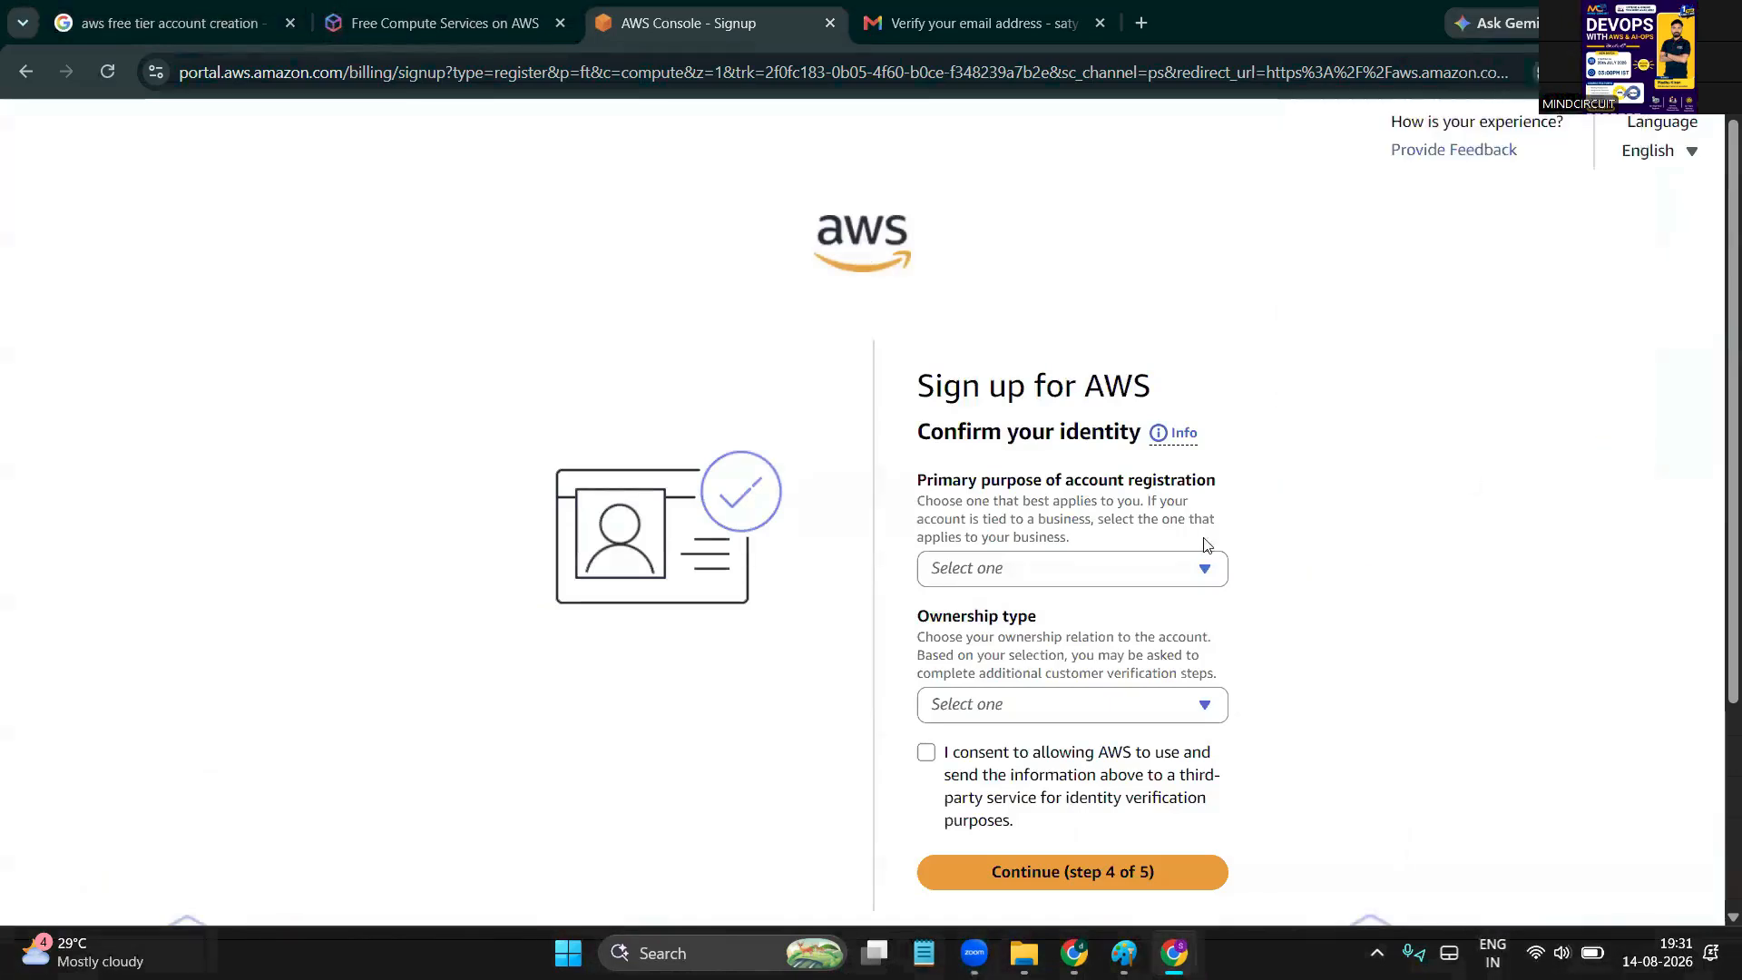
scroll(989, 562, "down", 1)
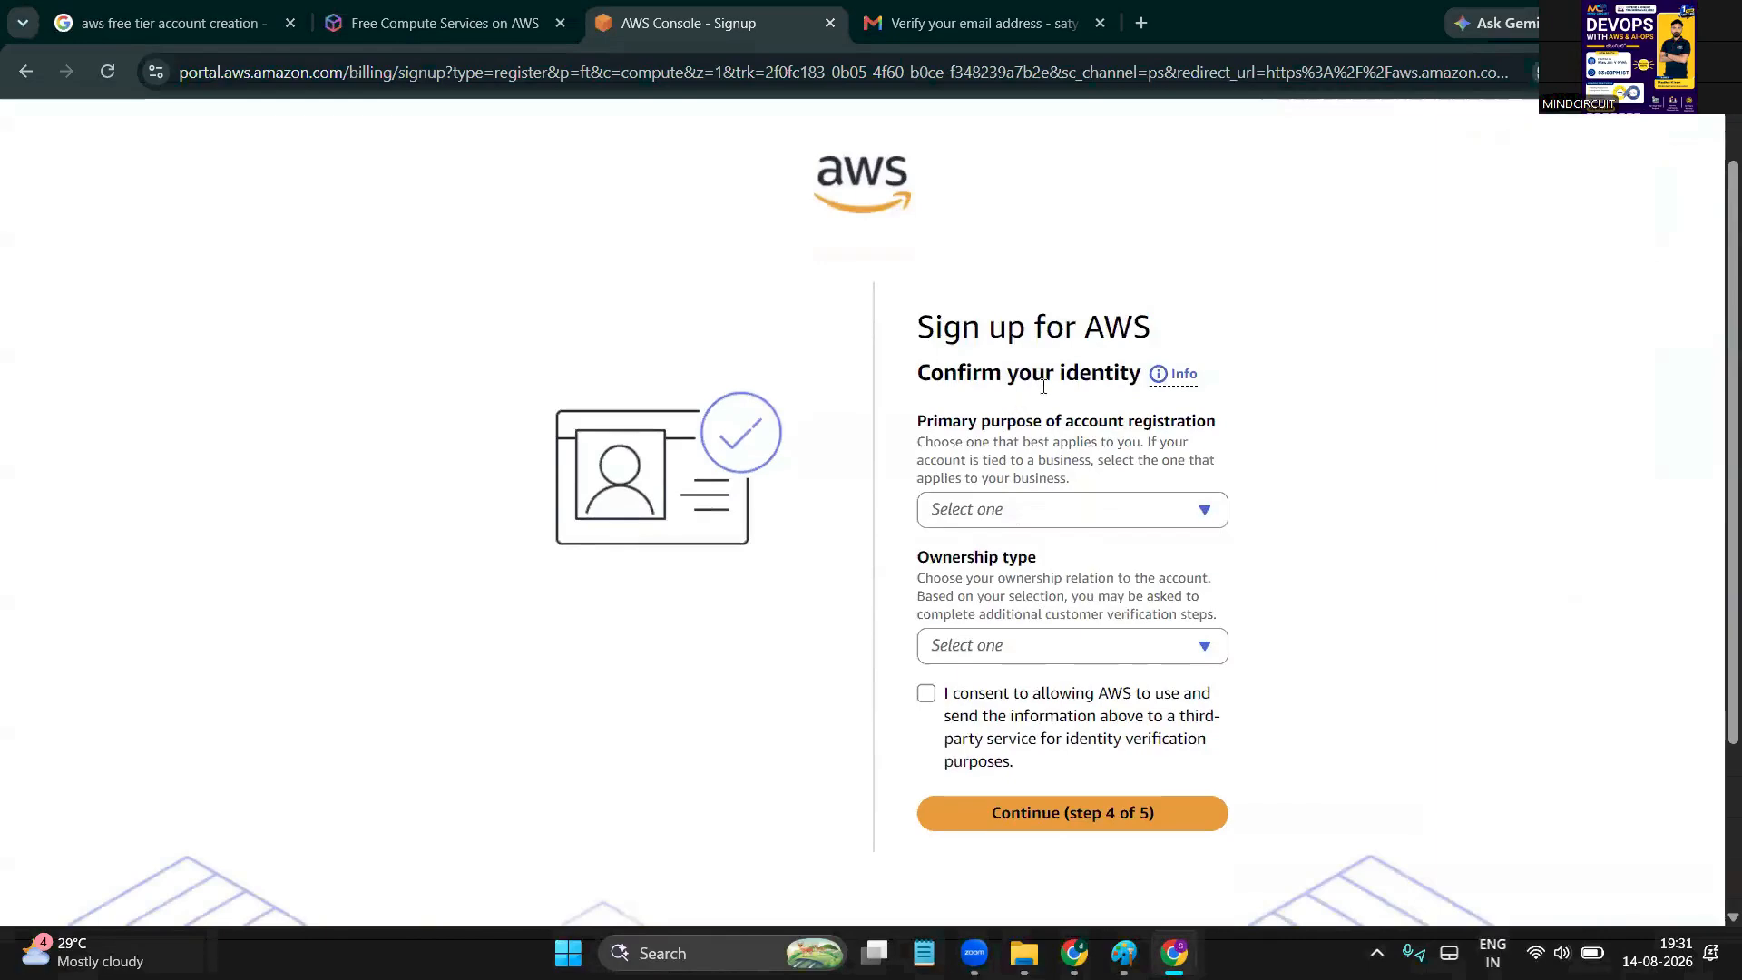
left_click(1108, 519)
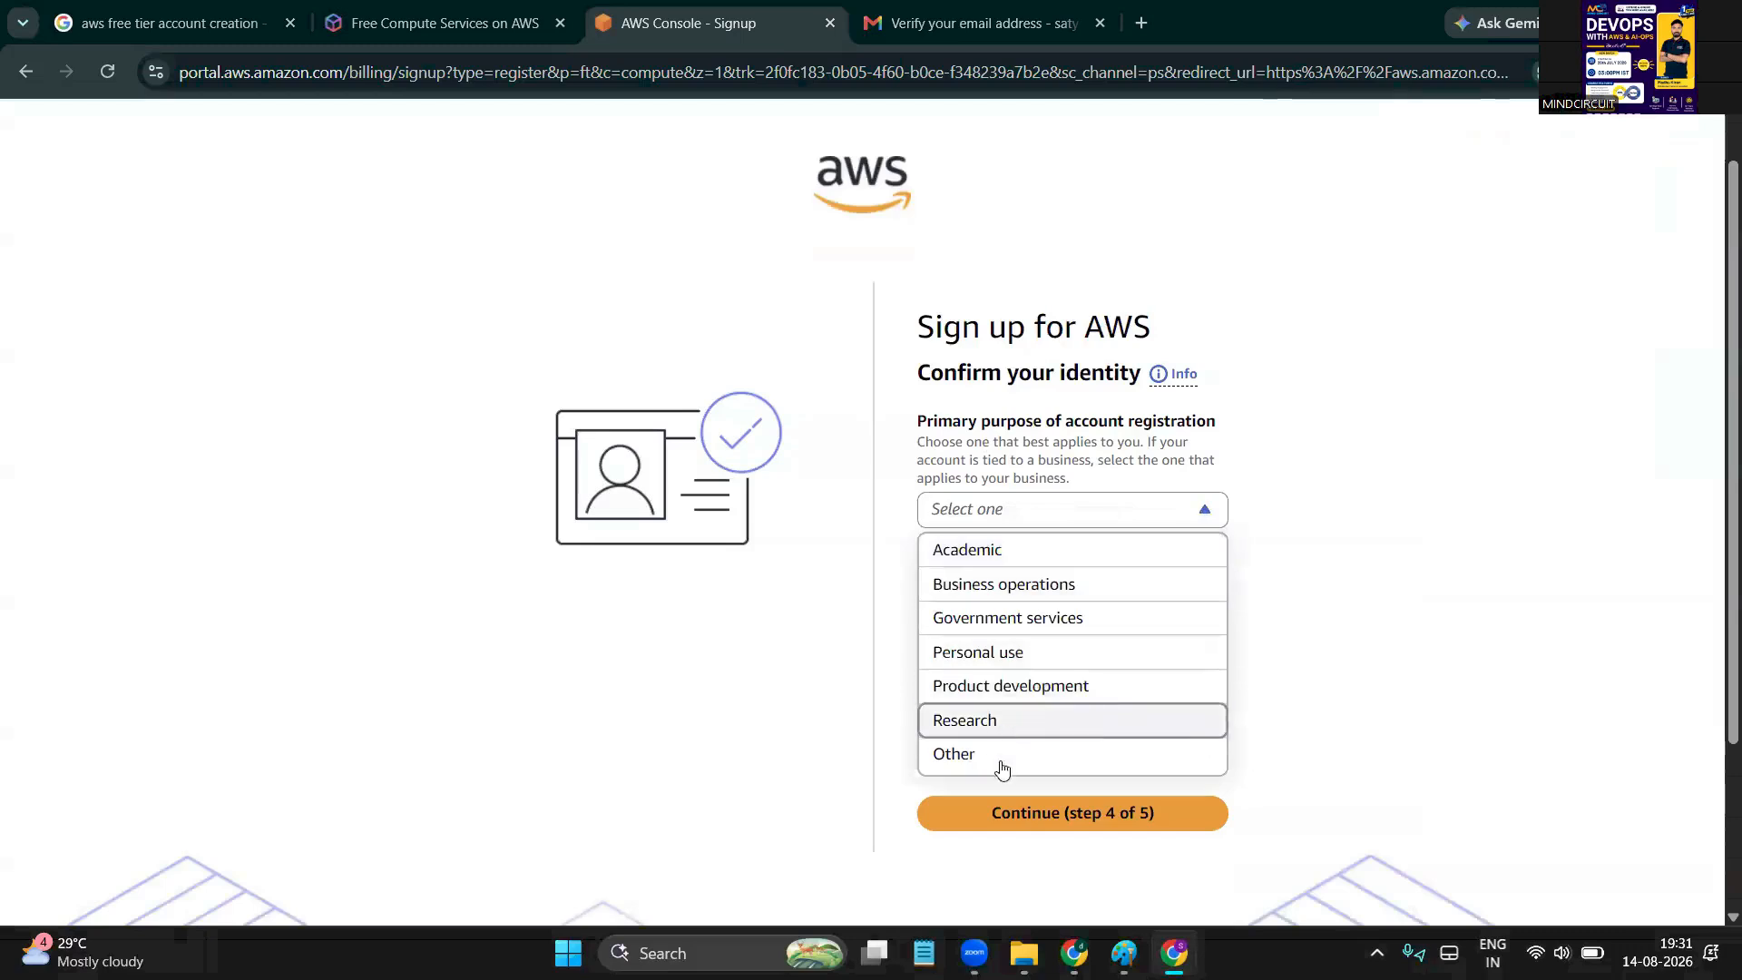
left_click(1022, 667)
Set ownership type to Individual and the identity document to PAN card
scroll(848, 607, "down", 1)
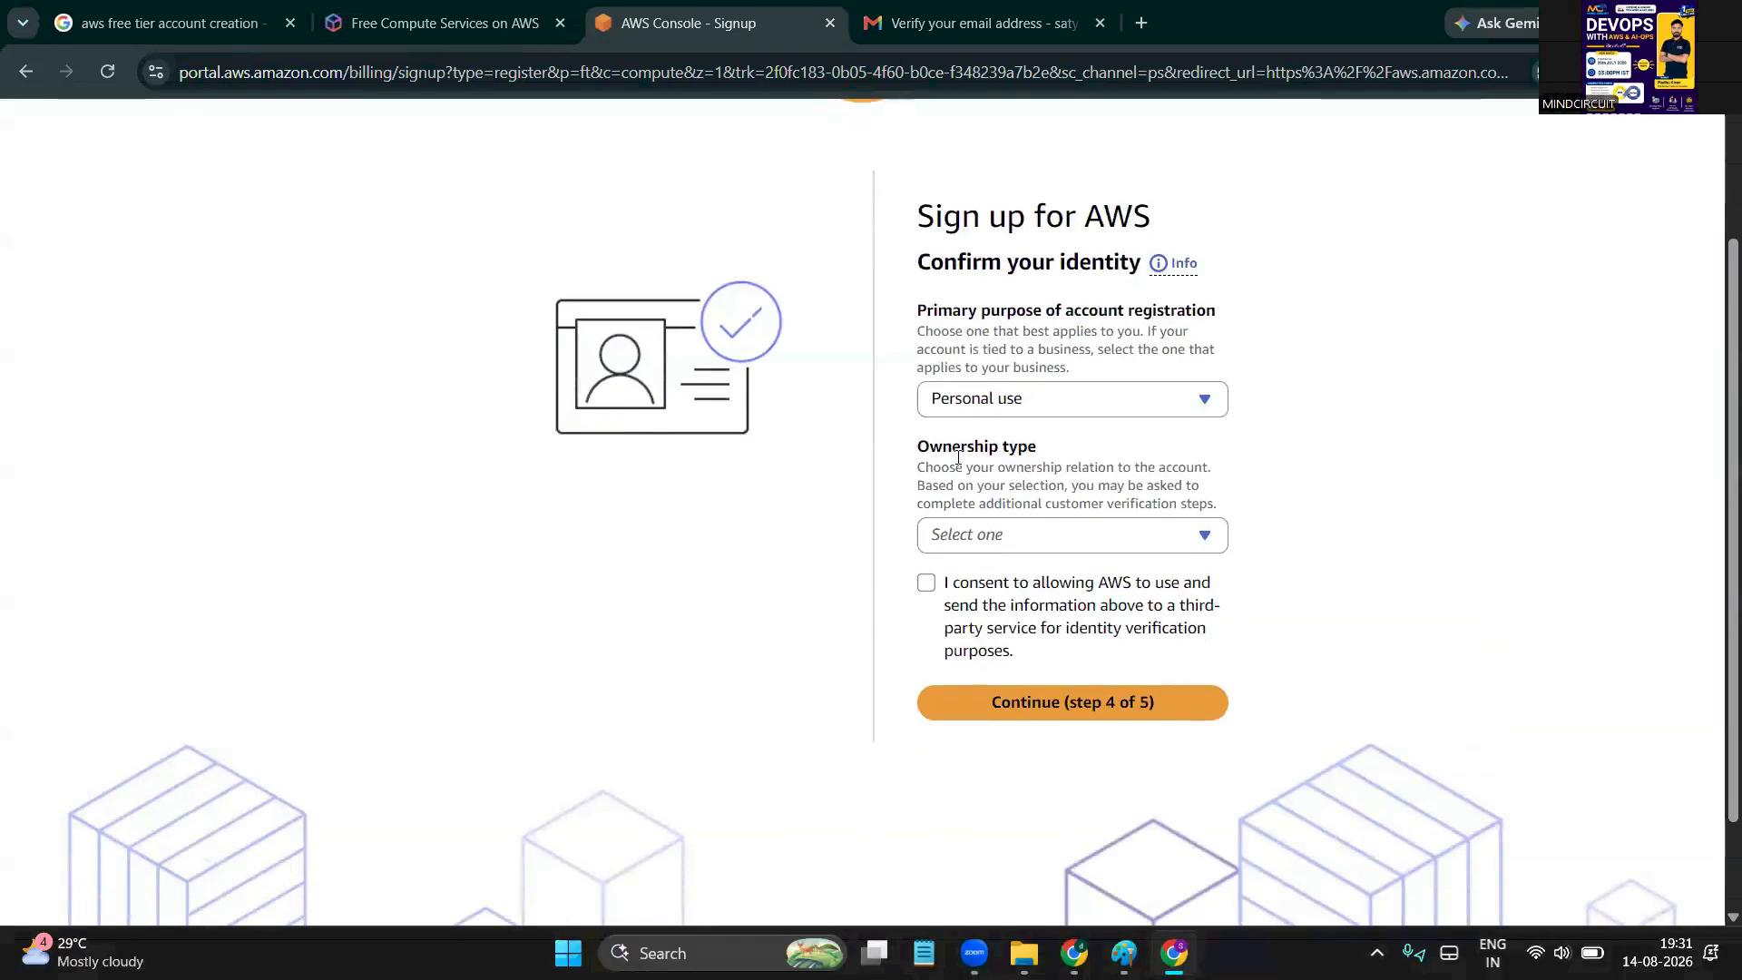
left_click(1095, 533)
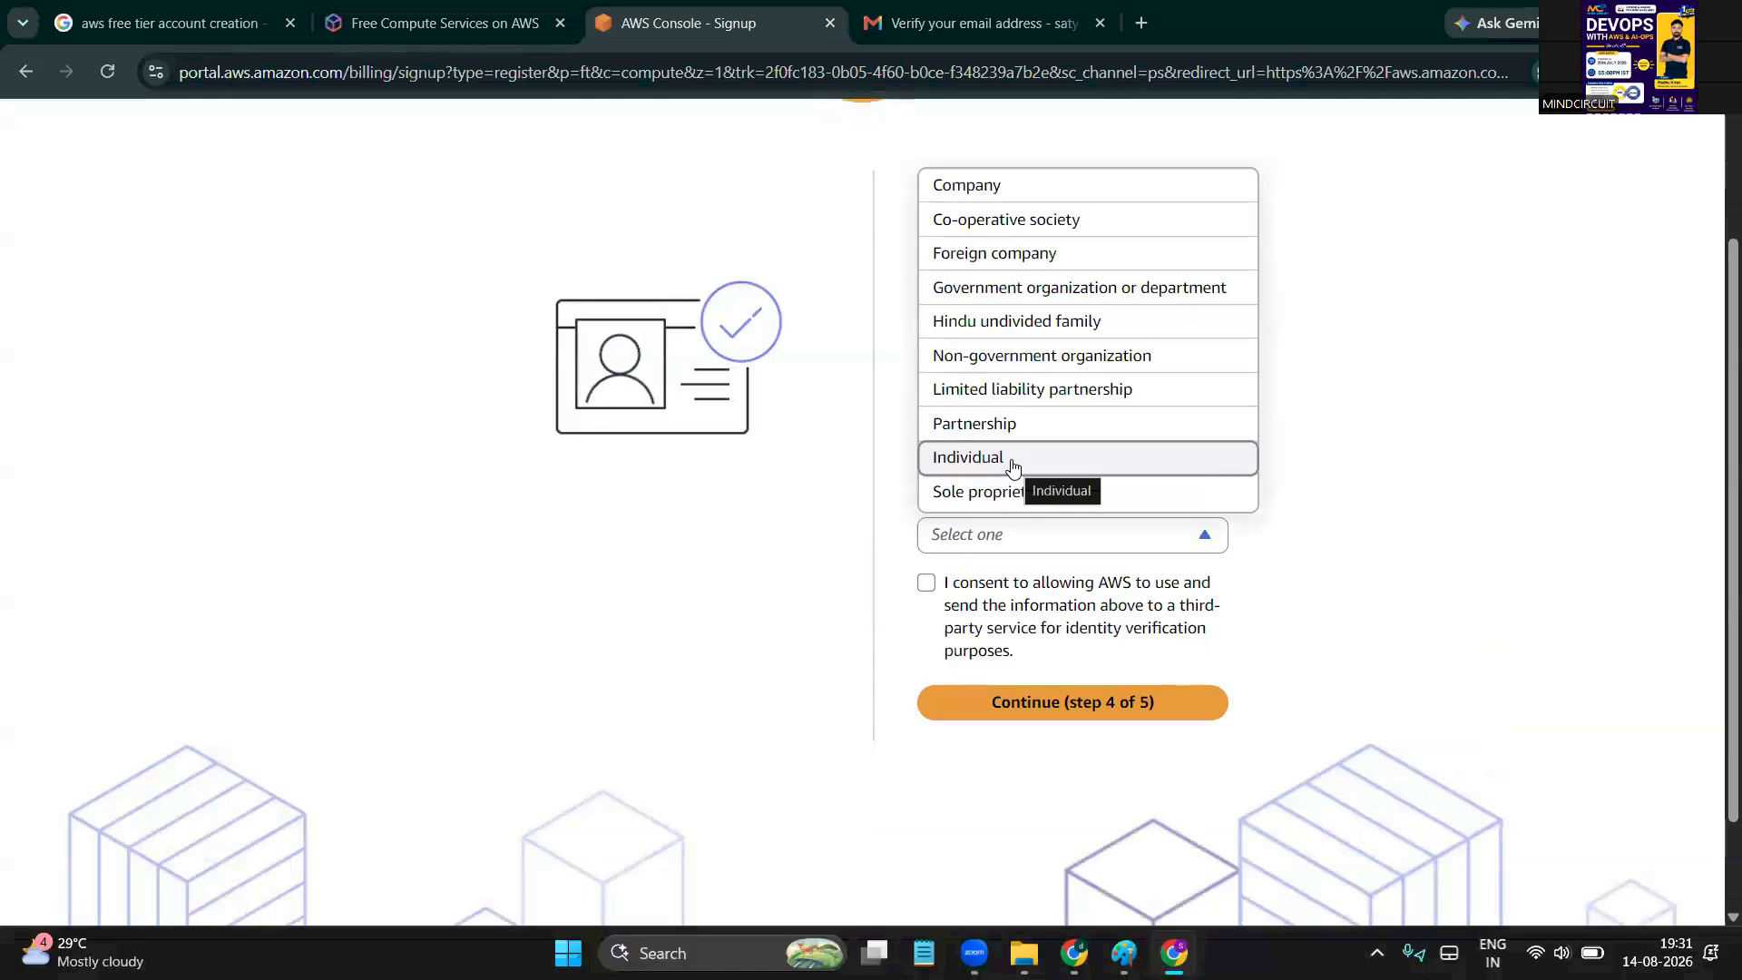
left_click(1013, 463)
scroll(789, 573, "down", 1)
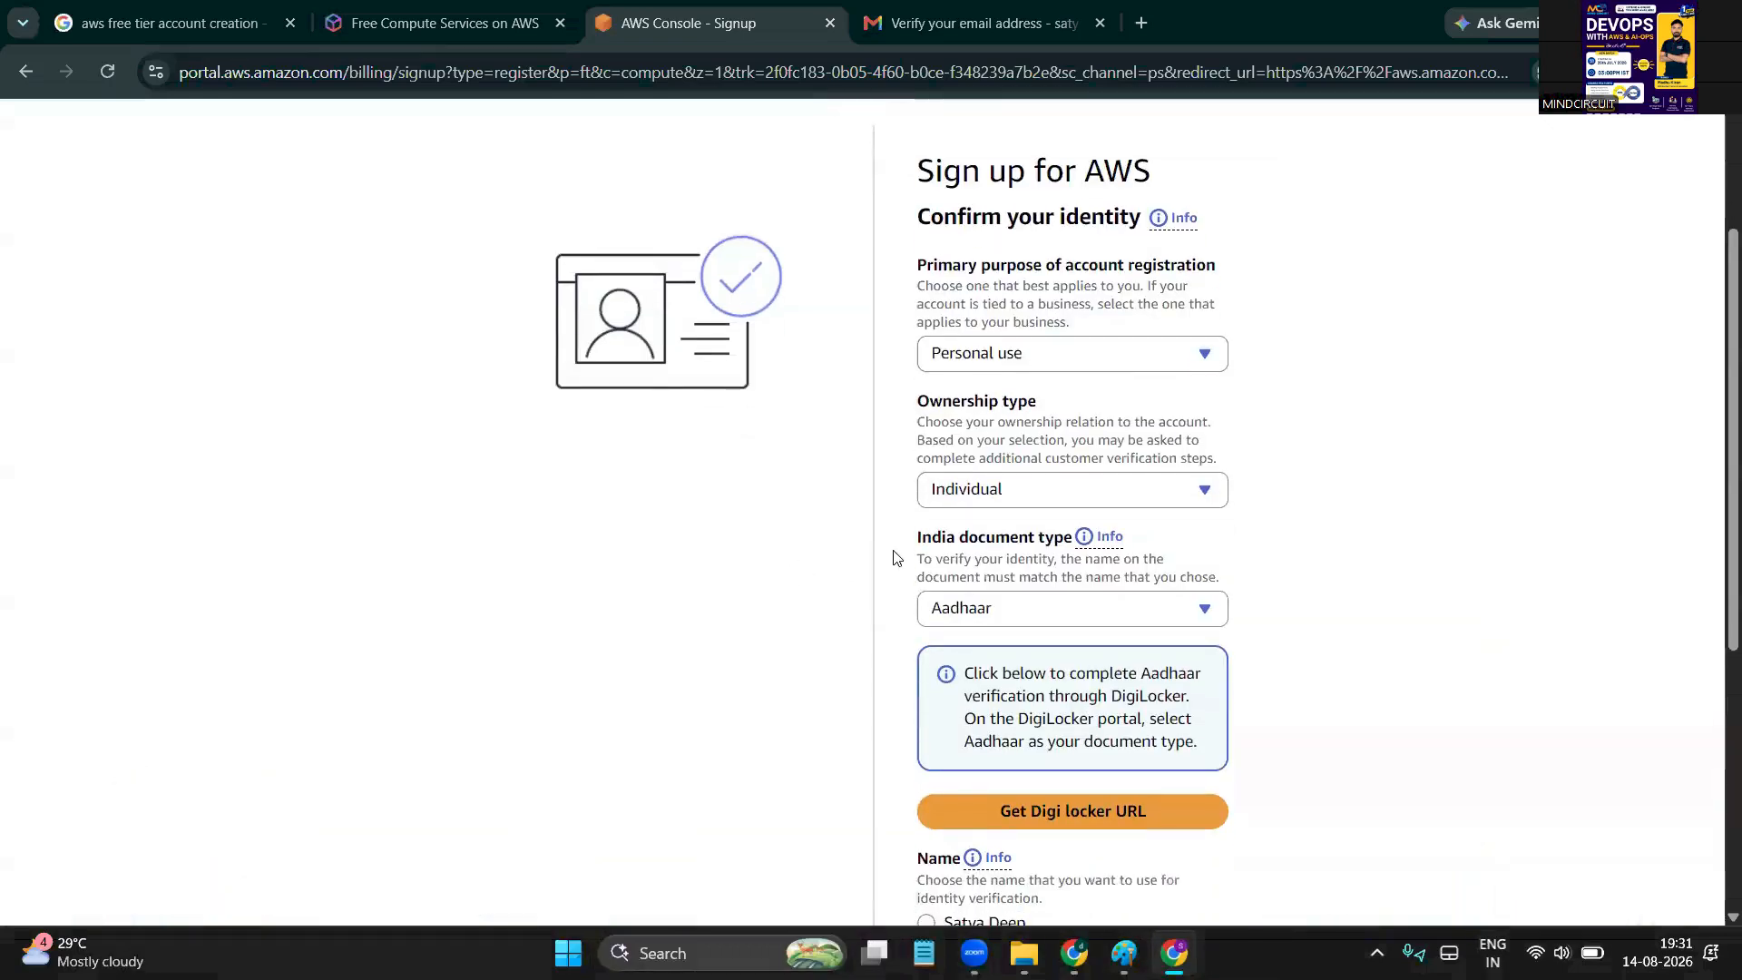
left_click(1055, 614)
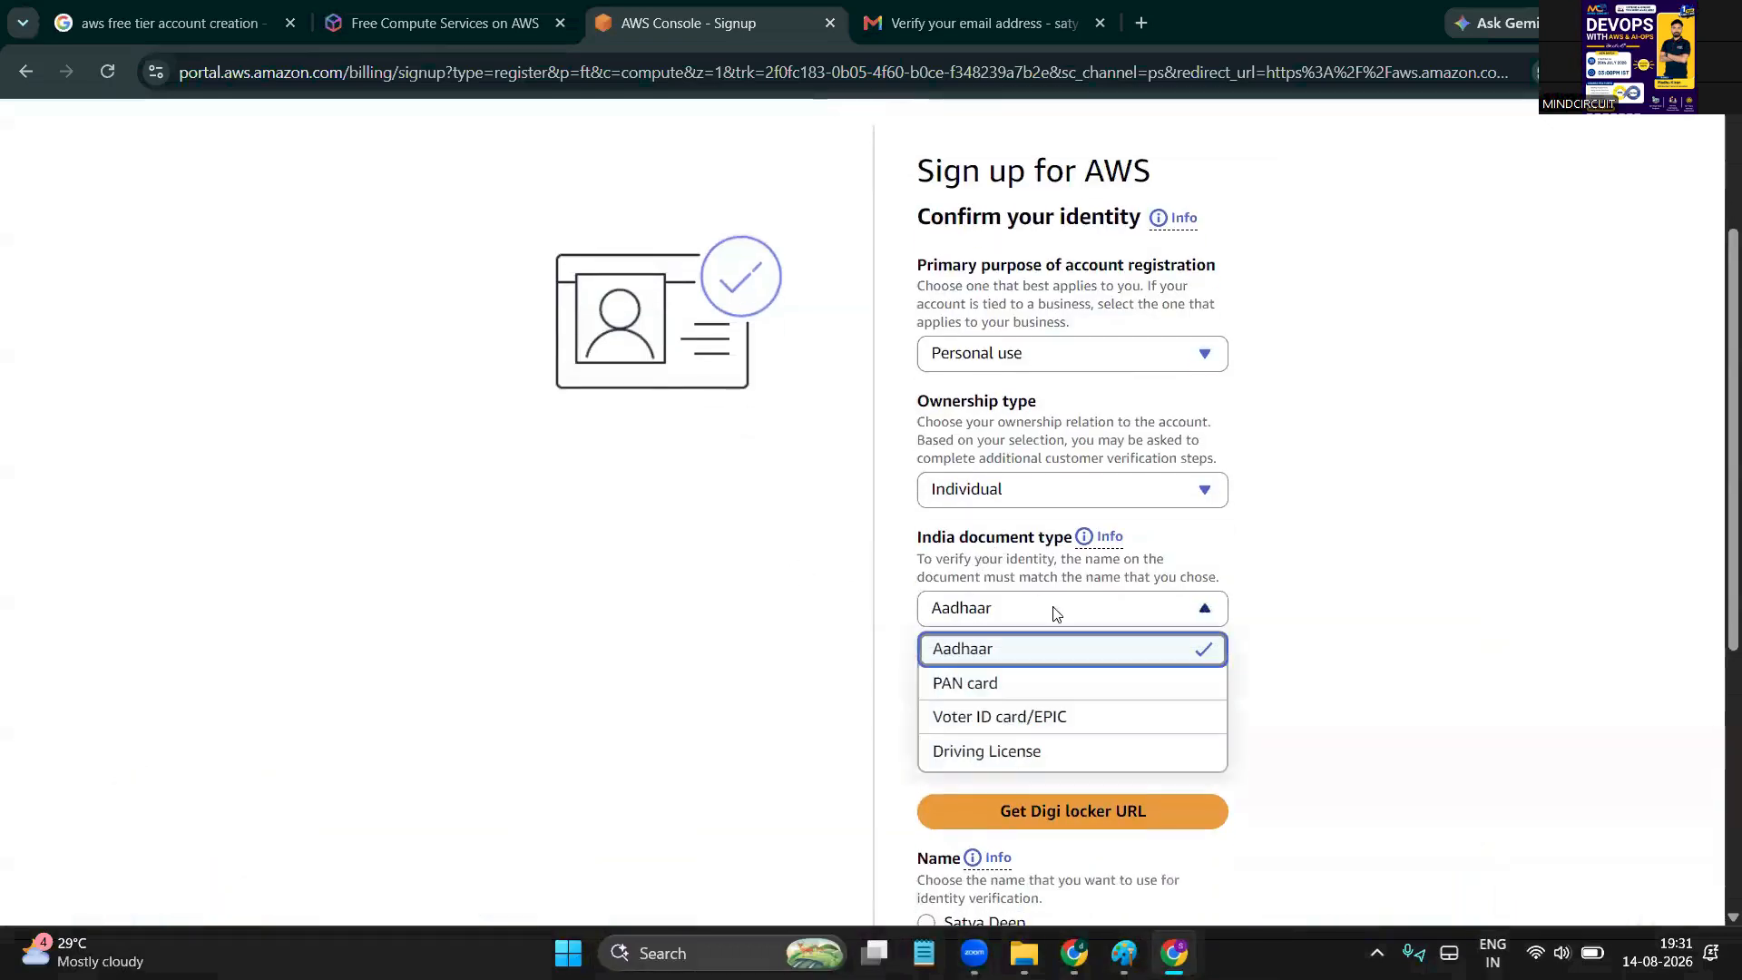
left_click(994, 685)
scroll(883, 661, "down", 2)
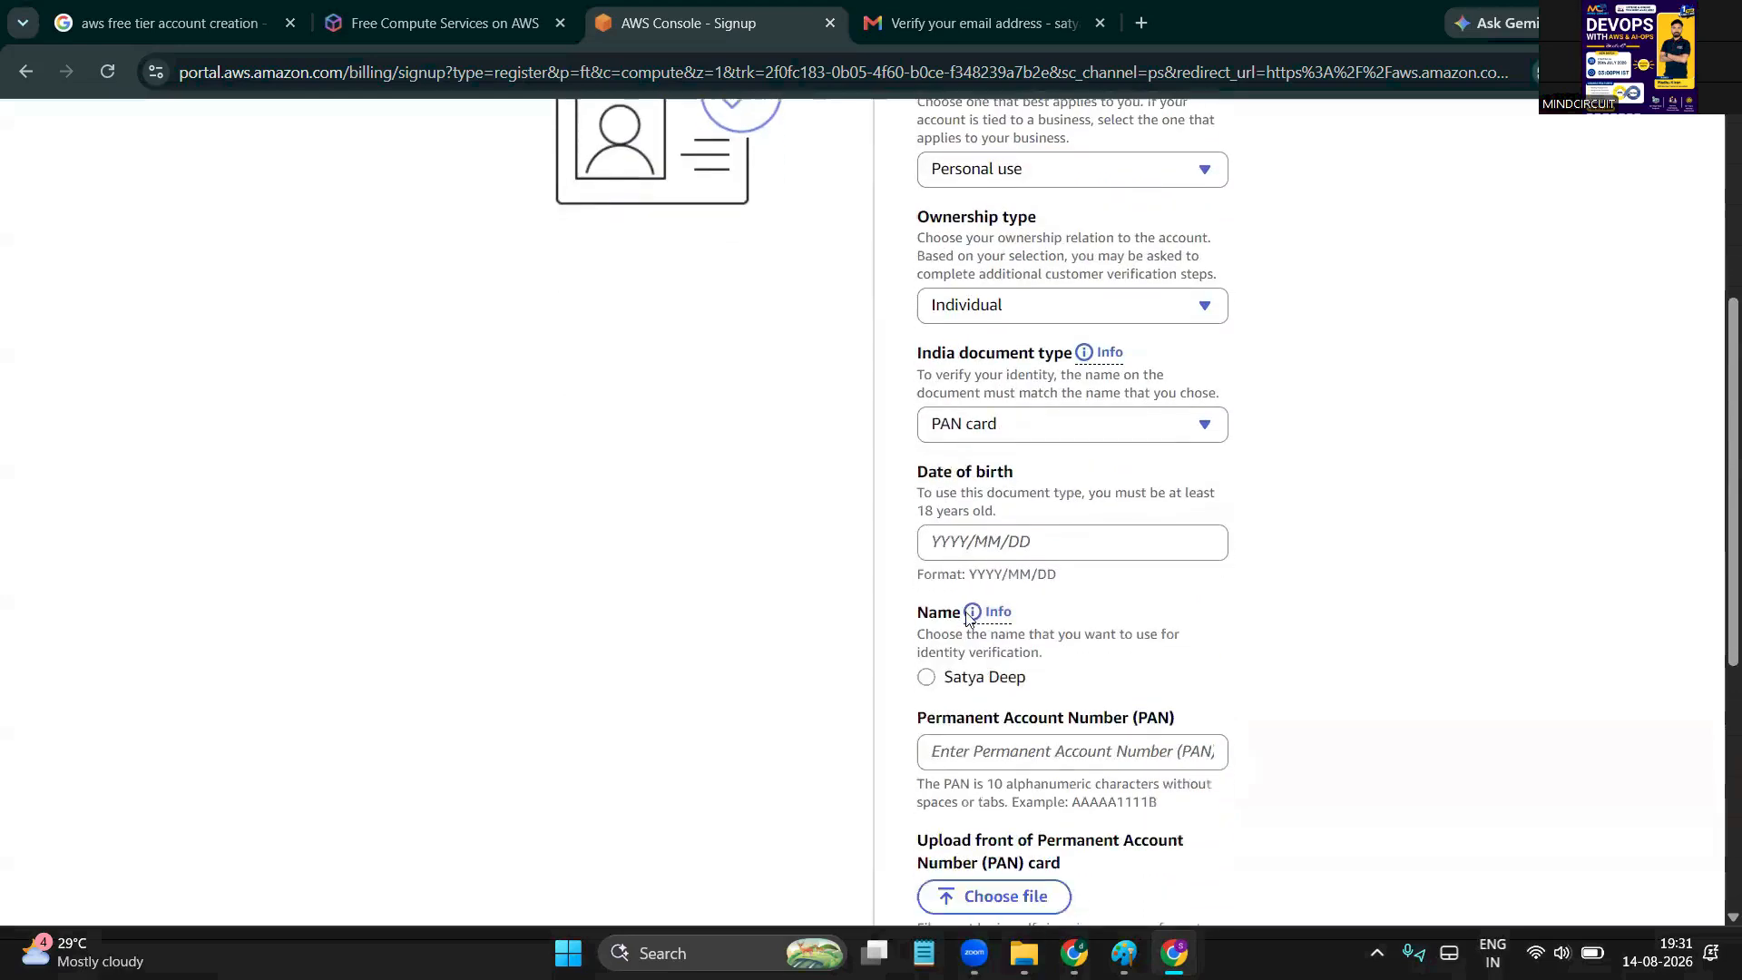
left_click(1052, 556)
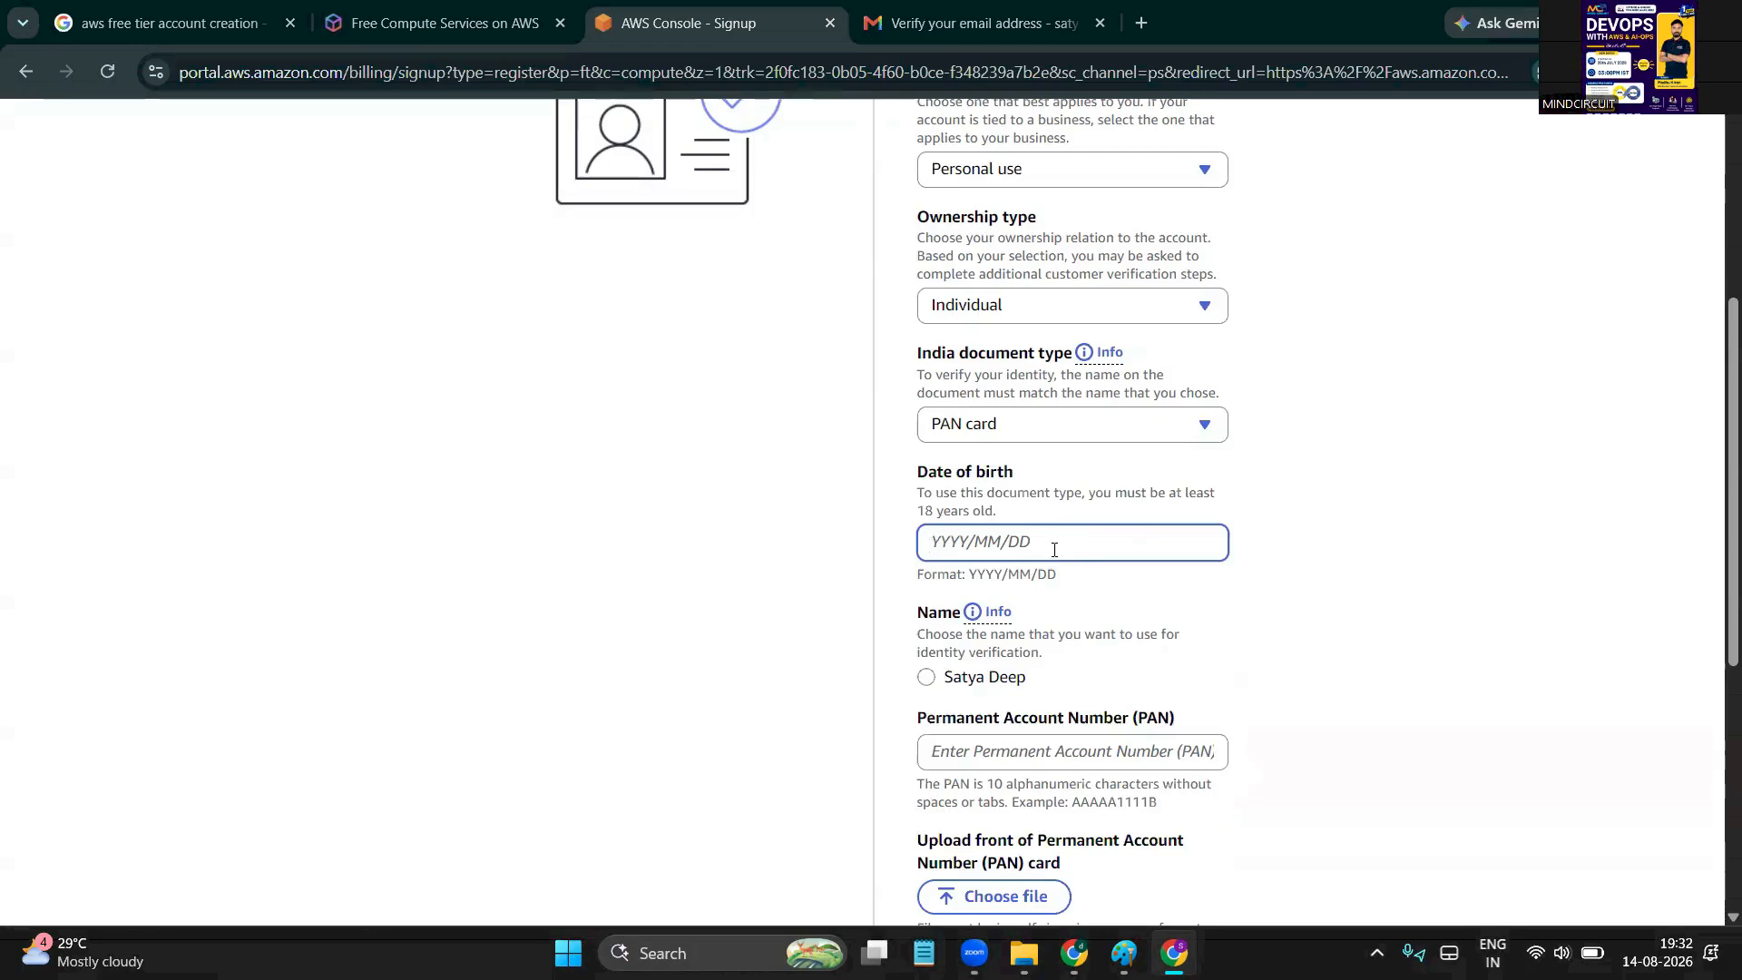
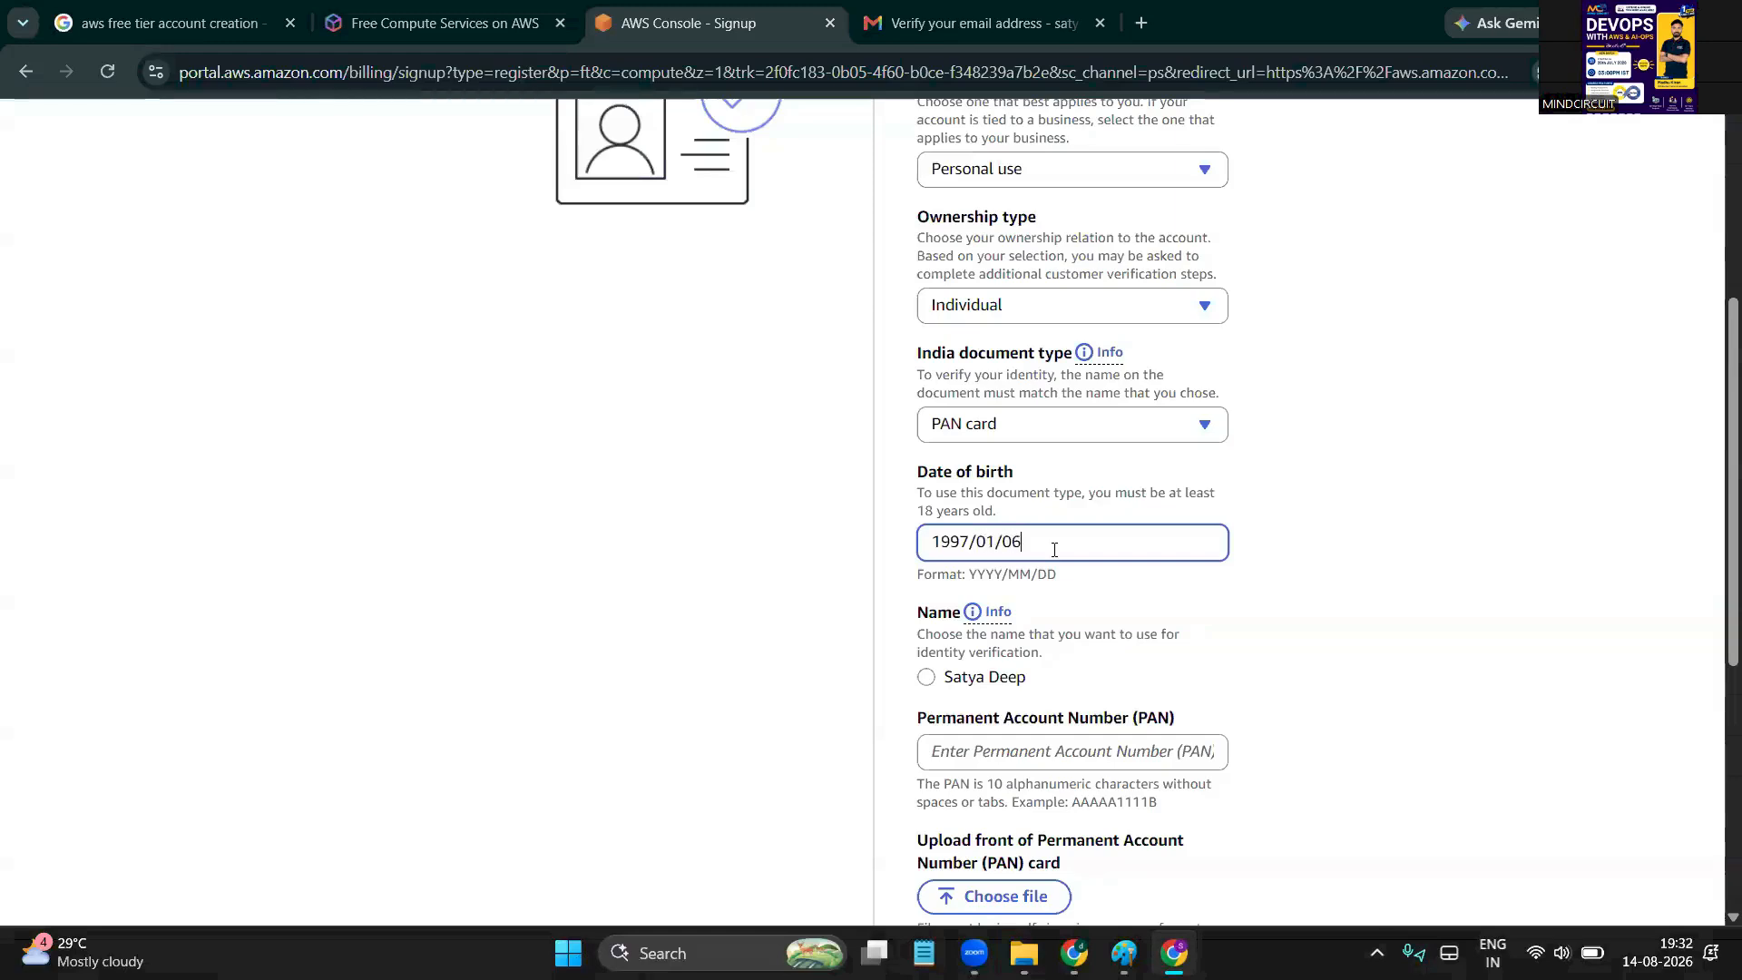
Select the listed name for verification and enter the PAN number
left_click(927, 679)
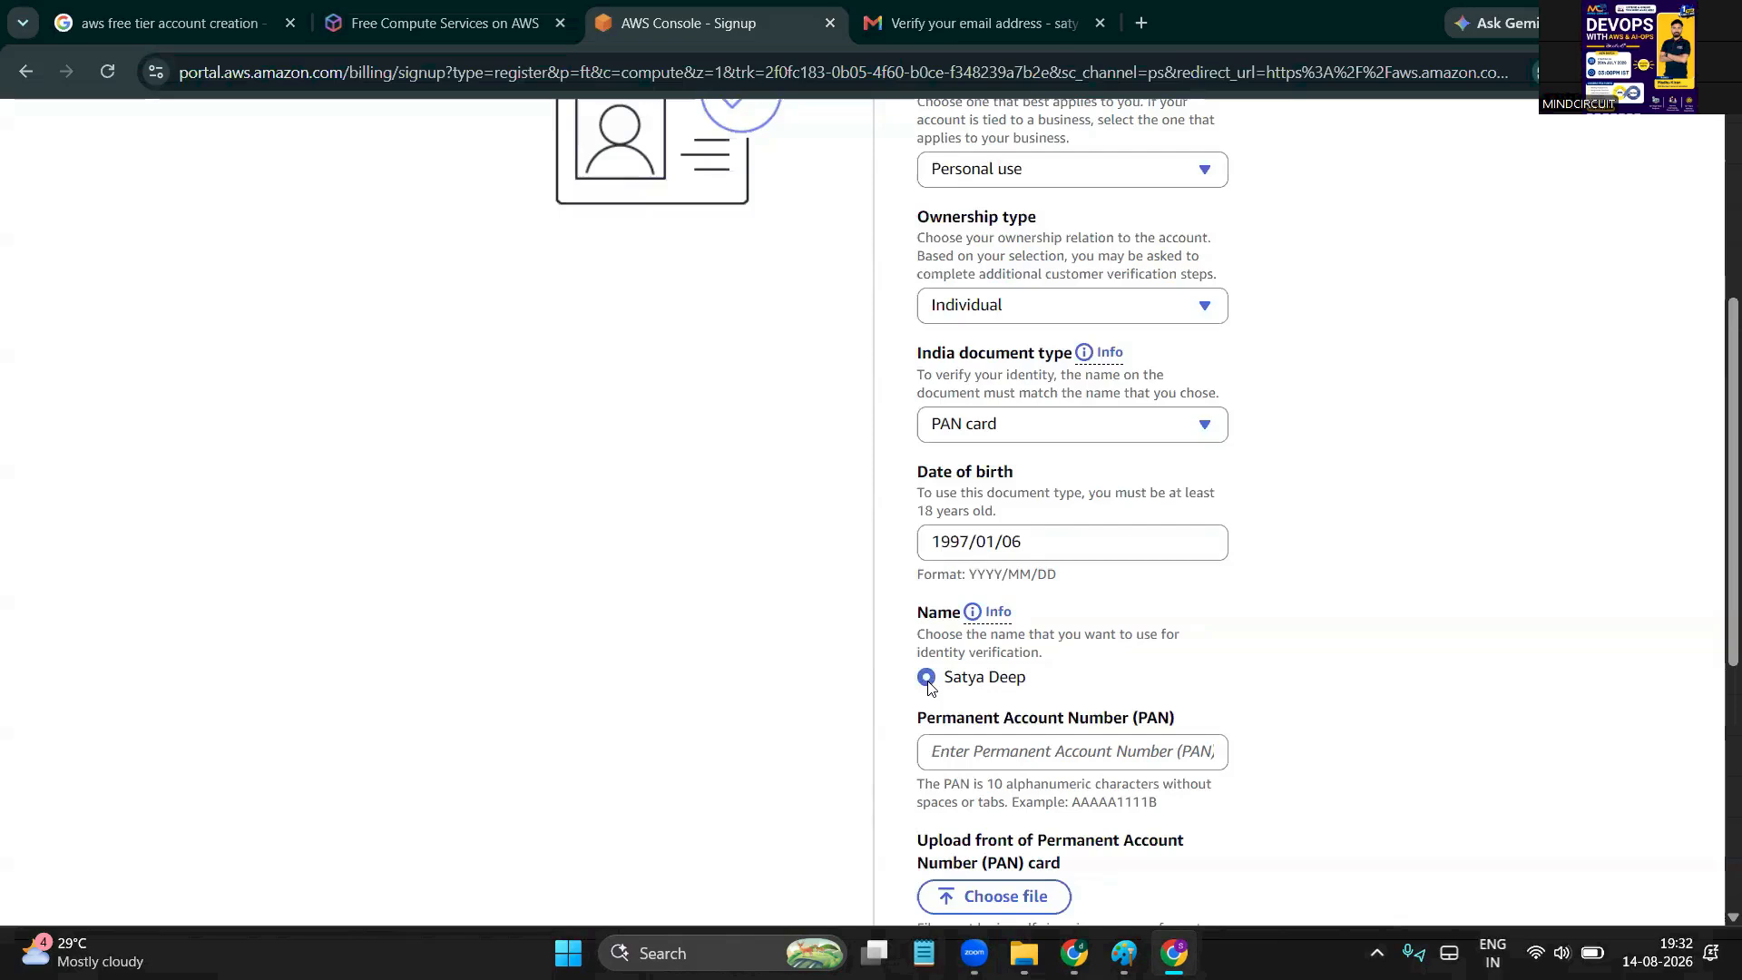
scroll(927, 687, "down", 1)
left_click(1012, 688)
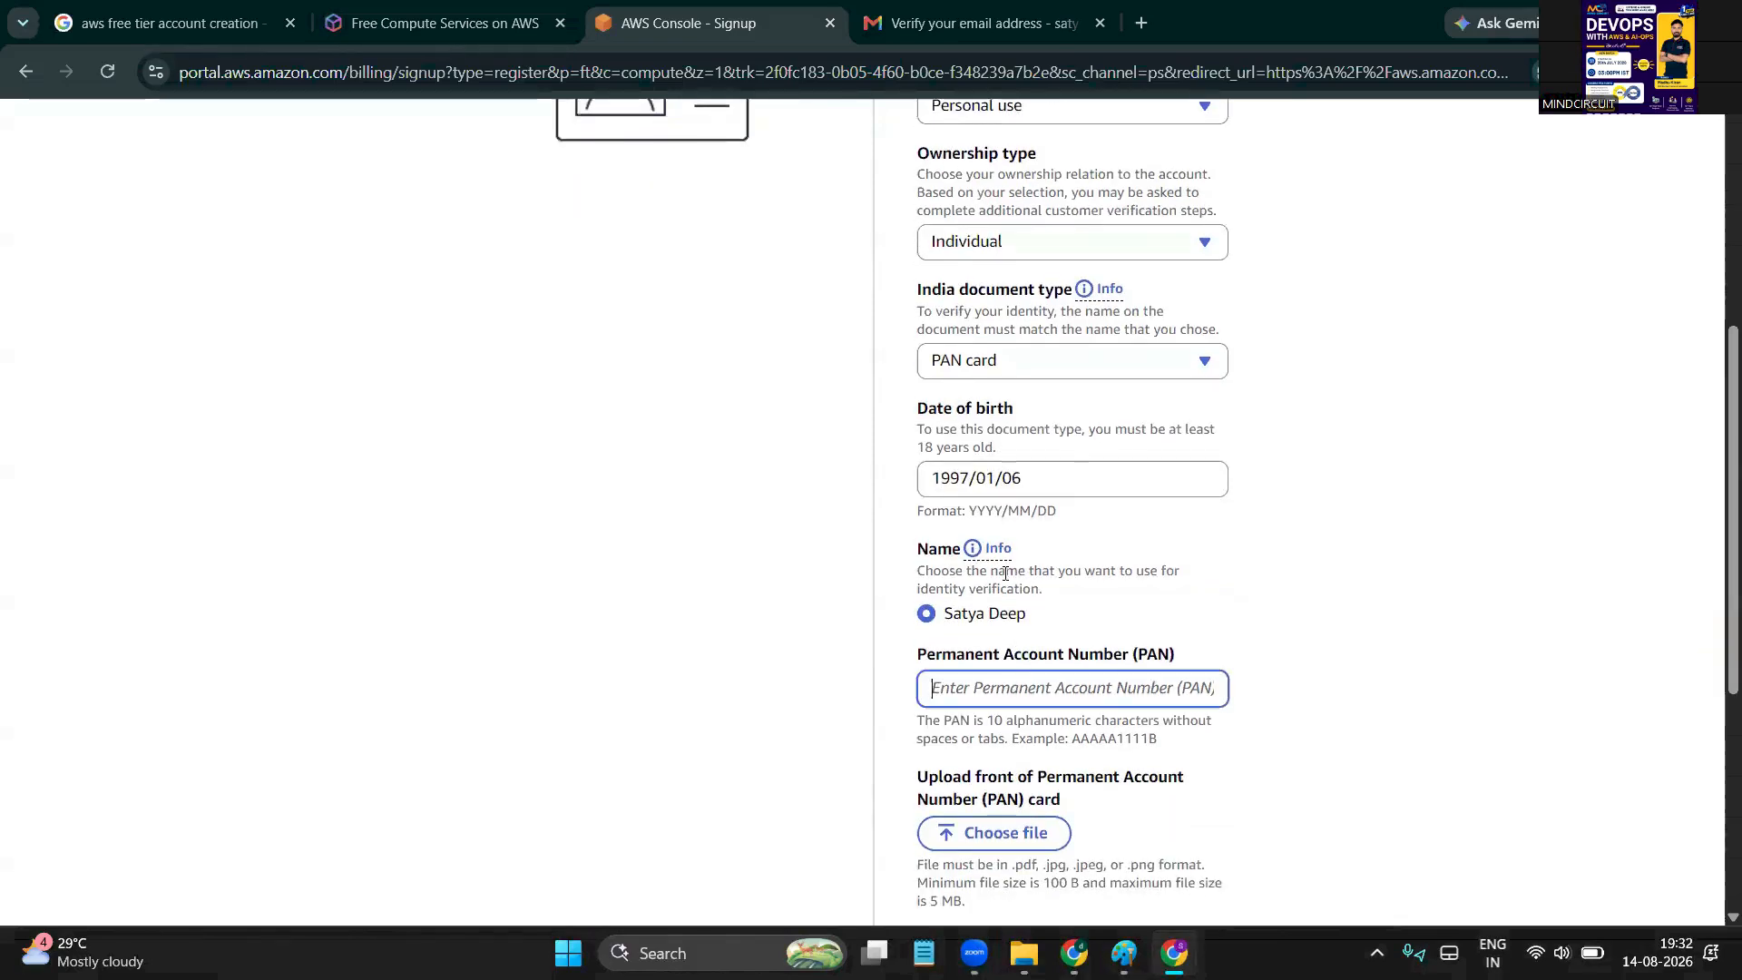
scroll(1016, 580, "down", 1)
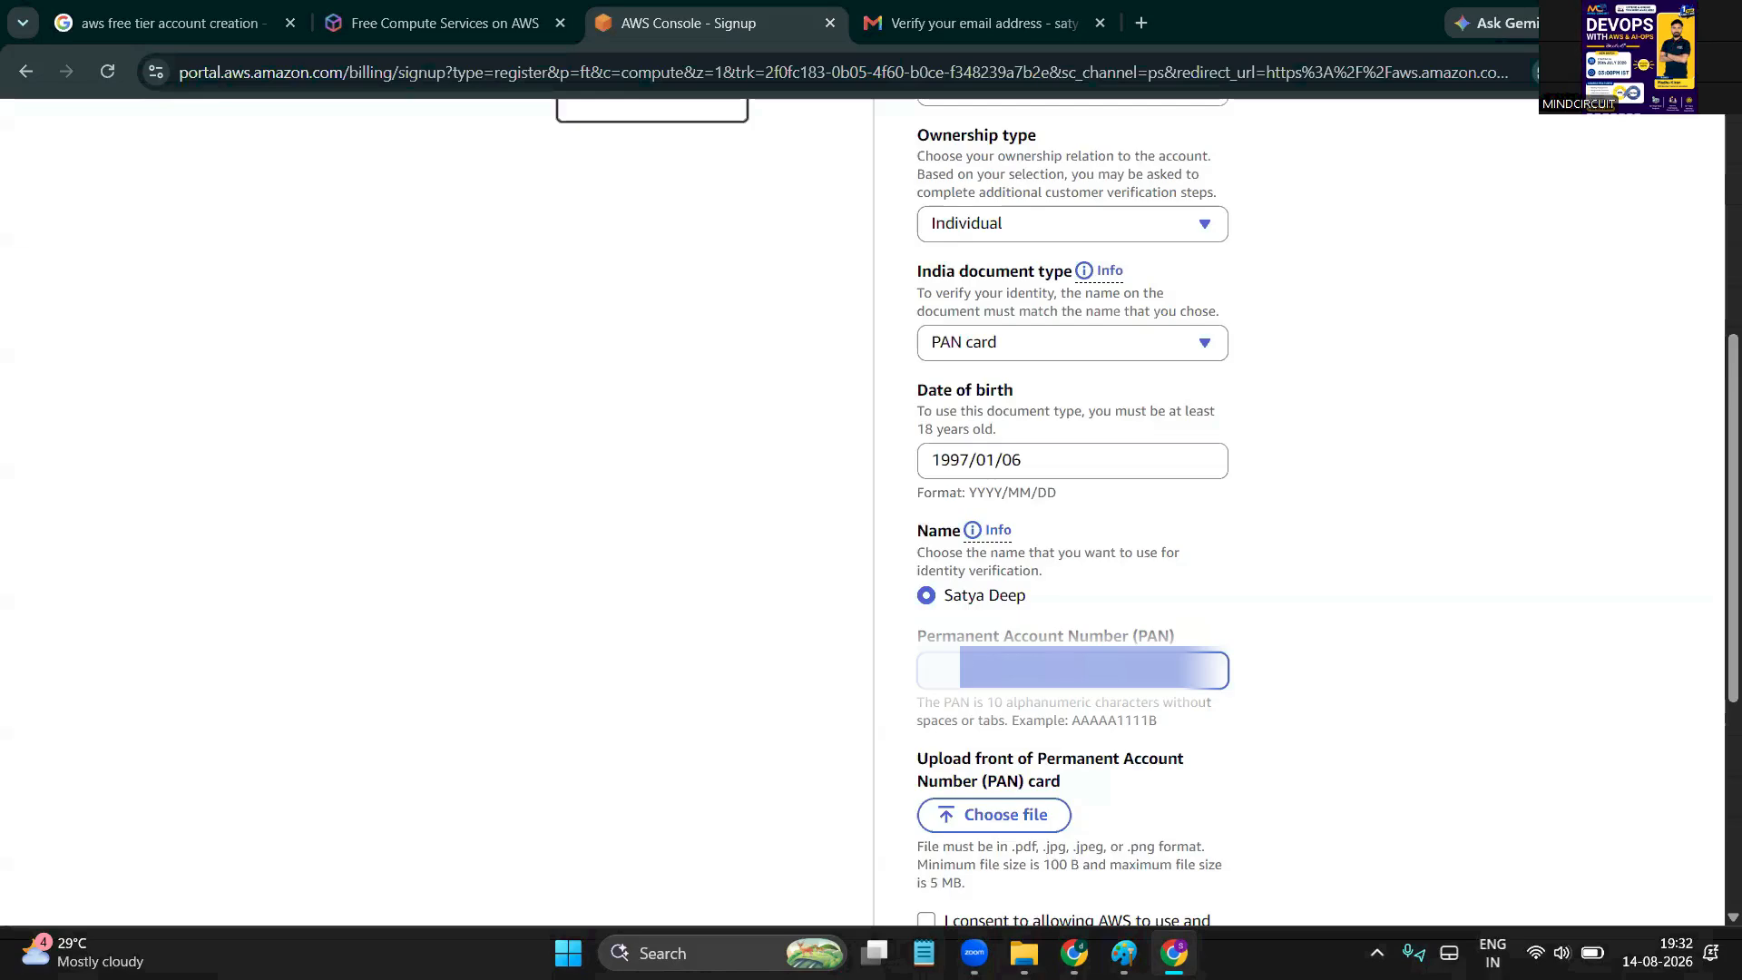
scroll(1002, 720, "down", 2)
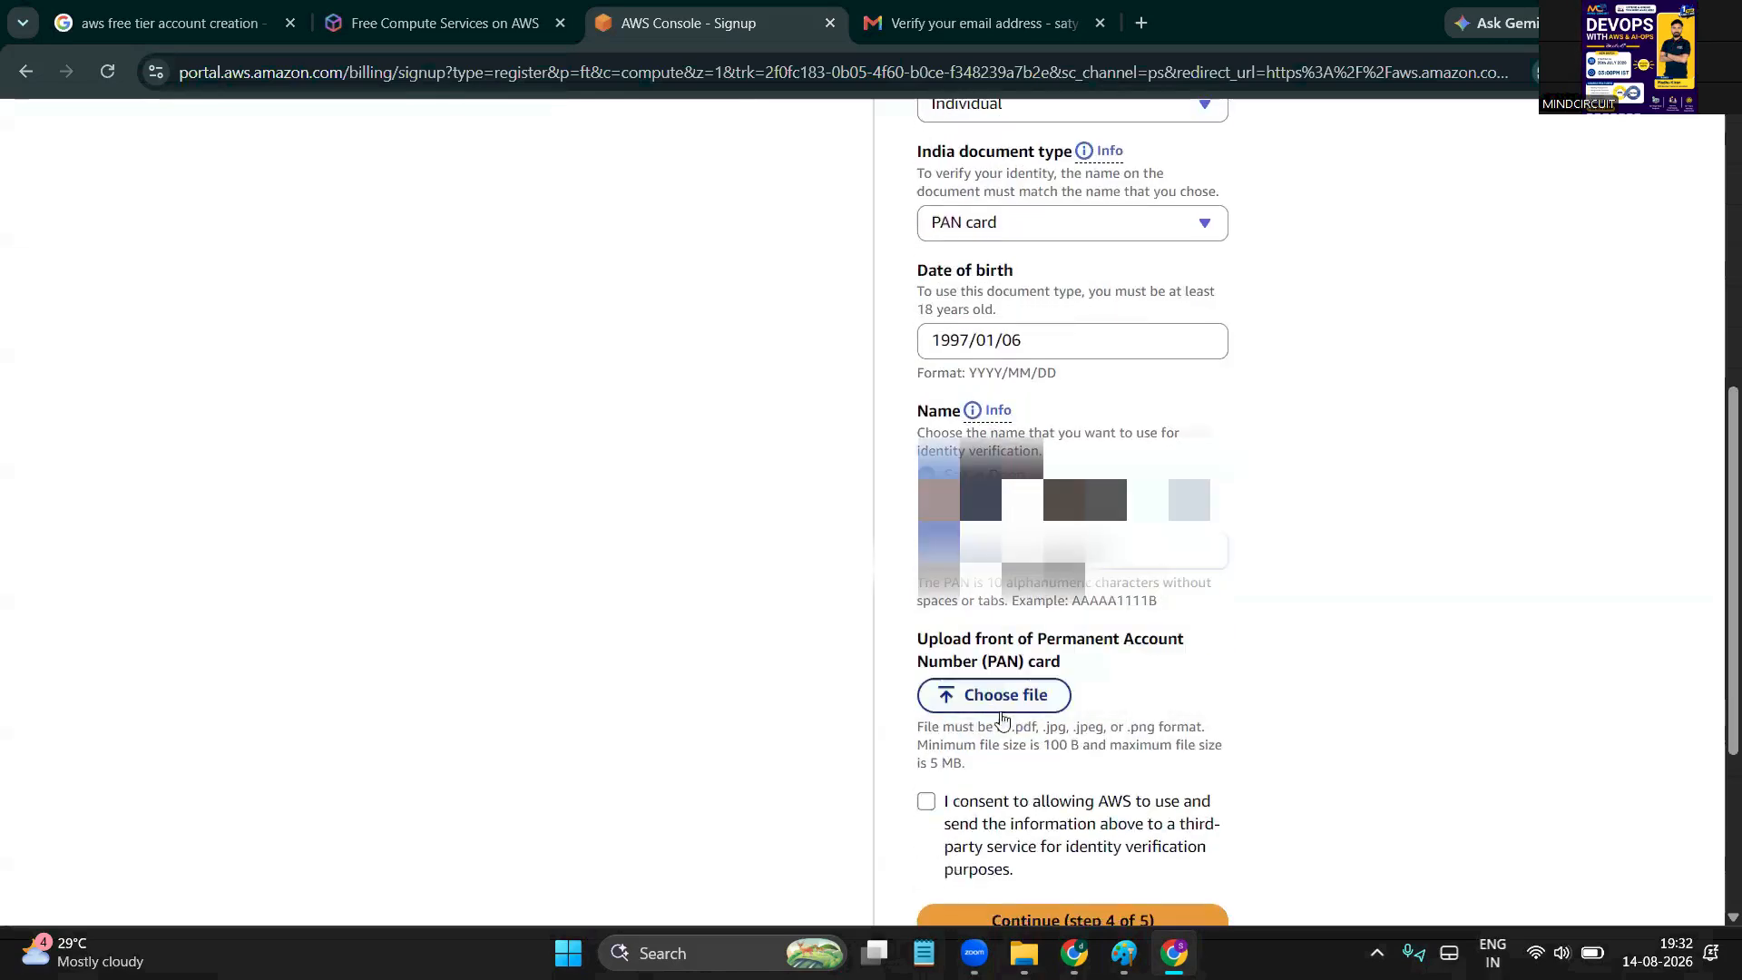
Attach the PAN card image from Downloads, give consent, and submit identity step 4 of 5
left_click(1017, 710)
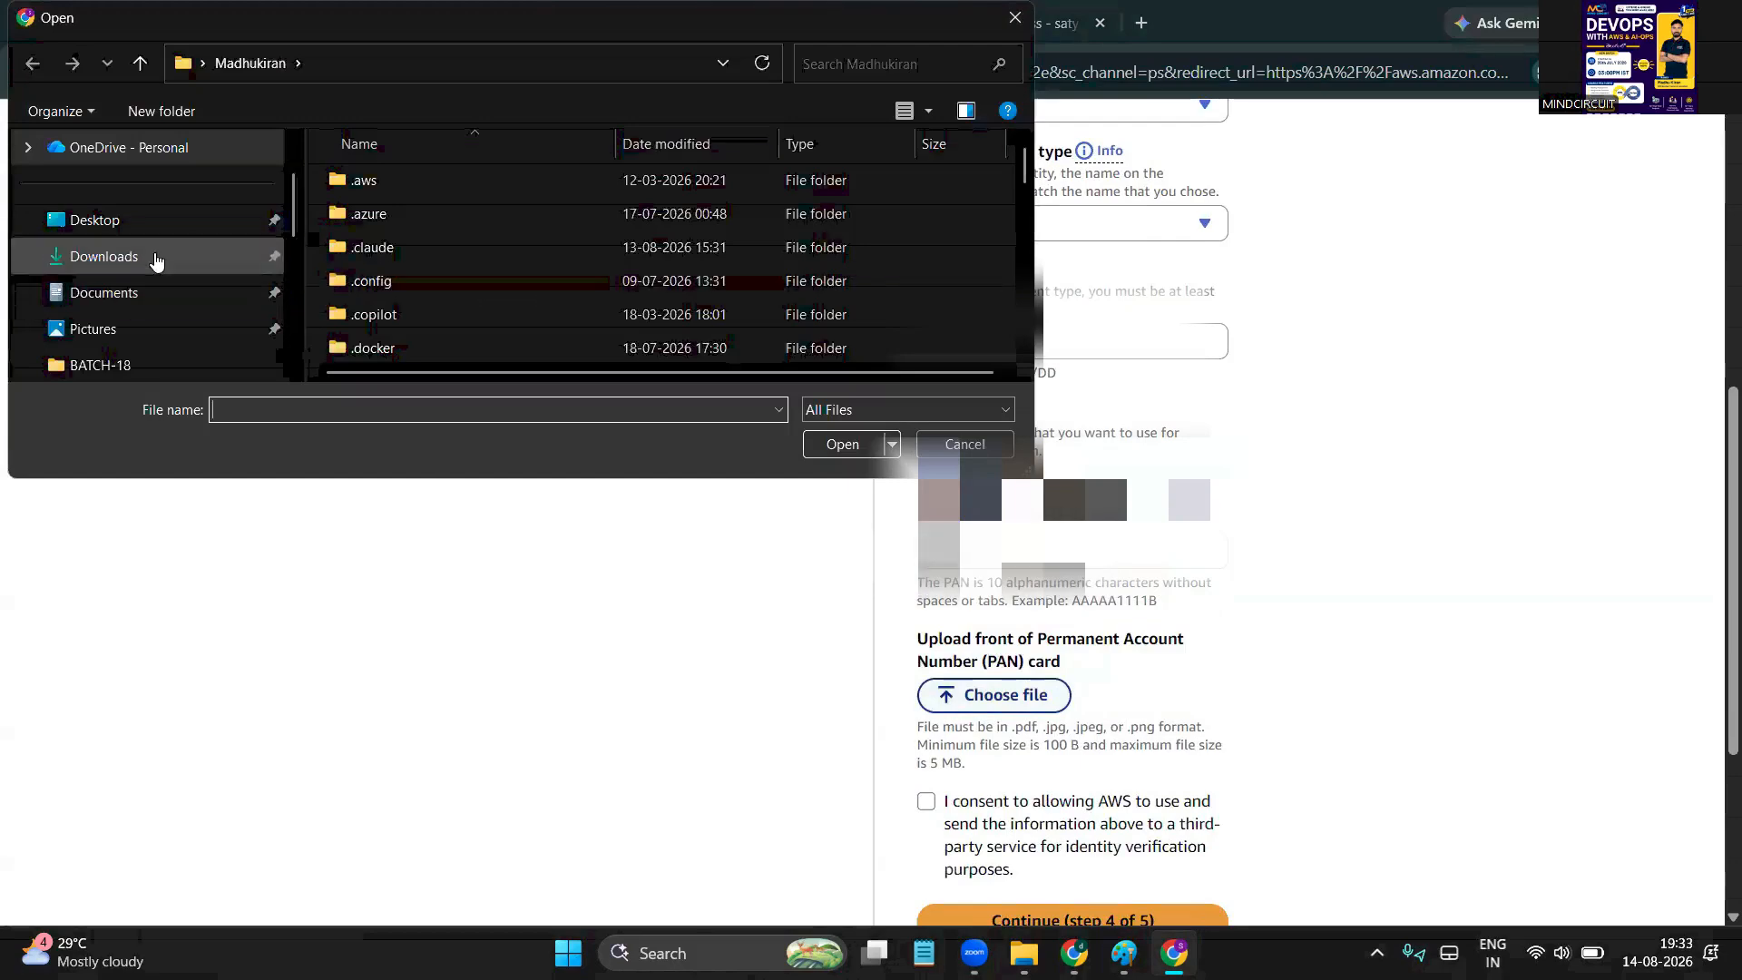
left_click(155, 257)
double_click(438, 250)
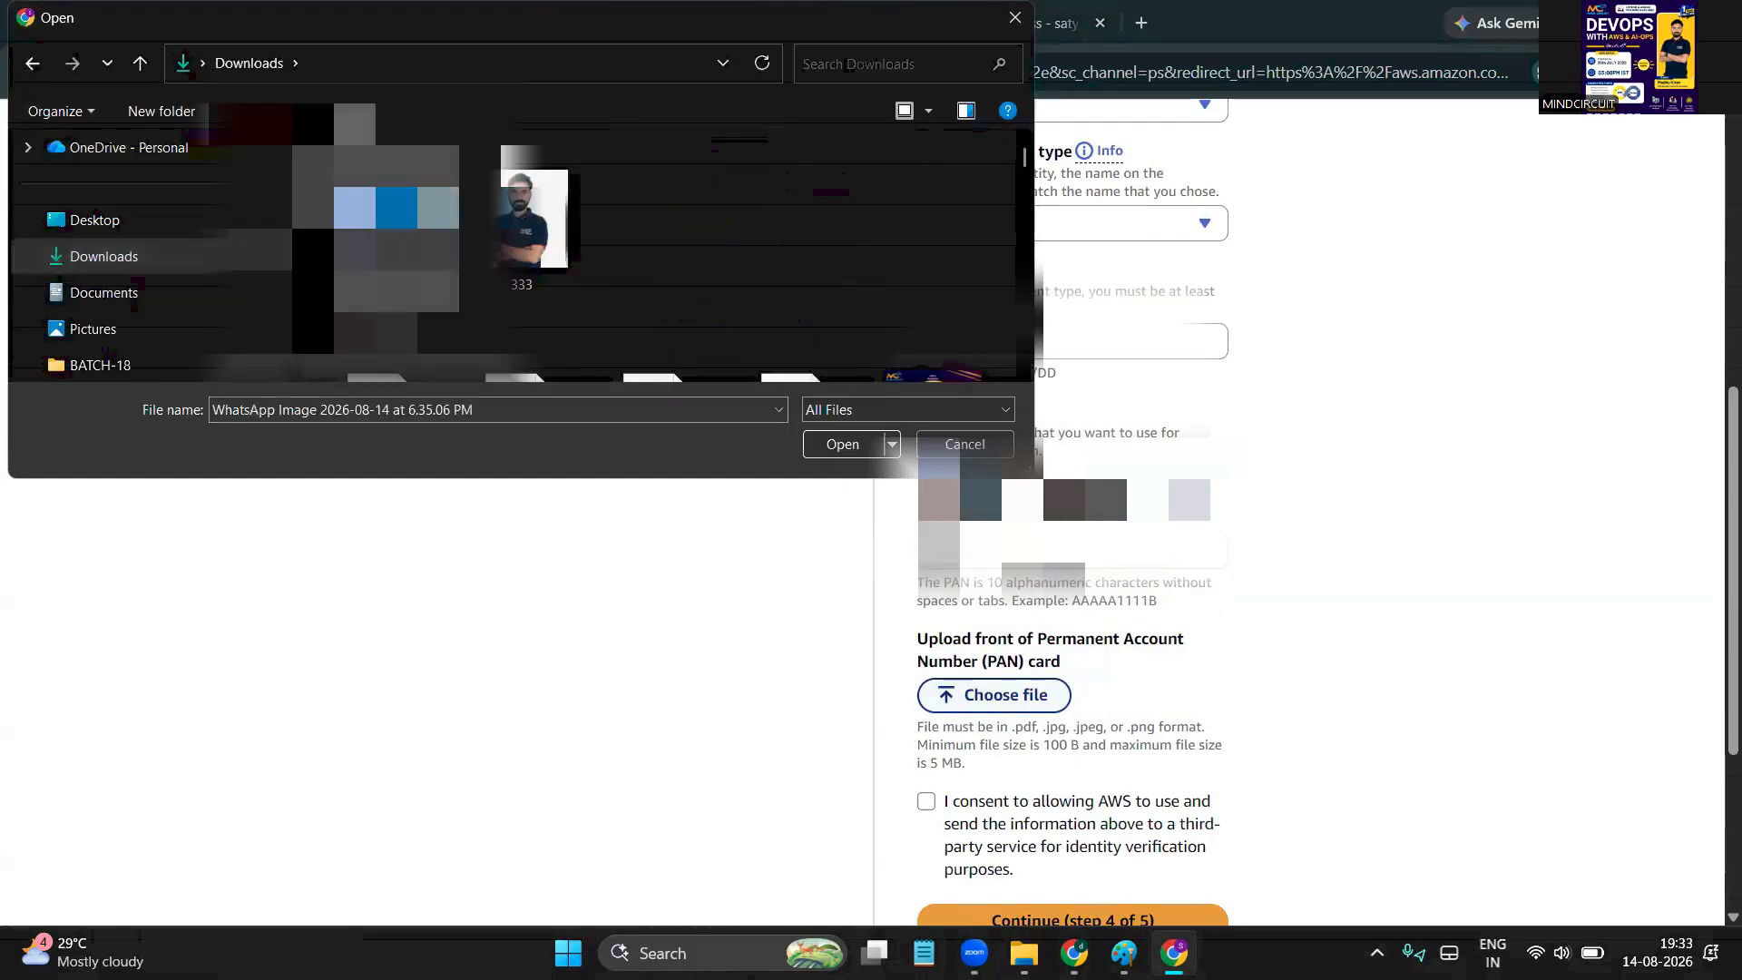
scroll(594, 536, "down", 3)
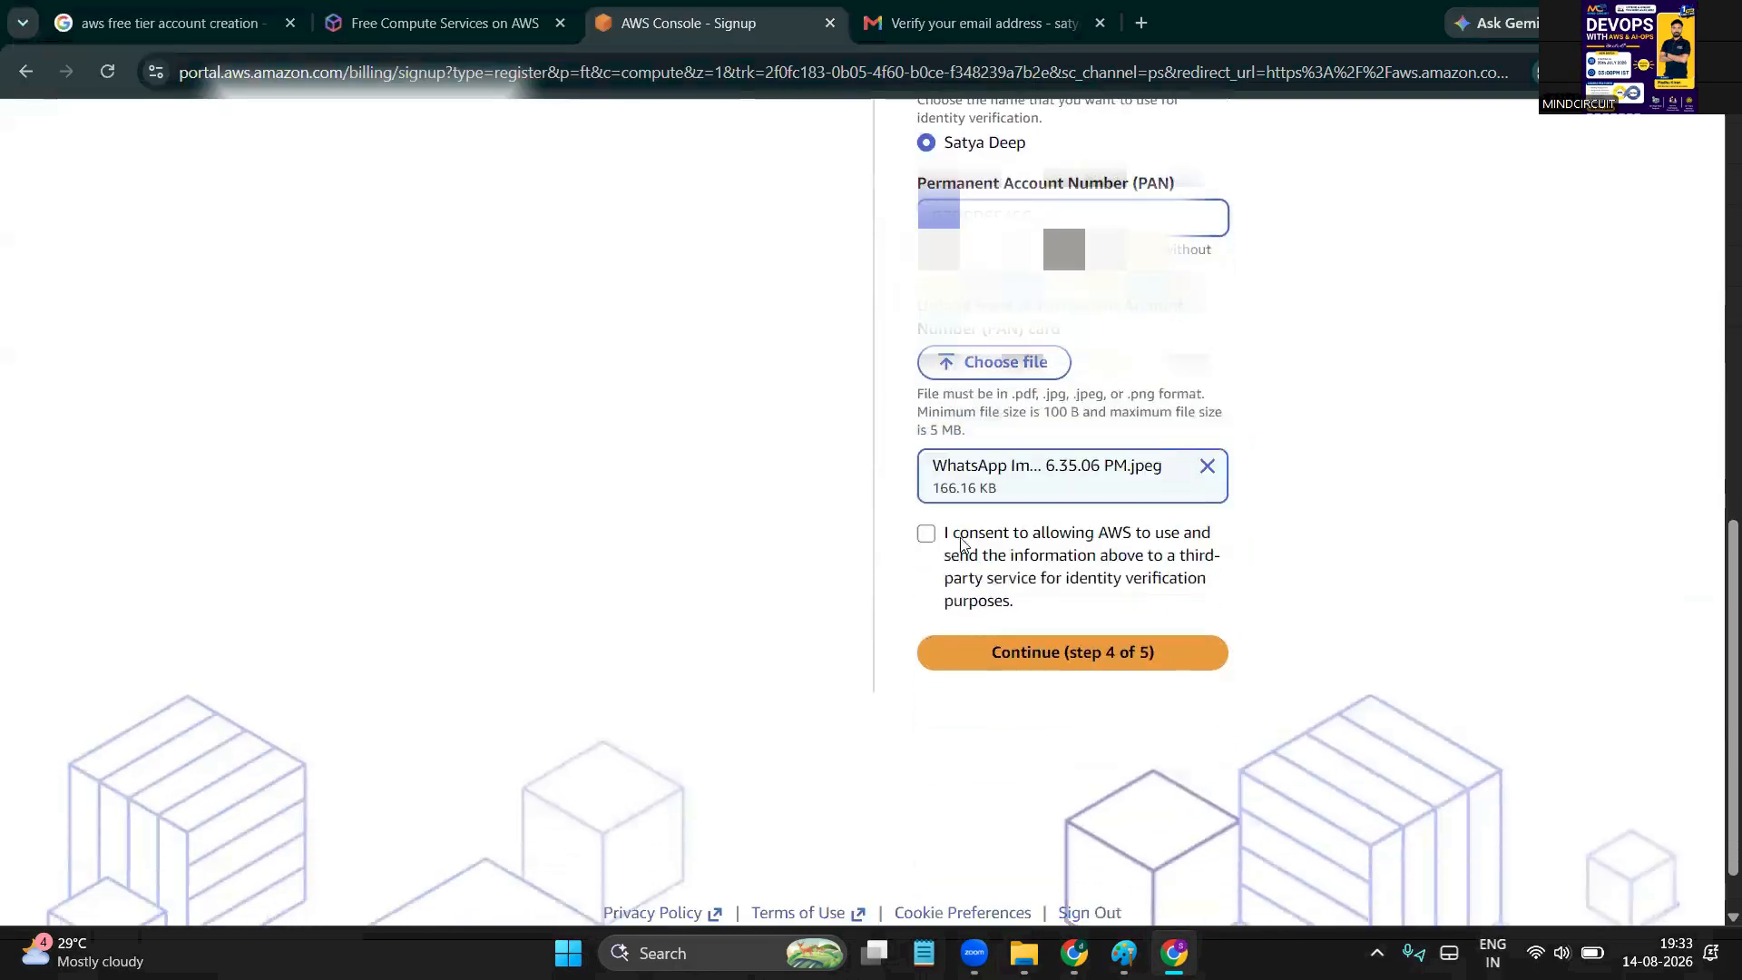
left_click(926, 535)
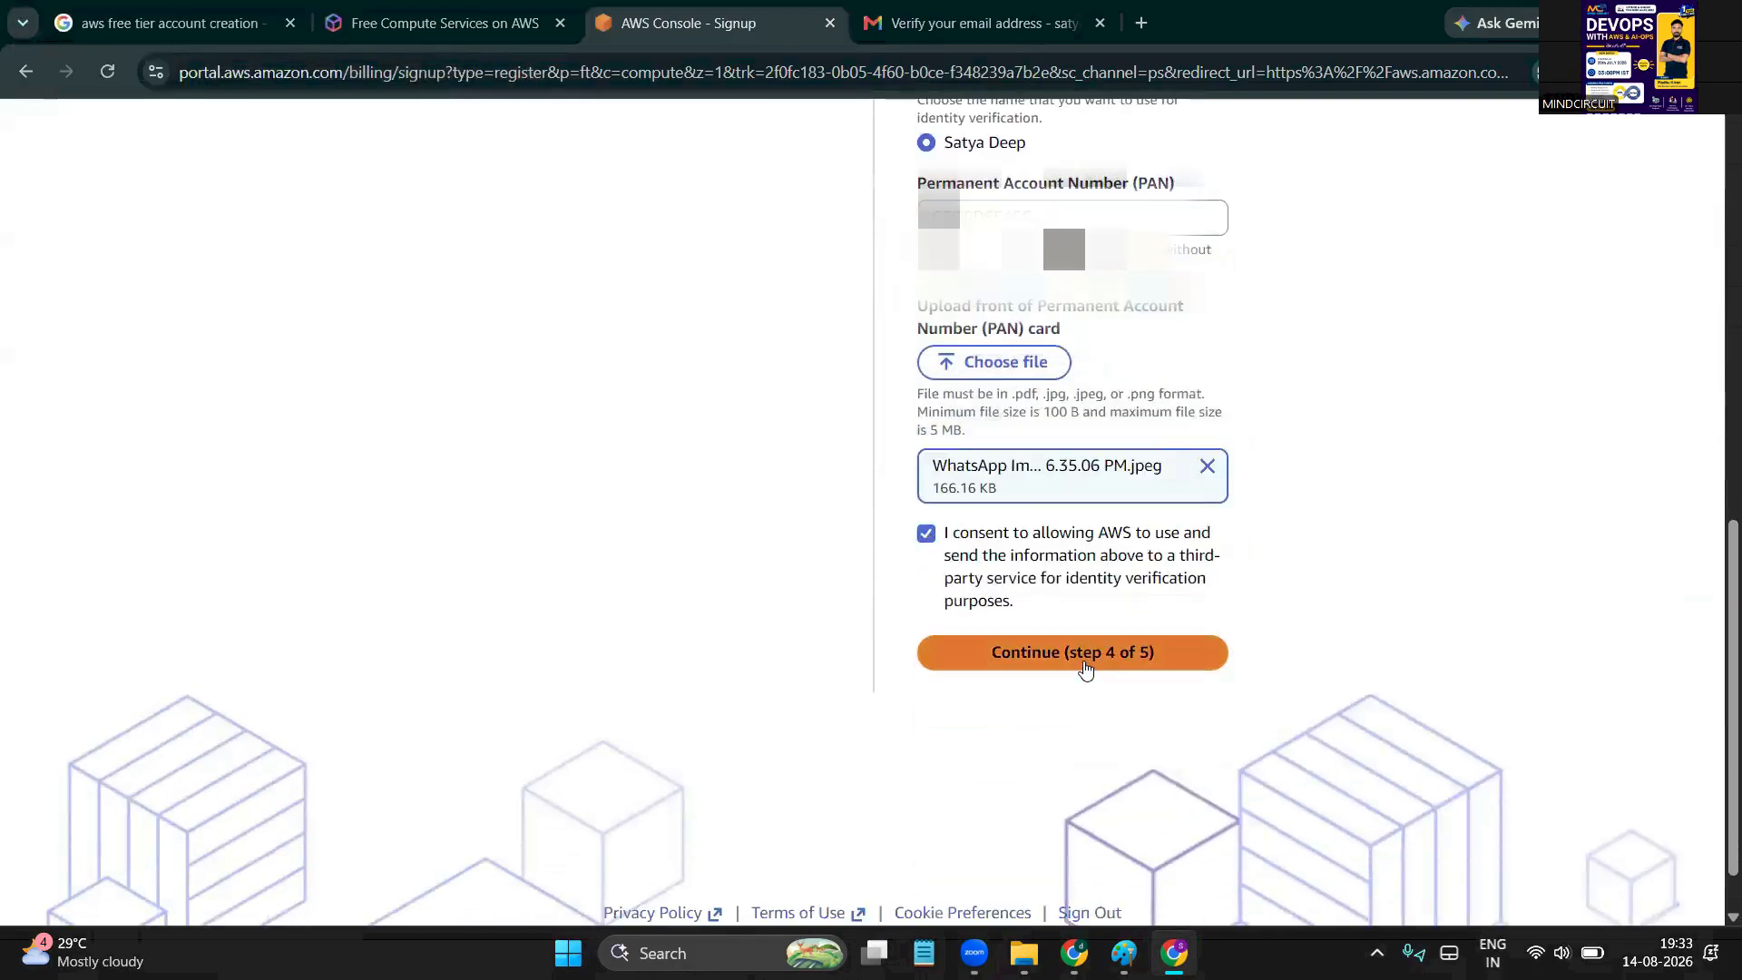
left_click(1085, 667)
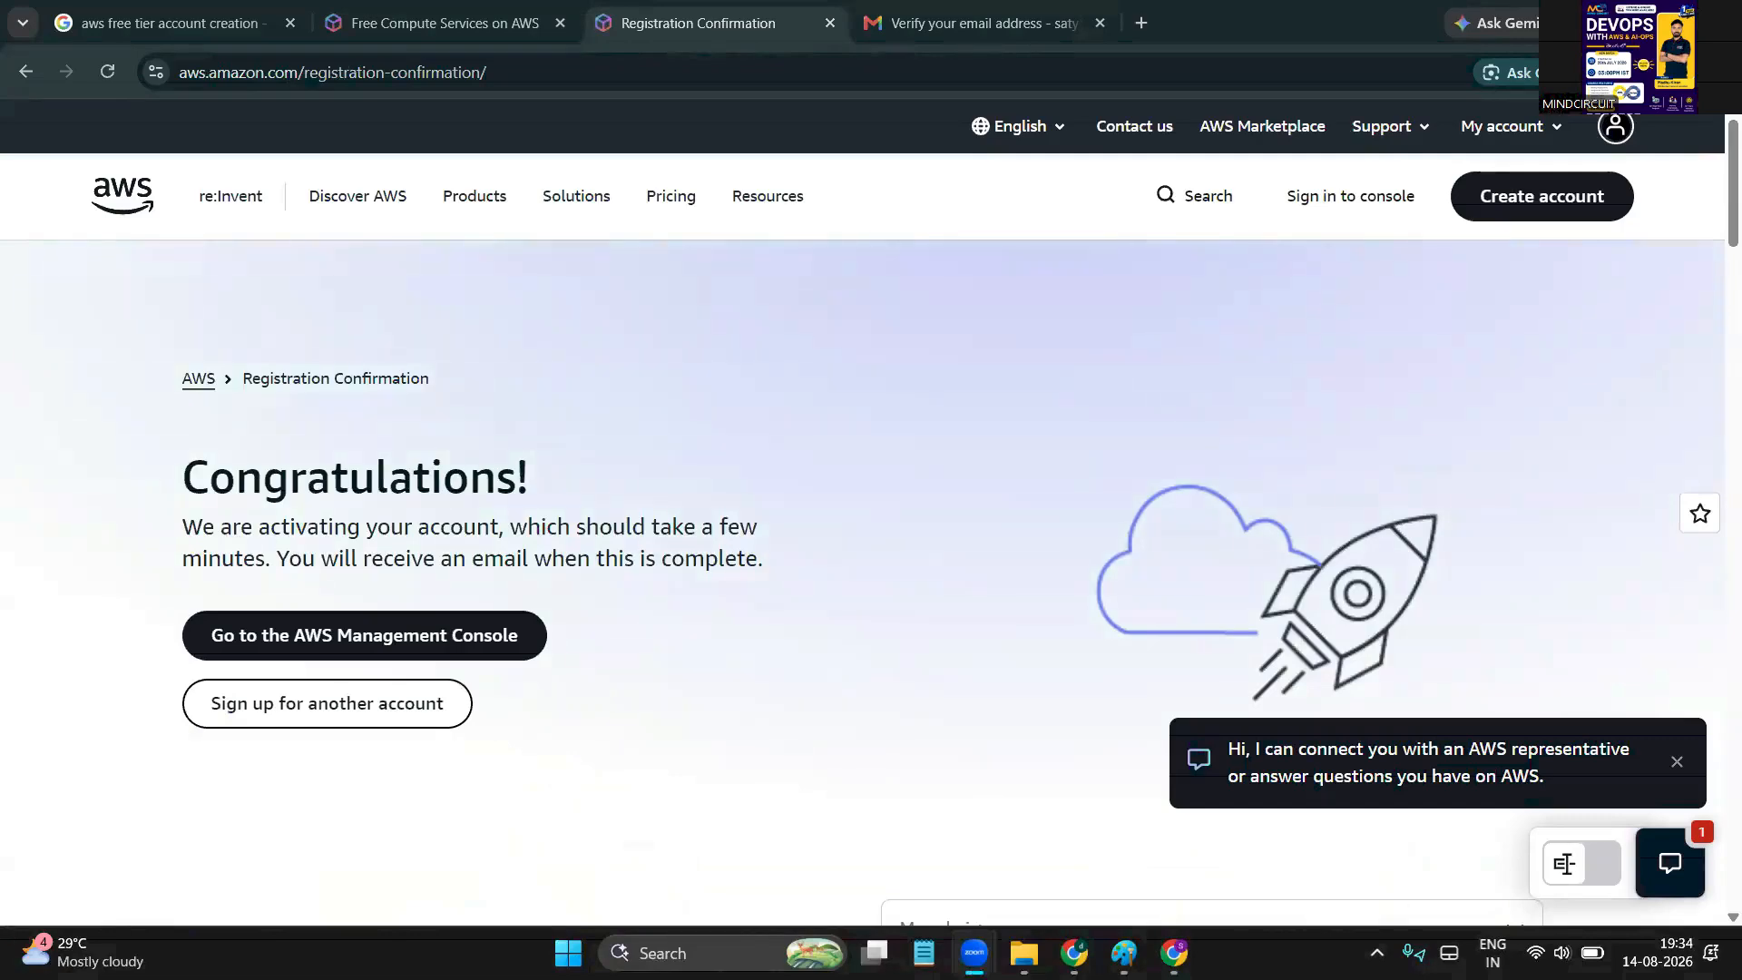
Hand-draw an underlined, circled '7days' note on the confirmation page, then erase it
left_click_drag(873, 335, 943, 445)
mouse_move(869, 401)
left_mouse_down()
mouse_move(996, 363)
mouse_move(1077, 313)
mouse_move(1088, 417)
left_mouse_up()
mouse_move(1160, 367)
left_mouse_down()
mouse_move(1124, 408)
mouse_move(1197, 417)
mouse_move(1225, 450)
left_mouse_up()
left_click_drag(1324, 322, 1268, 403)
left_click_drag(1037, 469, 1308, 419)
left_click_drag(1314, 441, 1048, 479)
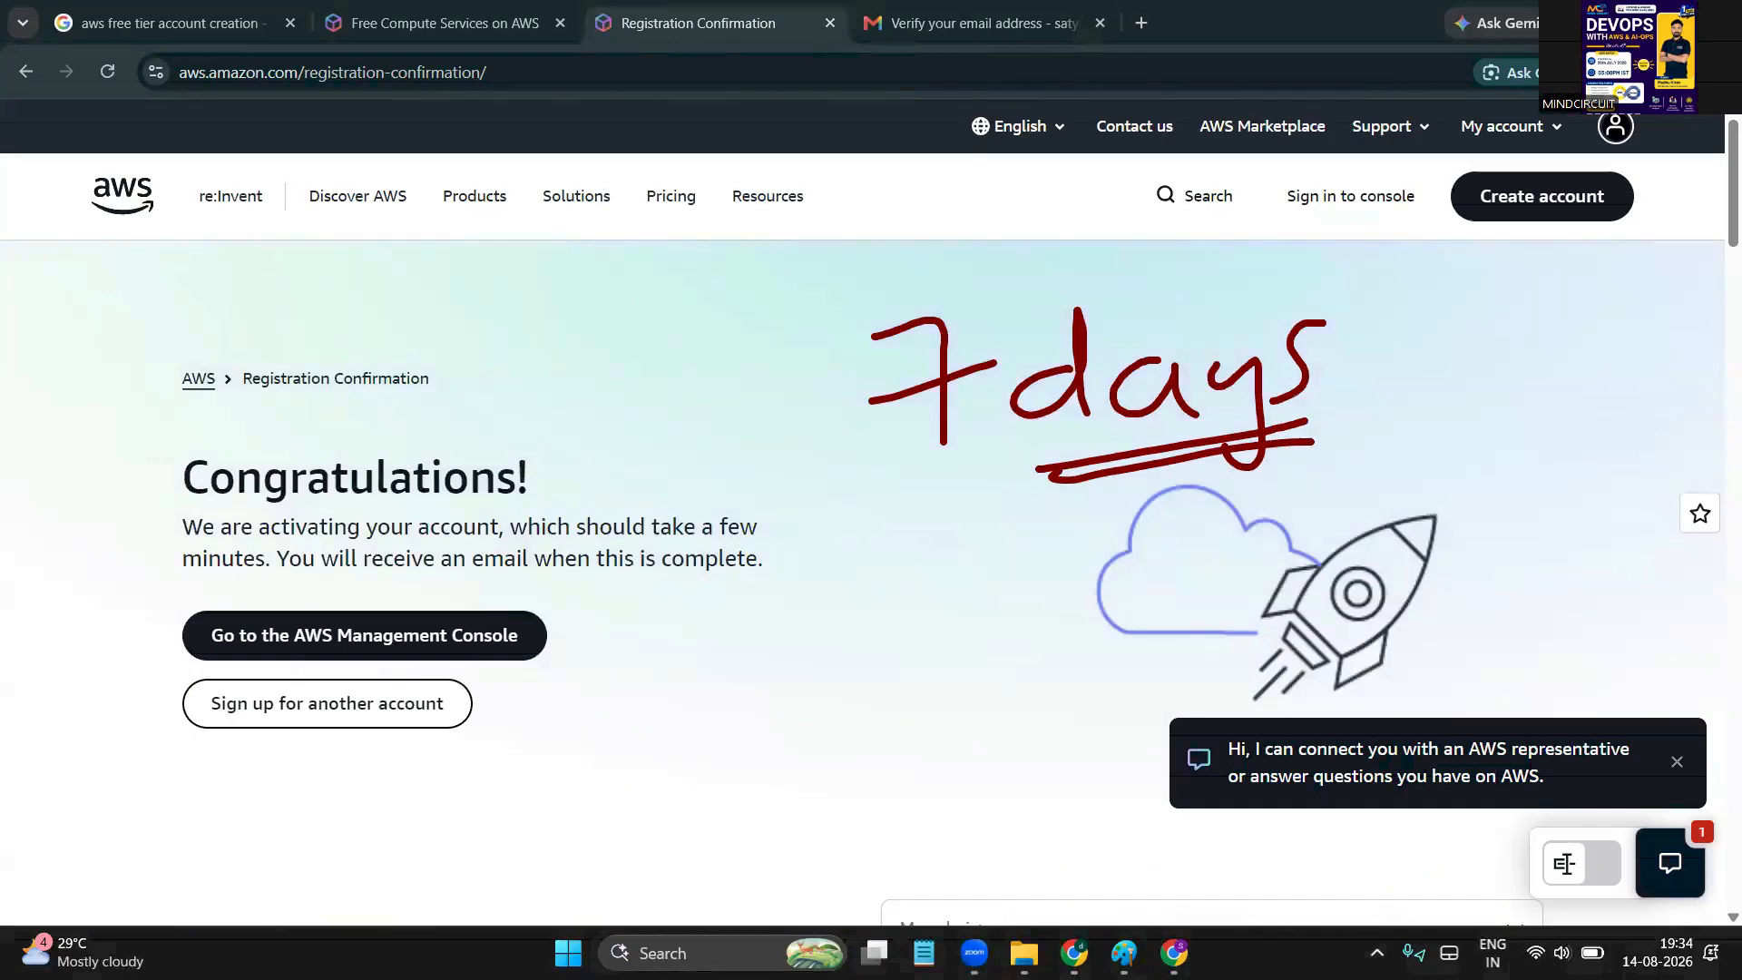
mouse_move(922, 465)
left_mouse_down()
mouse_move(950, 458)
mouse_move(930, 479)
left_mouse_up()
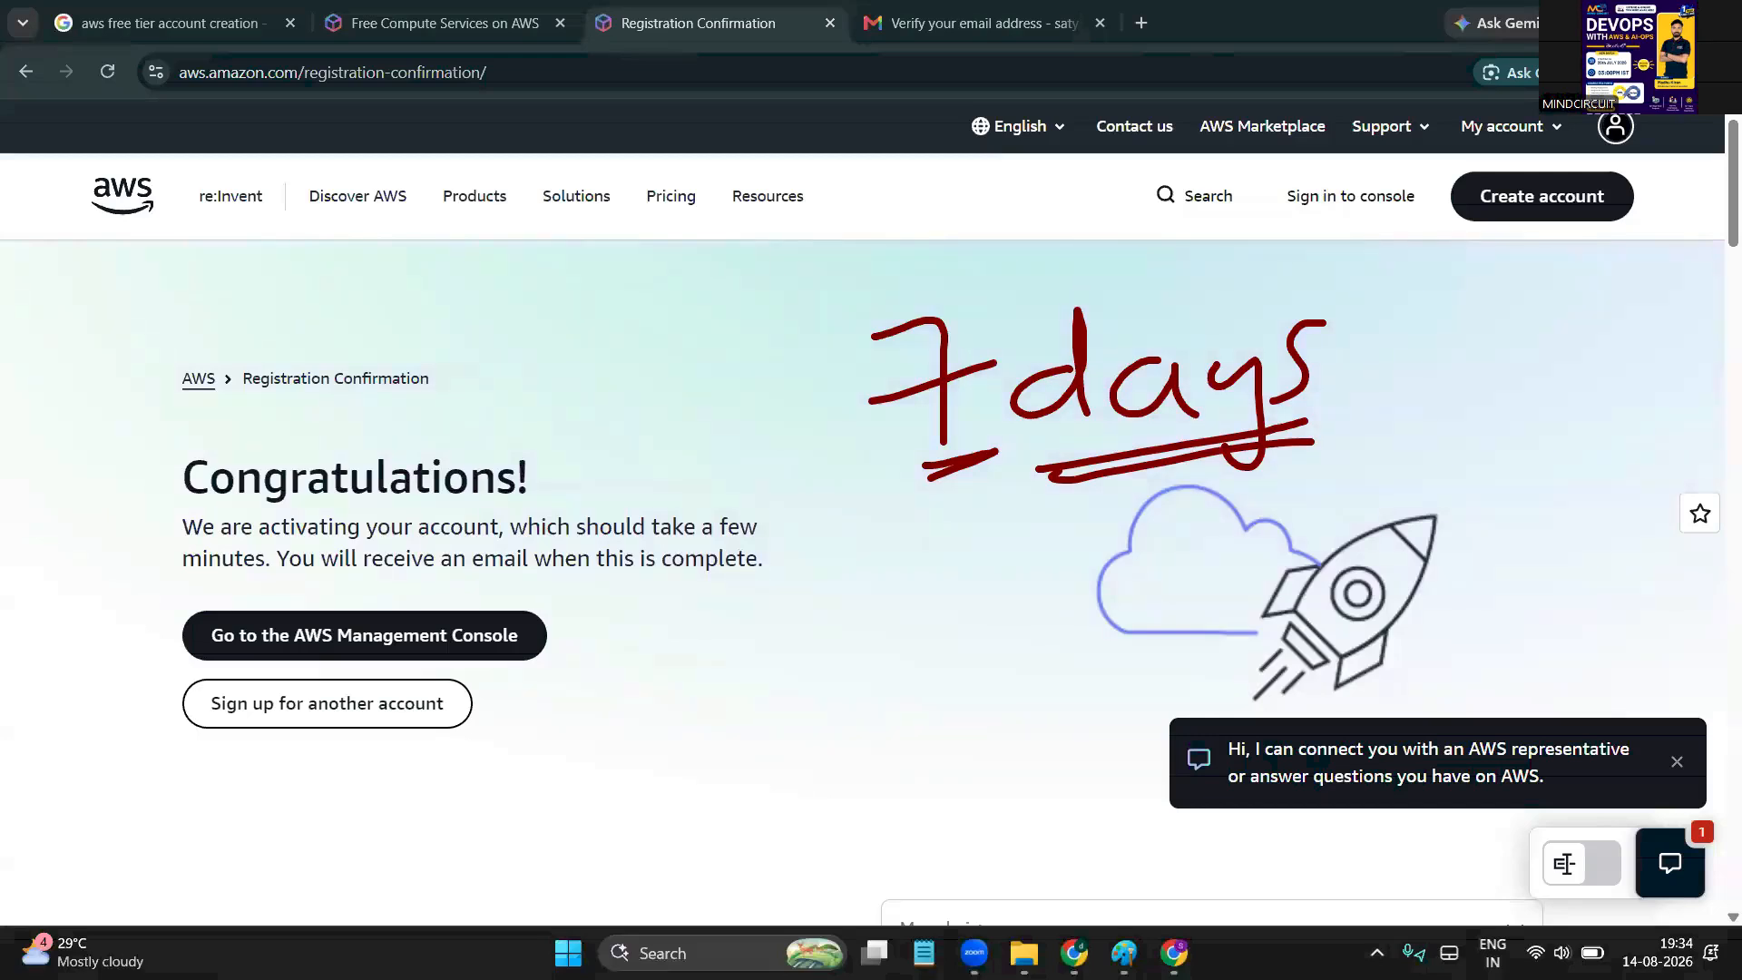
mouse_move(980, 297)
left_mouse_down()
mouse_move(821, 421)
mouse_move(1252, 521)
mouse_move(875, 331)
left_mouse_up()
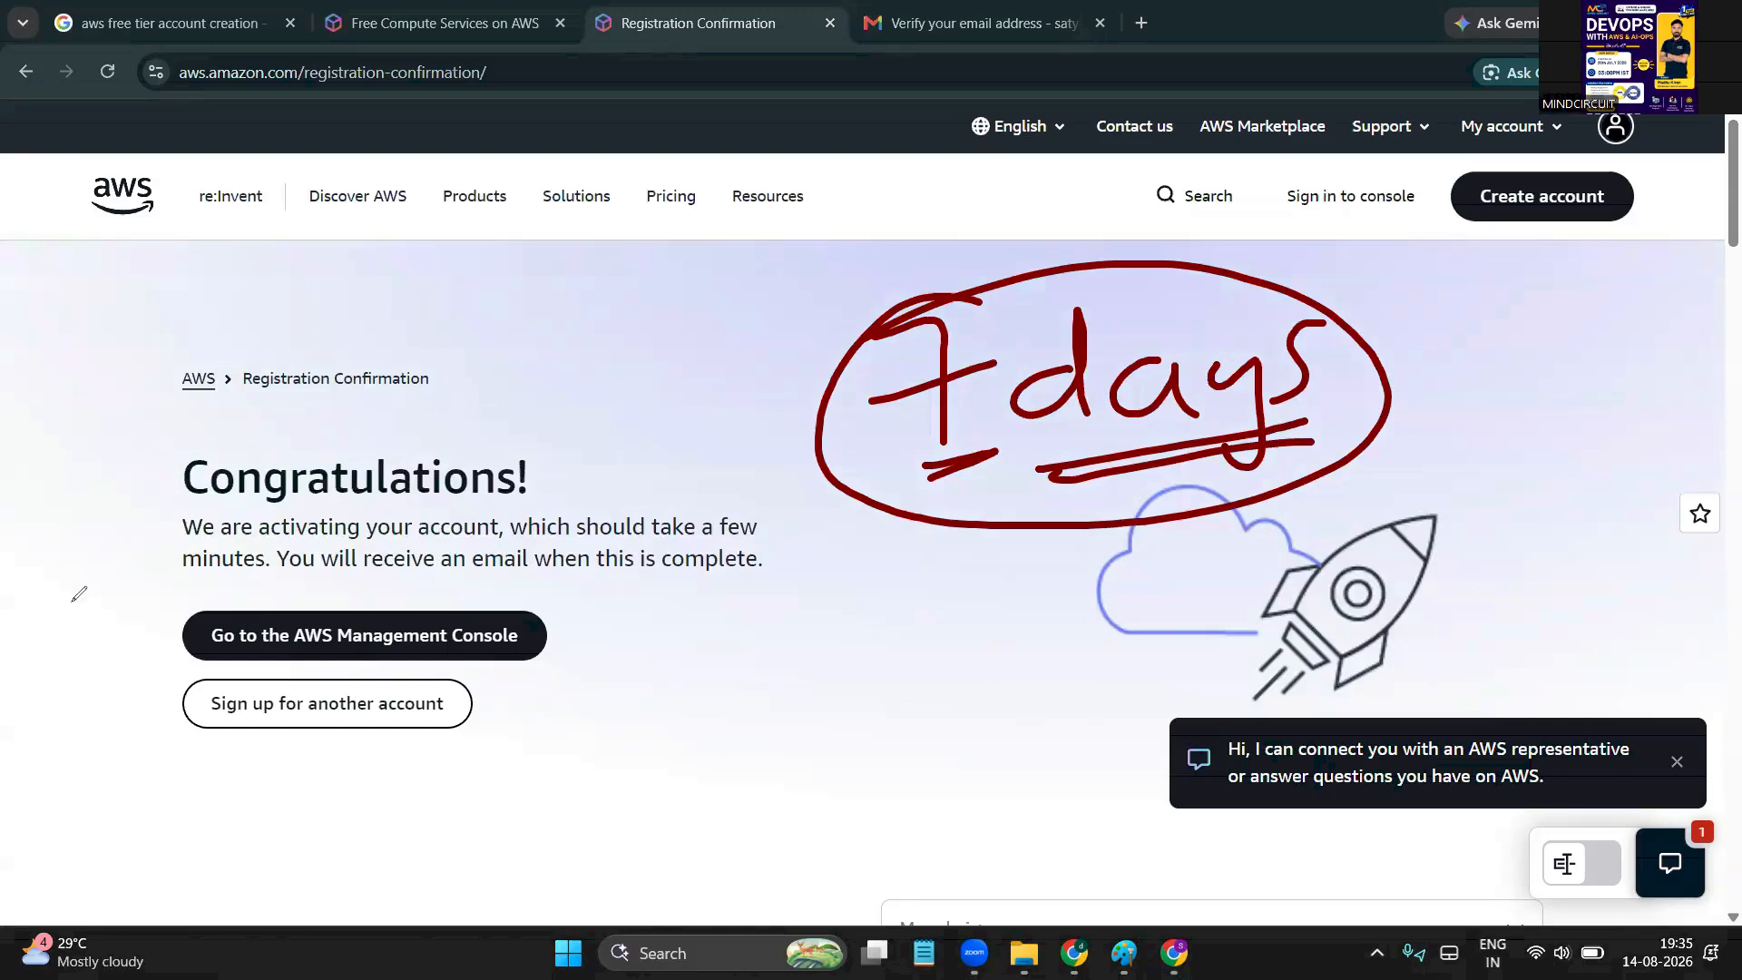
key("e")
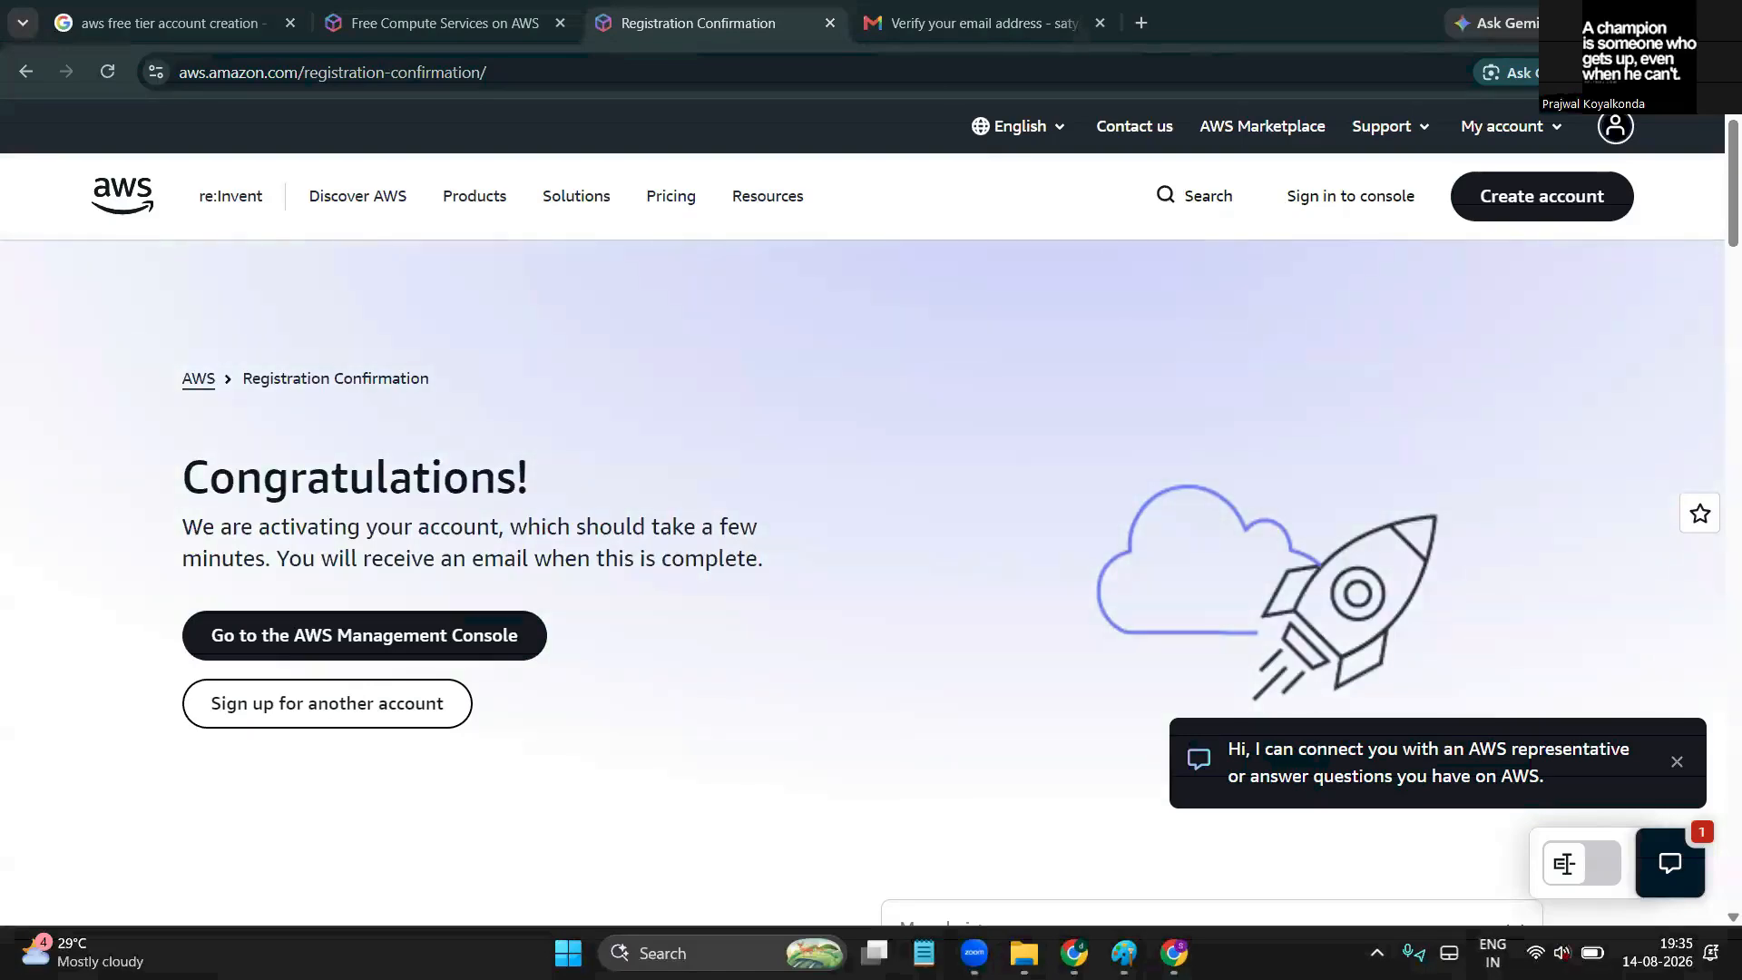
Raise the Windows system volume twice from Quick Settings, to near maximum
key("super+a")
key("XF86AudioRaiseVolume")
key("XF86AudioRaiseVolume")
key("XF86AudioRaiseVolume")
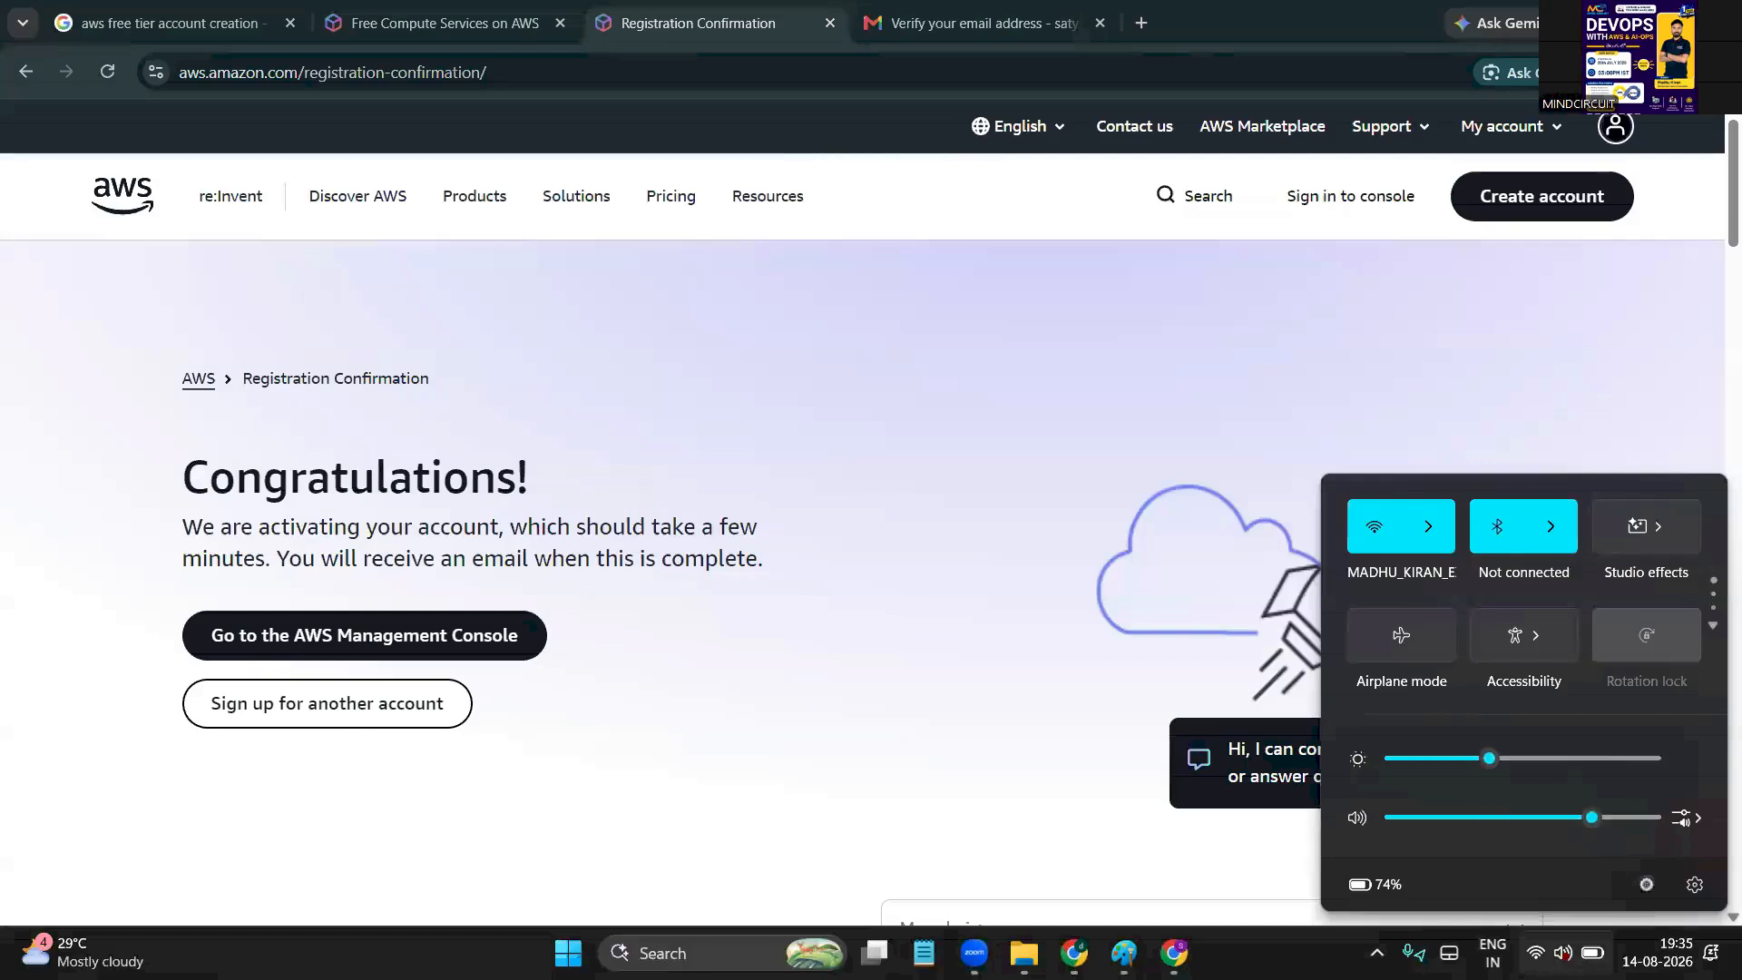
key("XF86AudioRaiseVolume")
key("XF86AudioRaiseVolume")
key("XF86AudioRaiseVolume")
key("XF86AudioRaiseVolume")
key("XF86AudioRaiseVolume")
key("XF86AudioRaiseVolume")
key("XF86AudioRaiseVolume")
key("XF86AudioRaiseVolume")
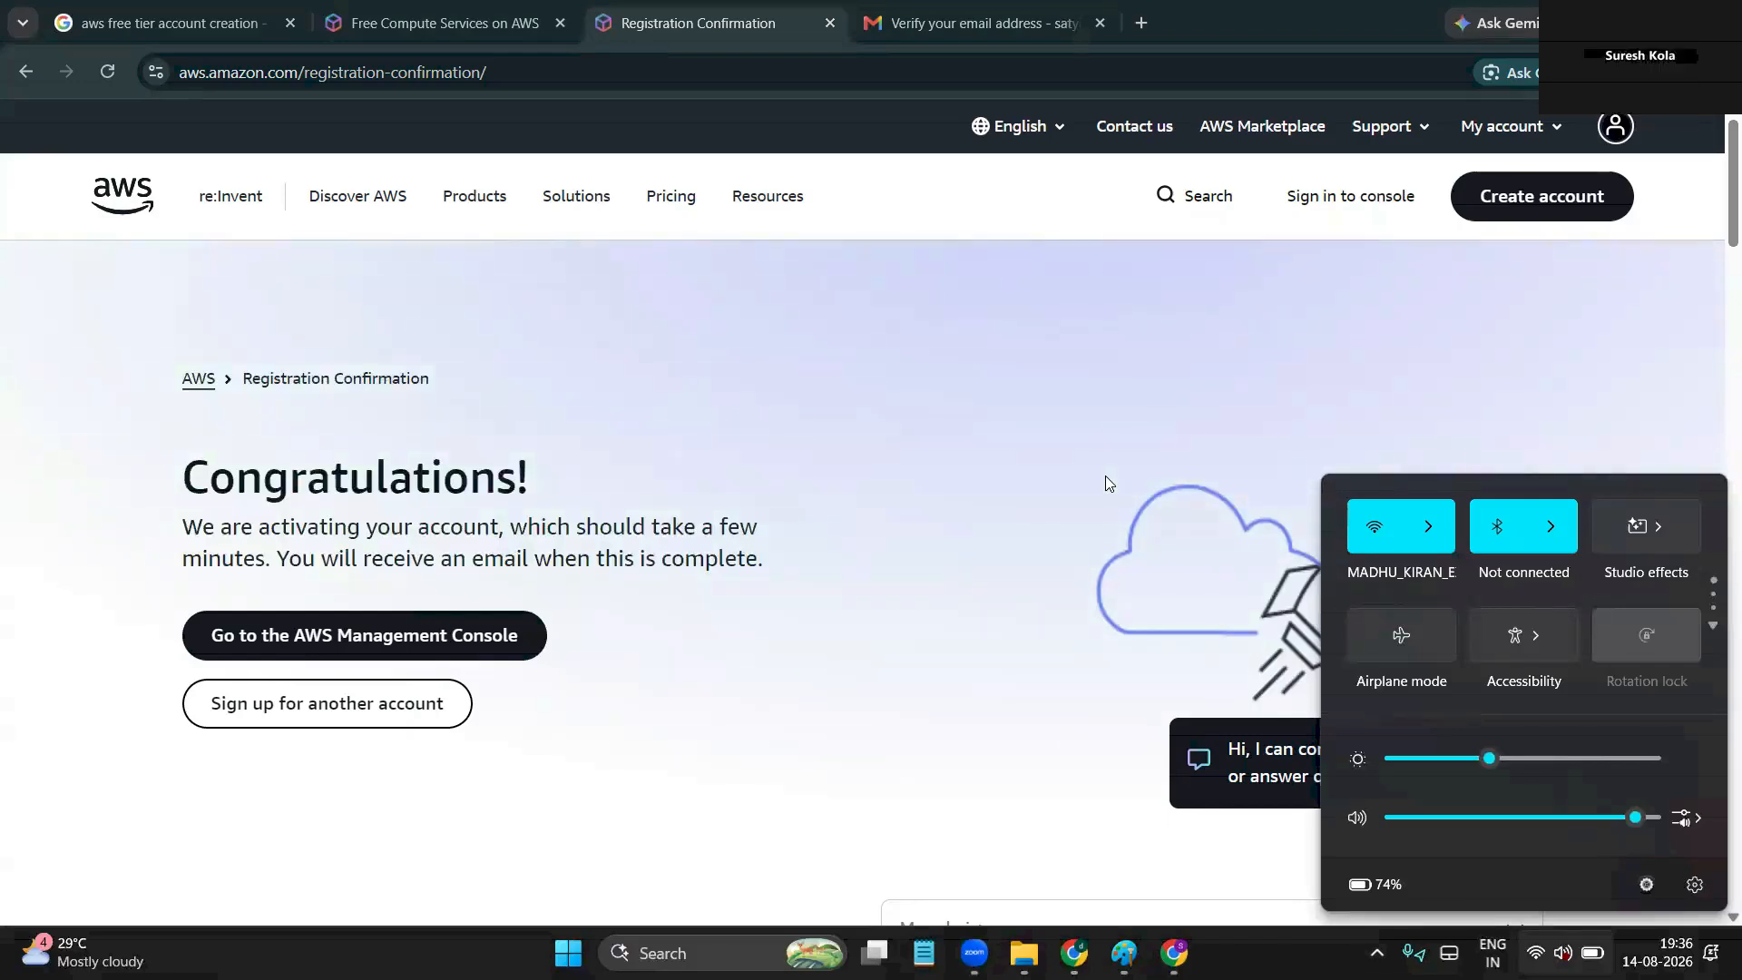
Close the Quick Settings panel to reveal the full Registration Confirmation page
left_click(2, 541)
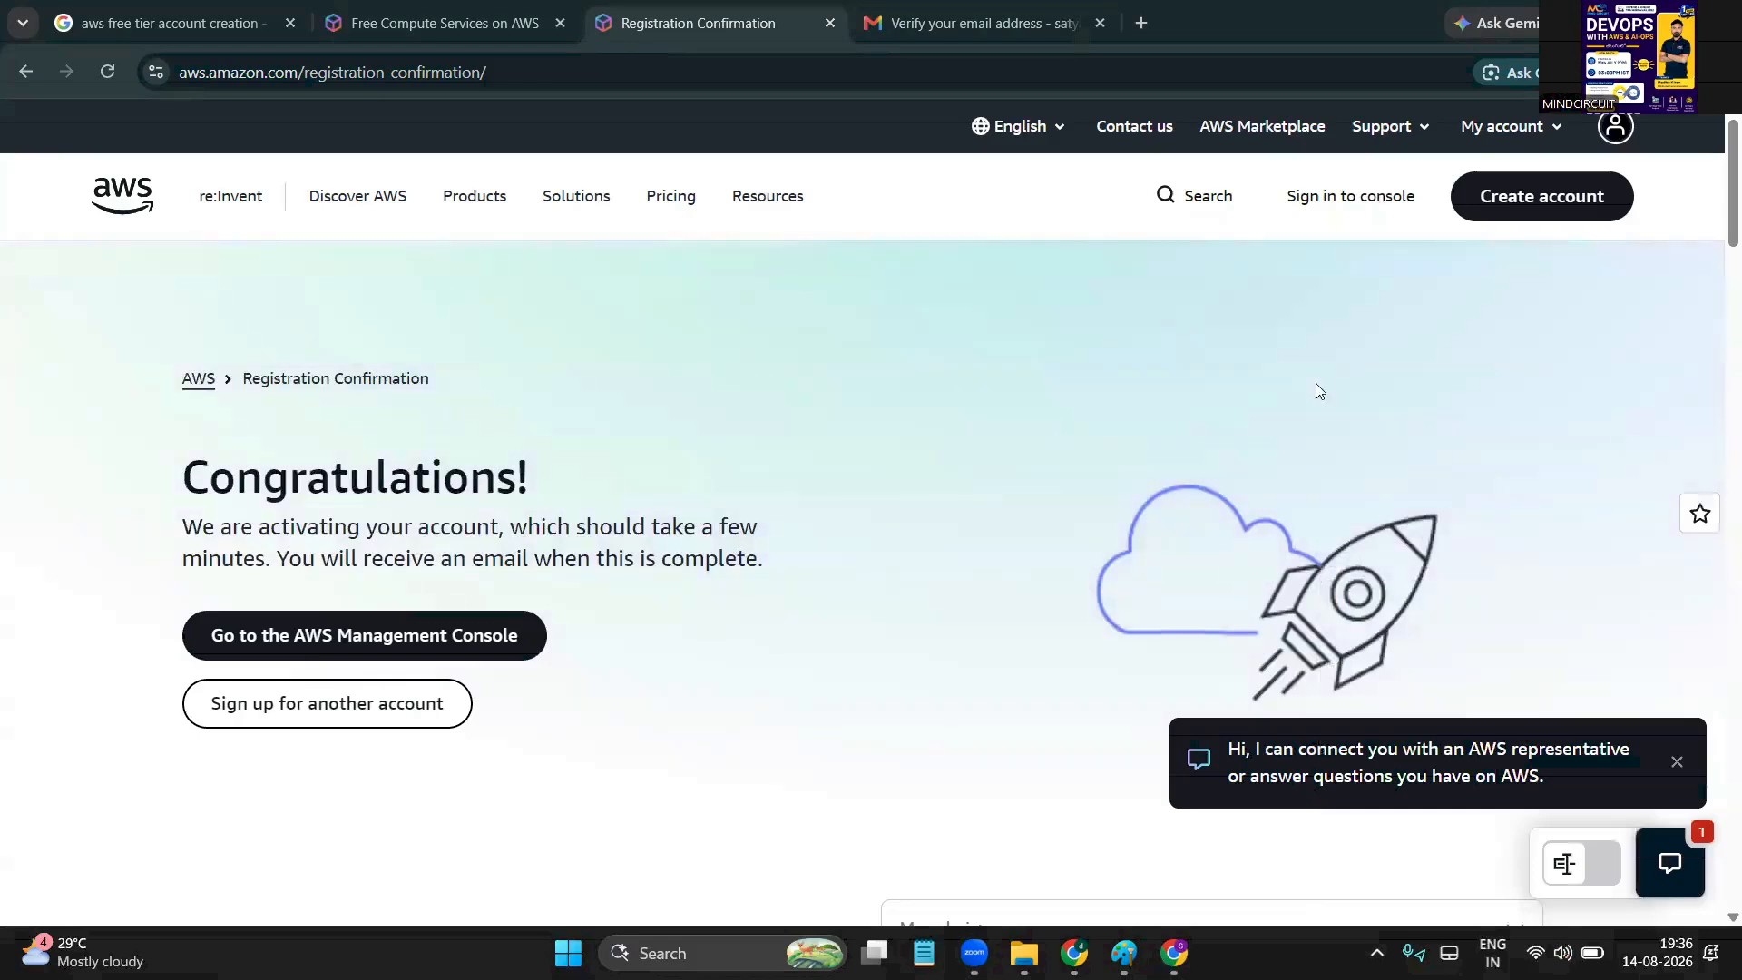
Open the console in a new tab and review the $100.00 credits and 185 days left
left_click(1376, 201)
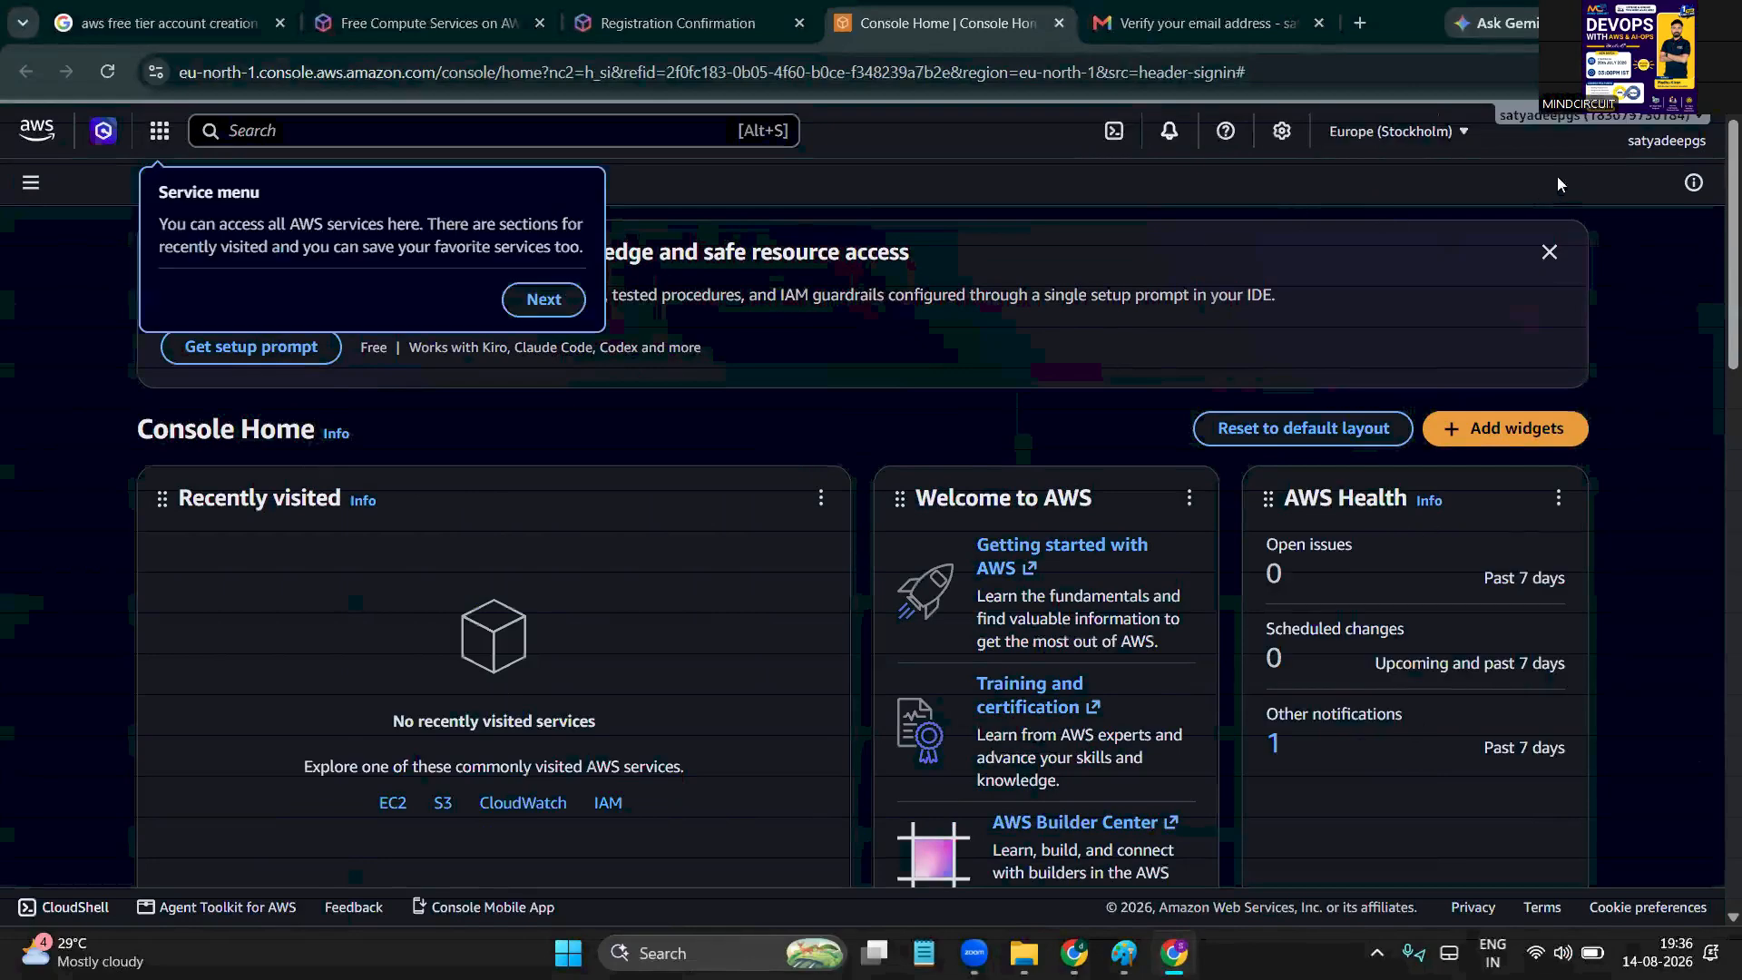
left_click(1660, 140)
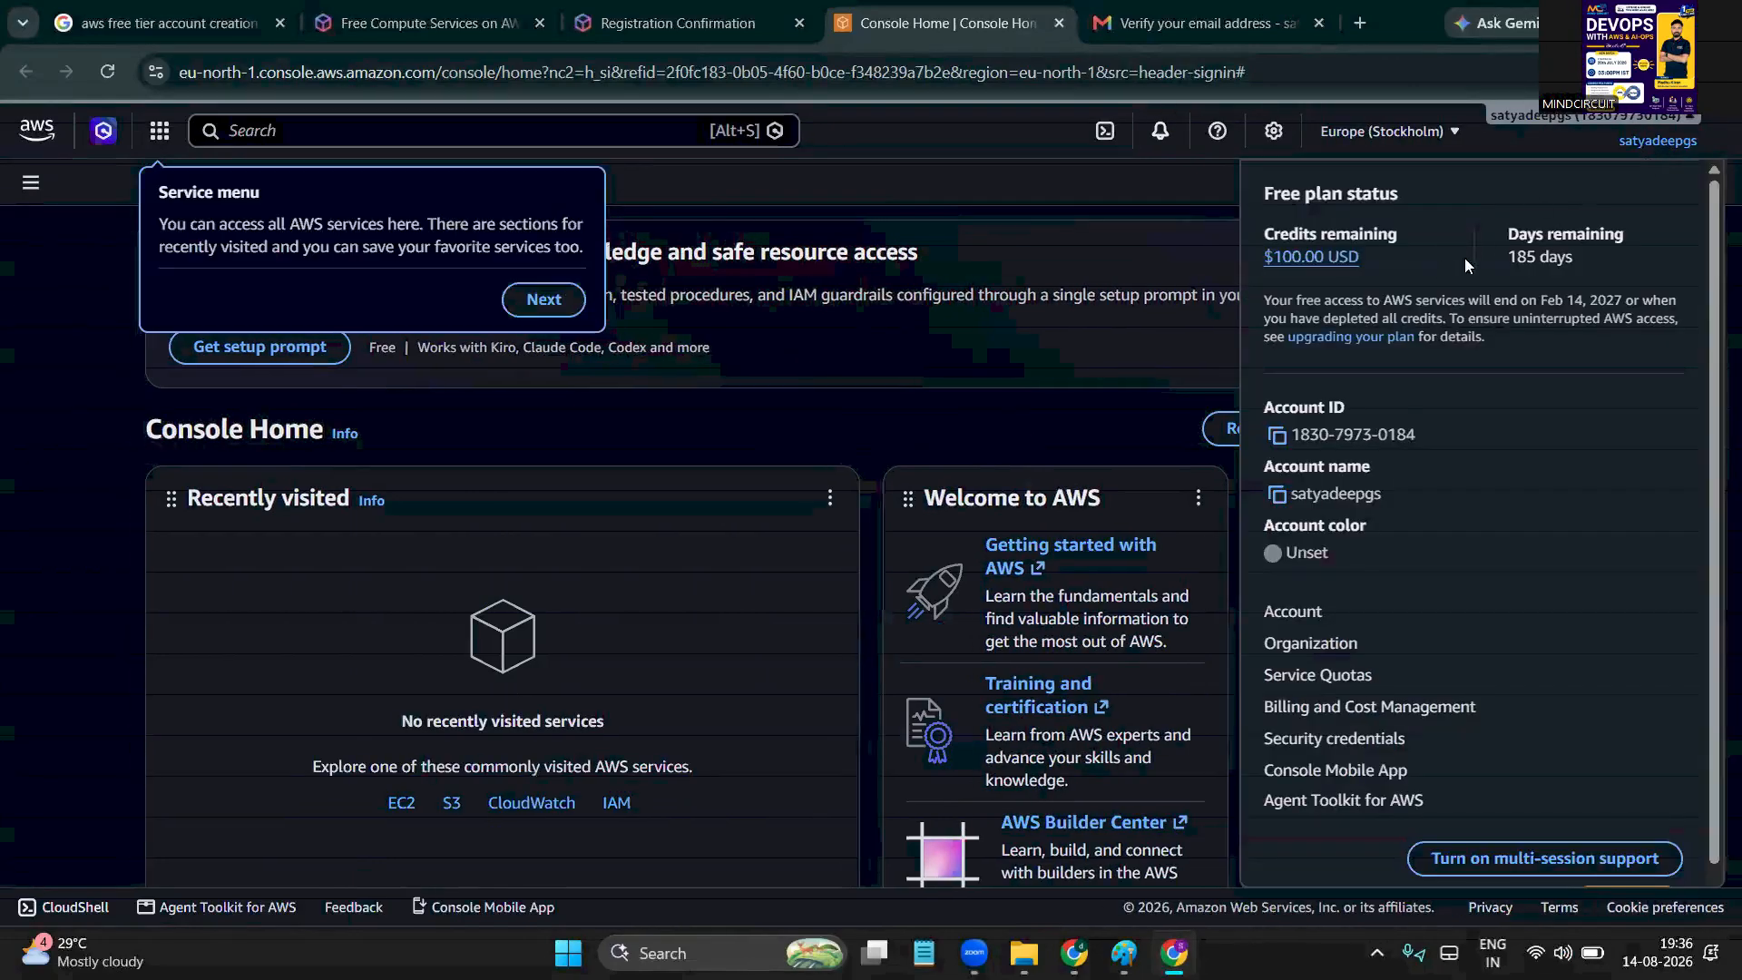
double_click(1534, 234)
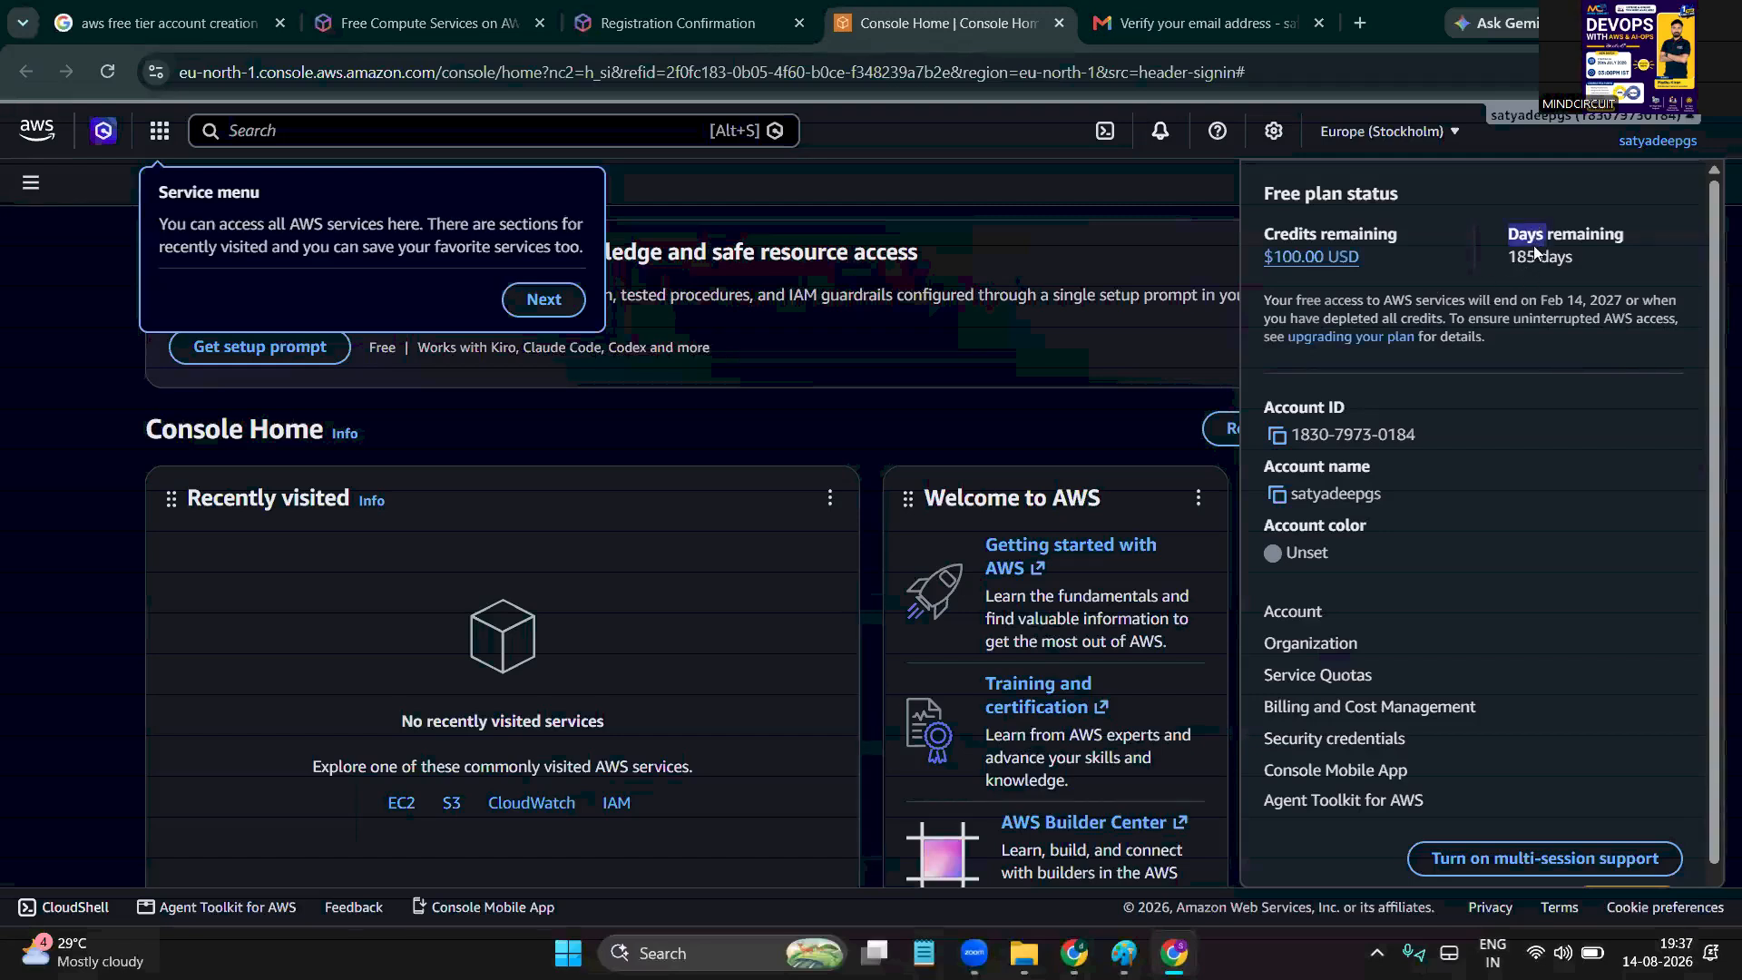
left_click(1534, 255)
double_click(1372, 233)
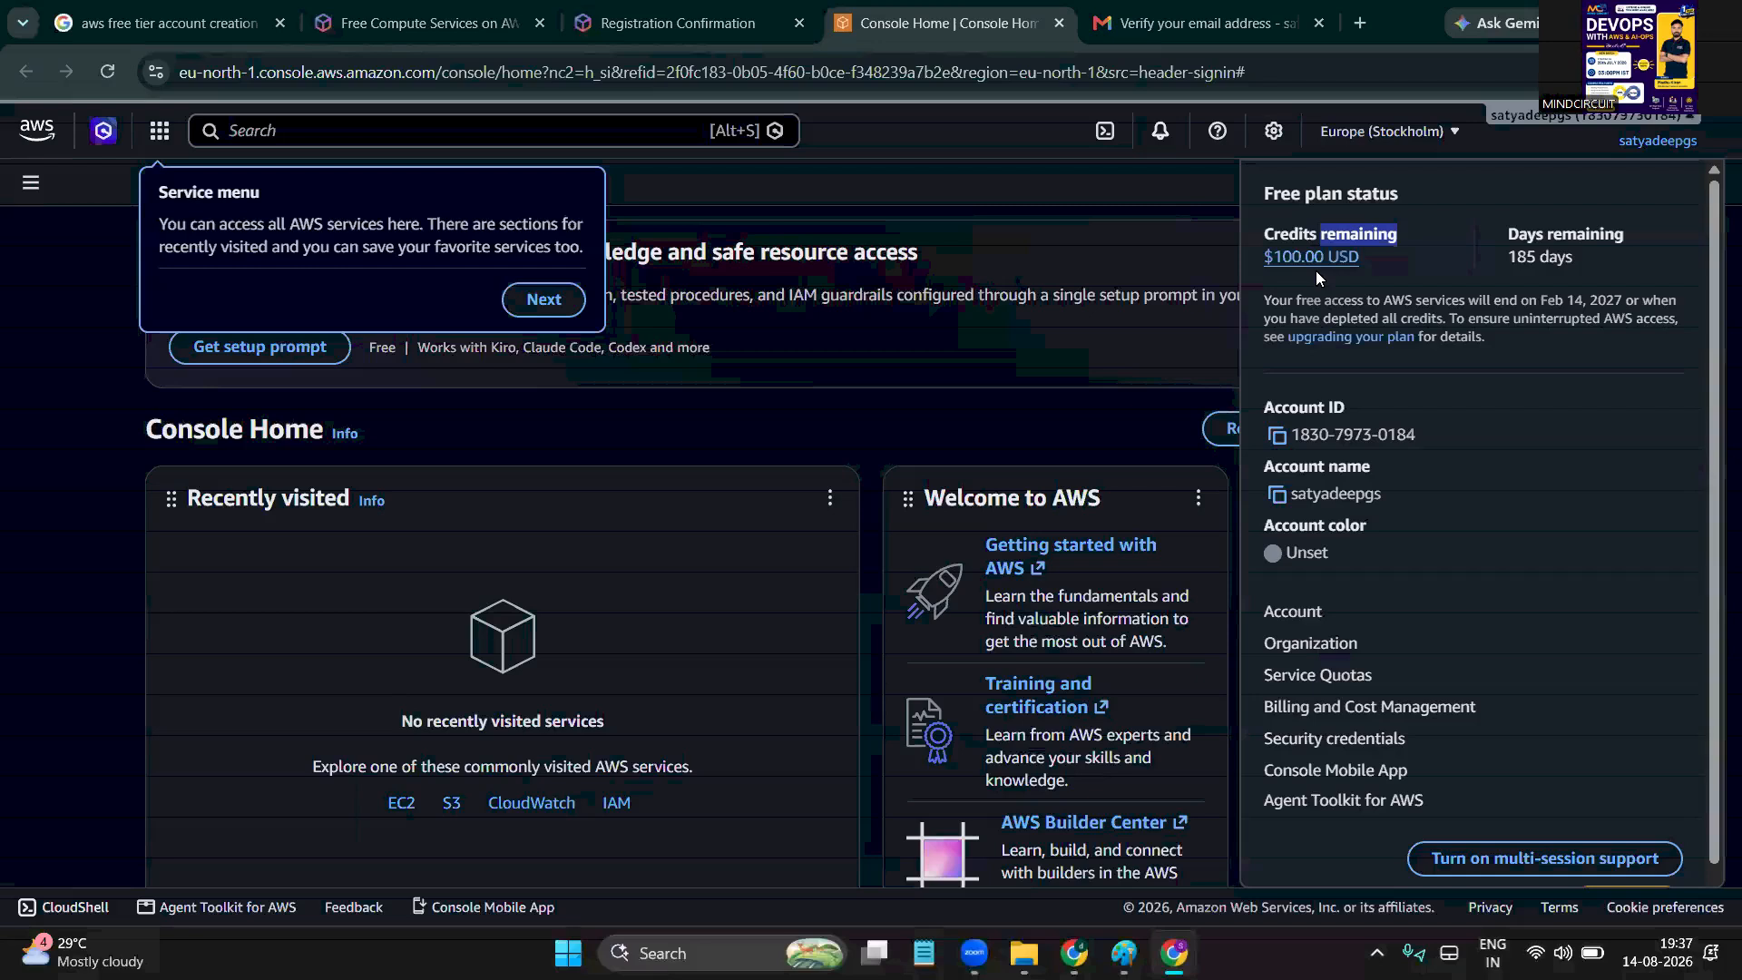
left_click(1003, 336)
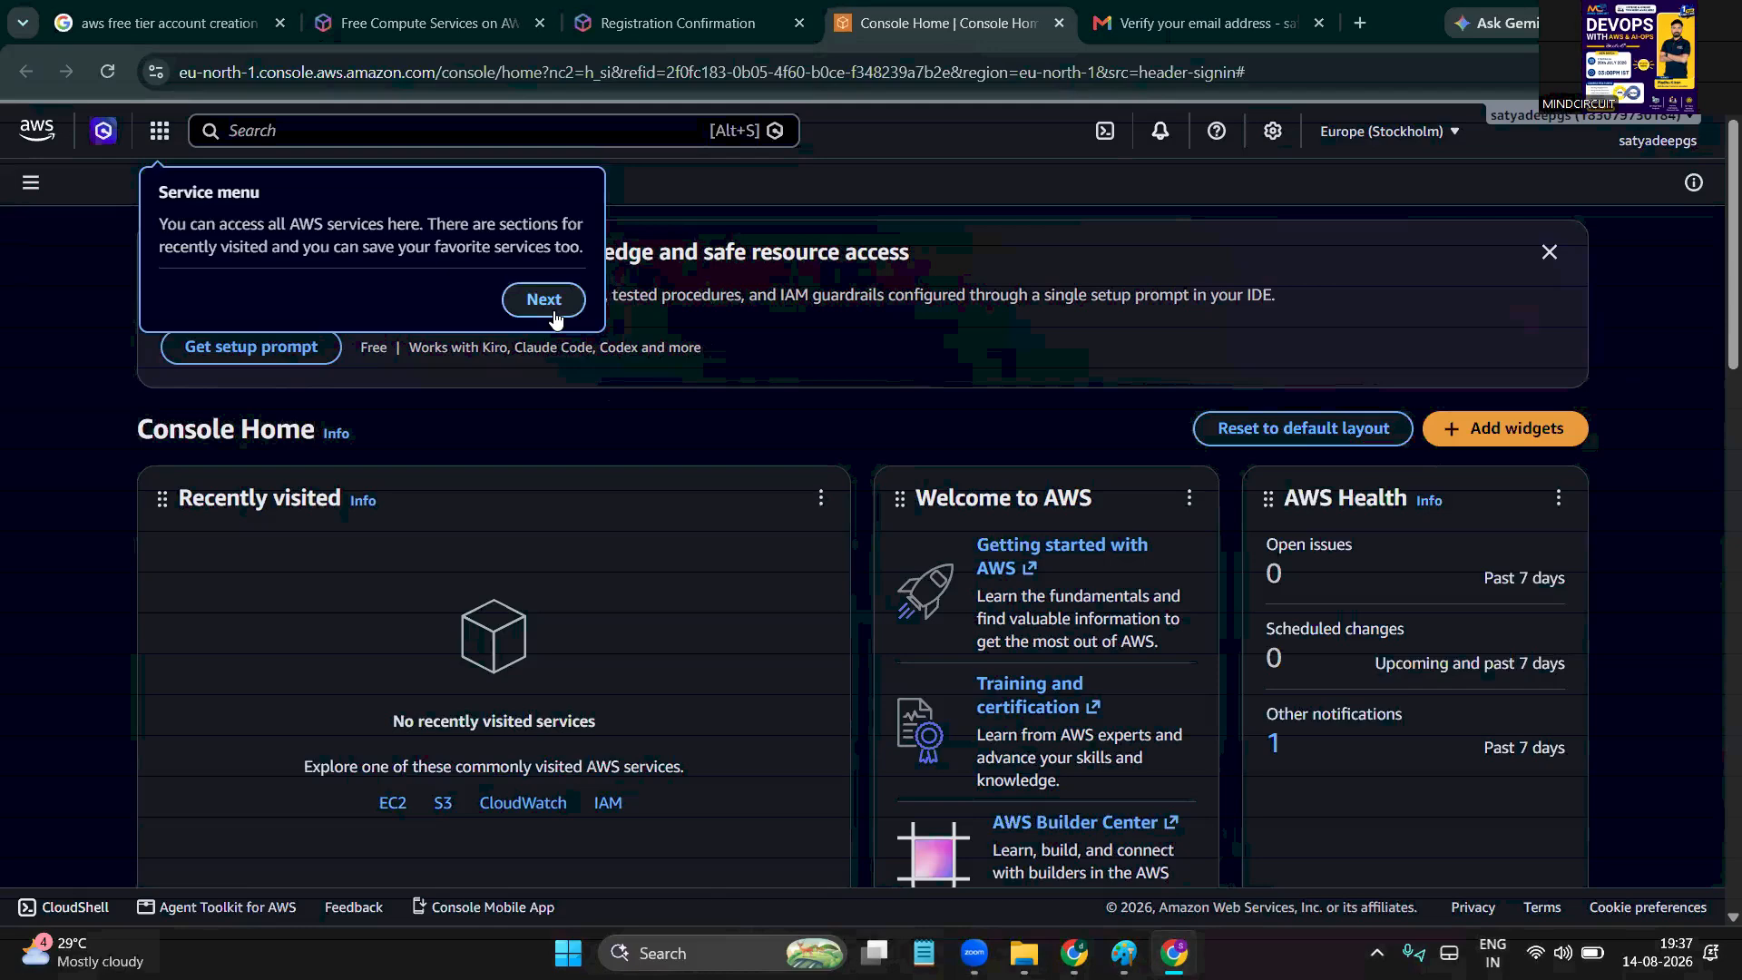
Show the services menu and scroll its categories from Analytics down to Storage
left_click(163, 132)
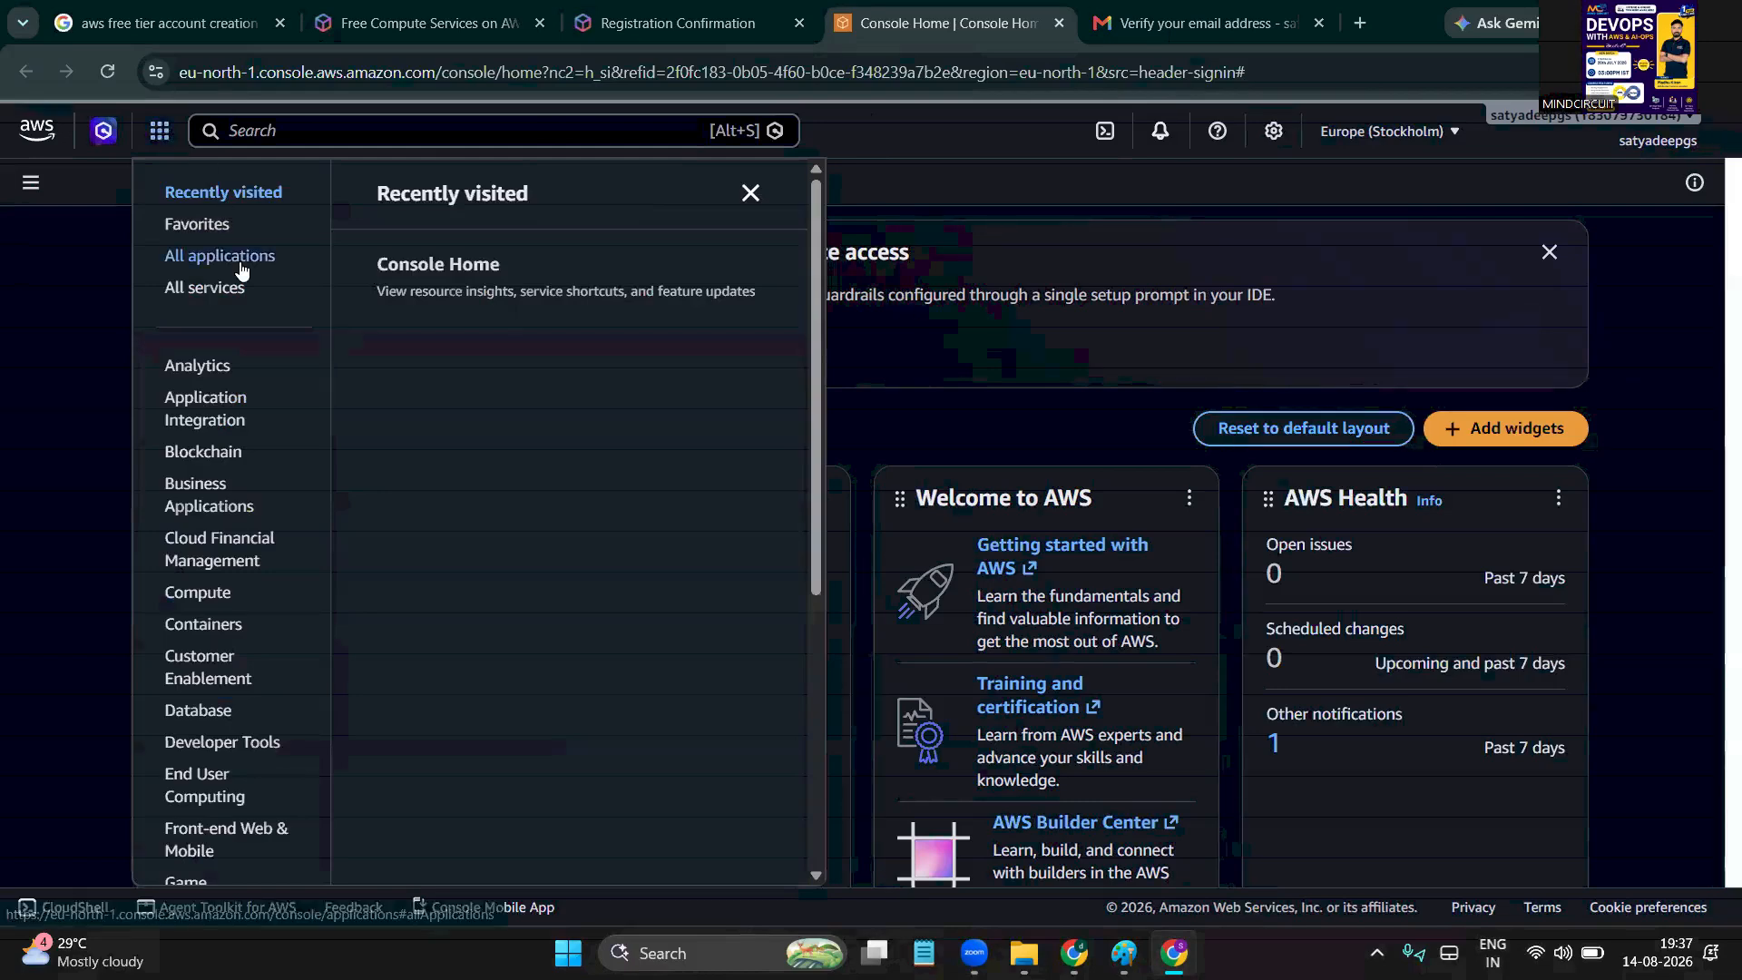
scroll(242, 265, "down", 2)
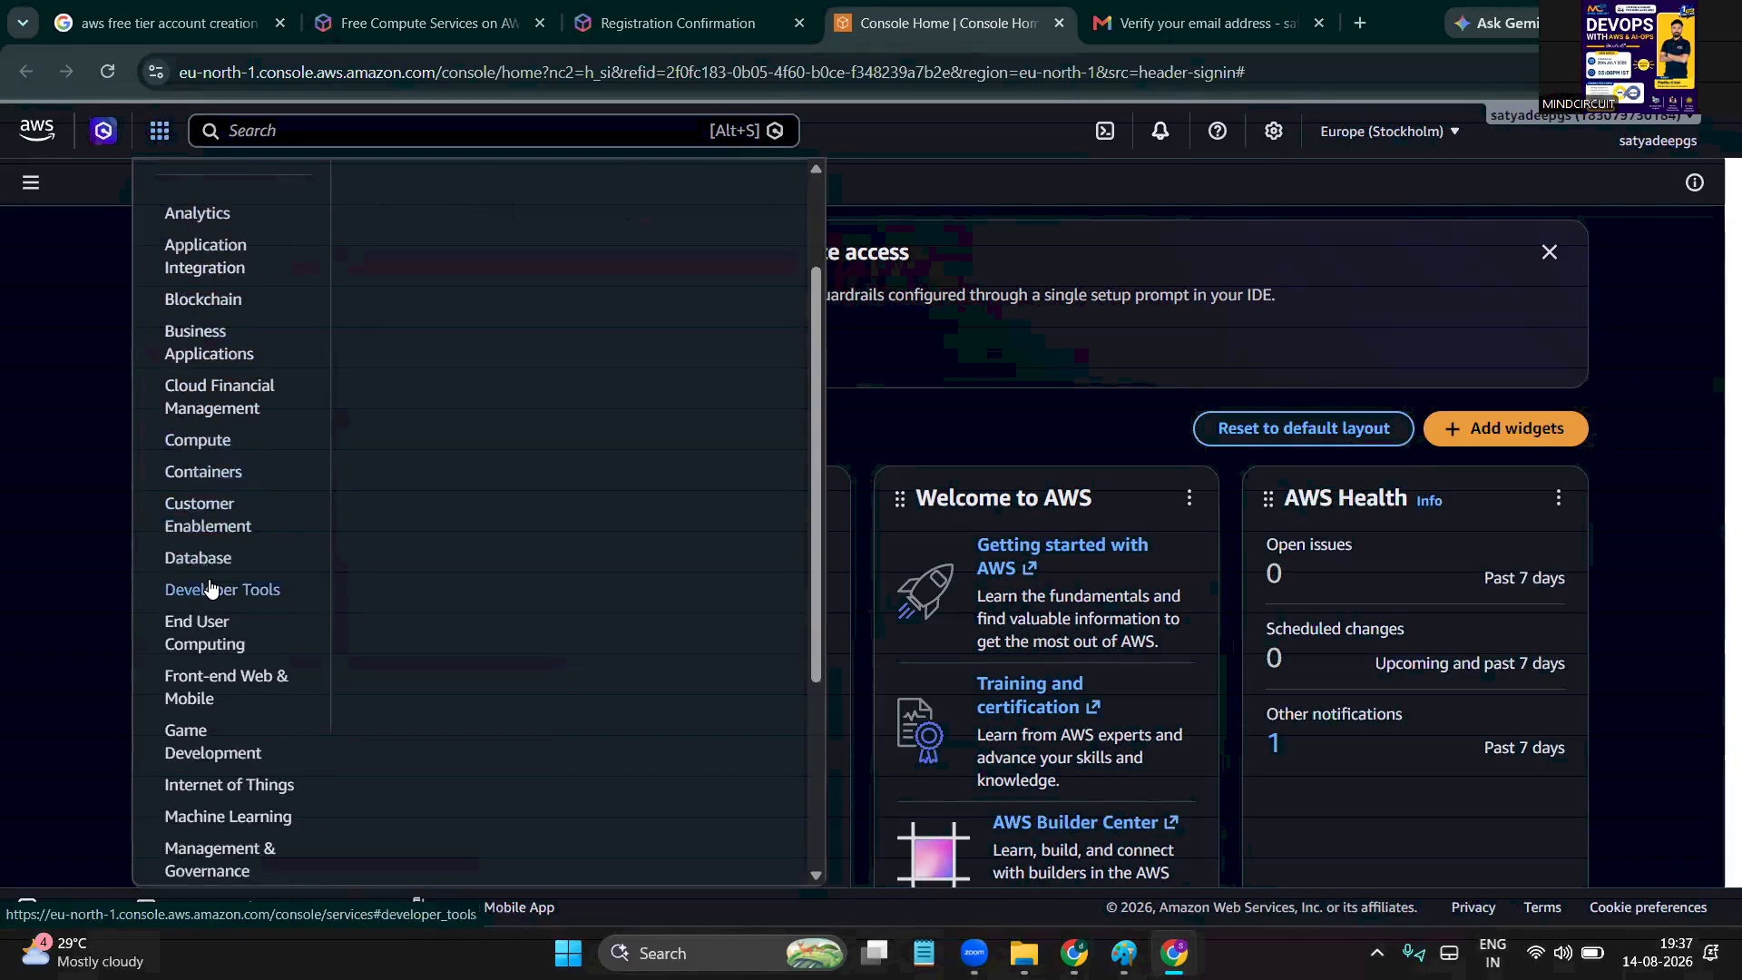
scroll(218, 694, "down", 1)
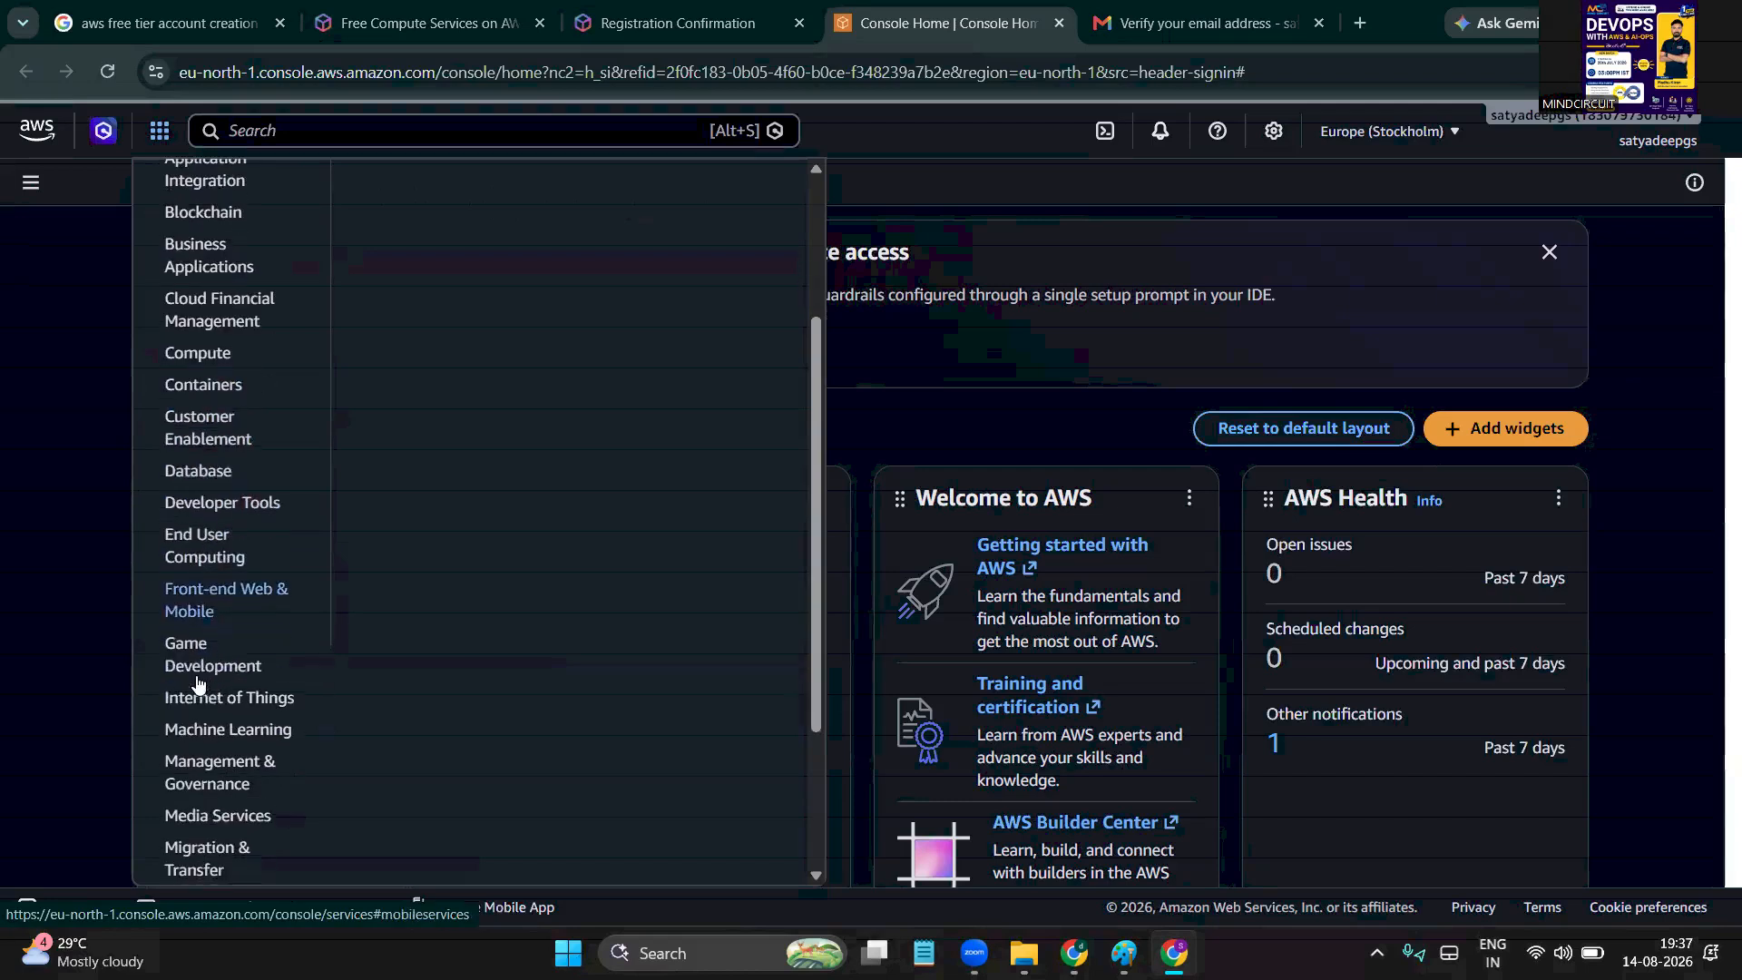
scroll(233, 712, "down", 2)
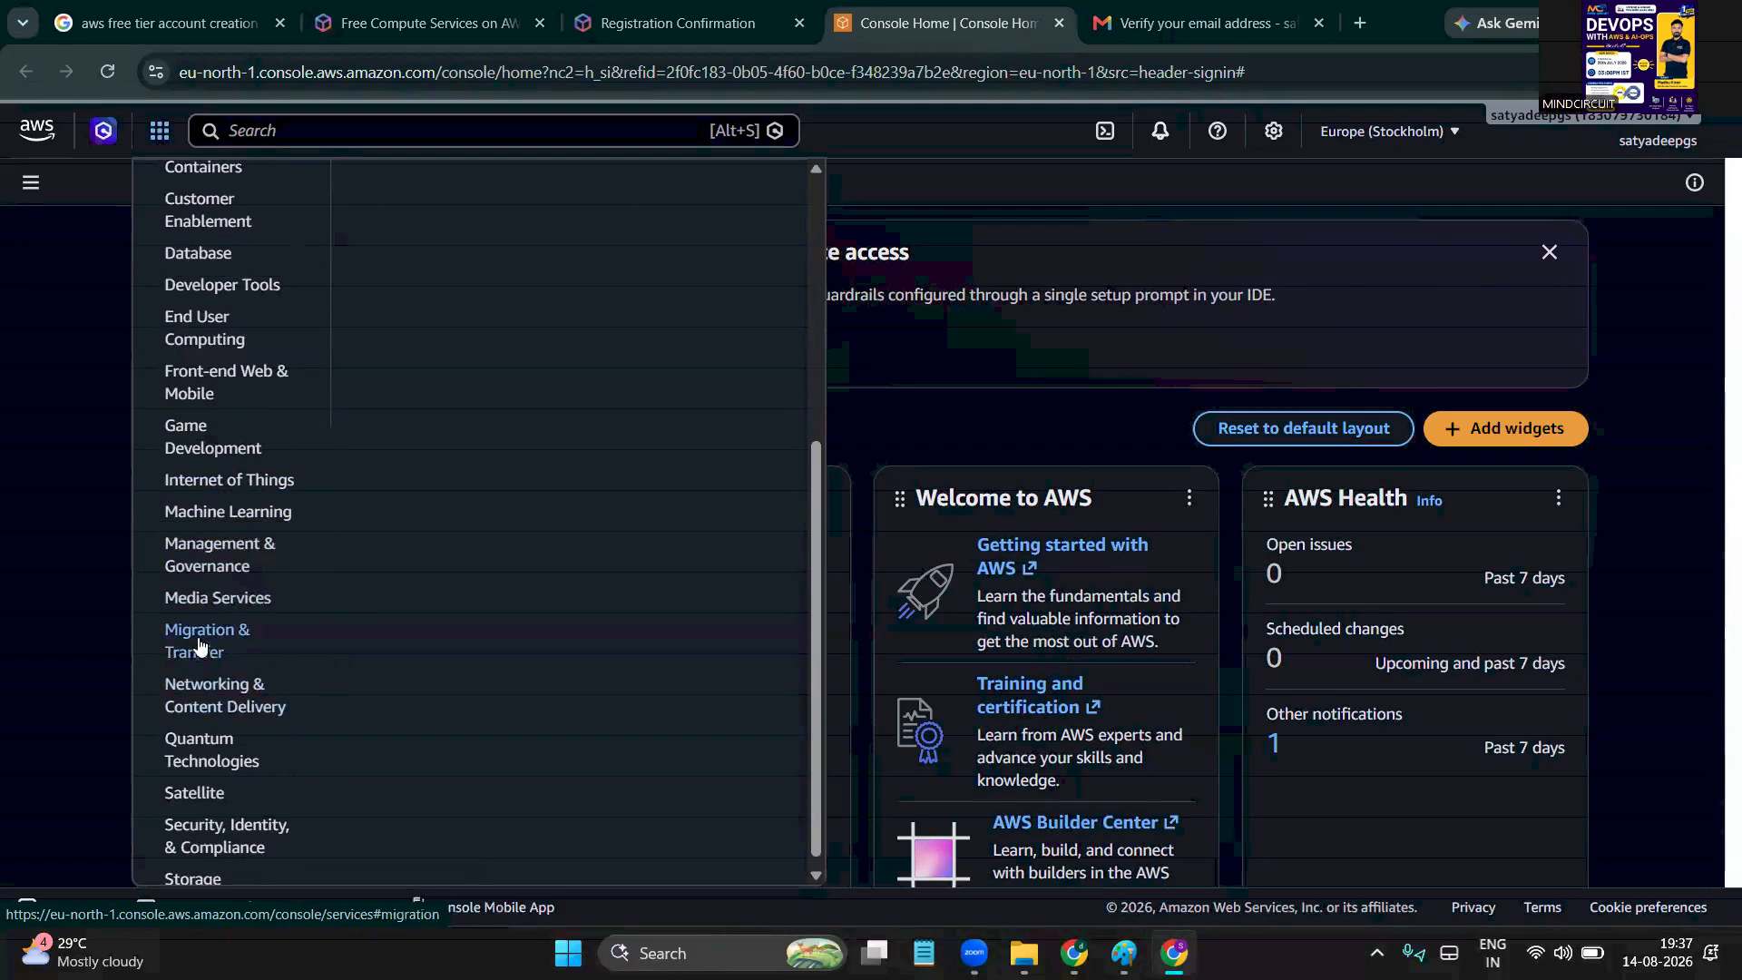
scroll(222, 712, "down", 1)
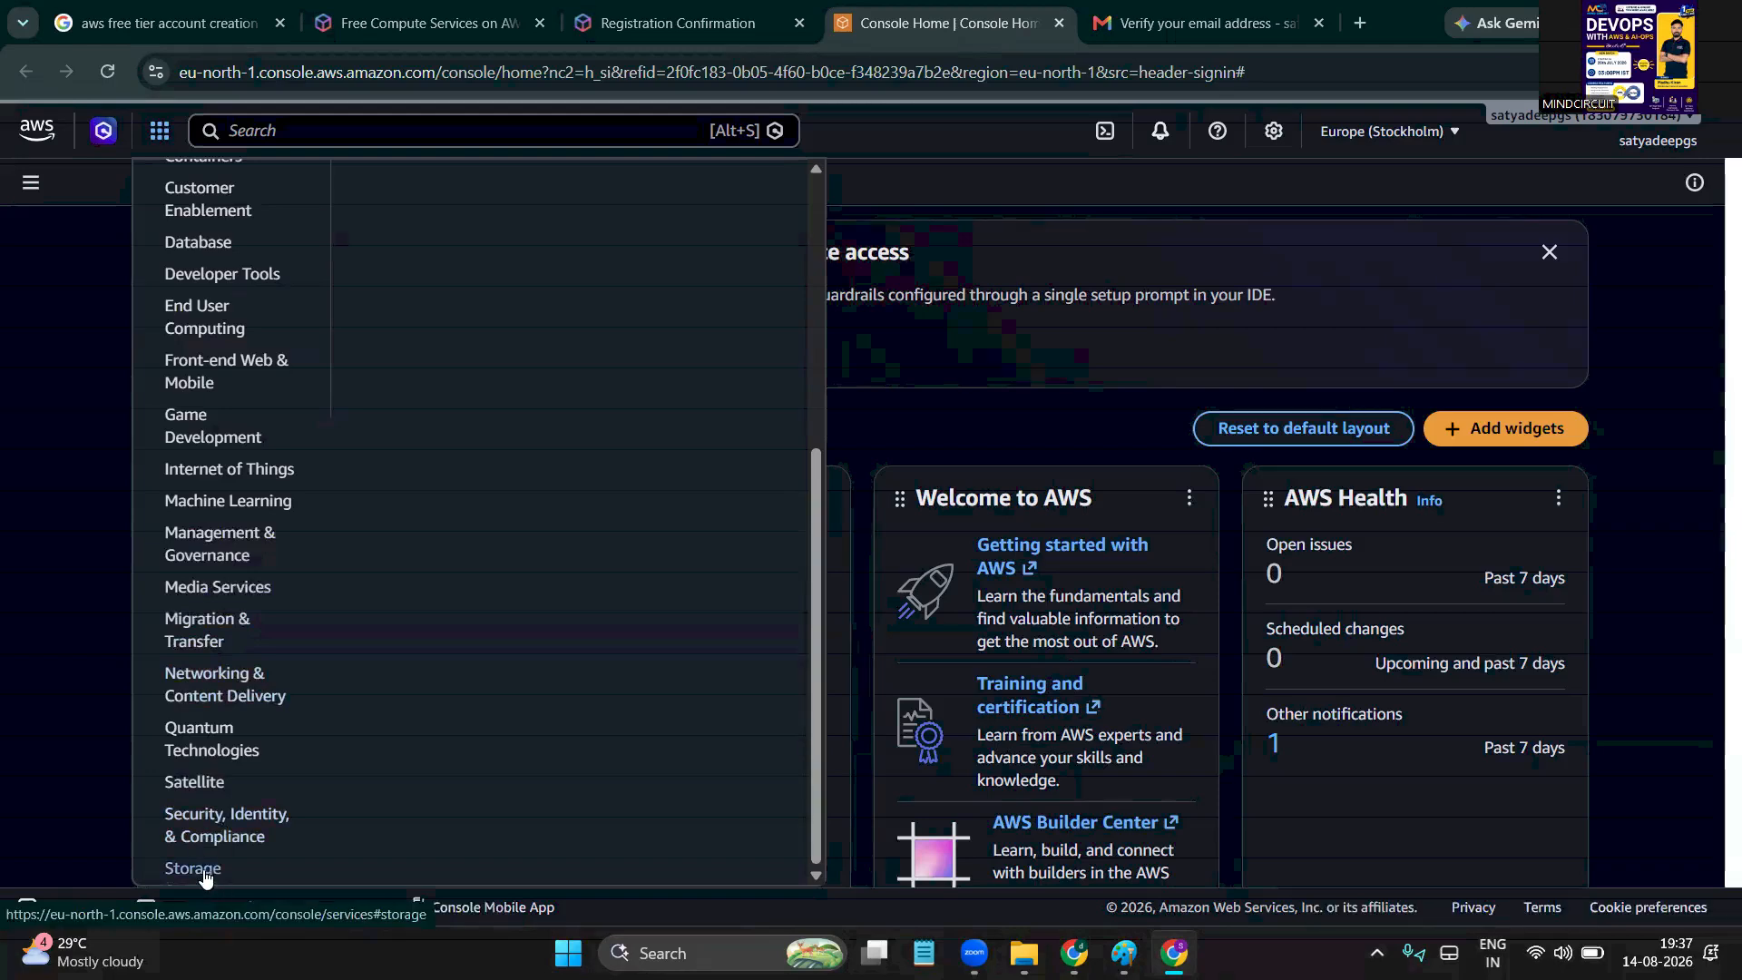
Close the services list, handwrite an underlined '200+' with a note beside it, then wipe it
left_click(1409, 329)
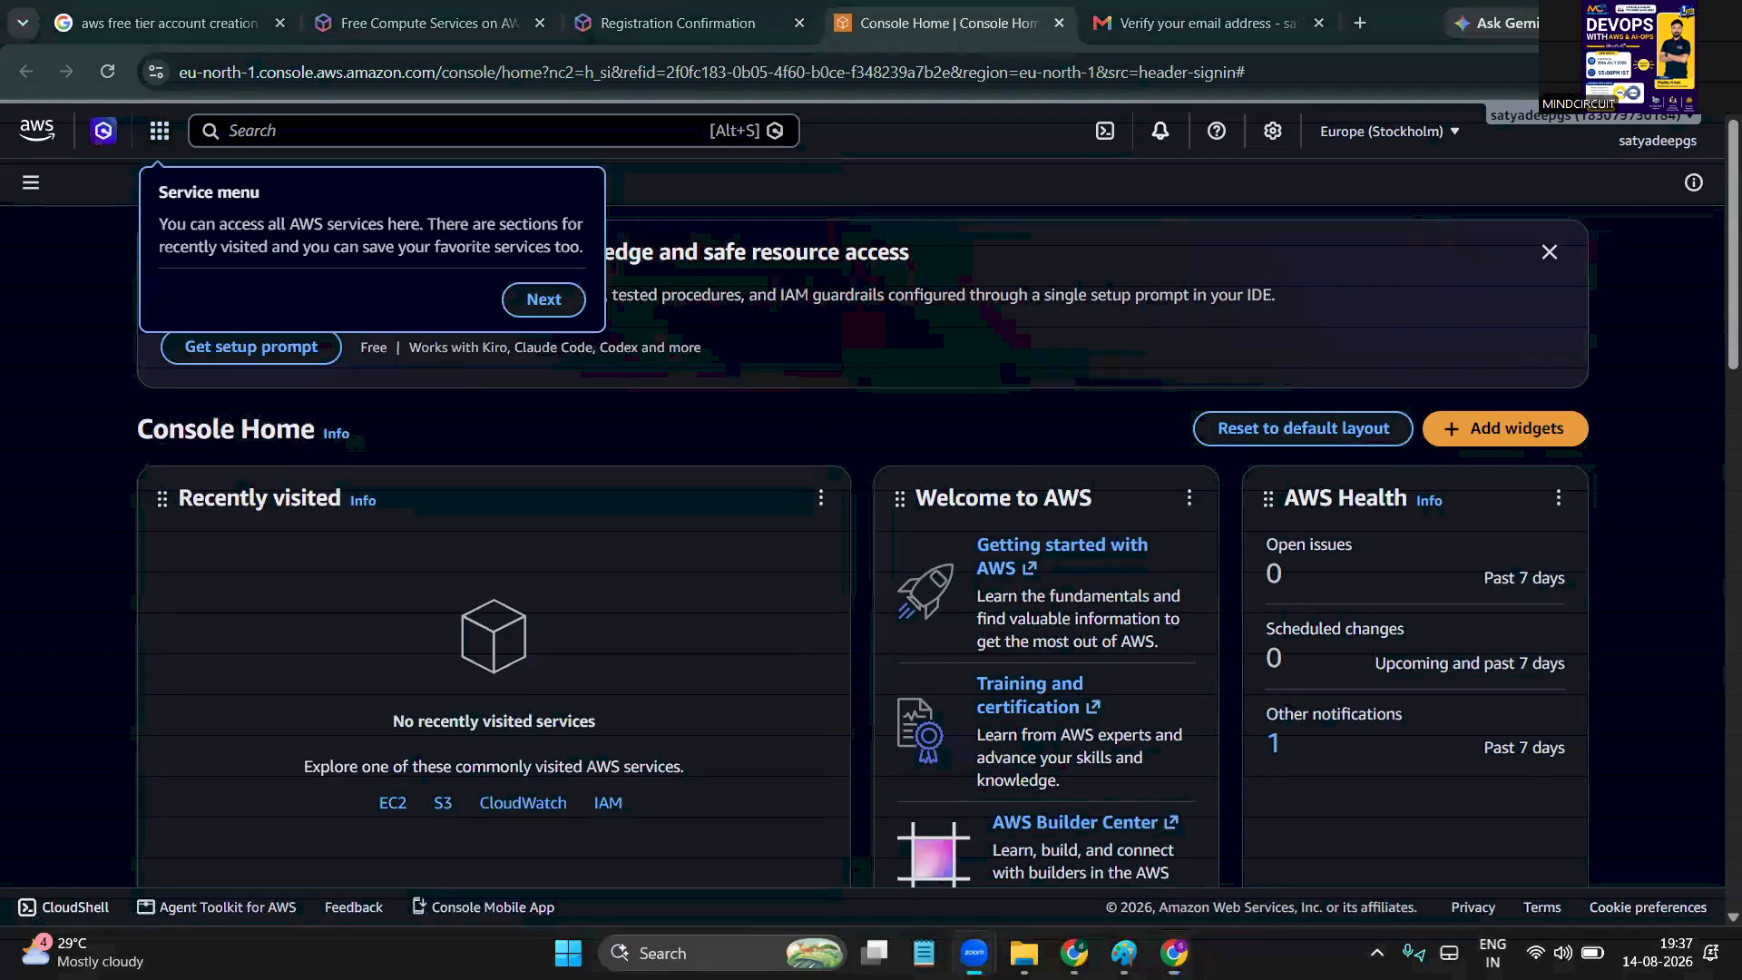
left_click_drag(585, 452, 651, 512)
left_click_drag(698, 433, 696, 437)
mouse_move(736, 410)
left_mouse_down()
mouse_move(732, 426)
mouse_move(889, 395)
left_mouse_up()
mouse_move(853, 376)
left_mouse_down()
mouse_move(844, 463)
mouse_move(641, 603)
left_mouse_up()
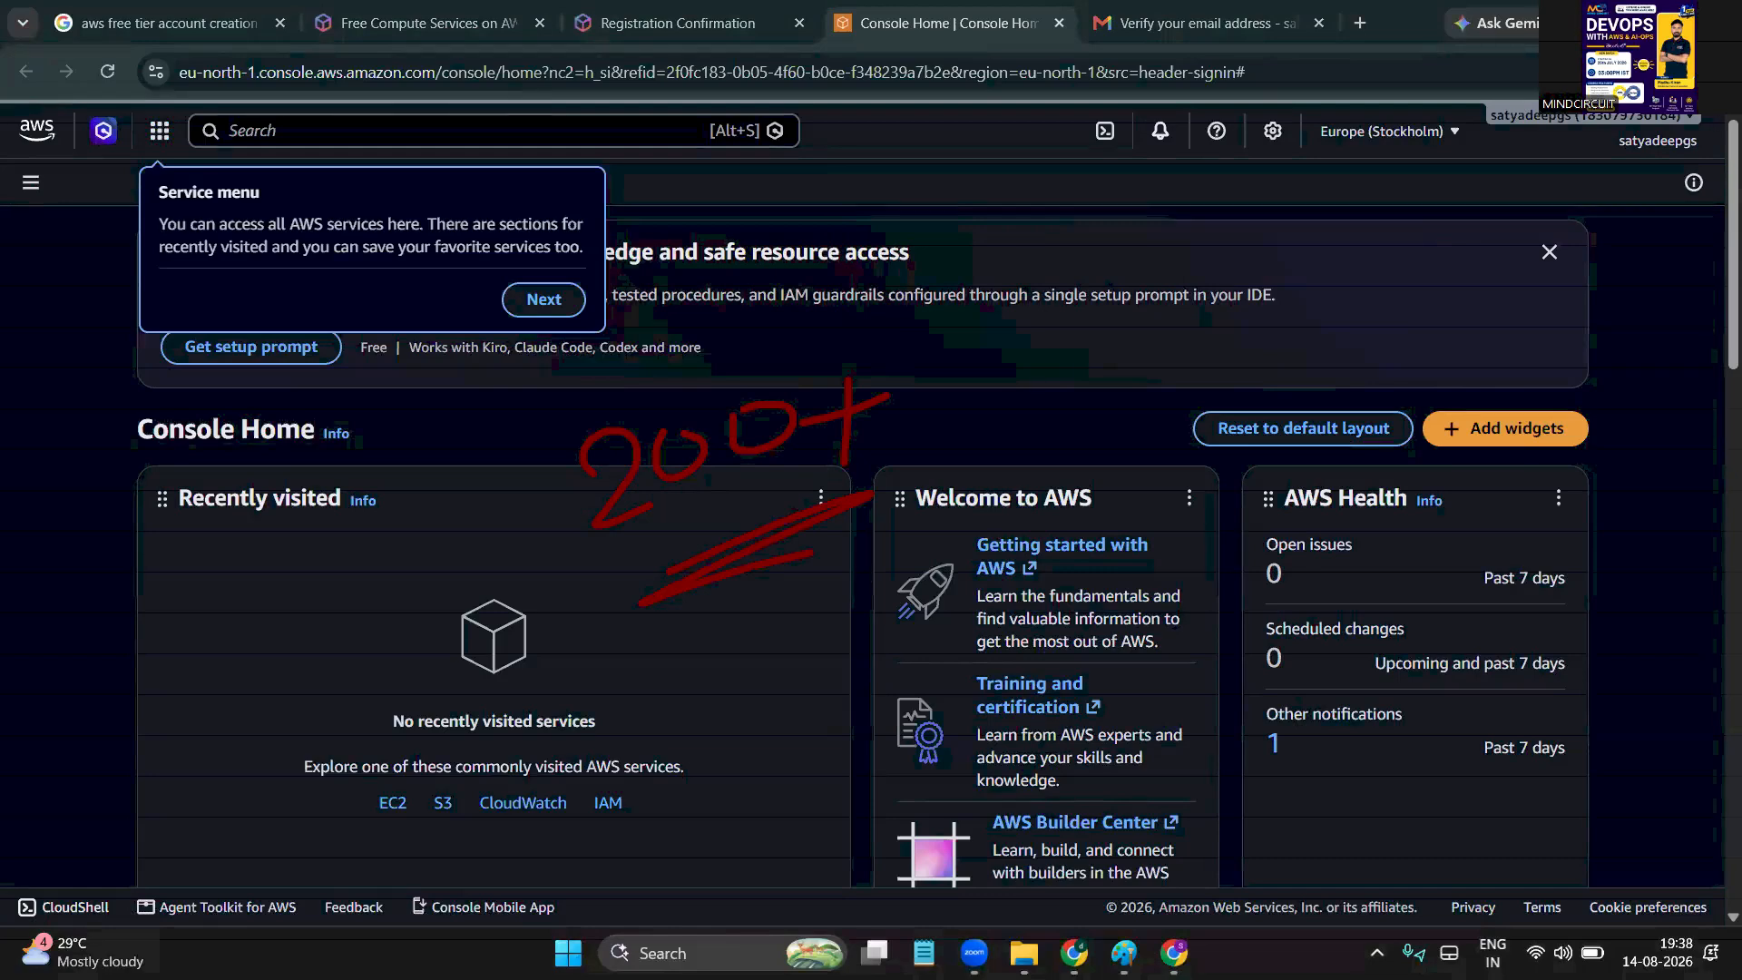
left_click_drag(1065, 370, 1059, 401)
left_click_drag(1091, 337, 1120, 392)
mouse_move(1141, 324)
left_mouse_down()
mouse_move(1137, 392)
mouse_move(1210, 338)
mouse_move(1279, 372)
left_mouse_up()
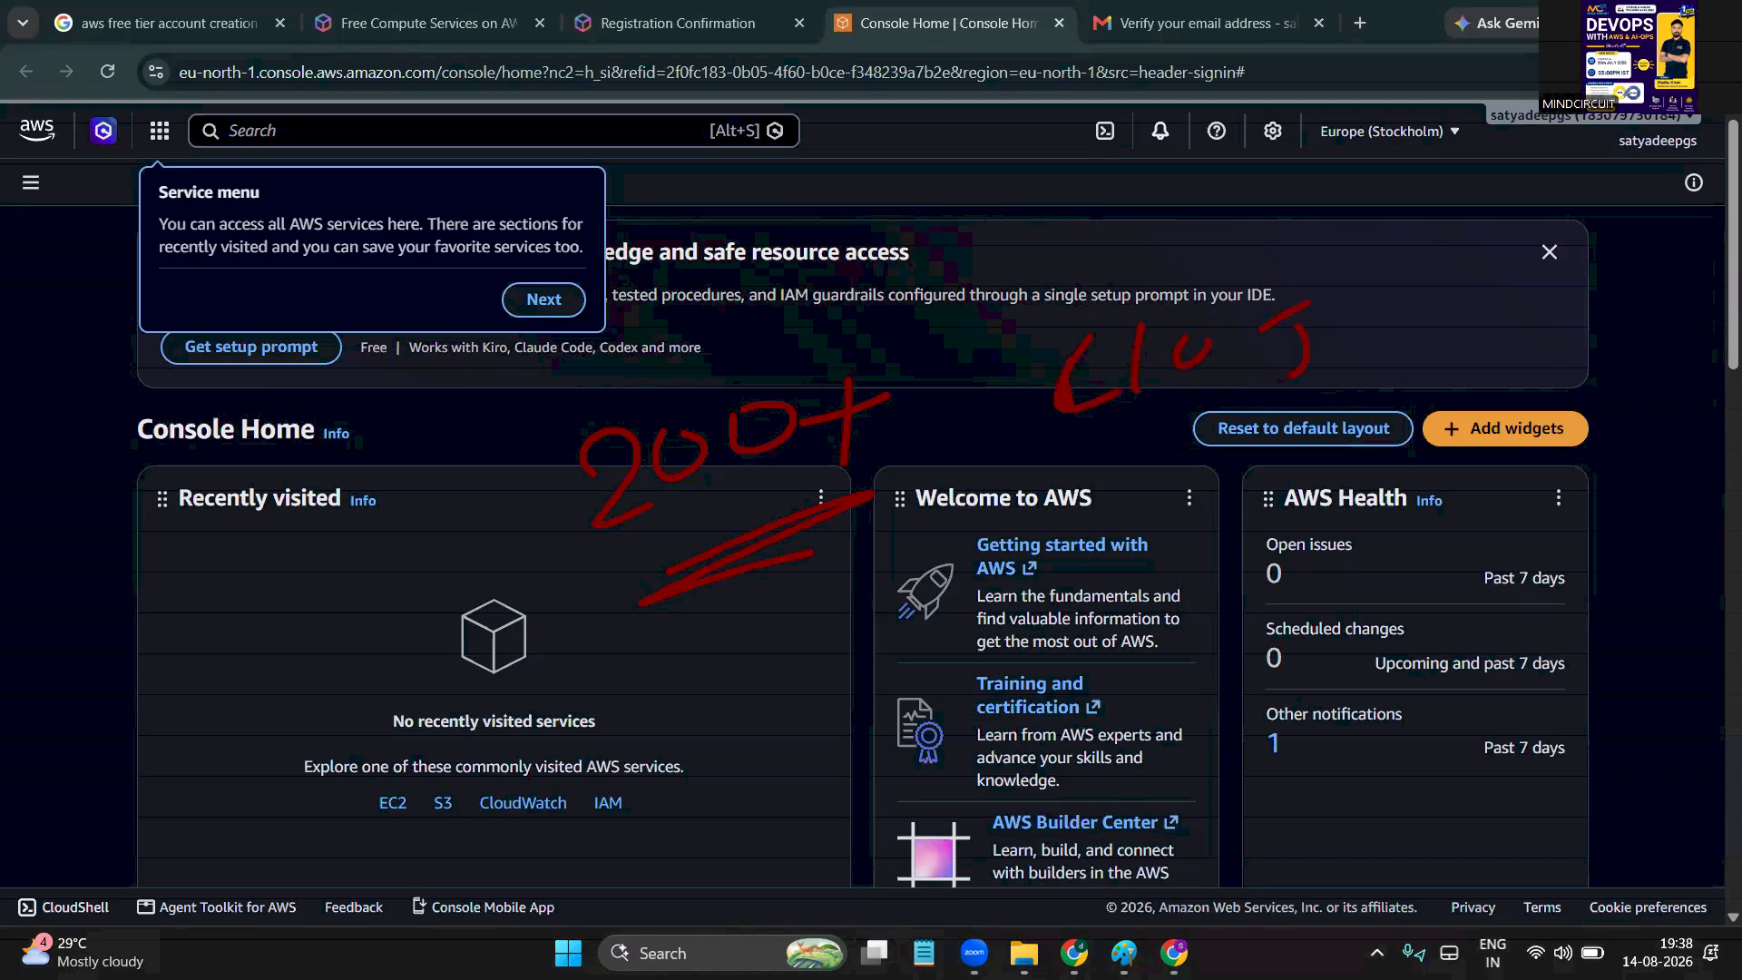
left_click_drag(1307, 302, 1356, 288)
mouse_move(1384, 313)
left_mouse_down()
mouse_move(1379, 352)
mouse_move(1430, 346)
mouse_move(1426, 325)
left_mouse_up()
mouse_move(1468, 295)
left_mouse_down()
mouse_move(1469, 357)
mouse_move(1499, 309)
left_mouse_up()
mouse_move(1545, 321)
left_mouse_down()
mouse_move(1547, 364)
mouse_move(1615, 278)
mouse_move(1562, 372)
left_mouse_up()
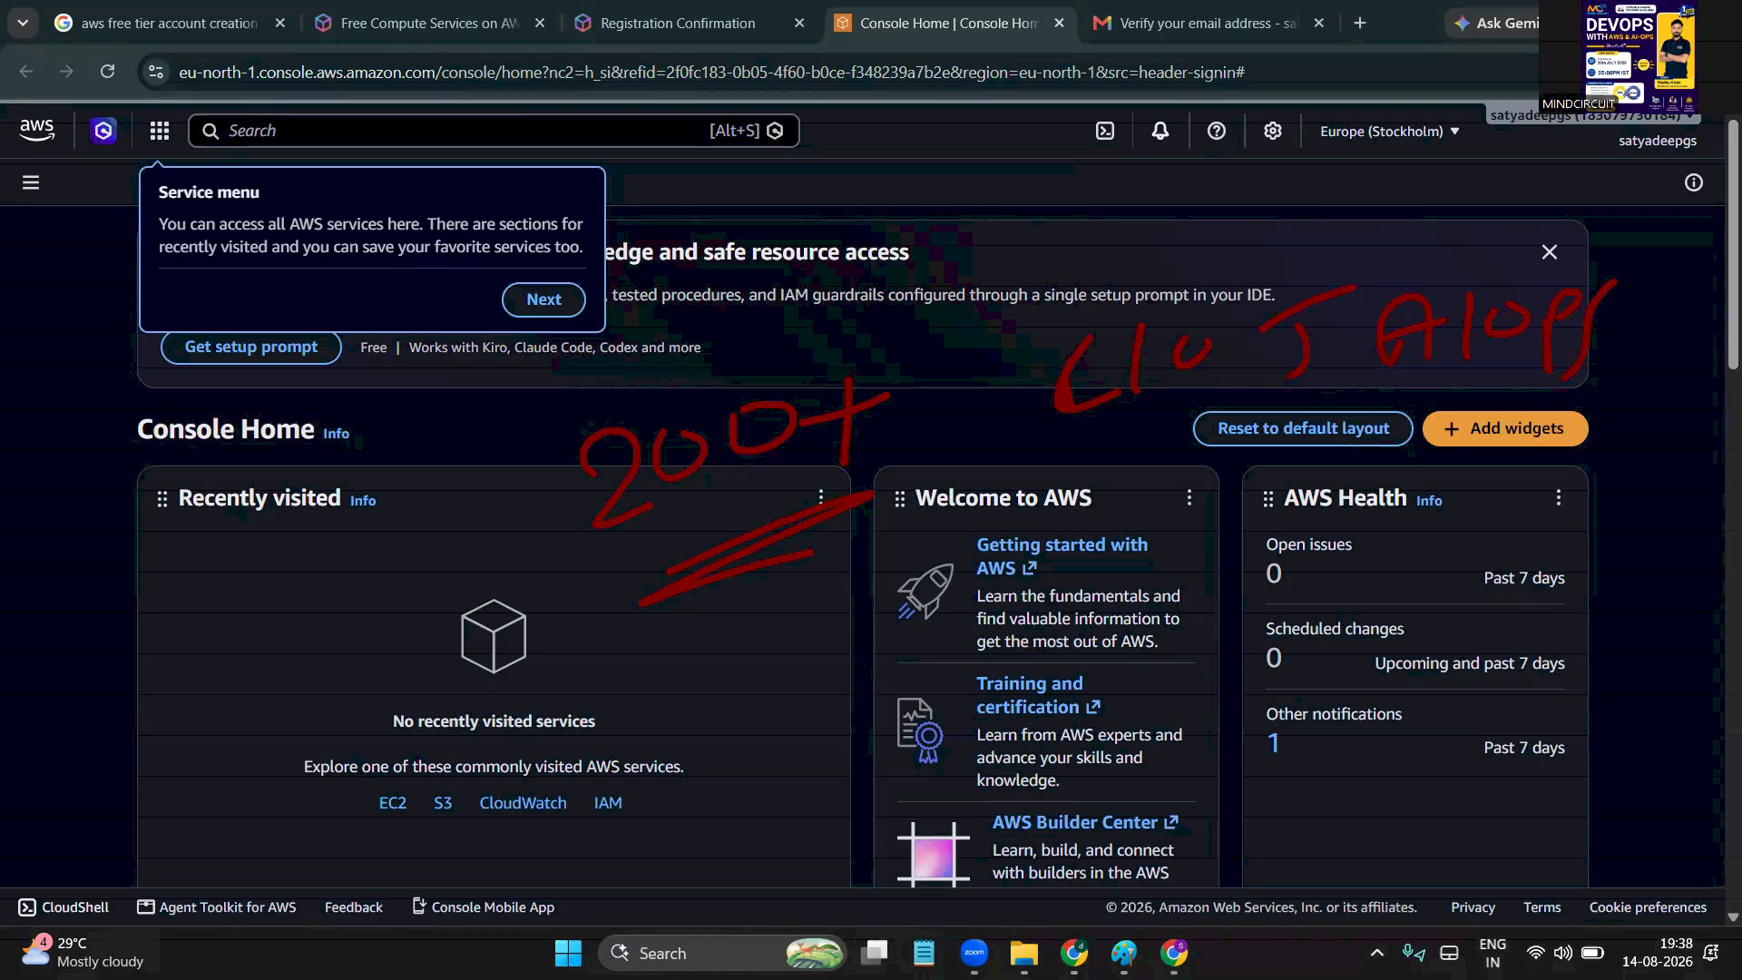
key("Escape")
Handwrite letters above the Welcome panel and 'ML' at upper right, then wipe them
left_click_drag(949, 368, 941, 444)
left_click_drag(940, 375, 922, 463)
mouse_move(1096, 384)
left_mouse_down()
mouse_move(1071, 432)
mouse_move(1153, 467)
left_mouse_up()
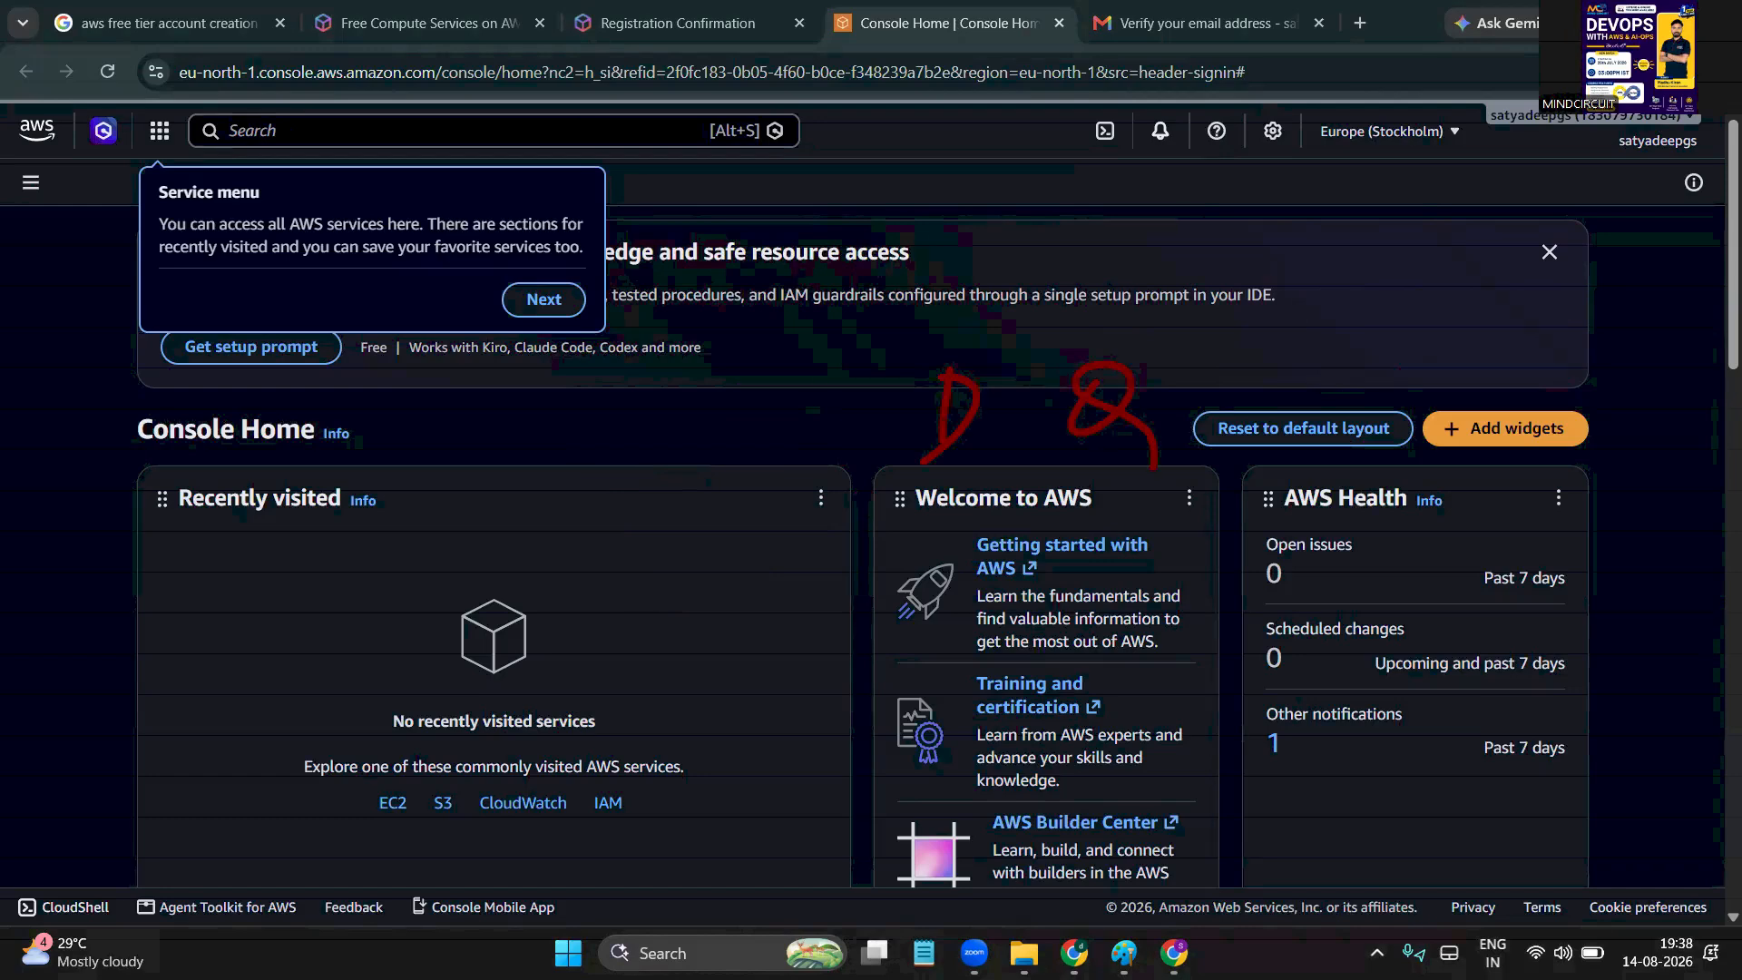
mouse_move(1306, 372)
left_mouse_down()
mouse_move(1381, 320)
mouse_move(1411, 361)
left_mouse_up()
left_click_drag(1442, 326, 1492, 381)
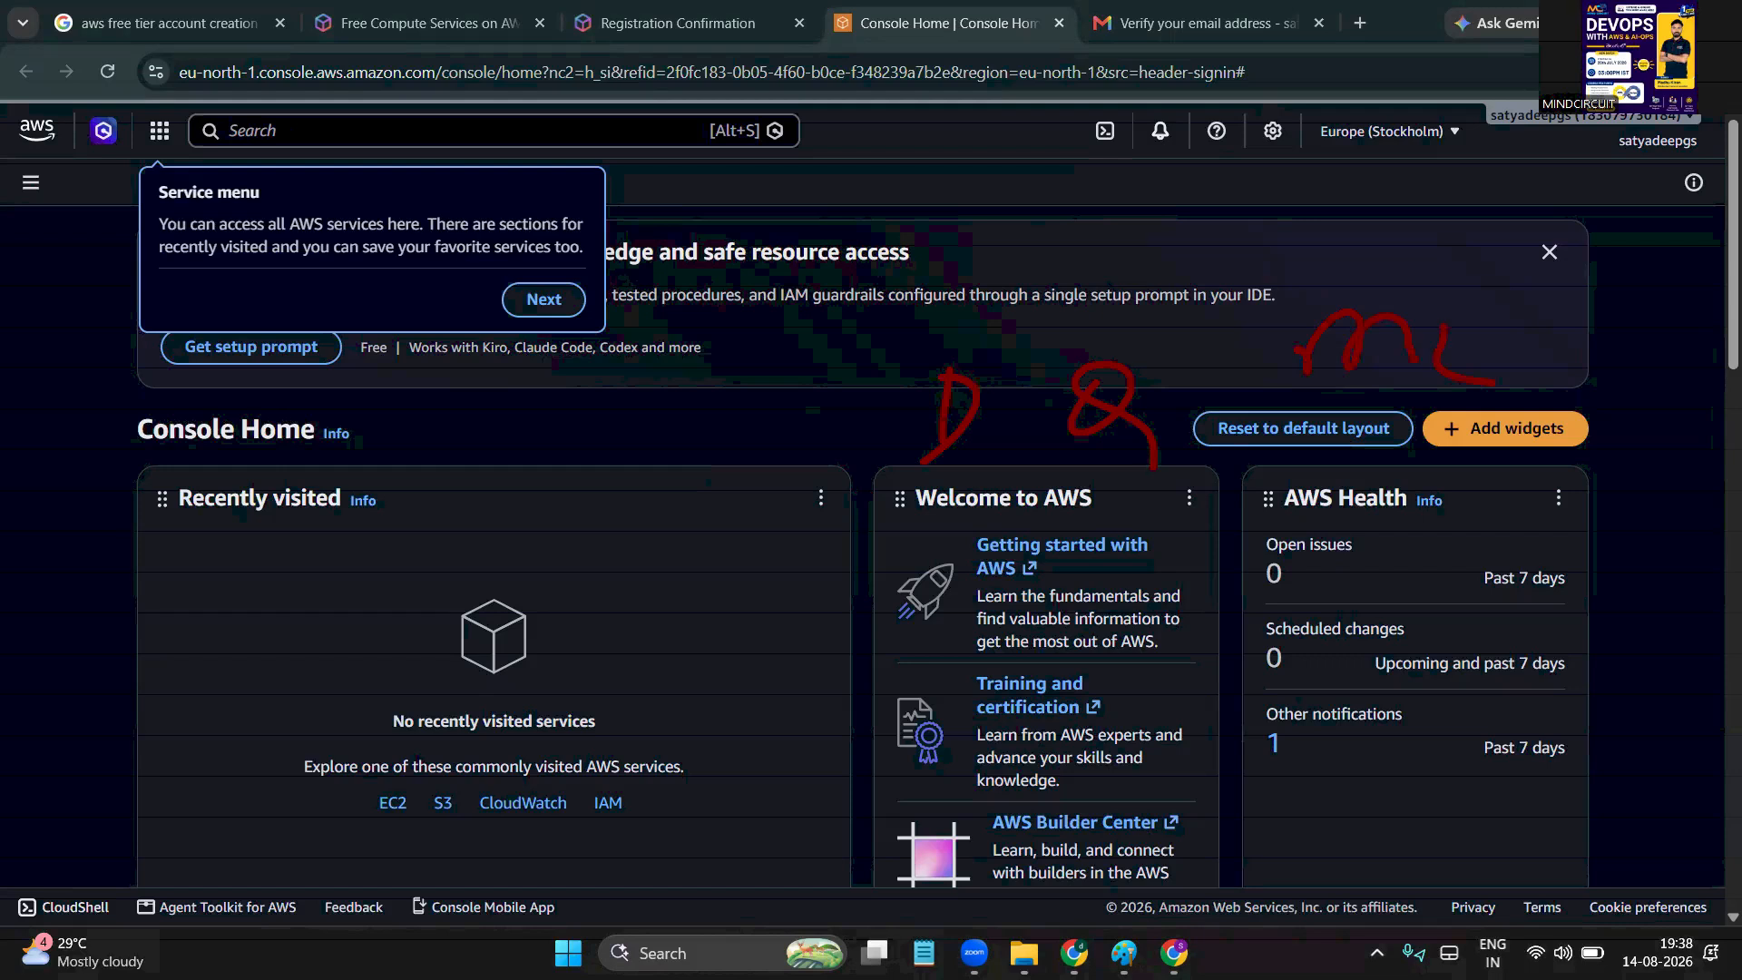
key("Escape")
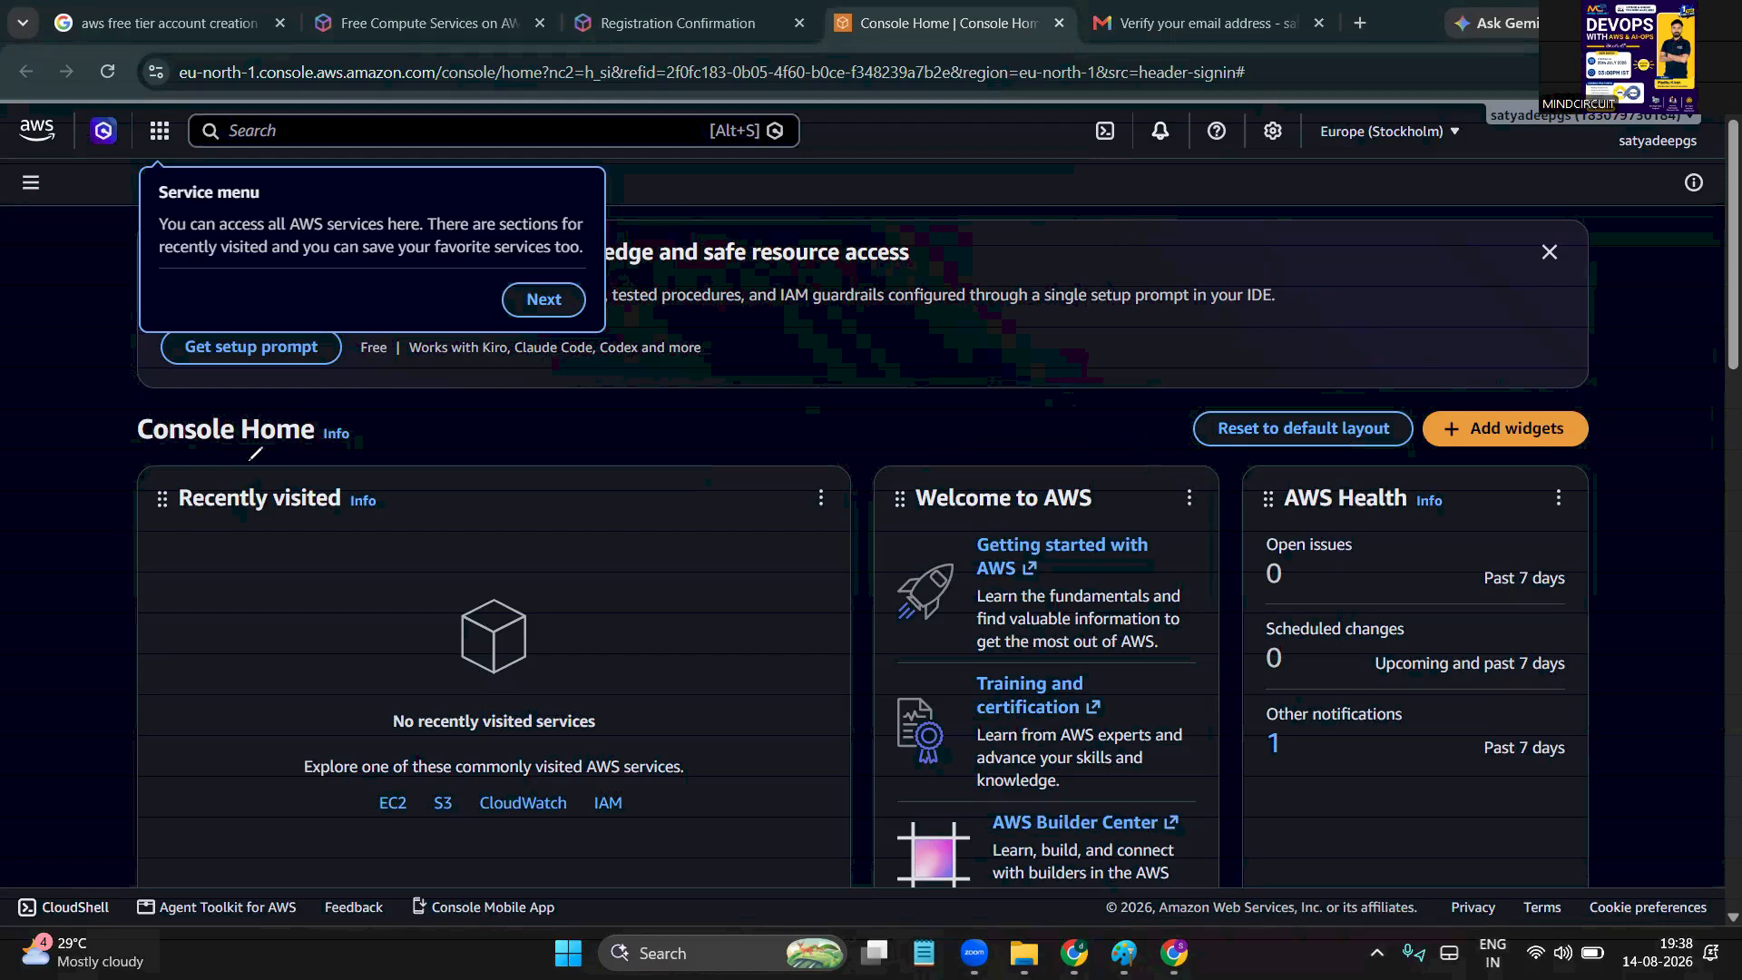
Step through the welcome tour and look over the language and visual mode settings
left_click(542, 298)
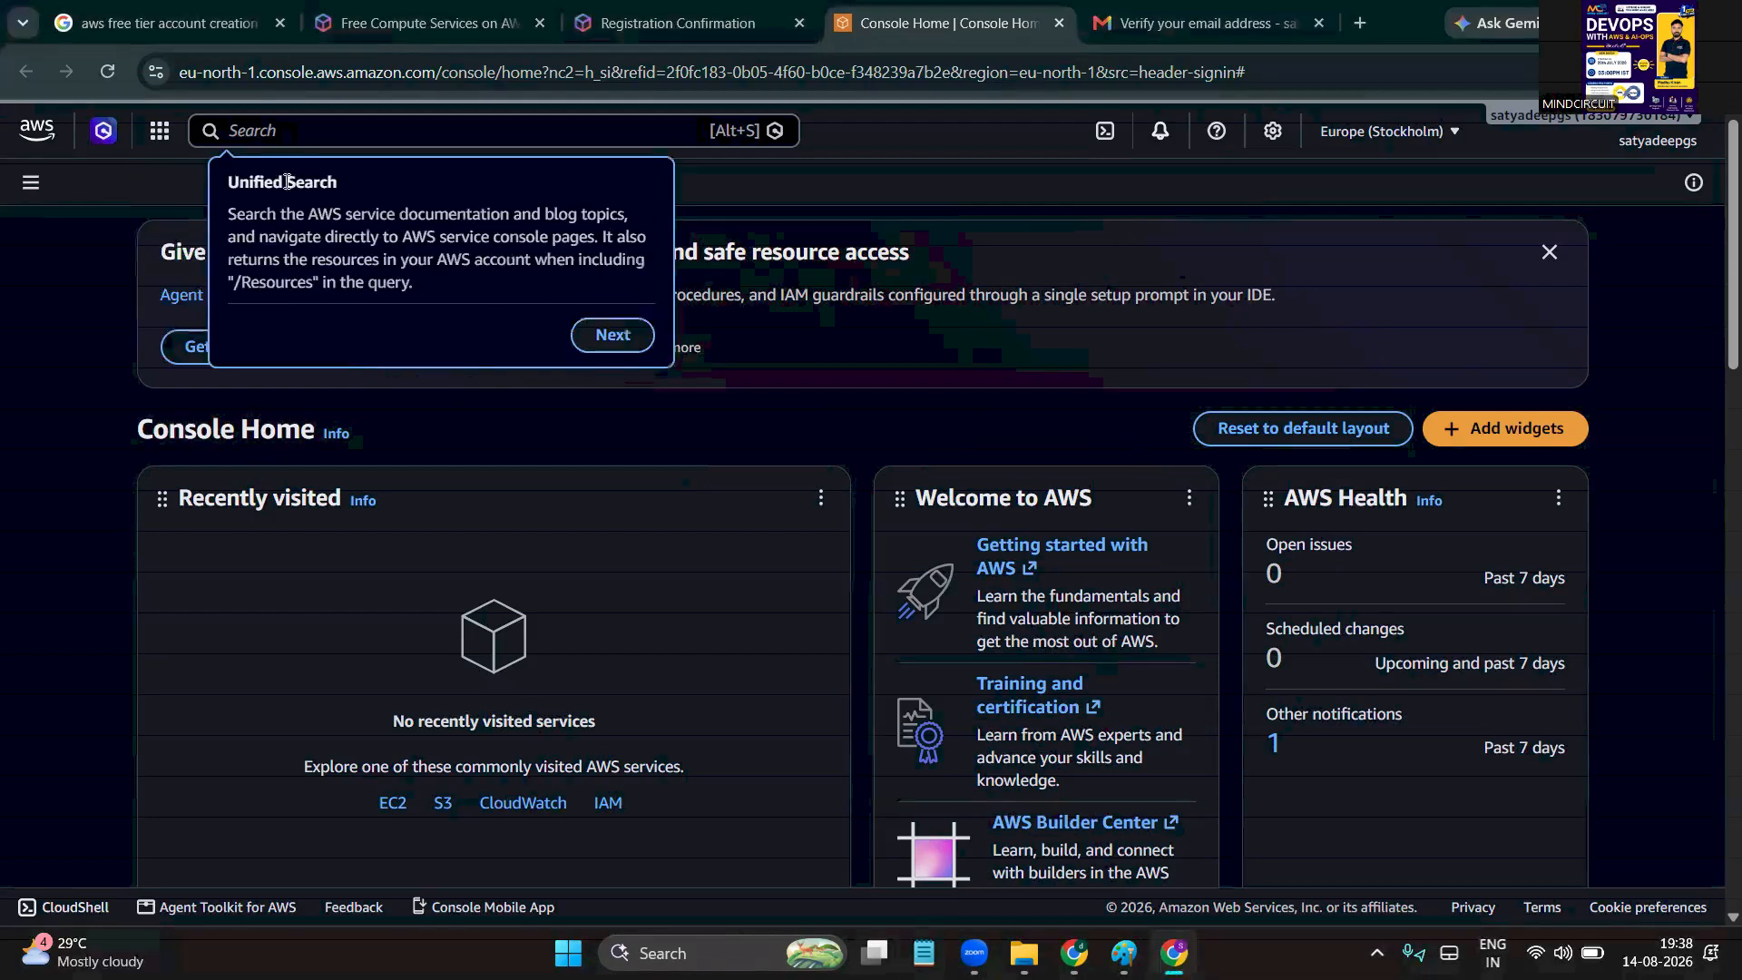
left_click(275, 130)
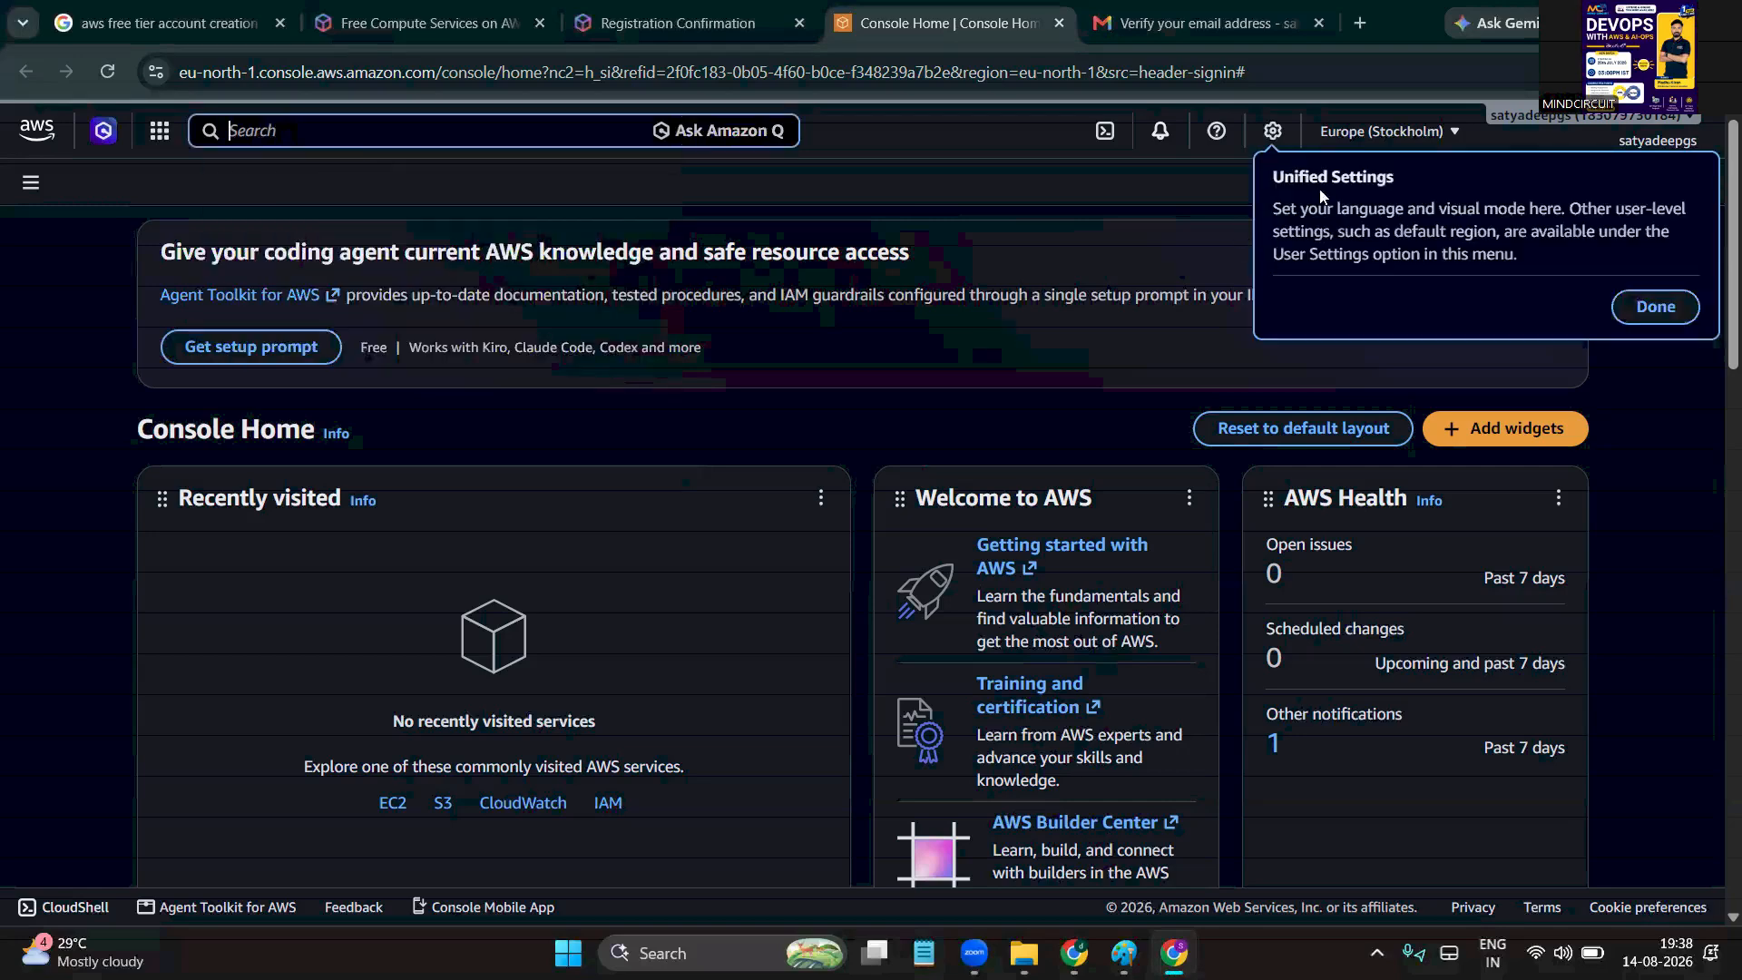
left_click(1273, 132)
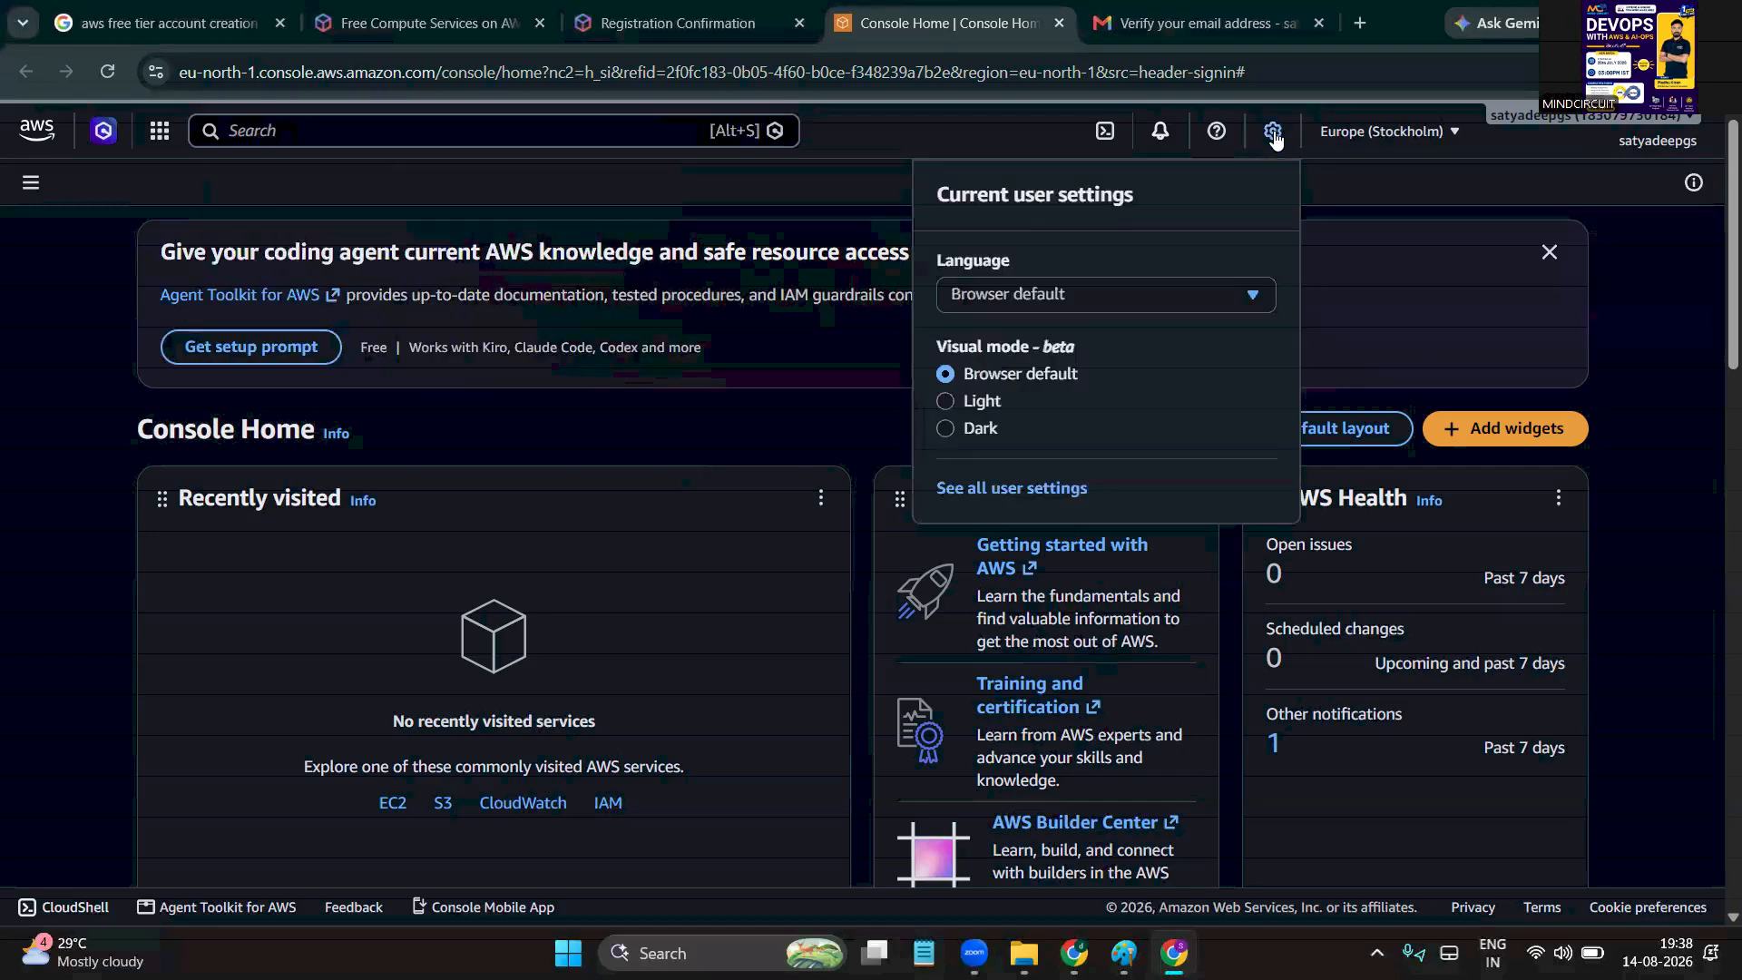
left_click(1355, 192)
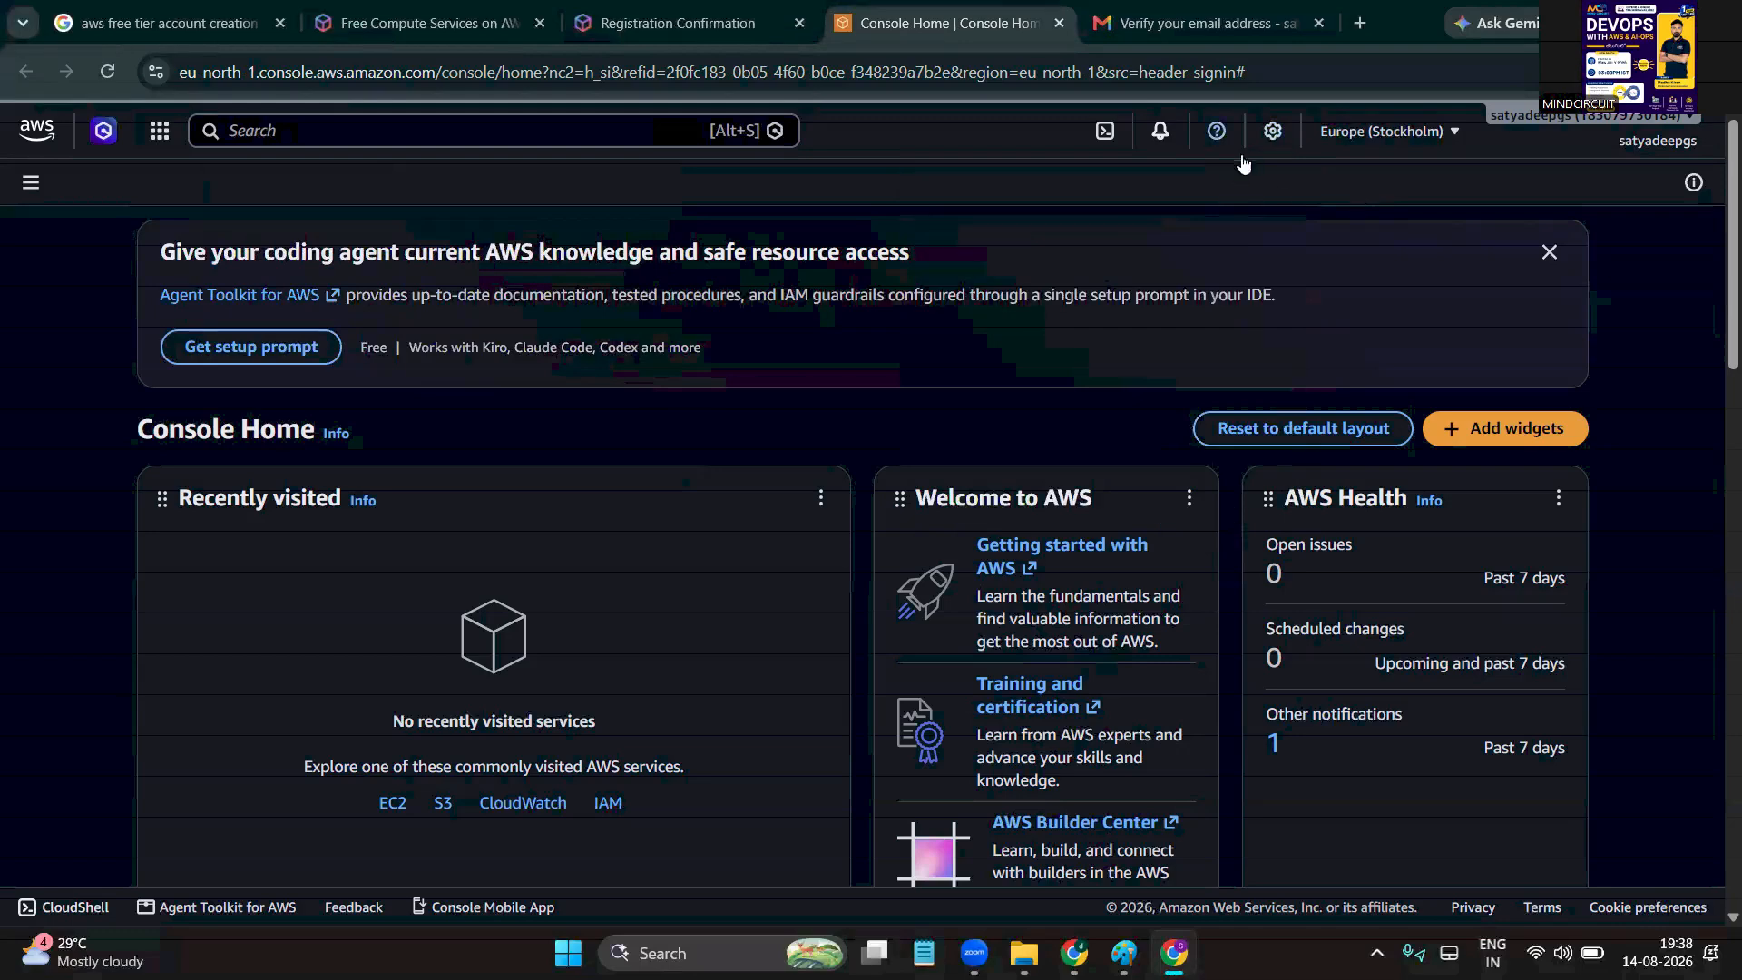
Browse the available Regions and Local Zones lists, then close the region selector
left_click(1421, 132)
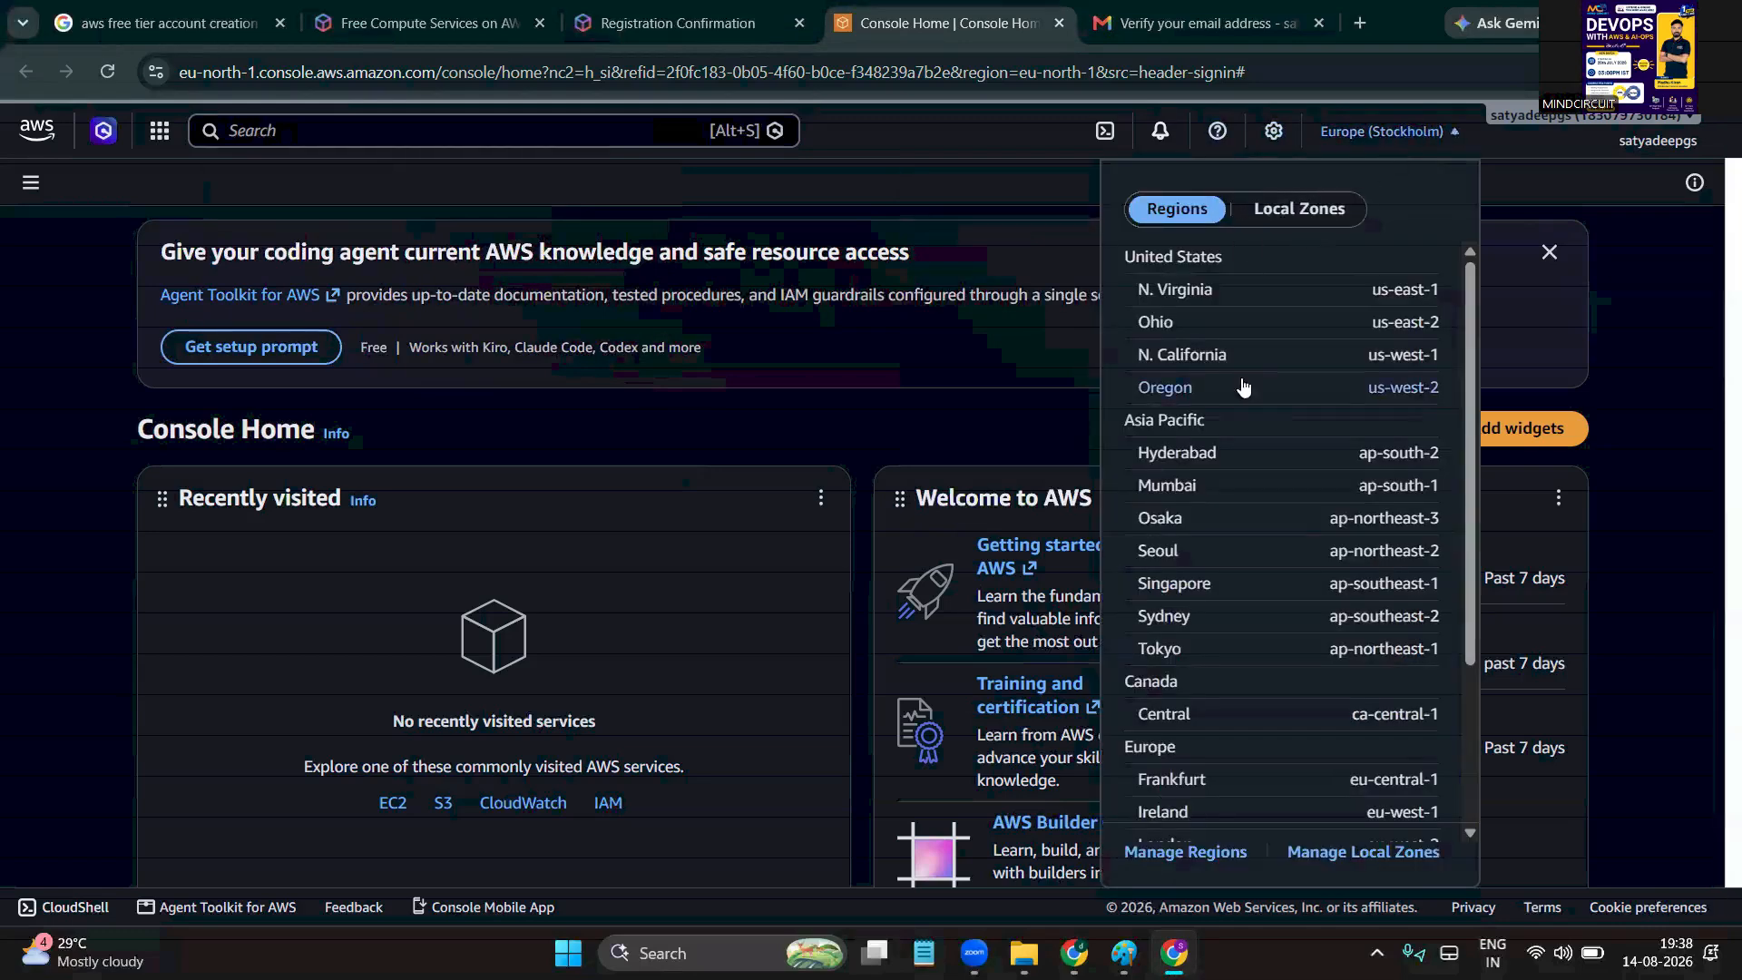
left_click(1311, 212)
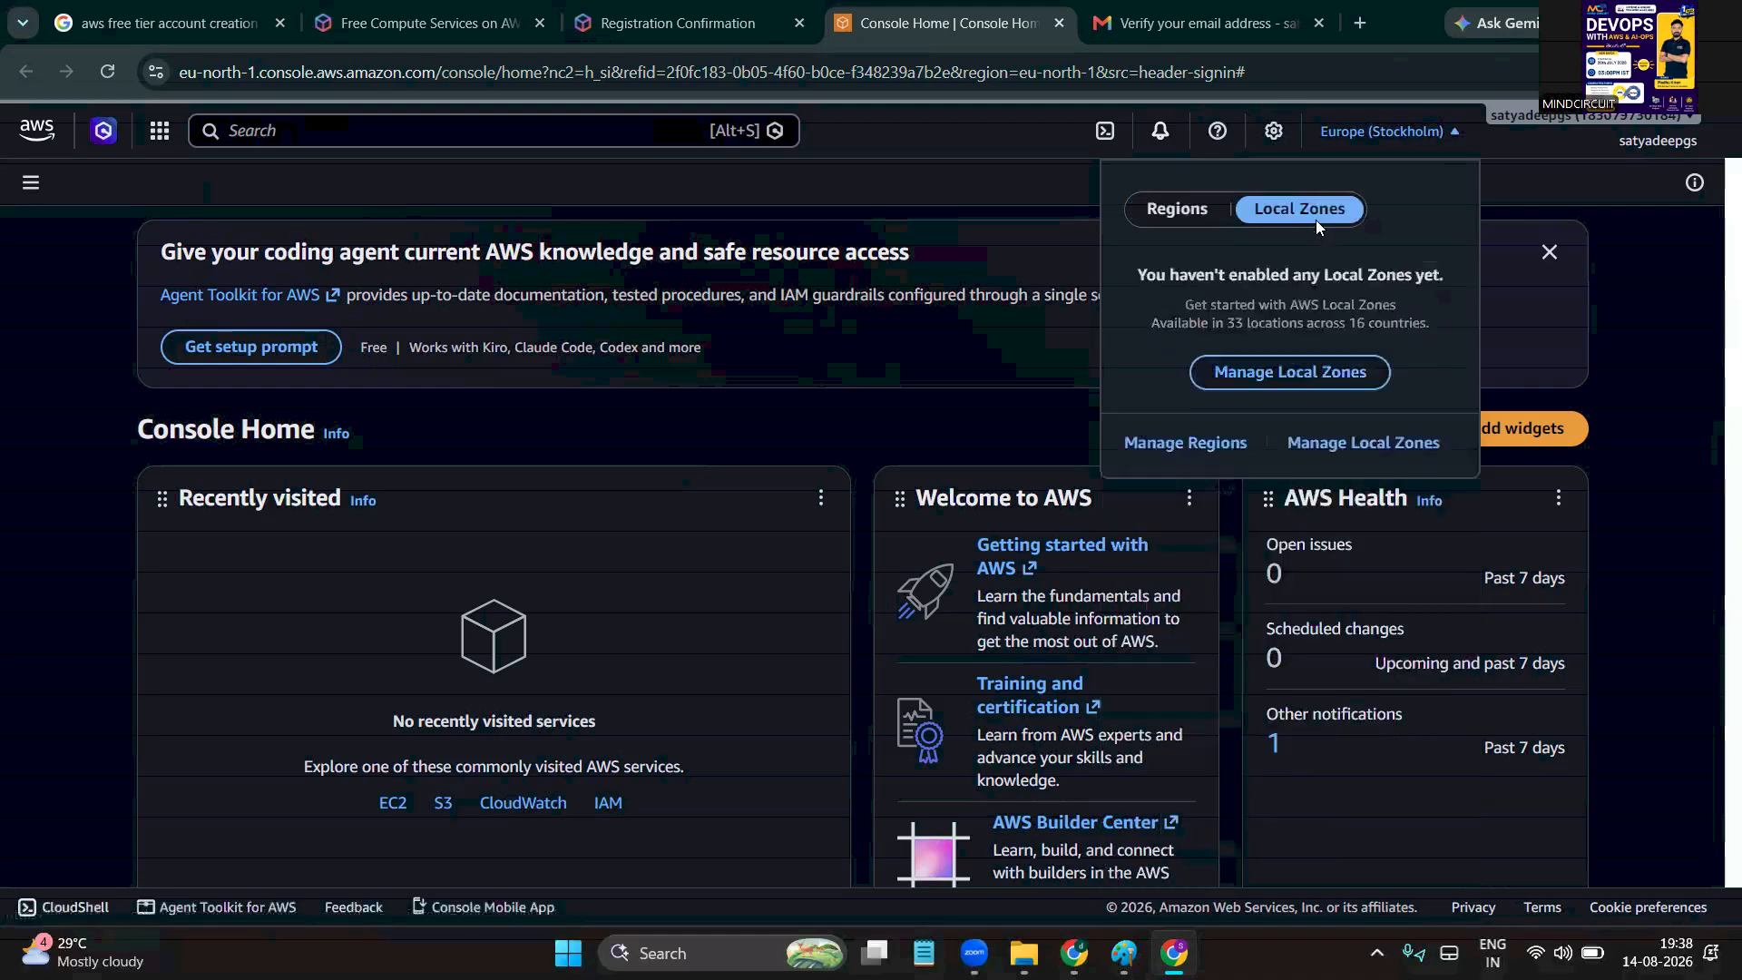
left_click(1188, 213)
left_click(1511, 185)
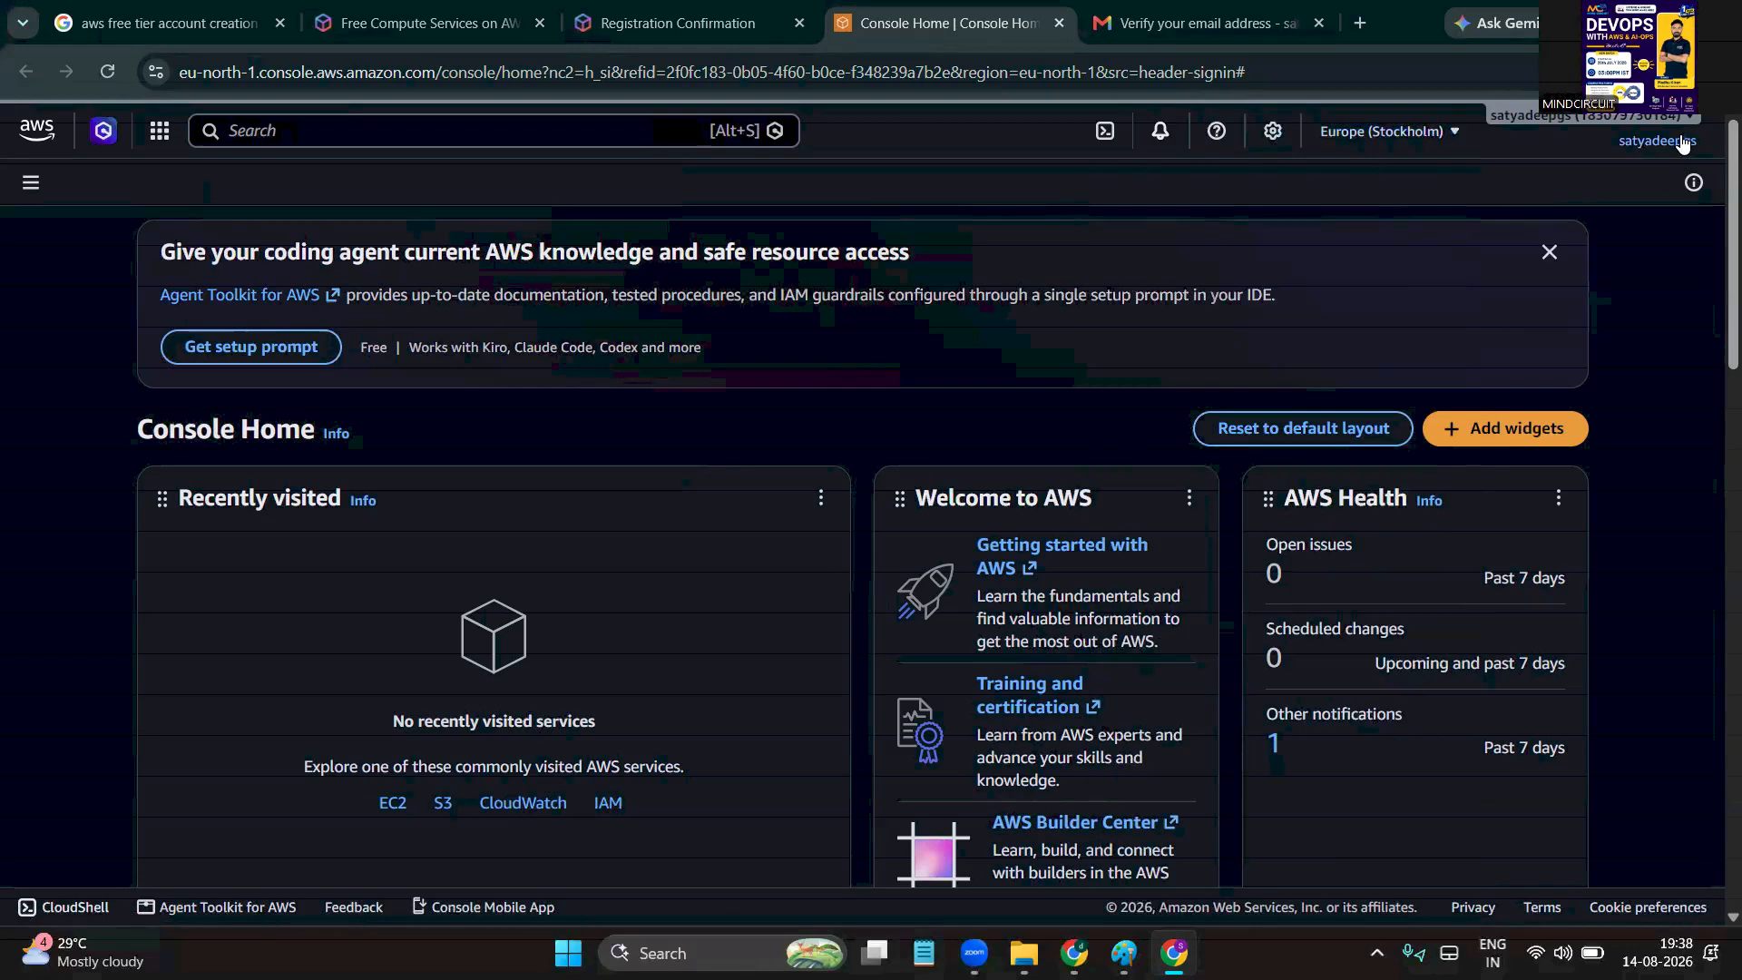
Show the free plan details ($100.00 credits, 185 days left) and point out the account ID and name
left_click(1660, 141)
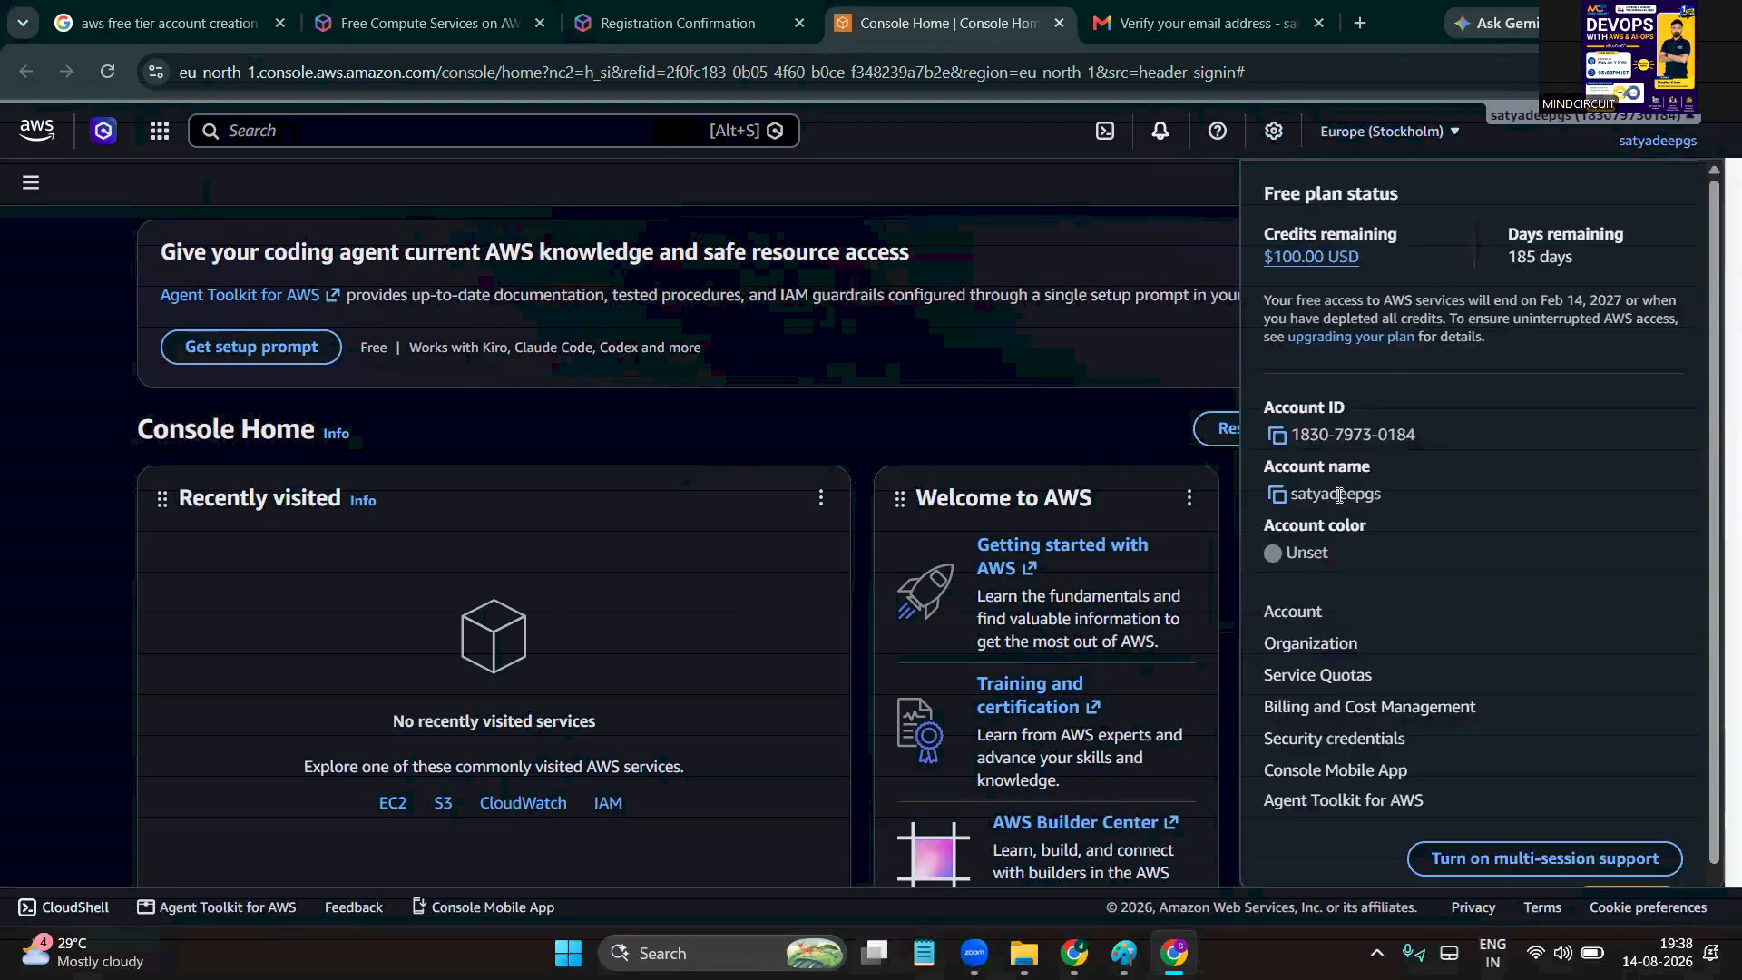
double_click(1313, 435)
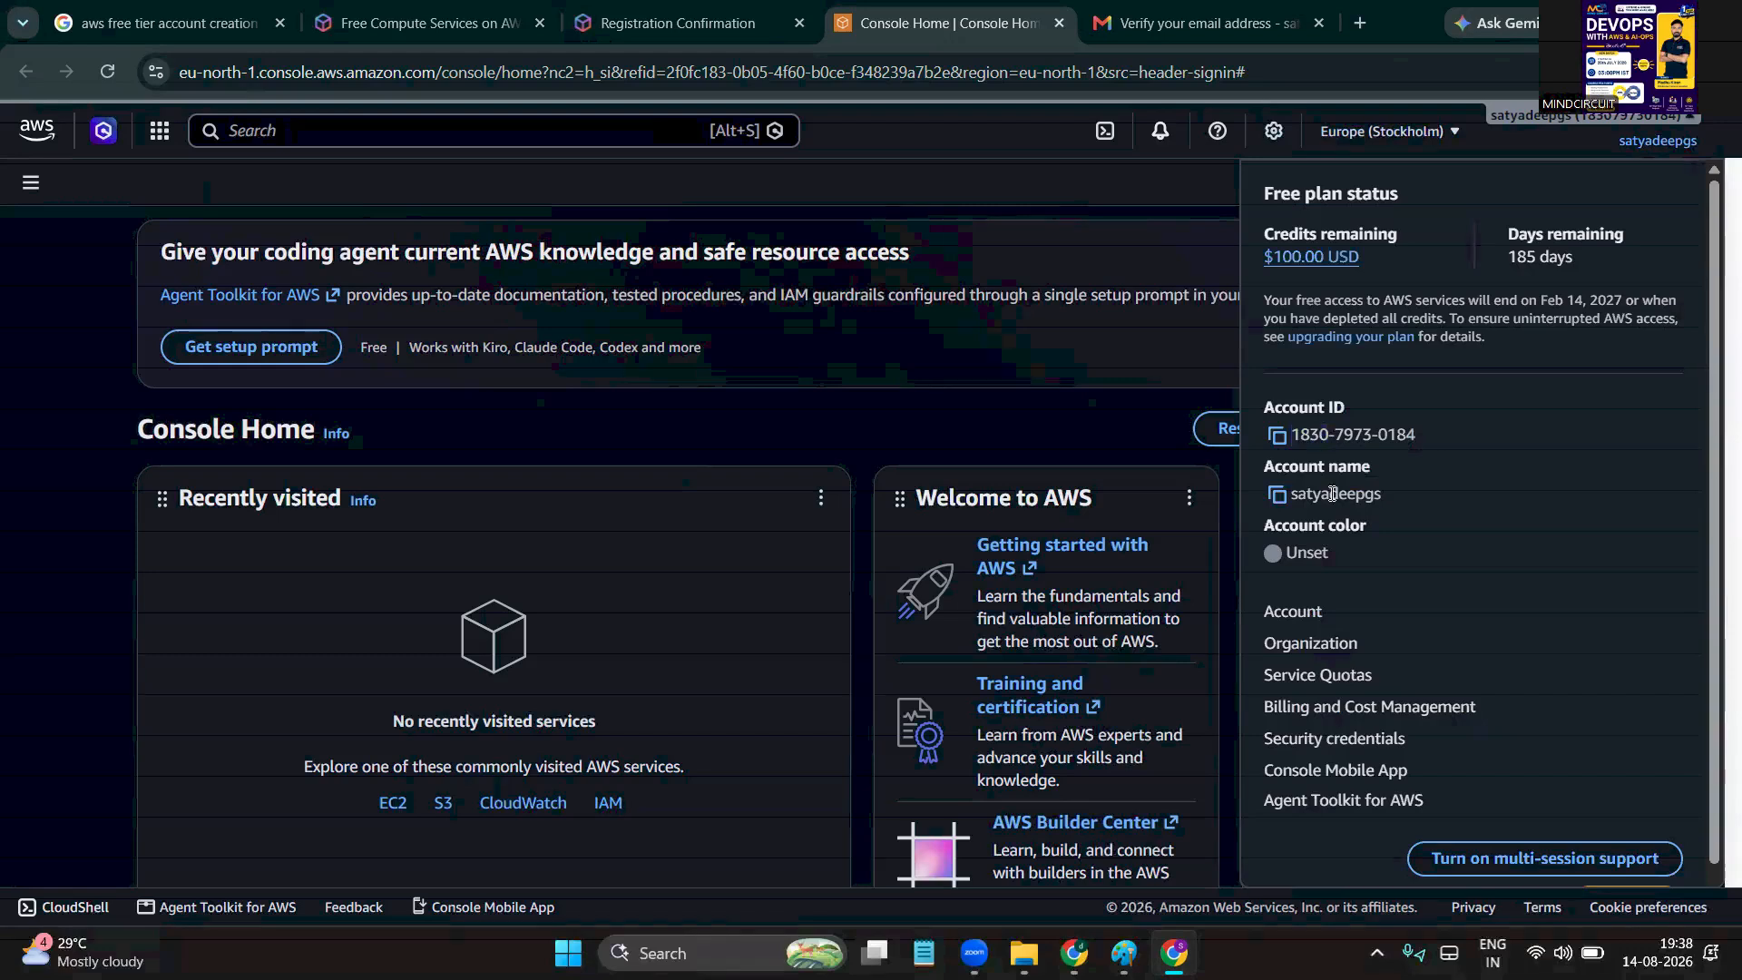
double_click(1332, 494)
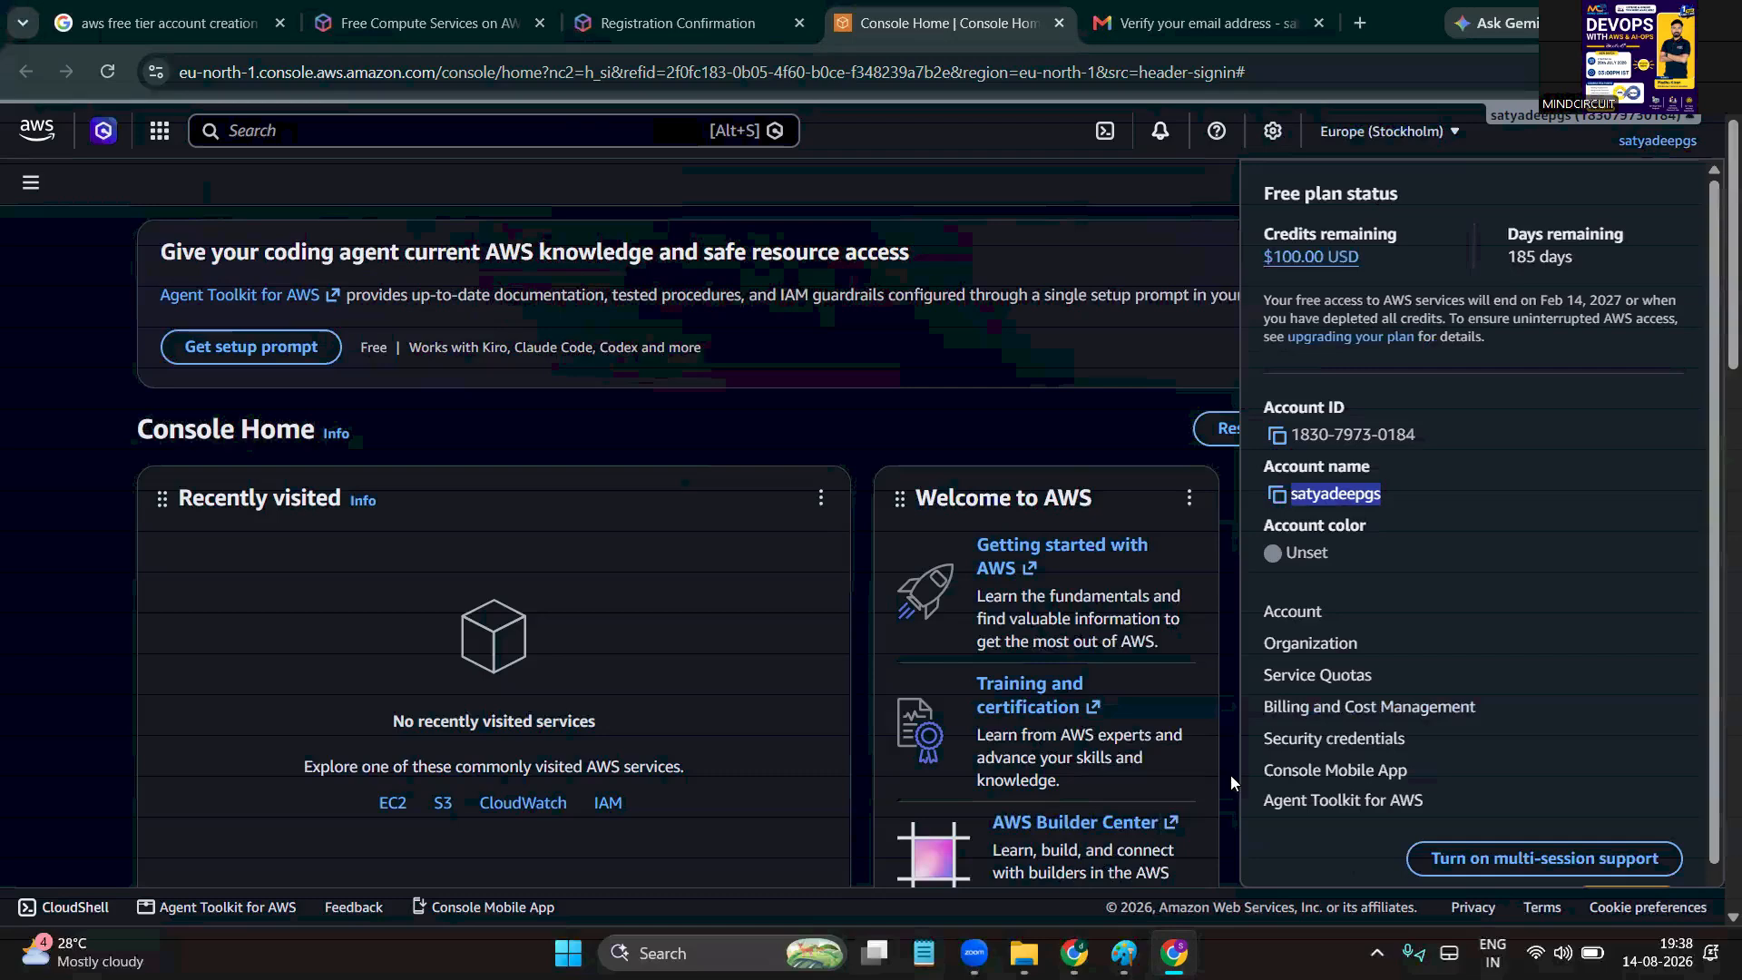
Scroll Console Home to the Earn AWS credits activities, highlighting 'completed' and 'earned', then scroll back up
scroll(1230, 775, "down", 5)
scroll(636, 691, "down", 7)
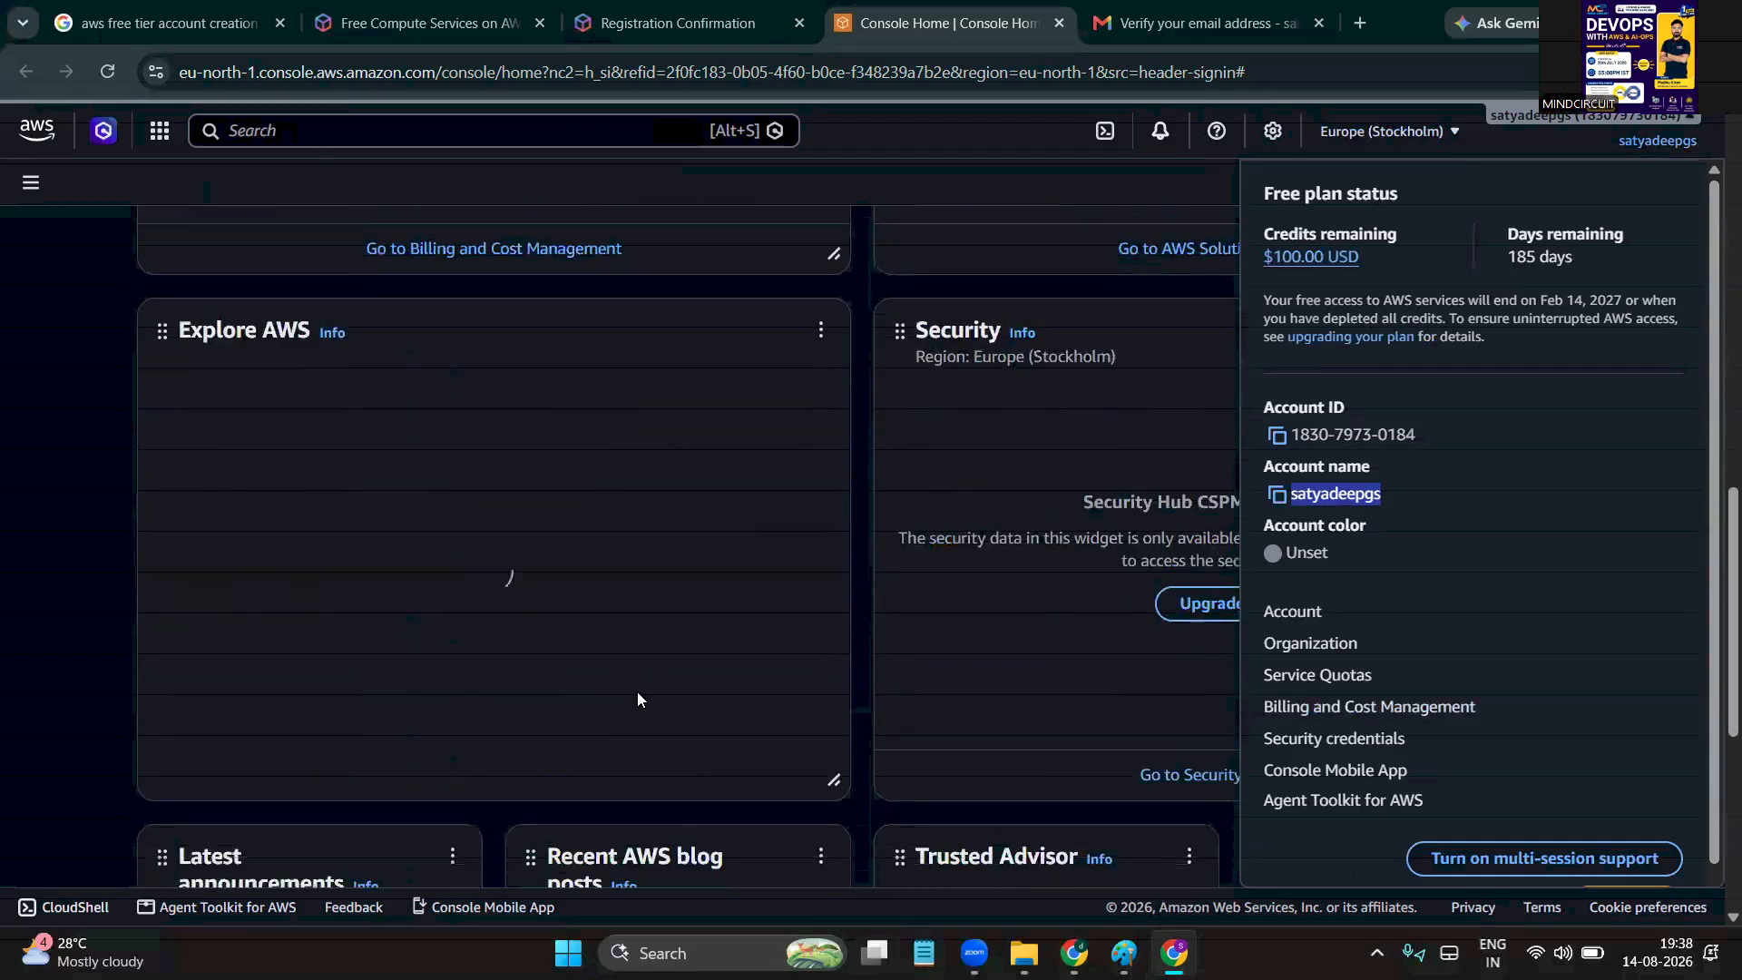
scroll(637, 693, "down", 1)
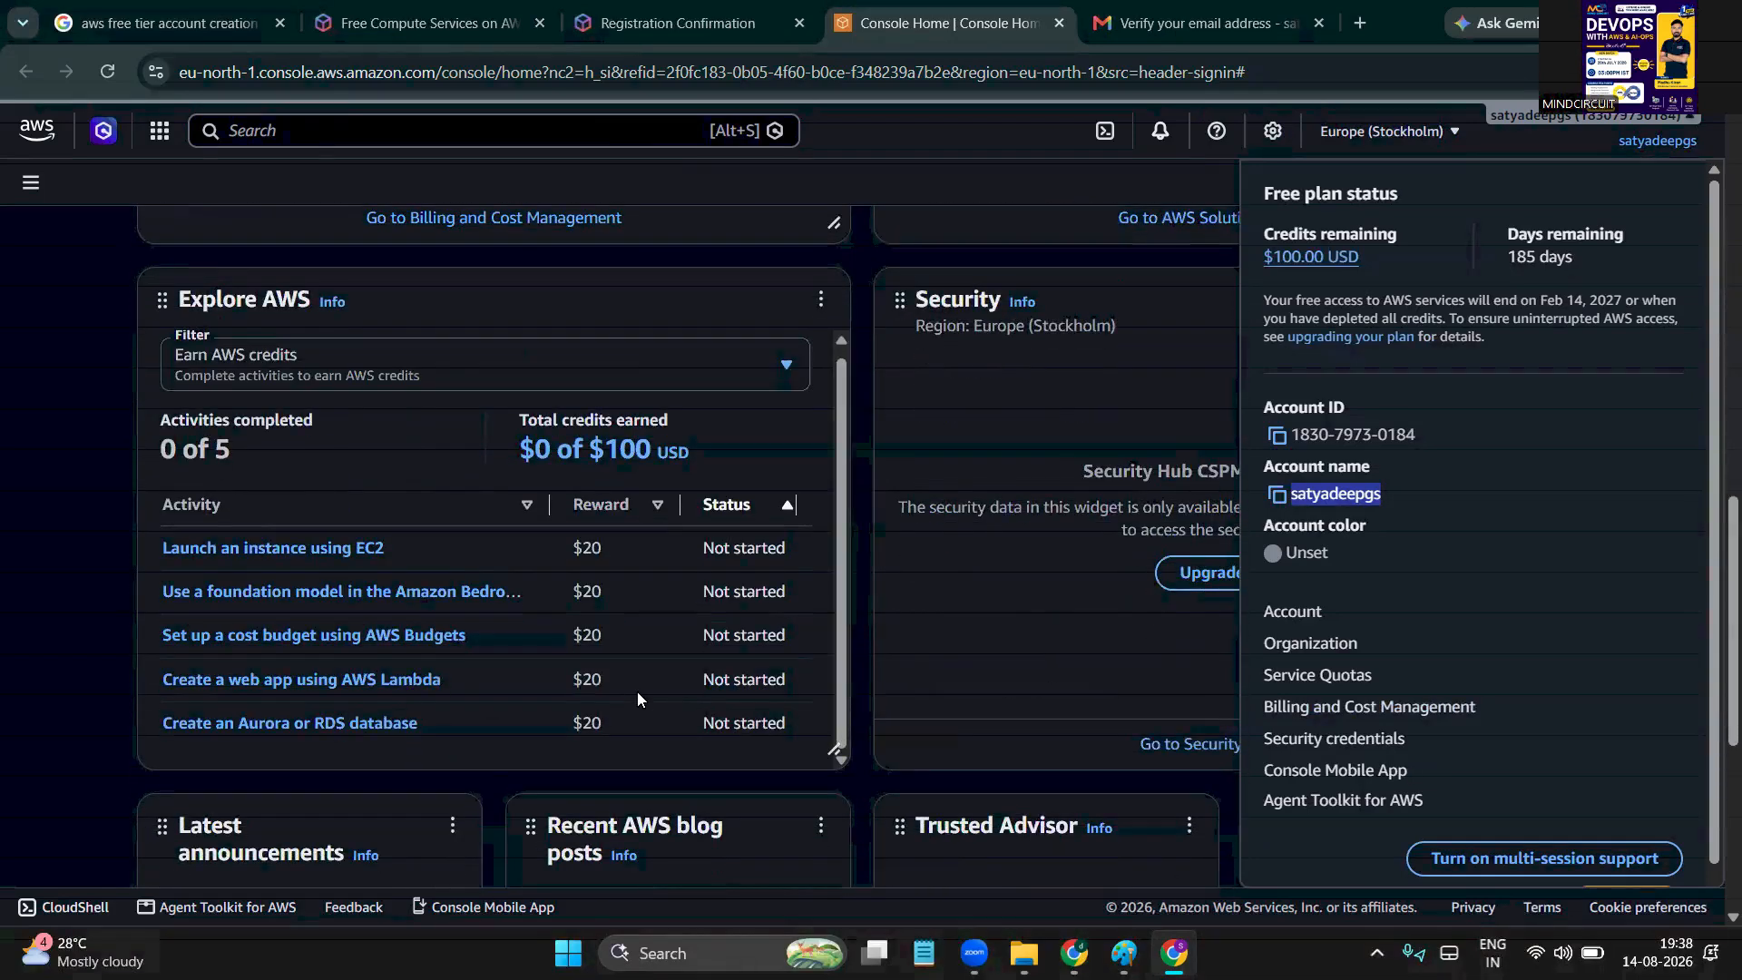
double_click(234, 414)
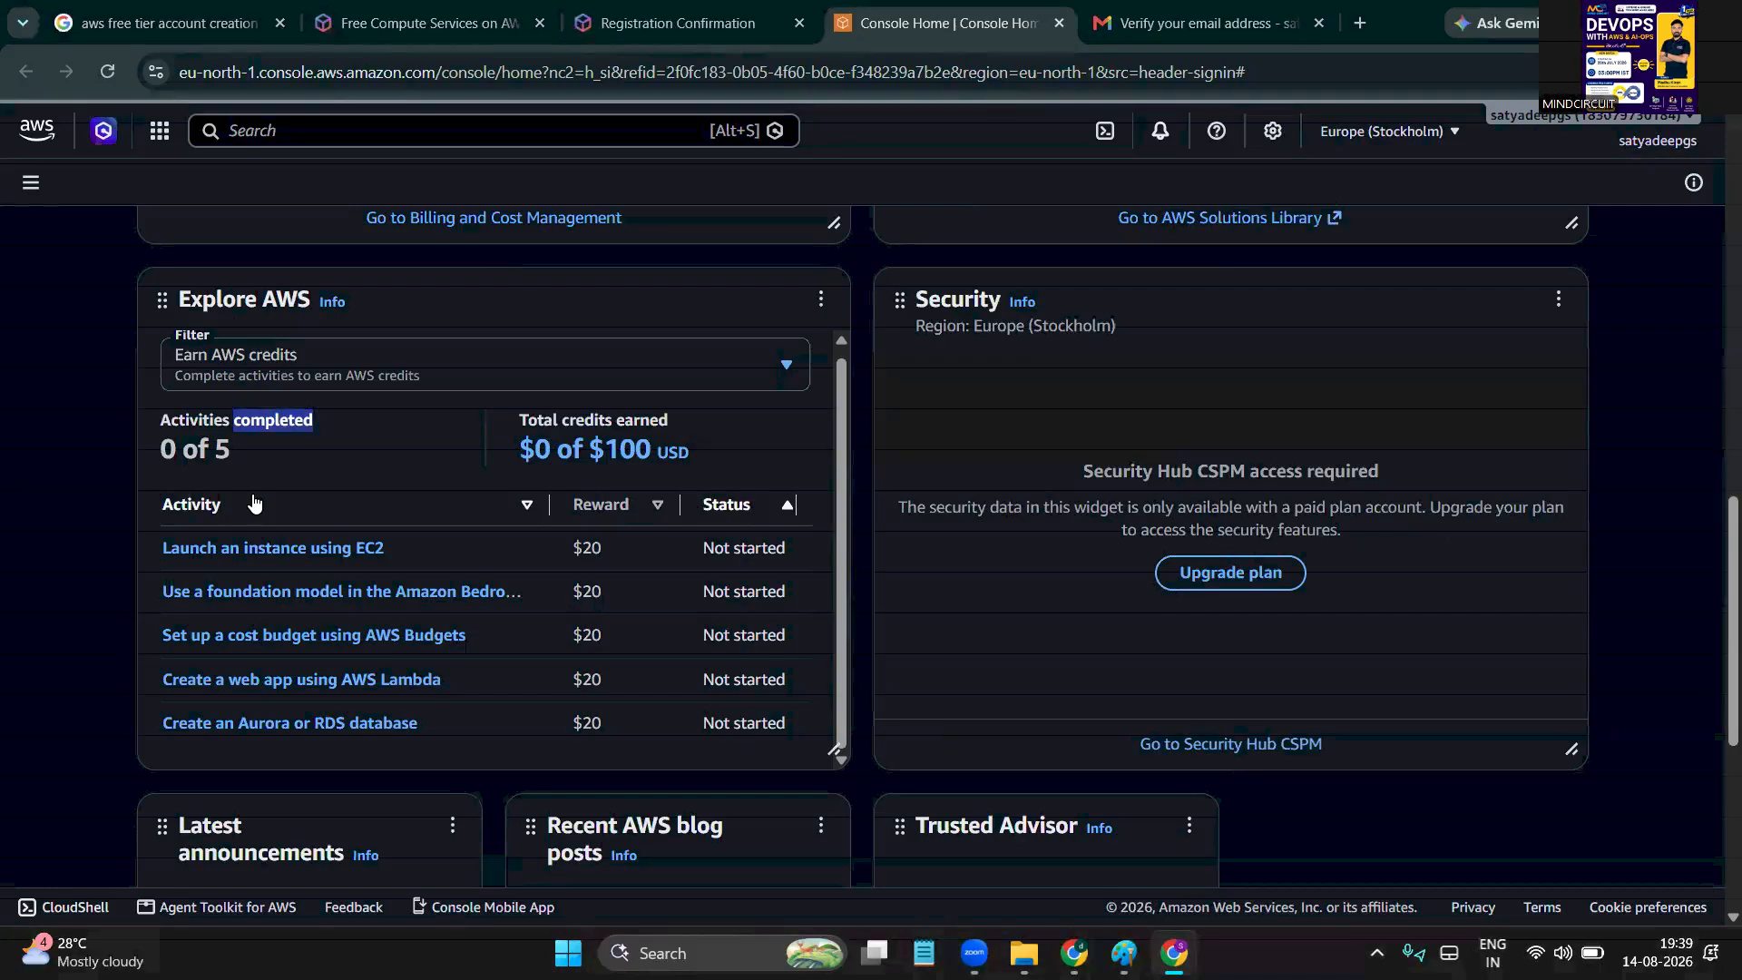
left_click(620, 419)
double_click(619, 419)
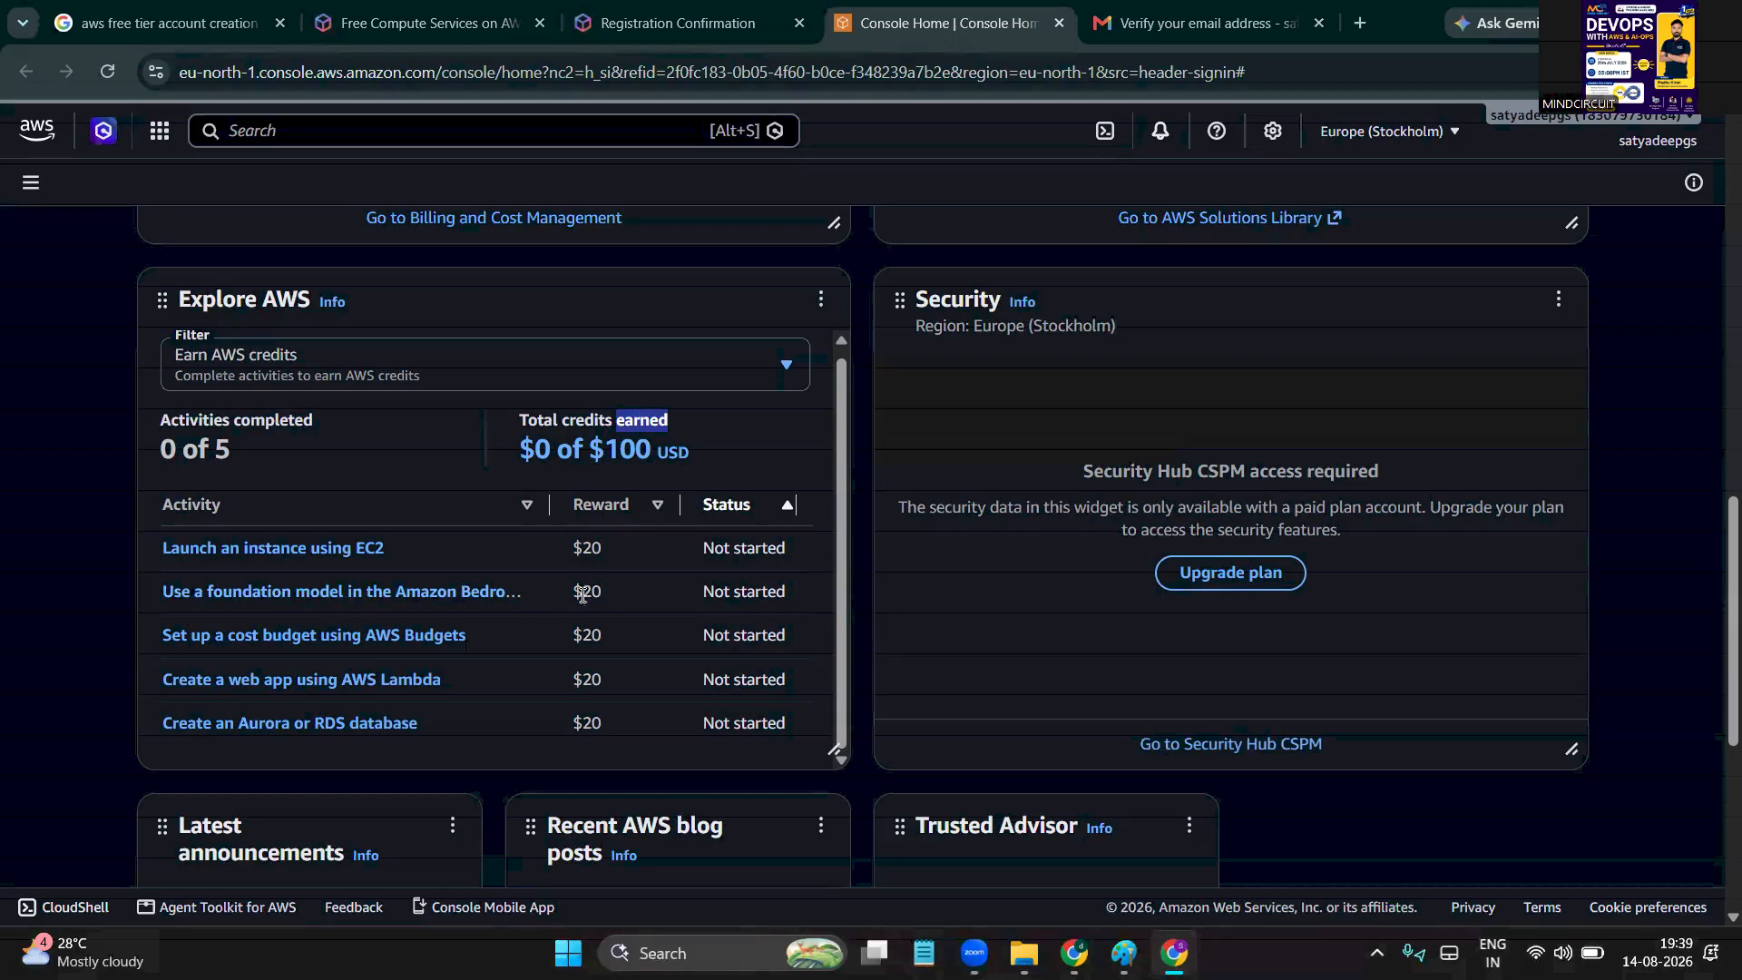
scroll(573, 654, "down", 2)
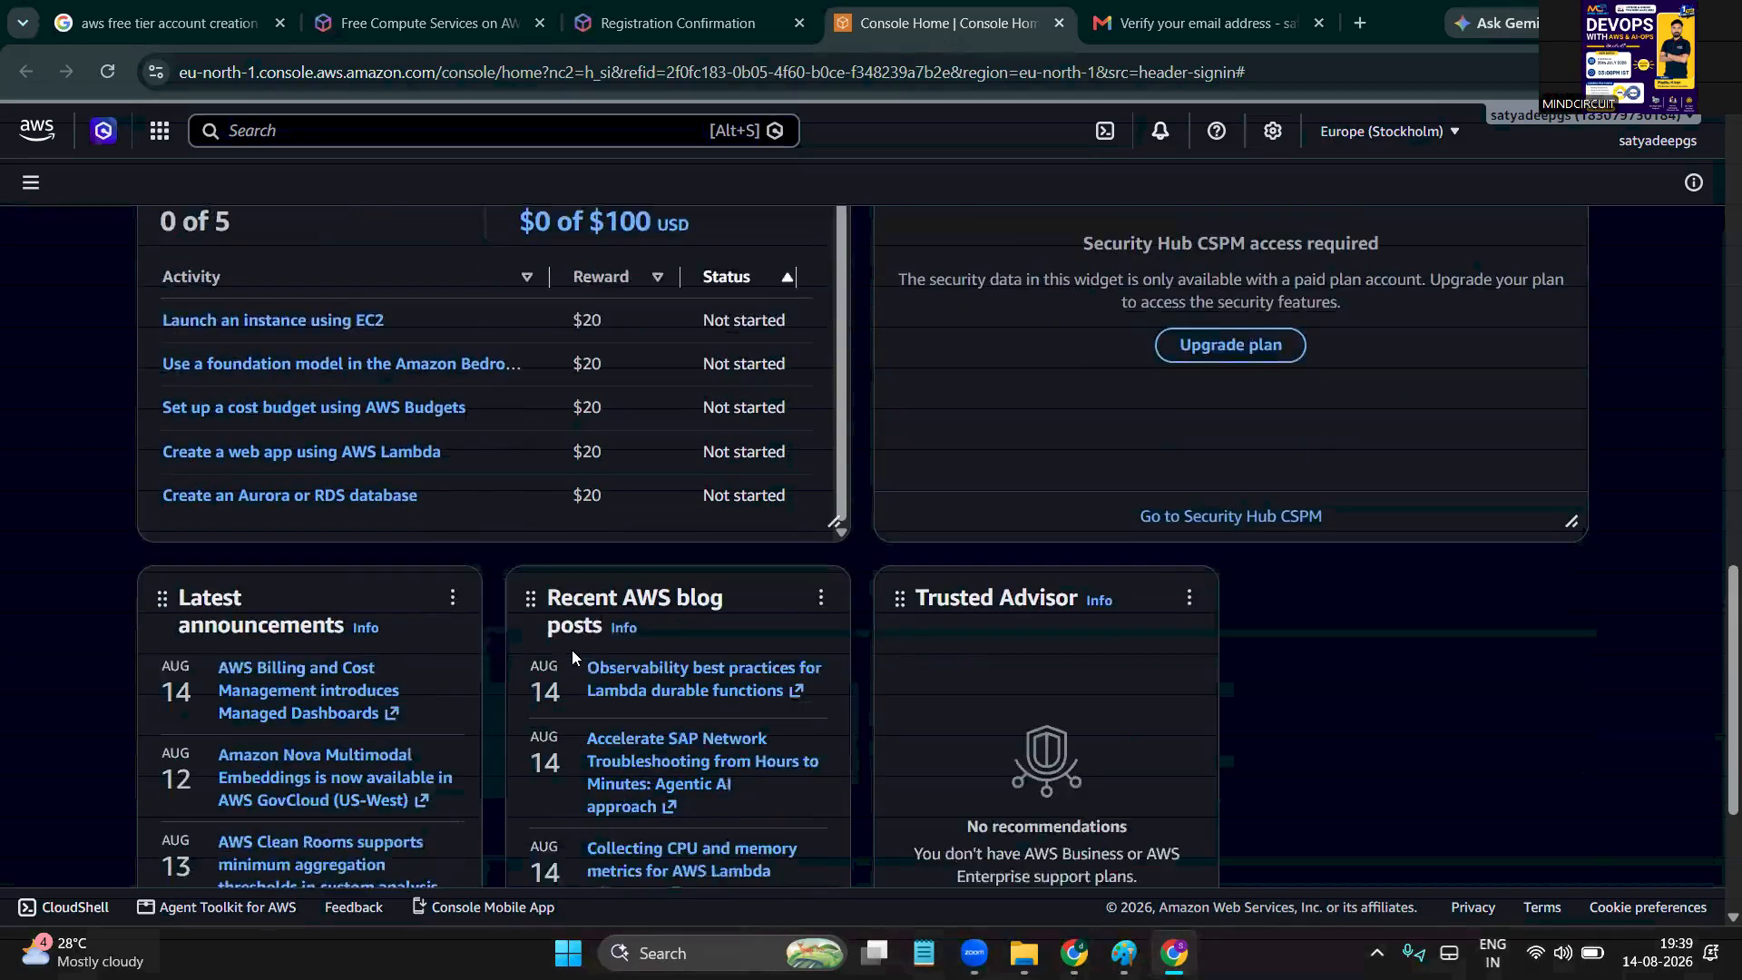
scroll(572, 649, "down", 3)
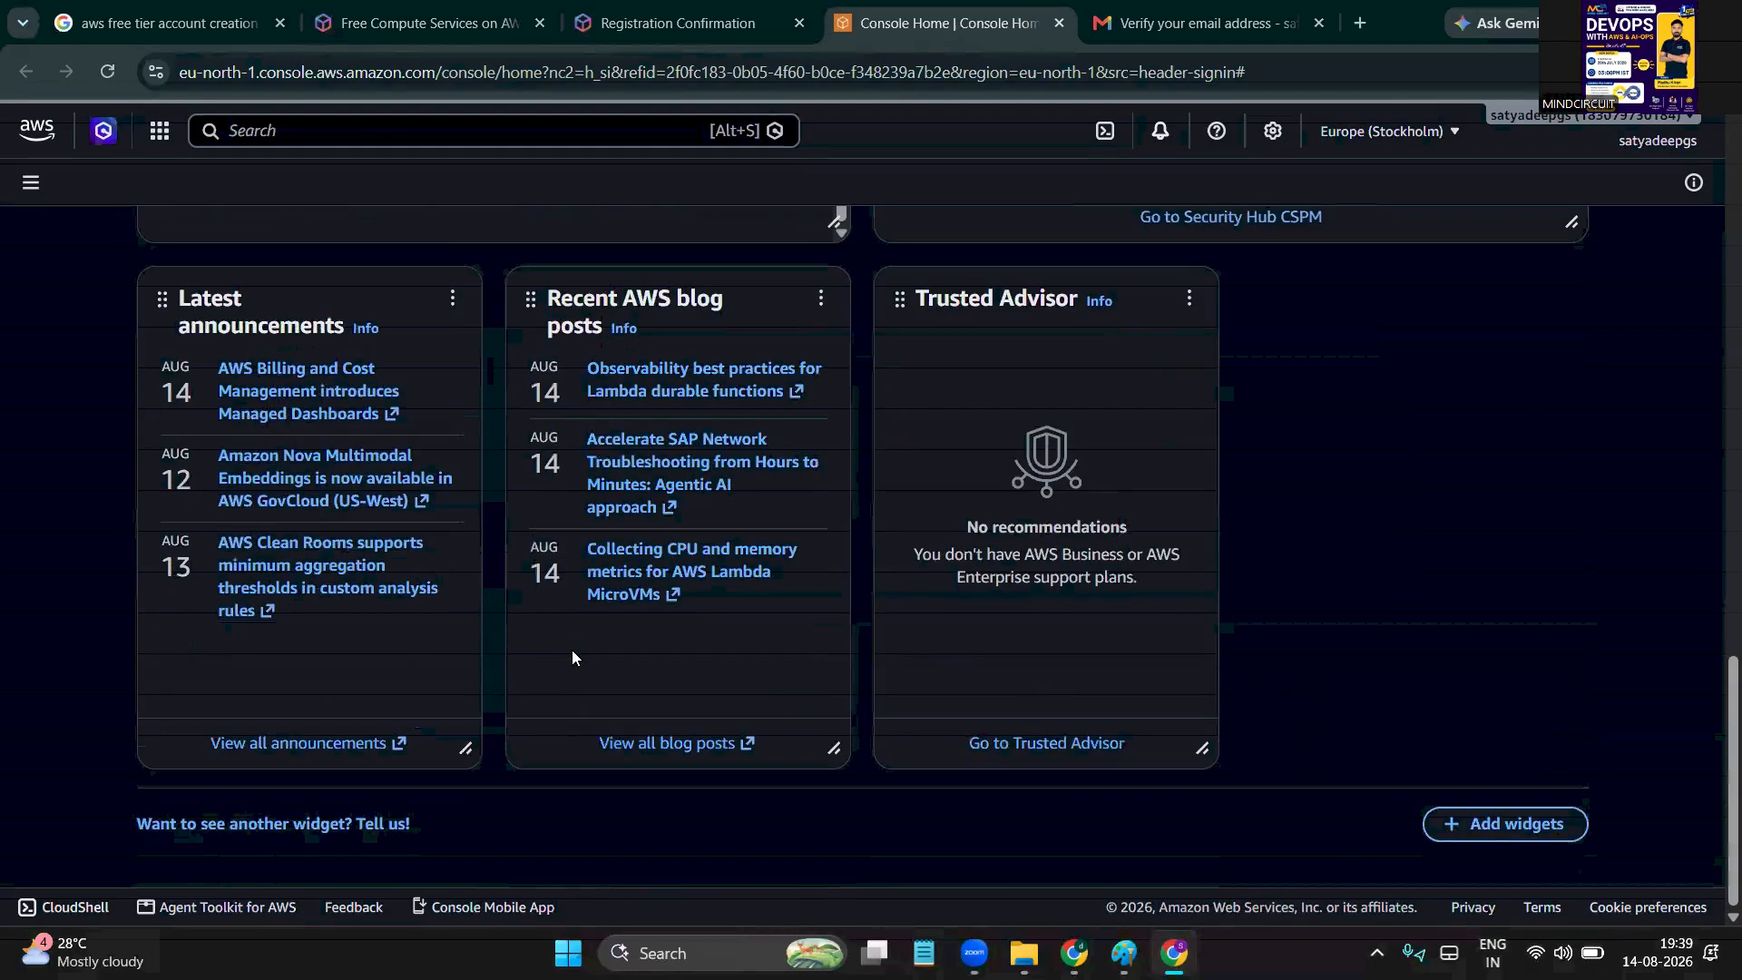
scroll(1591, 332, "up", 10)
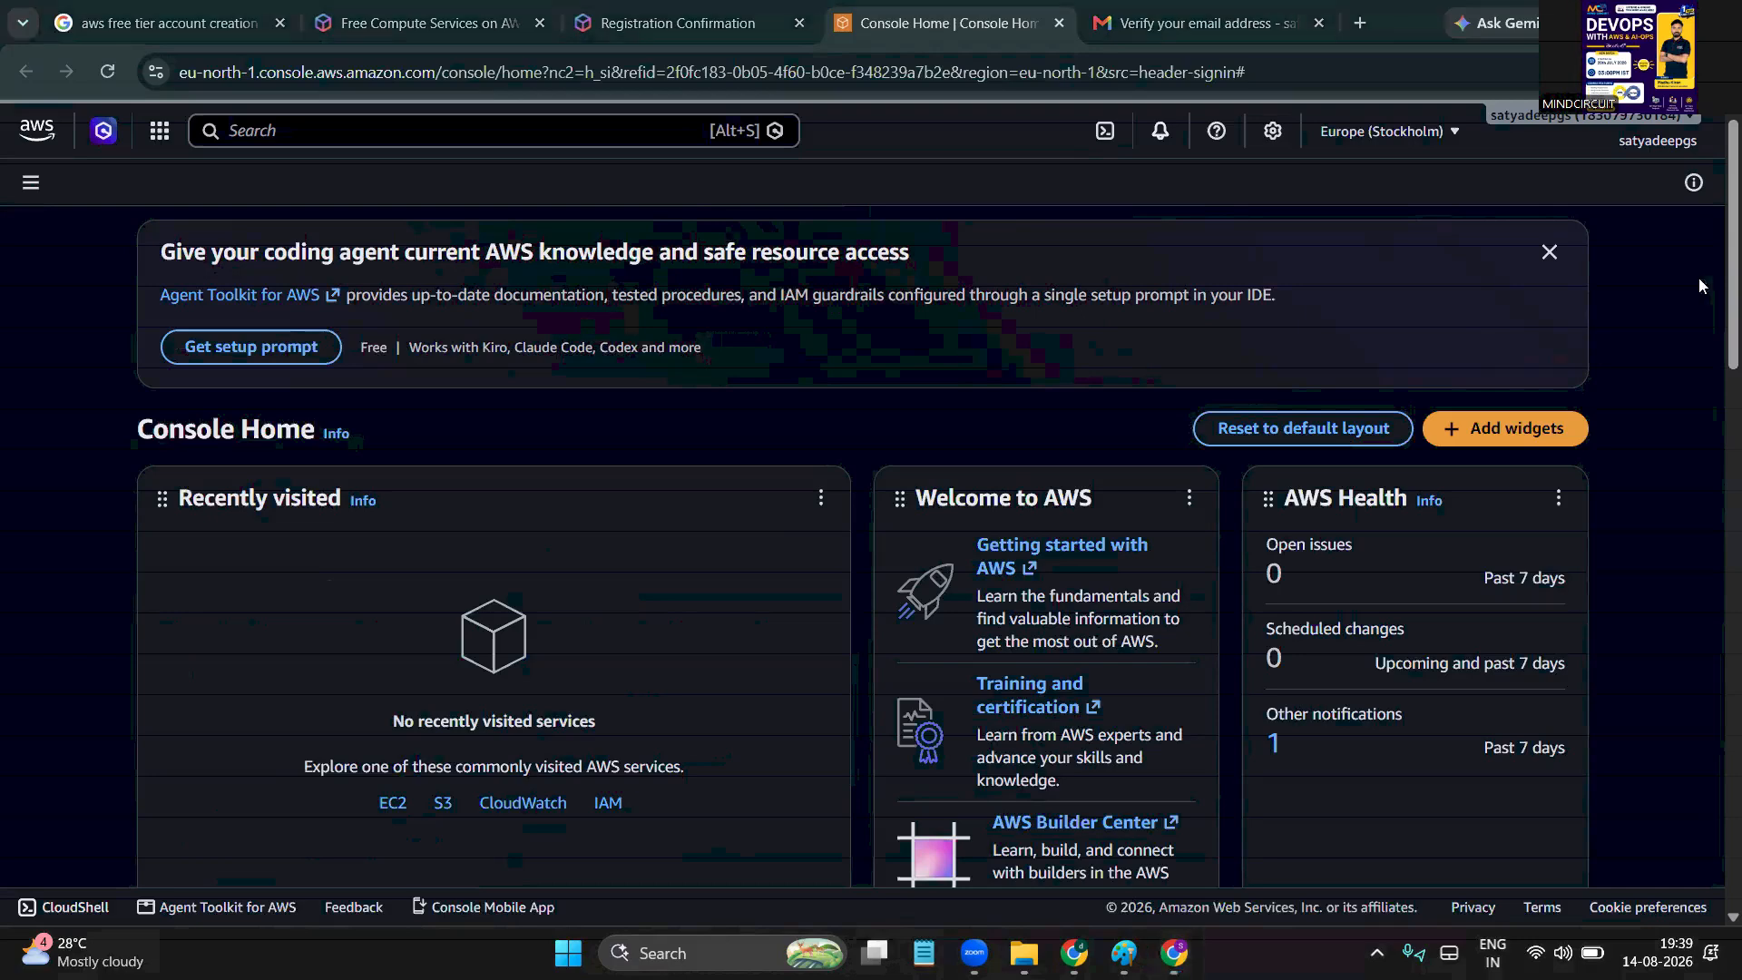
Sign out of the AWS account from the account menu
left_click(1658, 147)
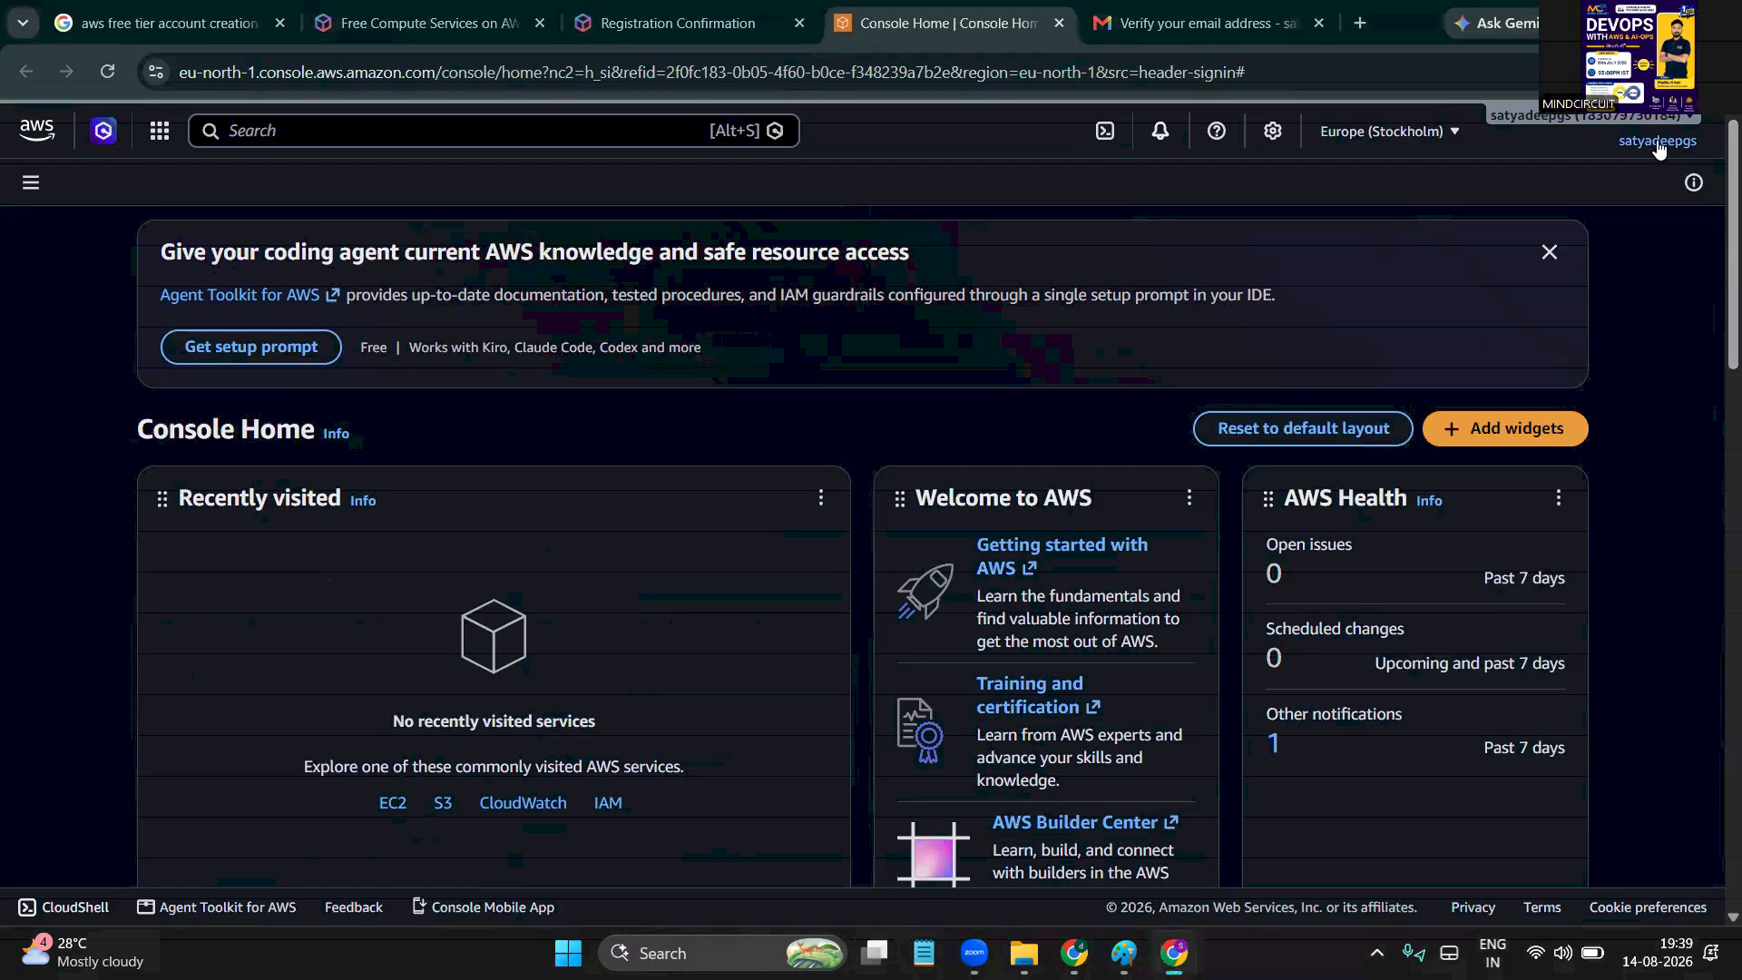
left_click(1658, 147)
scroll(1493, 685, "down", 1)
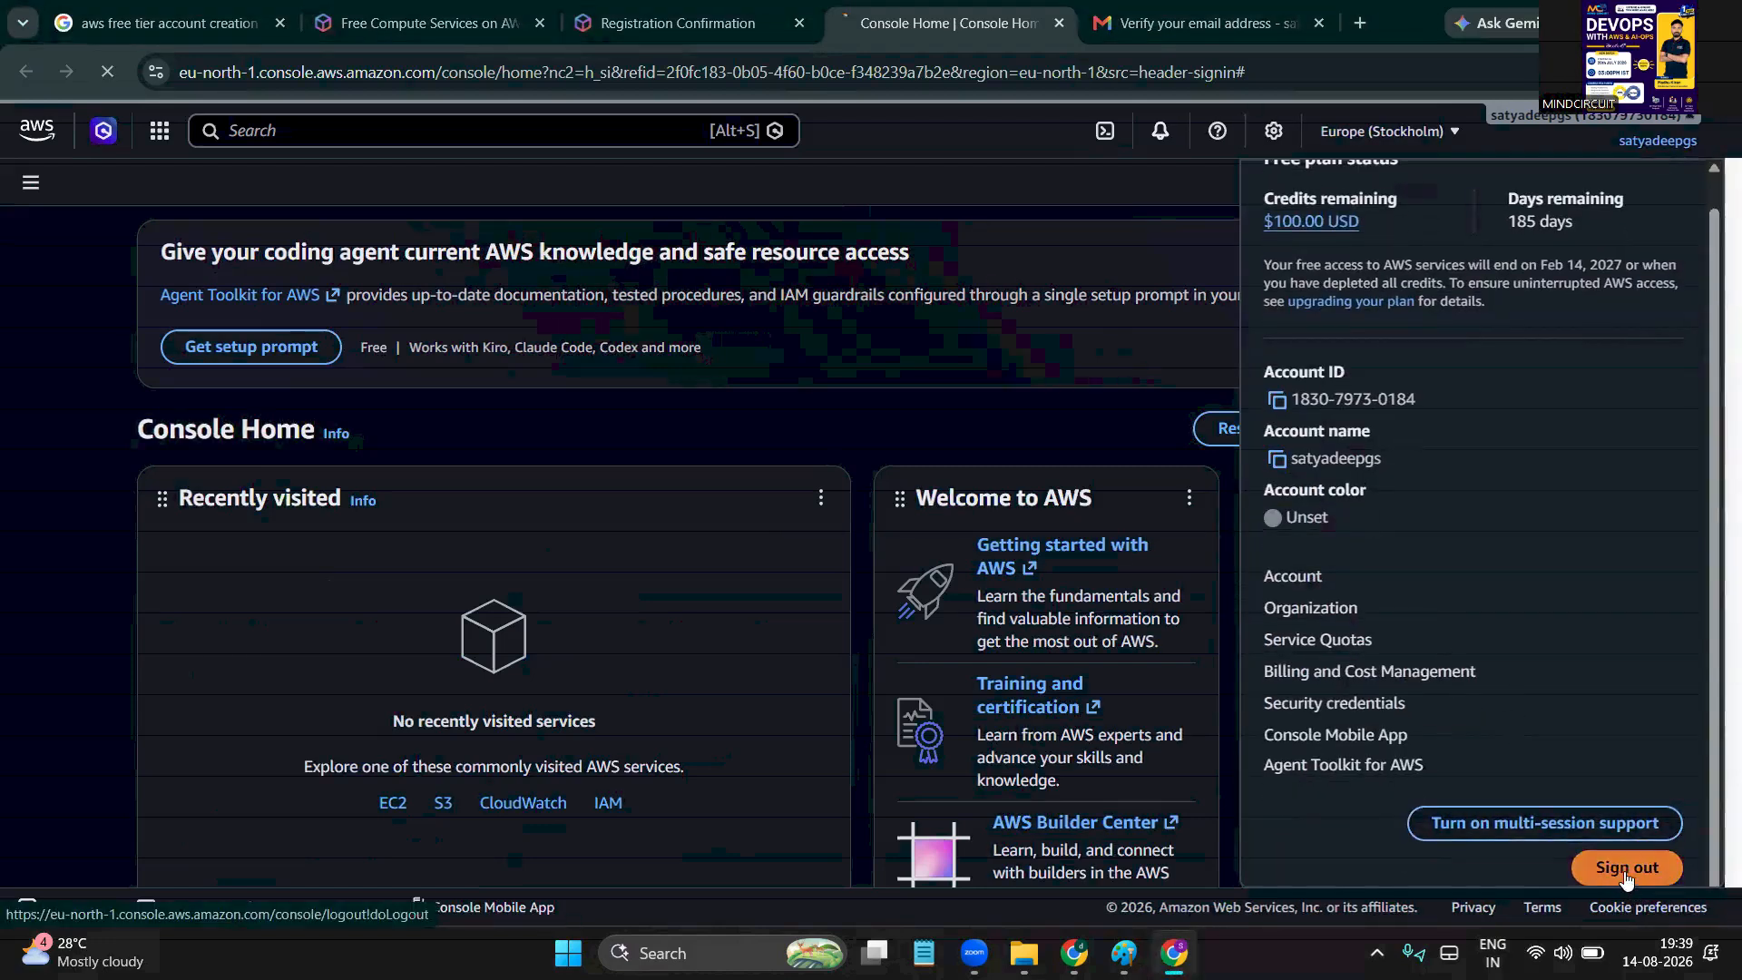
left_click(1625, 870)
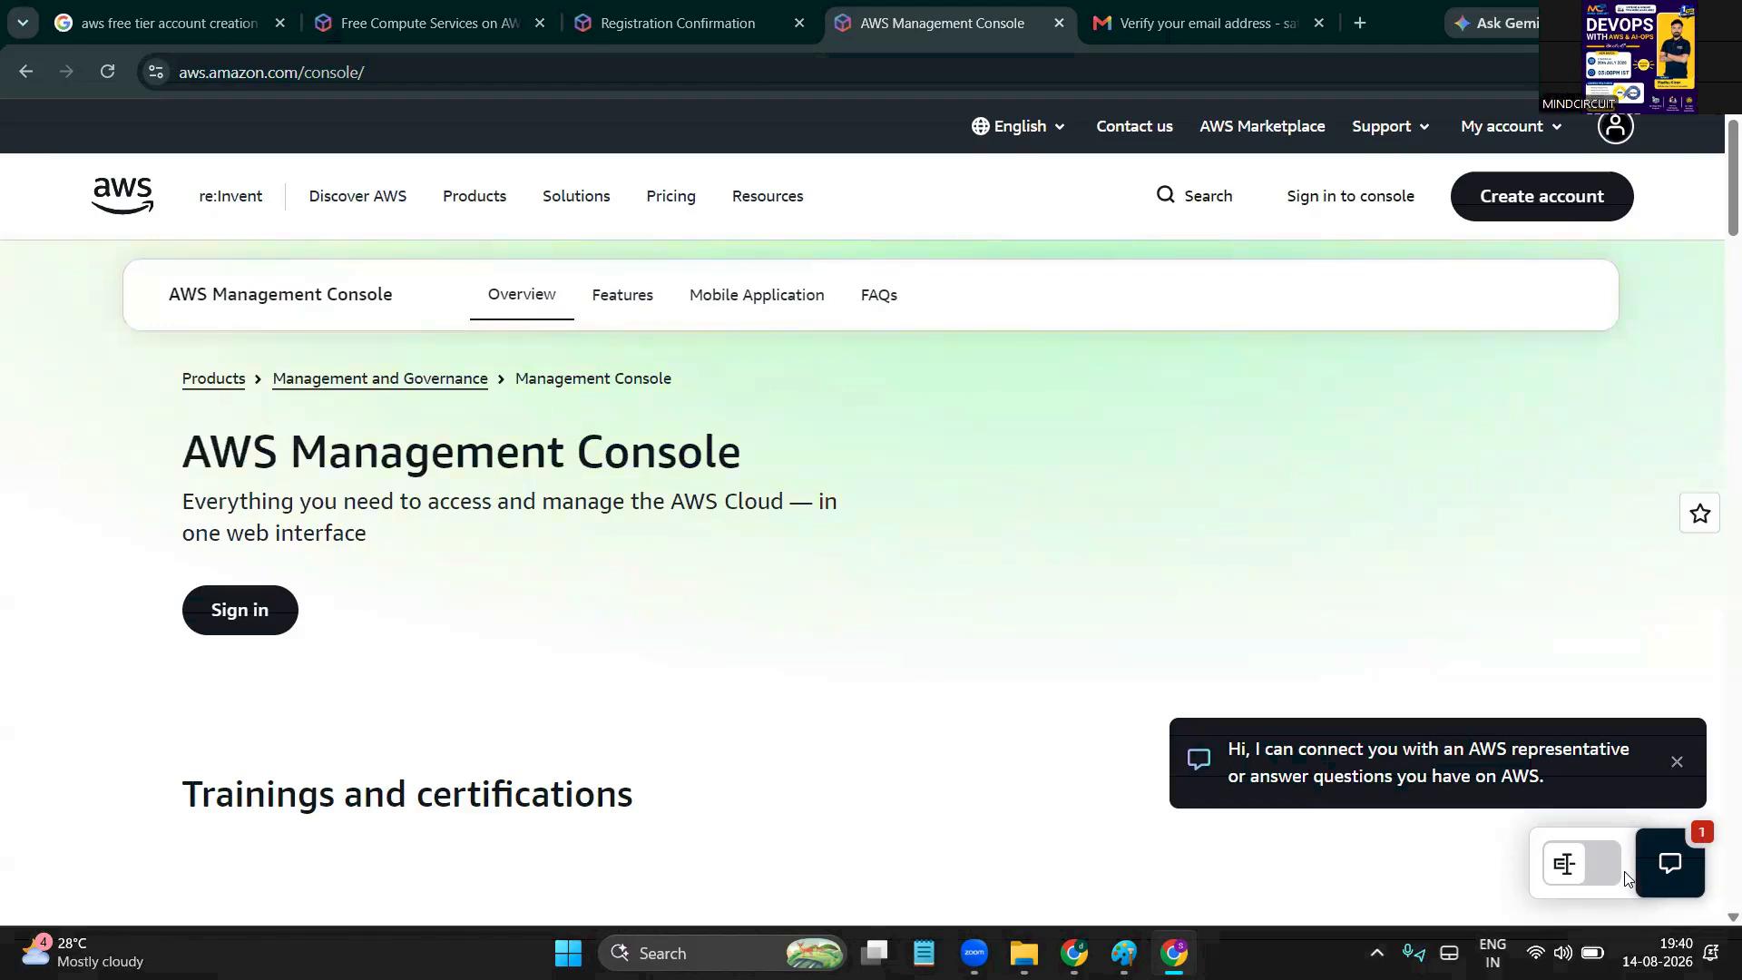
Close the AWS Management Console and Registration Confirmation tabs and the AWS browser window
left_click(1060, 24)
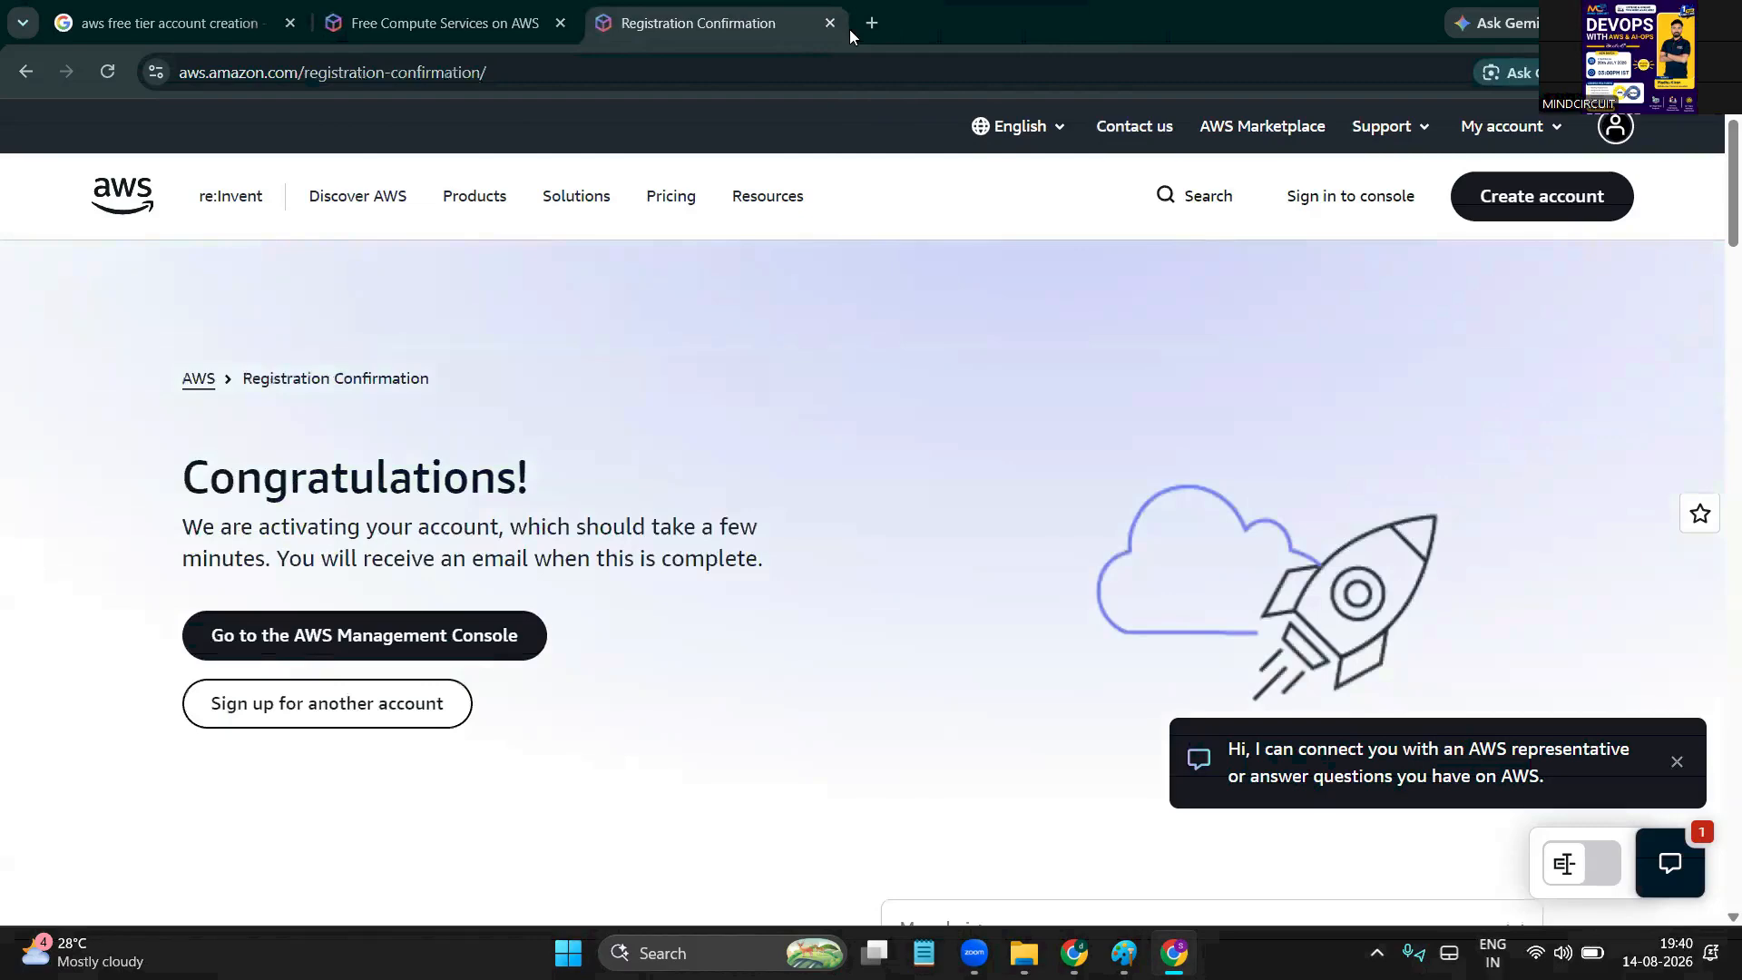
left_click(829, 23)
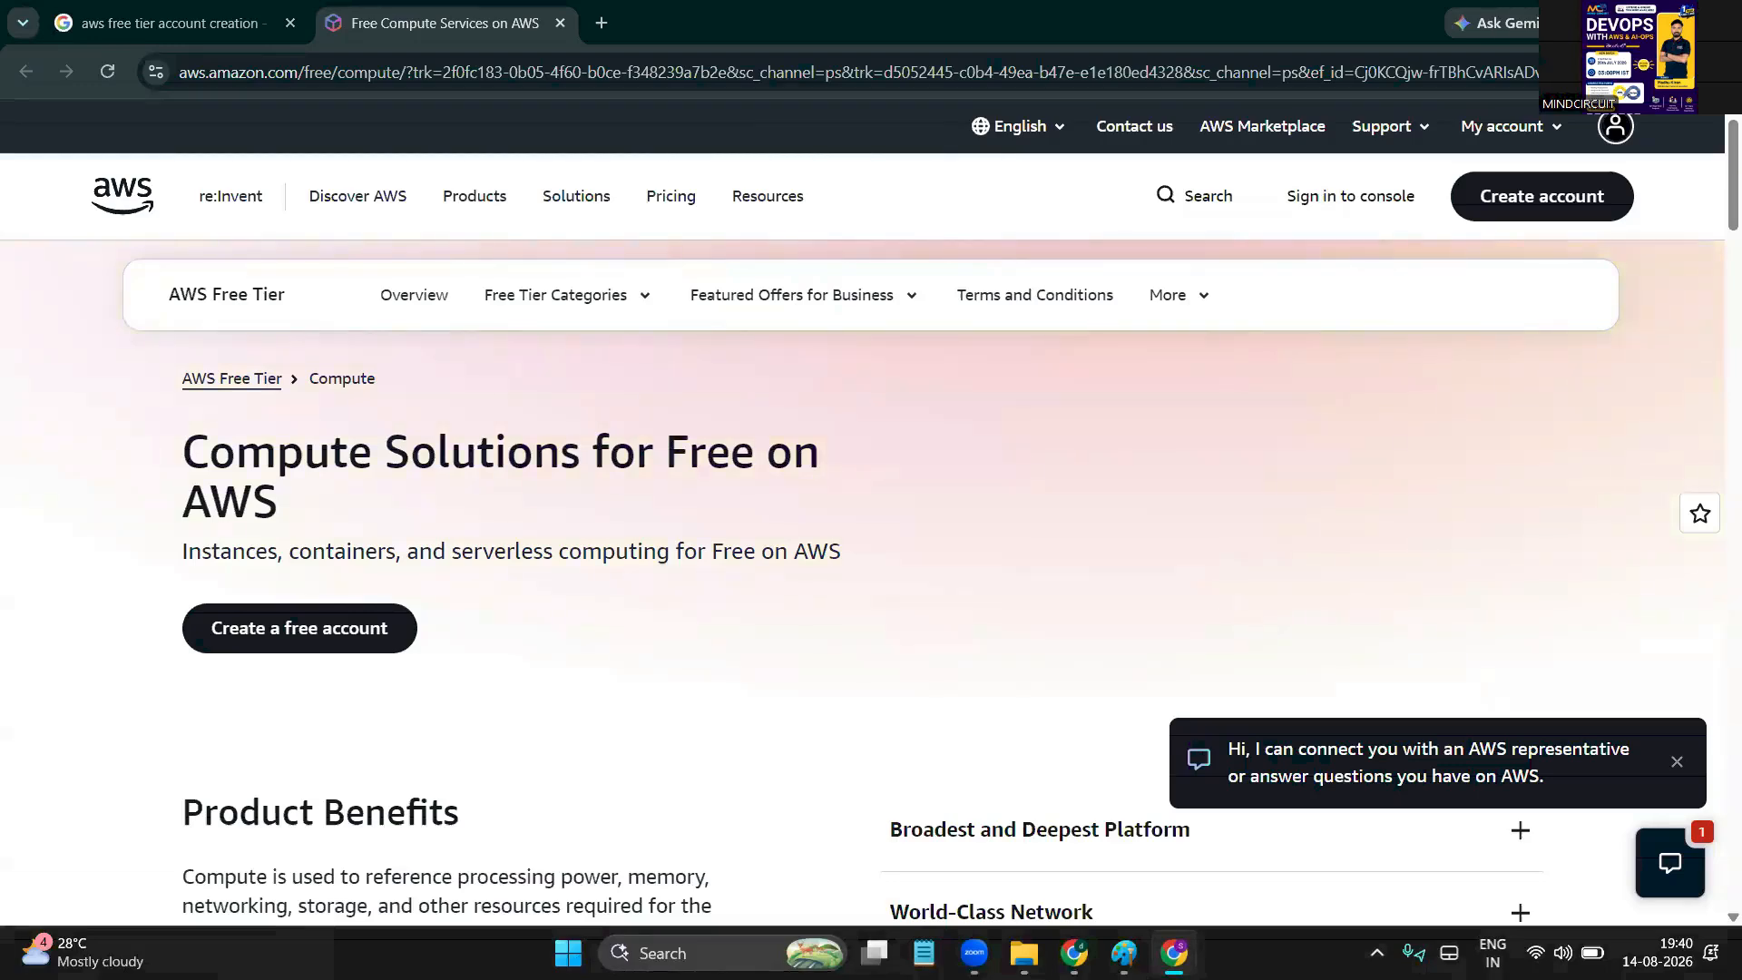
left_click(1715, 20)
left_click(1291, 229)
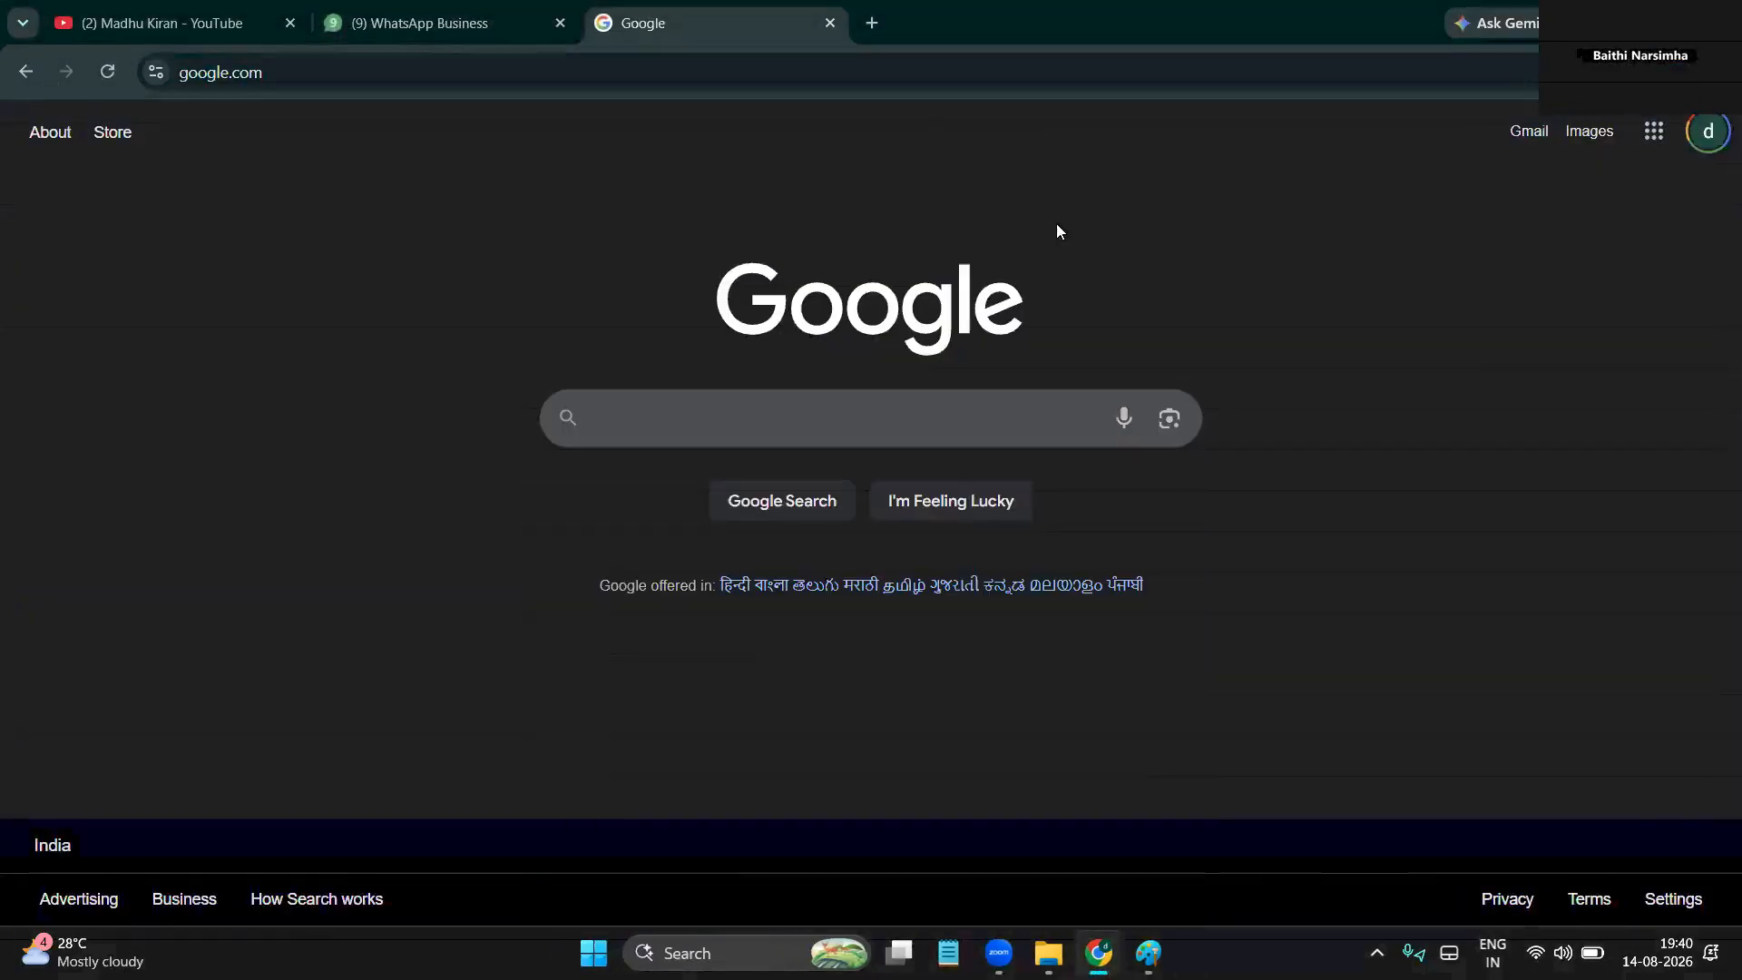
Open Google in a new tab and search for 'aws console login' from the 'AWS CON' suggestions
left_click(872, 25)
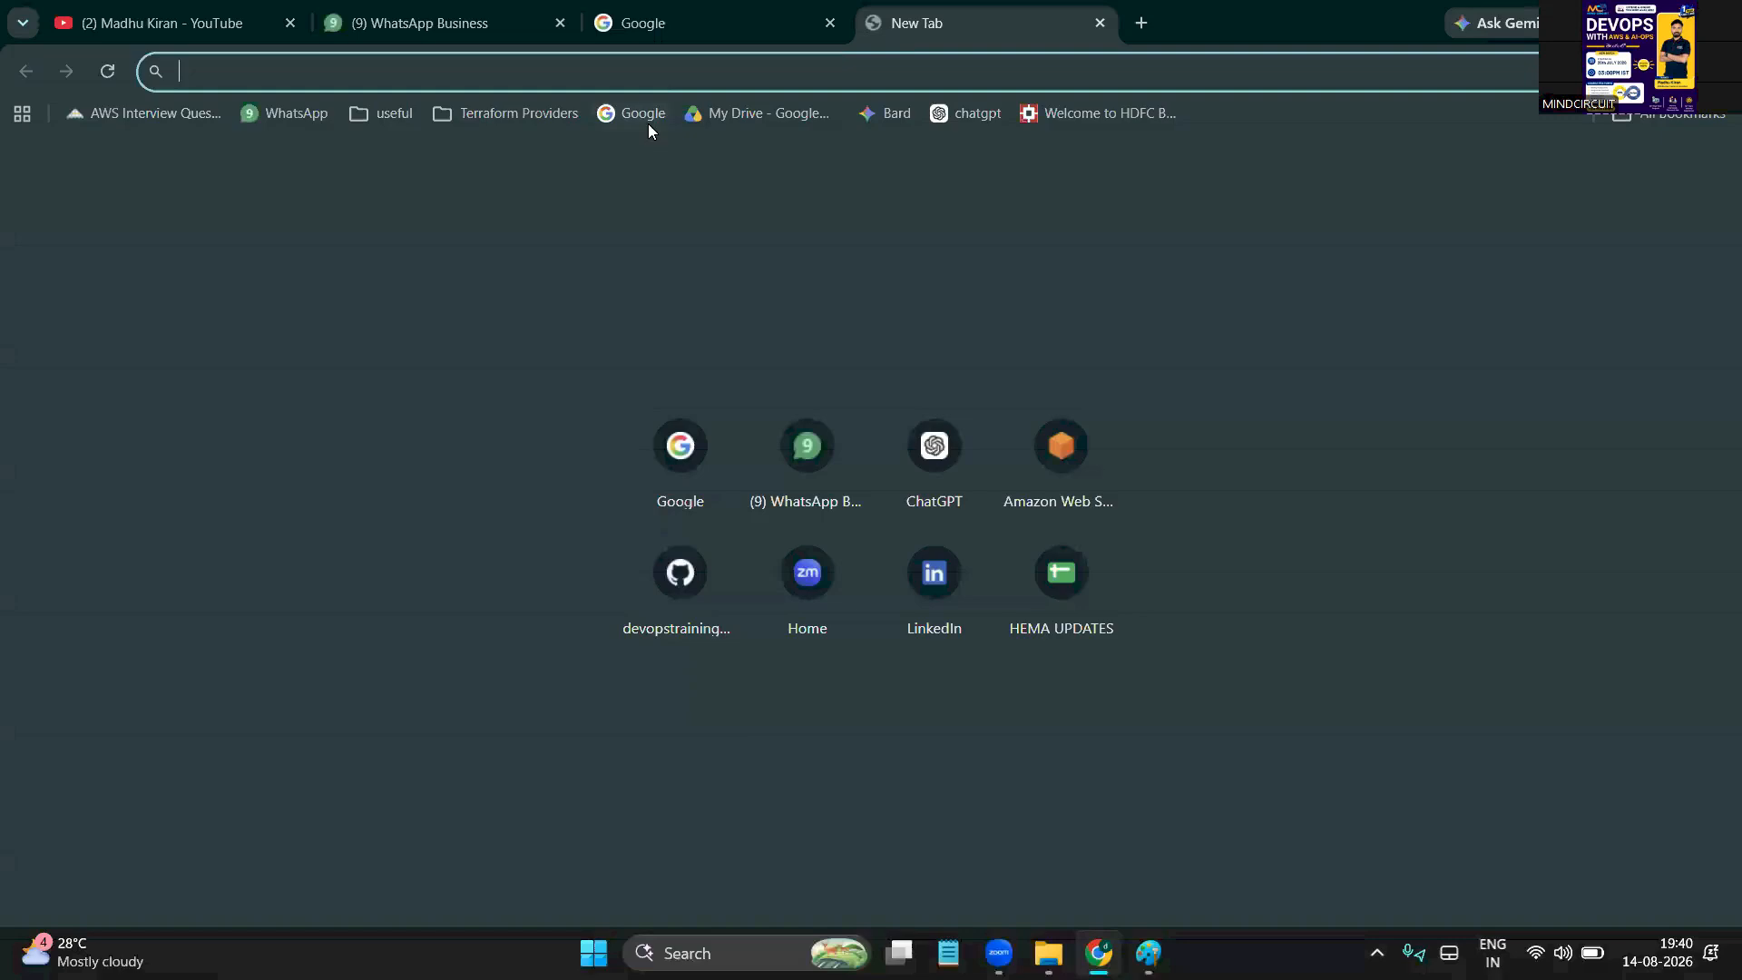
left_click(630, 140)
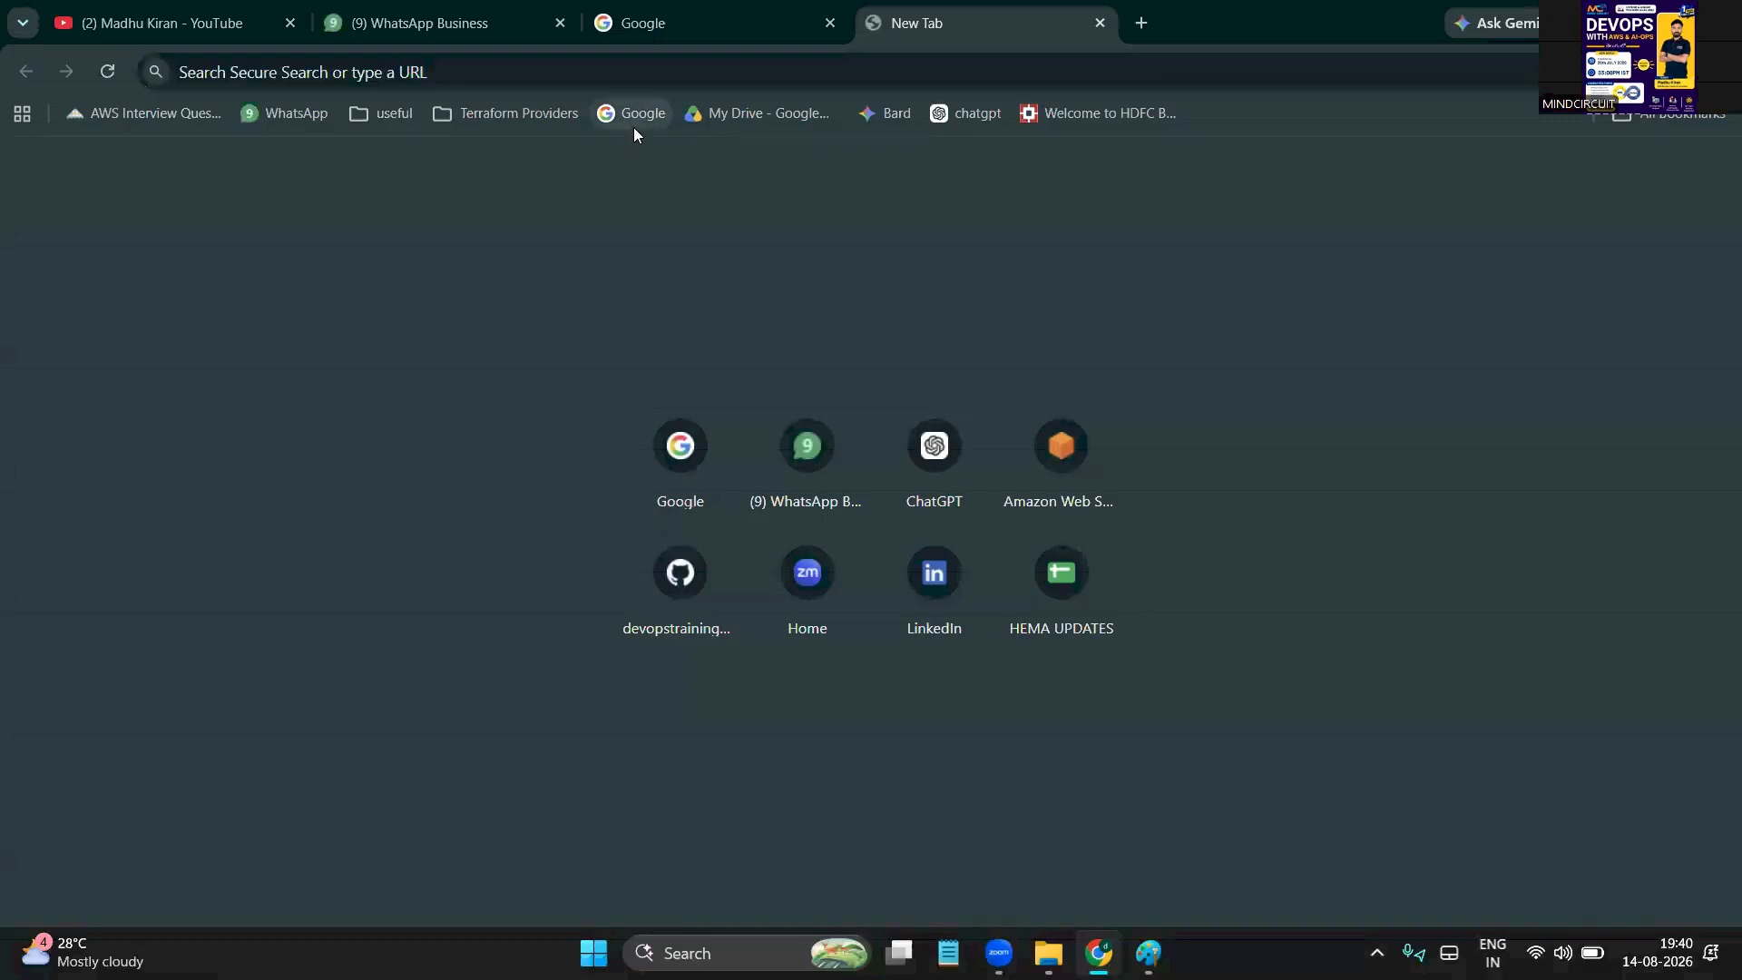
left_click(634, 129)
left_click(686, 435)
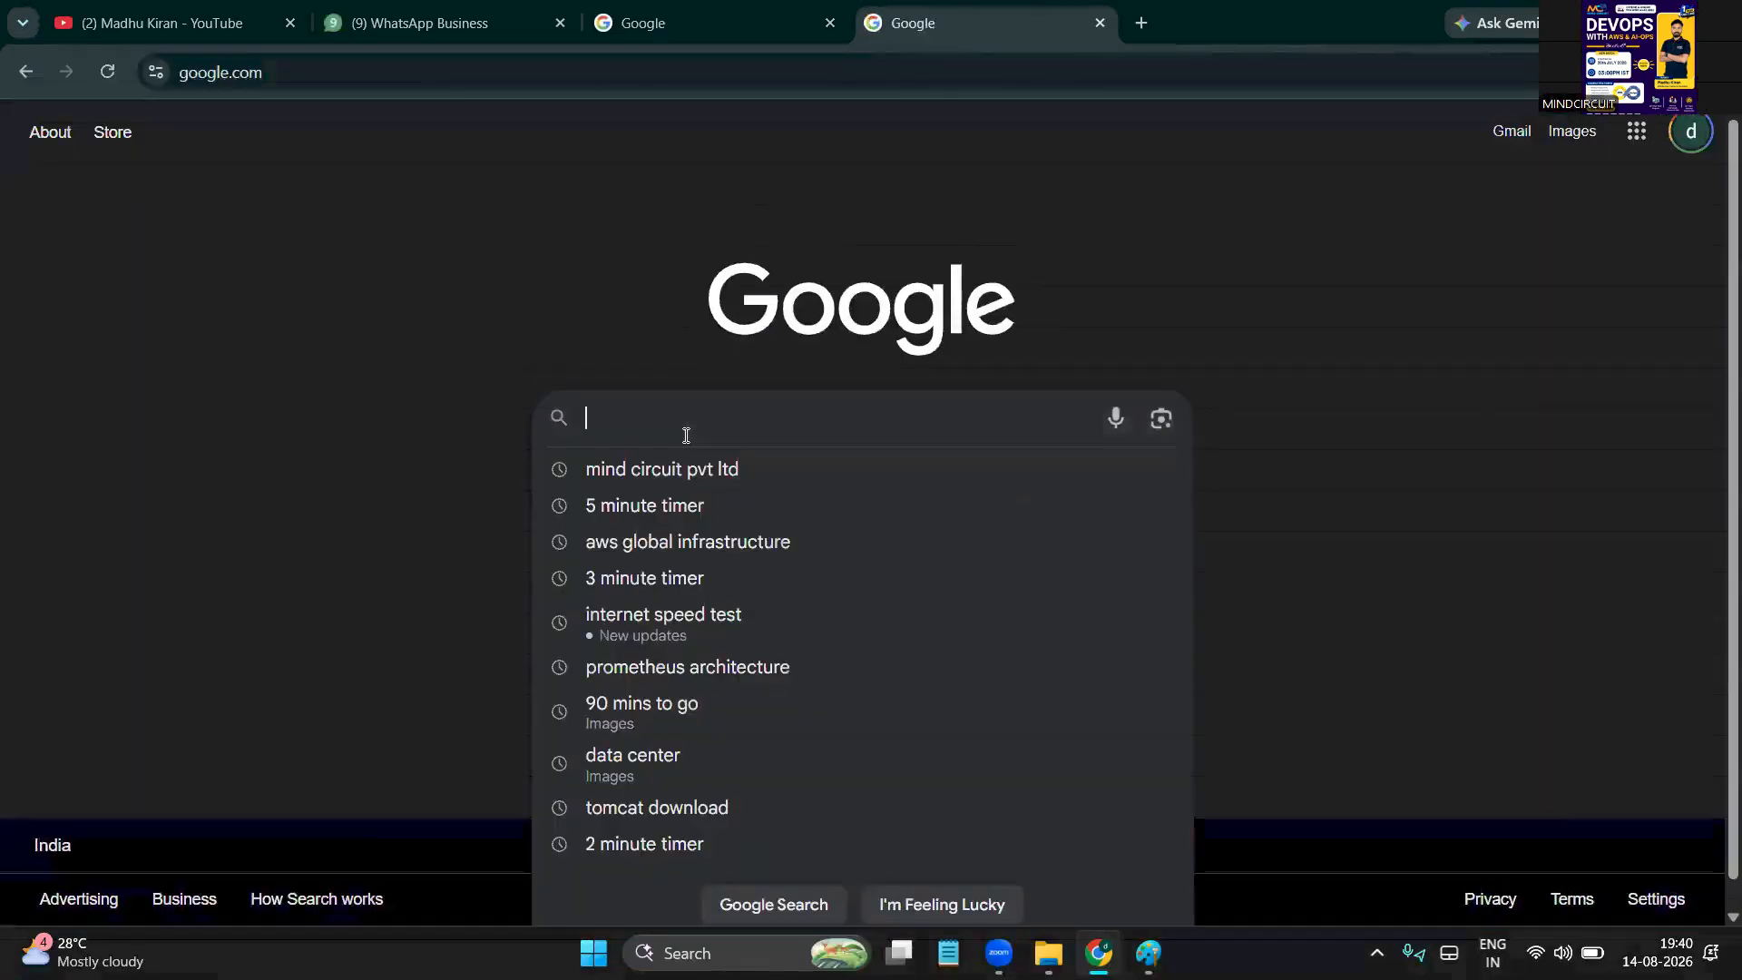
type("AWS ")
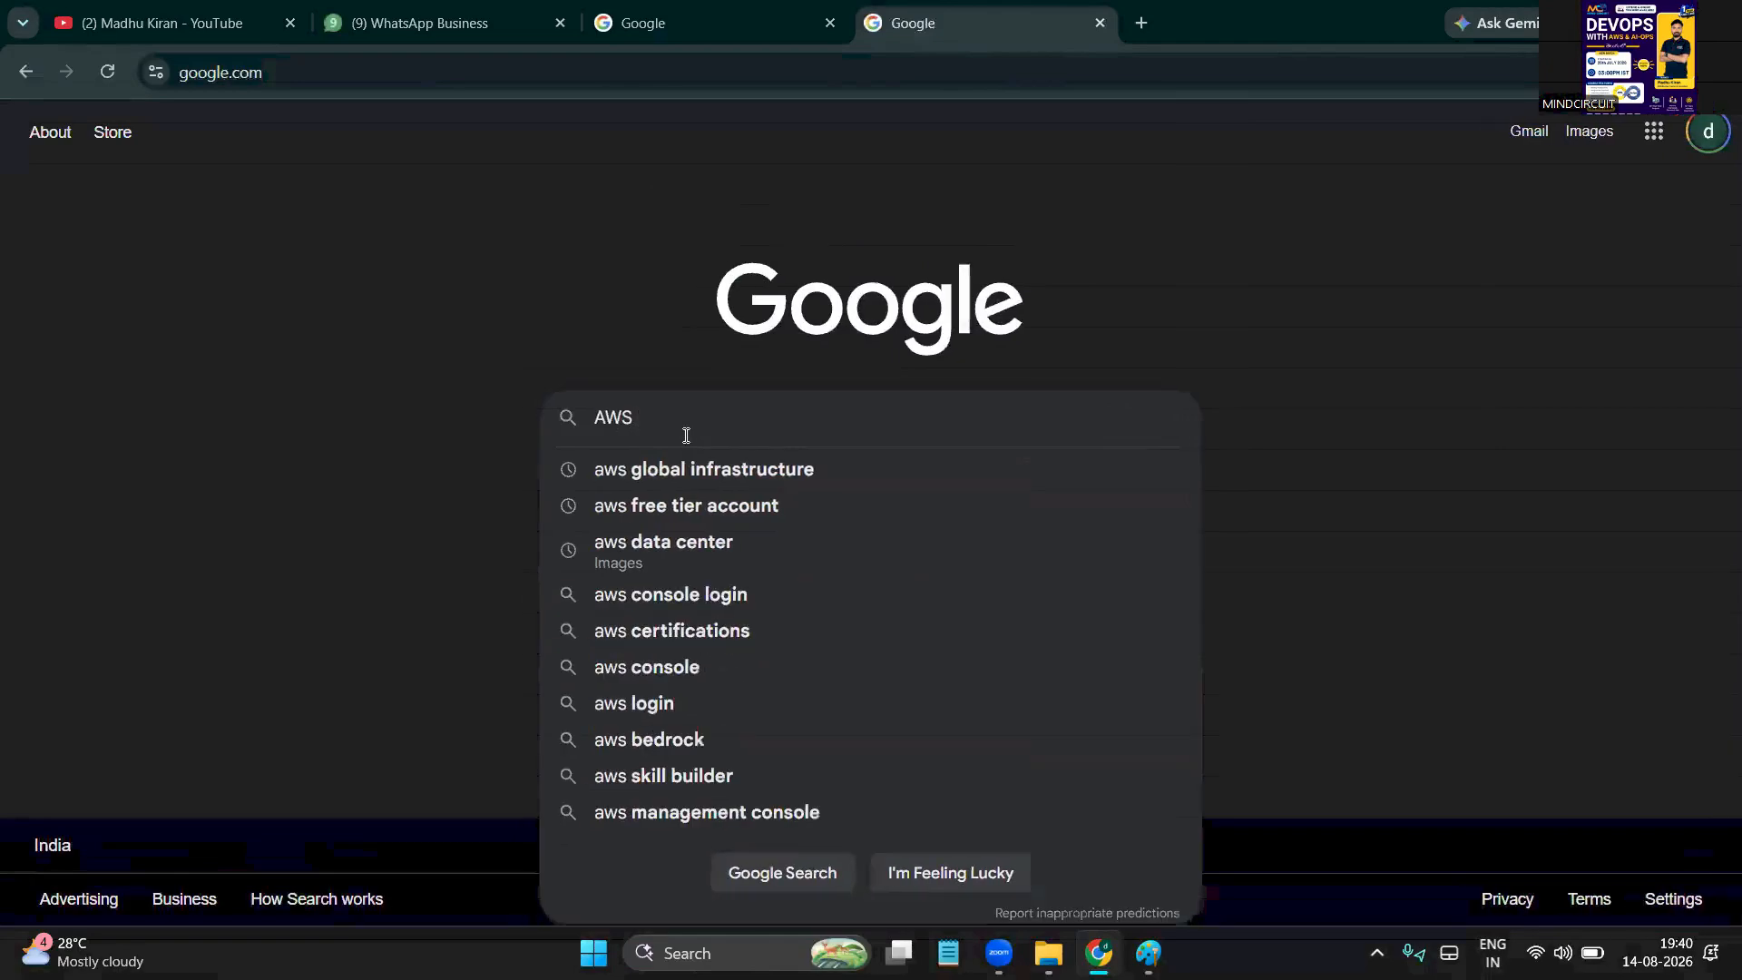
type("CON")
key("Down")
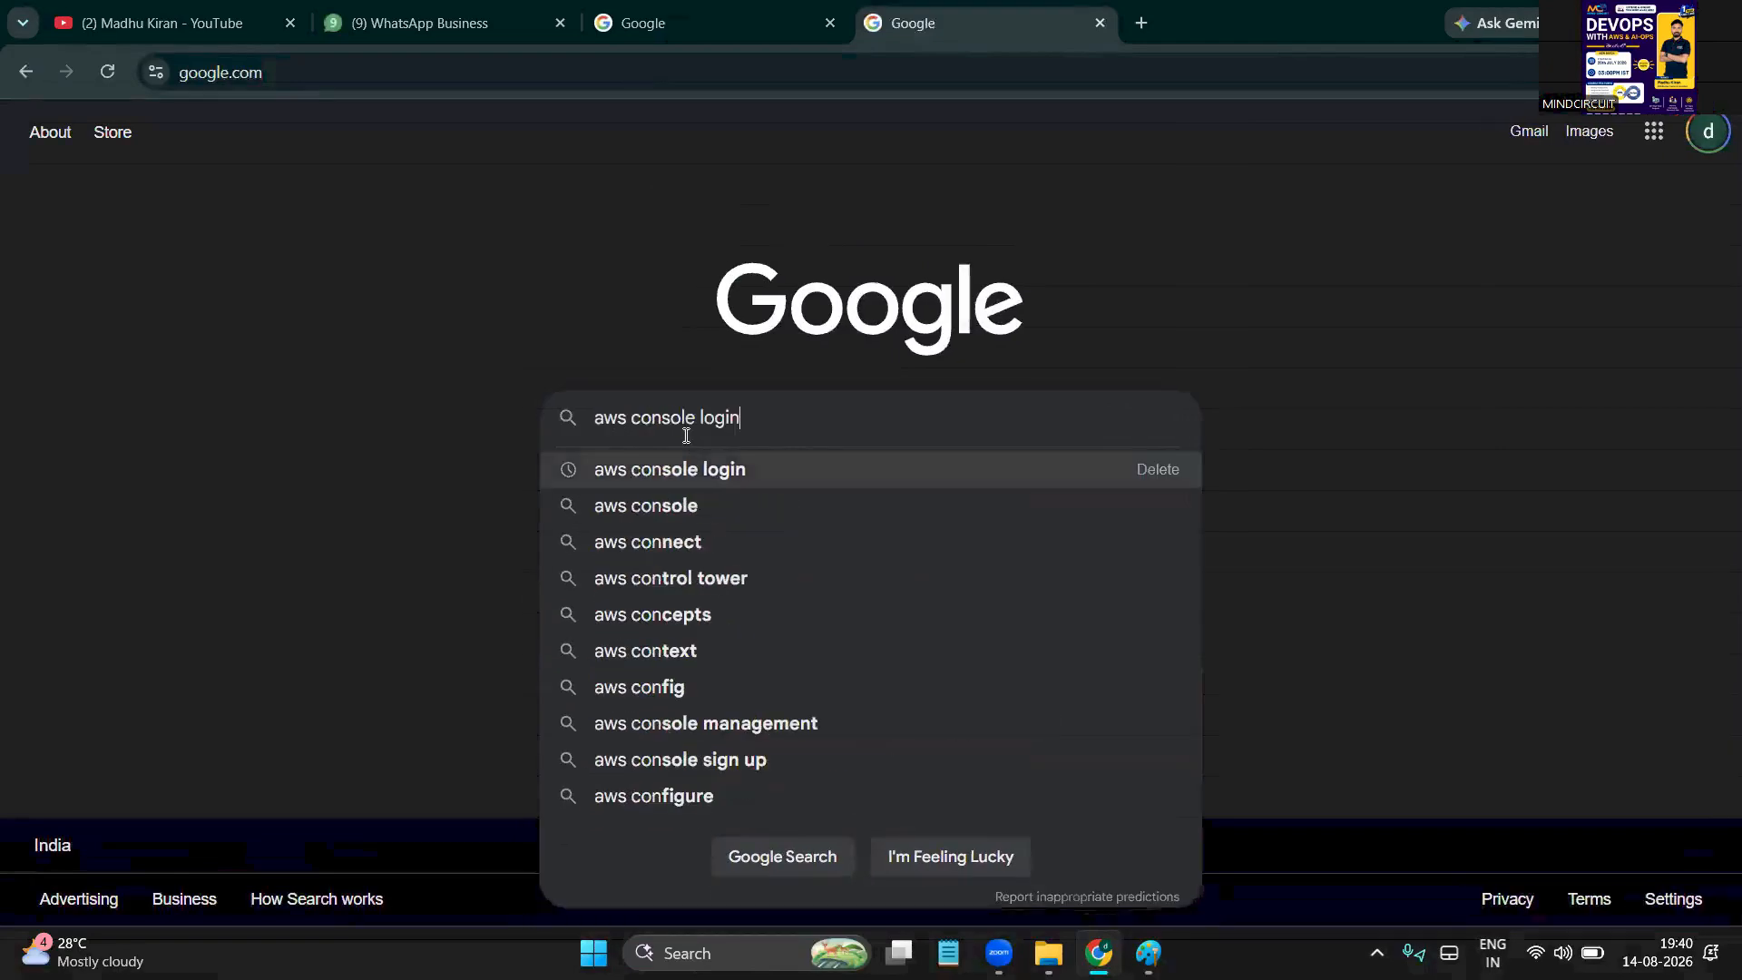
key("Return")
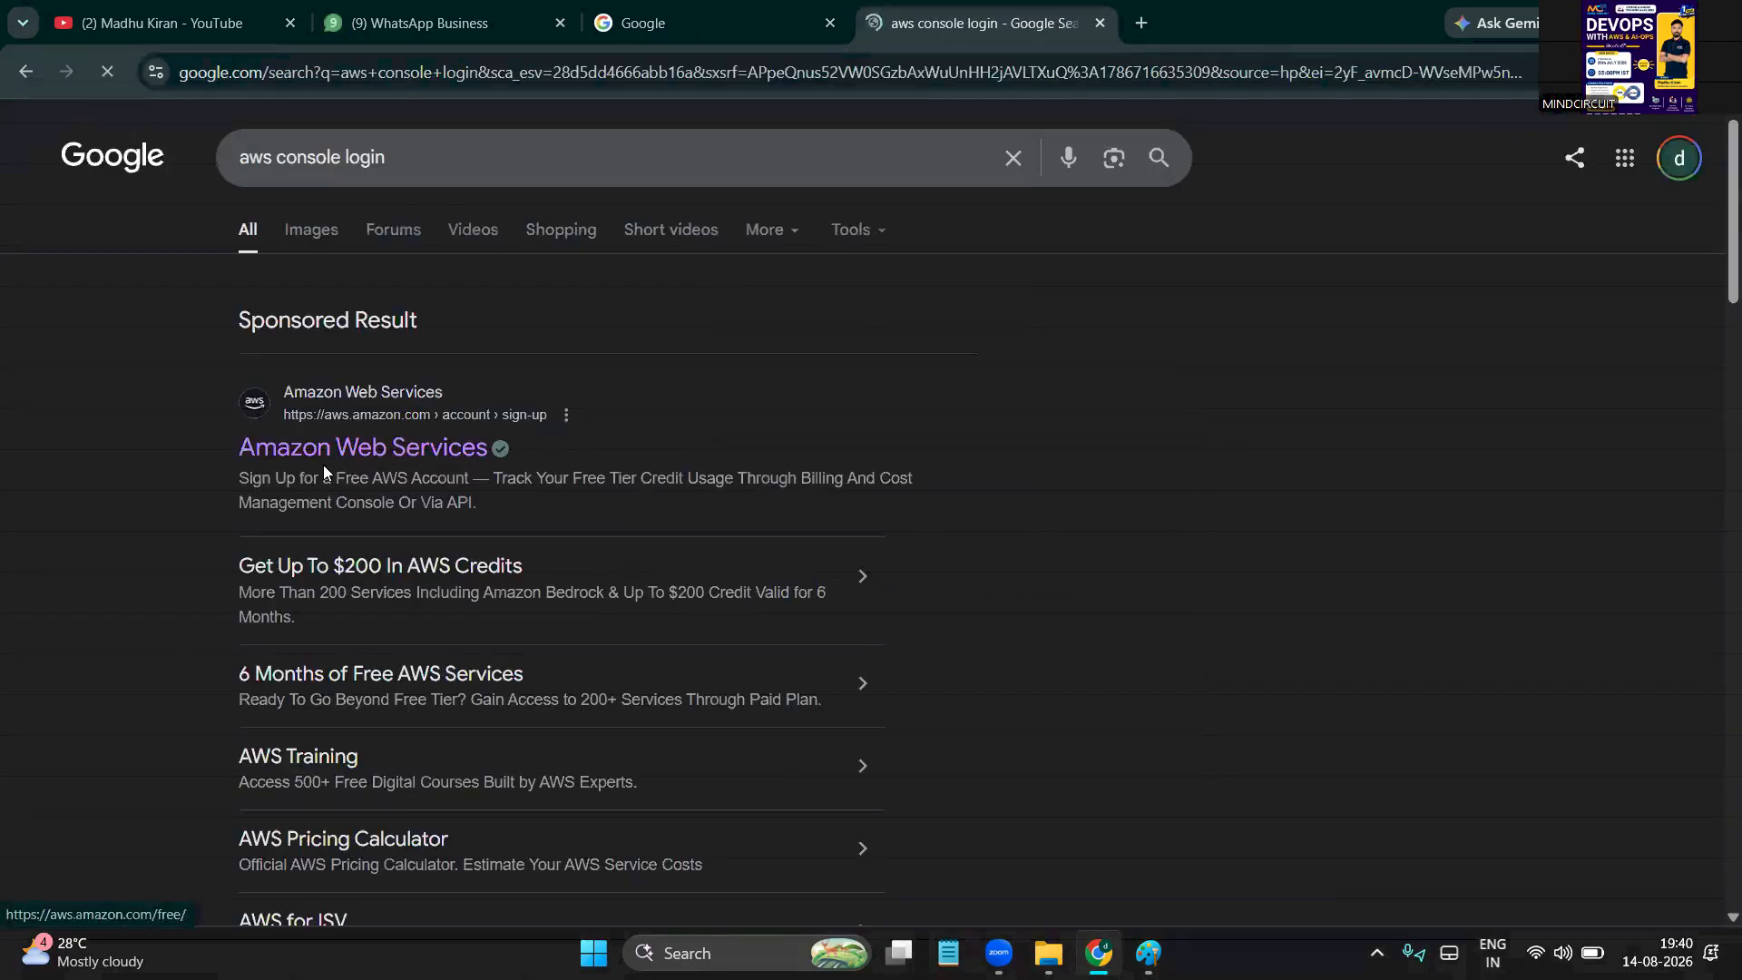
Go from the sponsored Amazon Web Services result into the console, then sign out again
left_click(404, 447)
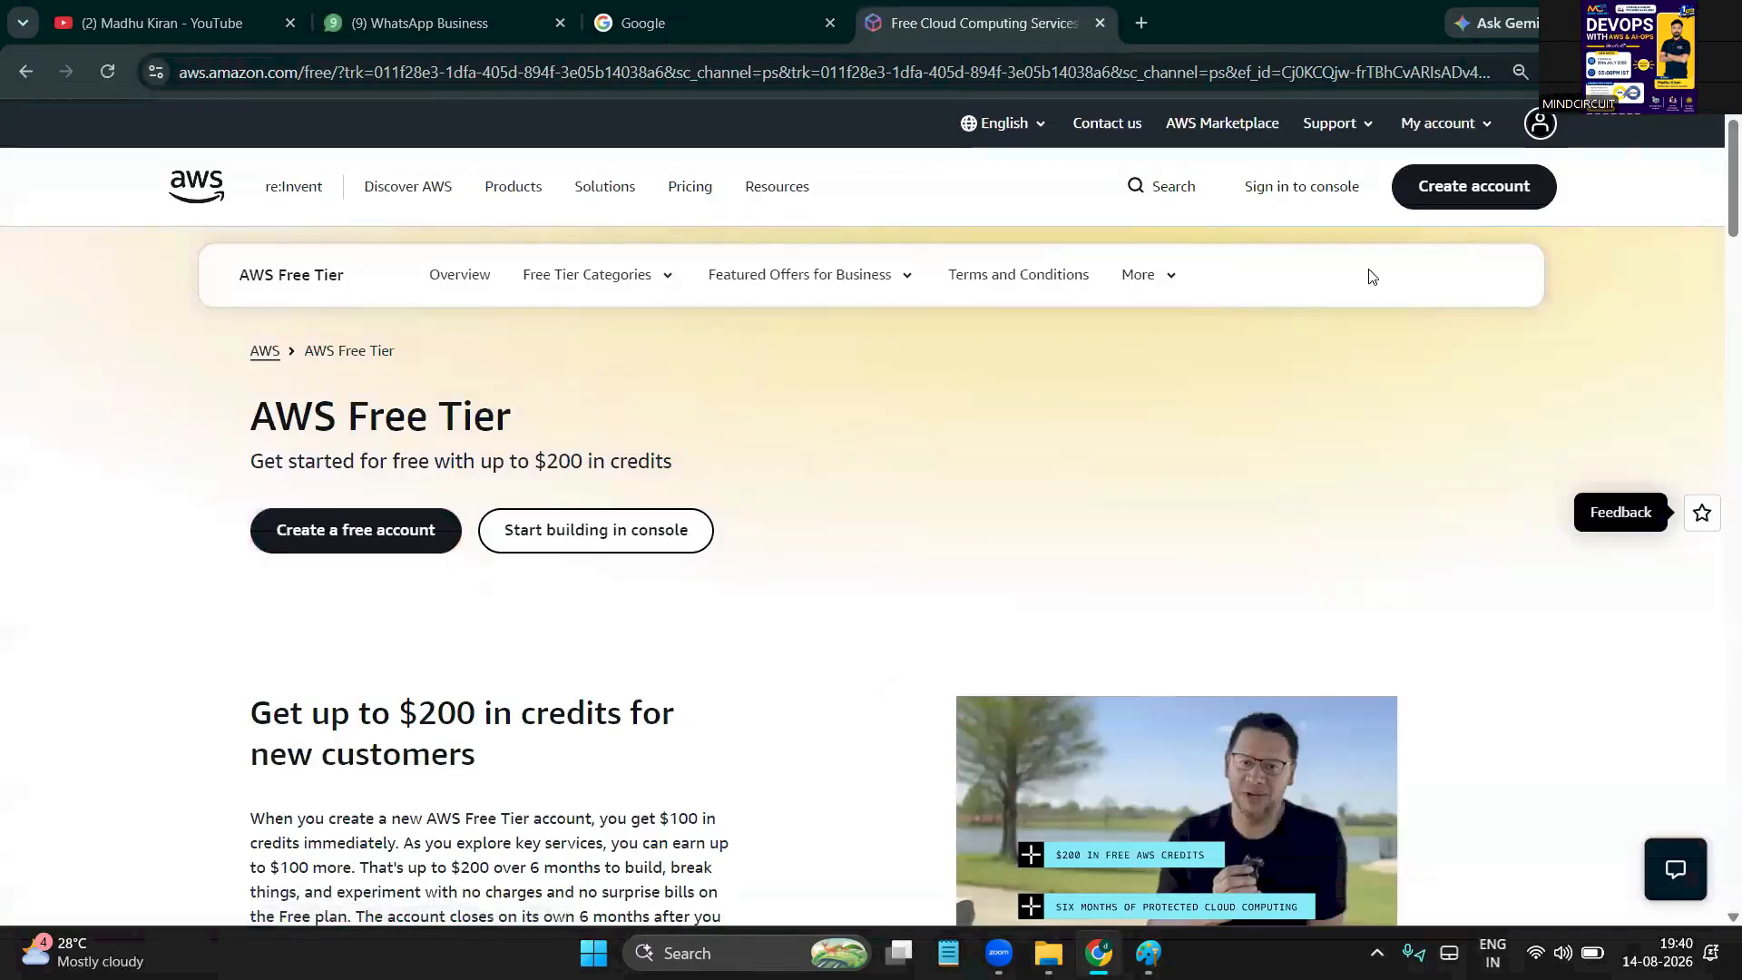
left_click(1299, 198)
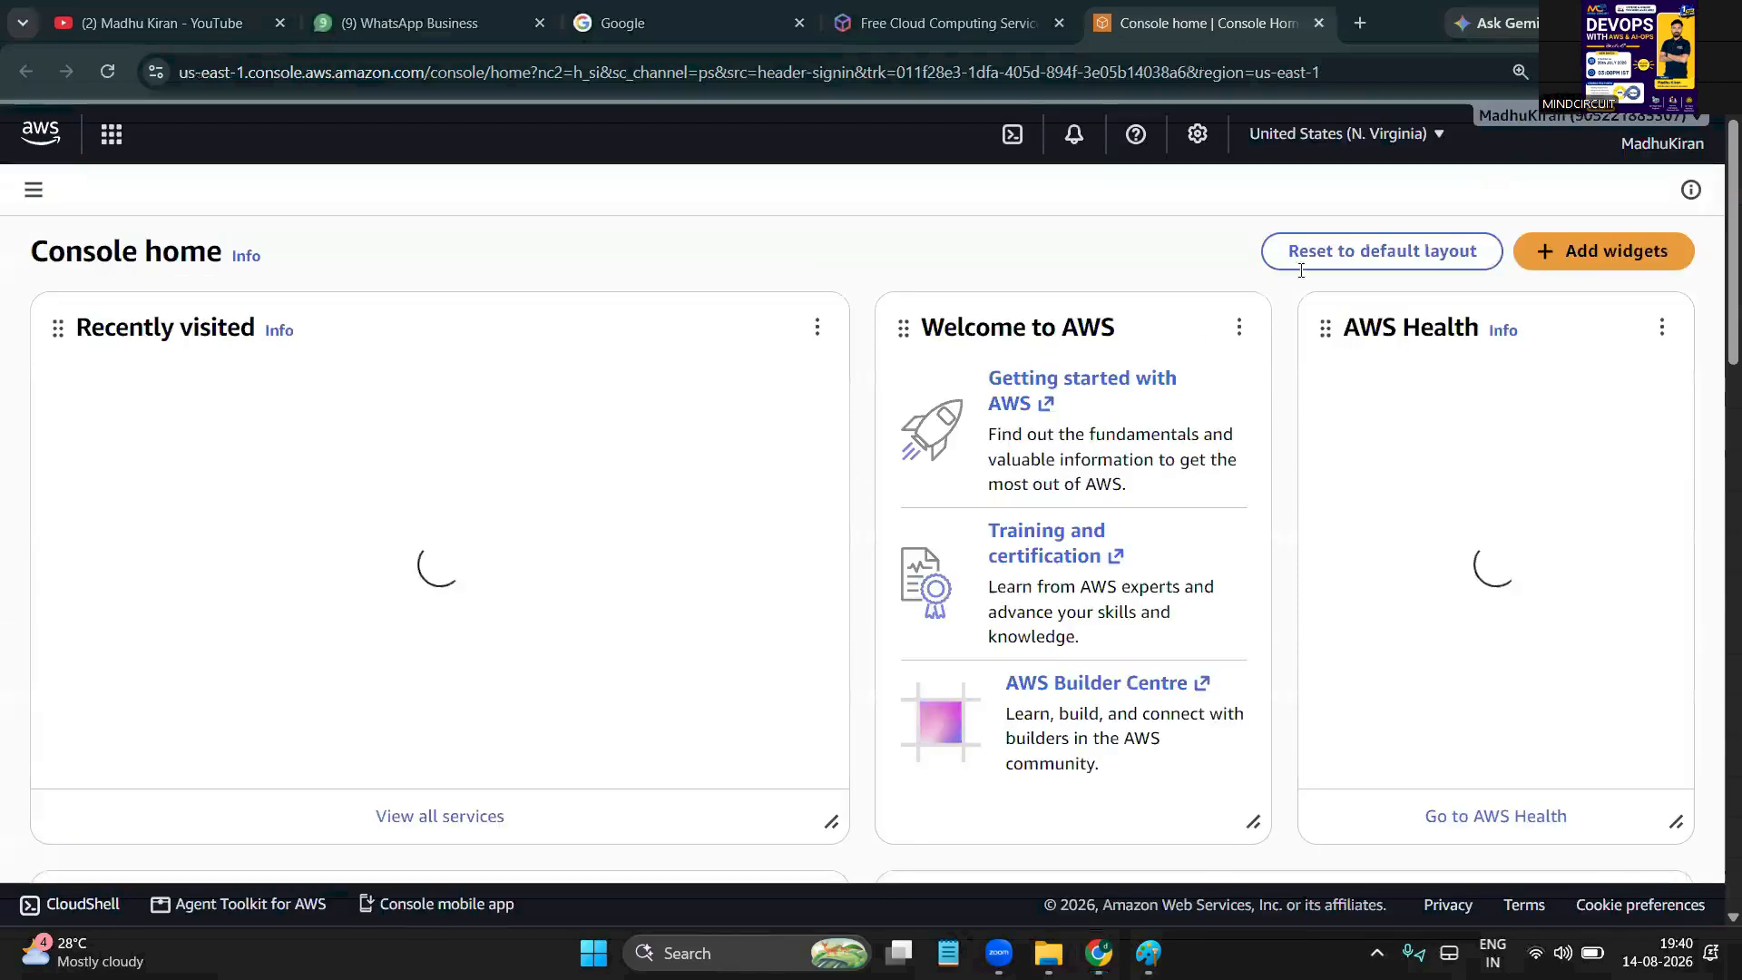
left_click(1662, 143)
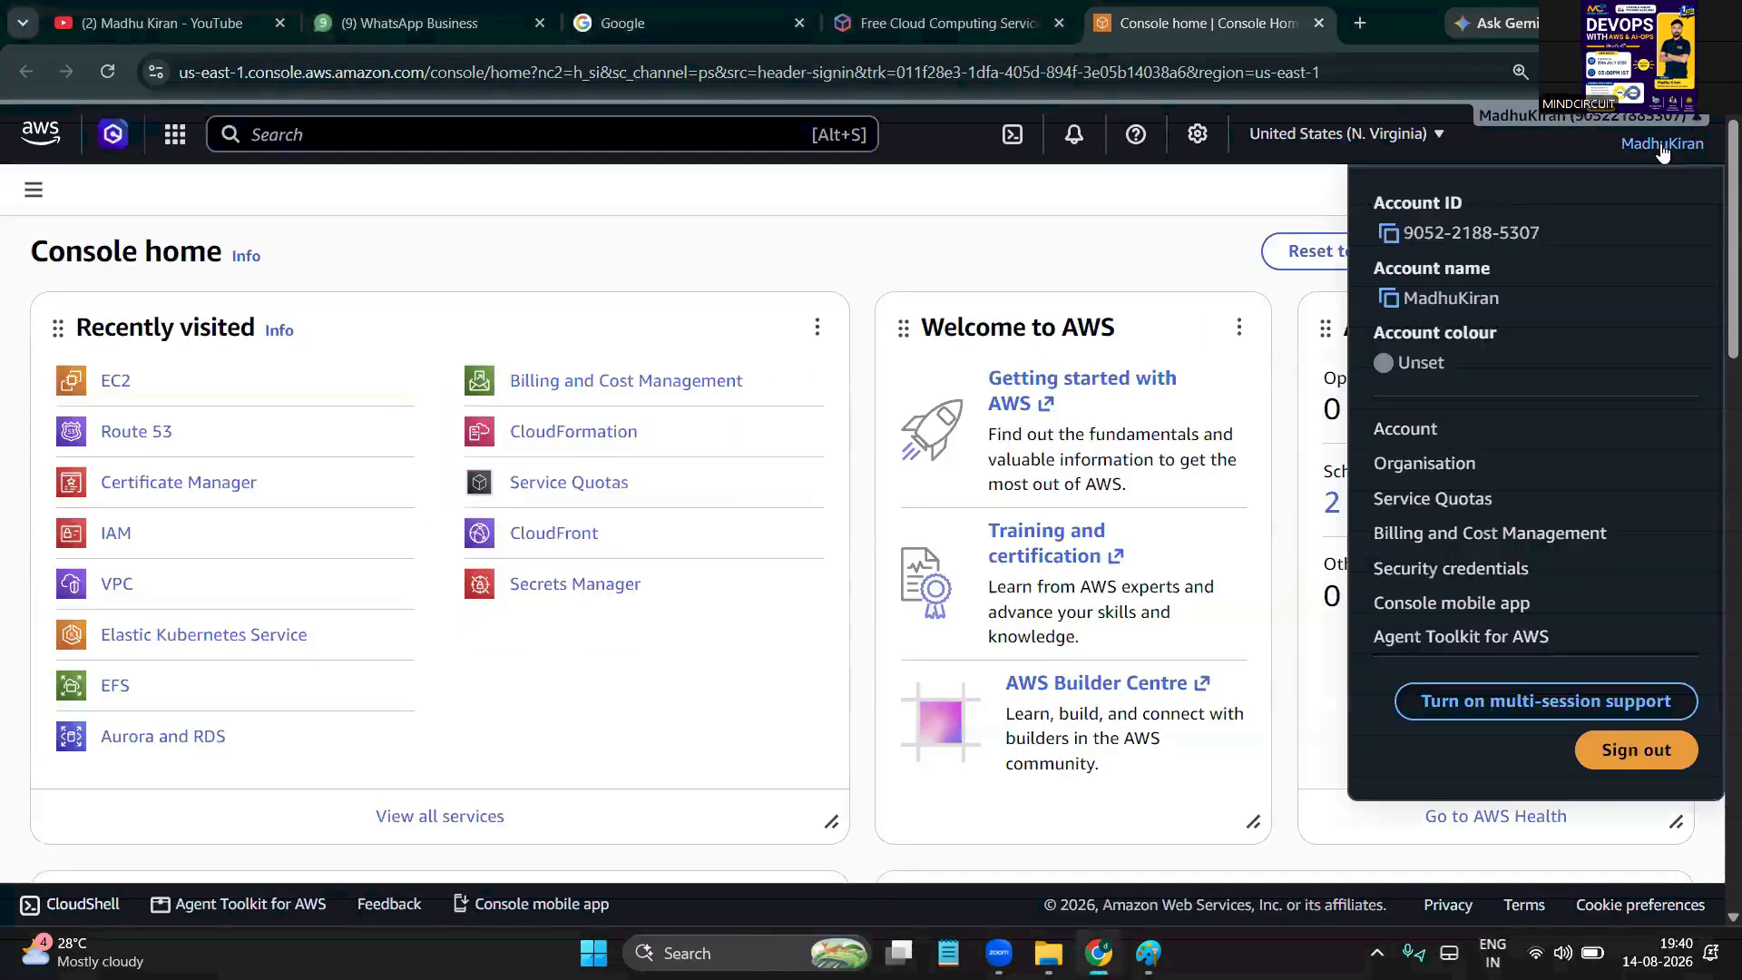
left_click(1639, 767)
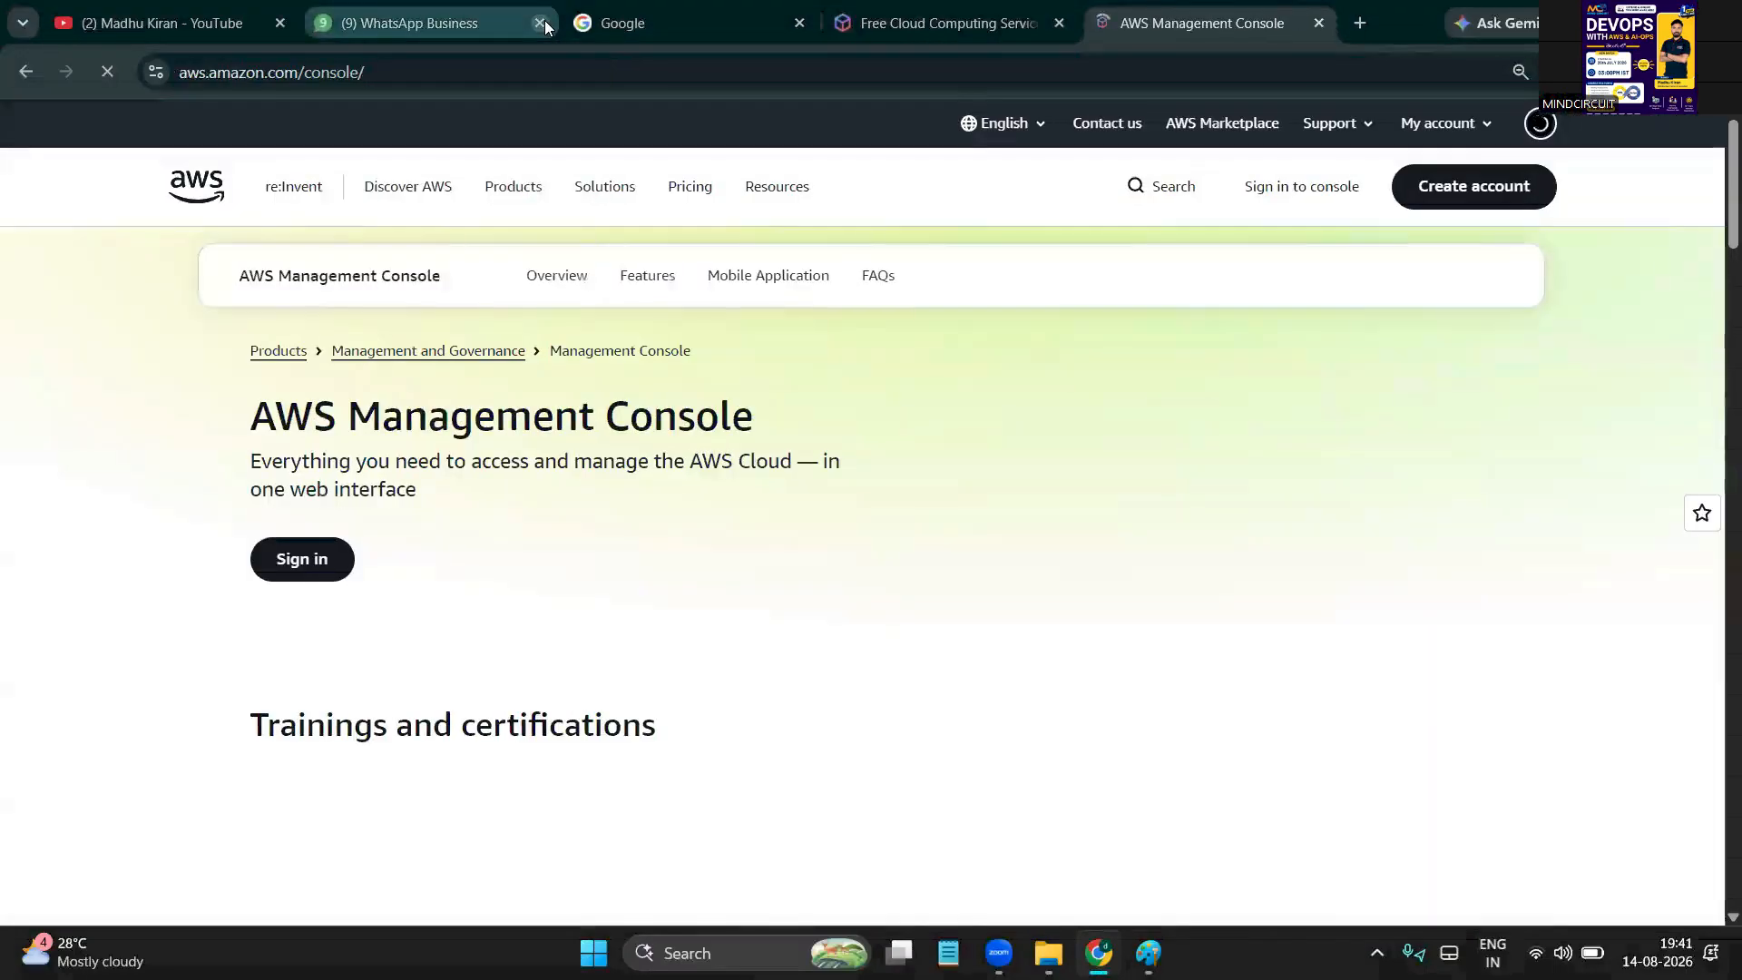
Close the WhatsApp Business tab and choose to sign in to the console as the root user
left_click(539, 22)
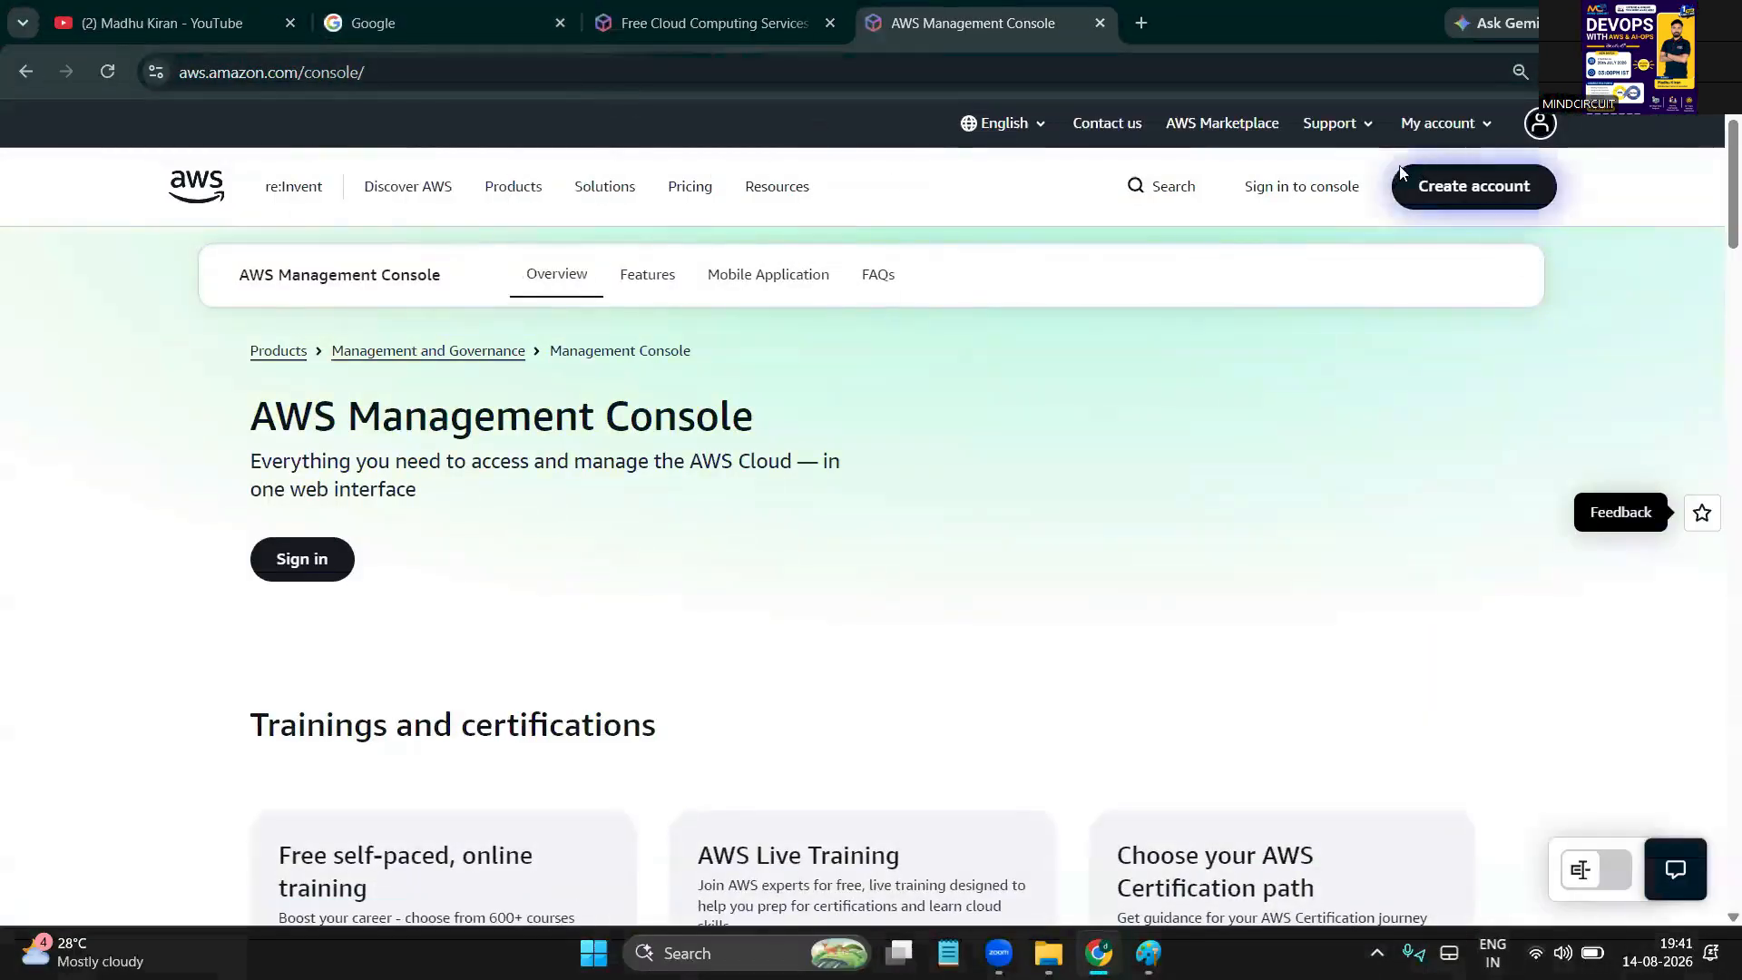
left_click(1313, 187)
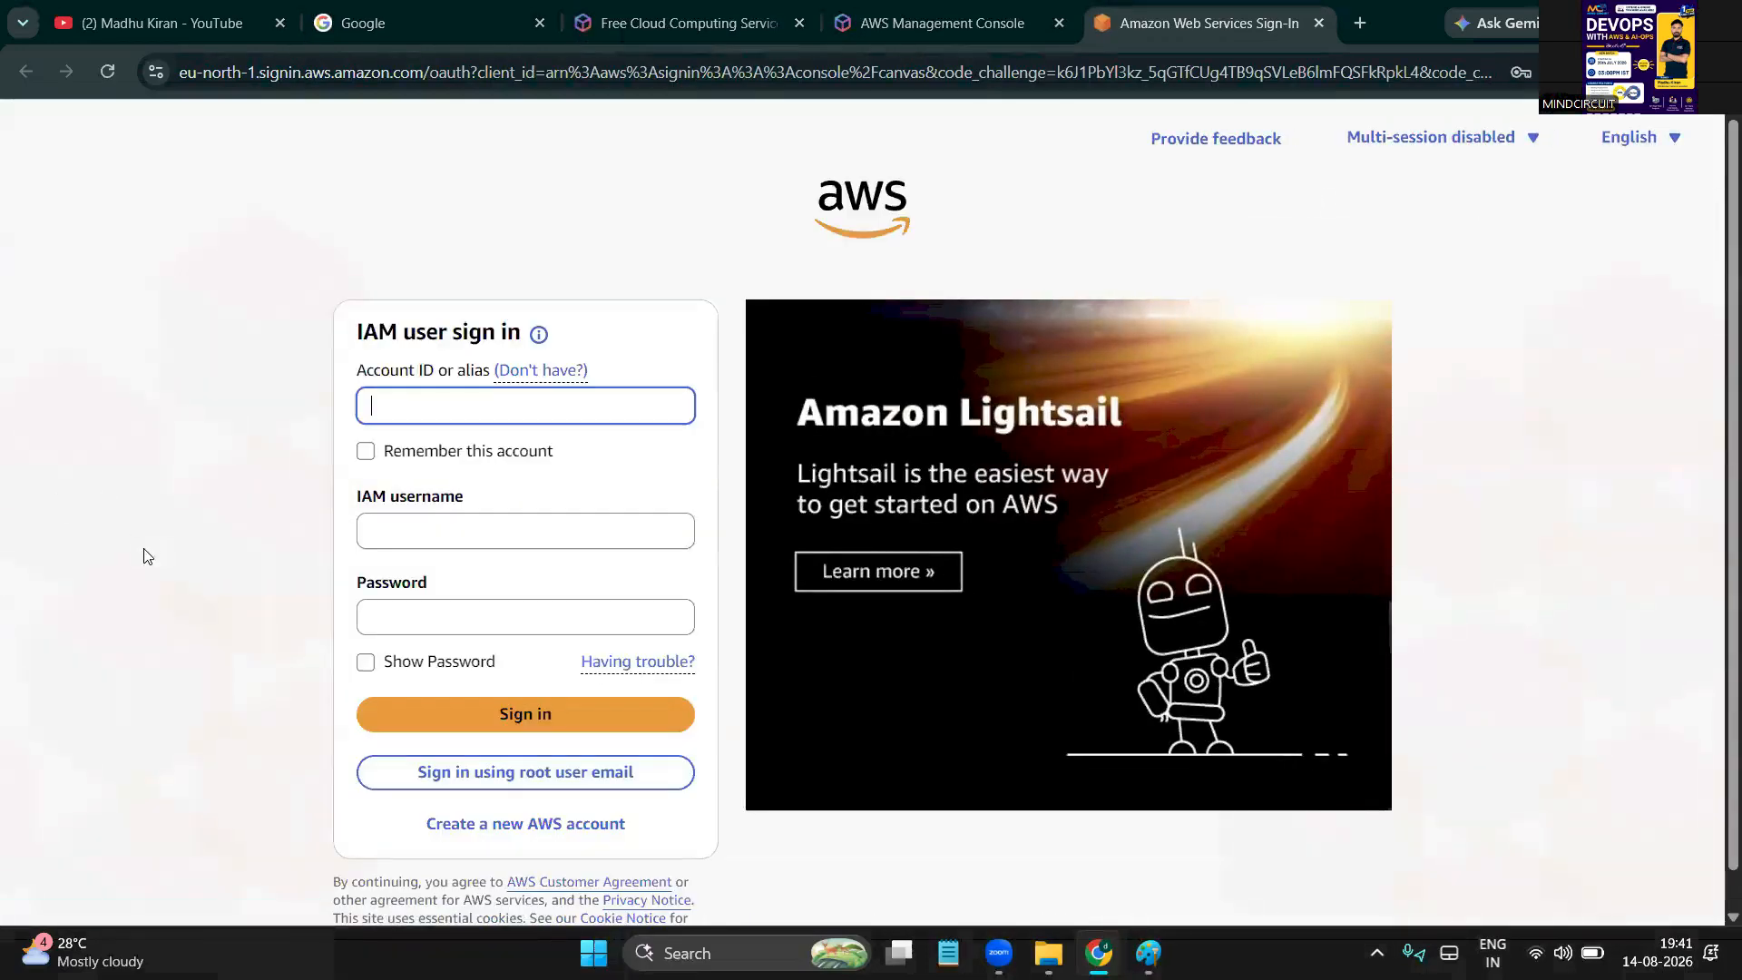
scroll(145, 555, "down", 1)
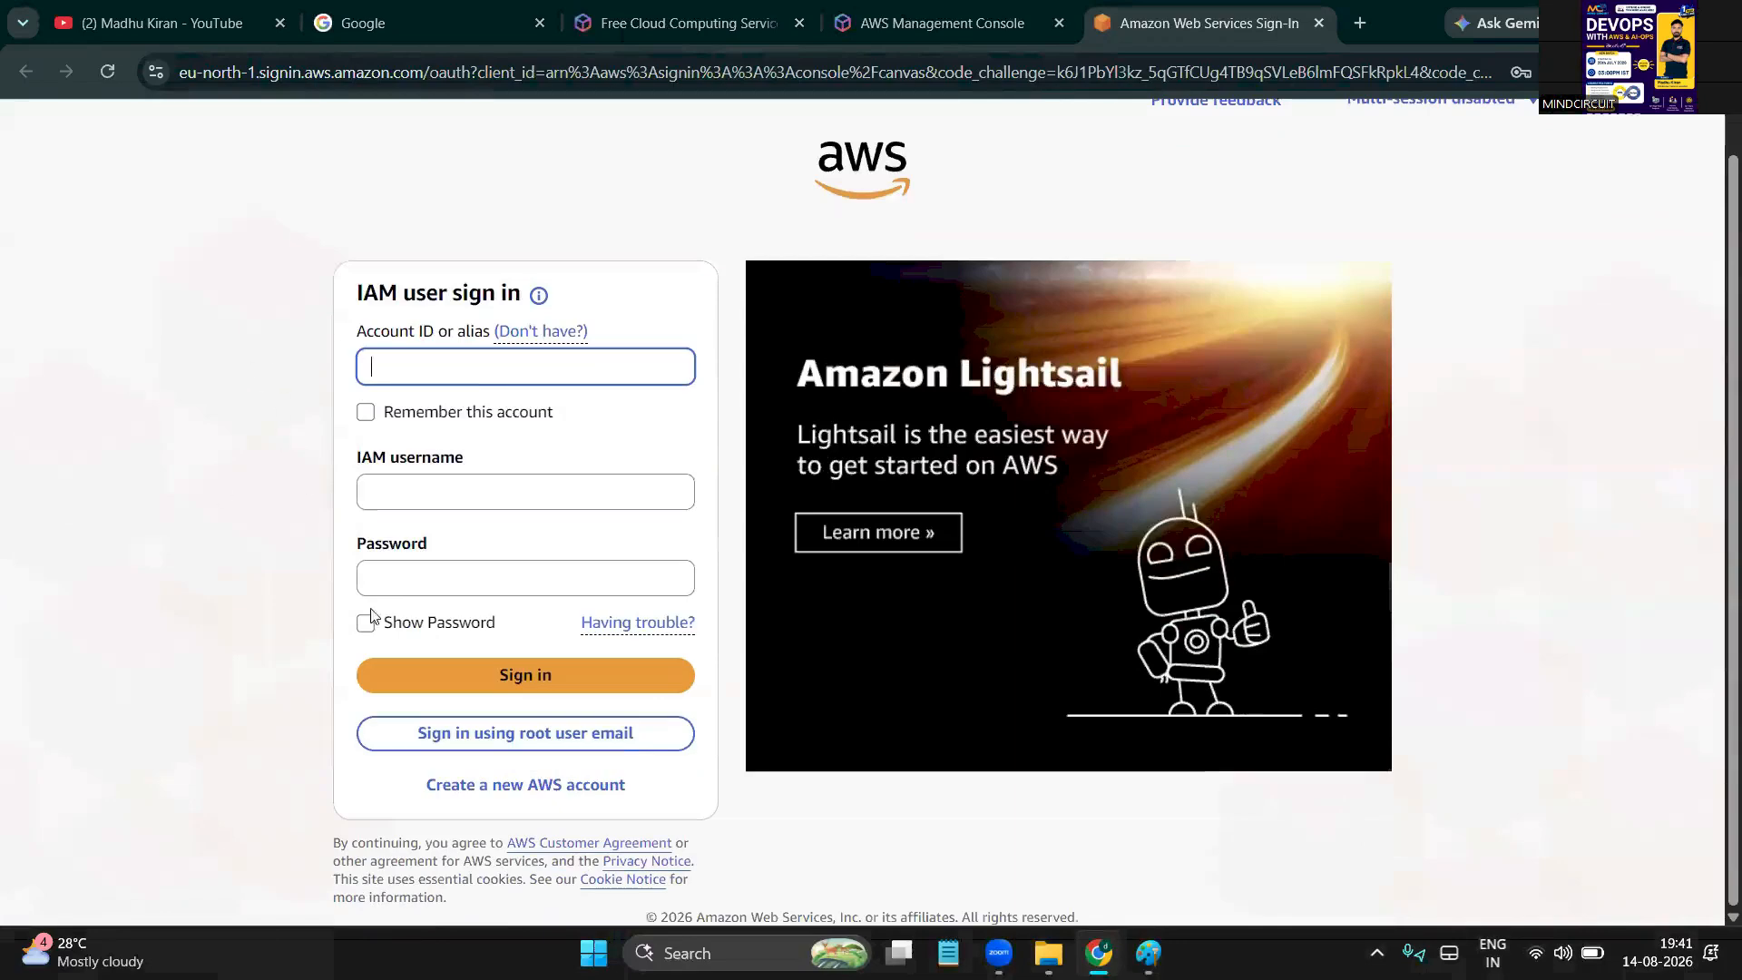
left_click(556, 734)
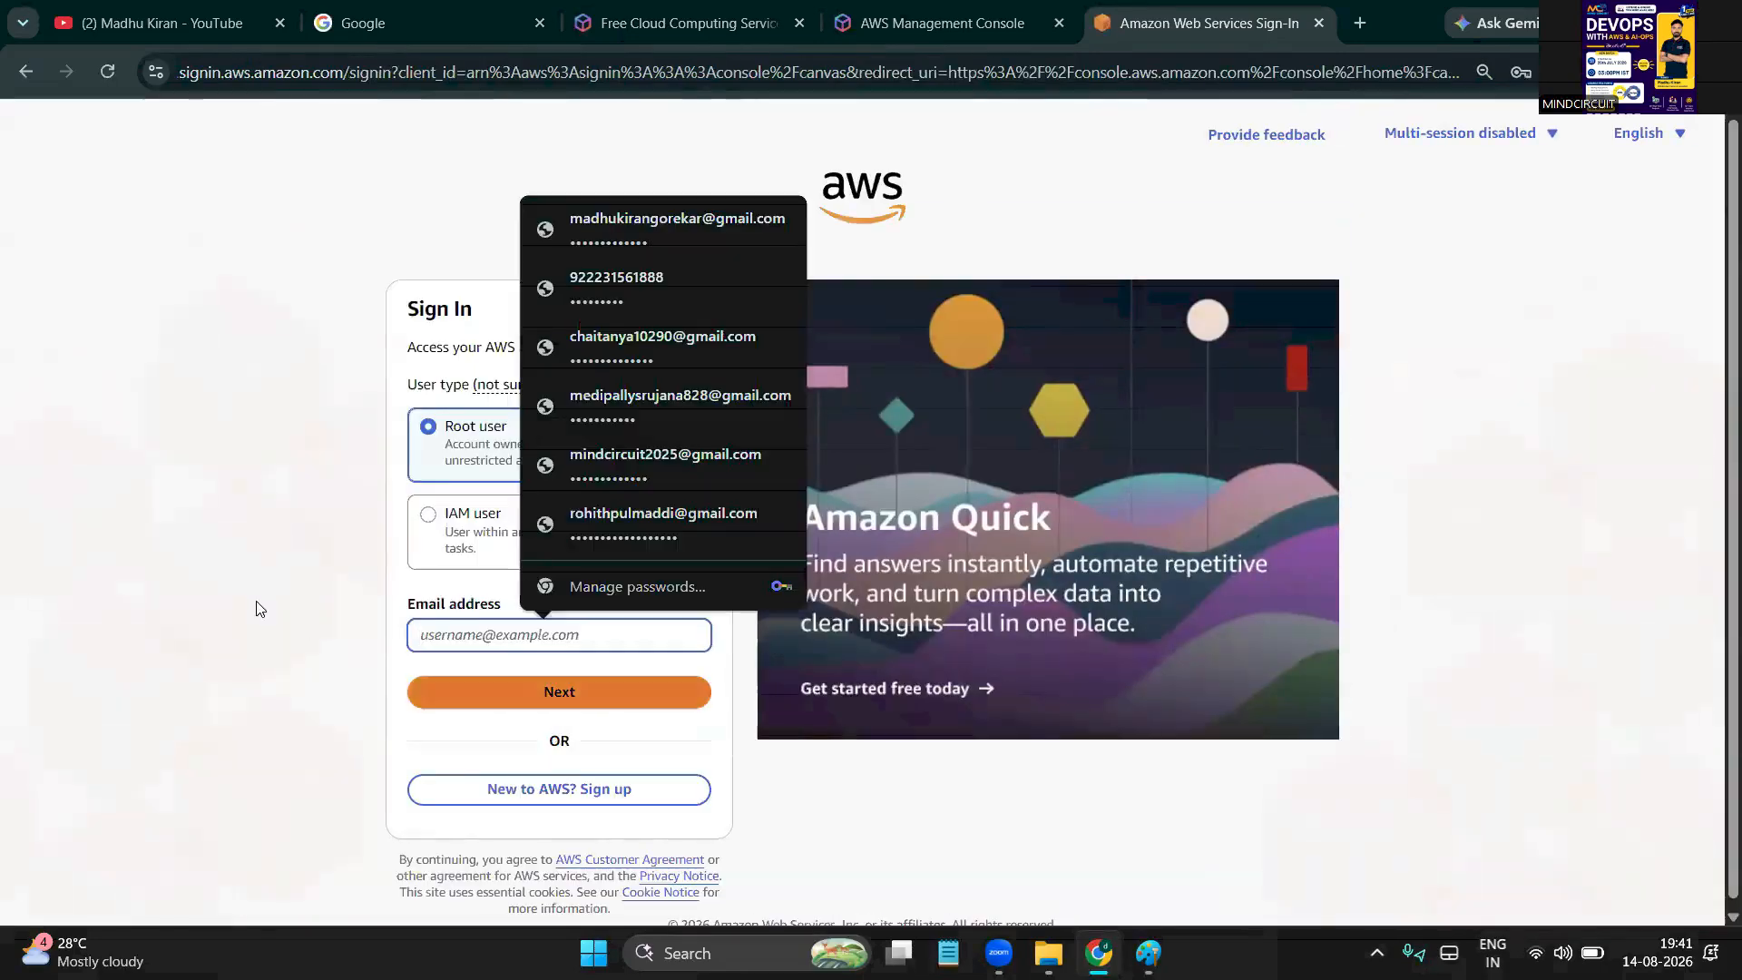
Sign in with the saved root user e-mail and password, confirming MFA with the saved passkey
left_click(519, 622)
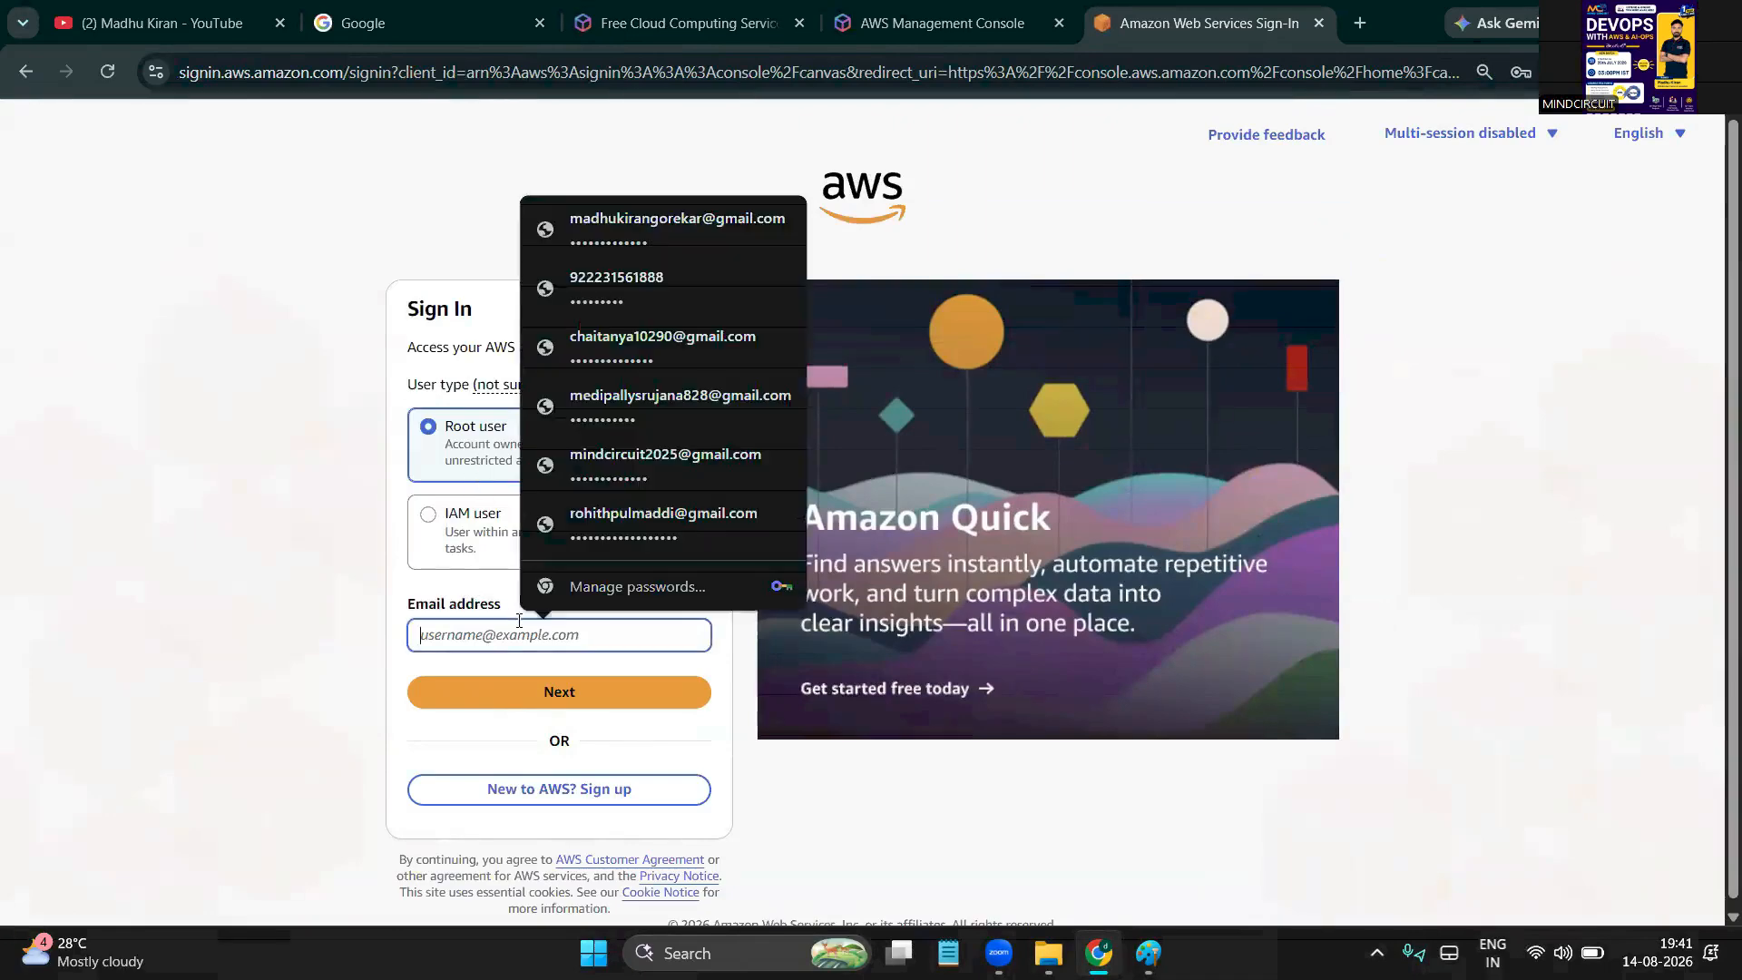
left_click(700, 238)
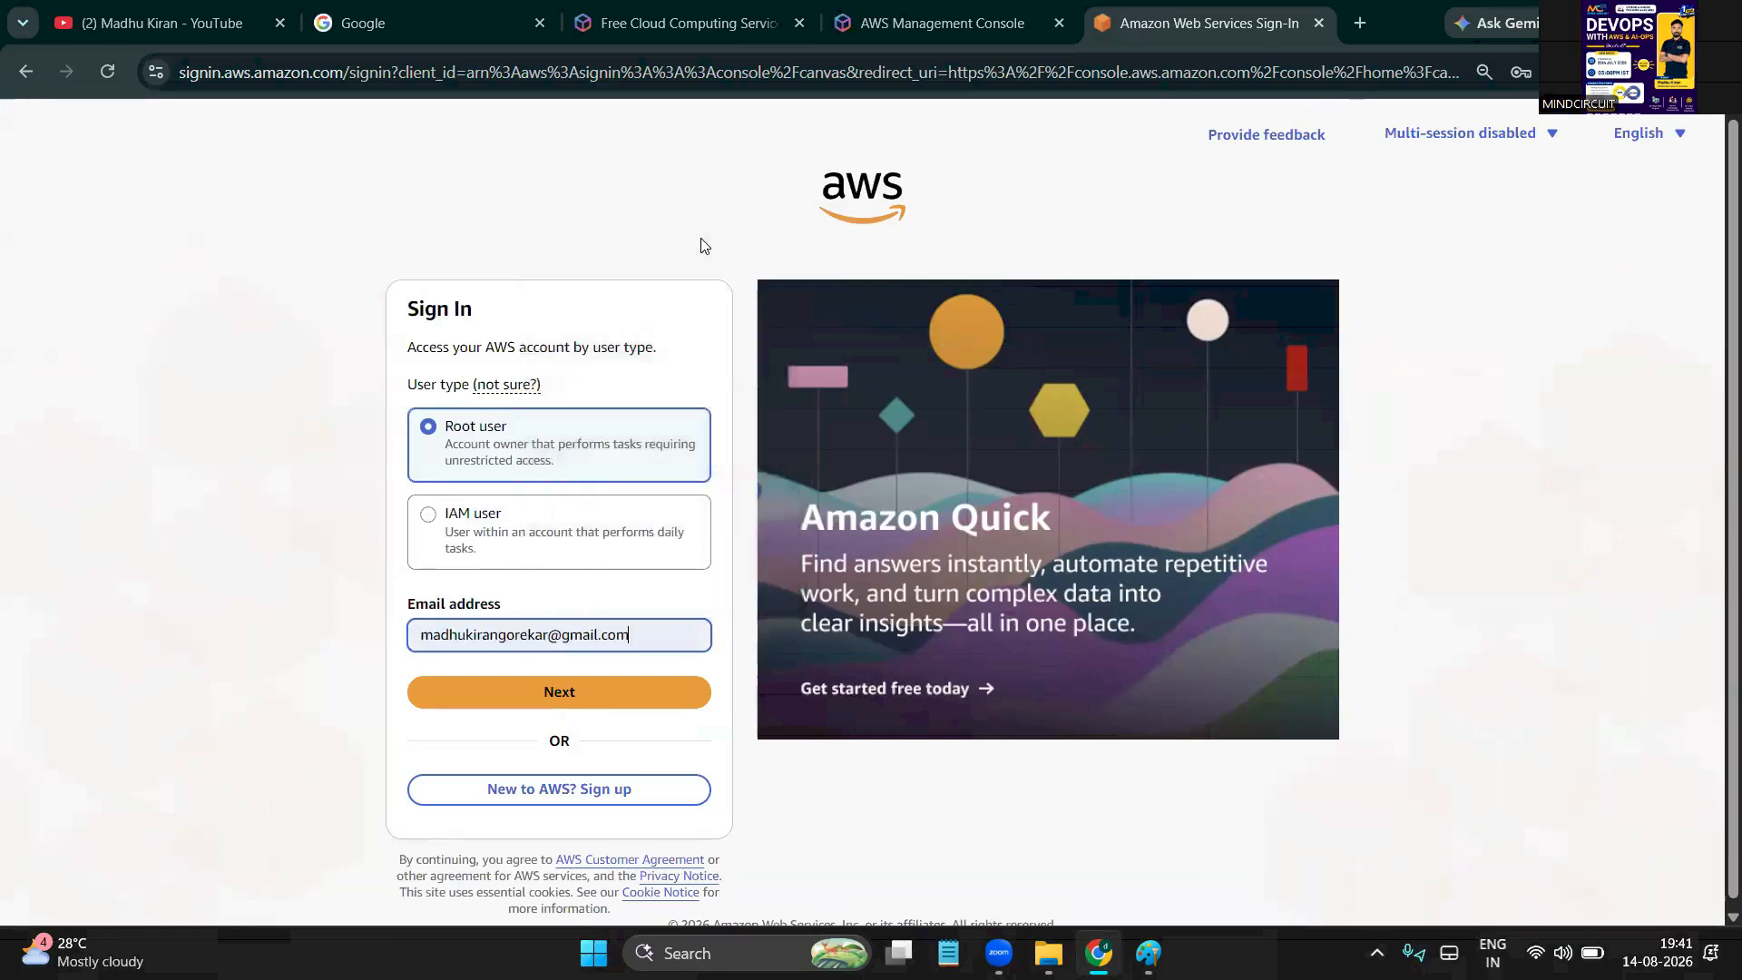
left_click(506, 693)
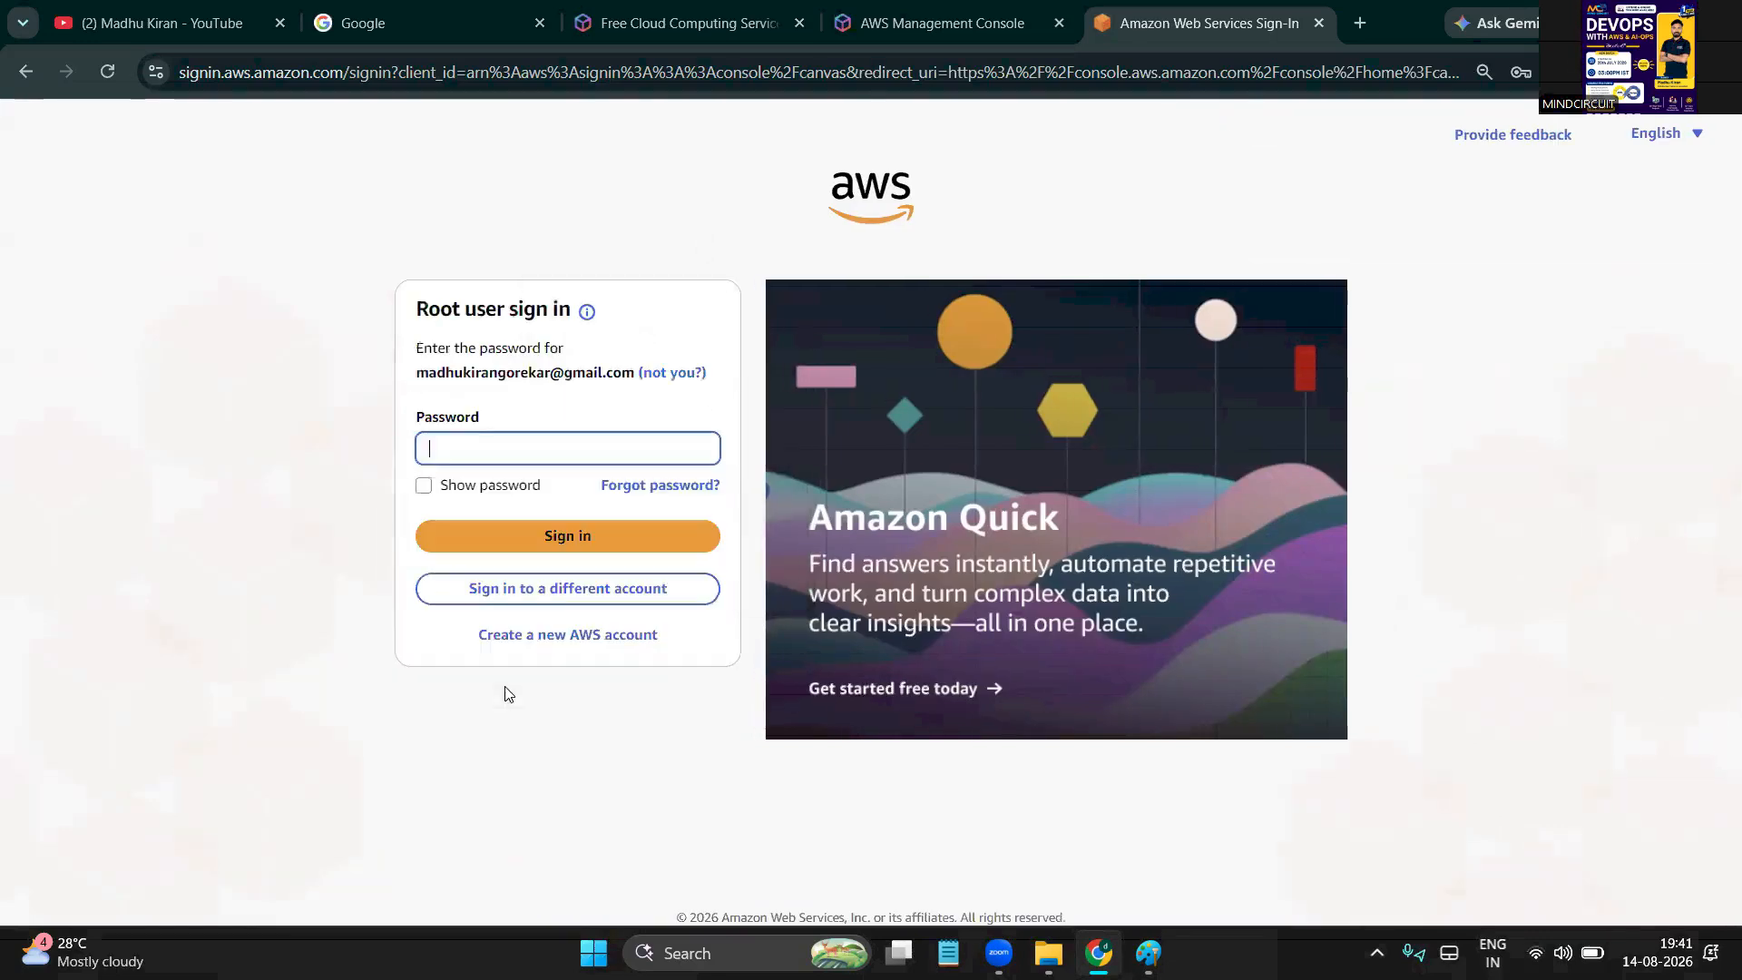
left_click(491, 450)
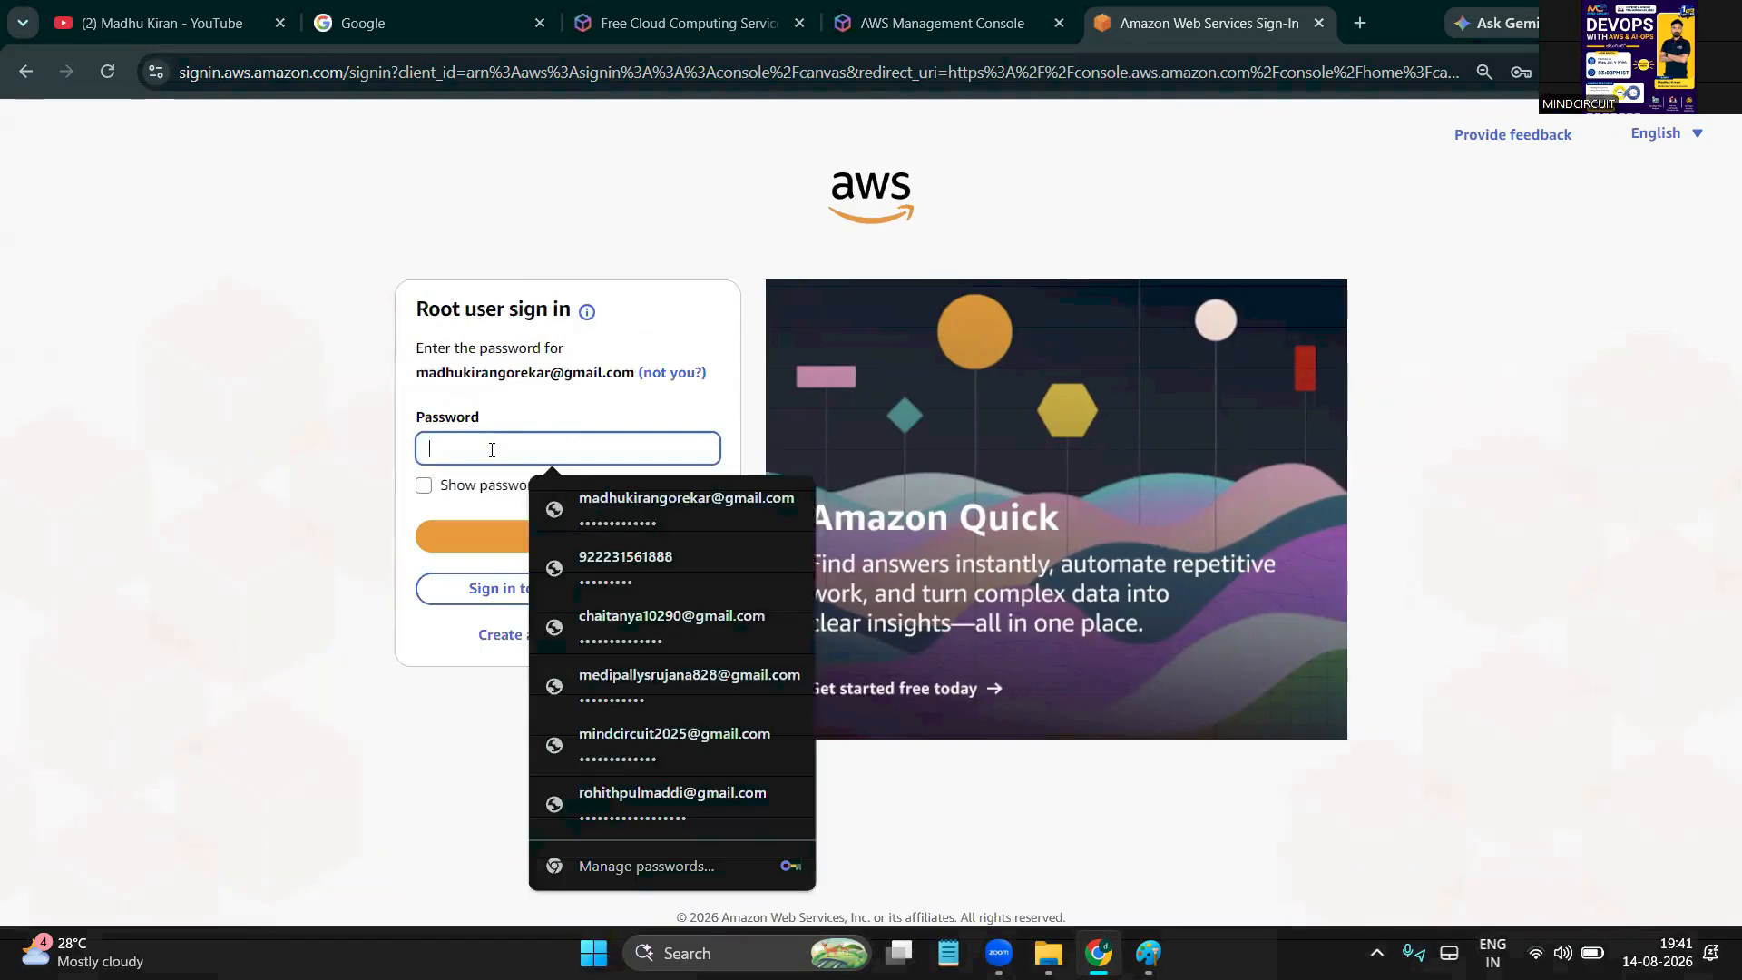
left_click(638, 497)
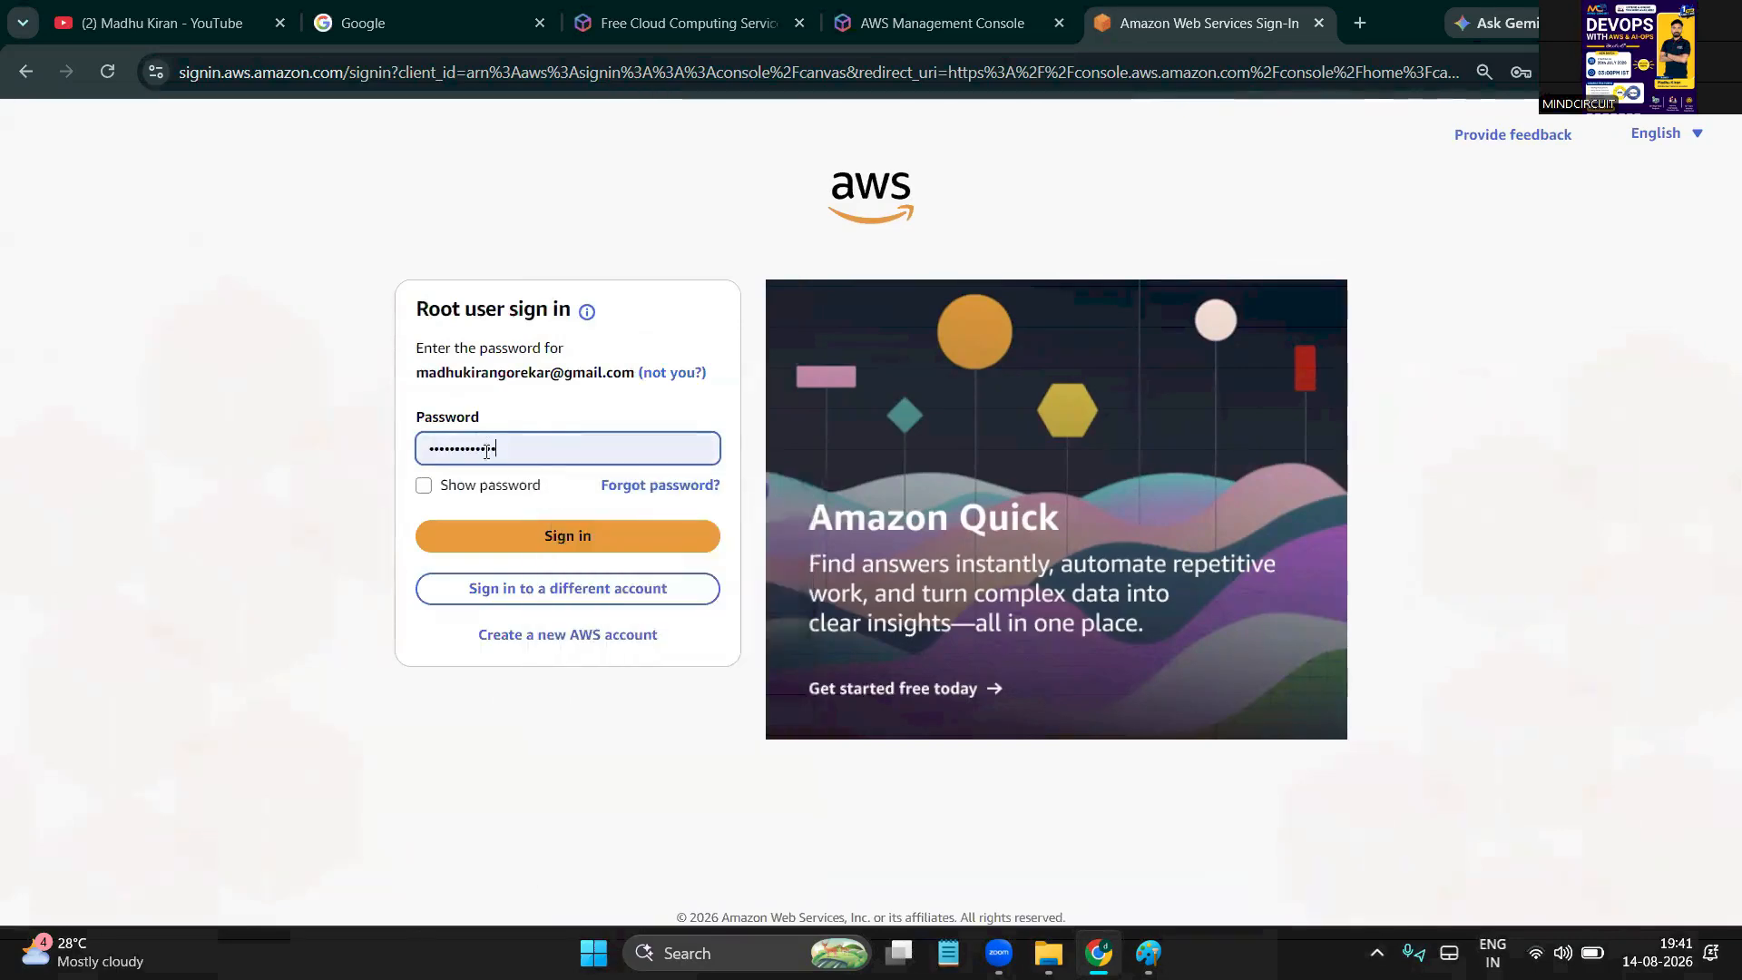
left_click(559, 530)
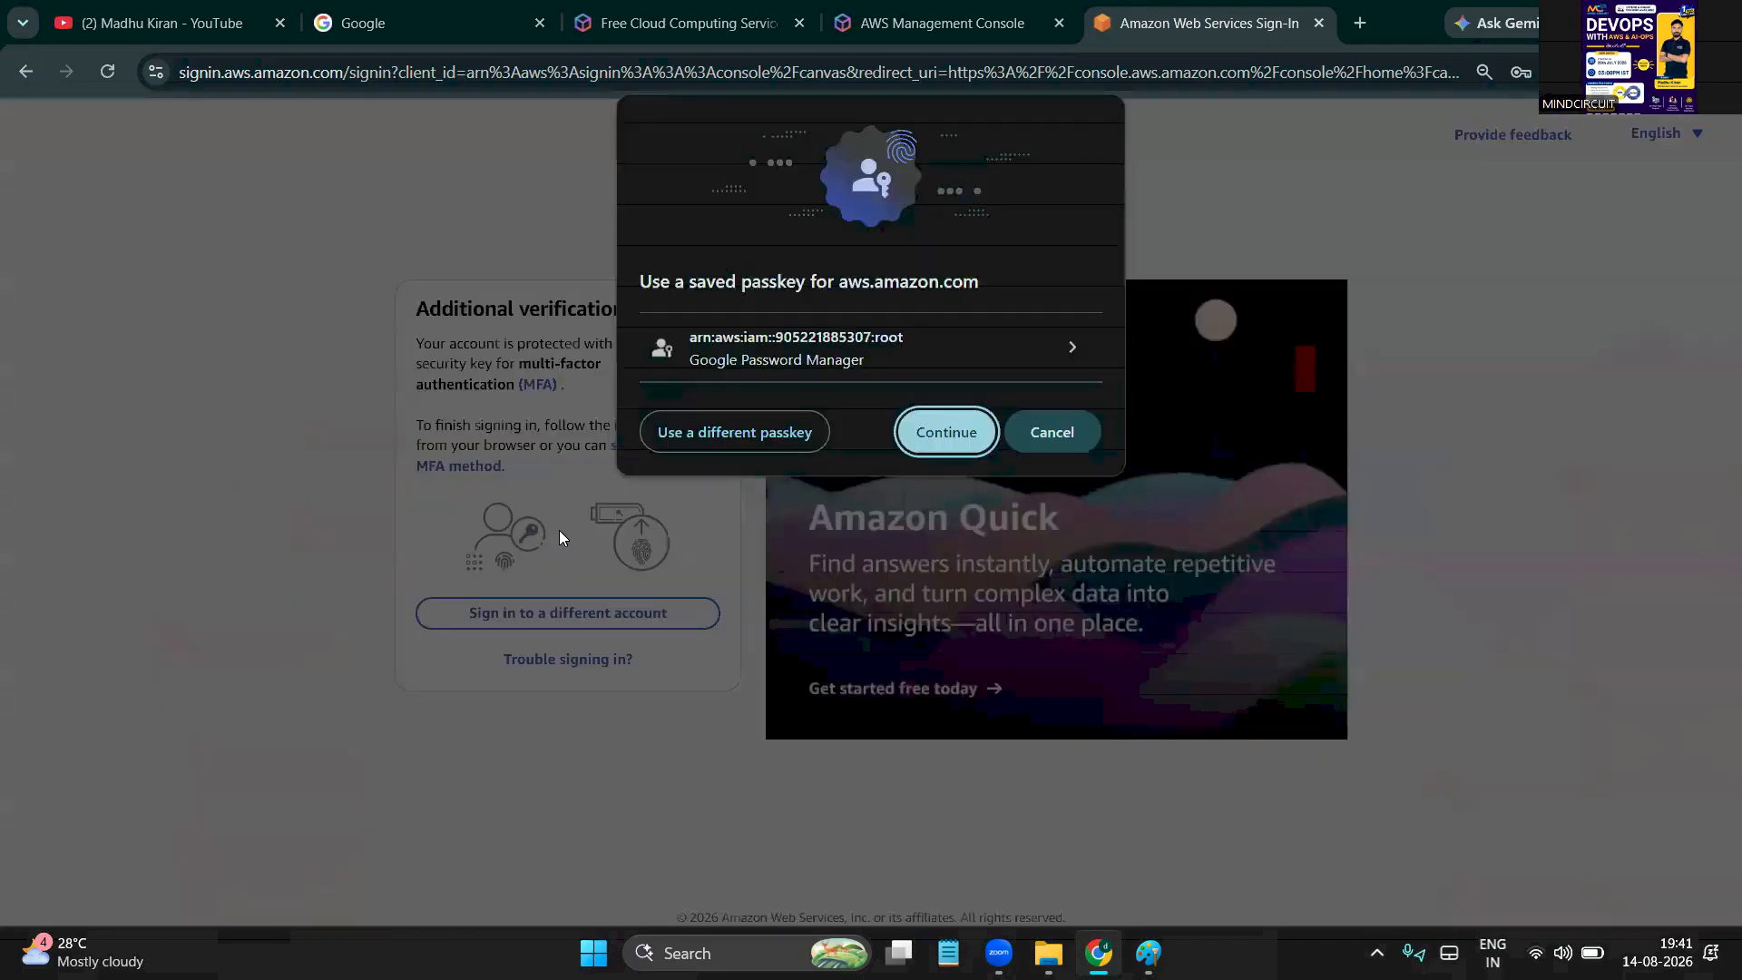
left_click(949, 435)
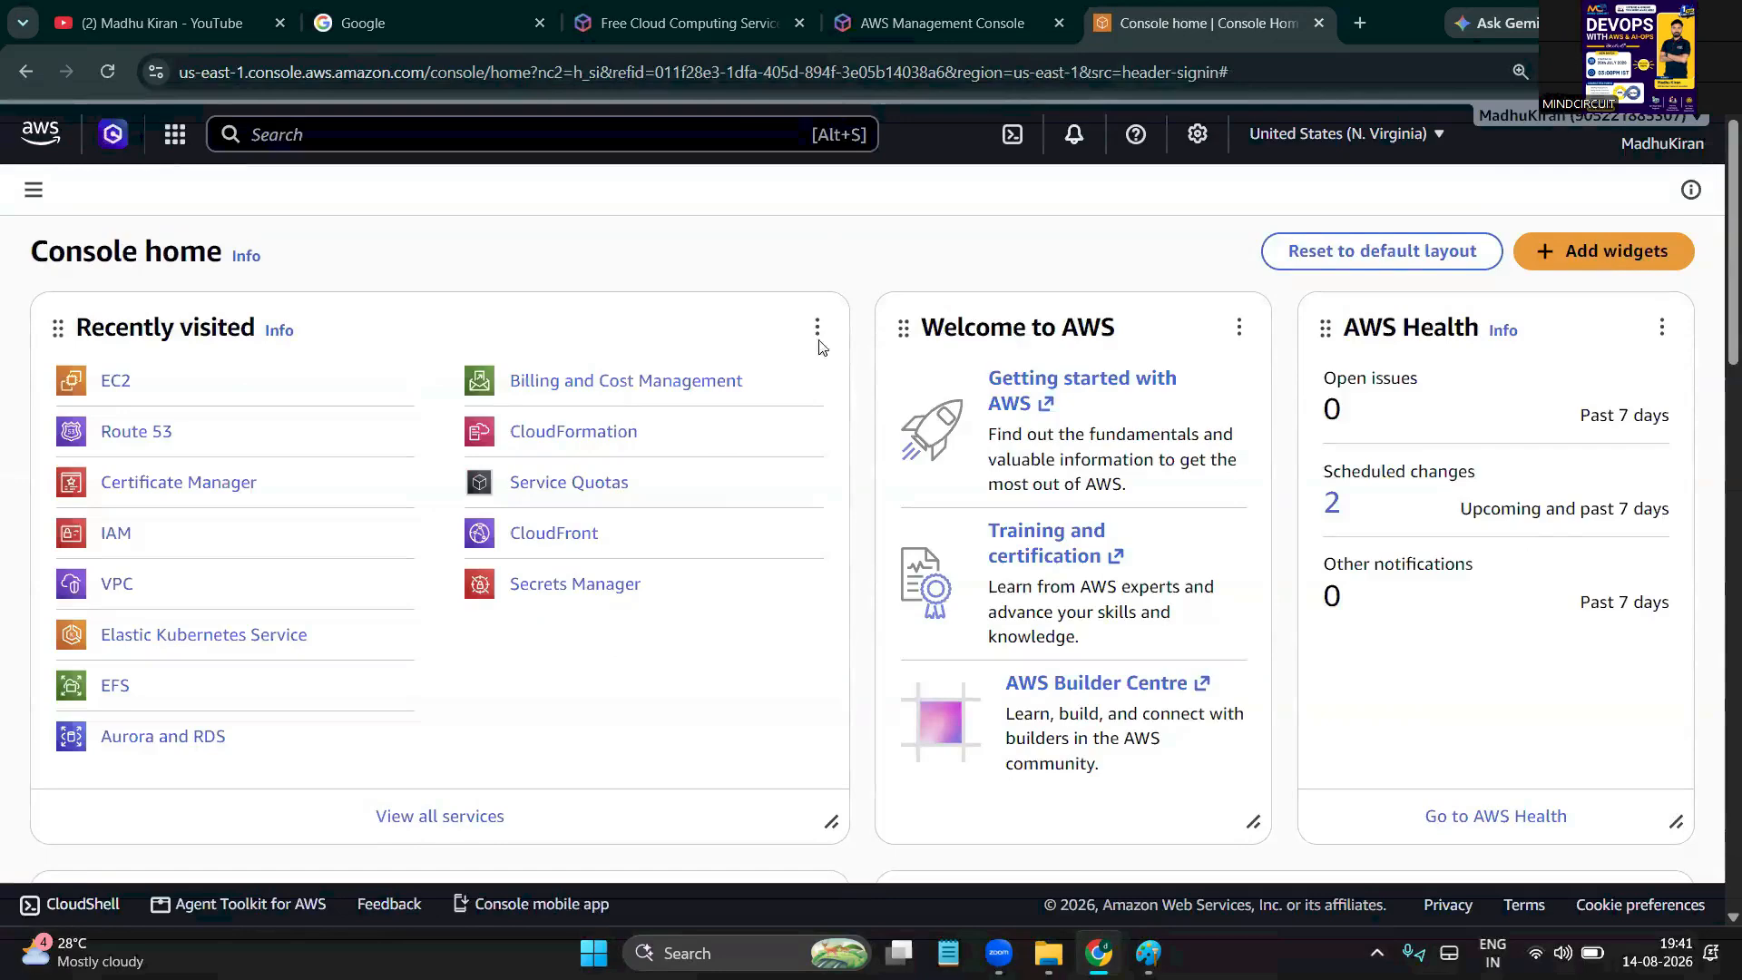
left_click(176, 136)
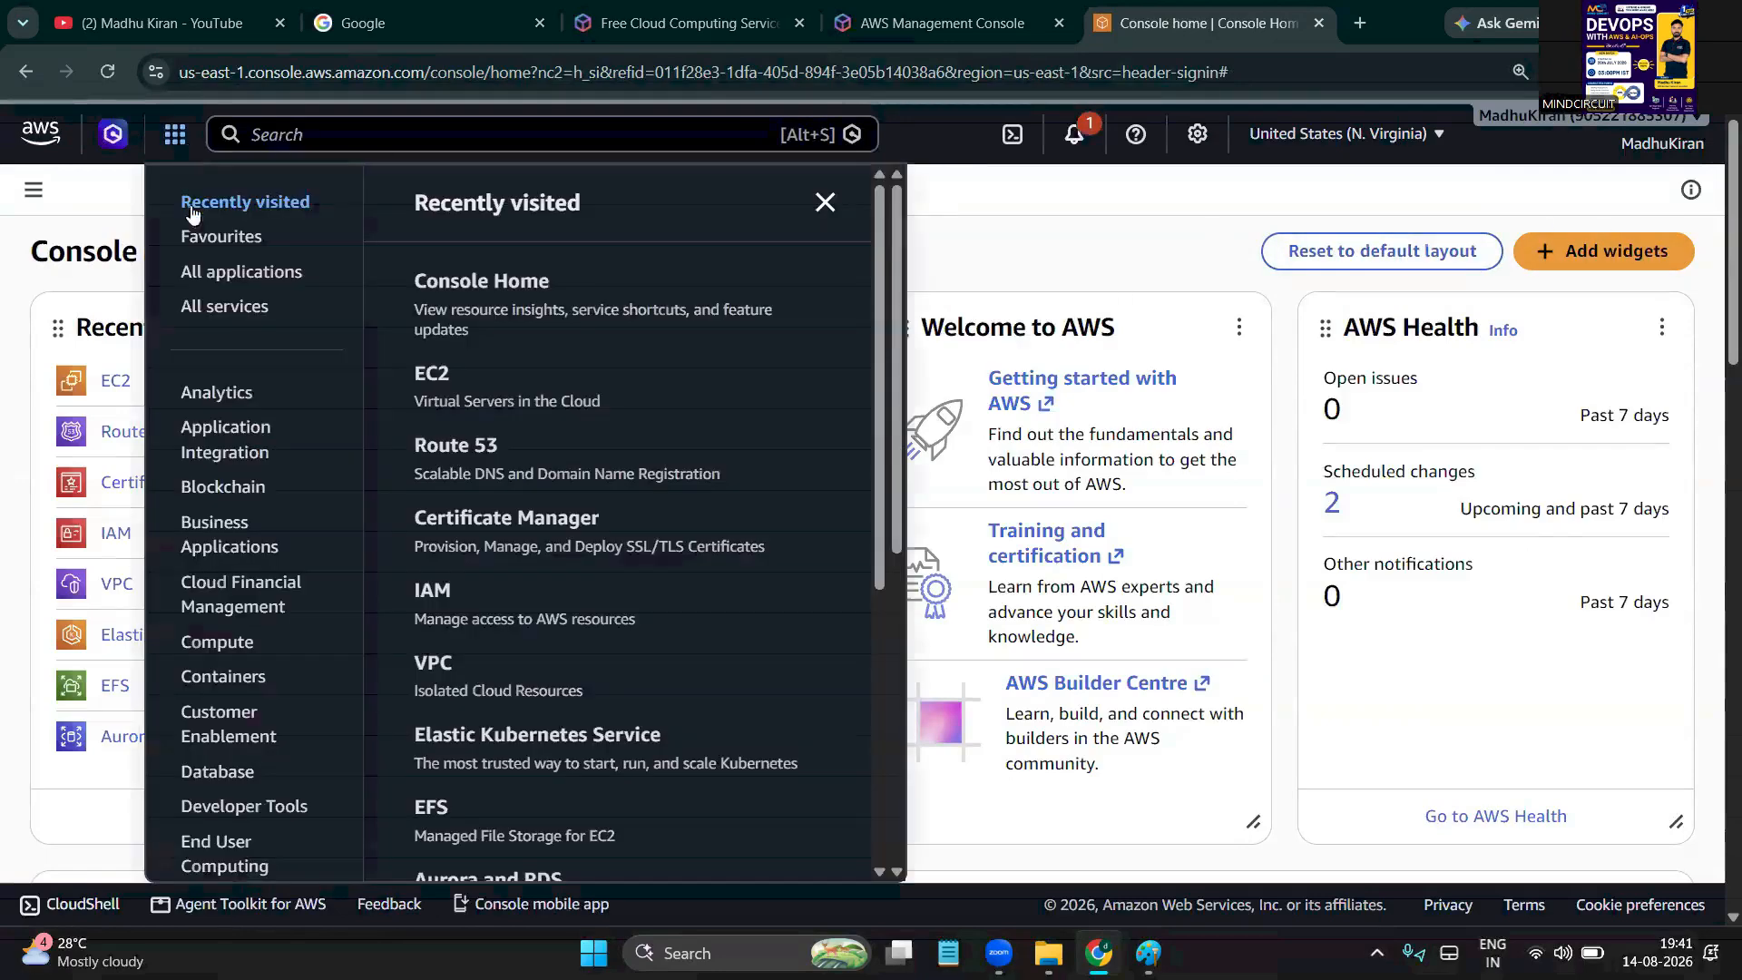
left_click(1153, 201)
left_click(1679, 146)
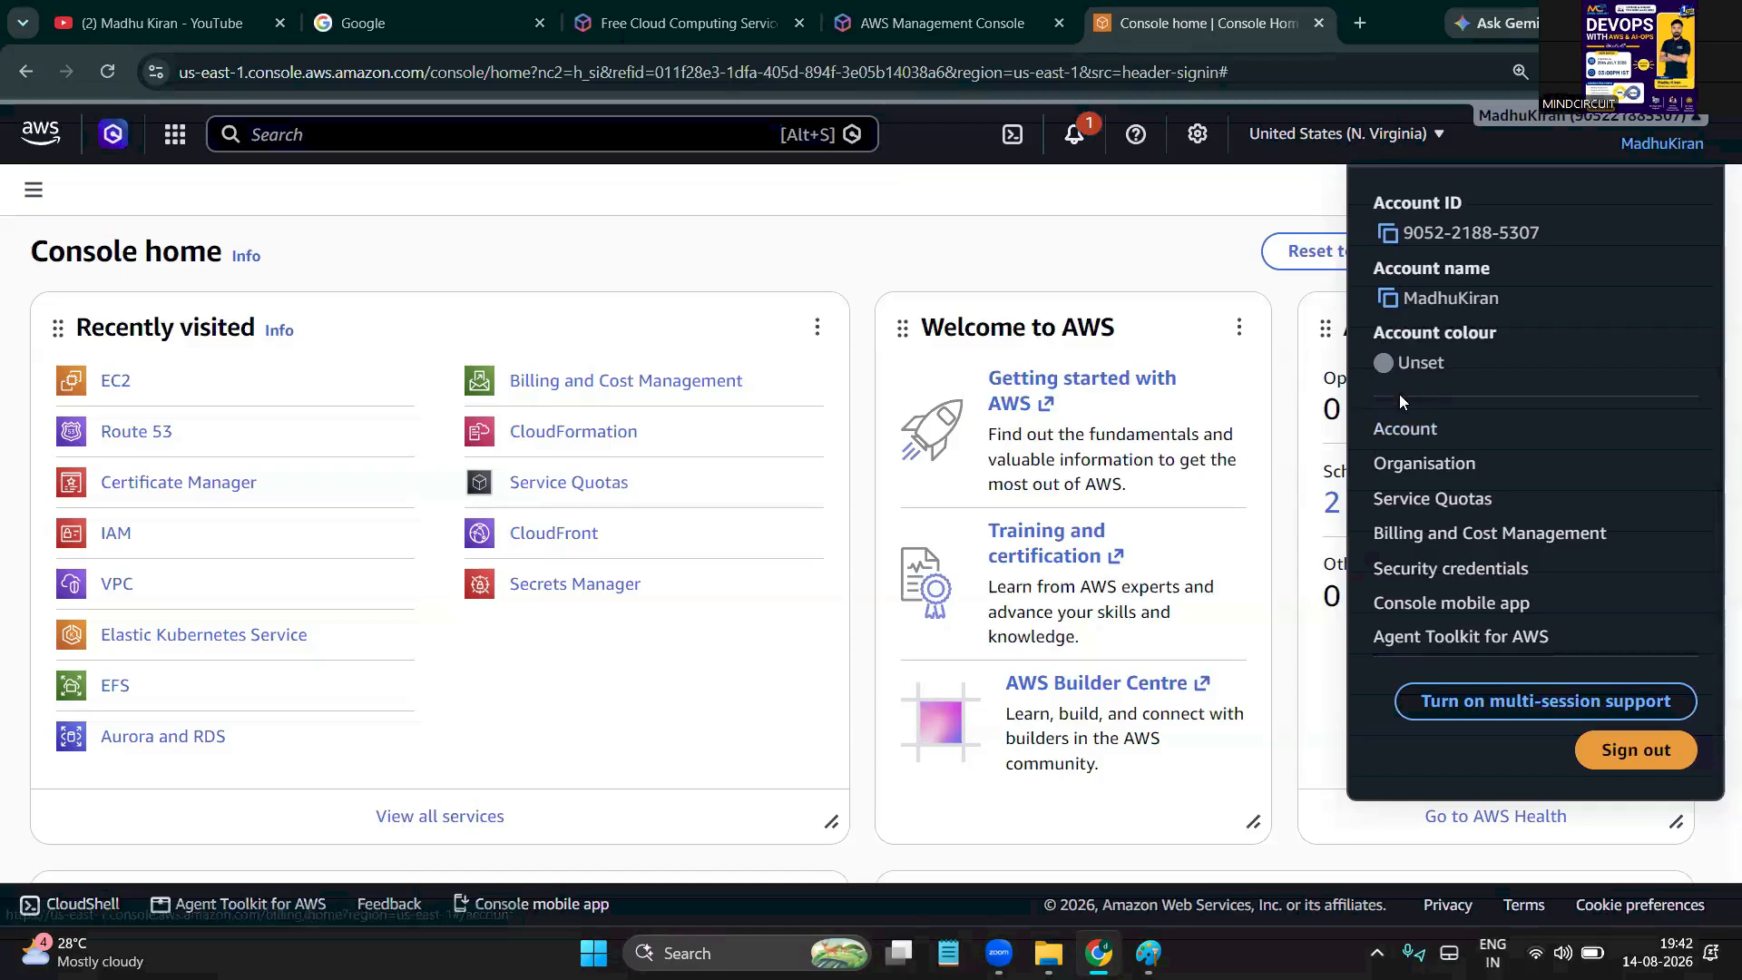
left_click(1494, 534)
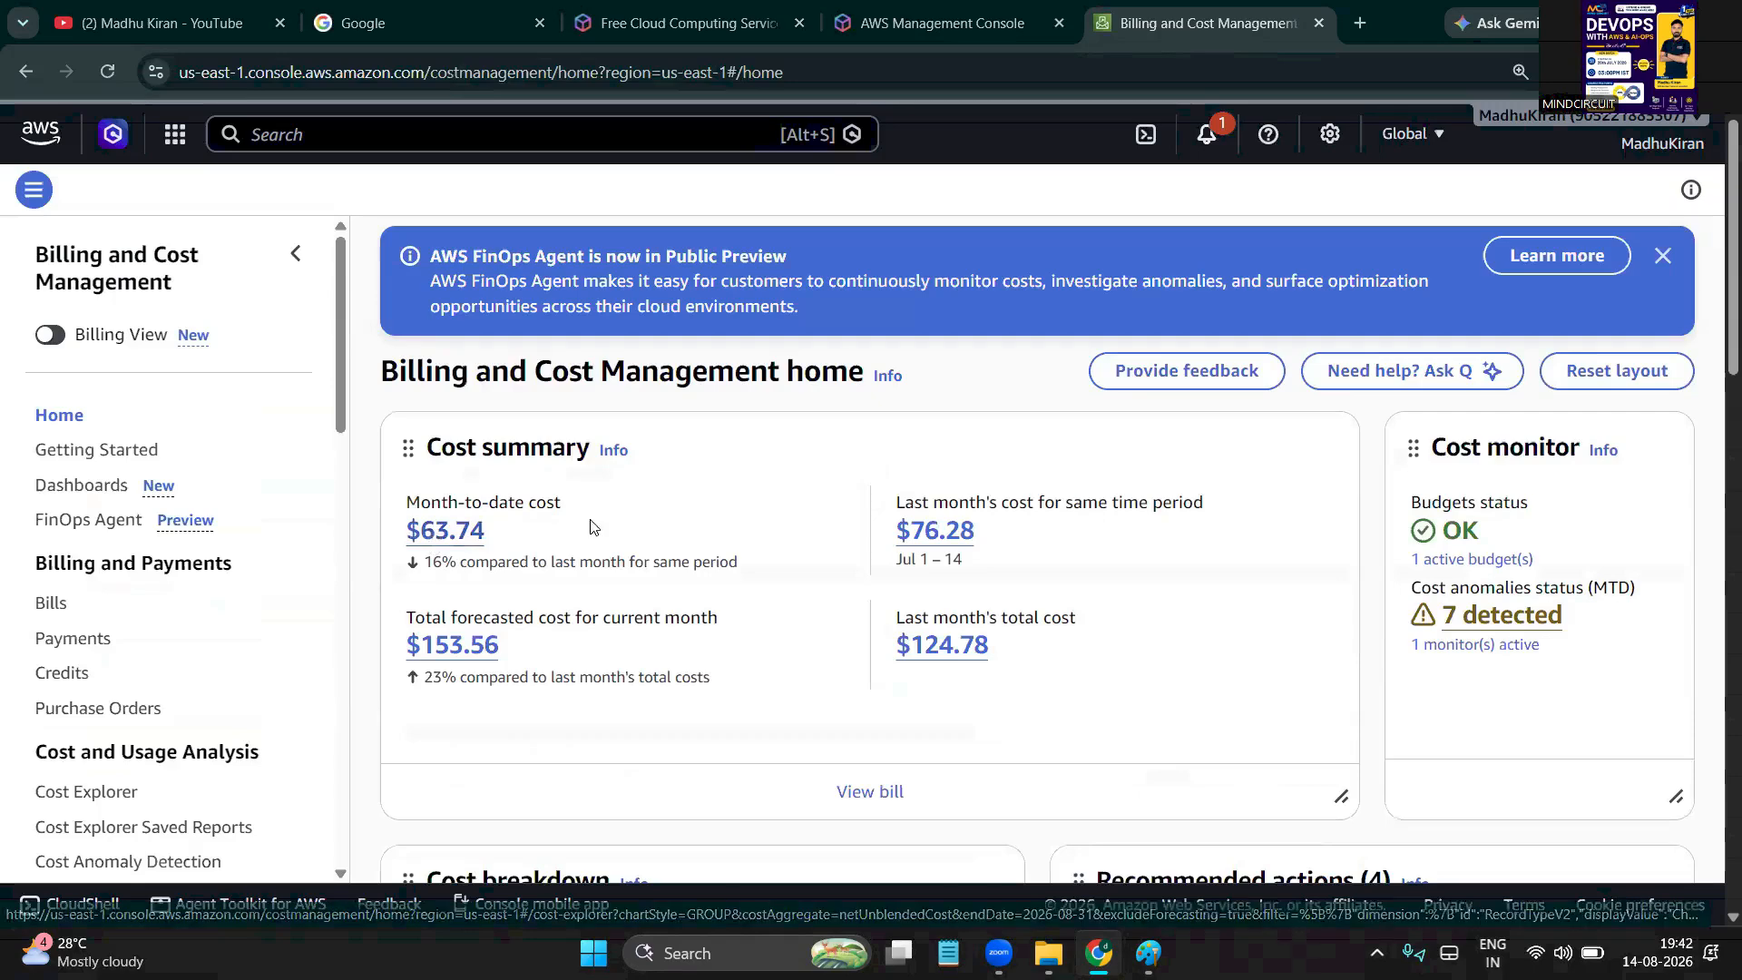
scroll(591, 524, "down", 2)
scroll(1286, 261, "up", 2)
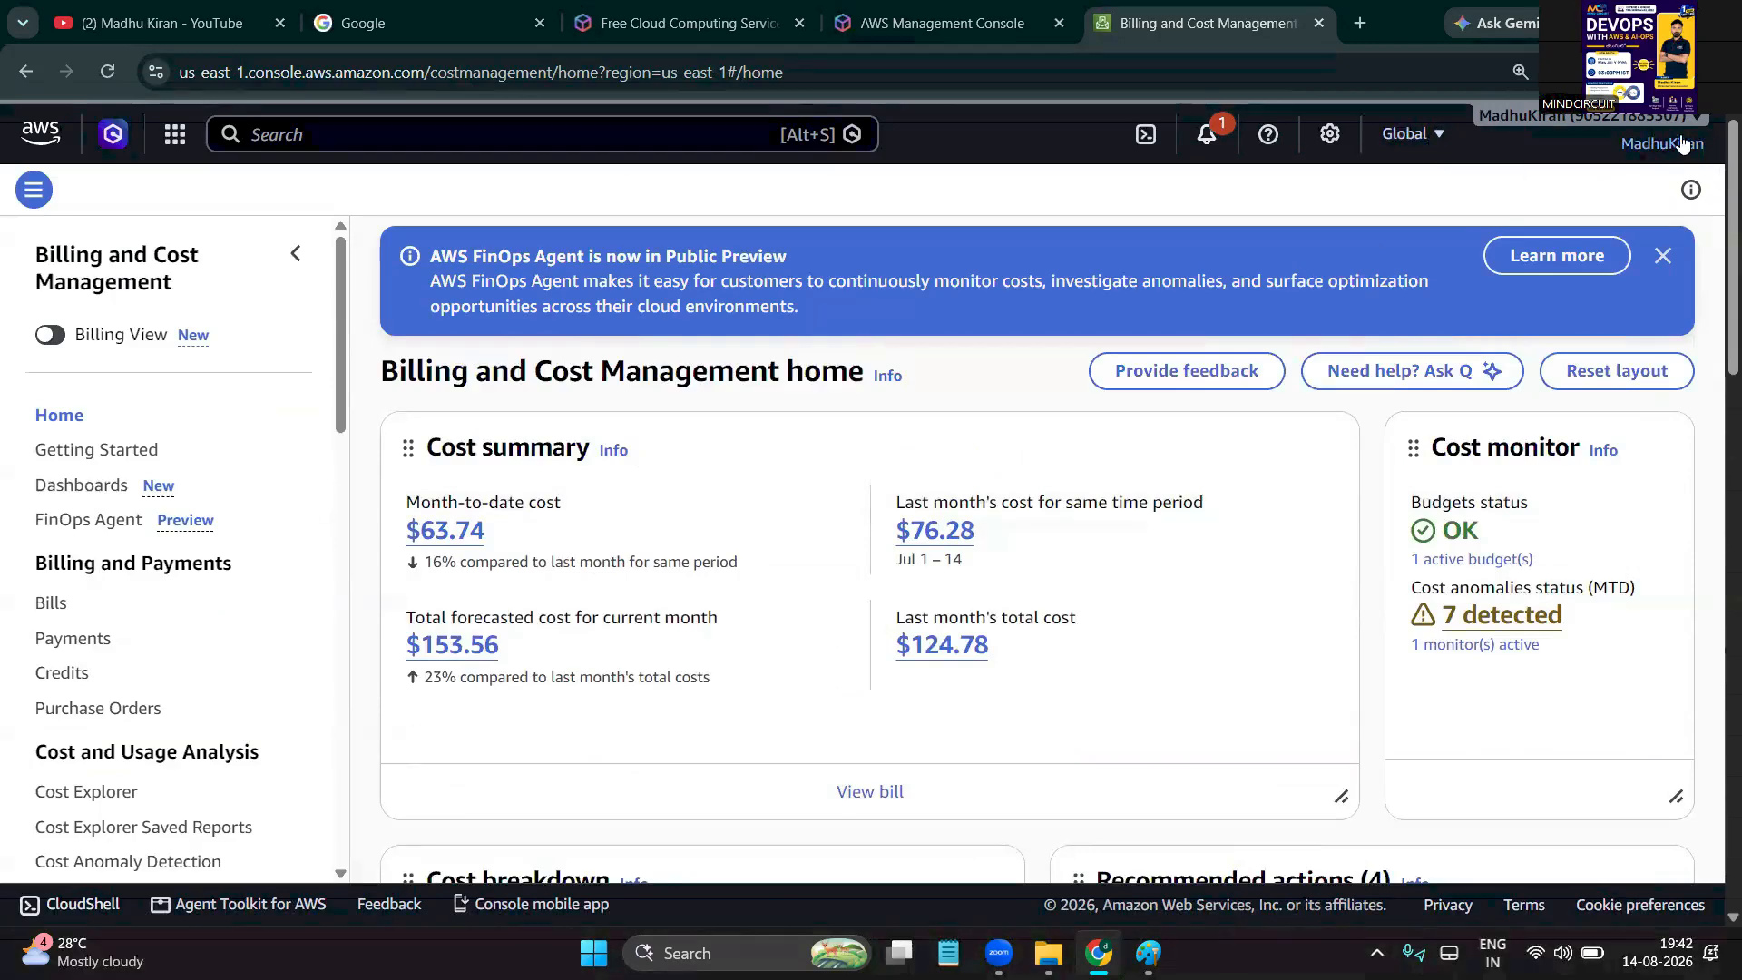
left_click(1681, 144)
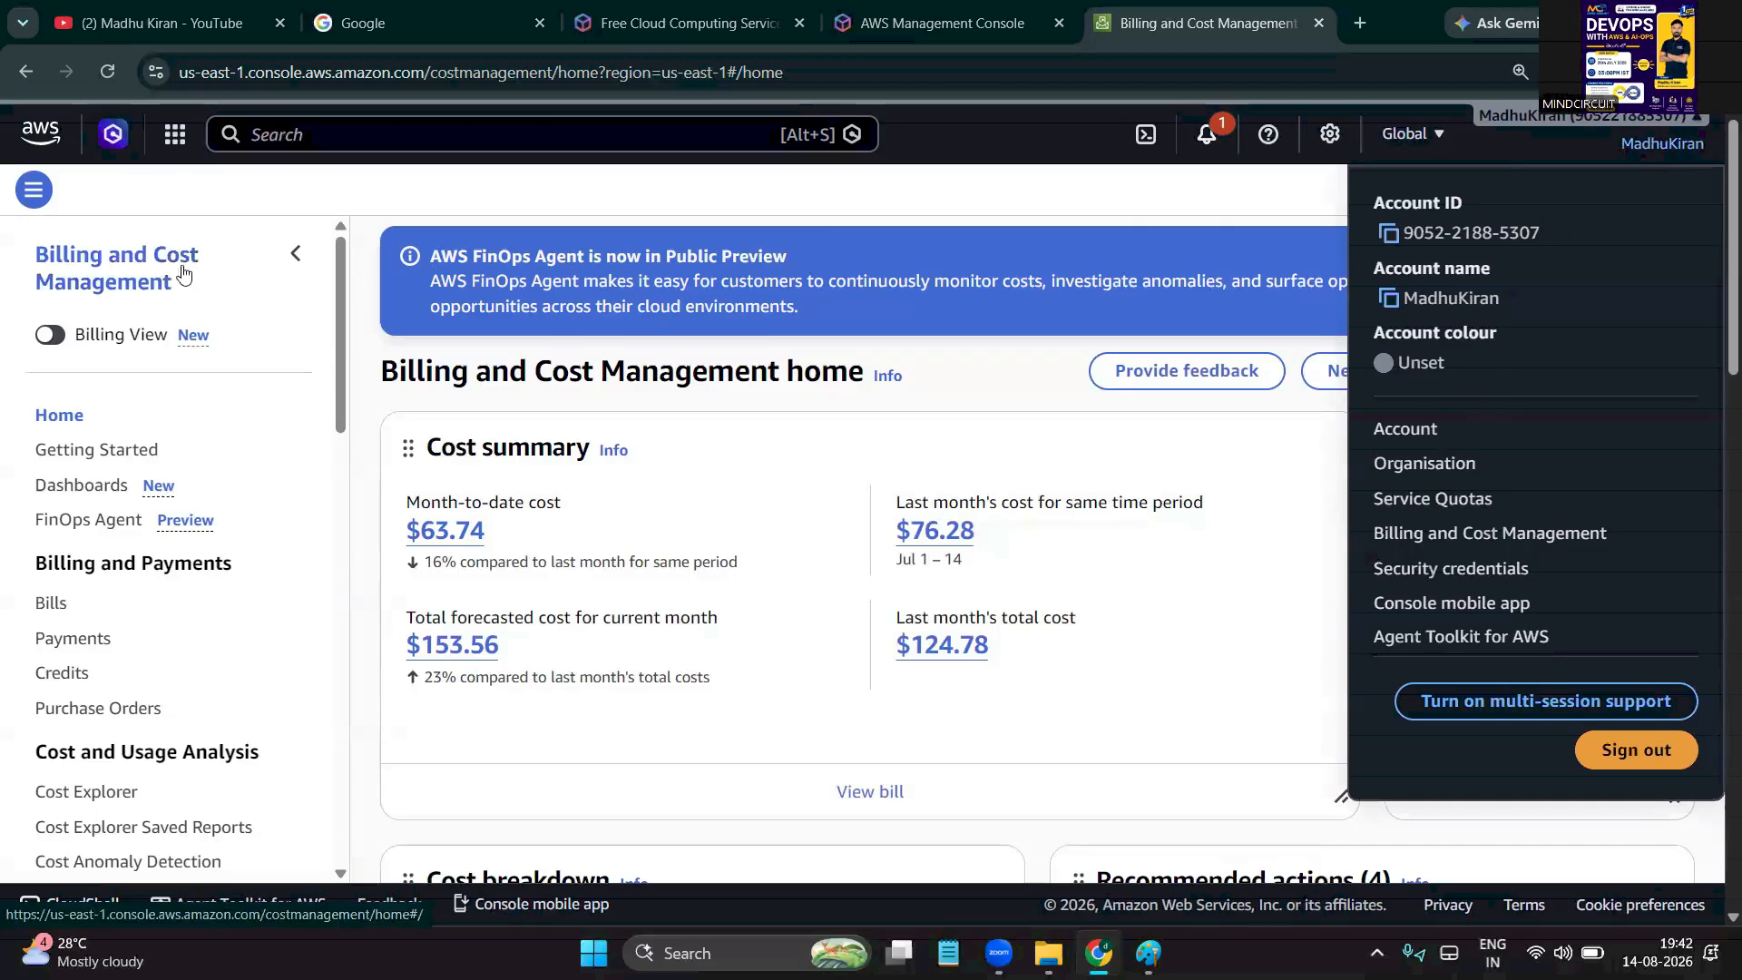
left_click(598, 145)
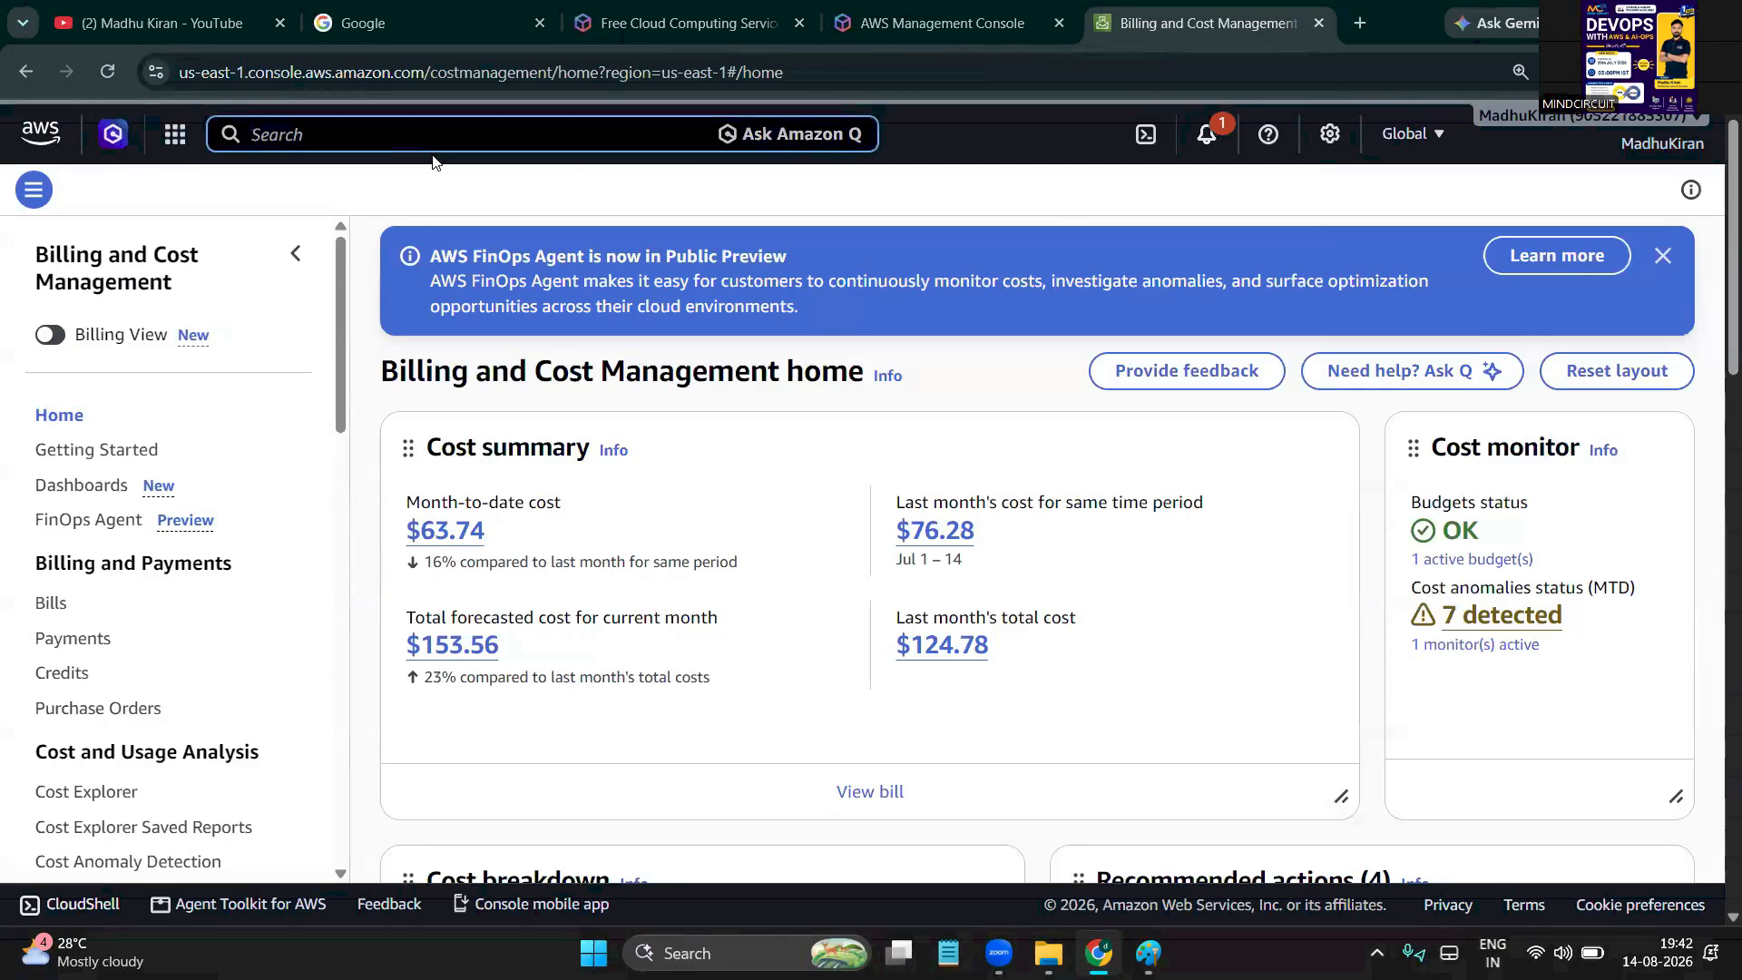
left_click(1433, 138)
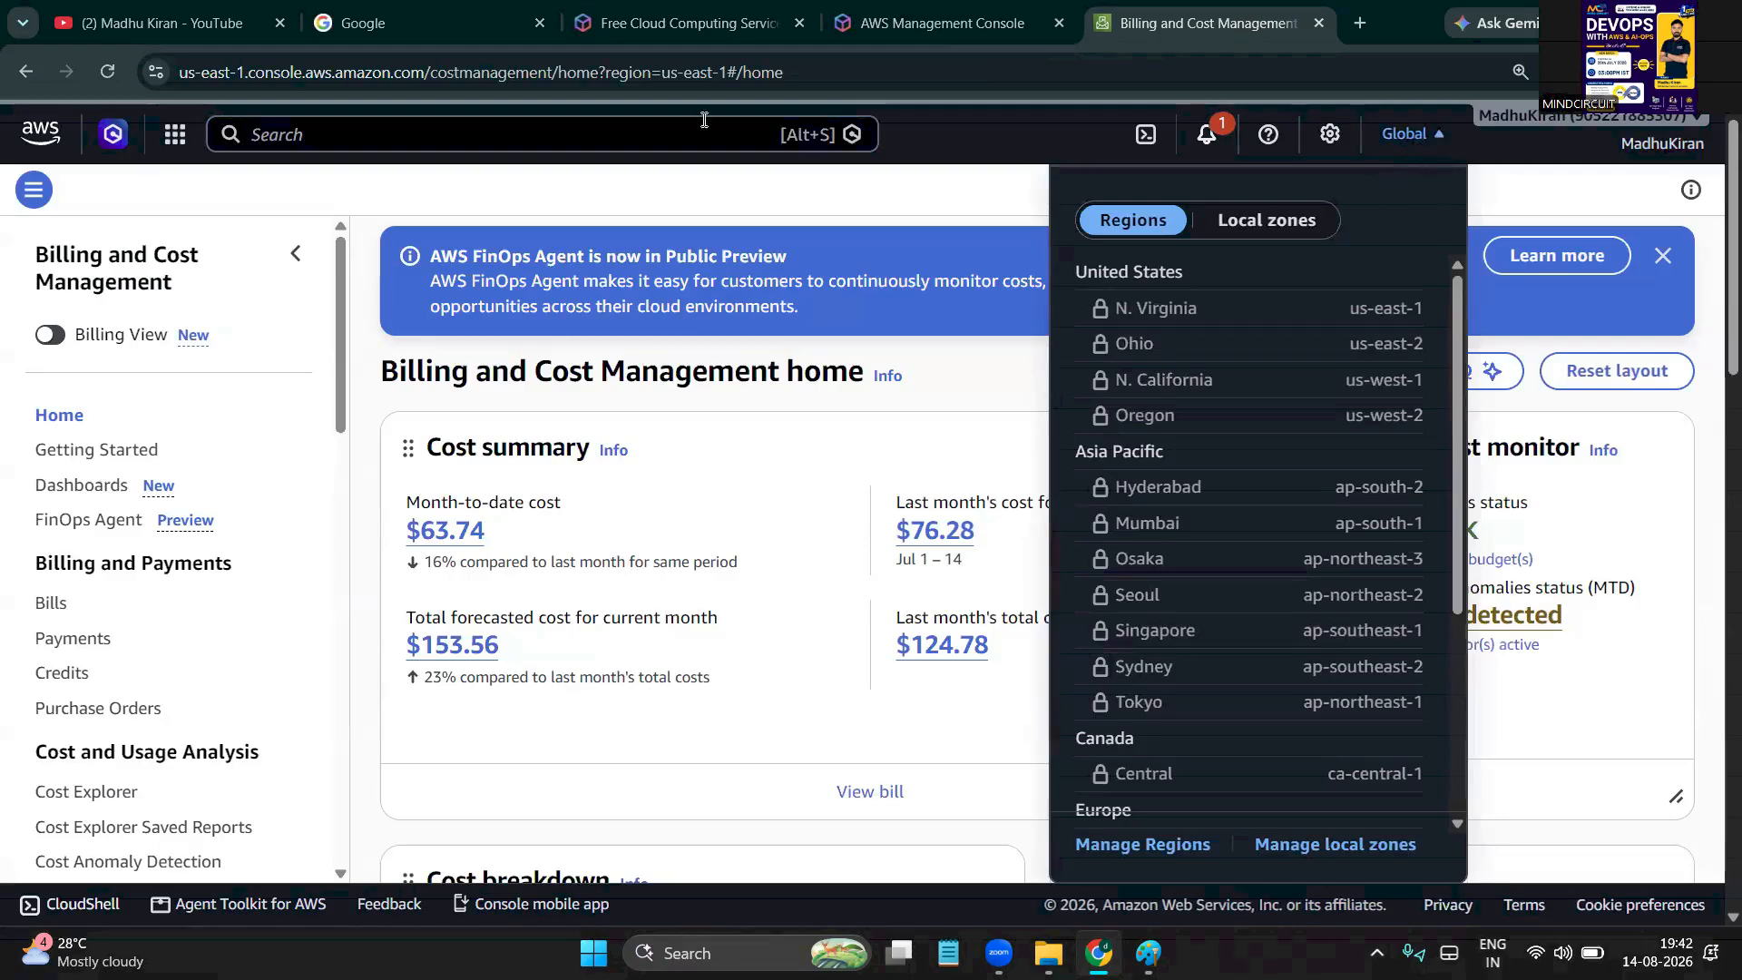
left_click(22, 150)
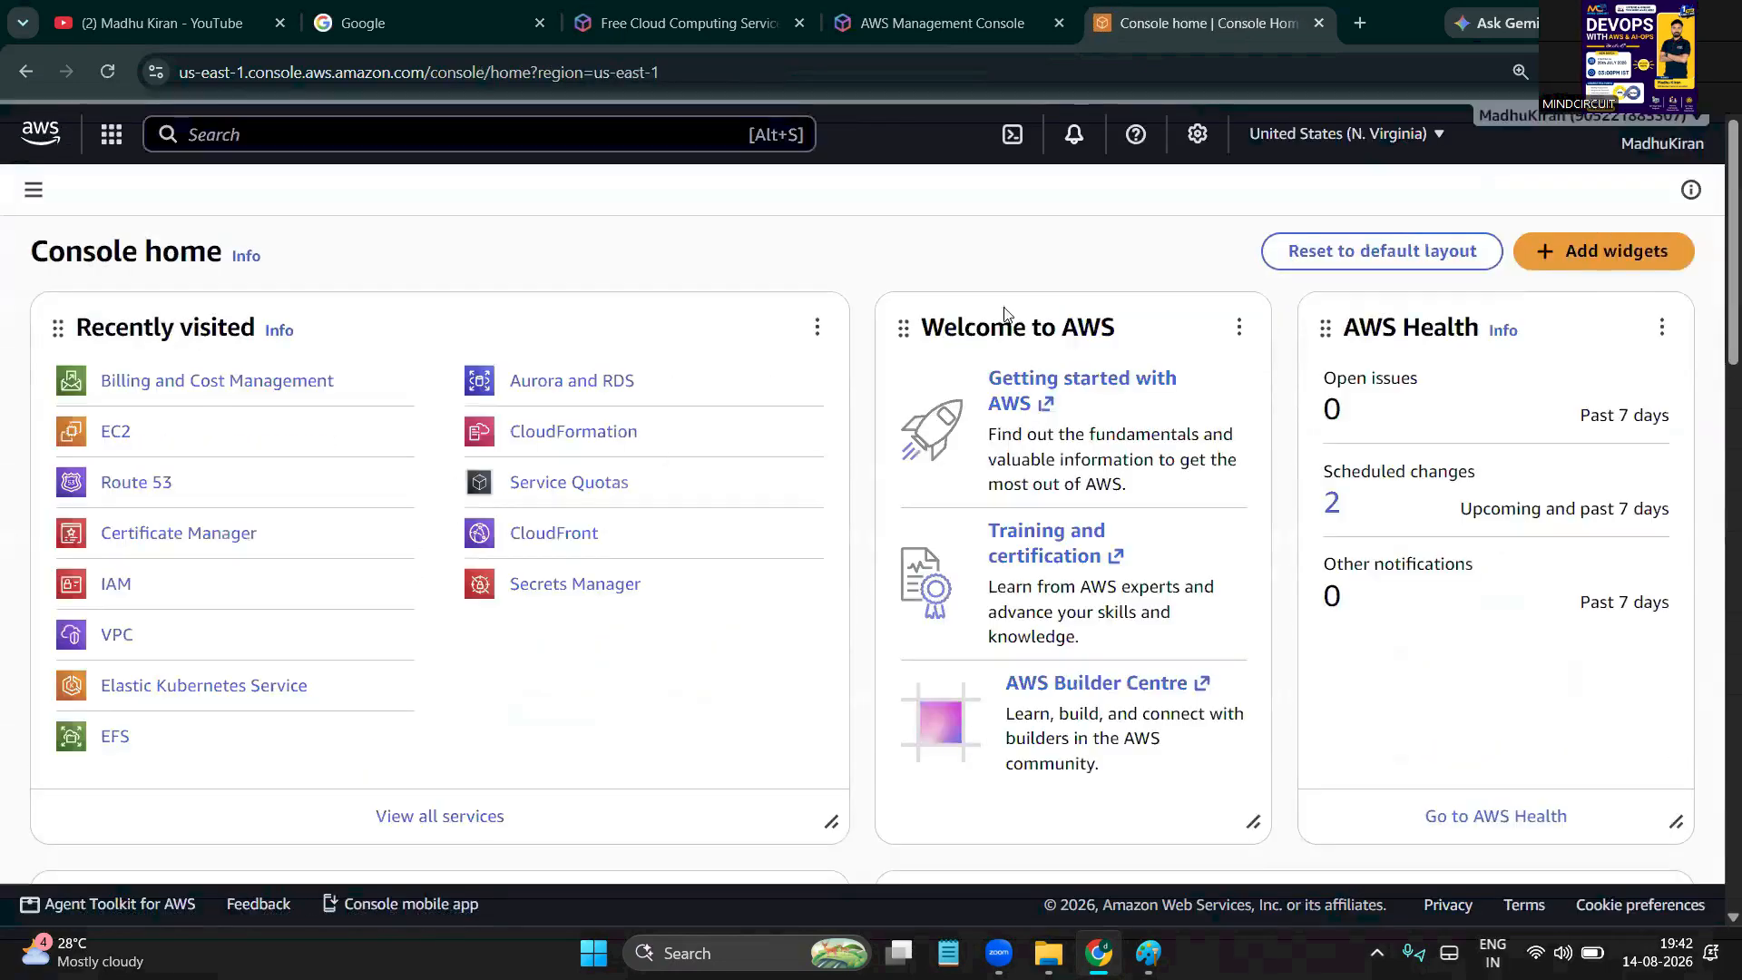
left_click(1425, 136)
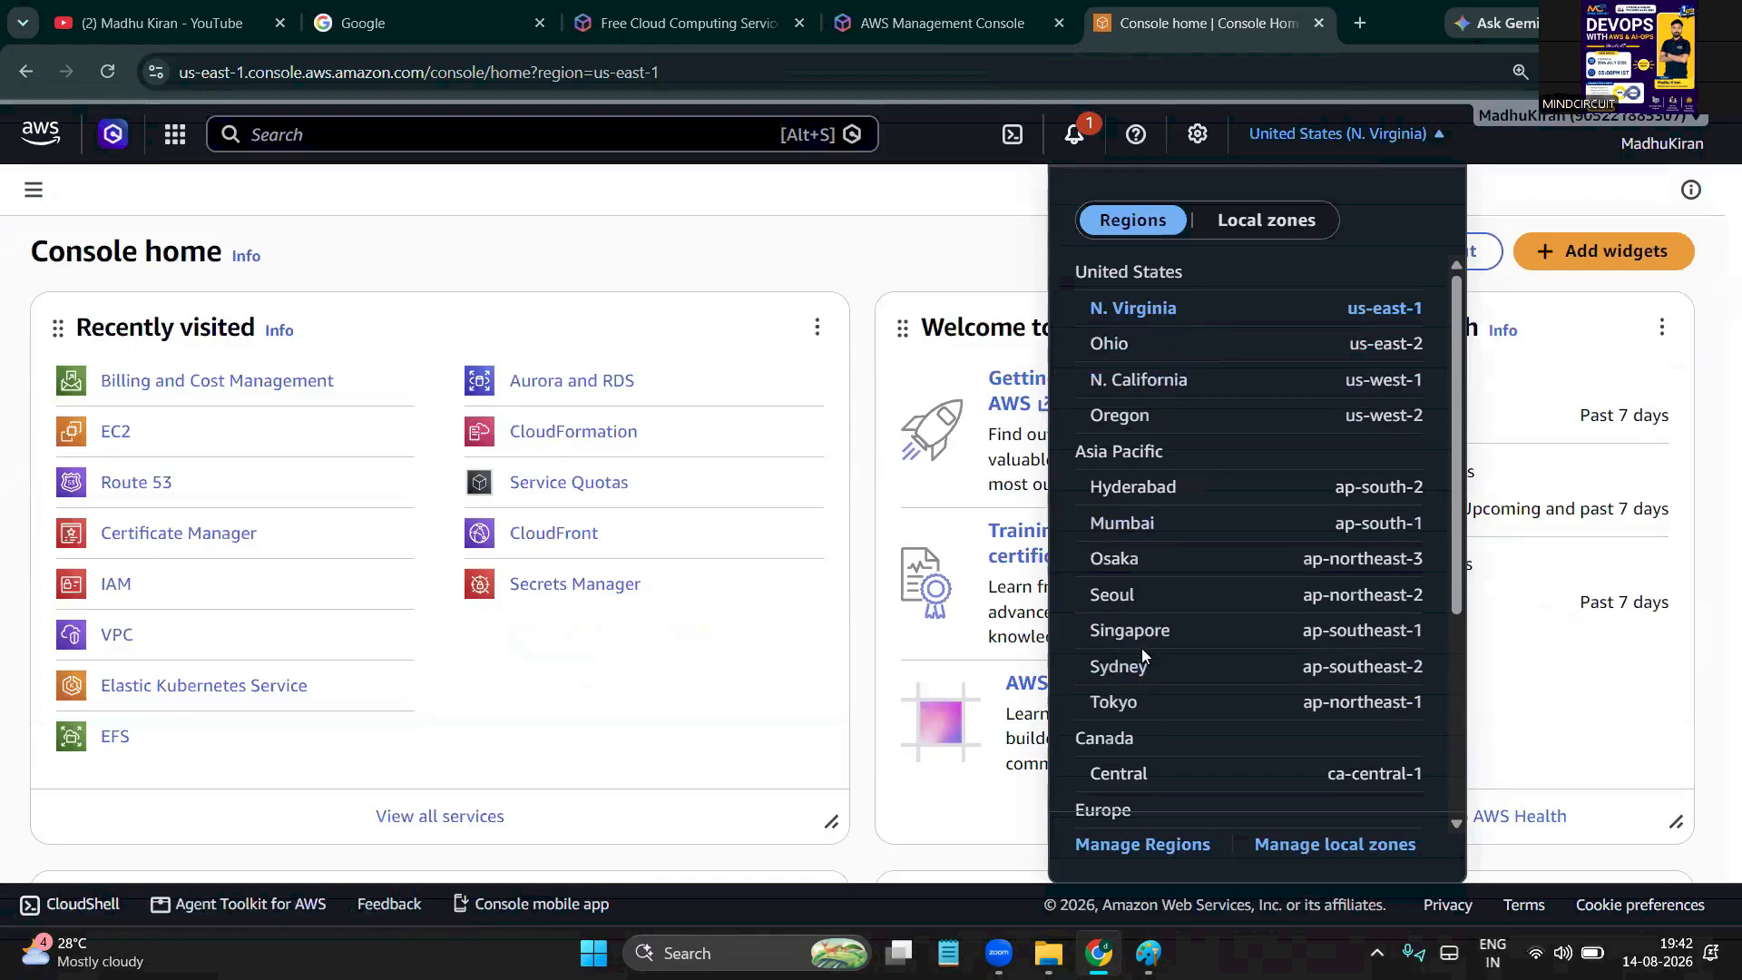
scroll(1141, 647, "down", 3)
scroll(1141, 648, "down", 1)
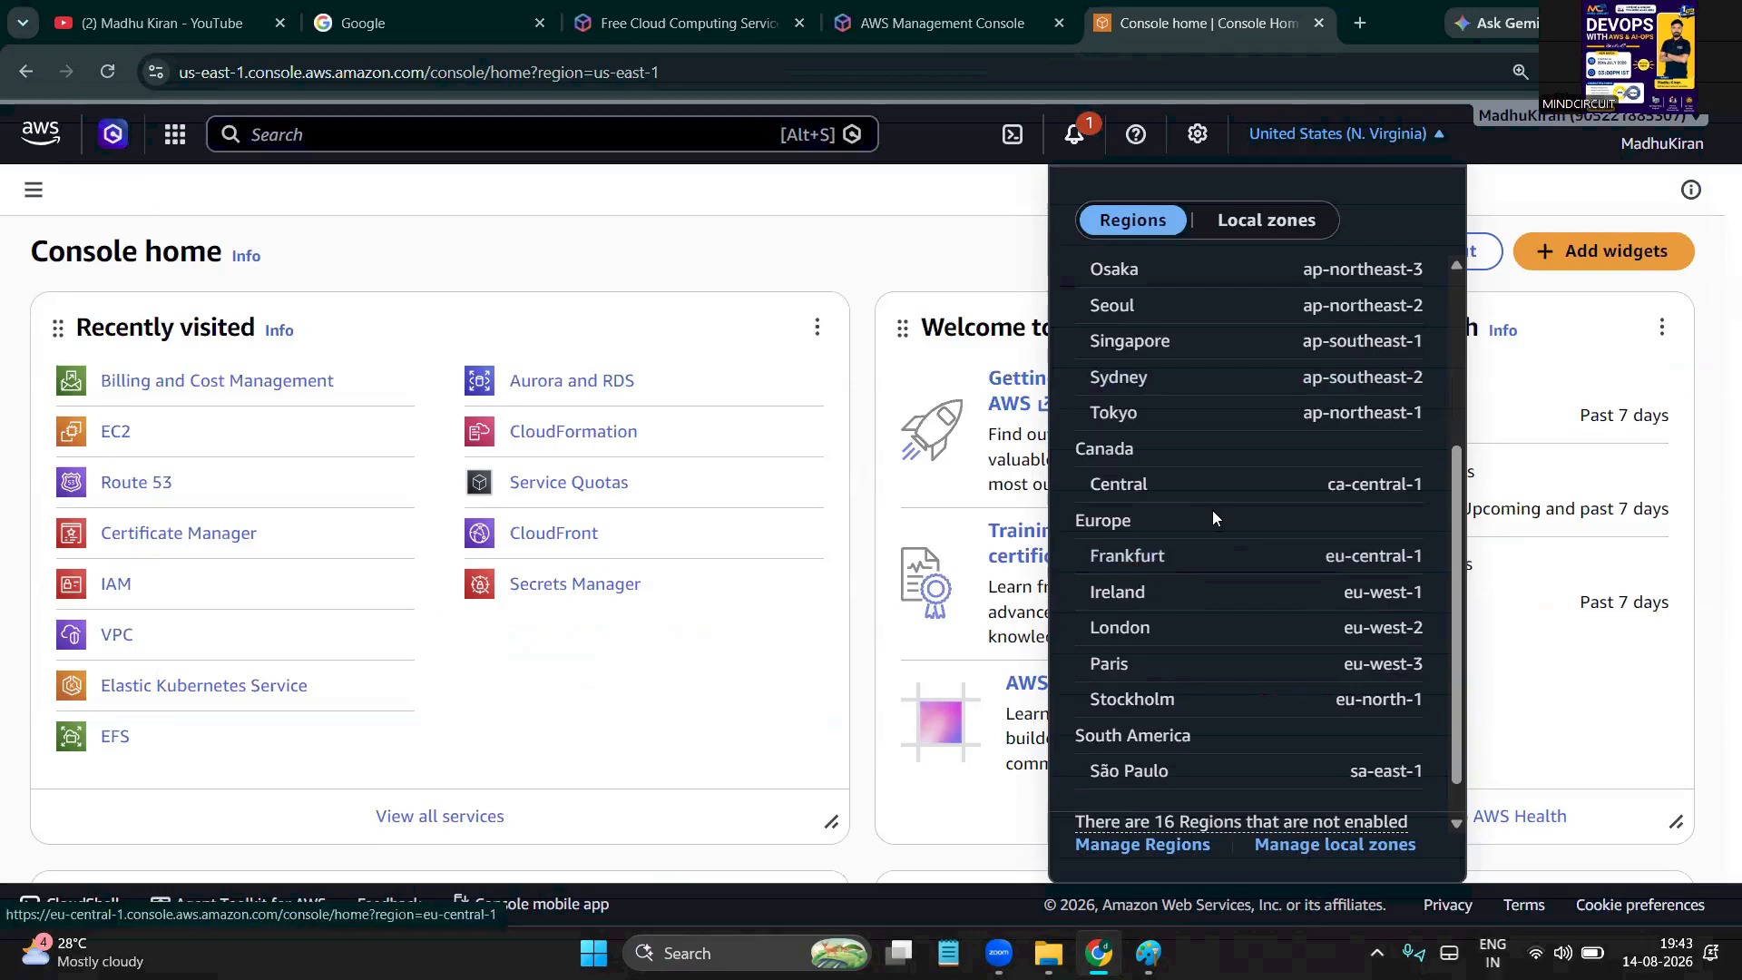
scroll(1212, 513, "up", 3)
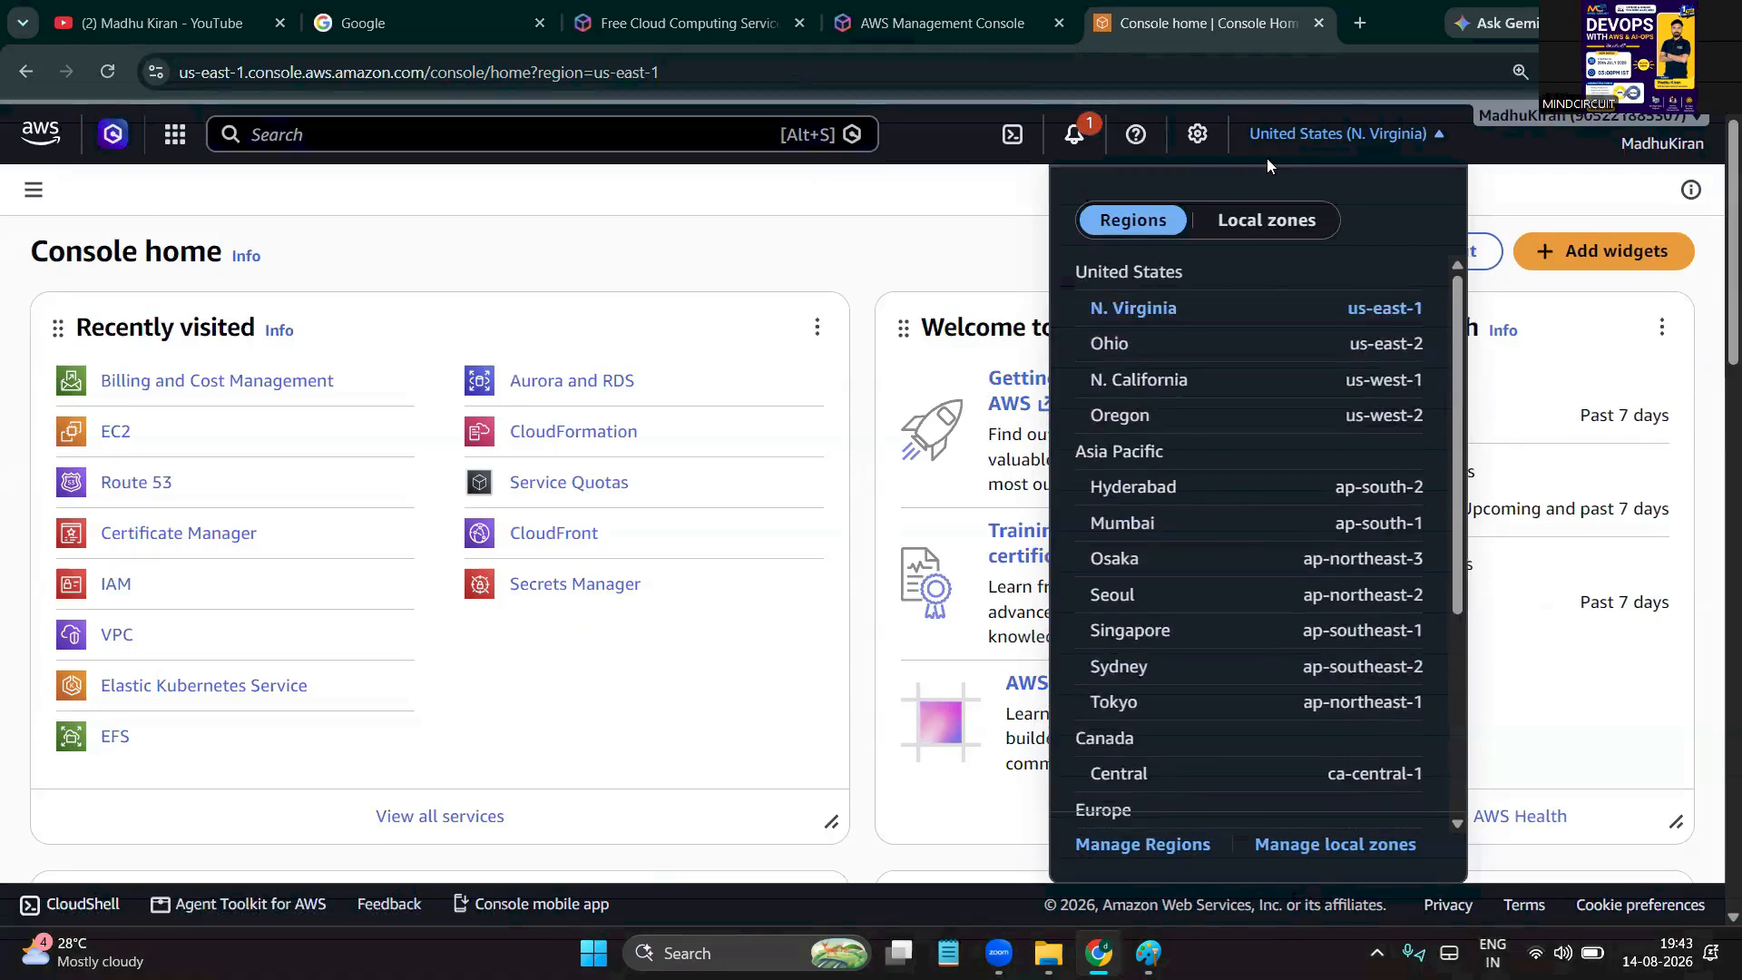
left_click(1389, 133)
left_click(1390, 133)
left_click(1141, 311)
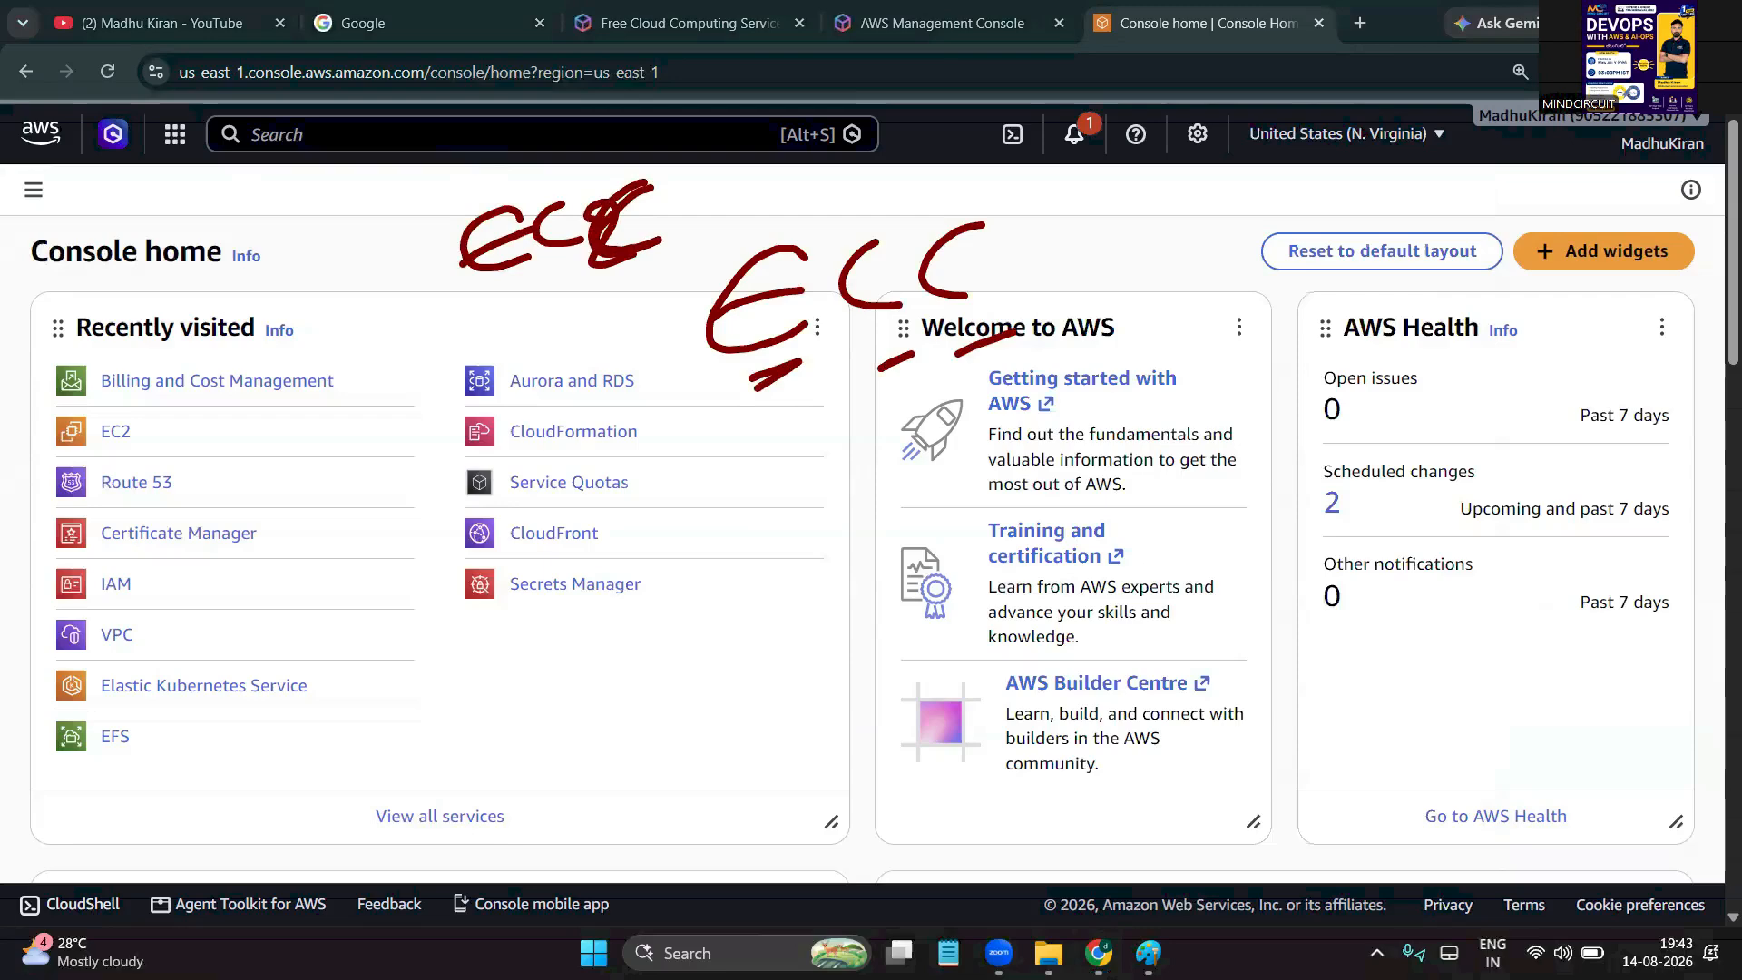
Search the console for 'EC2' and open the EC2 service from the Services results
left_click(284, 143)
type("EC2")
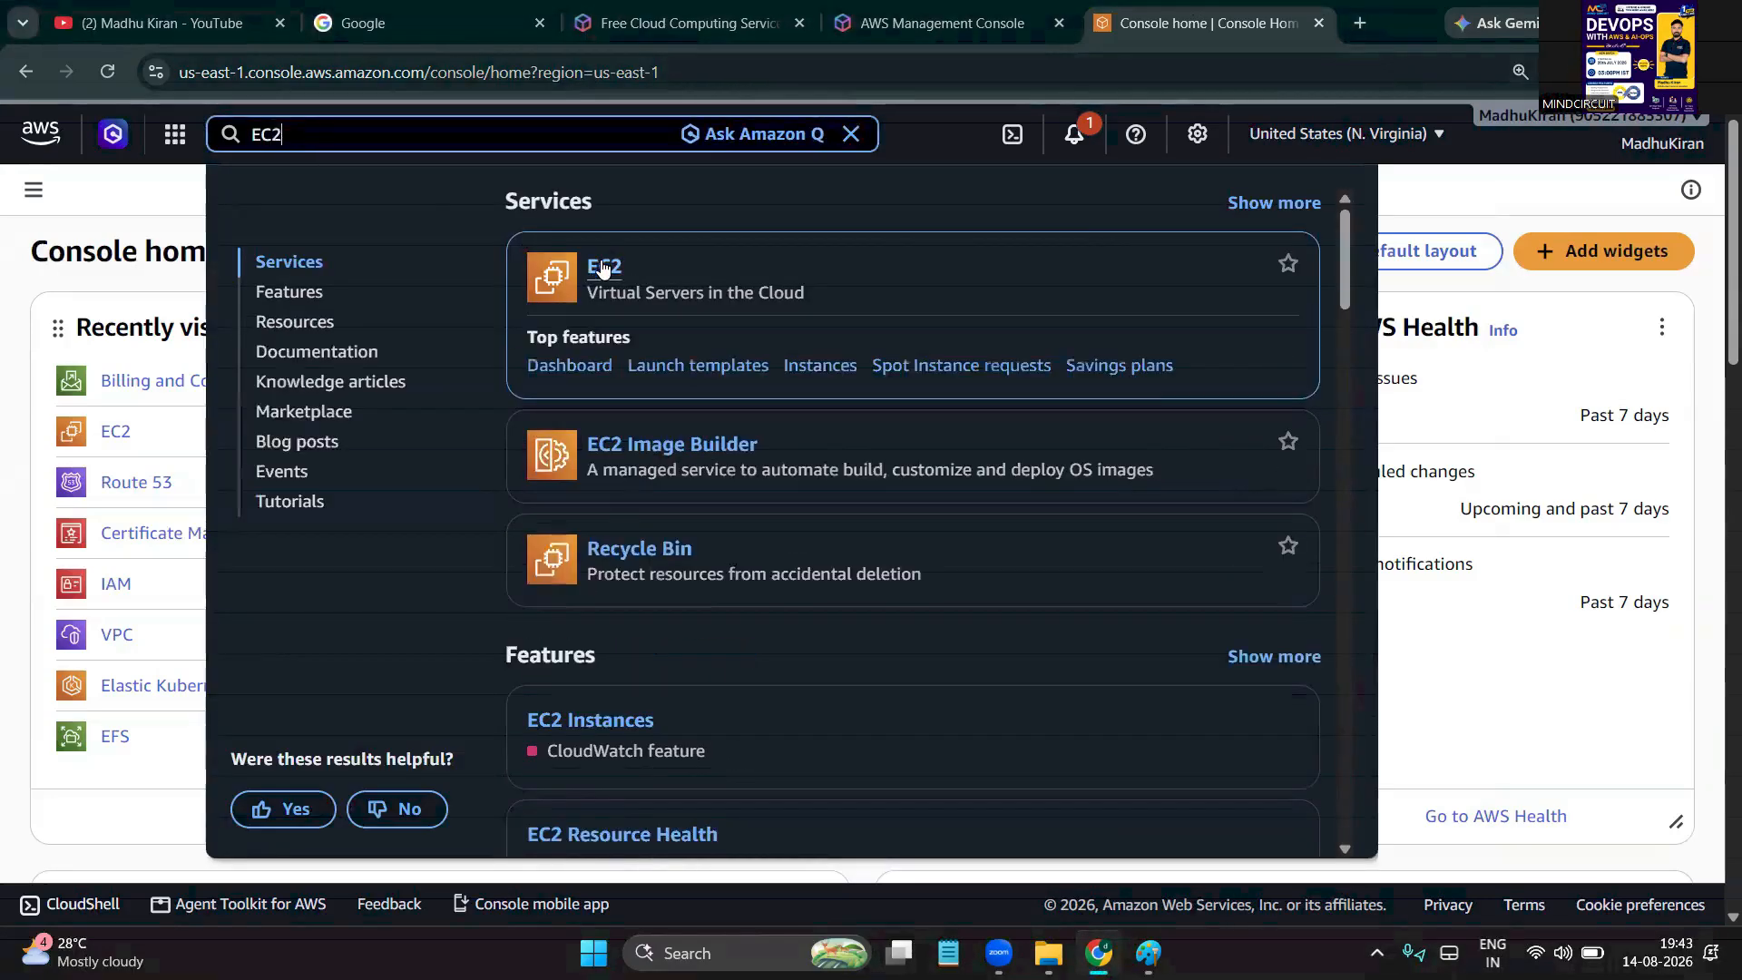
left_click_drag(613, 294, 809, 294)
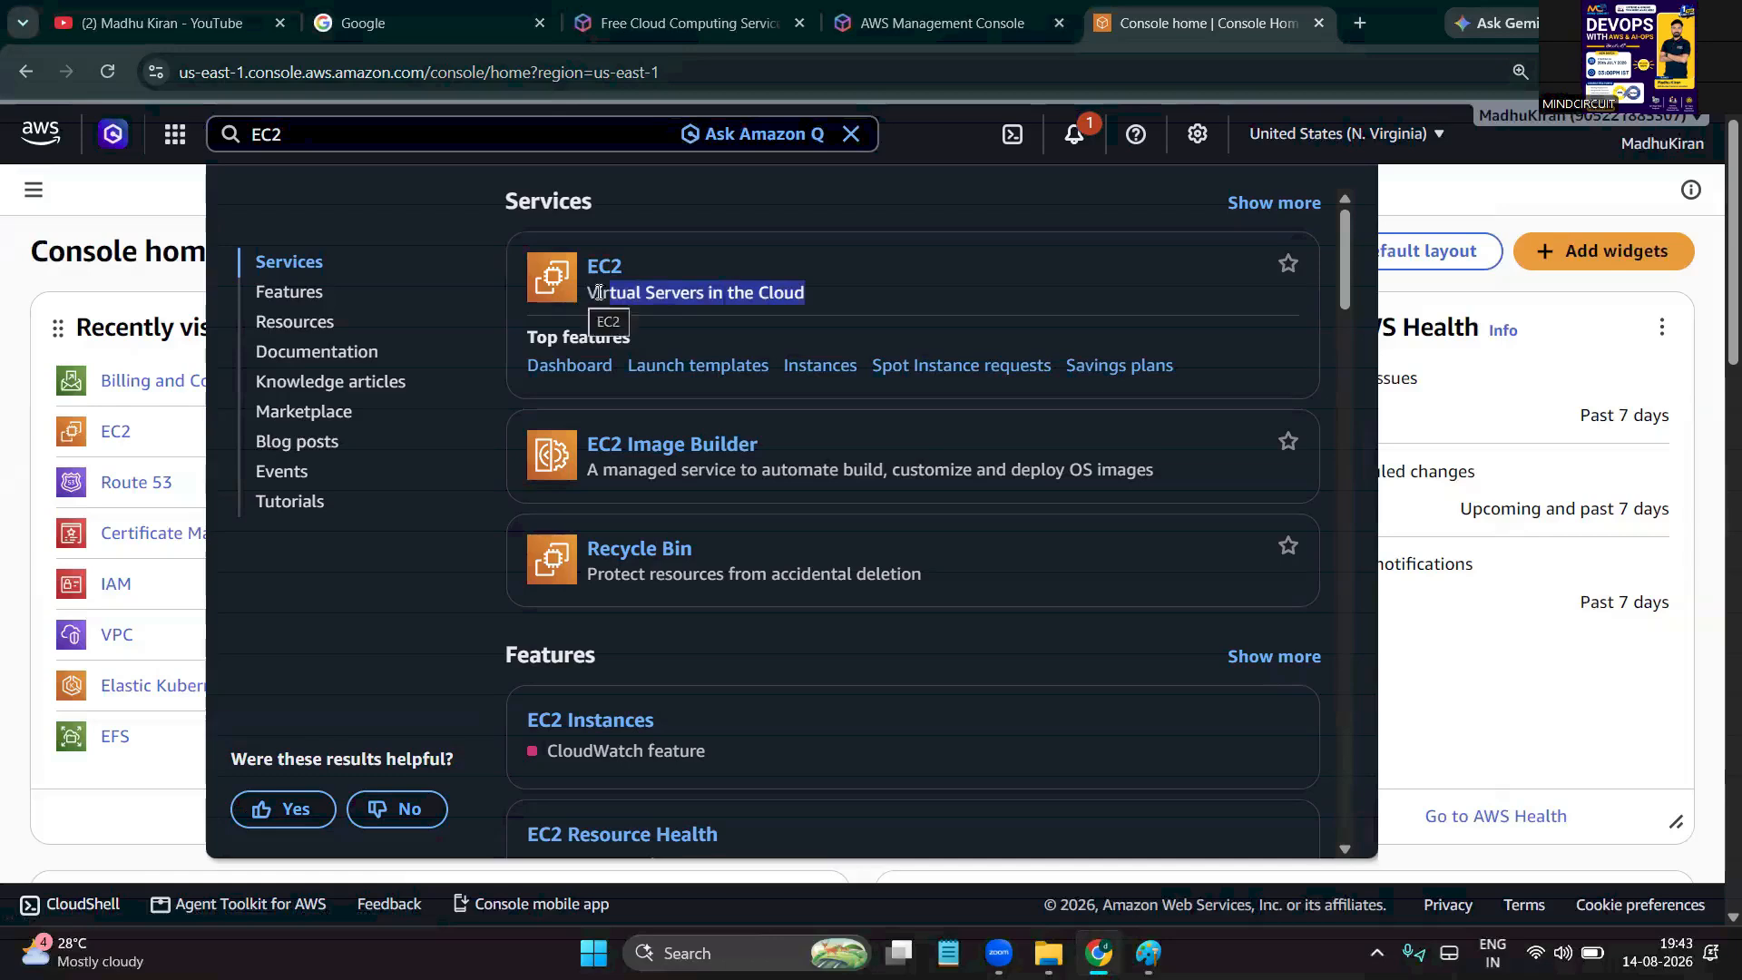
left_click_drag(584, 263, 855, 290)
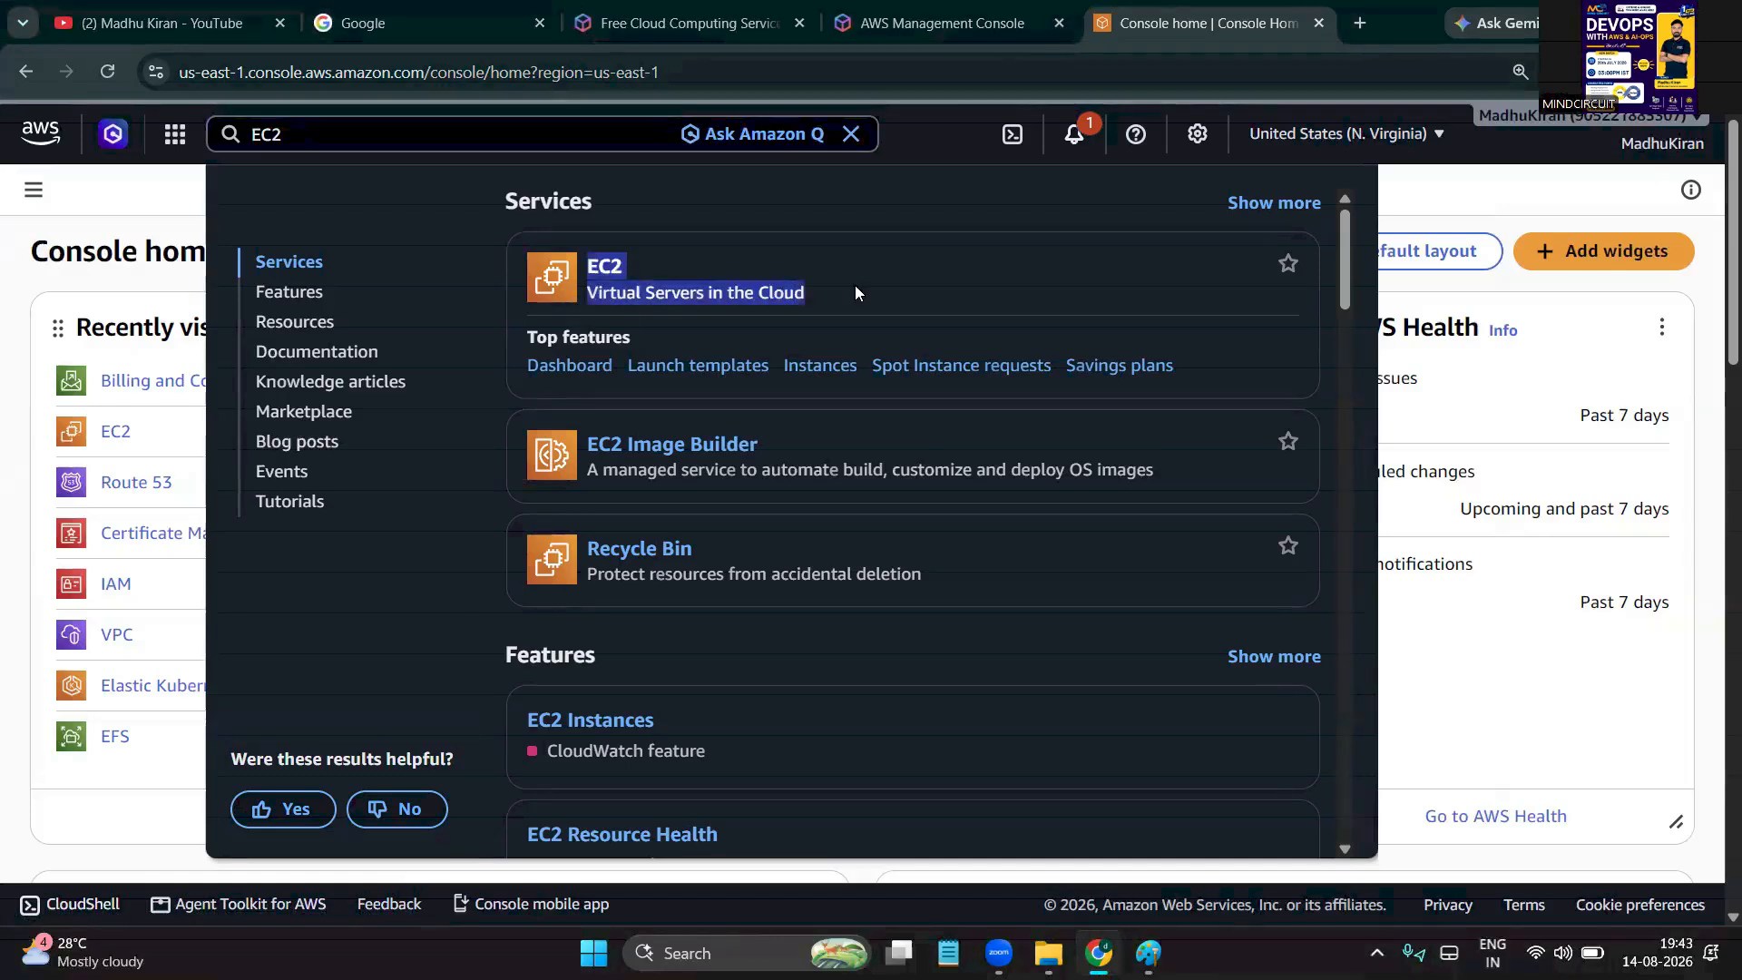
left_click(617, 285)
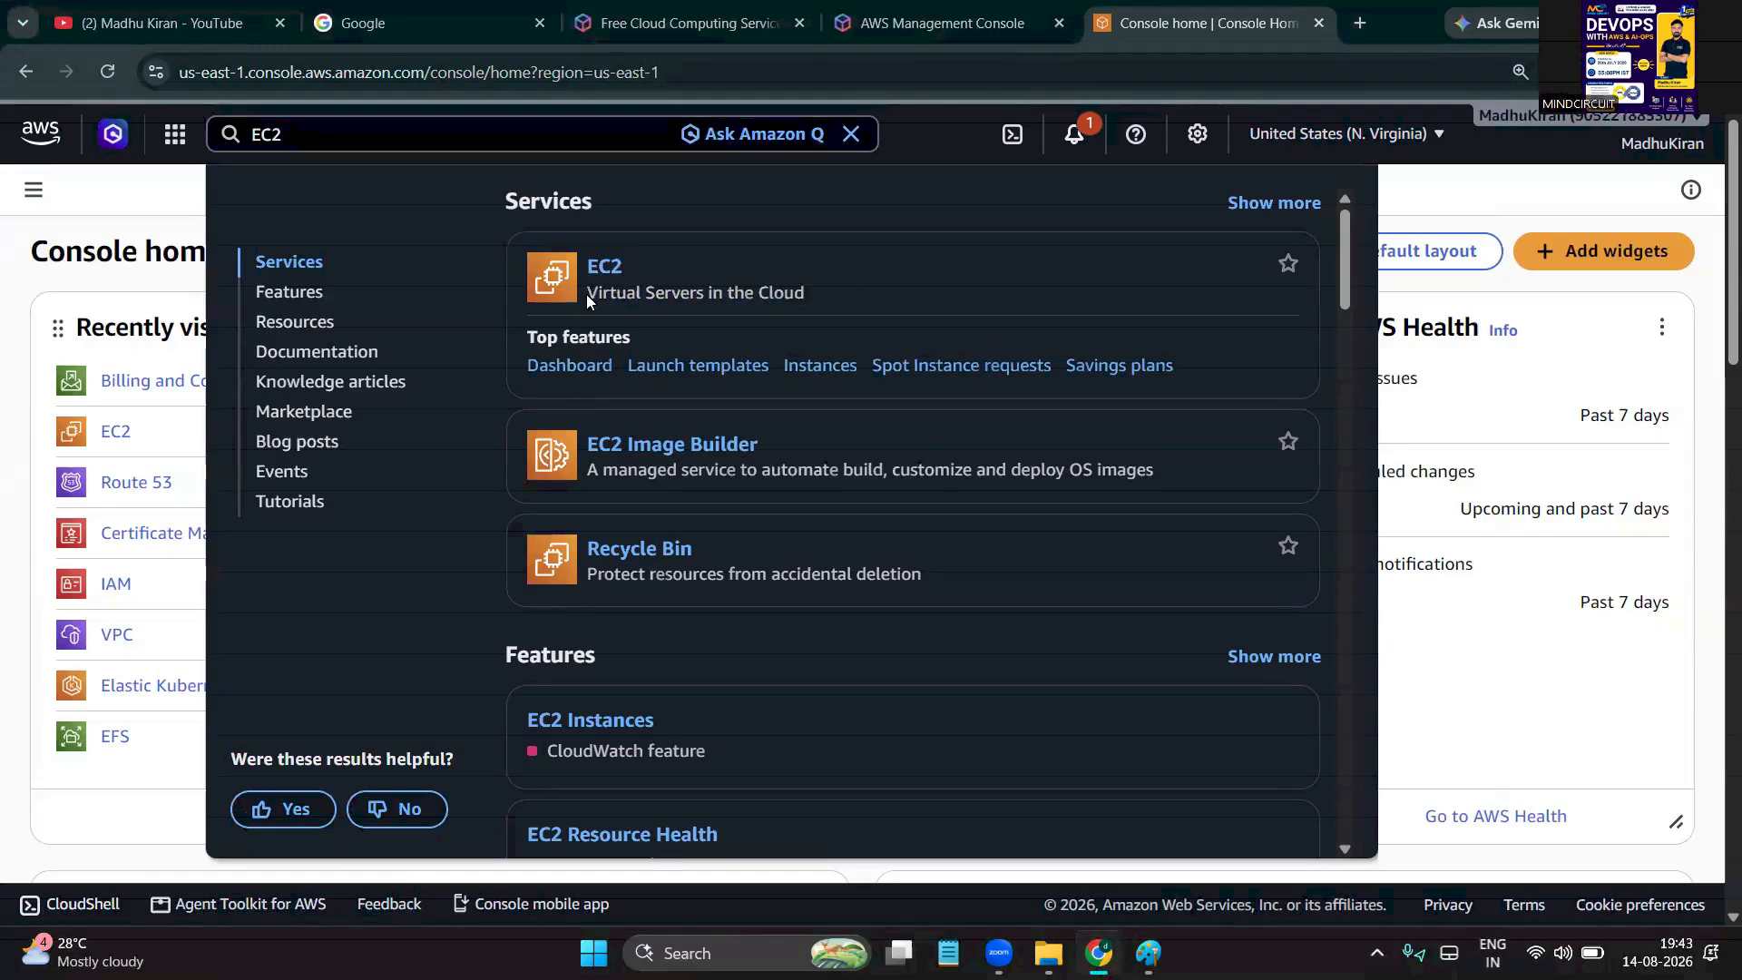
left_click_drag(587, 266, 821, 273)
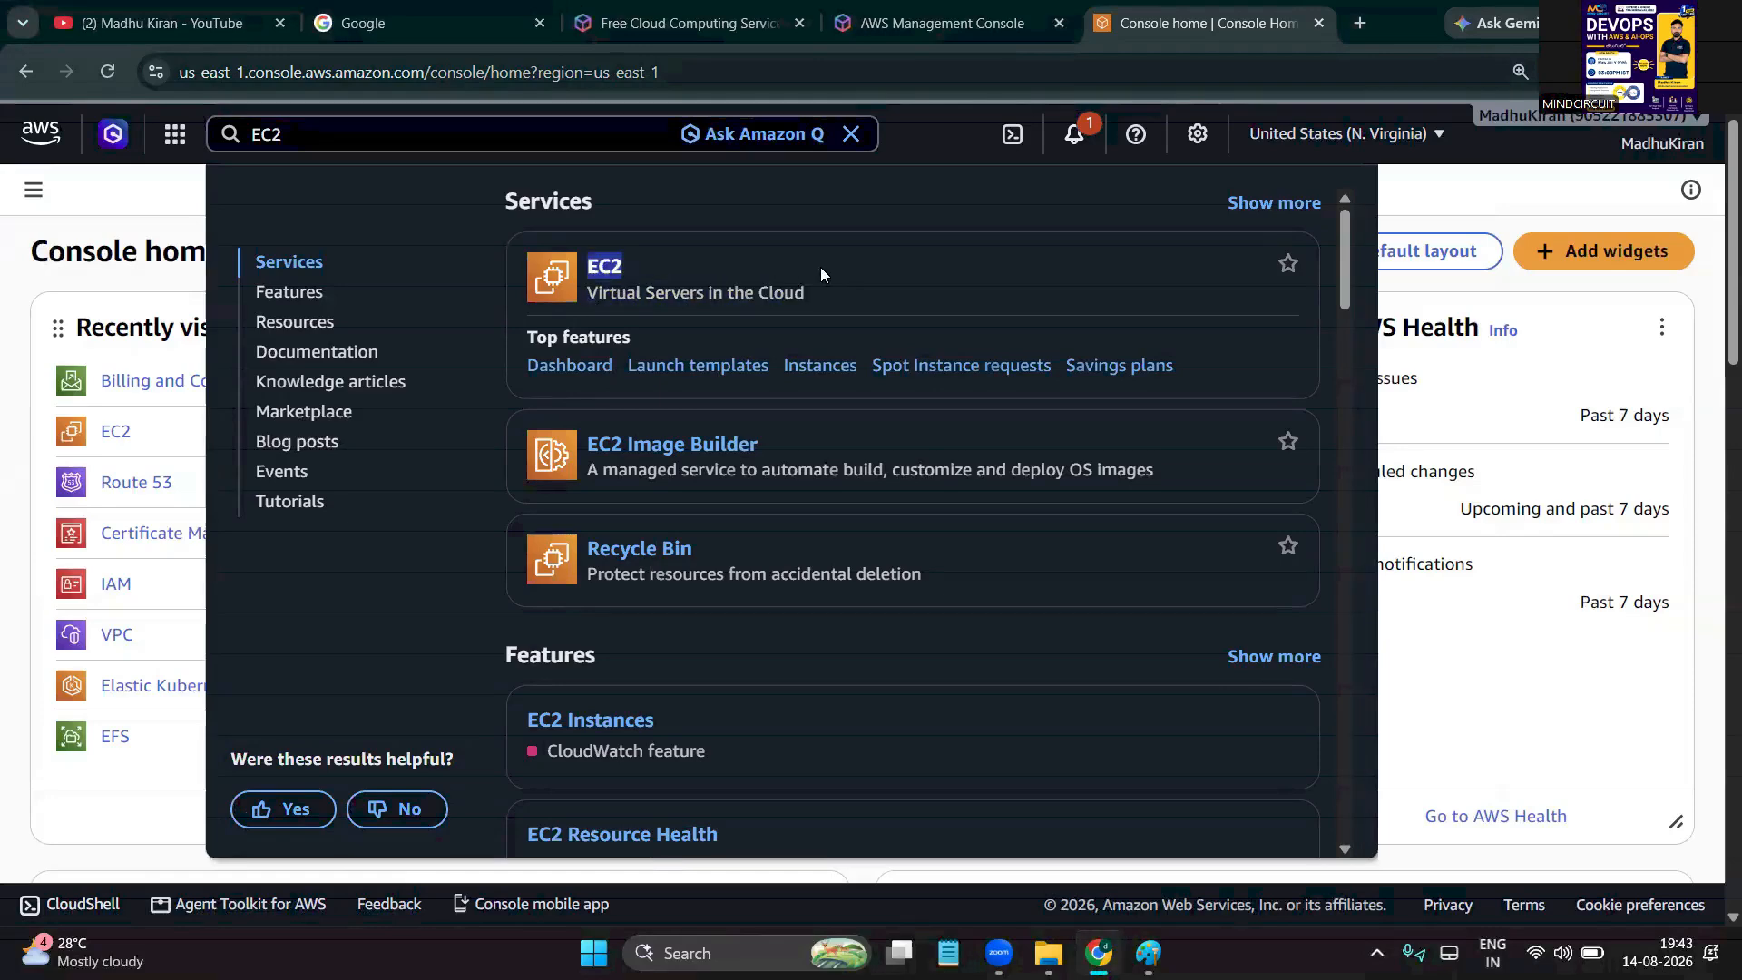
left_click(609, 264)
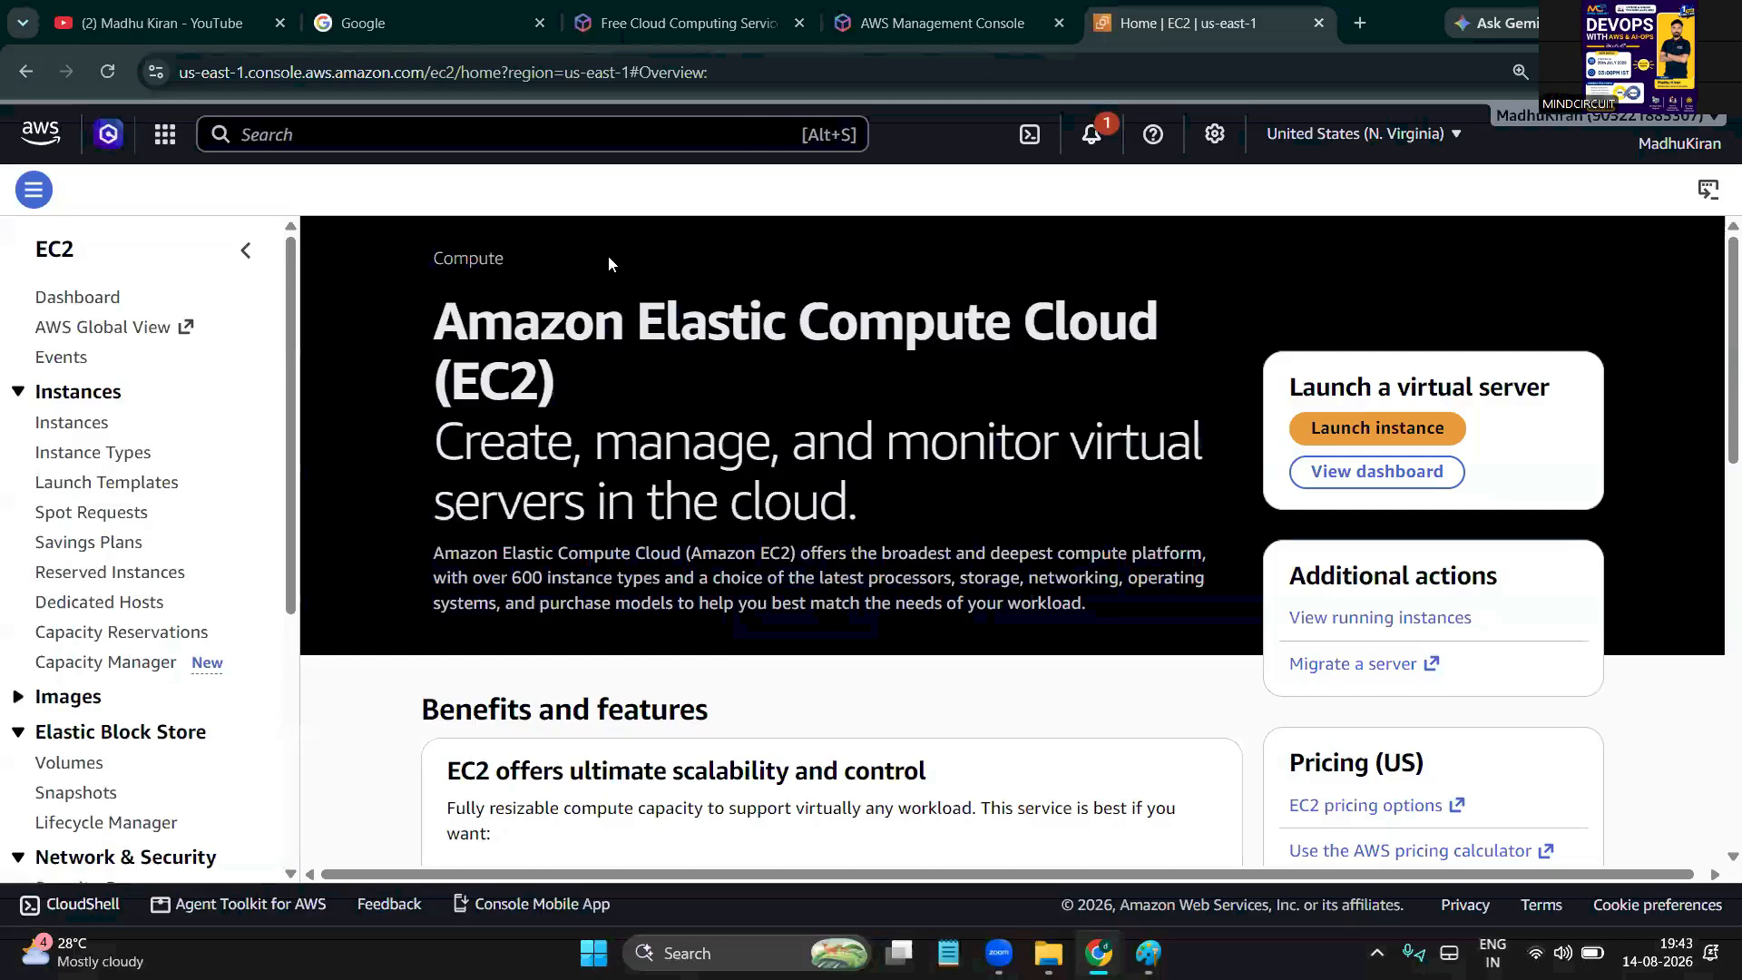
left_click_drag(465, 319, 1184, 305)
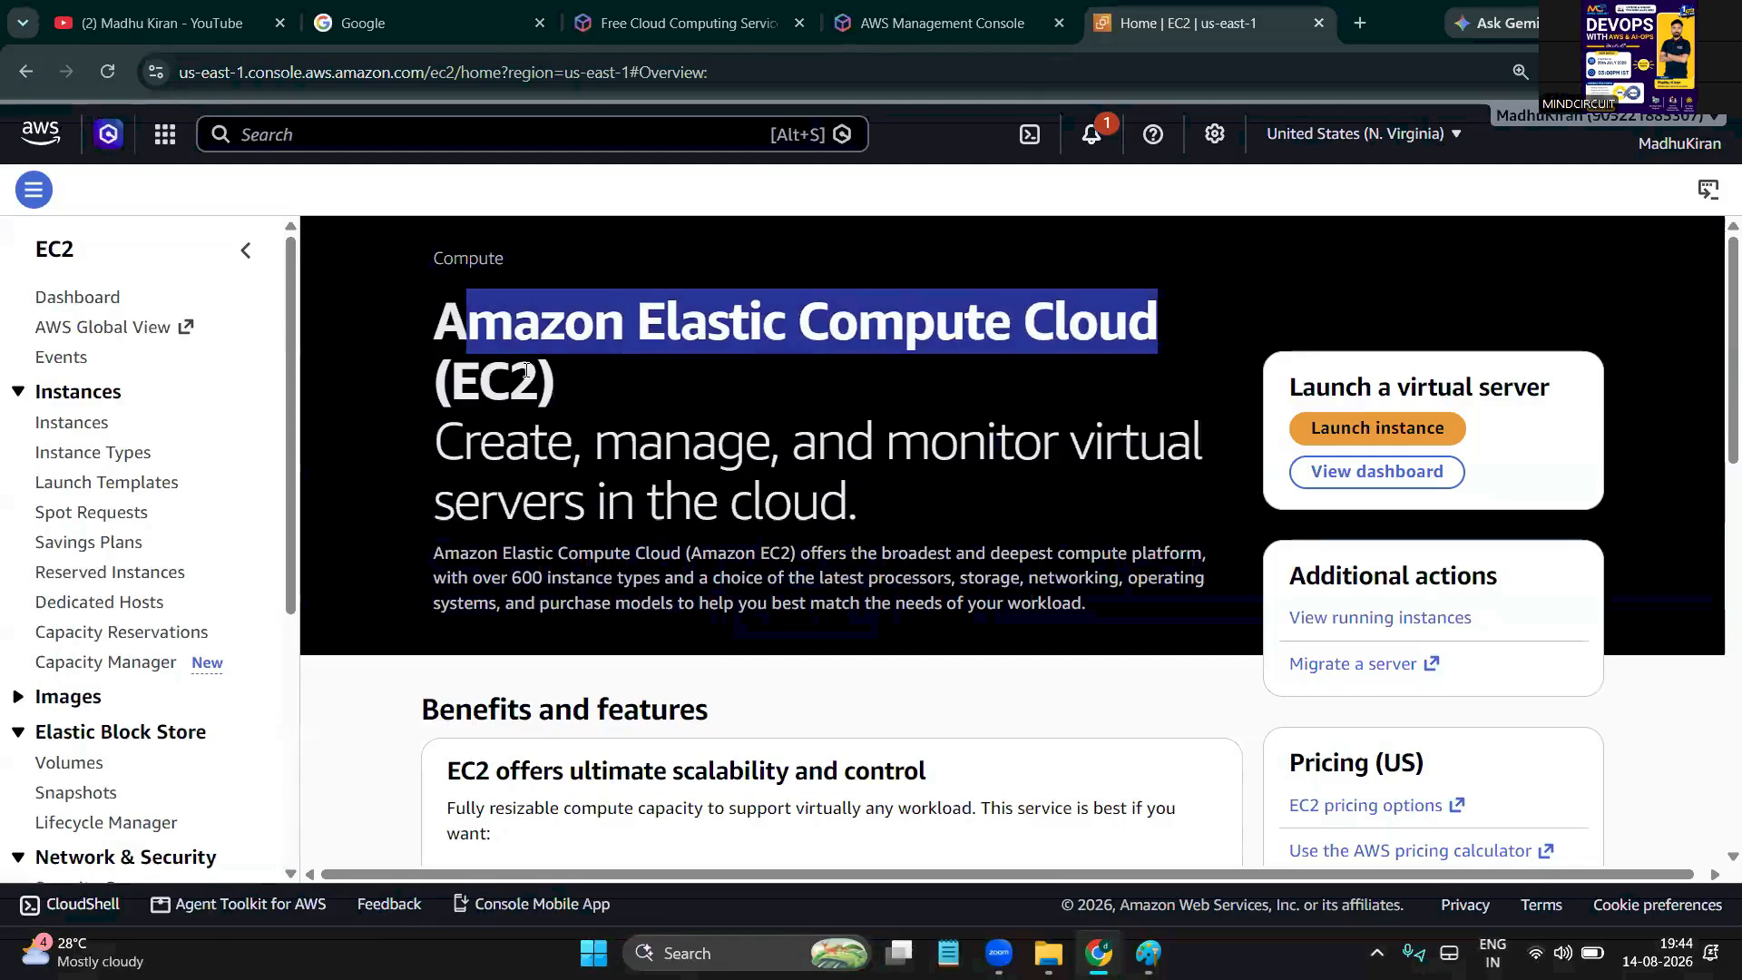
left_click(493, 369)
double_click(499, 417)
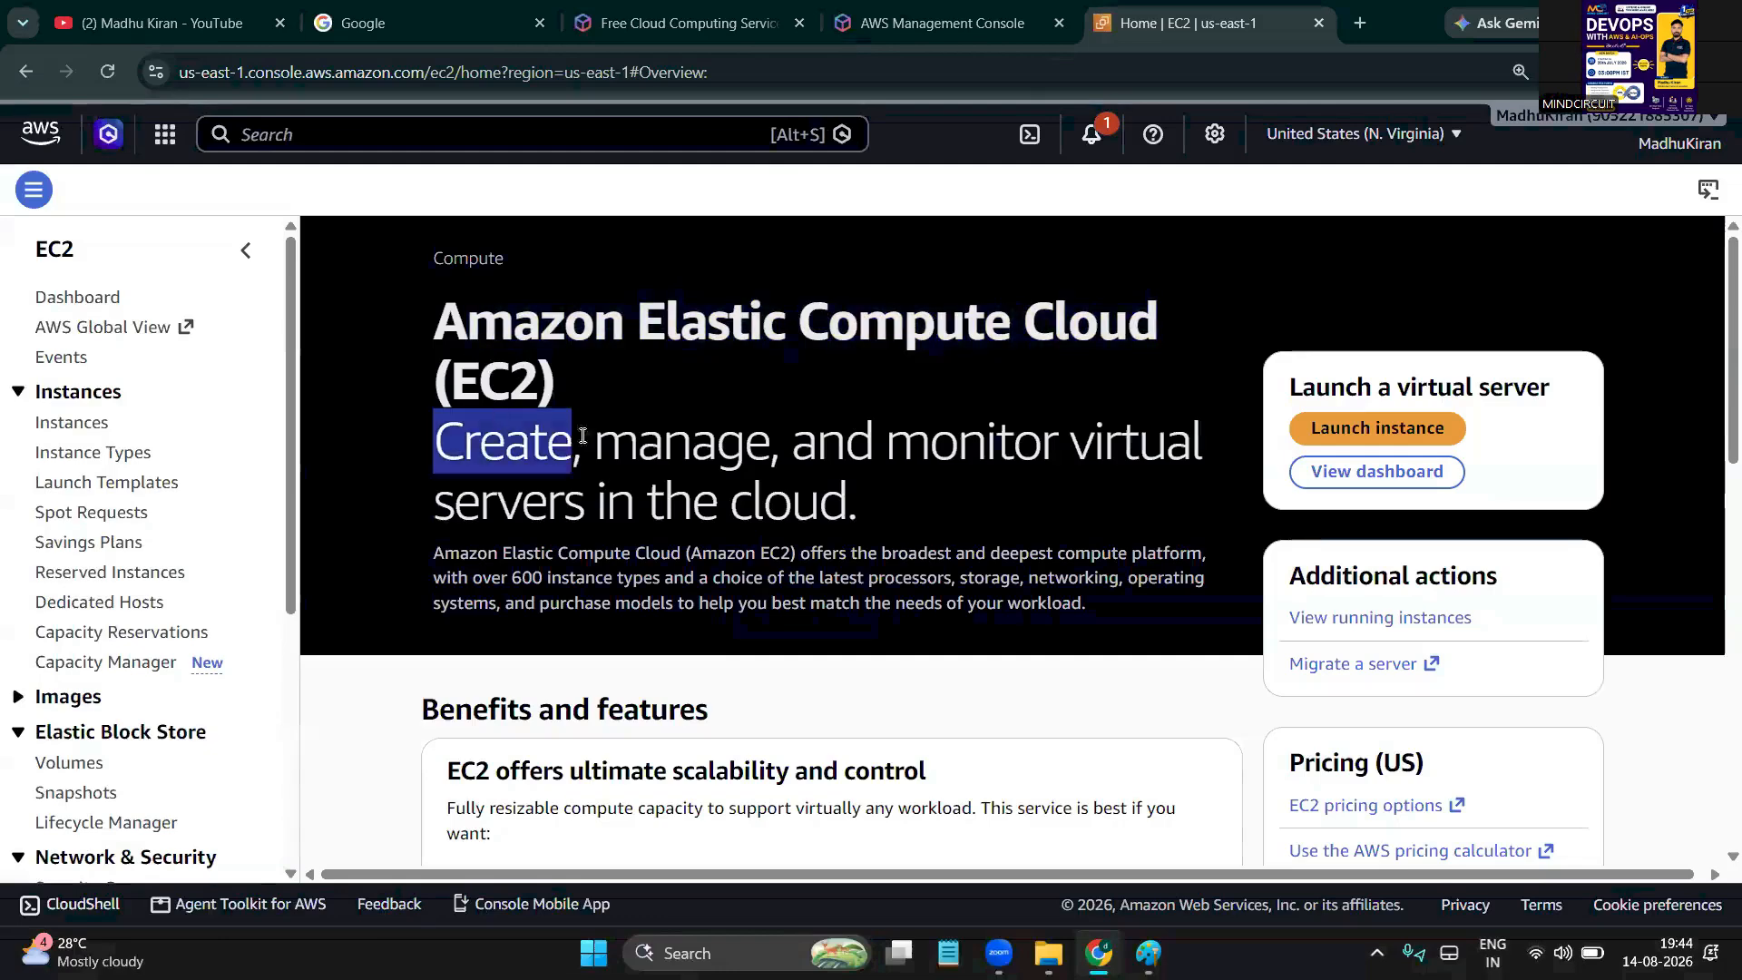
double_click(610, 436)
double_click(890, 416)
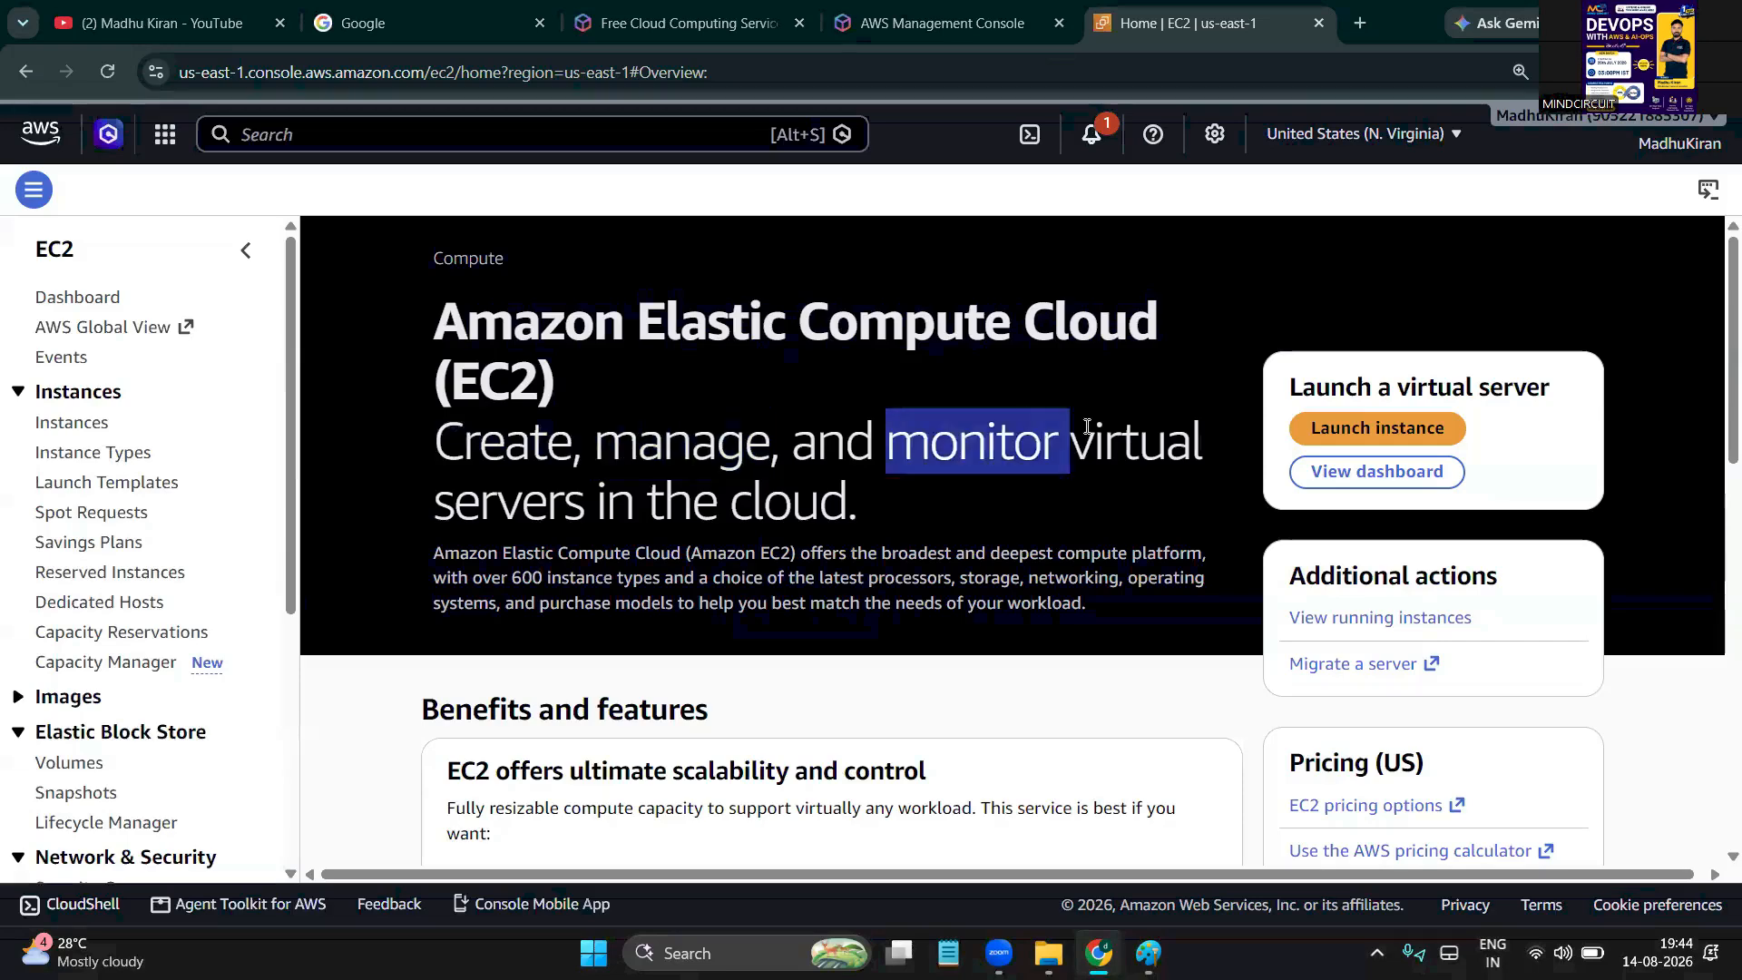
left_click_drag(605, 497, 776, 502)
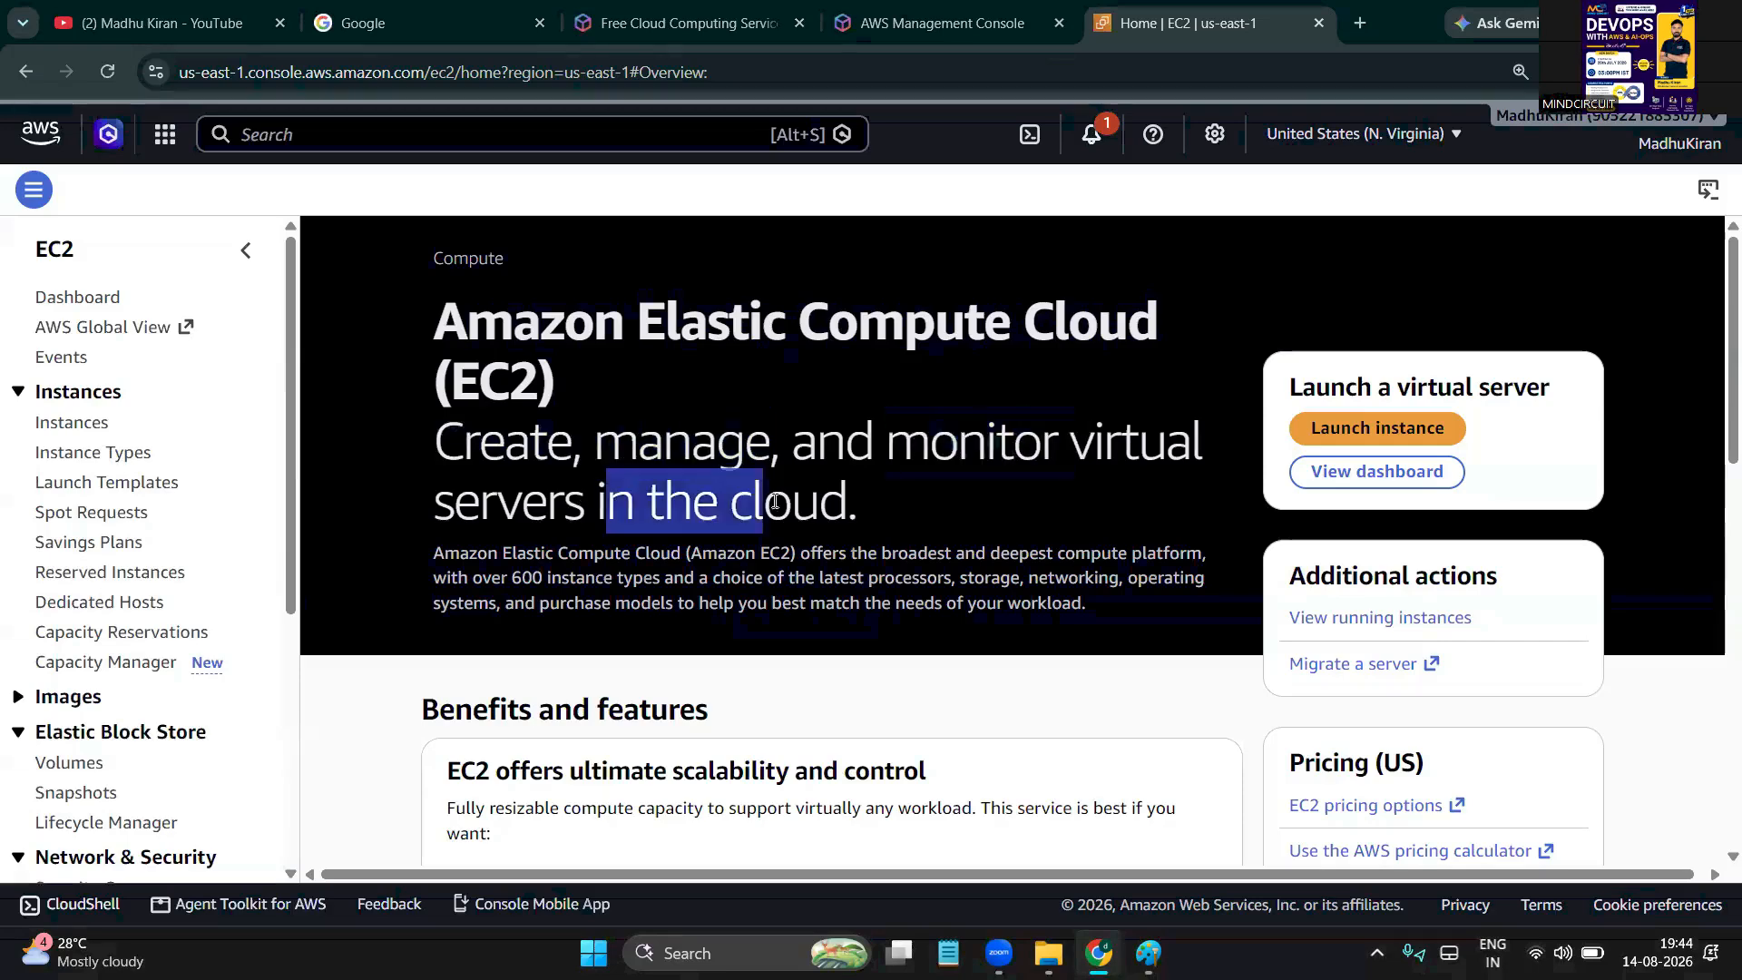
scroll(776, 502, "down", 8)
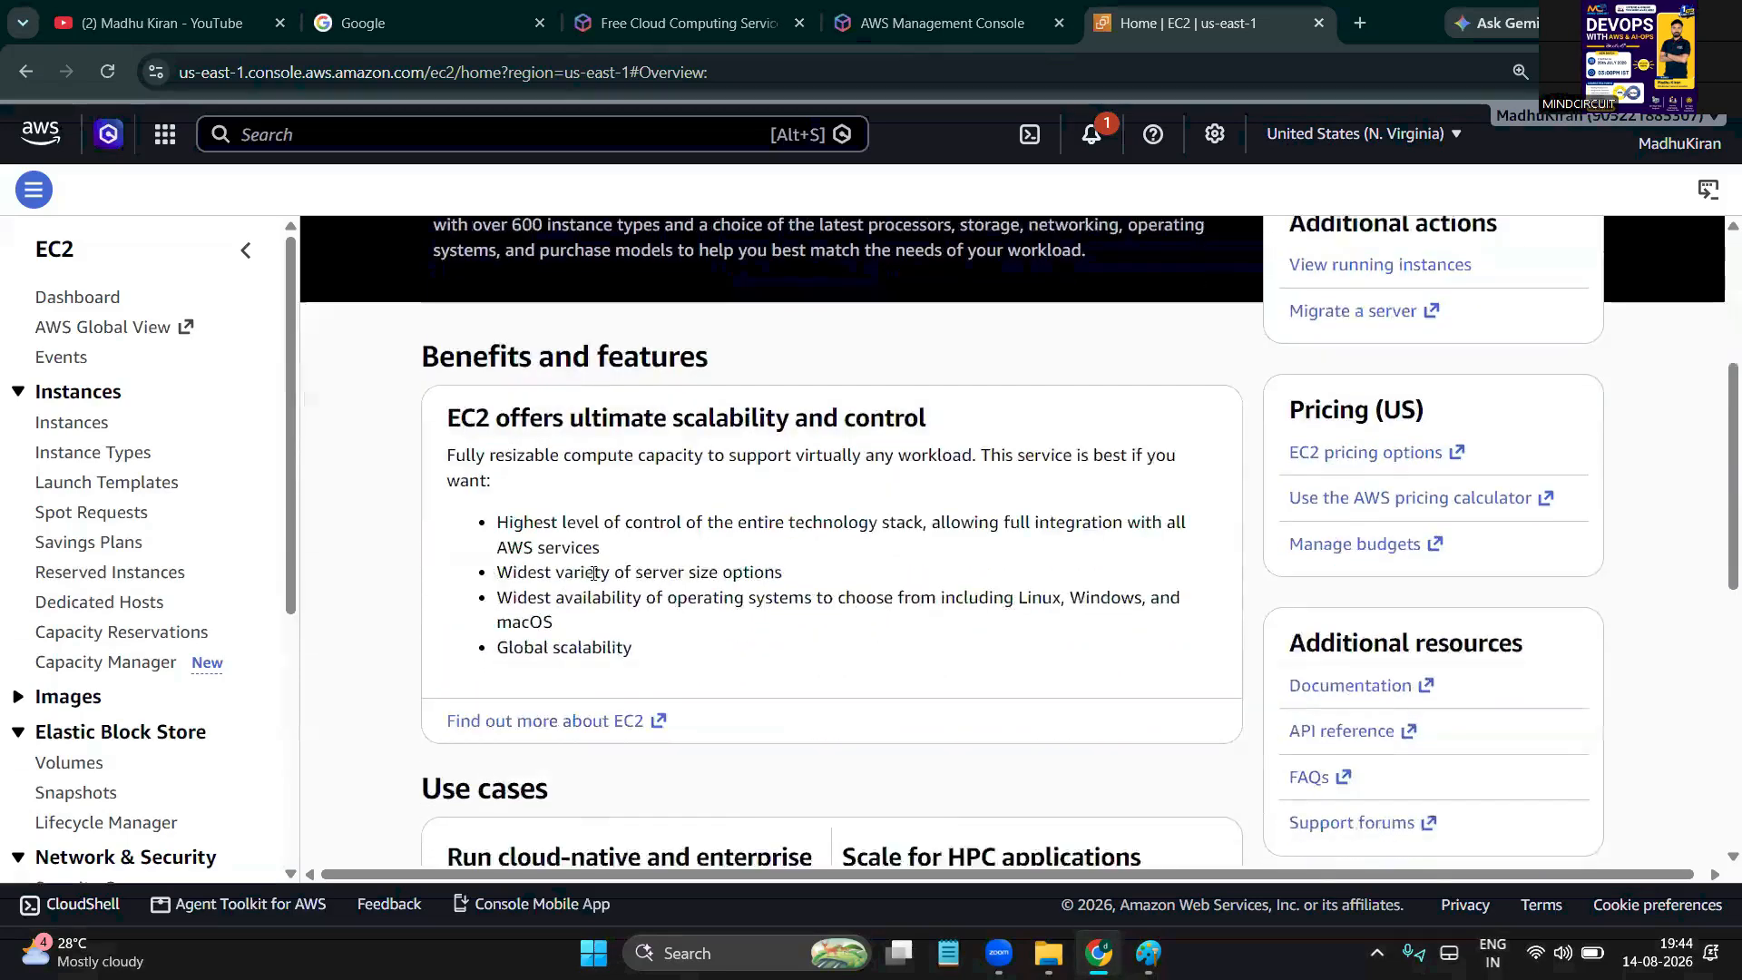
scroll(592, 580, "down", 5)
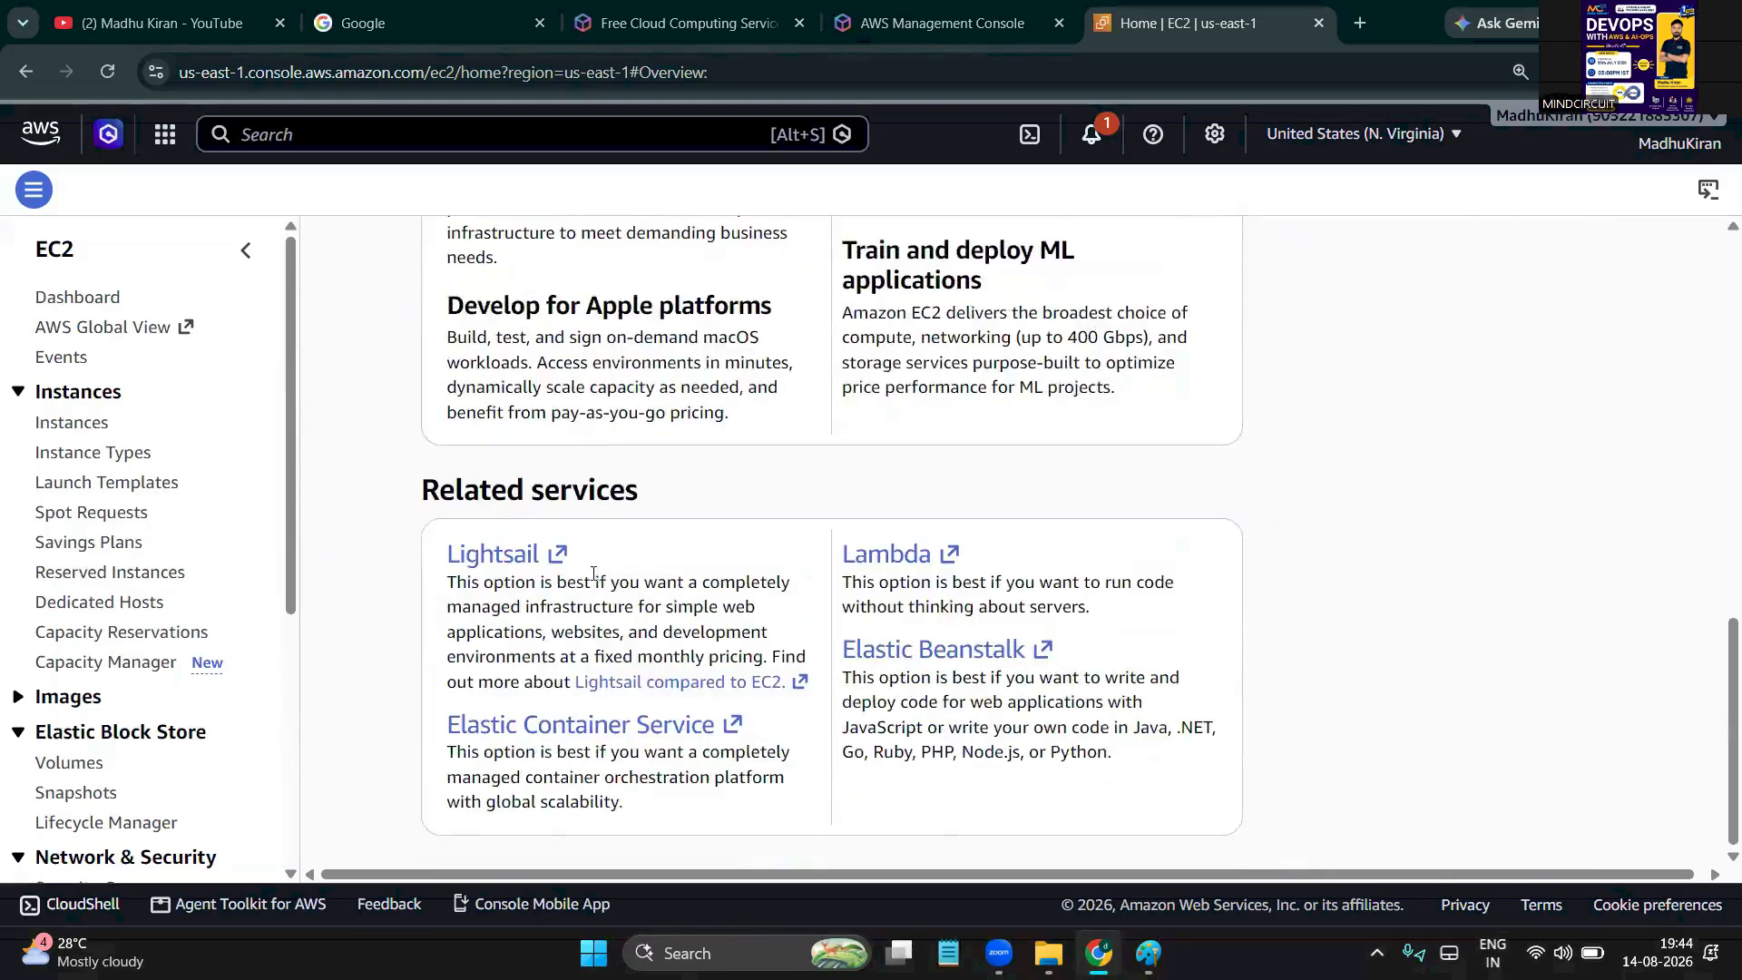
scroll(593, 573, "up", 13)
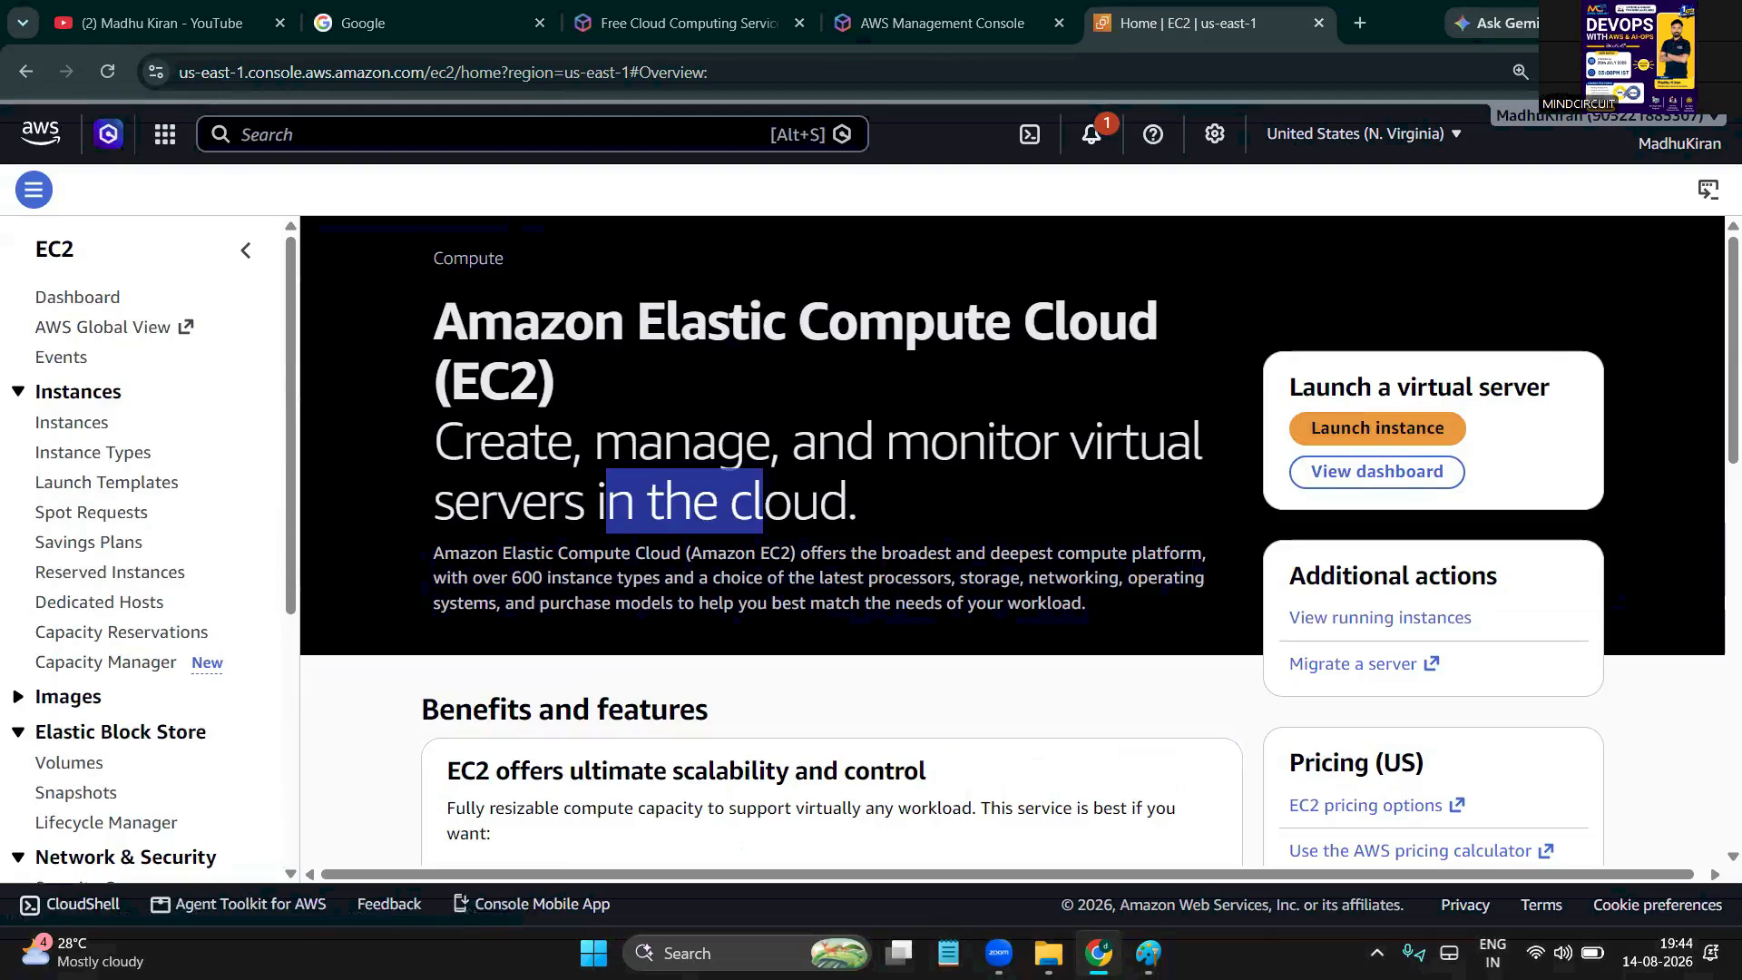
double_click(508, 392)
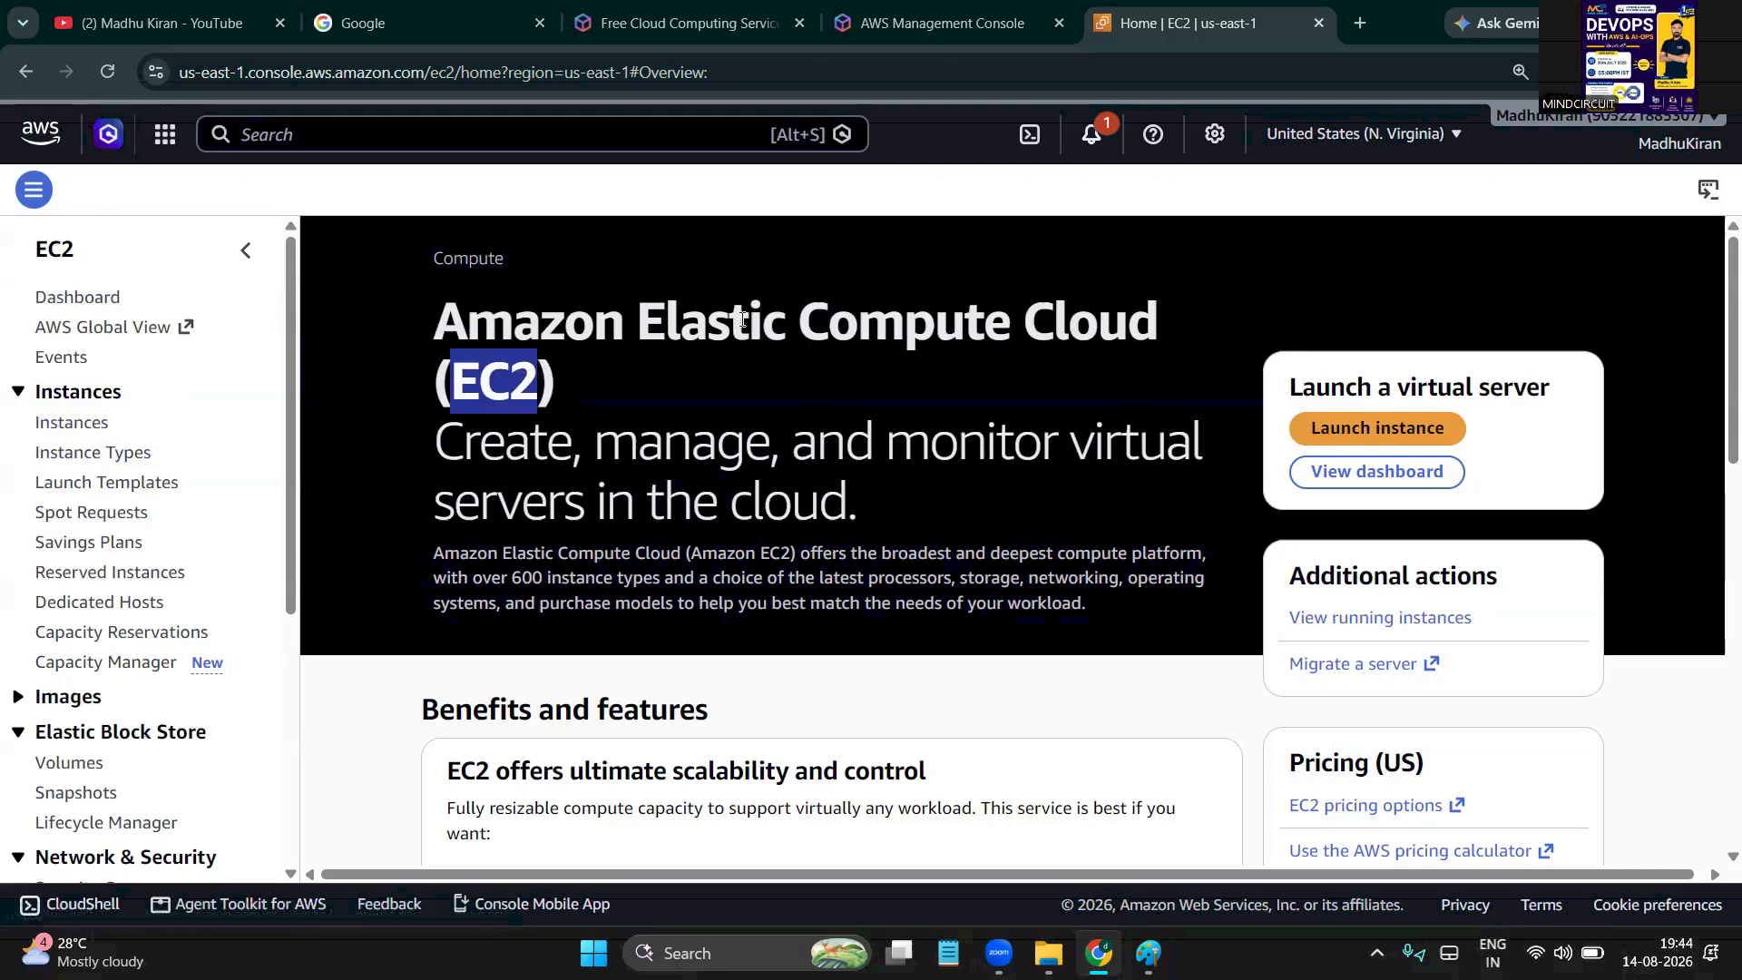
left_click(664, 362)
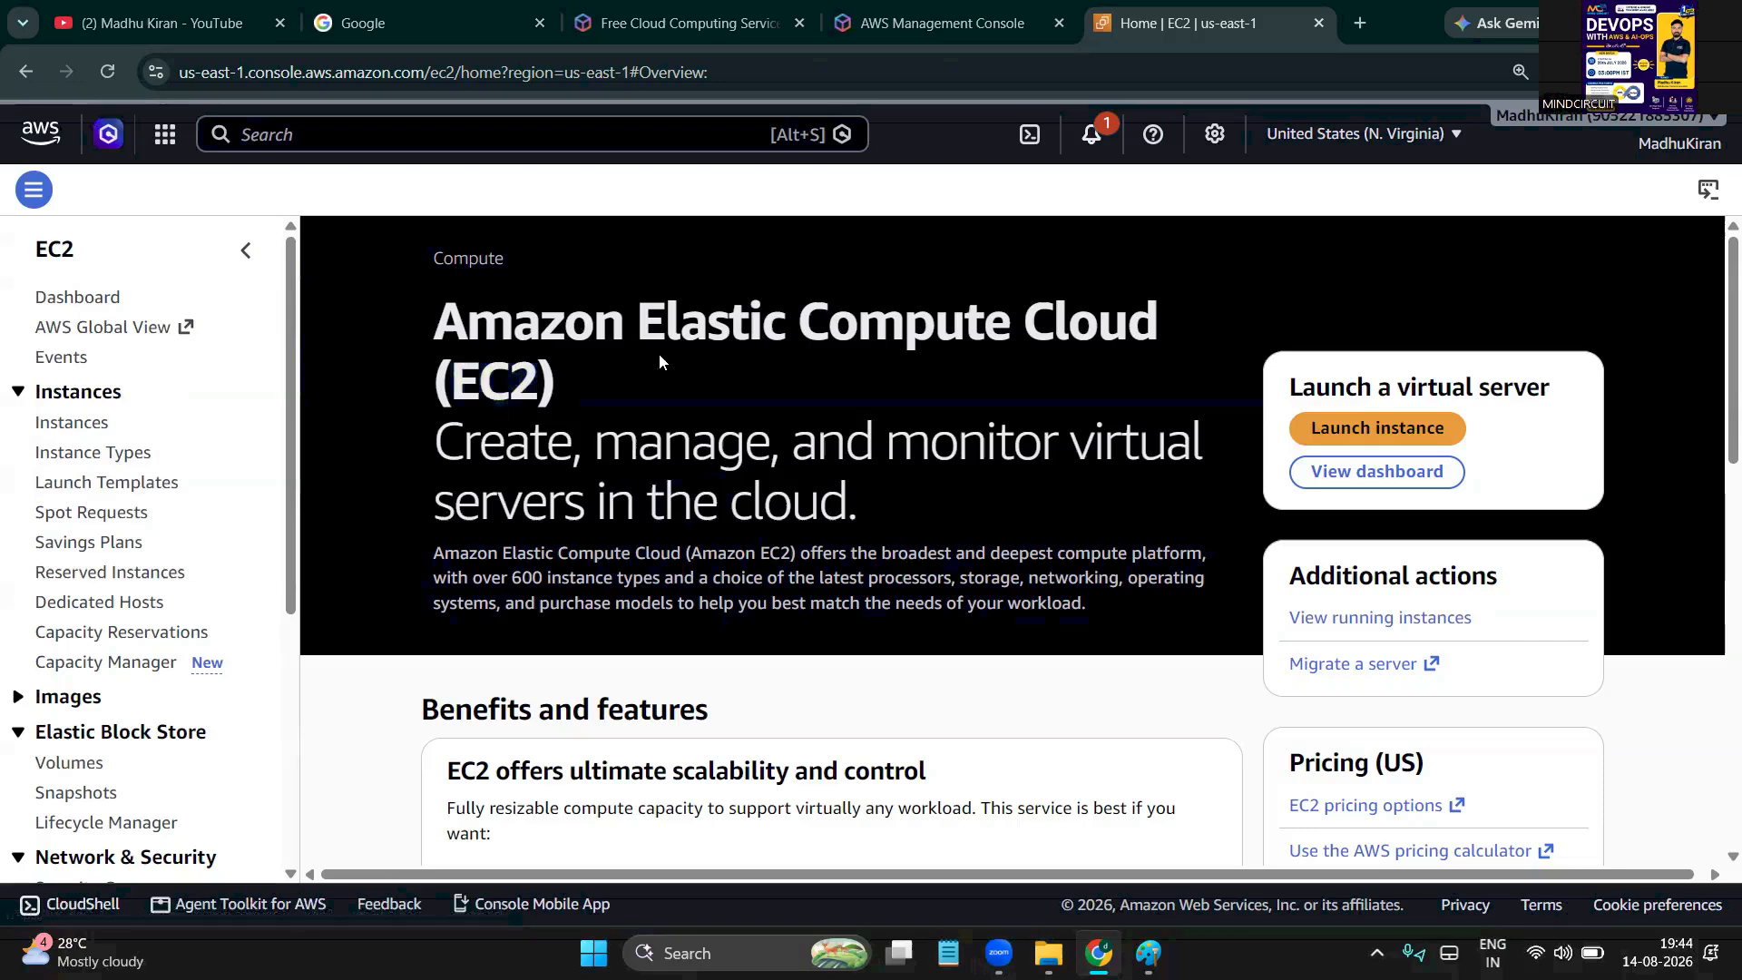
Go to the EC2 Instances list and begin launching a new instance
double_click(931, 309)
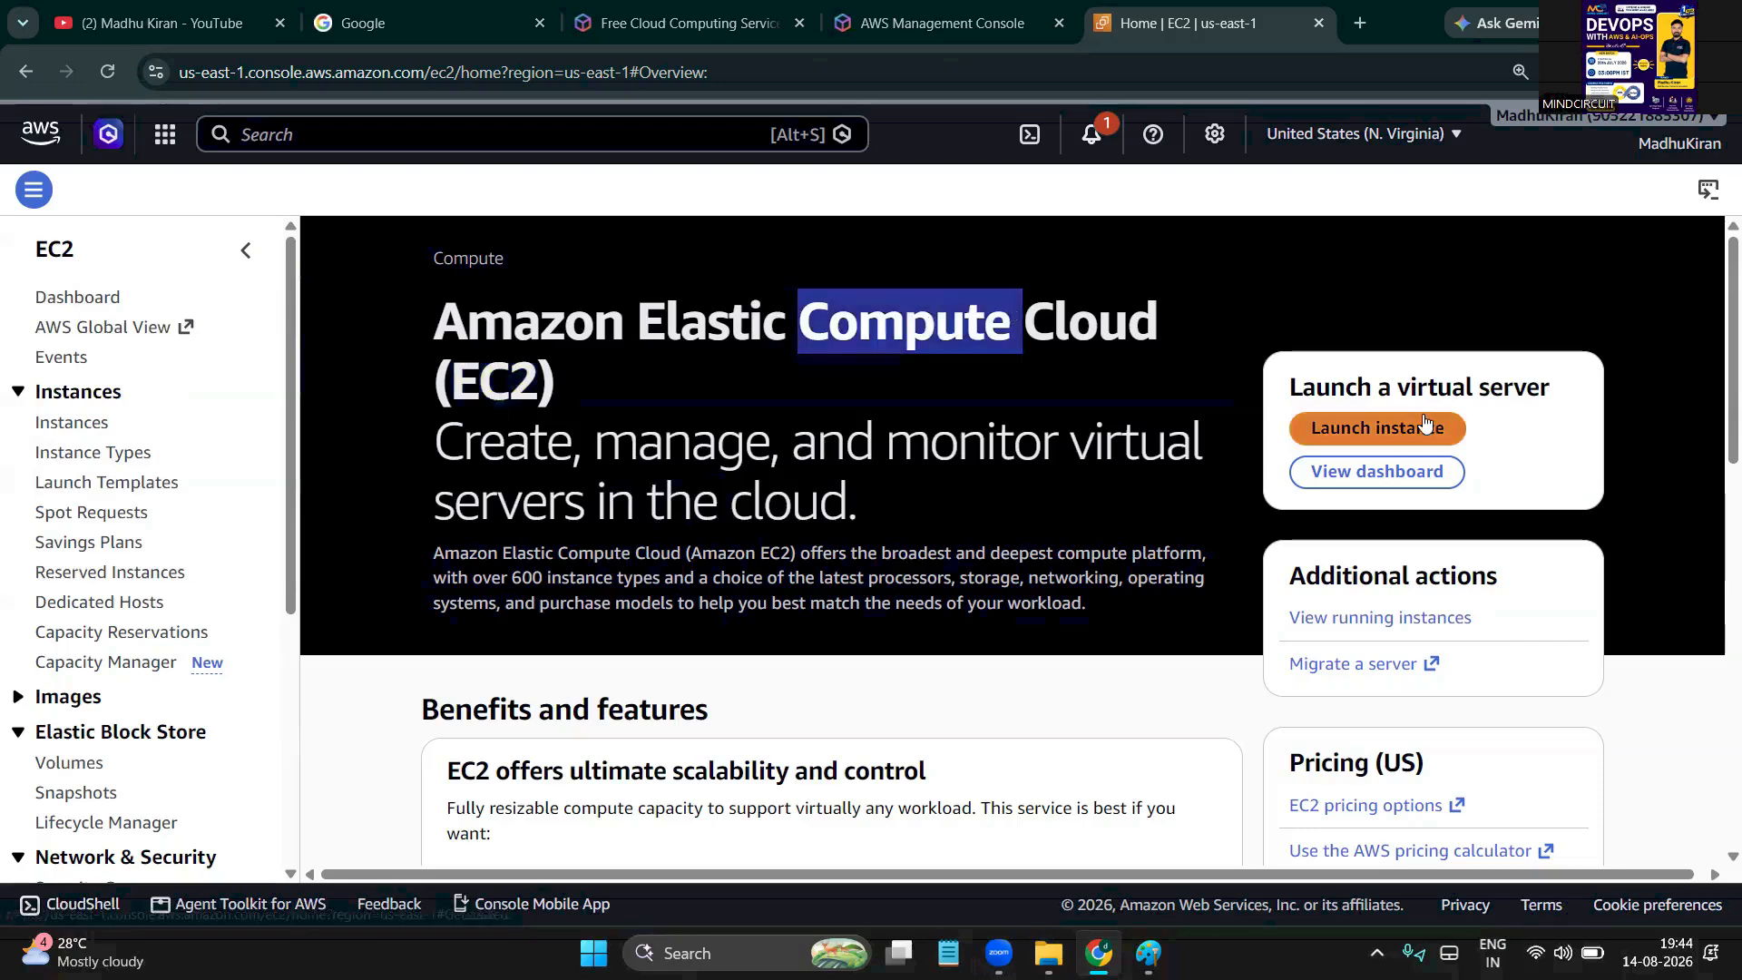
left_click(90, 430)
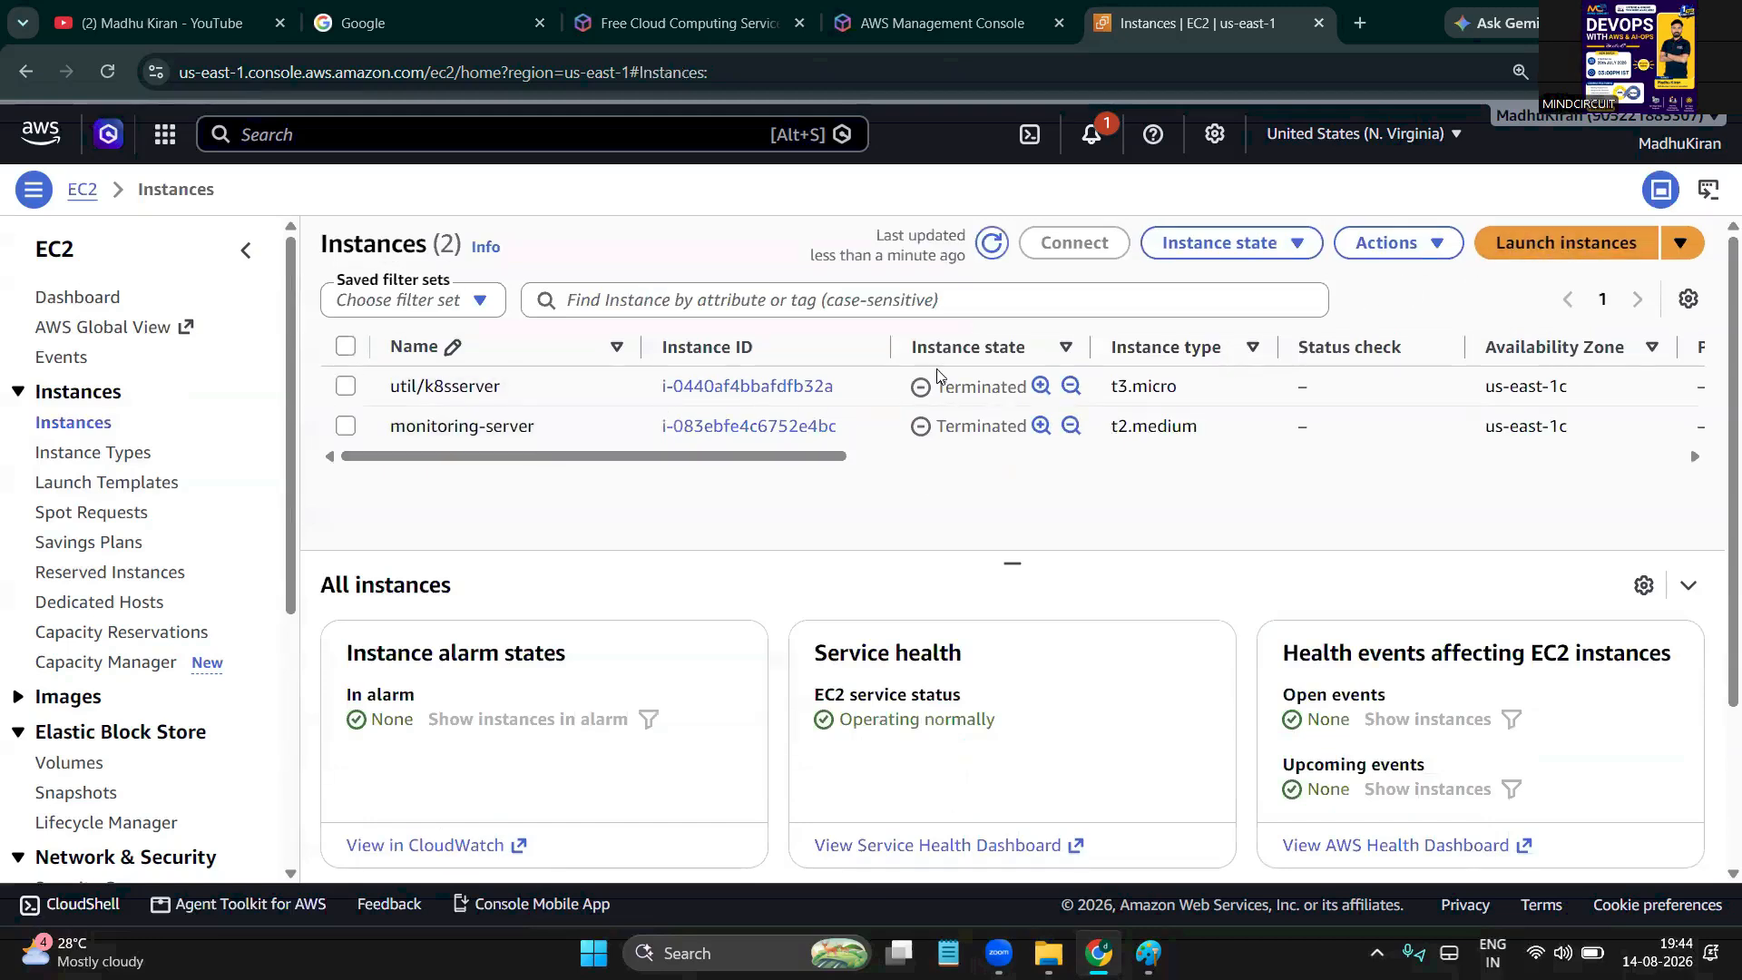
left_click(1547, 250)
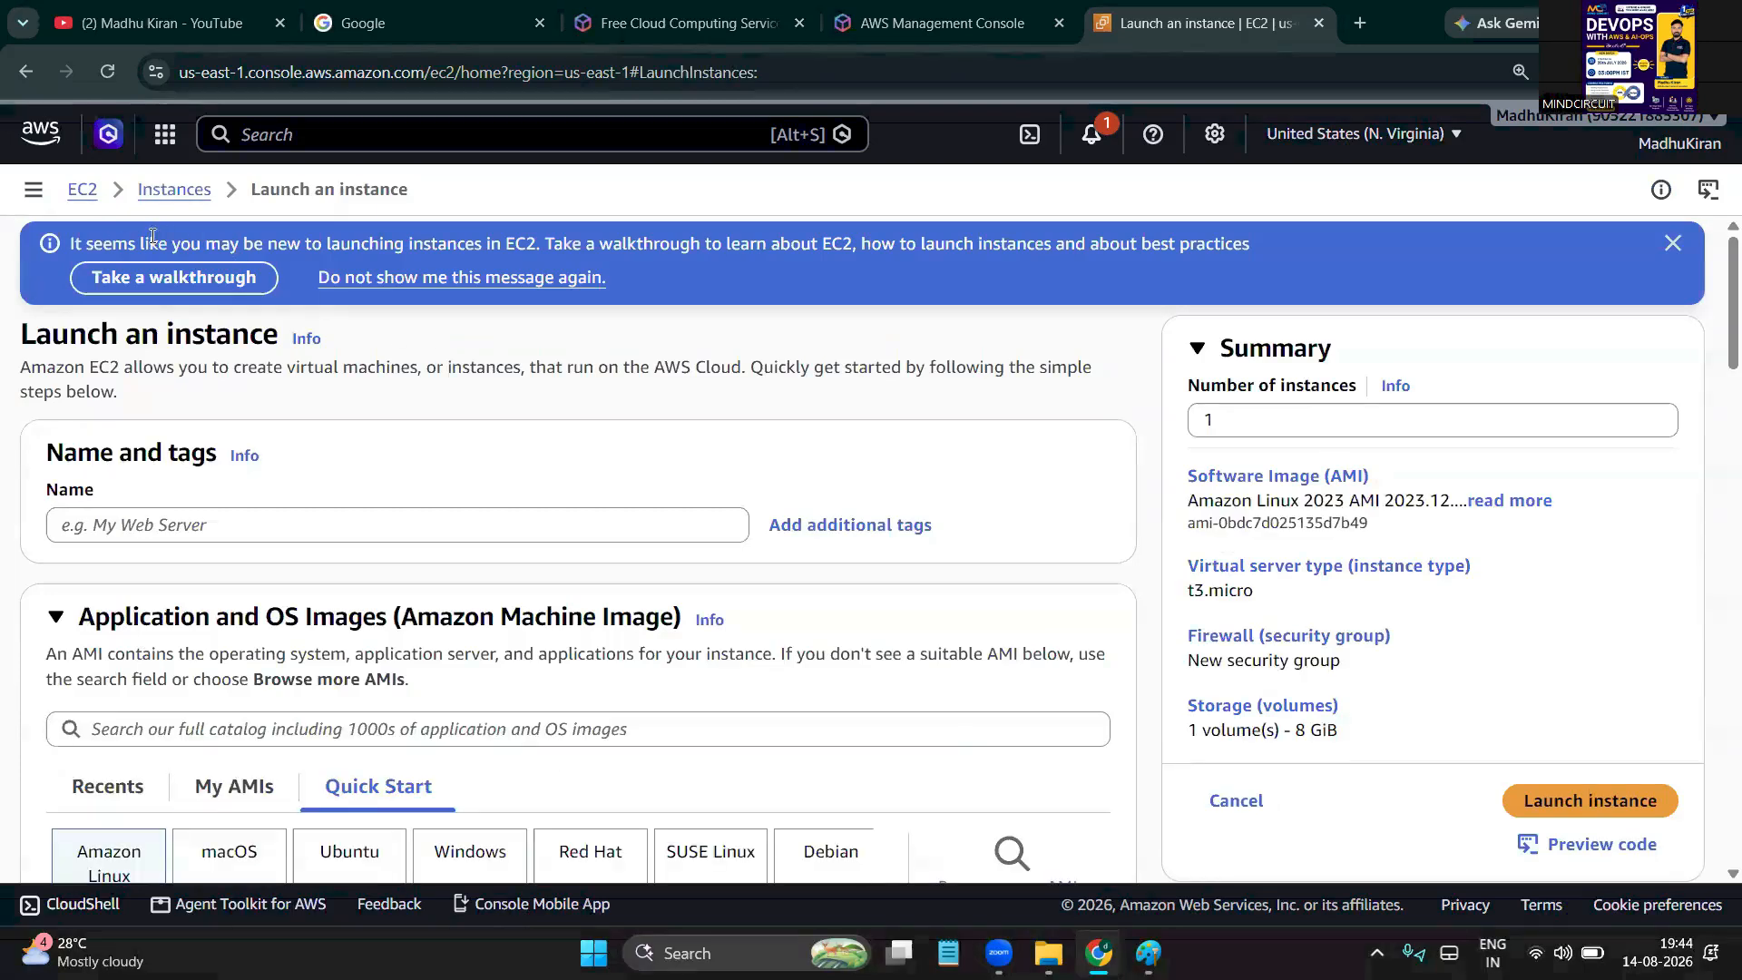
Highlight the new-user walkthrough banner and the word 'instance' in the page heading
left_click_drag(151, 234, 1217, 240)
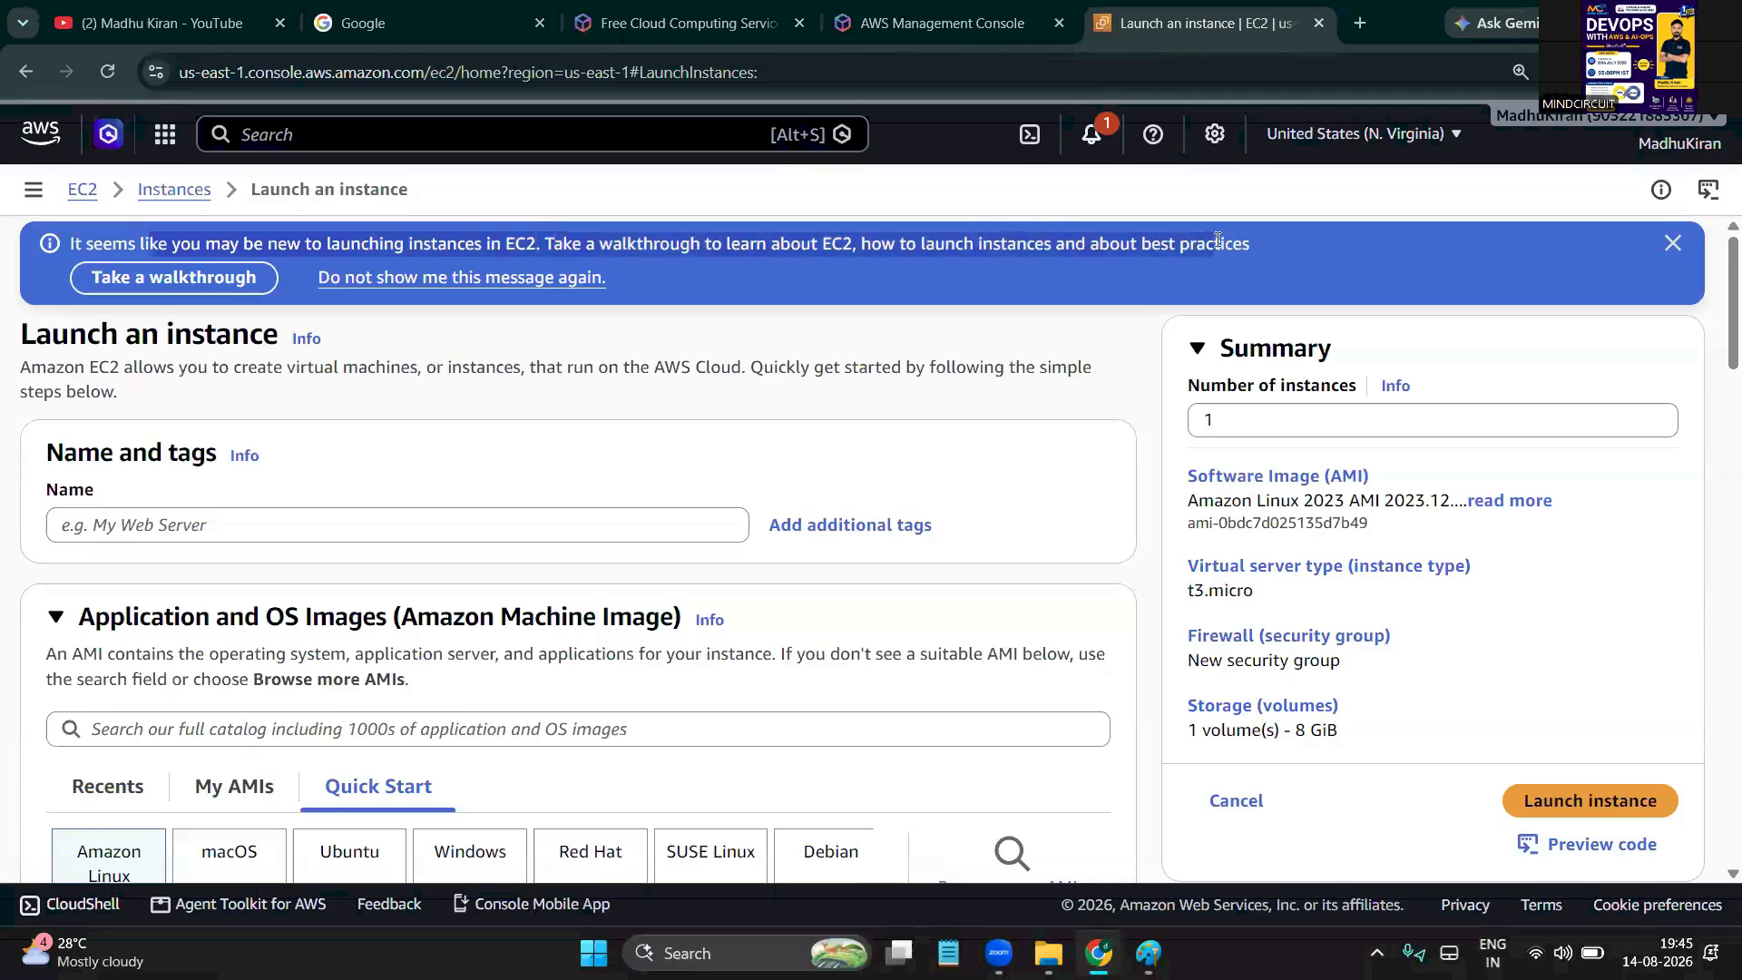
scroll(535, 522, "down", 1)
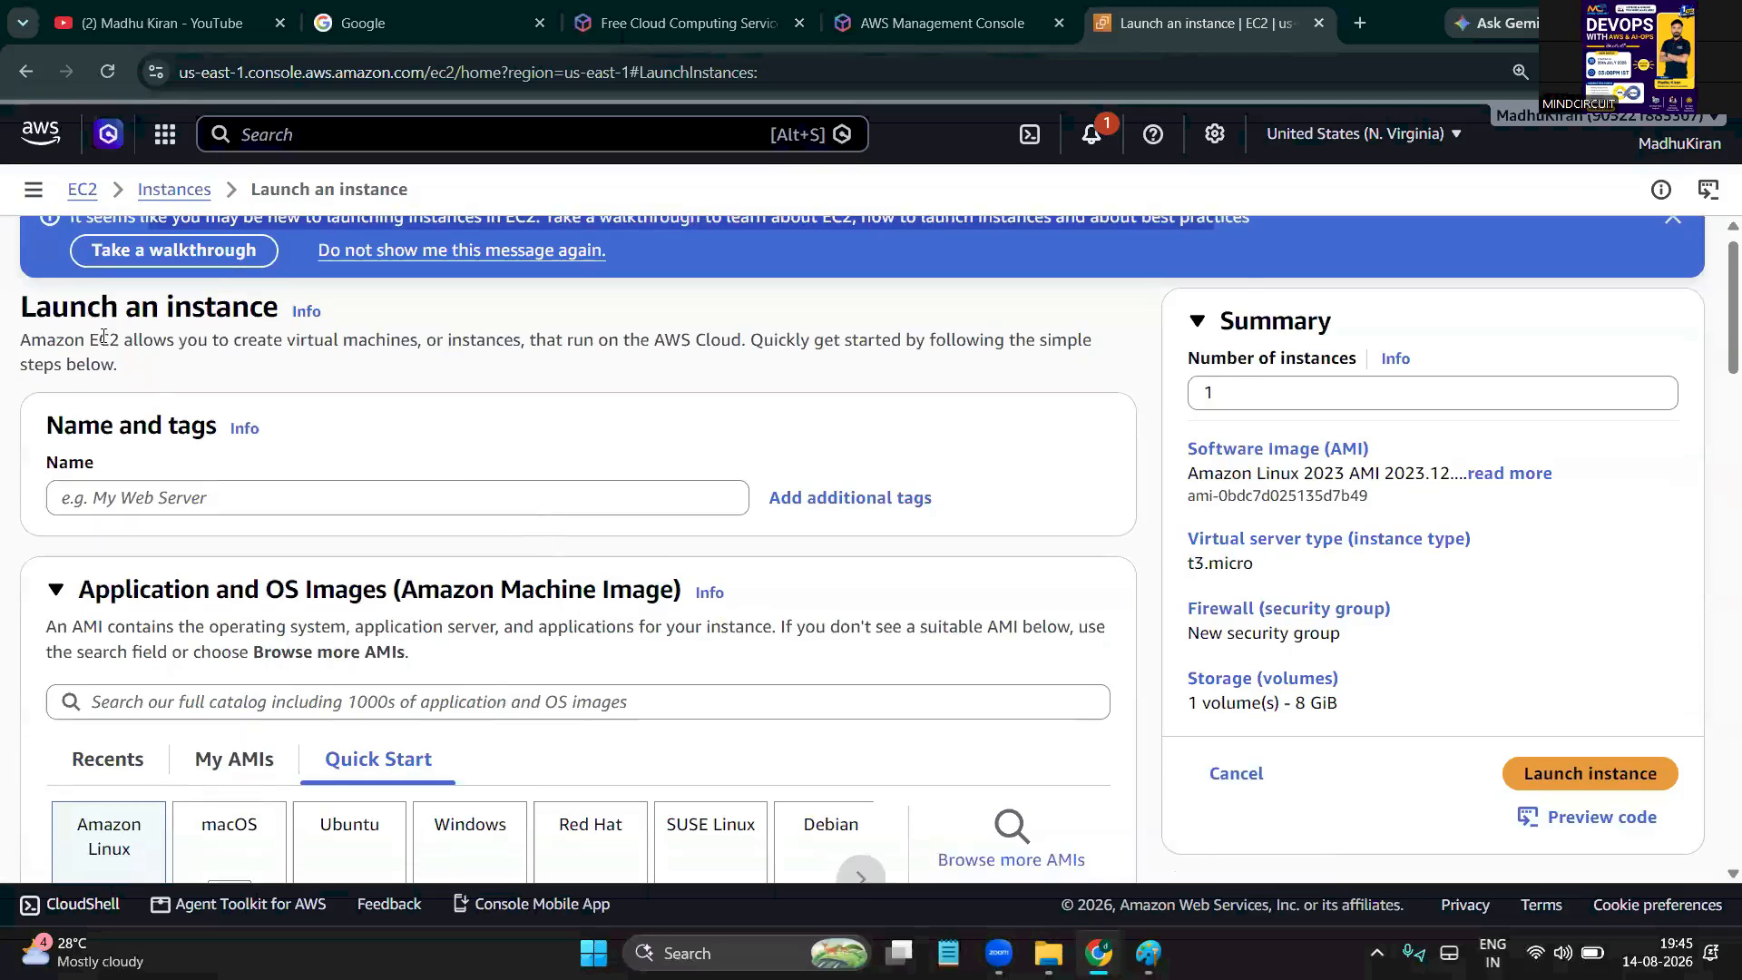
double_click(185, 304)
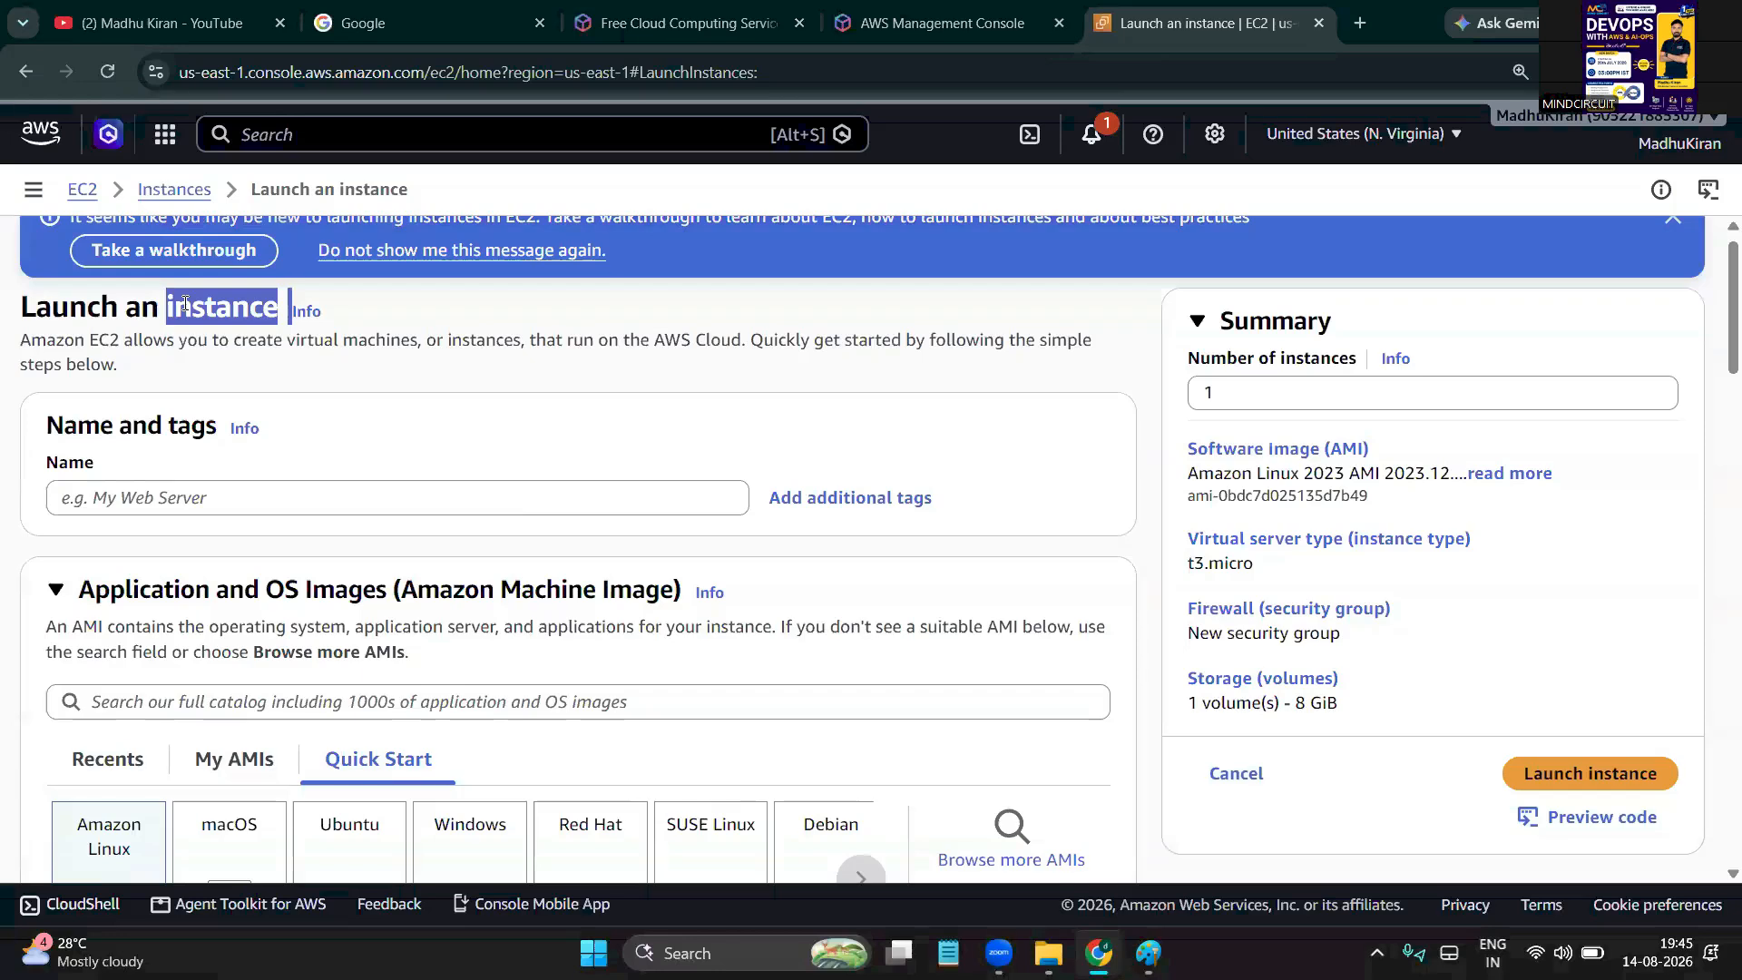
left_click(160, 314)
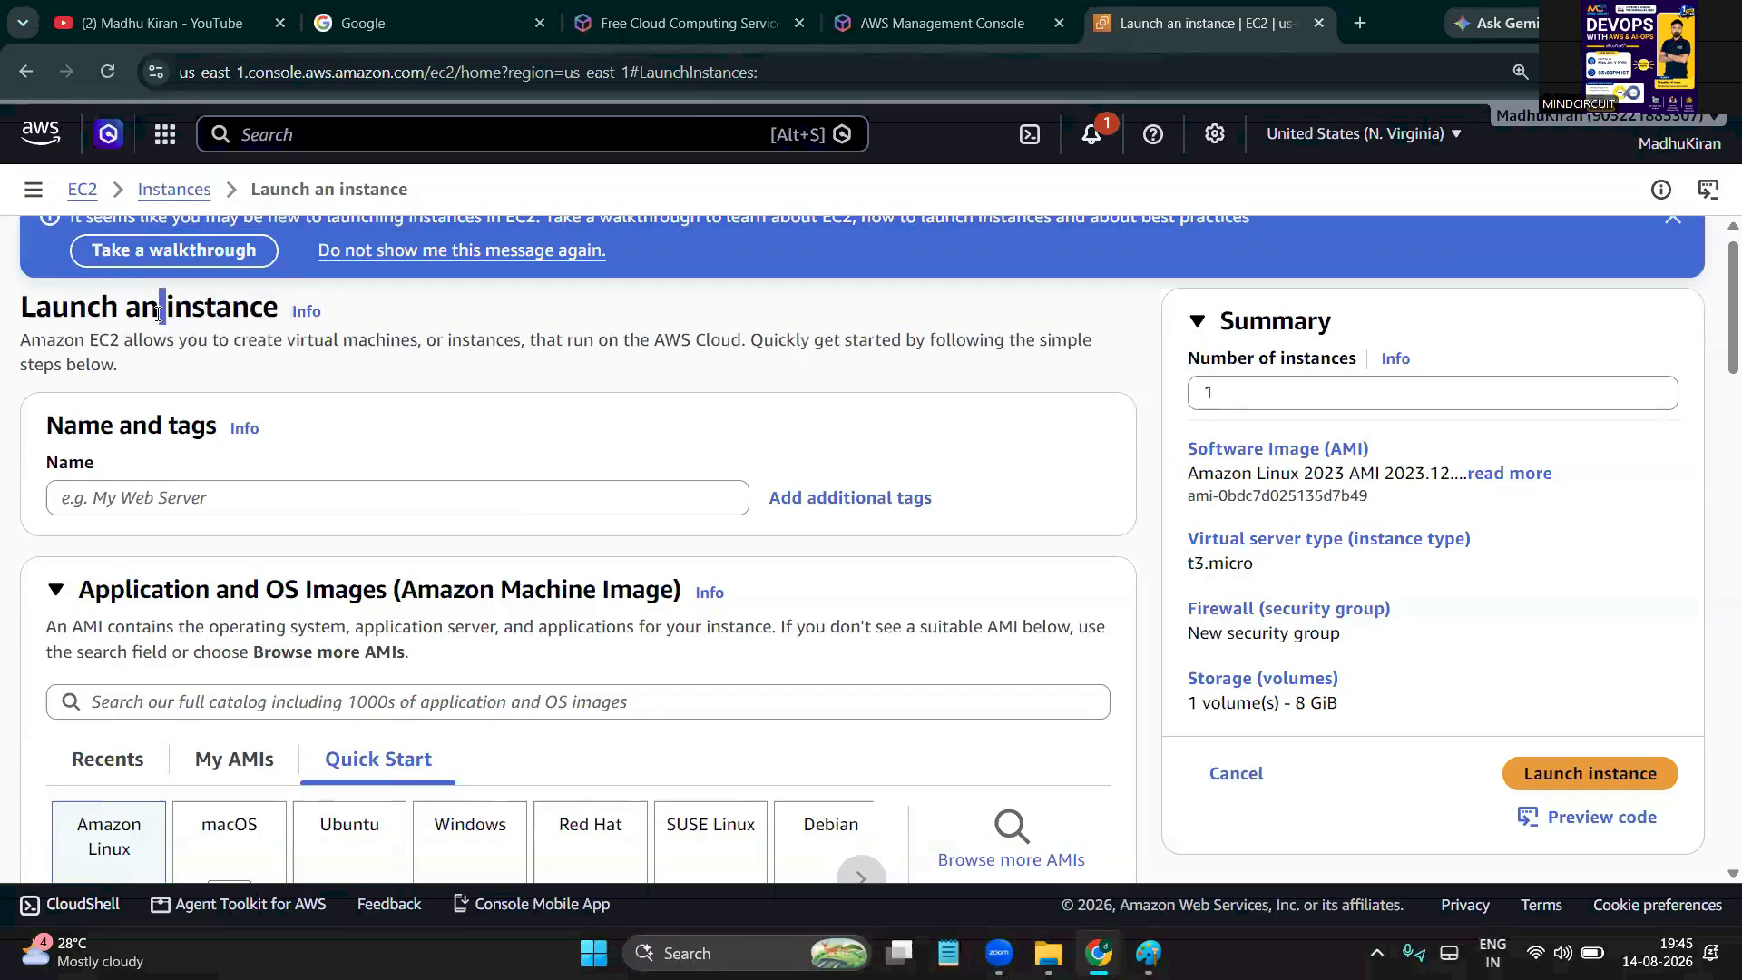
double_click(219, 309)
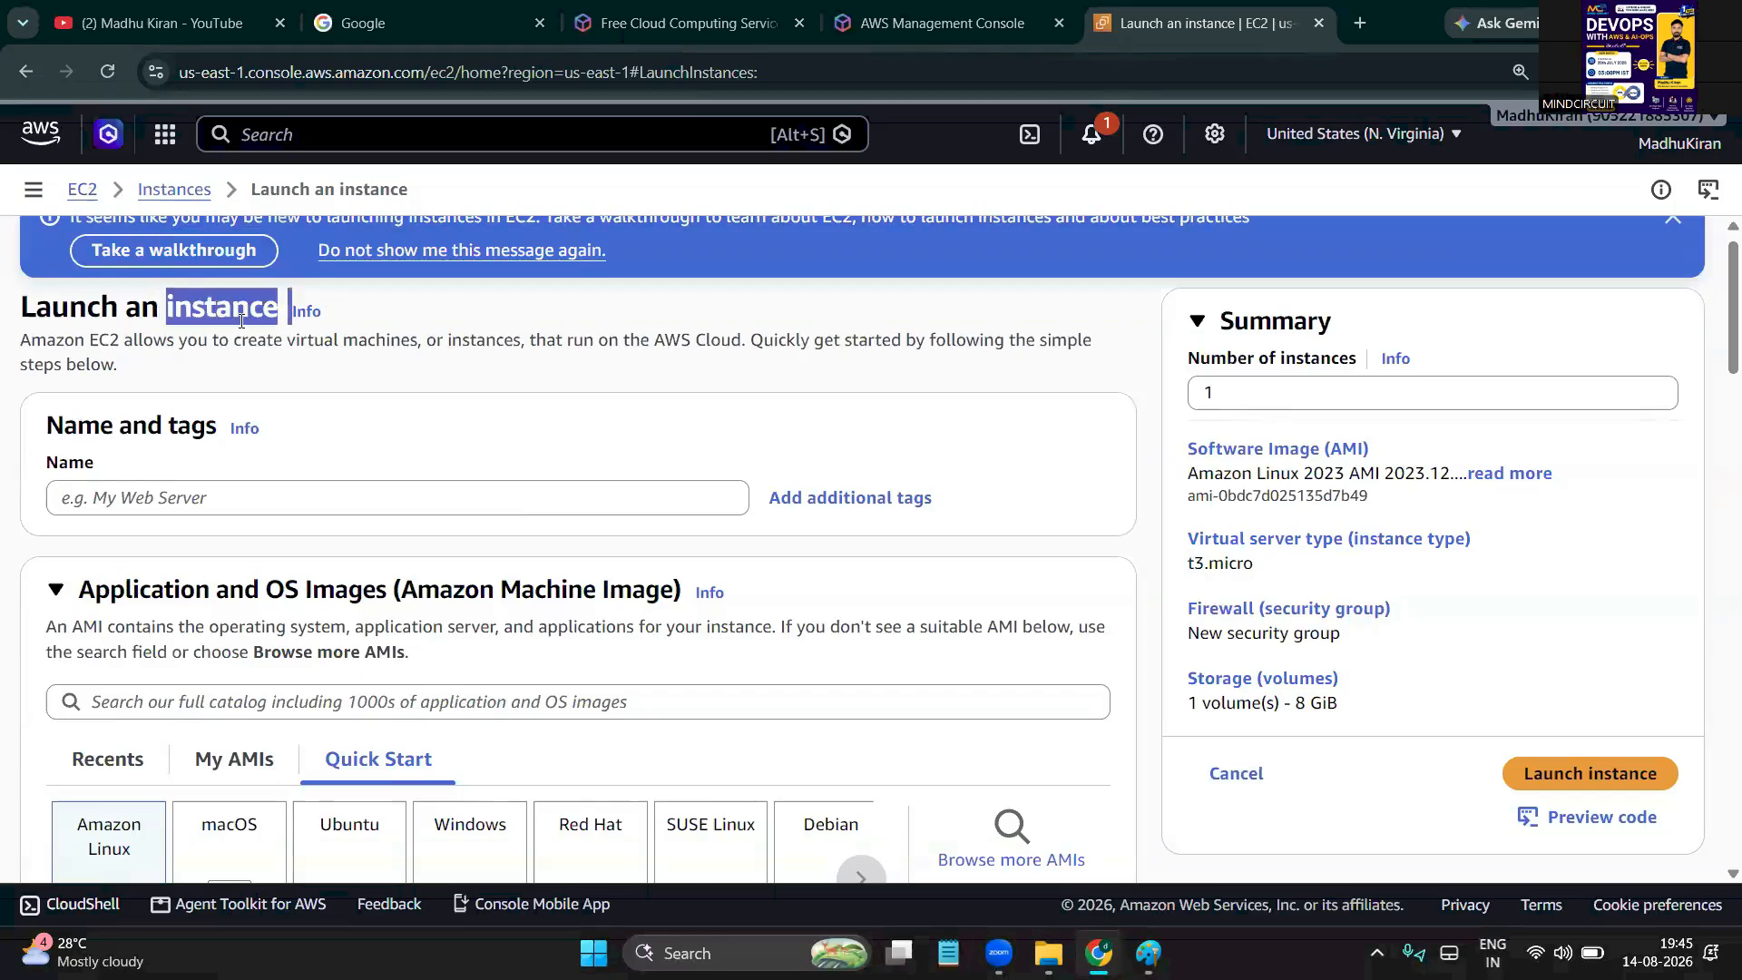
left_click(241, 320)
Name the instance 'Linux server', leaving the Amazon Linux Quick Start AMI selected
left_click(160, 495)
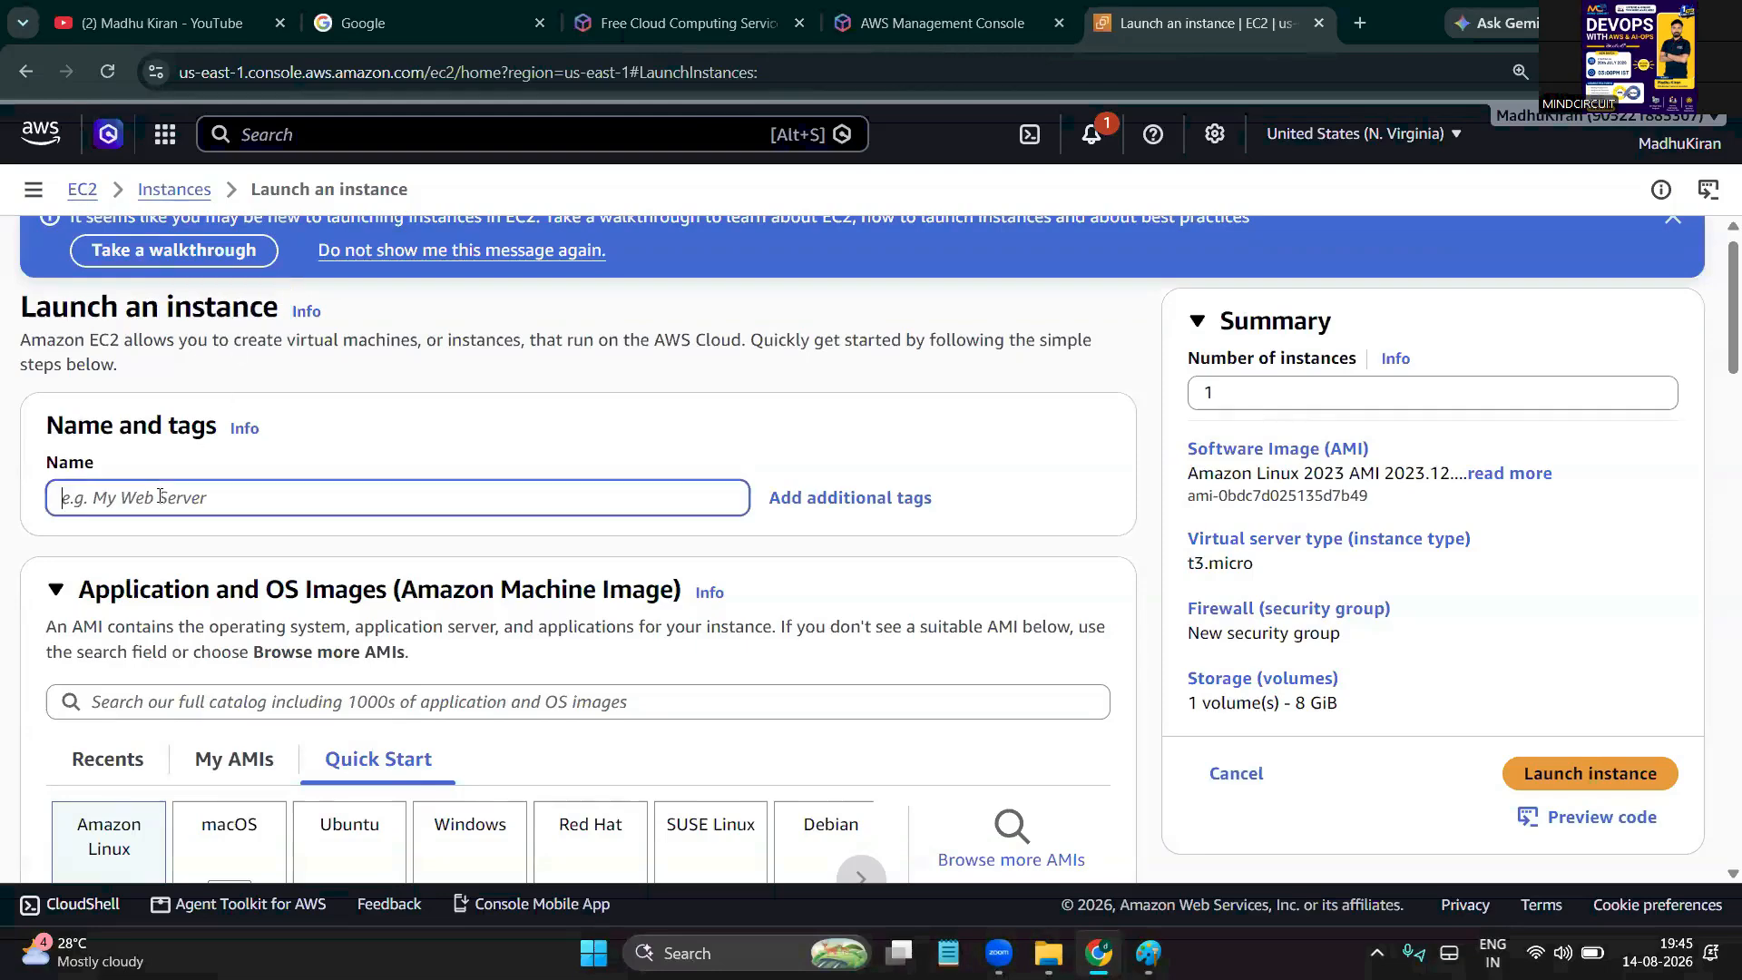
type("linux")
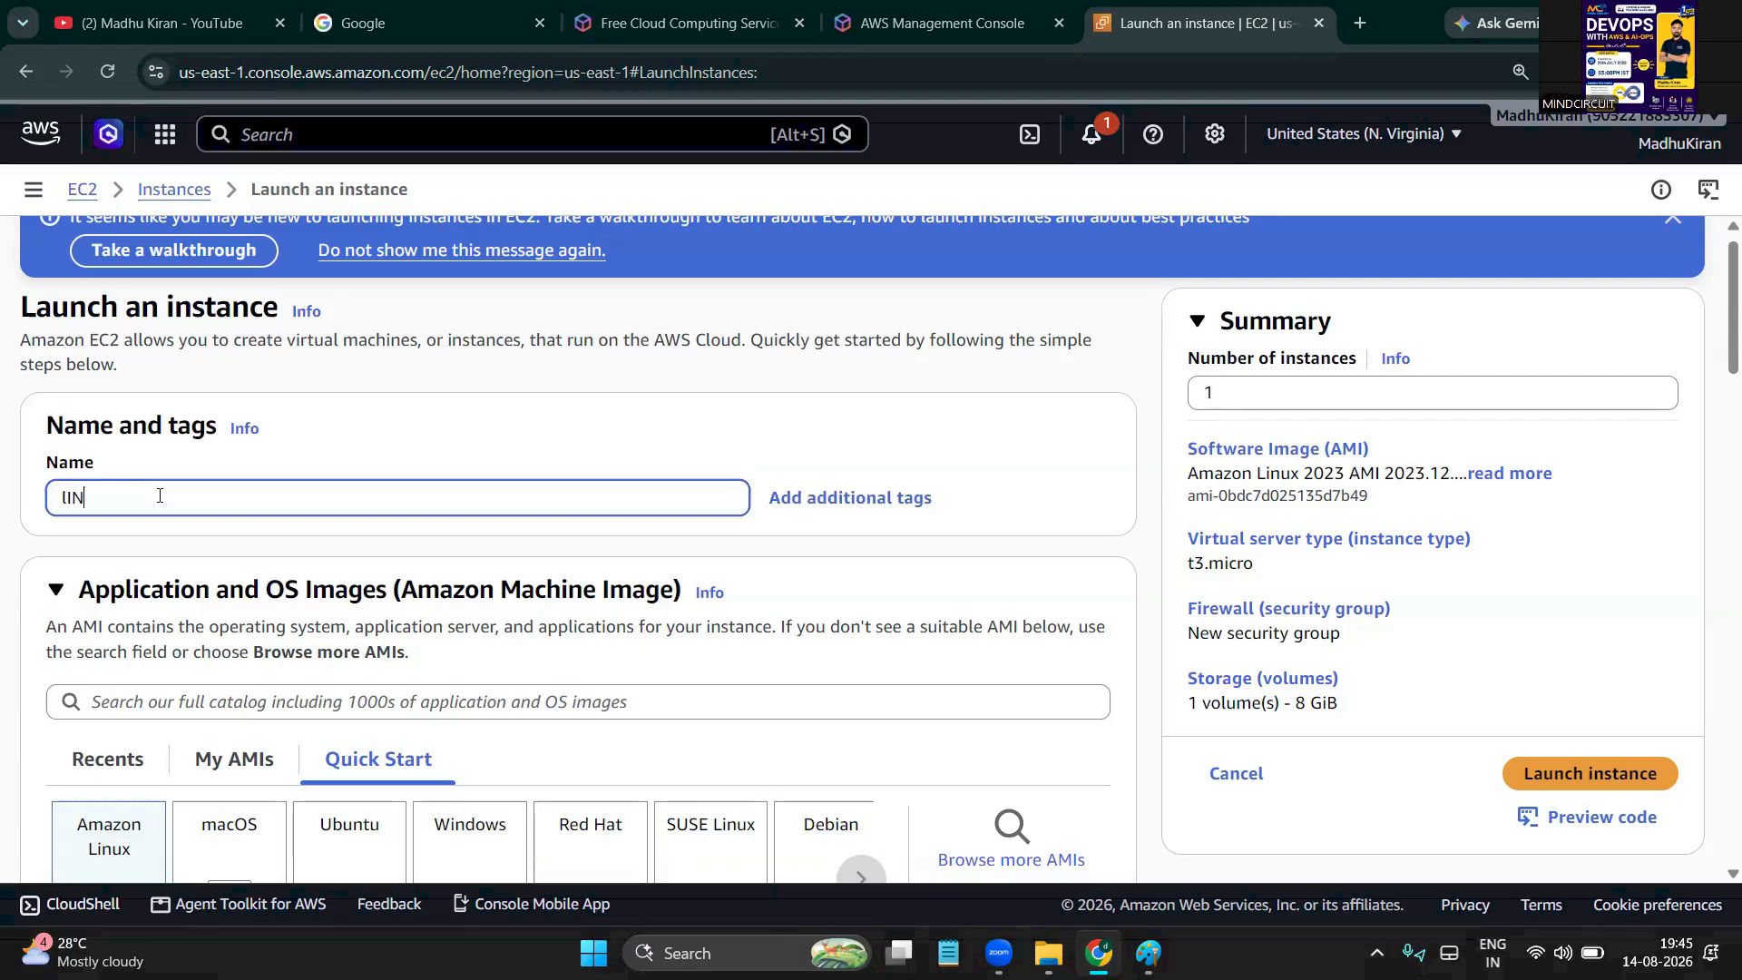
key("BackSpace")
key("BackSpace")
key("BackSpace")
key("BackSpace")
key("BackSpace")
type("Linux server")
scroll(32, 614, "down", 2)
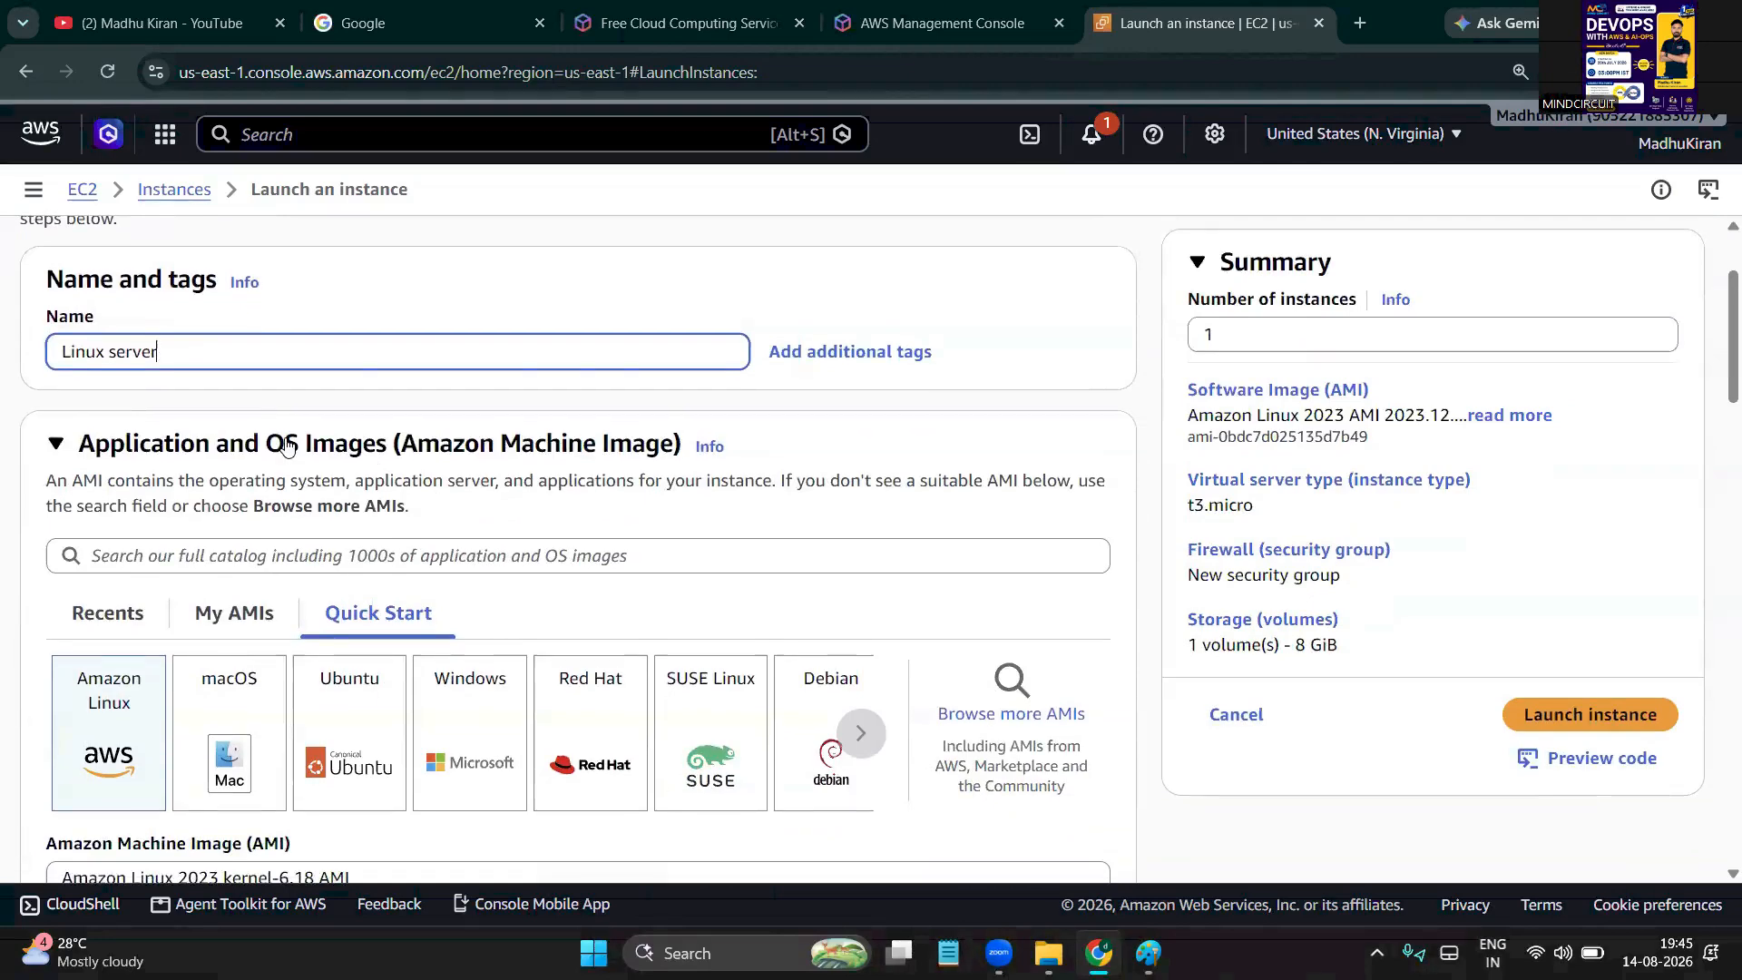
scroll(286, 445, "down", 1)
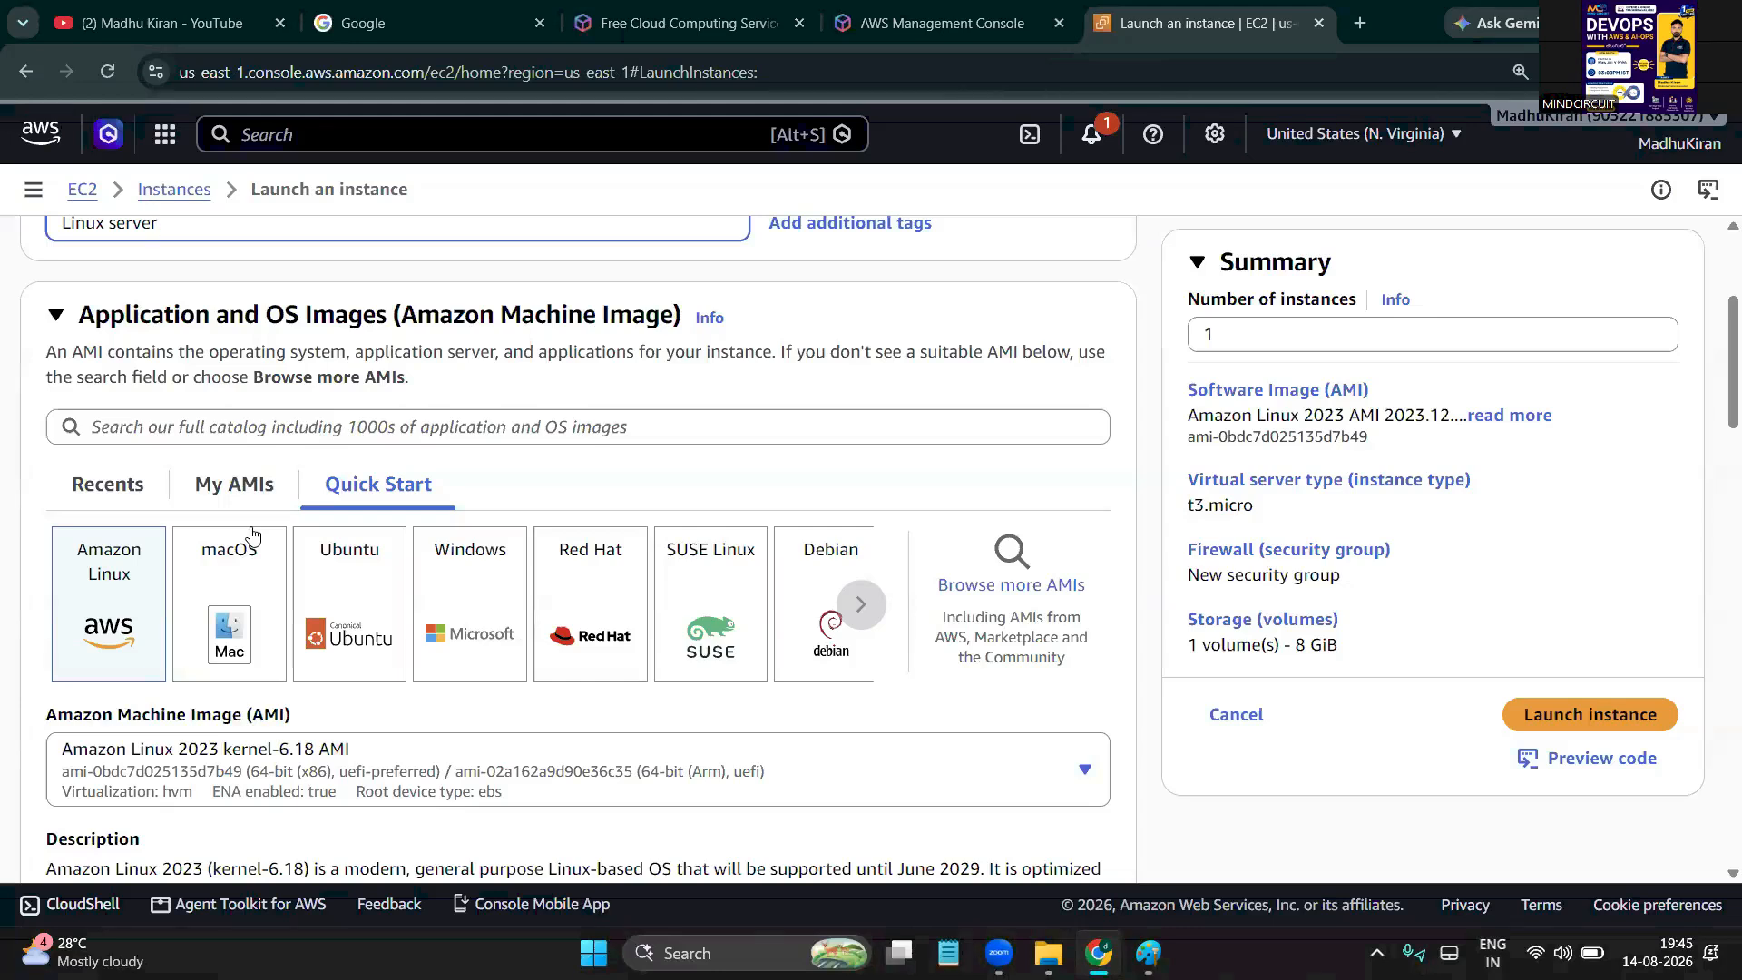
left_click(125, 580)
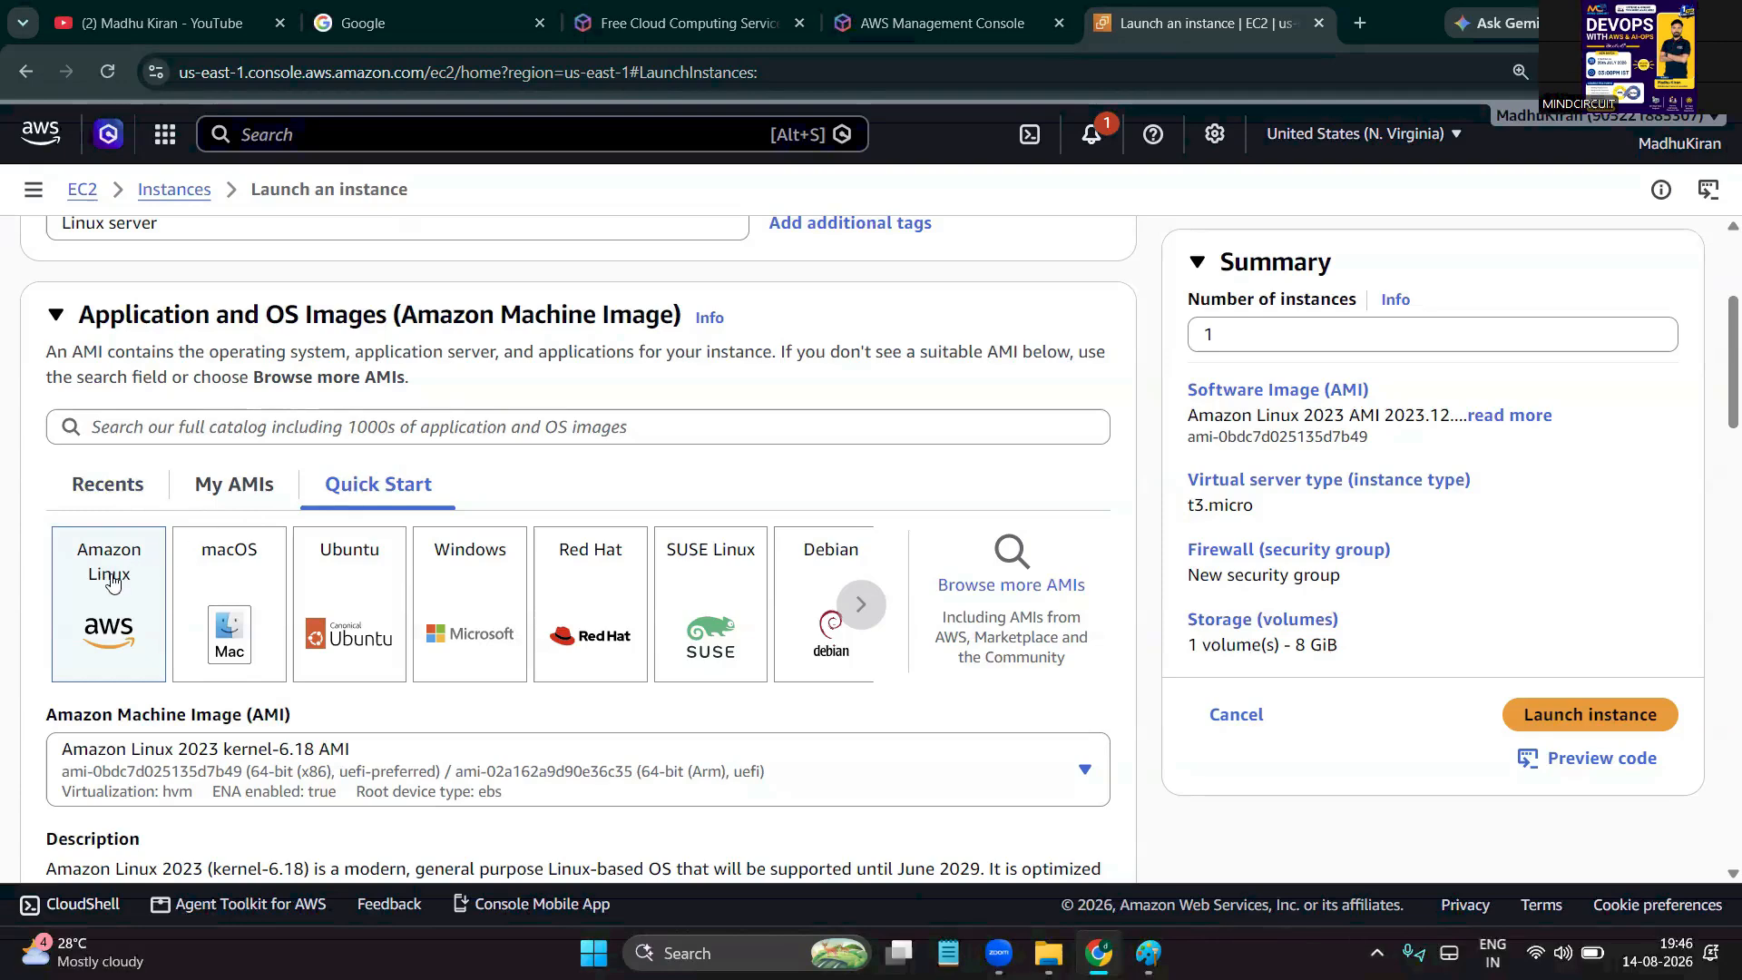
scroll(3, 623, "down", 5)
scroll(2, 623, "down", 4)
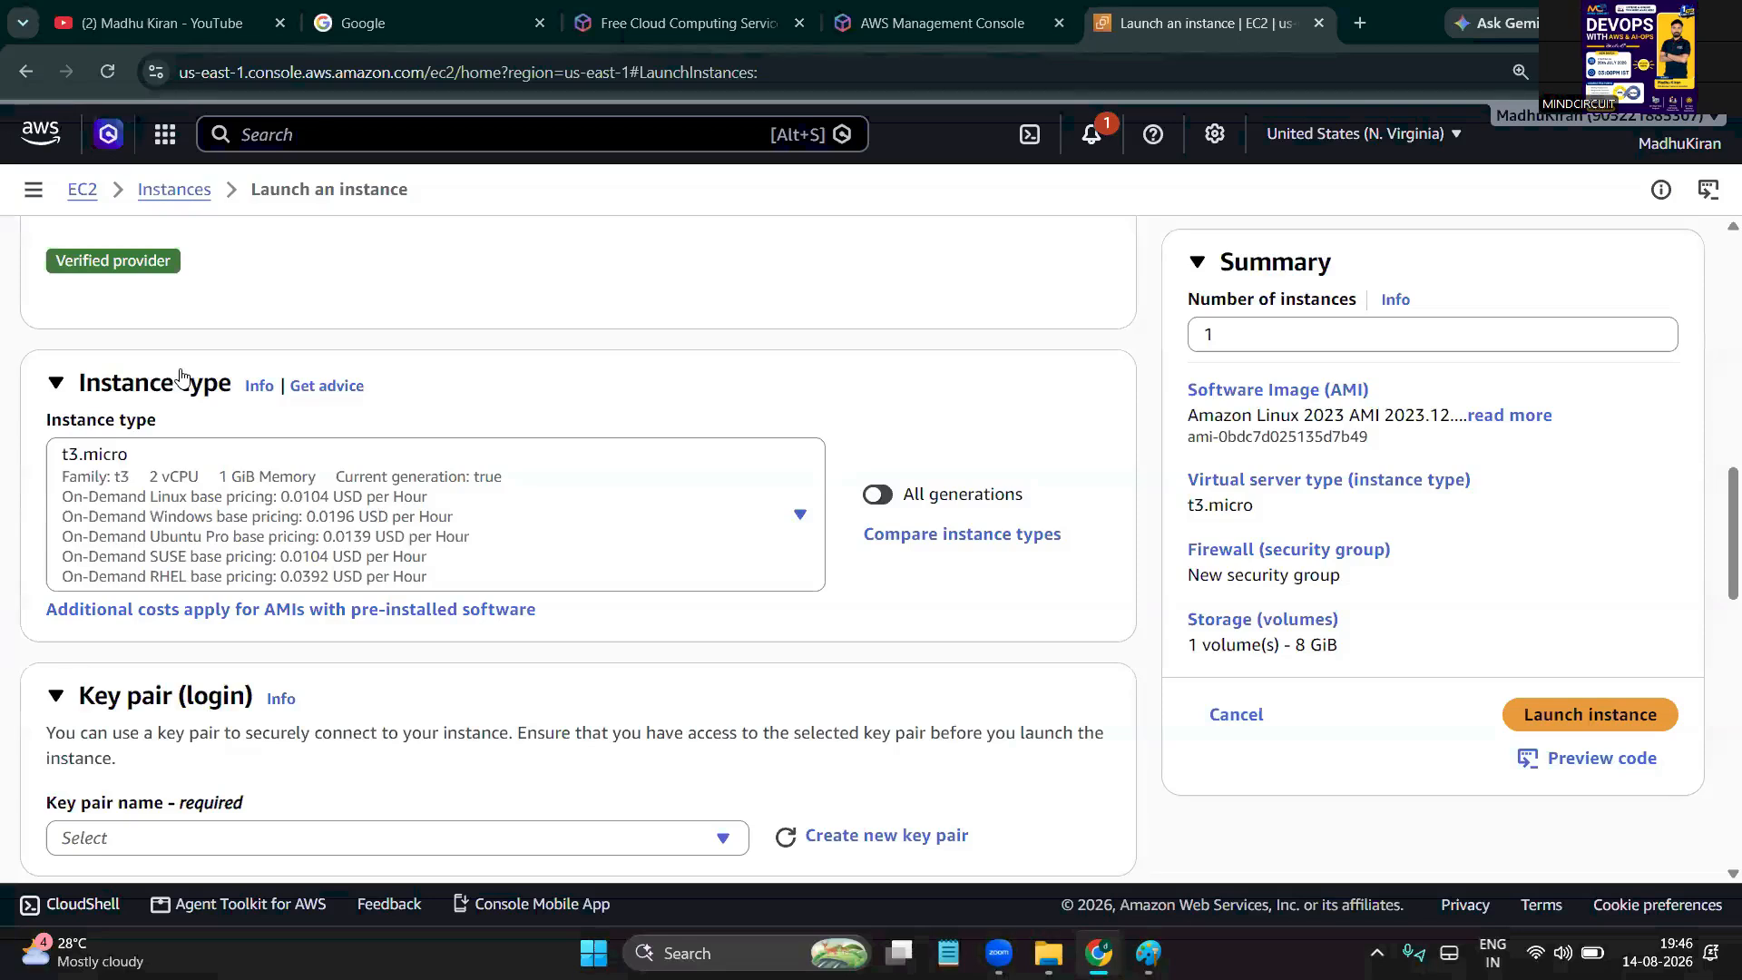
left_click(108, 464)
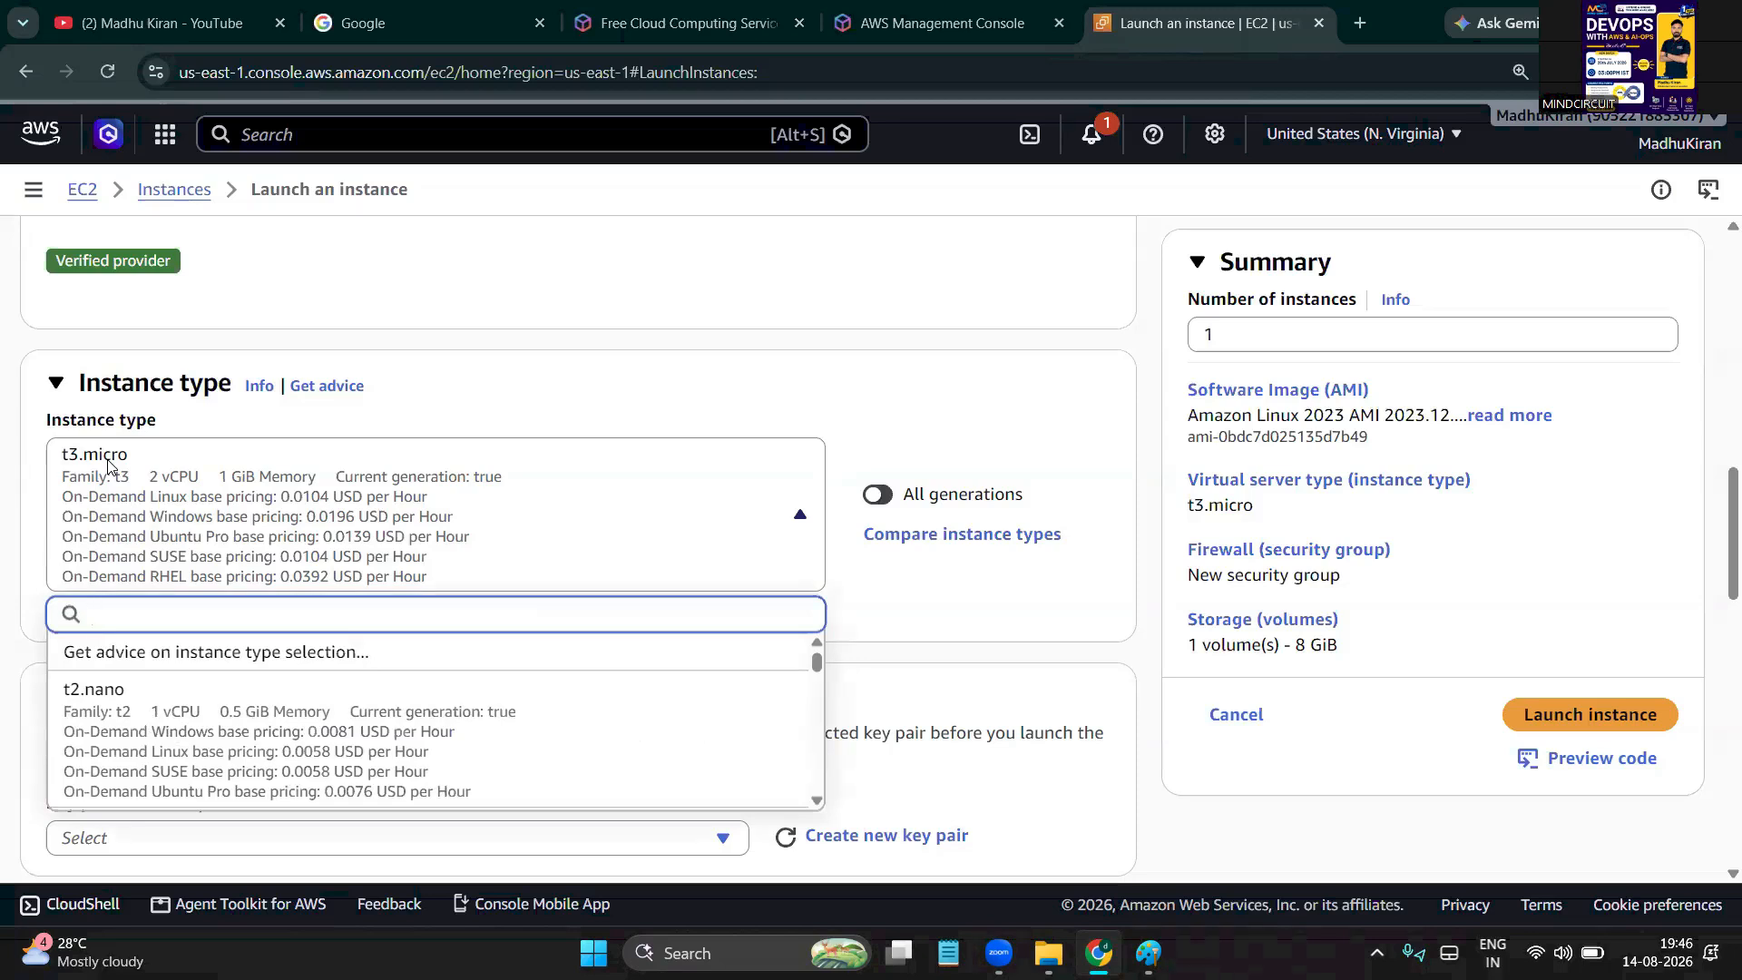
scroll(138, 764, "down", 2)
scroll(138, 765, "down", 2)
left_click(506, 344)
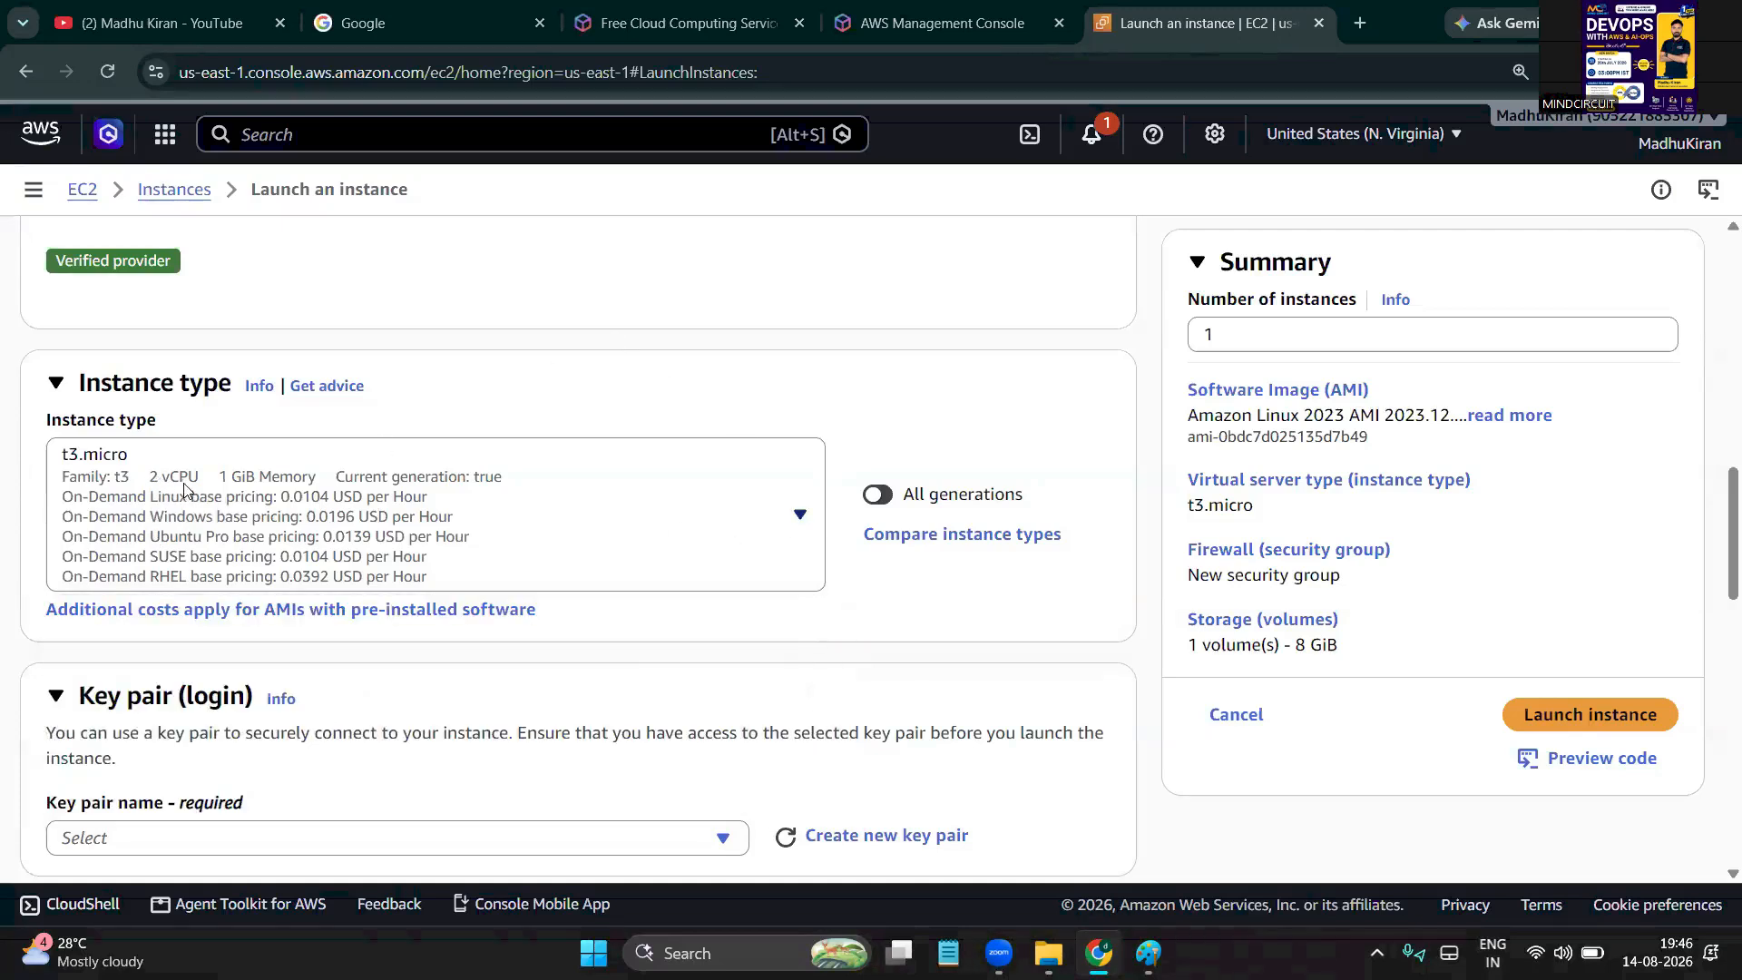
left_click(240, 493)
left_click(305, 475)
scroll(305, 475, "down", 1)
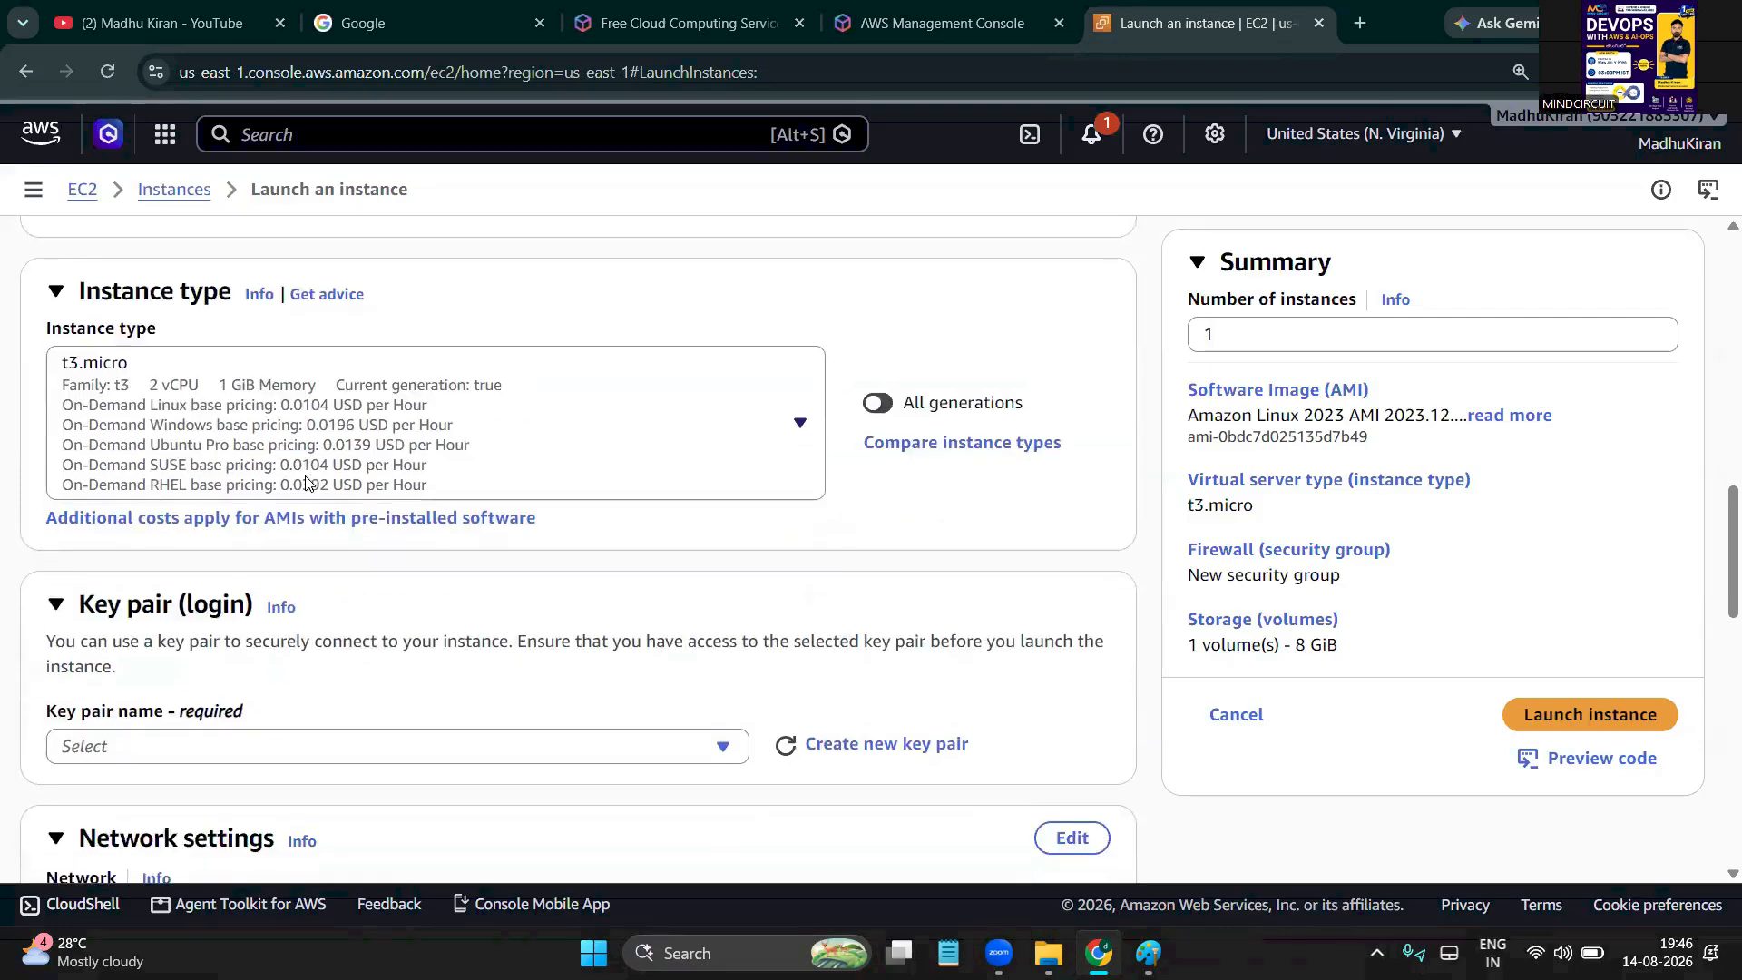
scroll(305, 481, "down", 1)
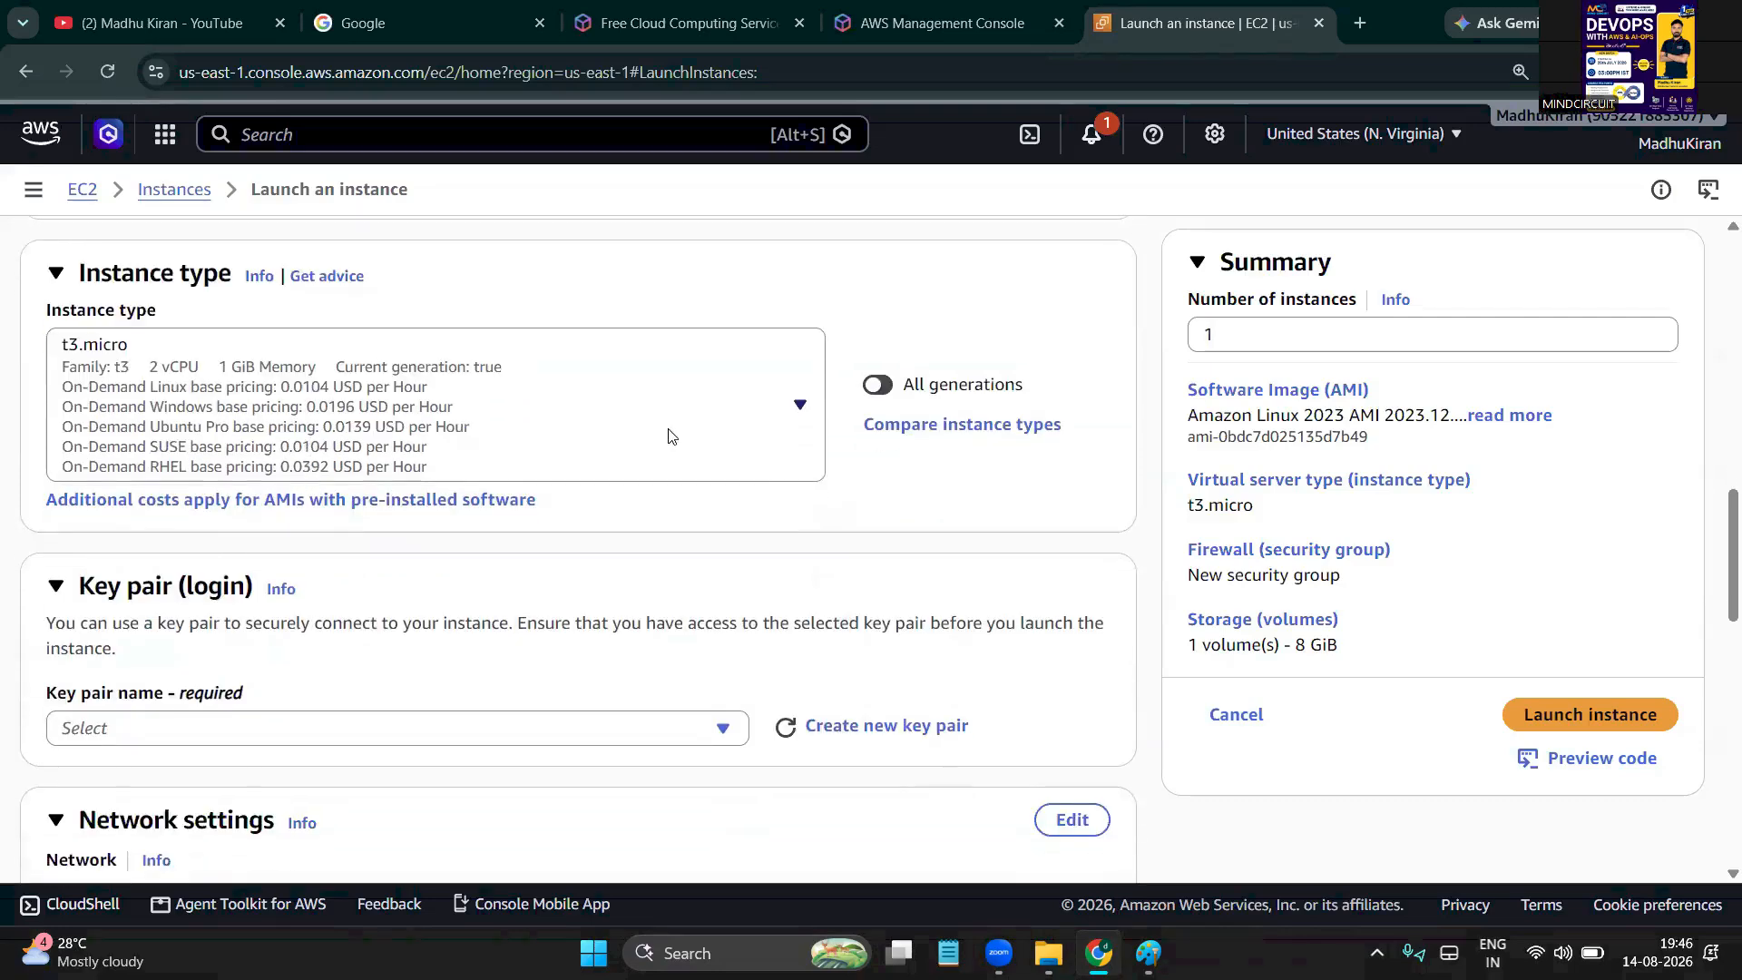
left_click(993, 437)
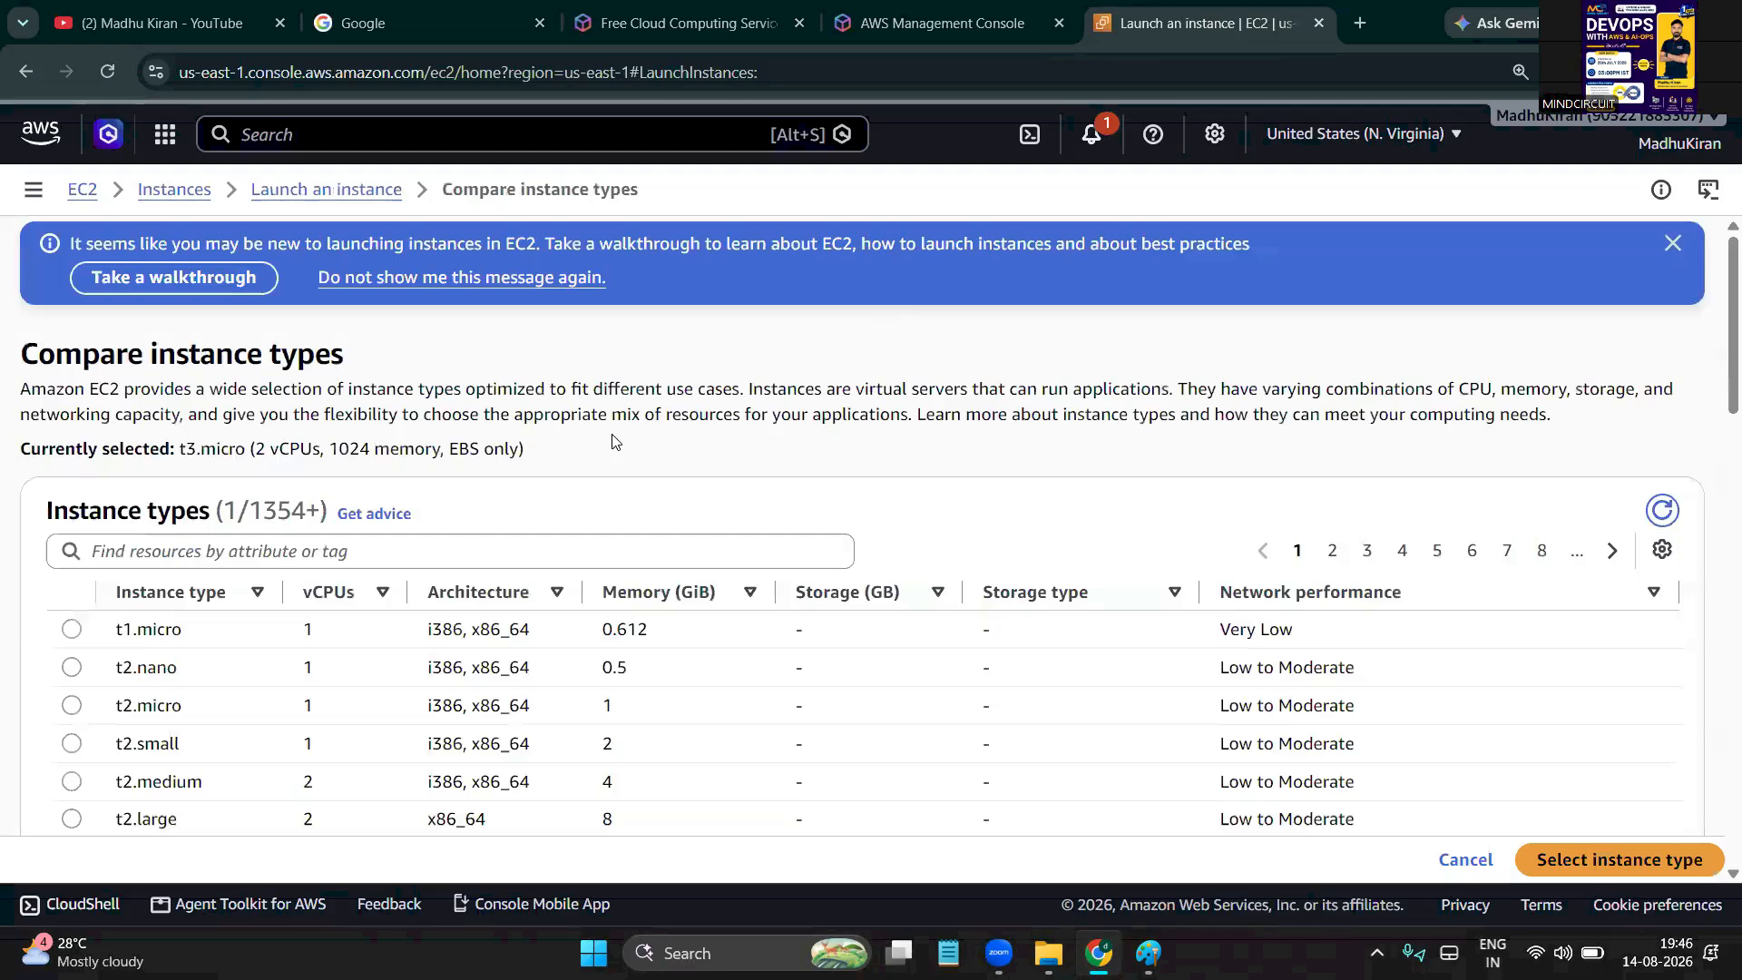
scroll(614, 442, "down", 3)
scroll(381, 535, "down", 10)
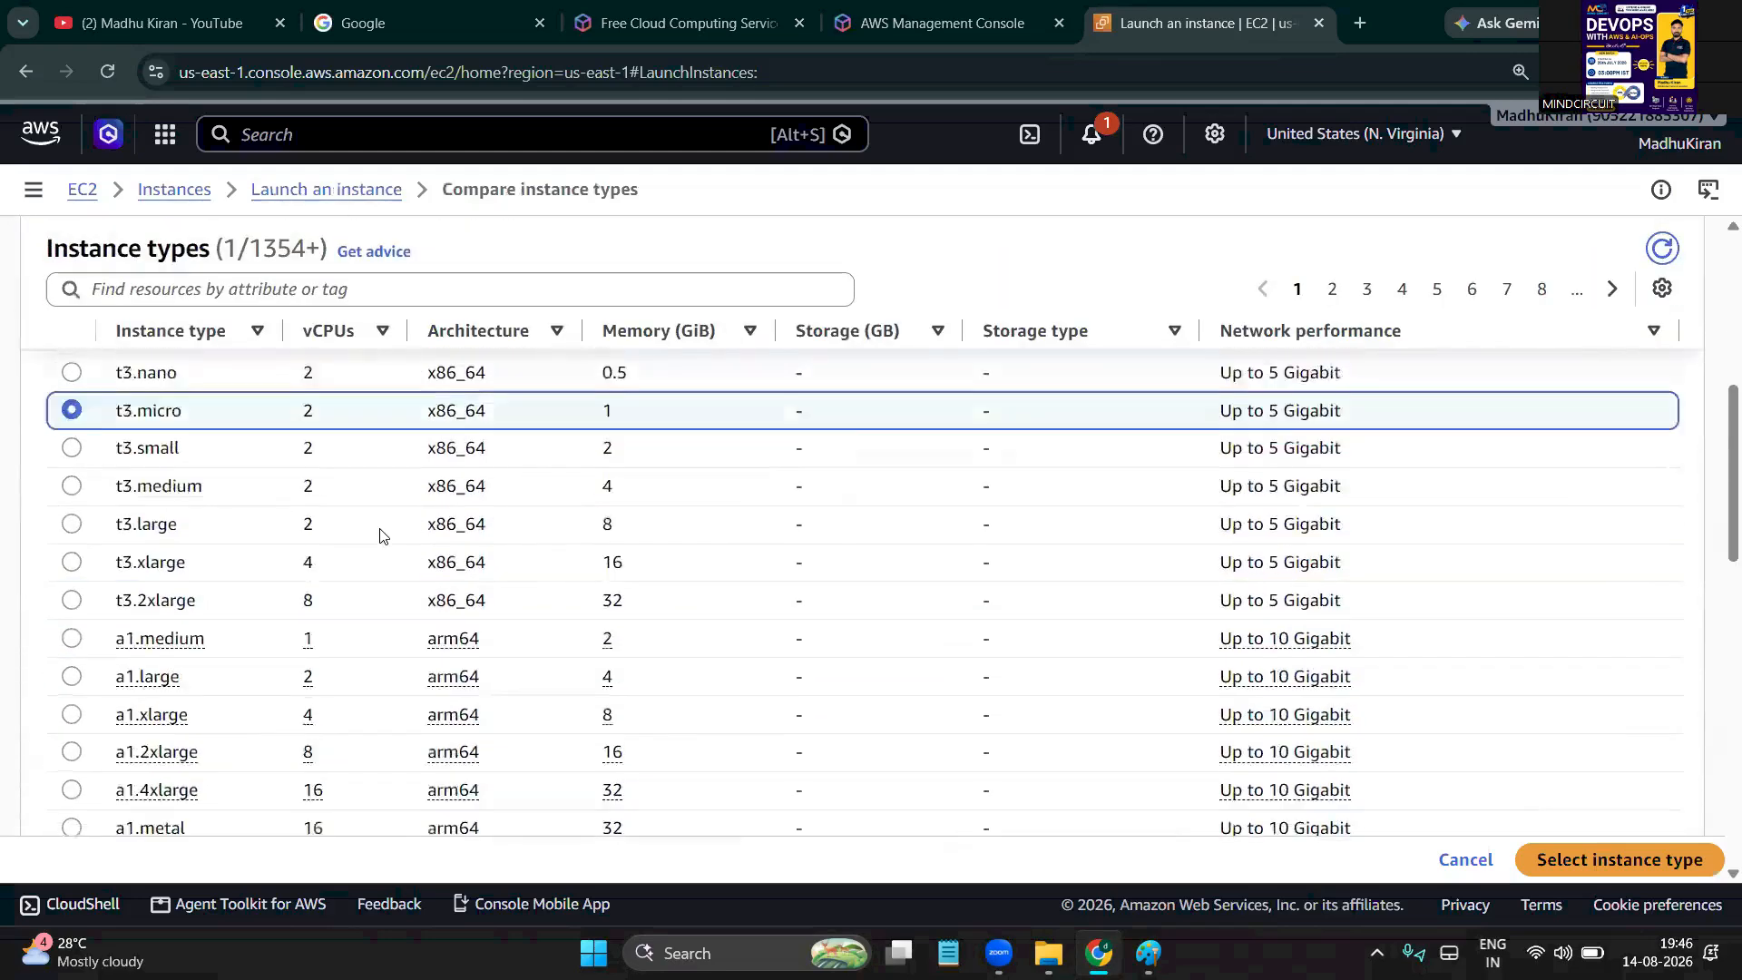
scroll(381, 535, "down", 7)
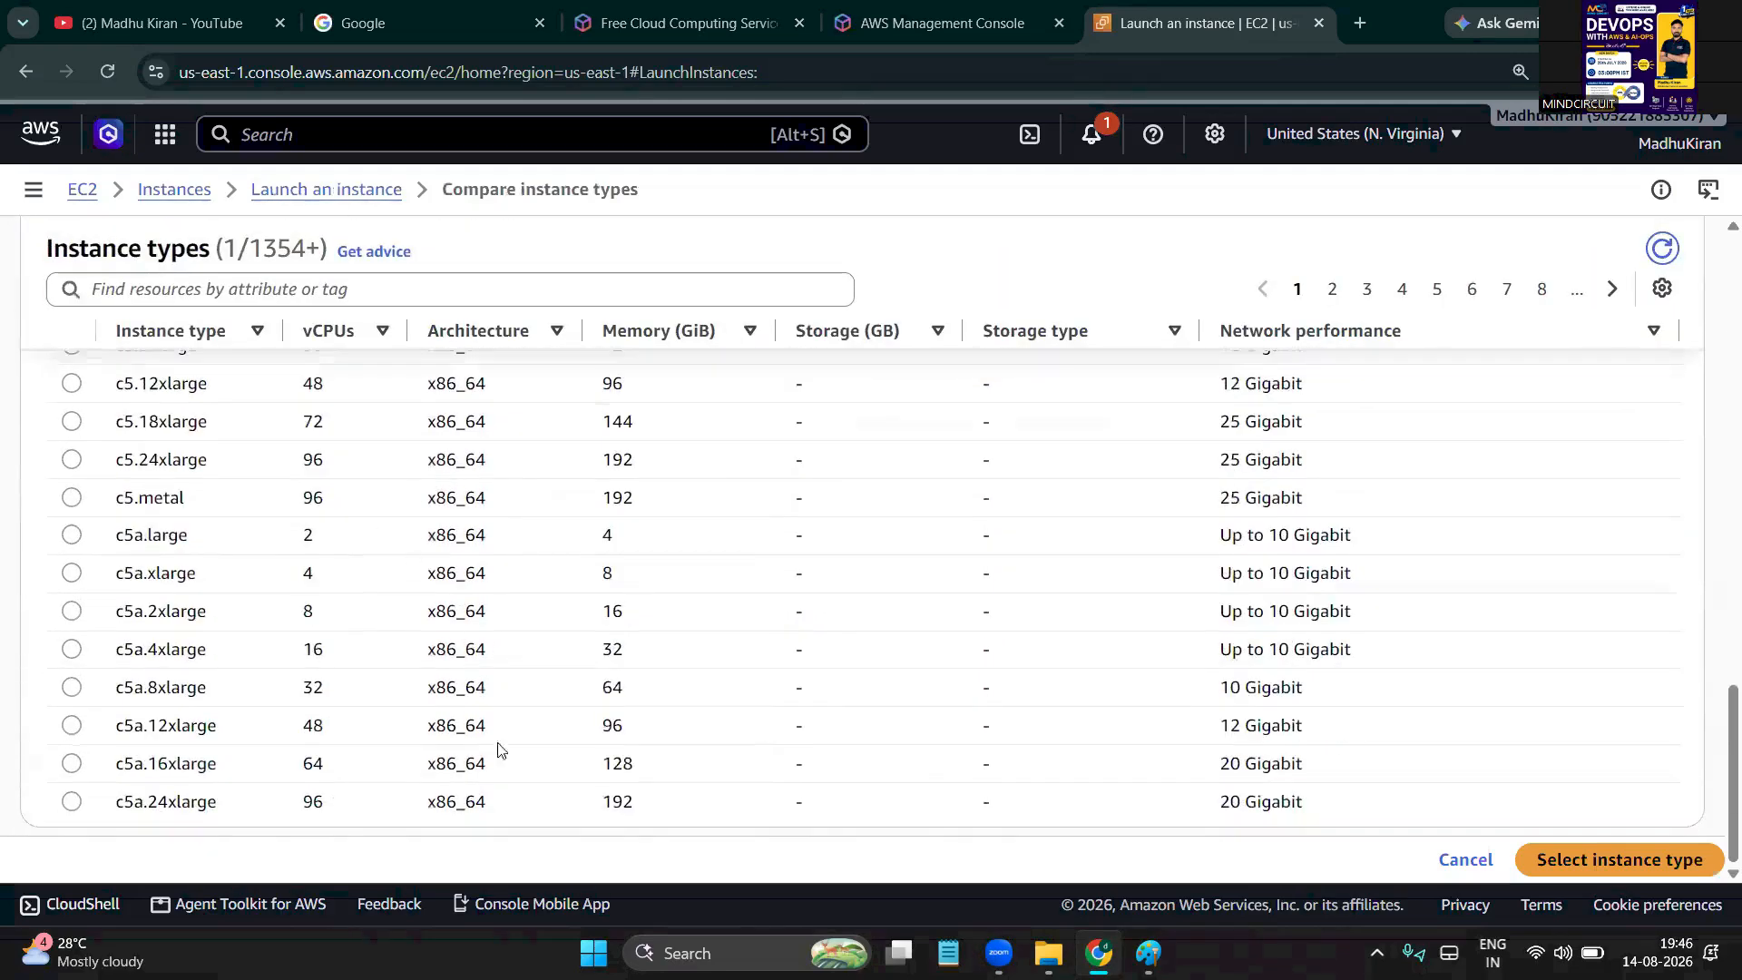
double_click(623, 804)
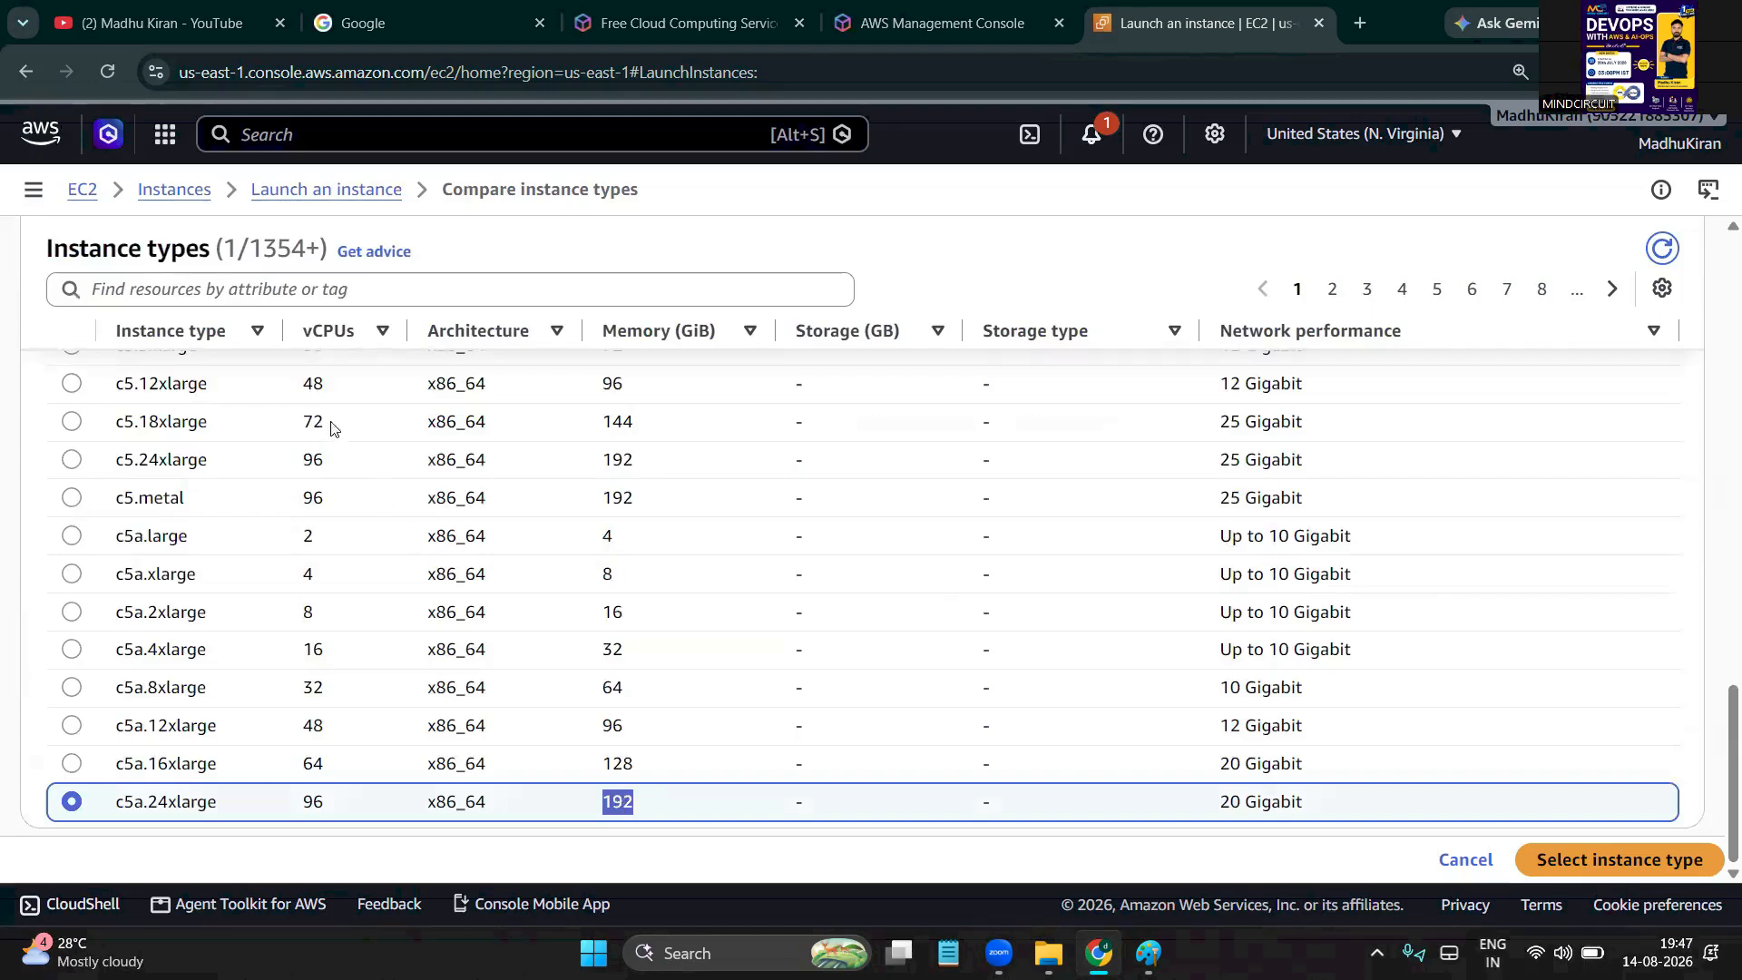
double_click(313, 799)
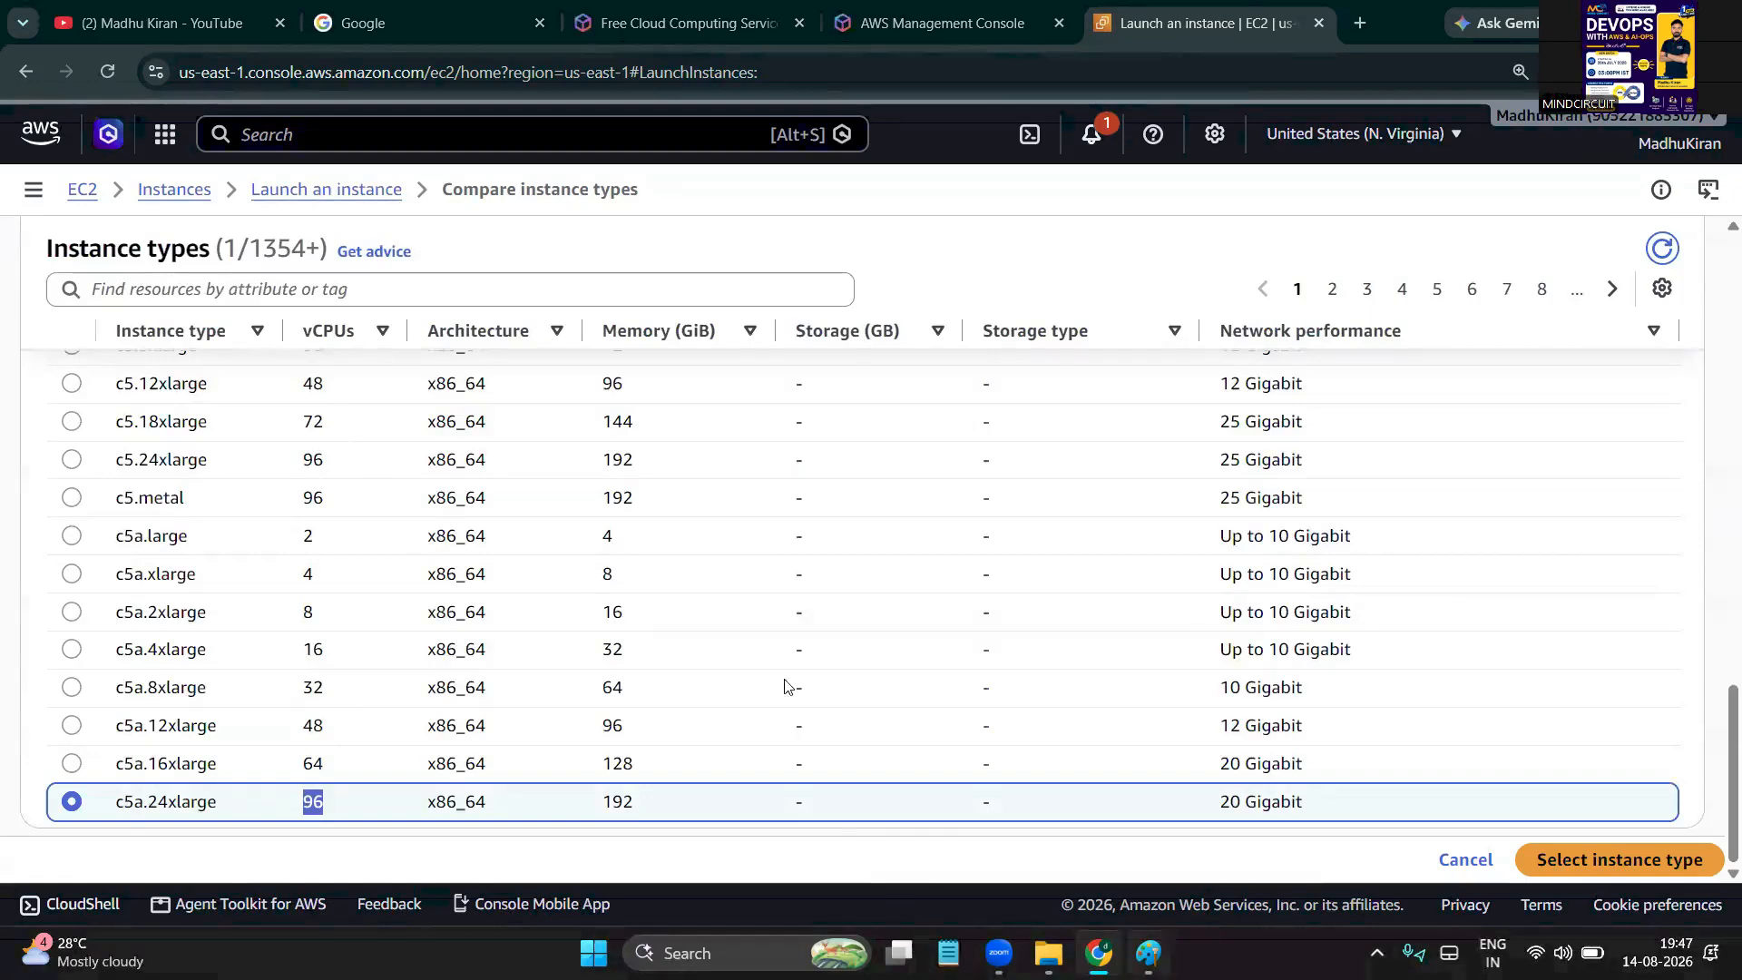
left_click(1453, 873)
Sketch an outline, notes and an arrow beside the Key pair (login) section, then clear them
scroll(1461, 862, "up", 2)
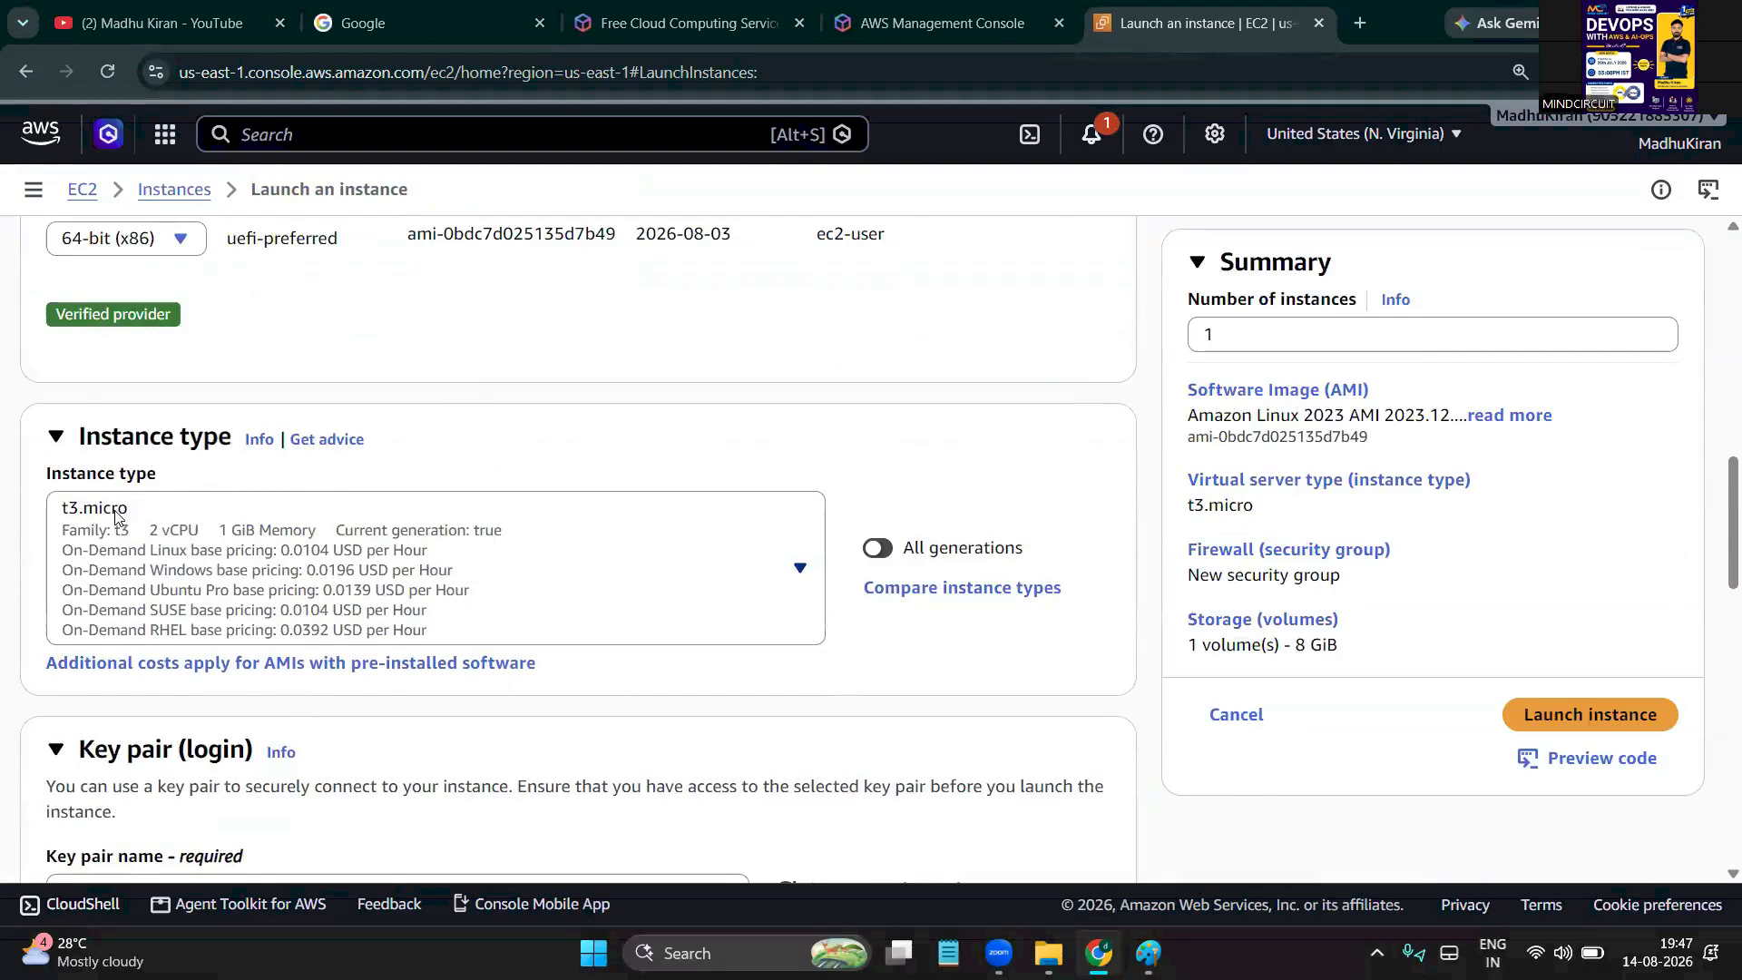
scroll(116, 515, "down", 2)
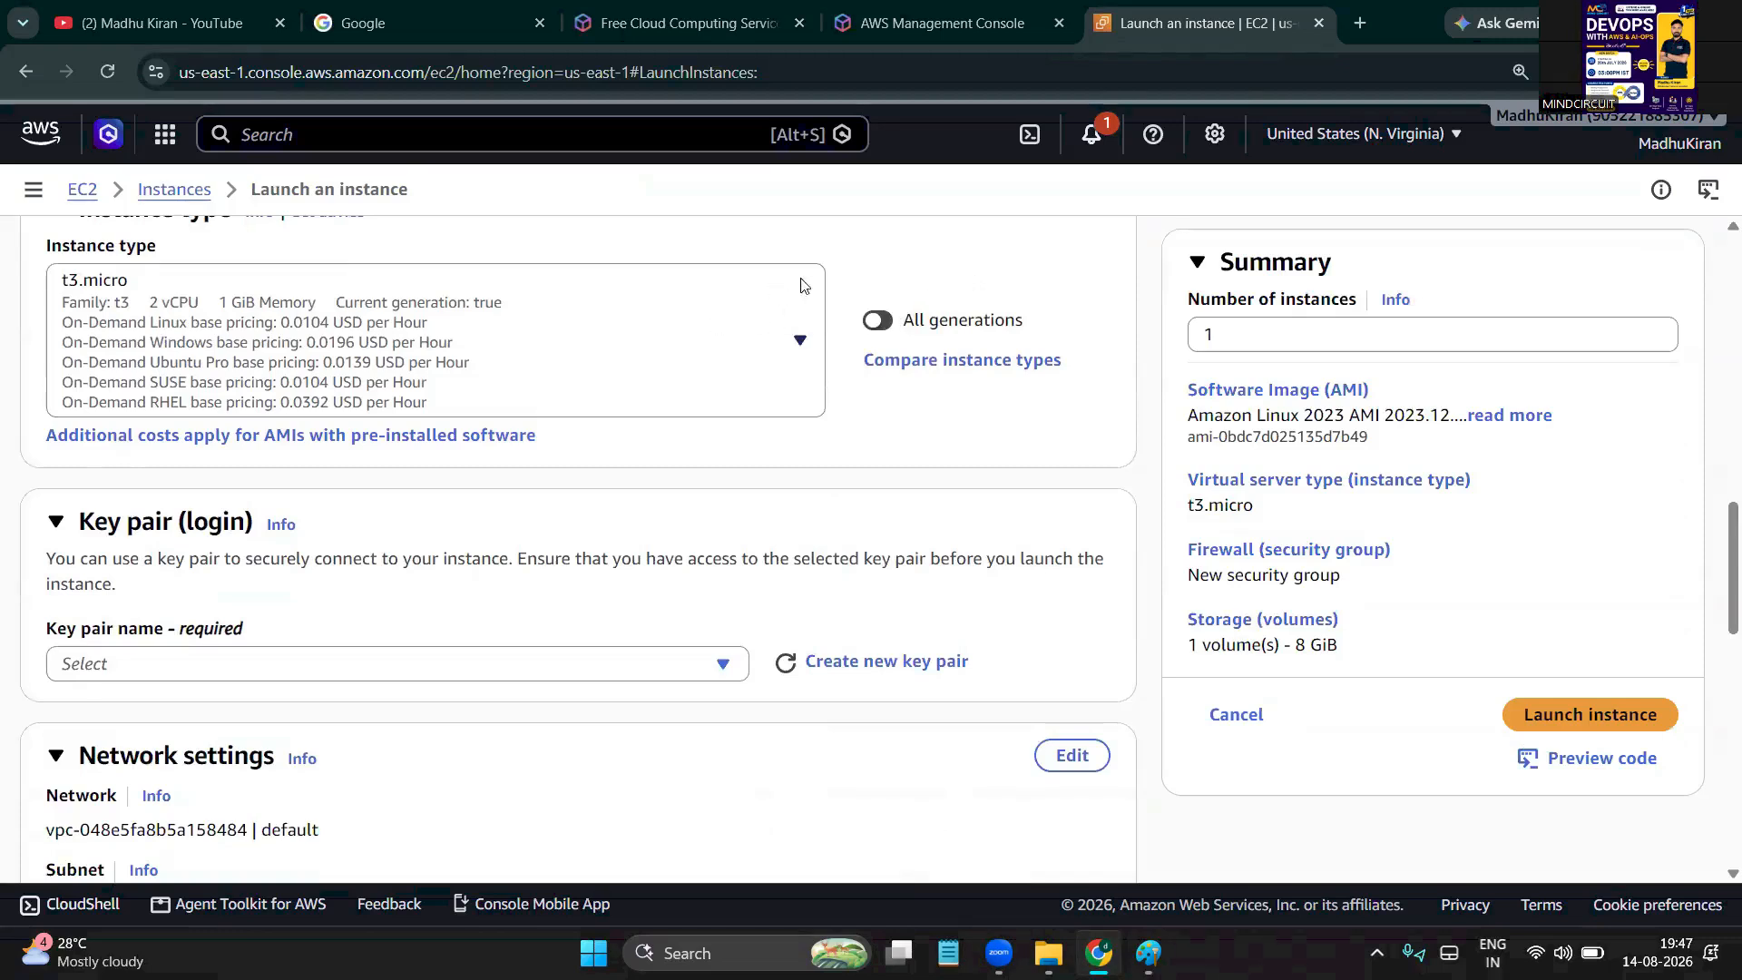
scroll(535, 390, "down", 1)
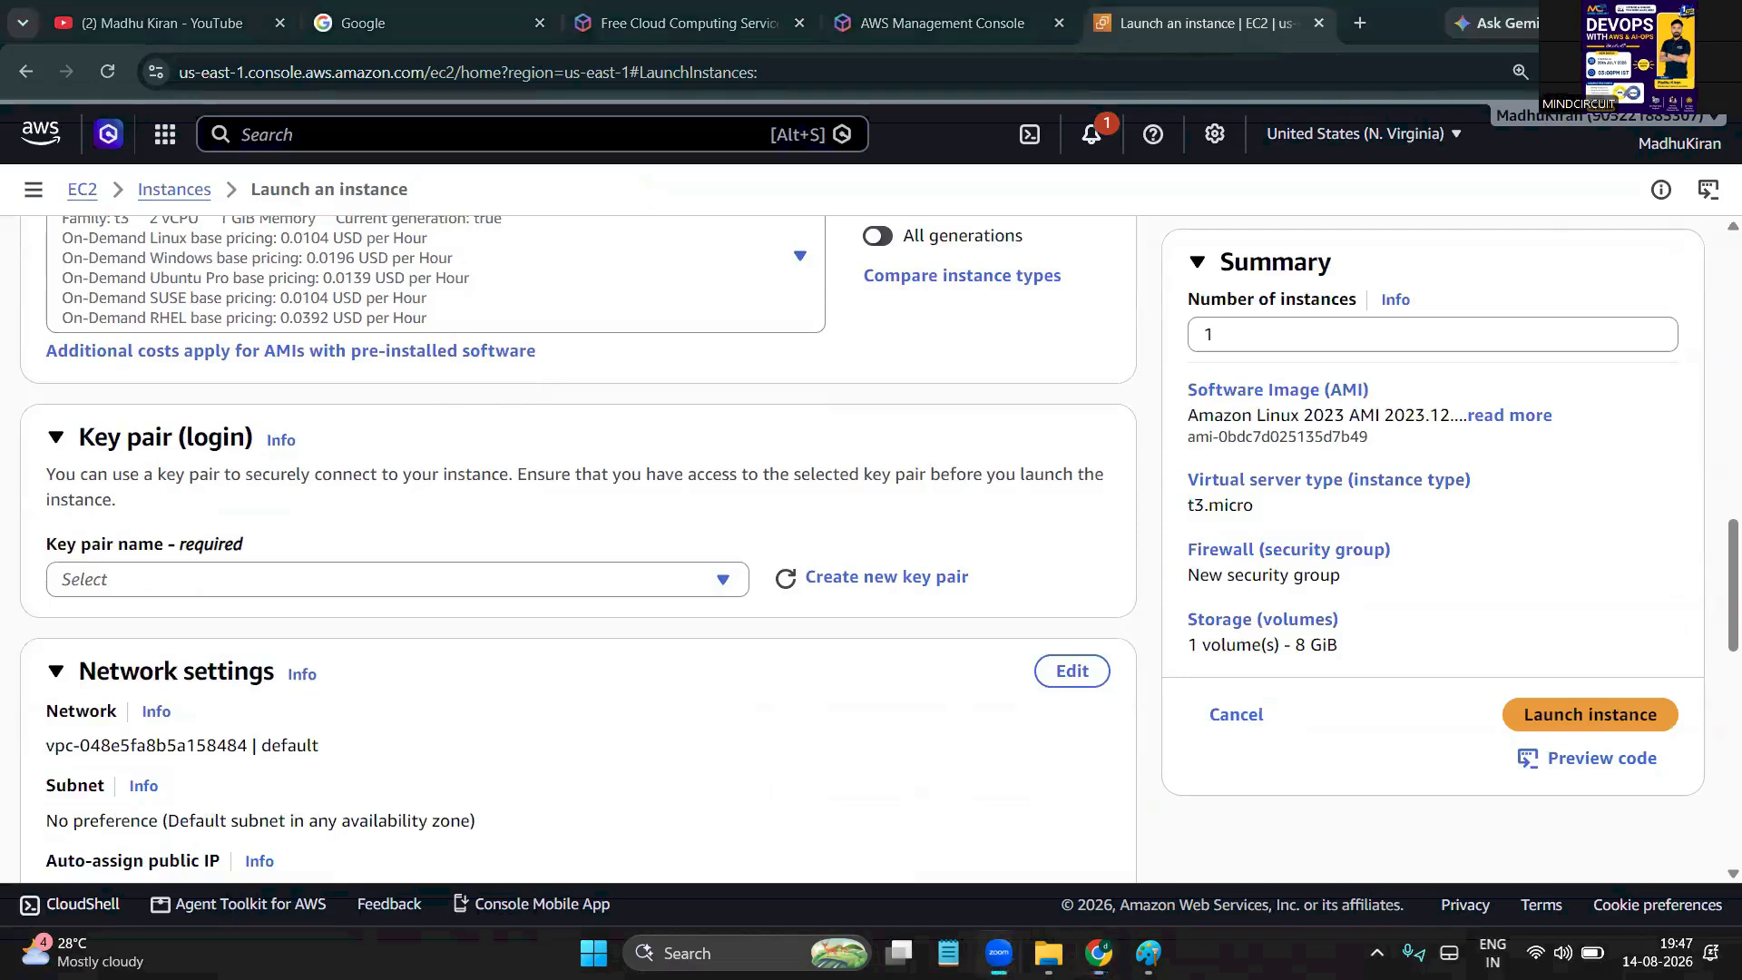
left_click_drag(1021, 355, 978, 366)
left_click_drag(1002, 449, 989, 512)
mouse_move(953, 513)
left_mouse_down()
mouse_move(998, 494)
mouse_move(991, 555)
left_mouse_up()
mouse_move(963, 393)
left_mouse_down()
mouse_move(967, 434)
mouse_move(994, 446)
mouse_move(1025, 408)
left_mouse_up()
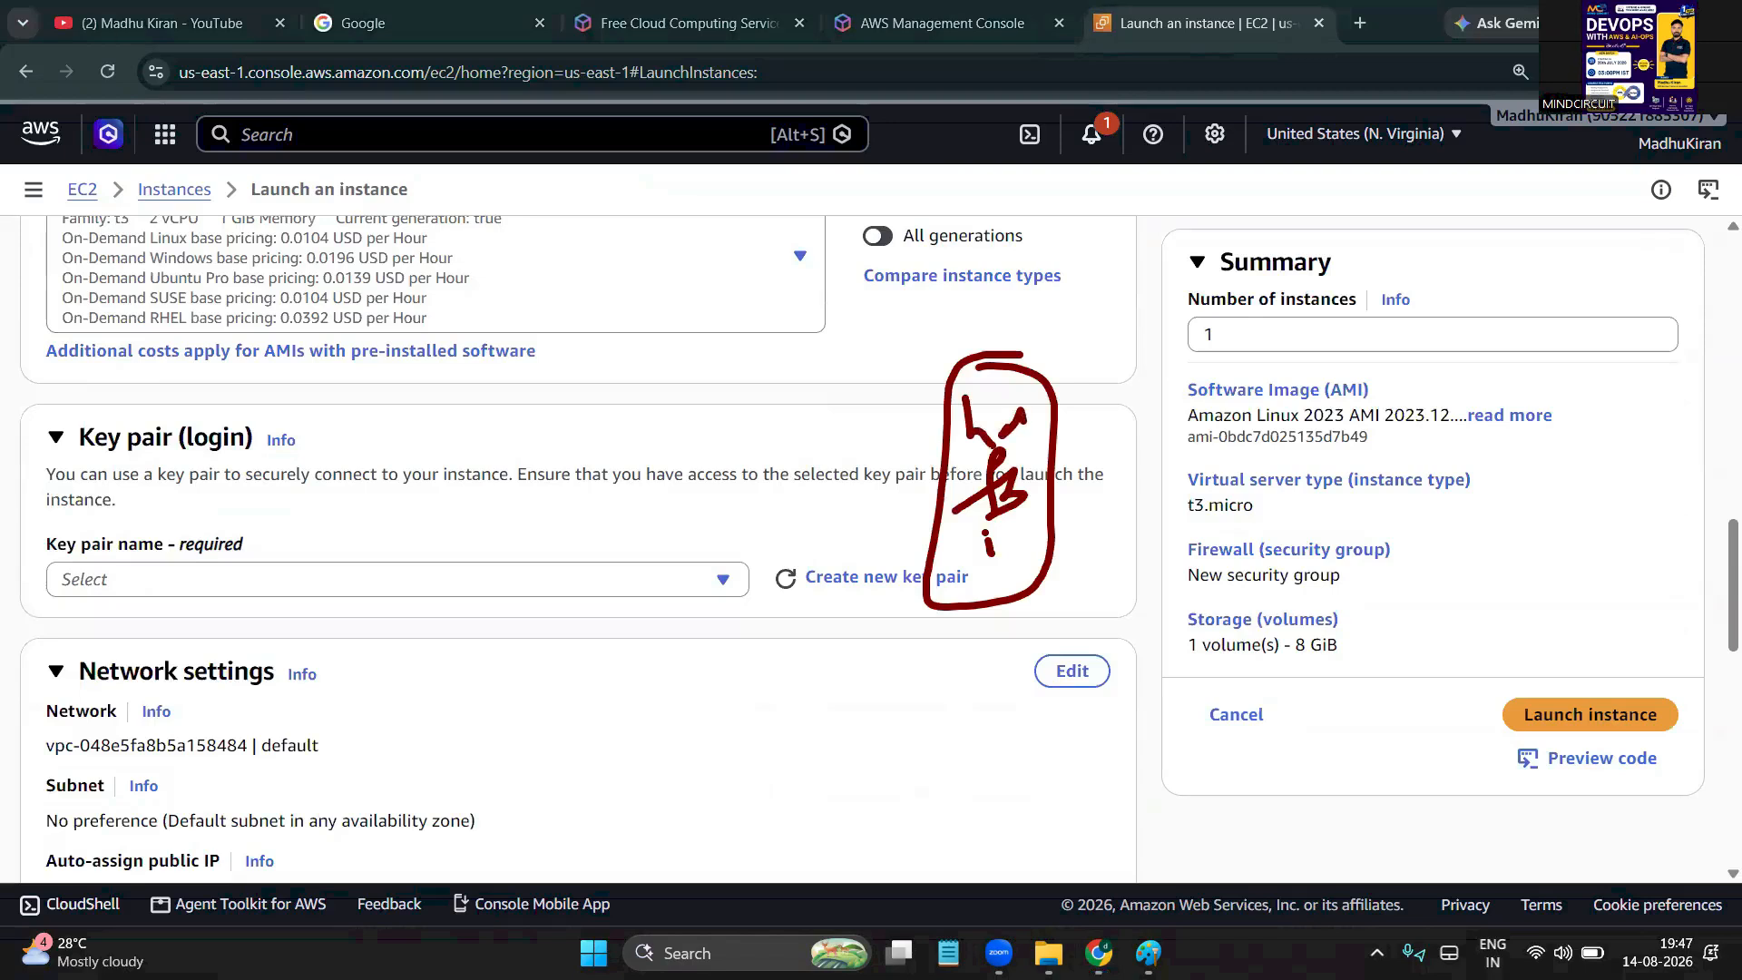
mouse_move(690, 546)
left_mouse_down()
mouse_move(853, 492)
mouse_move(922, 496)
left_mouse_up()
left_click_drag(907, 476, 910, 533)
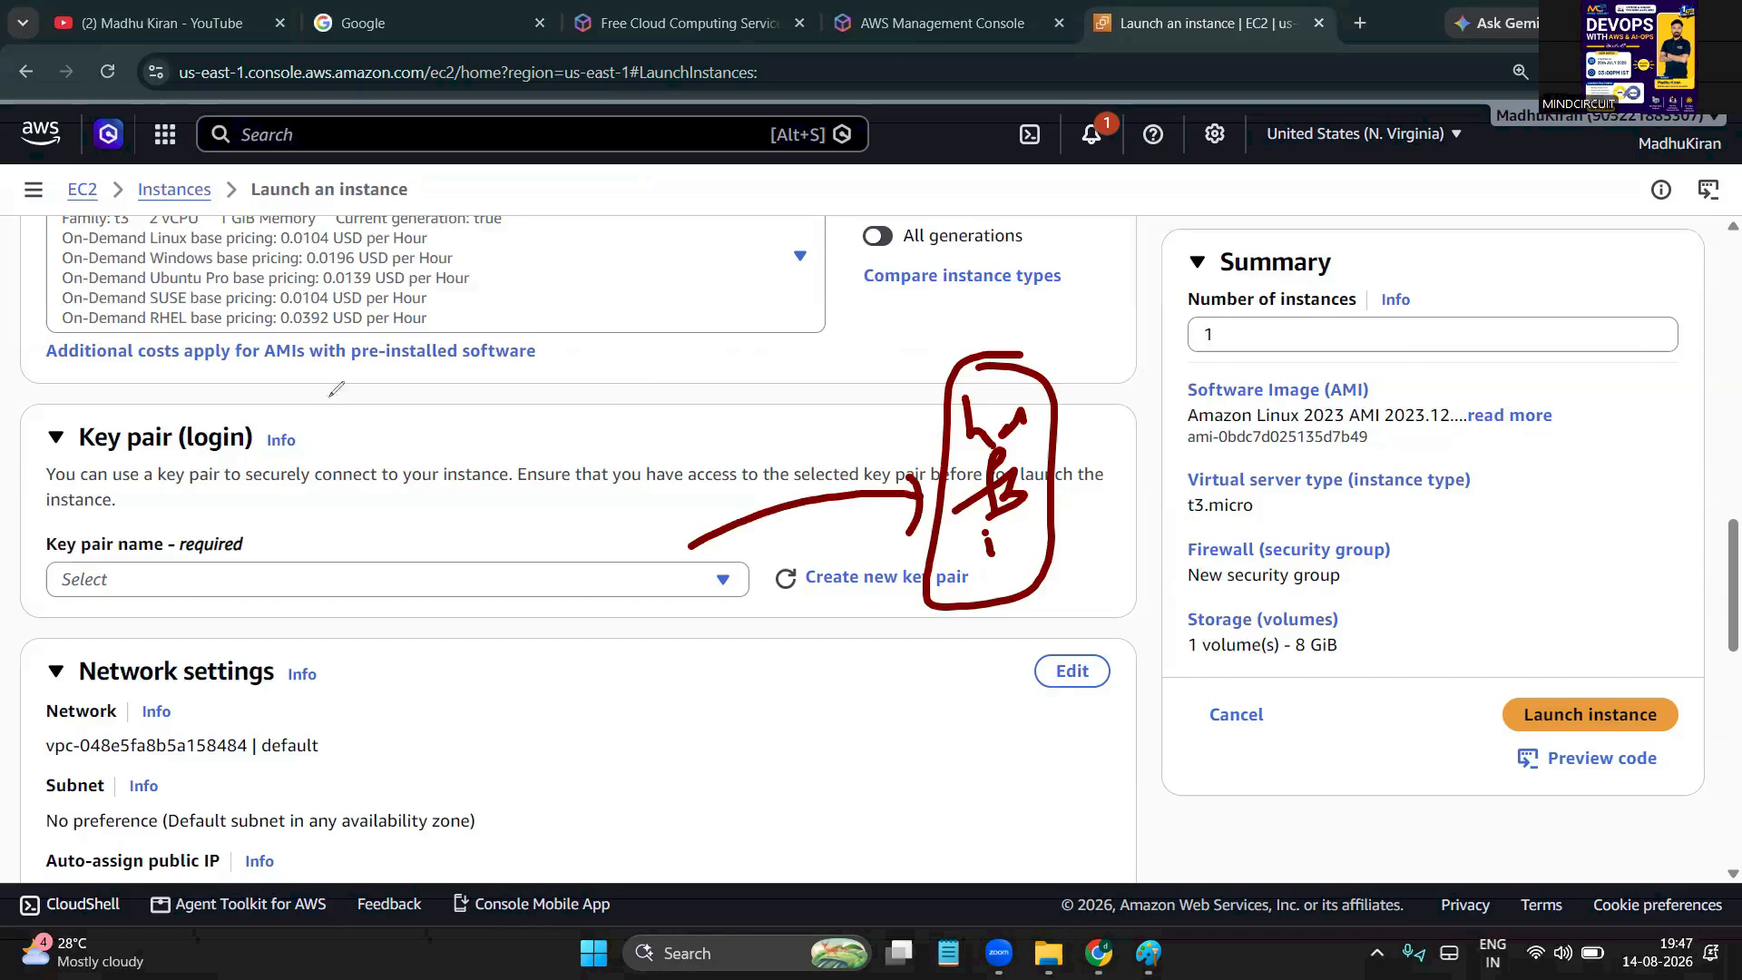
left_click(8, 495)
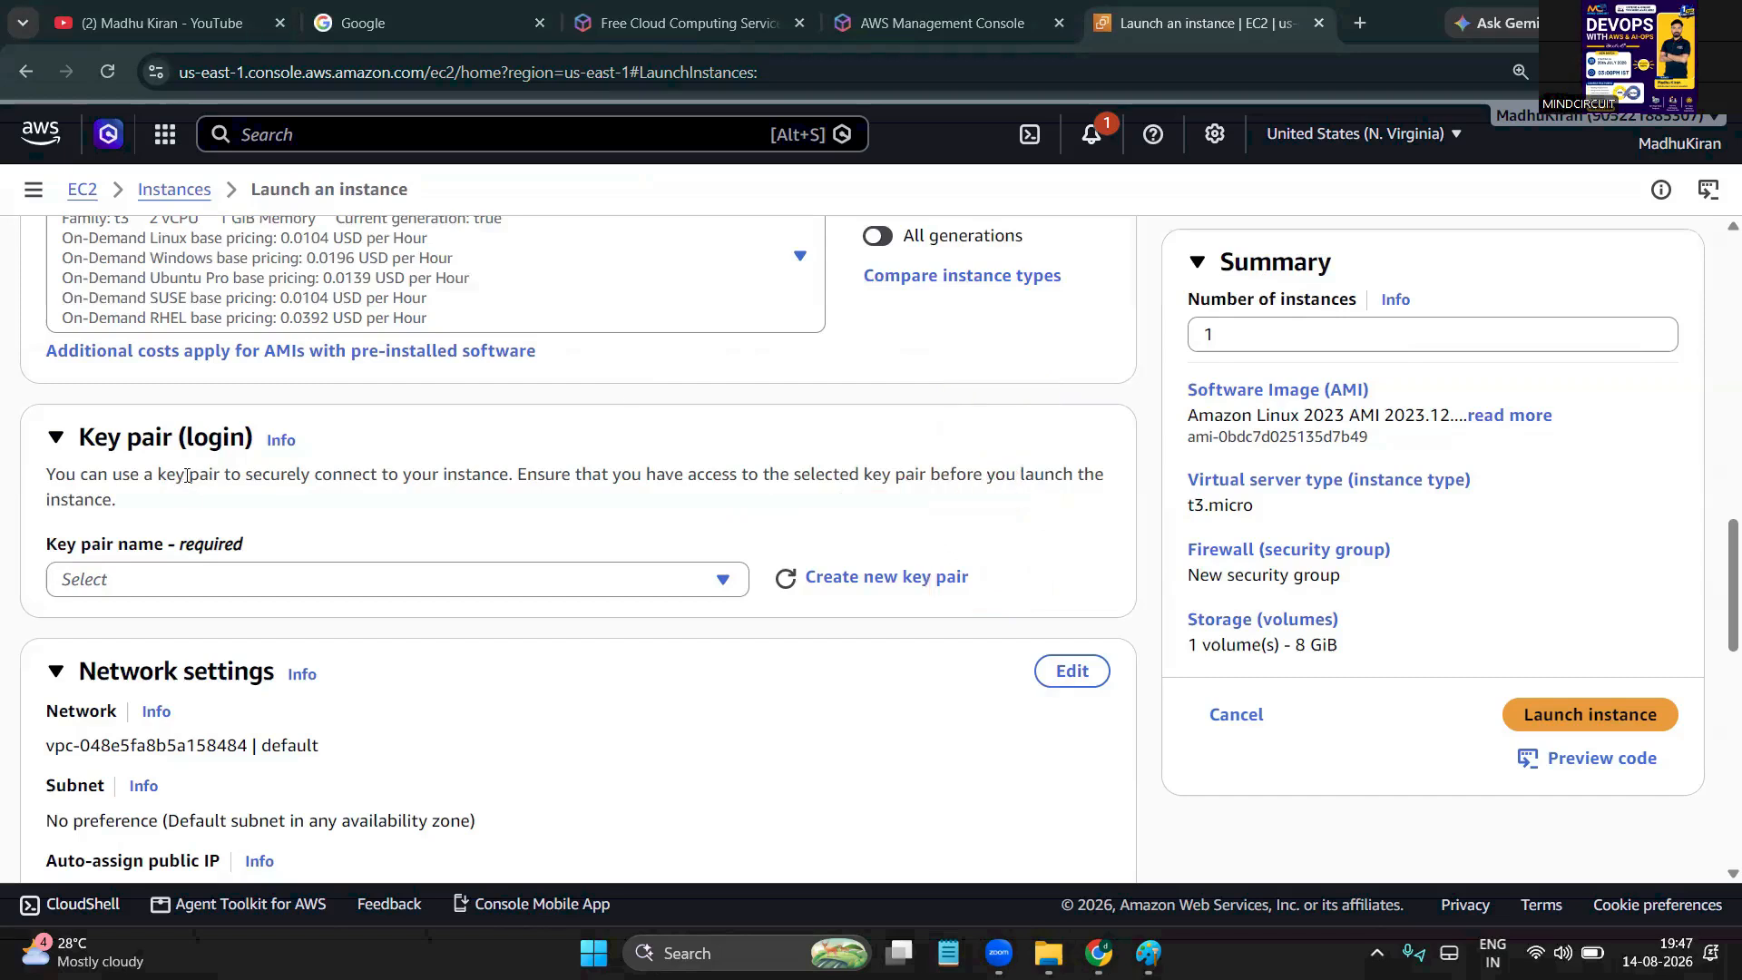
Highlight 'login' and 'instance' in the key pair text, then start creating a new key pair
double_click(205, 441)
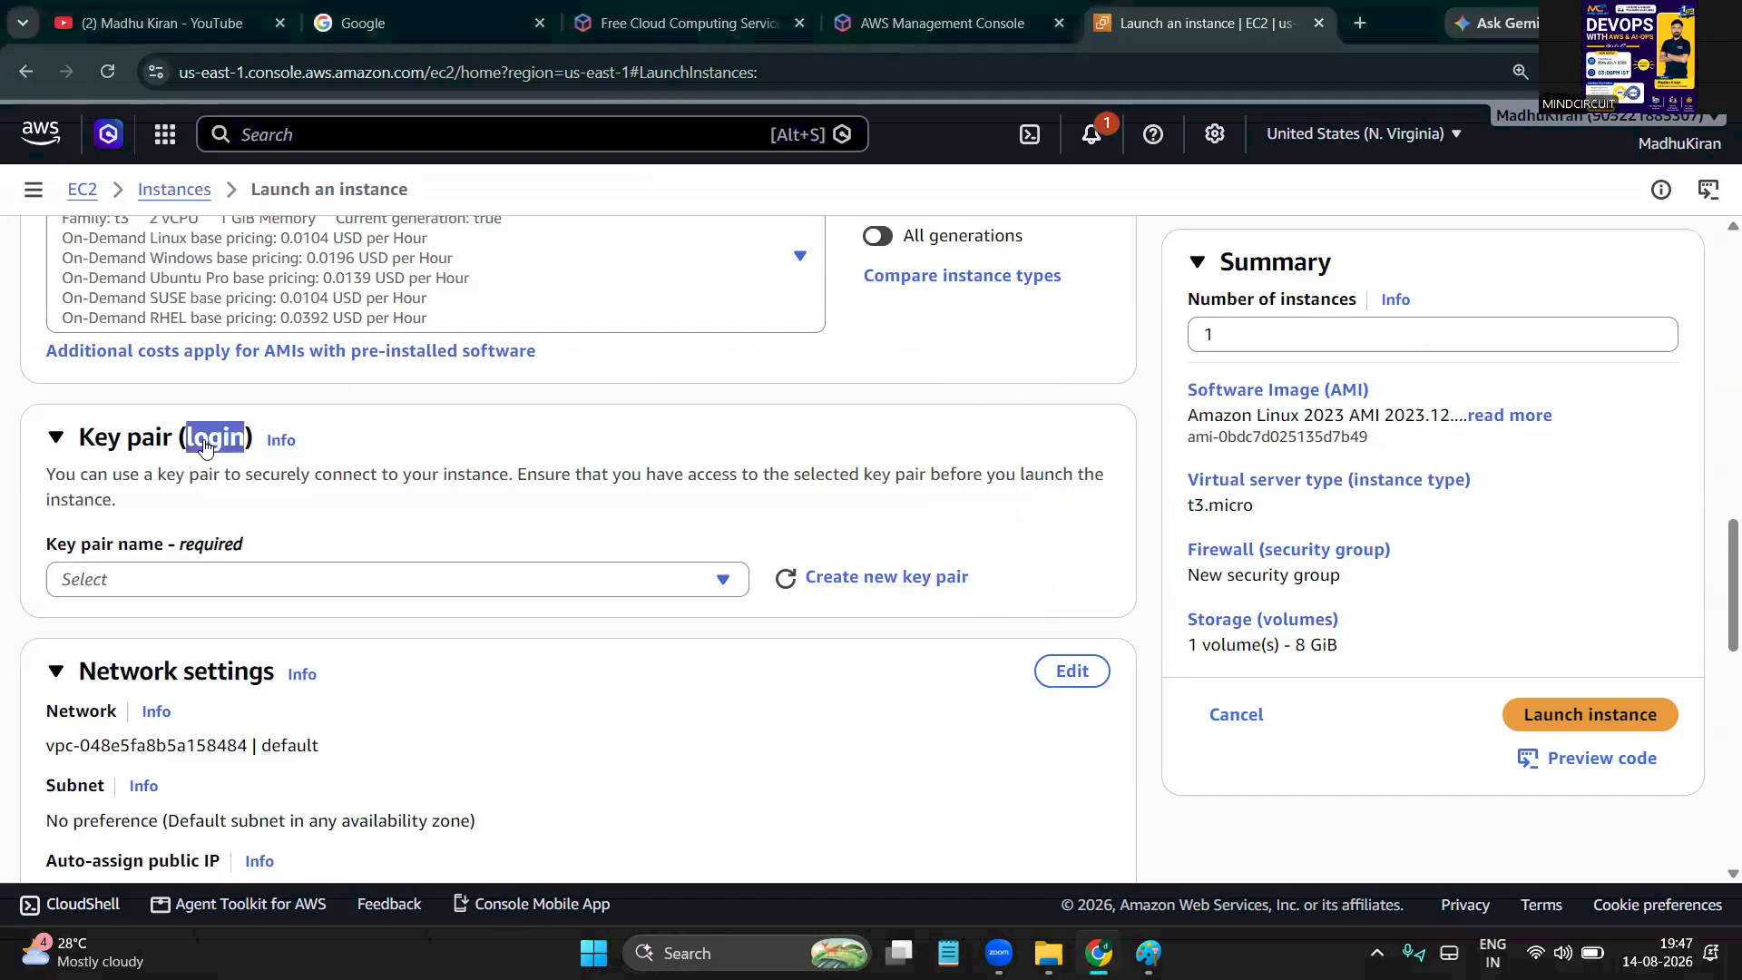
left_click_drag(130, 473, 481, 479)
double_click(474, 475)
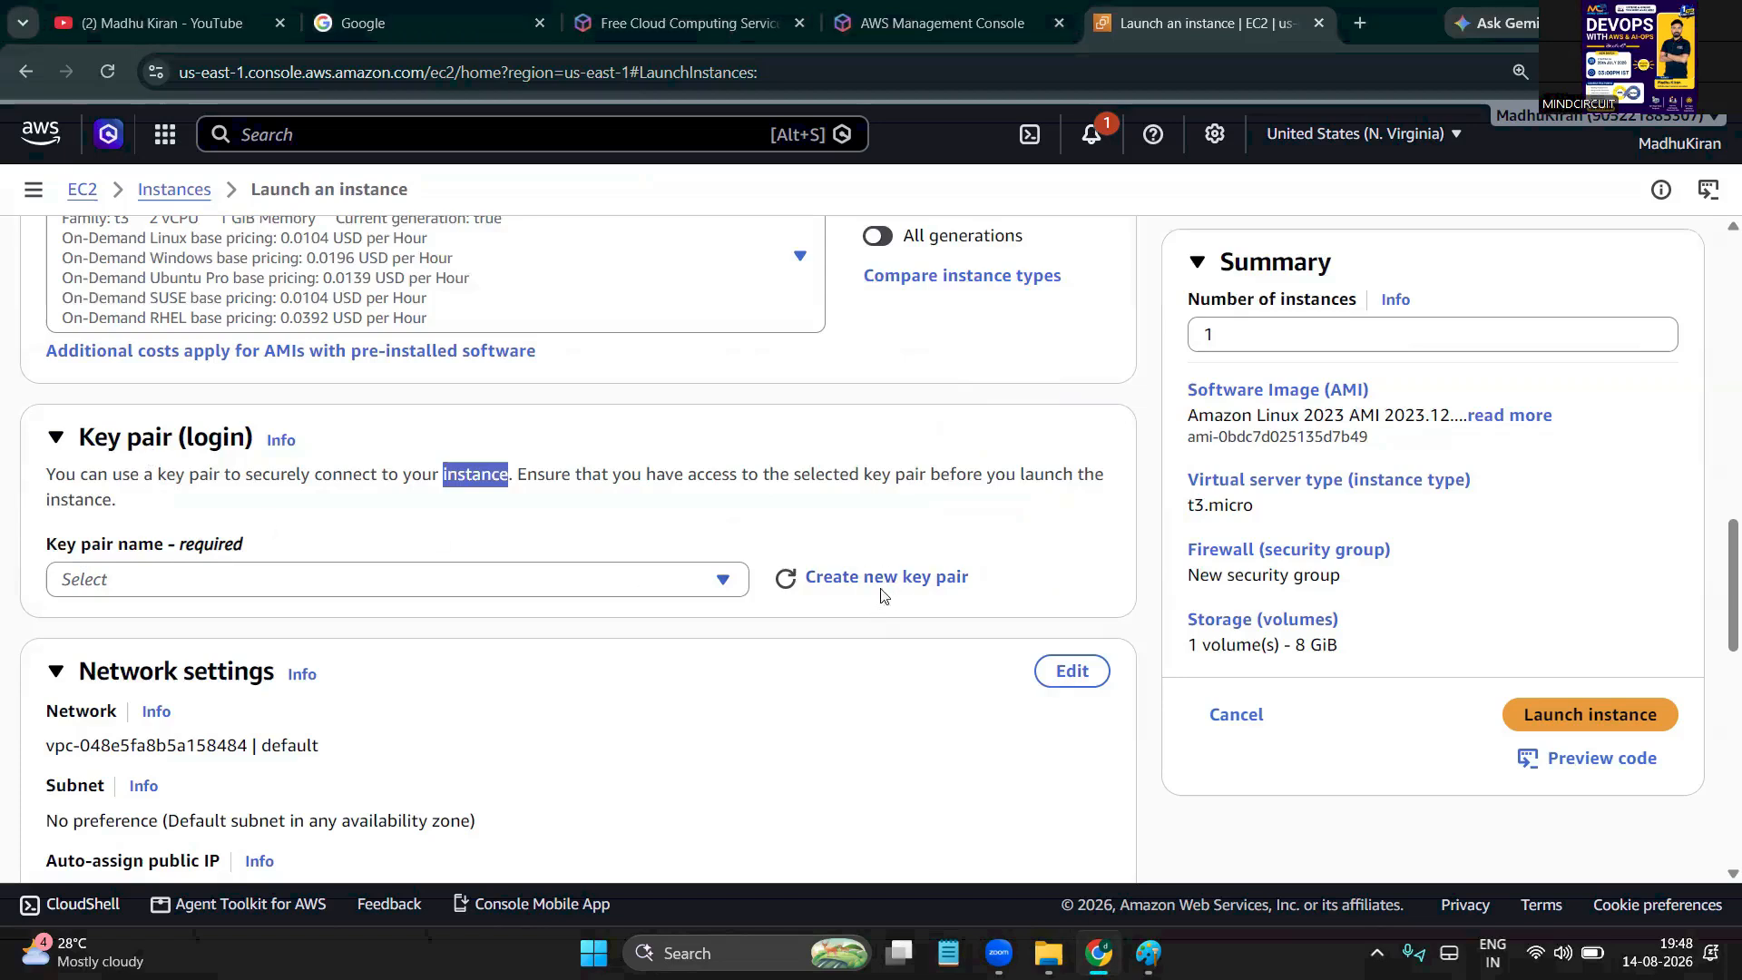
left_click(907, 581)
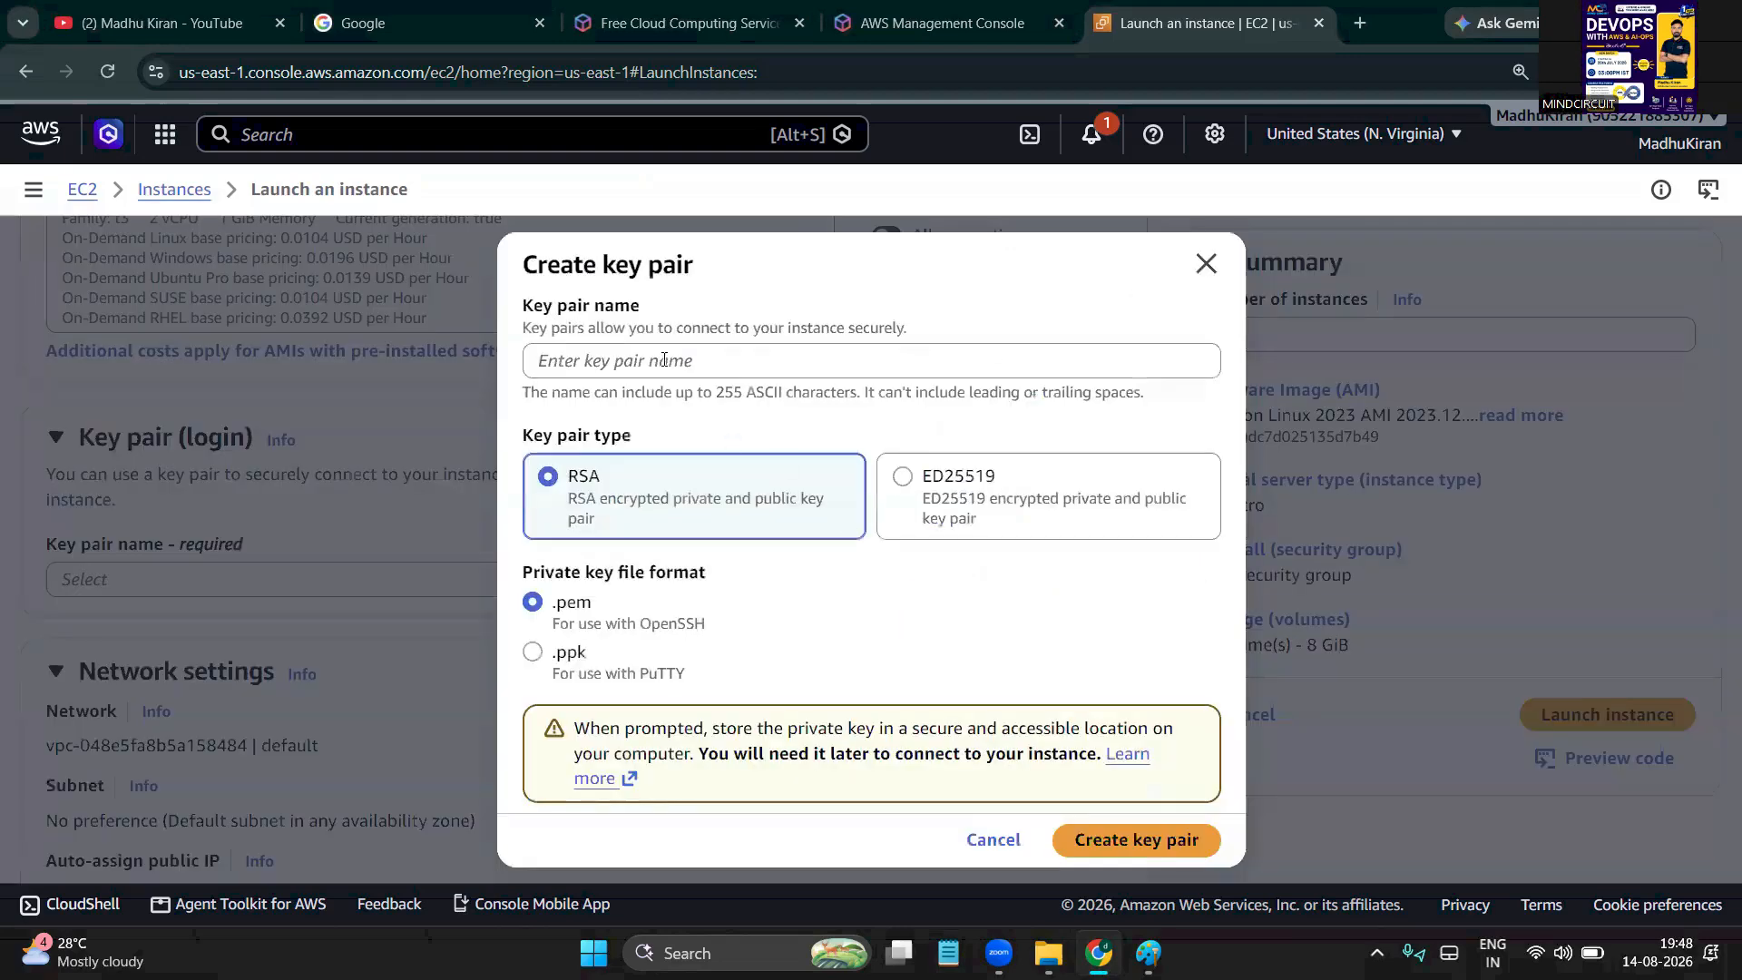
left_click(664, 360)
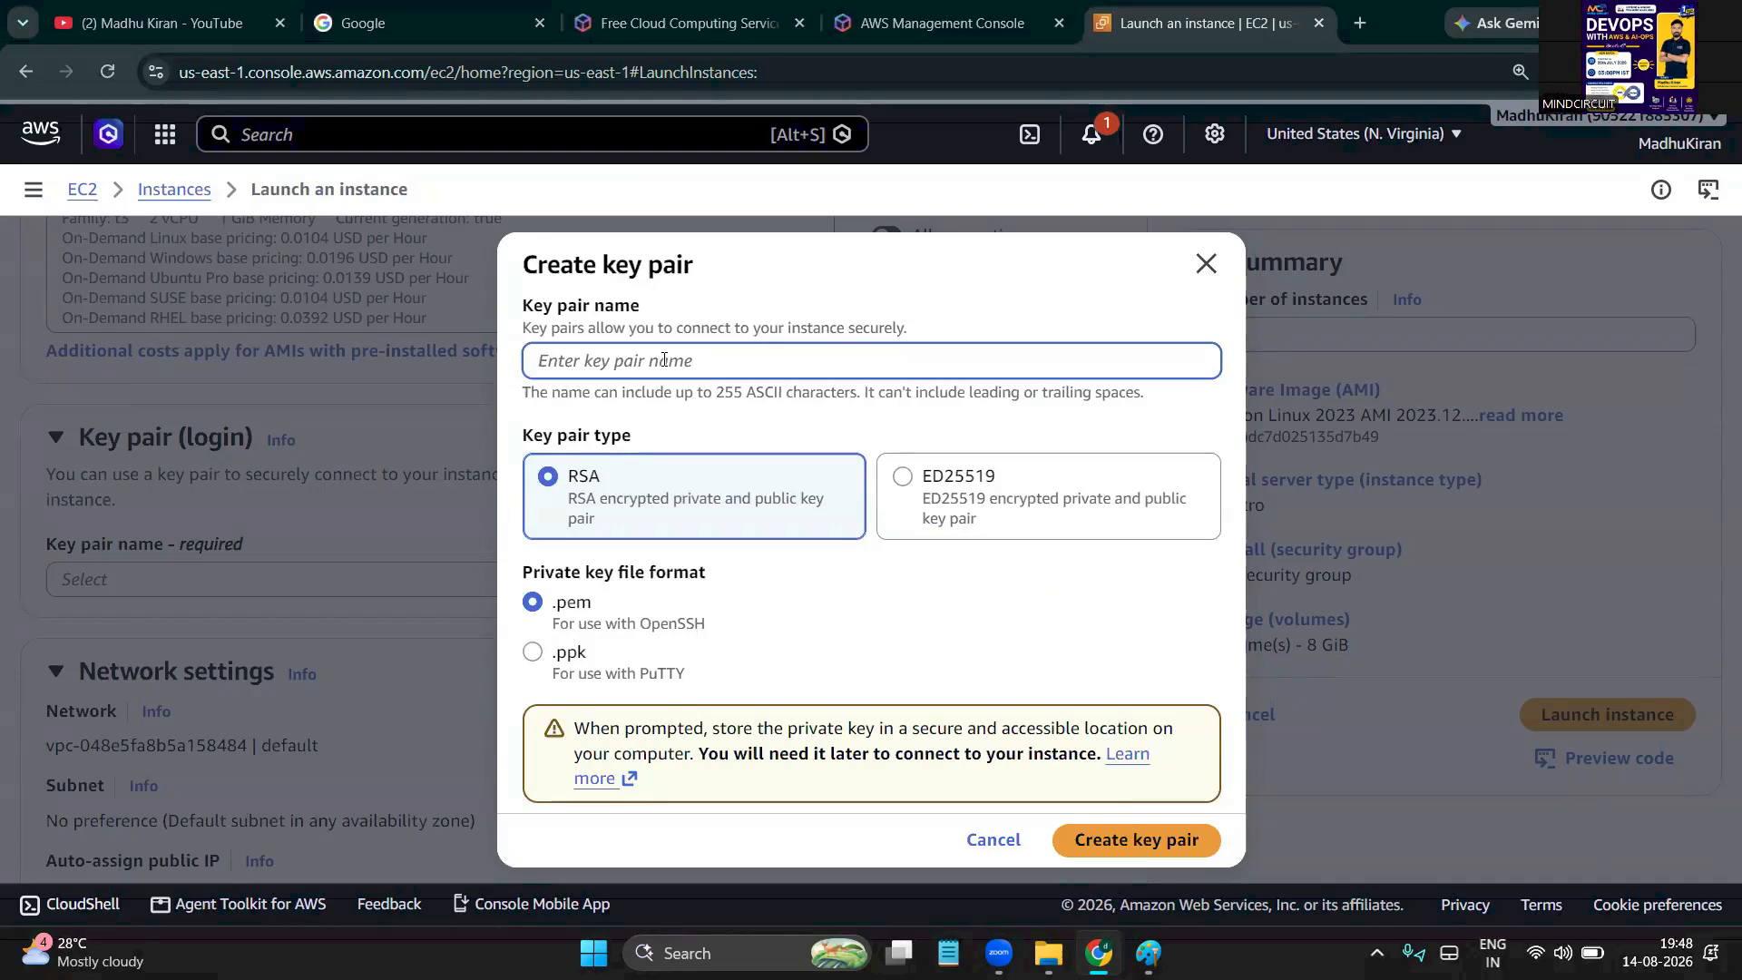
type("test")
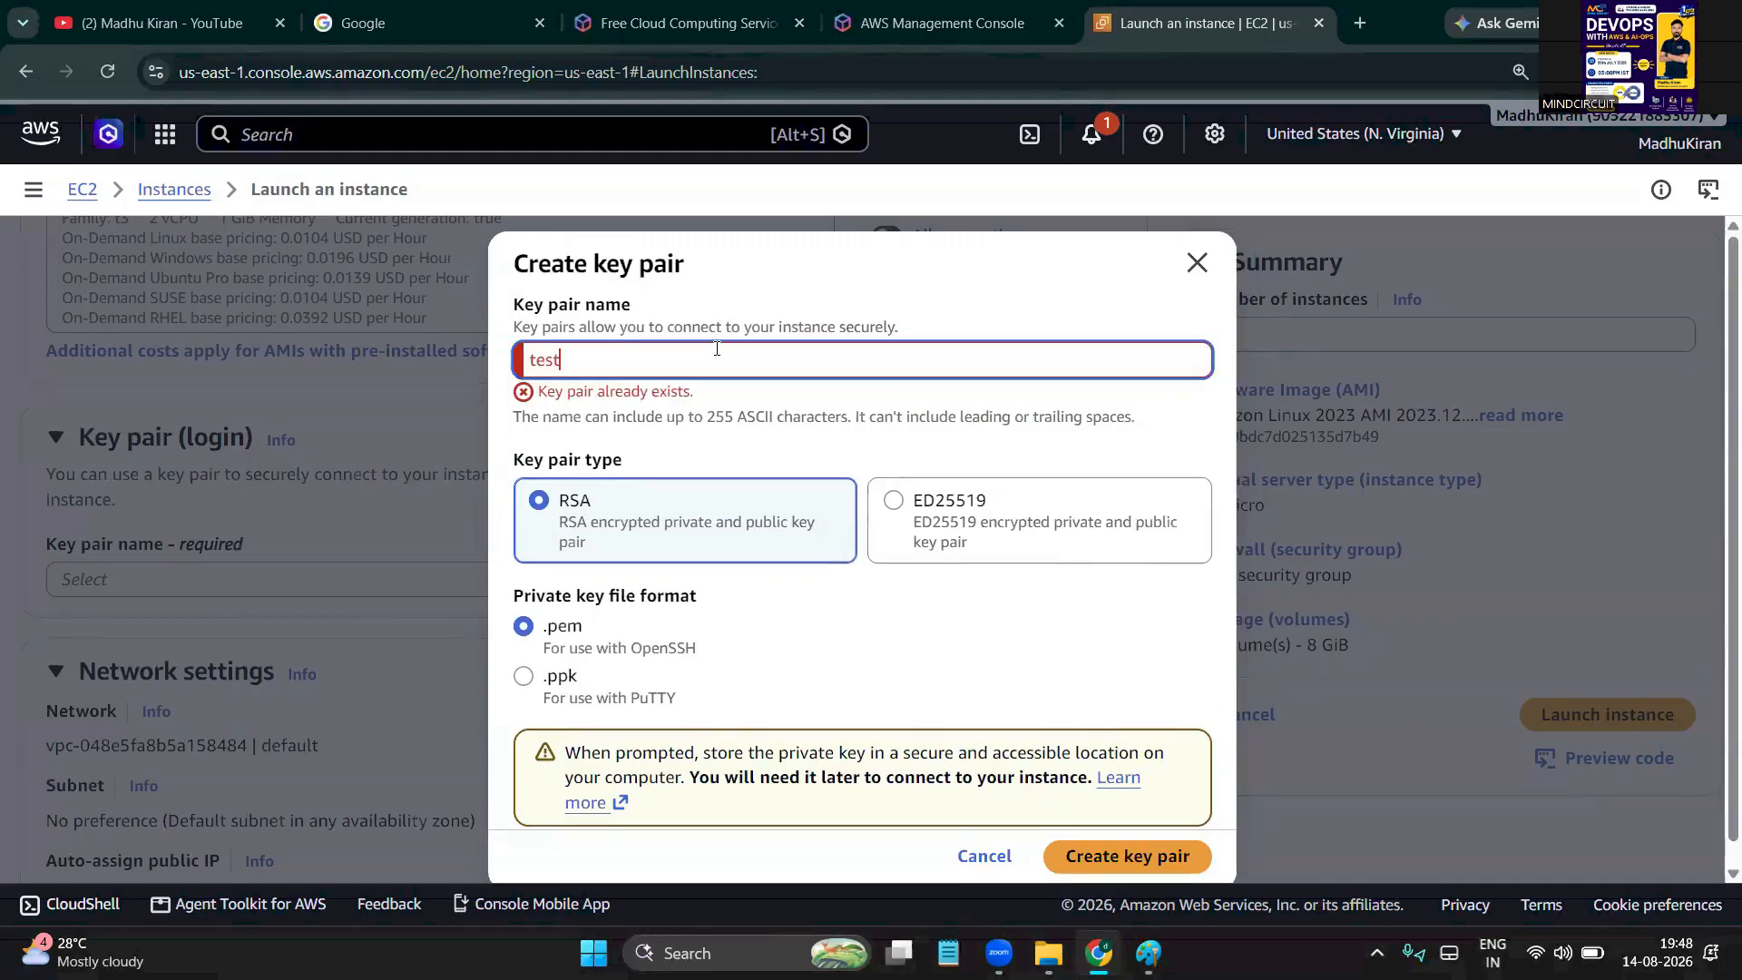
type("18")
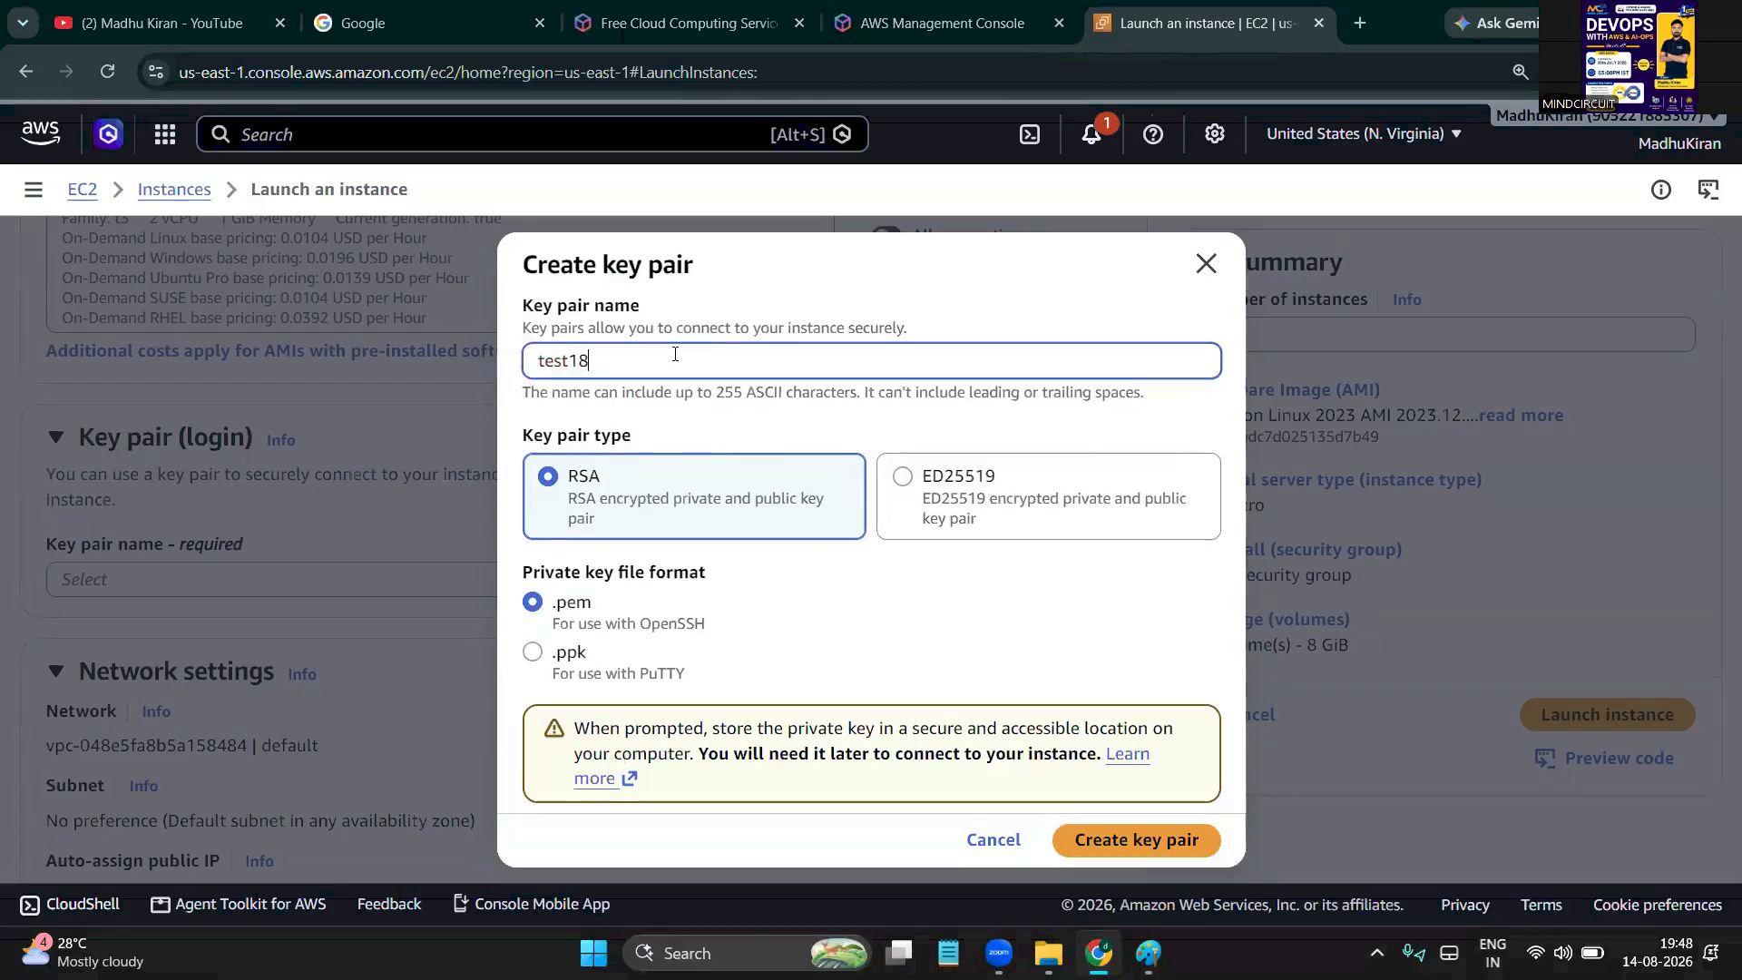
key("BackSpace")
key("BackSpace")
key("BackSpace")
key("BackSpace")
key("BackSpace")
key("BackSpace")
type("madhy")
key("BackSpace")
type("ukey")
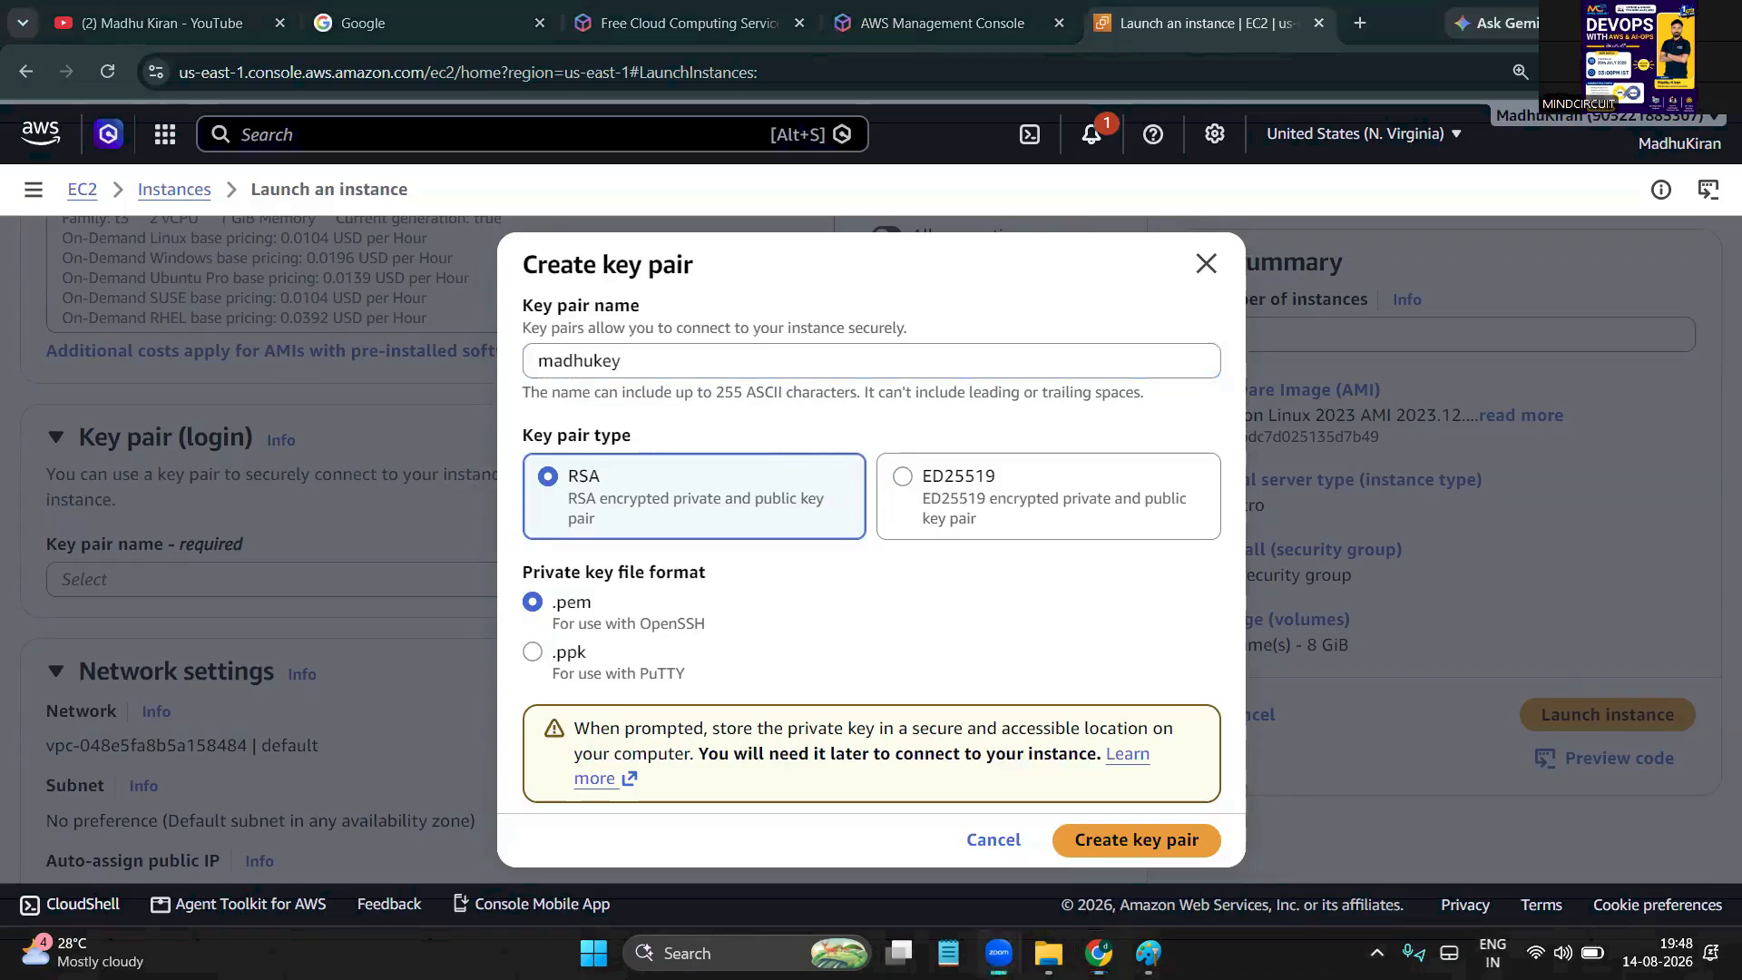
mouse_move(1079, 606)
left_mouse_down()
mouse_move(1083, 659)
mouse_move(1087, 626)
left_mouse_up()
mouse_move(1108, 630)
left_mouse_down()
mouse_move(1134, 649)
mouse_move(1234, 626)
left_mouse_up()
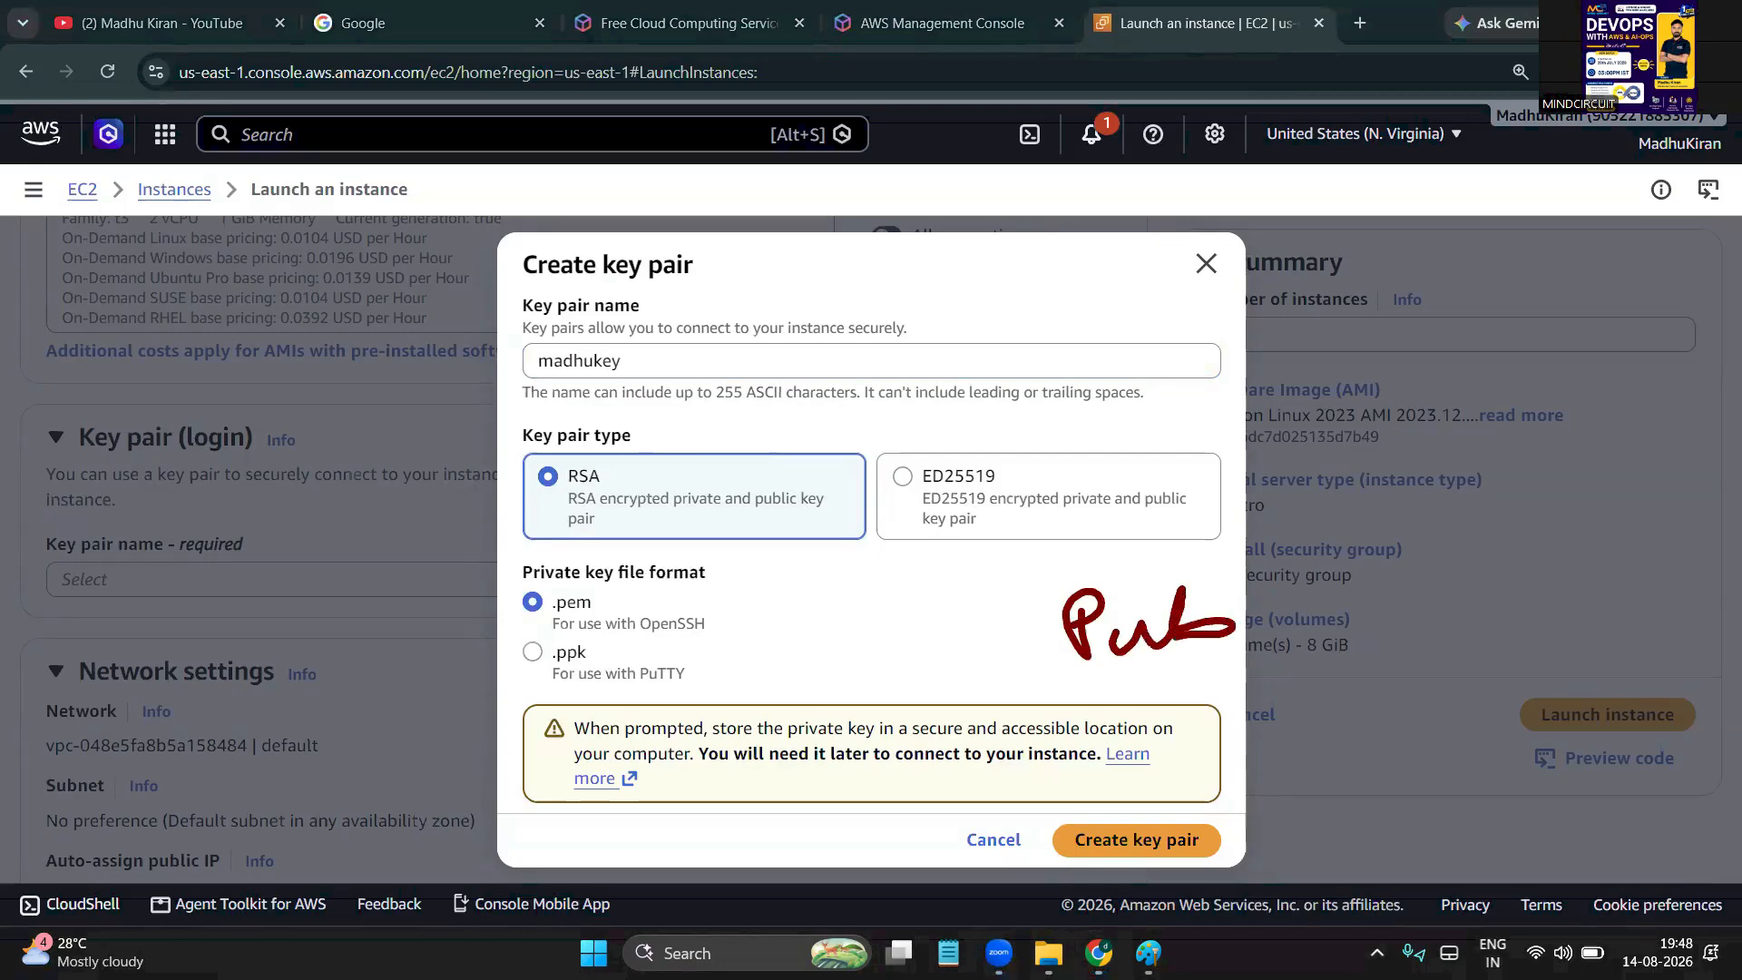
mouse_move(778, 613)
left_mouse_down()
mouse_move(781, 676)
mouse_move(778, 646)
left_mouse_up()
left_click_drag(816, 643, 900, 679)
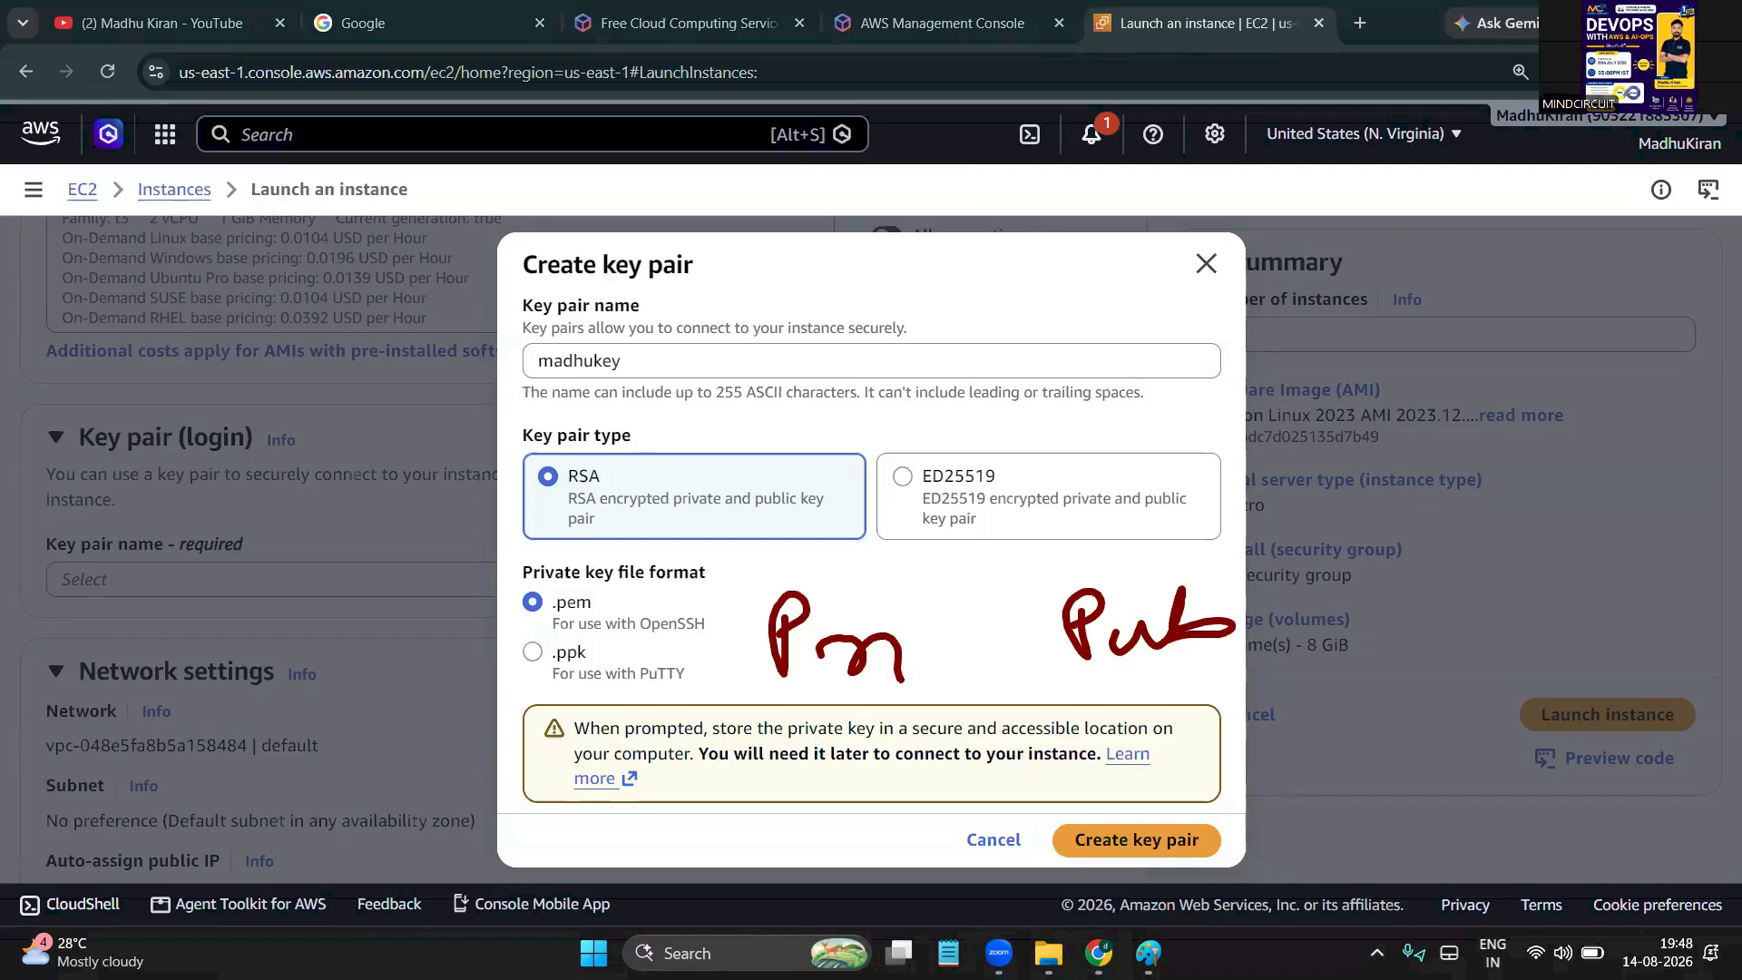
left_click_drag(796, 698, 934, 679)
mouse_move(901, 651)
left_mouse_down()
mouse_move(928, 680)
mouse_move(948, 631)
mouse_move(899, 606)
left_mouse_up()
left_click_drag(1154, 675, 1247, 662)
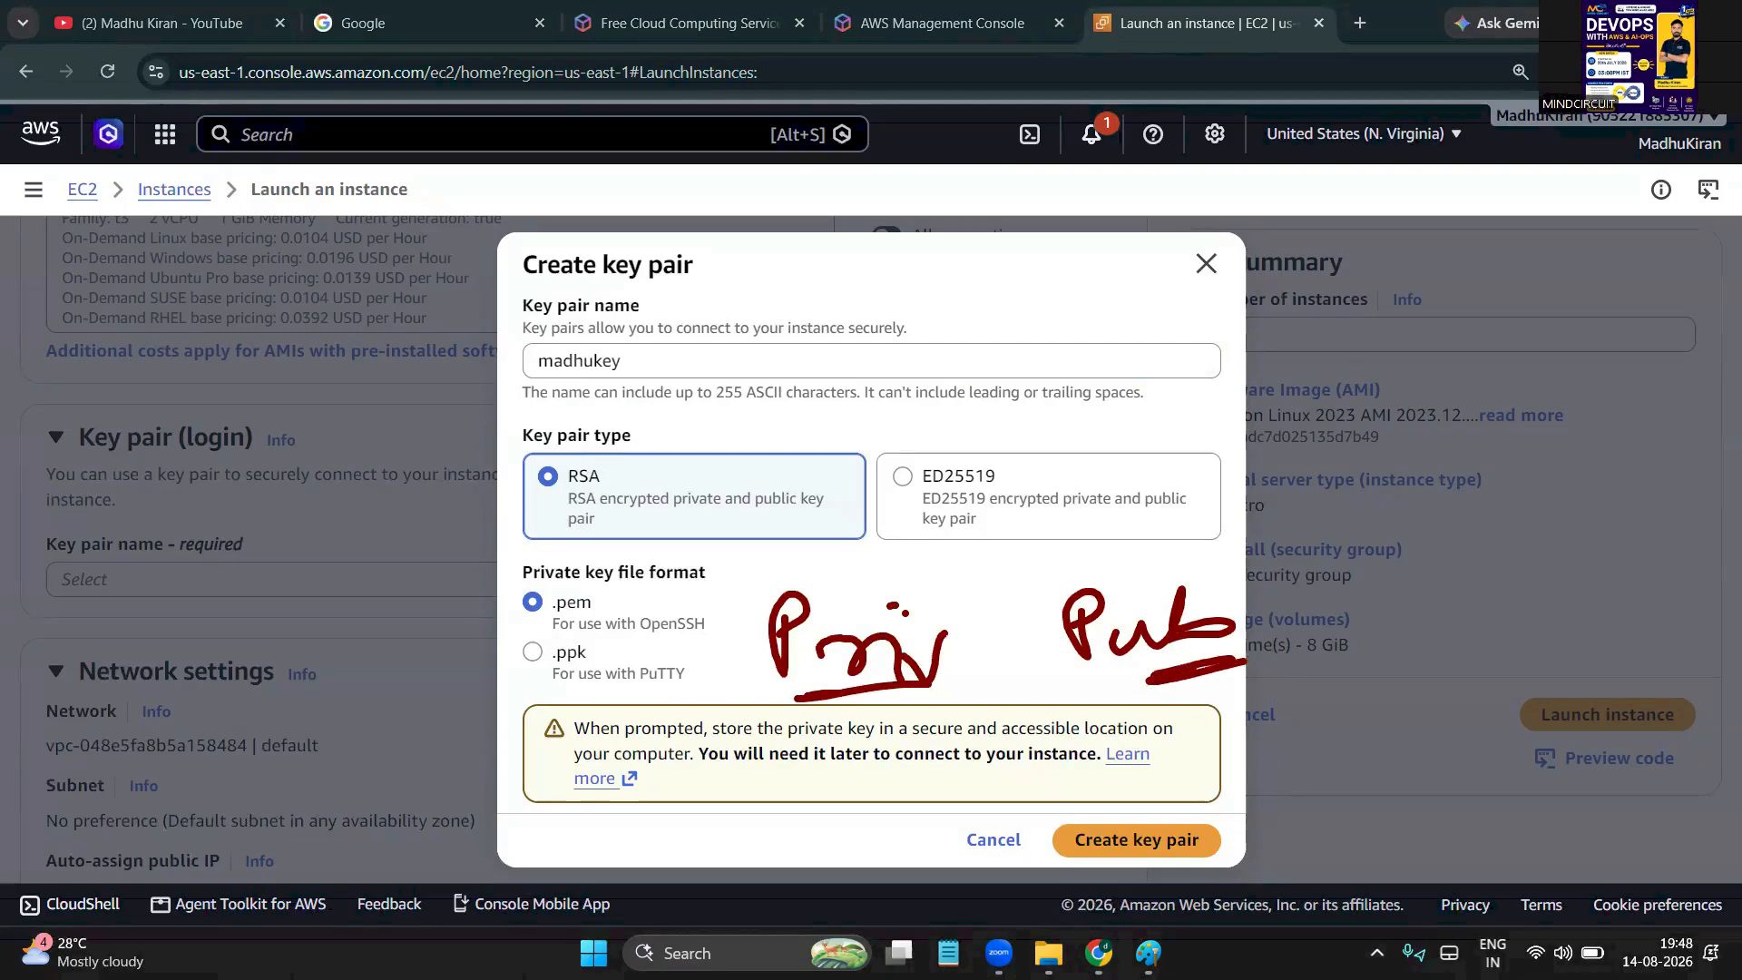
mouse_move(1154, 589)
left_mouse_down()
mouse_move(353, 237)
mouse_move(388, 301)
left_mouse_up()
mouse_move(458, 243)
left_mouse_down()
mouse_move(384, 246)
mouse_move(451, 324)
mouse_move(456, 234)
left_mouse_up()
key("ctrl+z")
key("ctrl+z")
key("ctrl+z")
key("ctrl+z")
key("ctrl+z")
key("ctrl+z")
key("ctrl+z")
key("ctrl+z")
key("ctrl+z")
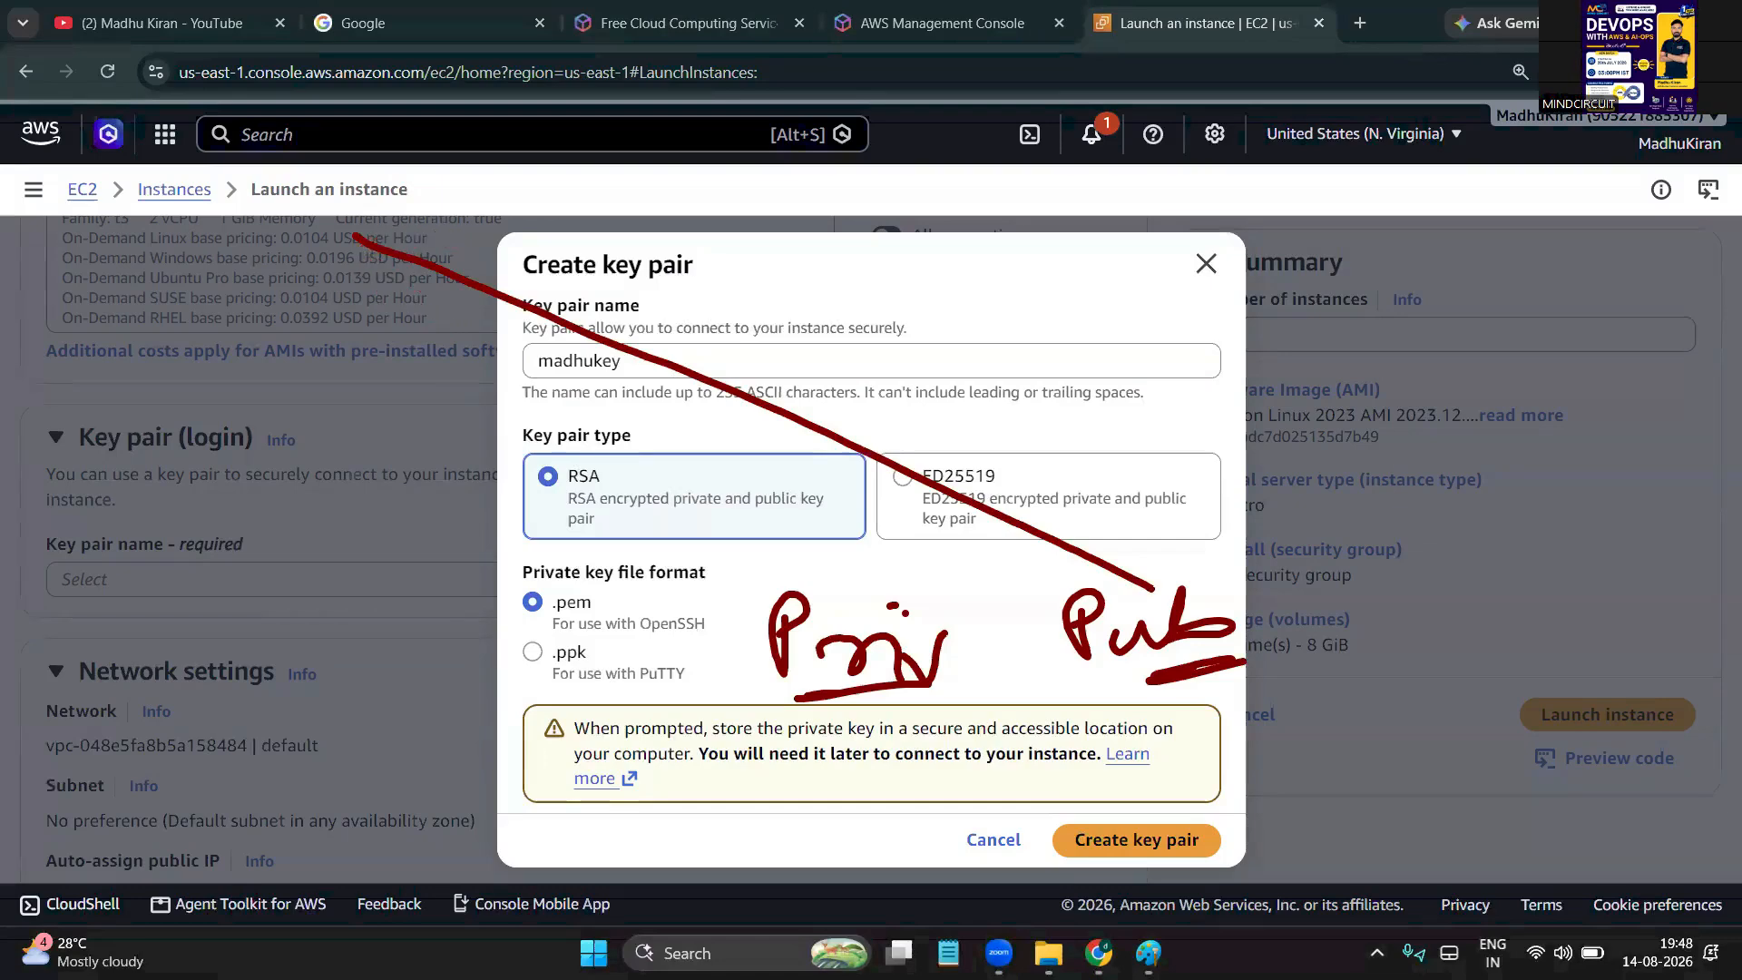
key("ctrl+z")
key("ctrl+z")
key("ctrl+z")
key("ctrl+z")
key("ctrl+z")
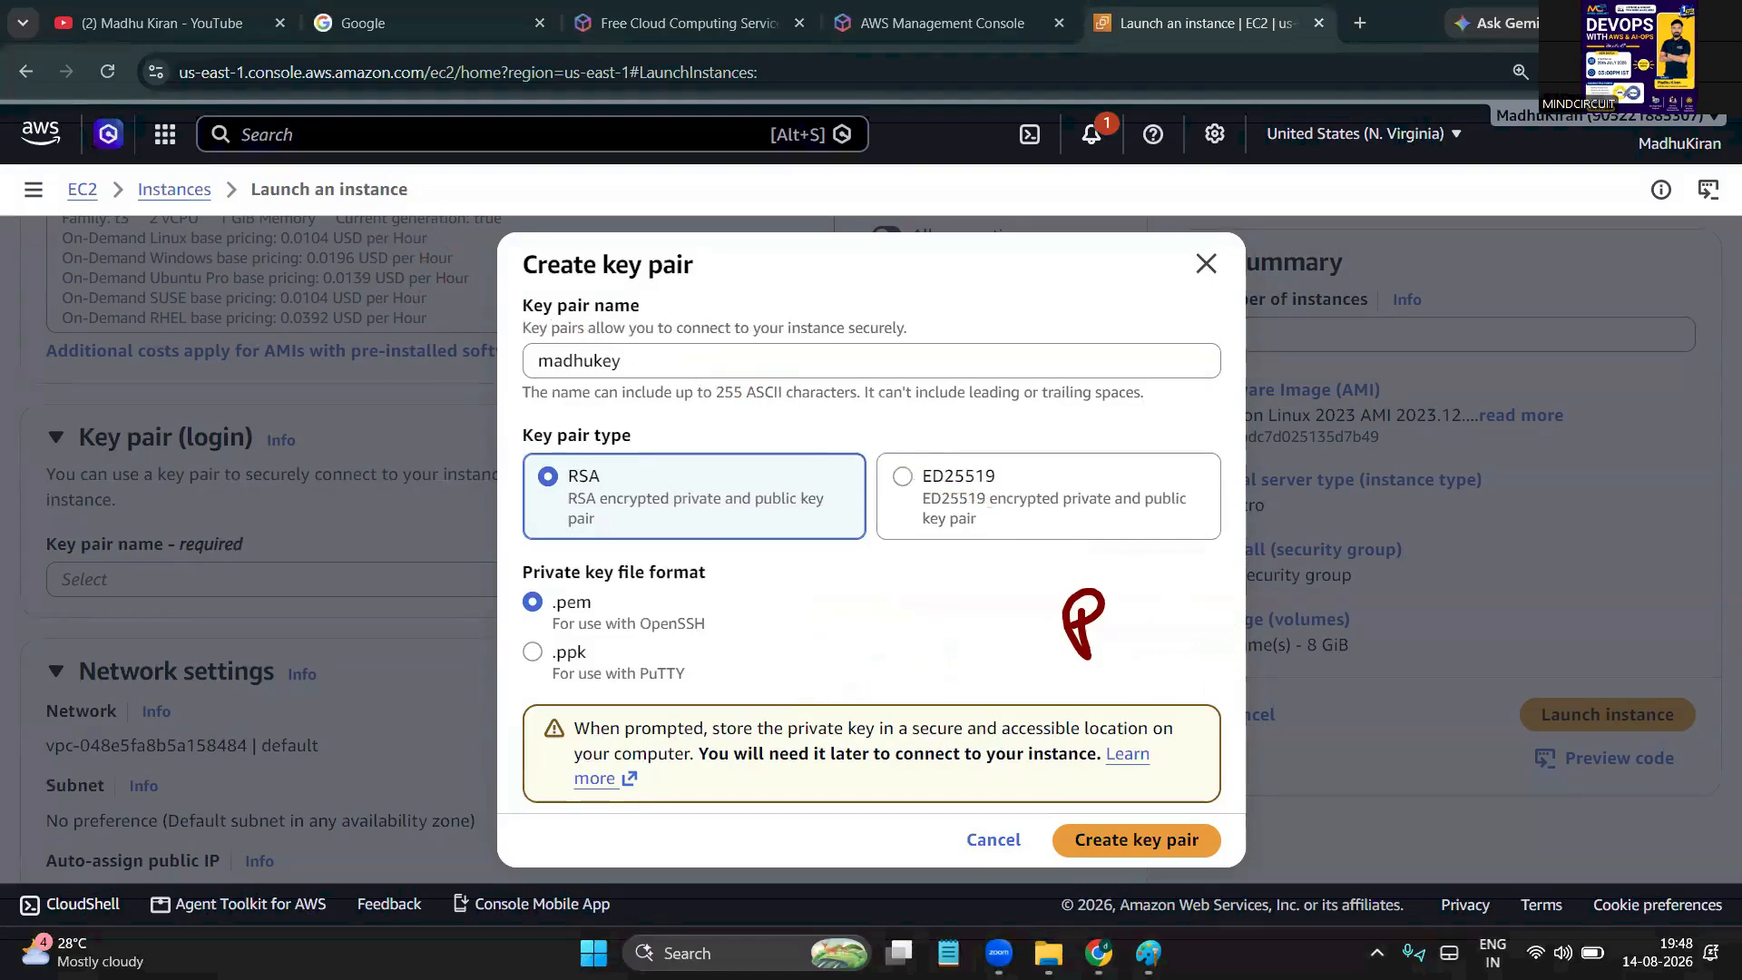
key("ctrl+z")
mouse_move(789, 687)
left_mouse_down()
mouse_move(829, 610)
mouse_move(796, 629)
mouse_move(860, 680)
left_mouse_up()
left_click_drag(877, 599, 860, 680)
mouse_move(1093, 590)
left_mouse_down()
mouse_move(1125, 588)
mouse_move(1147, 628)
mouse_move(1188, 594)
mouse_move(1270, 589)
left_mouse_up()
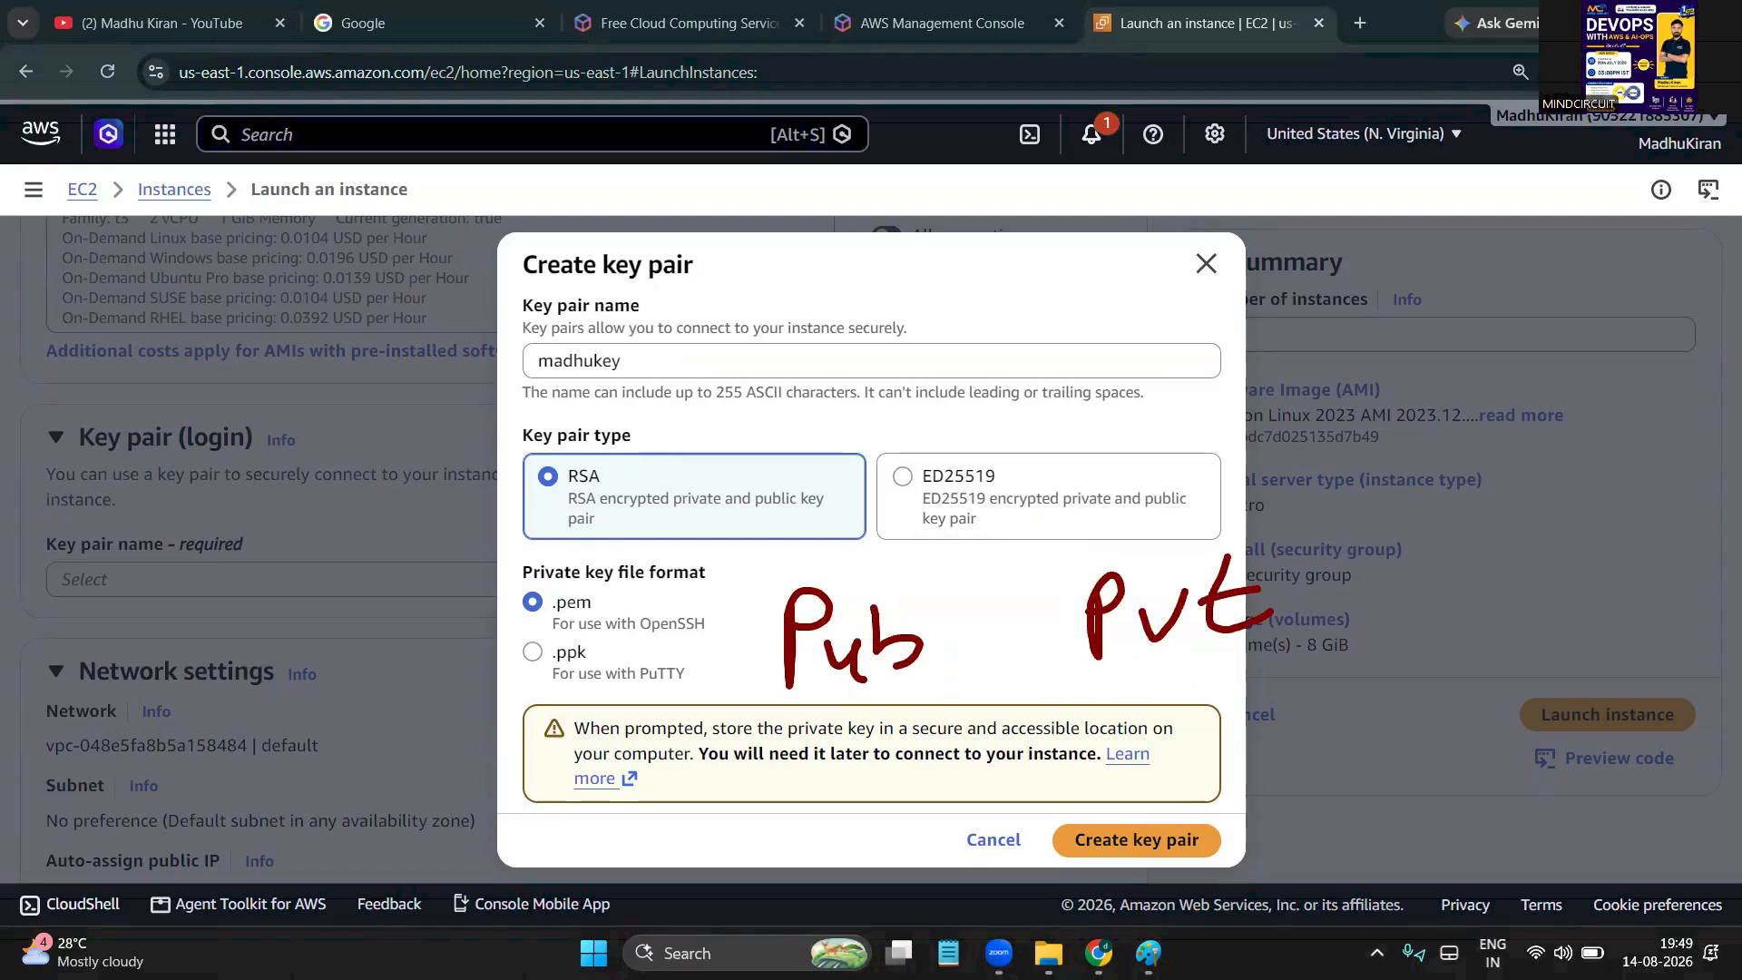
mouse_move(803, 588)
left_mouse_down()
mouse_move(304, 249)
mouse_move(392, 237)
left_mouse_up()
left_click_drag(313, 258, 377, 337)
left_click_drag(1120, 687, 1270, 644)
left_click_drag(1174, 581, 1513, 173)
mouse_move(1469, 202)
left_mouse_down()
mouse_move(1531, 186)
mouse_move(1520, 207)
left_mouse_up()
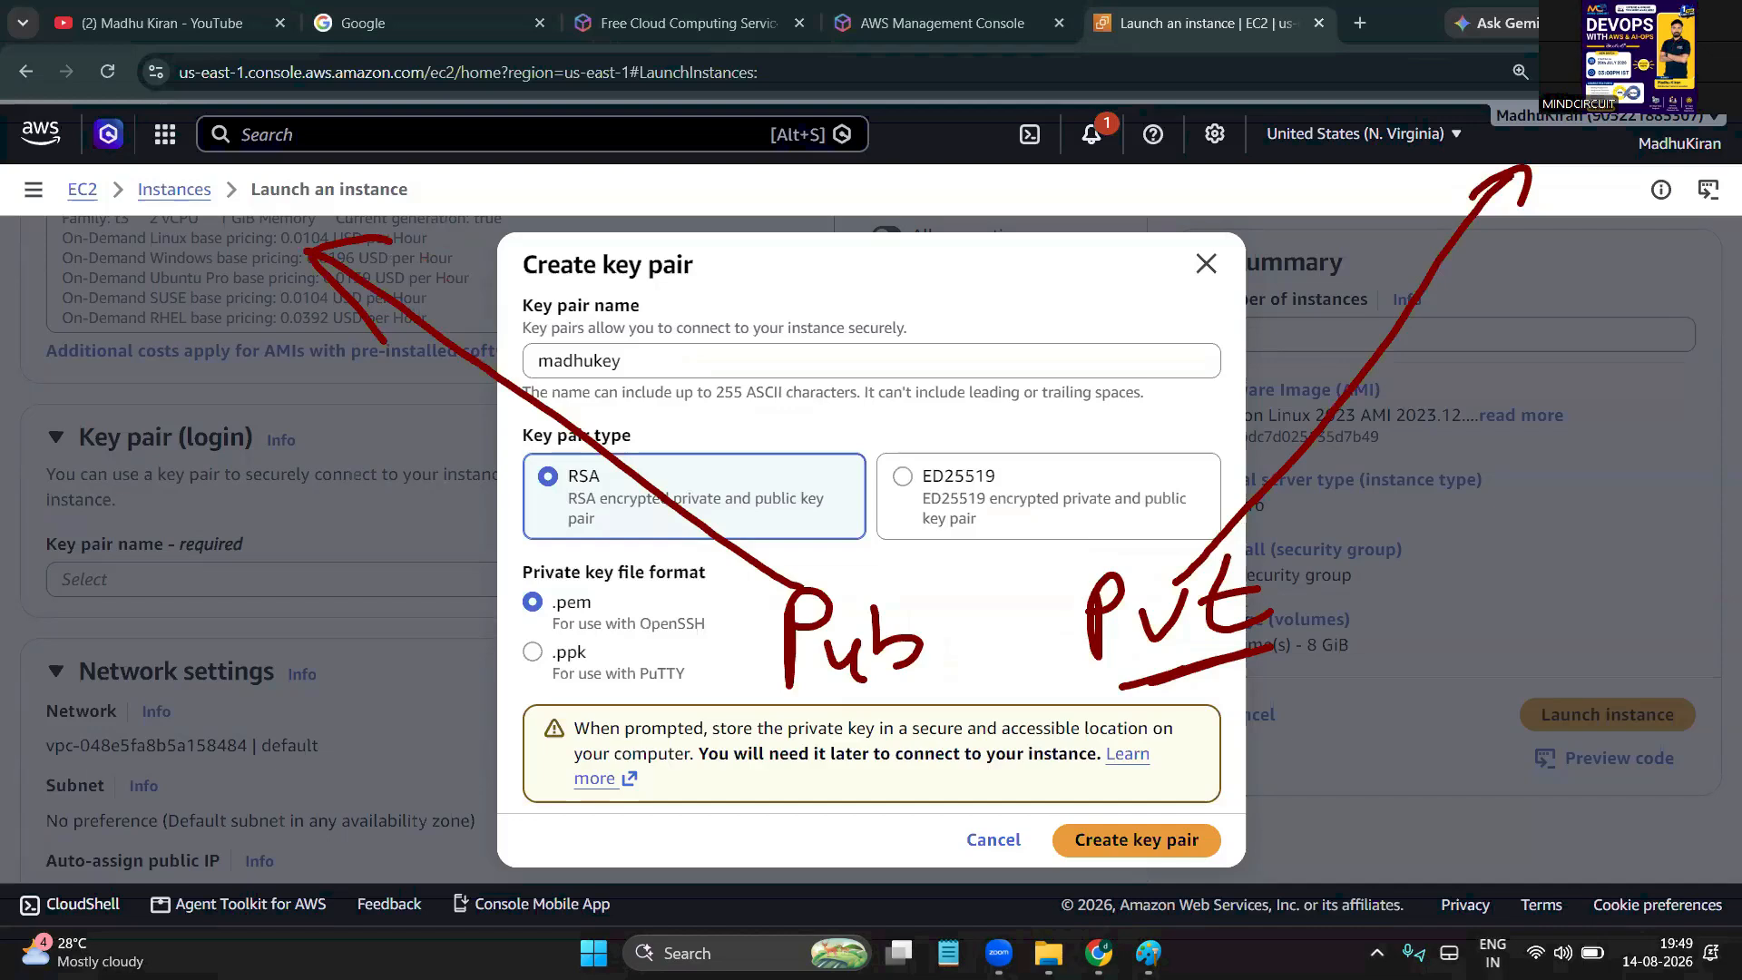
left_click_drag(845, 709, 972, 652)
mouse_move(1411, 550)
left_mouse_down()
mouse_move(1390, 655)
mouse_move(1418, 544)
mouse_move(1392, 548)
left_mouse_up()
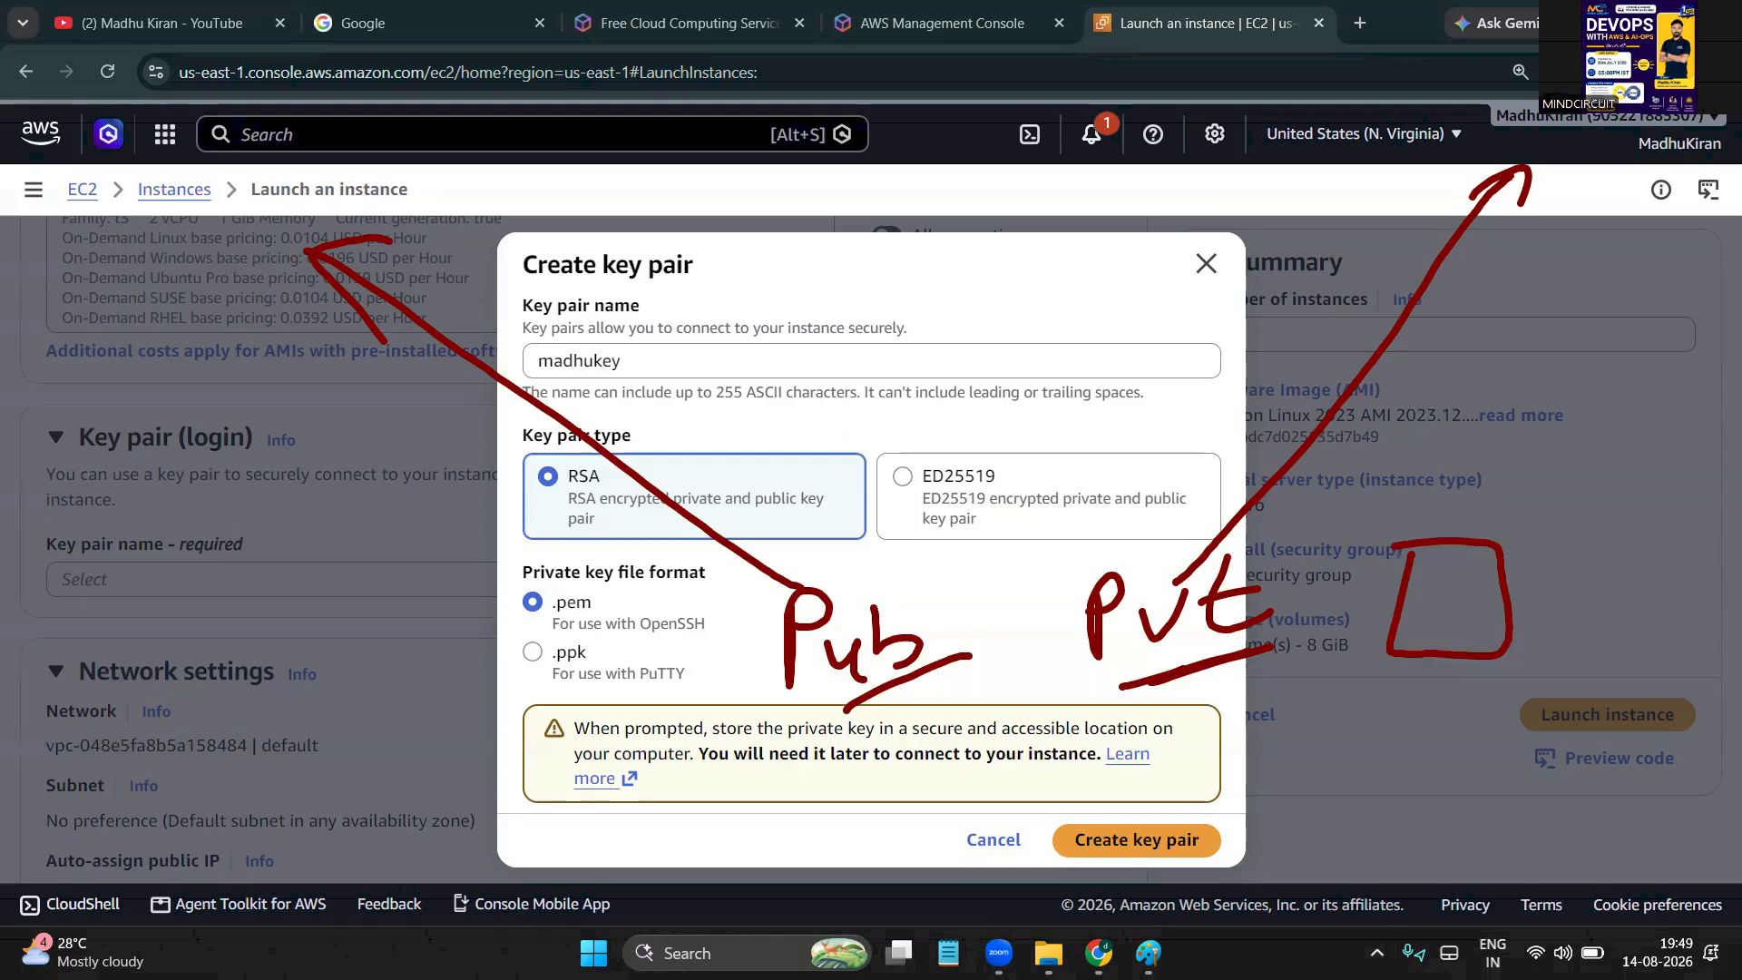
left_click_drag(1210, 671, 1287, 652)
left_click_drag(861, 703, 939, 671)
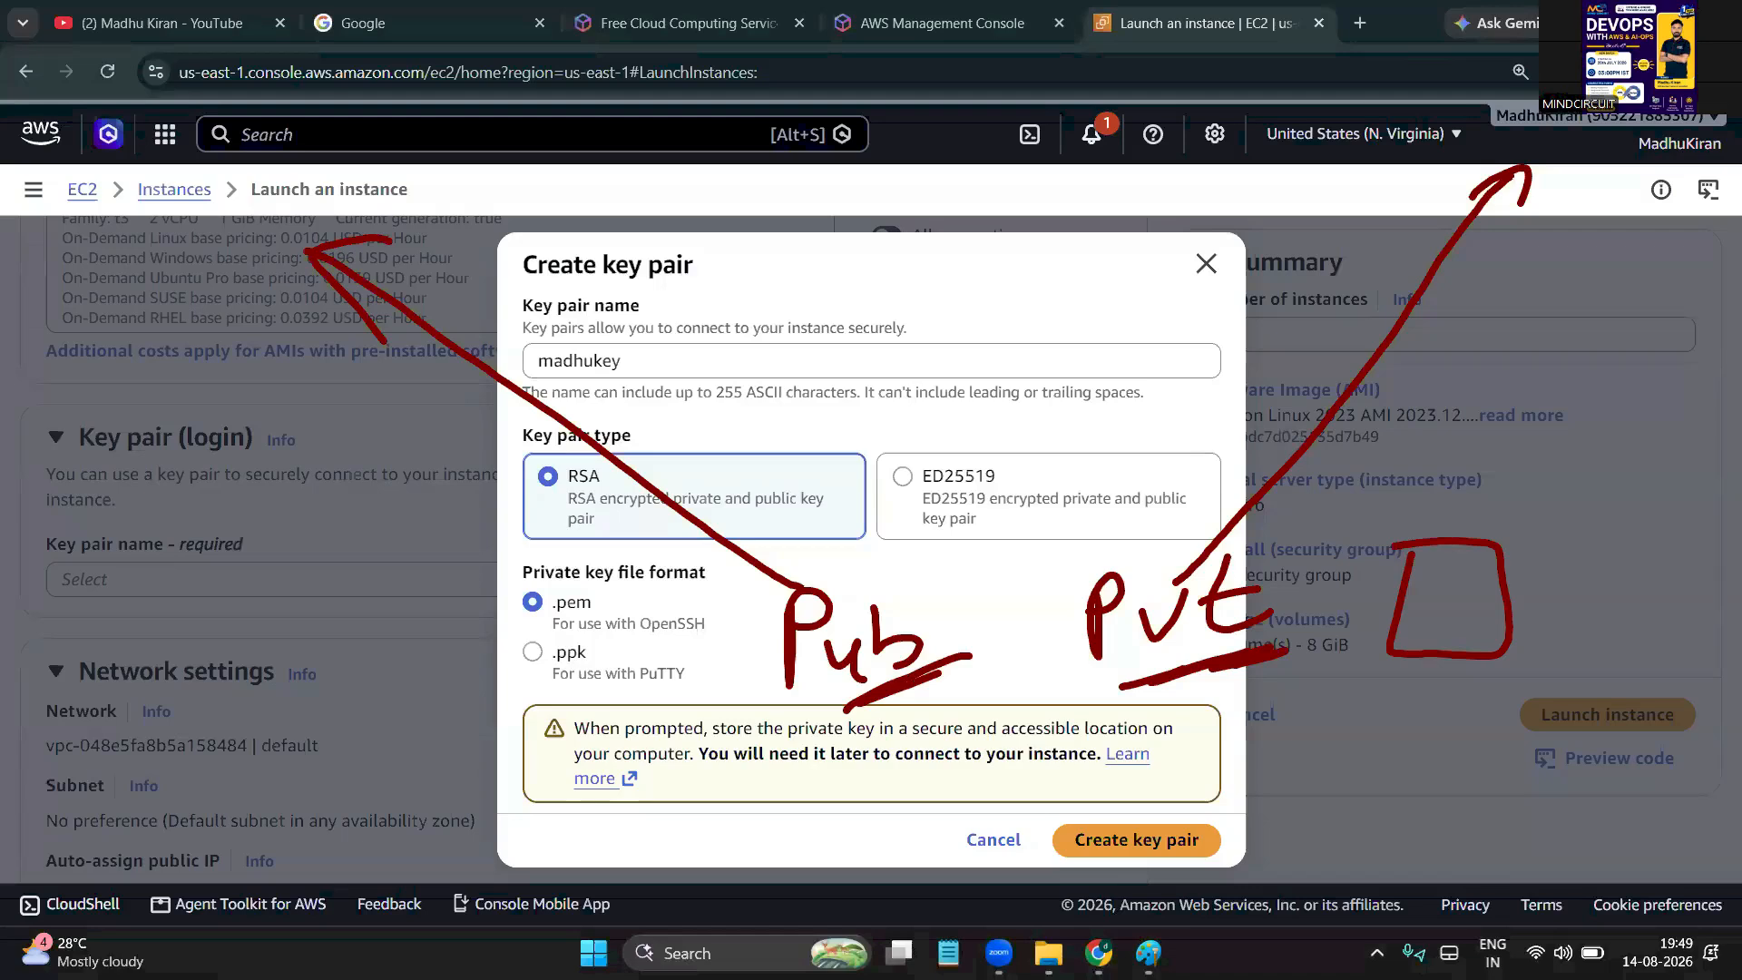
mouse_move(1317, 716)
left_mouse_down()
mouse_move(1451, 619)
mouse_move(1417, 598)
left_mouse_up()
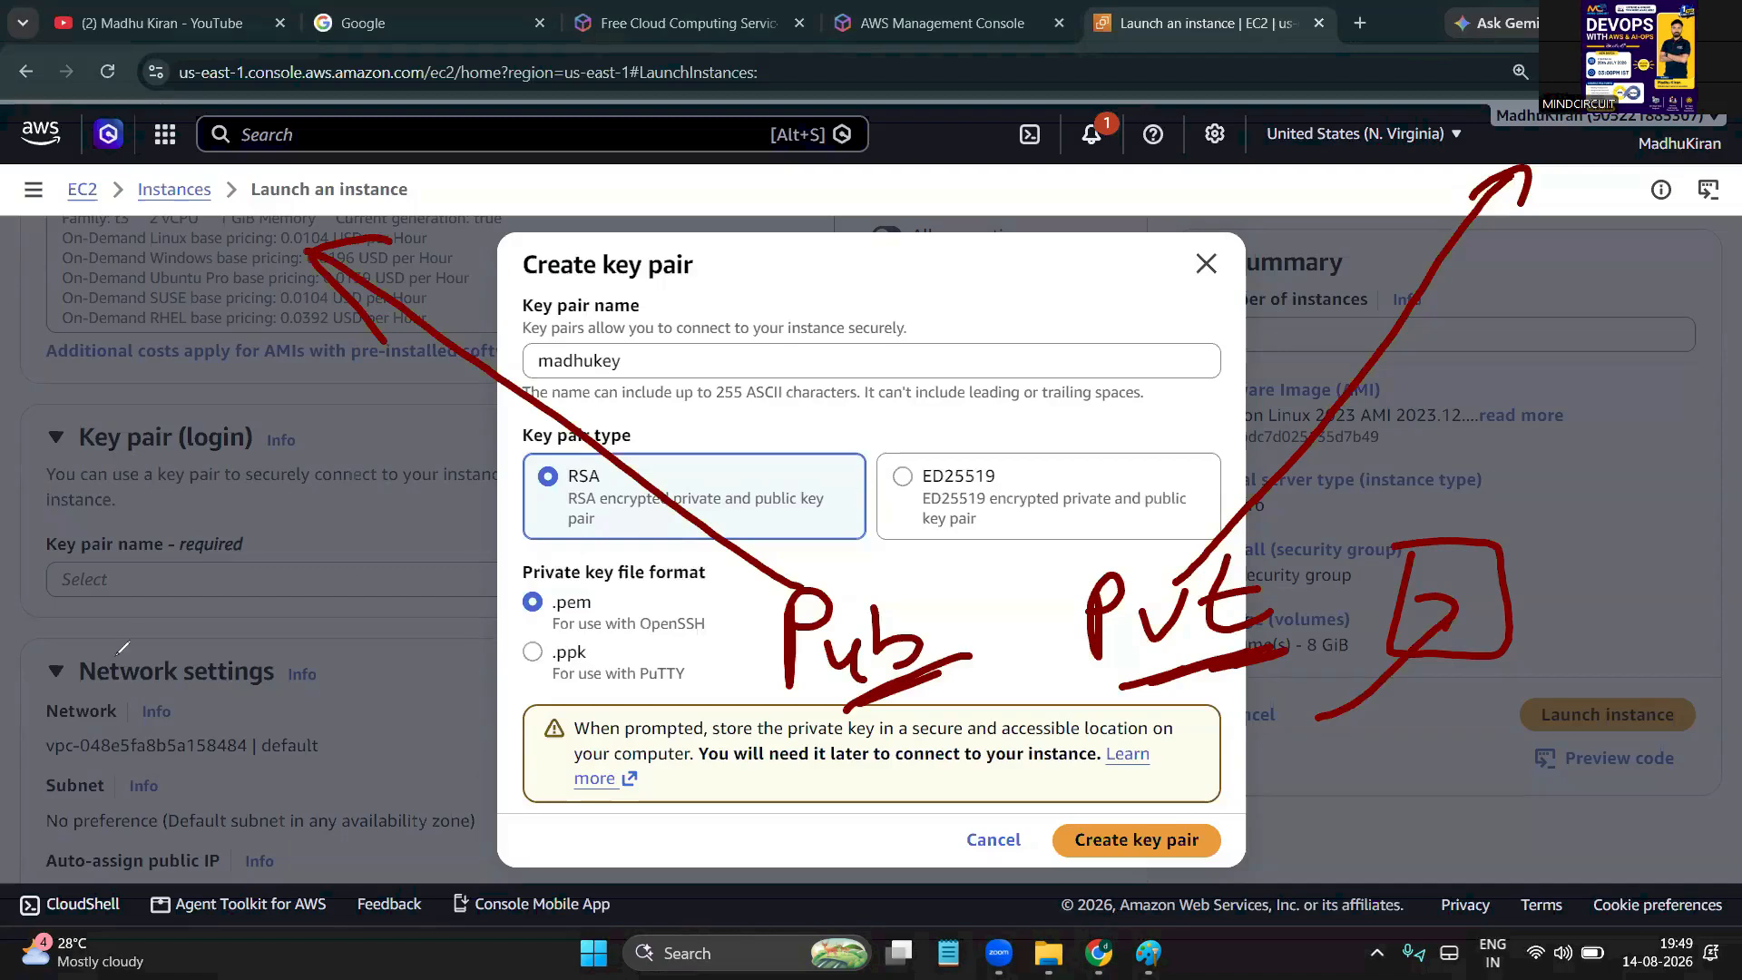
key("e")
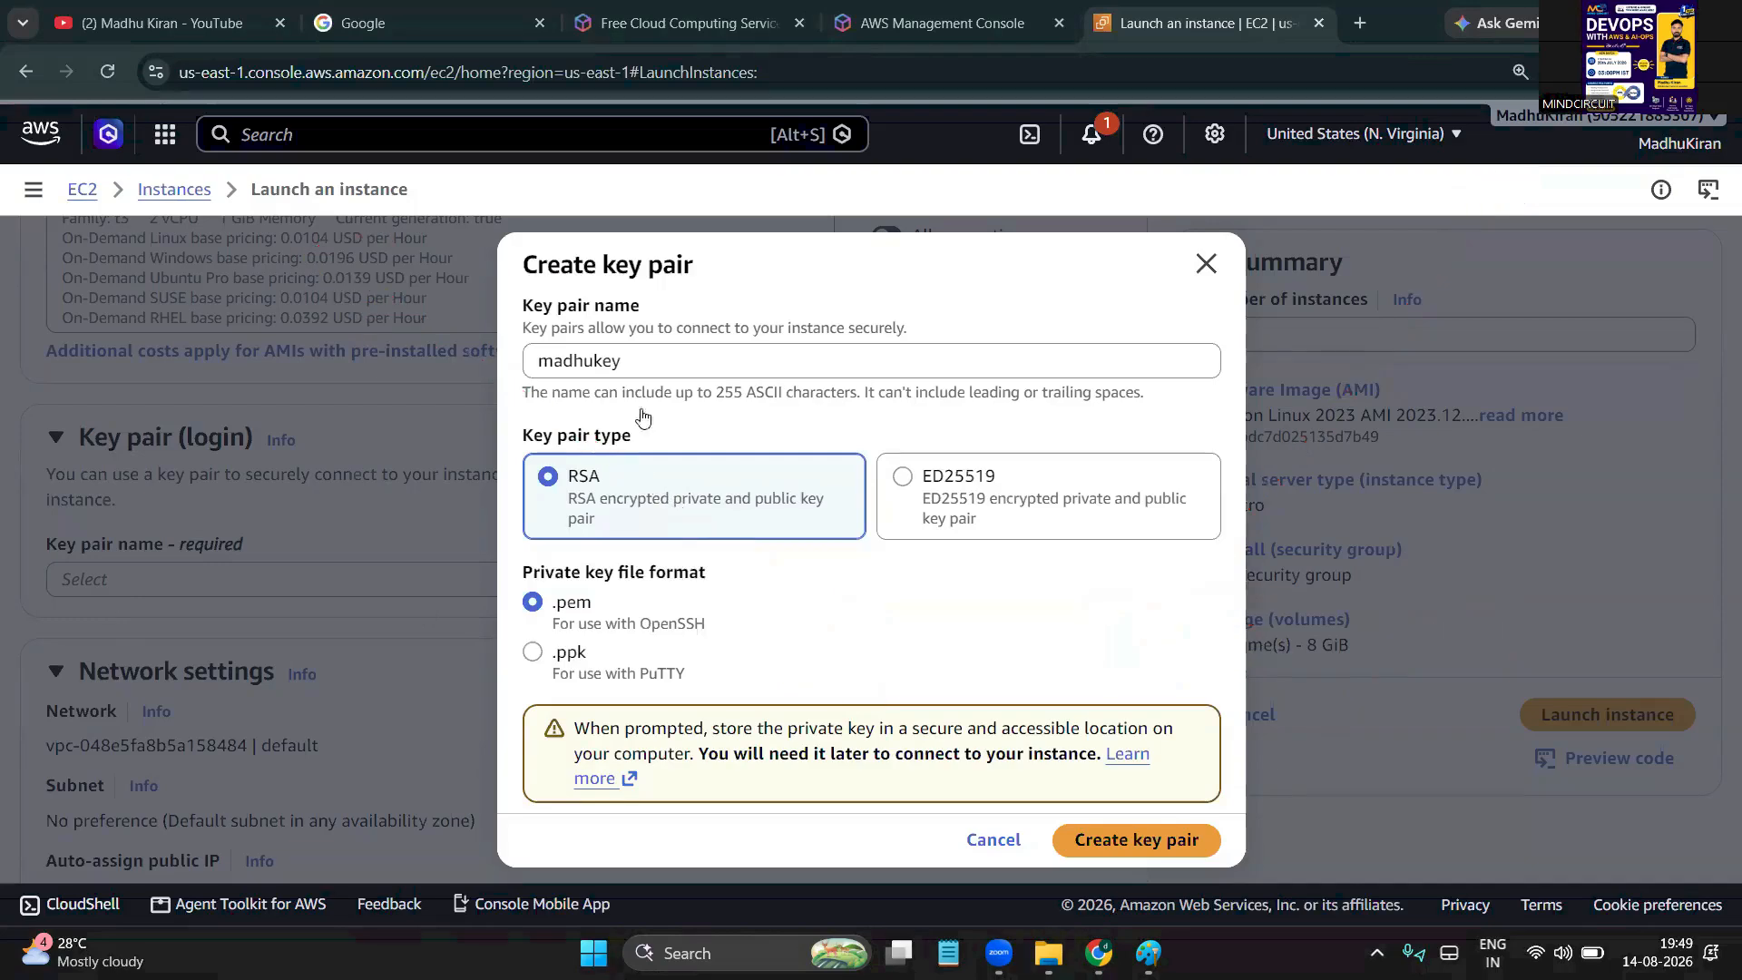
Create the RSA key pair madhukey, downloading madhukey.pem
left_click(660, 363)
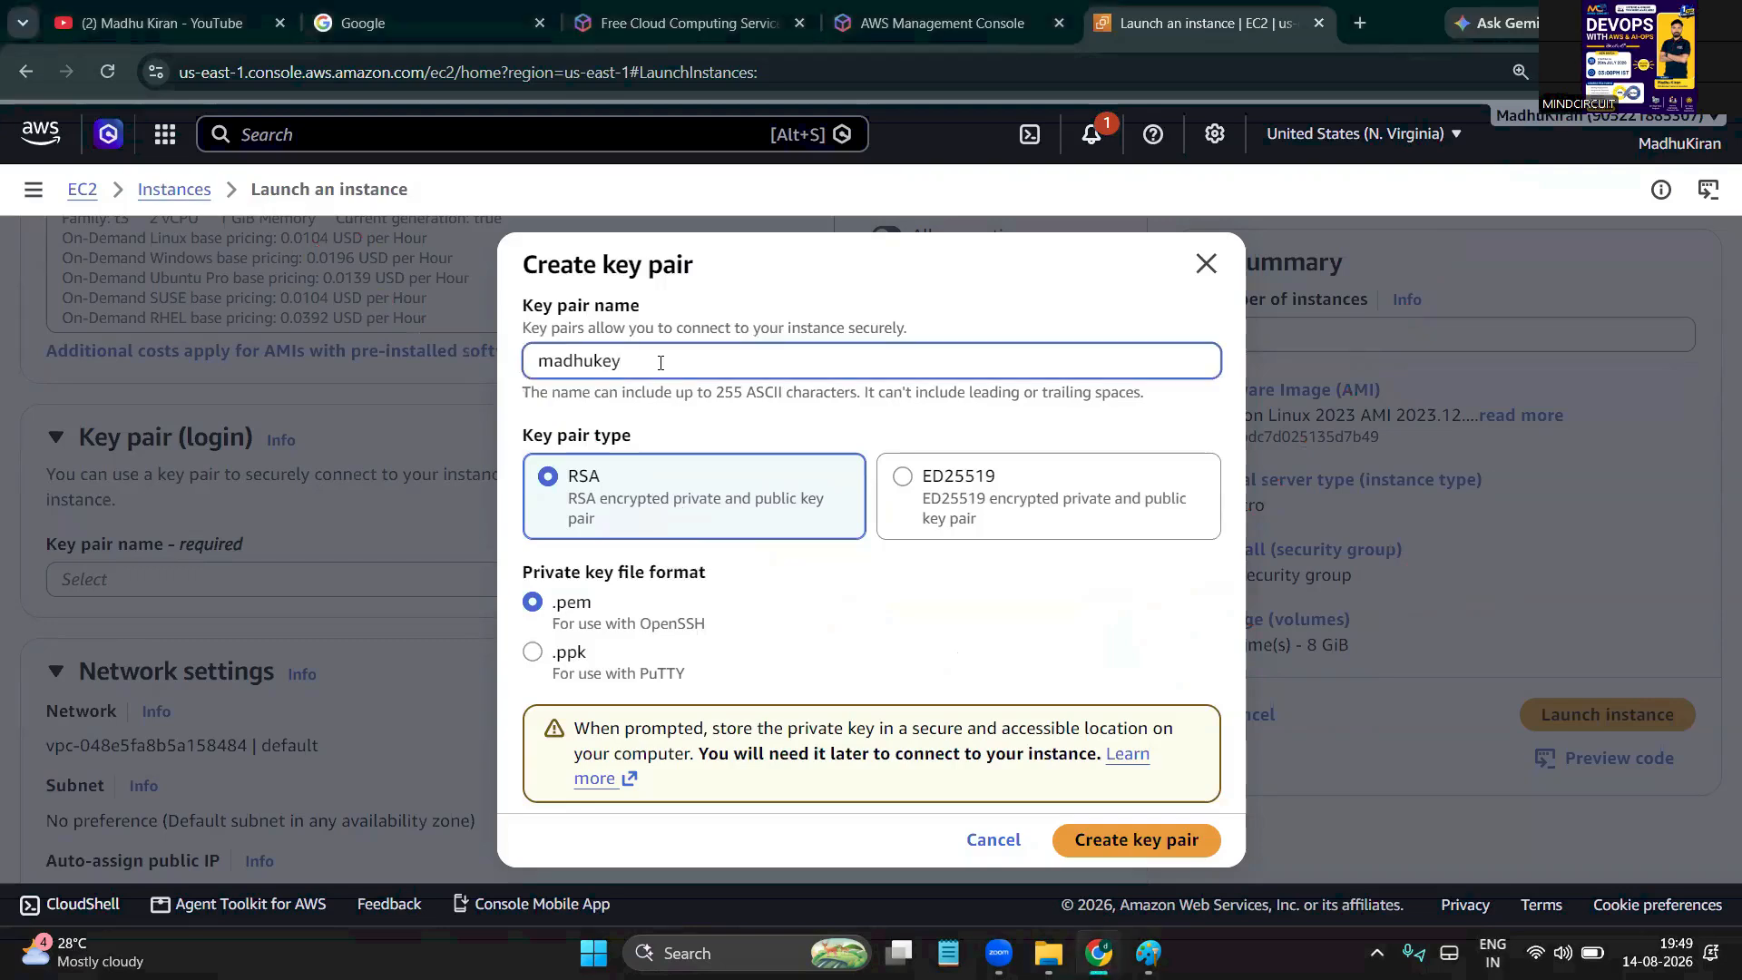
left_click(781, 570)
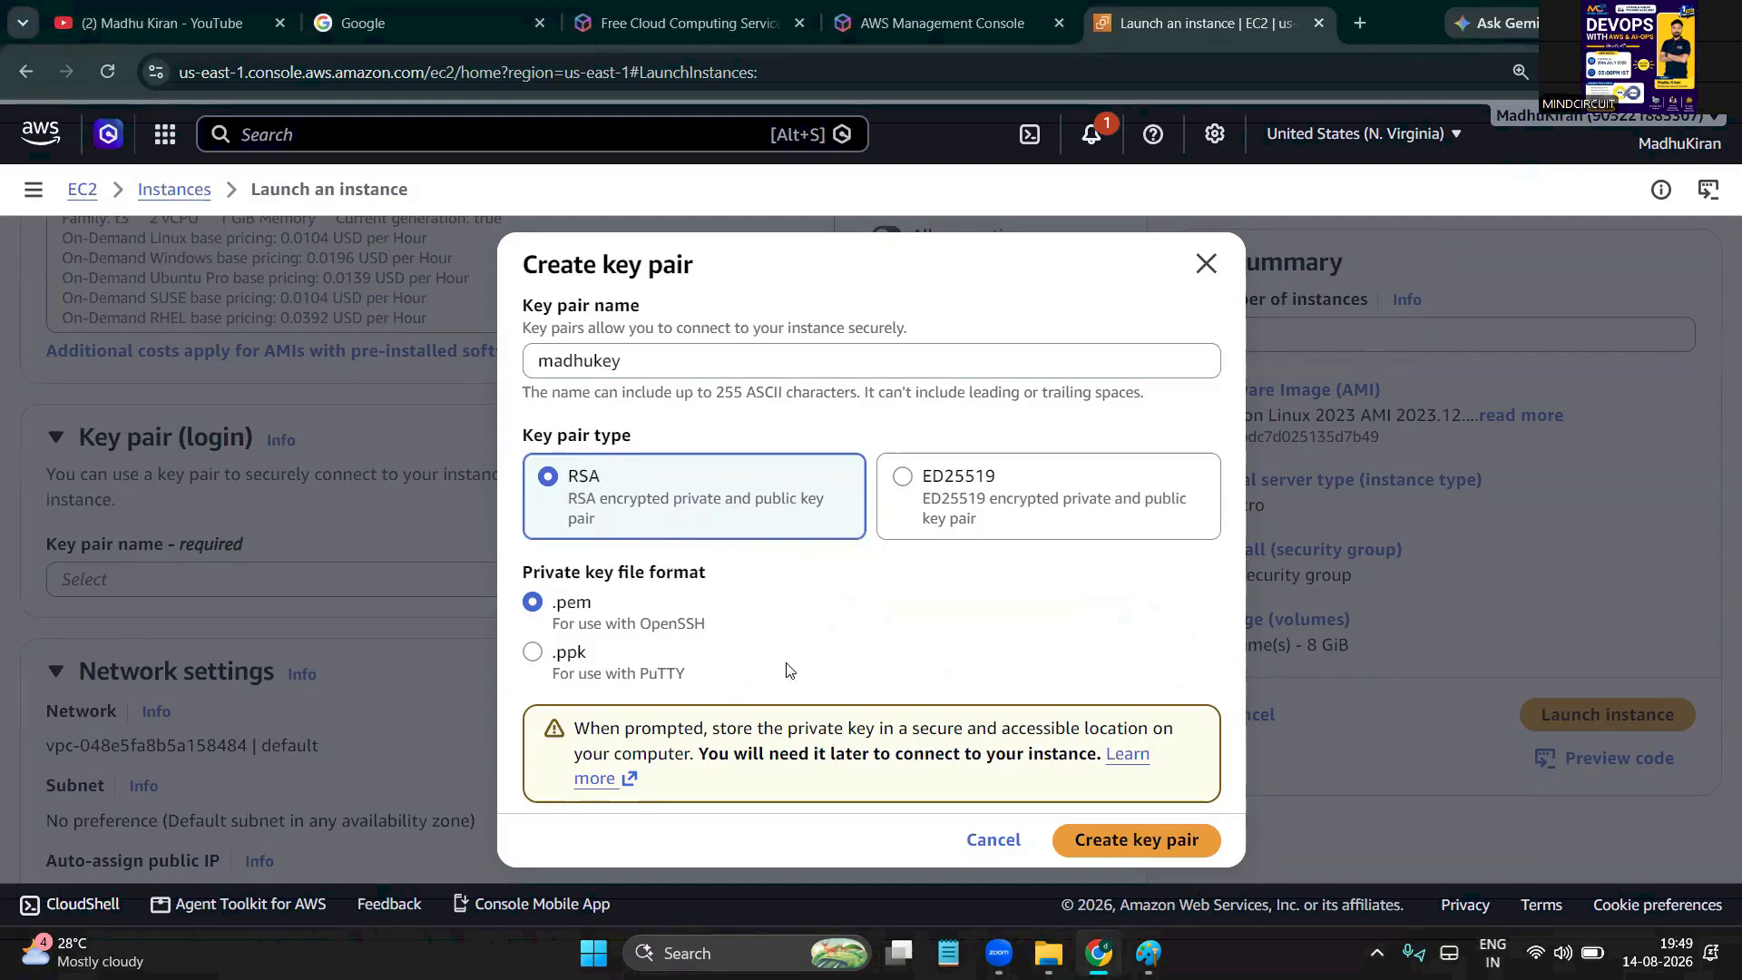
double_click(581, 360)
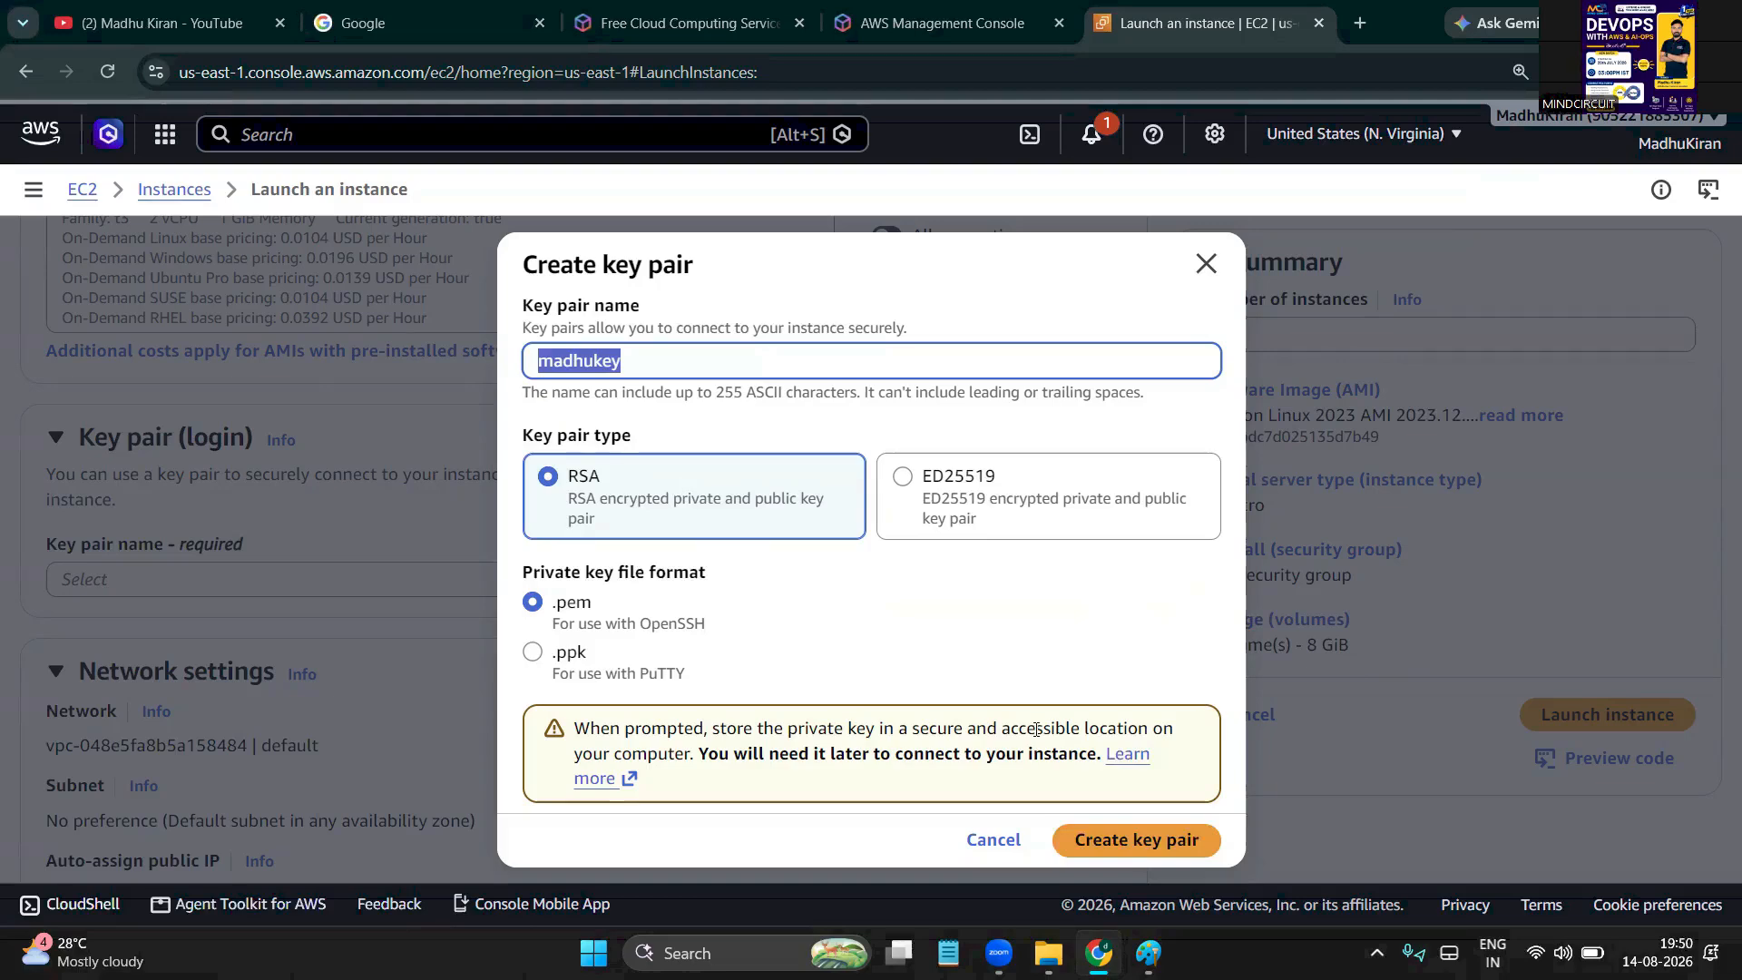
left_click(1156, 844)
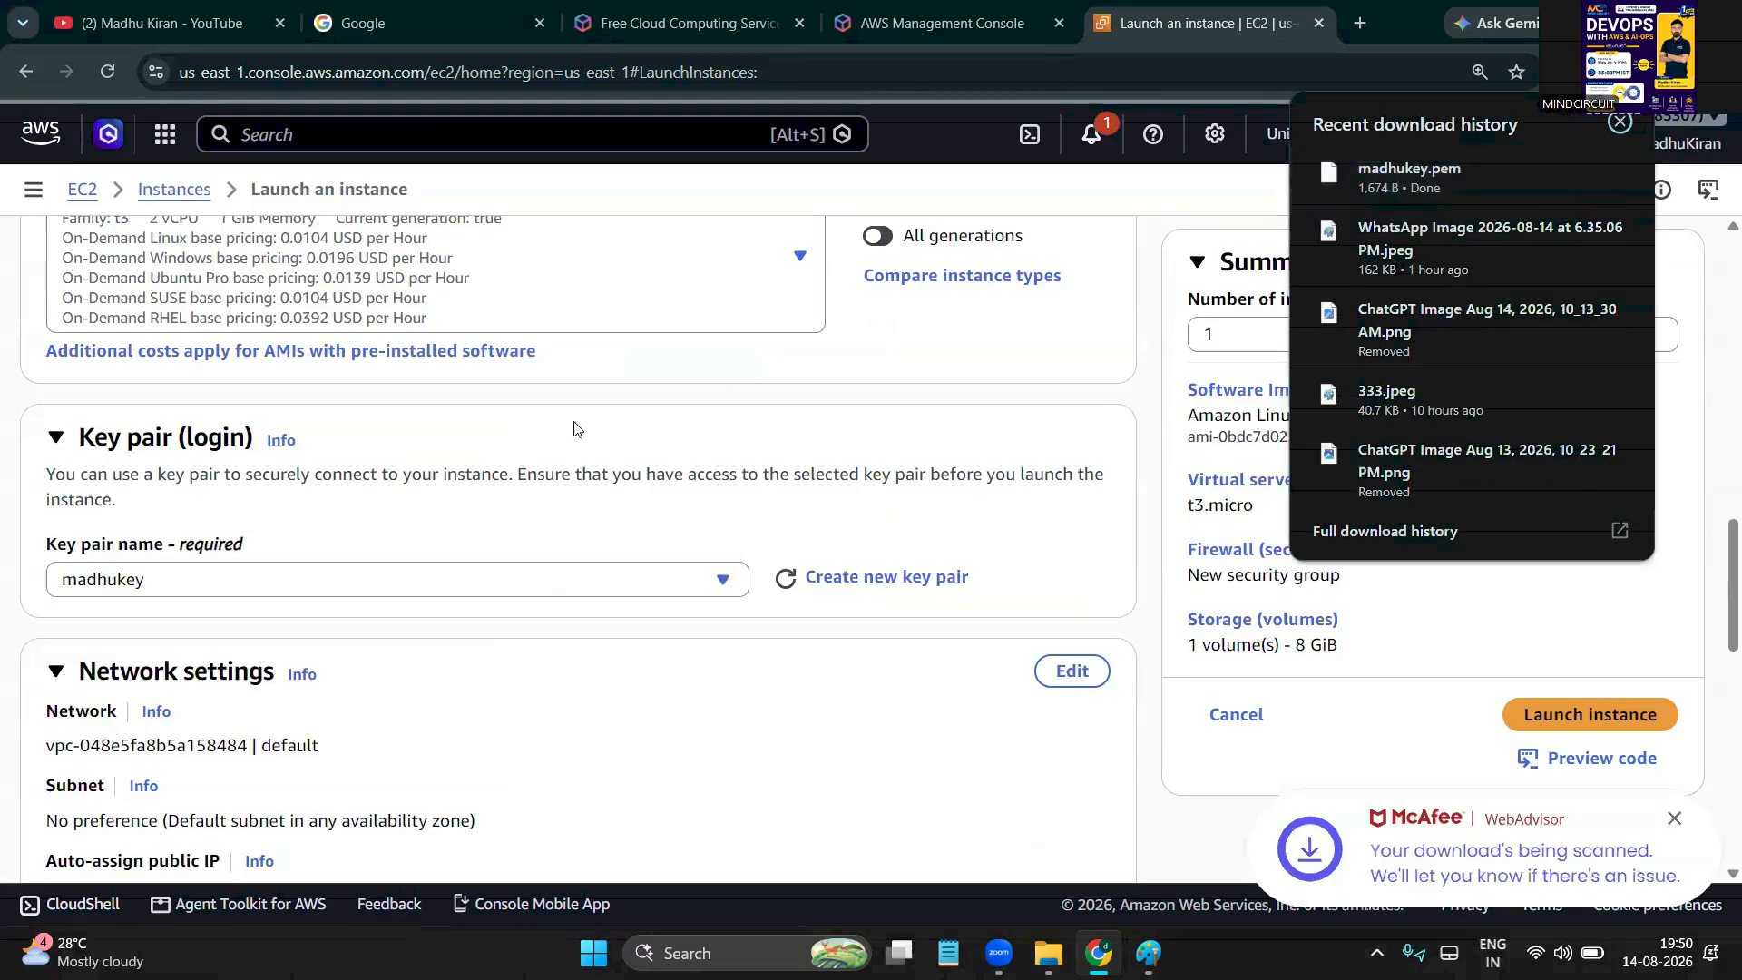
Search 'mad' in the key pair list and select madhukey as the login key pair
left_click(200, 588)
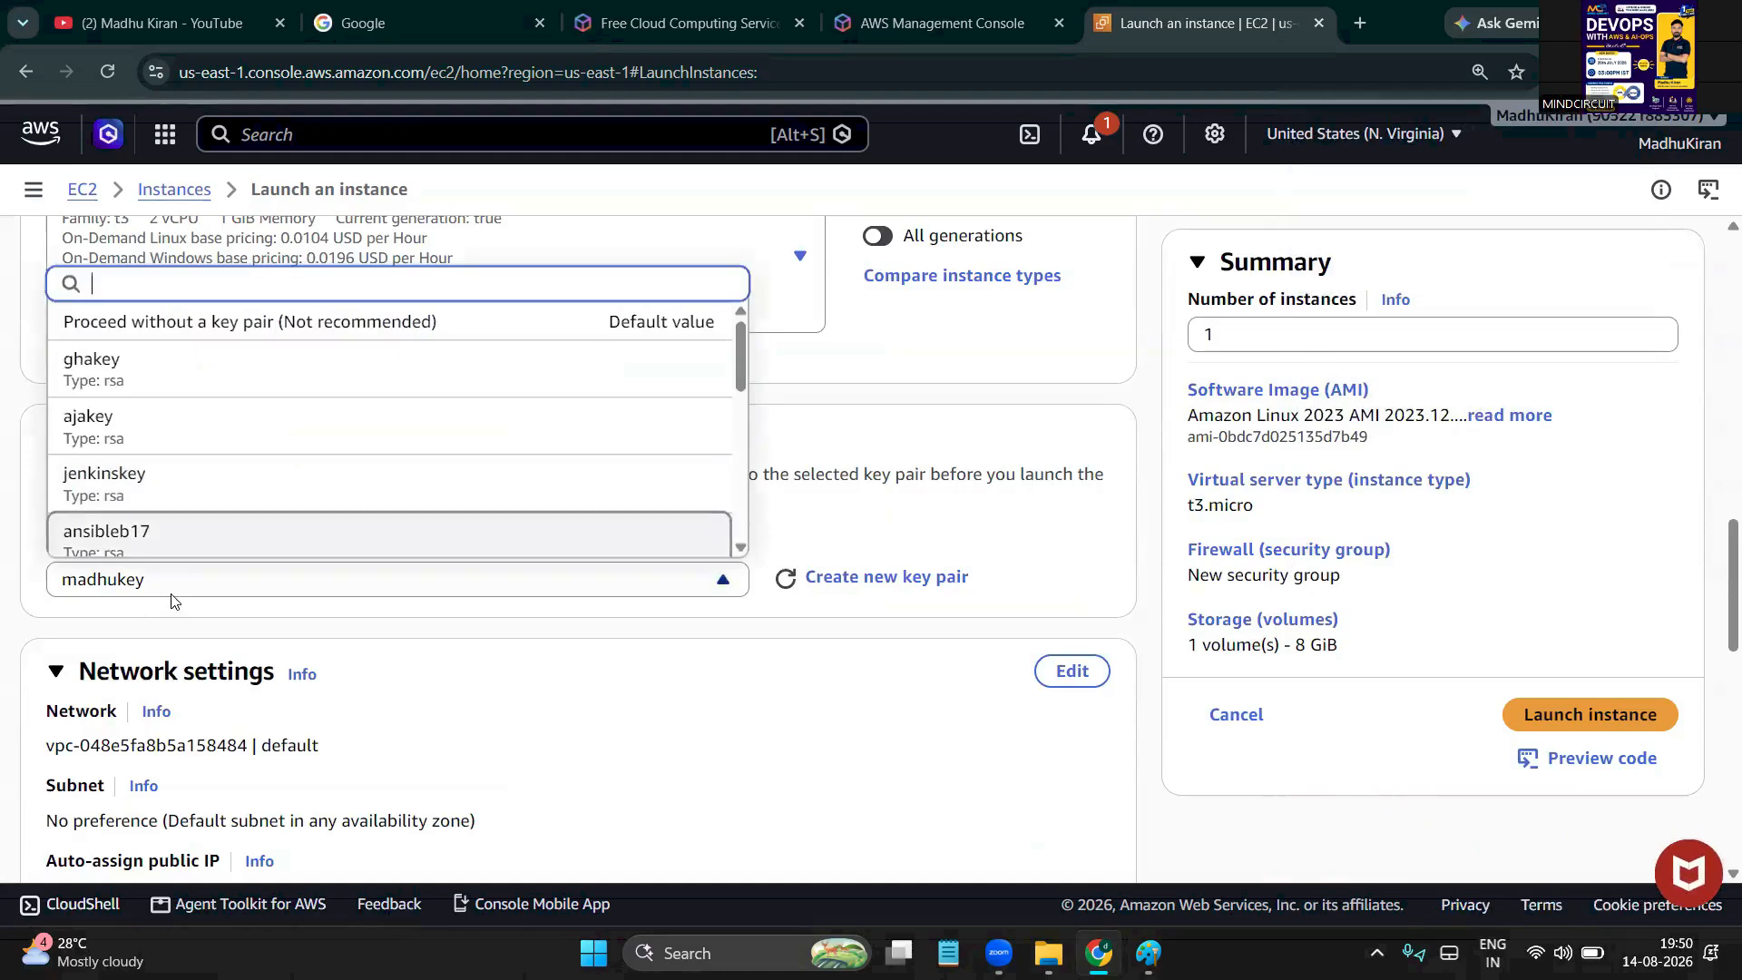
type("mad")
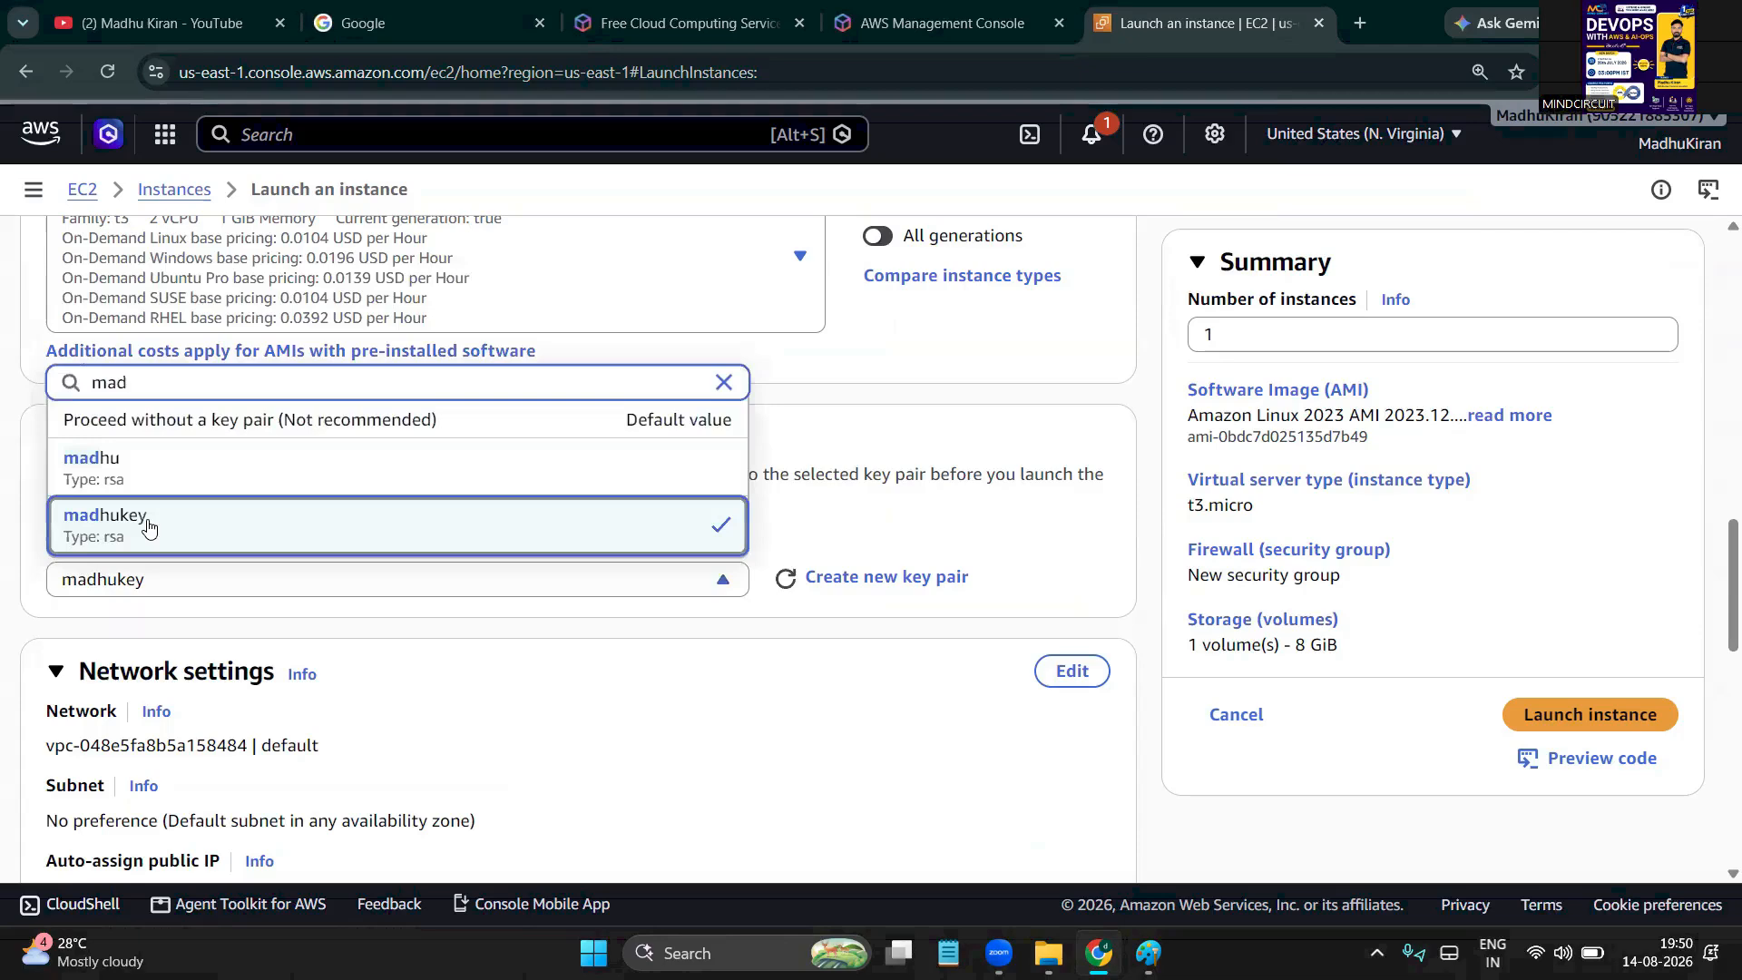
left_click(148, 527)
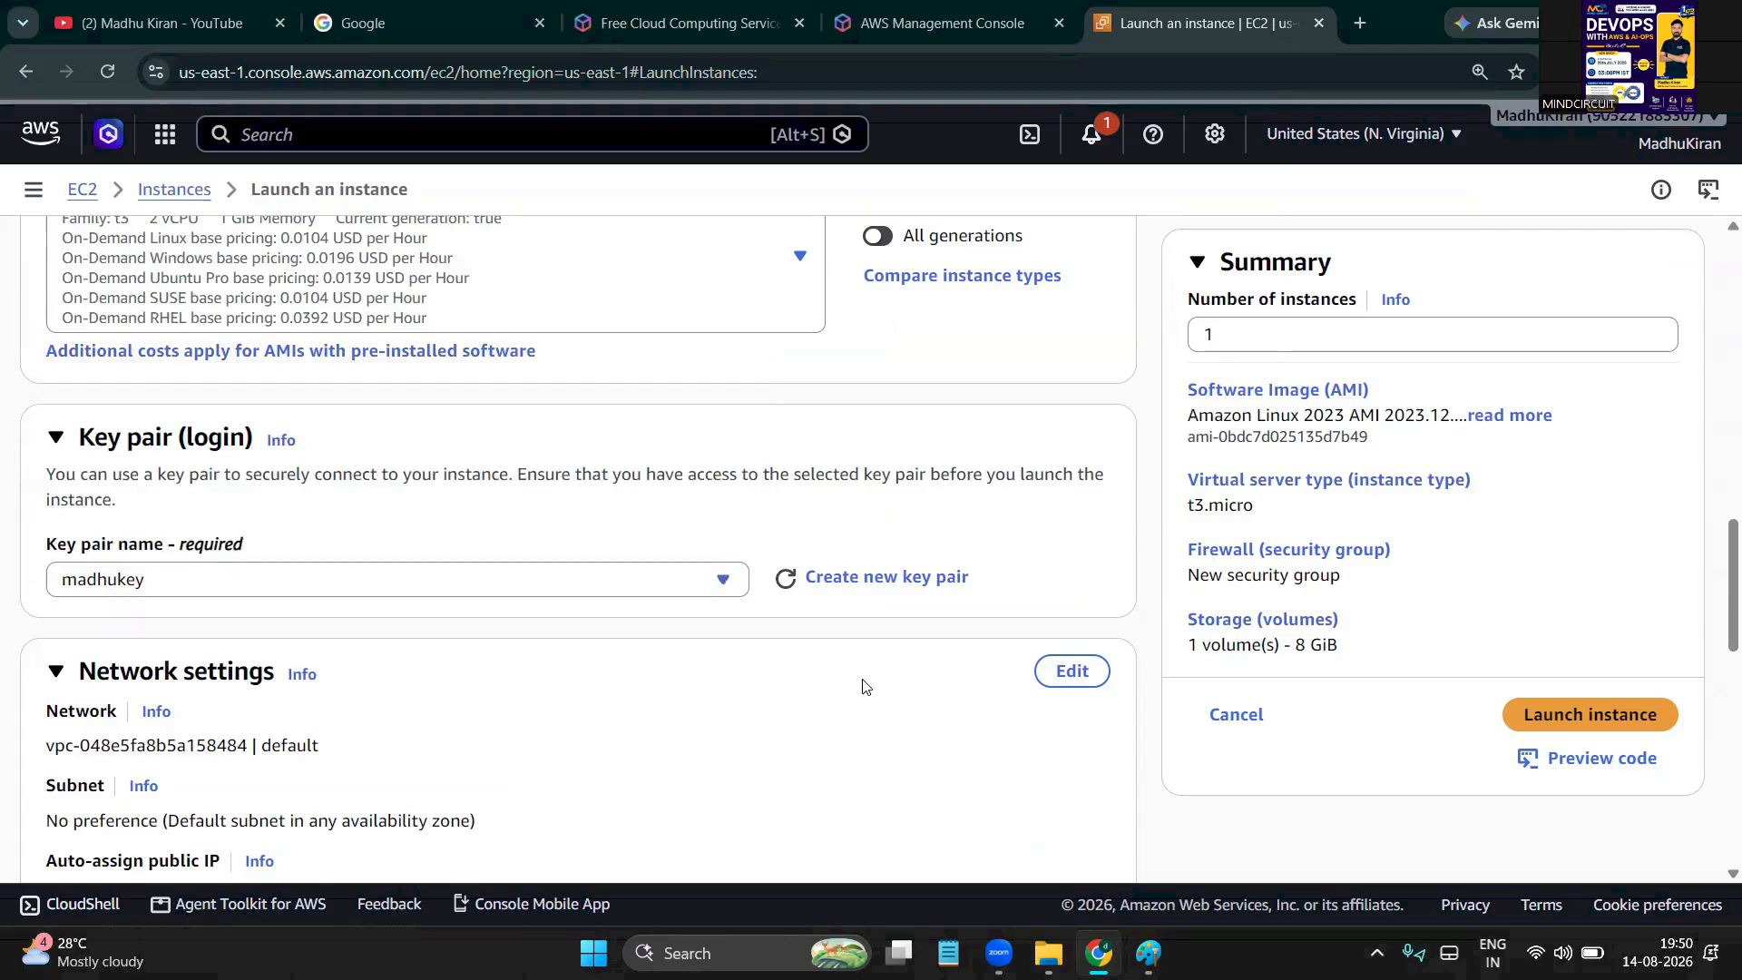
Edit Network settings, keeping Create security group launch-wizard-1 with SSH on port 22 from 0.0.0.0/0
scroll(862, 687, "down", 2)
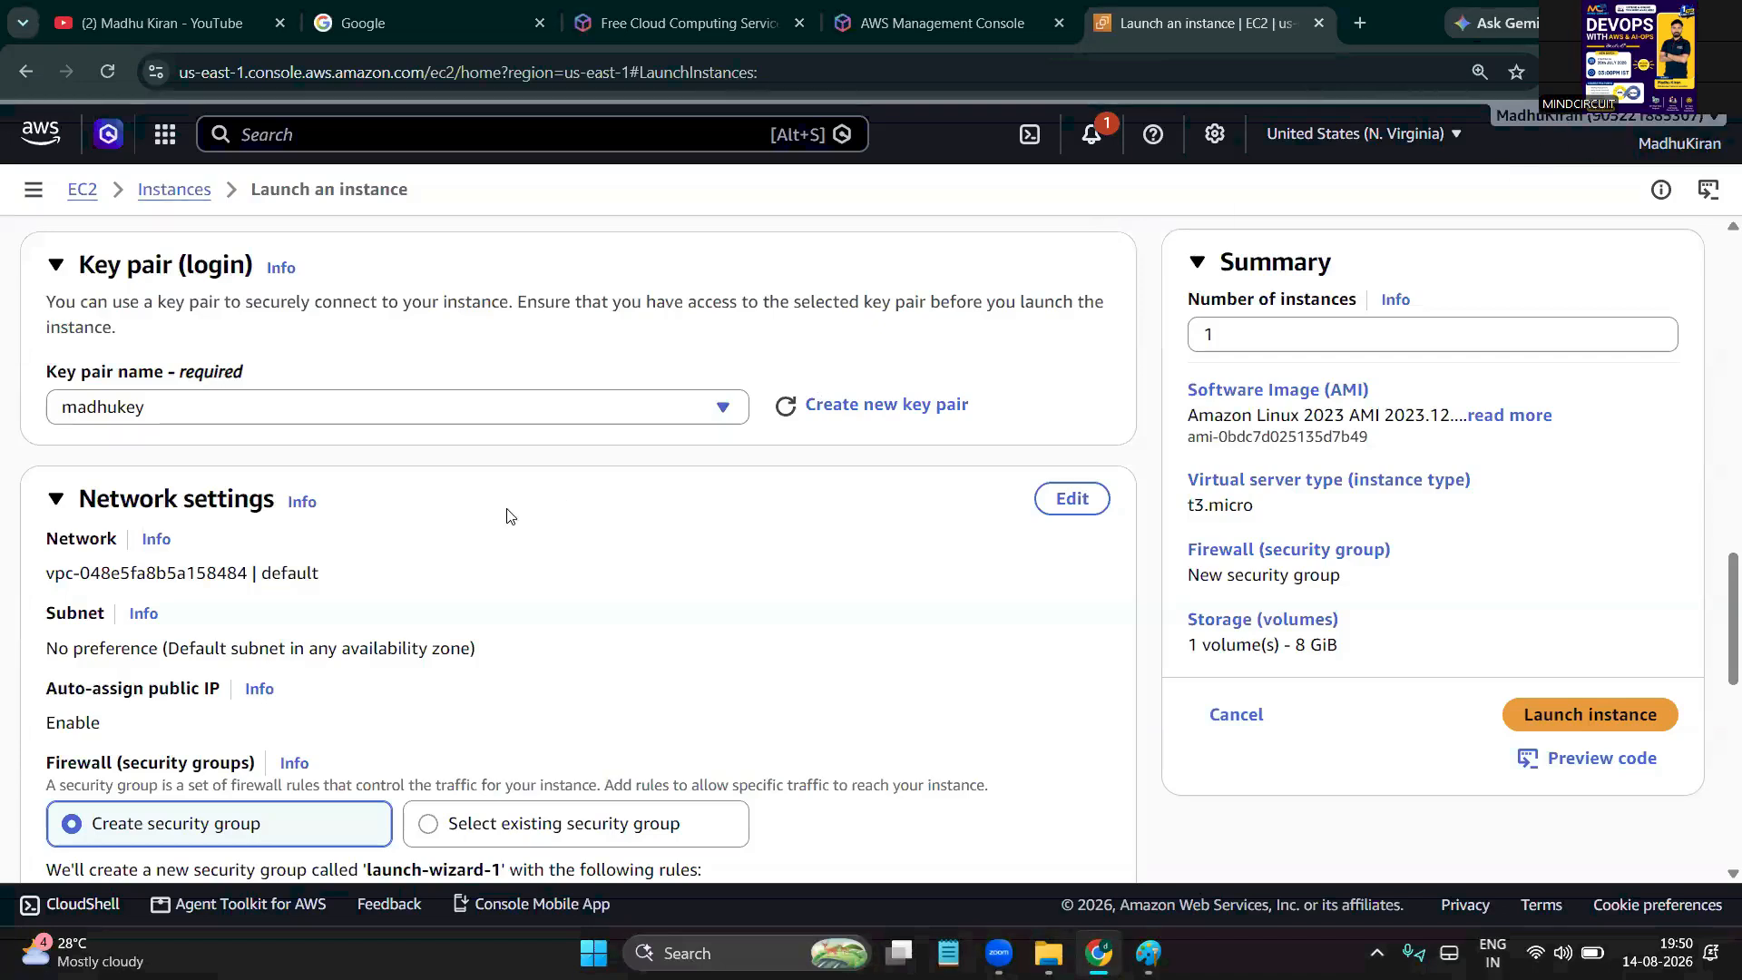
scroll(507, 516, "down", 2)
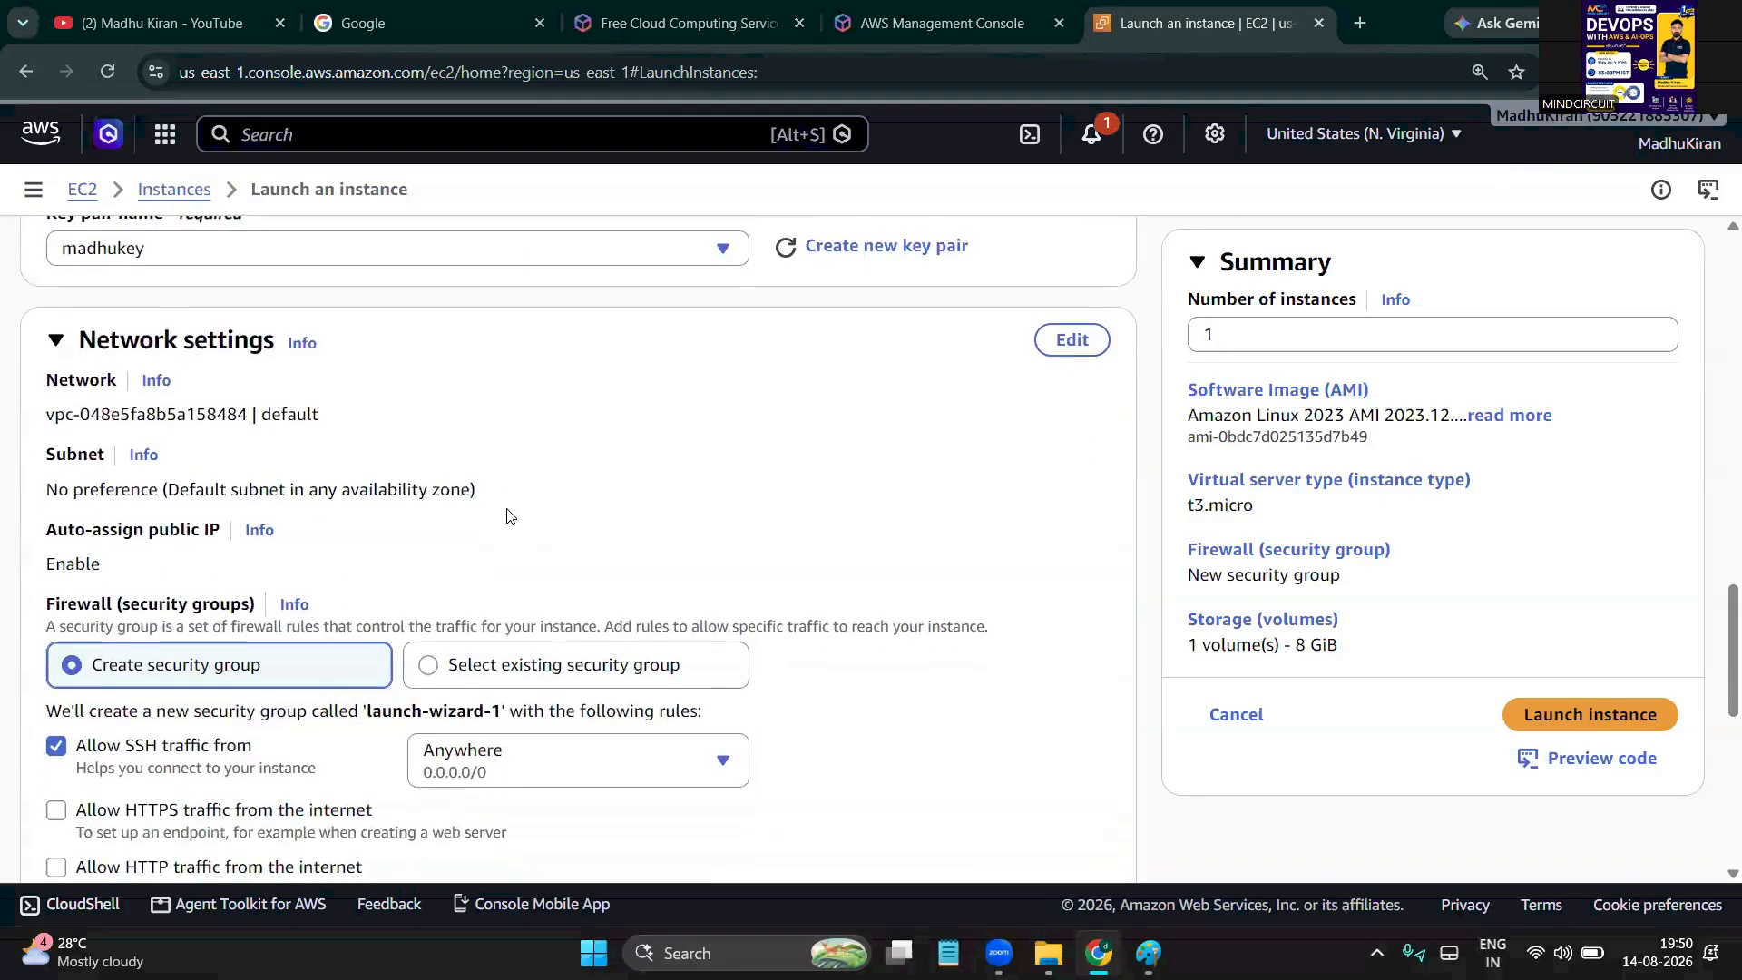
scroll(505, 509, "down", 1)
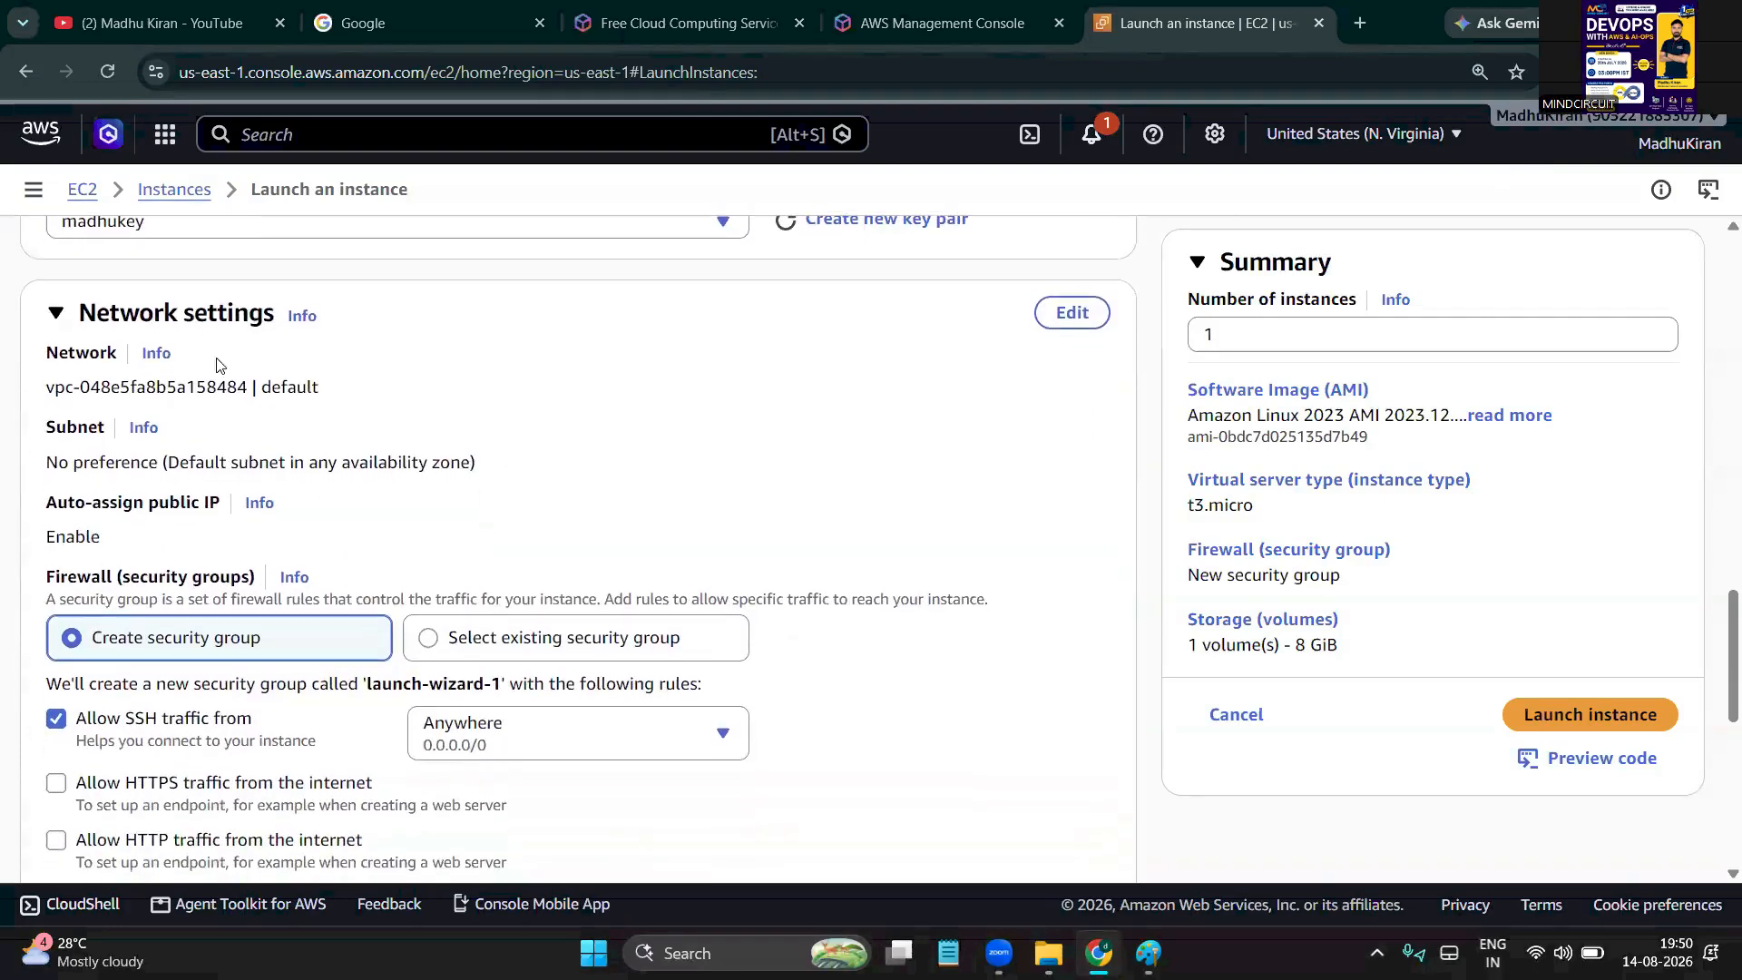
left_click(1061, 315)
scroll(247, 467, "down", 3)
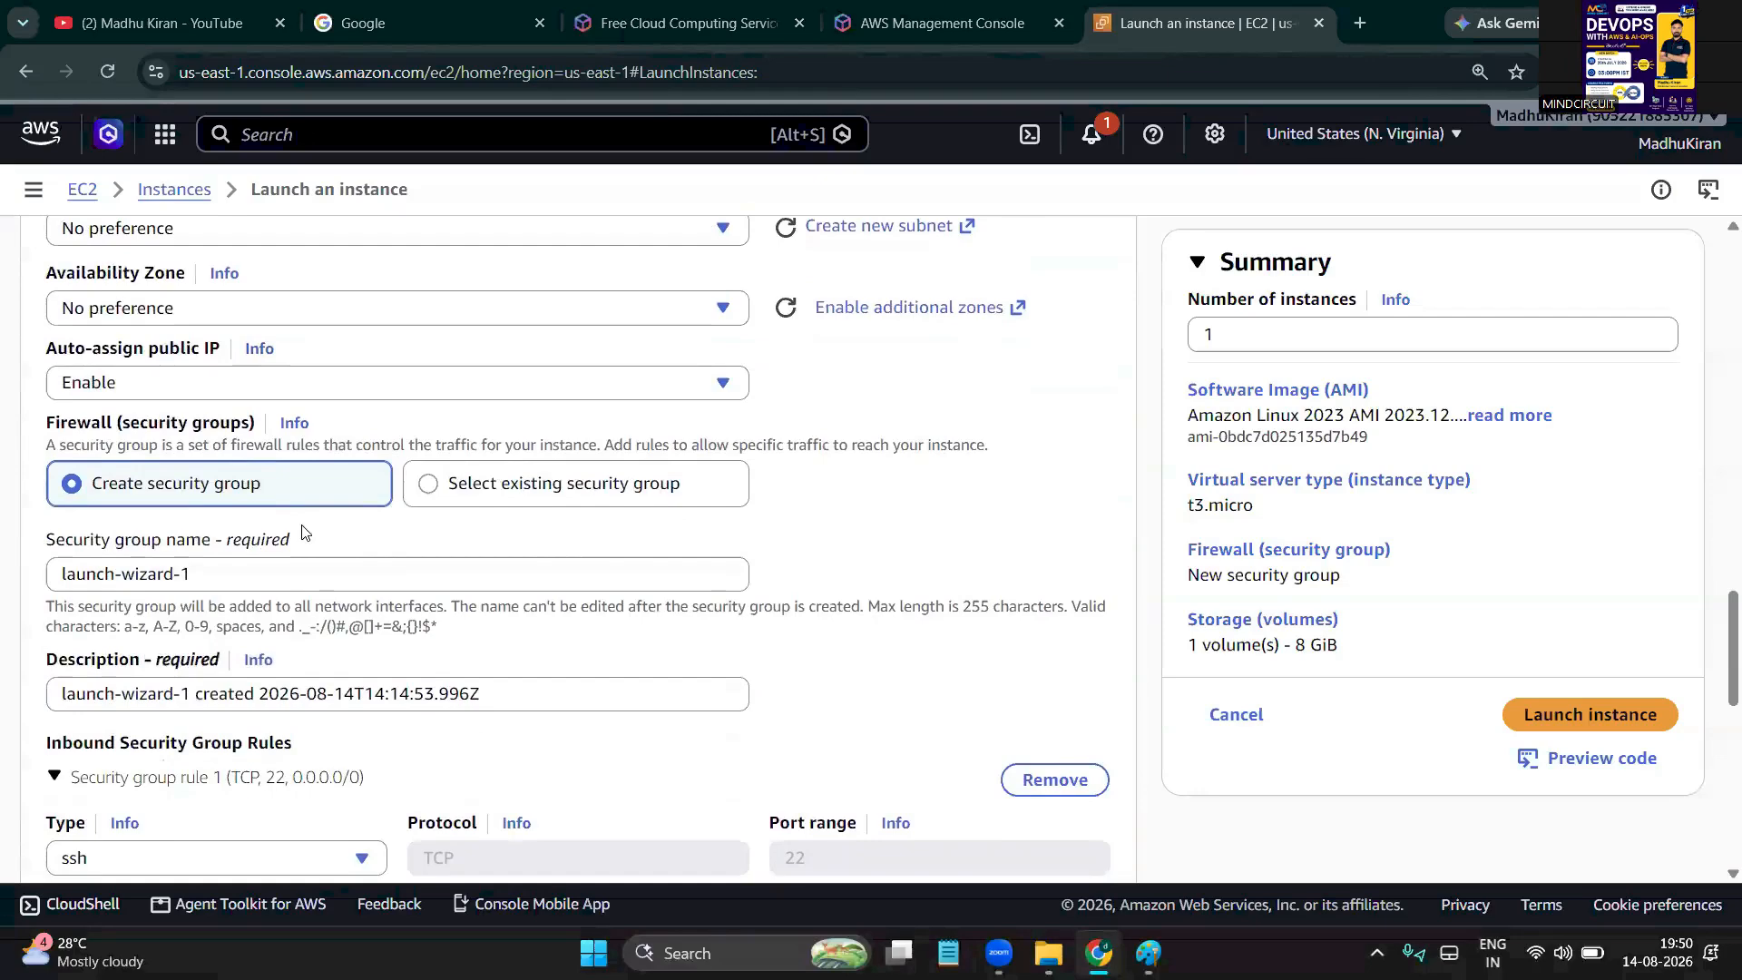
double_click(58, 434)
double_click(162, 430)
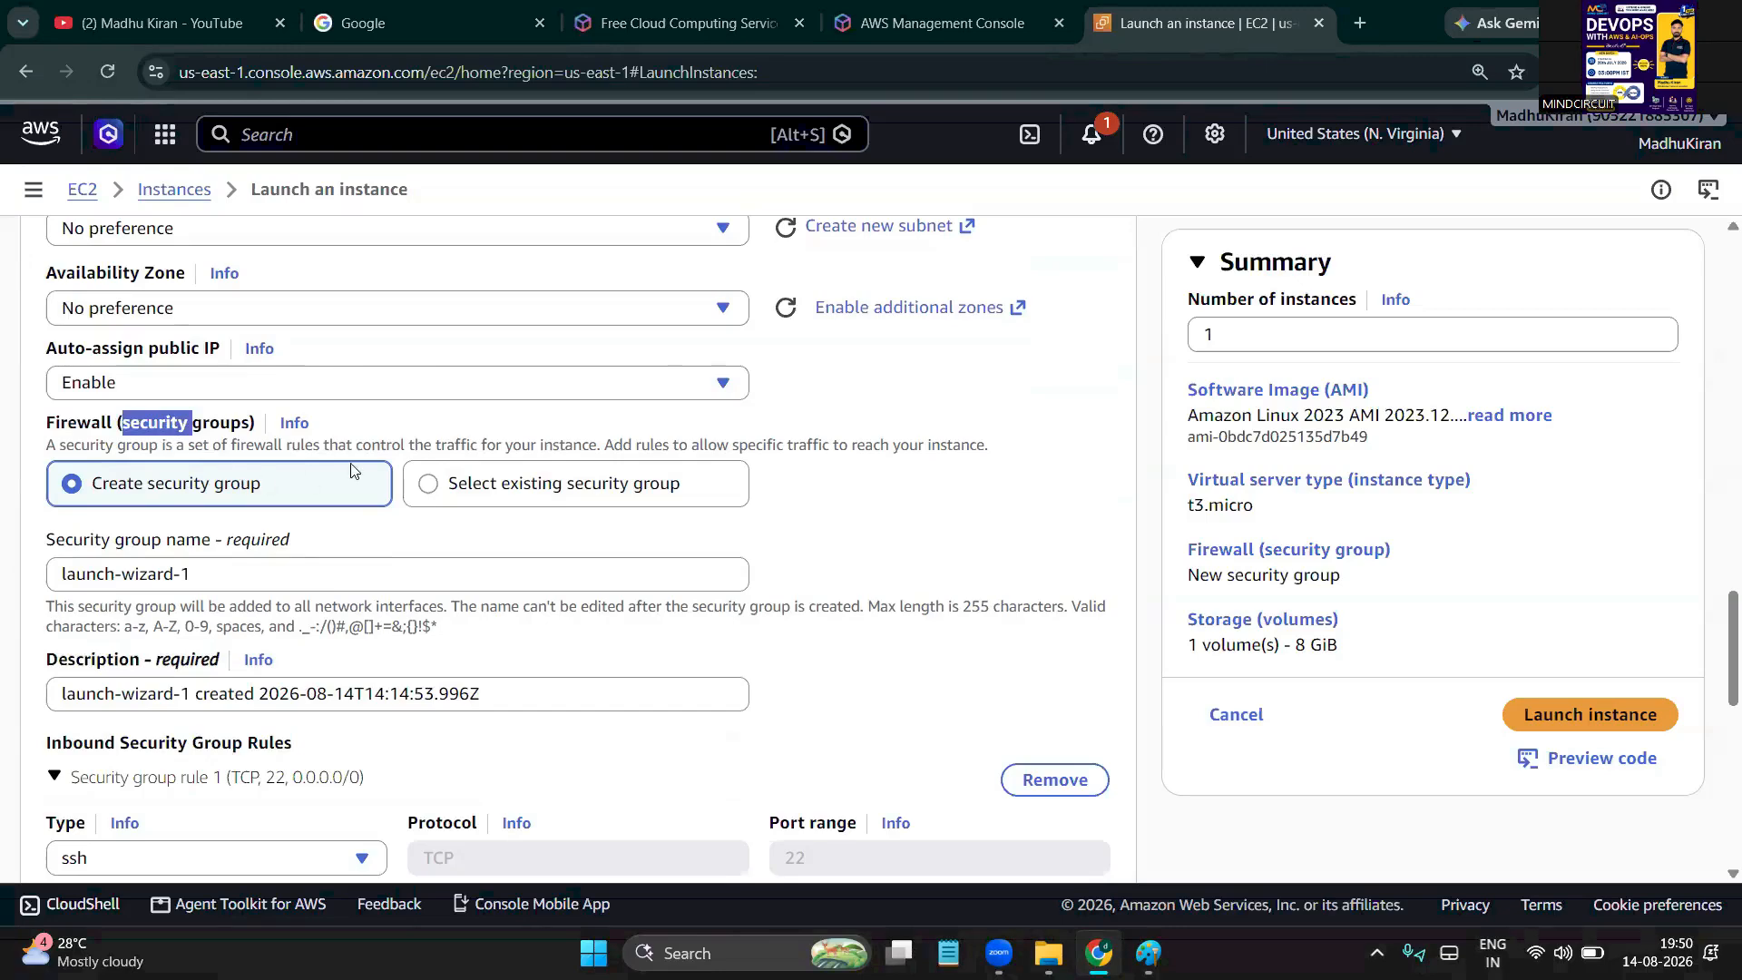
left_click(428, 487)
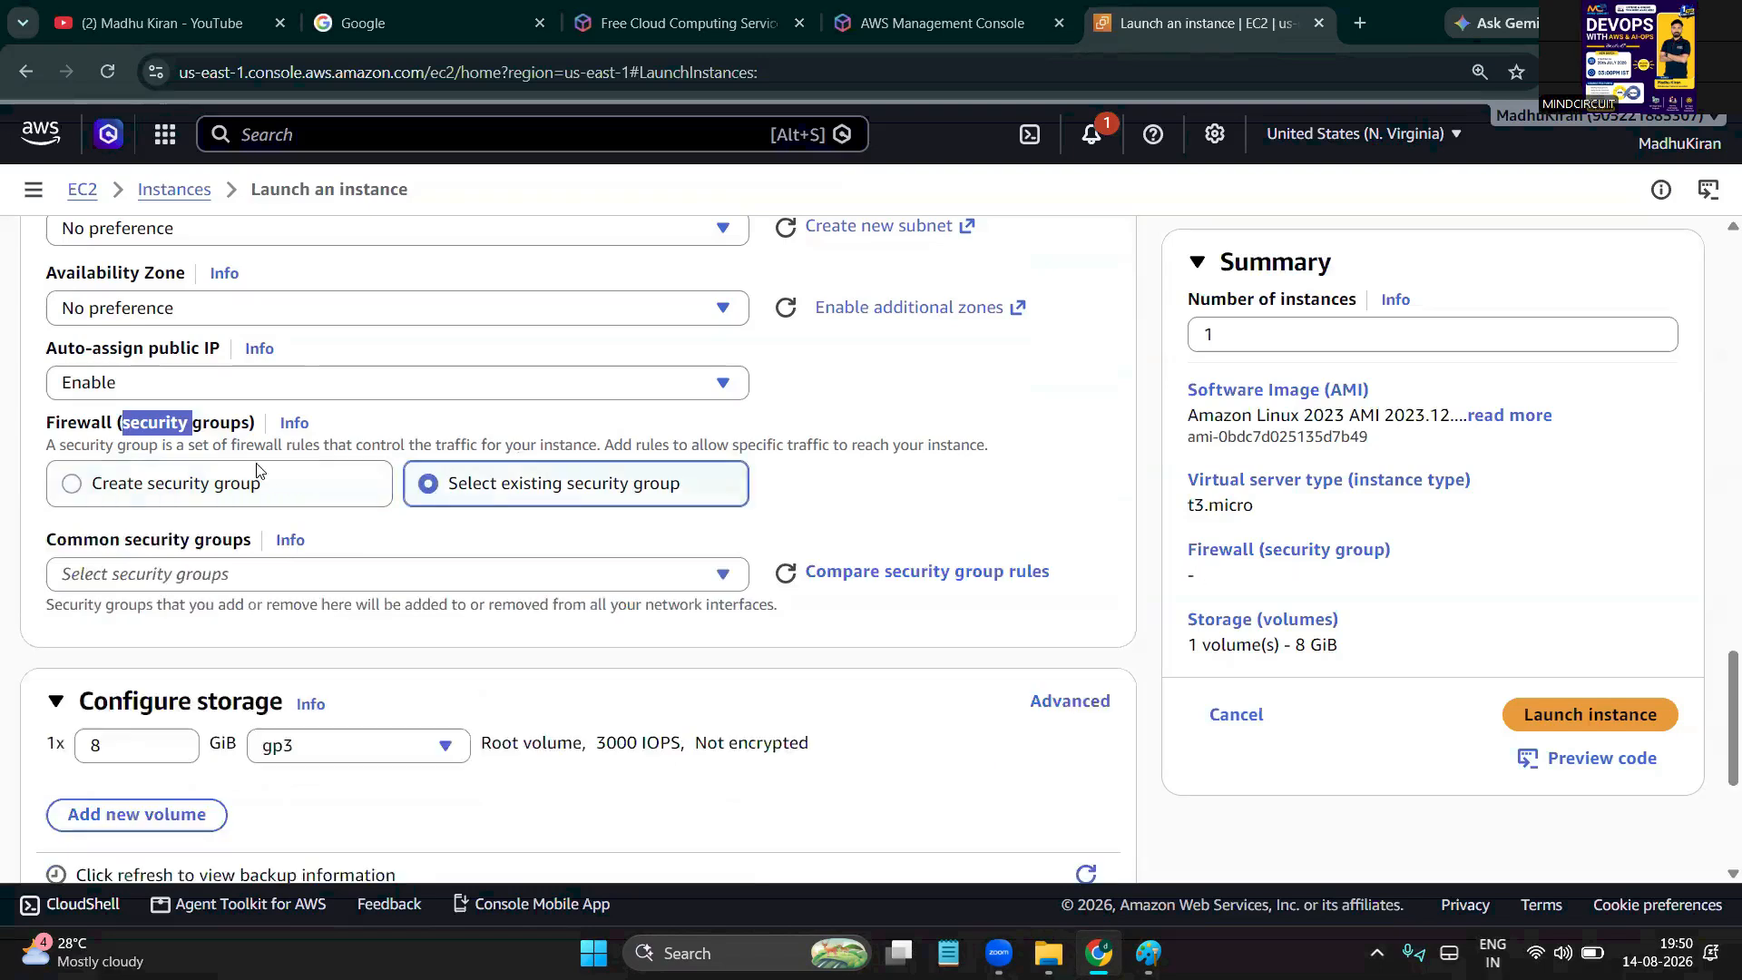
left_click(73, 487)
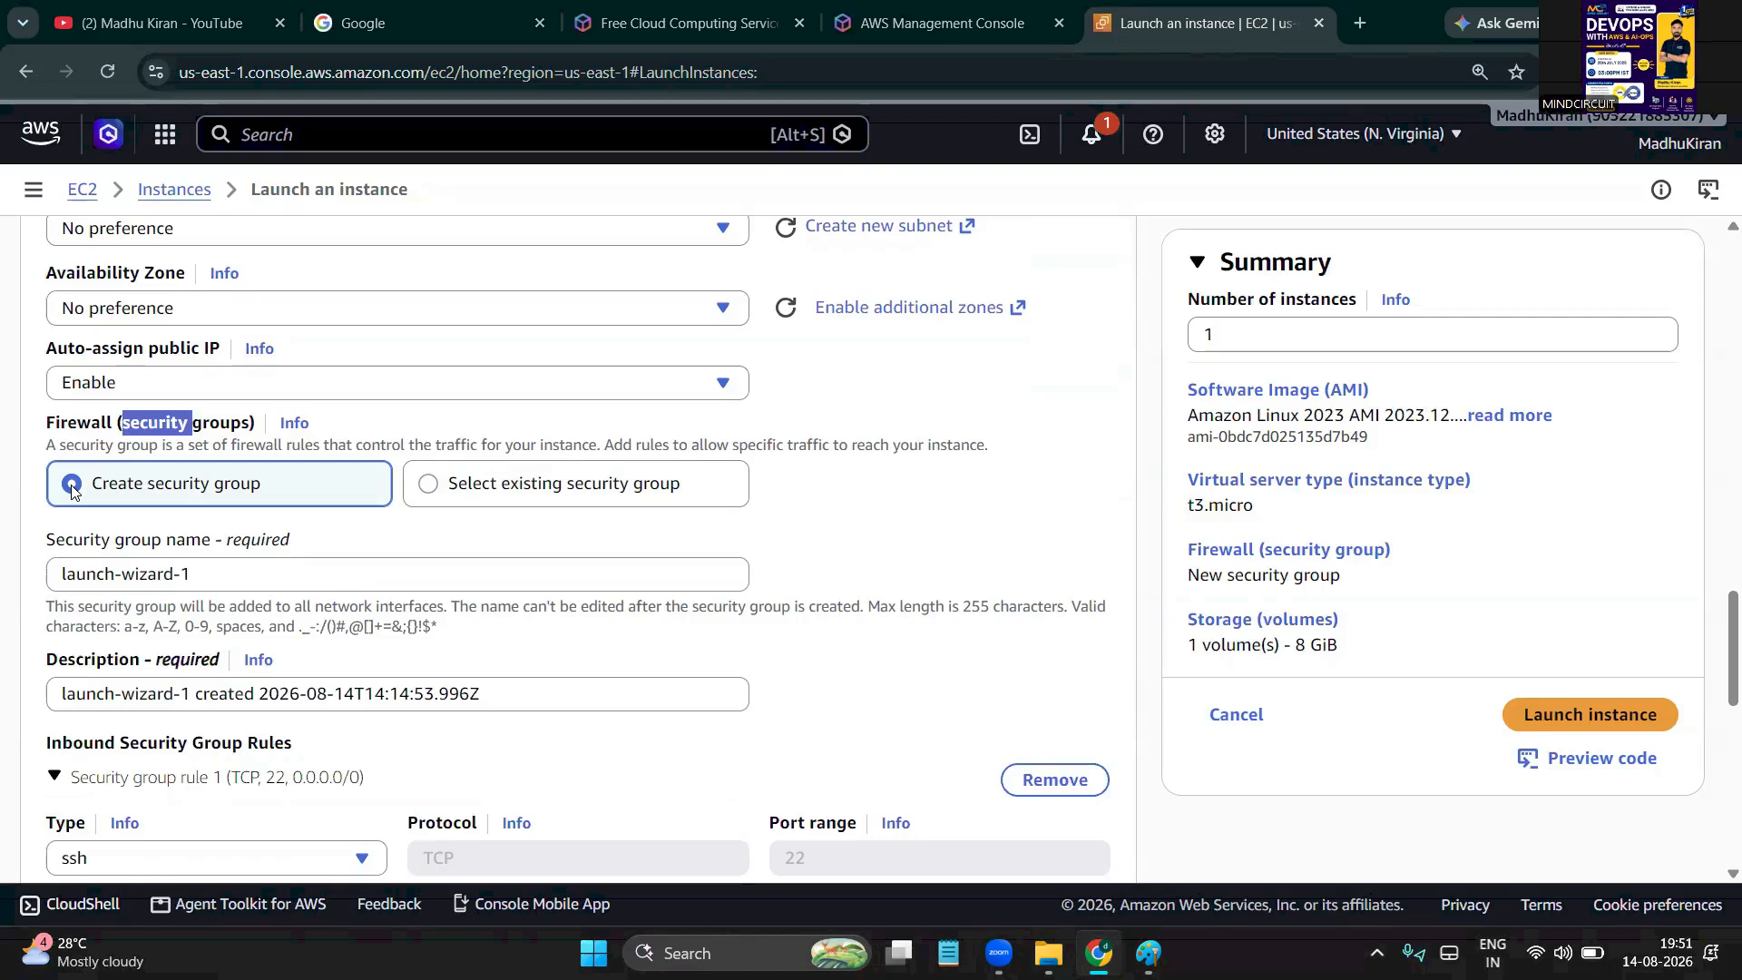
left_click(187, 434)
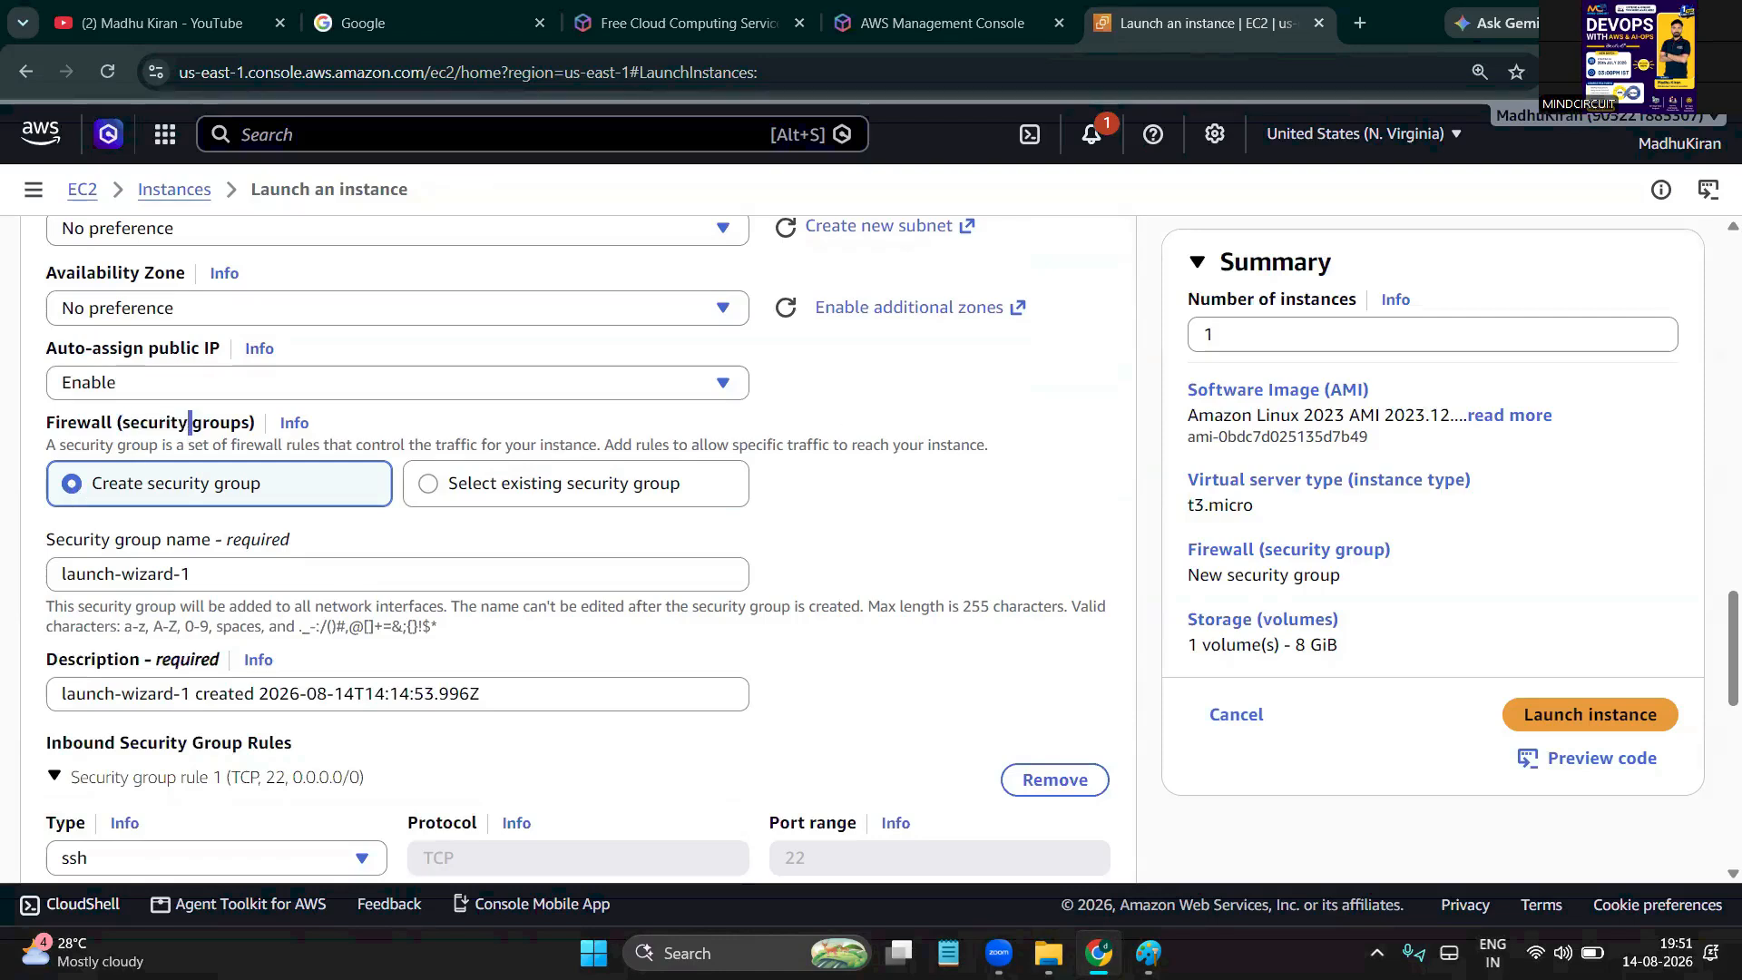
left_click_drag(1009, 481, 935, 487)
mouse_move(979, 580)
left_mouse_down()
mouse_move(1008, 620)
mouse_move(988, 657)
left_mouse_up()
mouse_move(1016, 583)
left_mouse_down()
mouse_move(996, 590)
mouse_move(1012, 602)
left_mouse_up()
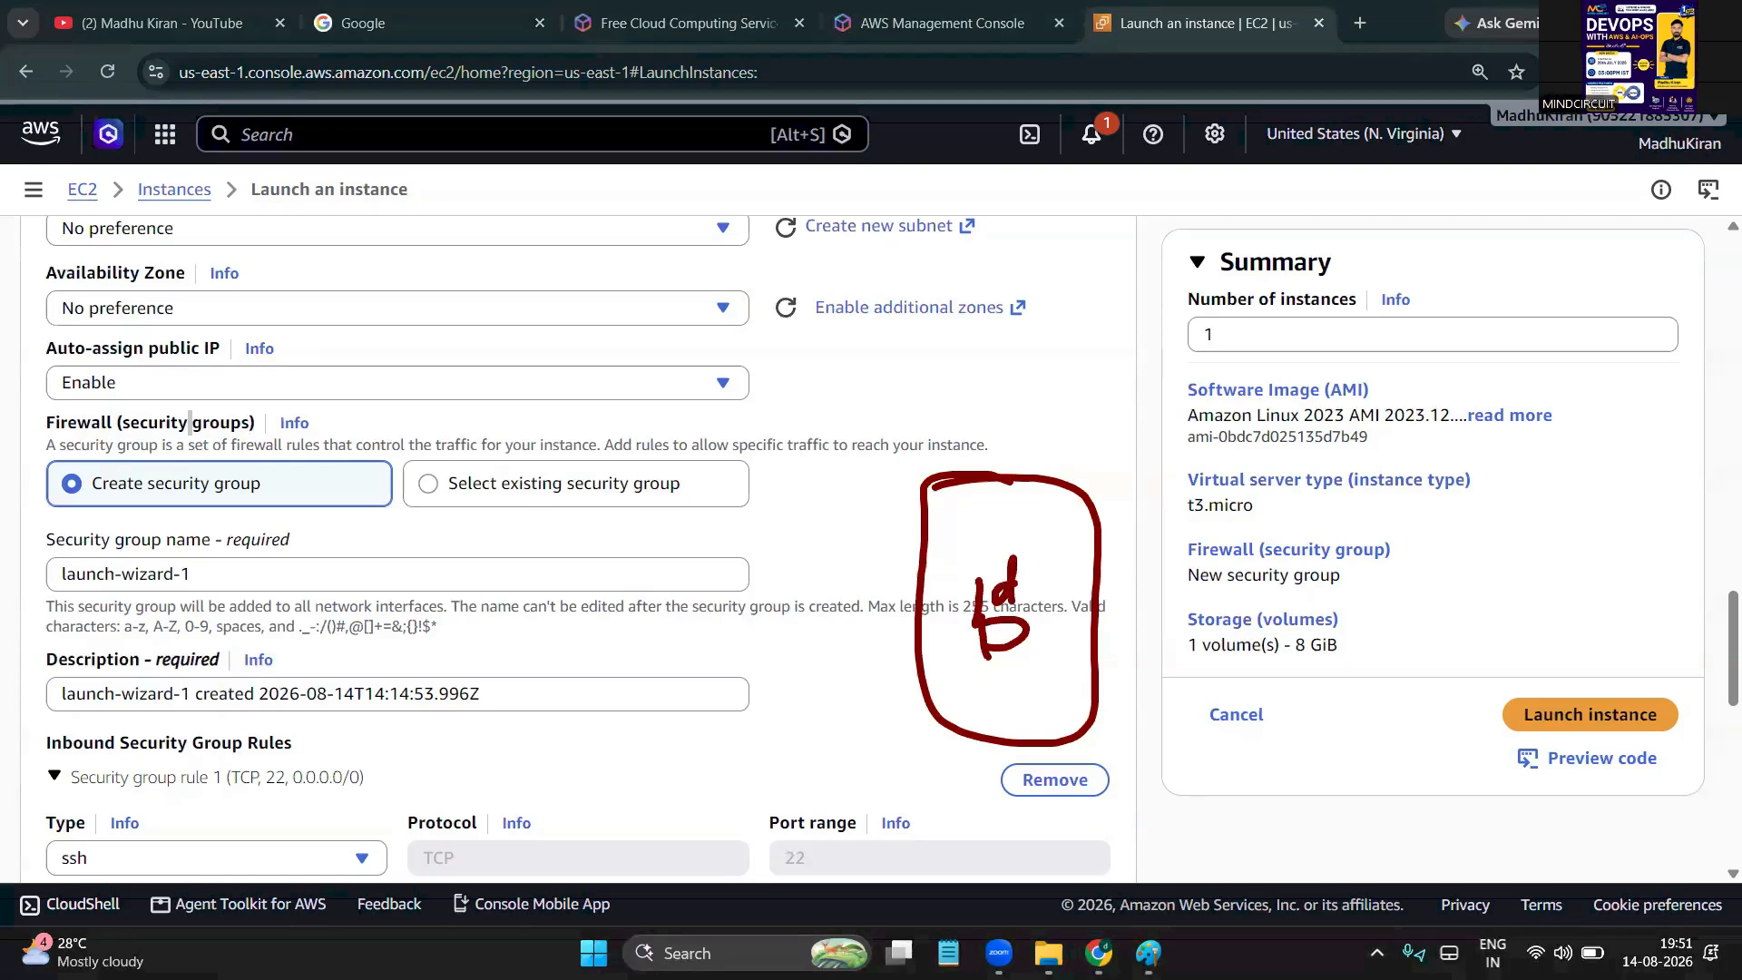
mouse_move(1447, 267)
left_mouse_down()
mouse_move(1312, 298)
mouse_move(1058, 472)
mouse_move(1117, 460)
left_mouse_up()
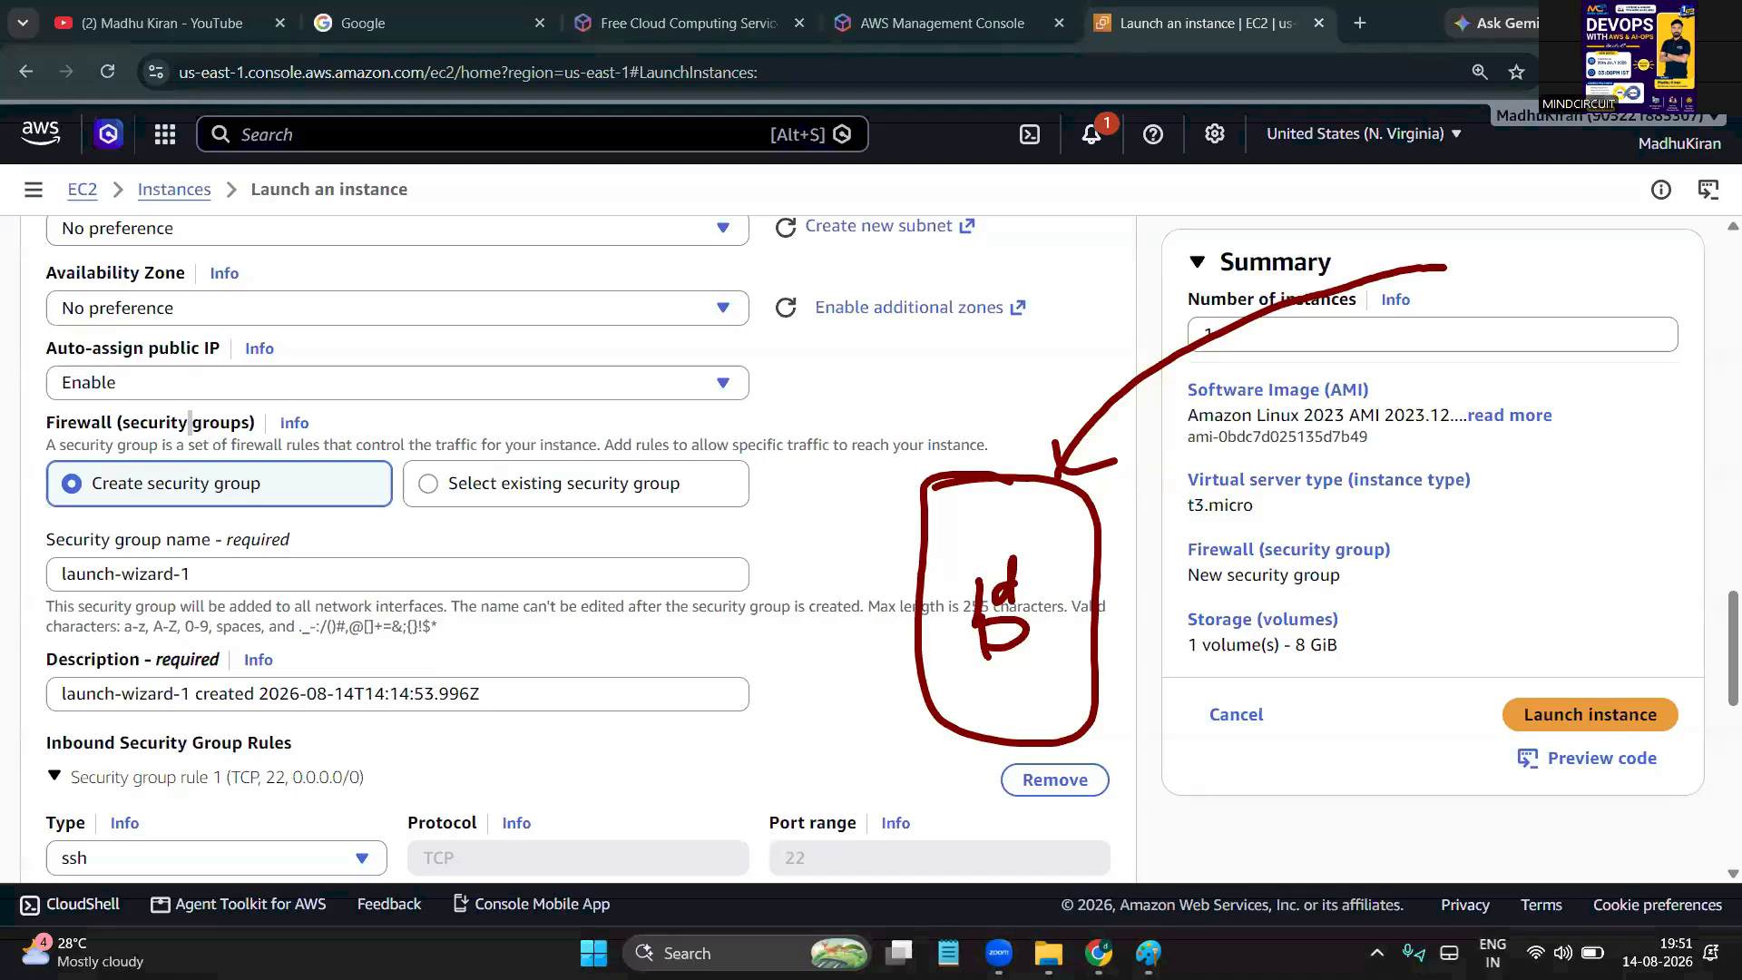
mouse_move(641, 344)
left_mouse_down()
mouse_move(898, 451)
mouse_move(857, 446)
mouse_move(914, 408)
left_mouse_up()
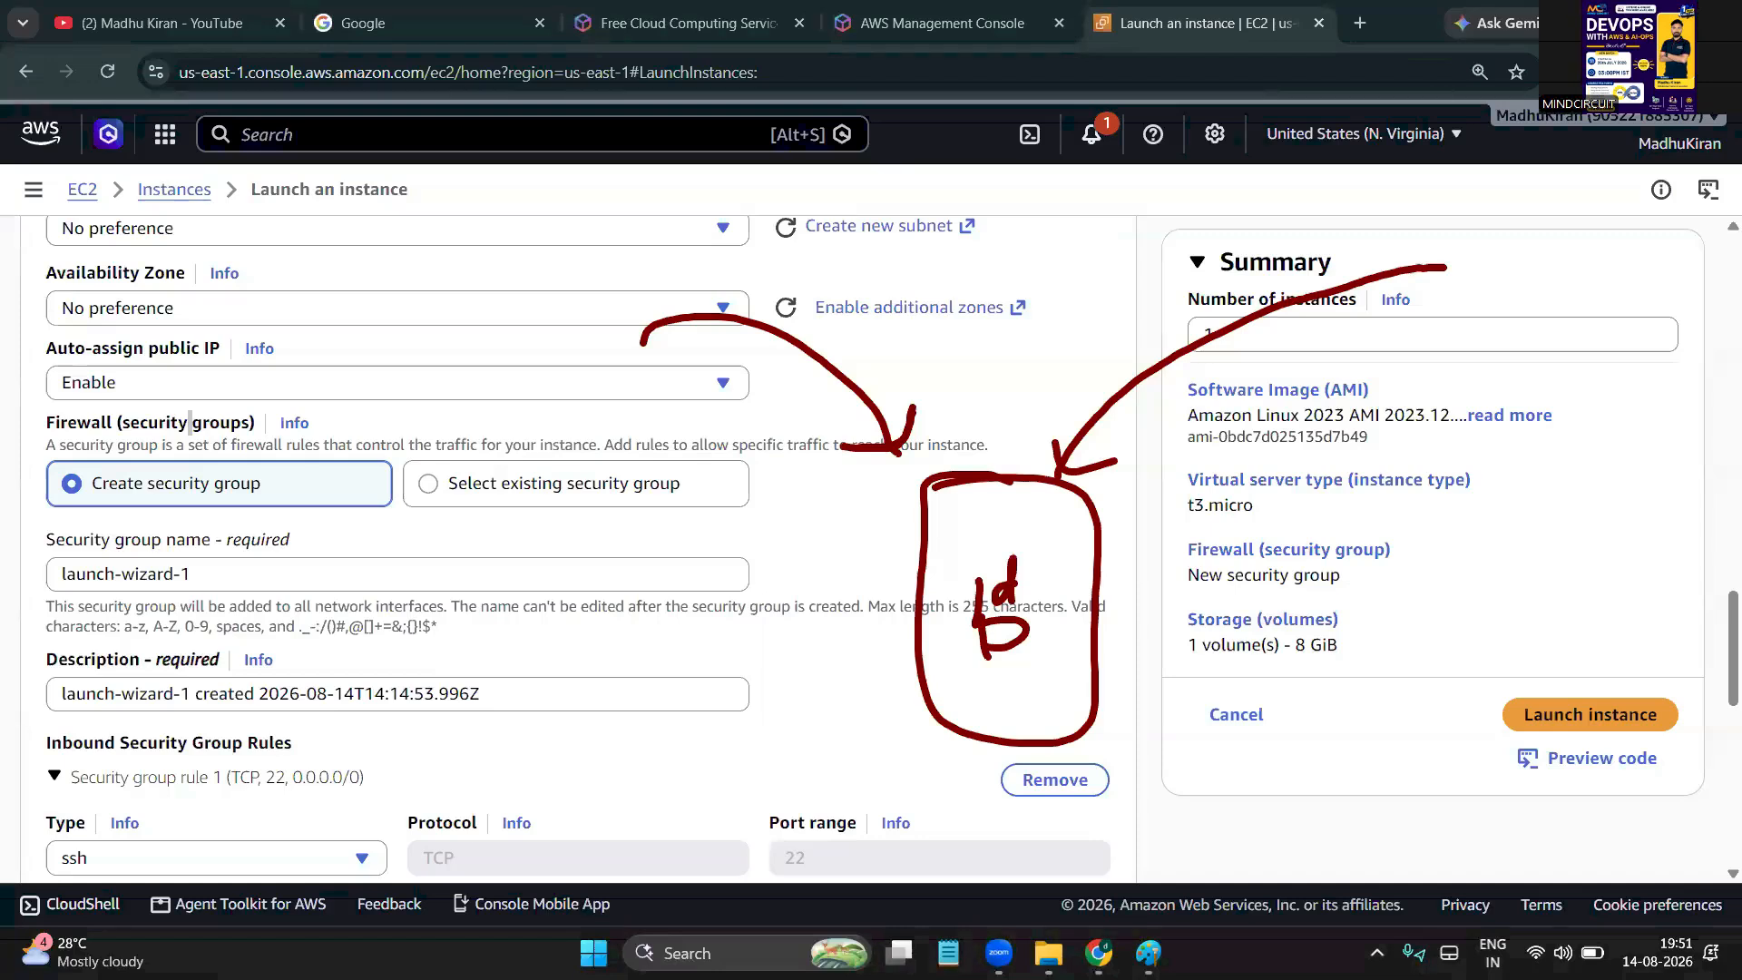
left_click_drag(901, 544, 960, 523)
left_click_drag(899, 662, 960, 644)
left_click_drag(1082, 666, 1125, 656)
left_click_drag(1075, 570, 1108, 560)
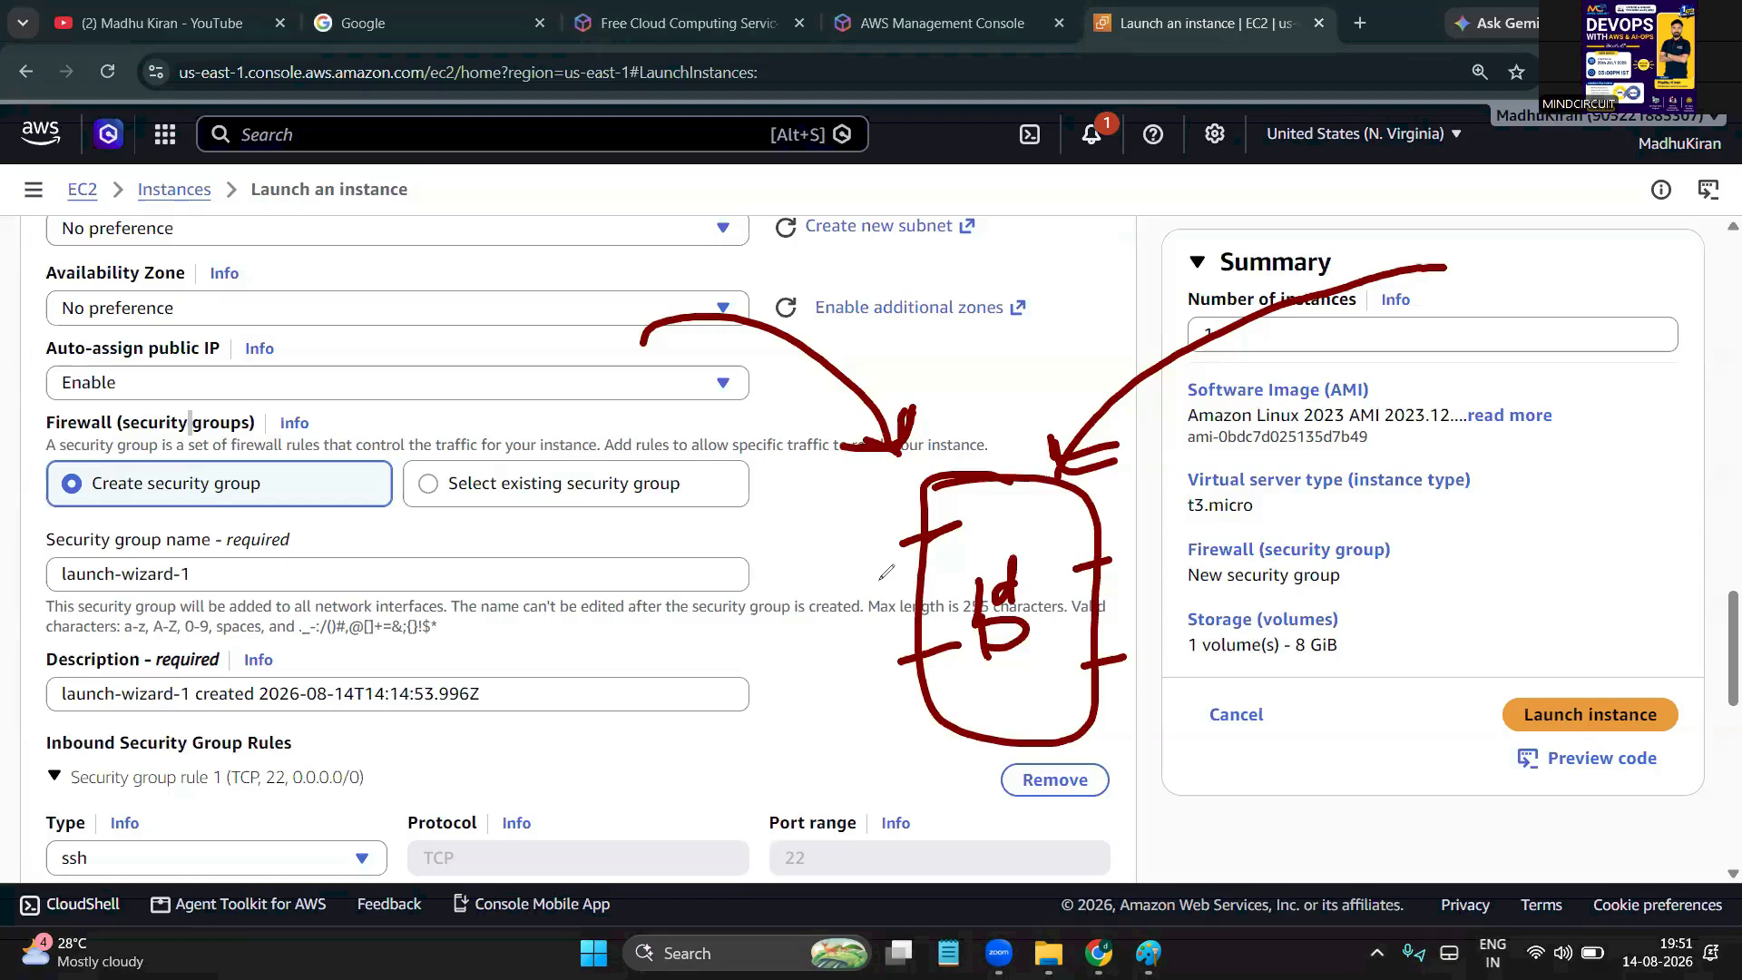
key("e")
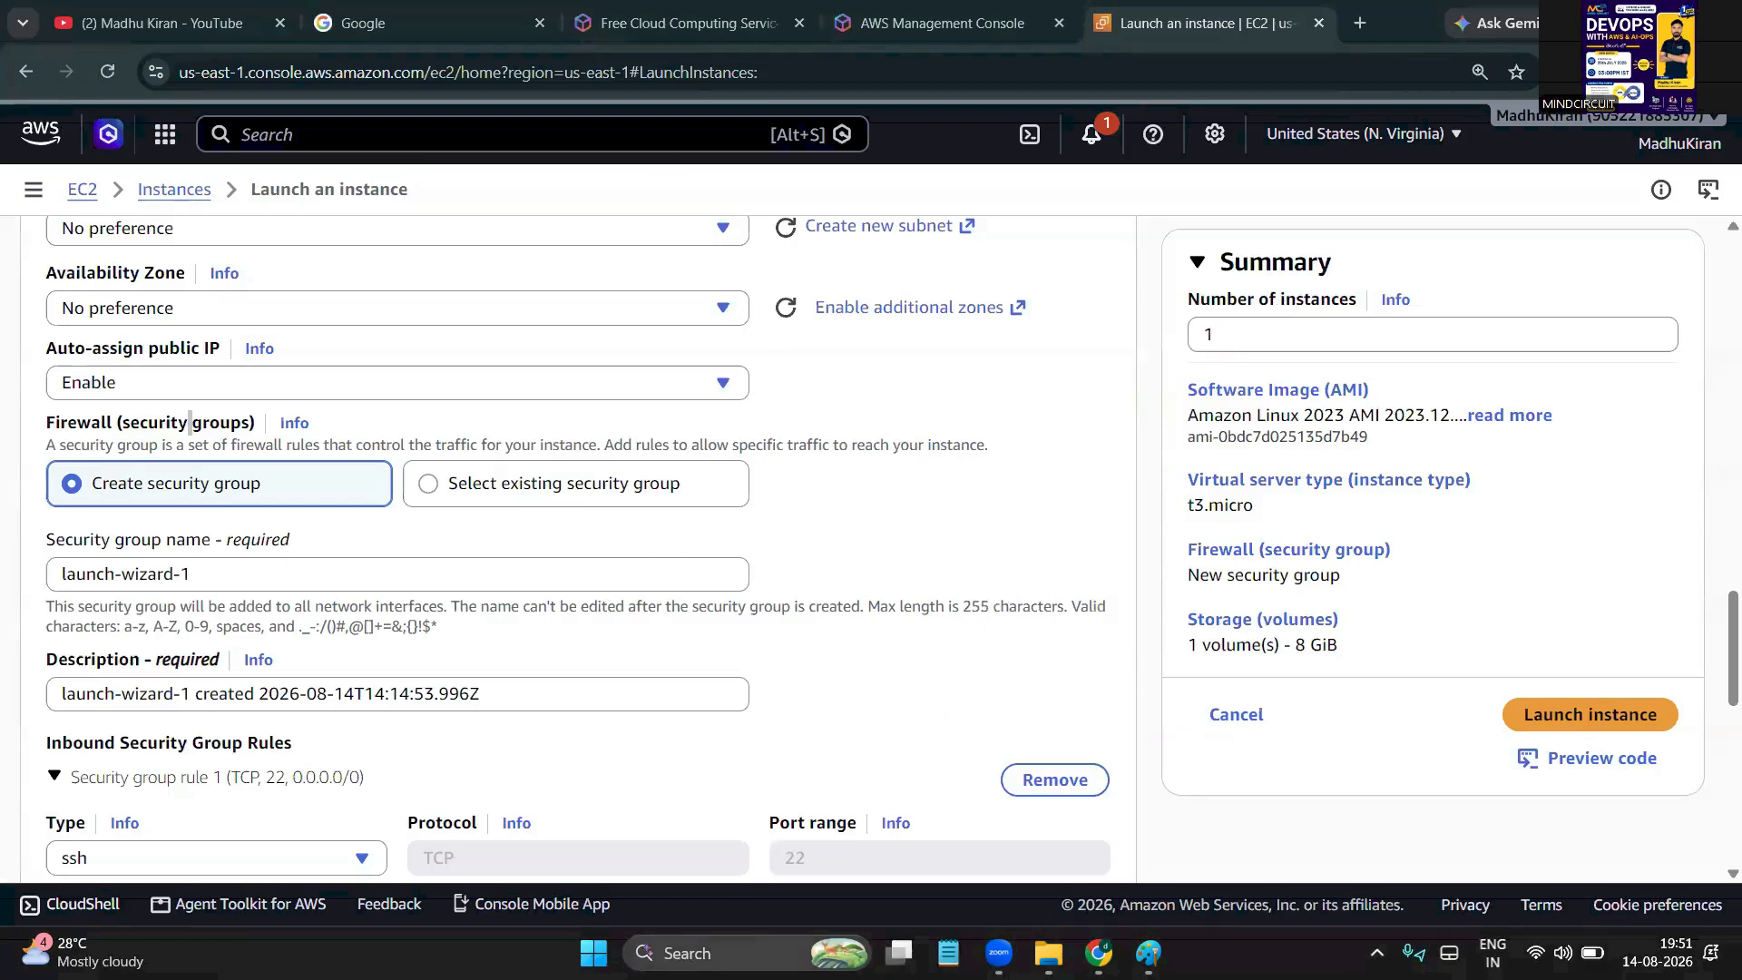
Launch Paint from Windows search and draw a square box near the canvas centre
left_click(645, 951)
type("paint")
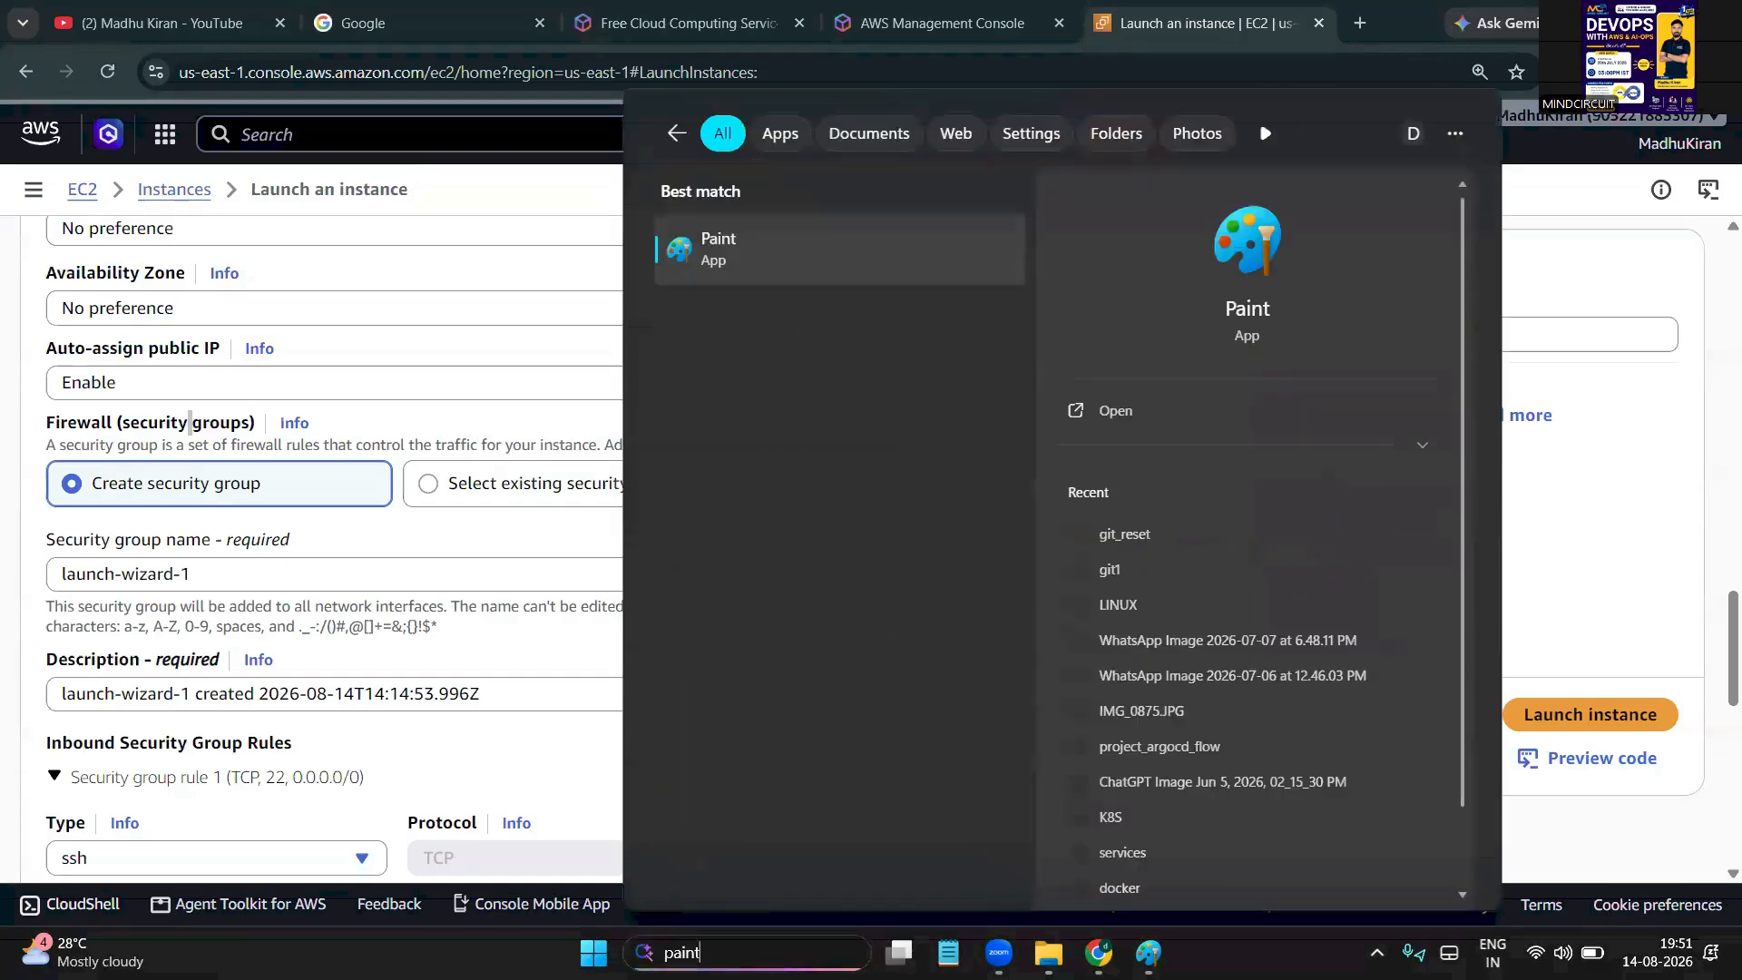
left_click(716, 262)
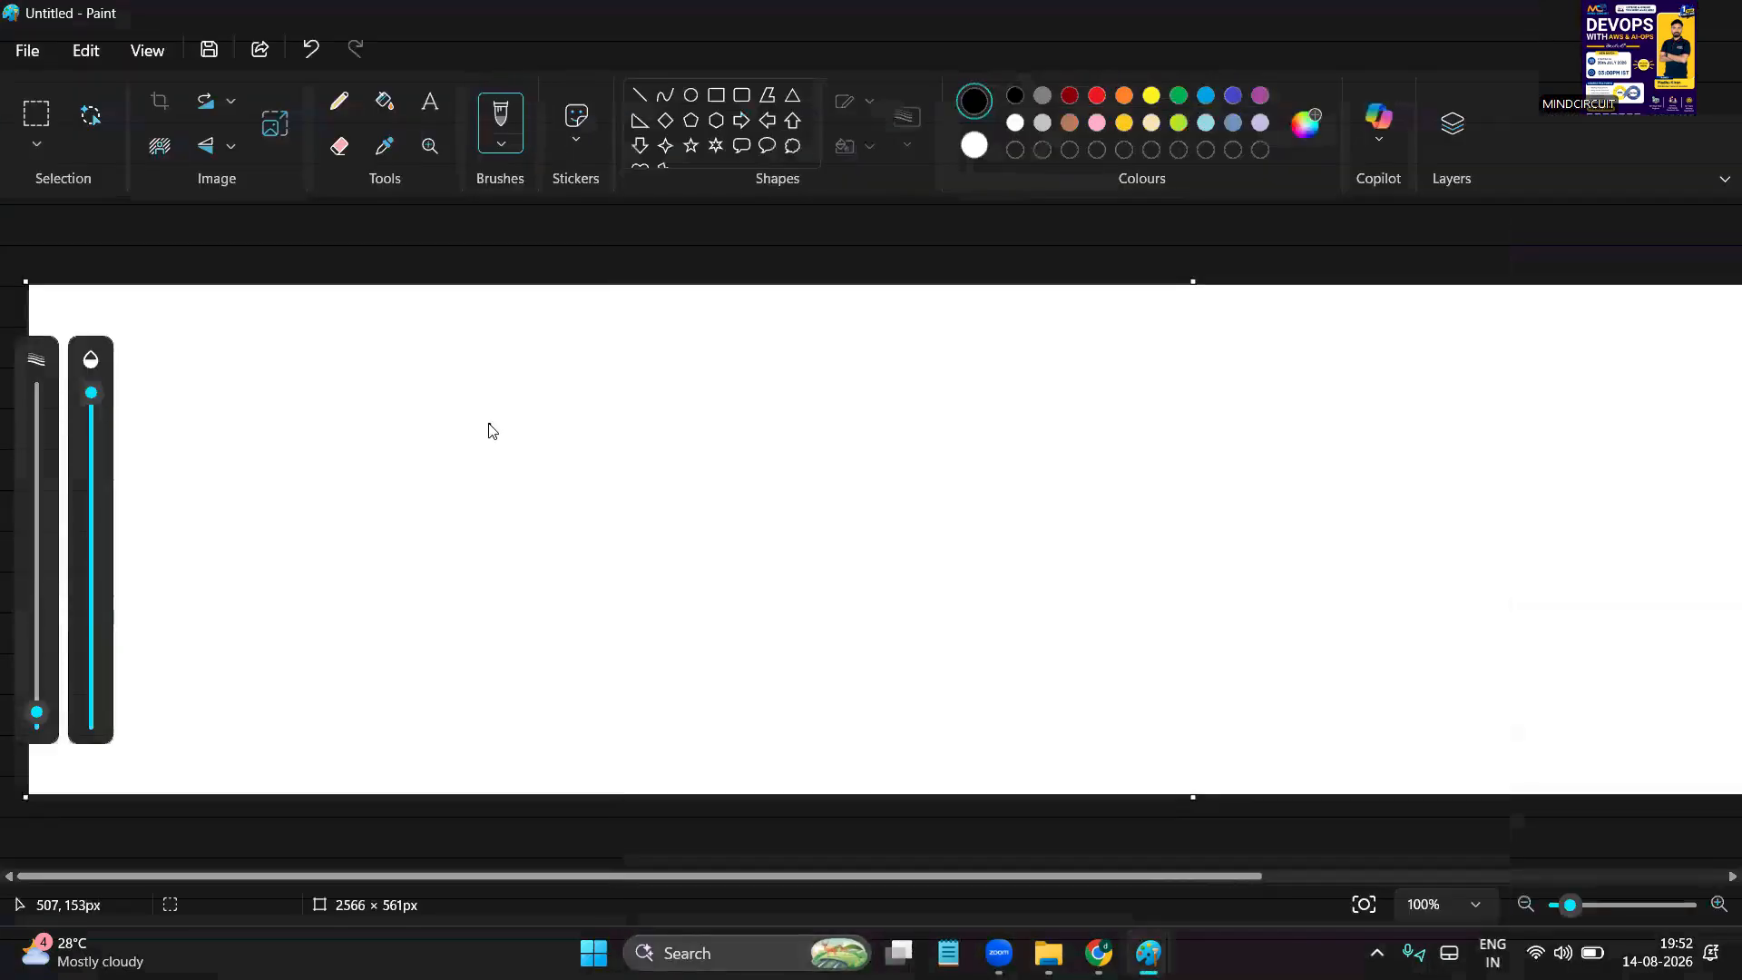
left_click(716, 95)
left_click_drag(566, 392, 837, 679)
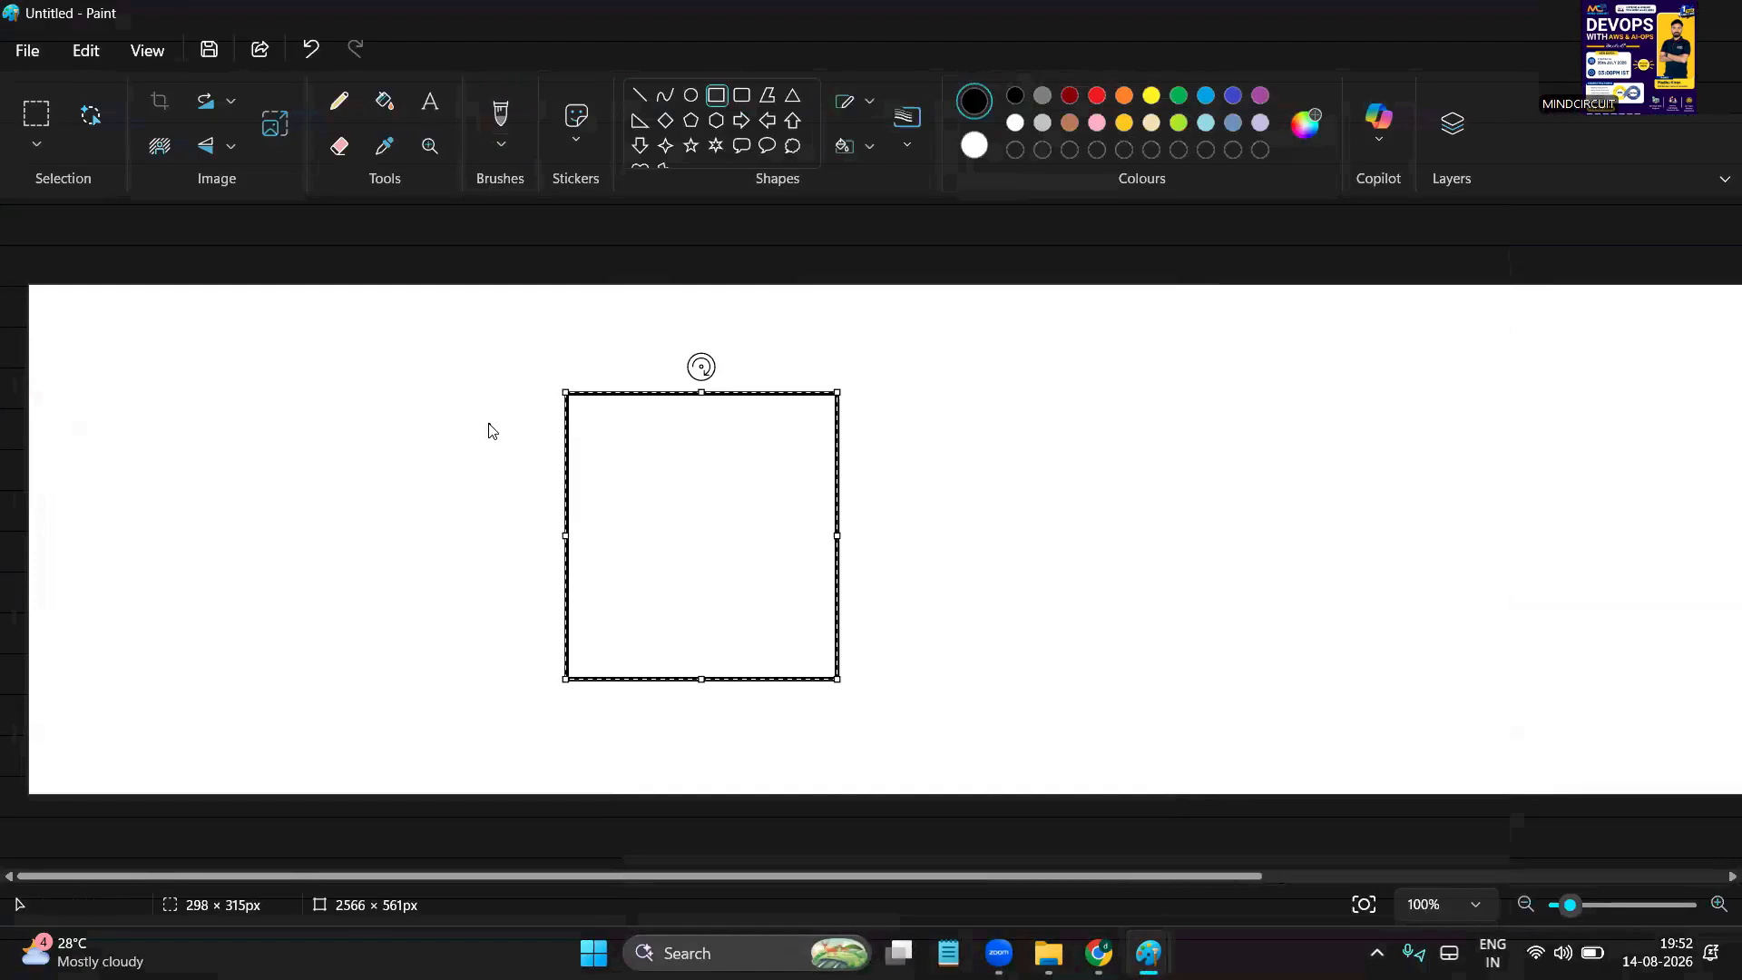
left_click(490, 430)
Write 'inst' inside the square with a red freehand brush
left_click(1097, 95)
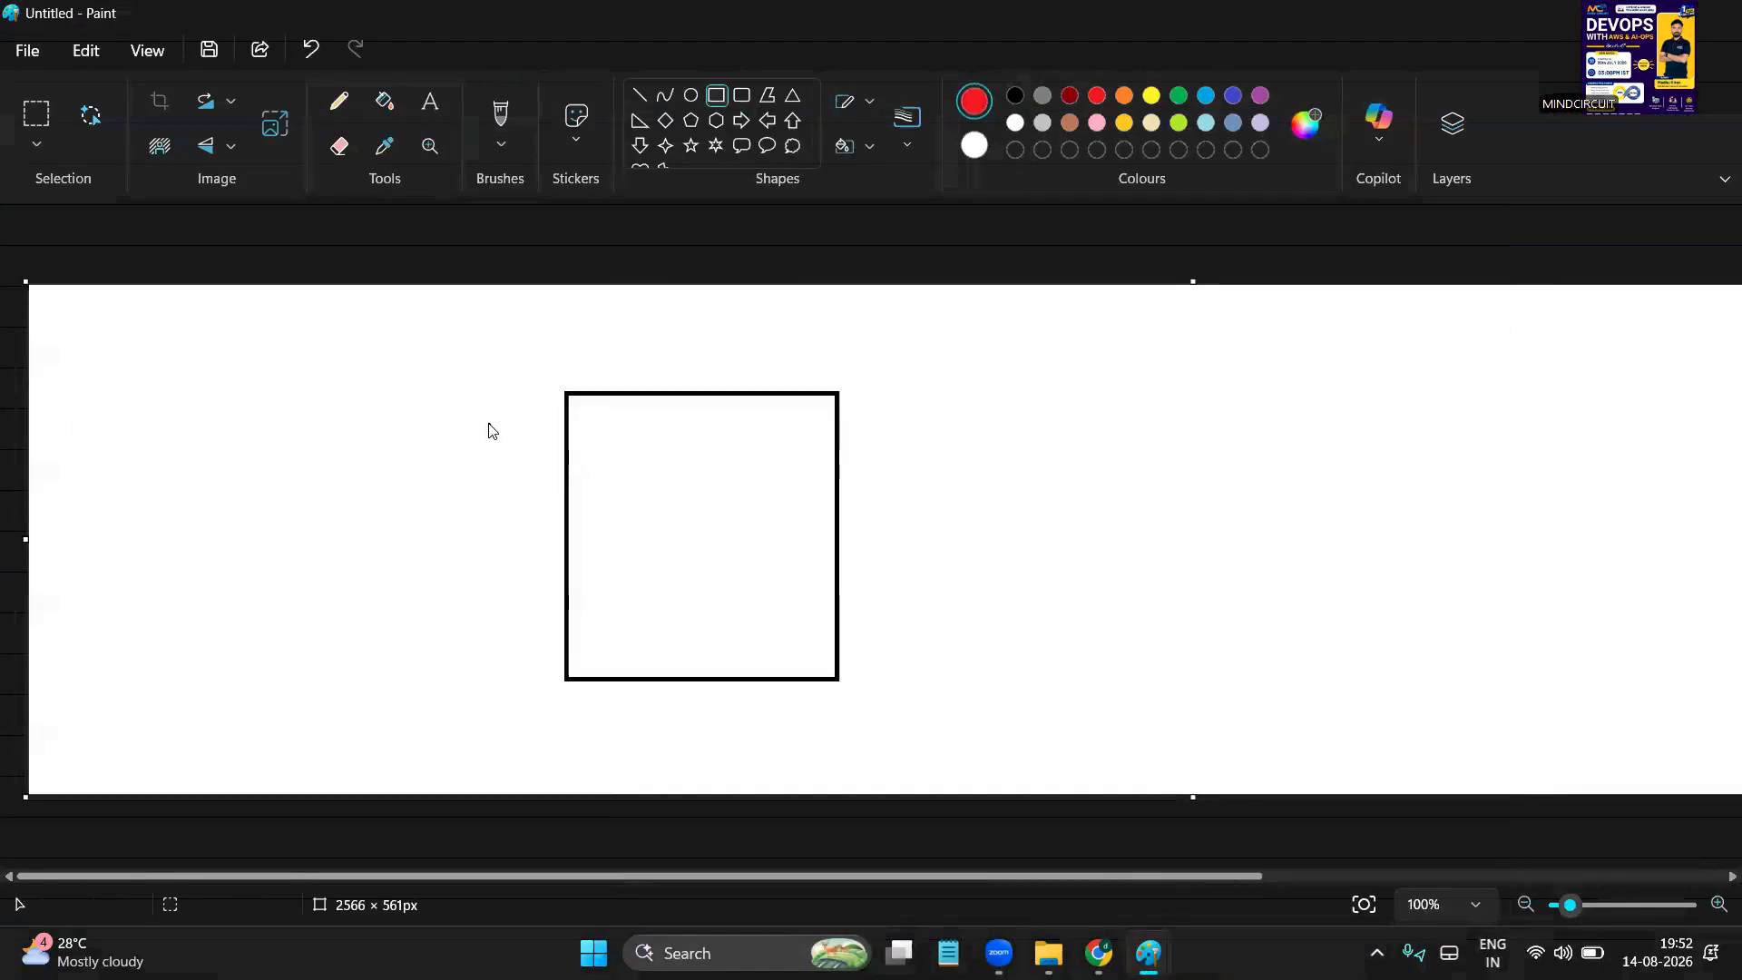
left_click(501, 144)
left_click(545, 194)
left_click_drag(678, 554, 748, 544)
left_click(678, 488)
mouse_move(773, 500)
left_mouse_down()
mouse_move(752, 543)
mouse_move(803, 540)
mouse_move(798, 516)
left_mouse_up()
mouse_move(1295, 350)
left_mouse_down()
mouse_move(1307, 400)
mouse_move(1596, 334)
mouse_move(1292, 349)
mouse_move(1631, 397)
left_mouse_up()
left_click(430, 102)
type("Www")
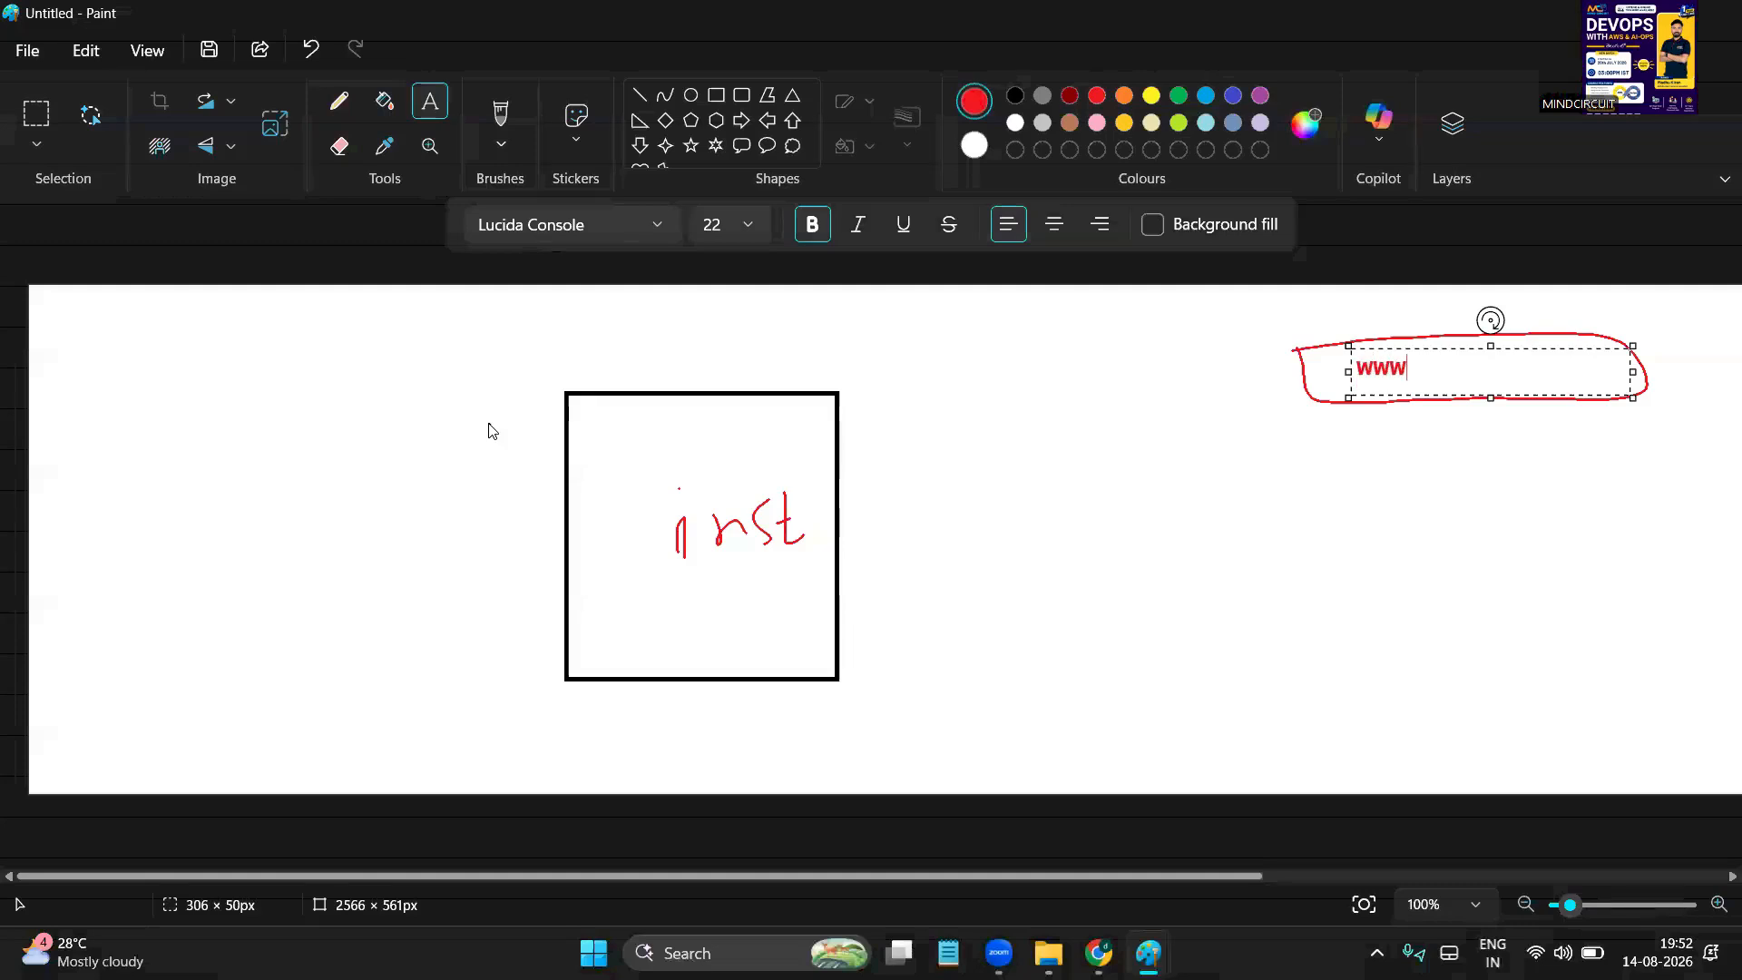
type(".insta.com")
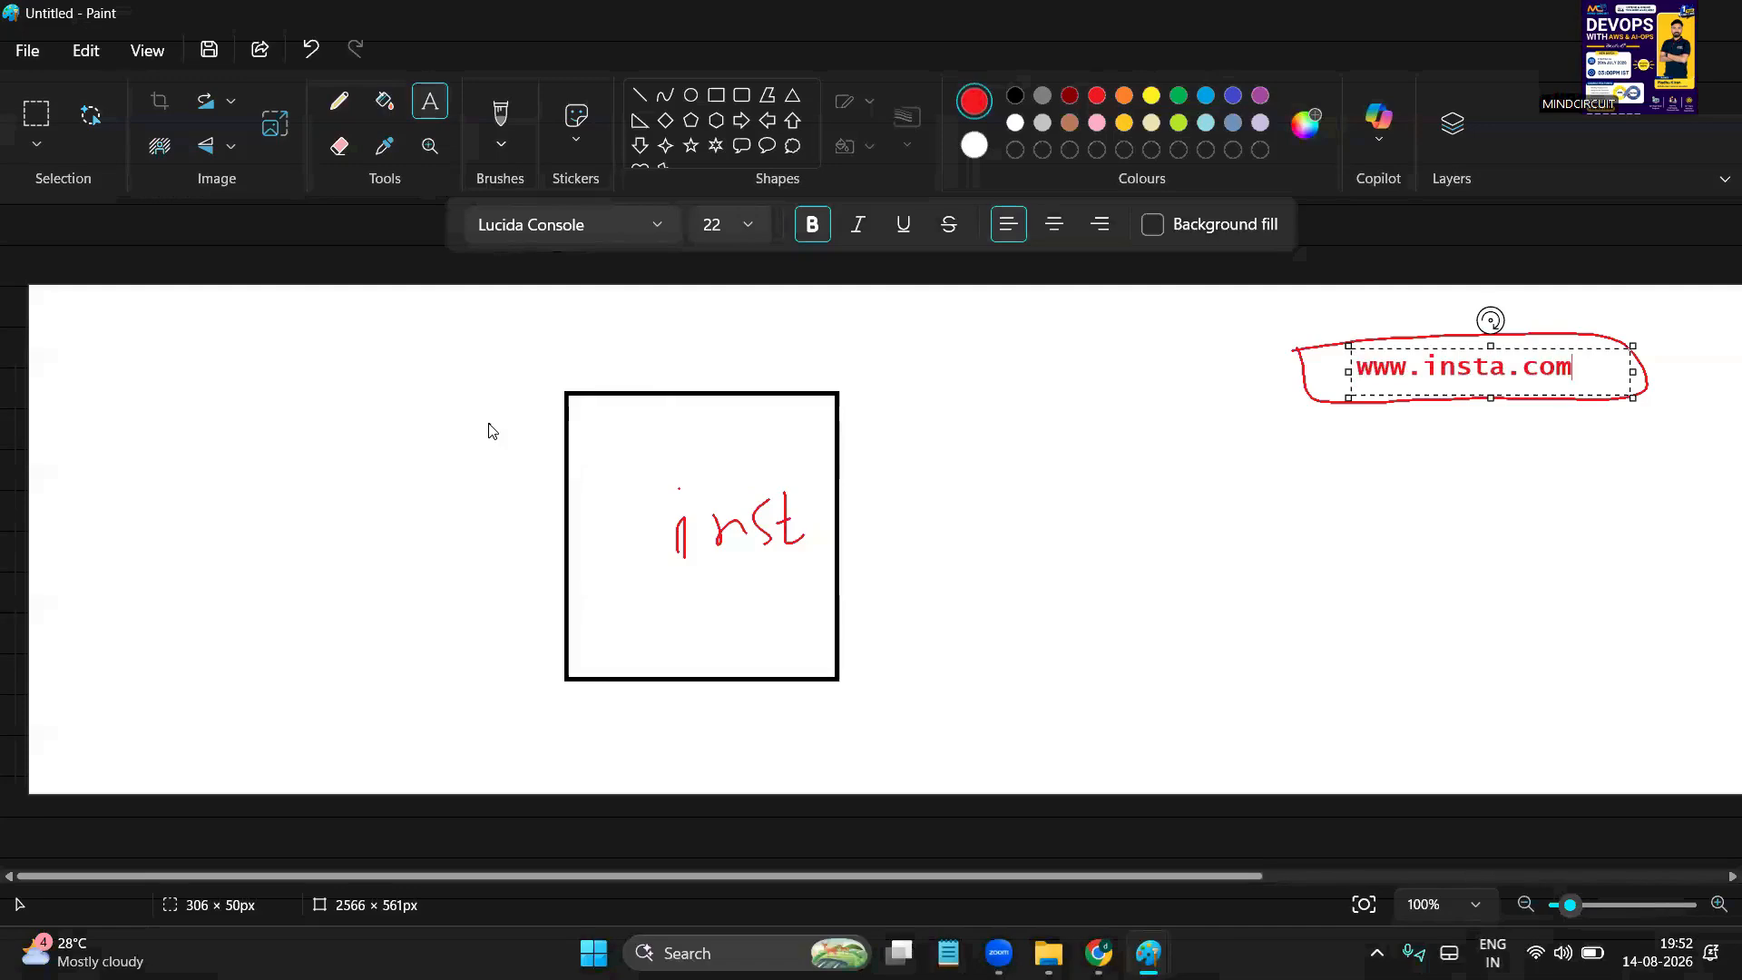
key("Escape")
Underline inst and the bubble in red and draw a curve linking the bubble to the square
left_click(501, 143)
left_click(627, 198)
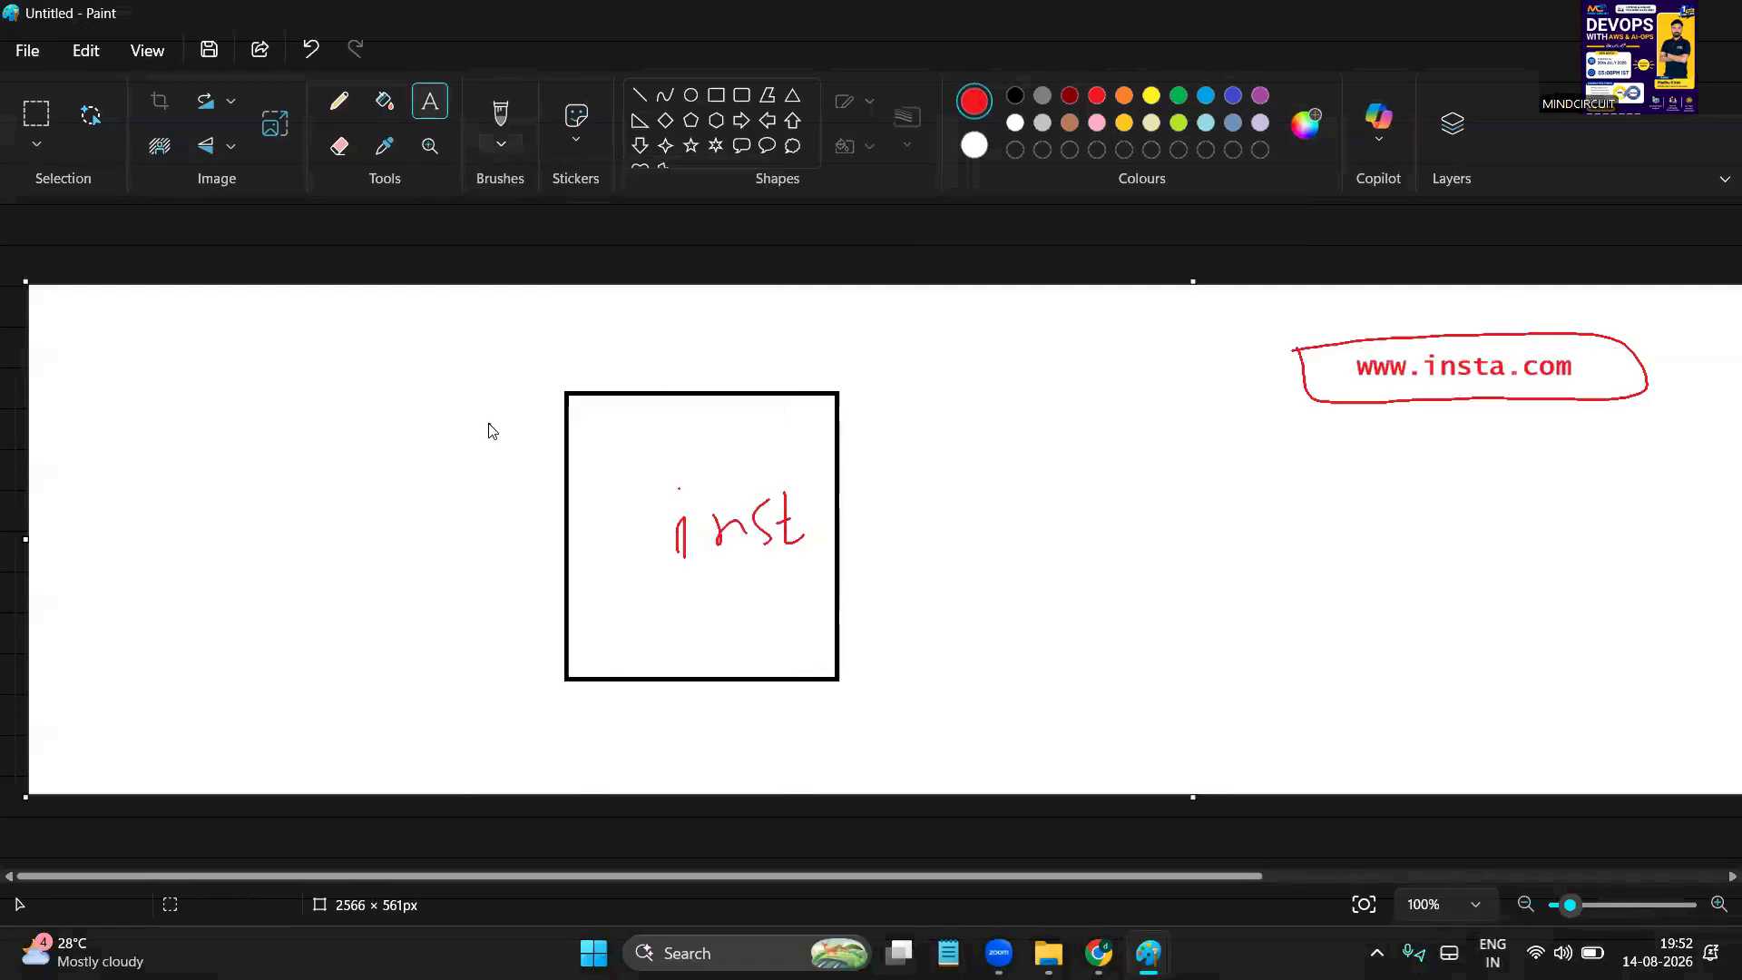
mouse_move(699, 587)
left_mouse_down()
mouse_move(754, 568)
mouse_move(684, 598)
left_mouse_up()
left_click_drag(1367, 408, 1599, 404)
mouse_move(1312, 405)
left_mouse_down()
mouse_move(1107, 355)
mouse_move(835, 491)
mouse_move(871, 487)
left_mouse_up()
mouse_move(1242, 360)
left_mouse_down()
mouse_move(1016, 371)
mouse_move(998, 406)
left_mouse_up()
mouse_move(869, 474)
left_mouse_down()
mouse_move(836, 486)
mouse_move(844, 504)
mouse_move(857, 481)
mouse_move(823, 500)
mouse_move(930, 589)
left_mouse_up()
Write 443 beside the square, add a label under the bubble, and retrace the red lines
mouse_move(937, 539)
left_mouse_down()
mouse_move(943, 565)
mouse_move(963, 561)
left_mouse_up()
left_click_drag(957, 544, 960, 590)
mouse_move(978, 530)
left_mouse_down()
mouse_move(996, 535)
mouse_move(999, 590)
left_mouse_up()
mouse_move(1351, 414)
left_mouse_down()
mouse_move(1423, 401)
mouse_move(1388, 481)
mouse_move(1462, 481)
mouse_move(1495, 454)
mouse_move(1508, 519)
left_mouse_up()
mouse_move(1506, 457)
left_mouse_down()
mouse_move(1542, 468)
mouse_move(1553, 506)
mouse_move(1390, 525)
left_mouse_up()
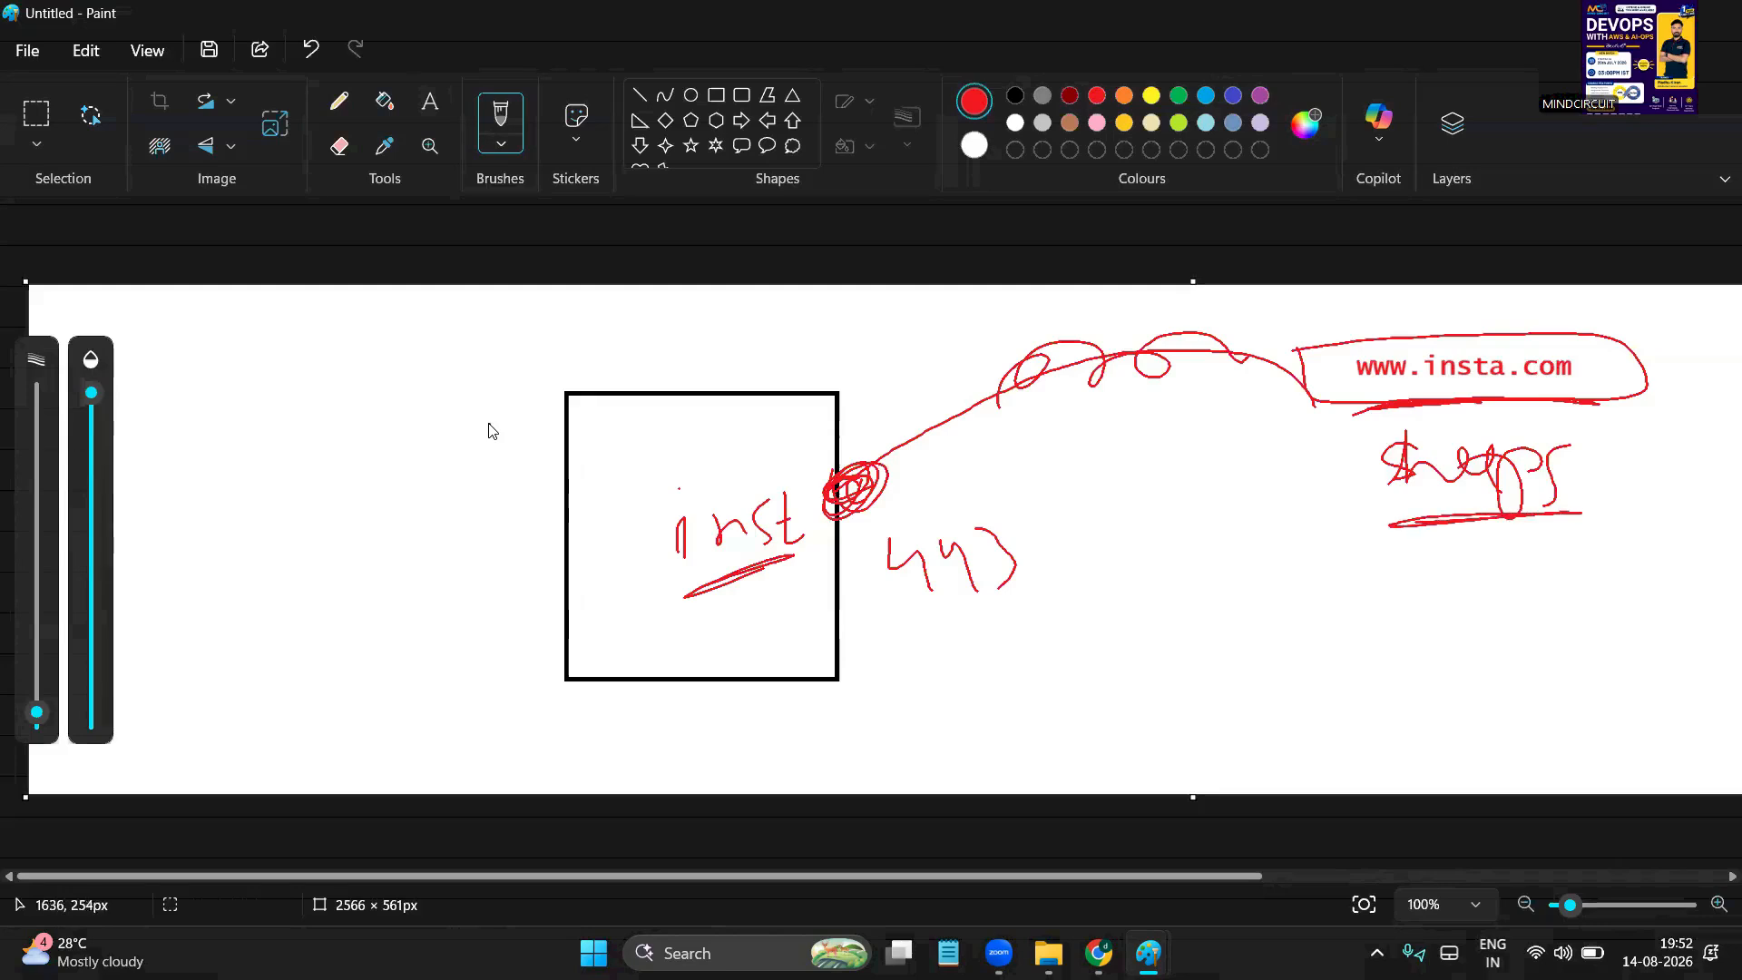
mouse_move(1456, 430)
left_mouse_down()
mouse_move(1456, 458)
mouse_move(1489, 473)
left_mouse_up()
left_click_drag(975, 529, 1000, 606)
left_click_drag(1418, 522, 1564, 511)
mouse_move(1292, 372)
left_mouse_down()
mouse_move(1007, 399)
mouse_move(877, 463)
left_mouse_up()
mouse_move(891, 540)
left_mouse_down()
mouse_move(918, 581)
mouse_move(969, 544)
mouse_move(1003, 606)
left_mouse_up()
left_click_drag(968, 431, 862, 473)
Underline 443 and inst in green, mark the connection point, then switch back to Chrome
left_click(1178, 95)
left_click_drag(912, 630, 1023, 591)
left_click_drag(796, 560, 686, 610)
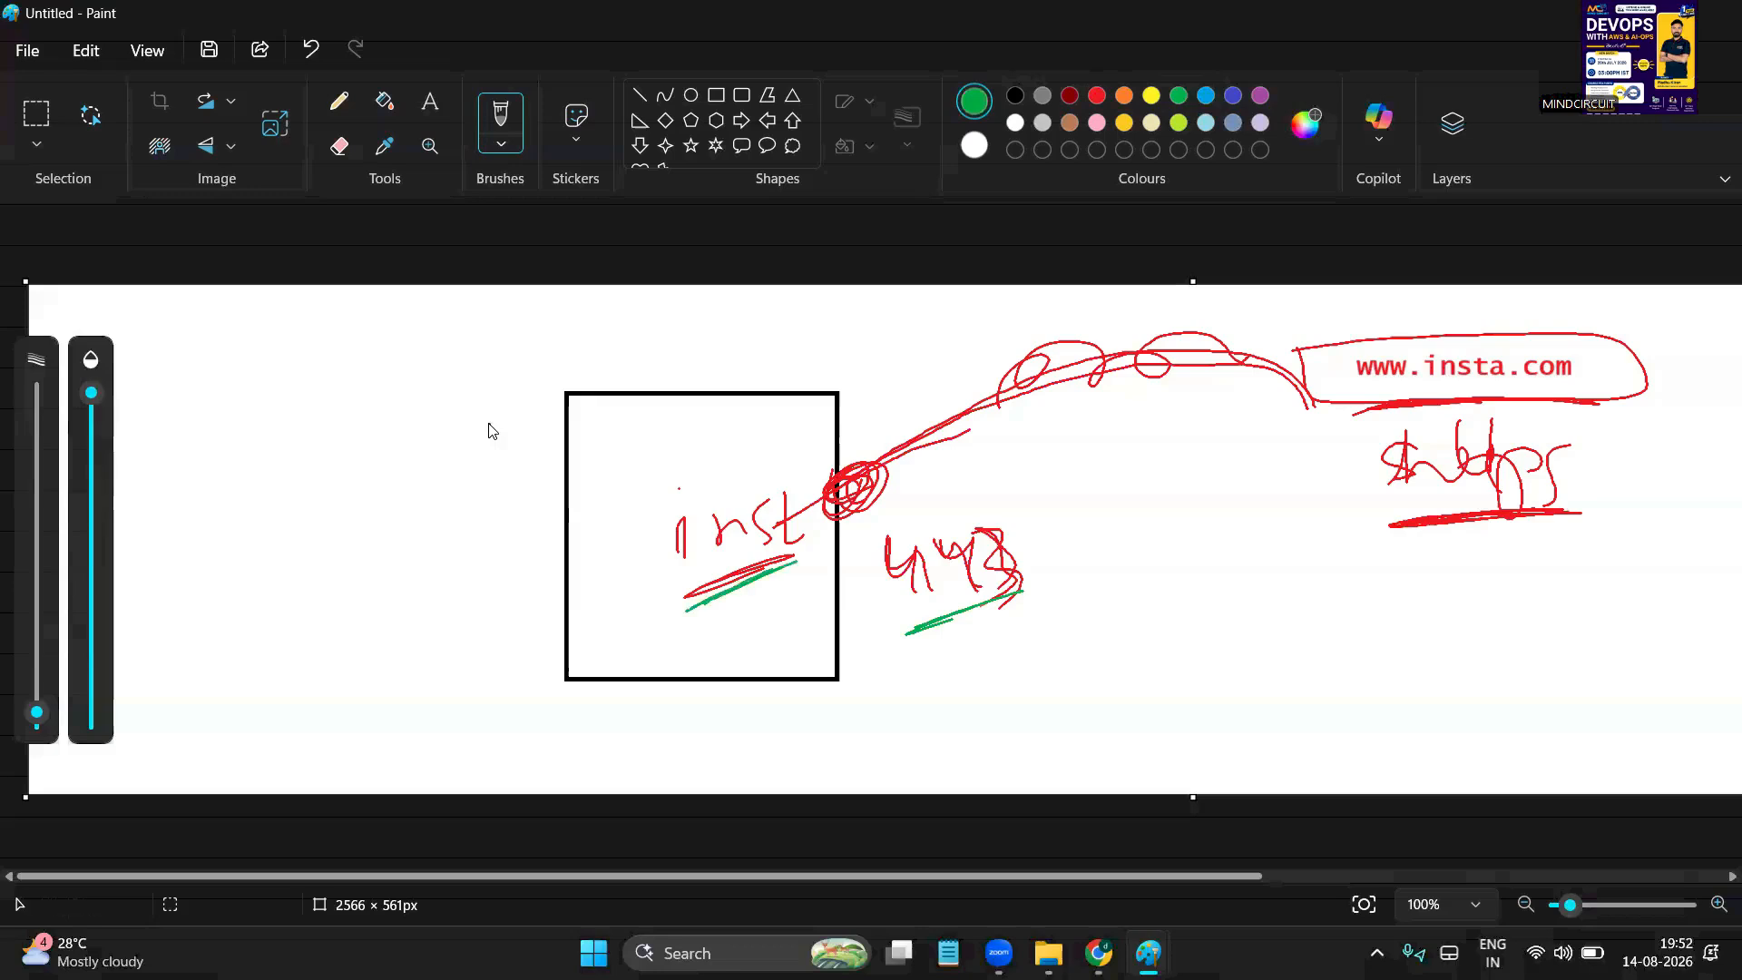
mouse_move(907, 472)
left_mouse_down()
mouse_move(857, 522)
mouse_move(948, 526)
left_mouse_up()
left_click_drag(878, 451, 835, 563)
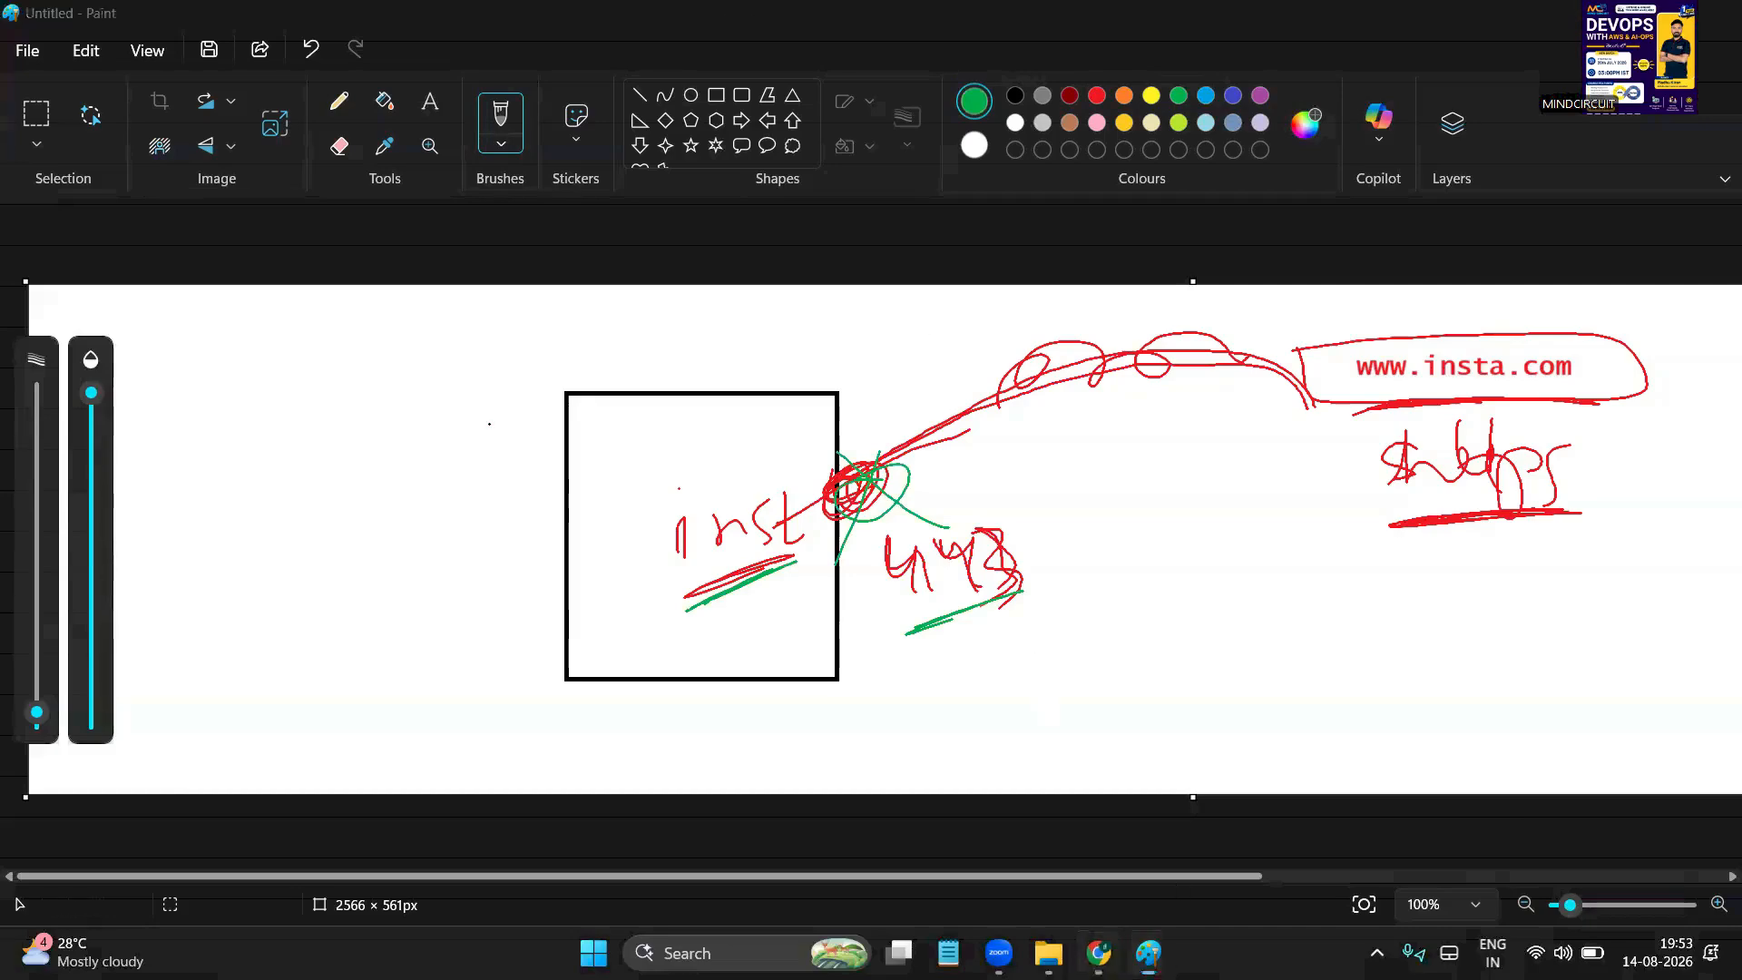
left_click(1148, 953)
Load instagram.com in a new tab and select its web address for copying
left_click(1358, 22)
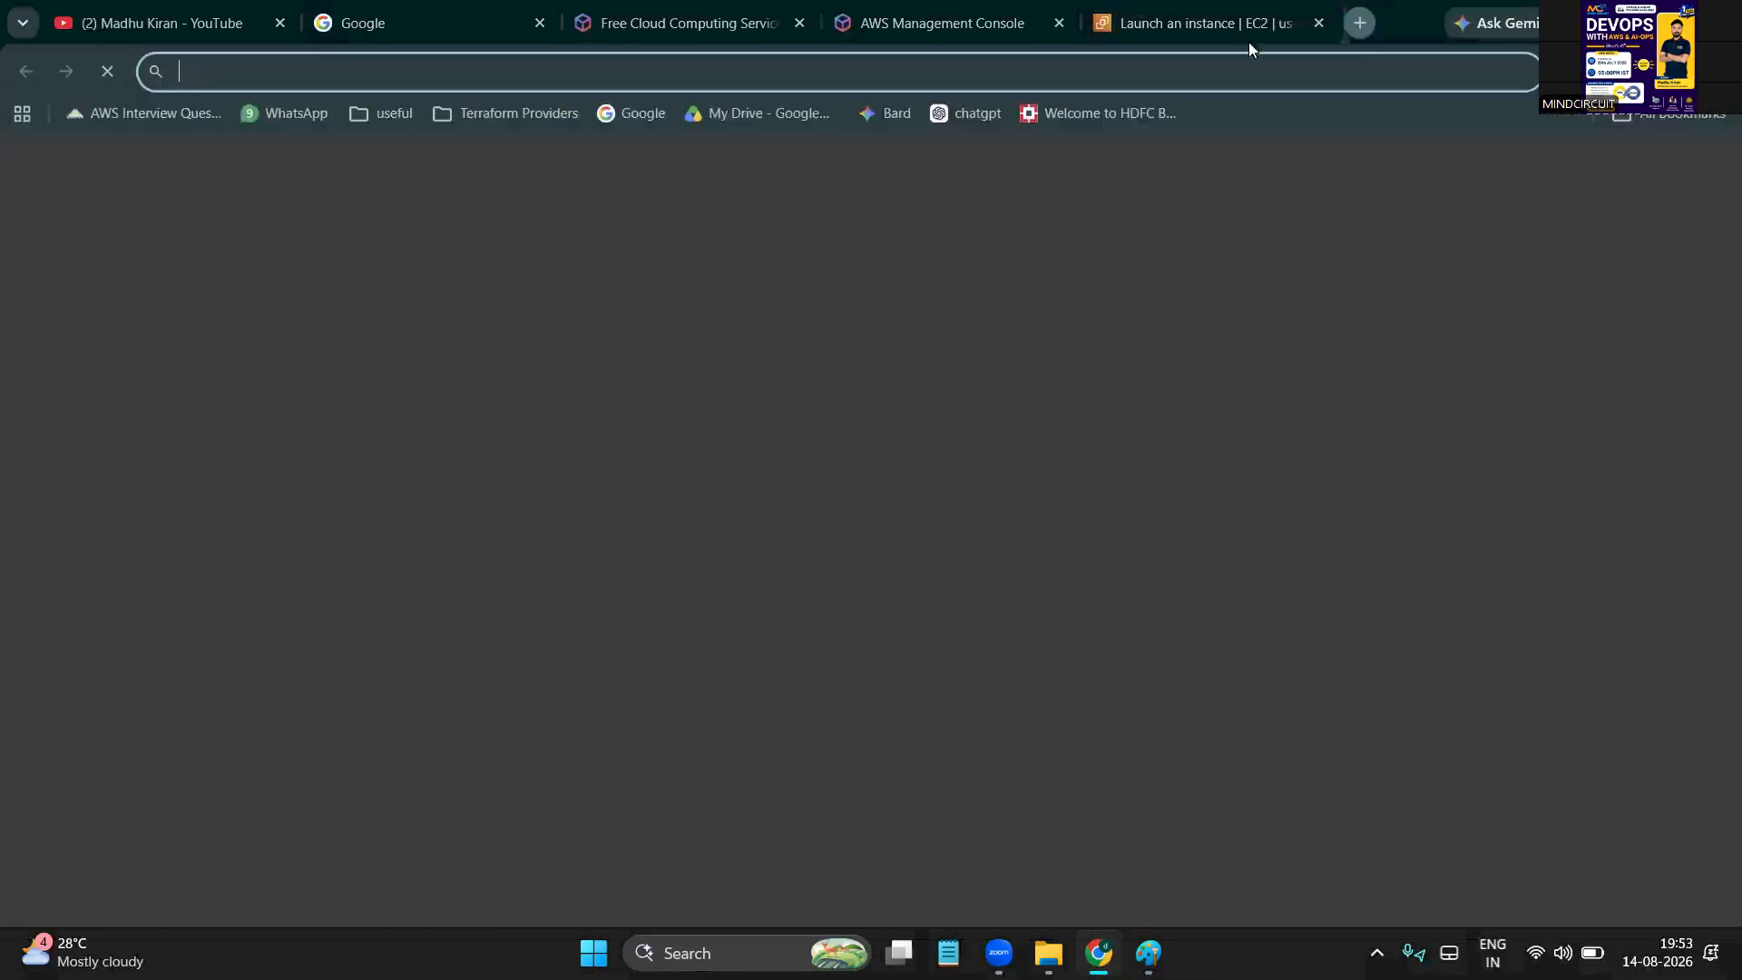
type("instagram.com")
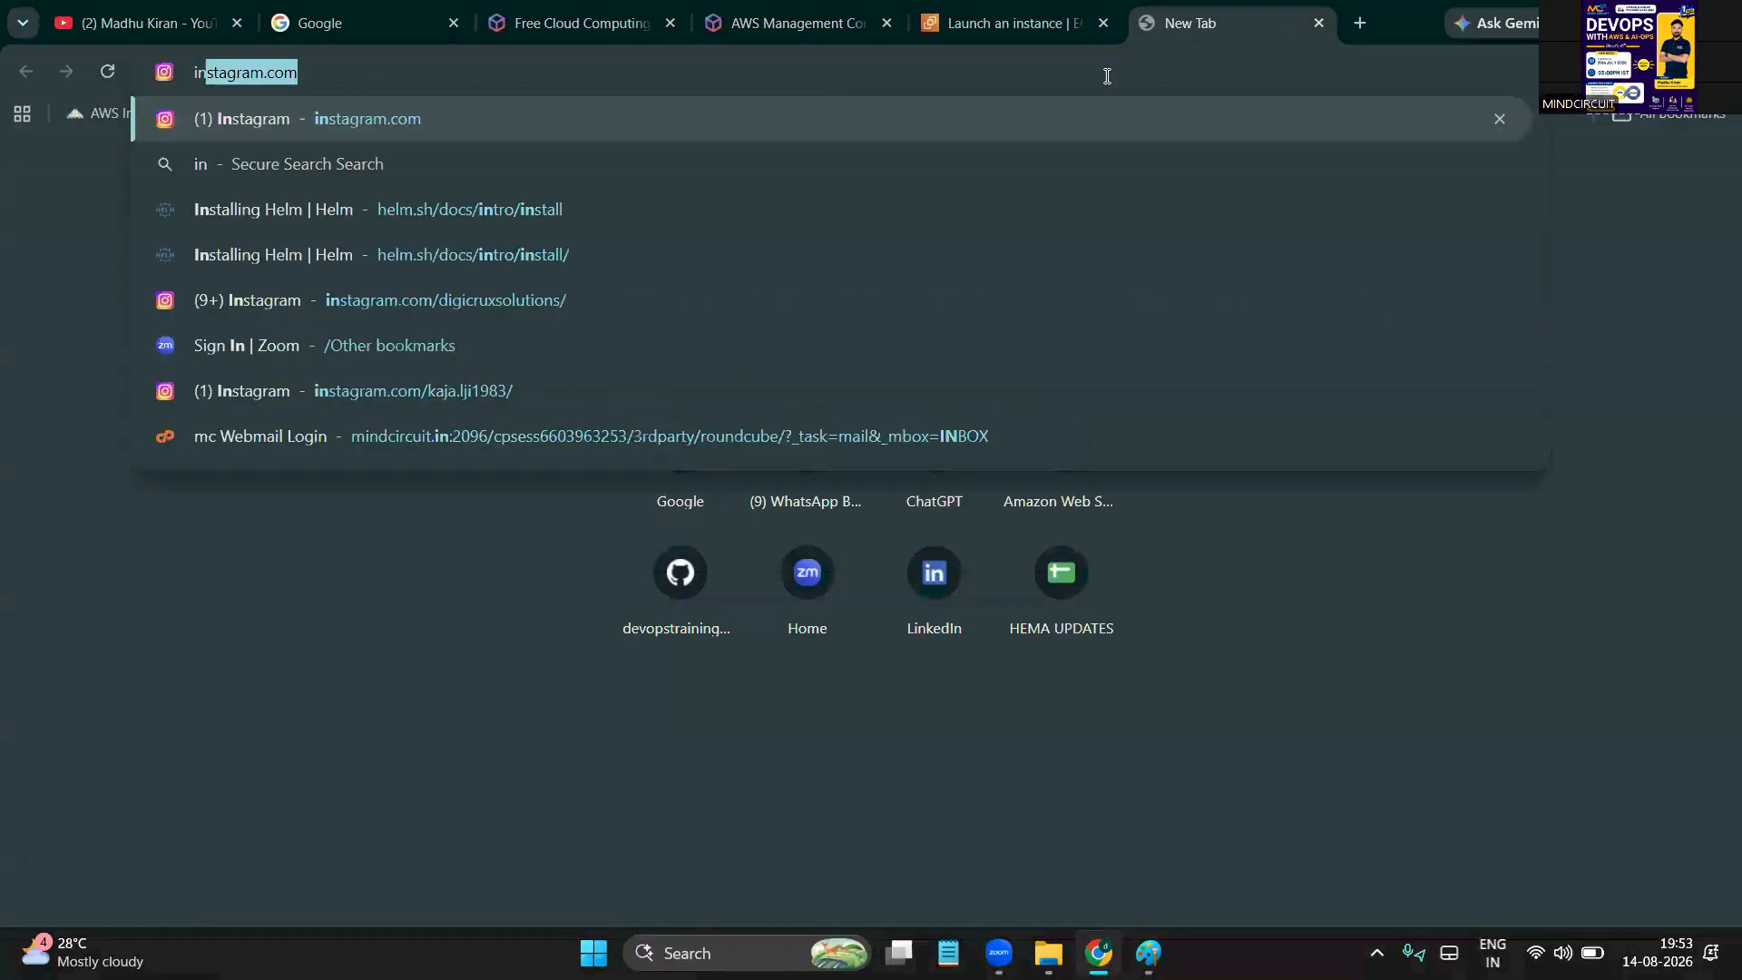
key("Return")
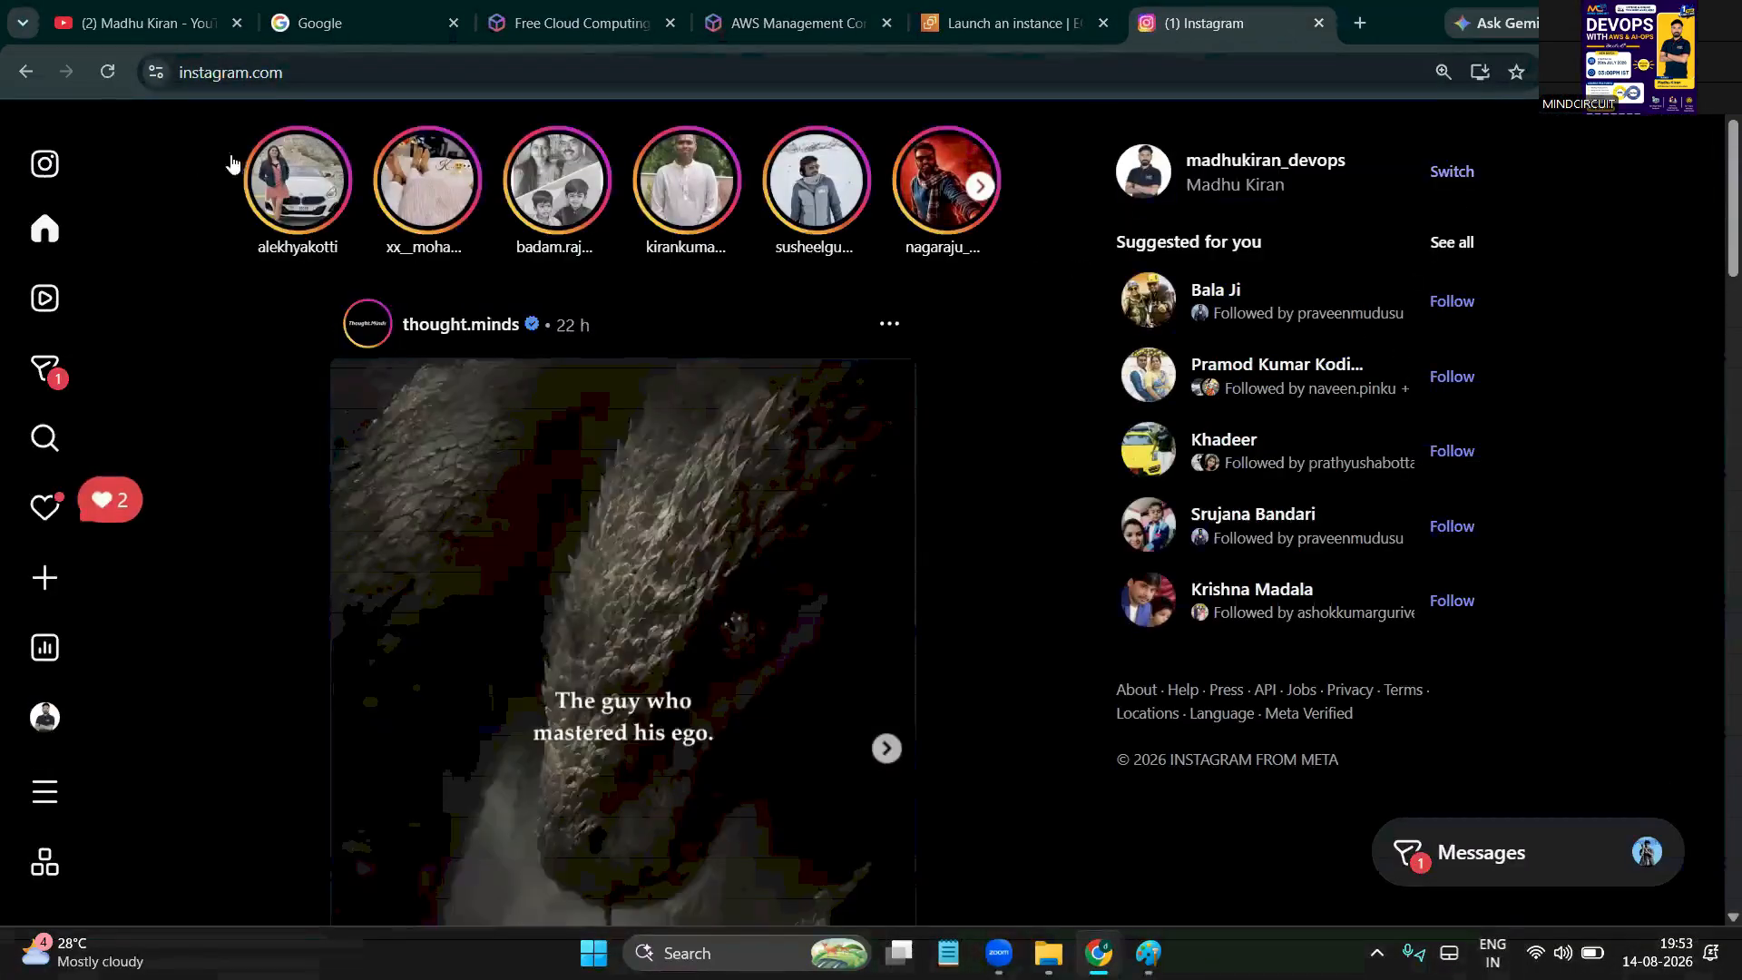
left_click(310, 65)
key("ctrl+c")
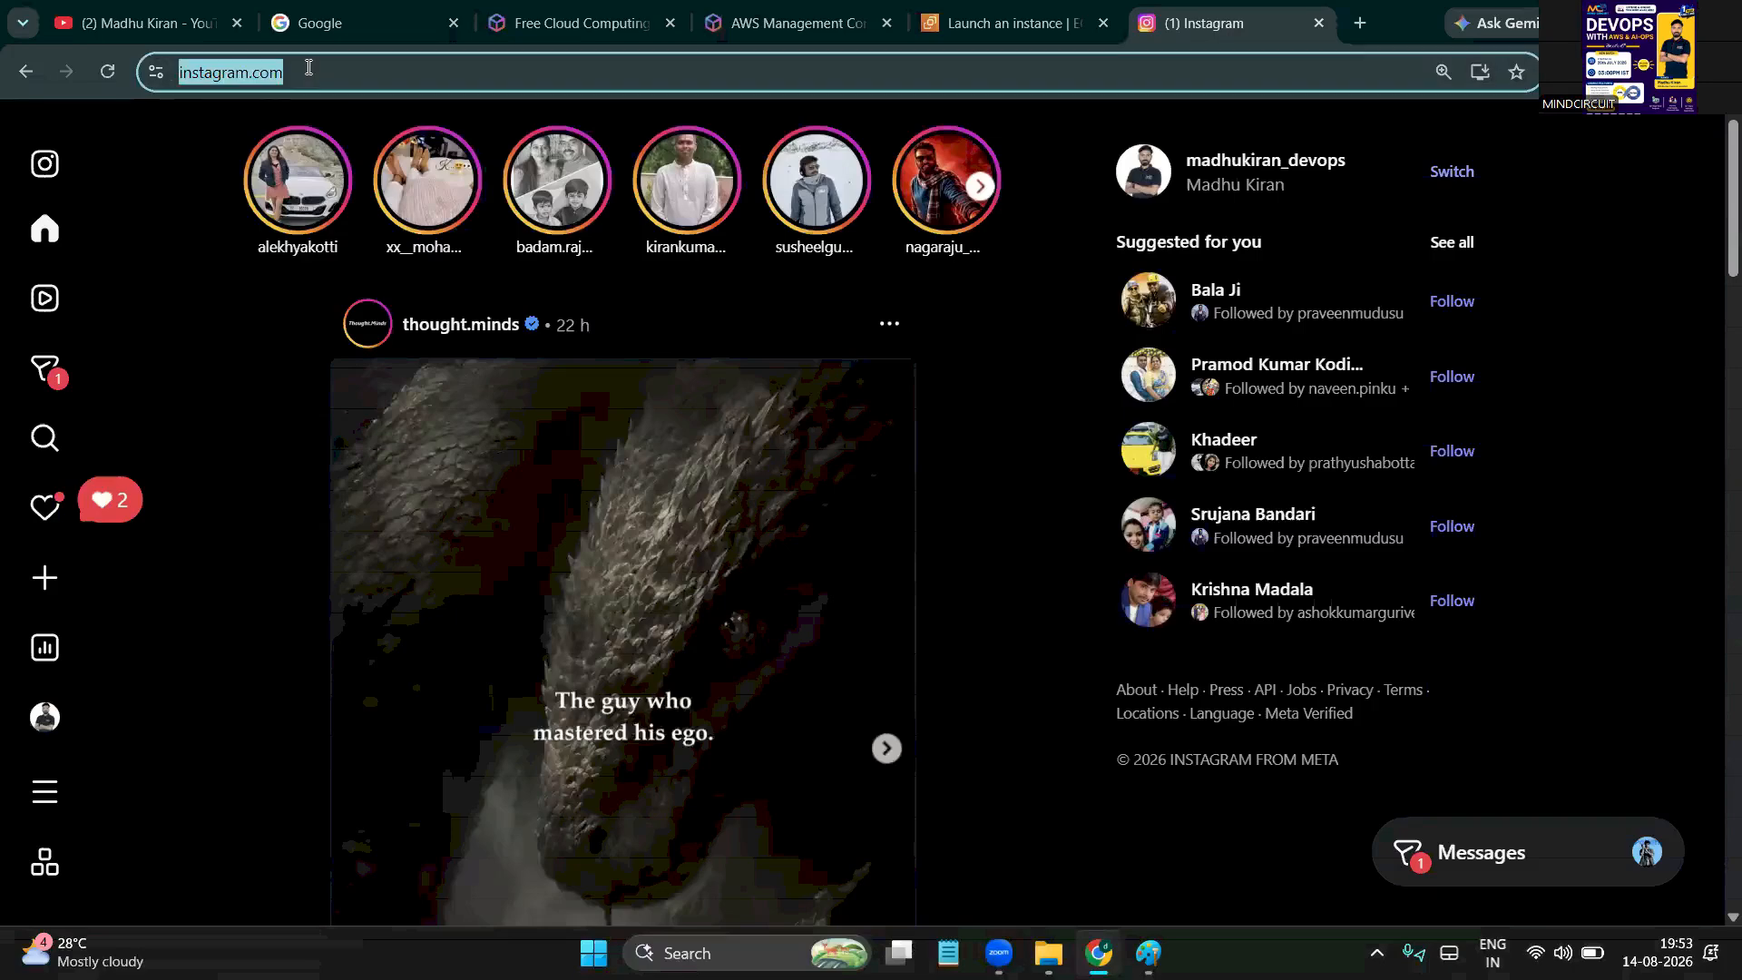
key("alt+Tab")
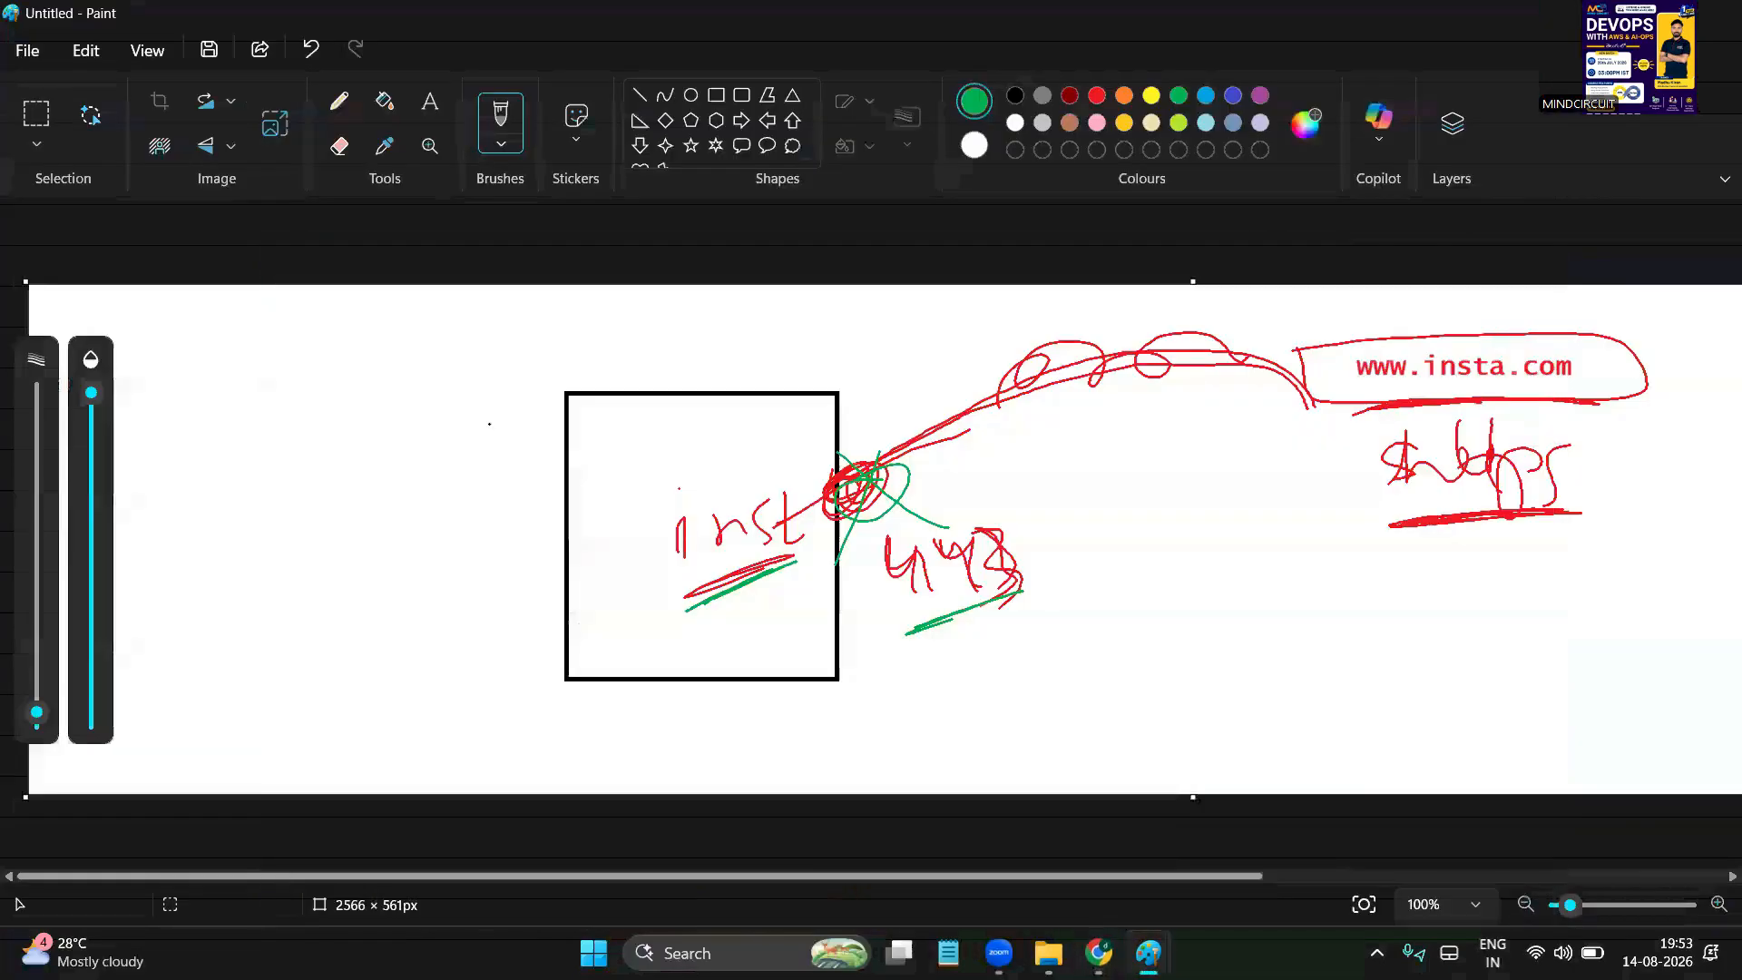
left_click(434, 103)
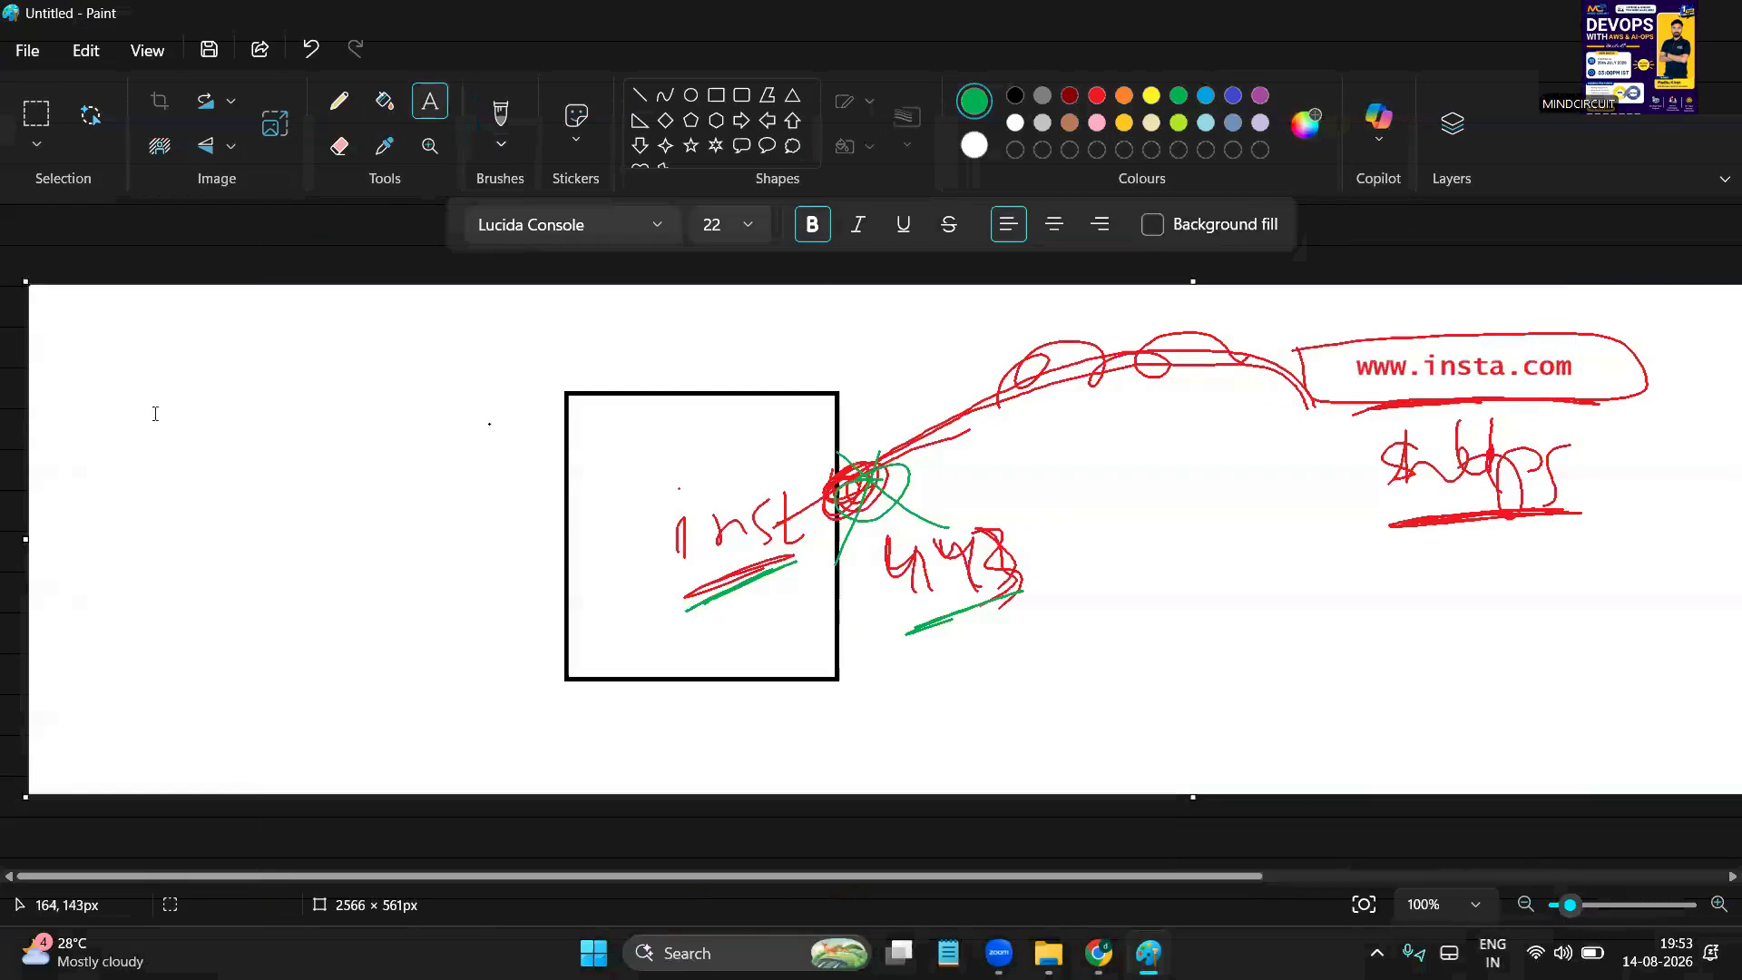
left_click_drag(141, 406, 595, 537)
key("ctrl+v")
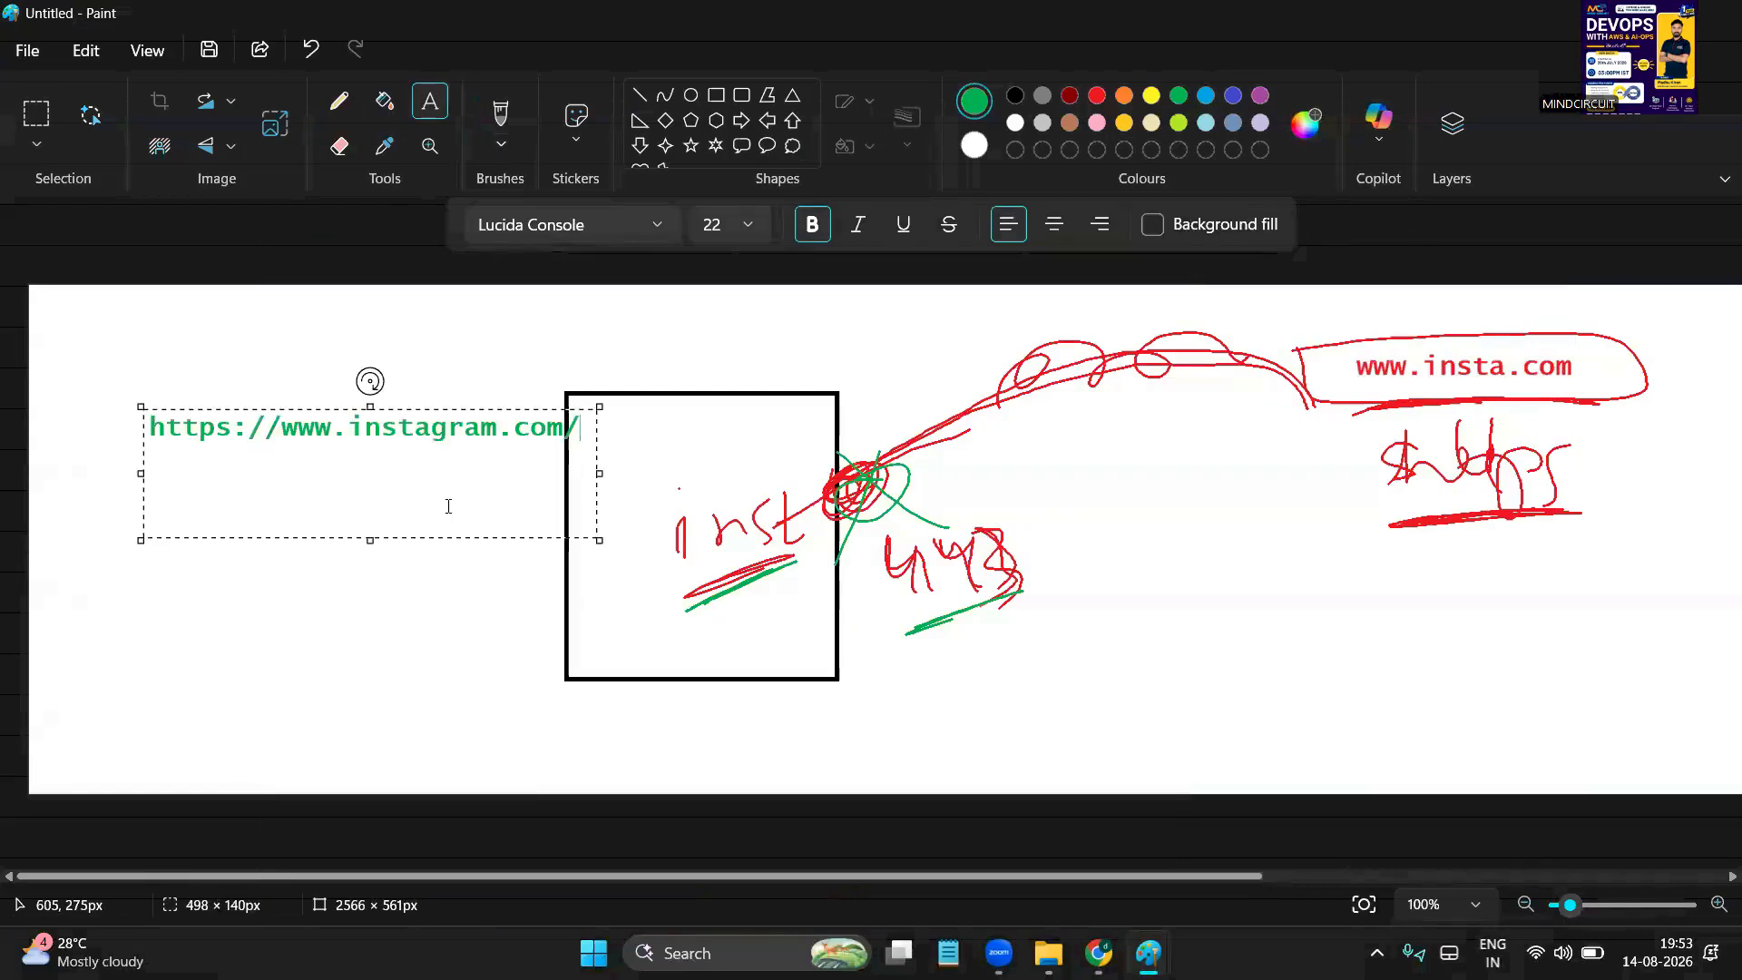
left_click_drag(232, 429, 128, 435)
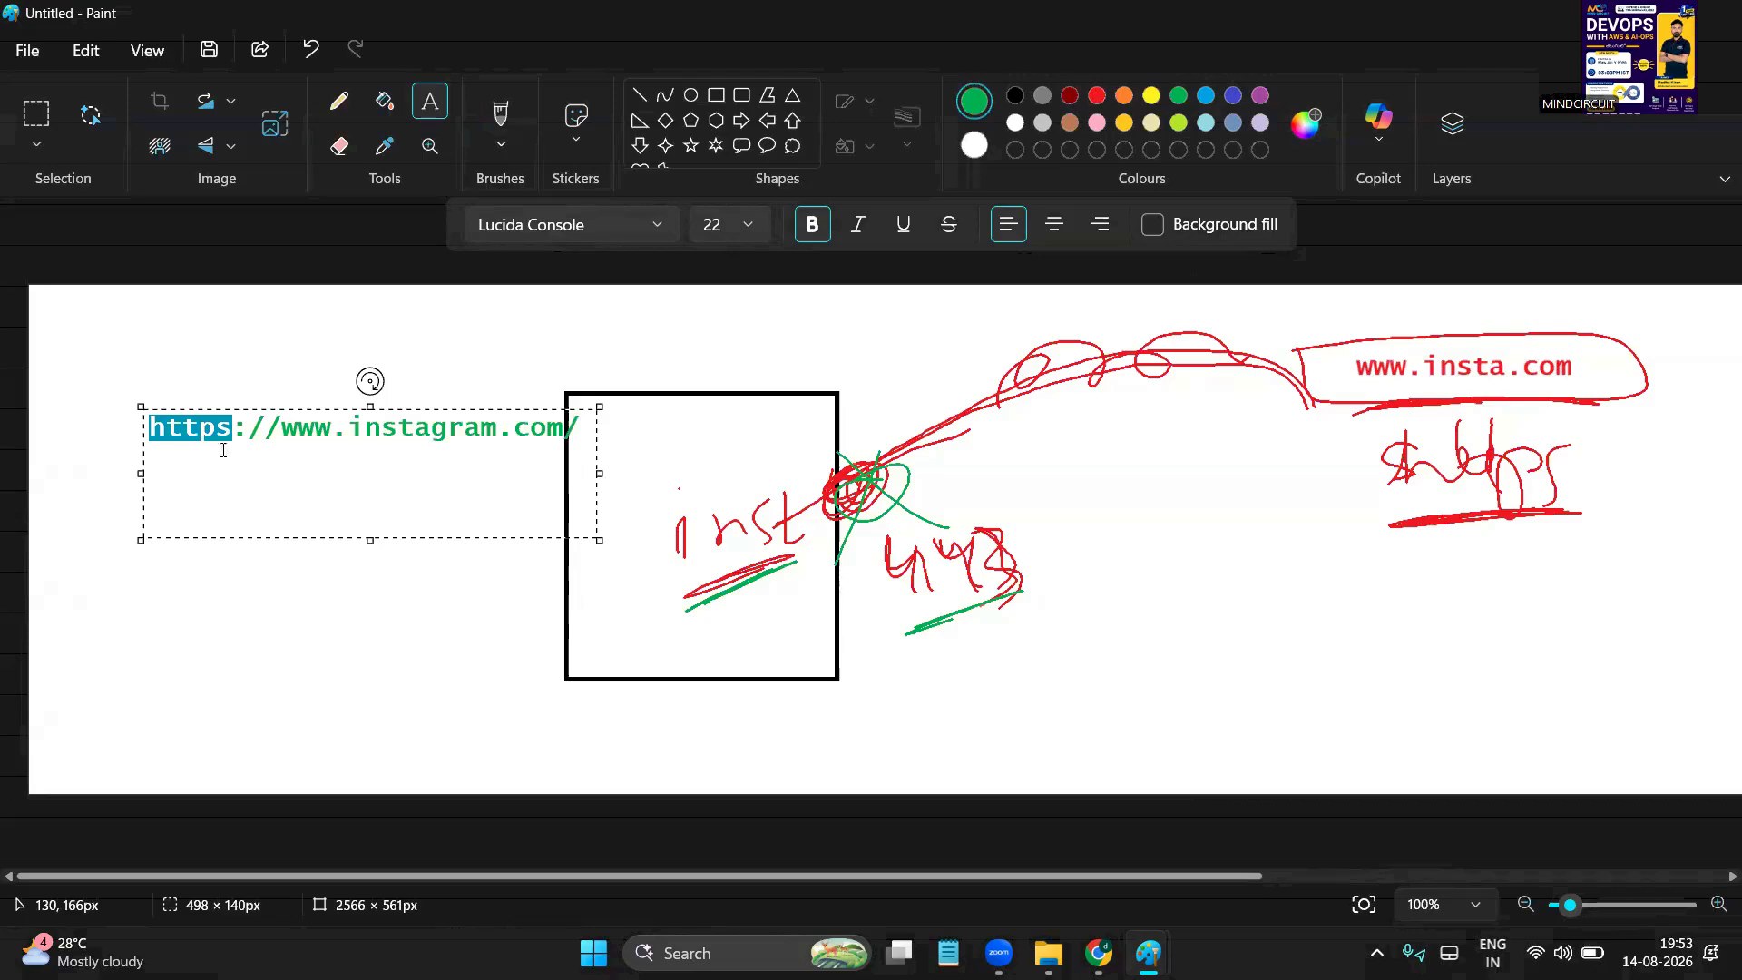
left_click(1094, 98)
left_click(352, 472)
left_click_drag(234, 427, 141, 426)
left_click(1098, 952)
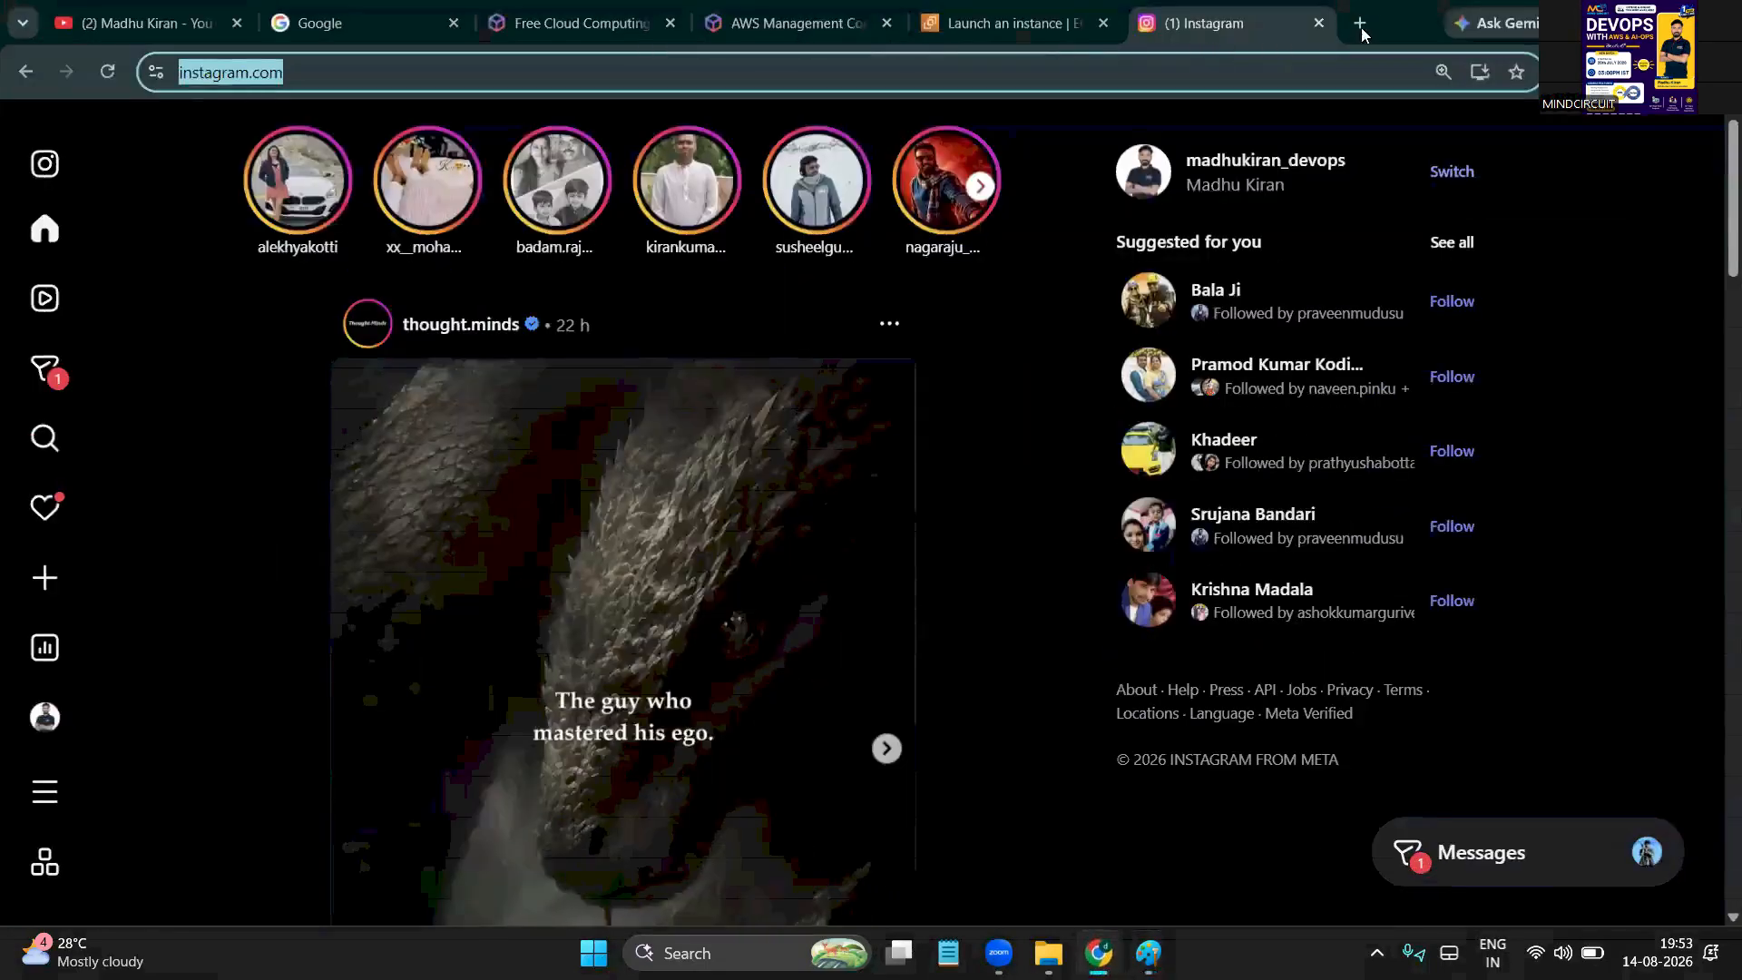
Search Google for the https port number
left_click(1360, 25)
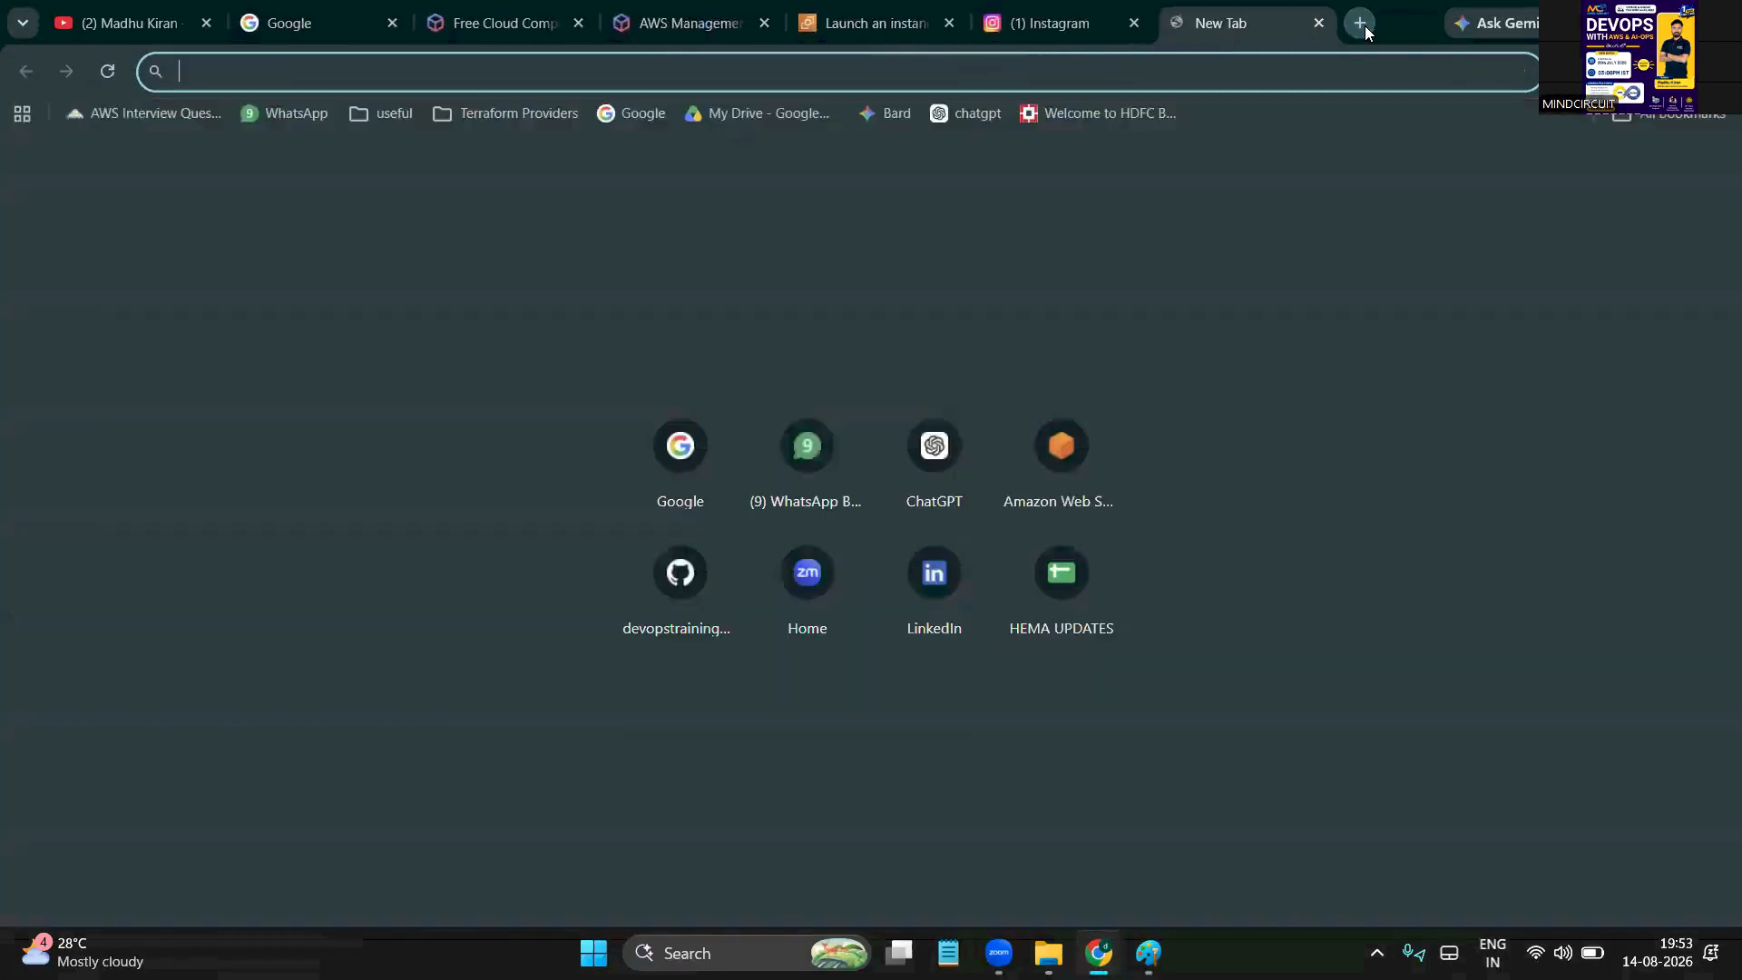
left_click(624, 116)
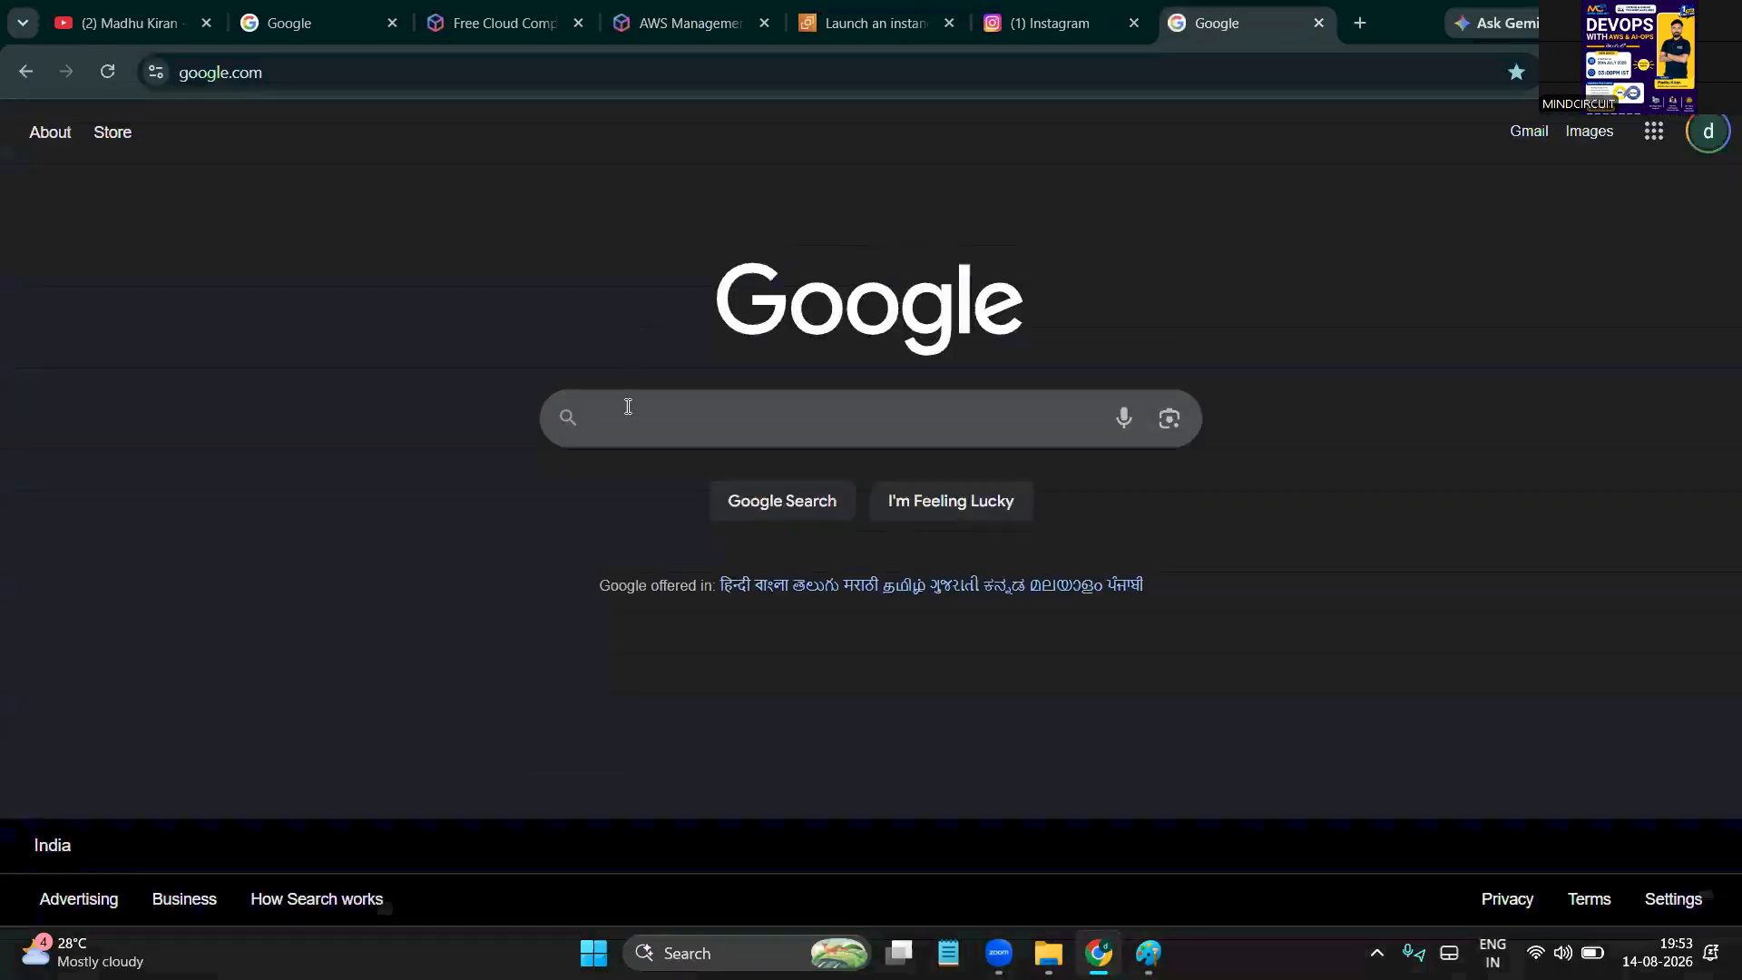
left_click(627, 410)
type("https")
key("Down")
key("Return")
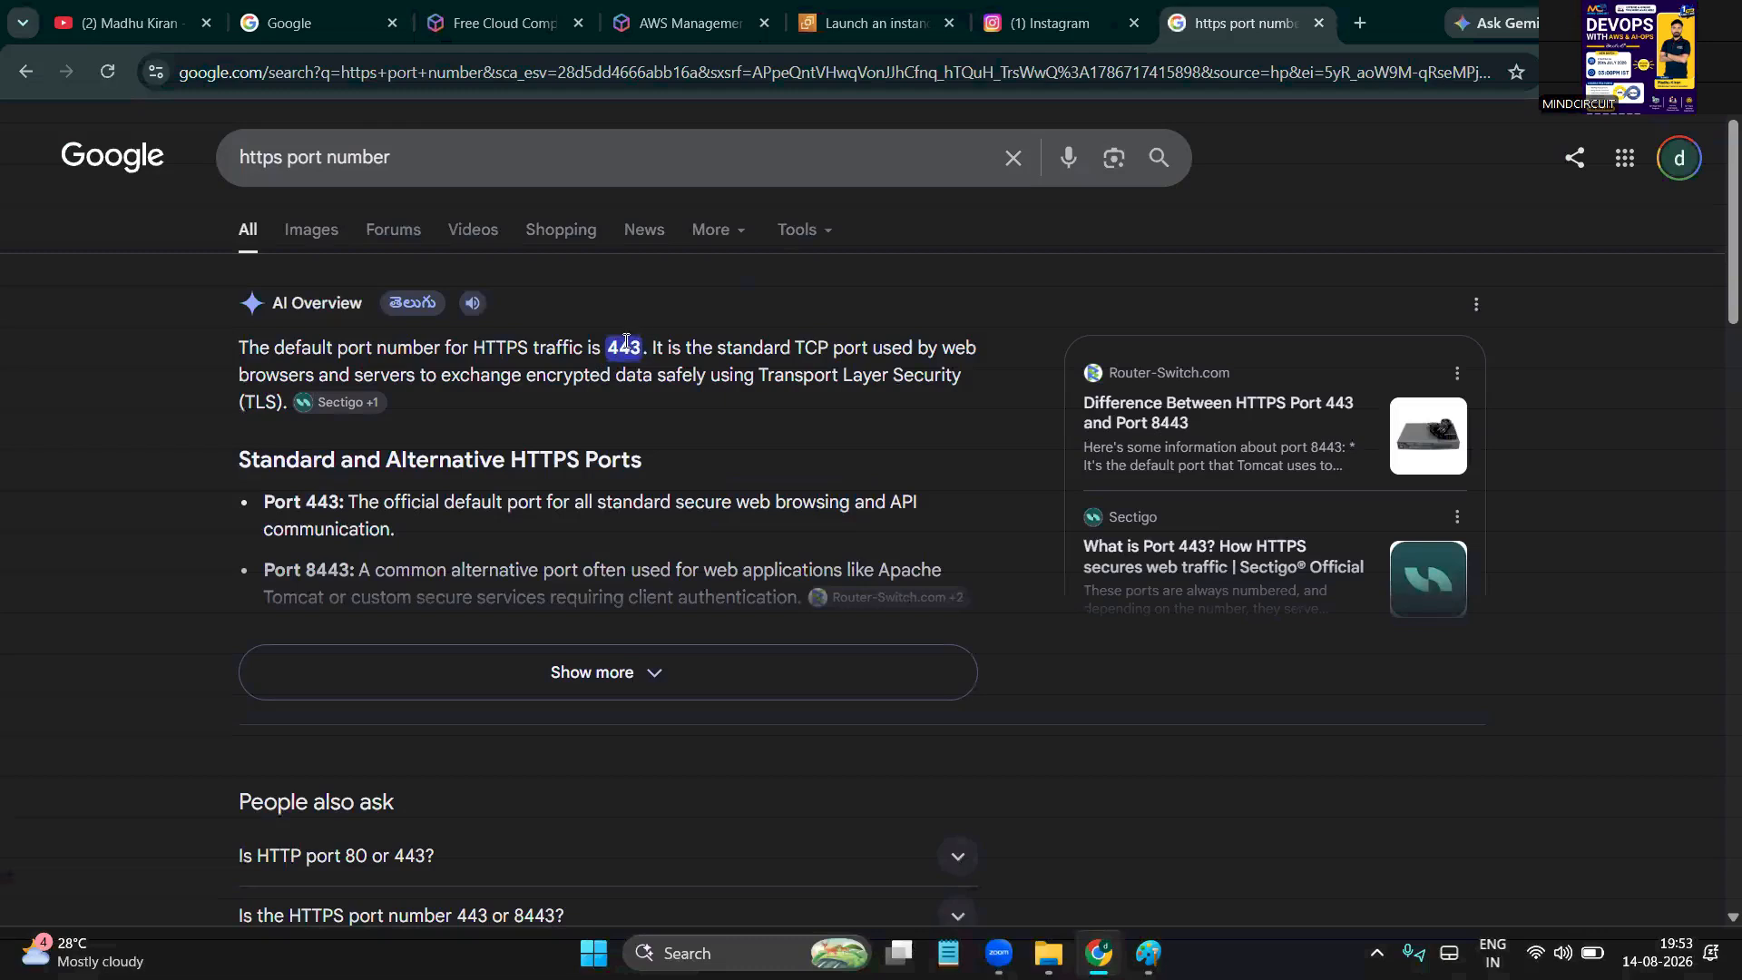
Open the Instagram profile page, select its address, and return to Paint
left_click(1056, 33)
left_click(1221, 160)
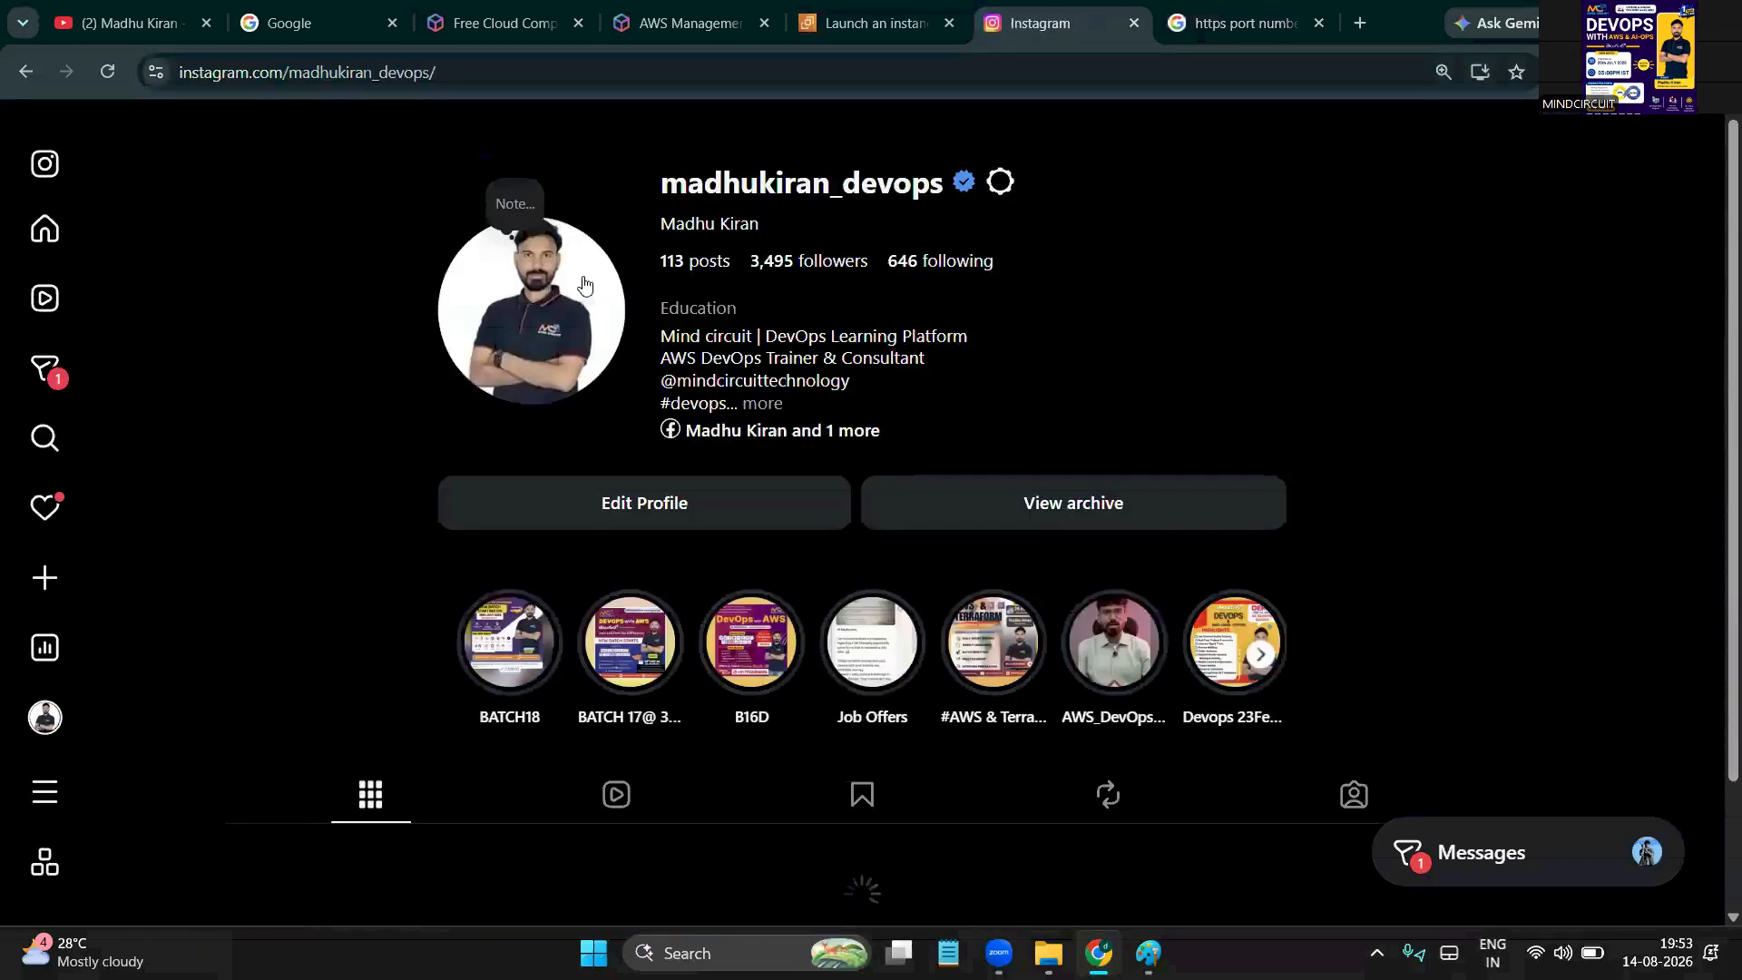
left_click(552, 68)
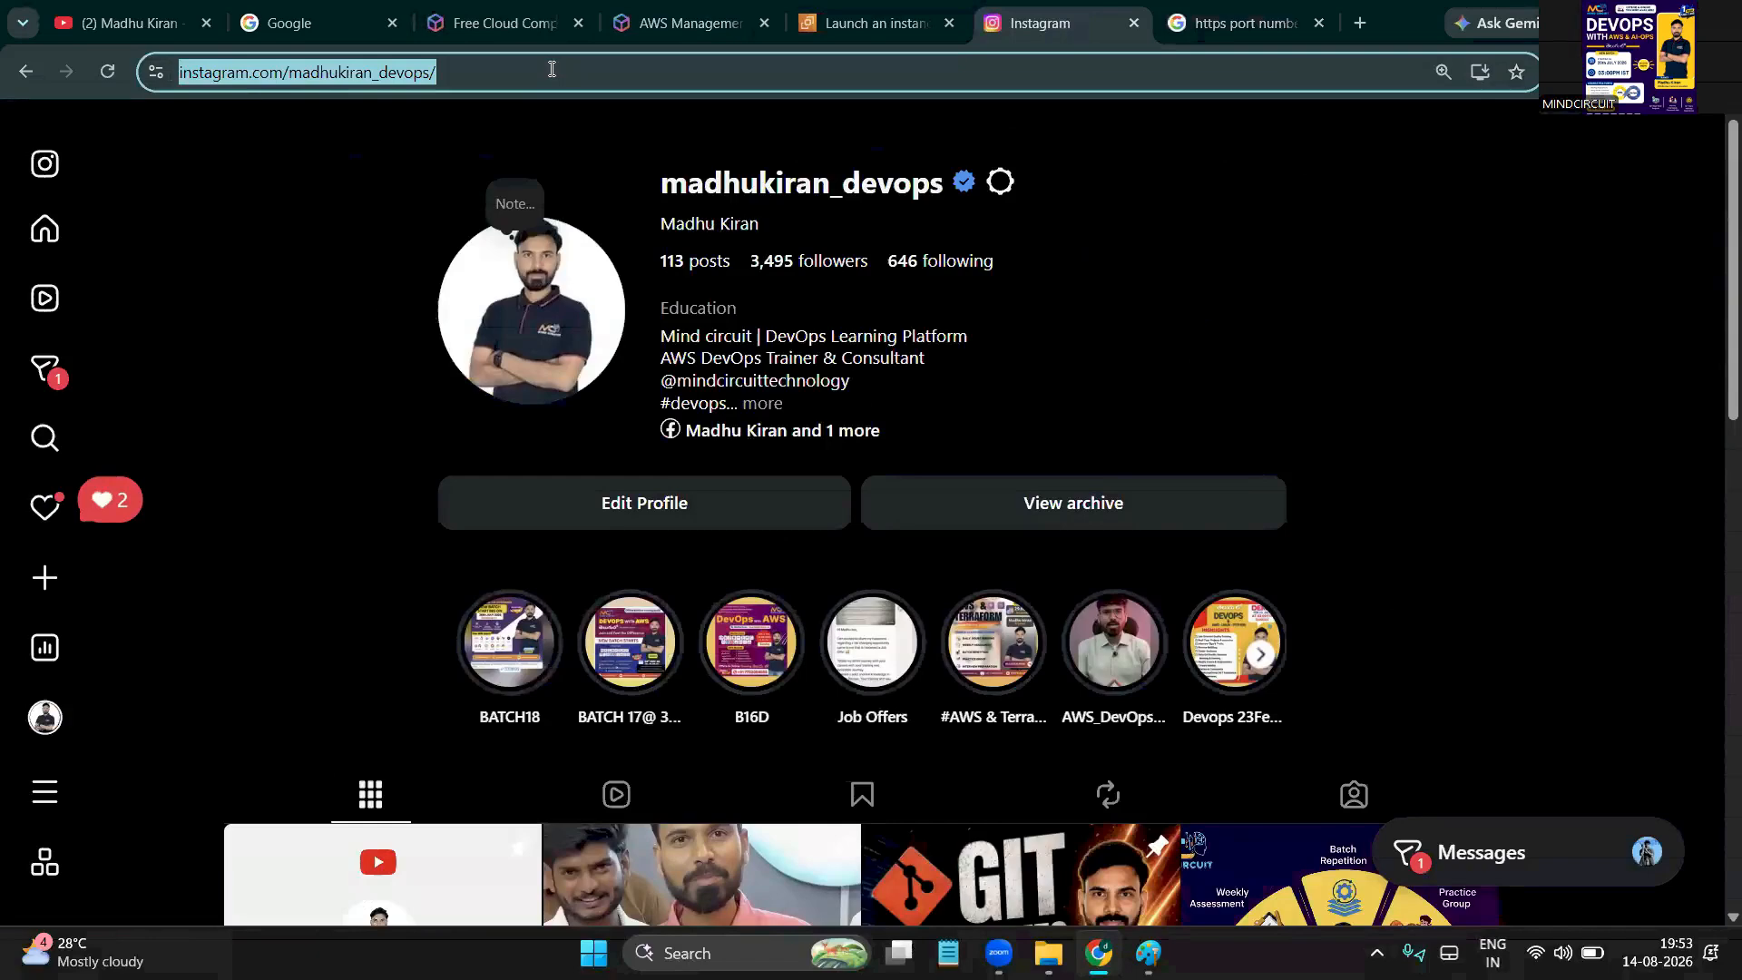
key("alt+Tab")
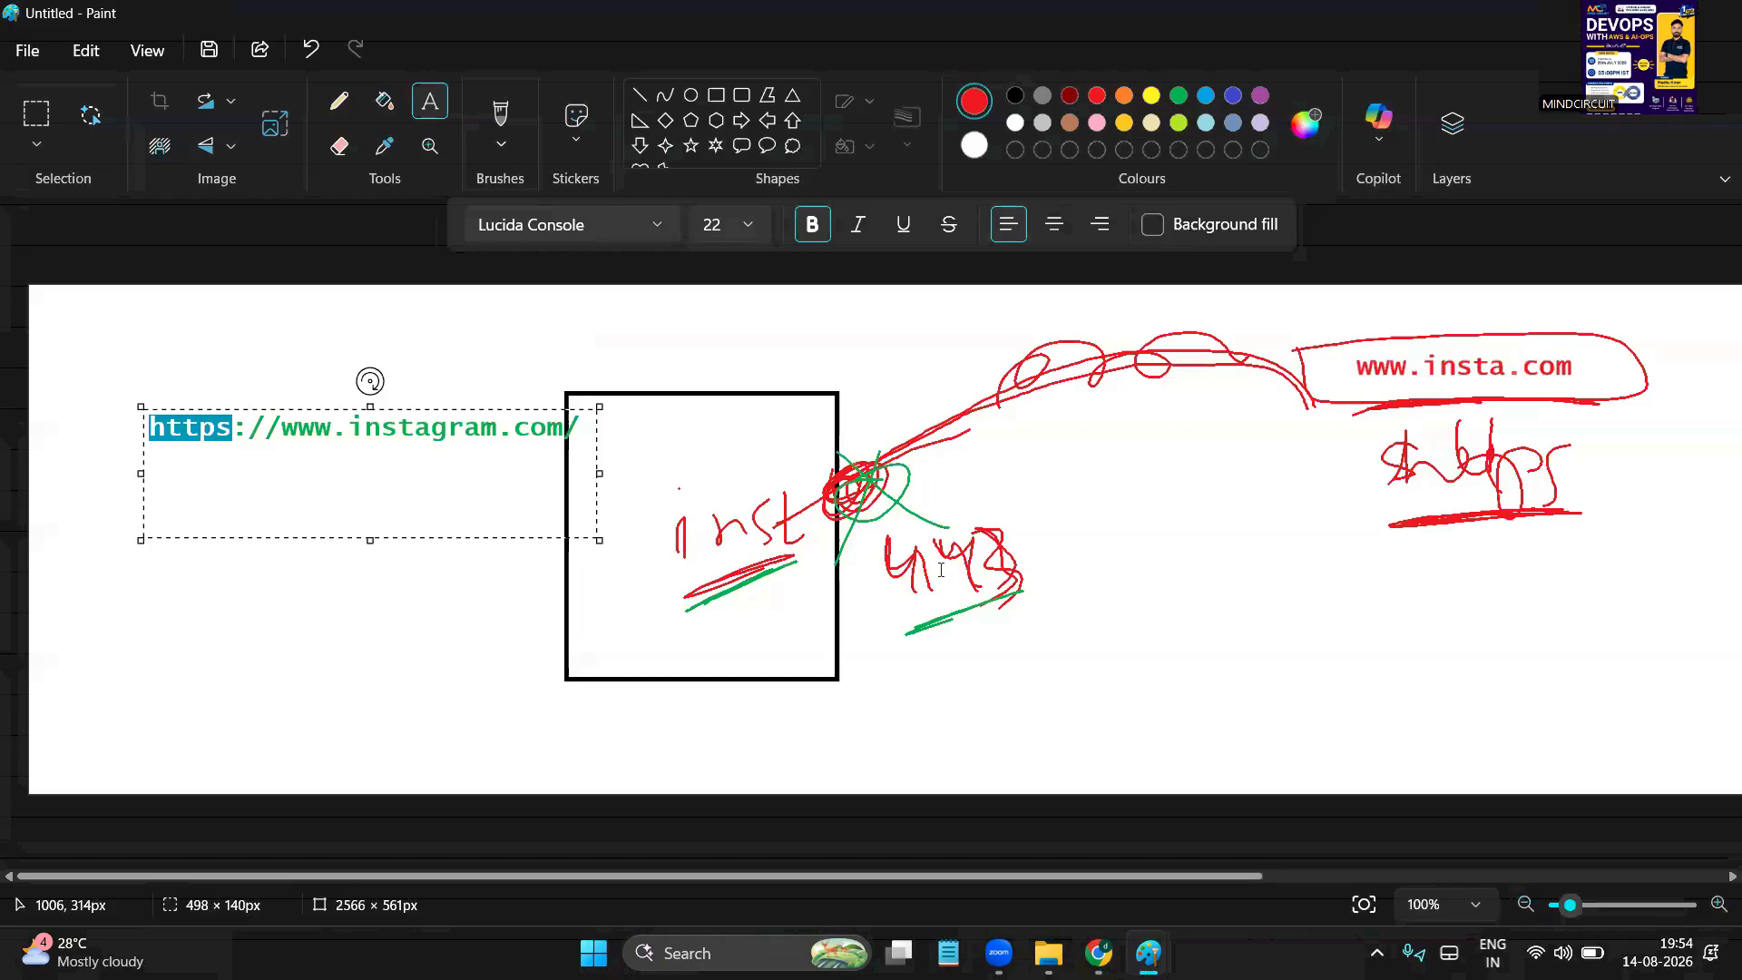
Commit the address text and draw red lines from the bubble to the square and past 443
left_click(1049, 522)
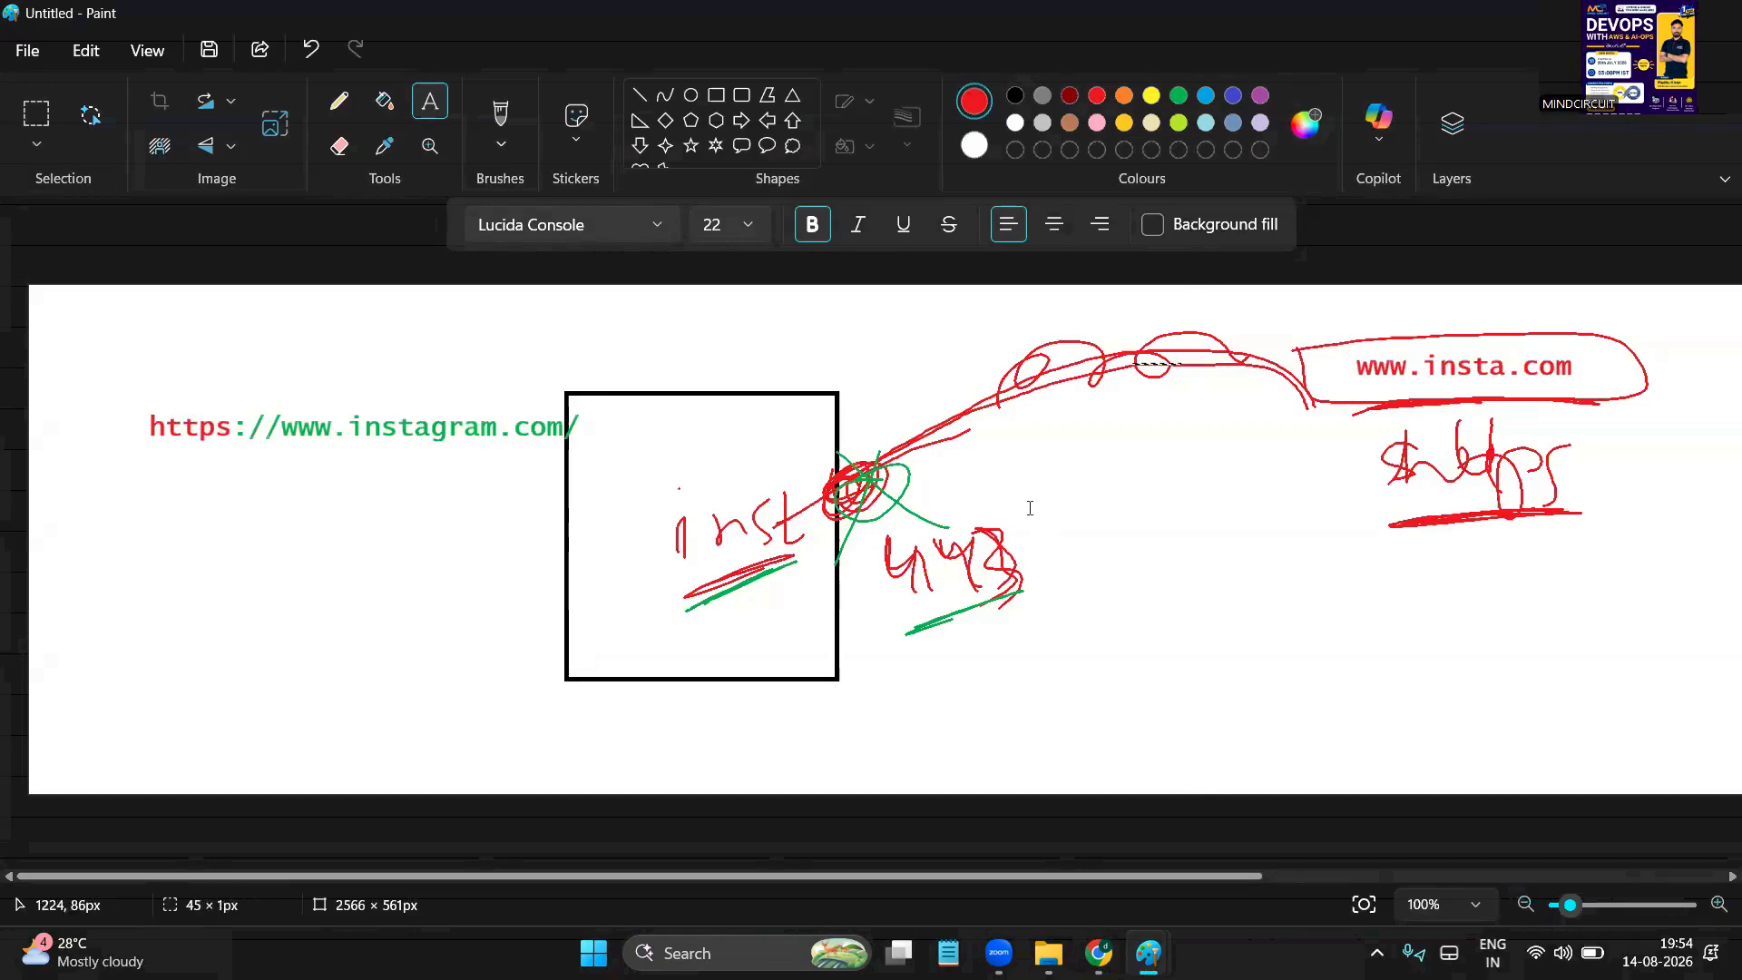
left_click(1030, 508)
left_click(499, 122)
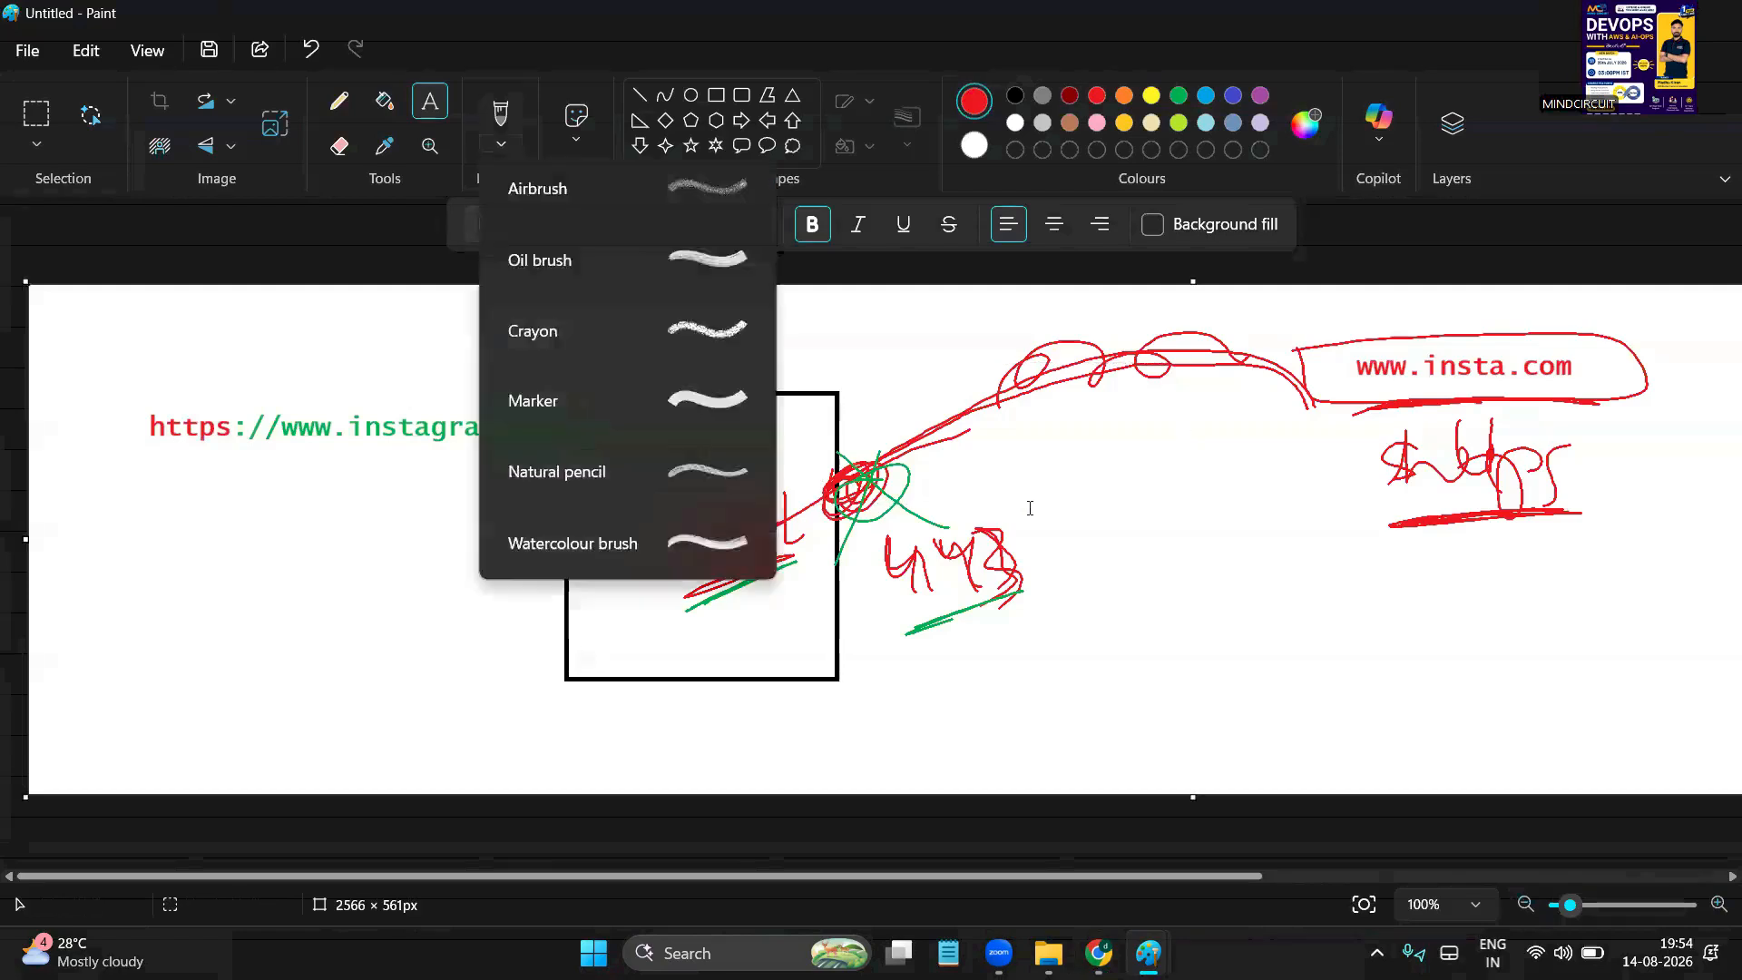
left_click(544, 186)
left_click_drag(1186, 365, 862, 505)
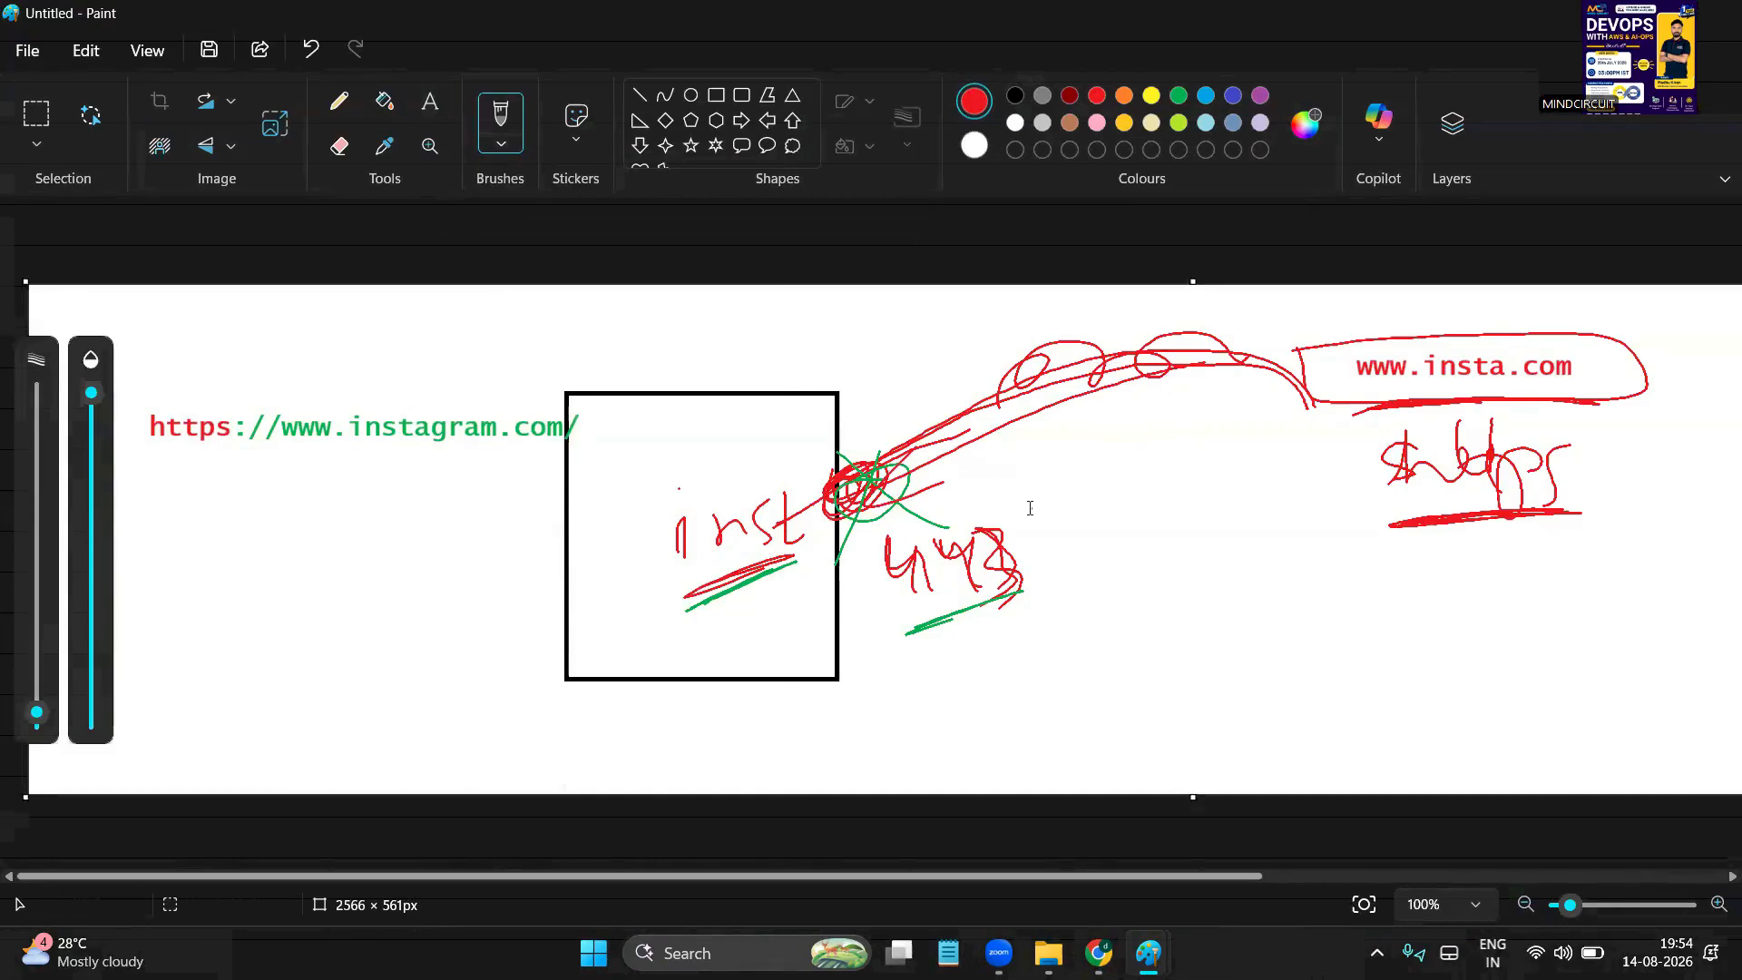
mouse_move(721, 652)
left_mouse_down()
mouse_move(1116, 478)
mouse_move(1127, 545)
left_mouse_up()
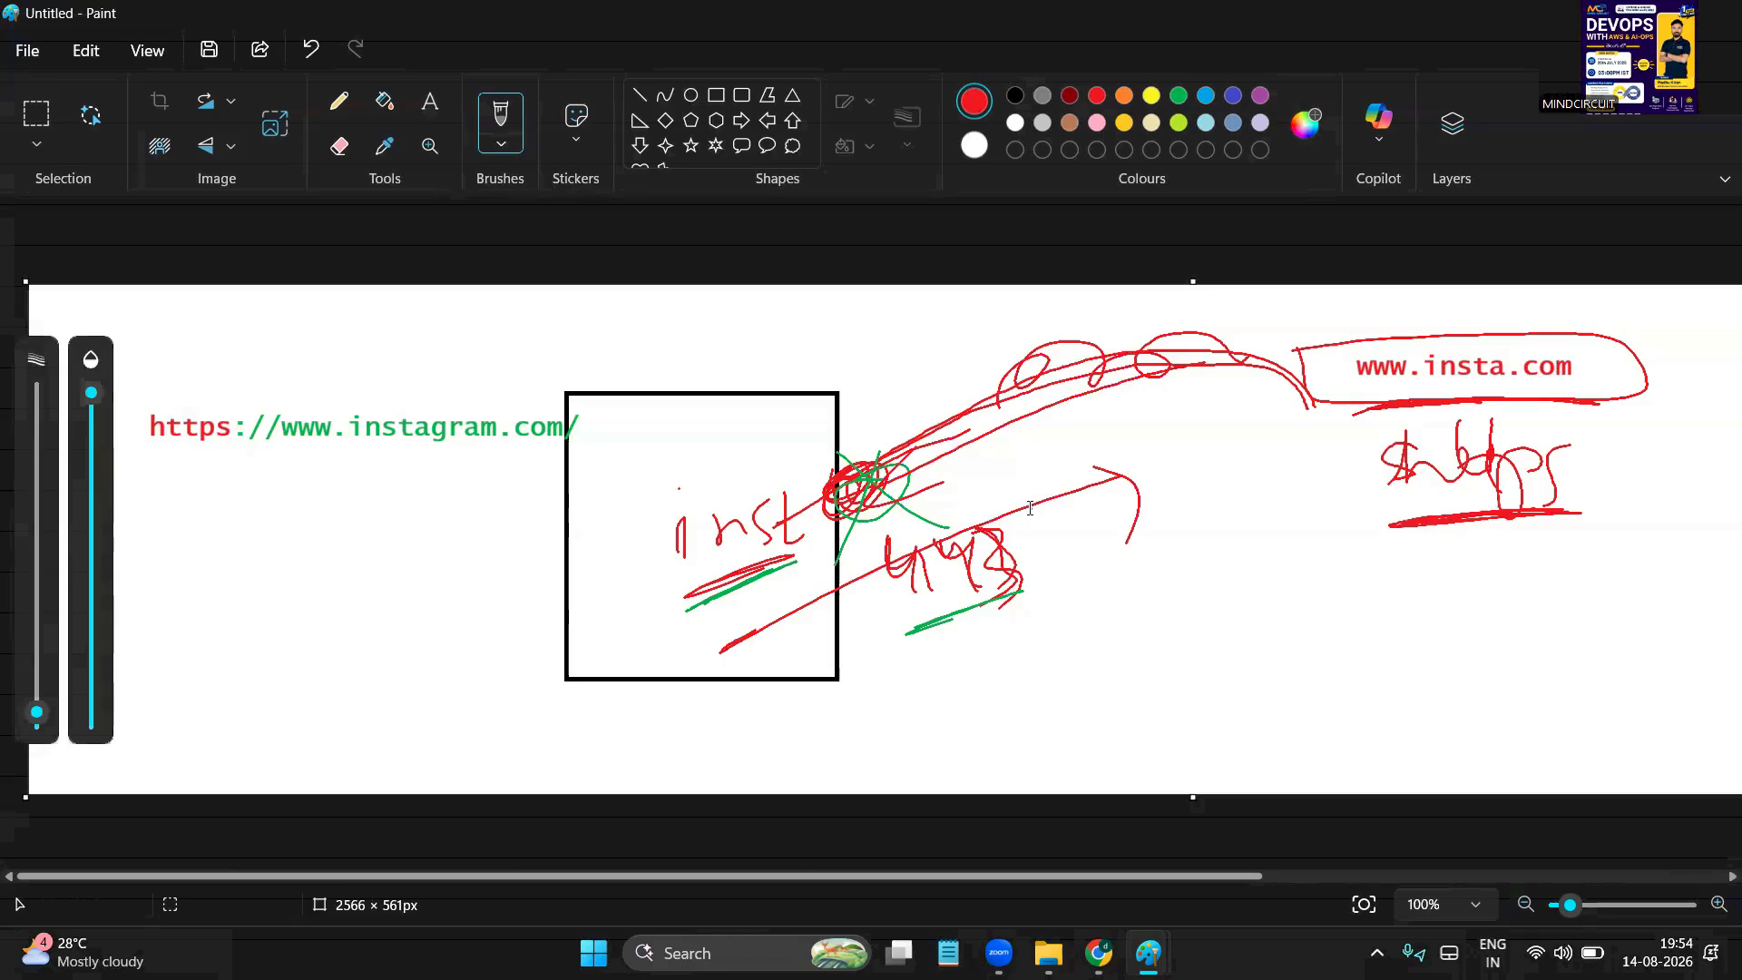
Rewrite 443 in black over the red and add a short curve below it
left_click(1015, 95)
mouse_move(907, 556)
left_mouse_down()
mouse_move(930, 564)
mouse_move(931, 605)
left_mouse_up()
left_click_drag(938, 553, 1010, 596)
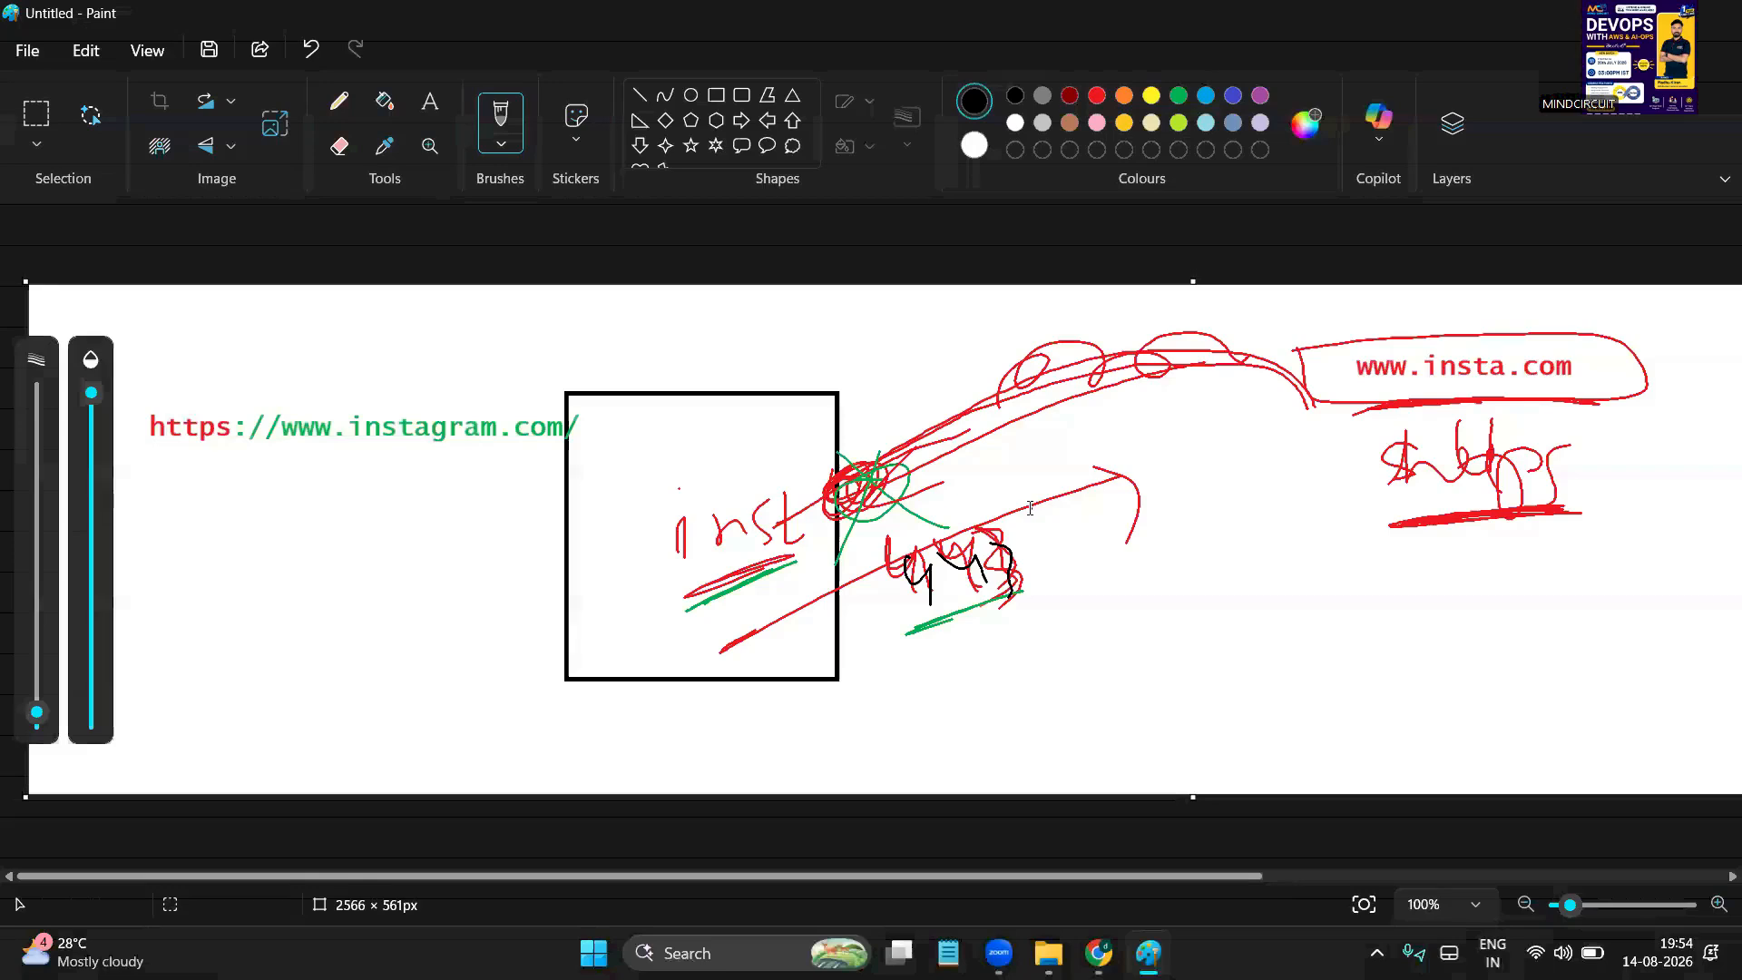
left_click_drag(1072, 665, 1149, 641)
Add black marks above the square, an arrow into its left side, and a line from the upper right
mouse_move(709, 343)
left_mouse_down()
mouse_move(703, 383)
mouse_move(724, 381)
left_mouse_up()
mouse_move(740, 365)
left_mouse_down()
mouse_move(703, 444)
mouse_move(748, 403)
left_mouse_up()
left_click_drag(787, 351, 803, 374)
left_click_drag(848, 334, 890, 368)
left_click_drag(487, 595, 624, 526)
left_click_drag(594, 516, 600, 581)
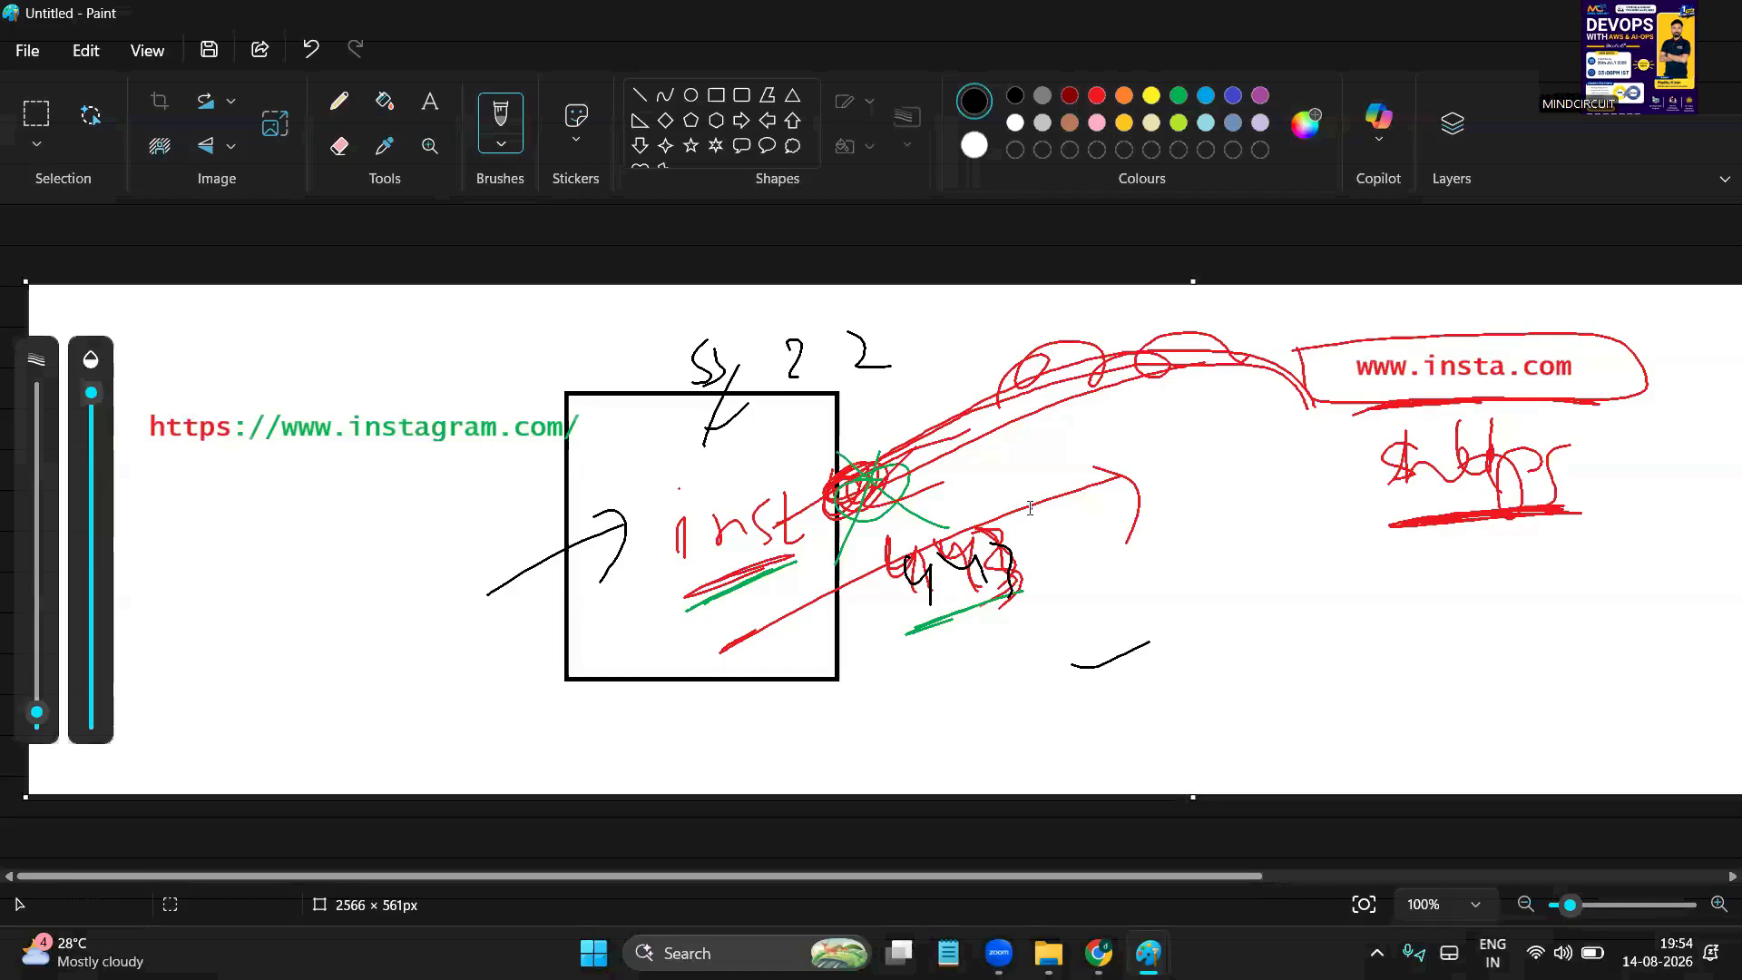
mouse_move(609, 530)
left_mouse_down()
mouse_move(557, 564)
mouse_move(599, 586)
mouse_move(613, 524)
mouse_move(581, 572)
left_mouse_up()
left_click_drag(755, 376, 726, 431)
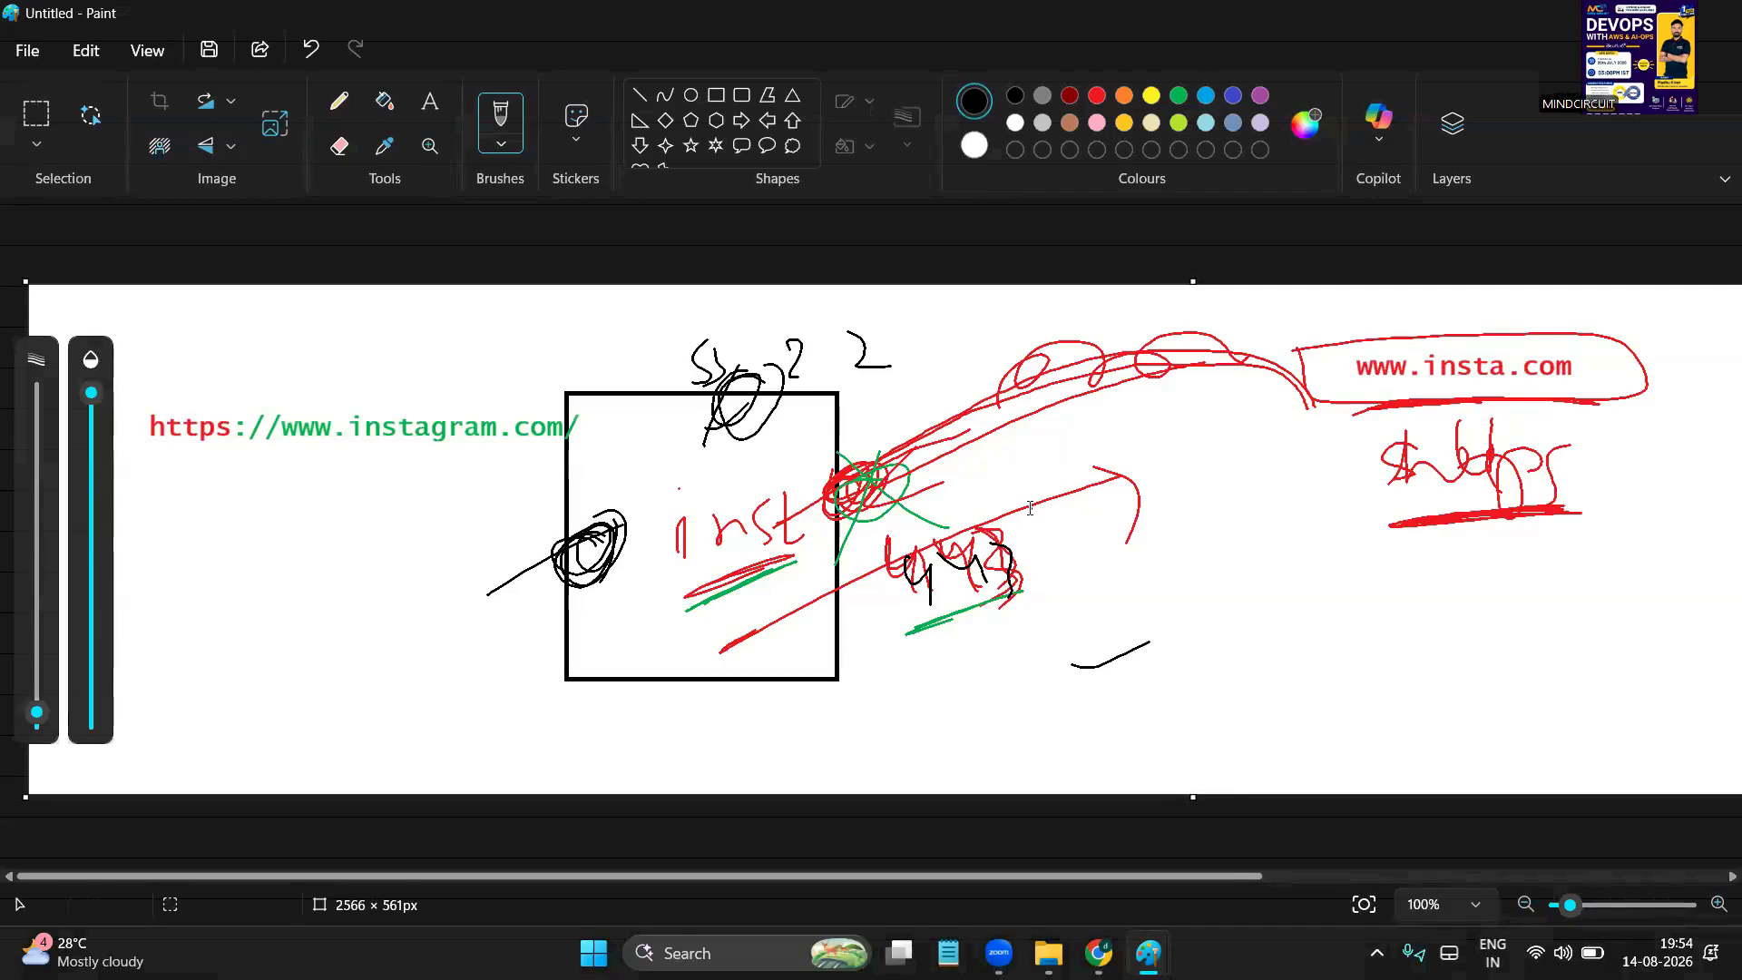
mouse_move(1261, 465)
left_mouse_down()
mouse_move(1050, 524)
mouse_move(838, 552)
mouse_move(819, 572)
left_mouse_up()
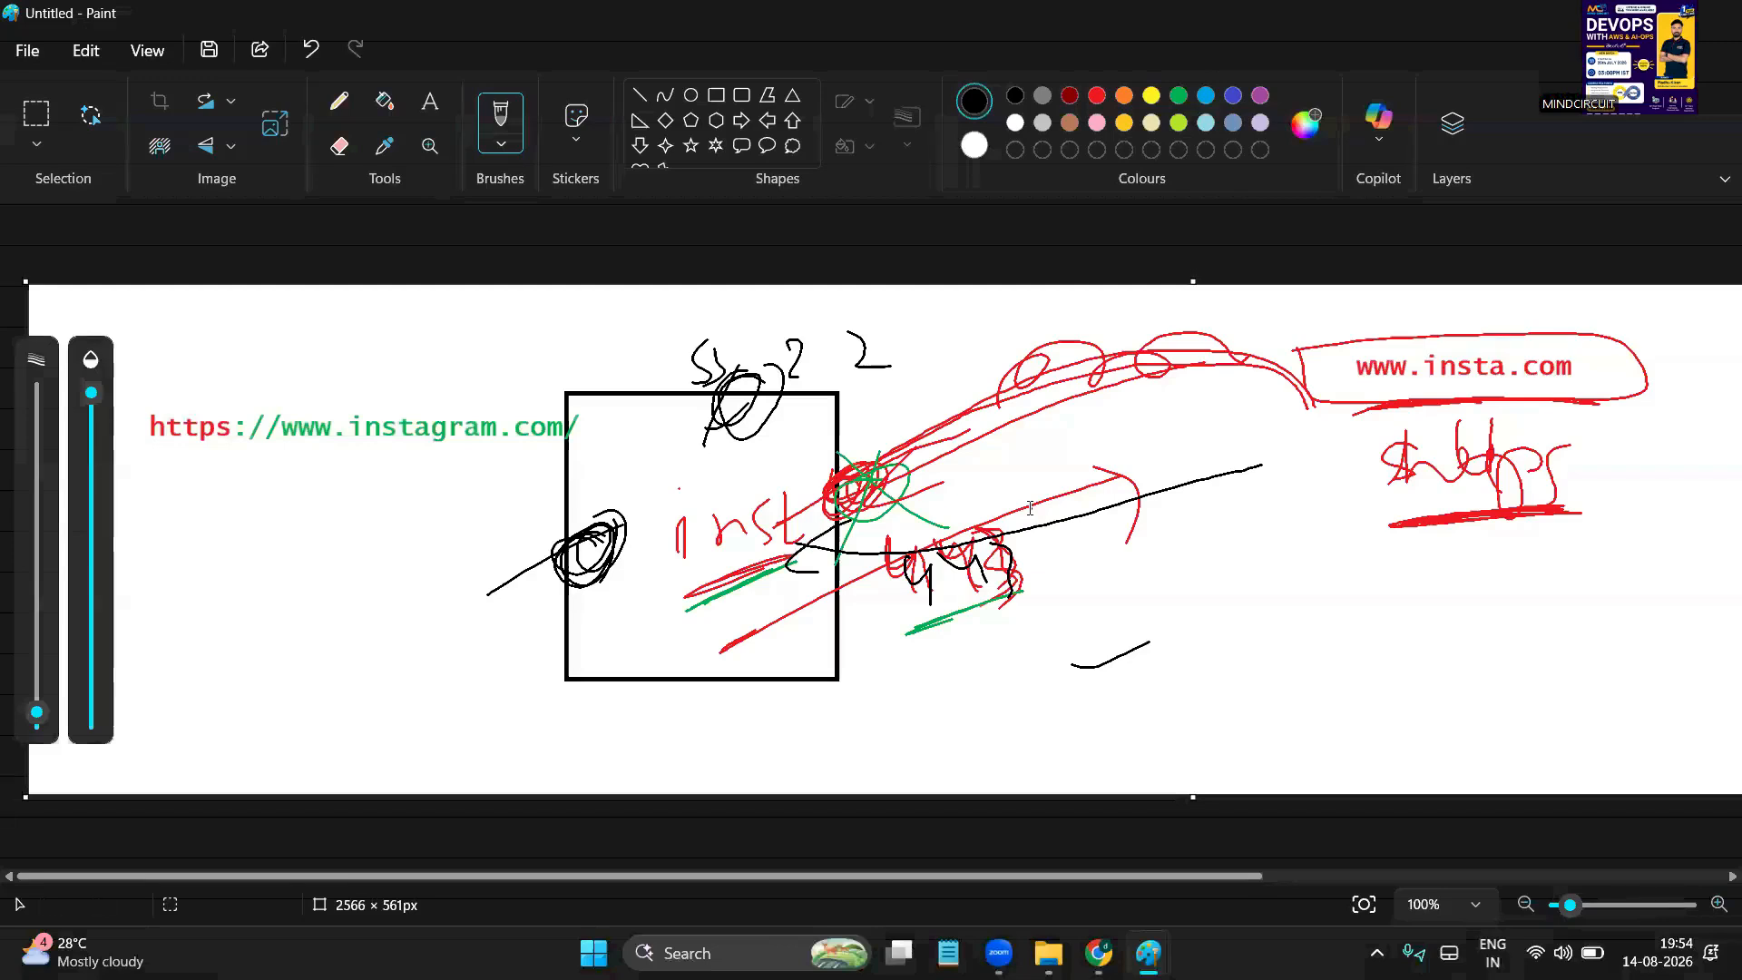
Draw a J with 443 beneath it left of the square, then switch to the Instagram page
mouse_move(163, 469)
left_mouse_down()
mouse_move(236, 449)
mouse_move(234, 521)
left_mouse_up()
left_click_drag(185, 606, 218, 626)
mouse_move(218, 603)
left_mouse_down()
mouse_move(225, 659)
mouse_move(263, 617)
left_mouse_up()
mouse_move(264, 601)
left_mouse_down()
mouse_move(269, 644)
mouse_move(299, 644)
left_mouse_up()
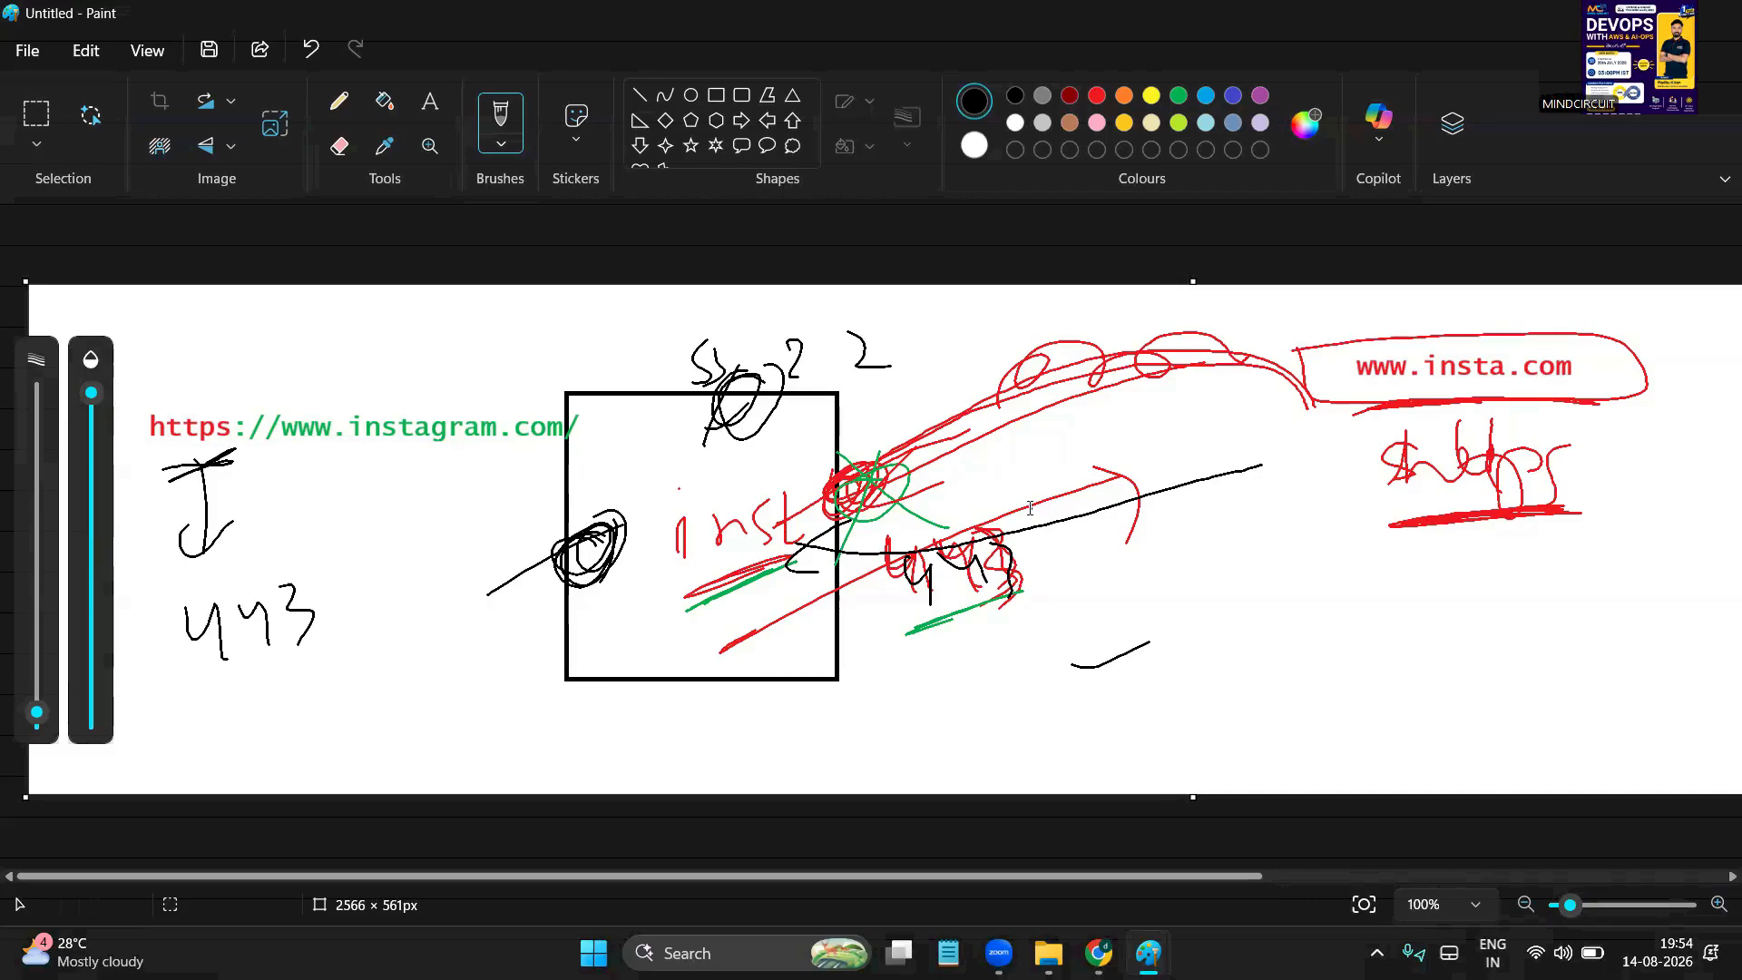
key("alt+Tab")
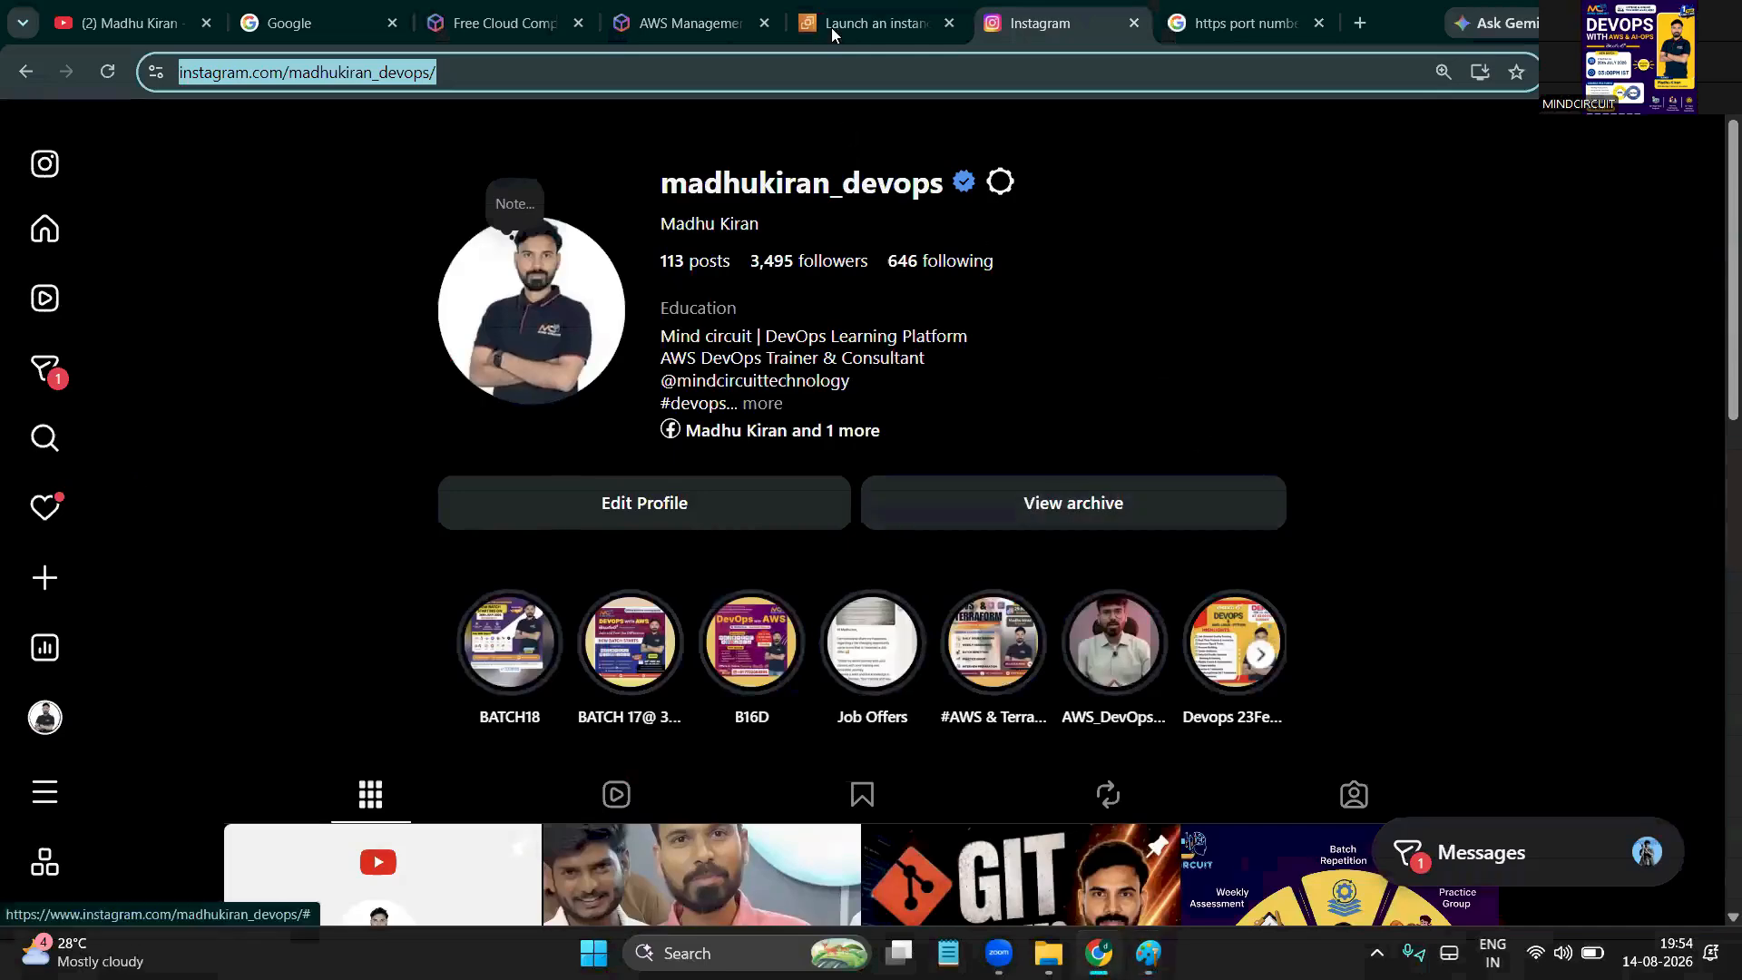
Go back to the Launch an instance tab at Network settings, glancing at the Paint sketch on the way
left_click(832, 33)
scroll(186, 419, "up", 2)
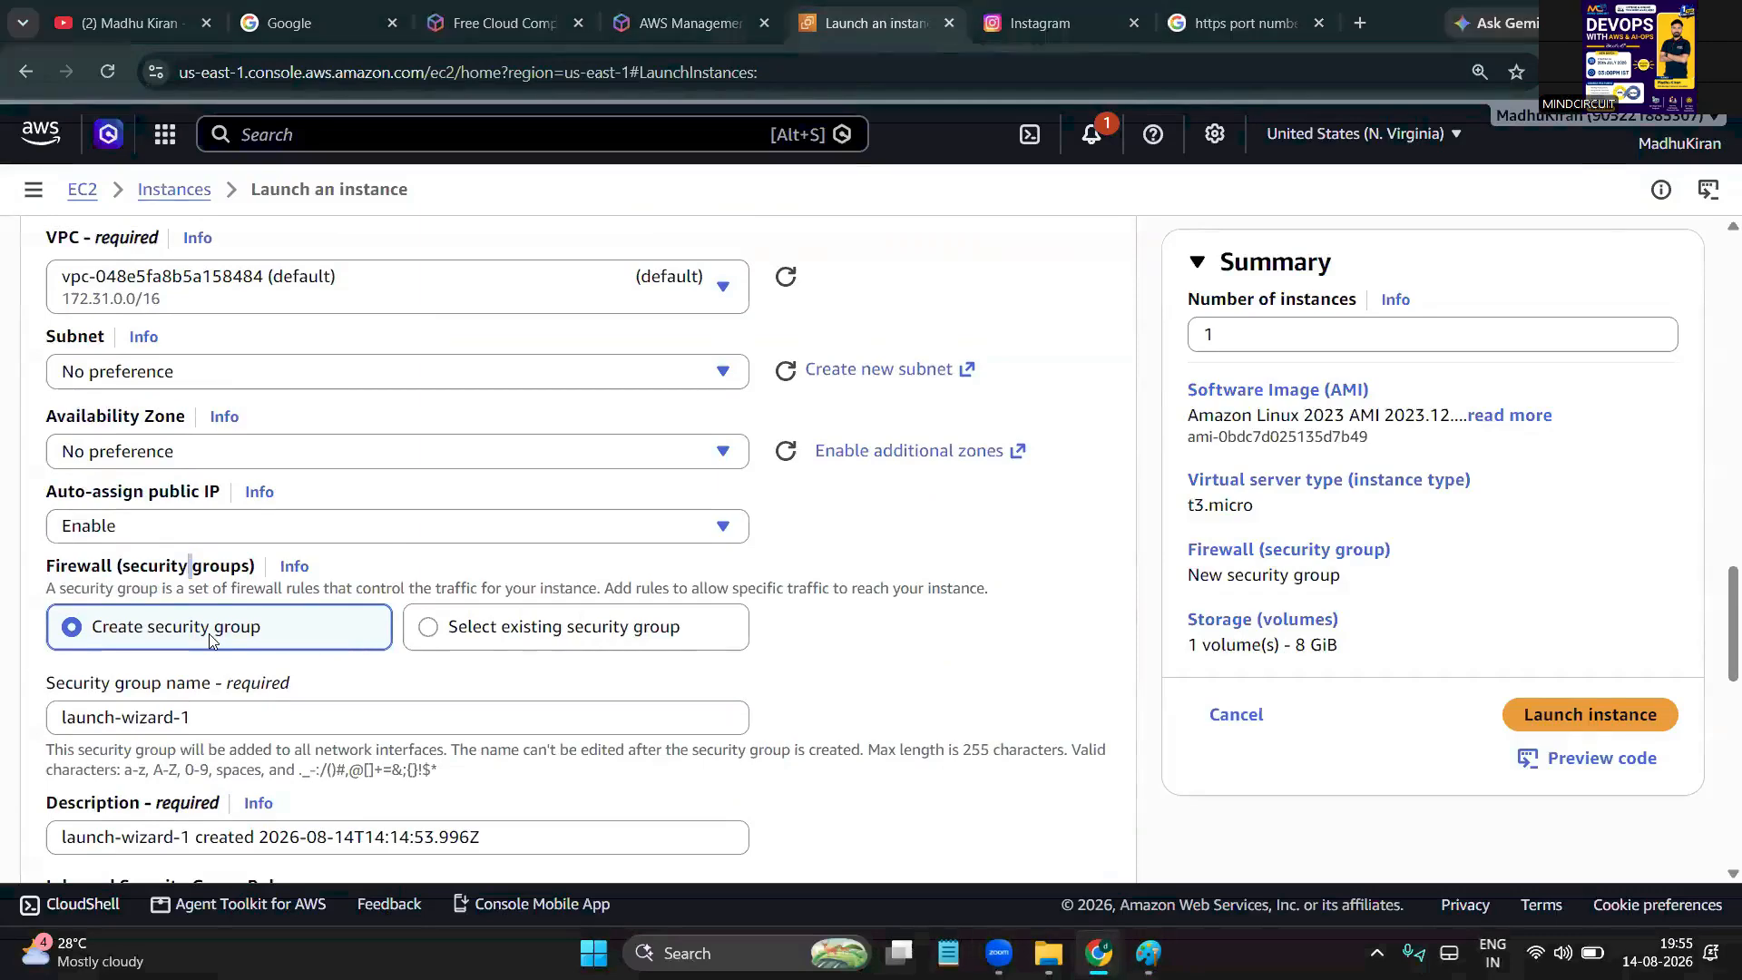
key("alt+Tab")
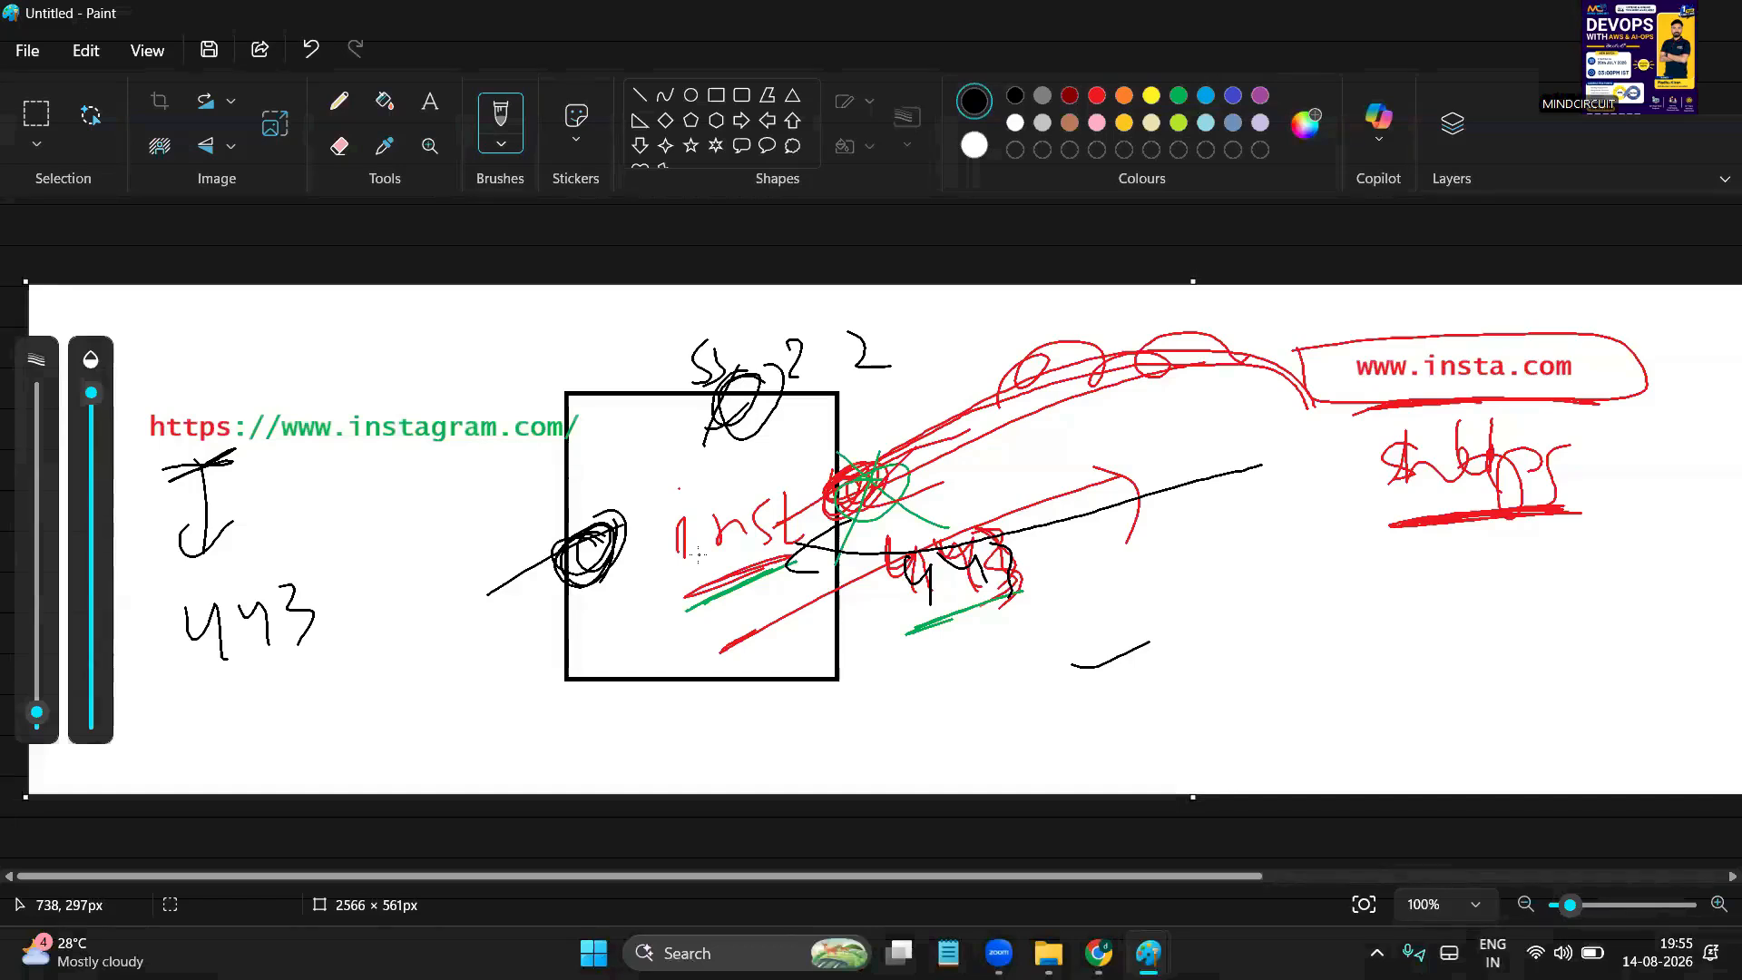
key("alt+Tab")
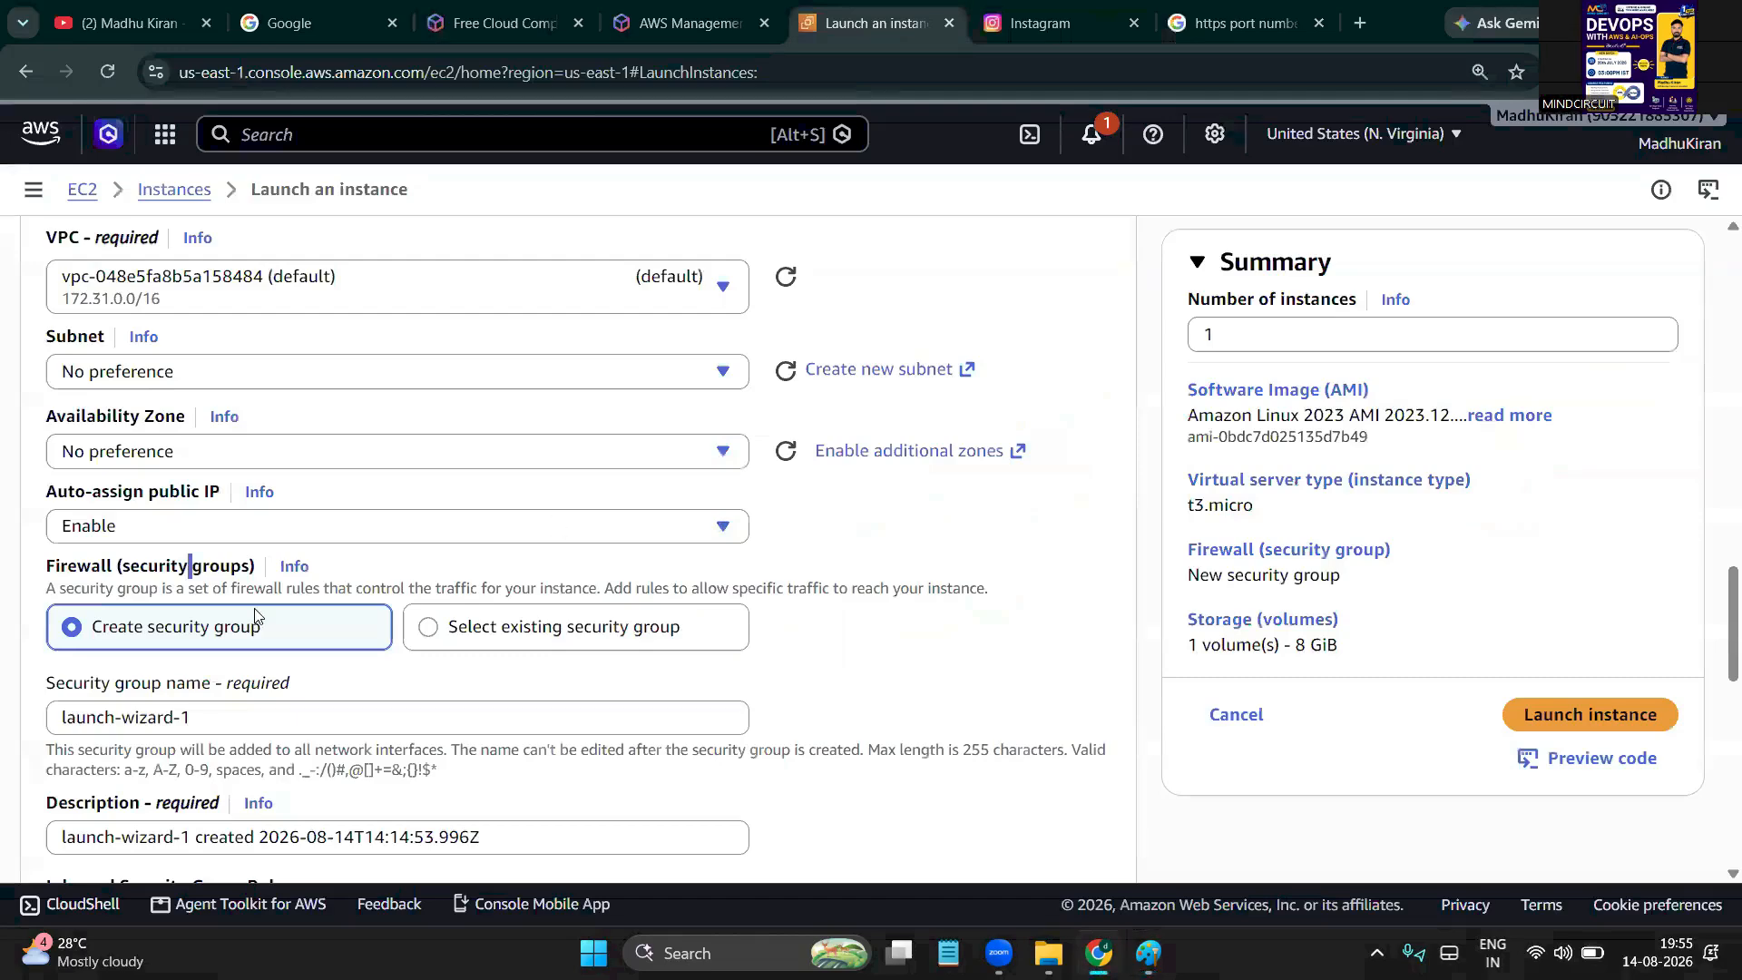
scroll(182, 635, "up", 3)
scroll(182, 632, "down", 3)
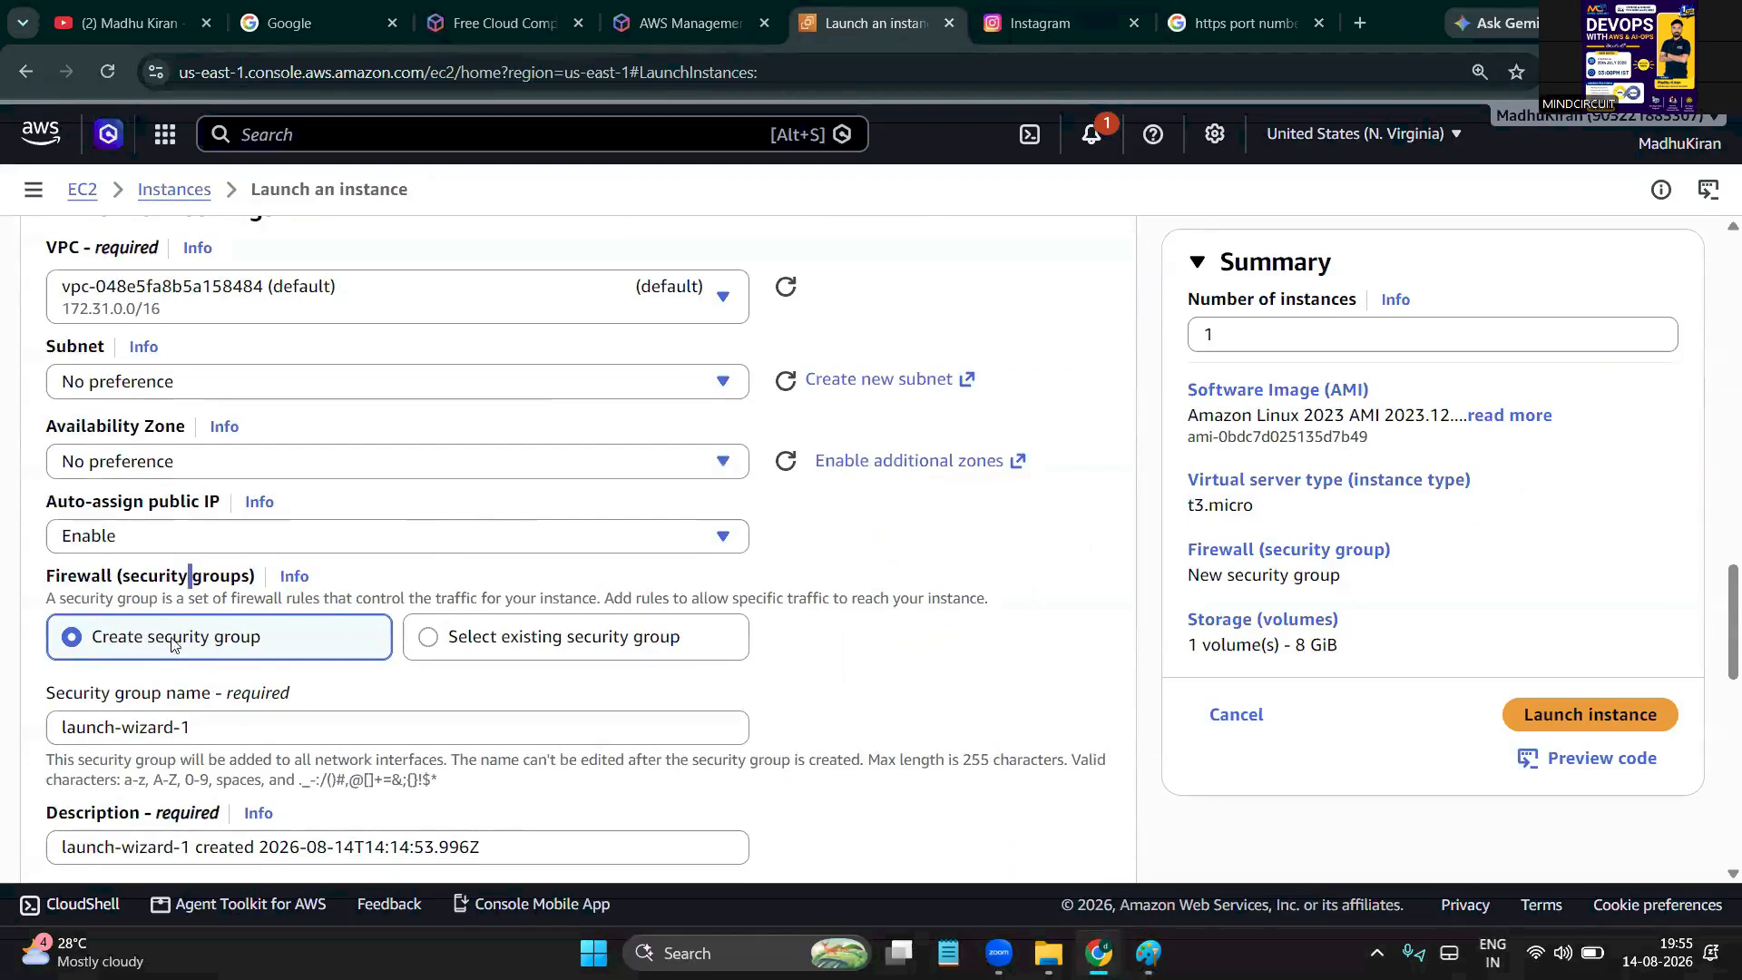
Replace the default security group name launch-wizard-1 with b18-sg
left_click_drag(165, 638, 247, 646)
left_click(264, 738)
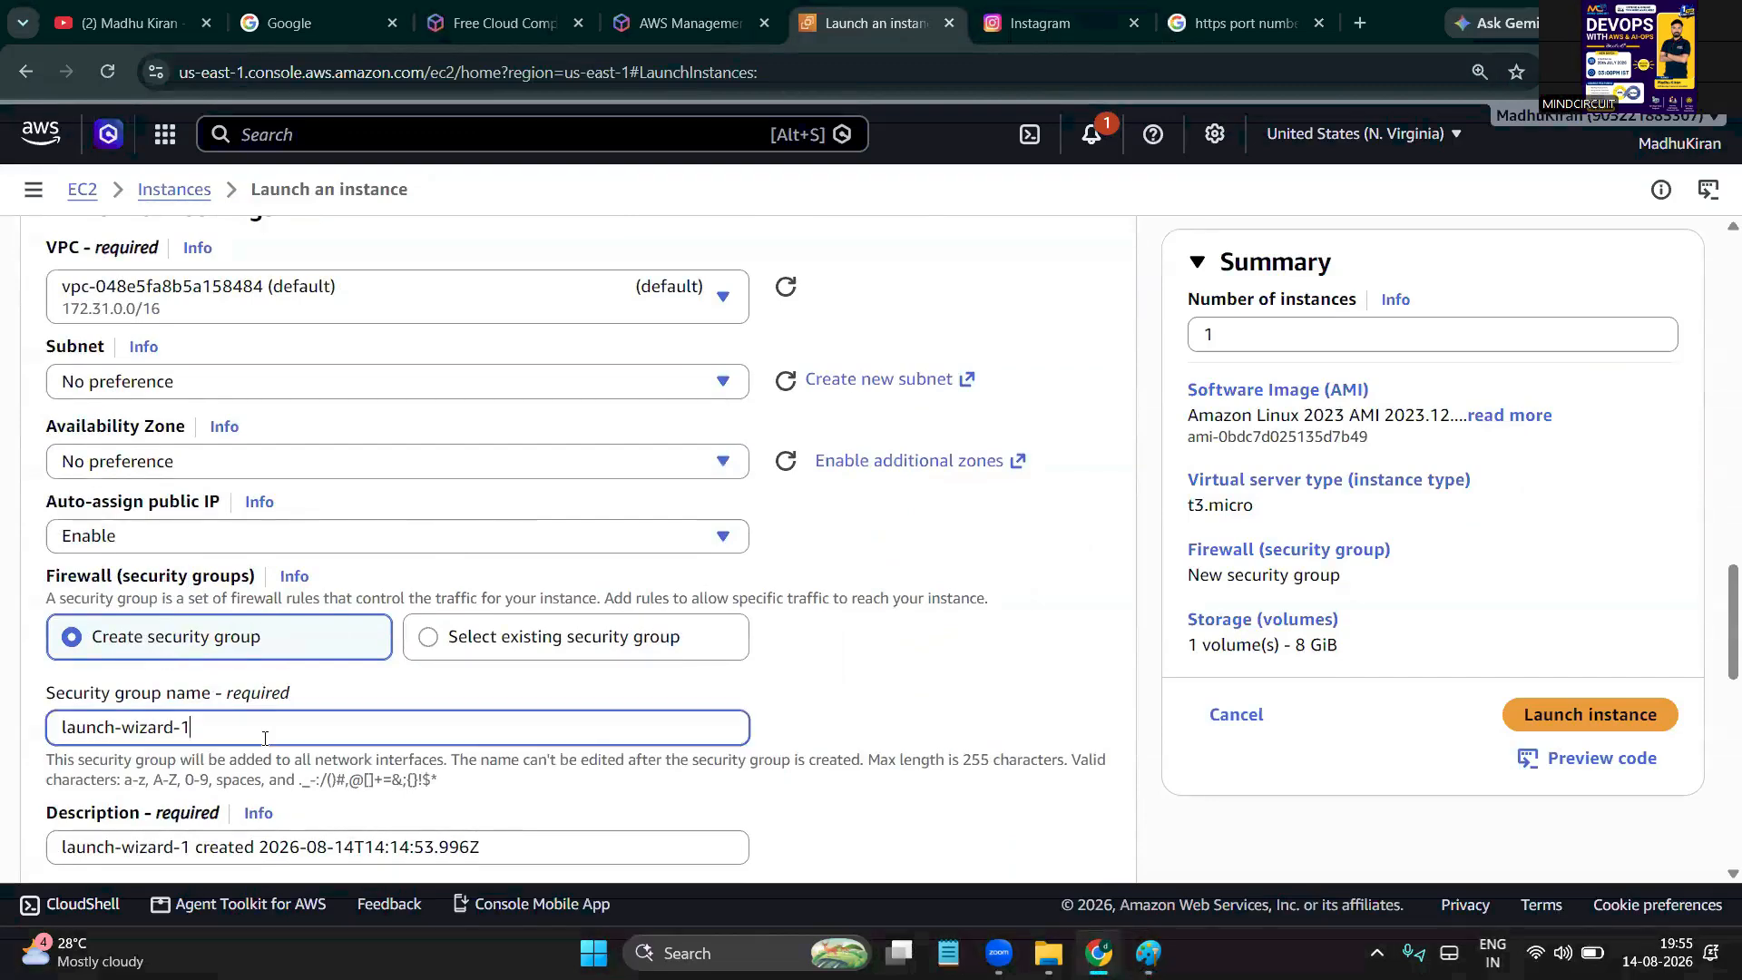
key("BackSpace")
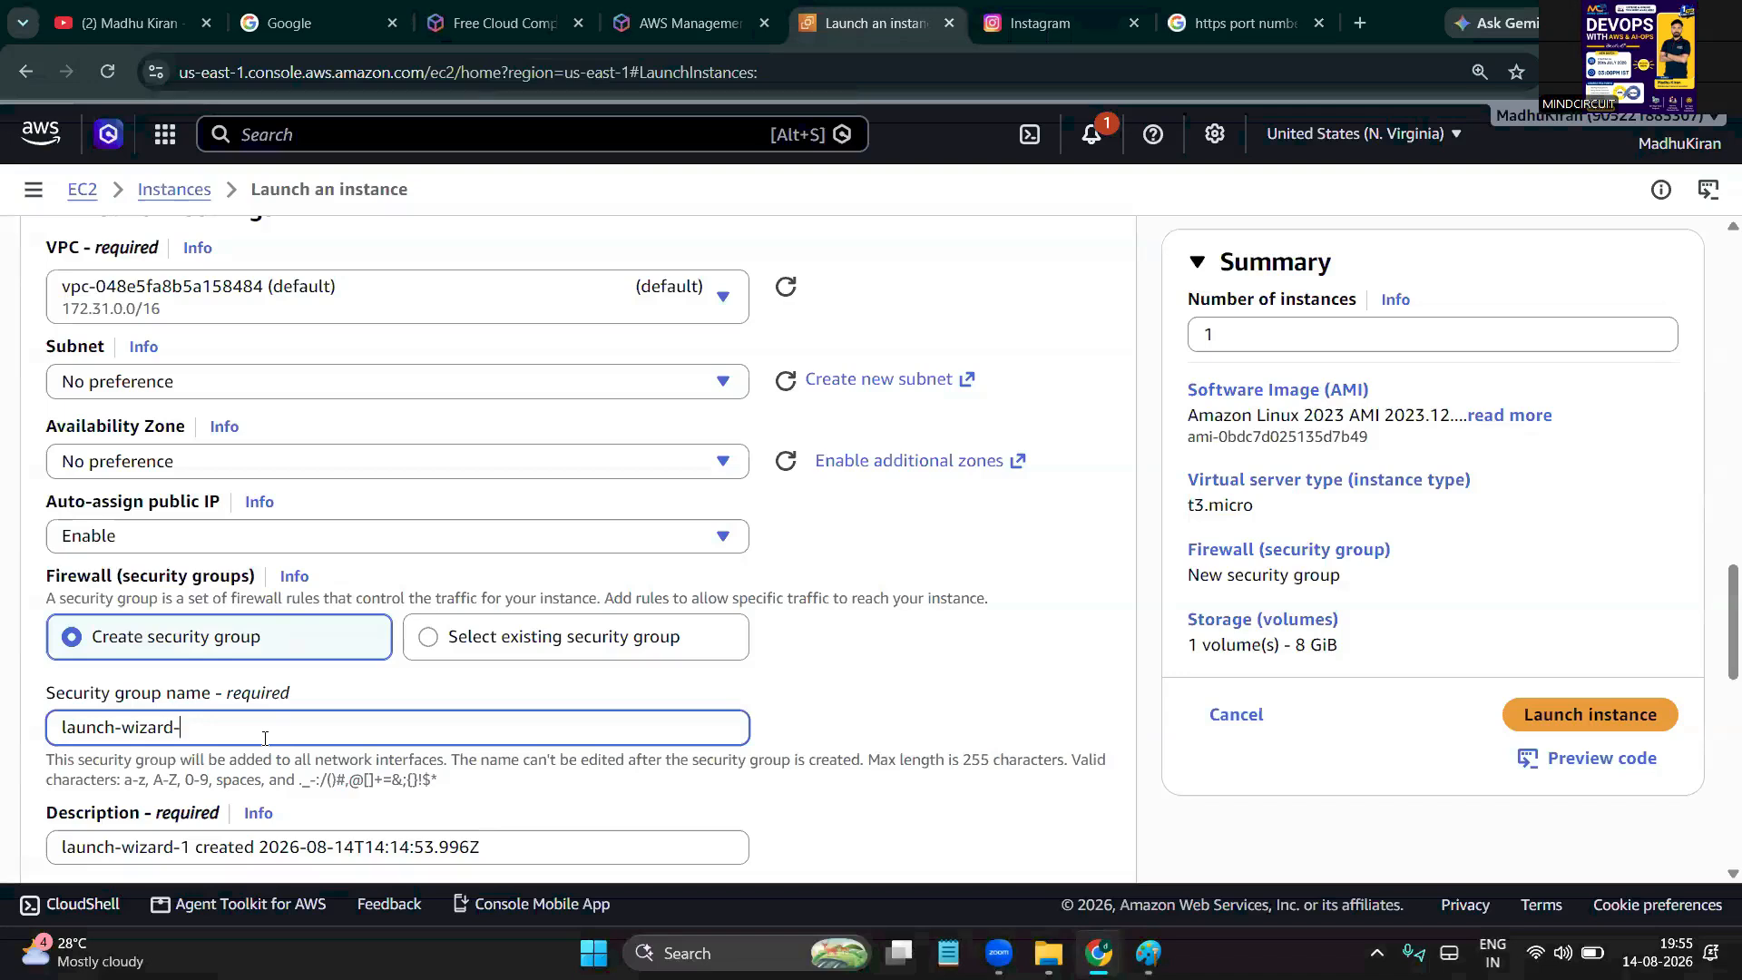
key("ctrl+a")
key("BackSpace")
type("b18-sg")
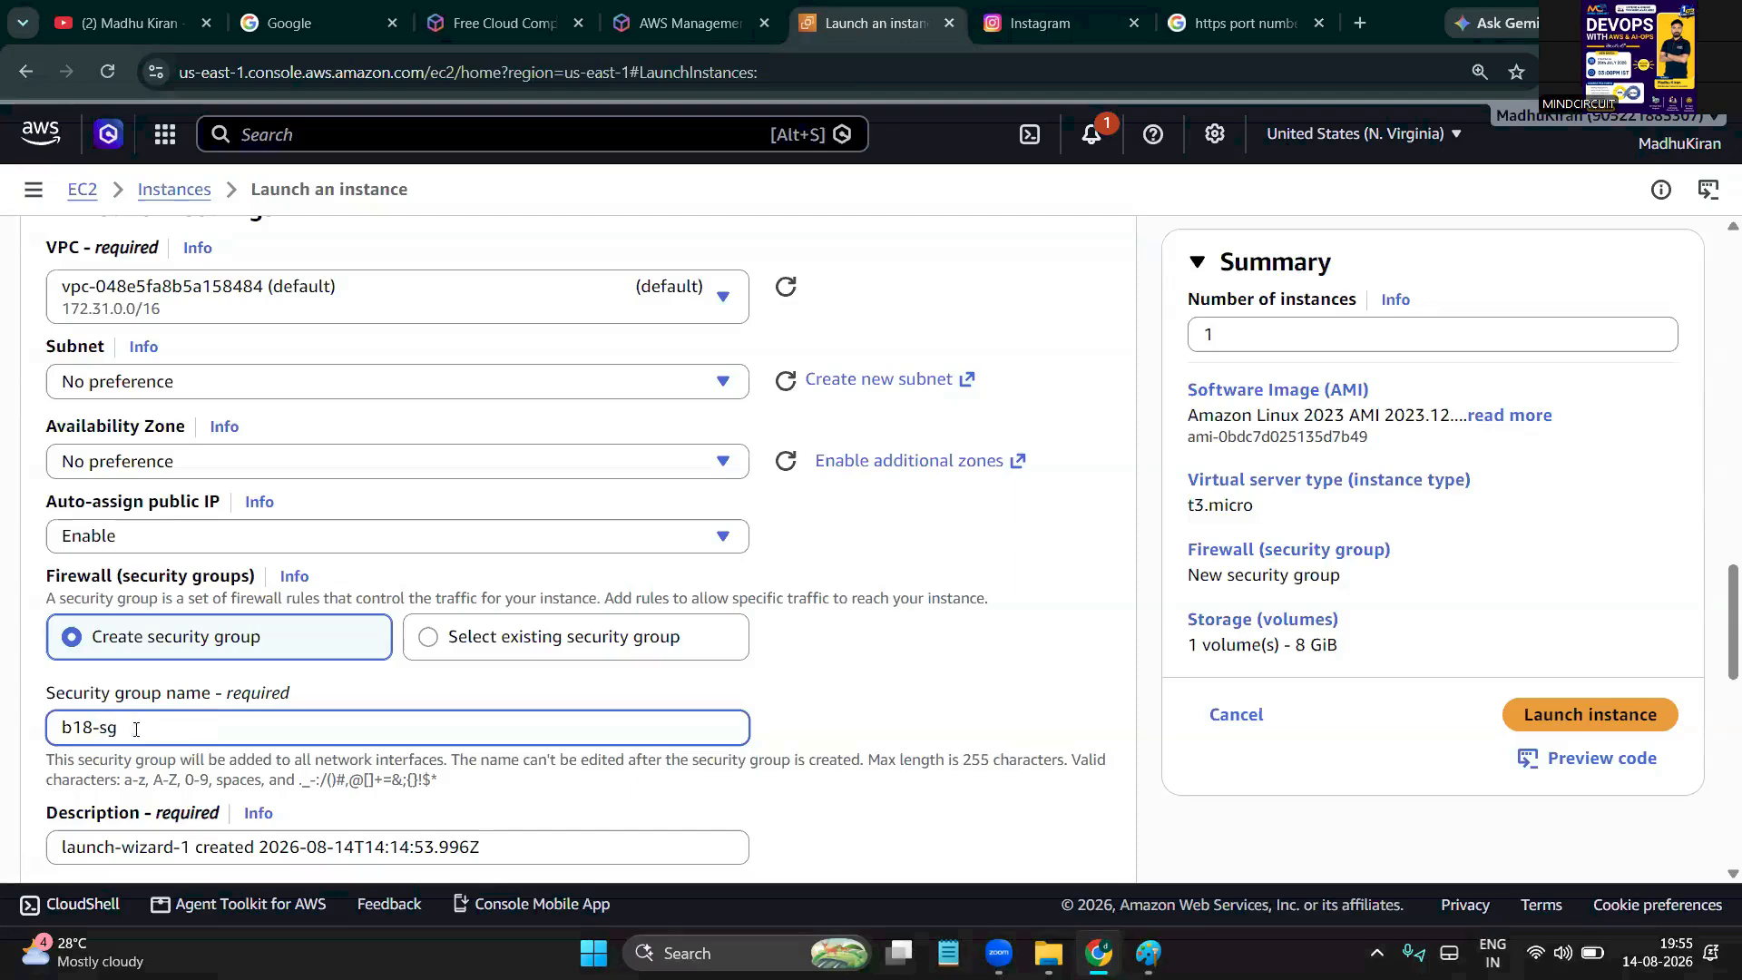
Copy b18-sg into the Description field, replacing the default description
left_click_drag(145, 729, 36, 736)
key("ctrl+c")
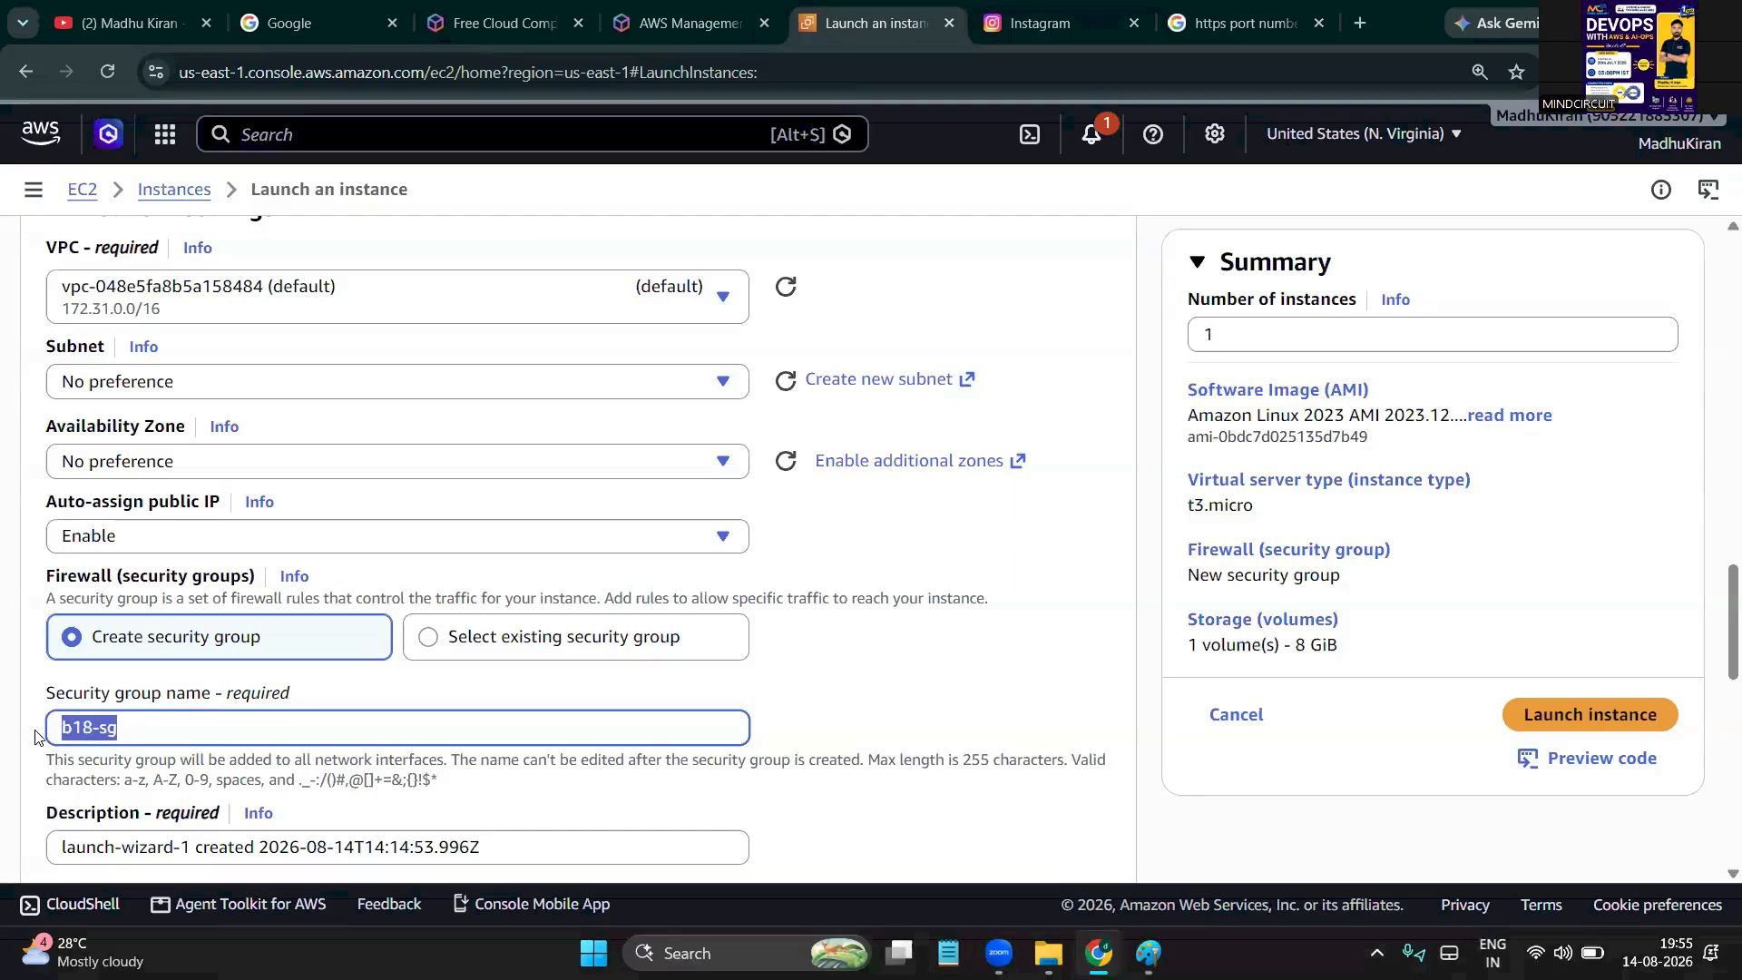
scroll(34, 734, "down", 2)
left_click_drag(490, 687, 3, 692)
key("ctrl+v")
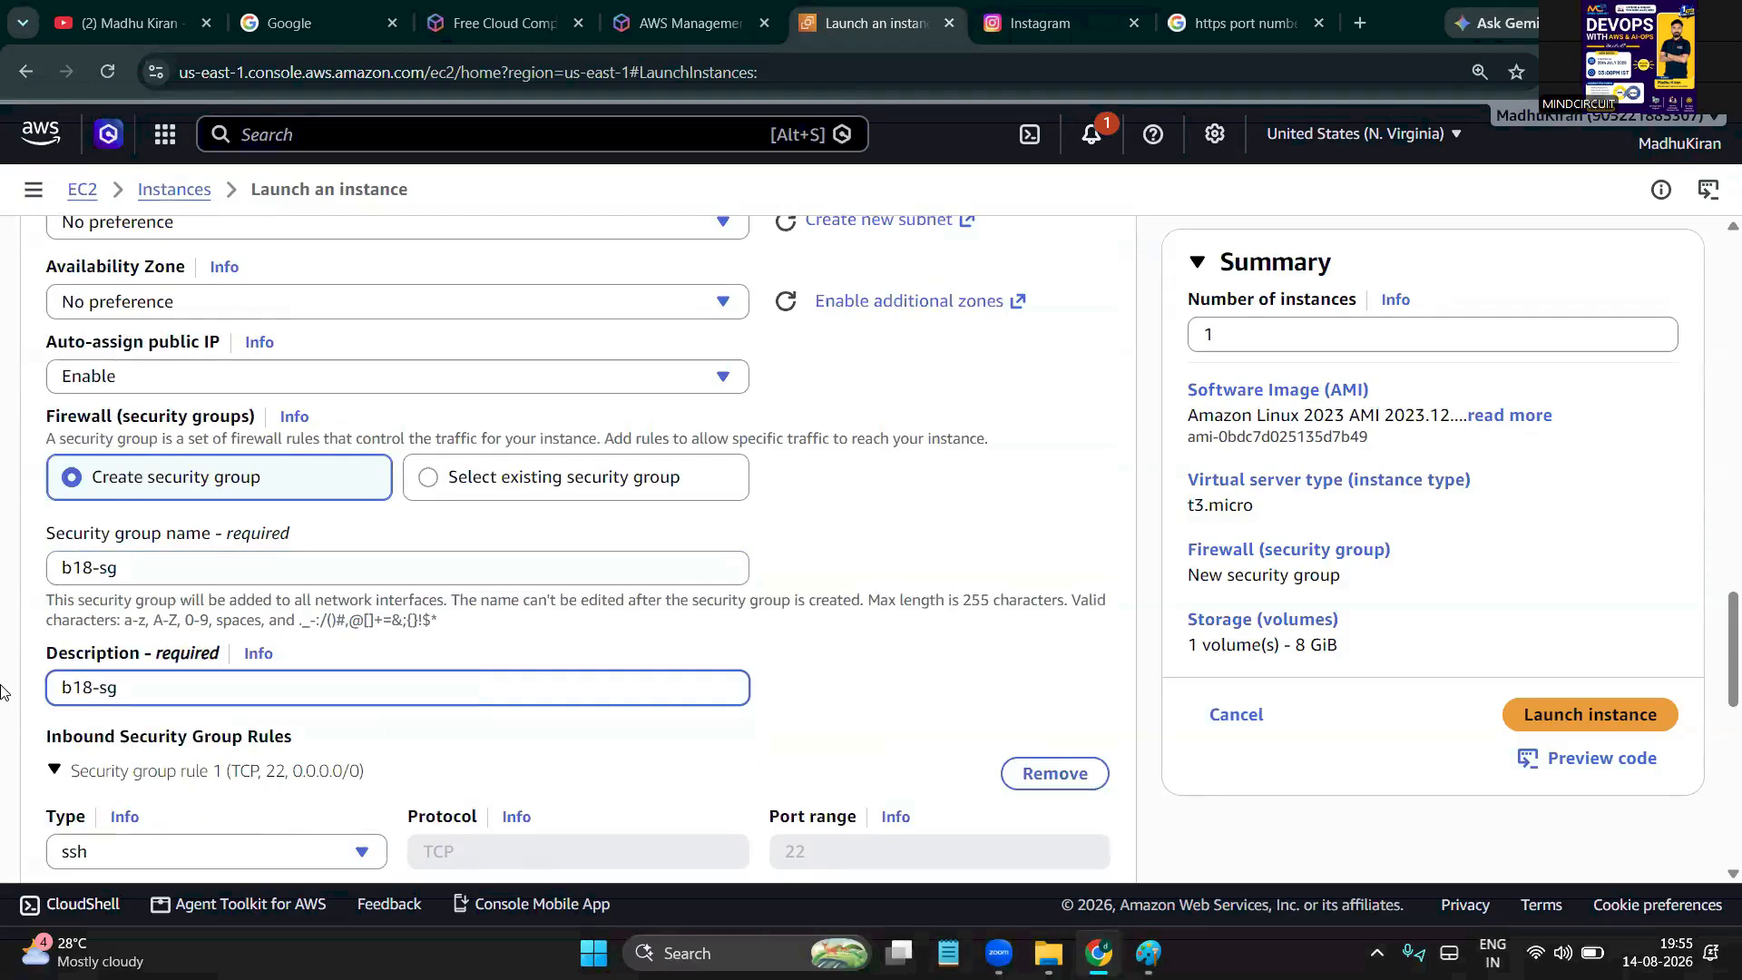
scroll(3, 691, "down", 1)
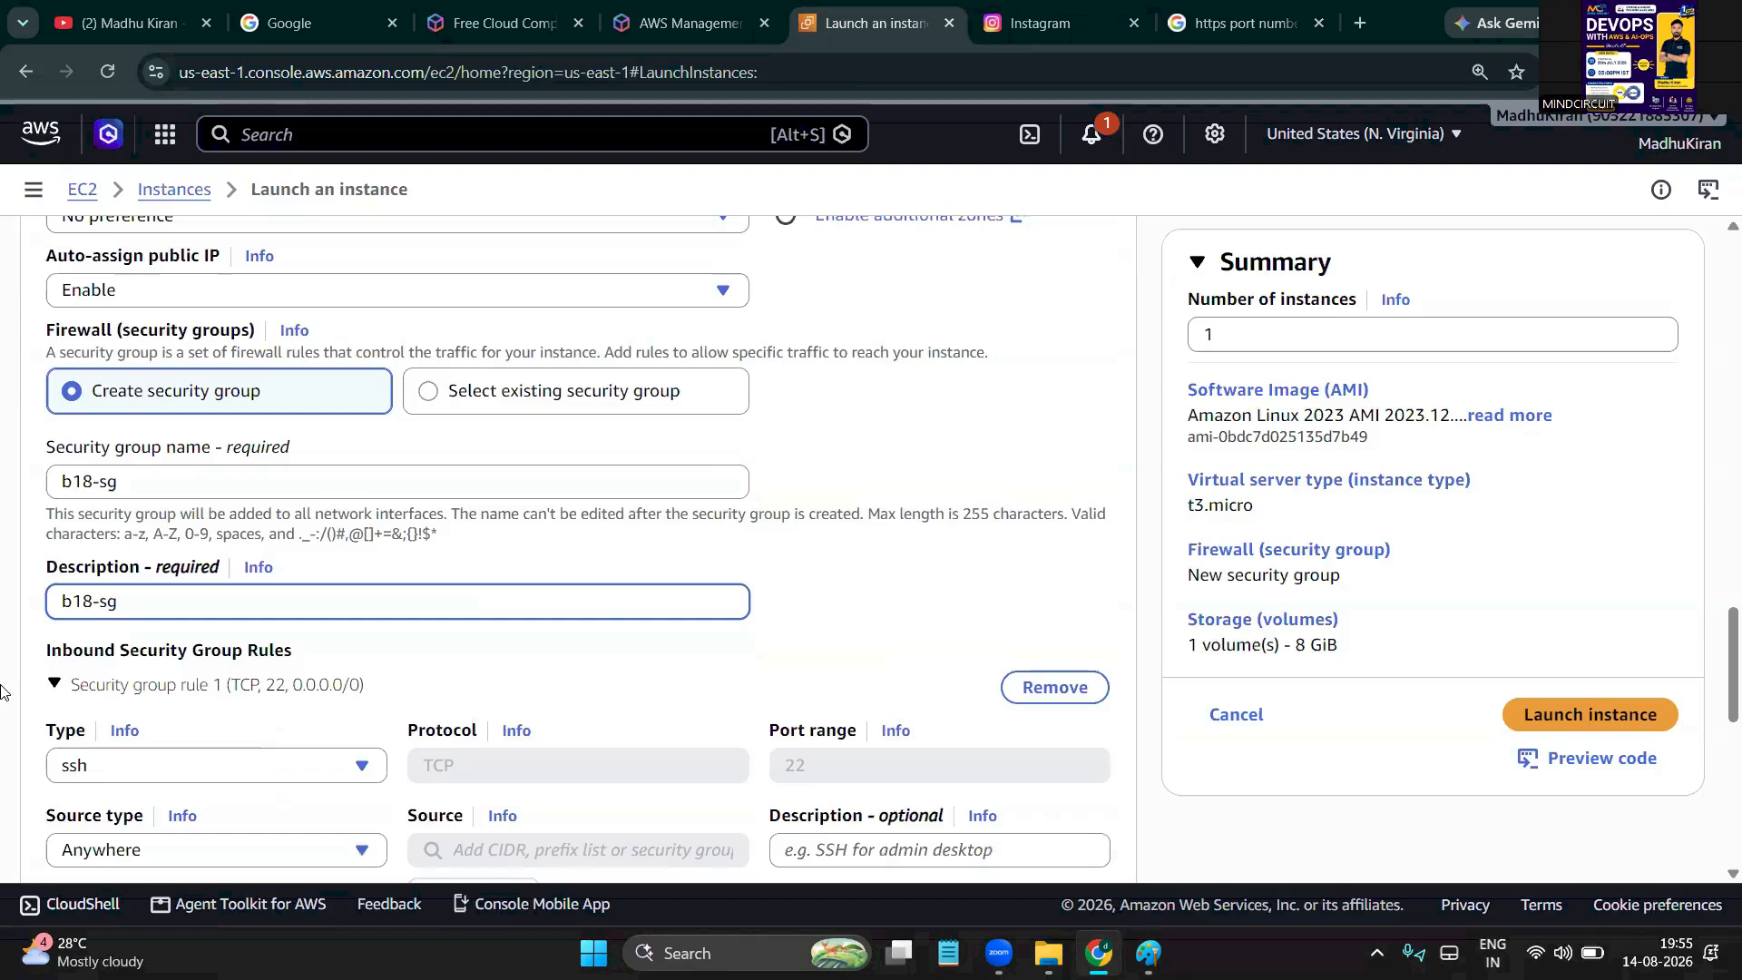
scroll(3, 692, "down", 1)
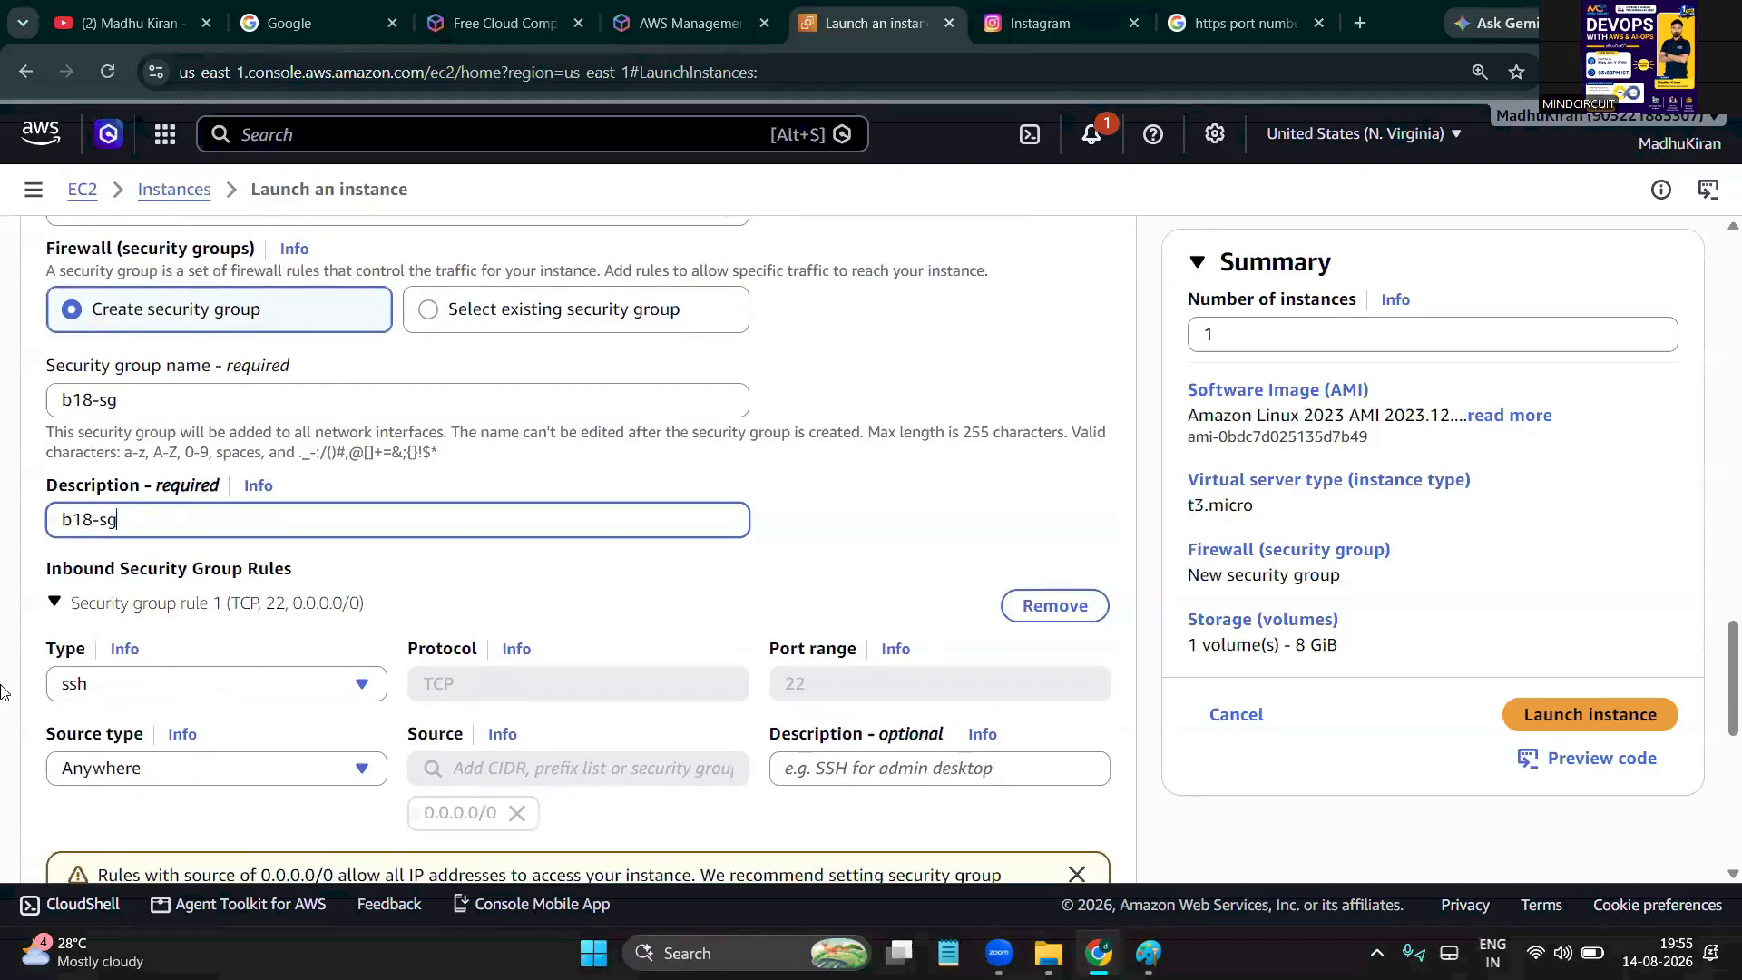
scroll(3, 691, "down", 1)
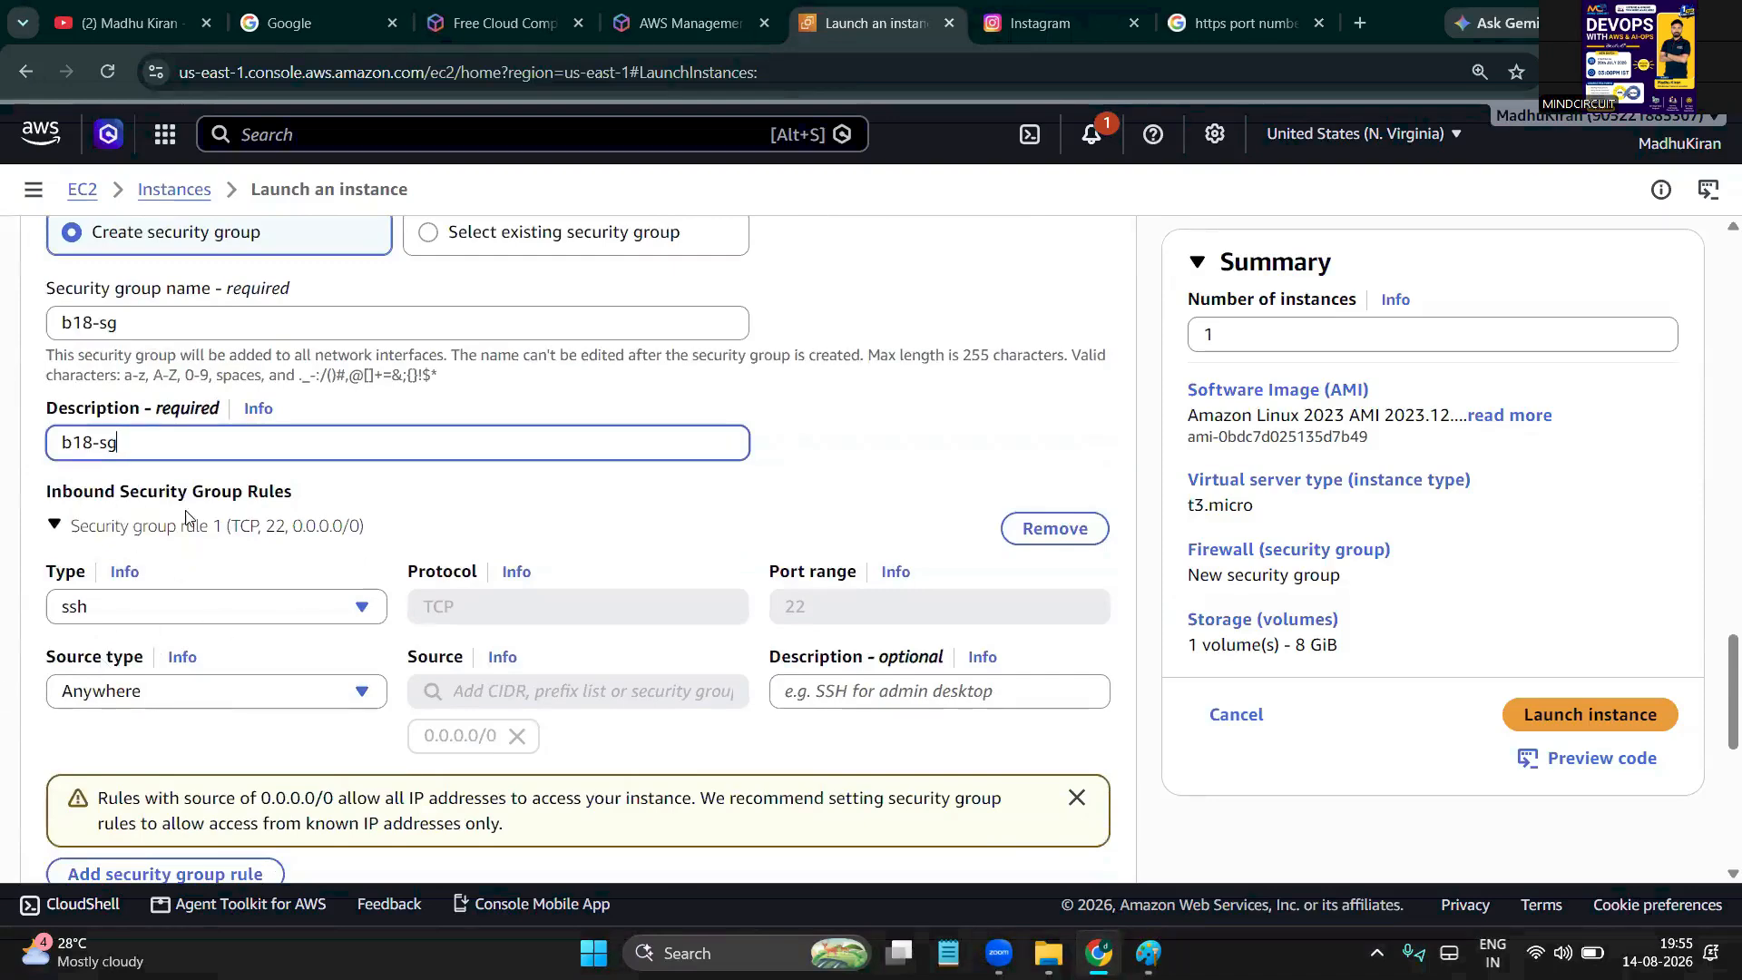
scroll(250, 675, "down", 1)
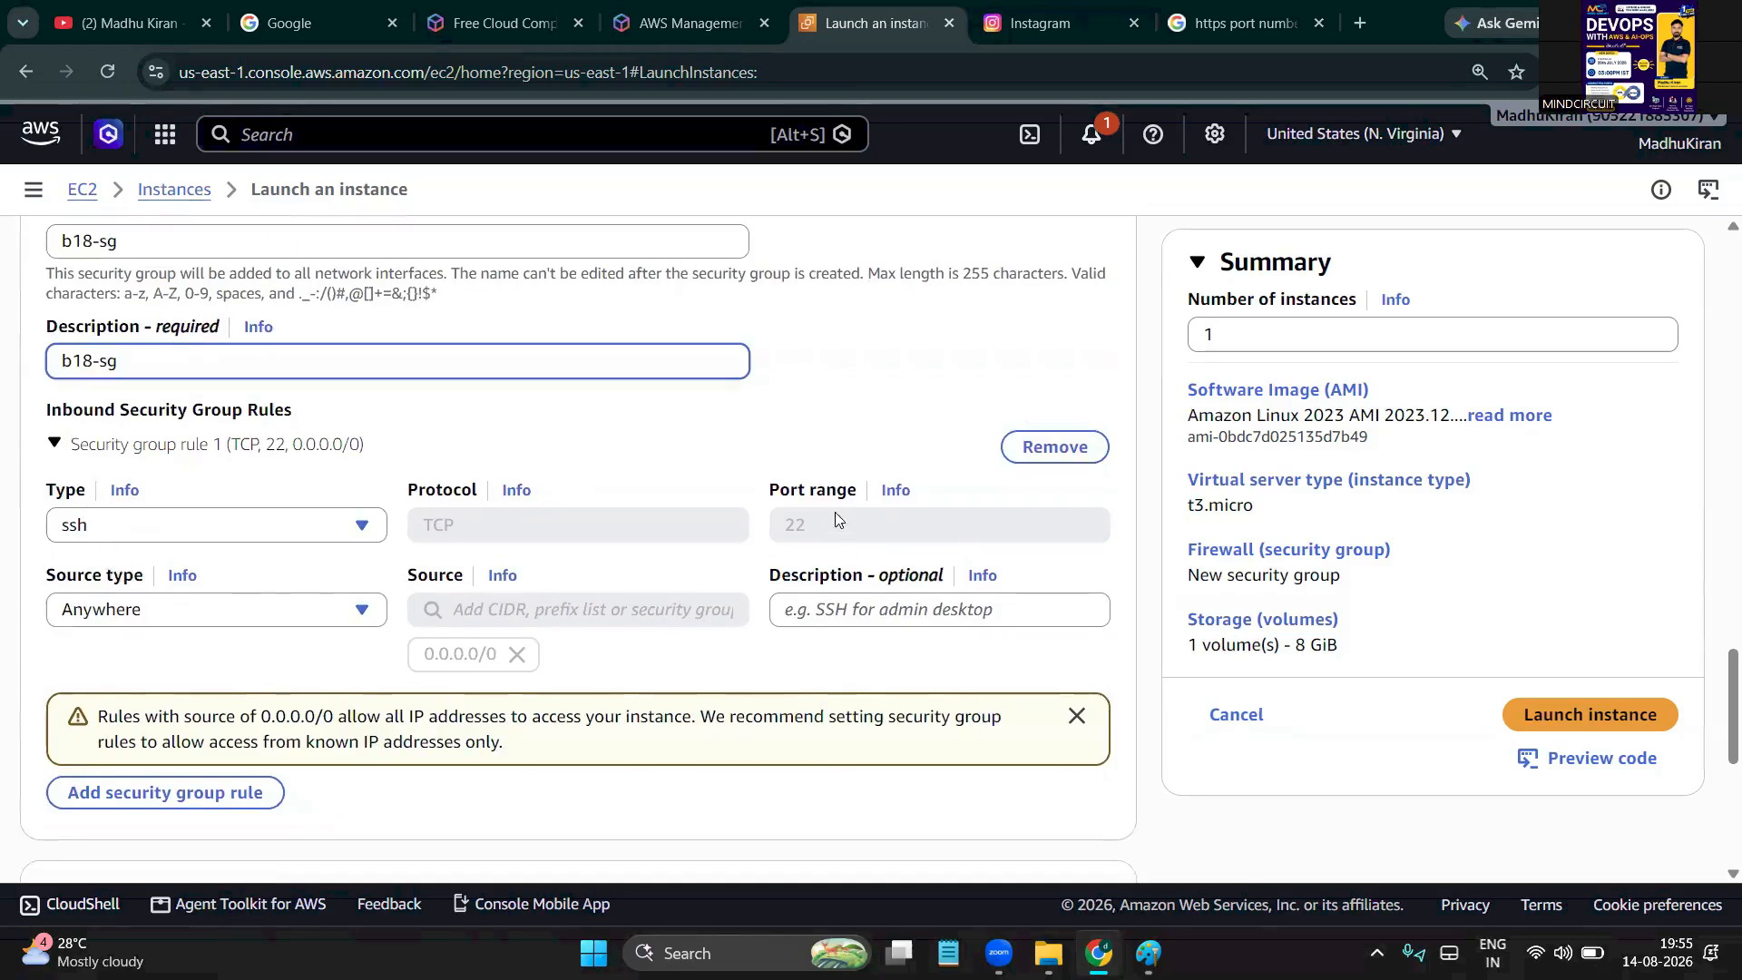
With SSH on port 22 as rule 1, add a second inbound rule of type All traffic
left_click_drag(820, 519, 761, 524)
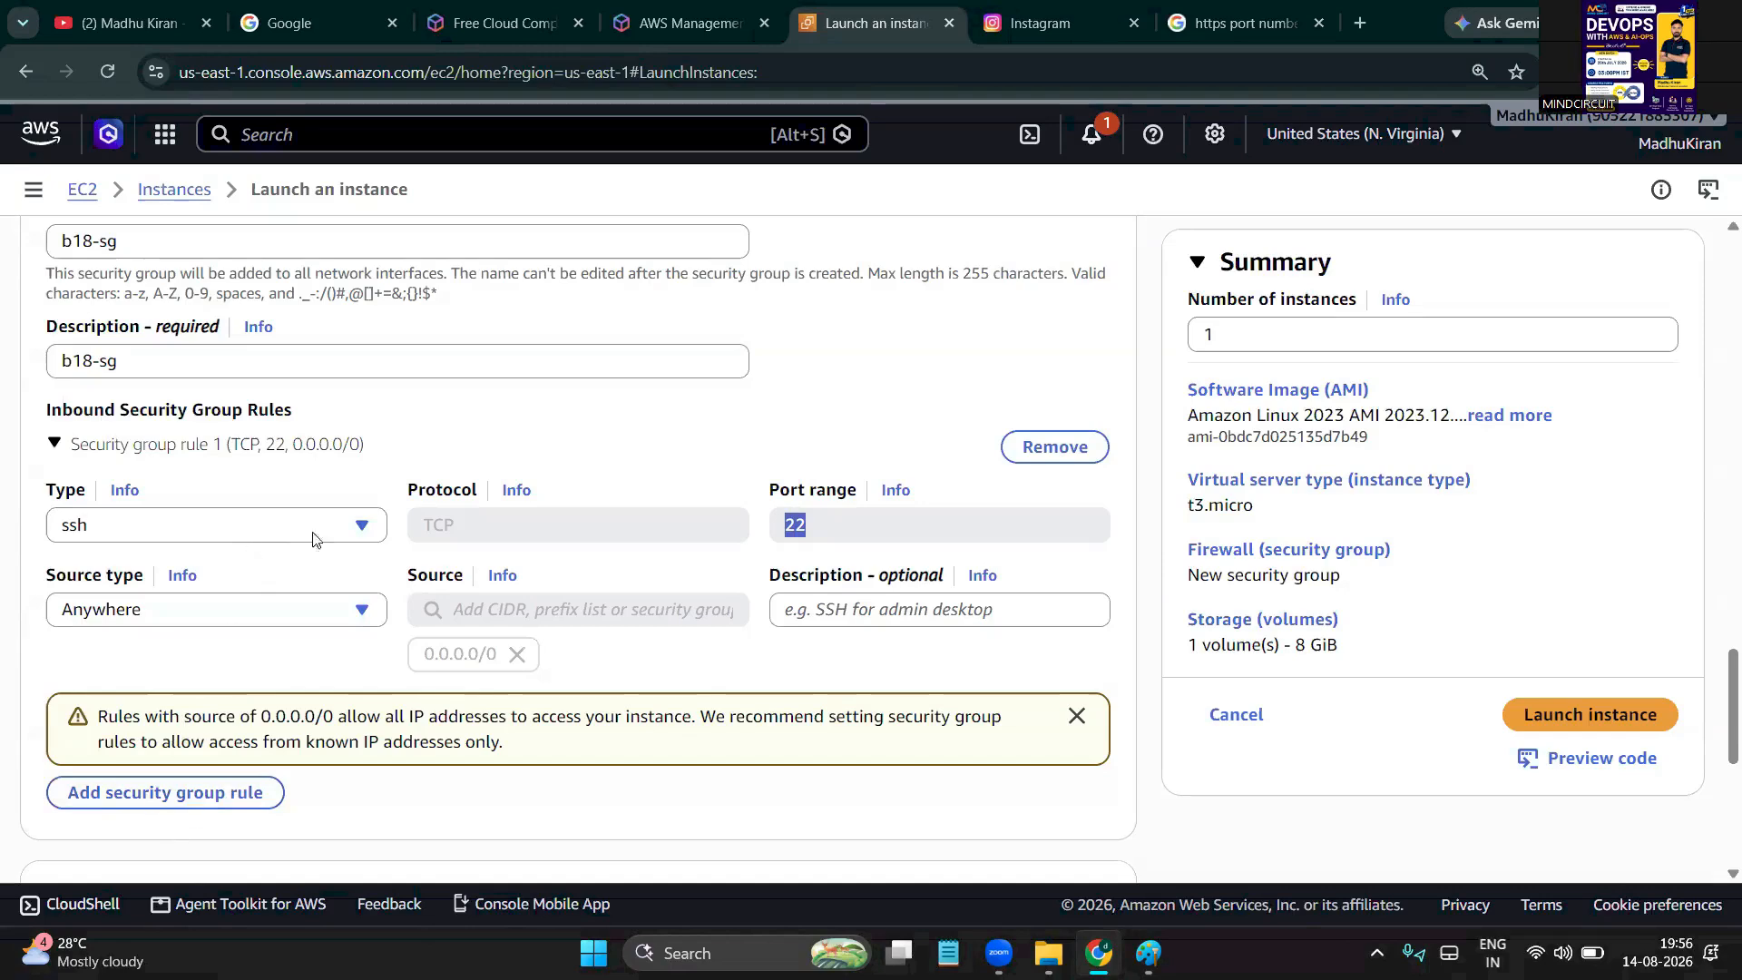
left_click(165, 792)
scroll(187, 802, "down", 3)
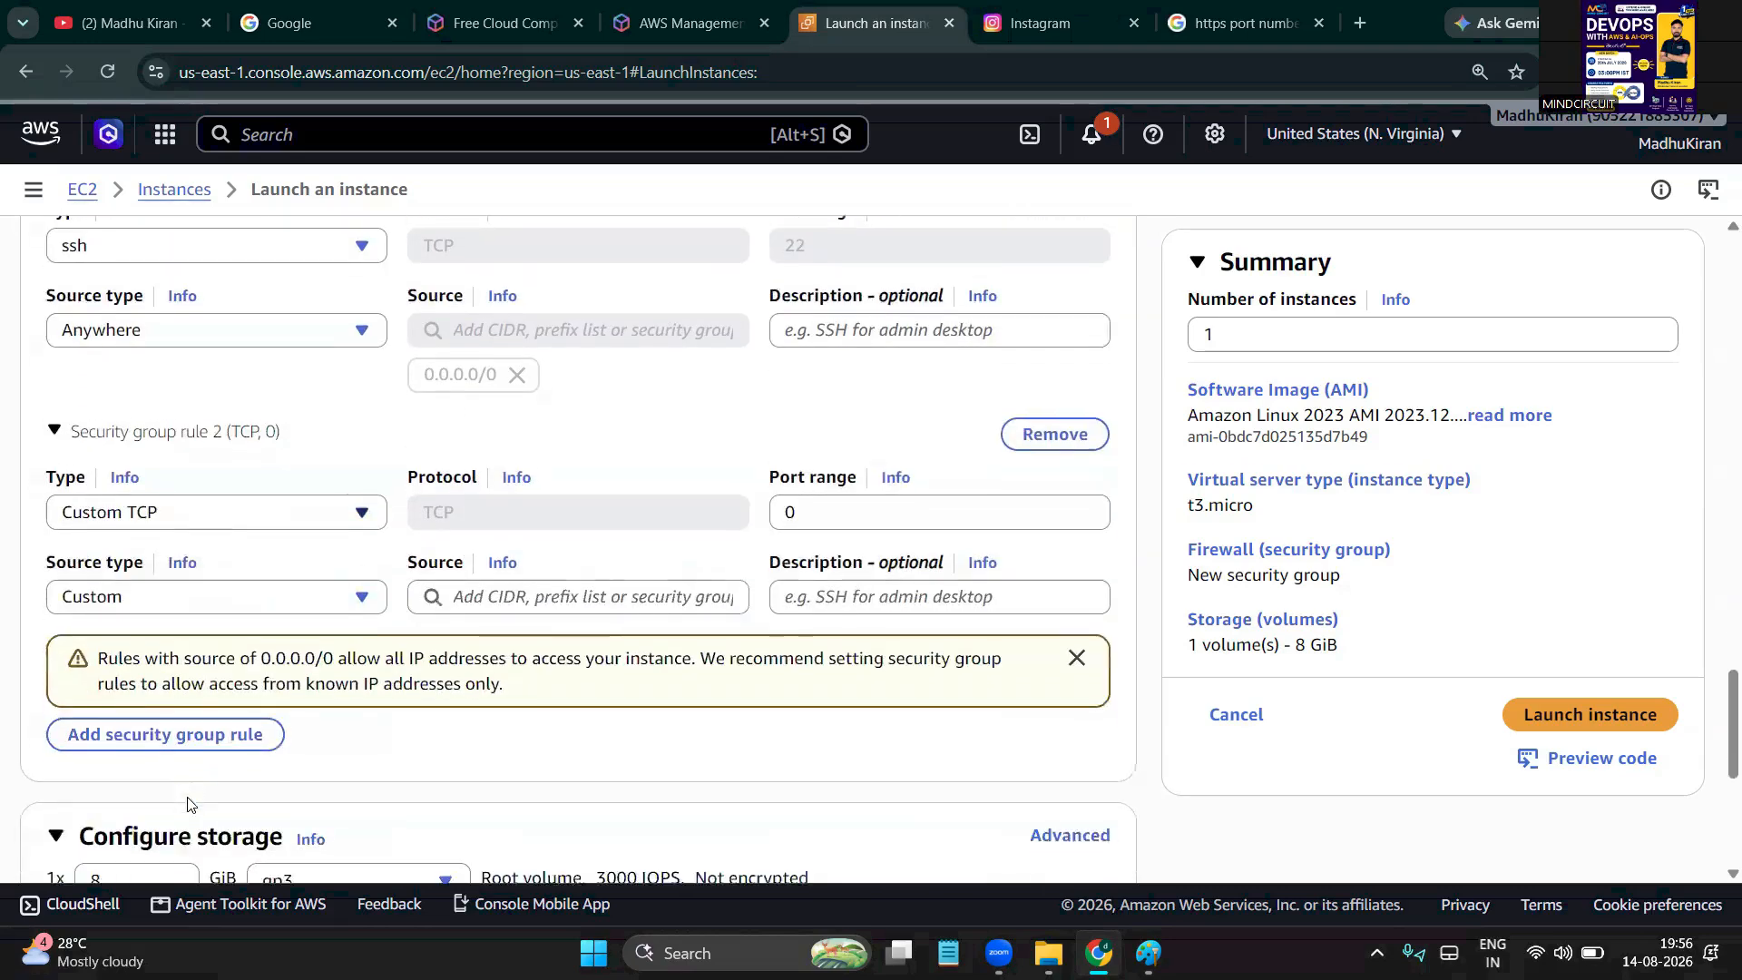
left_click(261, 492)
key("a")
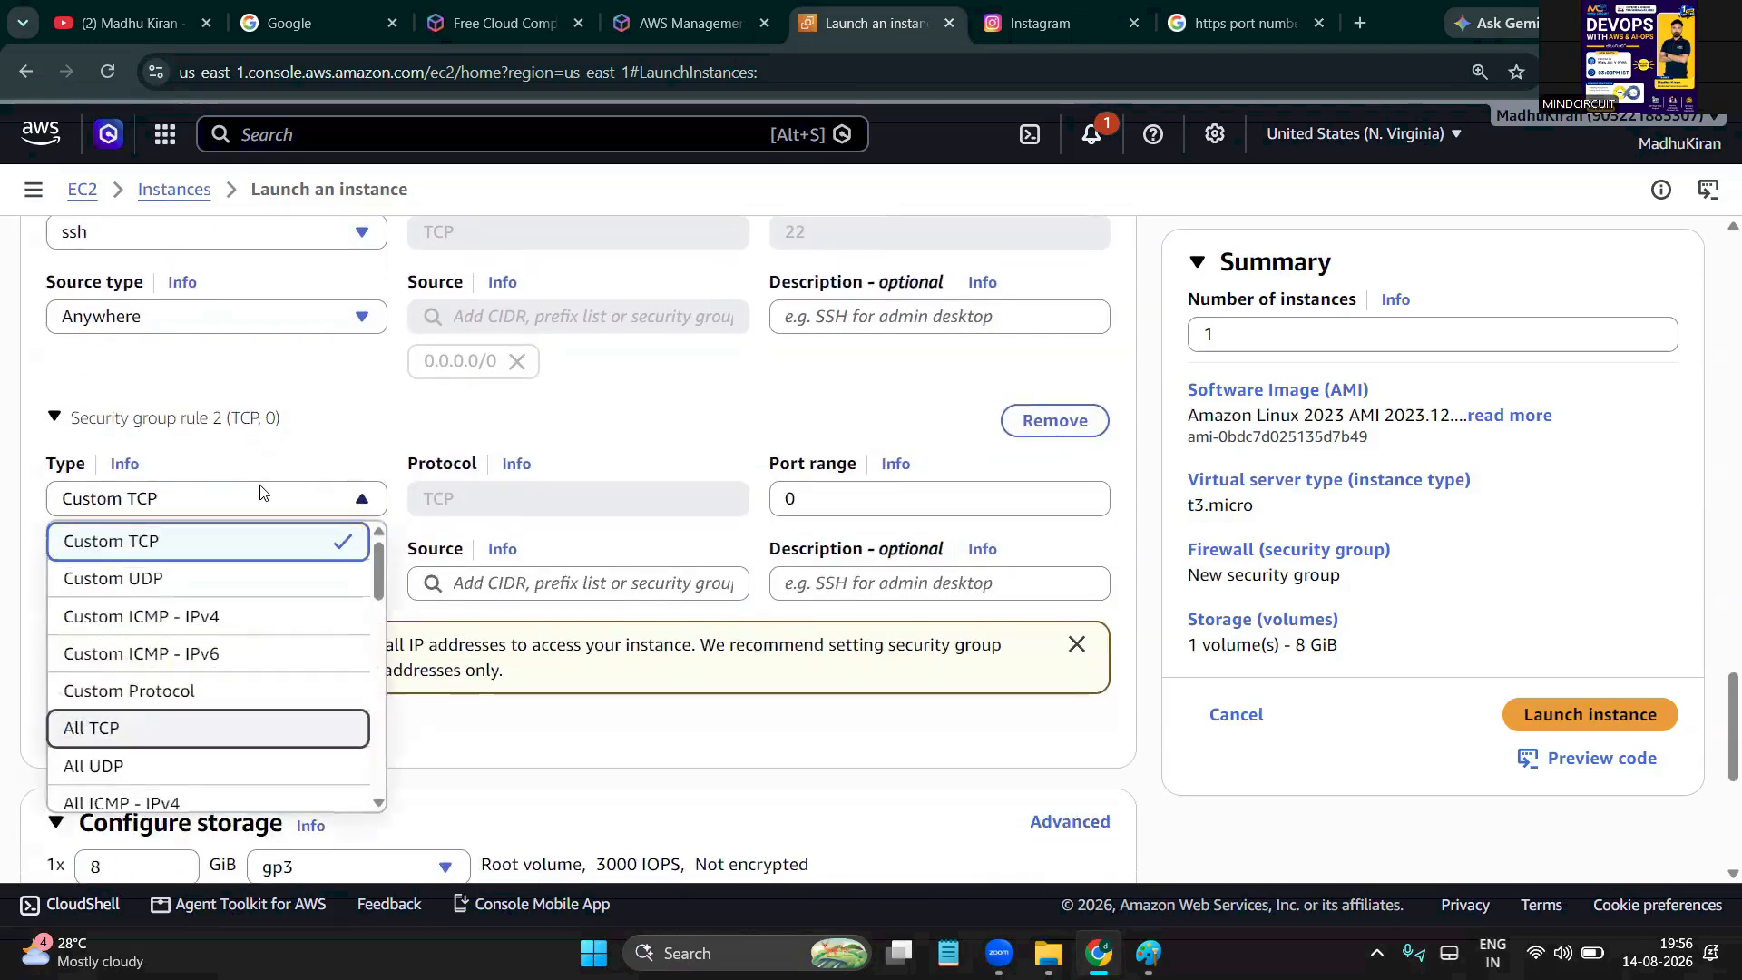
scroll(169, 598, "down", 1)
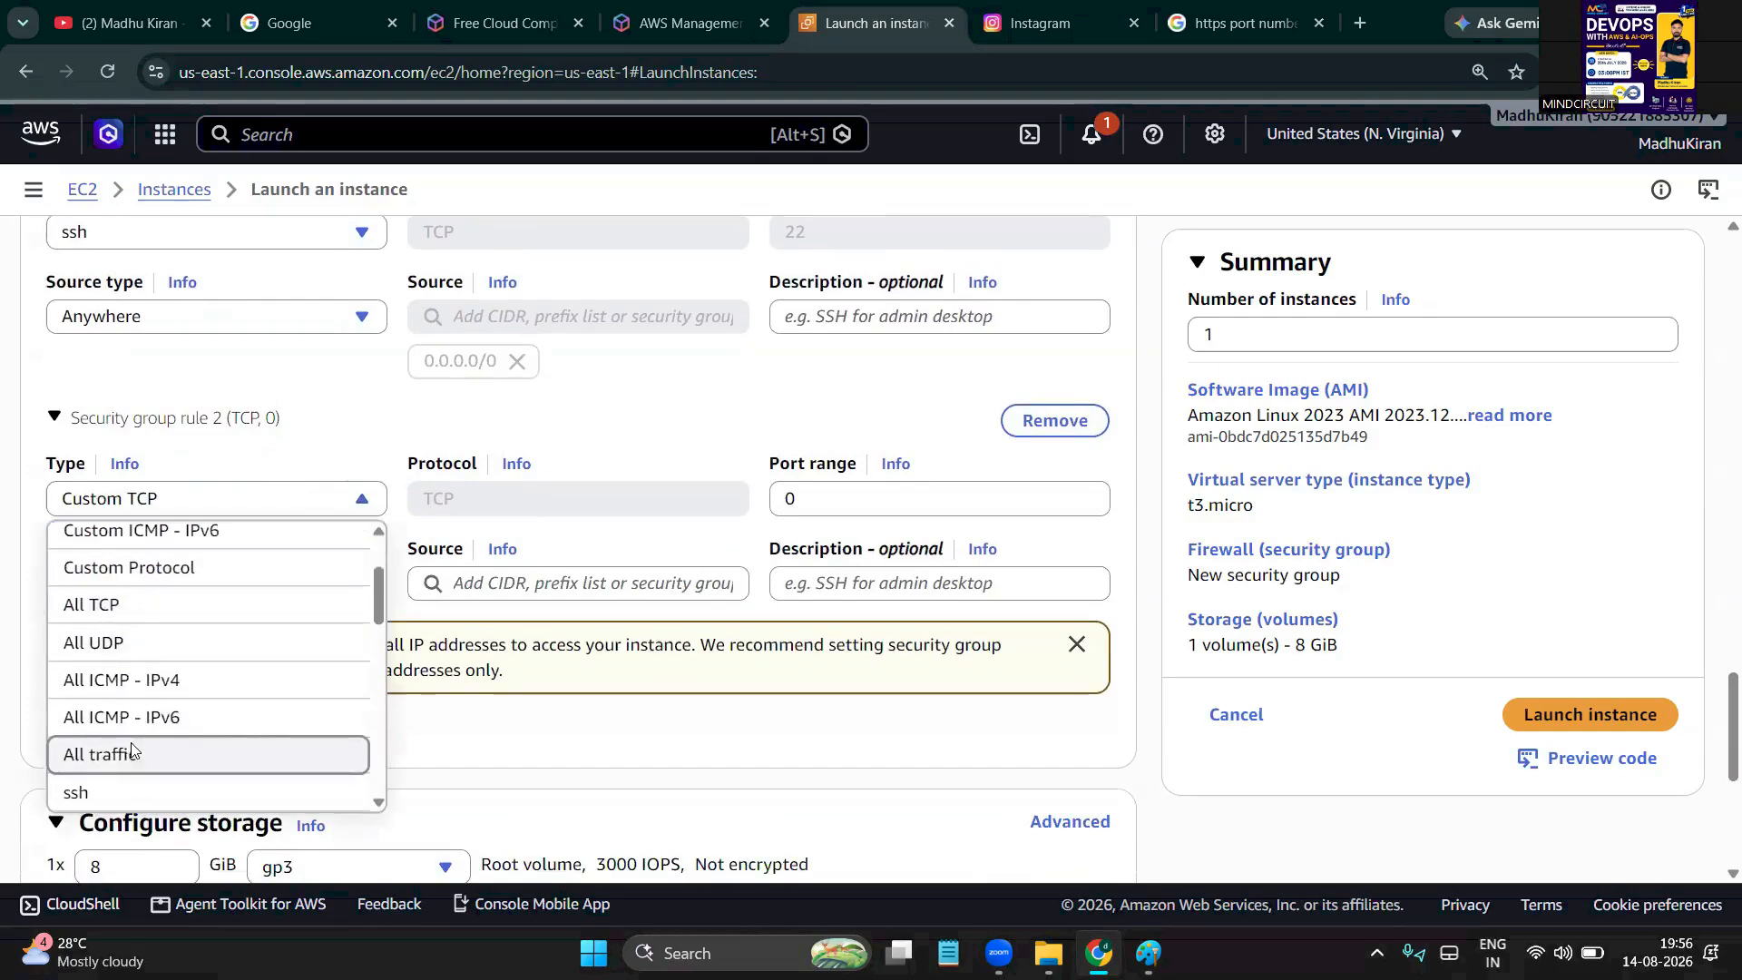
left_click(132, 751)
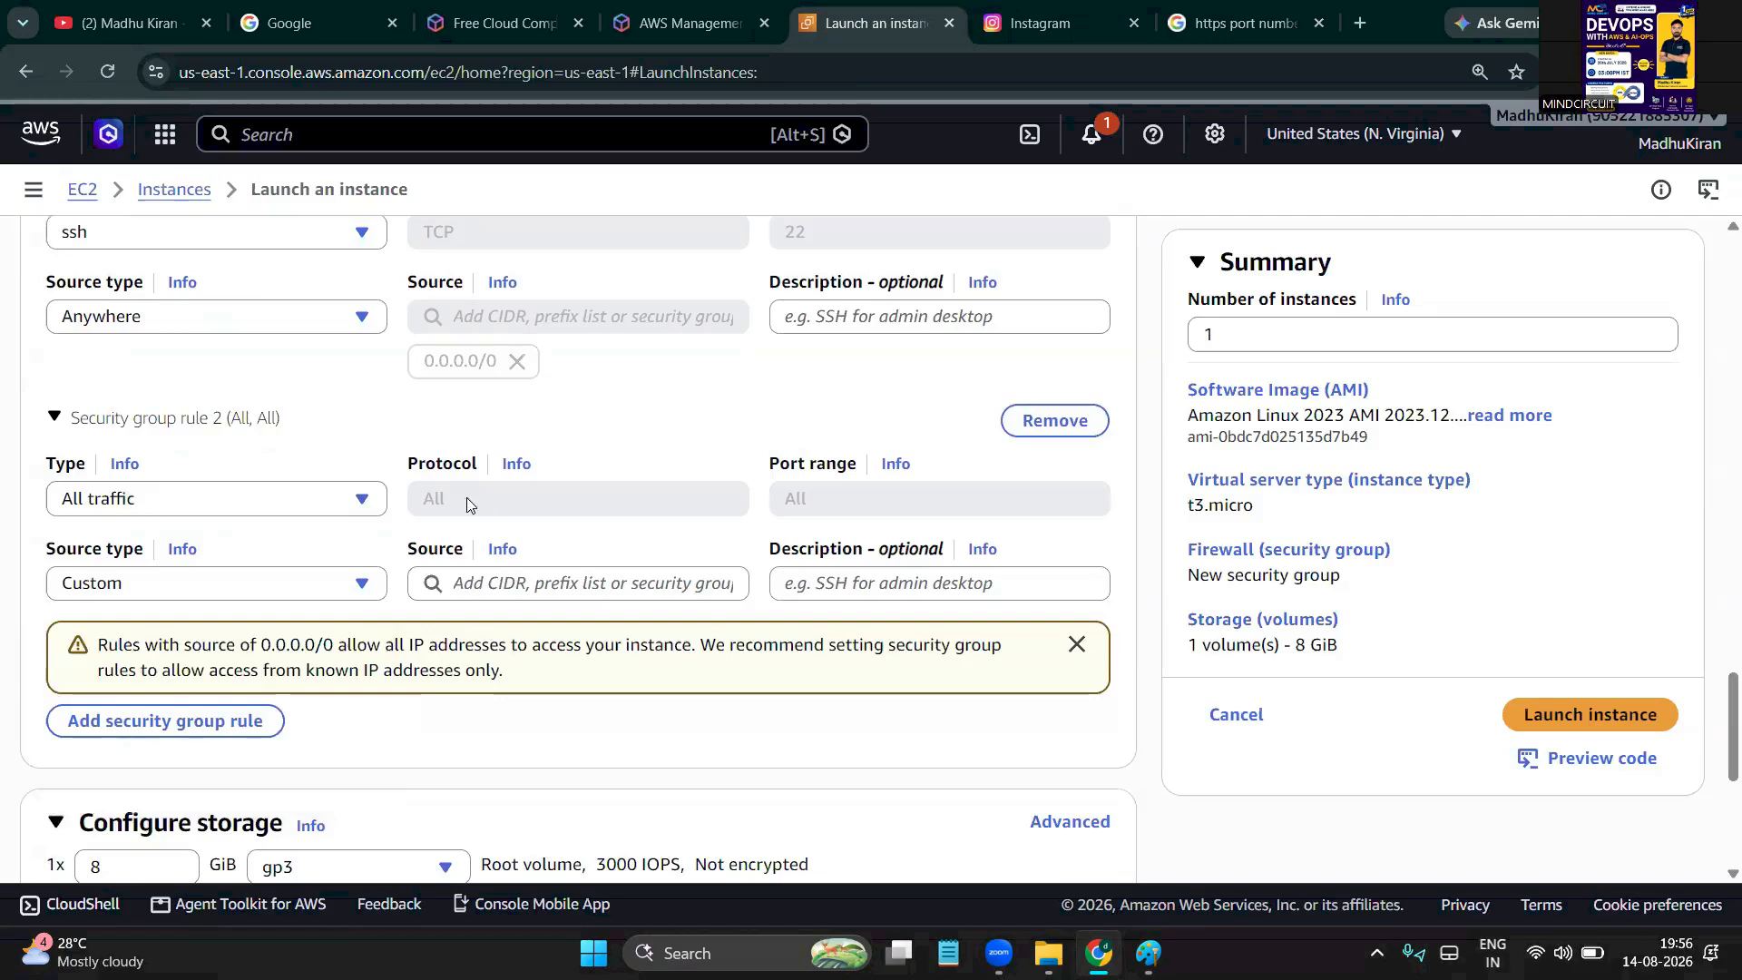
Set rule 2's source to Anywhere (0.0.0.0/0), noting the open-access warning
left_click_drag(460, 499, 399, 505)
left_click(792, 501)
left_click(211, 588)
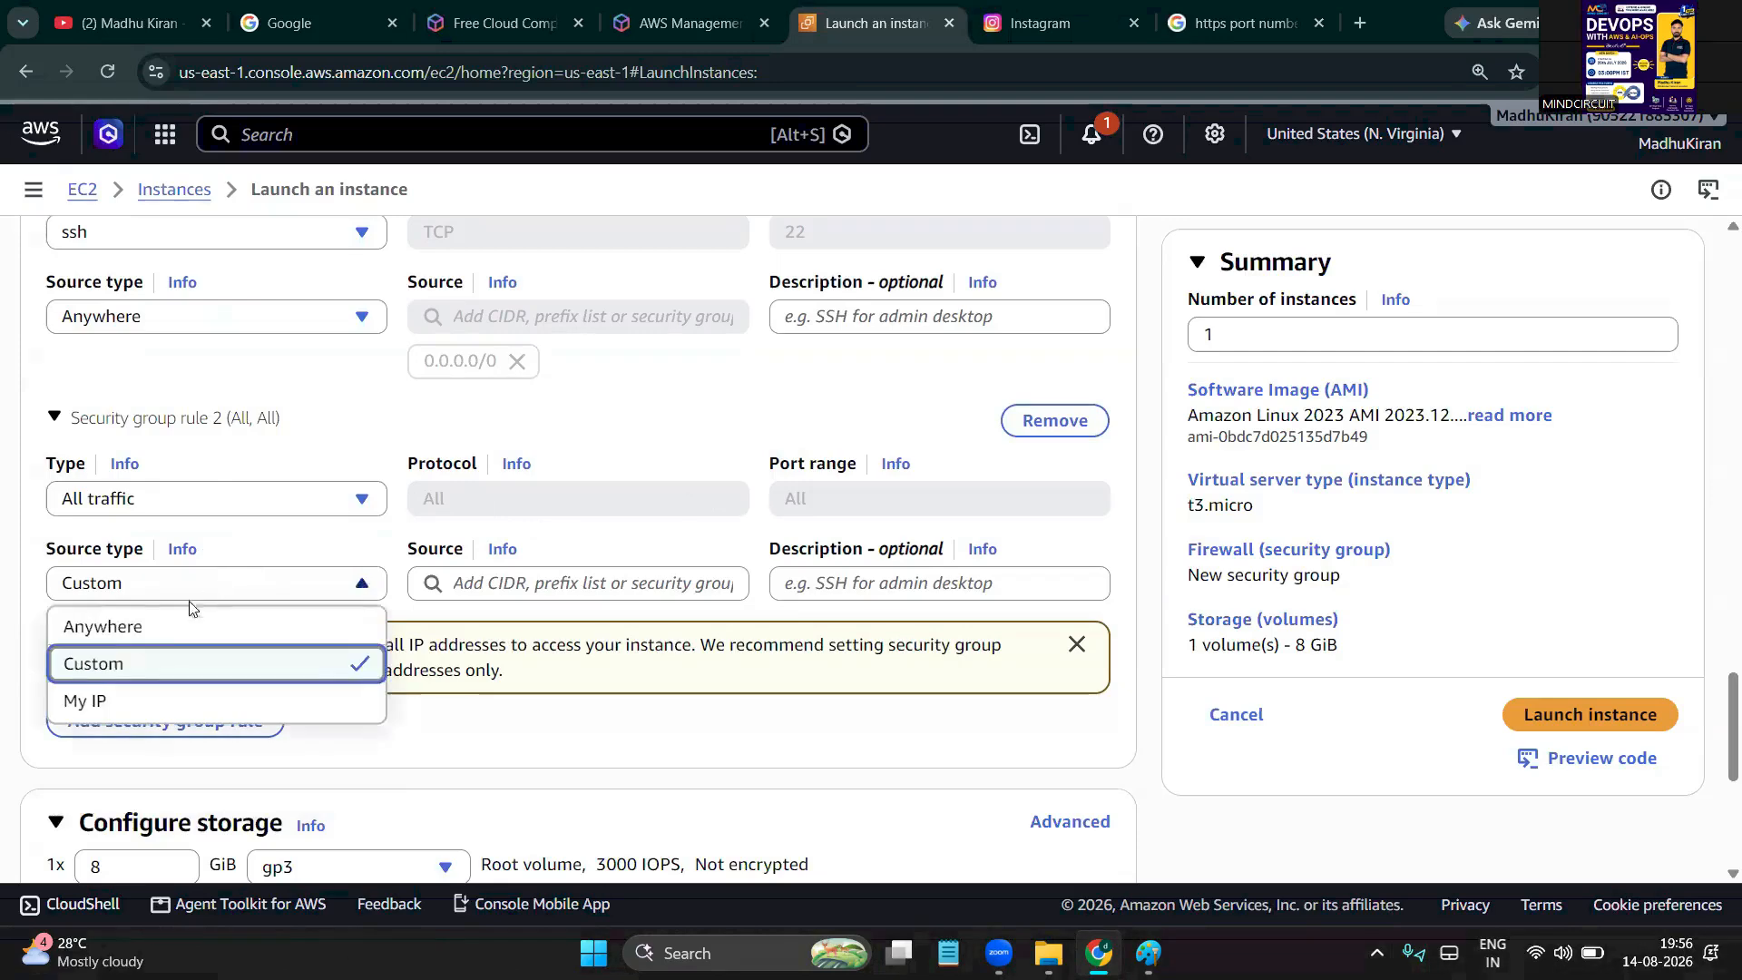
left_click(150, 635)
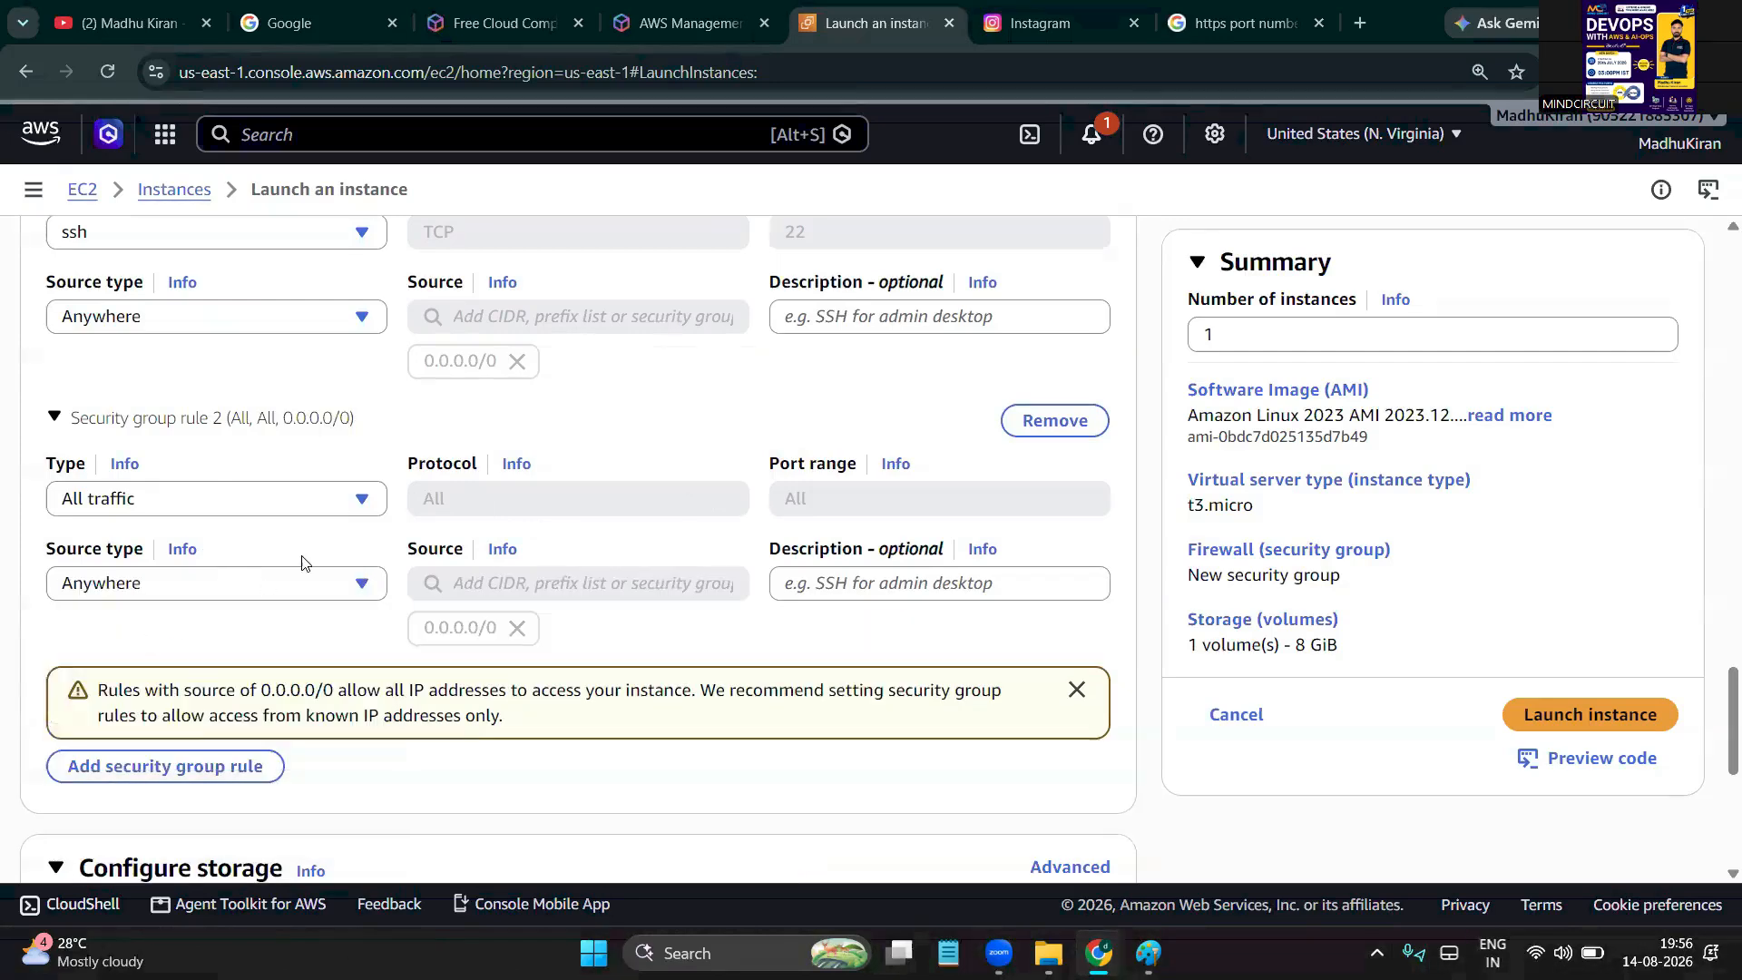
scroll(302, 563, "up", 1)
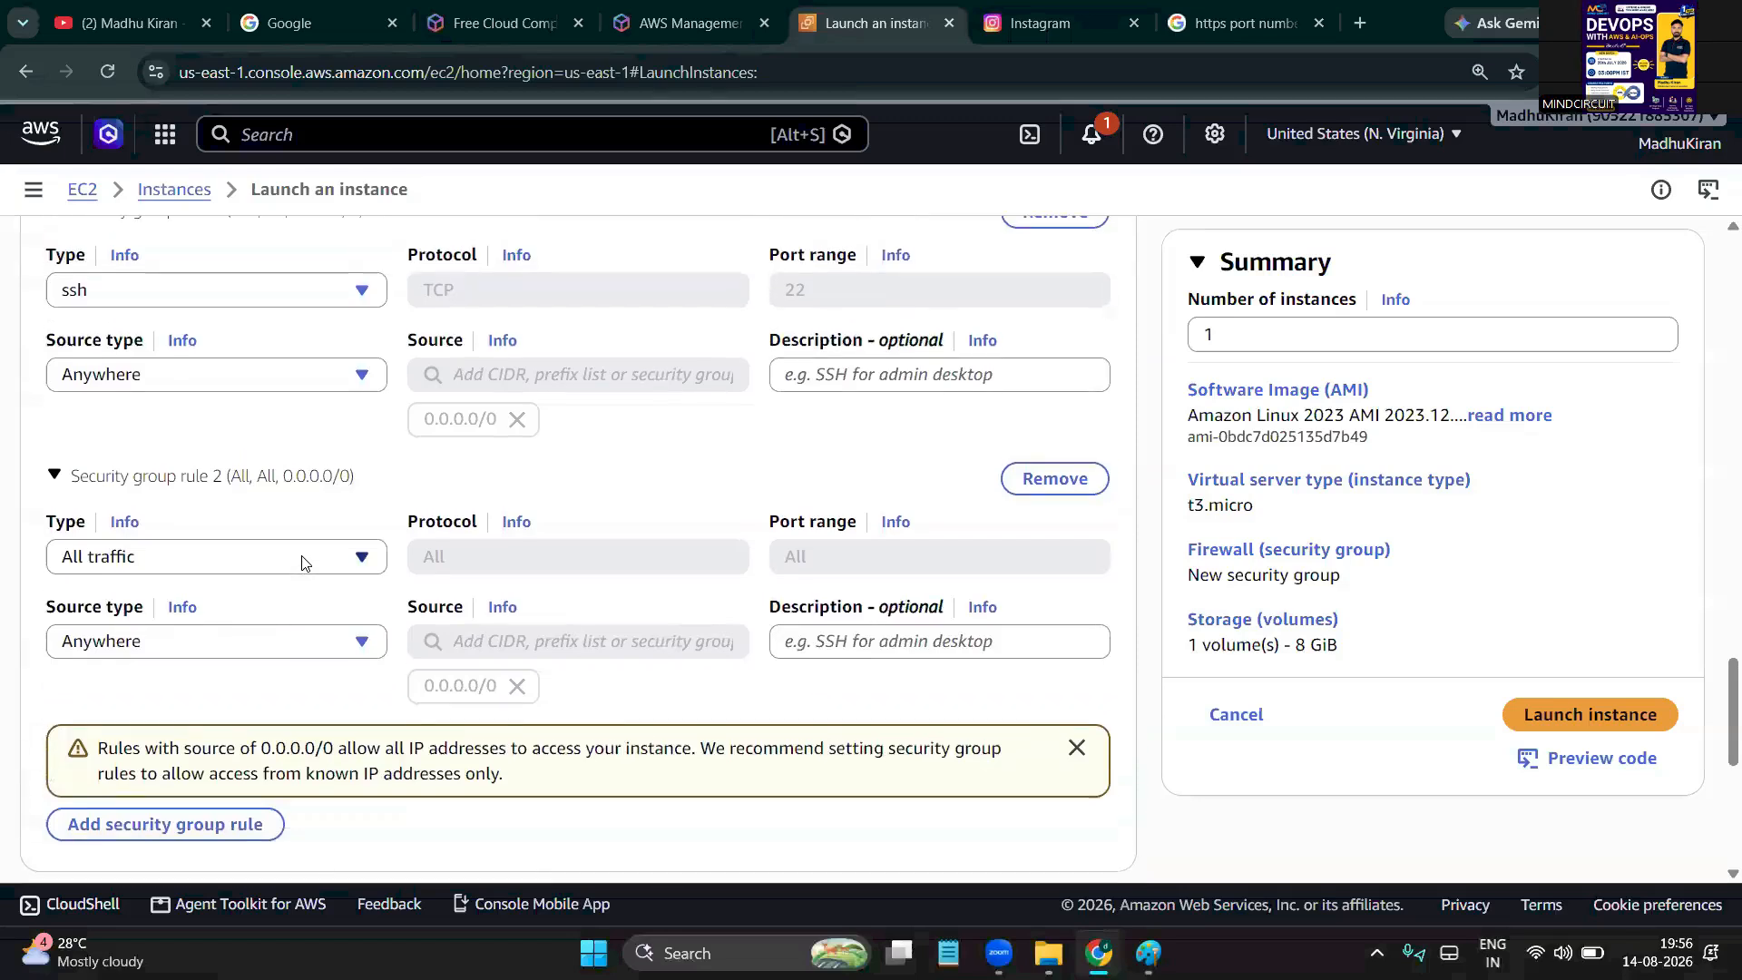
scroll(302, 563, "down", 1)
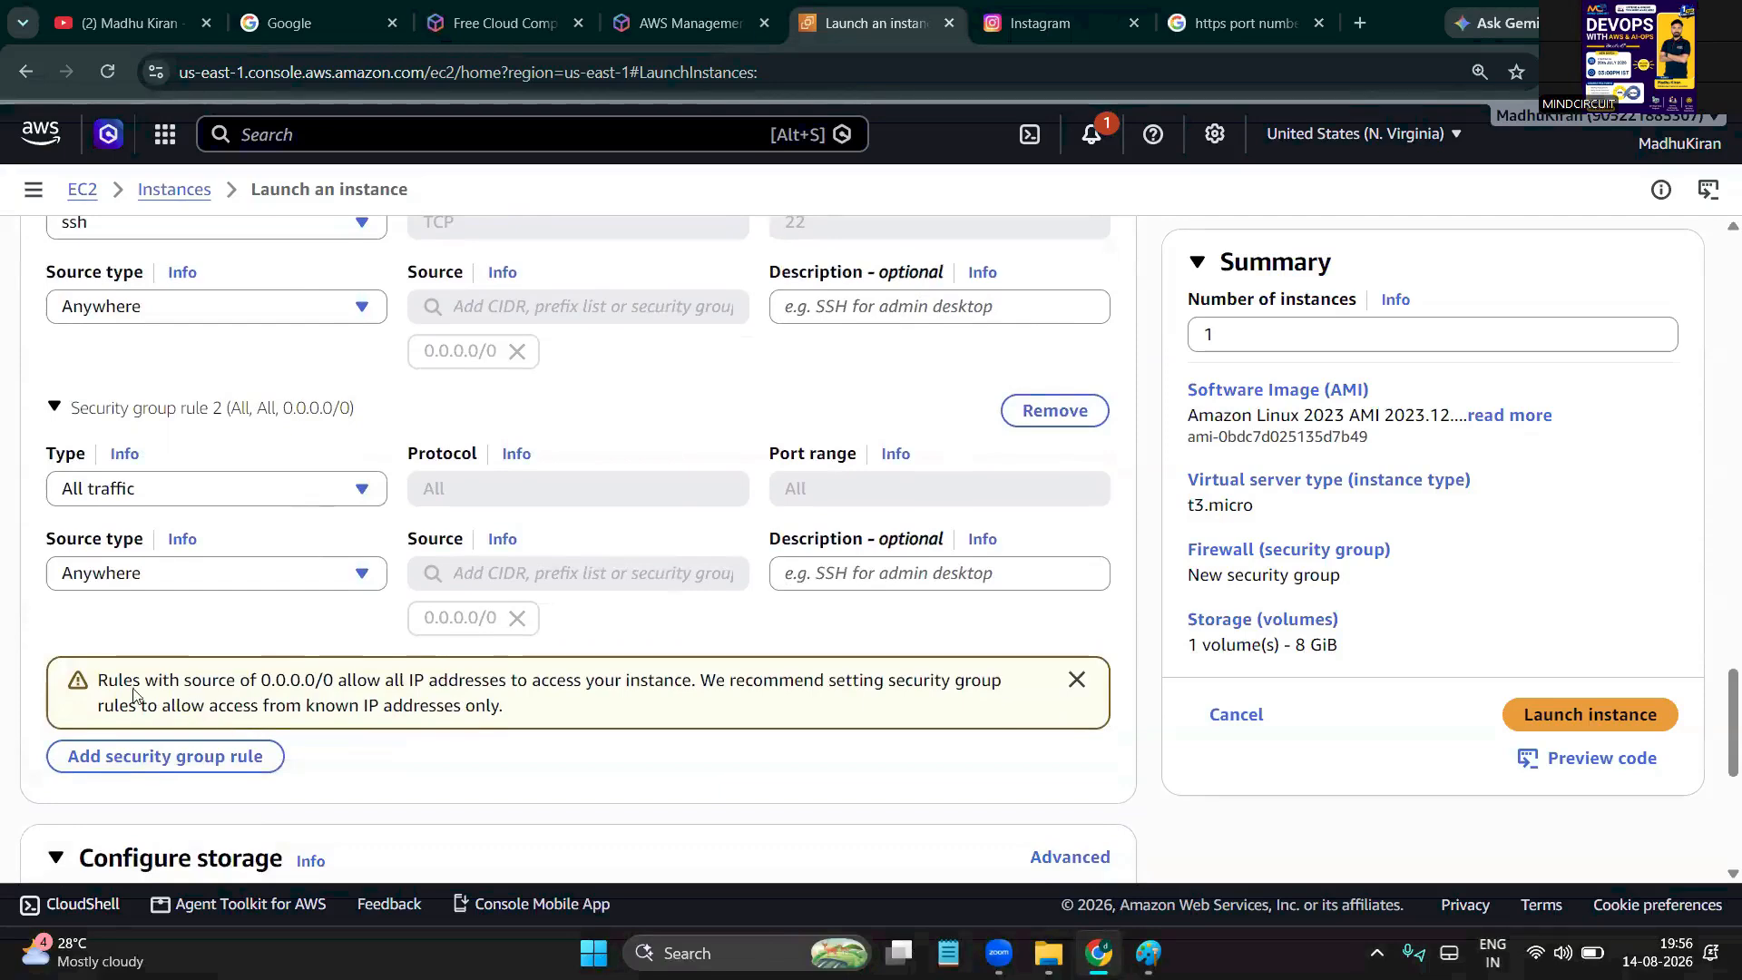
left_click_drag(162, 682, 638, 682)
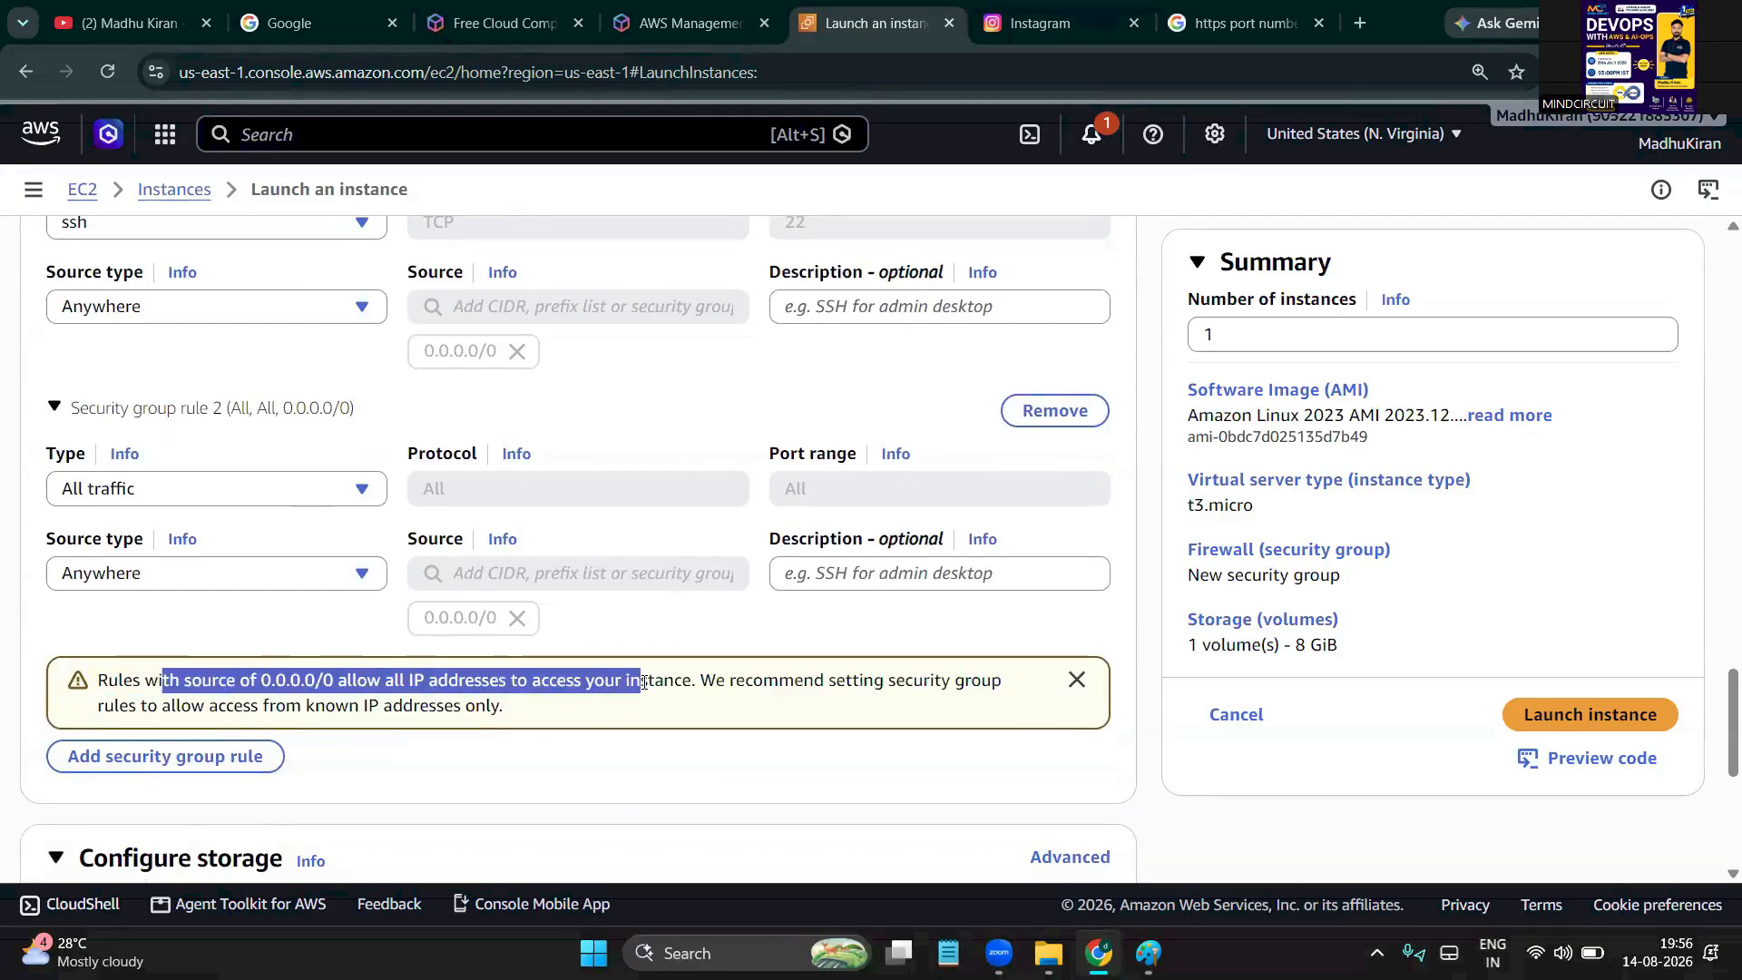
left_click_drag(760, 682, 716, 682)
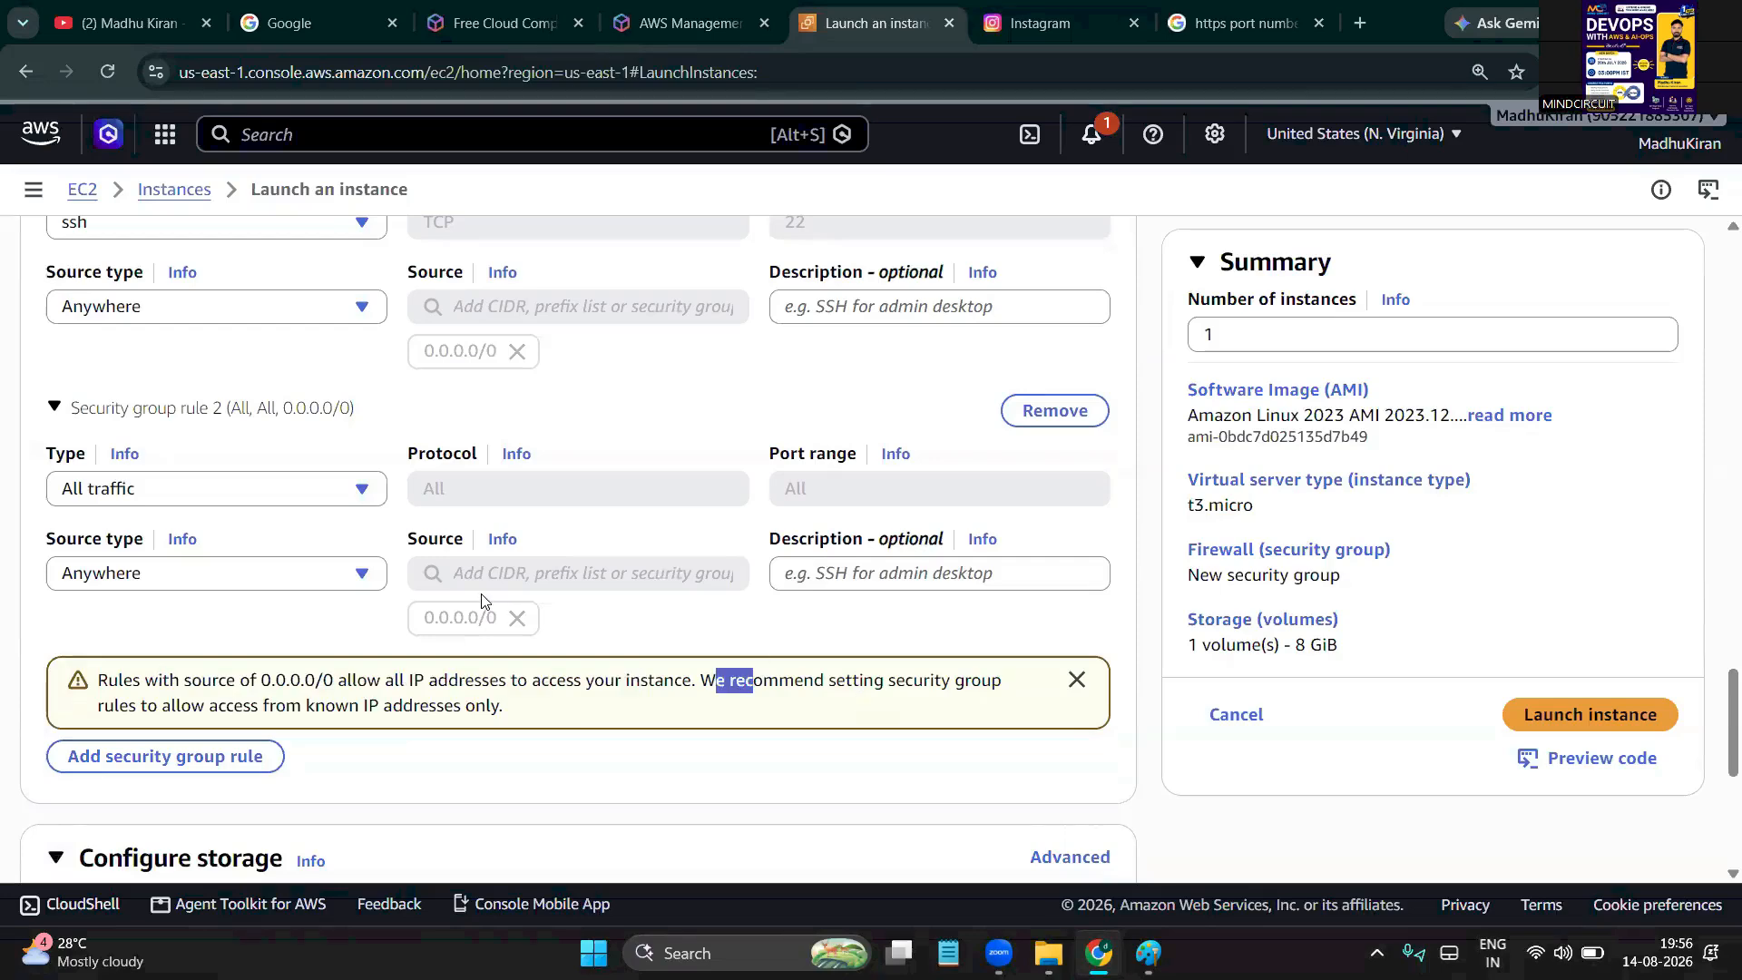
Scroll through Network settings to review both b18-sg inbound rules
scroll(481, 595, "up", 3)
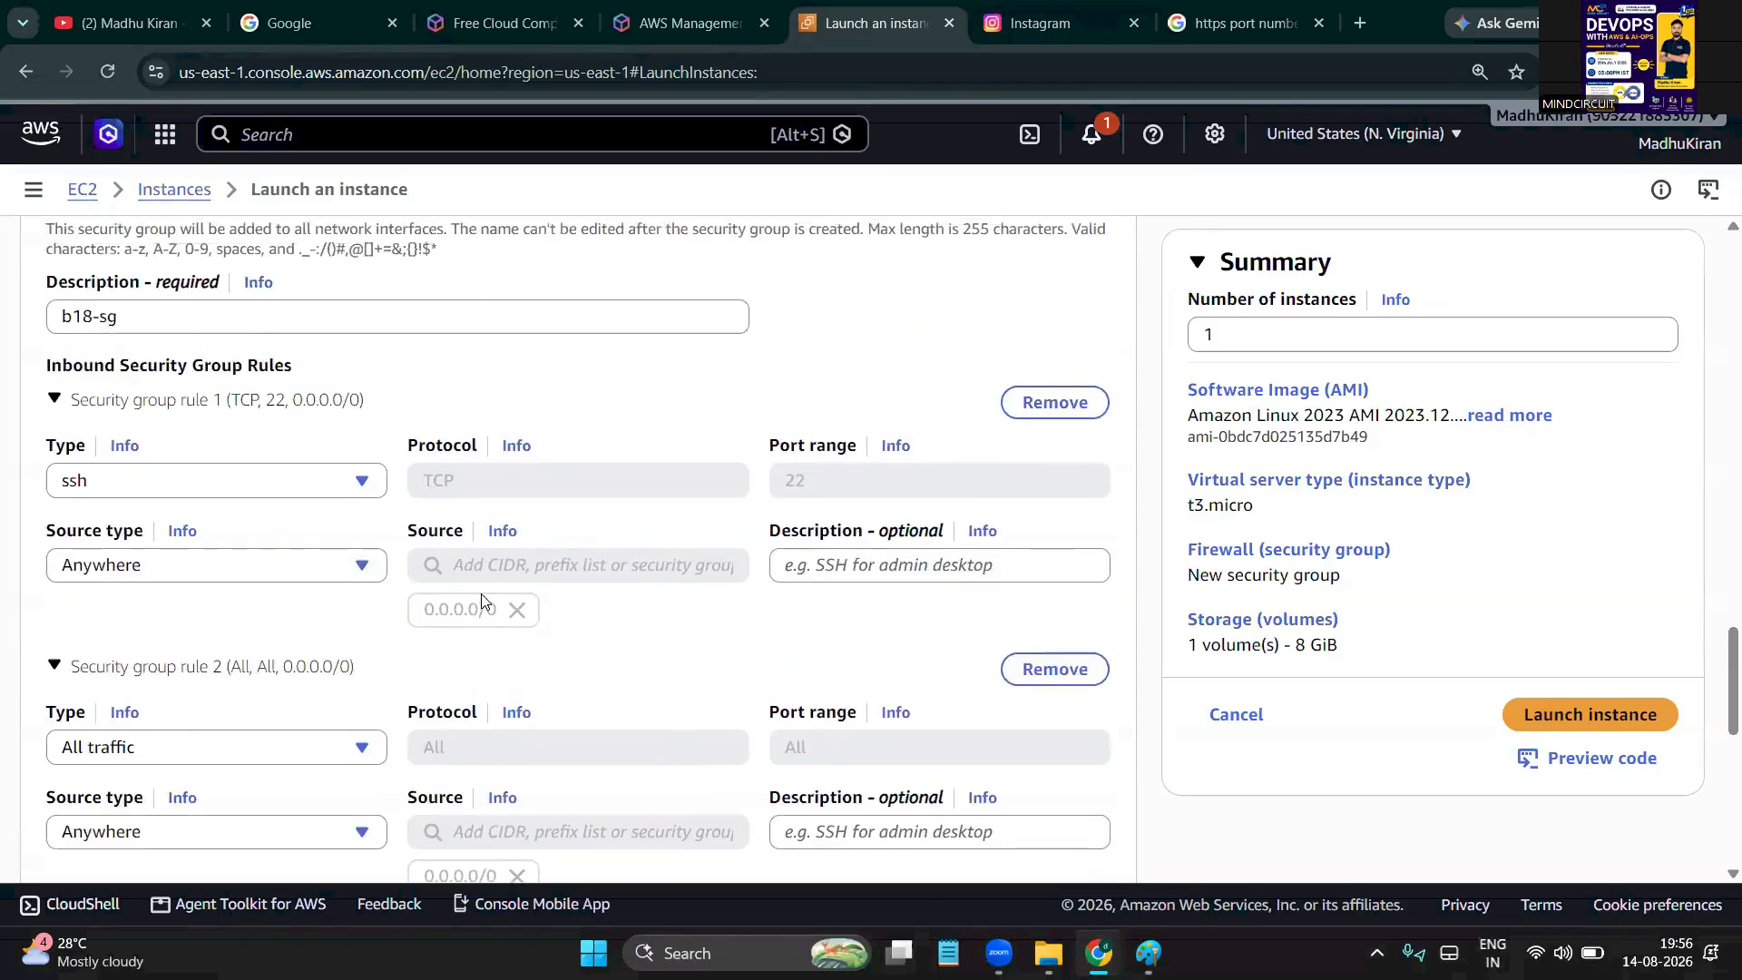
scroll(480, 594, "down", 3)
scroll(481, 593, "up", 4)
scroll(480, 593, "up", 9)
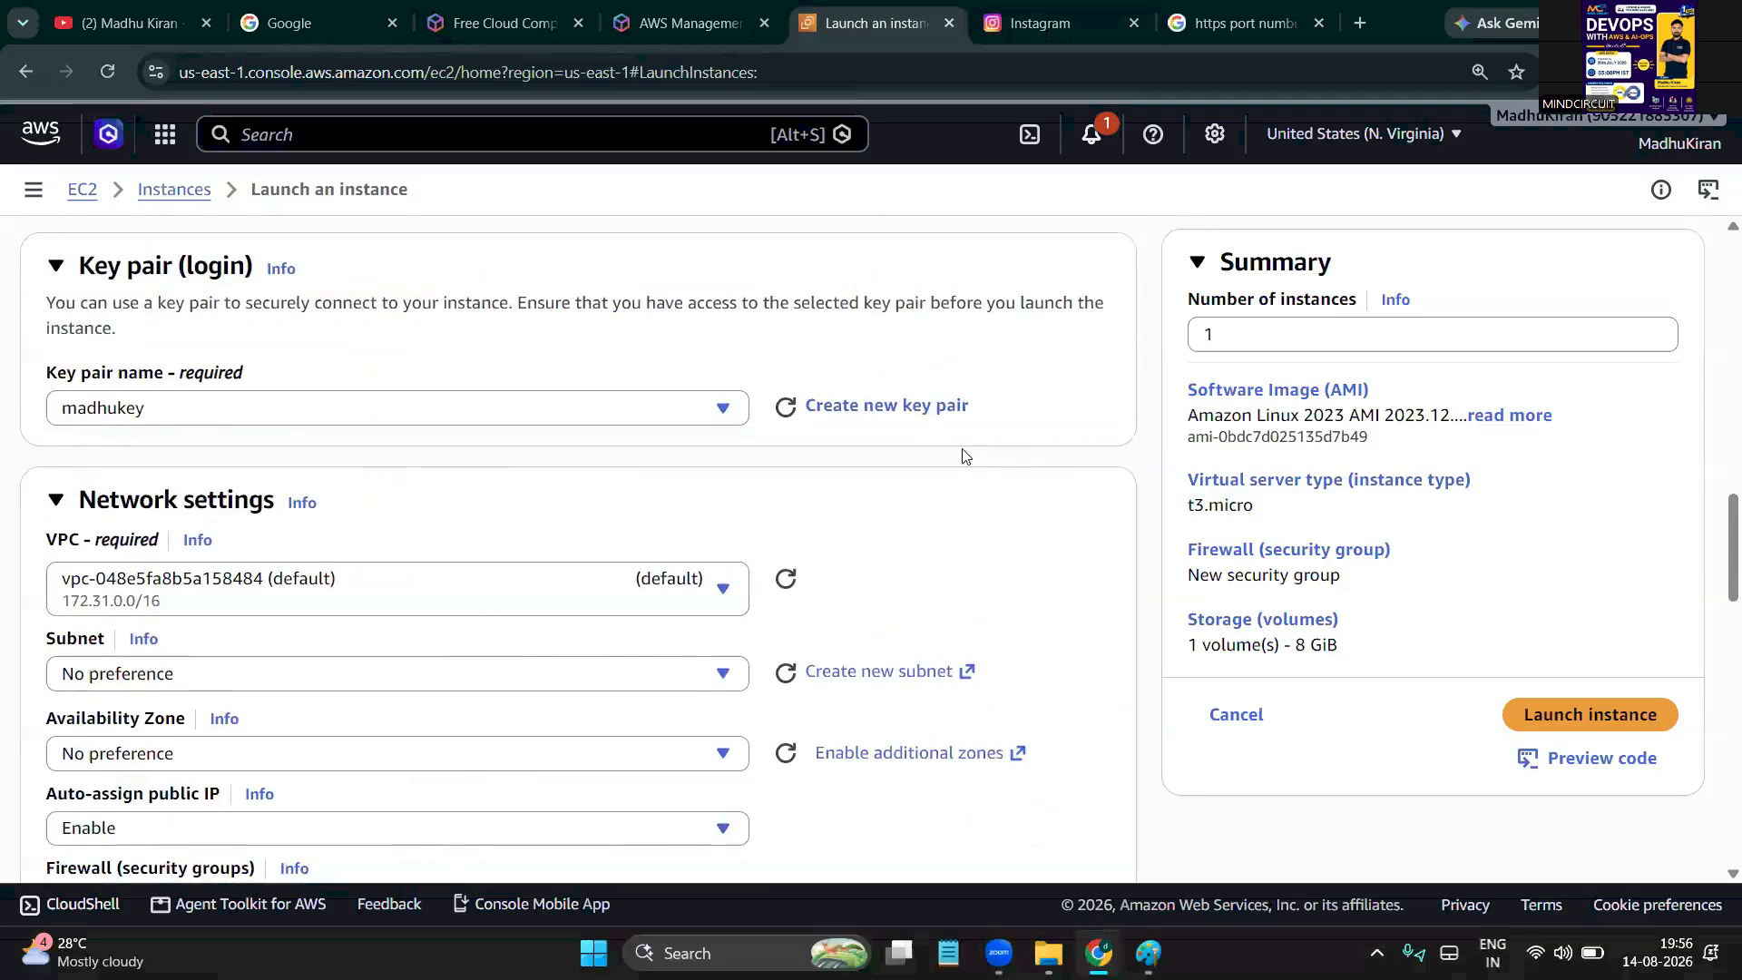
scroll(538, 555, "down", 1)
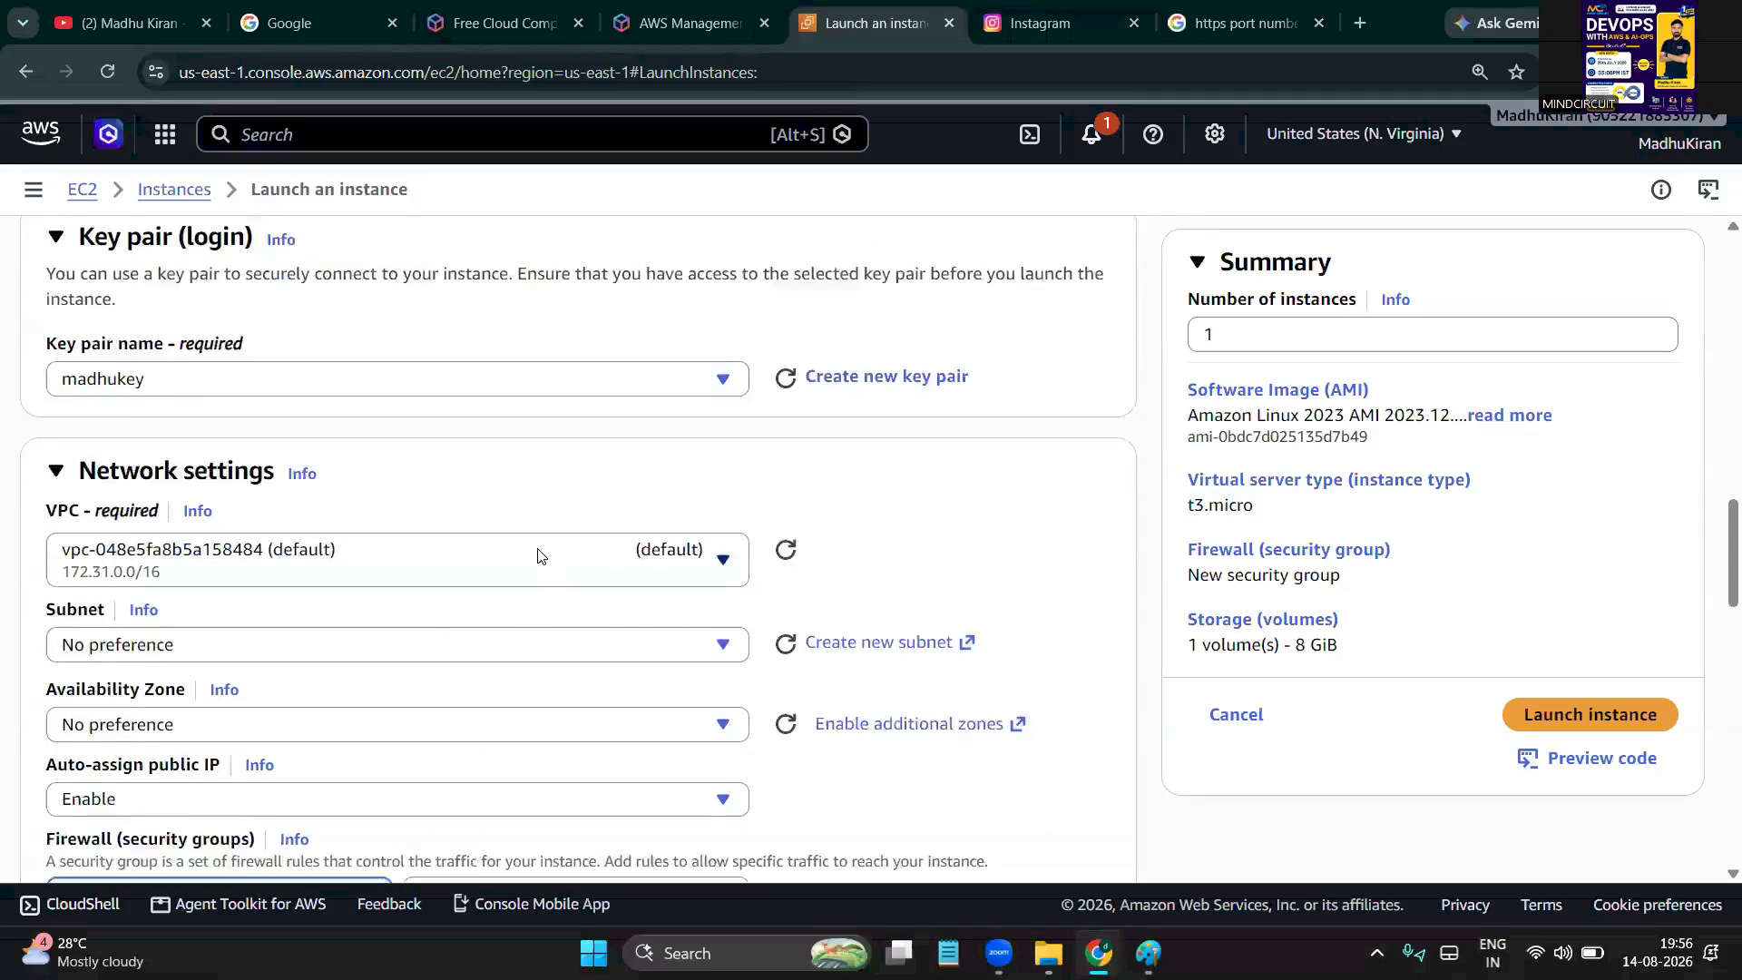
scroll(538, 555, "down", 1)
scroll(93, 651, "down", 3)
scroll(93, 651, "down", 2)
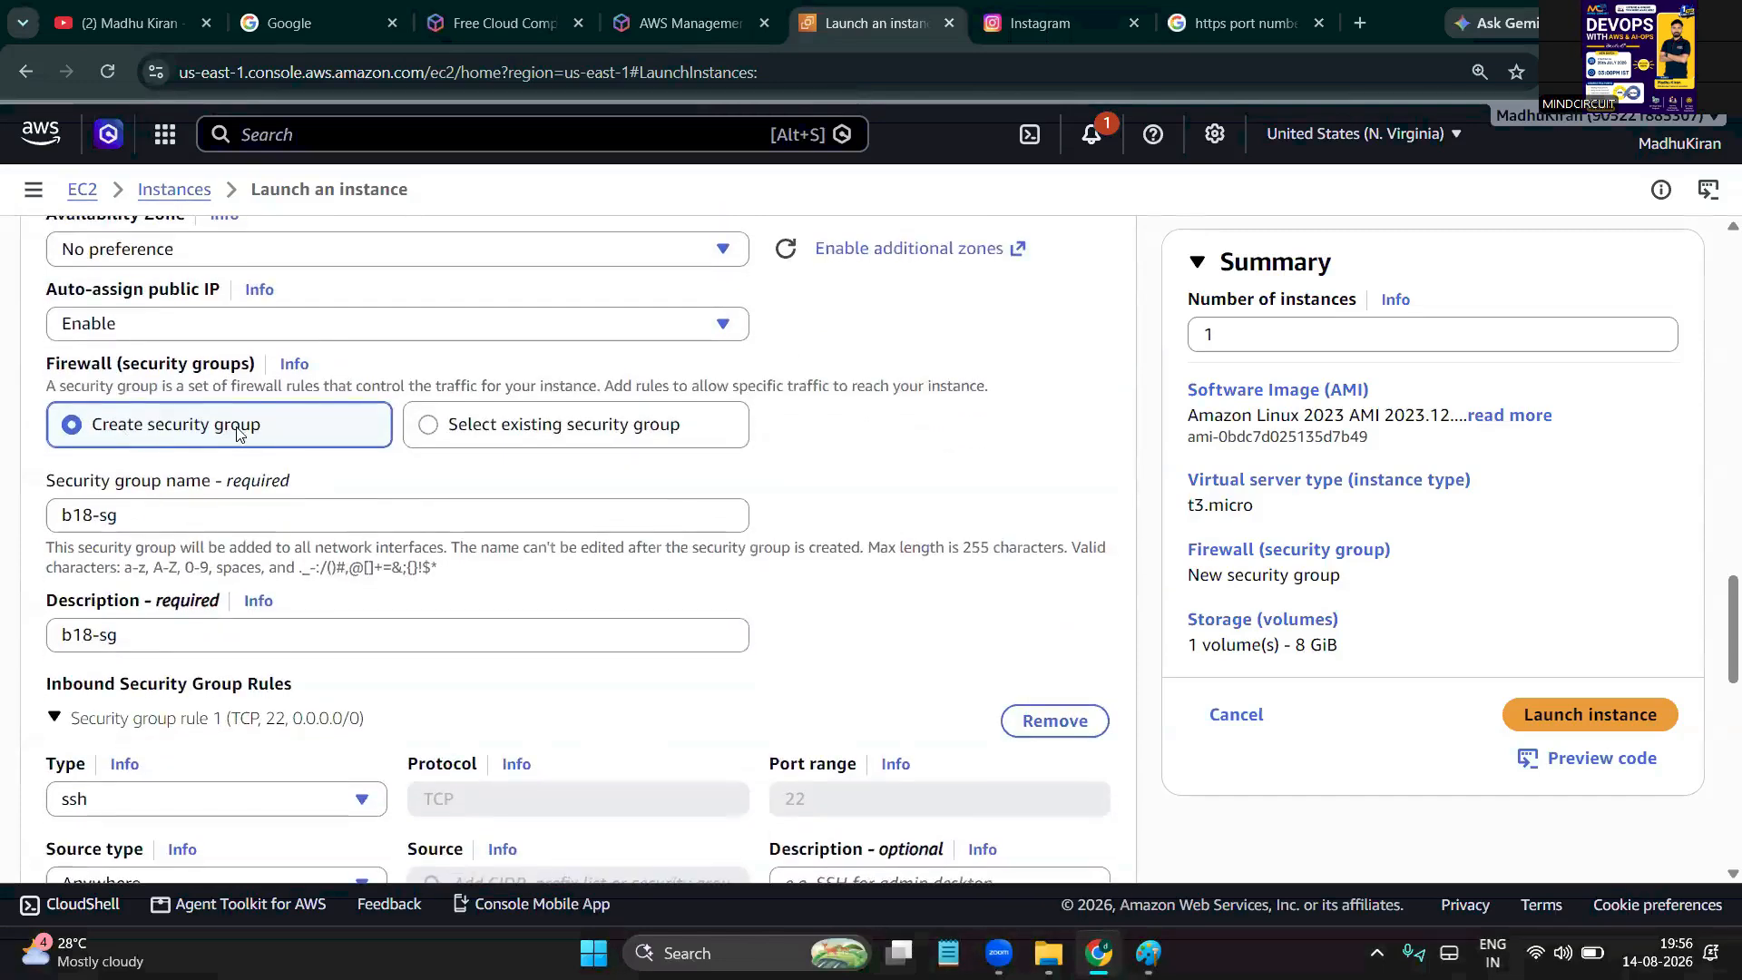
left_click_drag(145, 511, 36, 518)
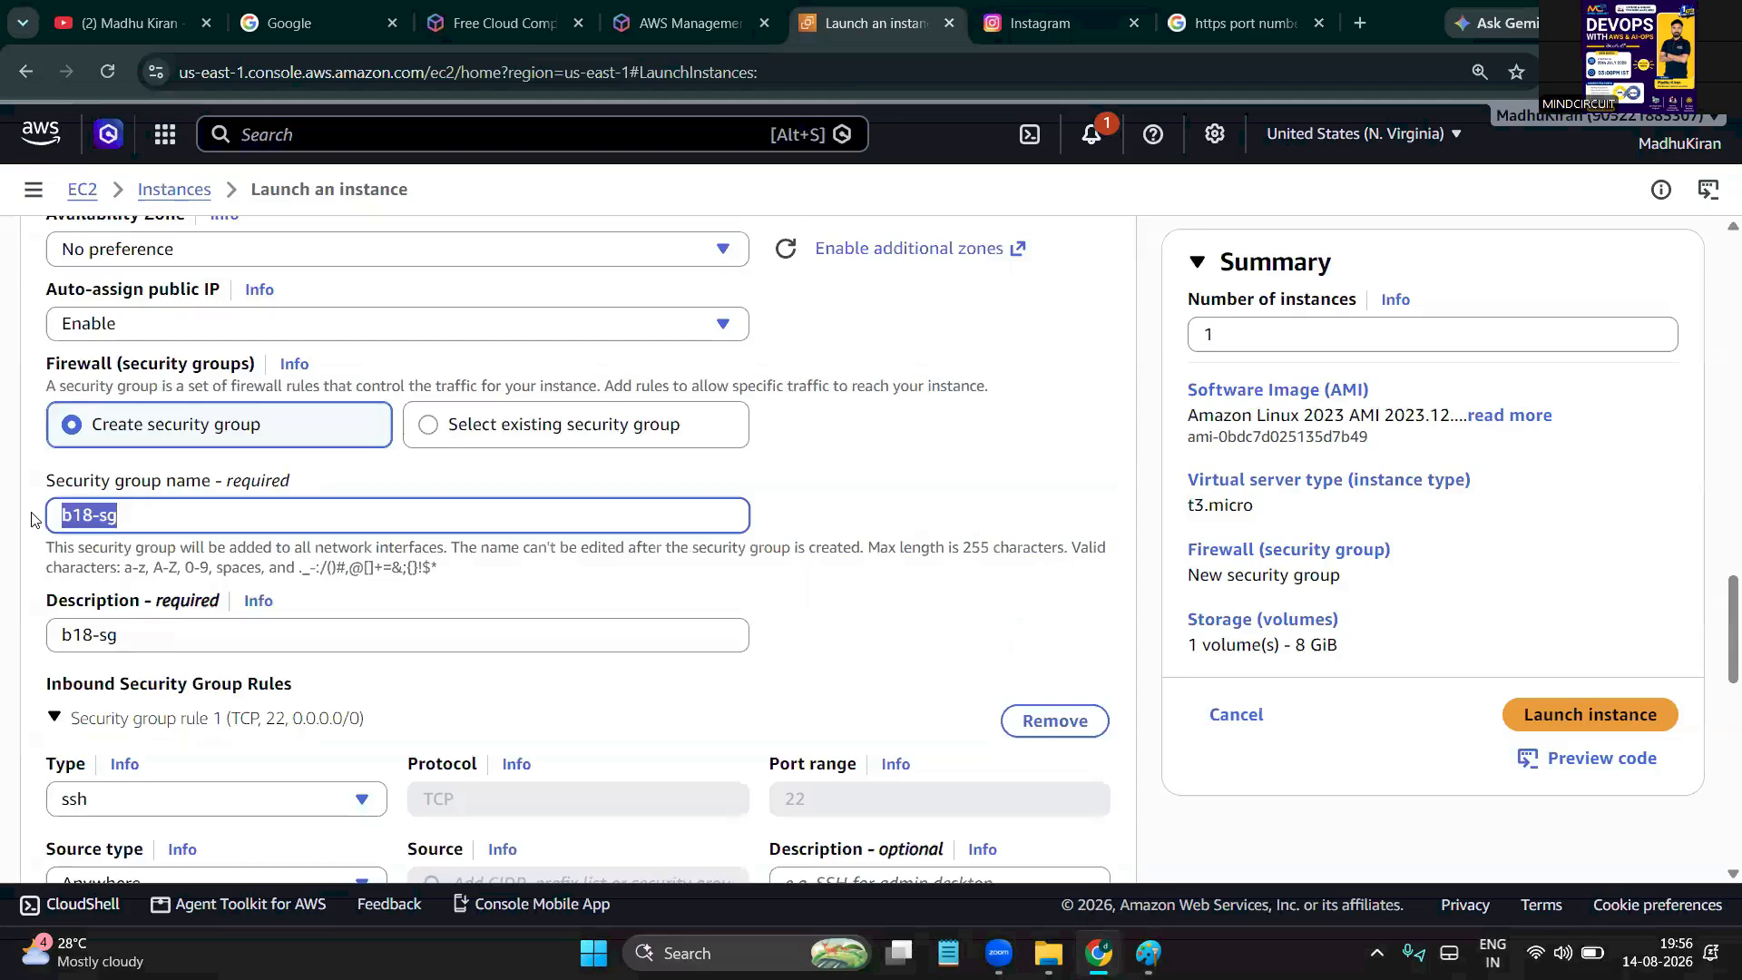
scroll(86, 612, "down", 5)
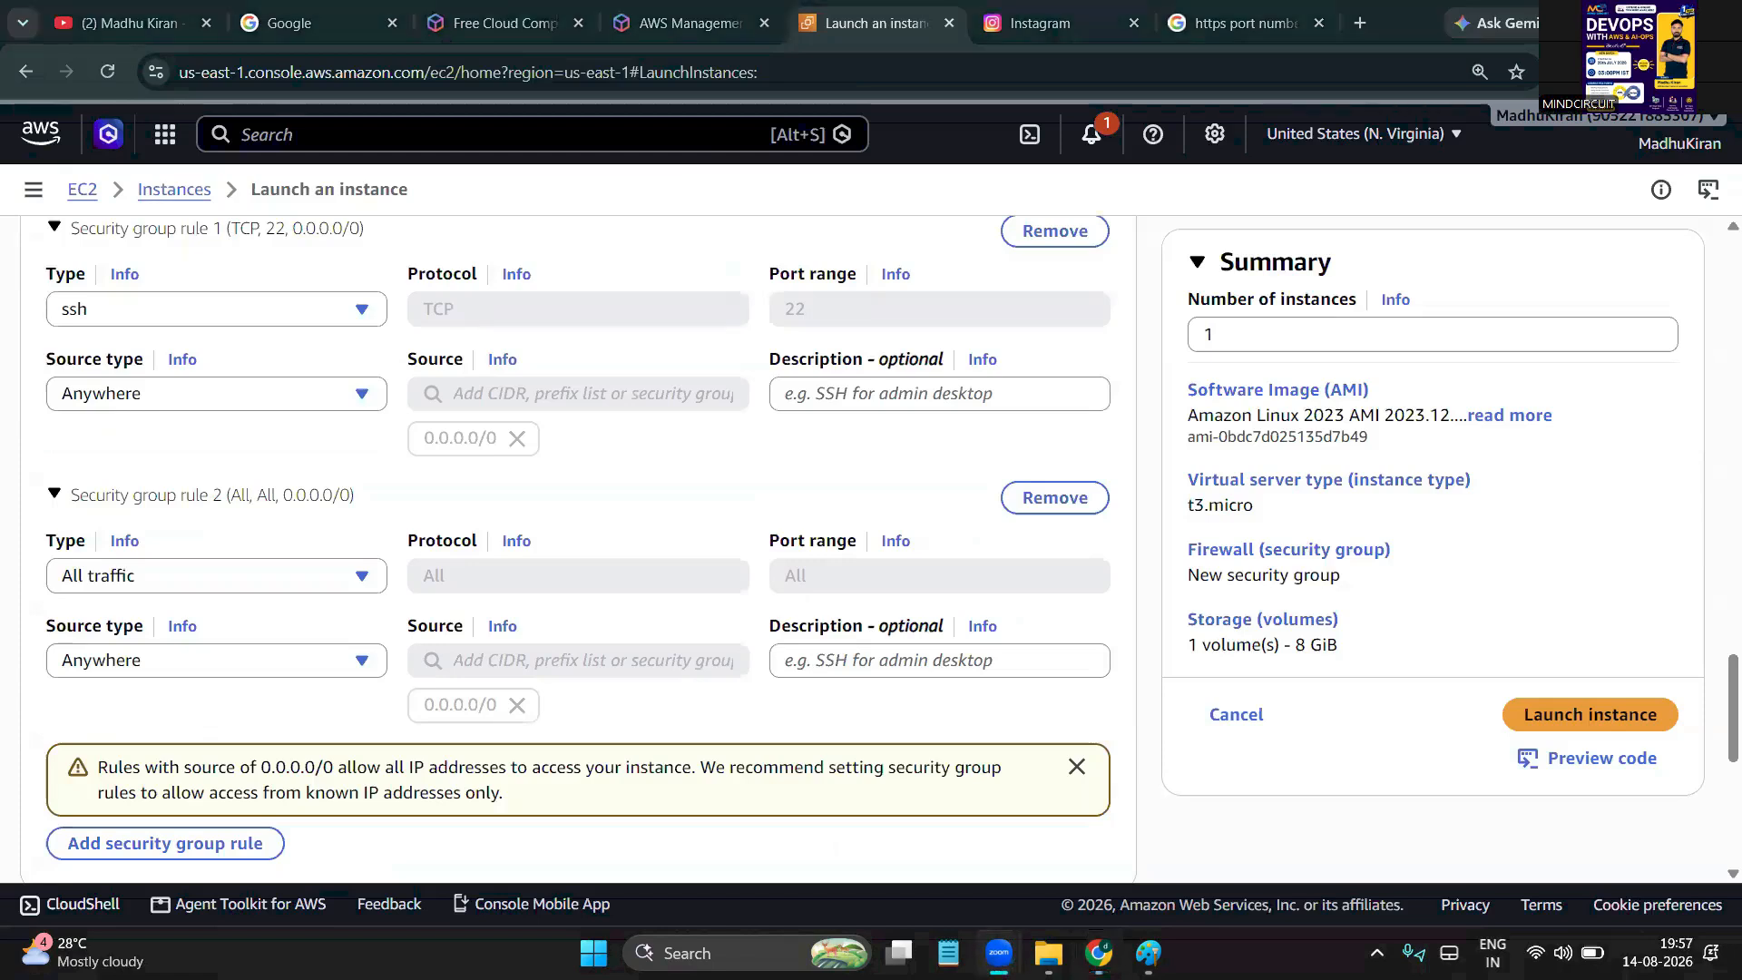
scroll(611, 583, "down", 1)
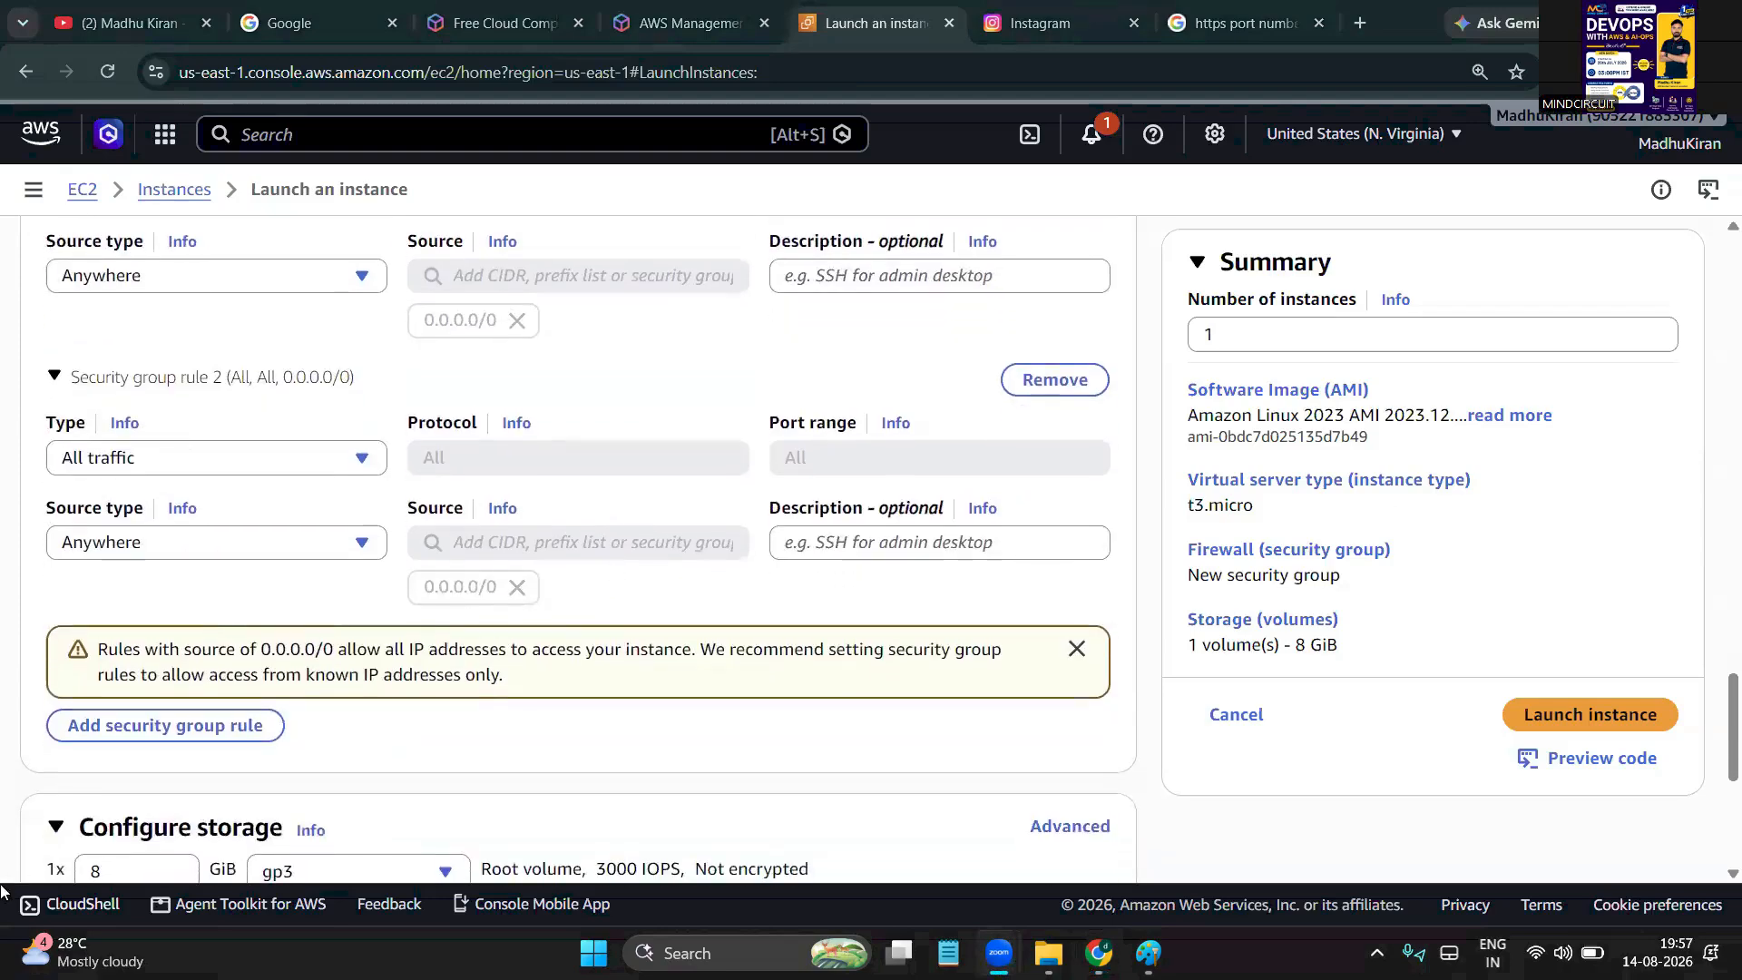
scroll(200, 781, "down", 4)
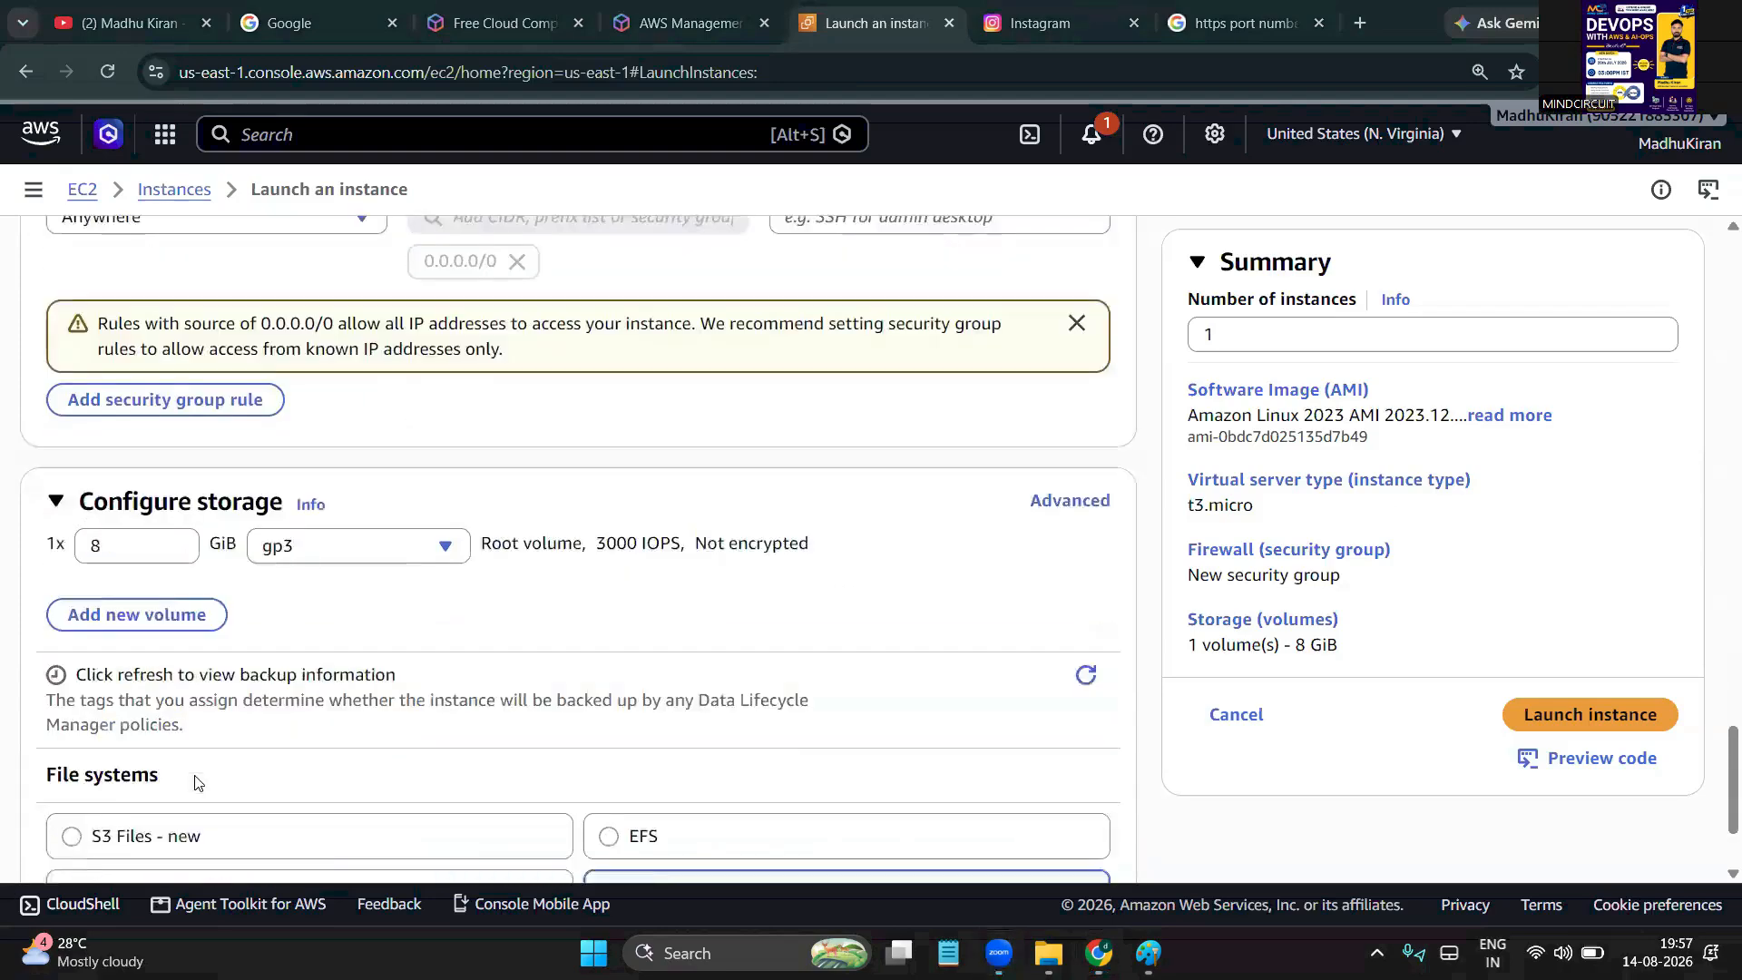
left_click(158, 486)
scroll(158, 486, "down", 1)
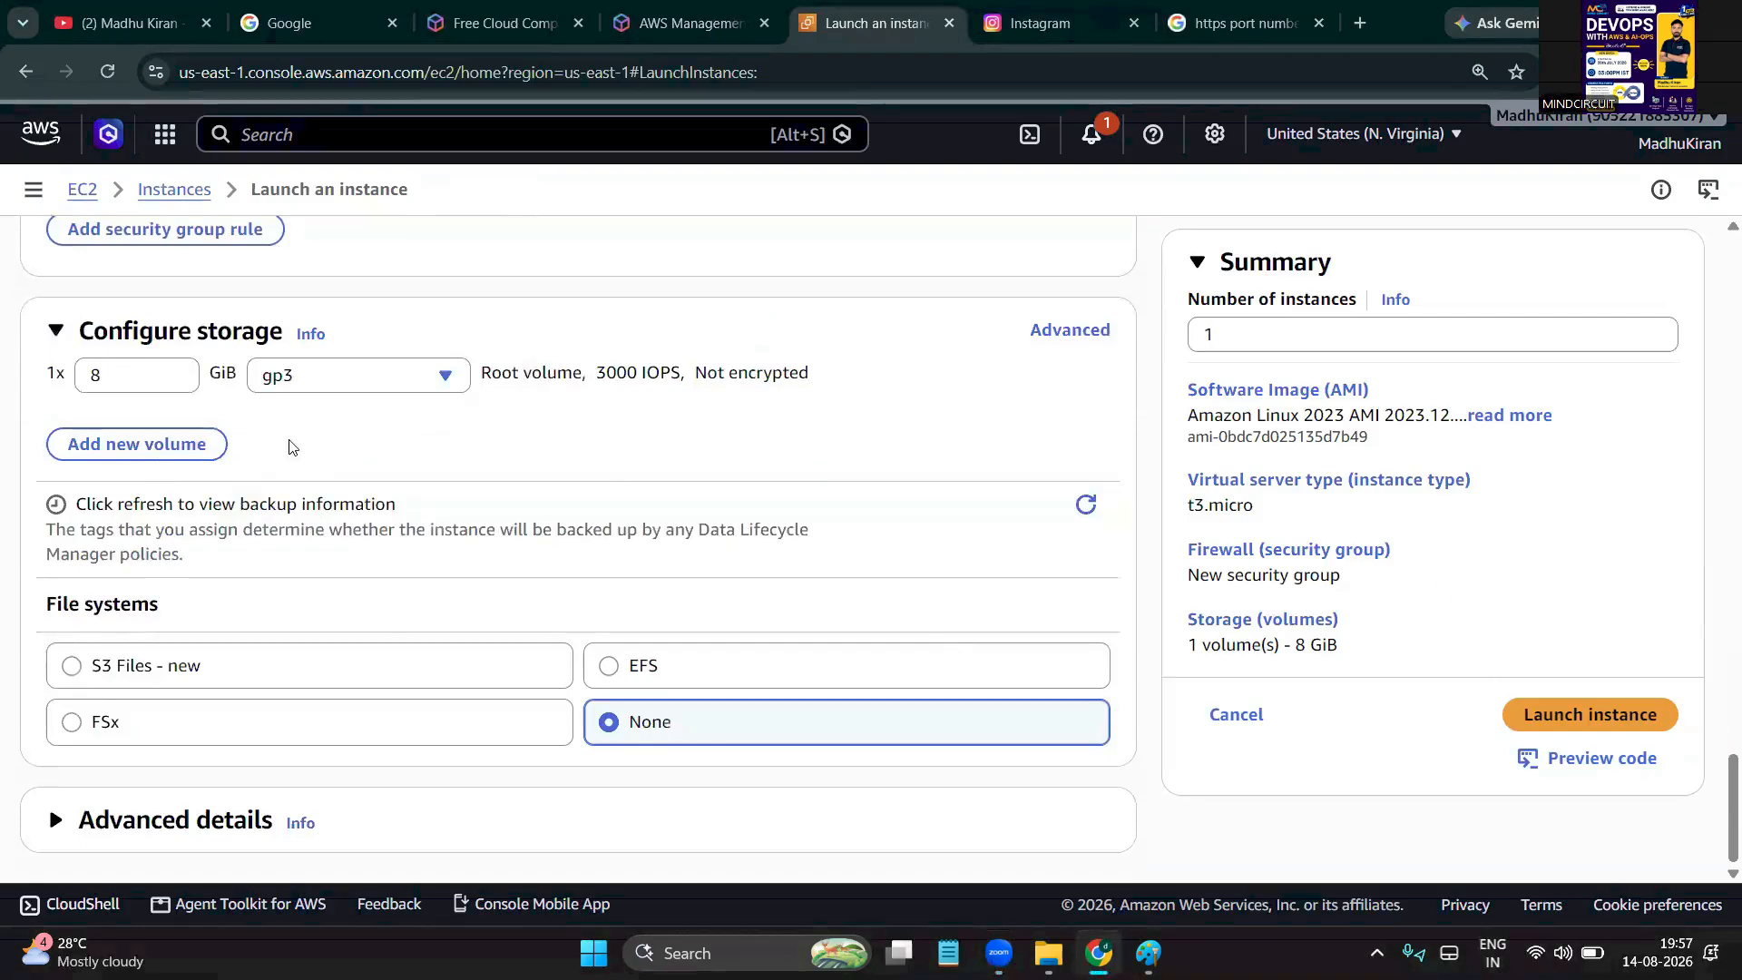
scroll(616, 494, "up", 2)
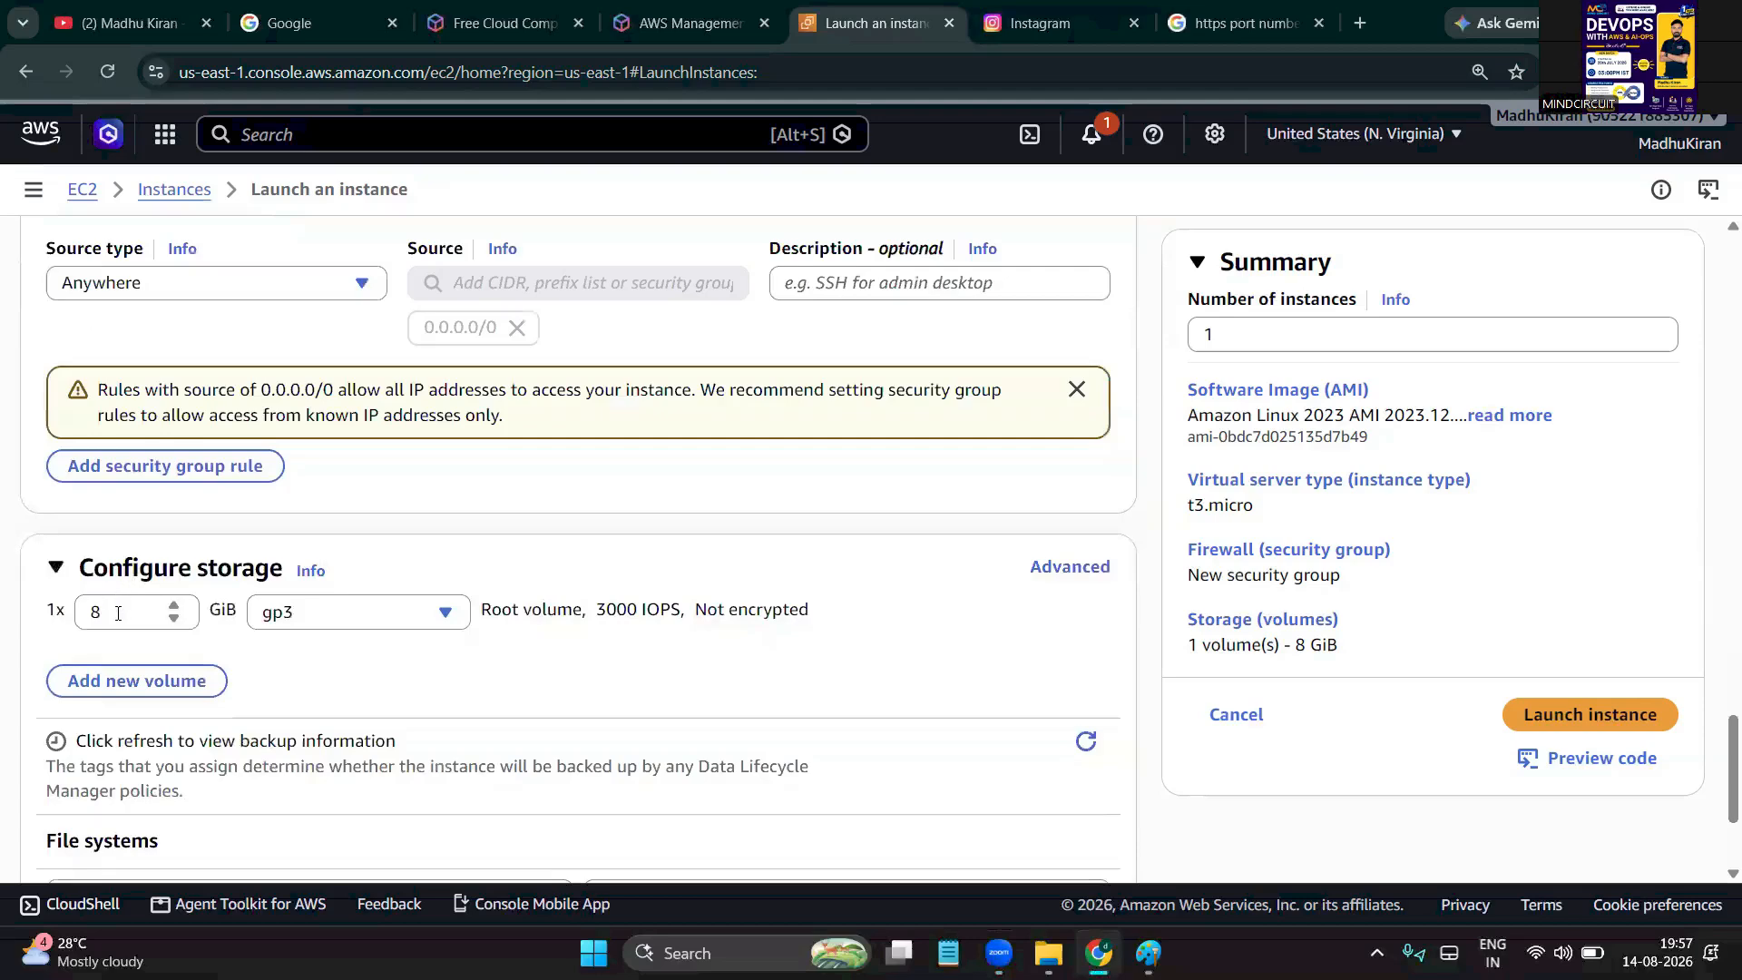
scroll(118, 613, "up", 10)
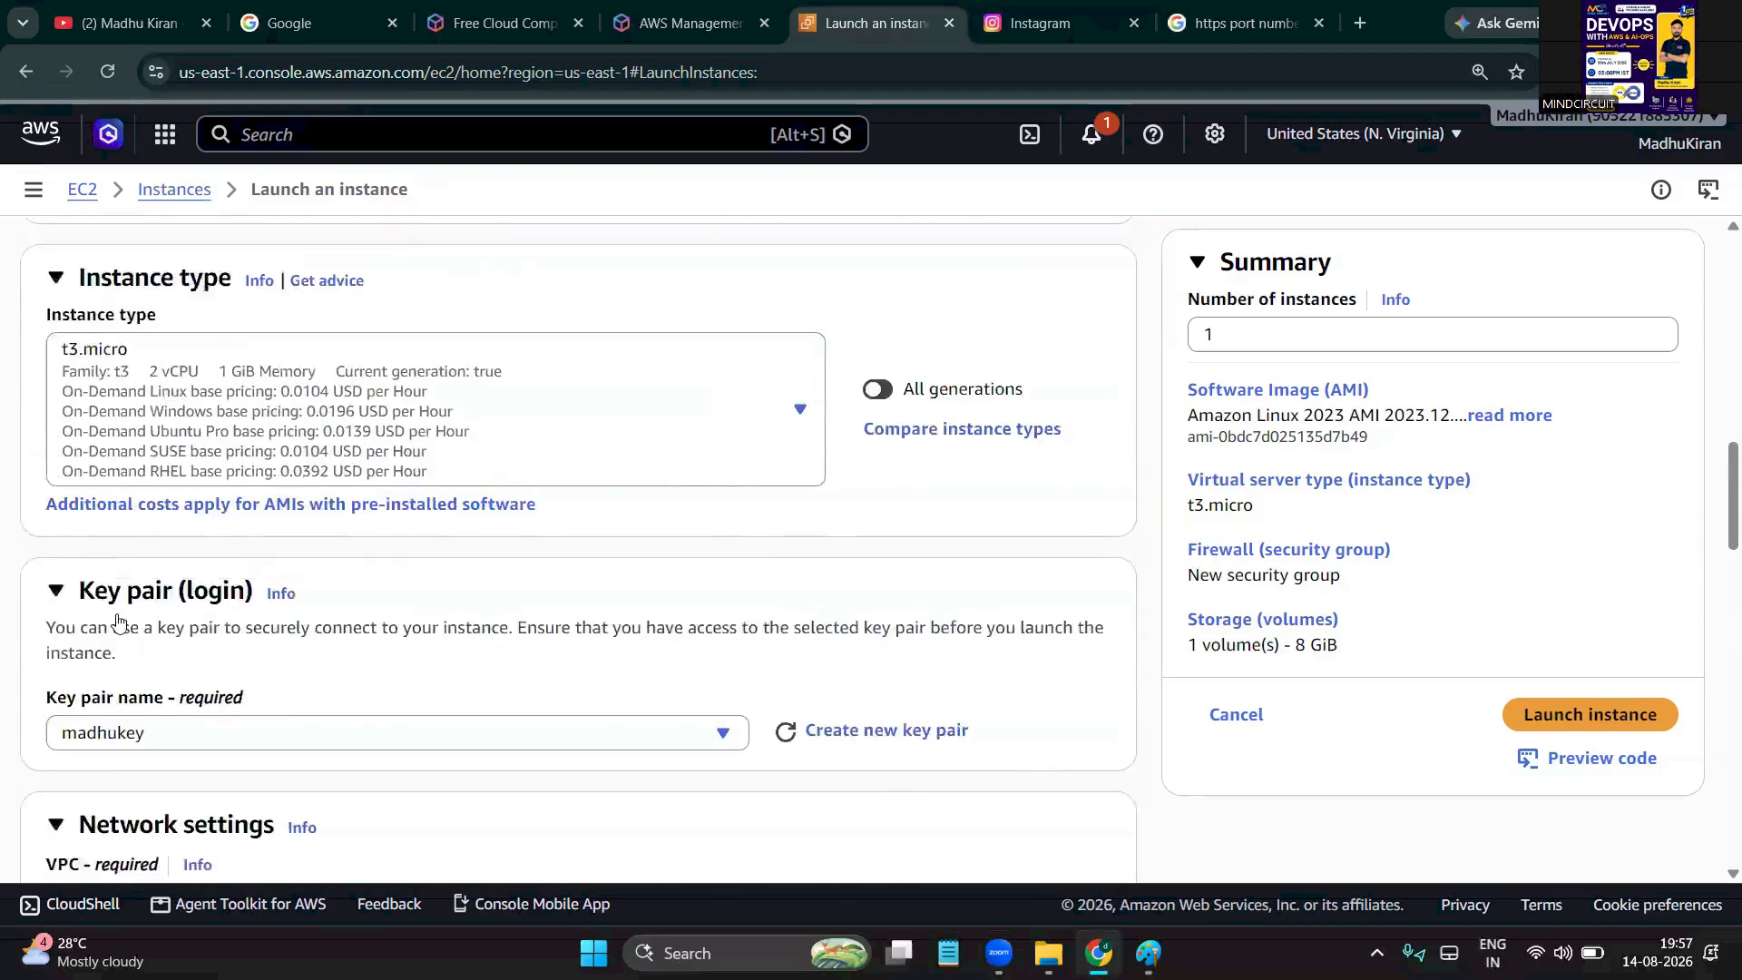
scroll(118, 621, "up", 1)
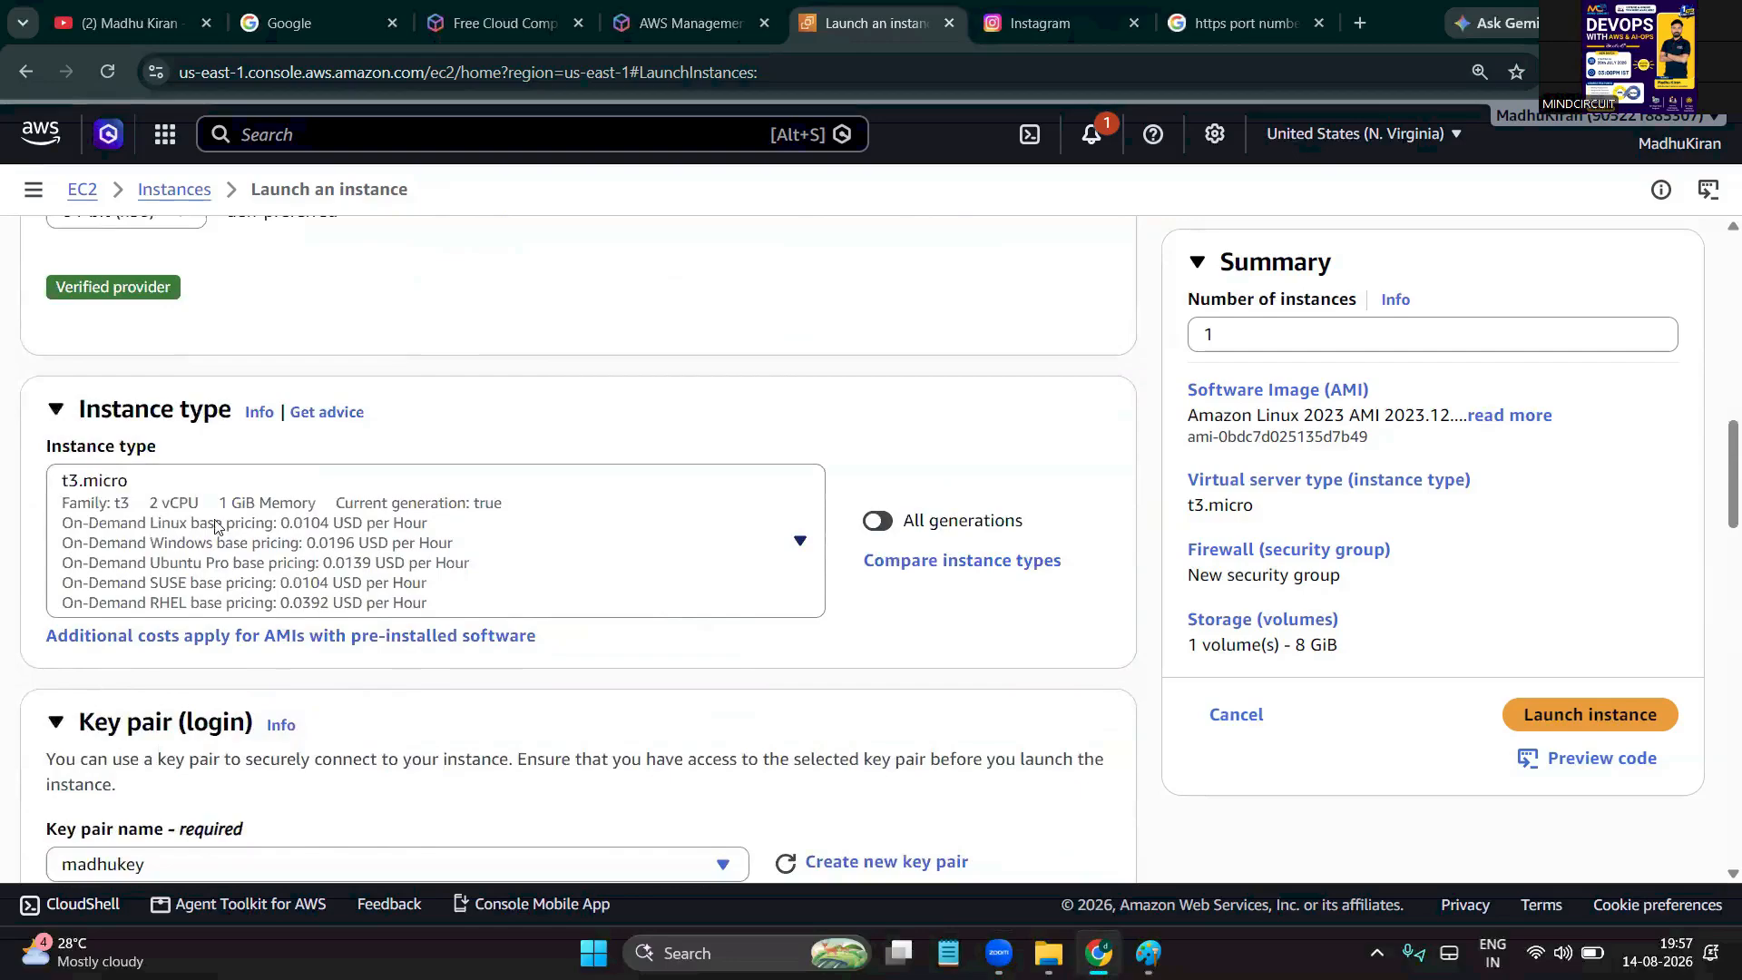
scroll(556, 441, "up", 5)
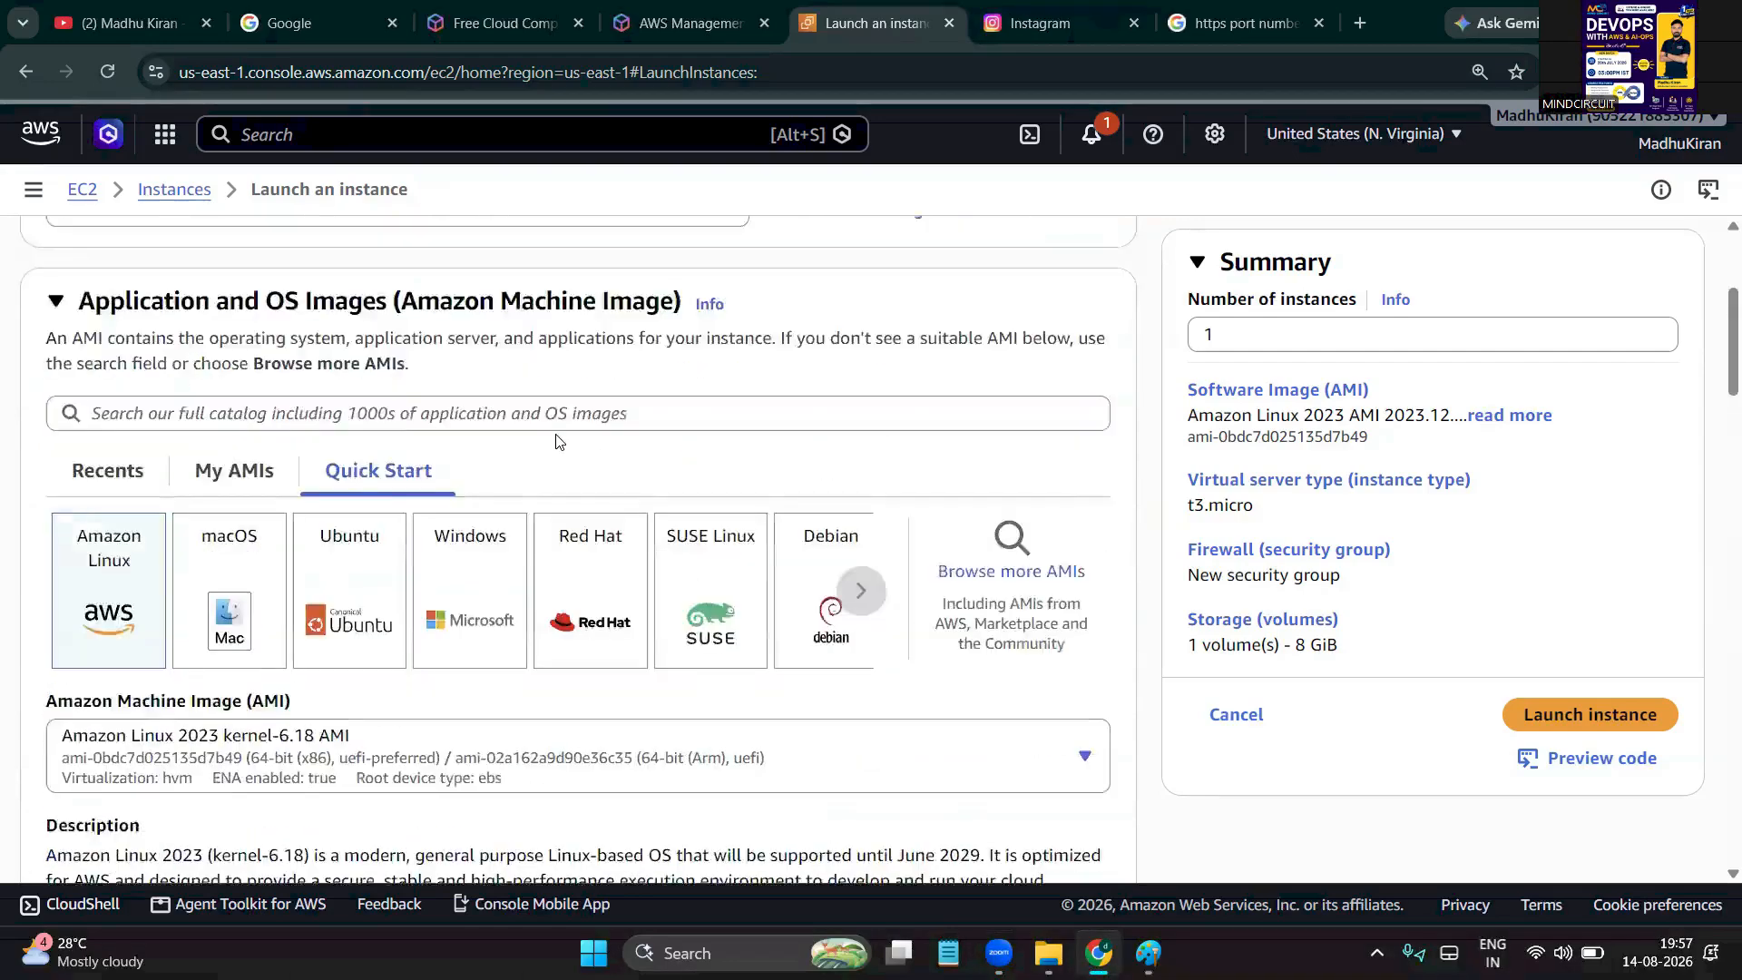
scroll(556, 441, "up", 3)
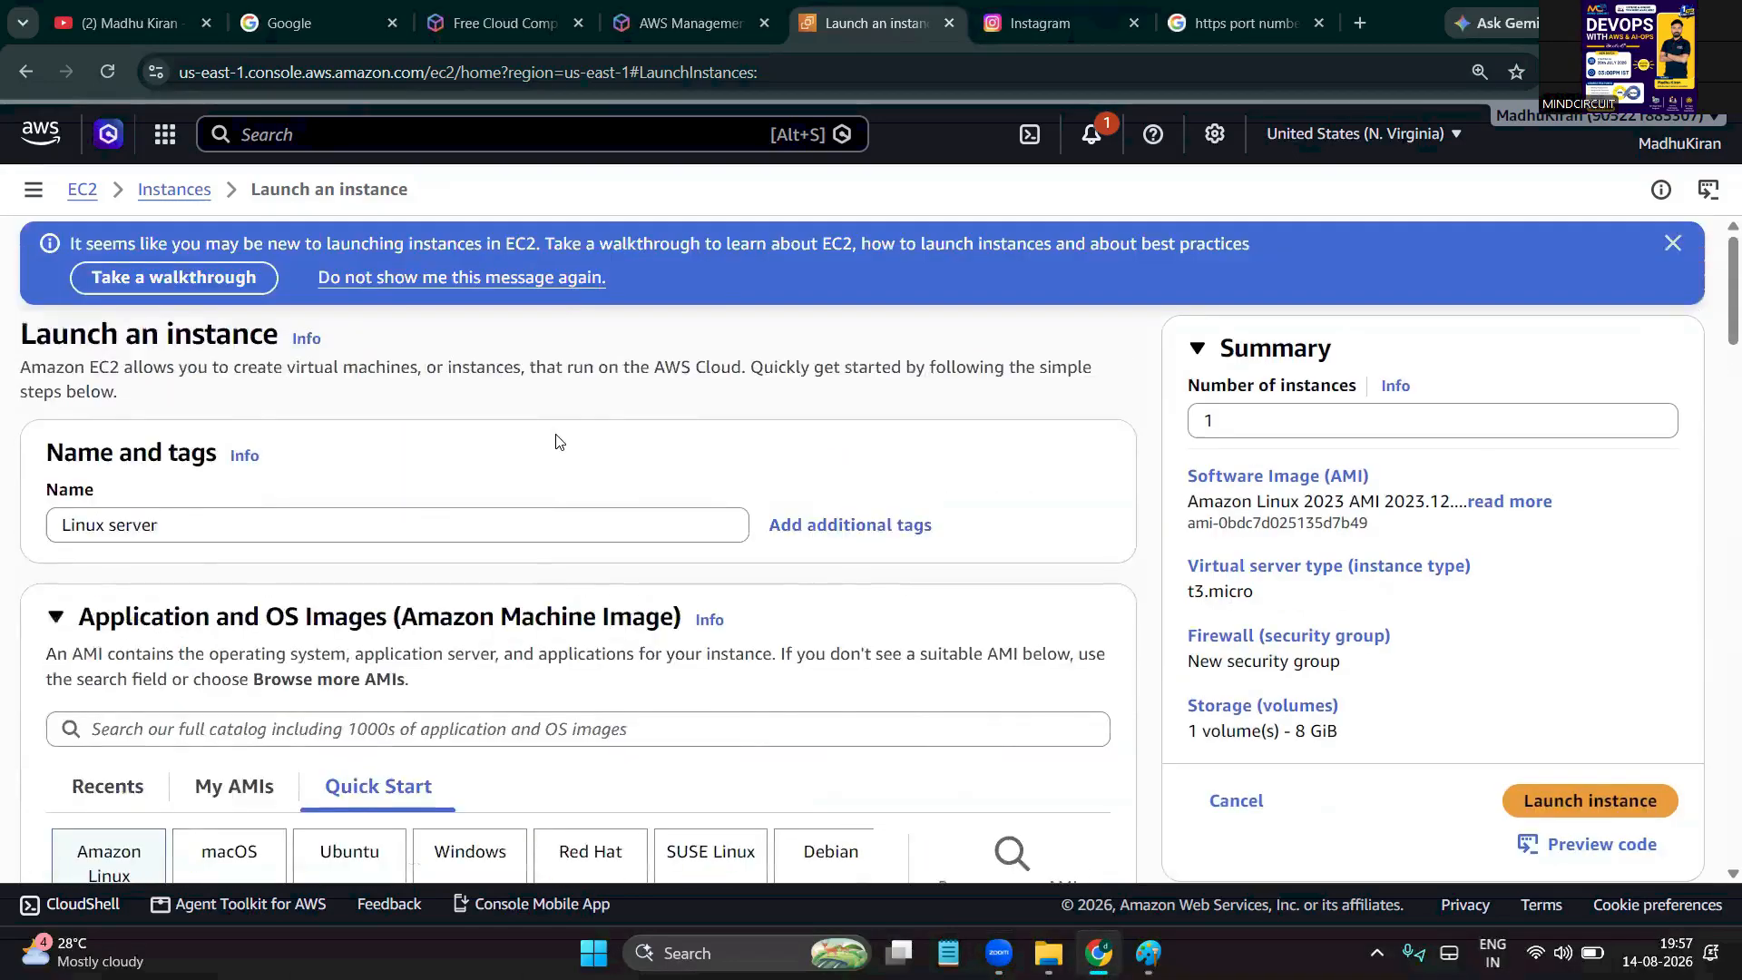
double_click(62, 526)
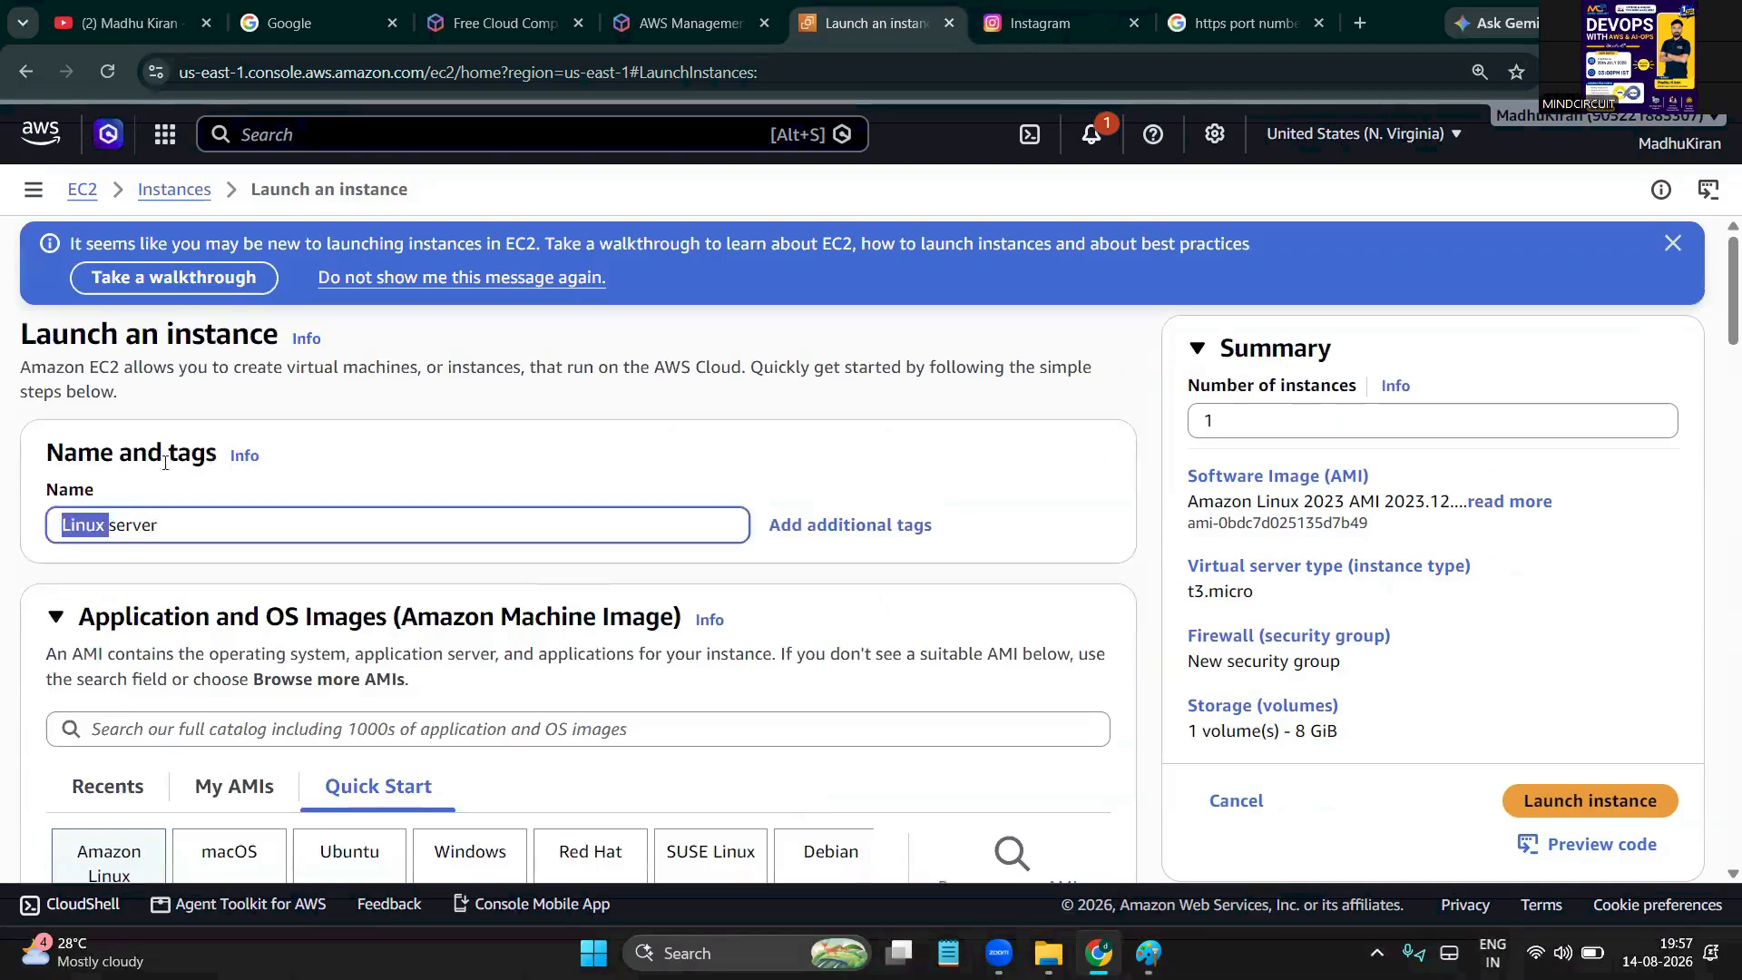
double_click(118, 524)
scroll(186, 568, "down", 3)
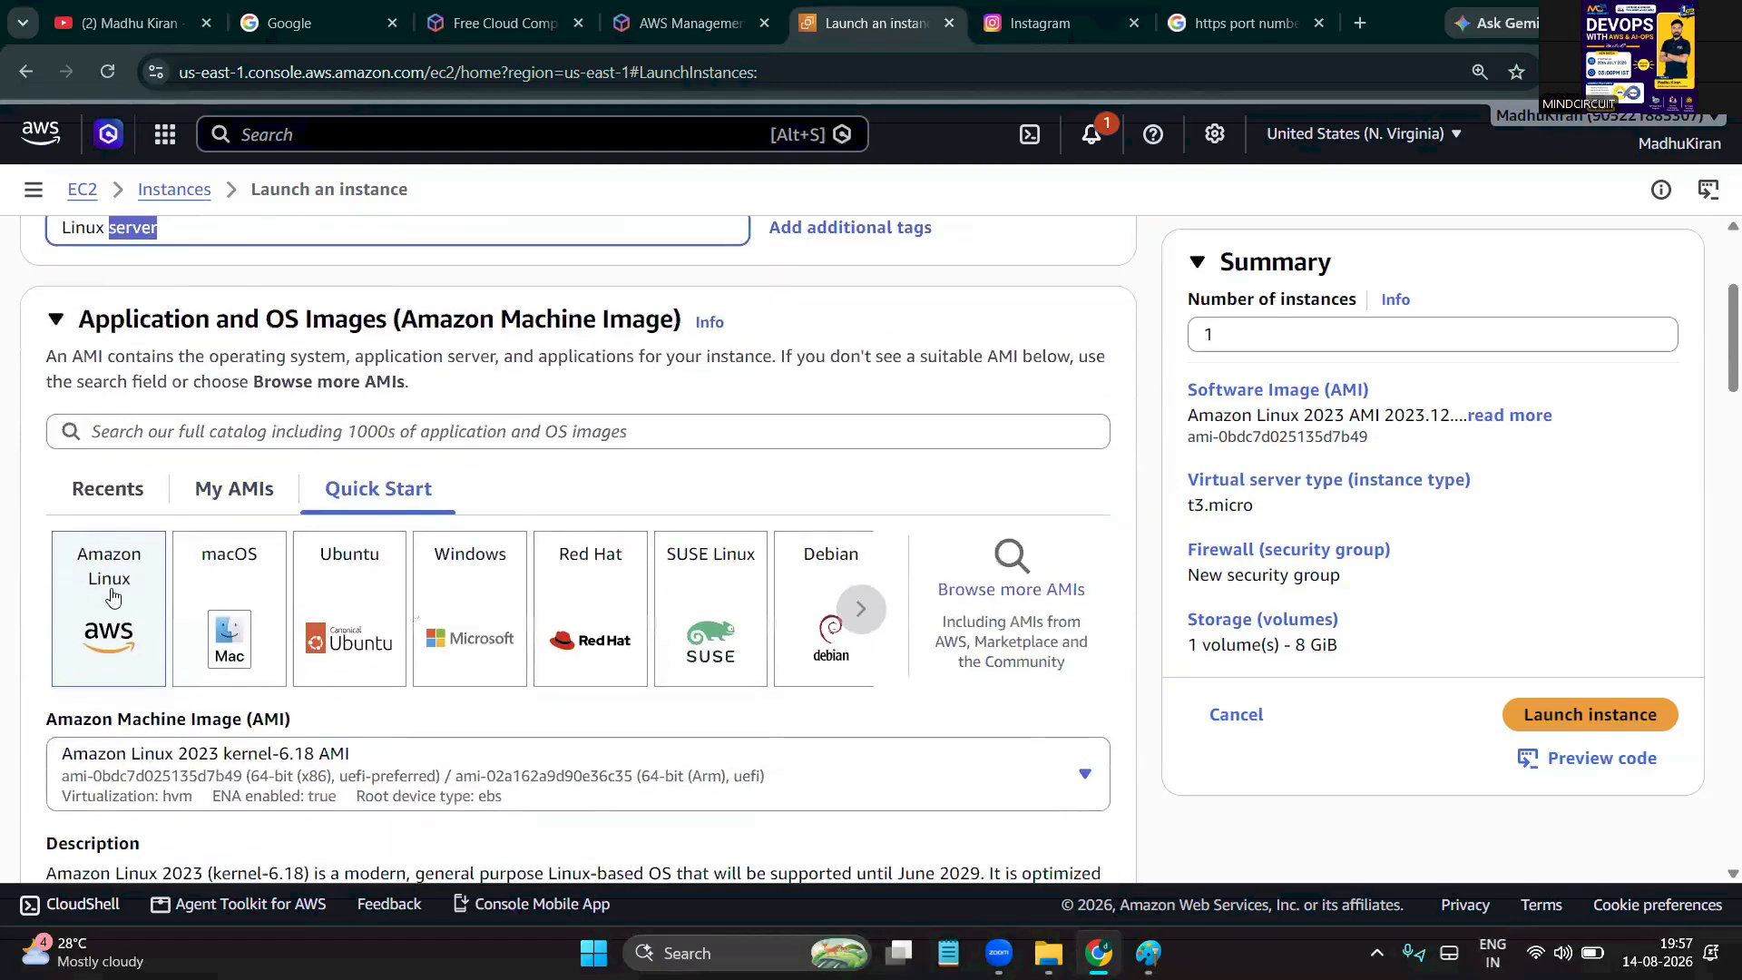
scroll(111, 593, "down", 6)
scroll(110, 593, "down", 1)
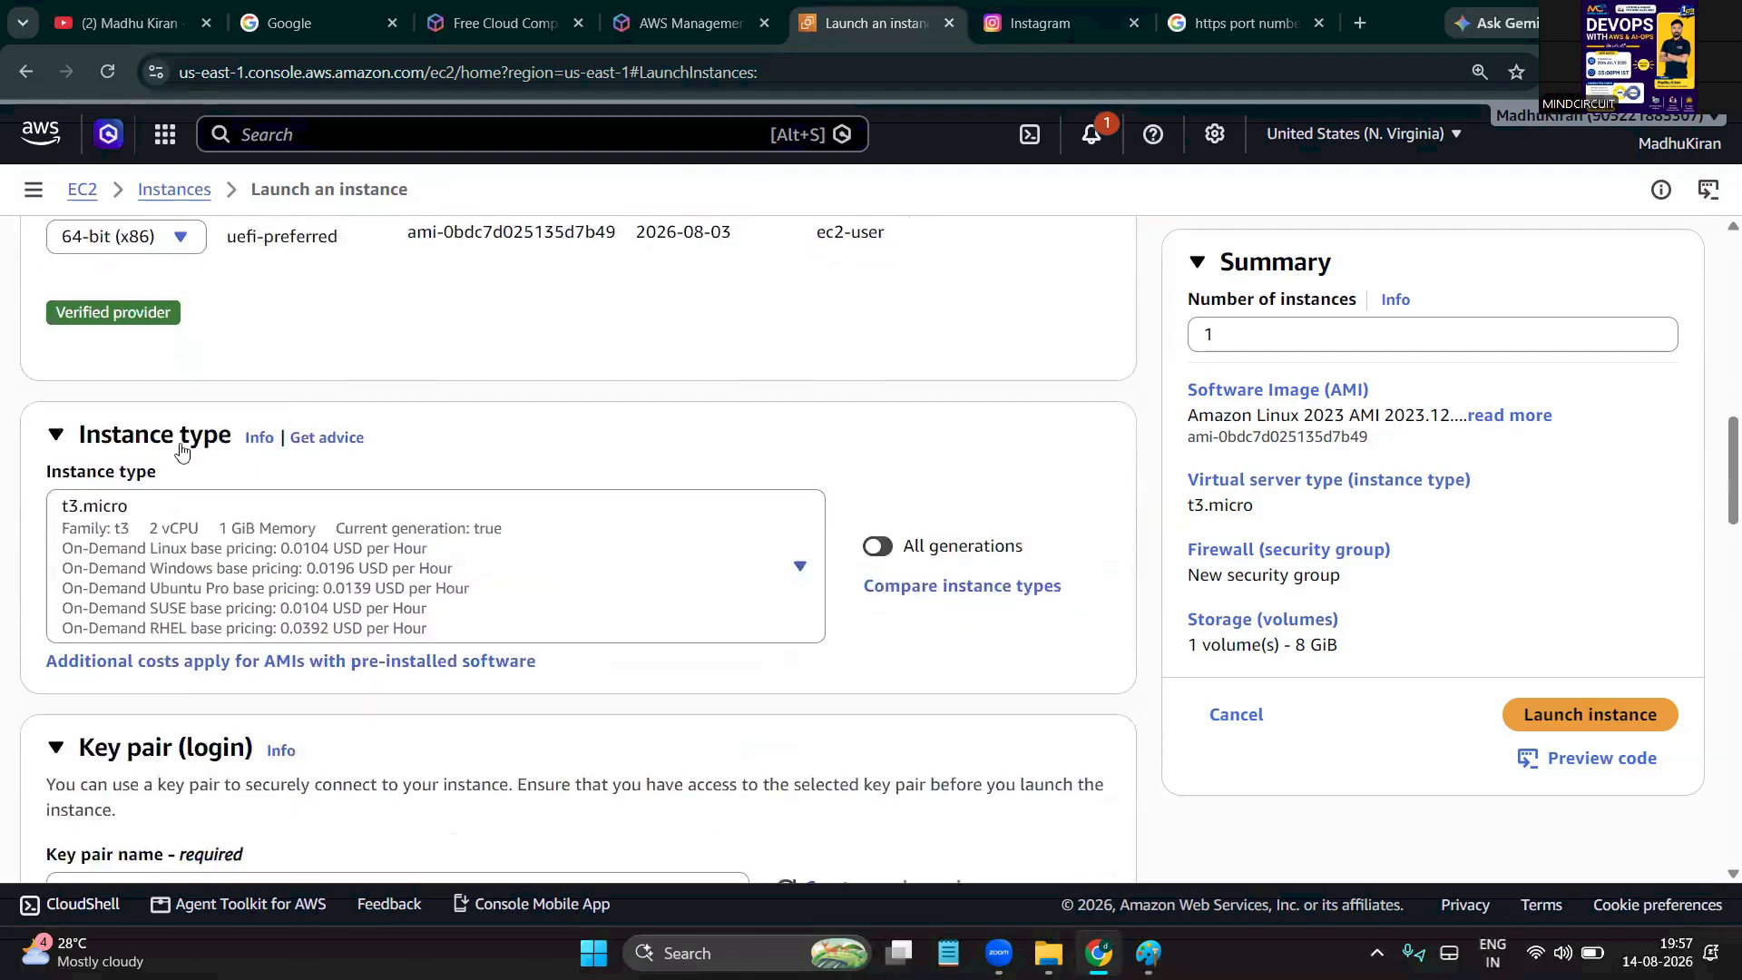
scroll(89, 590, "down", 3)
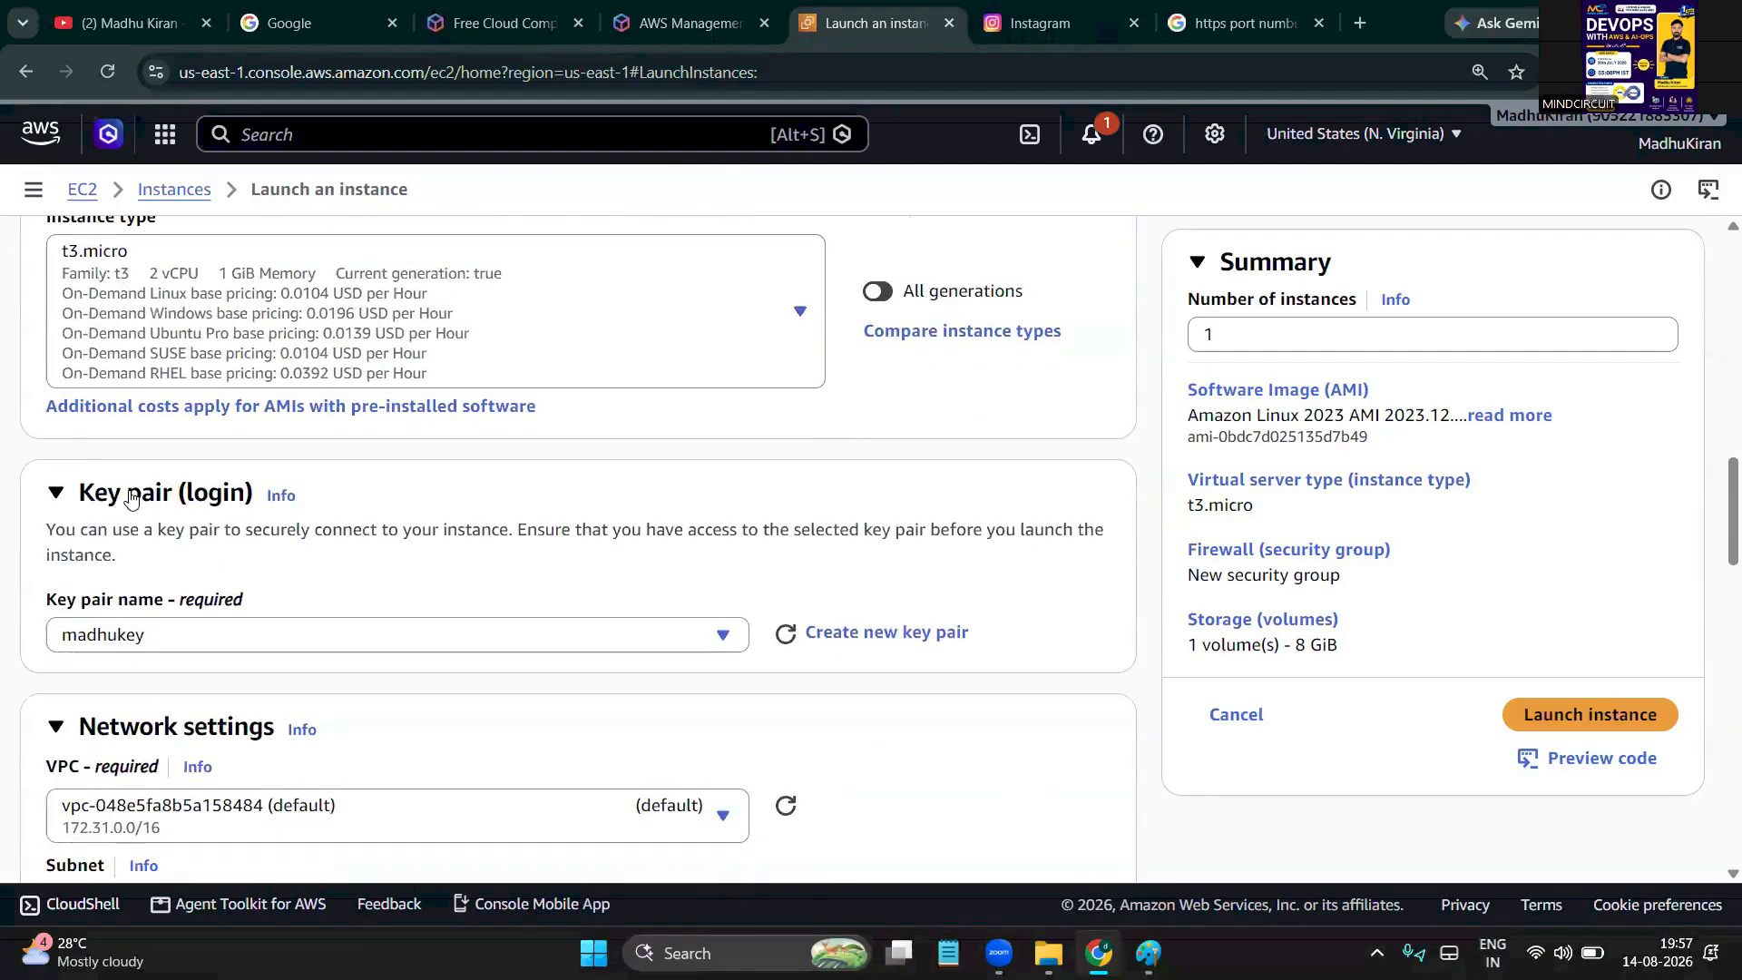
scroll(98, 635, "down", 1)
scroll(101, 642, "down", 3)
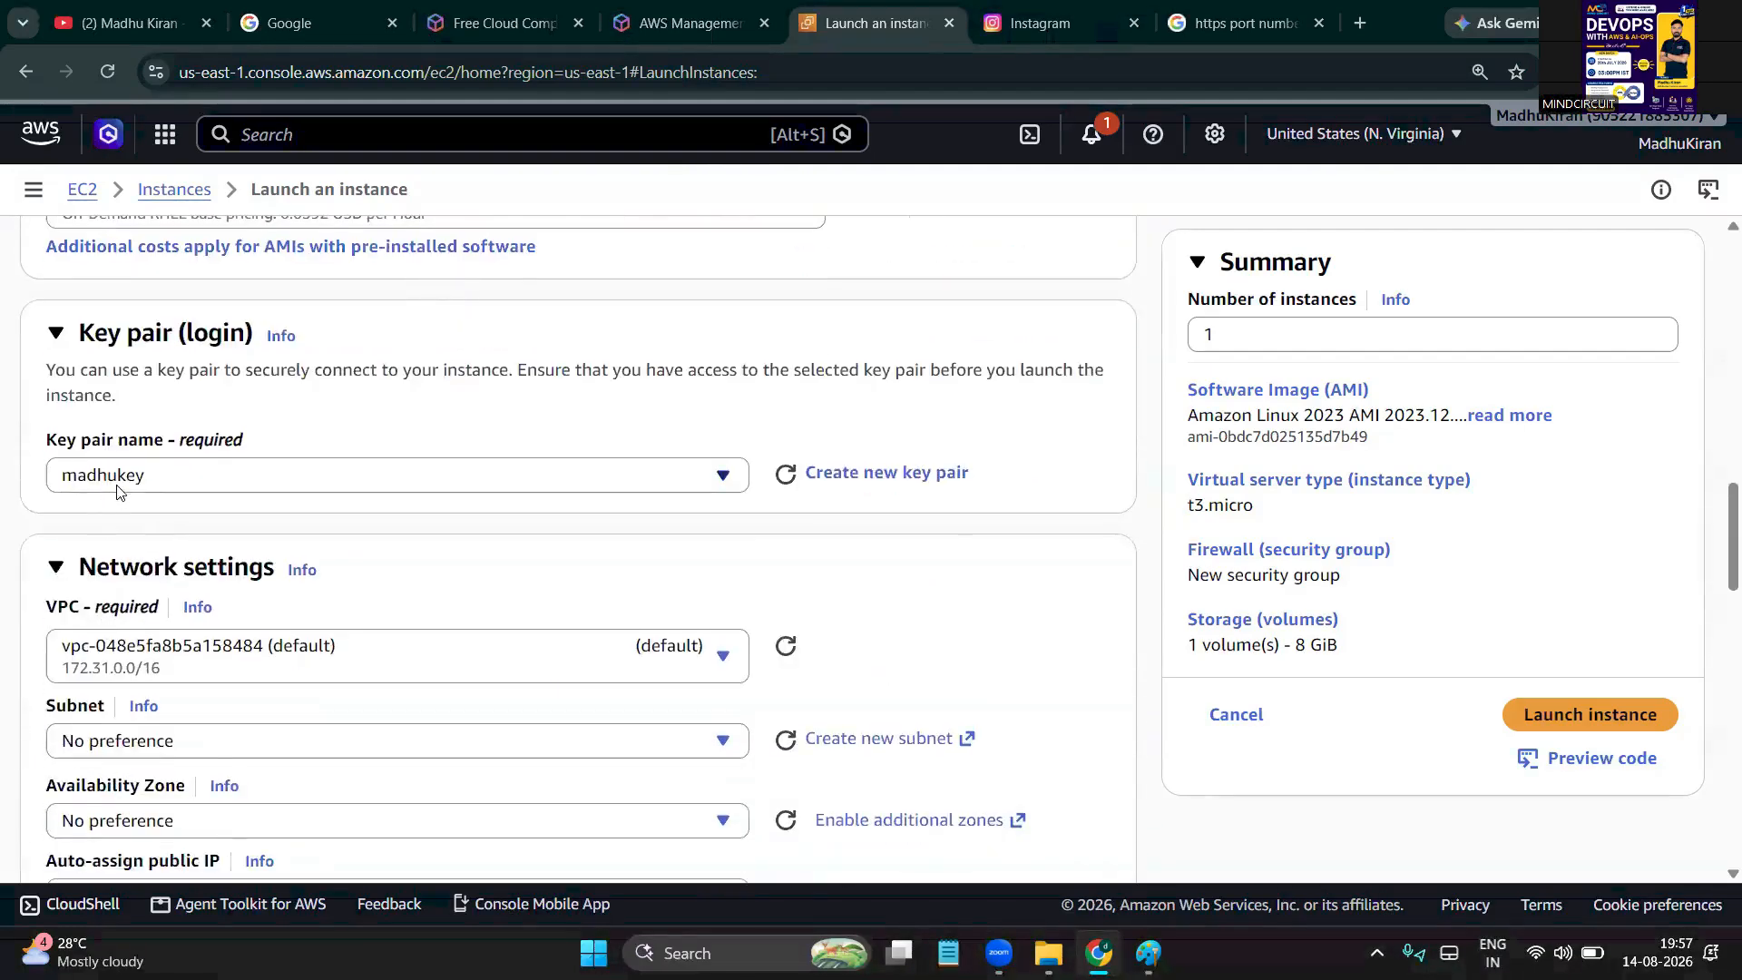
scroll(172, 390, "up", 1)
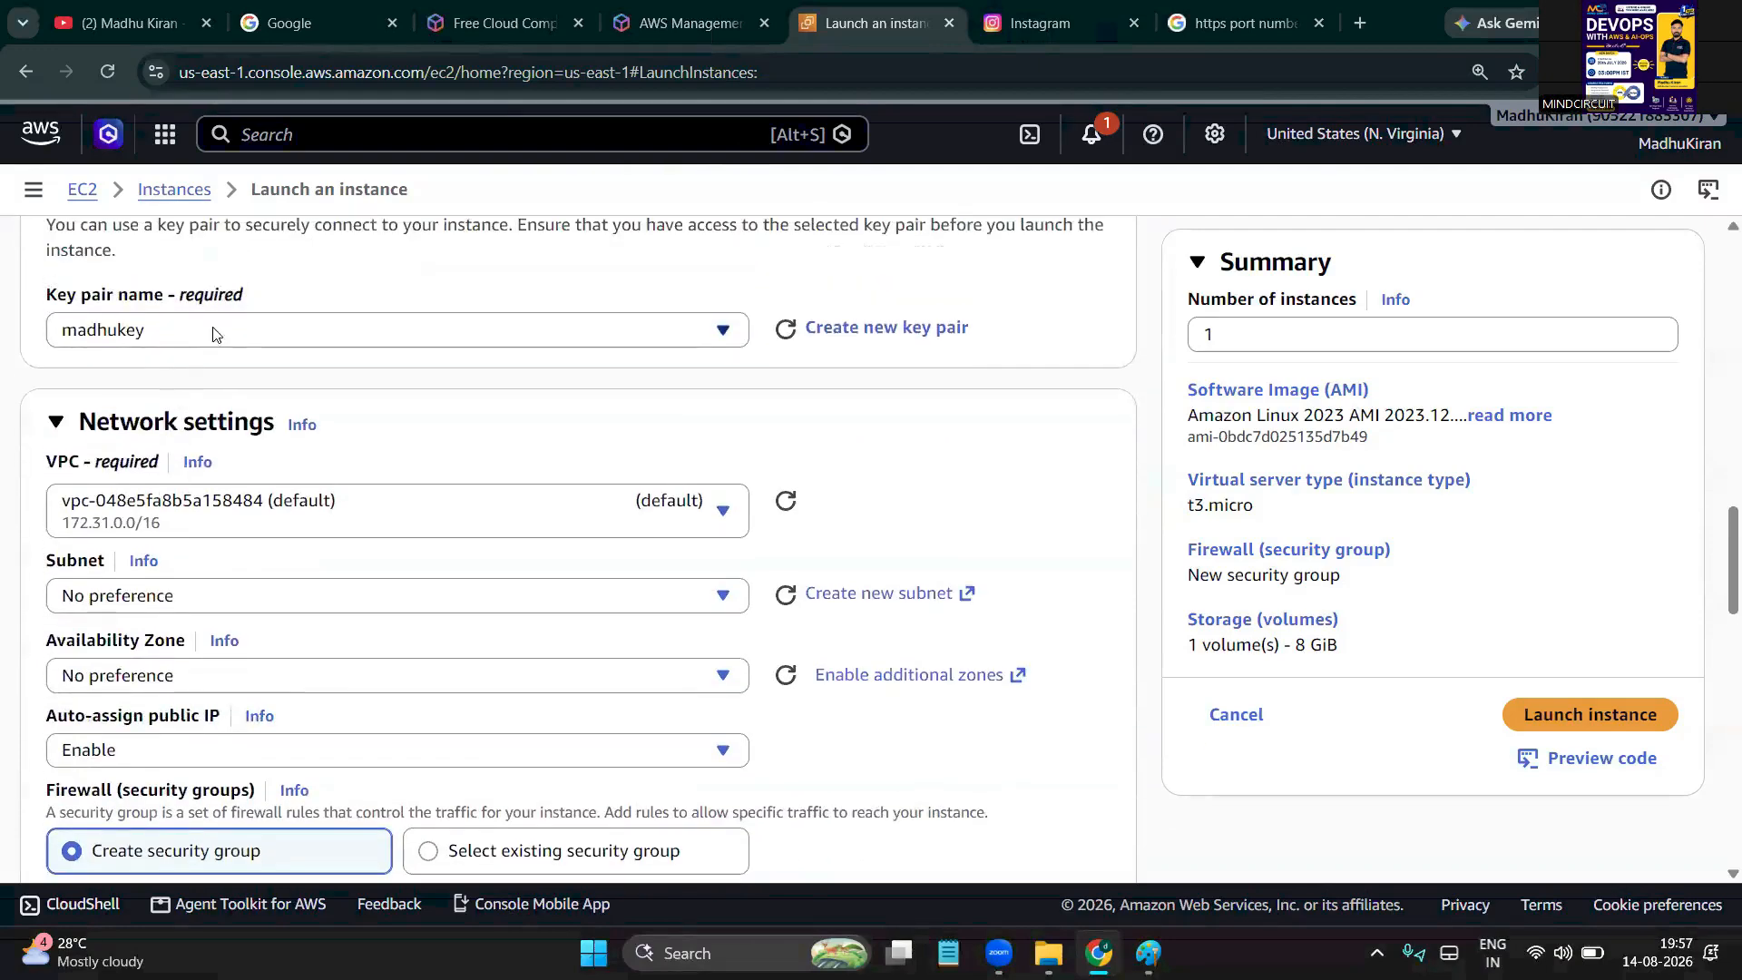
left_click(1553, 72)
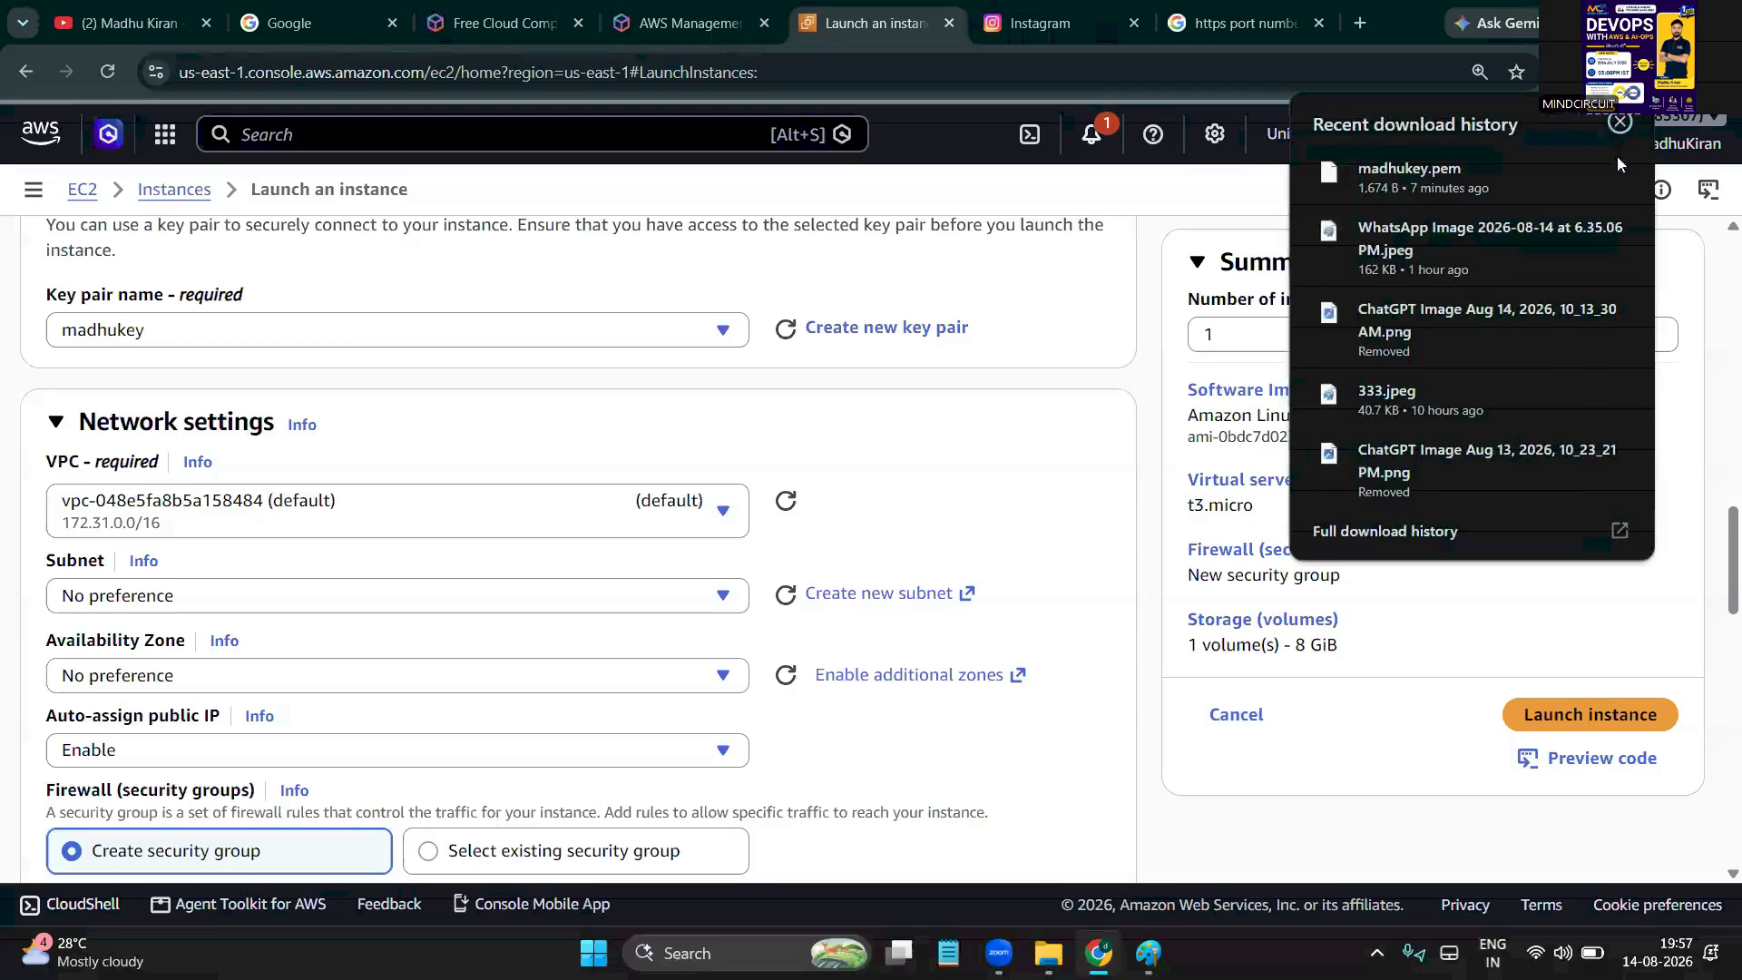
scroll(166, 667, "down", 5)
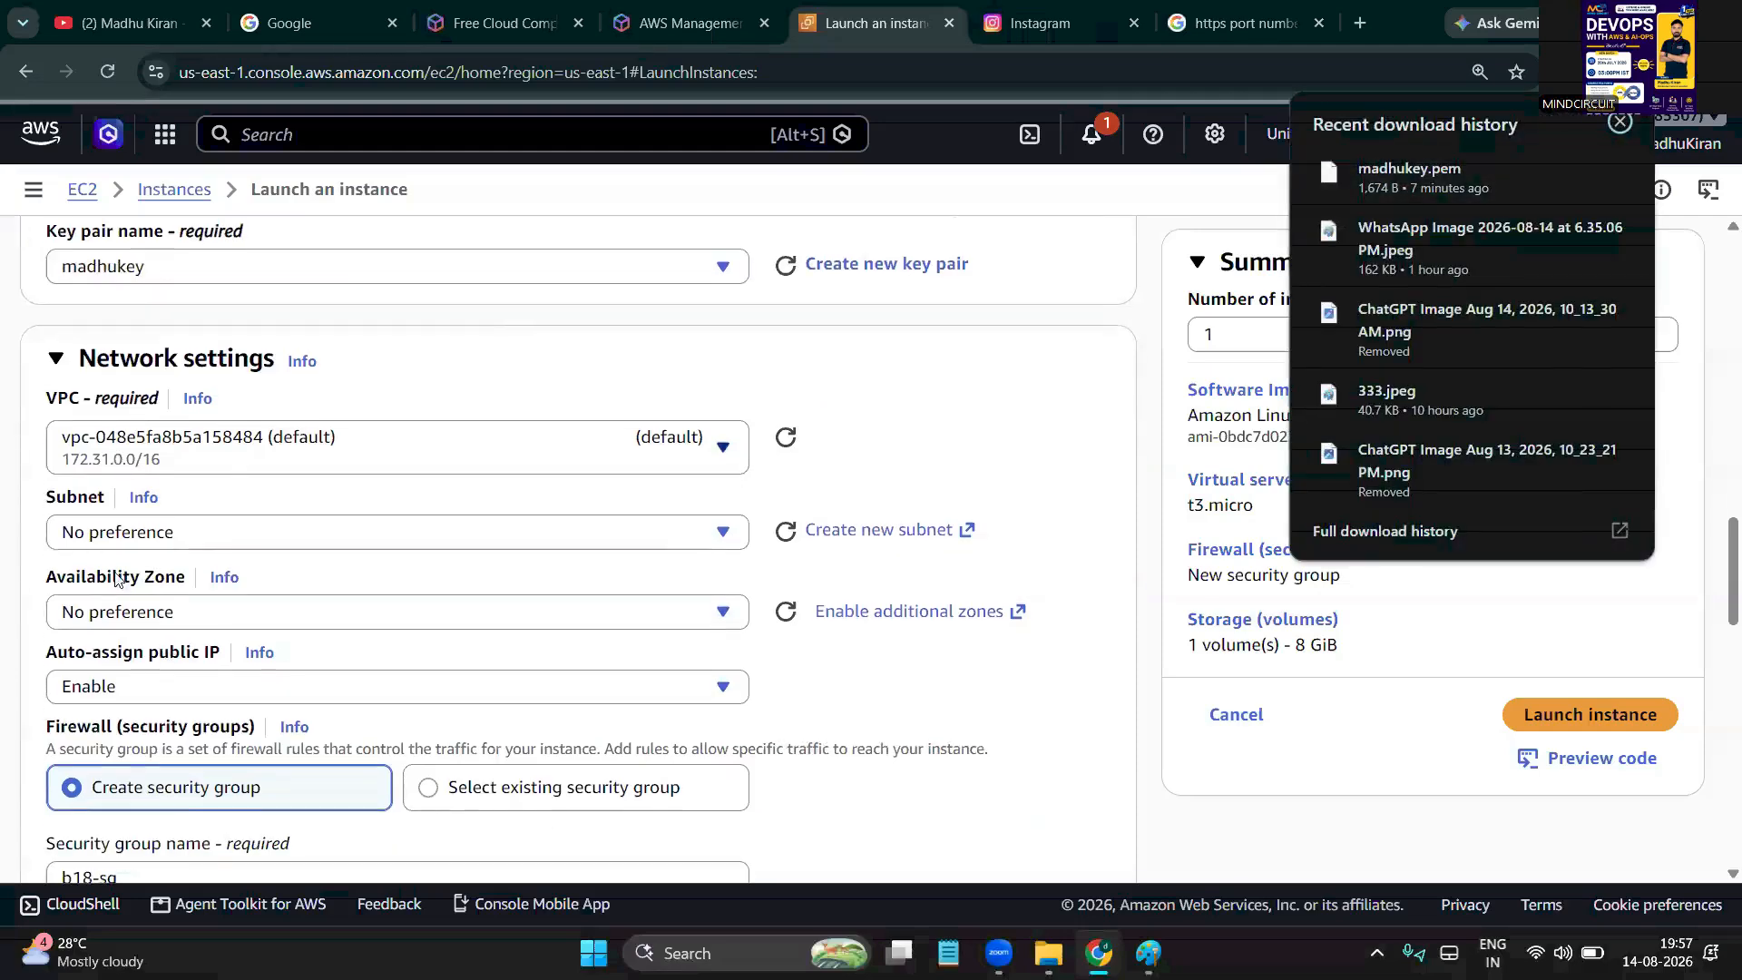
scroll(205, 536, "down", 10)
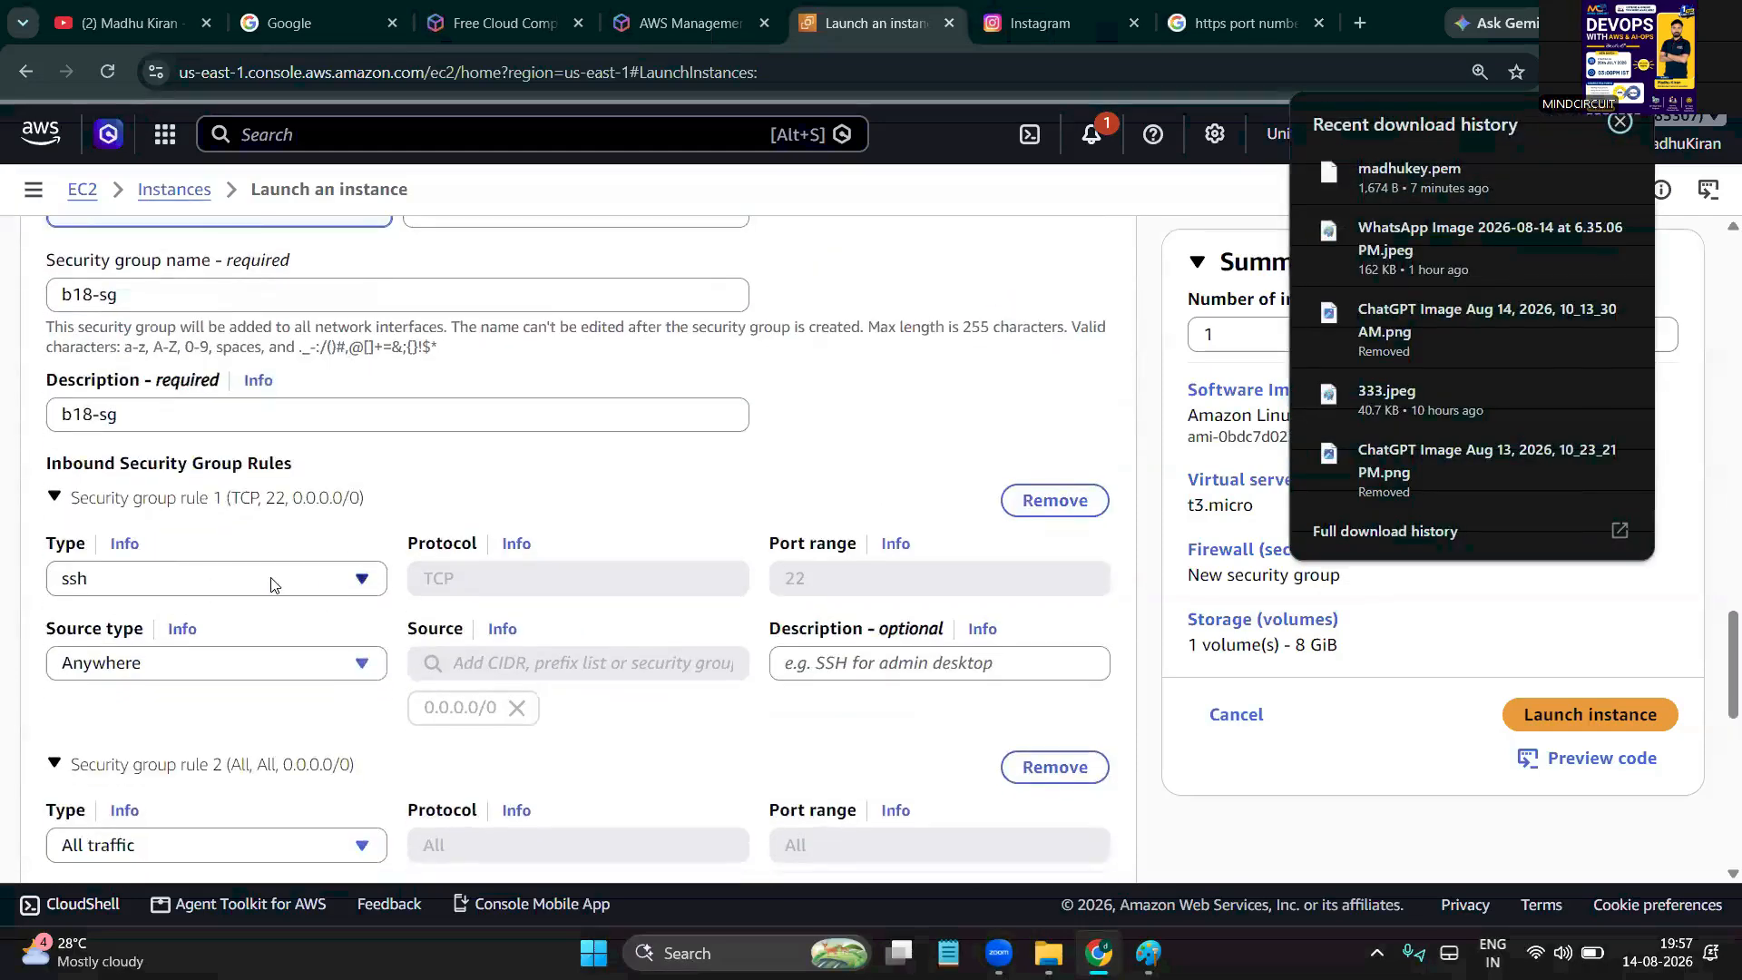
scroll(270, 583, "down", 3)
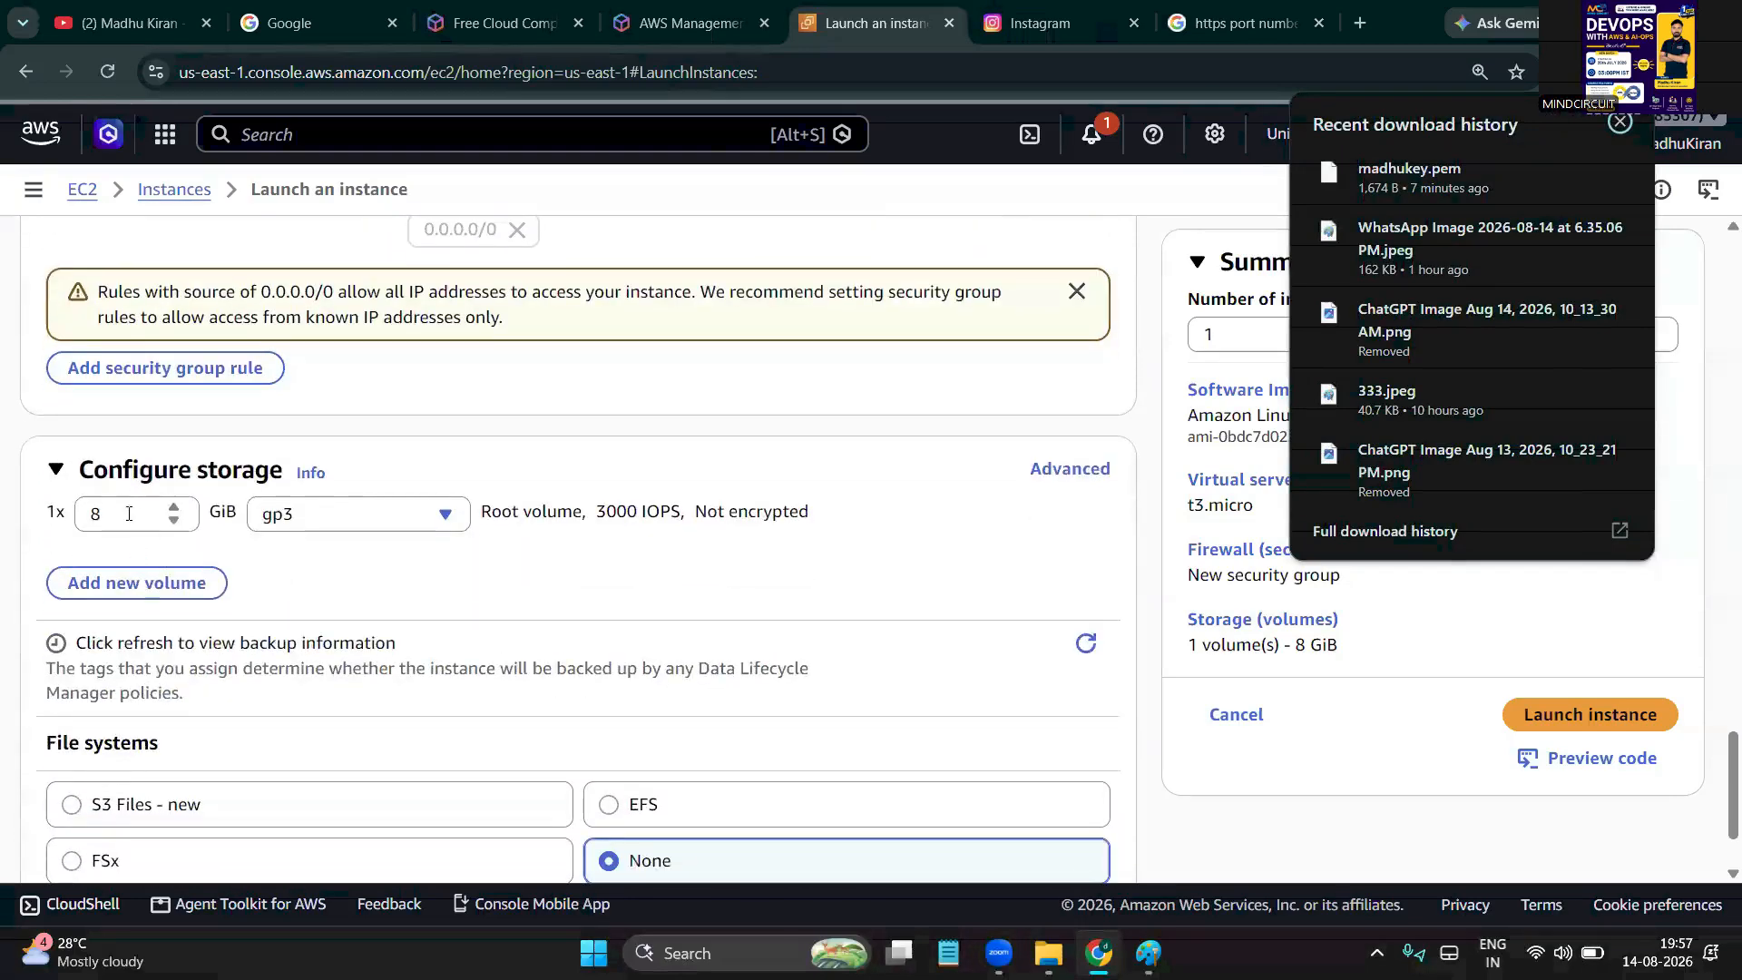
left_click(661, 595)
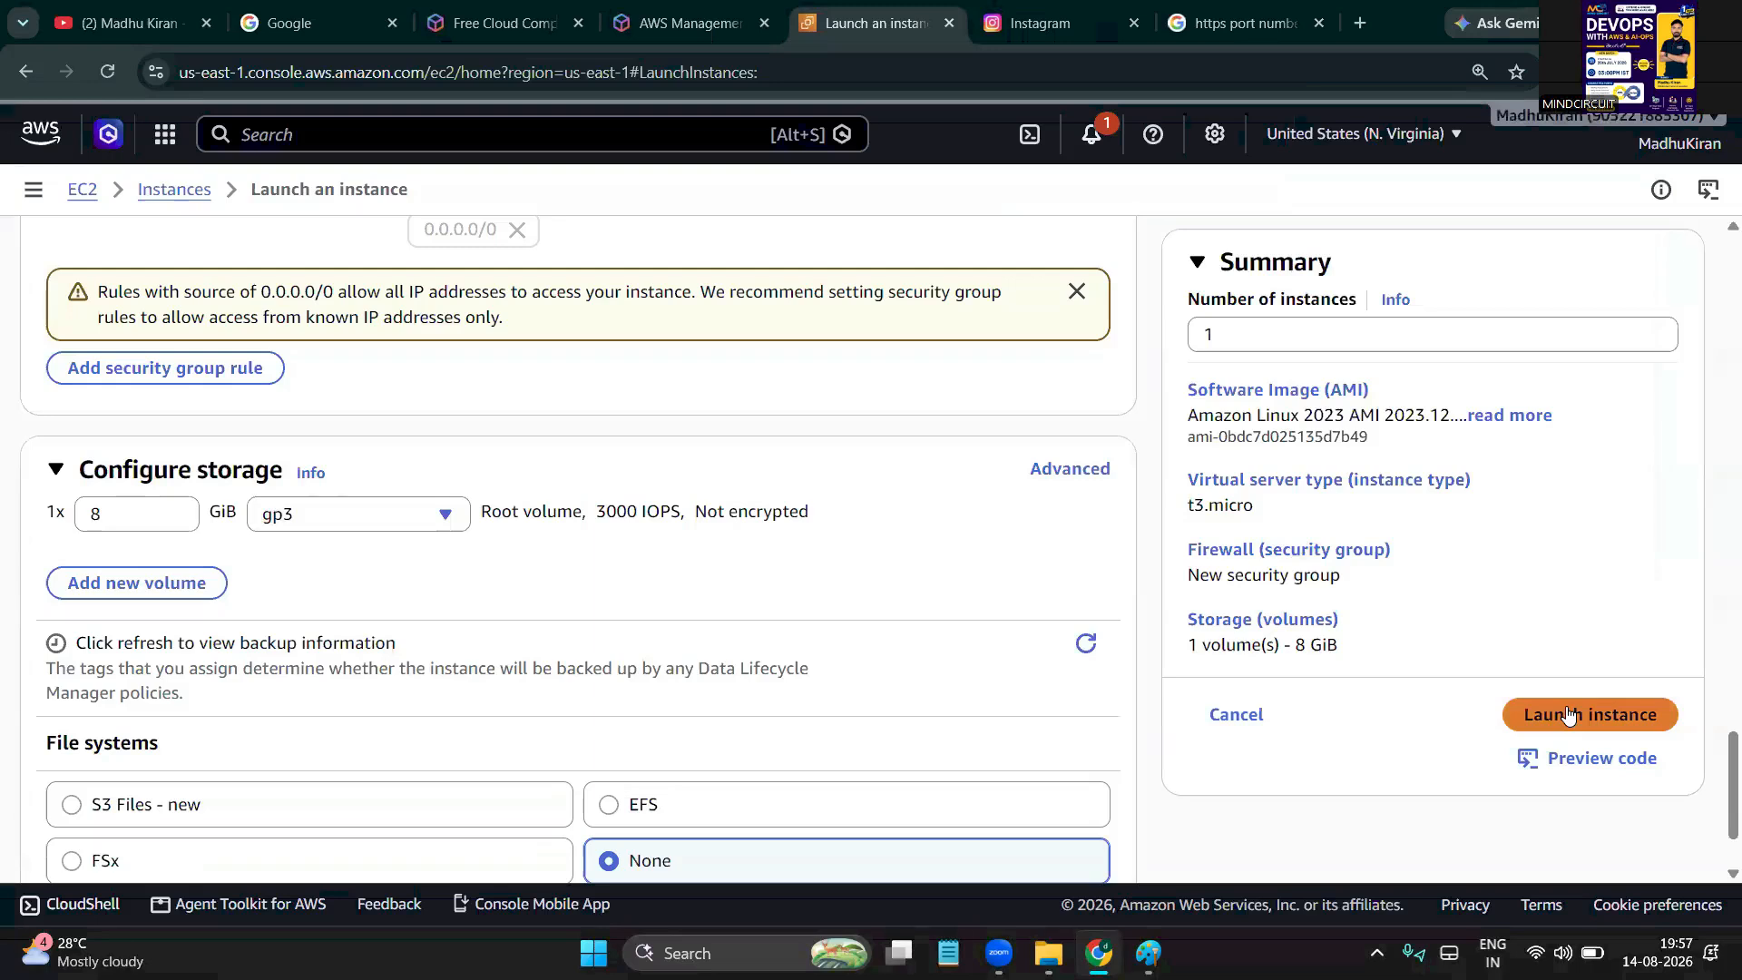
Launch the Linux server t3.micro instance and go to the Instances list
left_click(1568, 715)
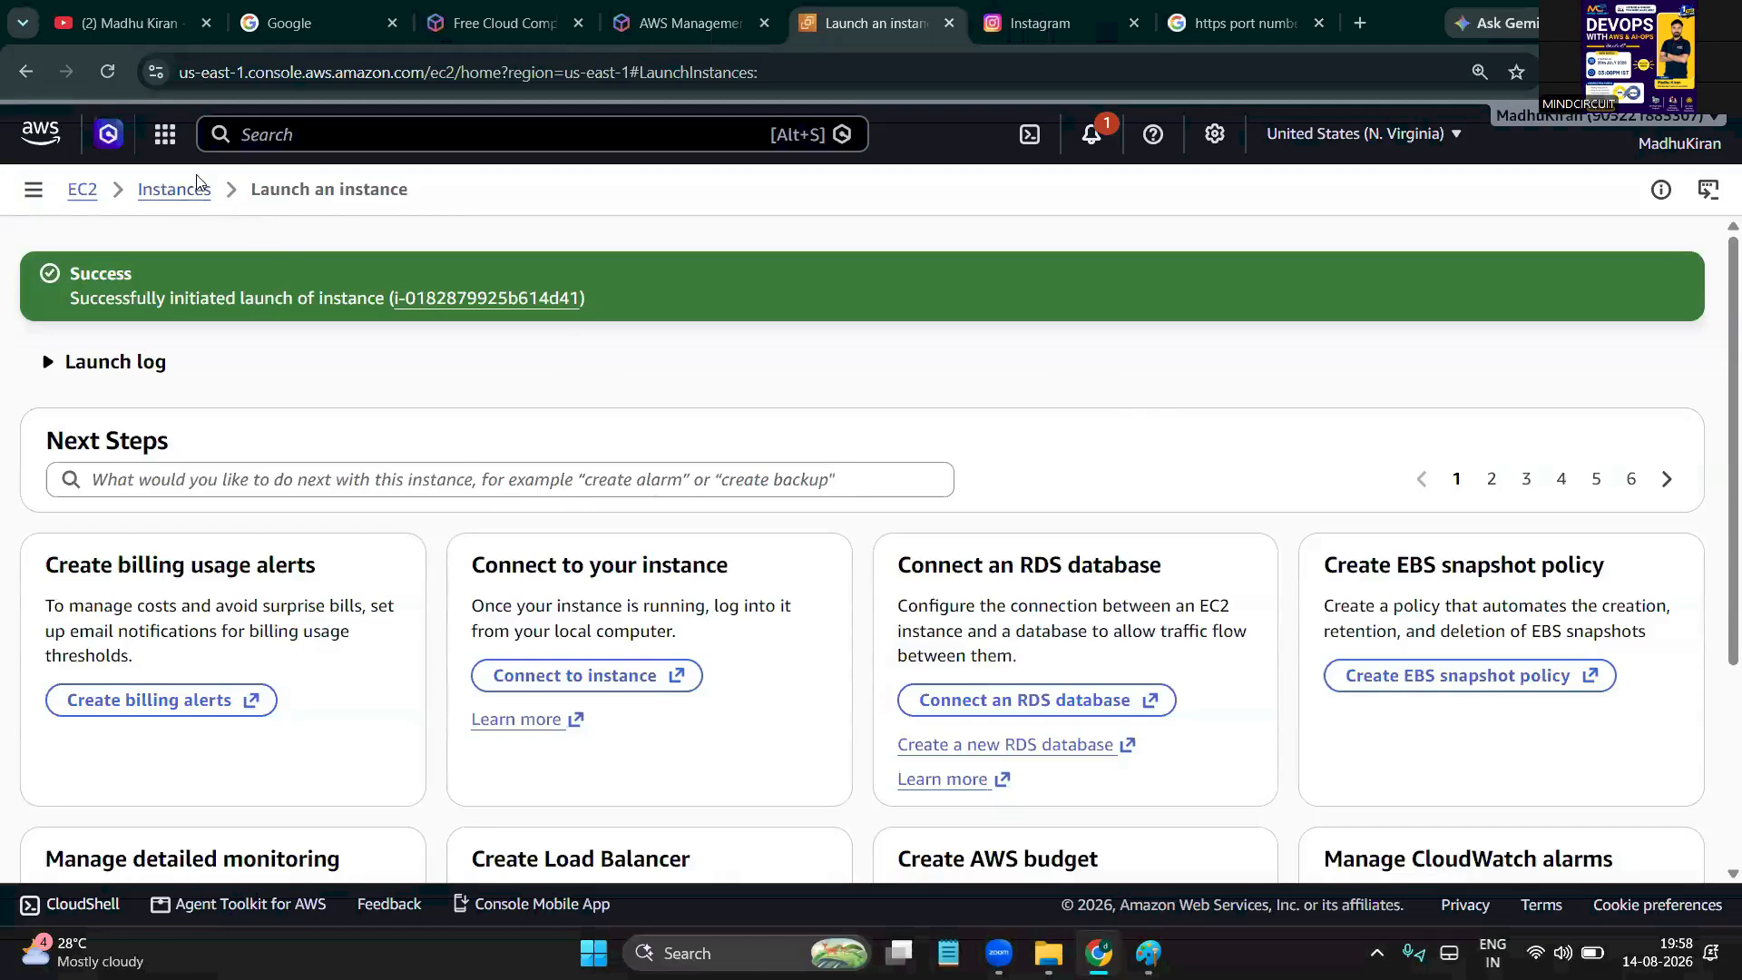
left_click(174, 193)
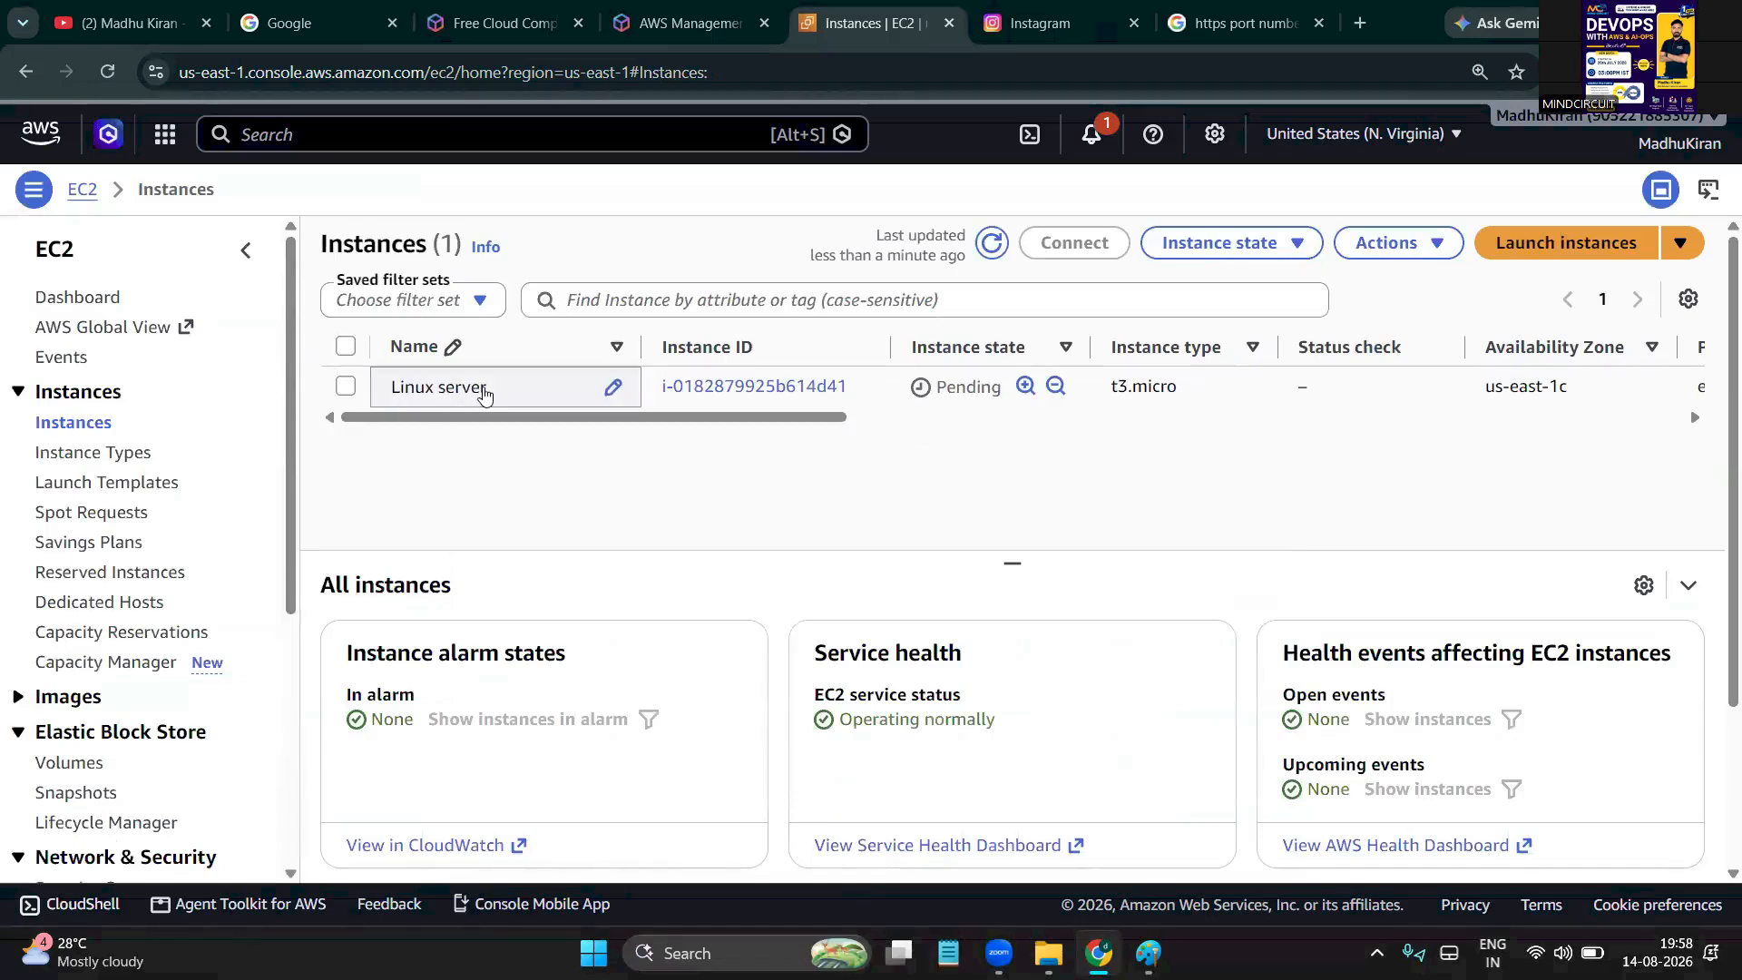
Check the Linux server instance's Pending state and refresh the list until it shows Running
double_click(962, 388)
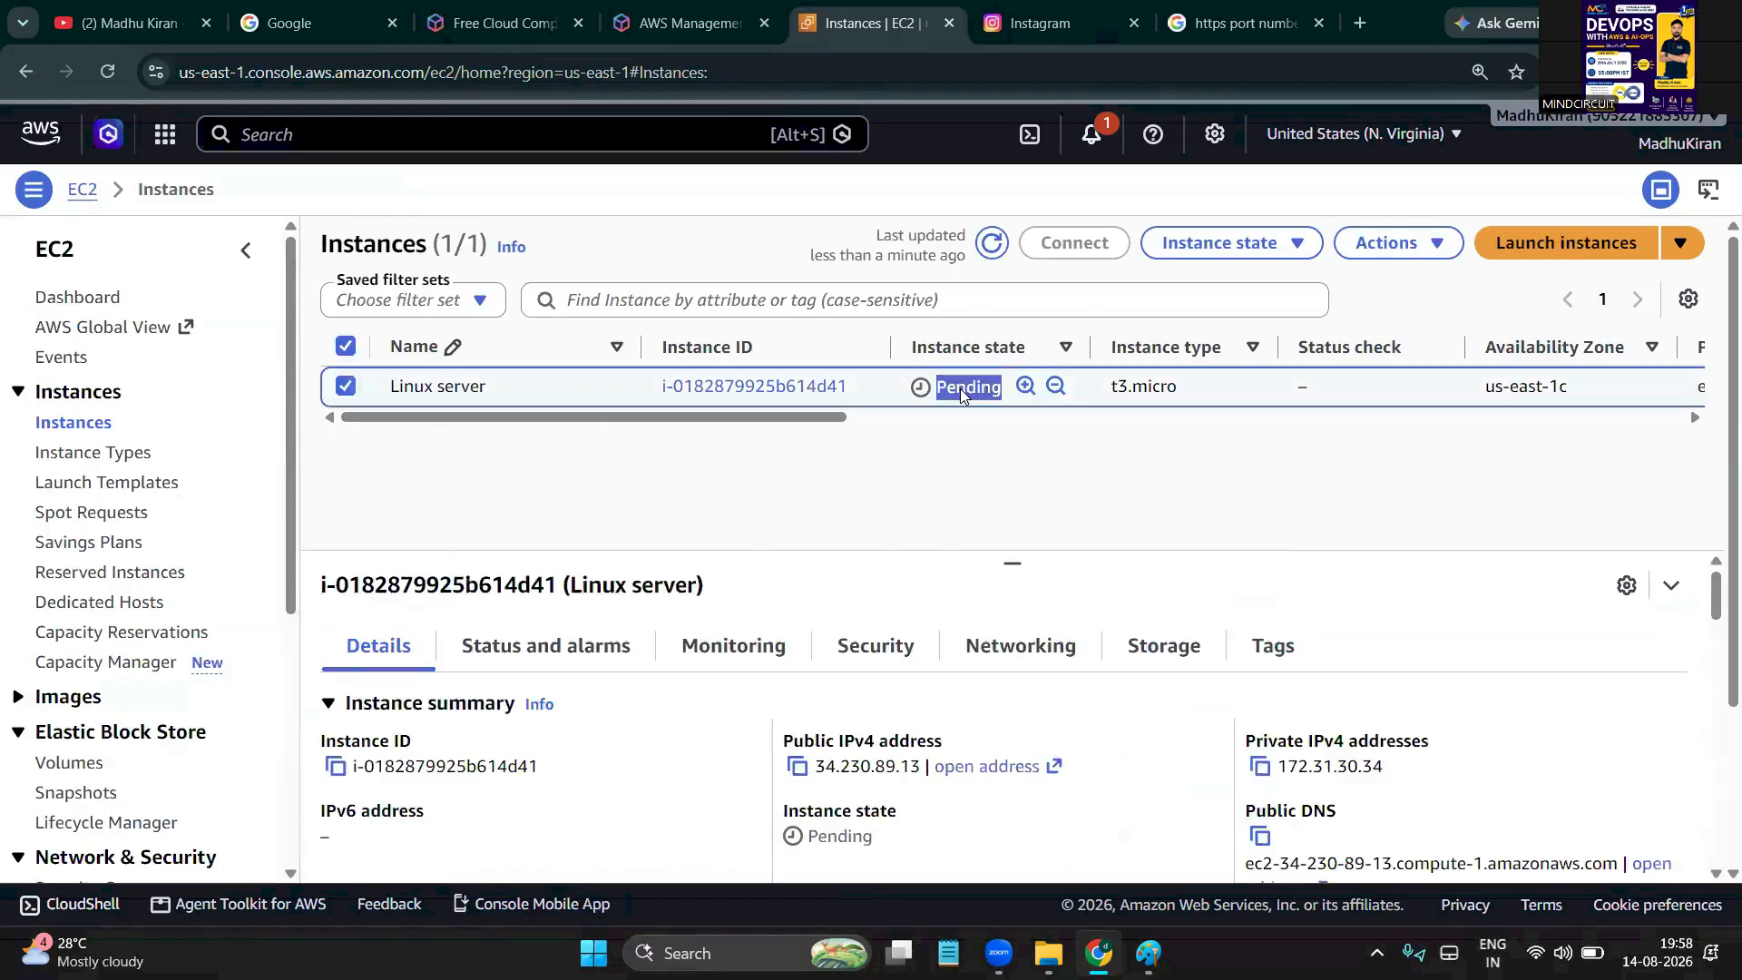
left_click(920, 451)
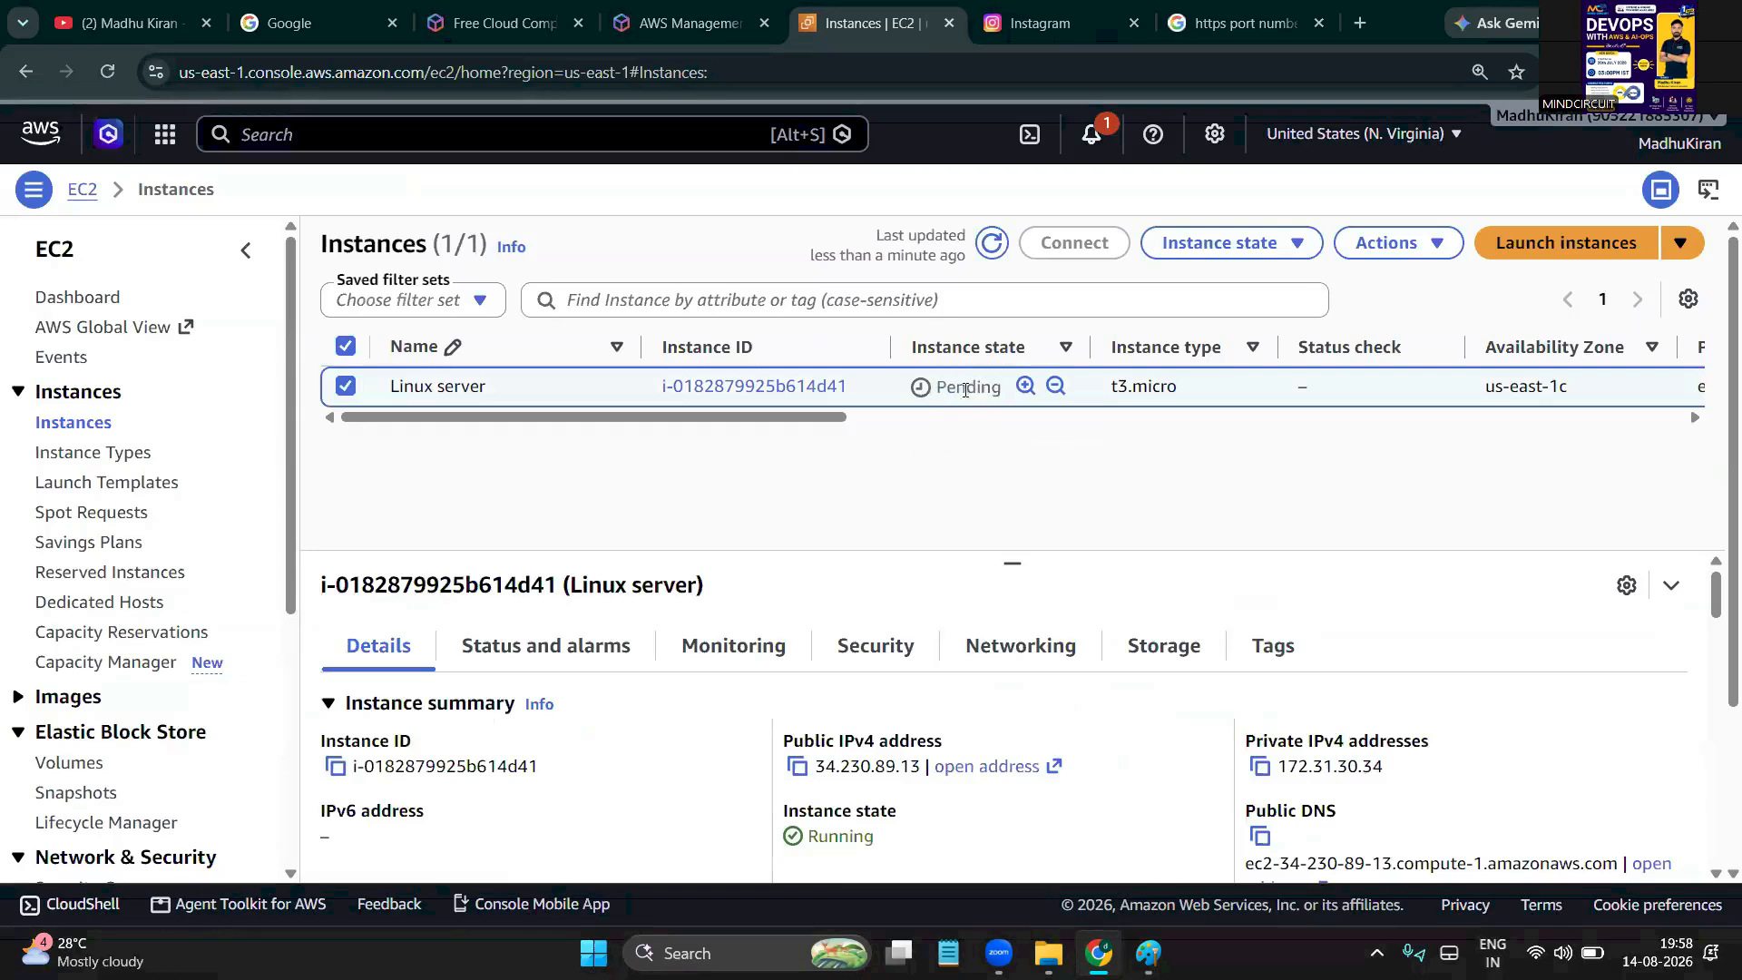
double_click(965, 391)
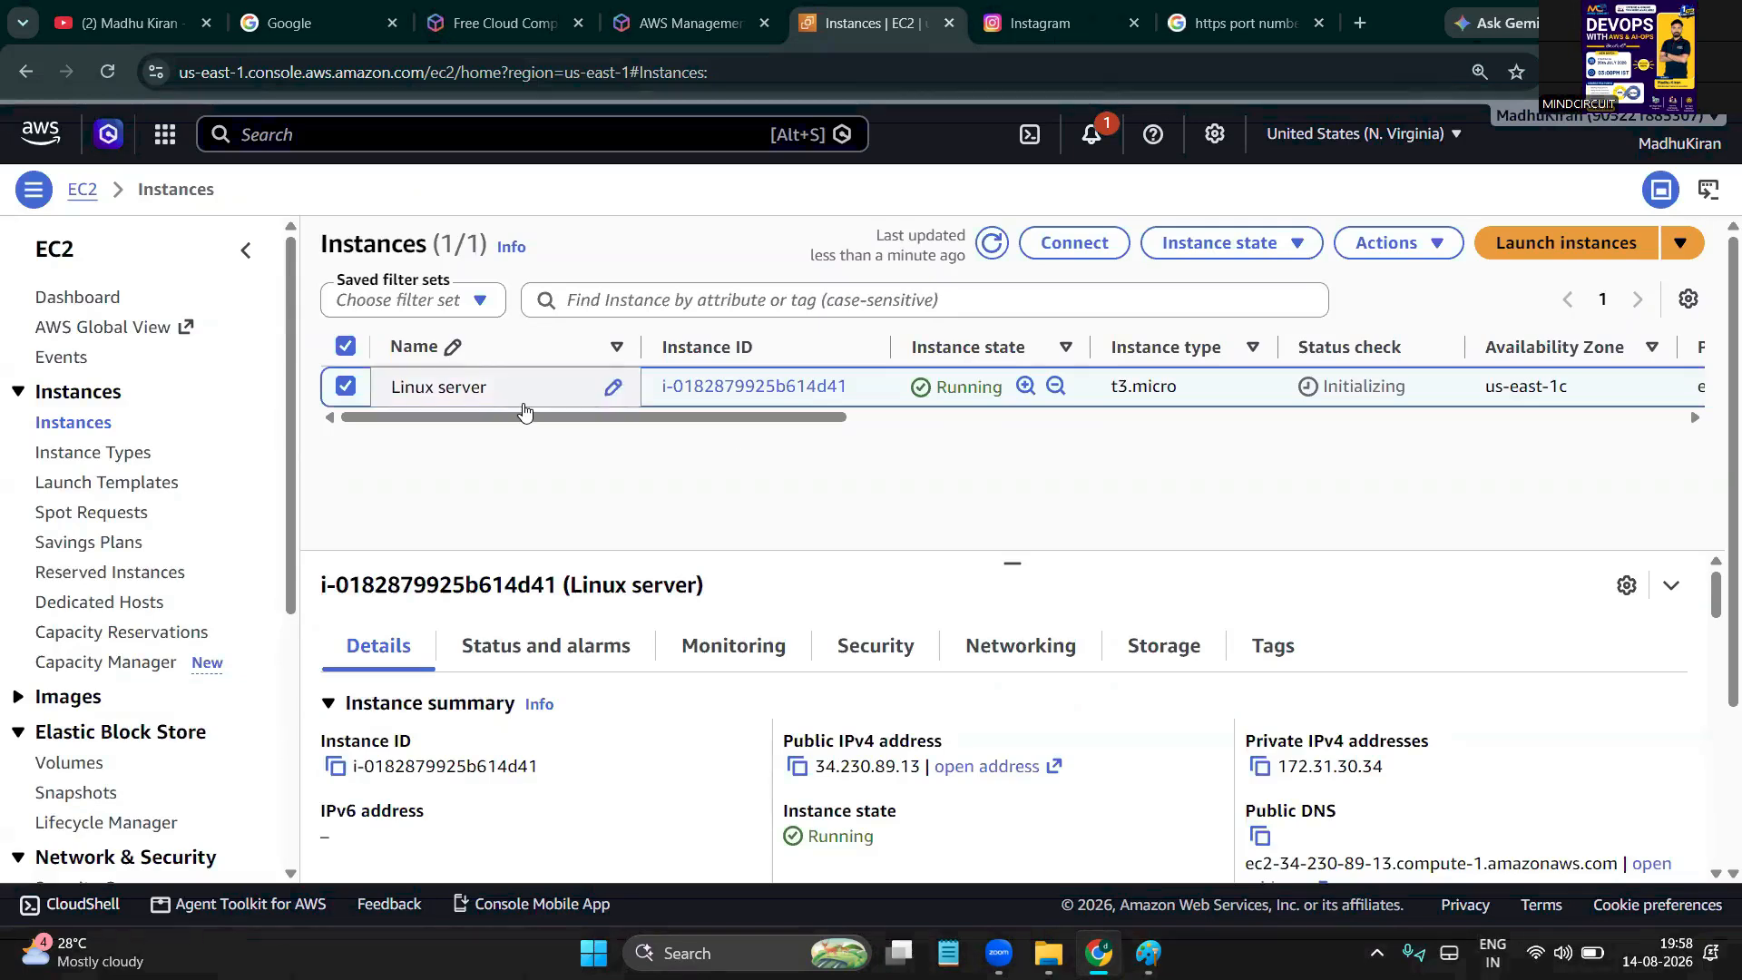
left_click(989, 247)
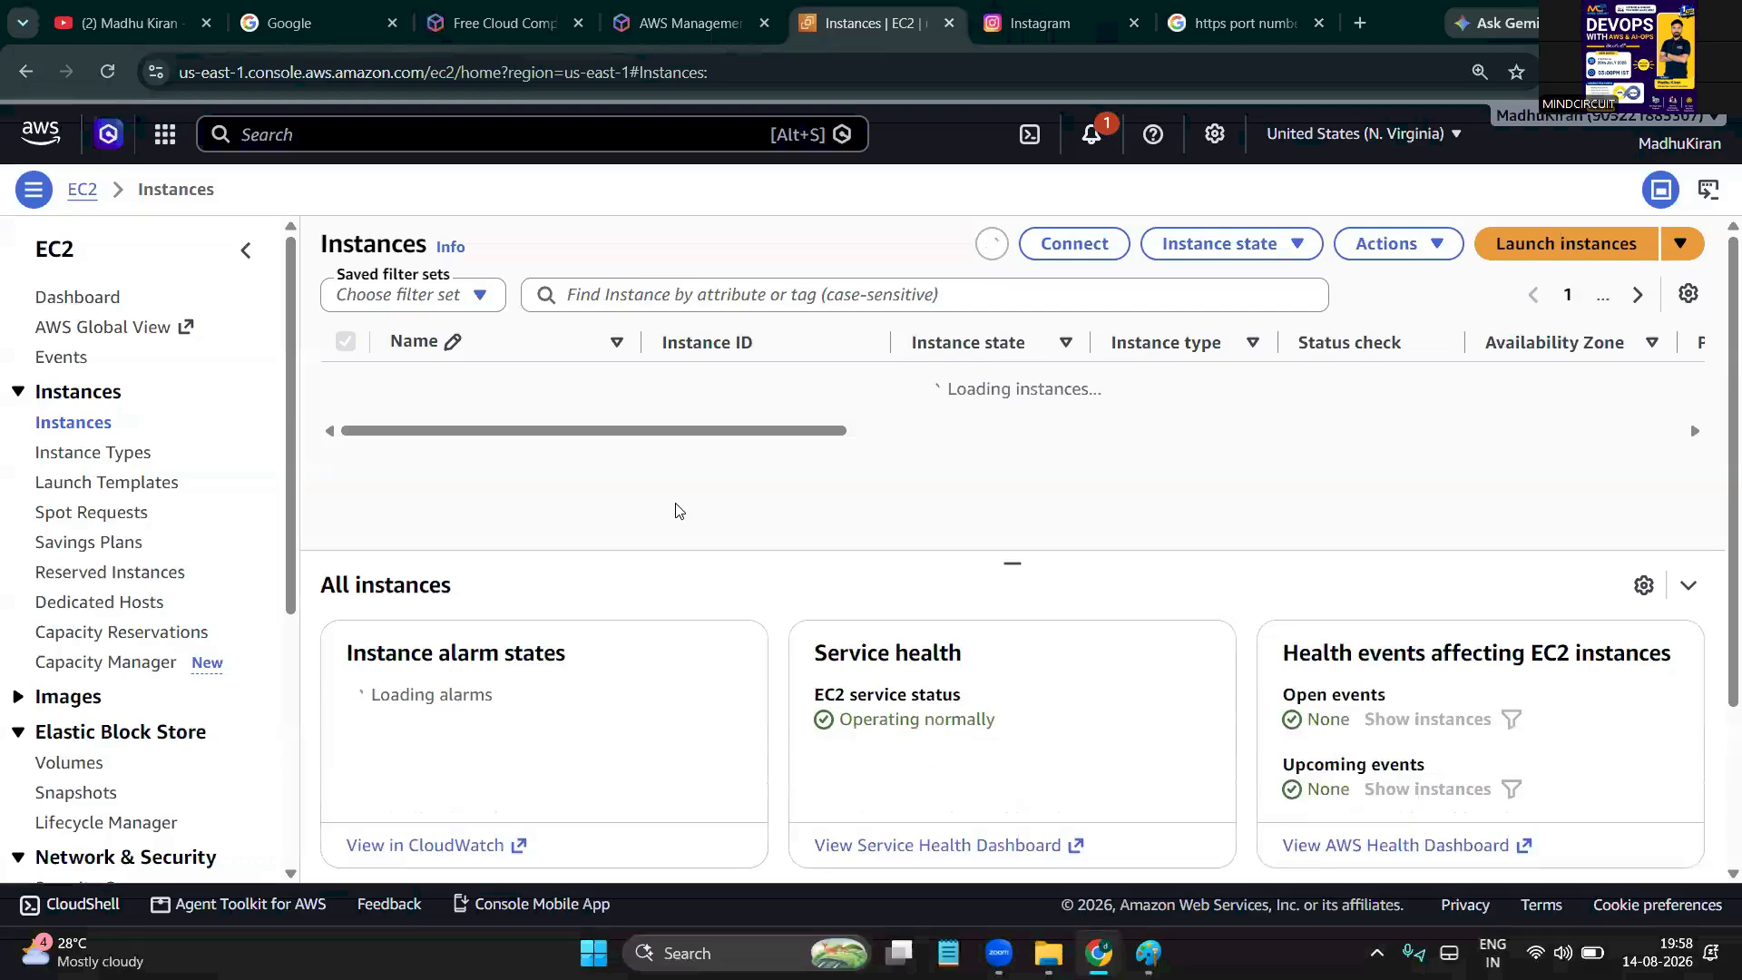
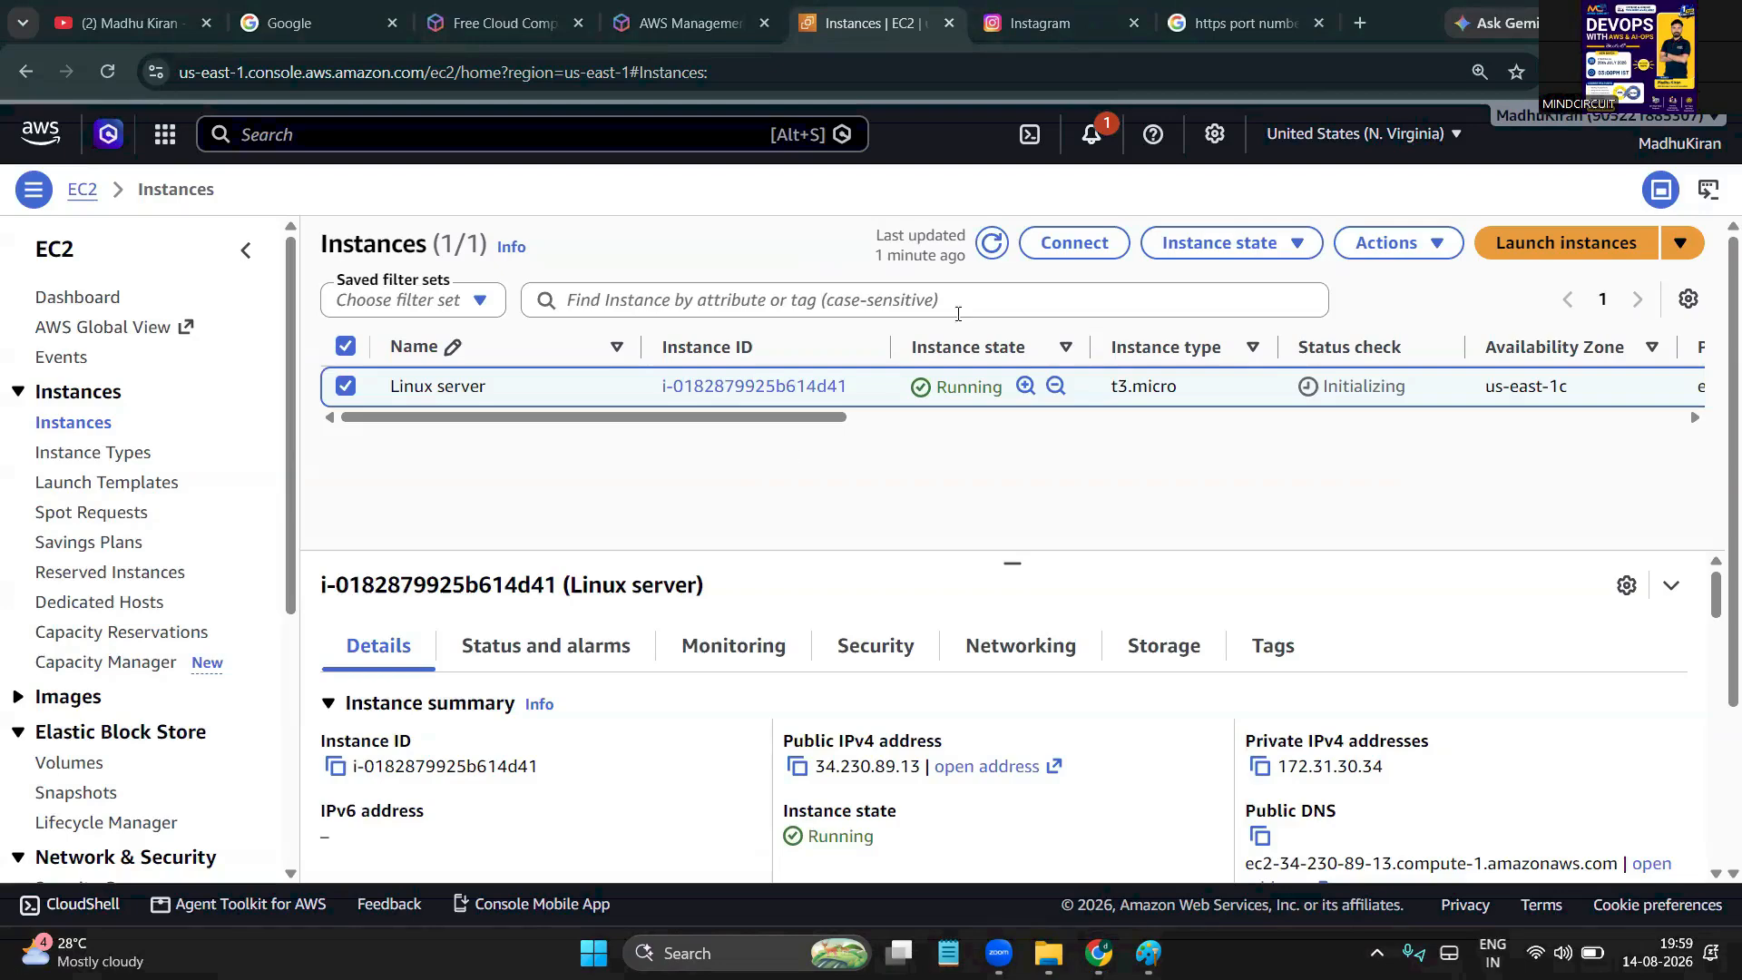
Start a '3 minute timer' Google countdown, then go back to the EC2 instances tab
left_click(1221, 25)
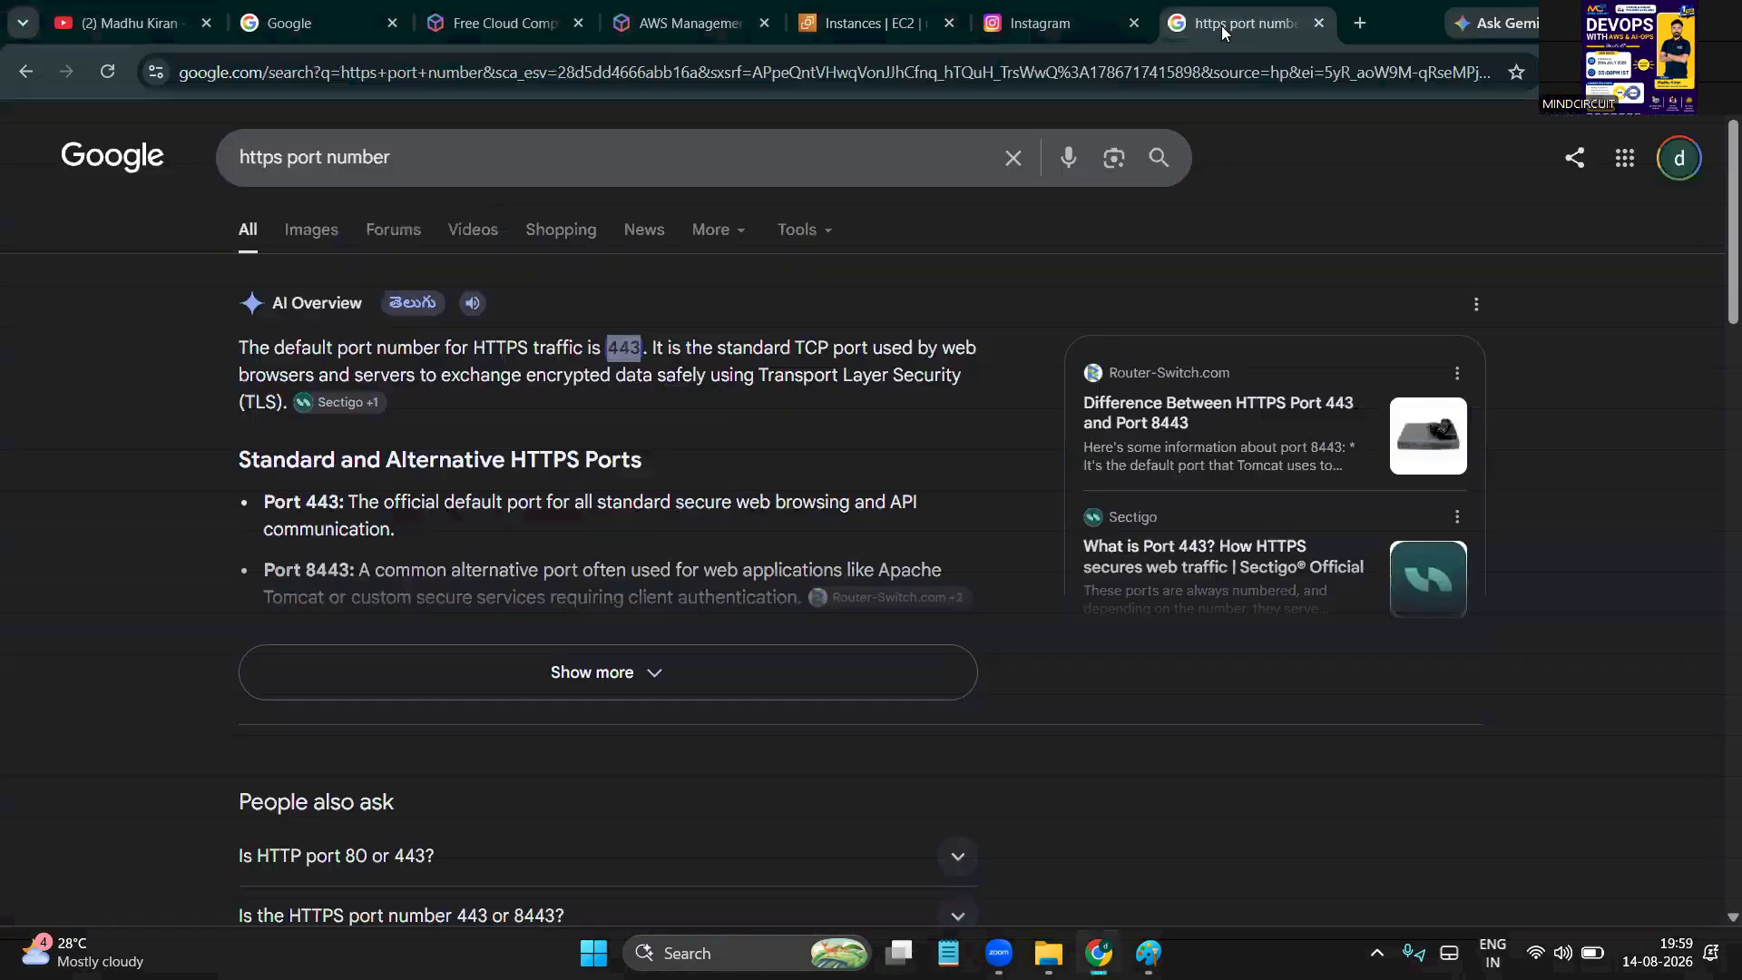
left_click(523, 182)
key("BackSpace")
key("BackSpace")
key("BackSpace")
key("BackSpace")
key("BackSpace")
key("BackSpace")
key("BackSpace")
key("BackSpace")
key("BackSpace")
key("BackSpace")
key("BackSpace")
key("BackSpace")
key("BackSpace")
key("BackSpace")
key("BackSpace")
key("BackSpace")
key("BackSpace")
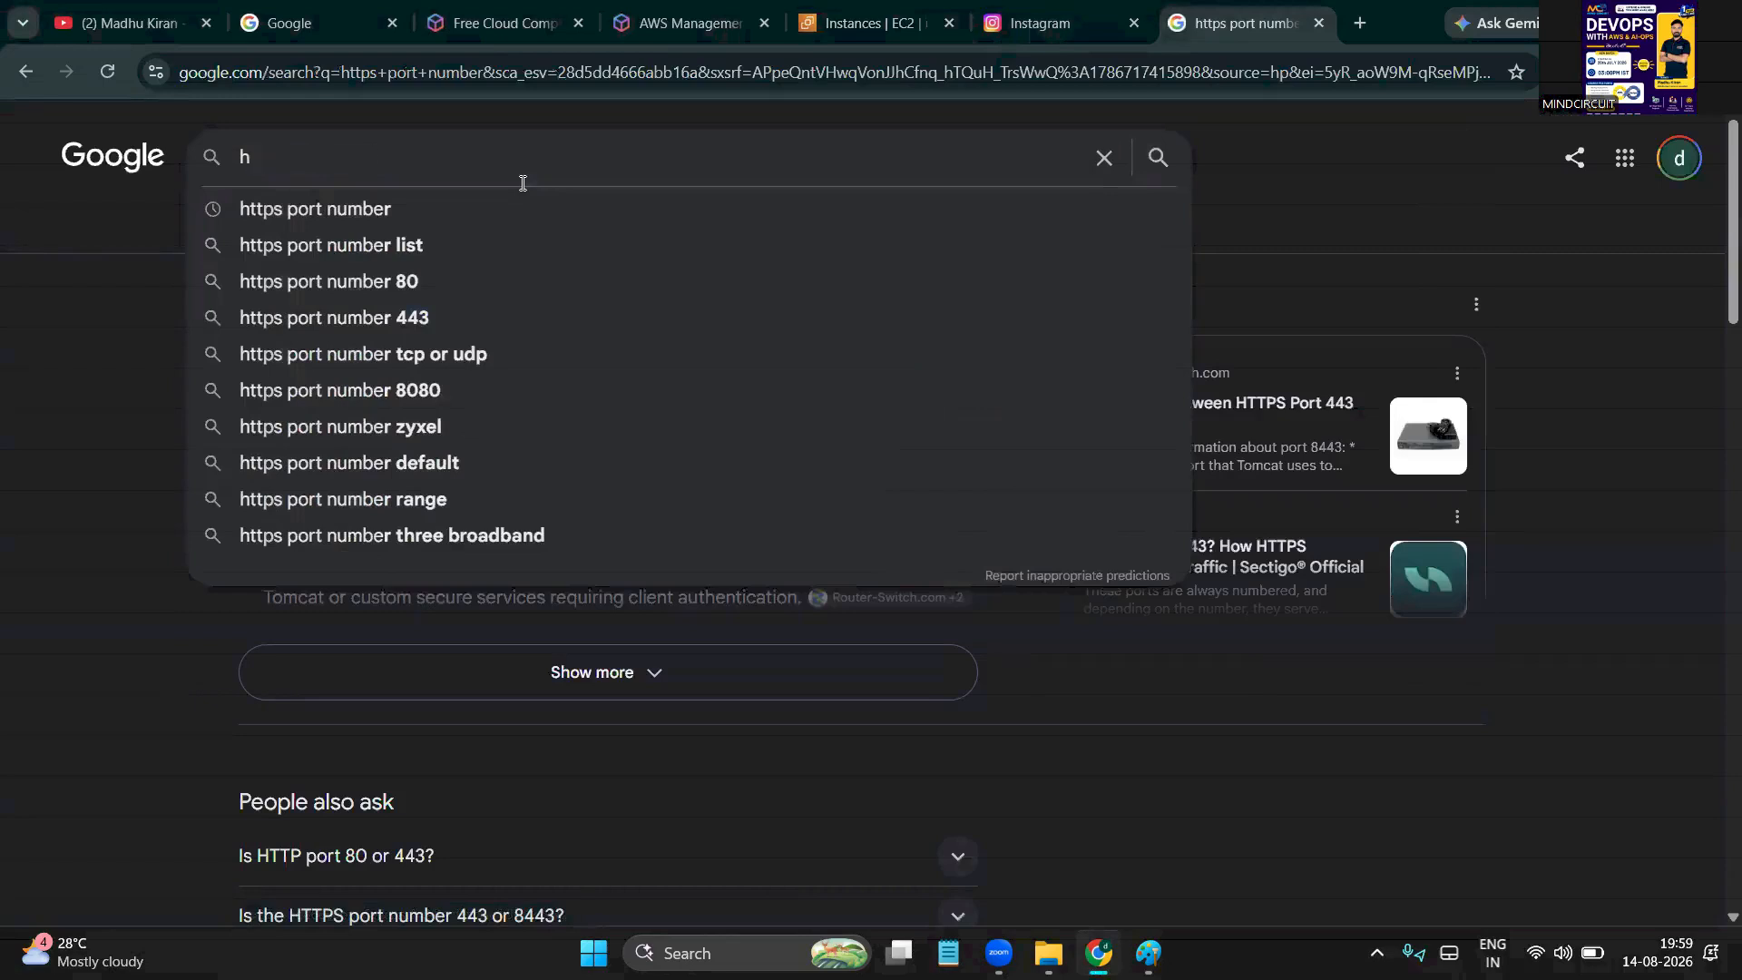
type("3")
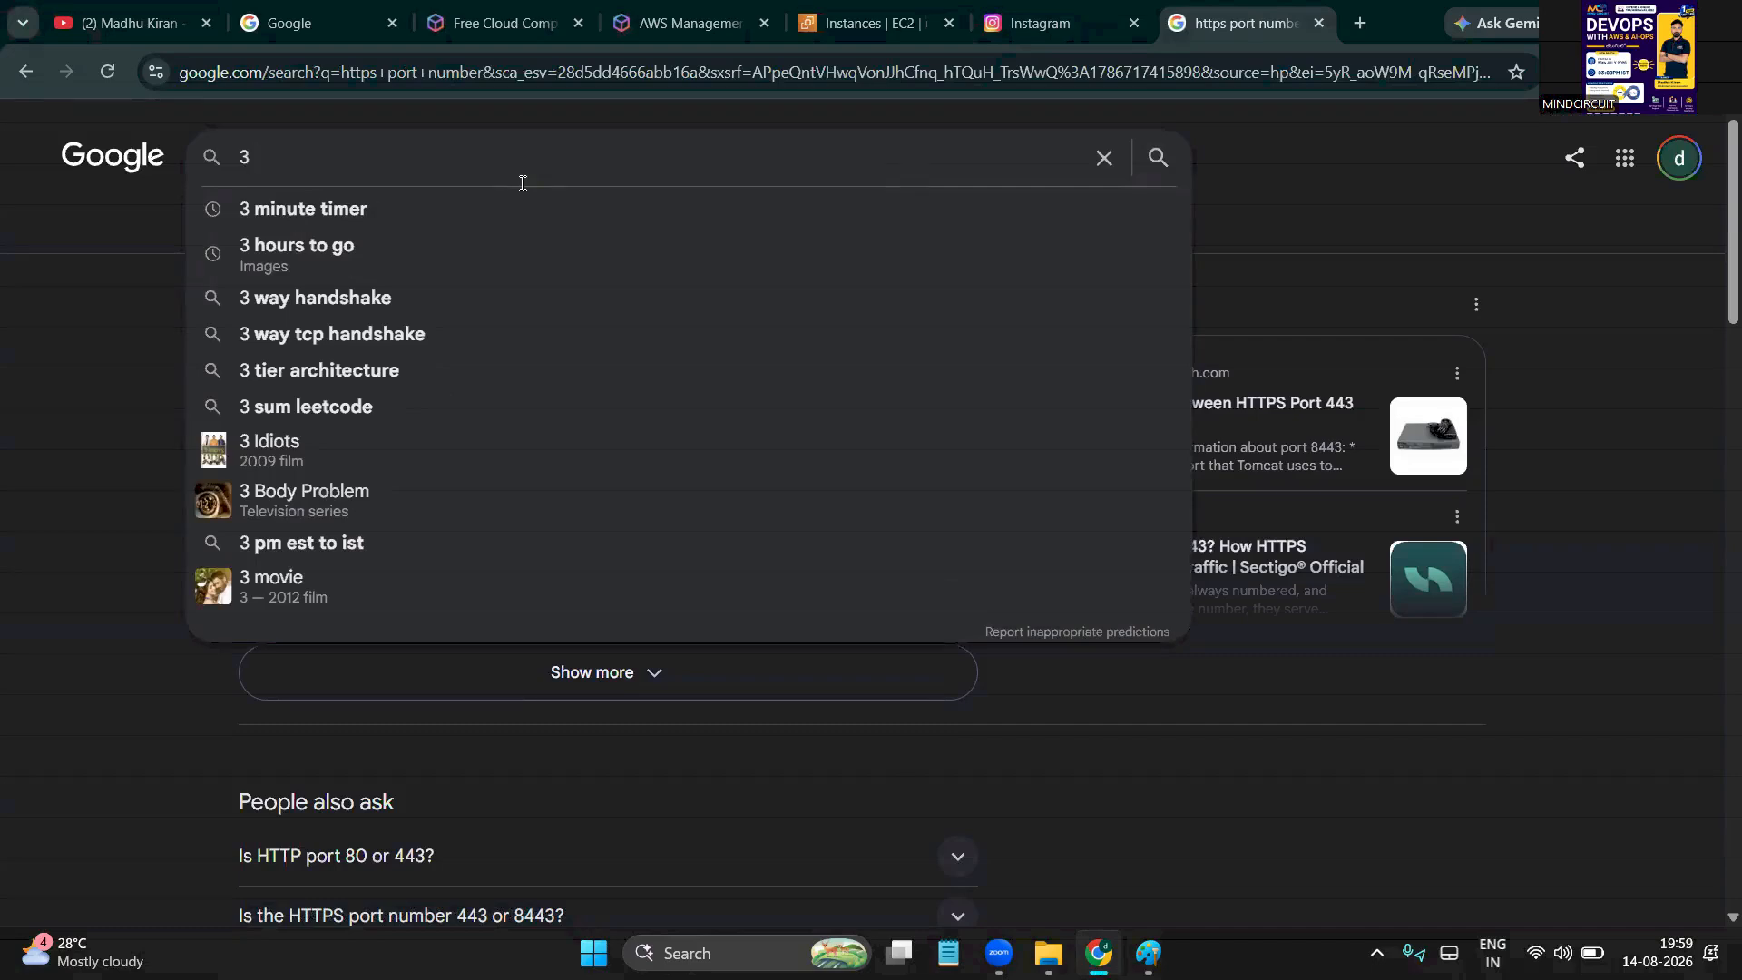
left_click(336, 213)
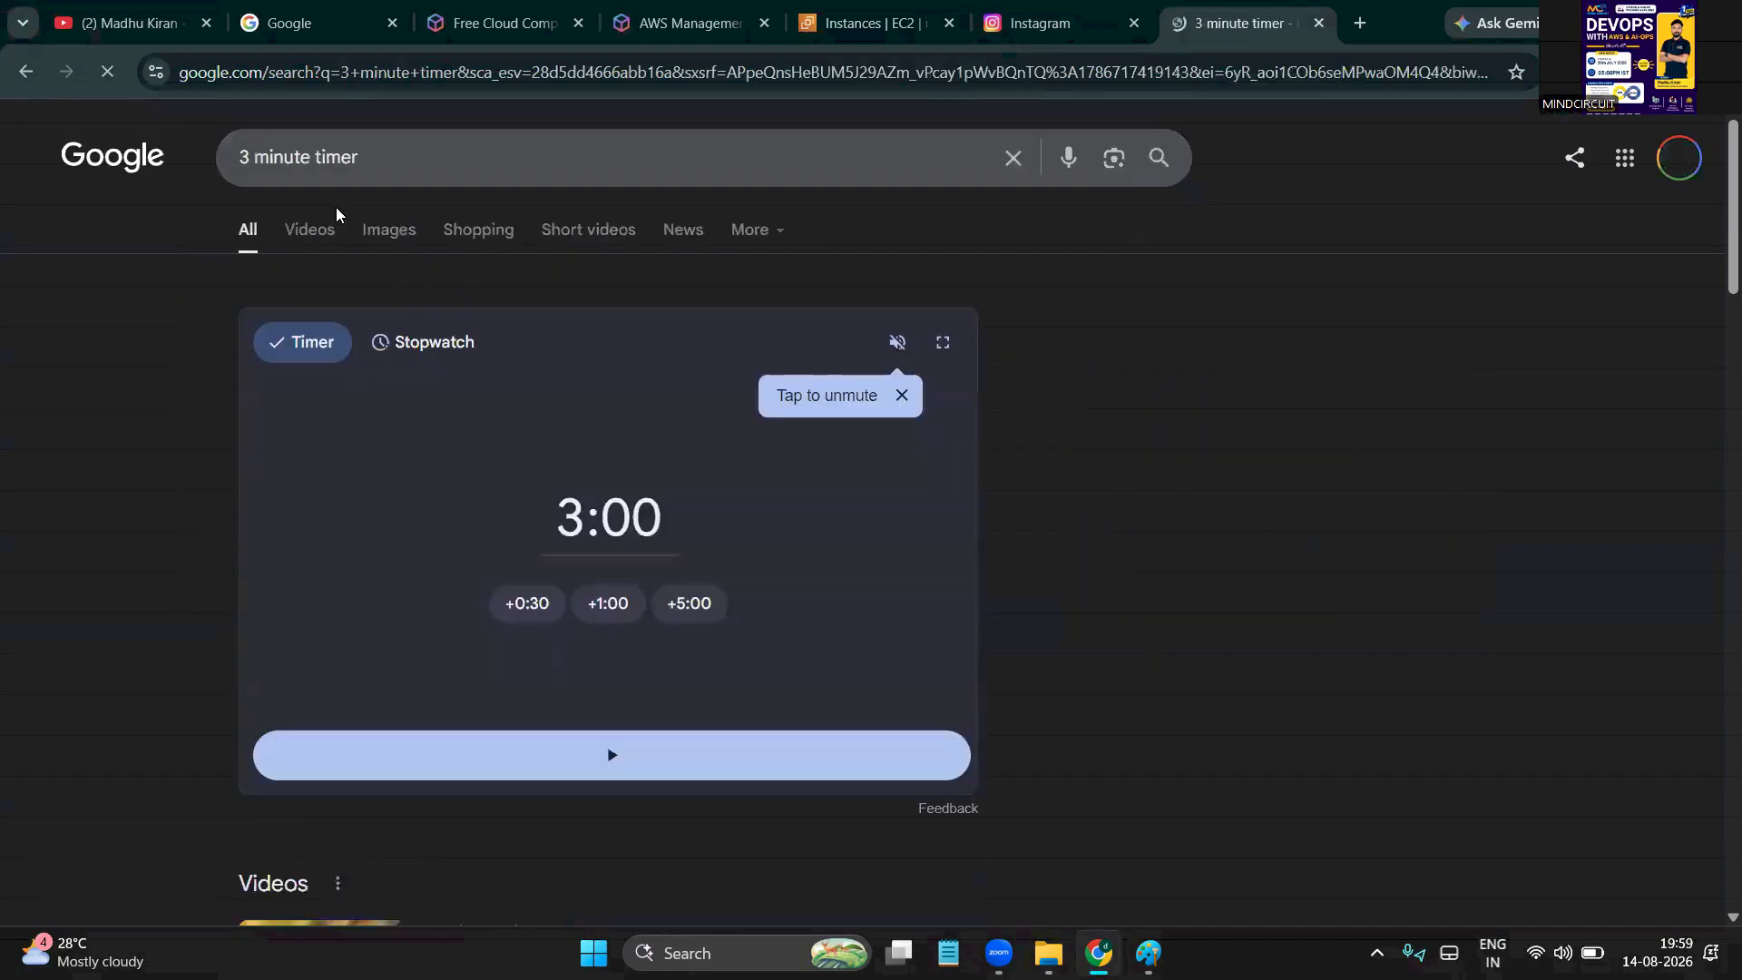
left_click(470, 758)
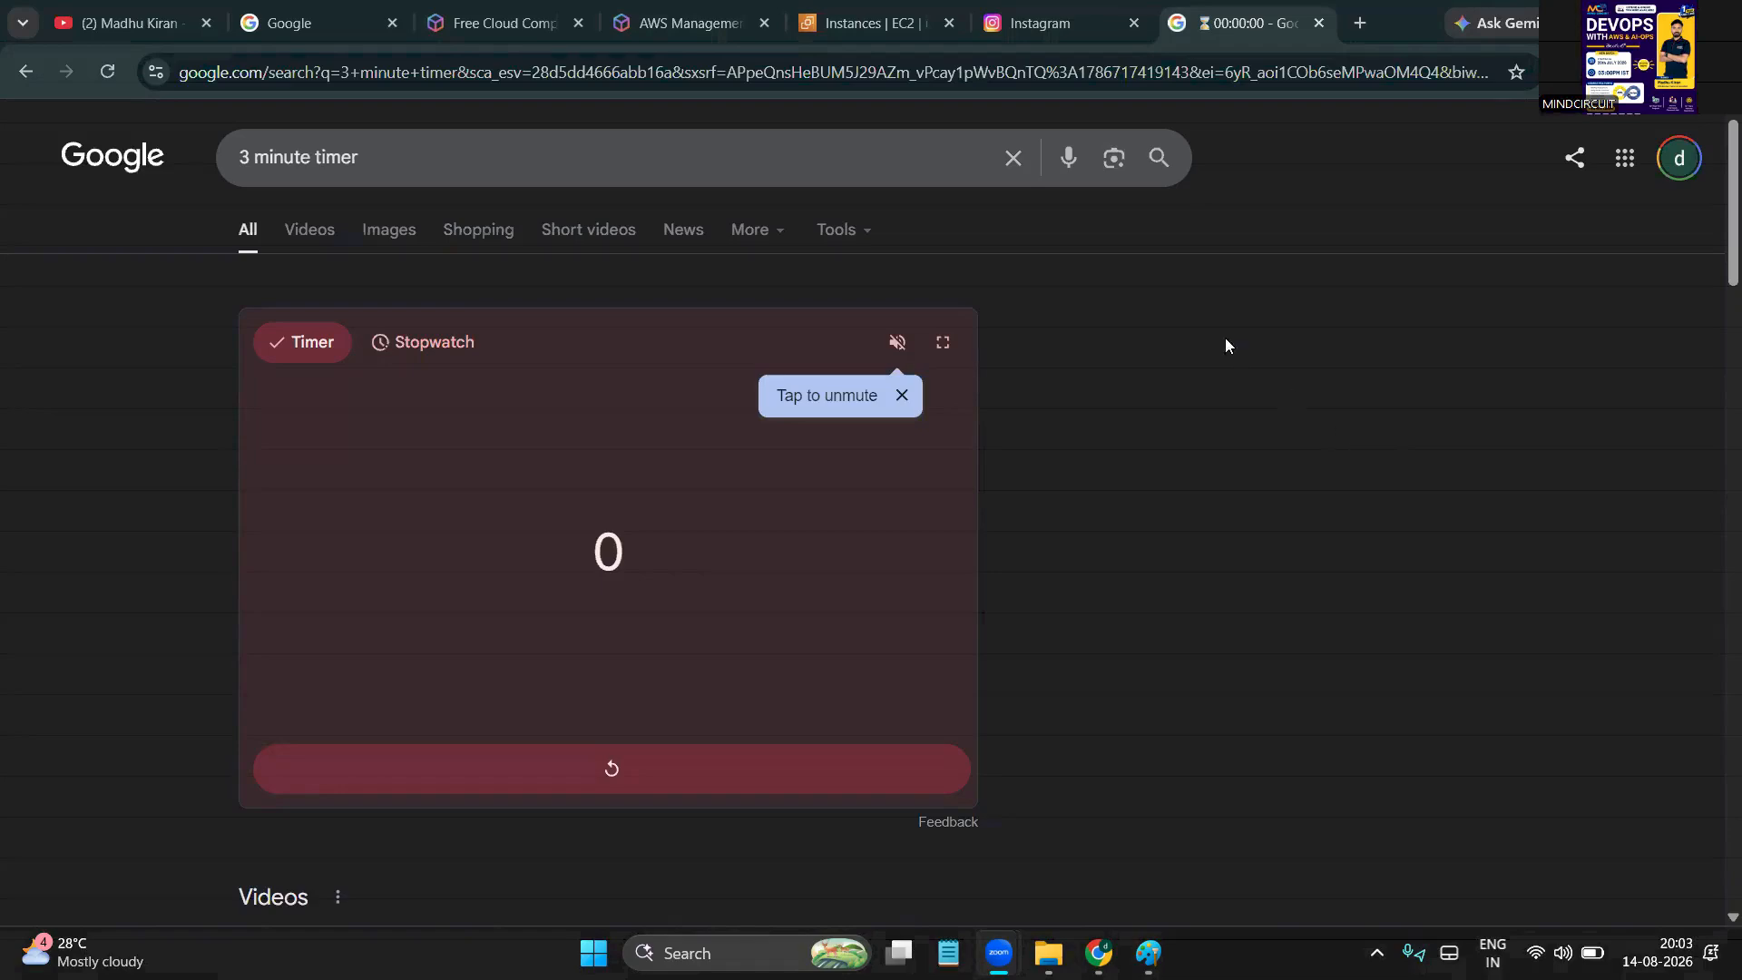
left_click(878, 21)
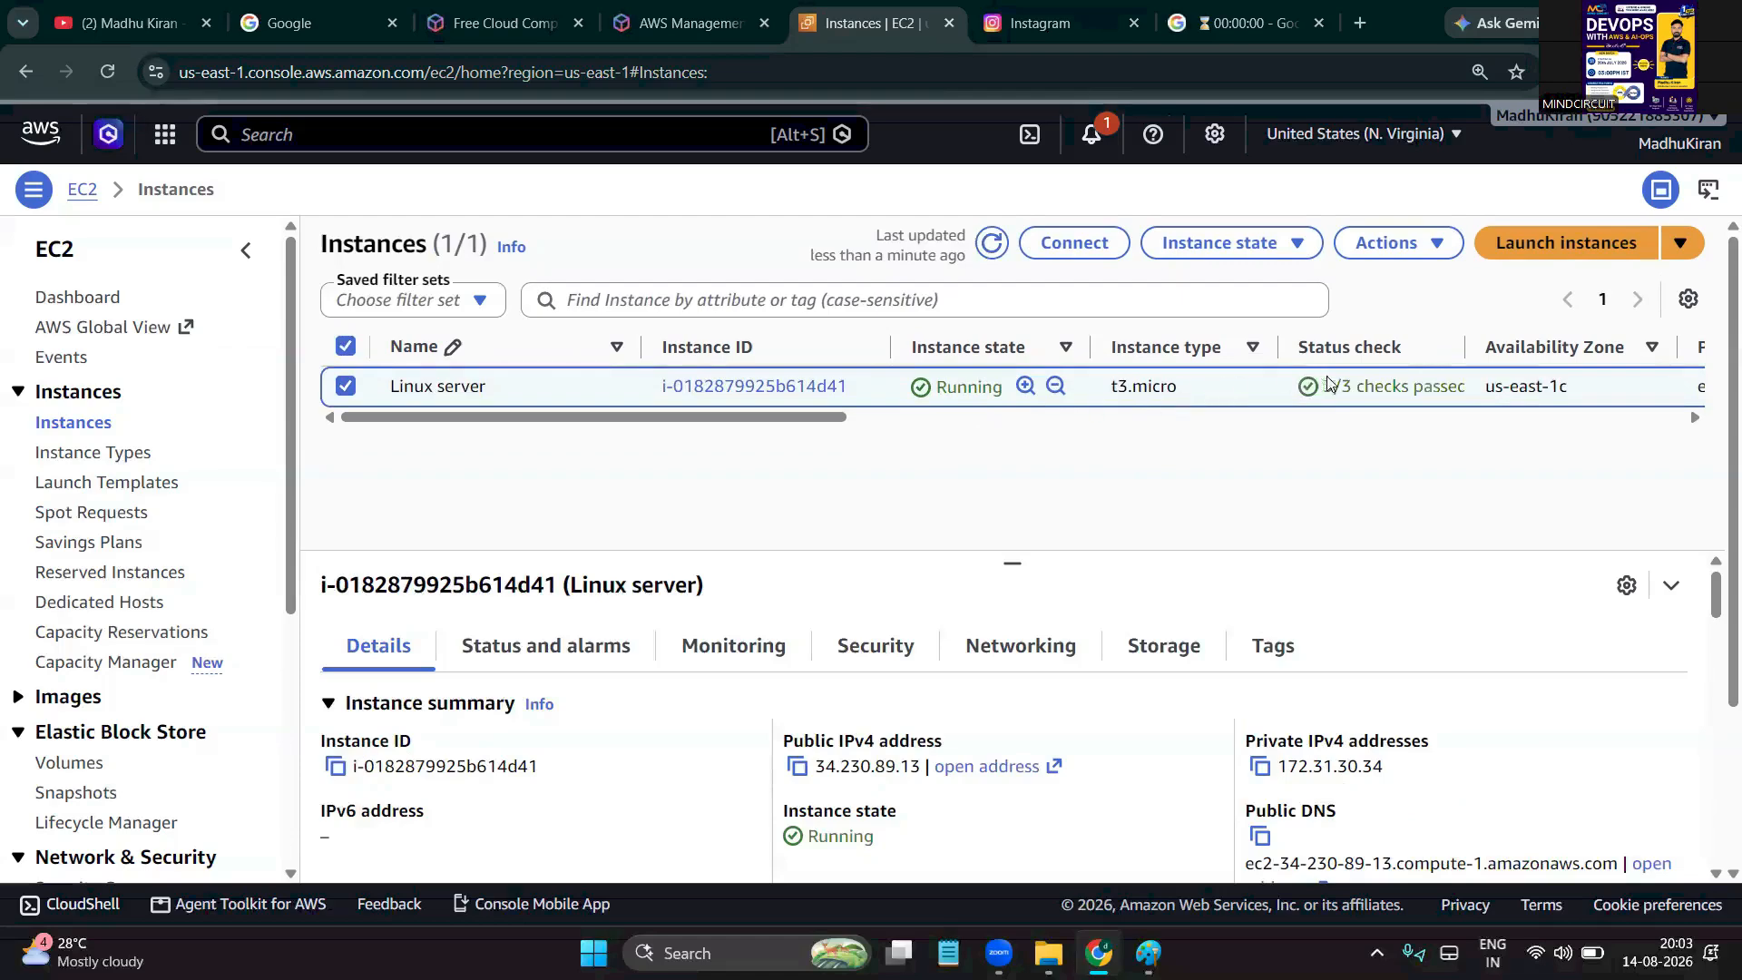
left_click_drag(835, 423, 498, 416)
Show the downloaded madhukey.pem in its folder and copy it
left_click(1594, 72)
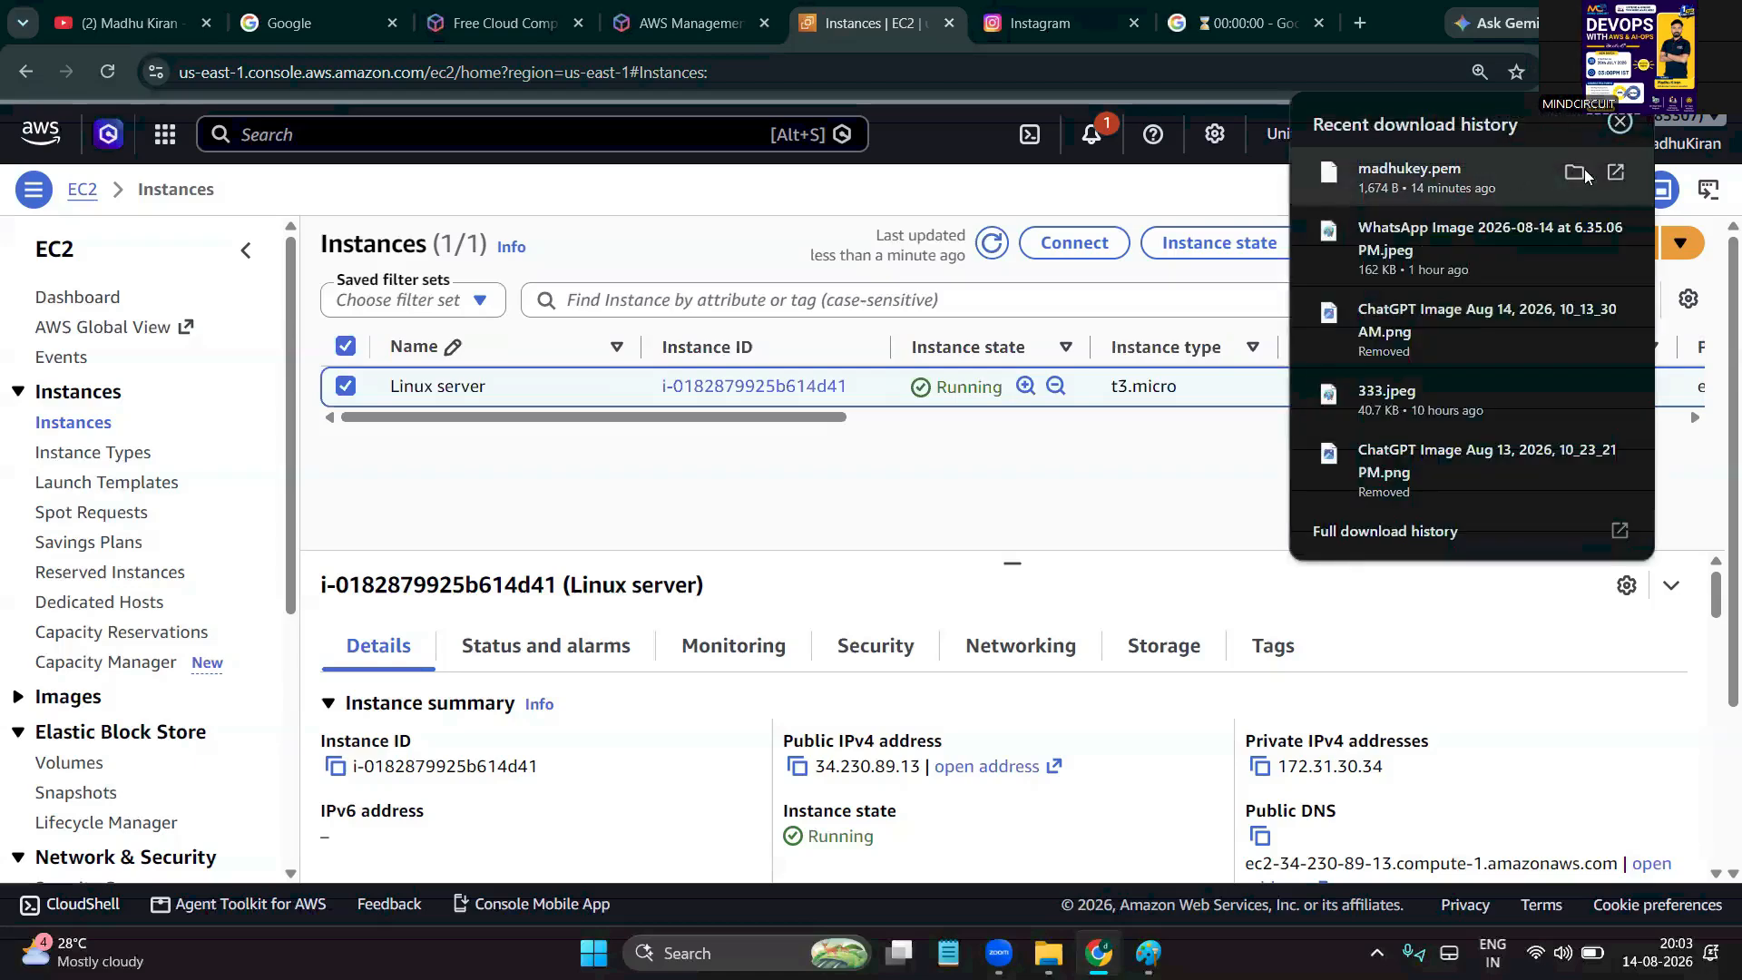
left_click(1575, 172)
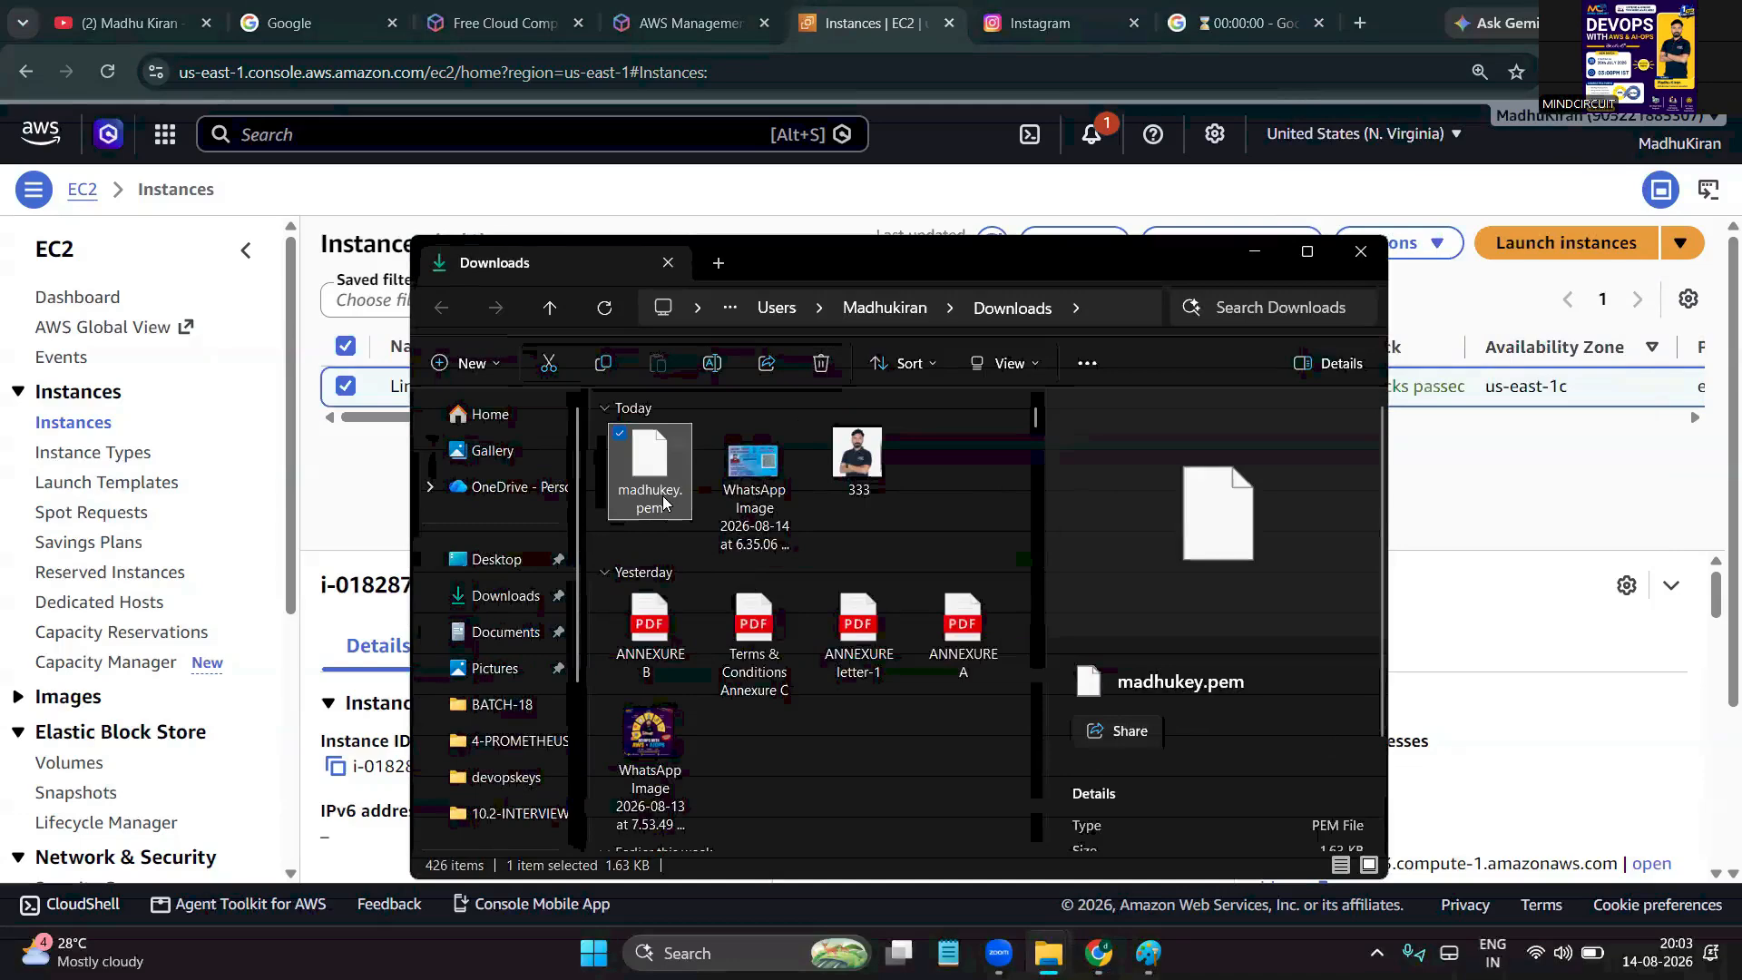
left_click(640, 456, "ctrl")
left_click(639, 456)
key("ctrl+c")
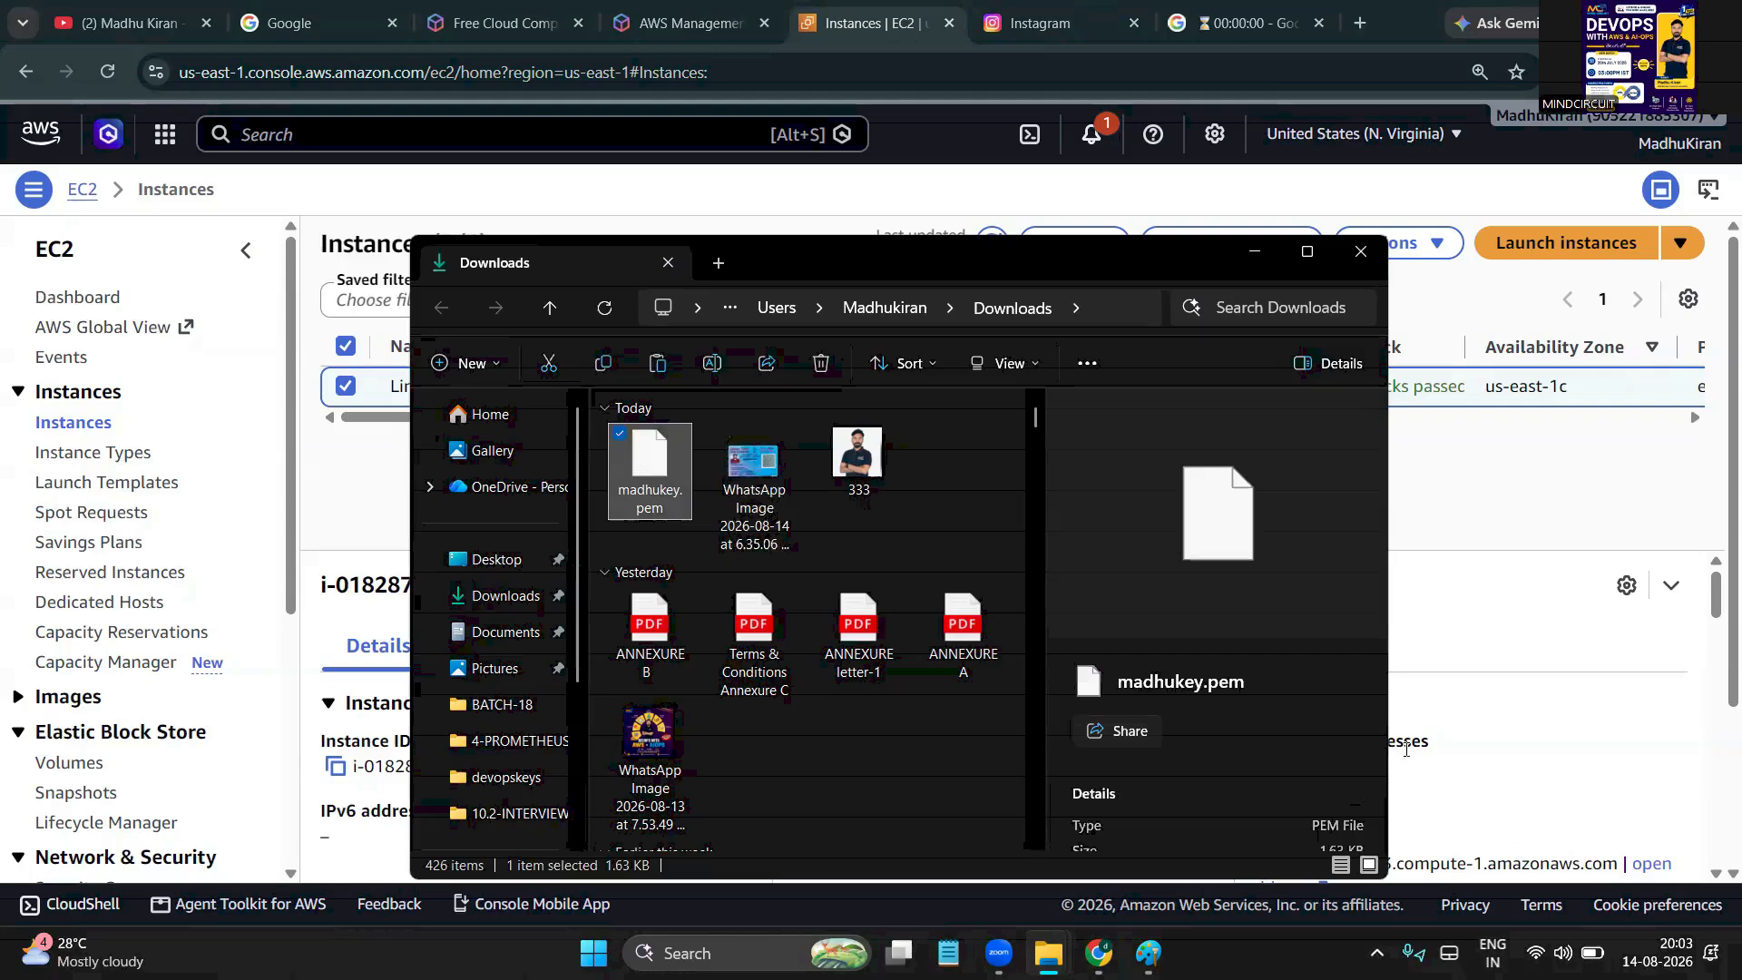
Create a new desktop folder named b18keys
key("super+d")
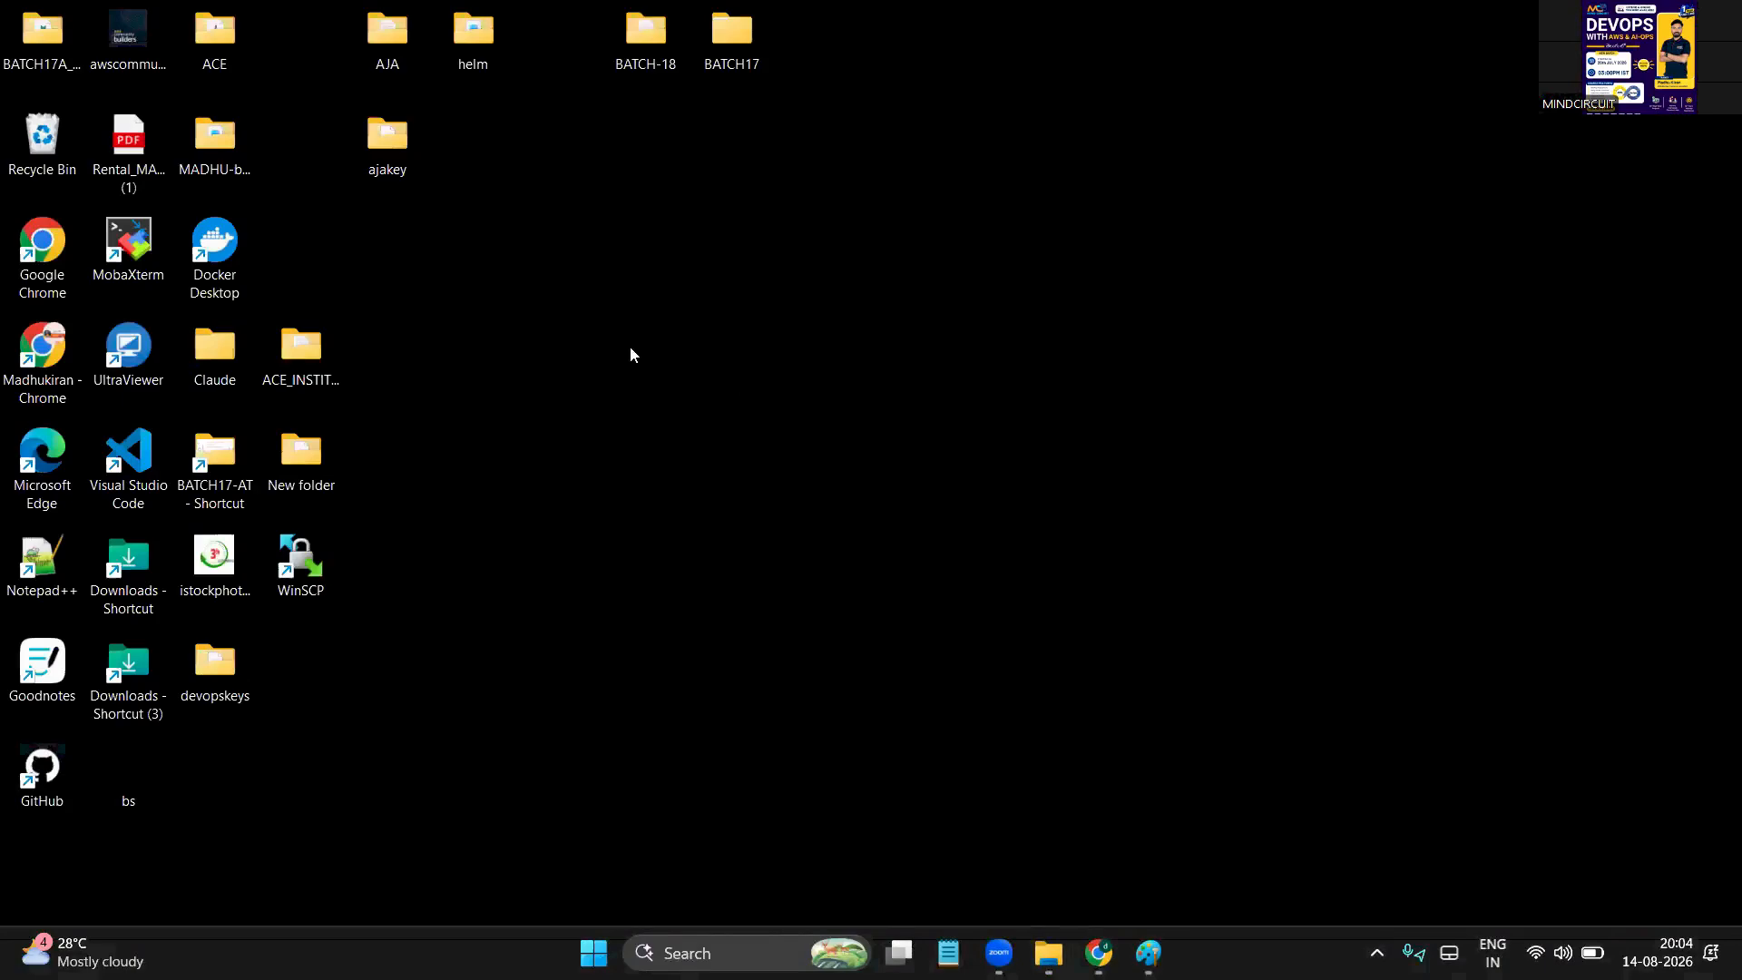
left_click_drag(252, 678, 898, 28)
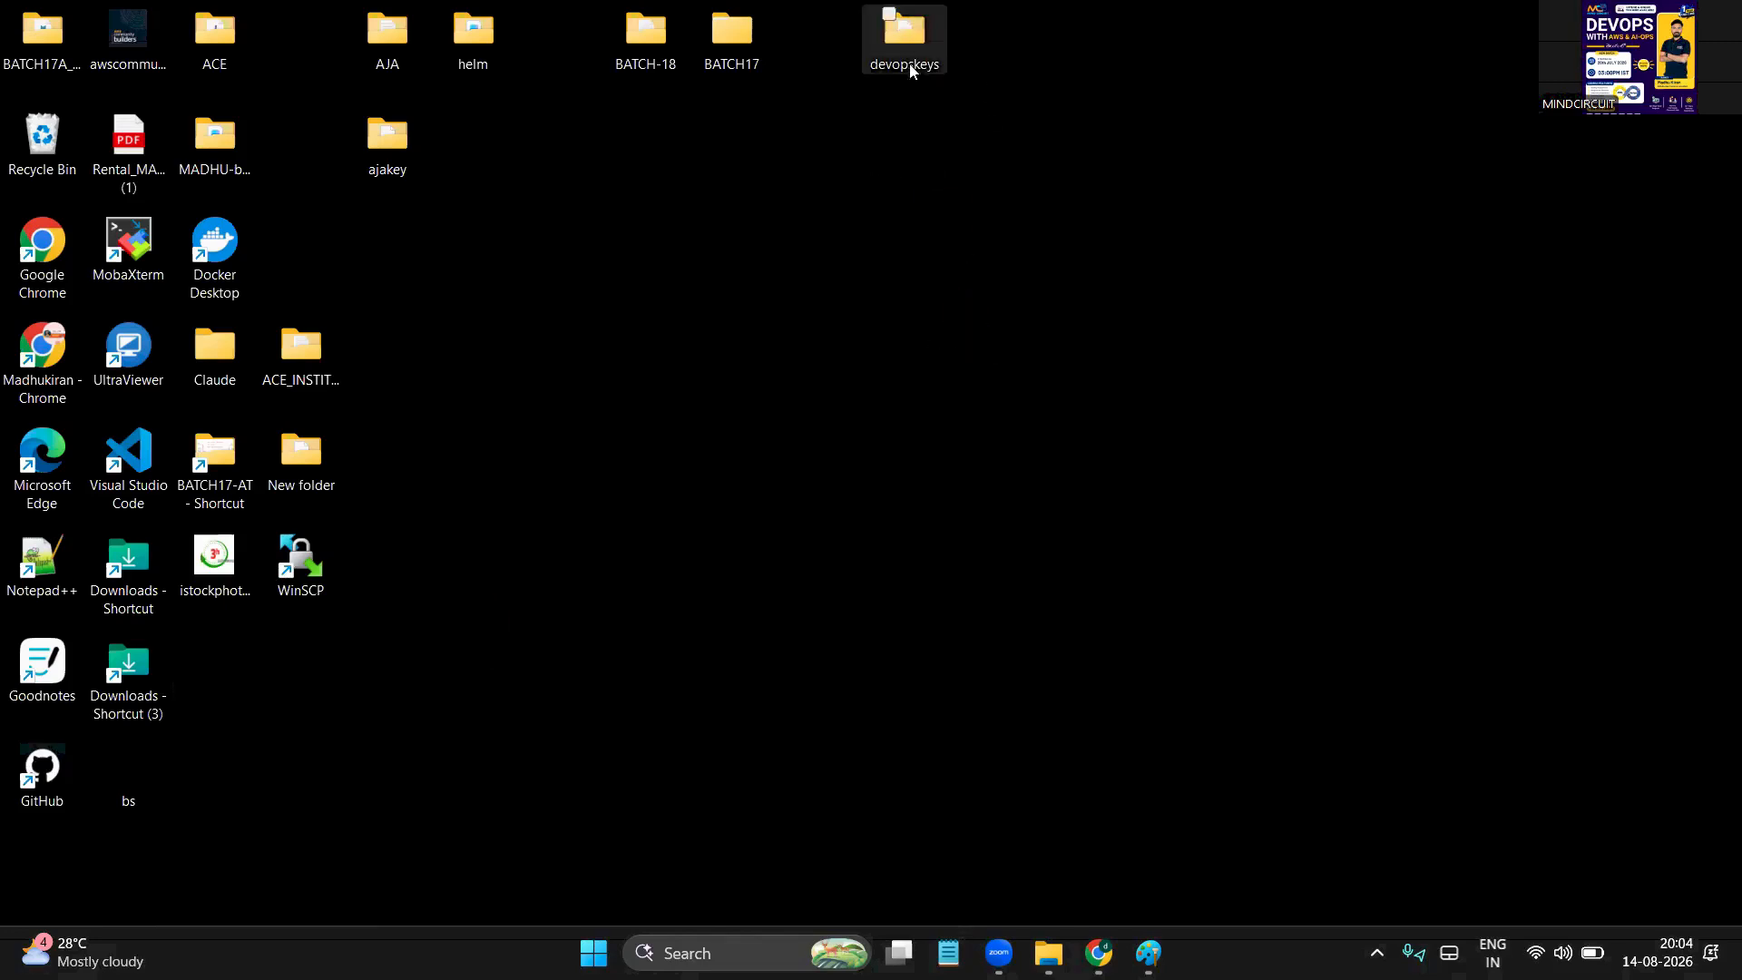
right_click(725, 232)
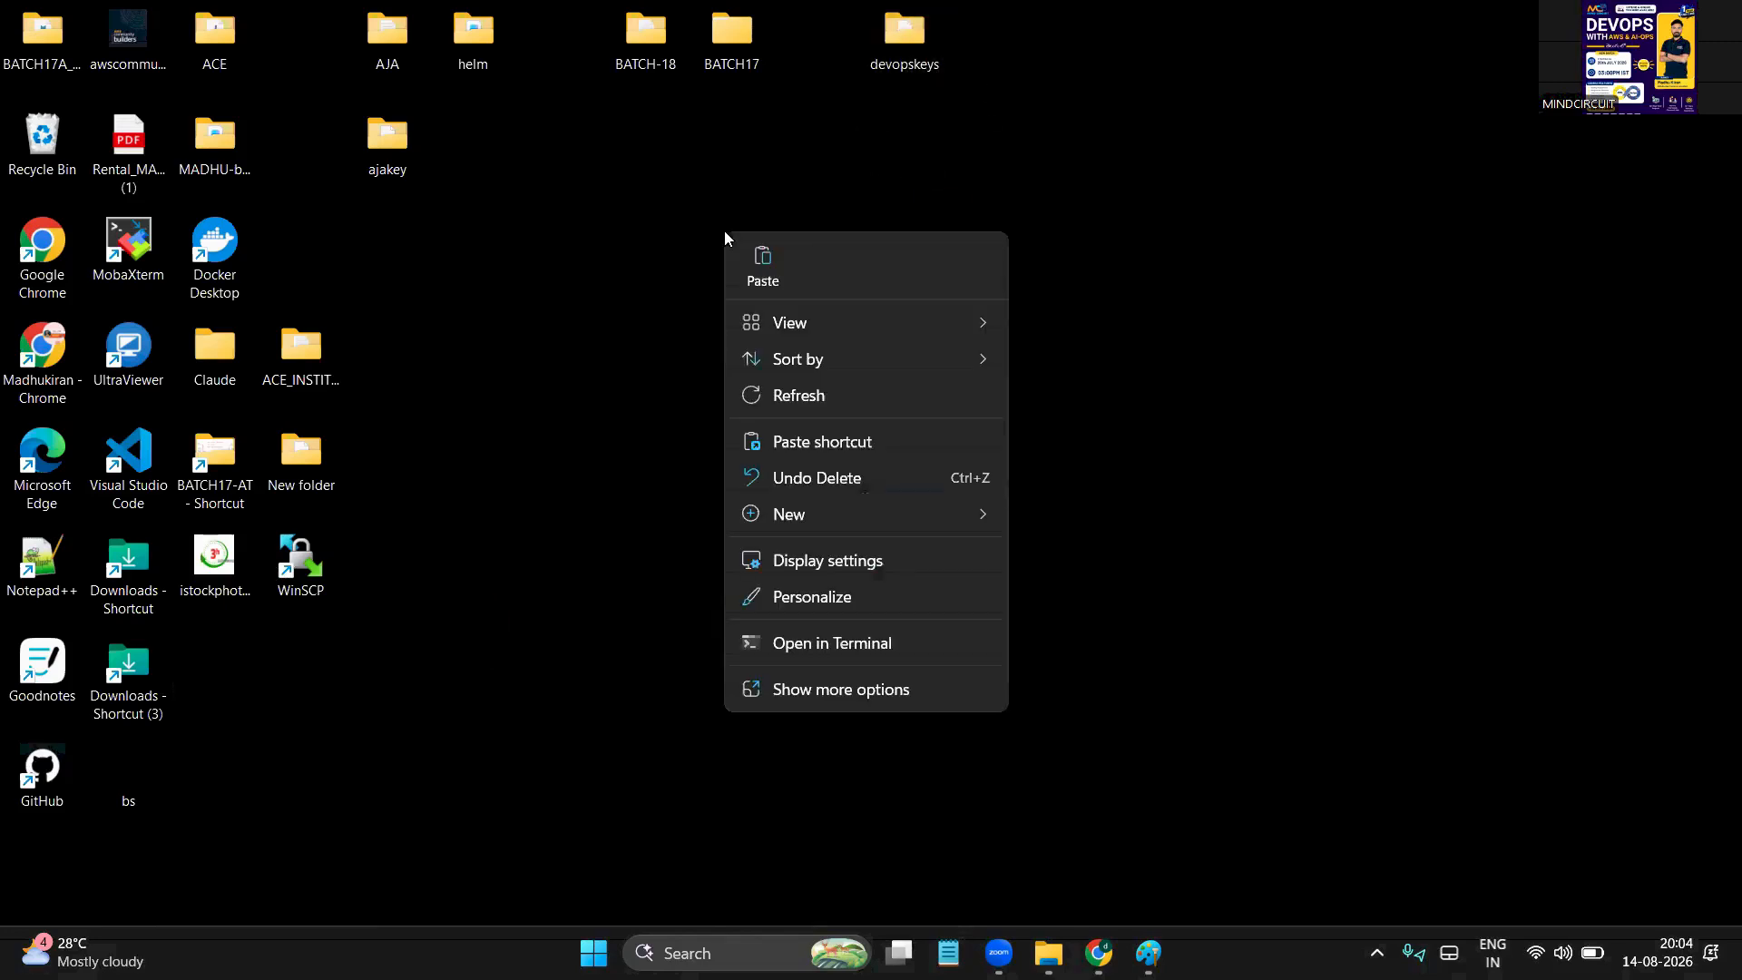
mouse_move(884, 515)
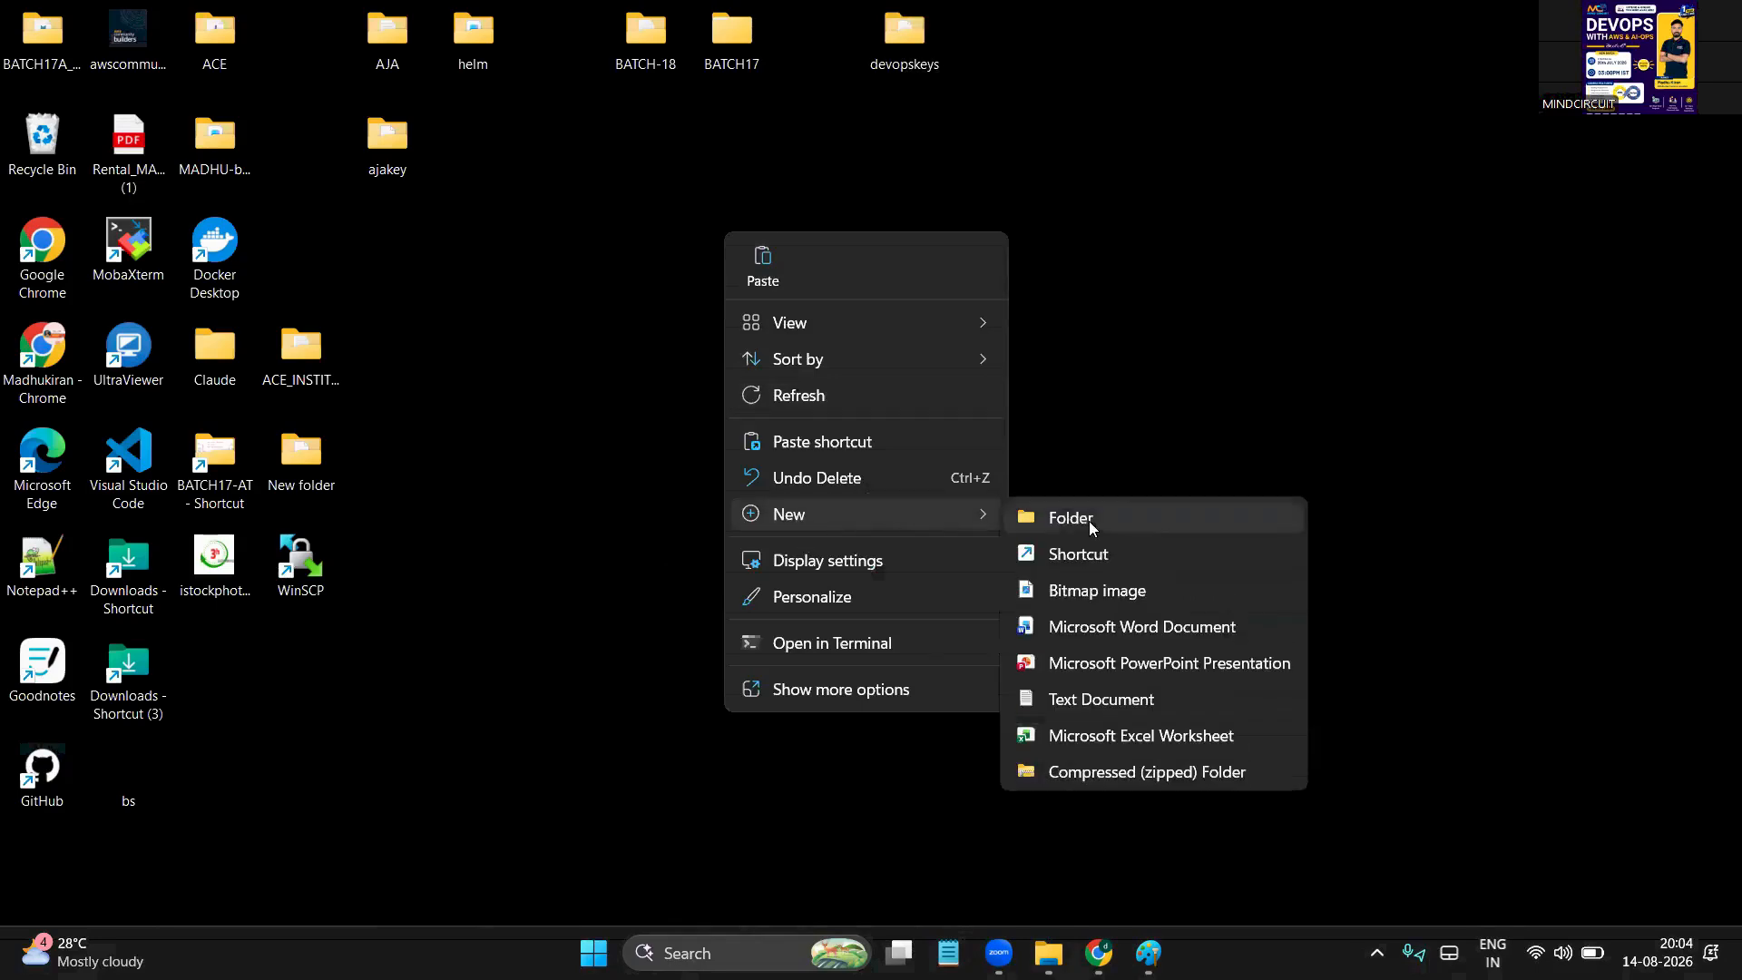
left_click(1080, 516)
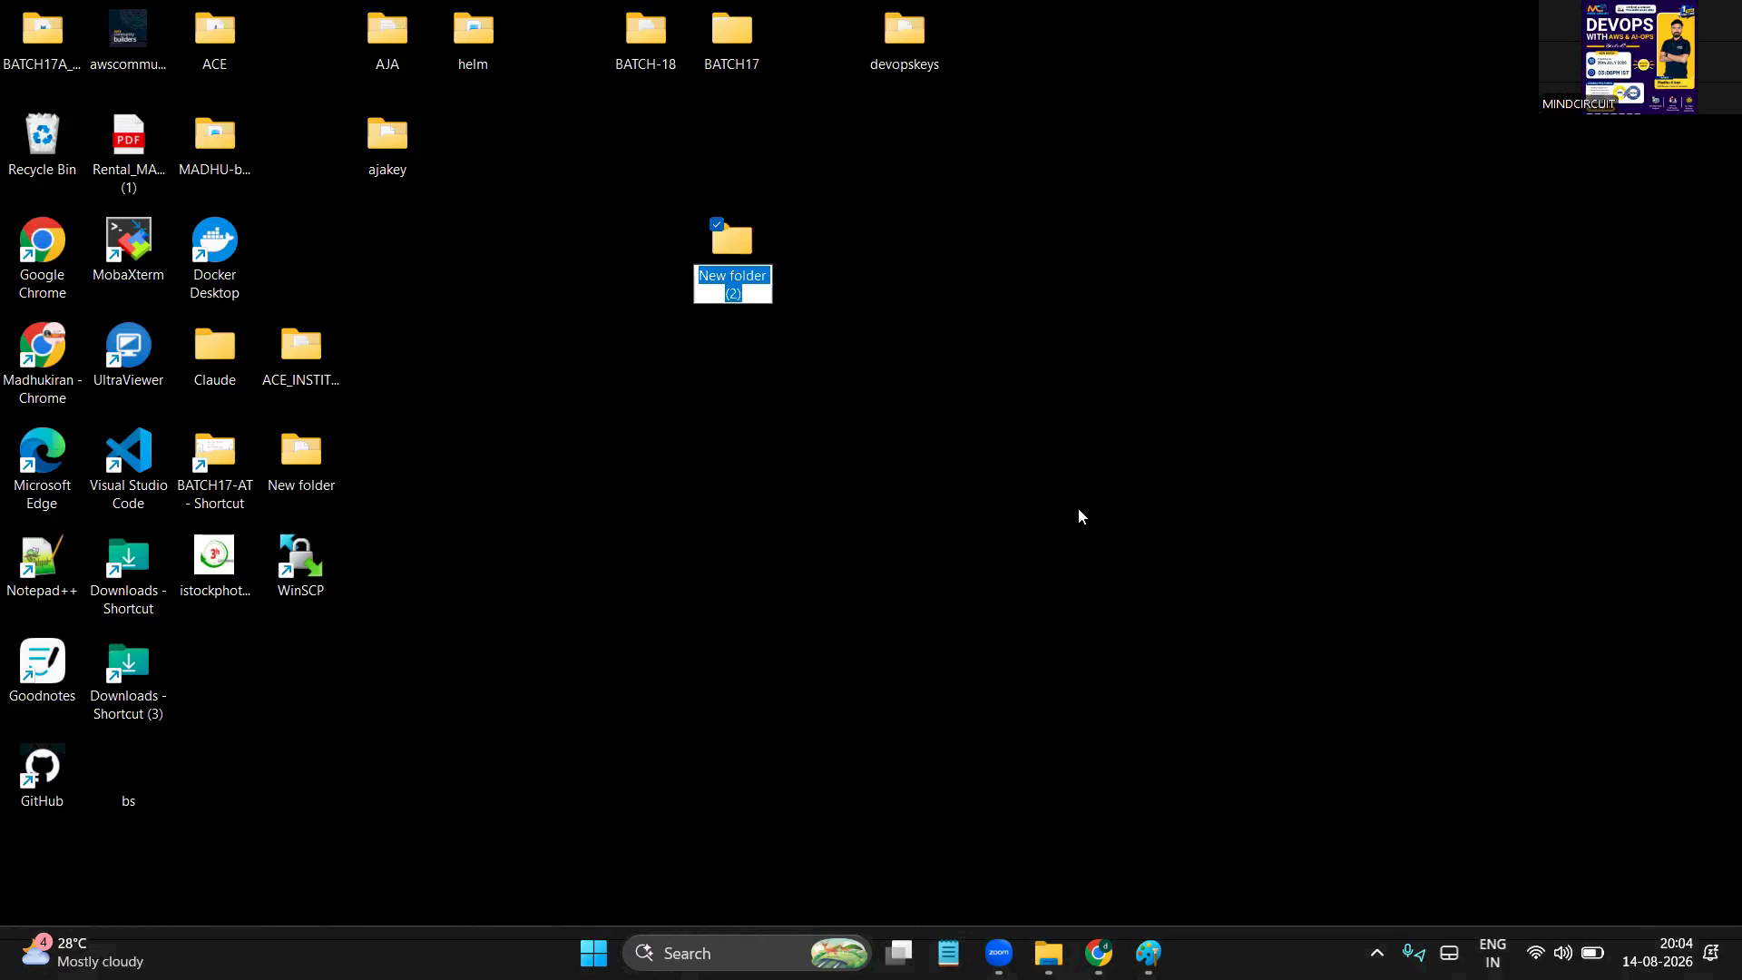
type("b19")
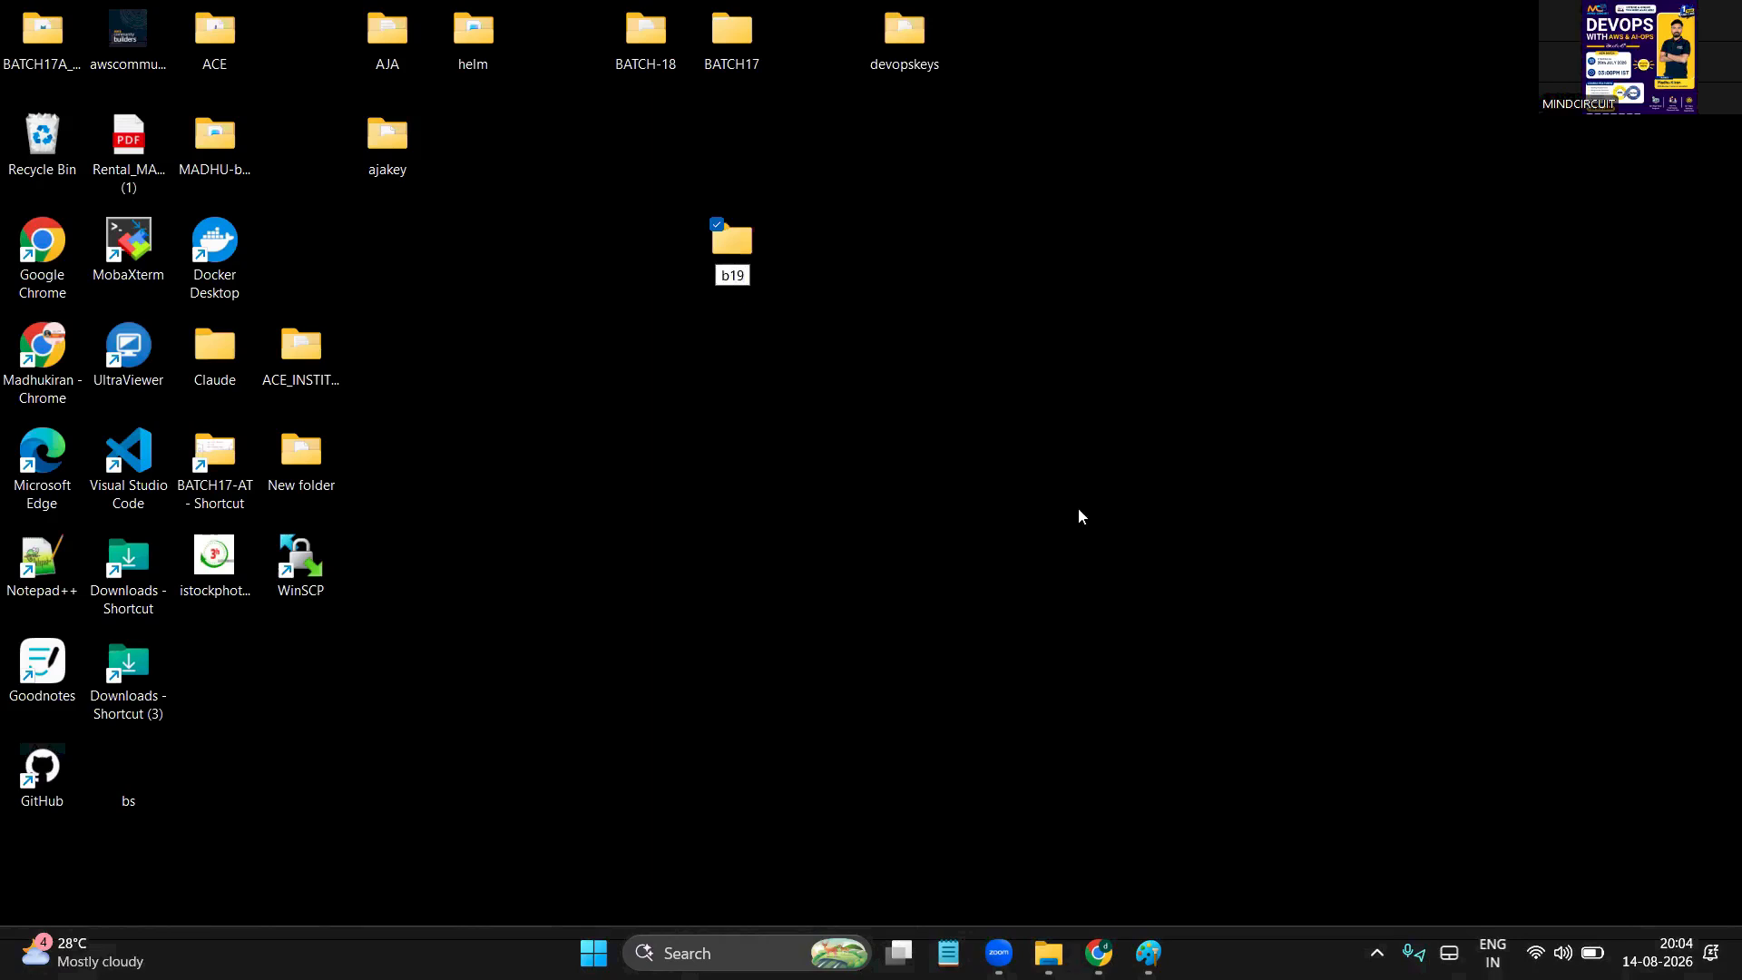
key("BackSpace")
type("8keys")
key("Return")
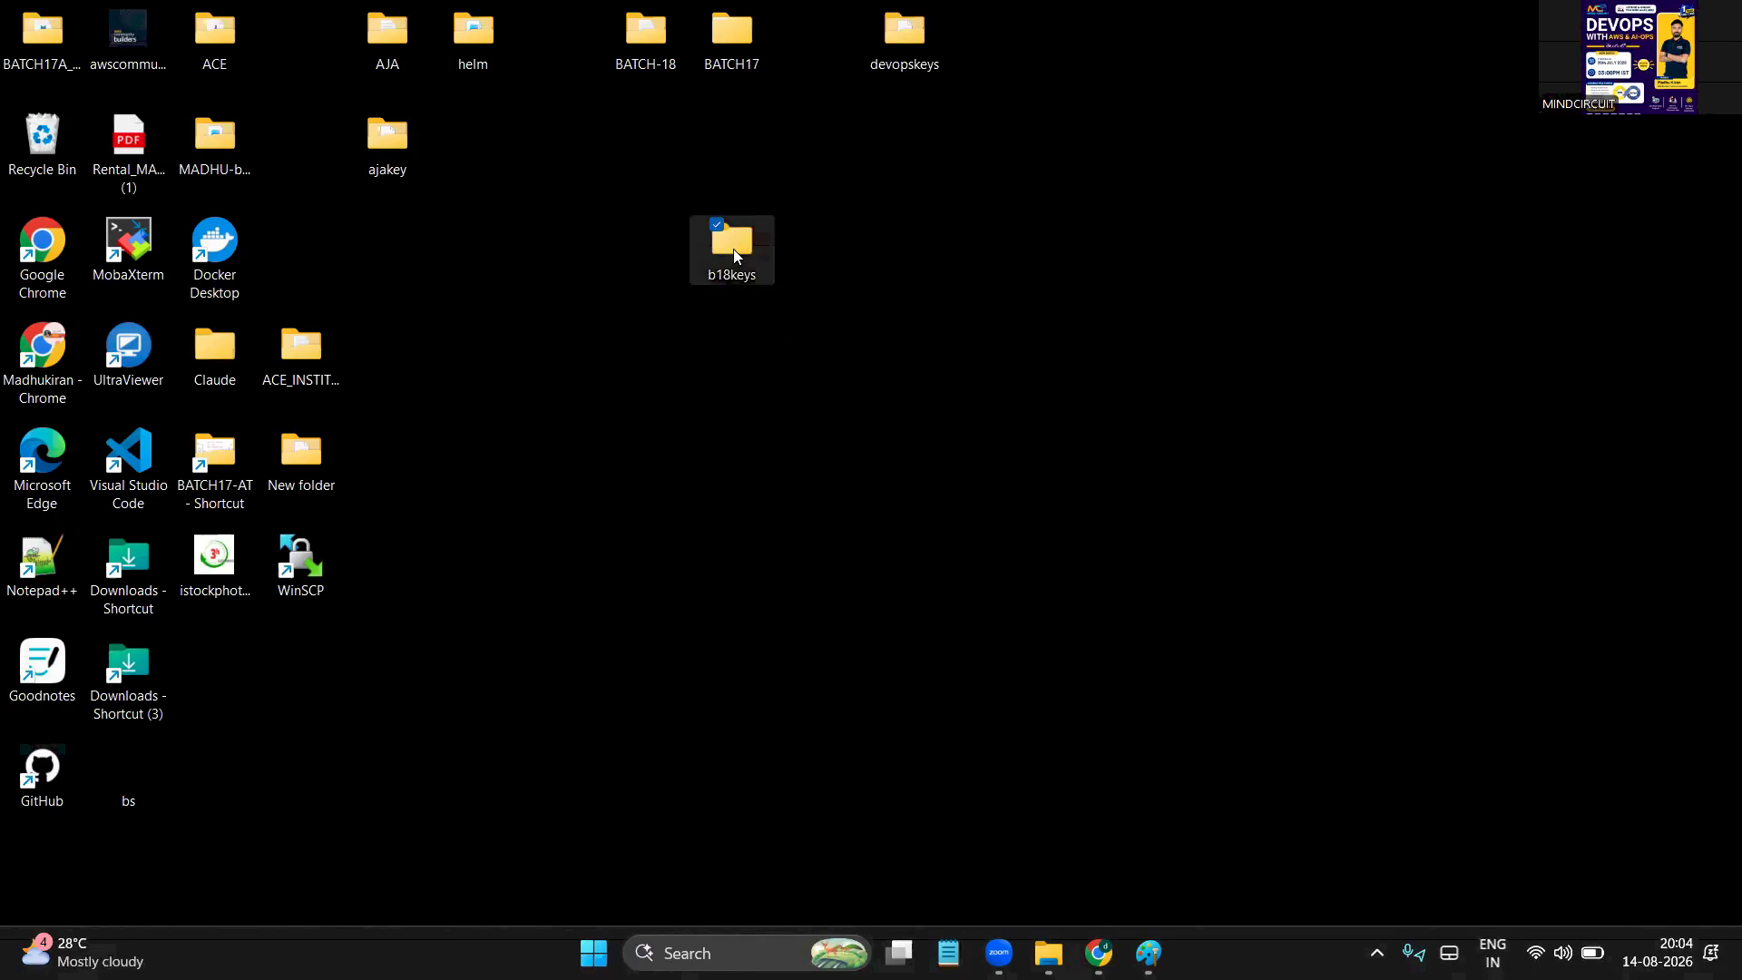
Paste madhukey.pem into b18keys and return to the EC2 console in Chrome
double_click(733, 248)
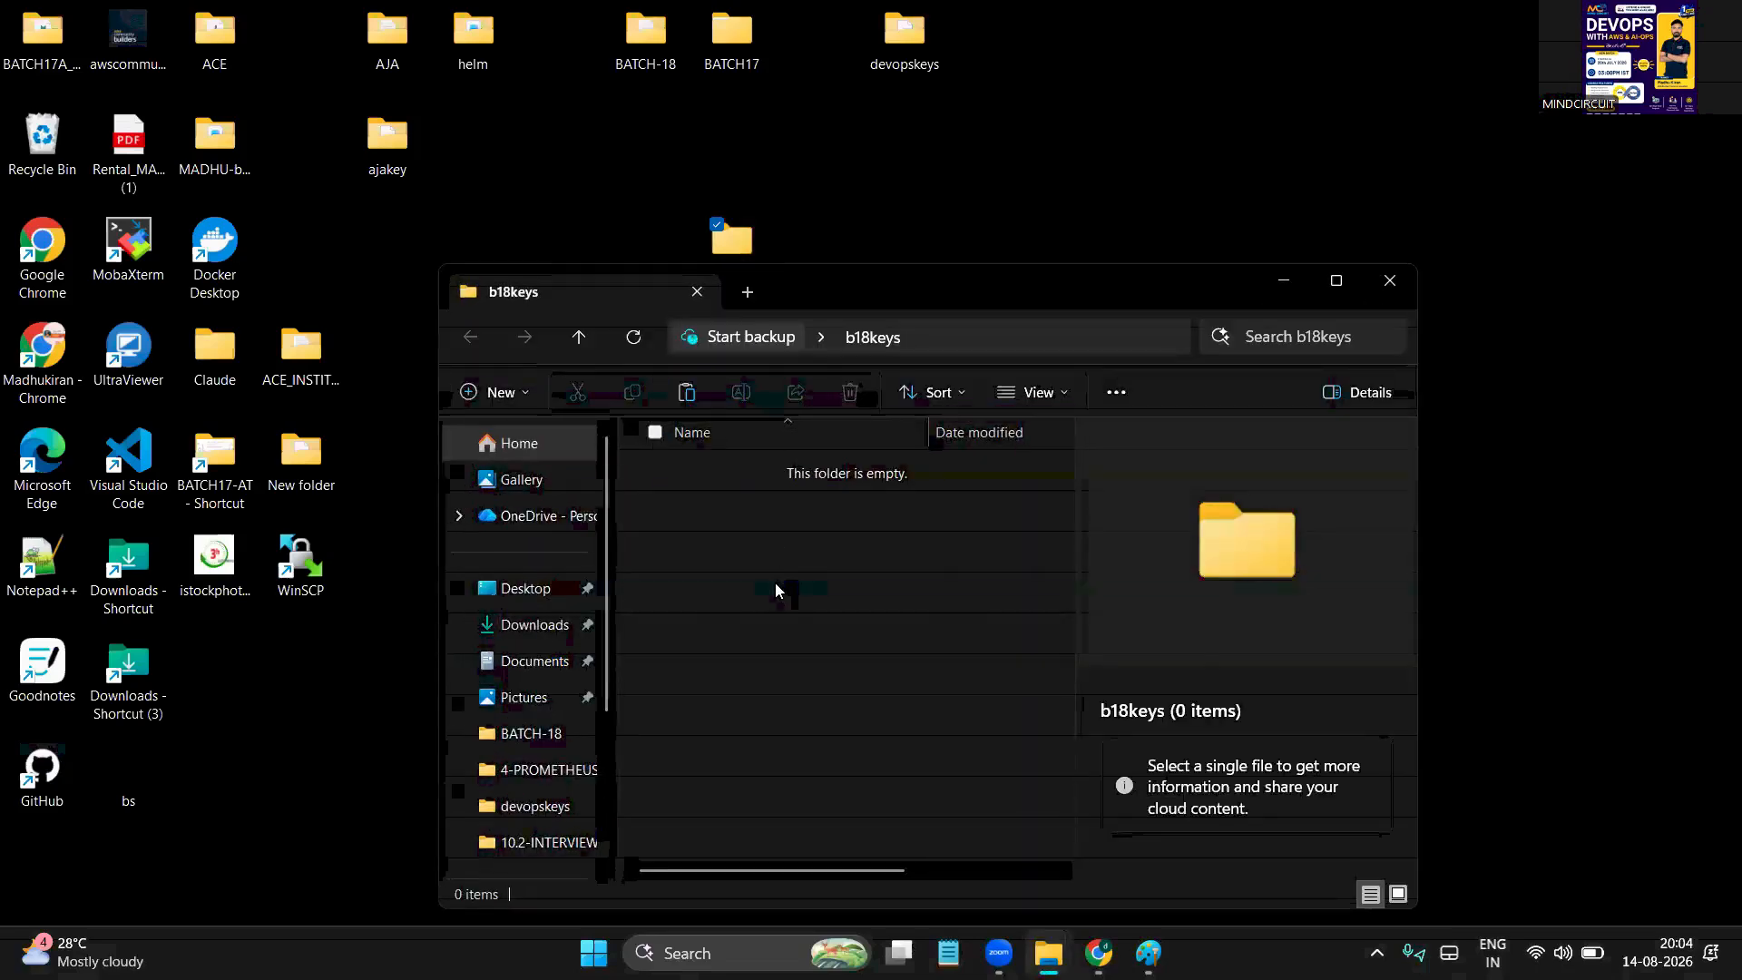
key("ctrl+v")
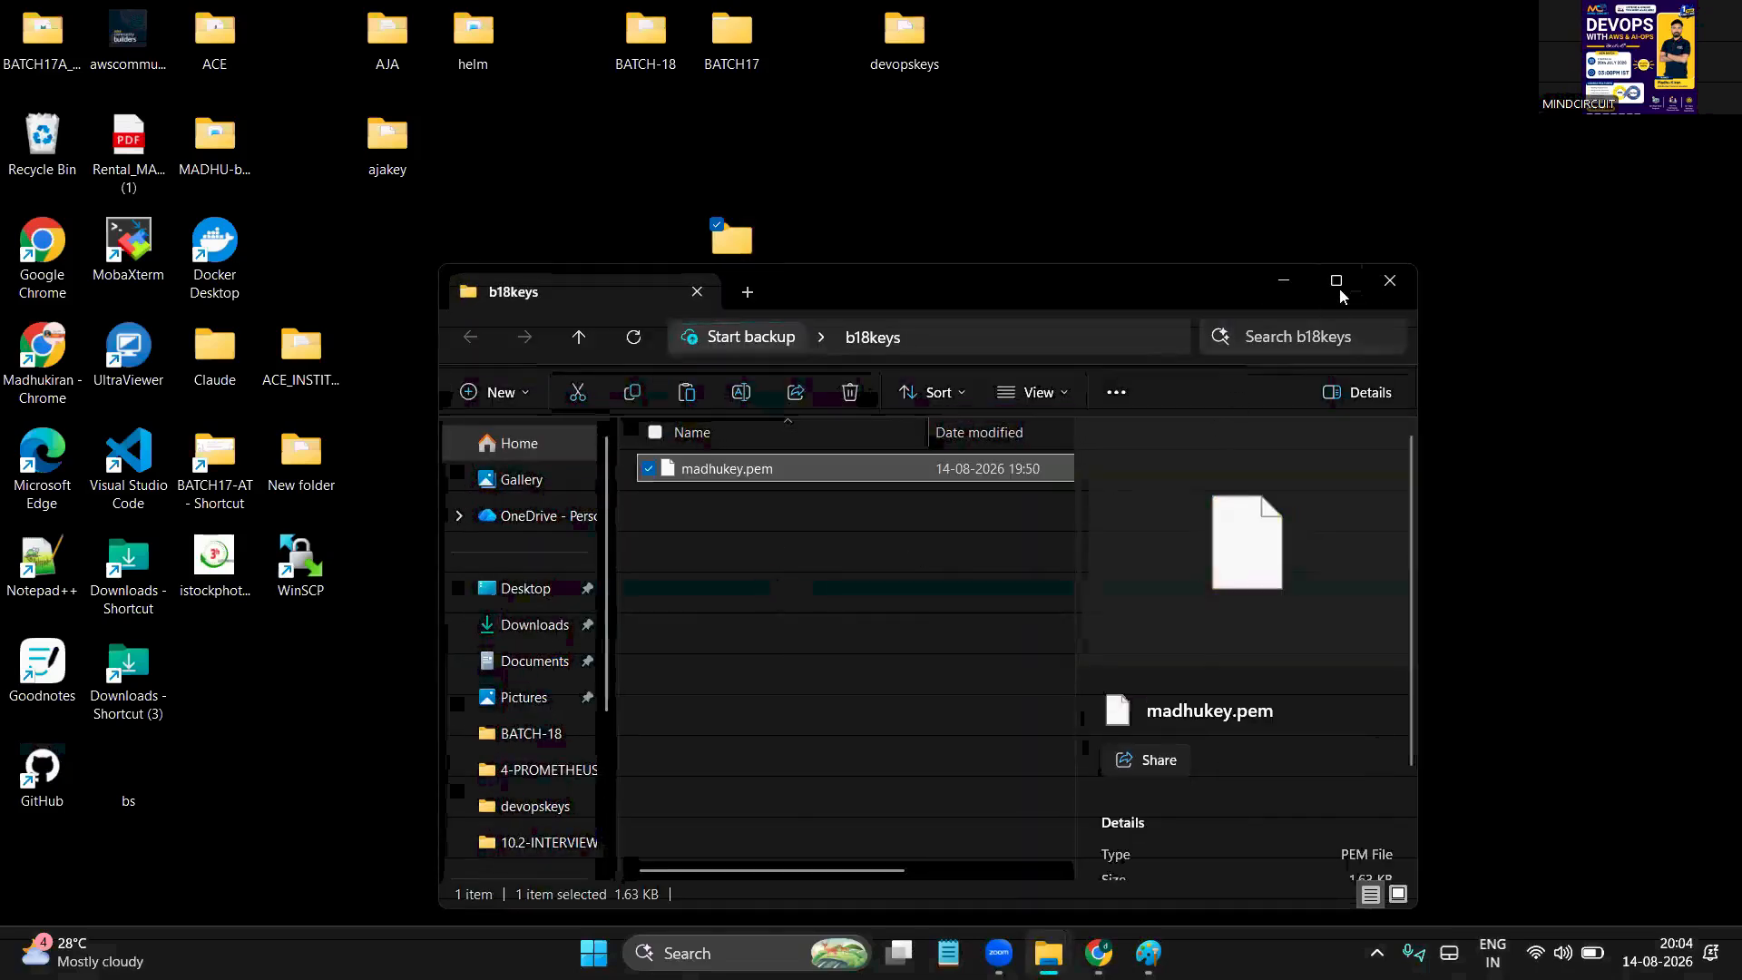
left_click(1339, 287)
left_click(955, 460)
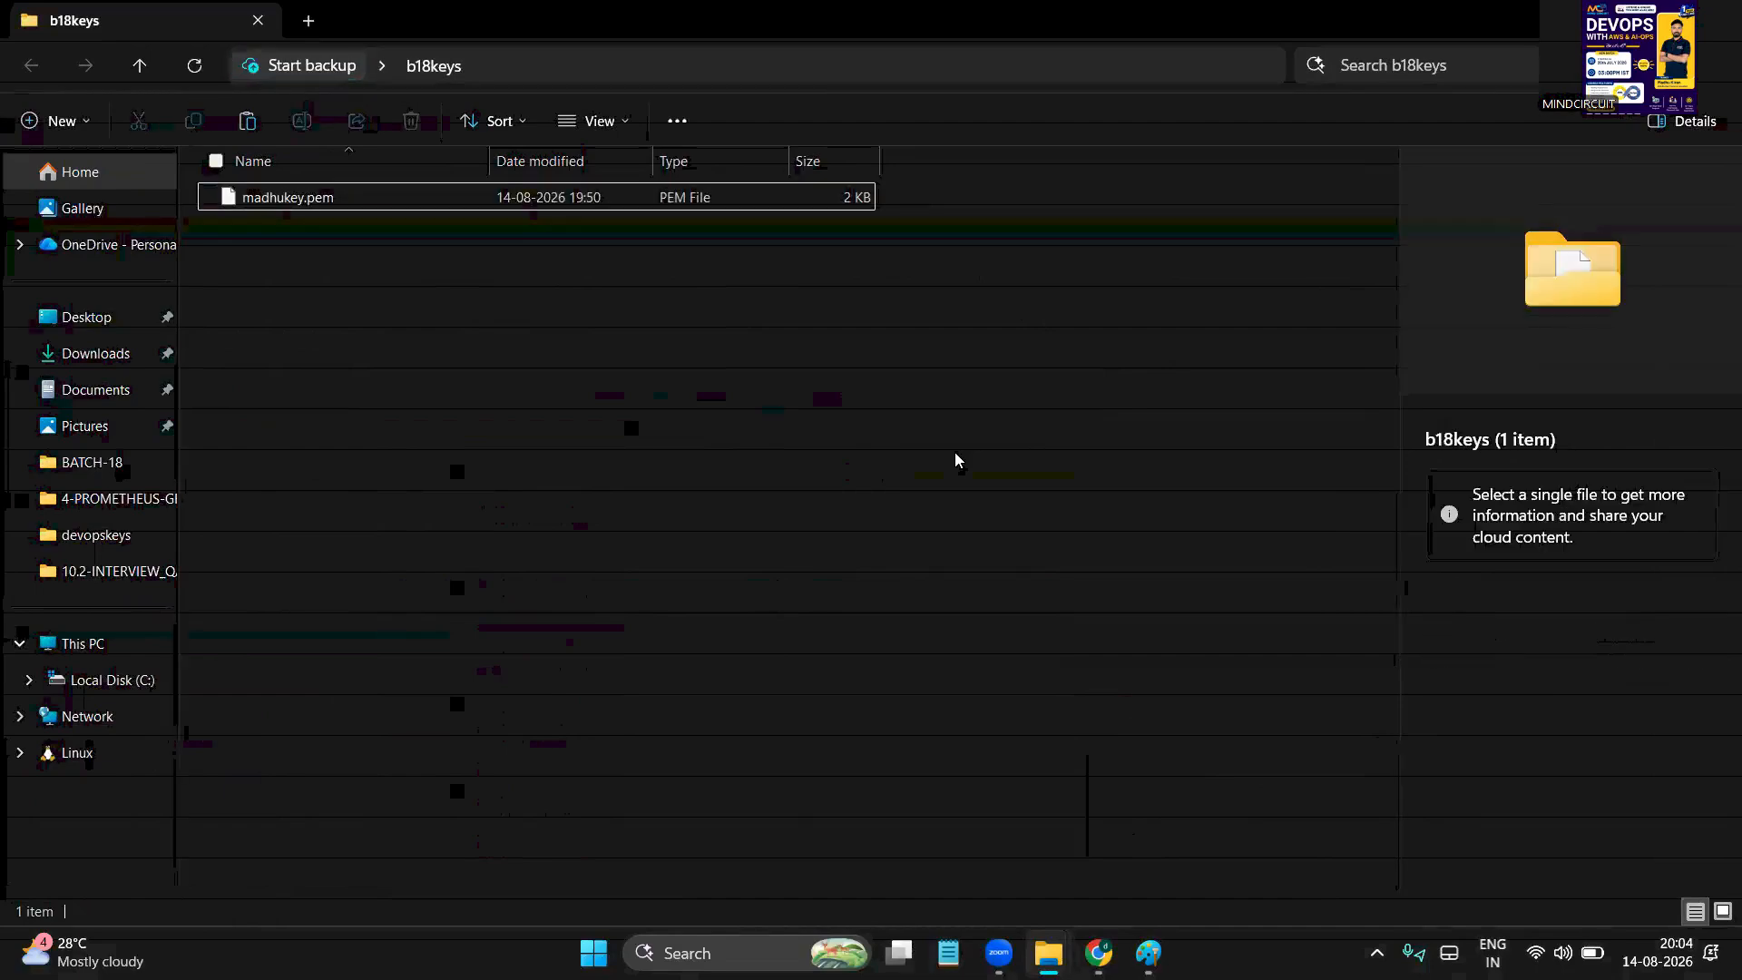
left_click(1099, 952)
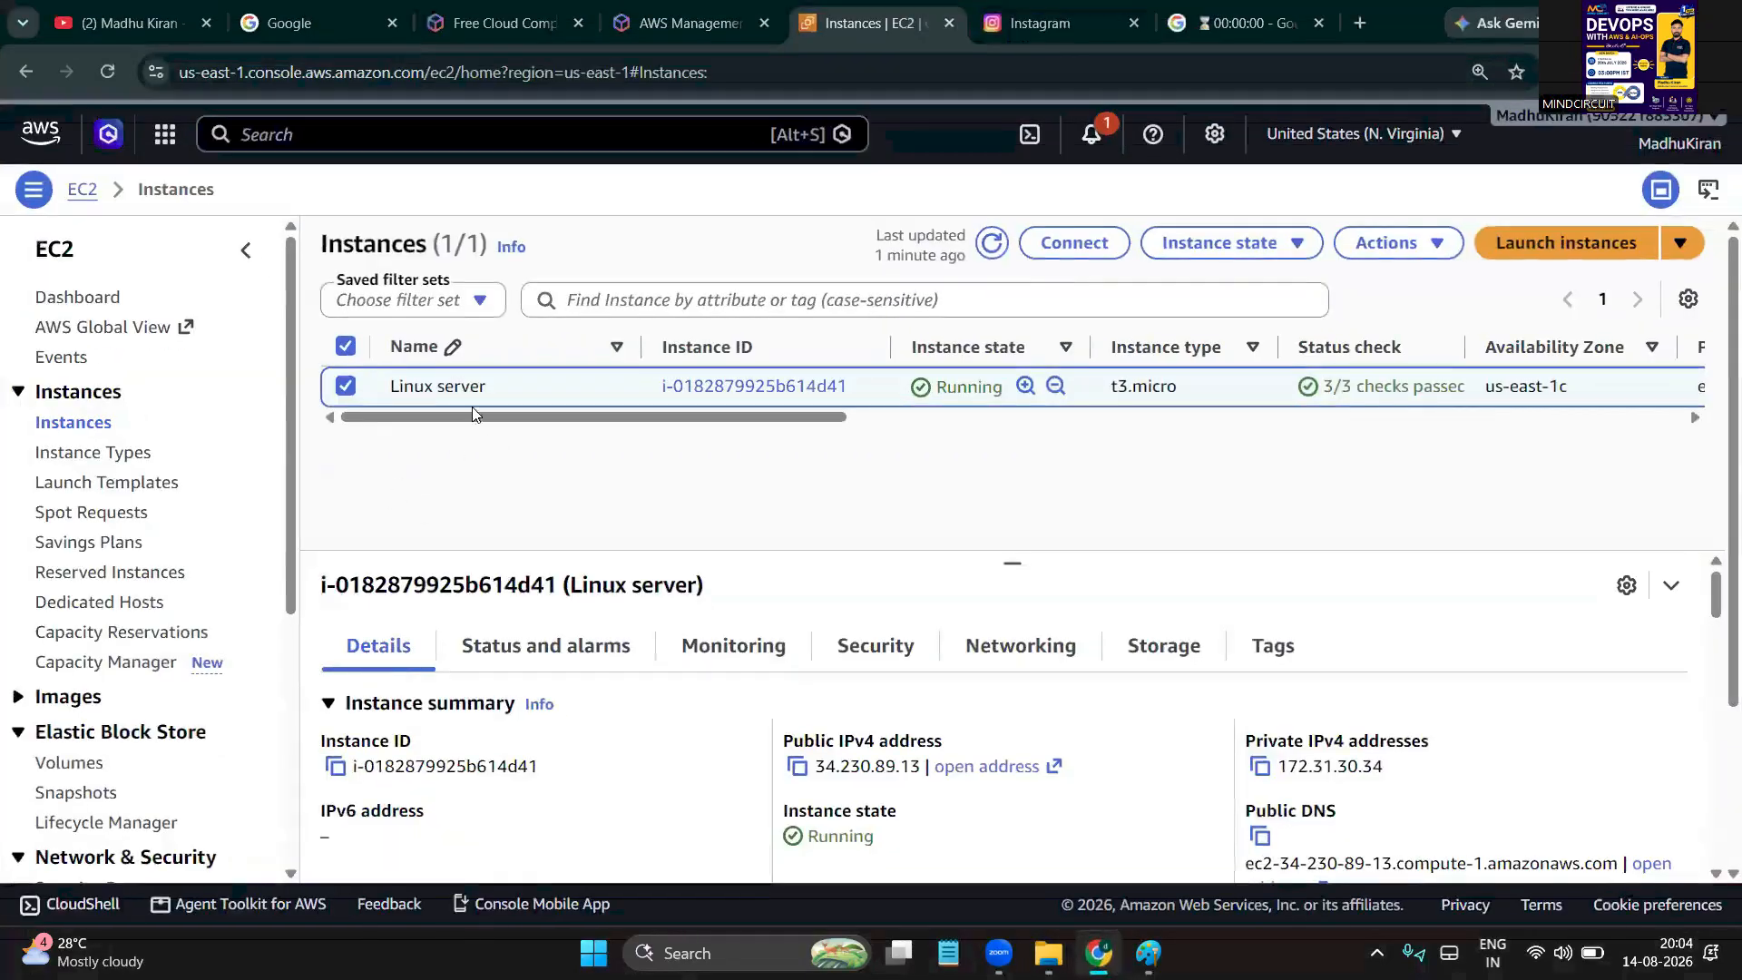
Browse the Linux server's context menu, Actions and Instance state options, refreshing the list
right_click(528, 395)
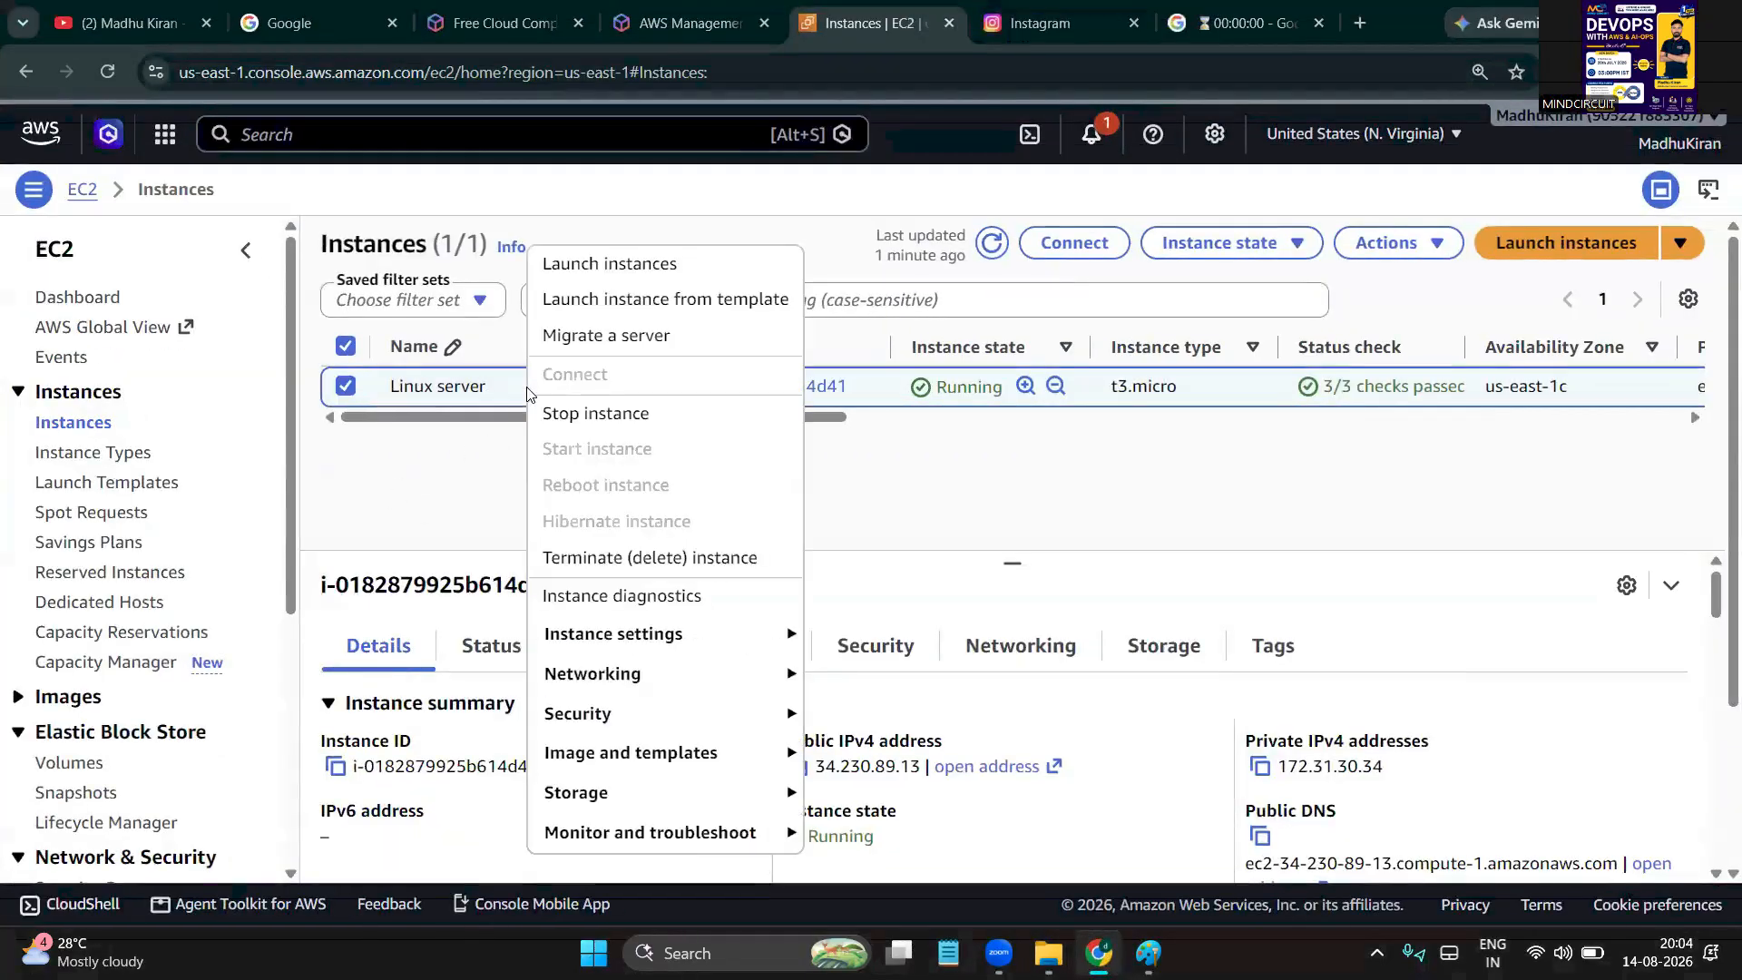
left_click(446, 468)
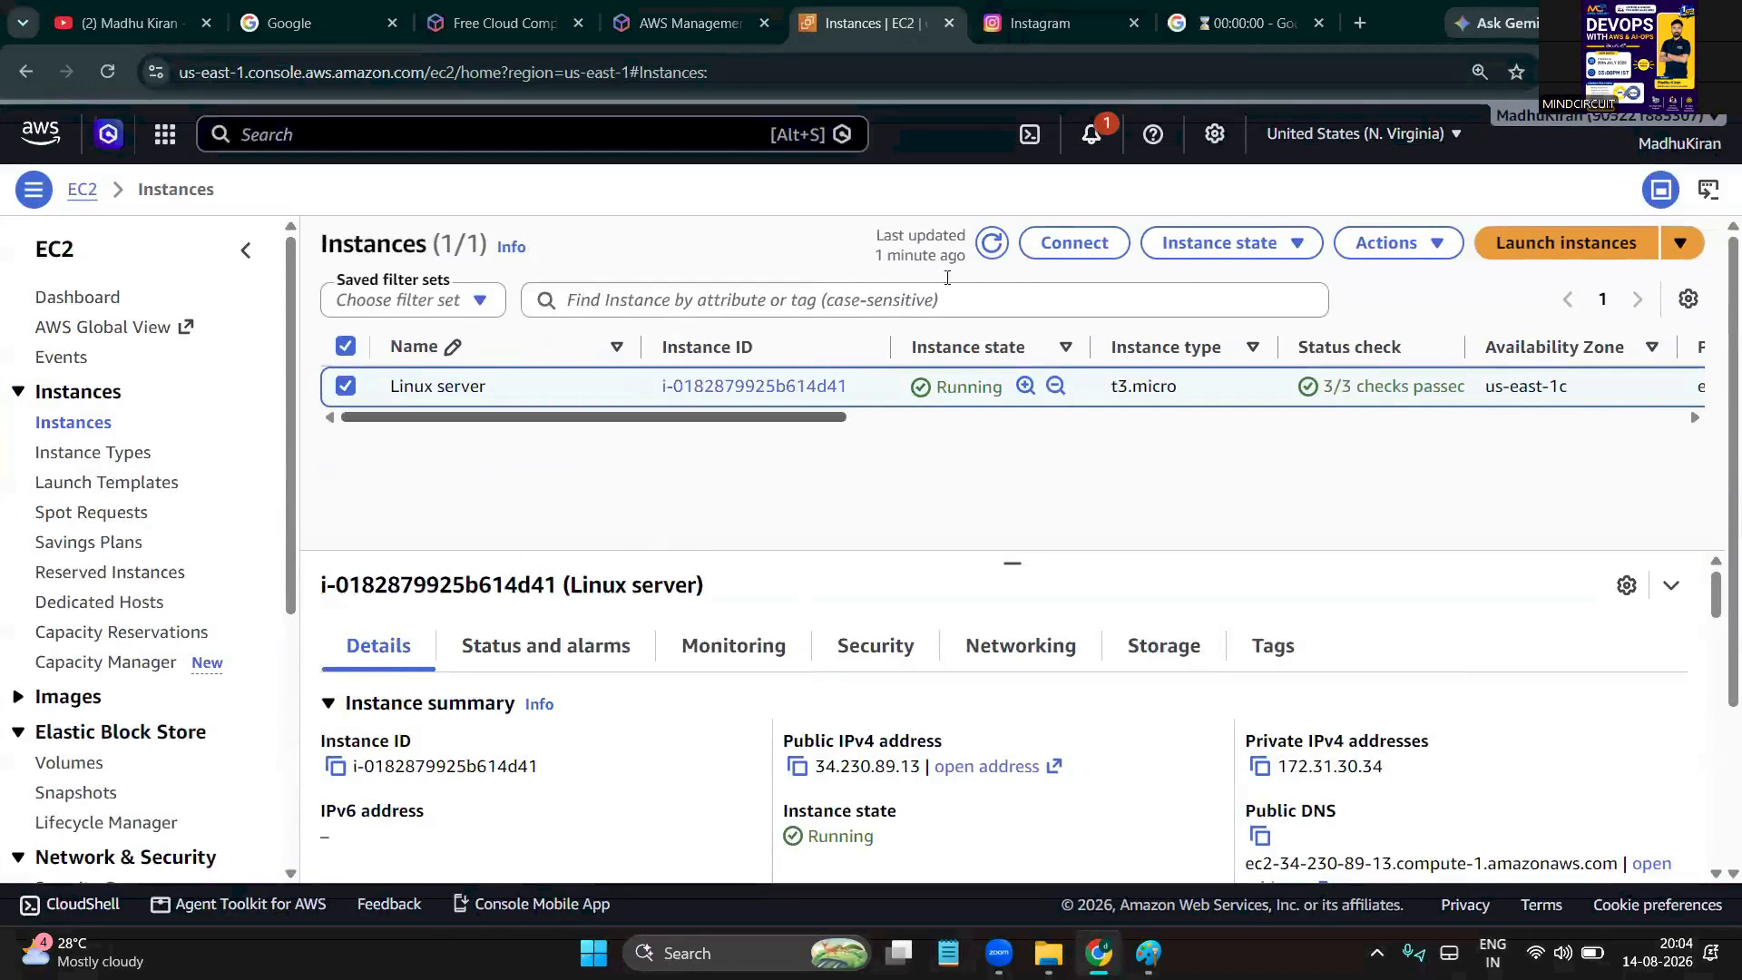
left_click(980, 244)
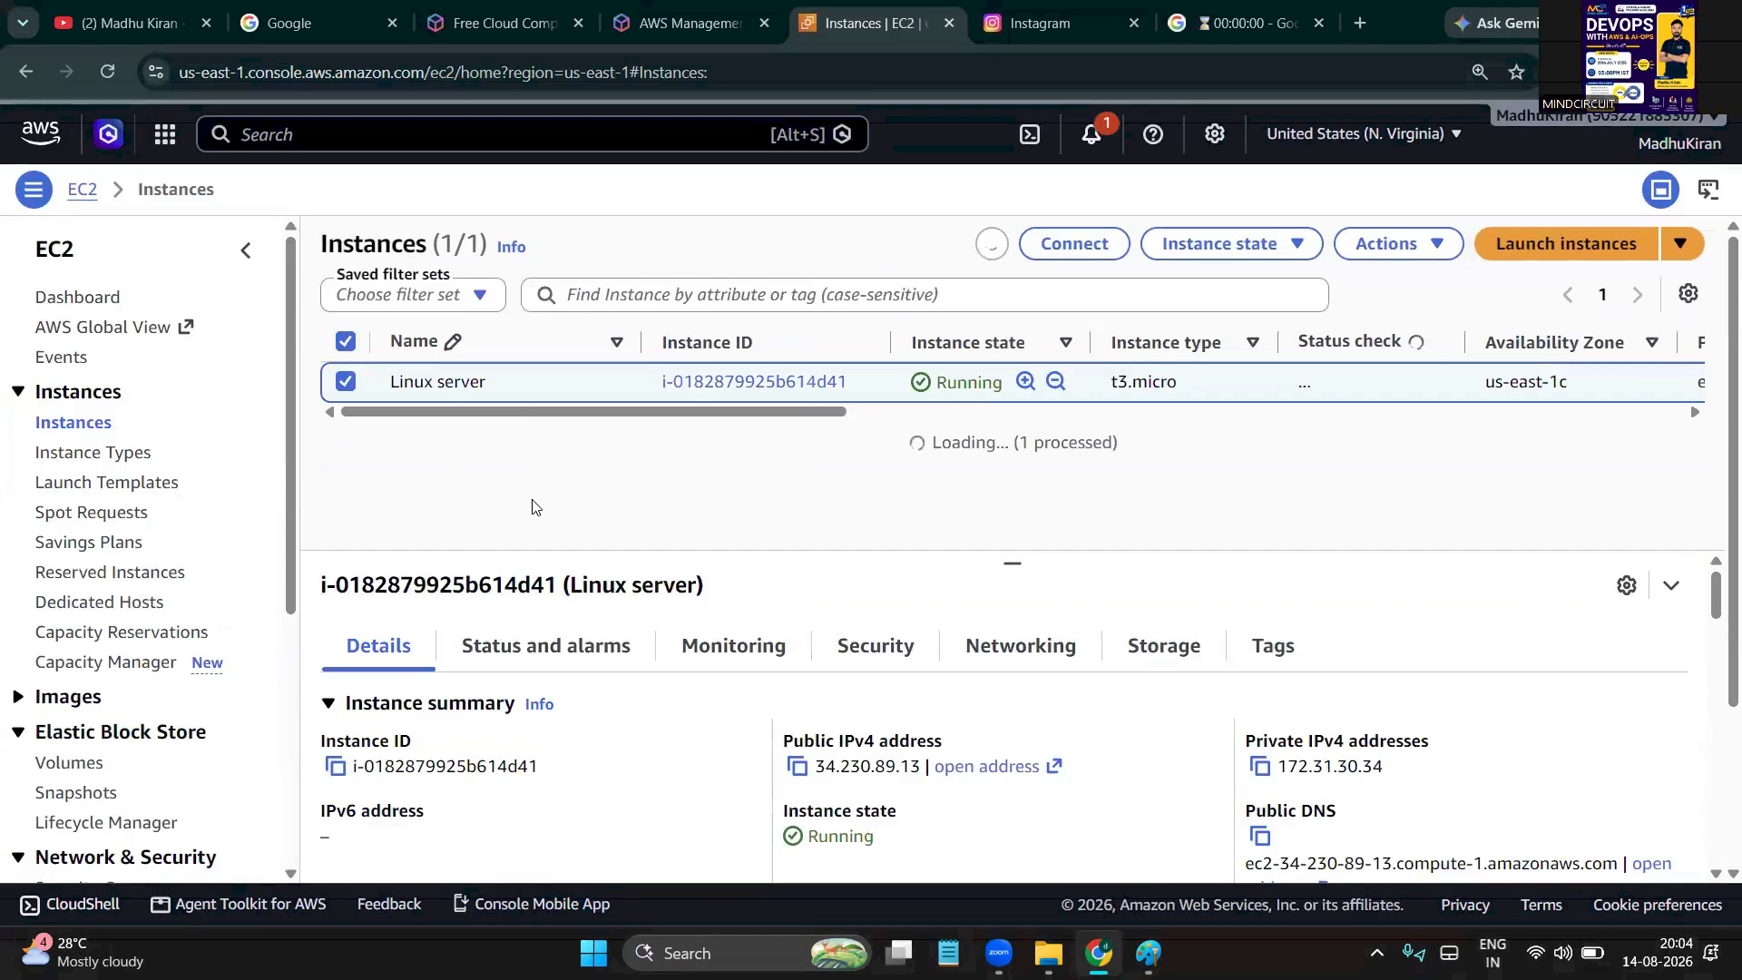
right_click(529, 397)
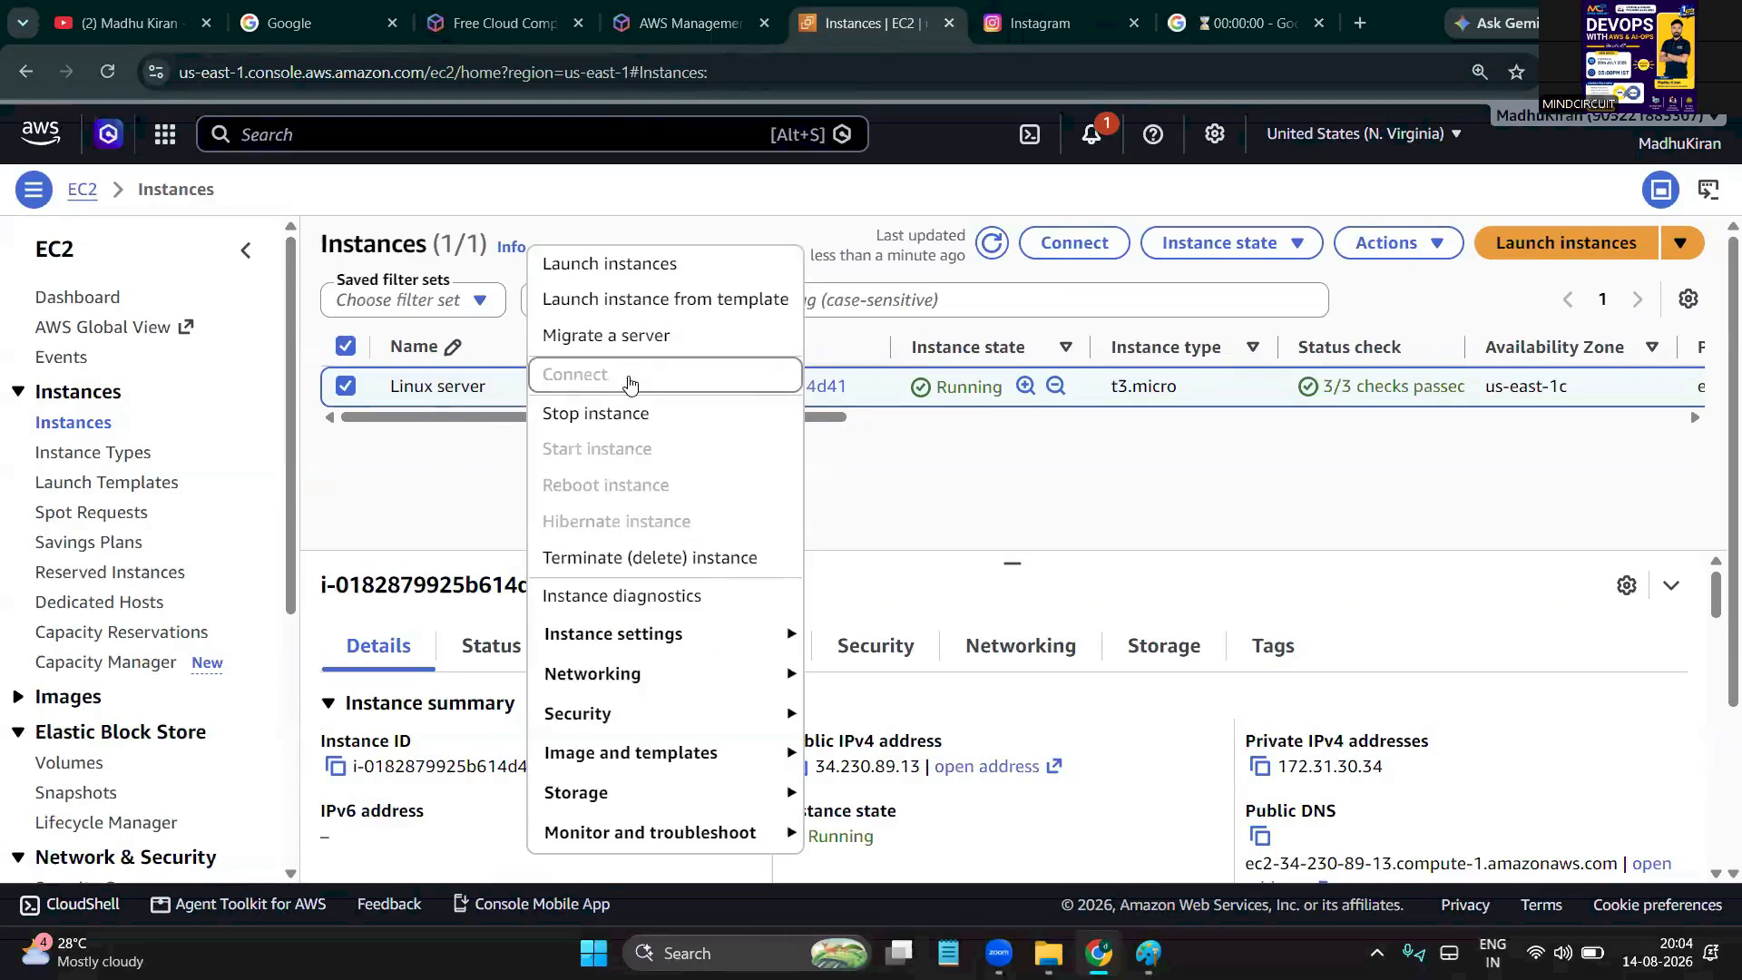
left_click(475, 461)
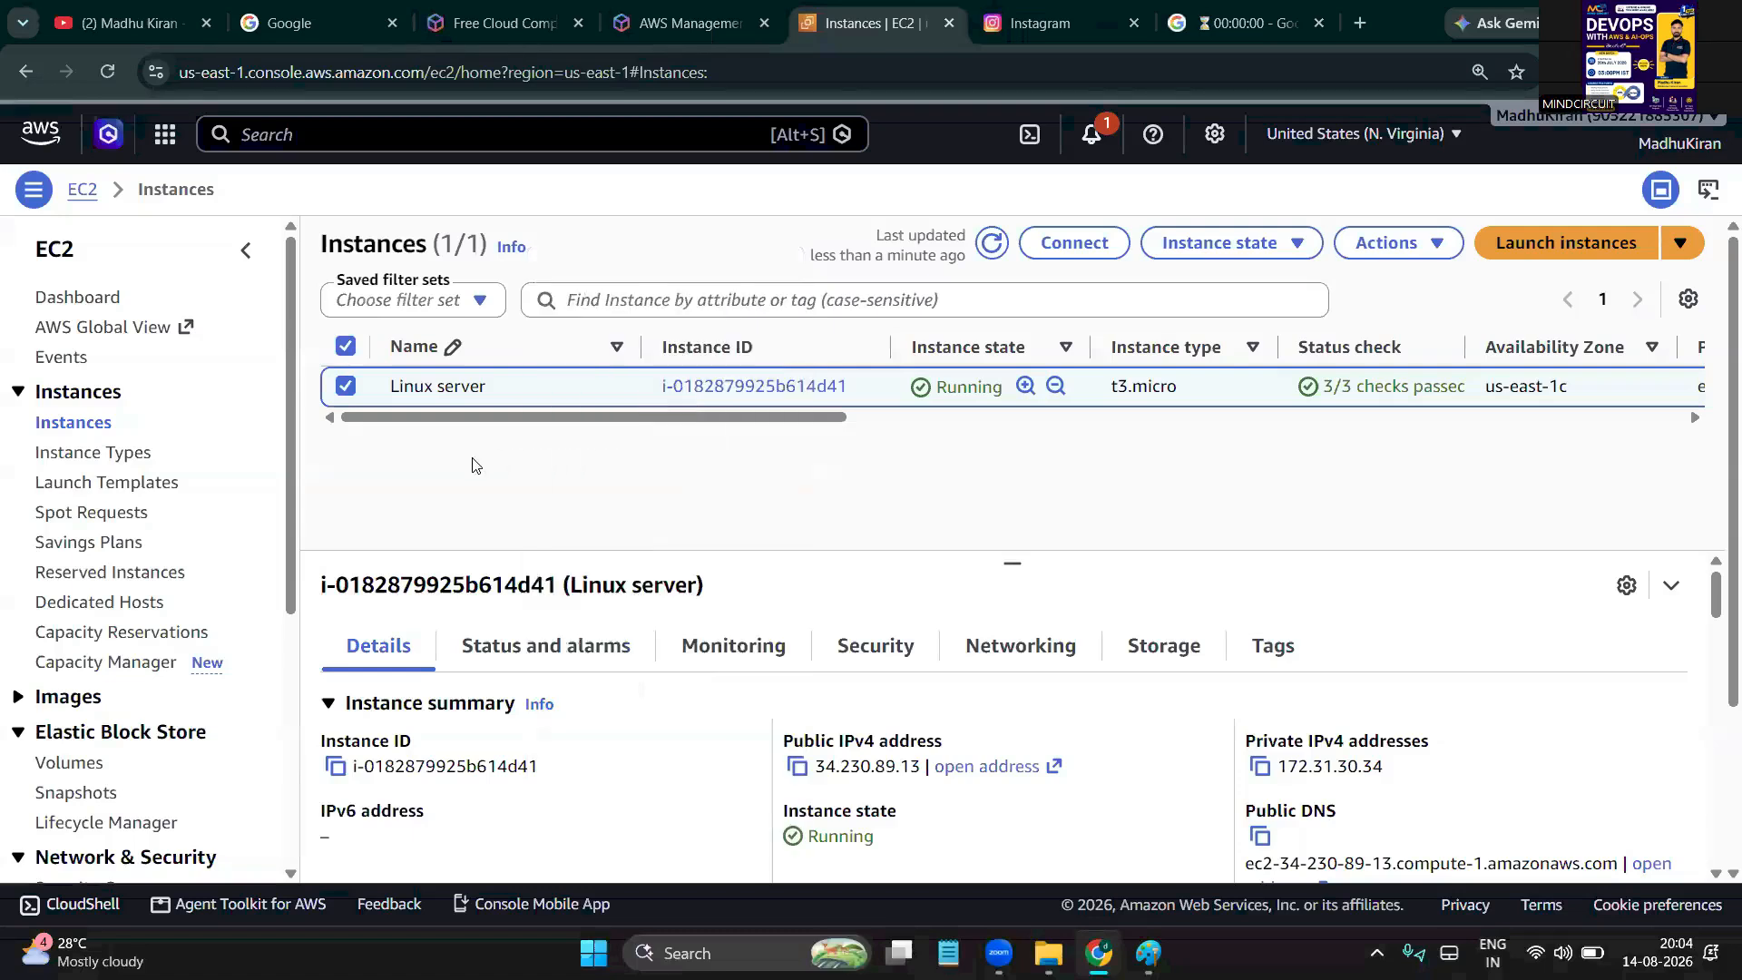
left_click(1415, 245)
left_click(1275, 247)
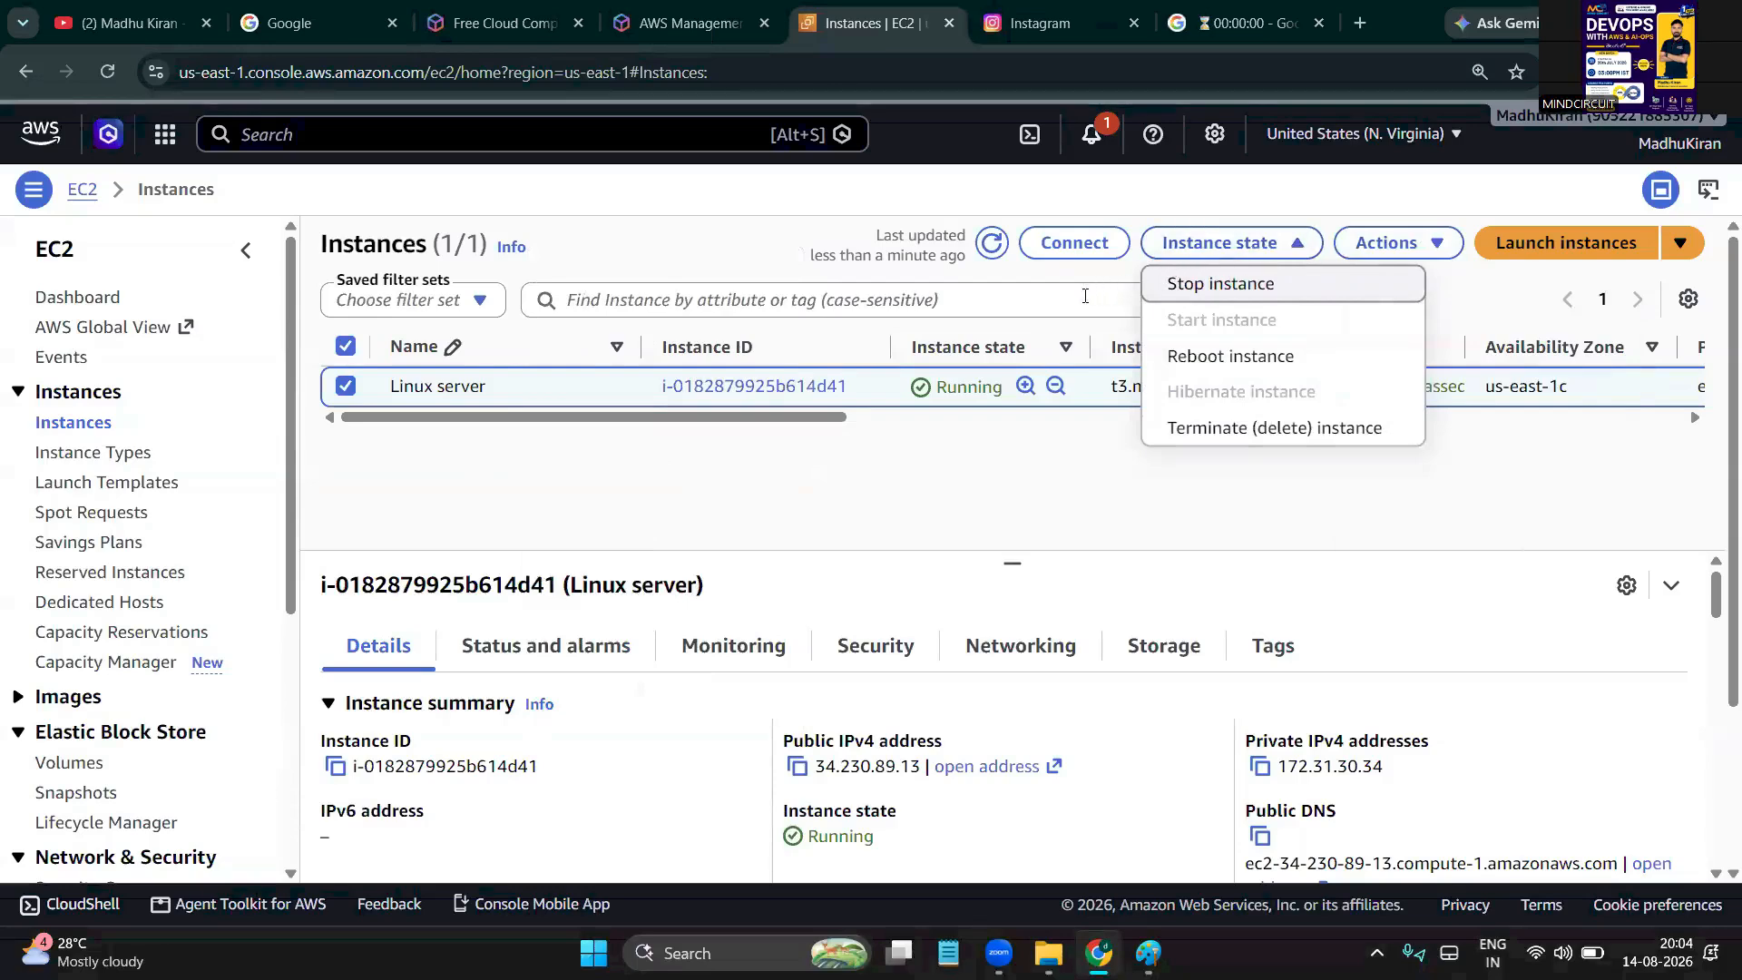
left_click(986, 481)
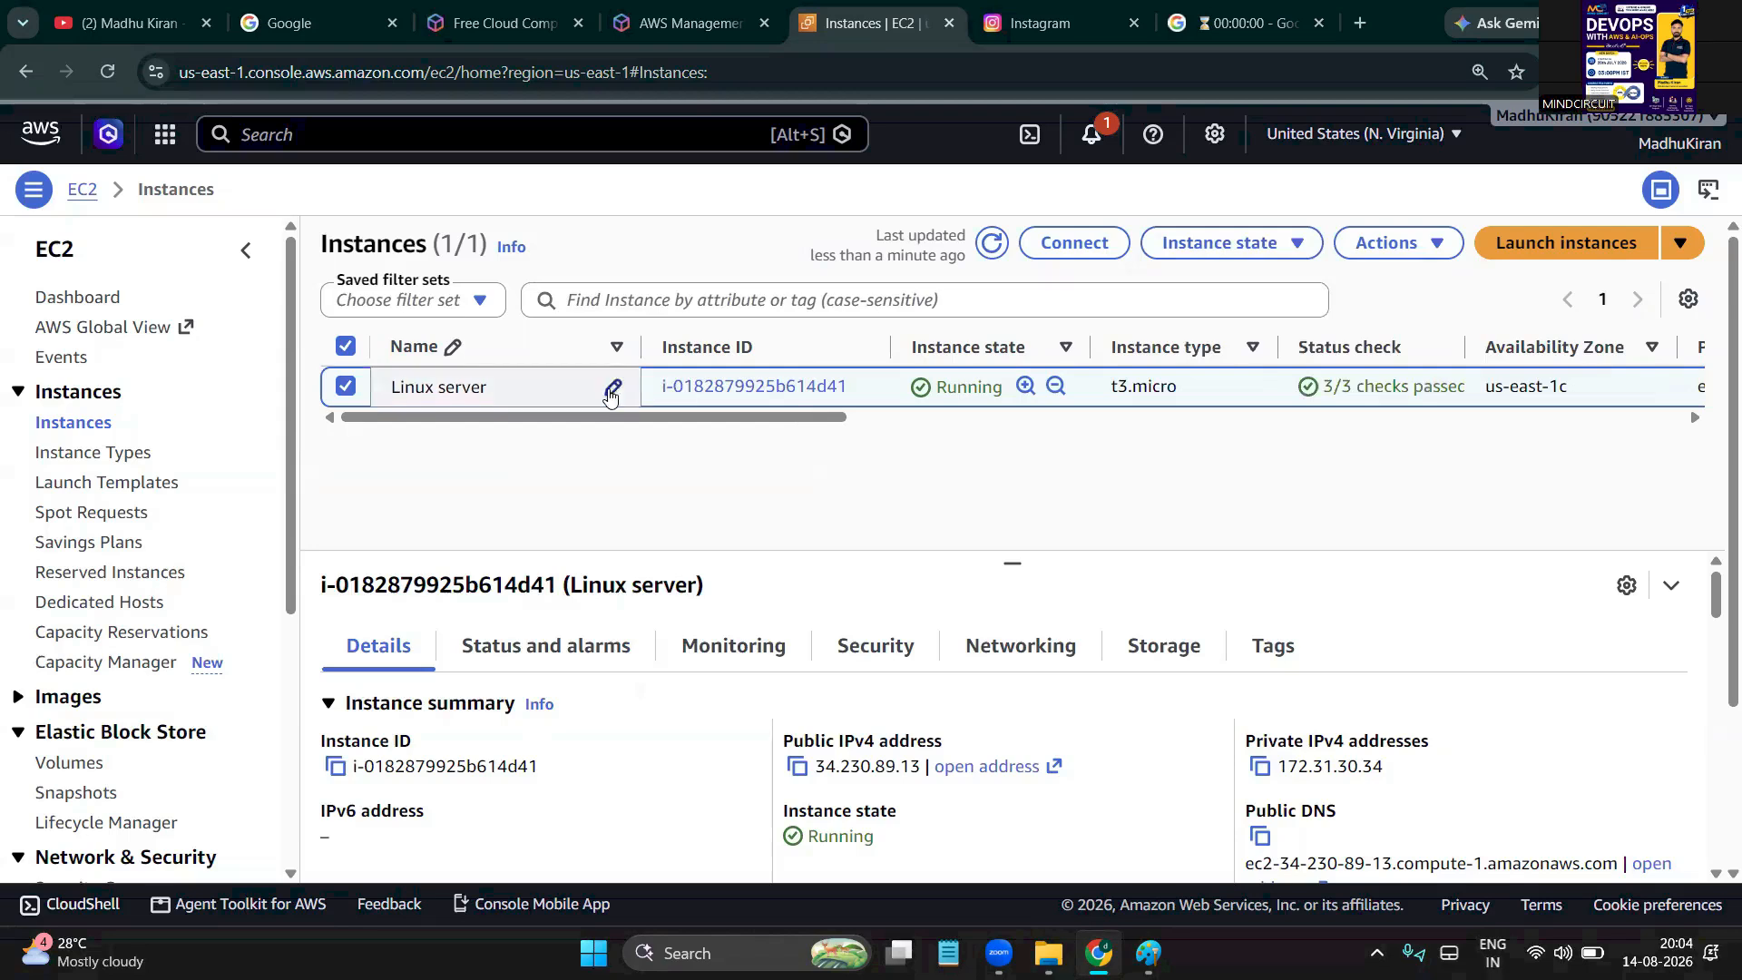
right_click(524, 392)
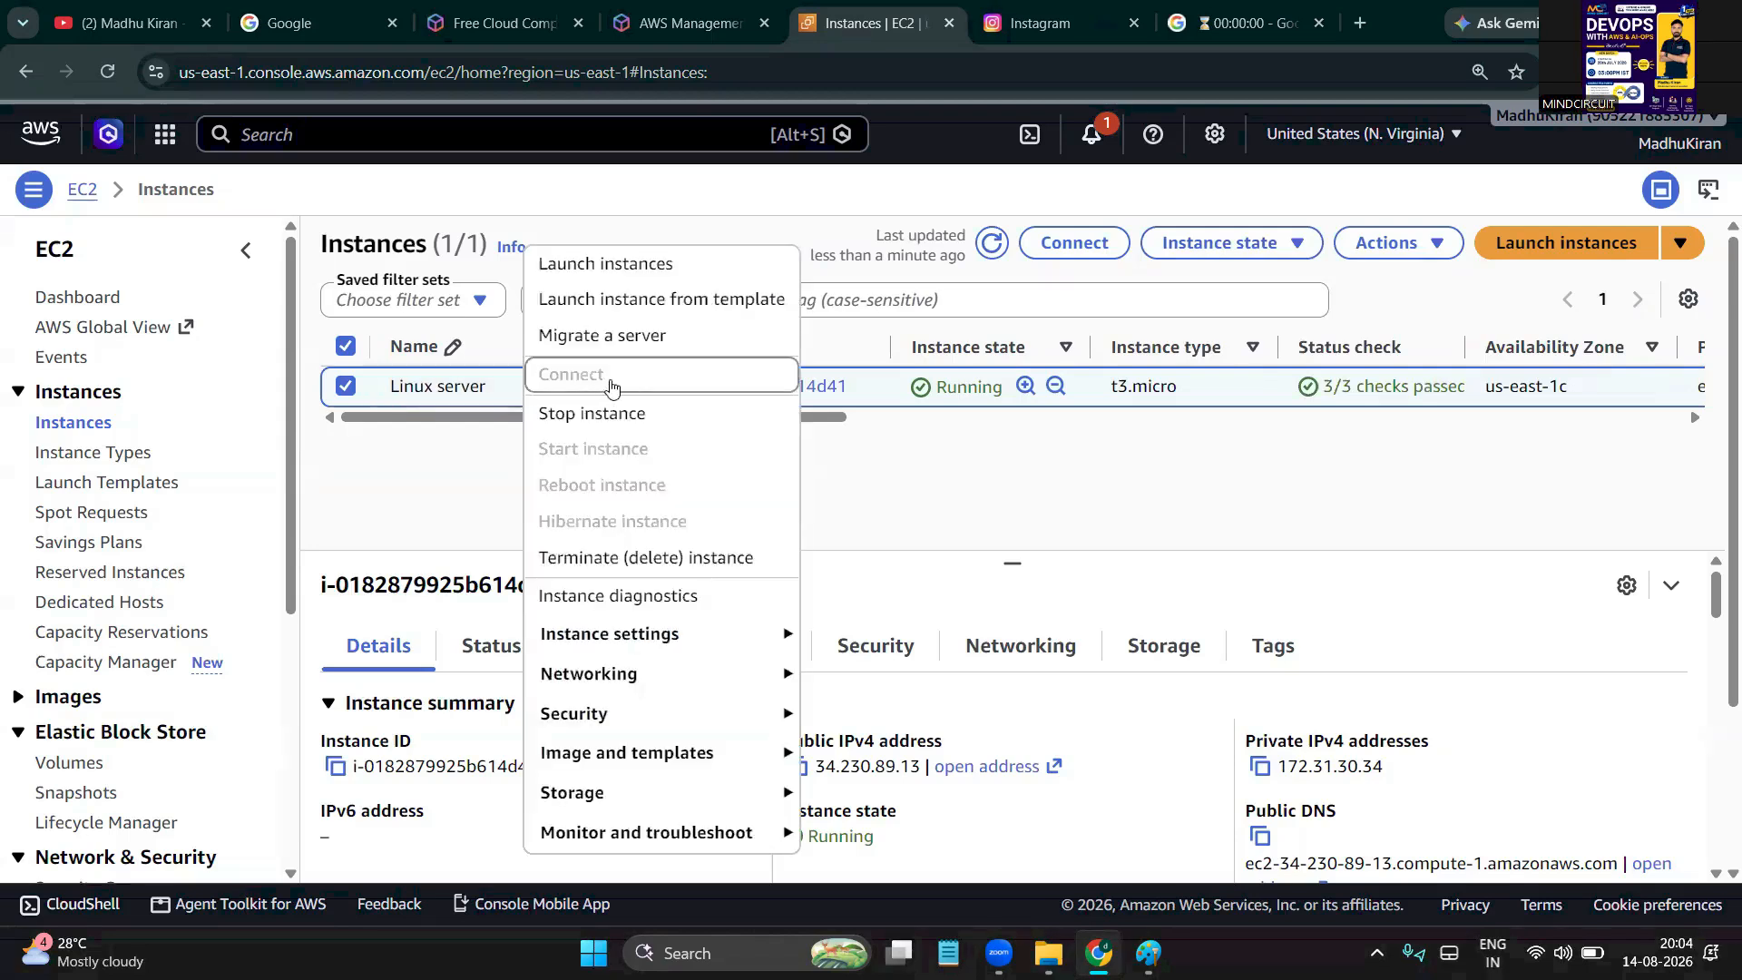
left_click(448, 472)
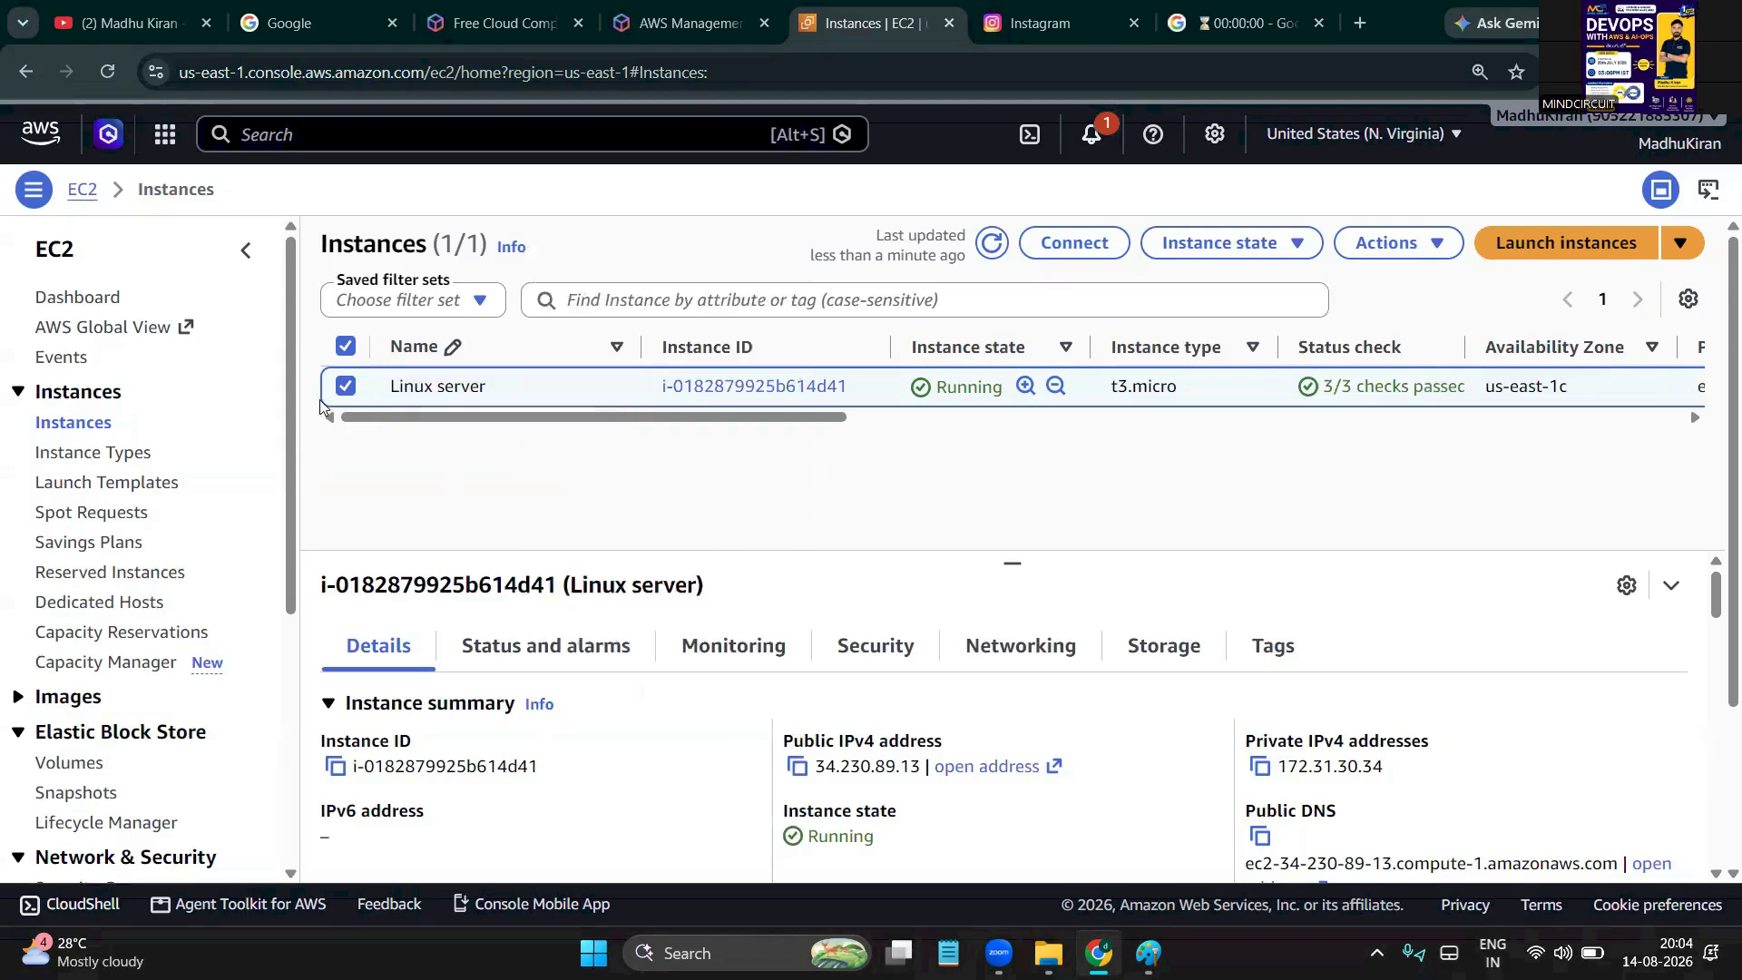
left_click(991, 244)
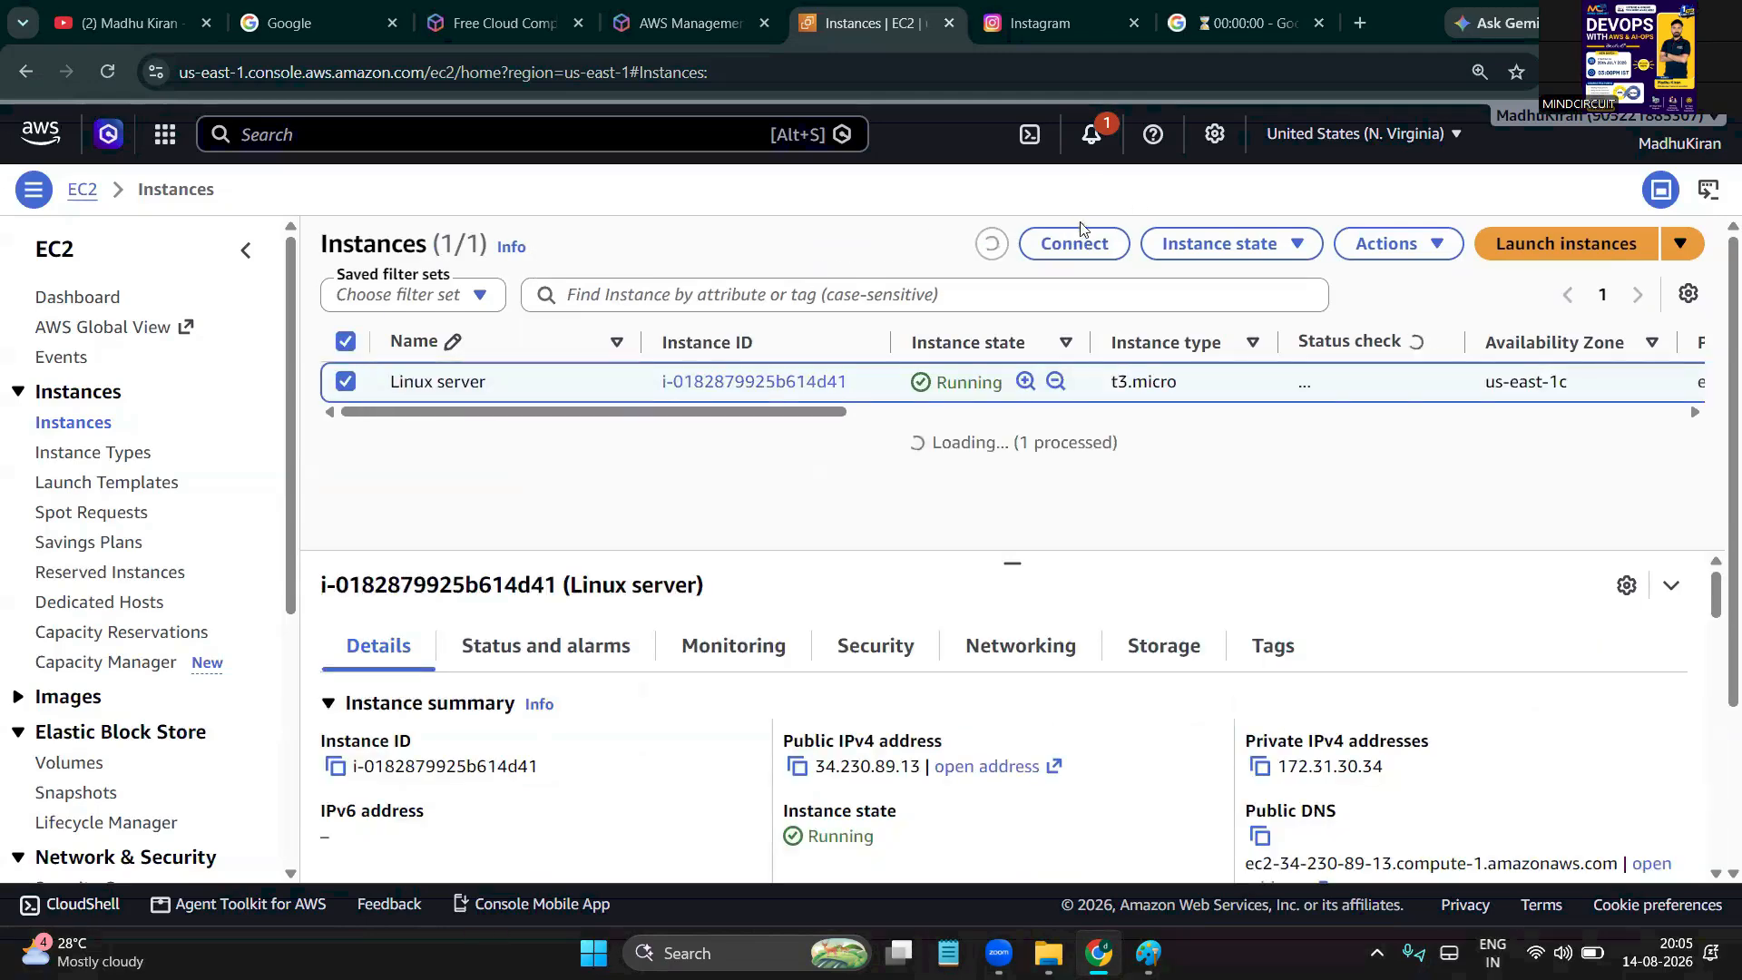
Open the Connect page, return to Instances, and bring up the Linux server's context menu
left_click(1069, 259)
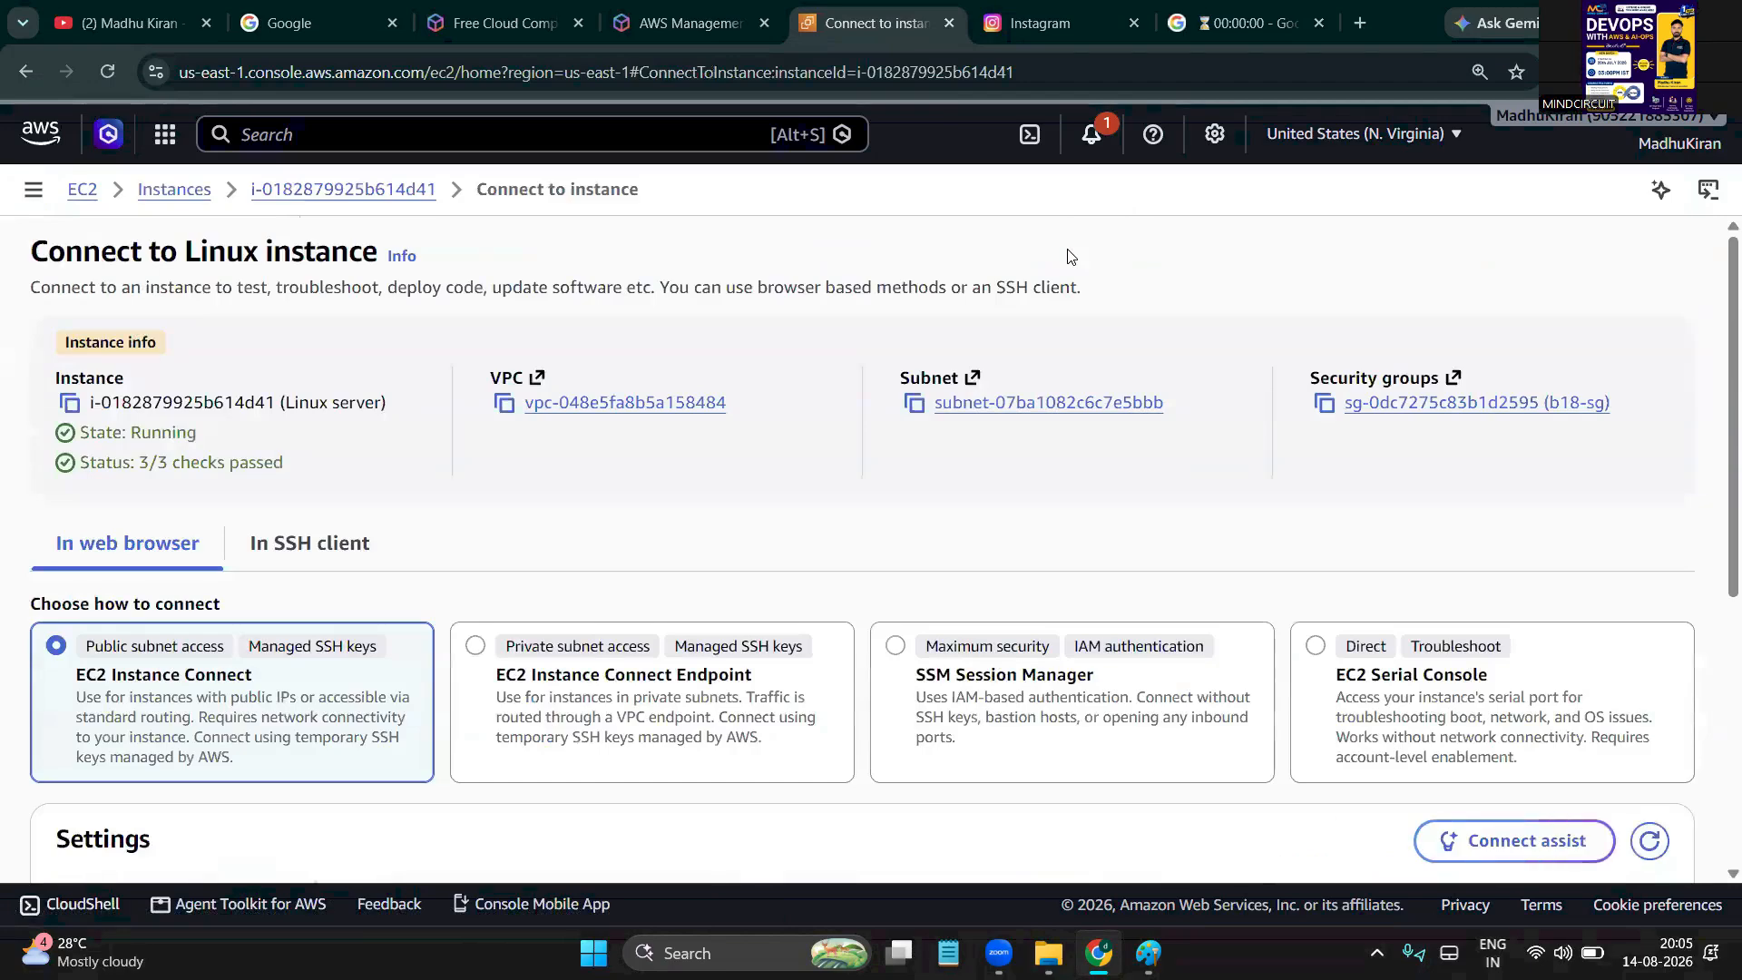
left_click(175, 193)
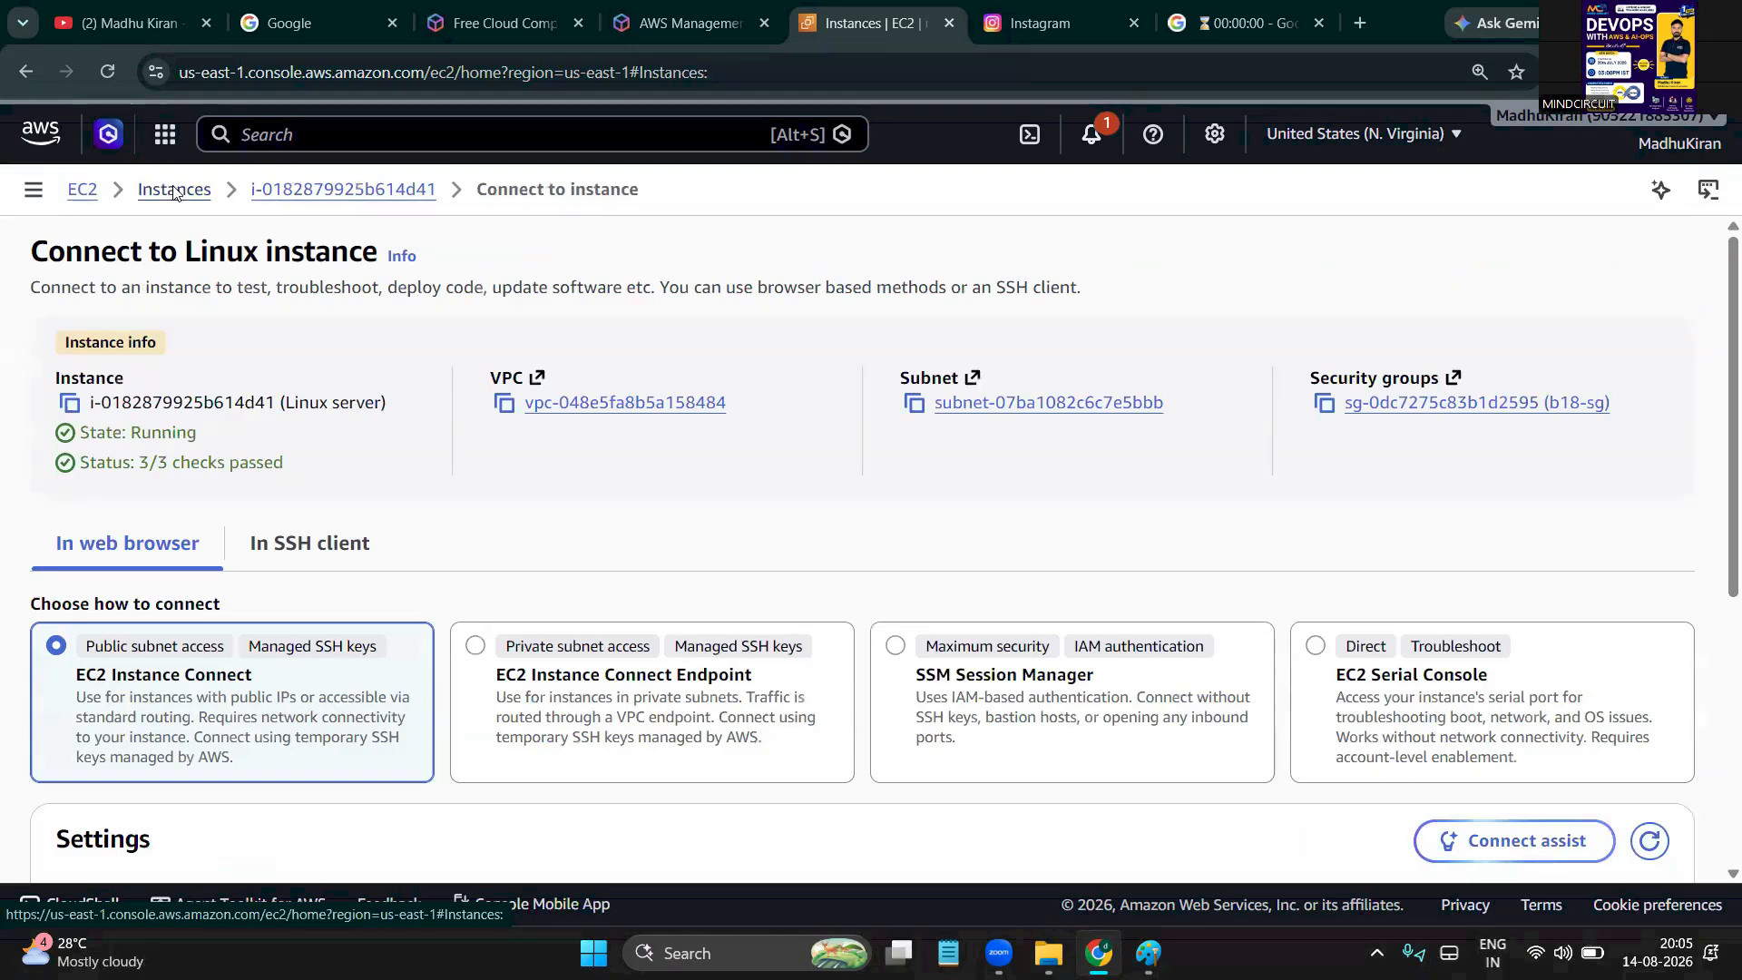
right_click(454, 384)
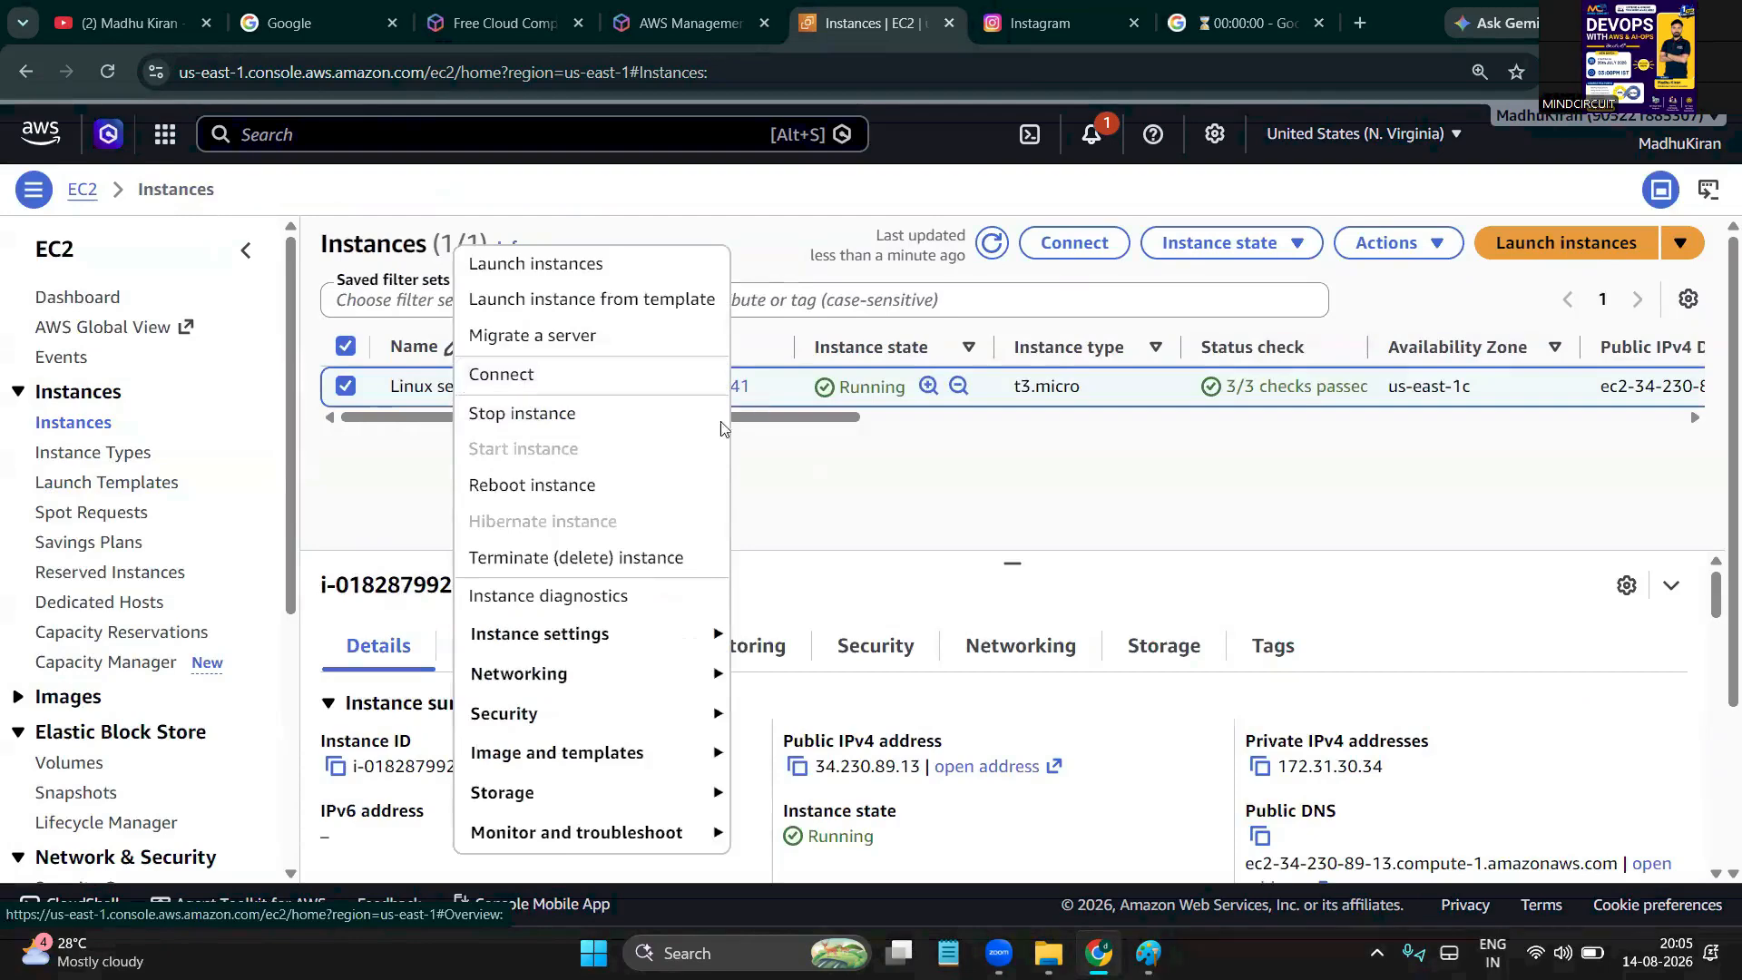
left_click(875, 502)
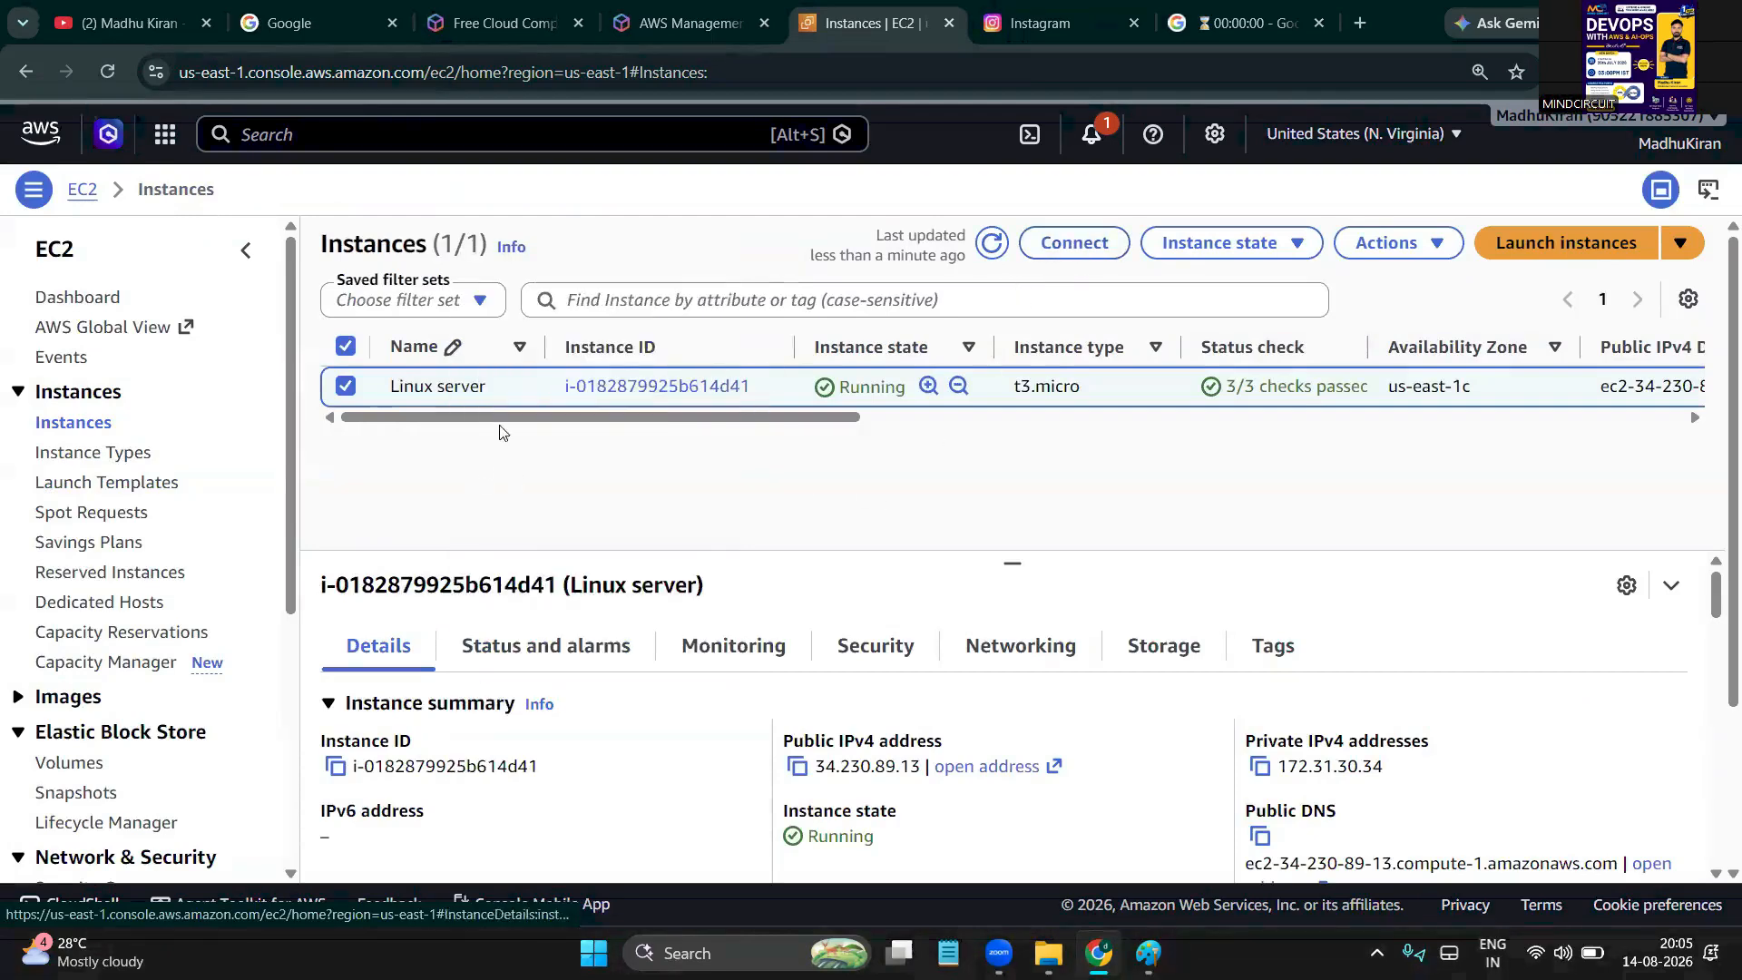
right_click(487, 392)
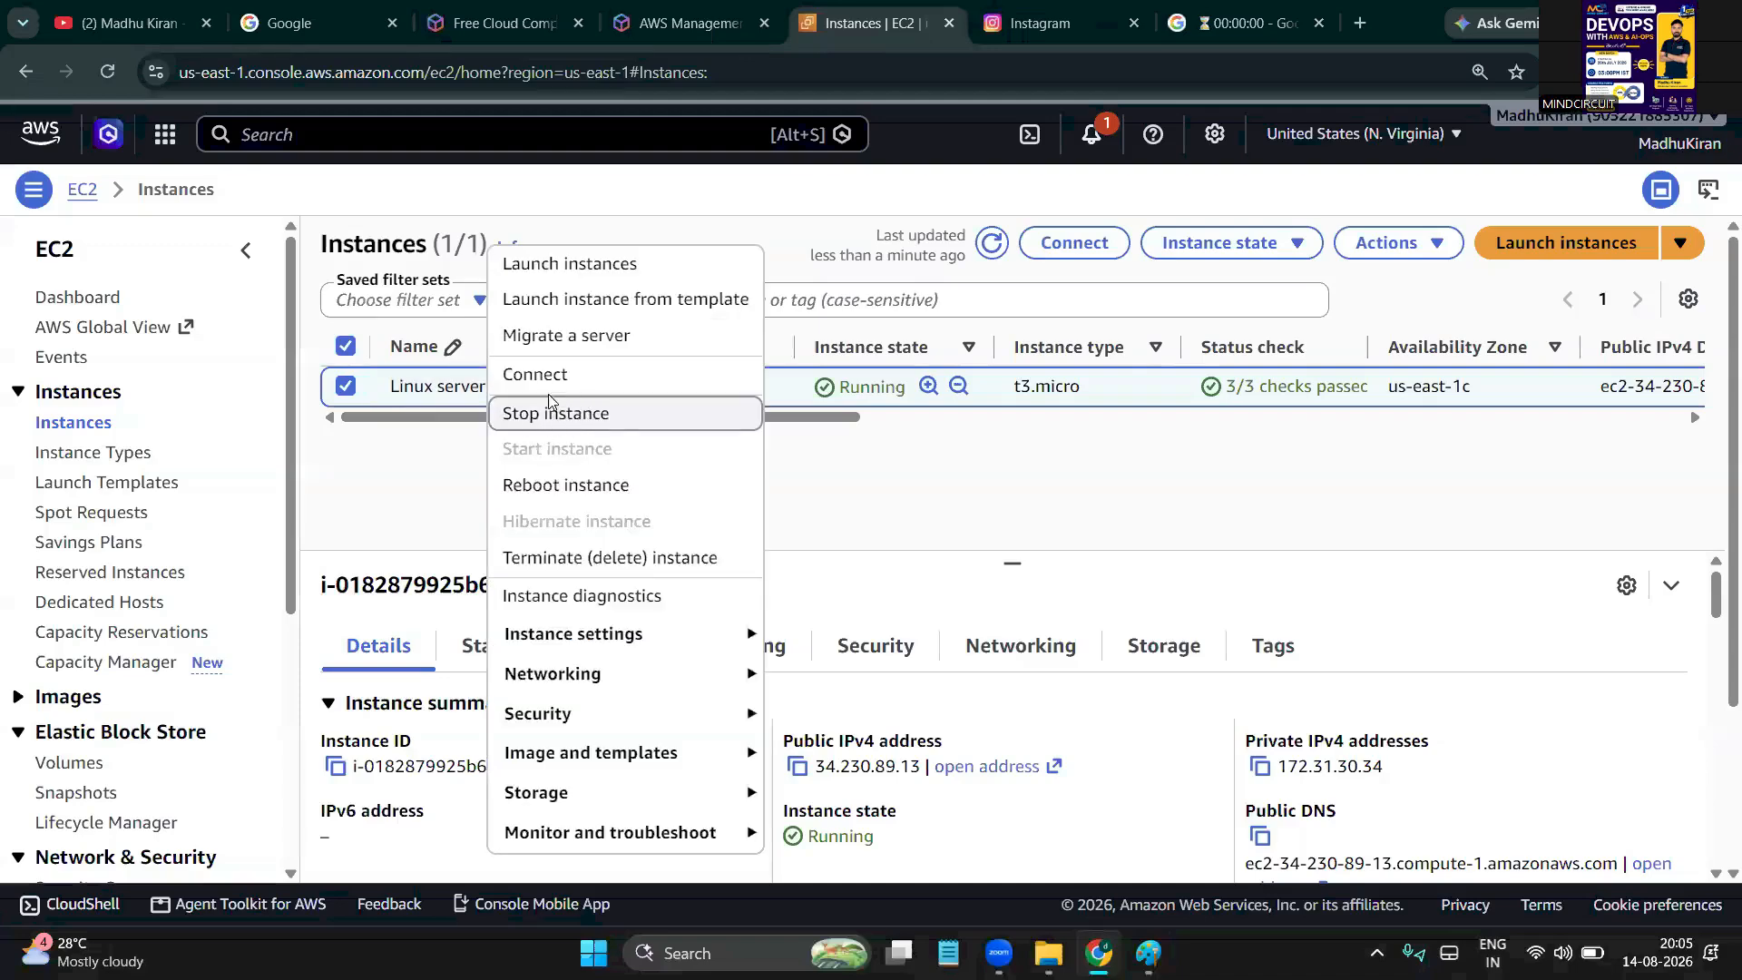
Choose Connect, open the SSH client tab, and highlight 'SSH client' in step one
left_click(575, 388)
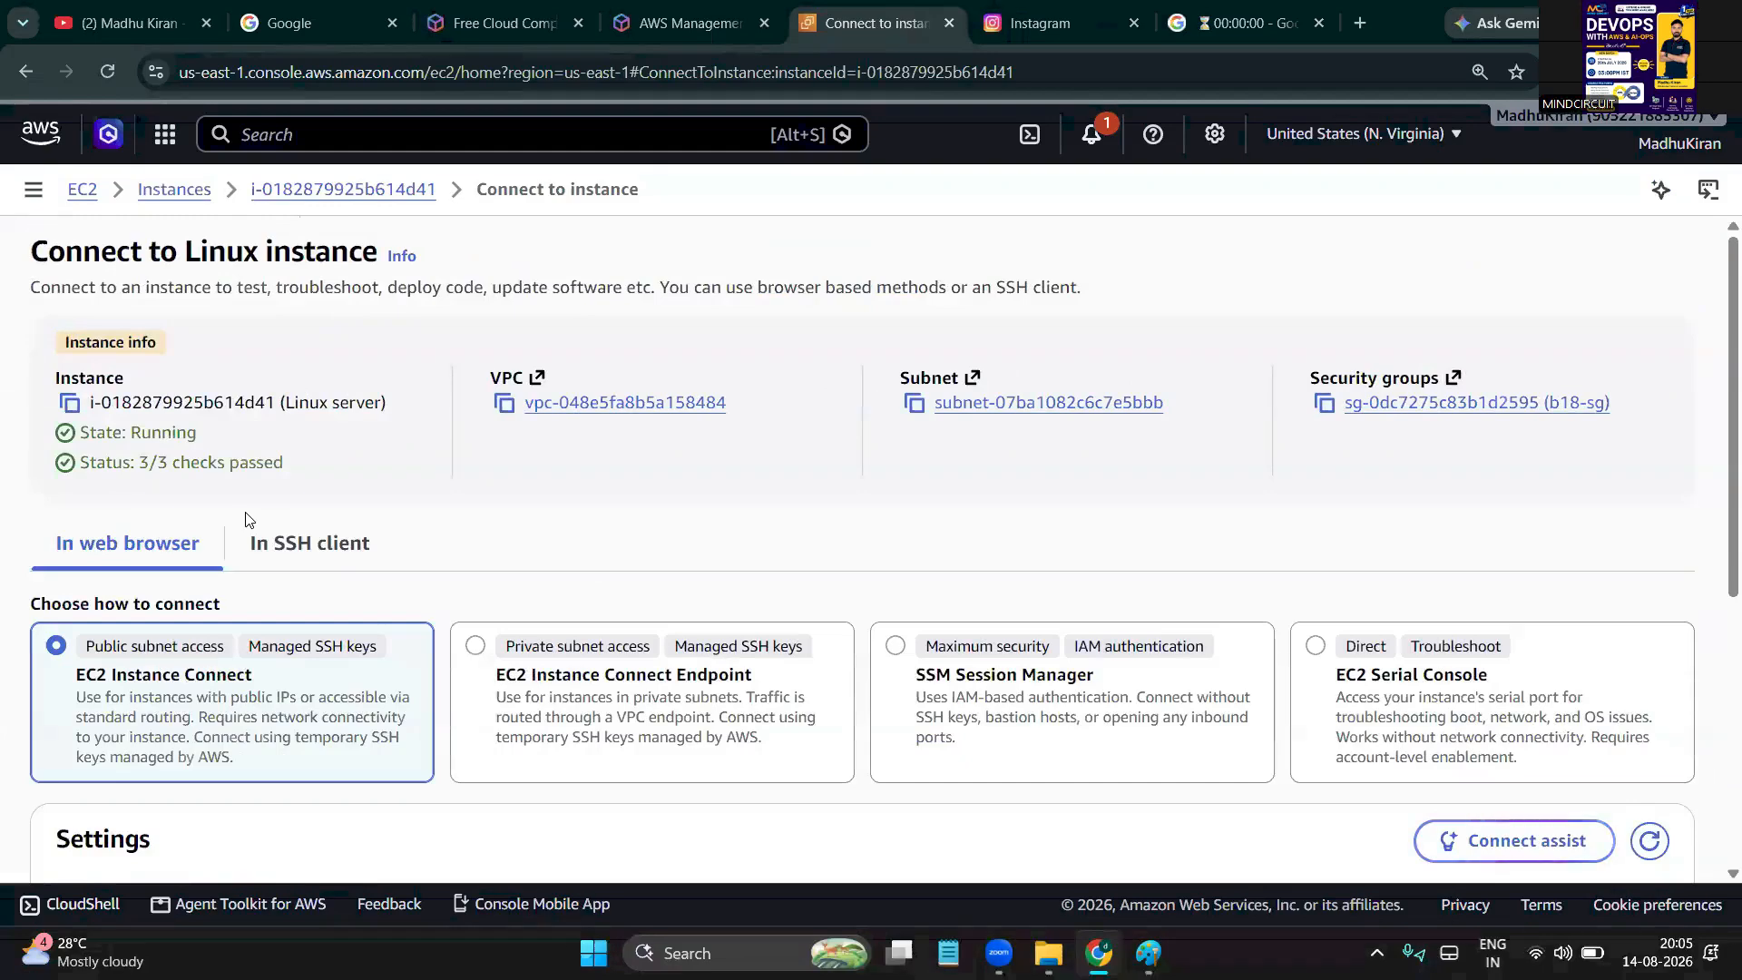
scroll(245, 519, "down", 3)
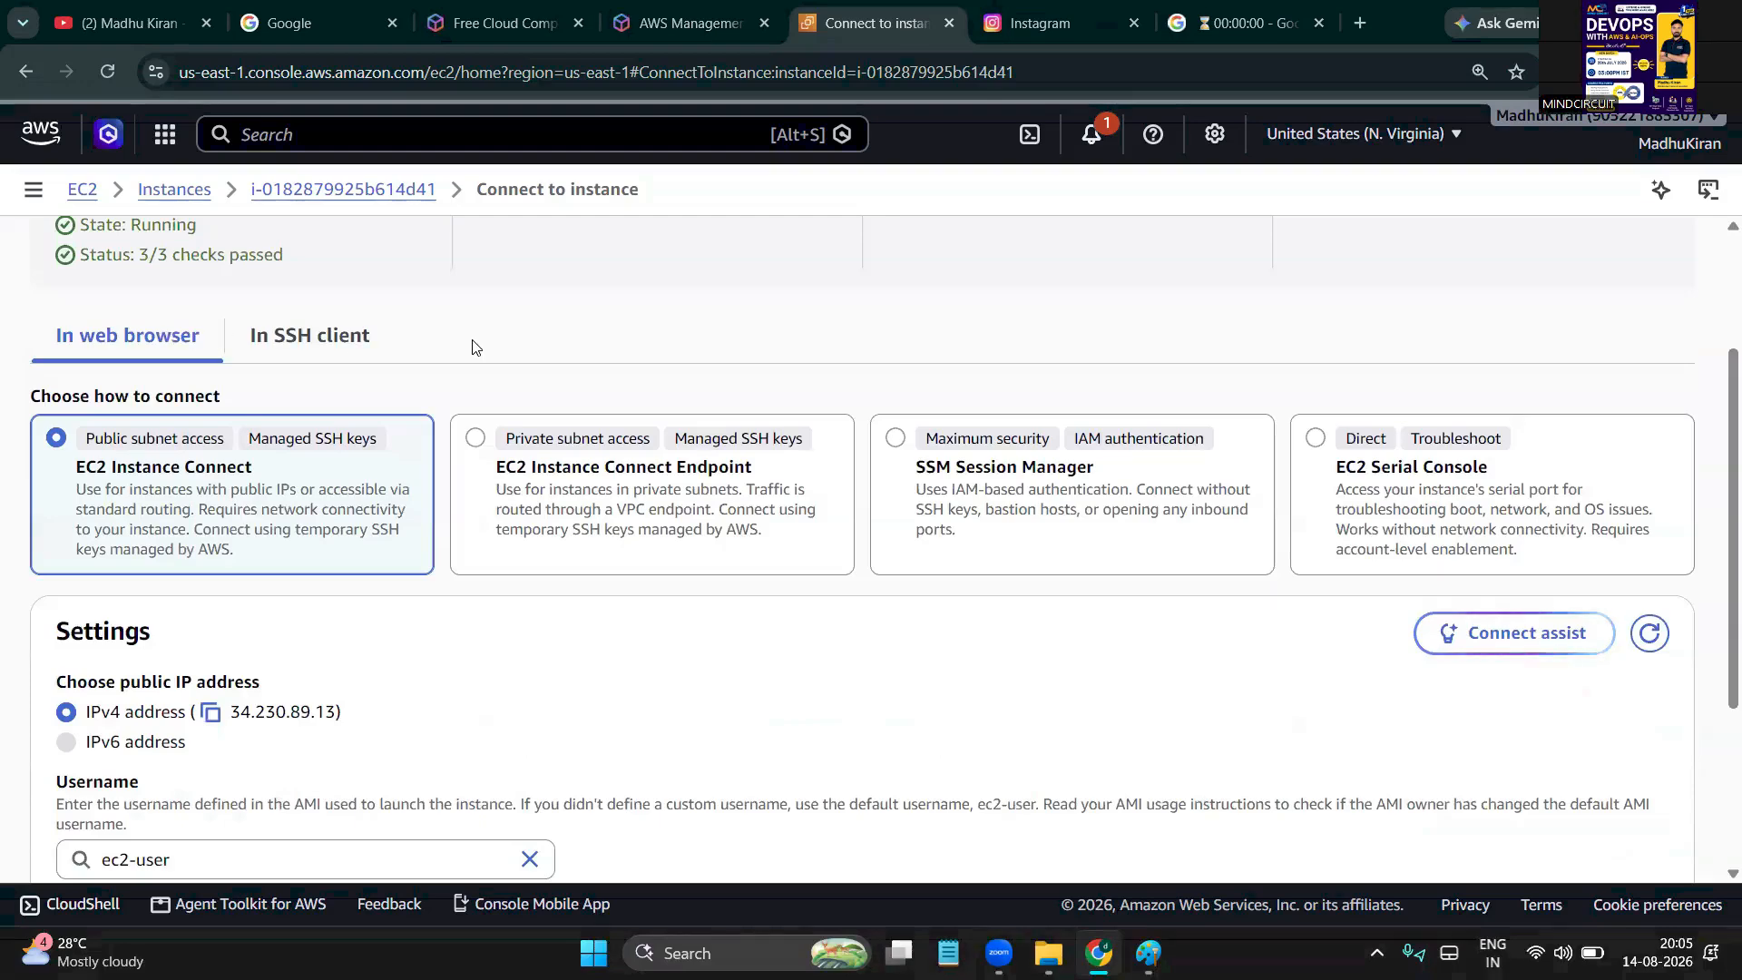
left_click(308, 350)
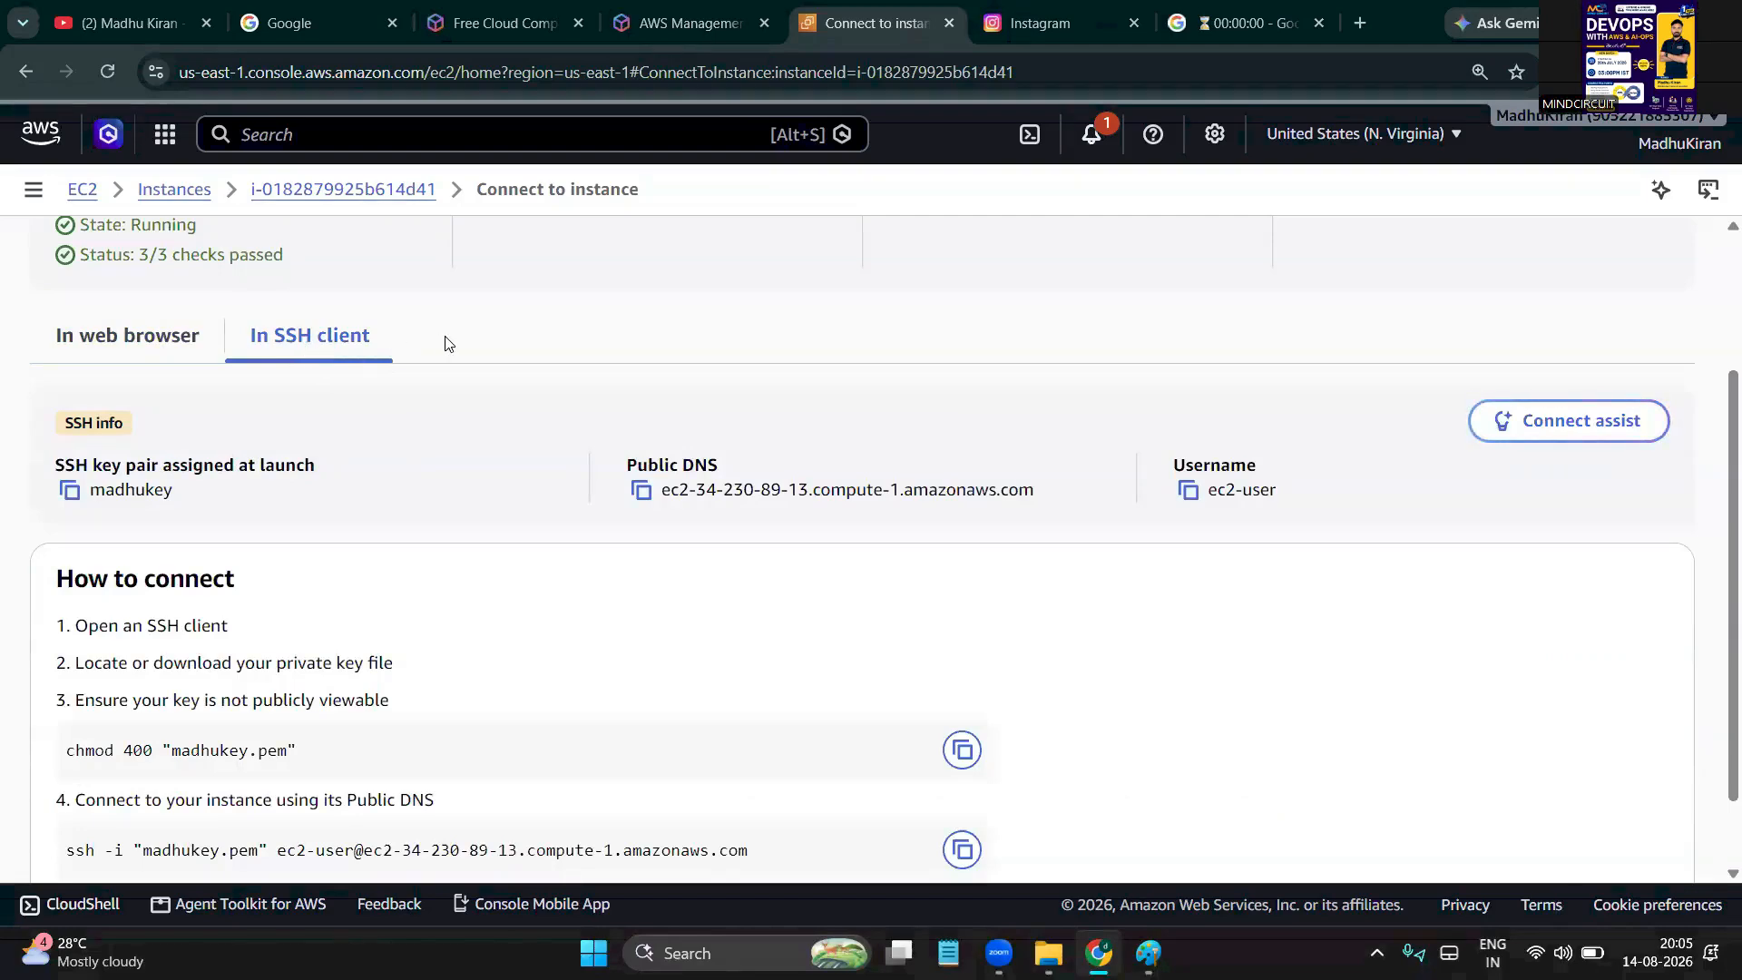
scroll(389, 353, "down", 1)
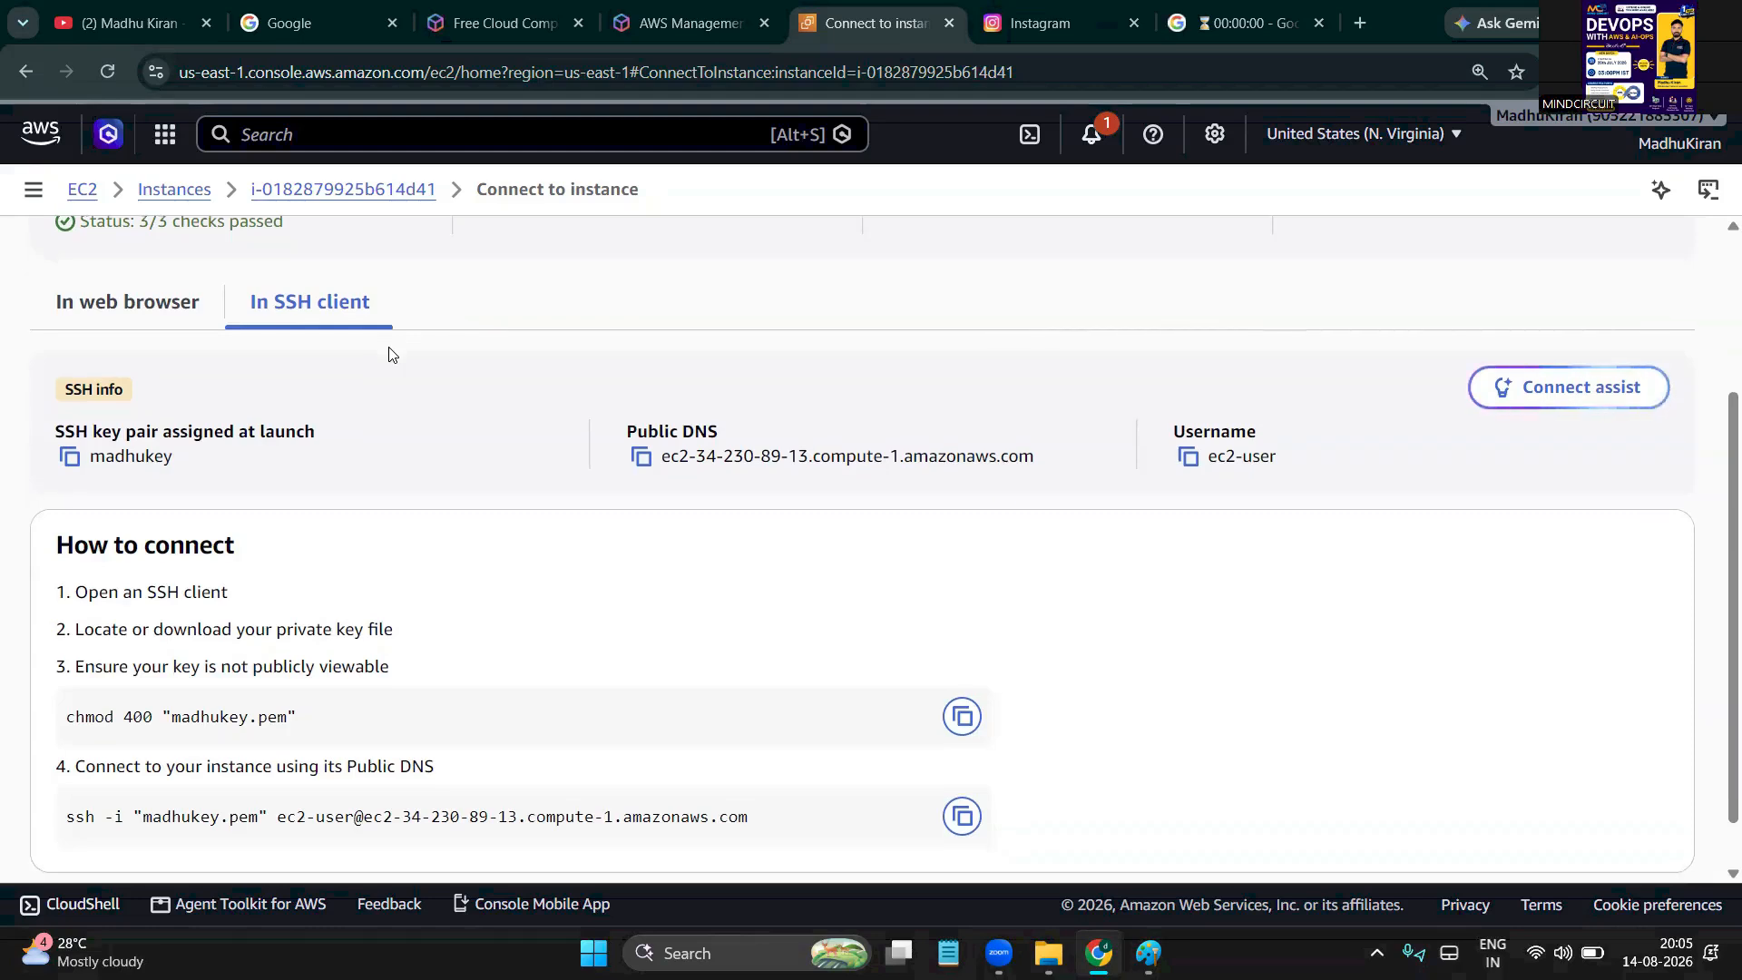
scroll(389, 353, "down", 1)
double_click(169, 533)
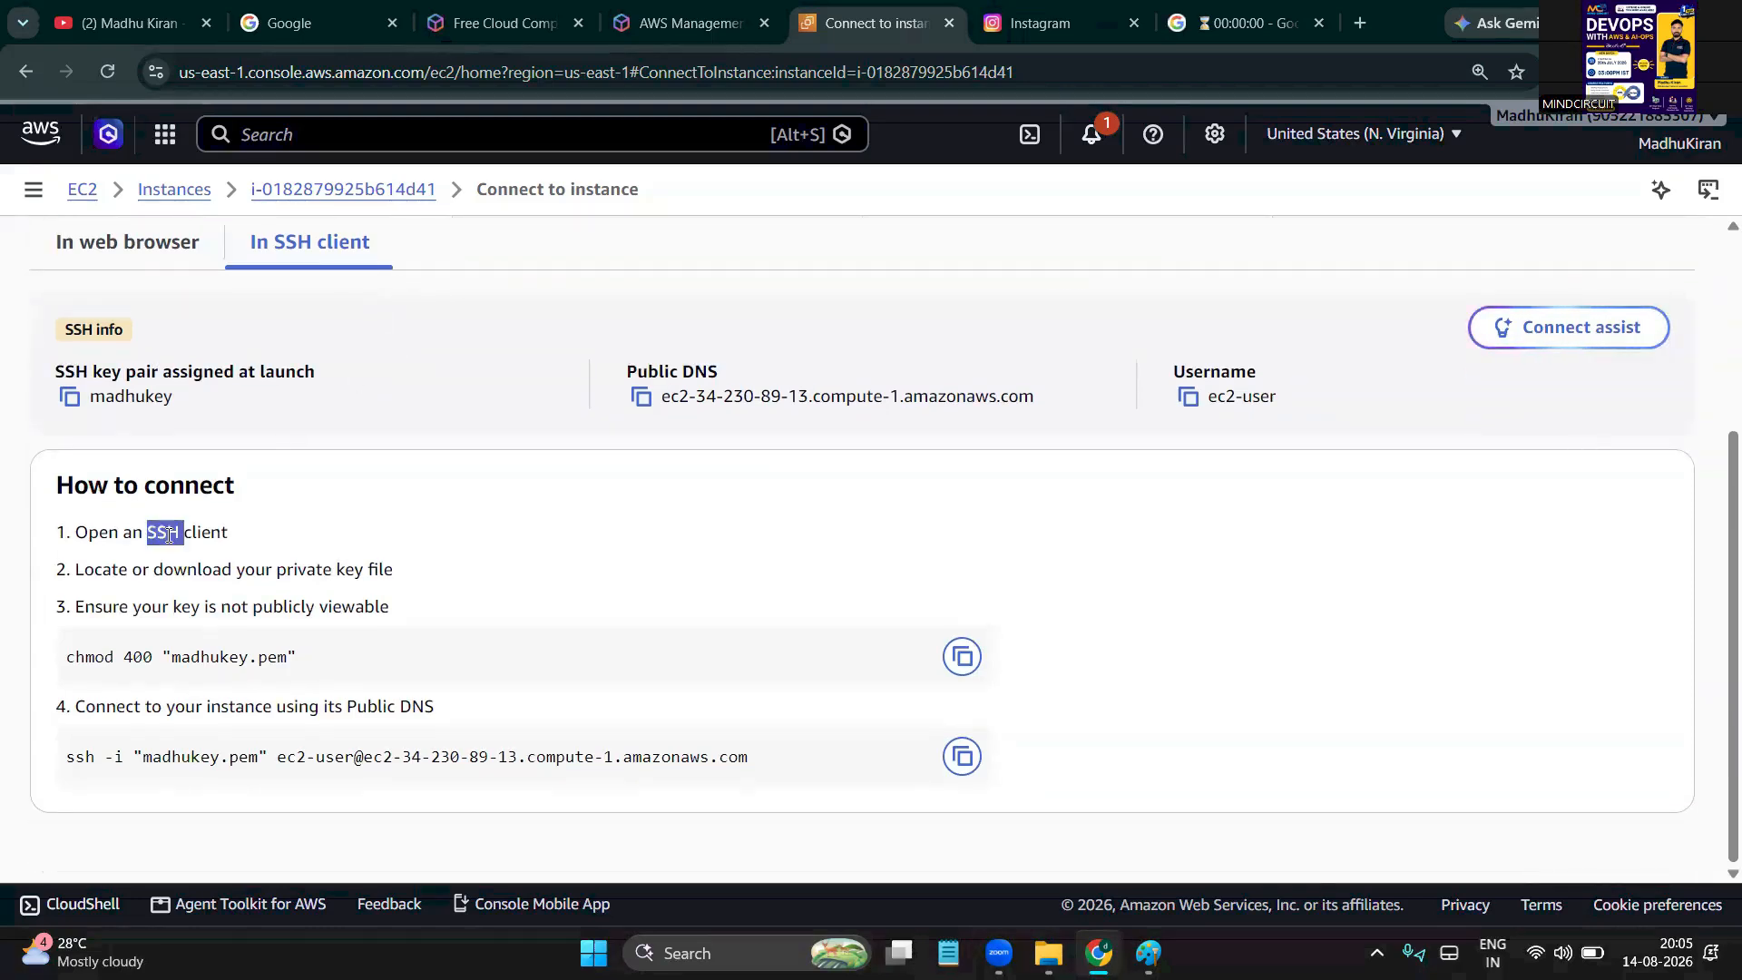
left_click(281, 535)
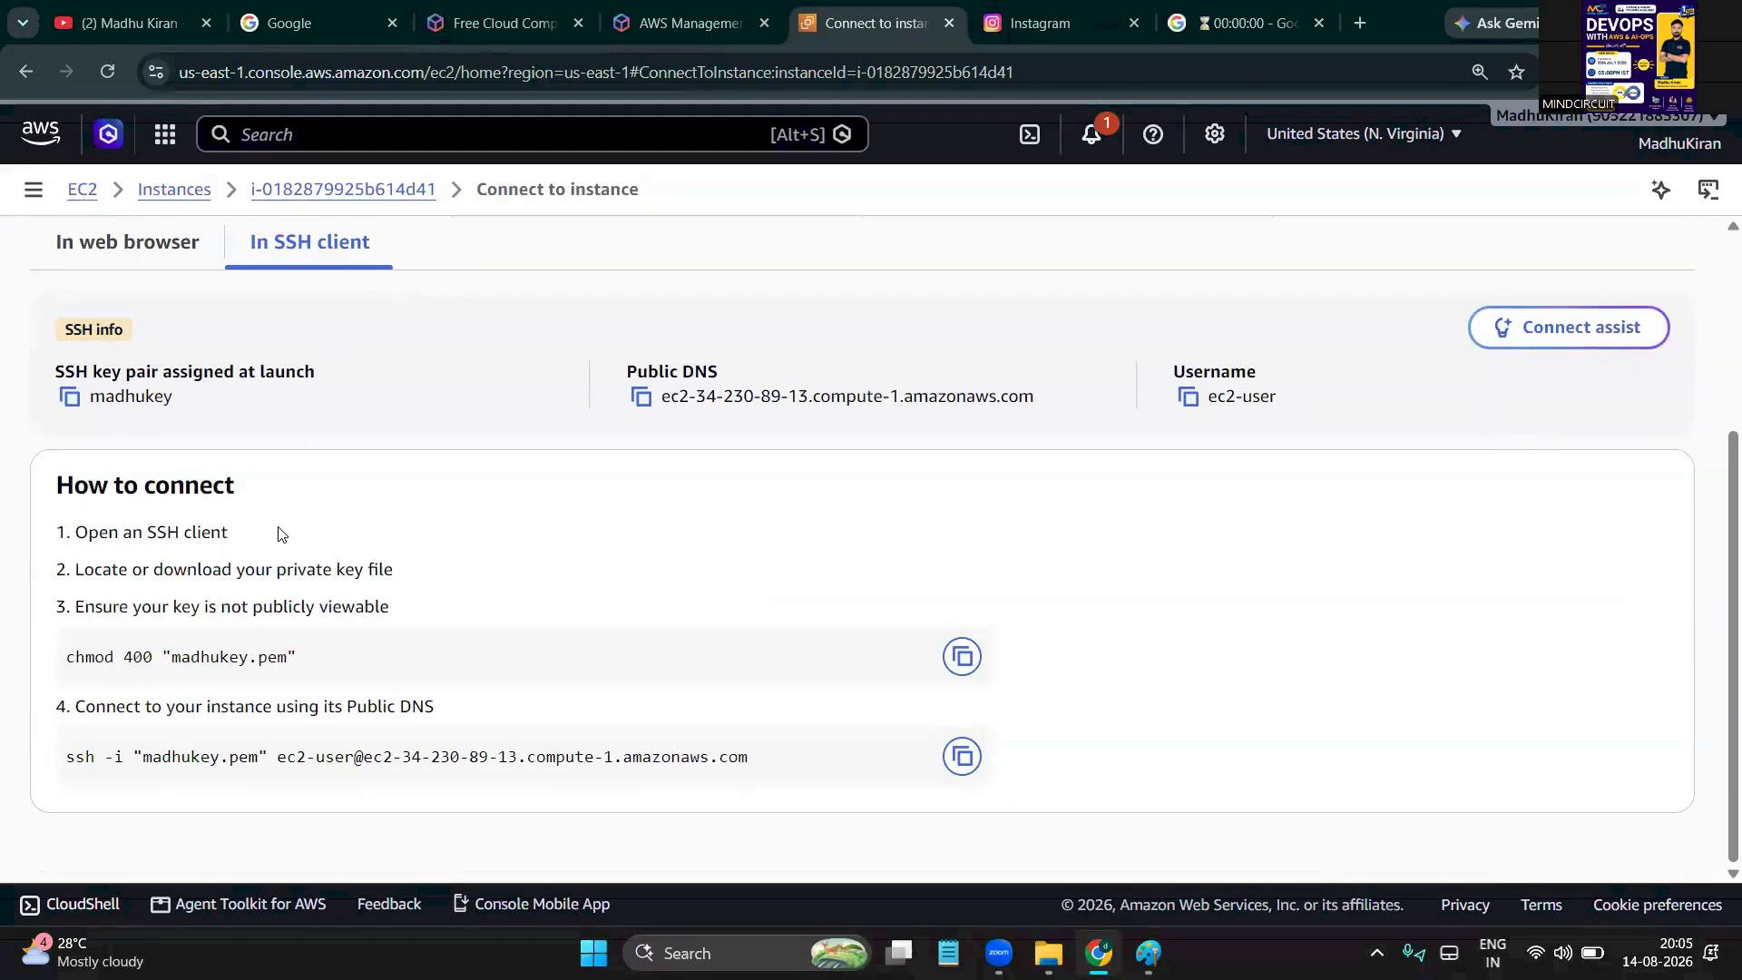
left_click_drag(148, 533, 215, 541)
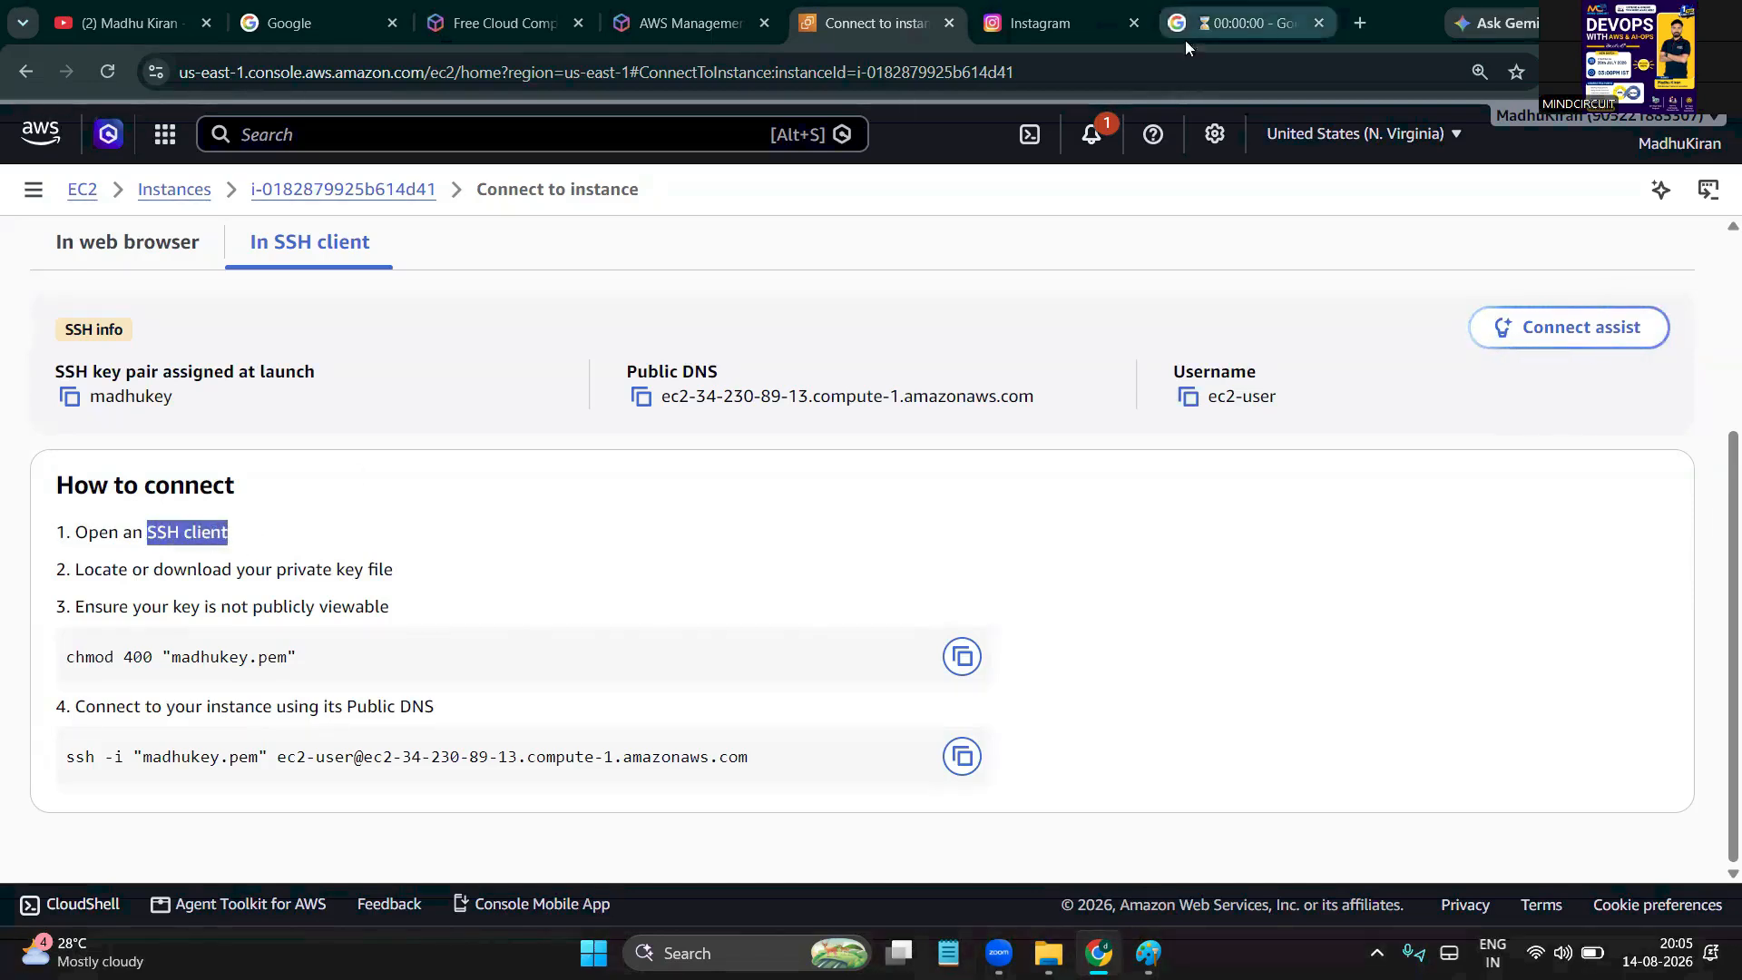
left_click(1207, 23)
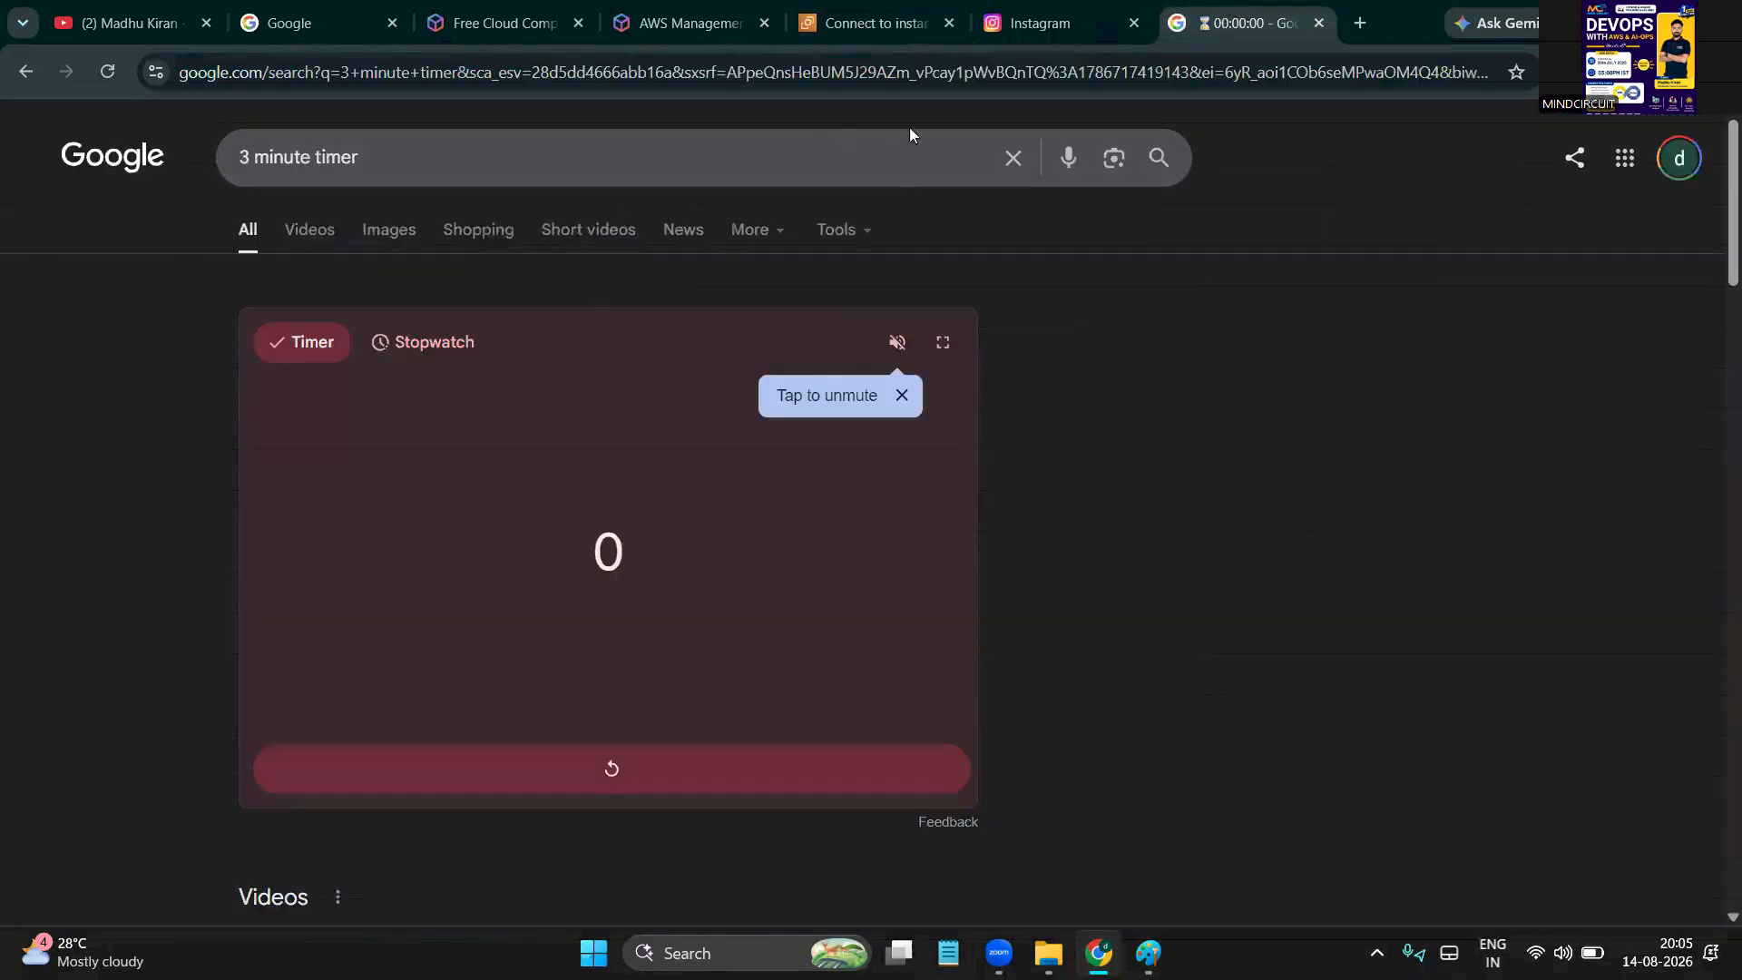
Search 'git bash download' and open 'Git - Install for Windows' in a new tab
left_click(1013, 157)
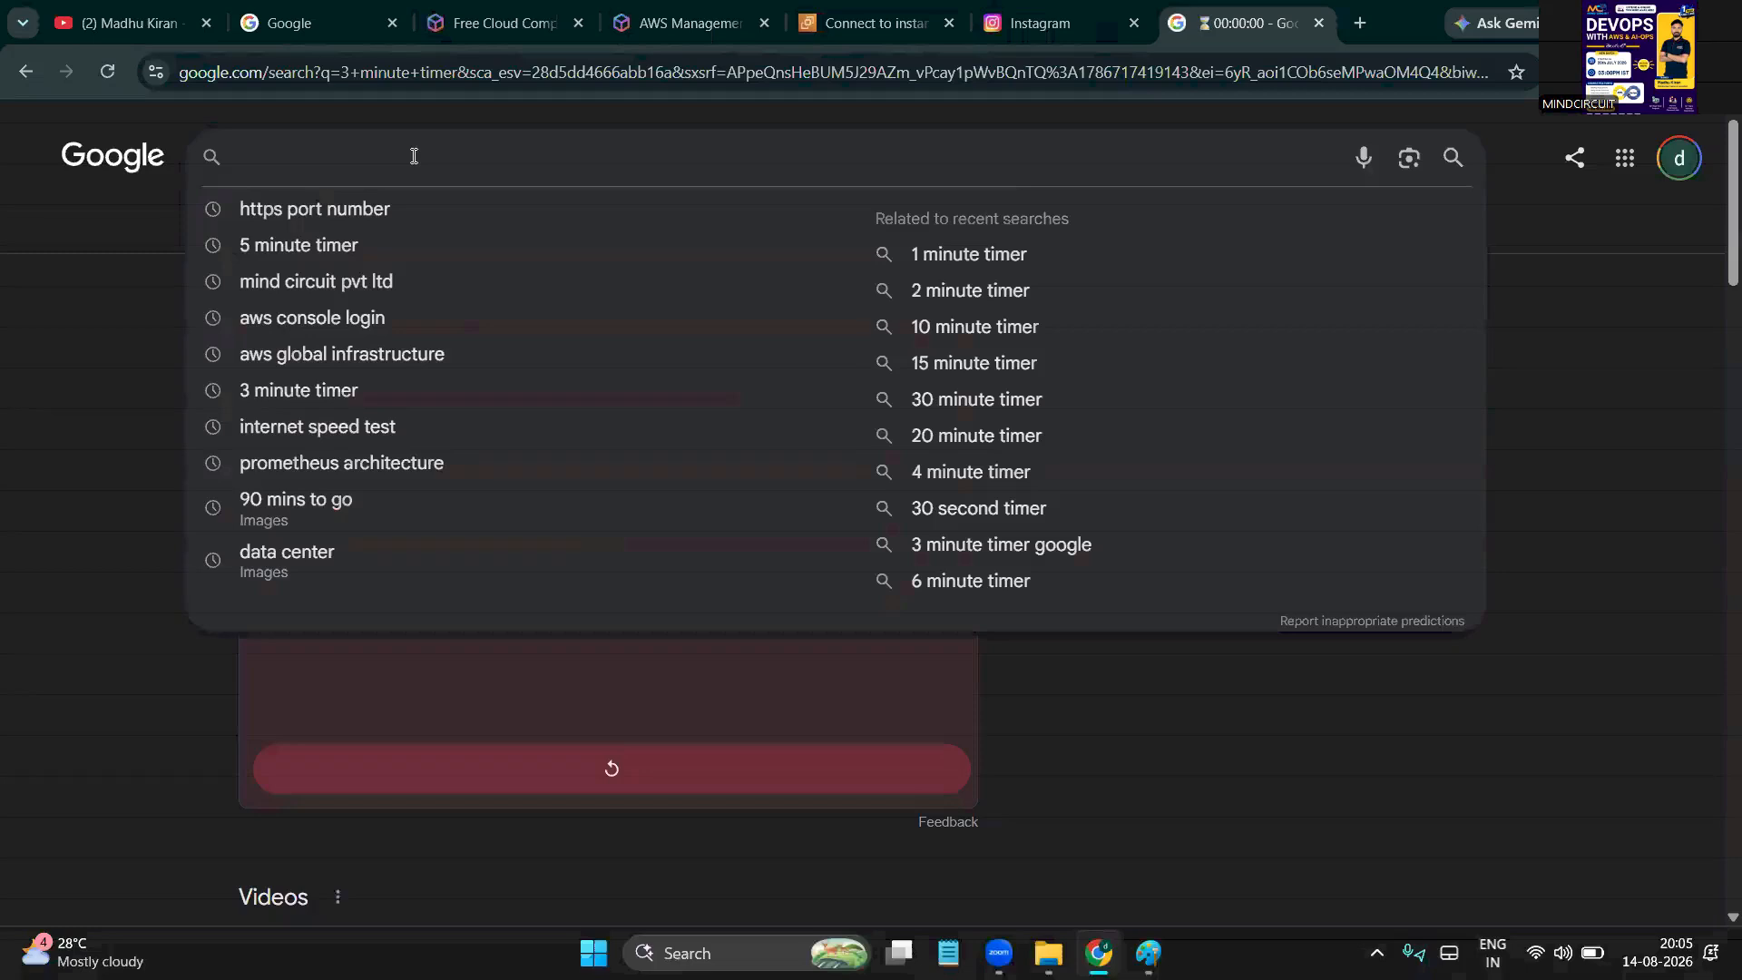
type("git bah")
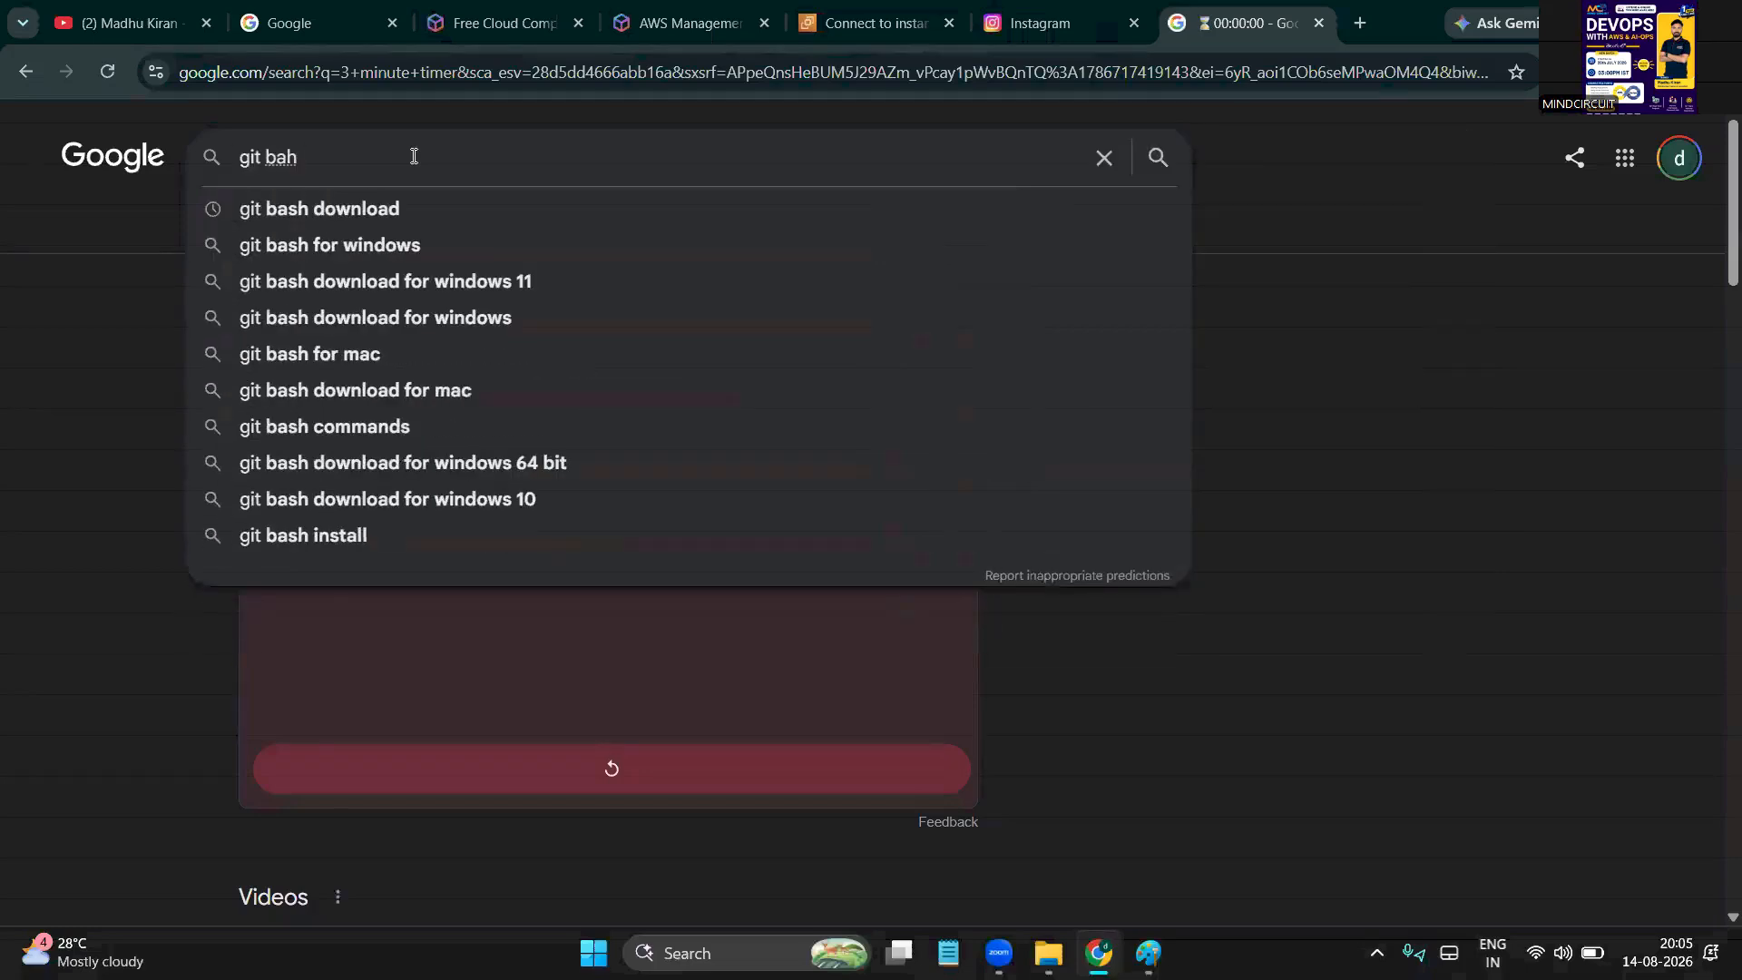
key("BackSpace")
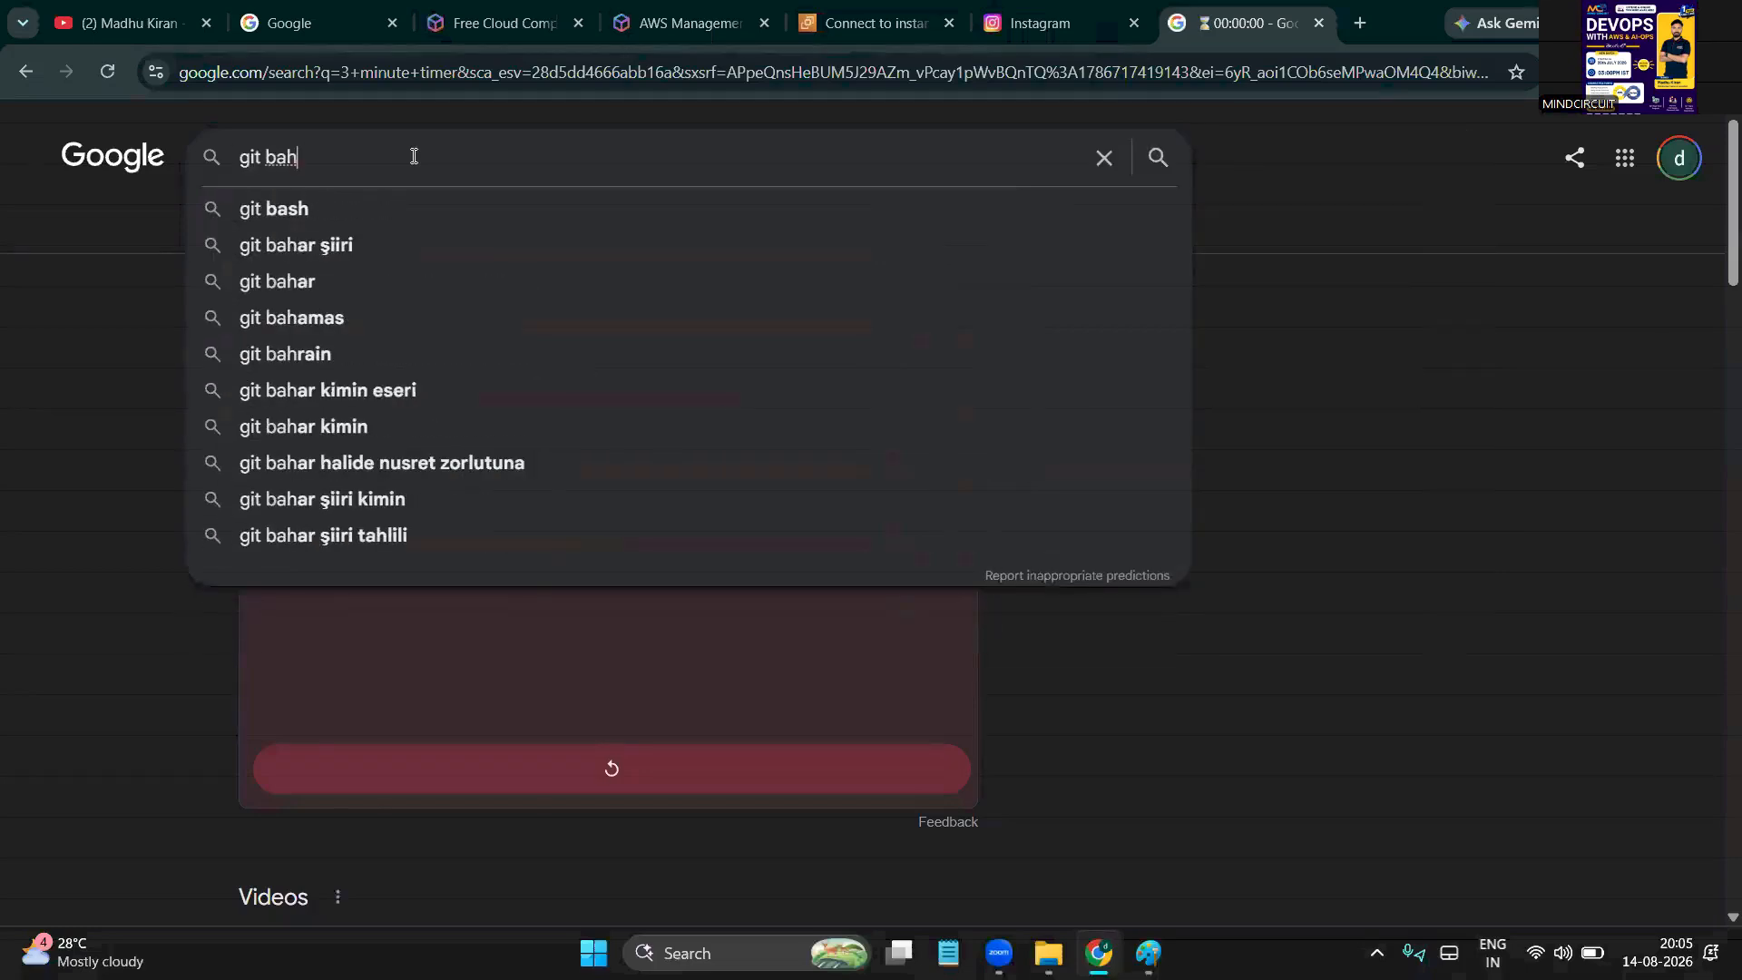
key("BackSpace")
type("sh")
key("Down")
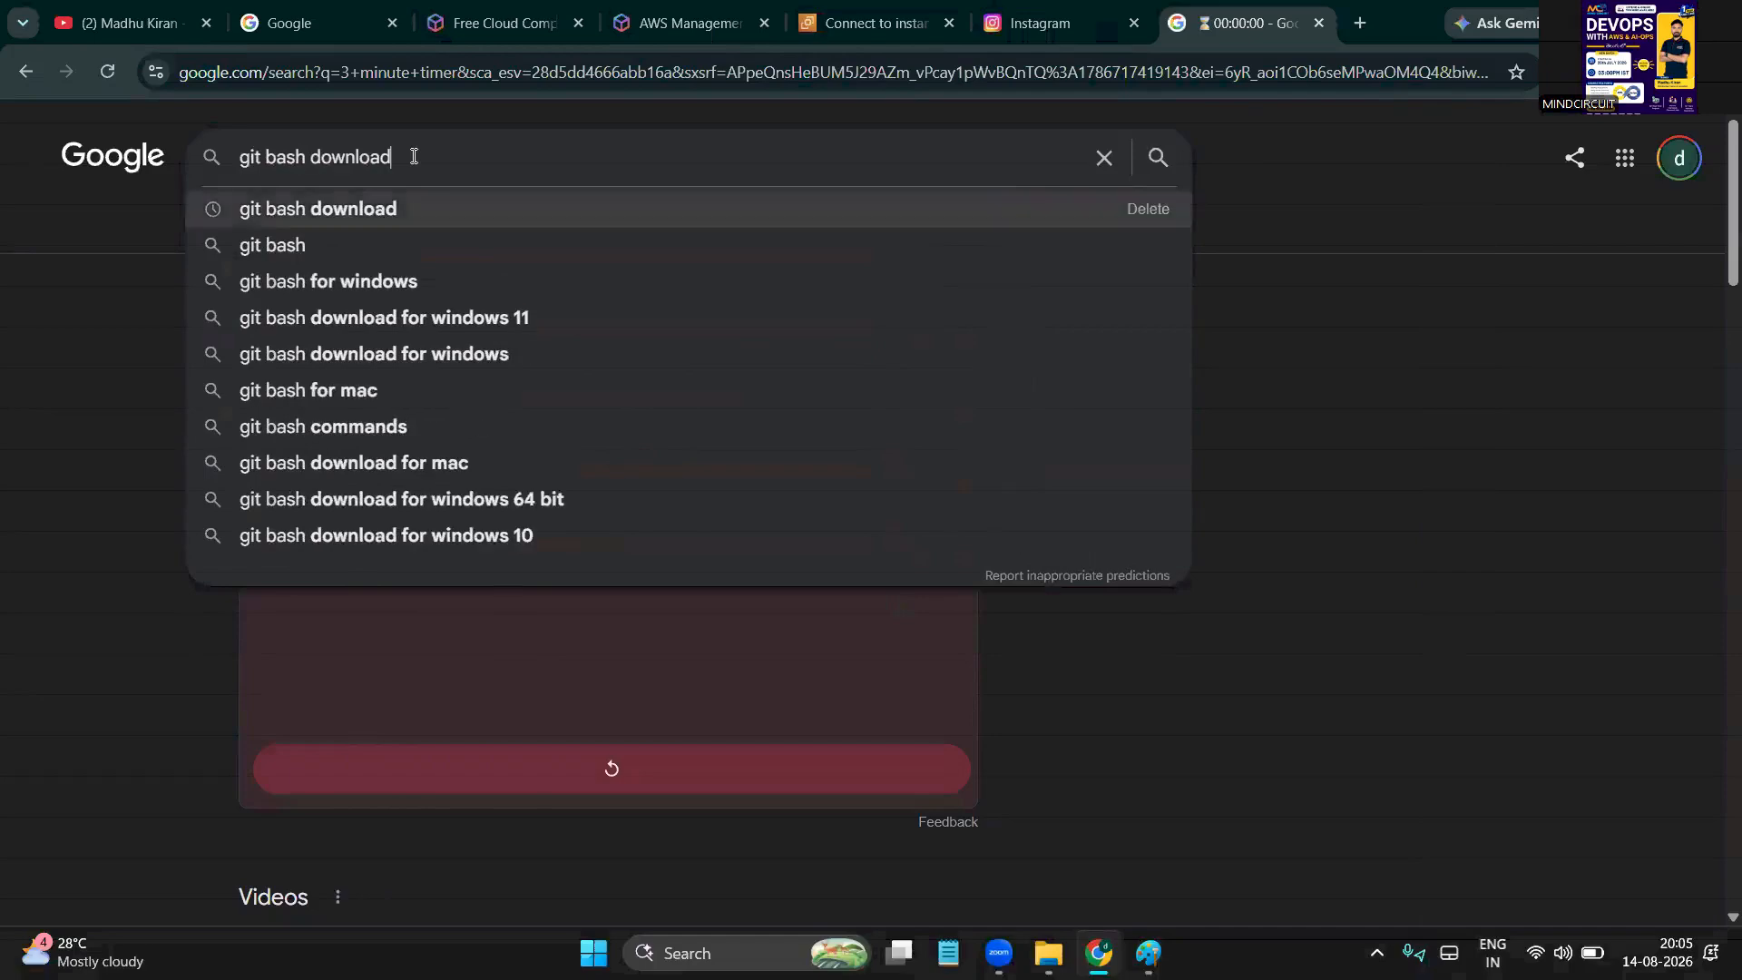
key("Return")
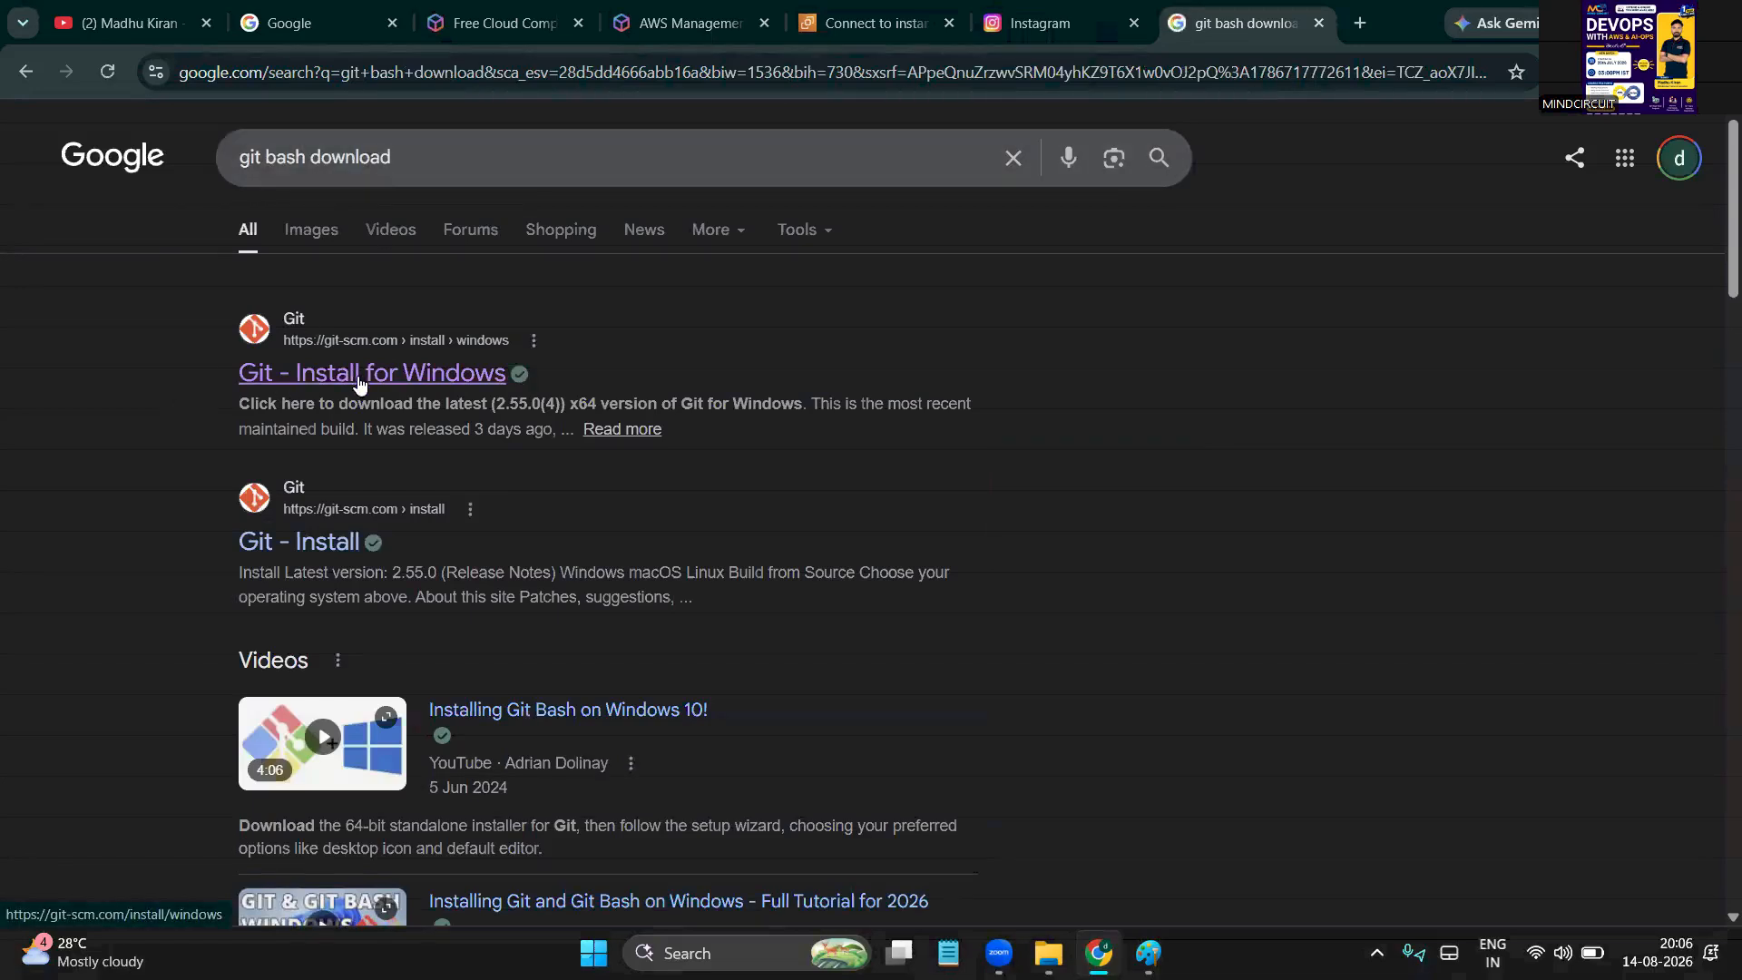
middle_click(407, 378)
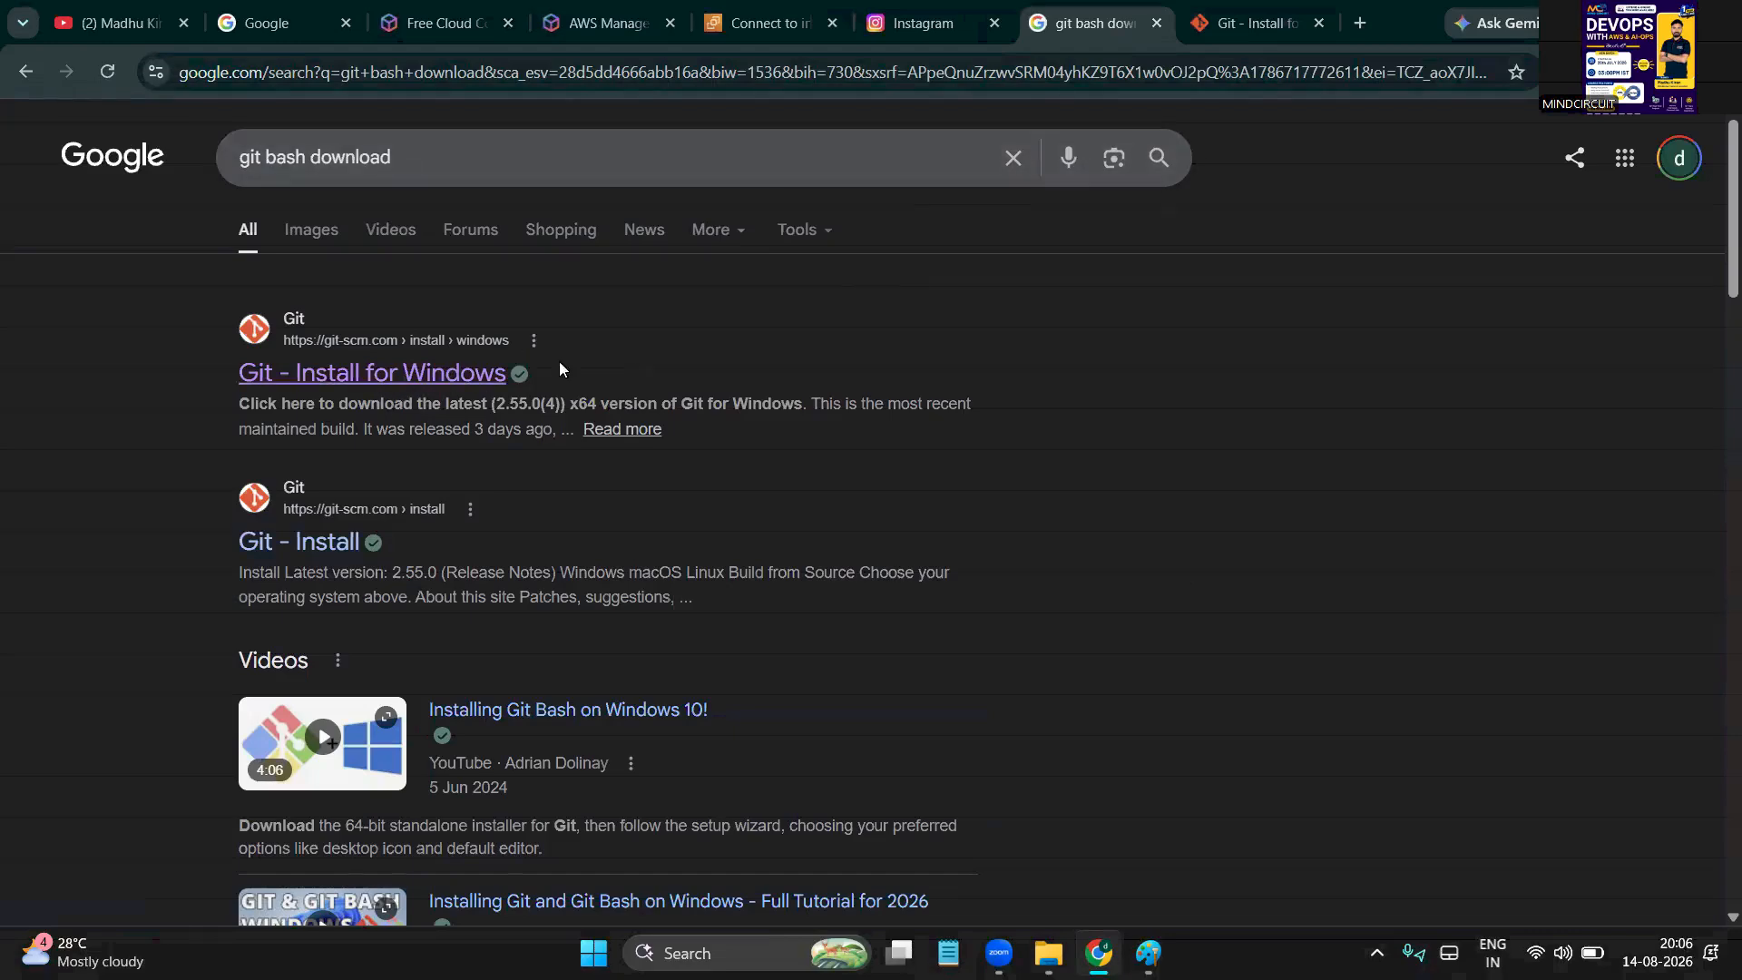
left_click(1232, 24)
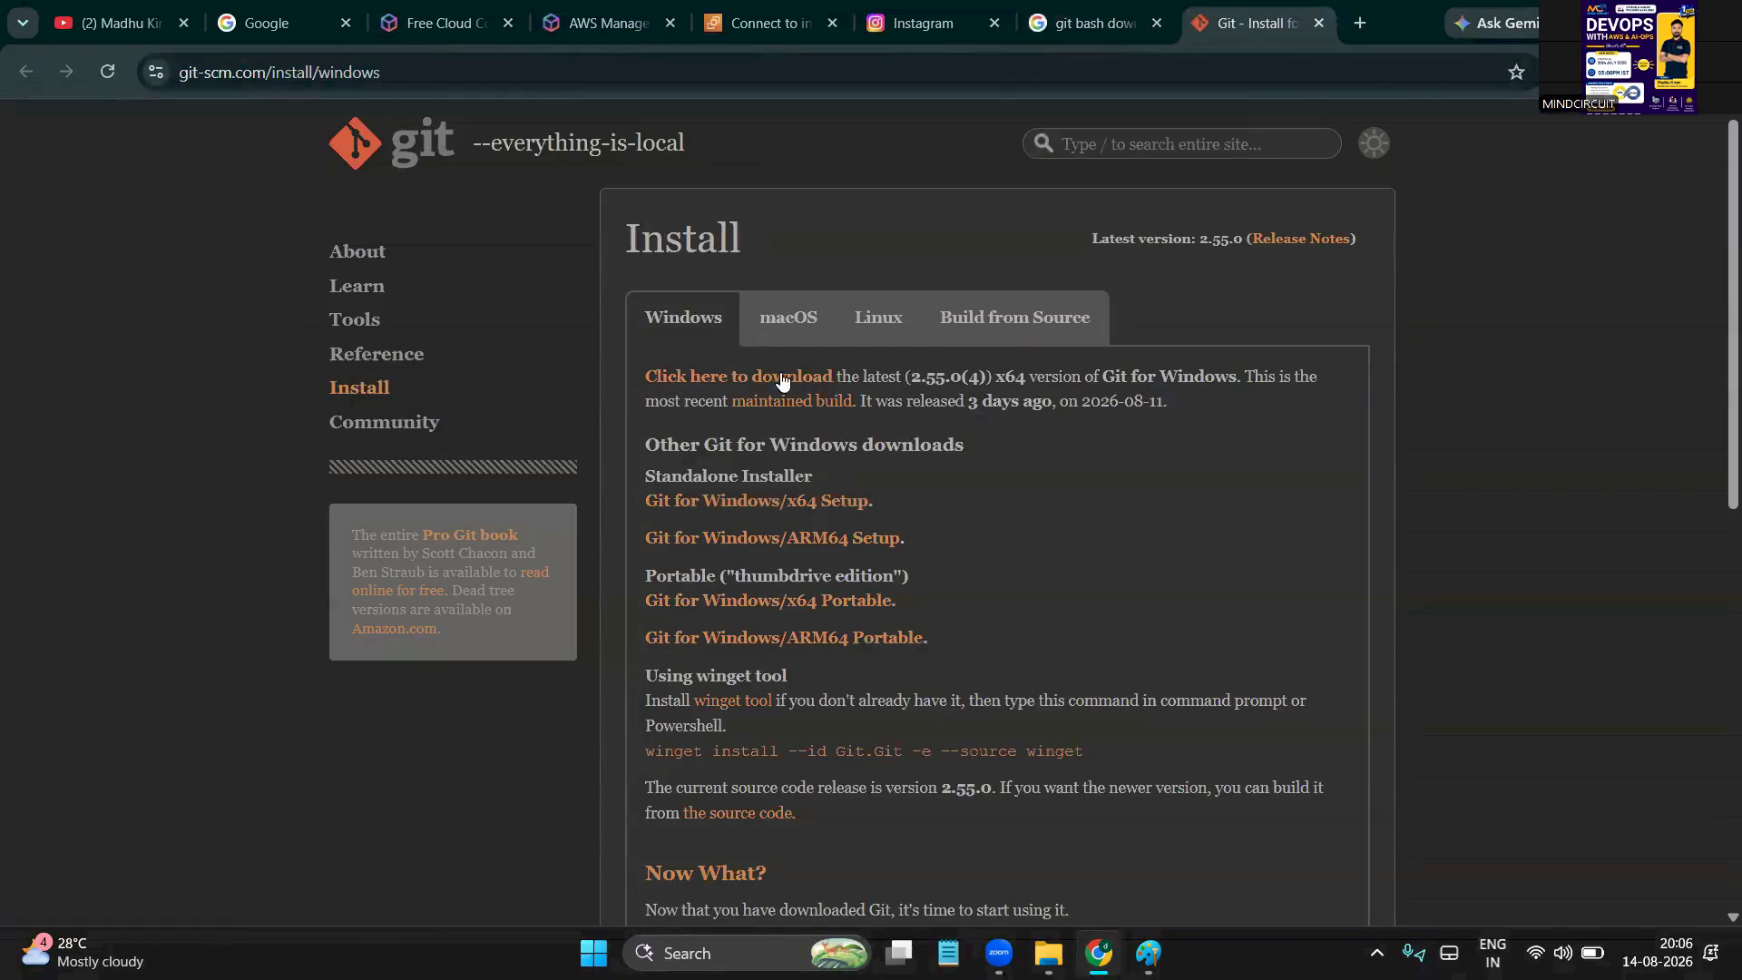
Download Git-2.55.0.4-64-bit, launch it from Downloads, and dismiss the permission prompt
left_click(757, 385)
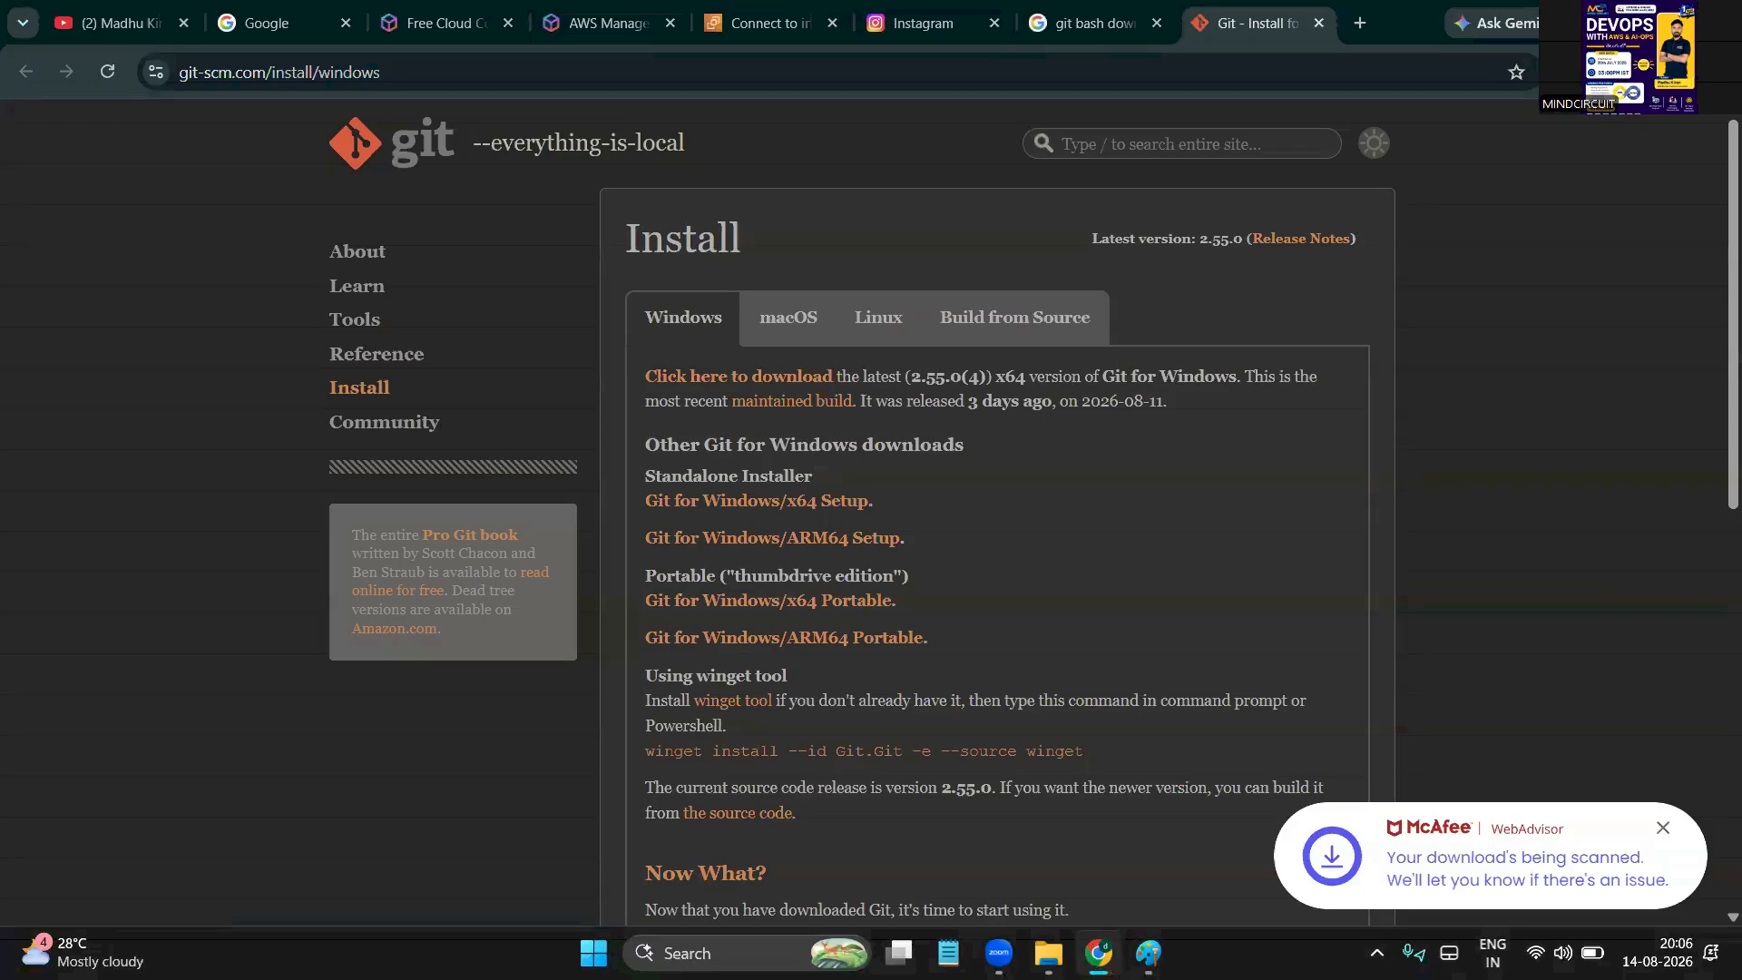
left_click(1575, 178)
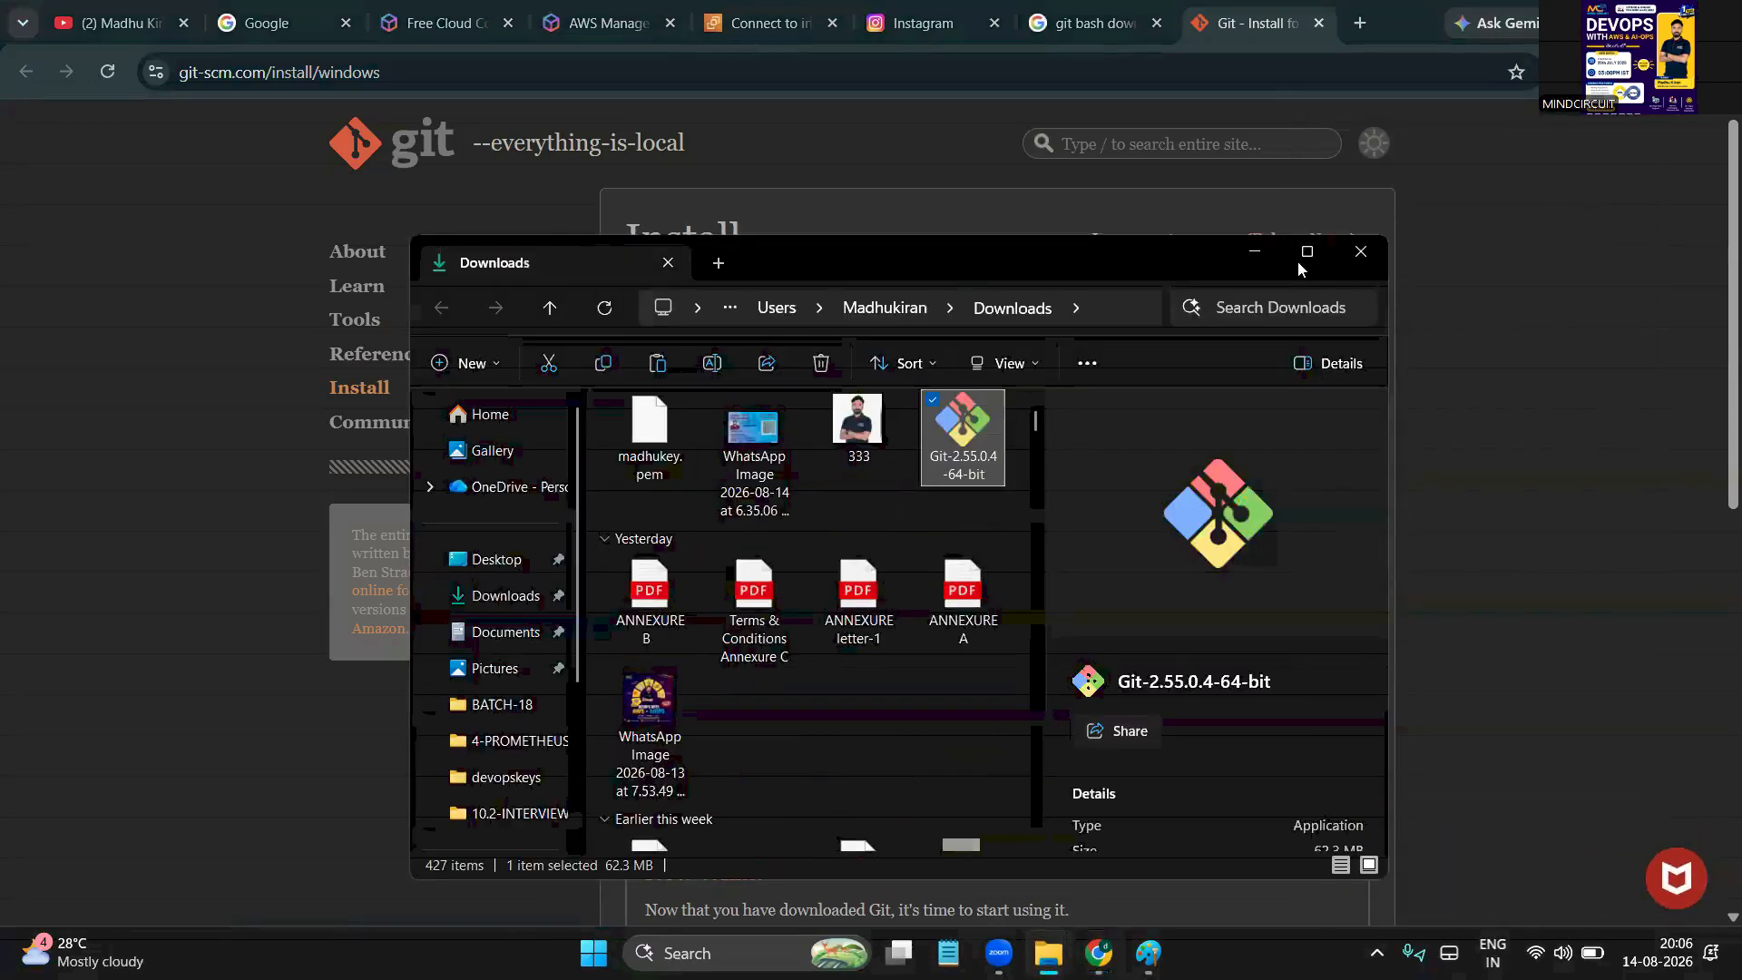
left_click(1306, 254)
left_click(942, 350)
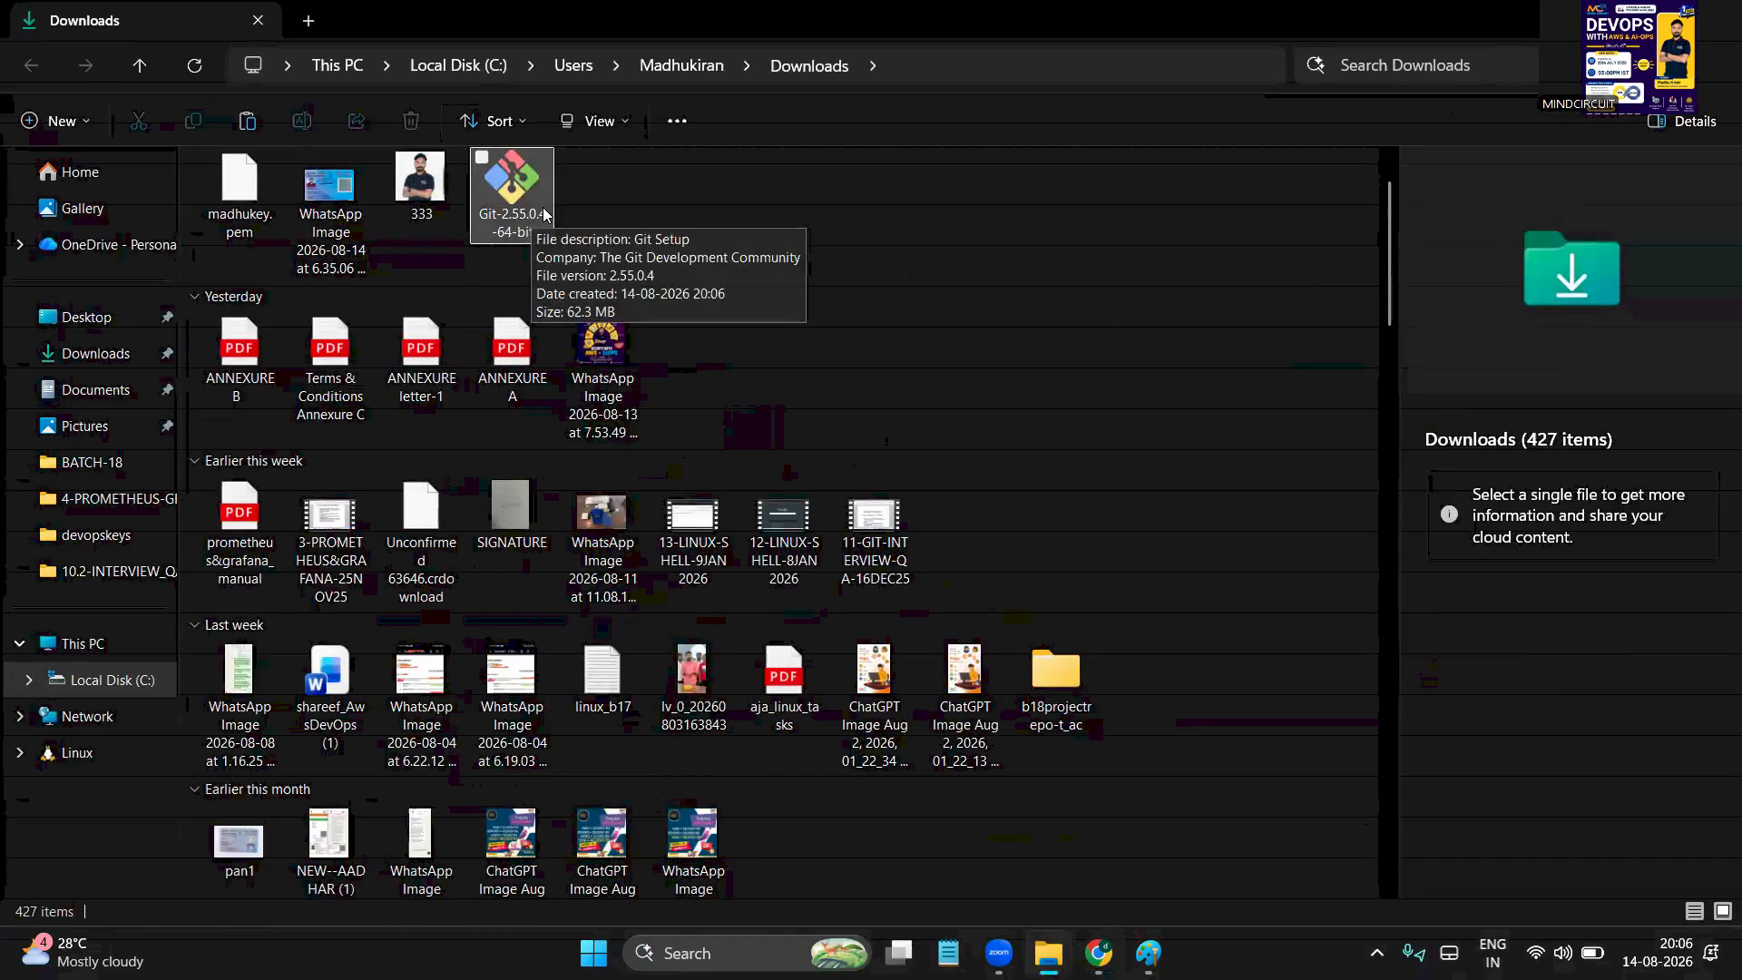
left_click(515, 210)
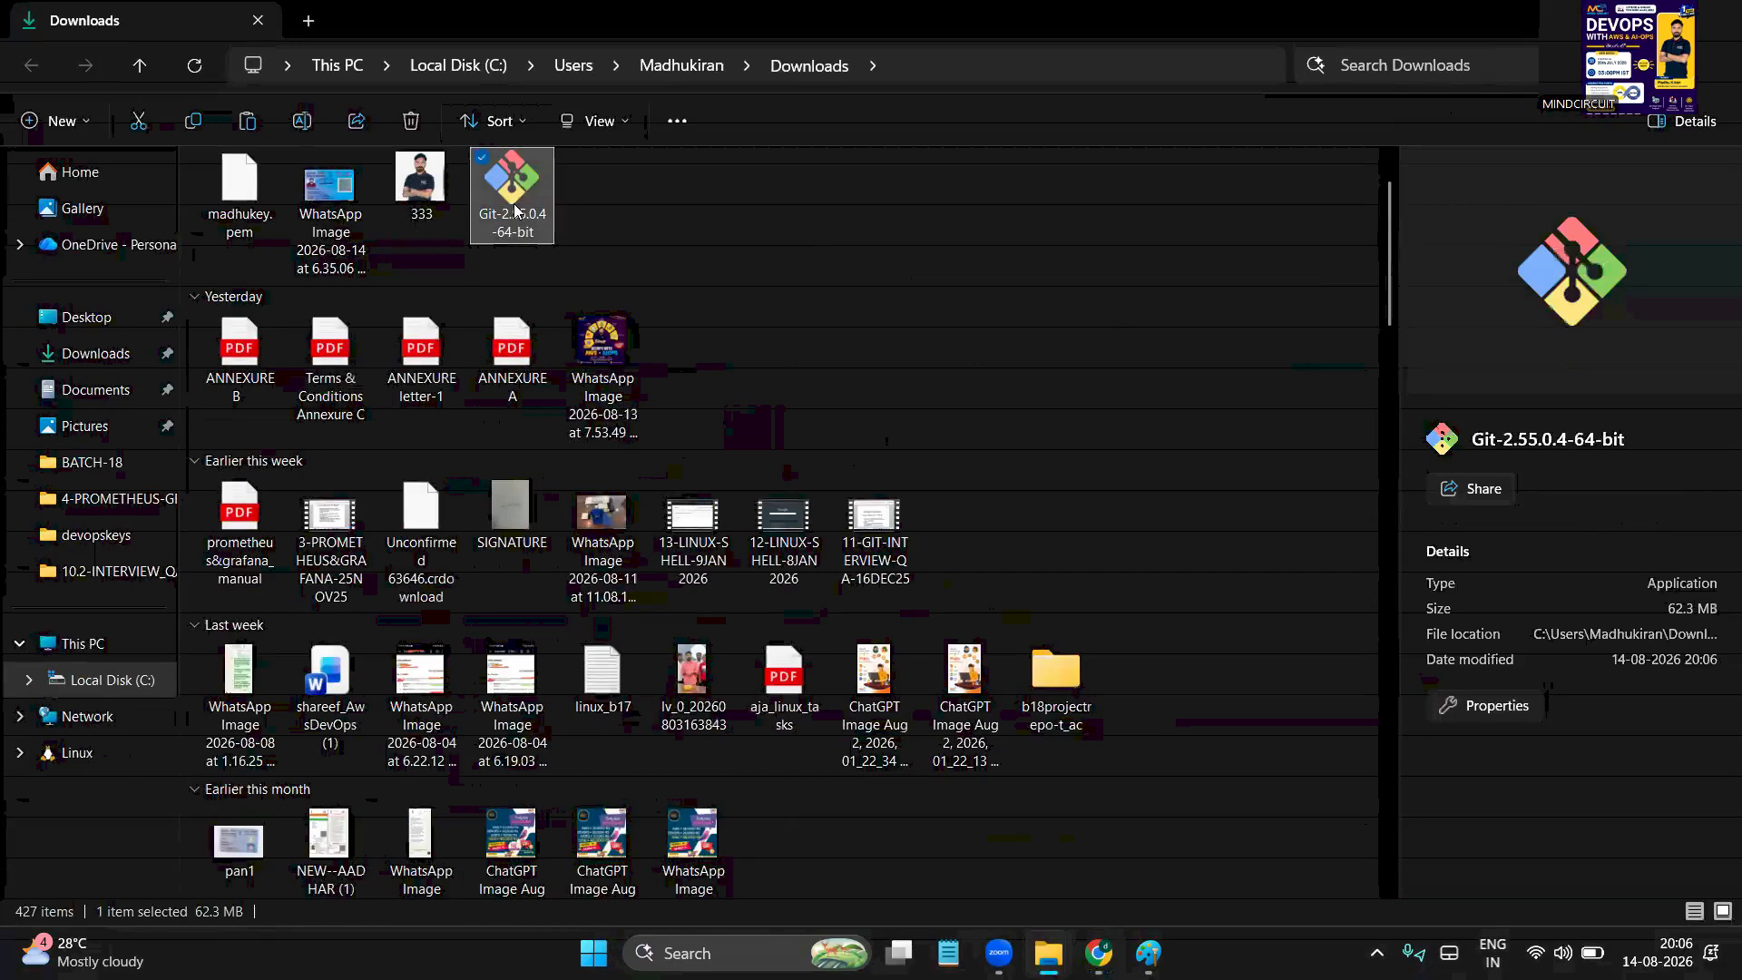
double_click(515, 210)
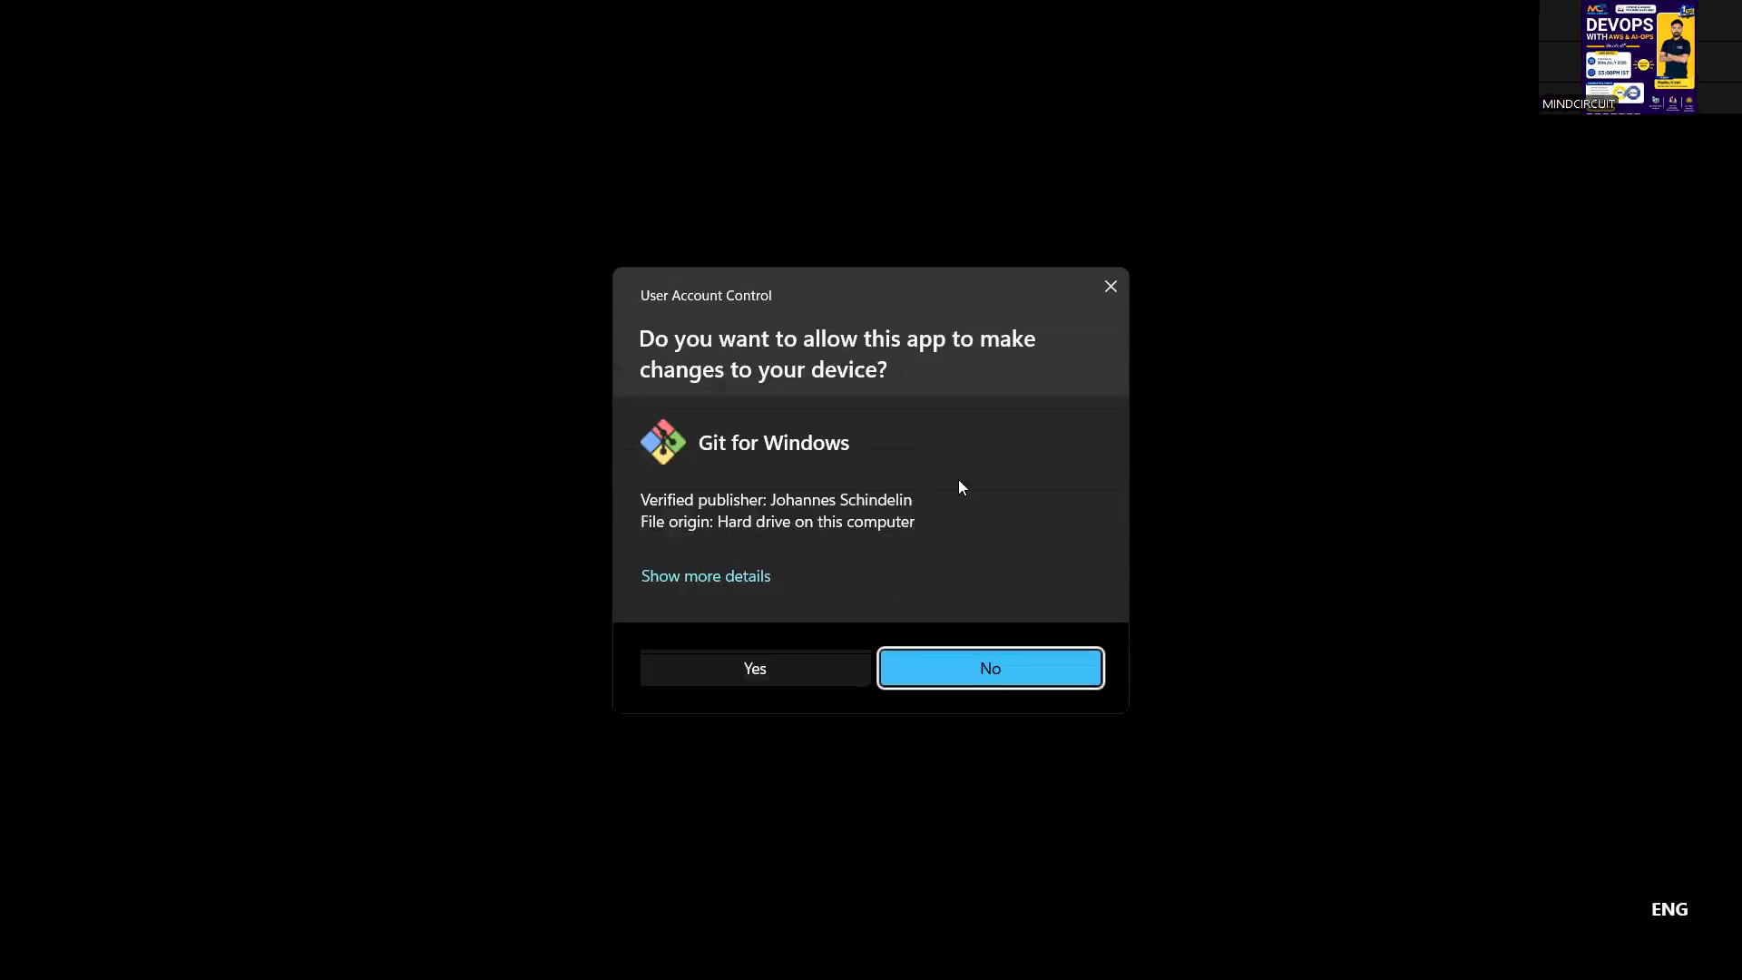
left_click(1111, 287)
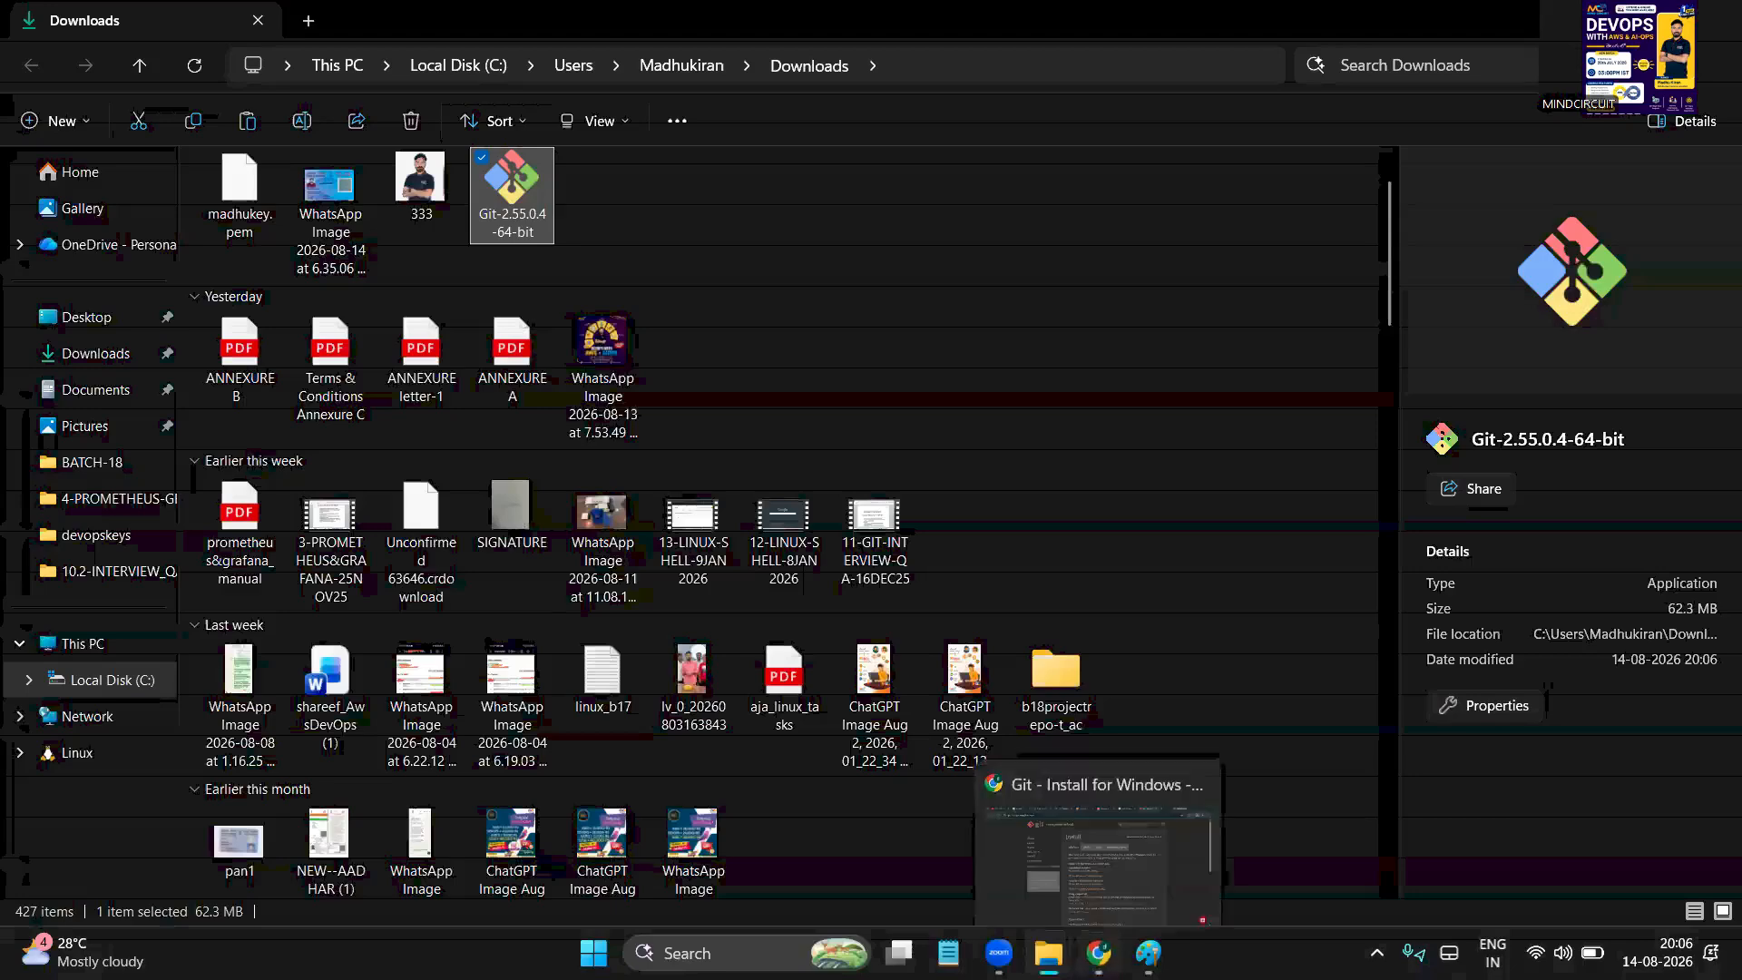
Minimize Chrome to the desktop and dismiss the desktop's full options menu unused
left_click(1098, 952)
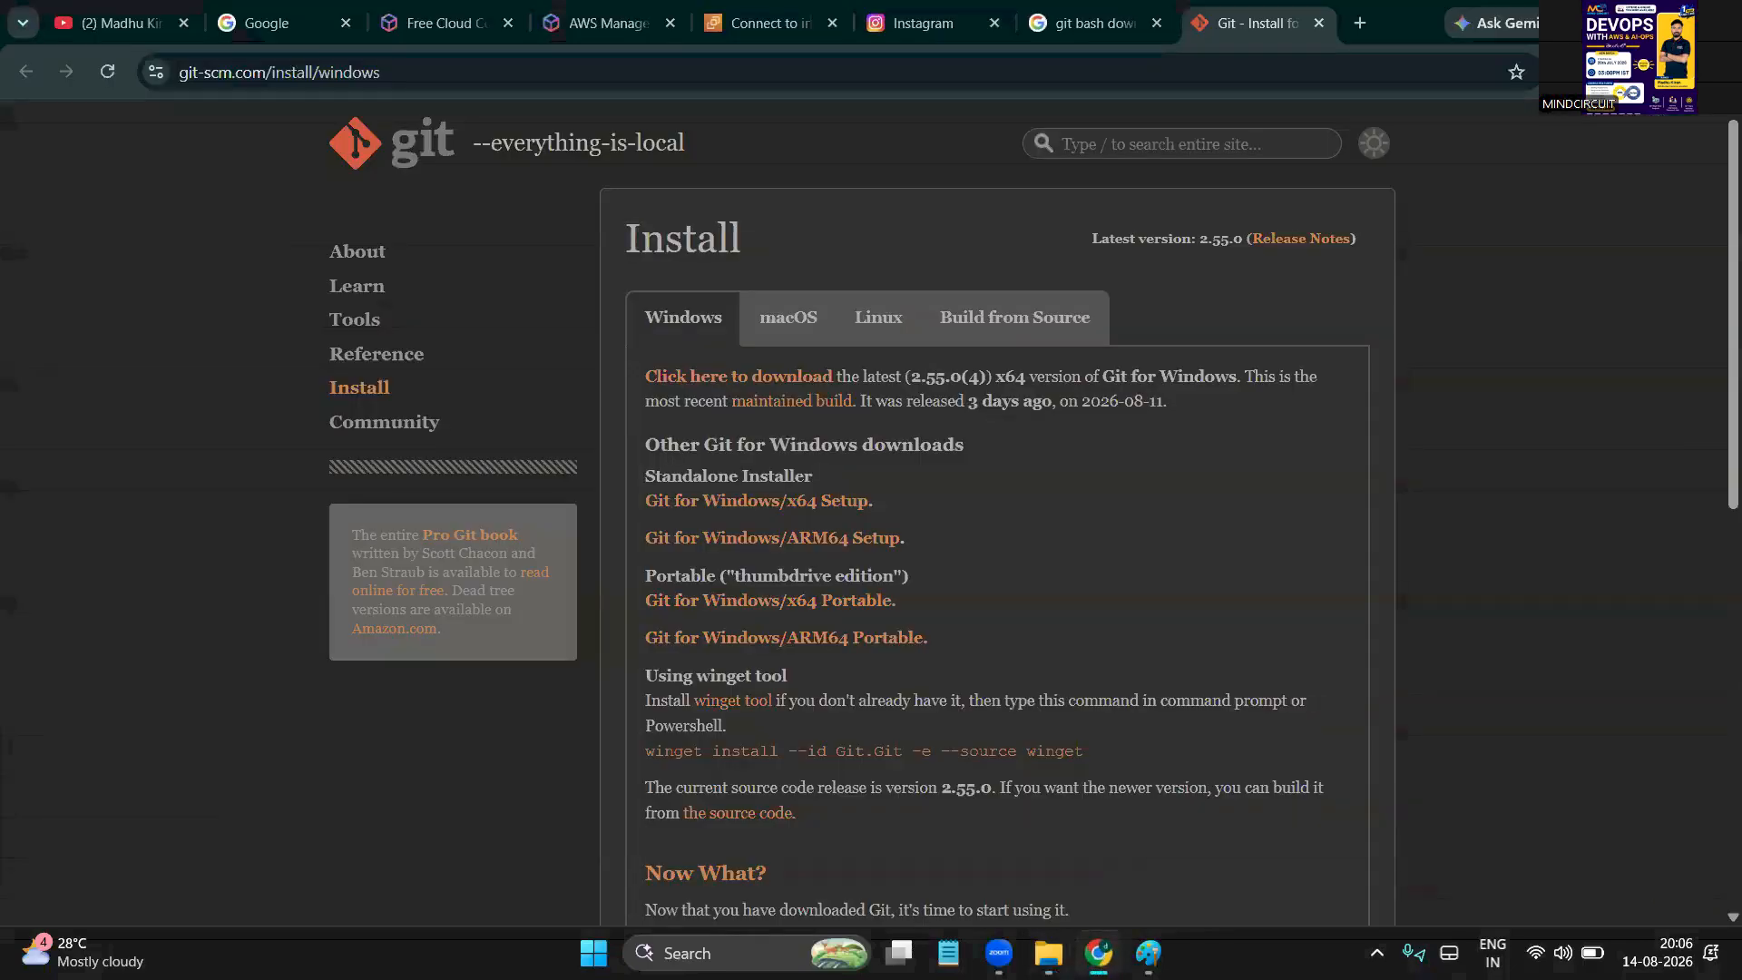
left_click(1097, 953)
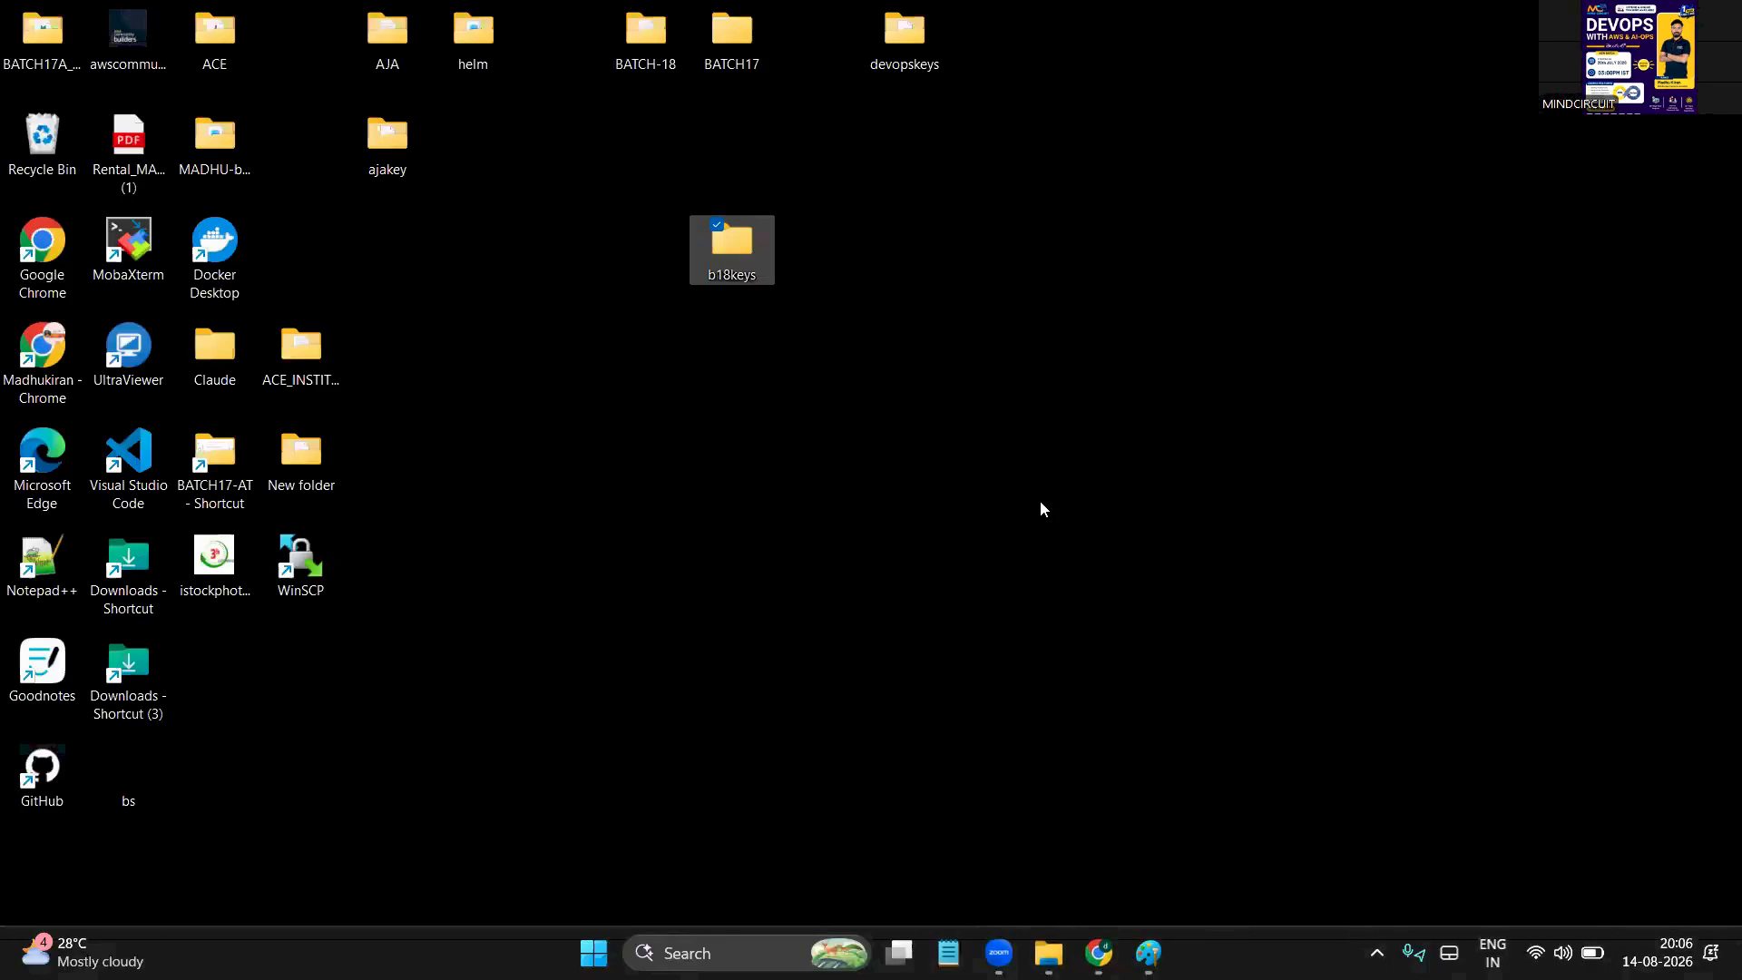
right_click(1039, 508)
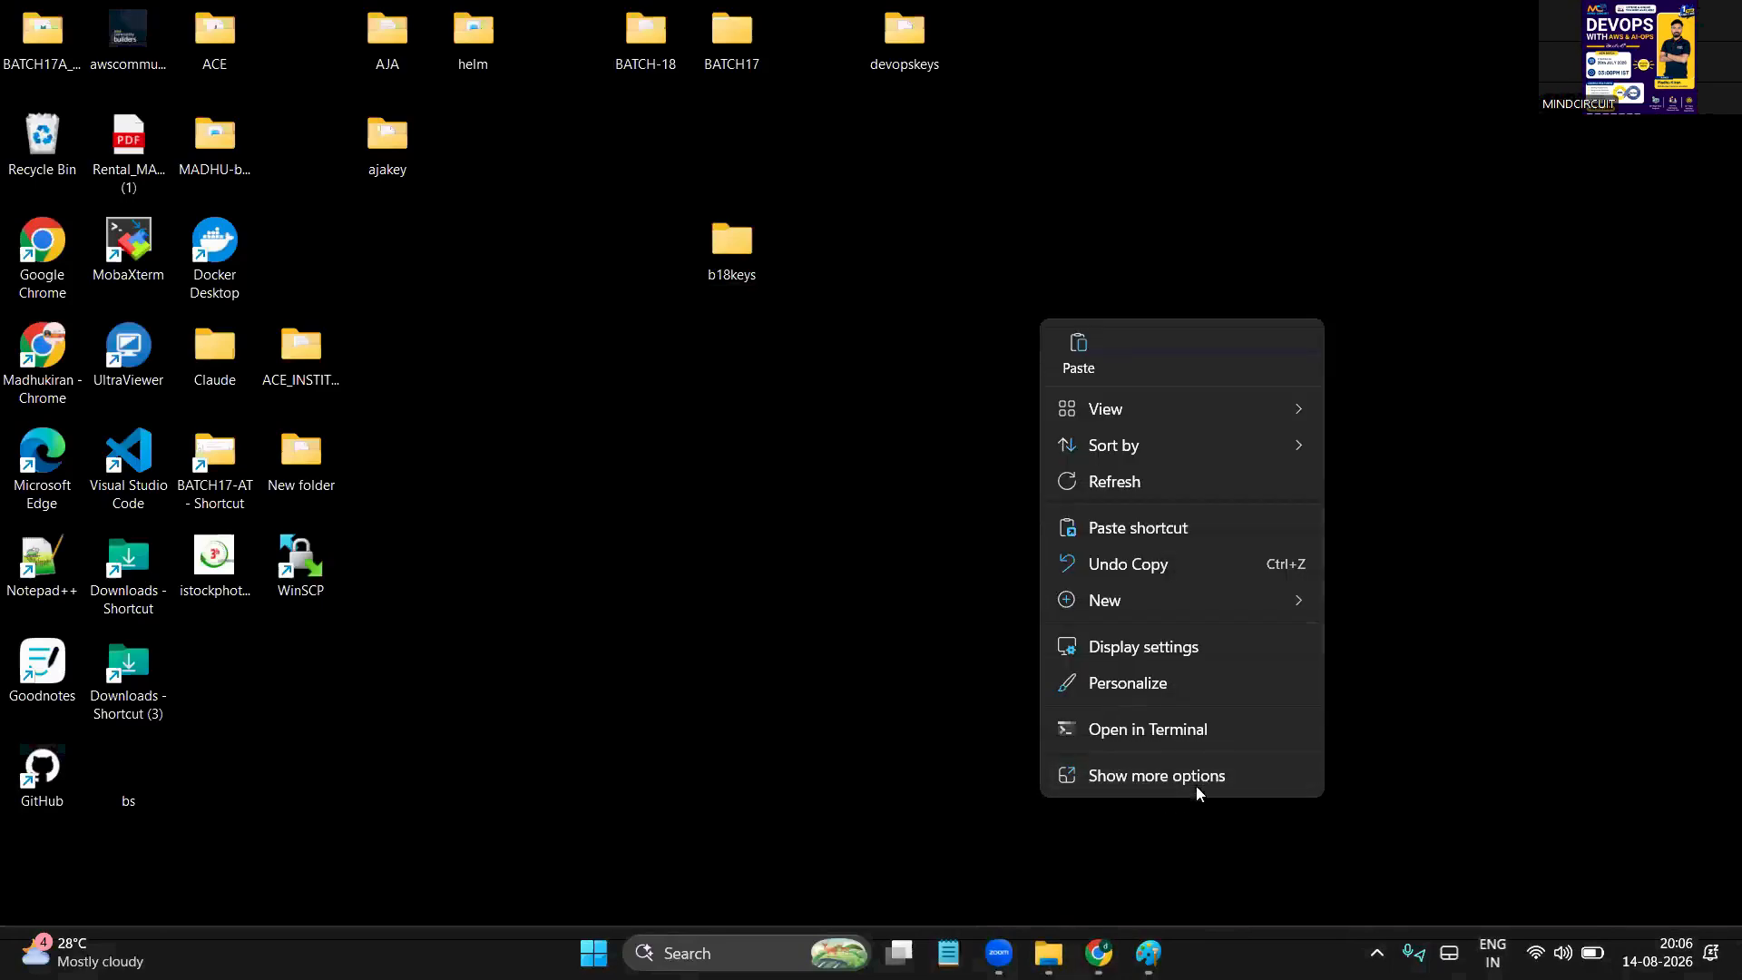
left_click(1205, 780)
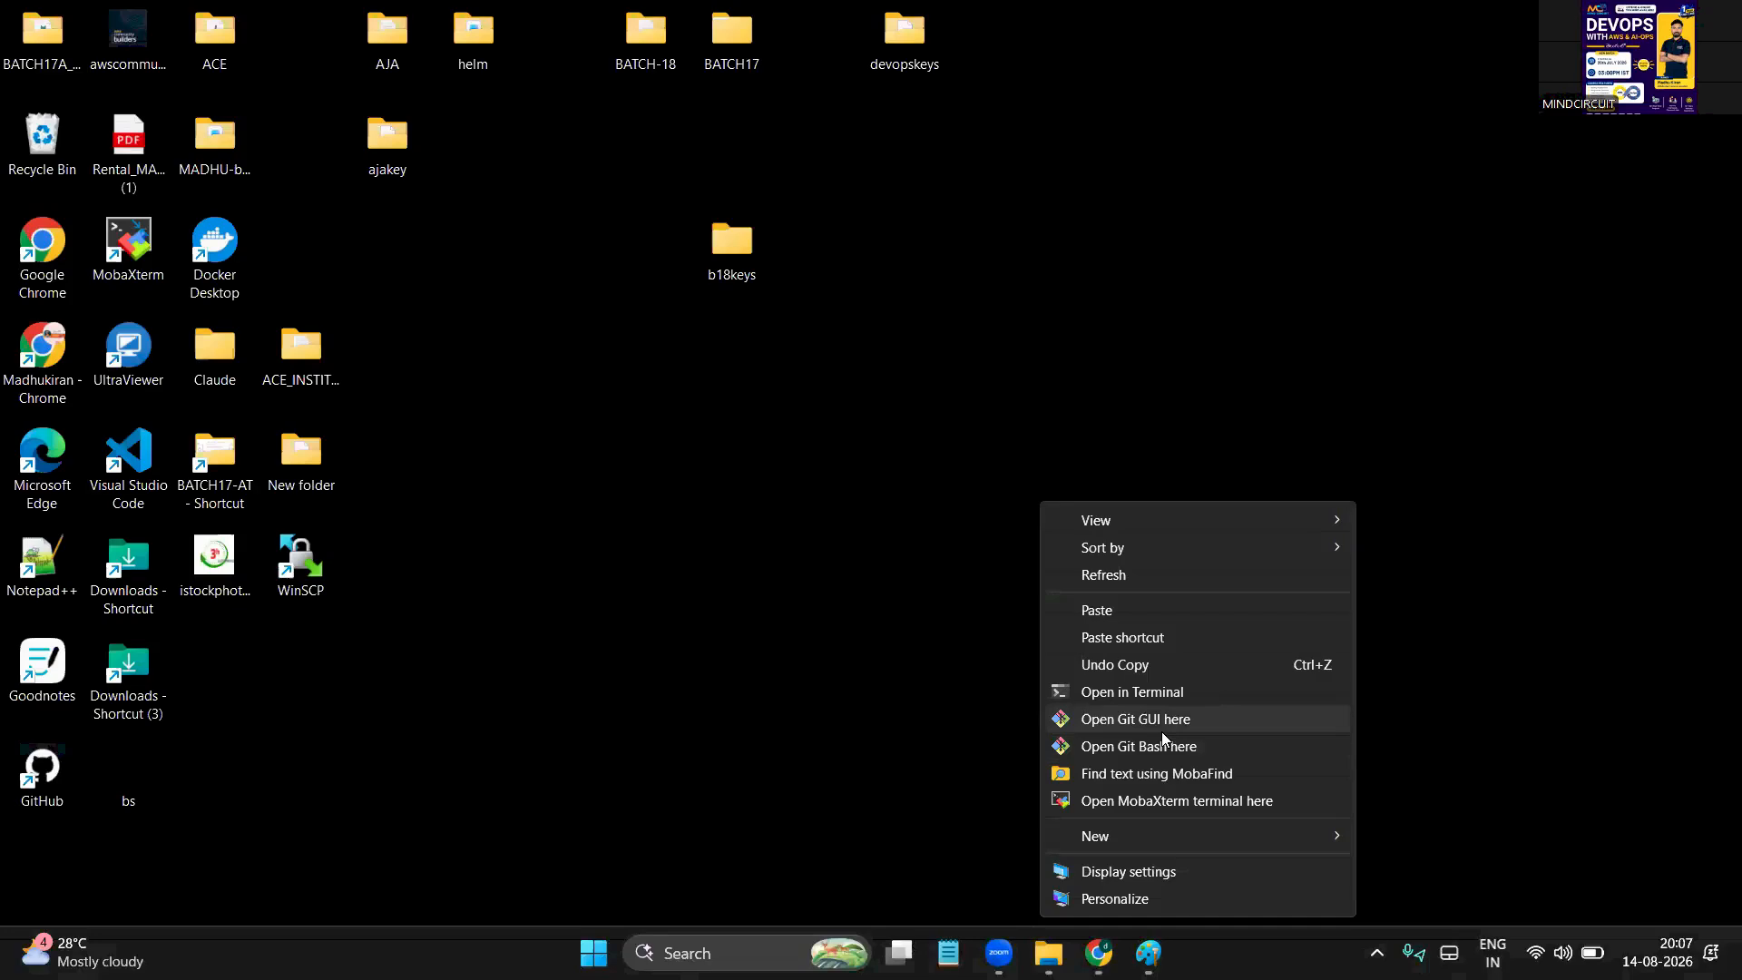
left_click(1063, 373)
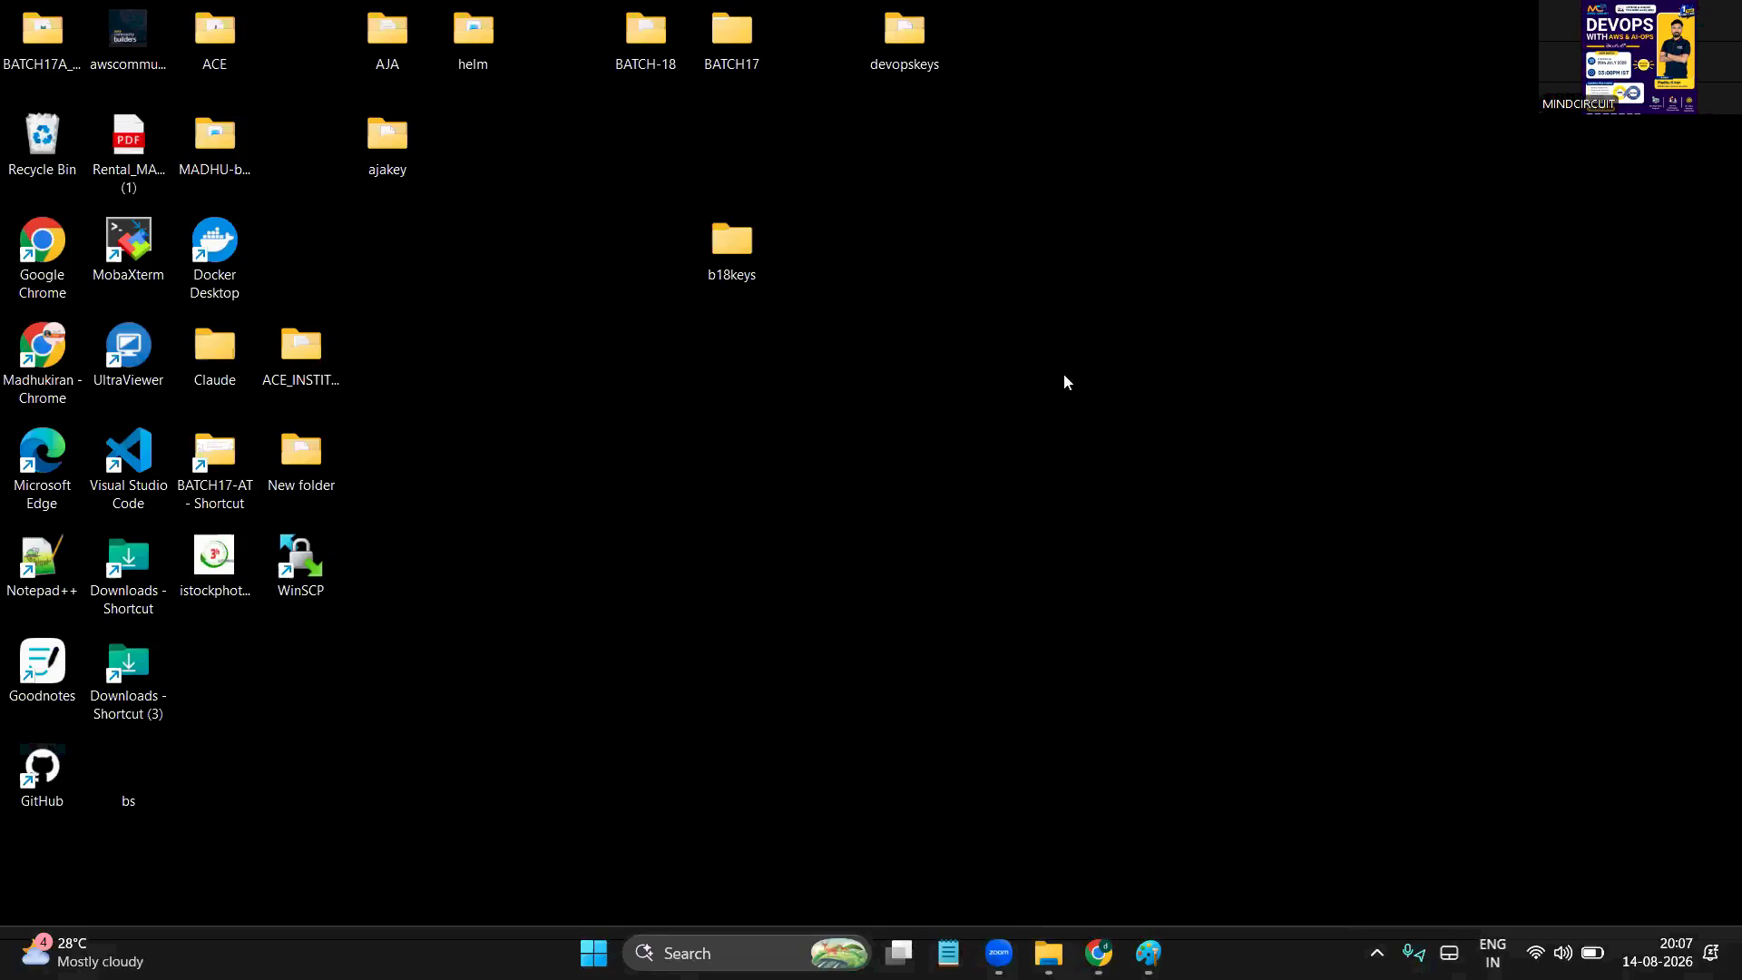
Return to the Connect to instance tab and highlight 'SSH client' and 'private key' in the steps
left_click(1098, 952)
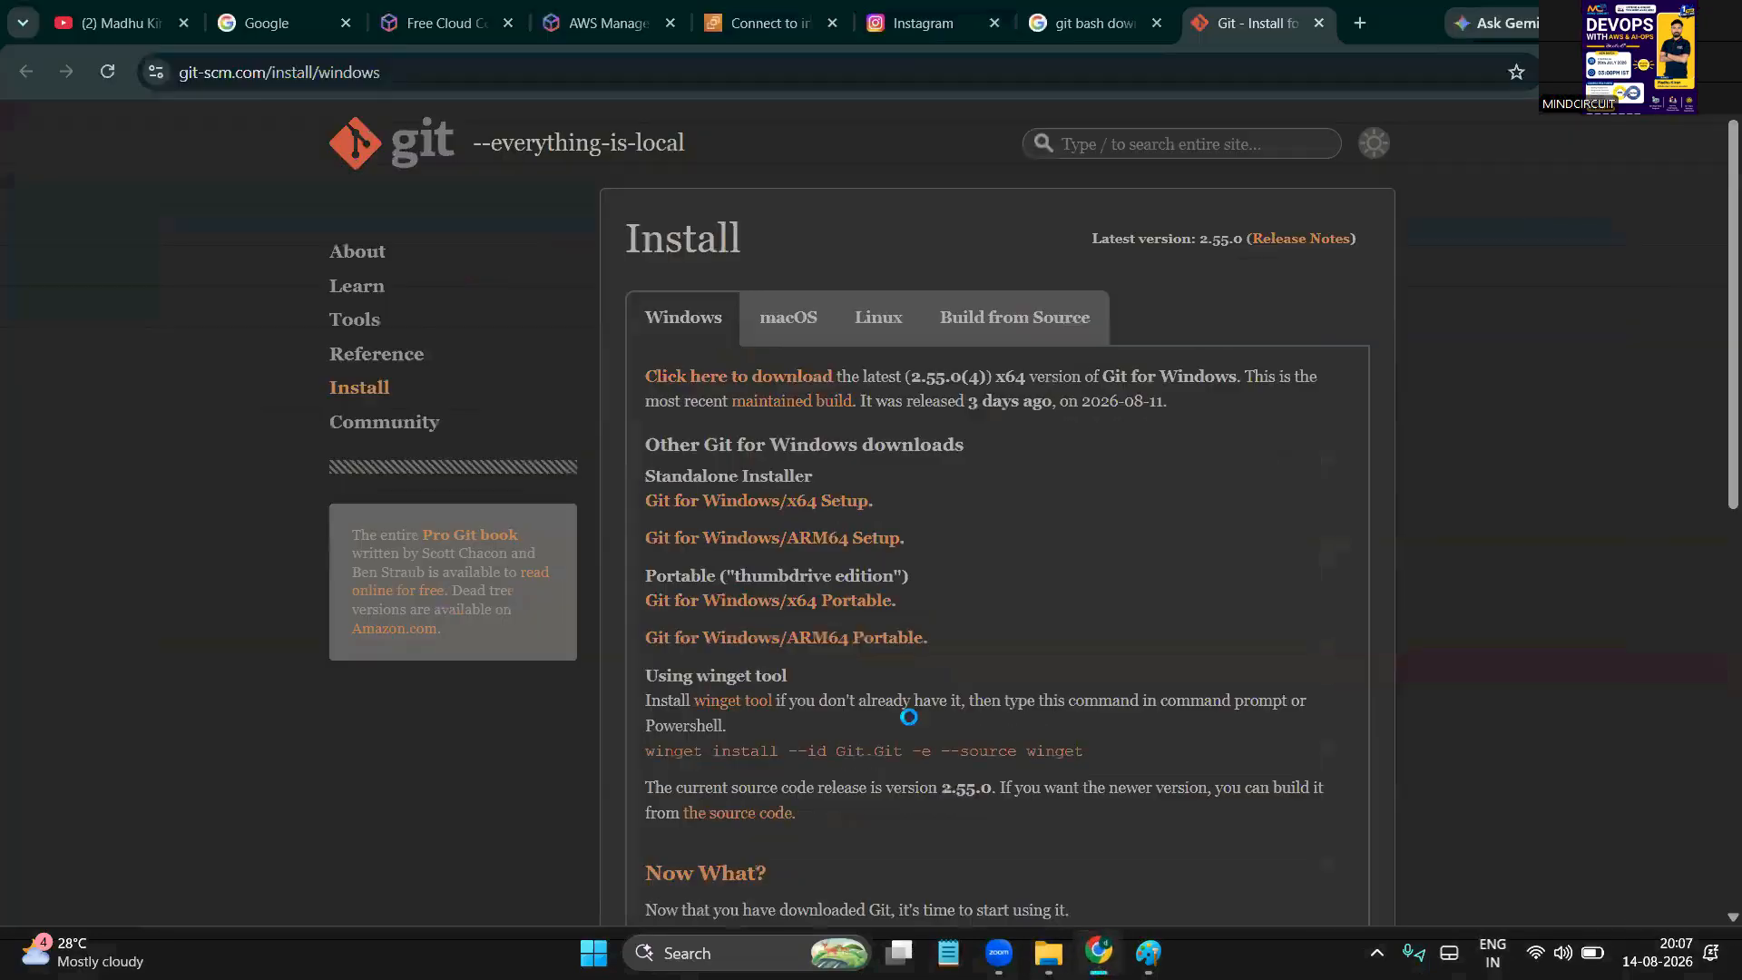
left_click(771, 13)
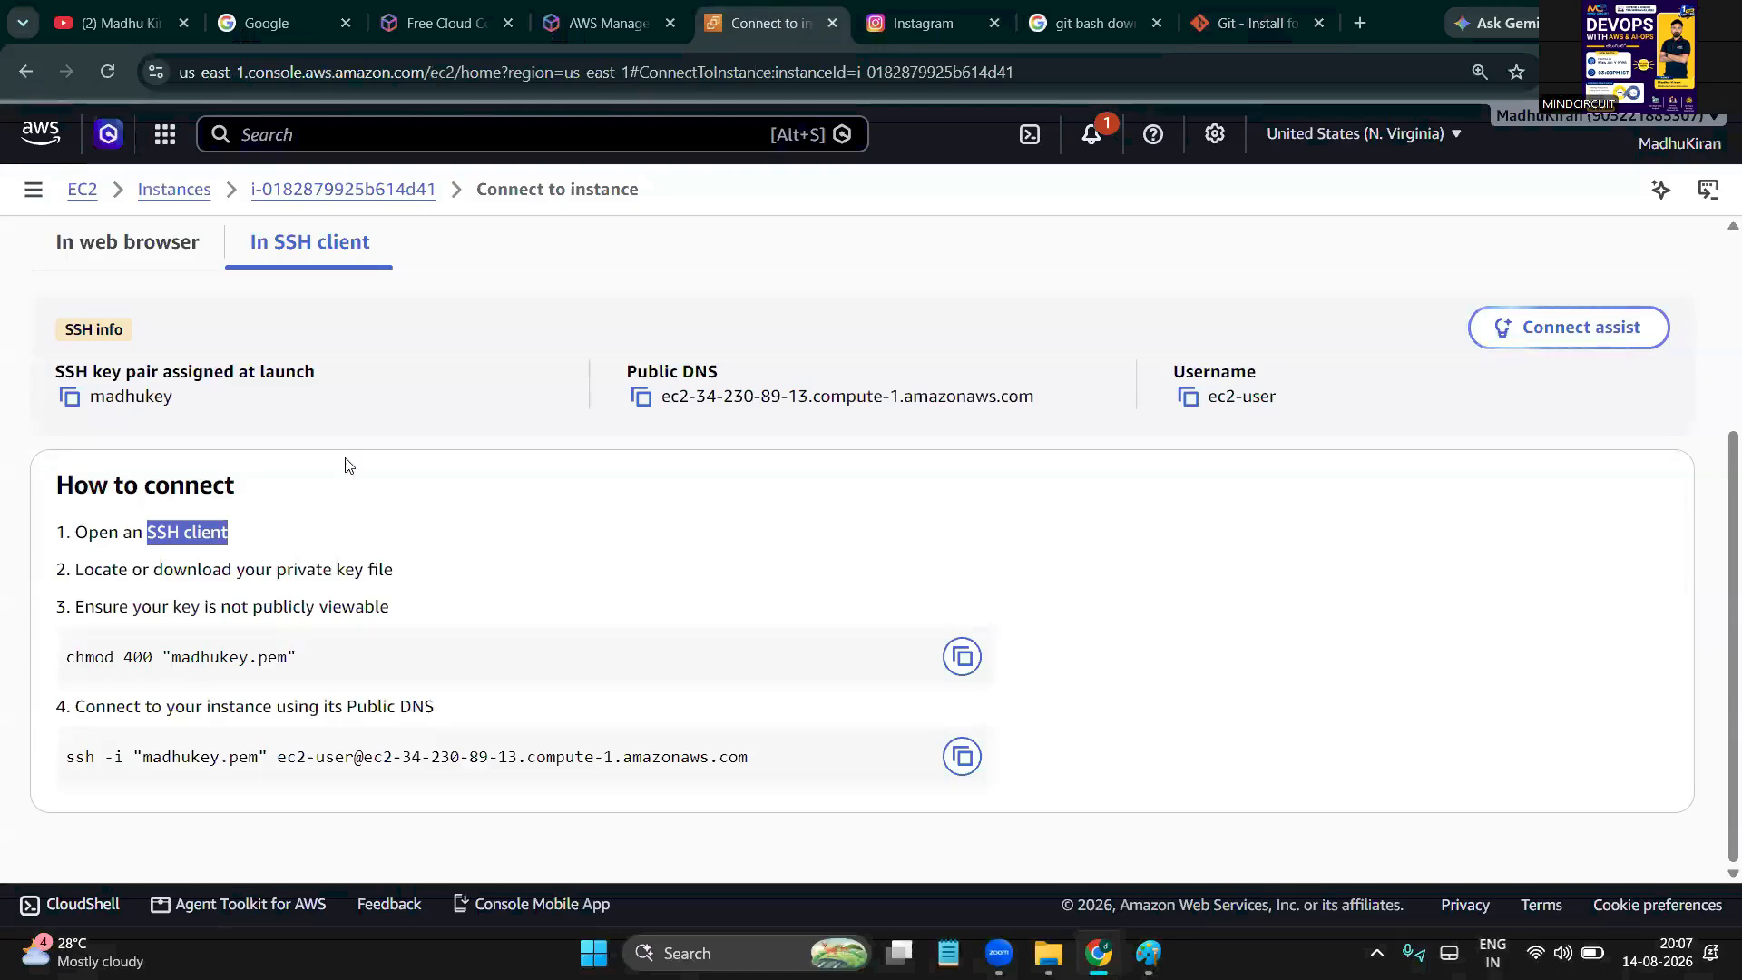
left_click(234, 542)
double_click(188, 536)
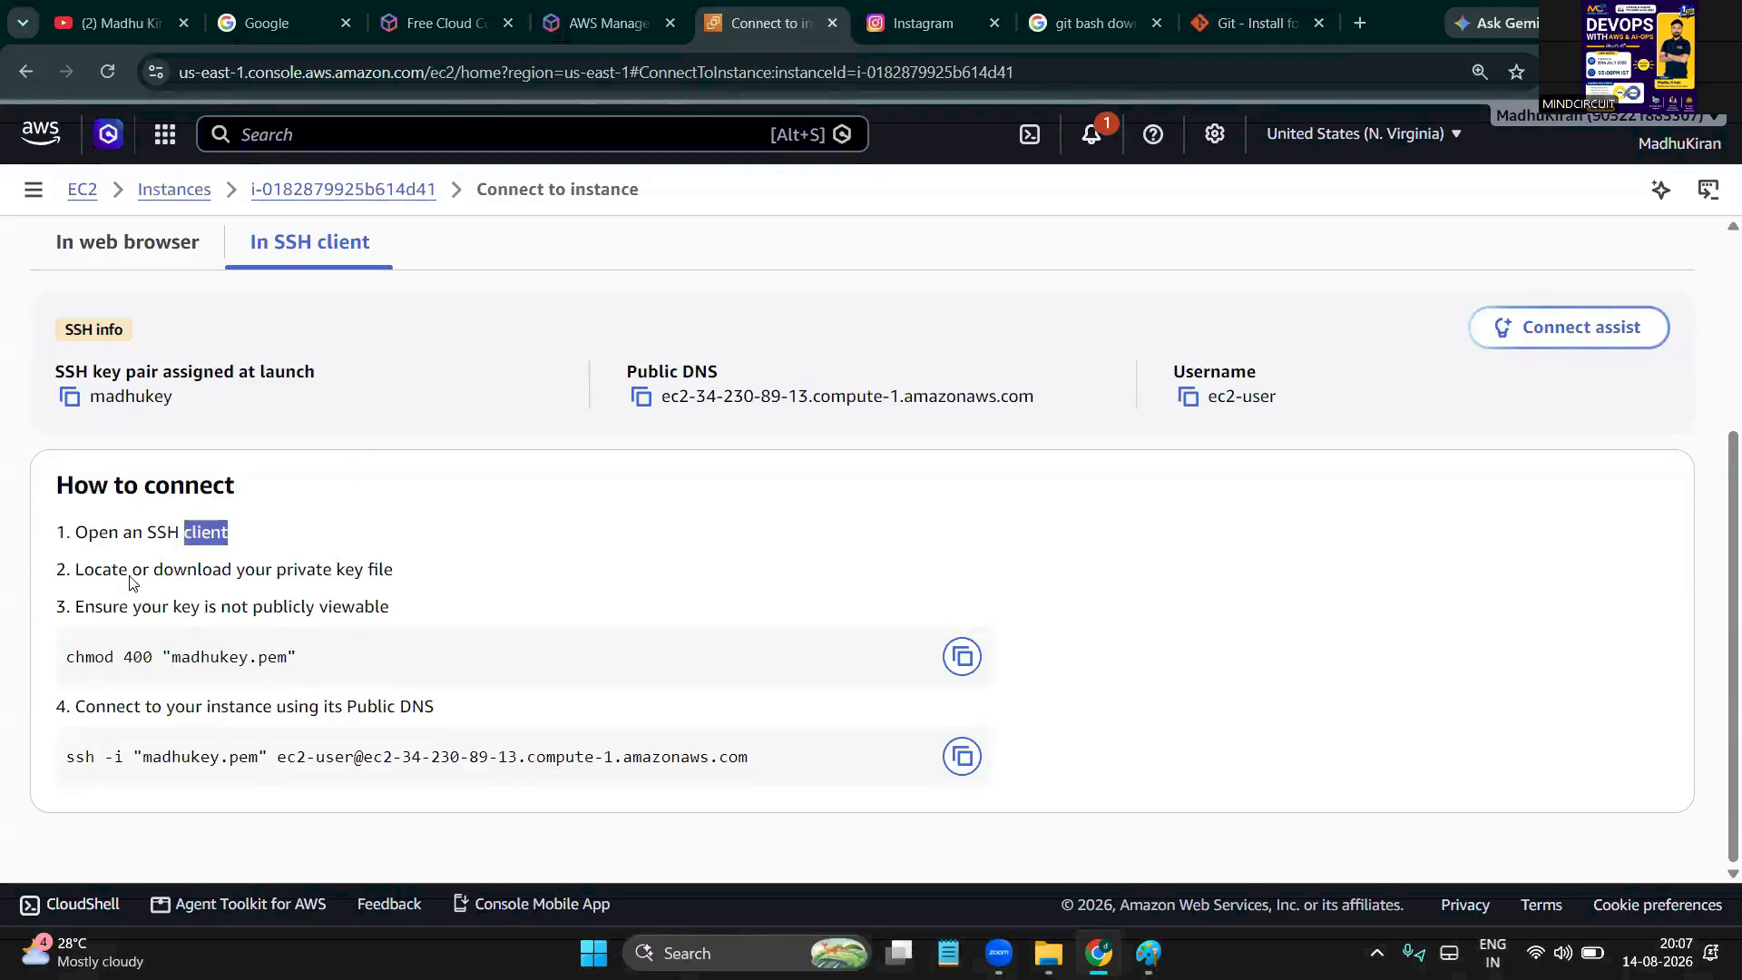
left_click(201, 572)
double_click(200, 572)
double_click(309, 570)
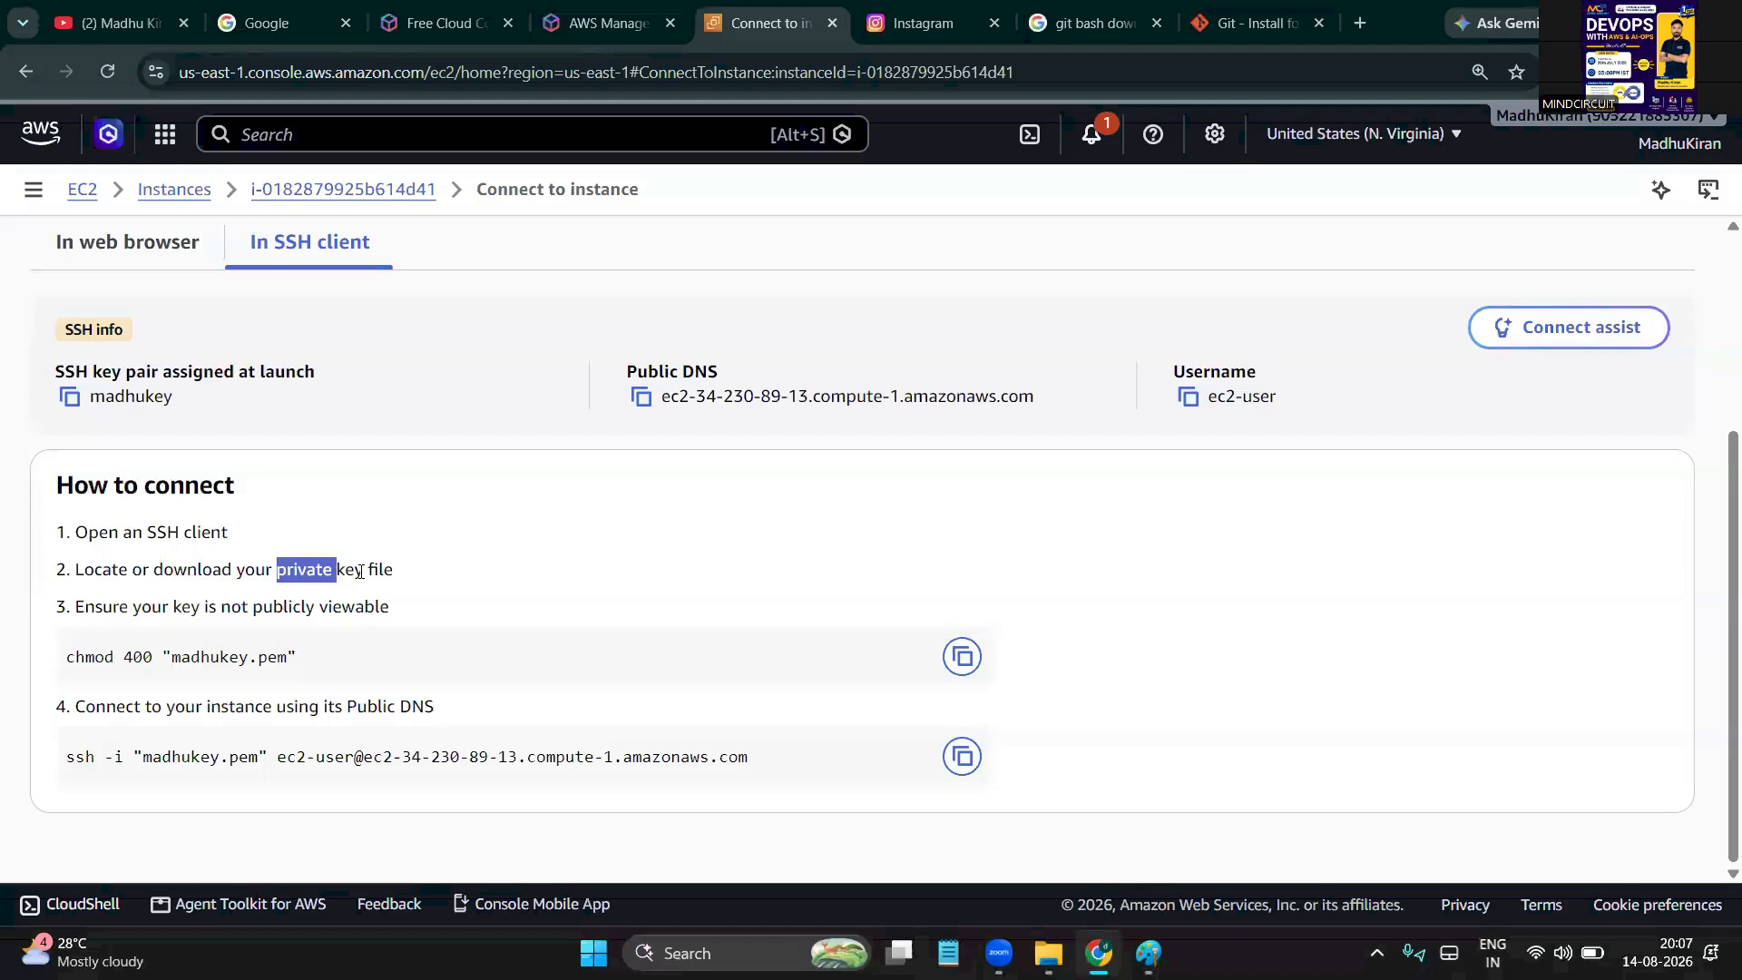
left_click_drag(265, 572, 377, 571)
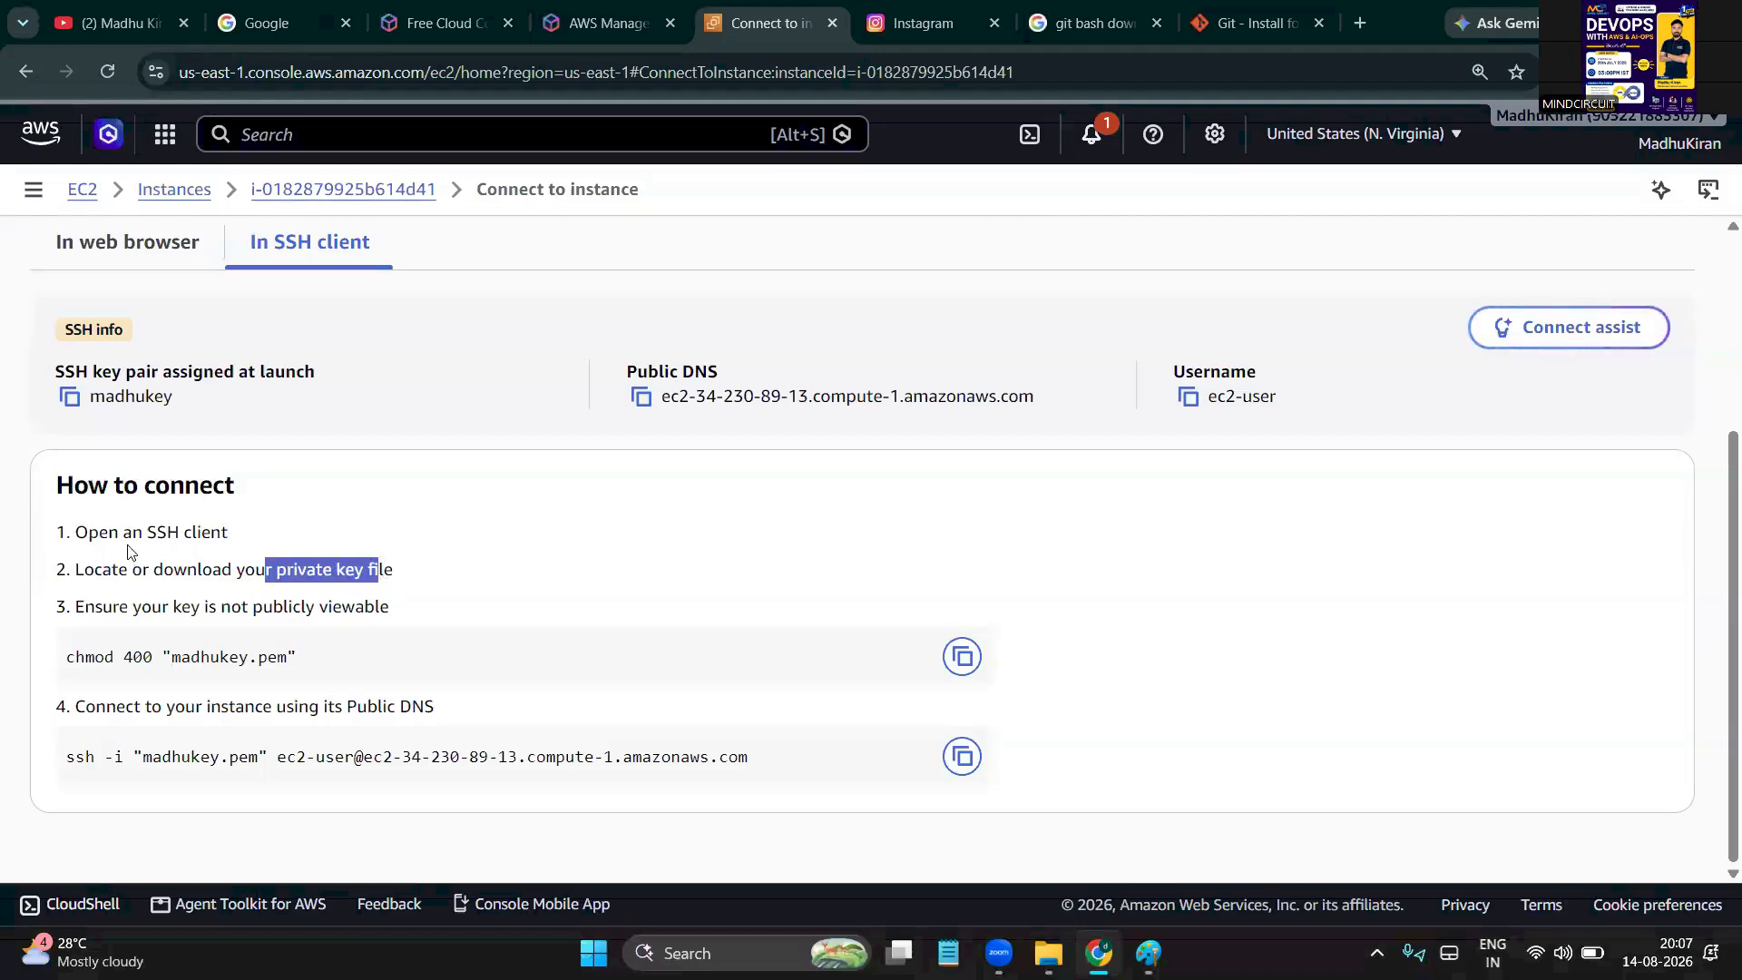
left_click_drag(124, 535, 220, 535)
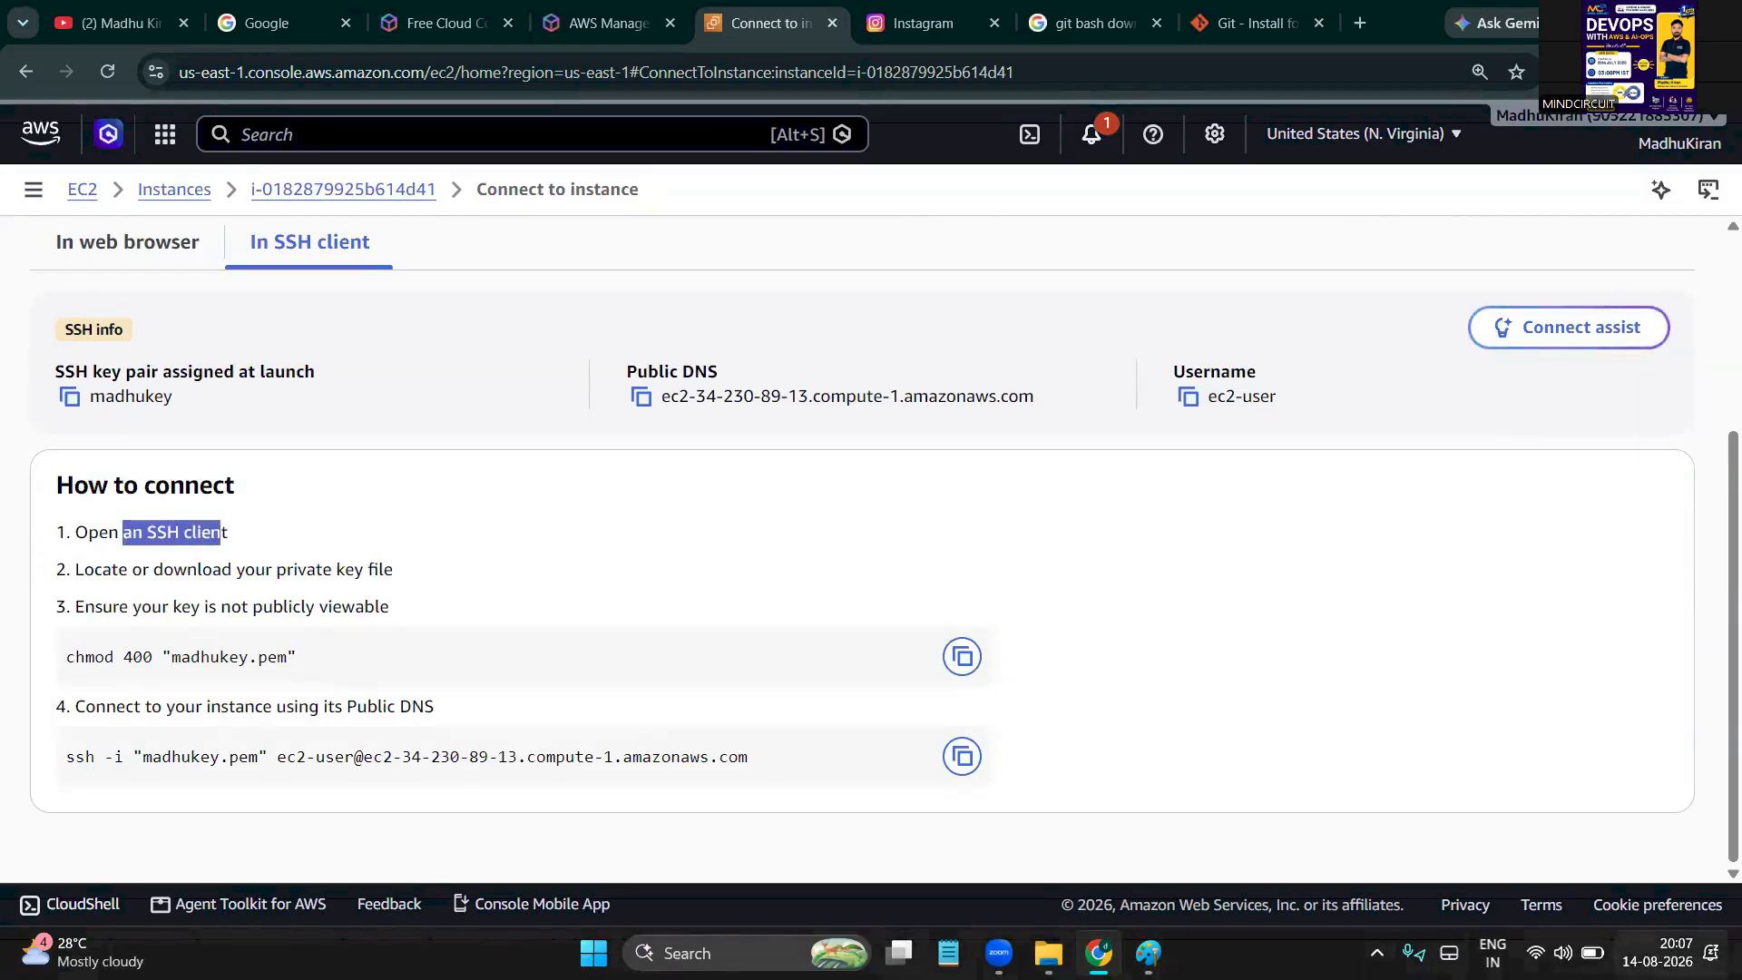
left_click(1668, 953)
Open b18keys full-screen and launch 'Open Git Bash here' from Show more options
left_click(1739, 975)
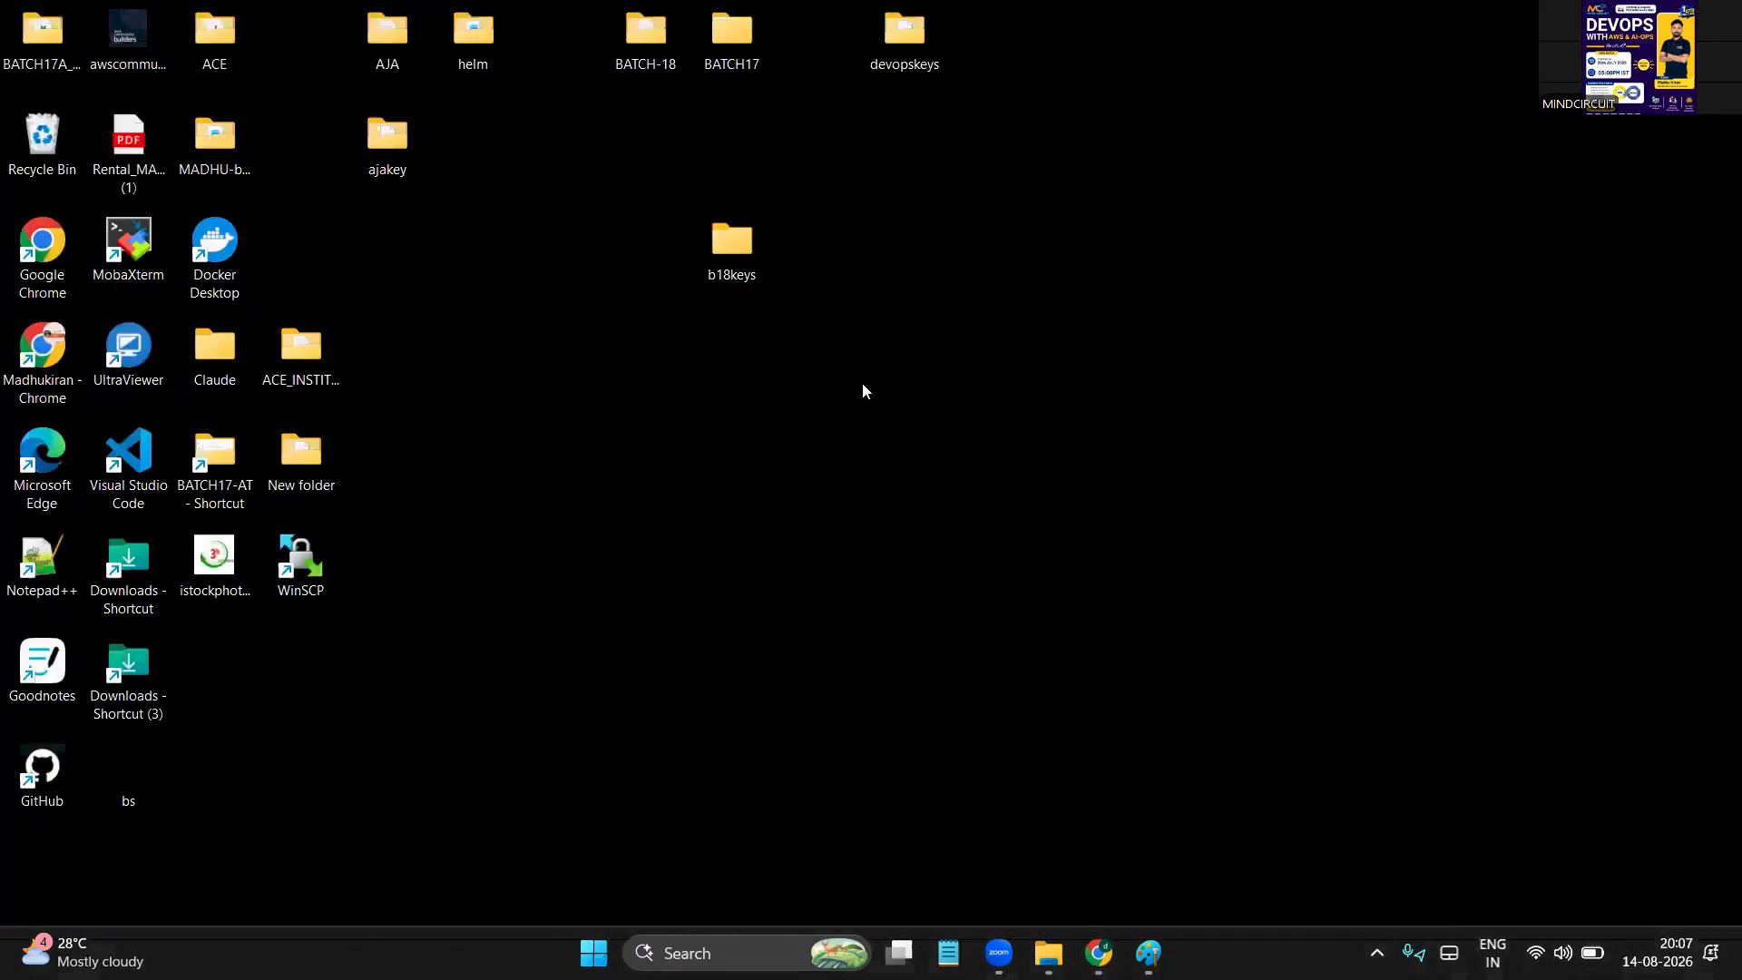
double_click(741, 274)
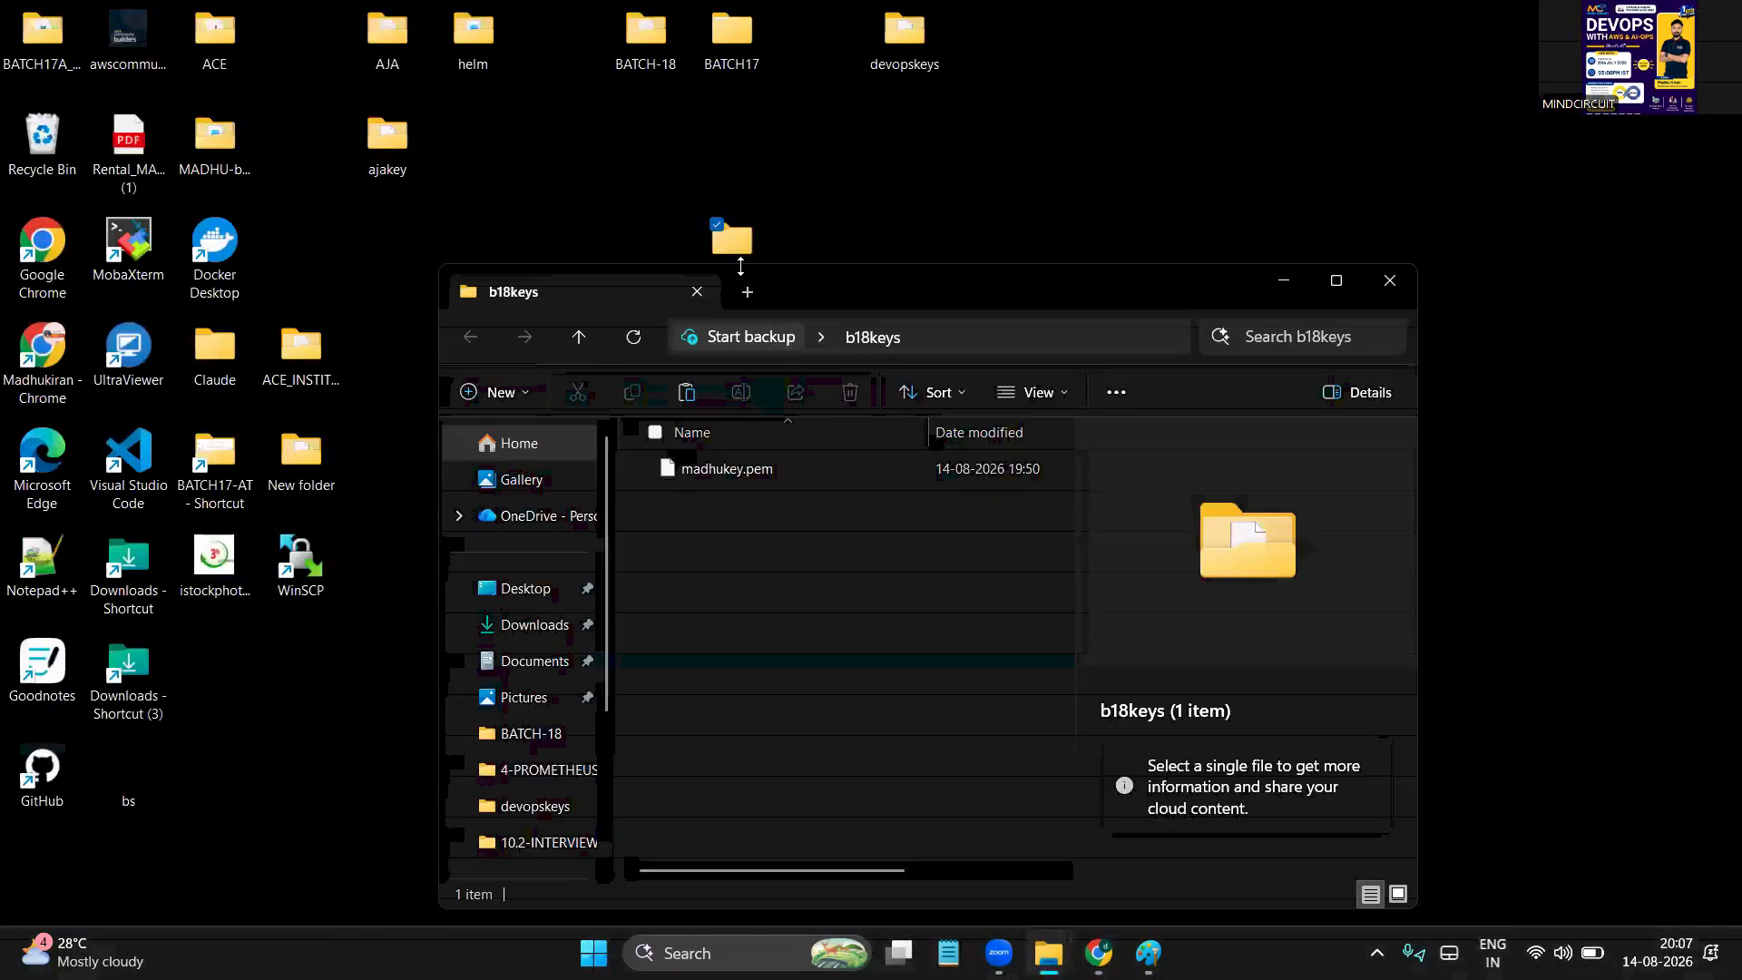
left_click(1335, 280)
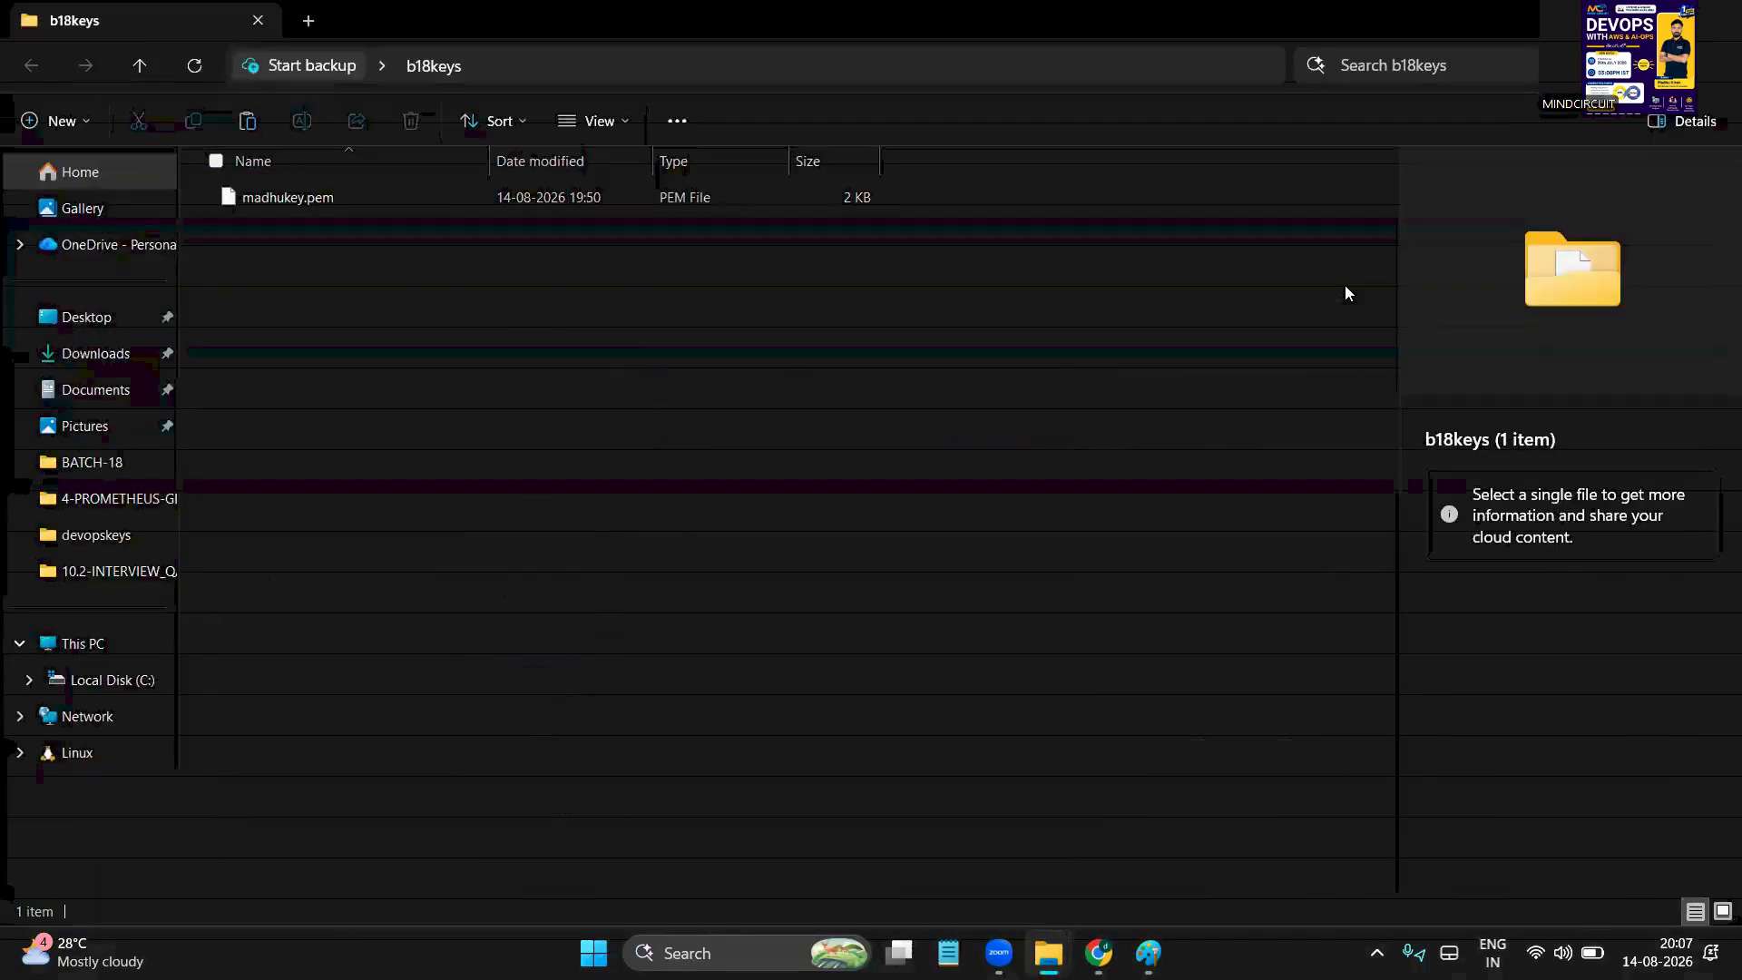
left_click_drag(441, 346, 493, 394)
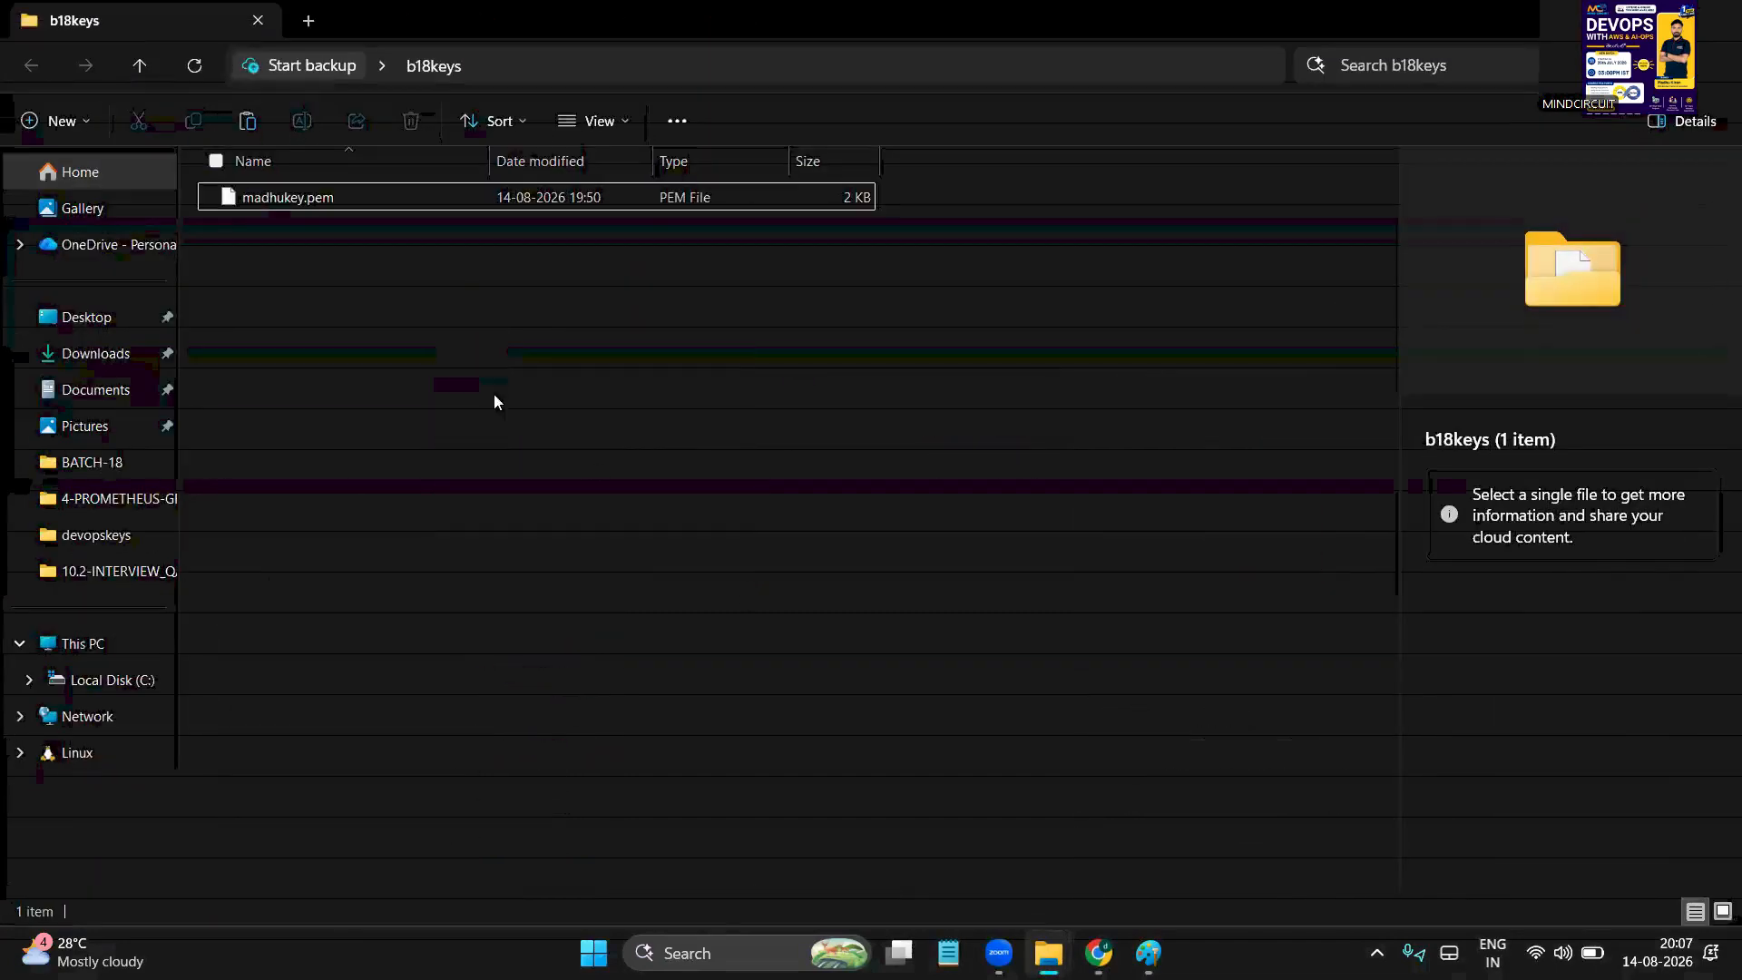
right_click(457, 373)
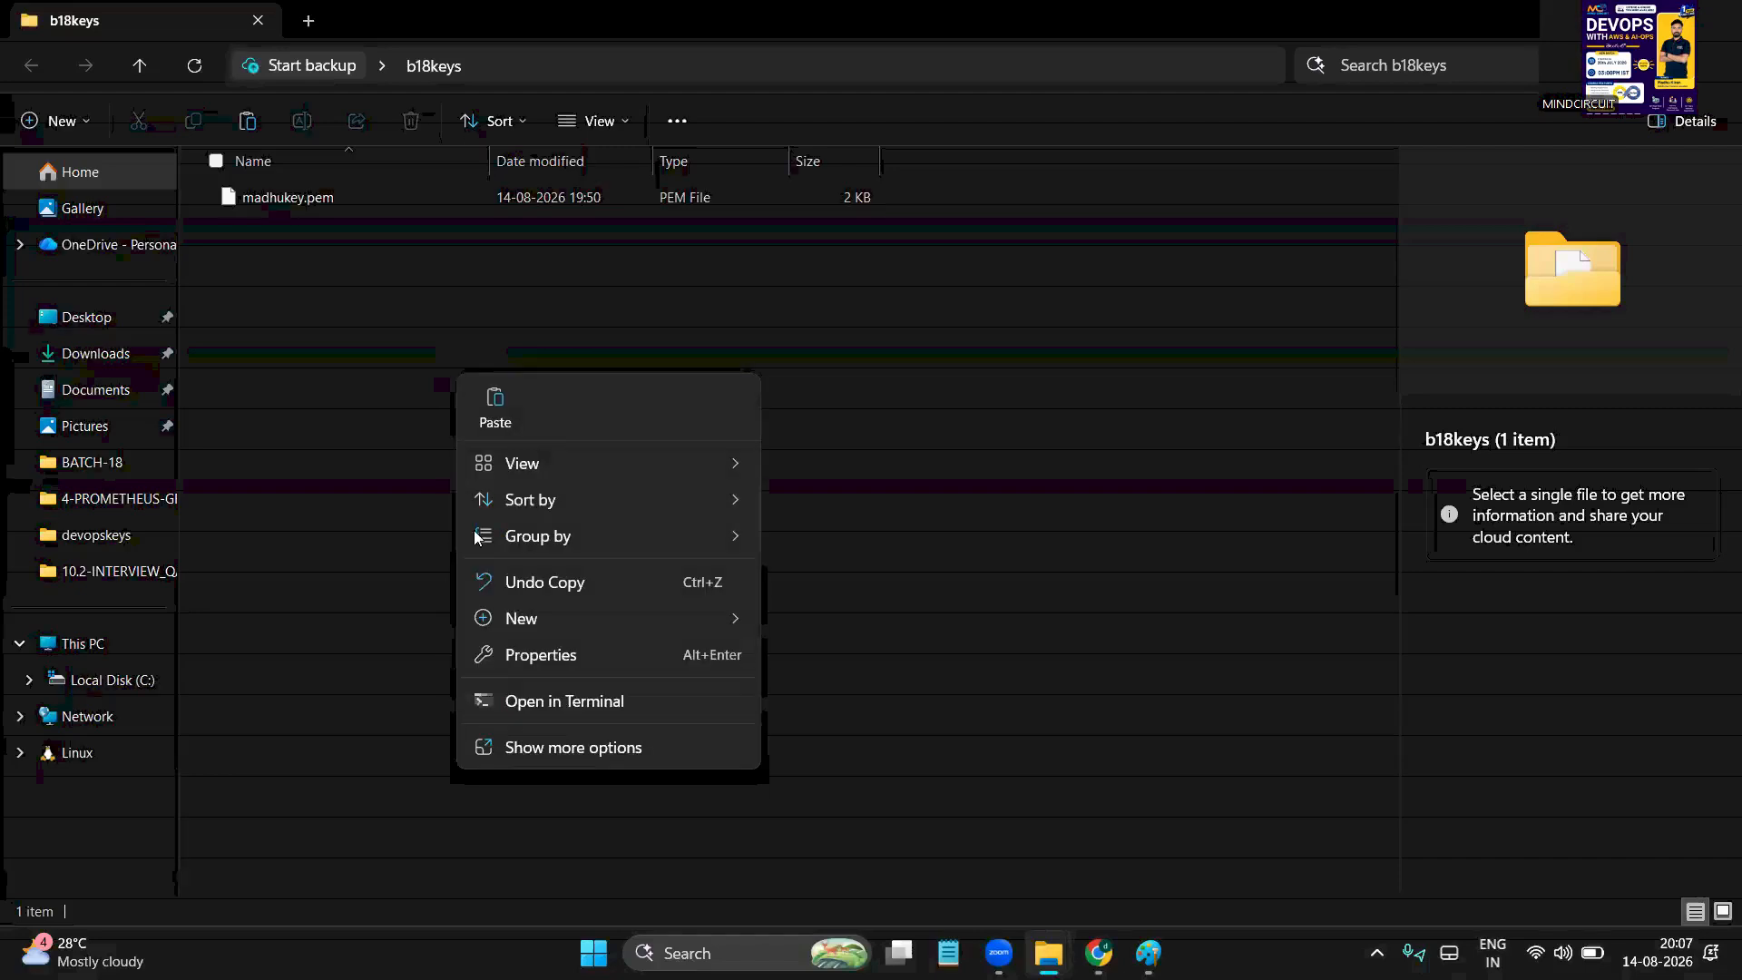
right_click(316, 329)
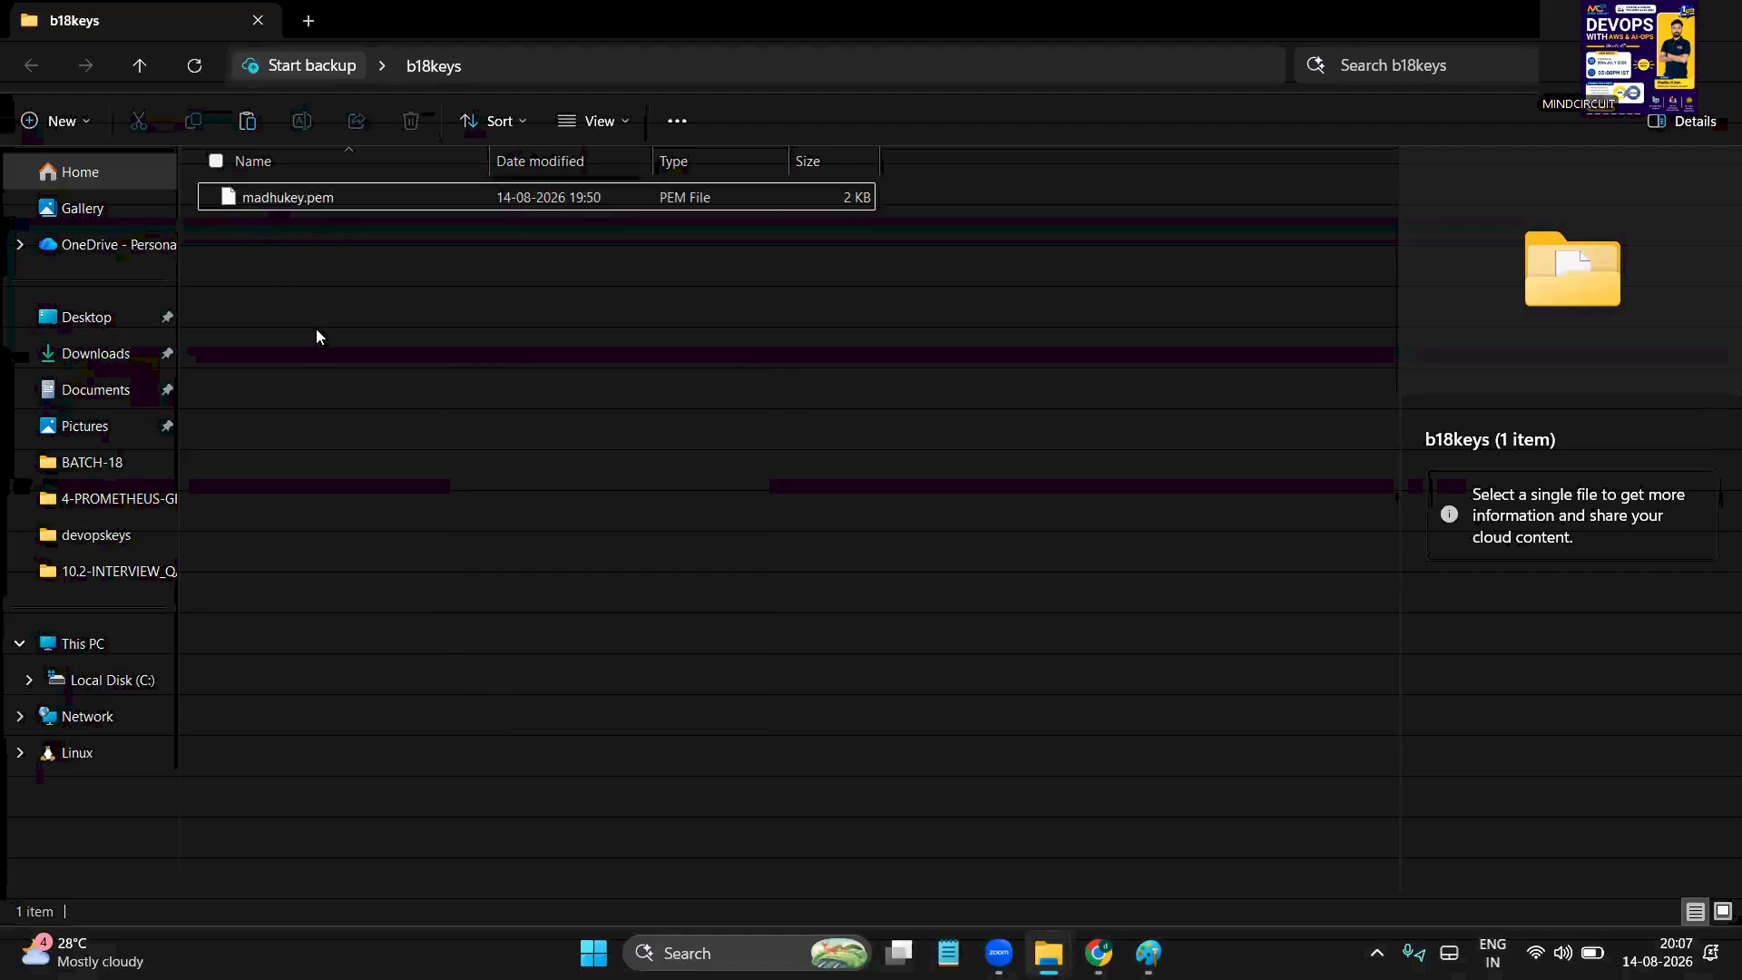
right_click(316, 330)
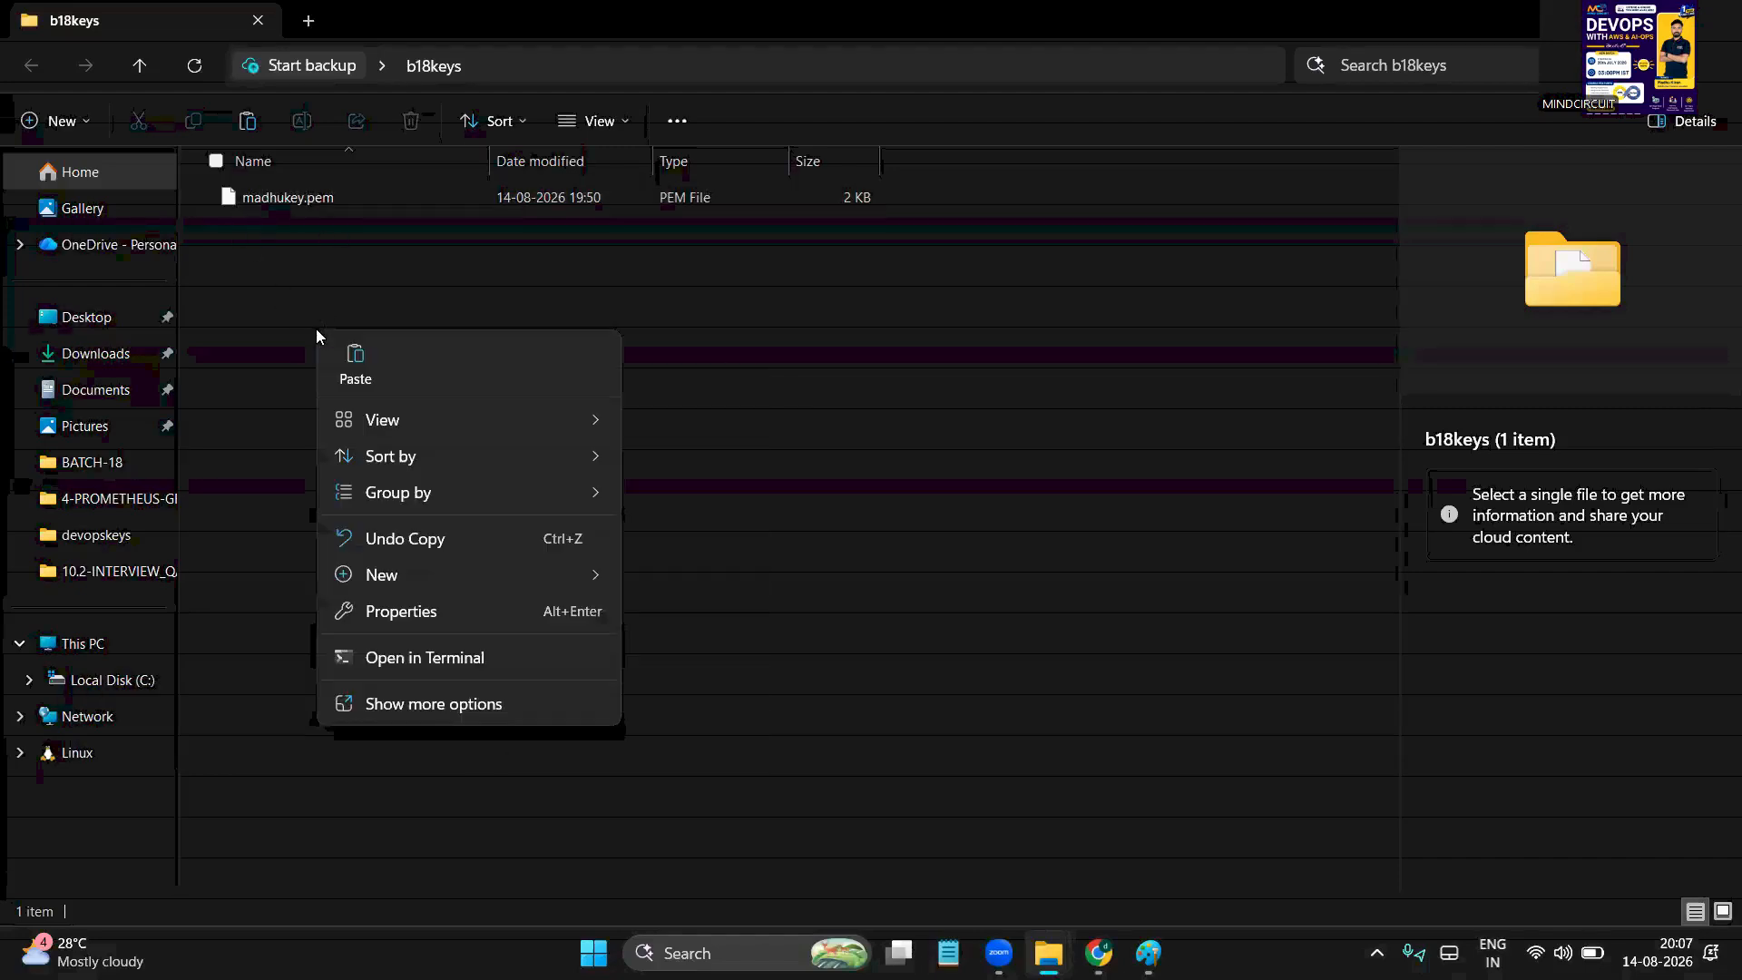
left_click(467, 706)
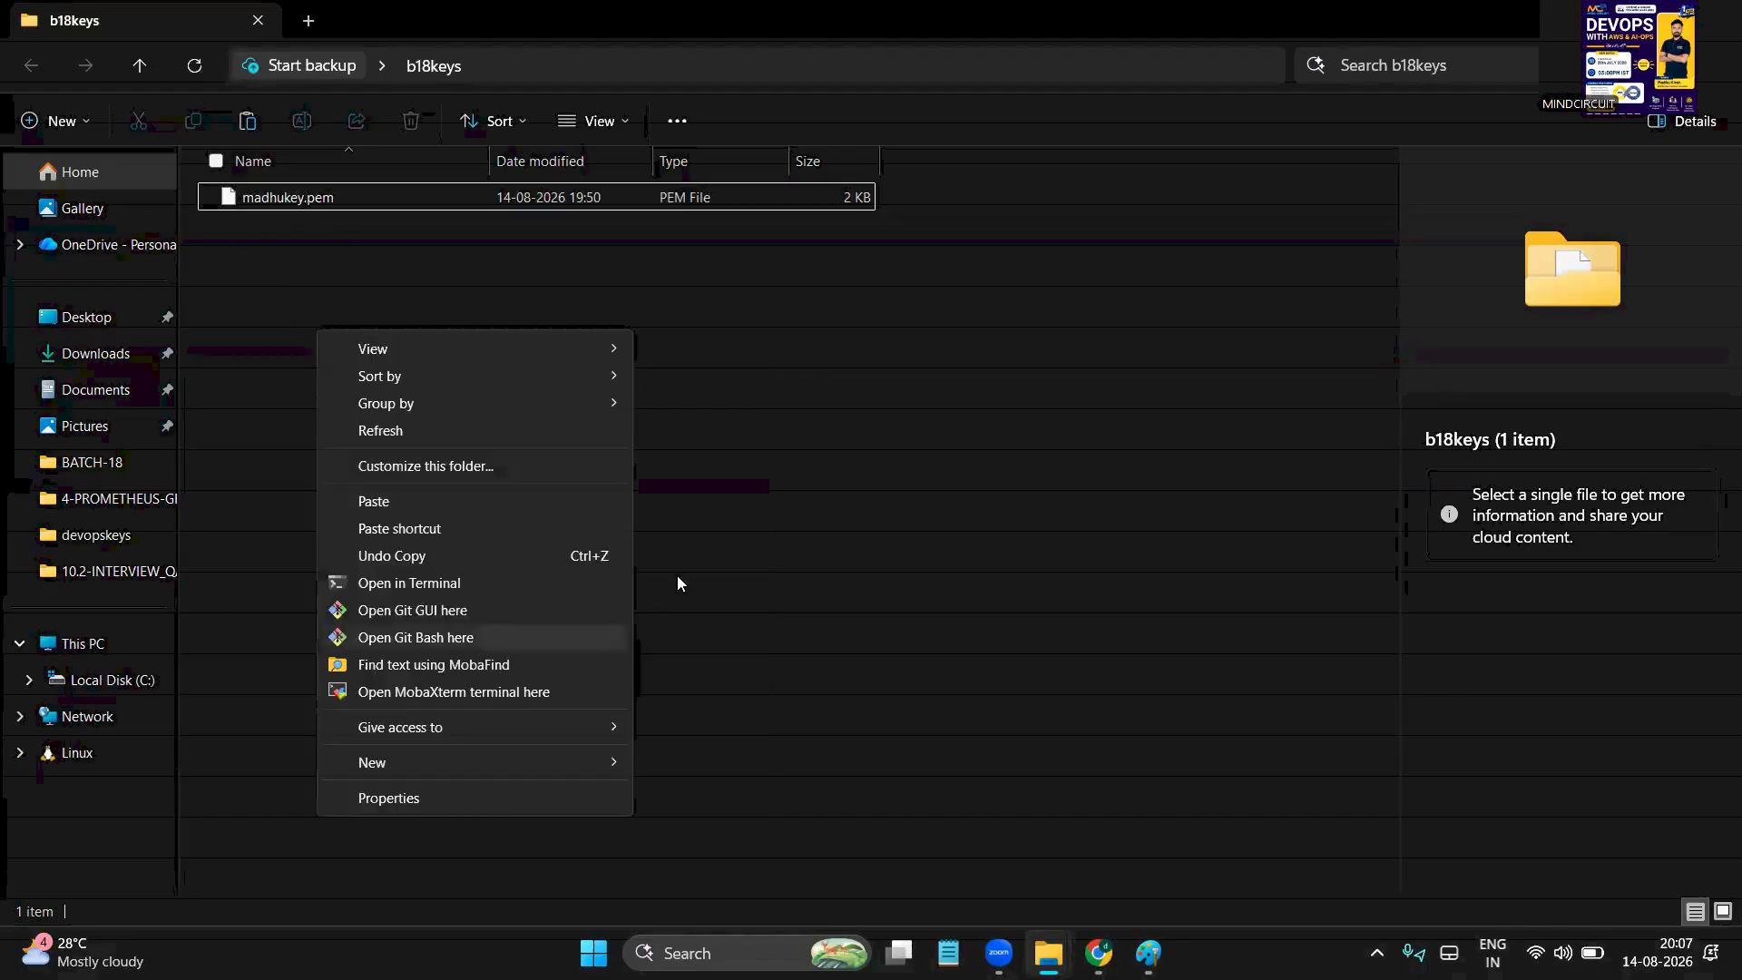
left_click(456, 640)
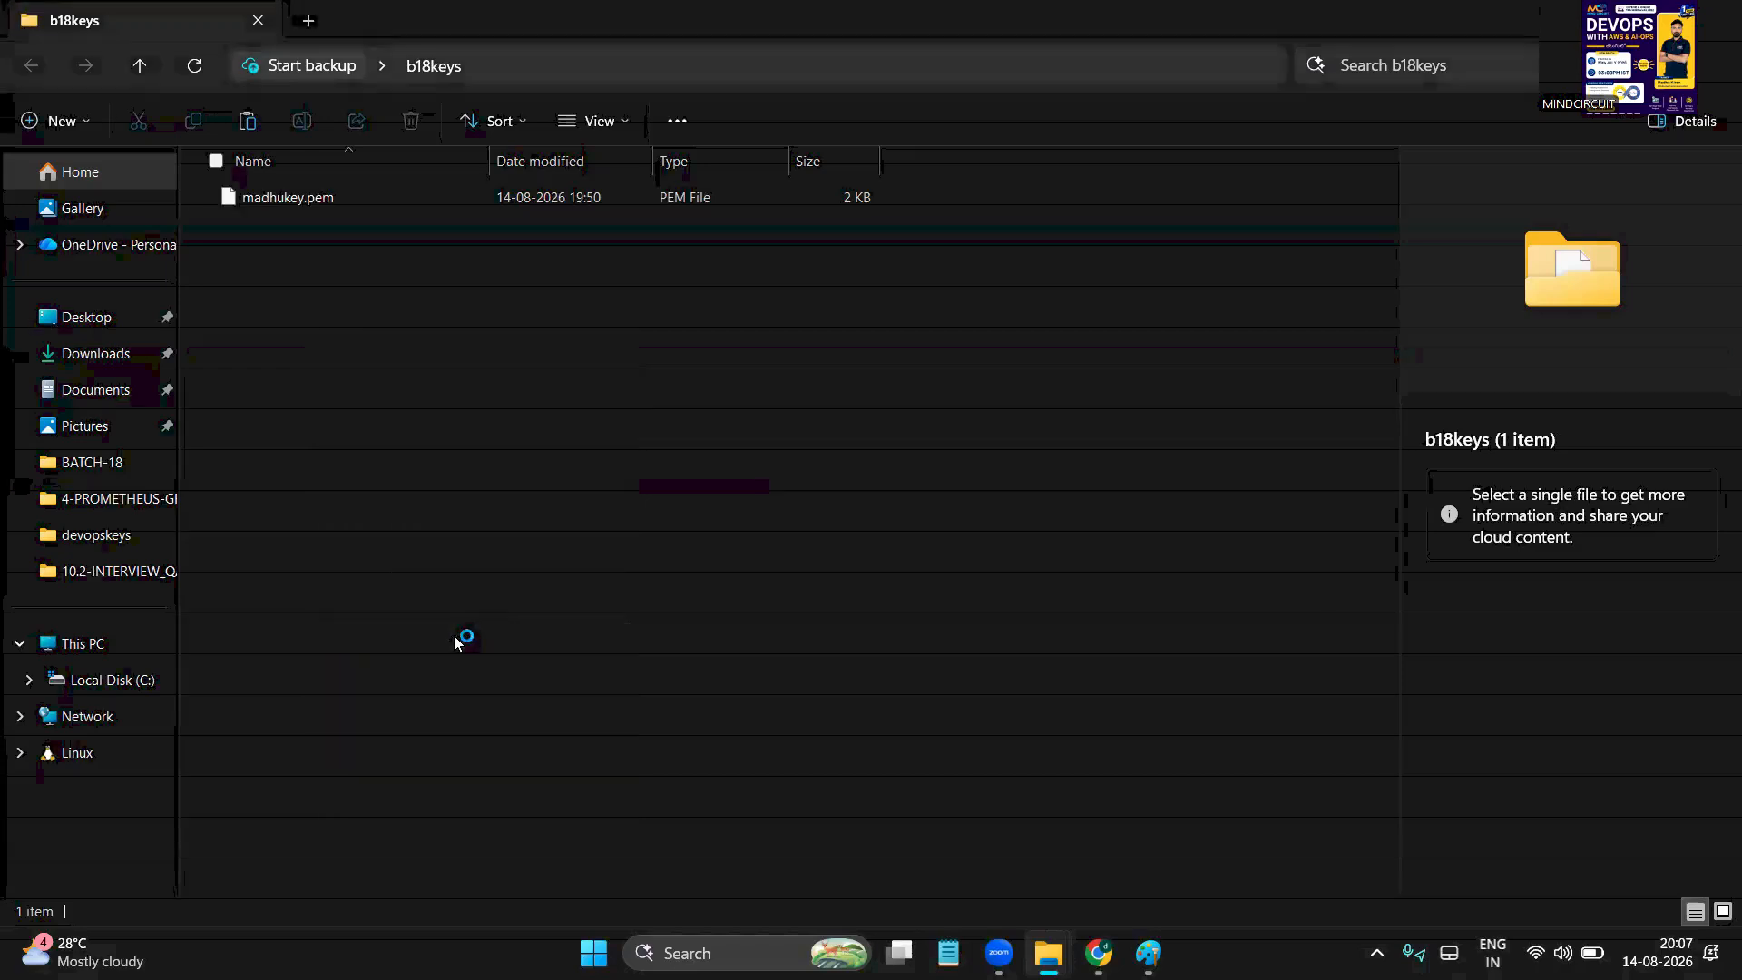
Enlarge the Git Bash text and run pwd to confirm the b18keys folder
left_click_drag(574, 110, 1055, 172)
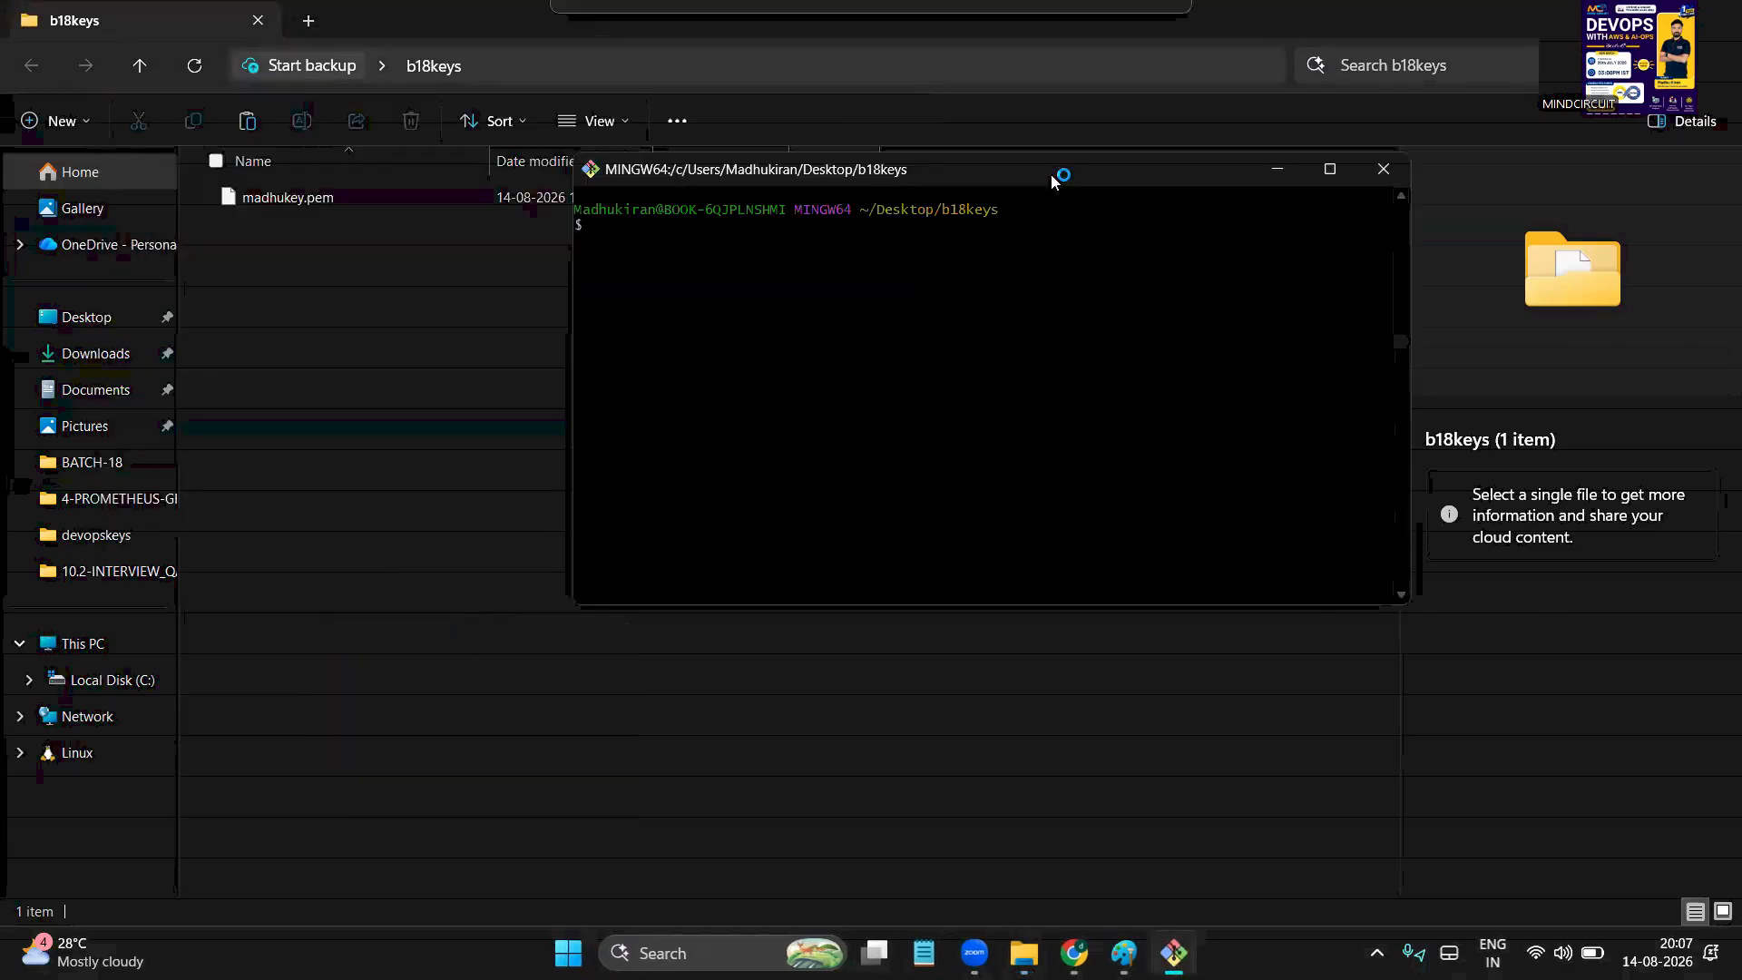
left_click_drag(976, 319, 960, 354)
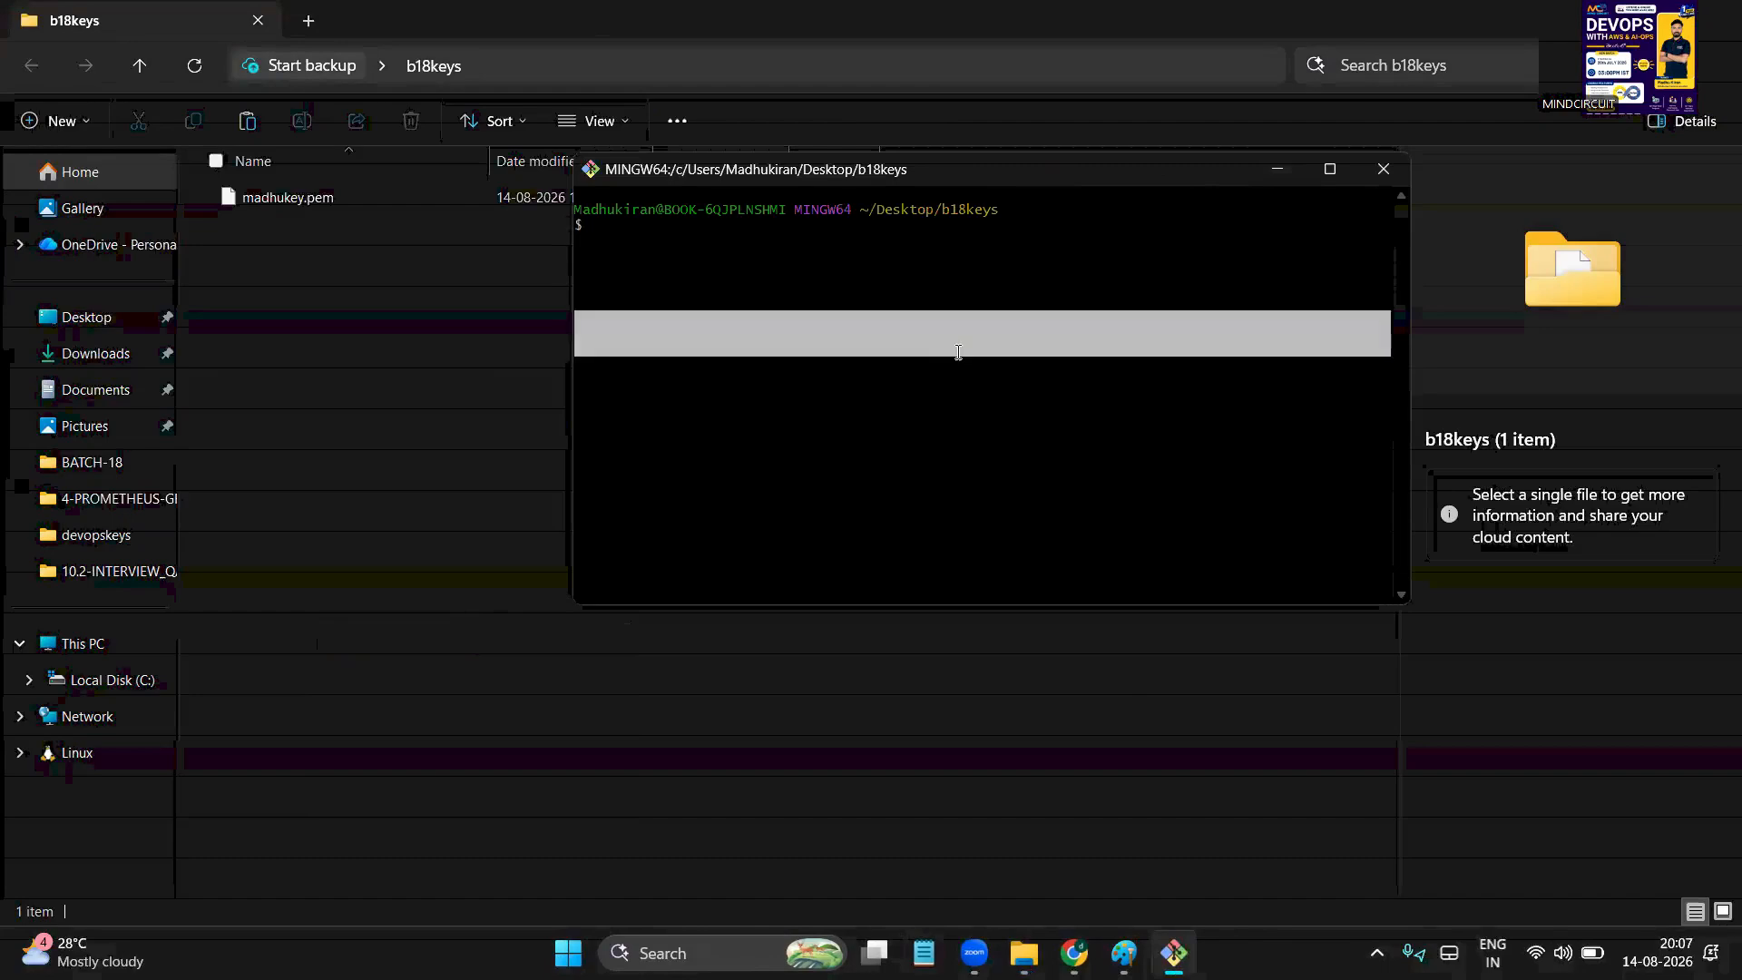
key("ctrl+plus")
key("ctrl+plus")
key("ctrl+plus")
key("ctrl+plus")
key("ctrl+plus")
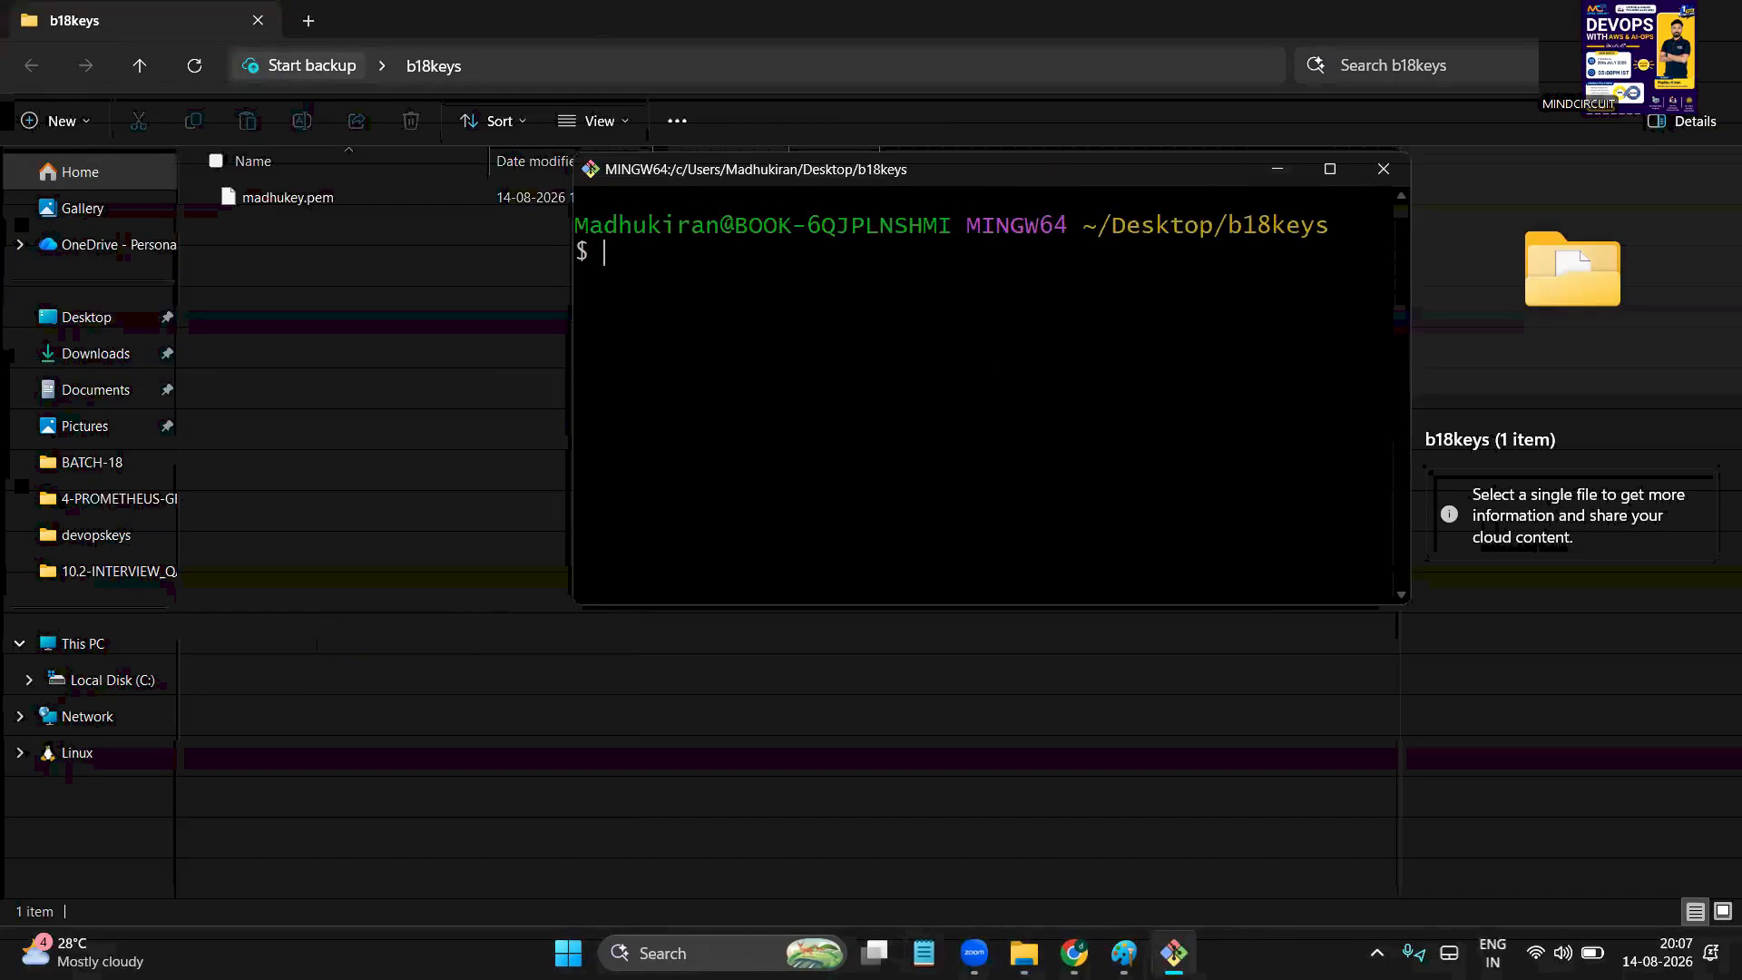
left_click_drag(1127, 225, 1304, 227)
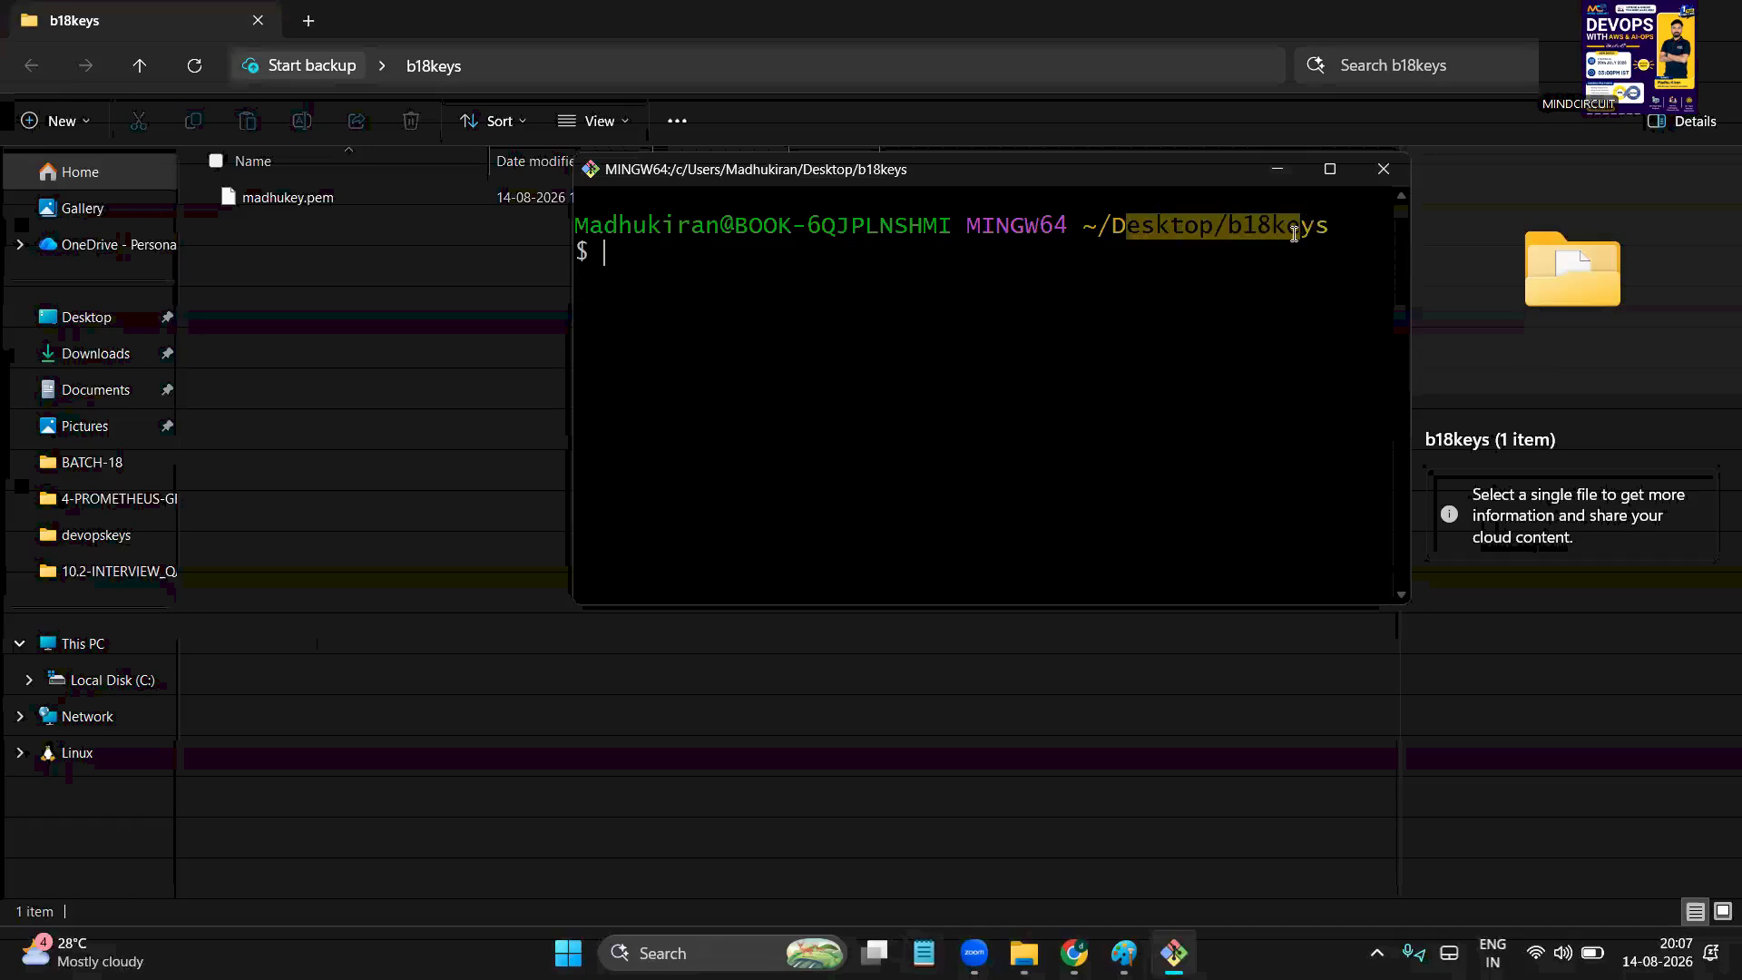
left_click(1054, 336)
type("pwd")
key("Return")
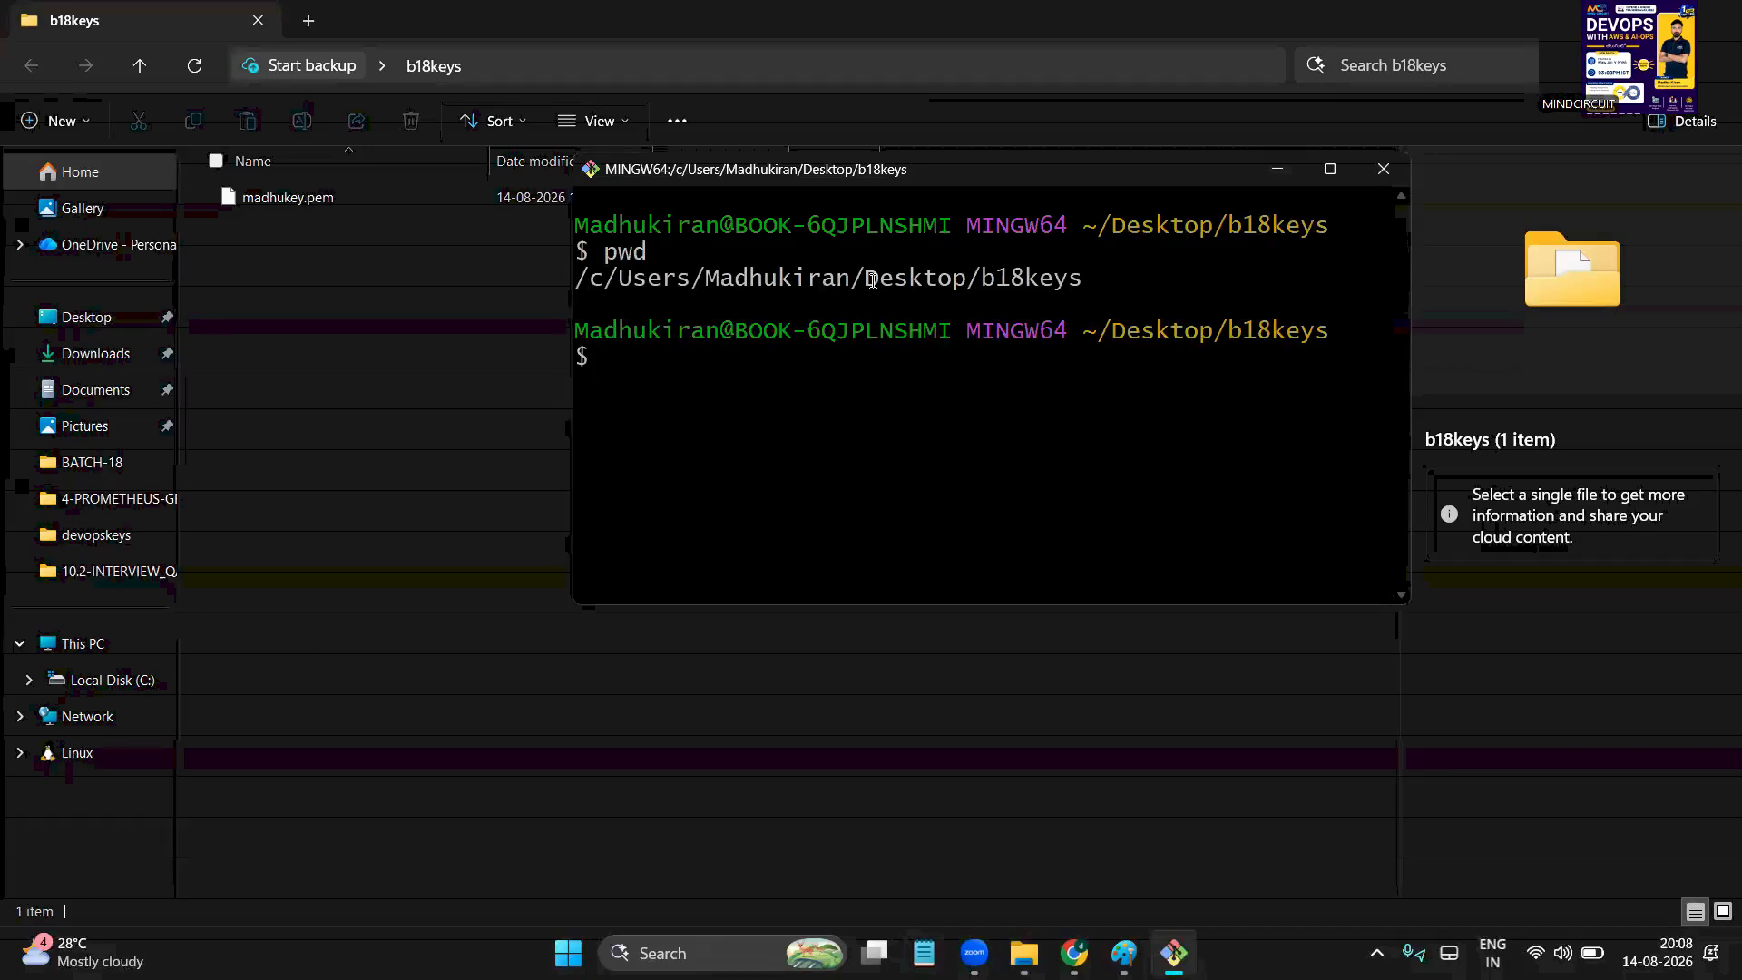
Run ll to list madhukey.pem (1674 bytes) and maximize the terminal
left_click_drag(908, 278, 1083, 278)
left_click(887, 408)
type("ll")
key("Return")
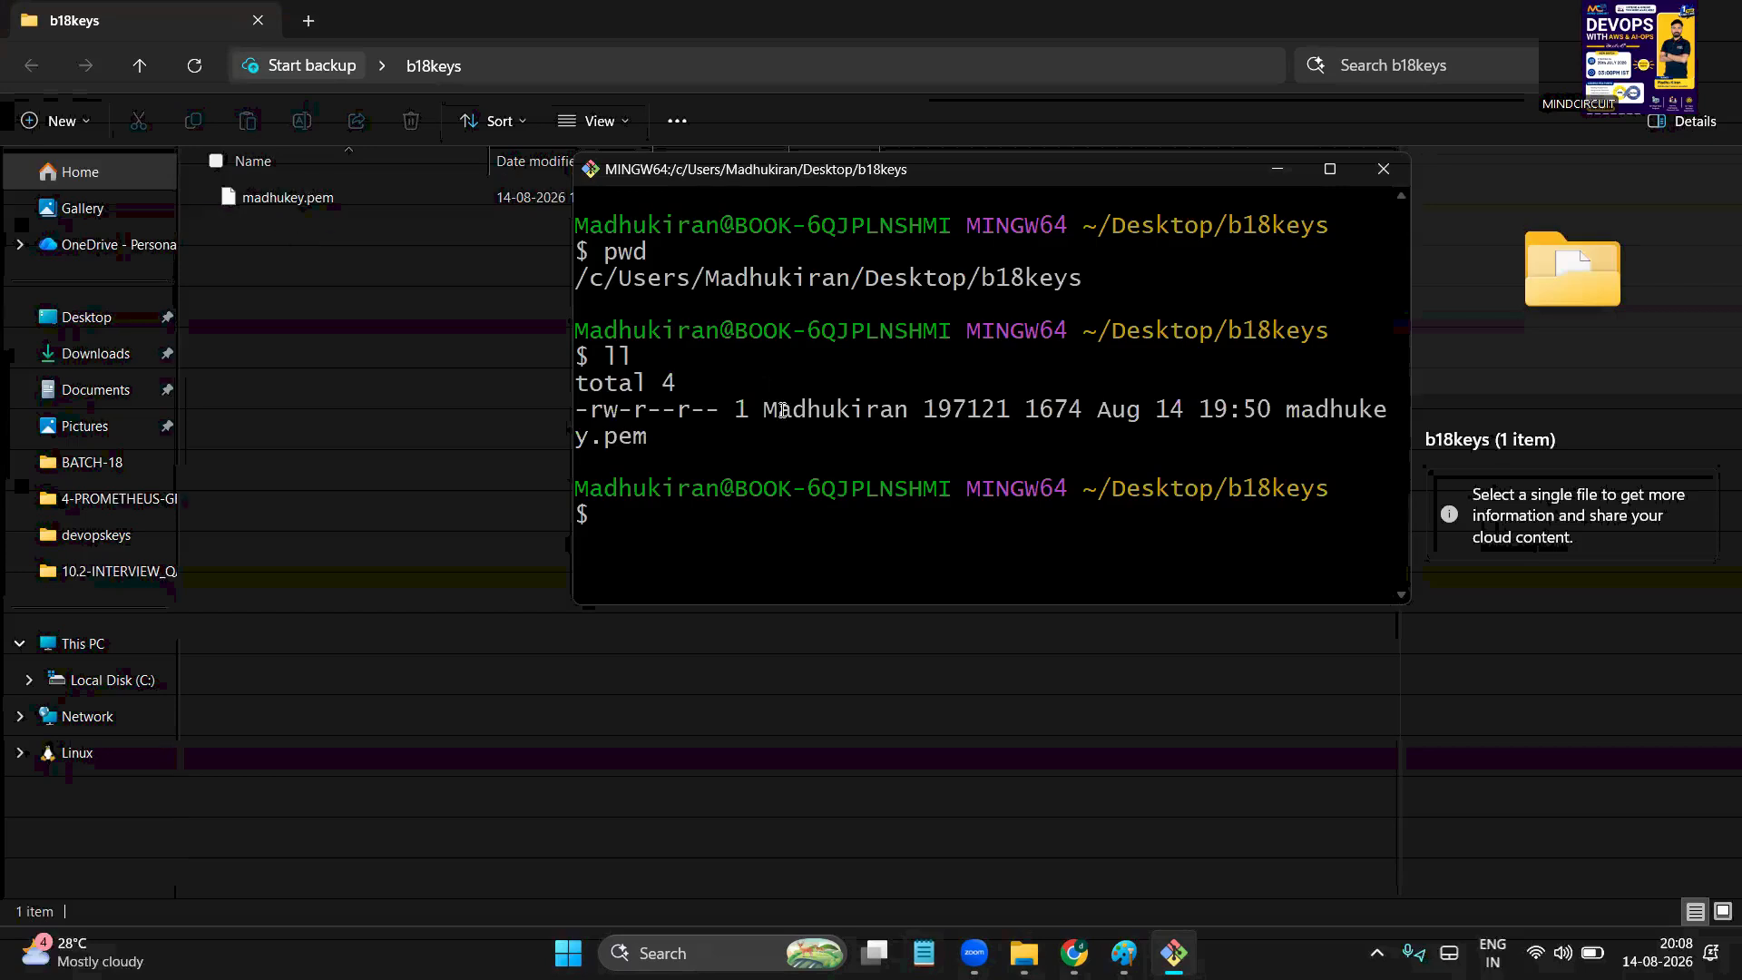
left_click(1330, 168)
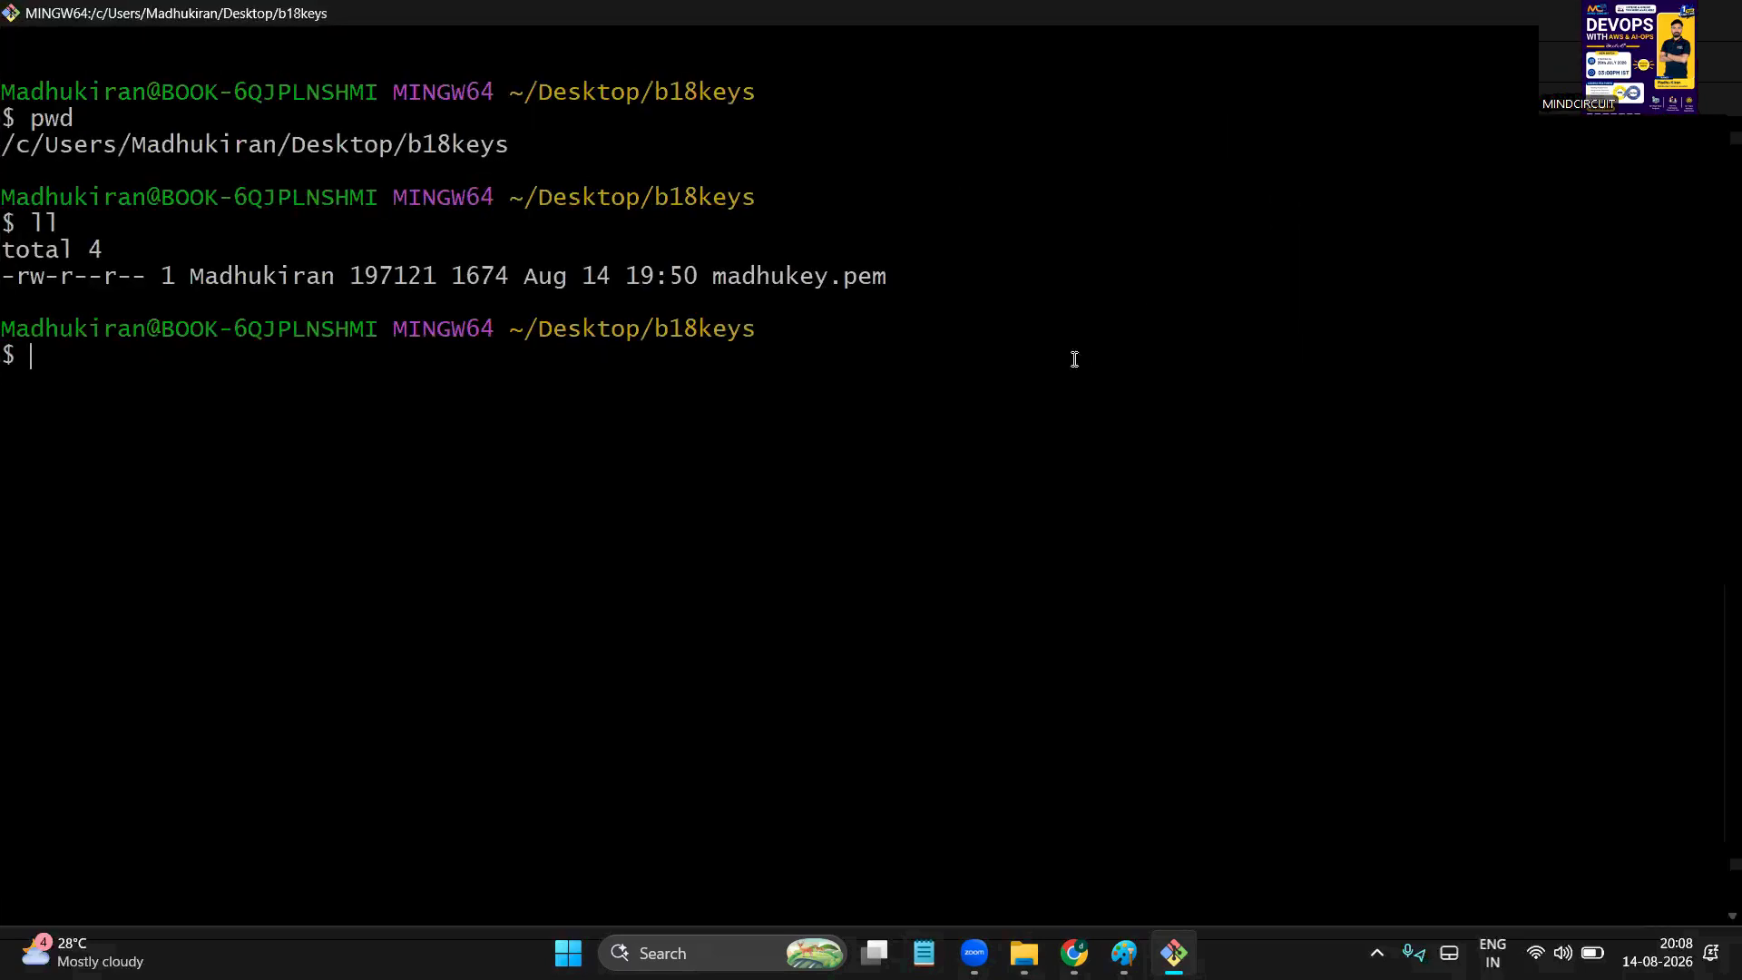
double_click(716, 275)
left_click(517, 455)
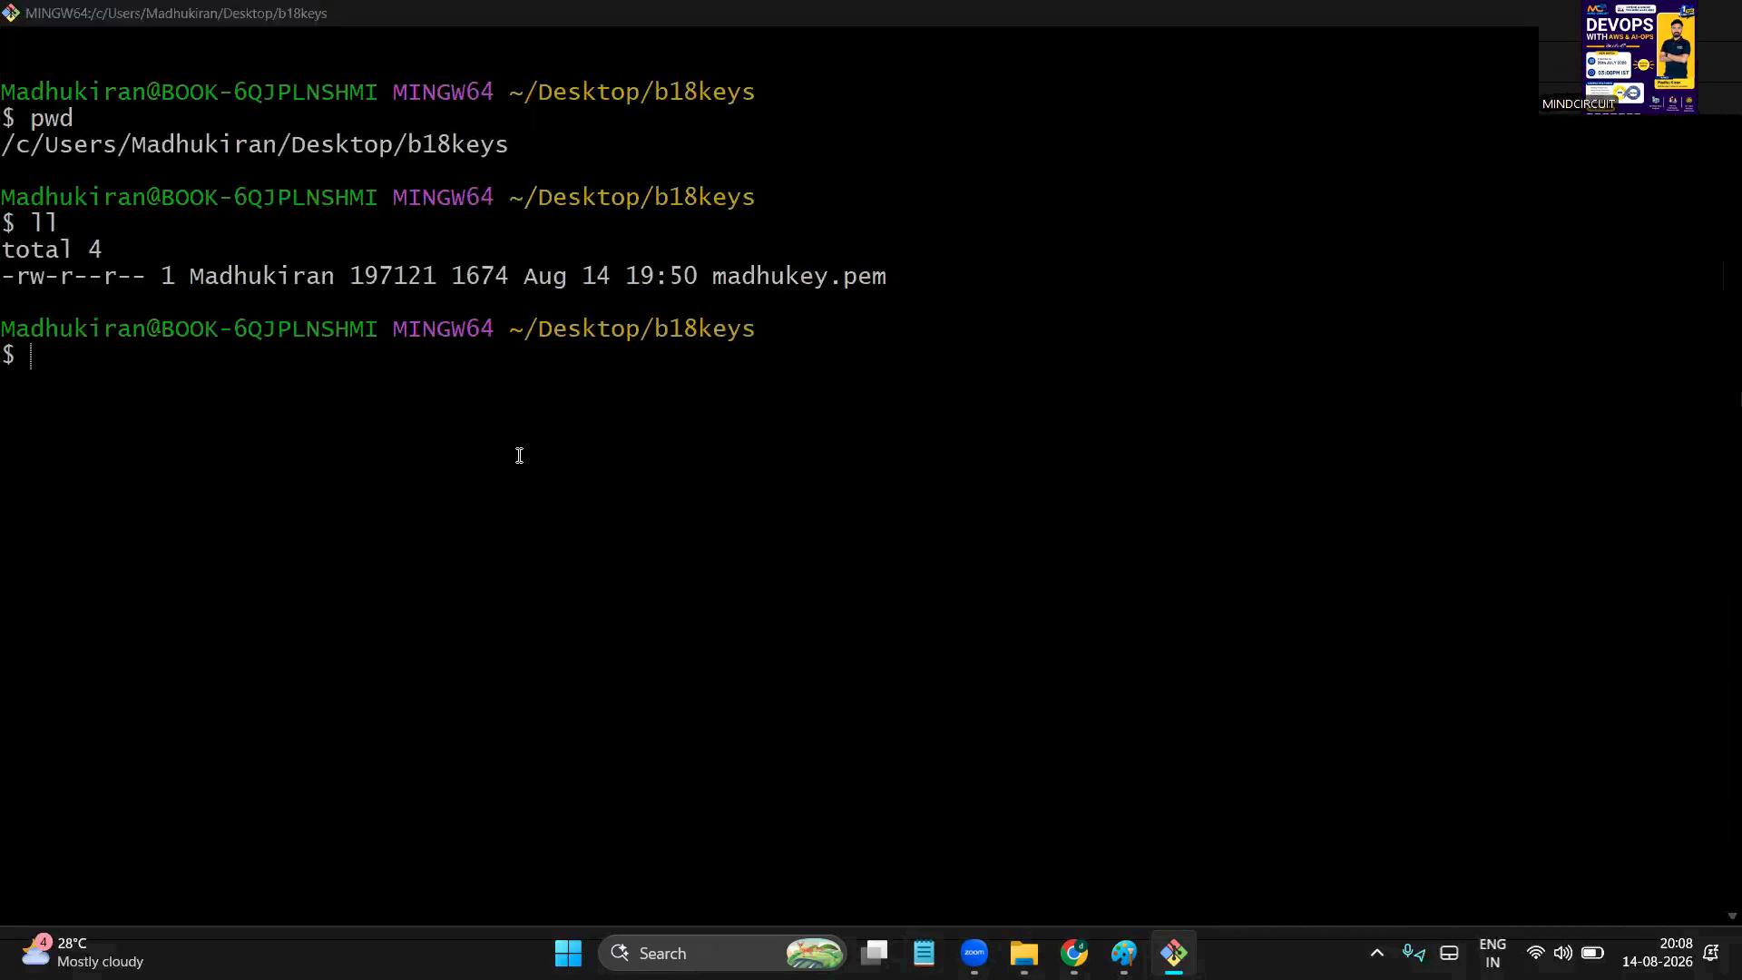
key("alt+Tab")
key("alt+Tab")
key("alt+Tab")
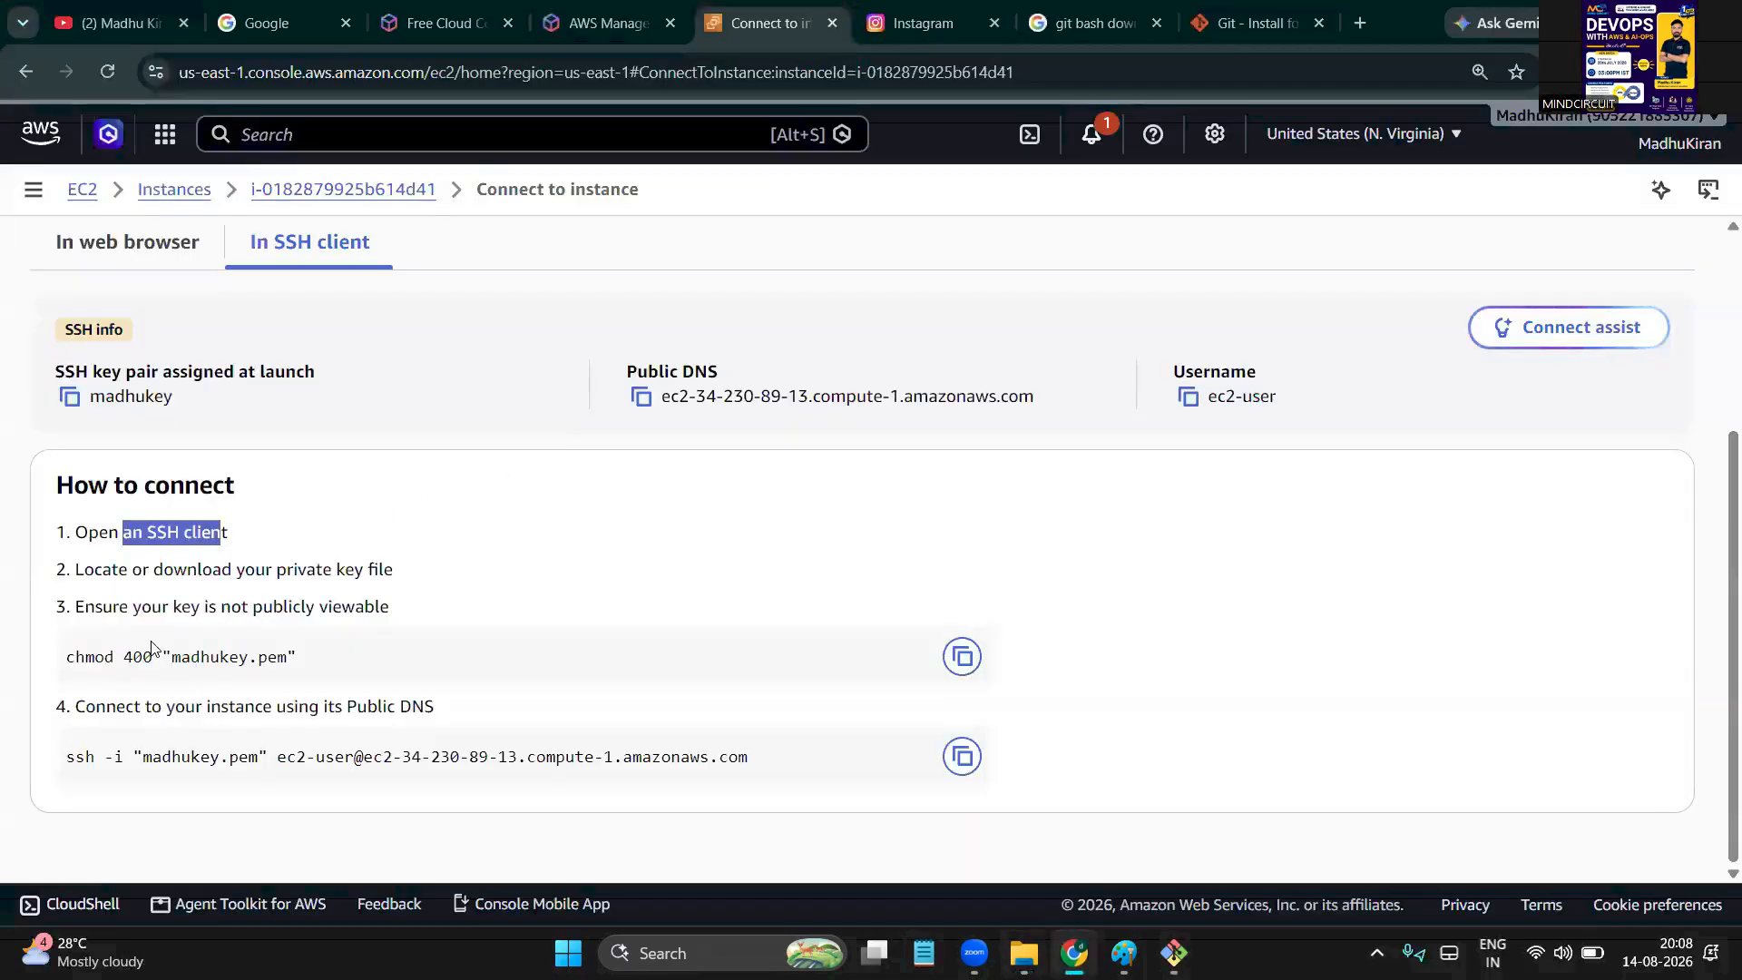
Copy the chmod 400 "madhukey.pem" command from the AWS Connect page and paste it into Git Bash
double_click(94, 659)
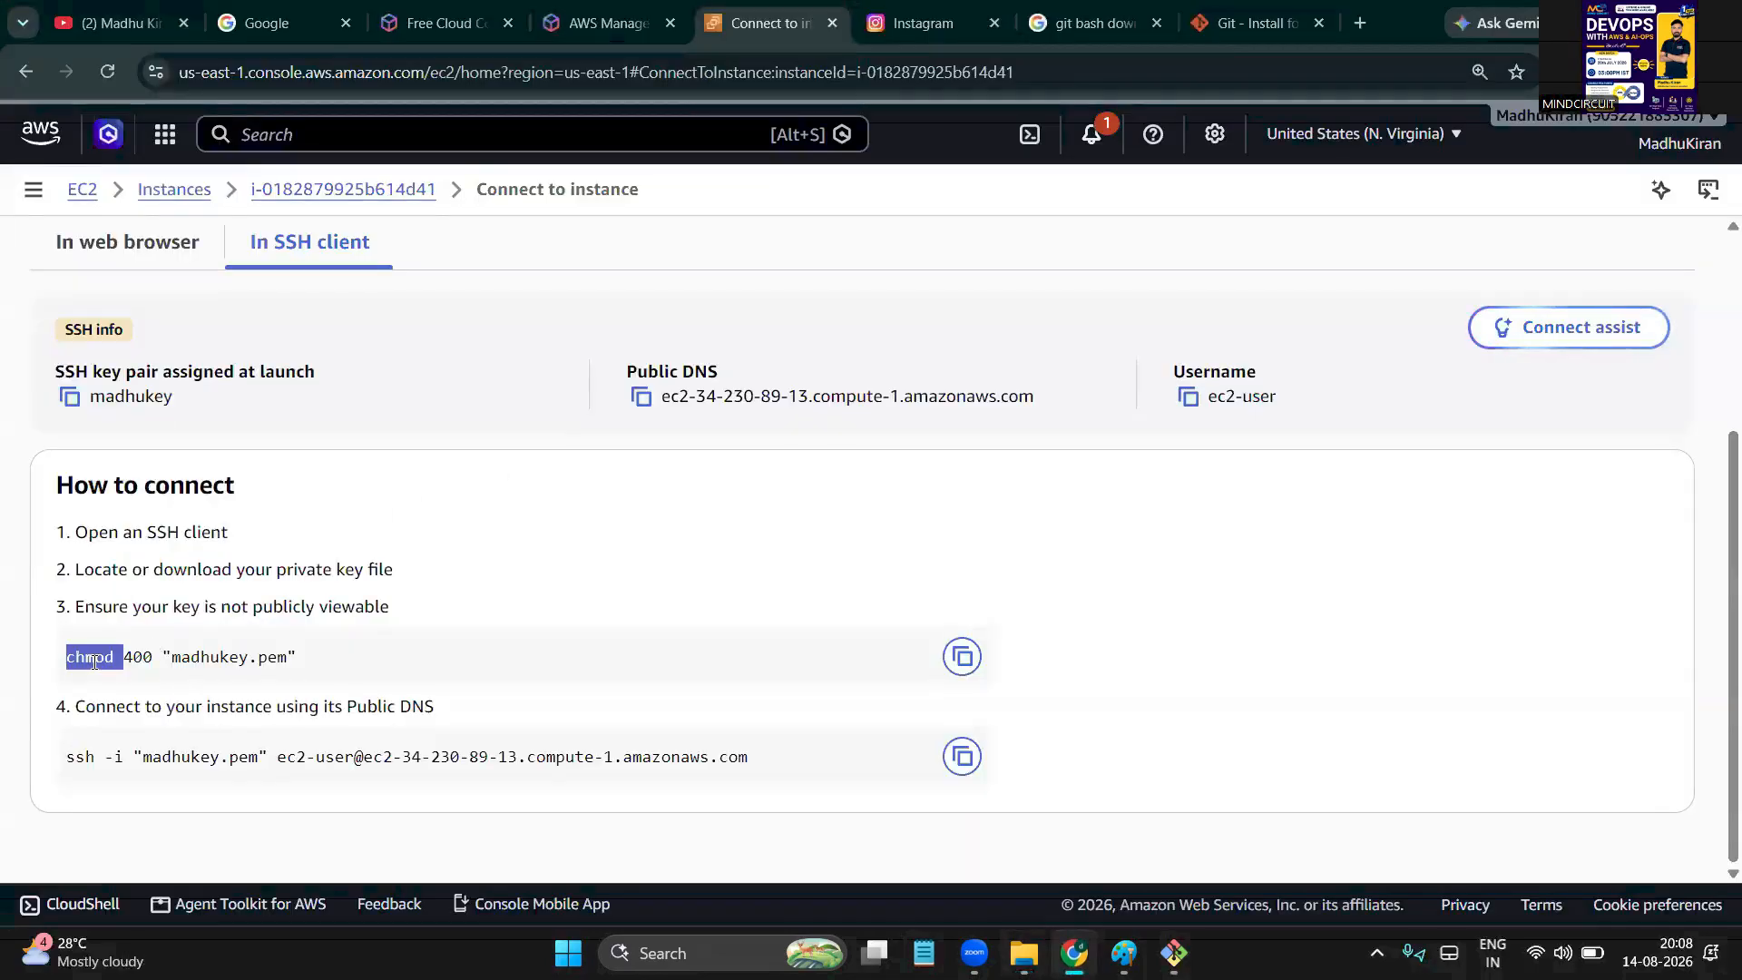
left_click(964, 665)
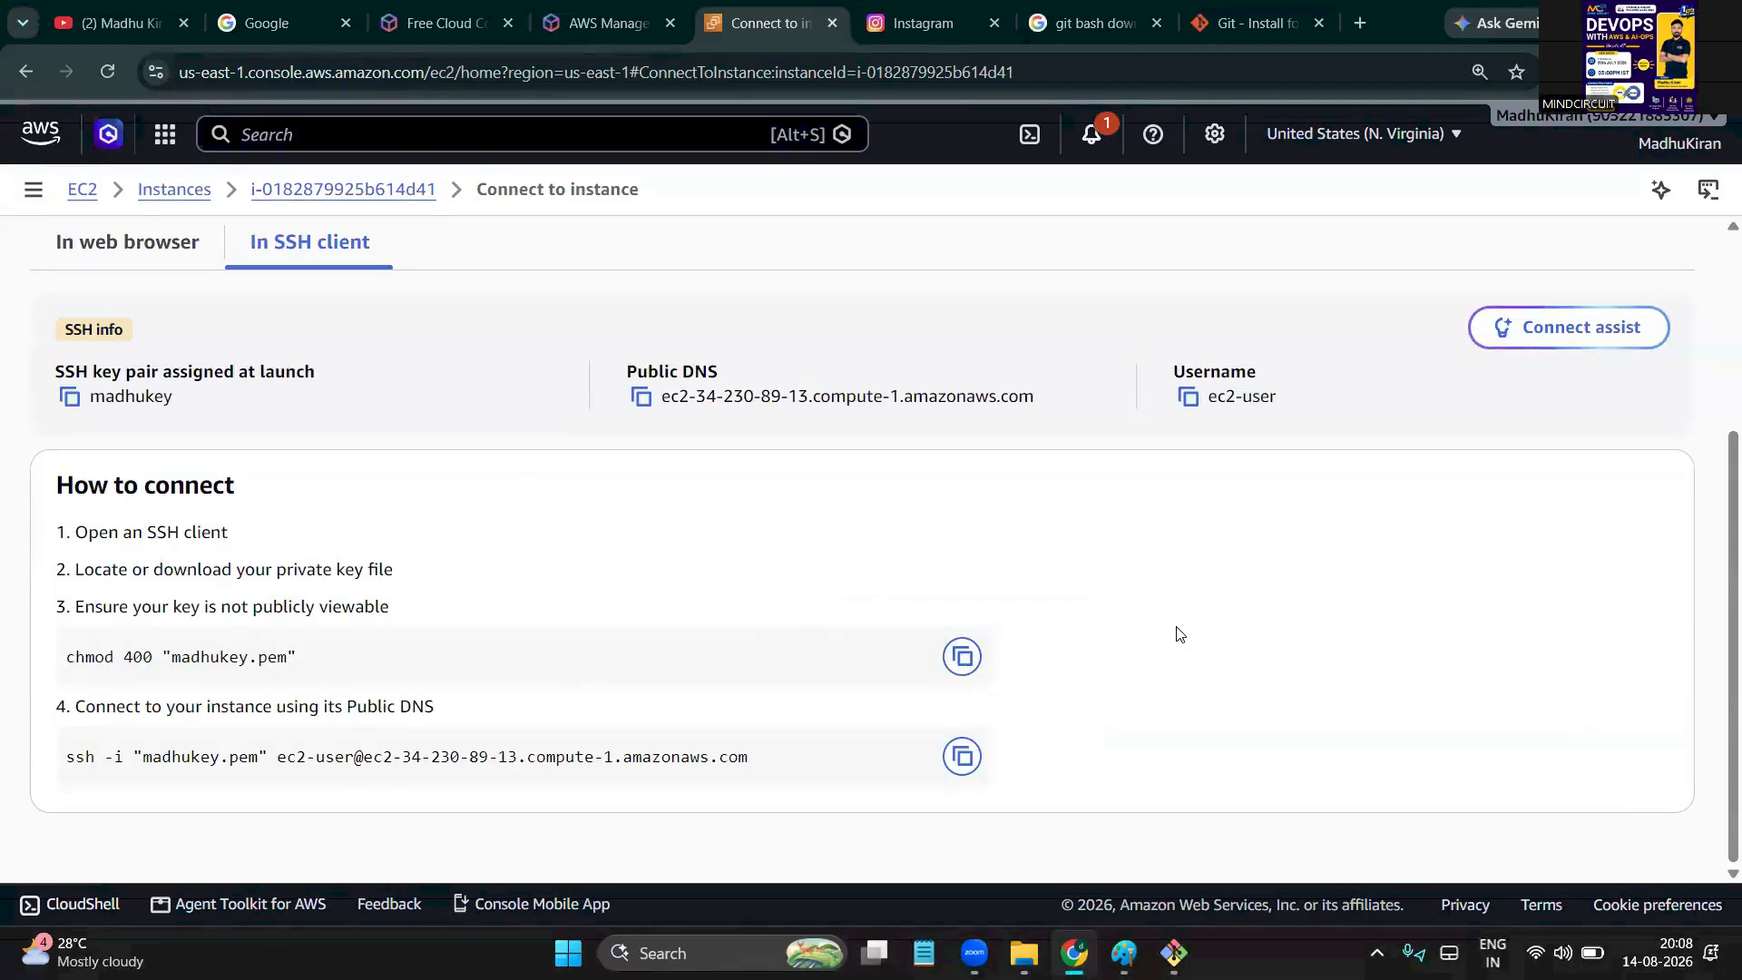
left_click(963, 667)
key("alt+Tab")
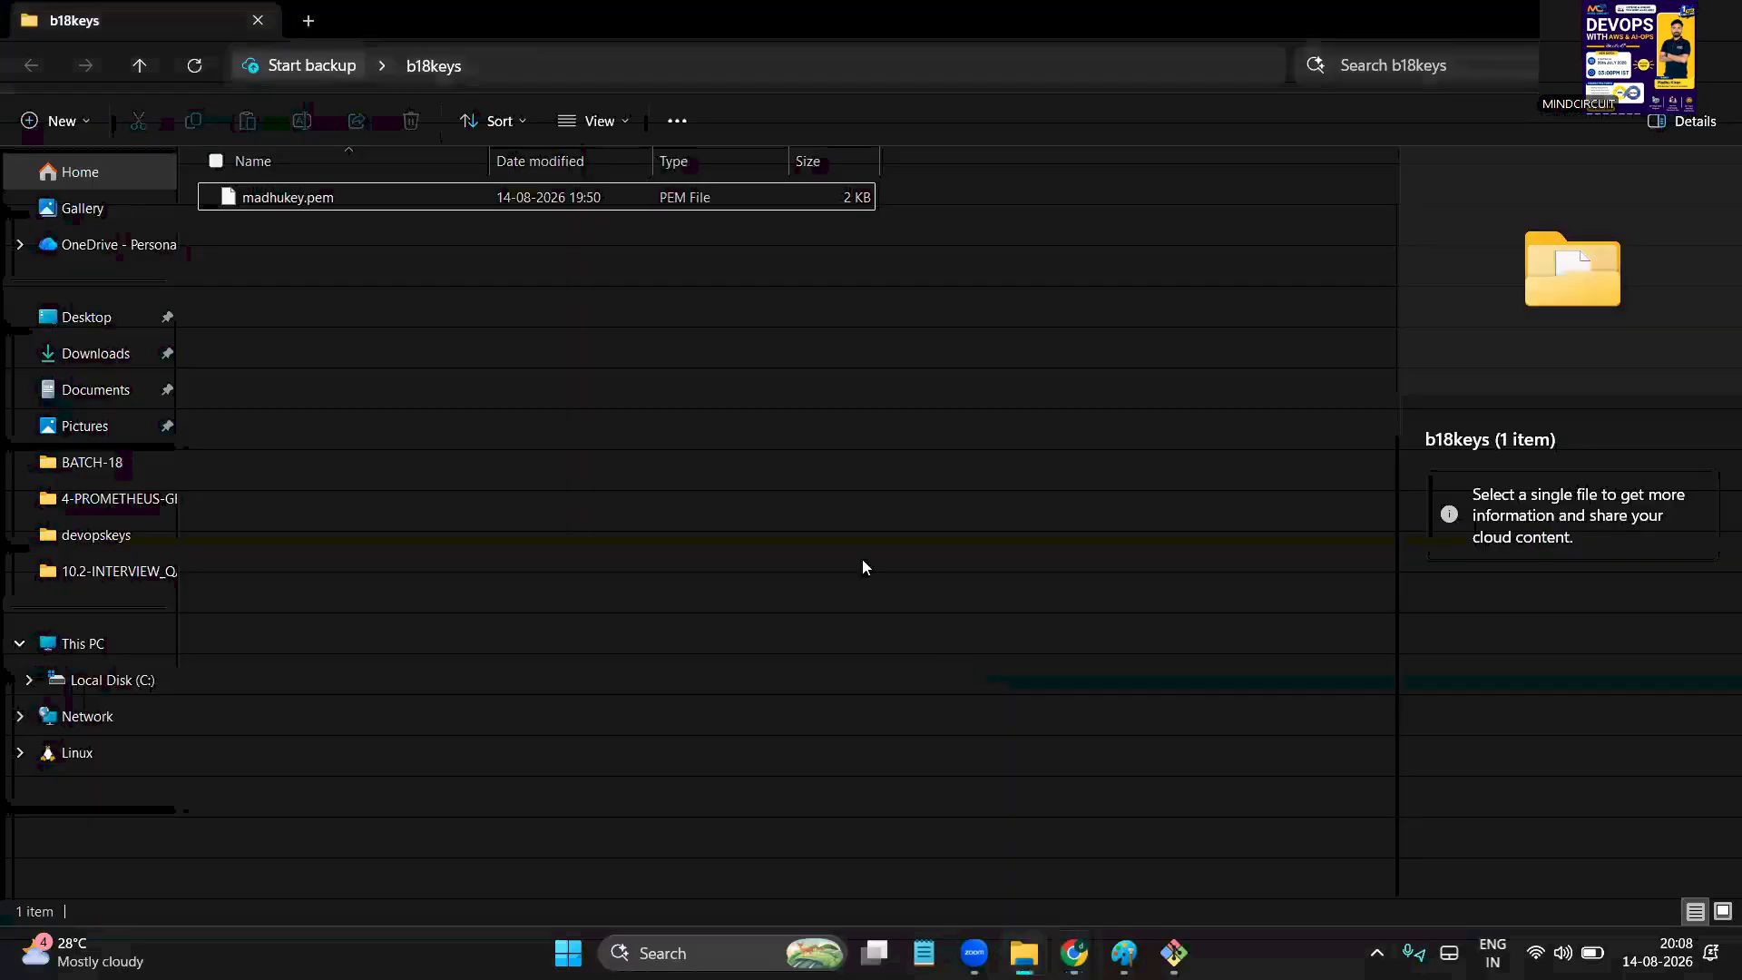
left_click(1173, 952)
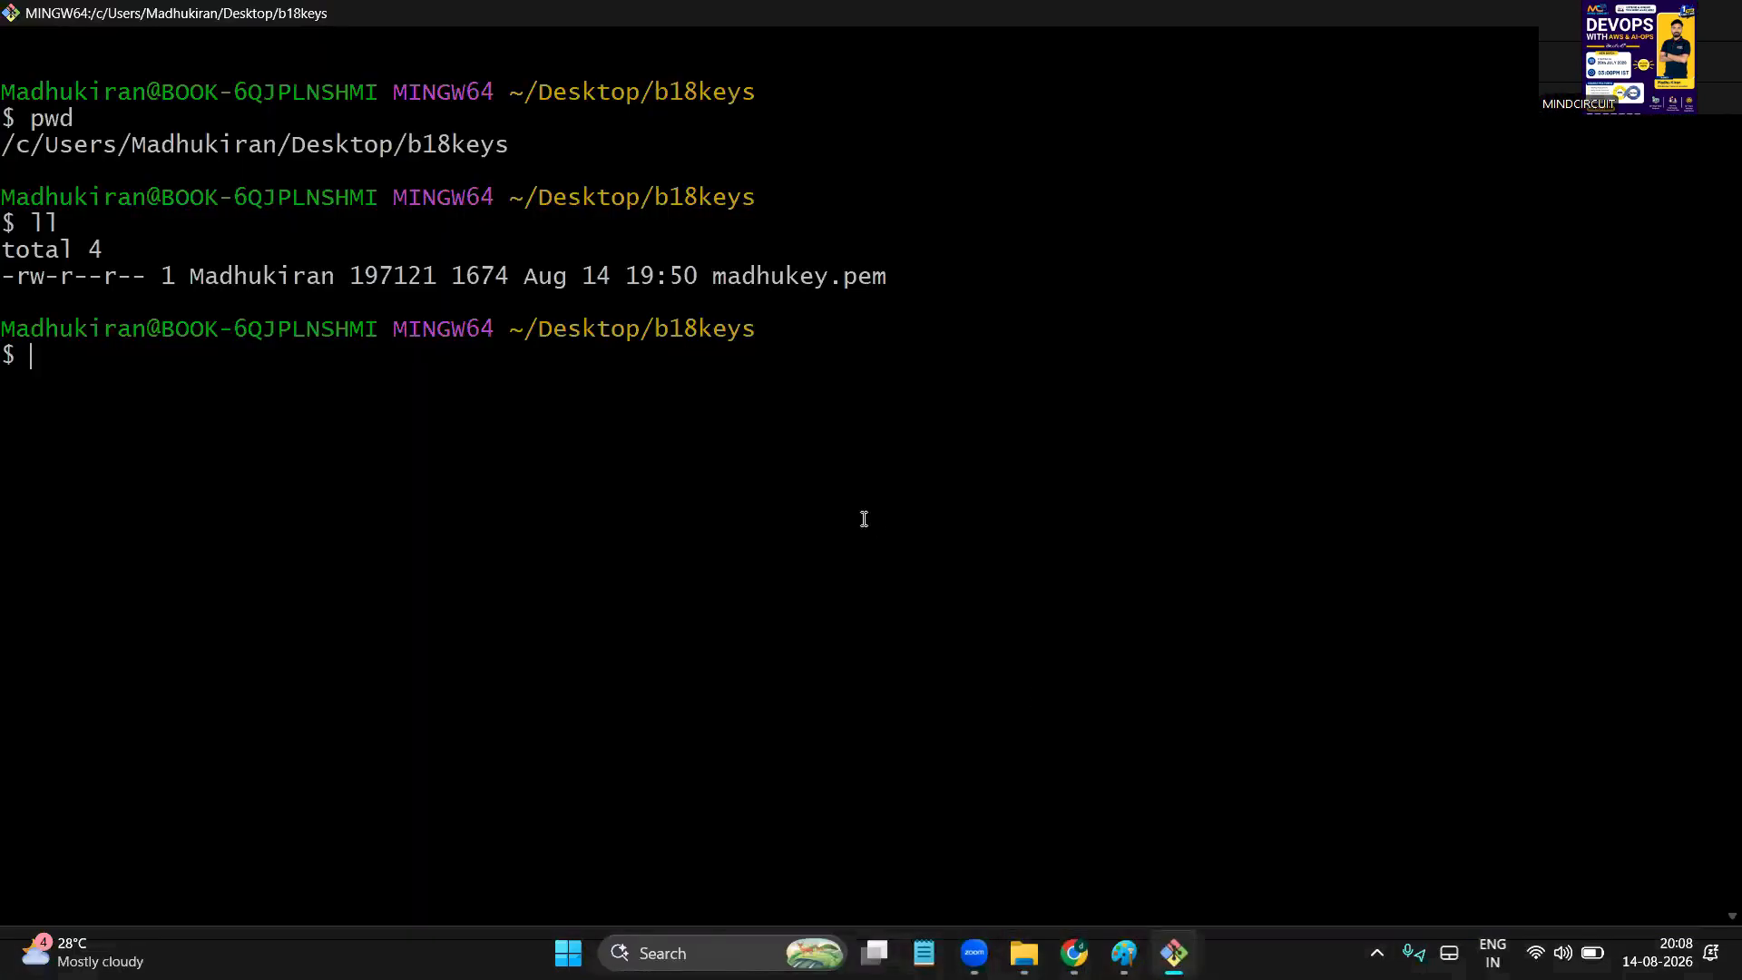
right_click(720, 459)
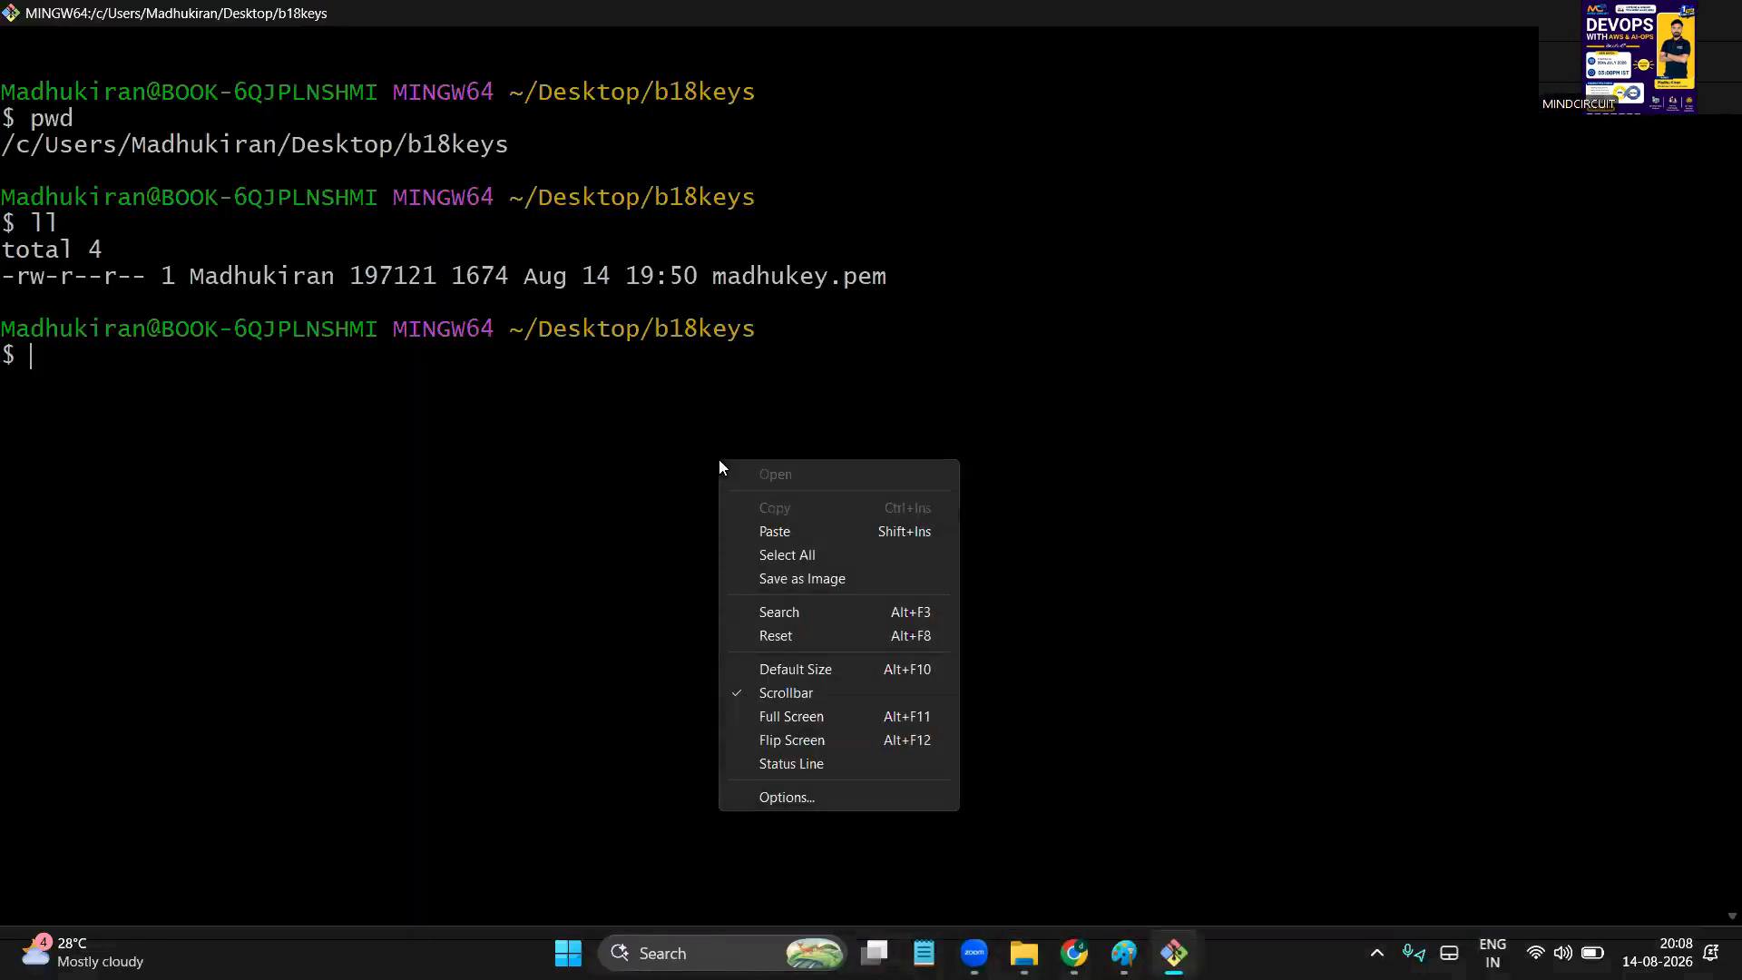
left_click(785, 535)
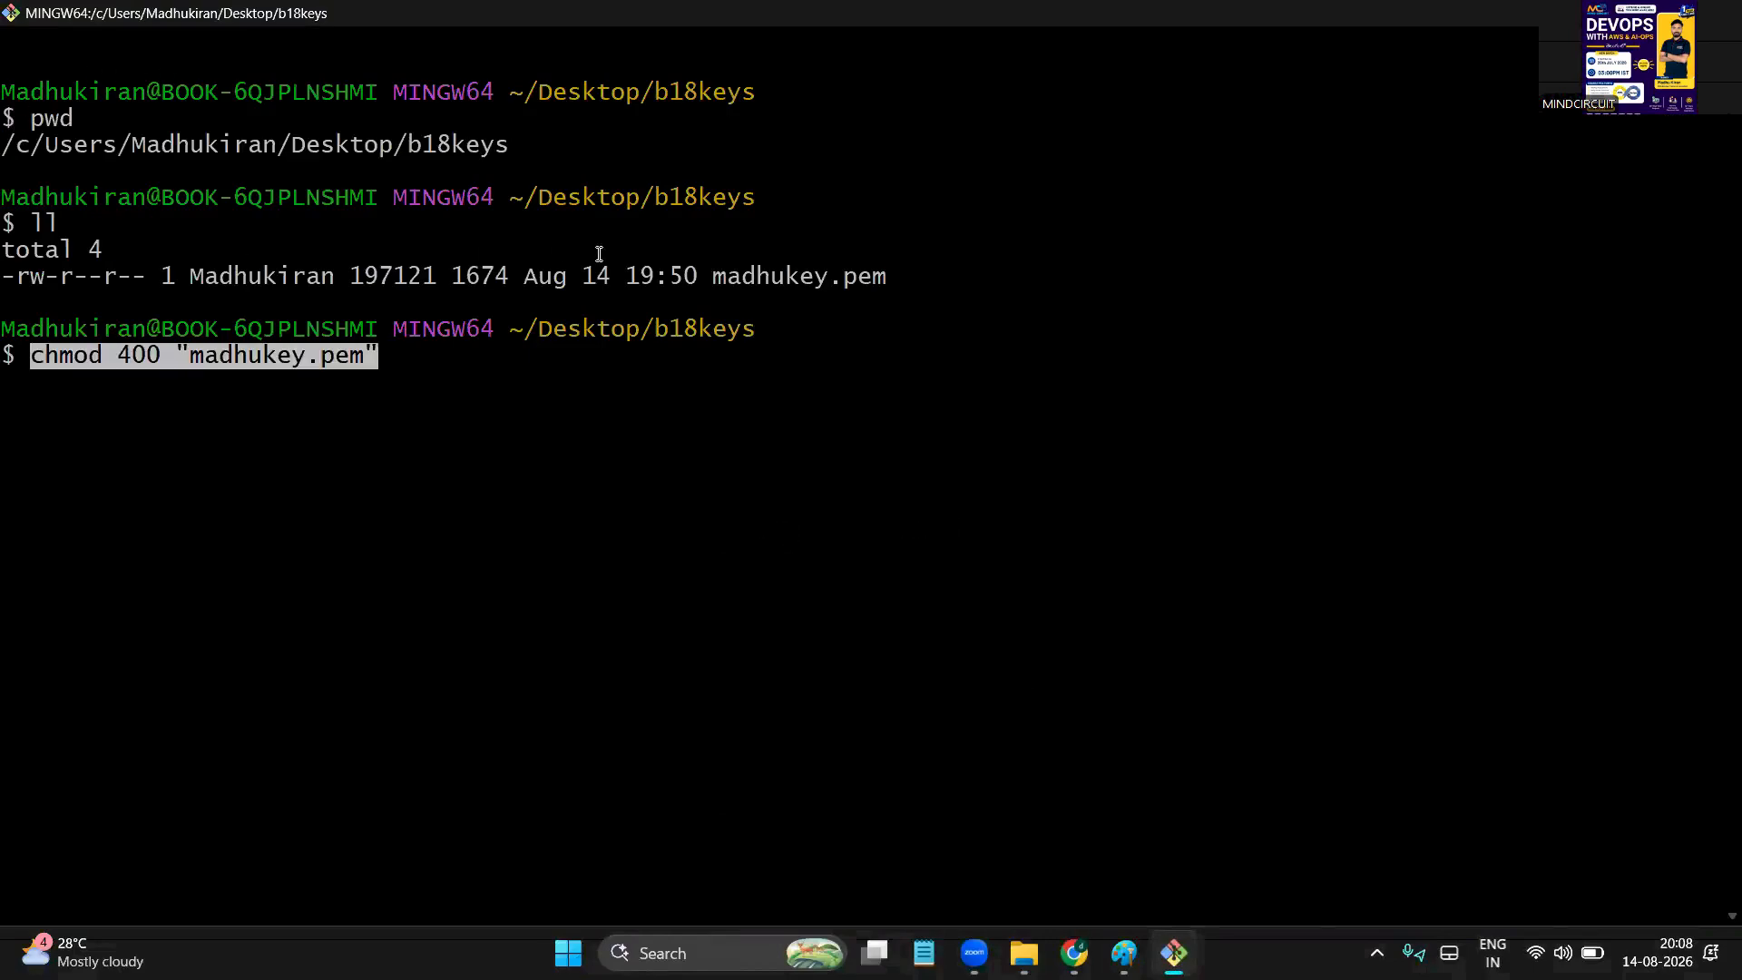
double_click(751, 290)
left_click(488, 412)
Run the chmod 400 command to make madhukey.pem read-only
key("Return")
key("alt+Tab")
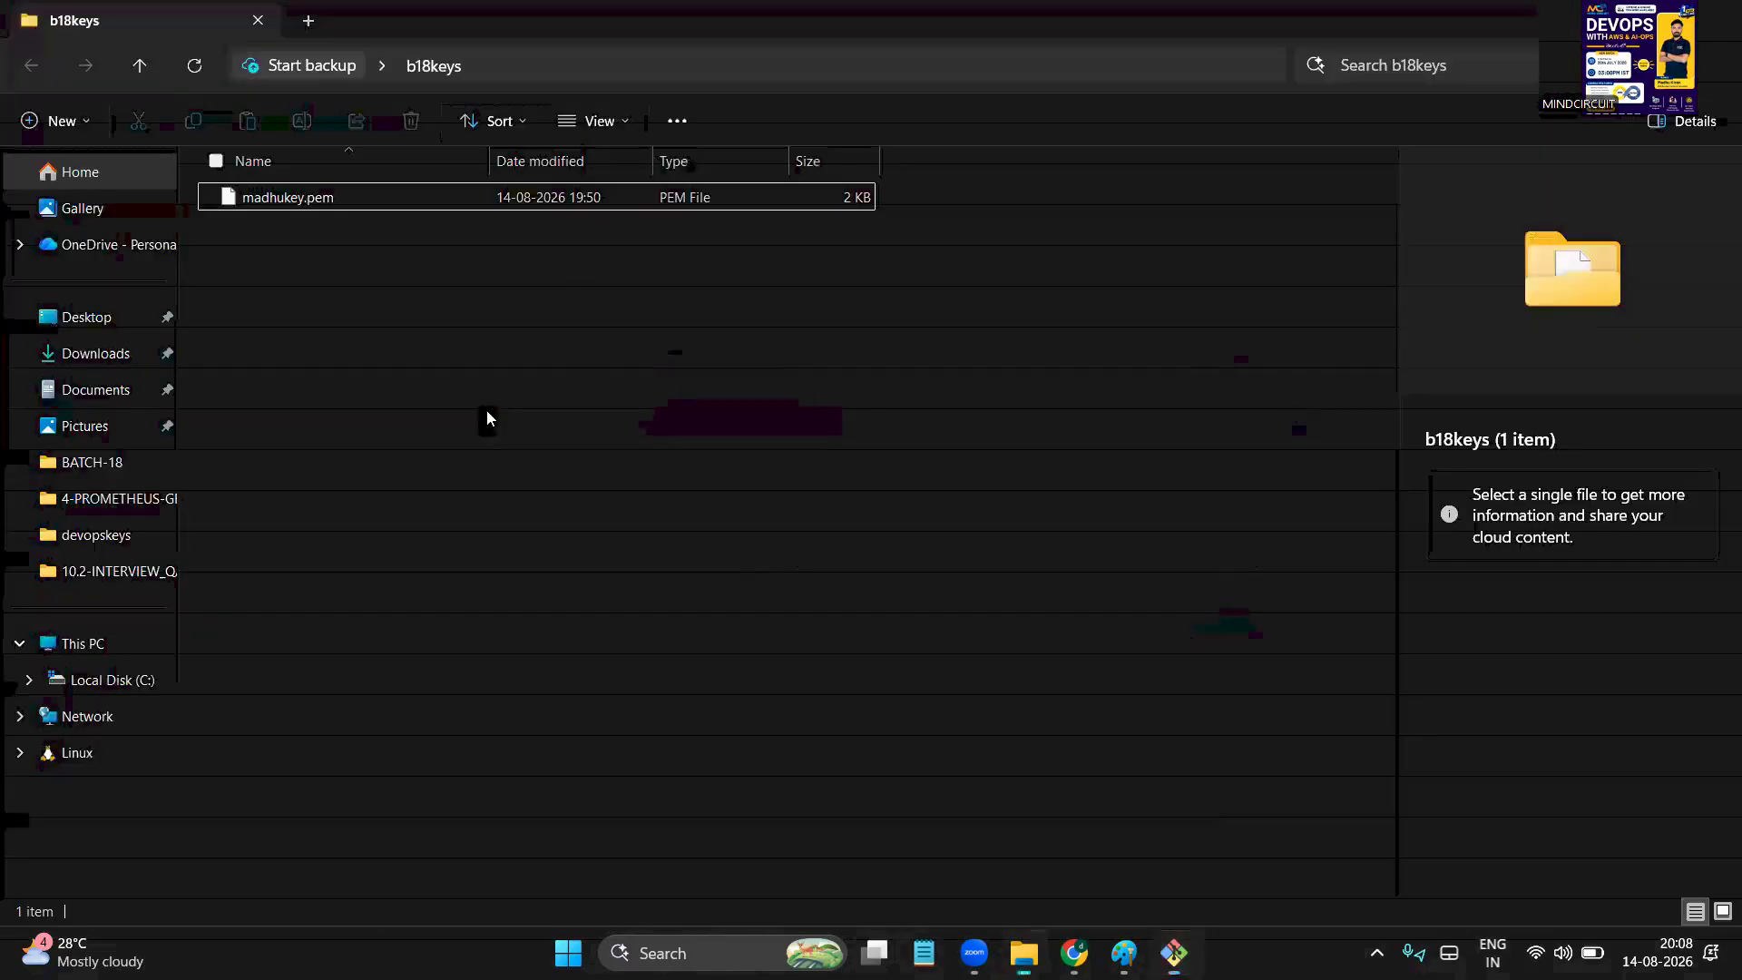
key("alt+Tab")
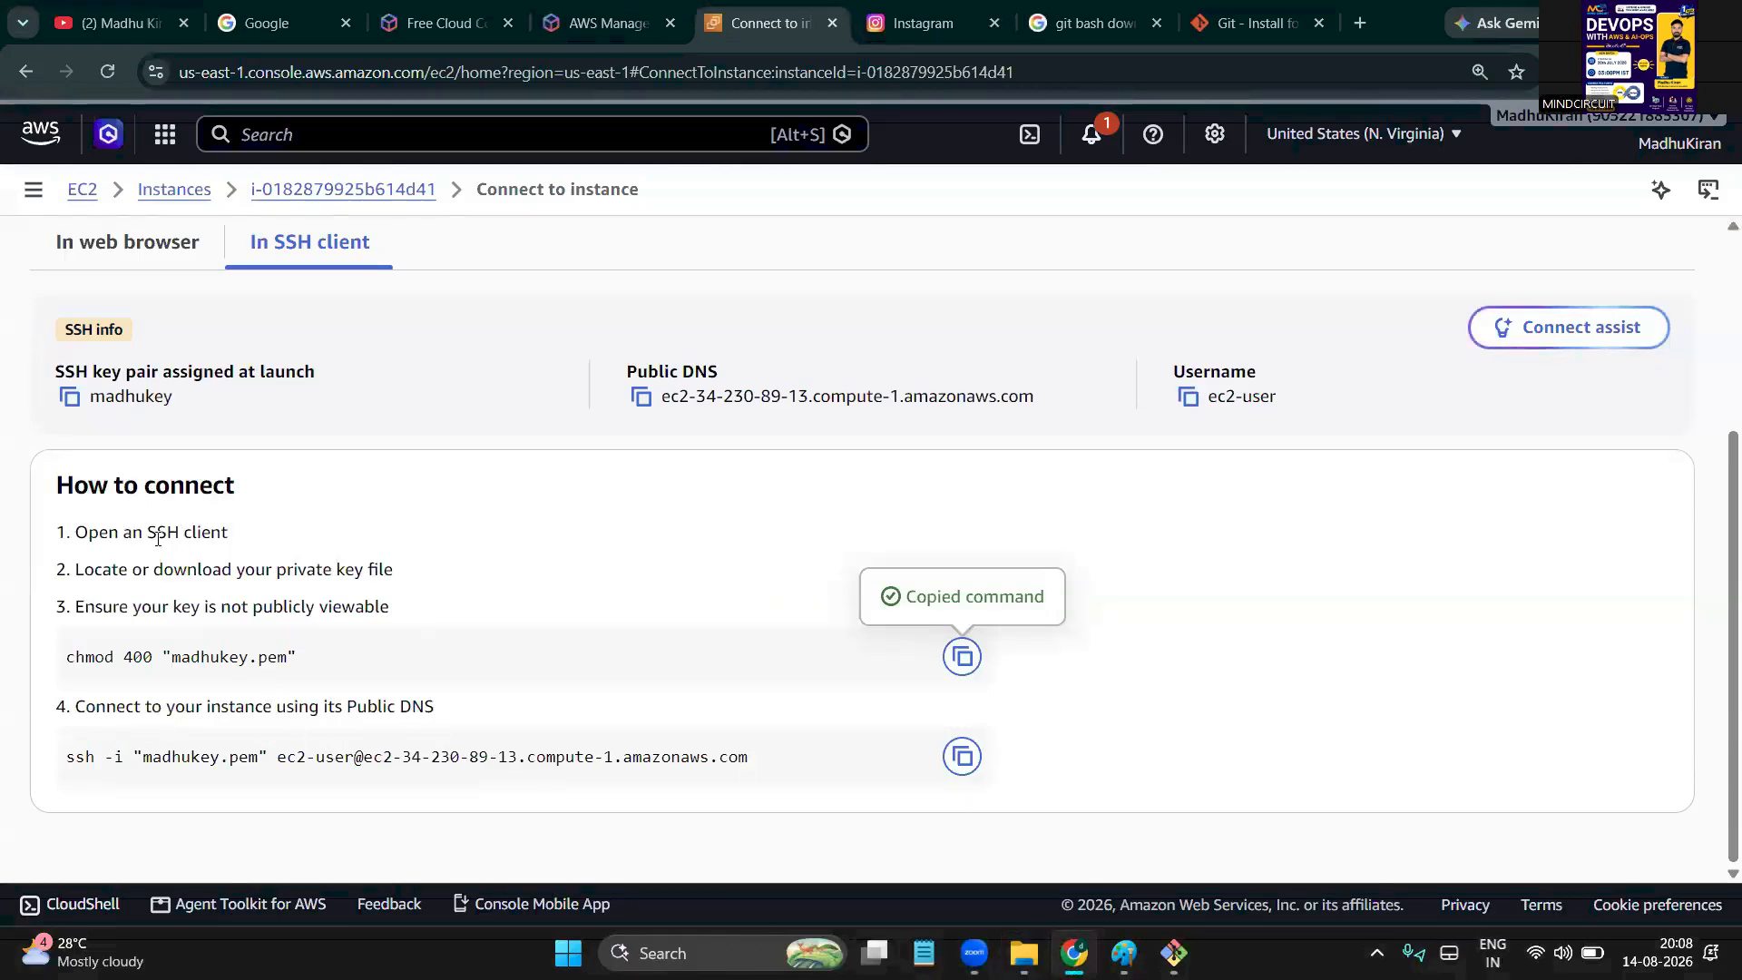
Copy the ssh -i connection command from the Connect page and bring up Paste in Git Bash
double_click(341, 572)
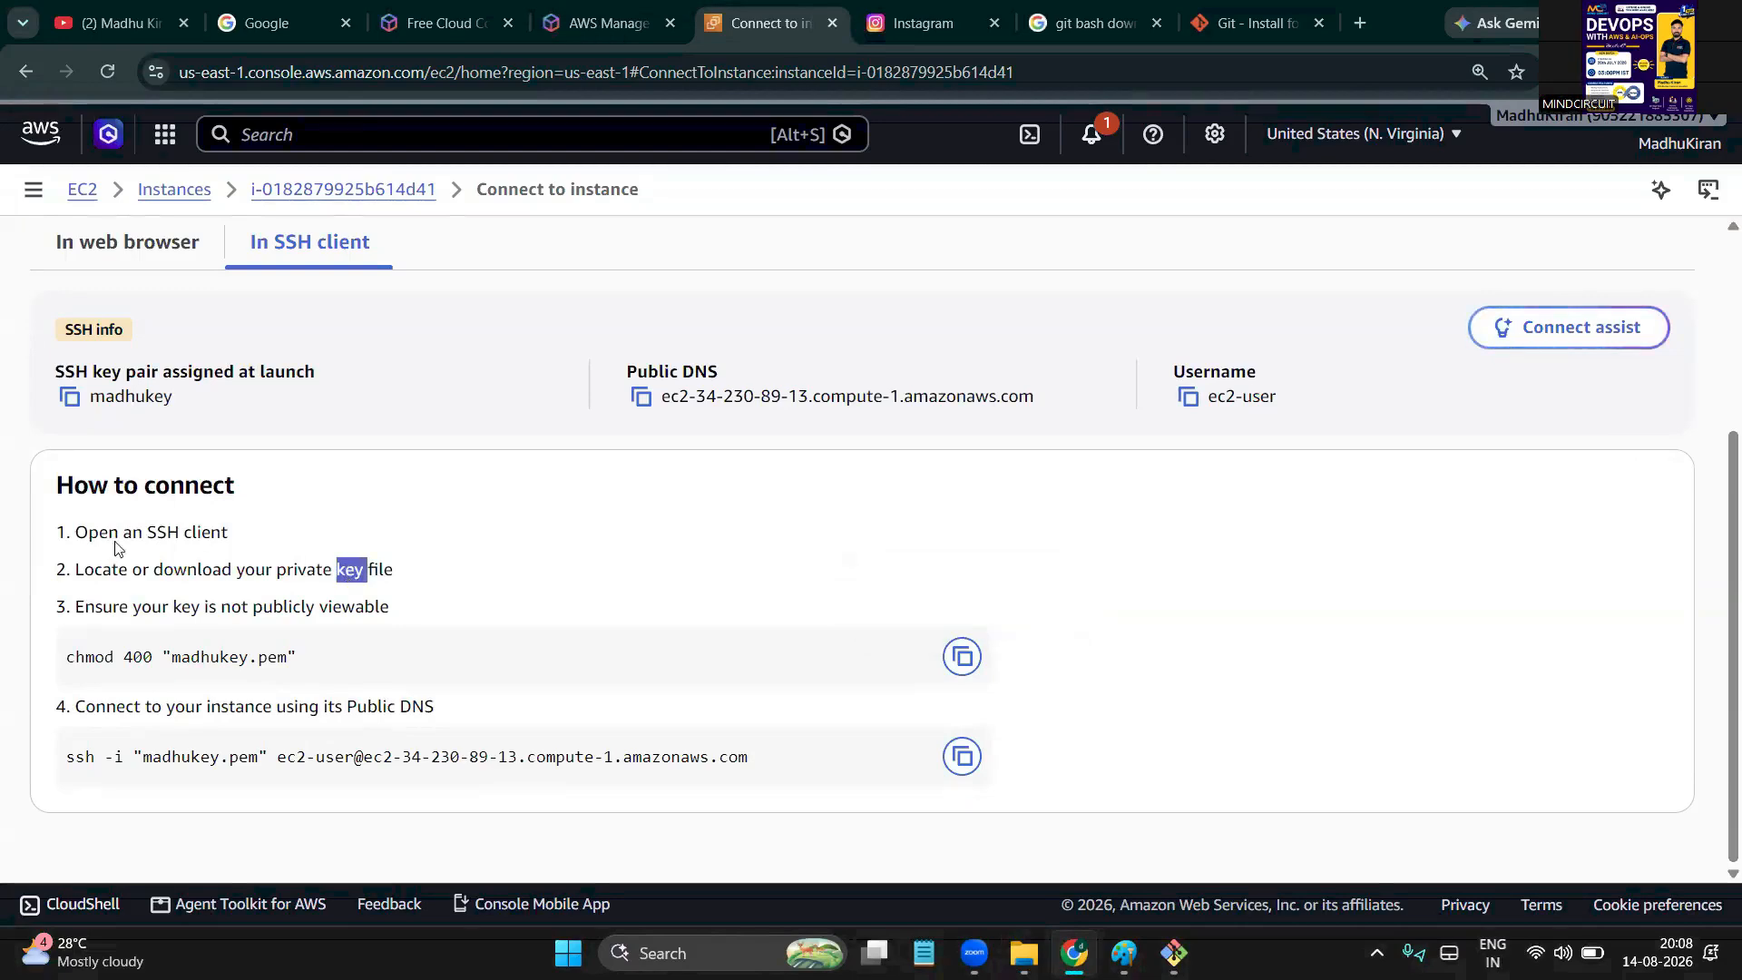
double_click(186, 532)
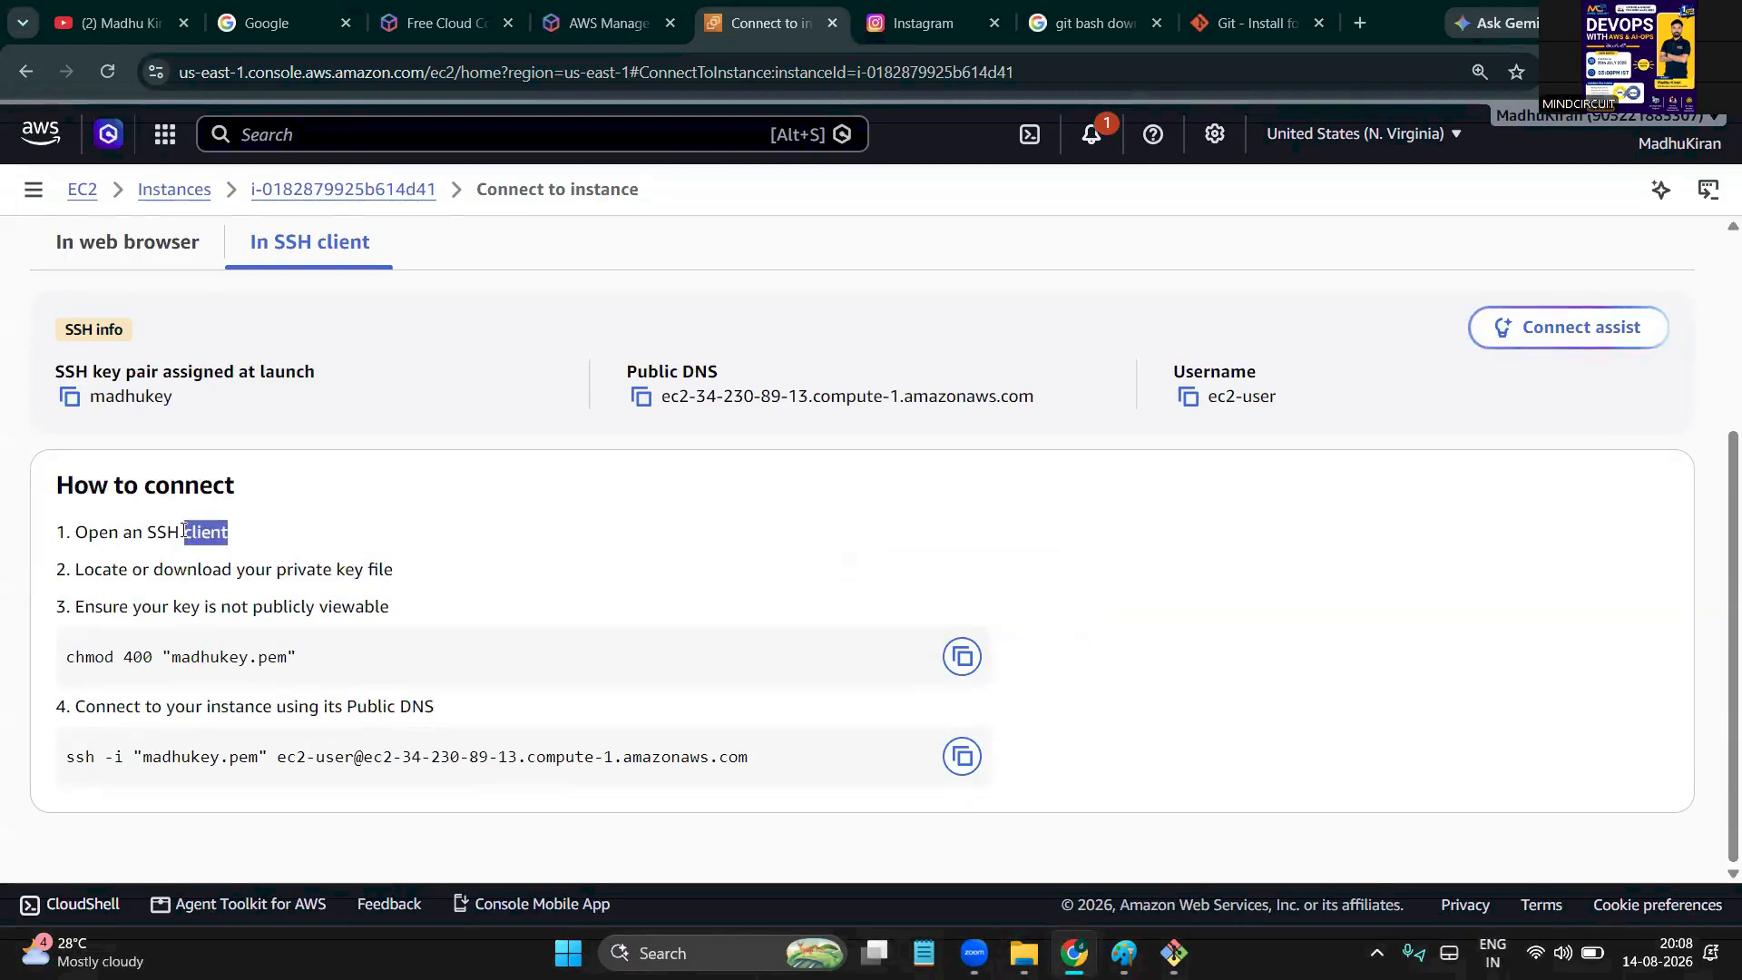
left_click(200, 678)
double_click(201, 672)
double_click(193, 766)
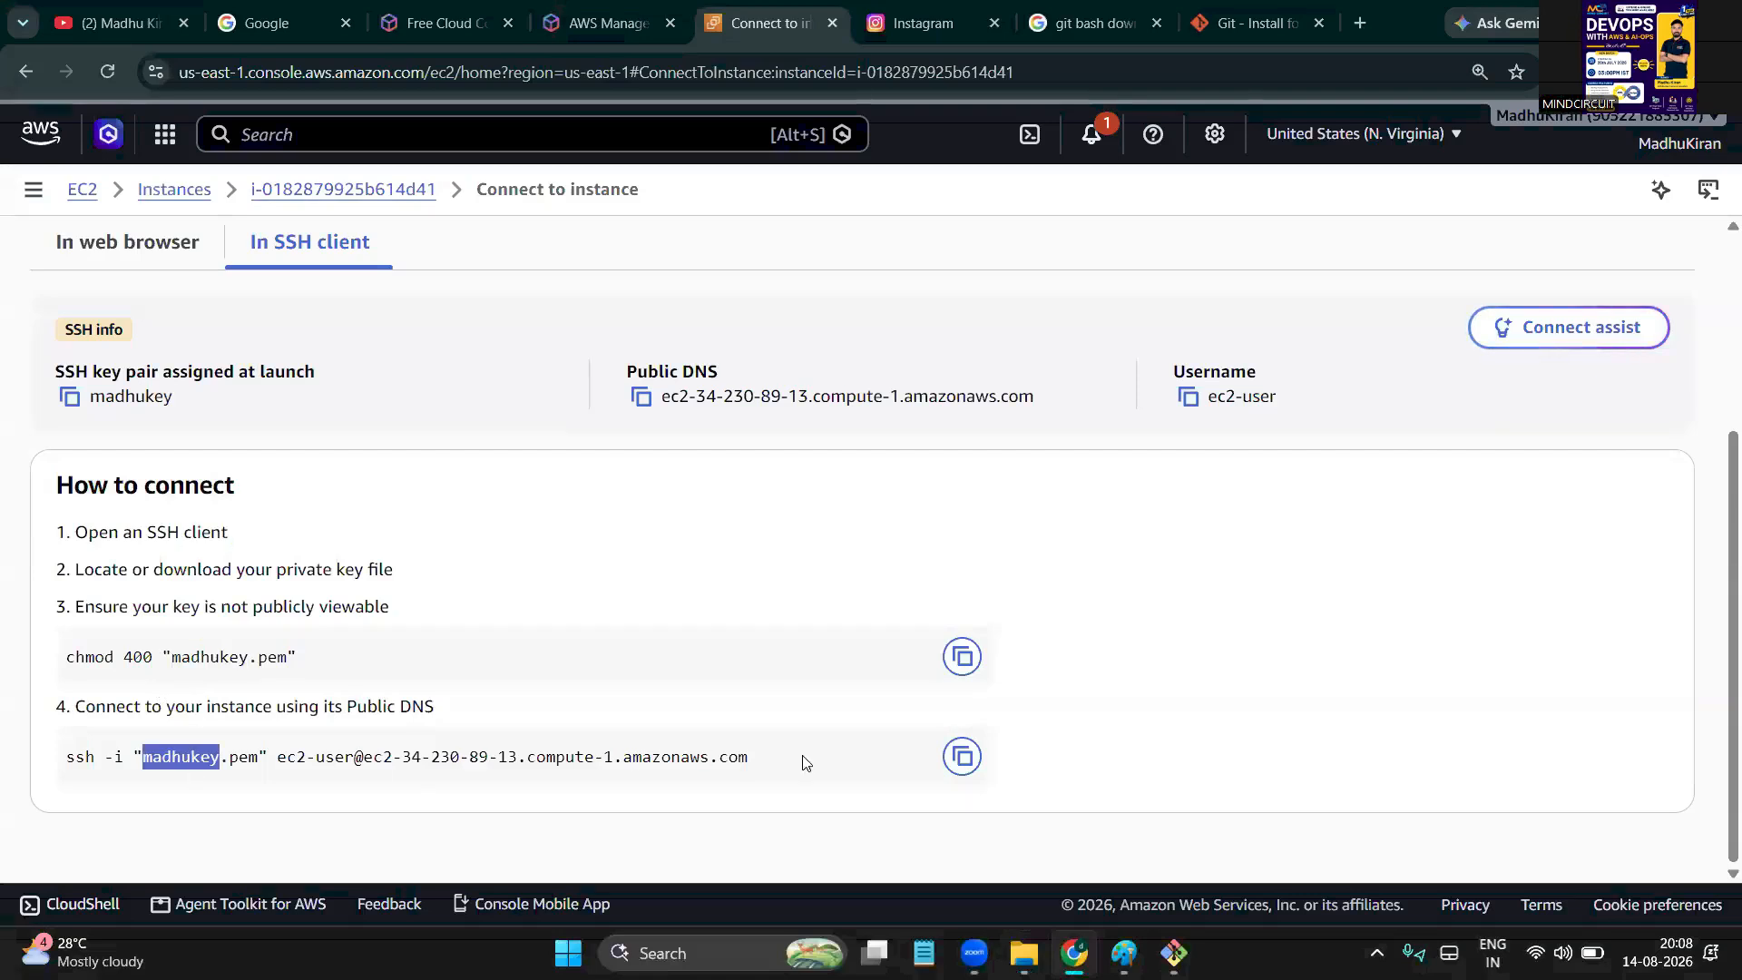
left_click(962, 757)
key("alt+Tab")
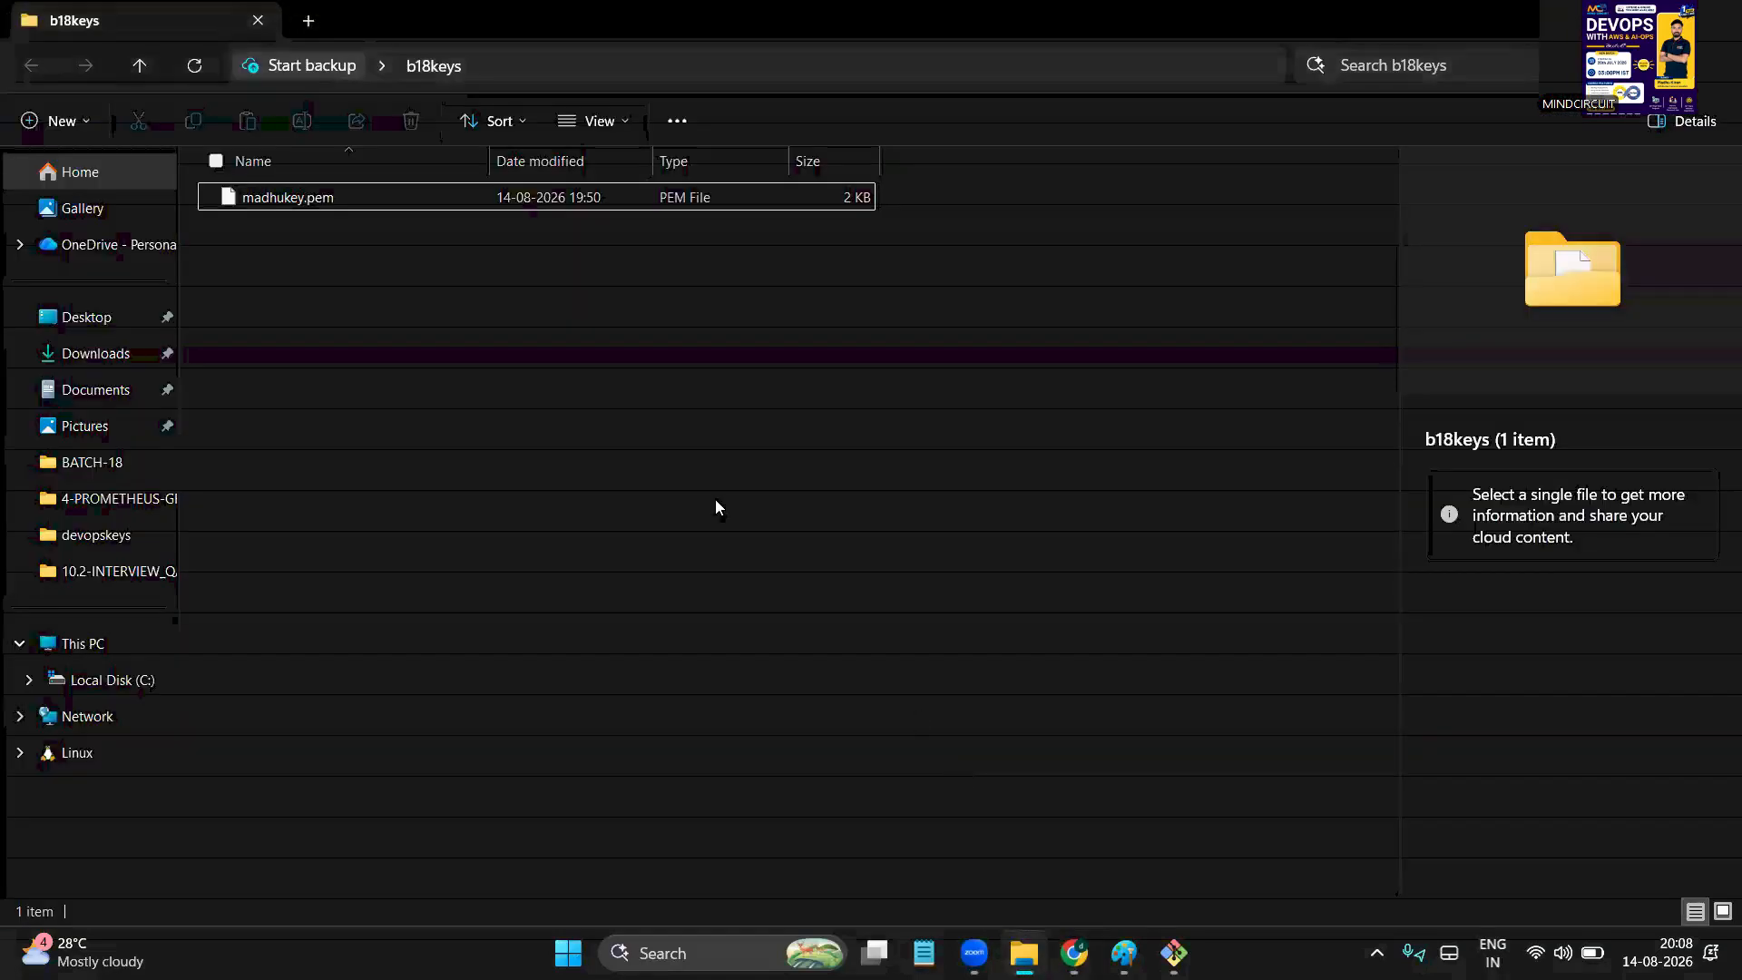
left_click(1173, 952)
right_click(729, 511)
Paste and run the ssh command, answering yes to accept the instance's host key
left_click(811, 575)
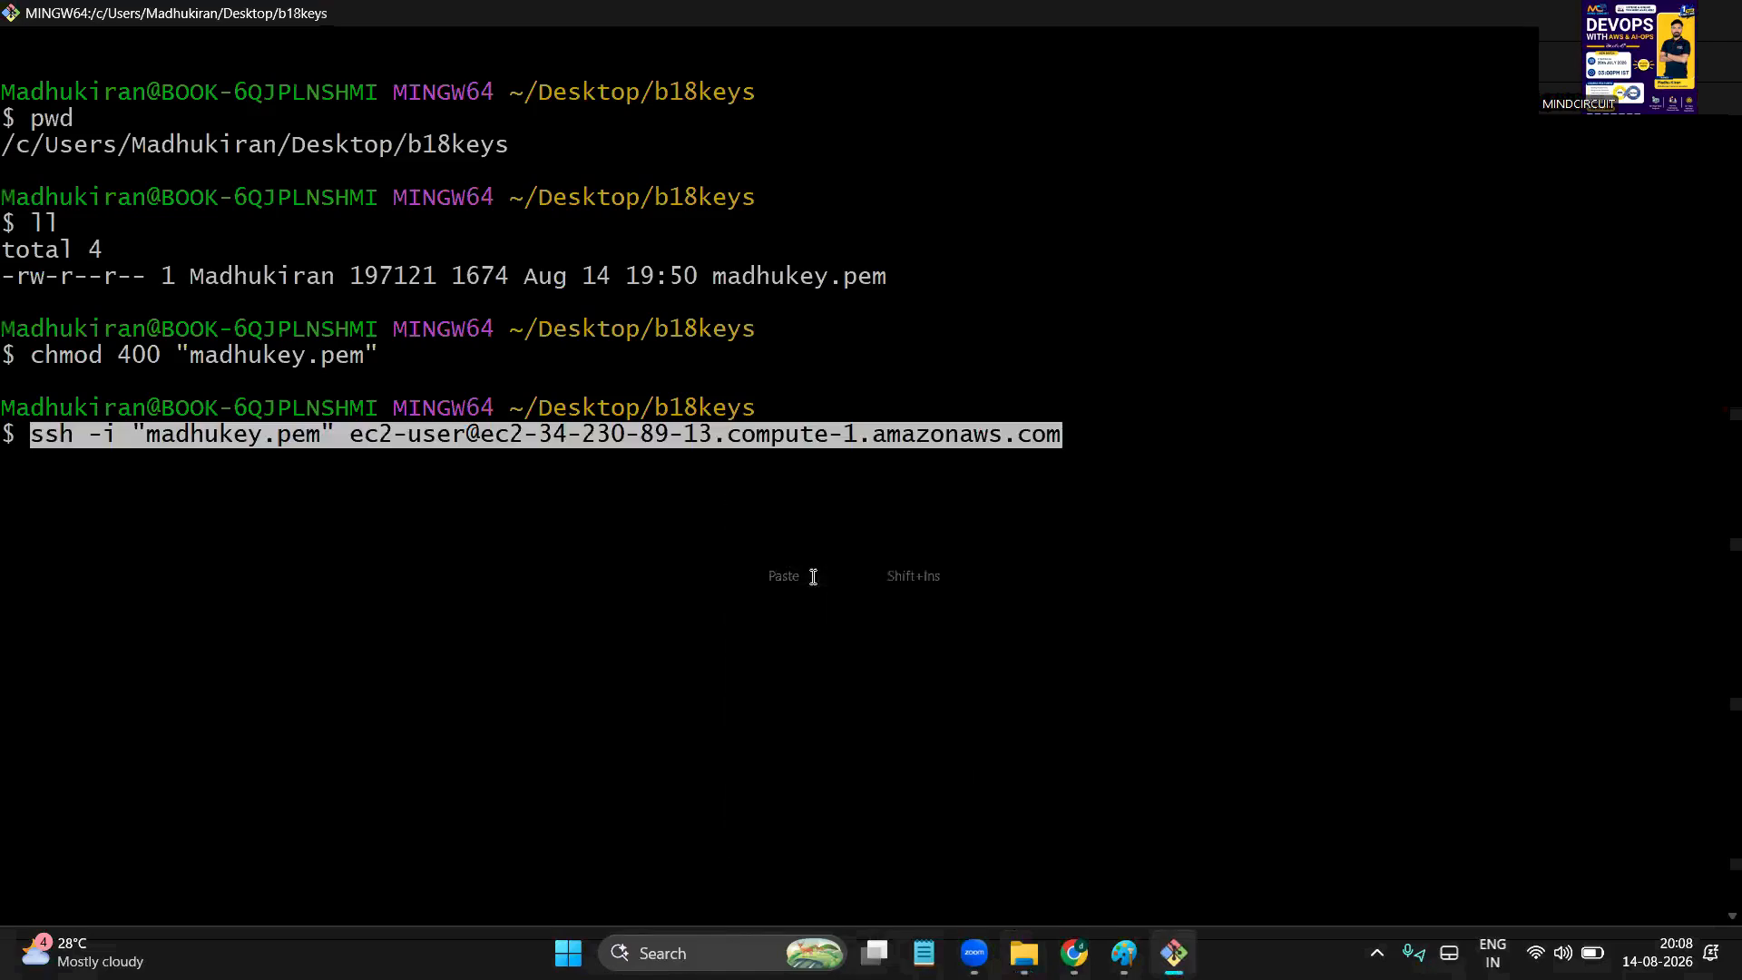
key("Return")
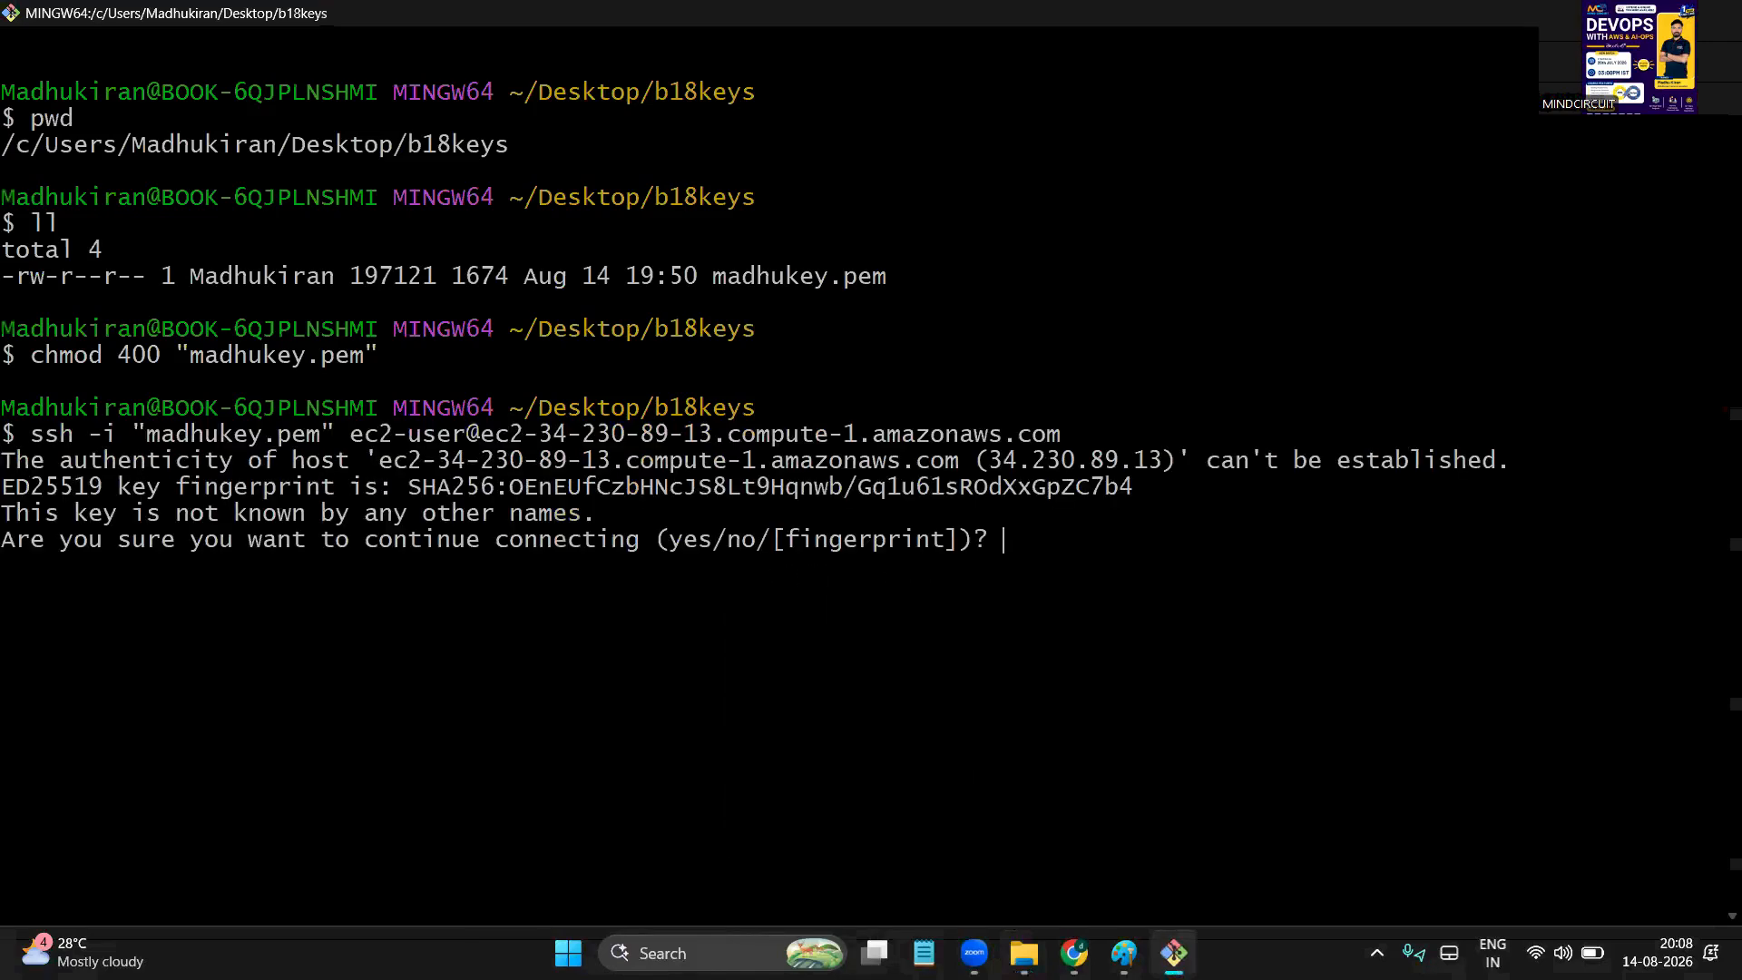
type("yes")
key("Return")
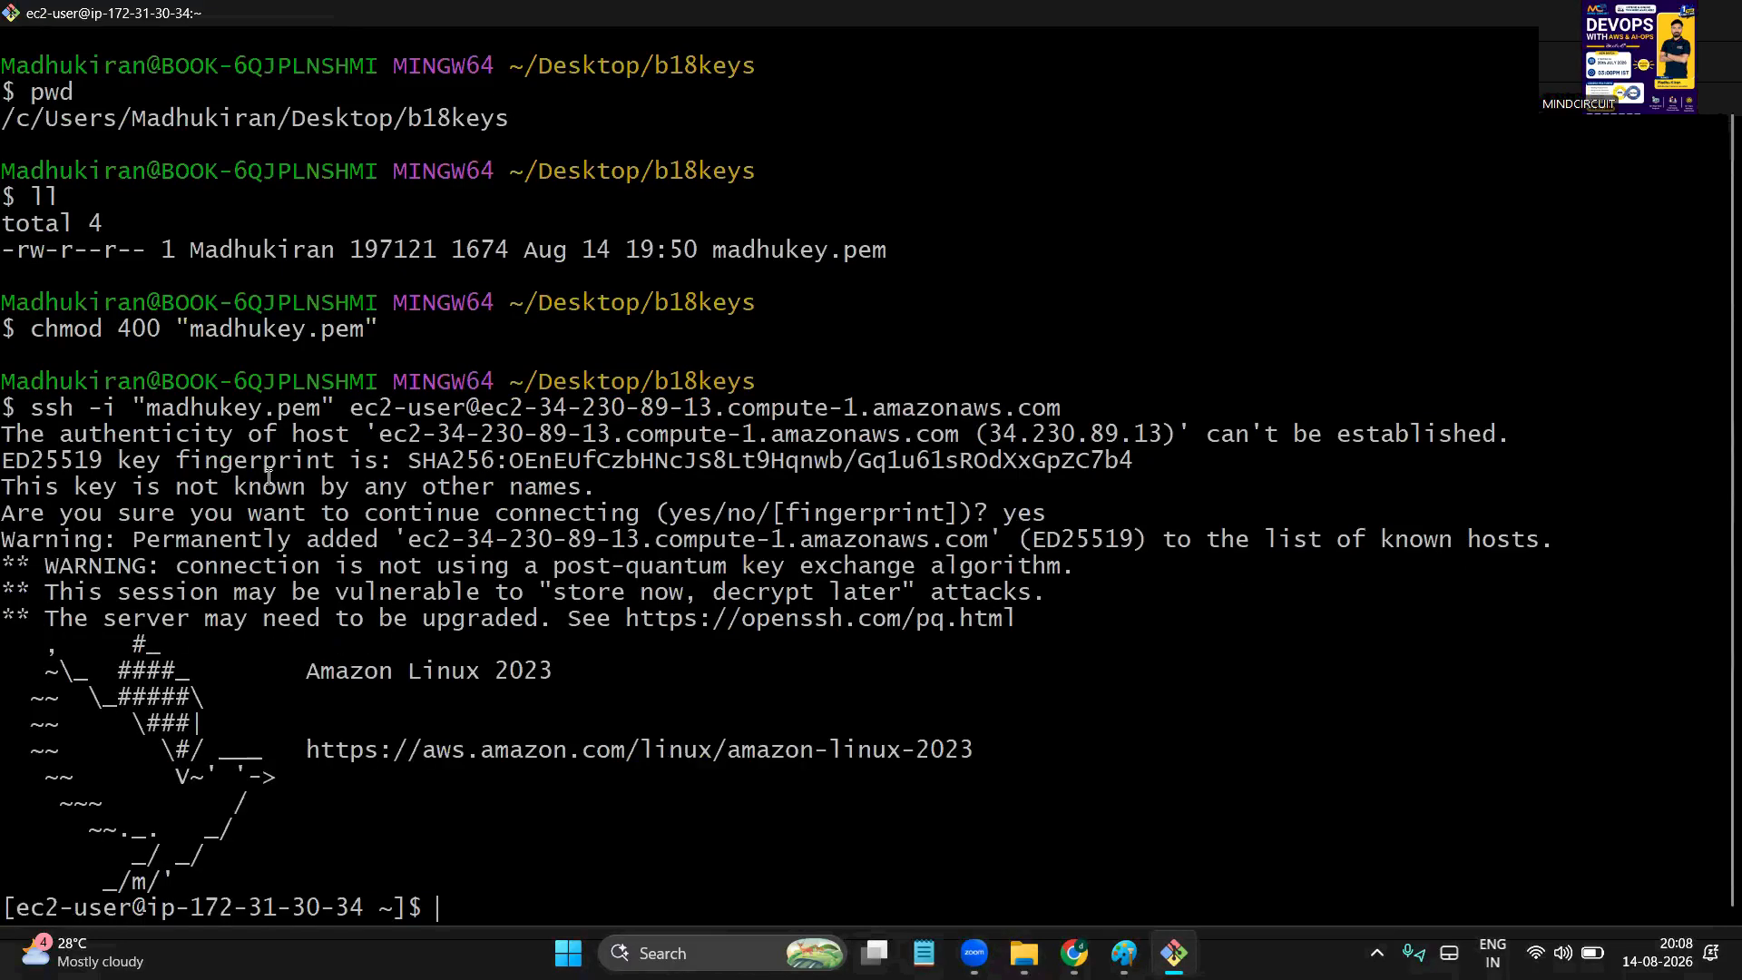
Highlight the fingerprint, login banner, chmod lines and host authenticity warning in the output
left_click_drag(121, 453, 285, 856)
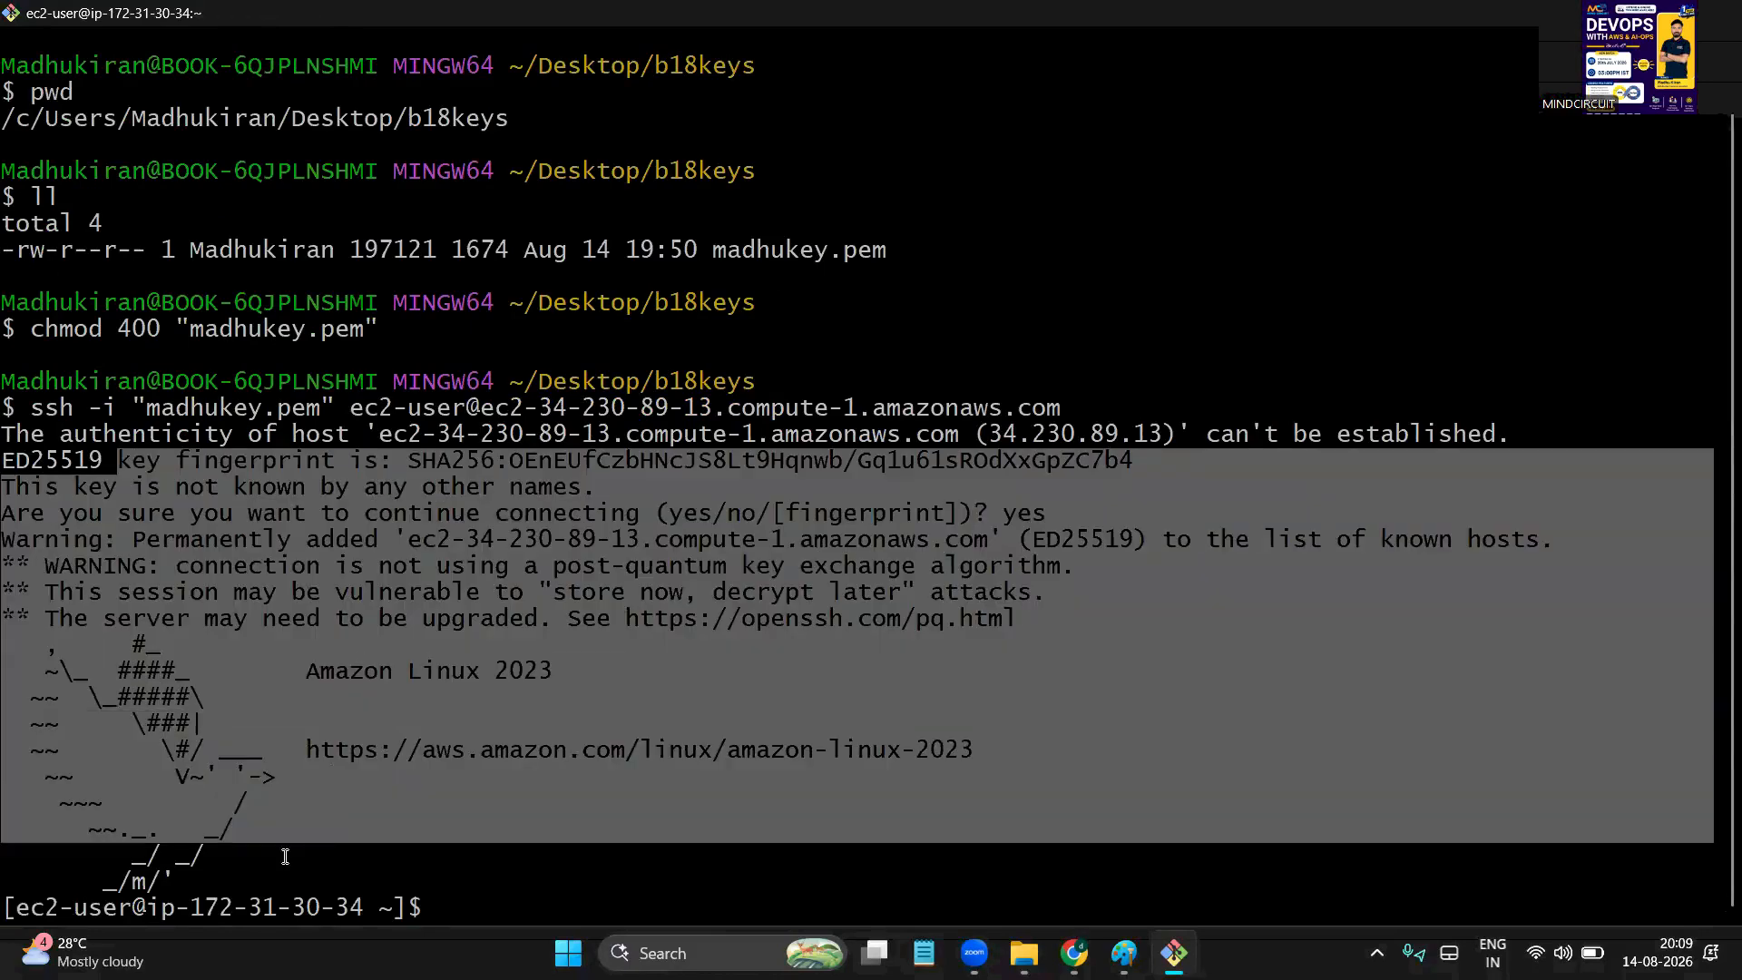
left_click(285, 857)
left_click_drag(386, 234, 474, 326)
left_click(335, 263)
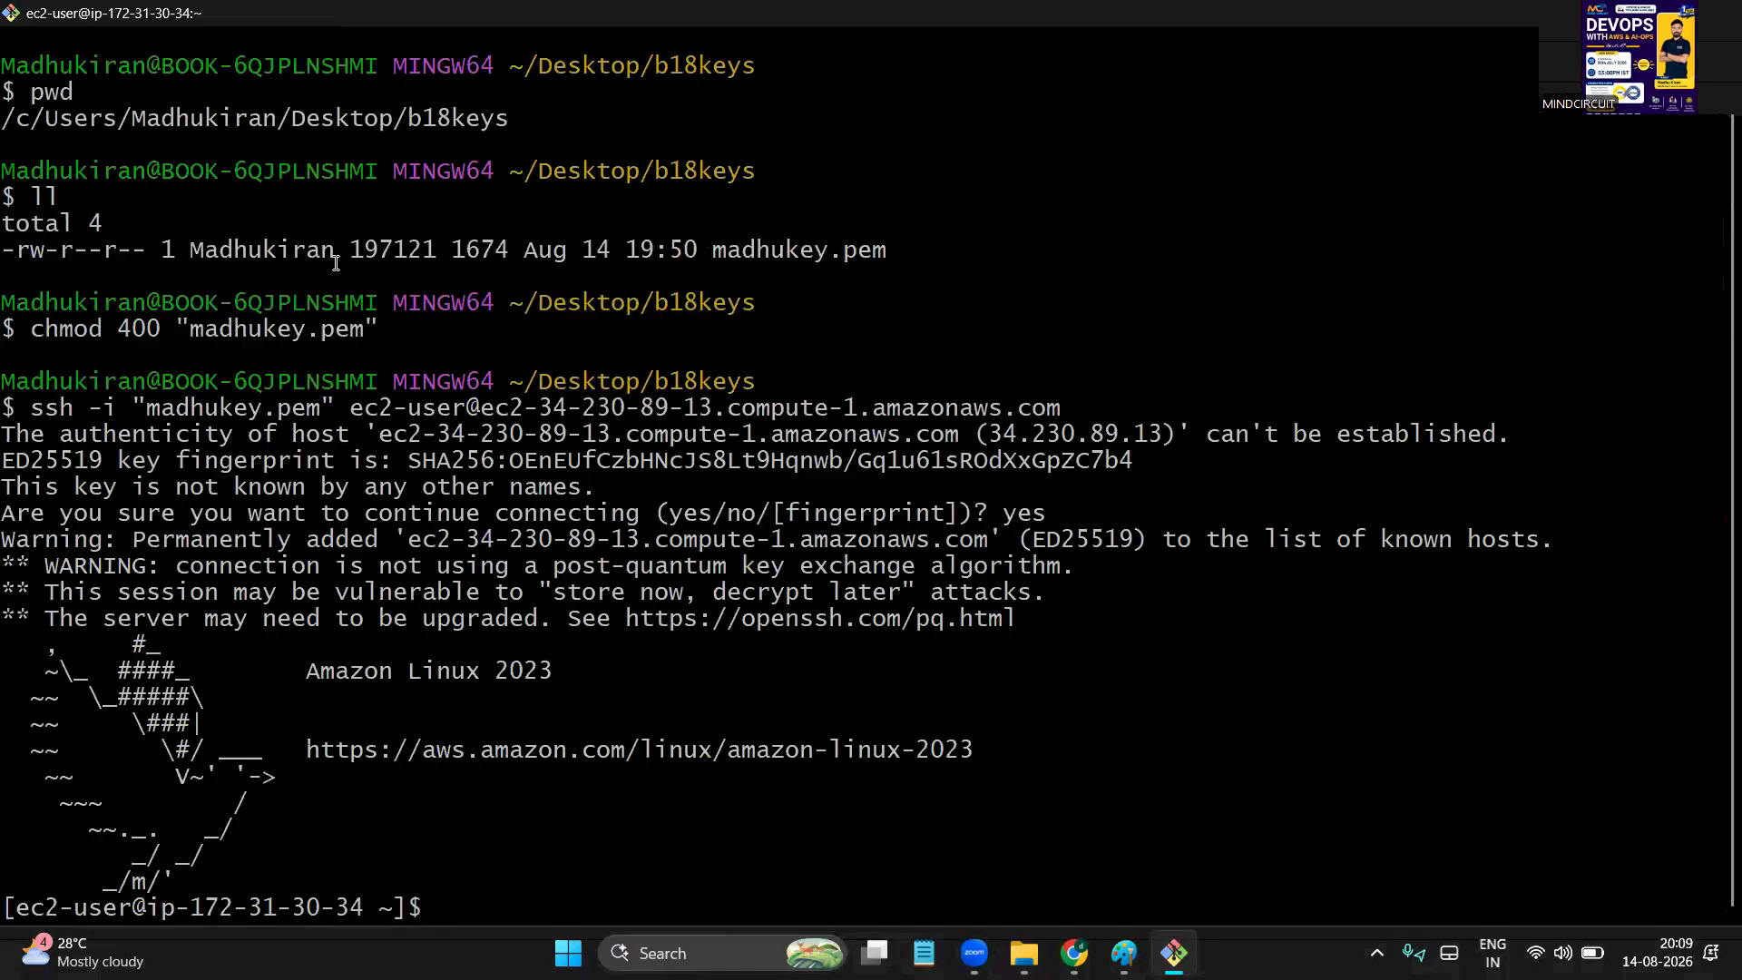
left_click_drag(225, 410, 958, 474)
left_click(477, 641)
left_click_drag(38, 403, 93, 403)
left_click(178, 444)
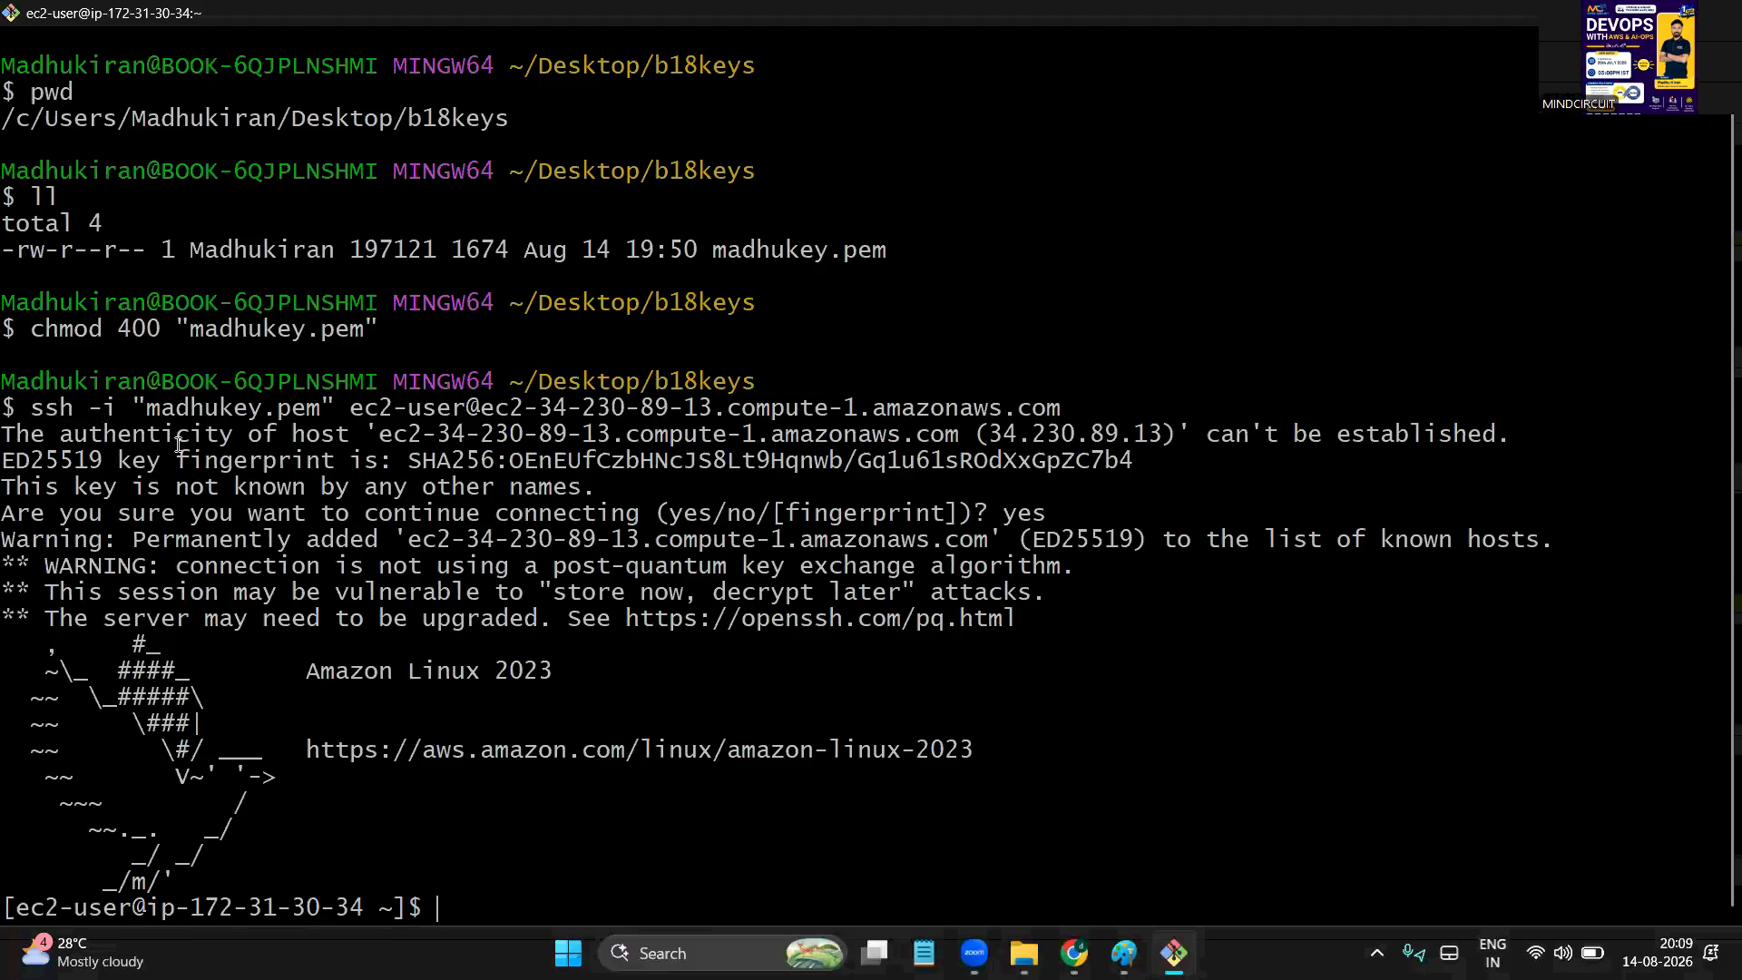
Compare the Connect page's SSH client step with the ssh command's -i option
key("alt+Tab")
key("alt+Tab")
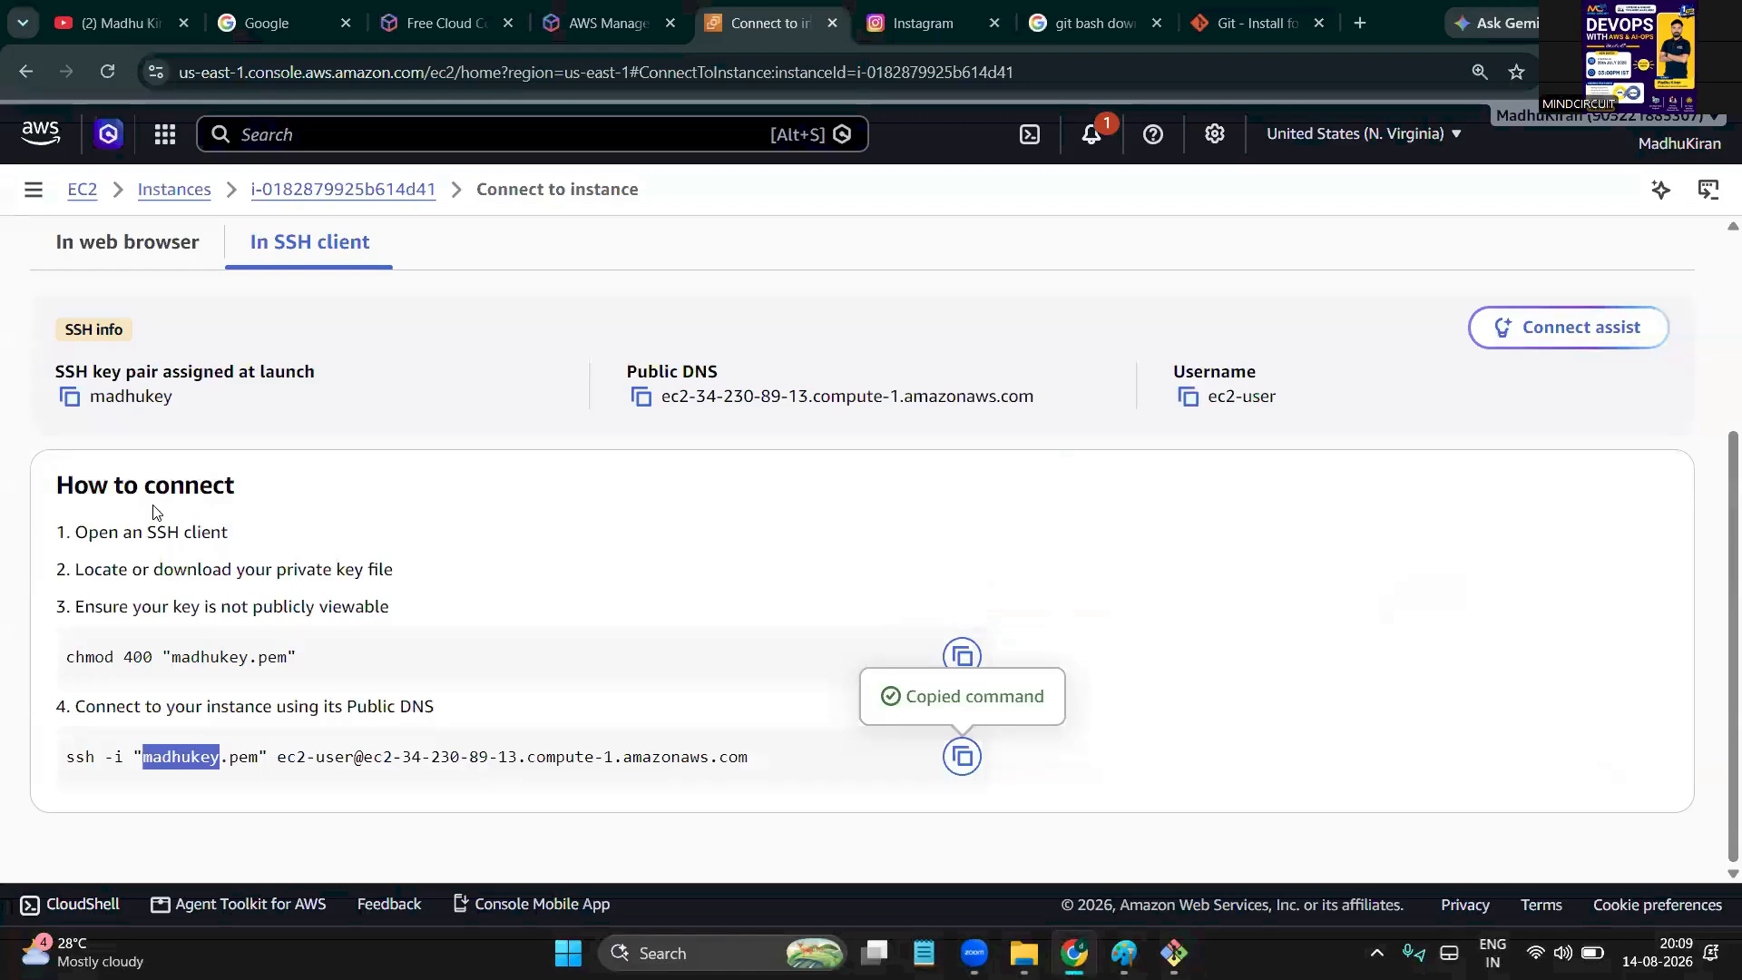
left_click_drag(147, 533, 228, 533)
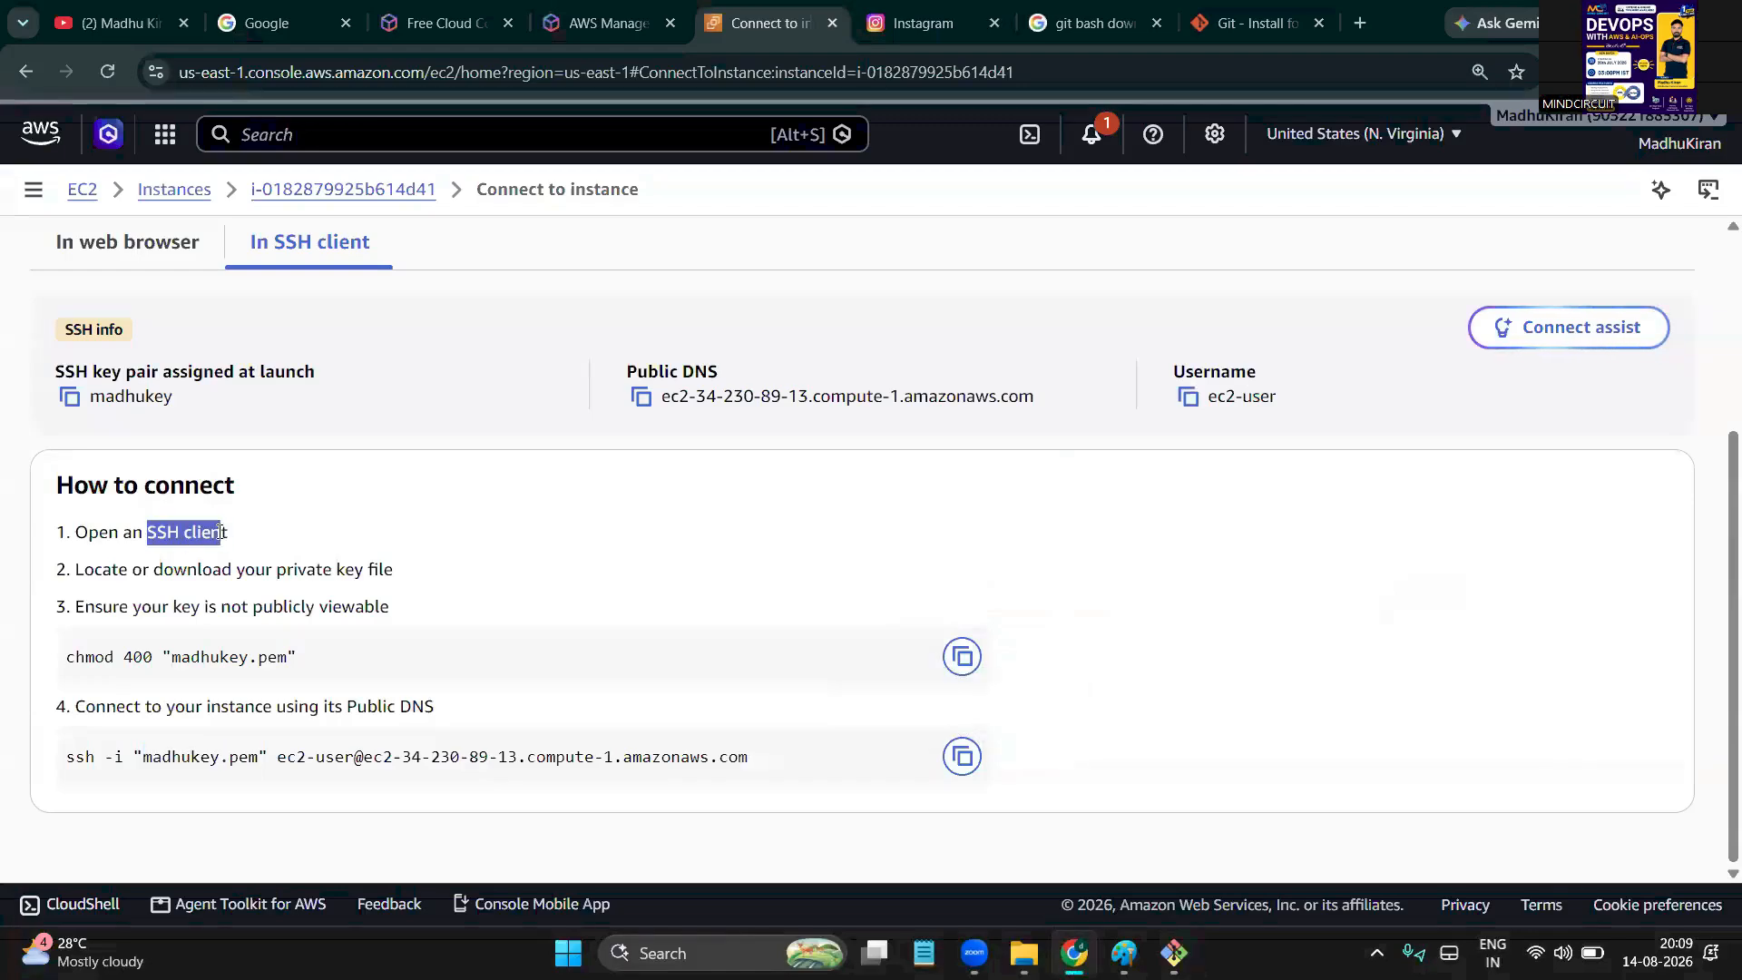
key("alt+Tab")
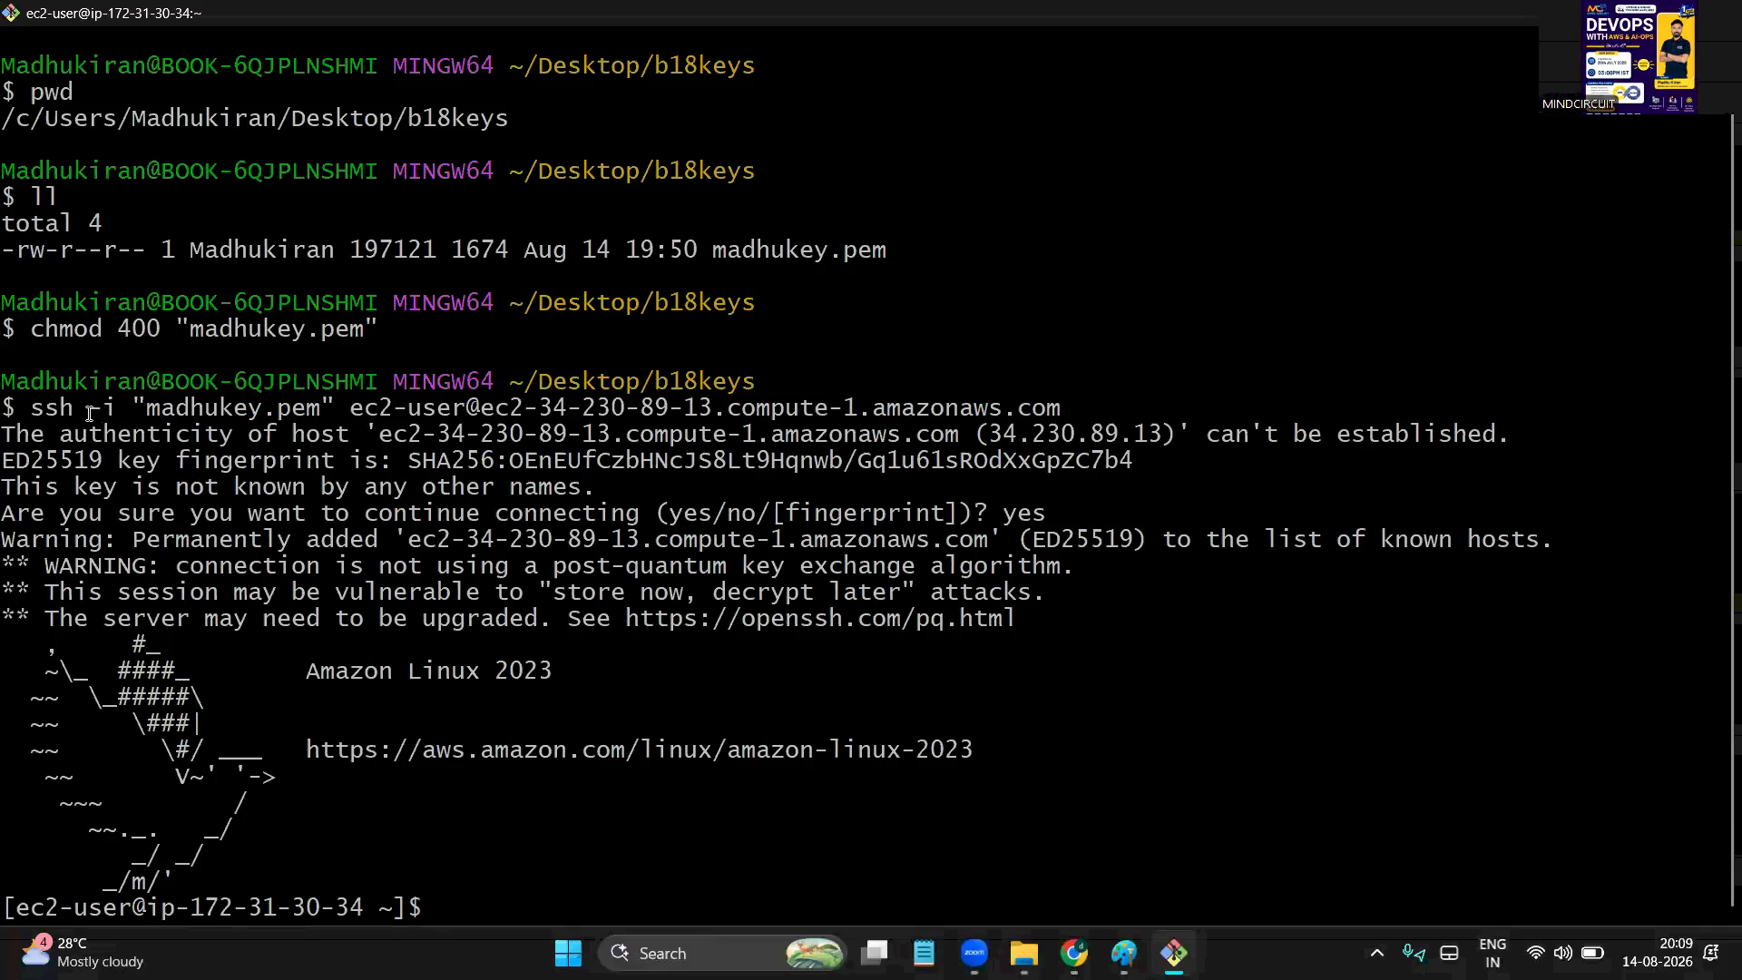
left_click_drag(82, 412, 310, 407)
left_click(136, 499)
left_click(269, 444)
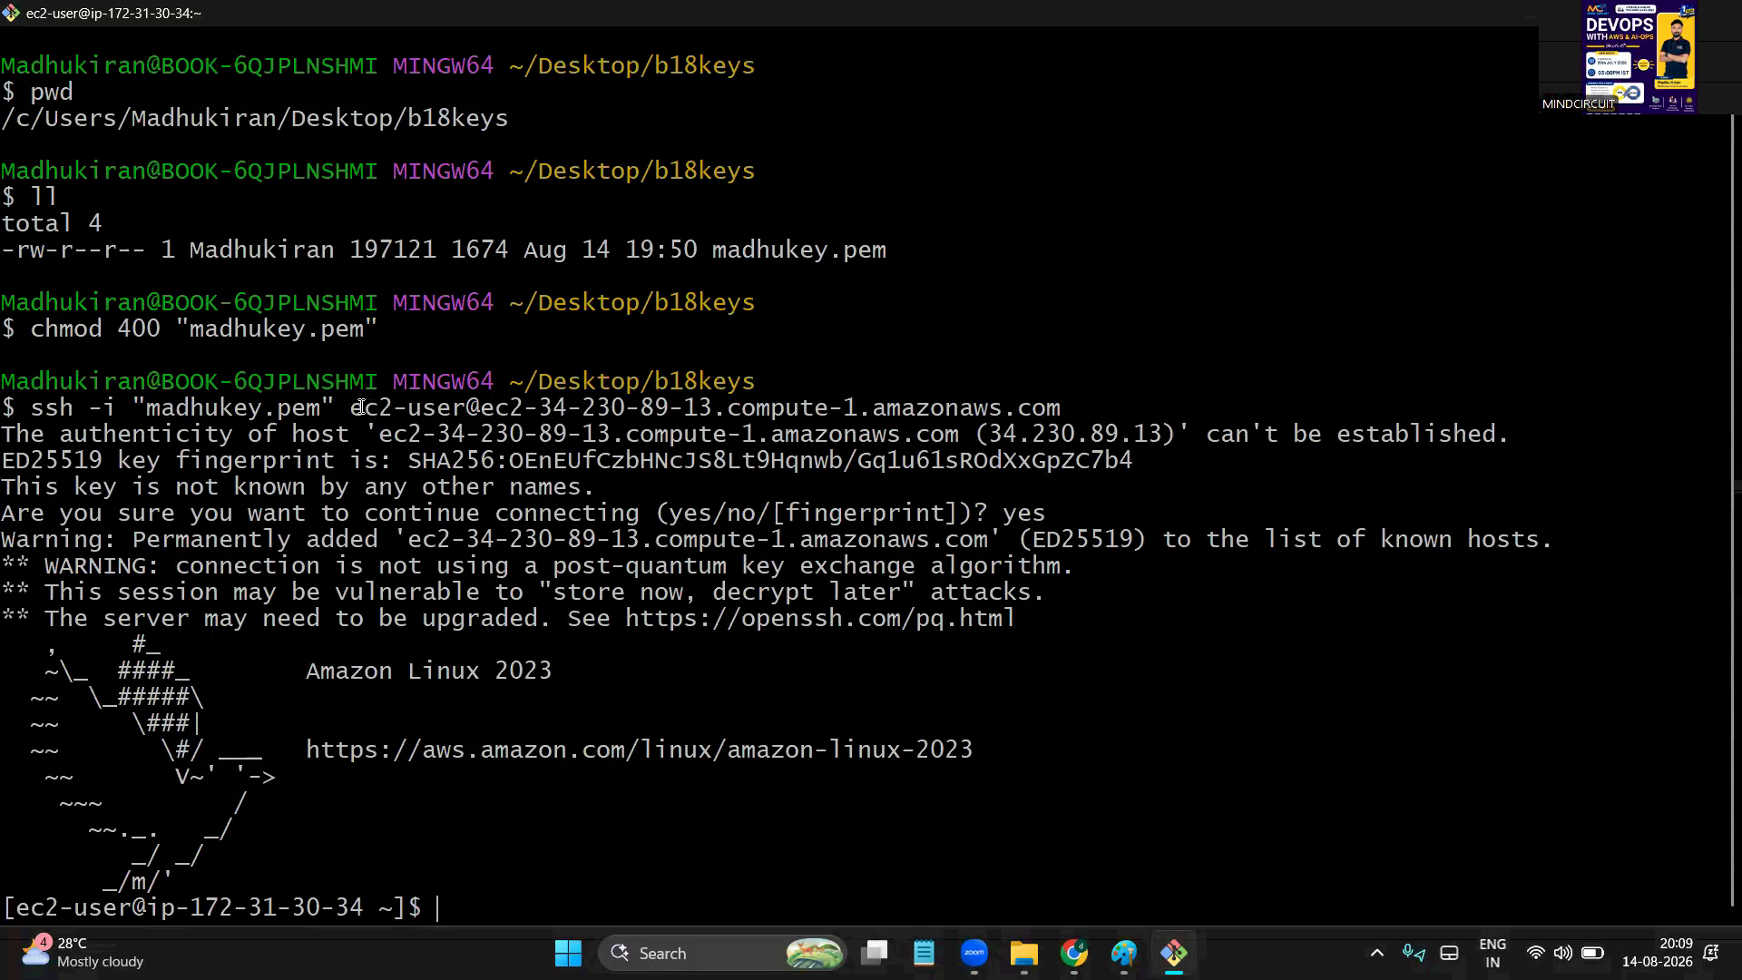
Highlight the ec2-user login, madhukey.pem key and known-hosts banner output of the session
left_click_drag(360, 405, 1049, 418)
left_click_drag(394, 434, 448, 812)
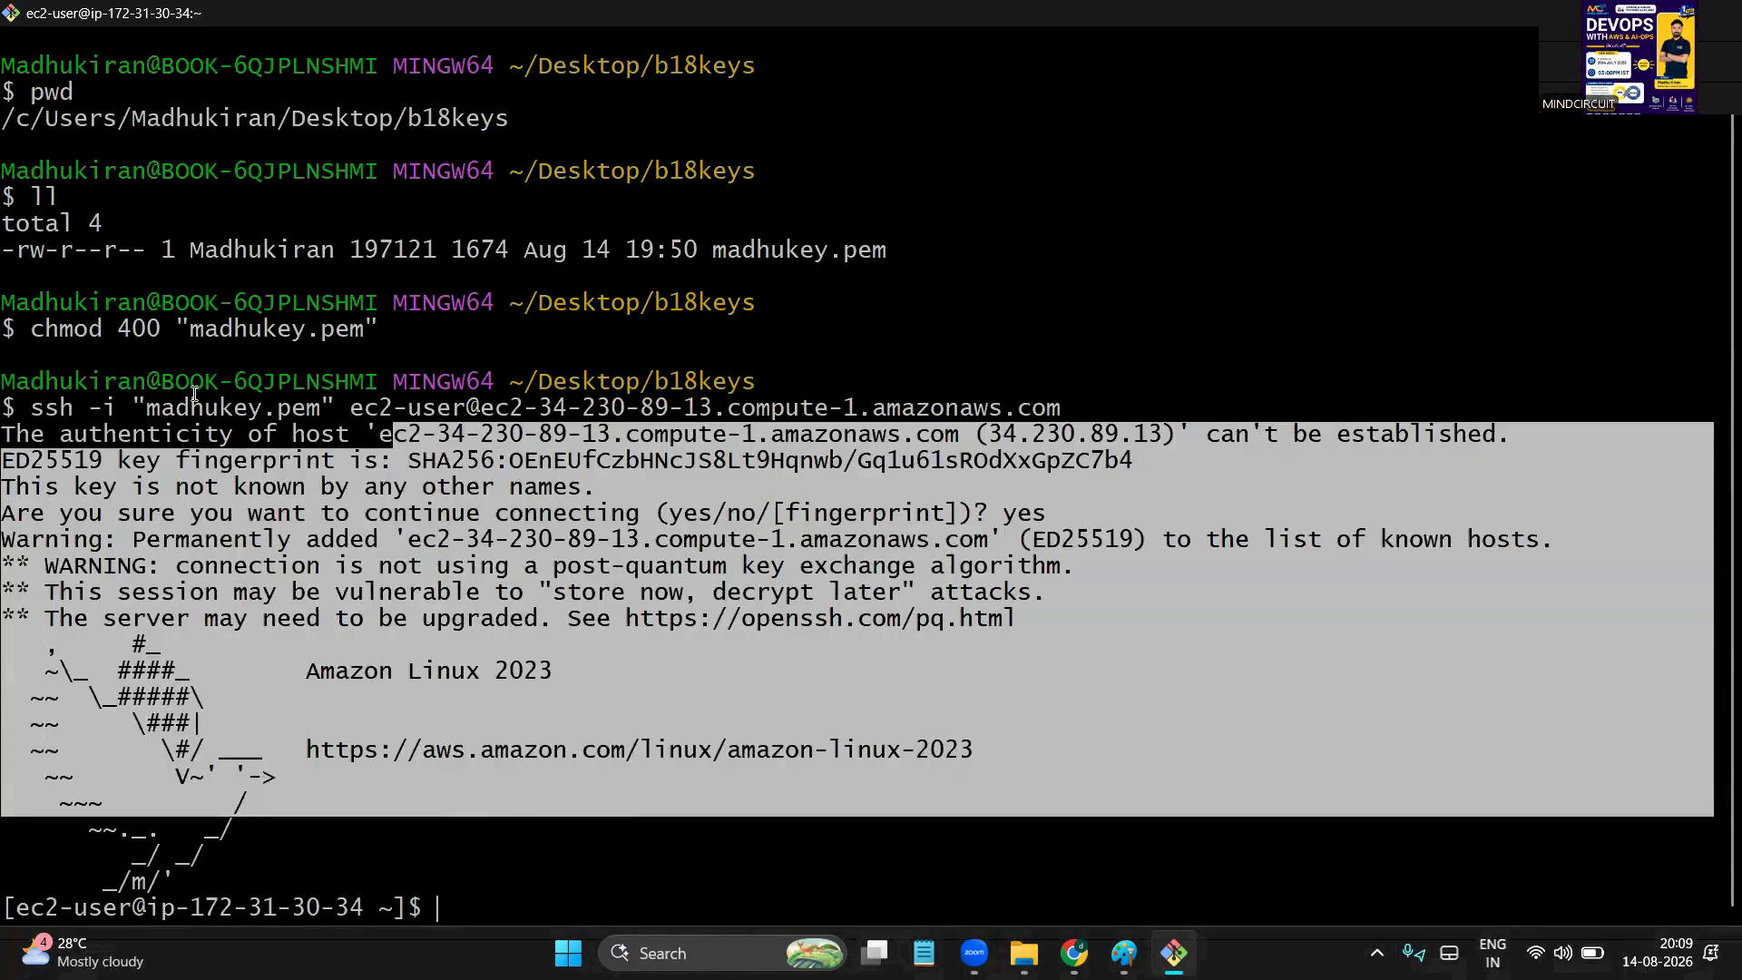
left_click(194, 394)
double_click(230, 406)
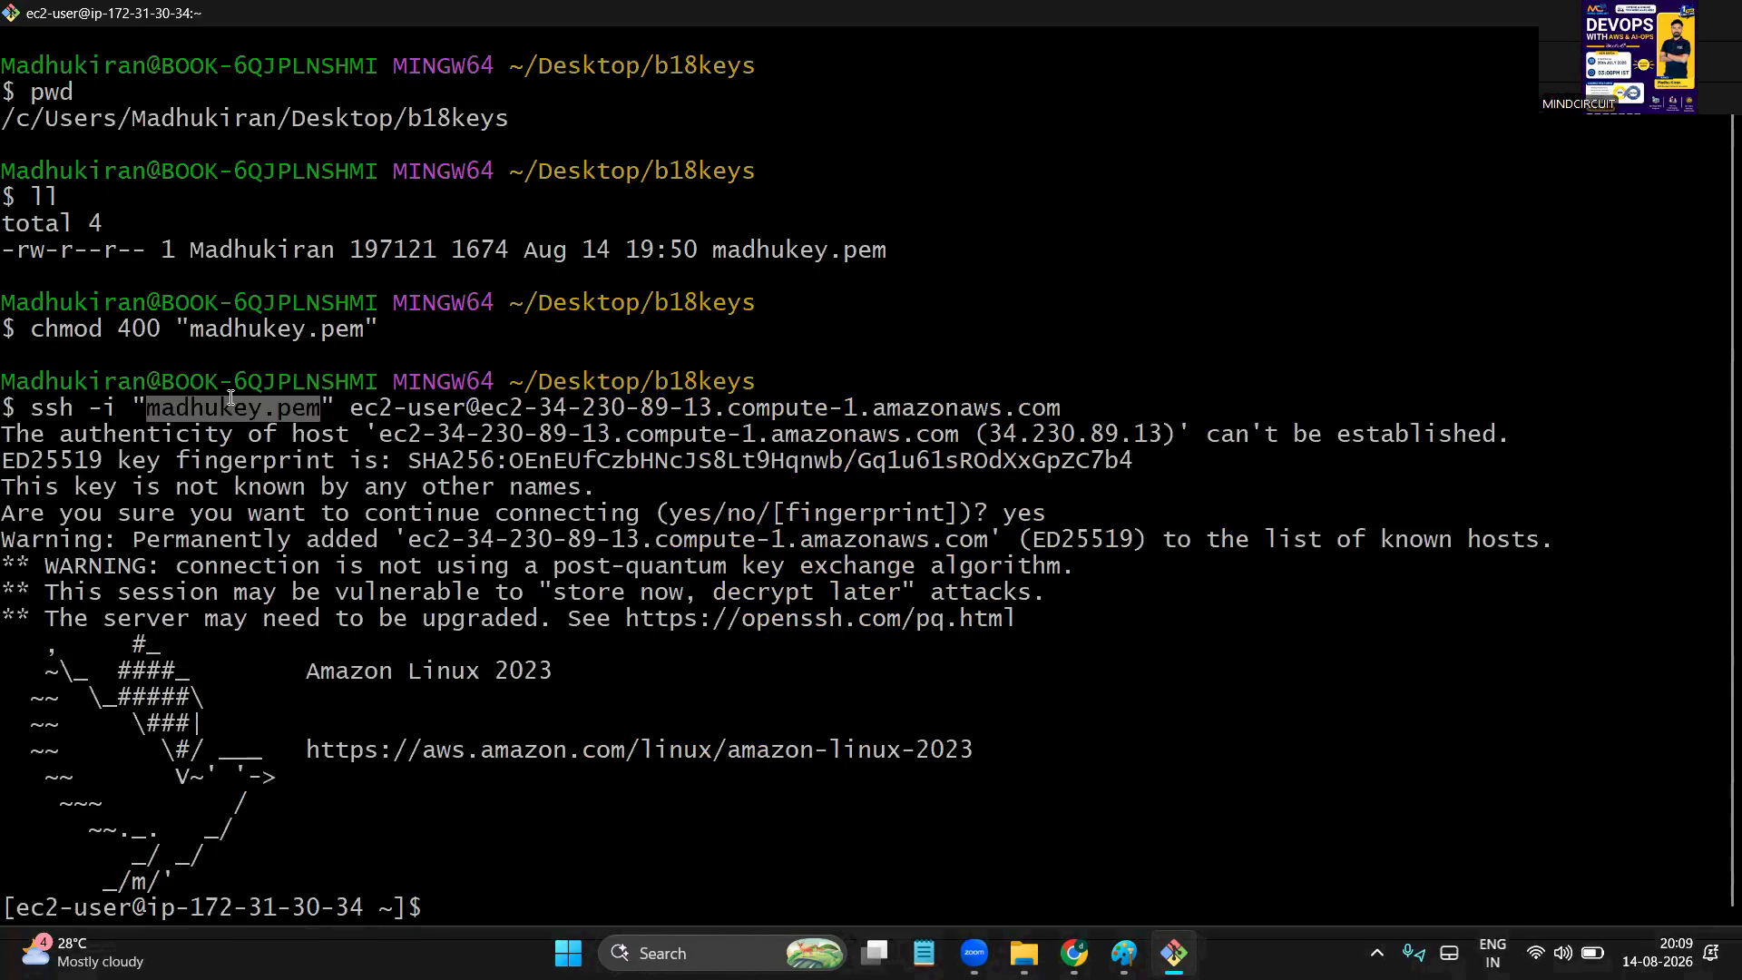
left_click(305, 419)
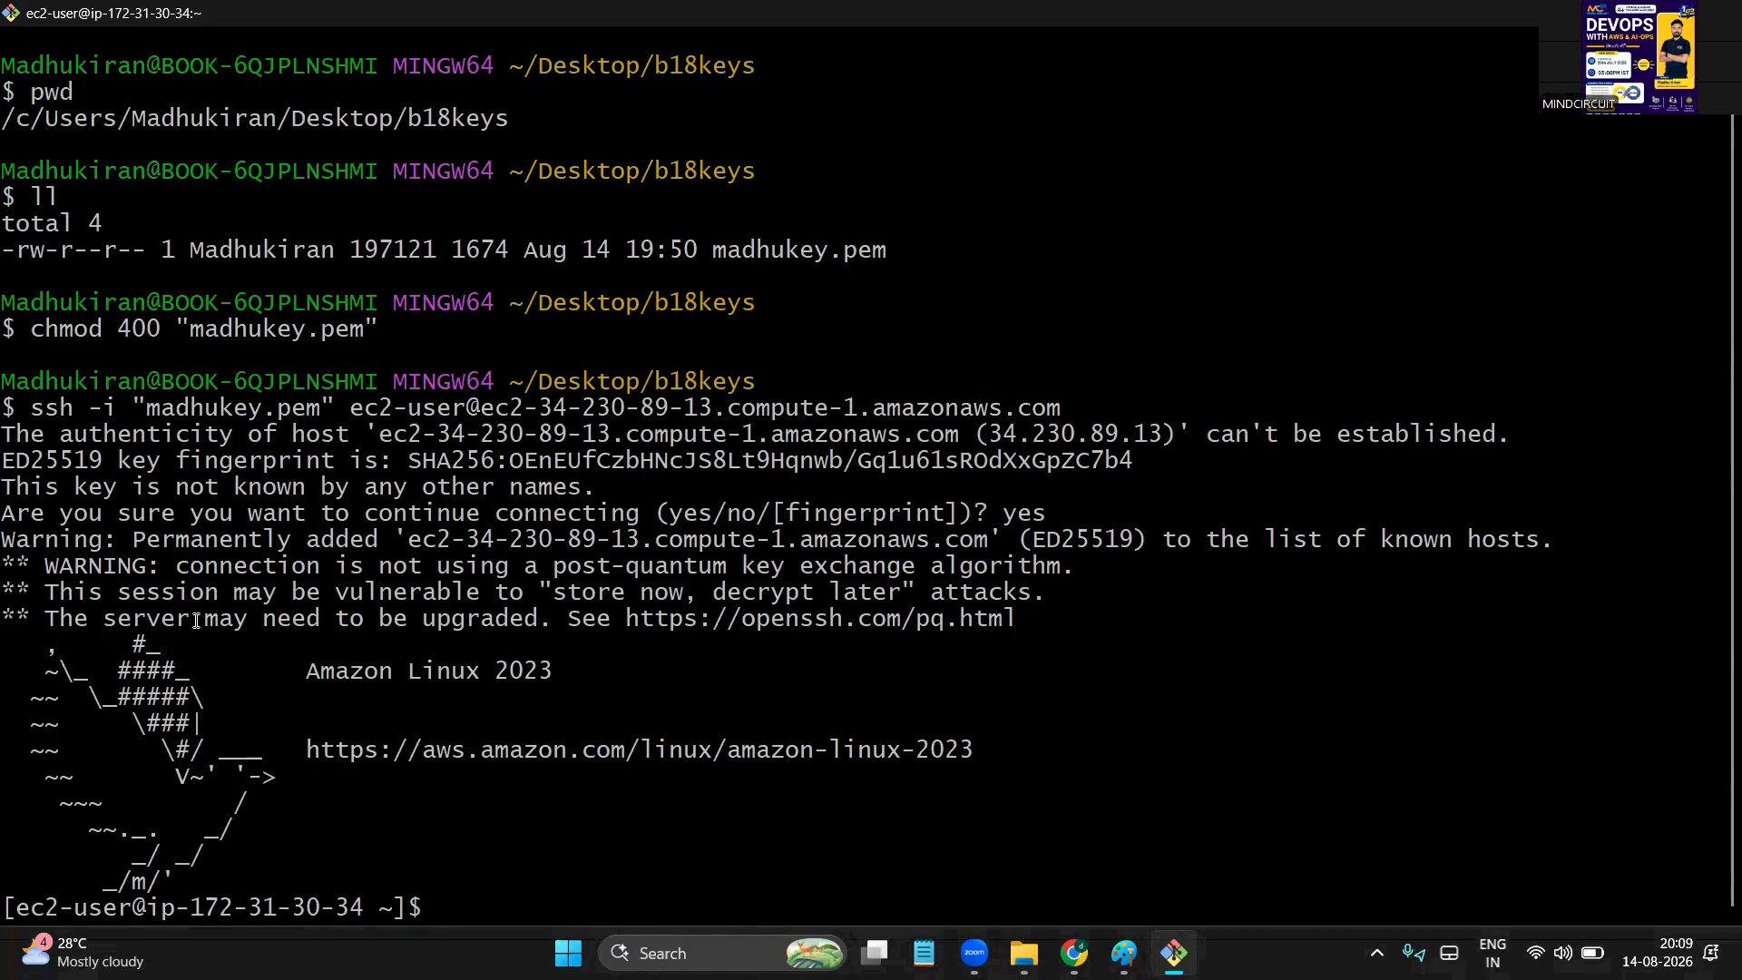
left_click_drag(163, 544, 542, 853)
left_click(769, 700)
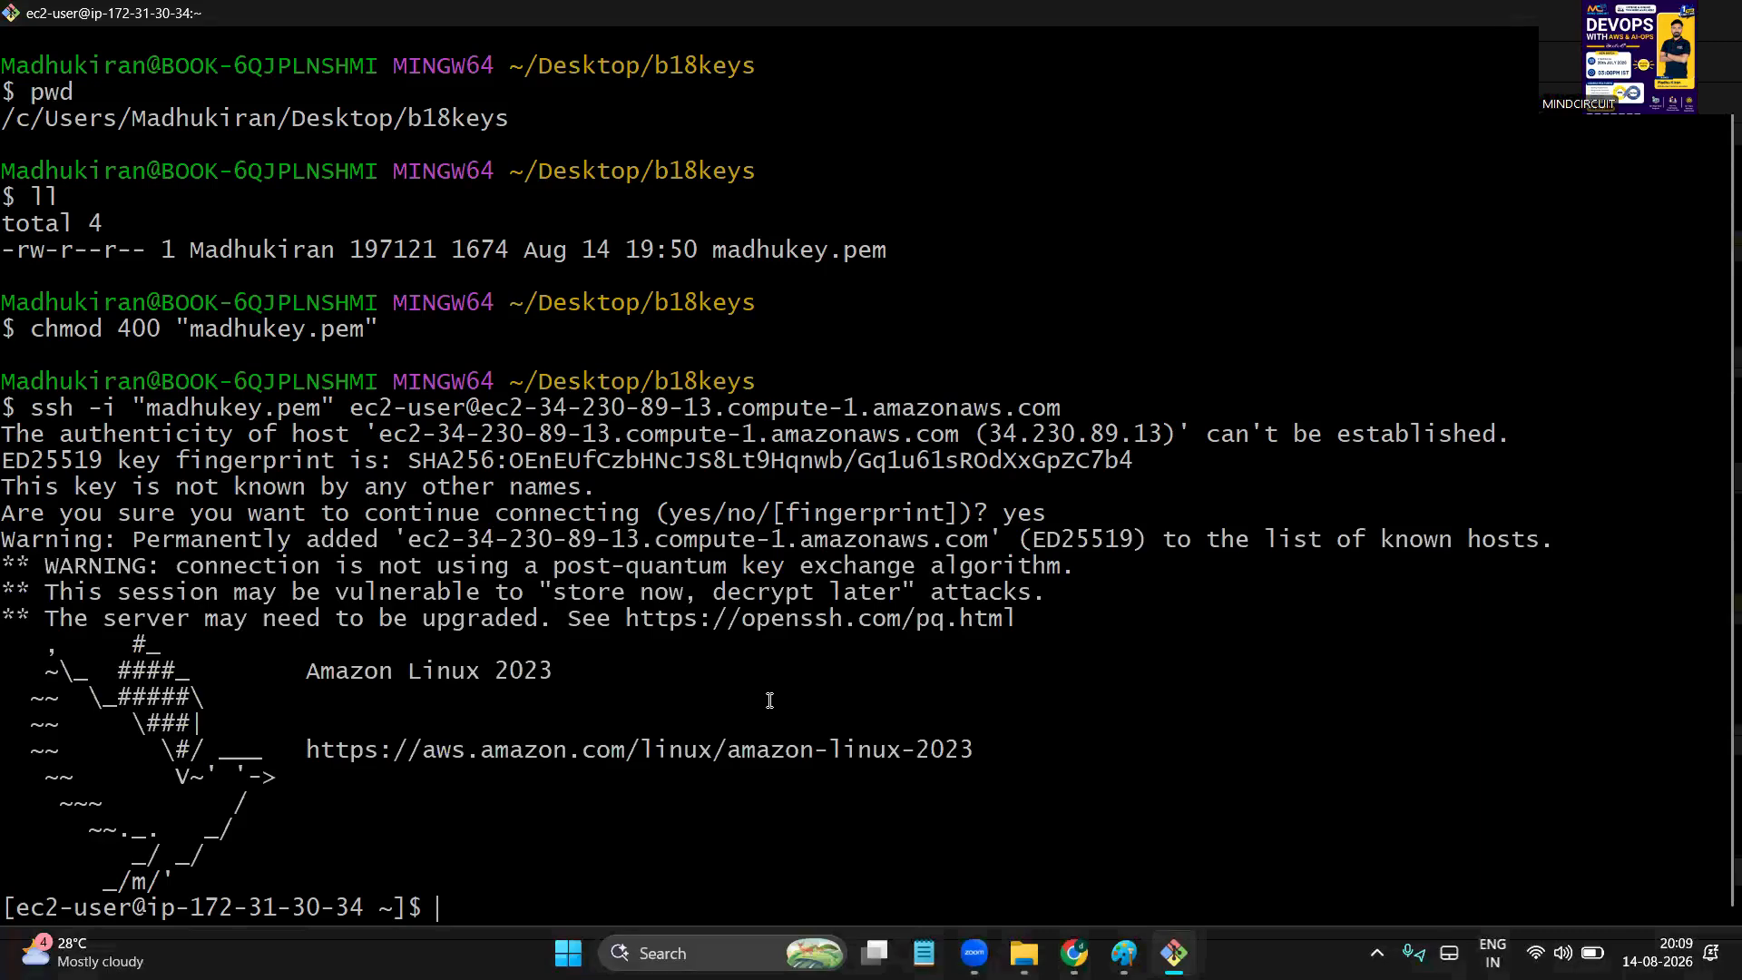
left_click_drag(488, 44, 684, 825)
left_click(688, 824)
Clear the terminal screen with the clear command
type("clar")
key("BackSpace")
key("BackSpace")
type("ear")
key("Return")
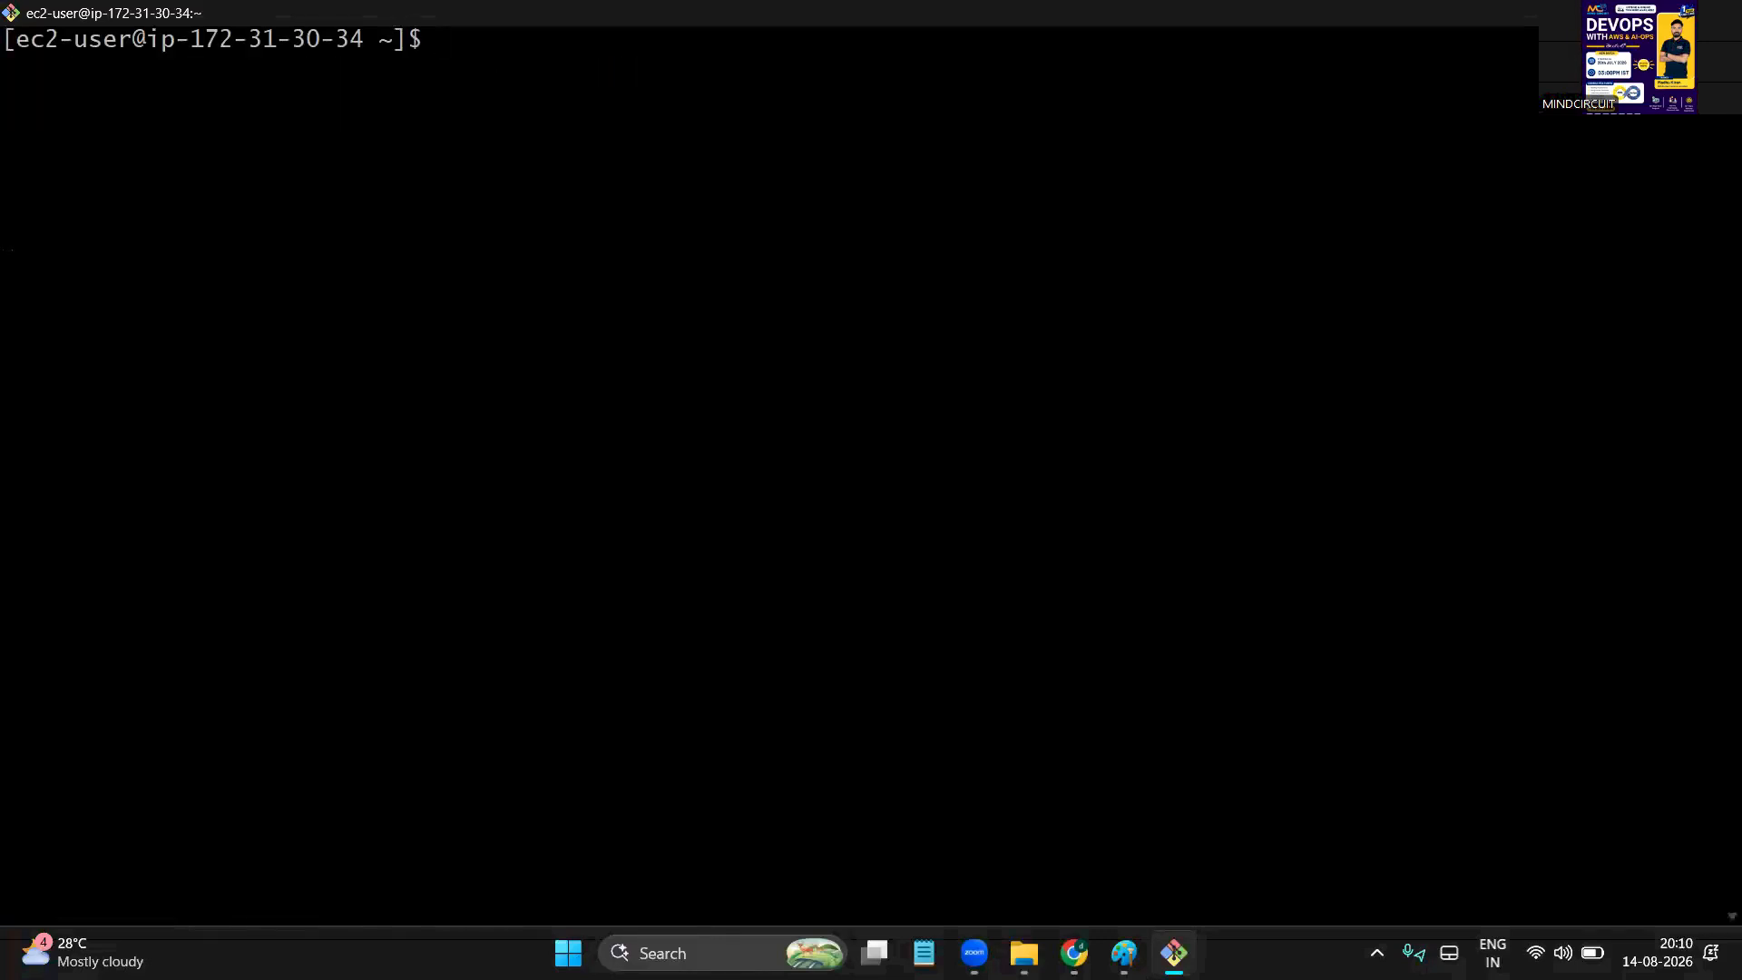
key("Return")
key("Return")
Run whoami to show the logged-in account
type("who")
key("BackSpace")
key("BackSpace")
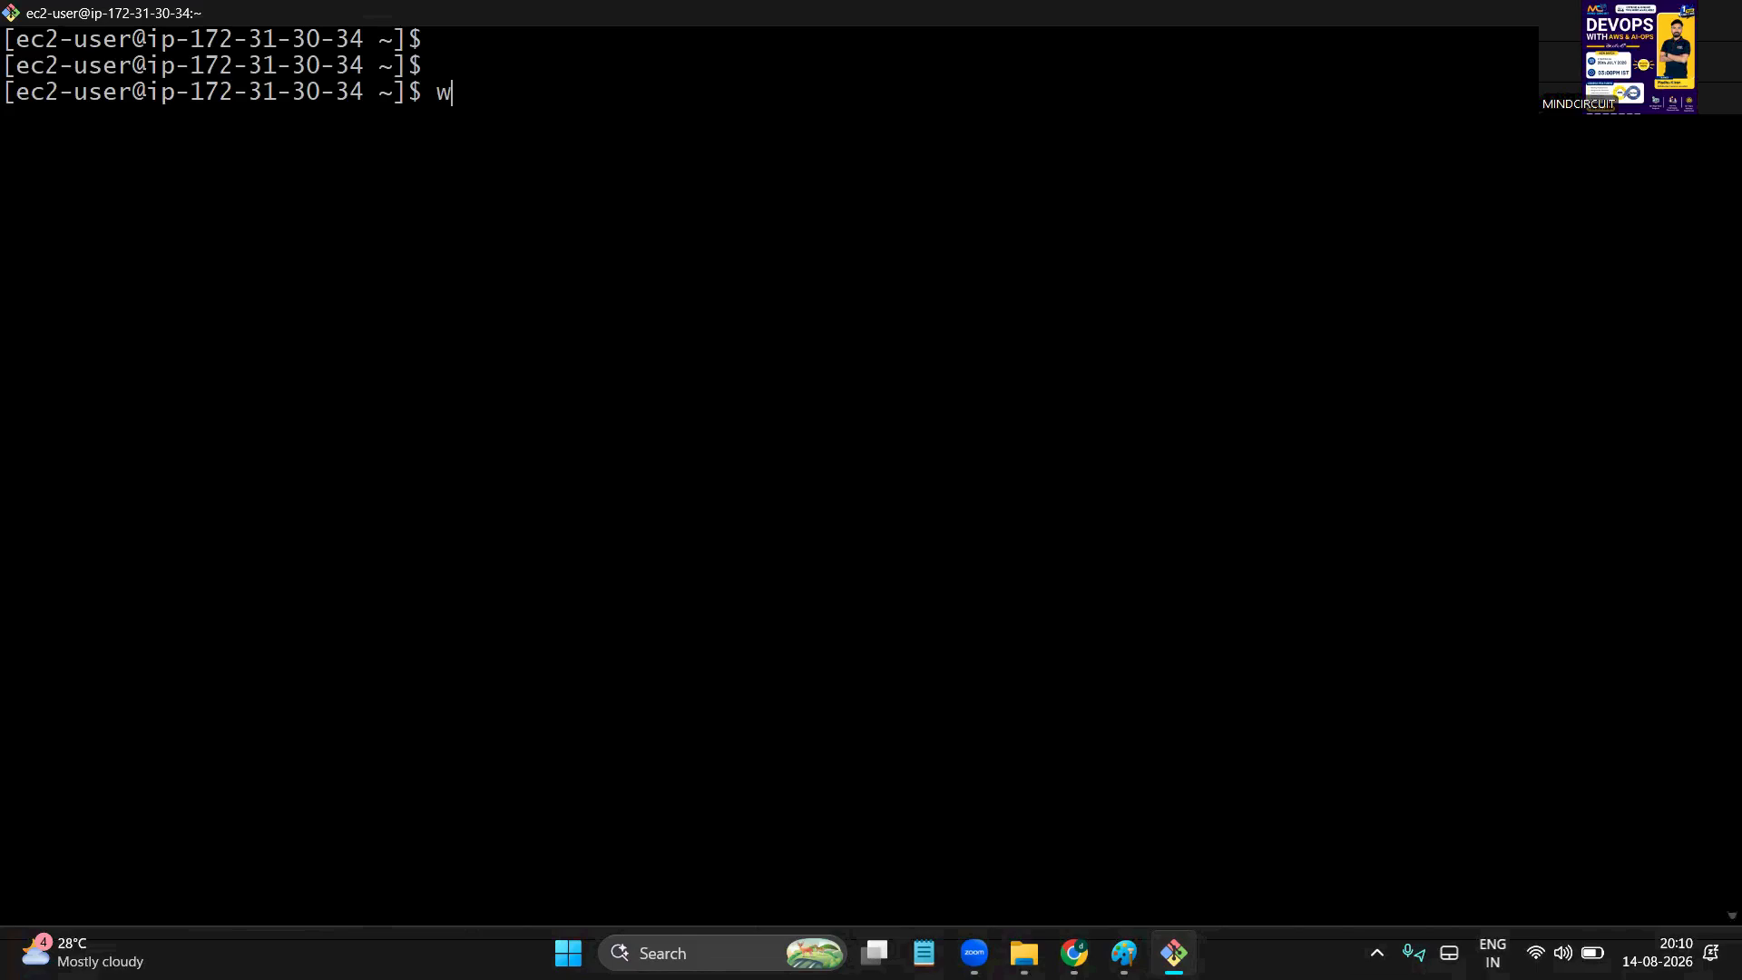
type("hoami")
key("Return")
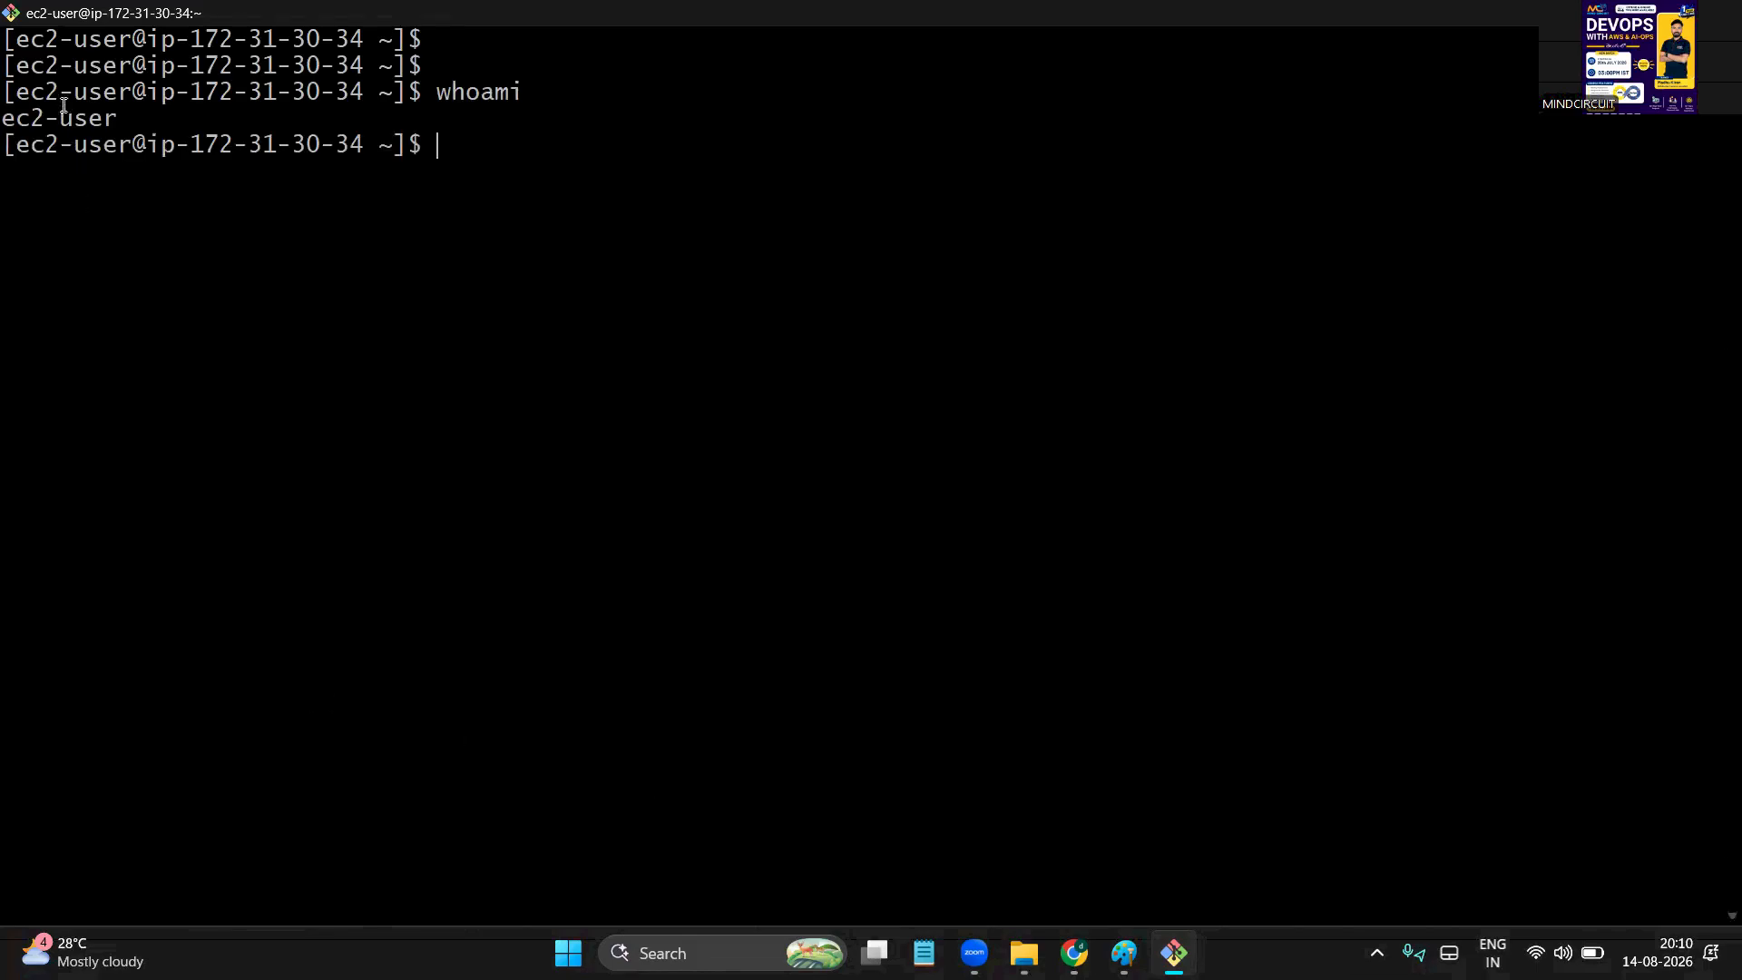
Highlight the ec2-user result and the user@host part of the prompt
double_click(60, 122)
double_click(494, 94)
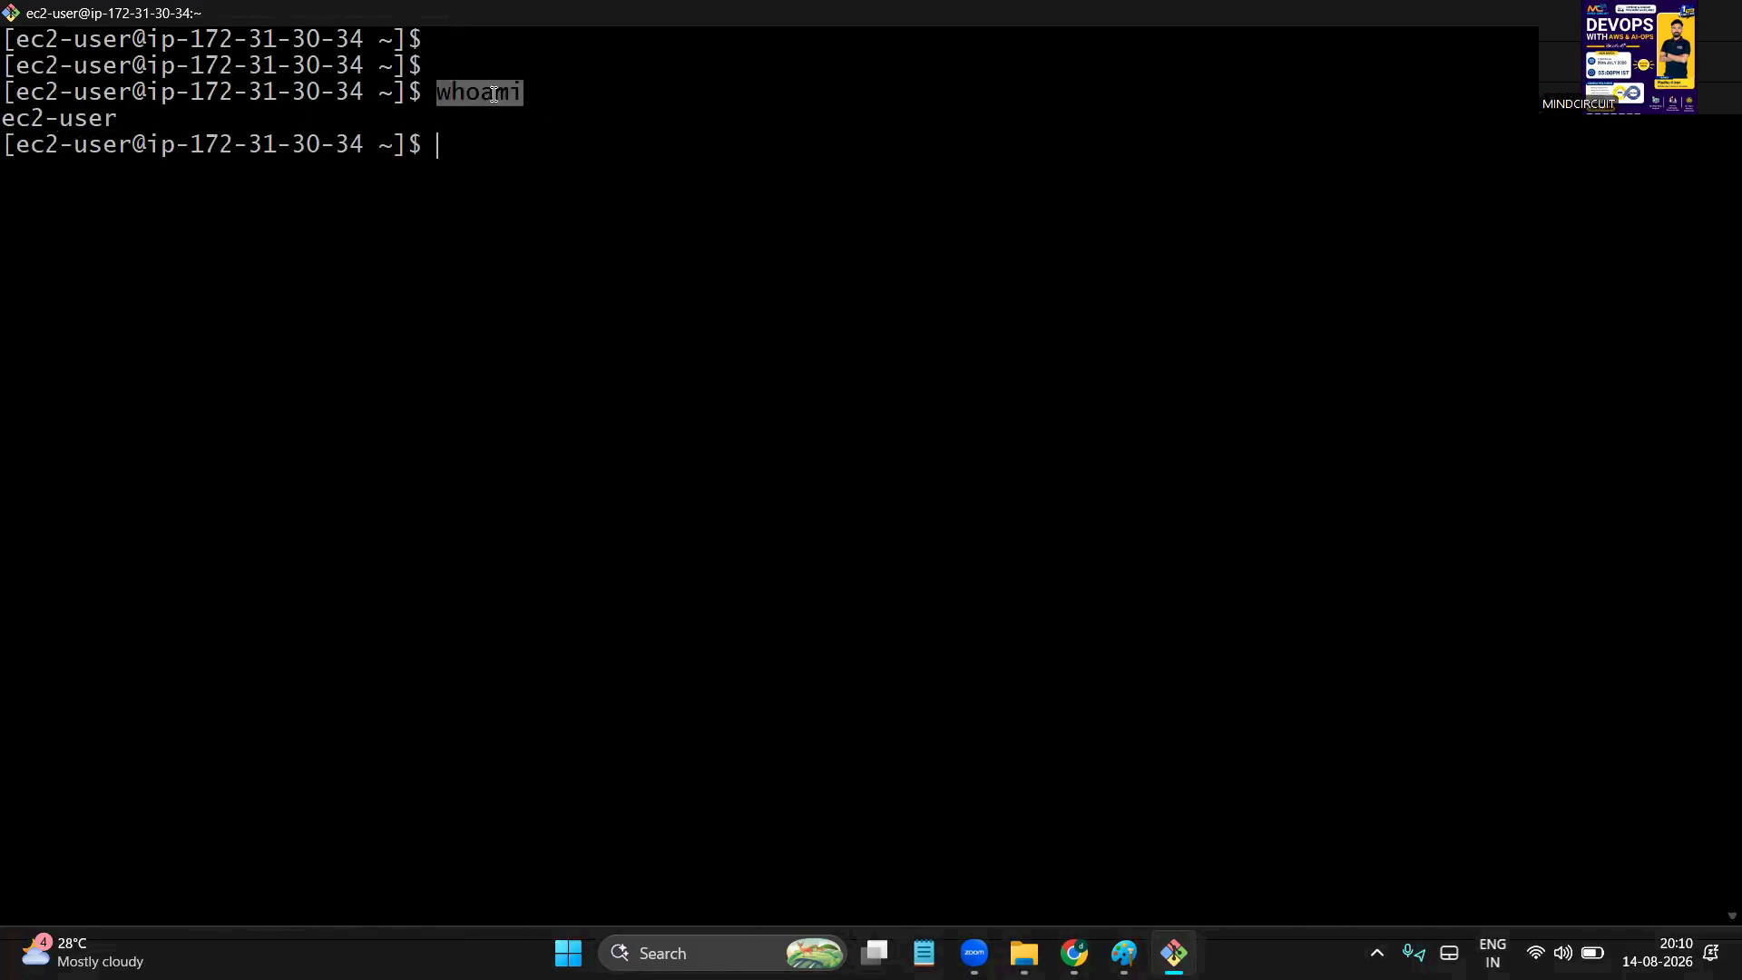
double_click(101, 124)
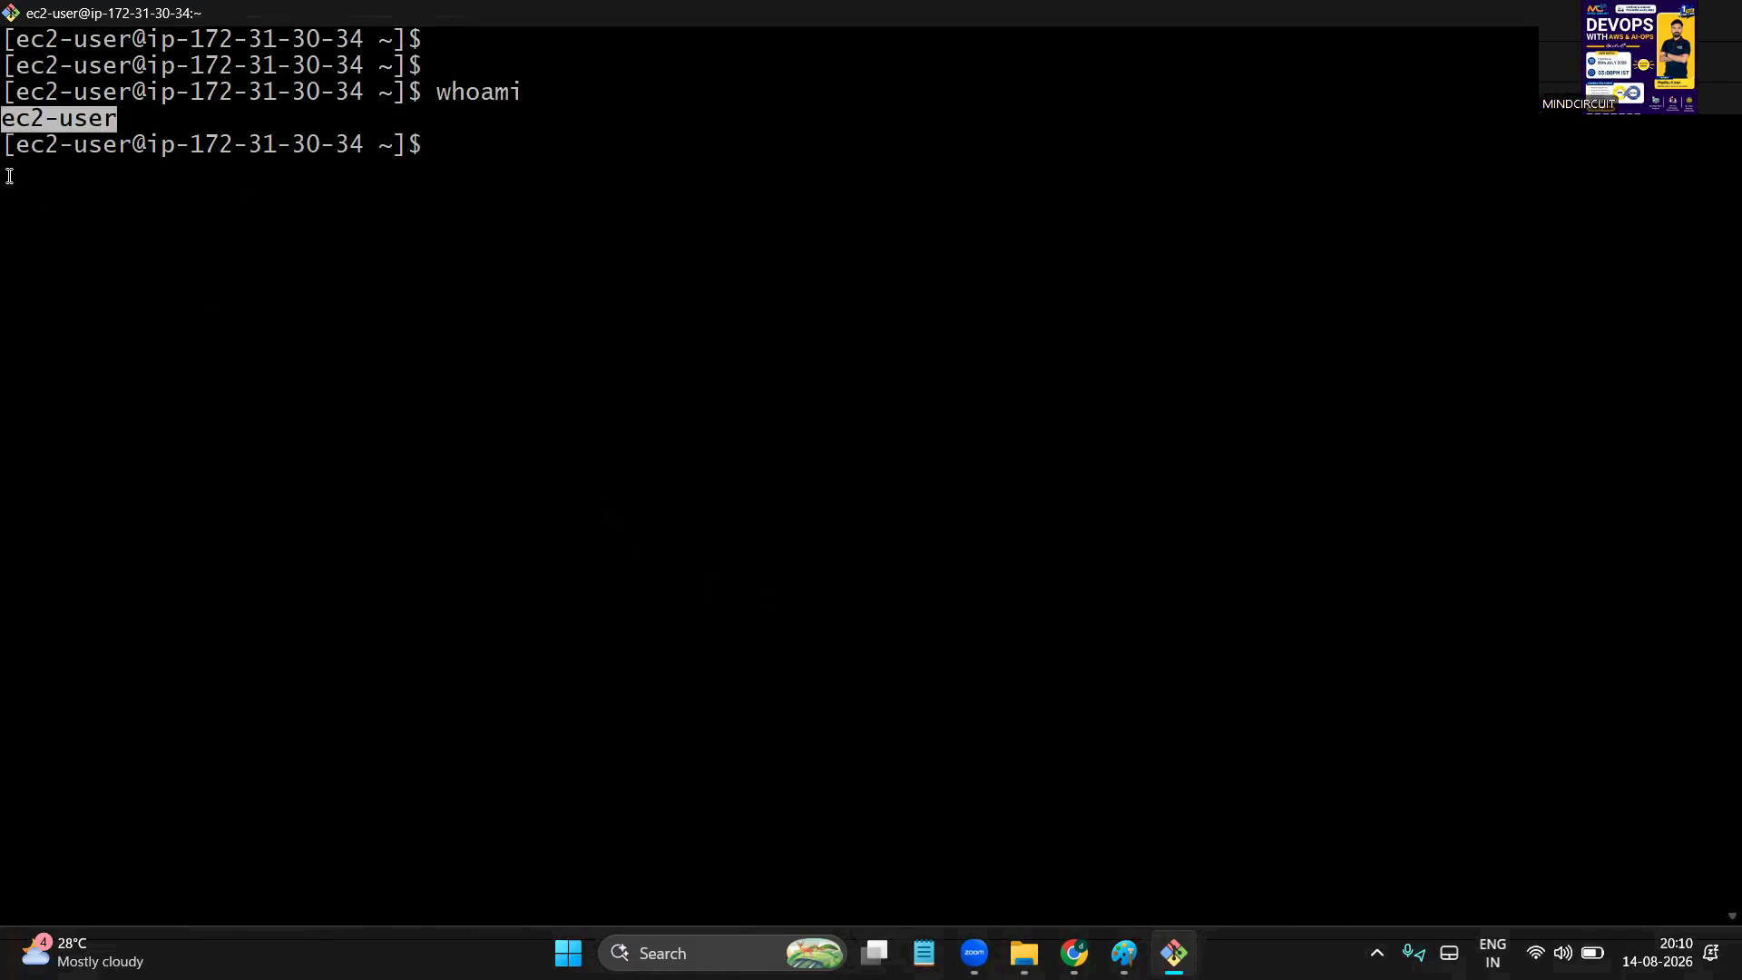
double_click(43, 147)
left_click(52, 129)
double_click(51, 129)
left_click(597, 263)
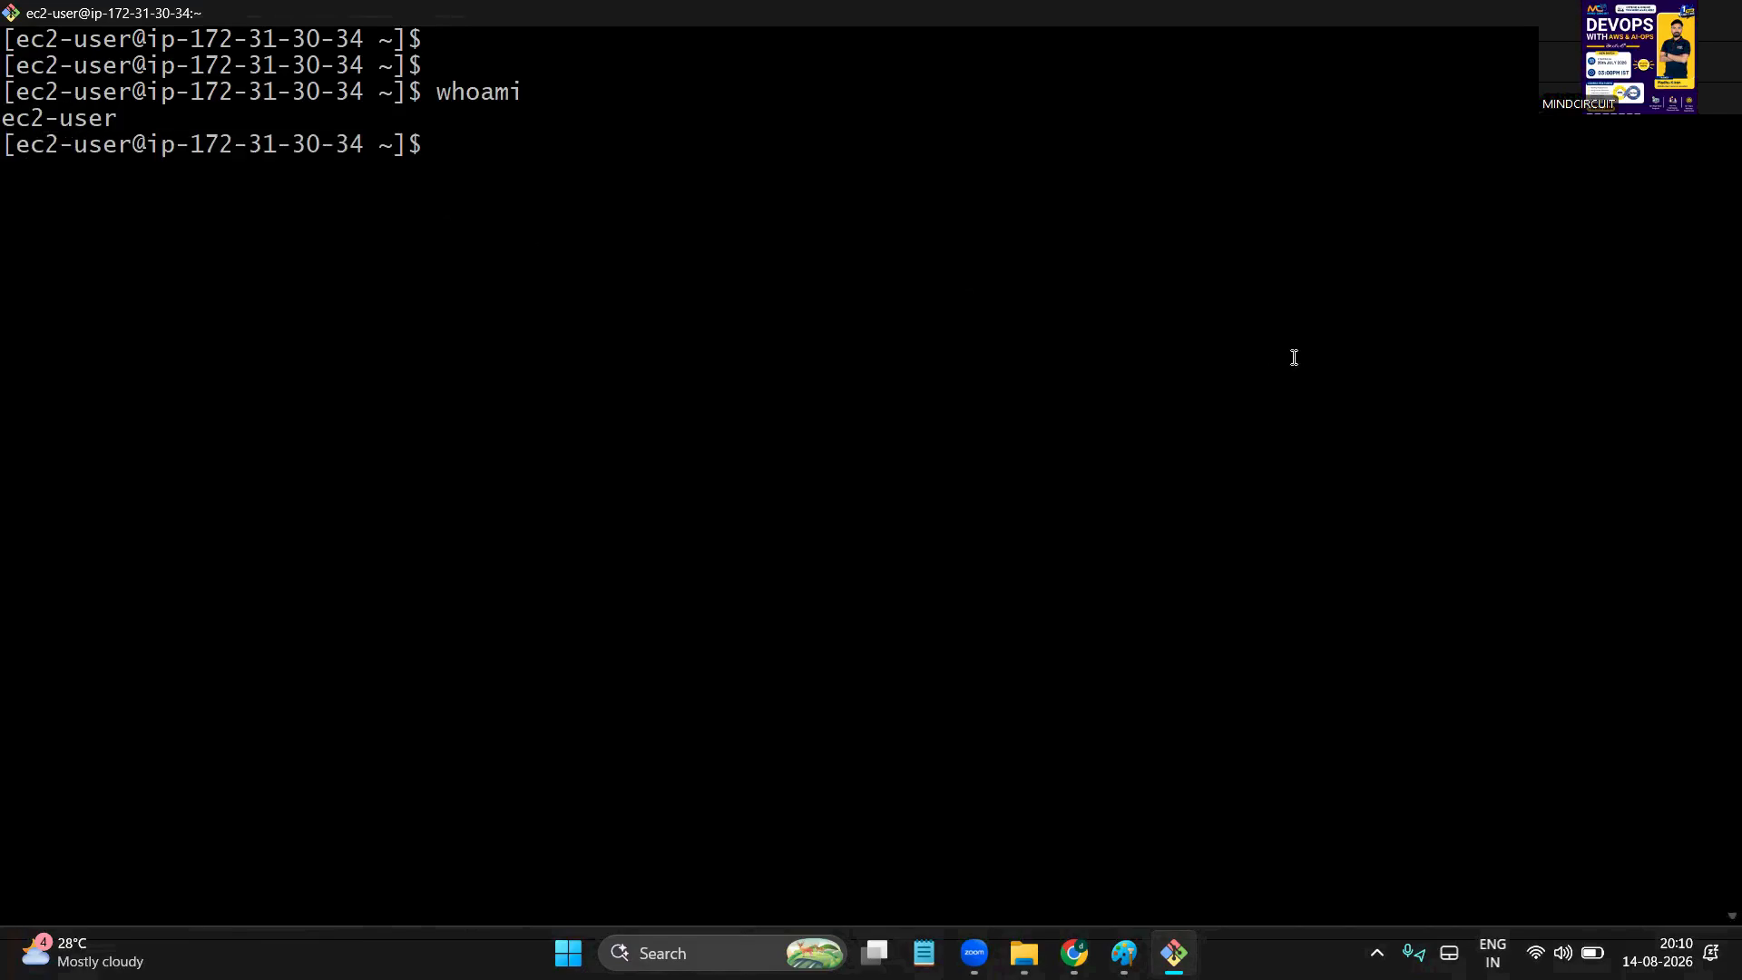
double_click(53, 121)
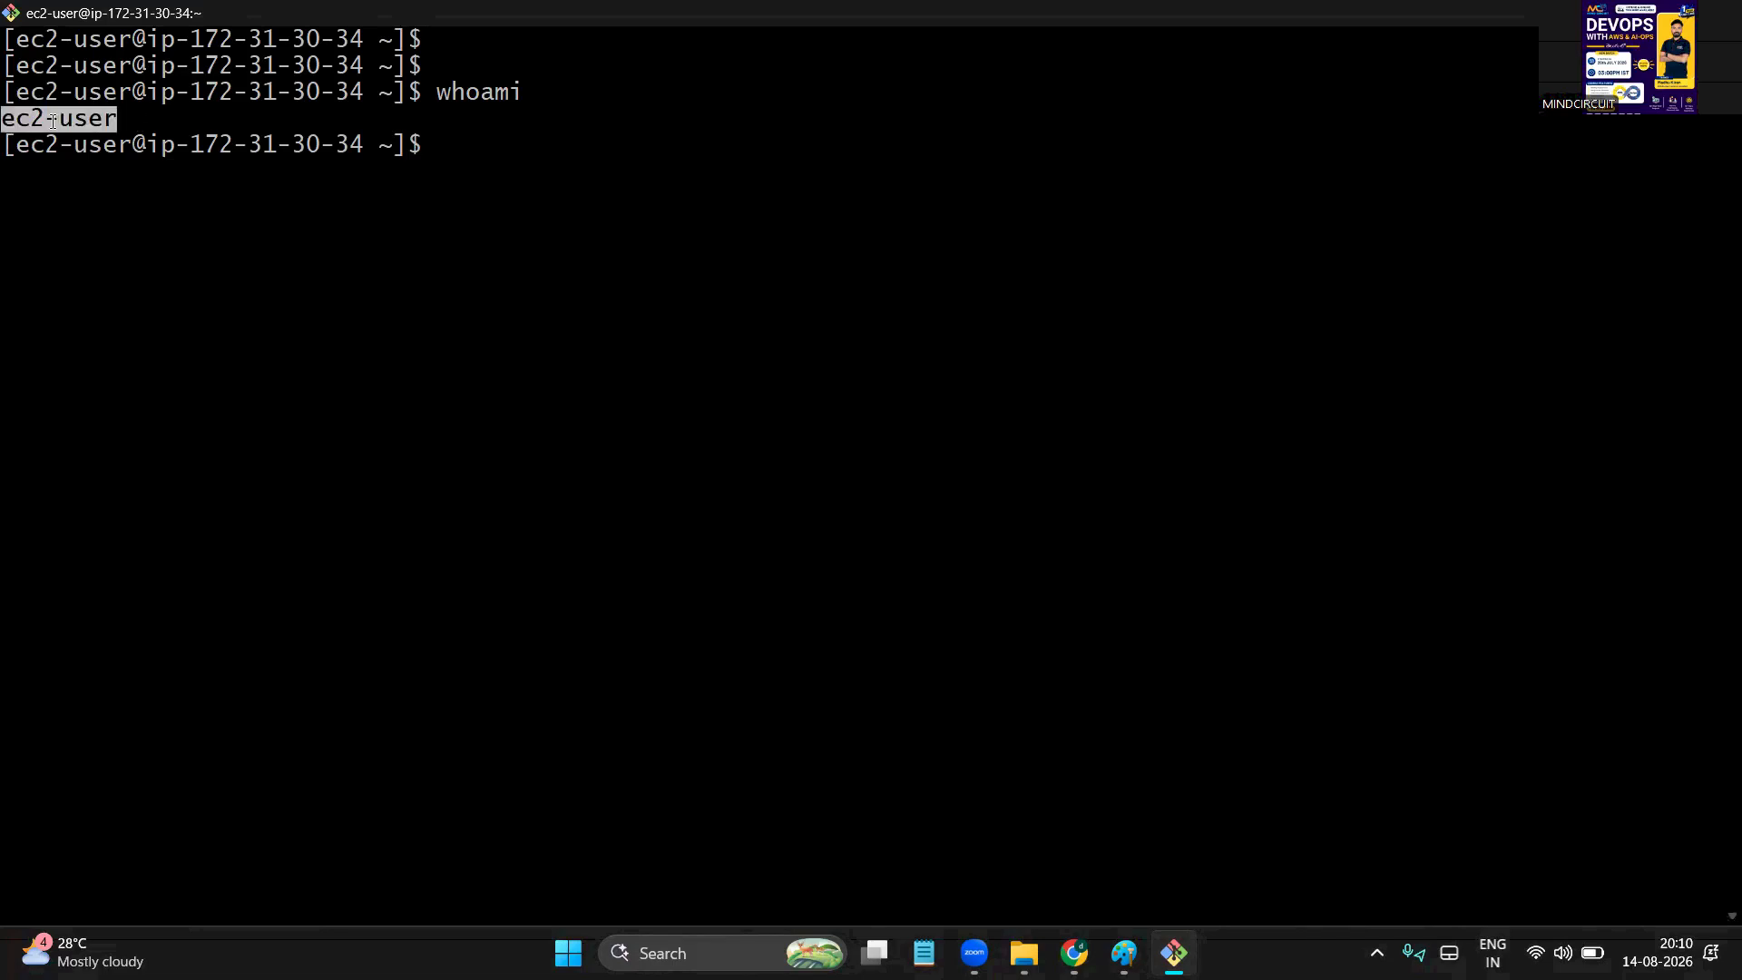
left_click(53, 122)
double_click(53, 122)
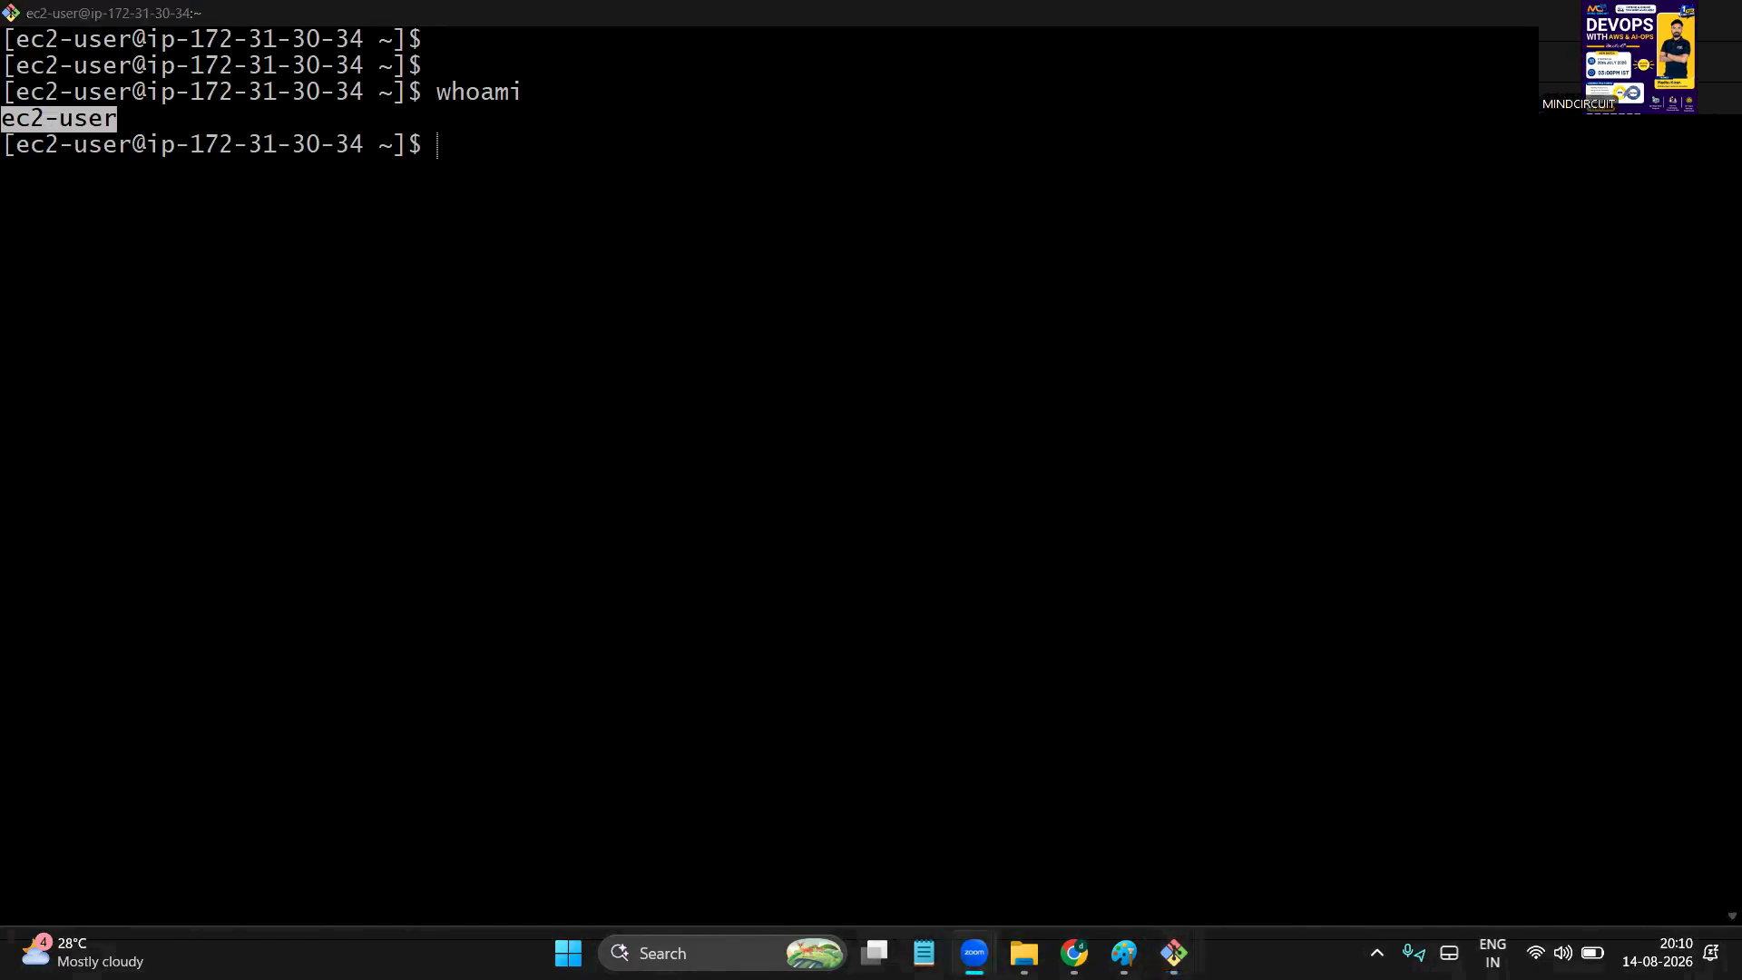
mouse_move(1061, 237)
left_mouse_down()
mouse_move(889, 597)
mouse_move(1193, 473)
mouse_move(1050, 221)
left_mouse_up()
left_click_drag(1035, 290, 1108, 303)
mouse_move(1102, 211)
left_mouse_down()
mouse_move(1134, 272)
mouse_move(1261, 201)
left_mouse_up()
mouse_move(1231, 166)
left_mouse_down()
mouse_move(1288, 209)
mouse_move(1363, 154)
left_mouse_up()
mouse_move(1381, 156)
left_mouse_down()
mouse_move(1369, 222)
mouse_move(1488, 181)
mouse_move(1537, 208)
mouse_move(1594, 168)
left_mouse_up()
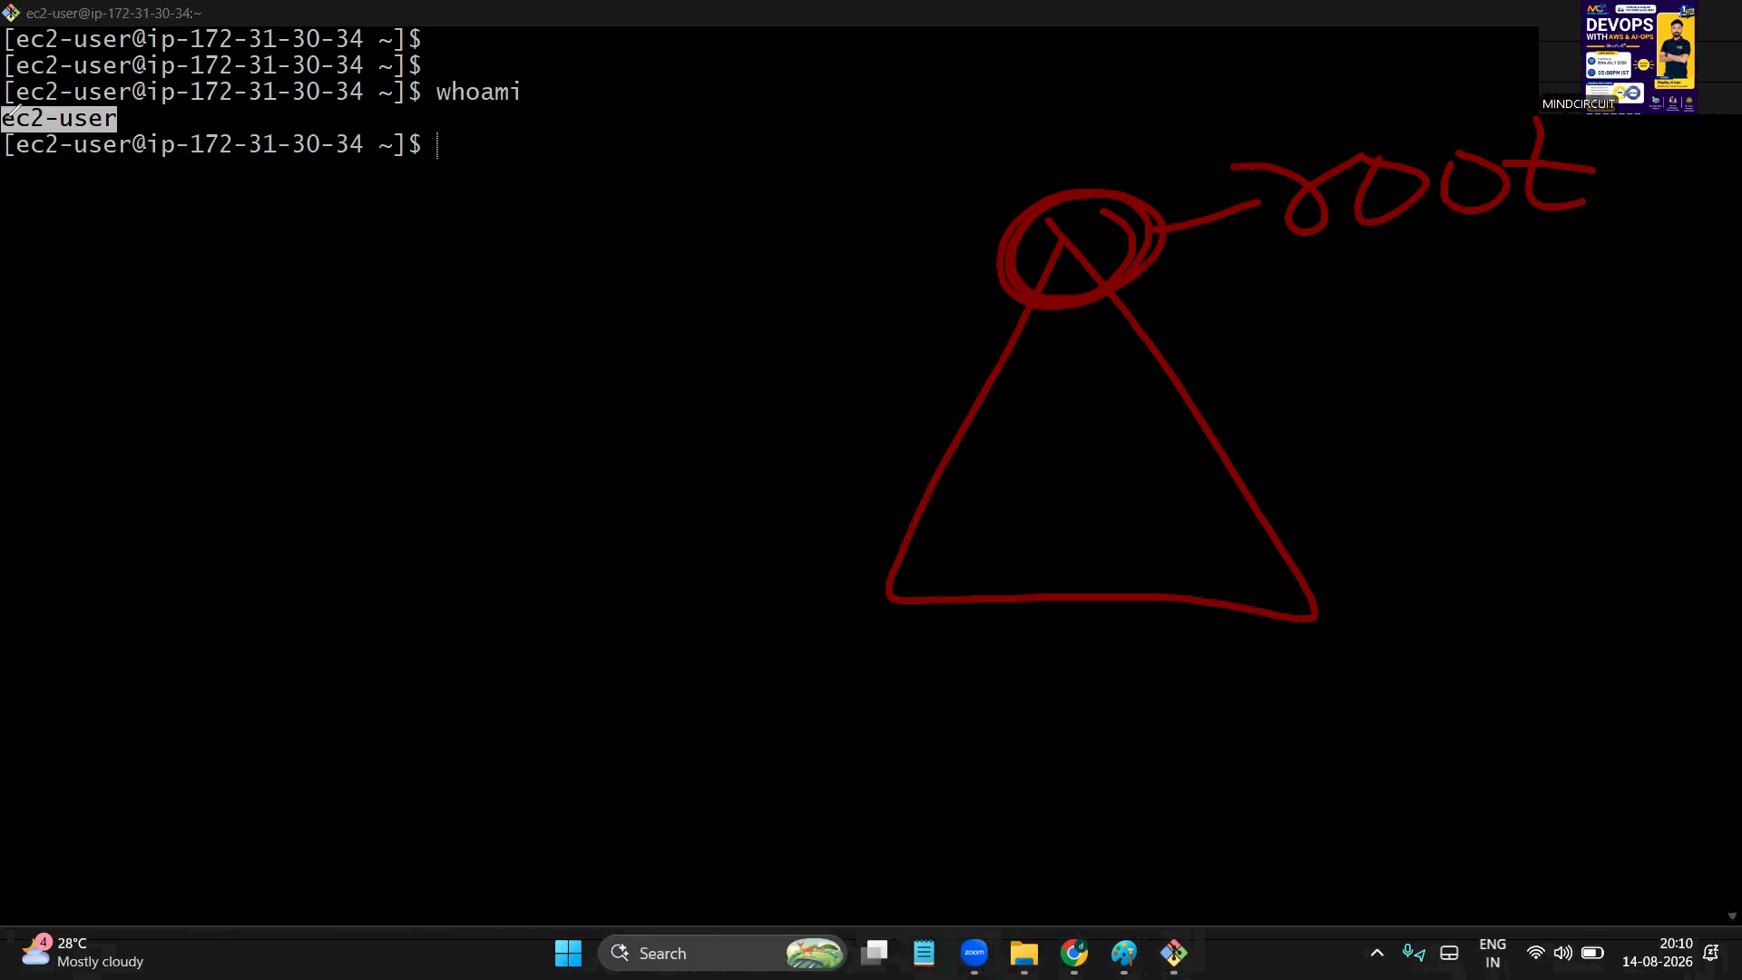
left_click(568, 952)
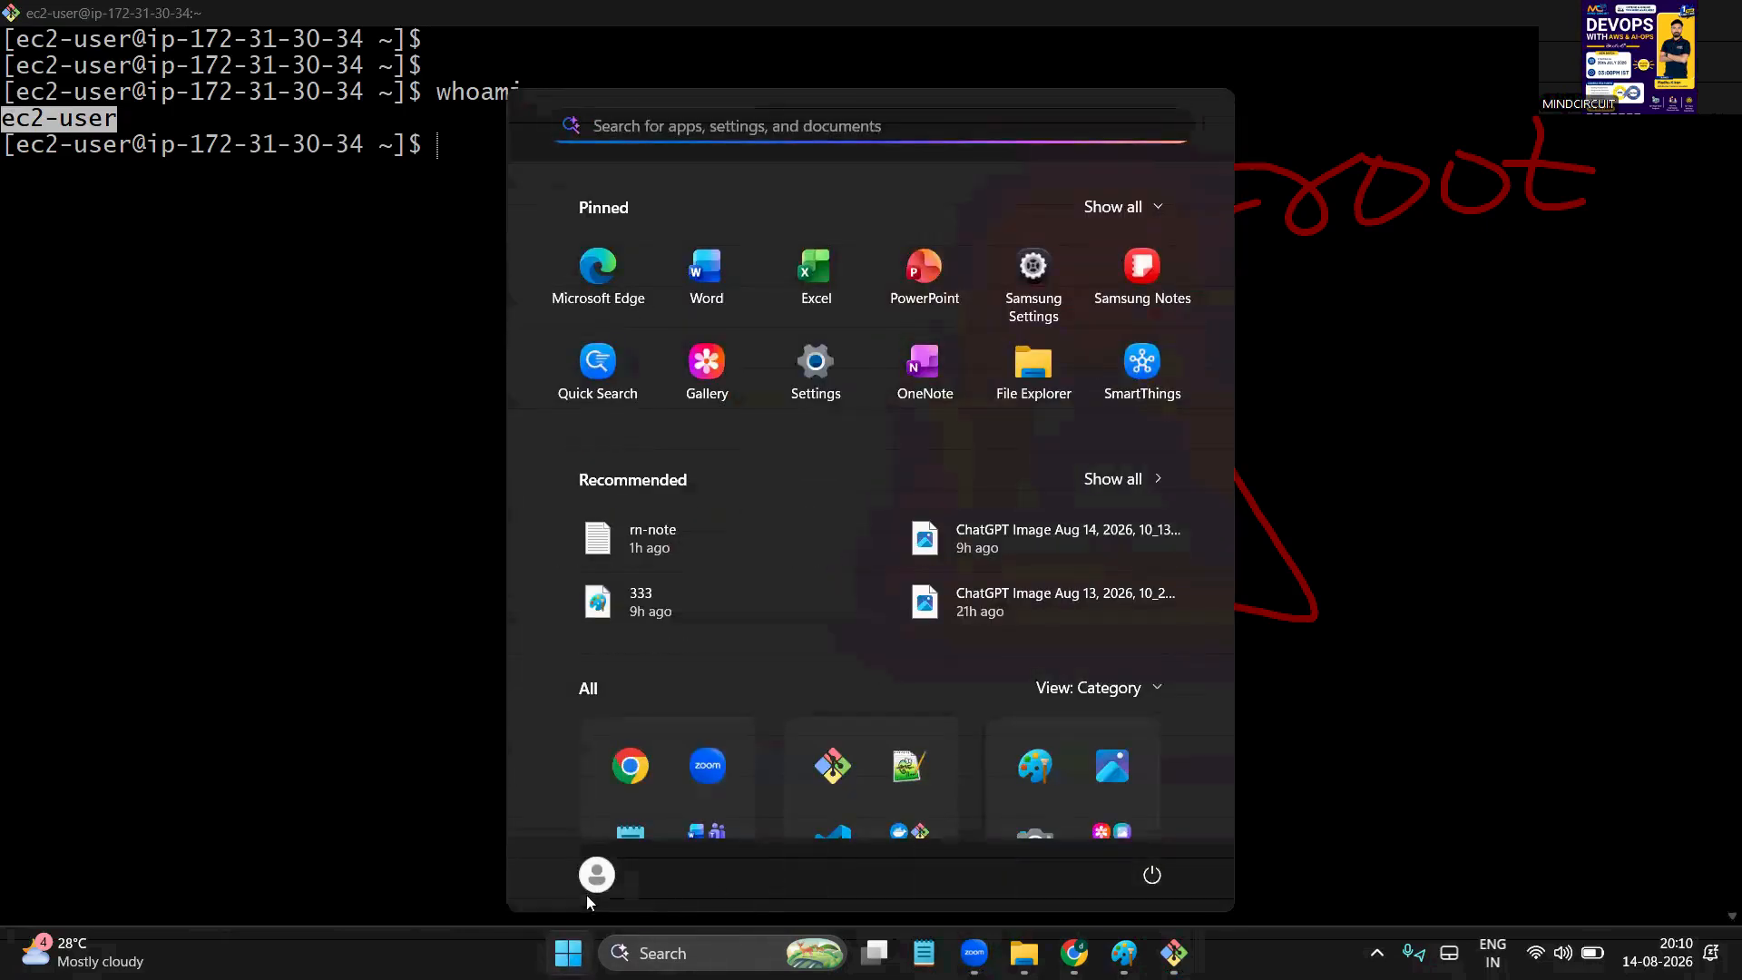
left_click(1164, 883)
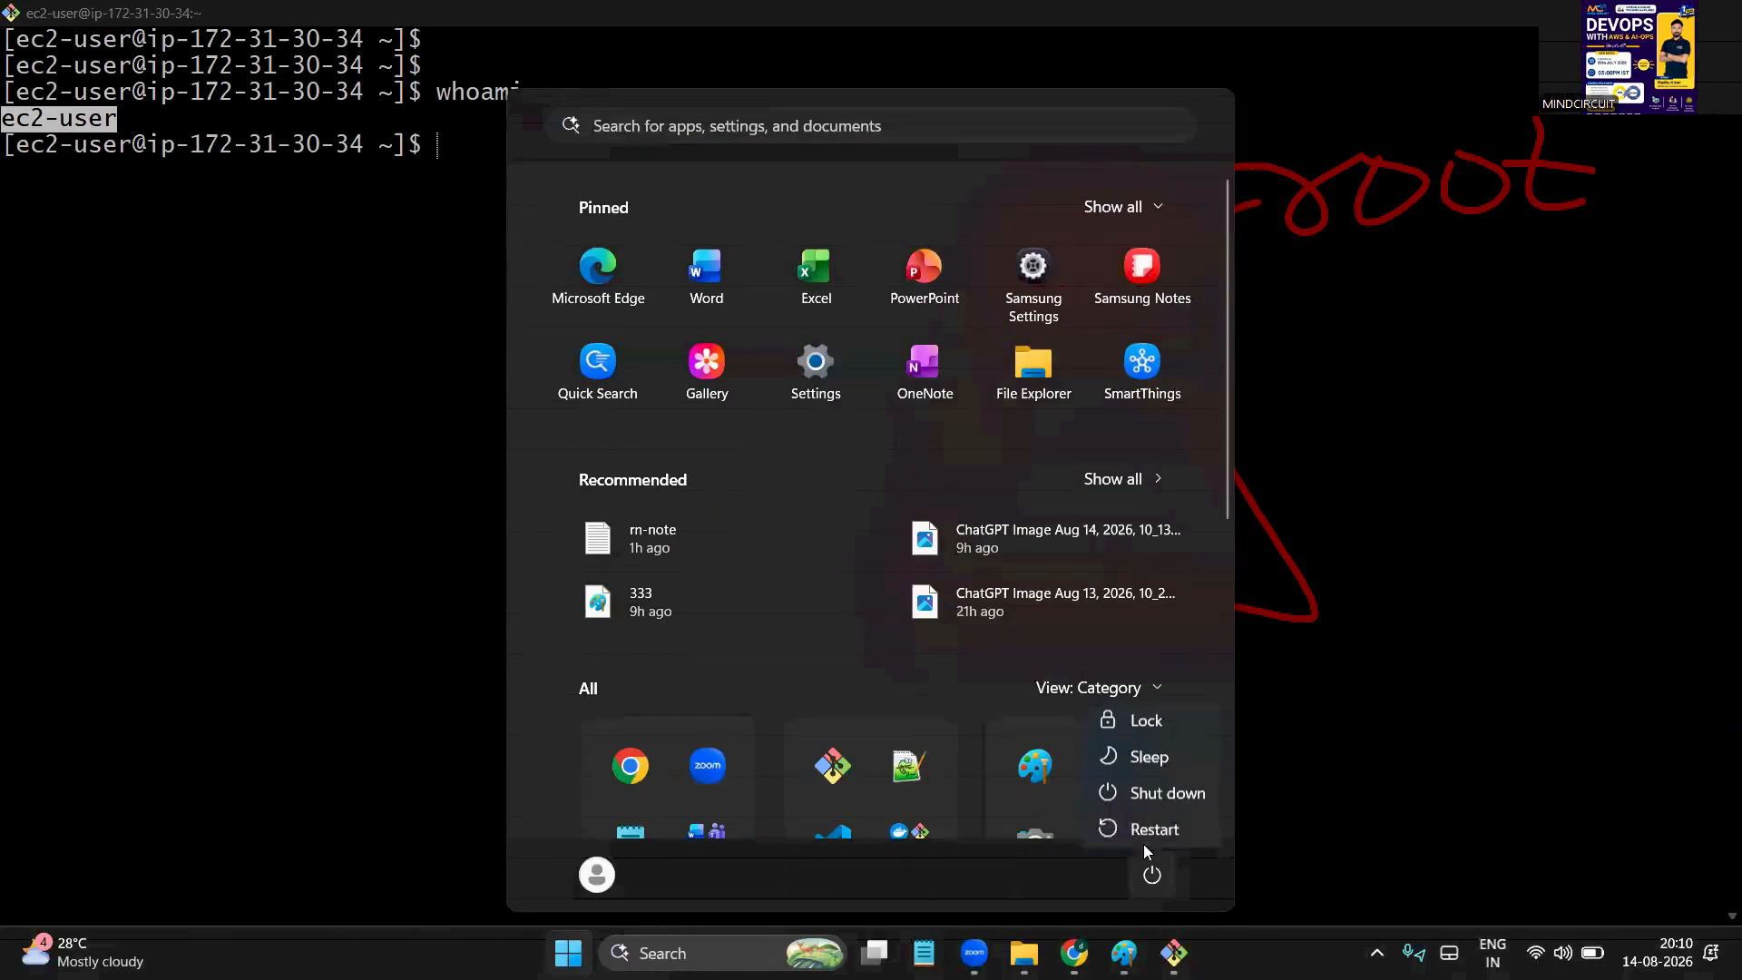
left_click(606, 876)
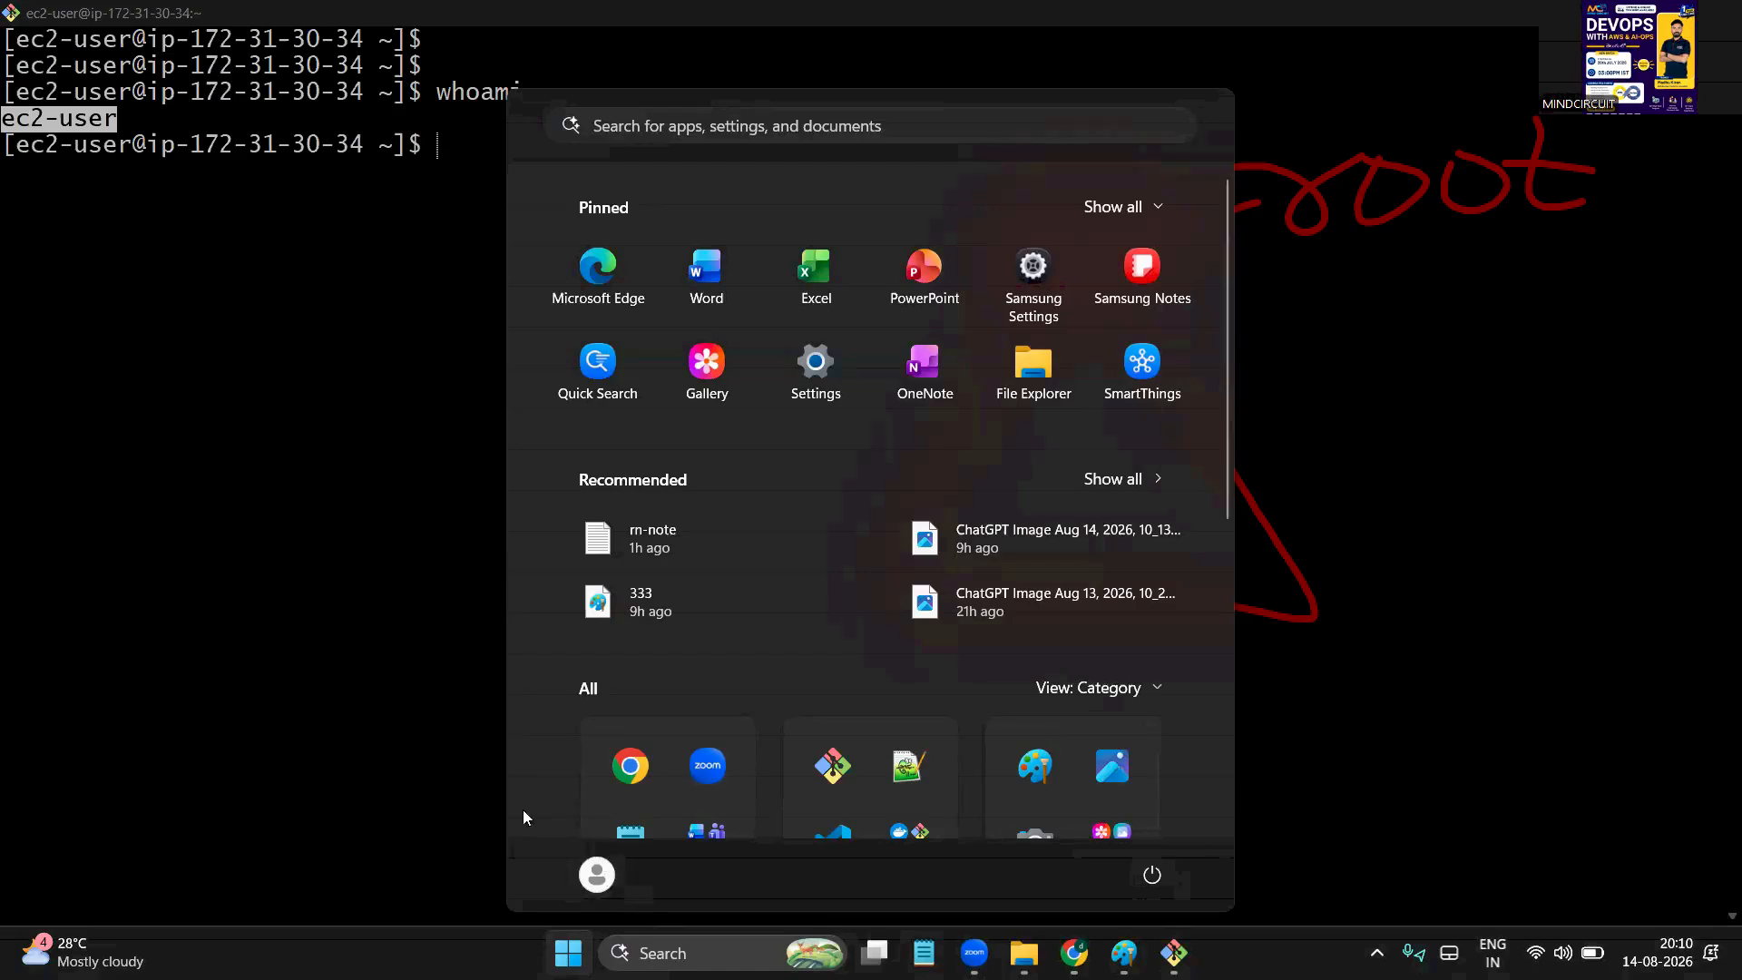
left_click(444, 786)
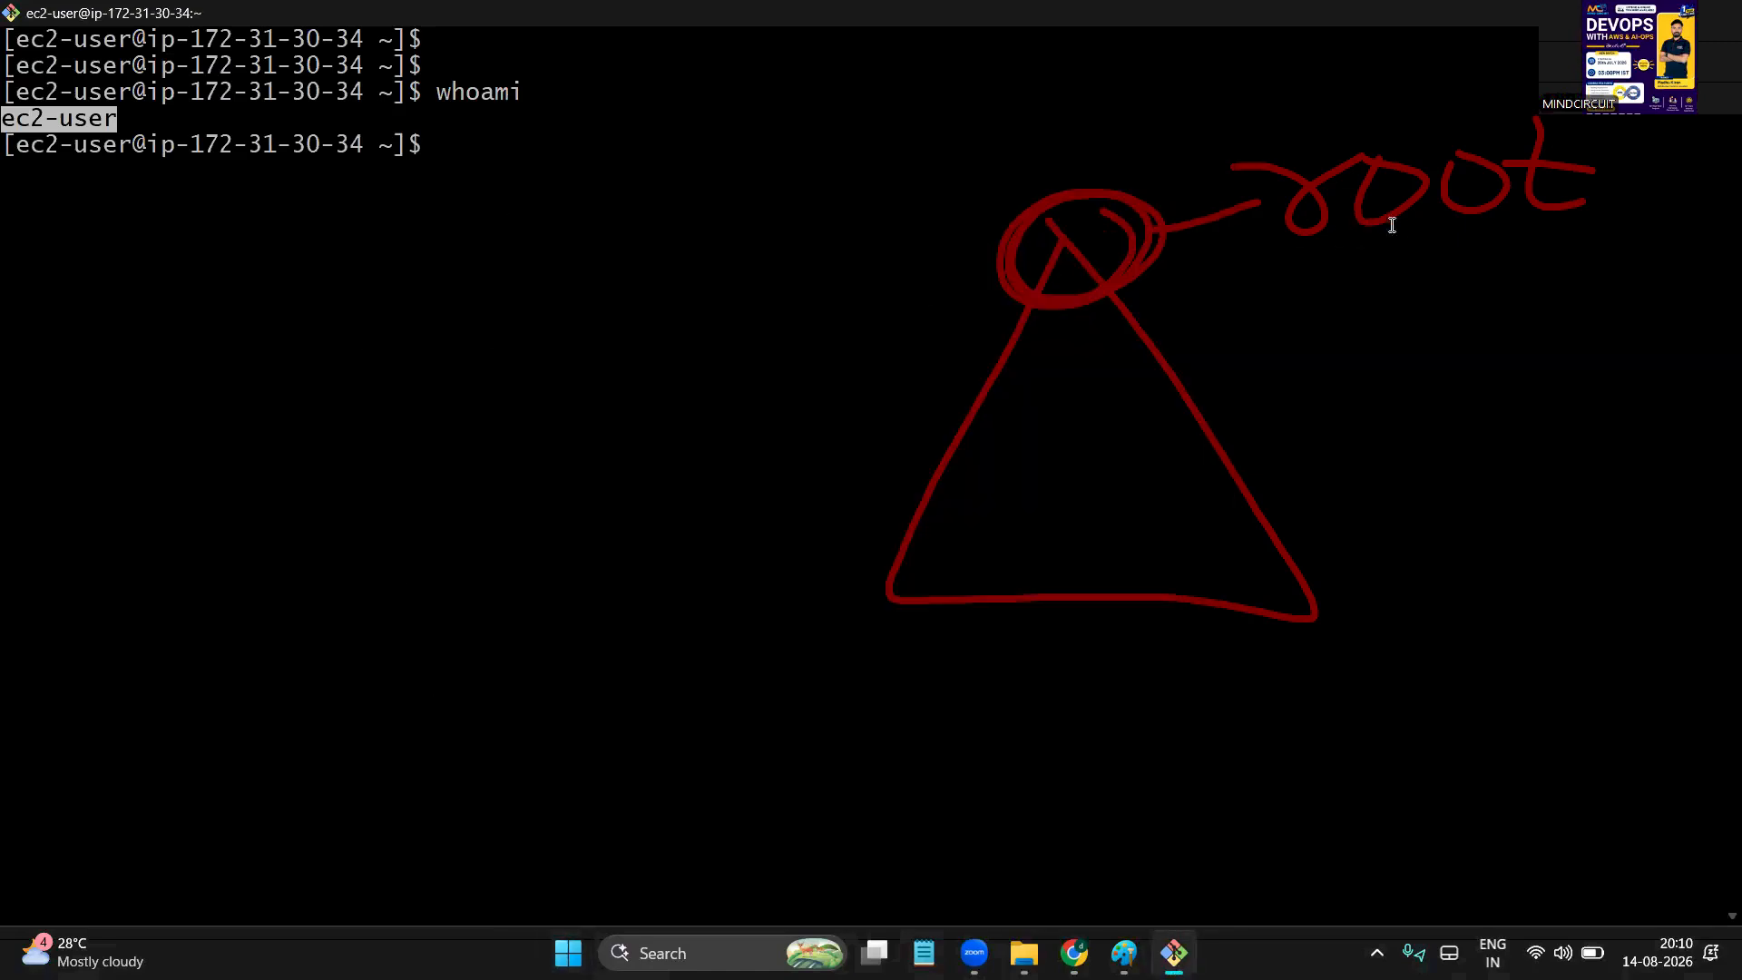
left_click(1372, 185)
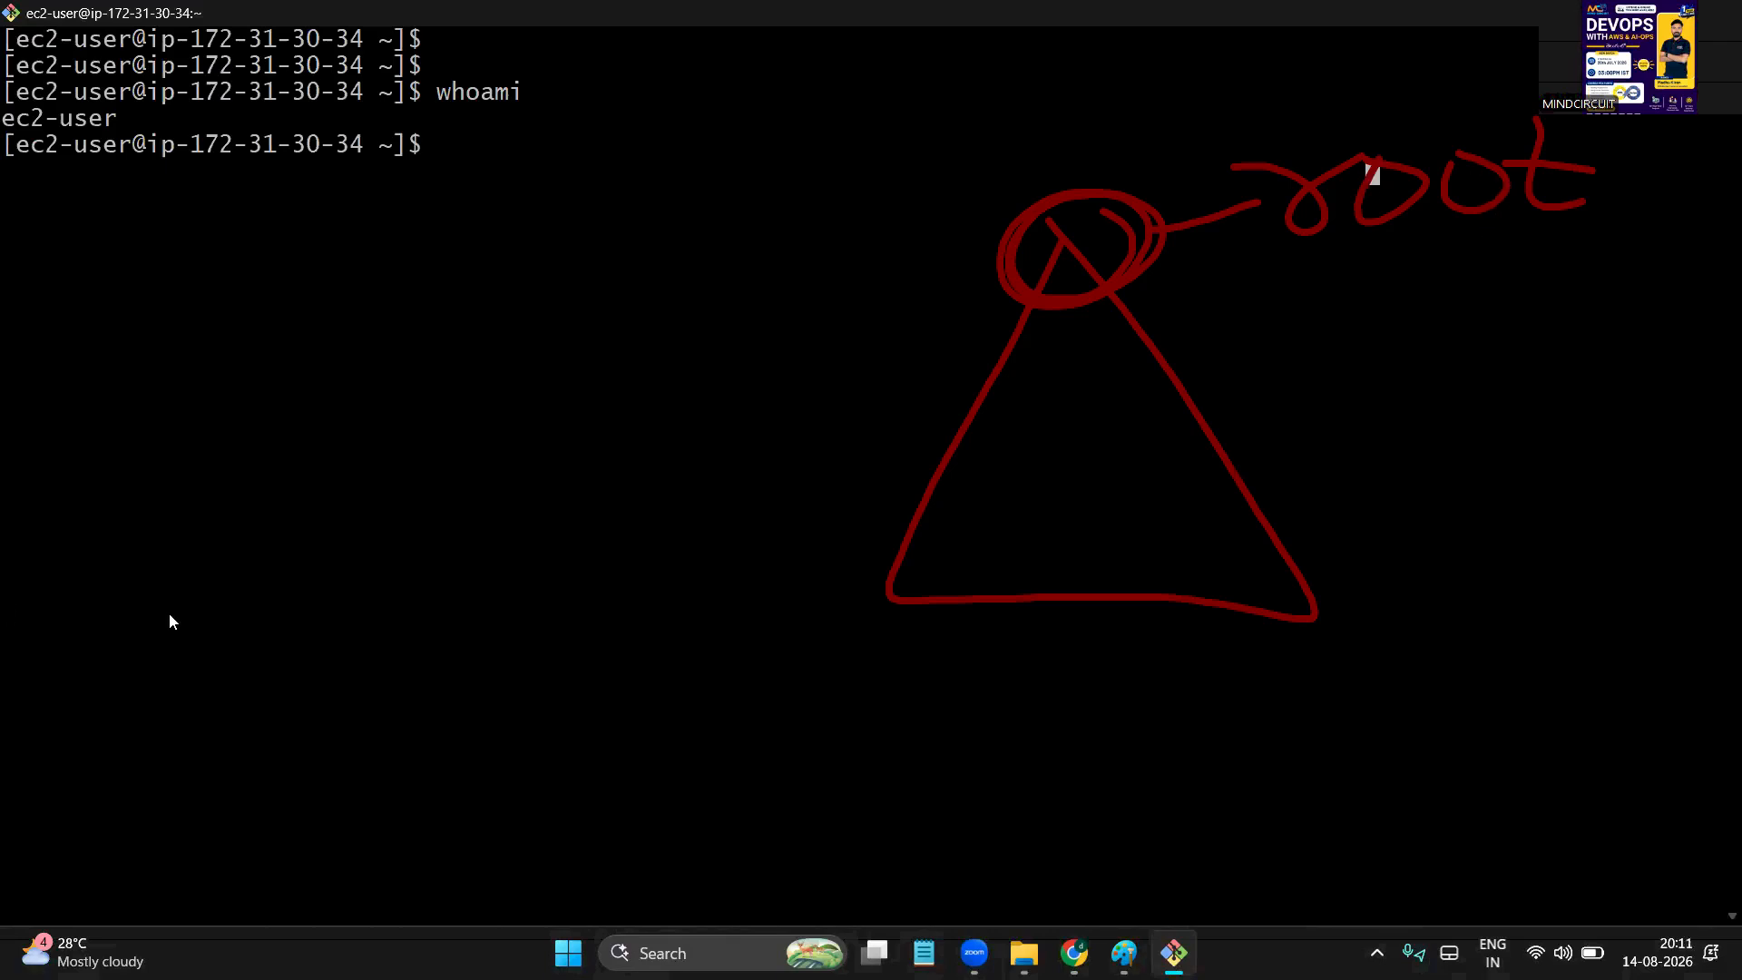
left_click(140, 490)
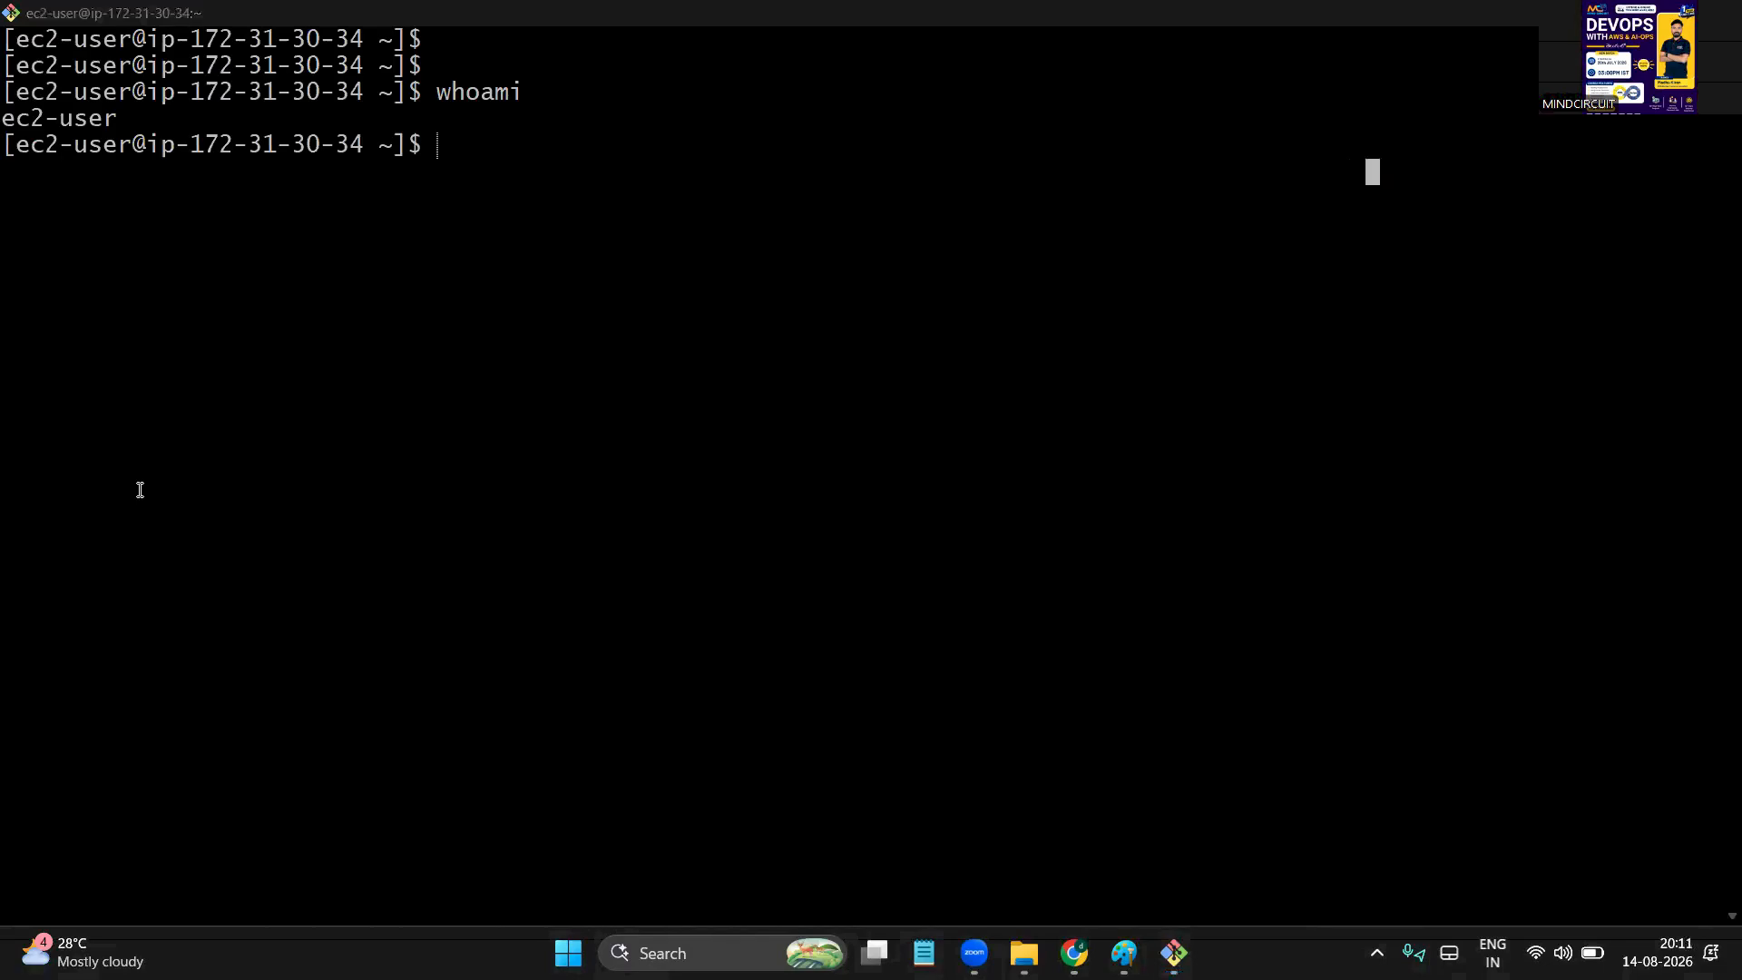
Switch to a root shell with sudo su -
left_click(663, 251)
type("sudo ")
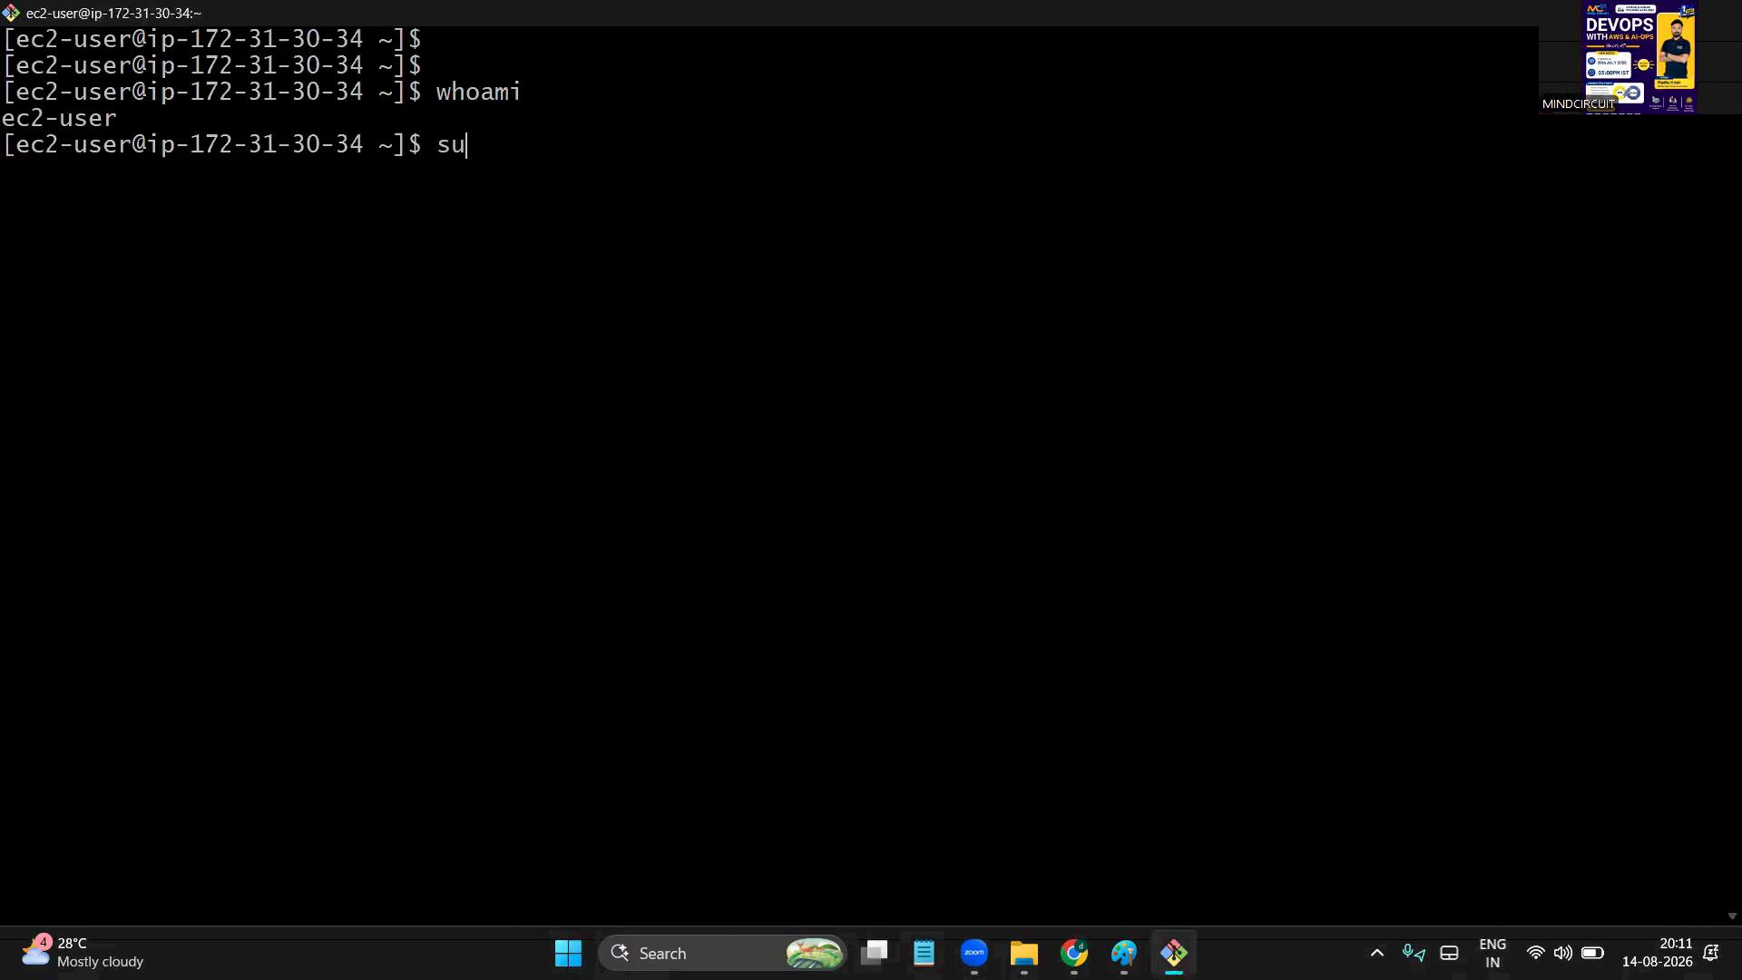
type("su")
left_click_drag(451, 92, 564, 78)
left_click_drag(452, 144, 619, 135)
left_click(618, 134)
type("-")
key("Return")
double_click(60, 145)
double_click(52, 173)
left_click(439, 172)
Run whoami to confirm the active user is now root
key("Return")
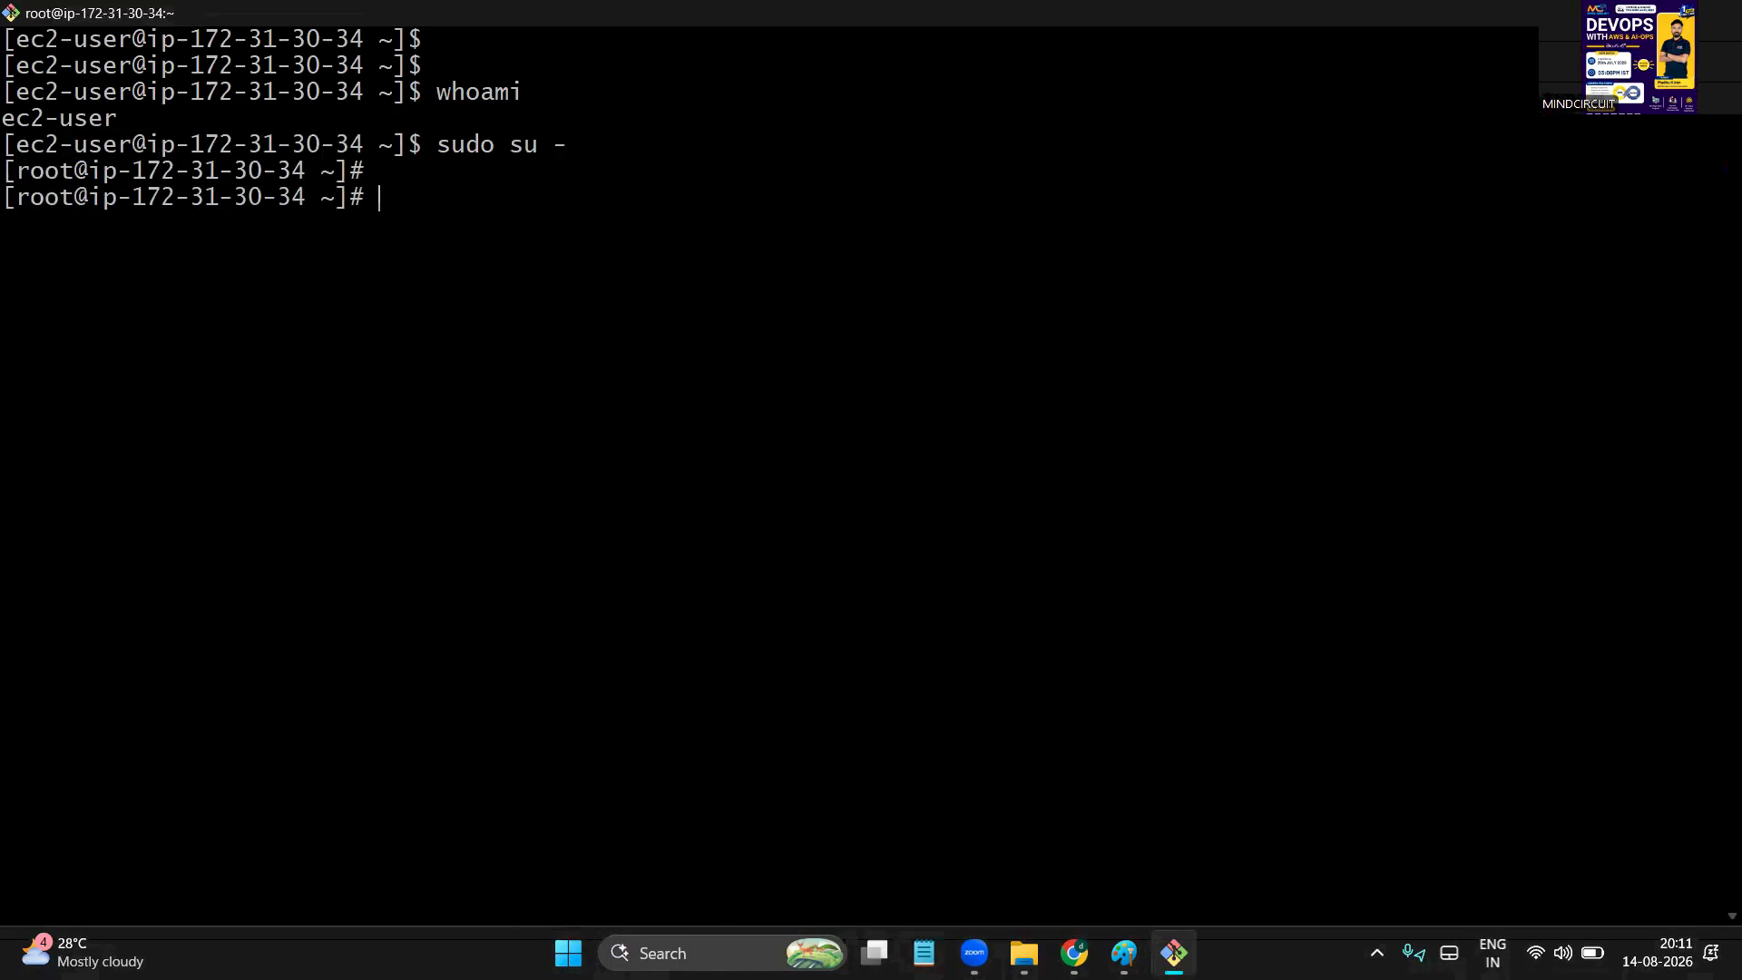
key("Return")
type("whoami")
key("Return")
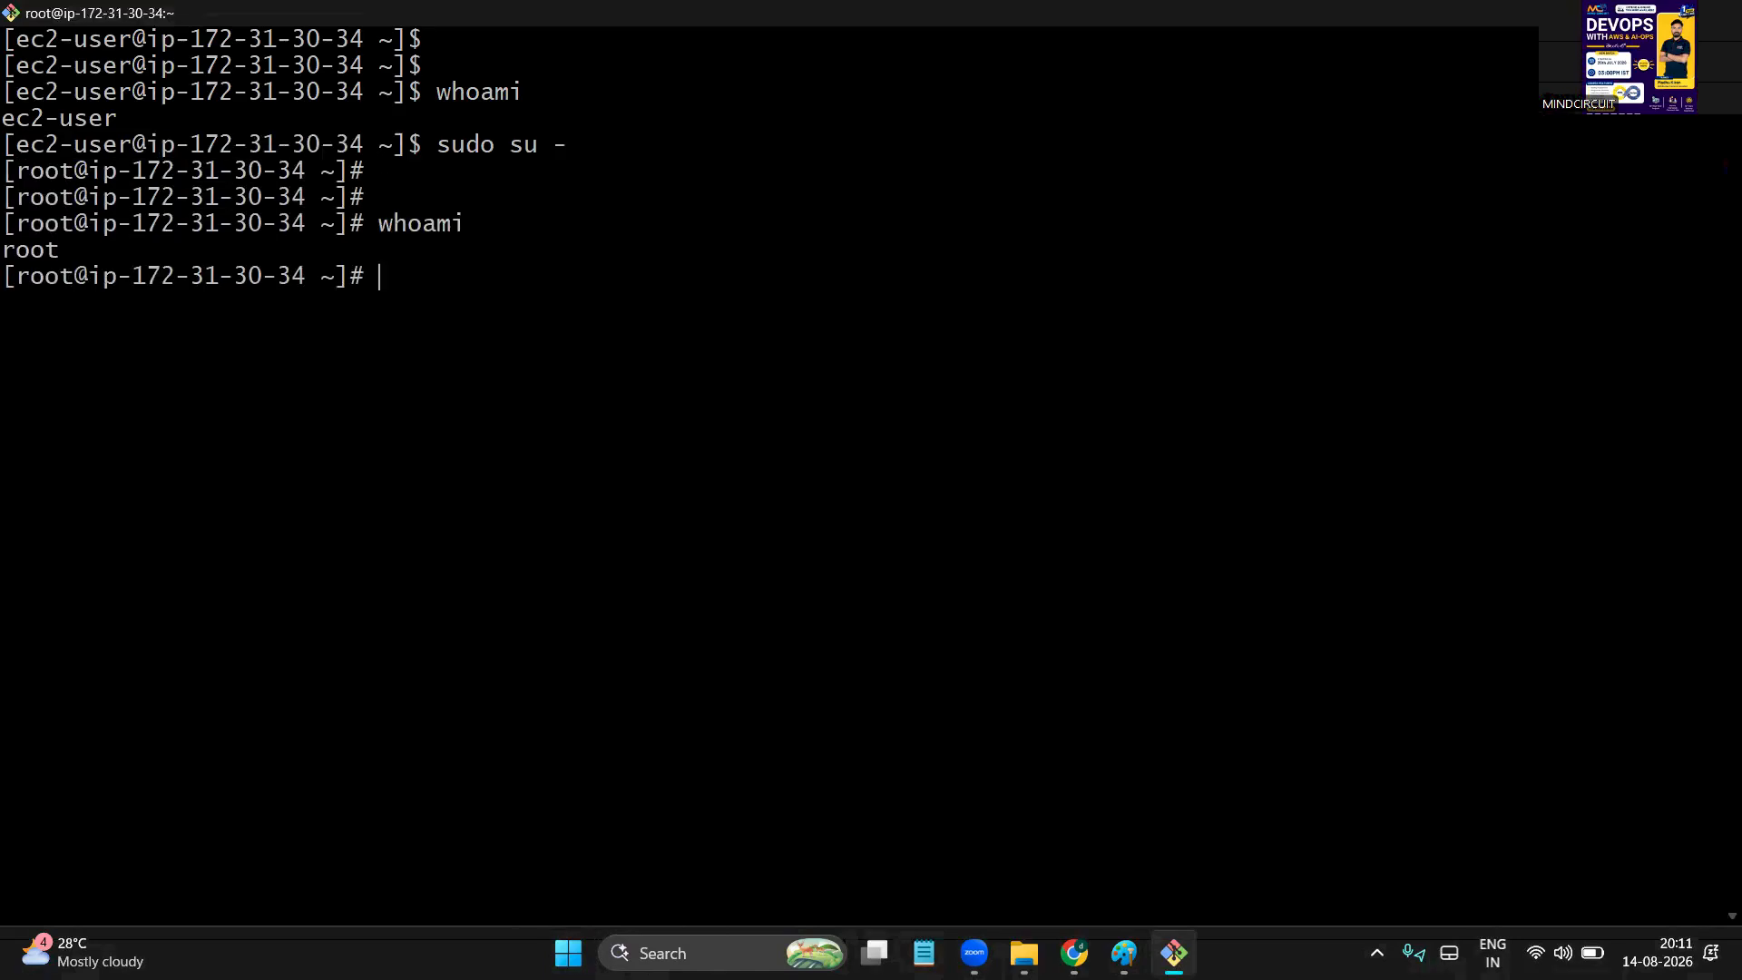
double_click(33, 250)
left_click(527, 270)
Display the server's hostname, ip-172-31-30-34.ec2.internal
type("hostname")
key("Return")
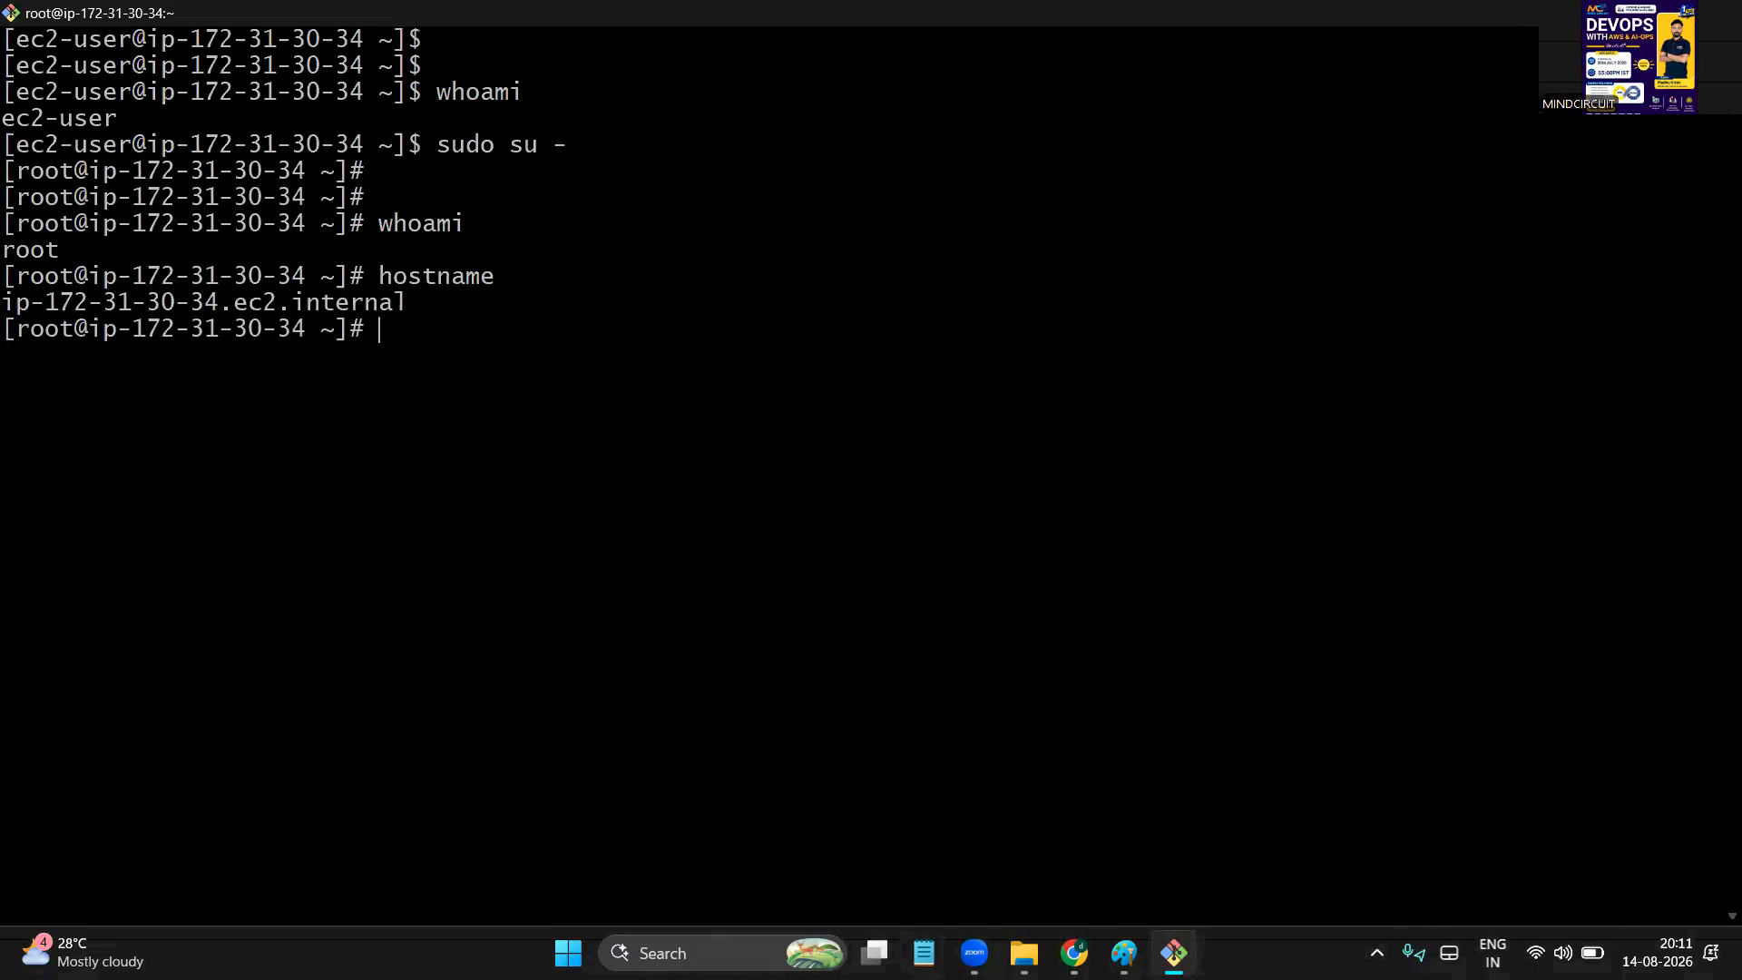
left_click_drag(28, 313, 470, 282)
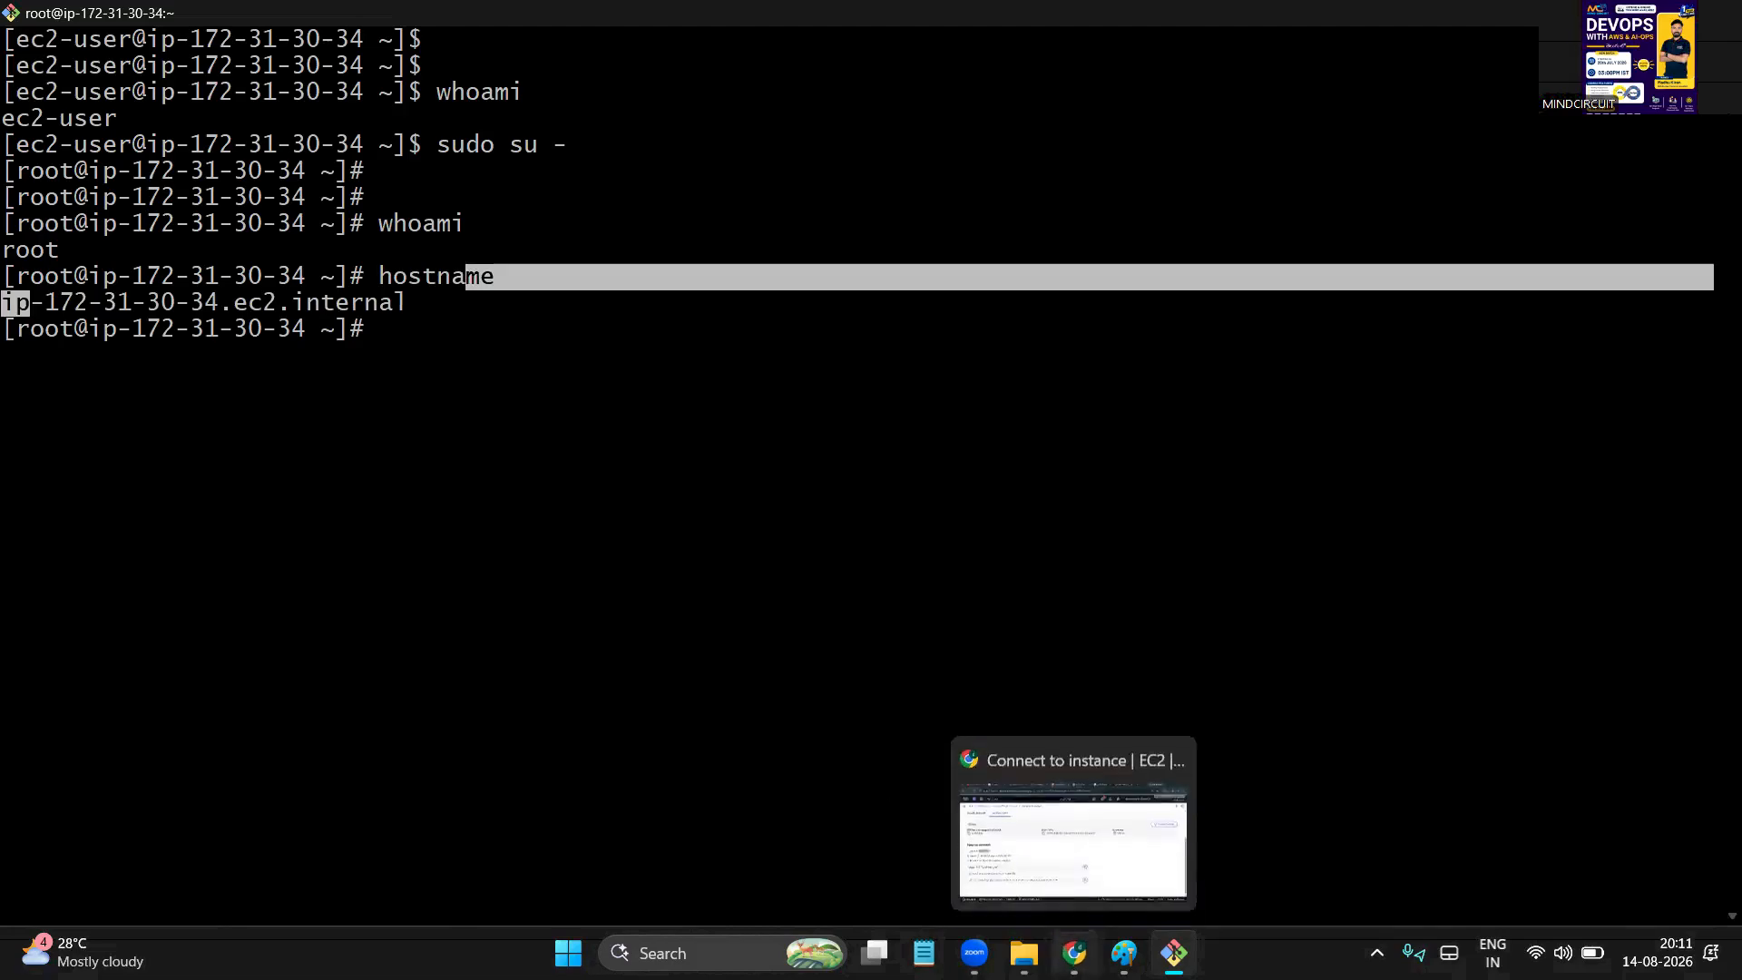
left_click(1070, 951)
Return to the Instances list and check the instance ID, IPv4 addresses and public DNS name
left_click(166, 189)
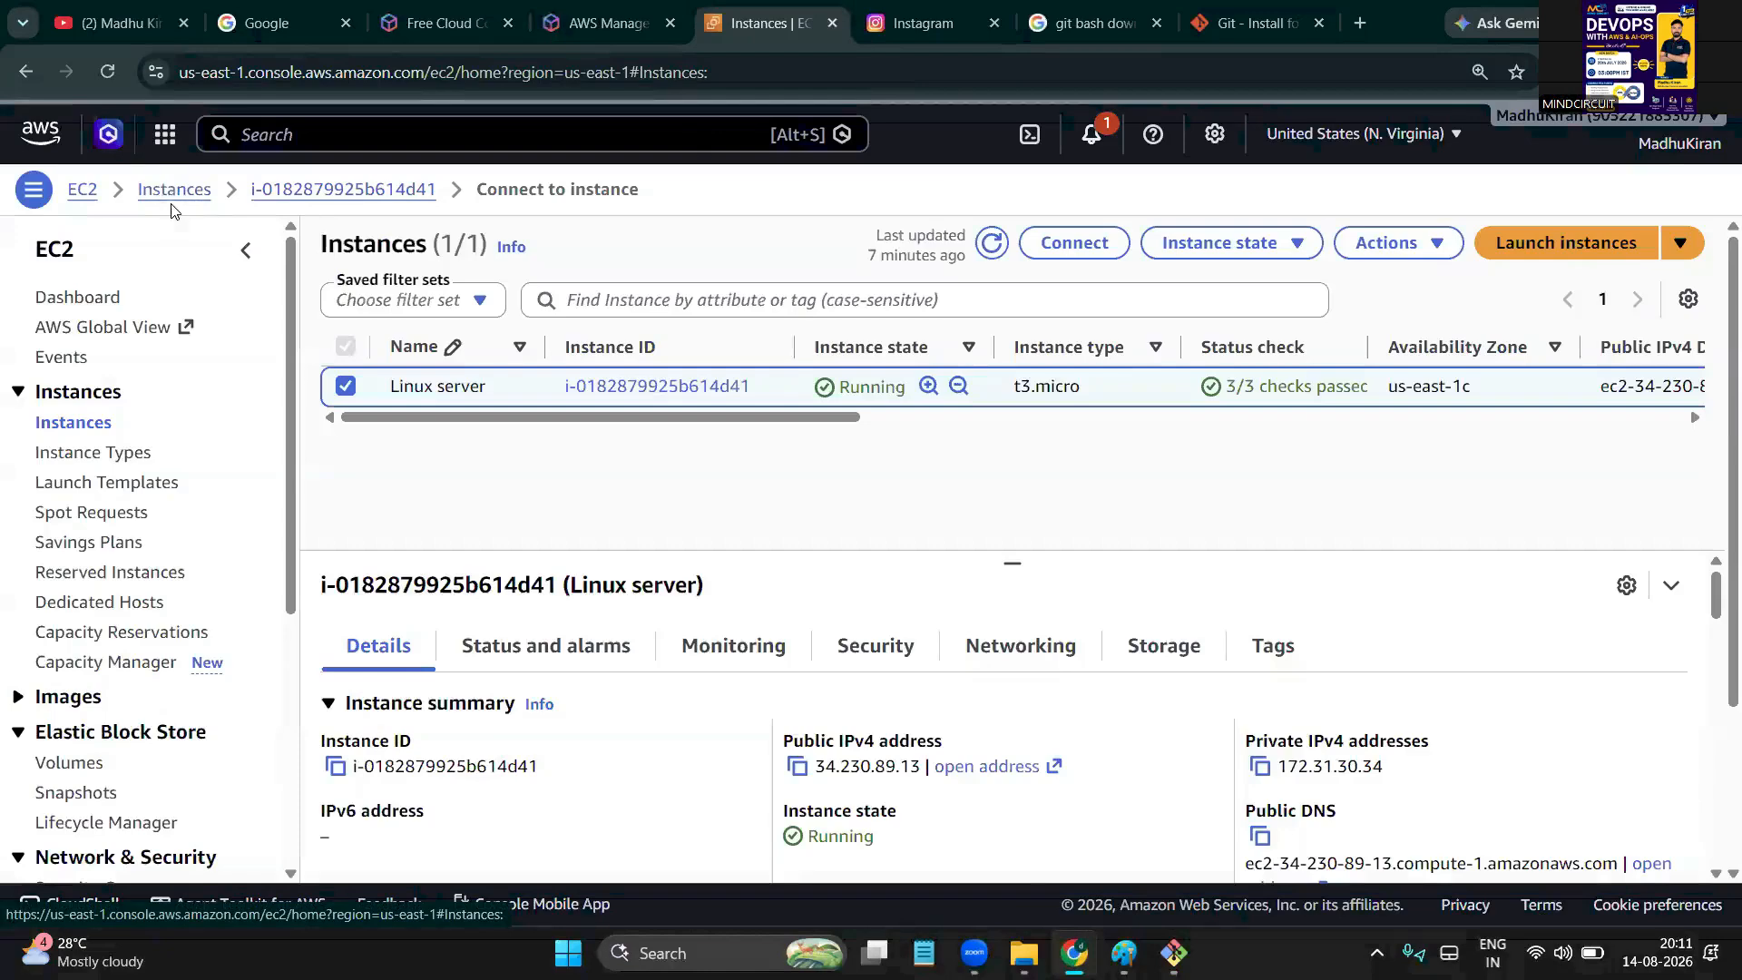
scroll(592, 484, "down", 1)
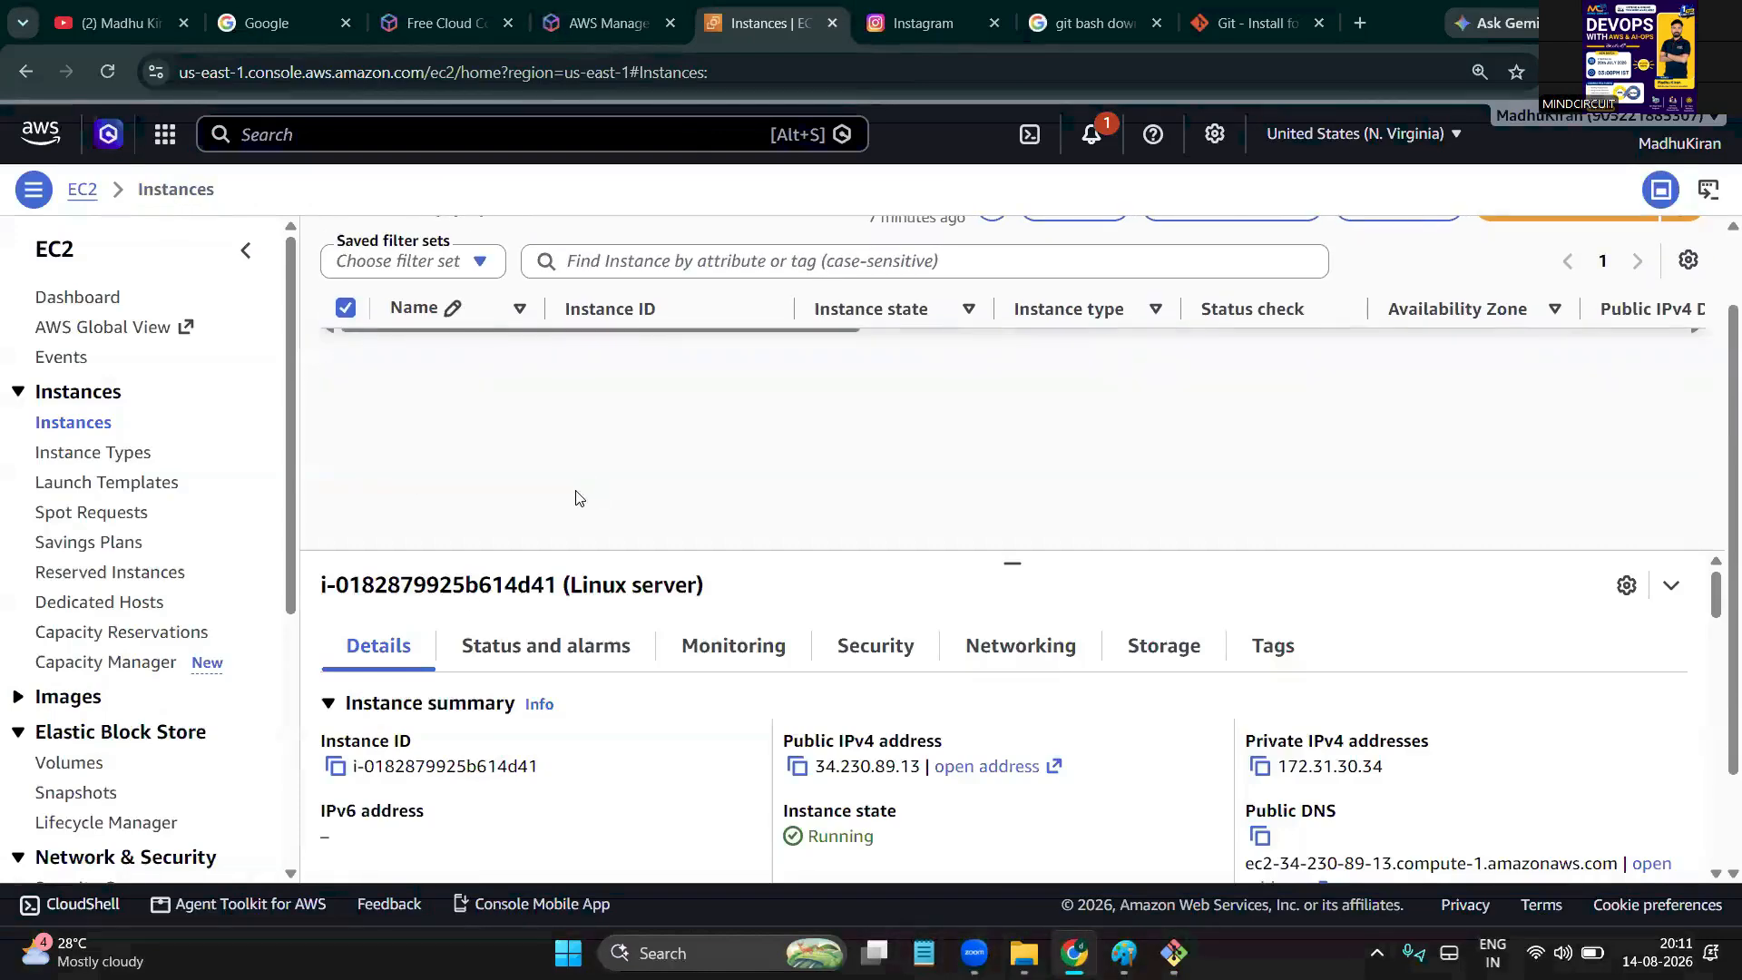
scroll(404, 698, "down", 3)
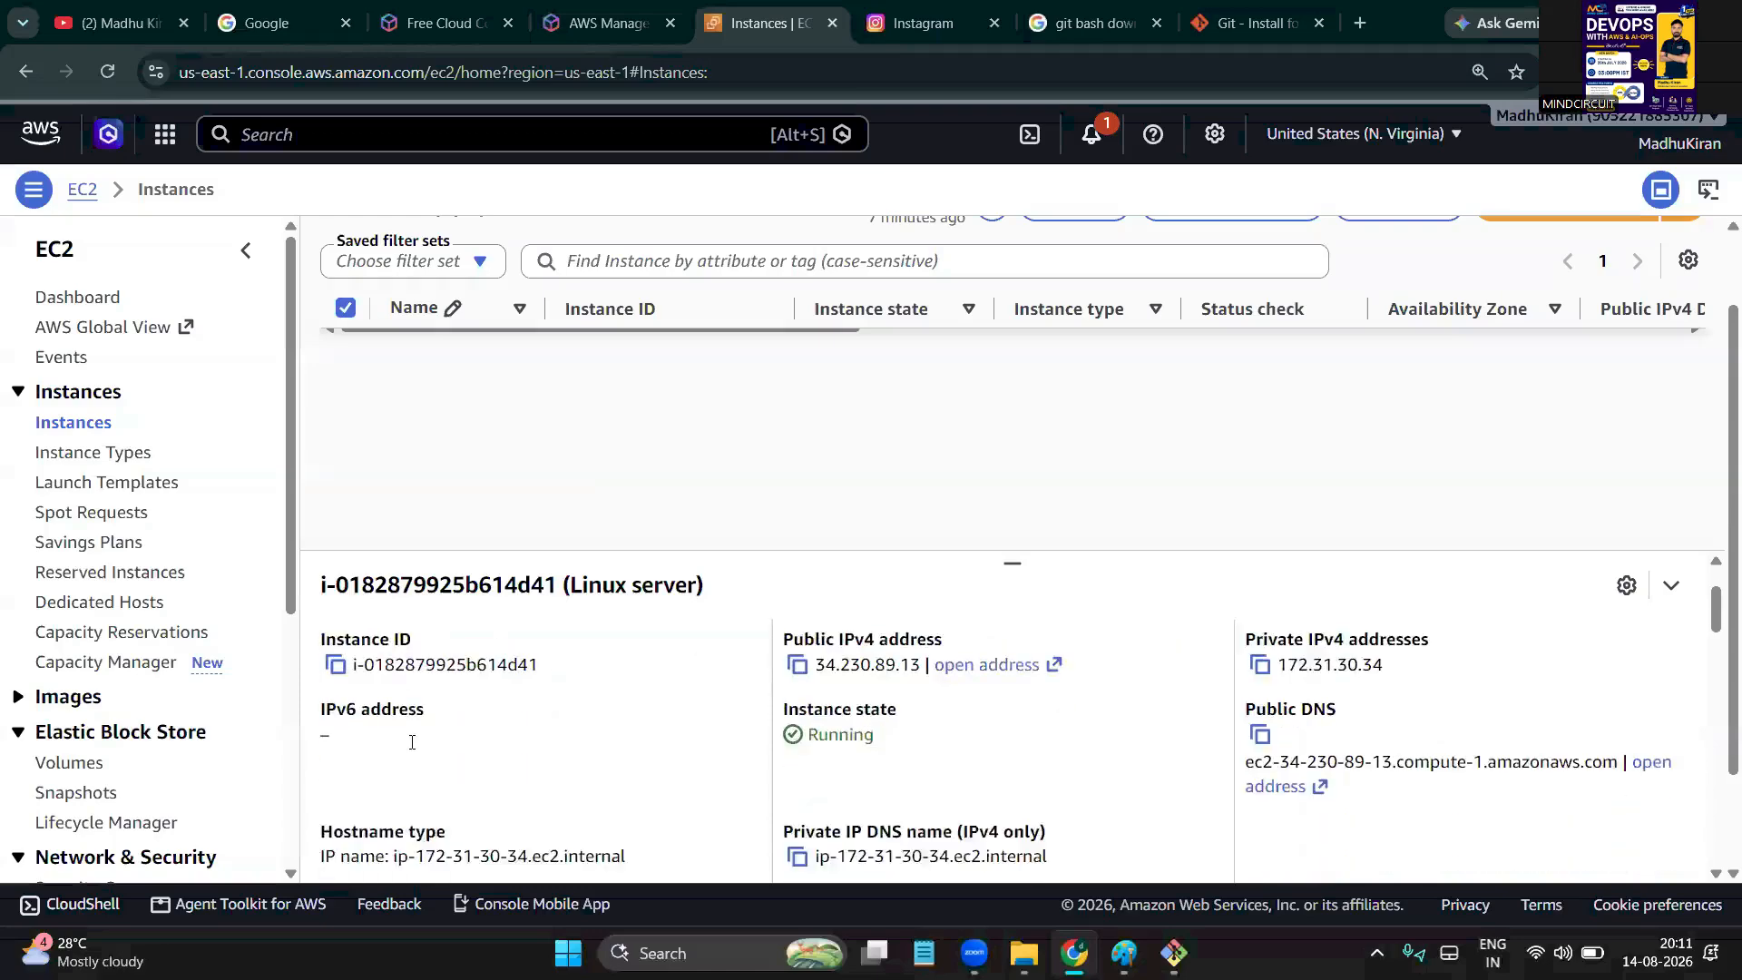
scroll(390, 735, "up", 2)
left_click_drag(385, 745, 517, 746)
left_click_drag(836, 746, 898, 746)
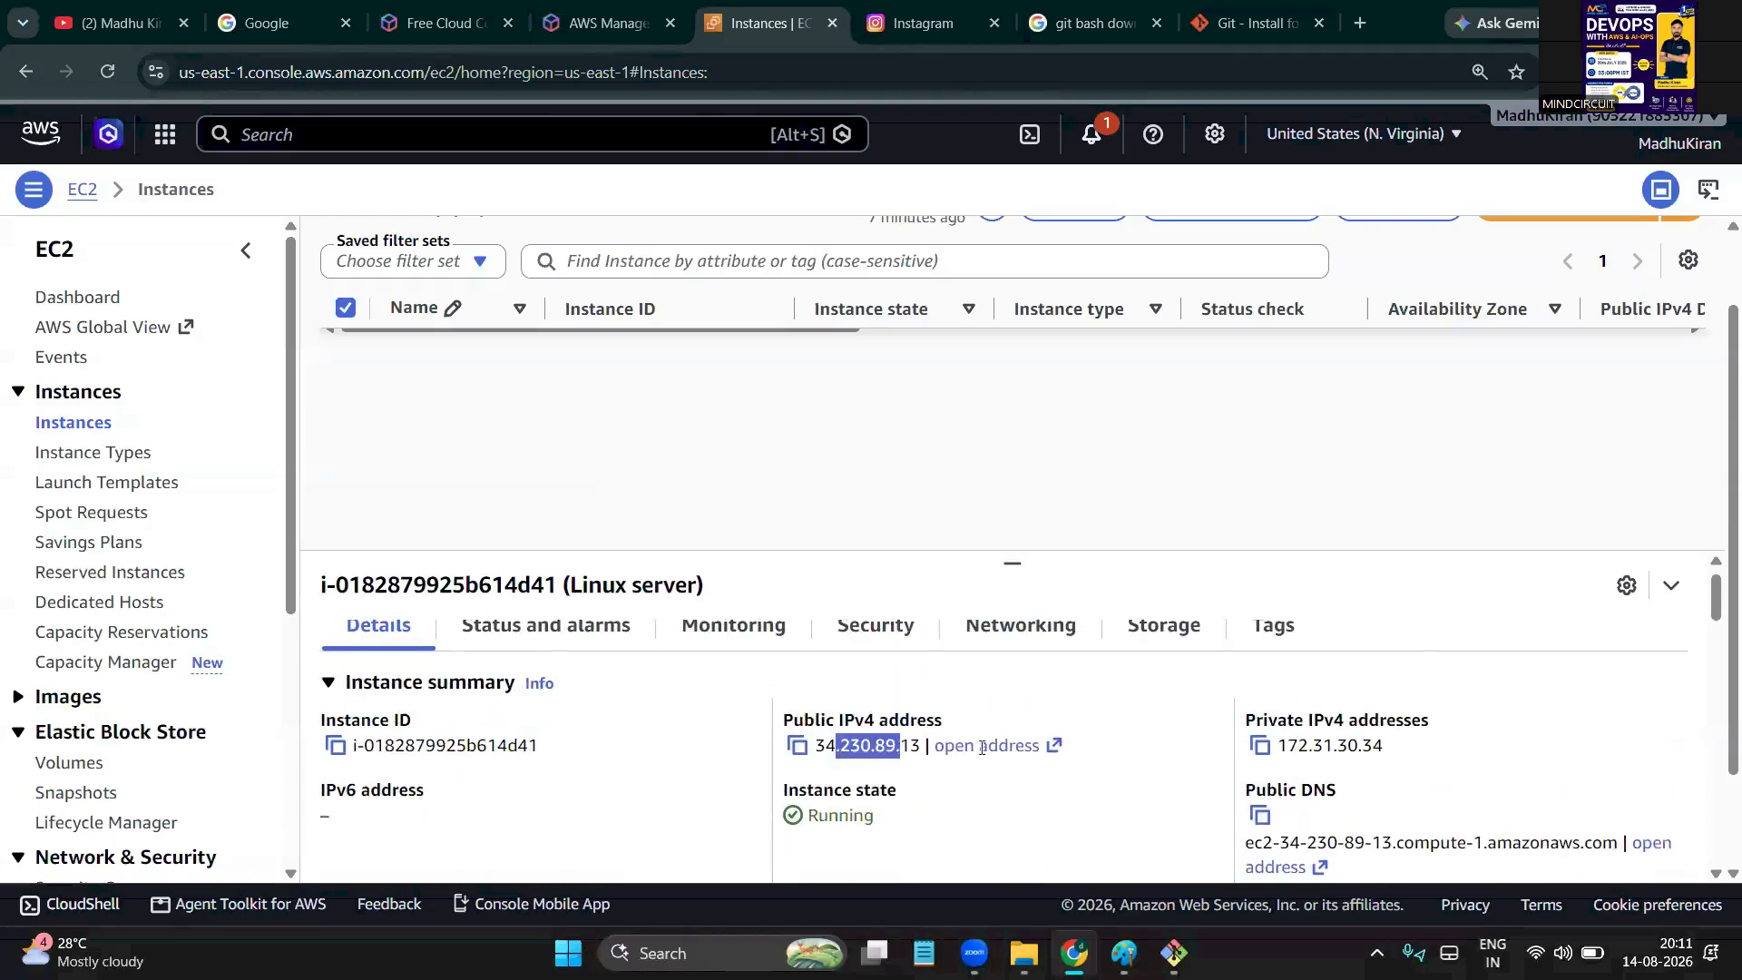
left_click_drag(1297, 746, 1404, 755)
scroll(1404, 756, "down", 2)
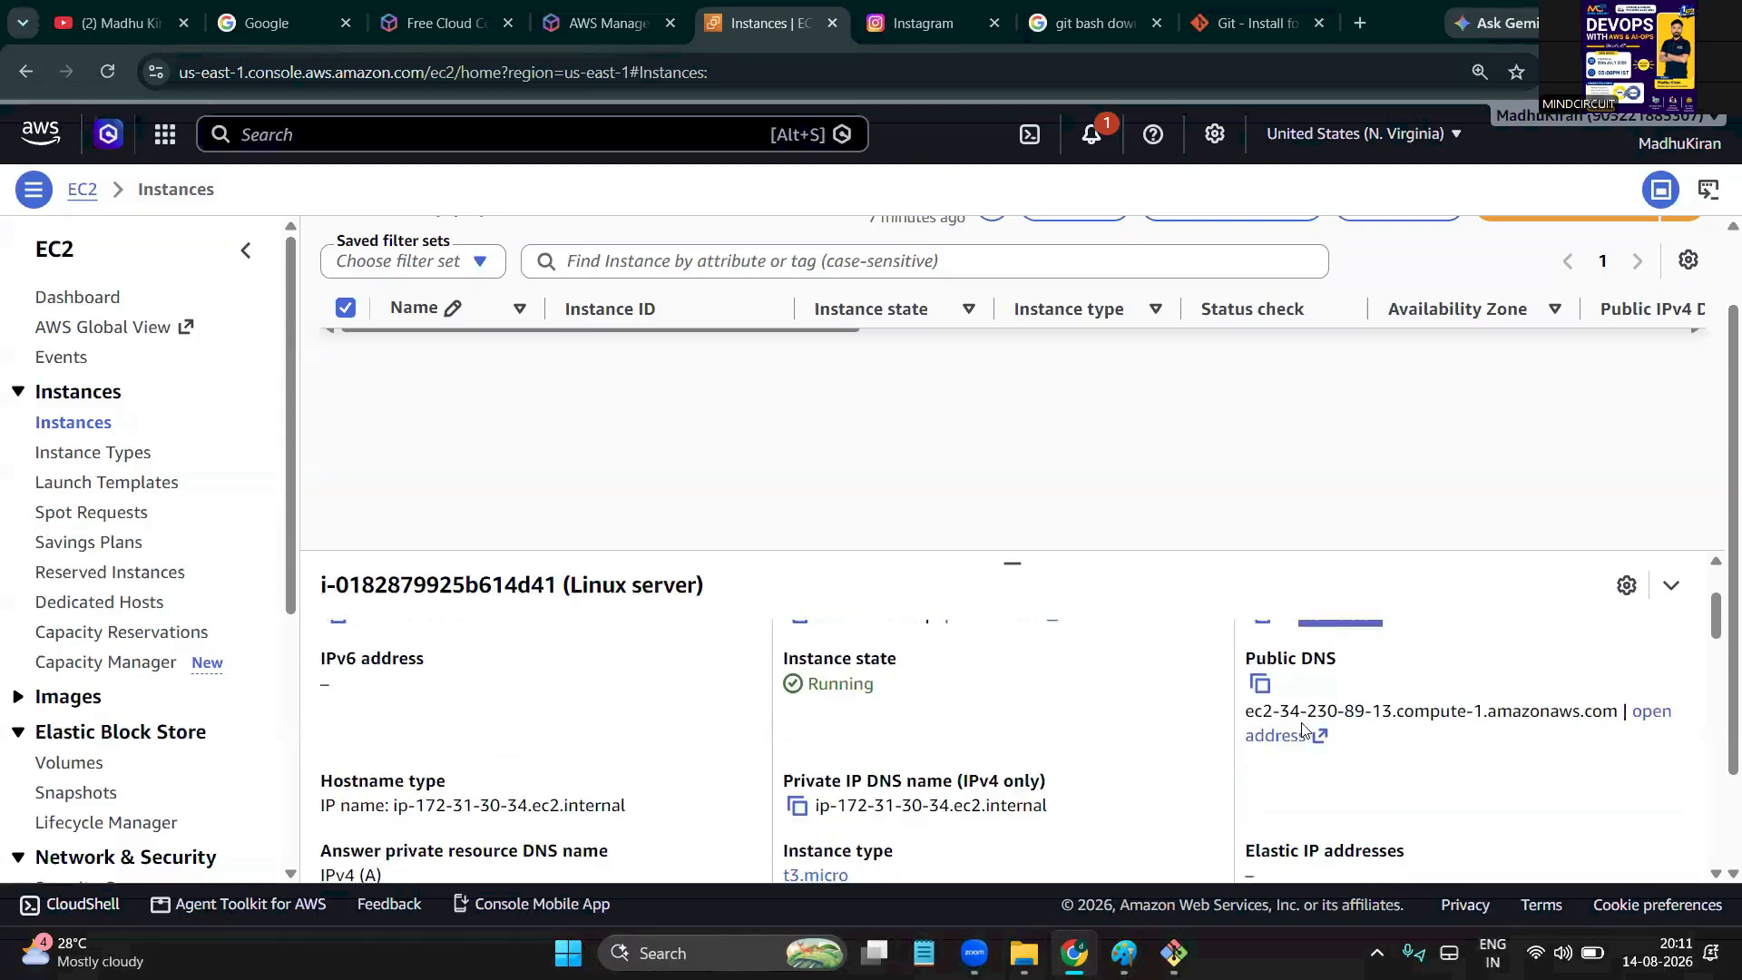
left_click_drag(1335, 711, 1605, 719)
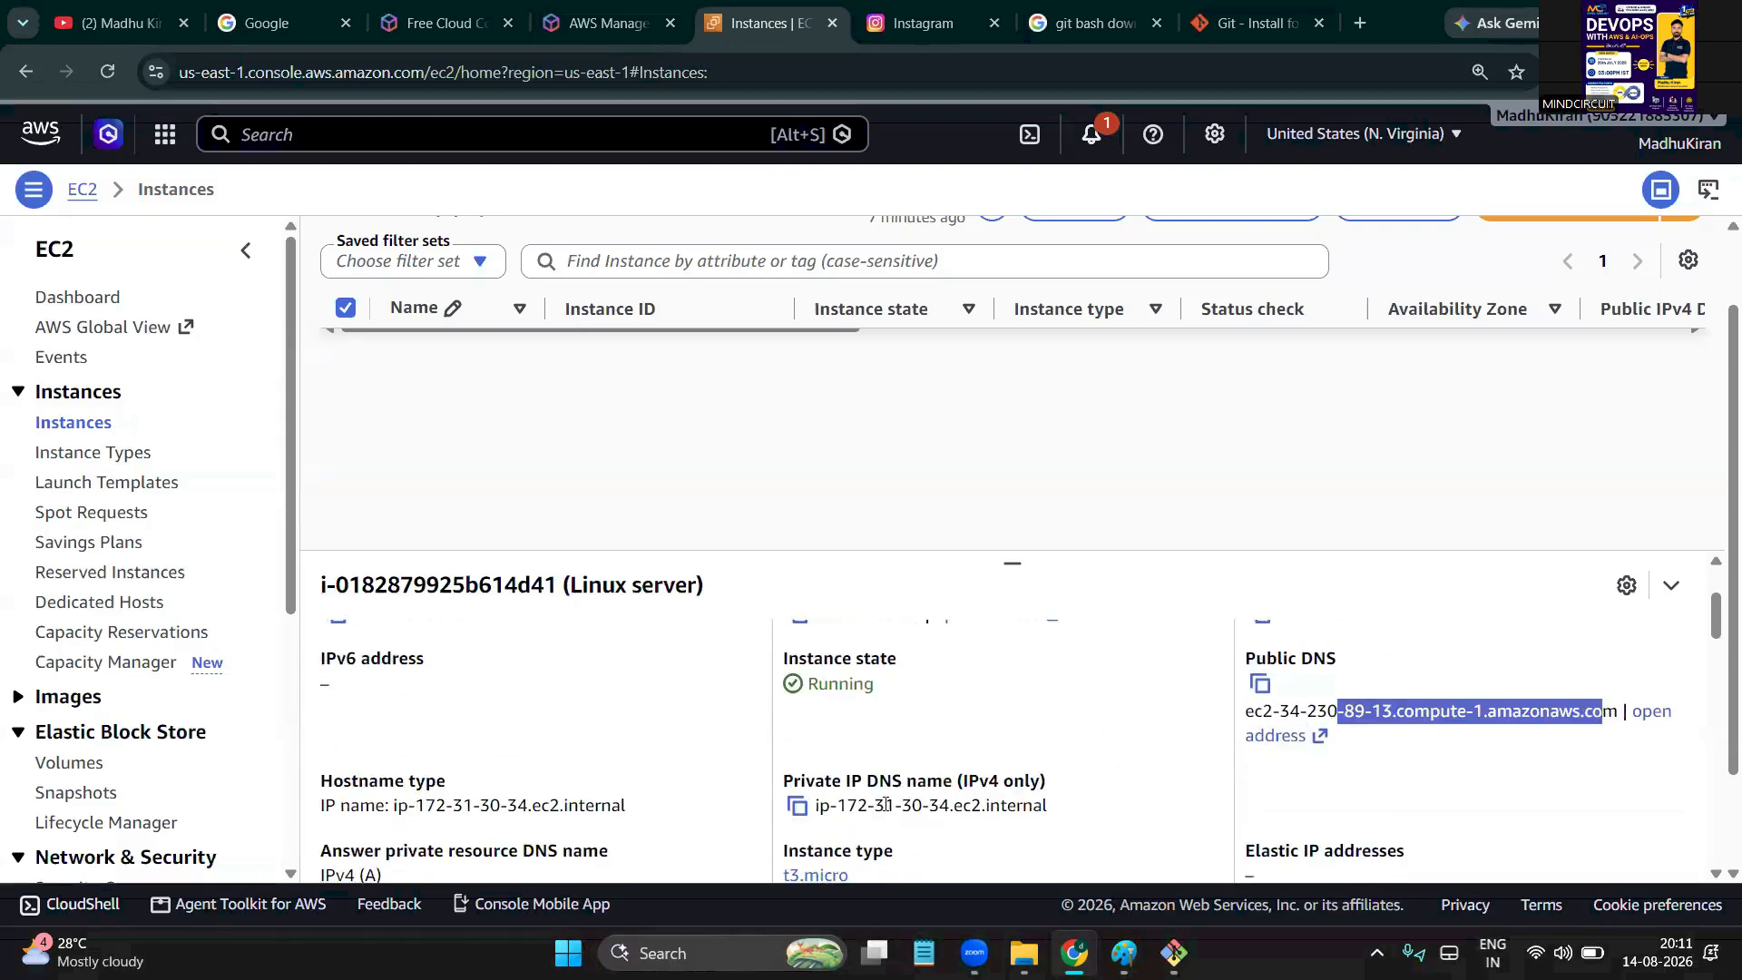
scroll(849, 786, "down", 1)
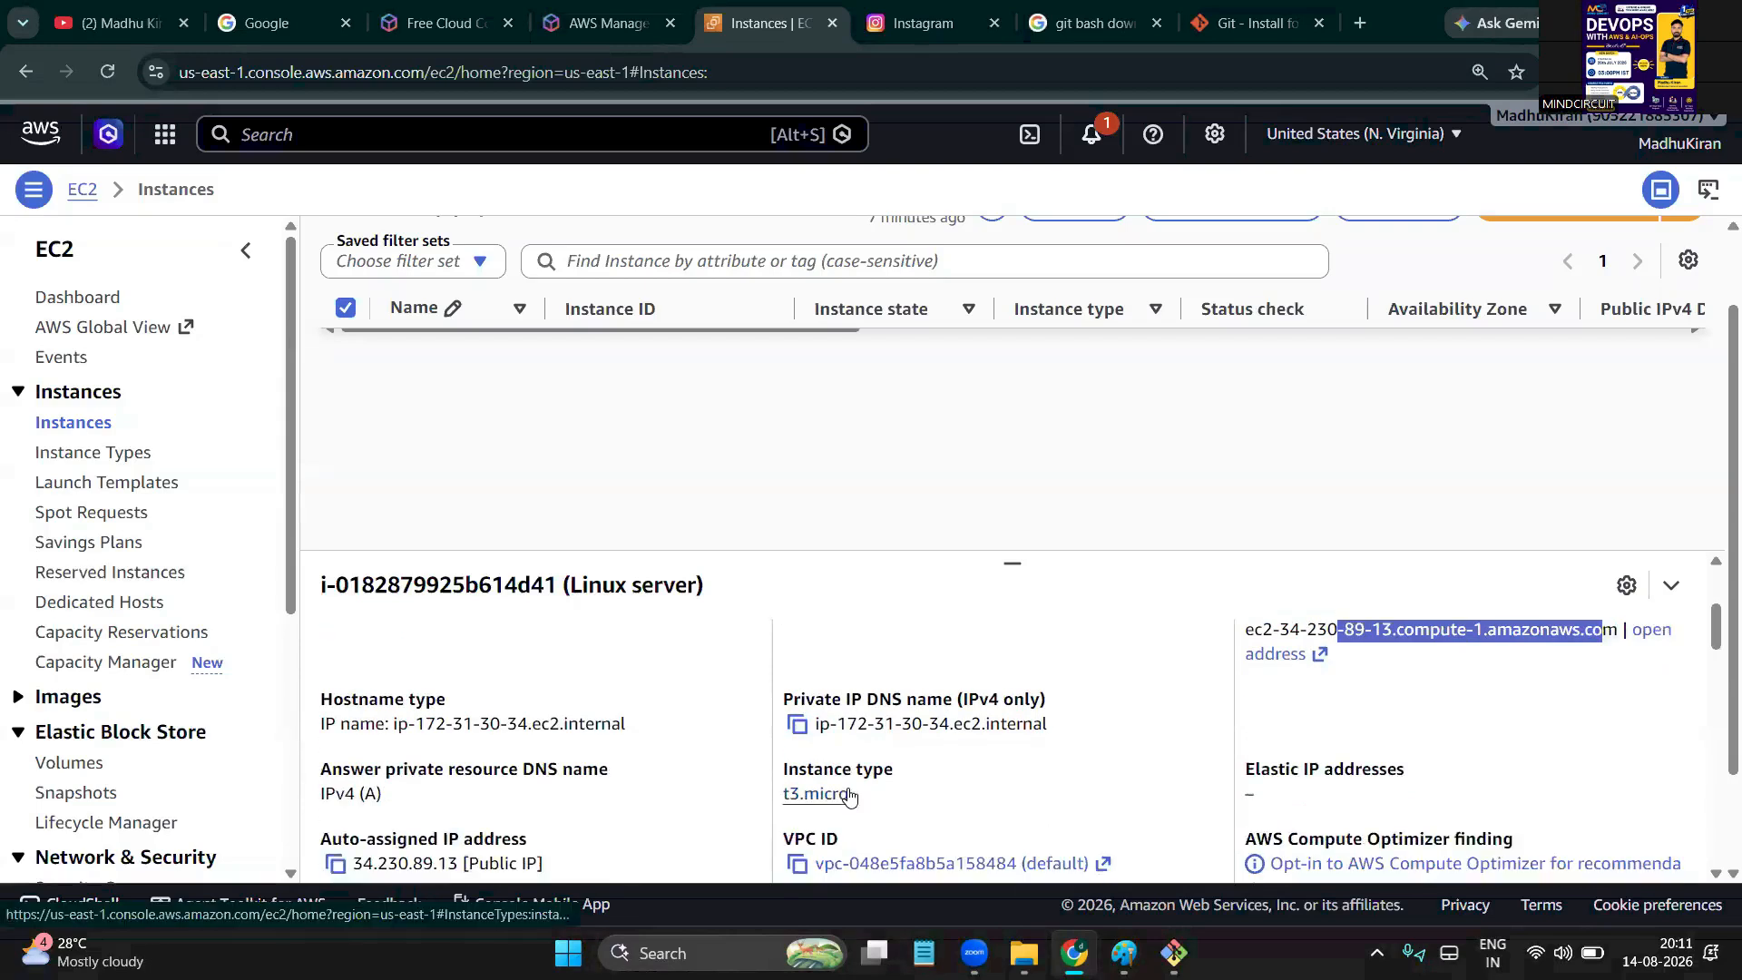
key("alt+Tab")
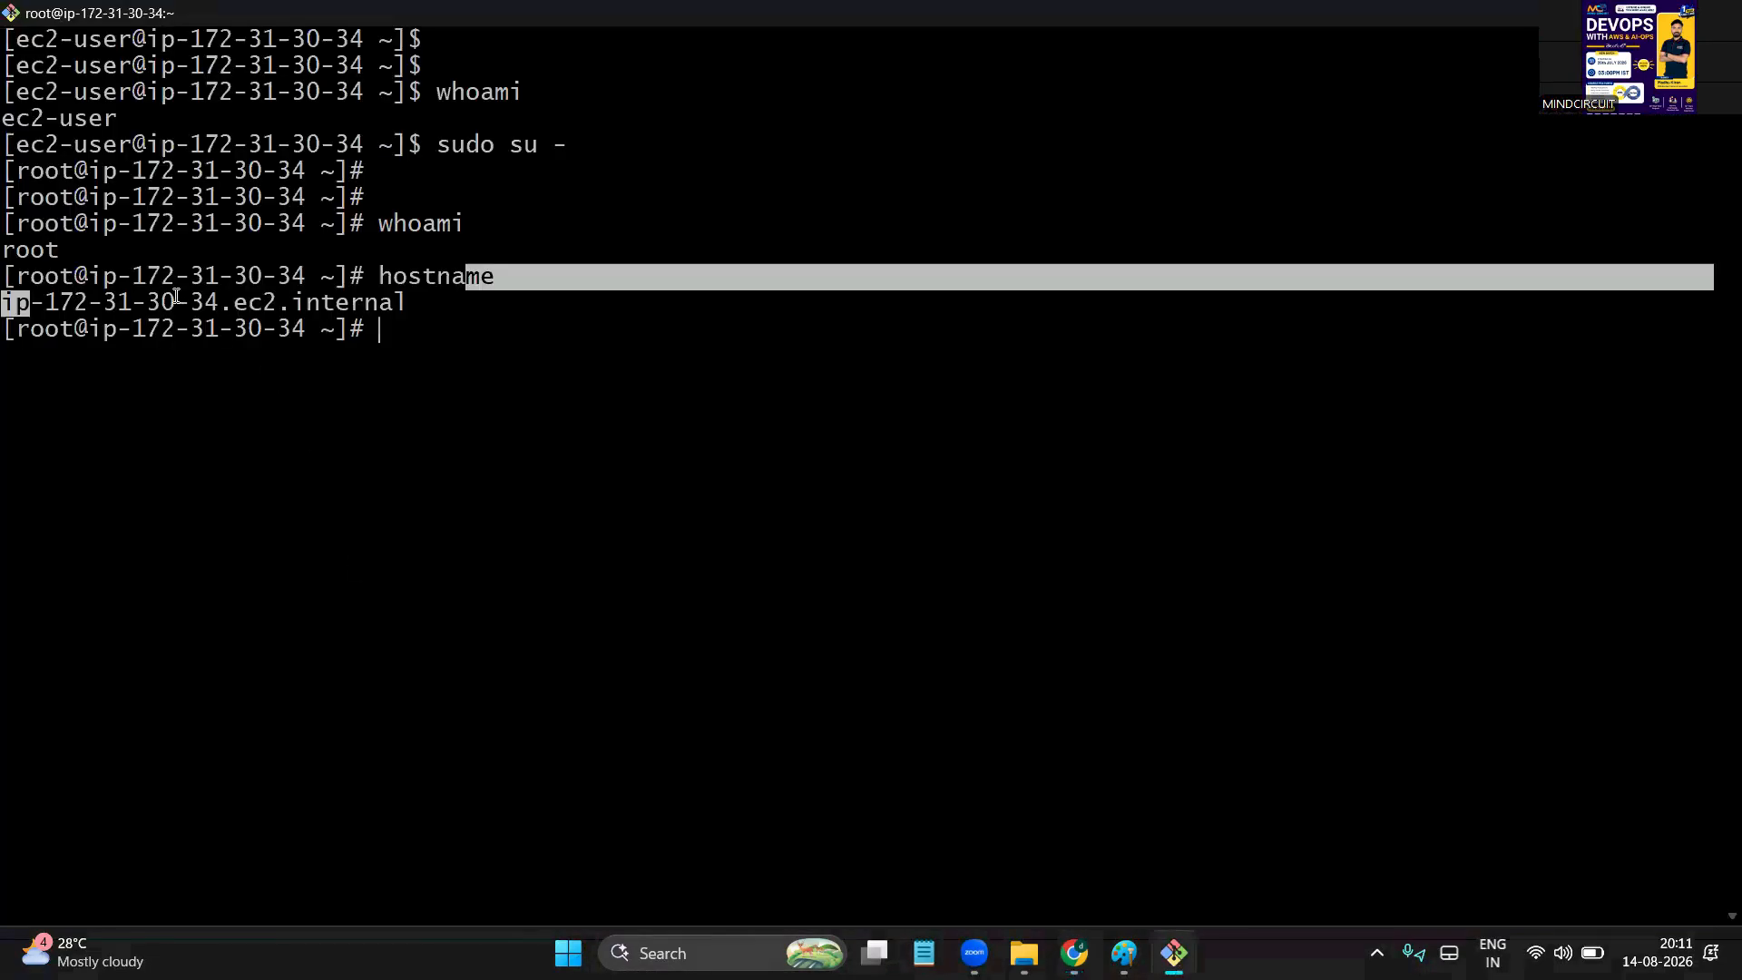
Compare the terminal's hostname output with the instance hostname shown in the AWS console
double_click(177, 302)
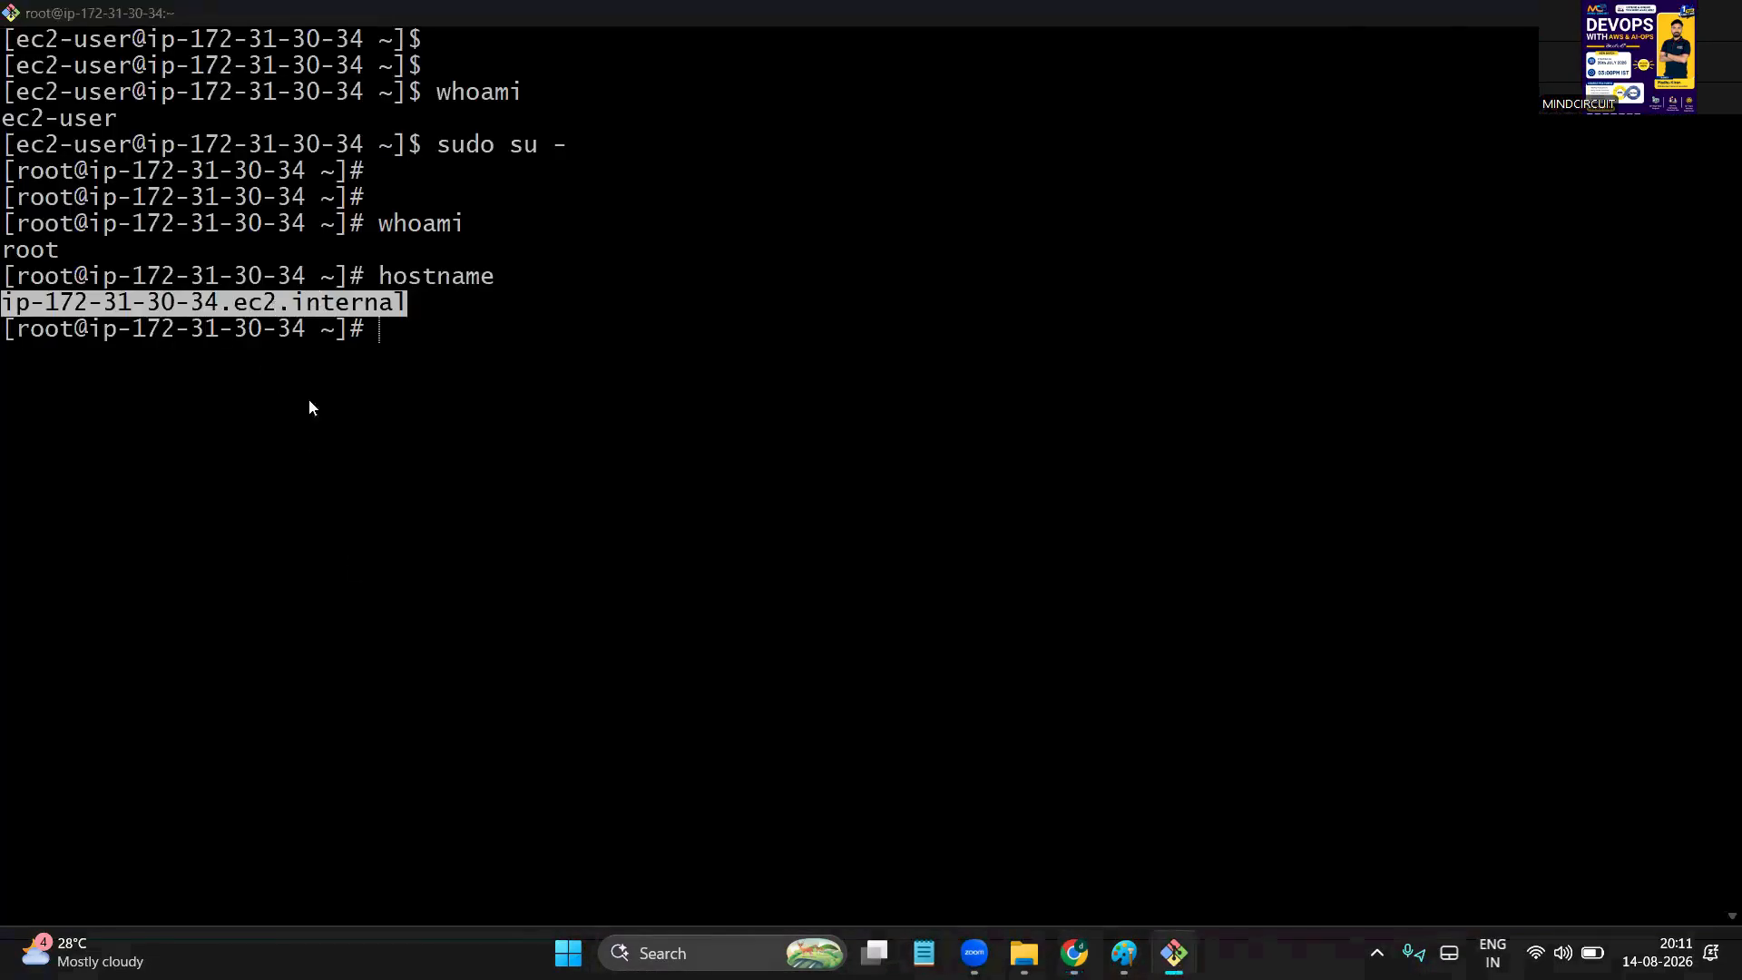
key("alt+Tab")
double_click(430, 723)
left_click_drag(338, 701, 646, 724)
left_click(591, 747)
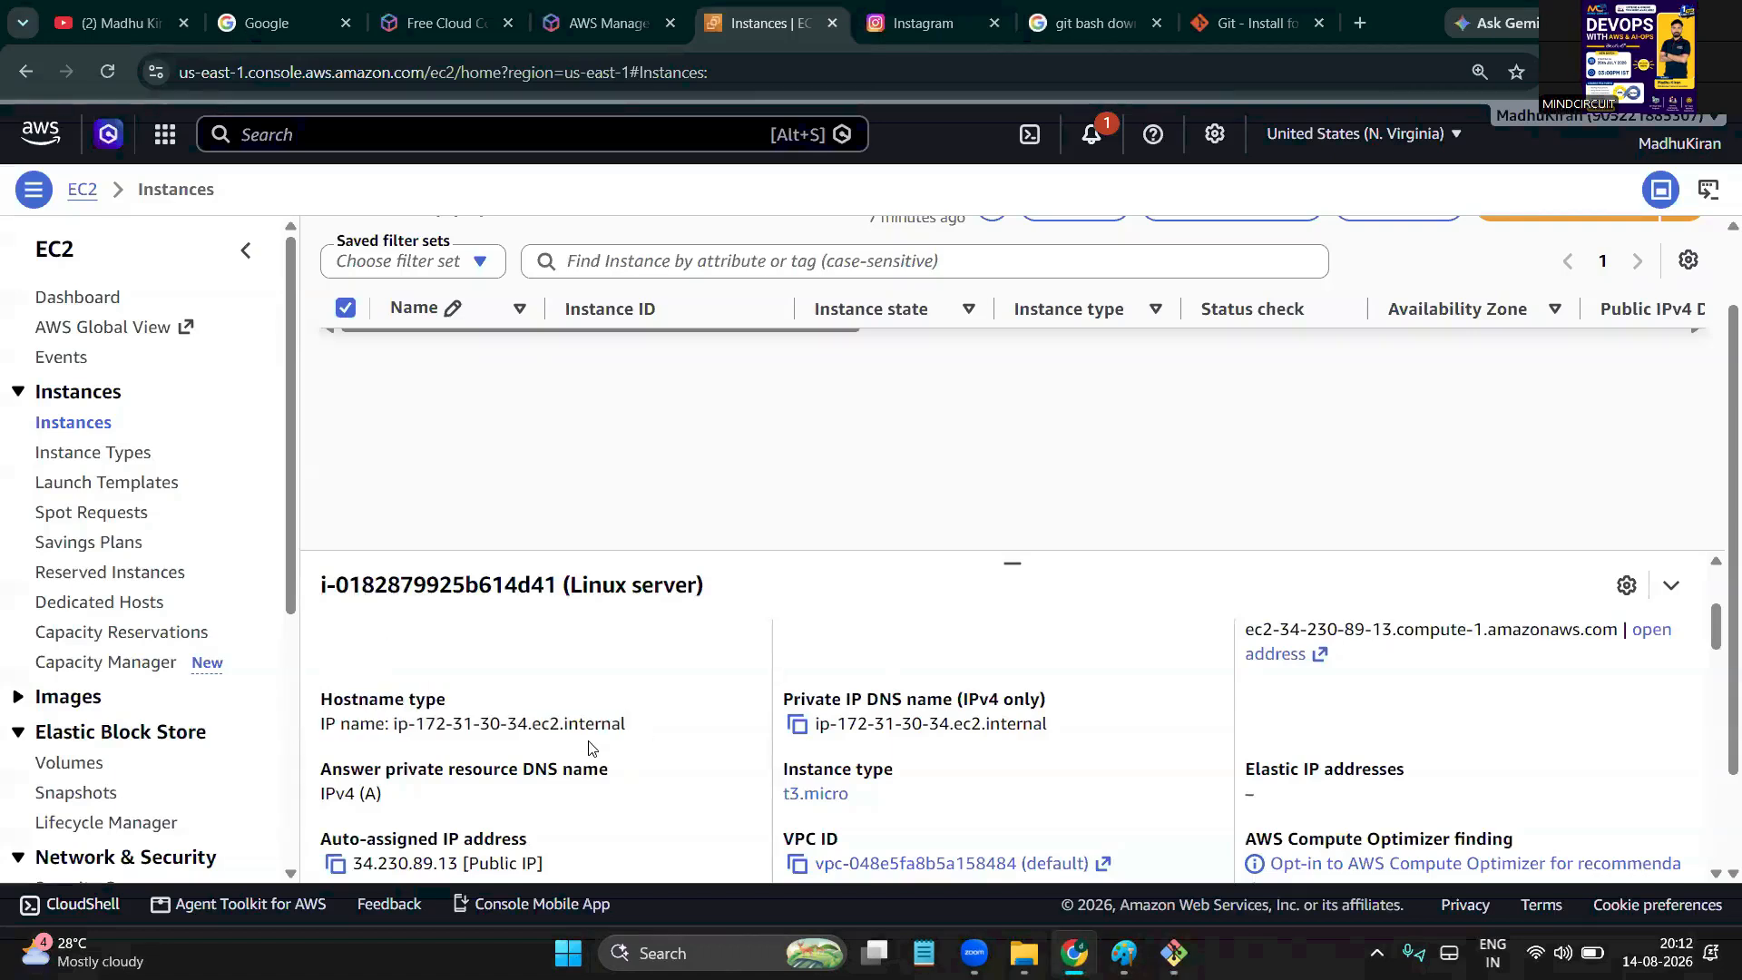
key("alt+Tab")
left_click(521, 448)
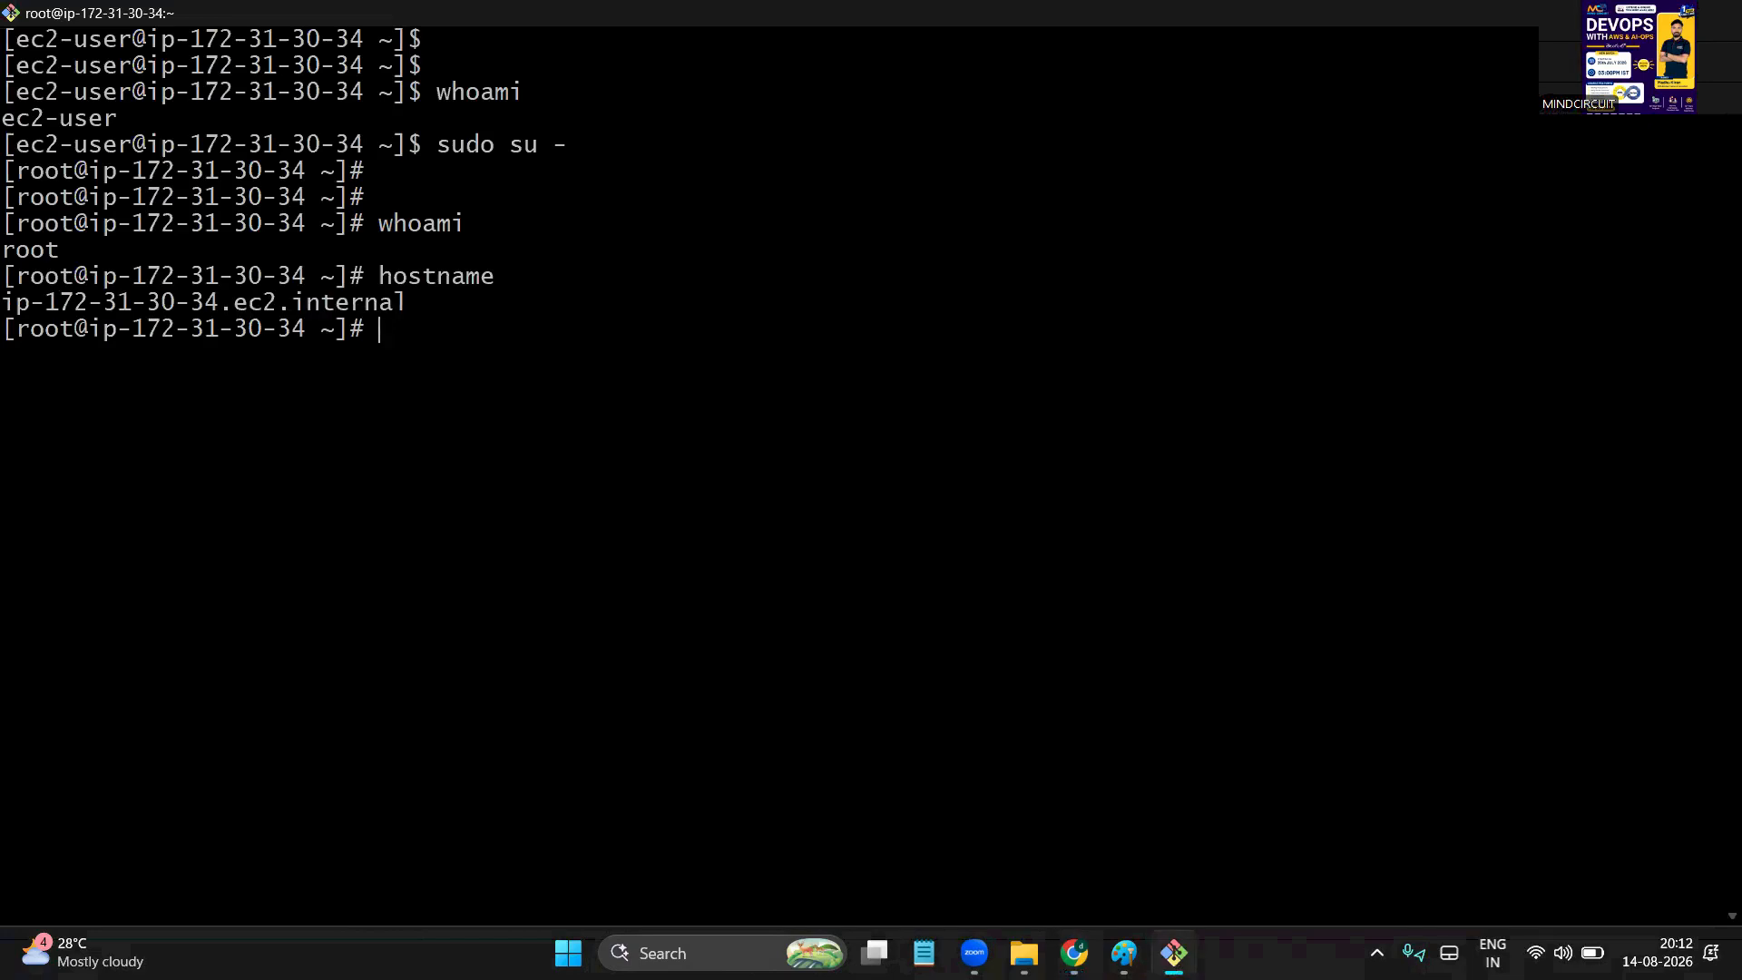
Run hostnamectl set-hostname linux to rename the server
key("Return")
key("Return")
type("hos")
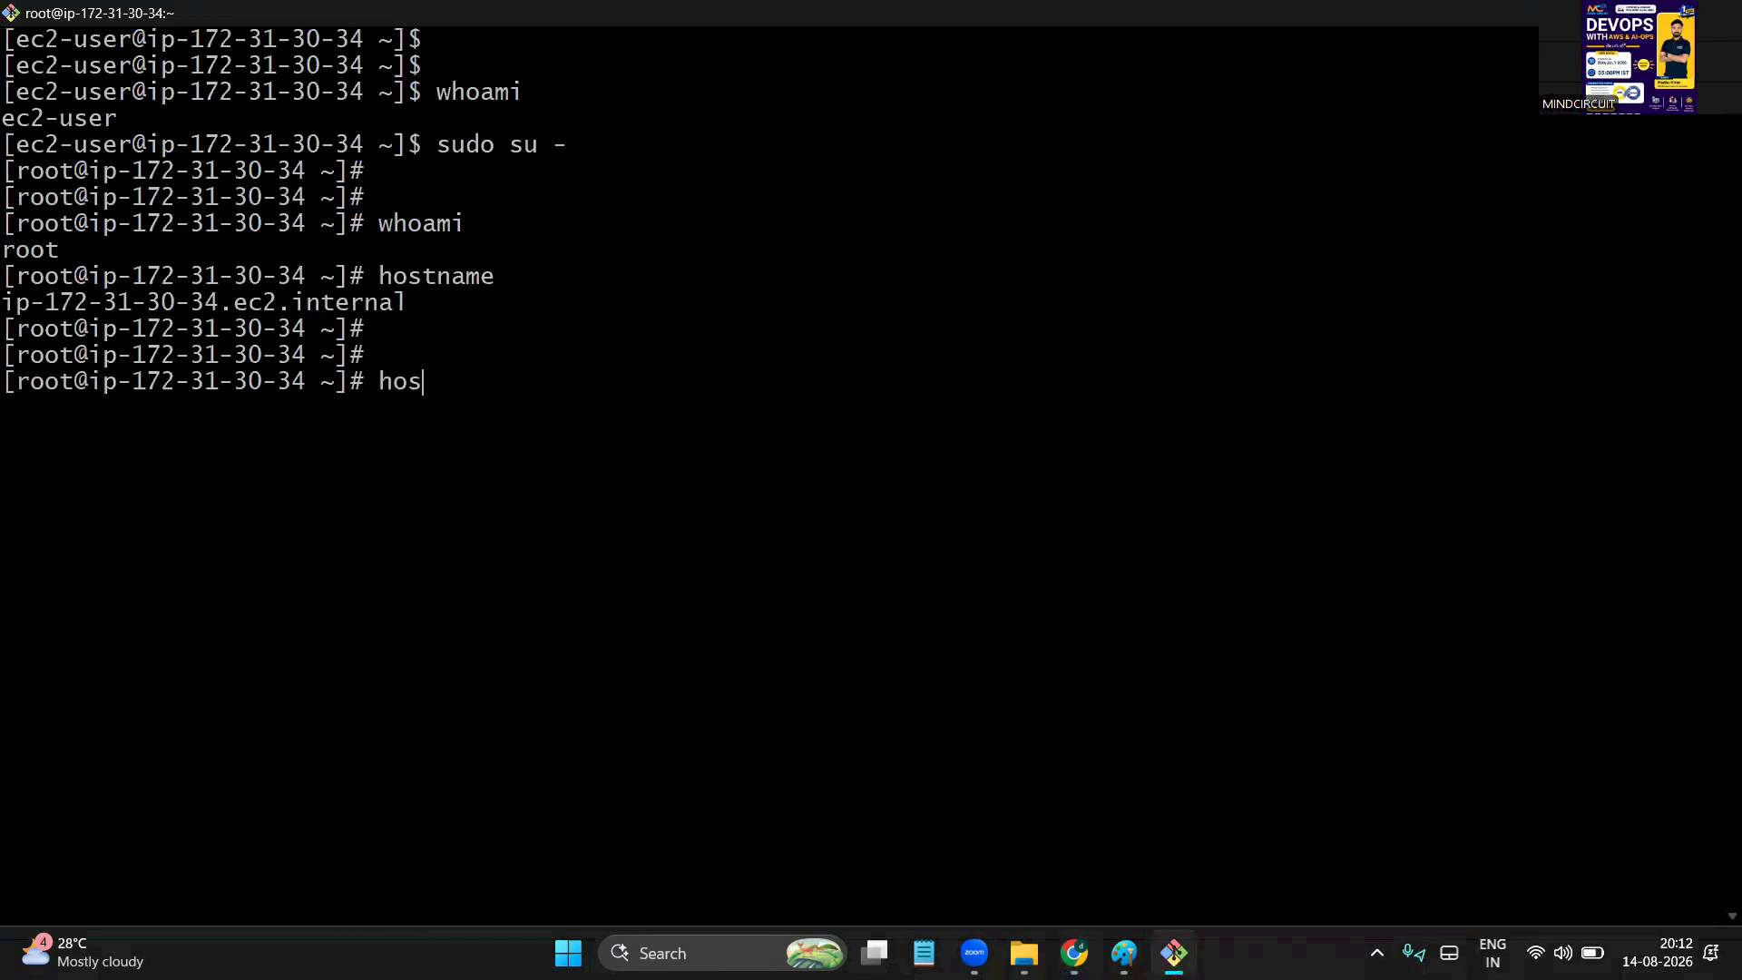
type("tnamectl set")
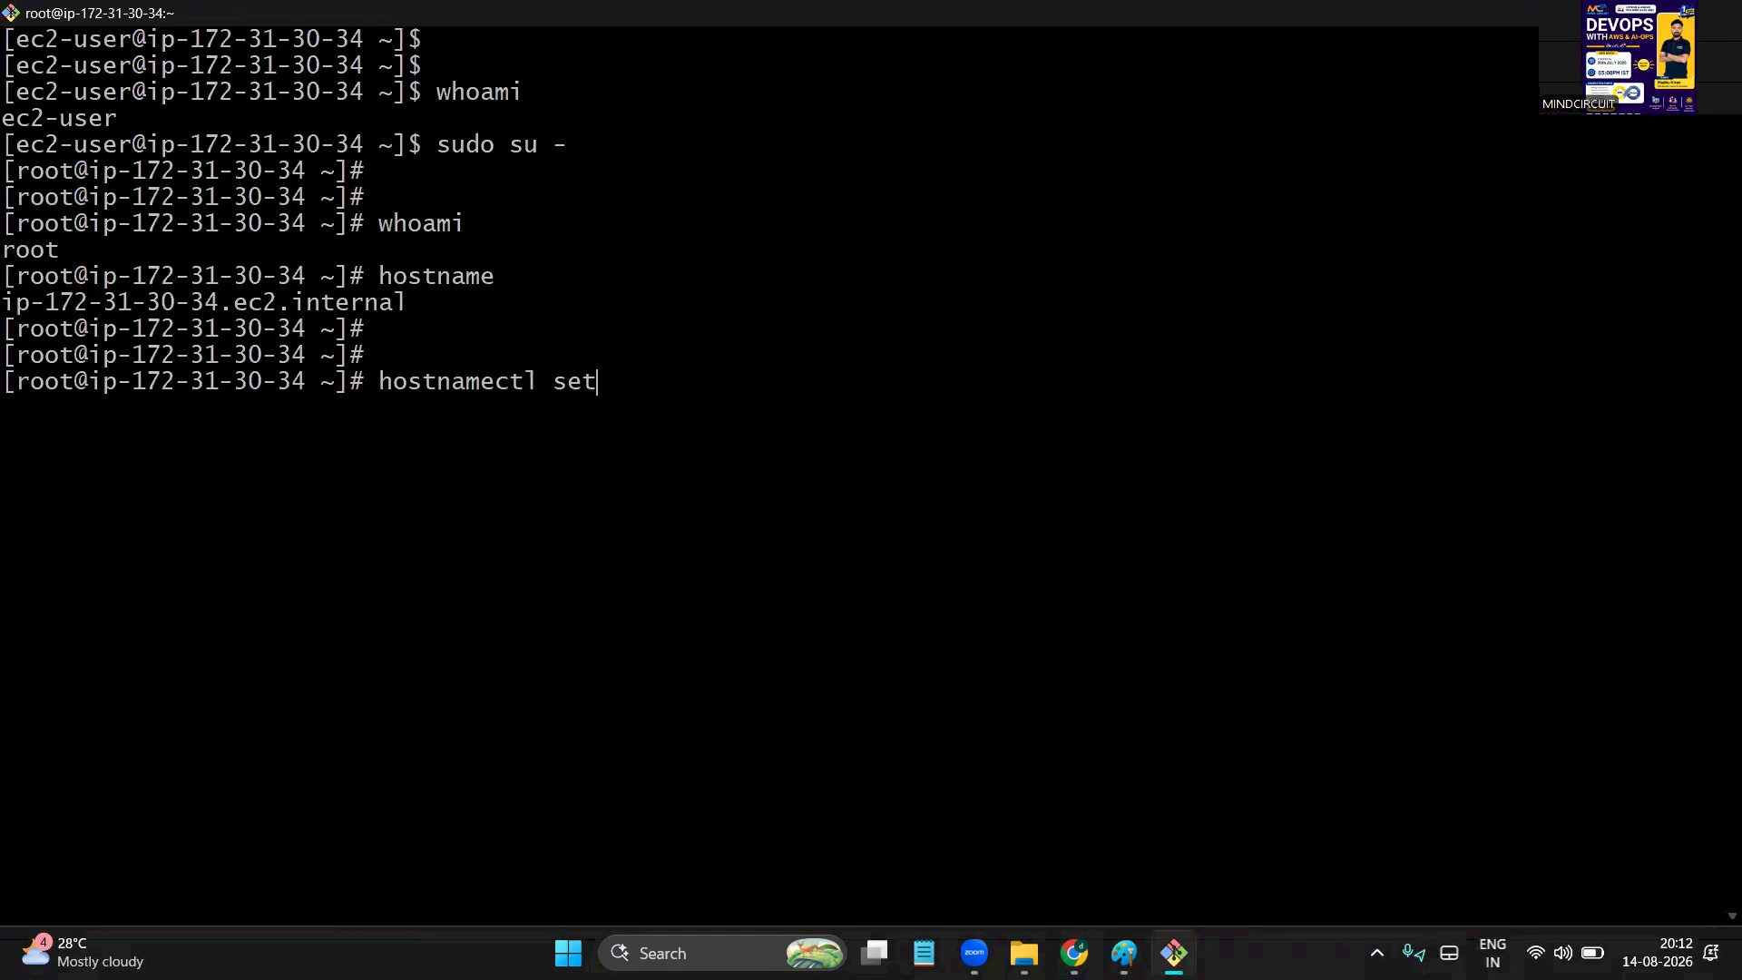
type("-hostname linux s")
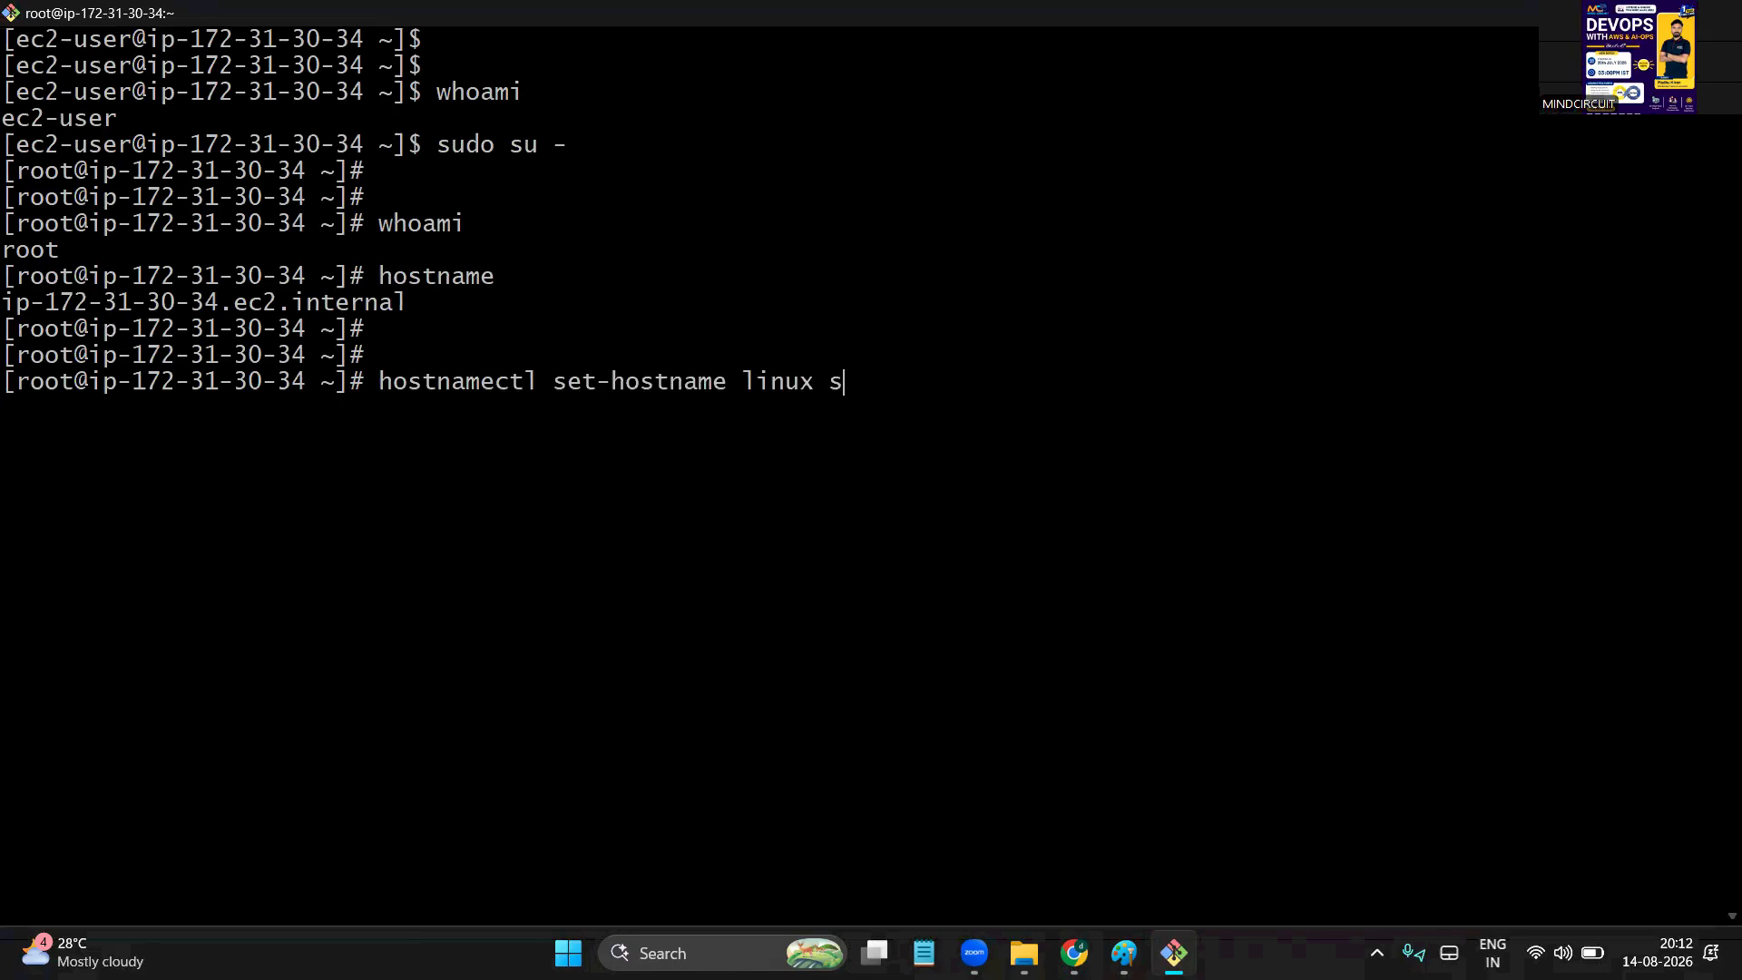
type("erve")
key("BackSpace")
key("BackSpace")
key("BackSpace")
key("BackSpace")
key("BackSpace")
key("BackSpace")
type("server")
key("BackSpace")
key("BackSpace")
key("BackSpace")
key("BackSpace")
key("BackSpace")
key("BackSpace")
type("_server")
key("BackSpace")
key("BackSpace")
key("BackSpace")
key("BackSpace")
key("BackSpace")
key("BackSpace")
key("BackSpace")
left_click(501, 355)
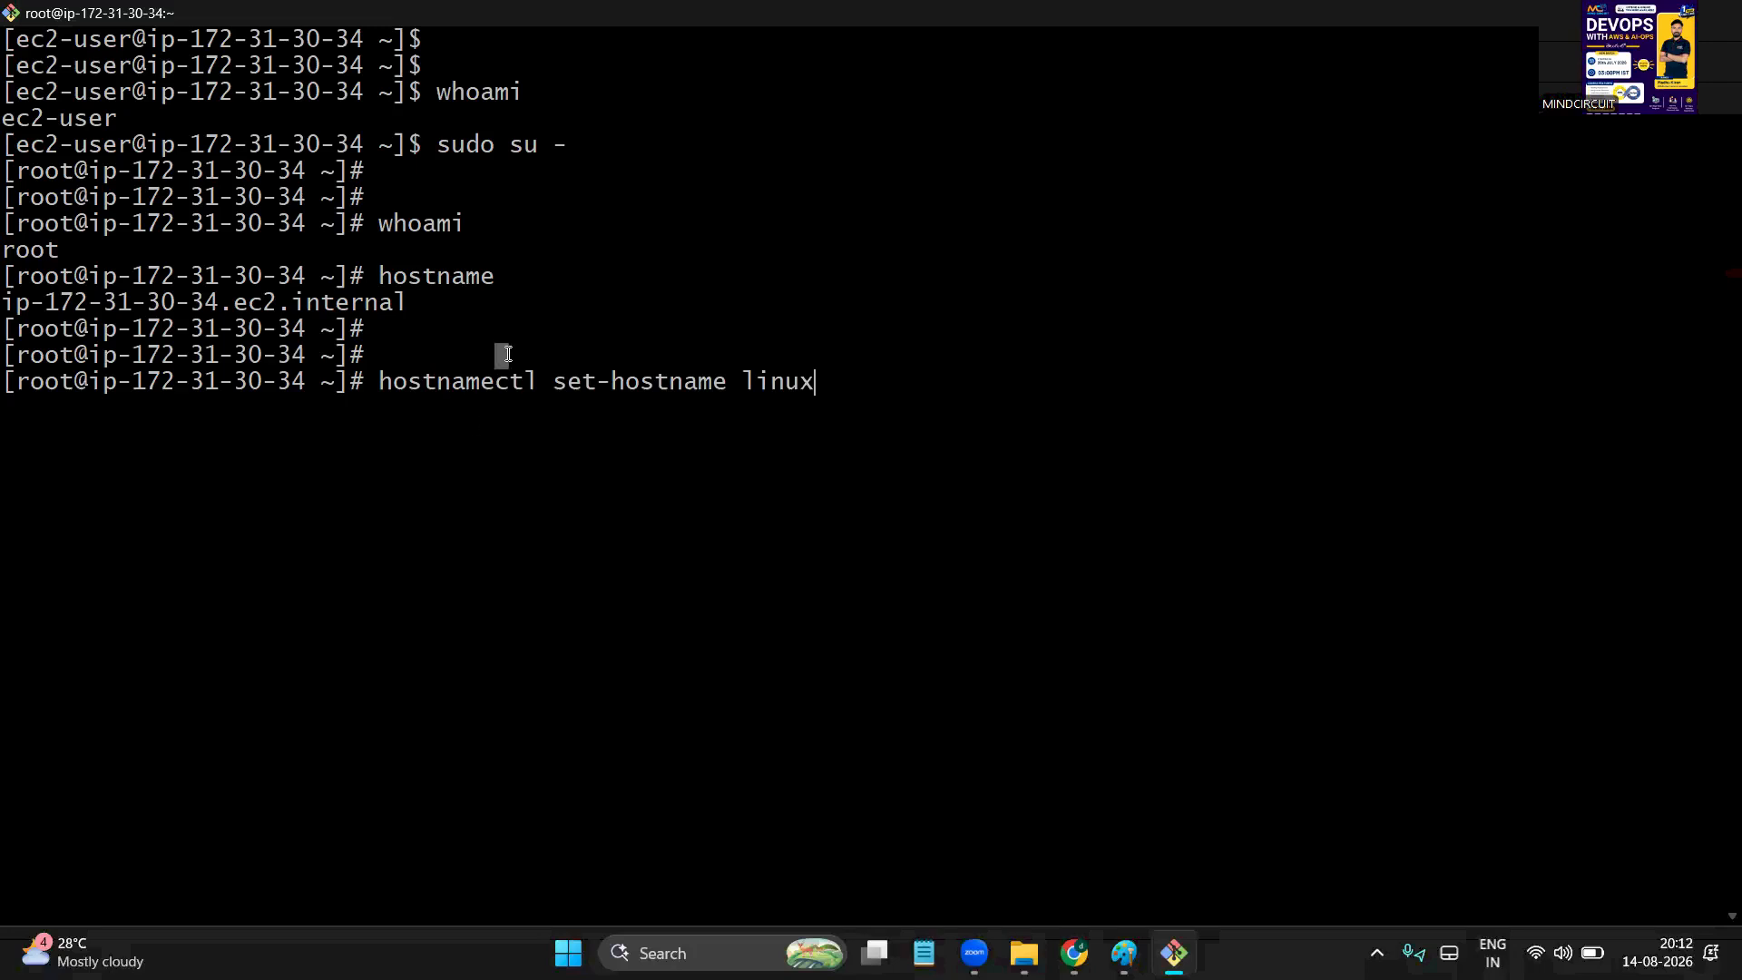
double_click(683, 386)
left_click(842, 381)
key("Return")
key("Return")
key("Return")
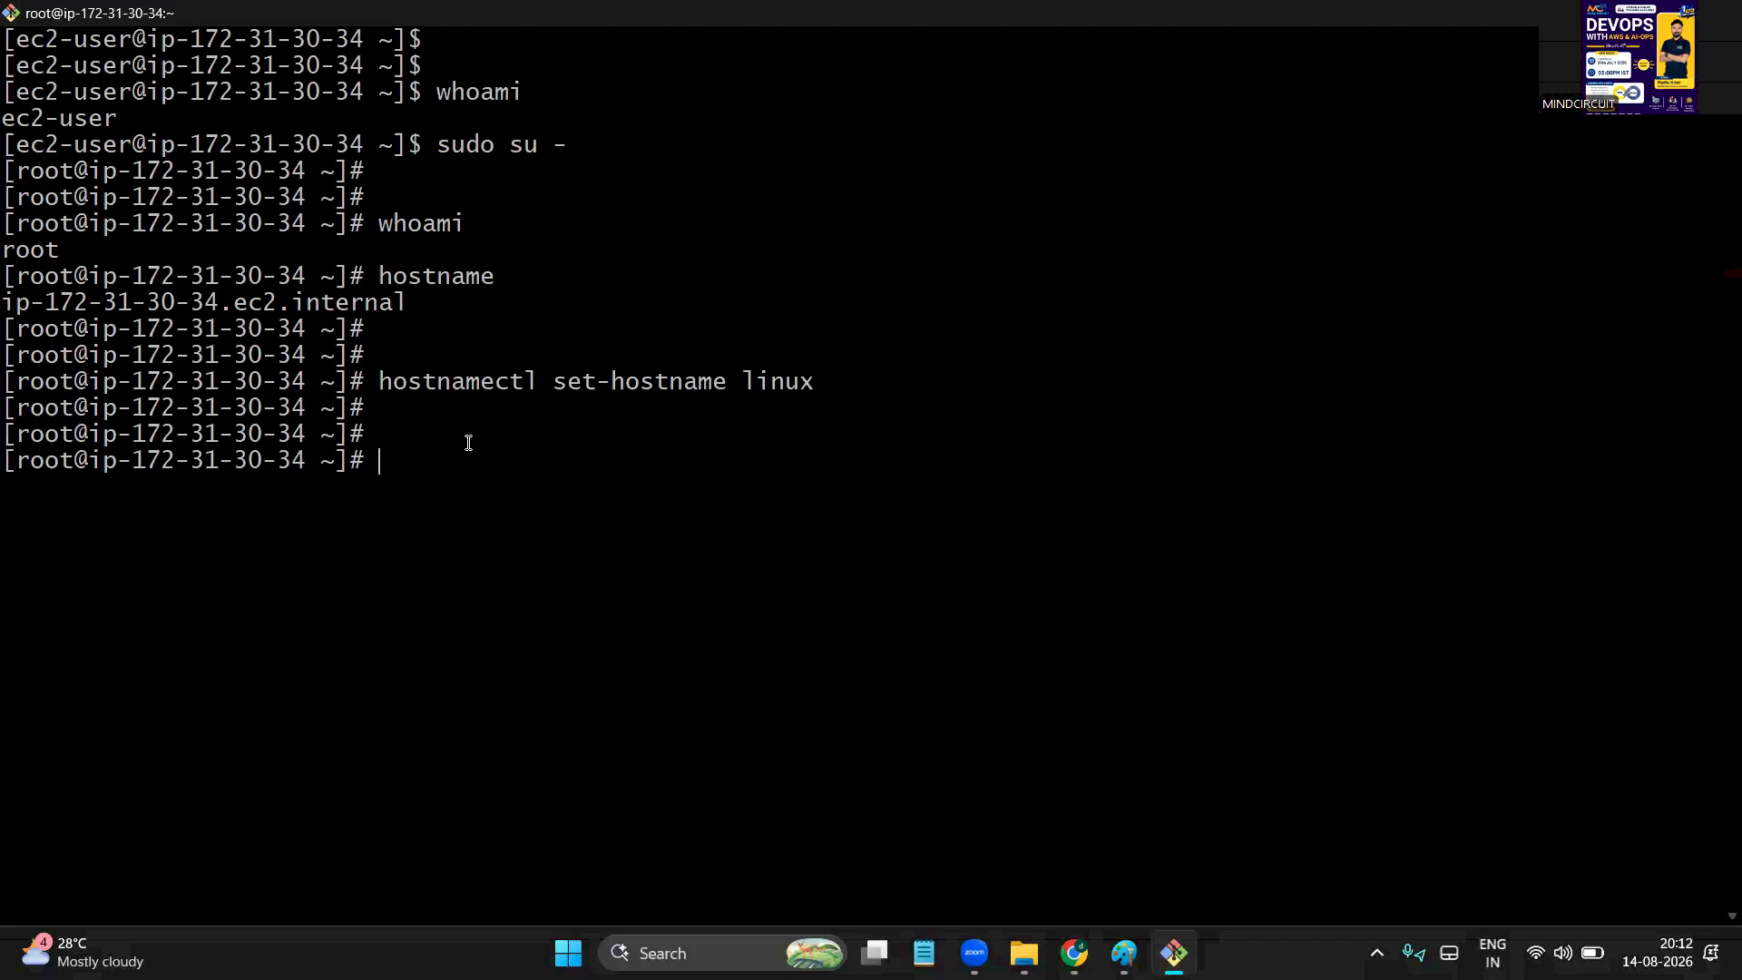
Exit the root session and log back in with sudo su to pick up the new hostname
type("exit")
key("Return")
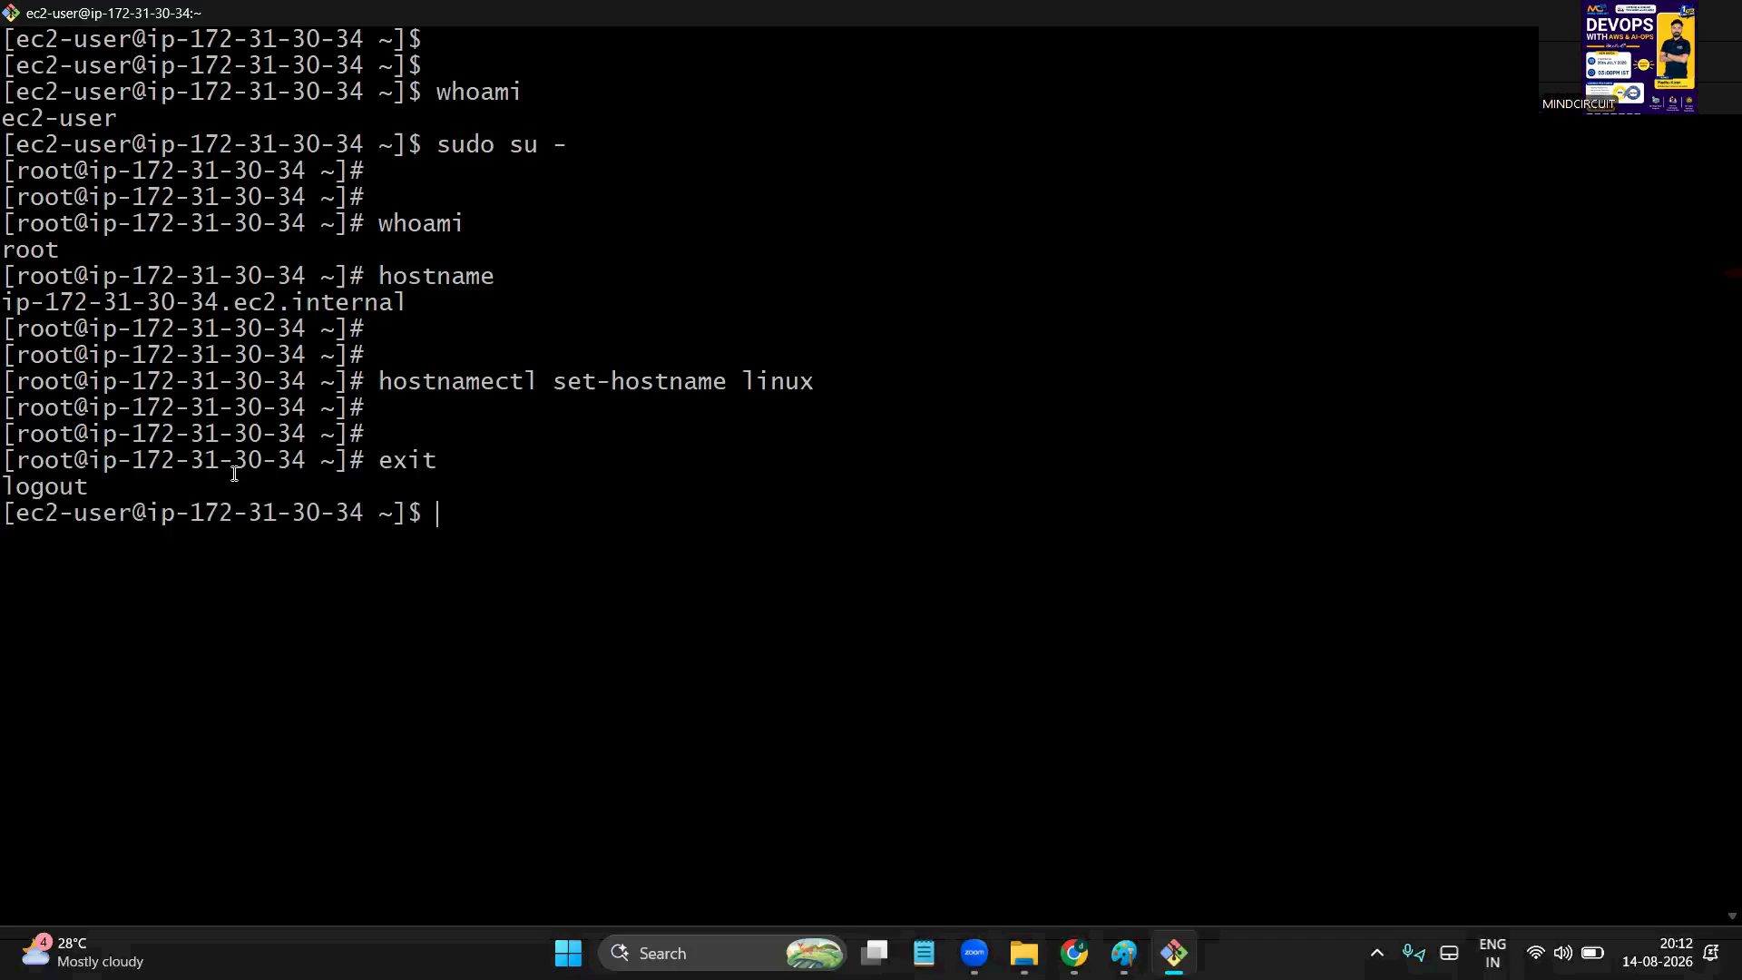
type("sudo su")
left_click_drag(10, 449, 536, 514)
left_click(376, 526)
left_click(531, 513)
left_click_drag(32, 567, 153, 565)
left_click(354, 610)
Run hostname and whoami, confirming linux and root
key("Return")
key("Return")
type("hostname")
key("Return")
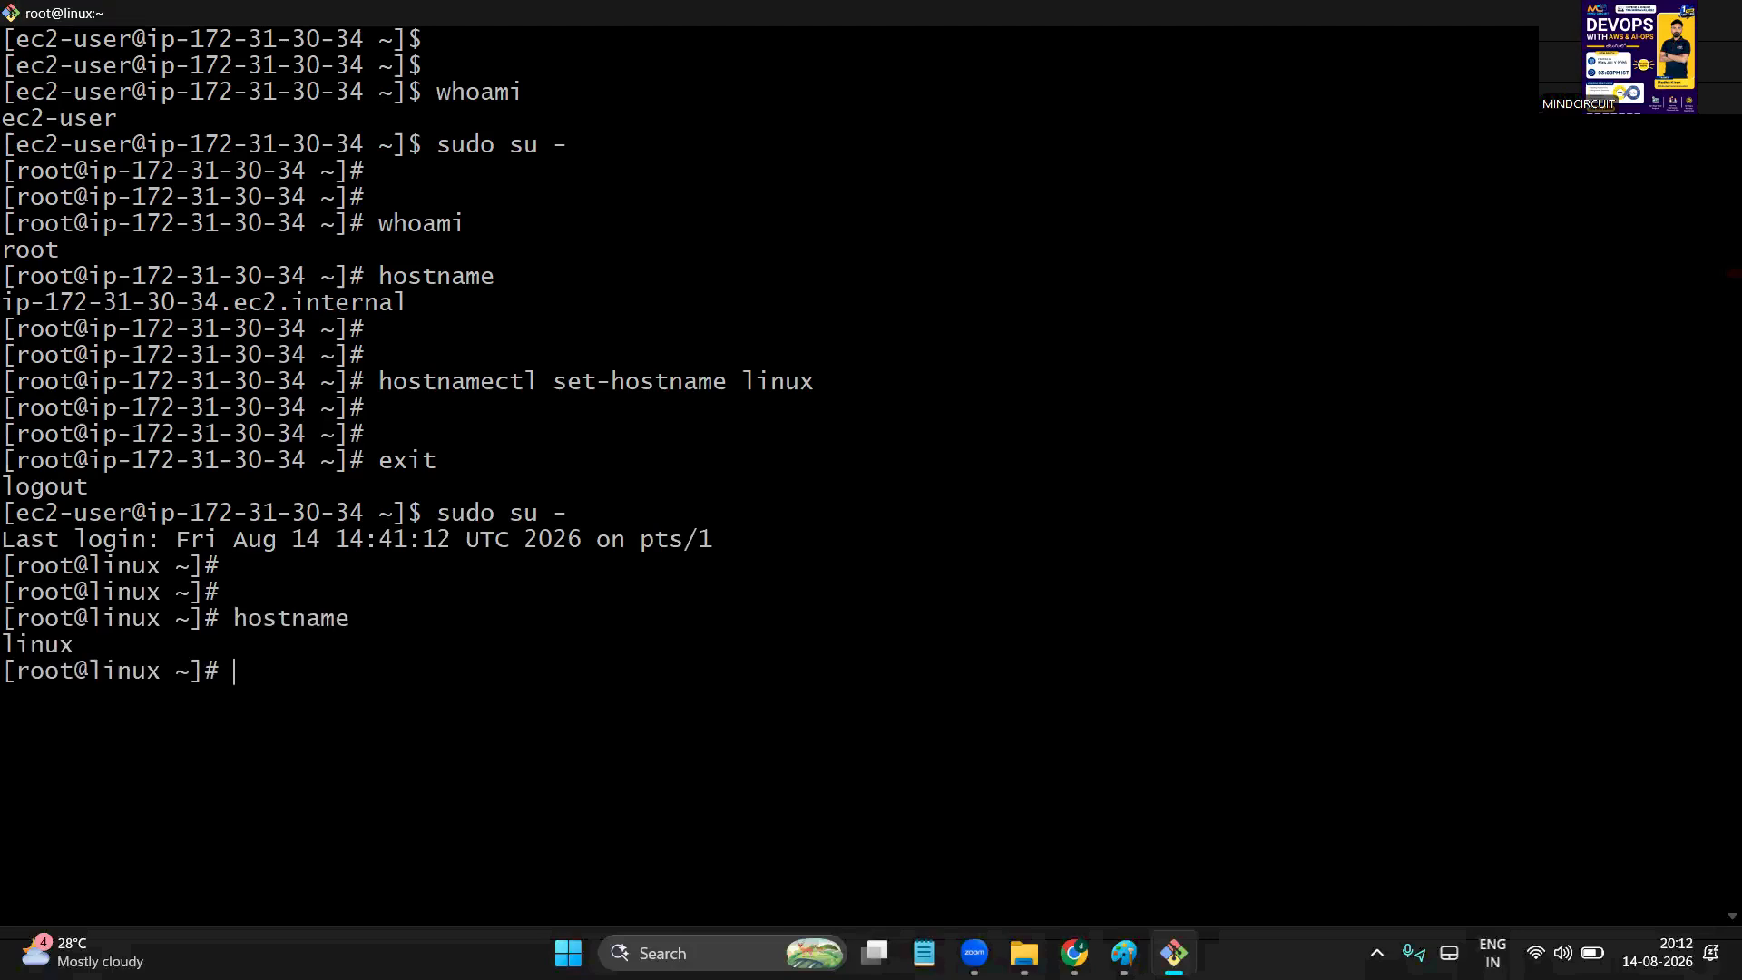
triple_click(18, 646)
left_click(305, 686)
type("whoami")
key("Return")
Show the server's private IP address, 172.31.30.34, with hostname -I
double_click(33, 700)
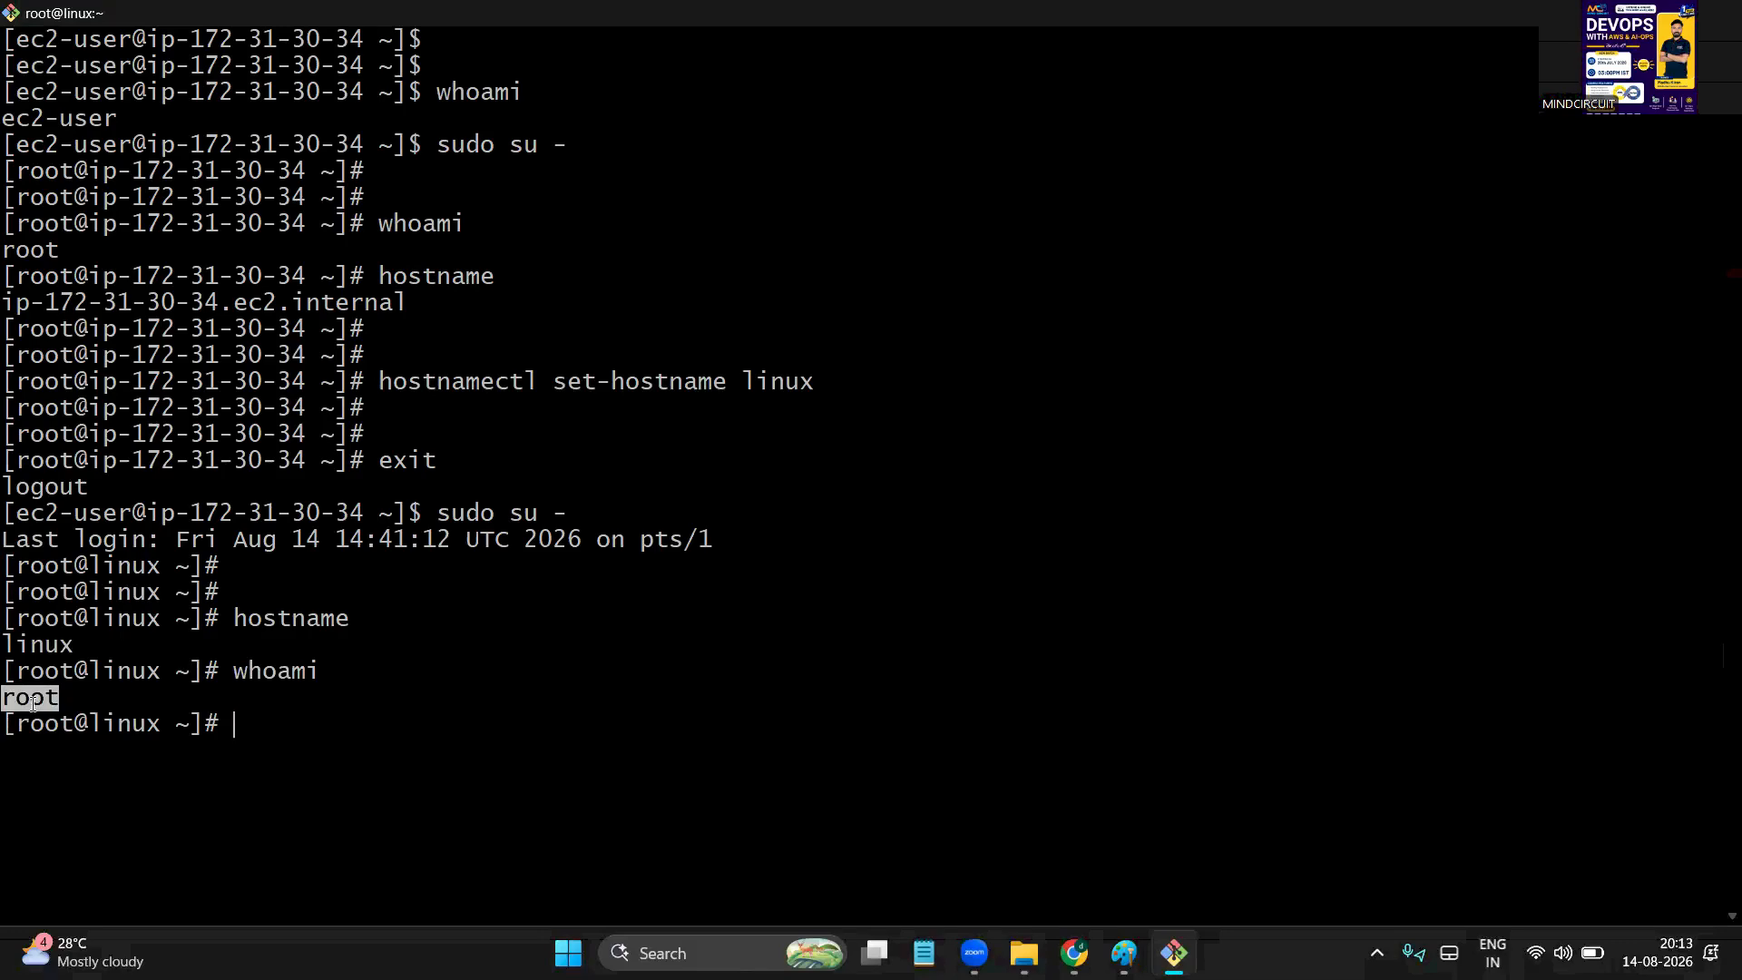
left_click(539, 408)
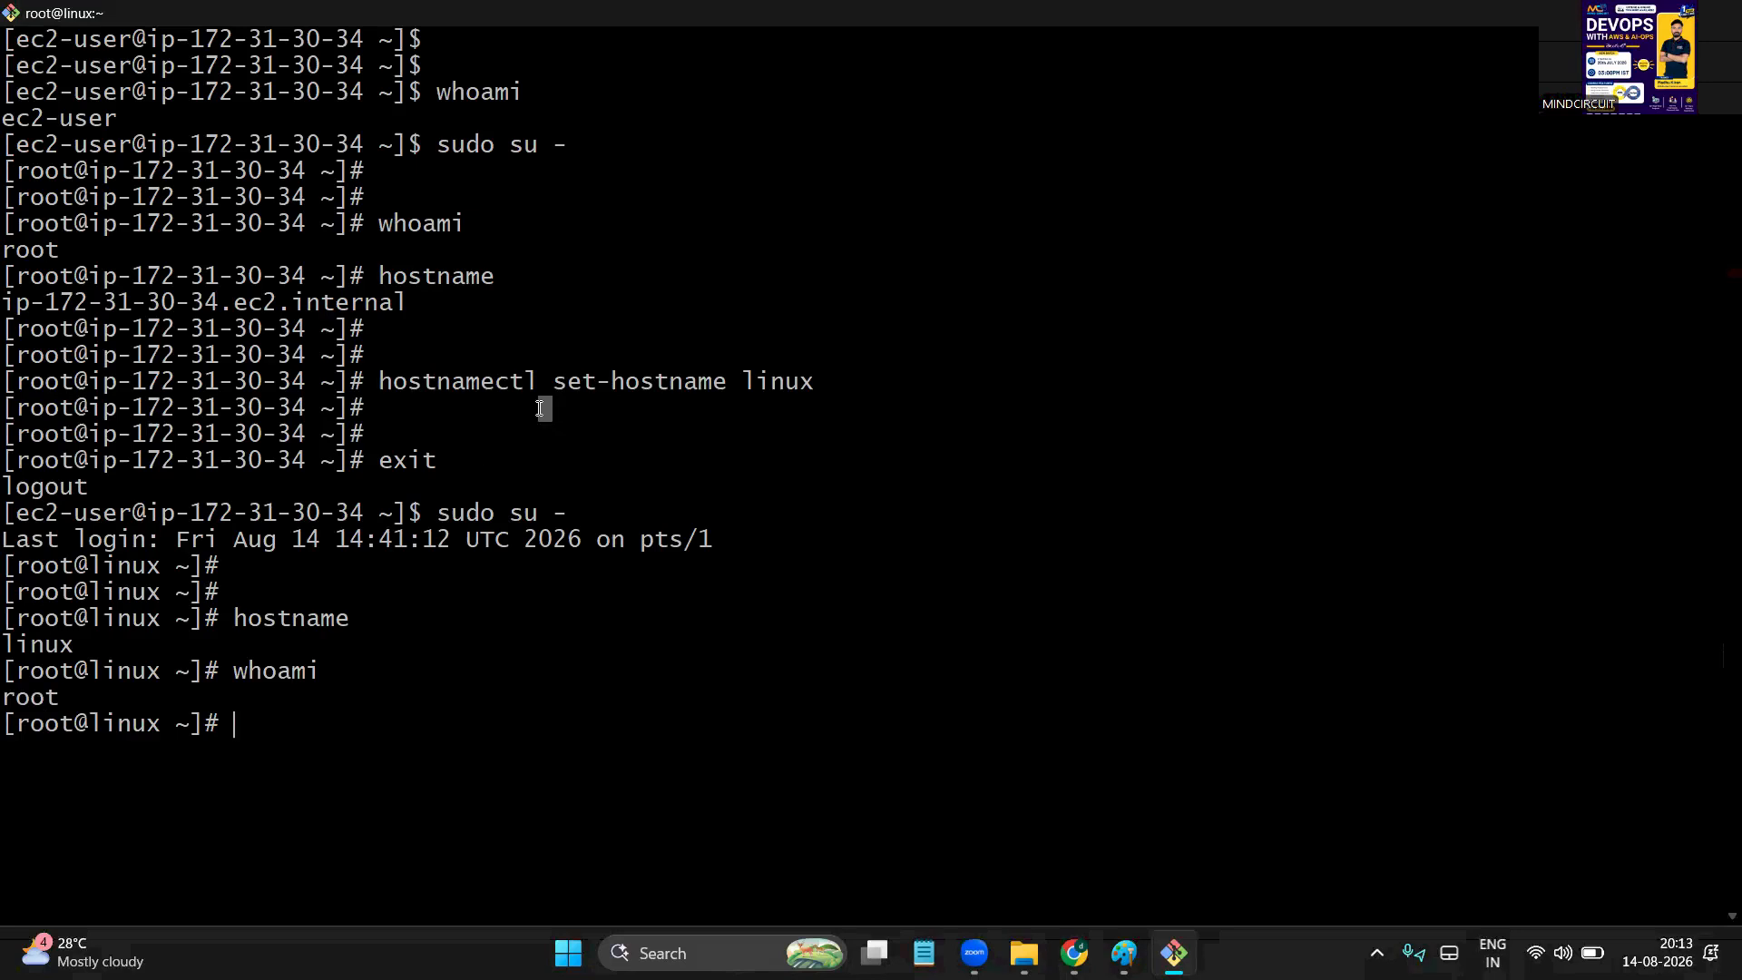
type("hostname -I")
key("Return")
double_click(104, 740)
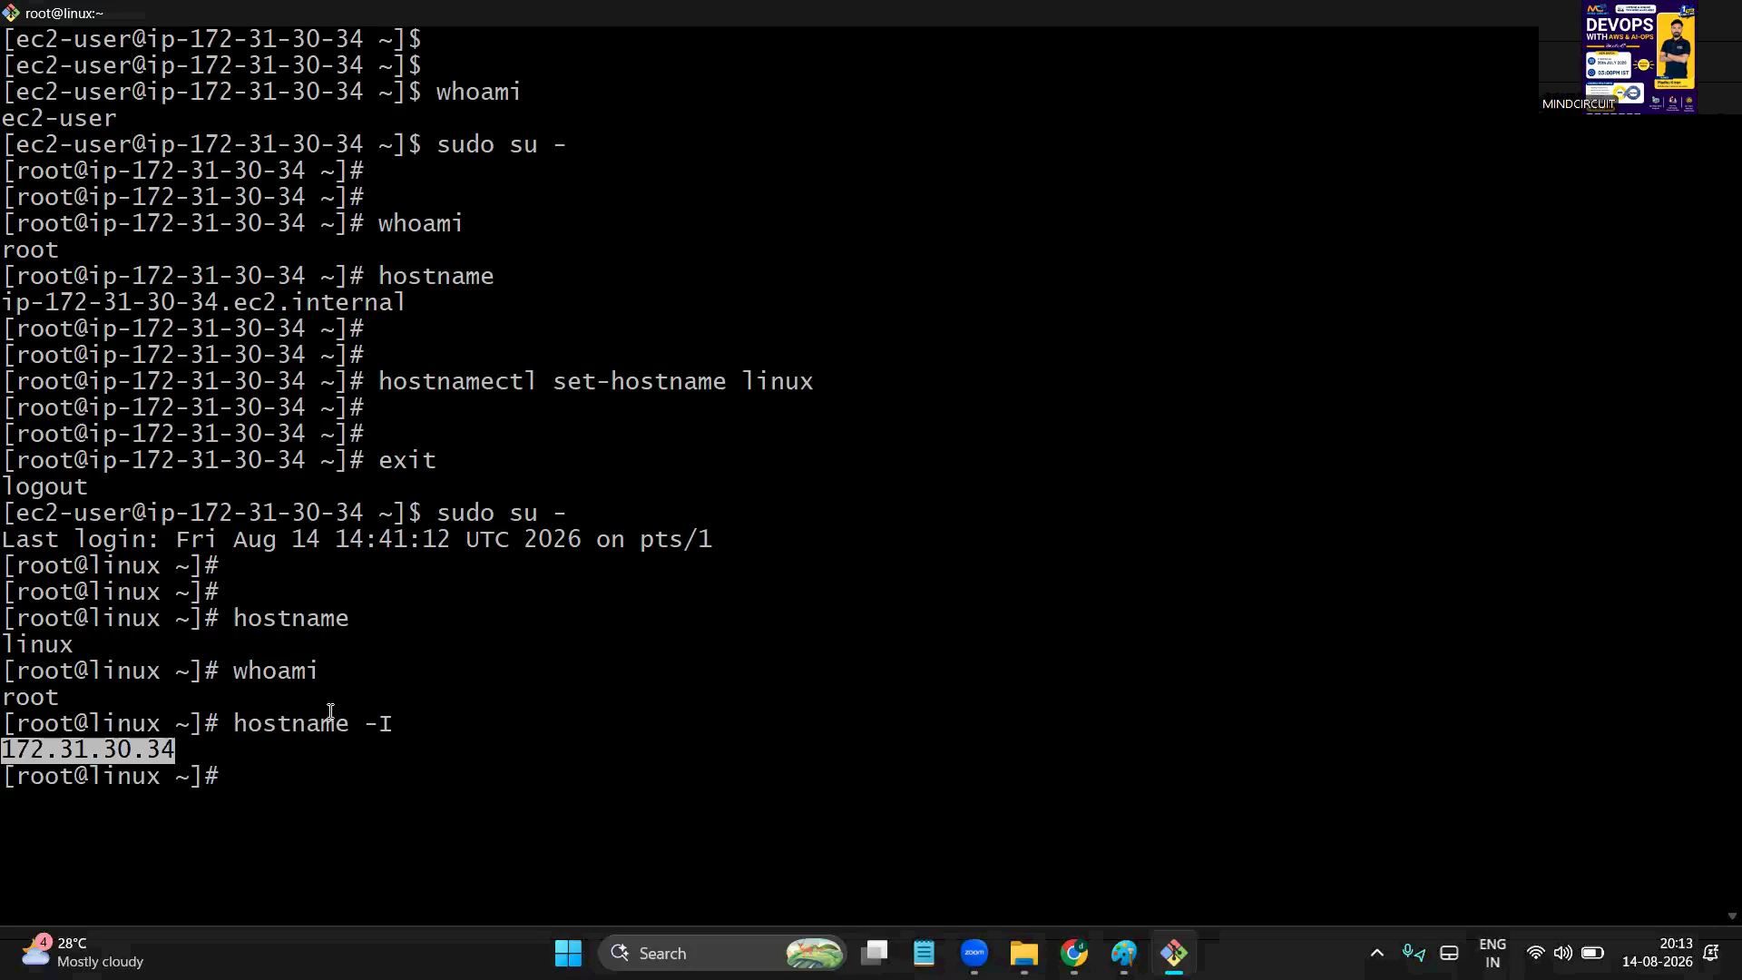
left_click(370, 788)
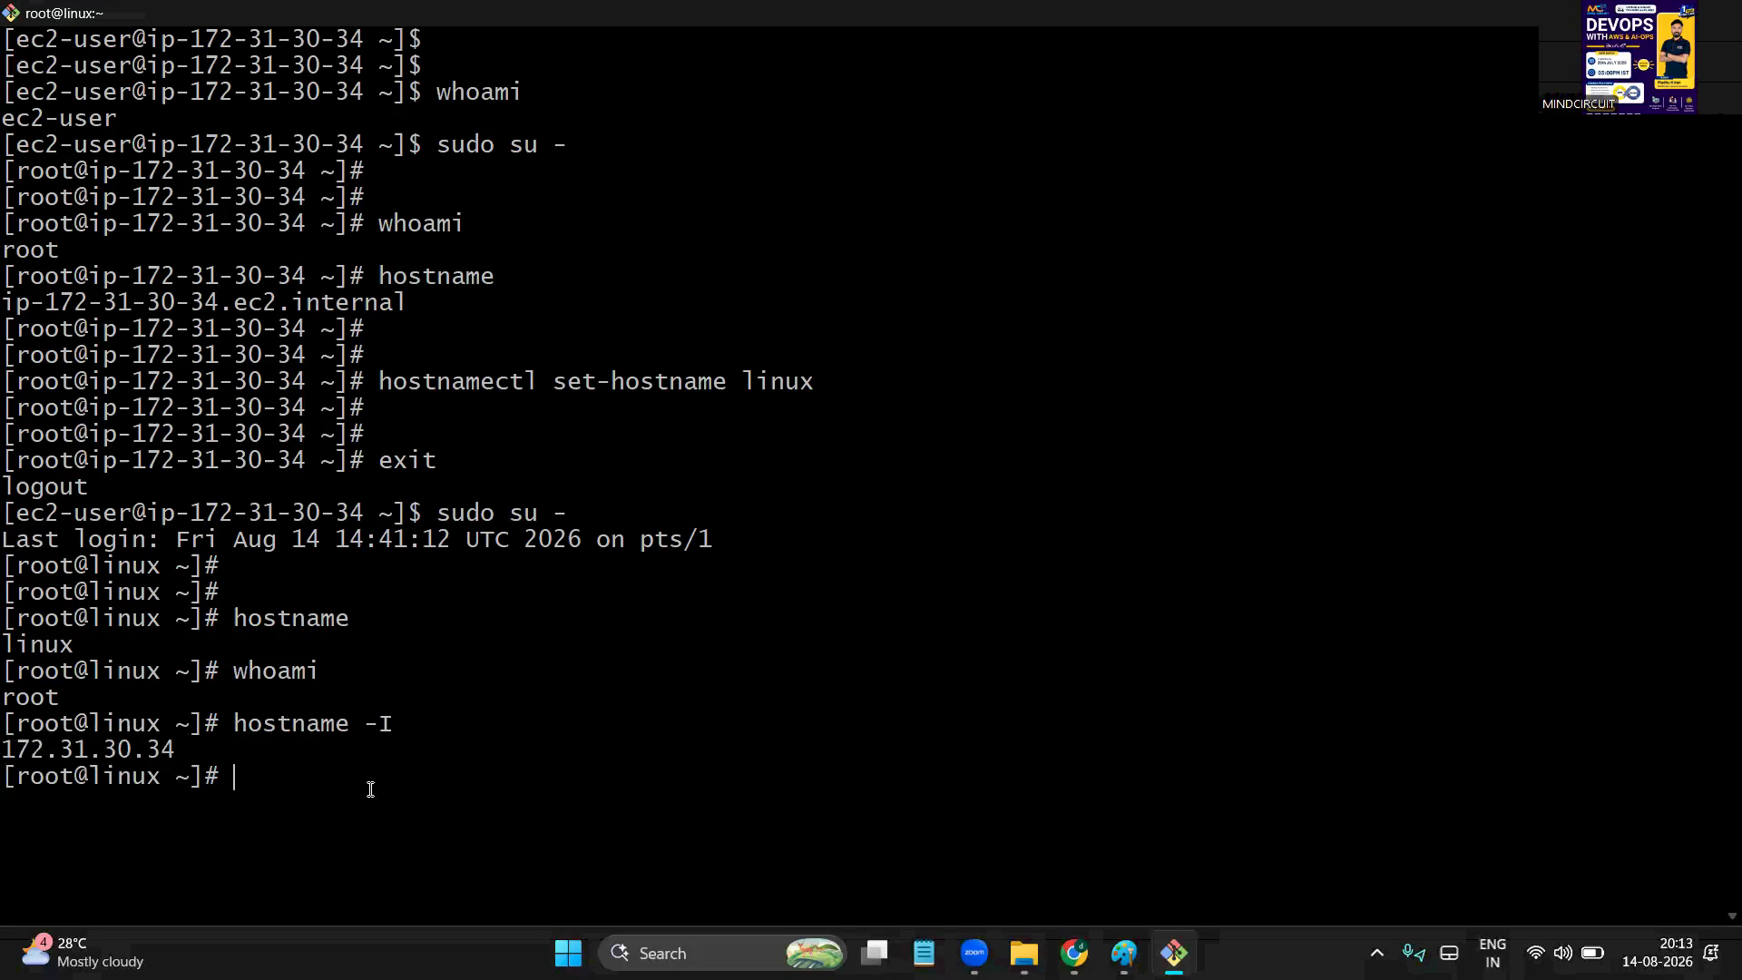
Check the OS name with uname, which reports Linux
type("uname")
key("Return")
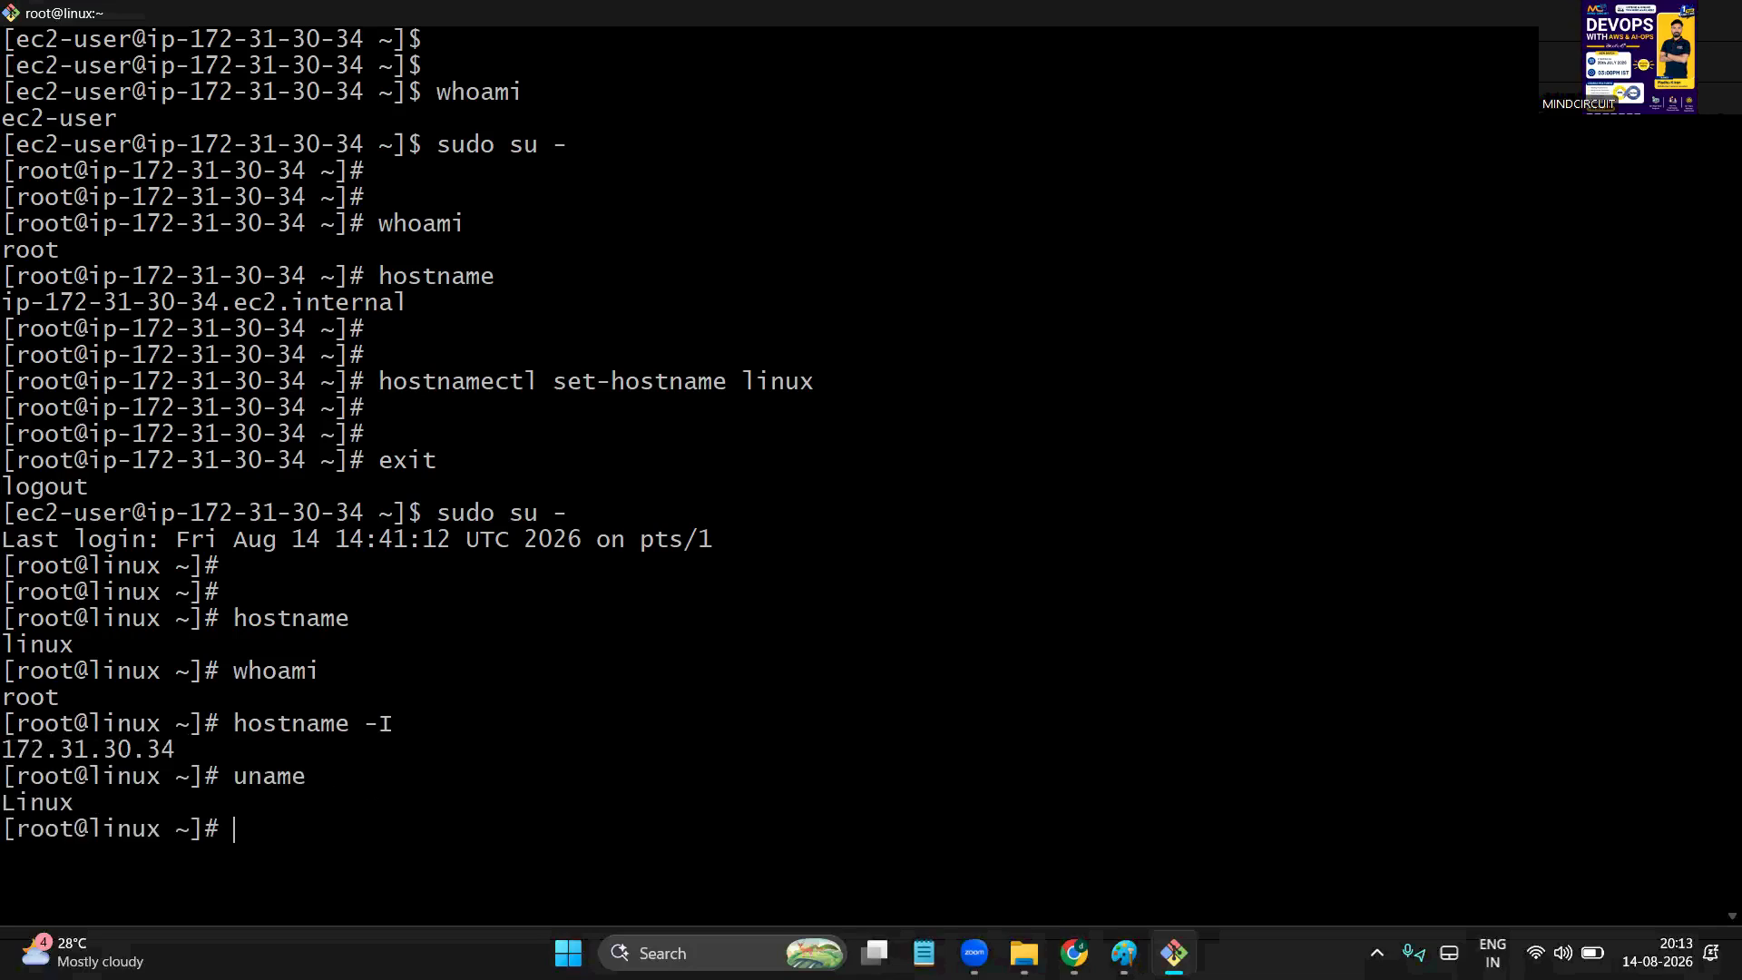
triple_click(132, 808)
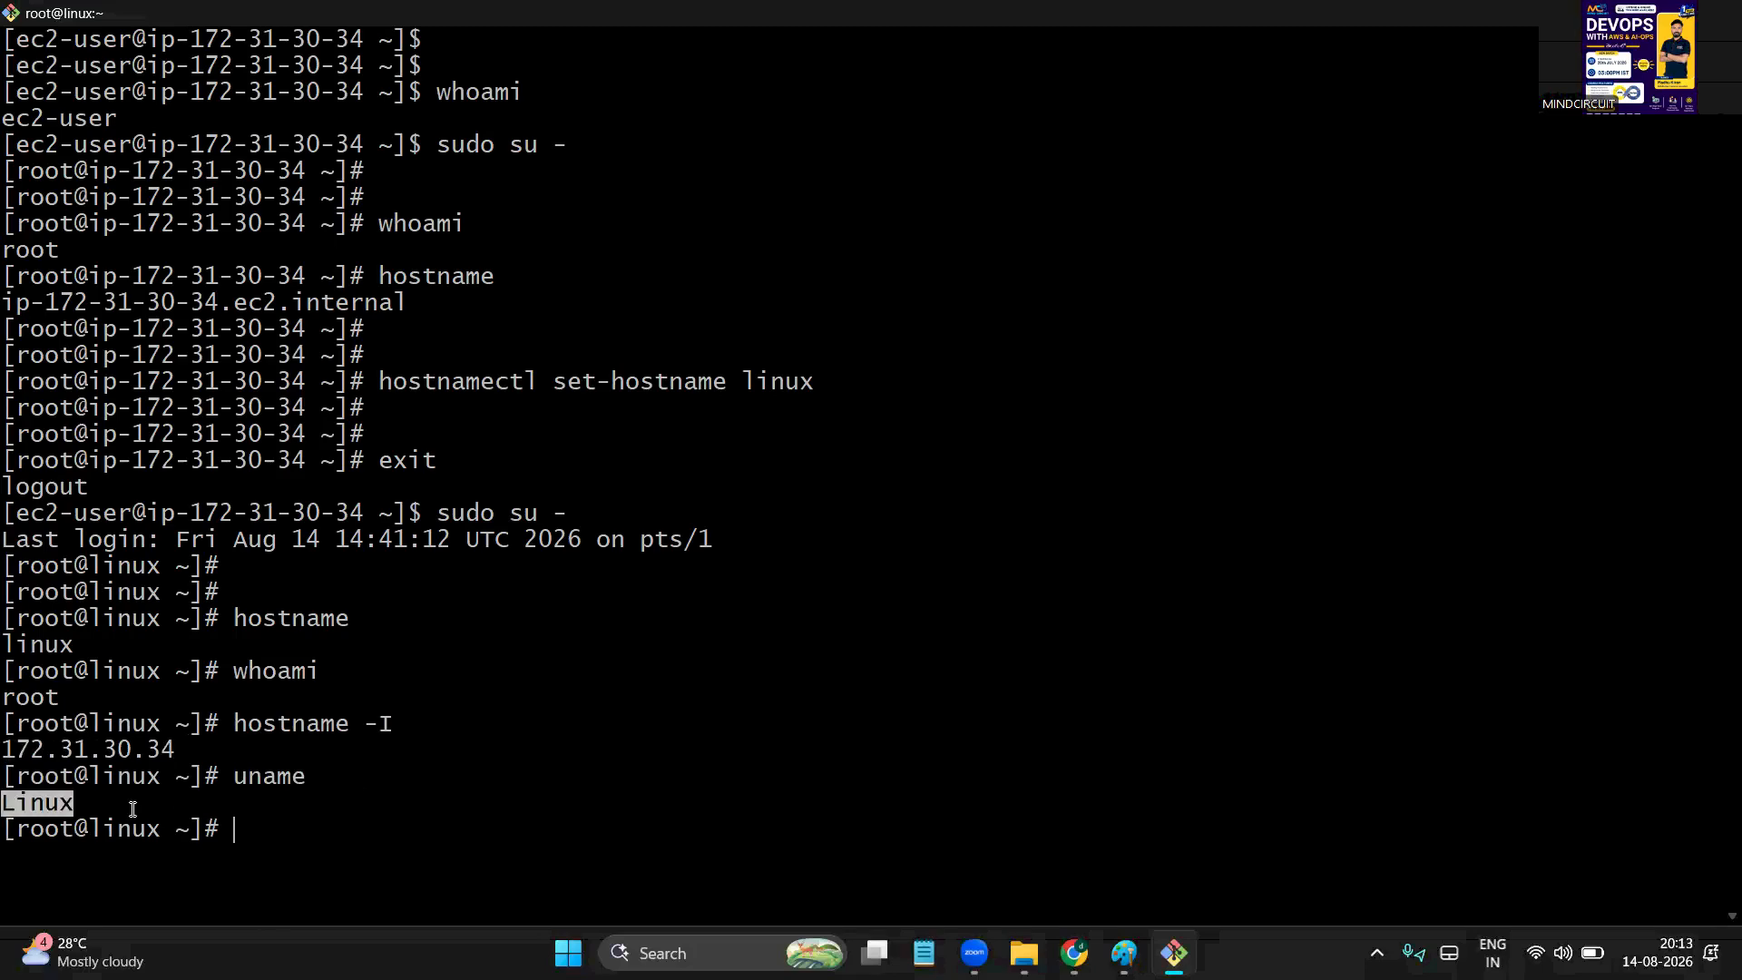
double_click(263, 773)
double_click(63, 798)
left_click(491, 875)
Show the full kernel details (6.18.39 amzn2023) with uname -a, then clear the terminal
type("un")
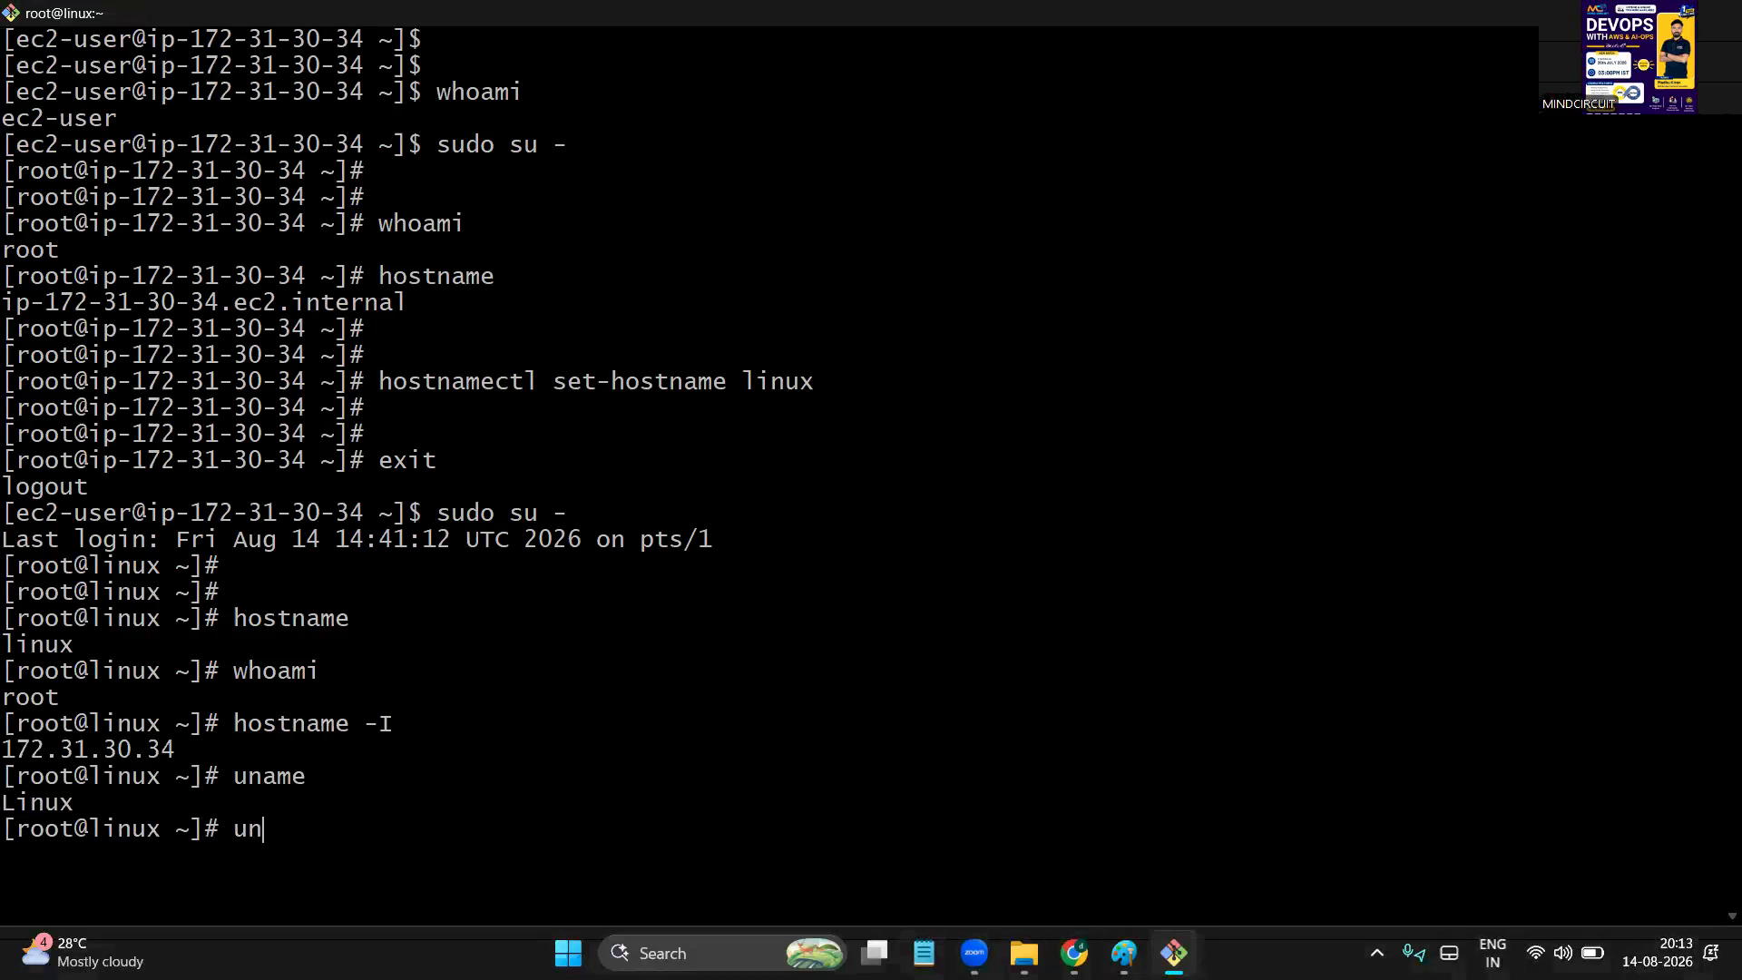
type("ame -a")
key("Return")
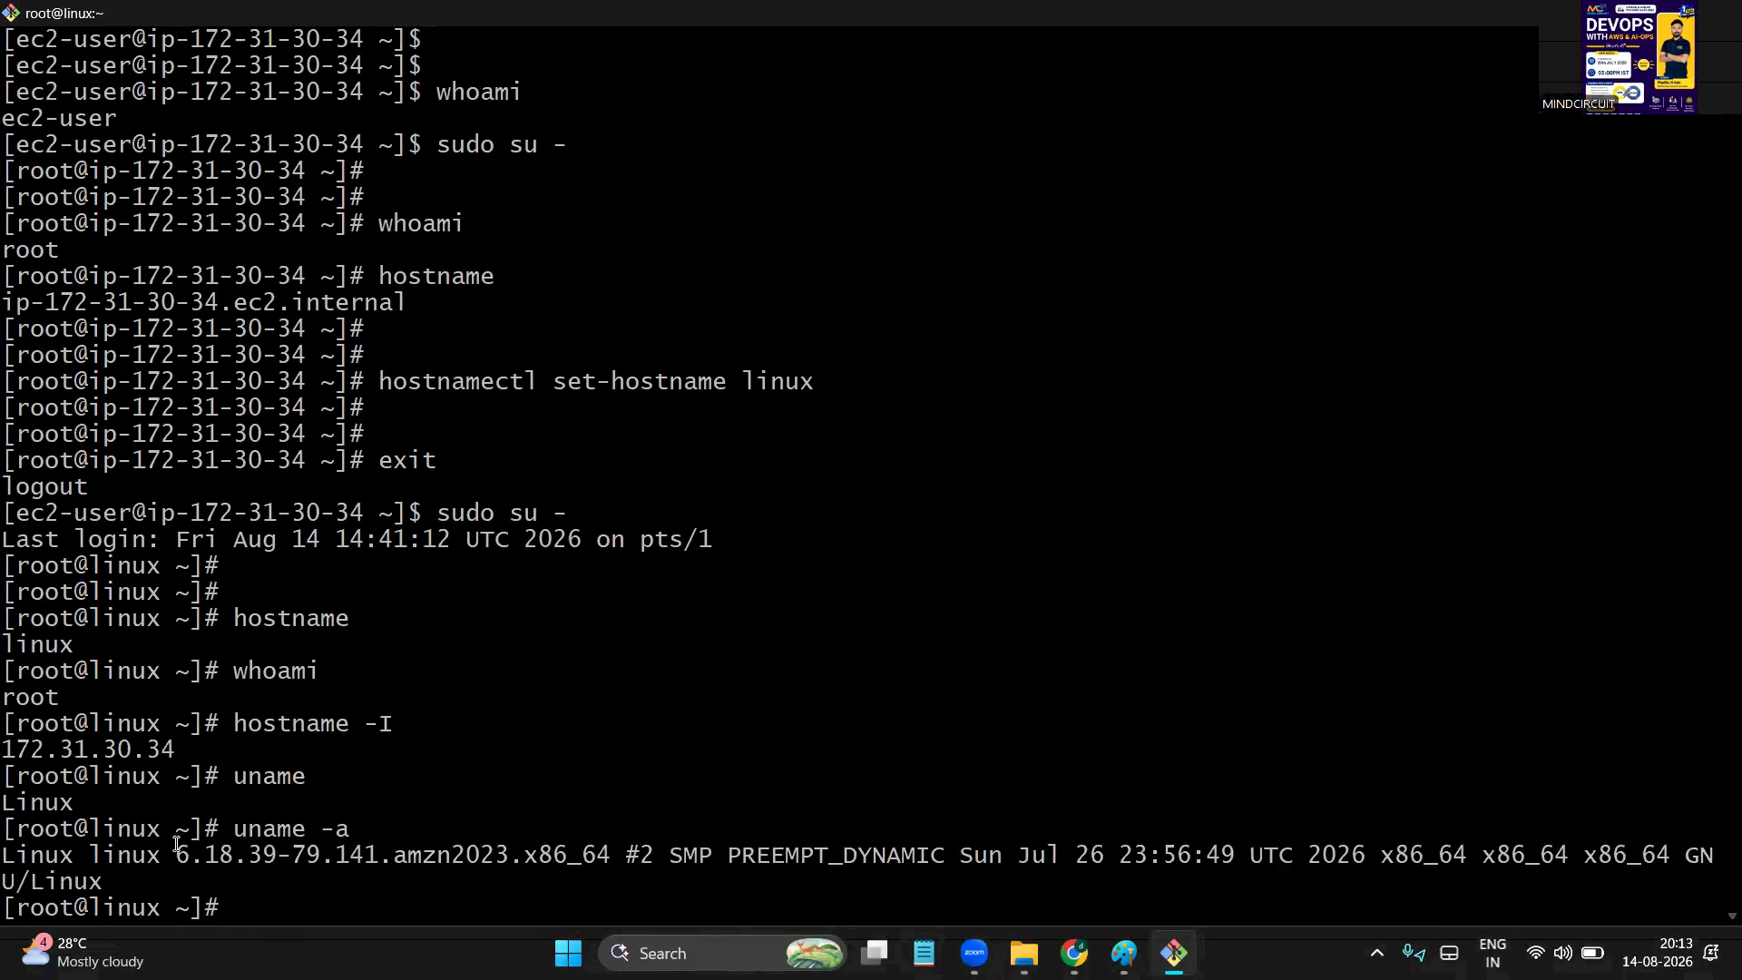
left_click(563, 860)
type("clear")
key("Return")
Enlarge the terminal font and rerun uname -a to show the kernel details
key("ctrl+plus")
key("ctrl+plus")
key("ctrl+plus")
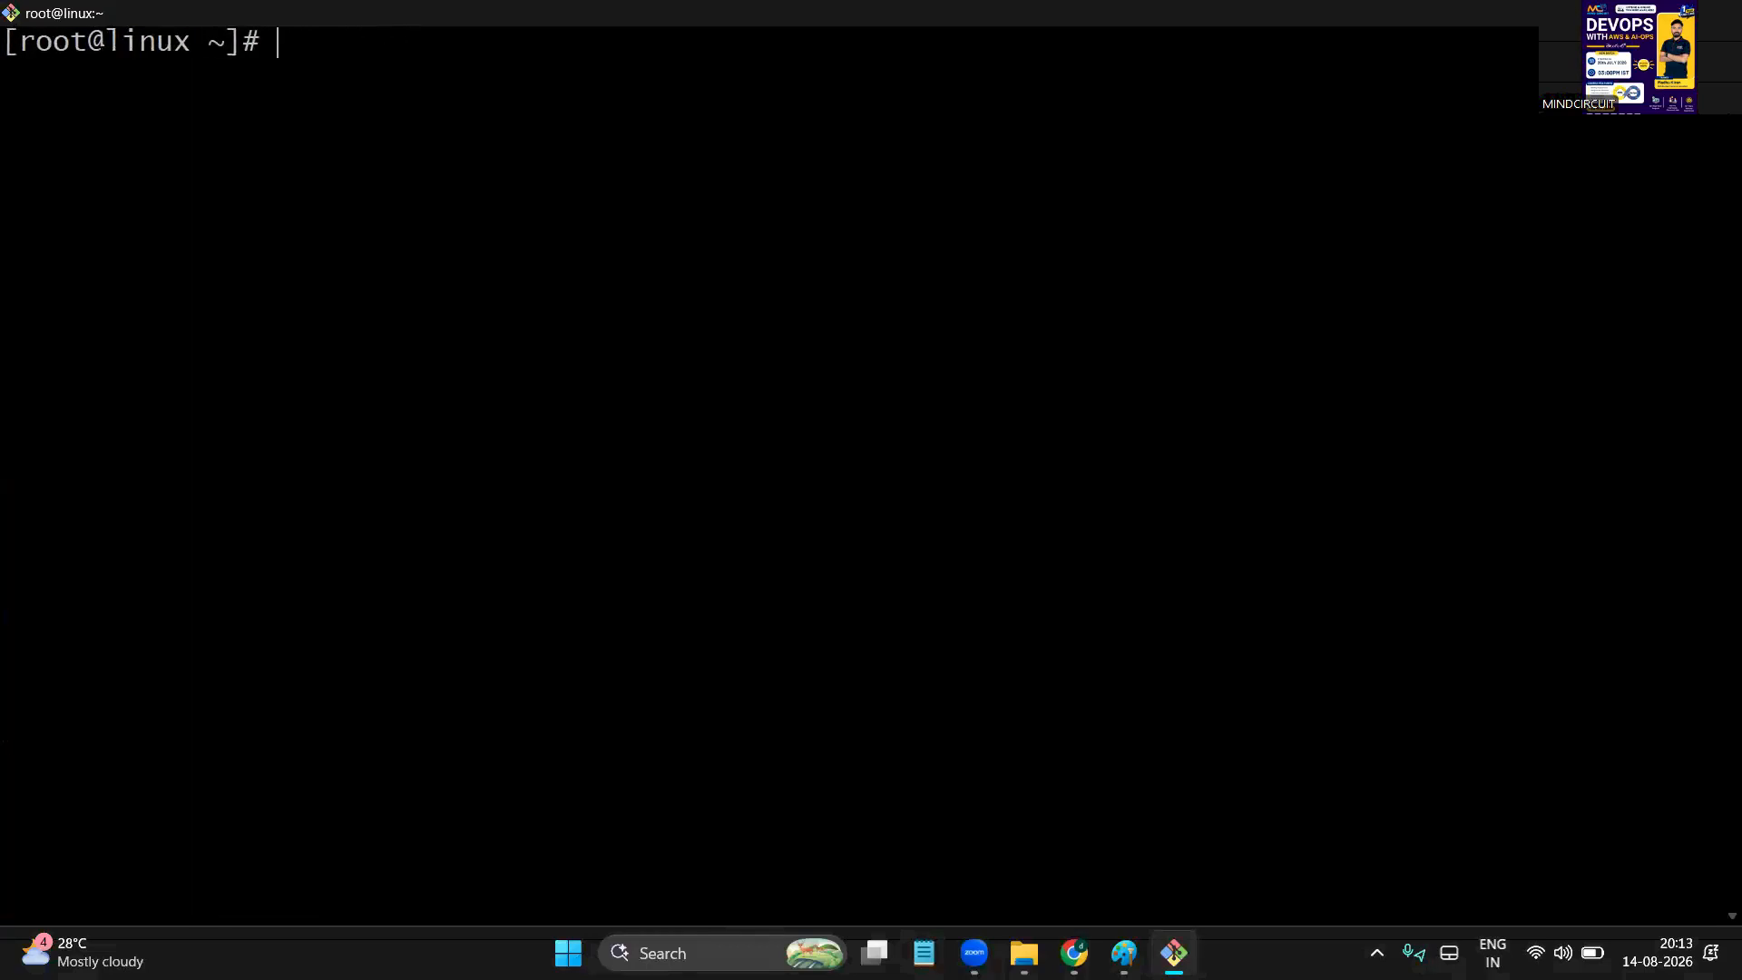
key("Return")
key("Return")
type("uname -a")
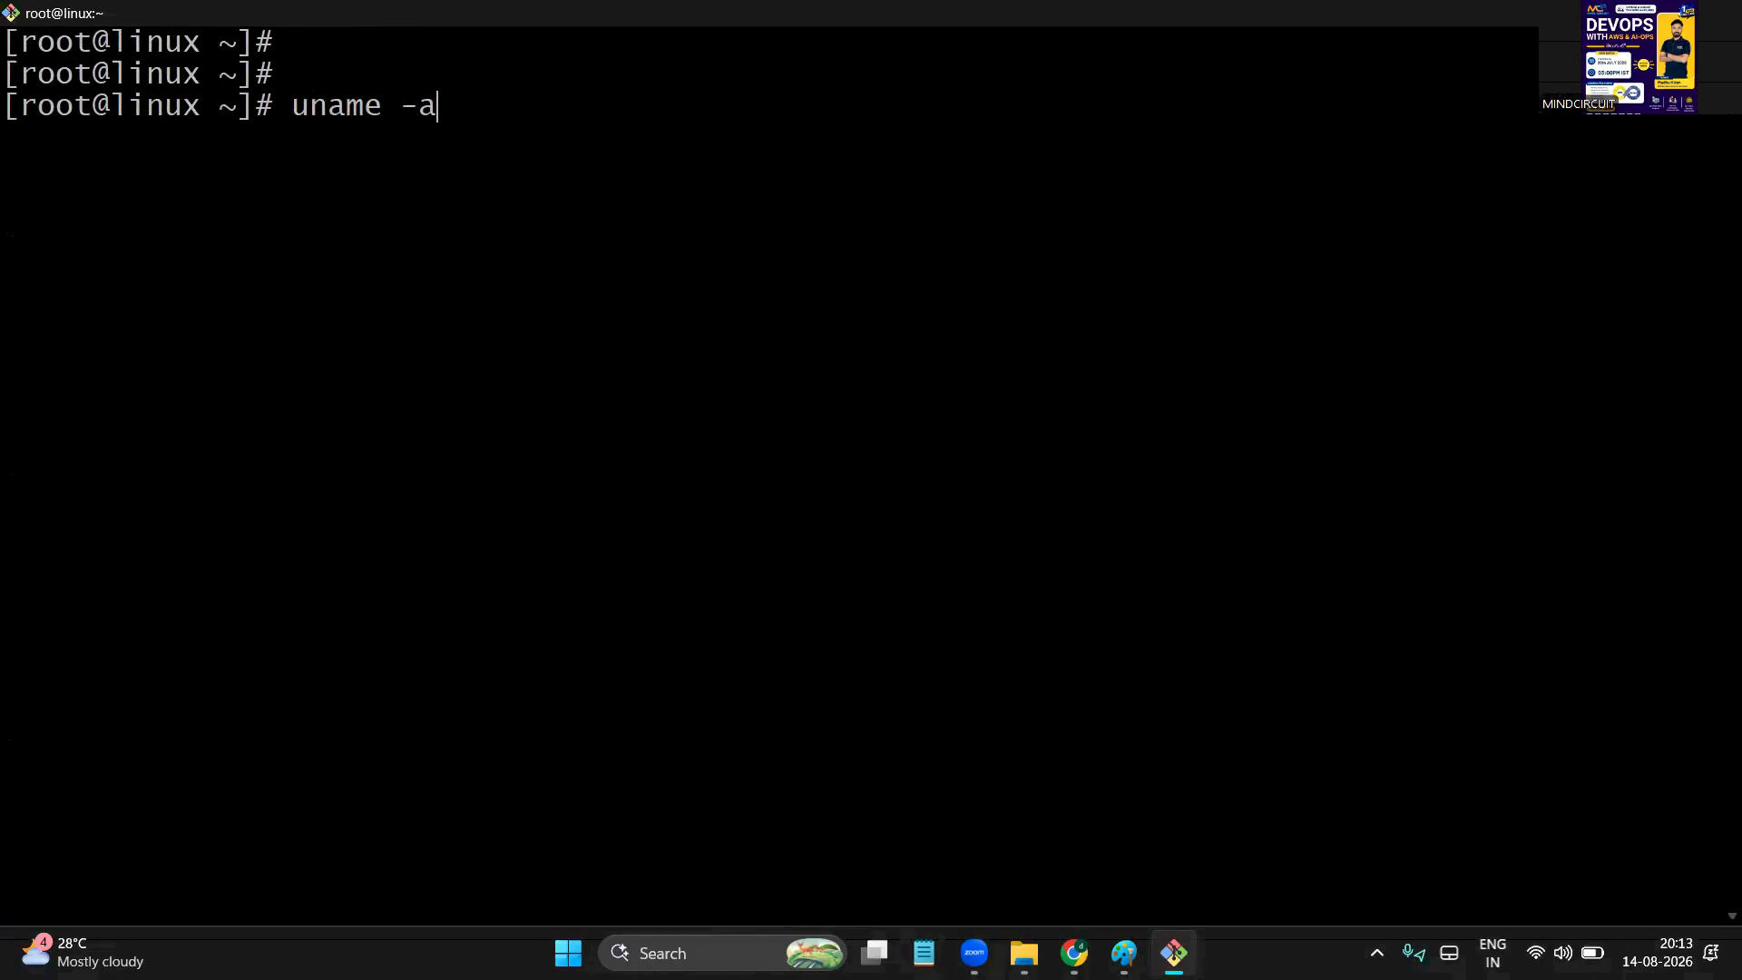
key("Return")
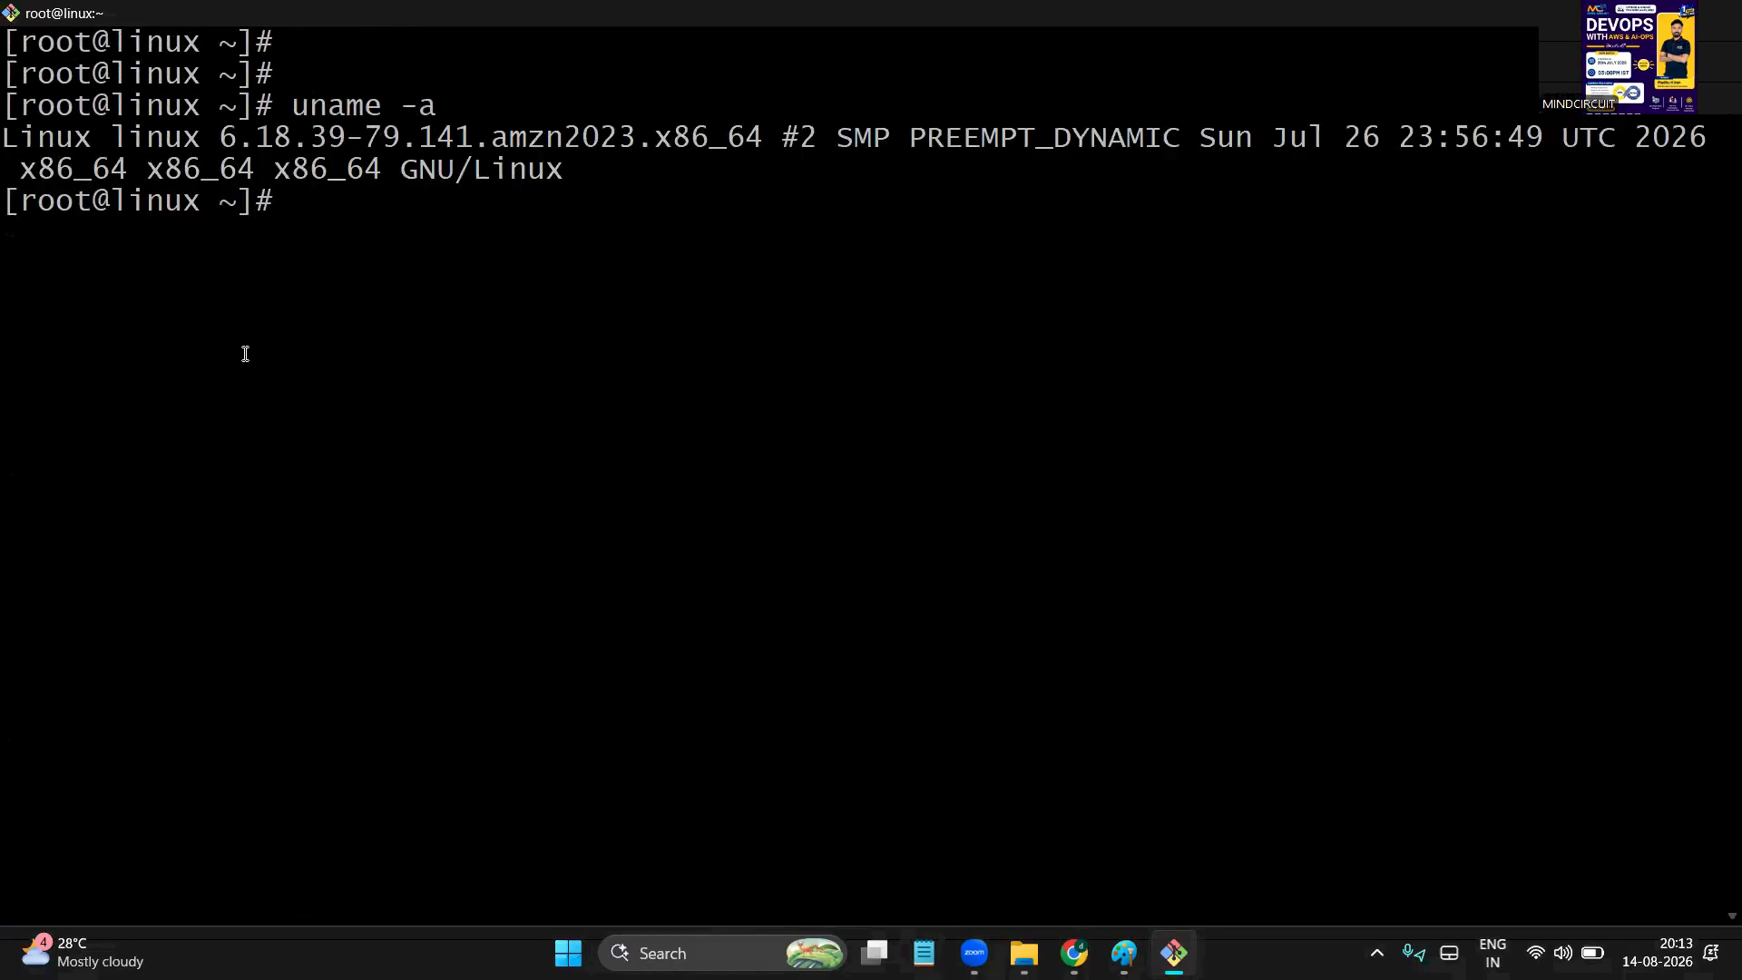
Highlight the OS name, hostname linux and kernel version in the output, then minimize Git Bash
double_click(50, 139)
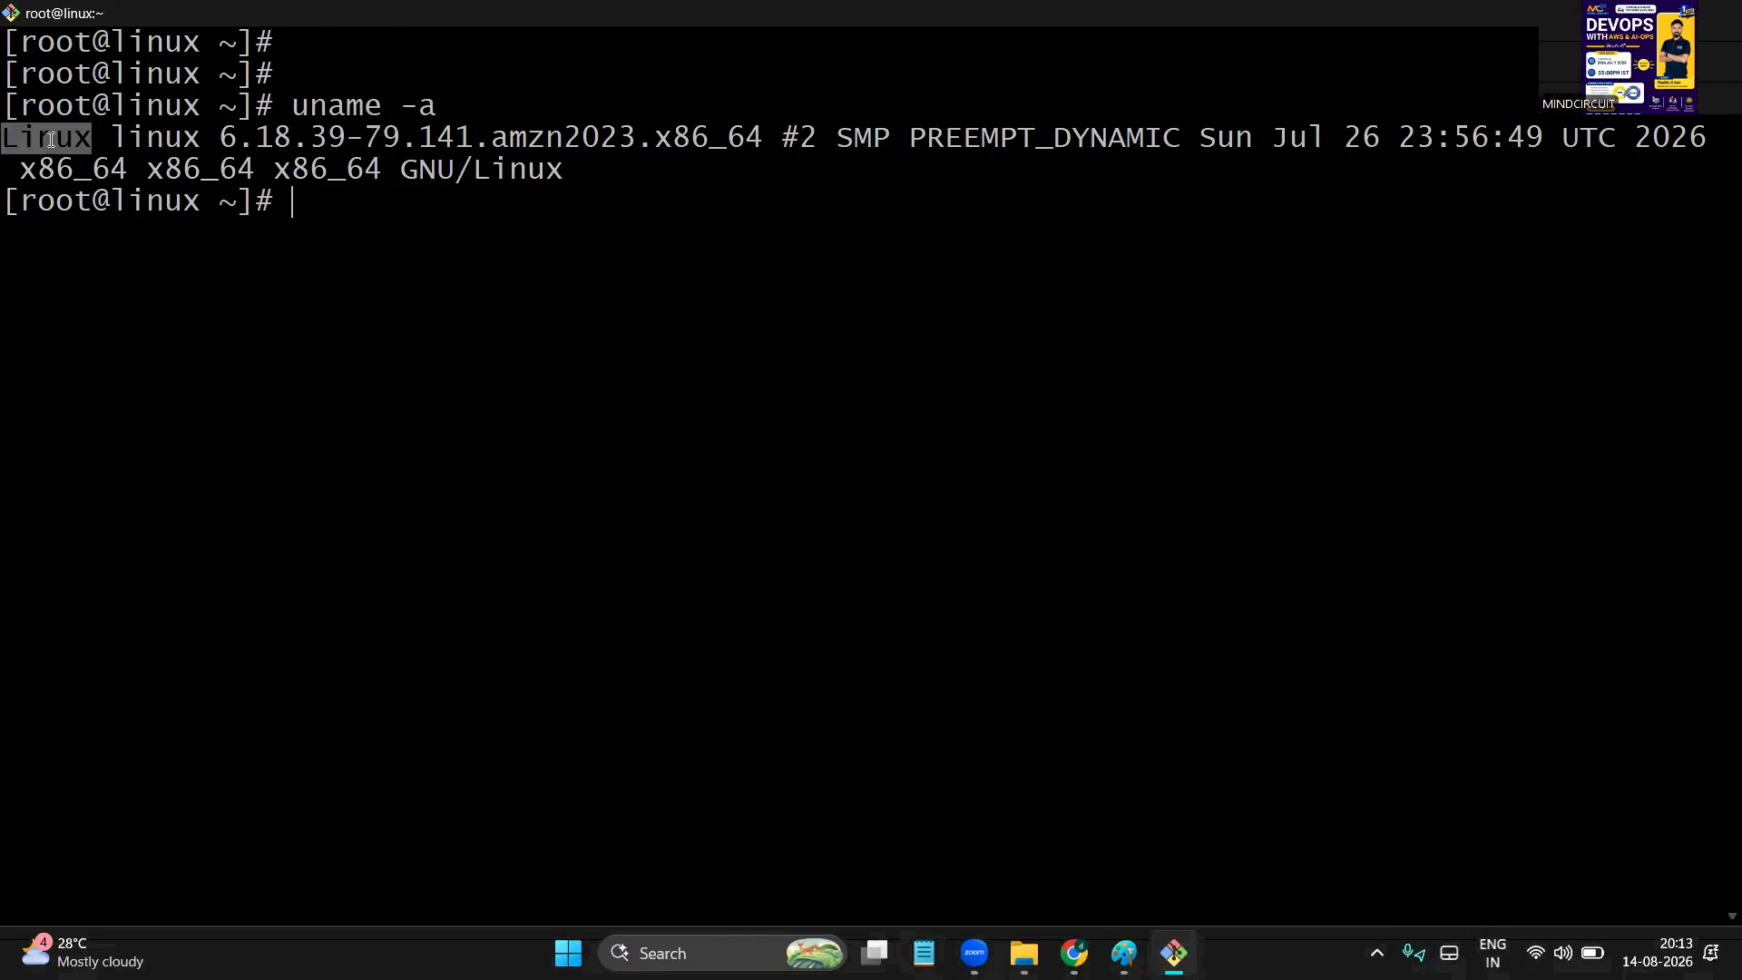
double_click(150, 142)
left_click(231, 138)
left_click_drag(231, 137, 1041, 142)
left_click(541, 263)
left_click_drag(525, 121, 612, 182)
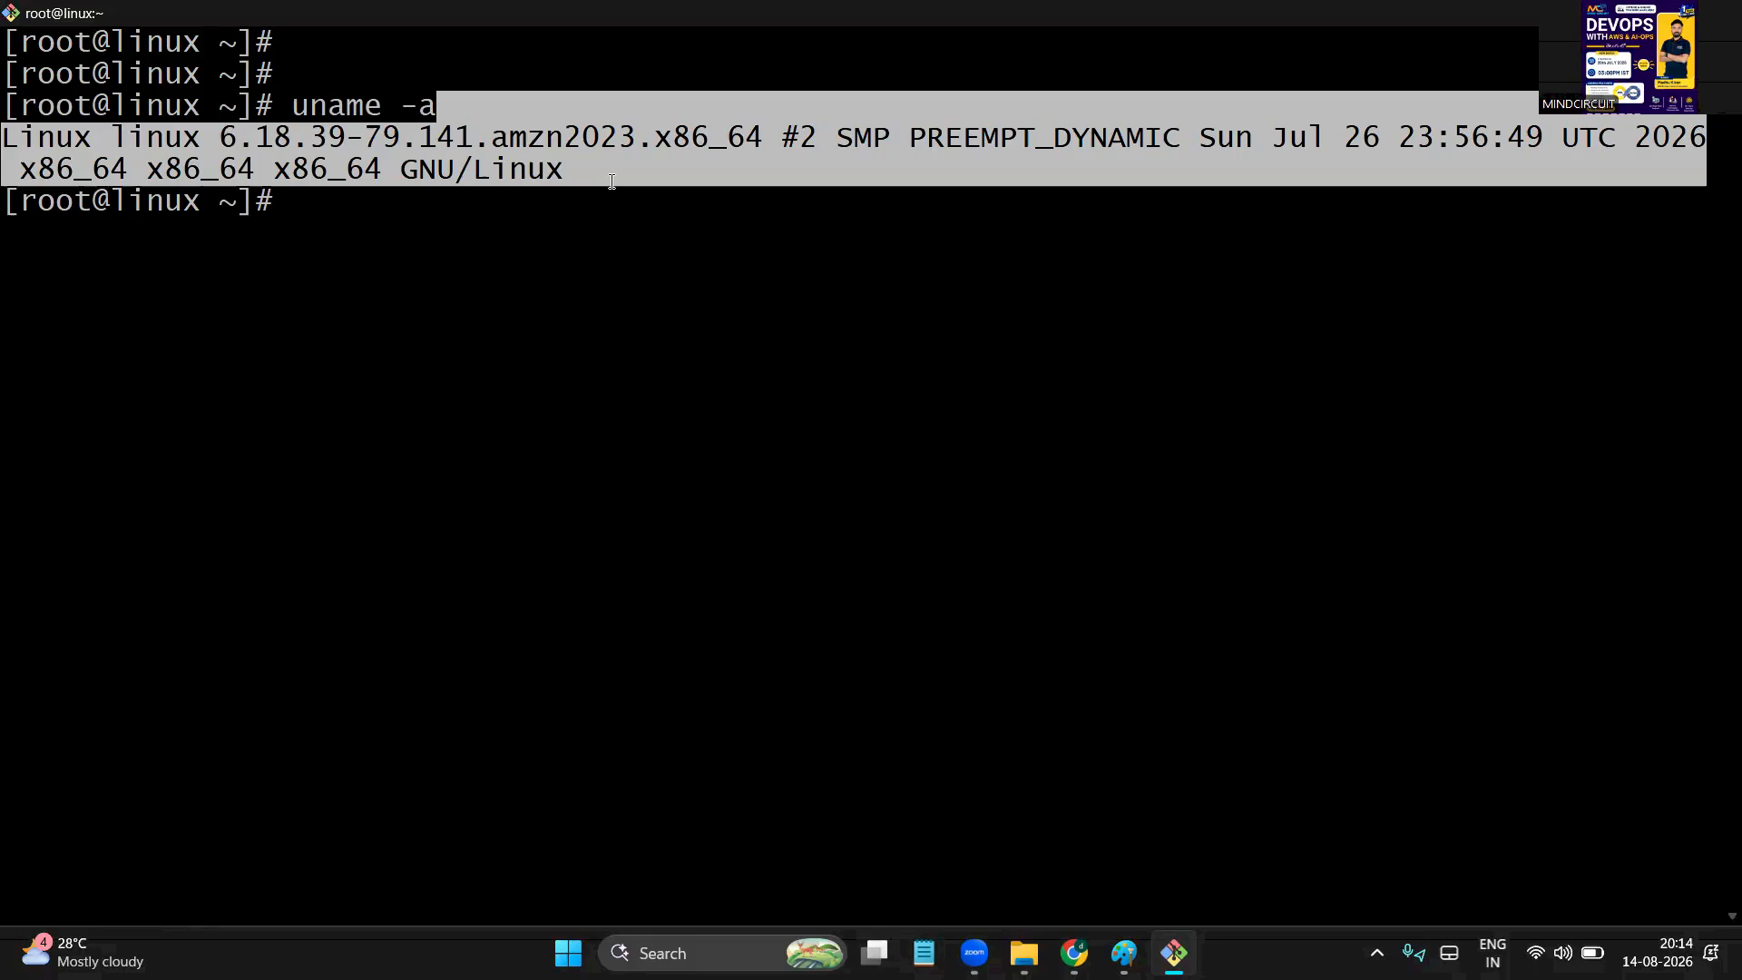
left_click(672, 216)
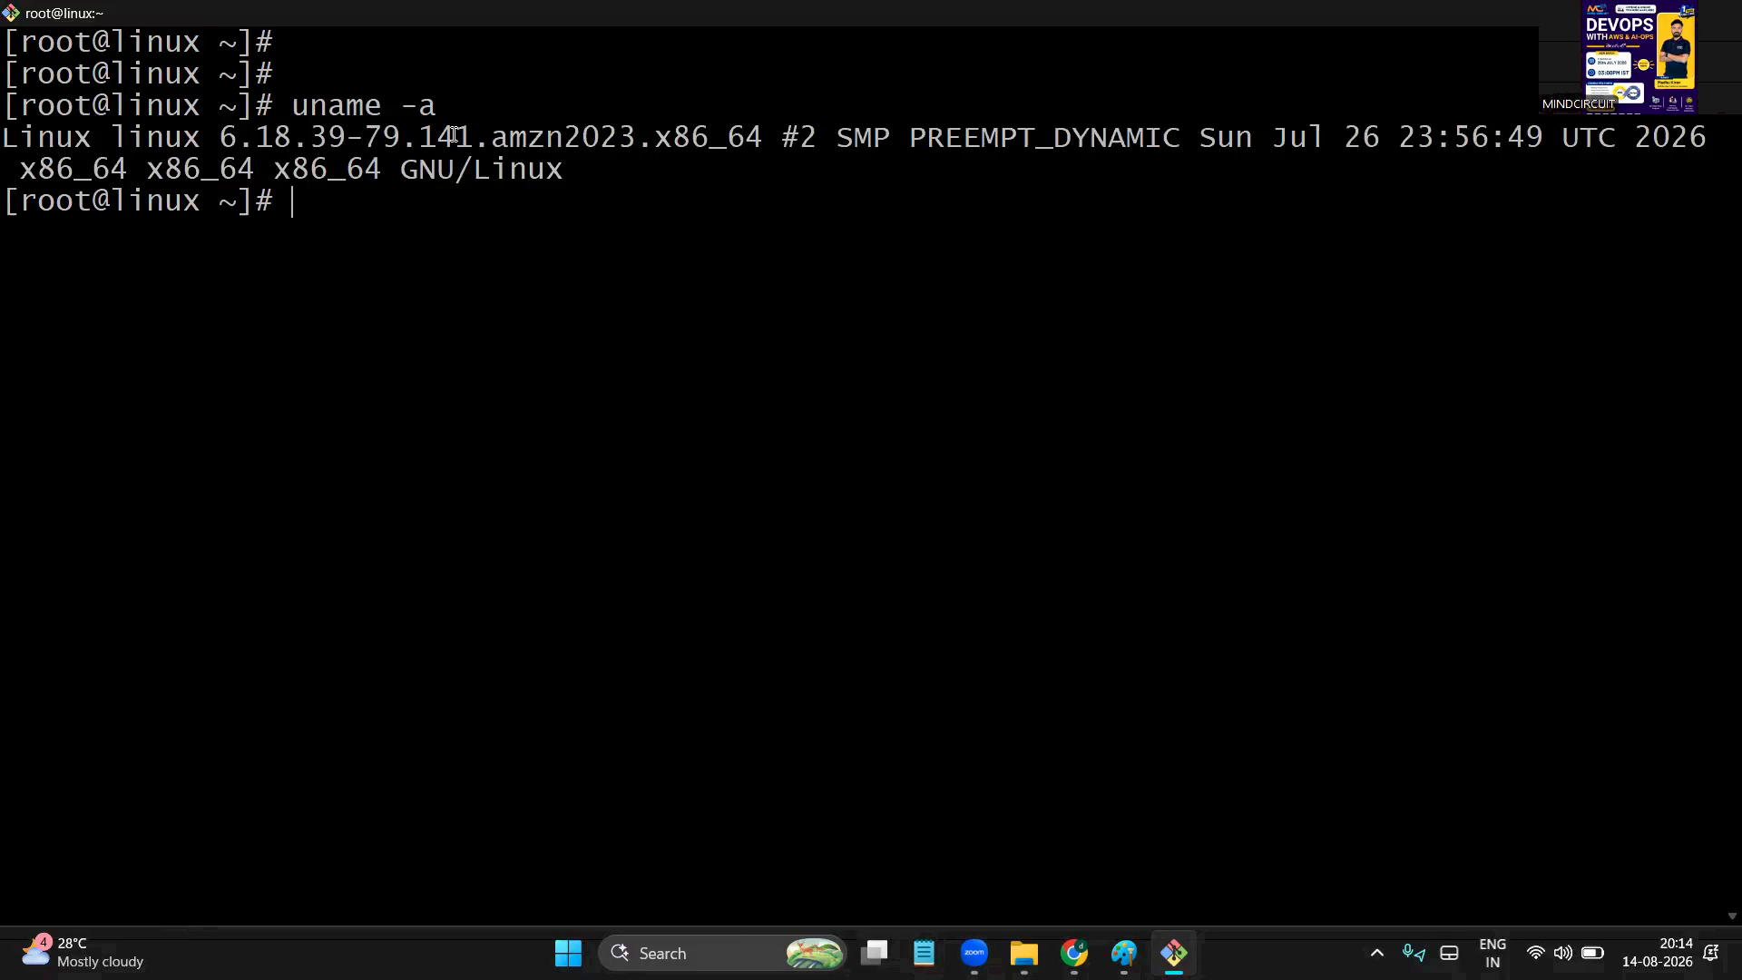
left_click_drag(171, 65, 430, 454)
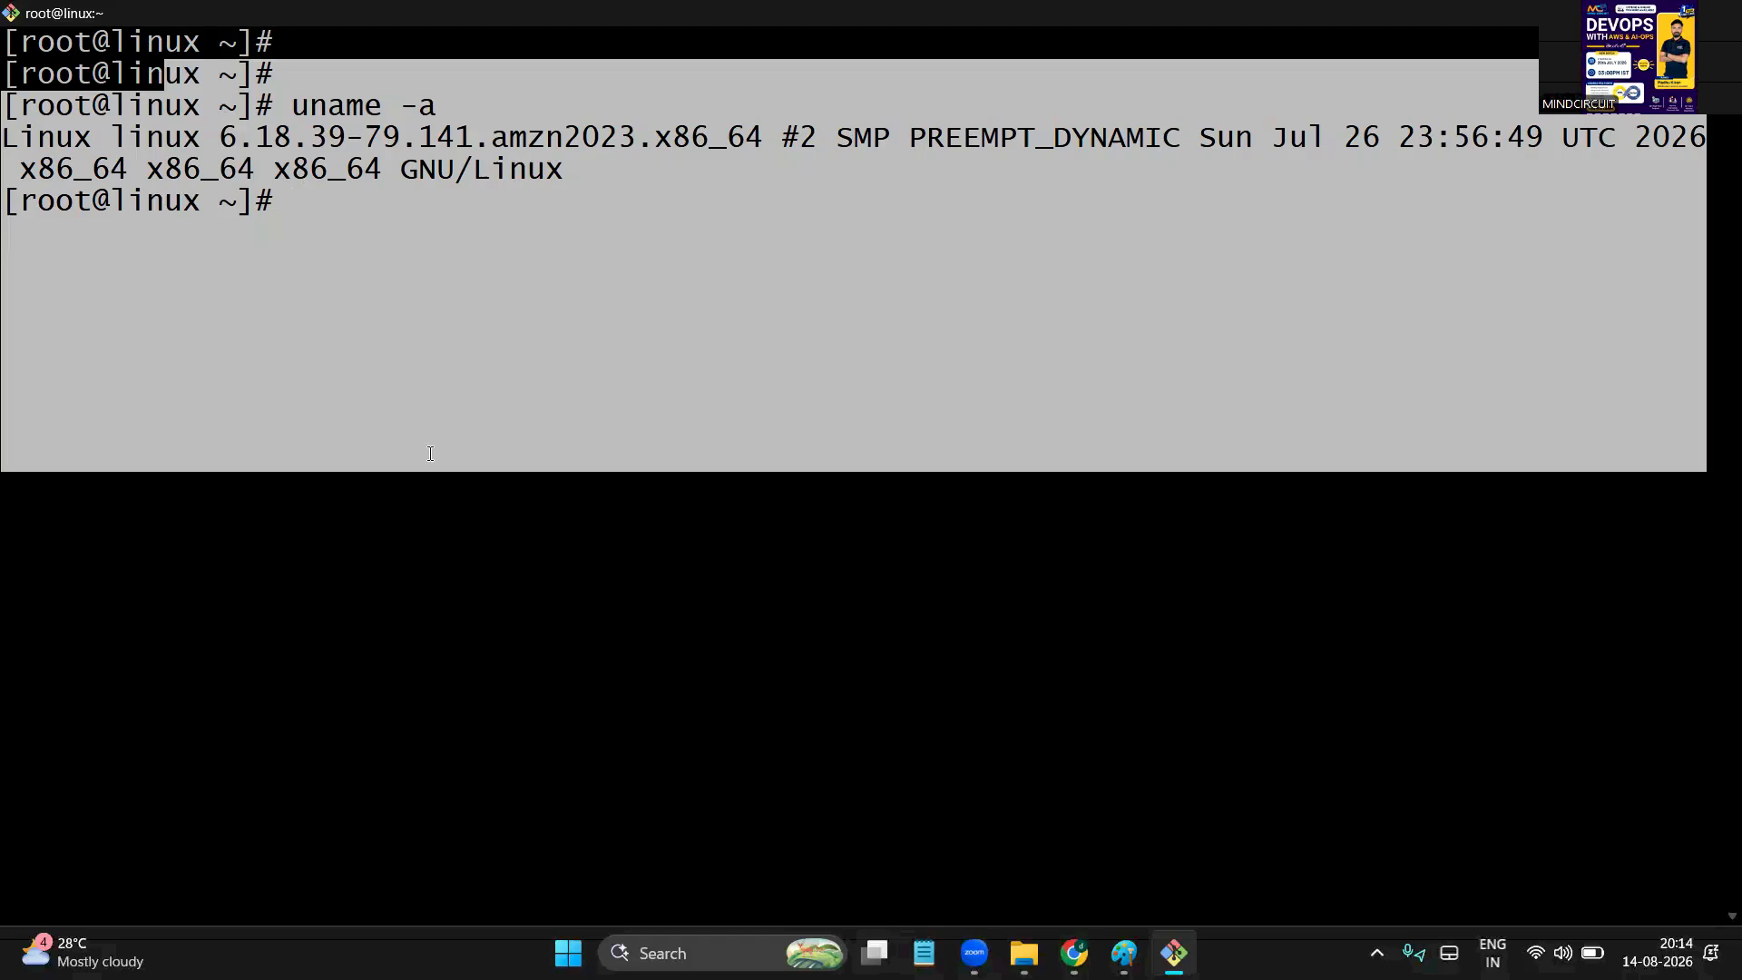
left_click(532, 336)
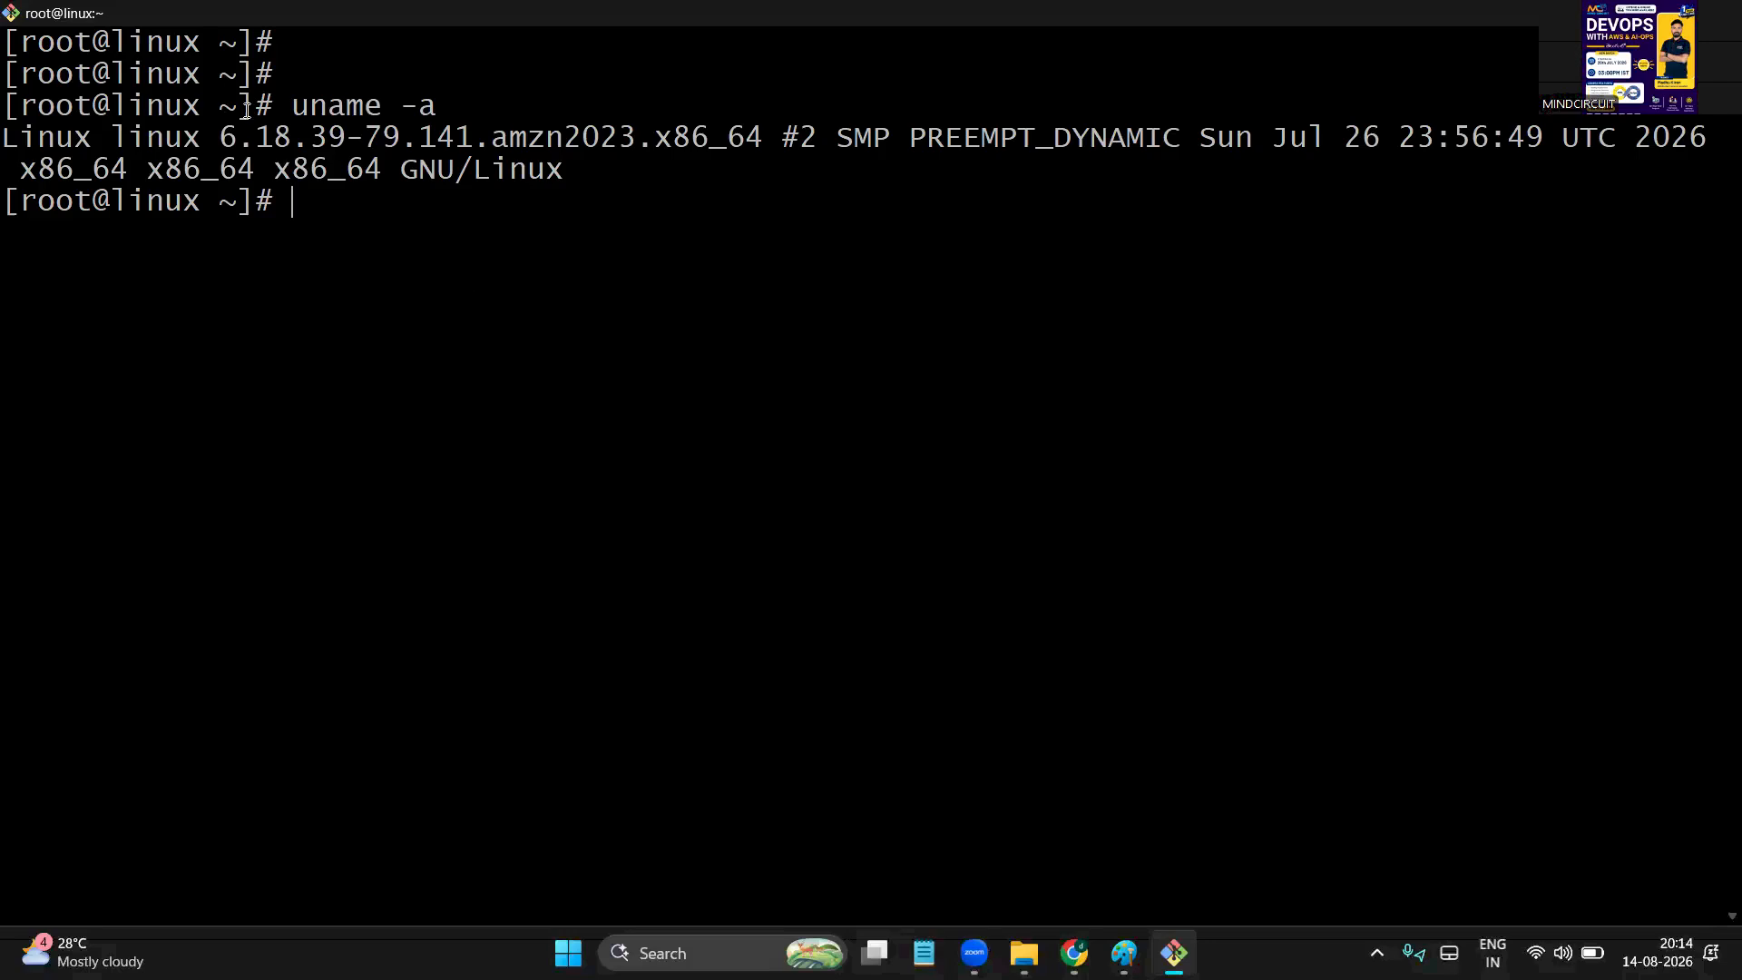
left_click_drag(248, 110, 355, 328)
left_click(356, 328)
left_click(1612, 12)
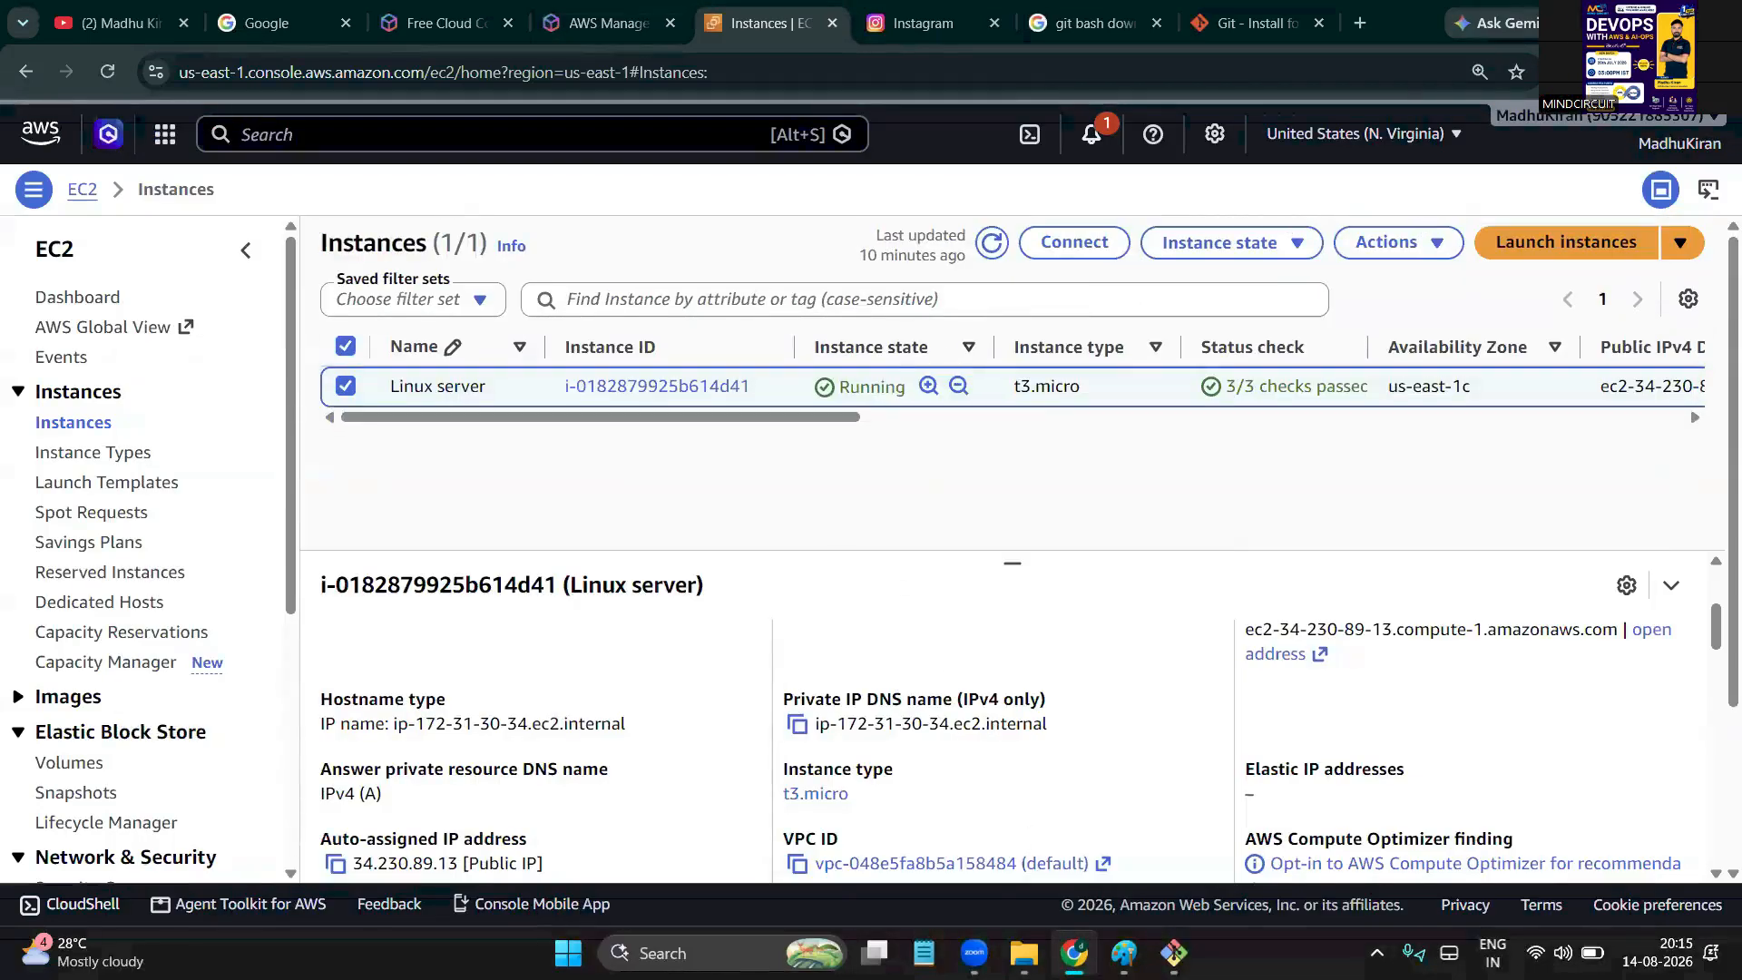
Minimize the b18keys folder window and close Git Bash despite its running processes
key("alt+Tab")
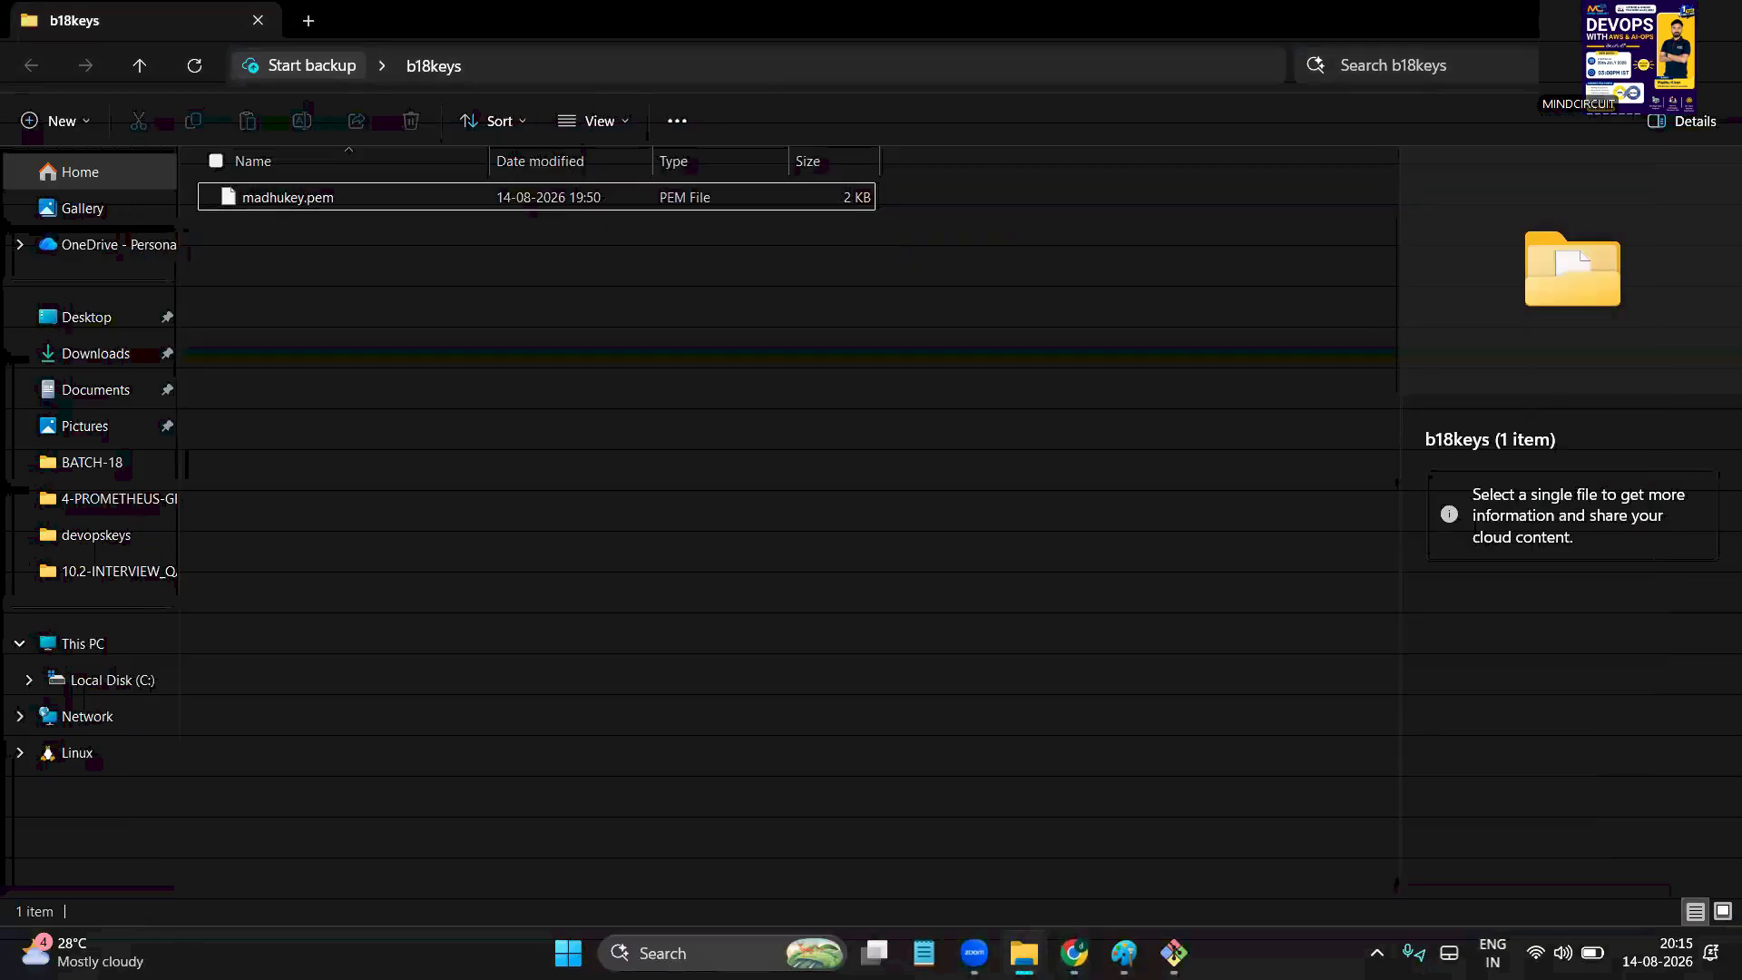
left_click(1611, 18)
left_click(1182, 943)
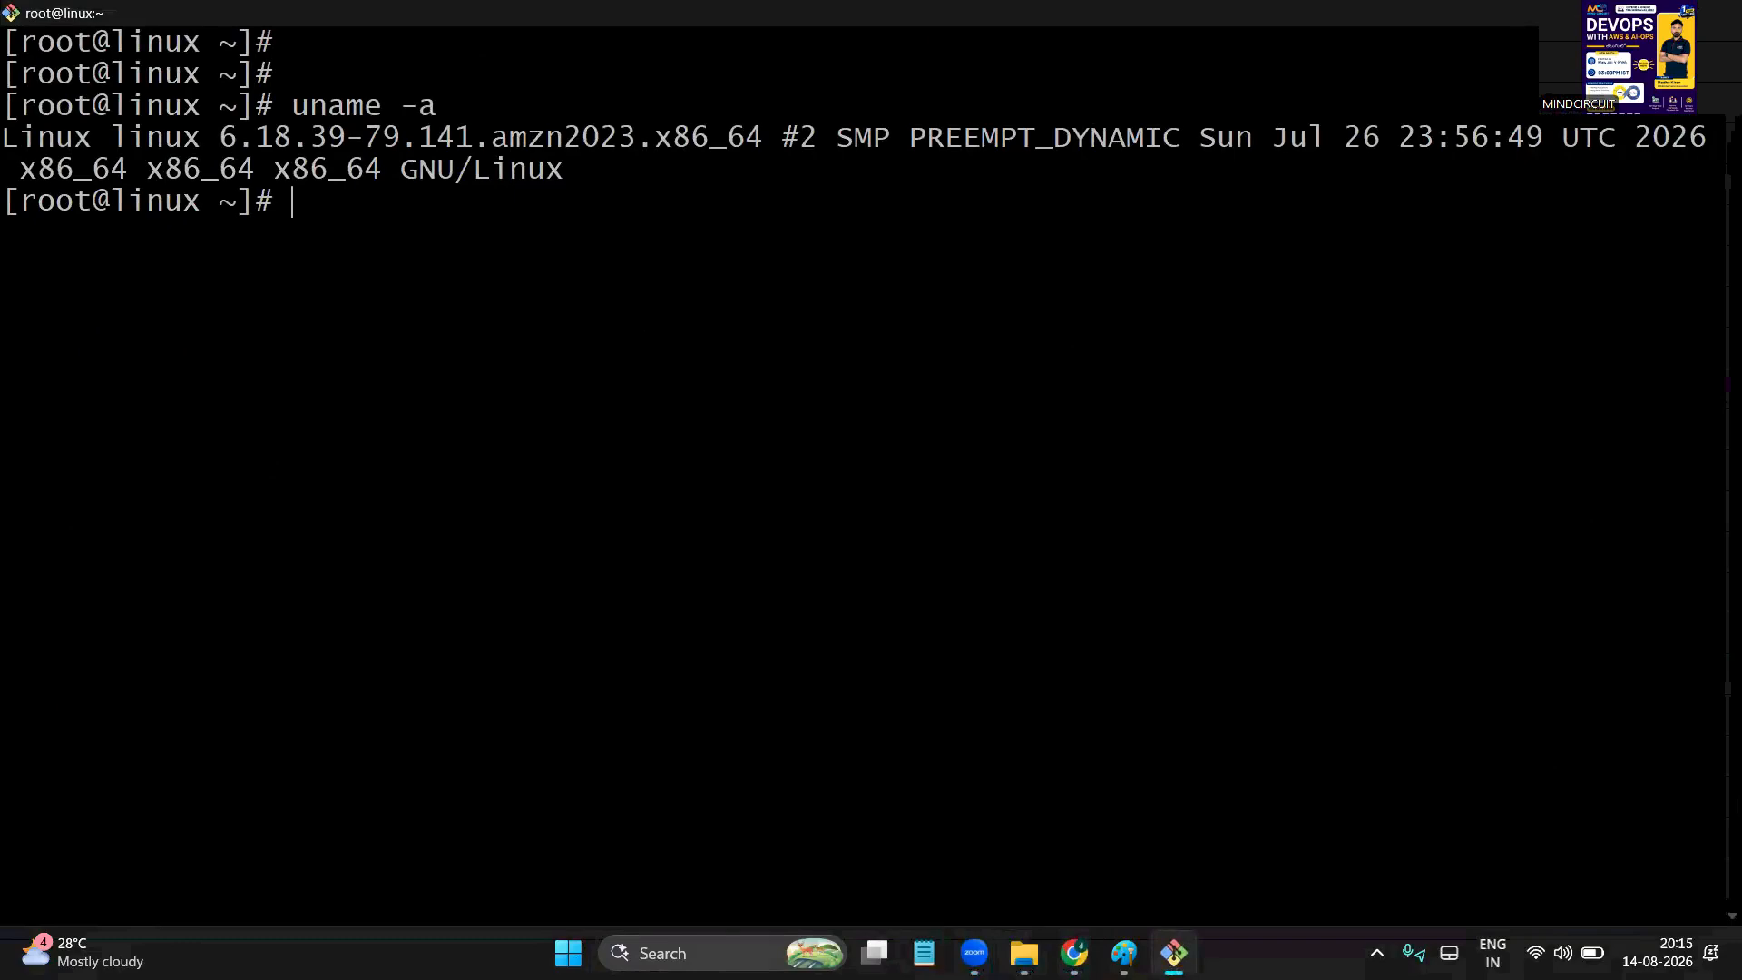
left_click(1718, 13)
left_click(891, 570)
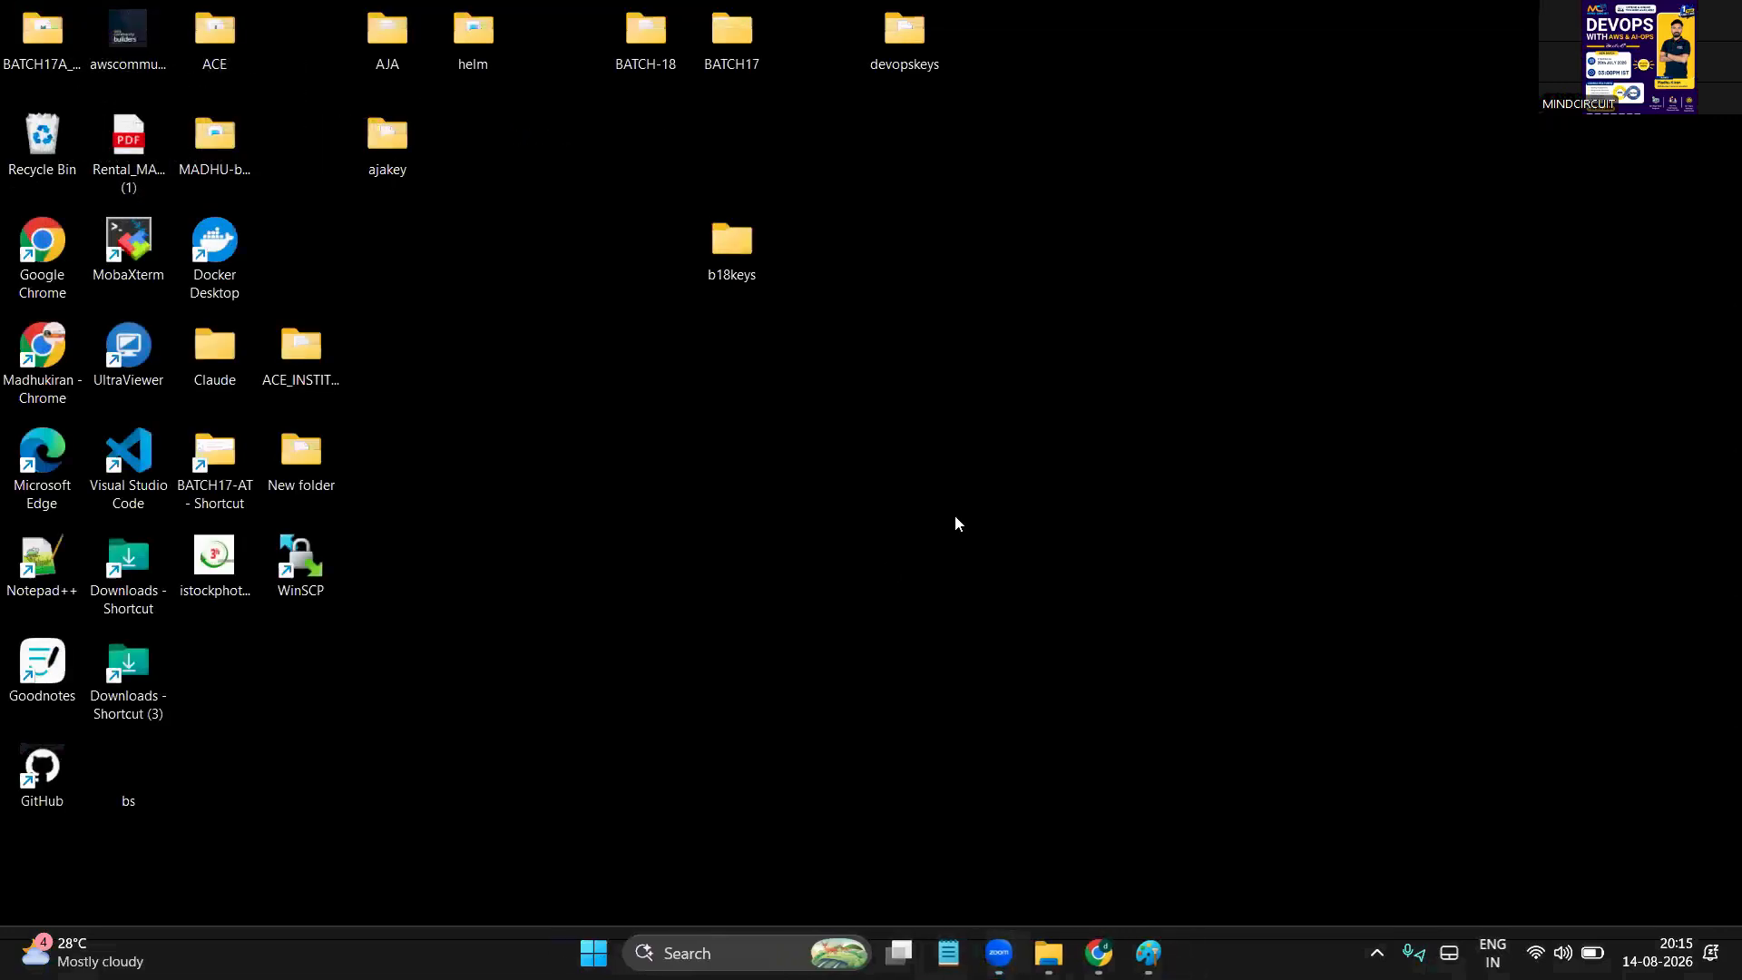
Make a series of drag strokes across the screen, leaving the desktop clear with b18keys visible
left_click_drag(675, 394, 961, 705)
mouse_move(916, 347)
left_mouse_down()
mouse_move(943, 399)
mouse_move(1030, 334)
mouse_move(1273, 334)
left_mouse_up()
mouse_move(1254, 299)
left_mouse_down()
mouse_move(1286, 349)
mouse_move(1236, 377)
left_mouse_up()
mouse_move(1351, 293)
left_mouse_down()
mouse_move(1390, 293)
mouse_move(1359, 287)
left_mouse_up()
left_click_drag(1461, 271, 1434, 354)
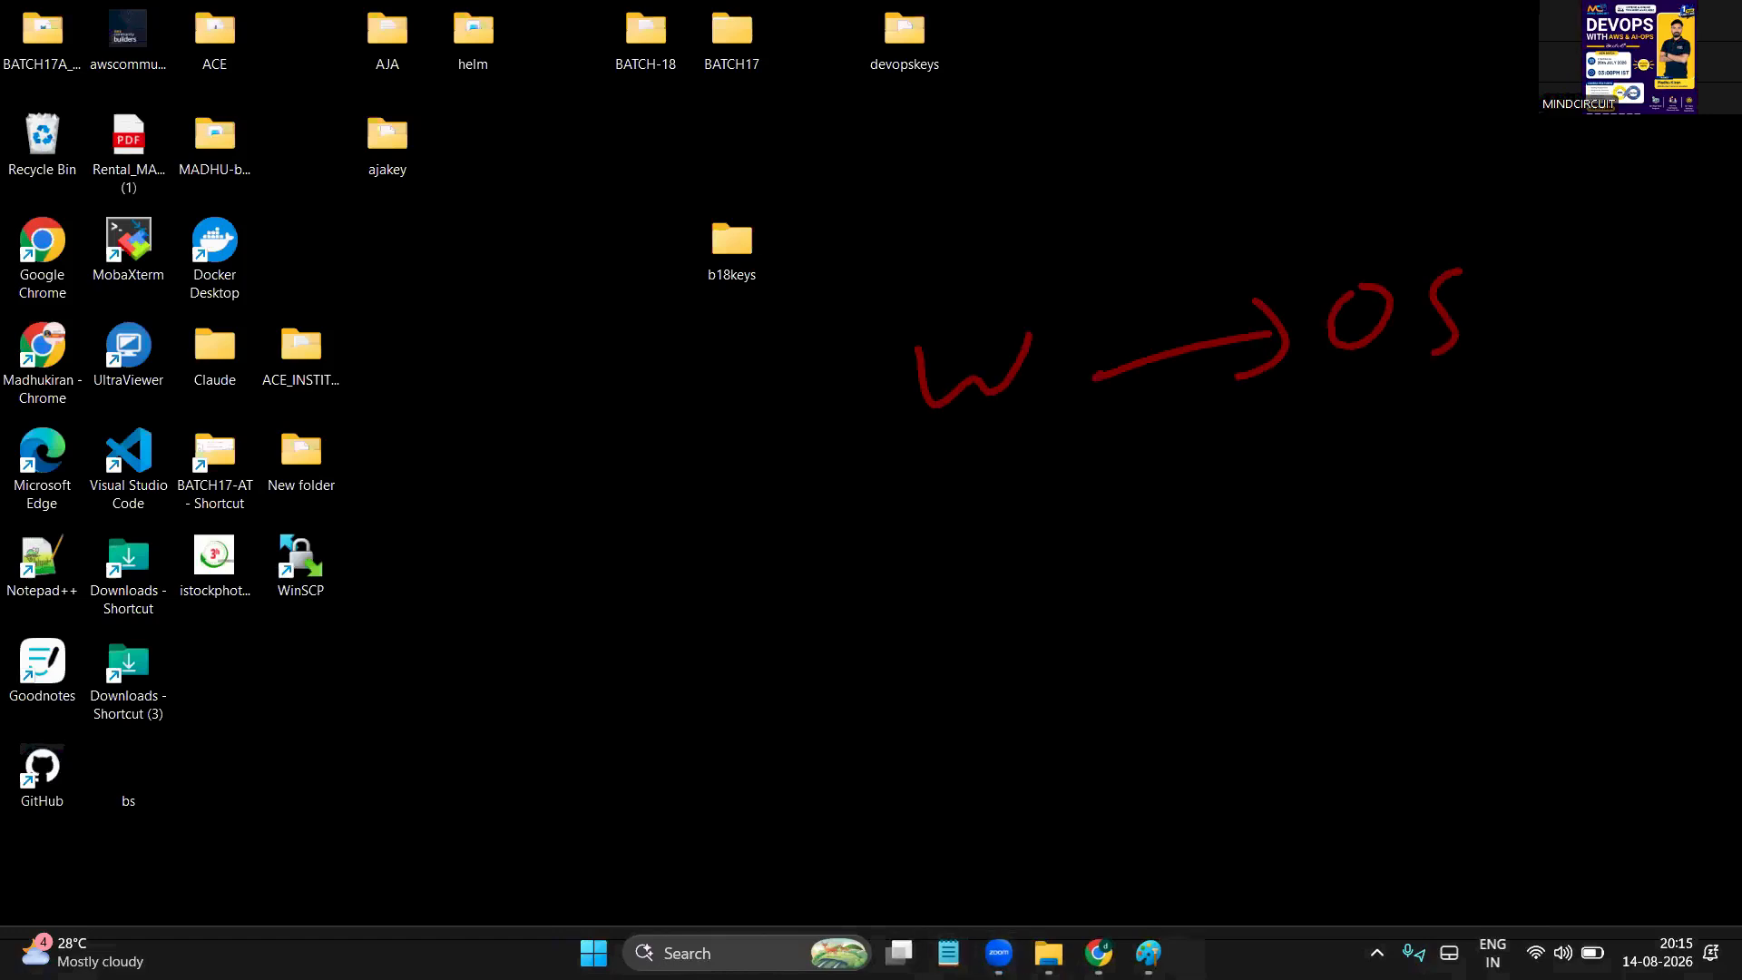
mouse_move(956, 489)
left_mouse_down()
mouse_move(1021, 553)
mouse_move(1320, 461)
mouse_move(1292, 508)
left_mouse_up()
left_click_drag(1384, 424, 1388, 426)
left_click_drag(1510, 412, 1451, 505)
mouse_move(1068, 307)
left_mouse_down()
mouse_move(925, 297)
mouse_move(1029, 364)
left_mouse_up()
mouse_move(1506, 302)
left_mouse_down()
mouse_move(1533, 341)
mouse_move(1653, 319)
left_mouse_up()
mouse_move(1028, 469)
left_mouse_down()
mouse_move(984, 646)
mouse_move(1084, 513)
left_mouse_up()
left_click_drag(1547, 463, 1675, 479)
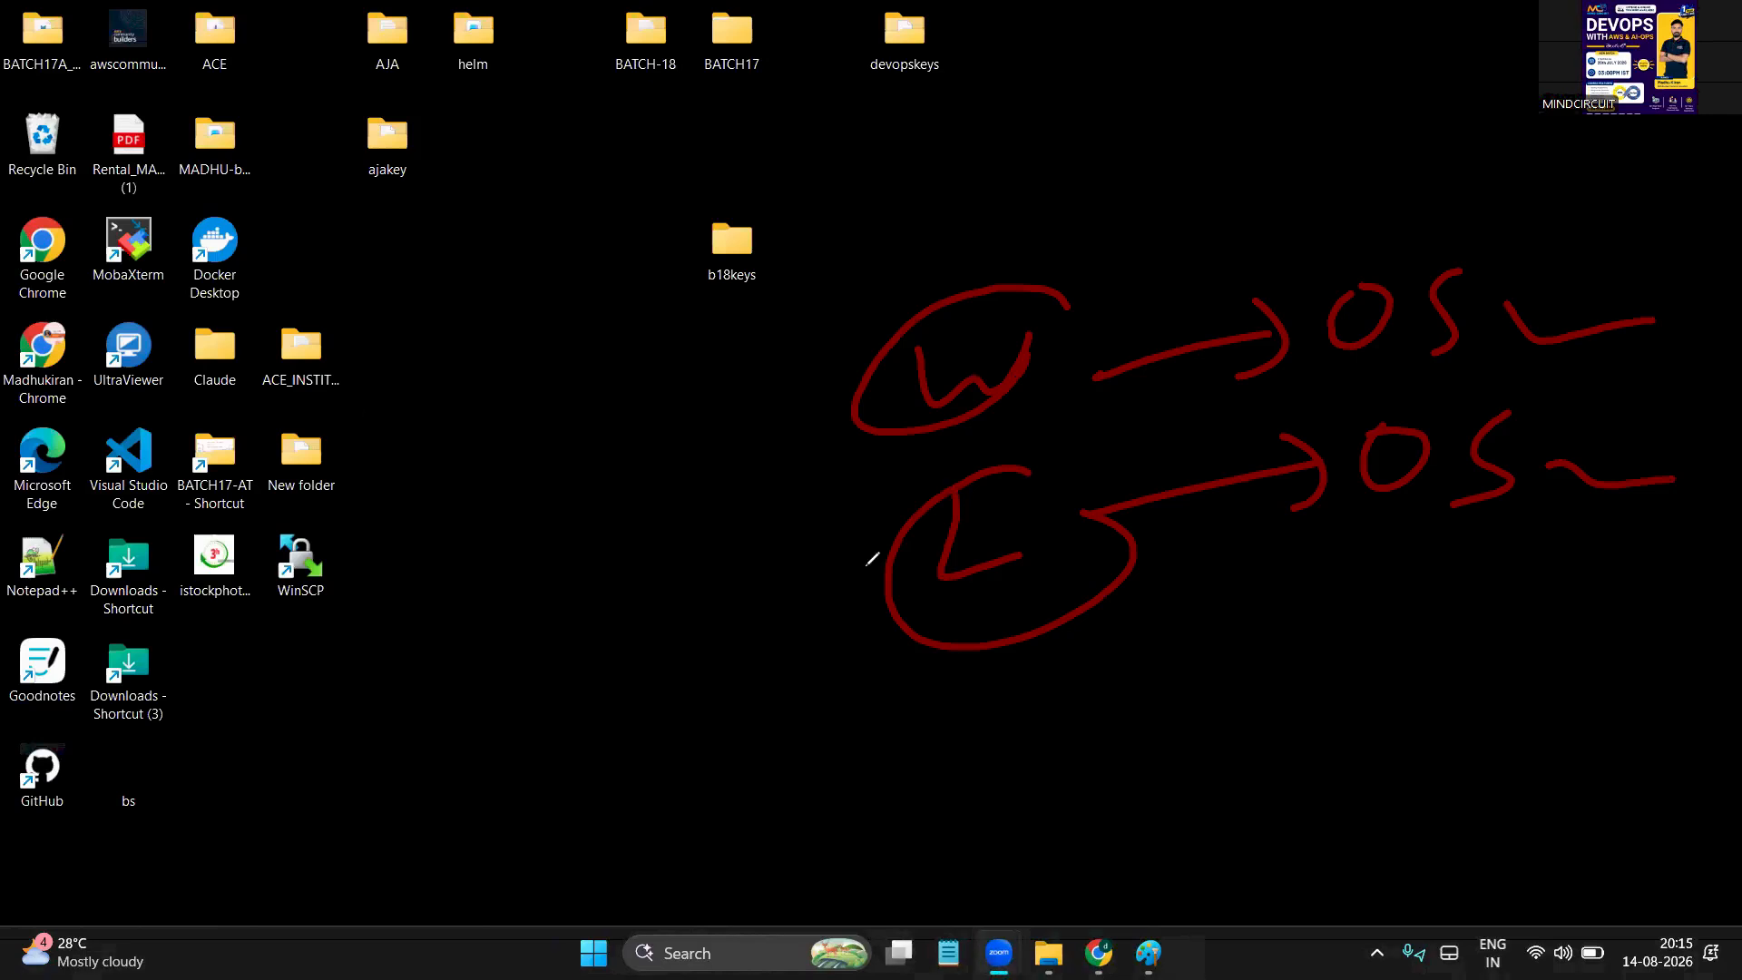
left_click(85, 600)
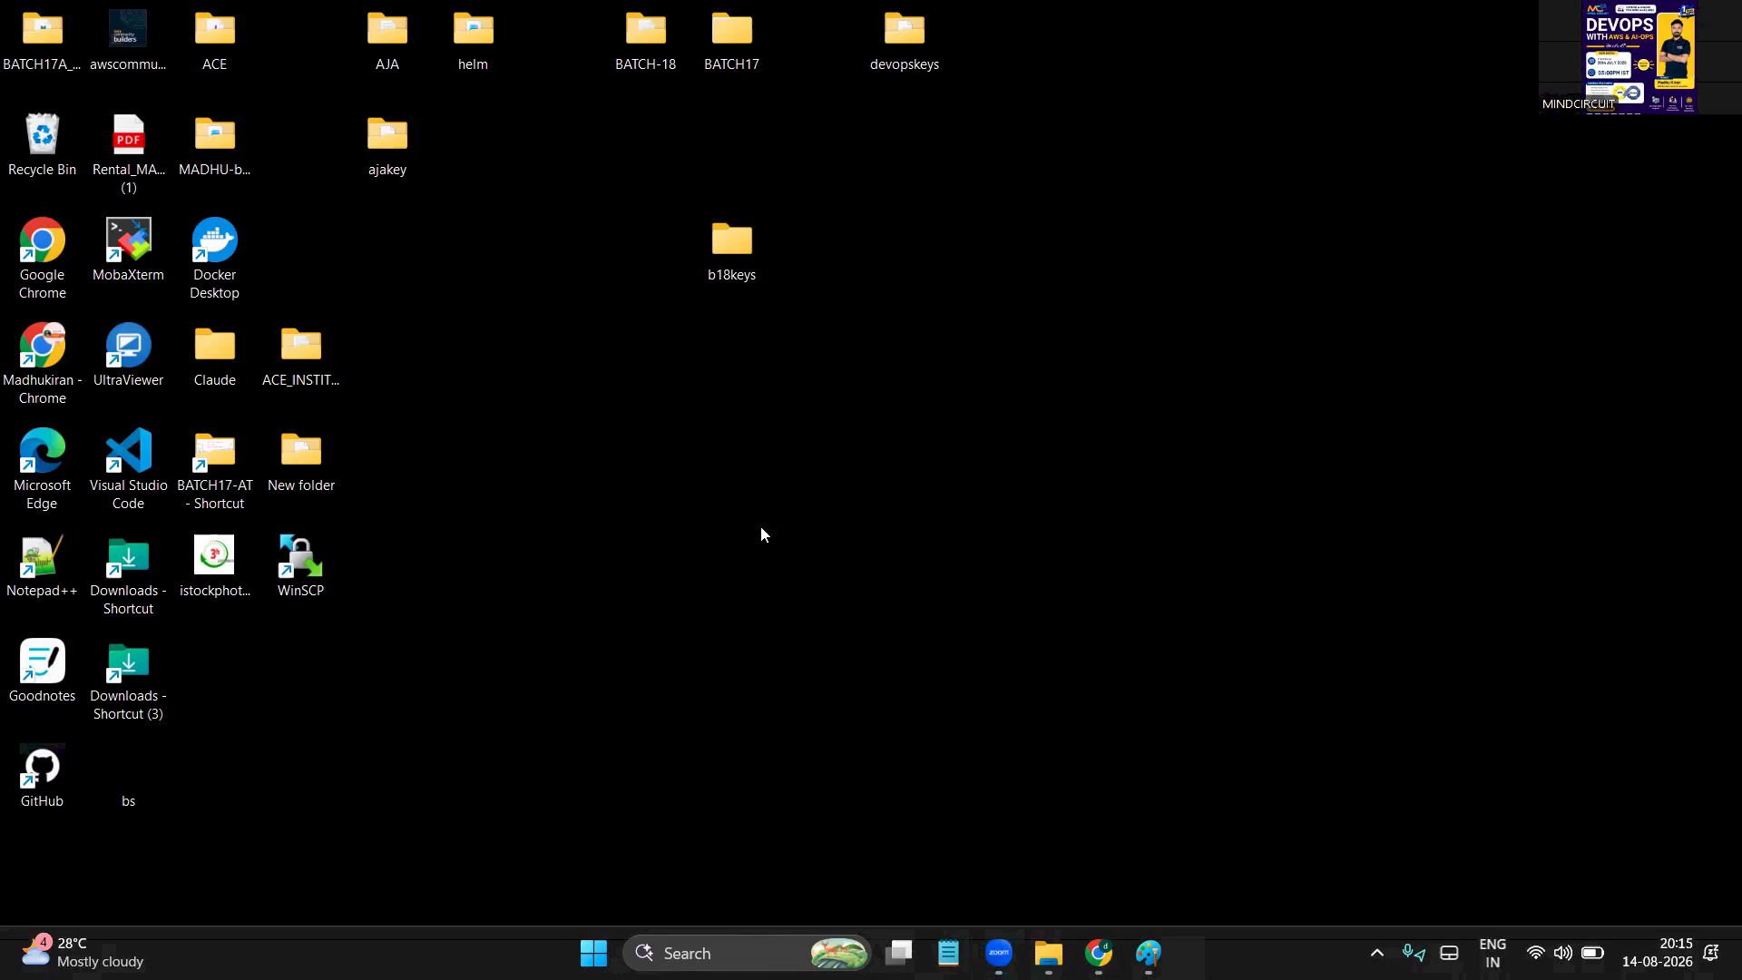
Create a folder named 'test' on the desktop and open it
right_click(966, 295)
mouse_move(1087, 482)
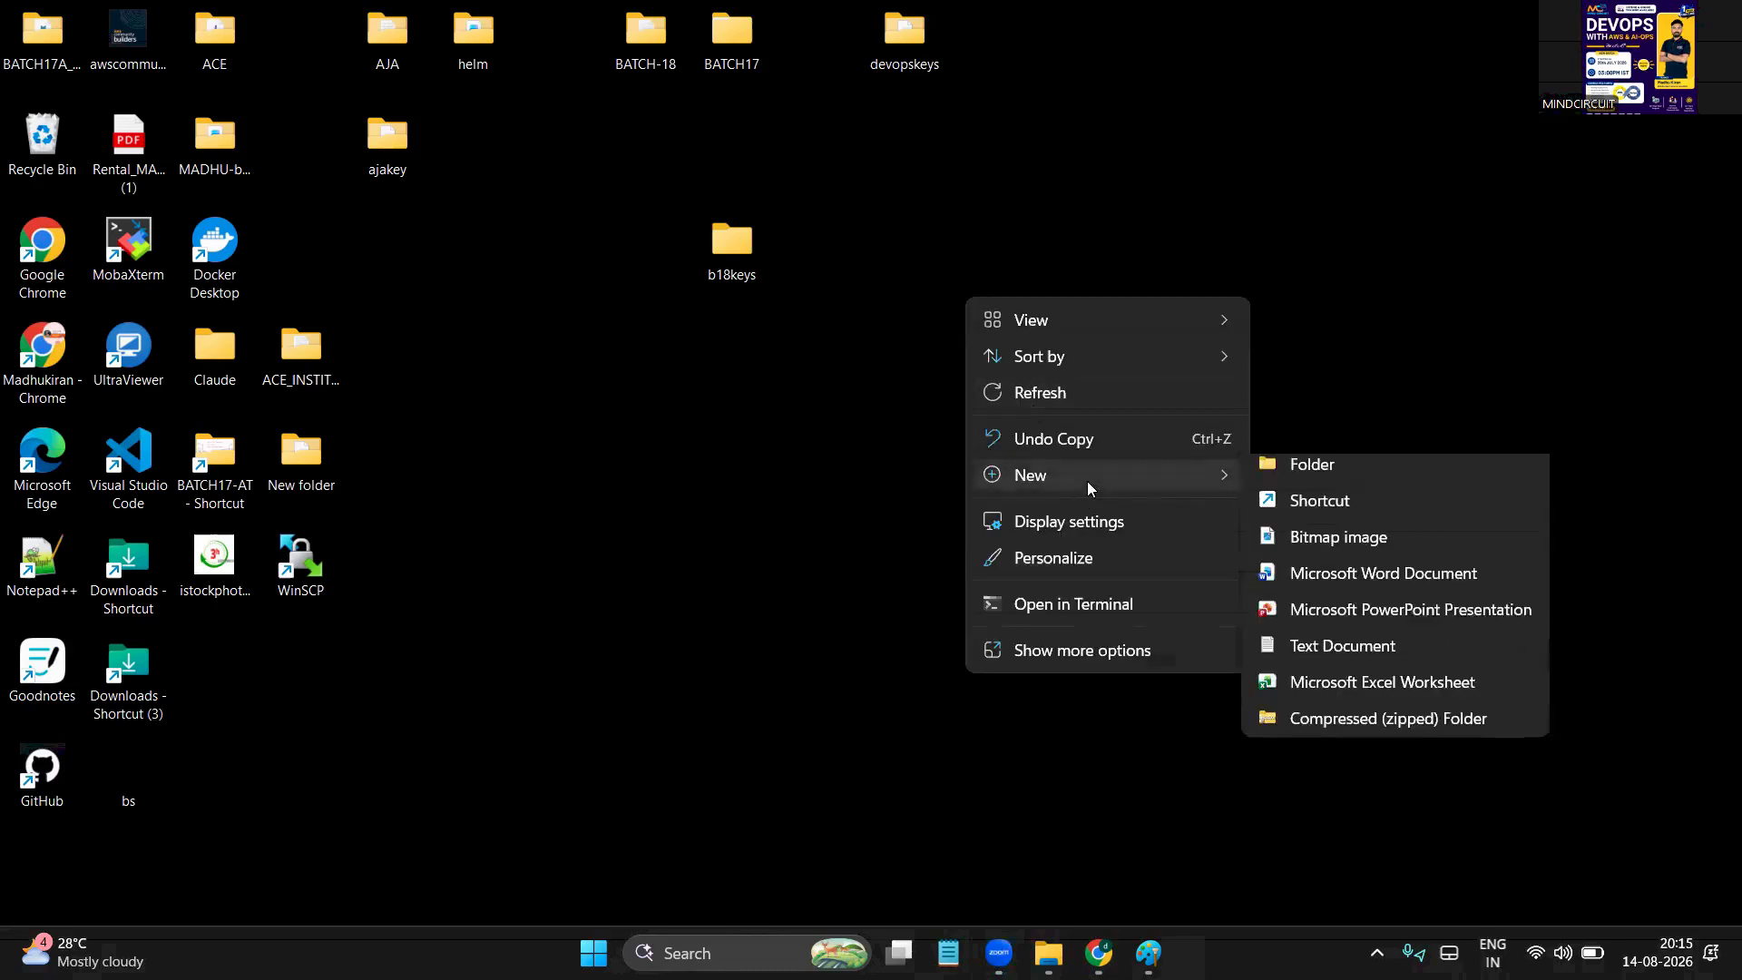
left_click(1303, 486)
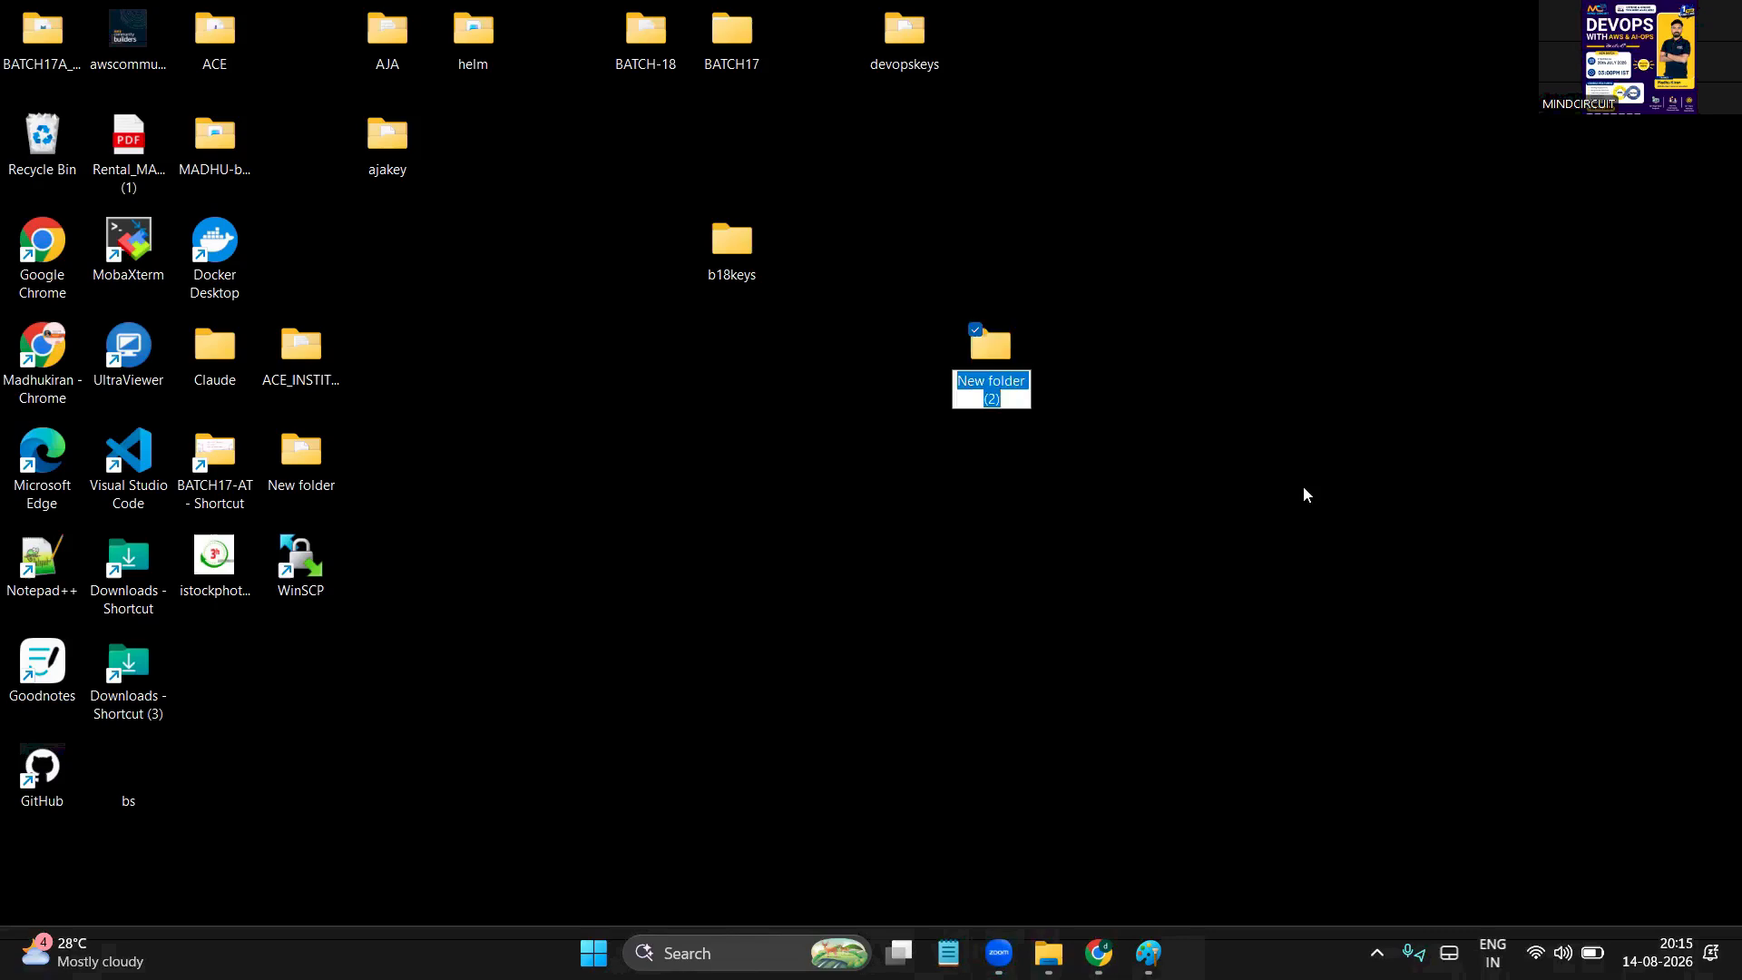
type("test")
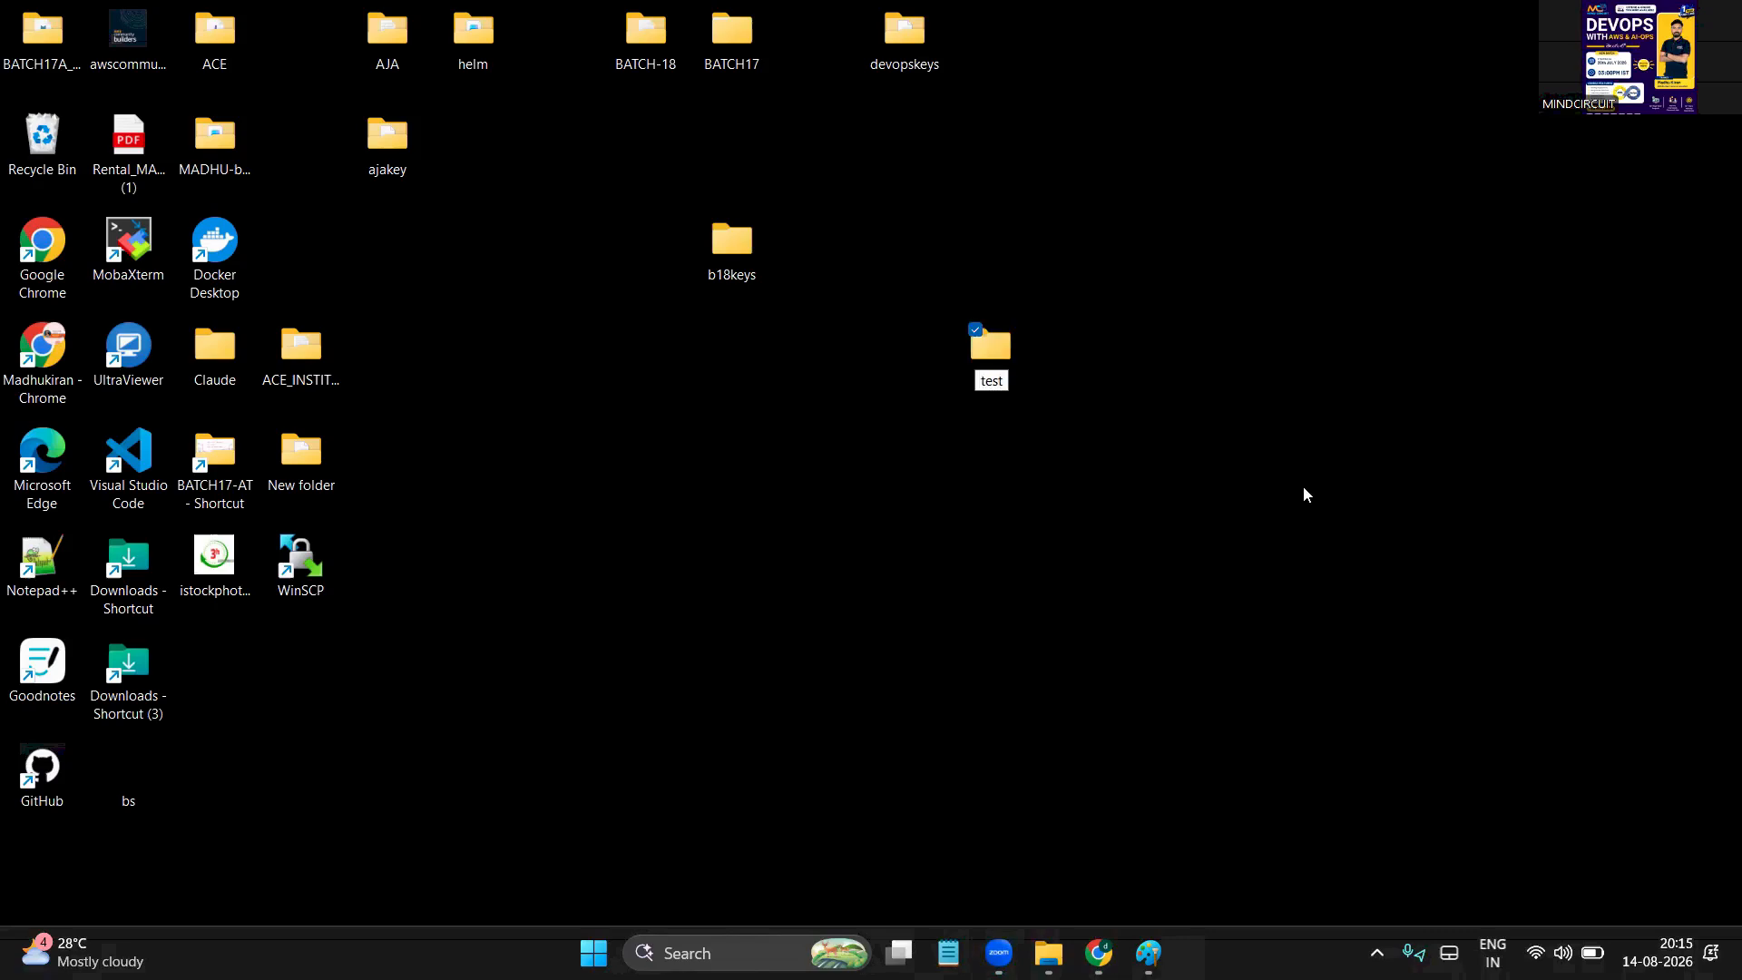
left_click(868, 571)
double_click(976, 359)
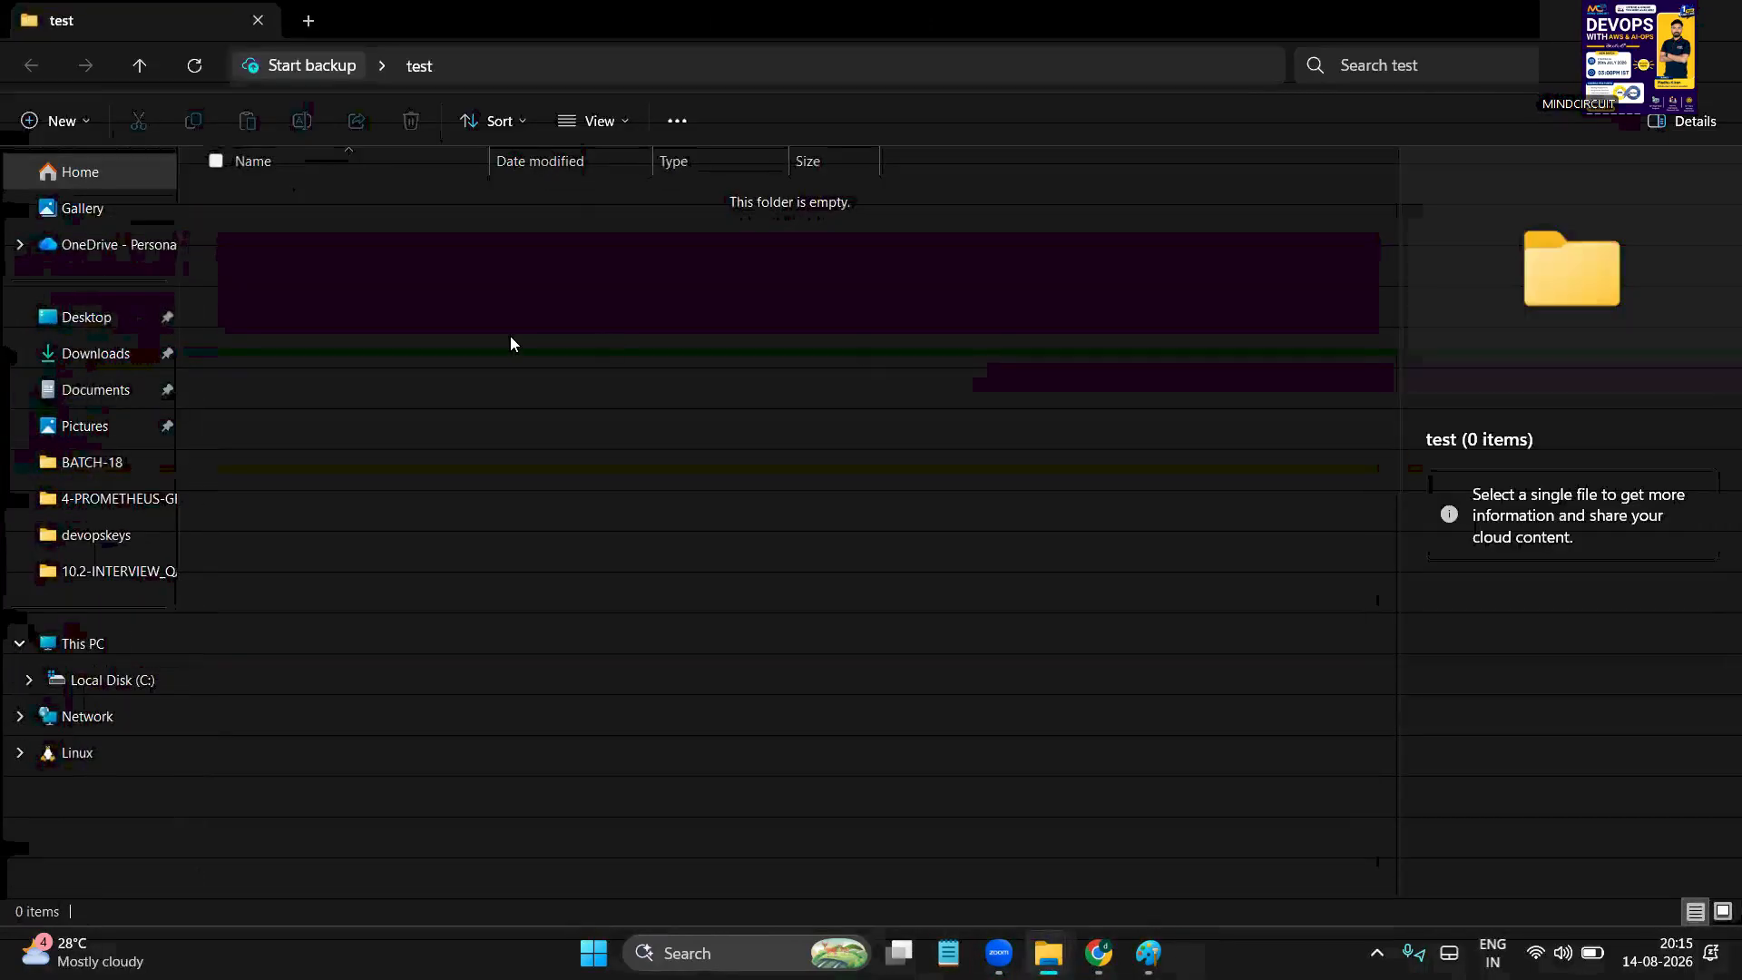
Create two text documents in test named madhu and kiran
right_click(510, 336)
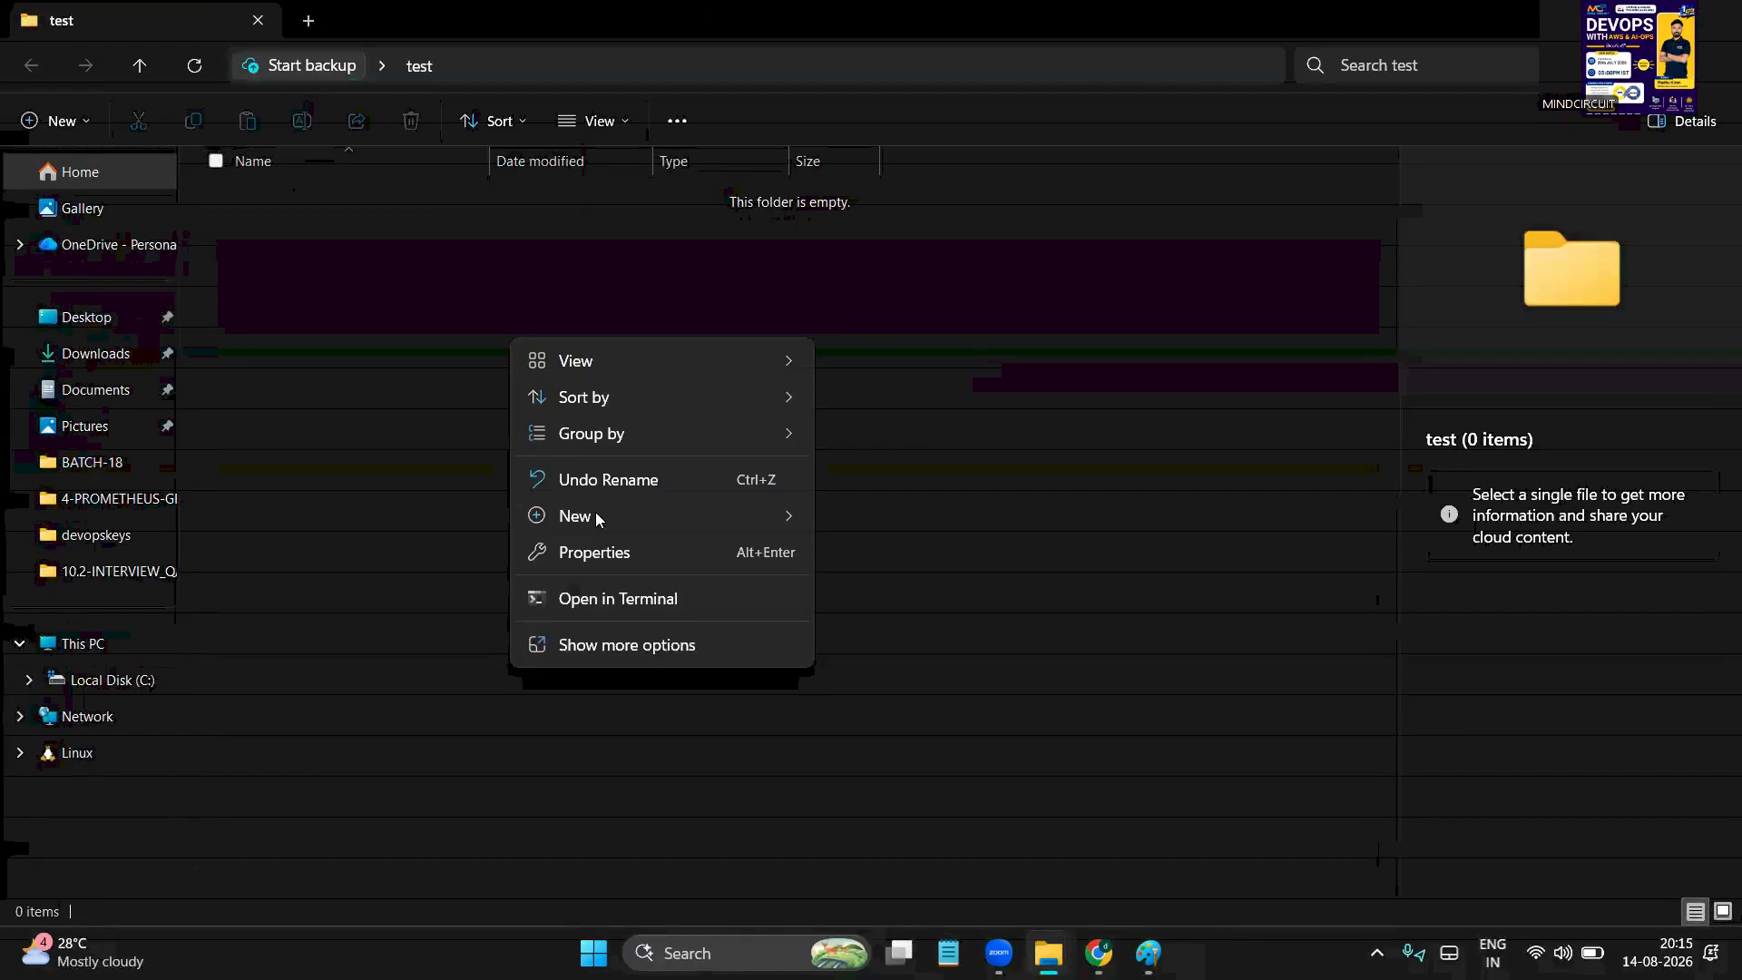
mouse_move(651, 516)
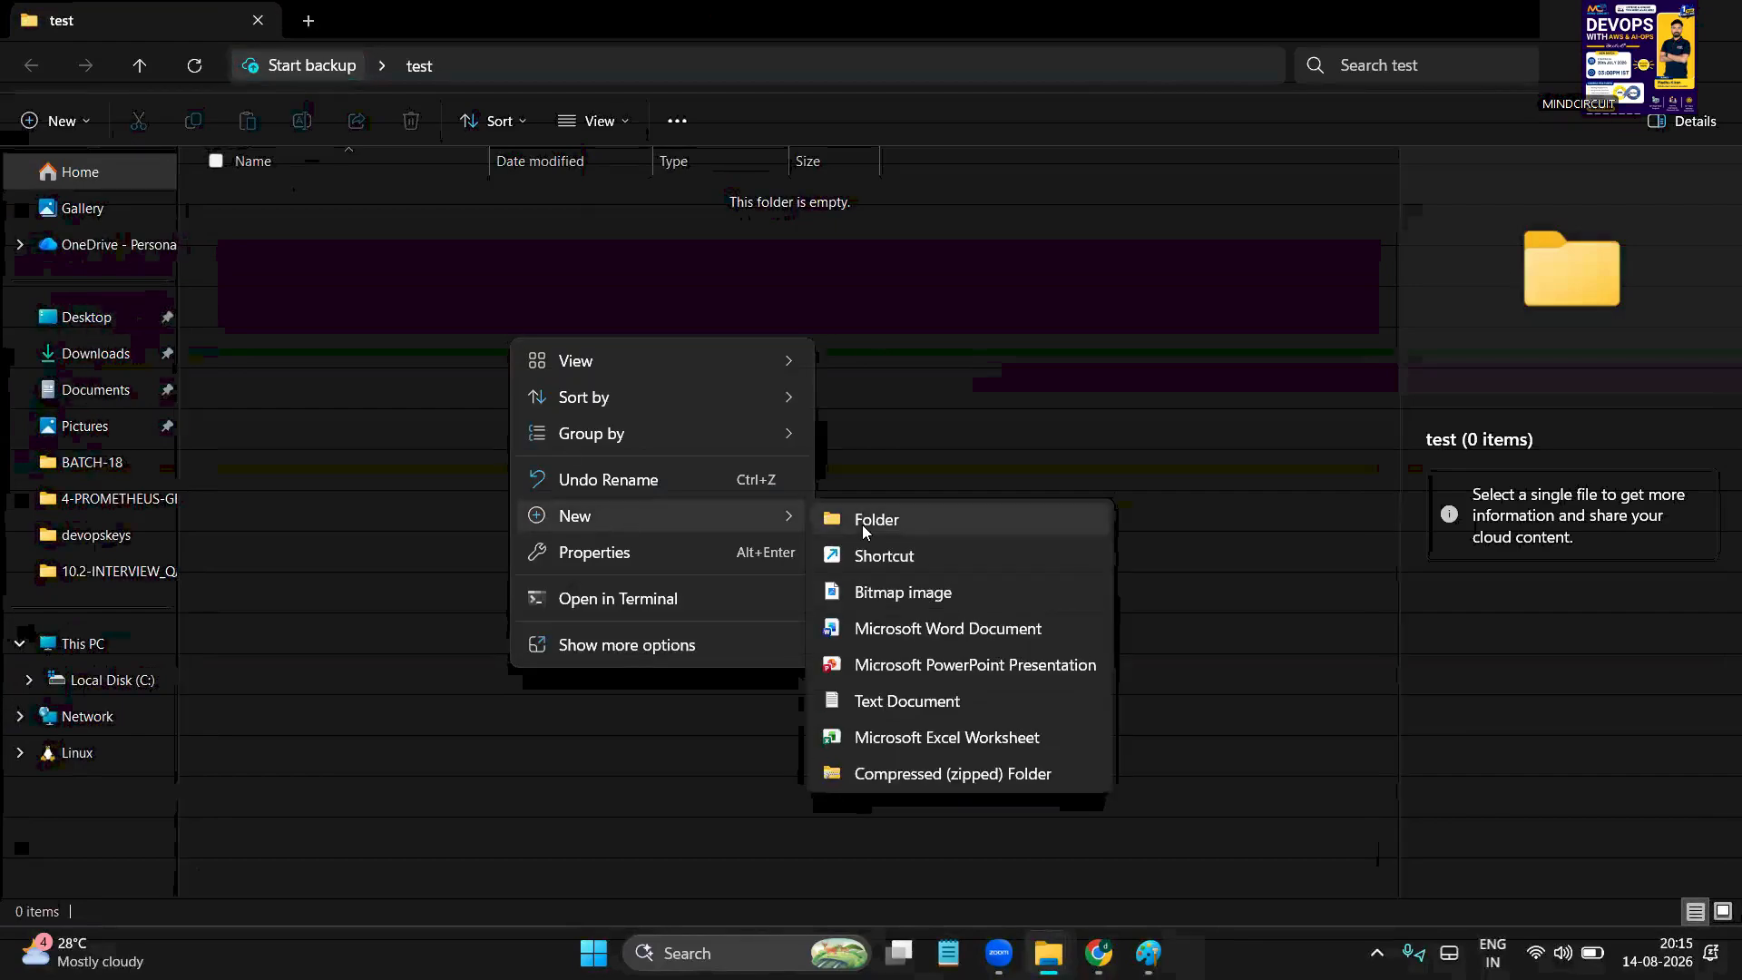
left_click(931, 700)
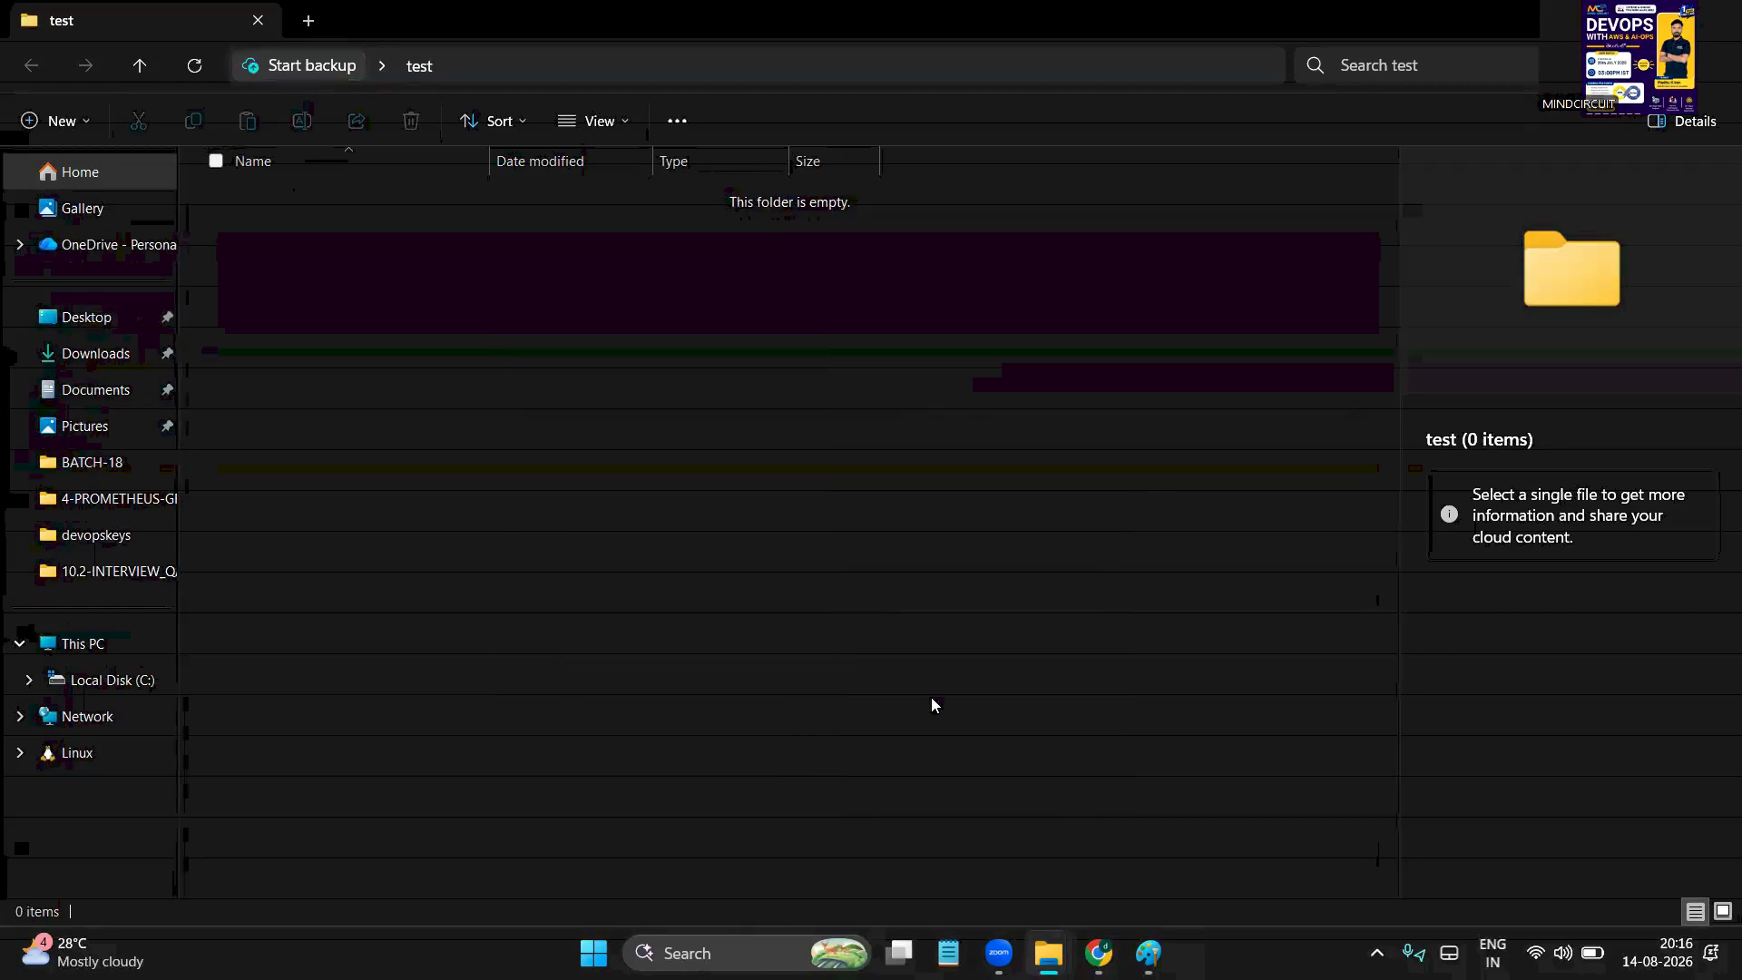
type("madhu")
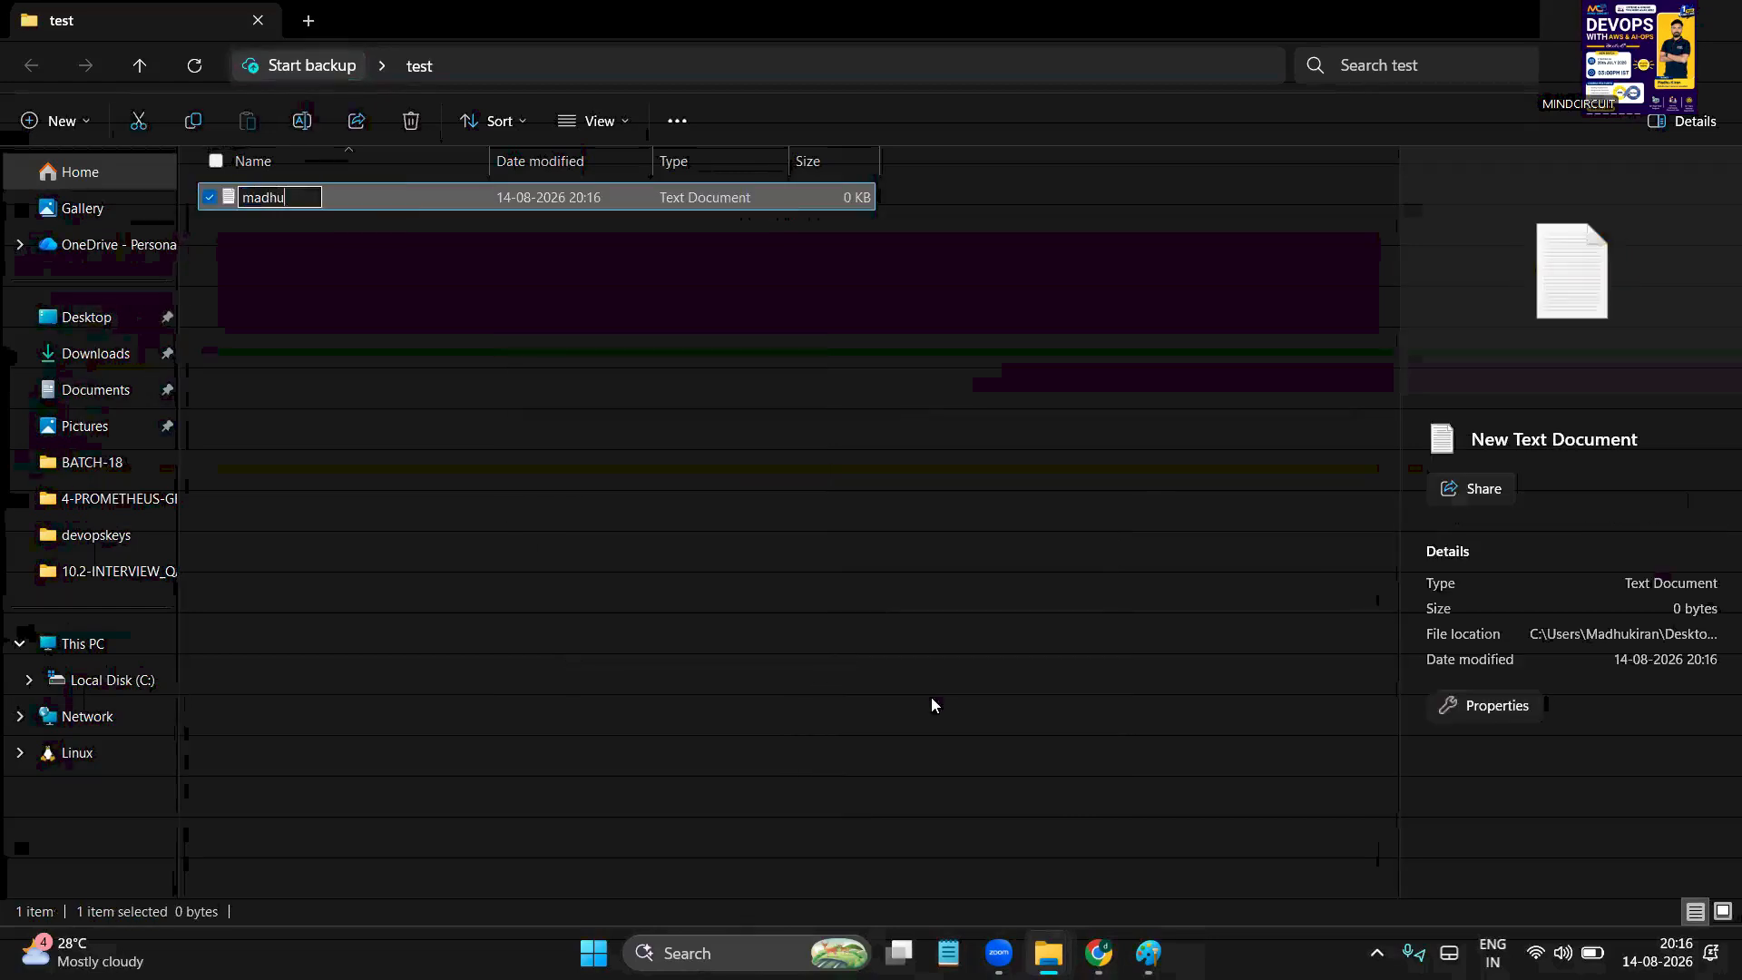
left_click(657, 524)
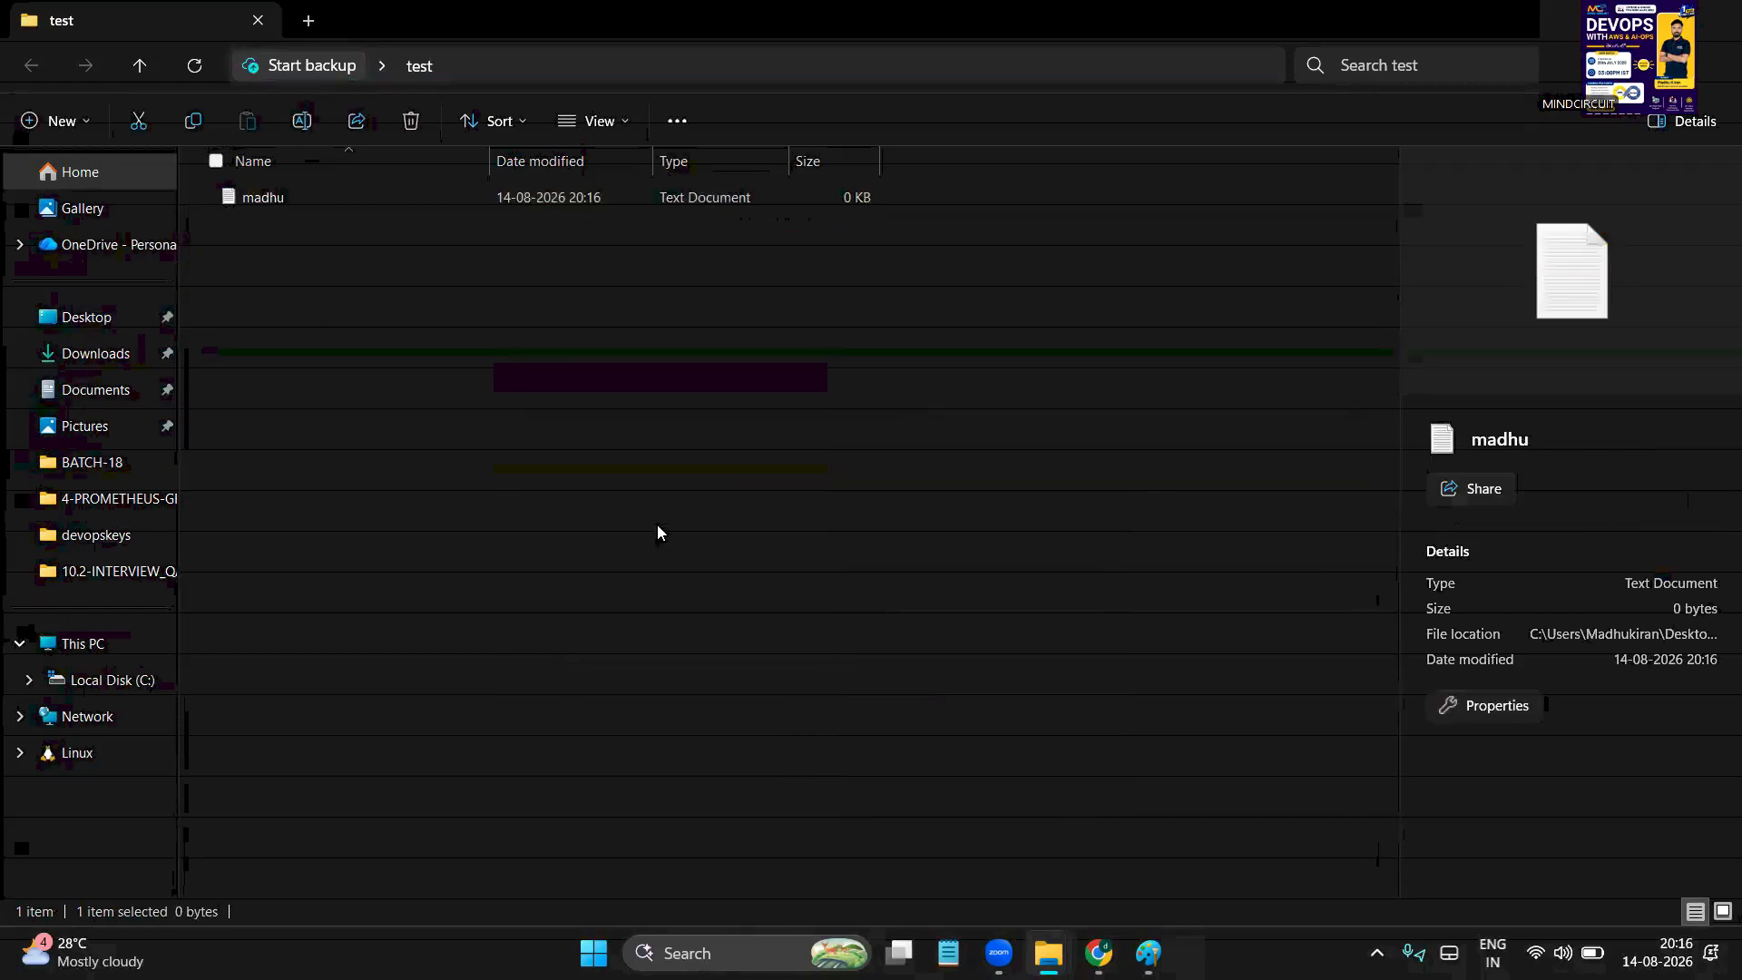
right_click(531, 399)
mouse_move(642, 585)
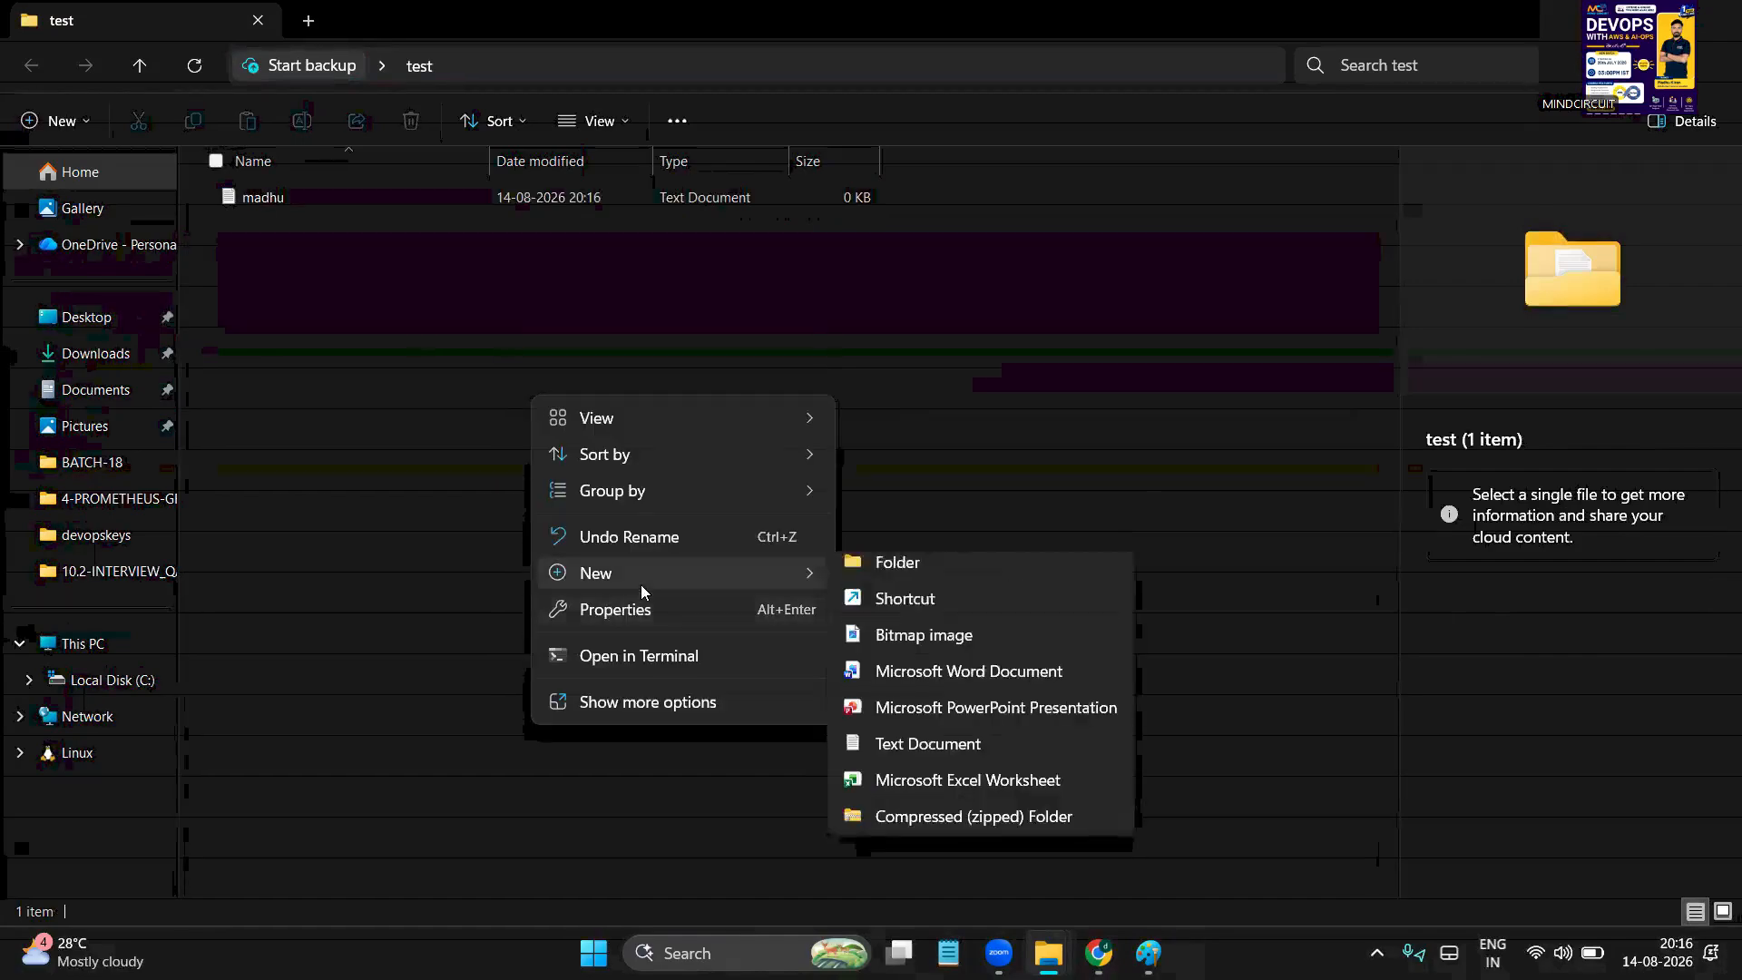
left_click(949, 758)
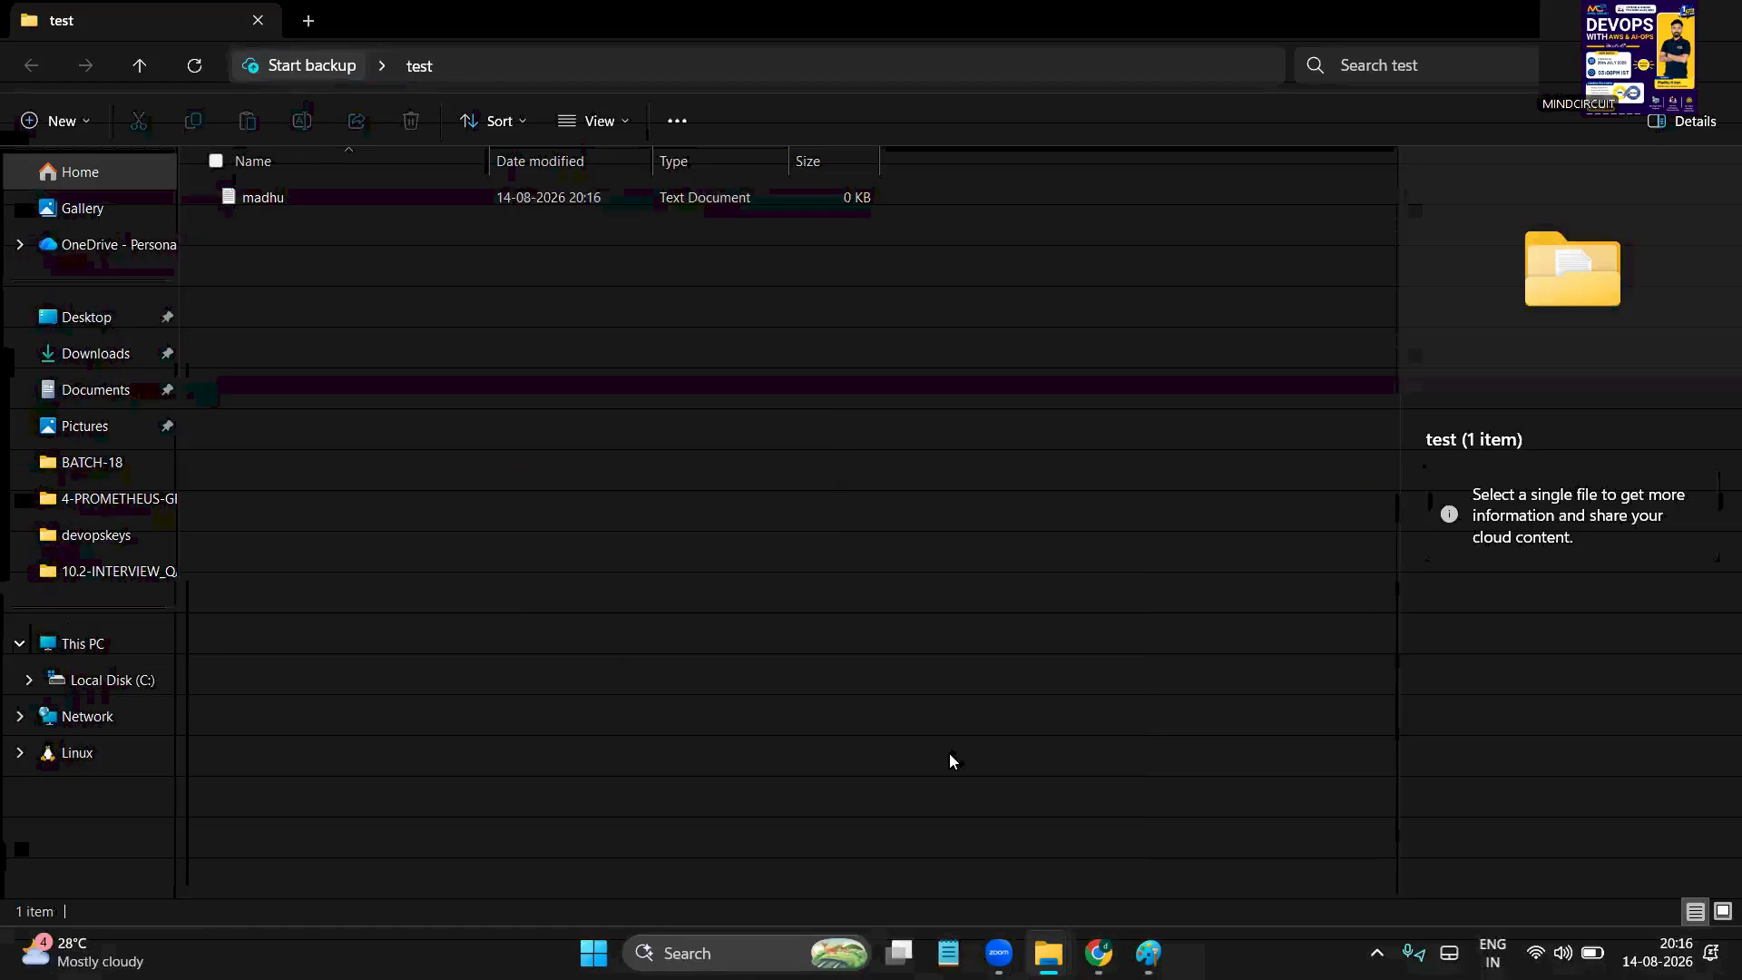
type("kiran")
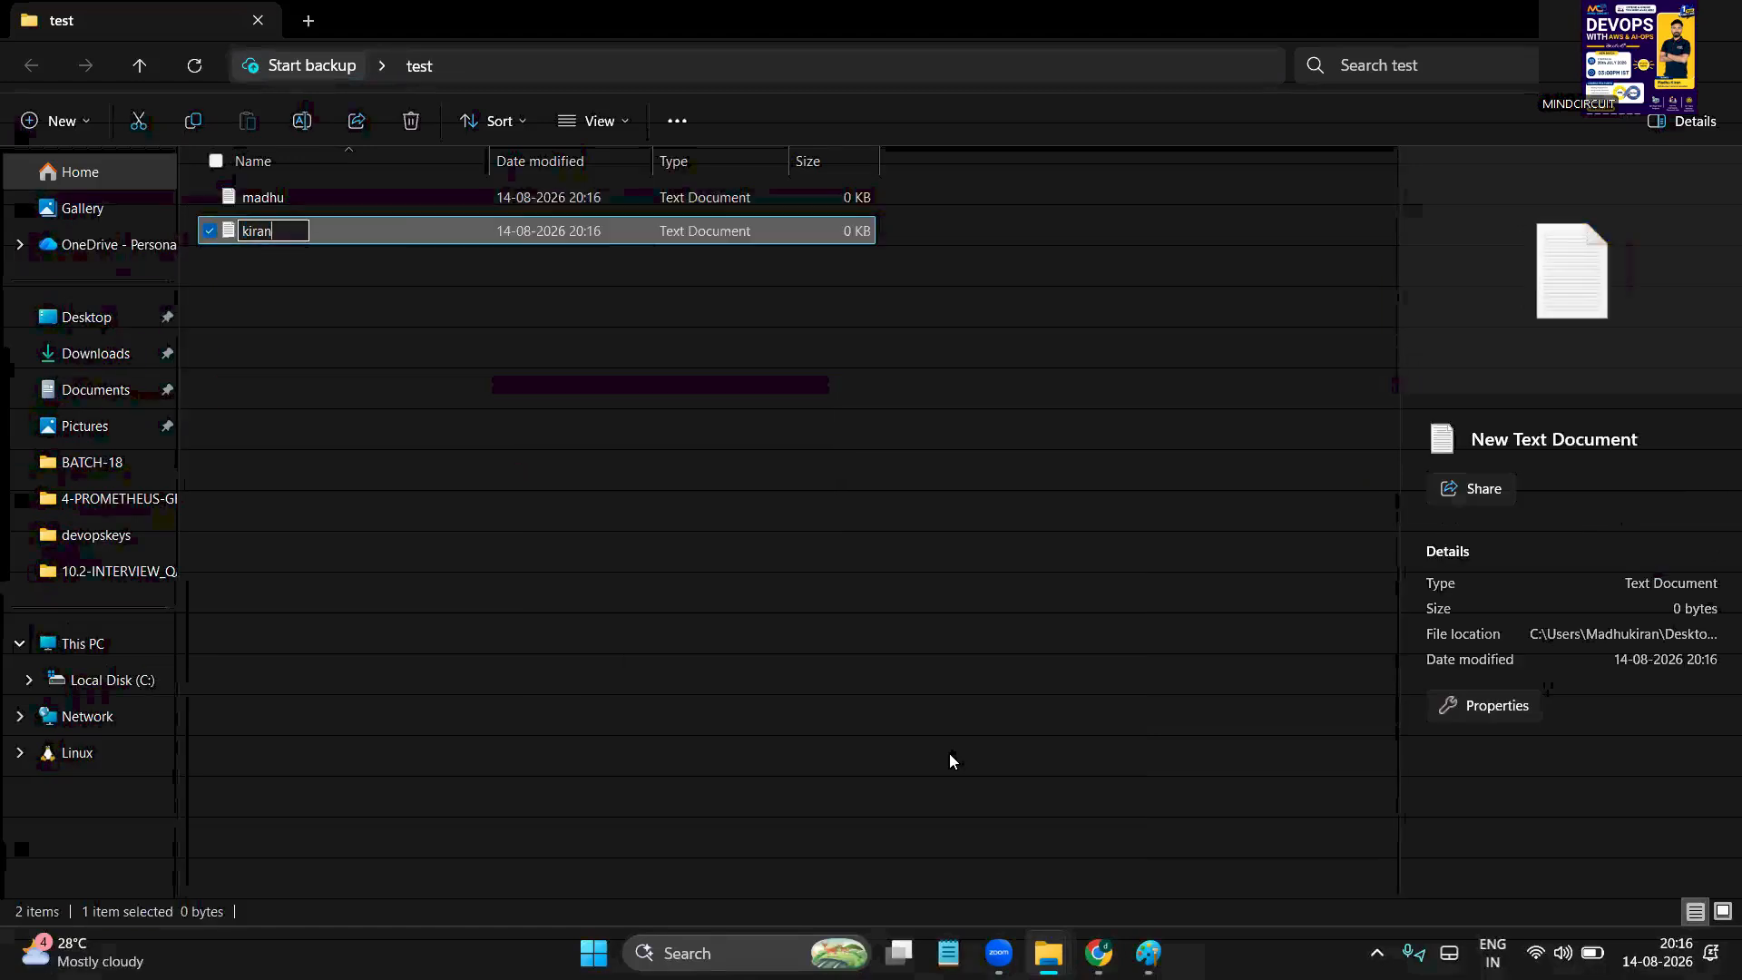
key("Return")
left_click(502, 495)
Add a text document named chiru and a subfolder named pavan to test
right_click(503, 495)
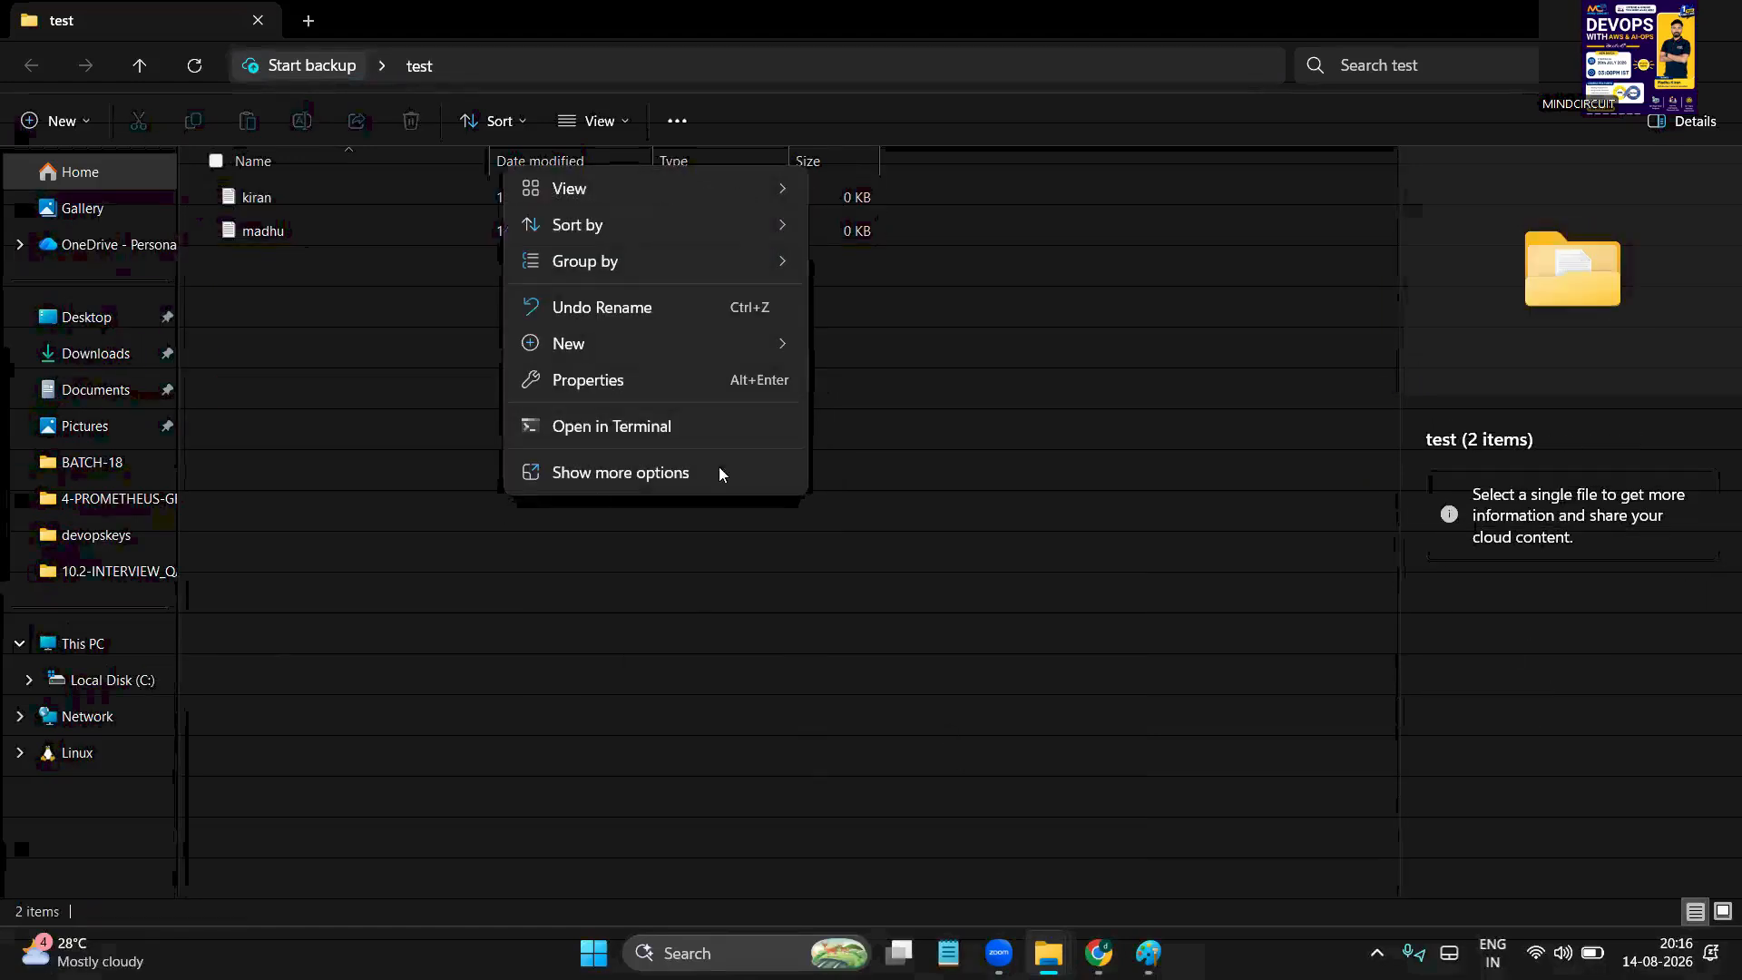
mouse_move(629, 341)
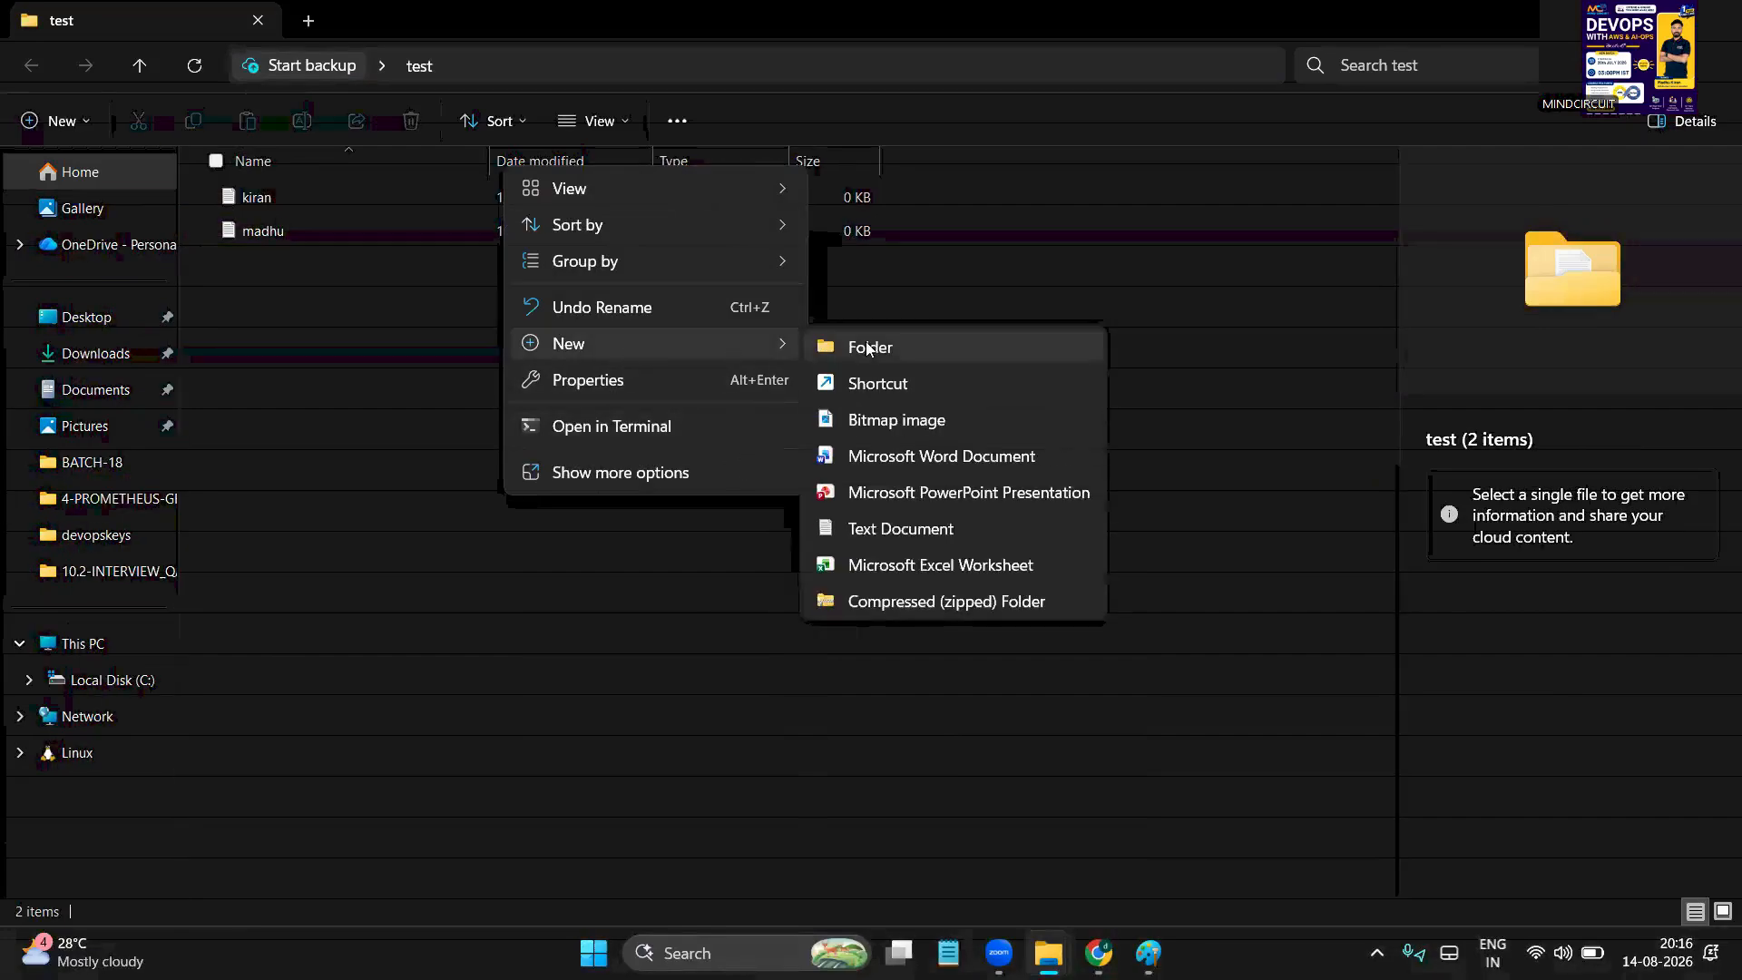
left_click(910, 529)
type("chiru")
key("Return")
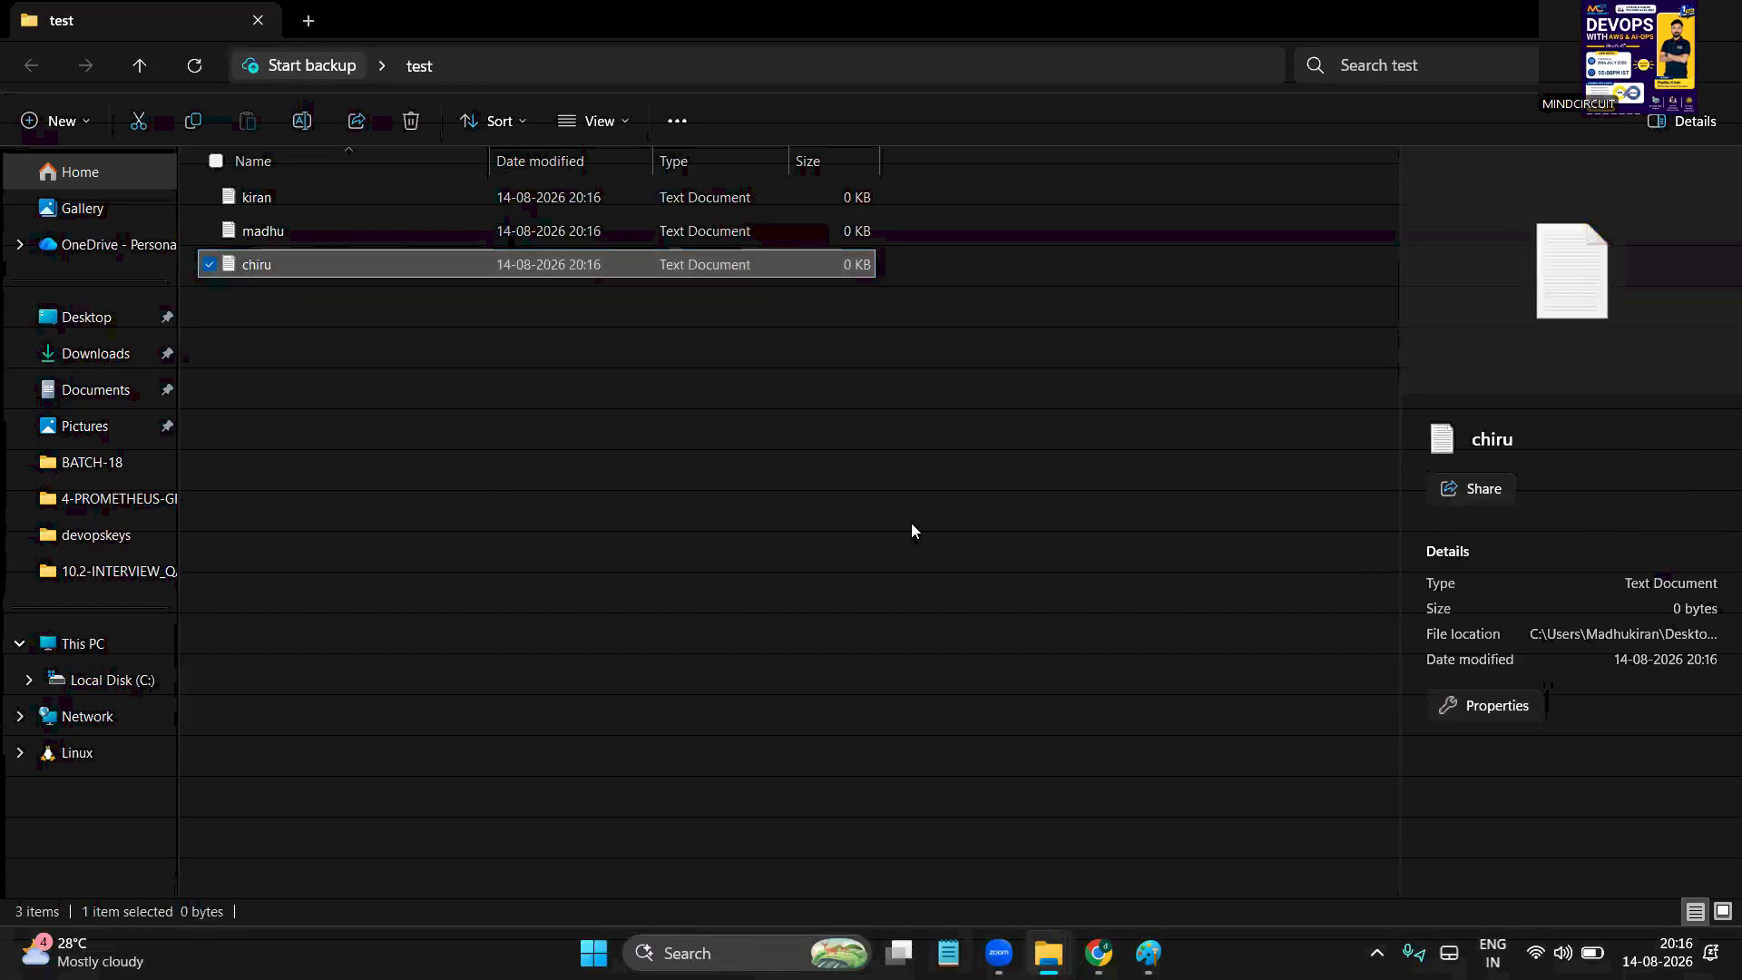
left_click(701, 542)
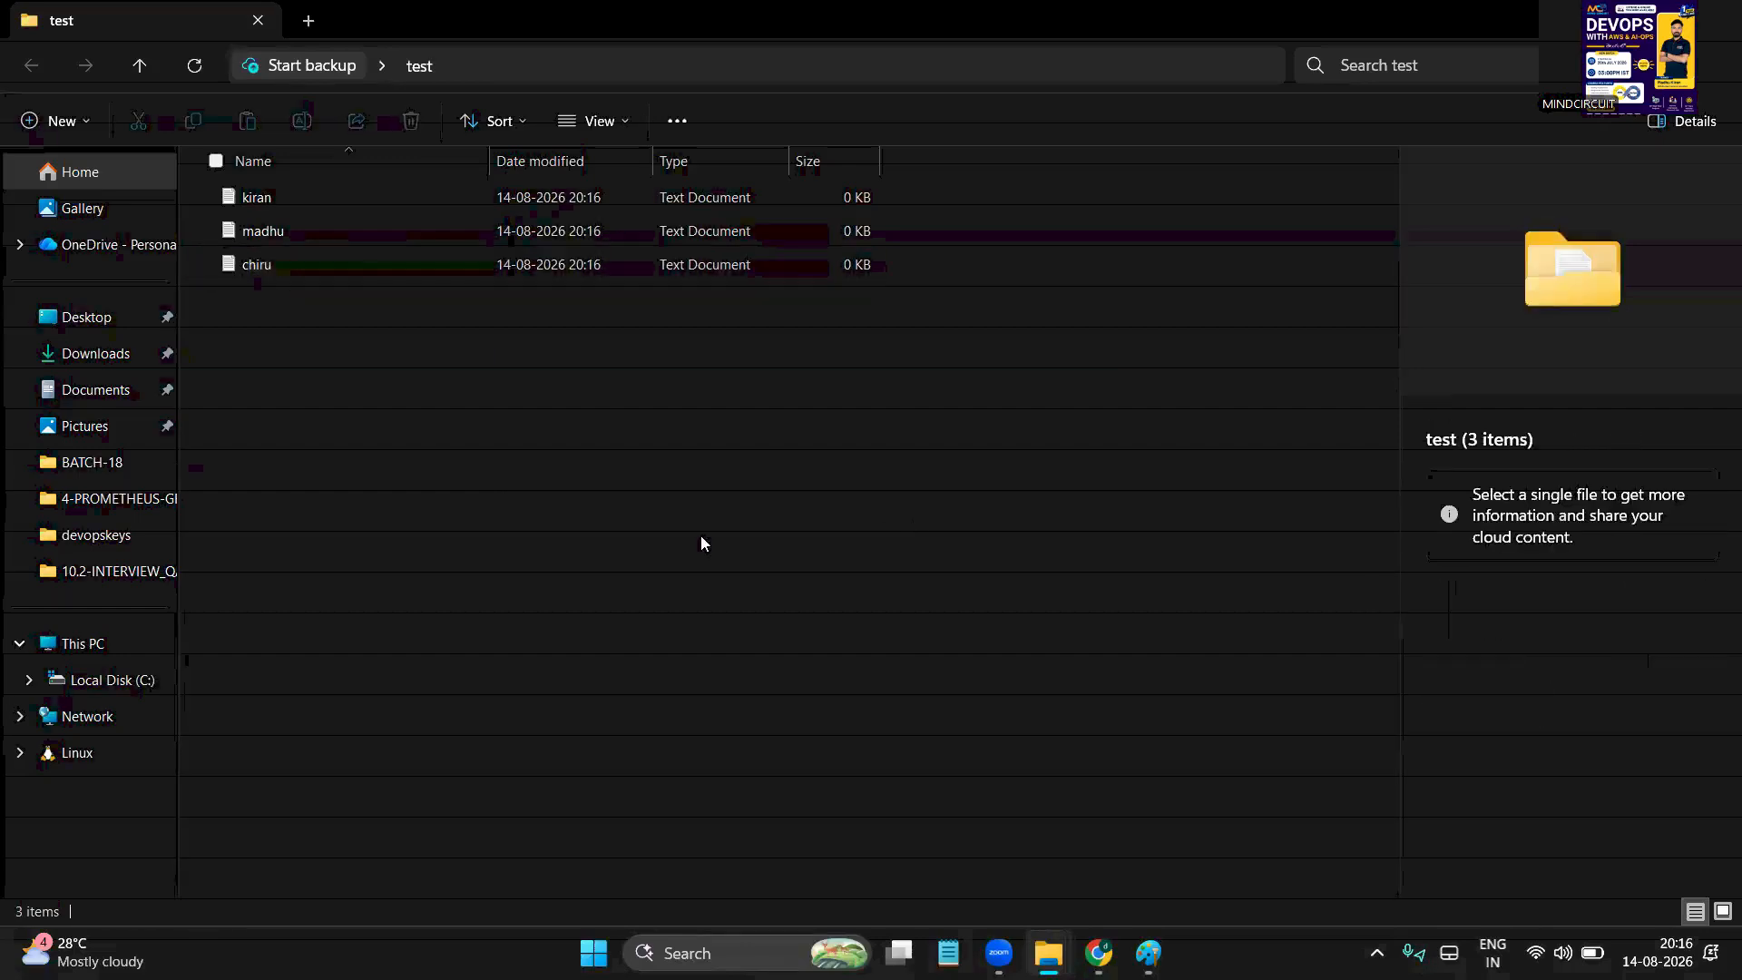
right_click(609, 480)
mouse_move(743, 670)
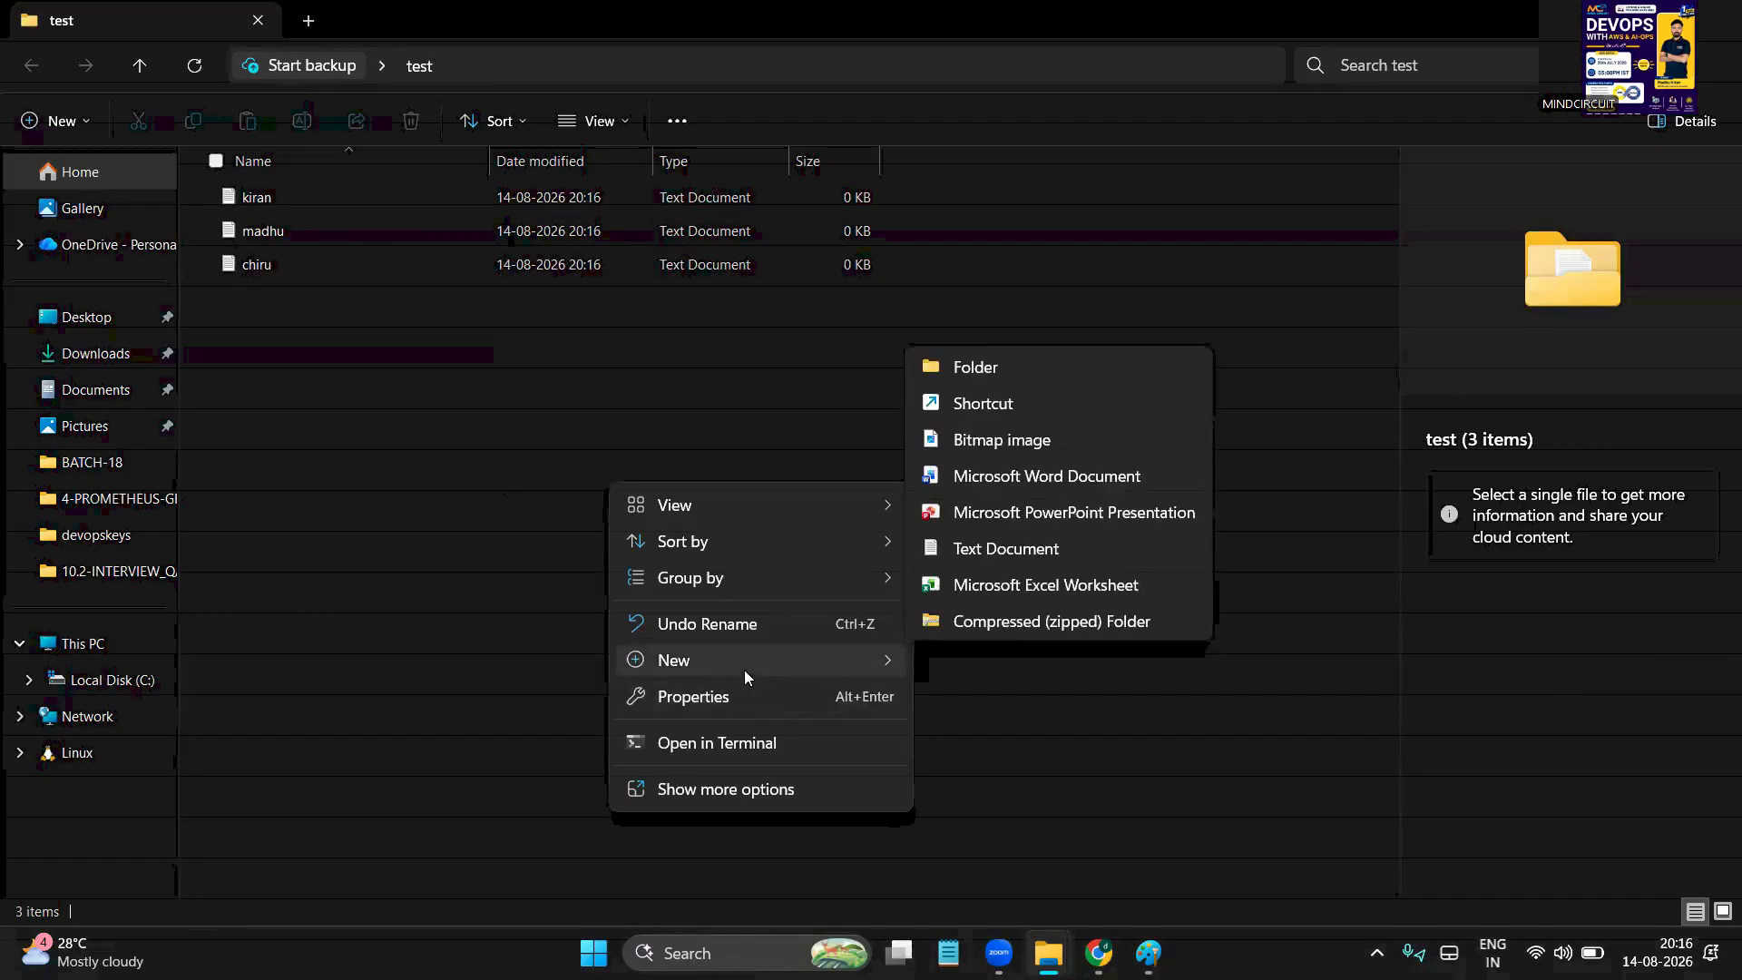
left_click(974, 368)
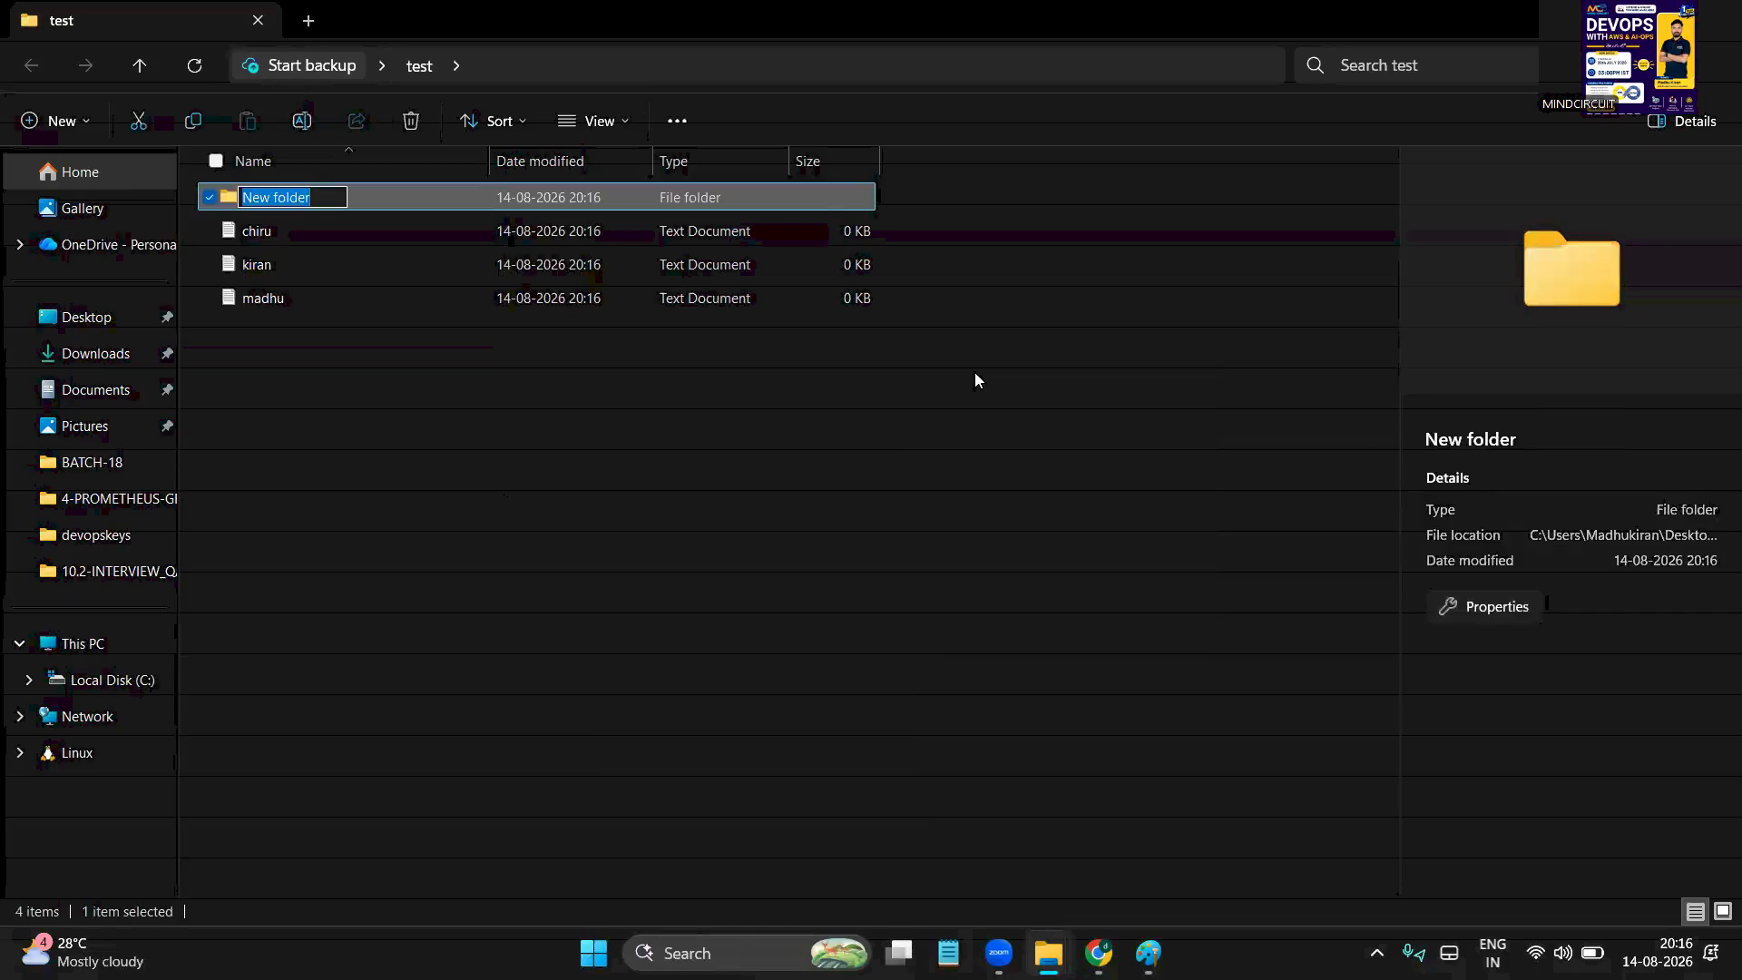
type("pavan")
key("Return")
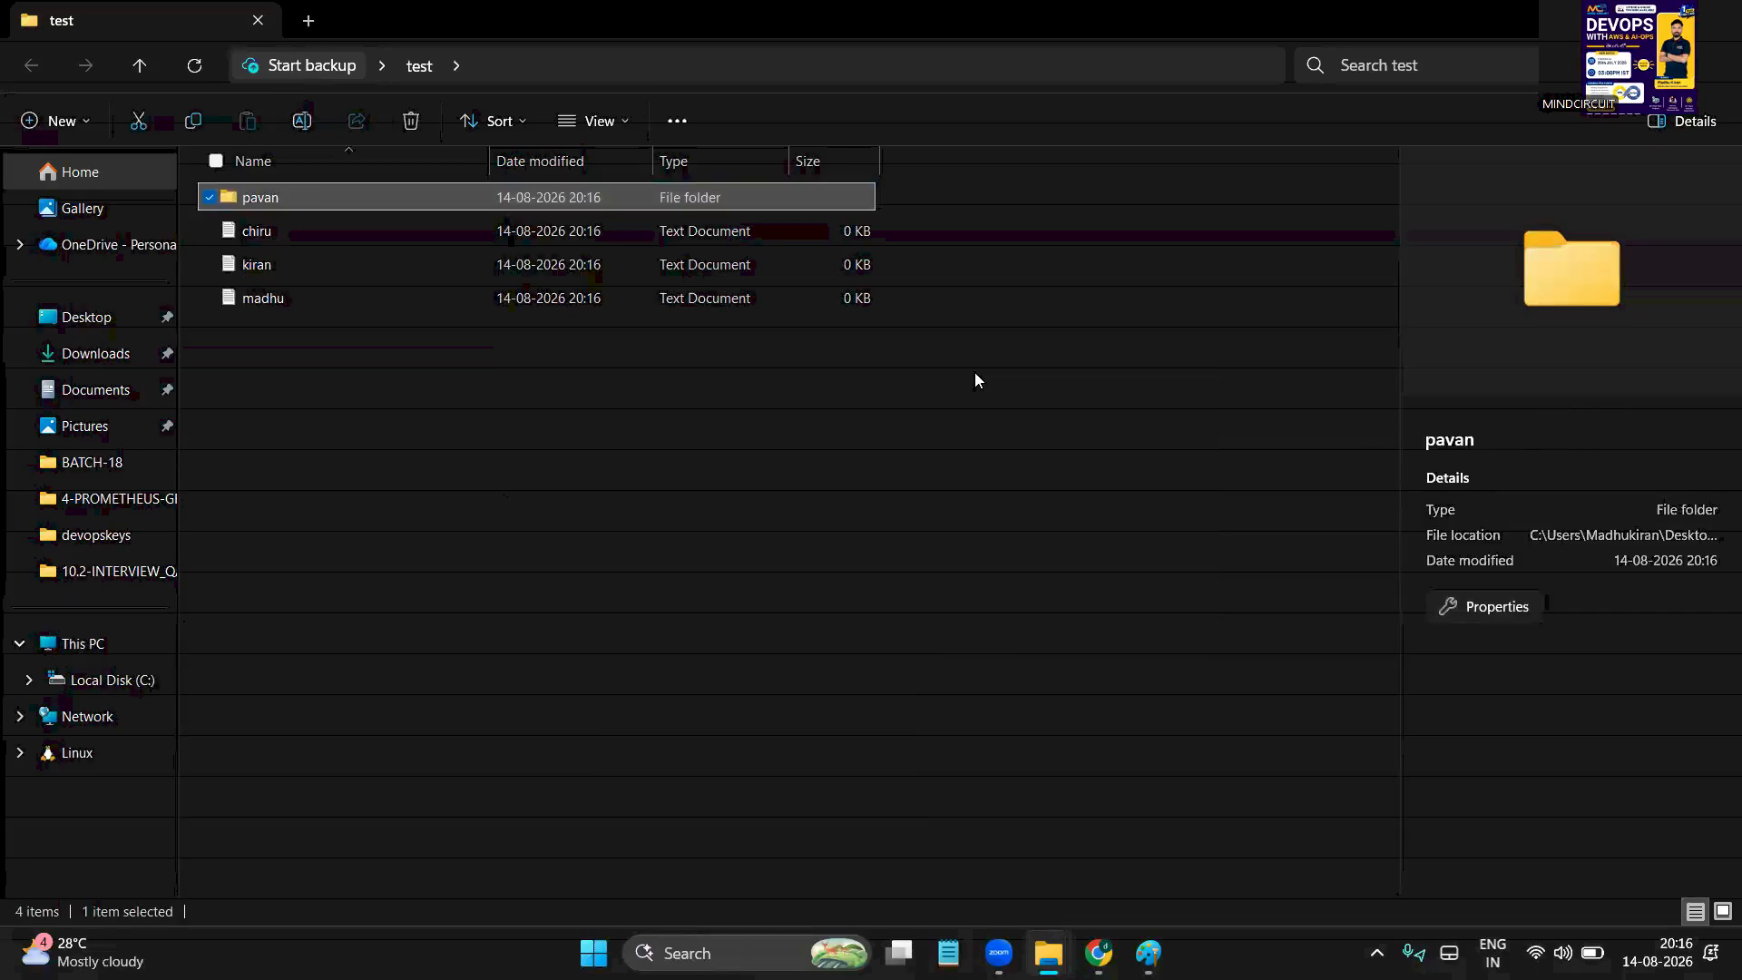
left_click(655, 469)
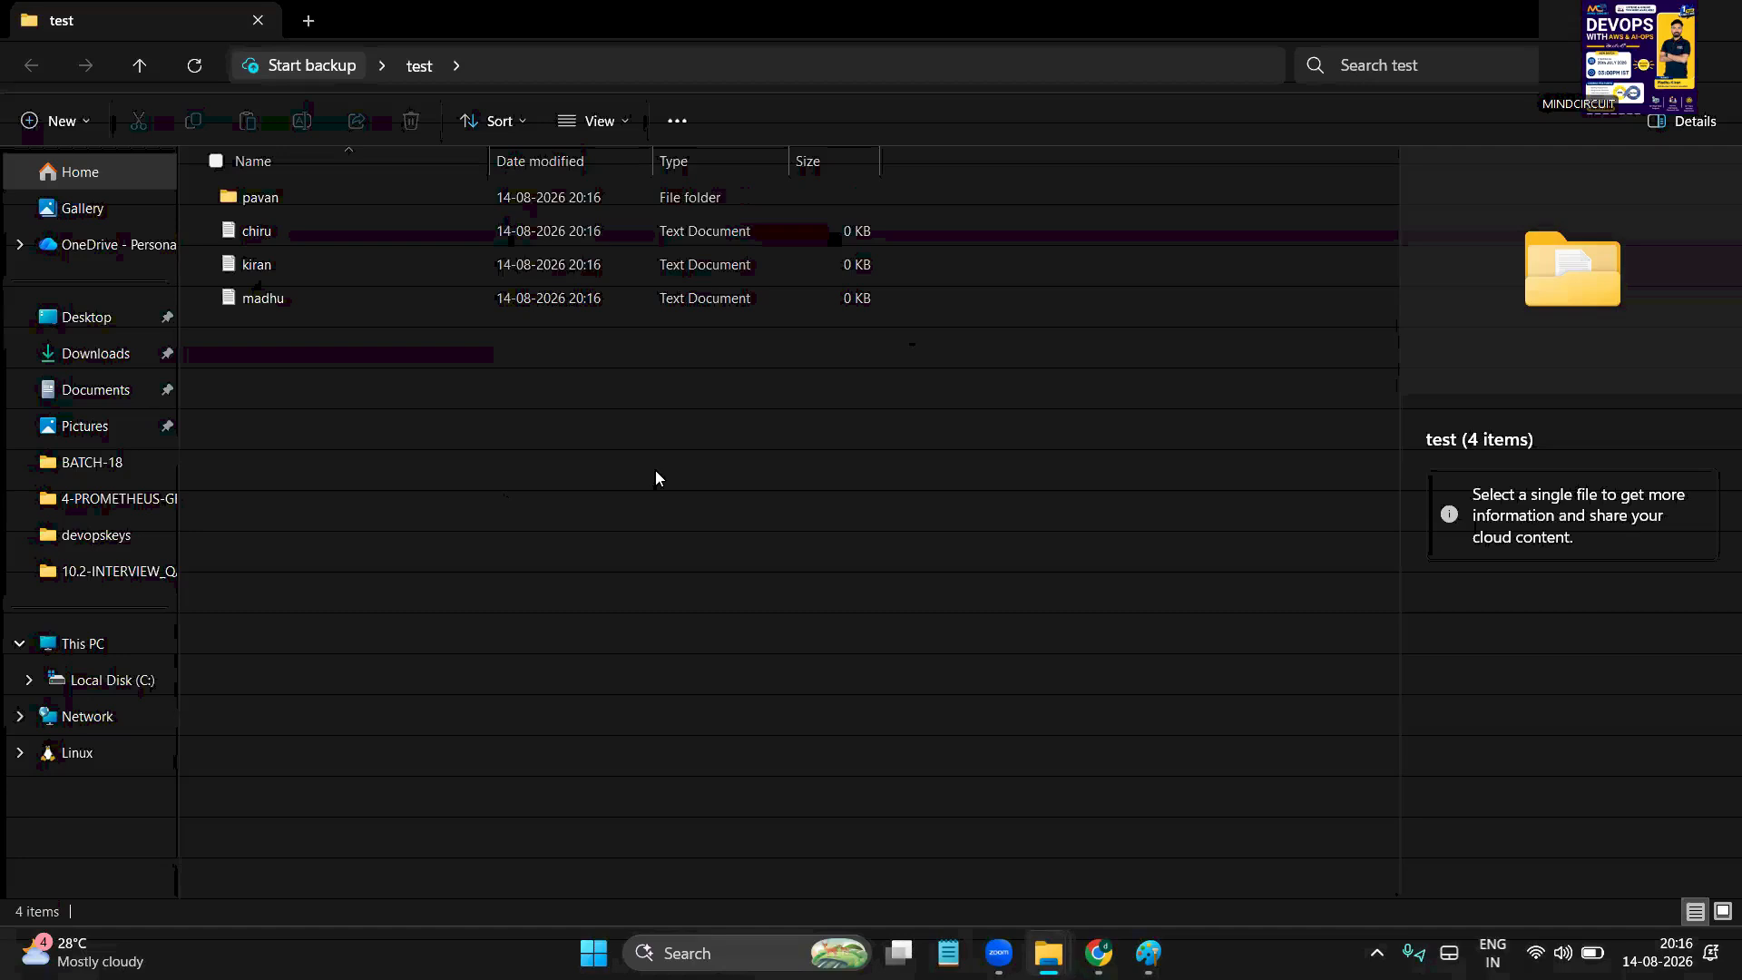
Delete the kiran text file and select madhu
left_click(235, 268)
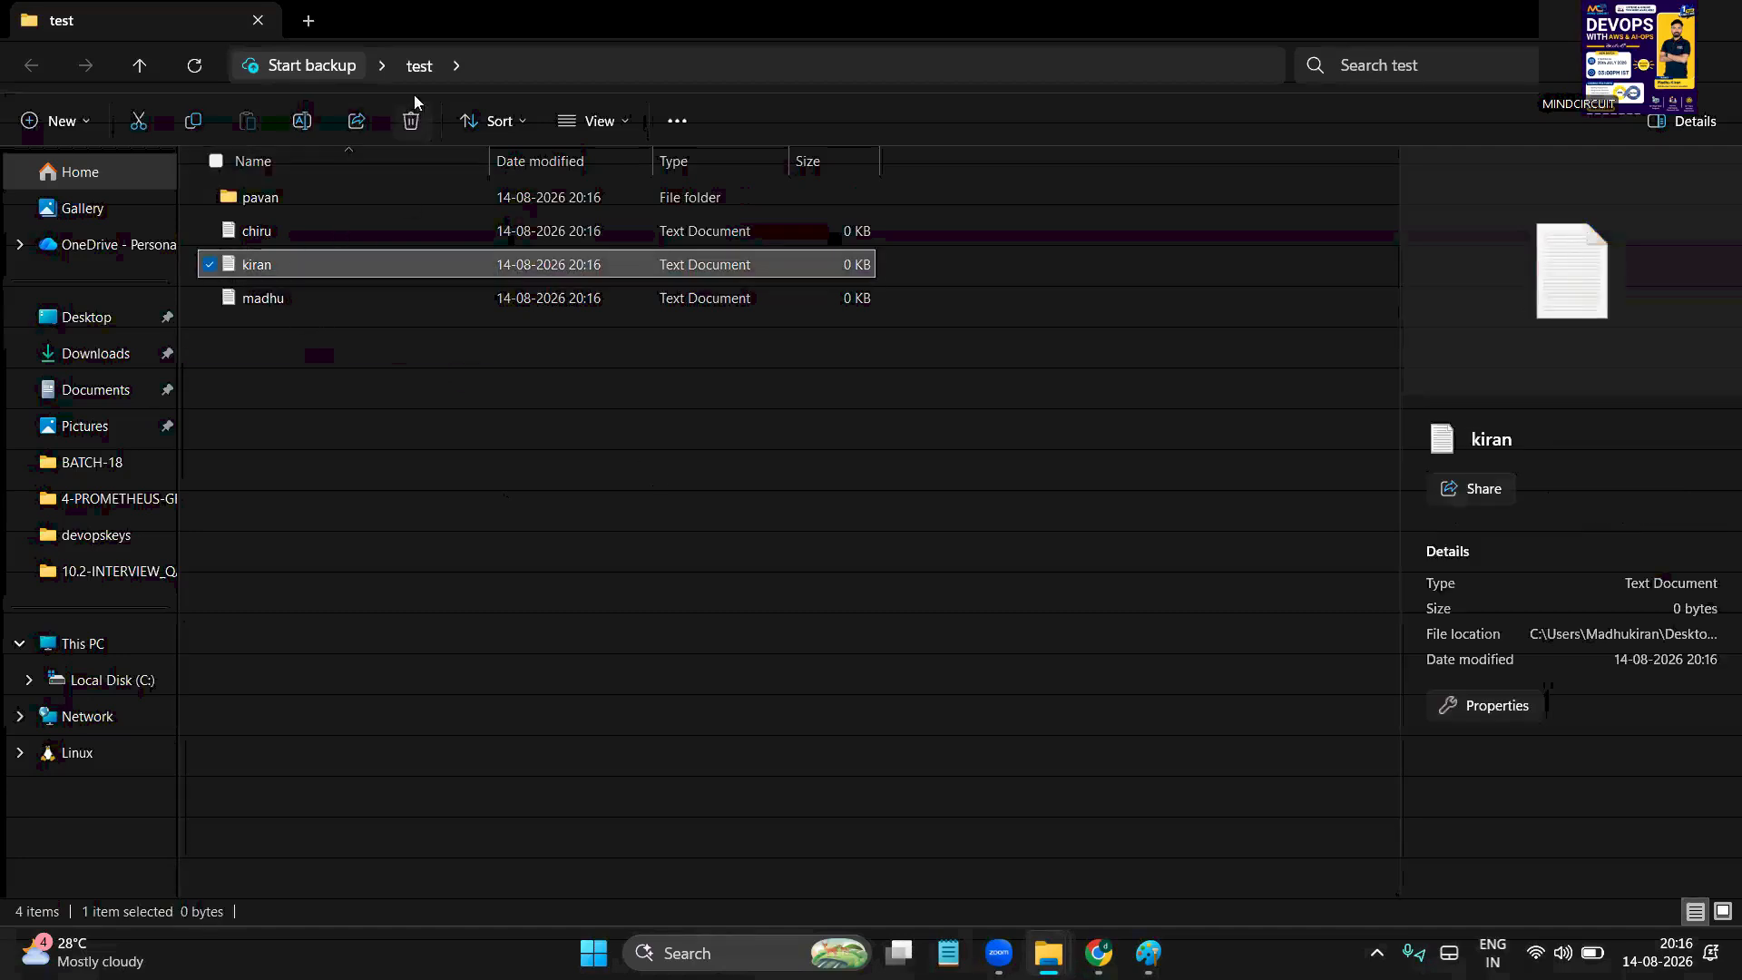
right_click(307, 267)
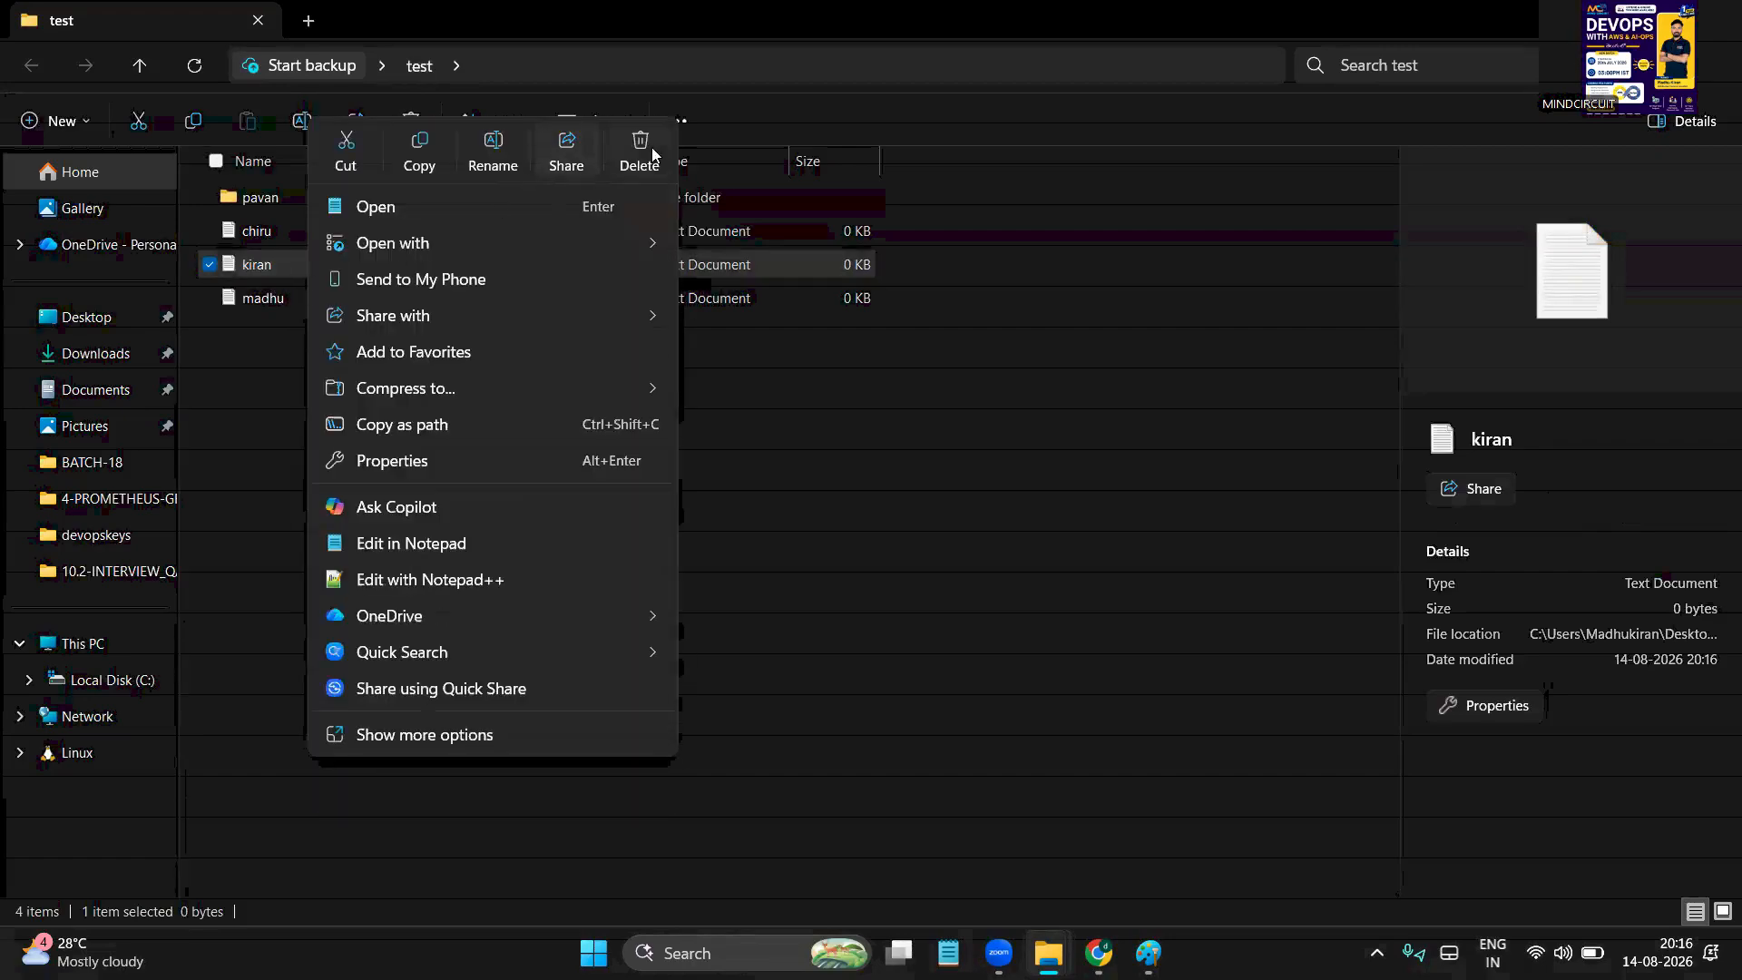
left_click(272, 372)
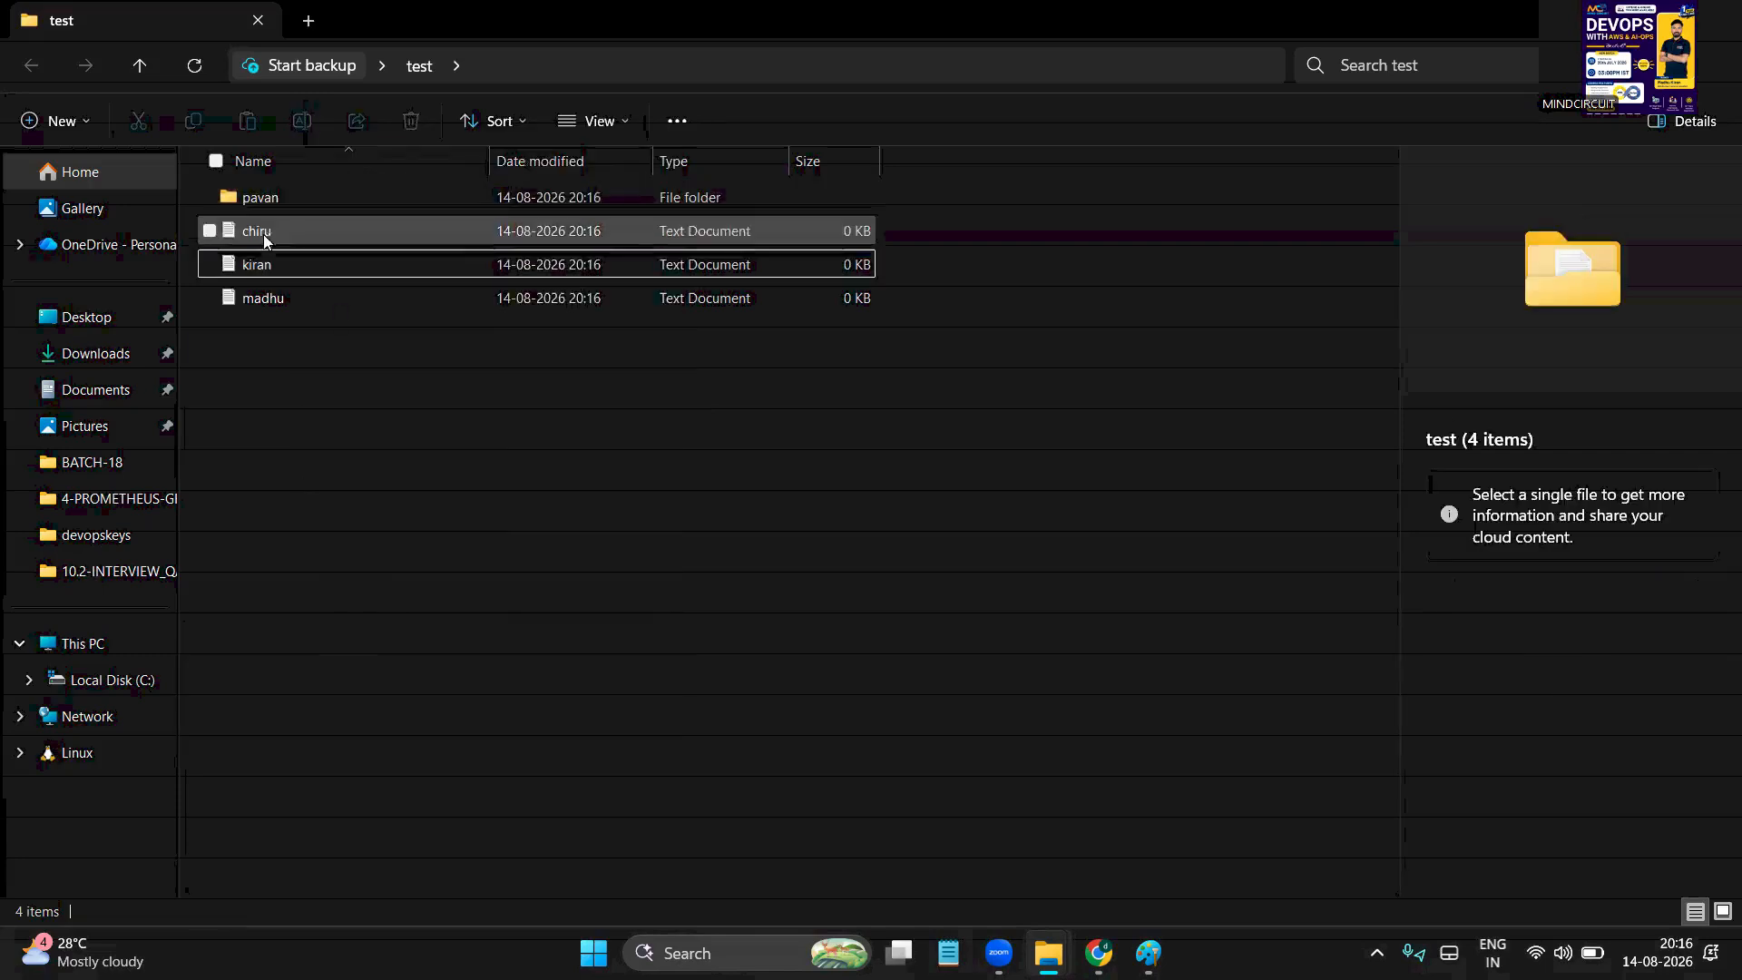
right_click(318, 257)
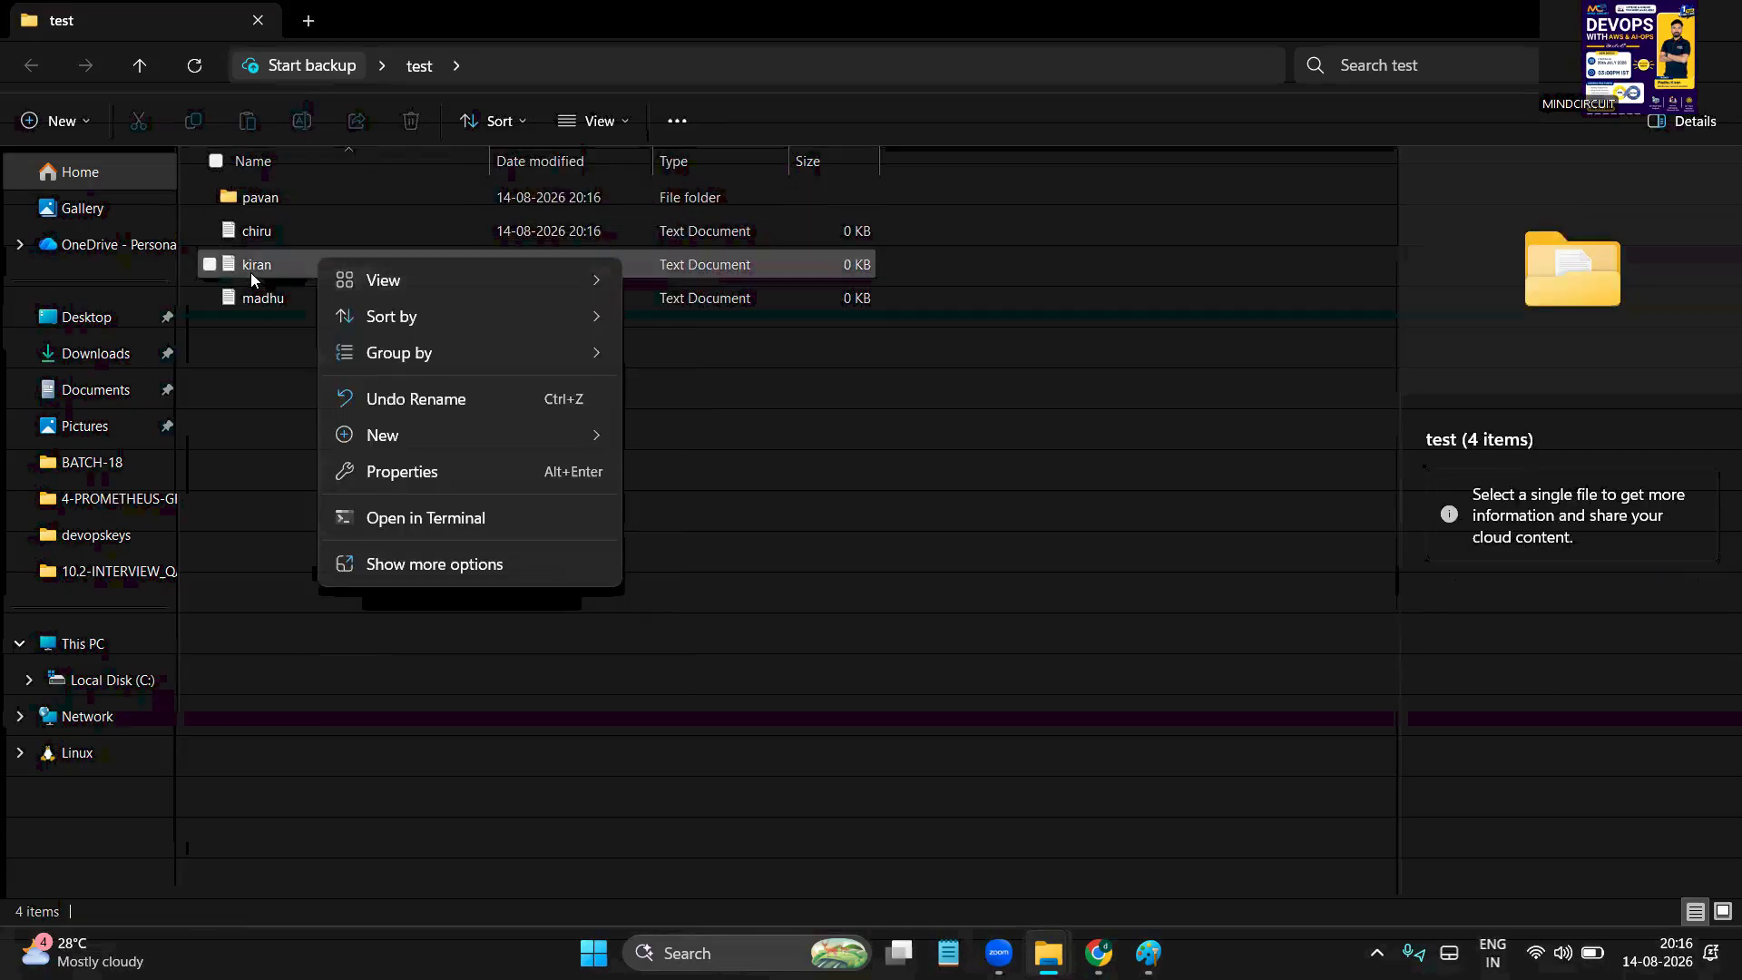
left_click(252, 267)
right_click(337, 264)
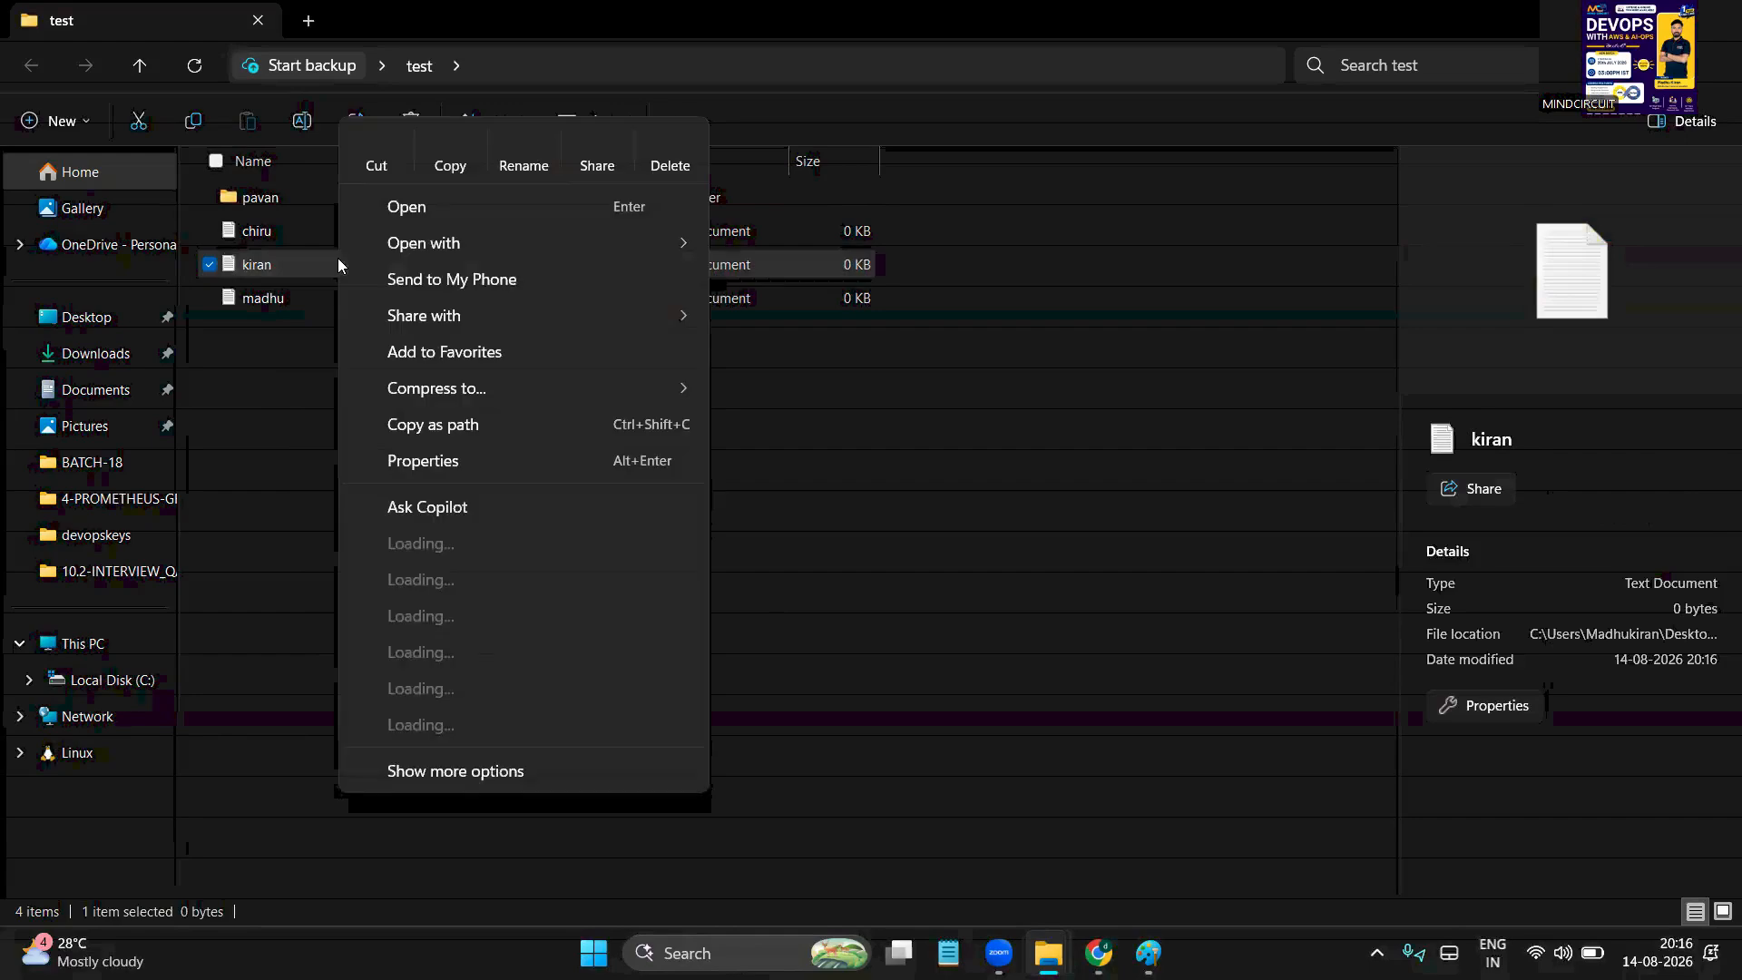
left_click(668, 154)
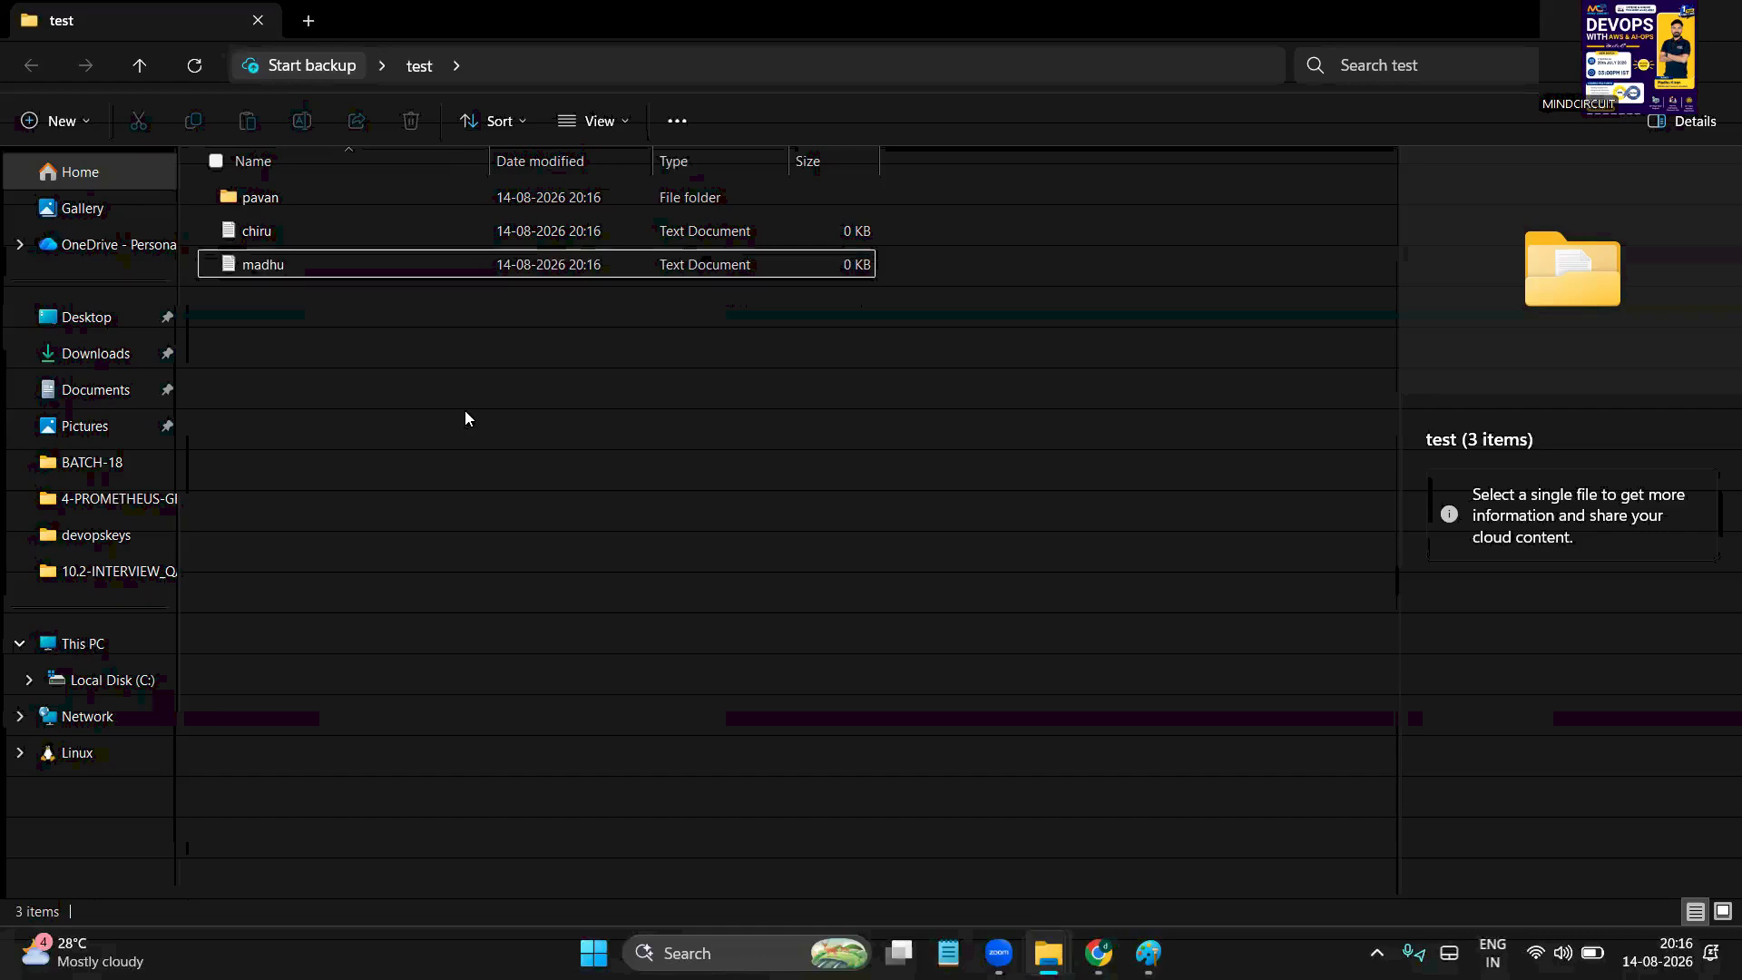
left_click(279, 263)
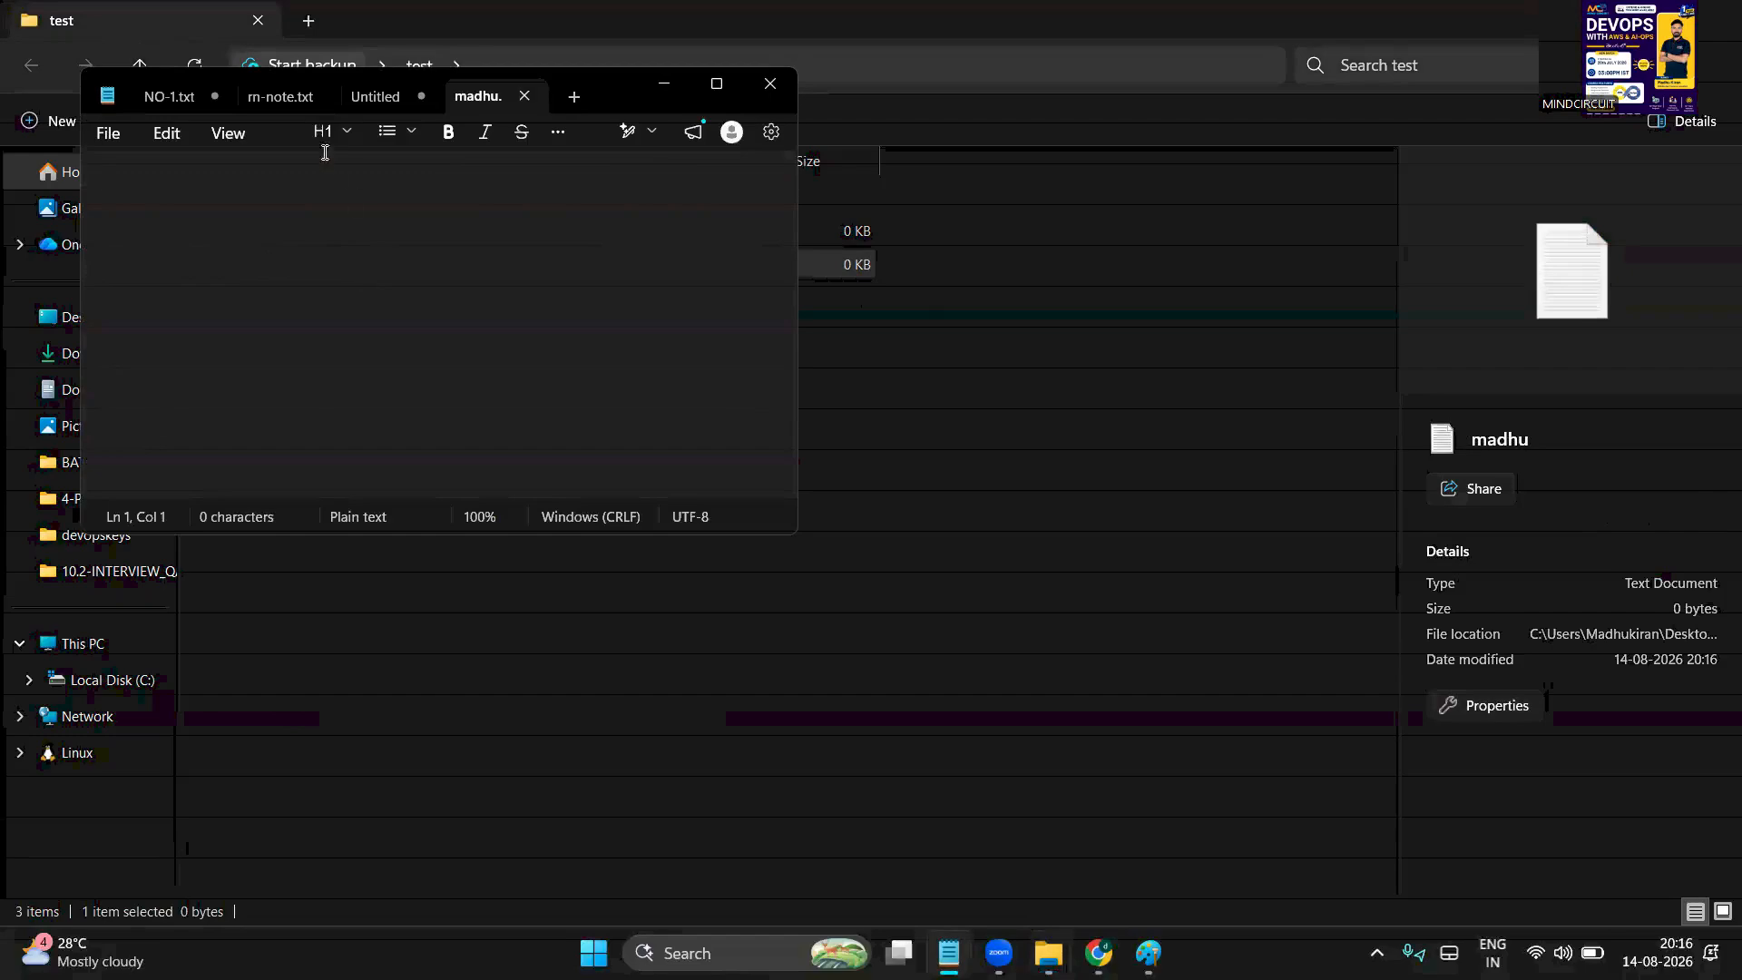
Type a self-introduction as a passionate AWS DevOps engineer into madhu, save it, and close Notepad
key("Return")
type("My name is M")
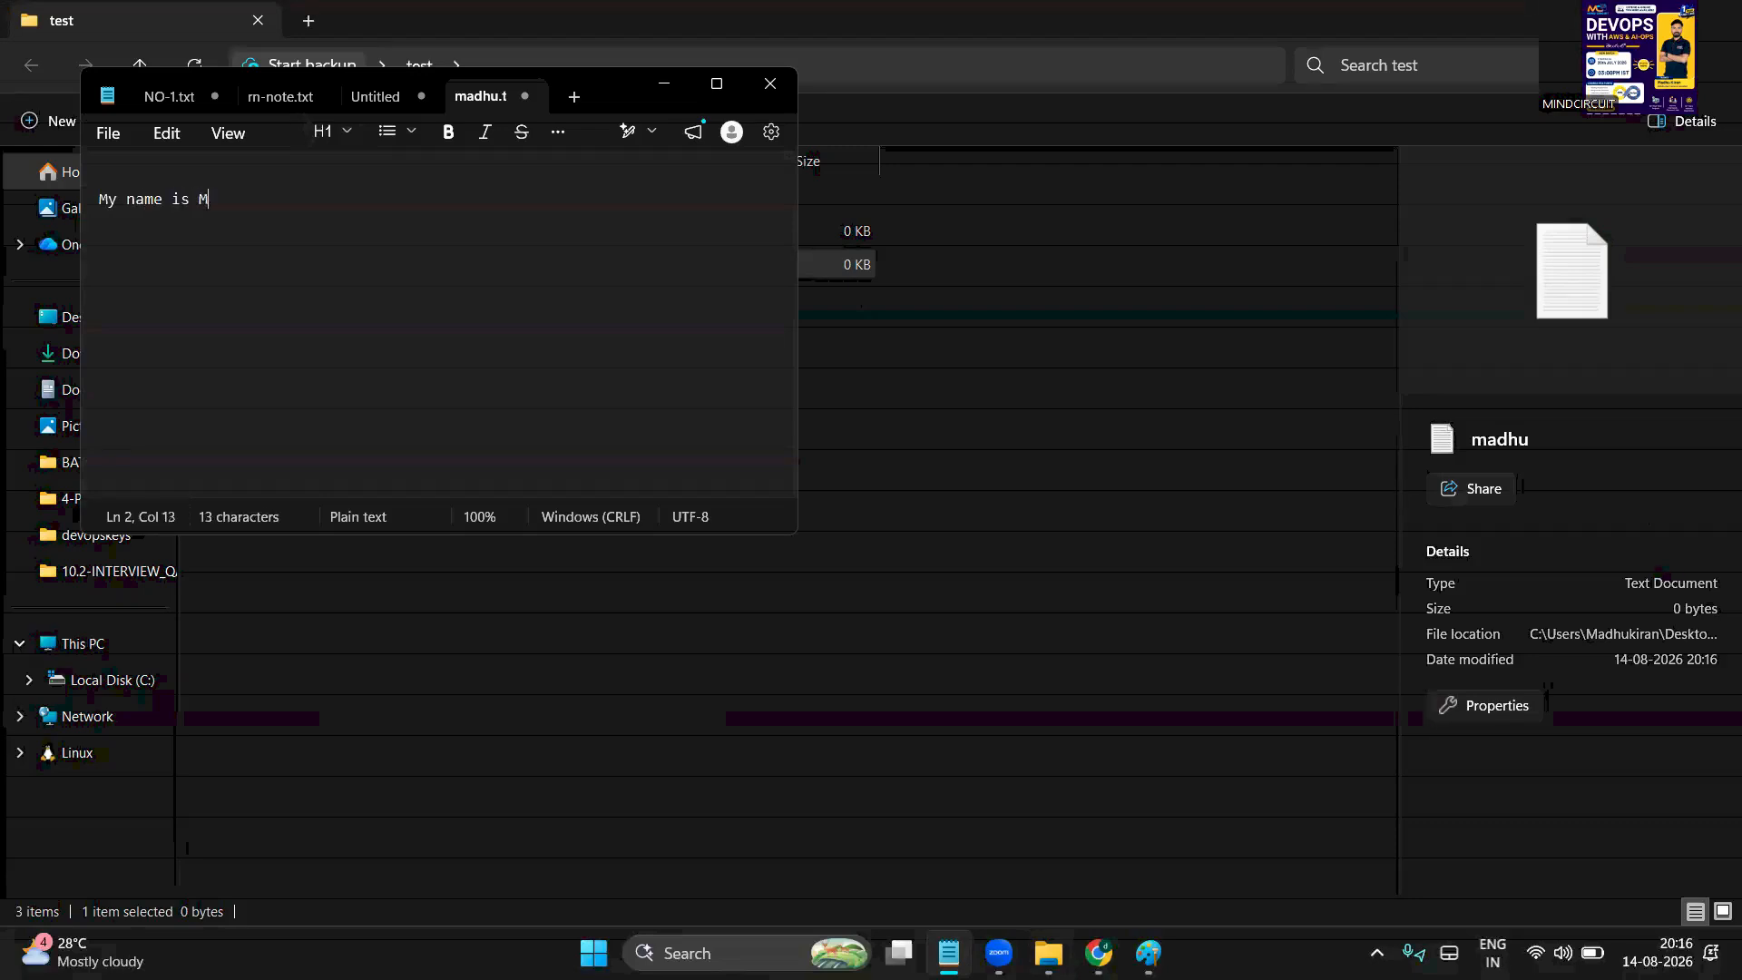
type("adhu , a passionate AWS DevOps enginner")
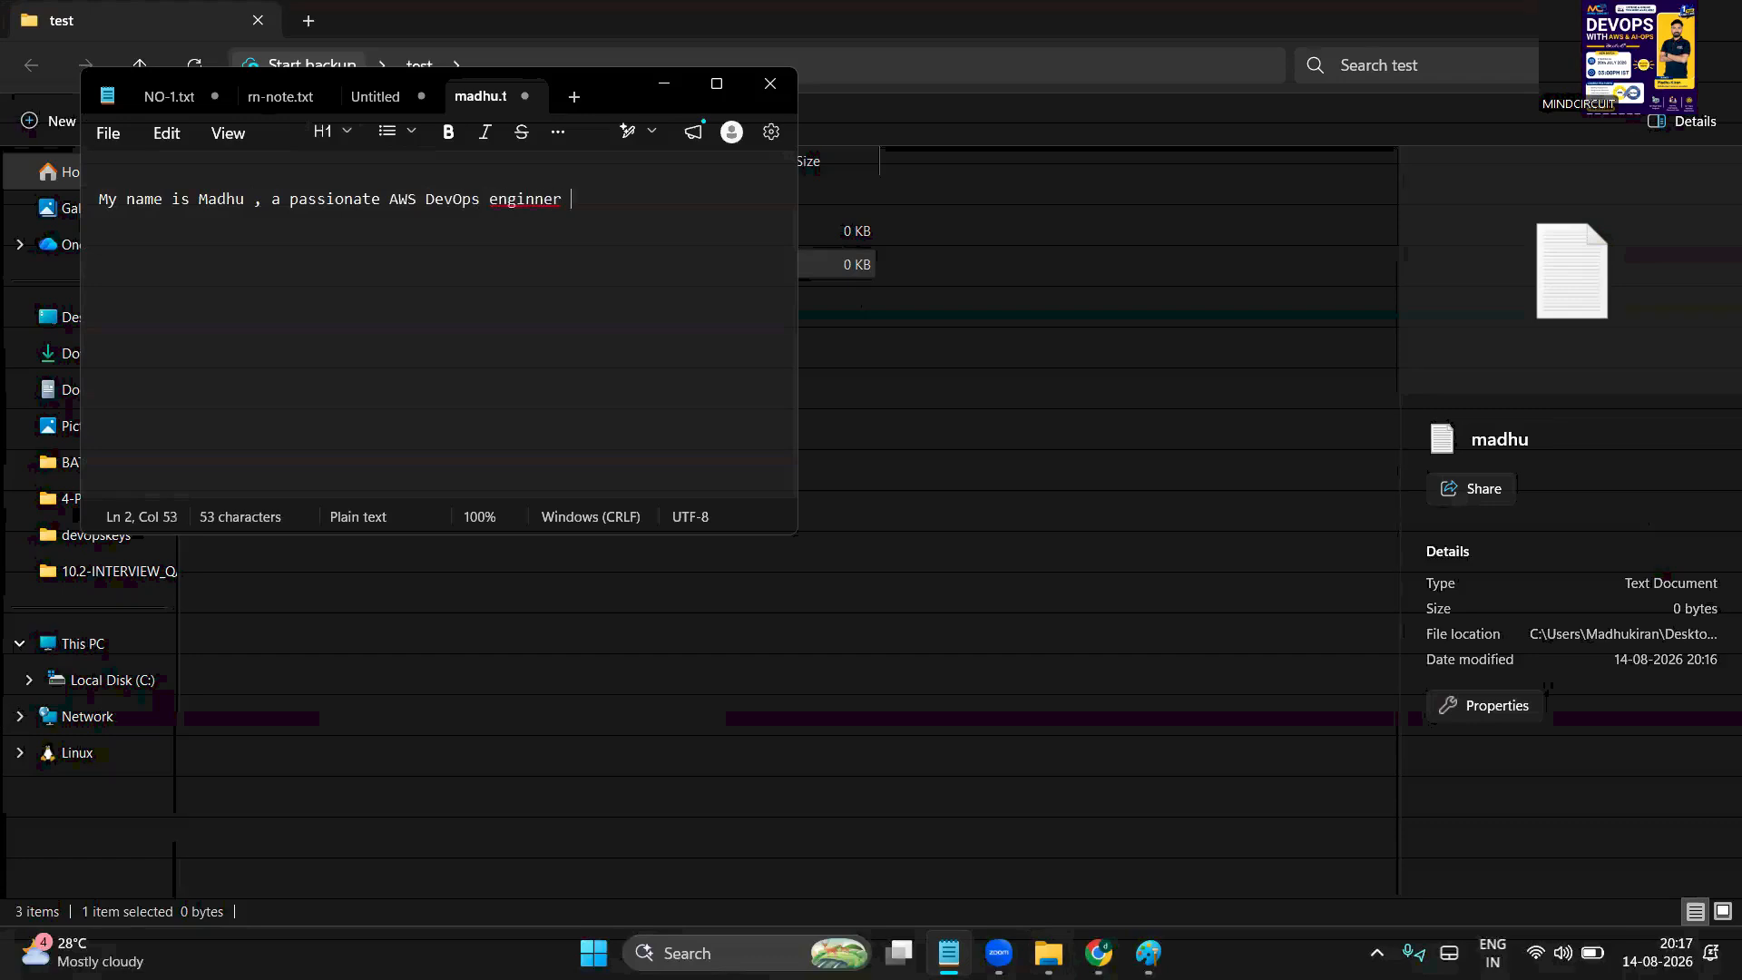
left_click(107, 133)
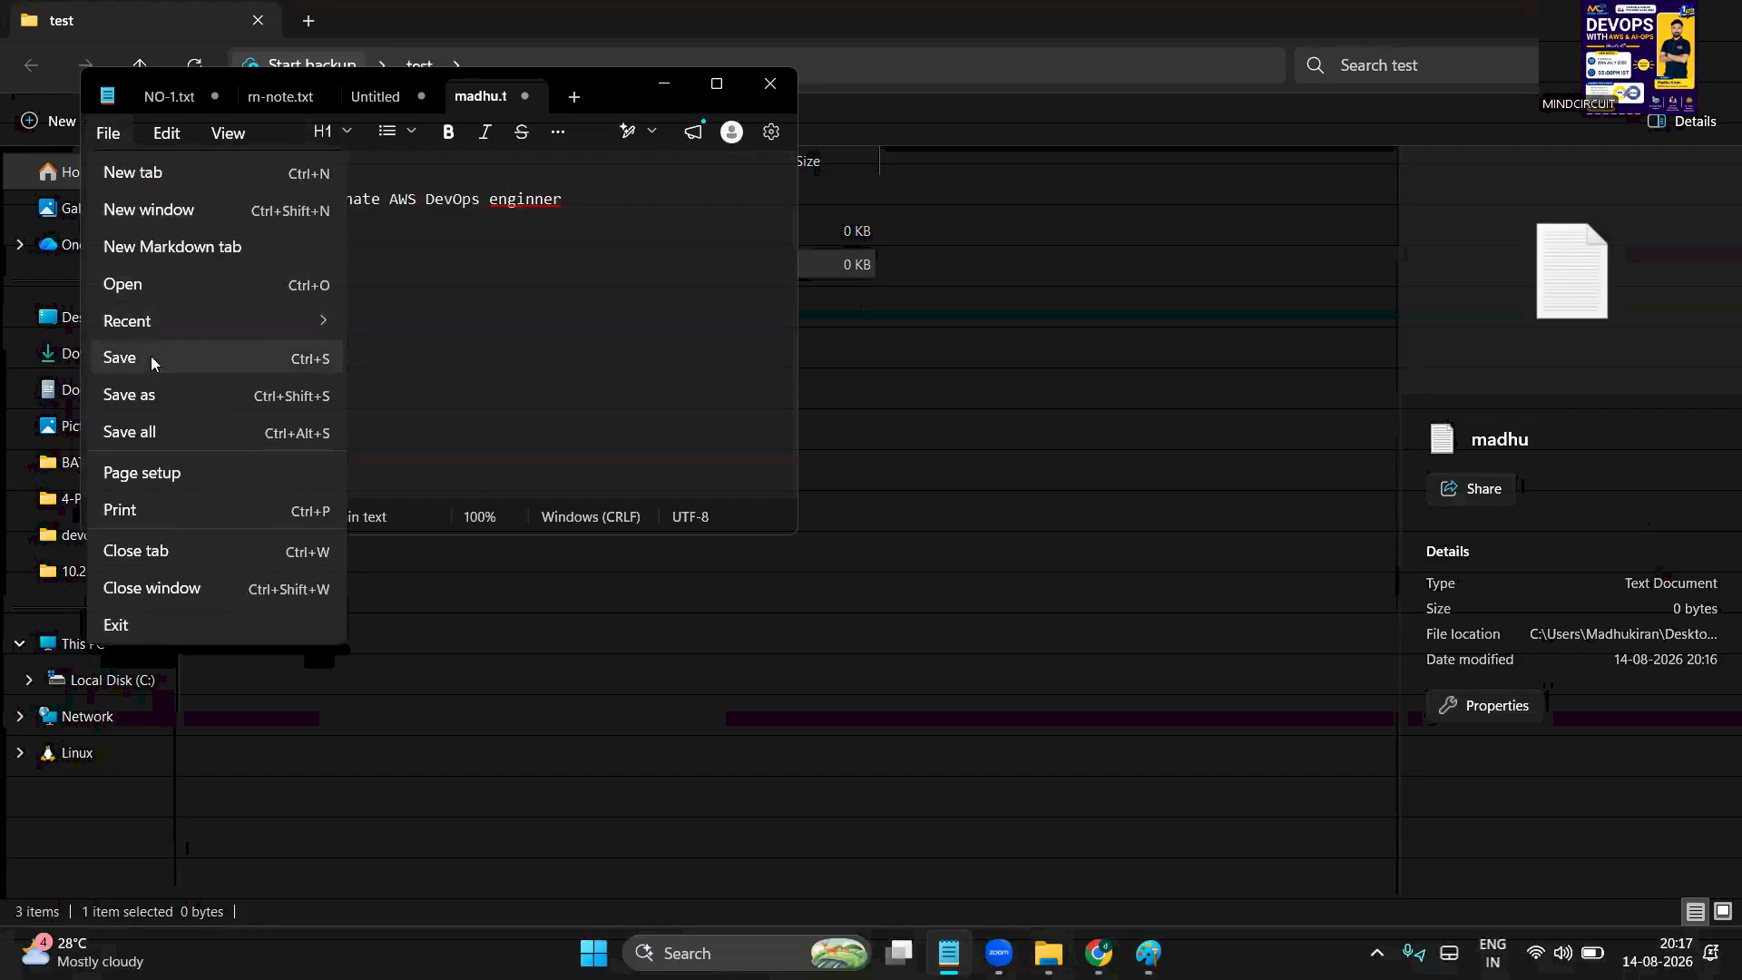
left_click(120, 358)
left_click(770, 83)
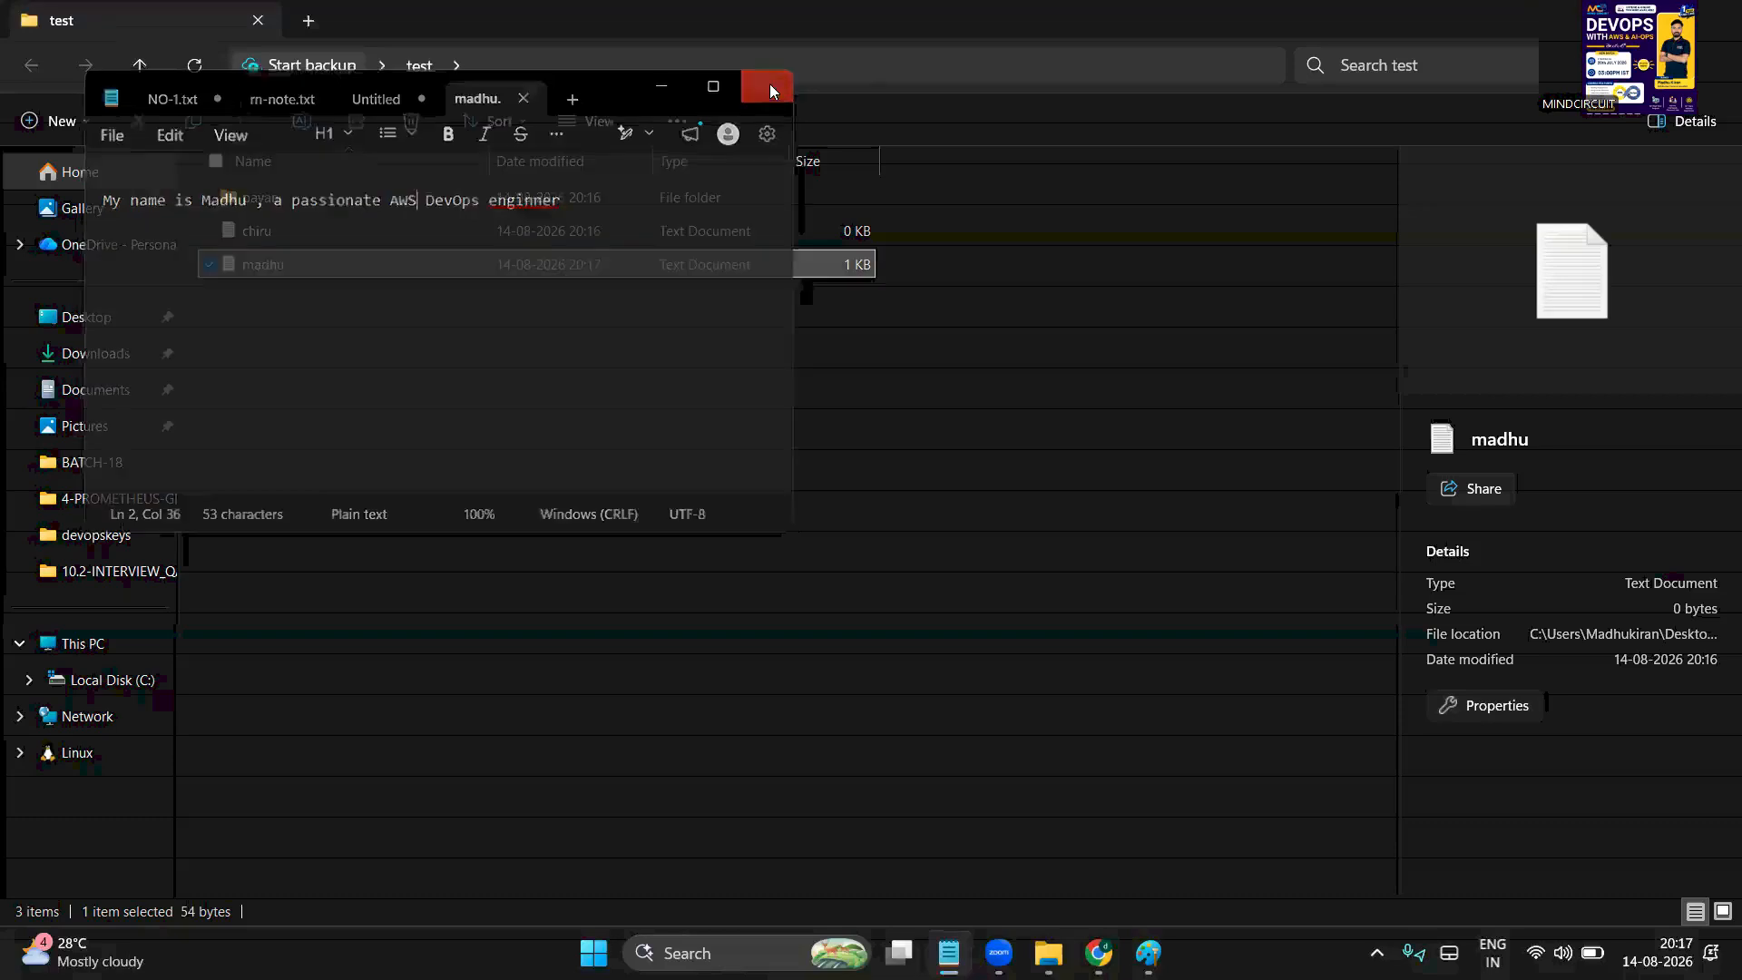
left_click(469, 443)
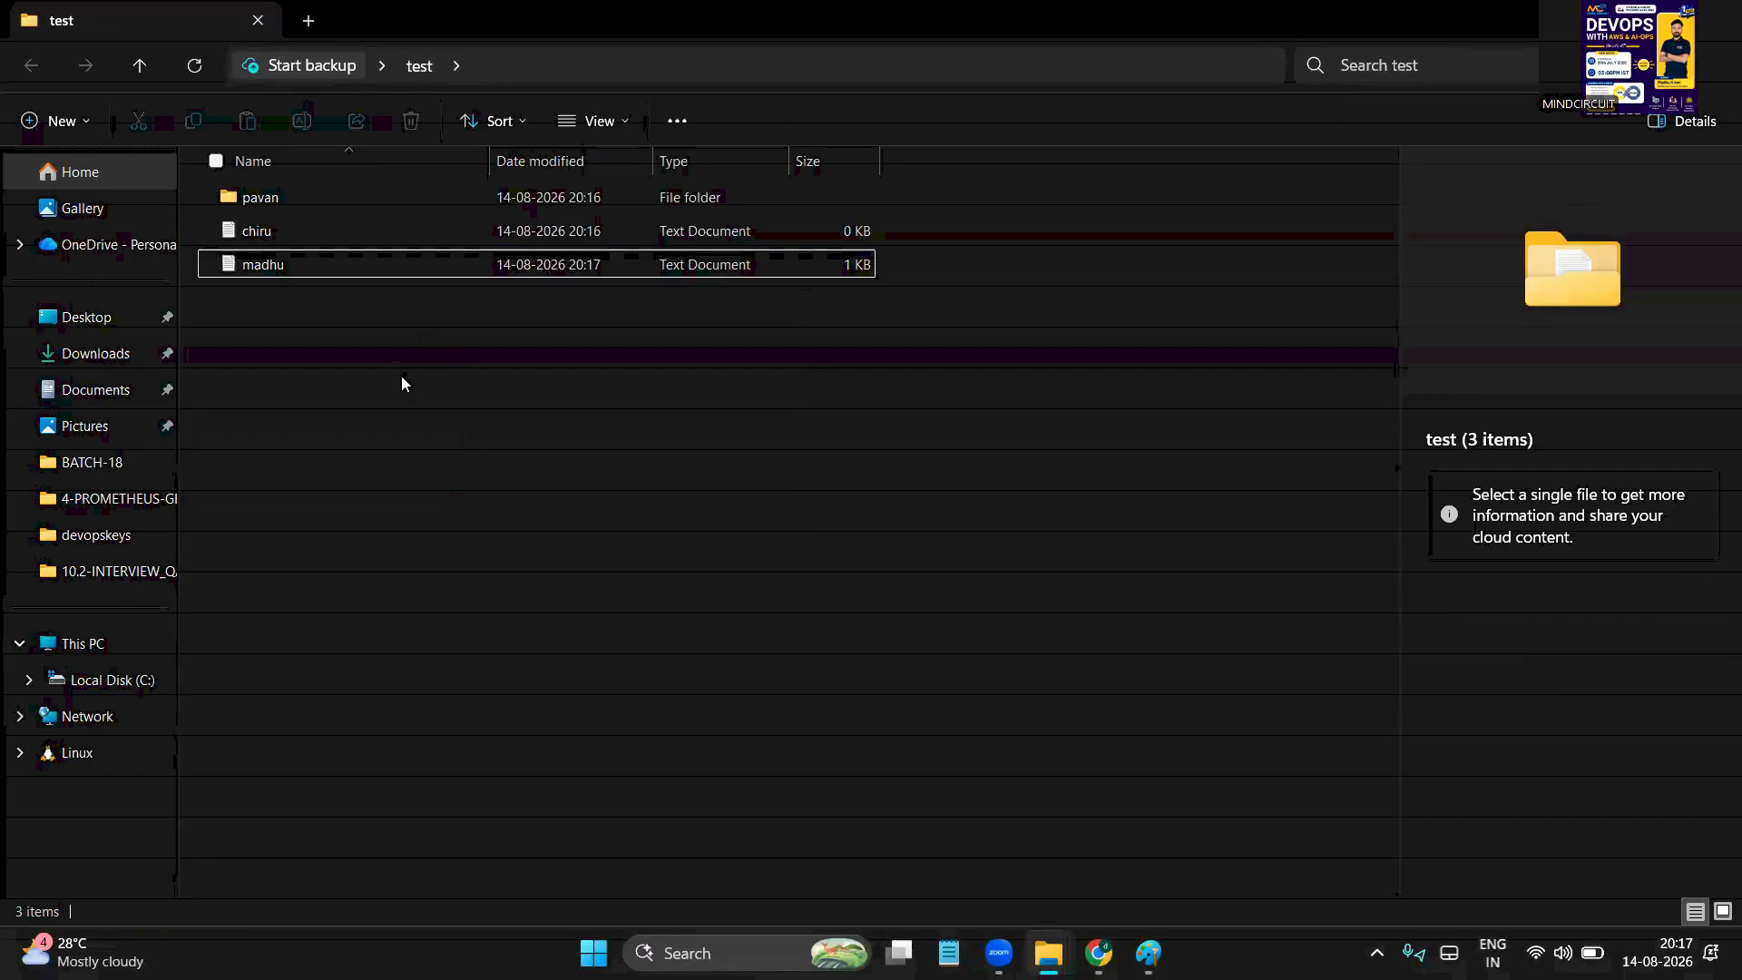
left_click(715, 71)
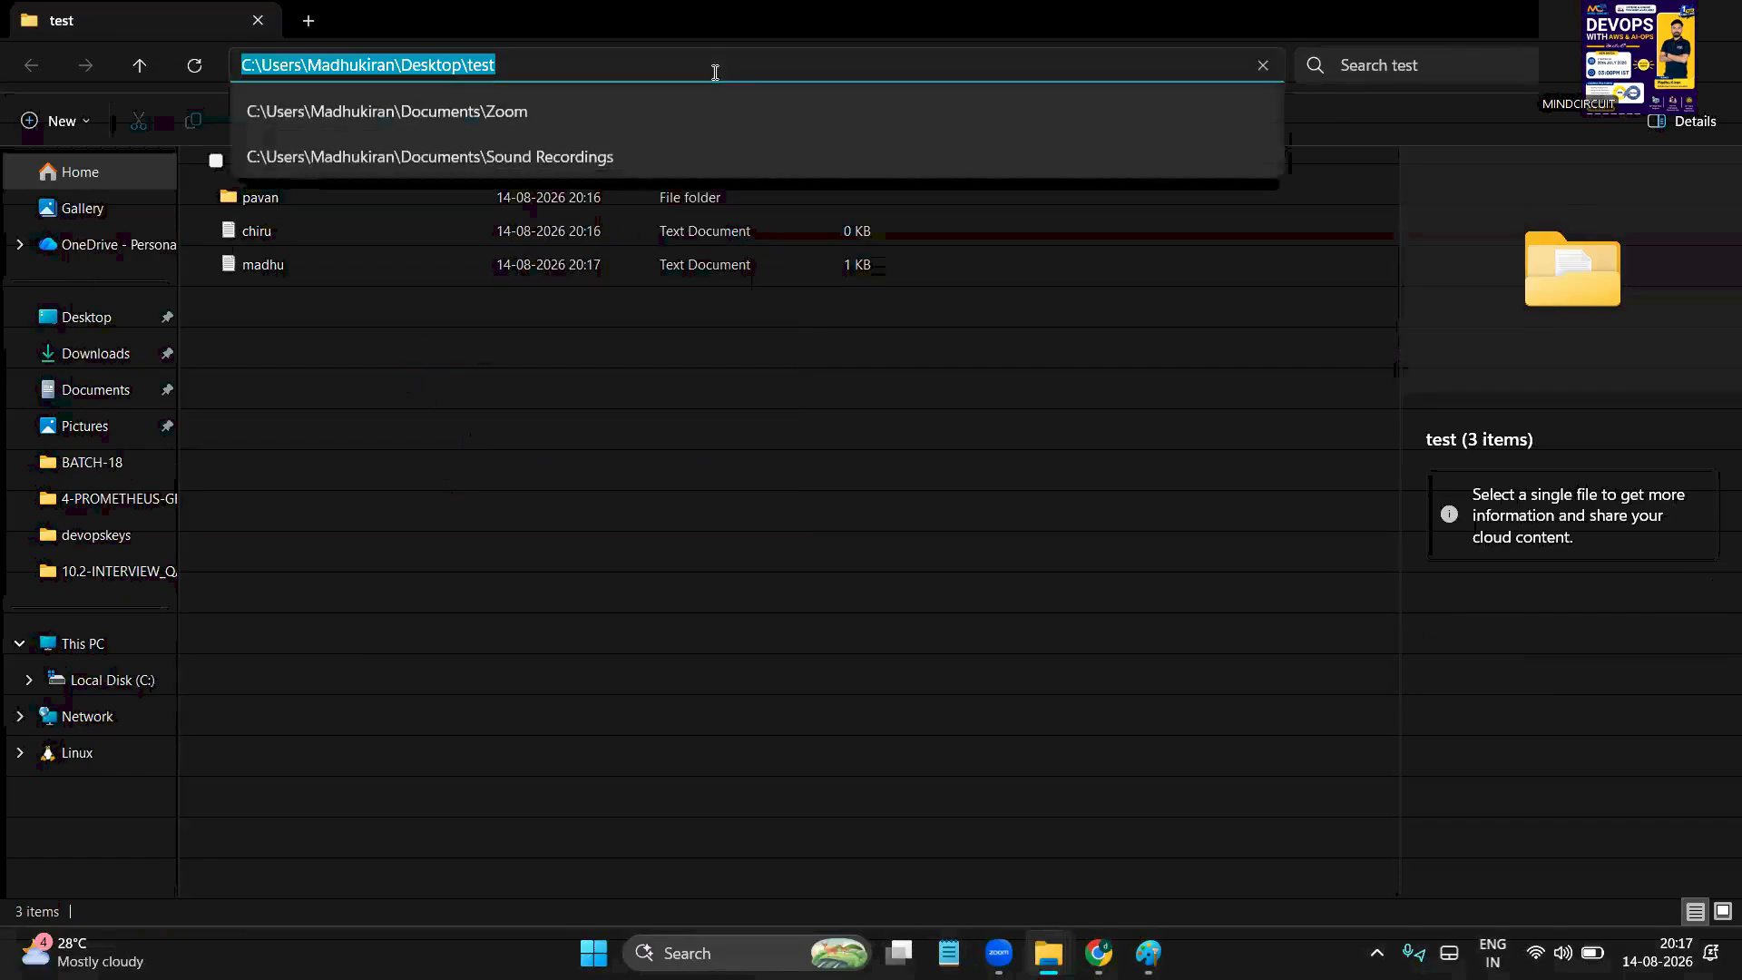
double_click(288, 66)
double_click(361, 65)
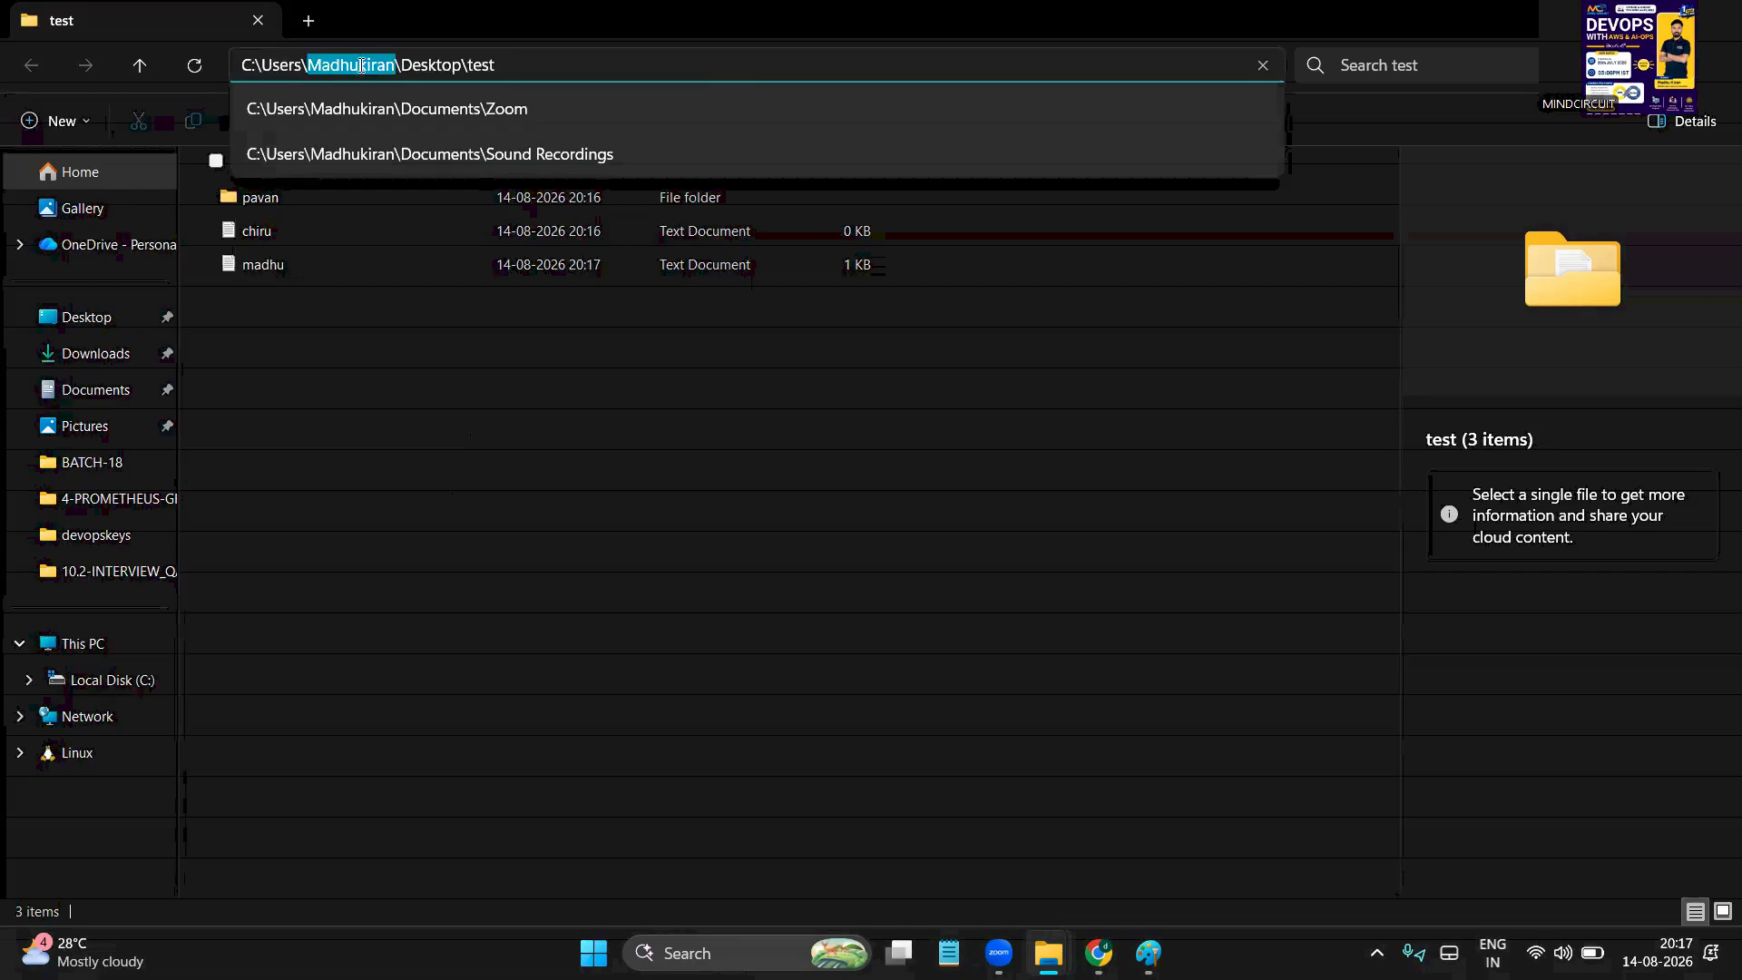
double_click(439, 66)
left_click(530, 64)
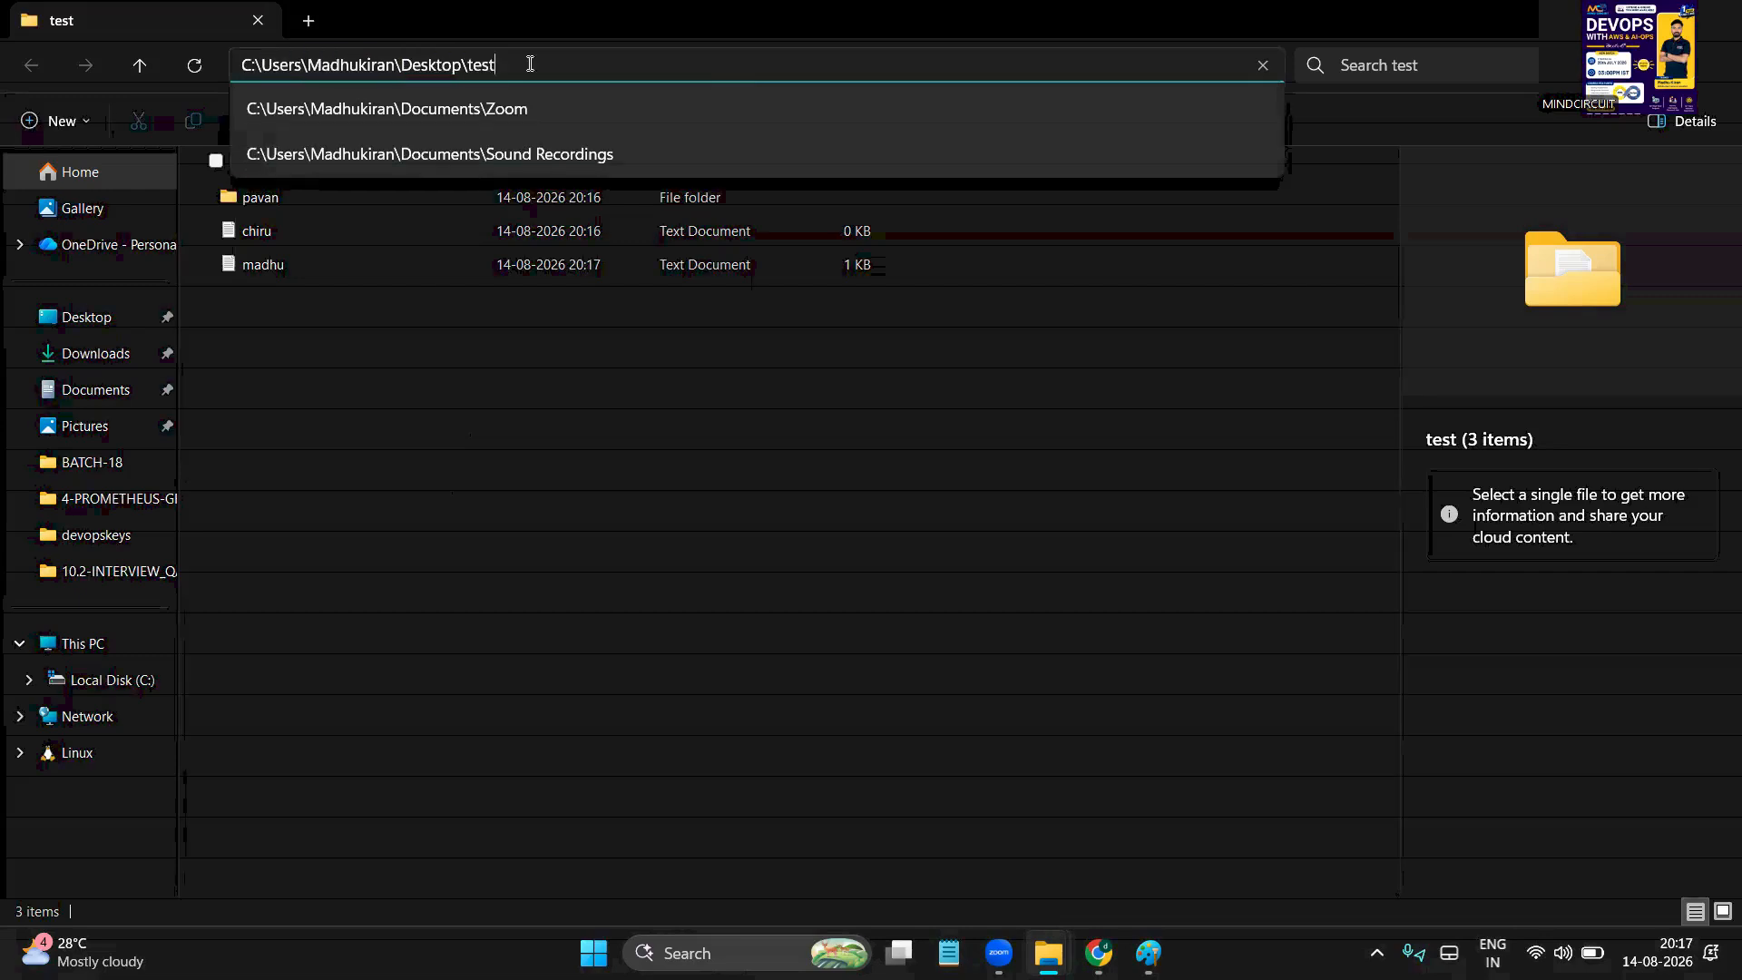
double_click(428, 60)
left_click(497, 70)
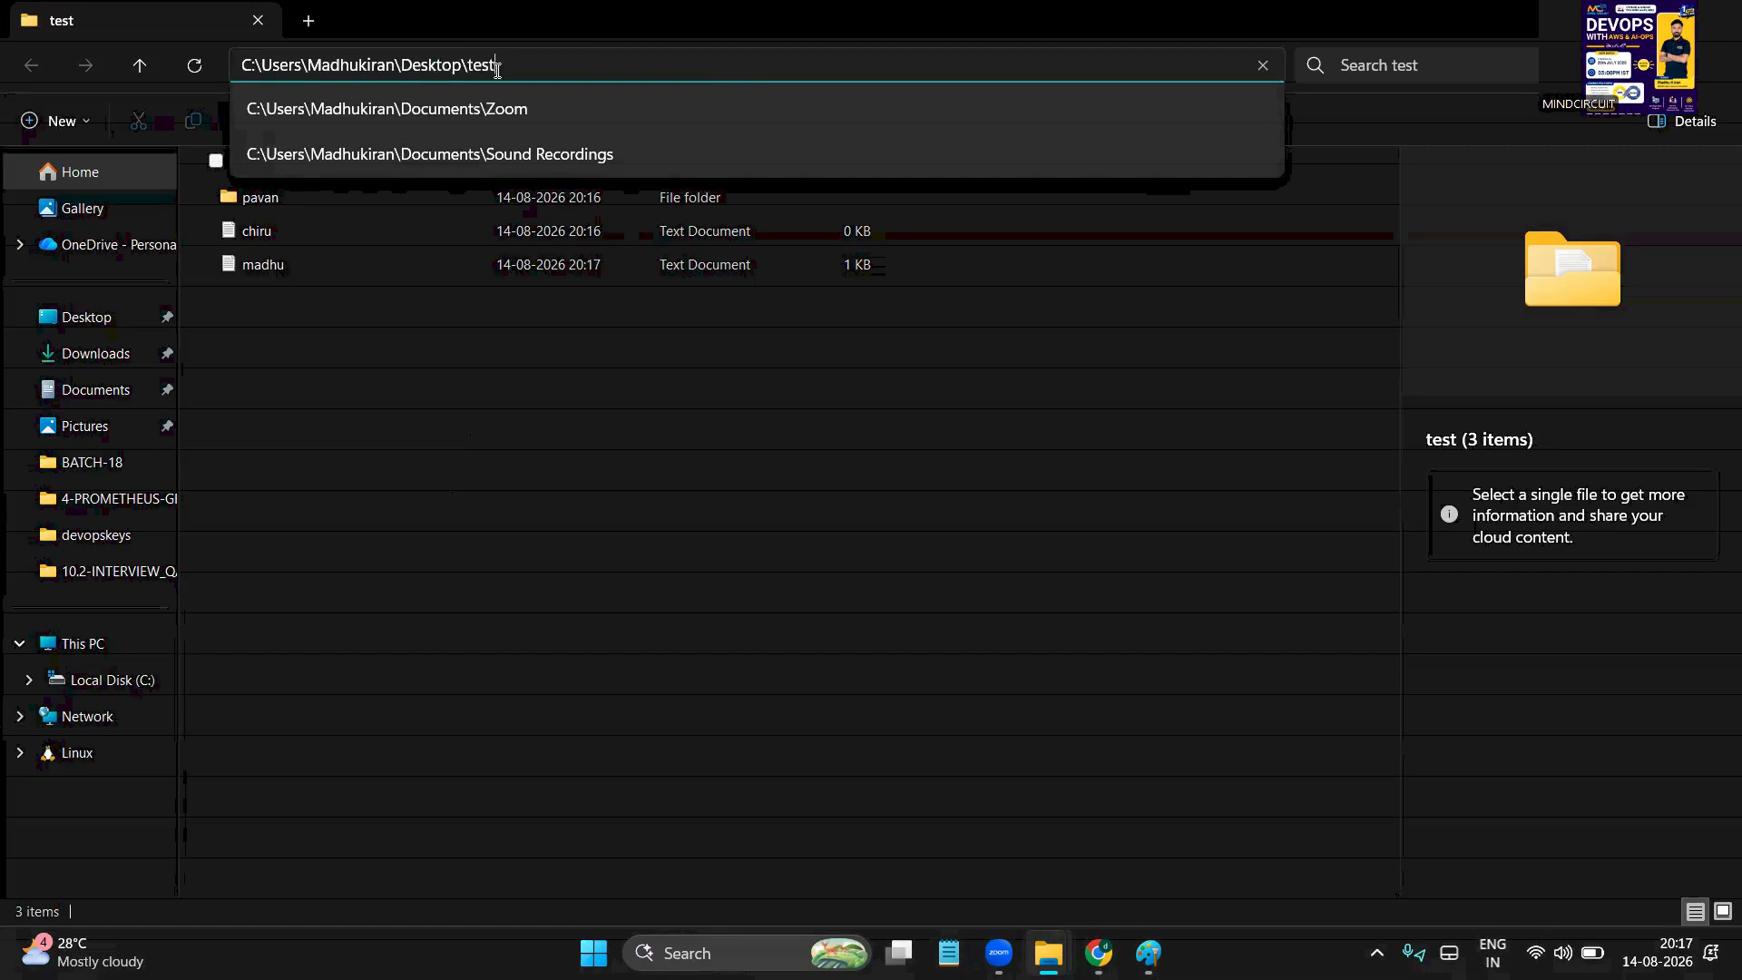
left_click(393, 504)
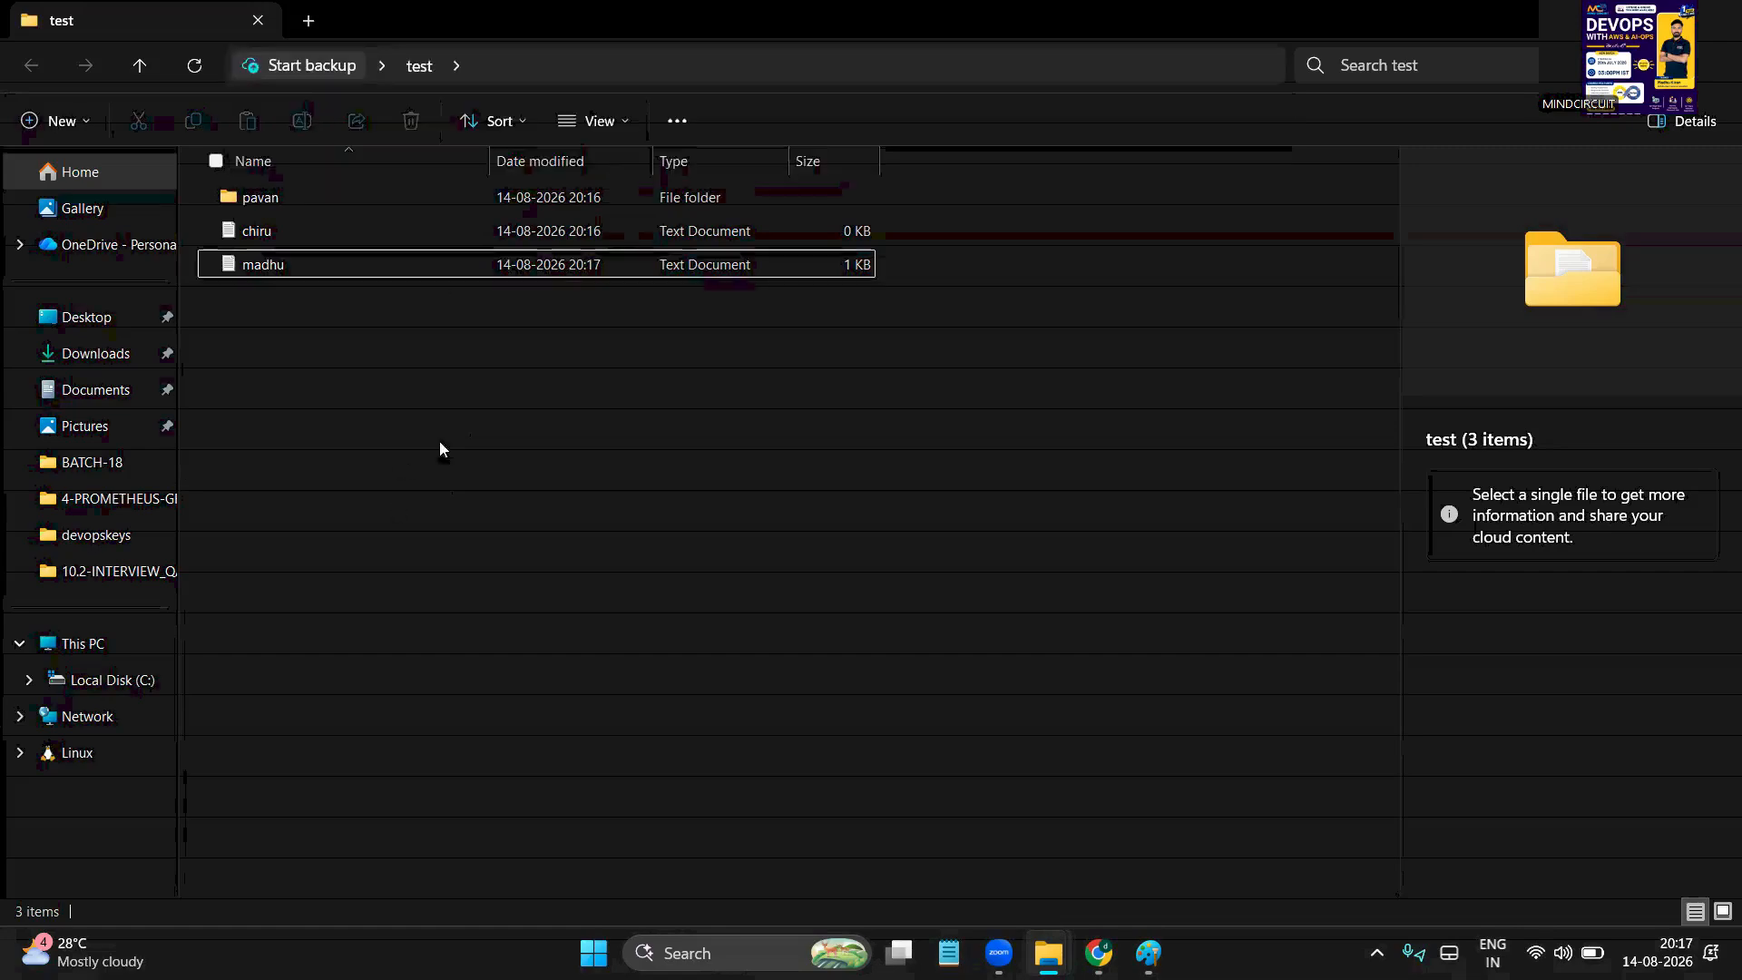
left_click(594, 68)
left_click(575, 68)
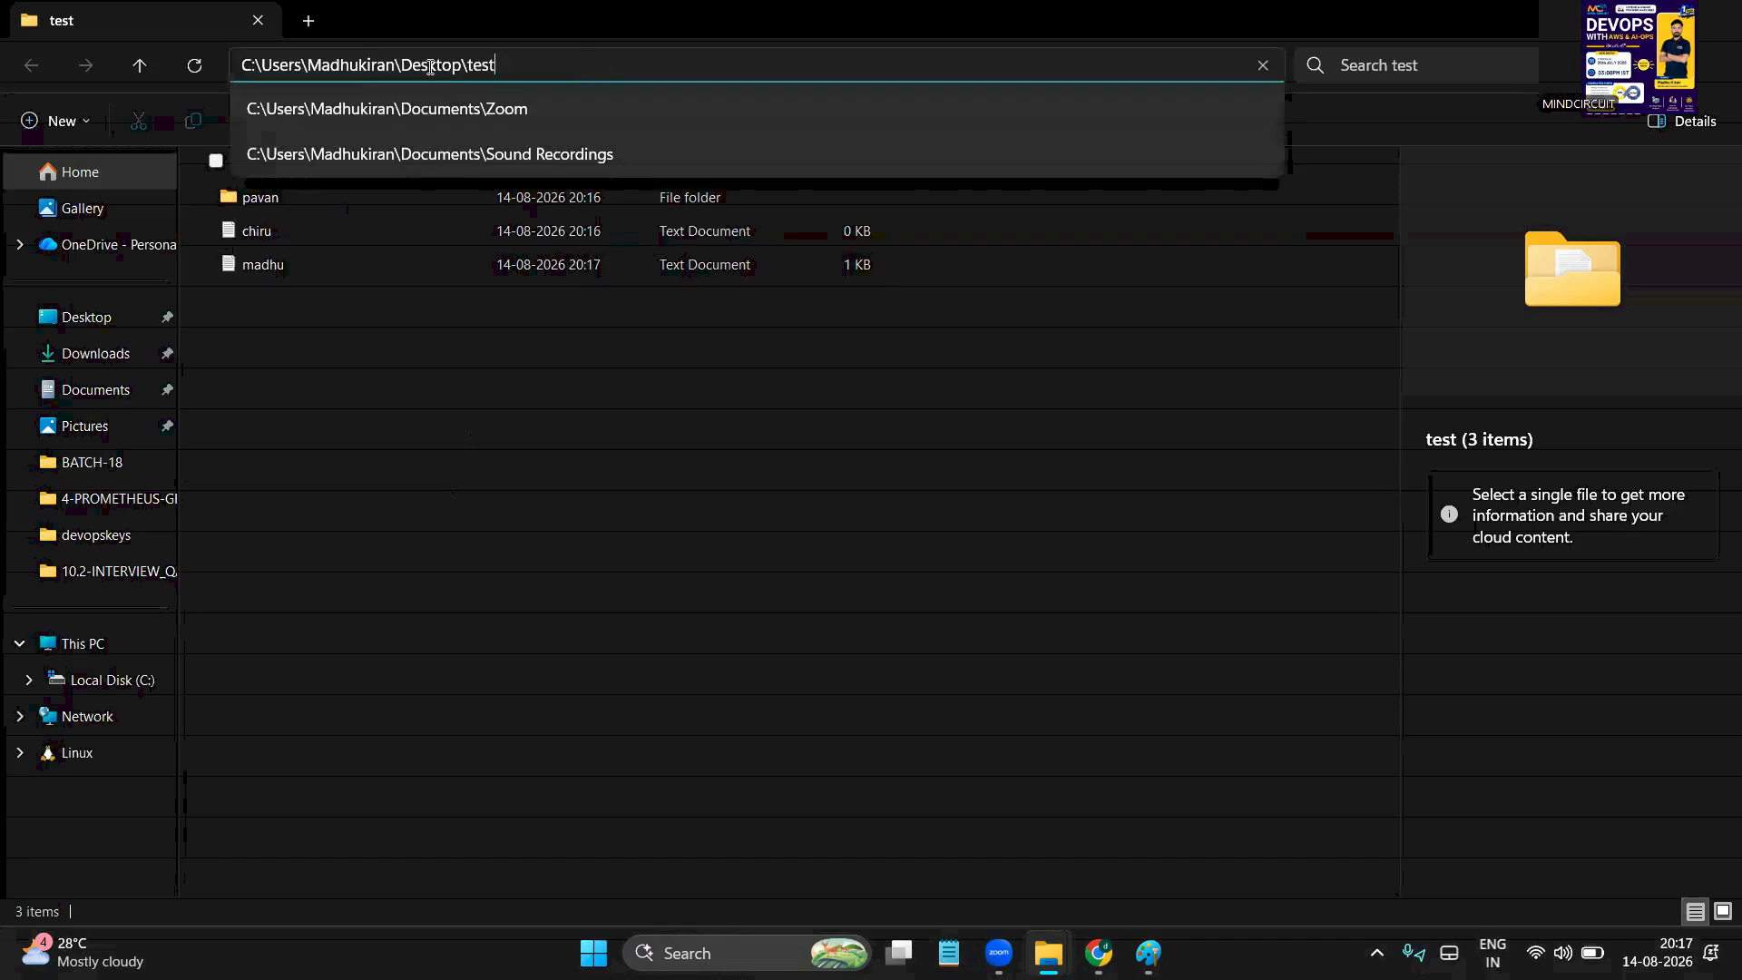
left_click_drag(414, 65, 591, 62)
left_click(341, 550)
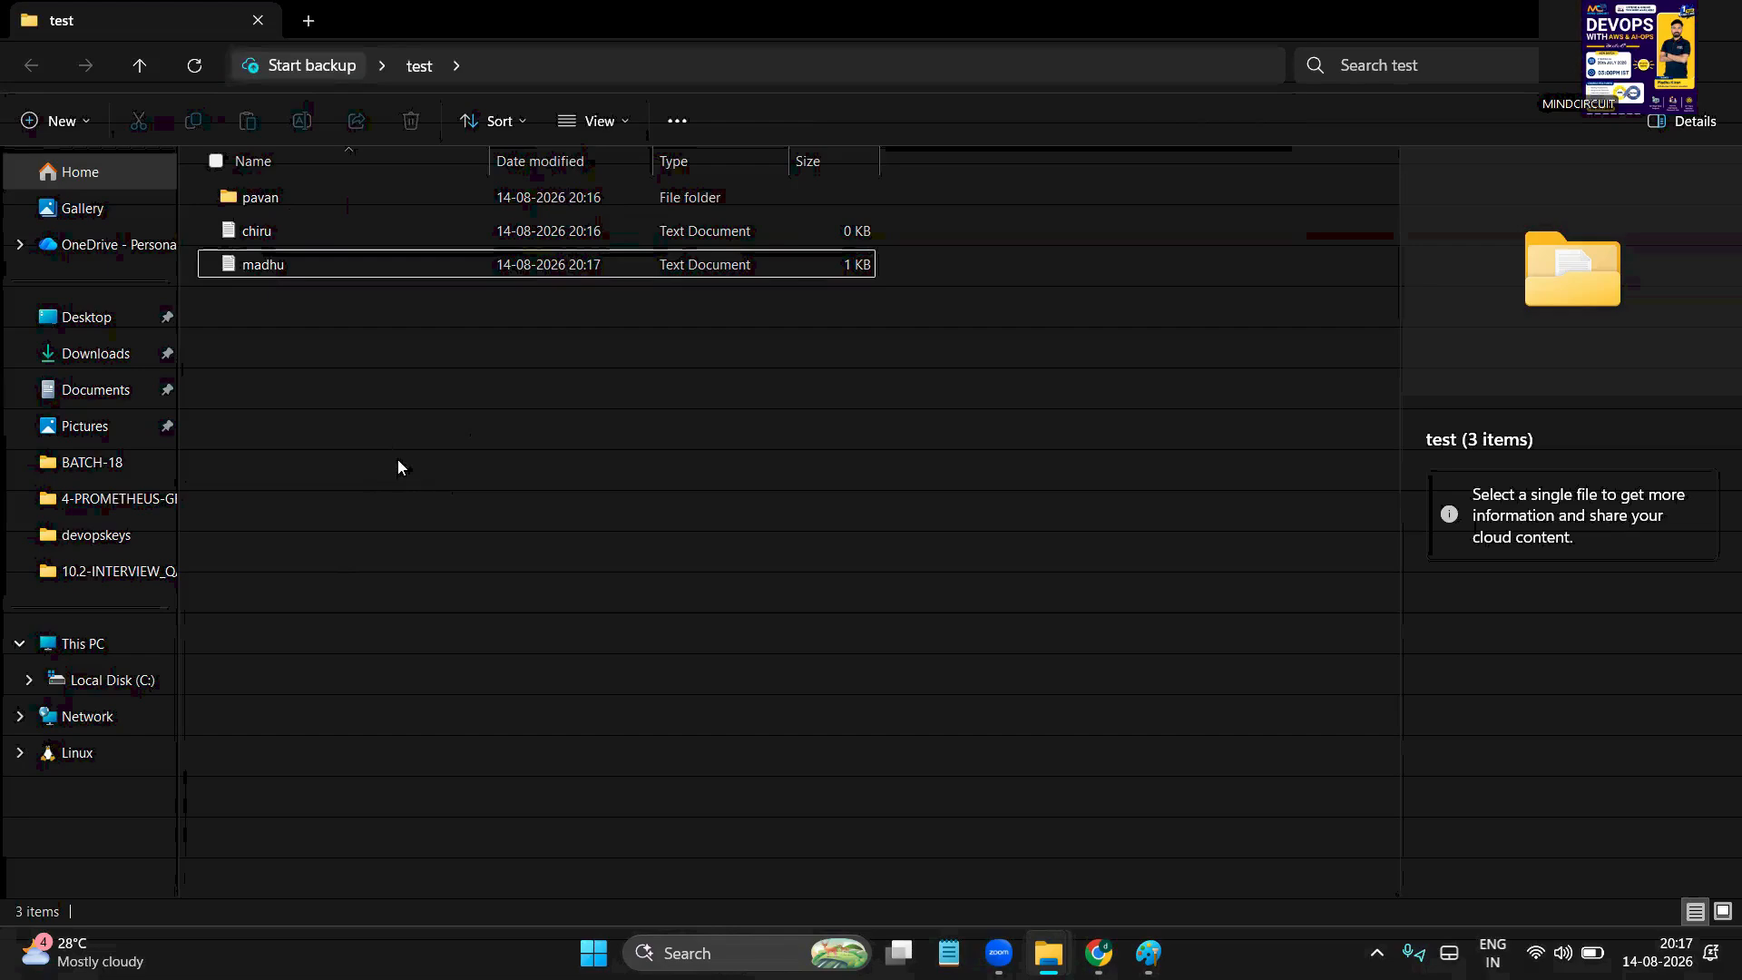
double_click(272, 201)
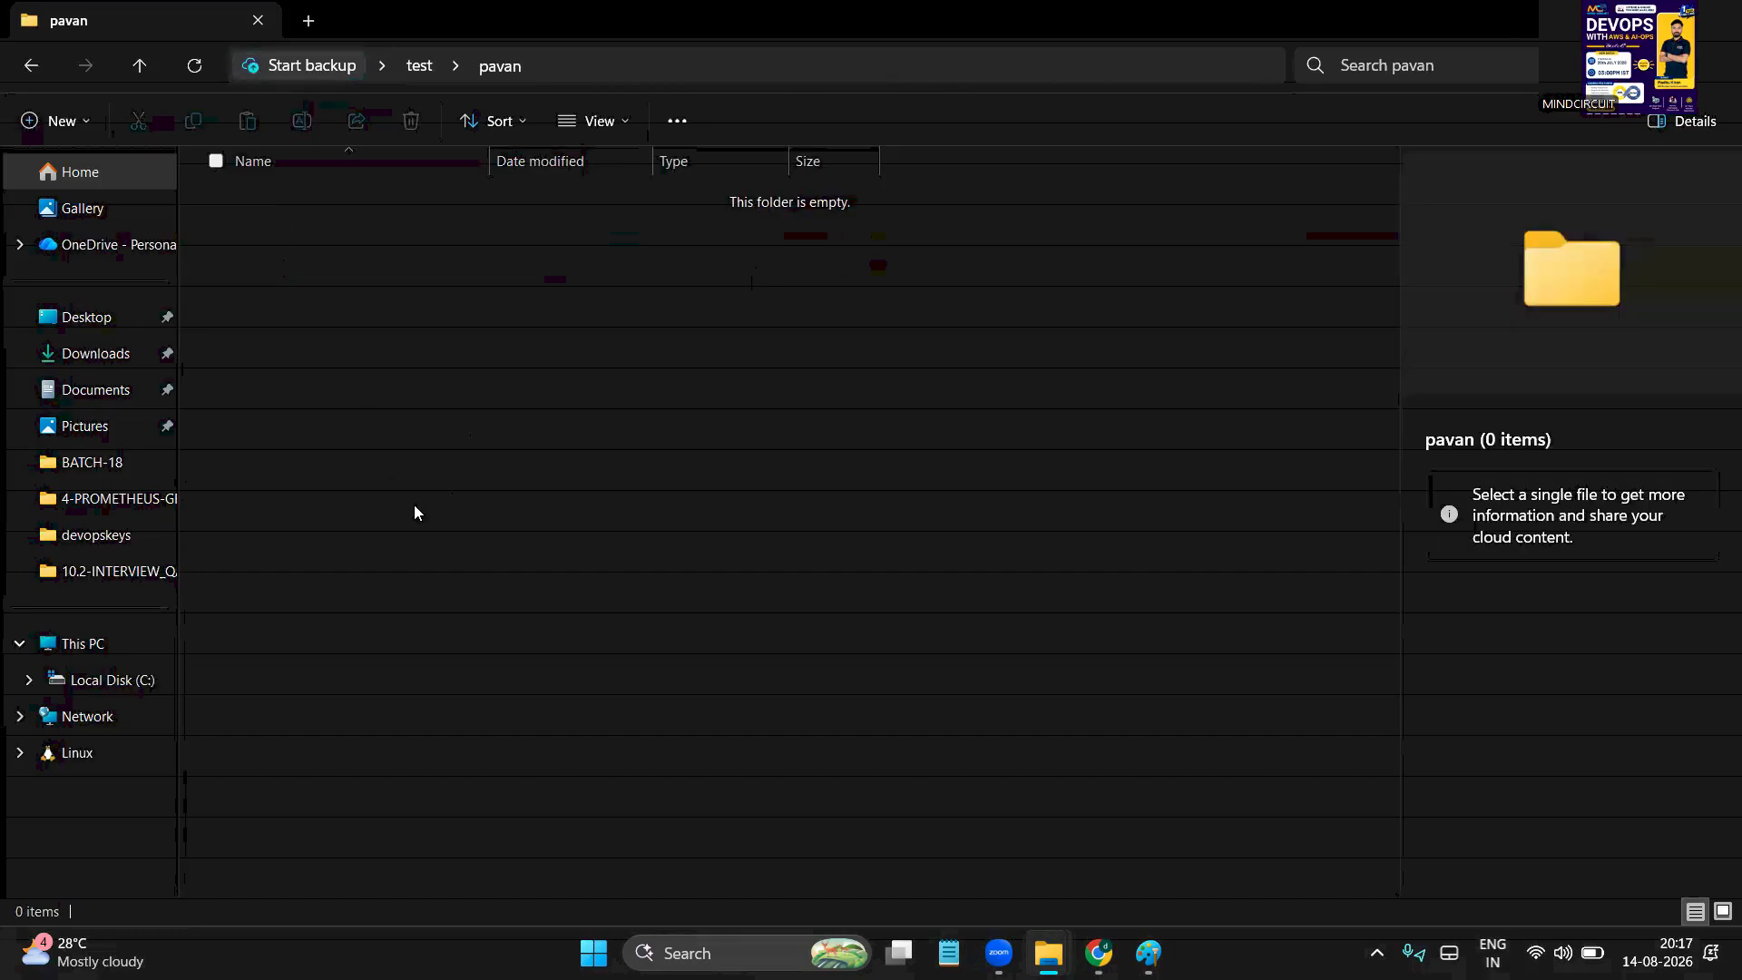
left_click(30, 64)
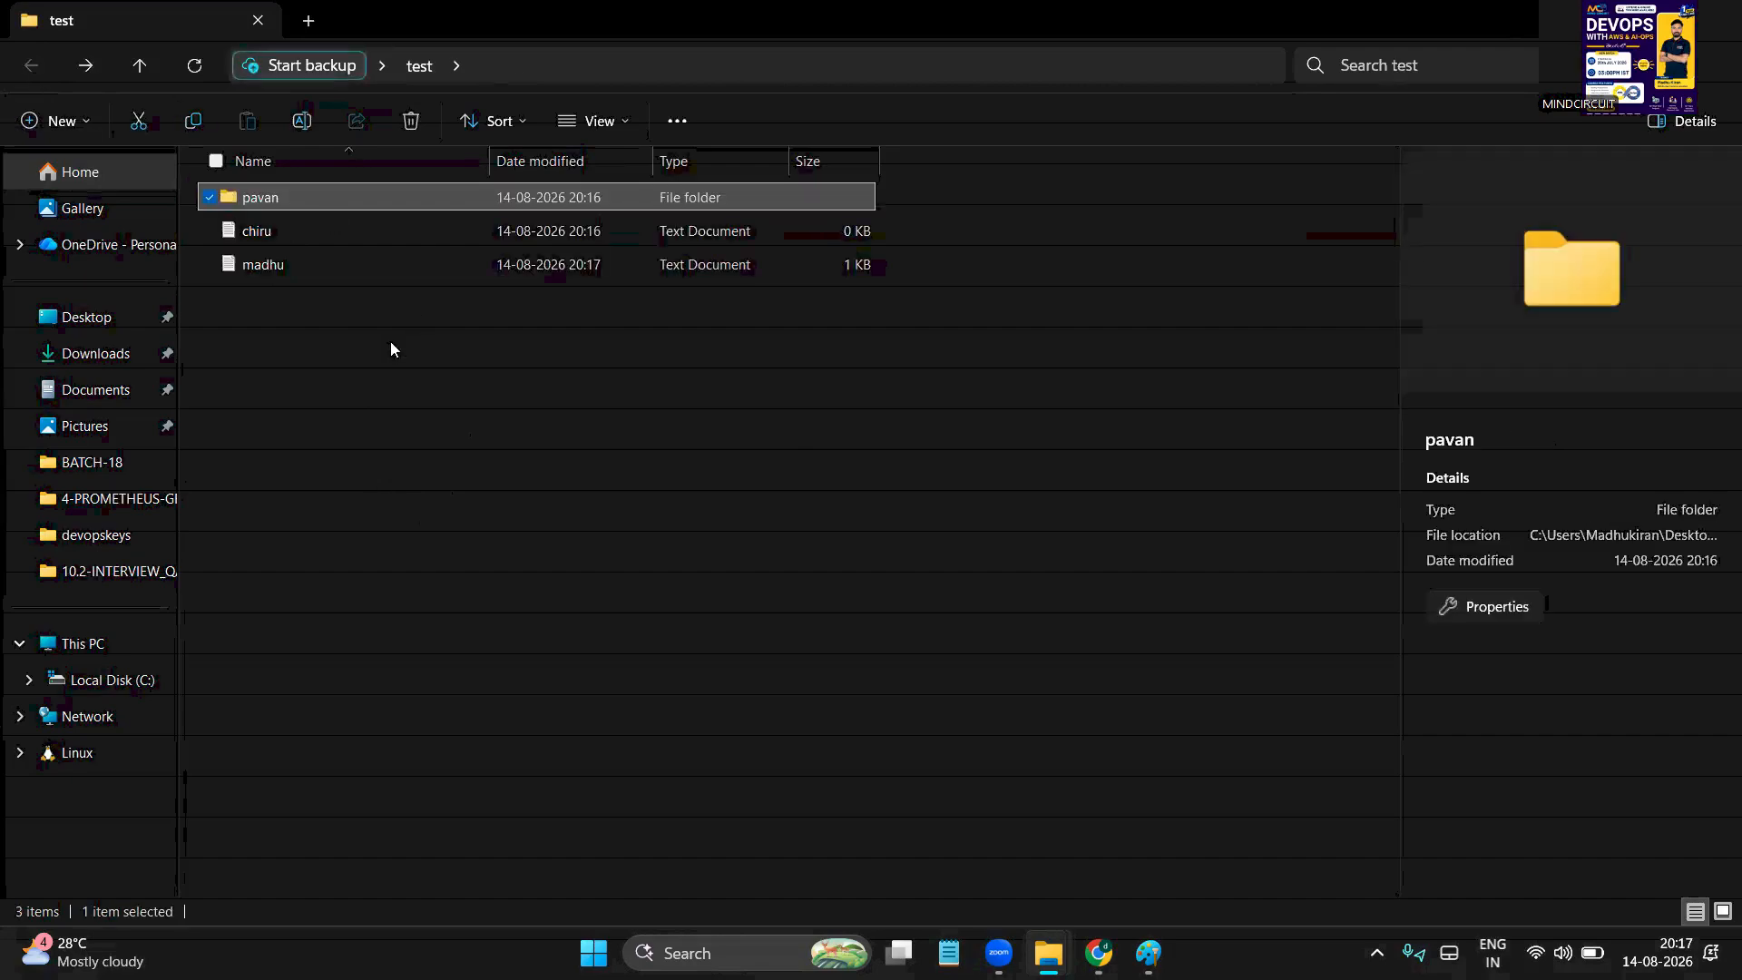
left_click(410, 512)
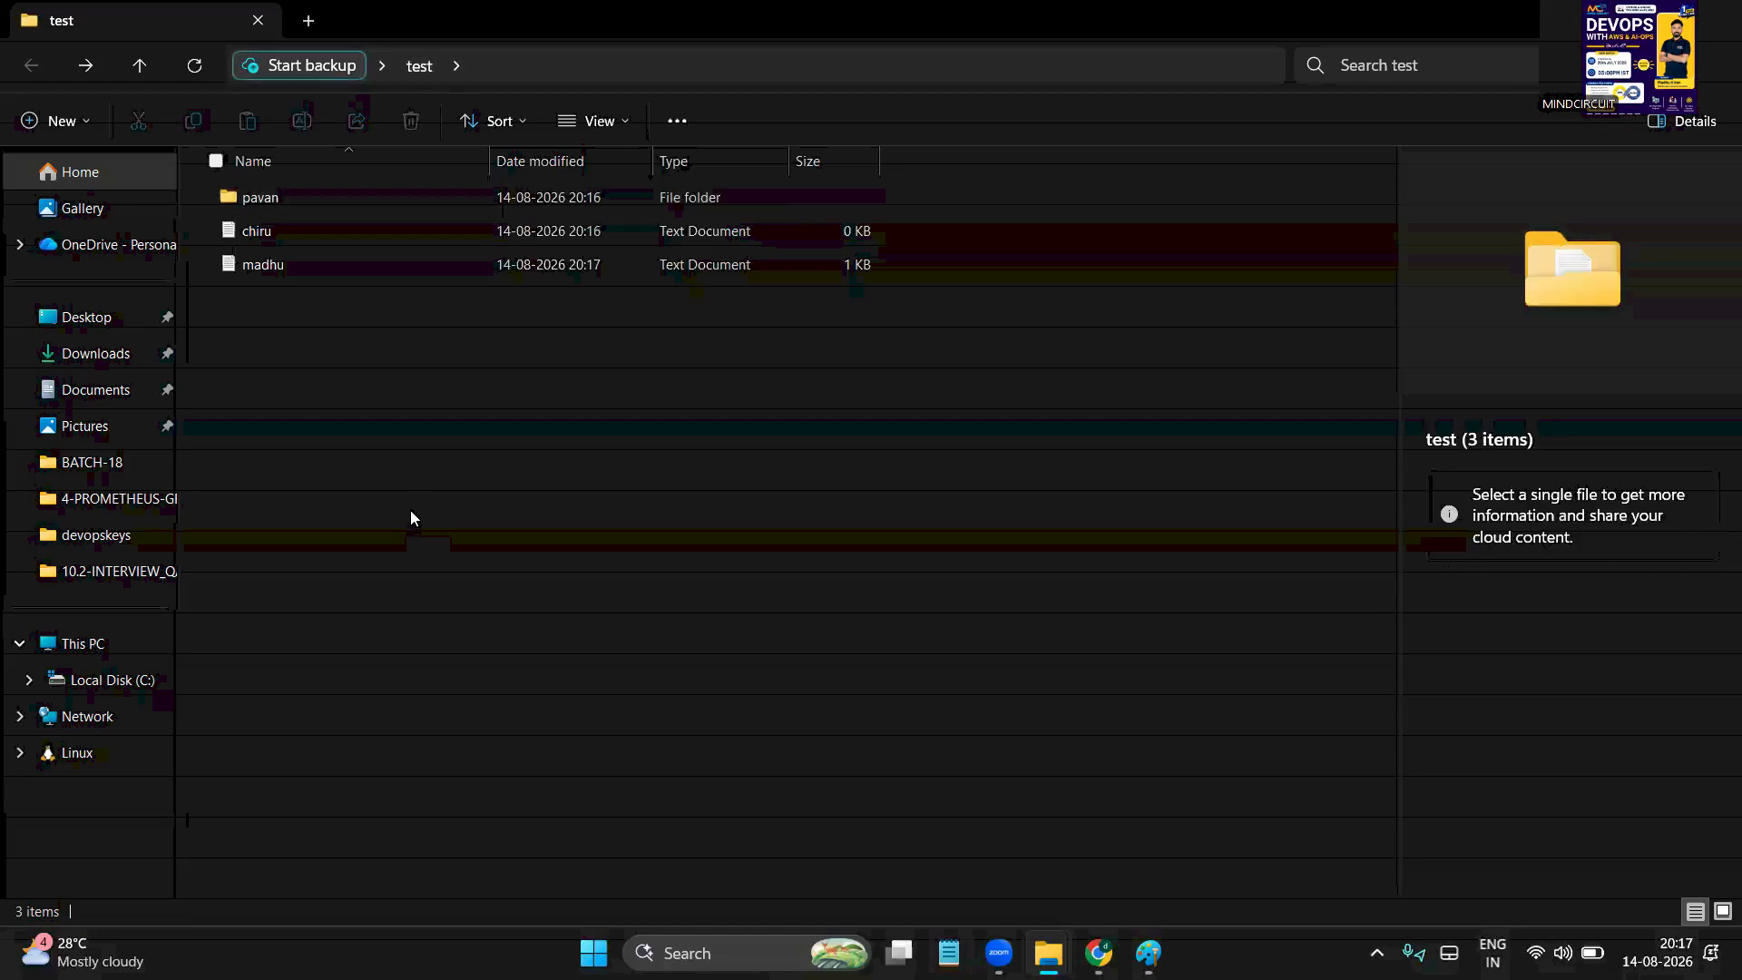
double_click(258, 199)
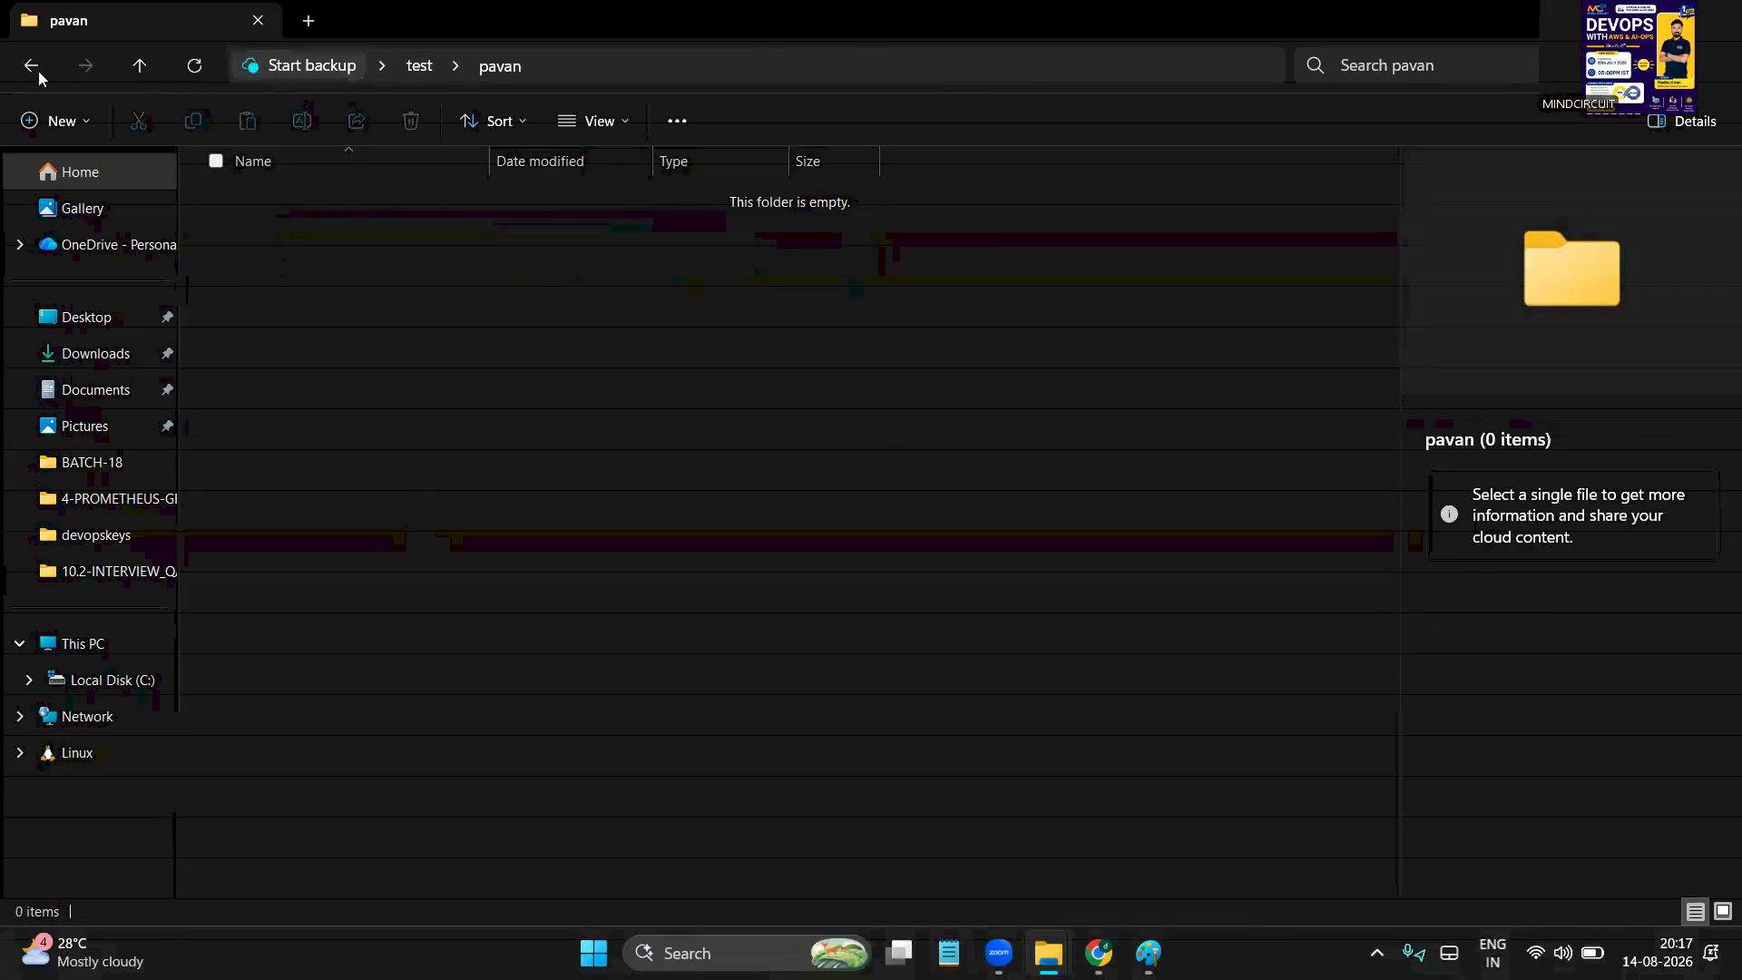
left_click(27, 69)
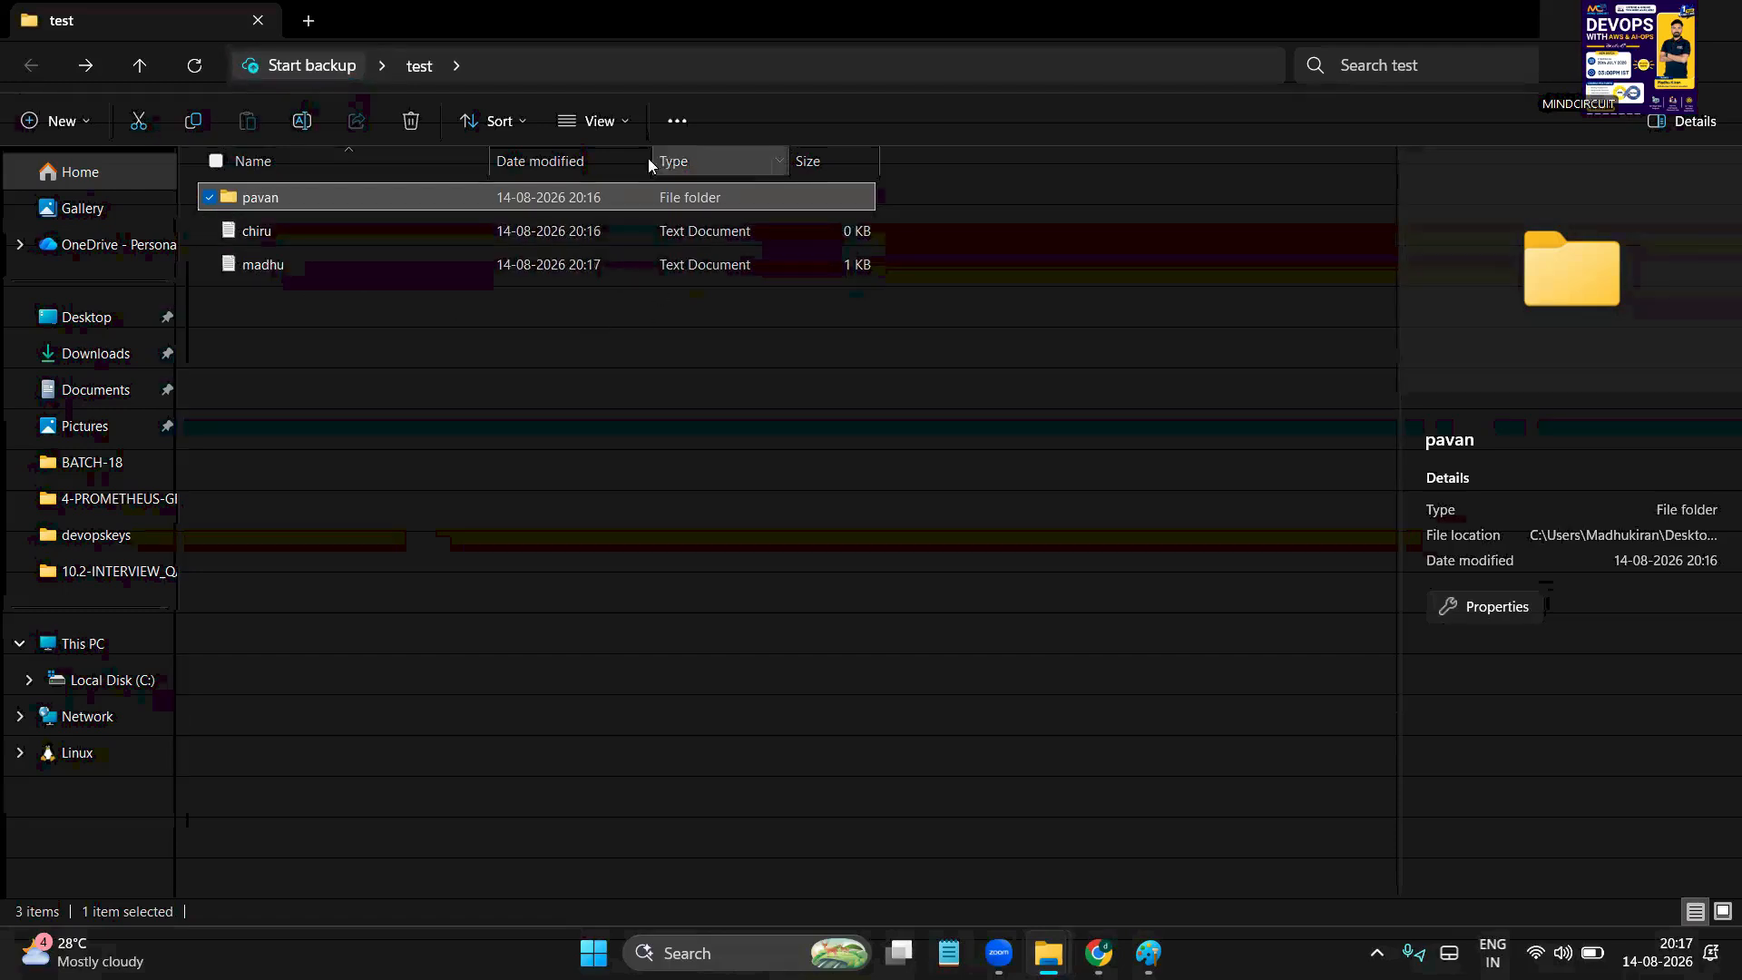
left_click(622, 123)
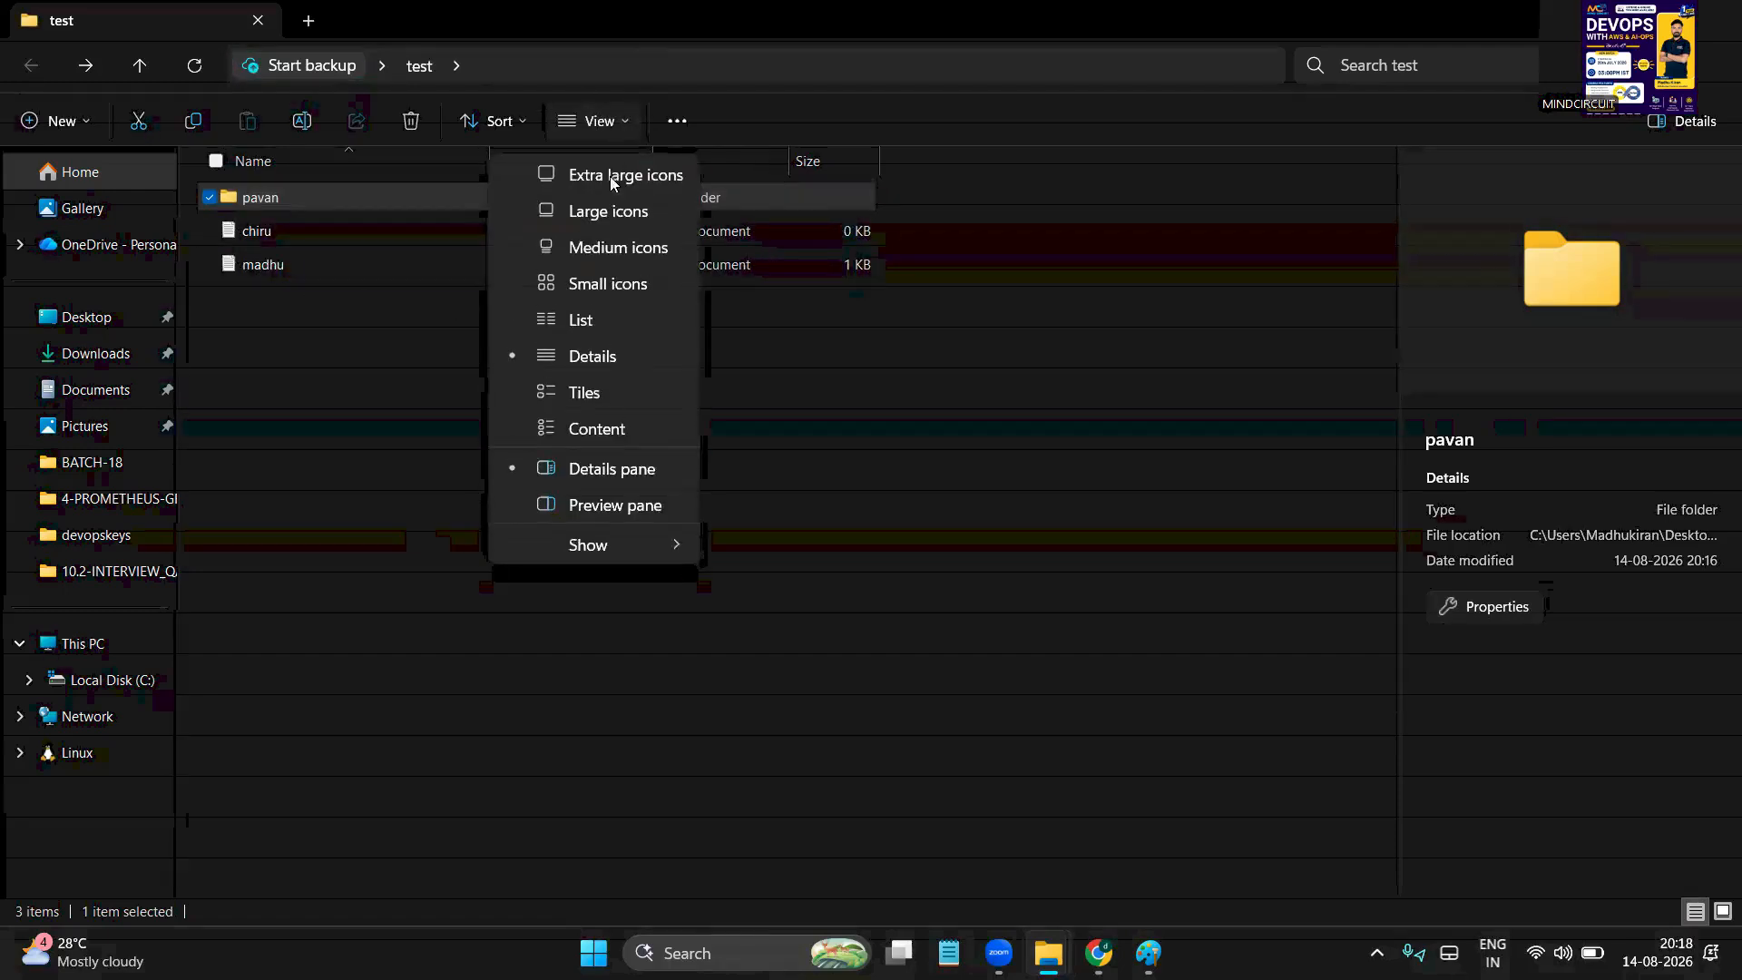
left_click(584, 397)
key("alt+d")
key("Escape")
left_click(649, 361)
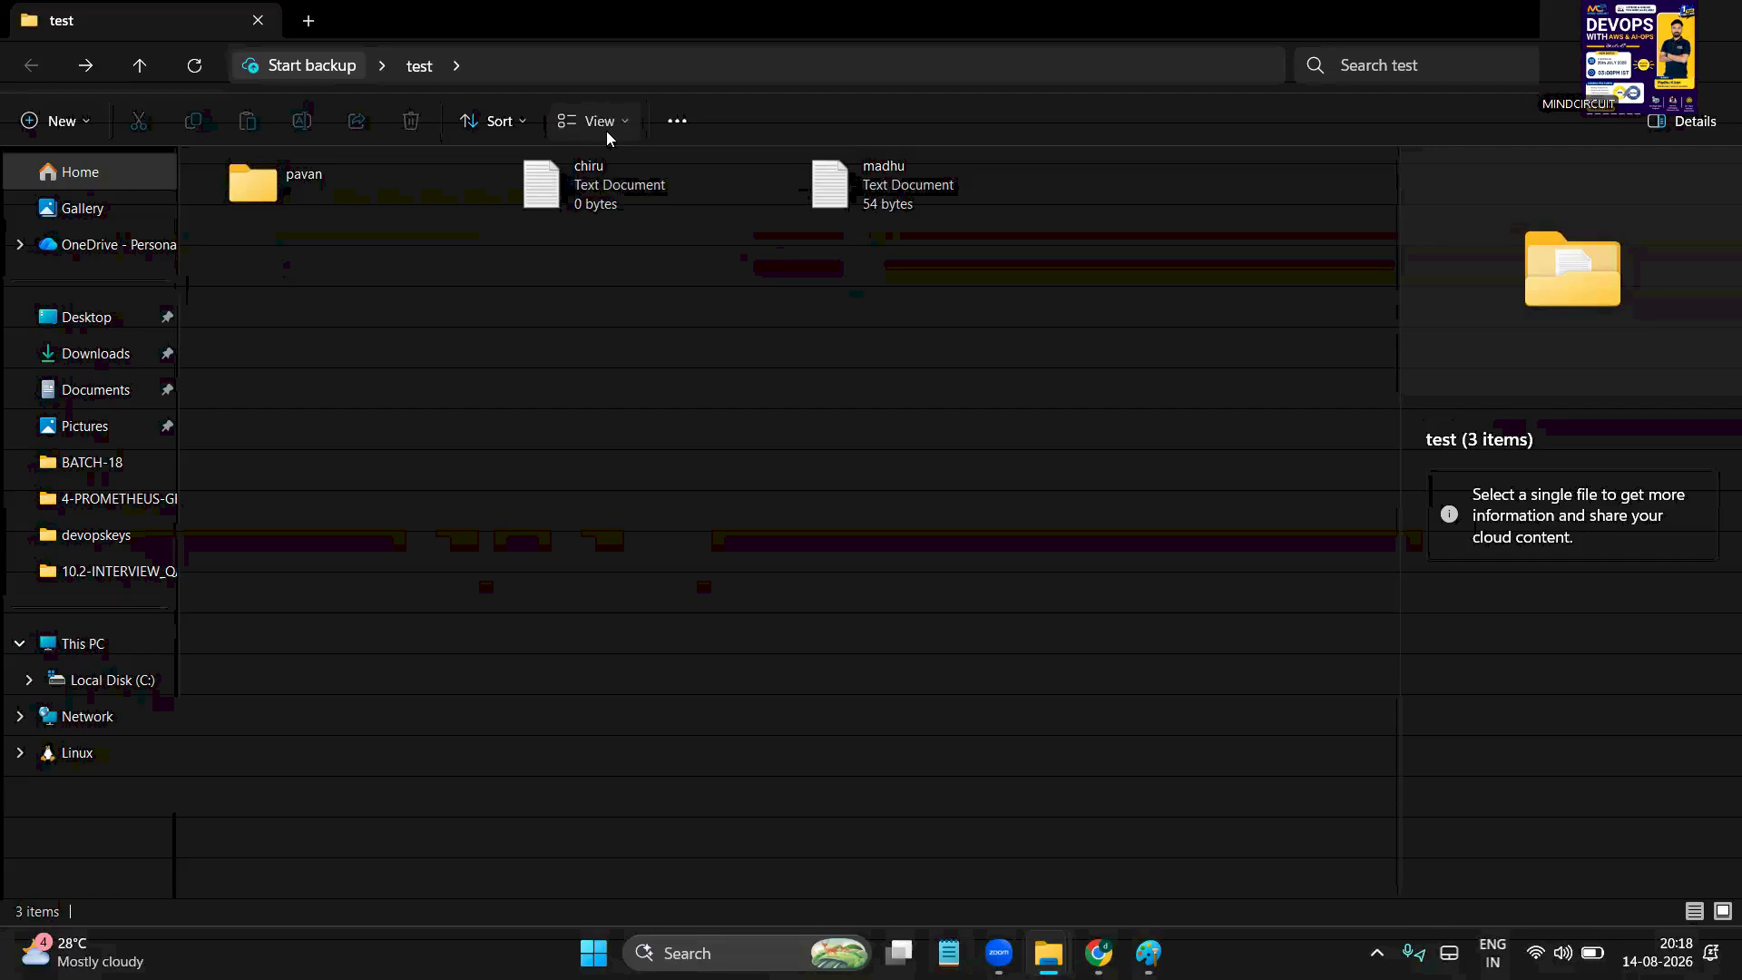
left_click(607, 132)
left_click(647, 181)
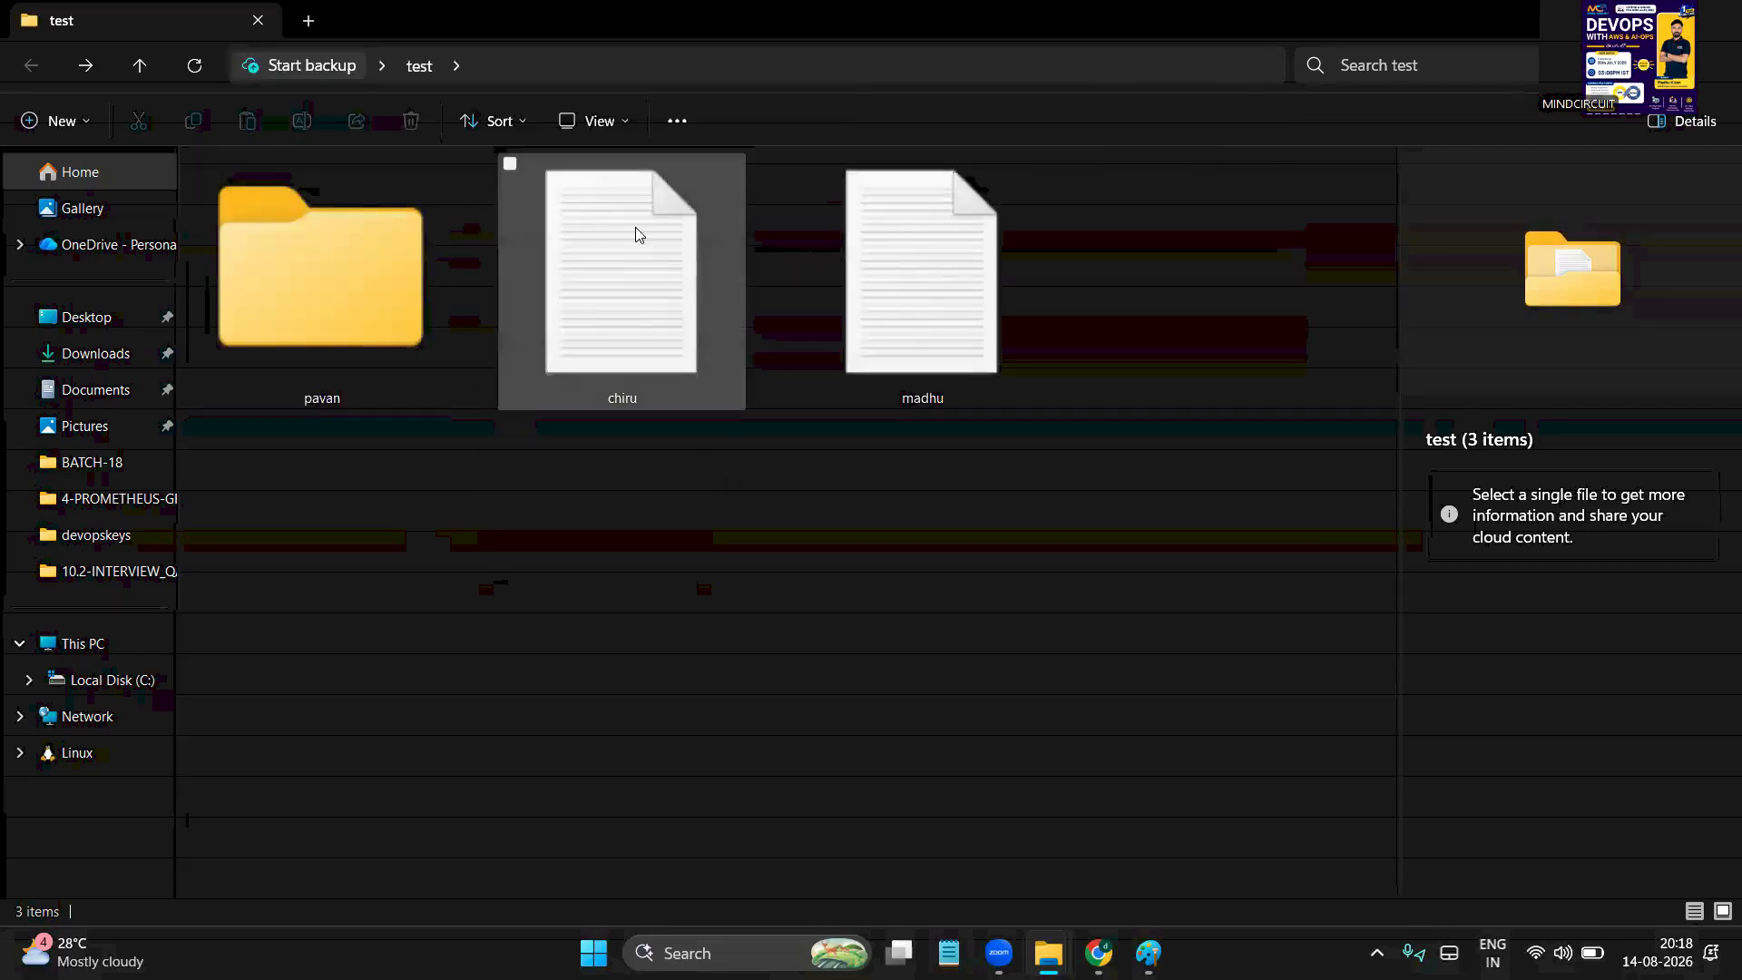
left_click(622, 124)
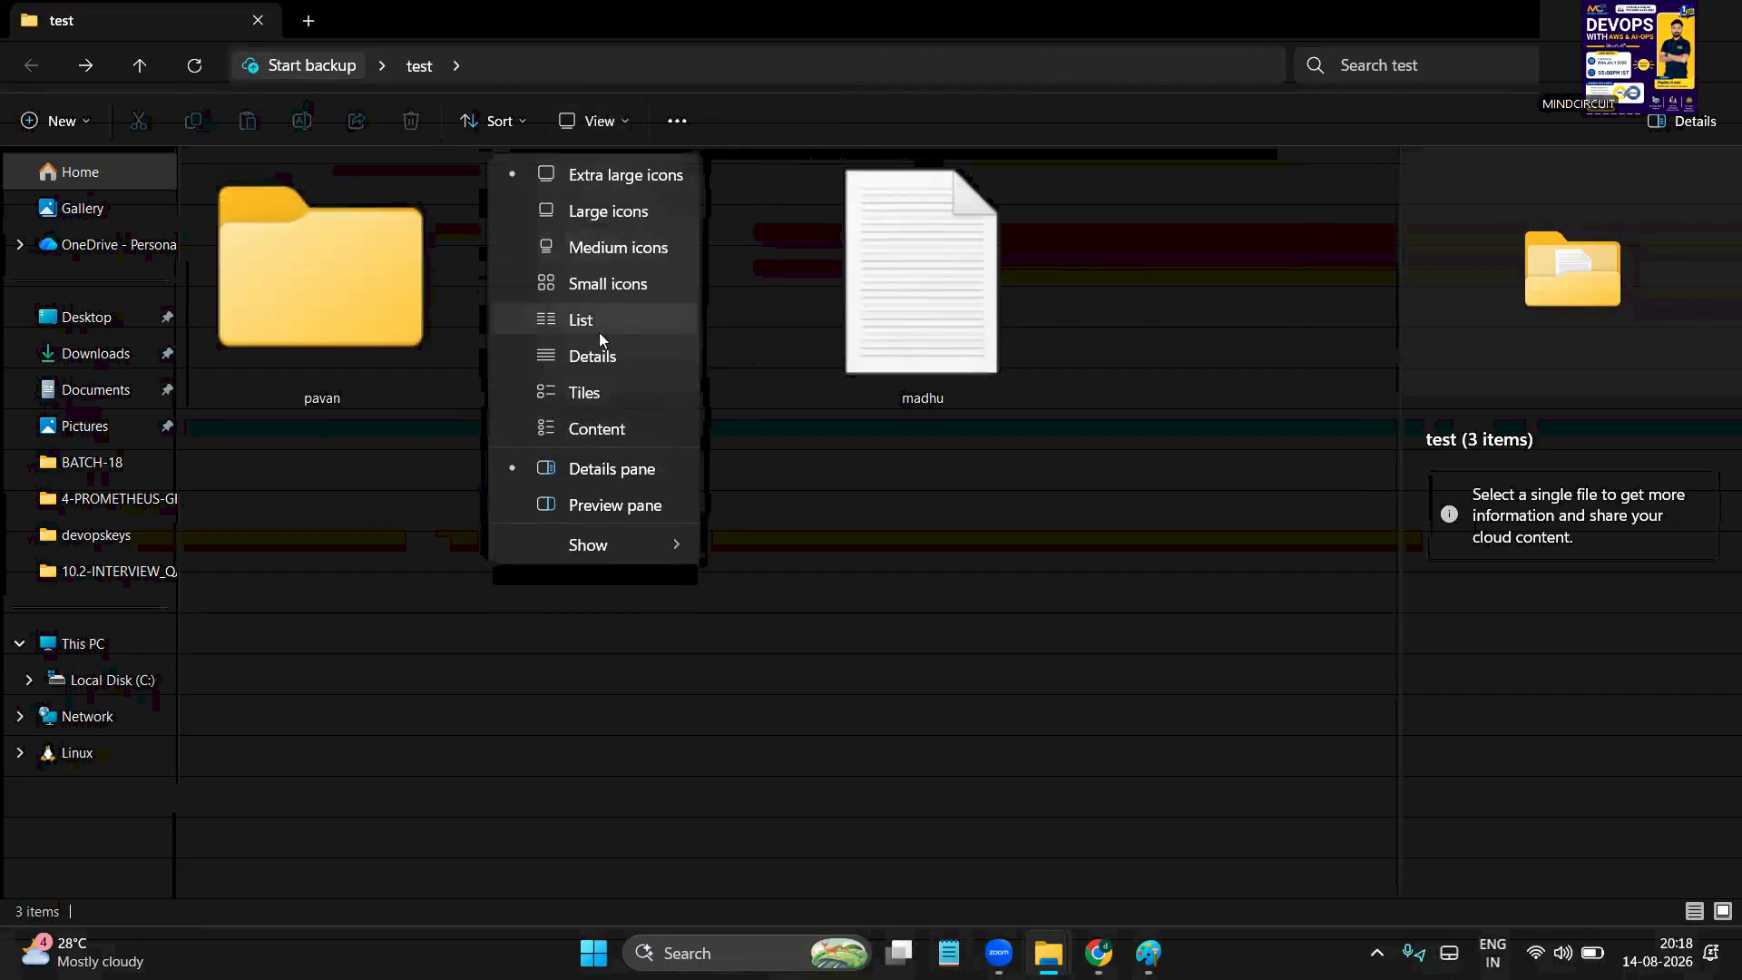
left_click(617, 356)
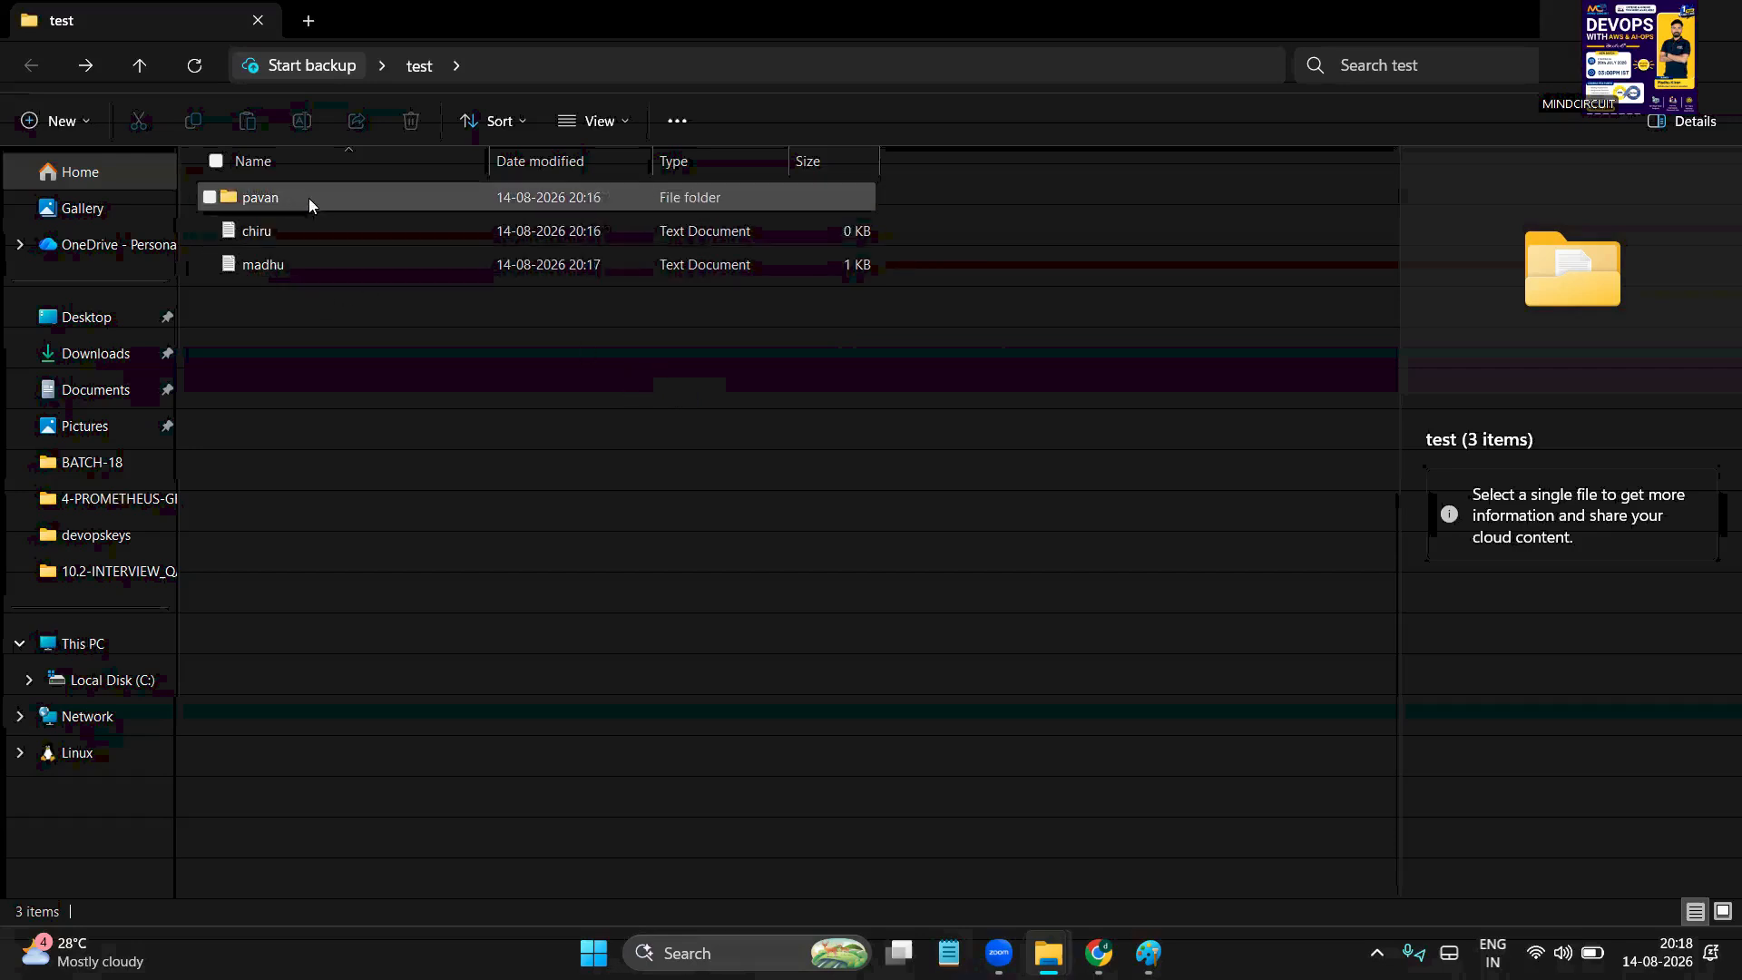
left_click(281, 264)
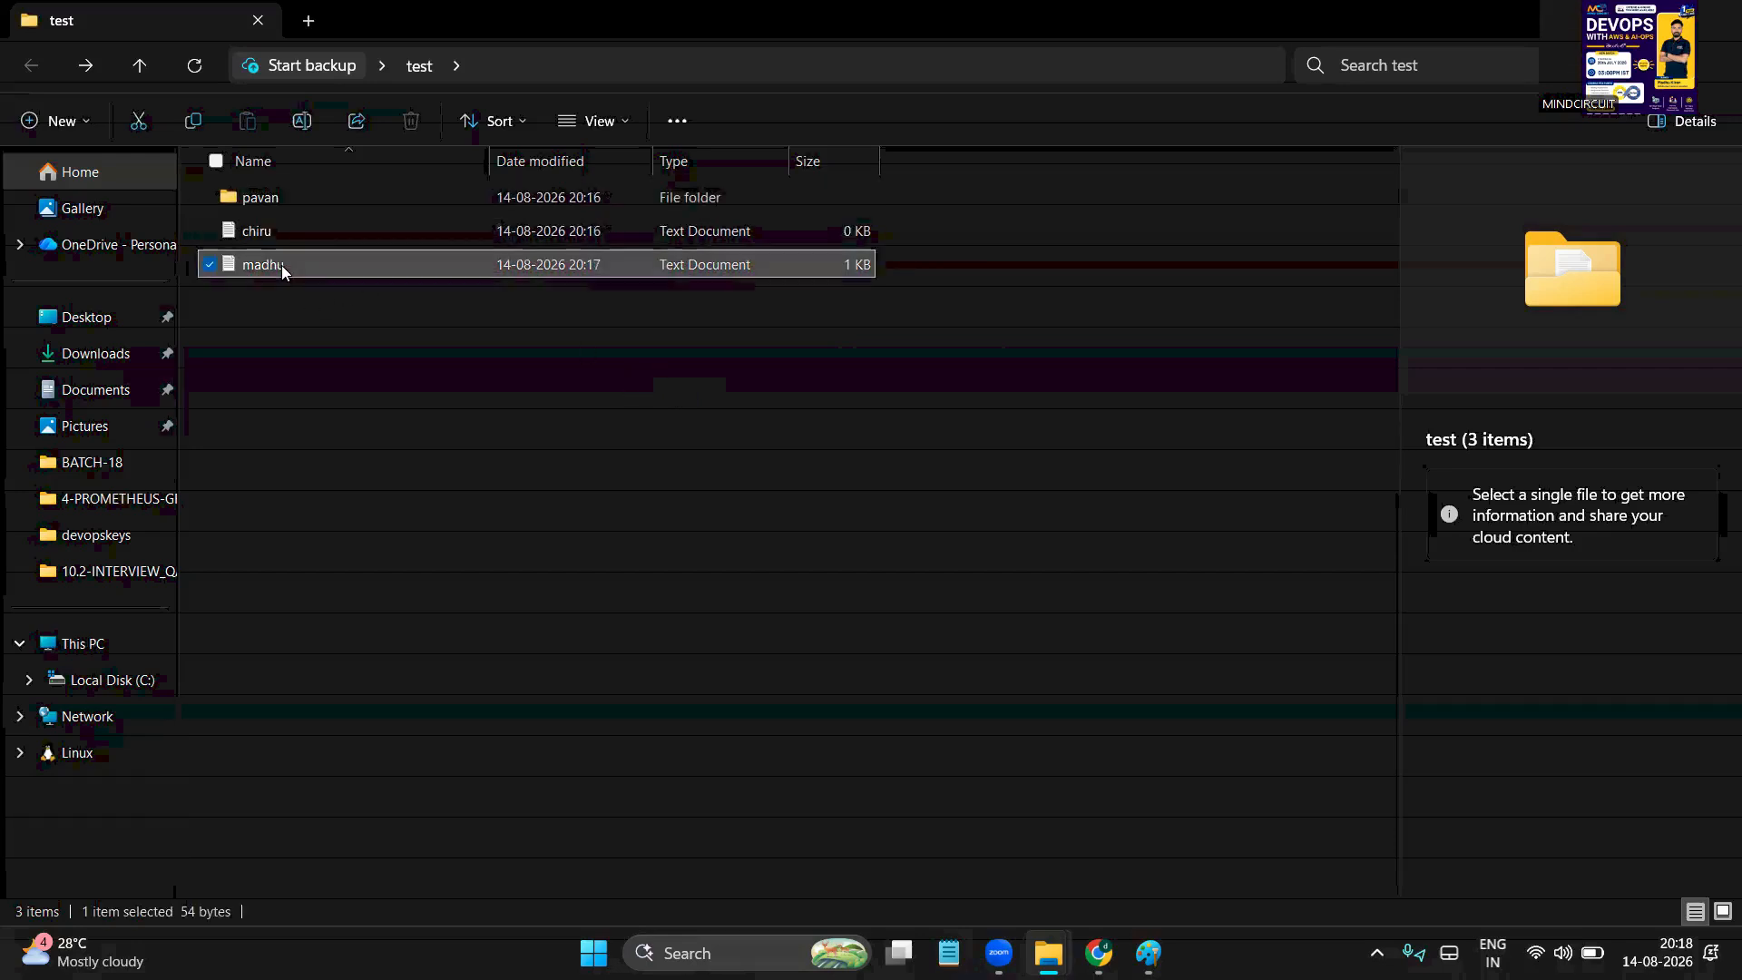
left_click(285, 198)
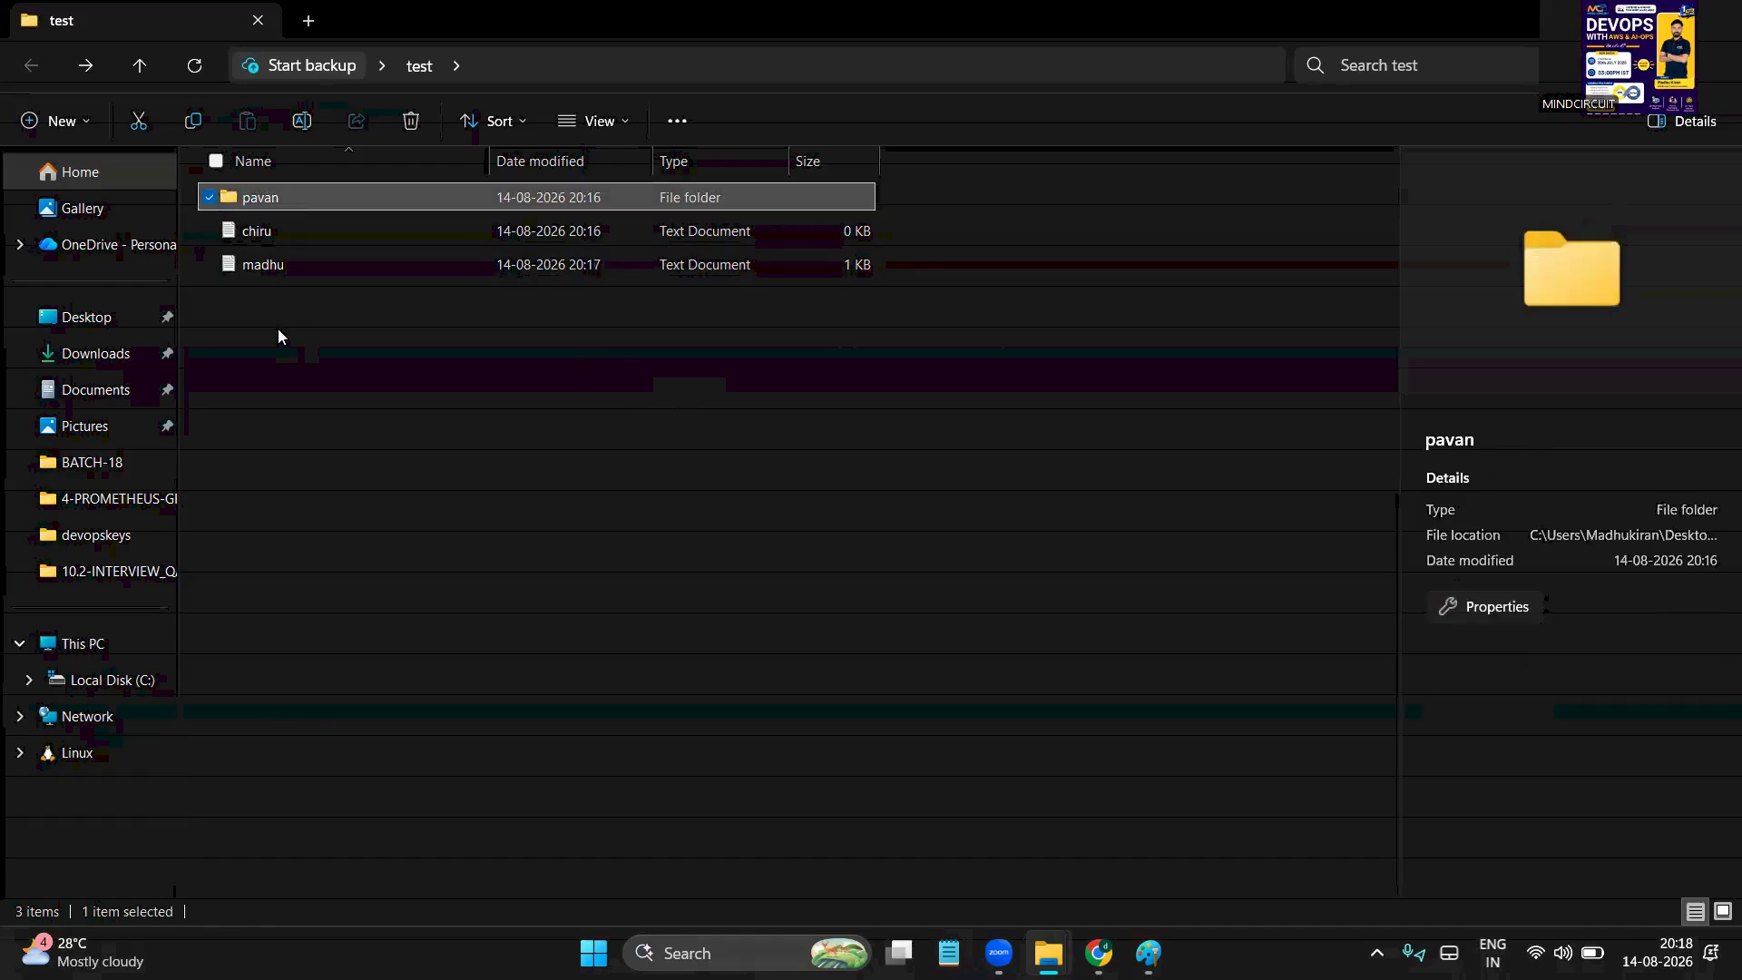
left_click(277, 329)
double_click(247, 192)
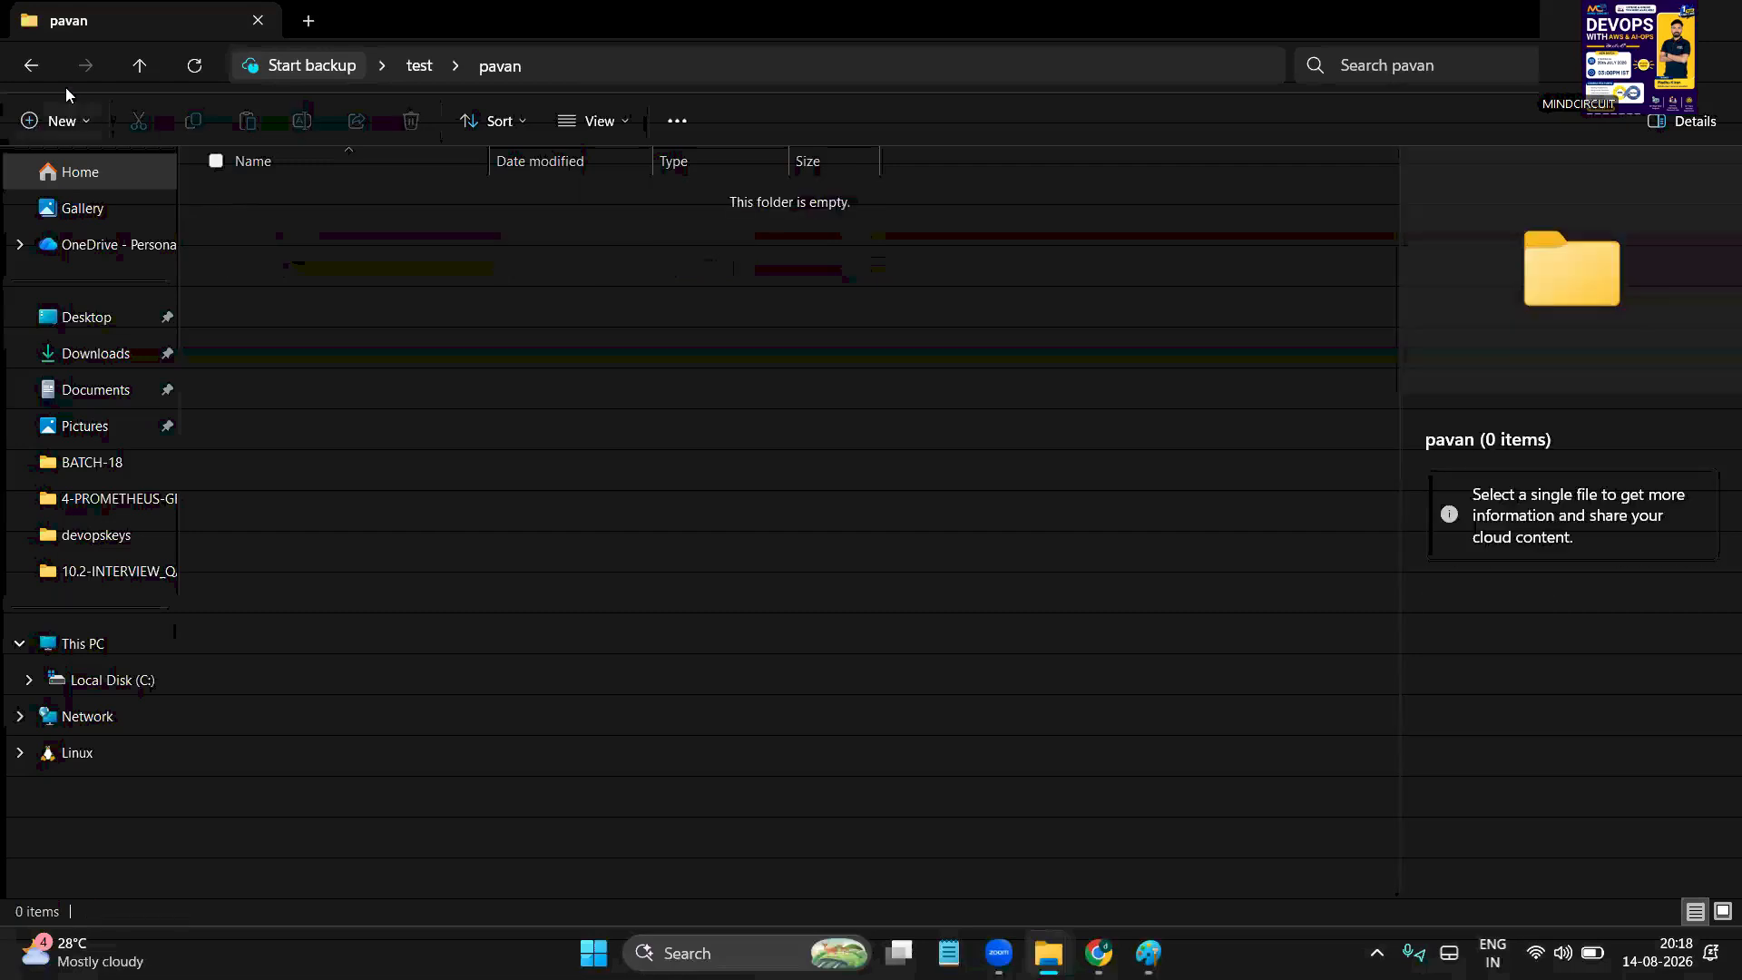
left_click(31, 65)
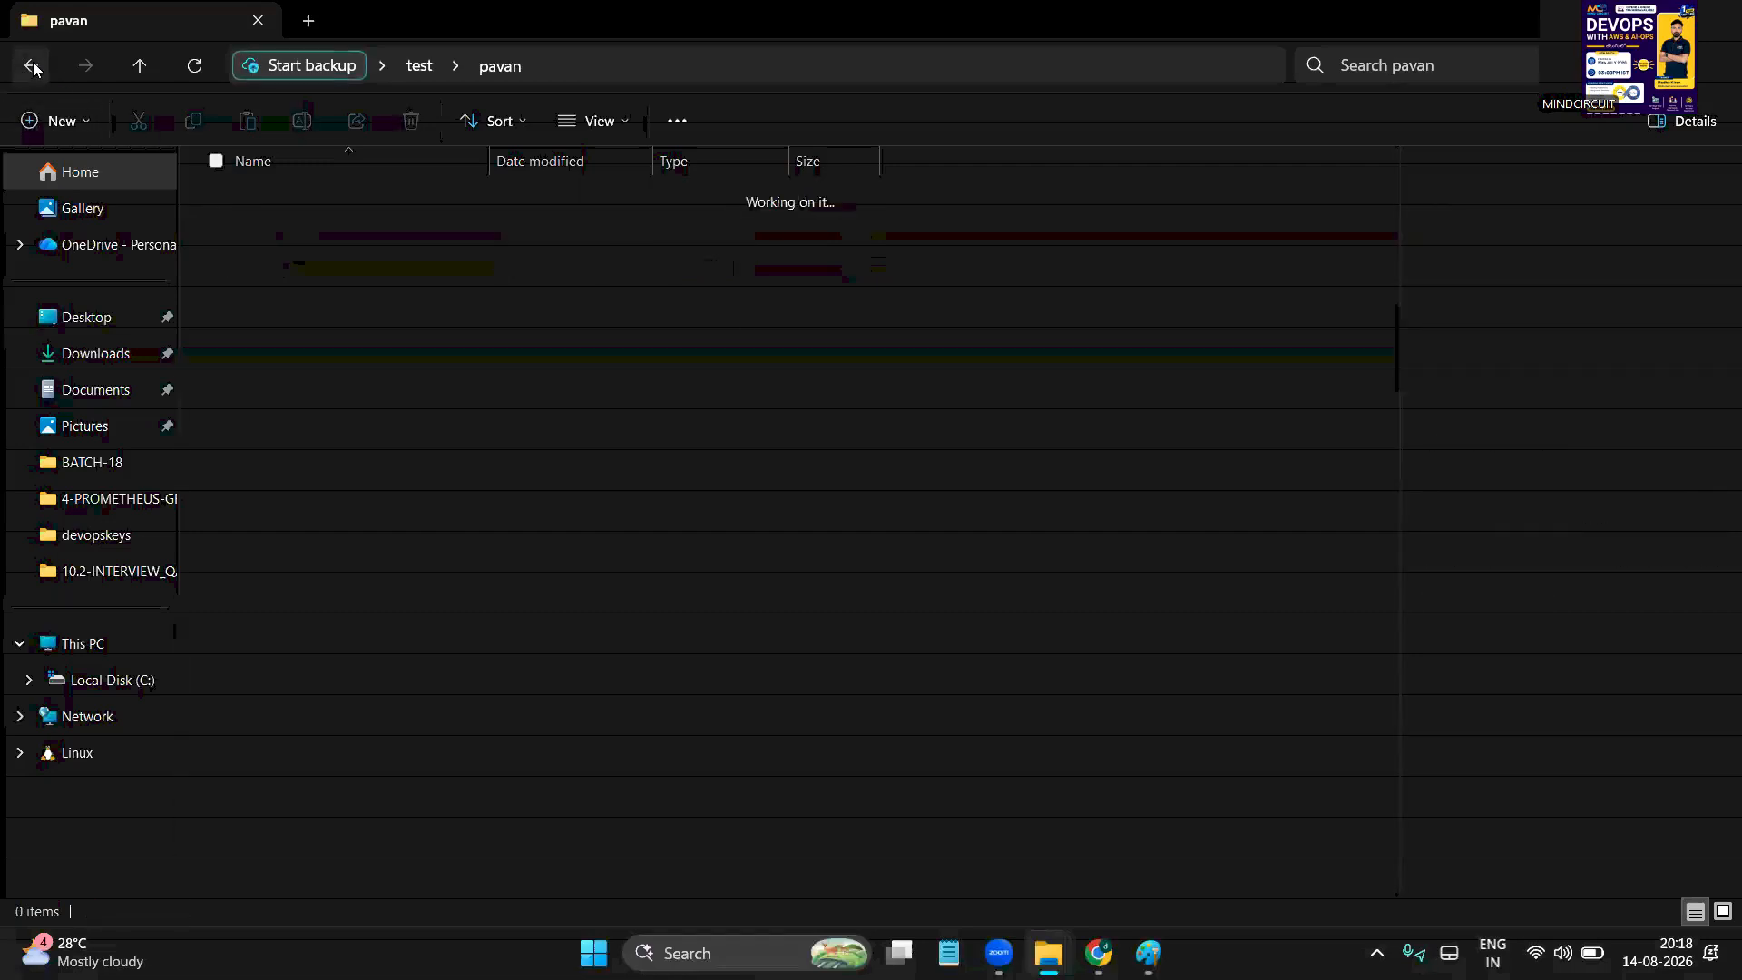
left_click(616, 123)
left_click(717, 55)
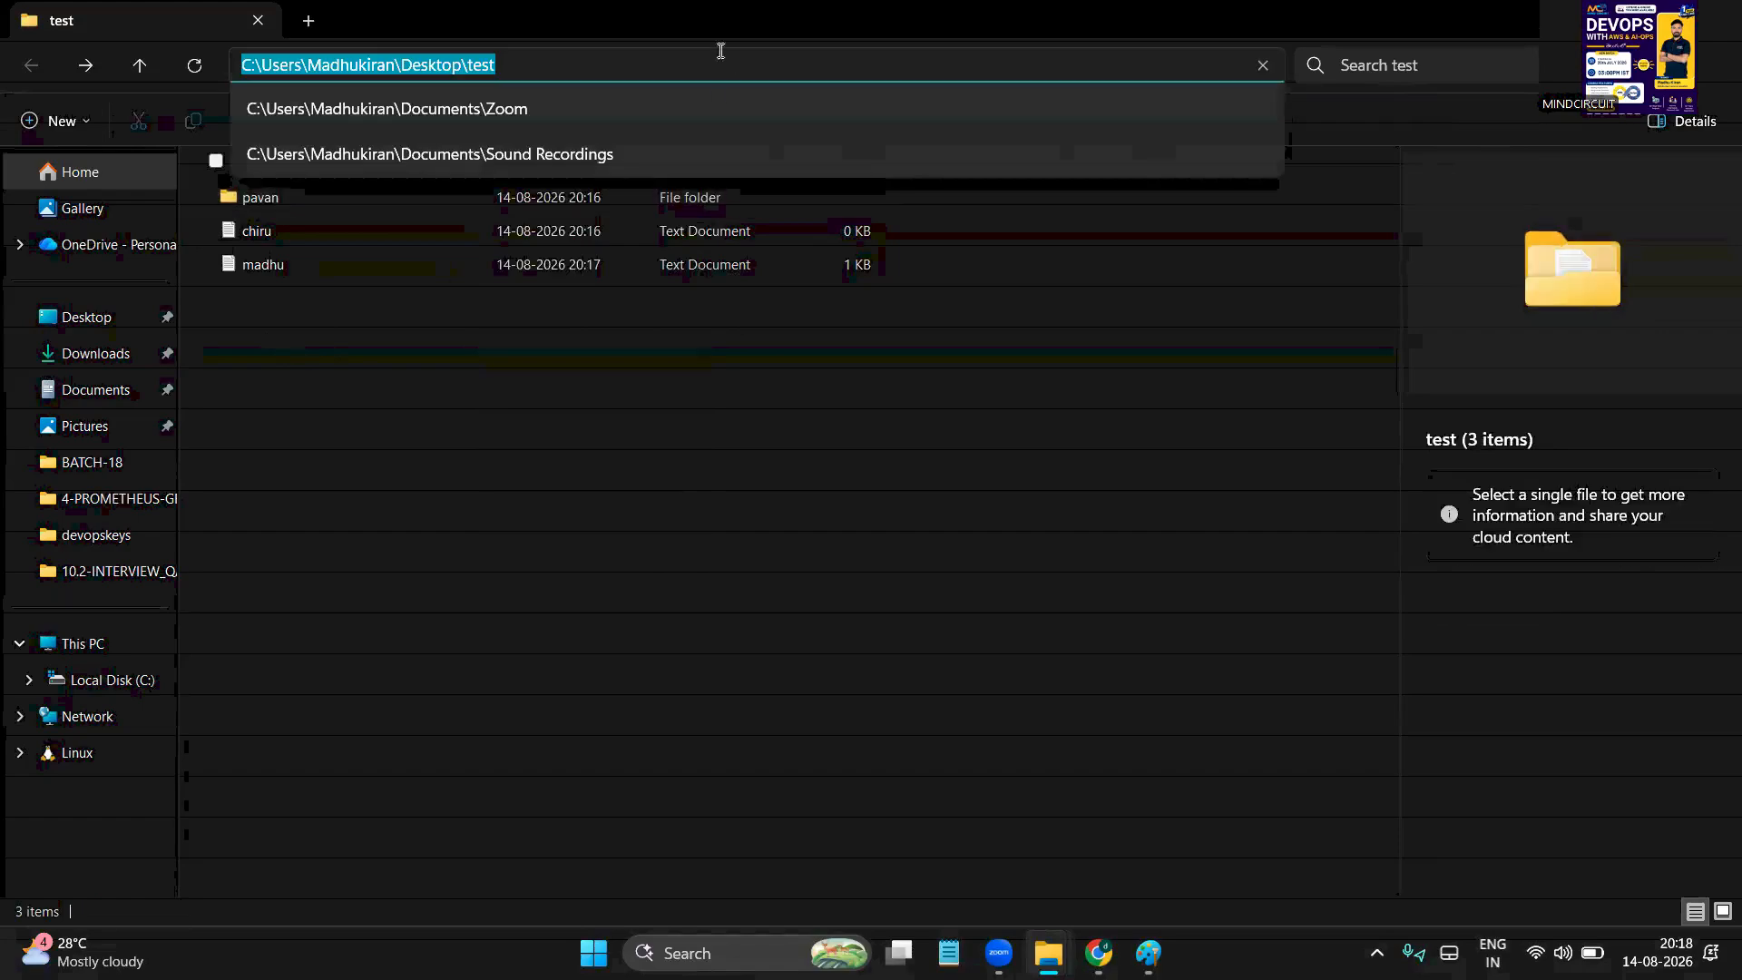
left_click(687, 52)
left_click(590, 354)
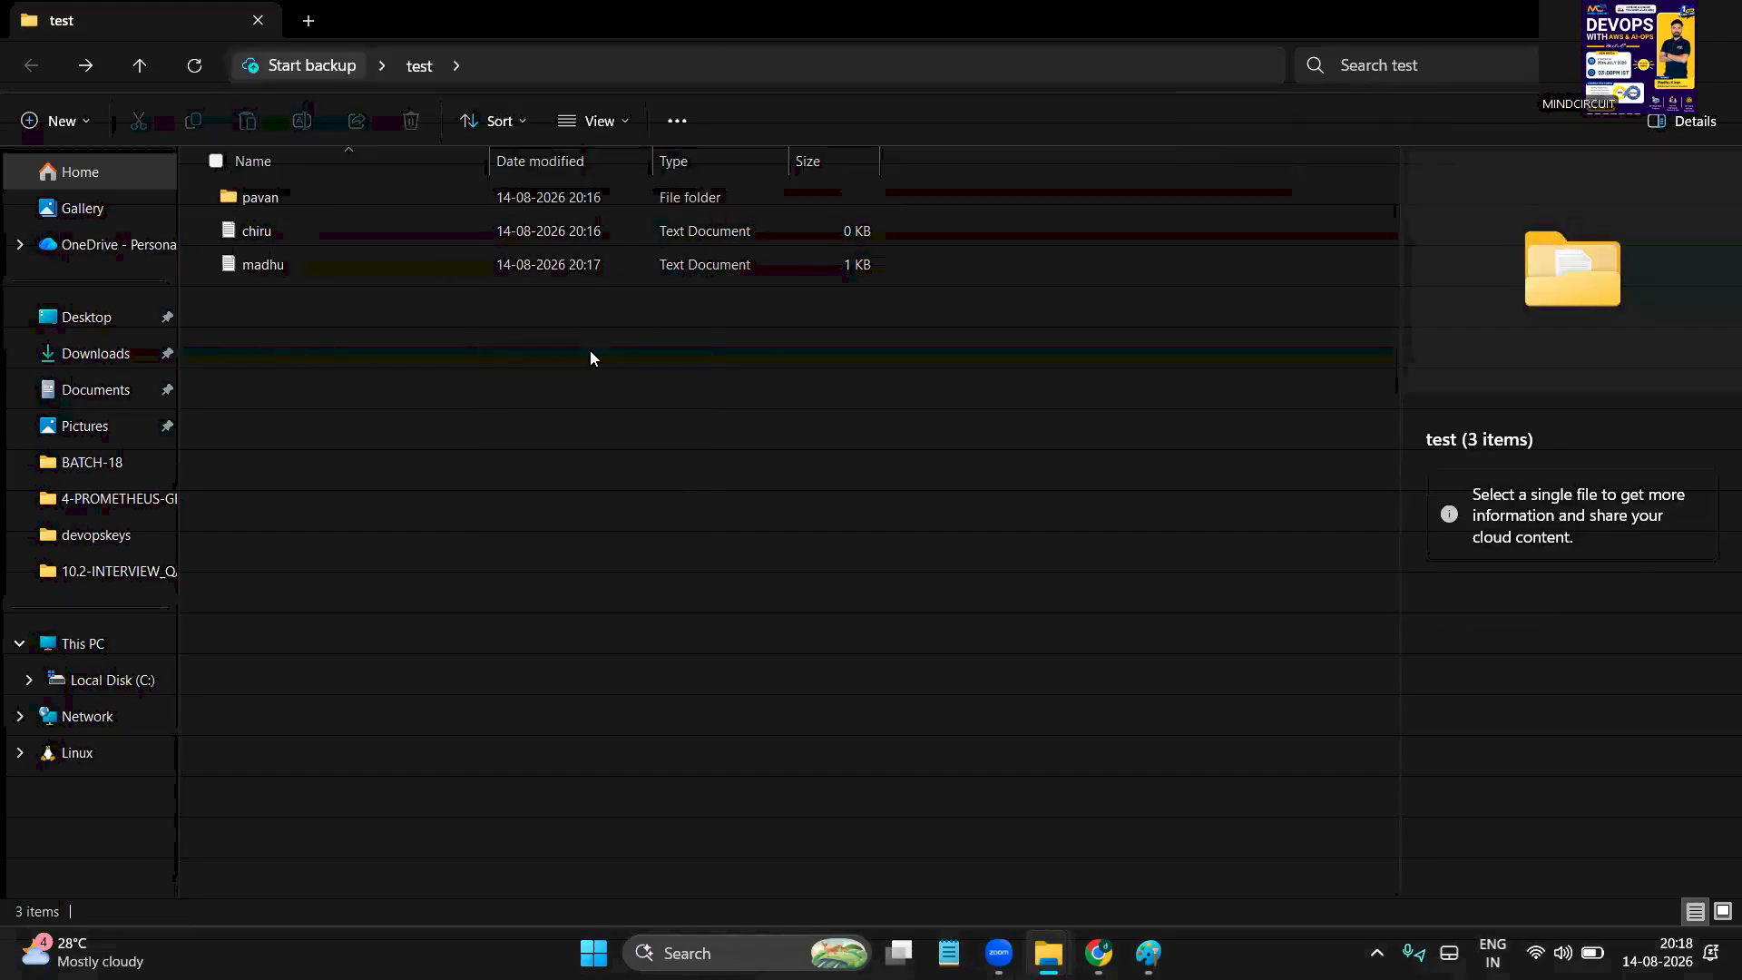
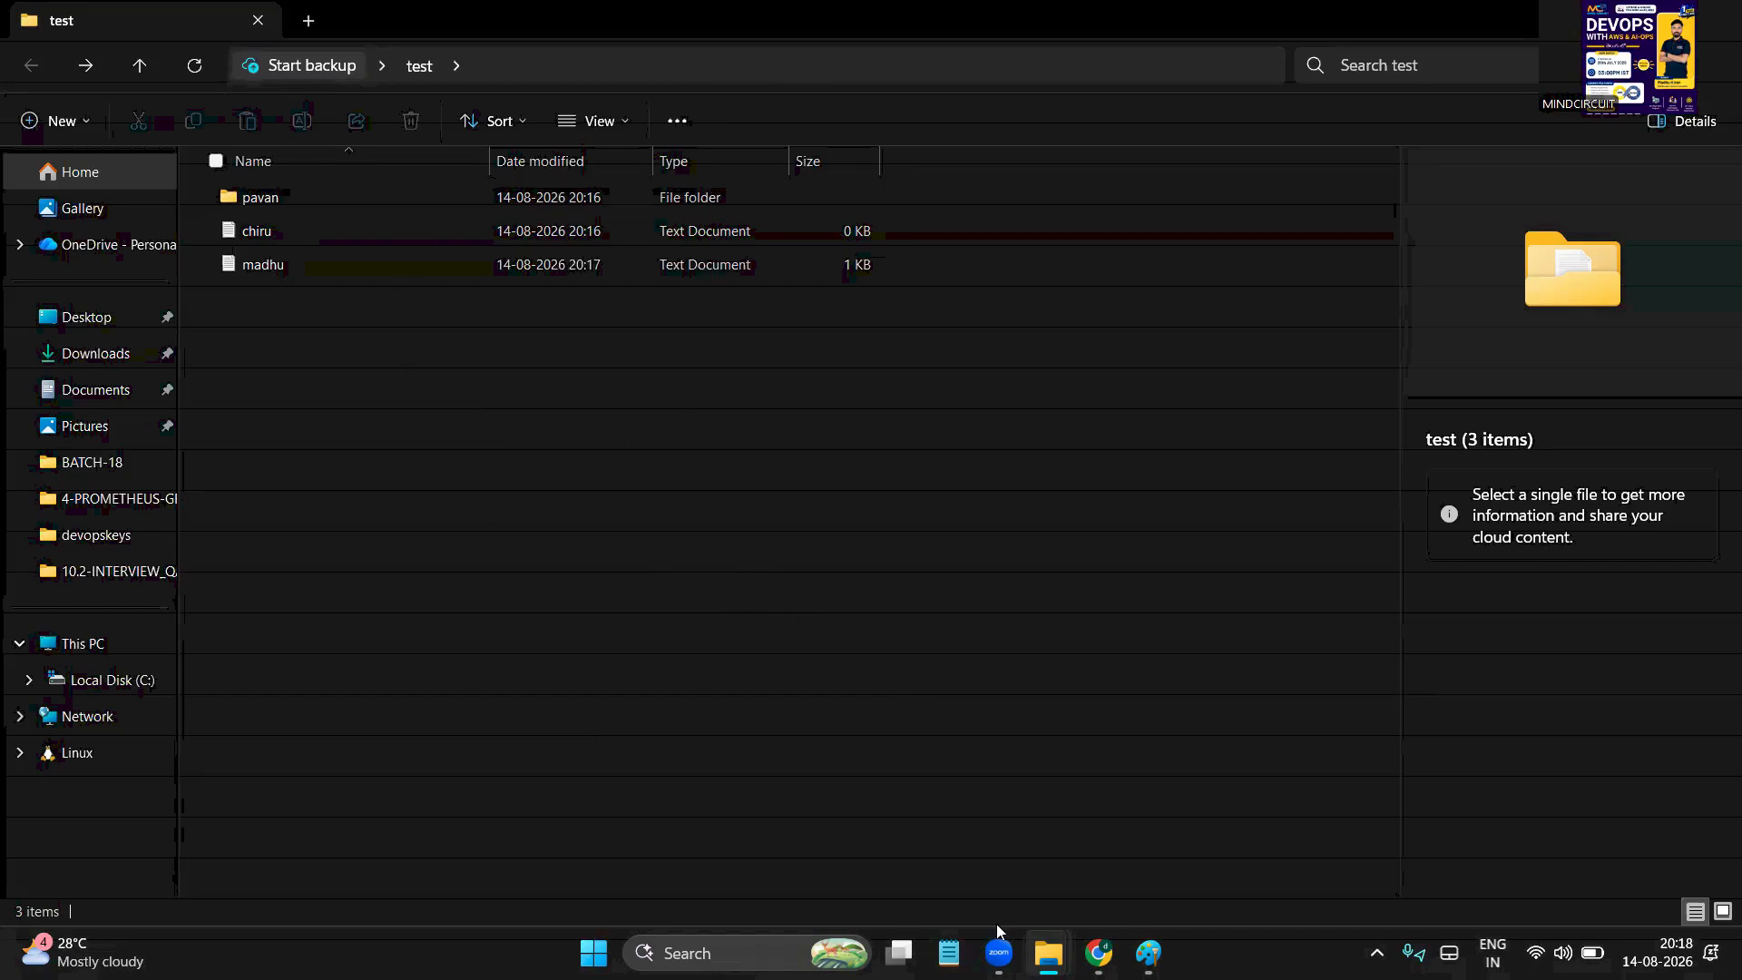
Bring up the AWS EC2 Instances page in Chrome, showing the running Linux server instance
left_click(1098, 952)
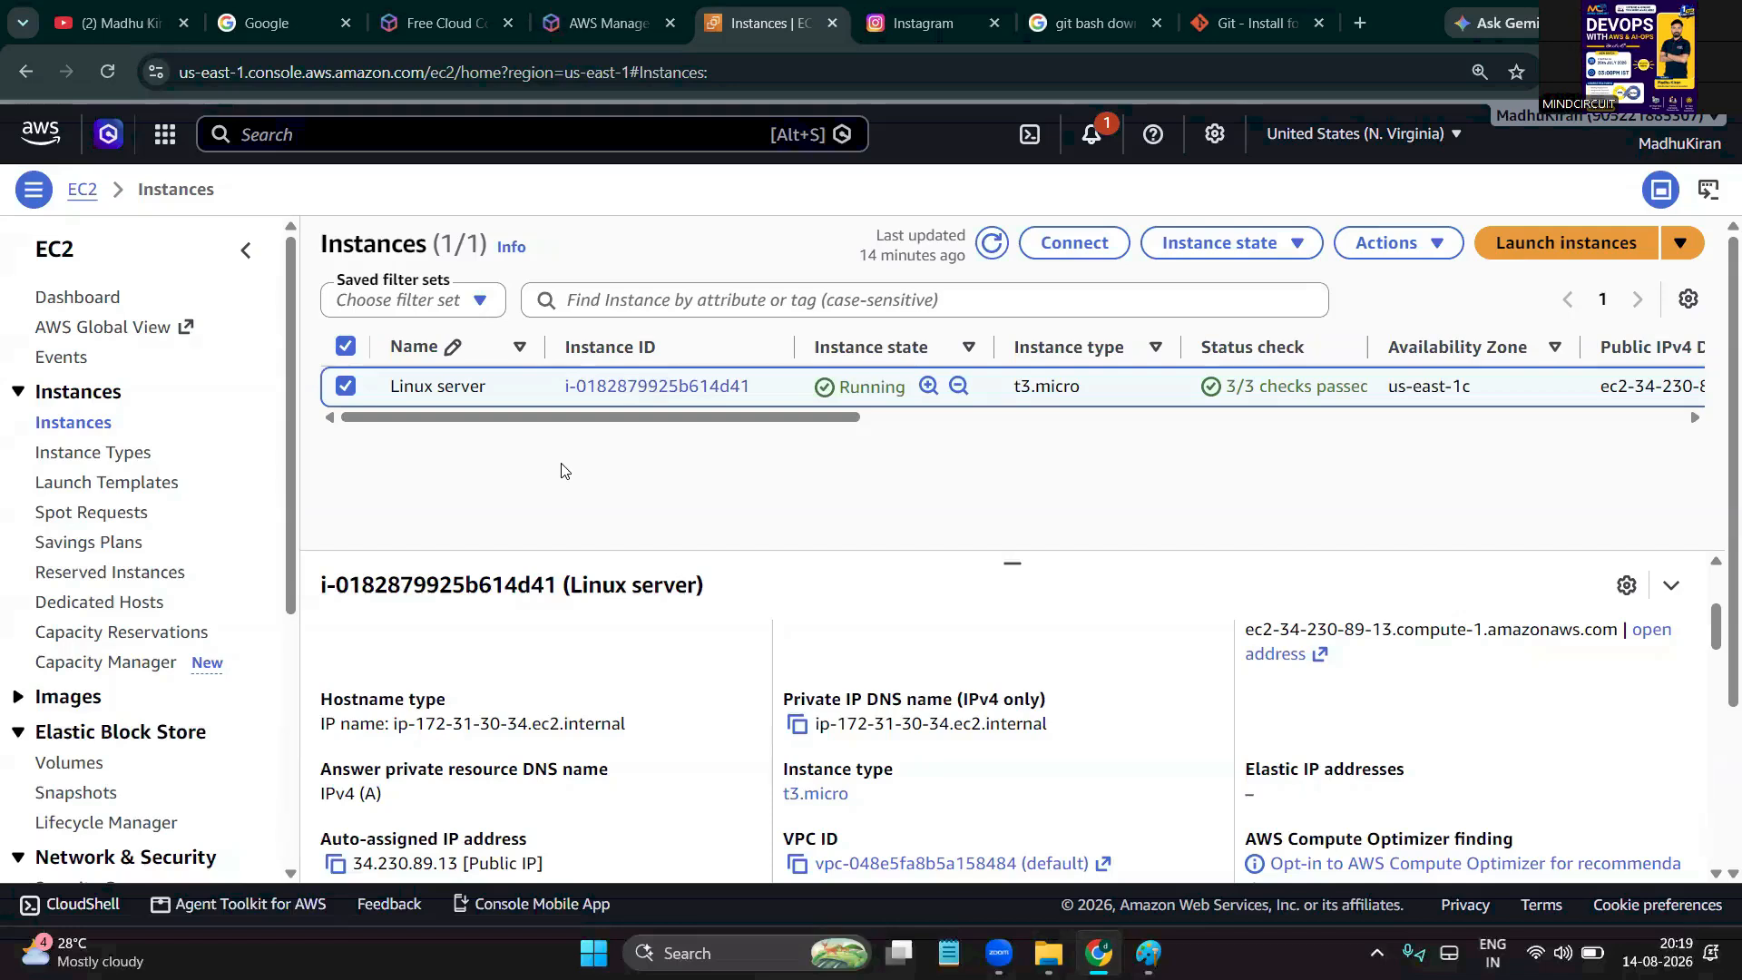
Begin terminating the Linux server instance, cancel it to keep it running, and return to File Explorer
right_click(439, 388)
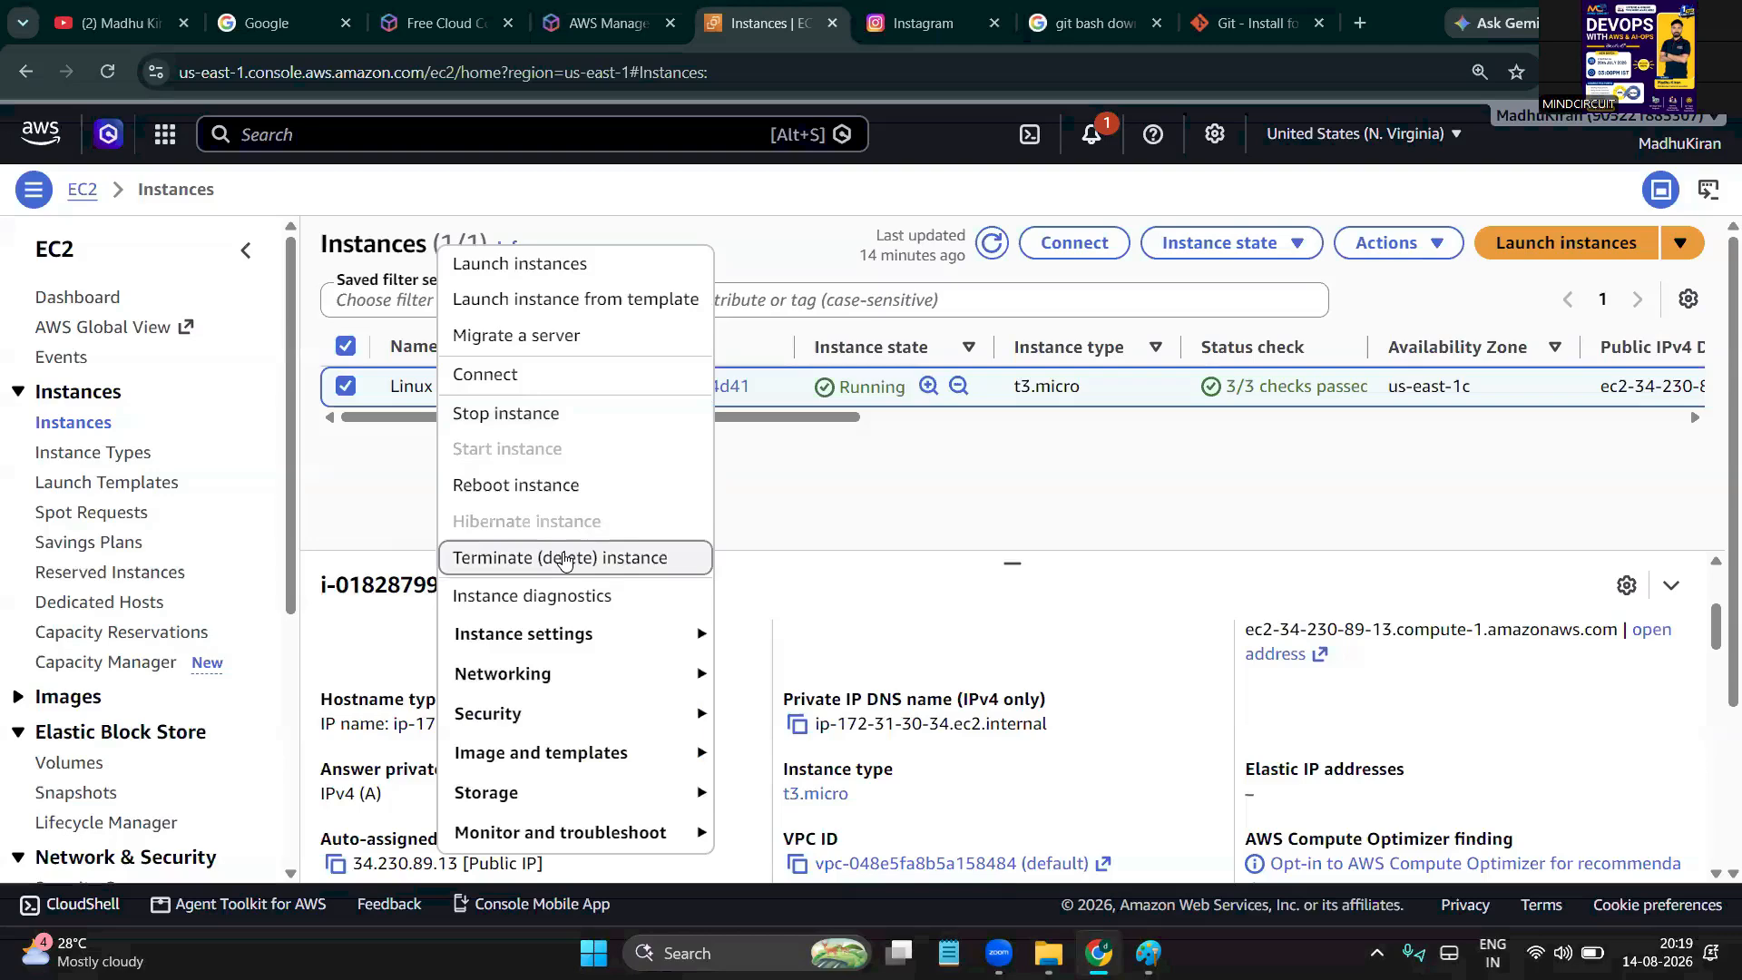
left_click(564, 559)
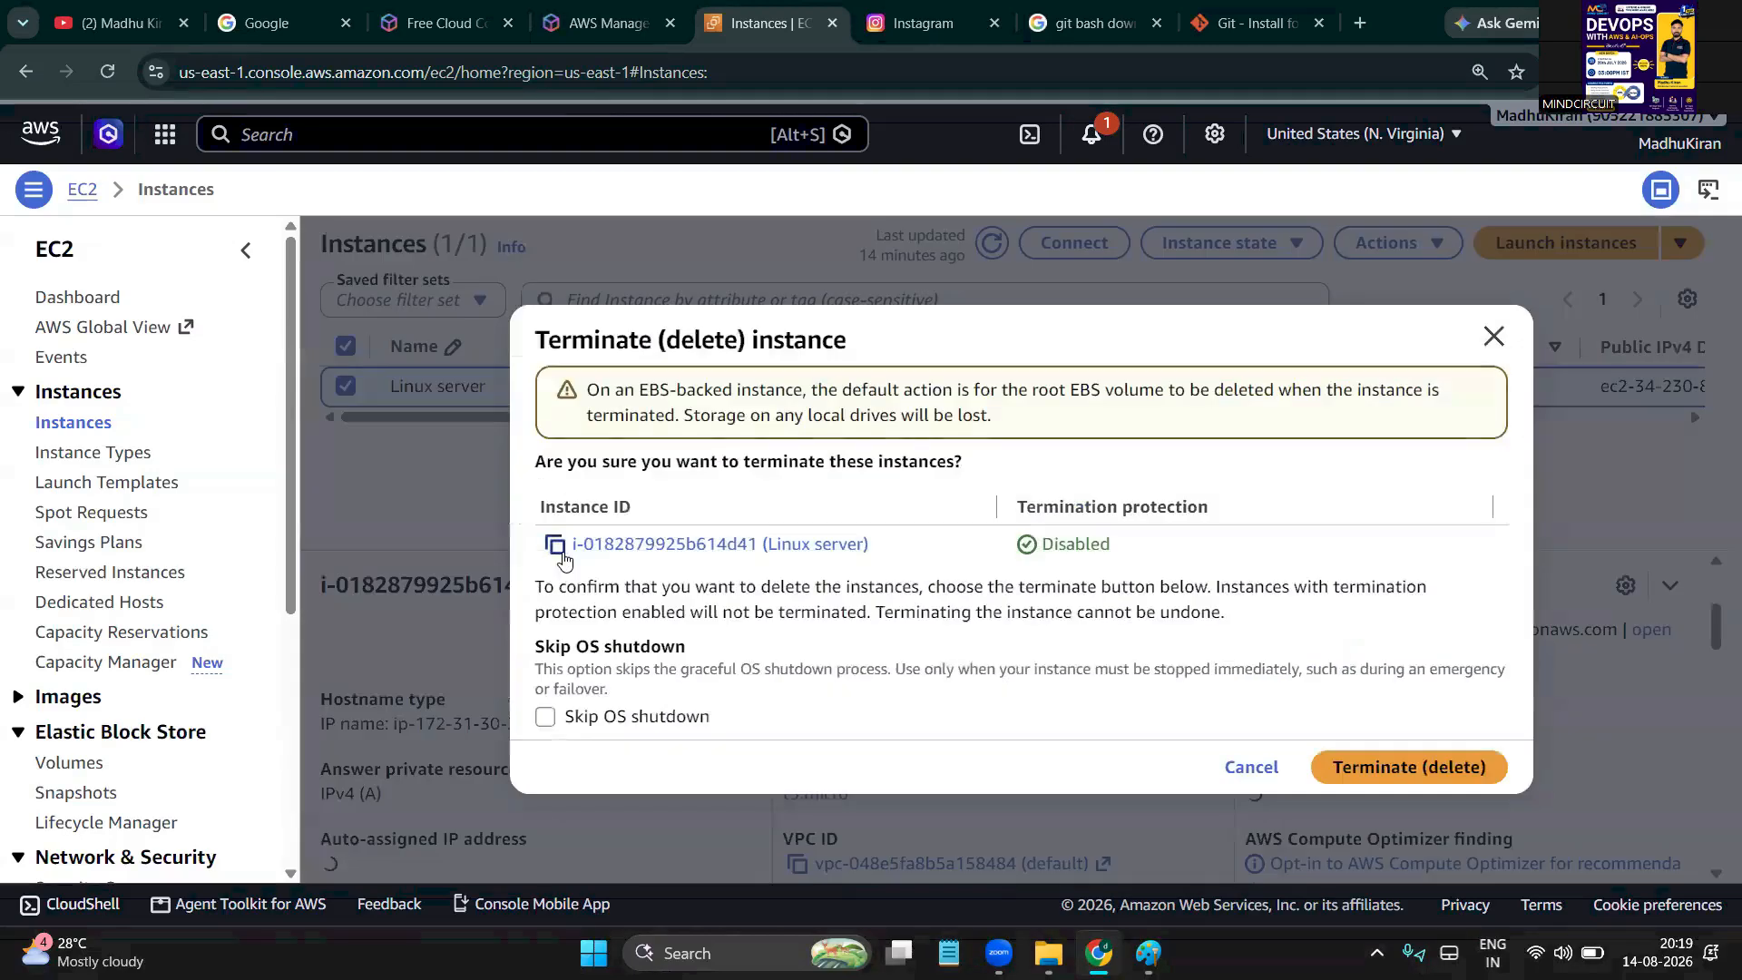
left_click(1392, 767)
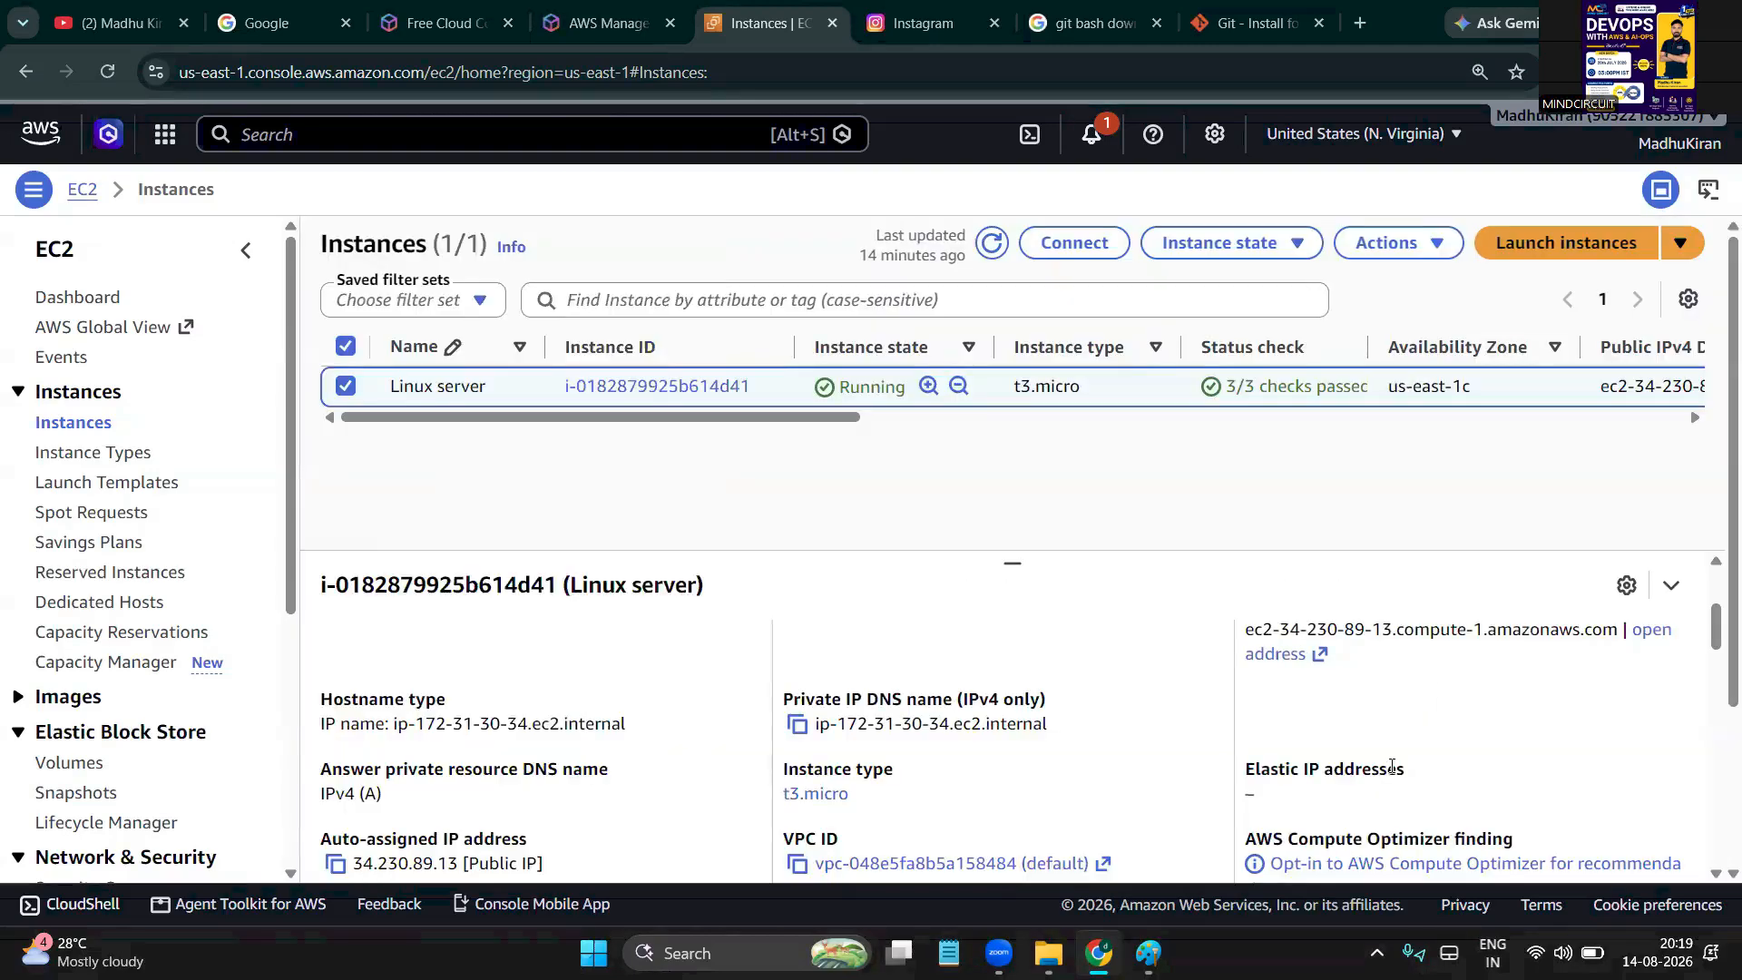
key("alt+Tab")
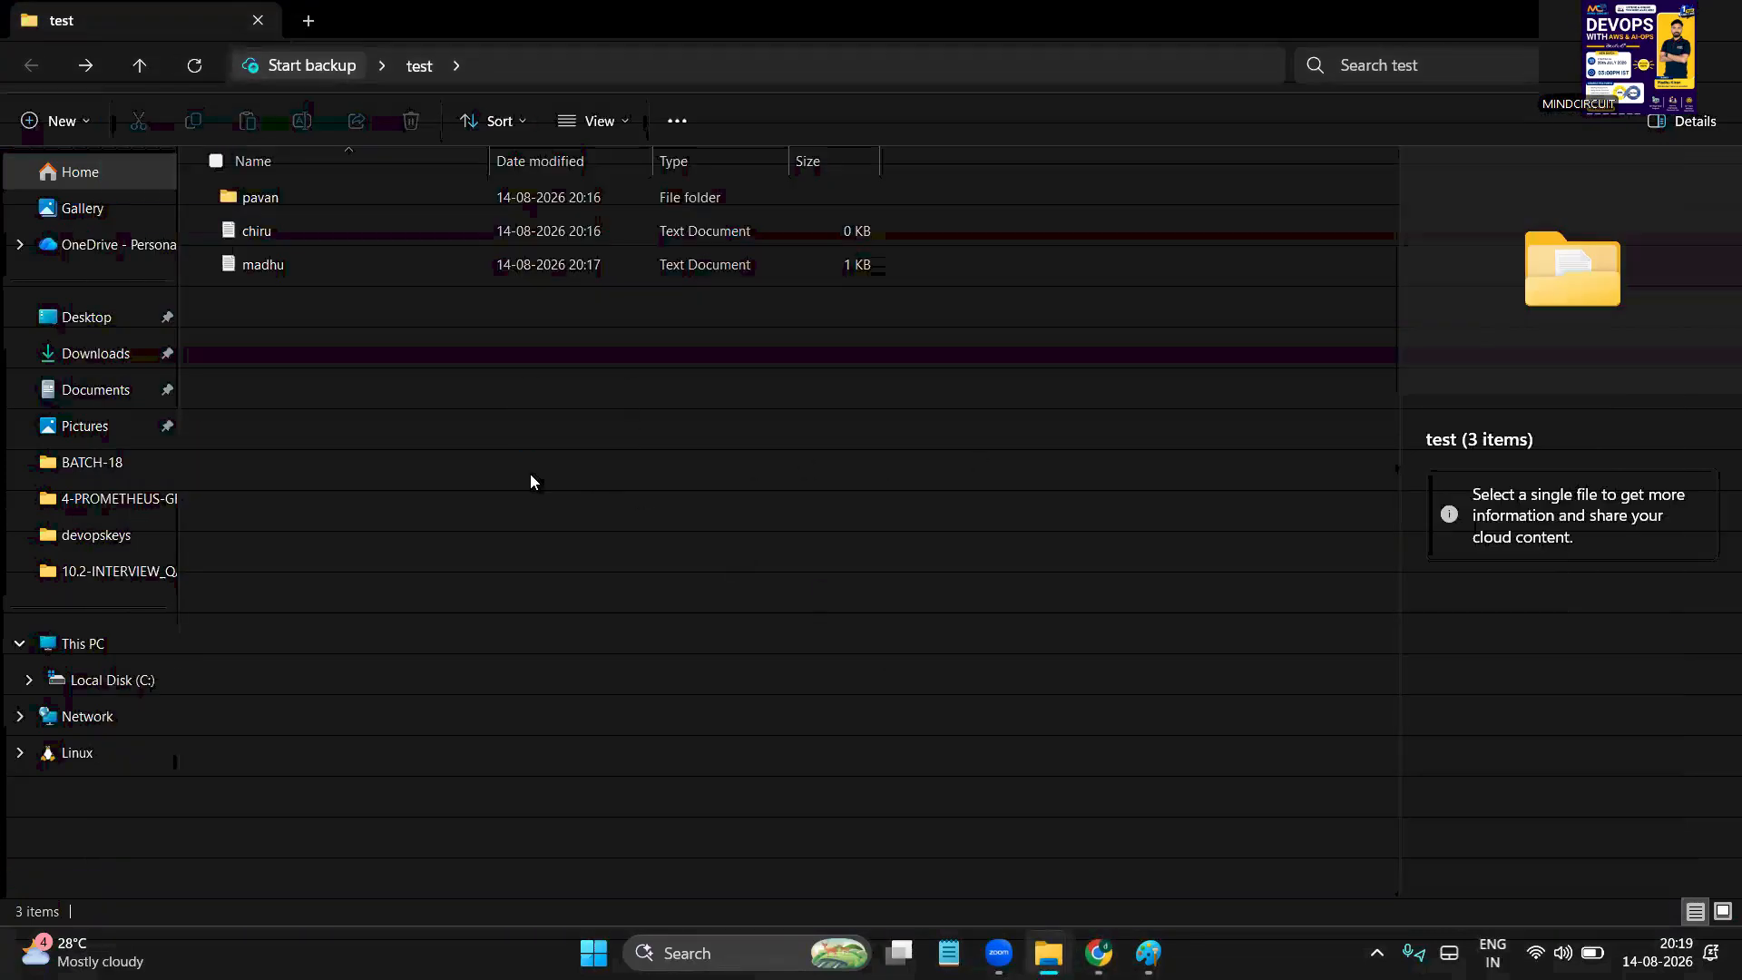
Open a Git Bash terminal in the test folder, reposition it and enlarge its text
right_click(718, 589)
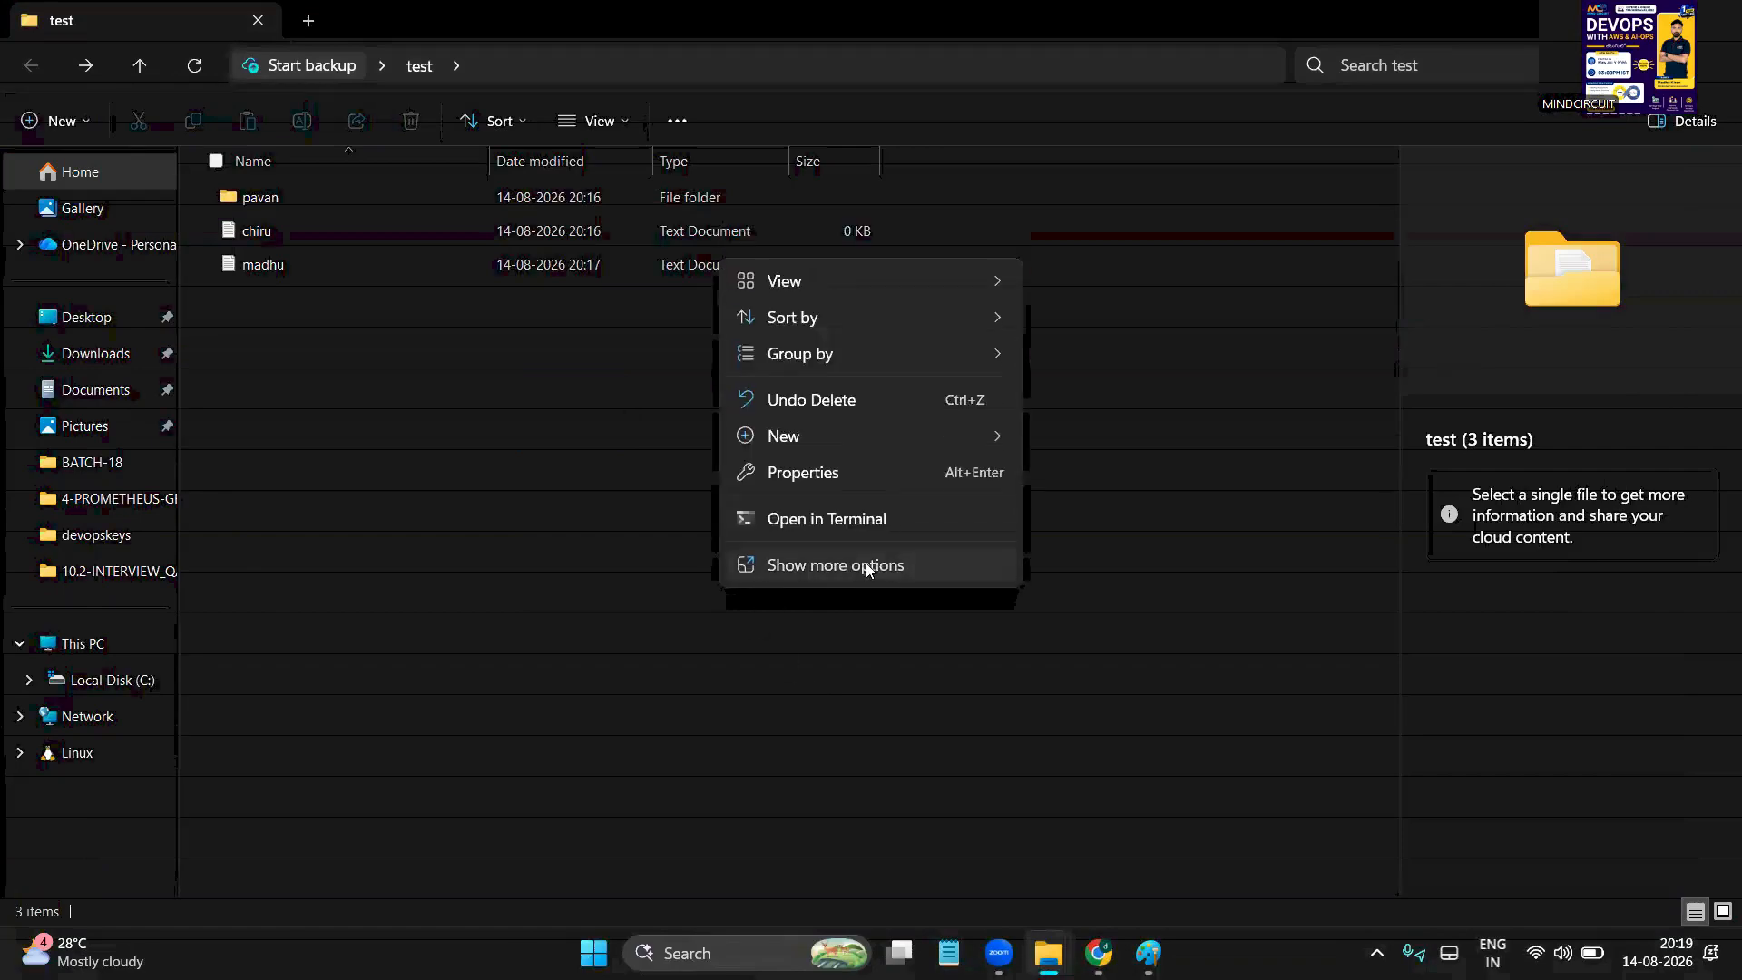
left_click(865, 564)
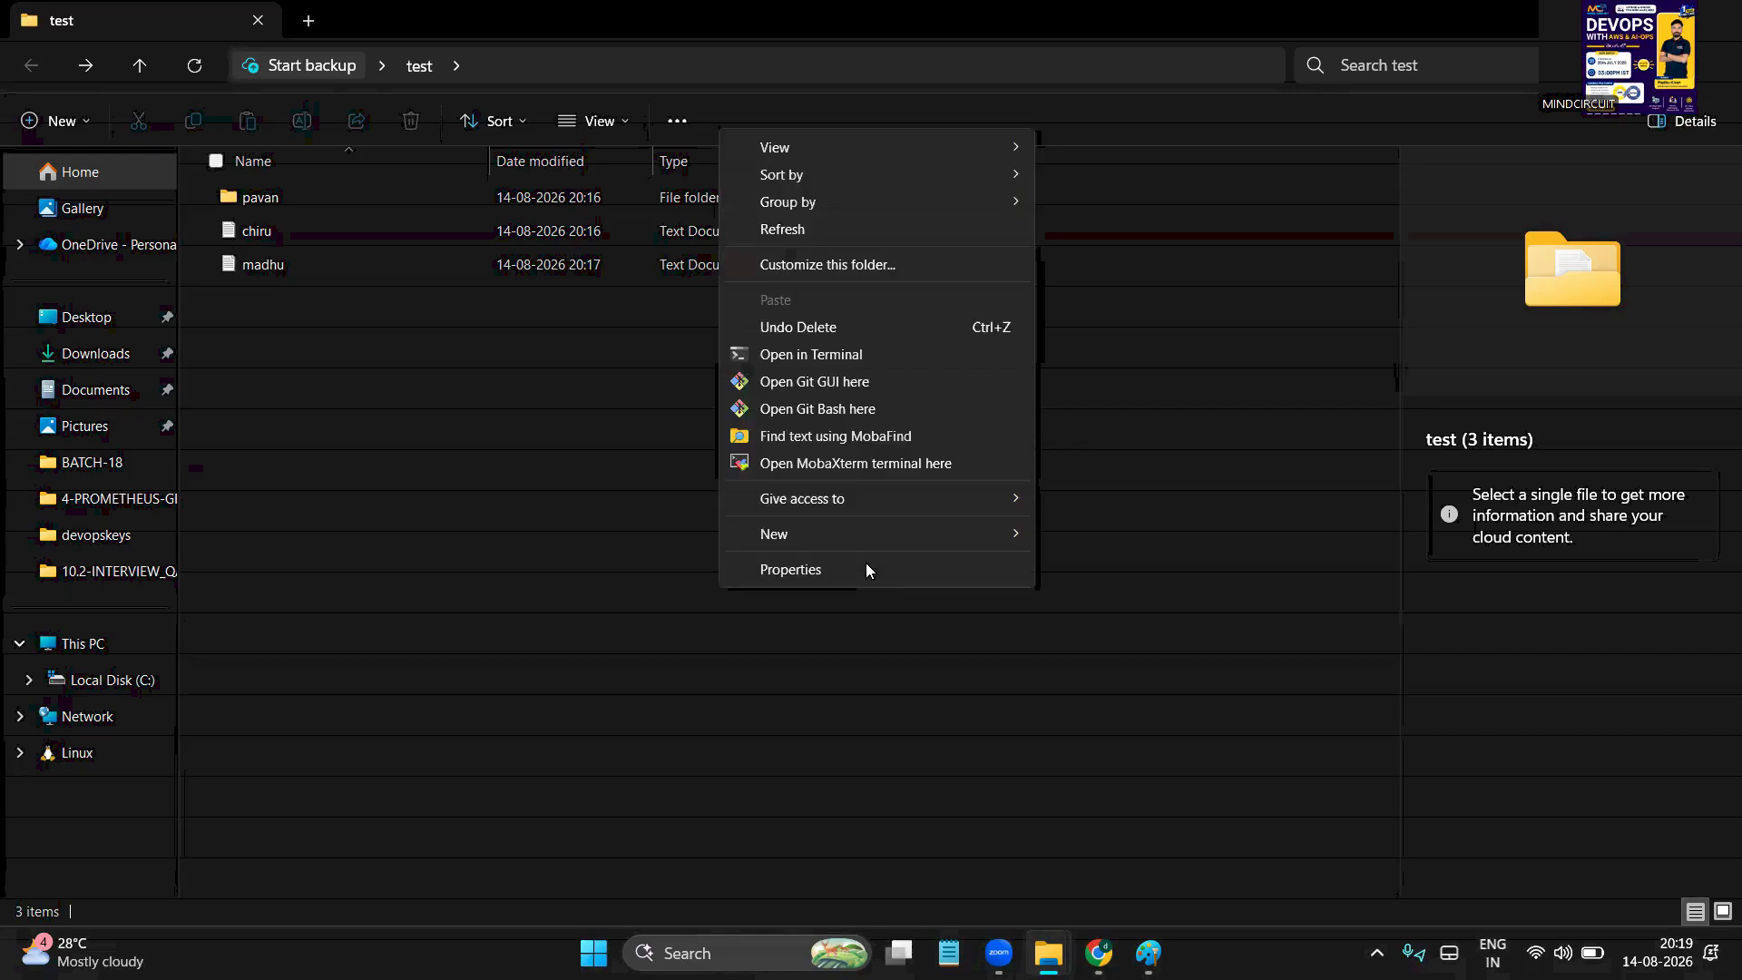
left_click(853, 410)
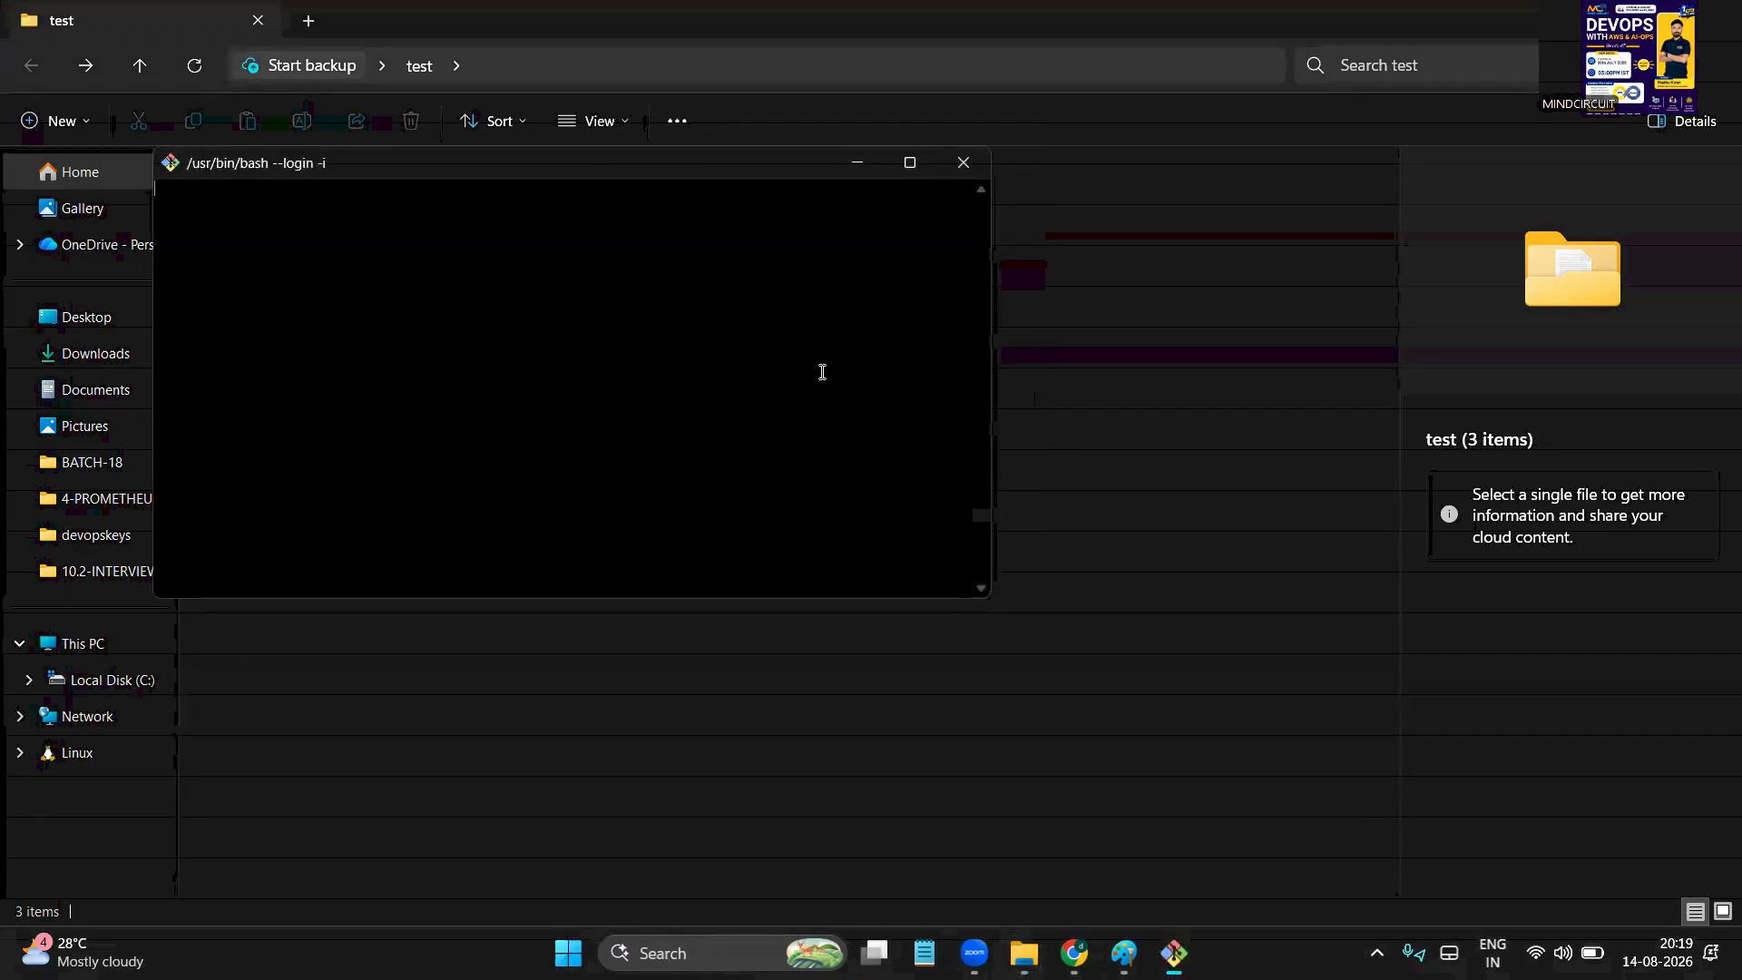
left_click_drag(611, 162, 1376, 334)
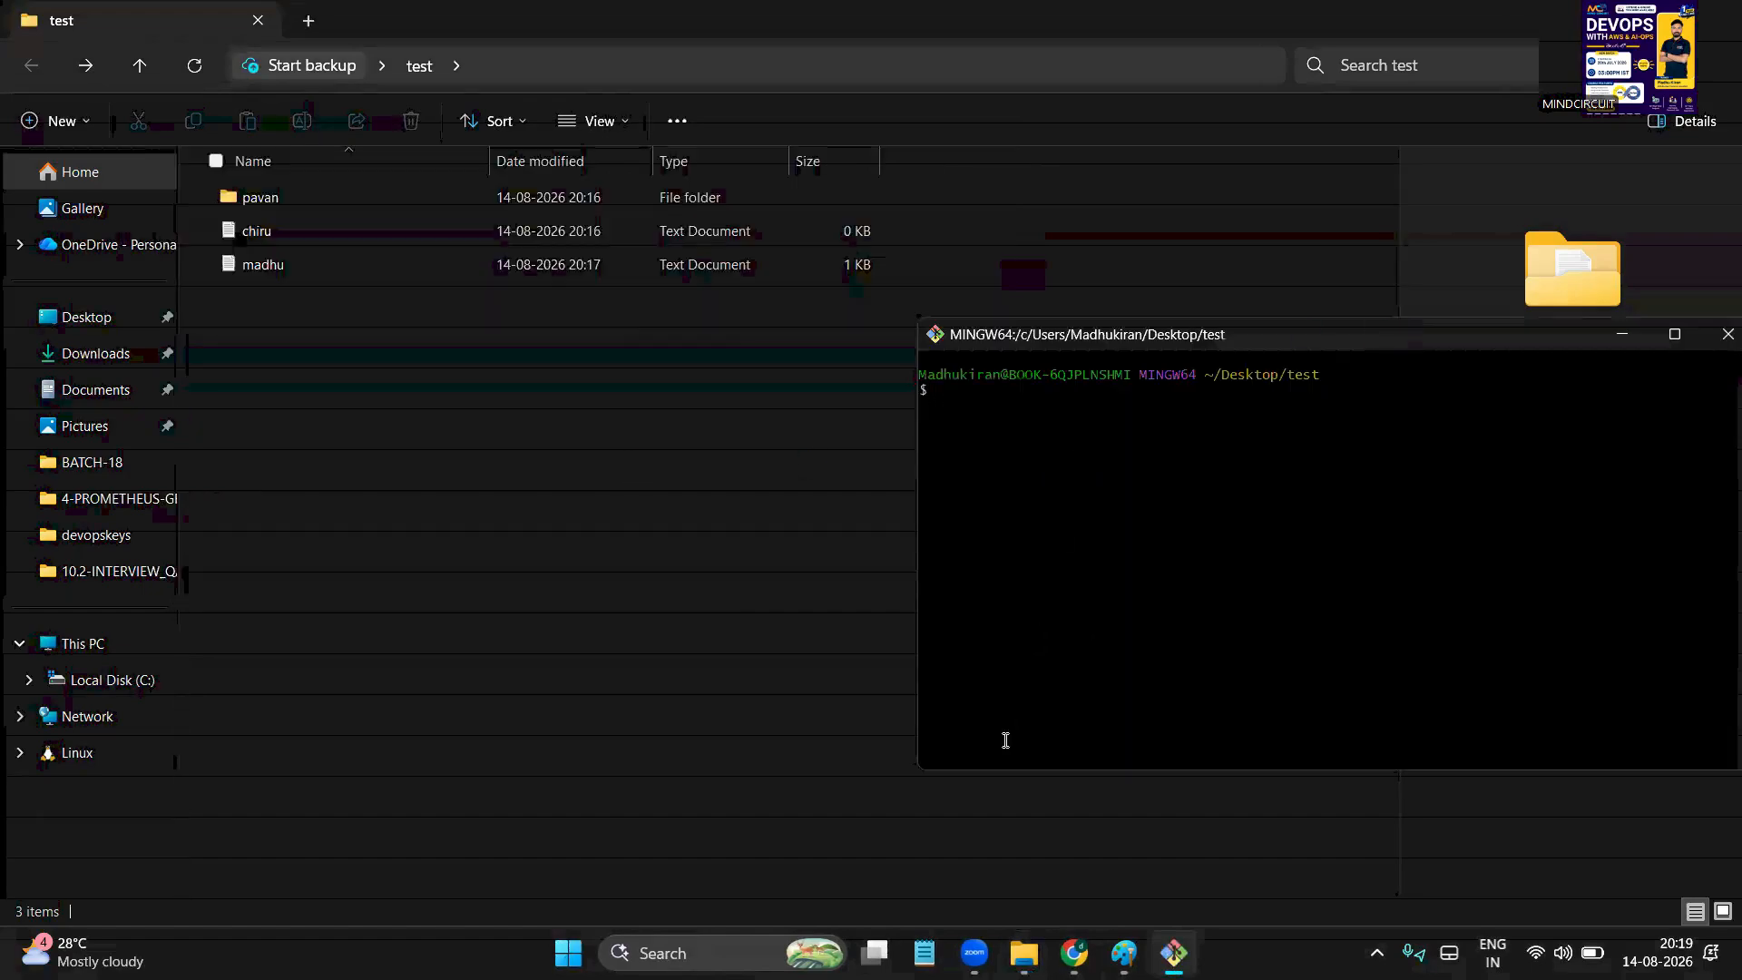
key("ctrl+plus")
key("ctrl+plus")
key("ctrl+plus")
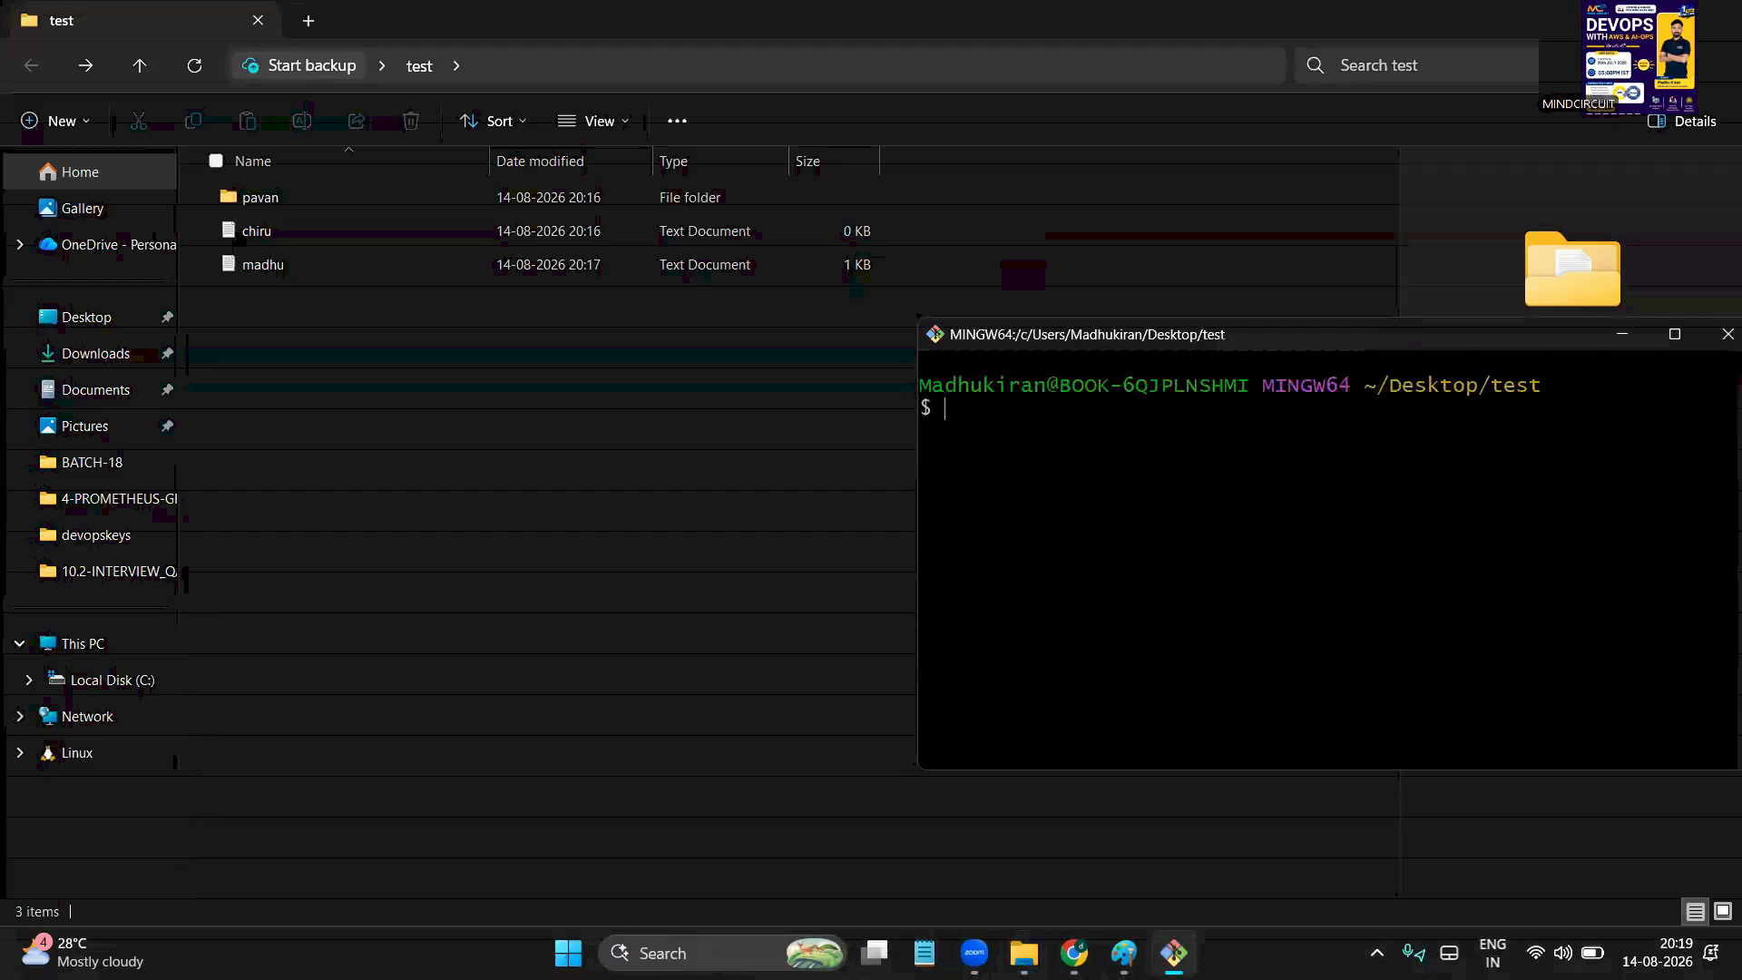
left_click(623, 556)
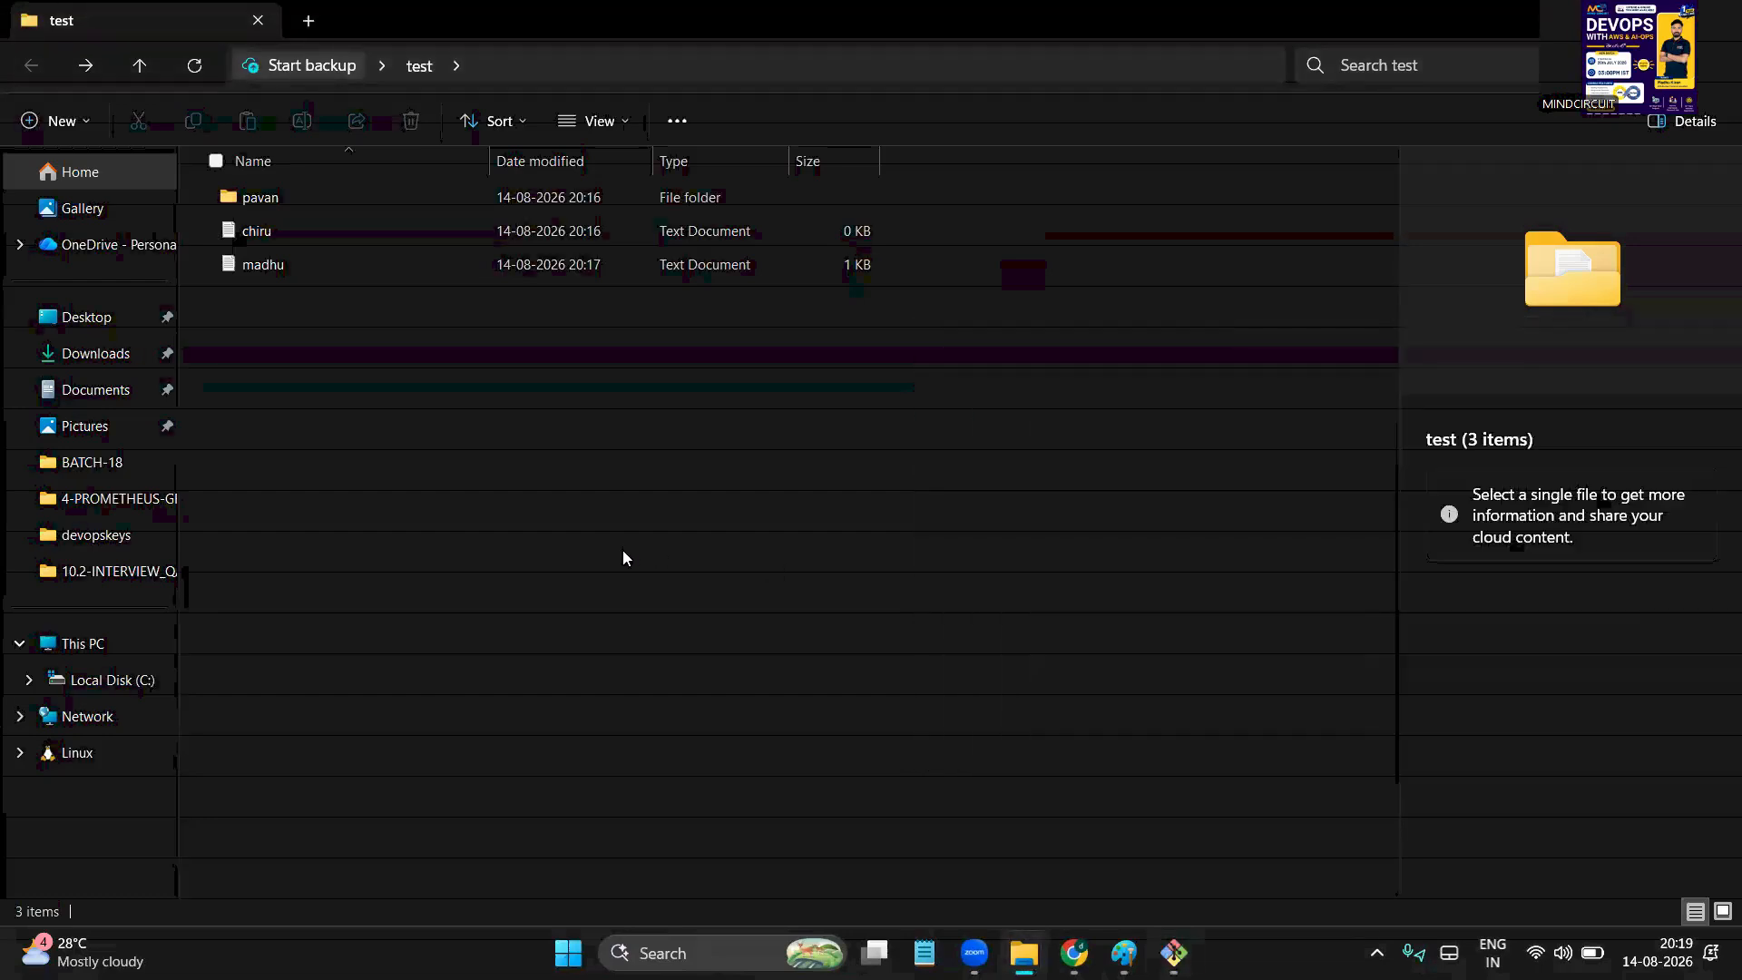
key("alt+Tab")
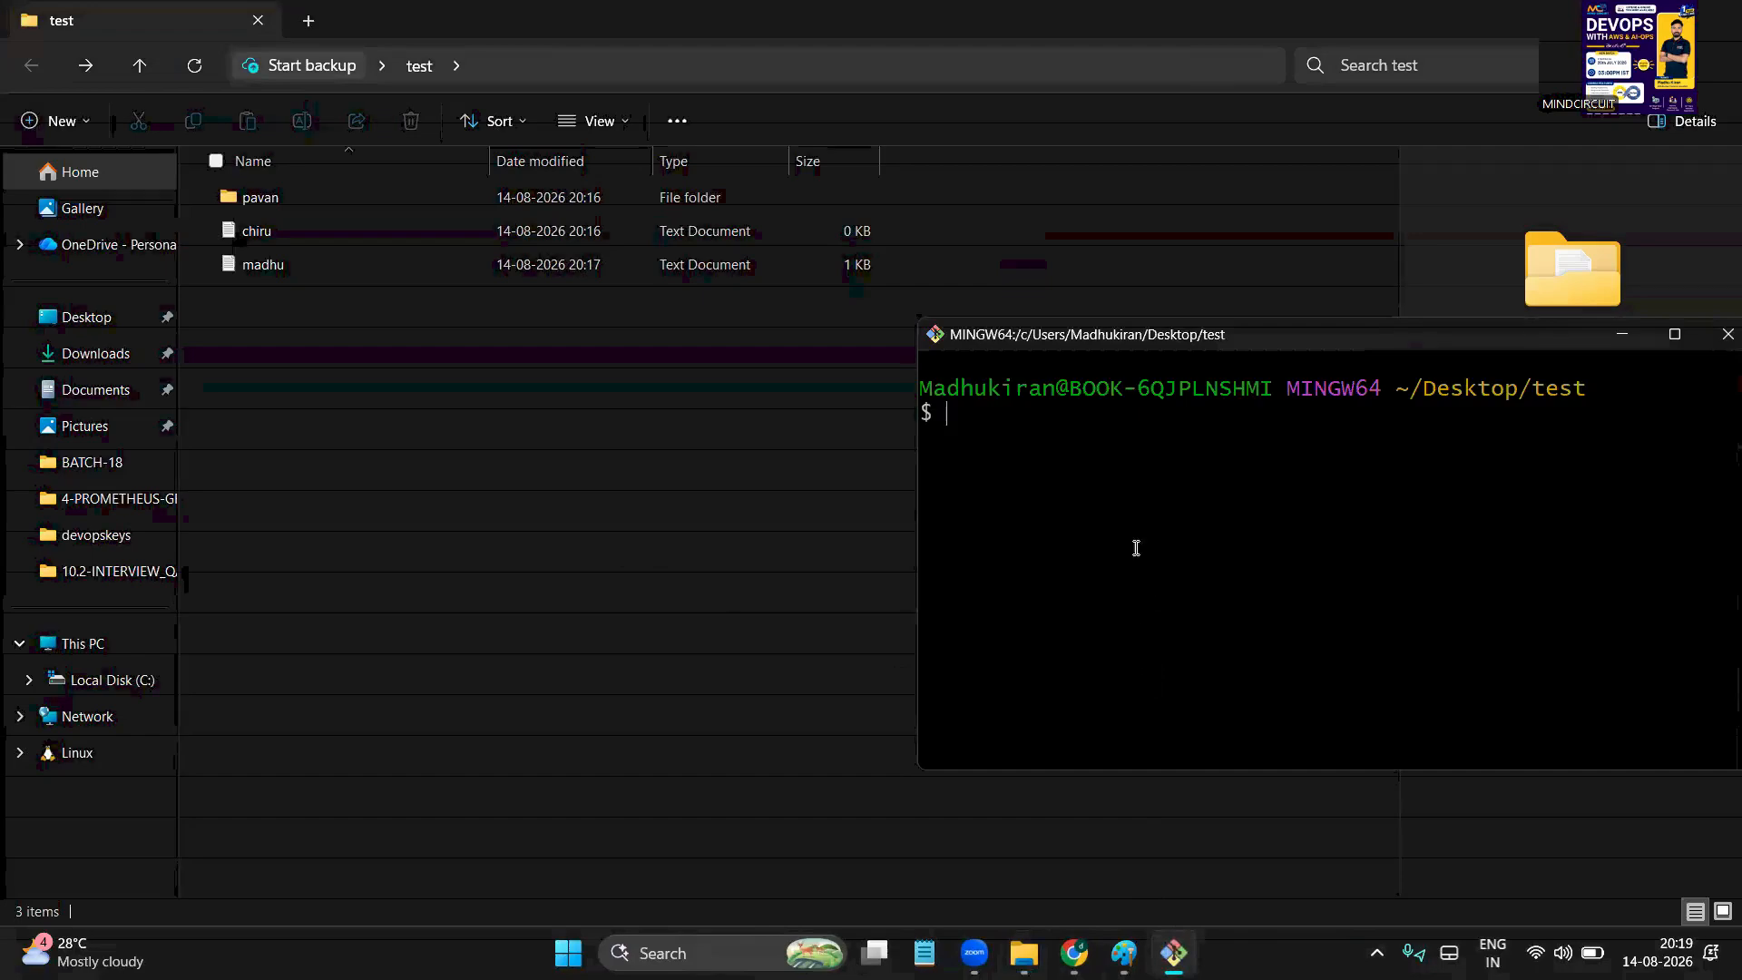
left_click_drag(1089, 397, 1189, 567)
left_click(1189, 567)
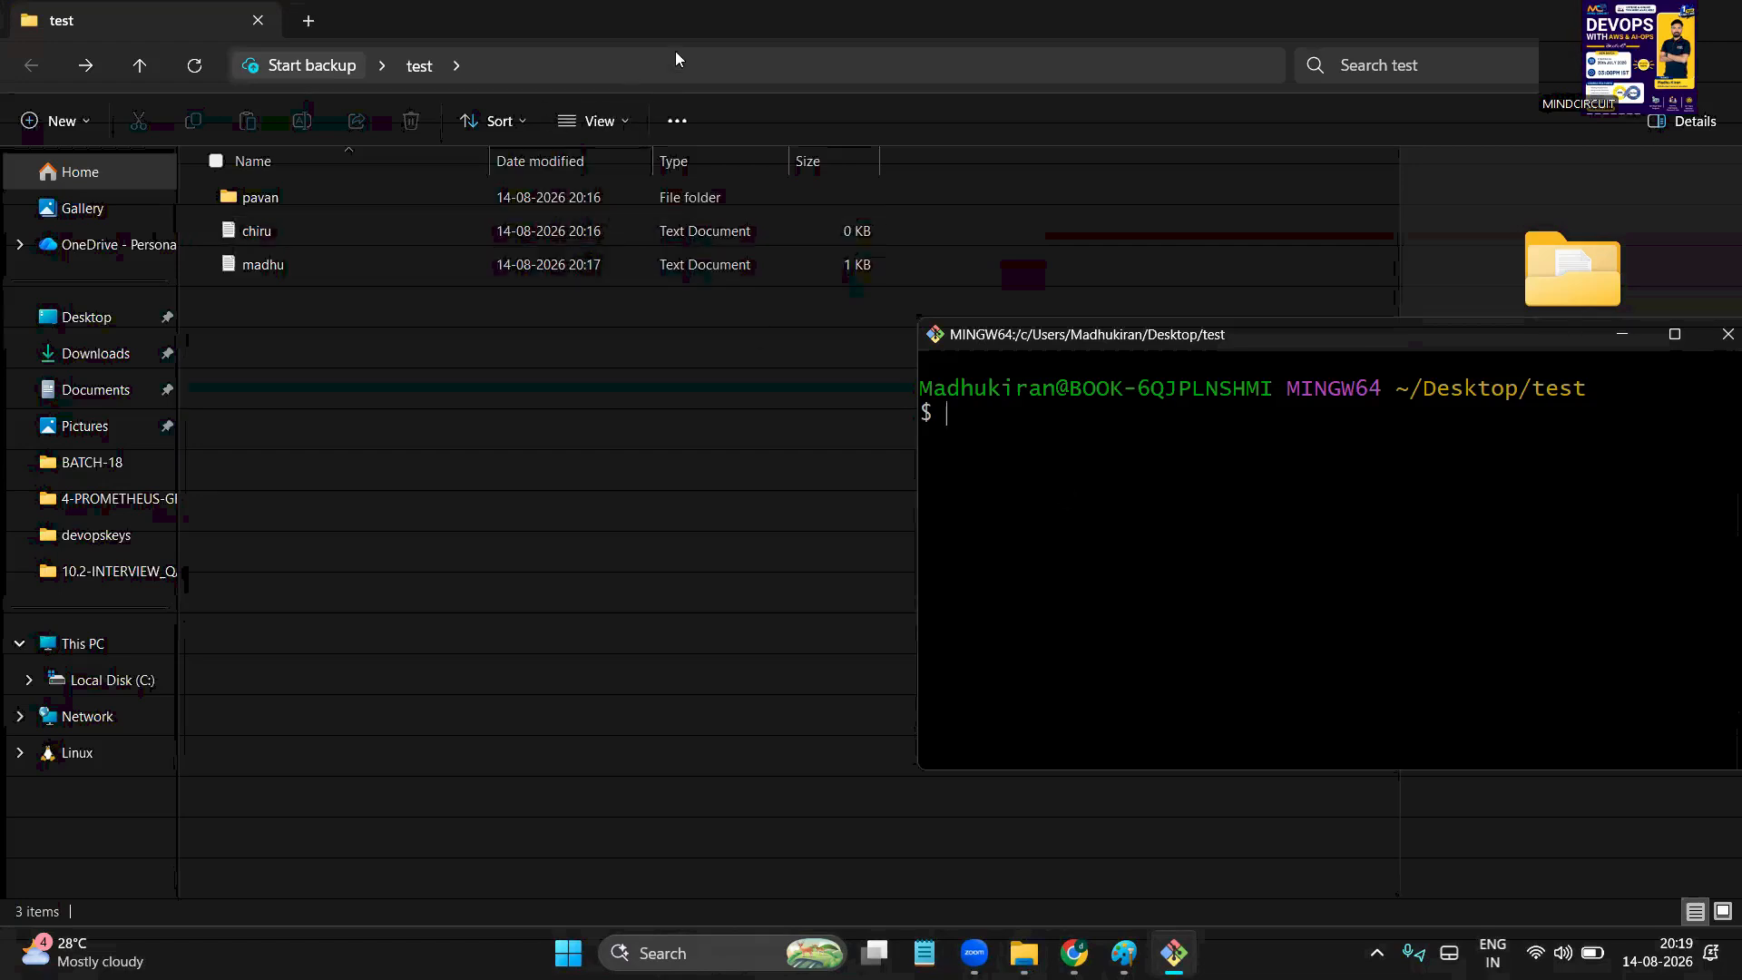
Compare the test folder's Explorer address path with the path printed by pwd
left_click(626, 66)
left_click(581, 66)
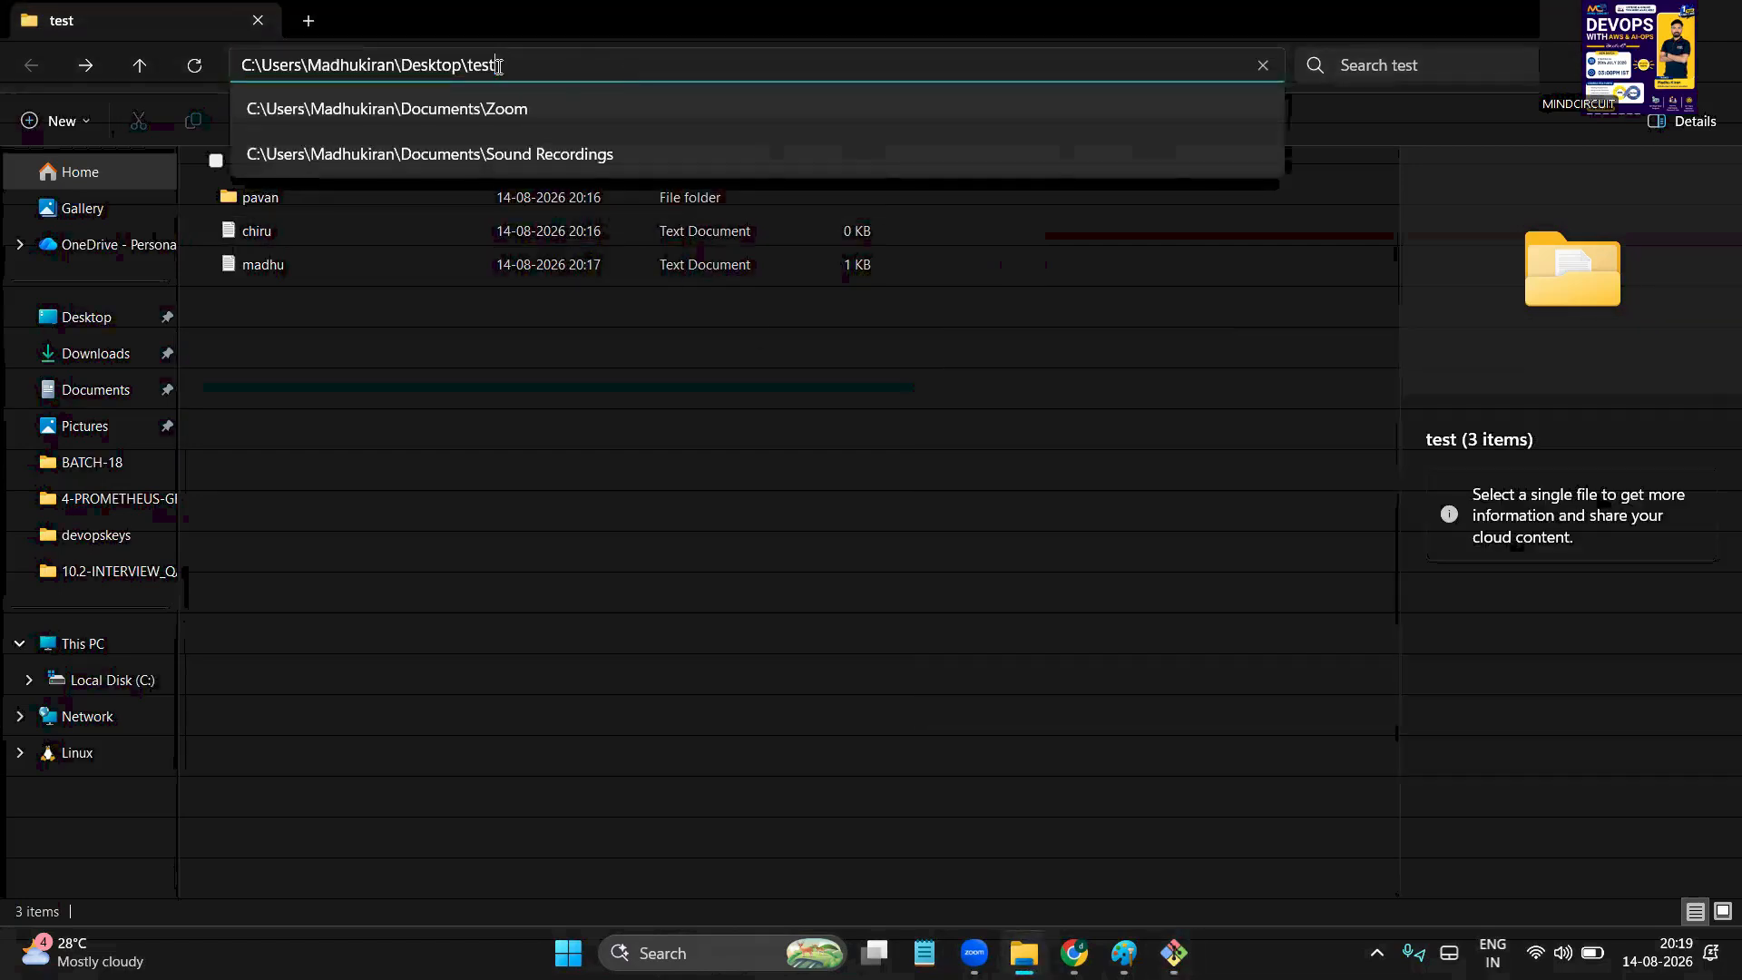
key("ctrl+a")
key("alt+Tab")
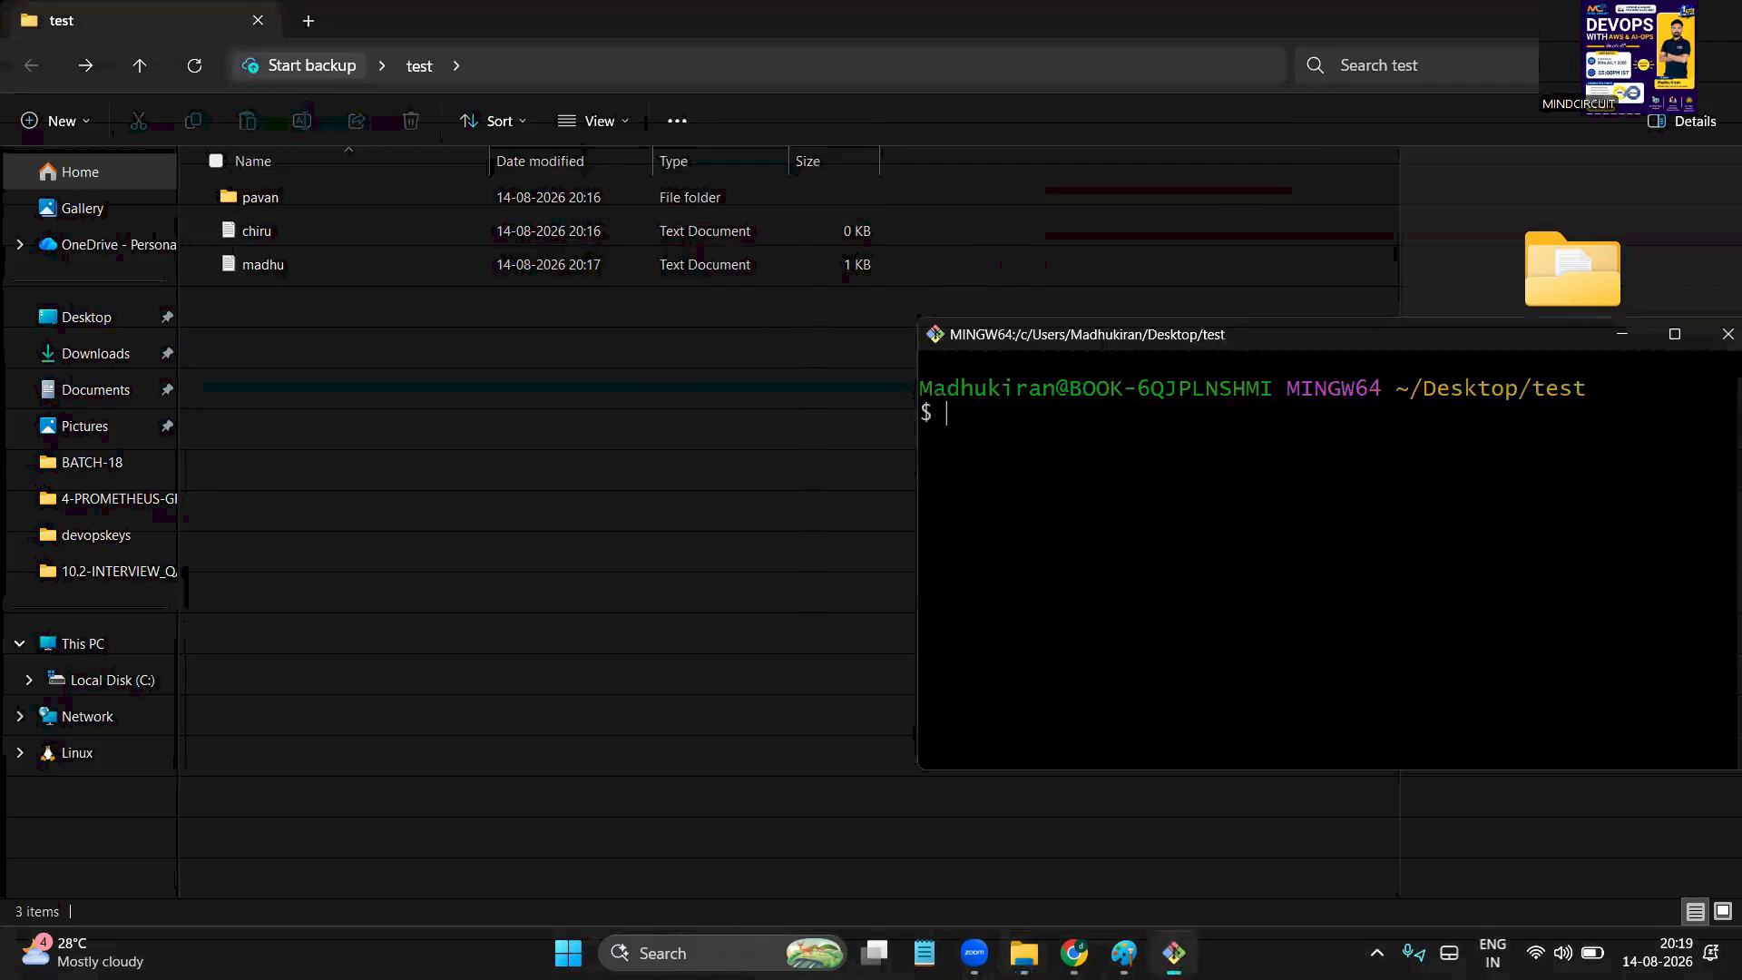
type("pwd")
key("Return")
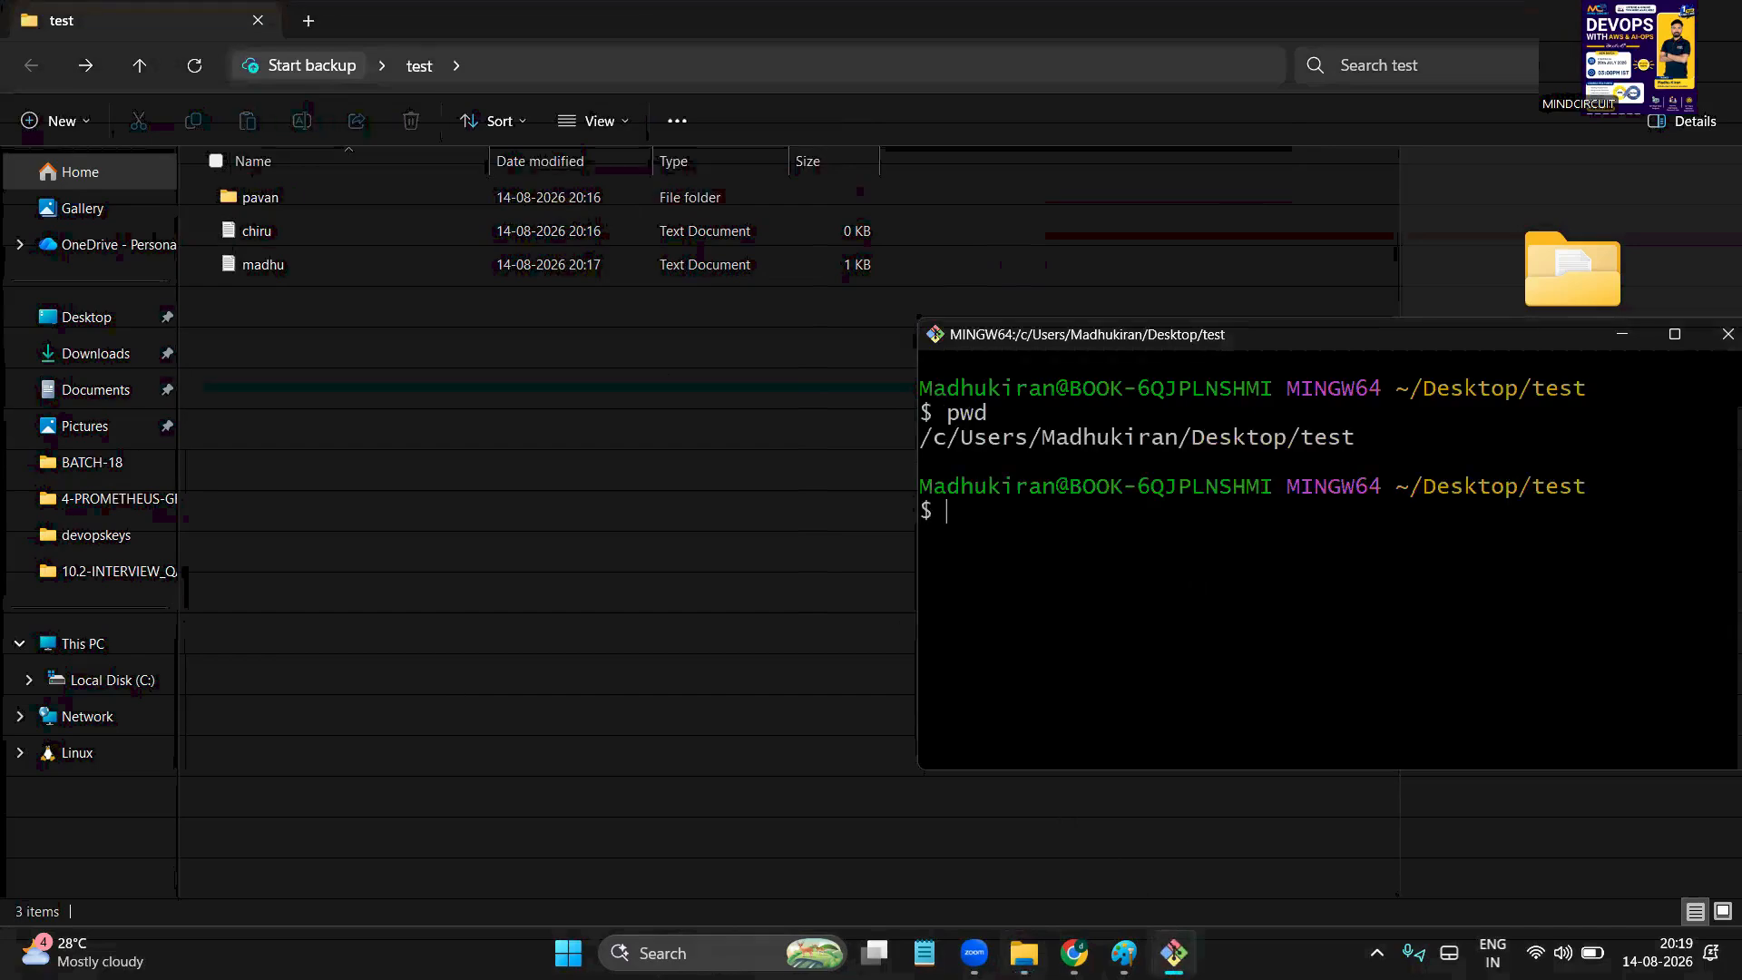
left_click_drag(1122, 433, 1734, 440)
left_click(1322, 441)
left_click(1127, 648)
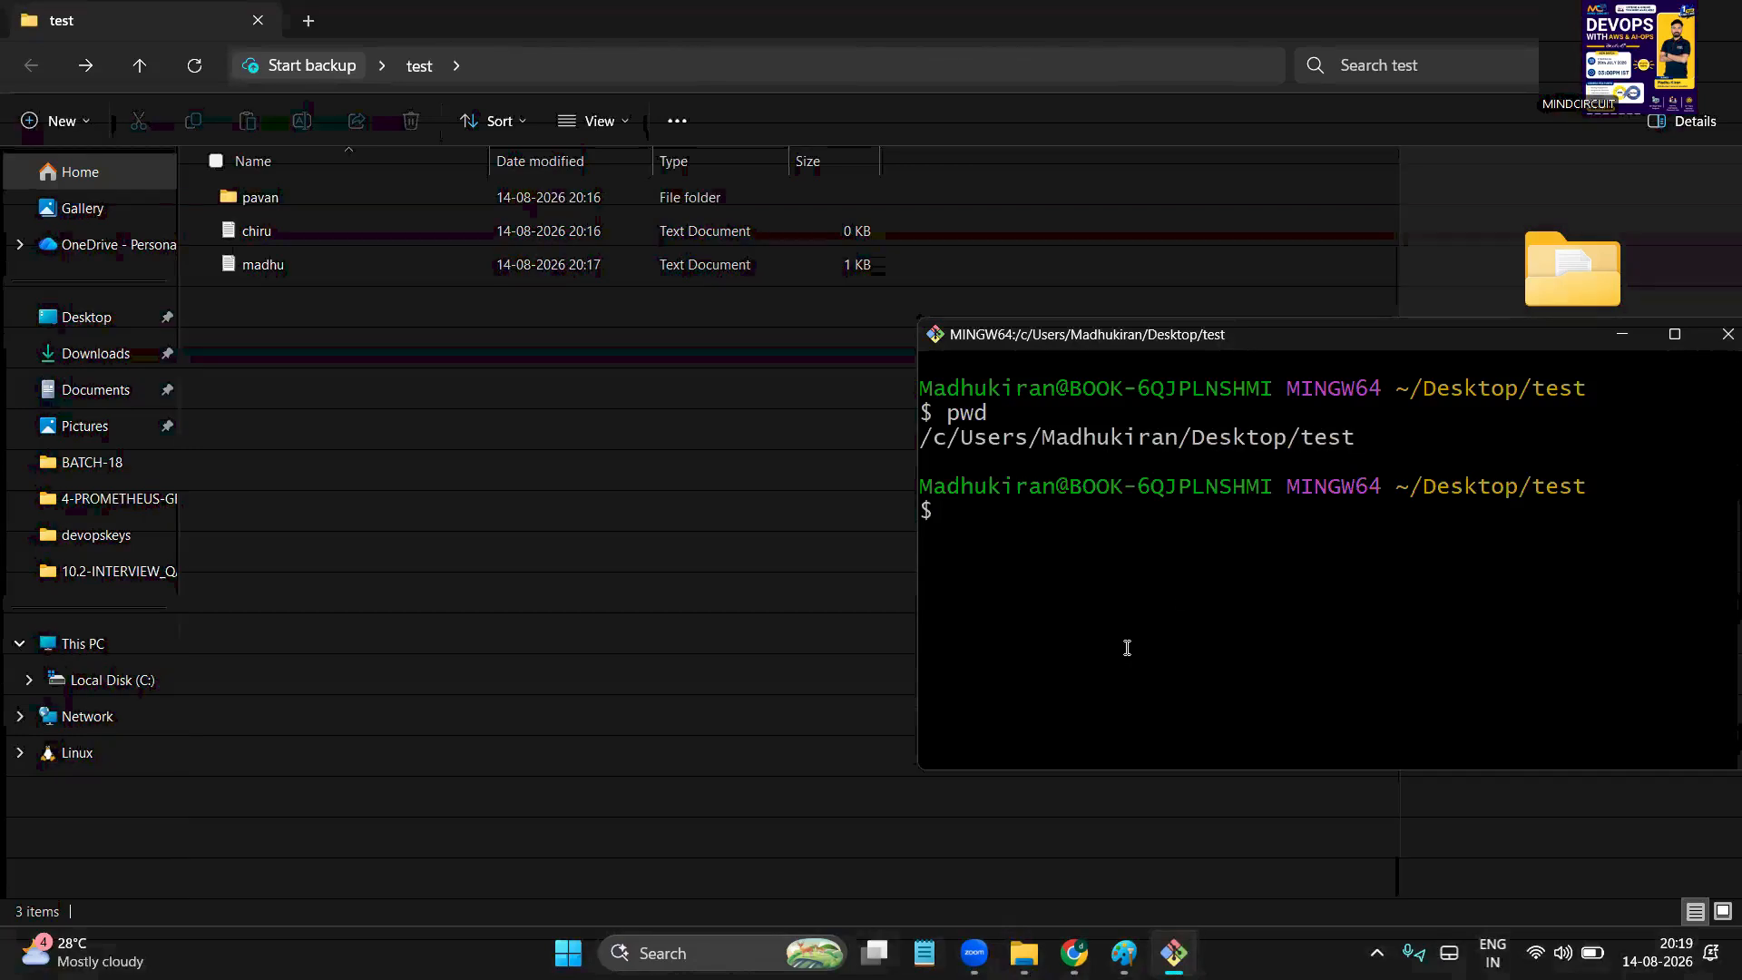
List the test folder with ls and ls -lrth (chiru.txt, pavan/, madhu.txt), then show the desktop
type("ll")
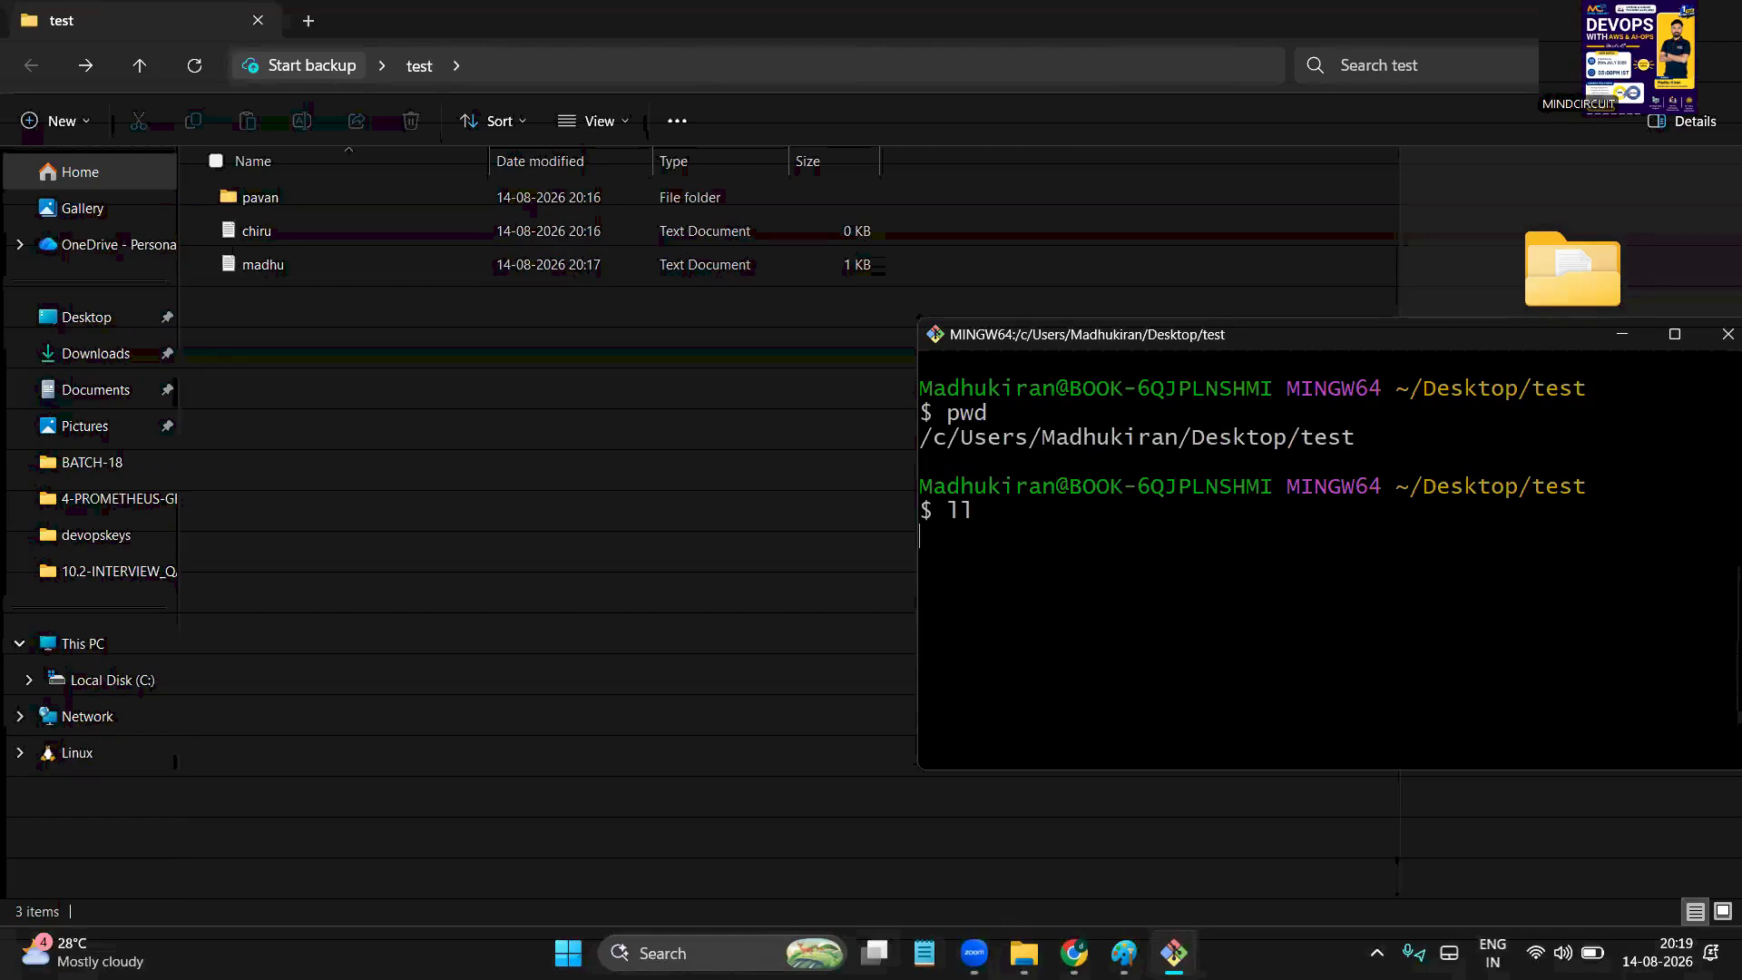
type("s")
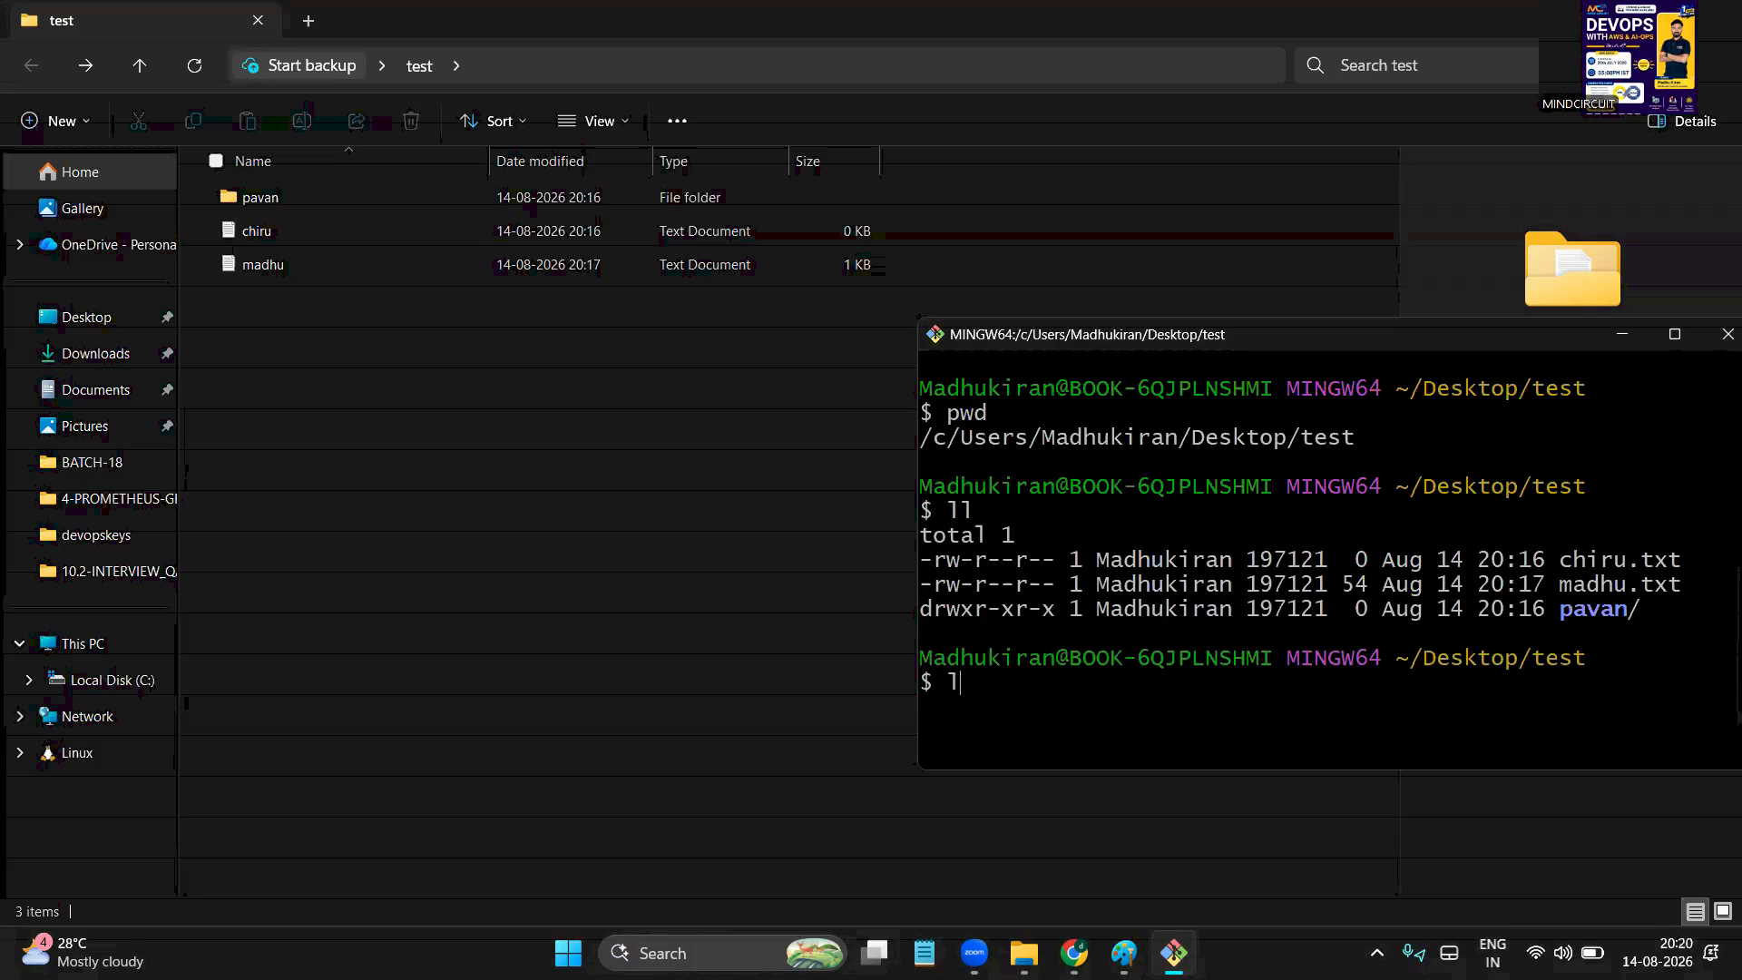
key("Return")
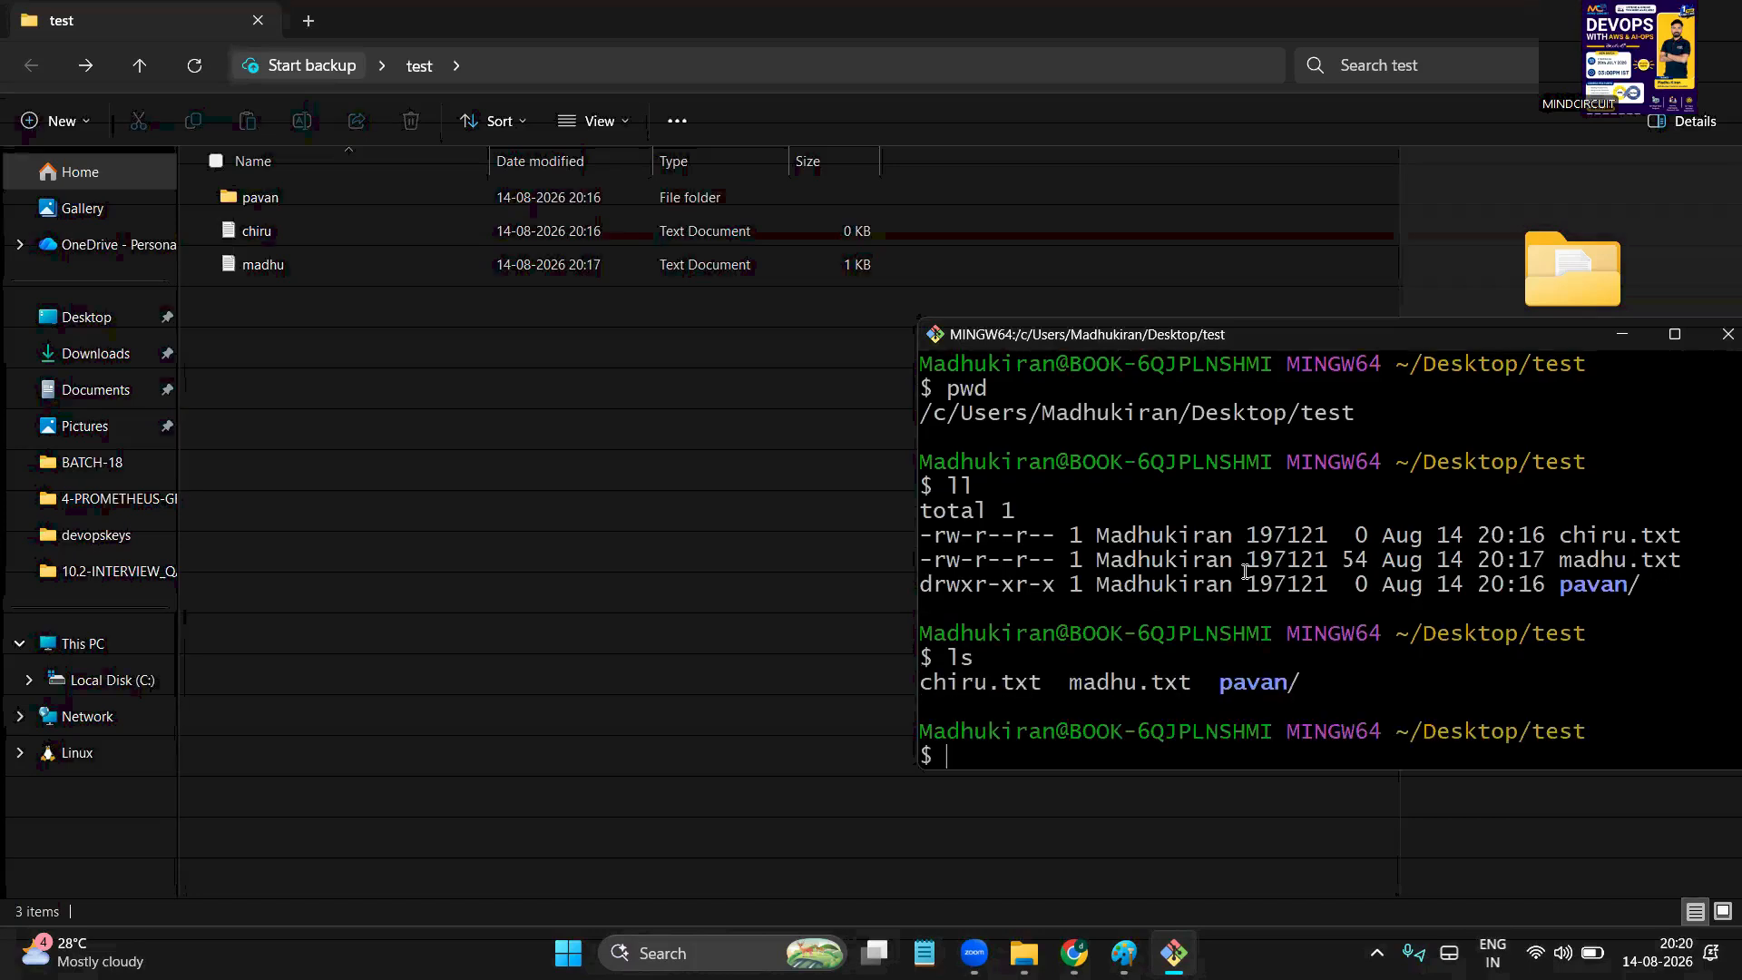
key("ctrl+l")
type("ls -lrth")
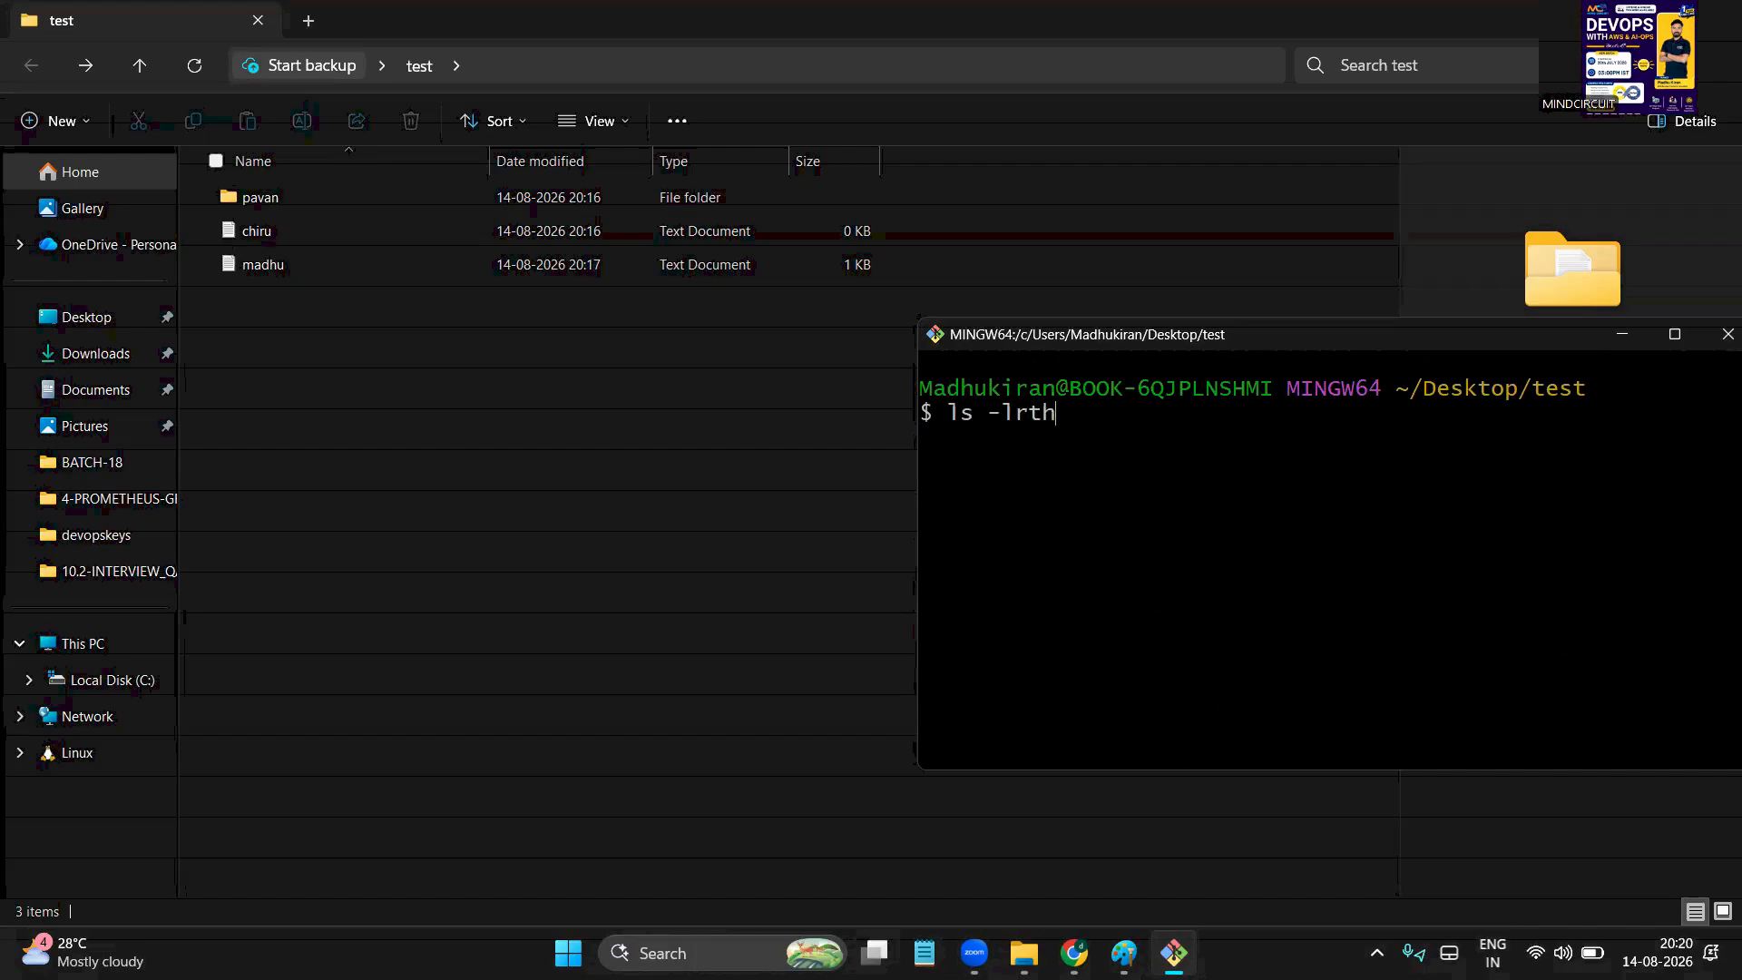
key("Return")
left_click_drag(1492, 458, 1613, 511)
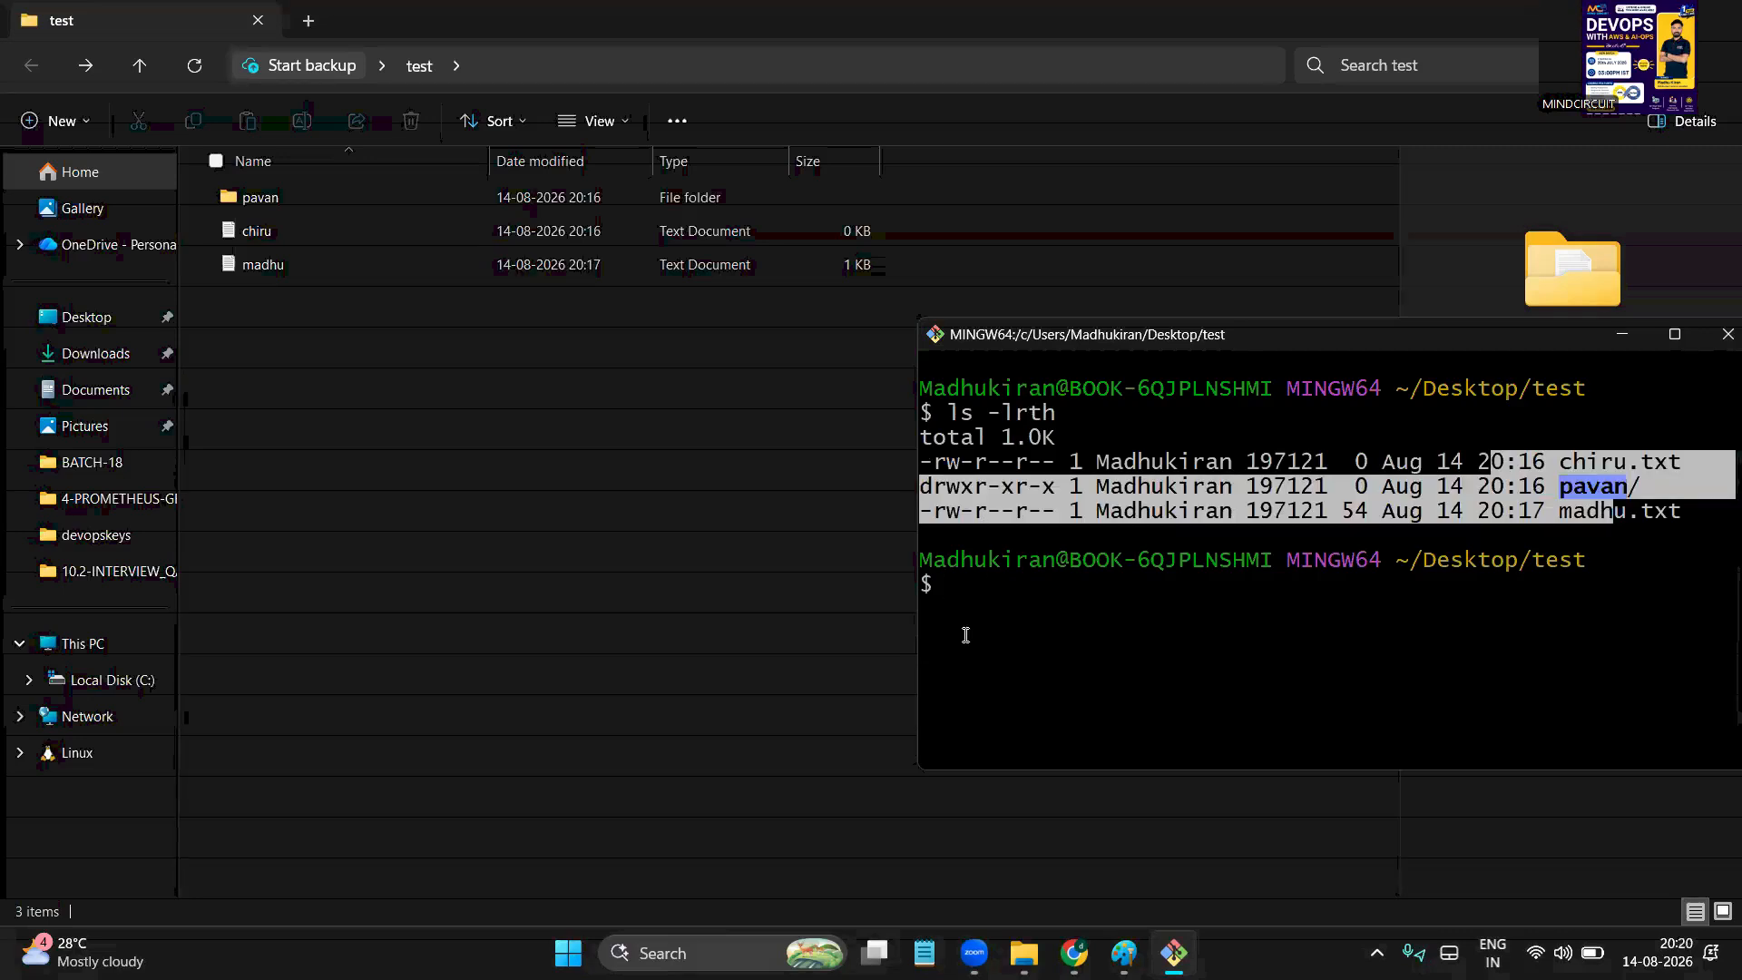
left_click(1032, 620)
scroll(1063, 511, "up", 5)
scroll(1063, 511, "down", 5)
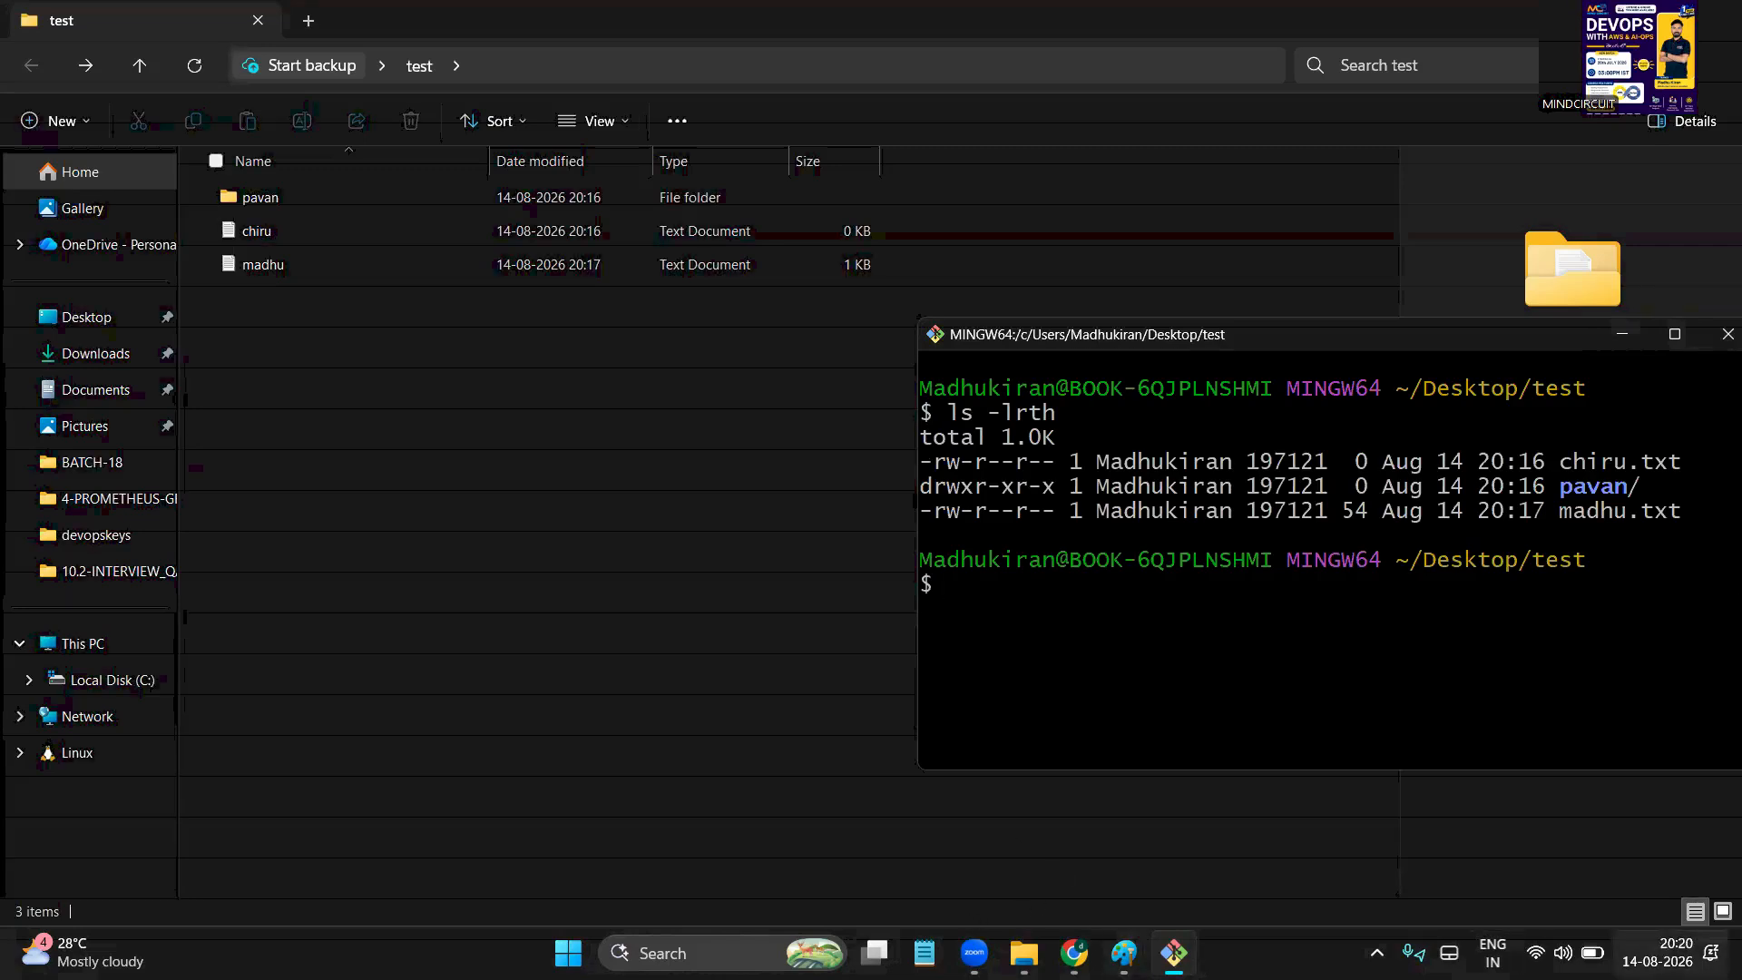
left_click(1739, 960)
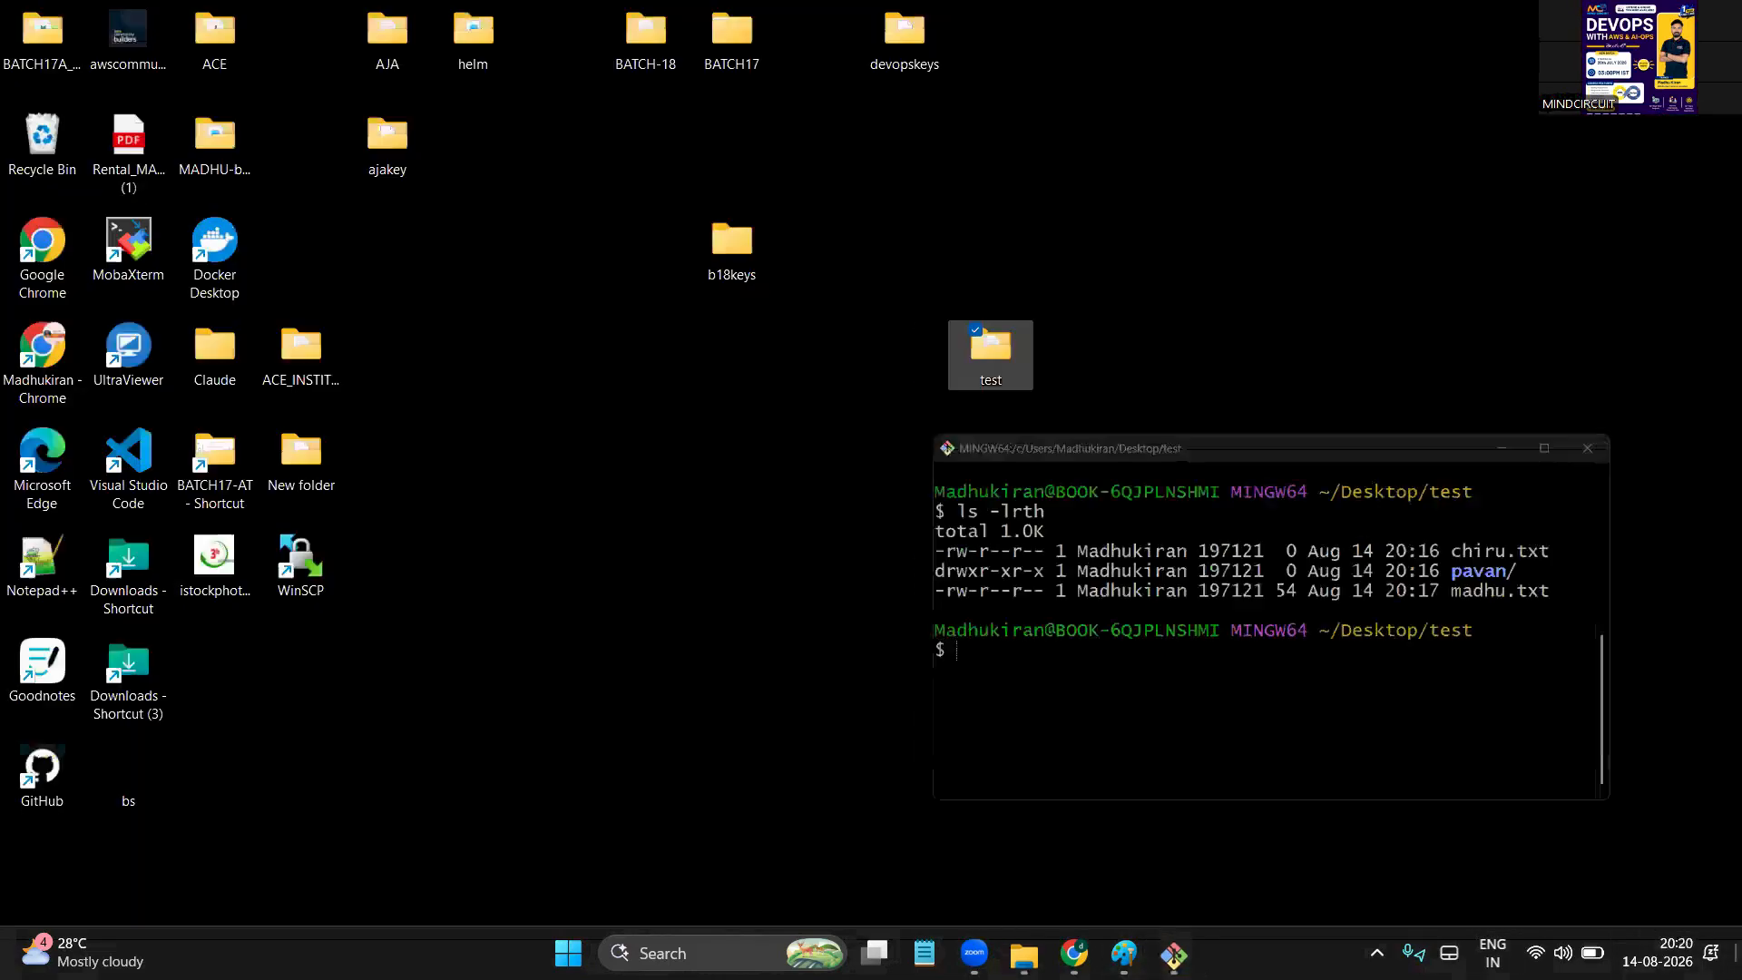
In a new Notepad++ note, write 'AWS FREE TIER ACCOUNT CREATED', 'SERVER ( EC2 - INSTANCE )' and 'CONNECT'
left_click(55, 561)
double_click(51, 557)
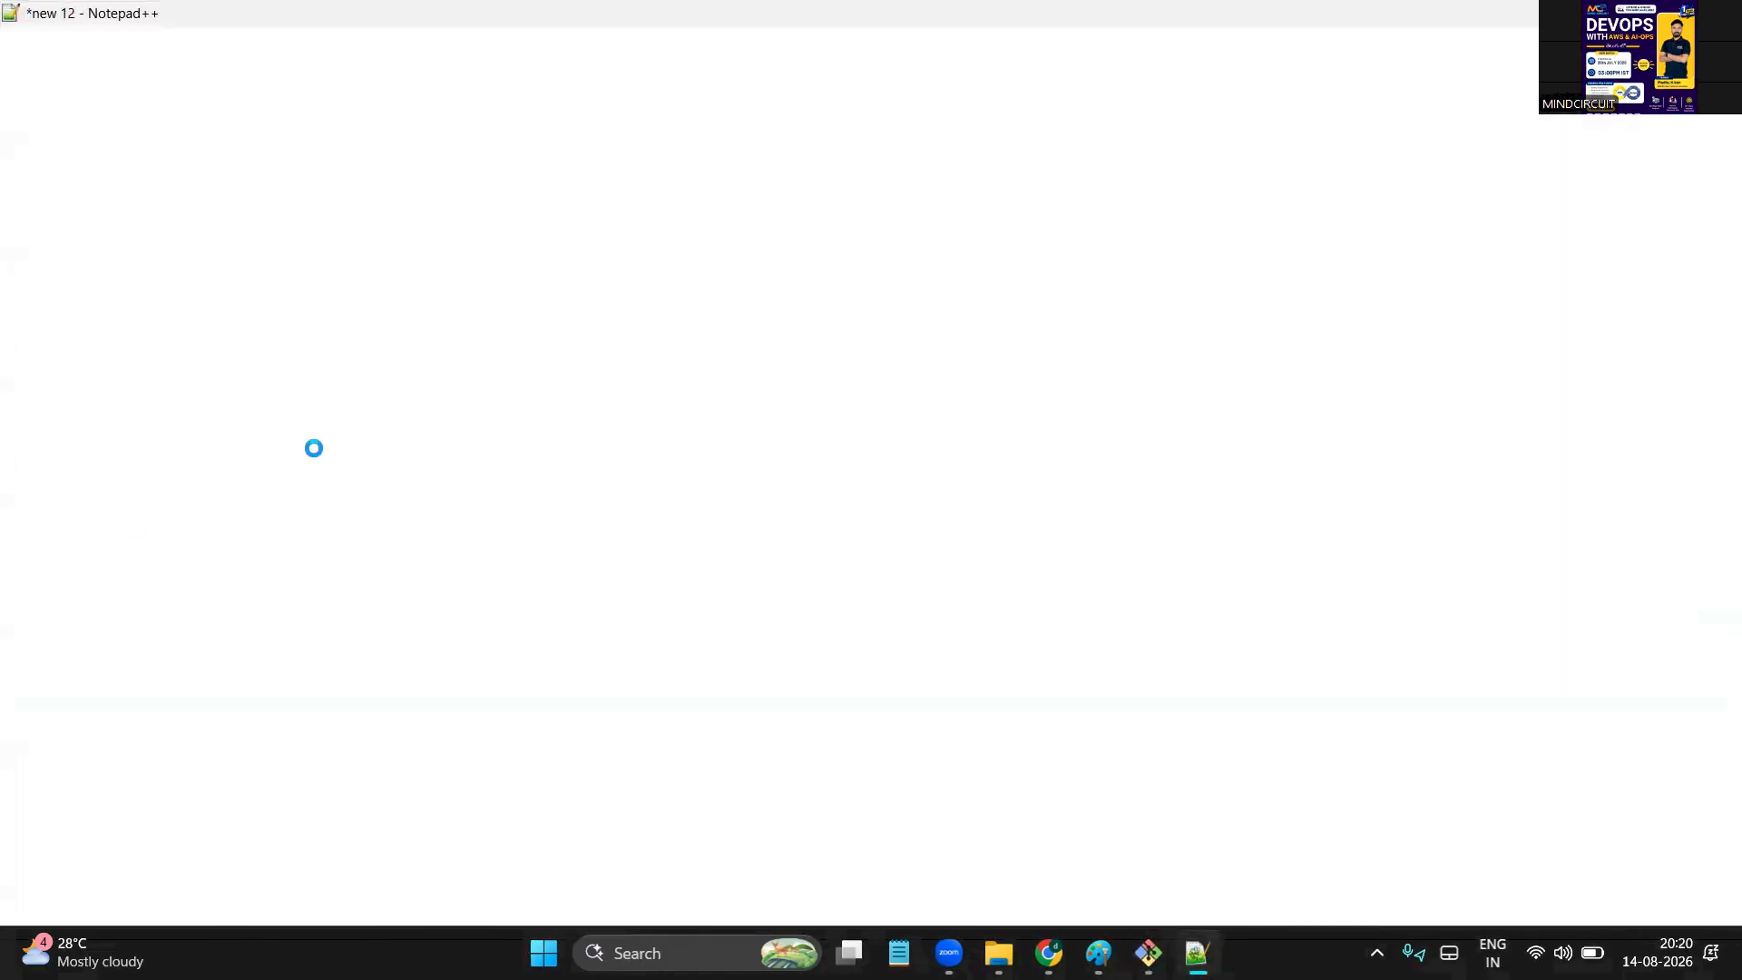
scroll(713, 164, "up", 20)
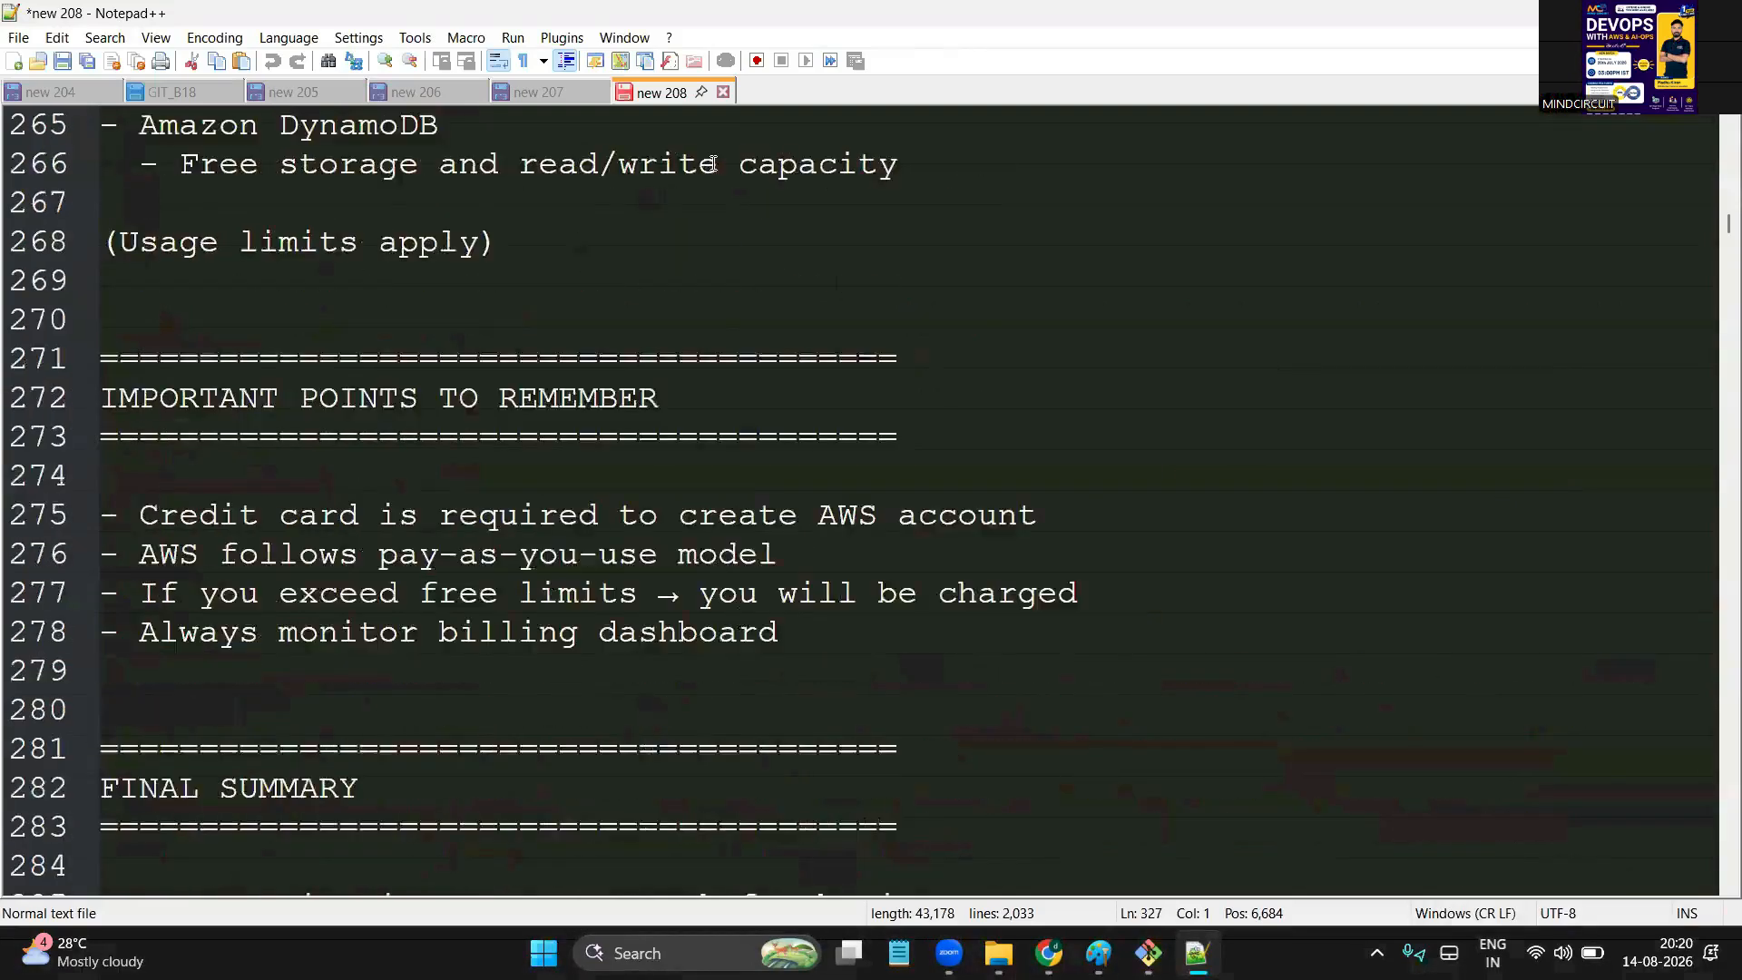
double_click(772, 94)
key("Return")
key("Return")
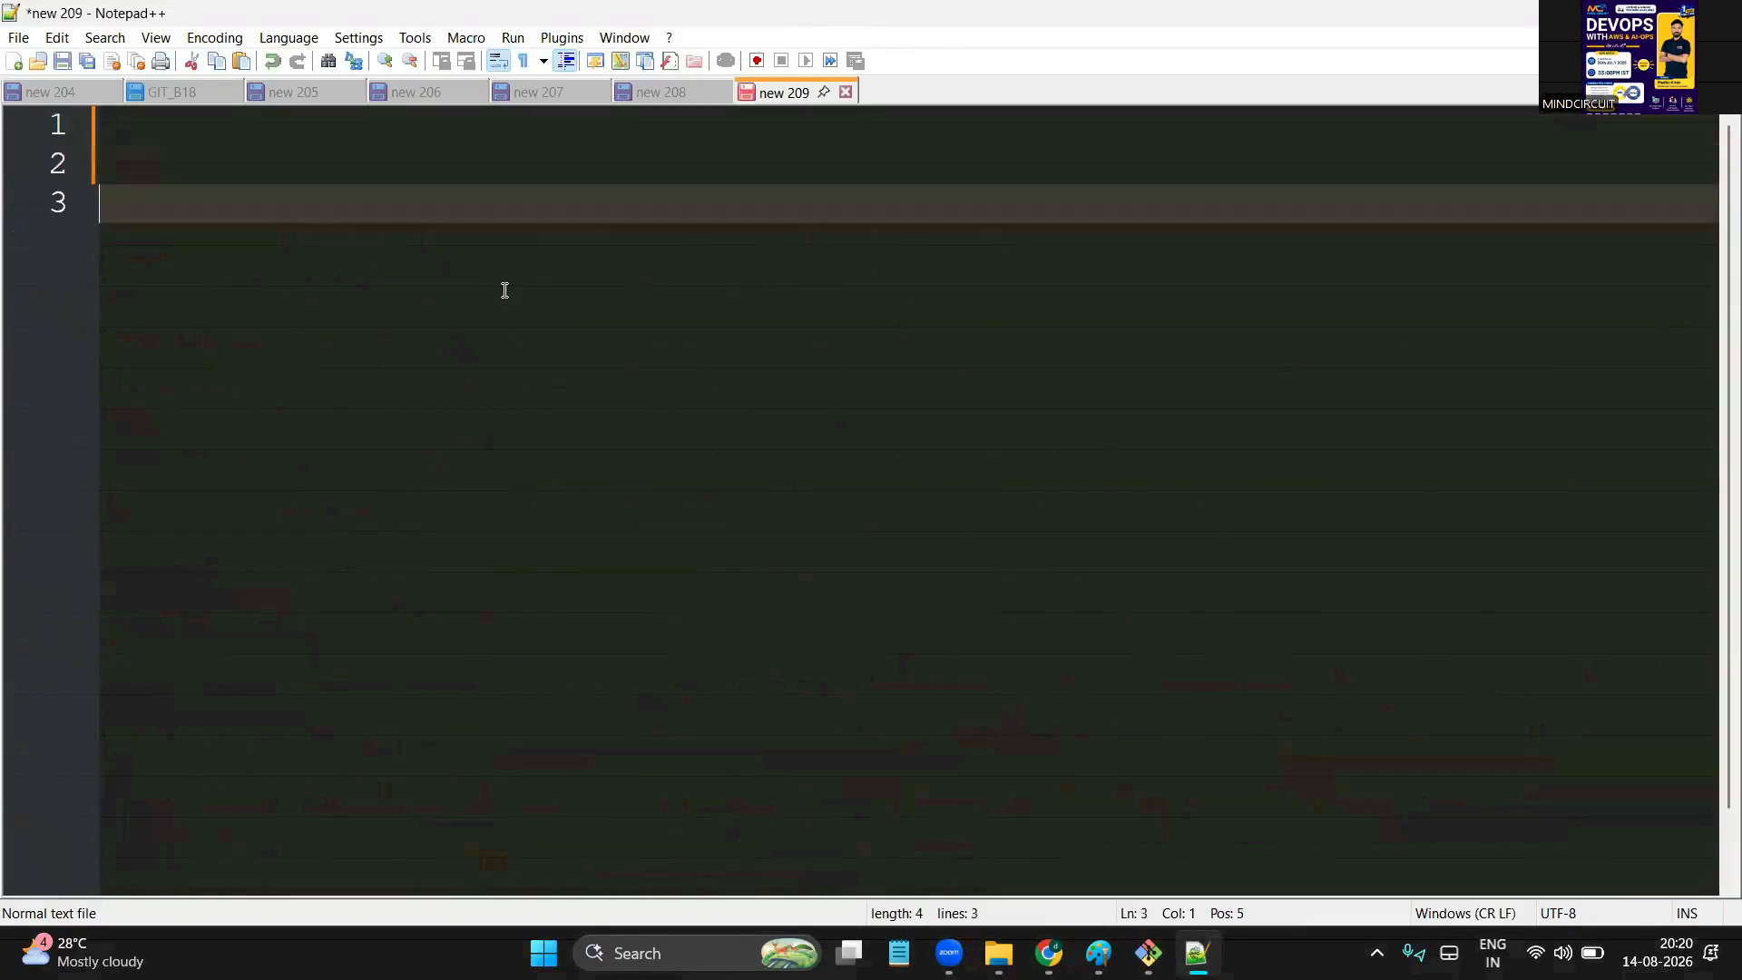
type("AWS FREE TIER ")
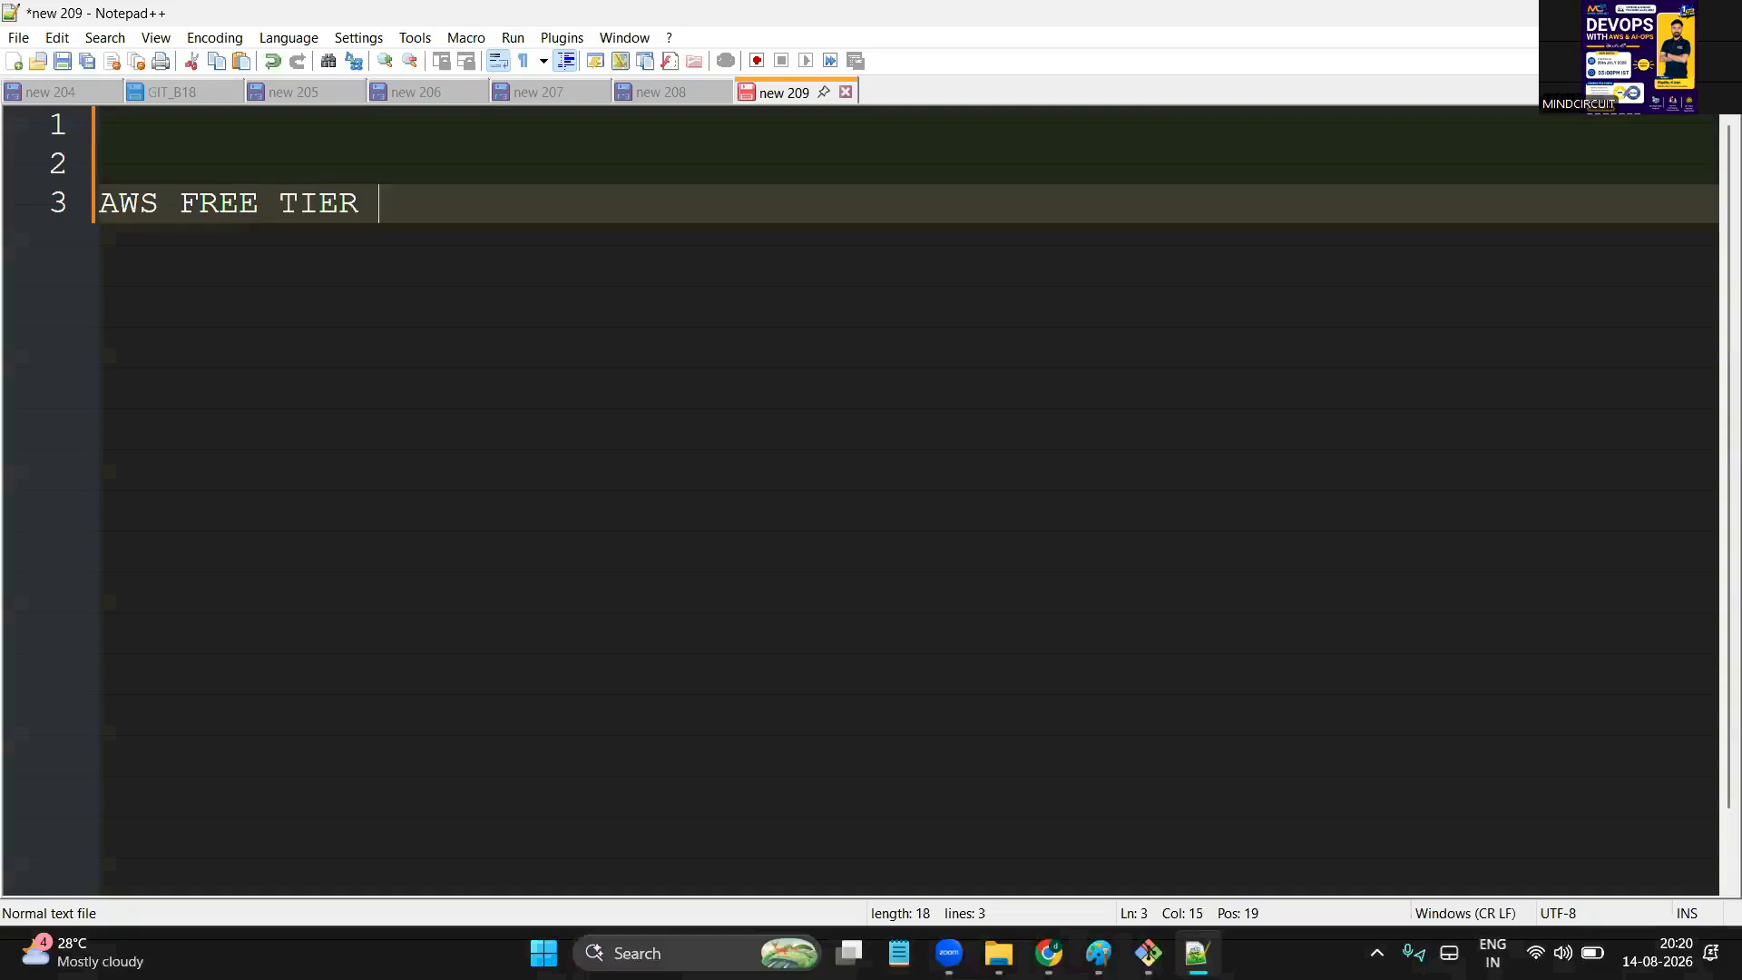
type("ACCOUNT CREATED")
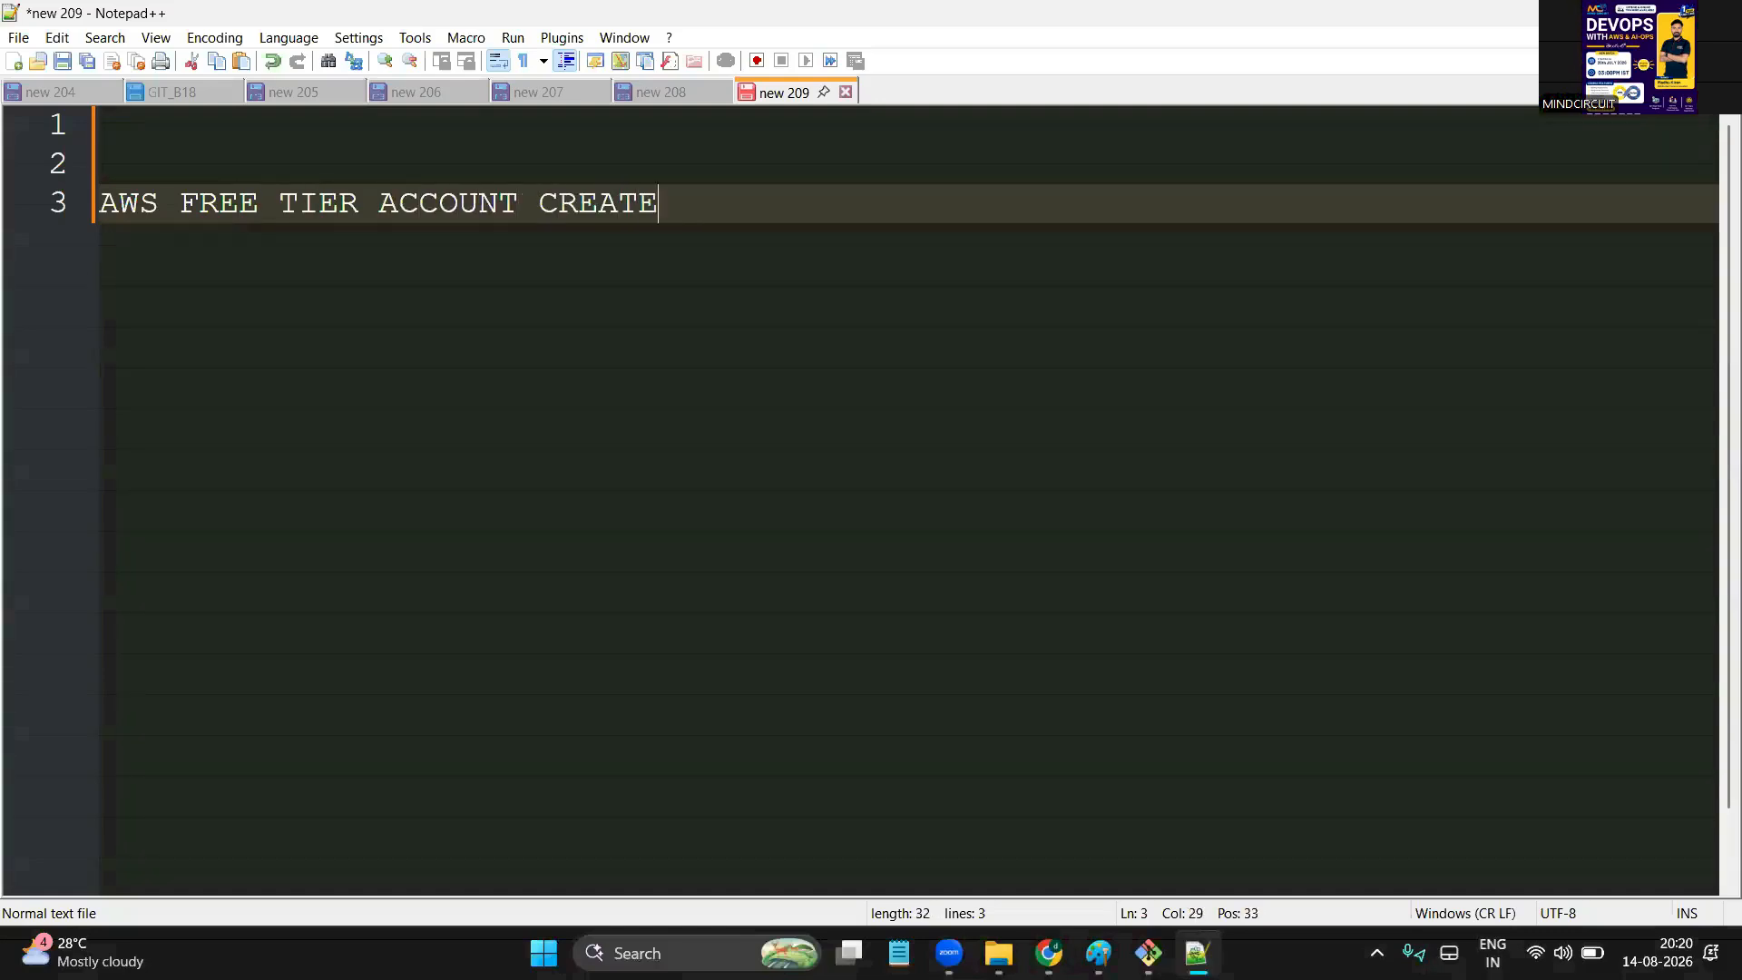
key("Return")
key("Return")
type("SERVER ")
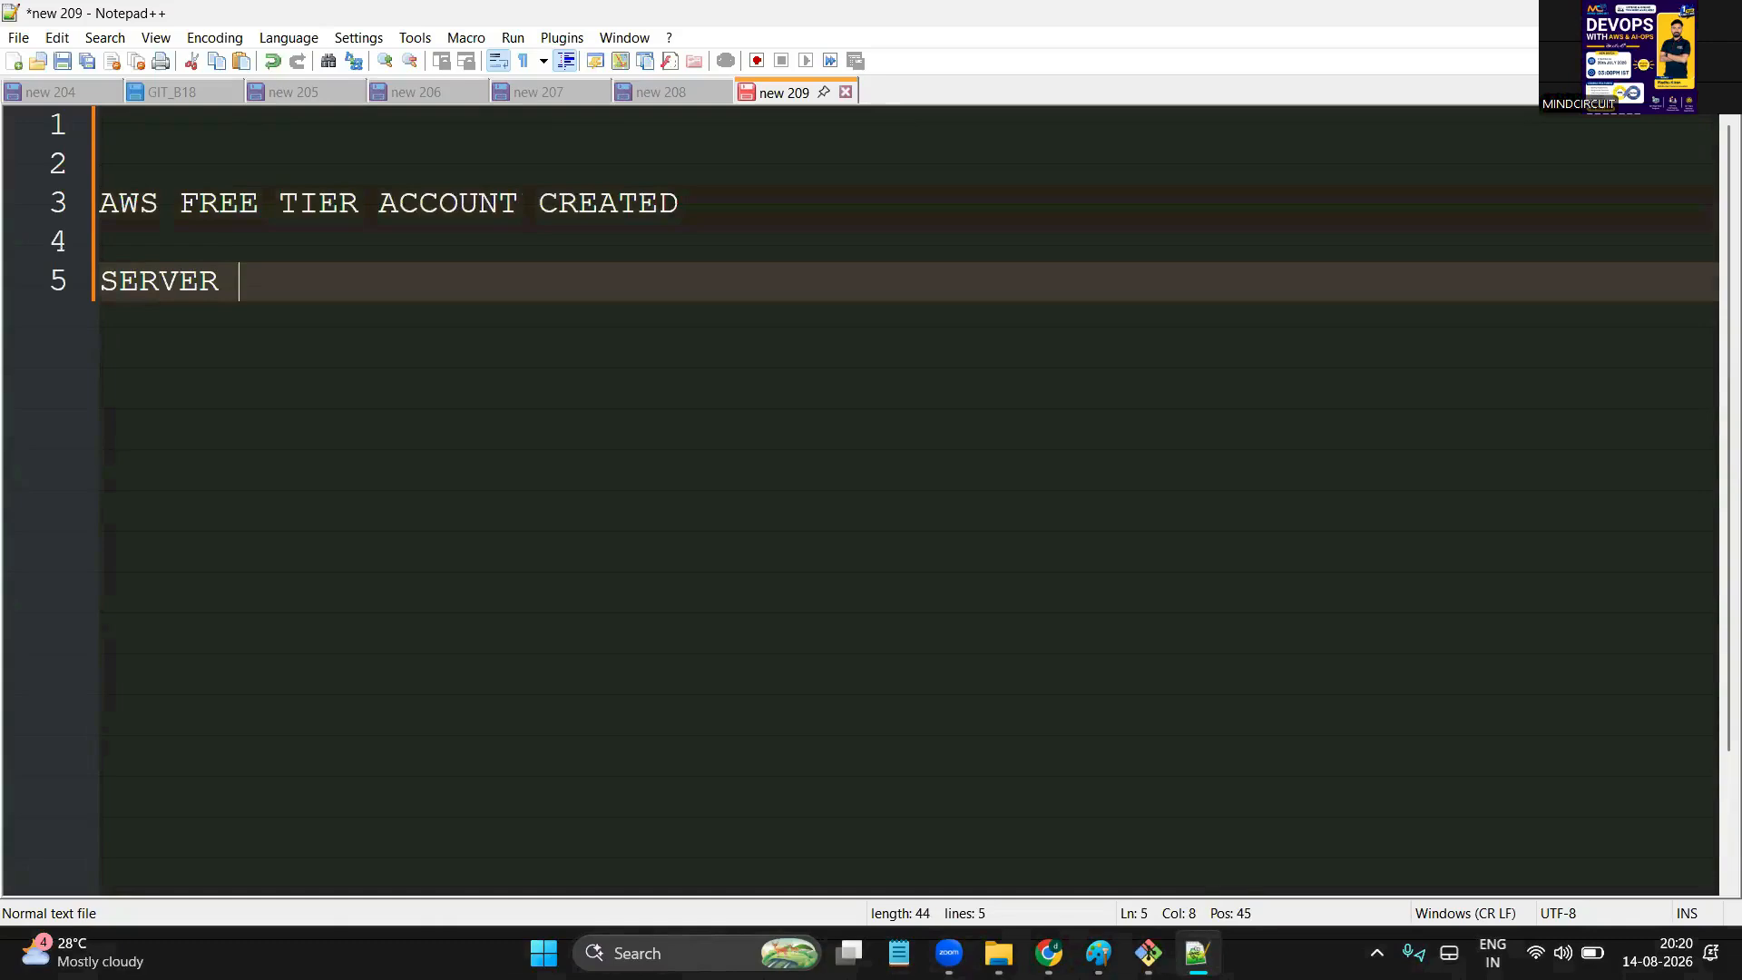
type("( EC2 - INSTANCE")
key("BackSpace")
key("BackSpace")
type("NCE ")
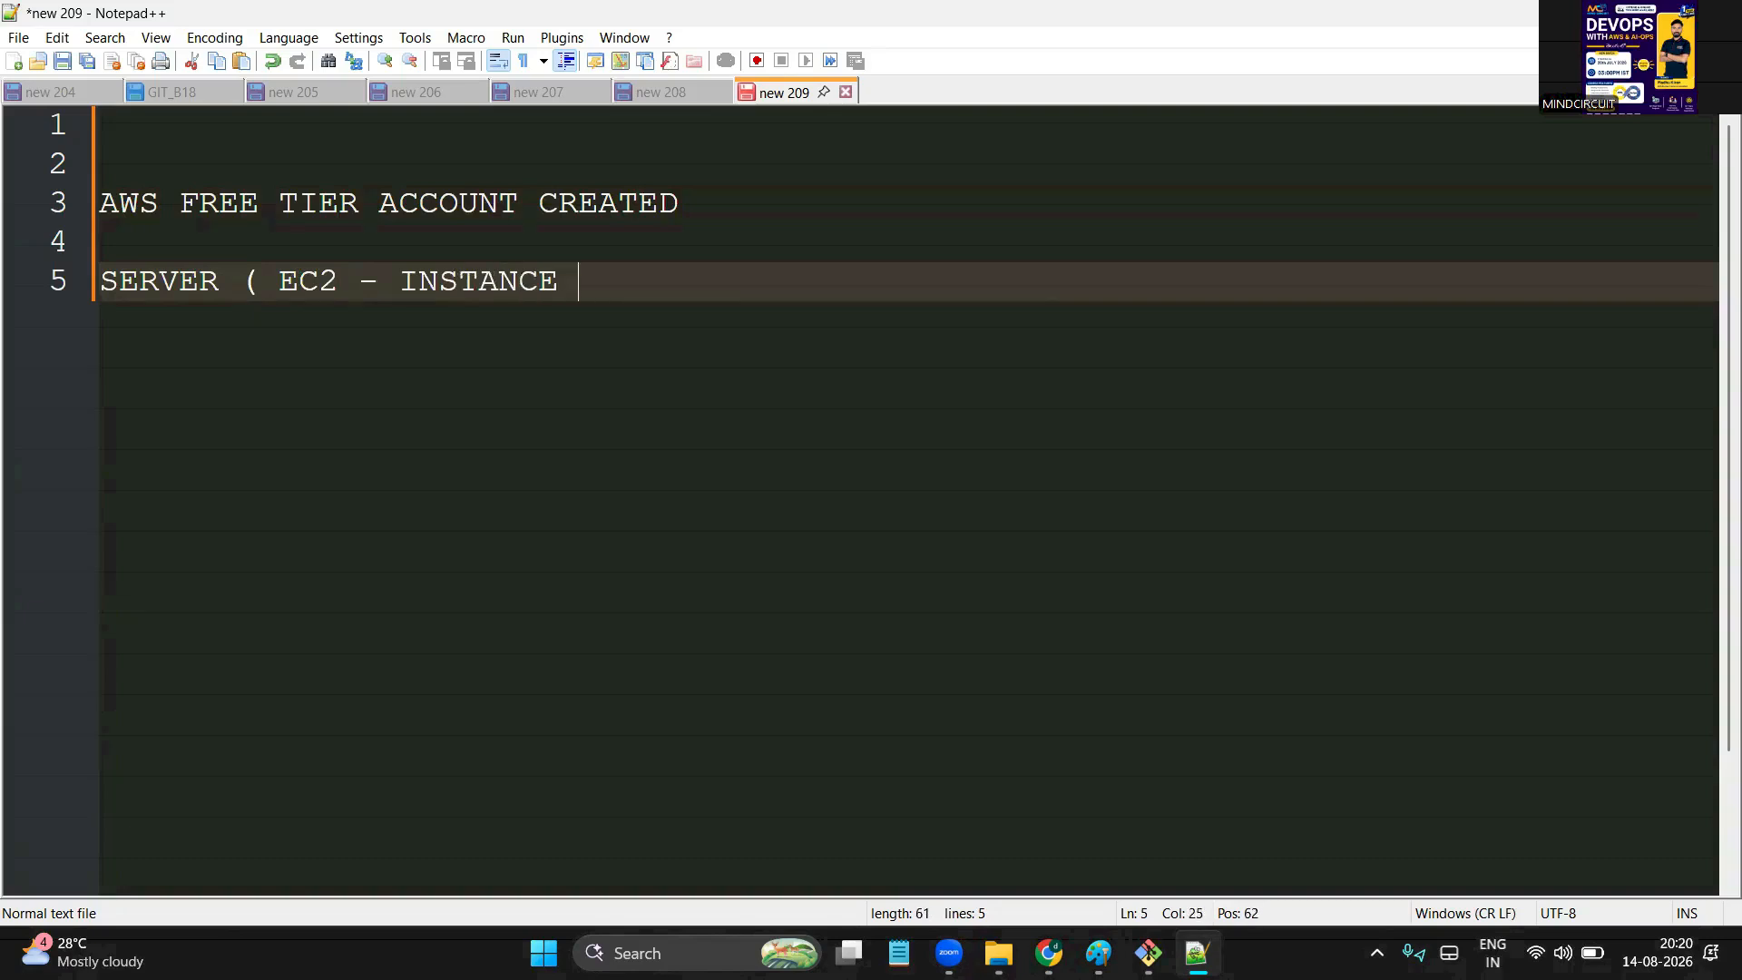
type(")")
key("Return")
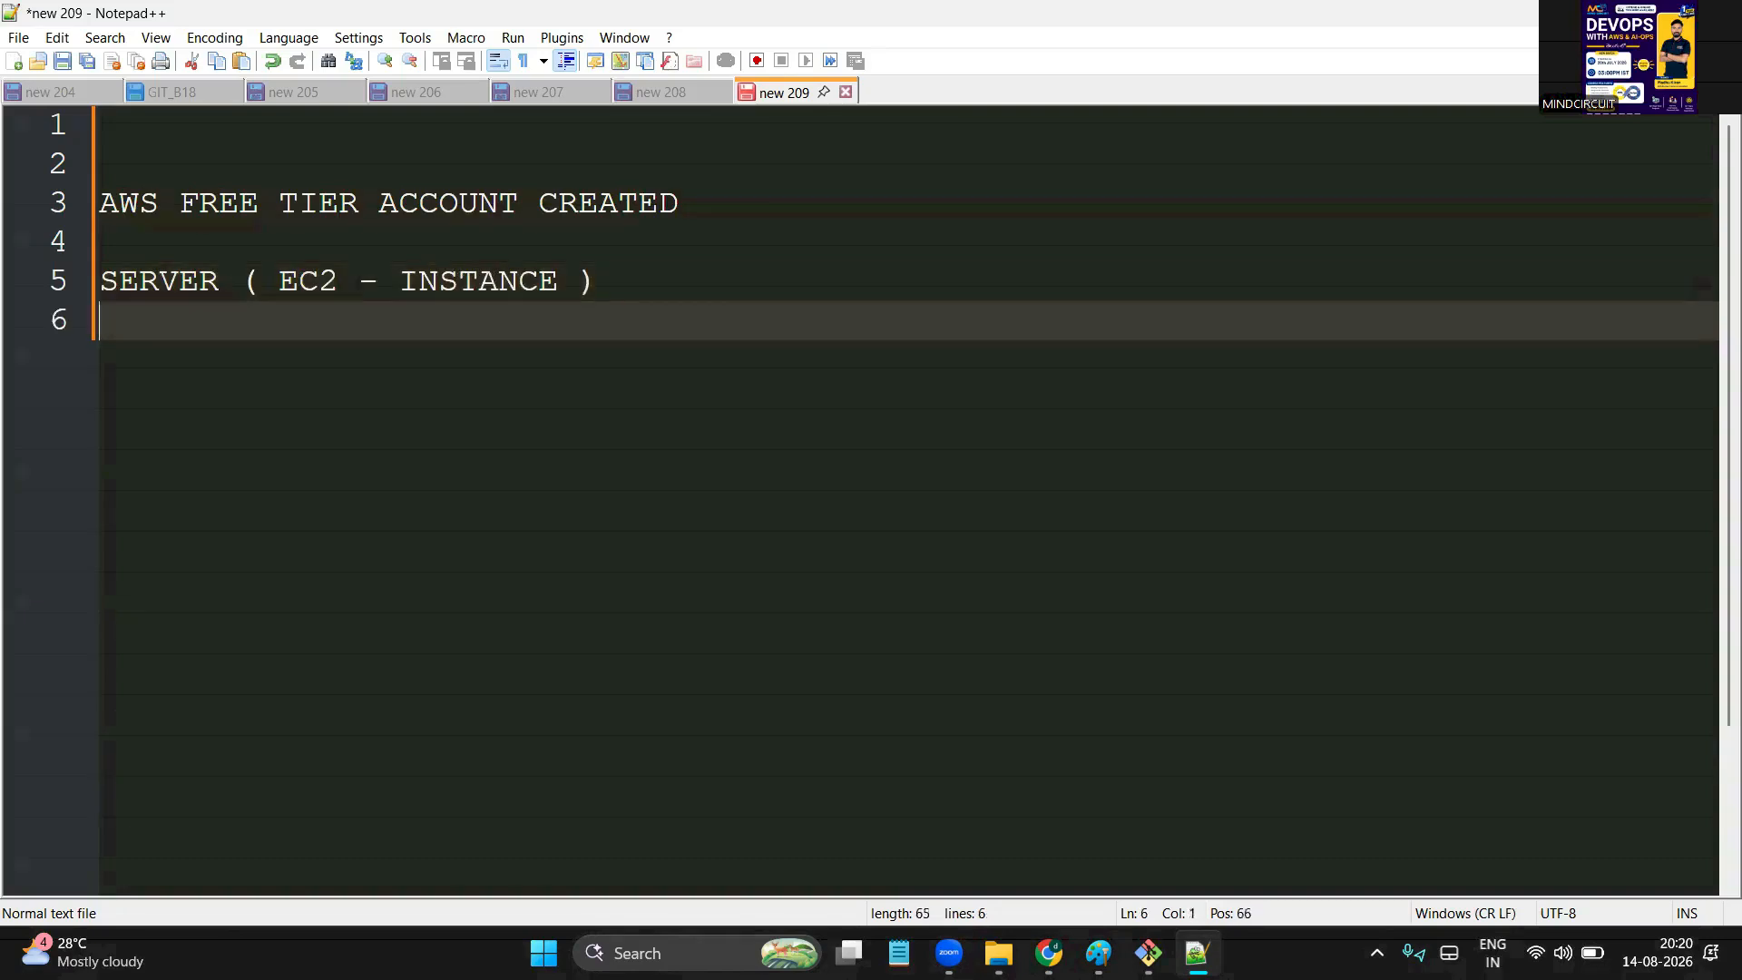
key("Return")
type("CONNECT")
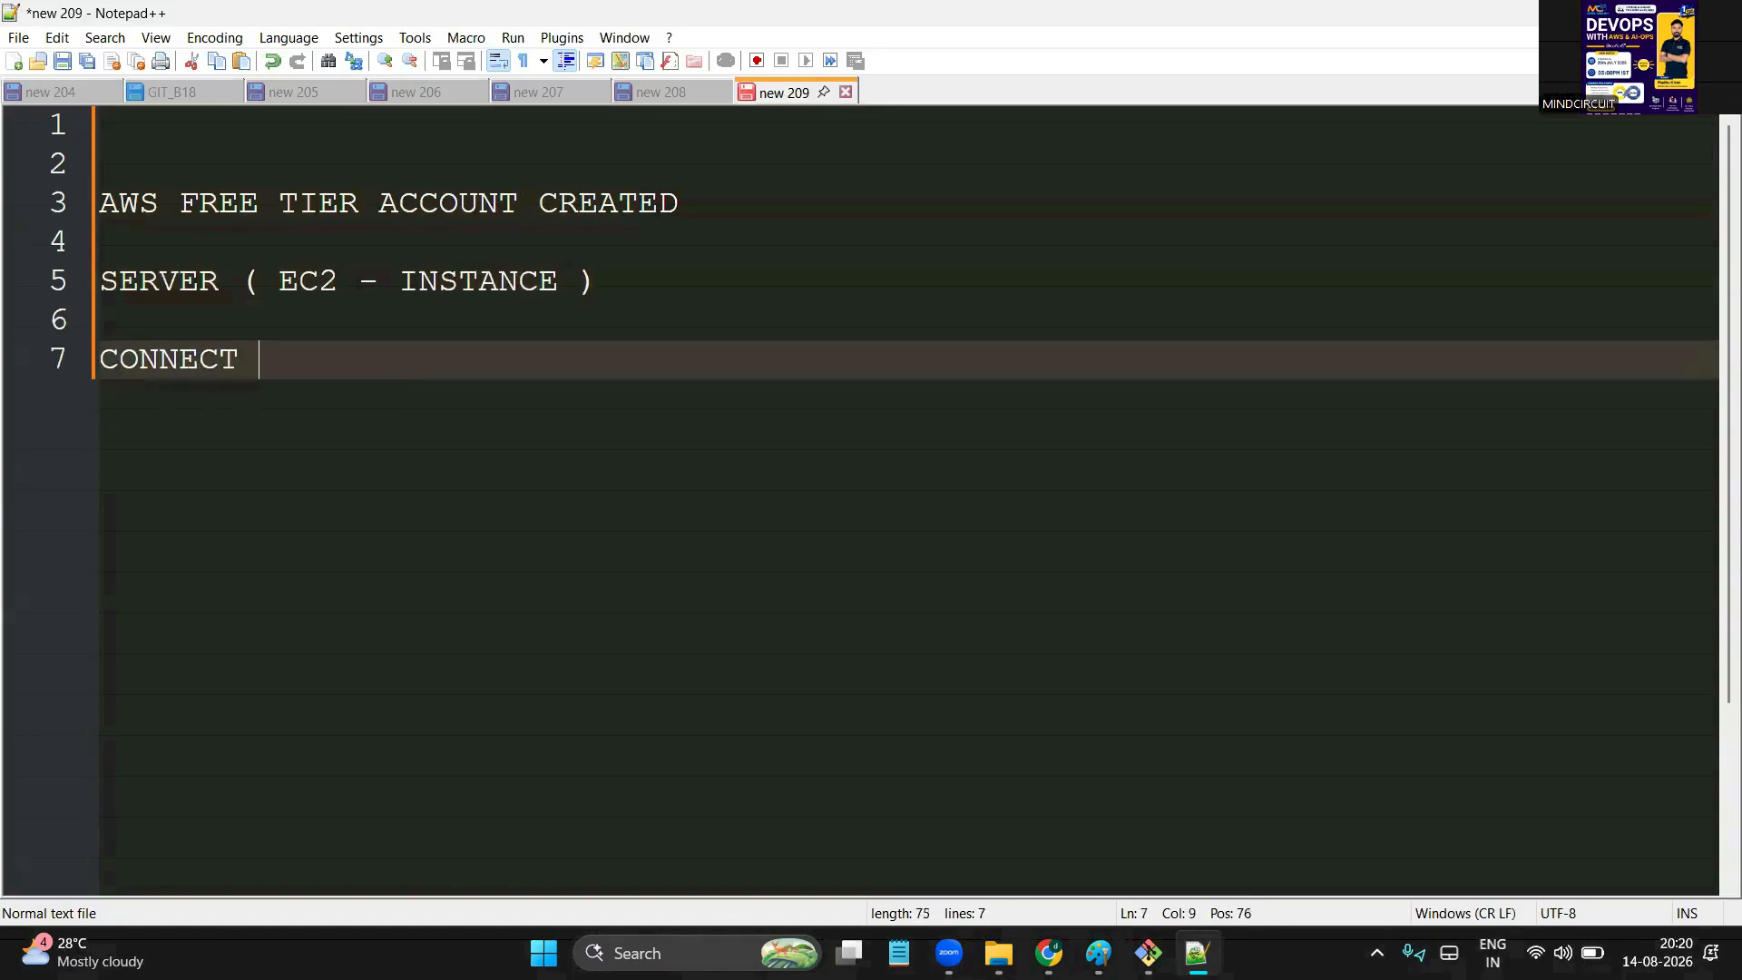
key("Return")
key("Return")
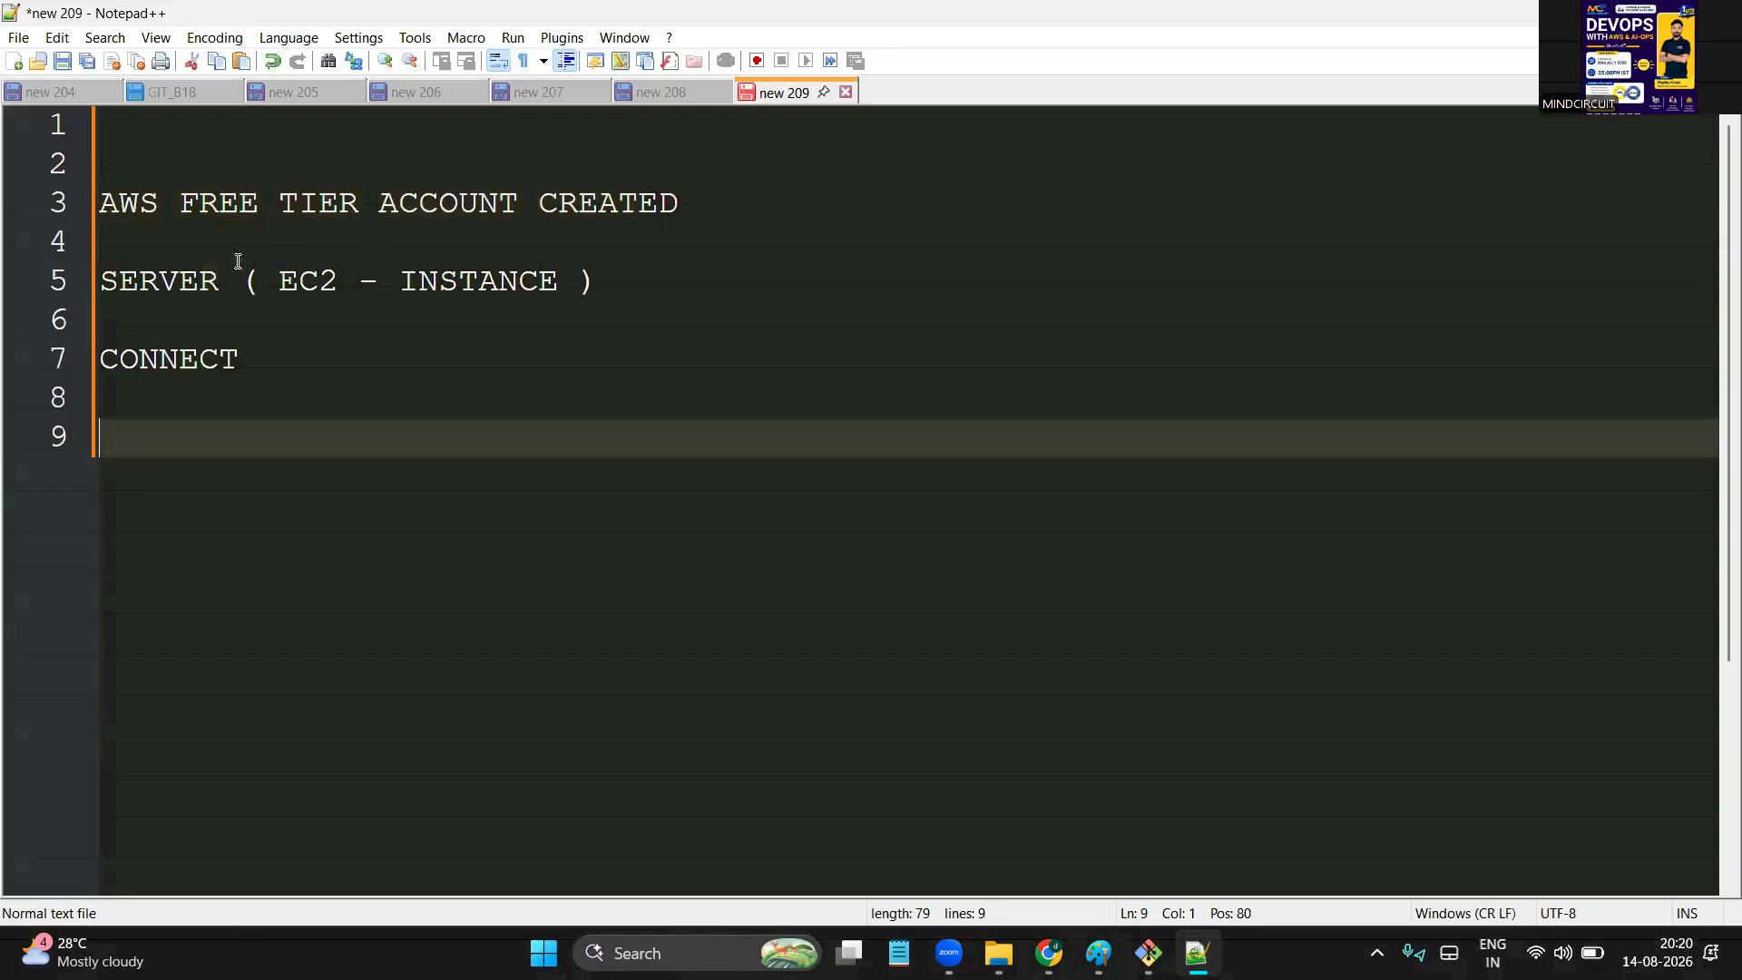
Under 'CONNECT:', note 'ec2-user ---> whoami' and 'sudo su - --> to switch to root user'
double_click(162, 363)
left_click(181, 433)
type("ec2-user ---> whoami")
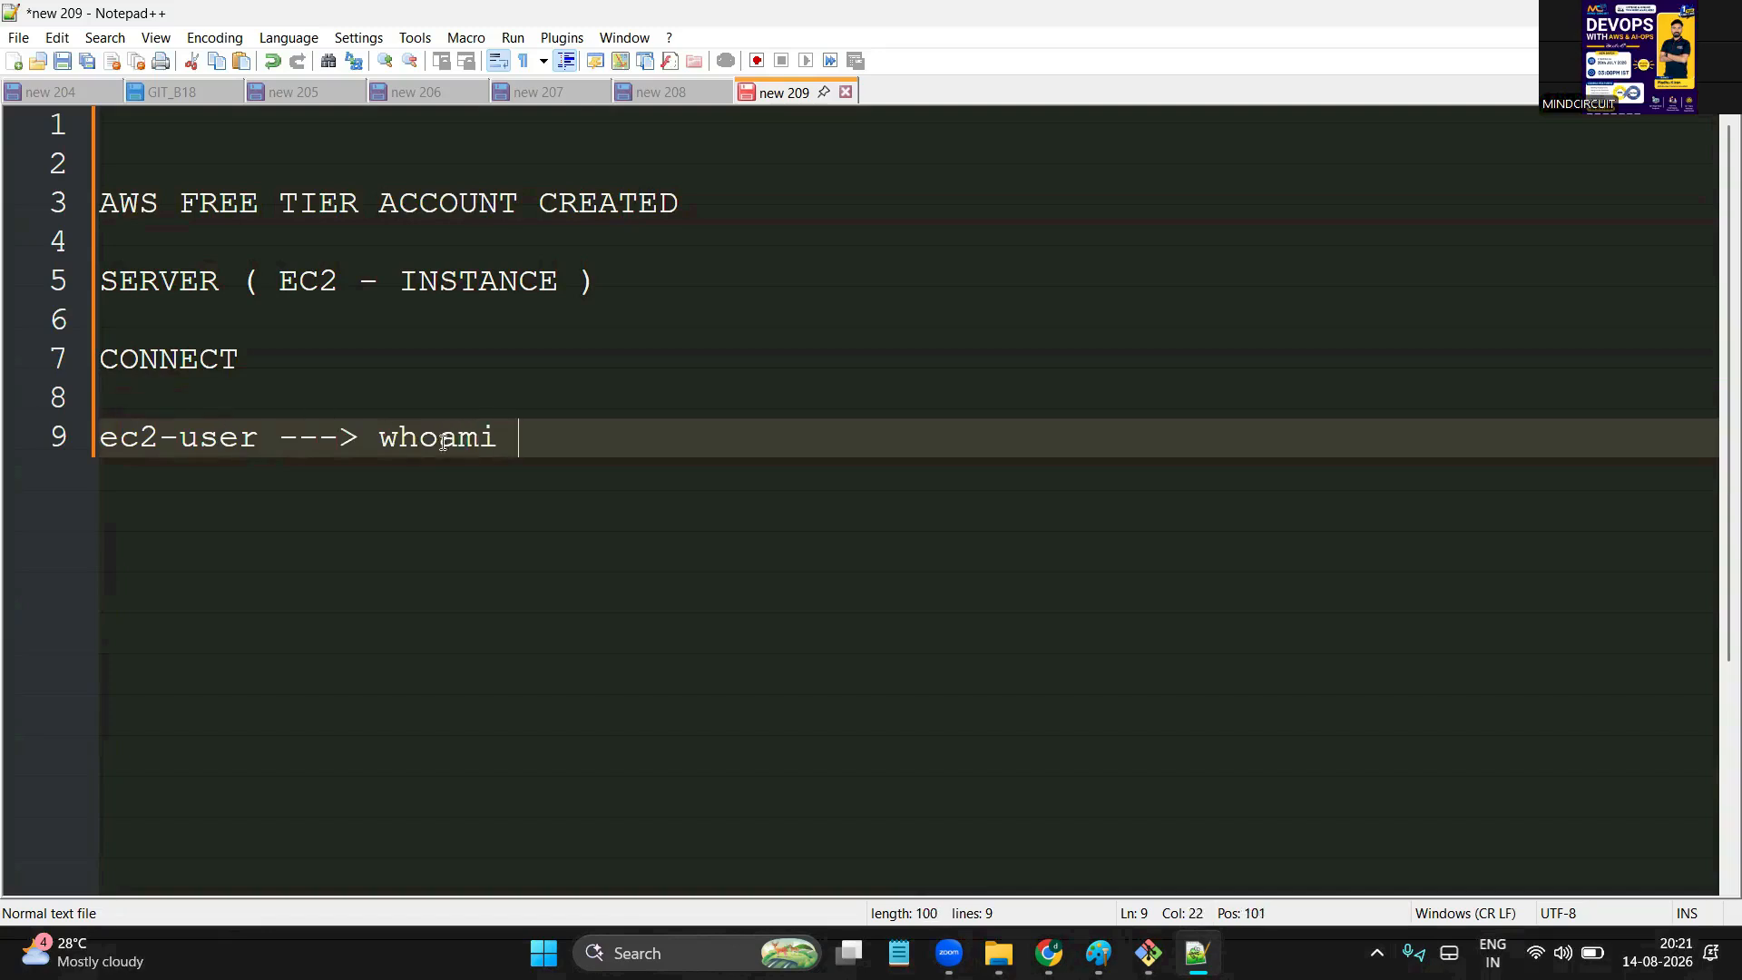
double_click(232, 441)
left_click(211, 392)
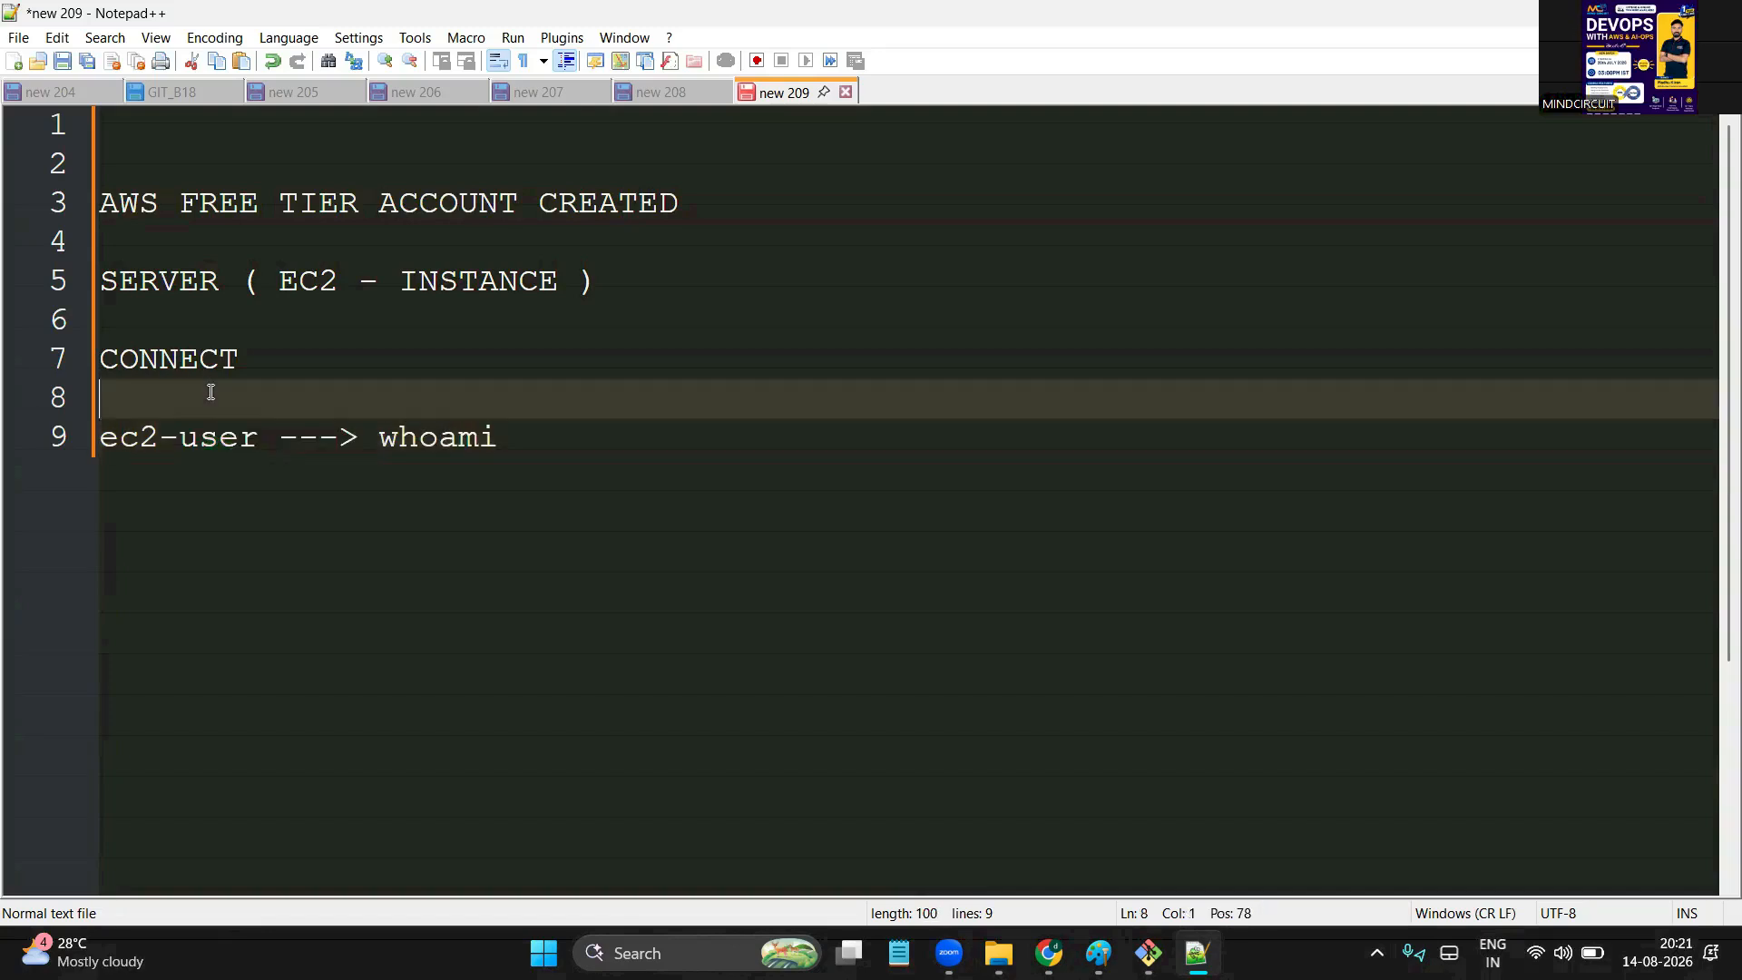
left_click(247, 378)
type(":")
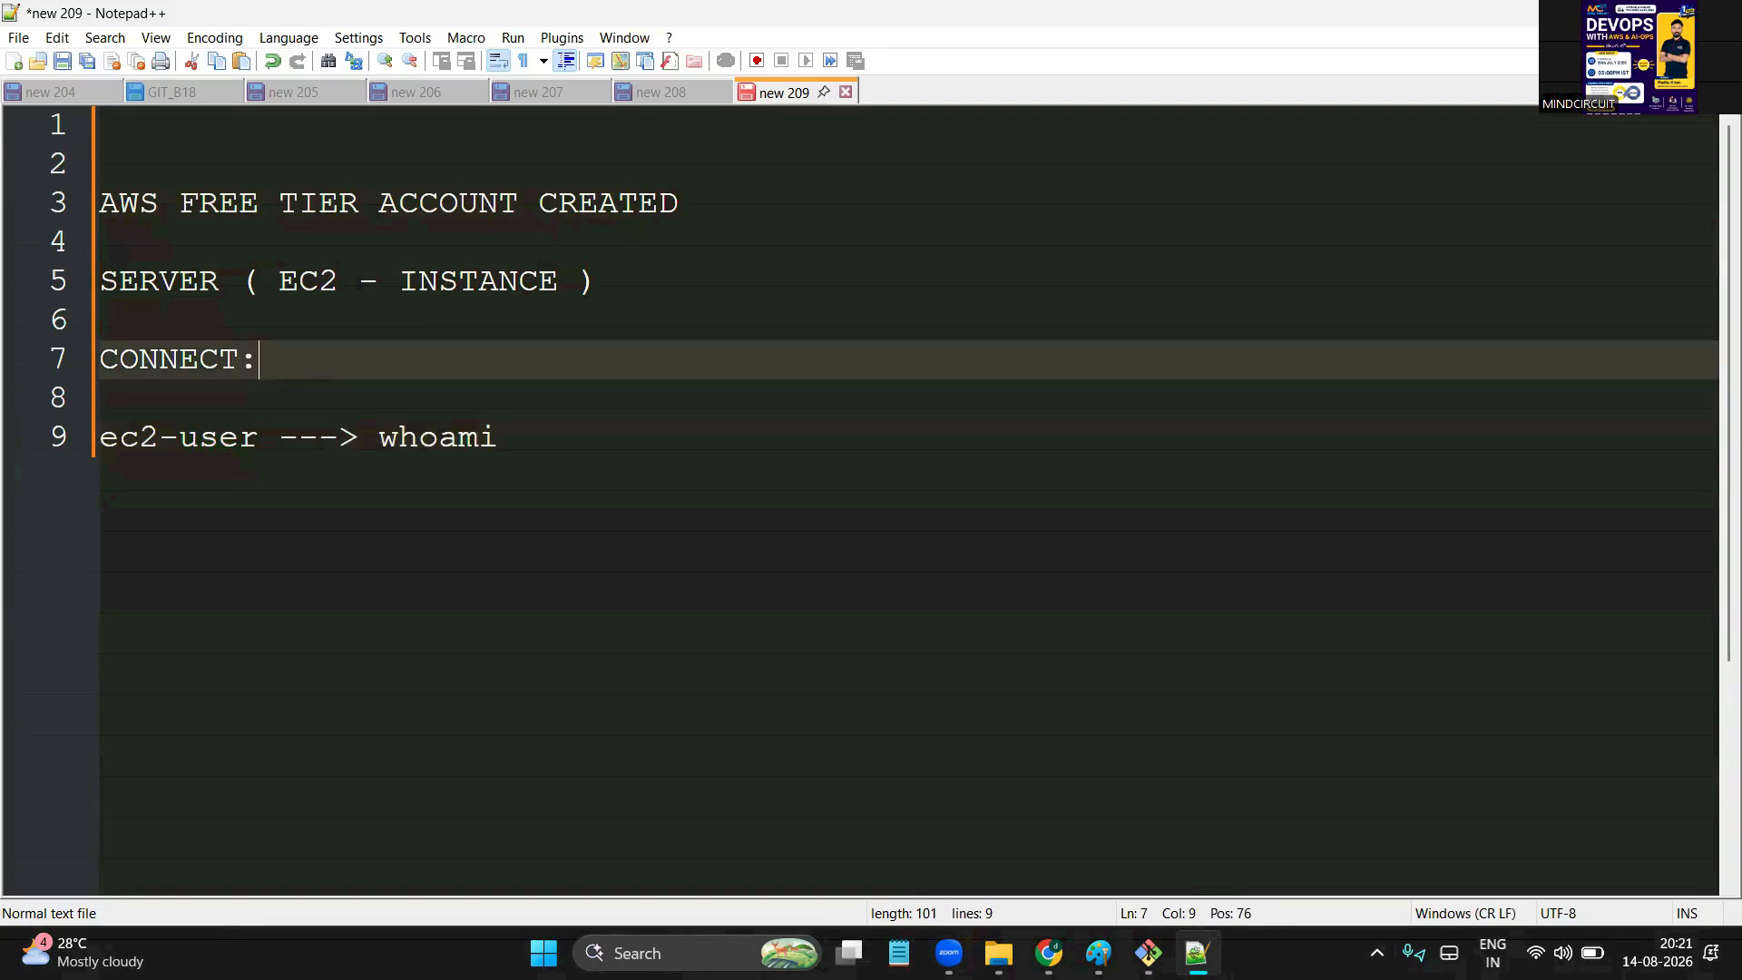
double_click(473, 437)
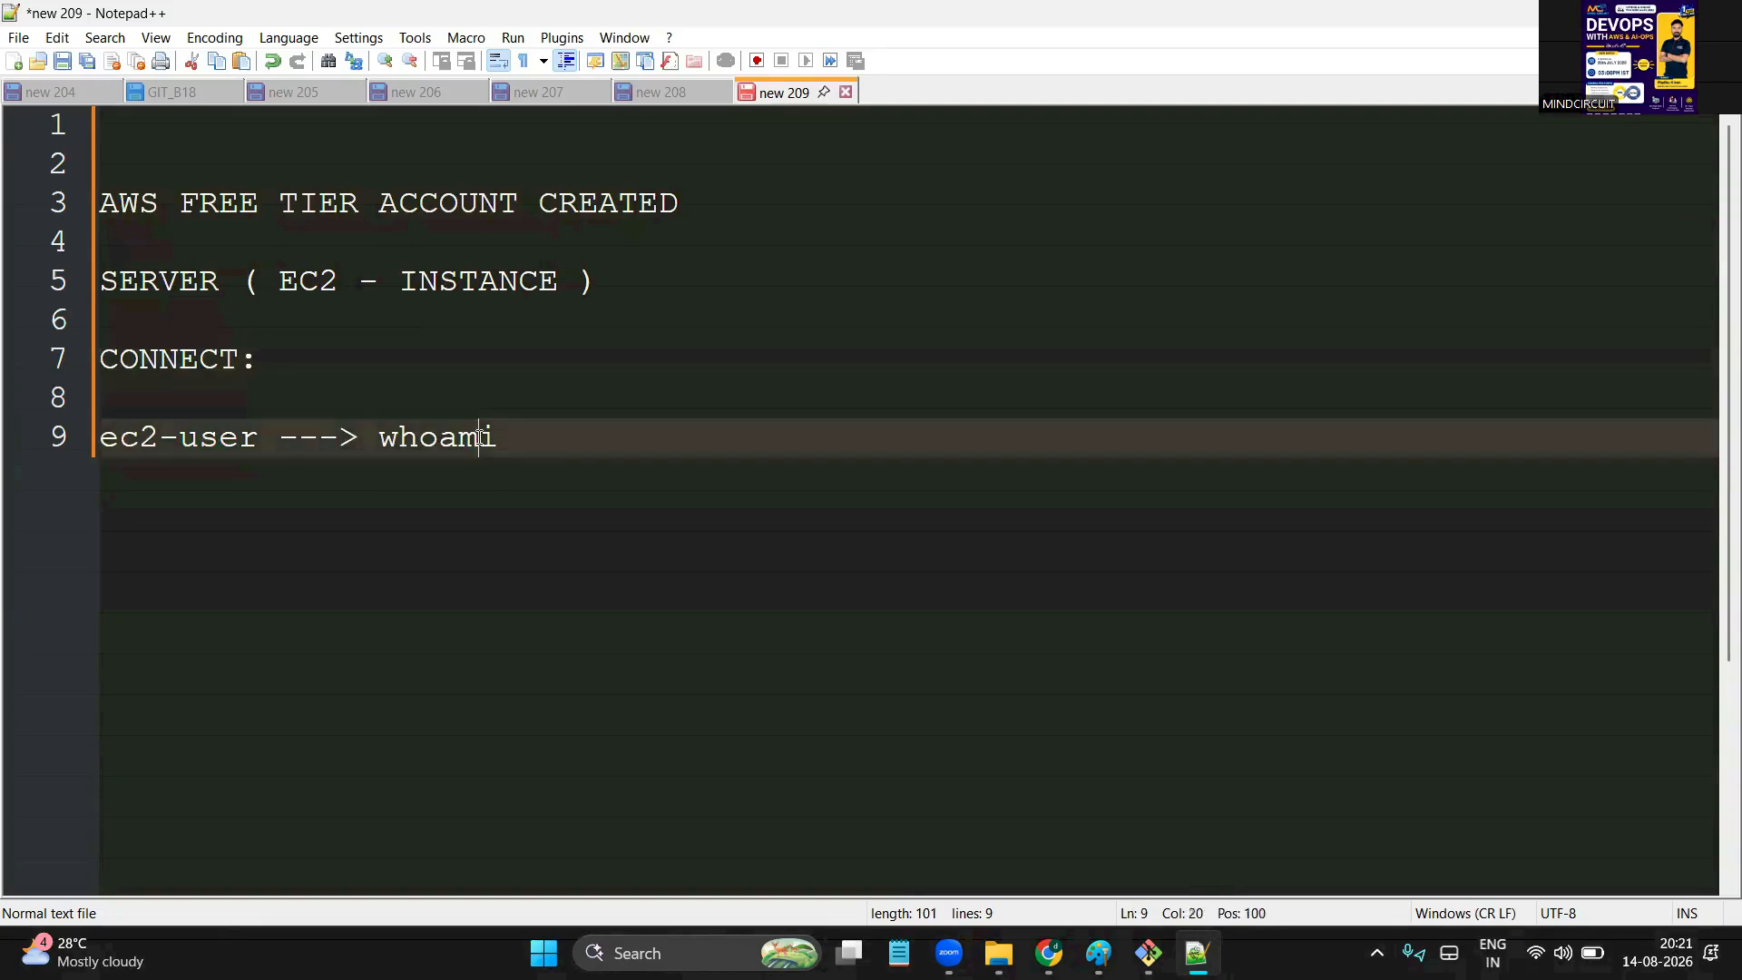
left_click(552, 438)
key("Return")
key("BackSpace")
key("Return")
type("sudo su -   ")
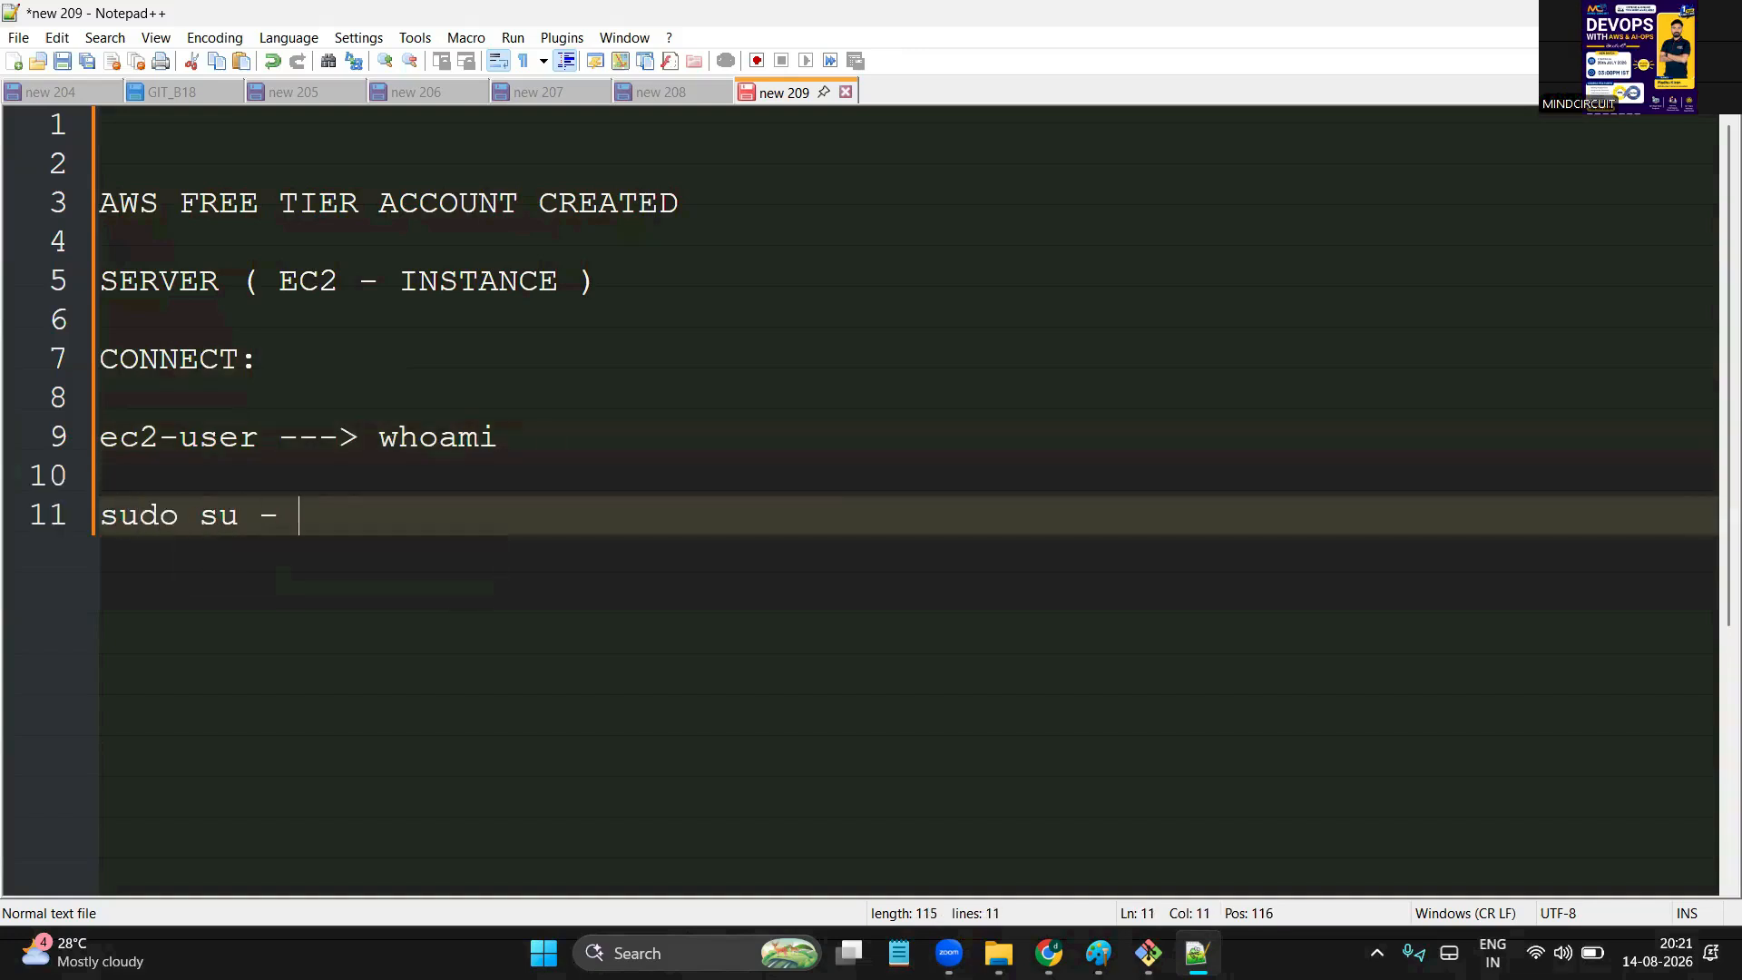
type("--> to switch t")
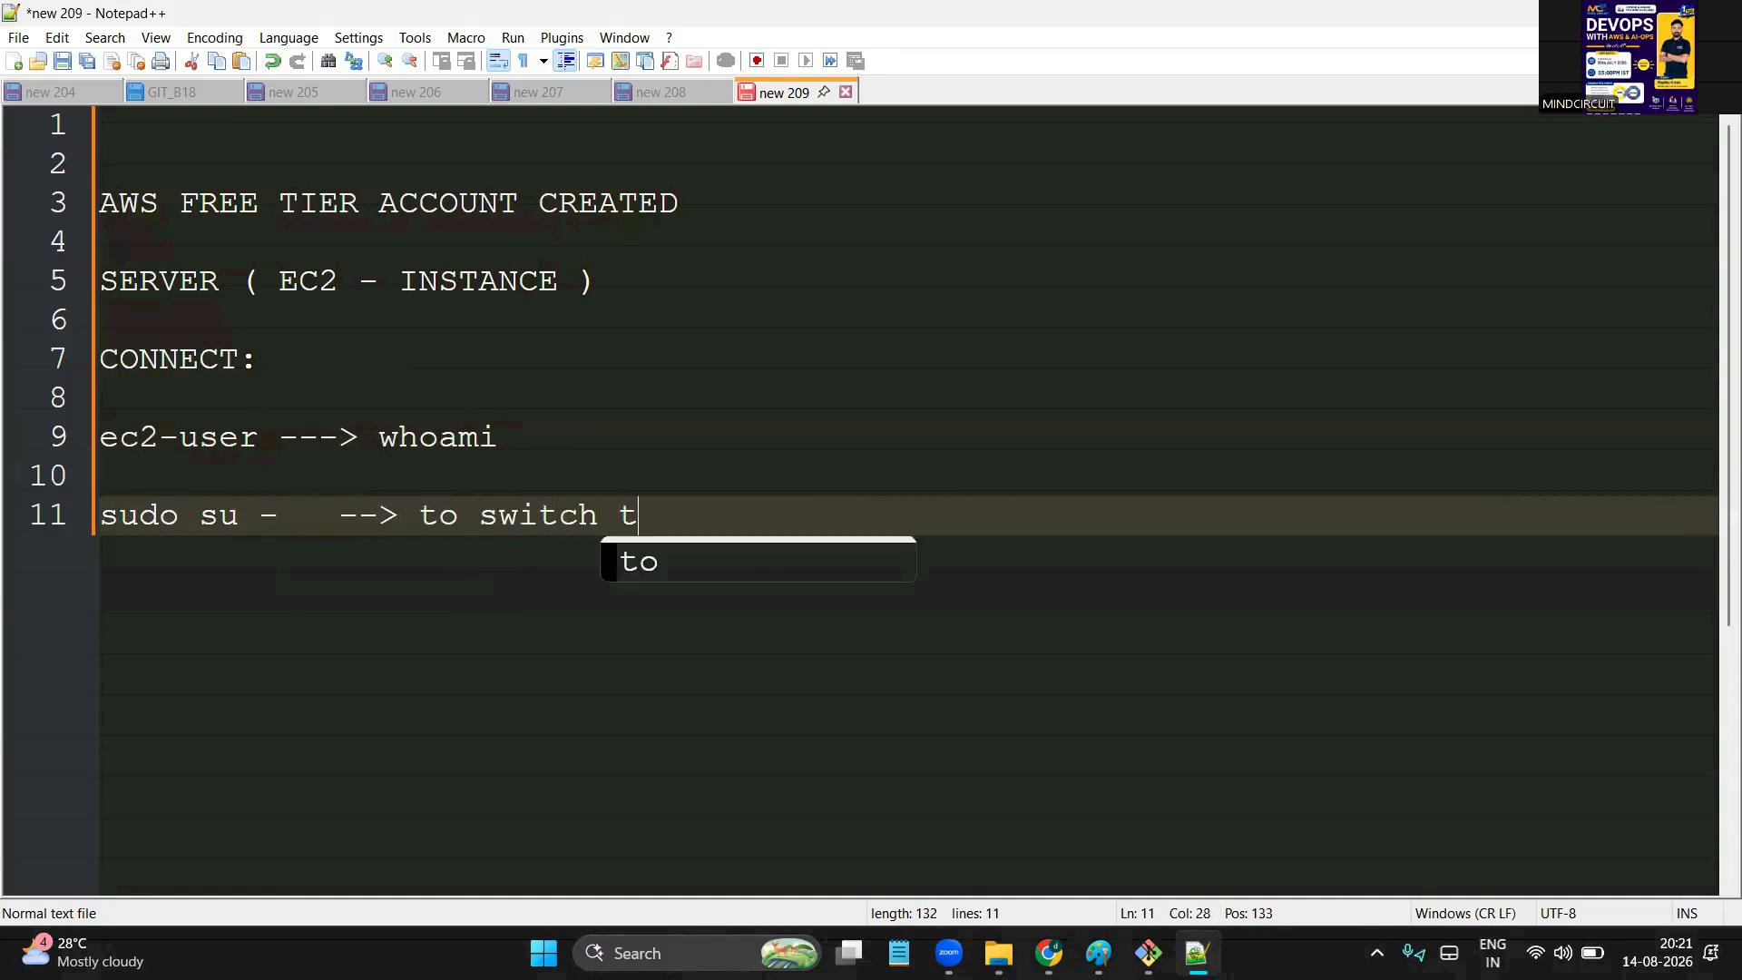
type("o root user")
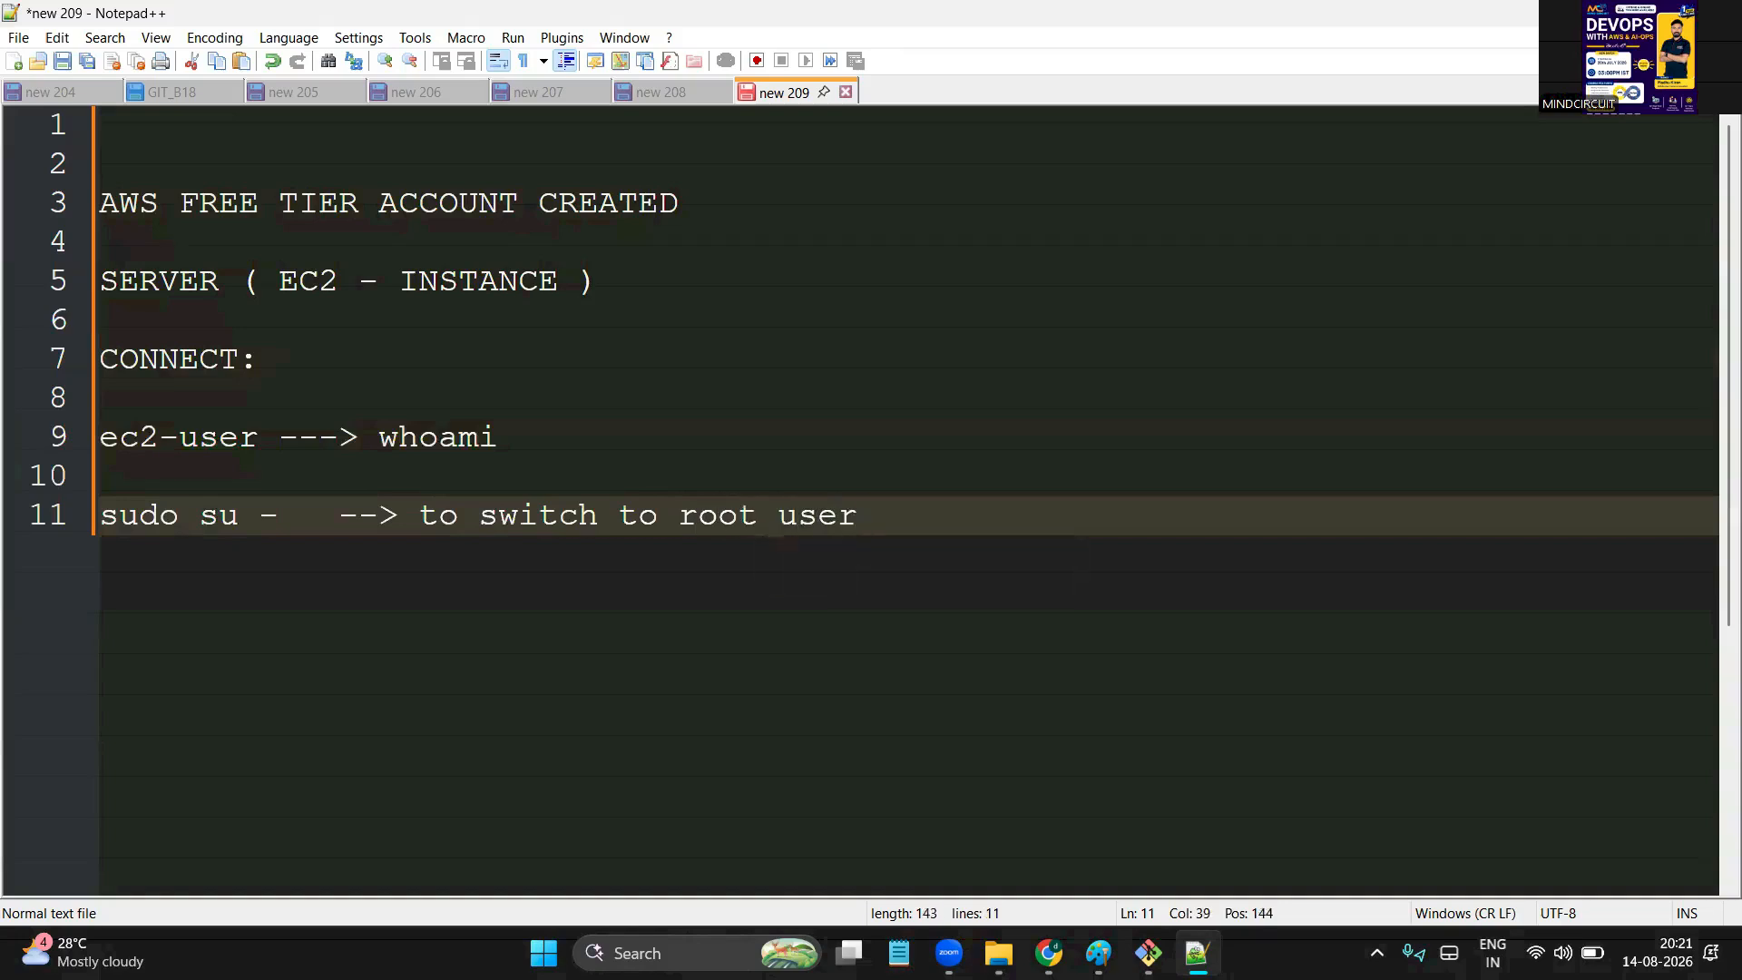
key("Return")
key("Return")
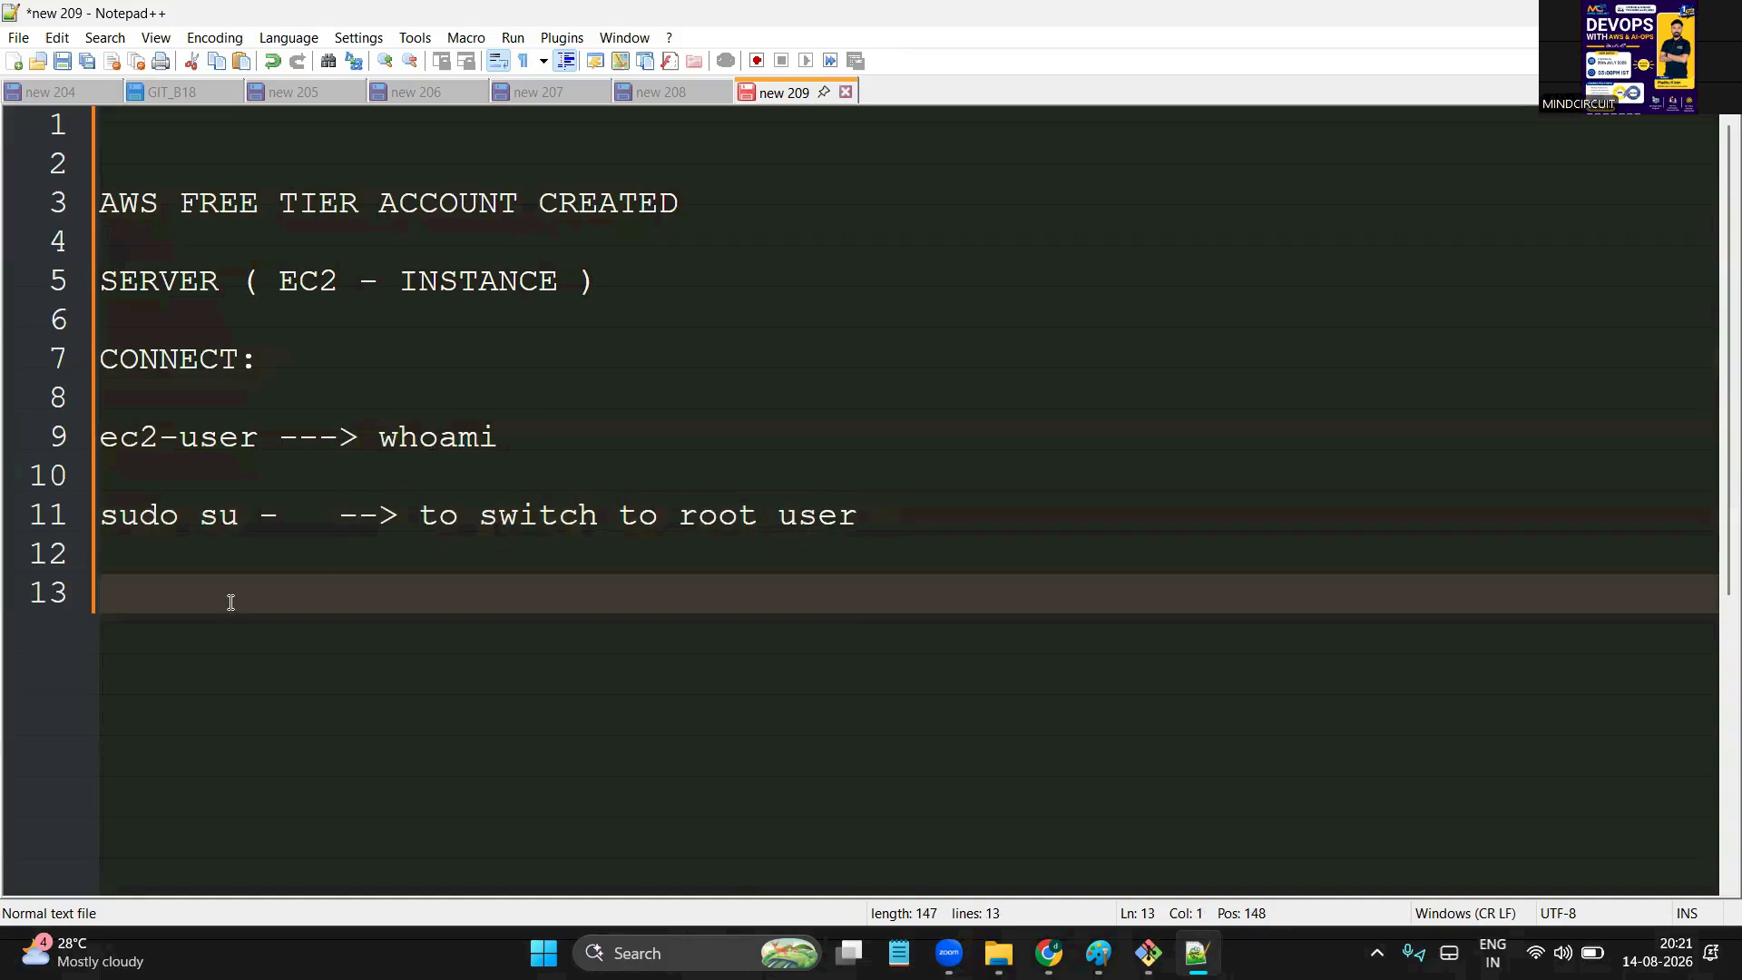
Note the commands hostnamectl set-hostname linux, exit, sudo su - and hostname
type("hostname")
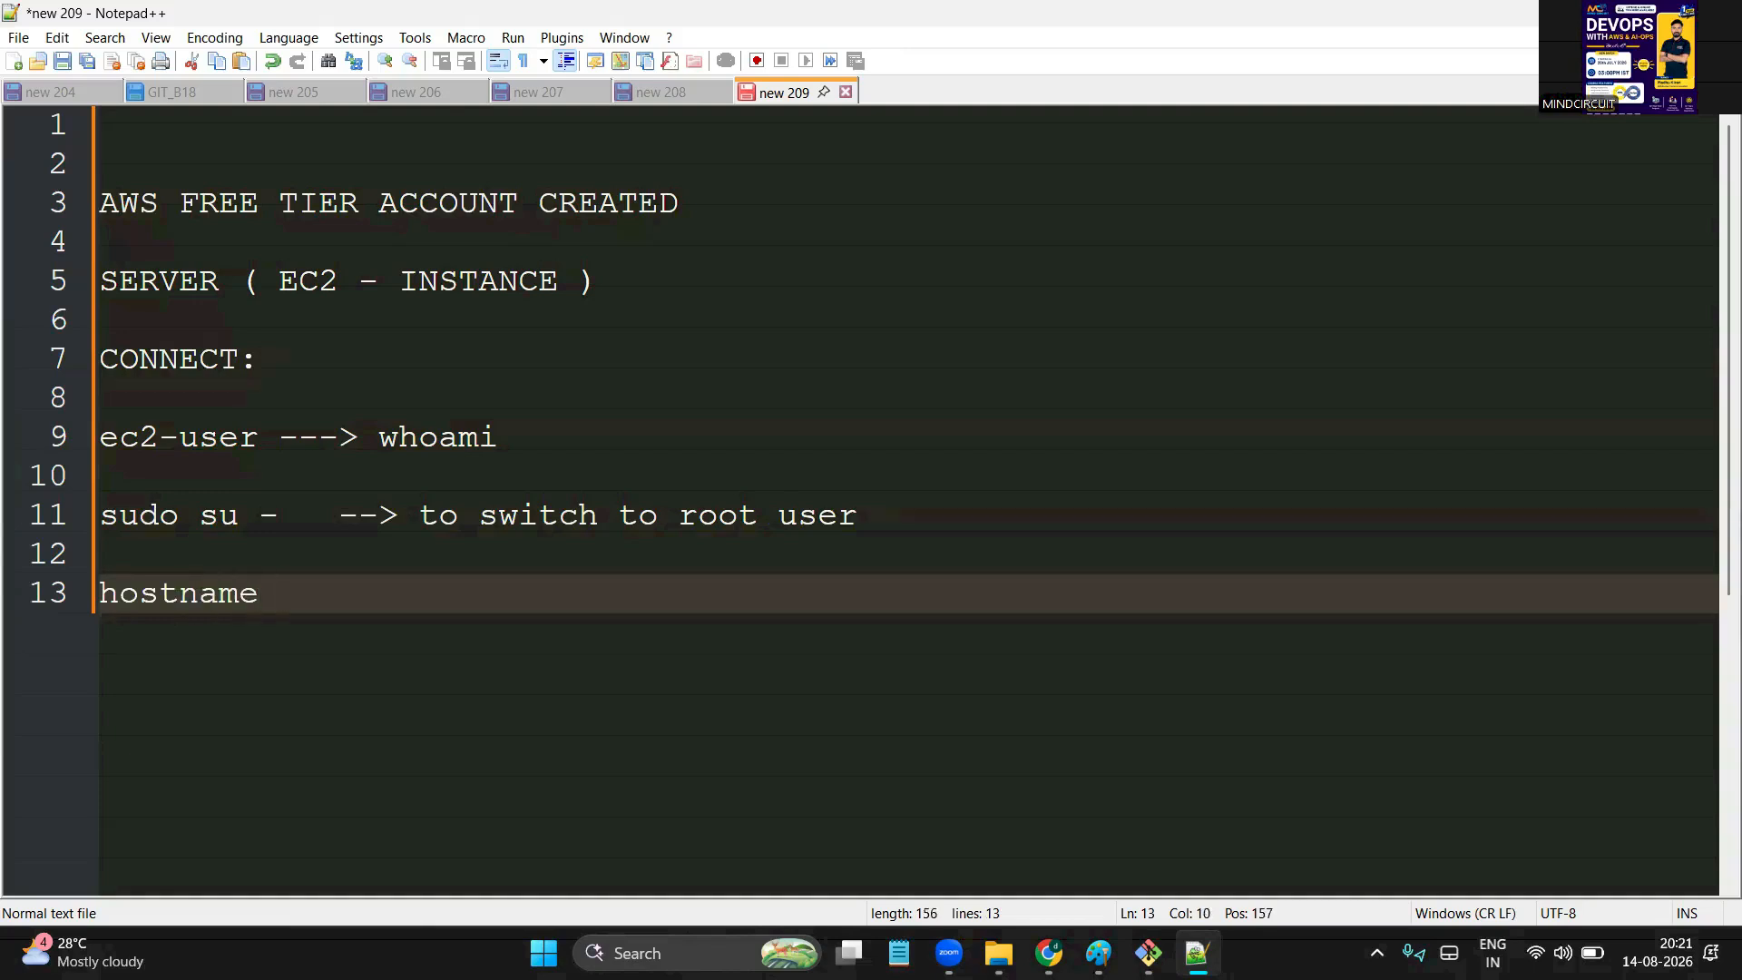
key("BackSpace")
type("ctl ser")
key("BackSpace")
type("t-ho")
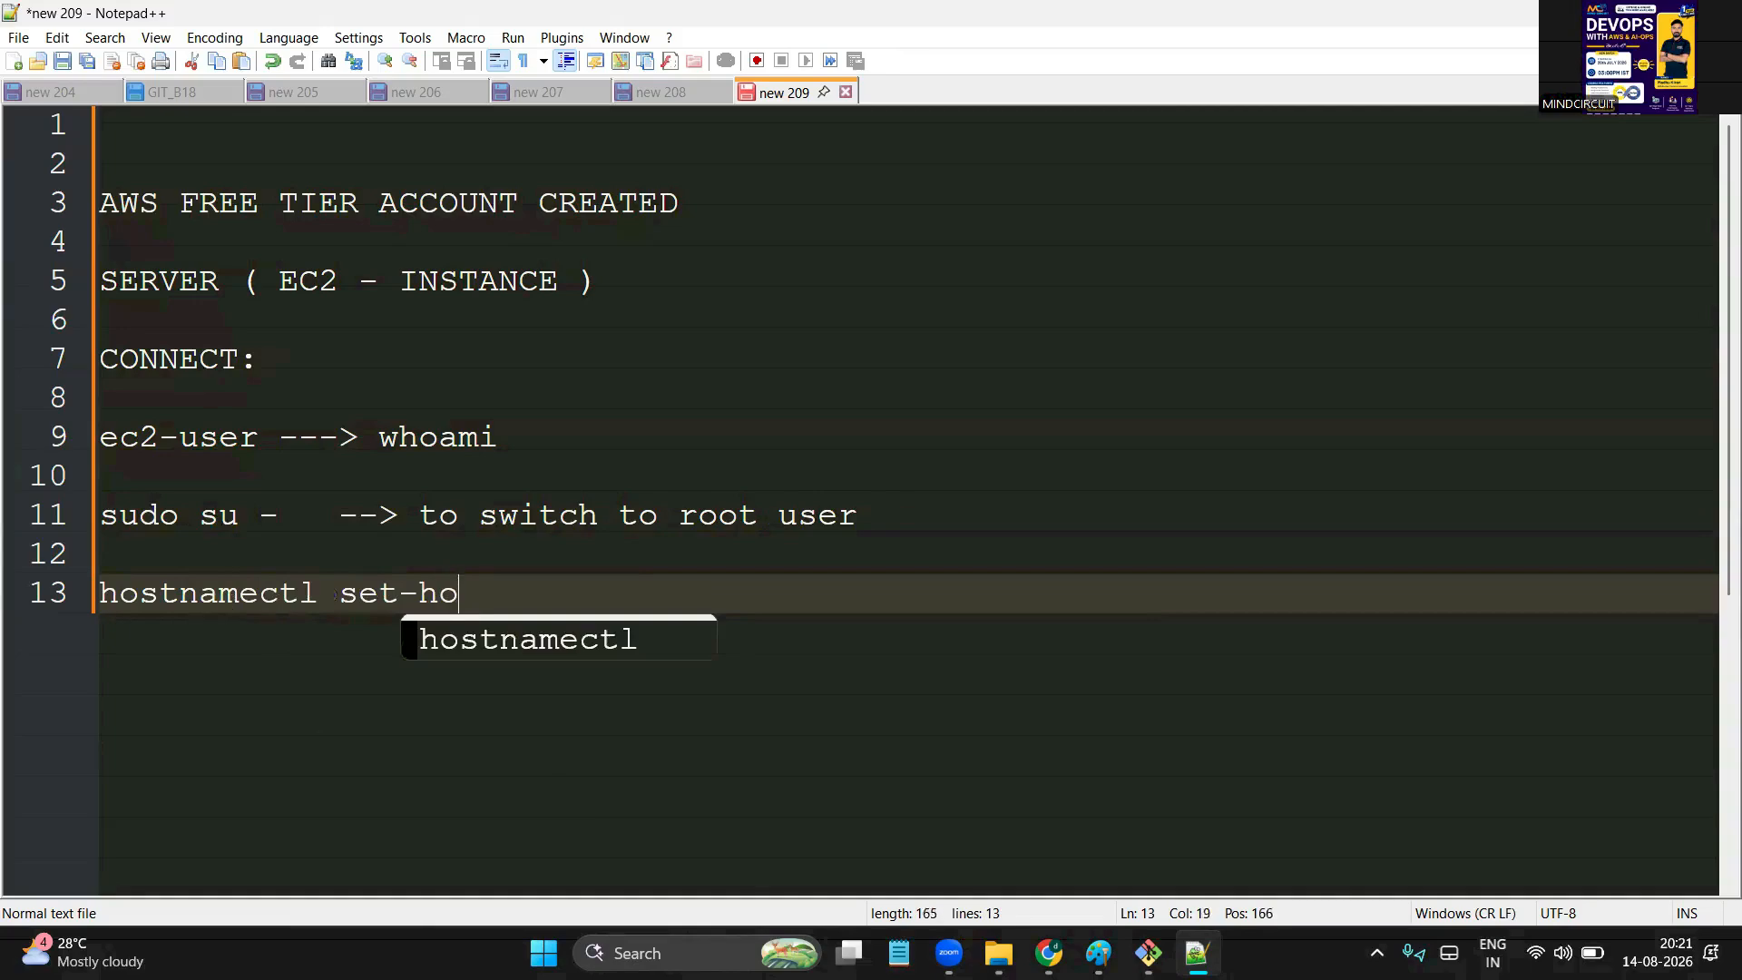
type("stname linux")
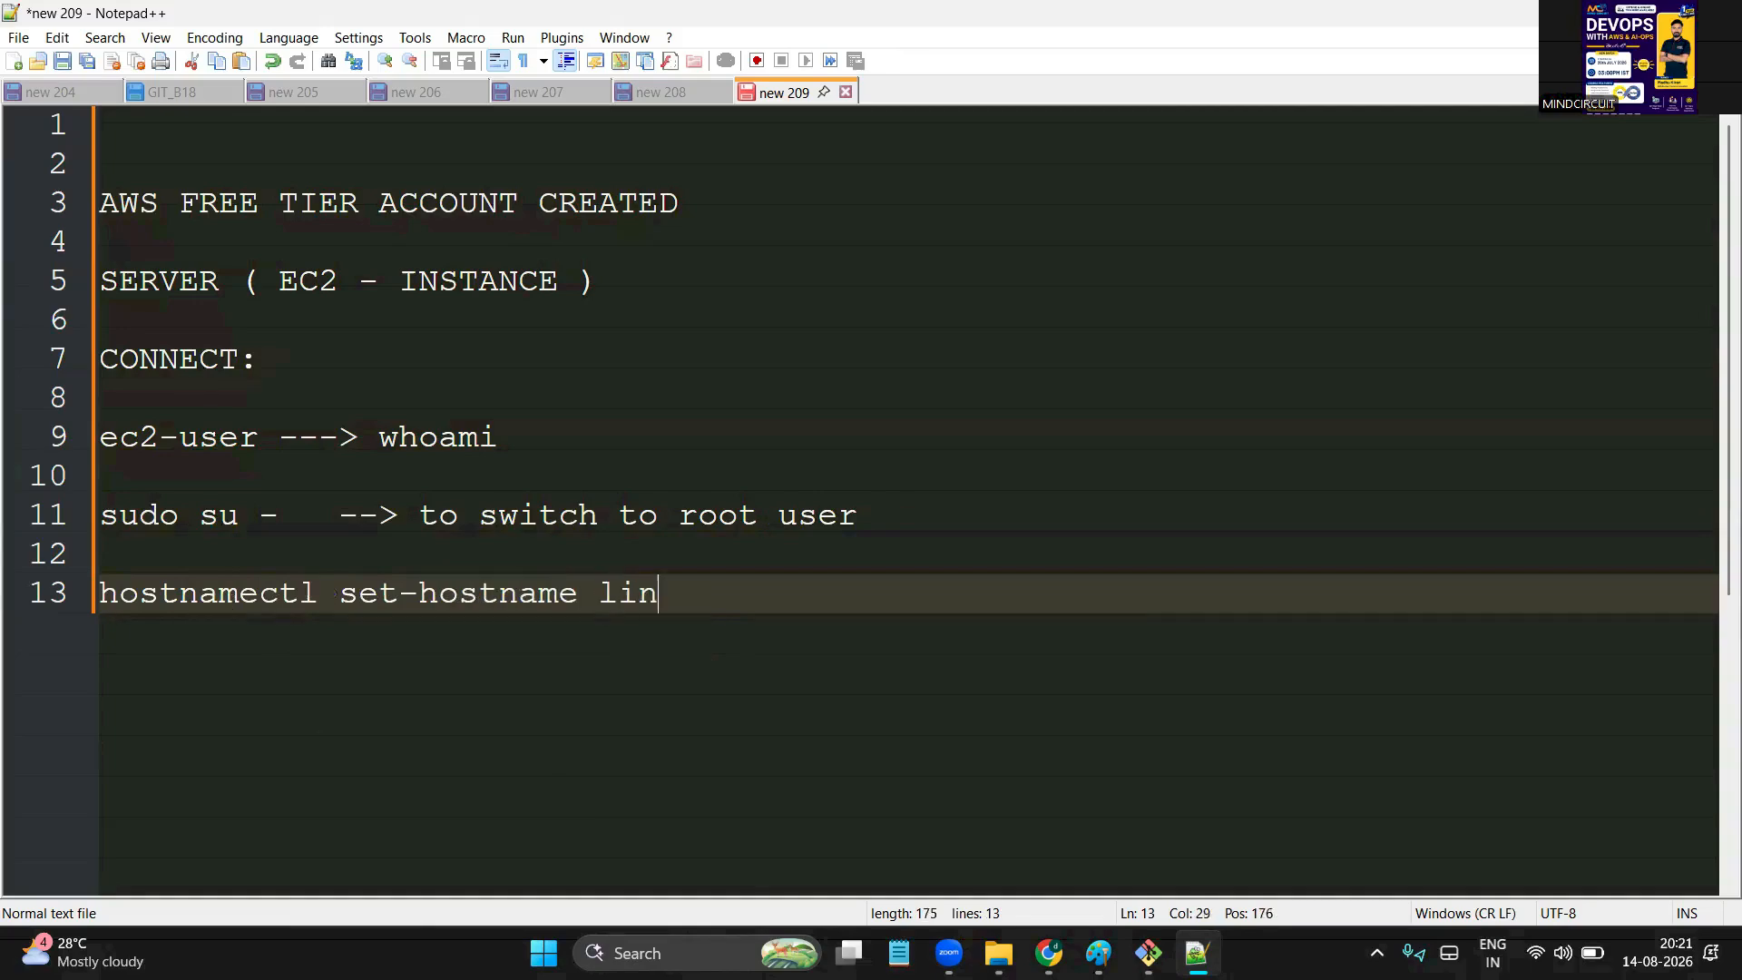
double_click(679, 594)
left_click(727, 604)
key("Return")
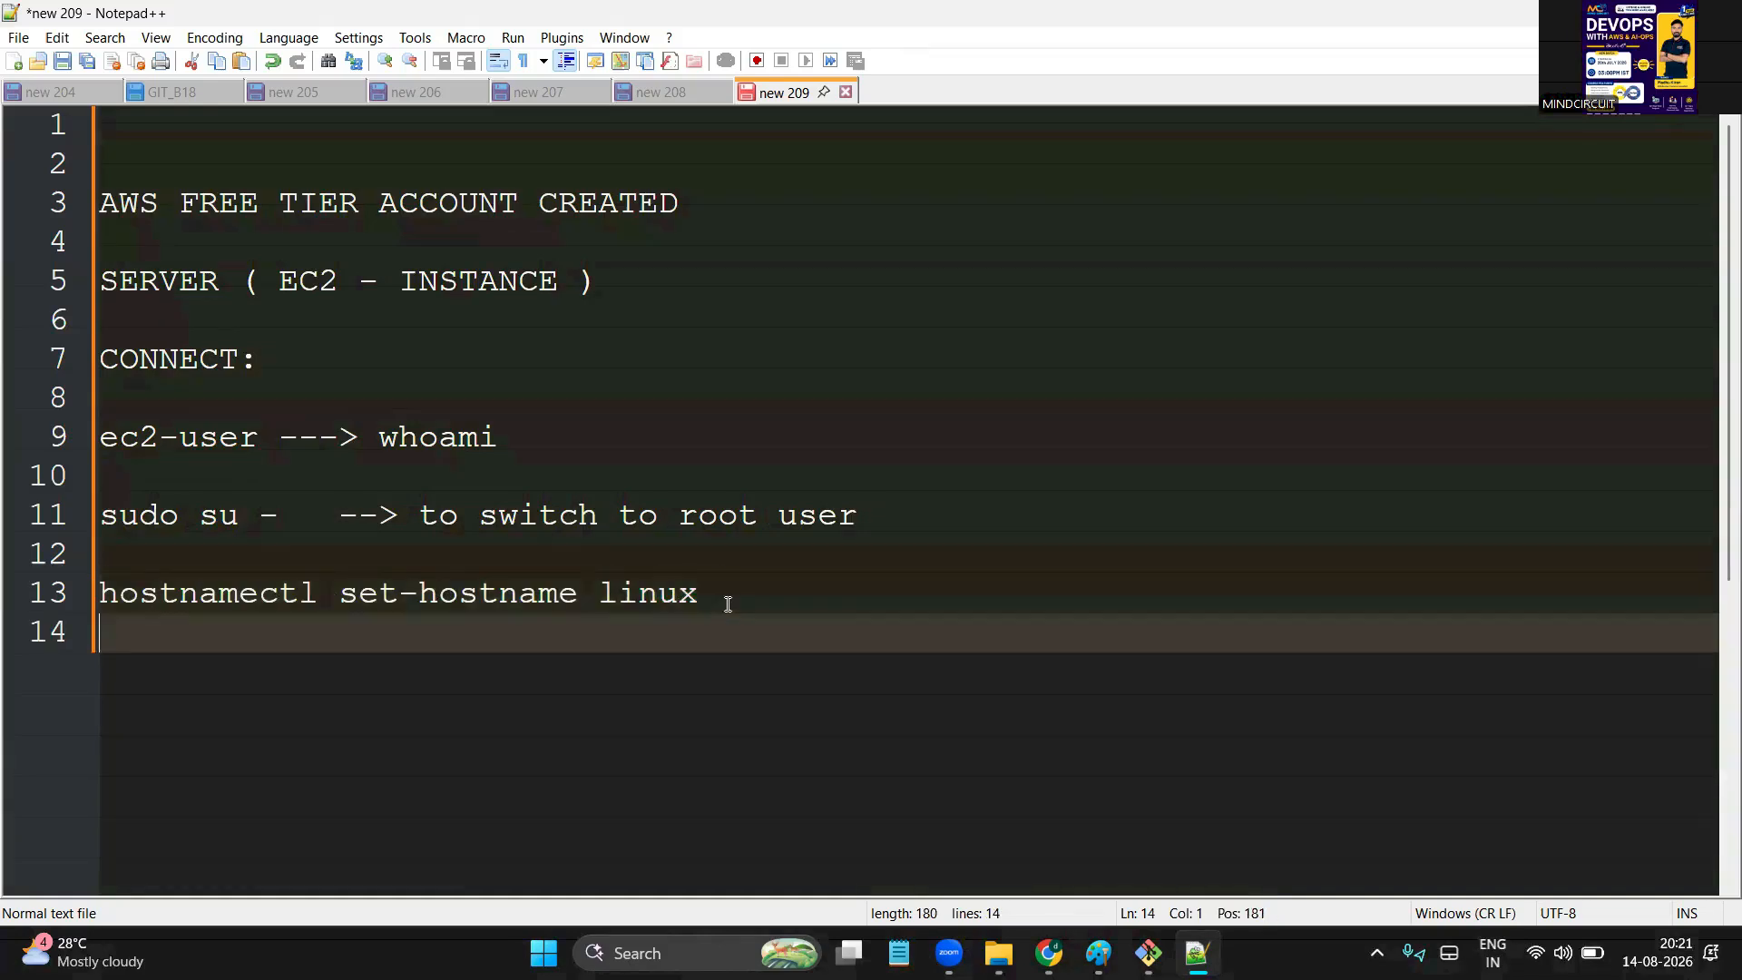
key("Return")
type("exit")
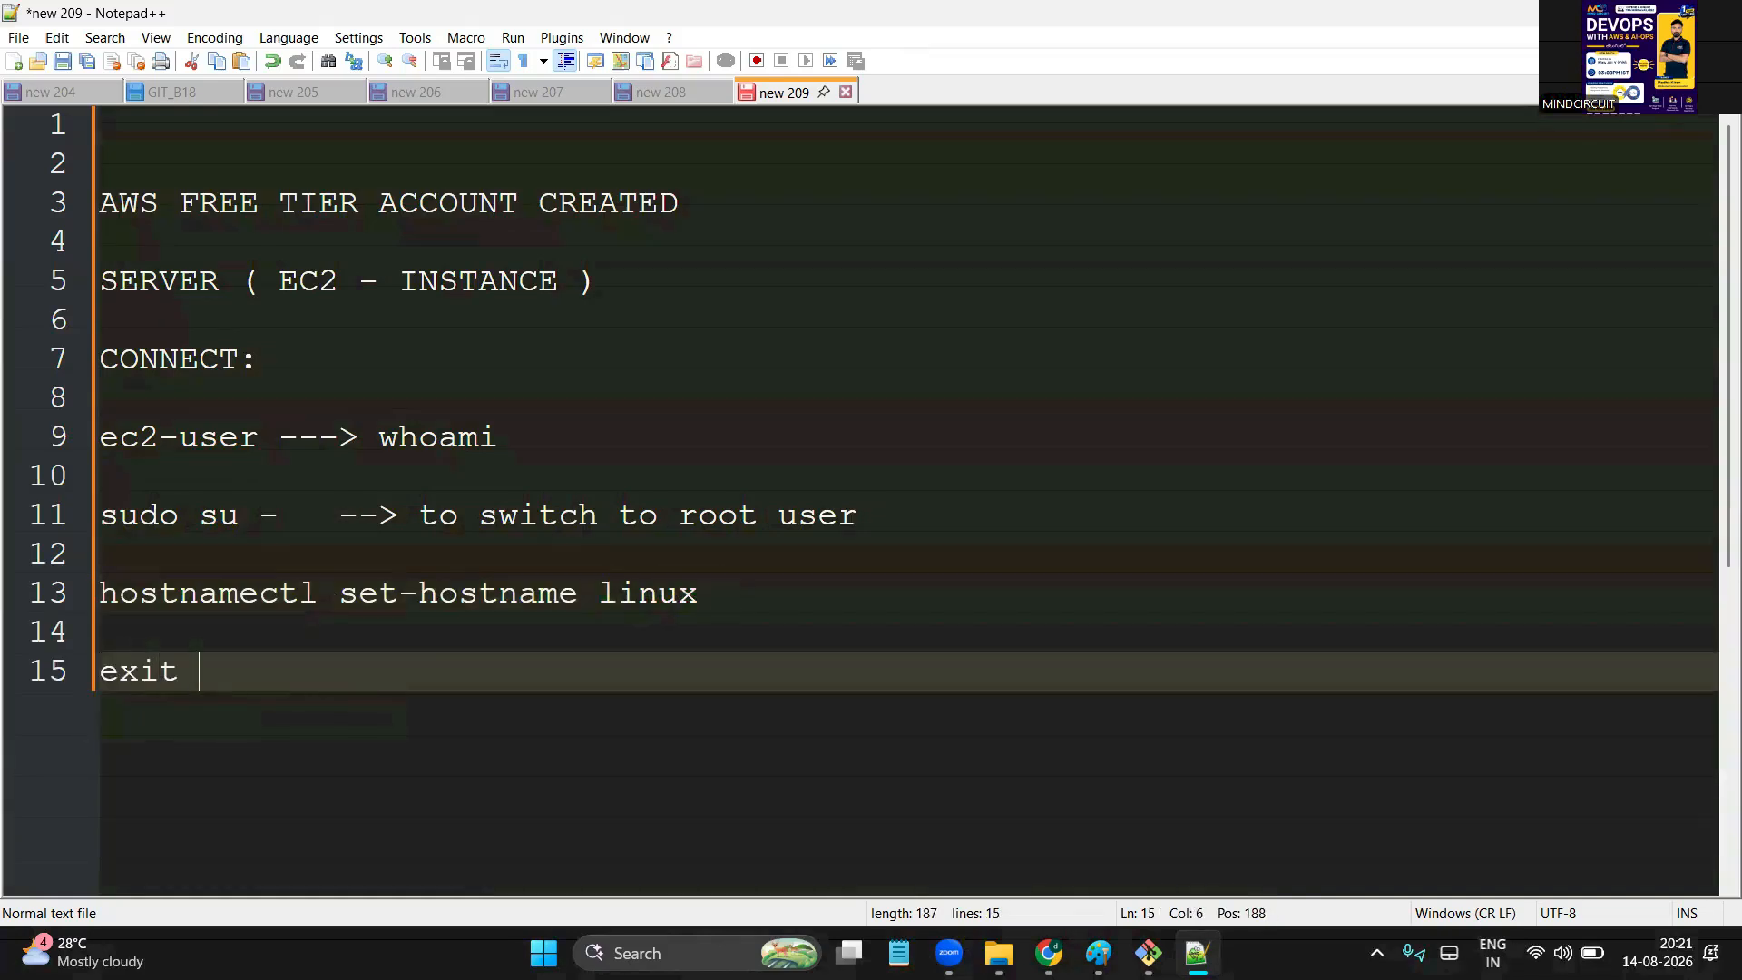
key("Return")
key("Return")
type("s")
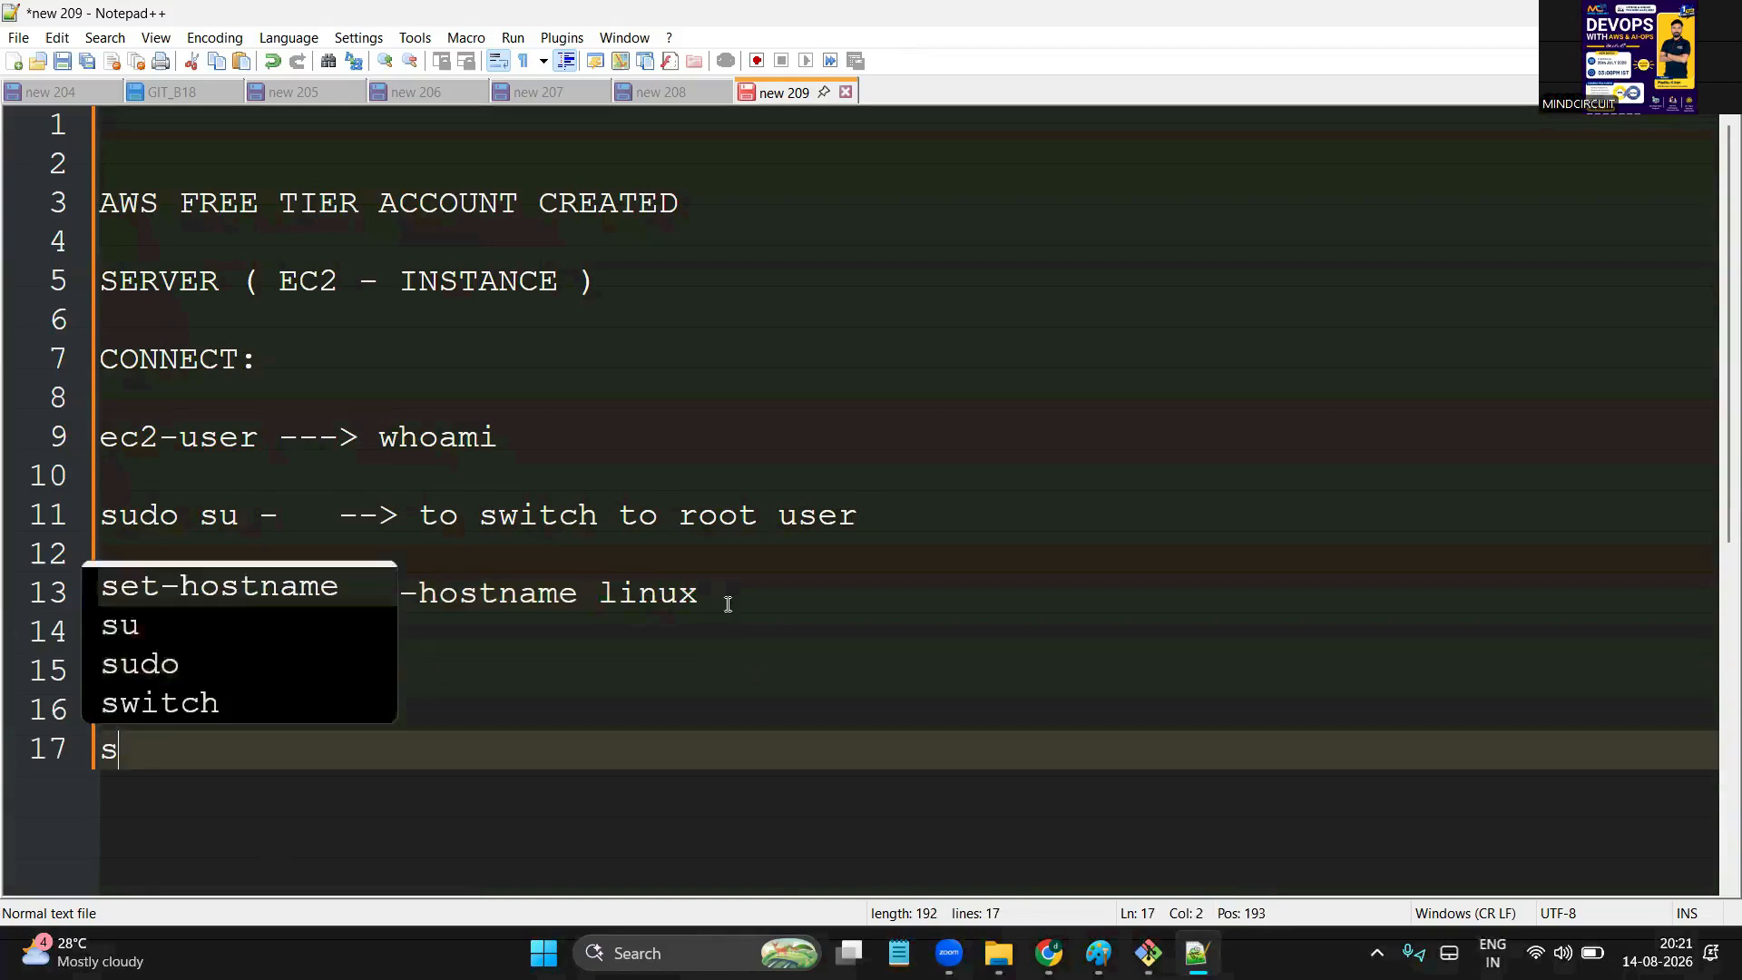
type("udo su -")
key("Return")
key("Return")
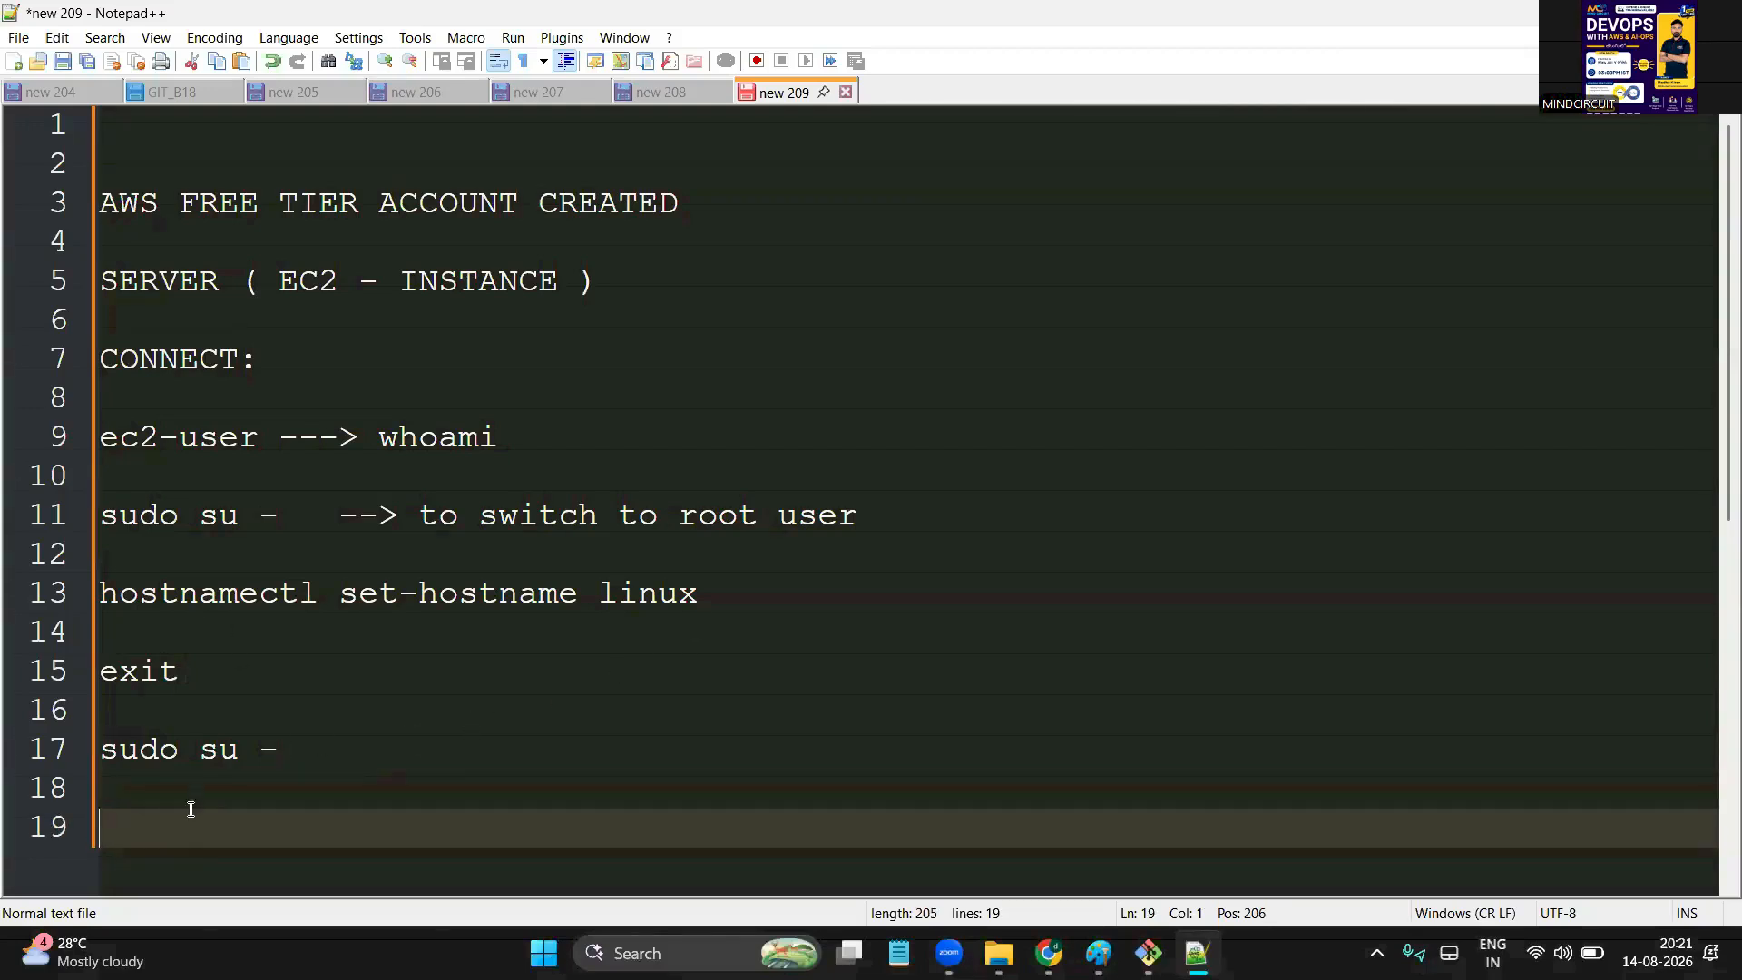
type("hostname")
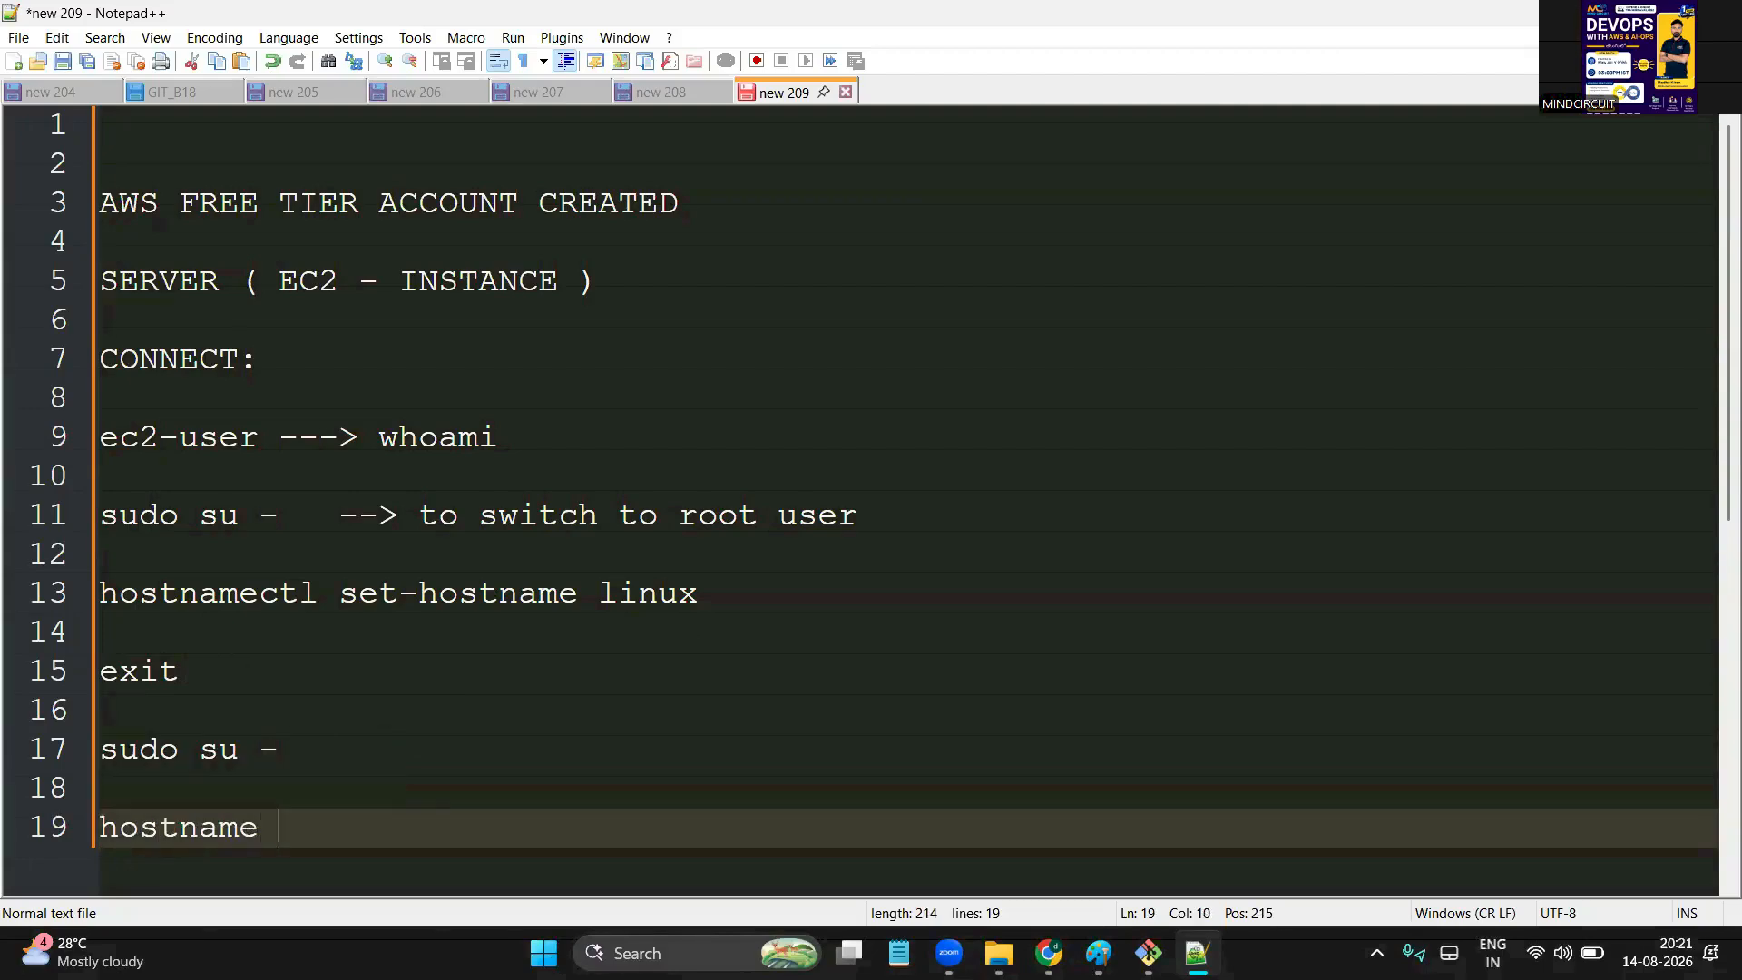
key("Return")
key("Return")
key("Return")
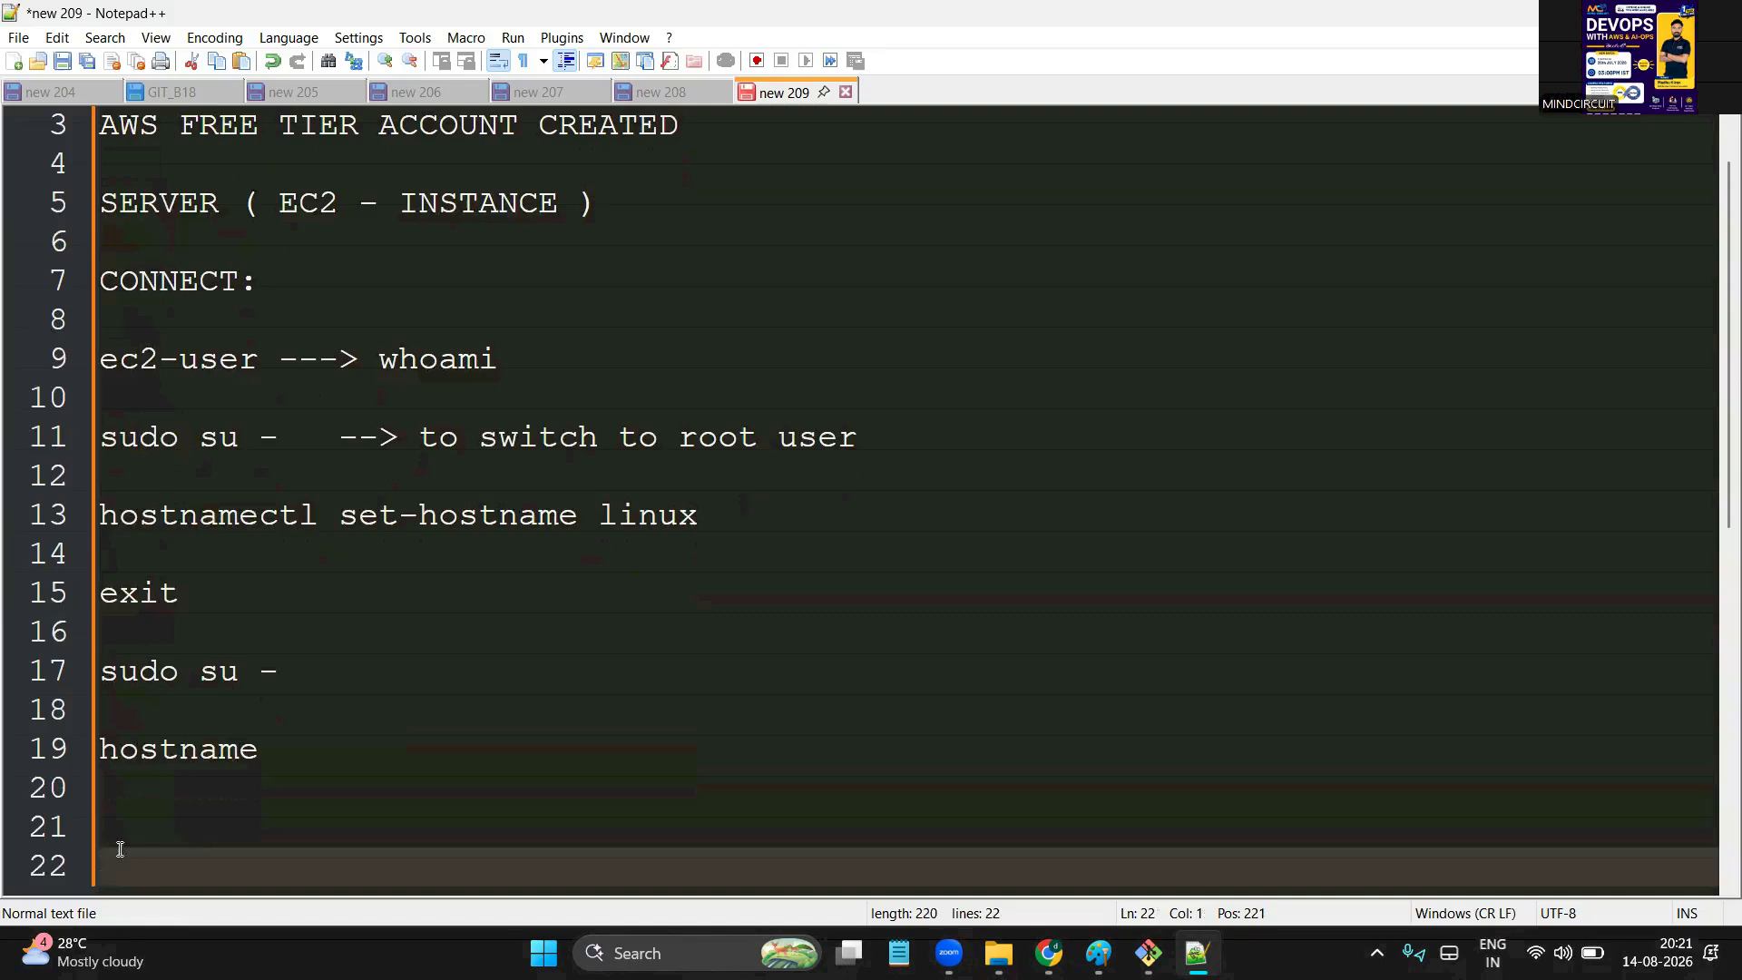
Add uname and uname -a, followed by a dashed separator line
left_click(185, 784)
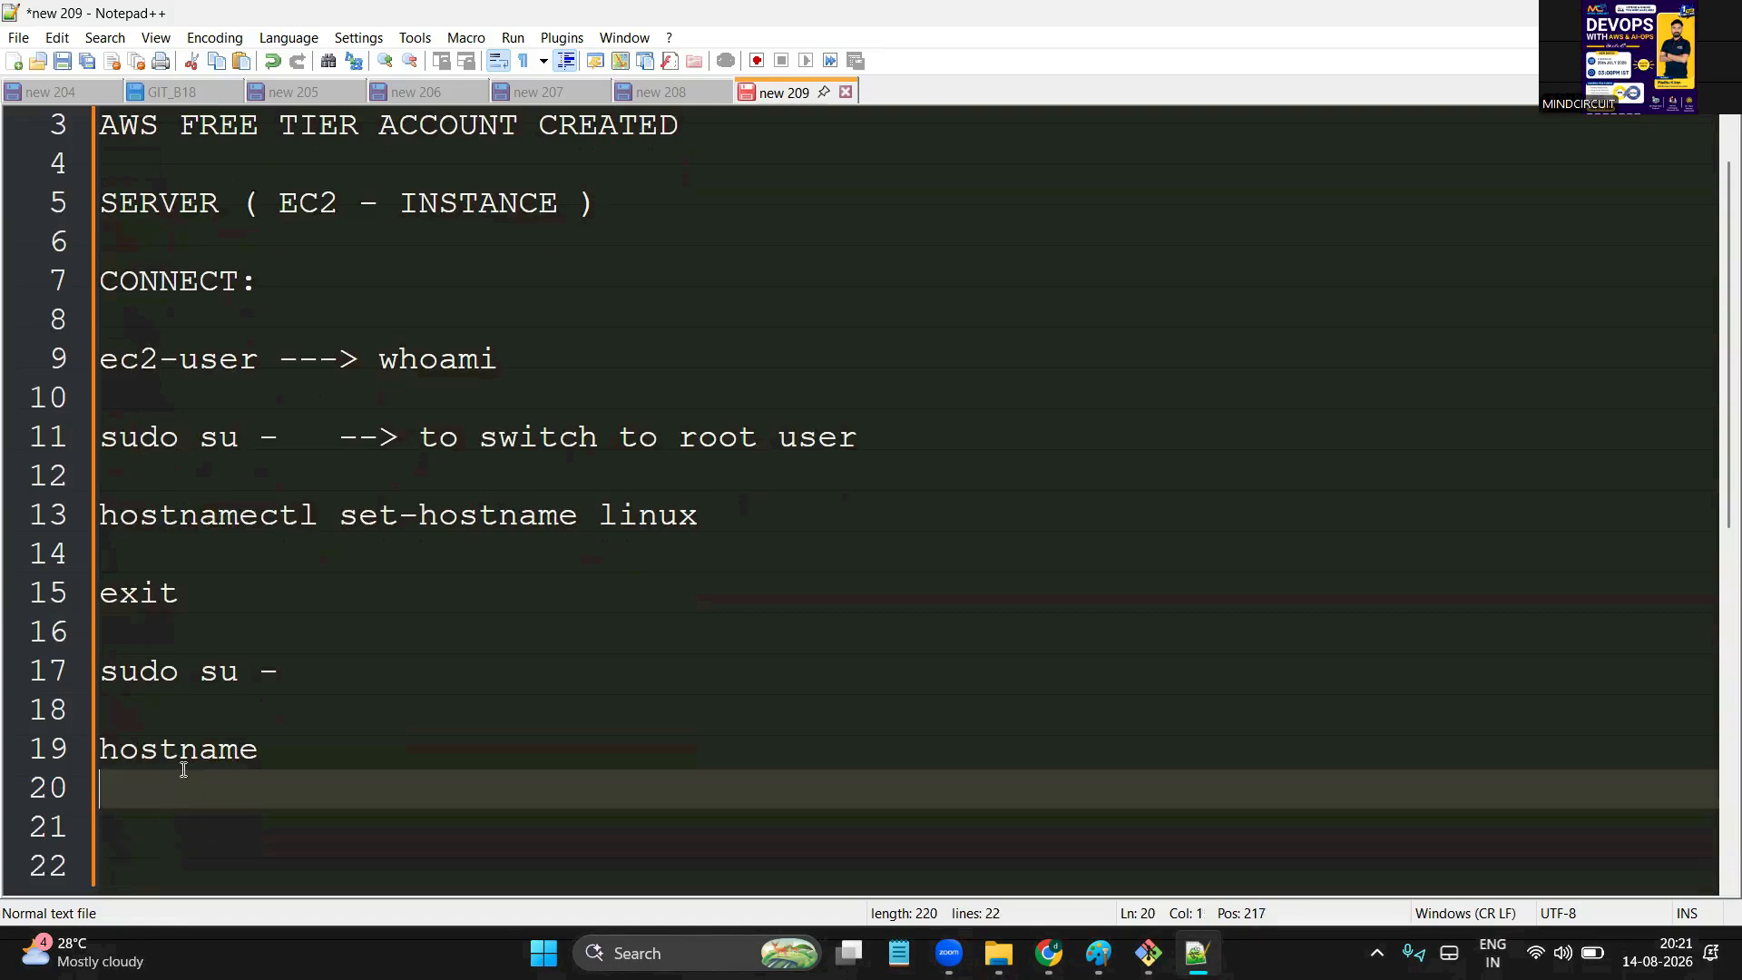
key("Down")
key("Return")
type("uam")
key("BackSpace")
key("BackSpace")
type("naem")
key("Return")
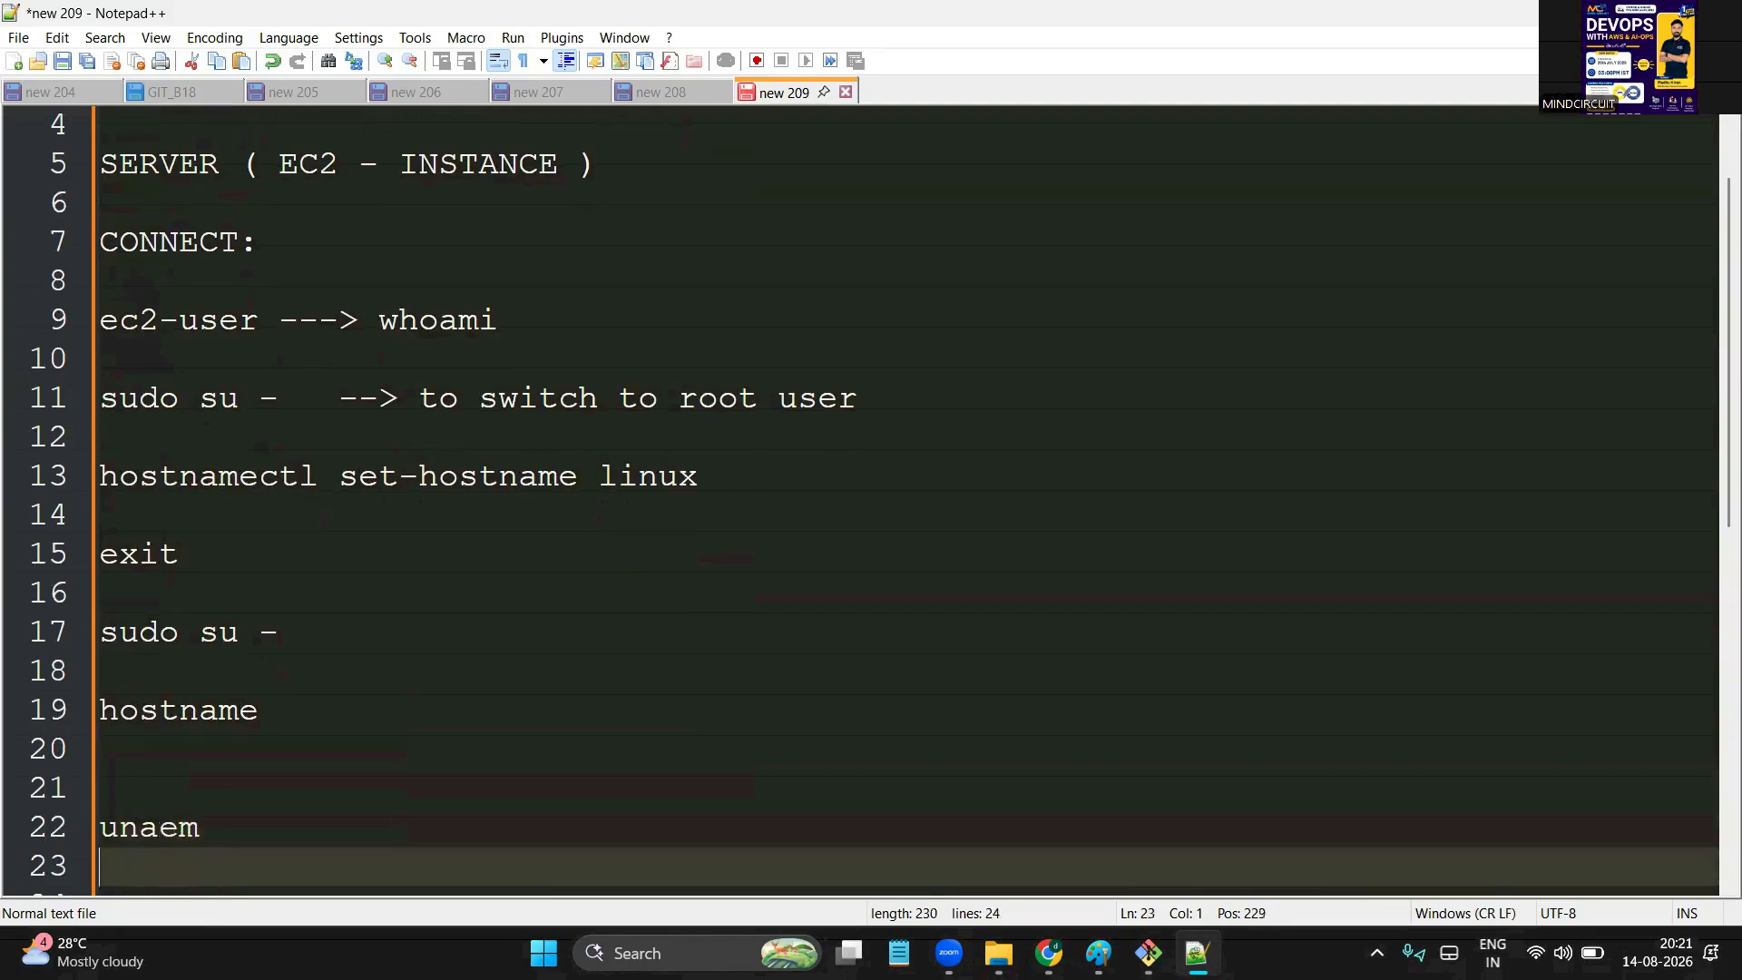
key("BackSpace")
key("BackSpace")
key("BackSpace")
key("BackSpace")
type("me")
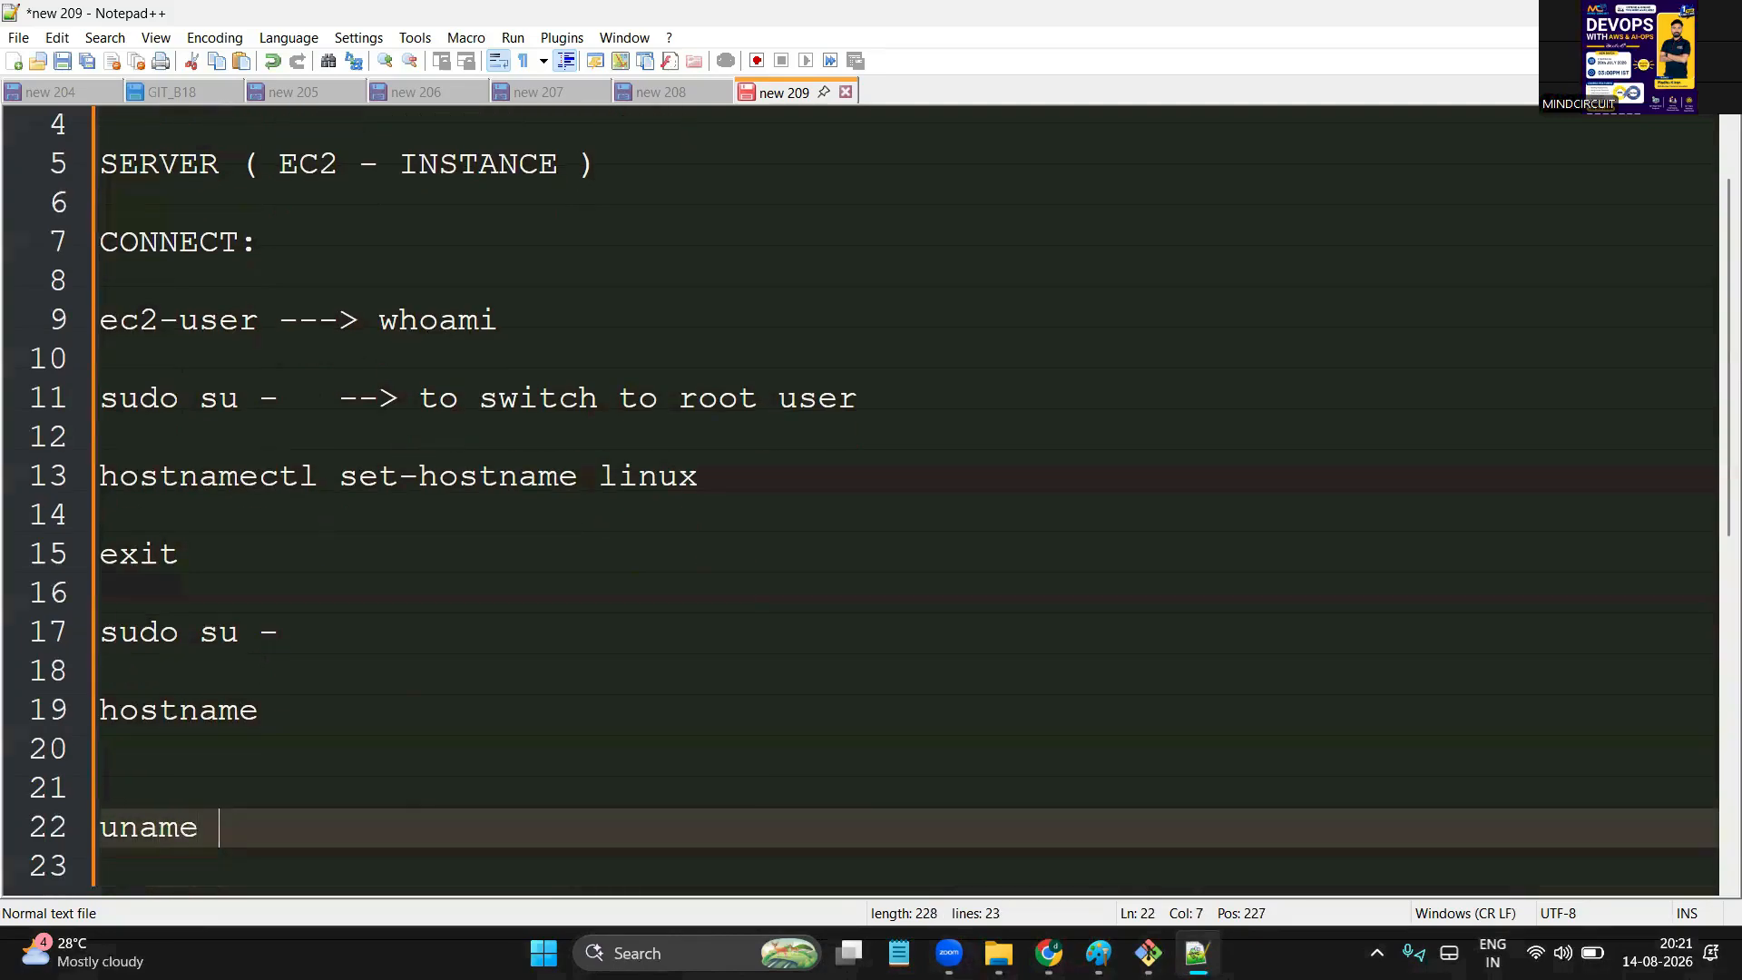
key("Return")
key("Return")
type("uname ")
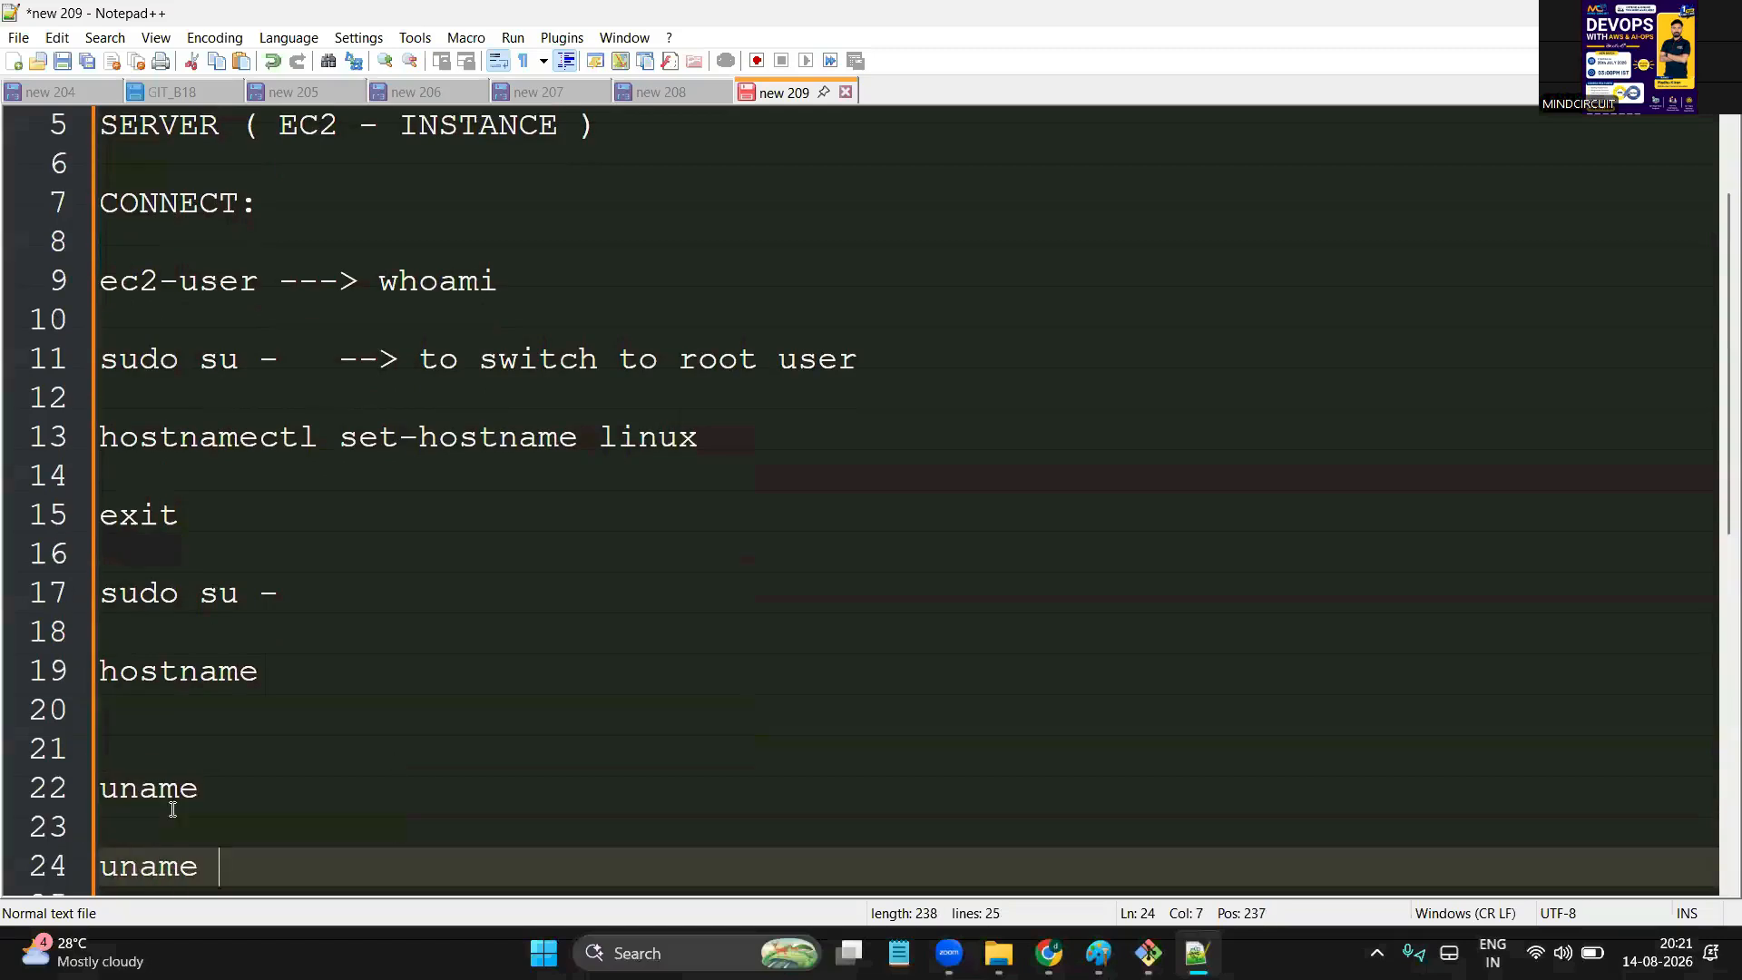
type("-a")
key("Return")
key("Return")
key("Return")
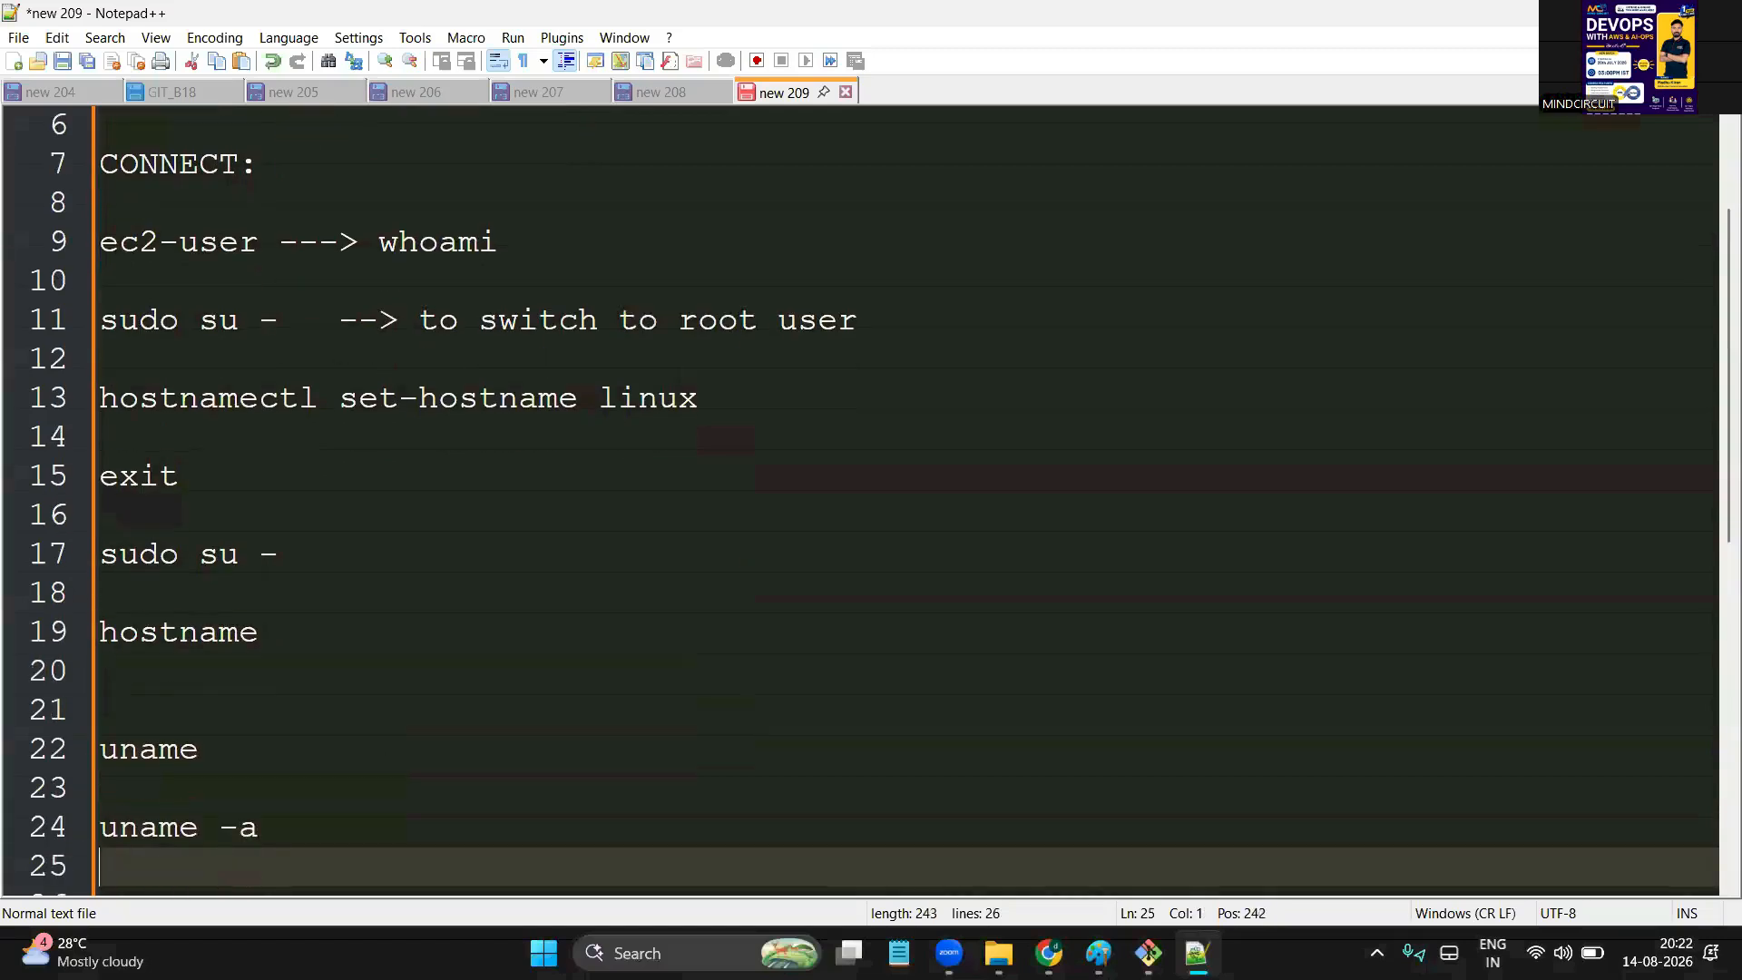
type("-----------------------------------")
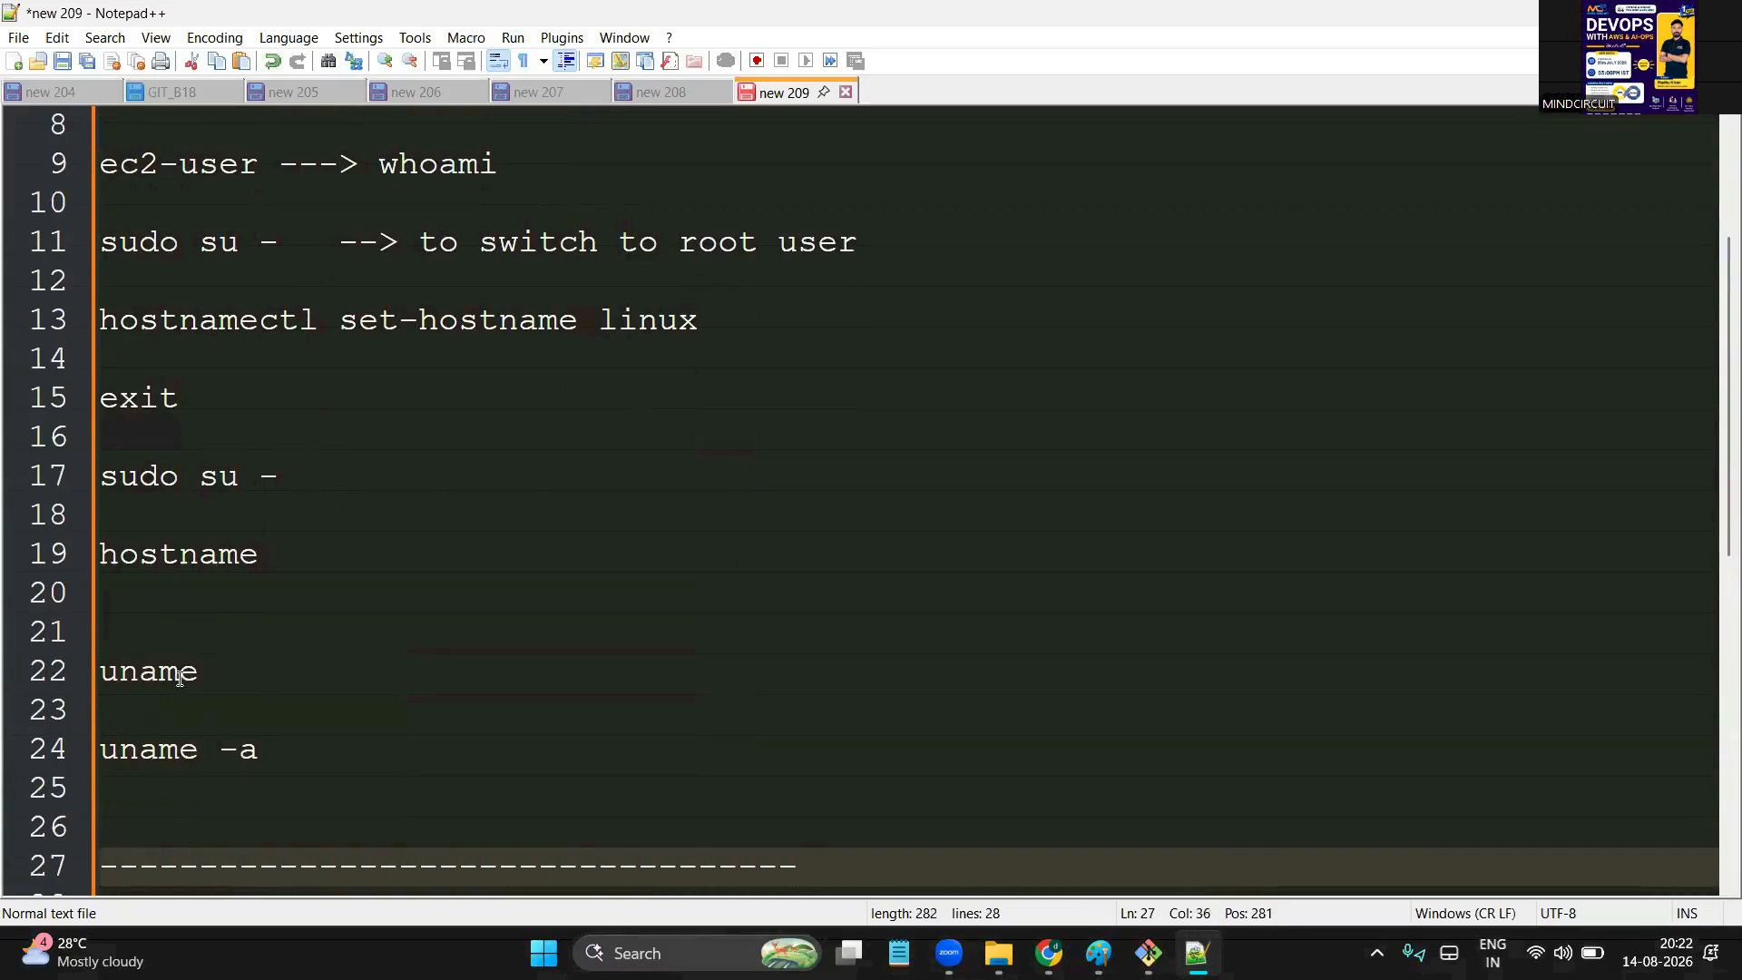
Remove the blank line above the dashes and add the heading 'WIDNWOS --> basic operations :'
scroll(179, 678, "up", 3)
scroll(179, 678, "down", 9)
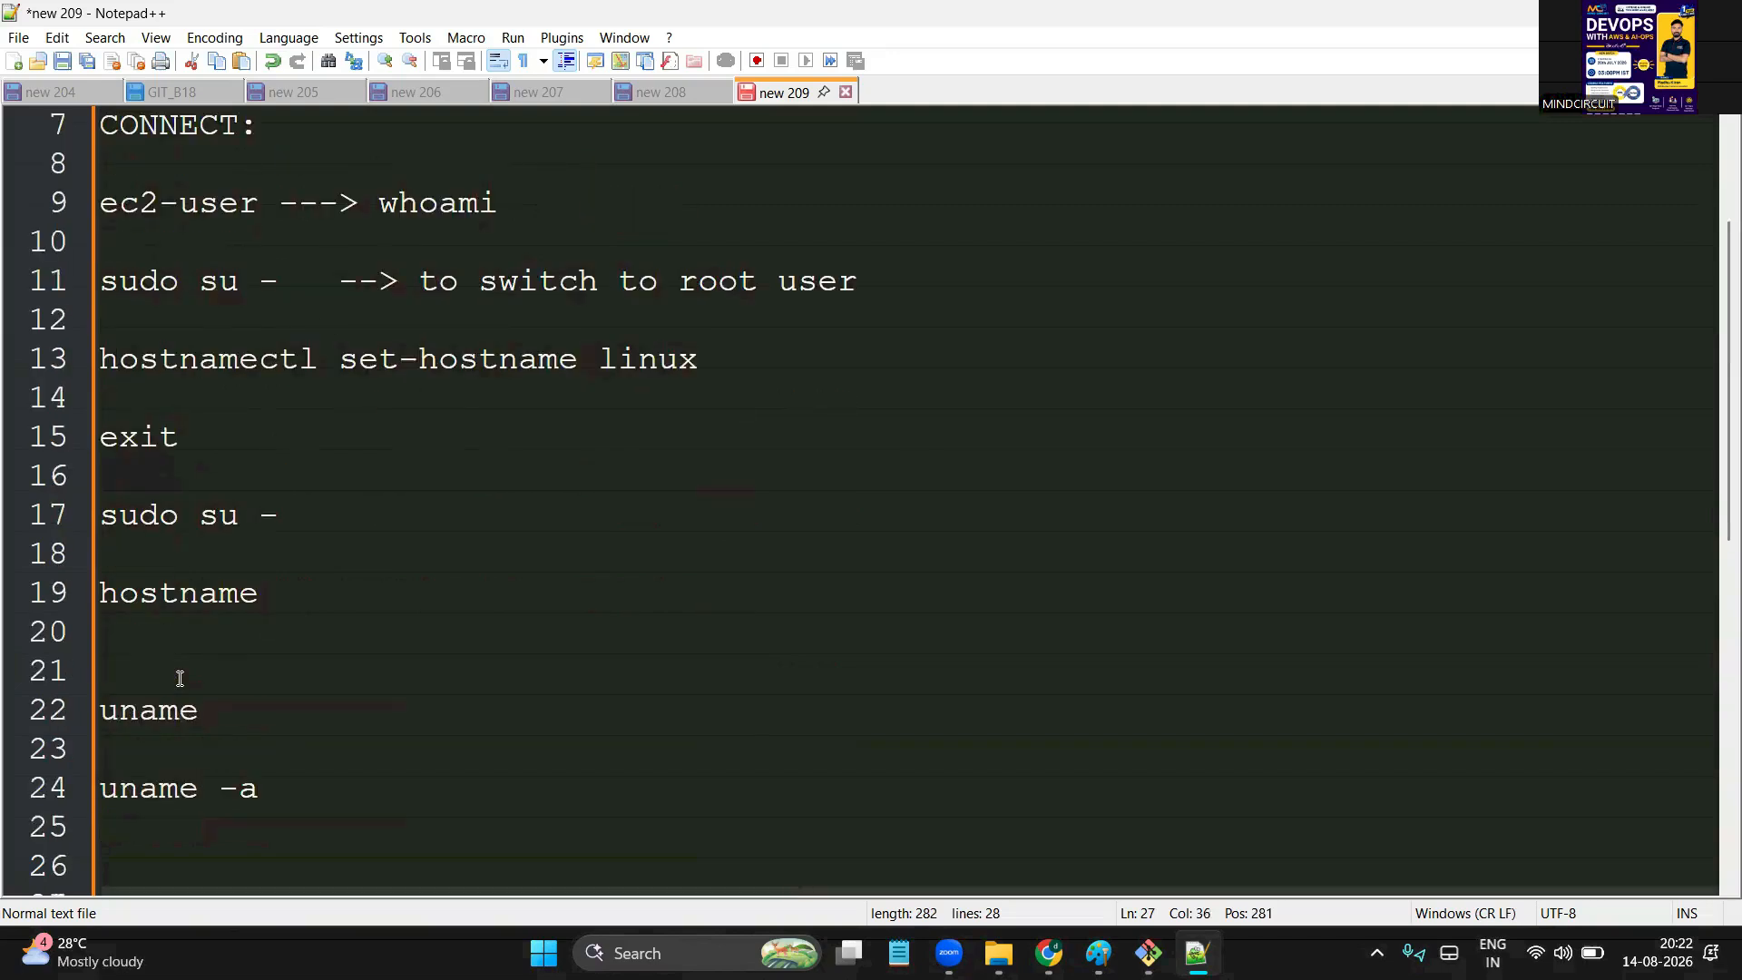
scroll(178, 678, "up", 1)
scroll(178, 678, "up", 2)
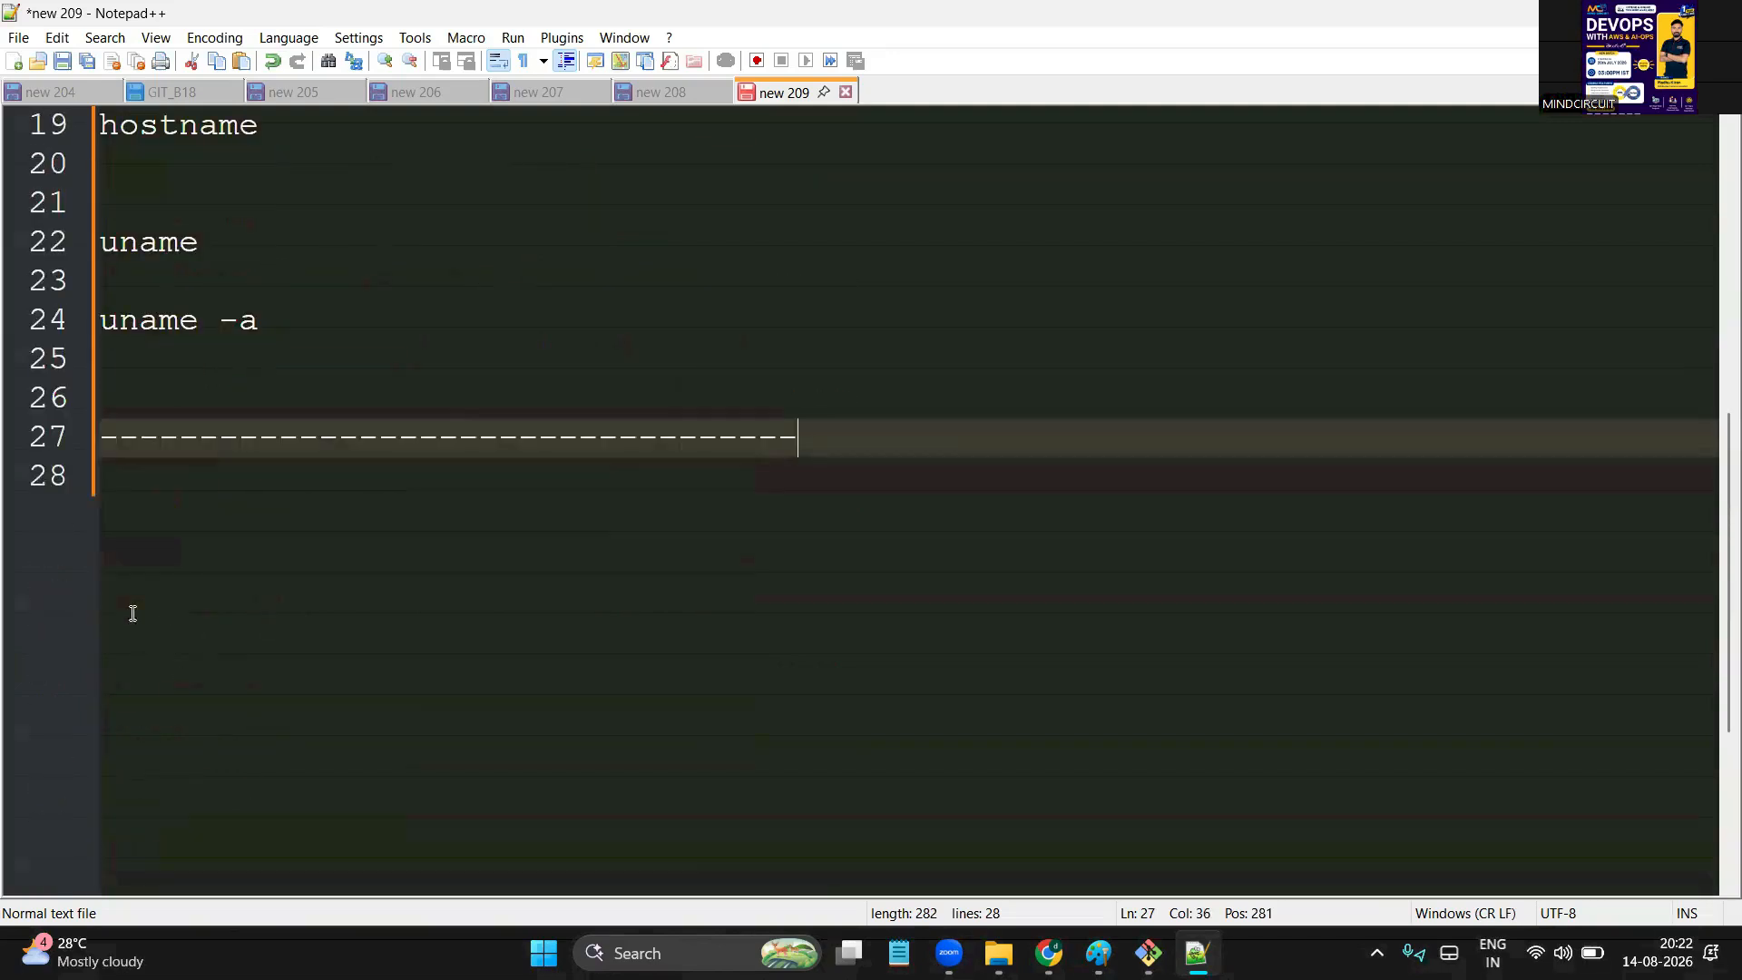
left_click(134, 415)
key("BackSpace")
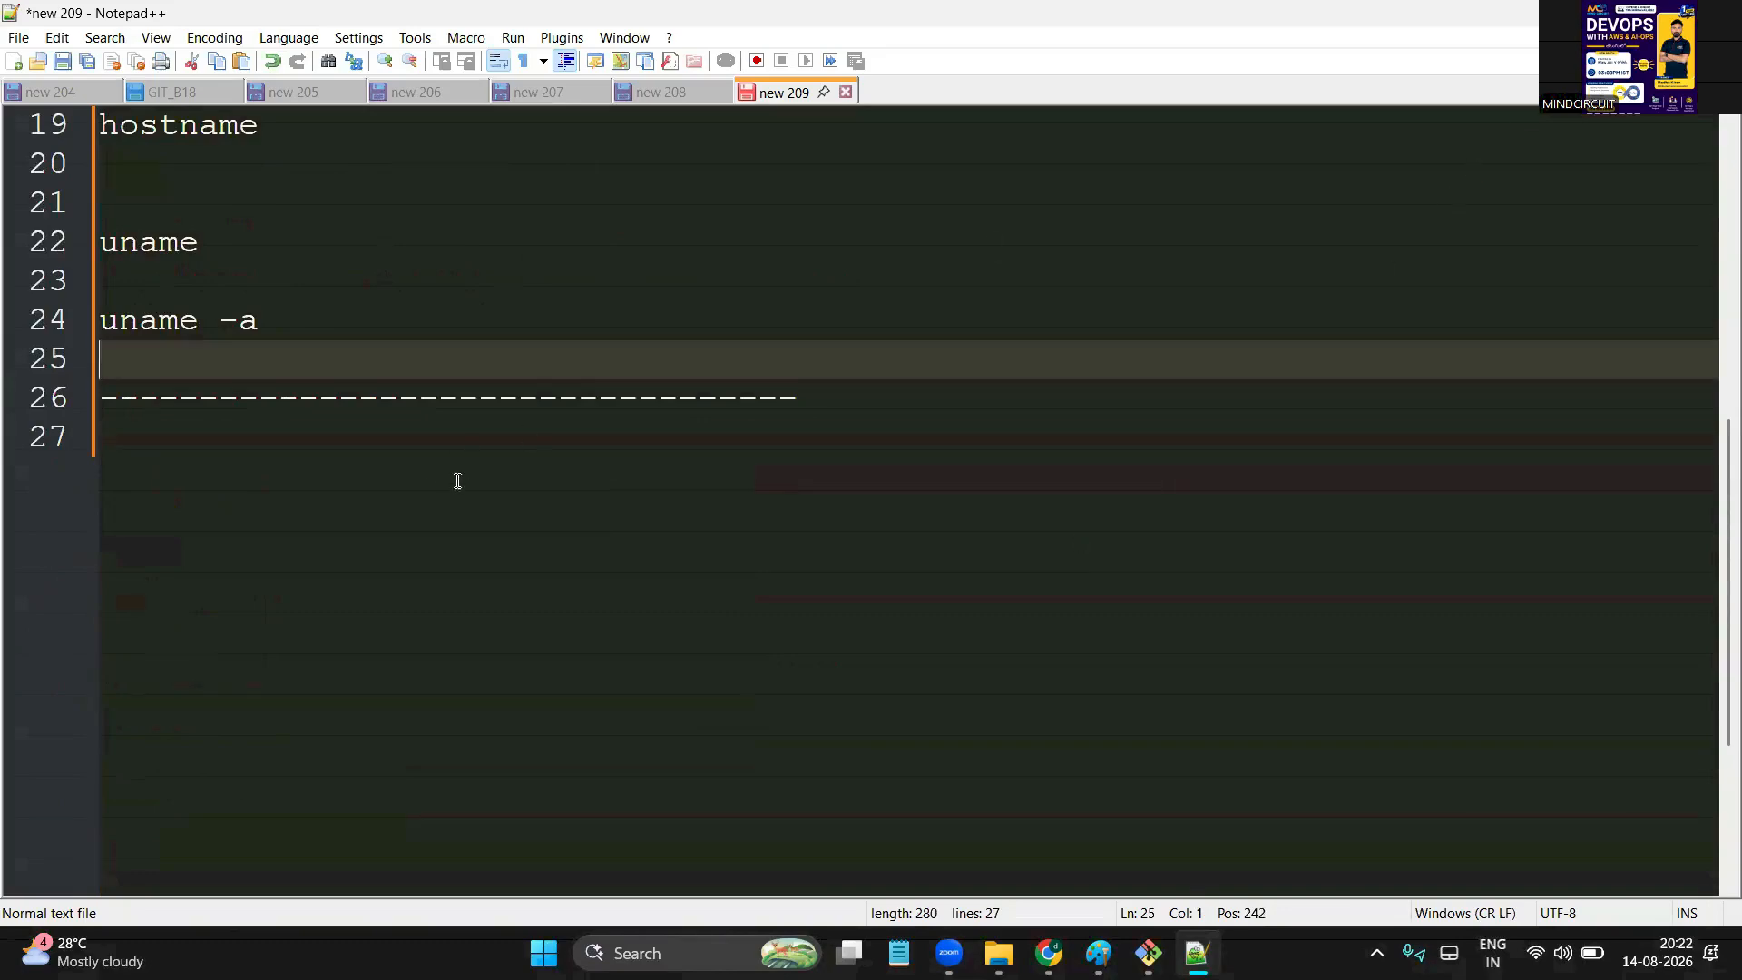
left_click(577, 467)
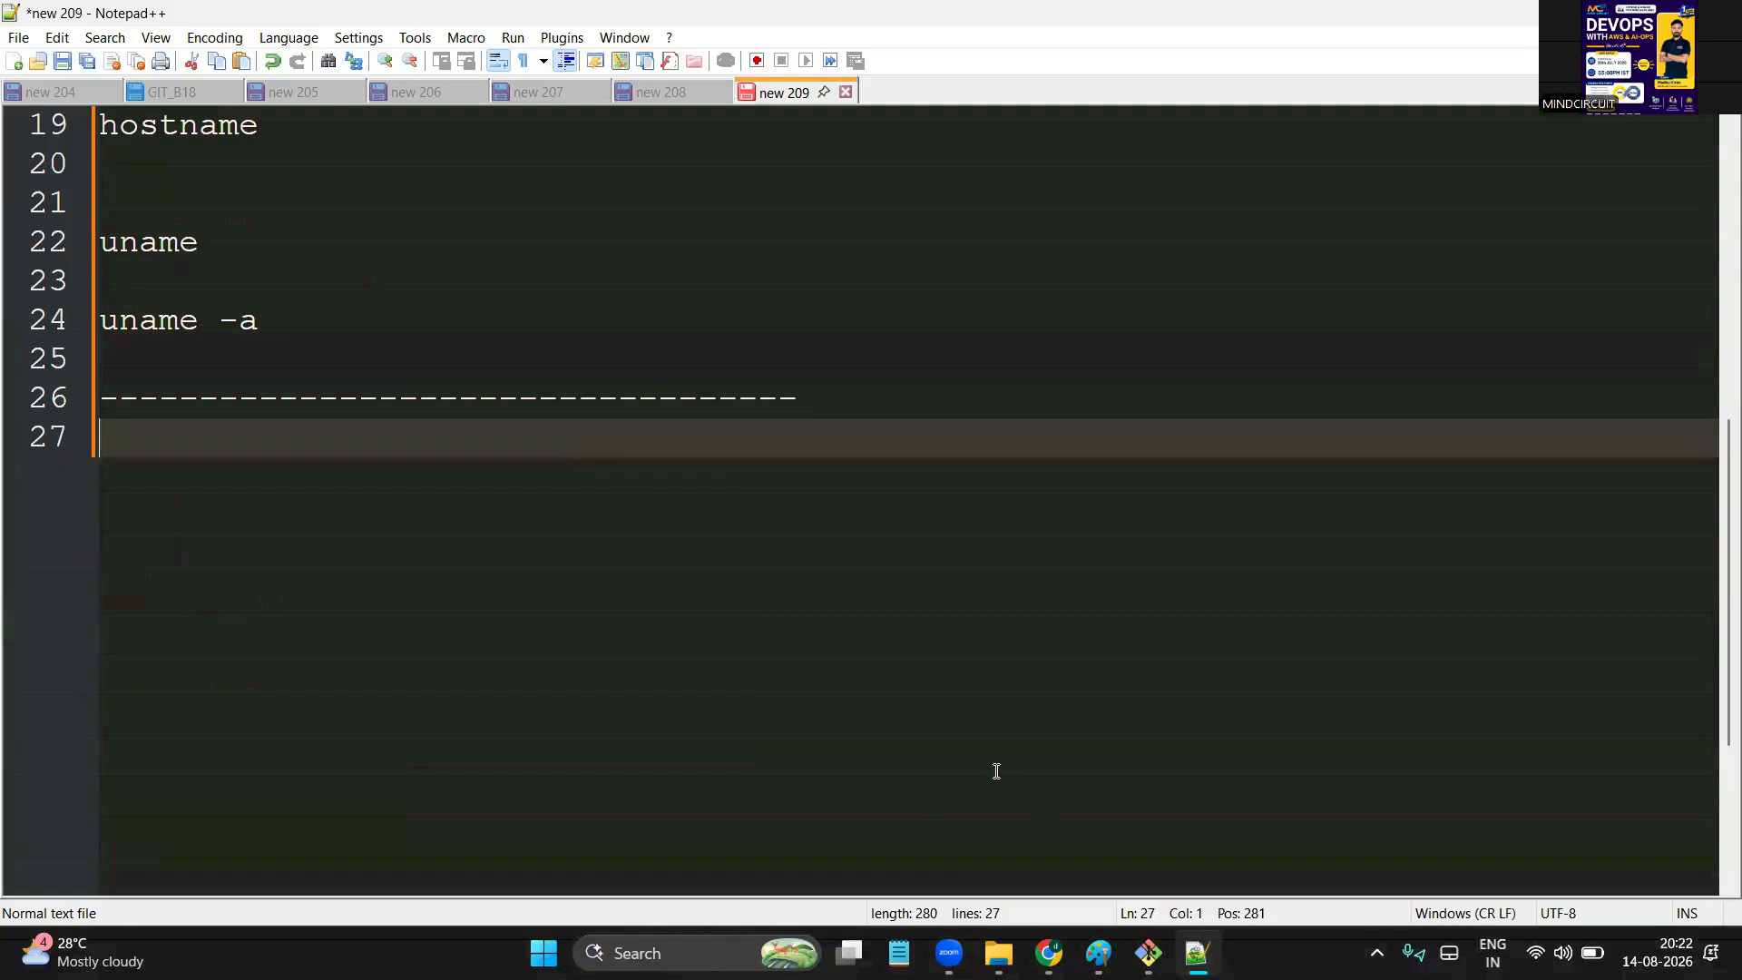
key("Return")
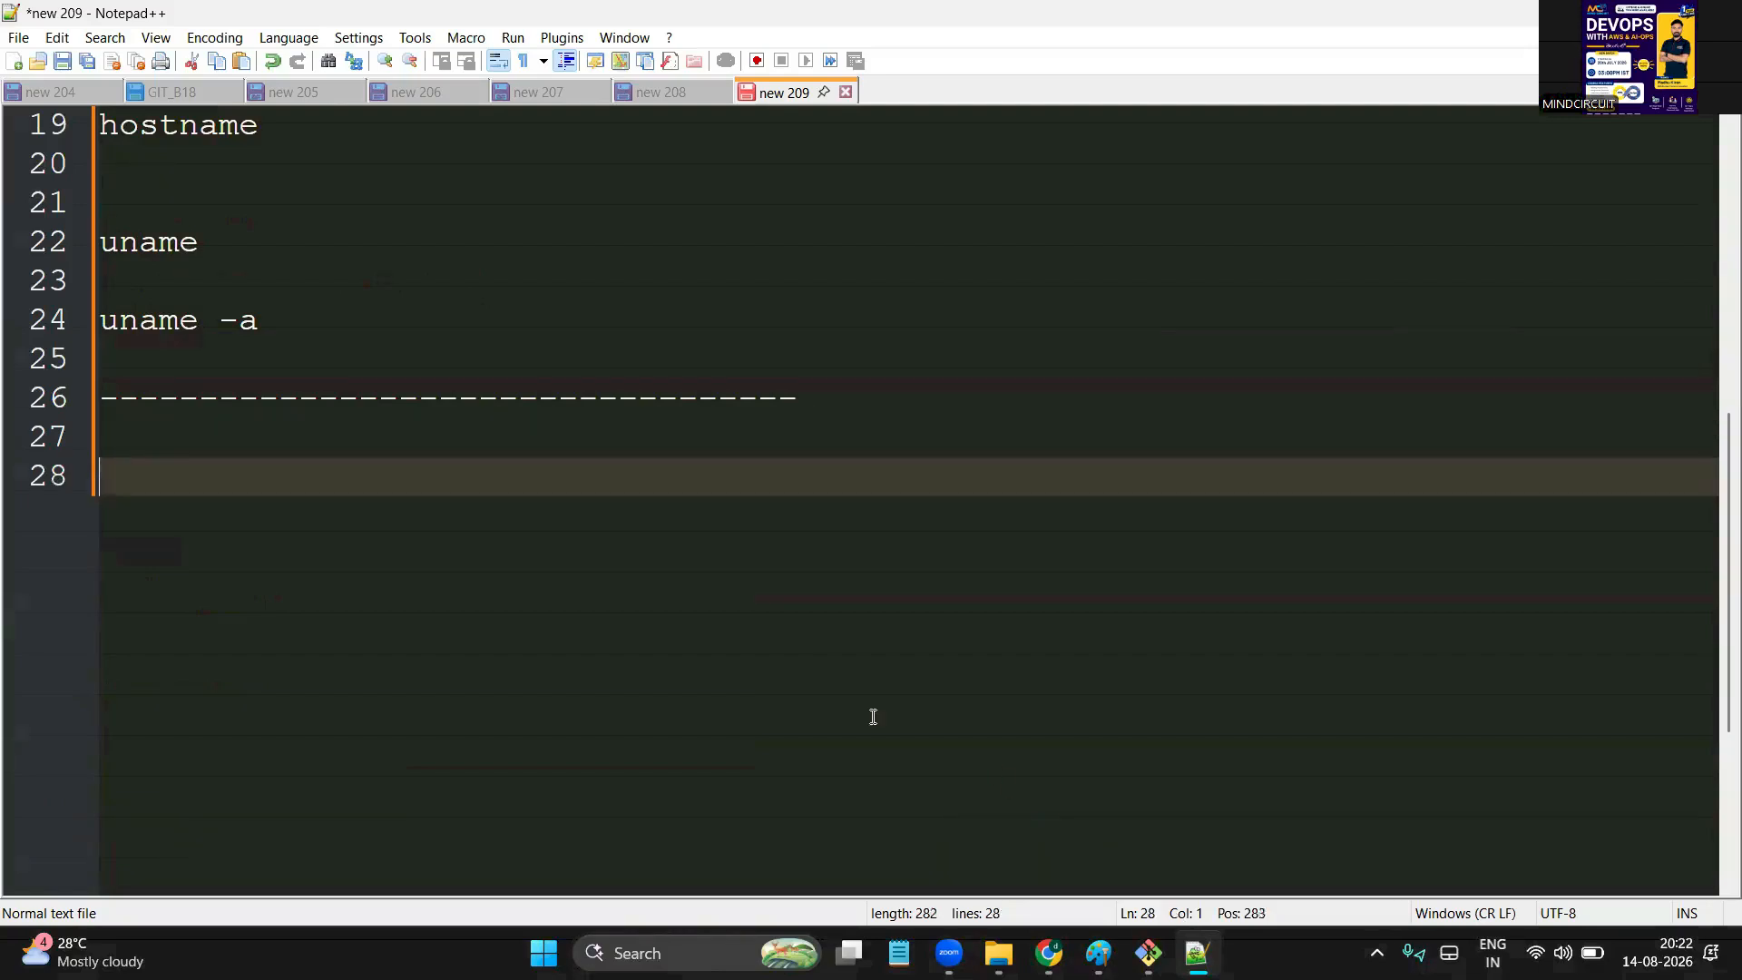
type("WIDNWOS ")
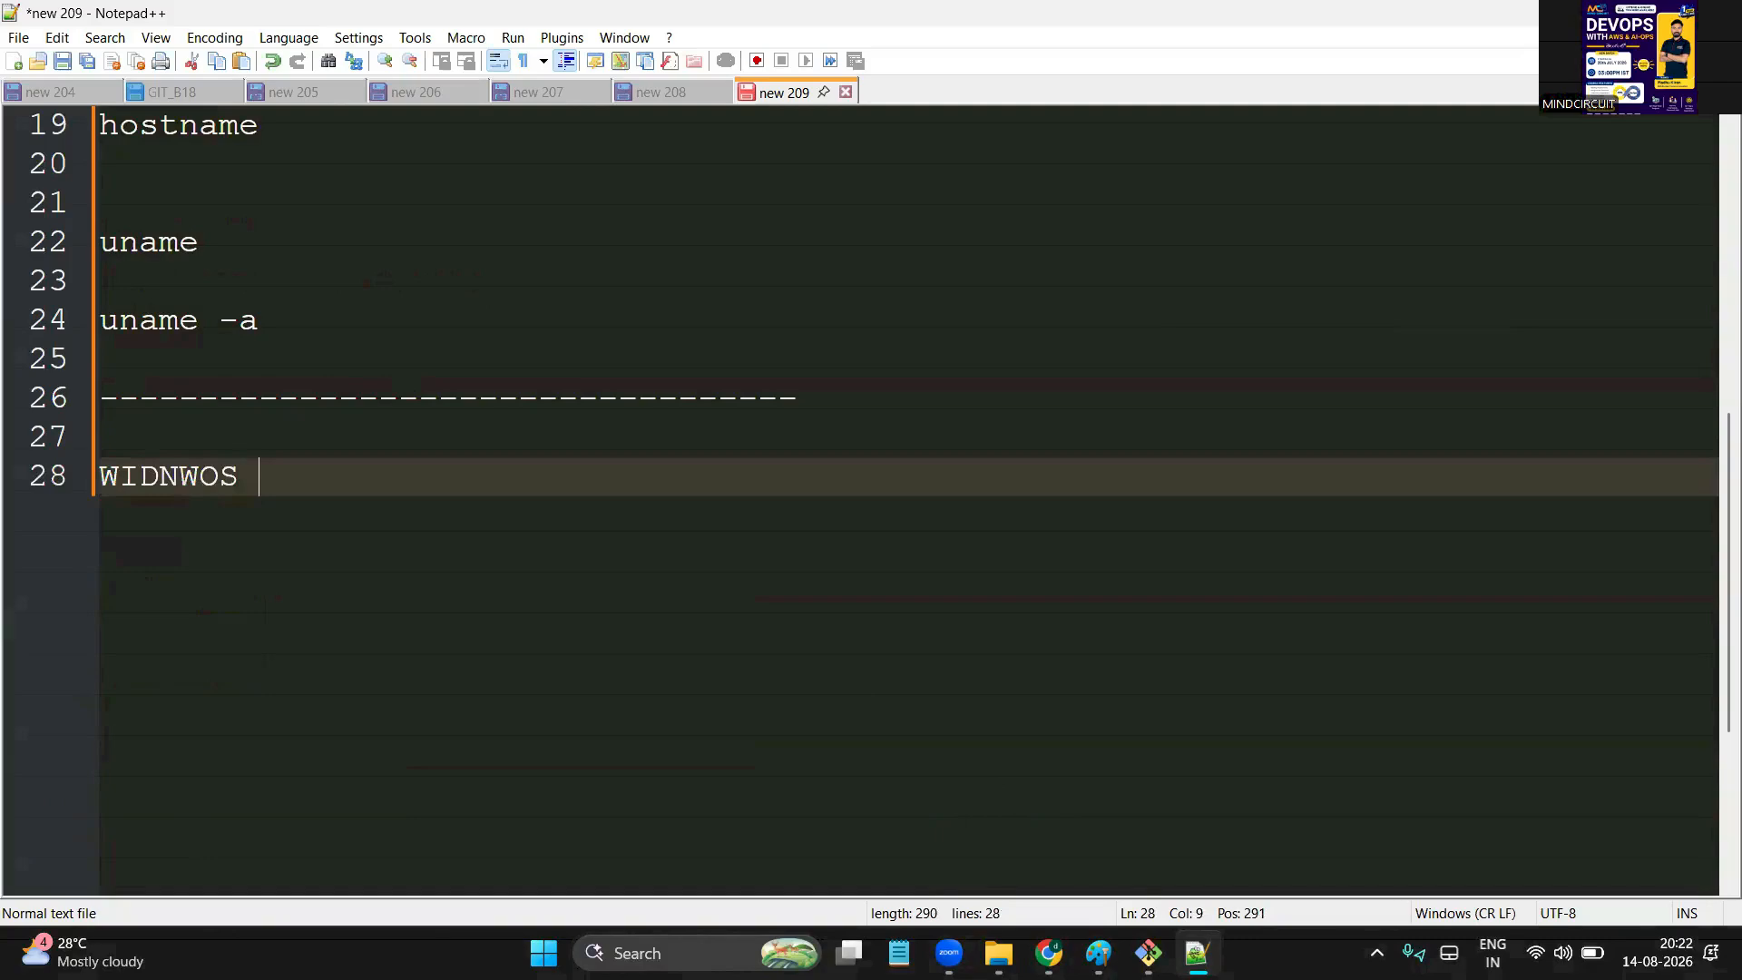
type("--> basic")
key("BackSpace")
type("i")
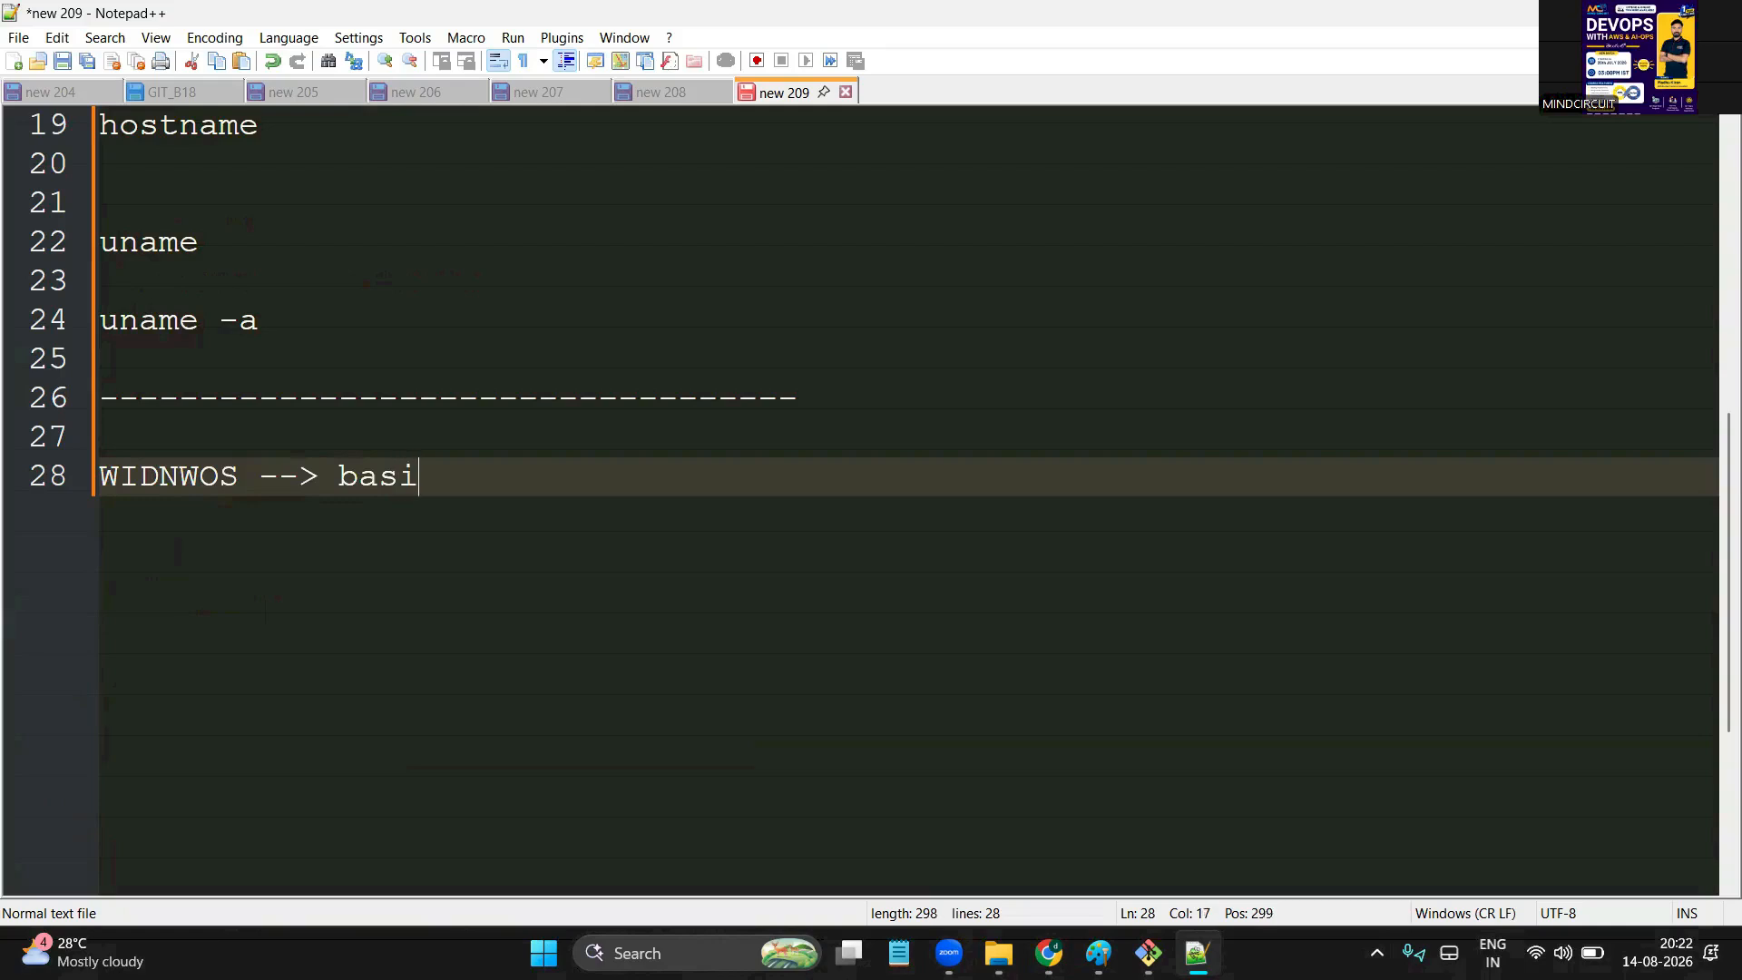
type("c operat")
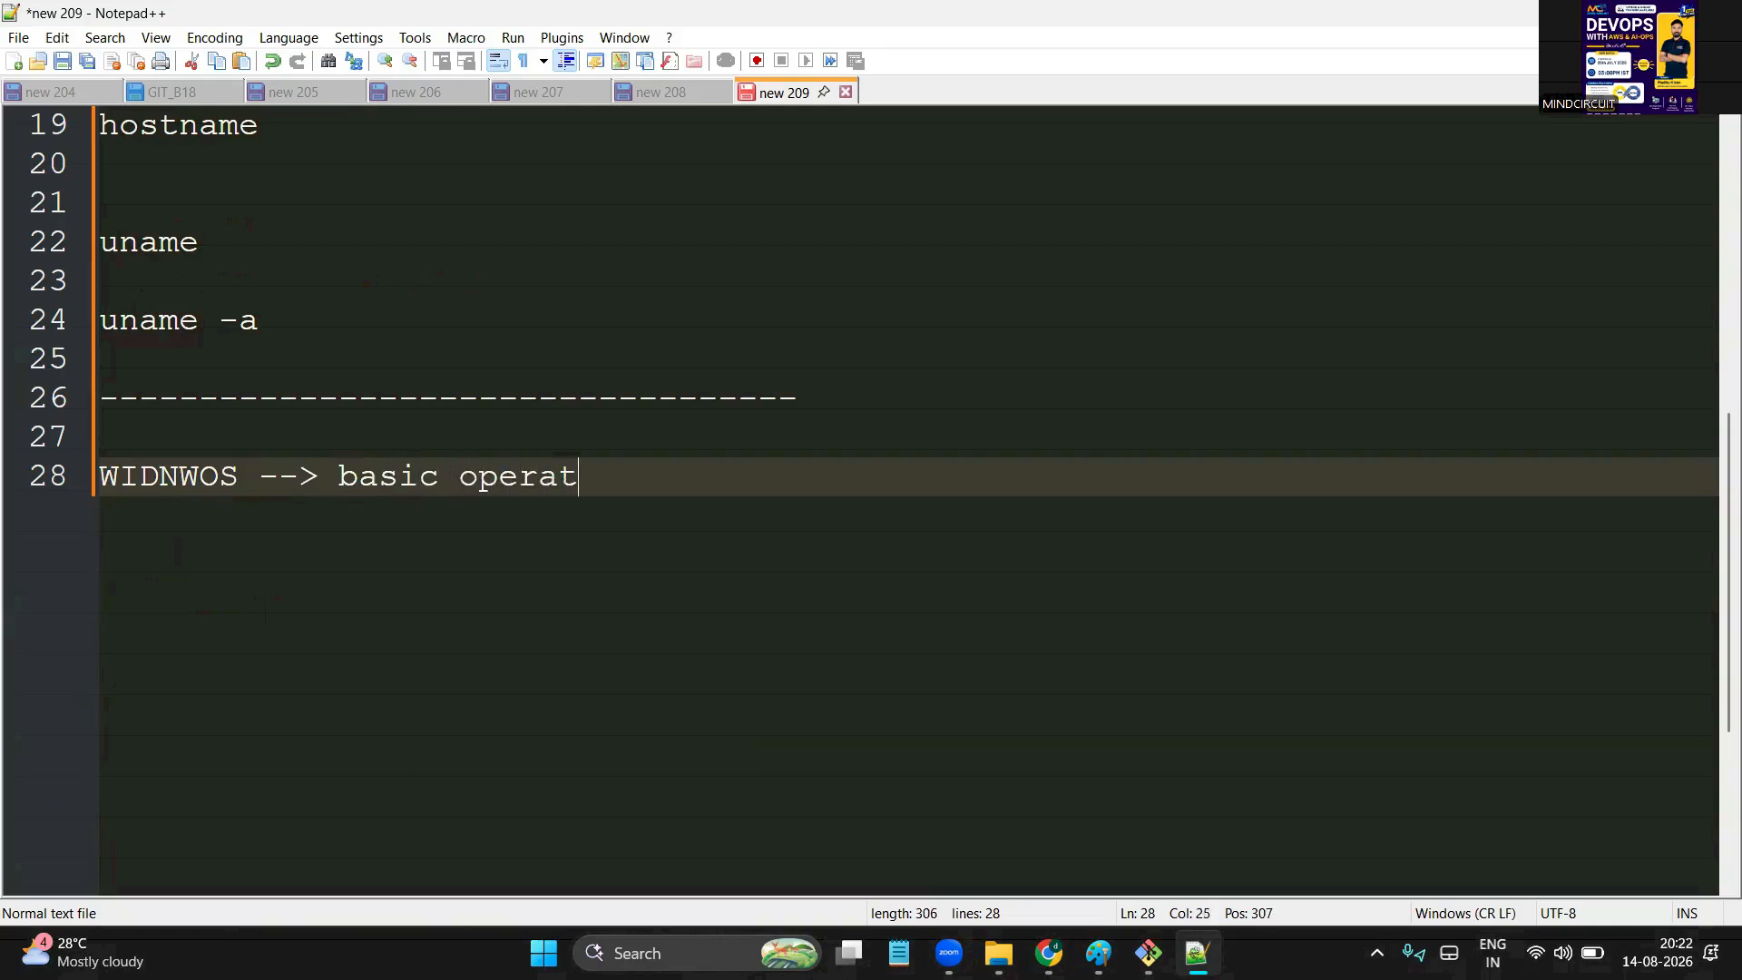
type("ions :")
double_click(500, 478)
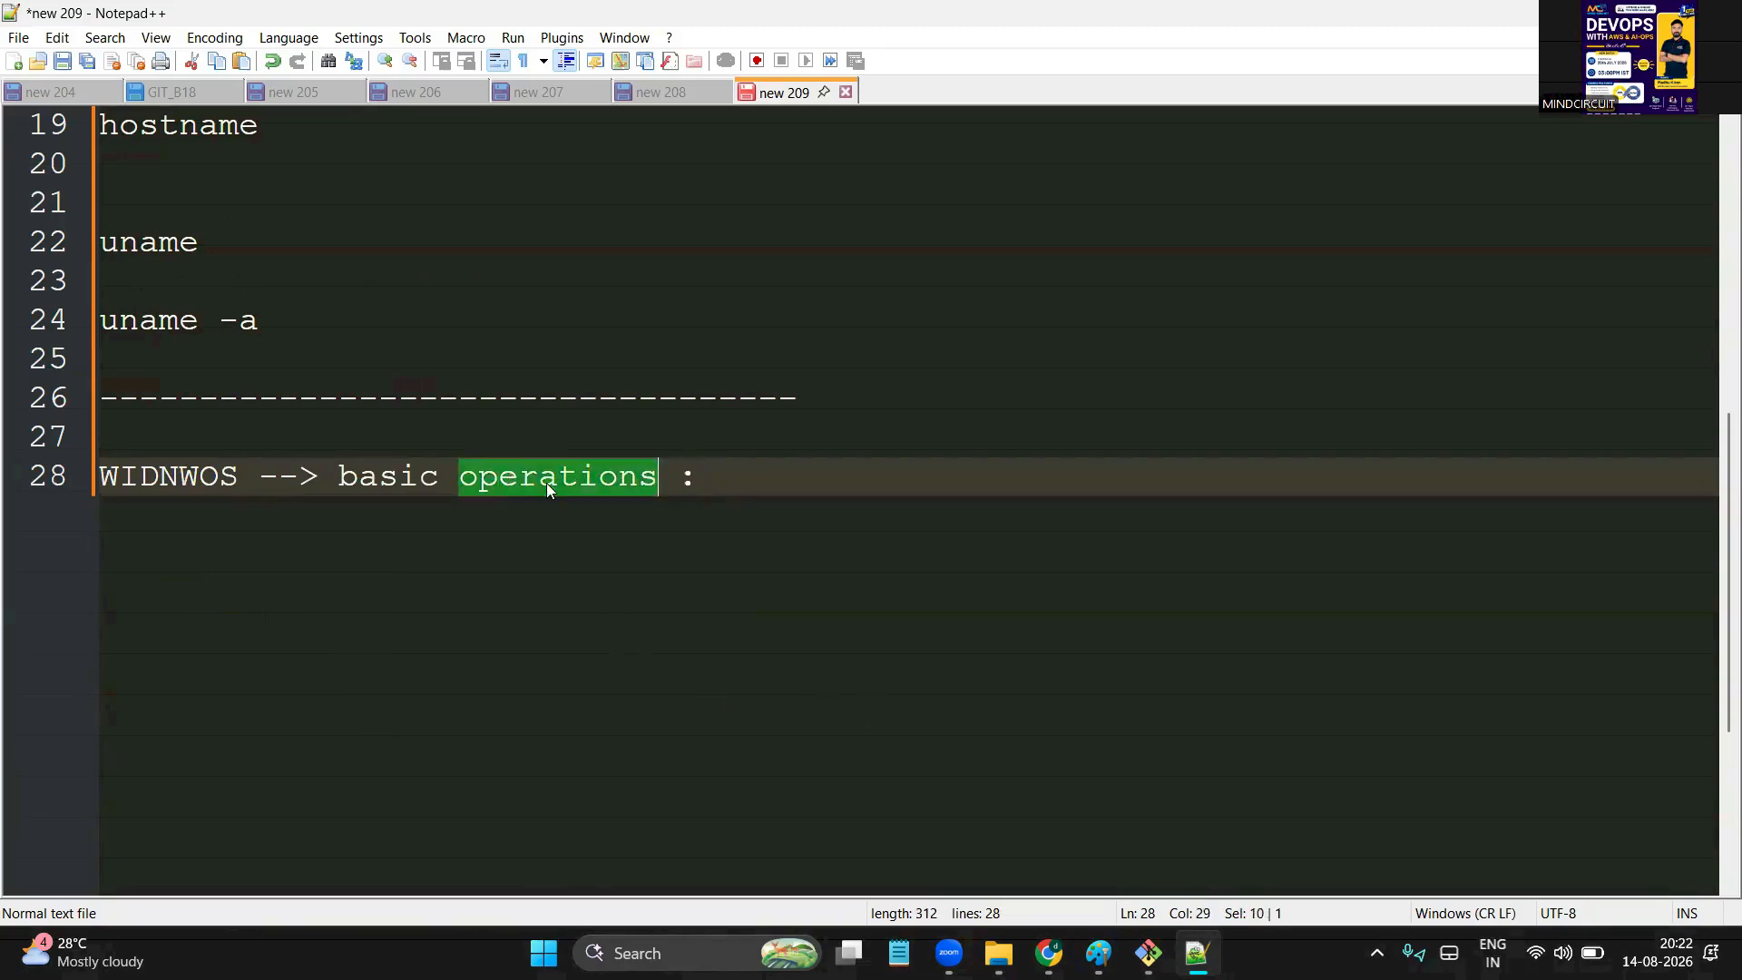
double_click(390, 471)
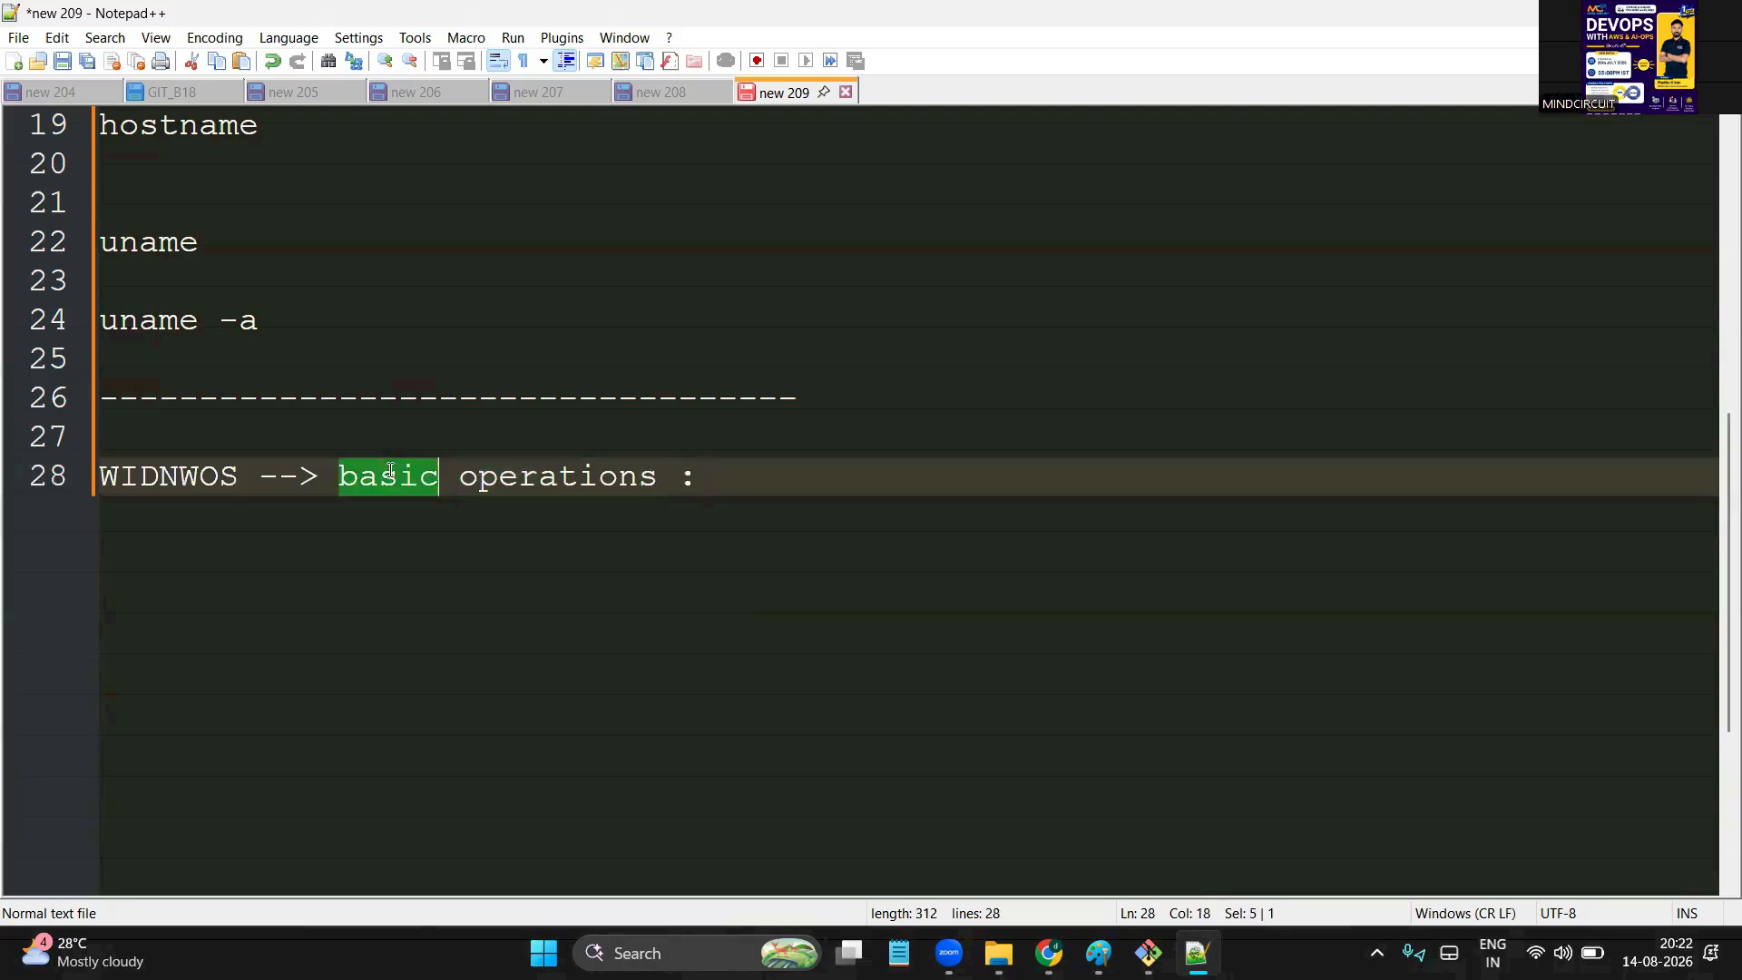
double_click(566, 458)
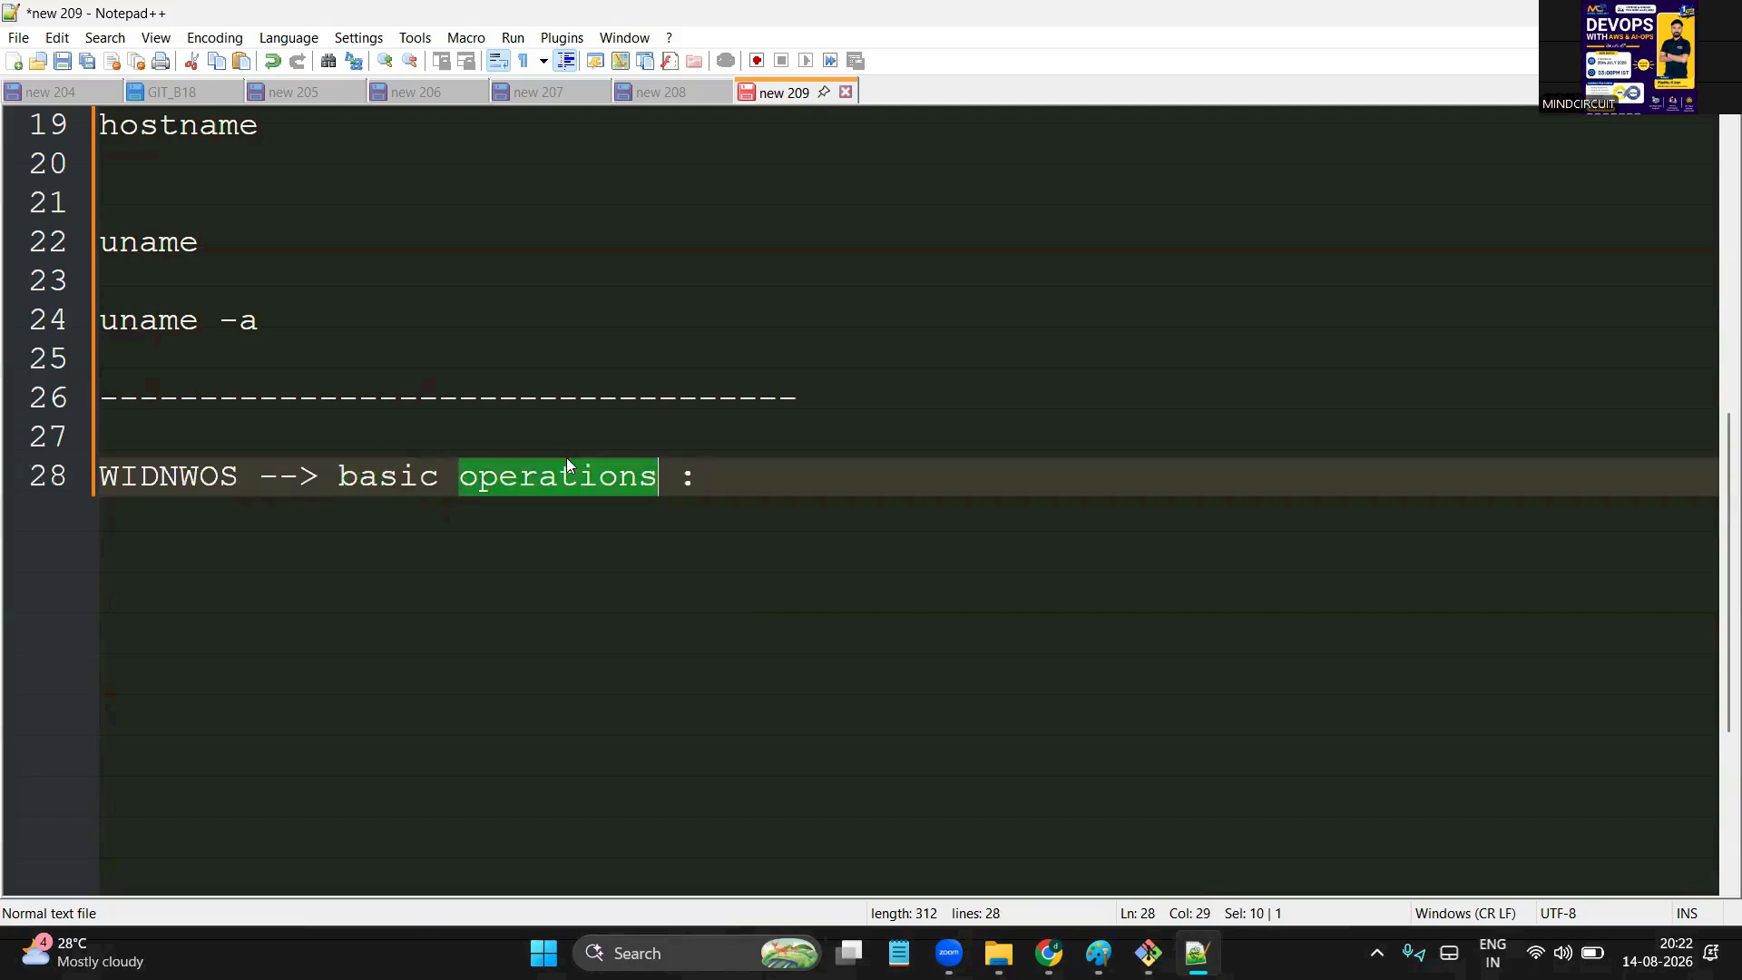
left_click(420, 468)
double_click(408, 471)
left_click(523, 479)
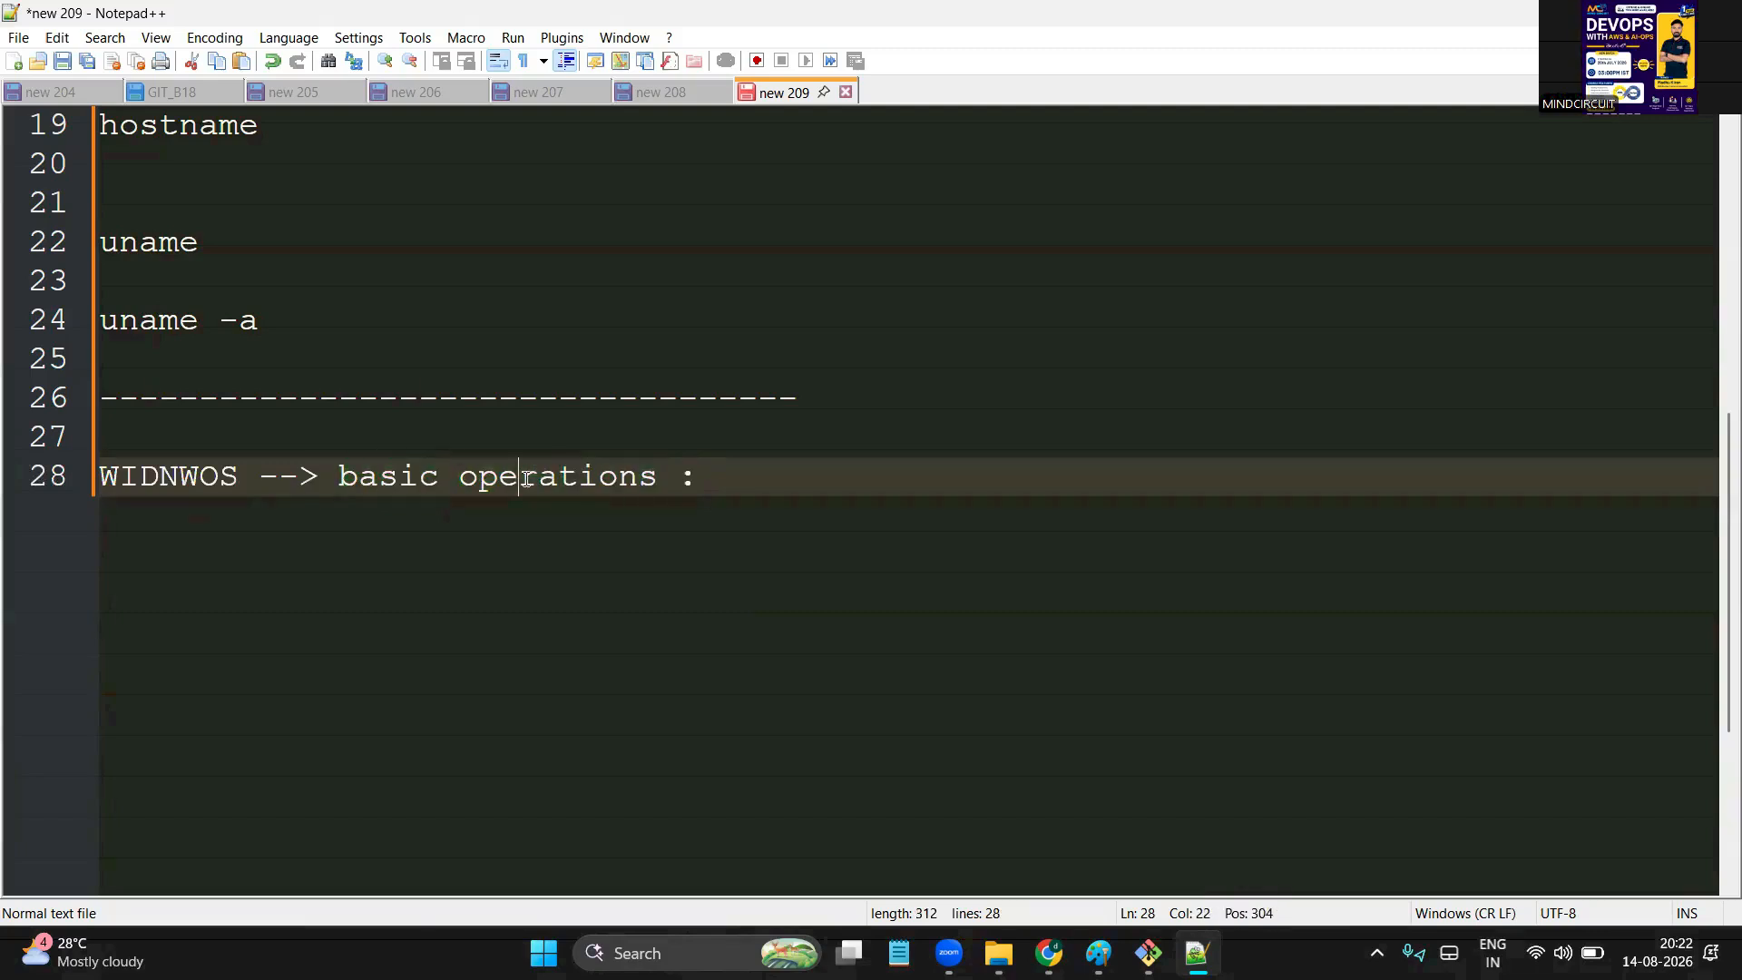
double_click(525, 478)
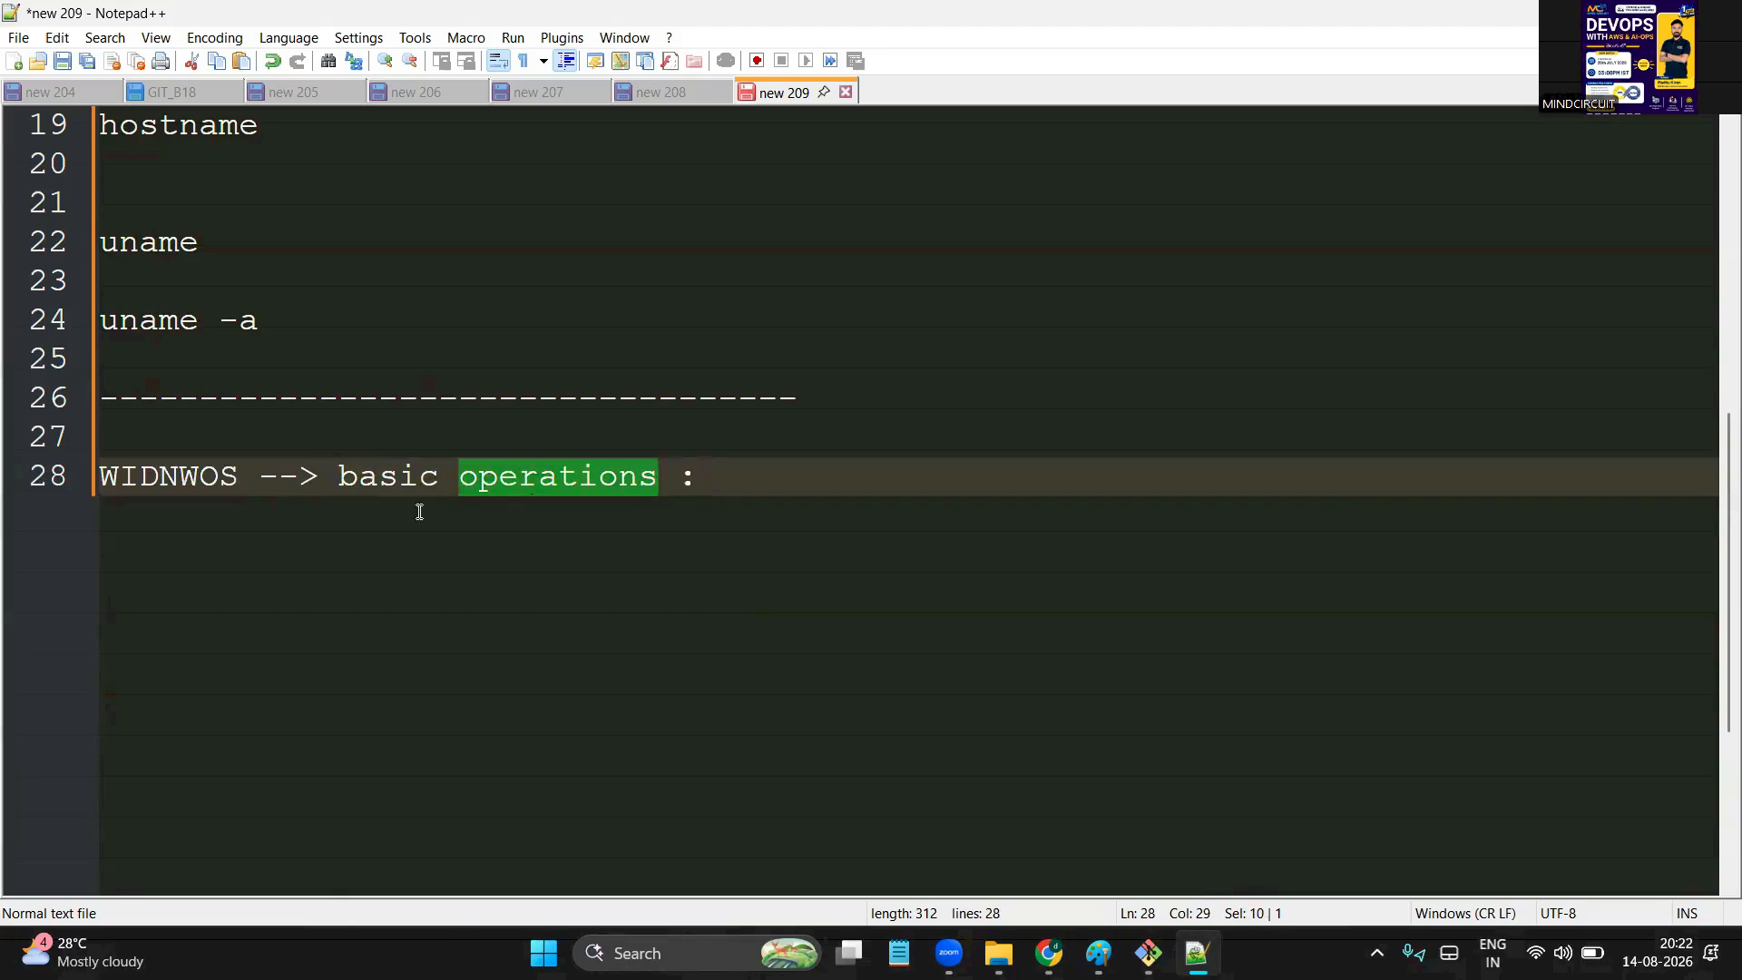
Add a 'linux :' section listing pwd, ls, ll and ls -lrth on separate lines
key("End")
key("Return")
key("Return")
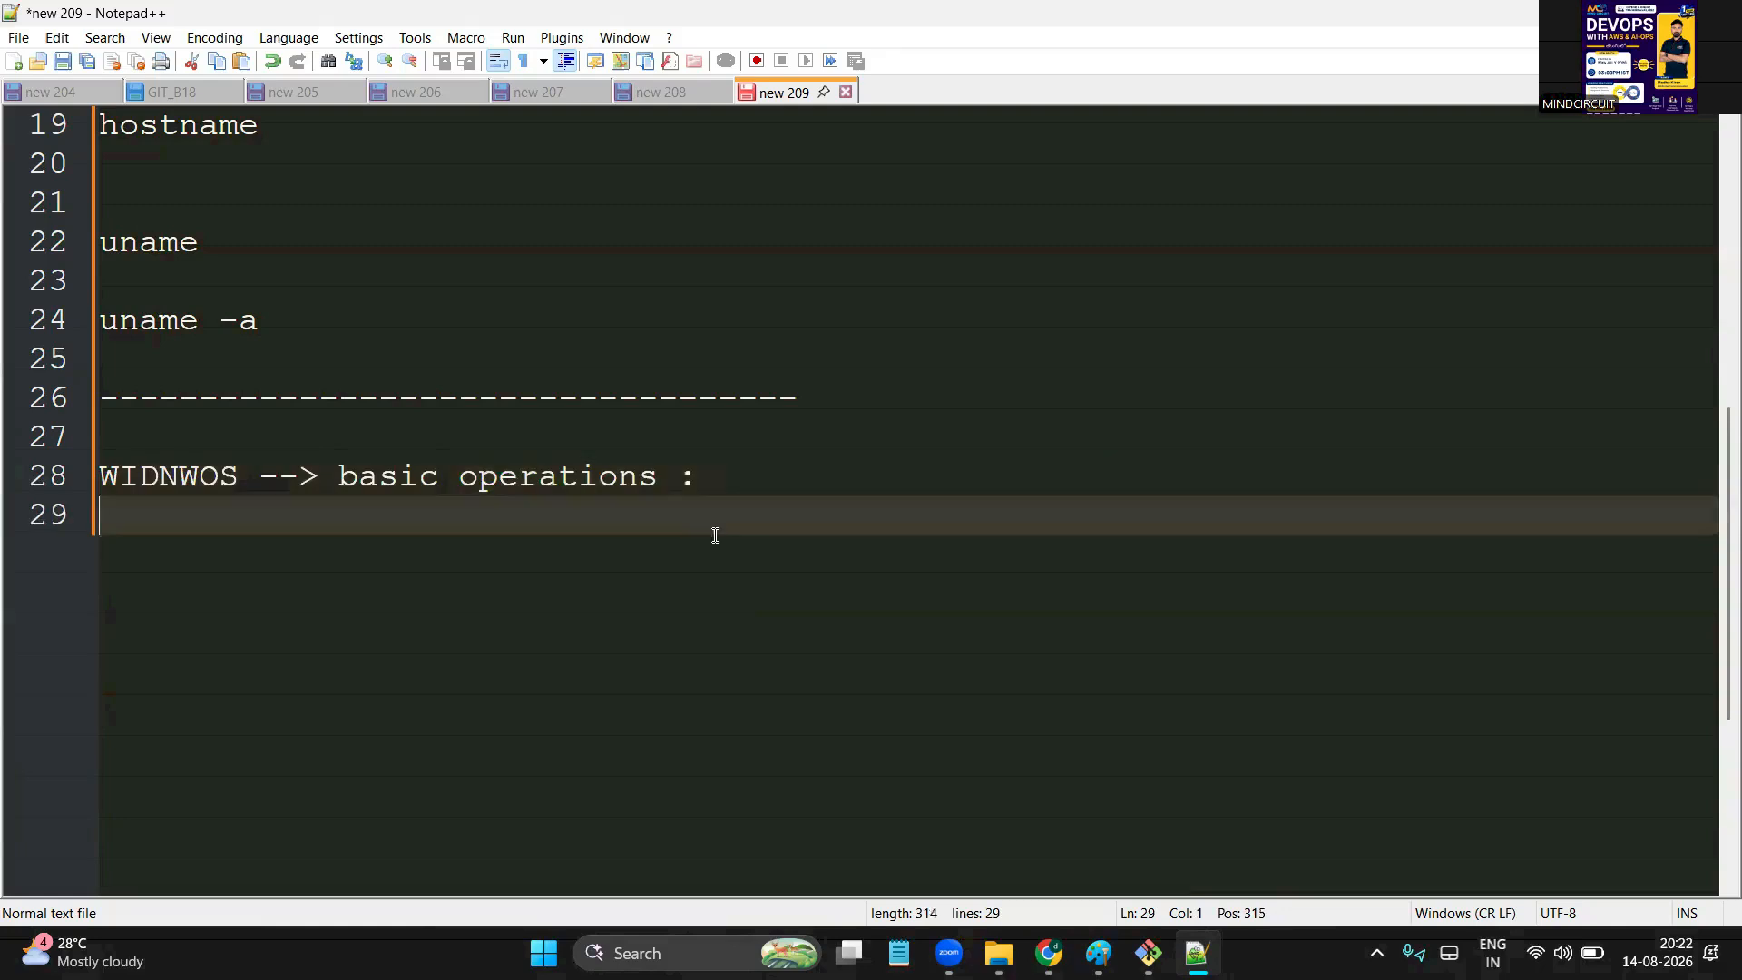
type("linux :")
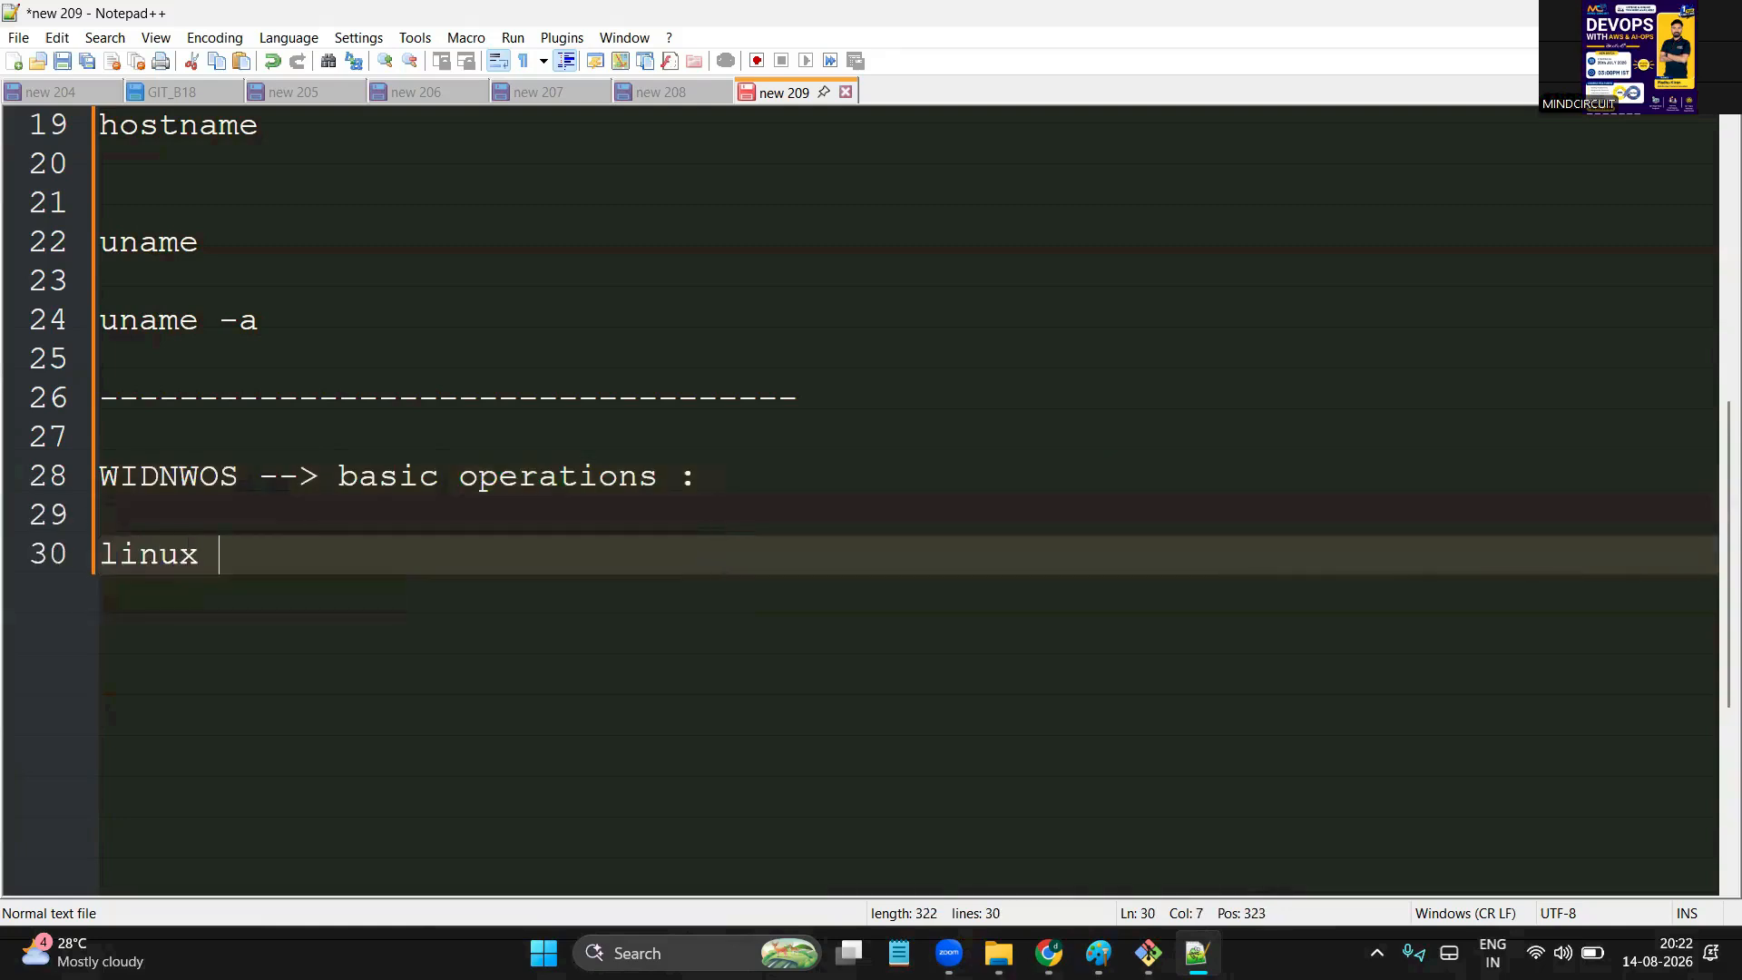
key("Return")
key("Return")
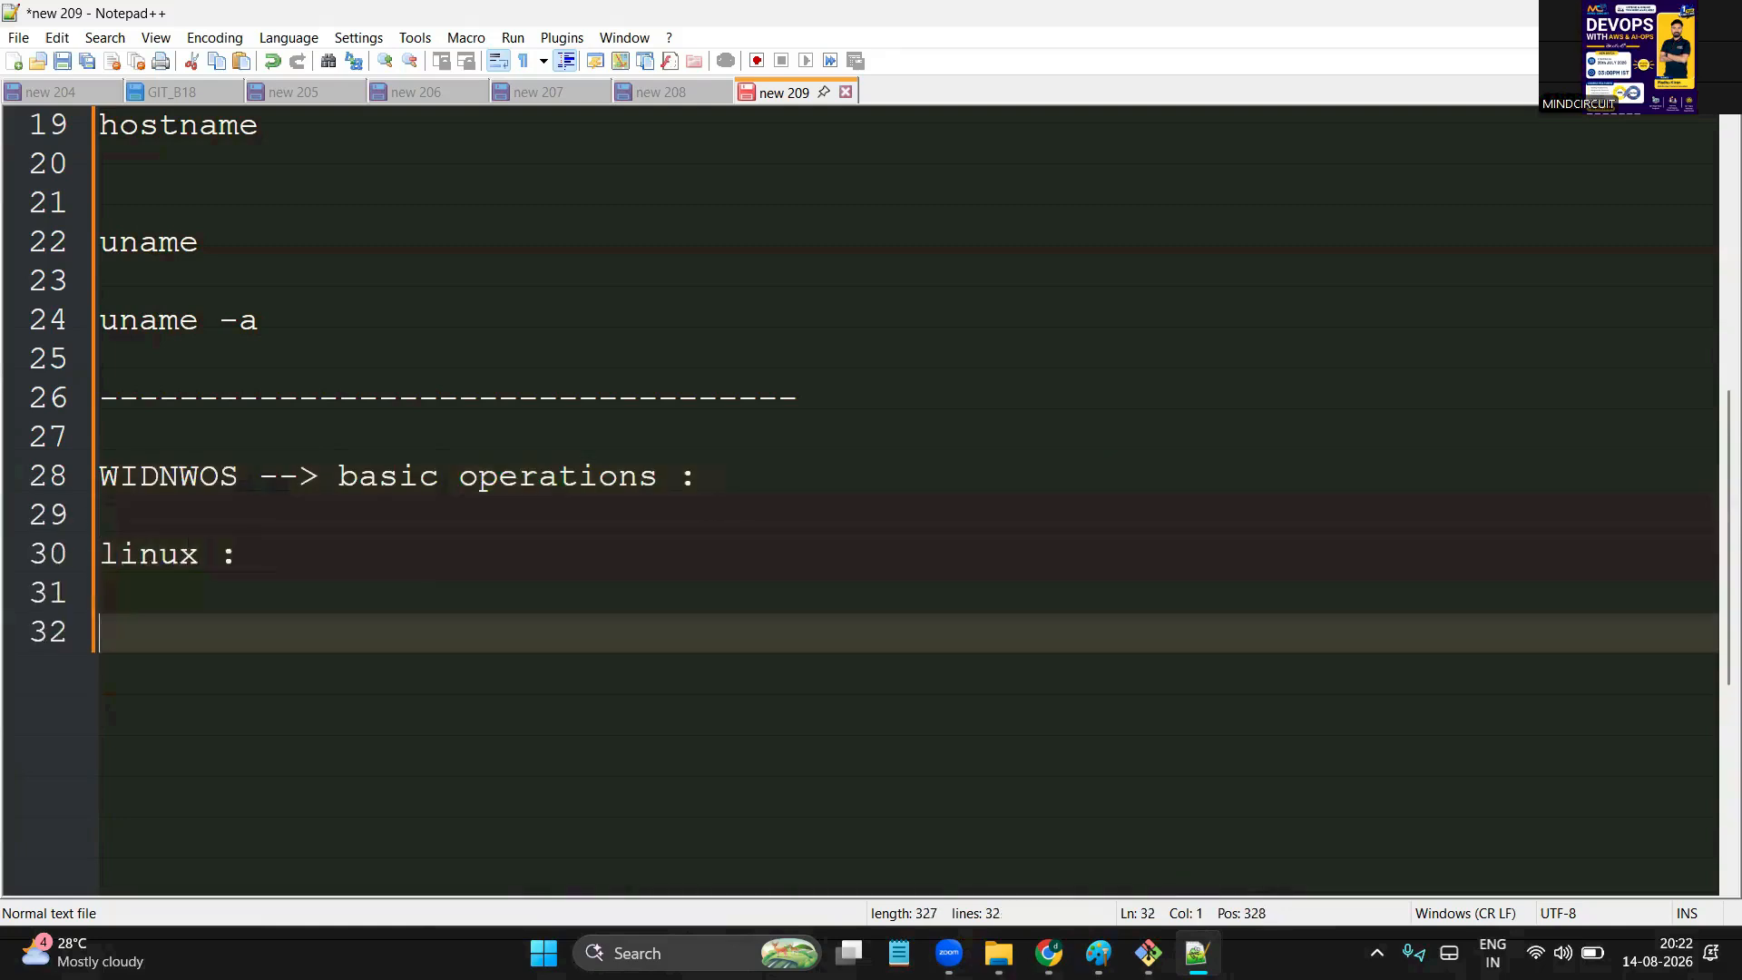
type("pwd")
double_click(116, 627)
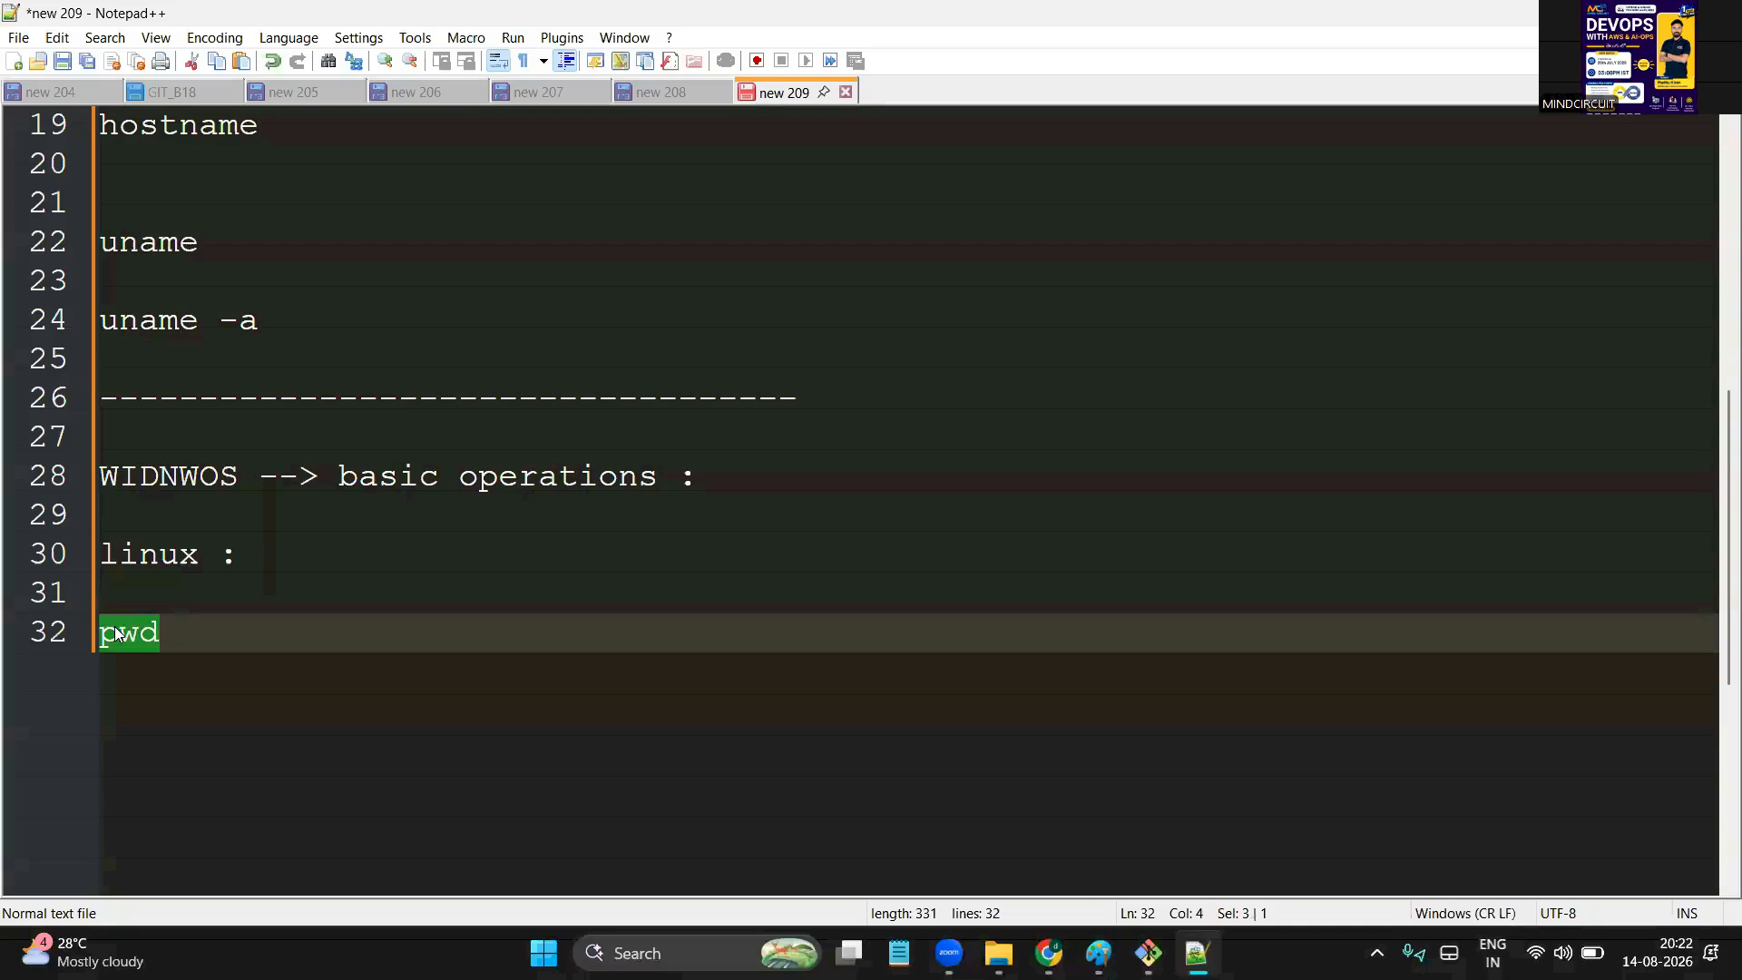
left_click(249, 643)
key("Return")
key("Return")
key("Up")
key("Return")
type("ls")
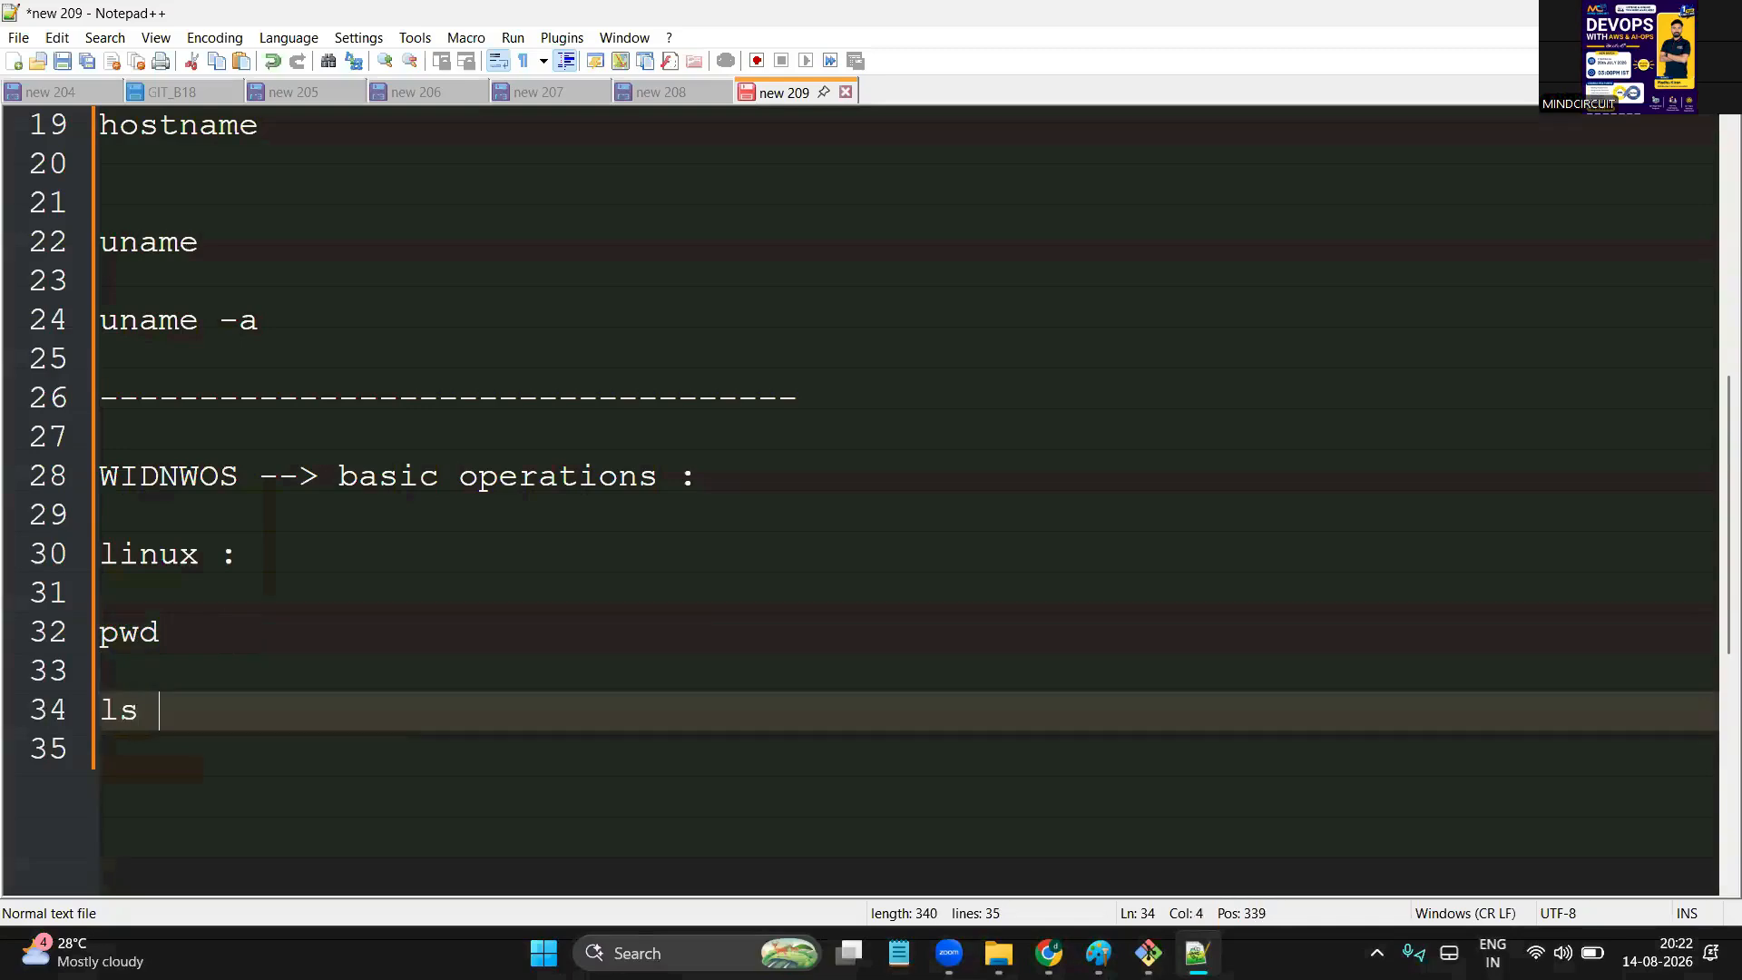
key("Return")
type("ll")
key("Return")
type("ls -lrth")
left_click(88, 728)
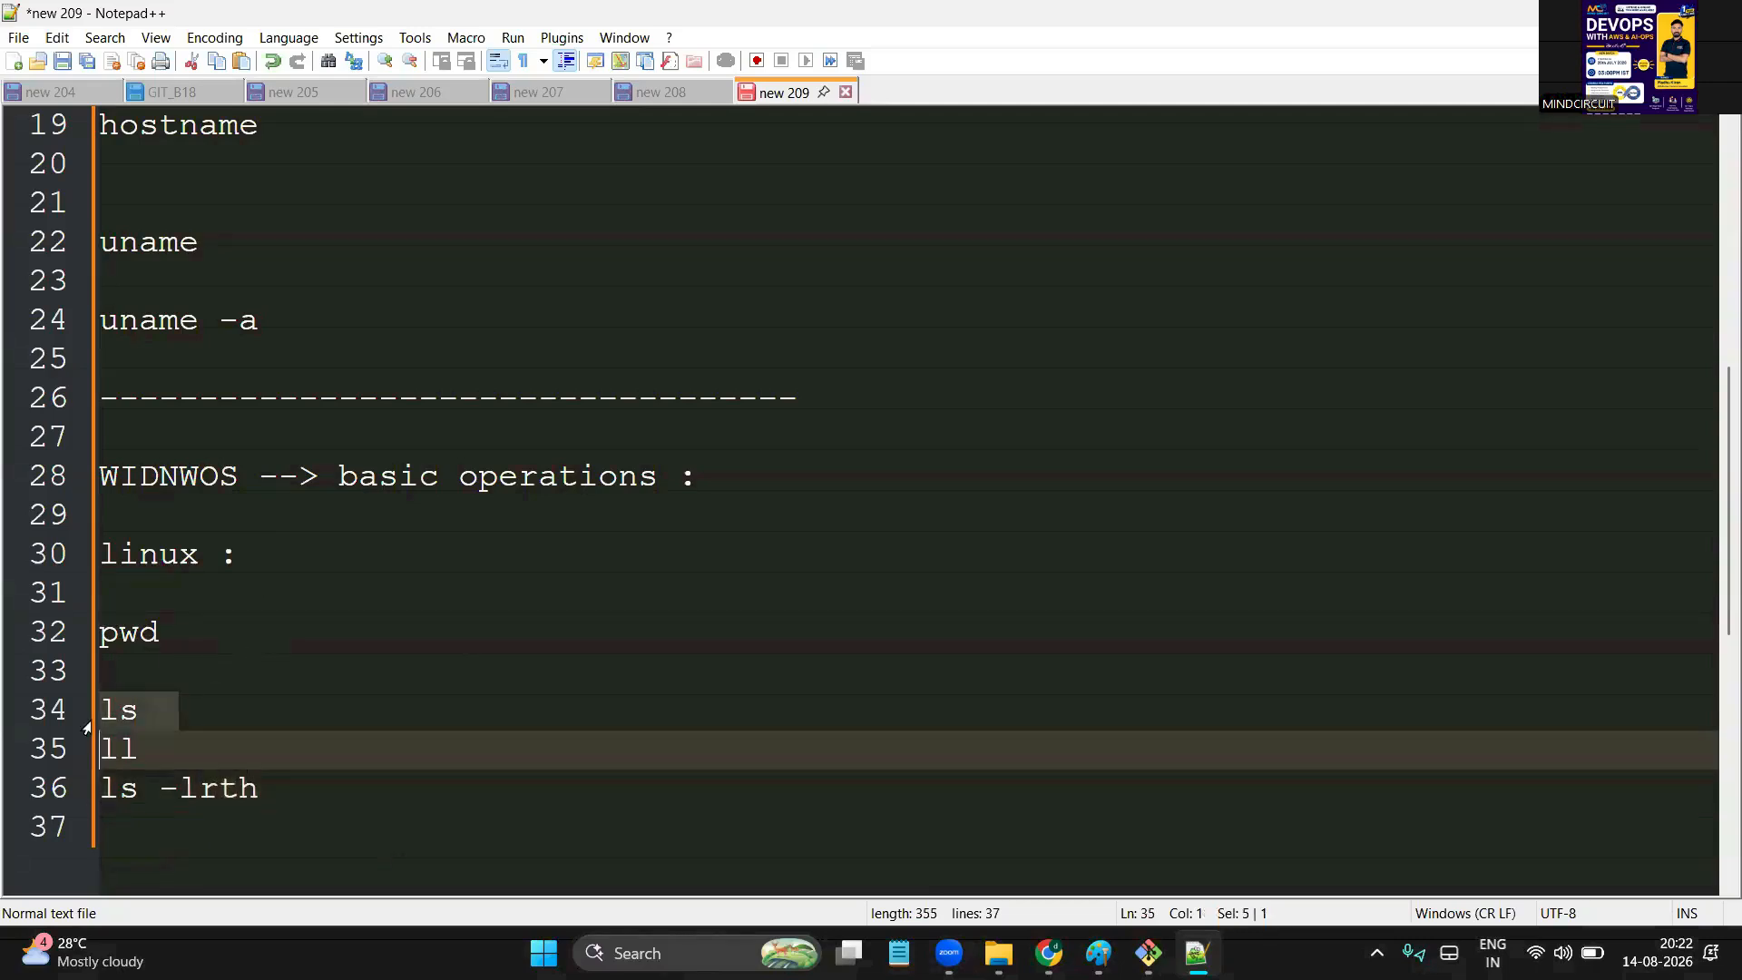
double_click(171, 749)
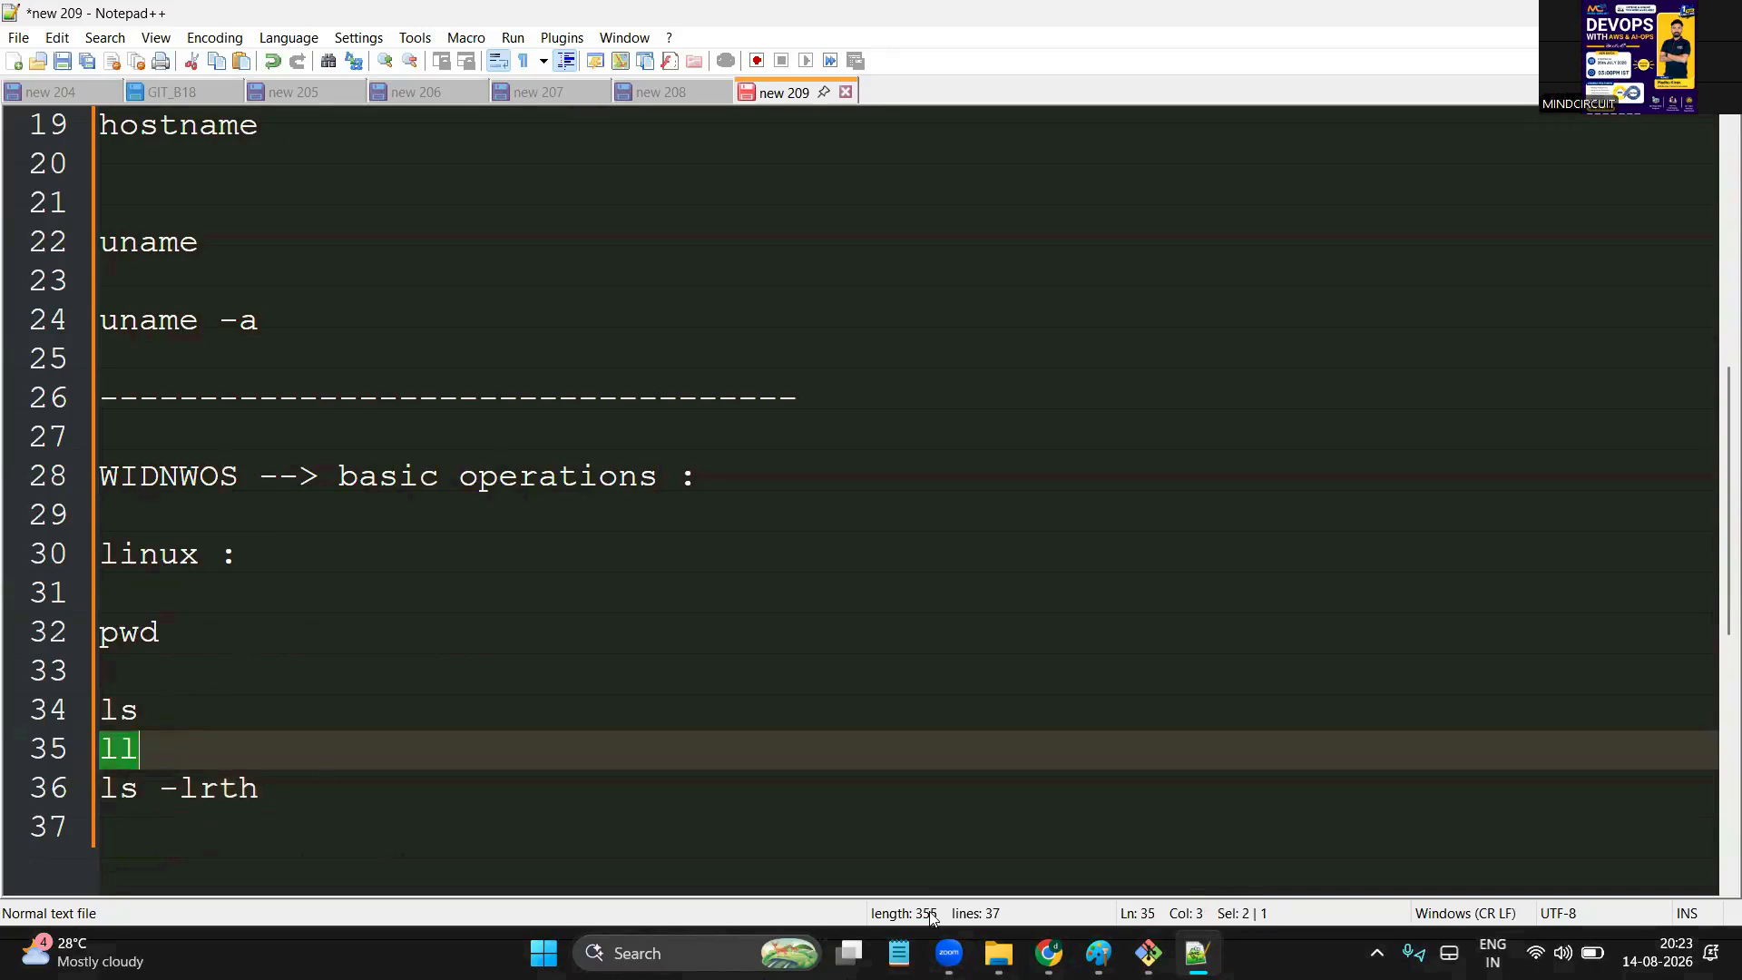
Compare the test folder in File Explorer with ll and ls output in maximized Git Bash, then return to the notes
mouse_move(998, 952)
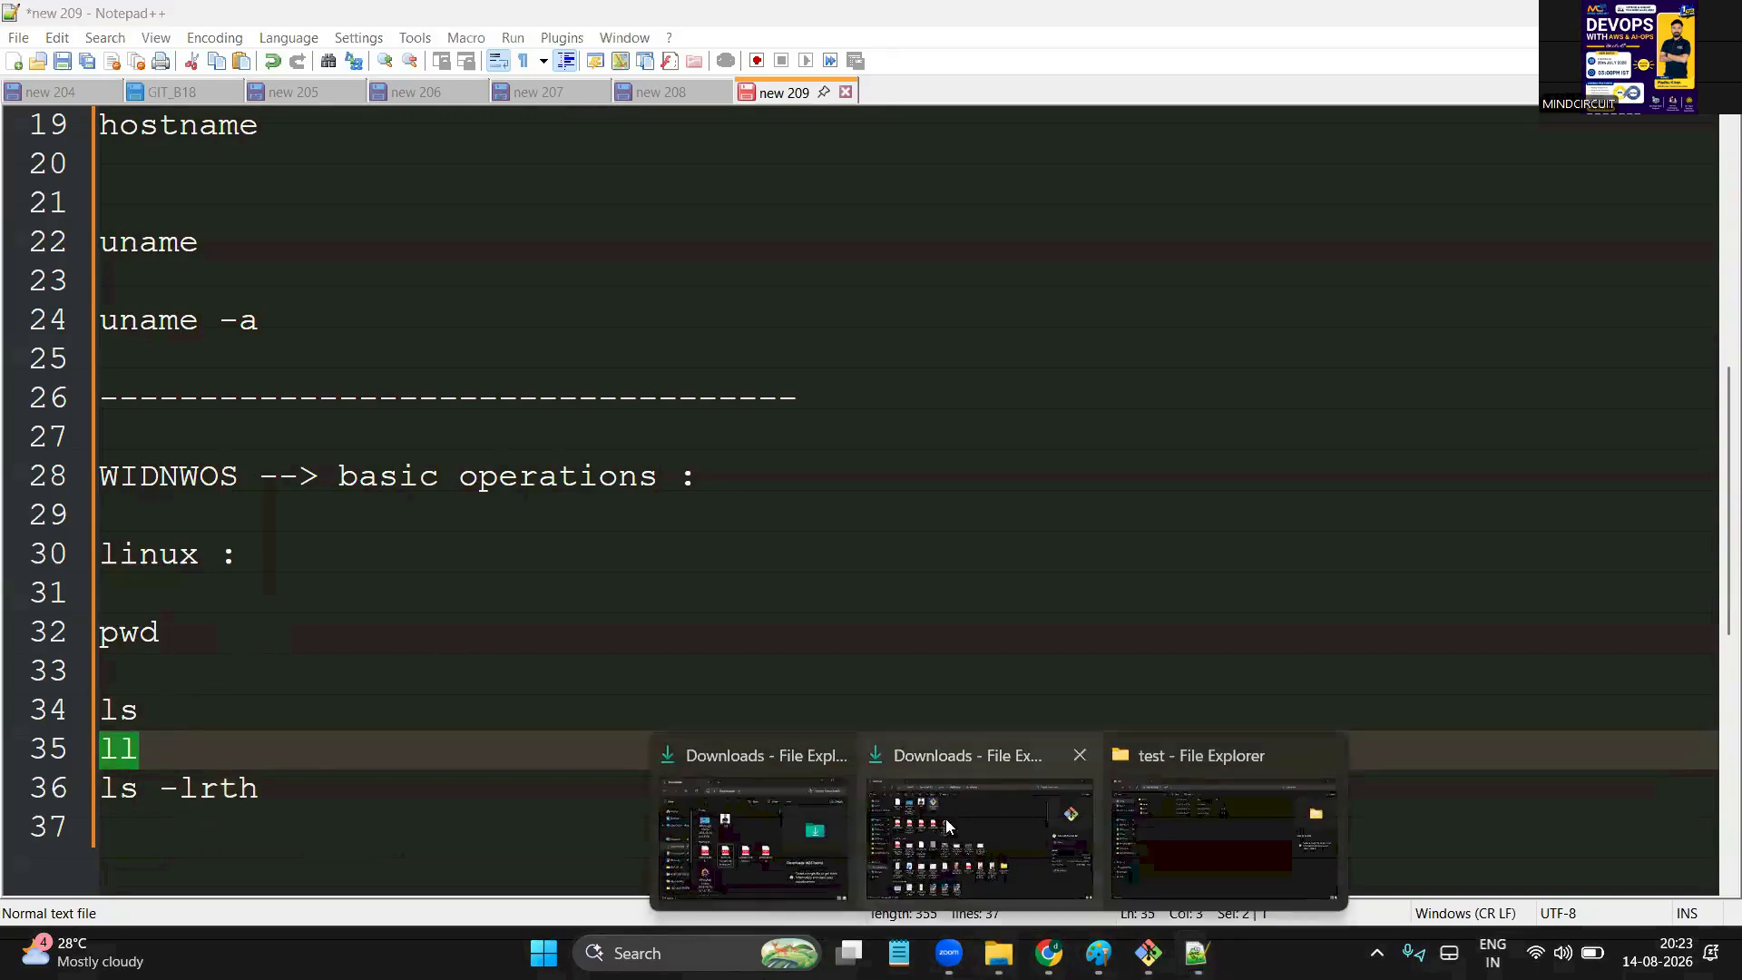
left_click(1183, 827)
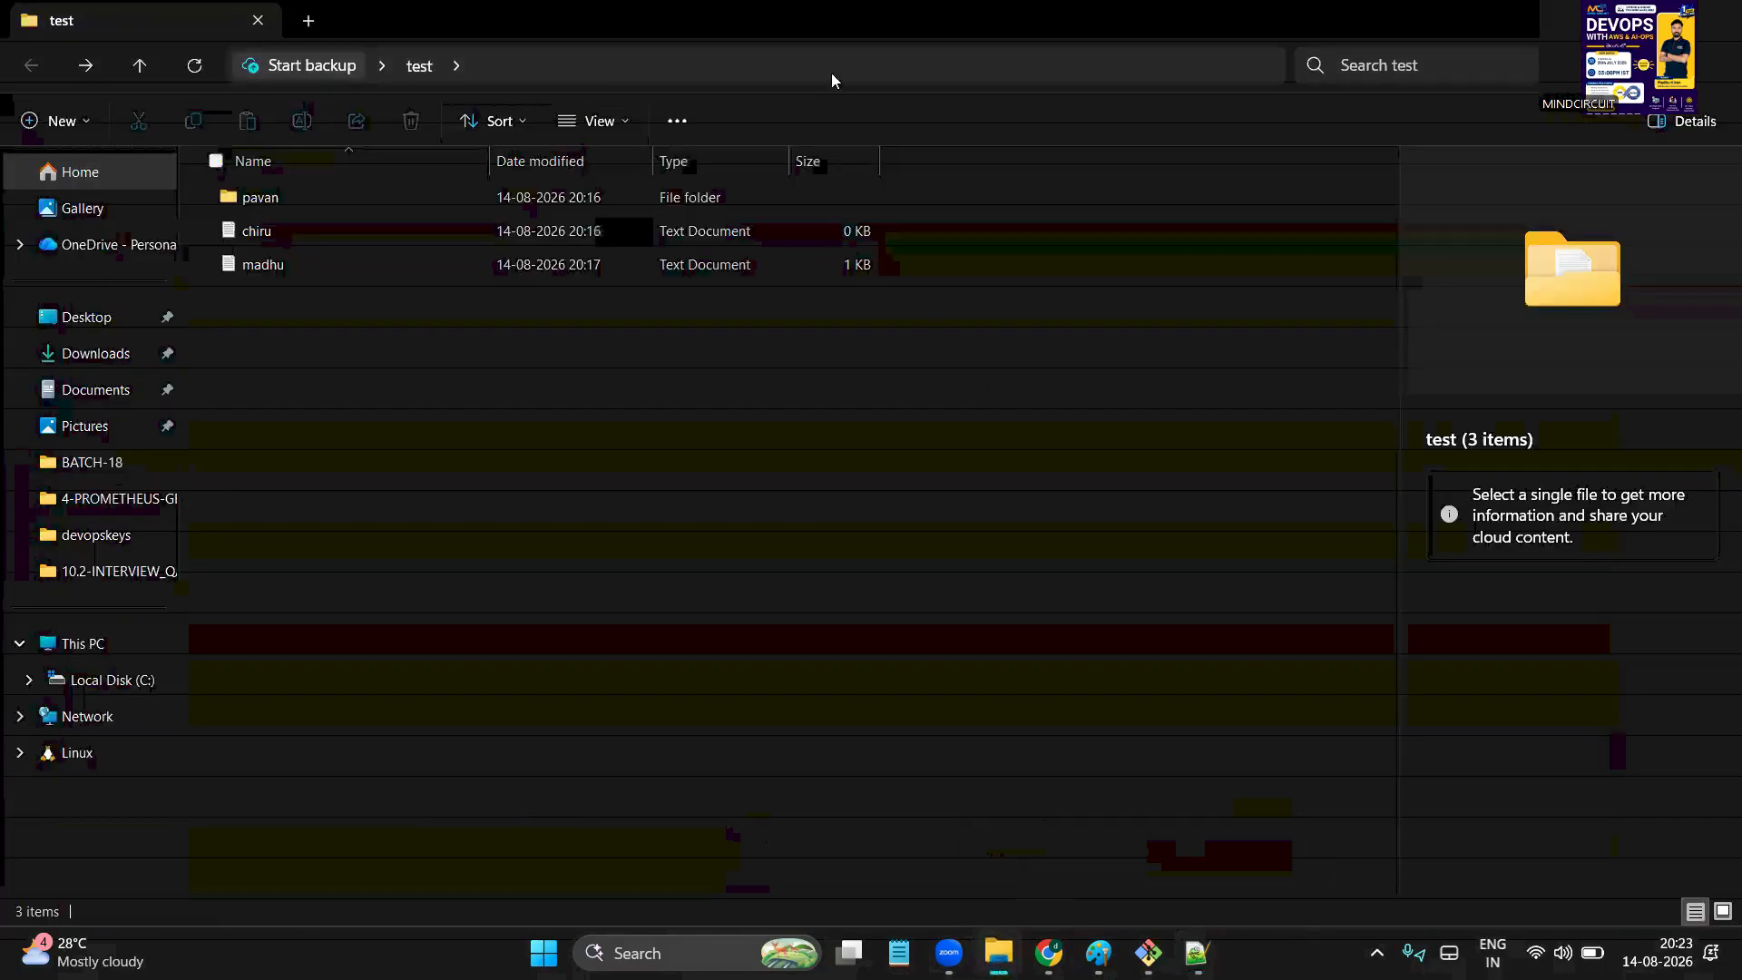
left_click(622, 132)
left_click(1130, 754)
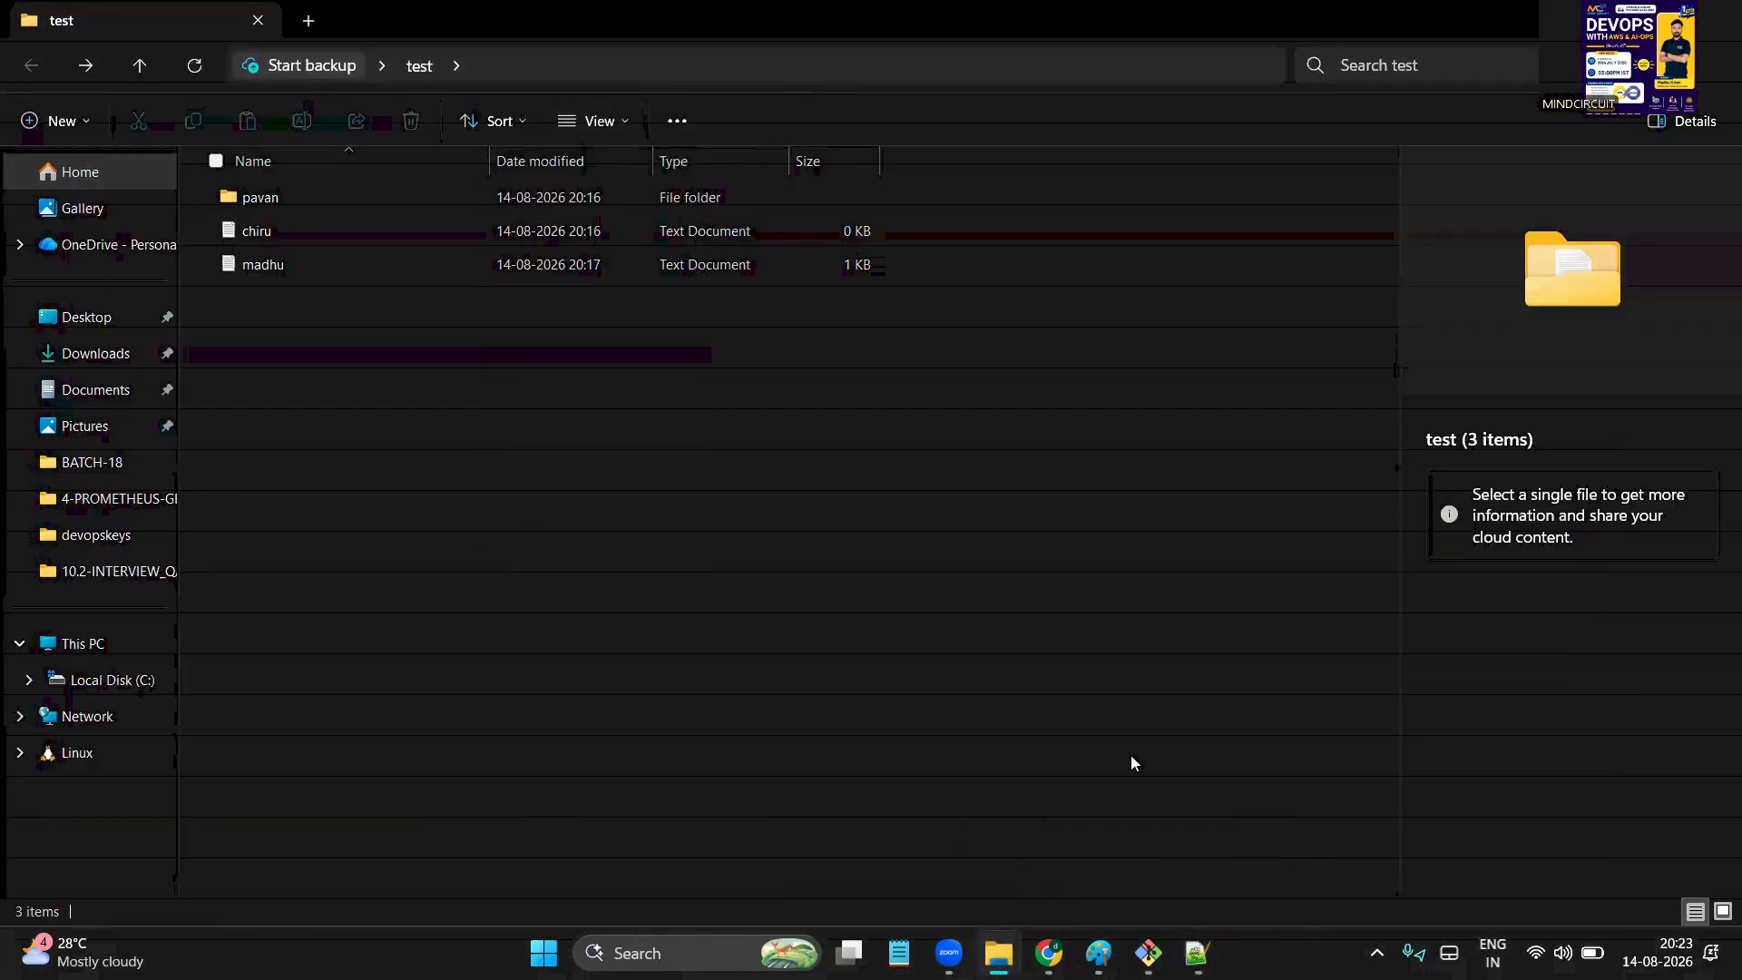
key("alt+Tab")
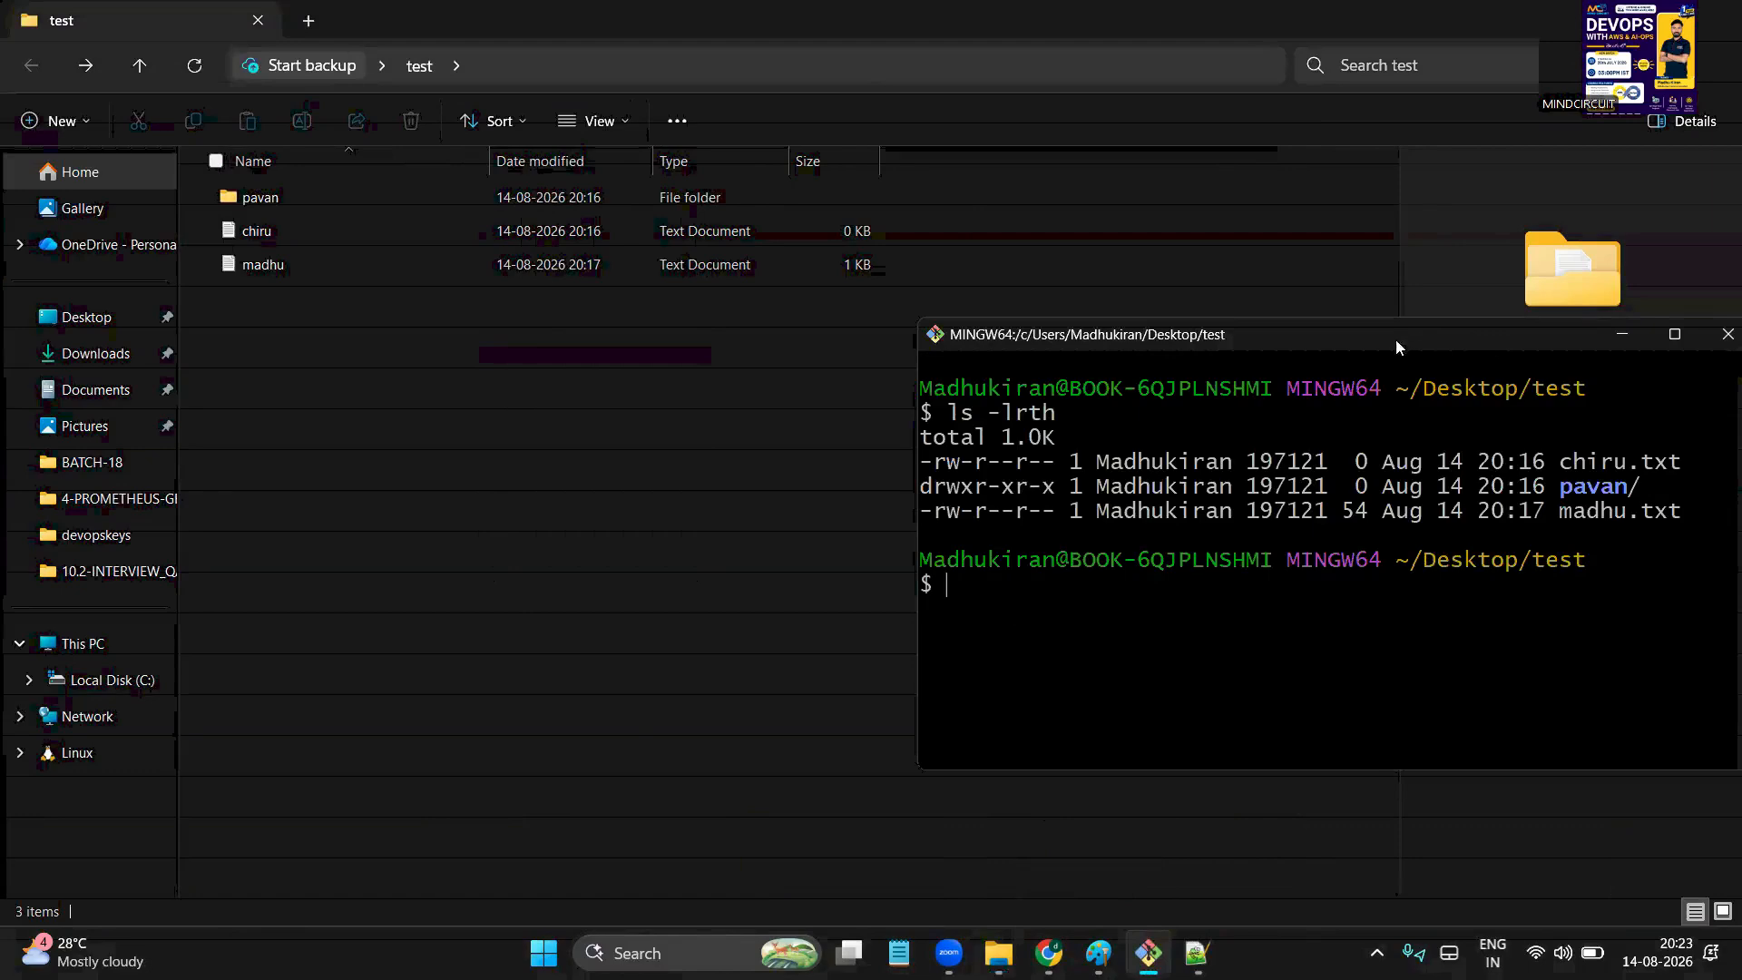
left_click(1673, 334)
type("ll")
key("Return")
type("ls")
key("Return")
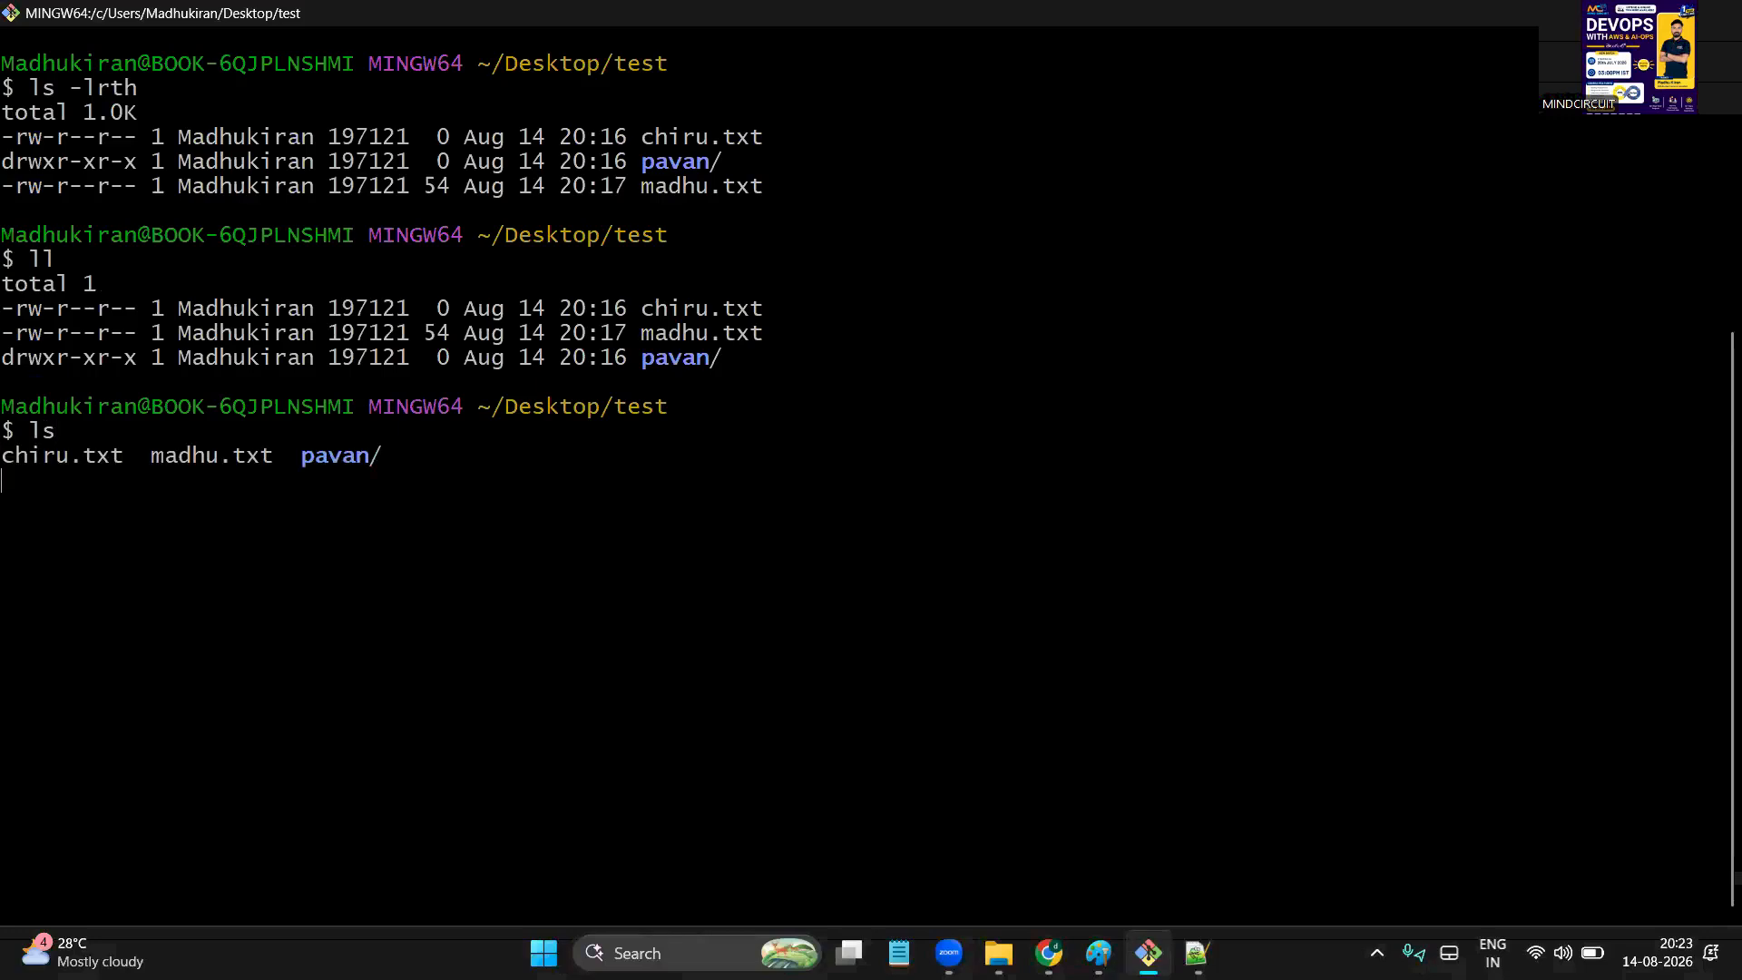
key("alt+Tab")
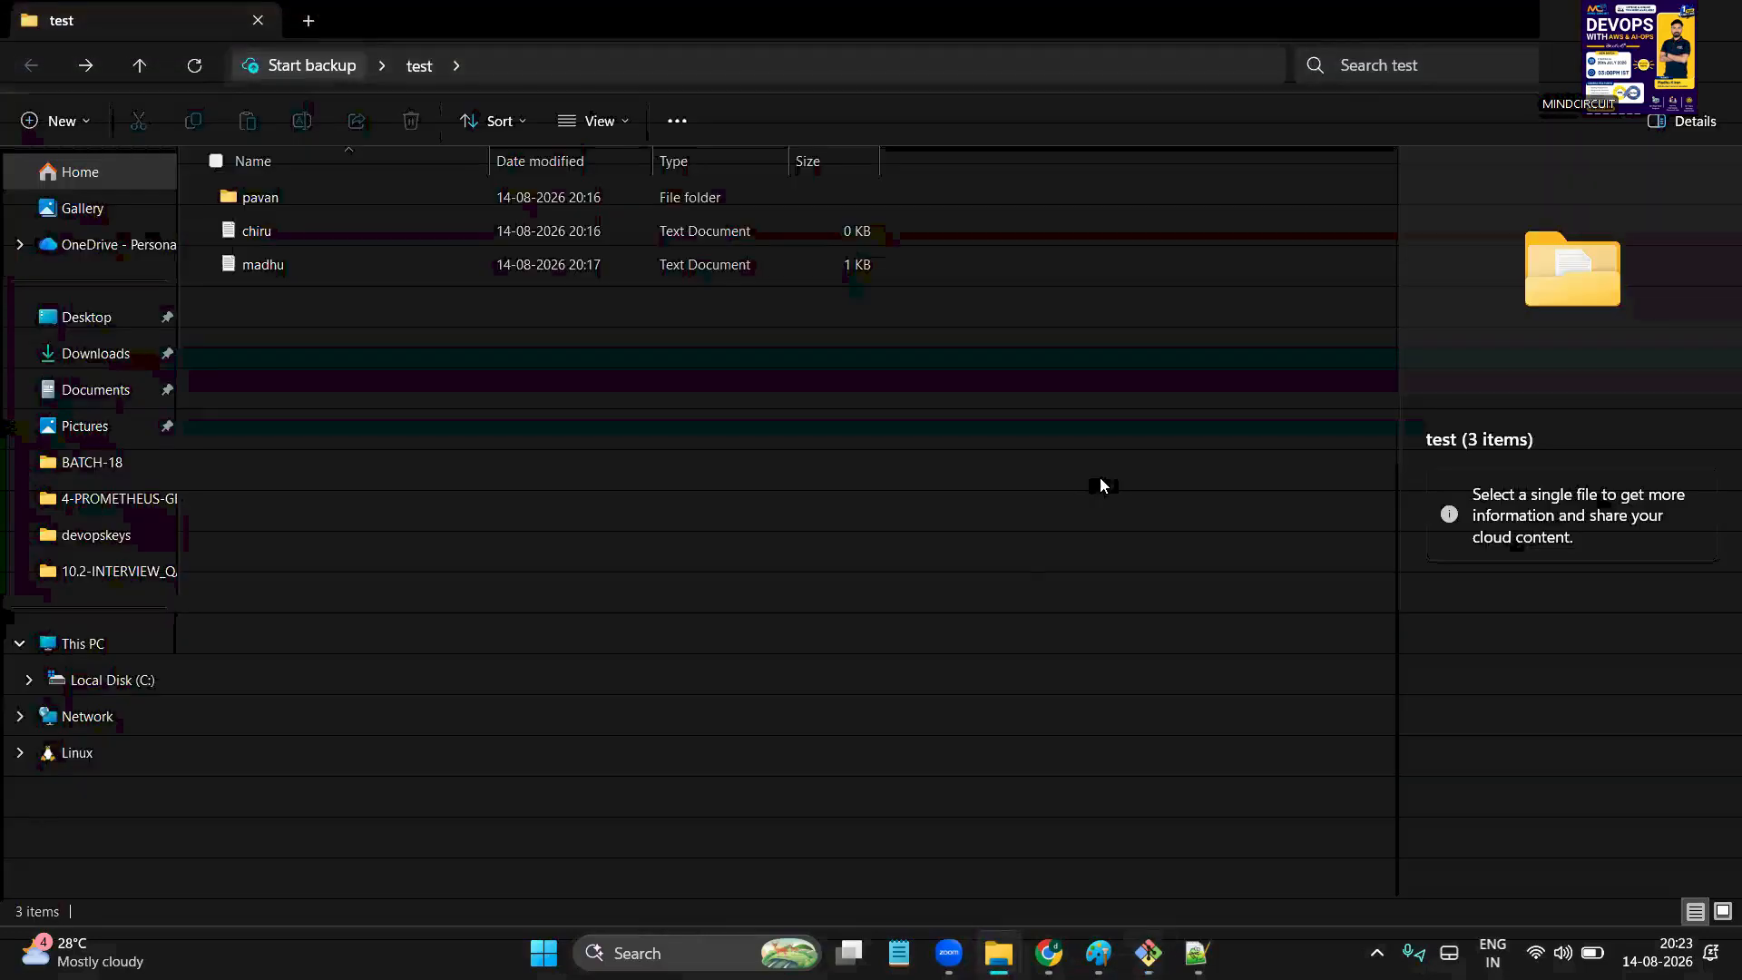
key("alt+Tab")
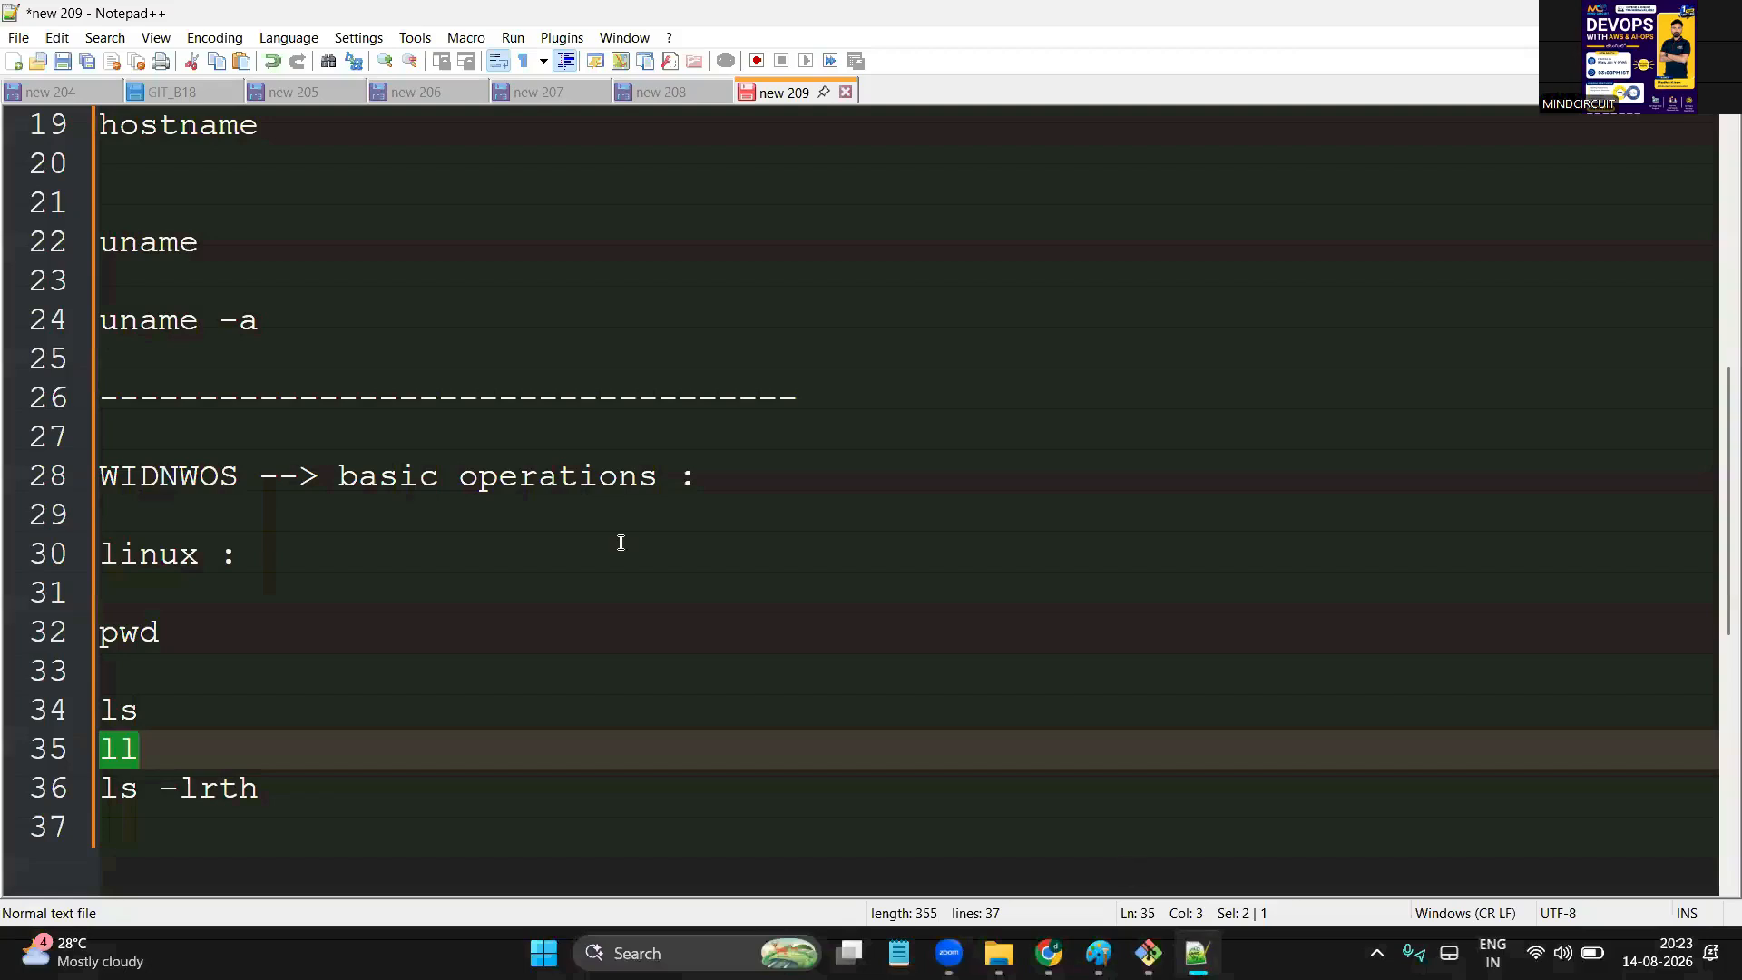
Add the note 'touch file1 file2 file3' below the listing commands
left_click(621, 542)
scroll(620, 542, "down", 4)
left_click(420, 509)
key("Return")
key("Return")
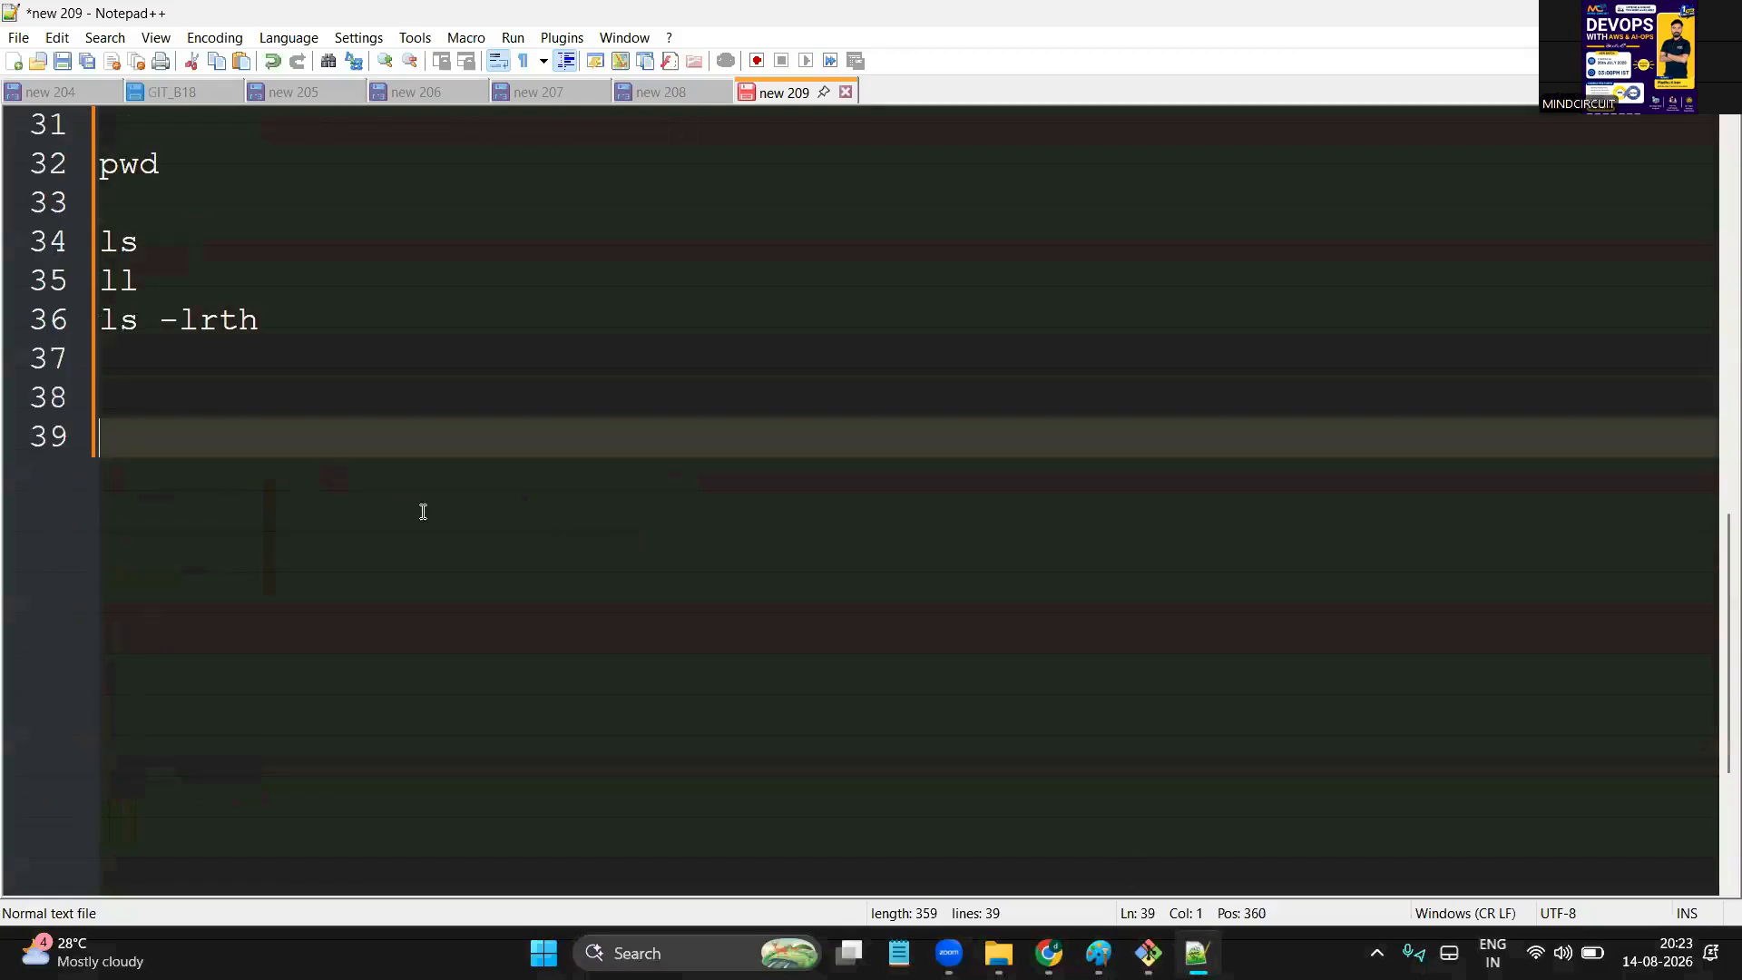
type("touch file")
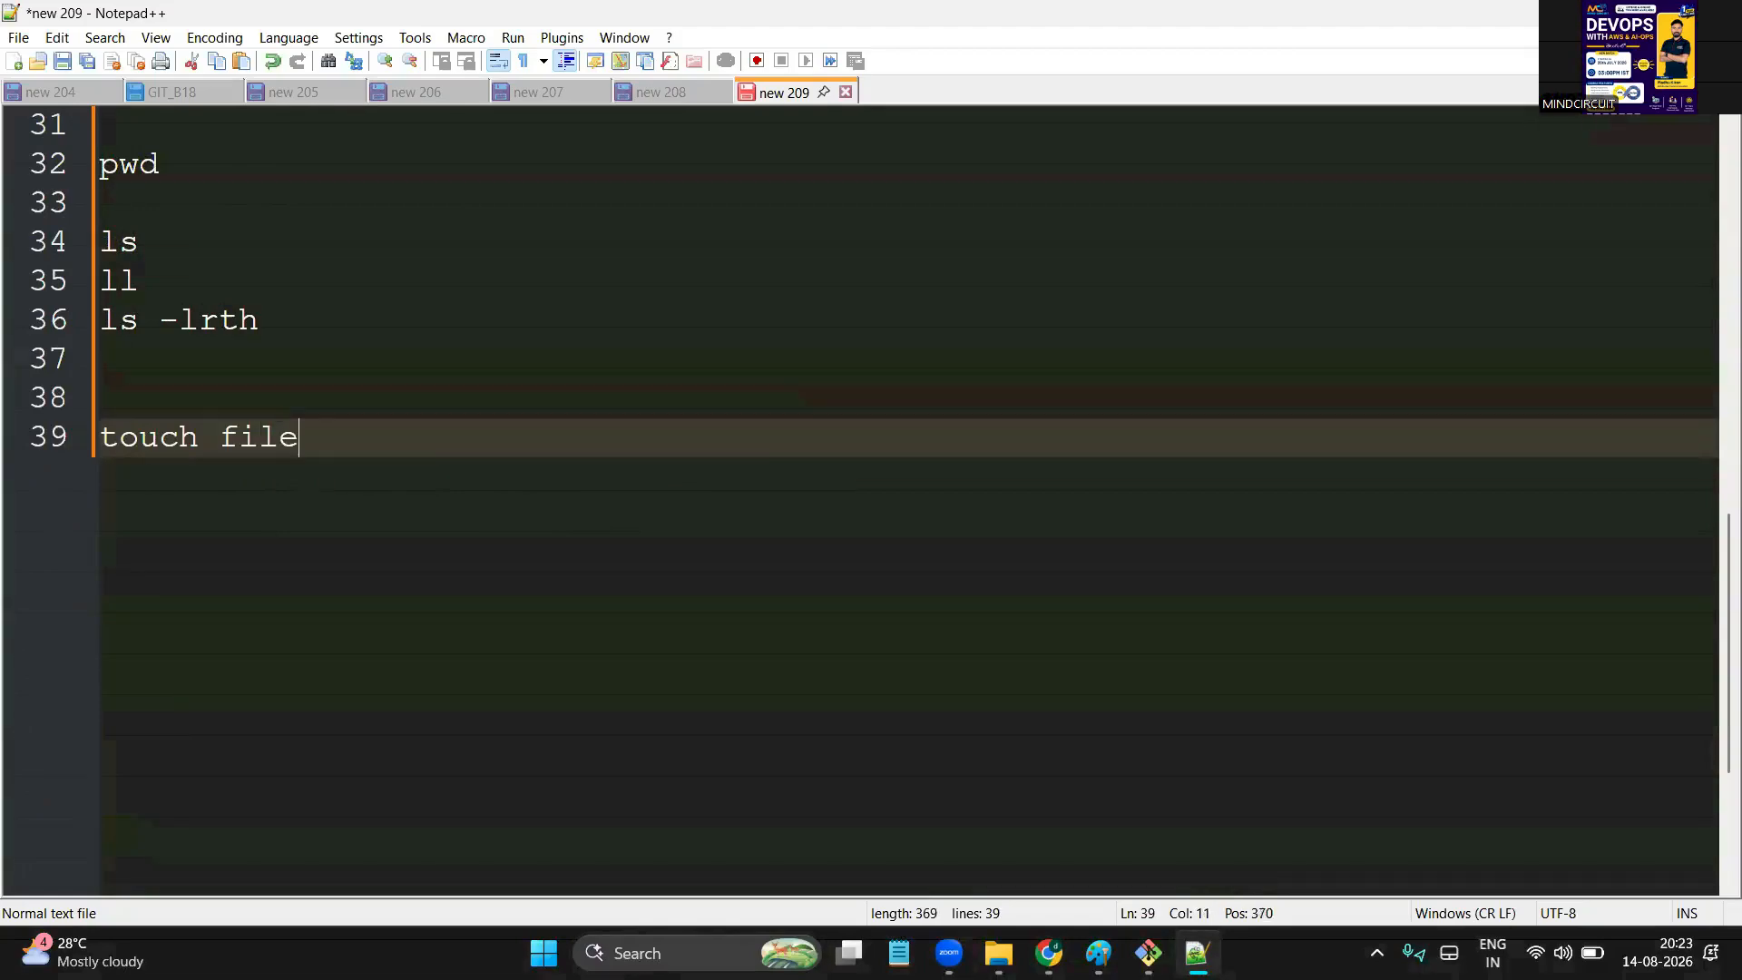
type("1 file2 file3")
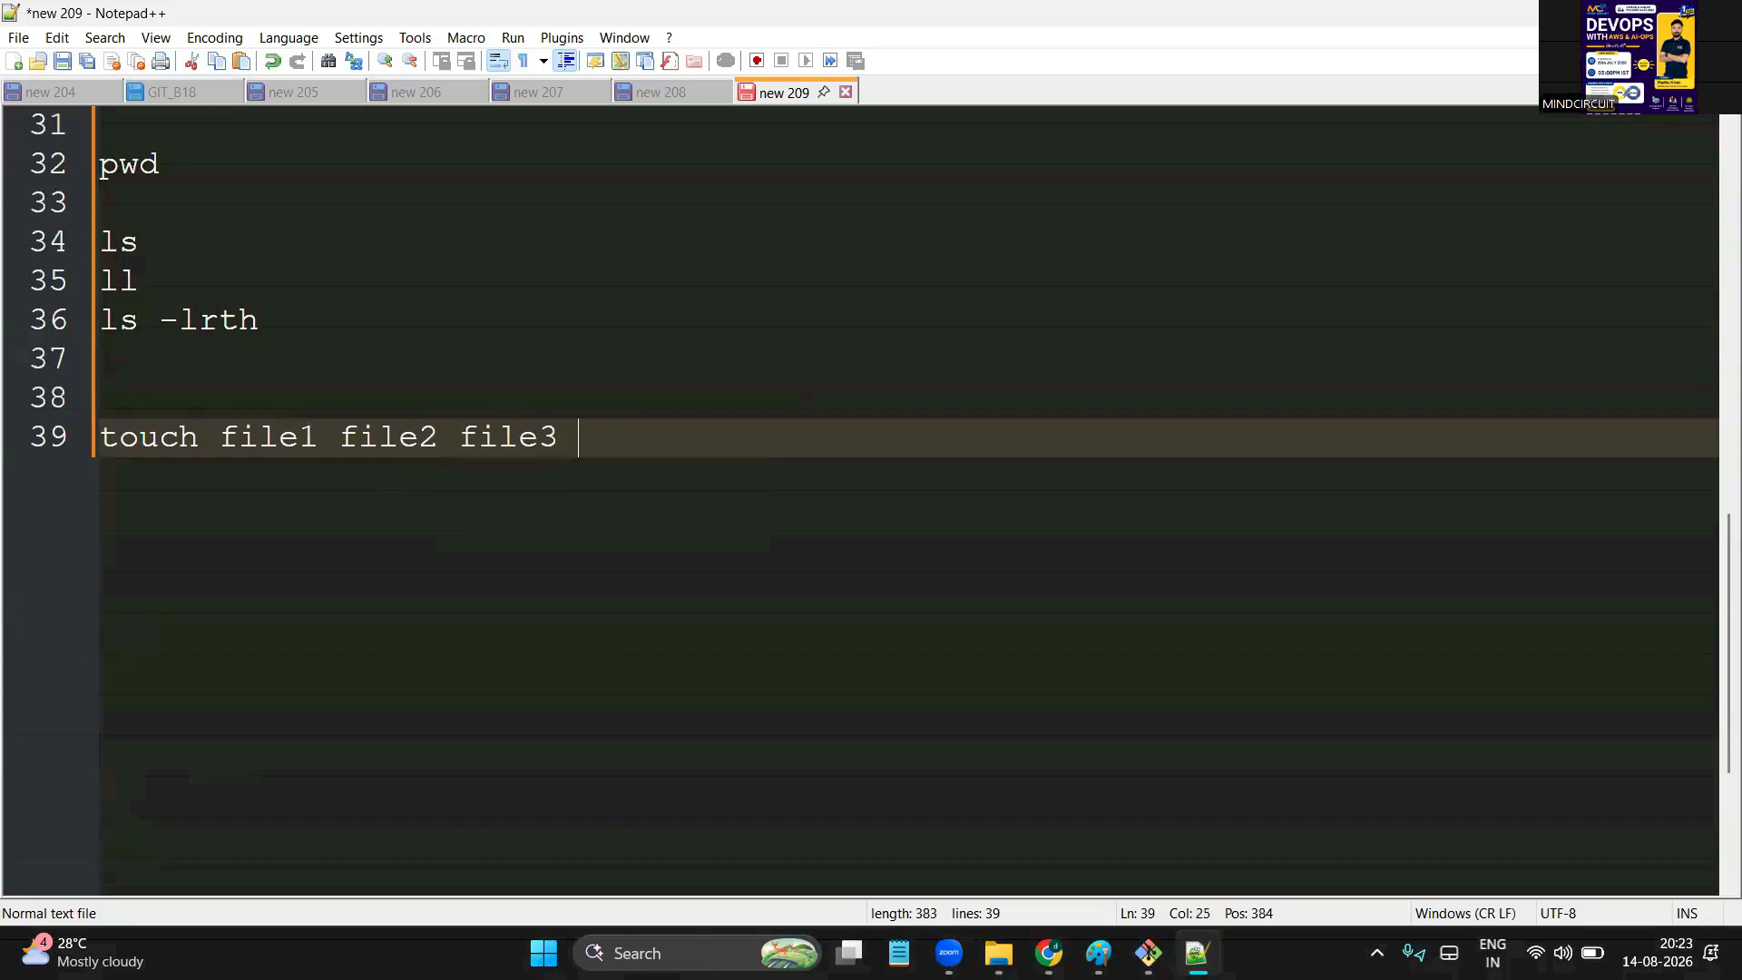
key("Return")
key("Return")
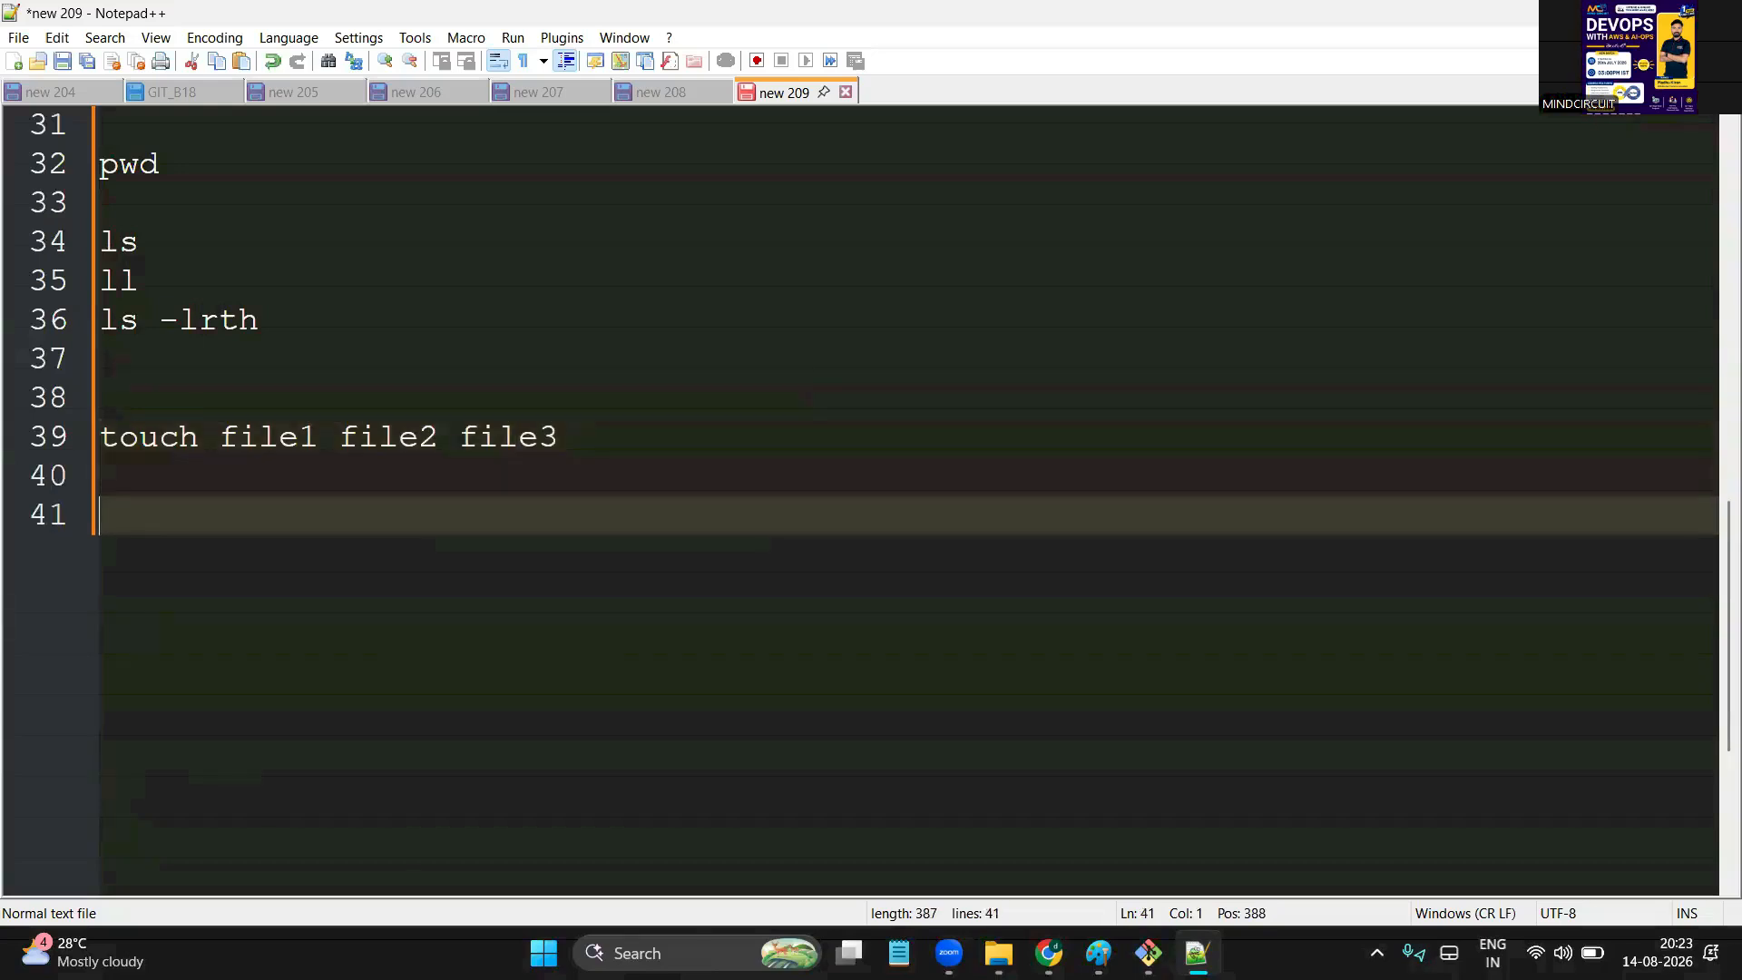
Add the note 'mkdir dir1 dir2 dir3' on the next line, leaving blank space beneath
type("mkdir")
double_click(162, 509)
left_click(176, 413)
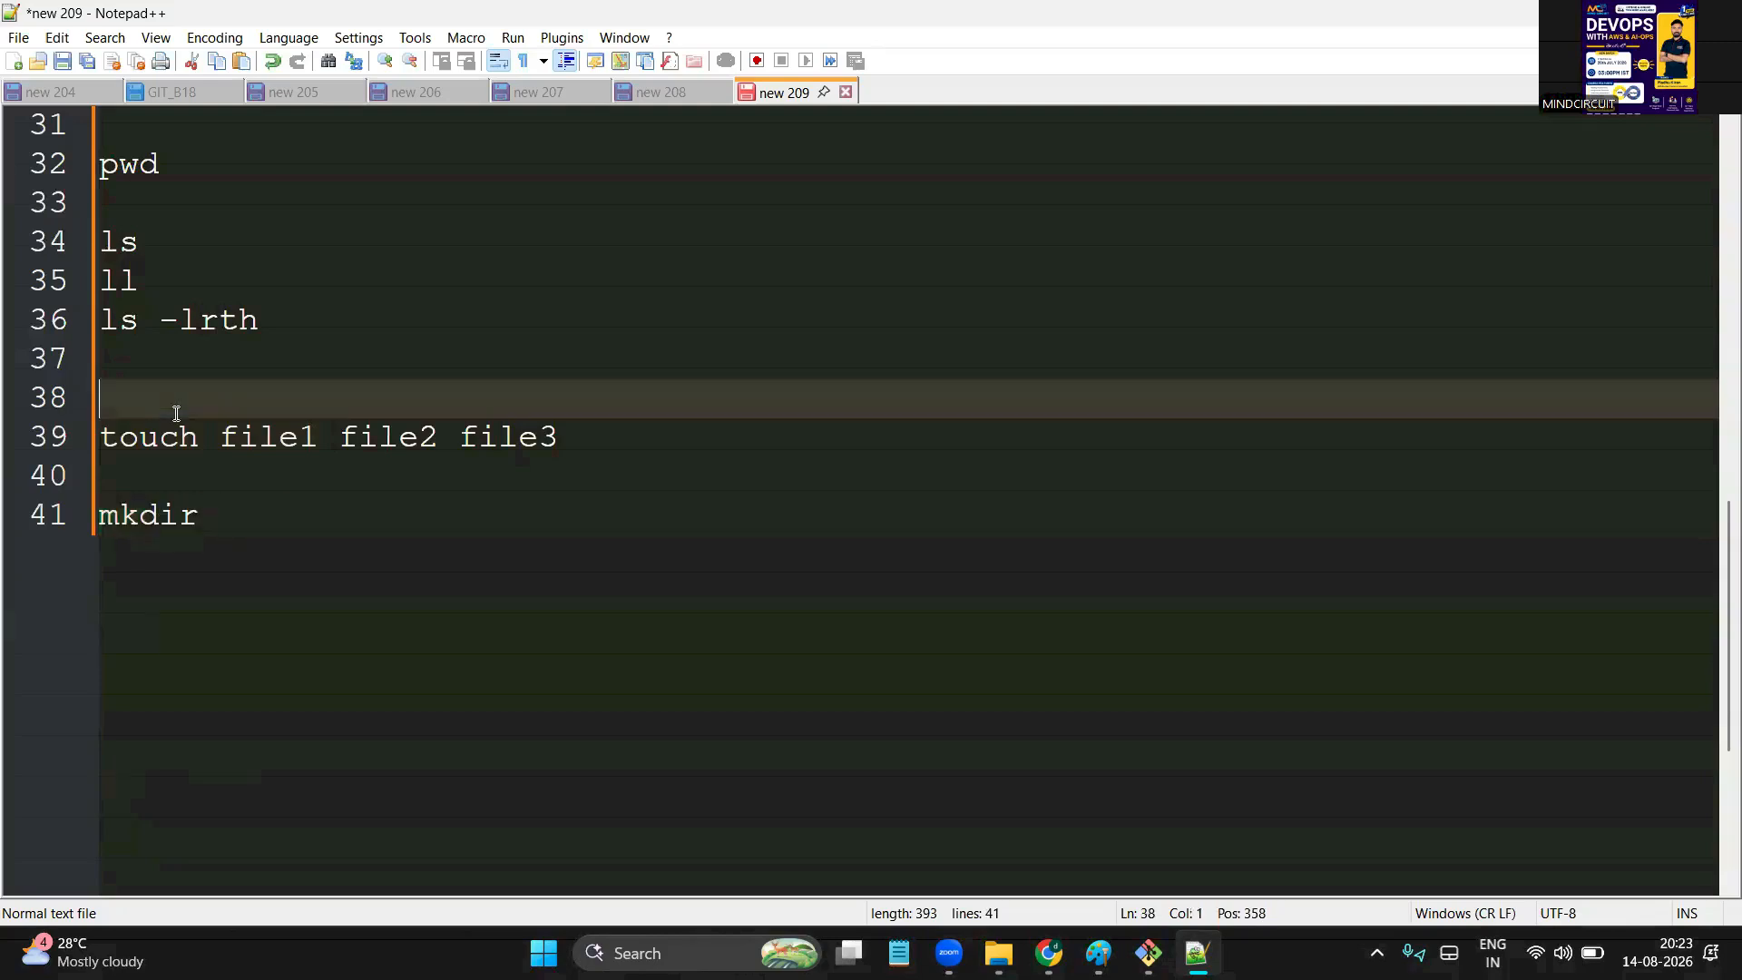
double_click(174, 444)
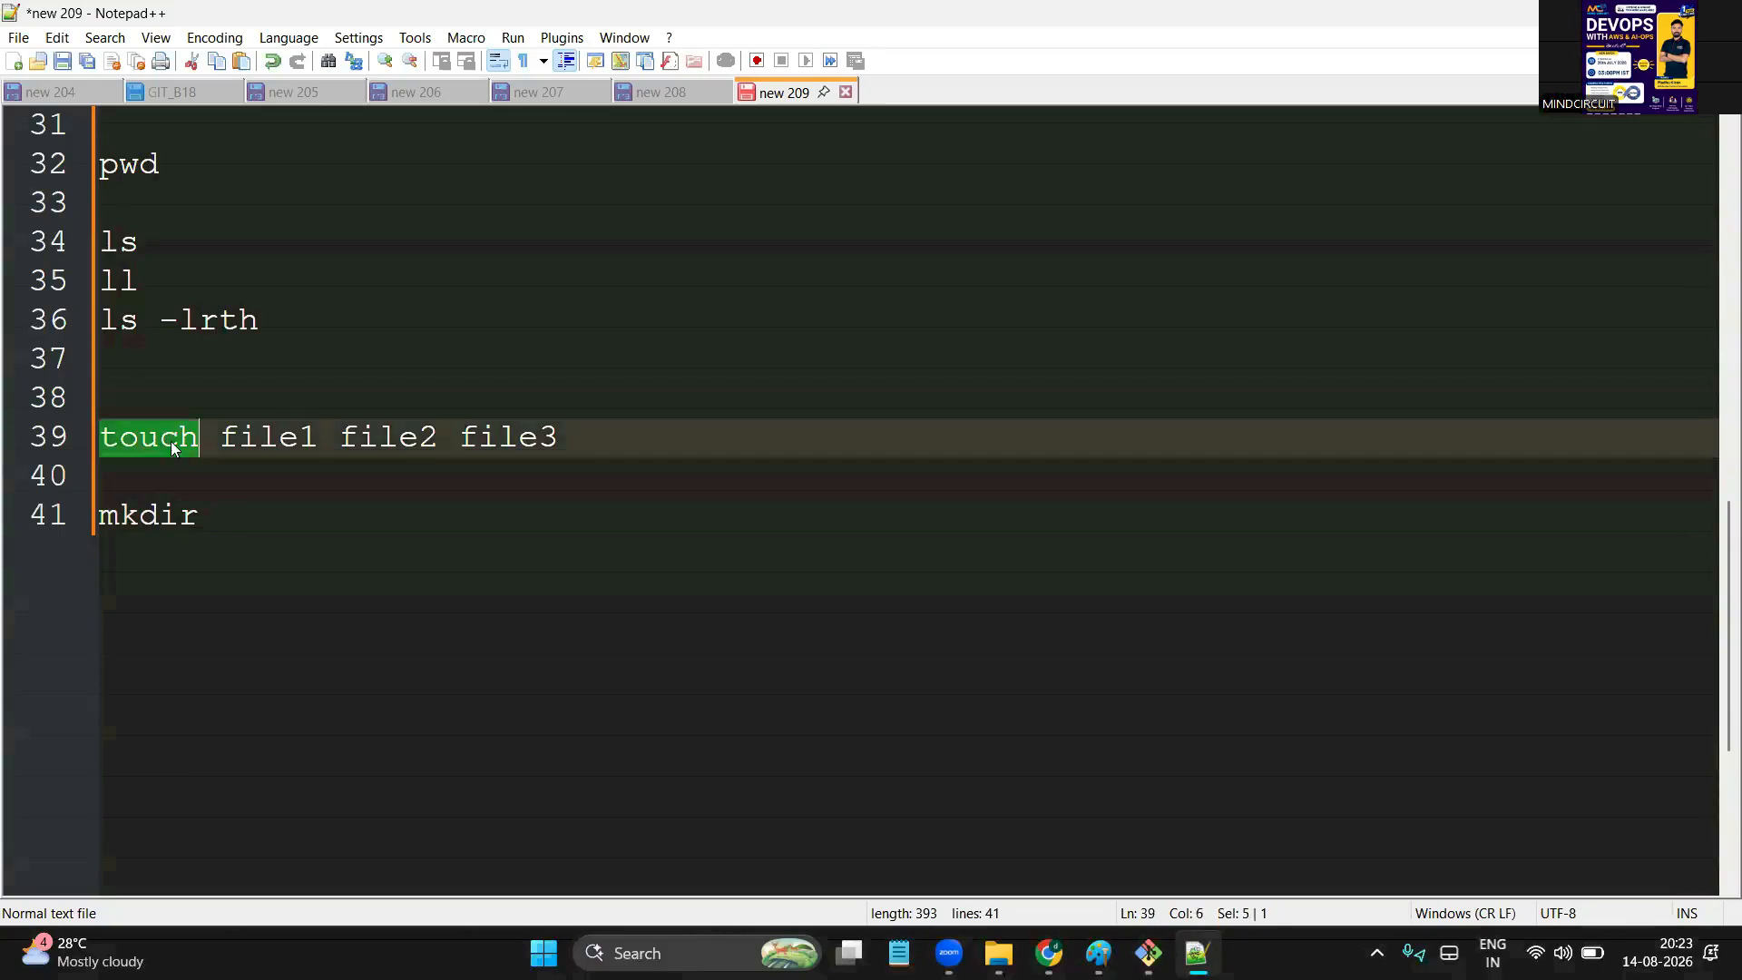
double_click(156, 515)
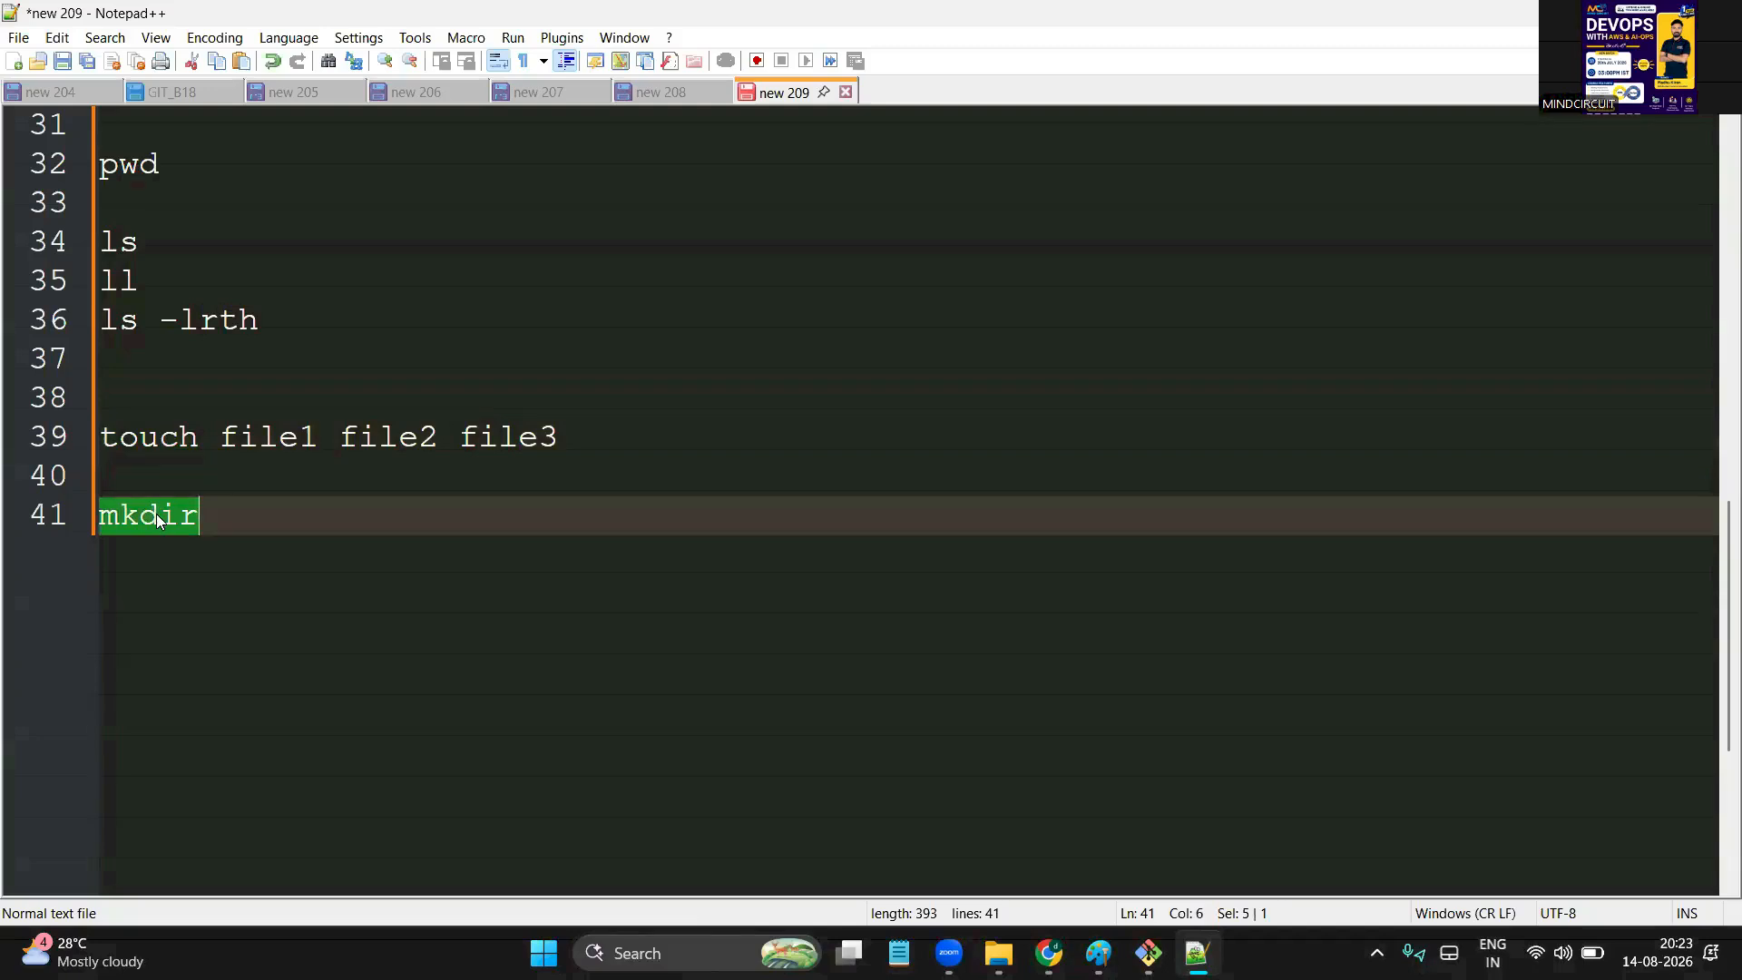
left_click(272, 520)
type("dir")
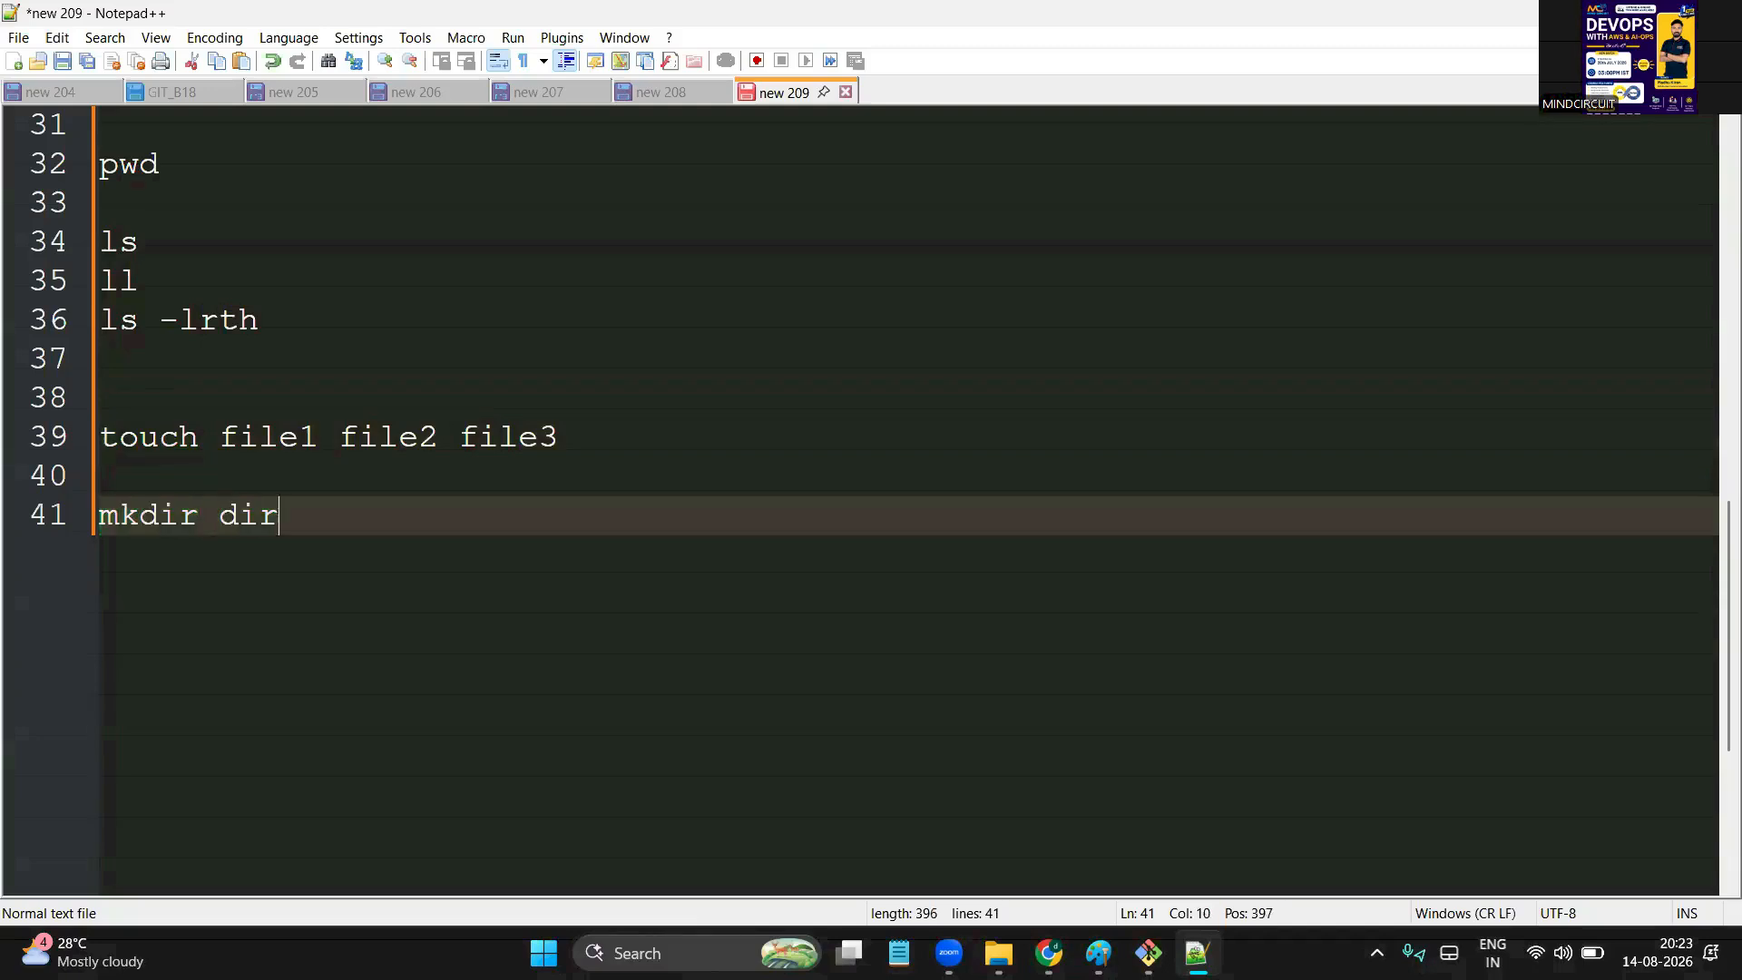
type("1 dir2 dir3")
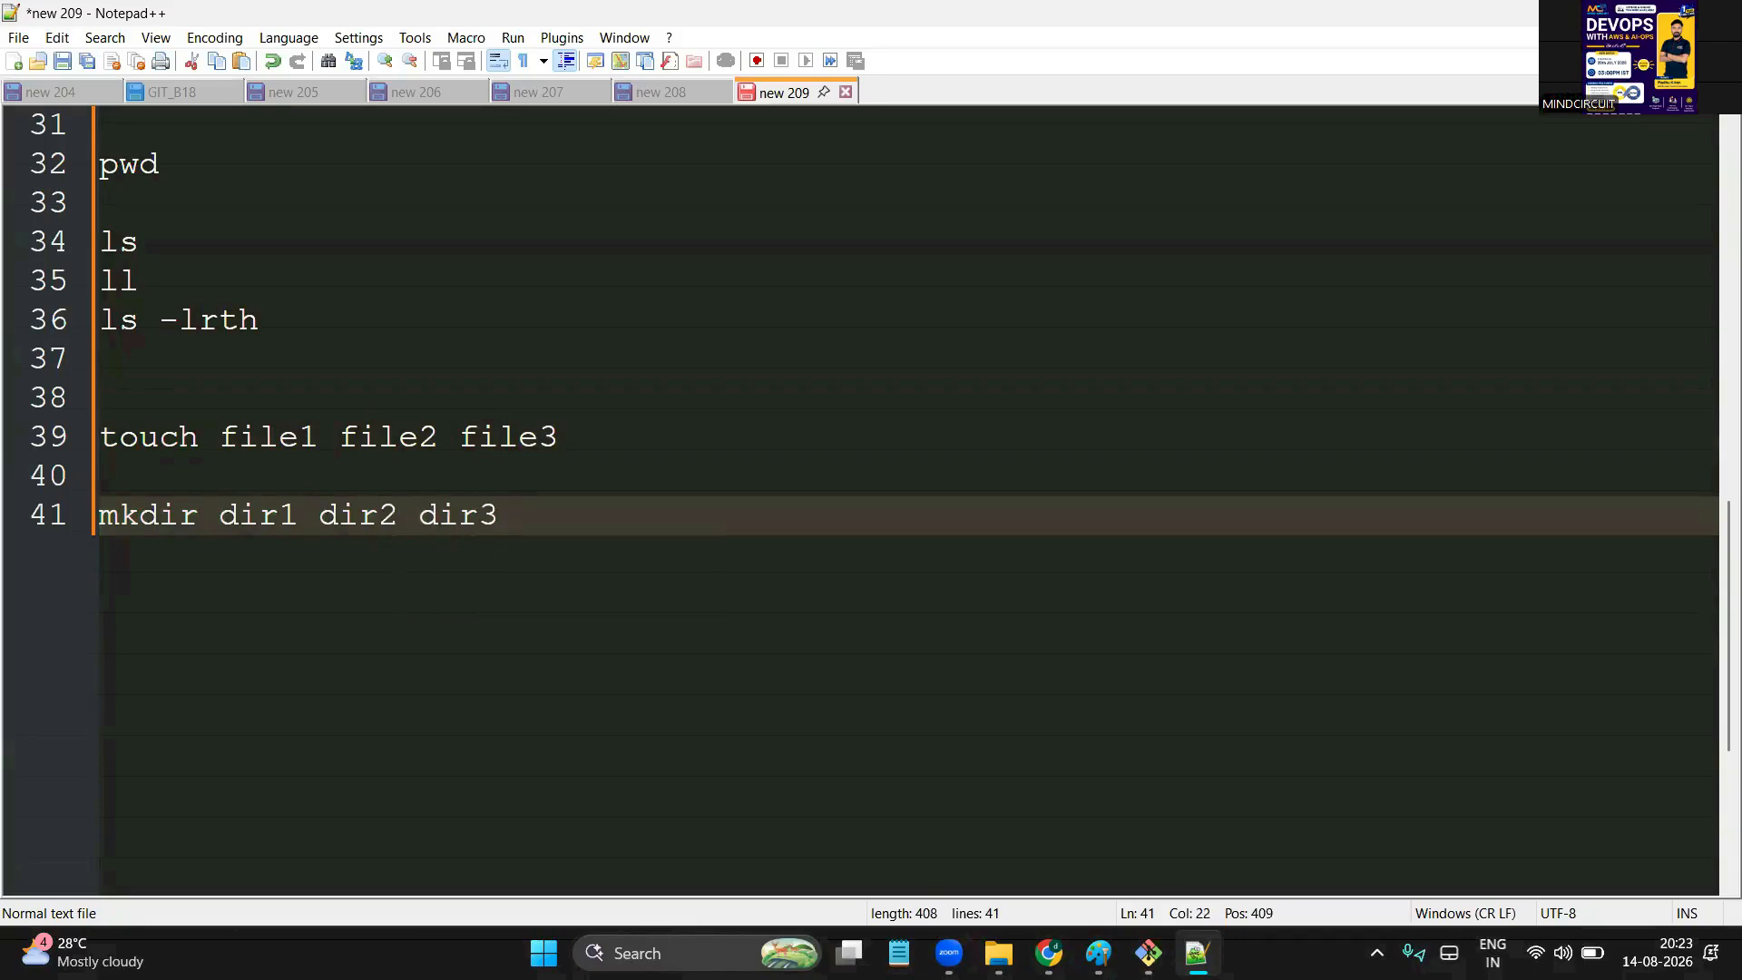
key("Return")
key("Return")
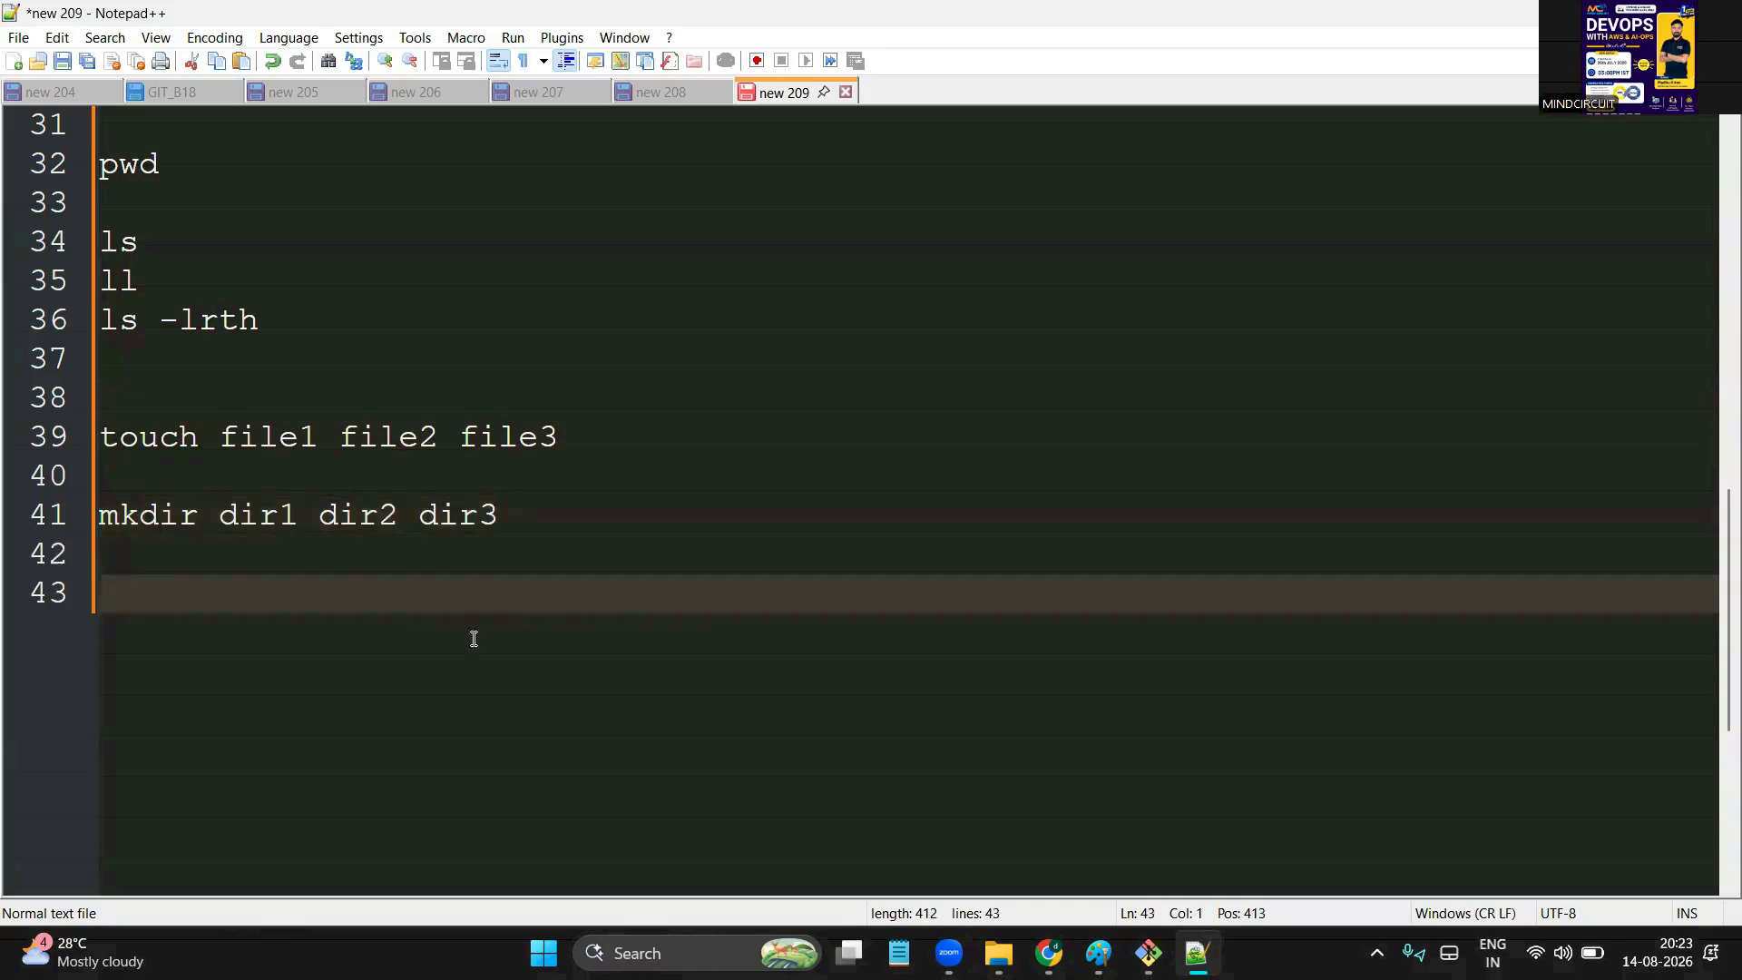
Set Git Bash beside the test folder, make it taller, and run clear
left_click(1612, 14)
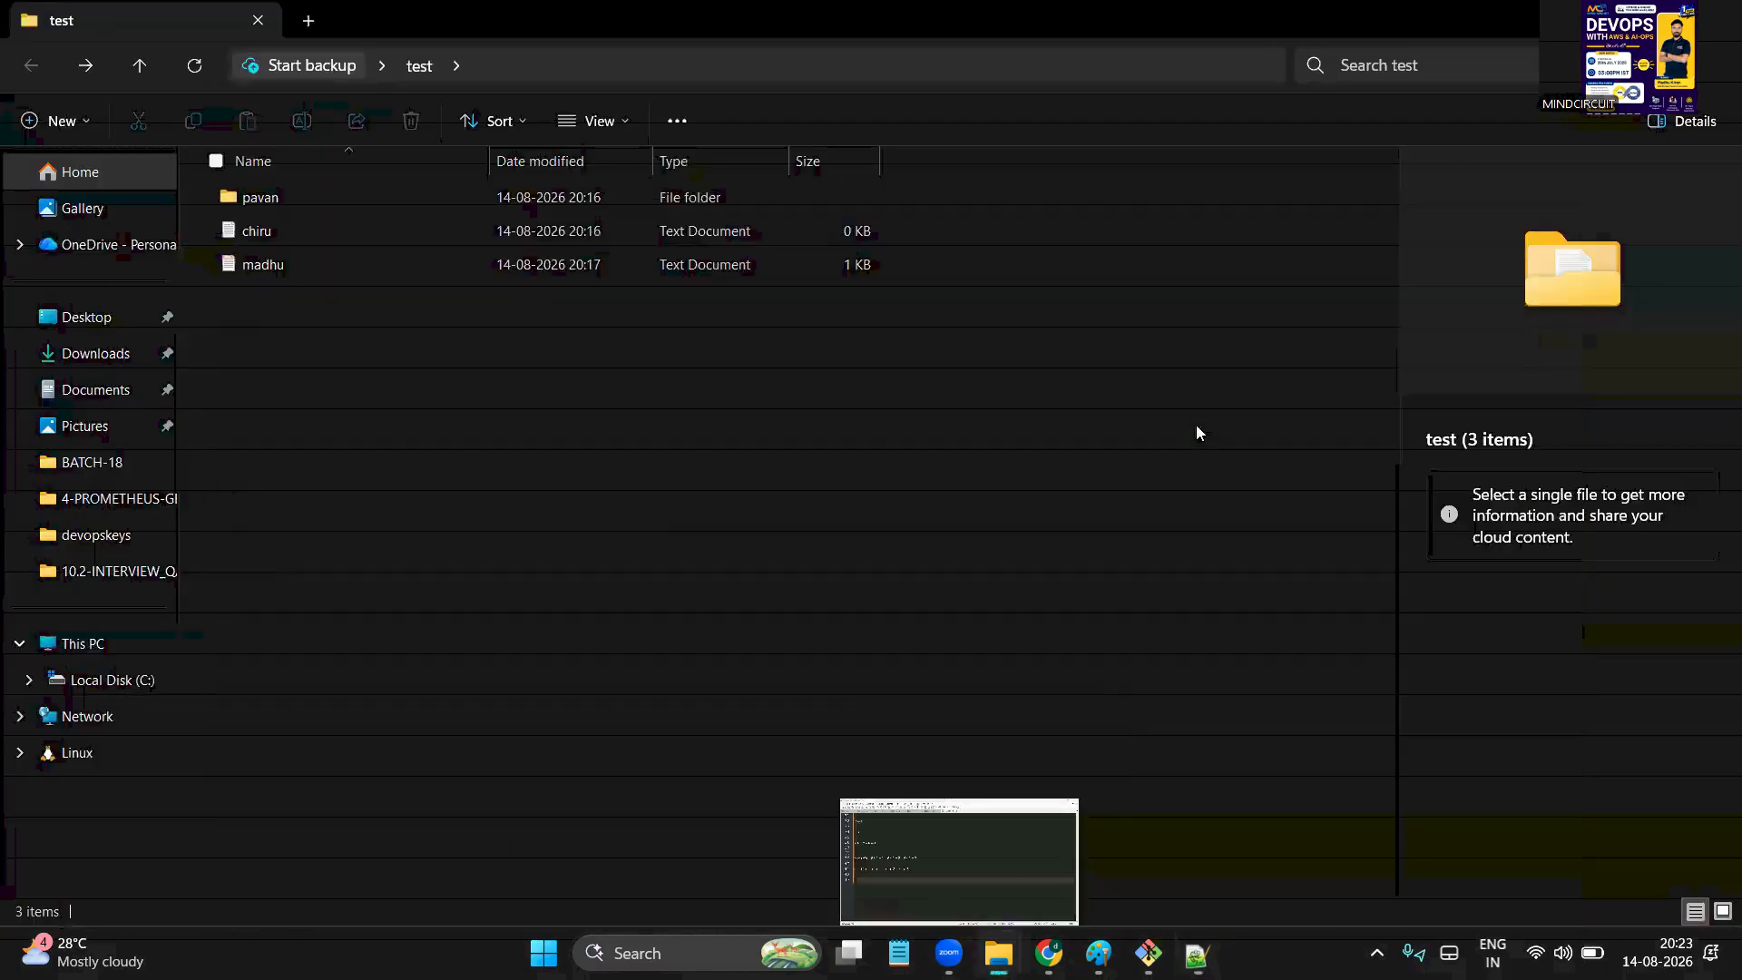
left_click(1148, 953)
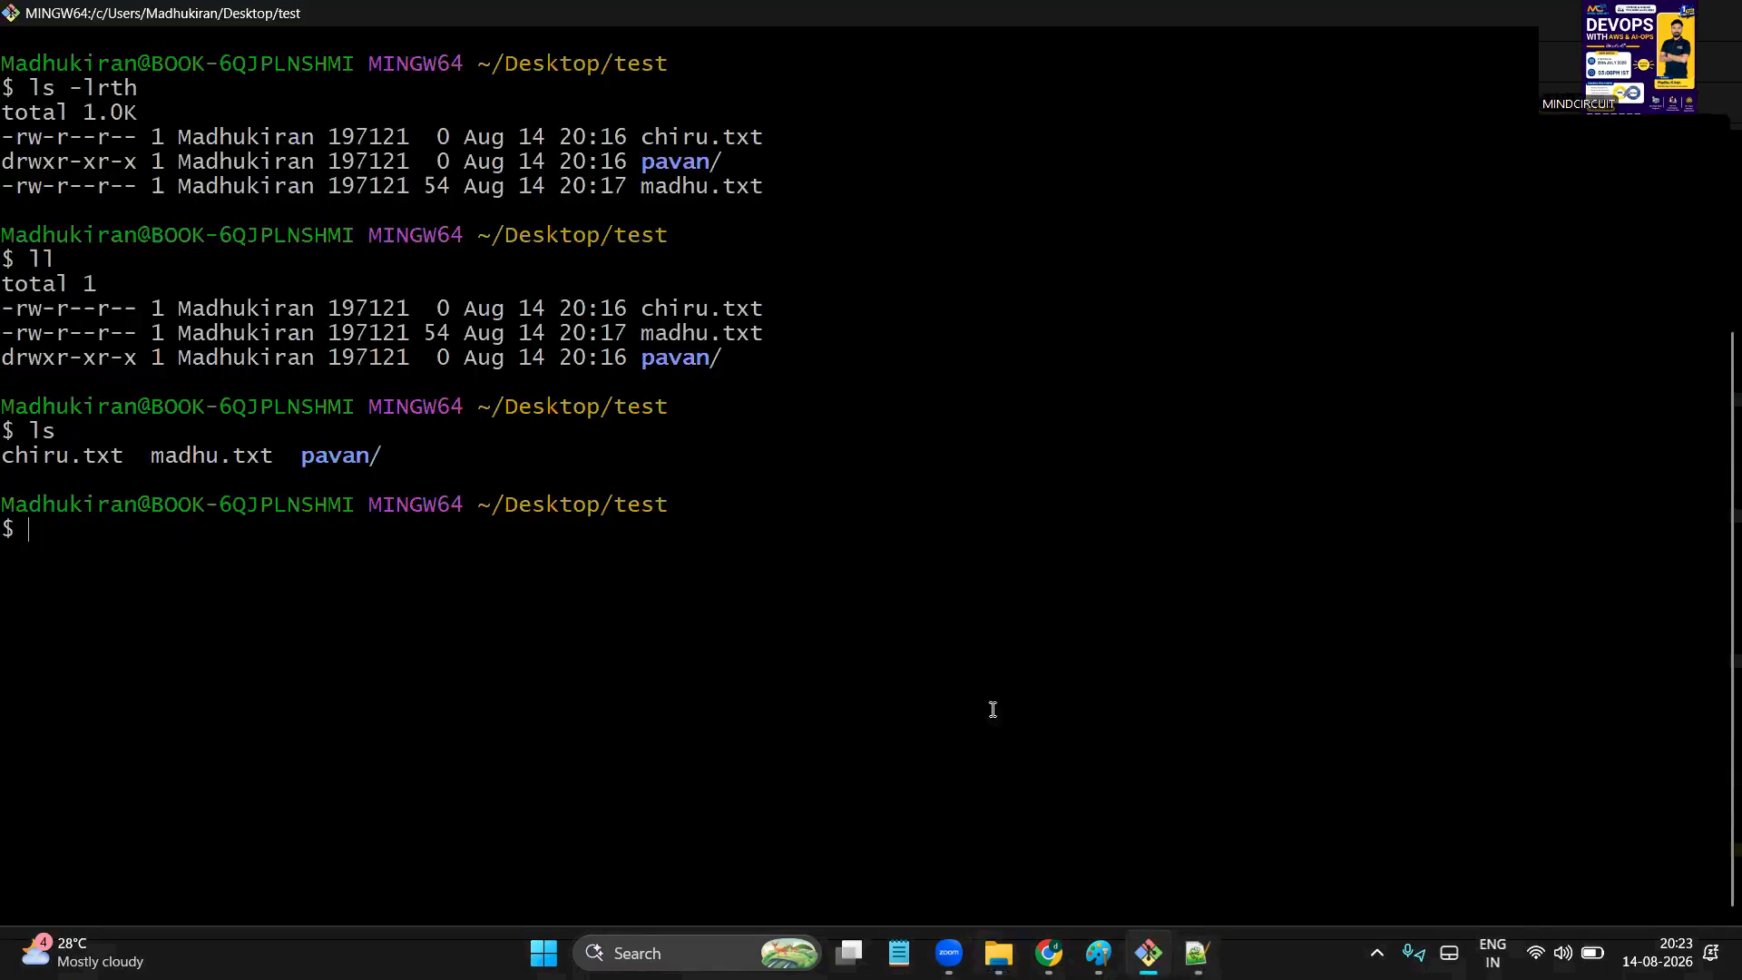
left_click(1663, 14)
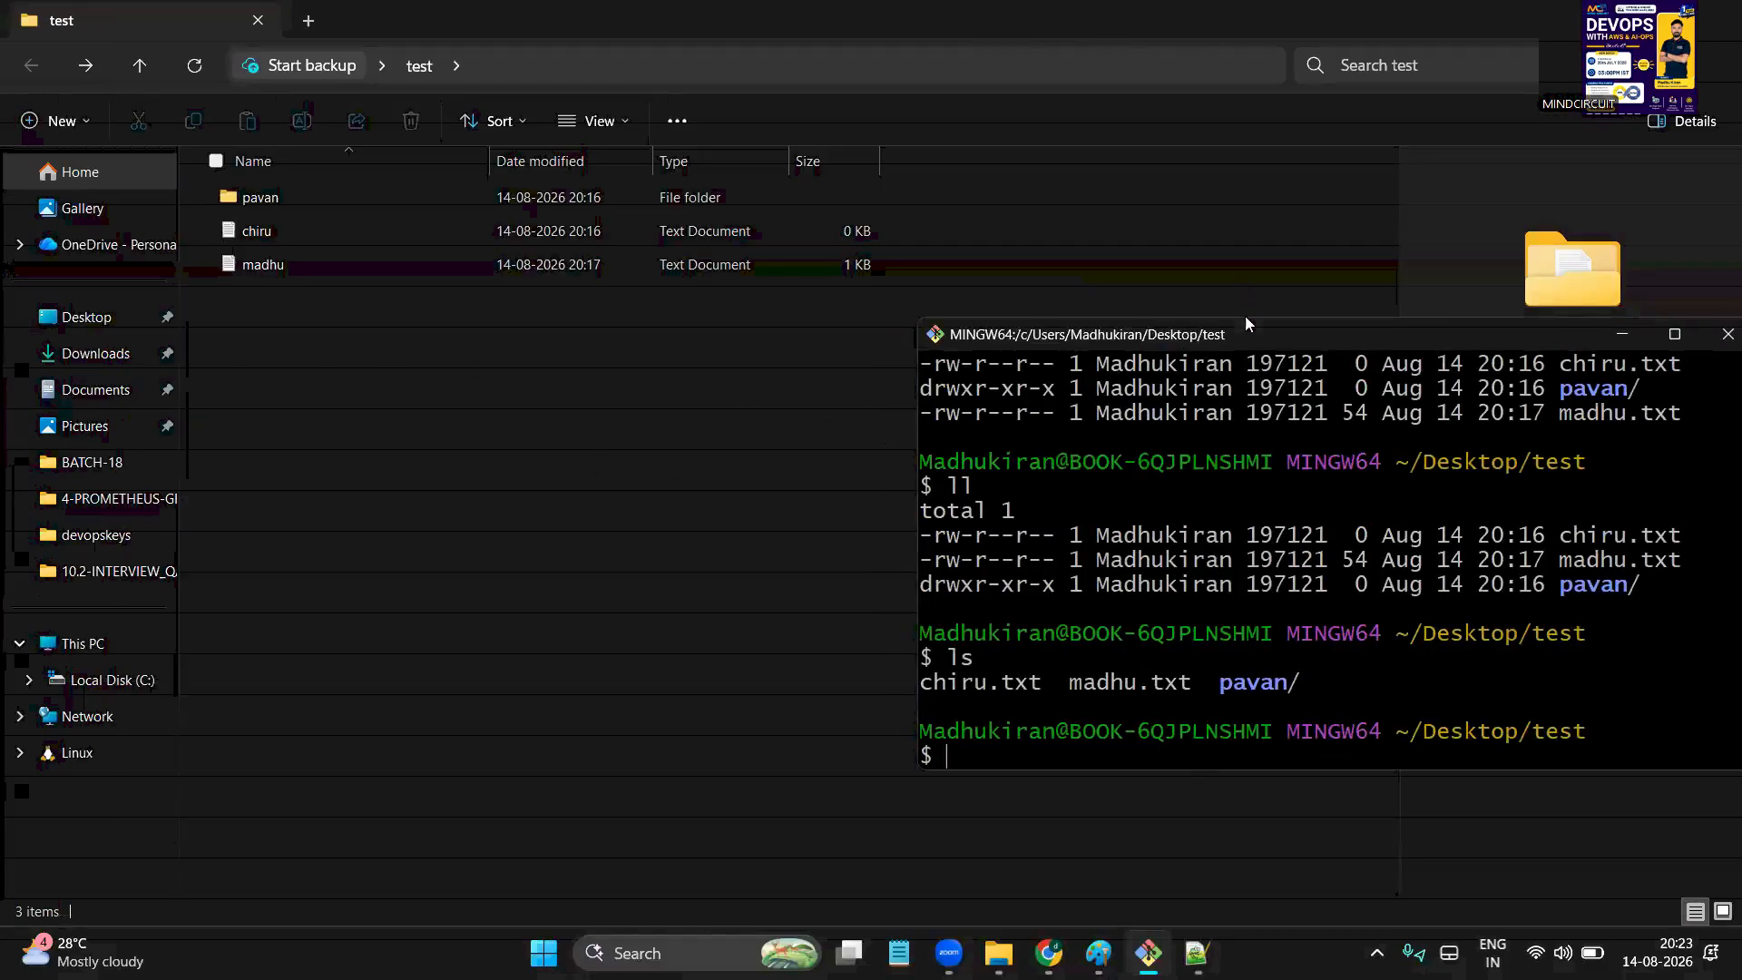
left_click_drag(1250, 316, 1248, 74)
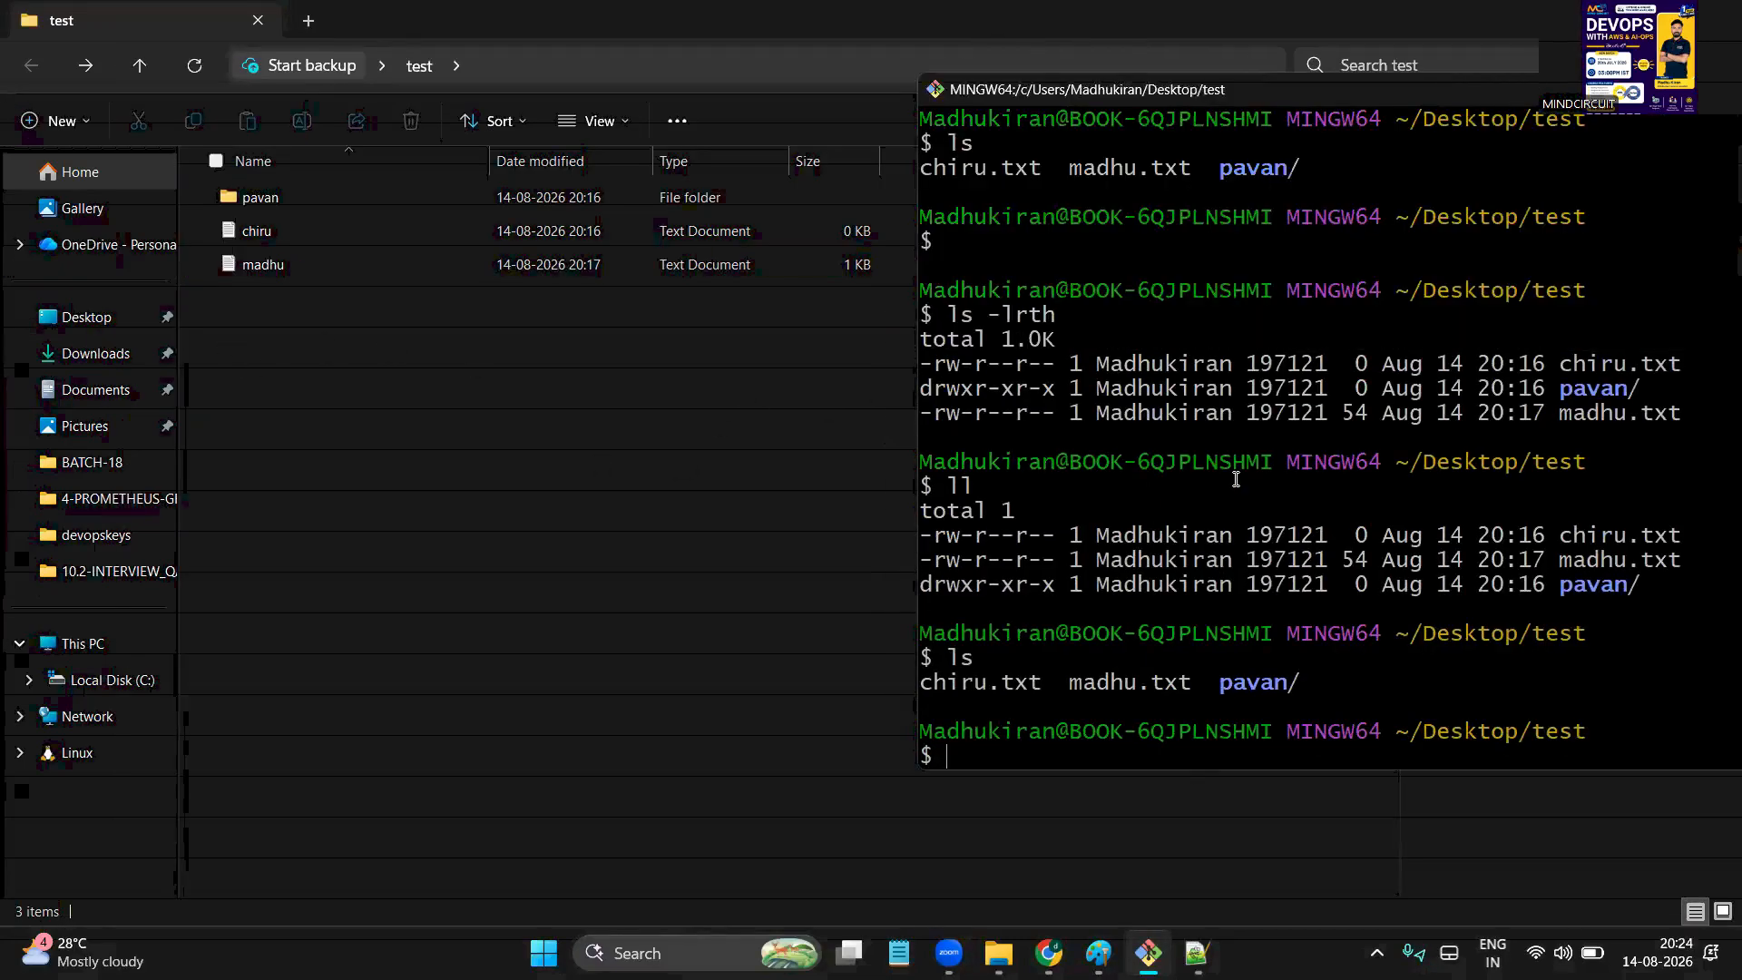
type("ear")
key("Return")
Switch between the test folder and terminal, then return to the Notepad++ notes
left_click(767, 574)
key("alt+Tab")
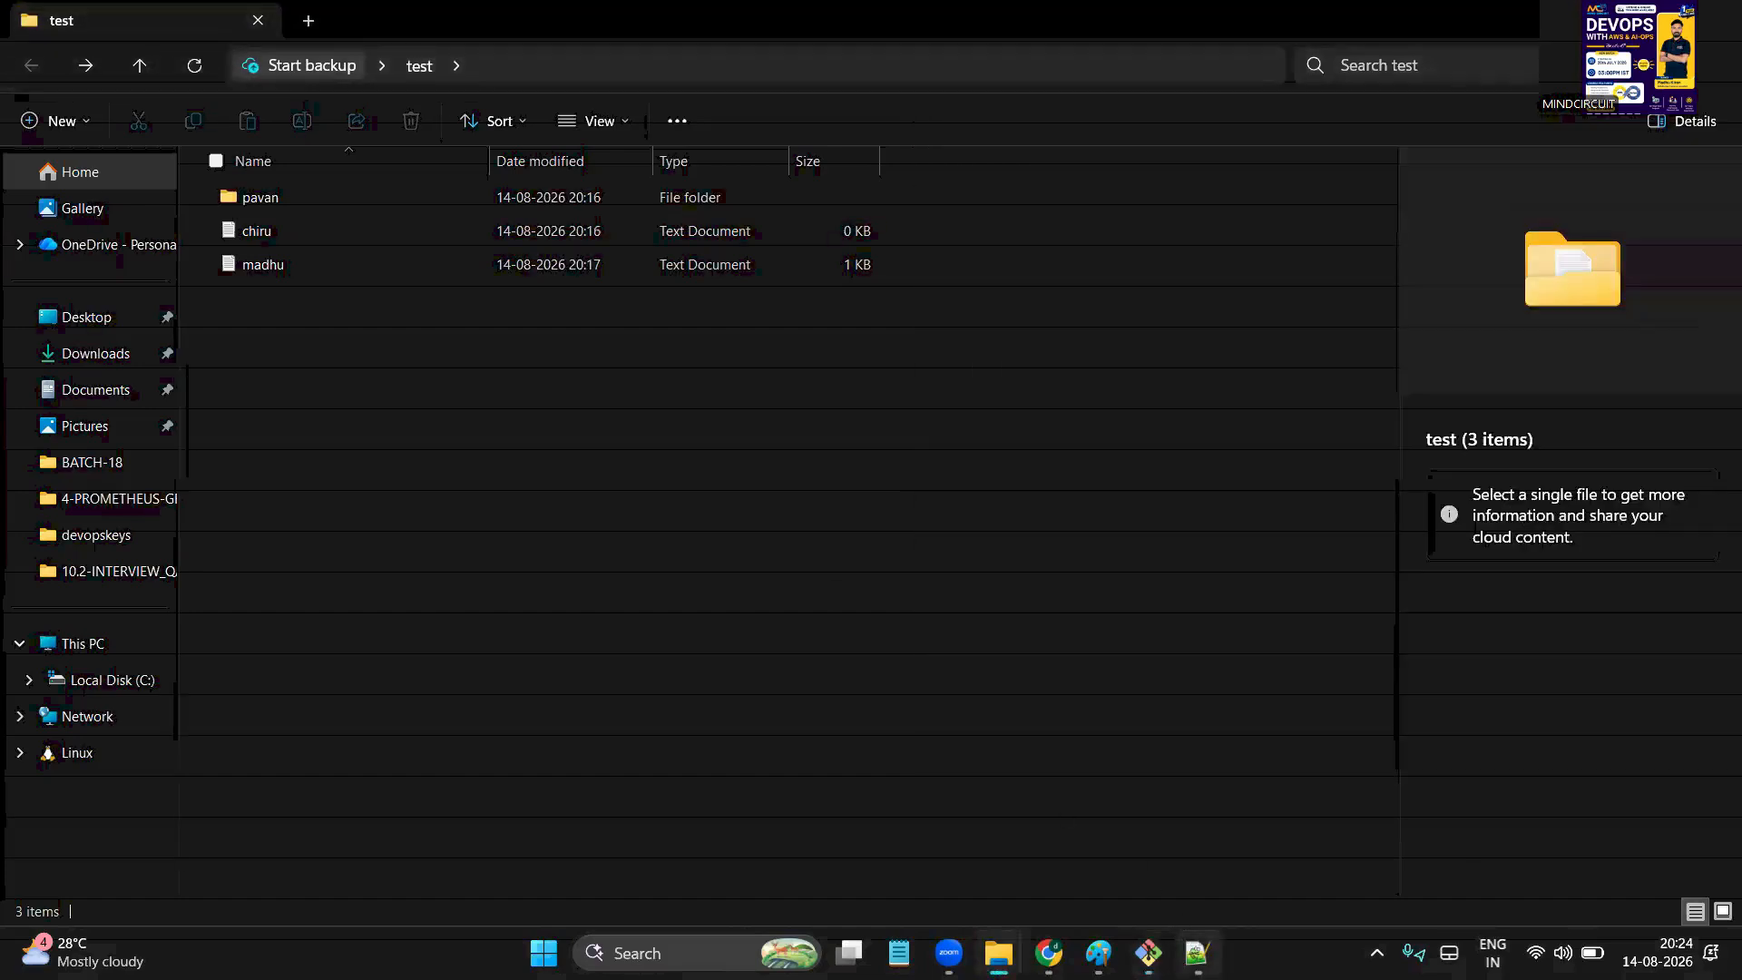
left_click(1193, 948)
left_click(664, 537)
Add the note line 'clear / ctrl +L' and bring the test folder back up
key("Return")
type("c")
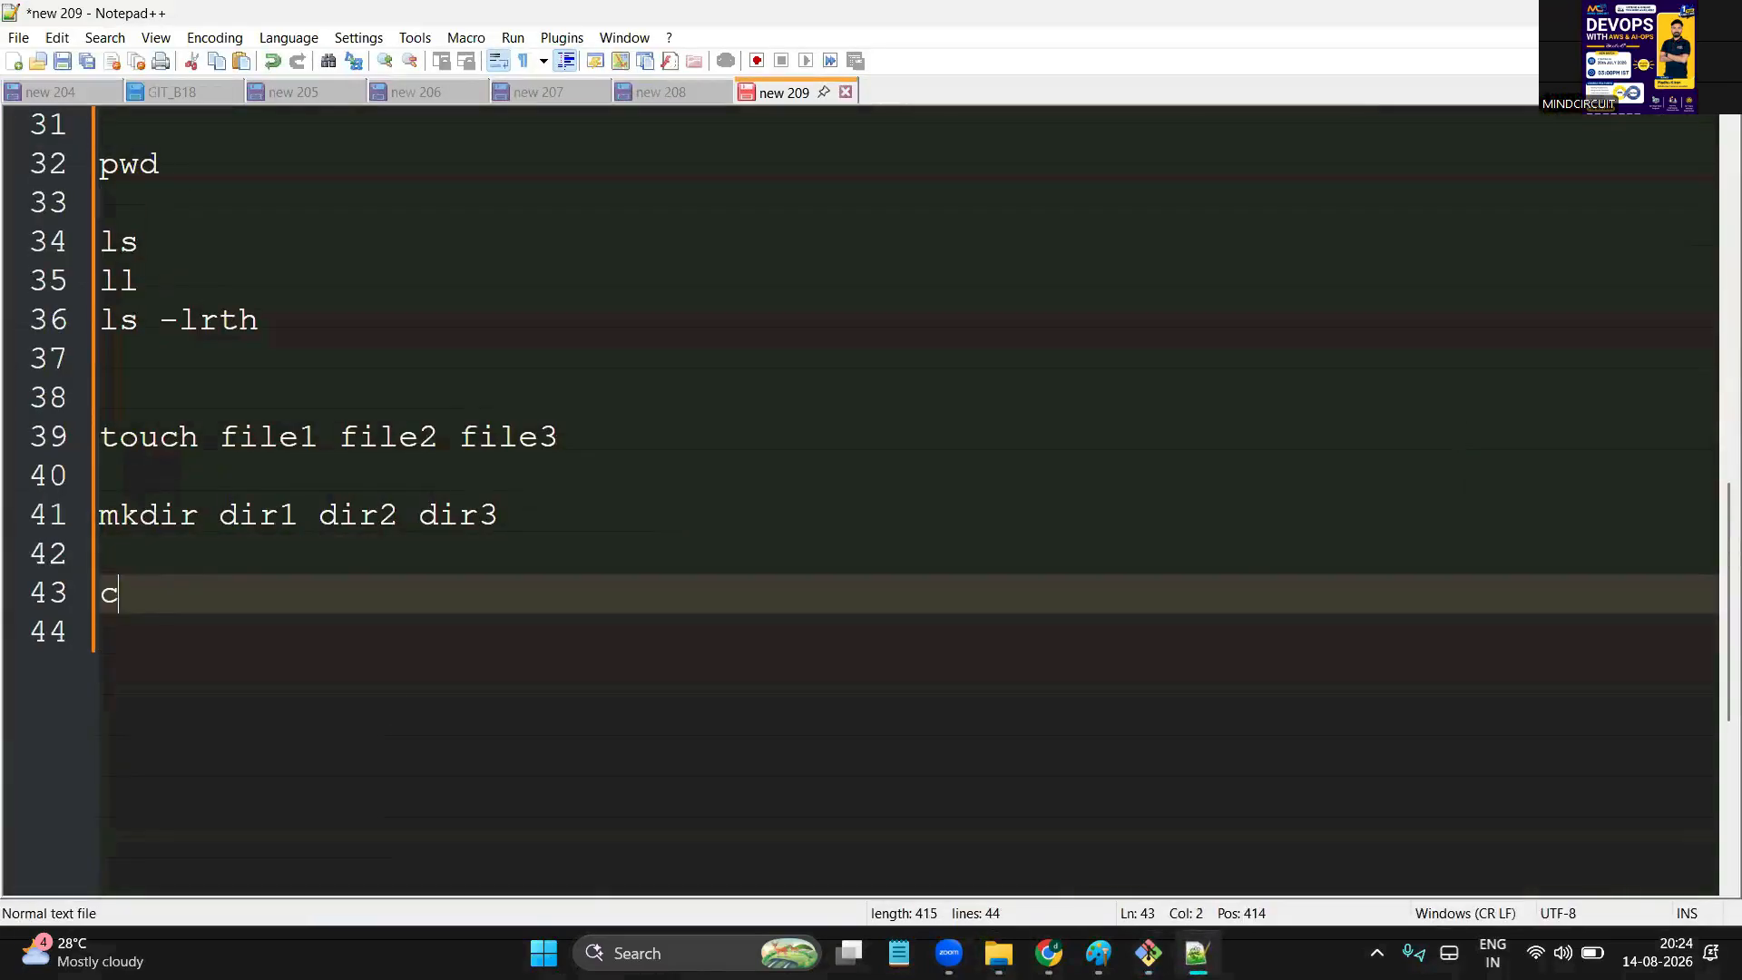
type("lear / ctrl +L")
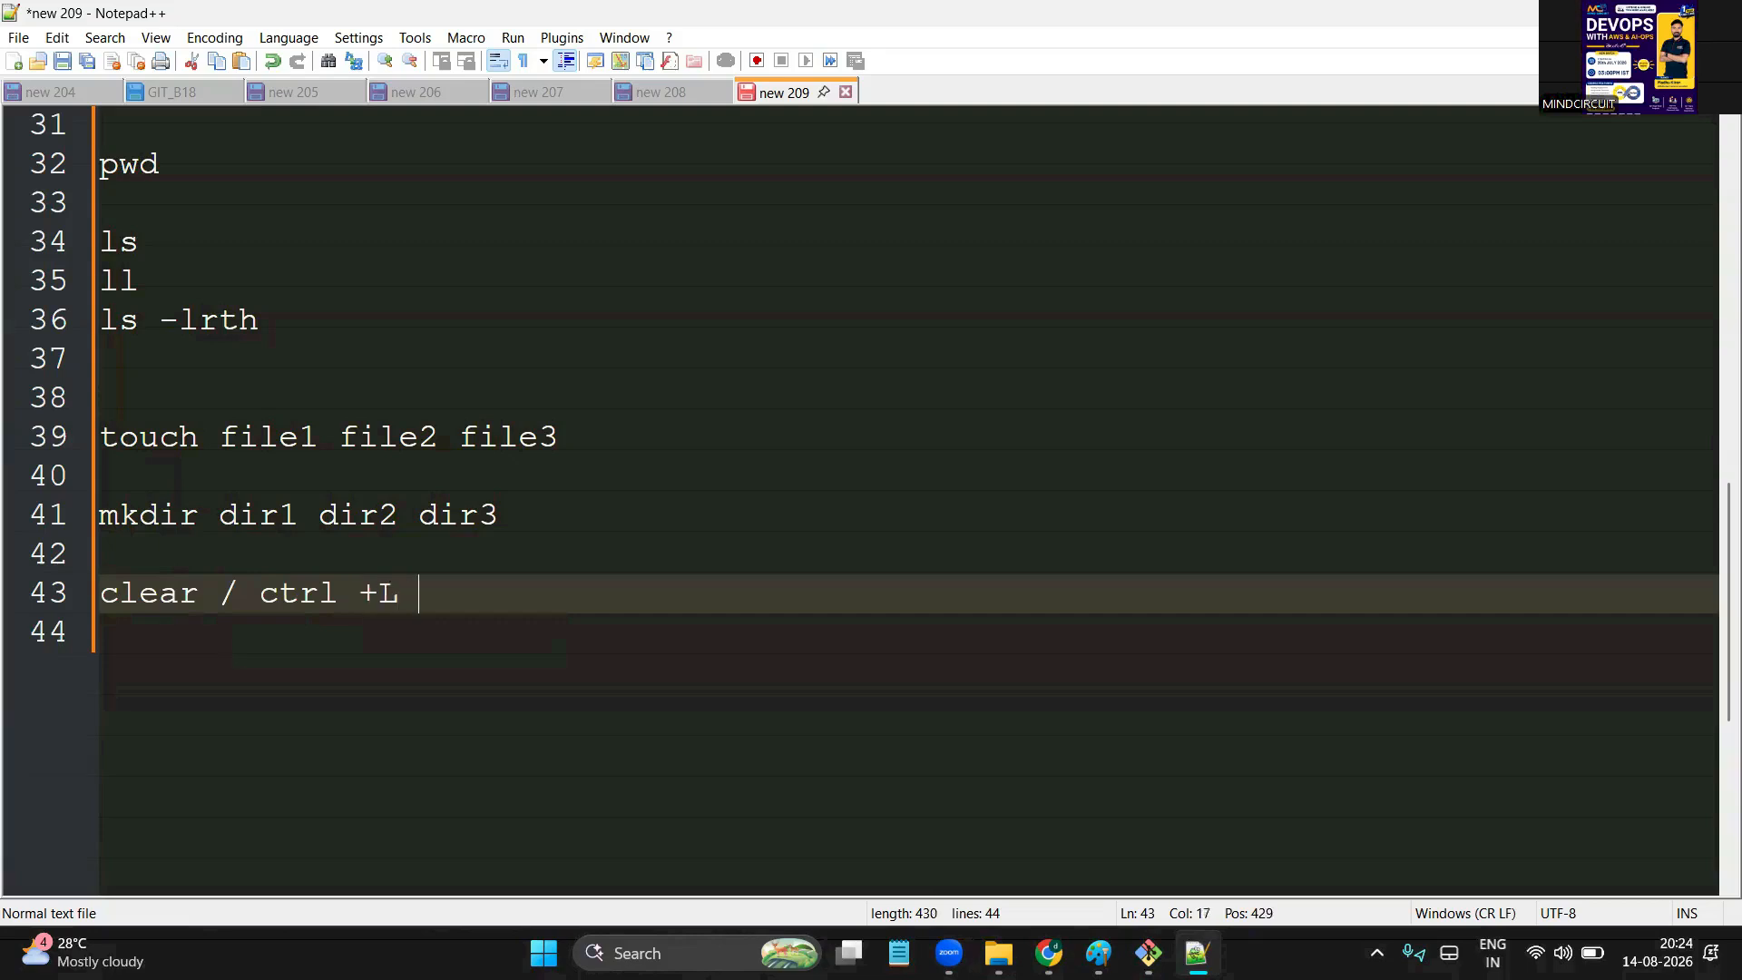
double_click(145, 585)
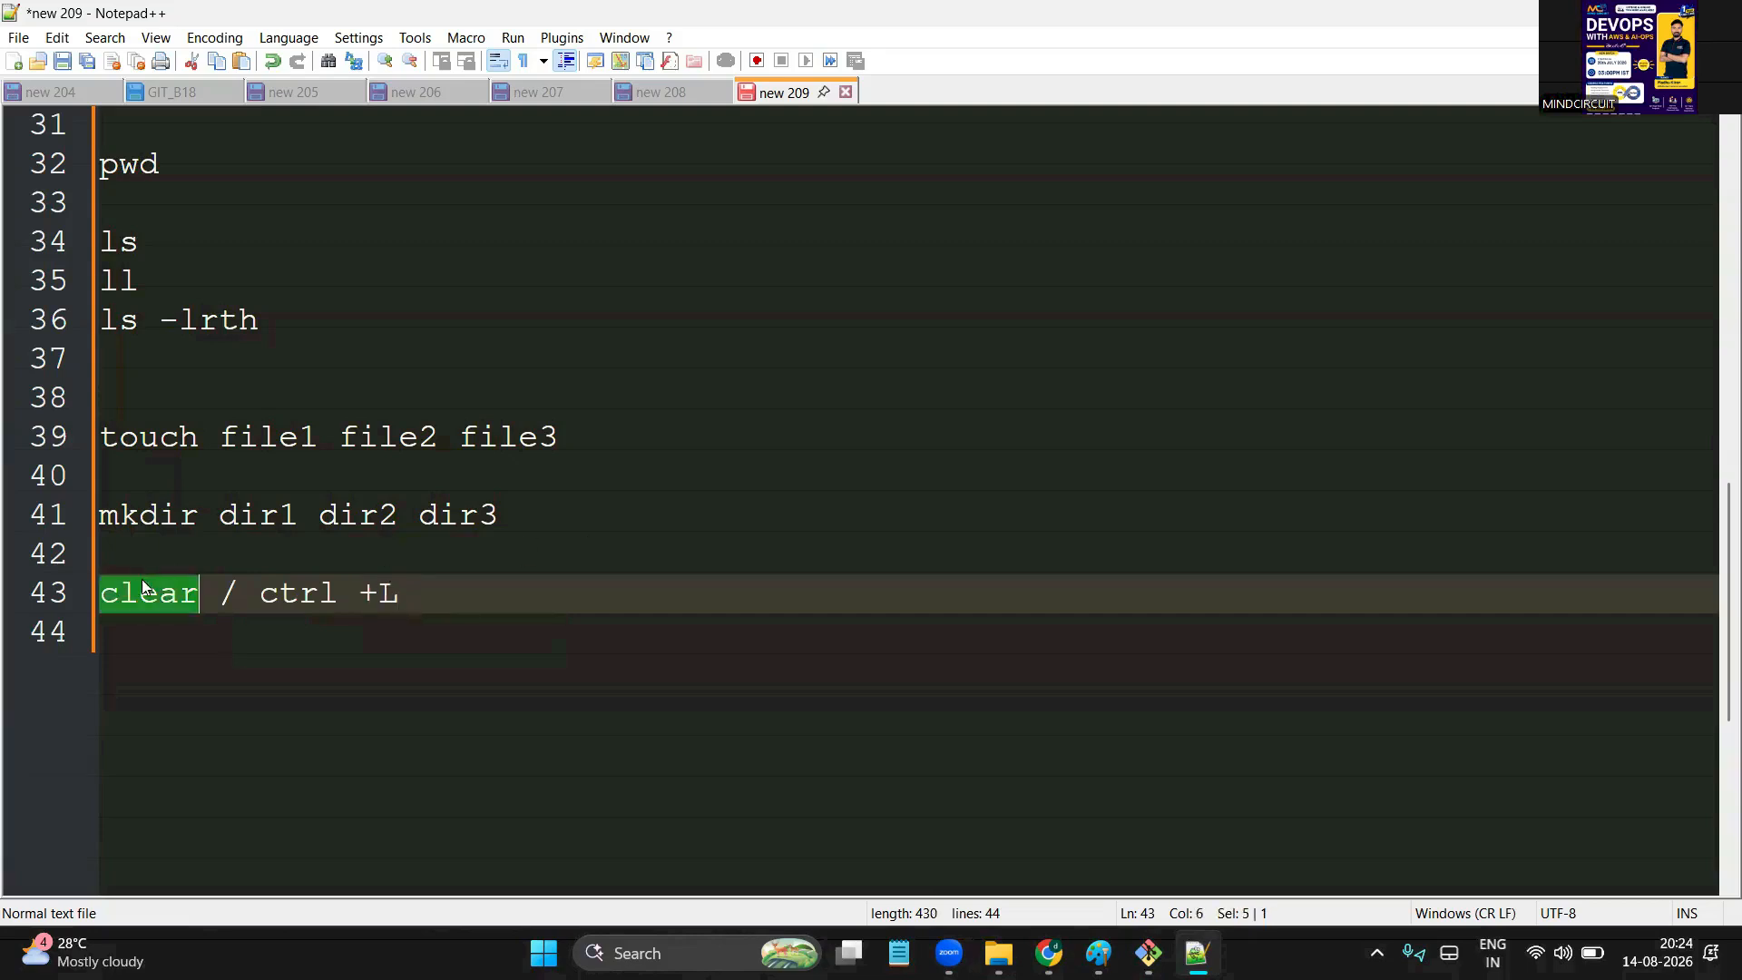
mouse_move(998, 953)
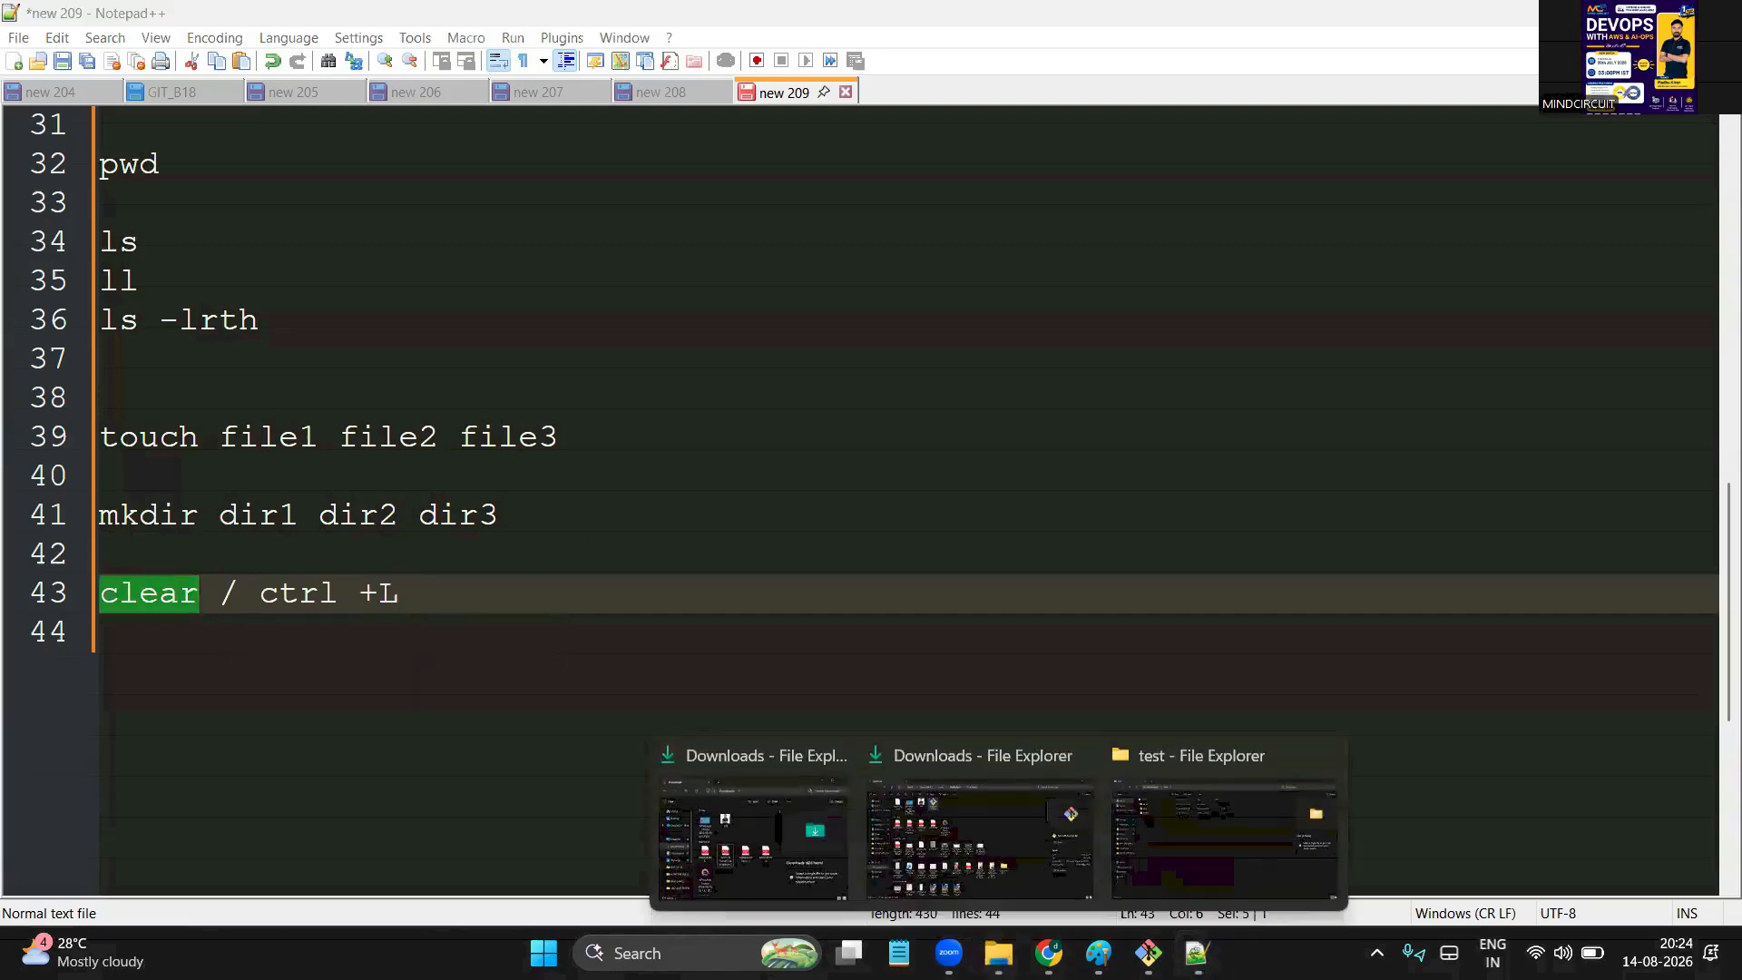
left_click(1181, 840)
Run 'touch file1 file2' in Git Bash to create two empty files
left_click(1148, 952)
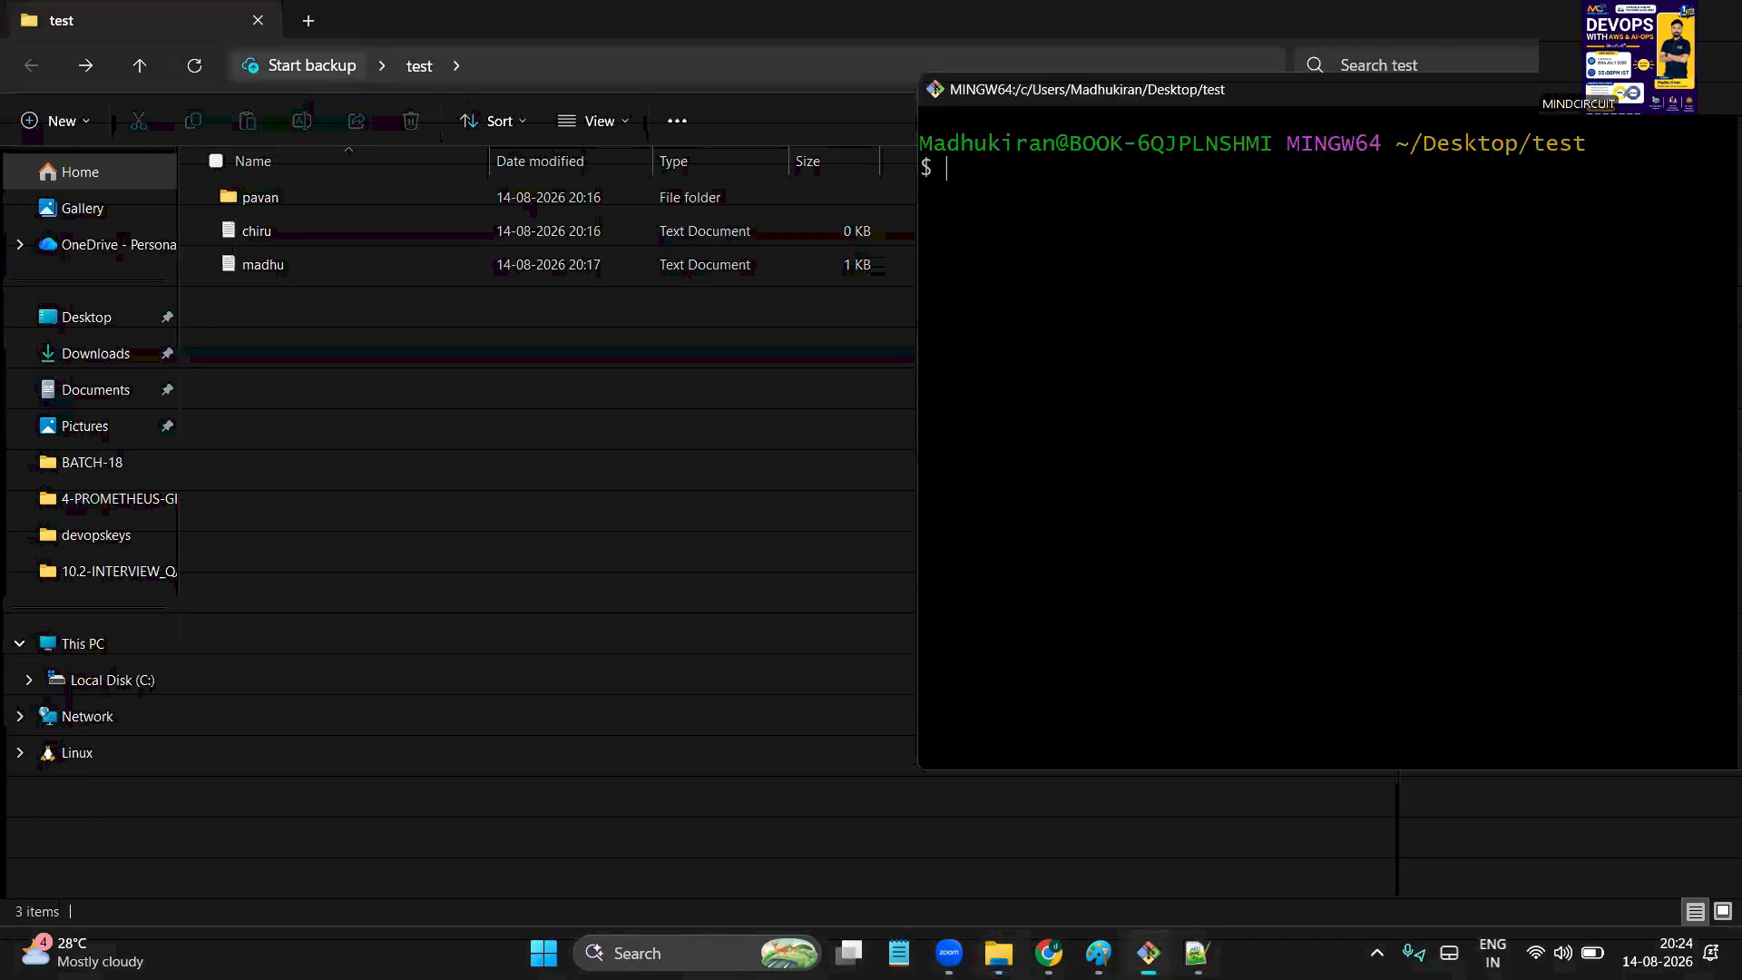
type("touch")
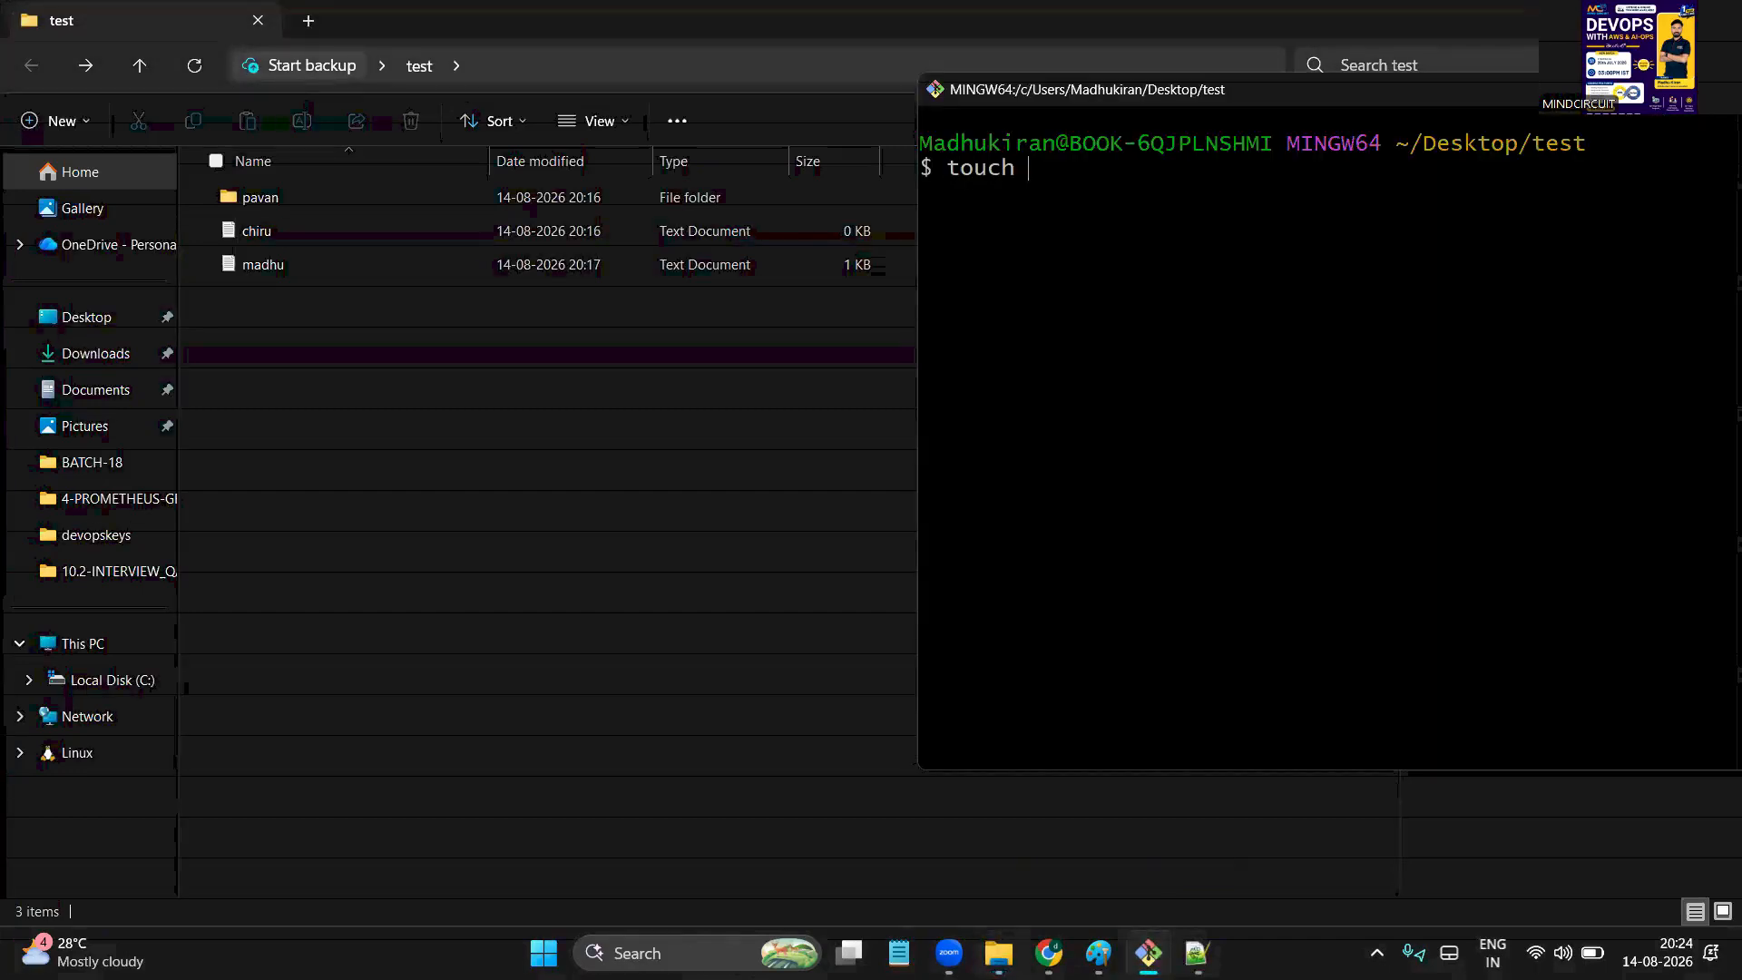
type(" file1 file2")
key("Return")
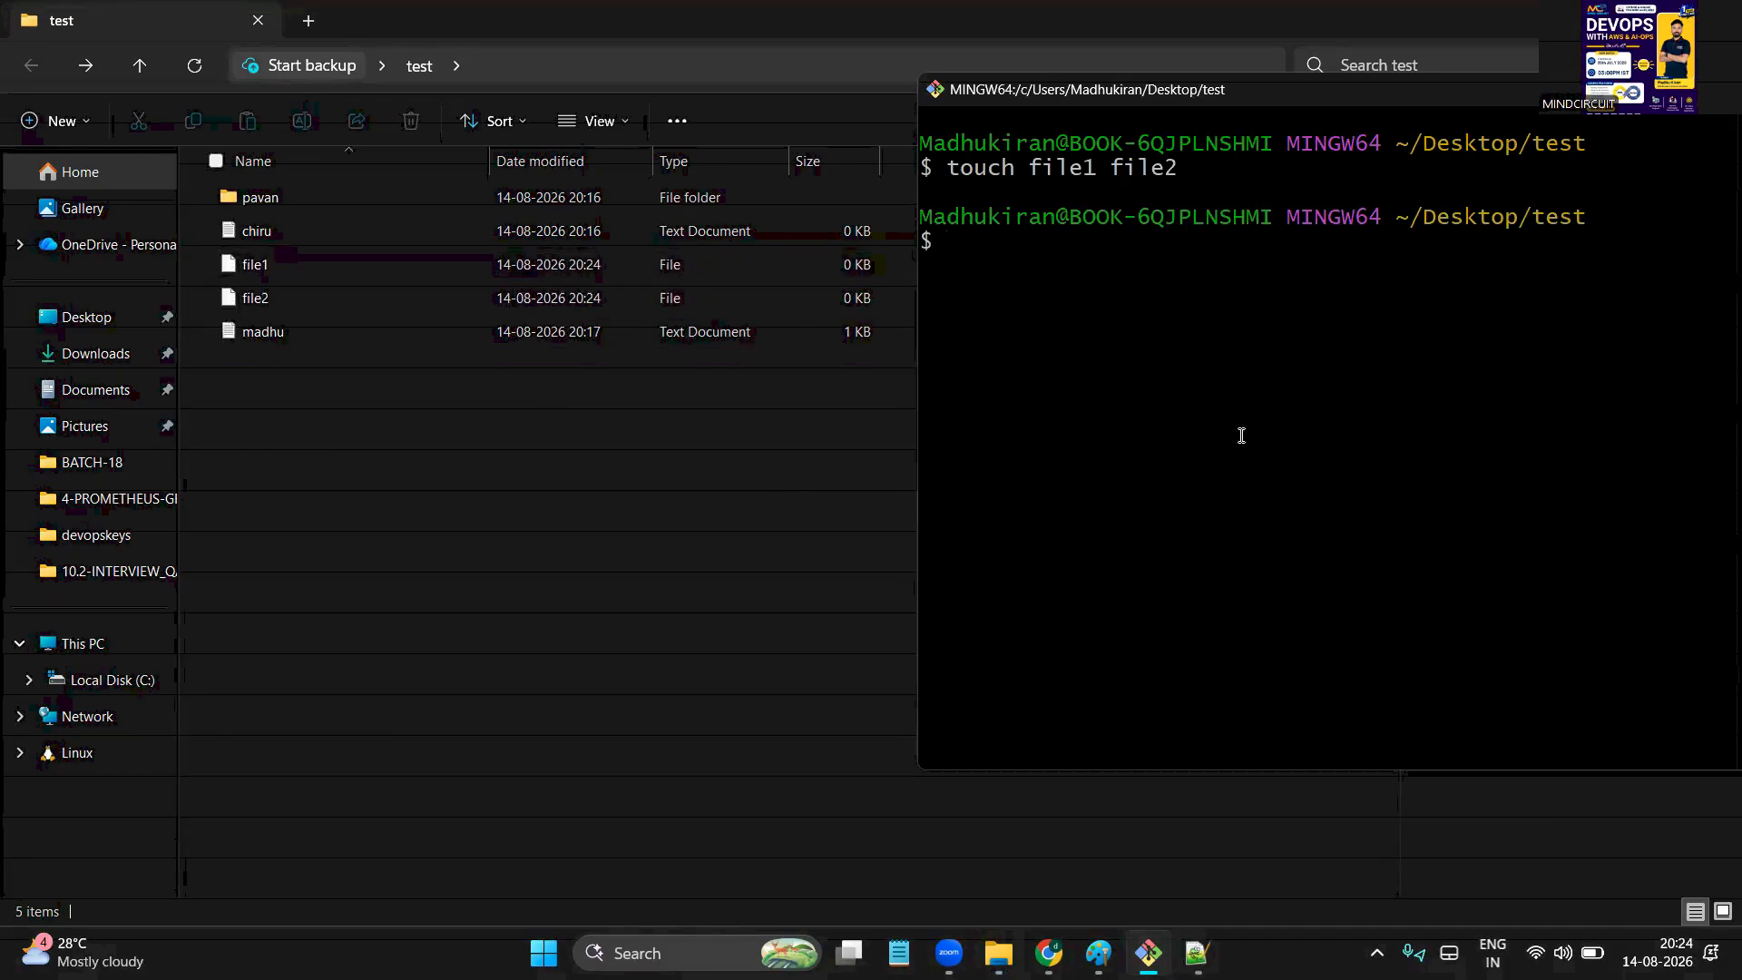
Create folders dir1 and dir2 with mkdir, then return to the notes
type("mkdir dir1 dr")
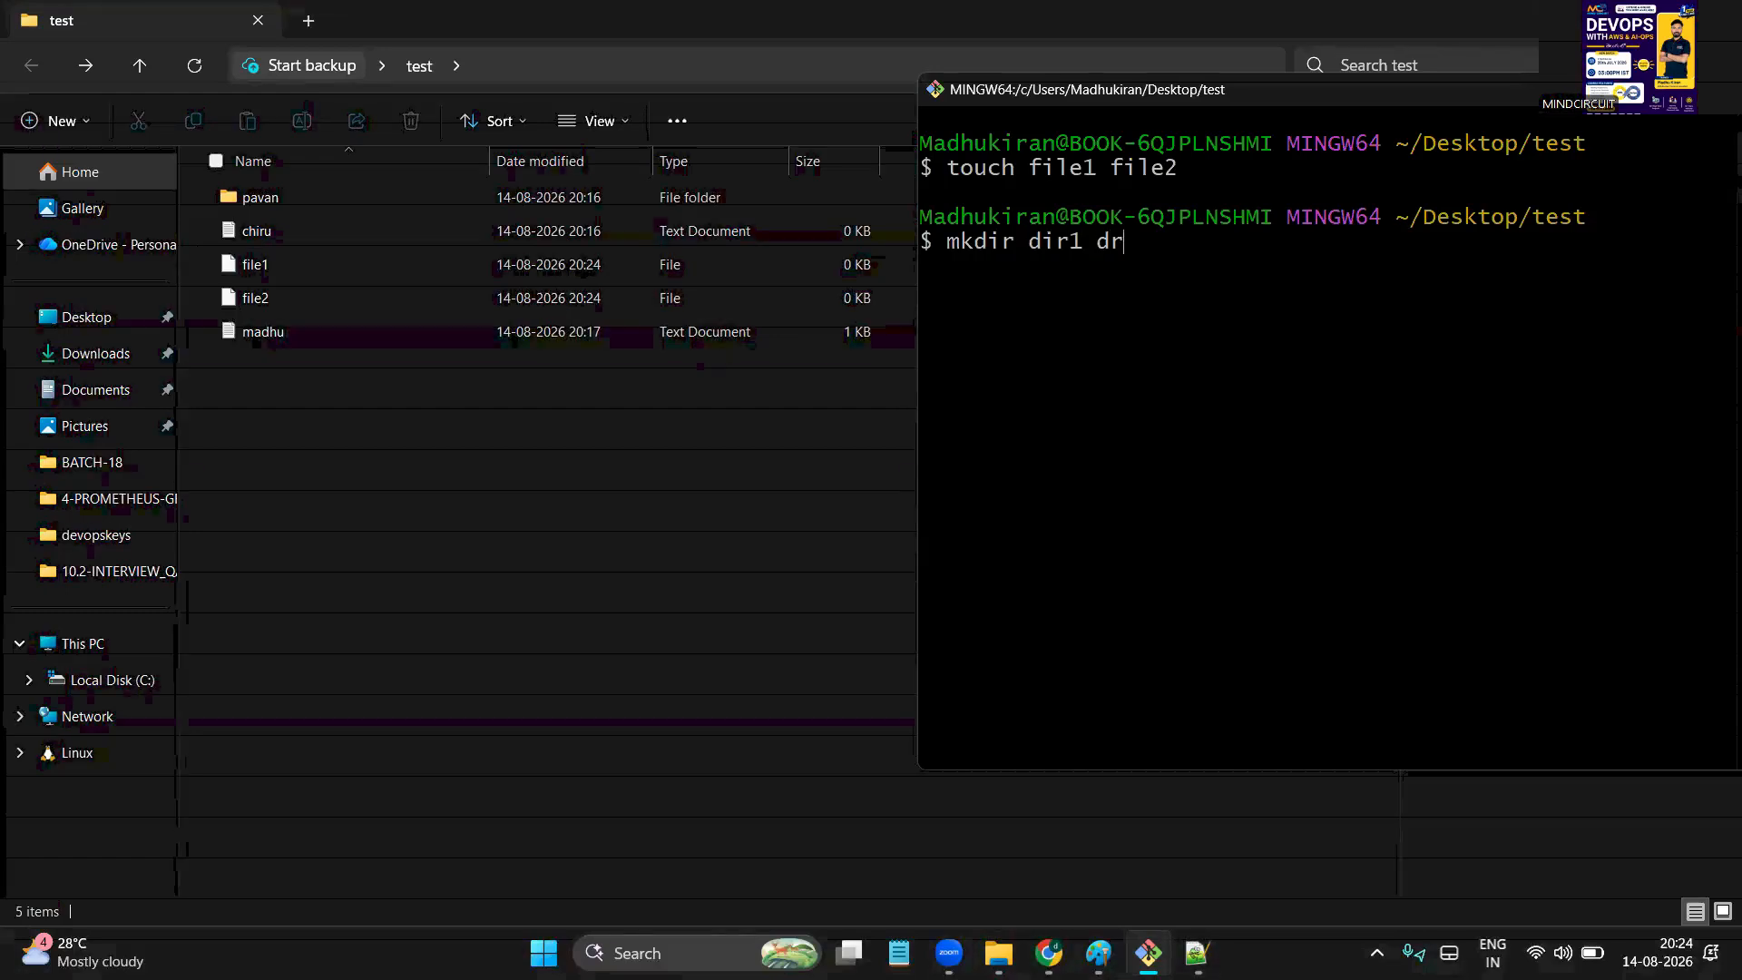
key("BackSpace")
type("ir2")
key("Return")
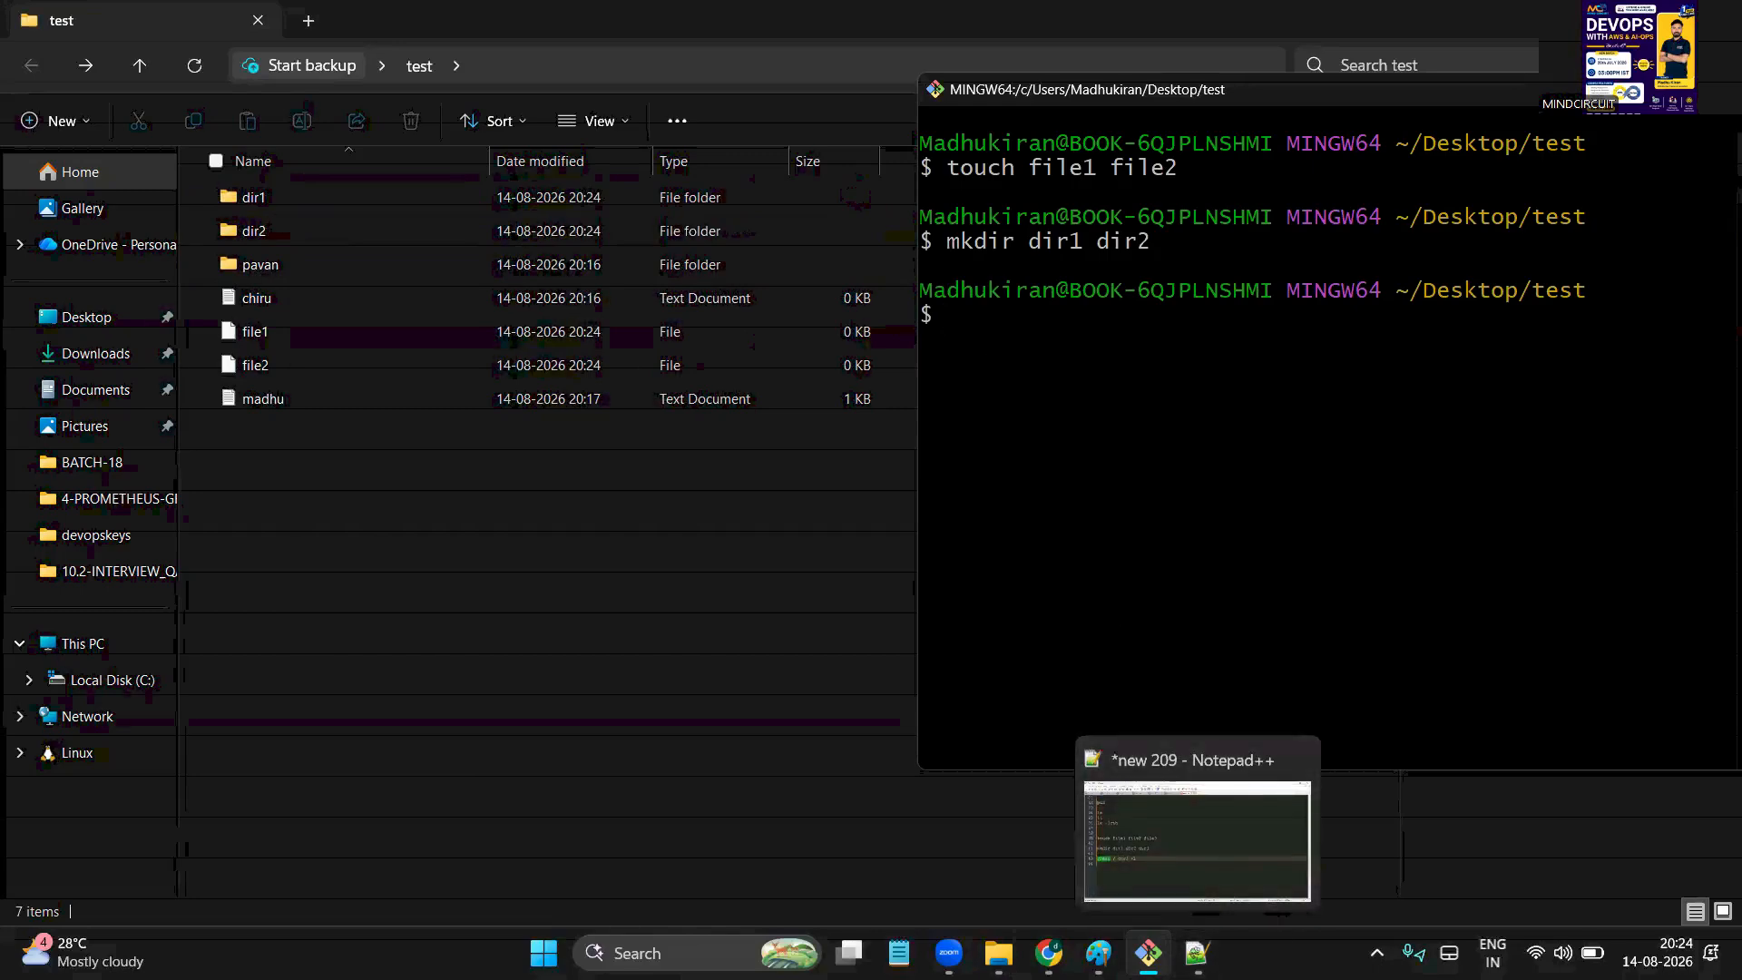
left_click(1197, 953)
left_click(711, 670)
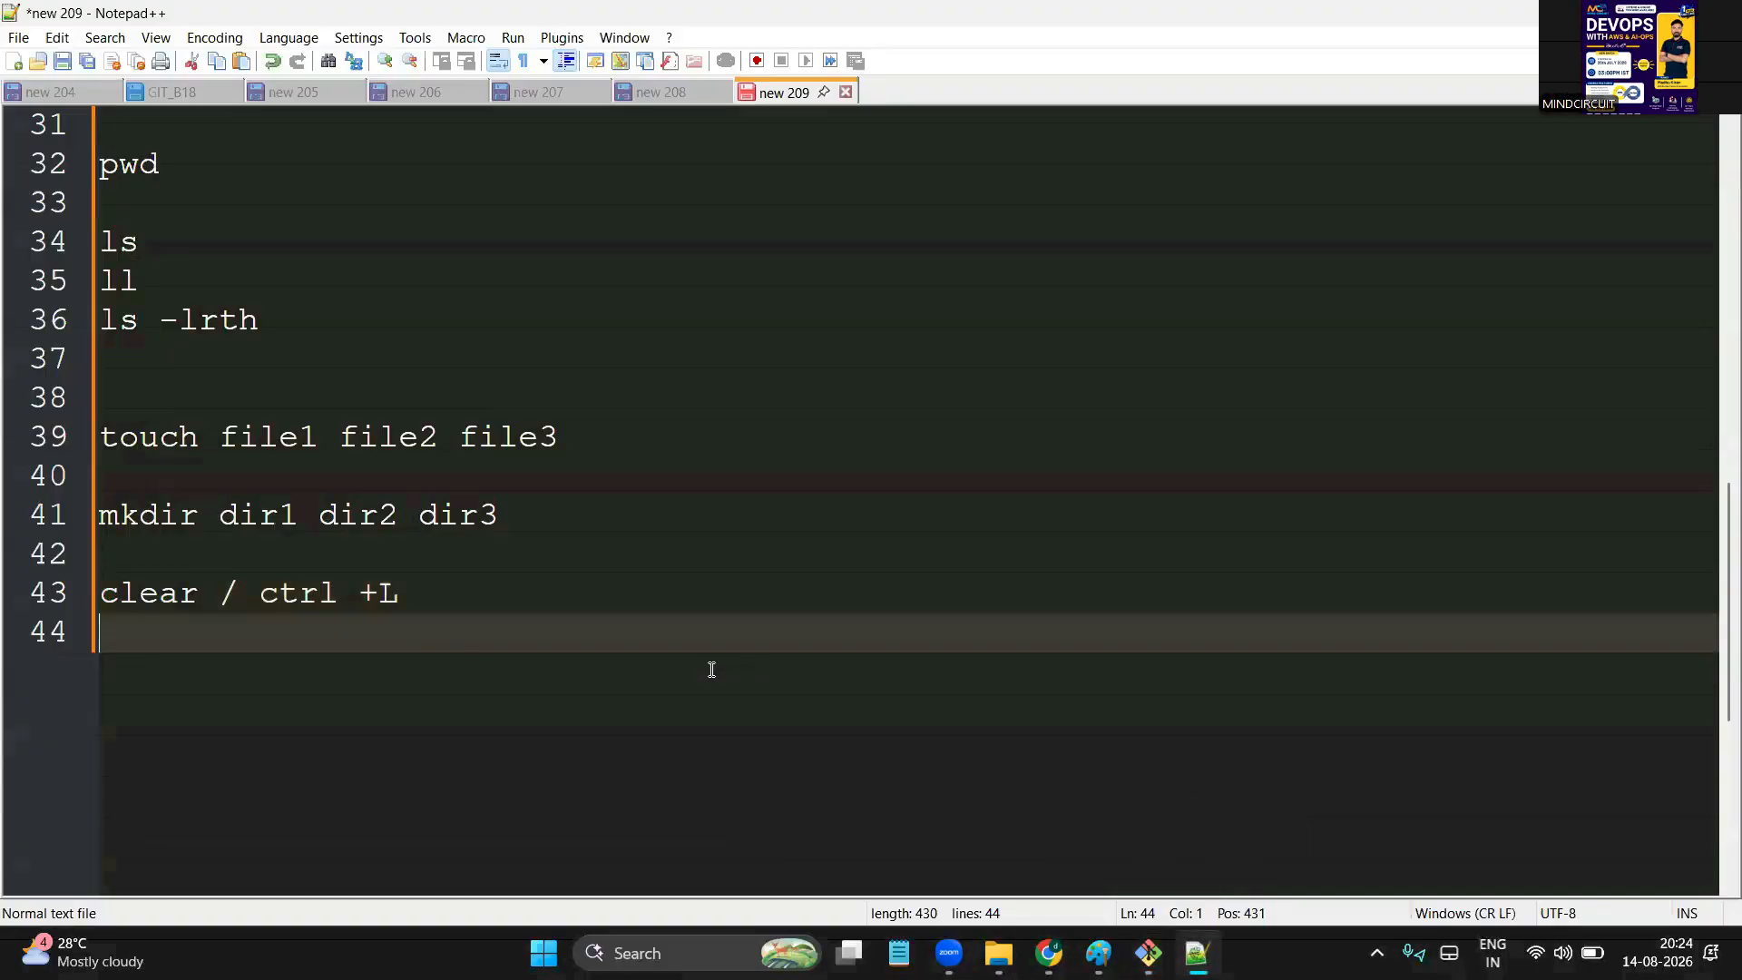
Add the note line 'rm -rf fname/dir' on line 45
key("Return")
type("rm -rf fi")
key("BackSpace")
type("name/dir")
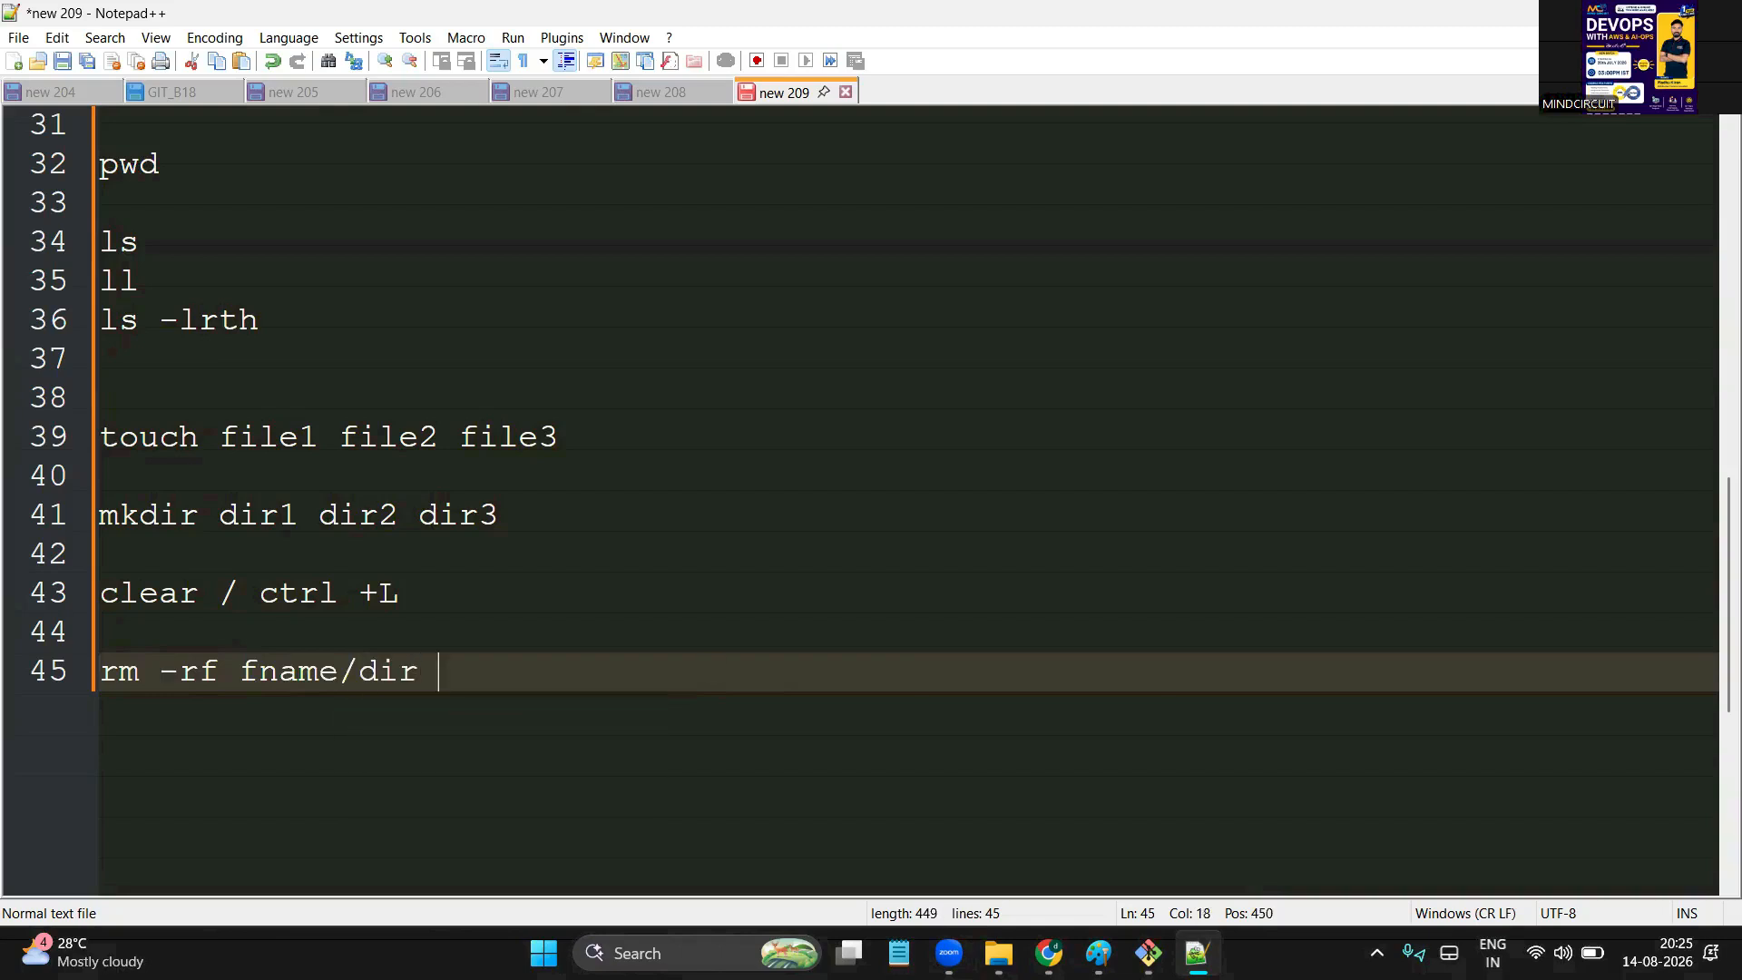
Arrange the test folder and Git Bash windows together and select chiru.txt
left_click(1148, 952)
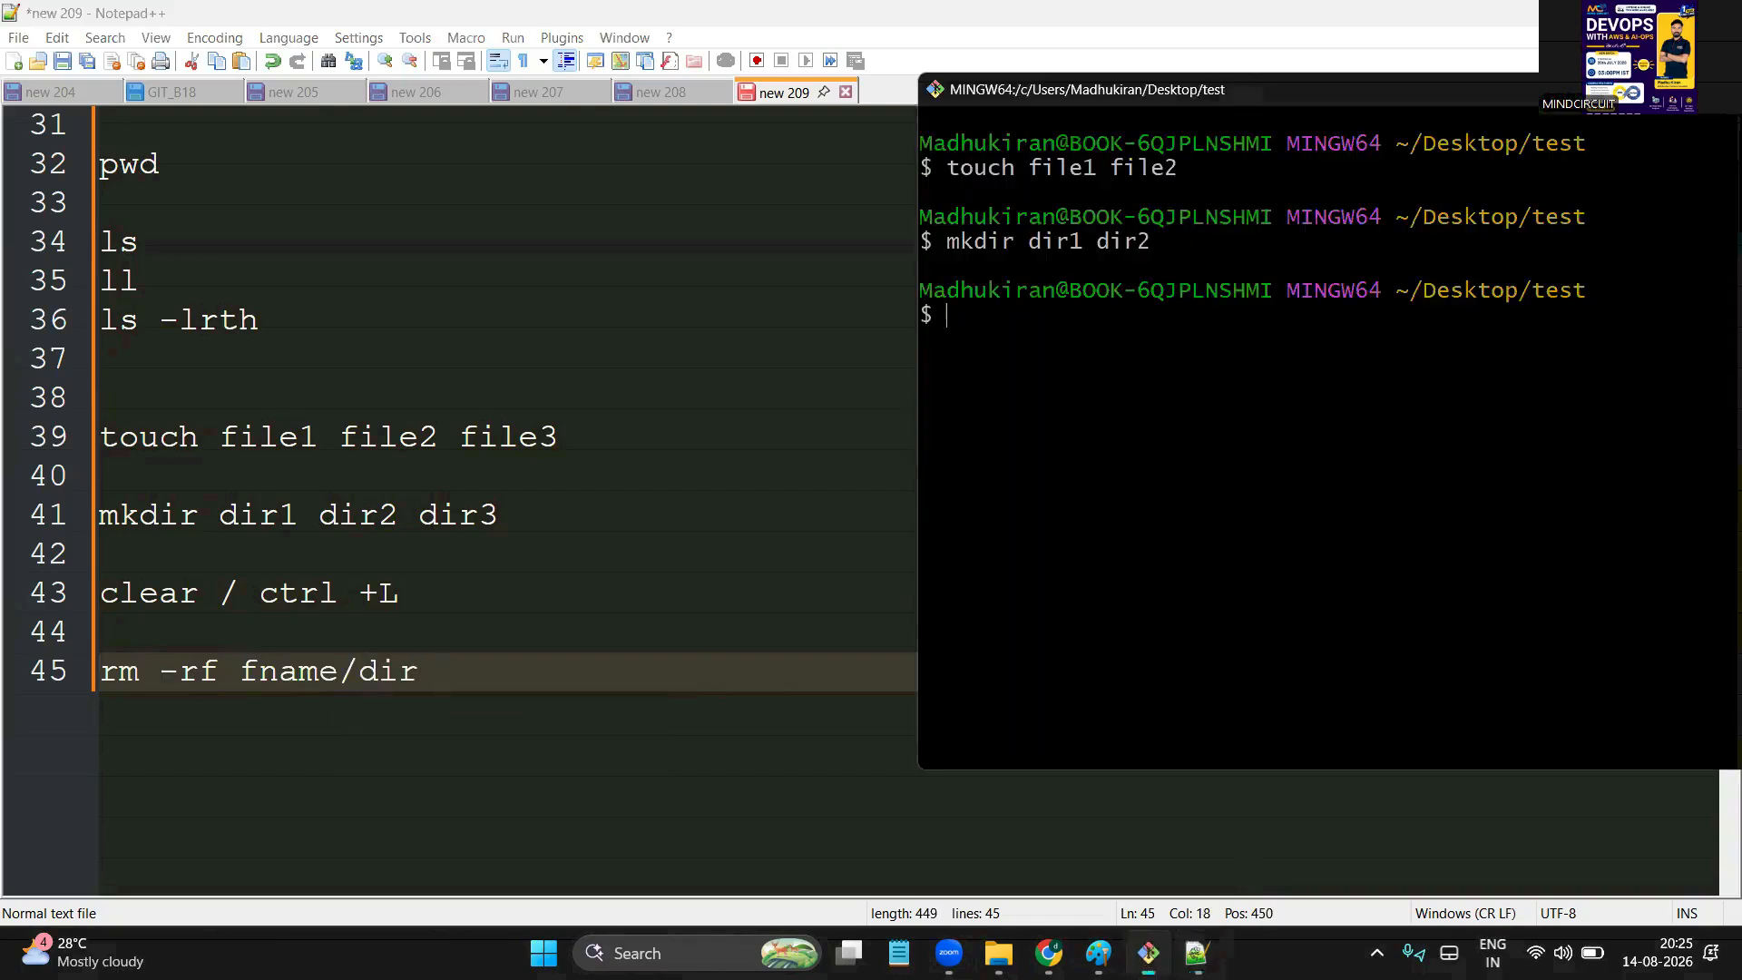
left_click(998, 953)
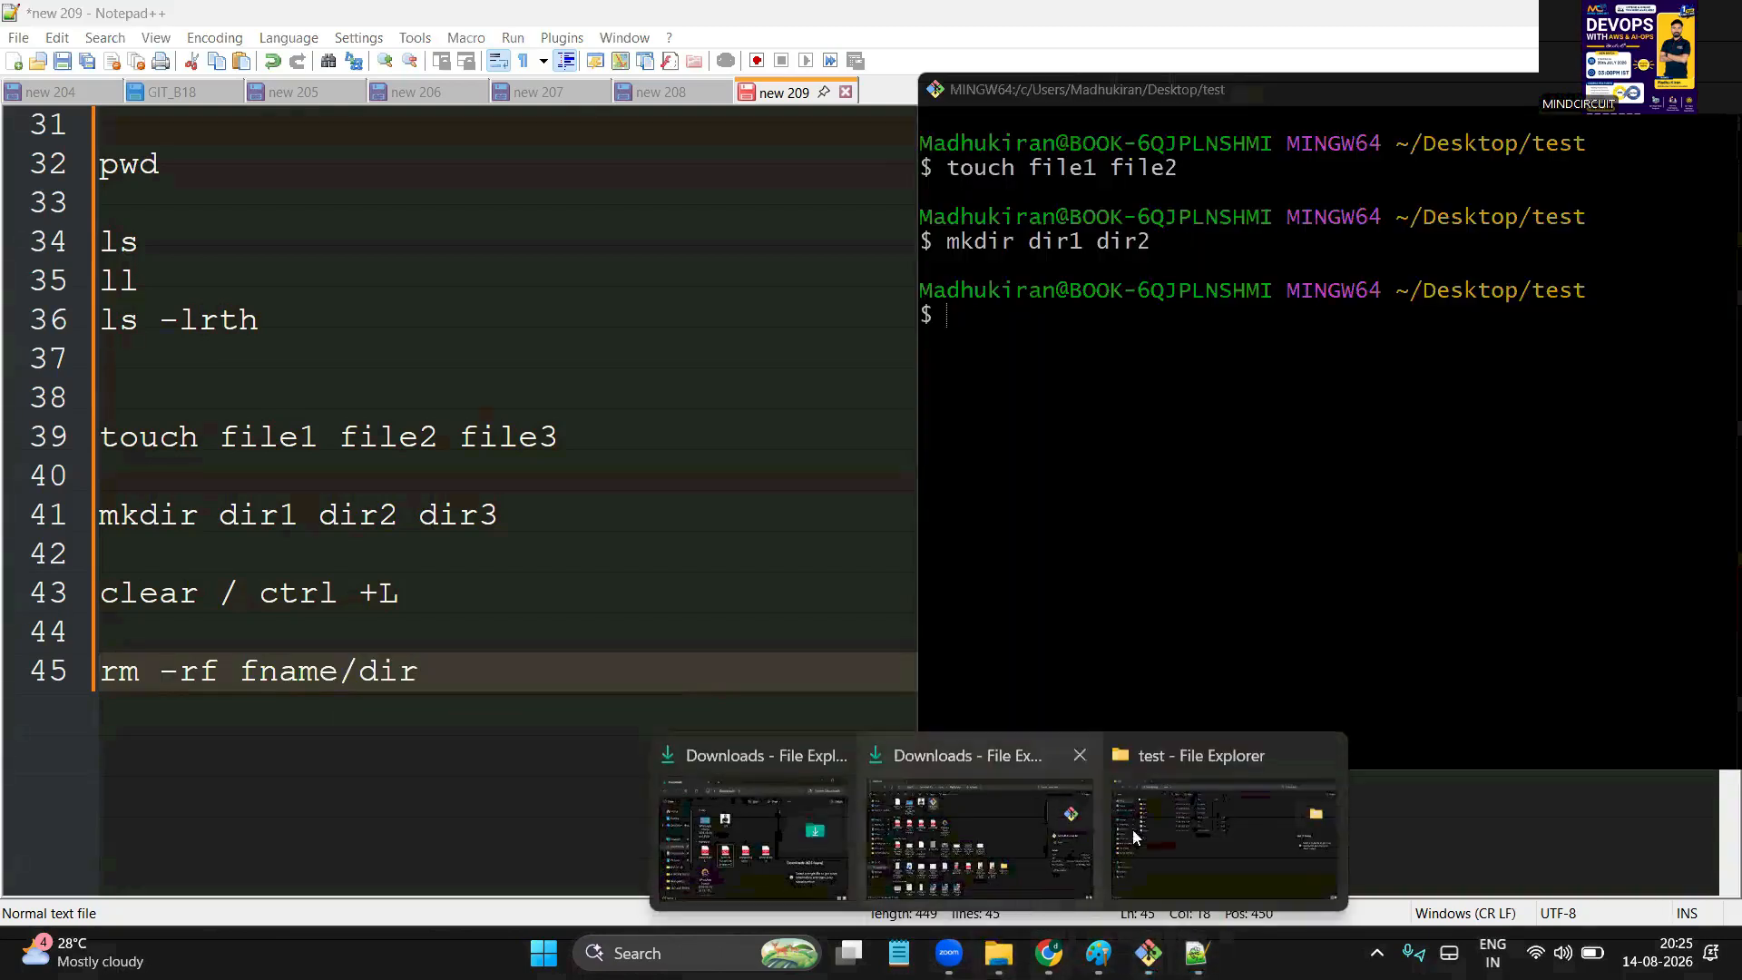
left_click(1178, 826)
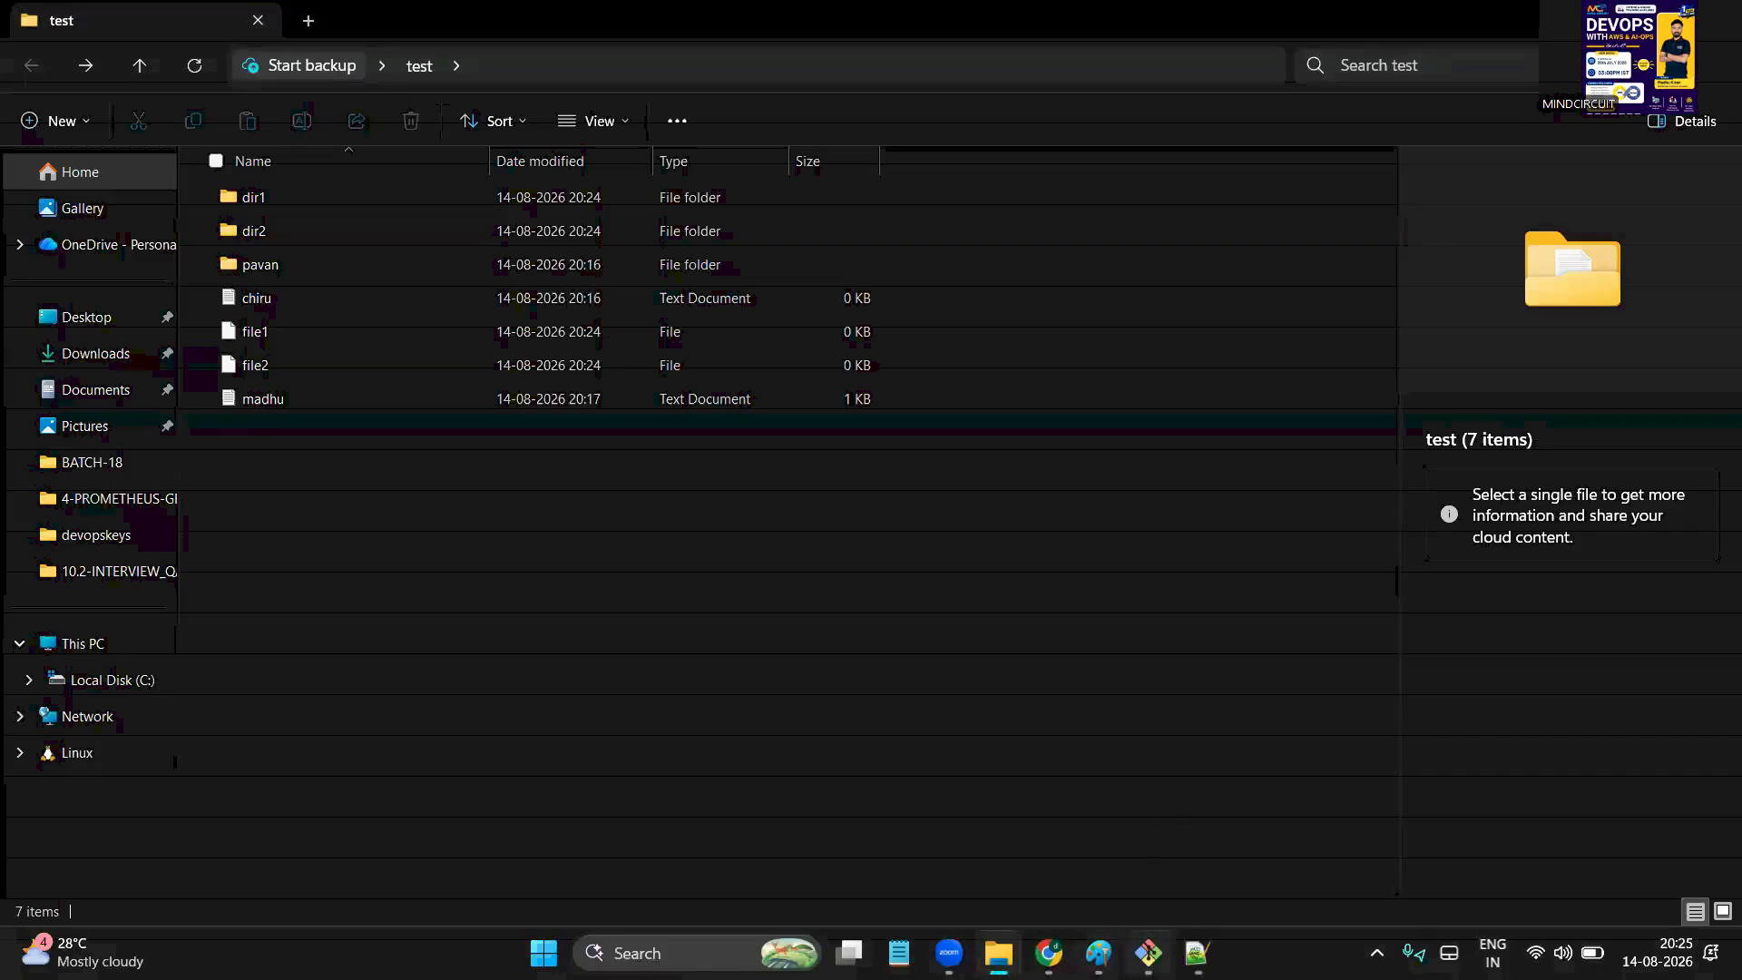
mouse_move(1148, 952)
left_click(1175, 851)
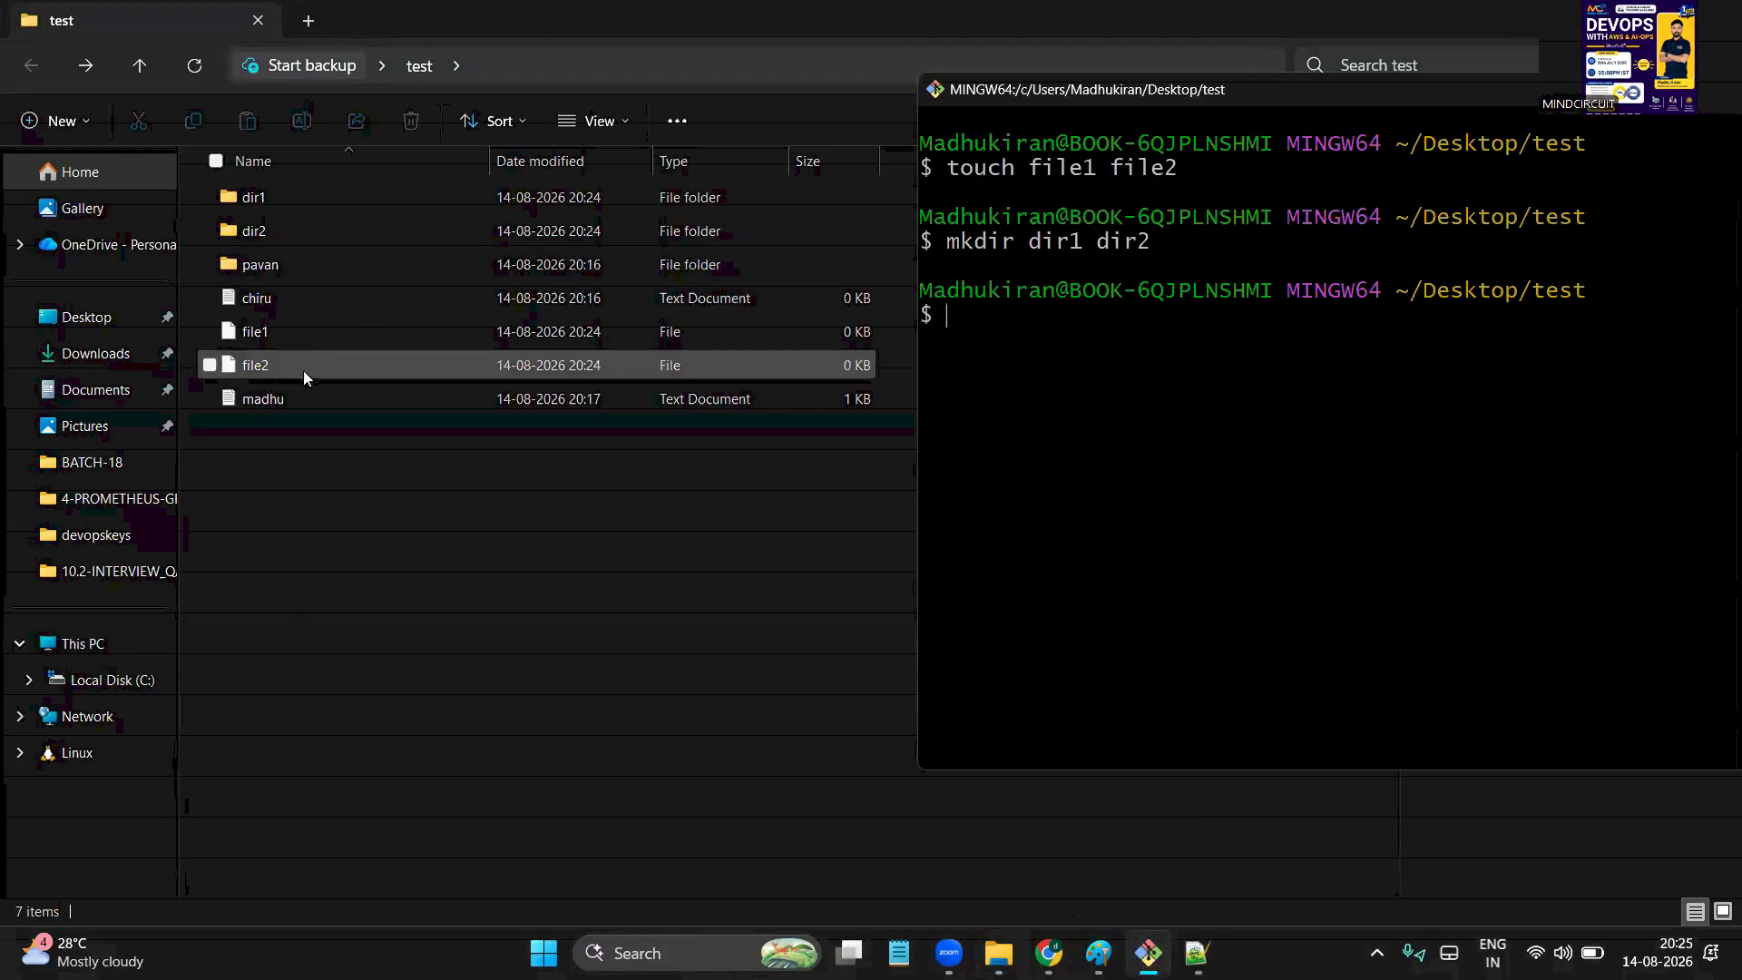
left_click(274, 298)
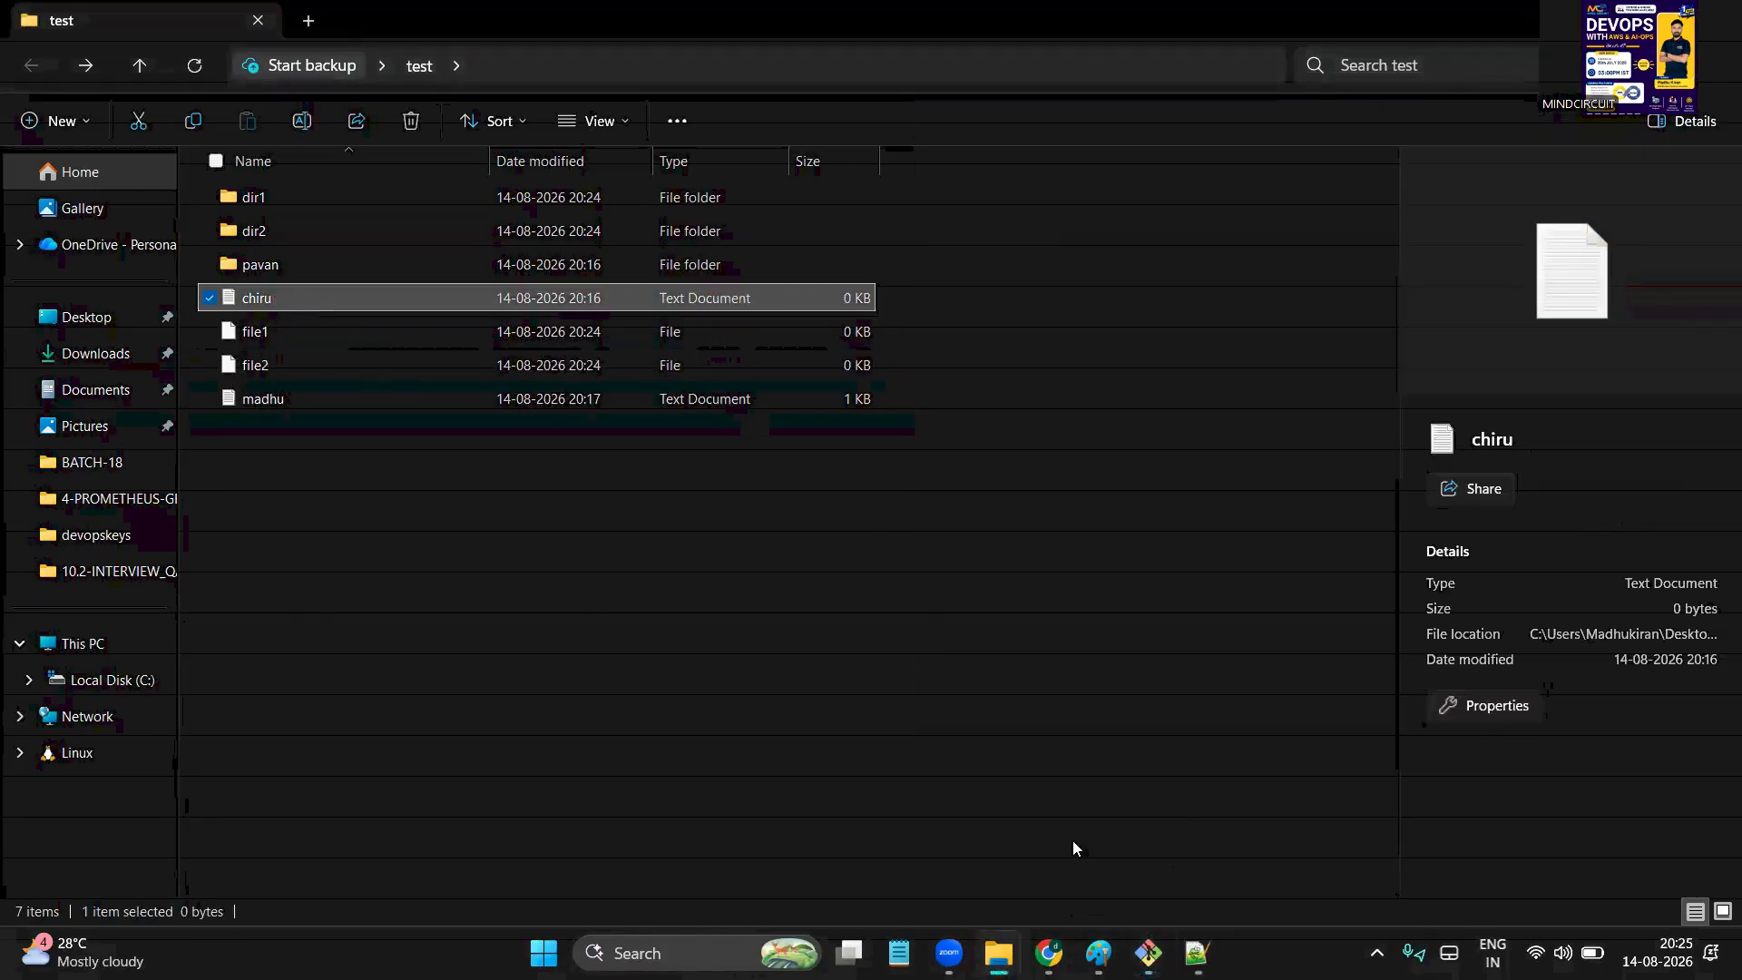
mouse_move(1147, 953)
left_click(1146, 736)
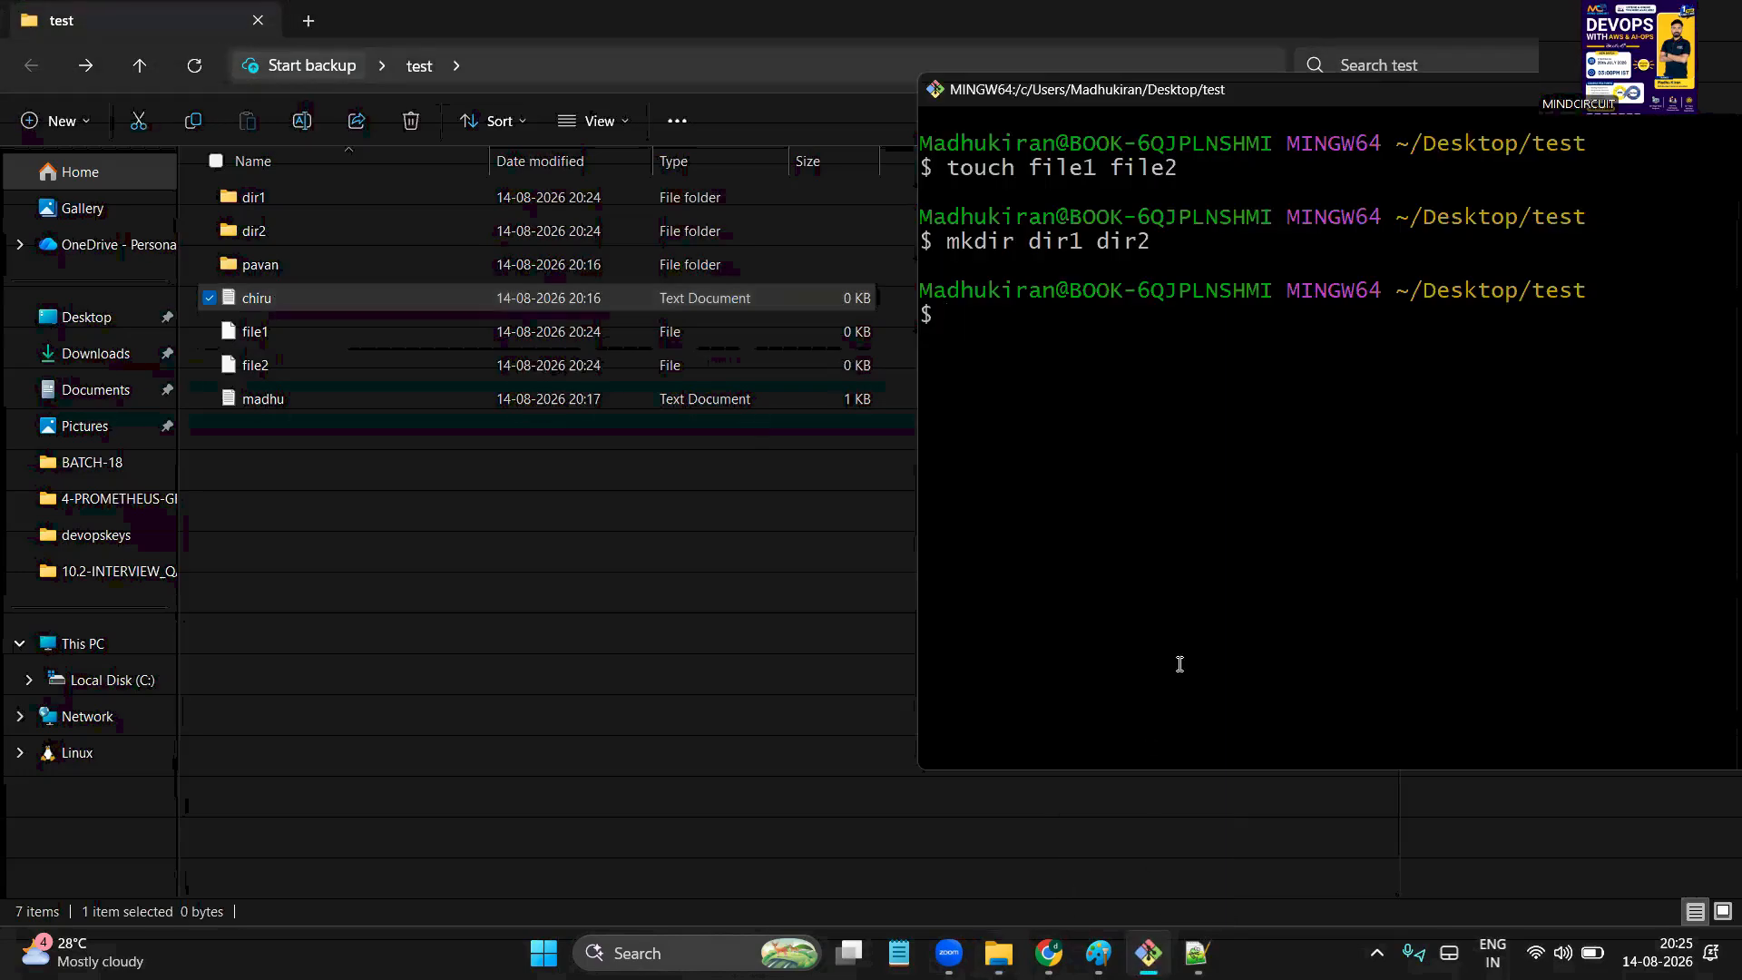
Delete chiru.txt, file2 and dir2 with rm -rf
type("rm -rf chiru.txt")
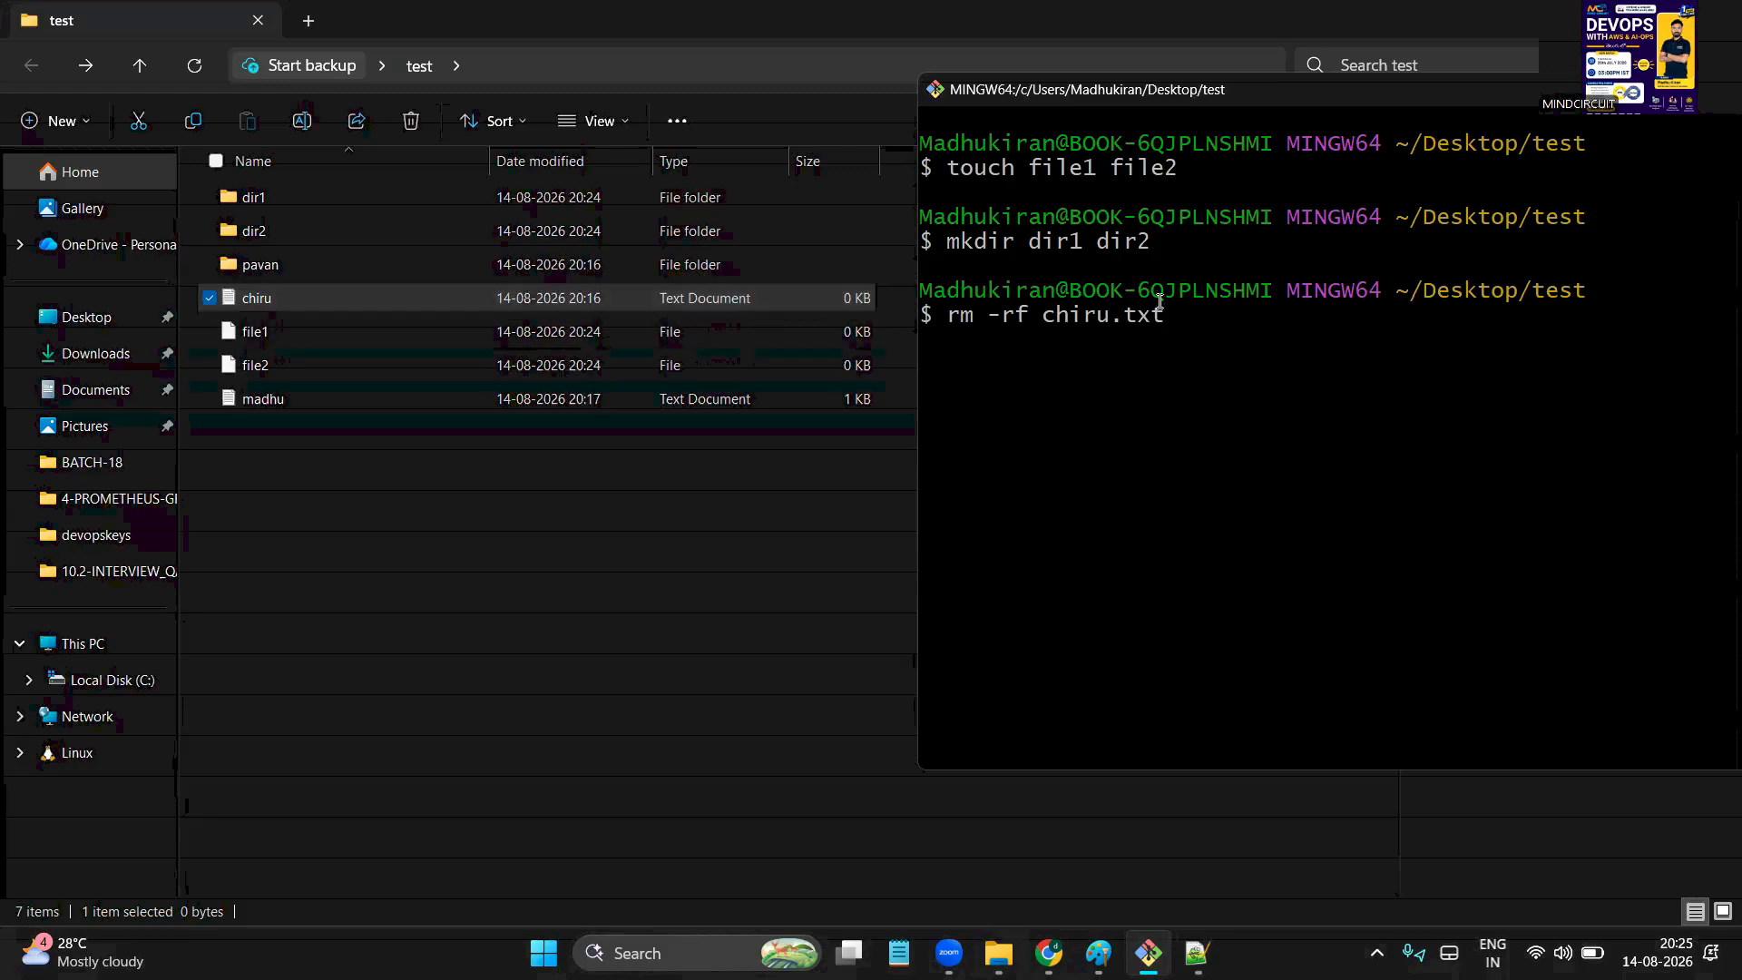
key("Return")
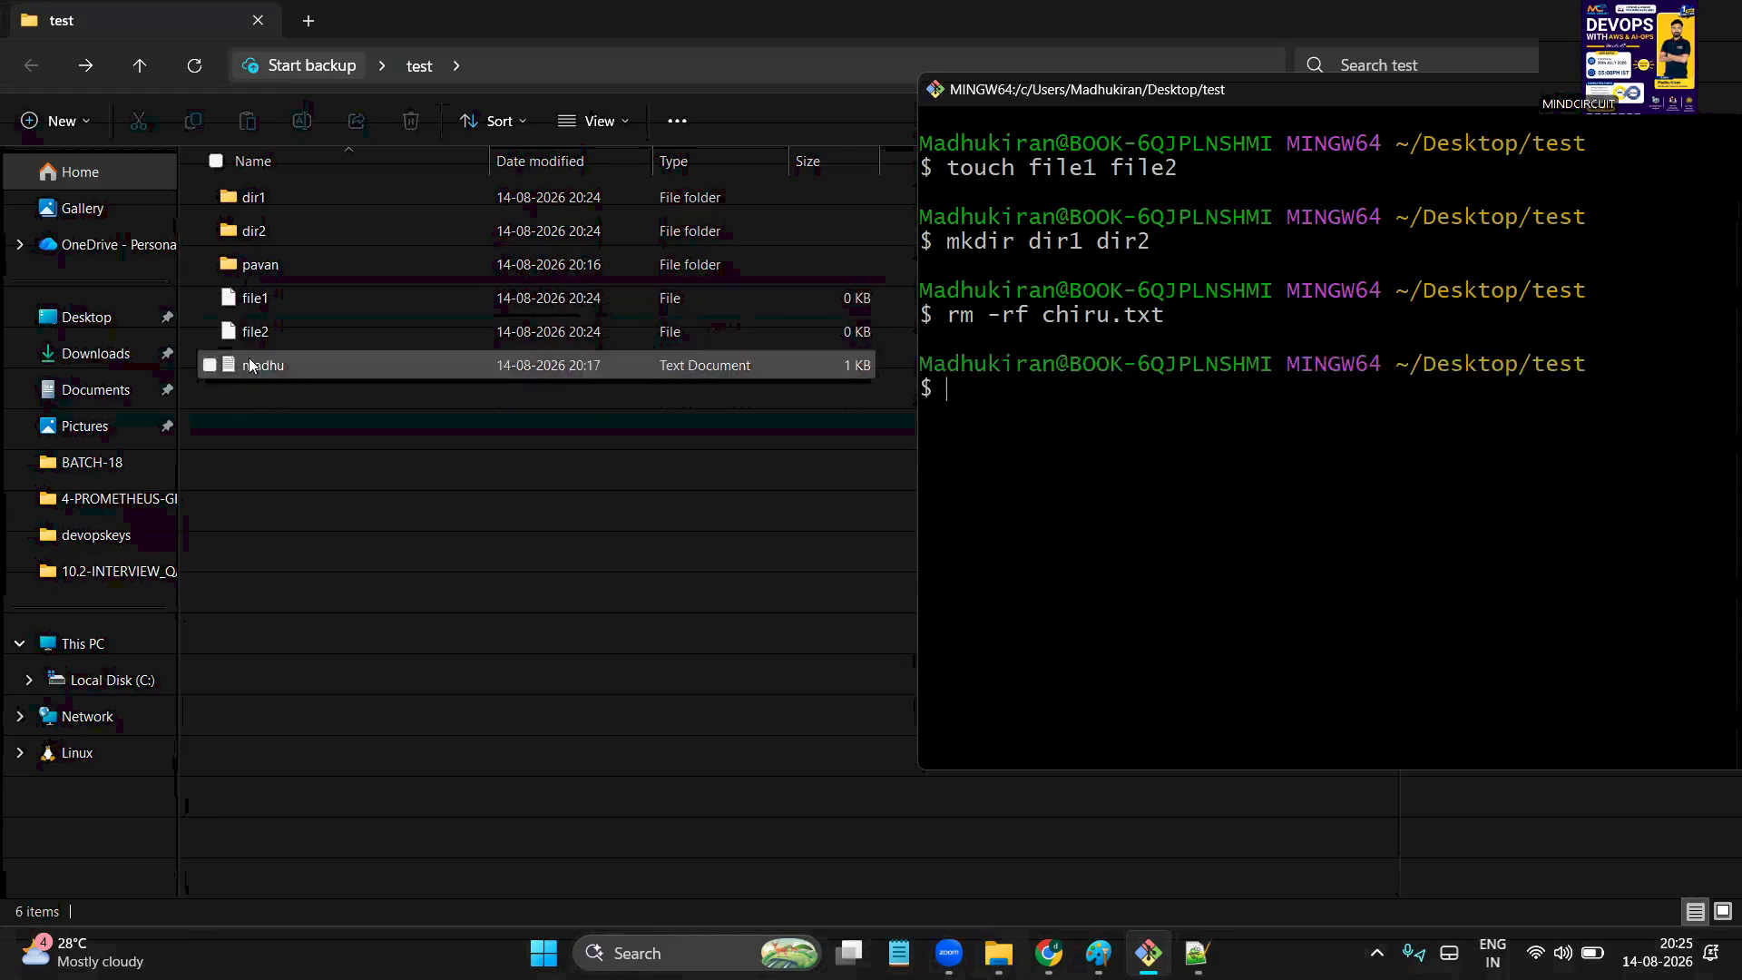
type("rm -rf fi")
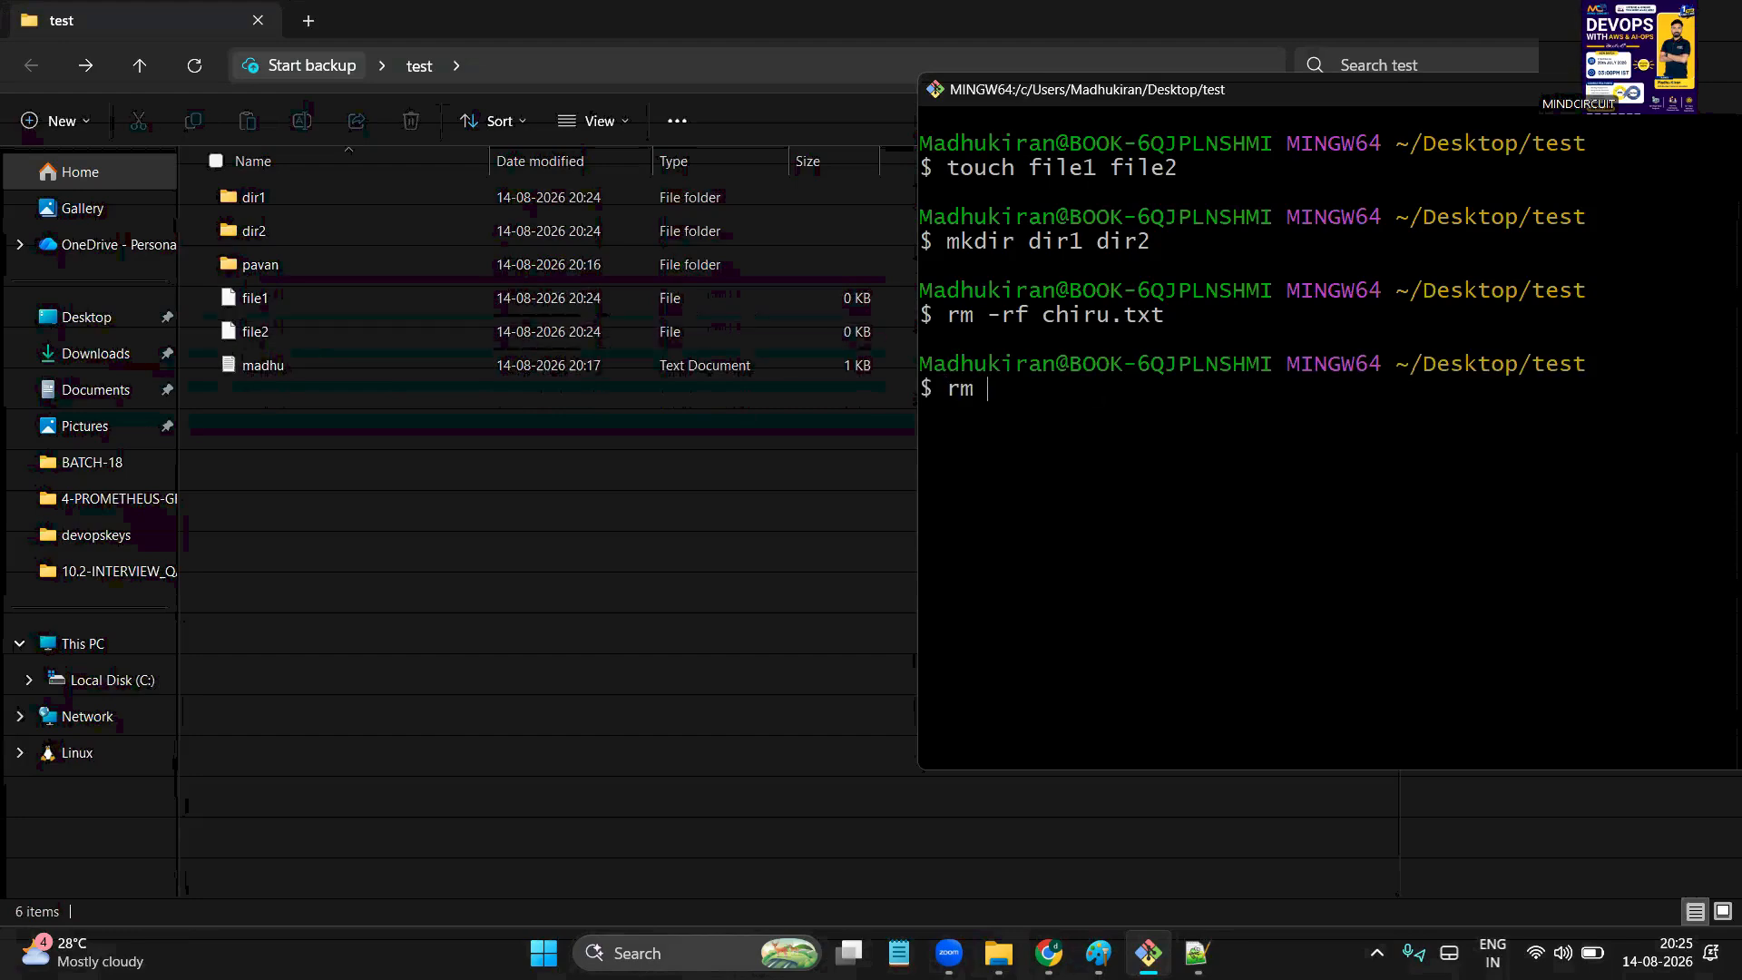
type("le2")
key("Return")
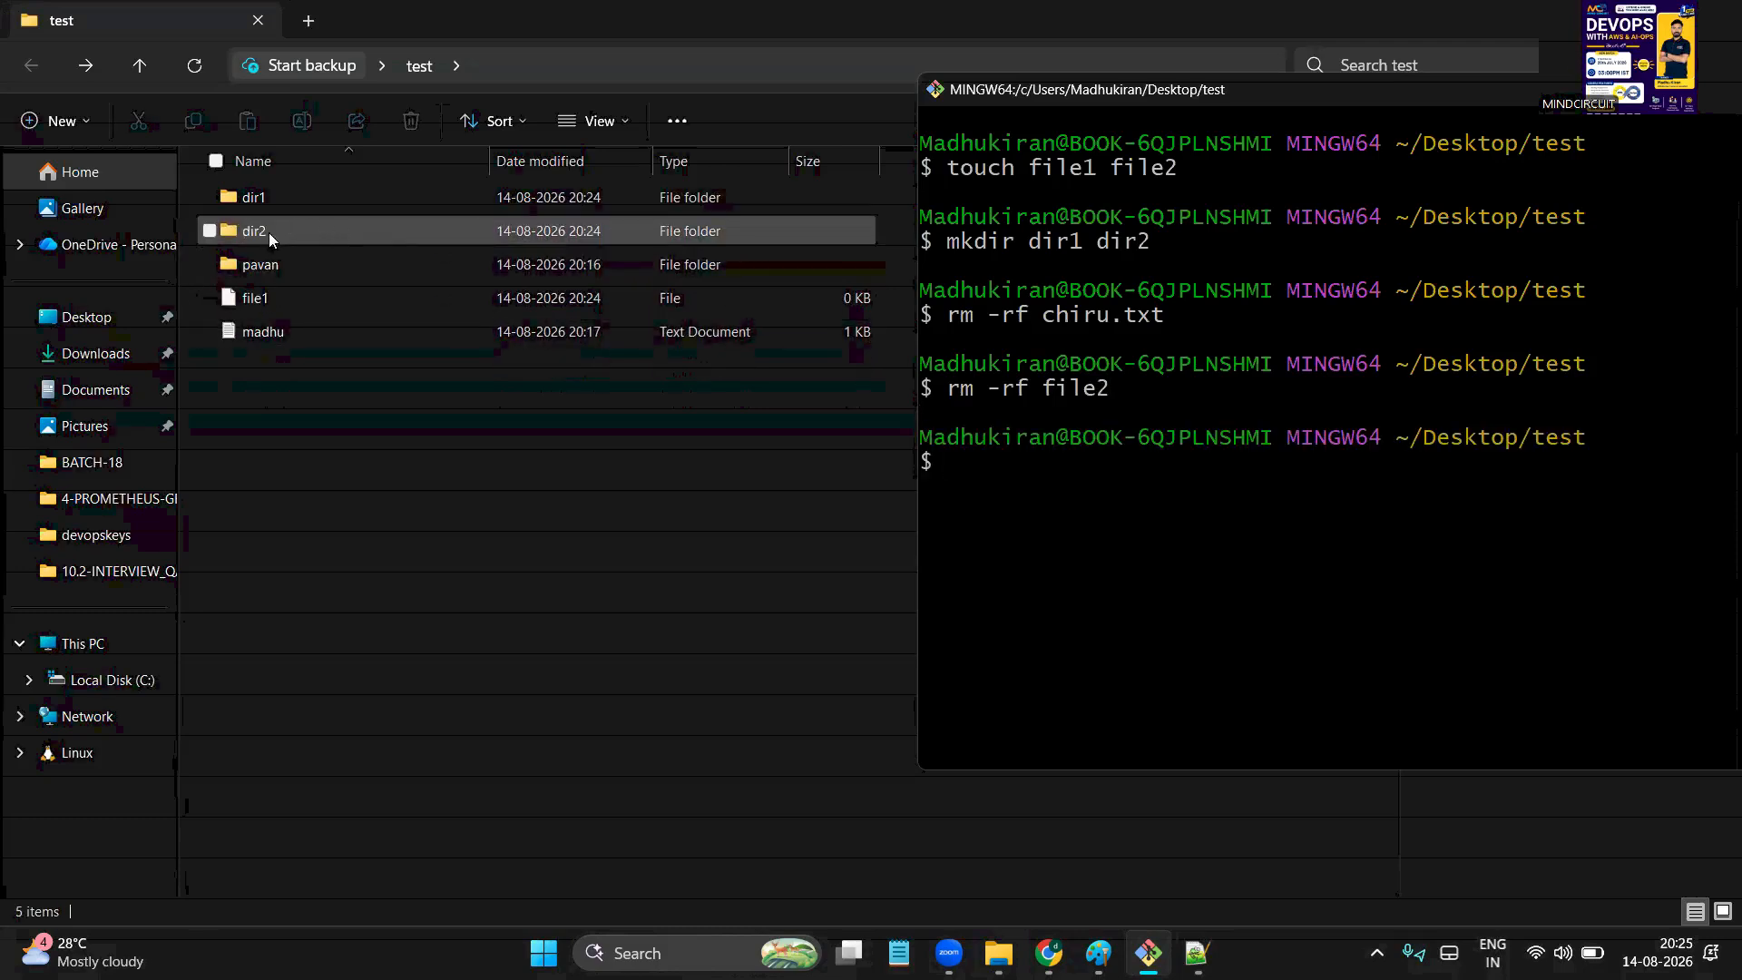
type("rm -rf f")
key("BackSpace")
key("BackSpace")
type("f dir2")
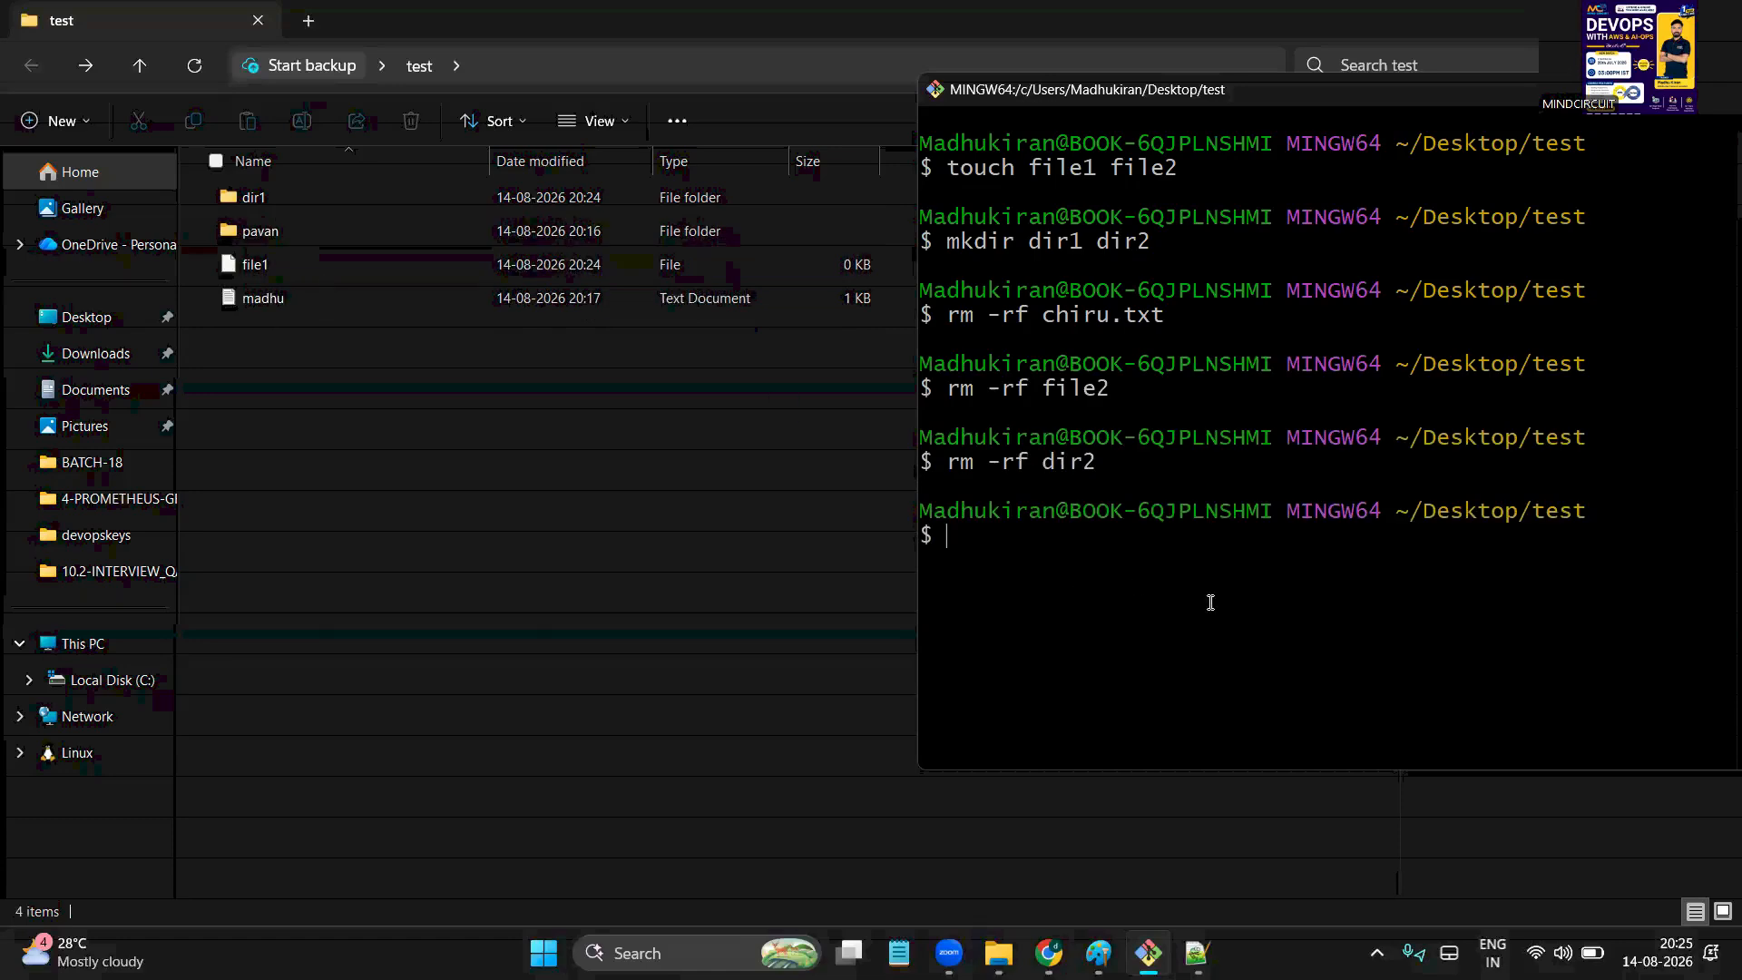
Create a prabhas folder and an empty venky file, then view them in File Explorer
type("mkdir prabhas")
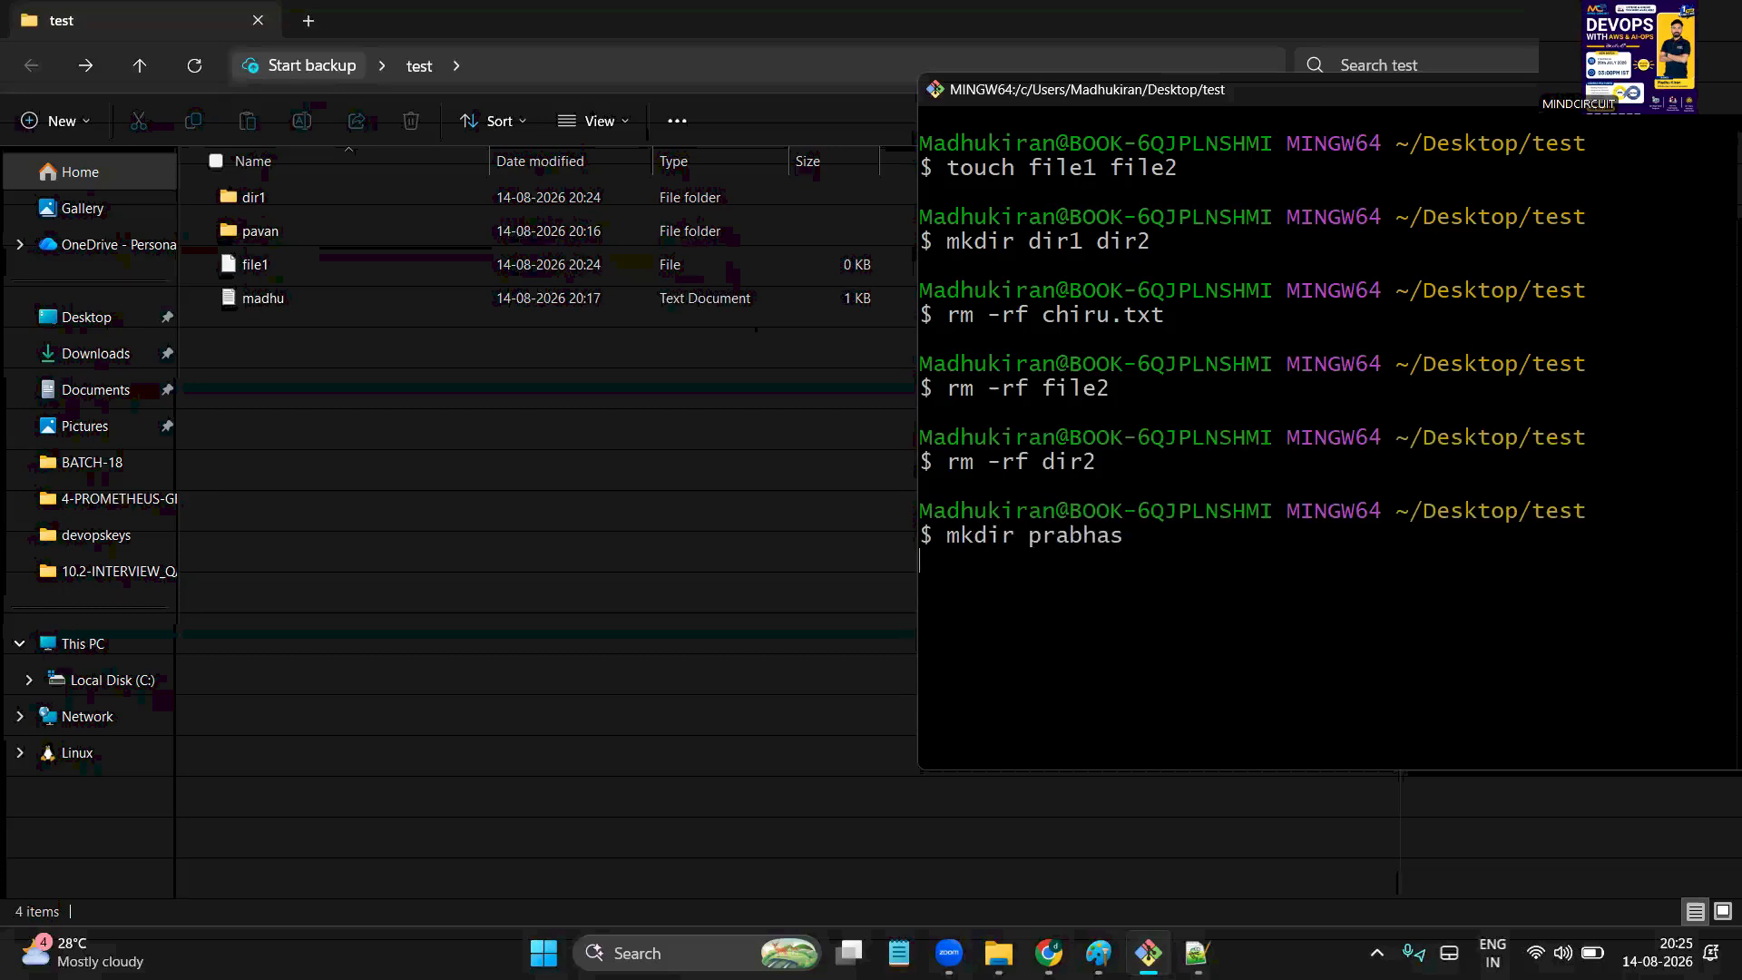
key("Return")
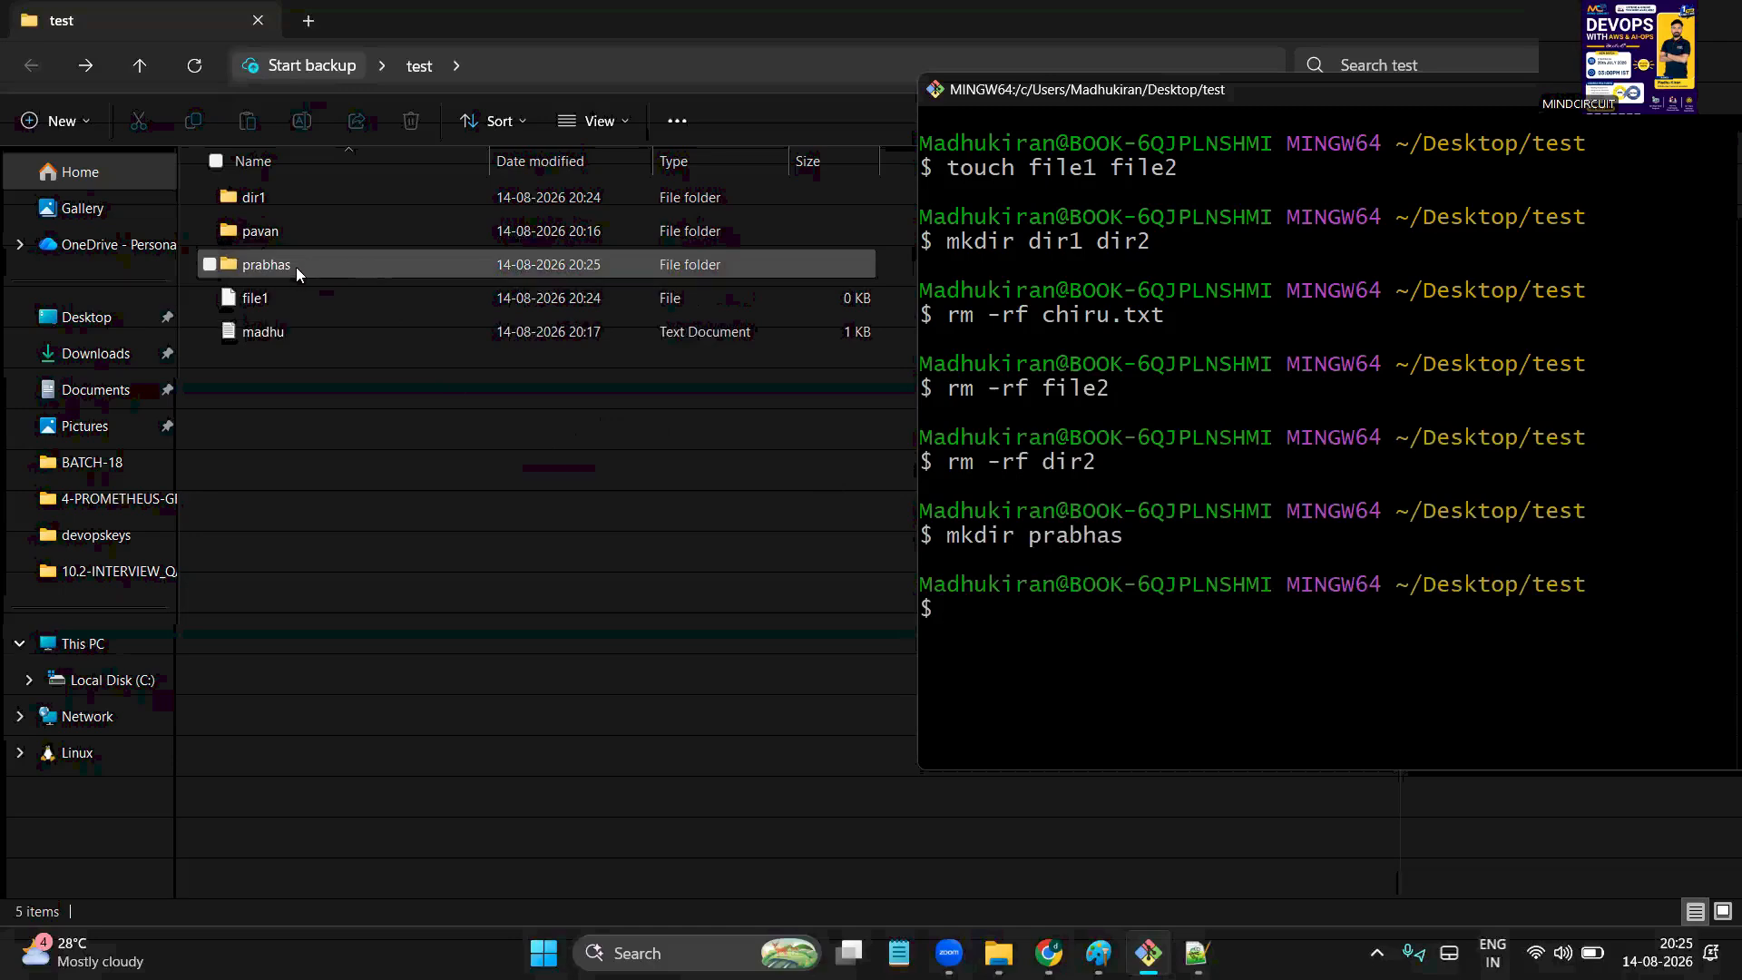
type("touch v")
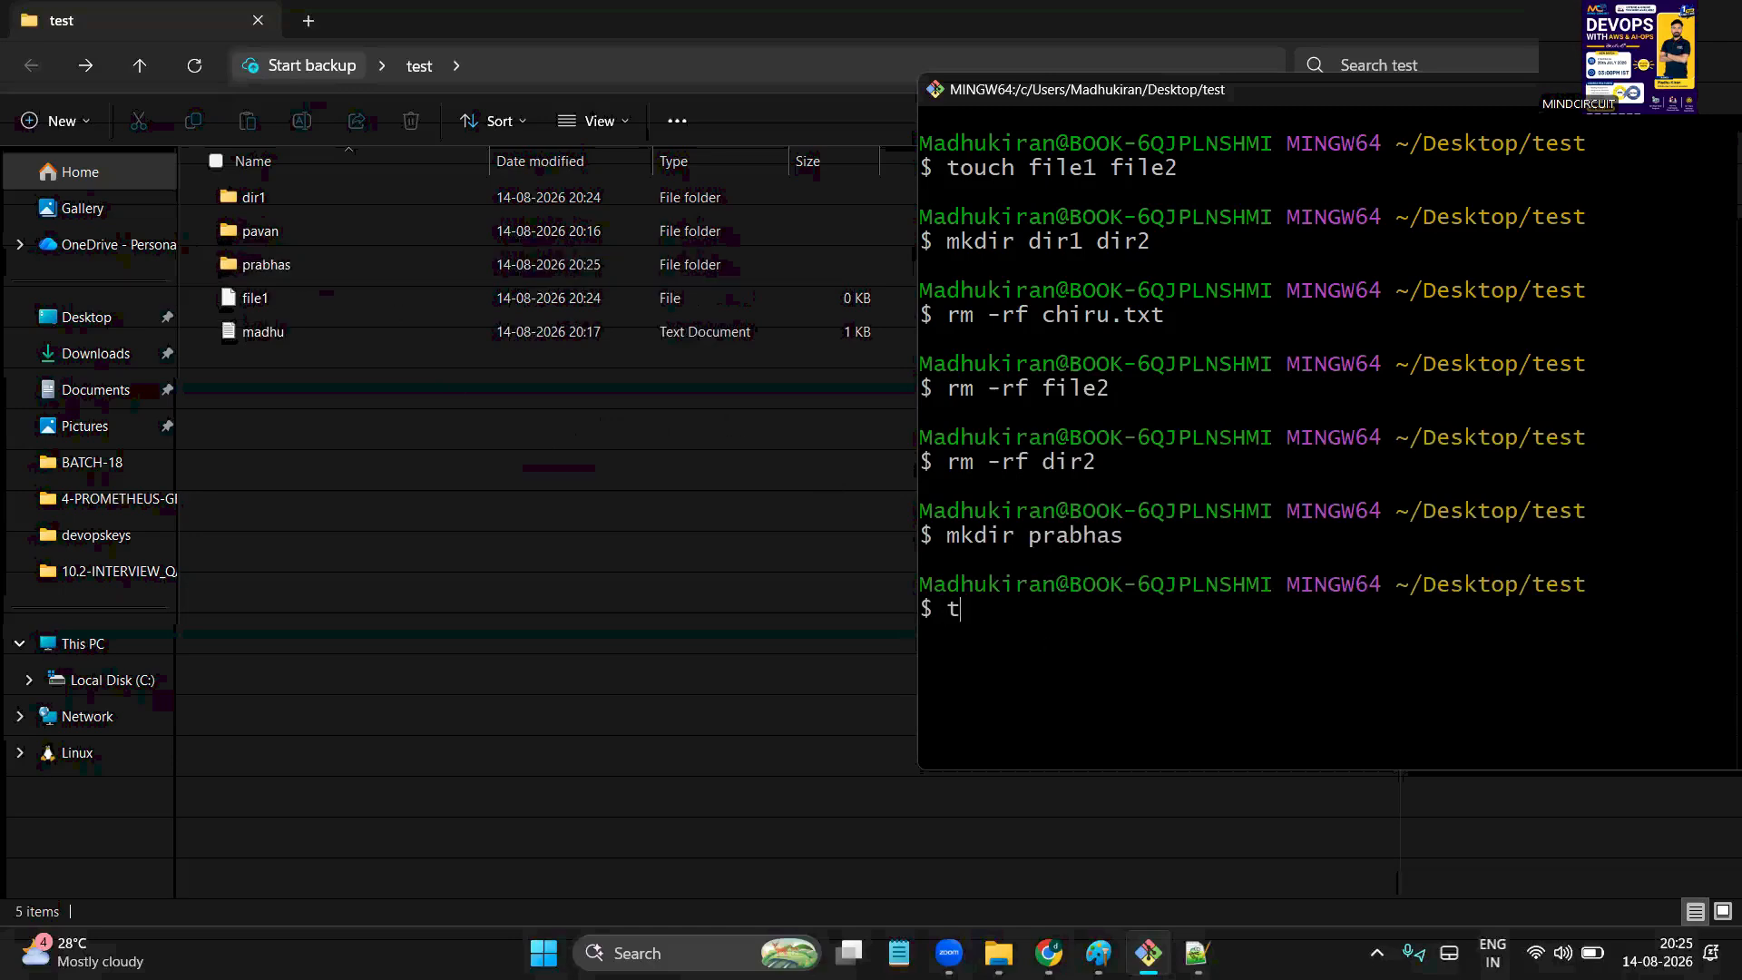
type("enky")
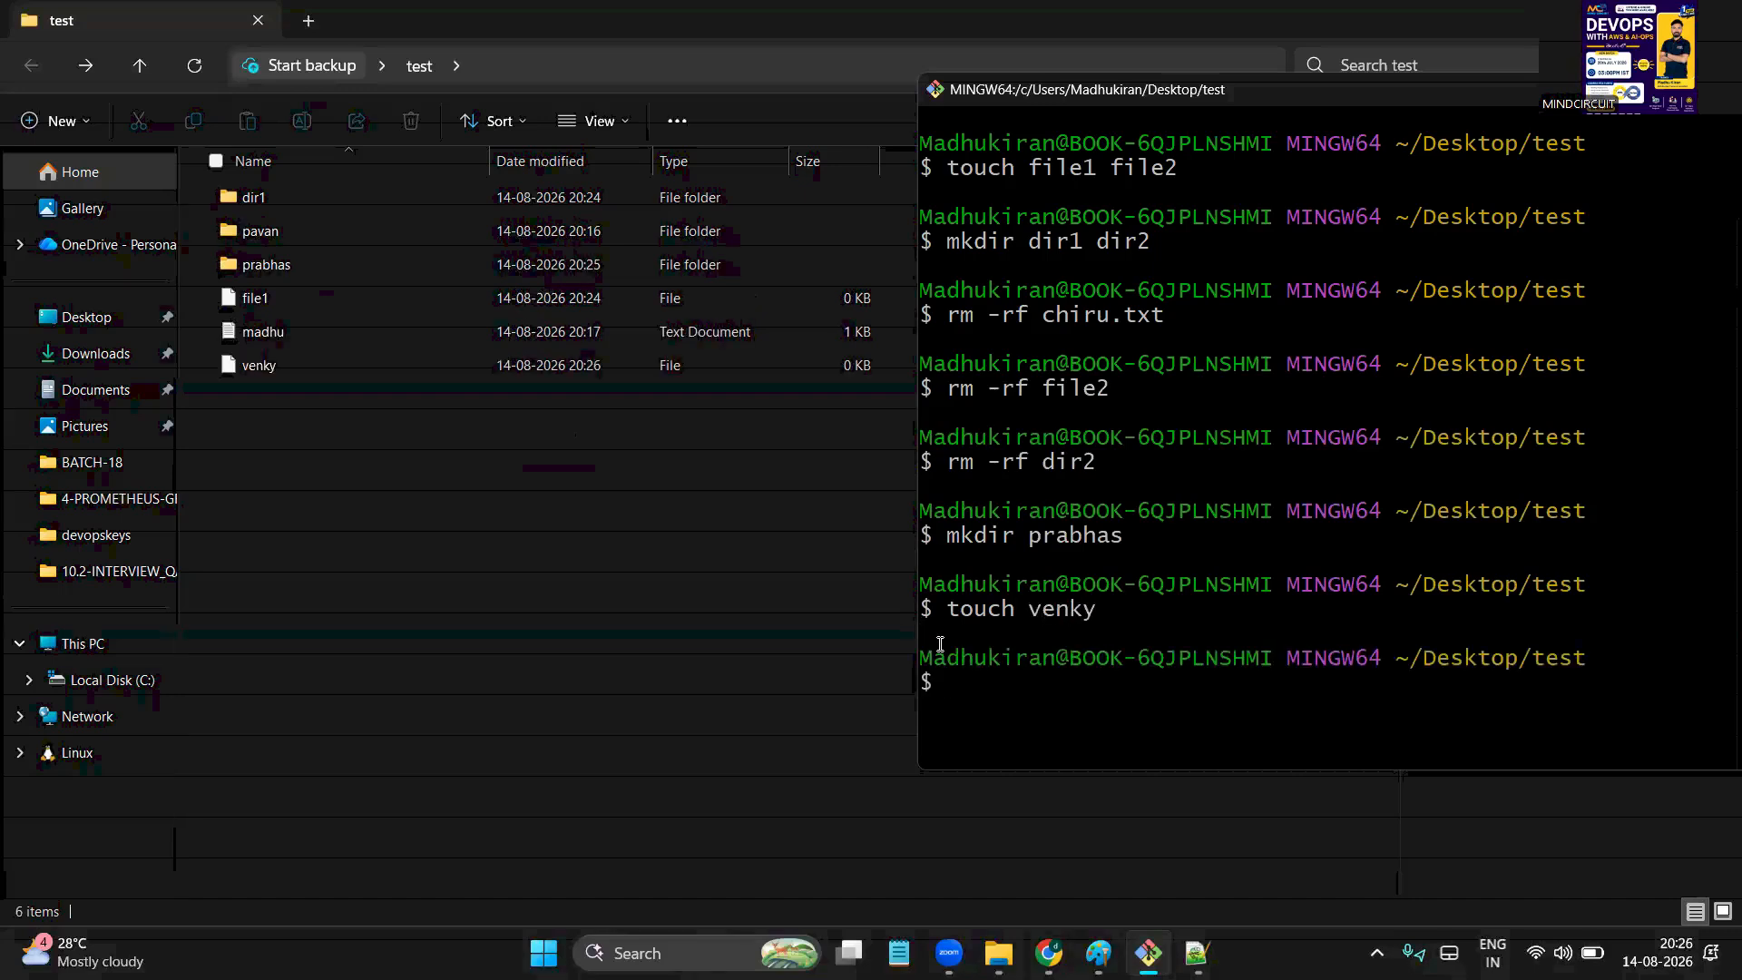
left_click(531, 617)
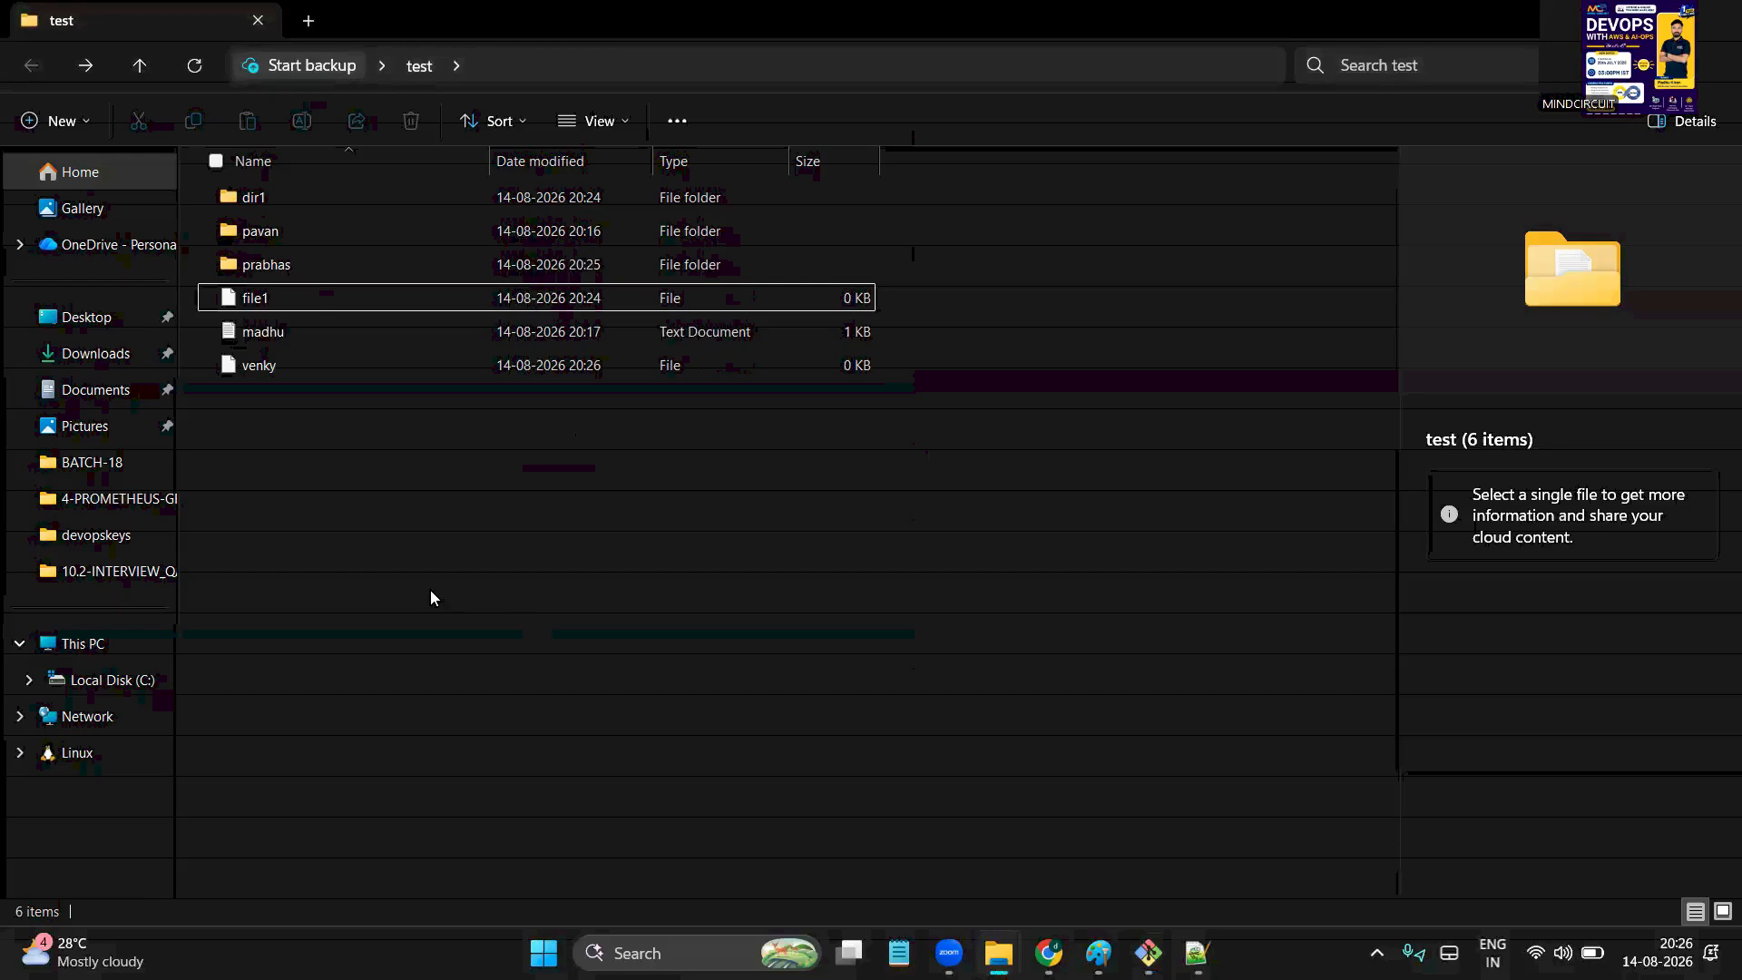
double_click(265, 338)
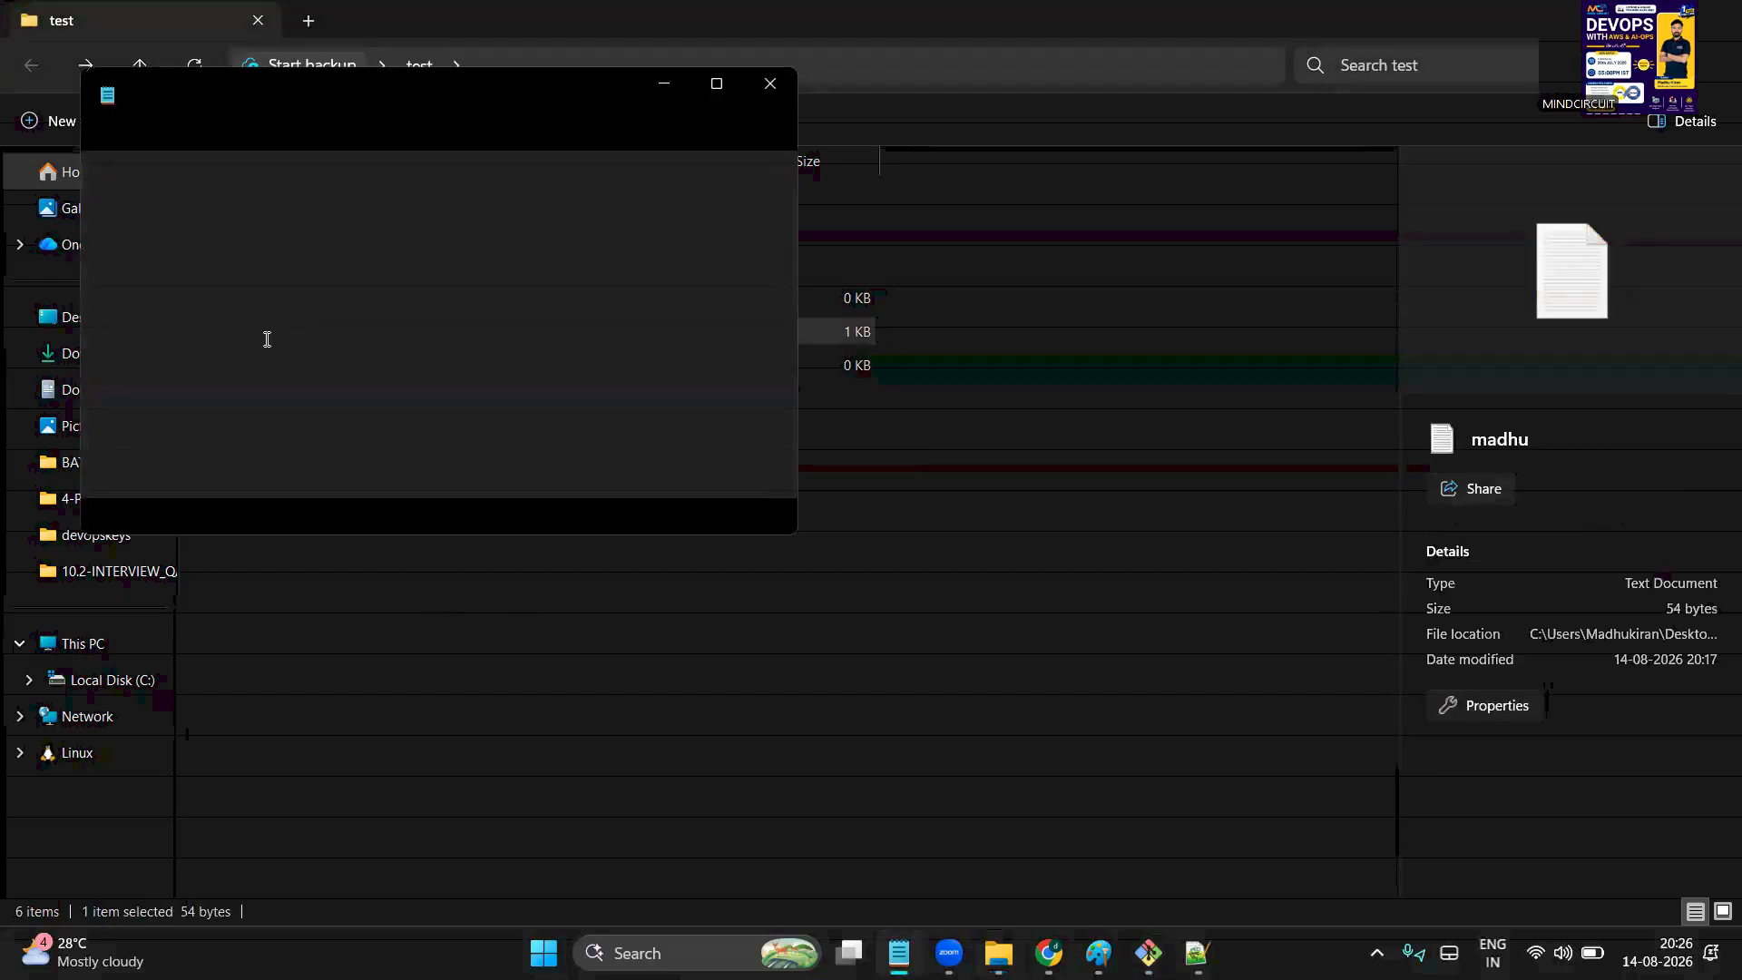
left_click(241, 202)
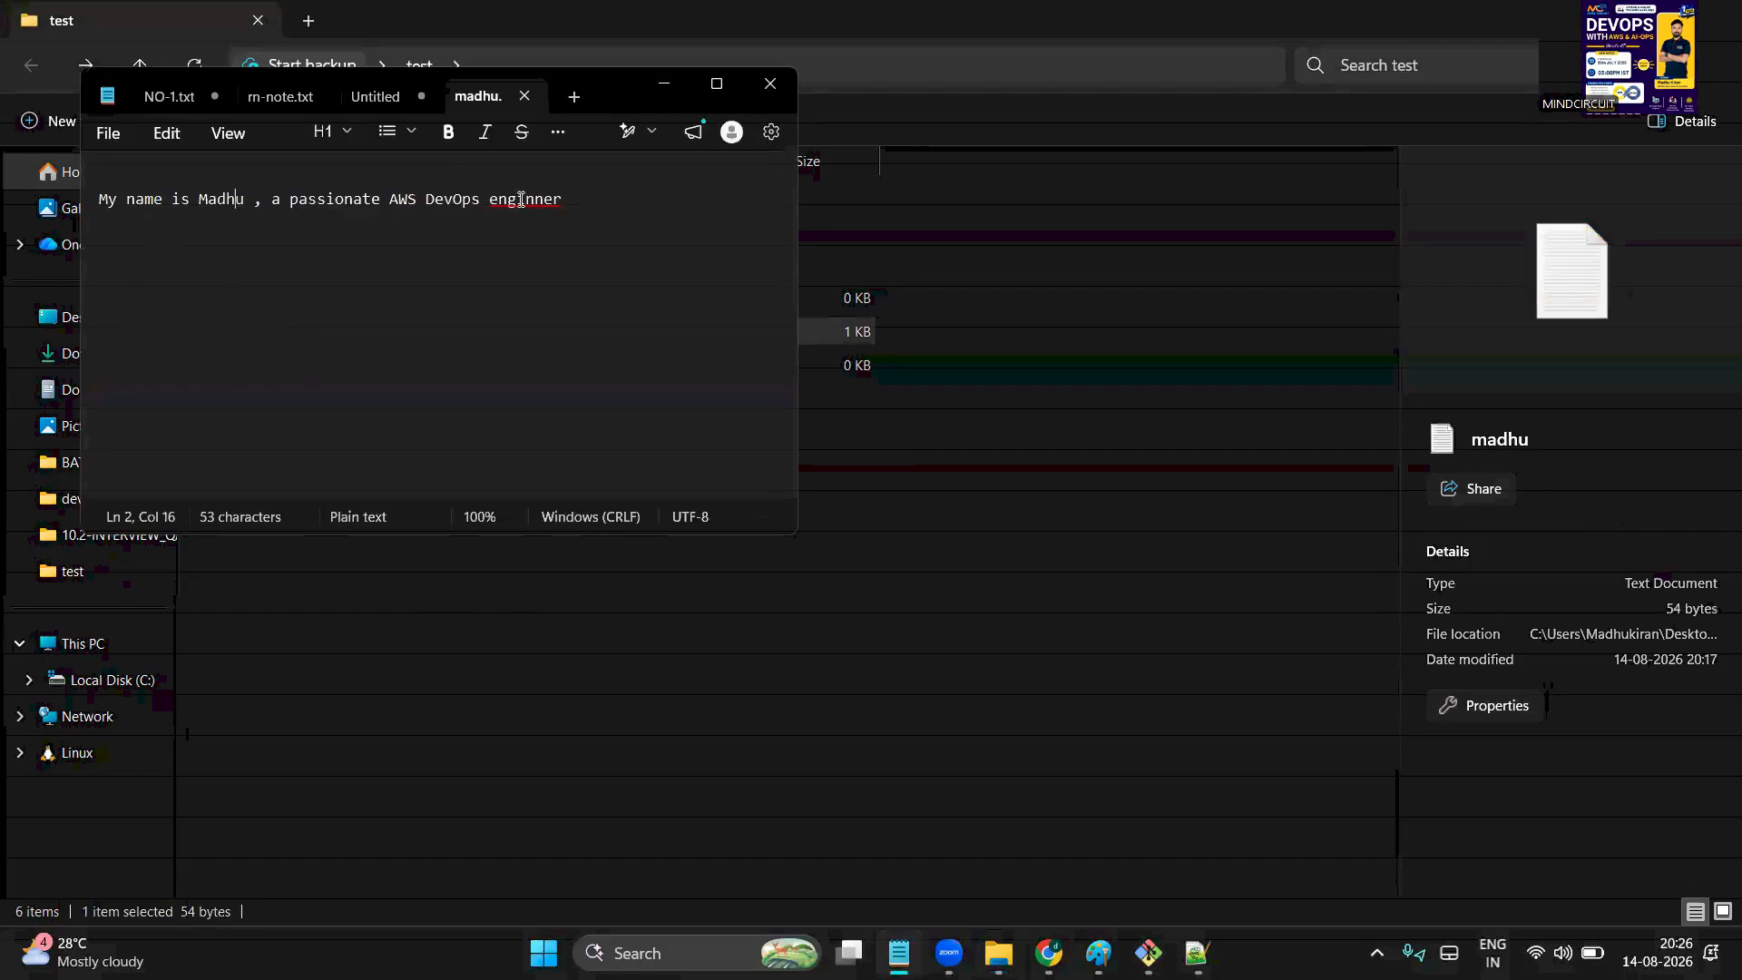
double_click(519, 199)
left_click(446, 257)
left_click(770, 83)
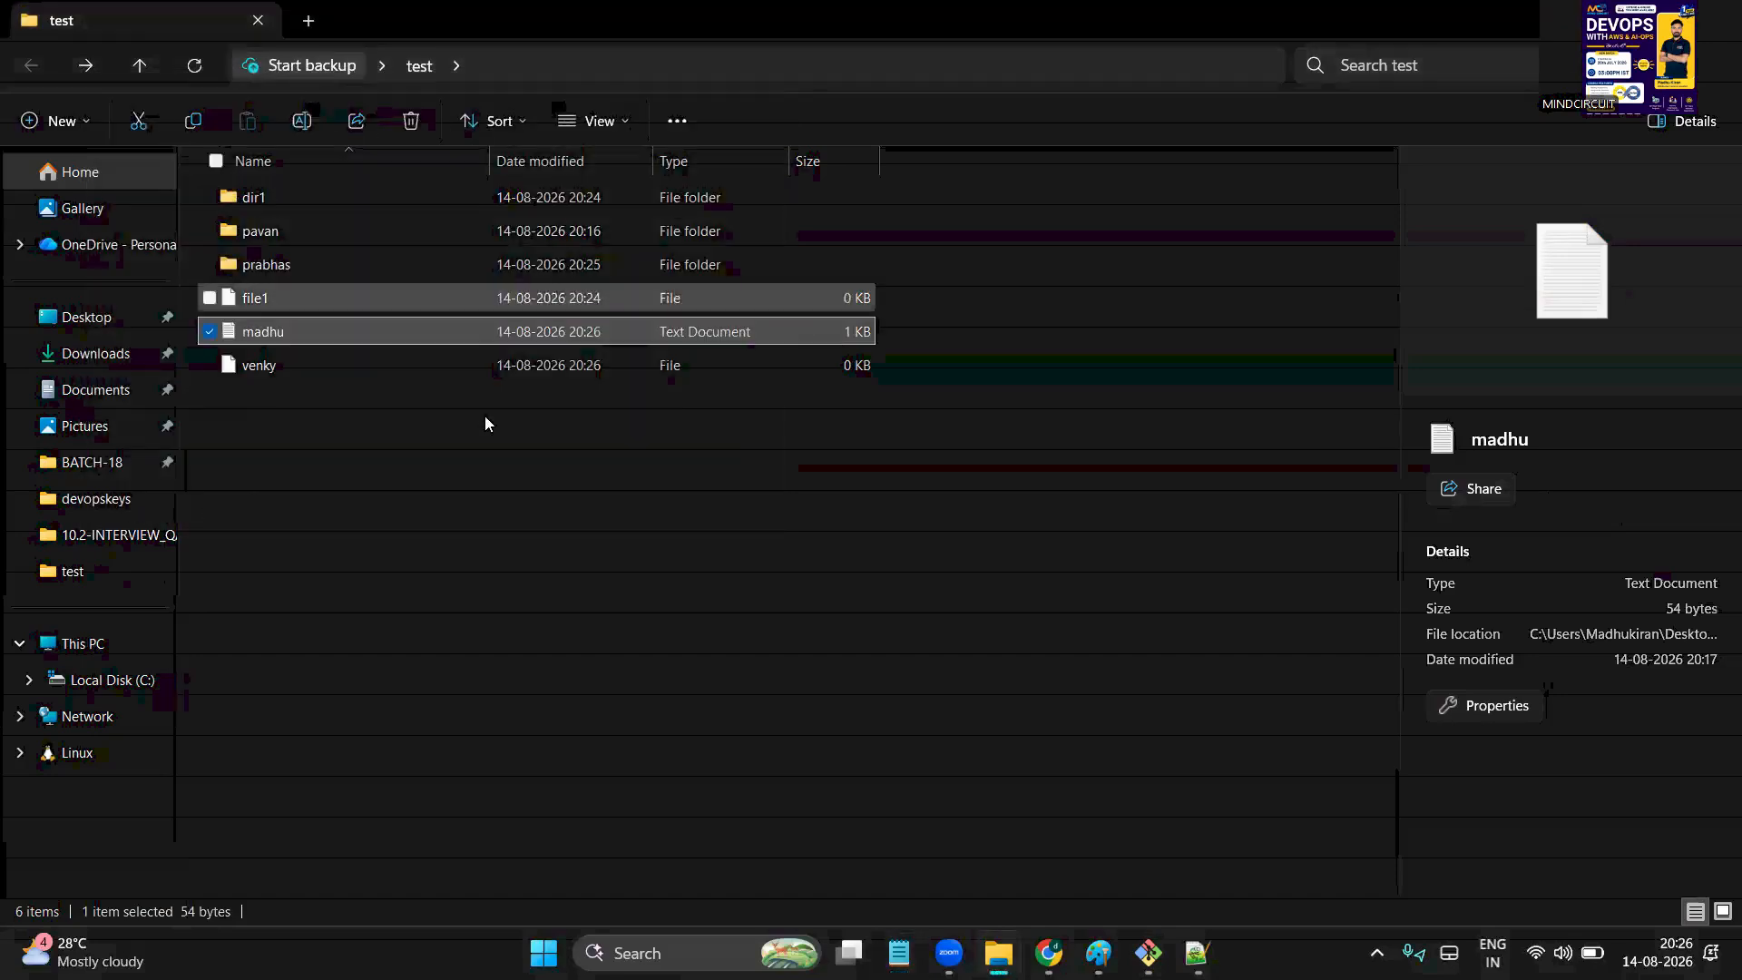
Add a 'cat fname' note line below the rm -rf entry and return to Git Bash
left_click(1198, 951)
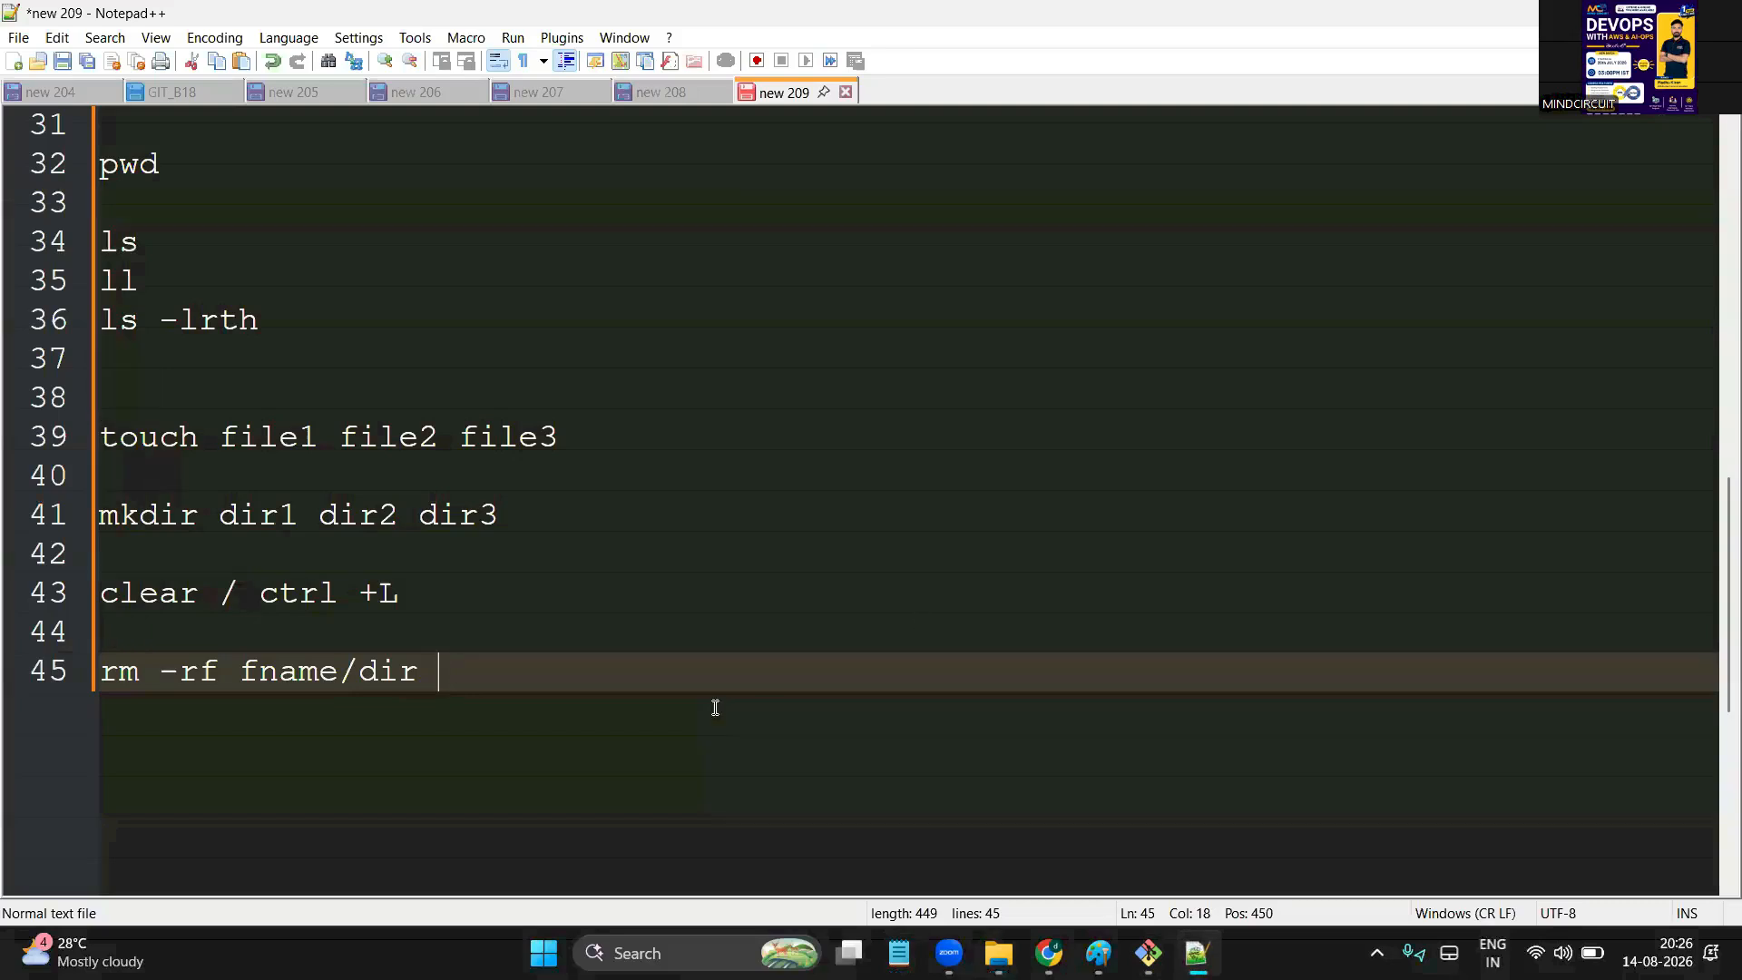
key("Return")
key("Return")
type("cat ")
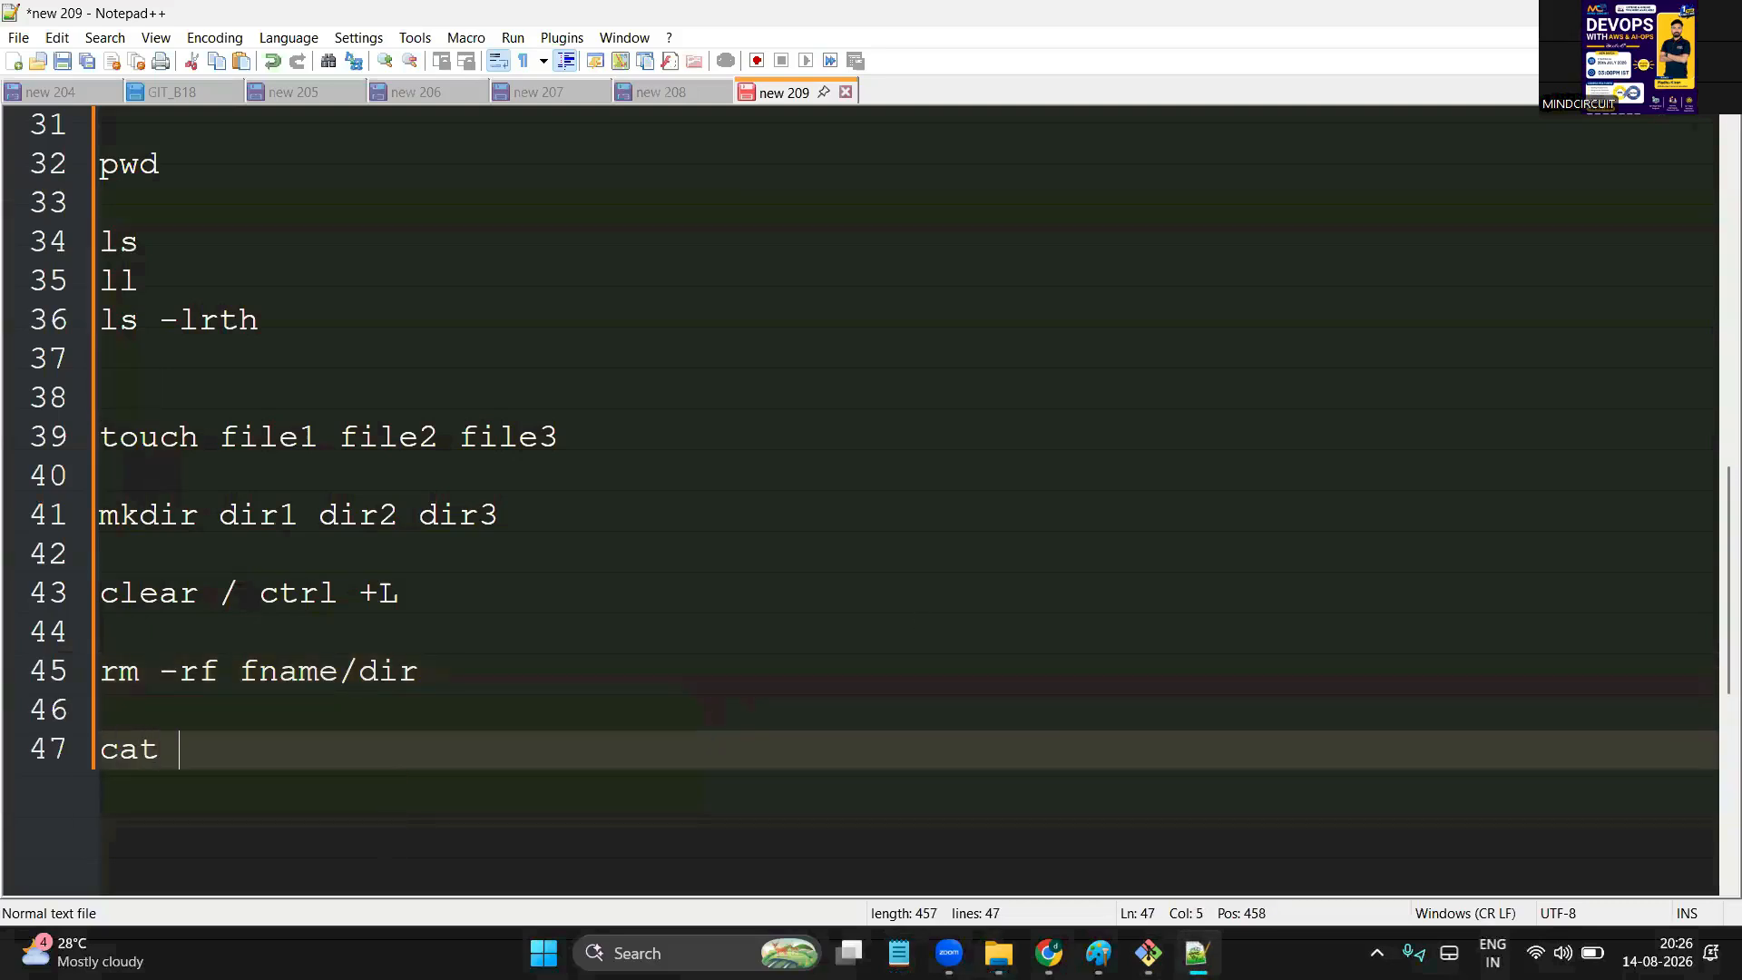
type("fname")
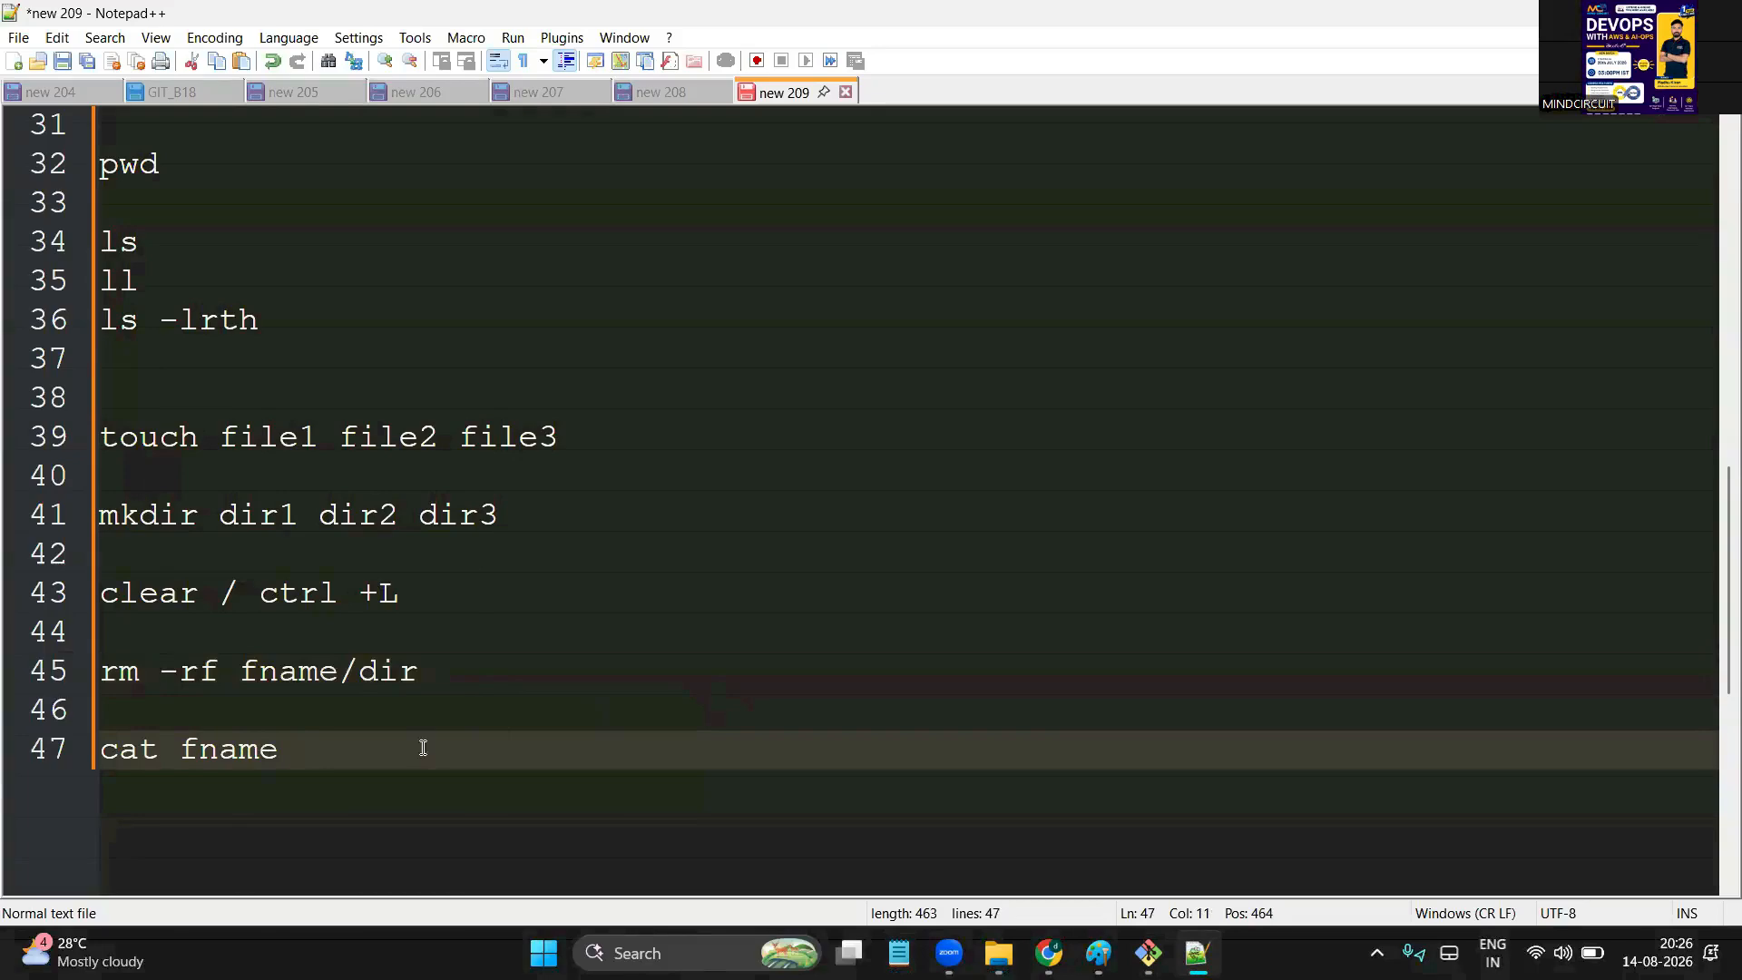
left_click(254, 725)
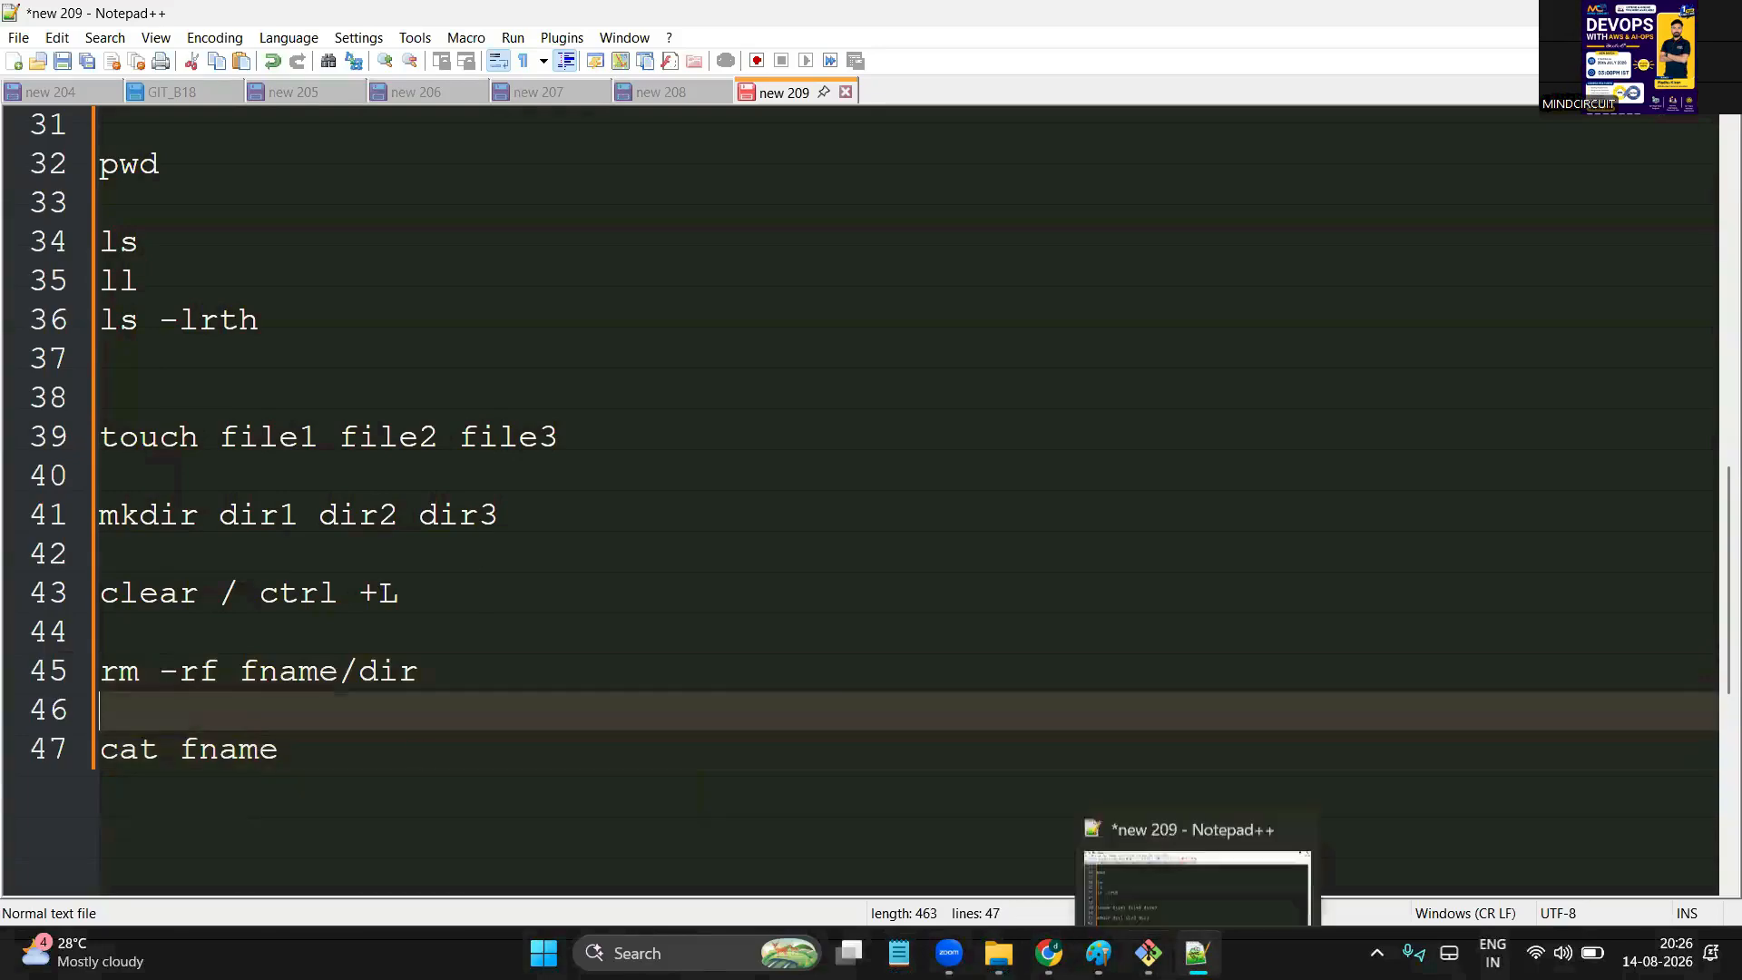
left_click(1147, 953)
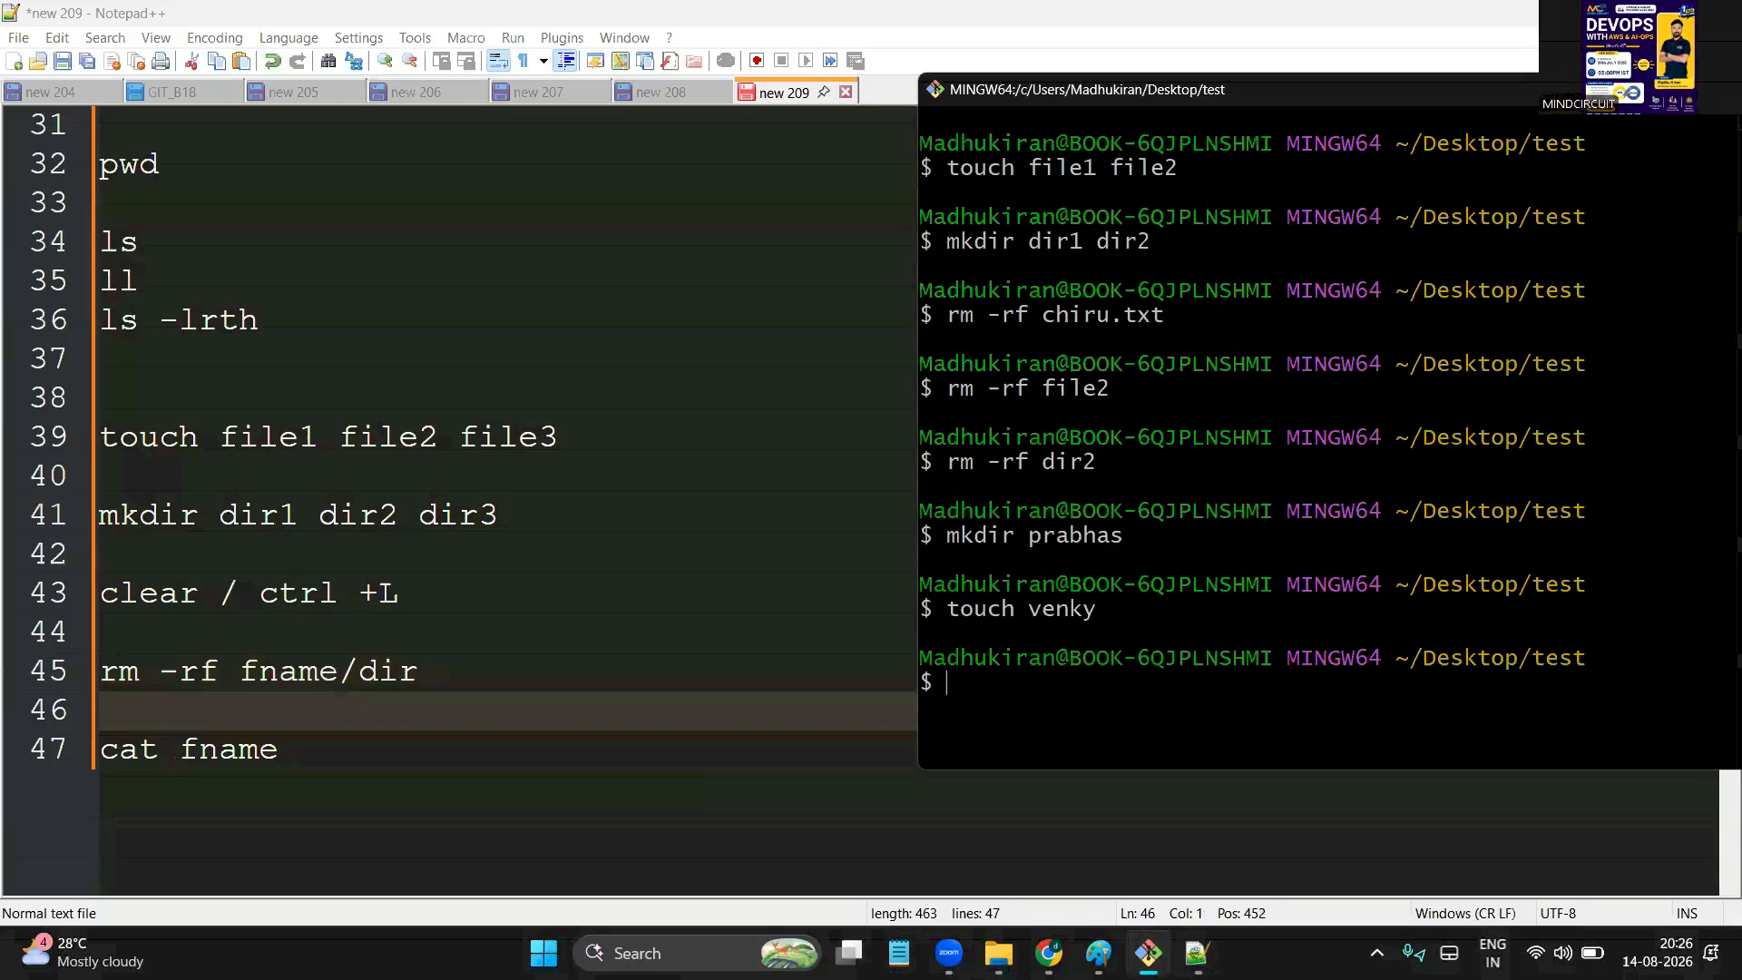
Maximize and clear the terminal, list the folder, and print madhu.txt with cat
key("super+Up")
key("ctrl+l")
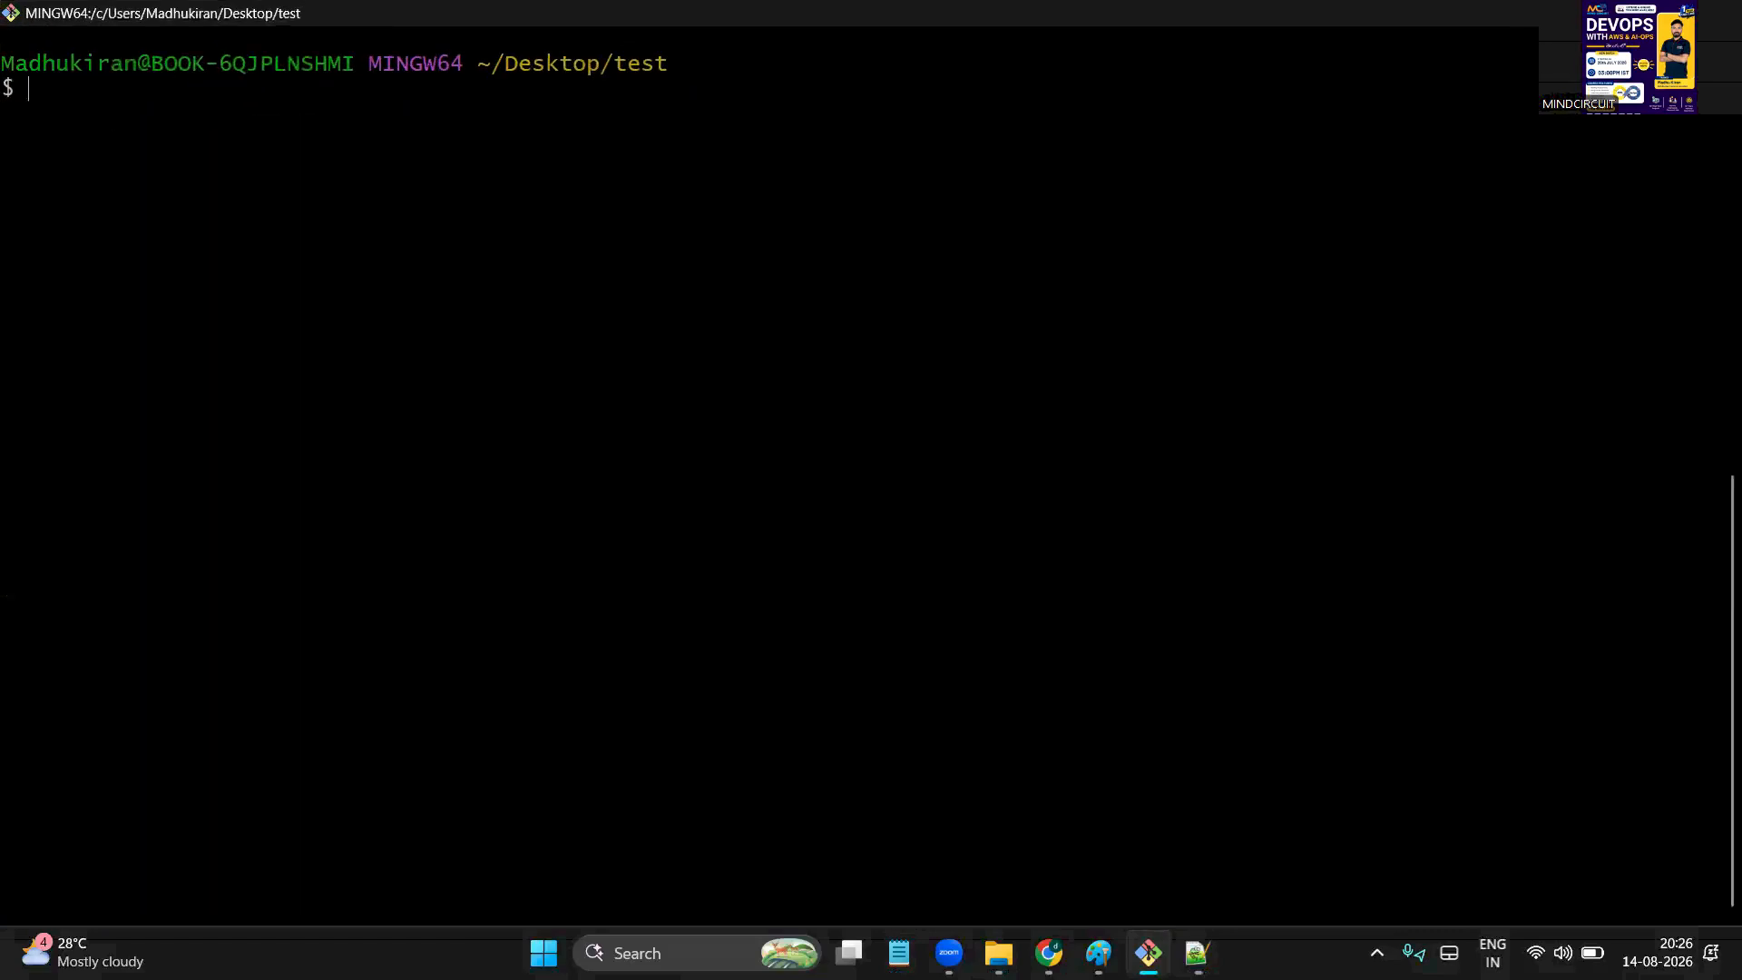
key("Return")
left_click_drag(697, 109, 708, 262)
left_click(632, 354)
double_click(675, 190)
type("cat")
type("madhu.txt")
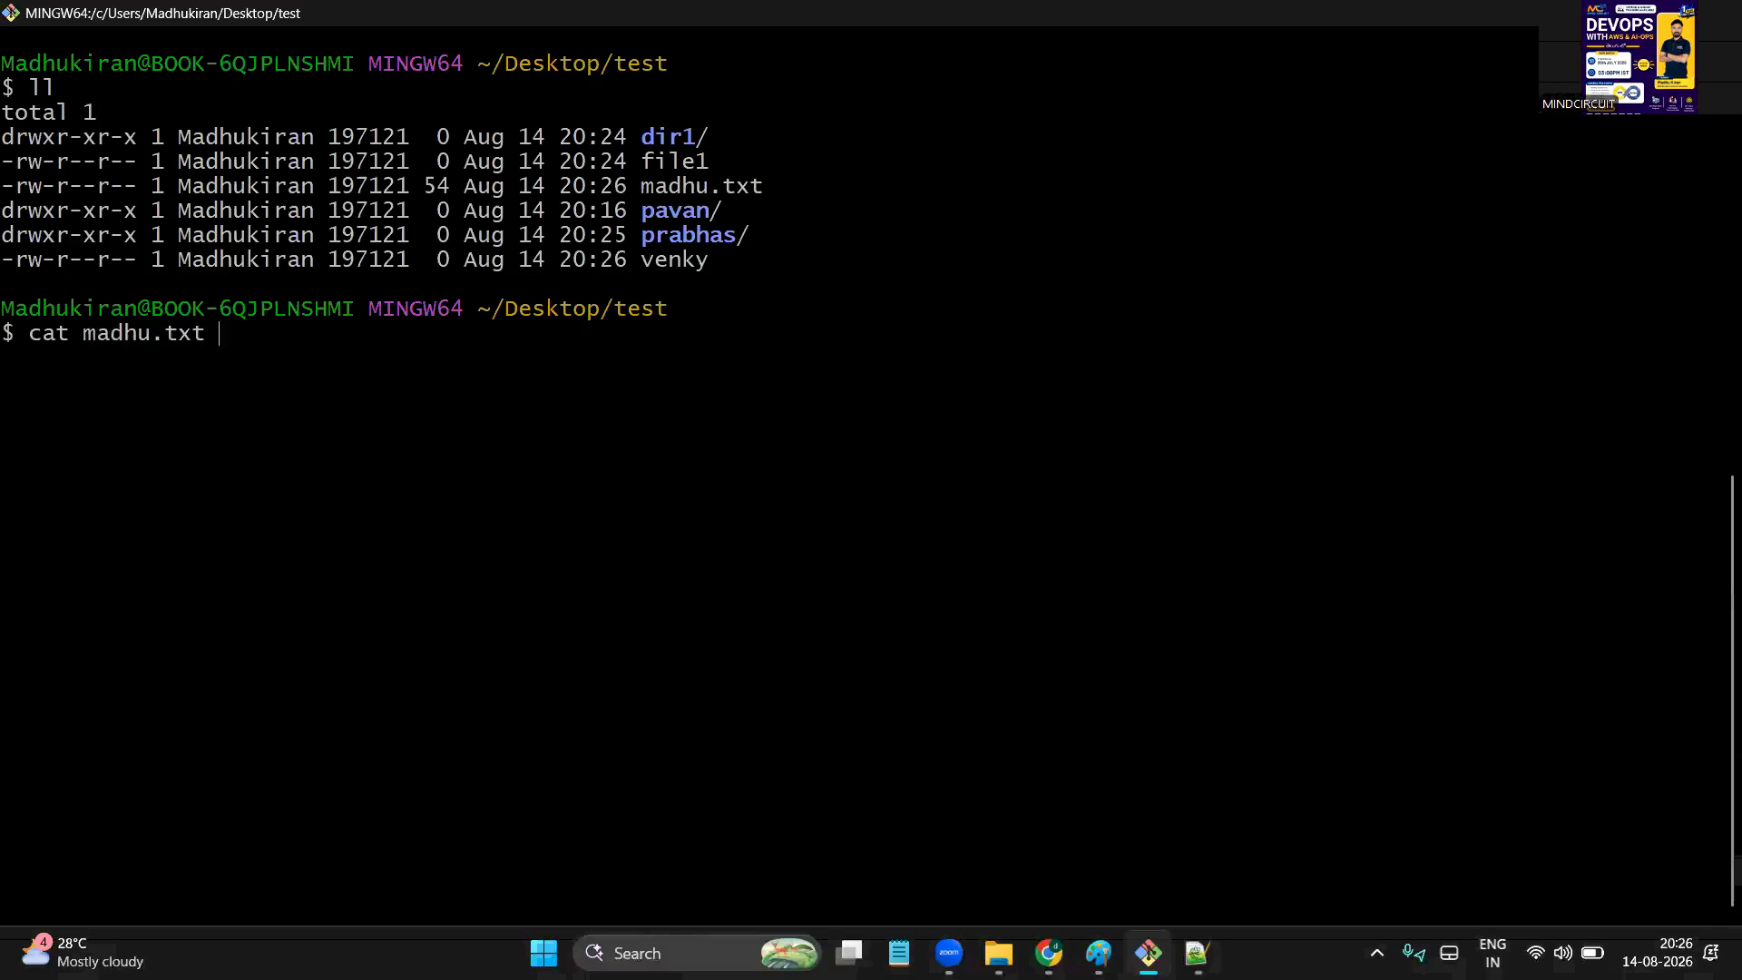
key("Return")
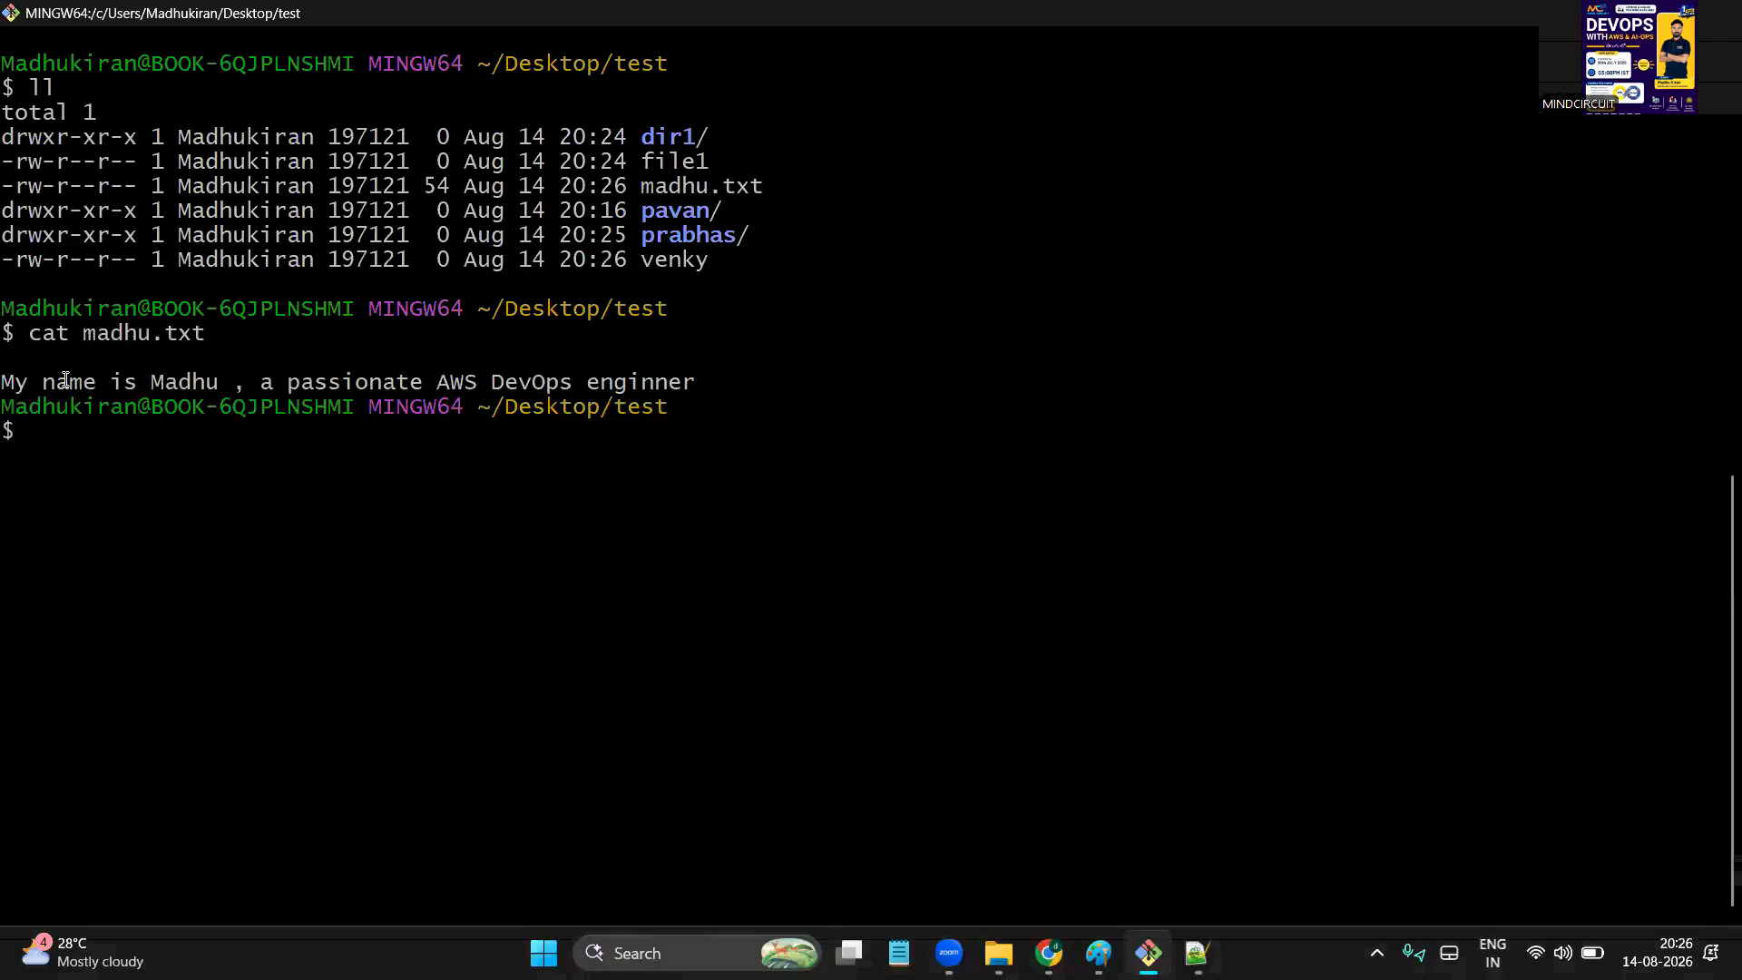
left_click_drag(203, 390, 854, 333)
left_click(778, 363)
Create empty files rama and sita with touch and list the folder to check them
key("Return")
type("touch f")
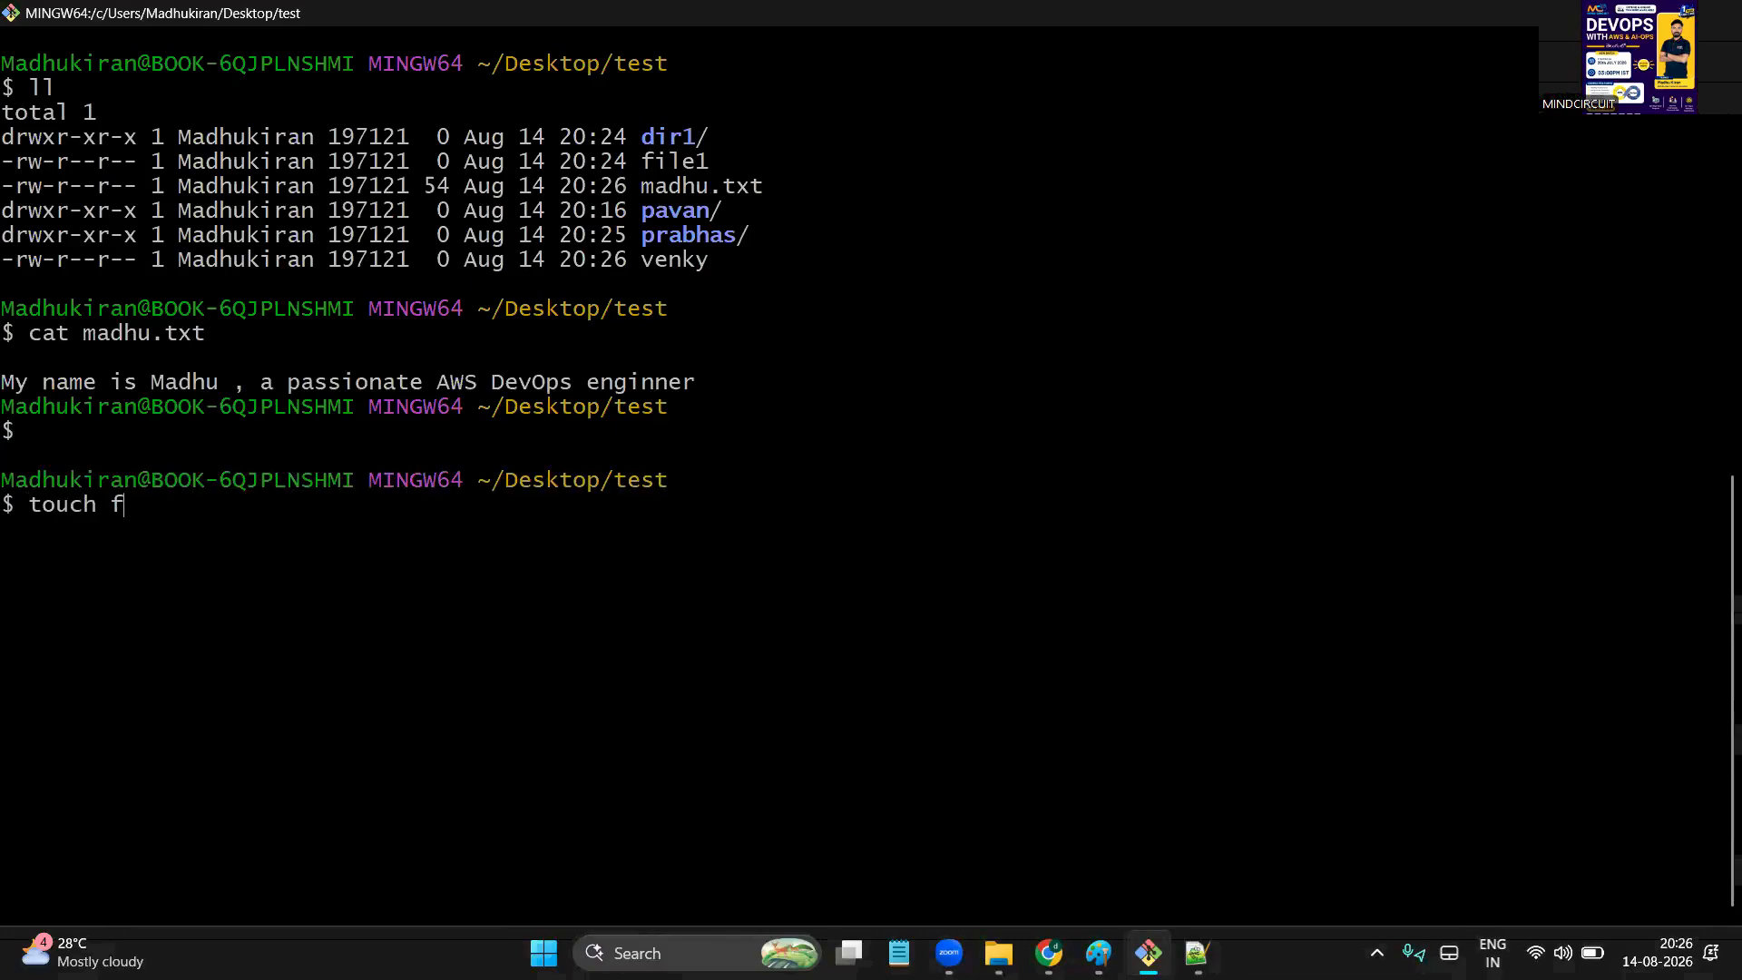
key("BackSpace")
key("BackSpace")
type("rama")
key("BackSpace")
key("BackSpace")
key("BackSpace")
type("ama sita ")
type("l")
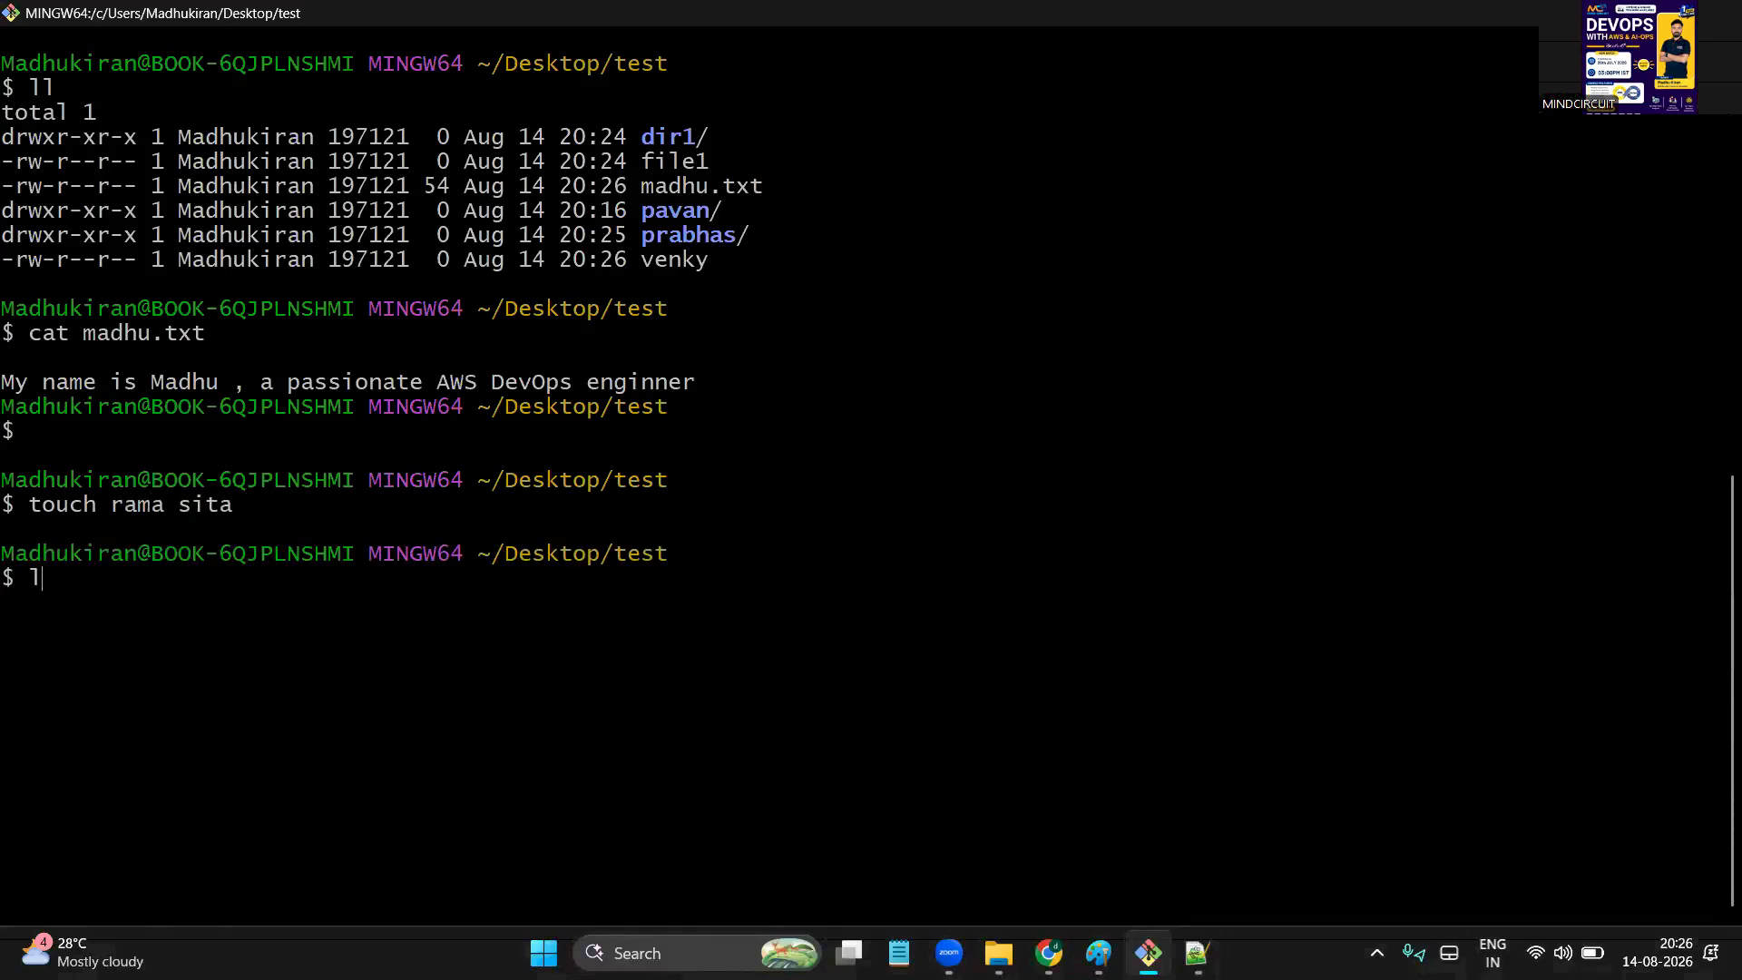
type("l")
key("Return")
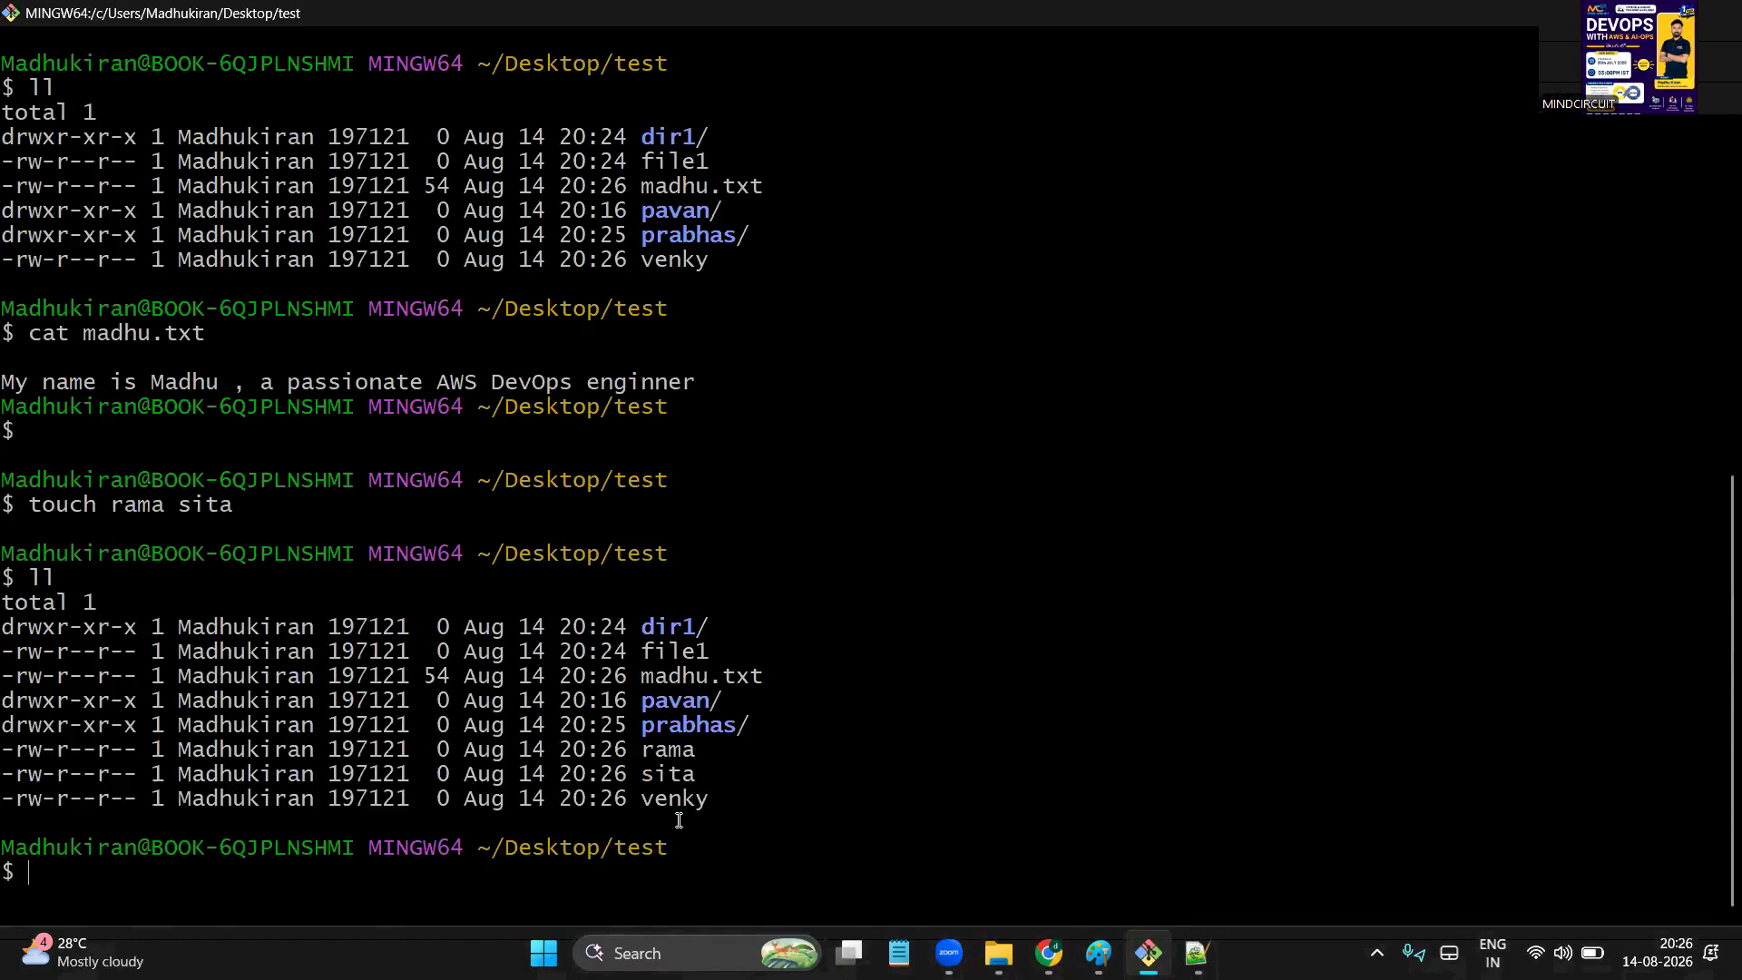
double_click(668, 749)
double_click(674, 798)
double_click(670, 776)
Clear the screen and relist the folder, pointing out madhu.txt, file1 and venky
key("ctrl+l")
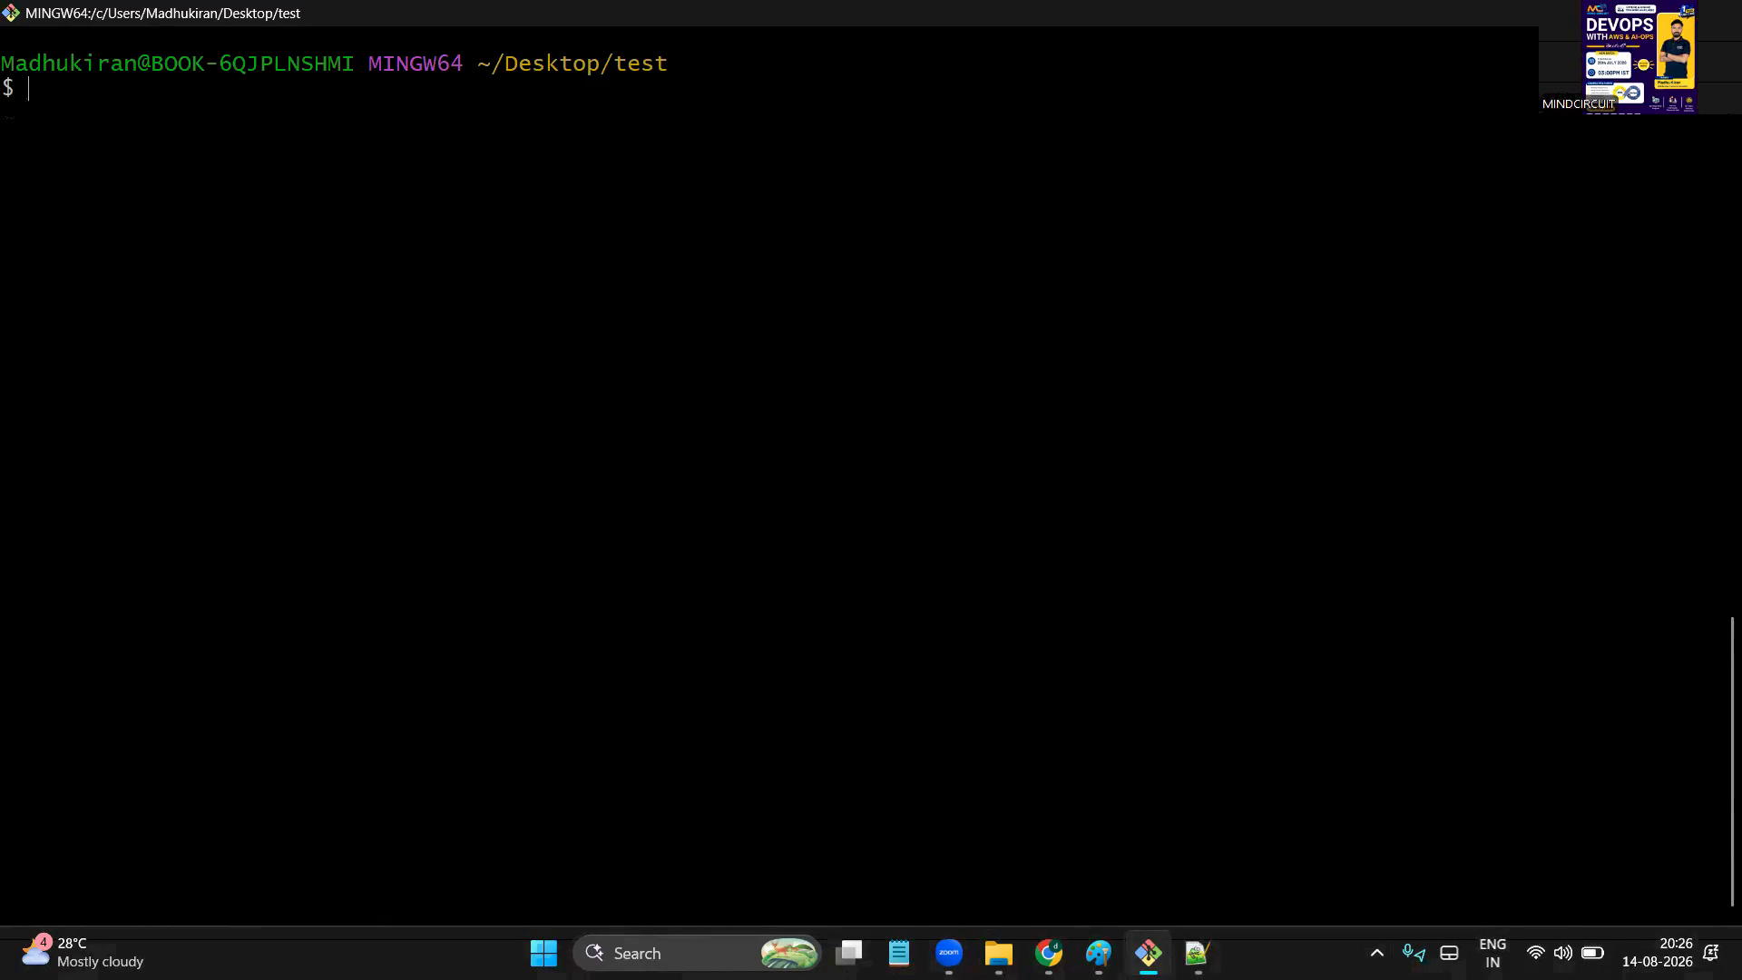
key("Return")
type("ll")
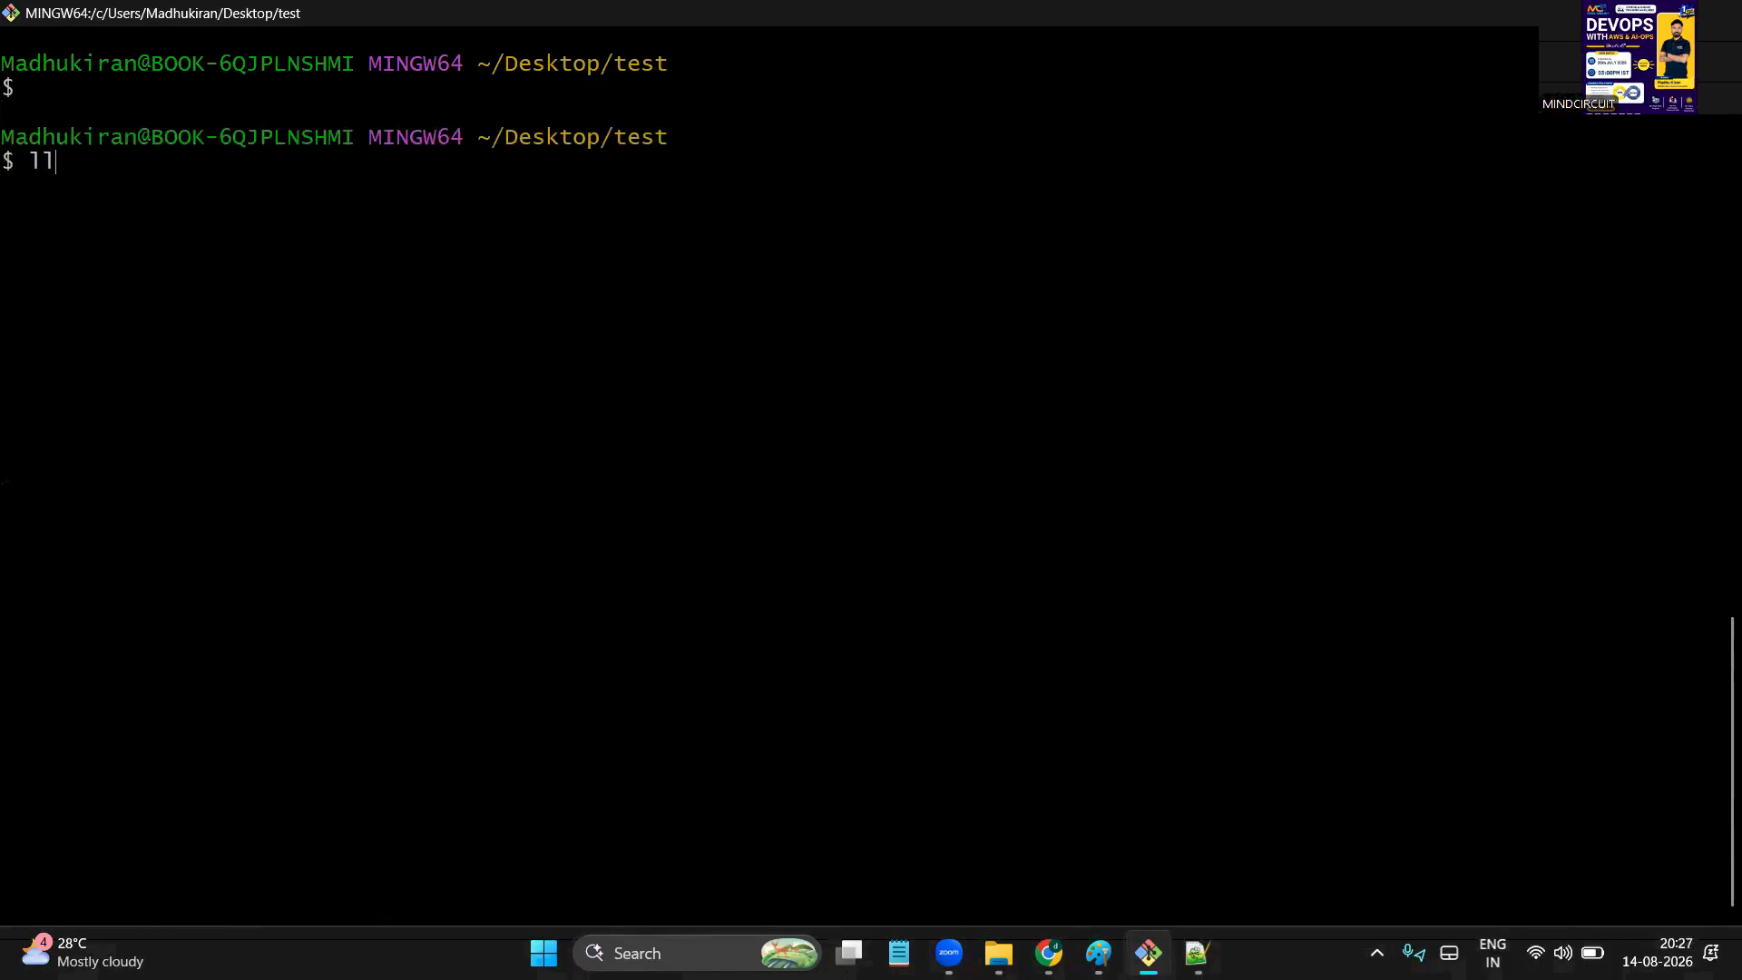
key("Return")
double_click(683, 260)
double_click(696, 236)
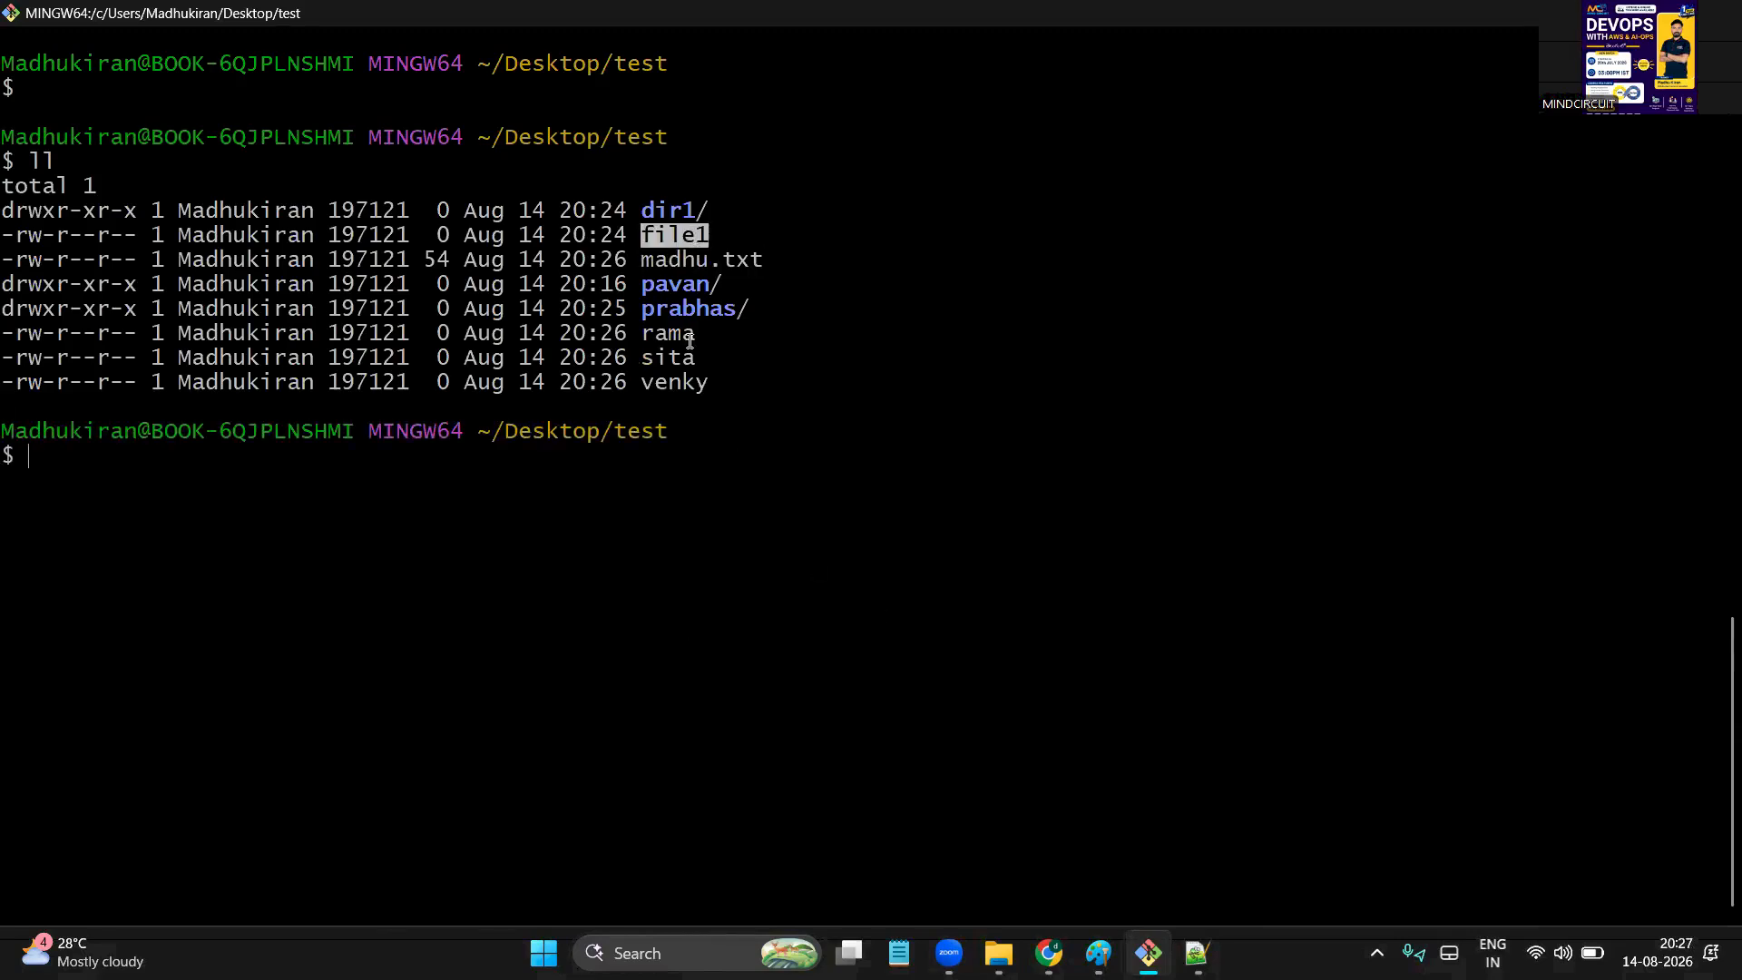
double_click(697, 382)
left_click(633, 497)
Delete file1 and venky with rm -rf, confirm with a new listing, then view File Explorer
type("rm -rf file1 venky ")
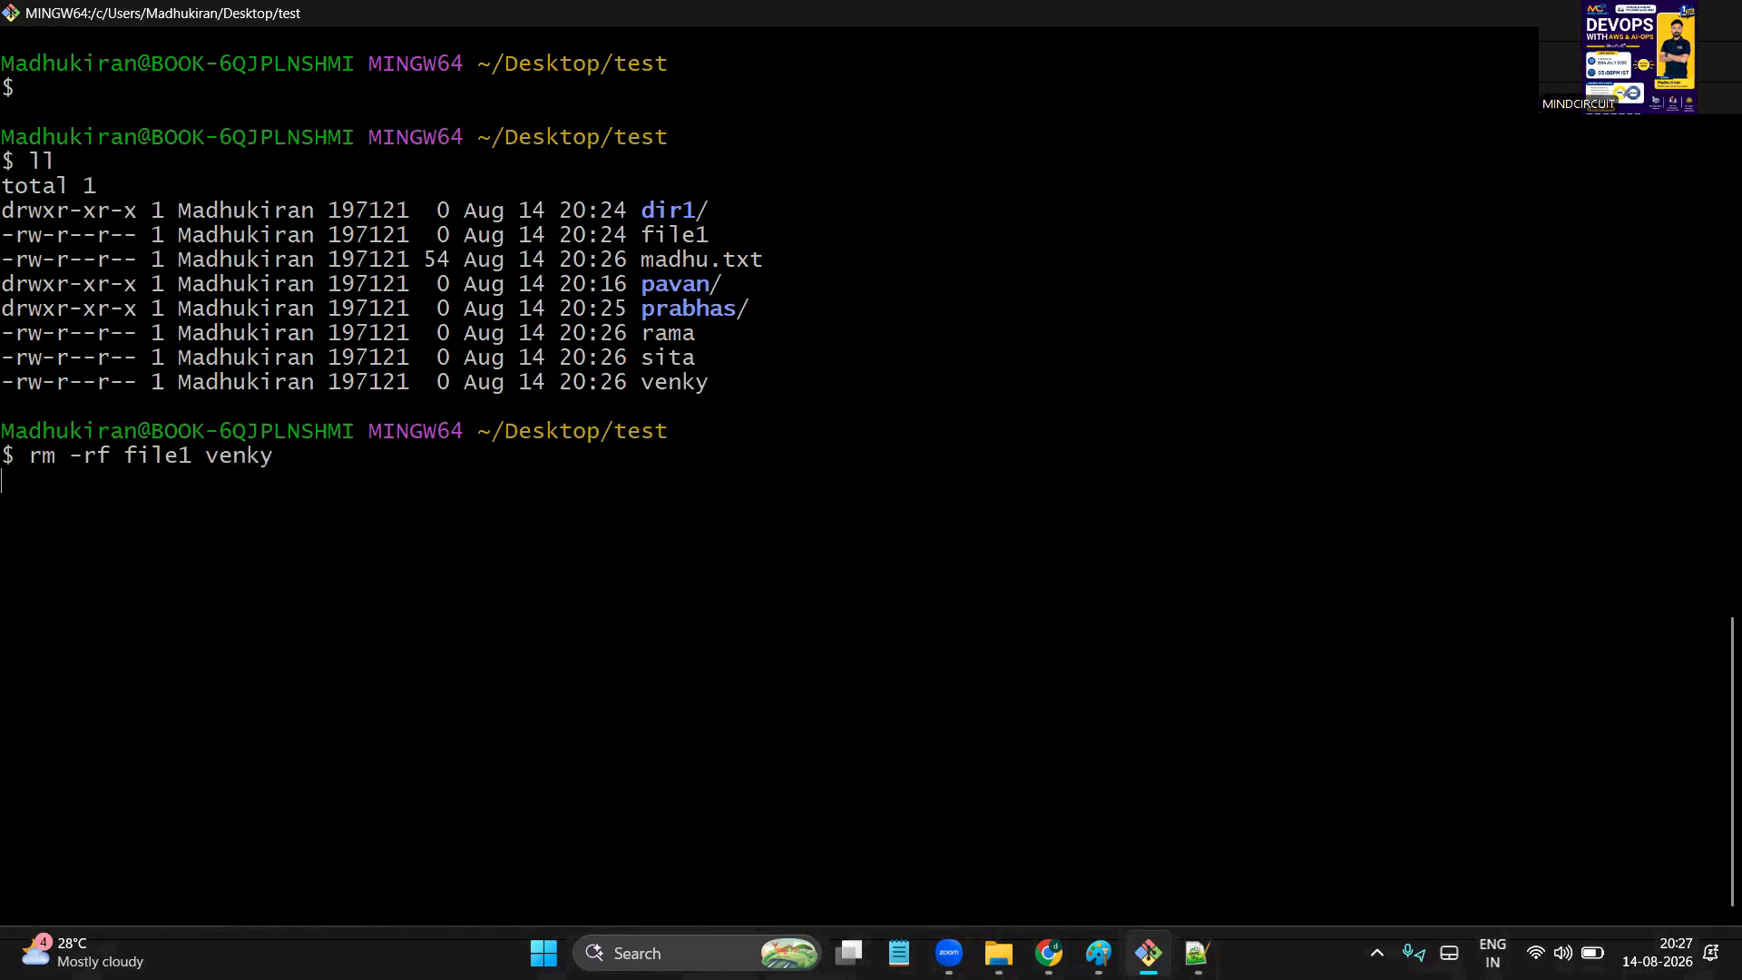
type("ll")
key("Return")
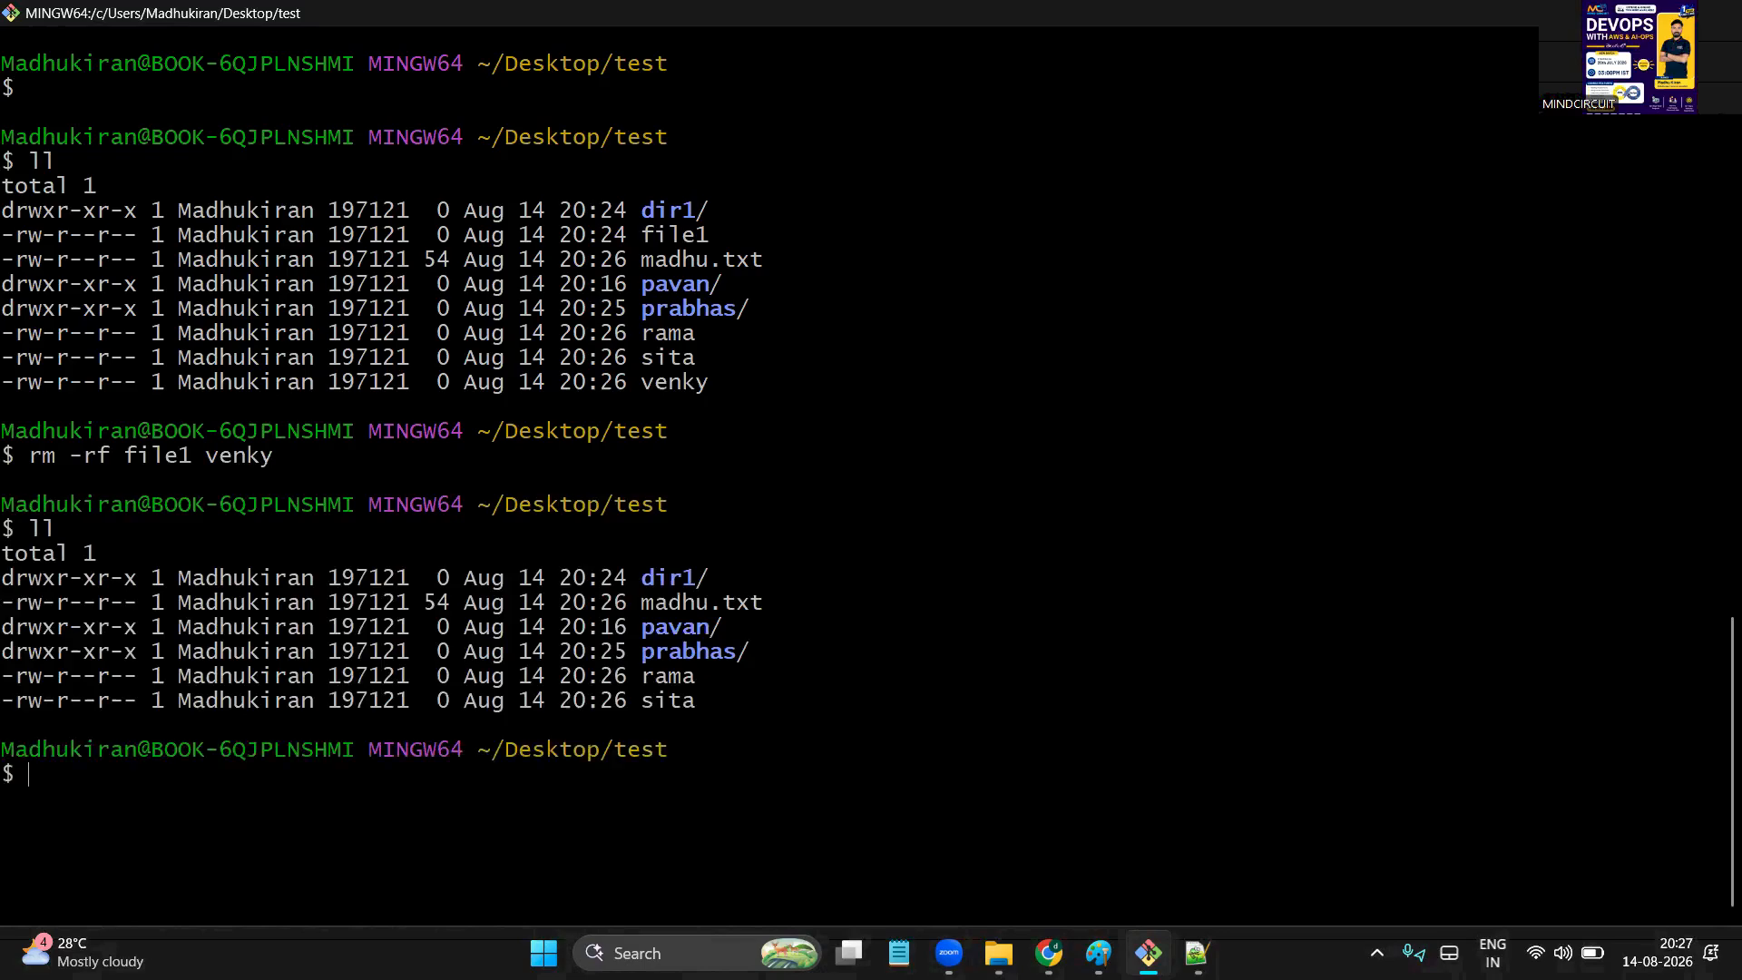
left_click_drag(593, 548, 769, 737)
left_click(770, 737)
double_click(689, 644)
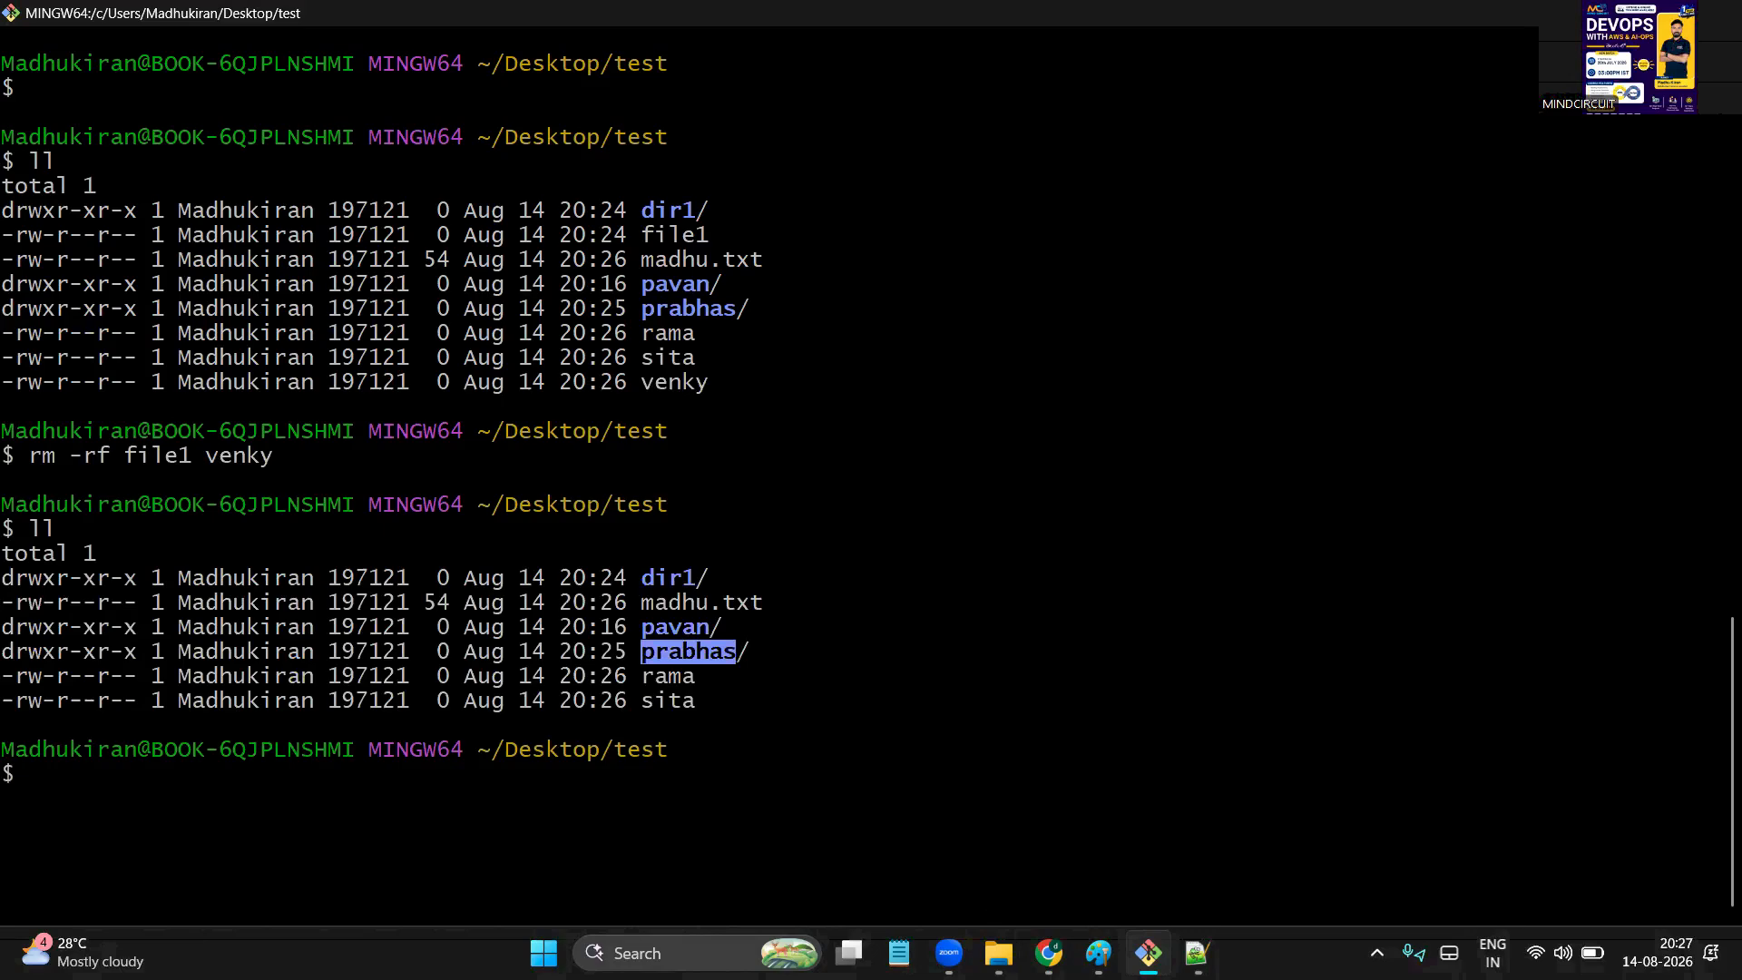
mouse_move(998, 953)
left_click(1121, 847)
Open the prabhas folder to inspect it, then go back to test
left_click(541, 533)
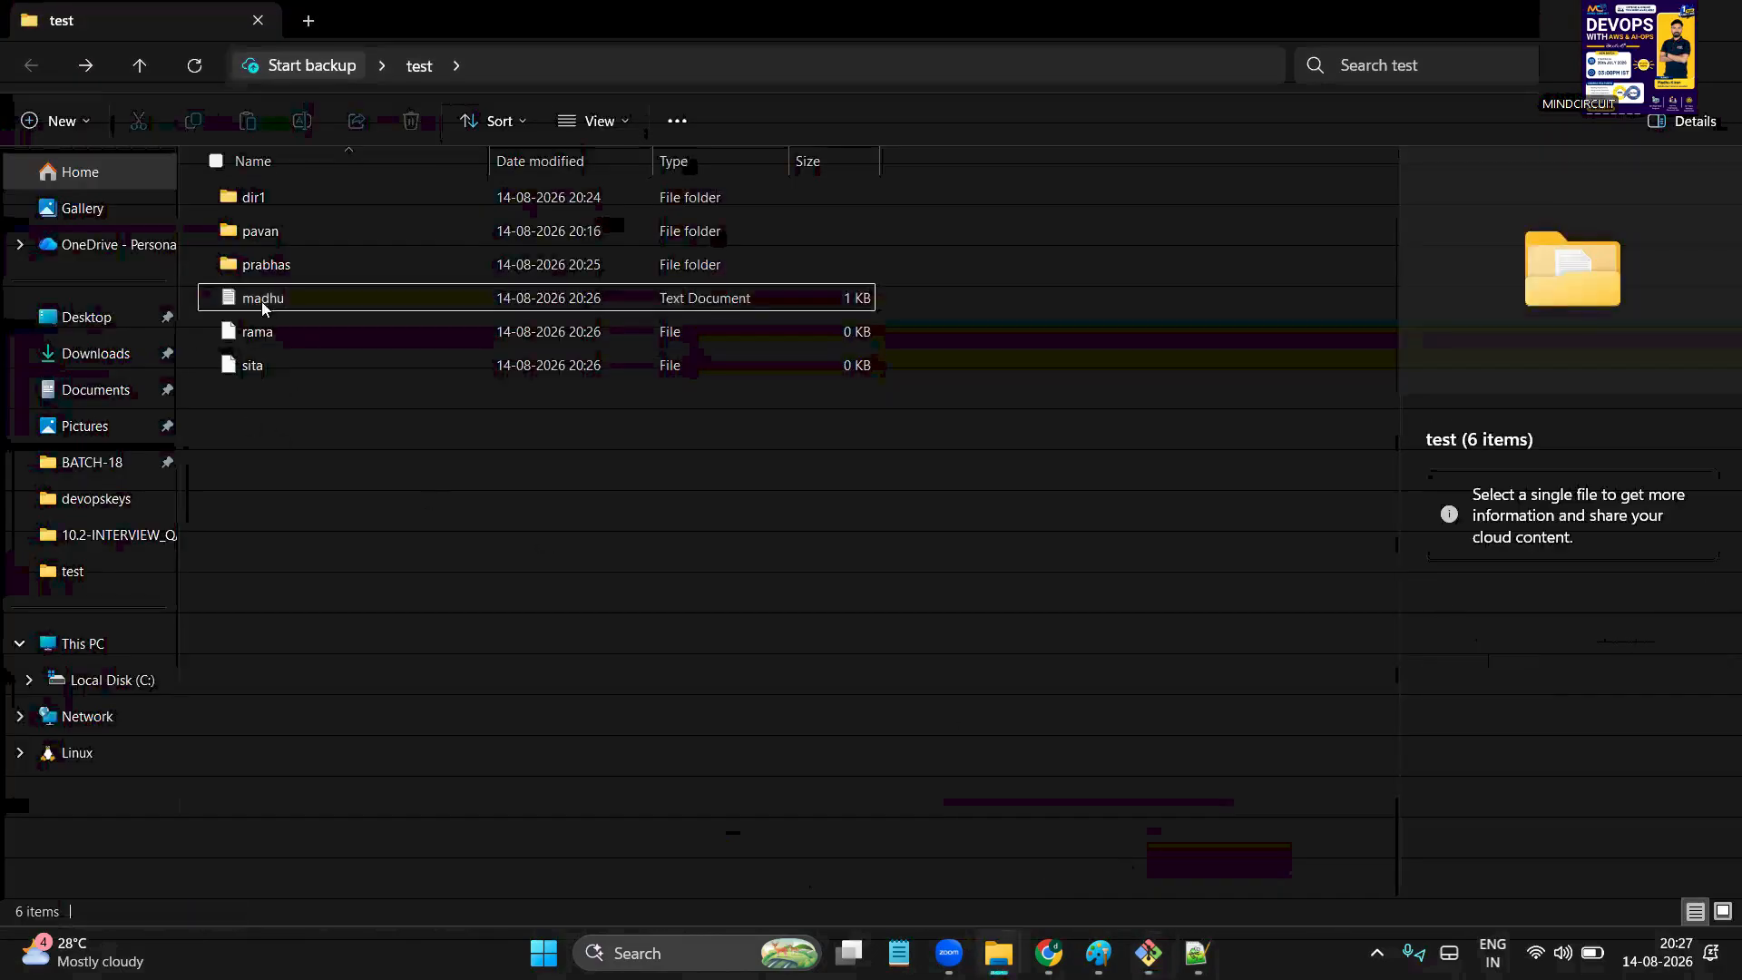
left_click(309, 270)
double_click(308, 269)
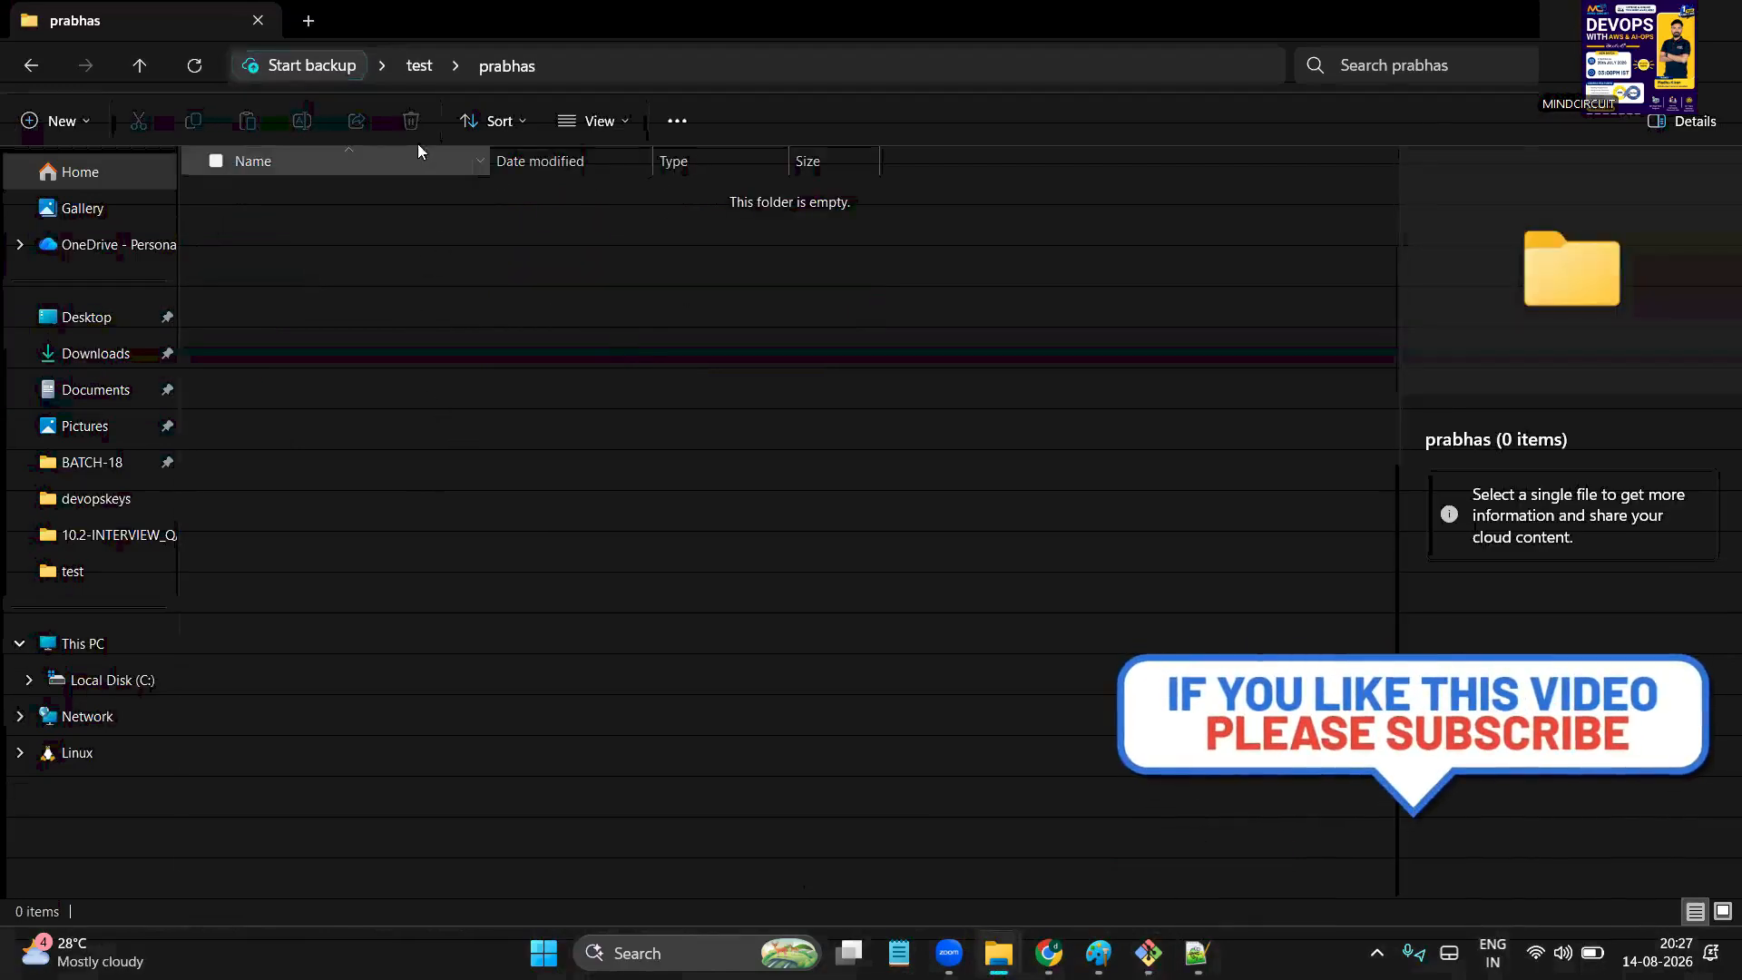
left_click(419, 75)
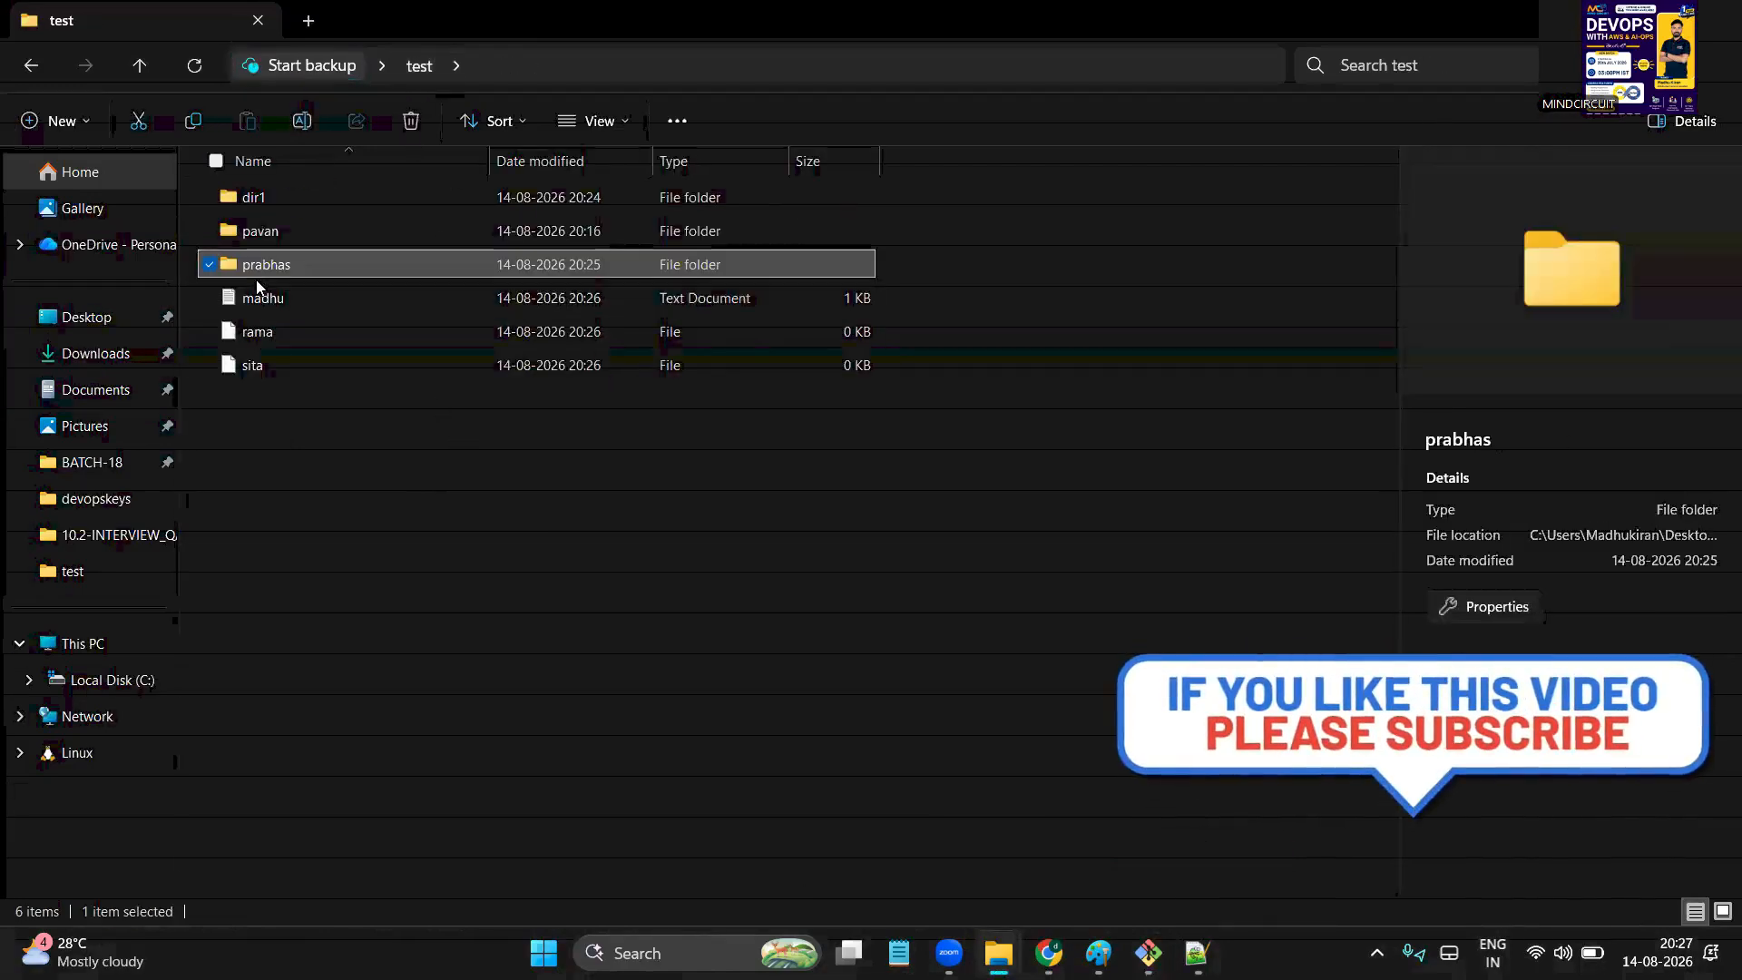
Create an empty text document named a inside the pavan folder
double_click(280, 231)
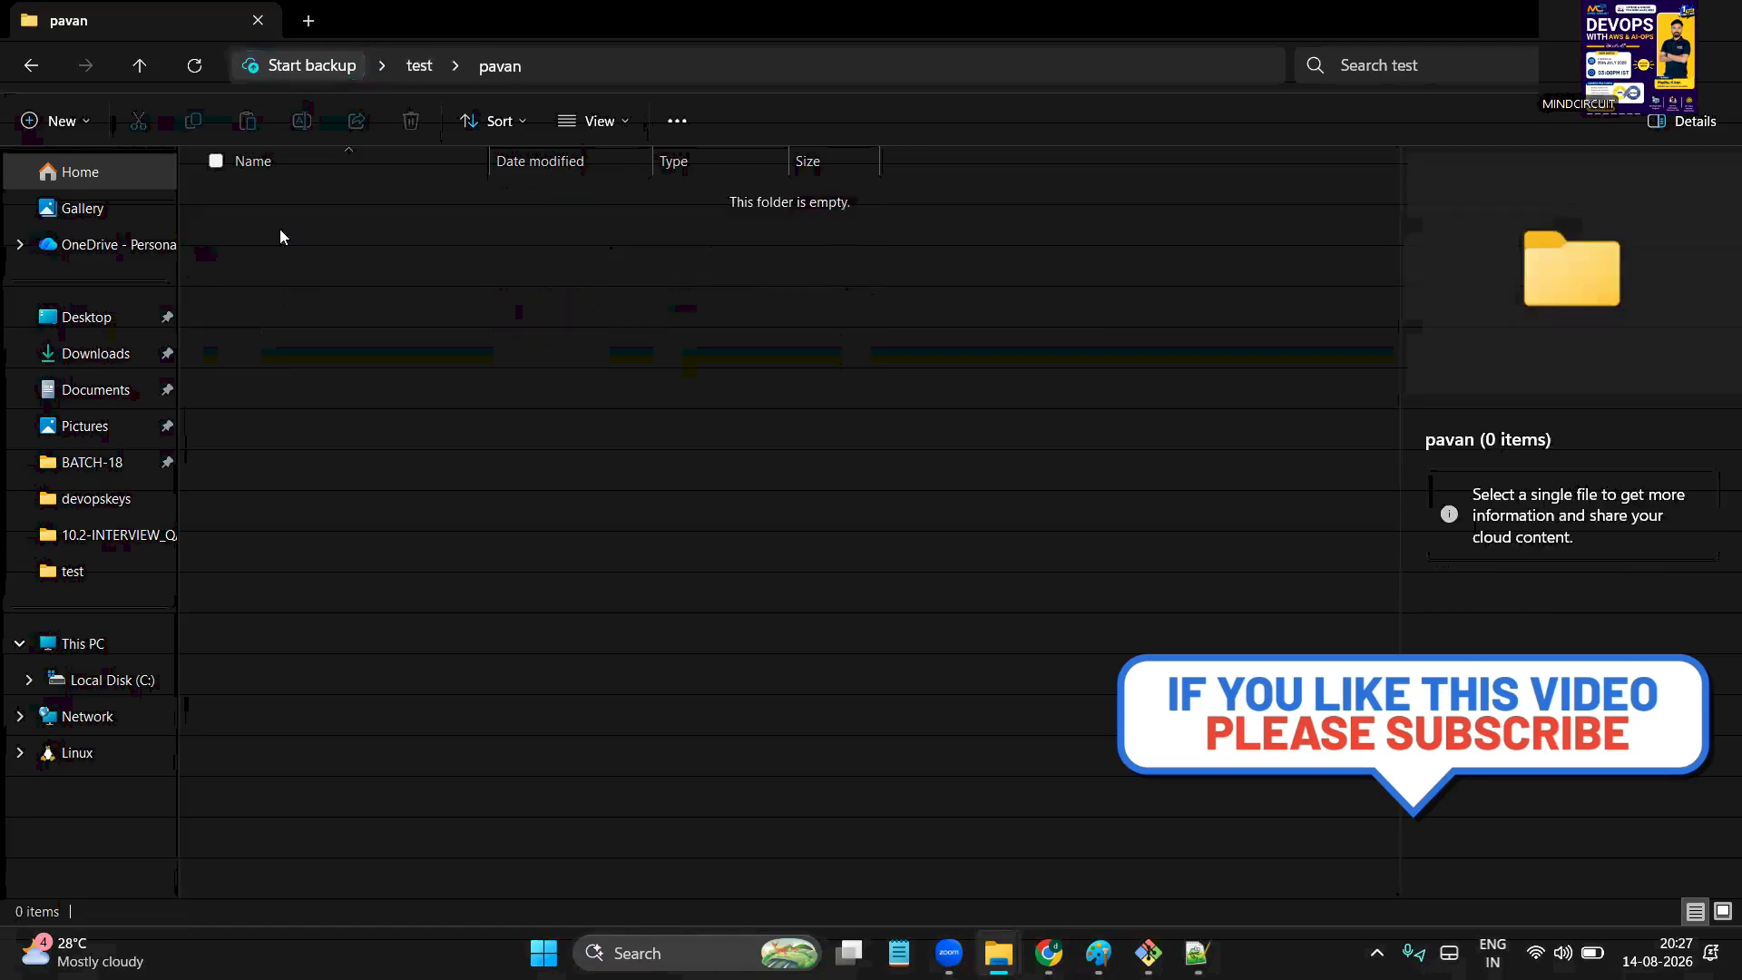
right_click(379, 243)
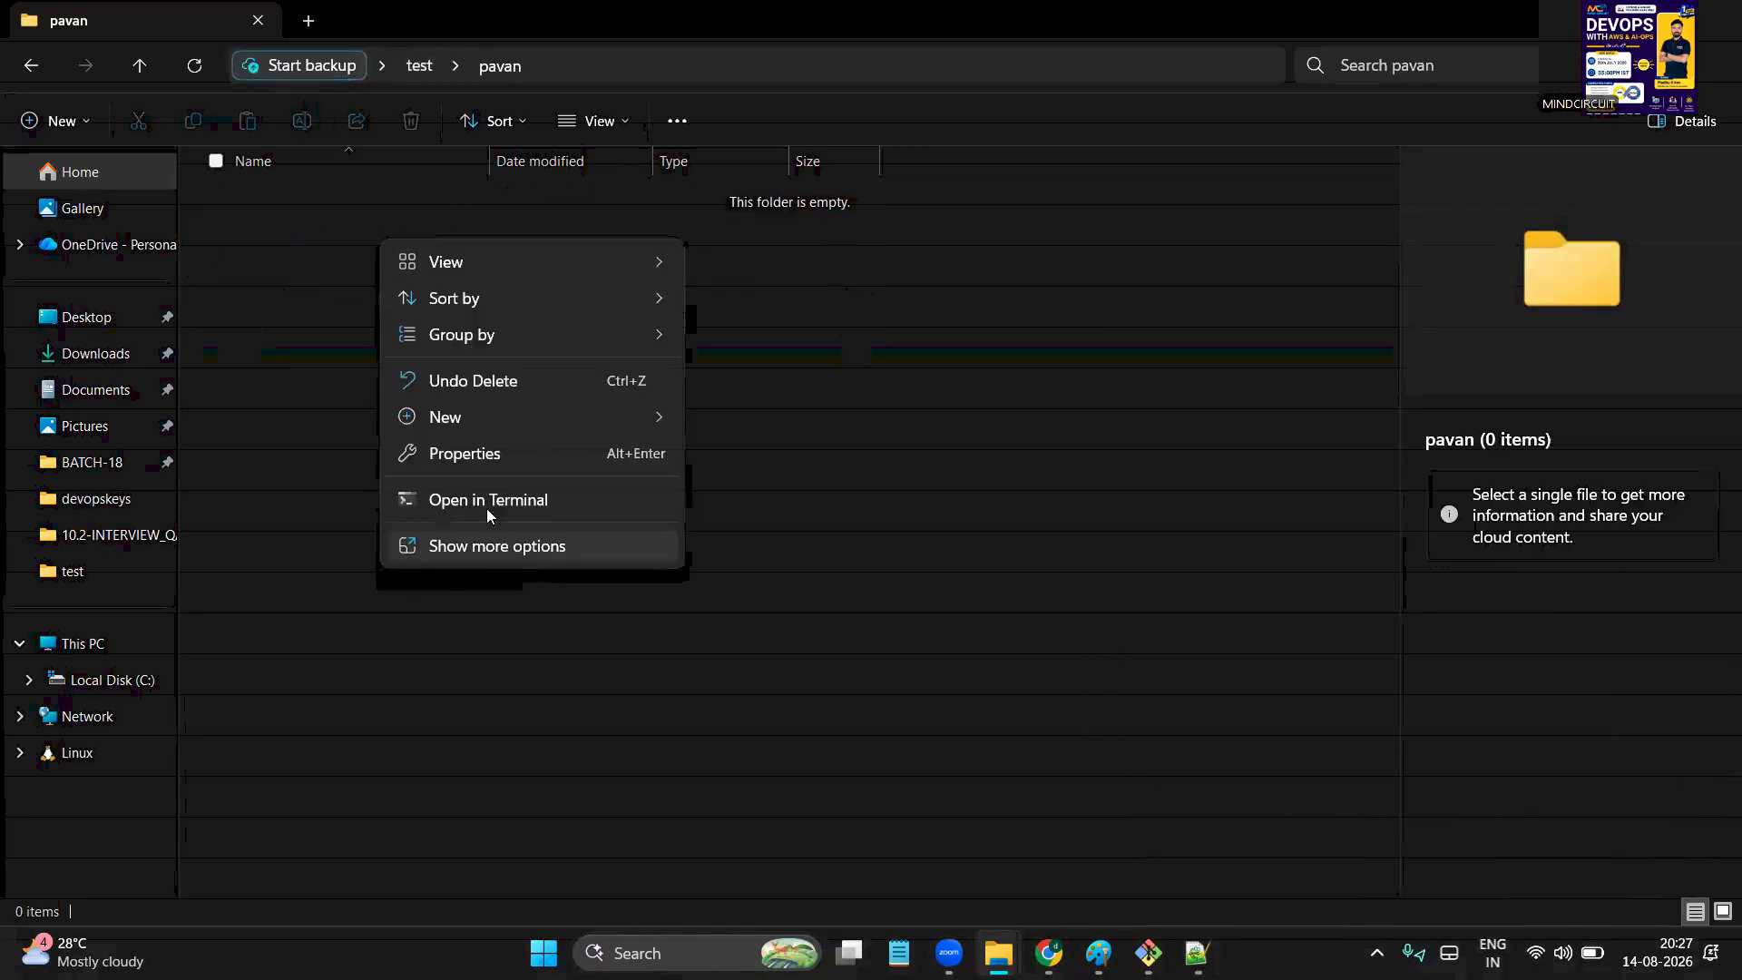
mouse_move(473, 433)
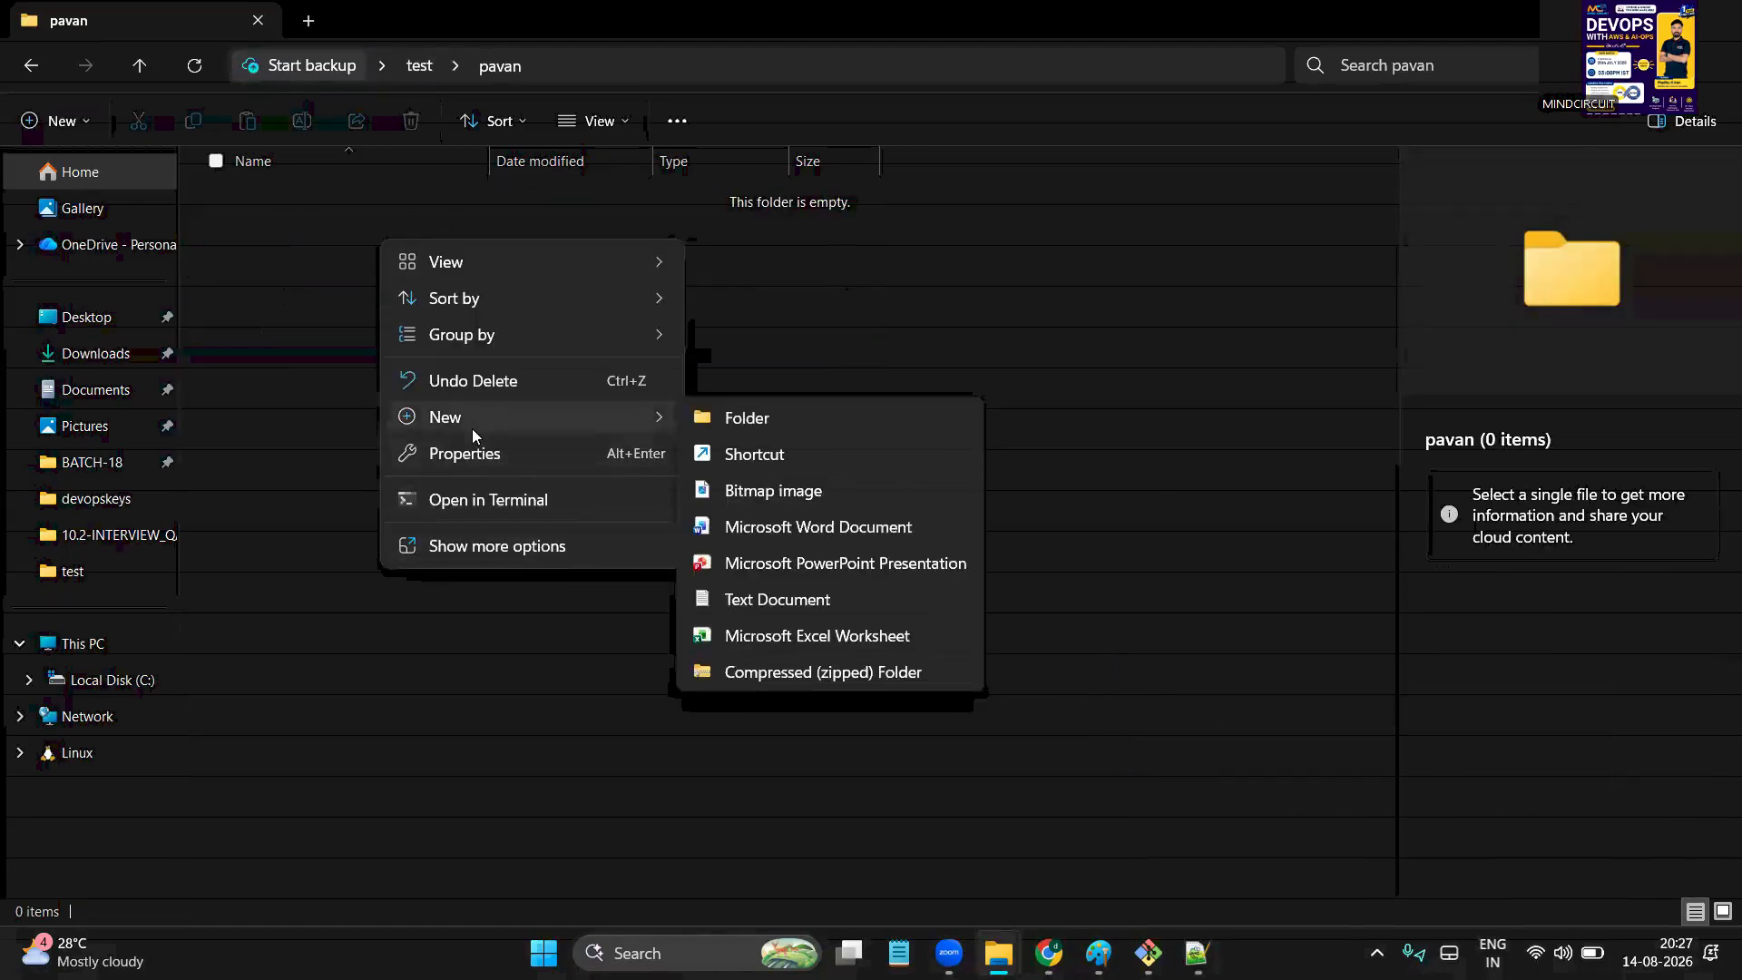
left_click(780, 602)
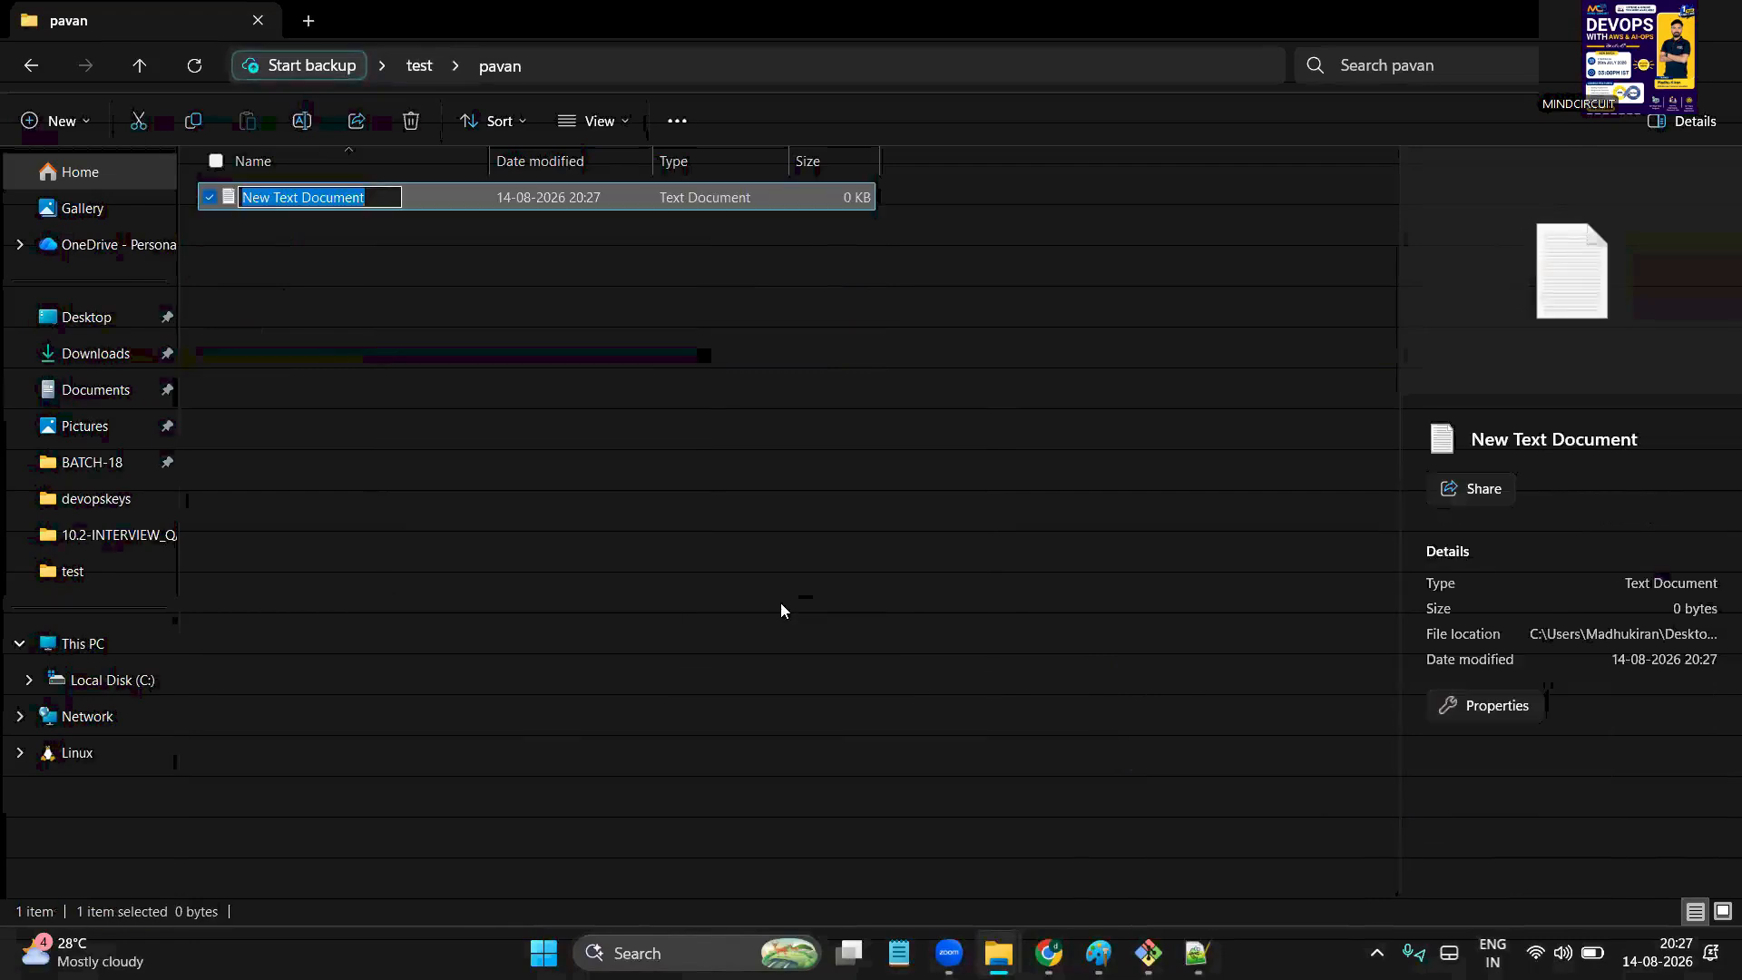
type("a")
key("Return")
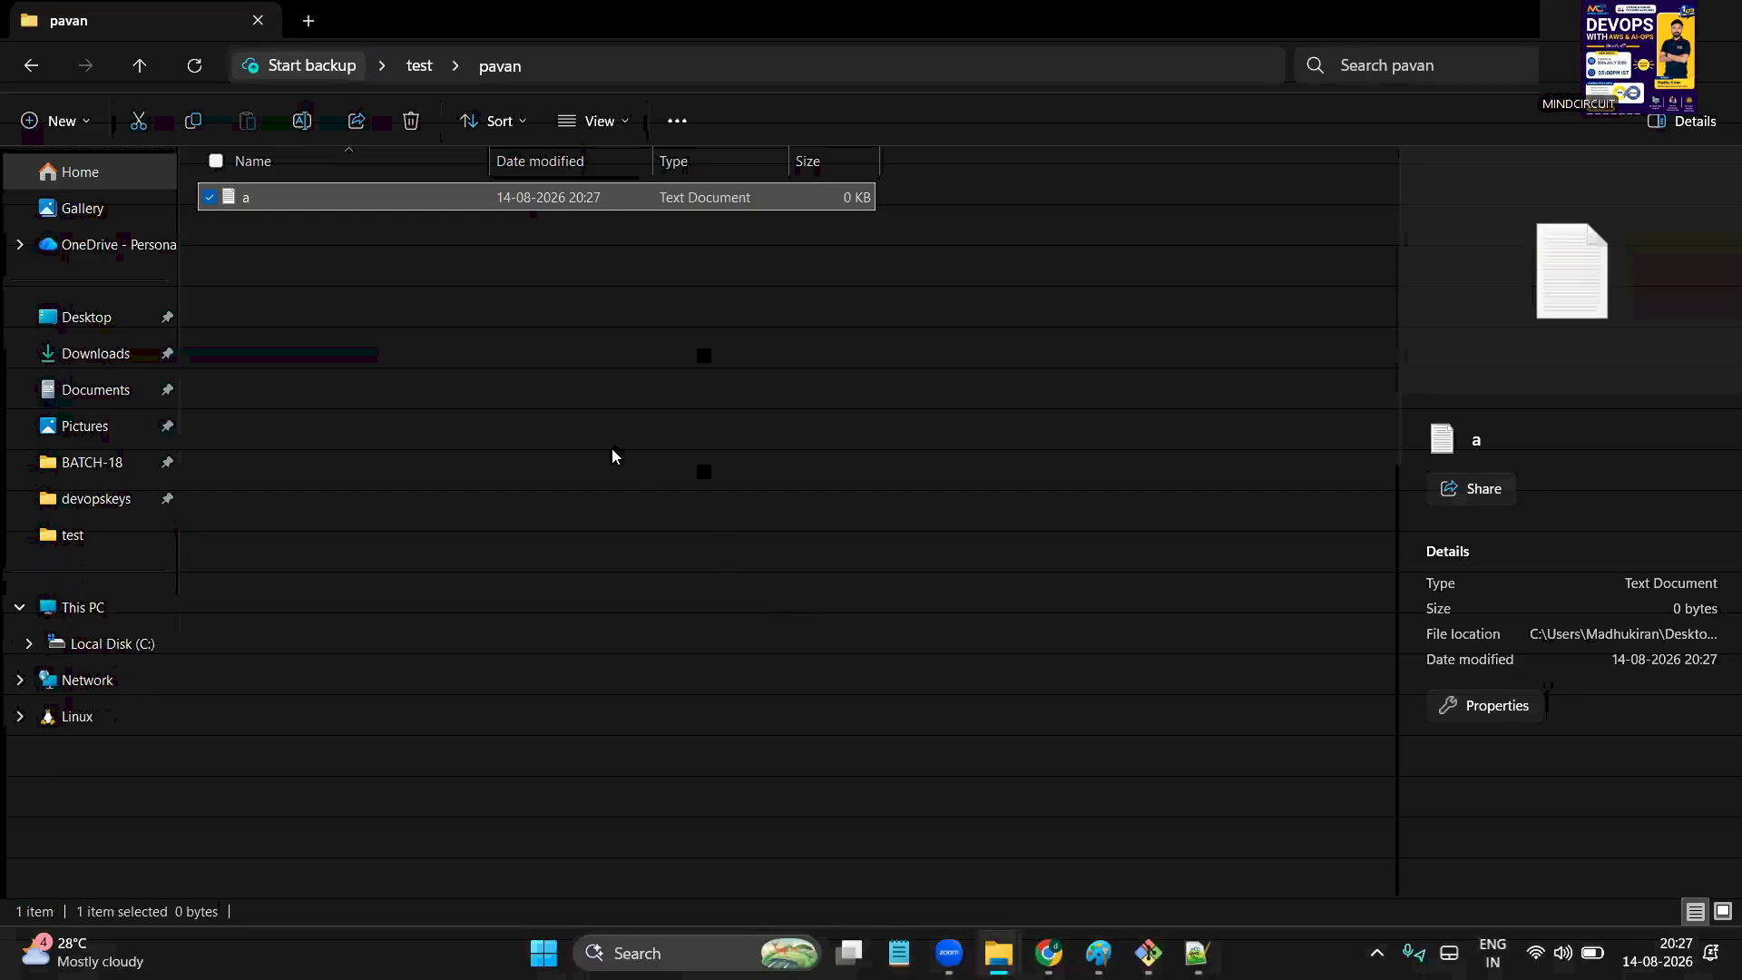
Add another text document named b next to a, then go back to test
right_click(610, 451)
mouse_move(731, 628)
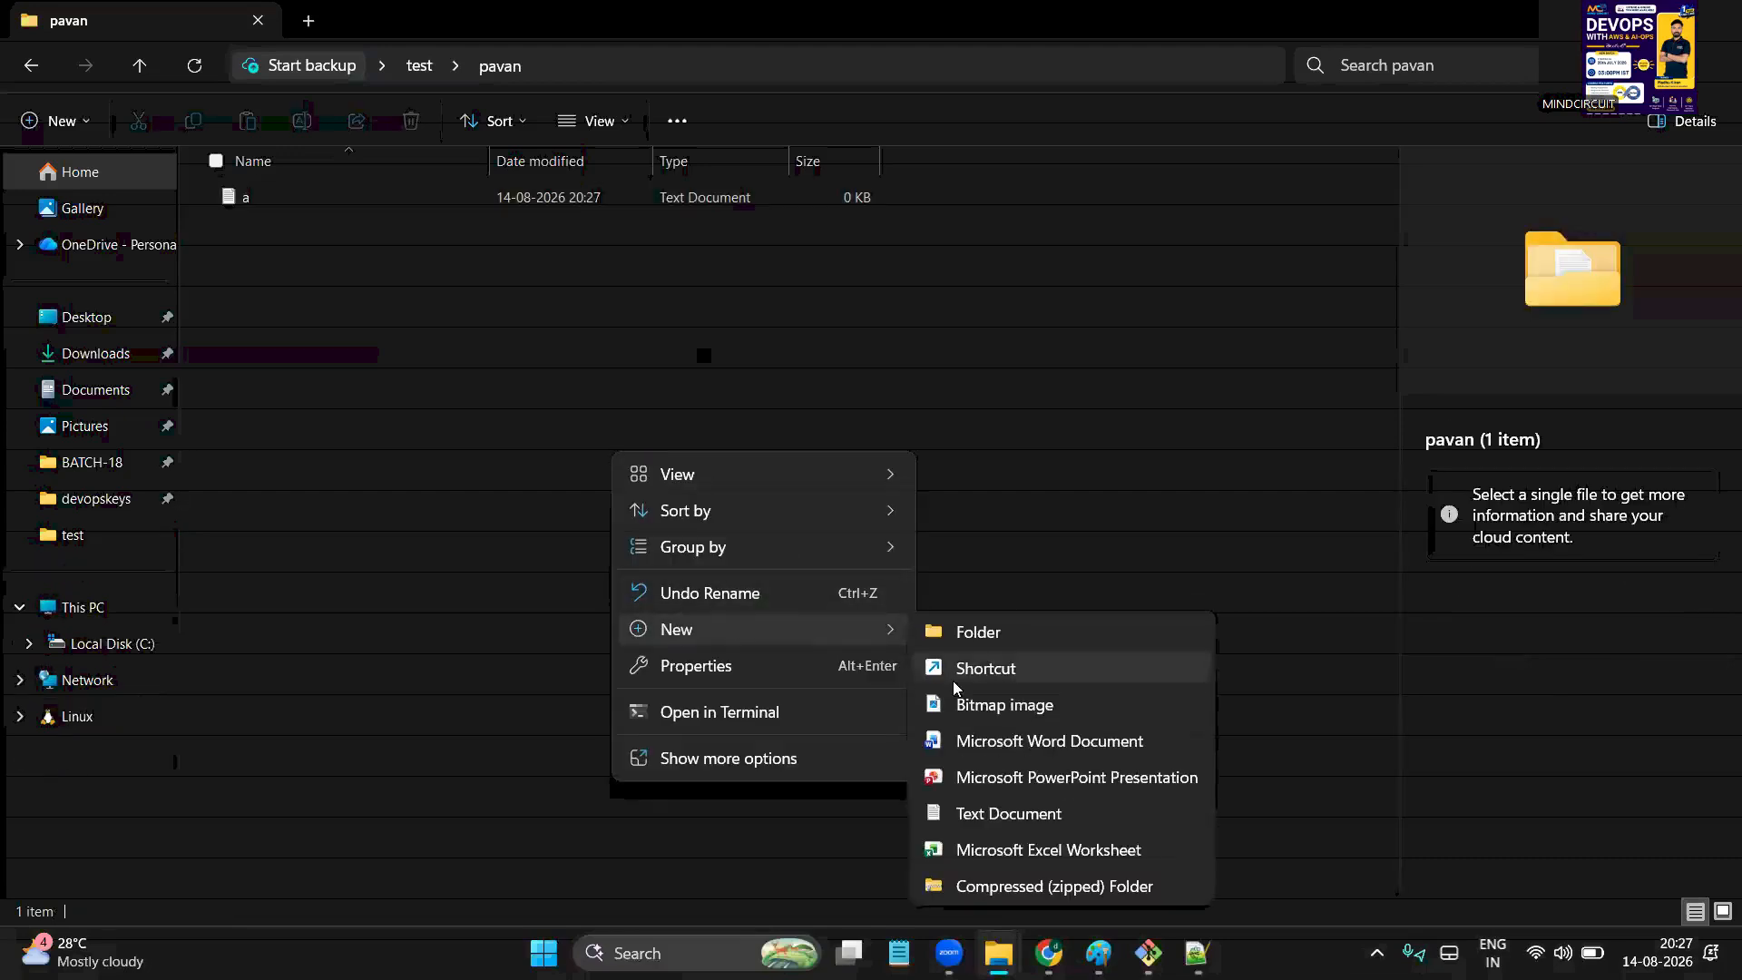
left_click(996, 815)
type("b")
key("Return")
left_click(718, 592)
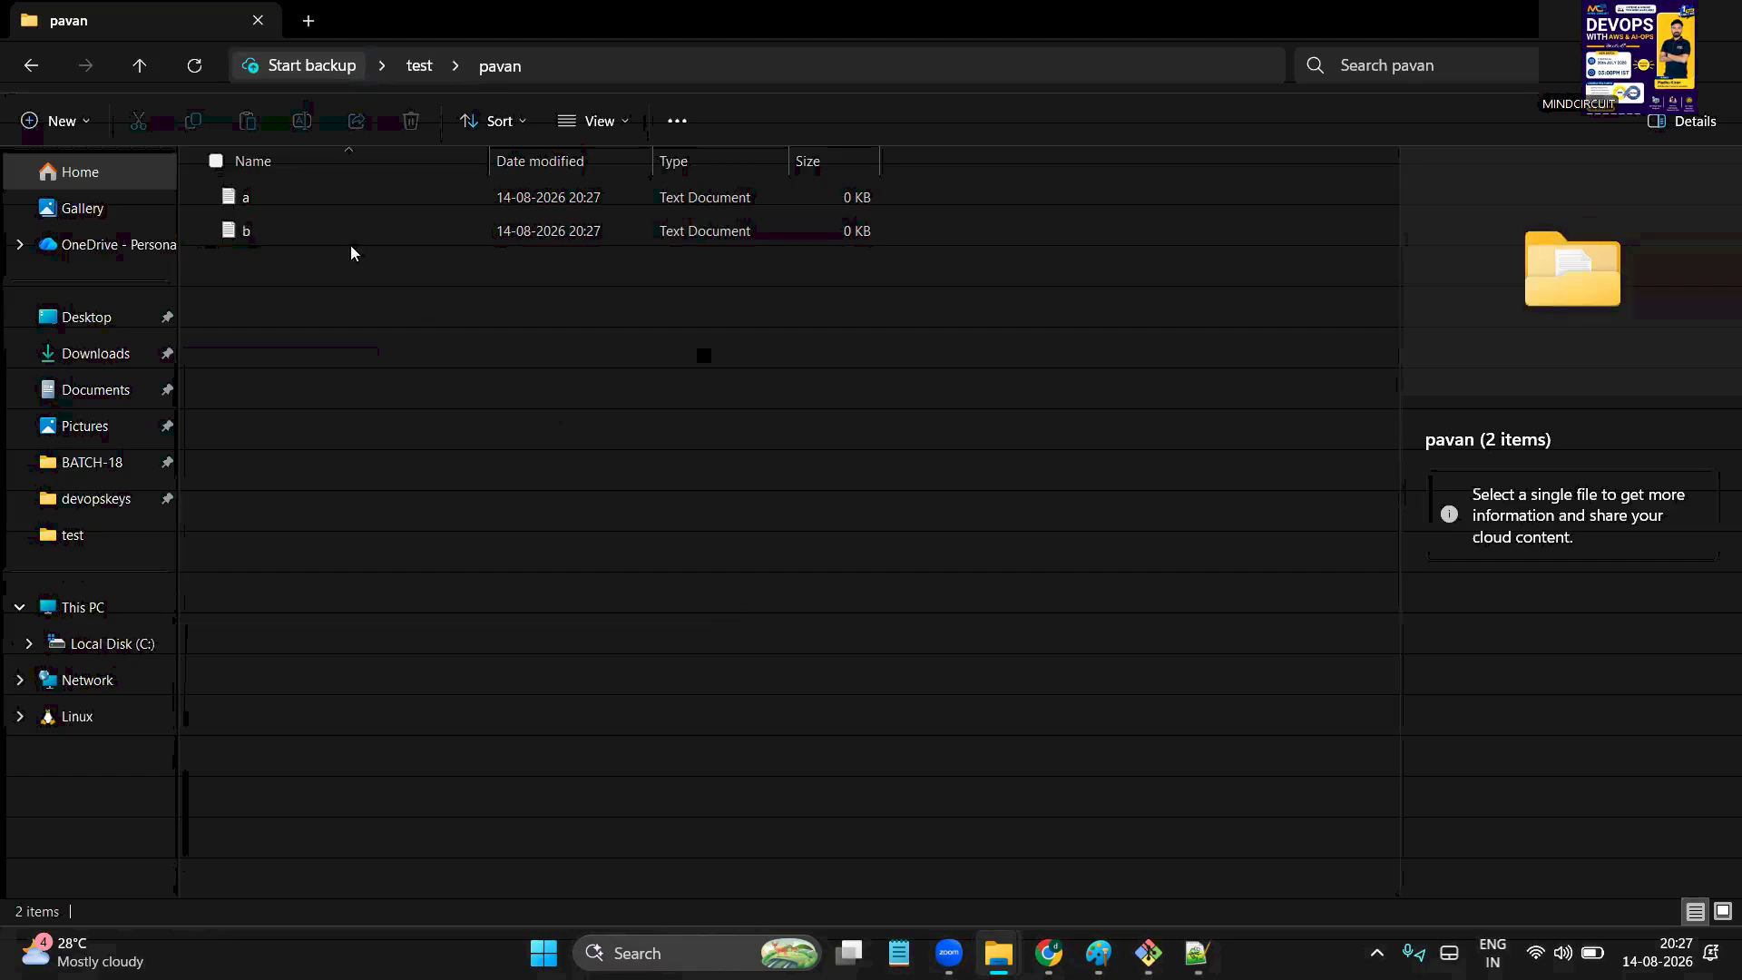
left_click(24, 69)
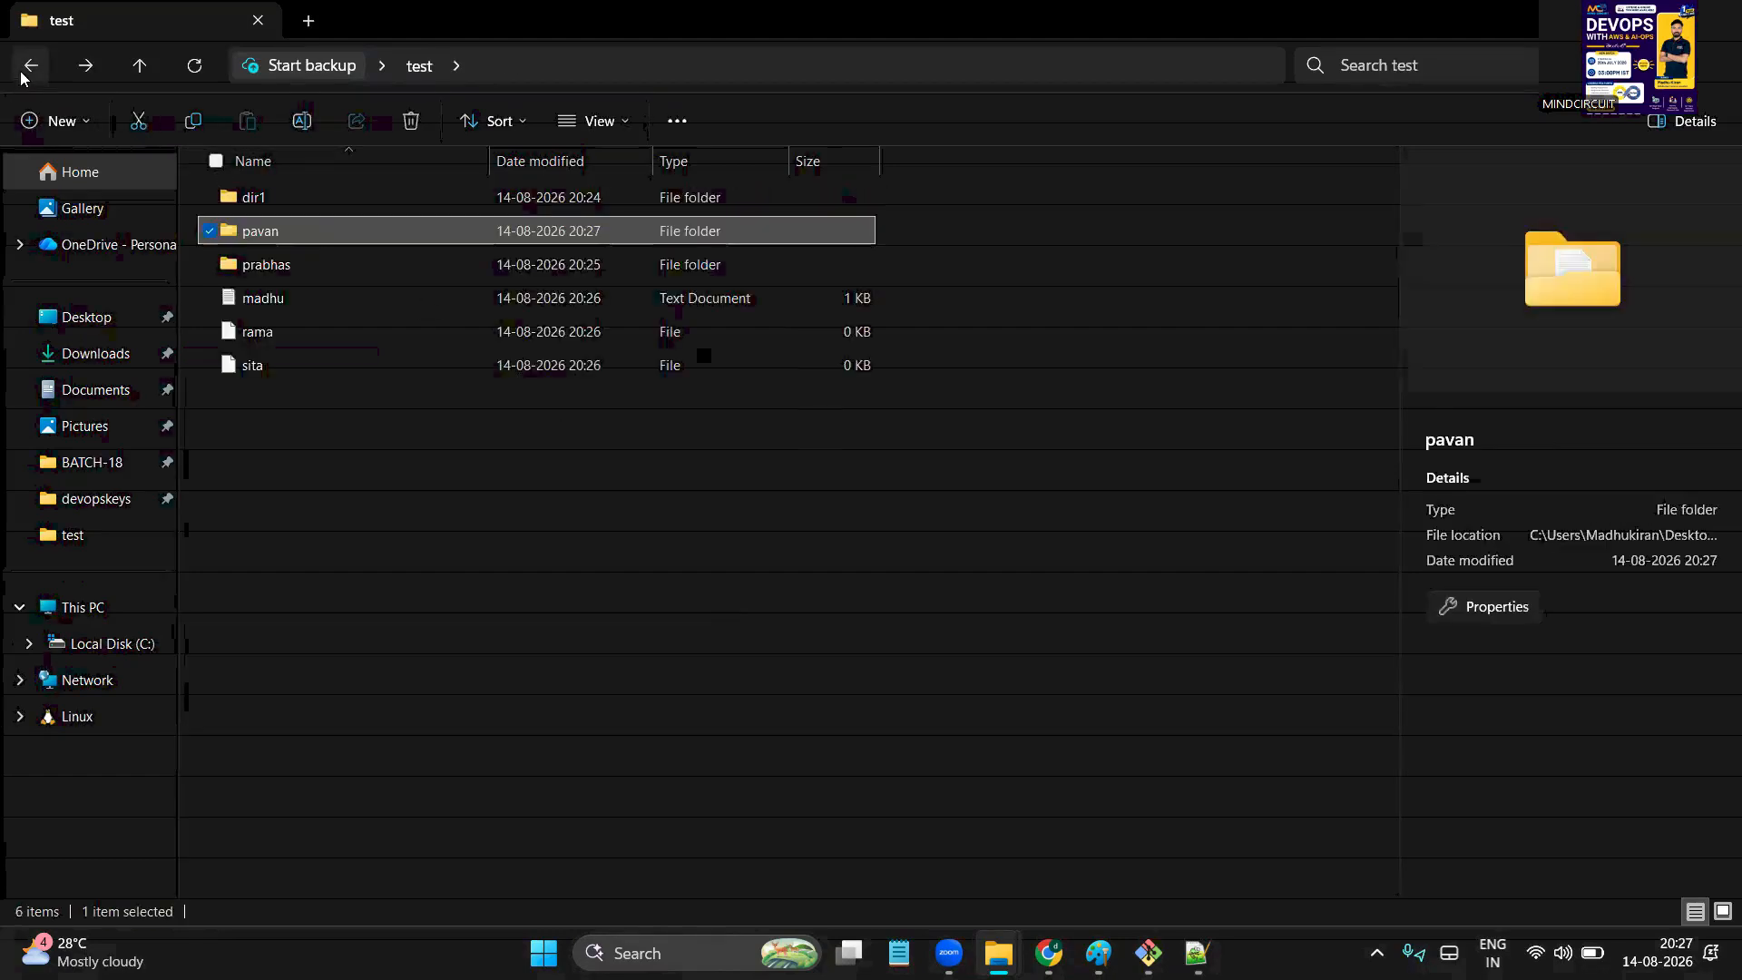
In the Notepad++ notes, start a new 'cd ..' line below cat fname
left_click(1198, 952)
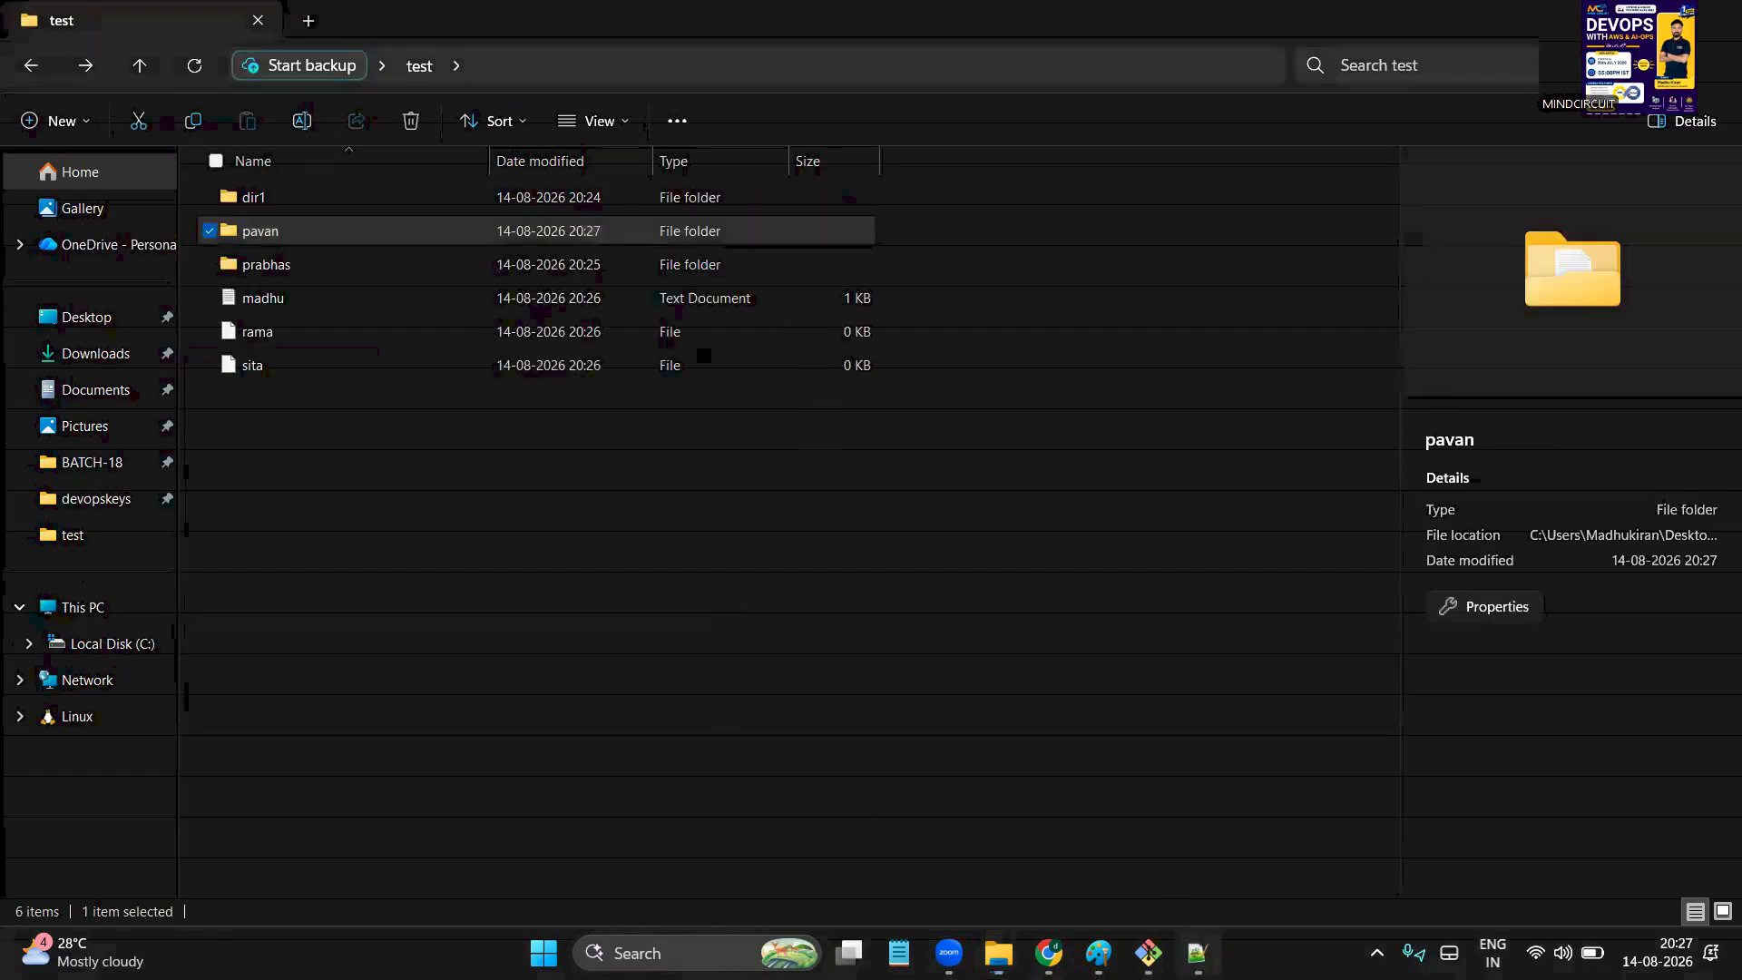
scroll(438, 735, "down", 2)
left_click(387, 557)
key("Return")
key("Return")
type("cd ..")
Change line 49 of the notes to read 'cd <dirname>'
key("BackSpace")
key("BackSpace")
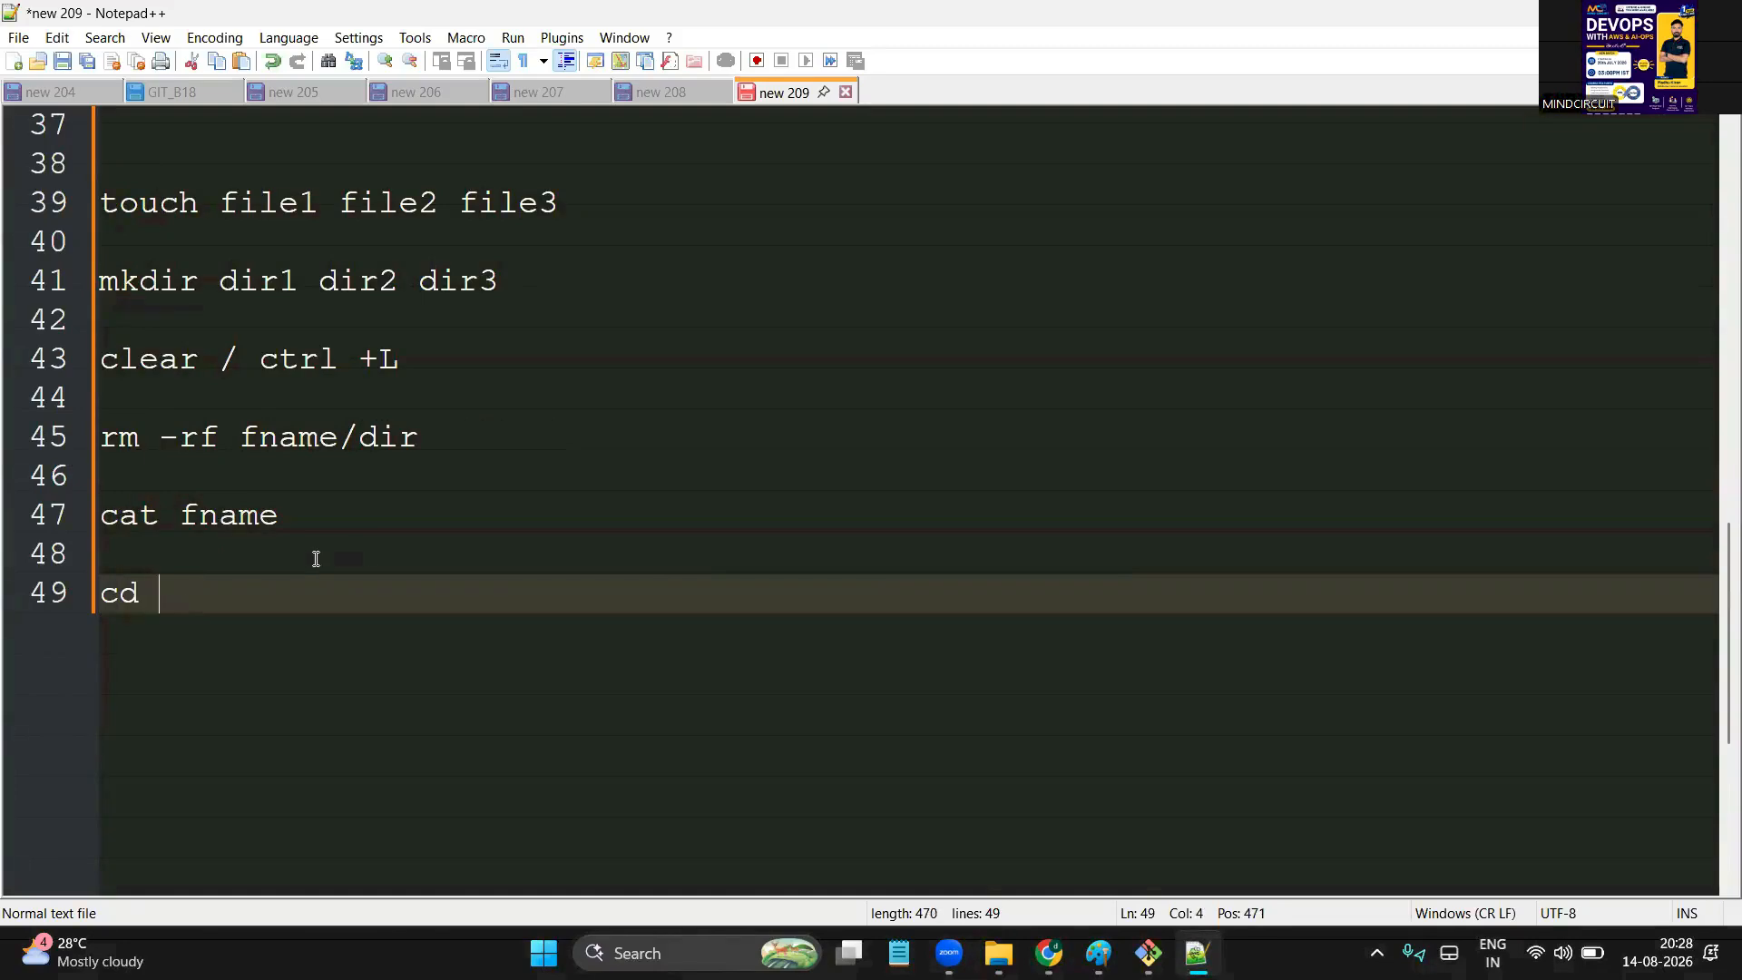
type("dirname")
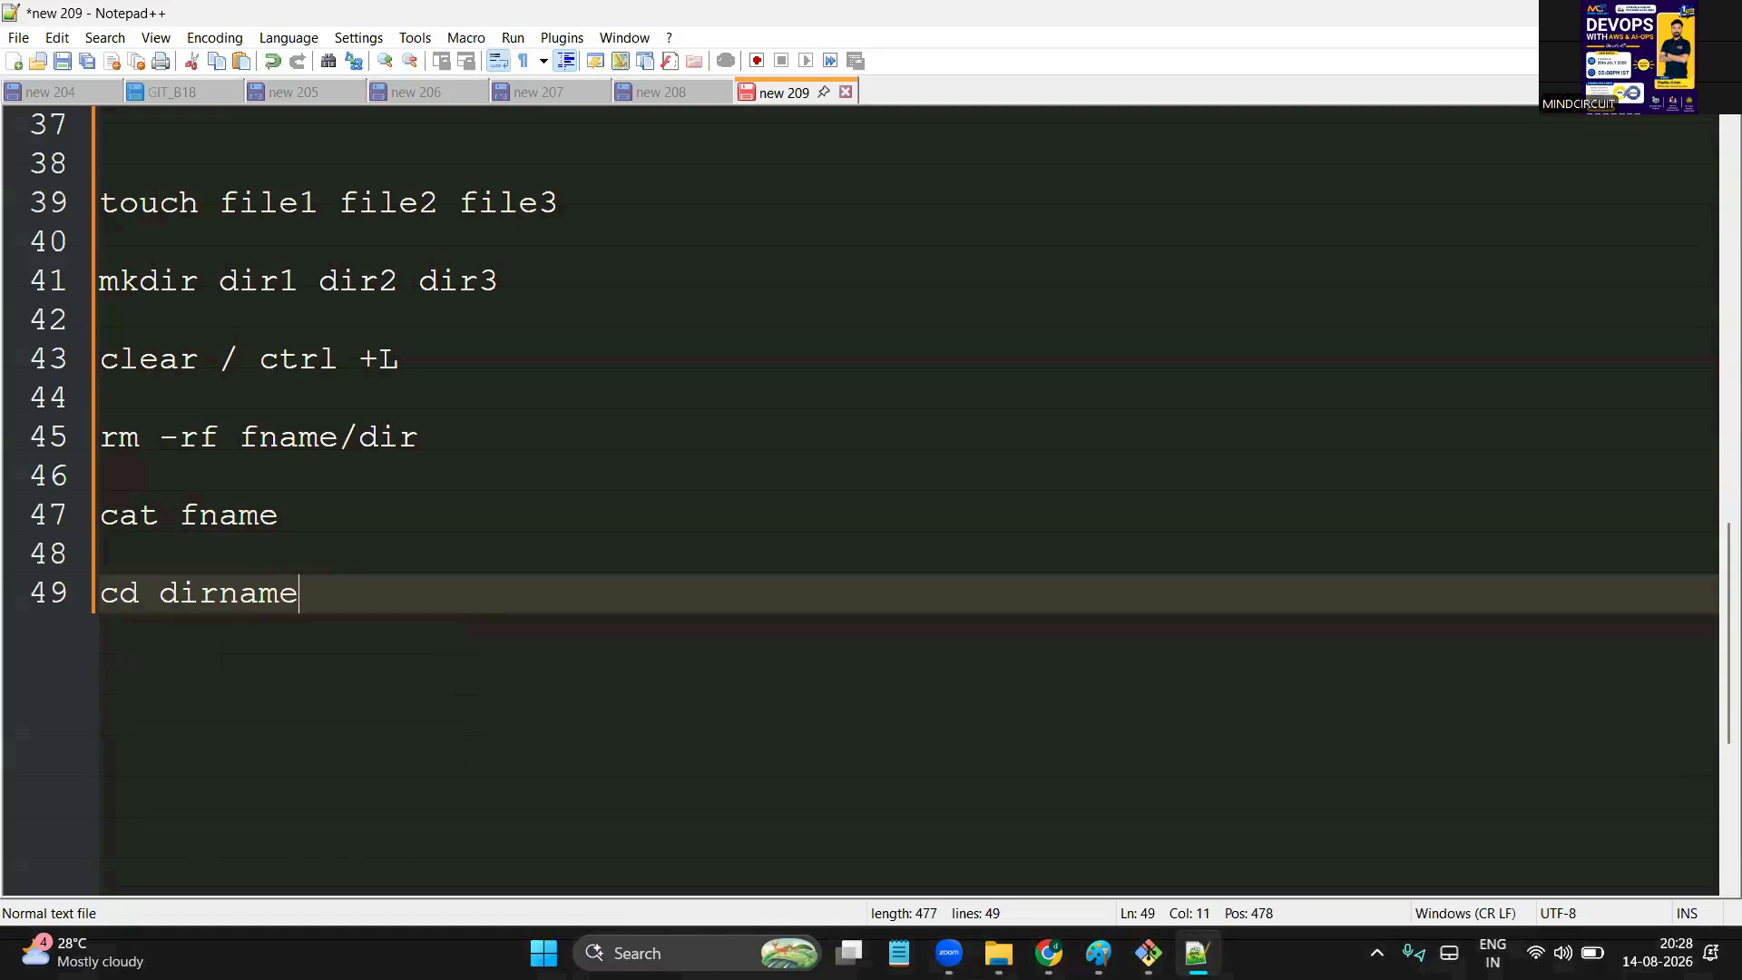
type(">")
key("Left")
key("Left")
key("Left")
key("Left")
key("Left")
key("Left")
key("Left")
key("Left")
type("<")
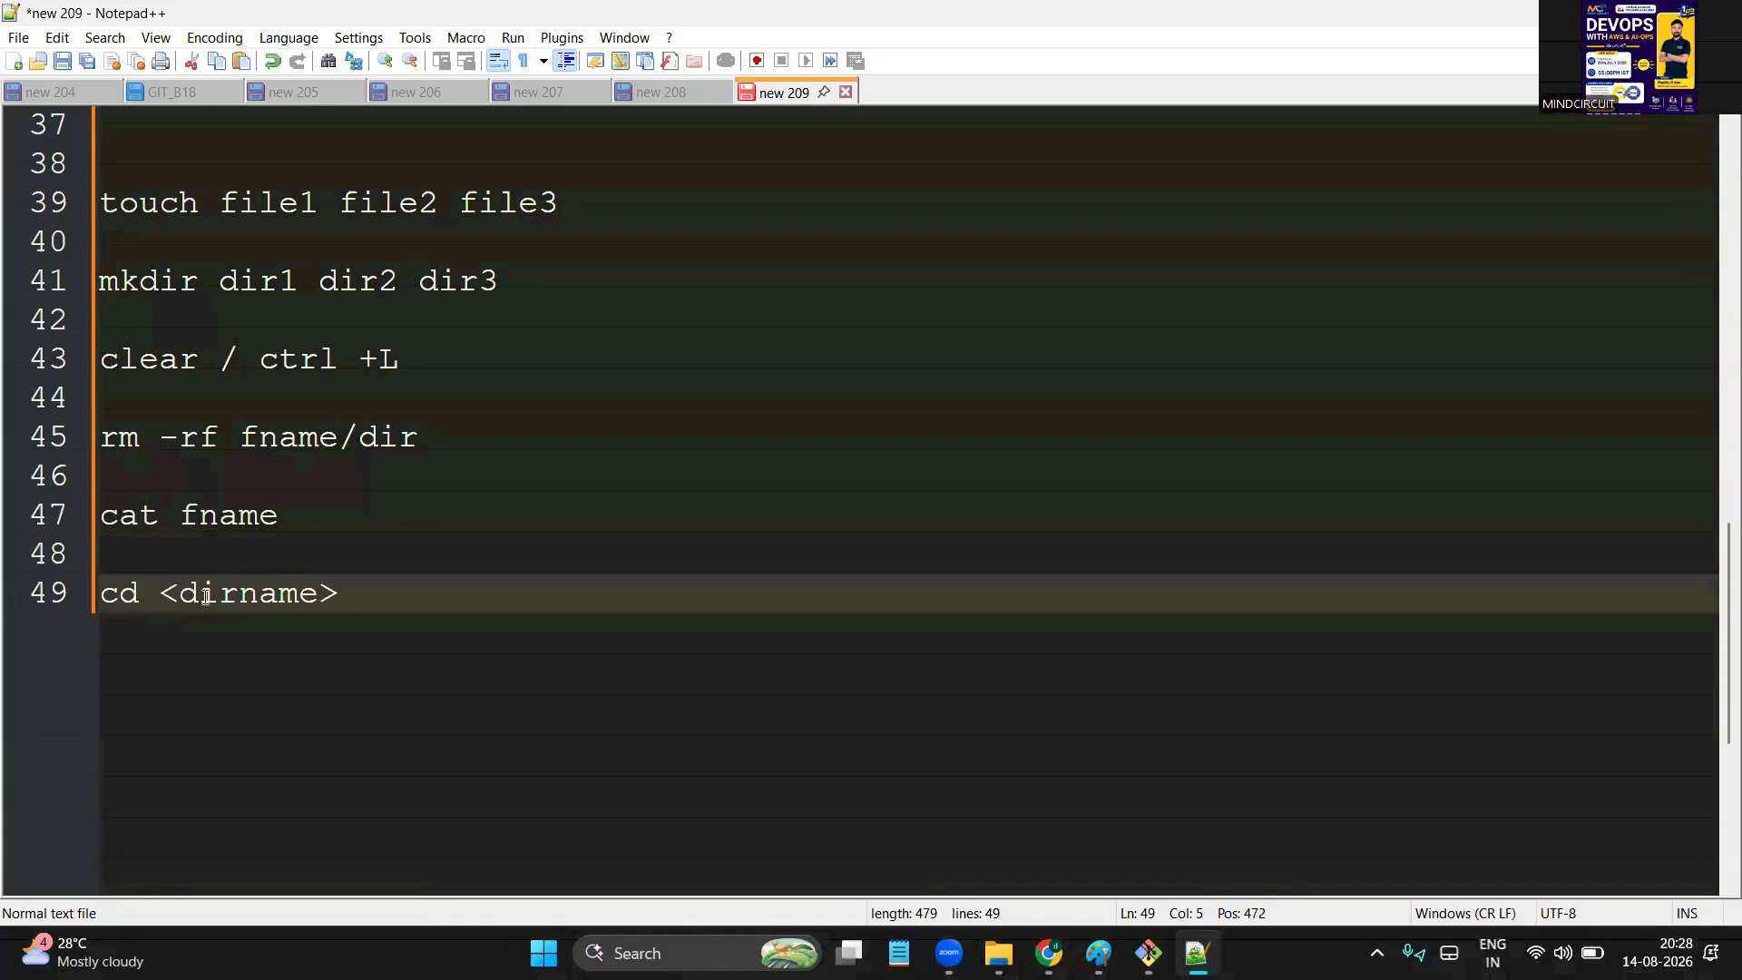
double_click(120, 599)
left_click(427, 590)
Add a 'cd ..' note line beneath it, then switch to Git Bash
key("Return")
key("Return")
type("cd ...")
key("BackSpace")
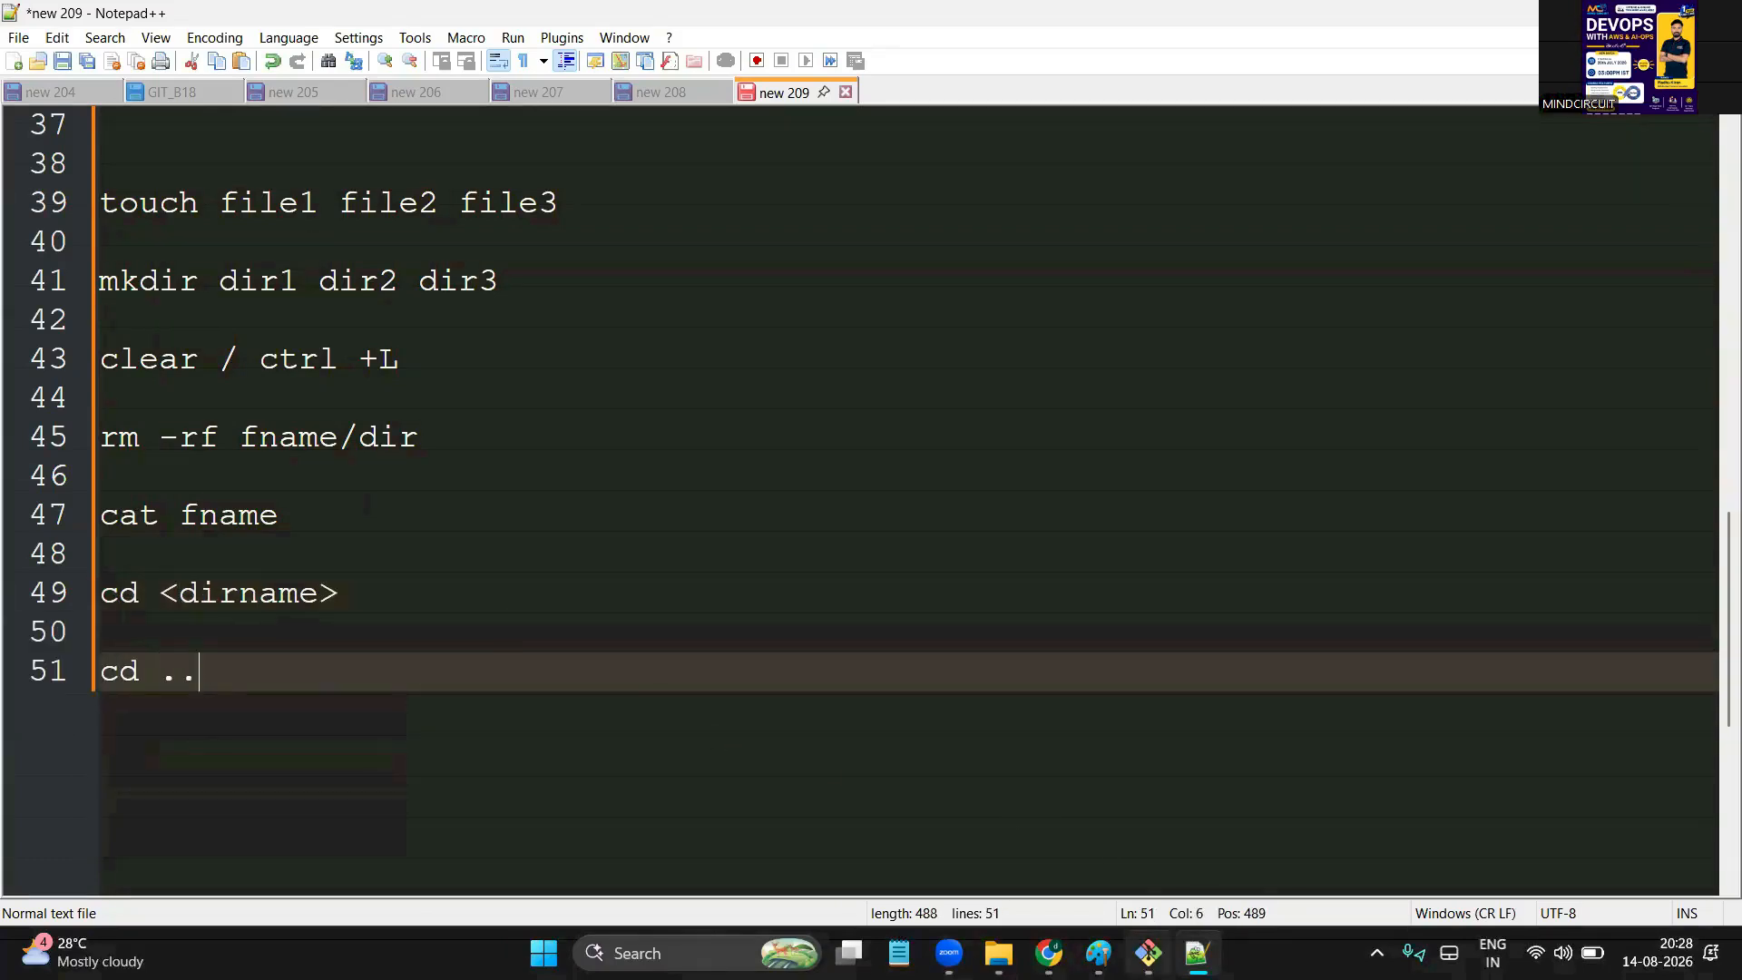
left_click(1148, 953)
Clear the screen, then show the test folder's path and listing, pointing out pavan
key("ctrl+l")
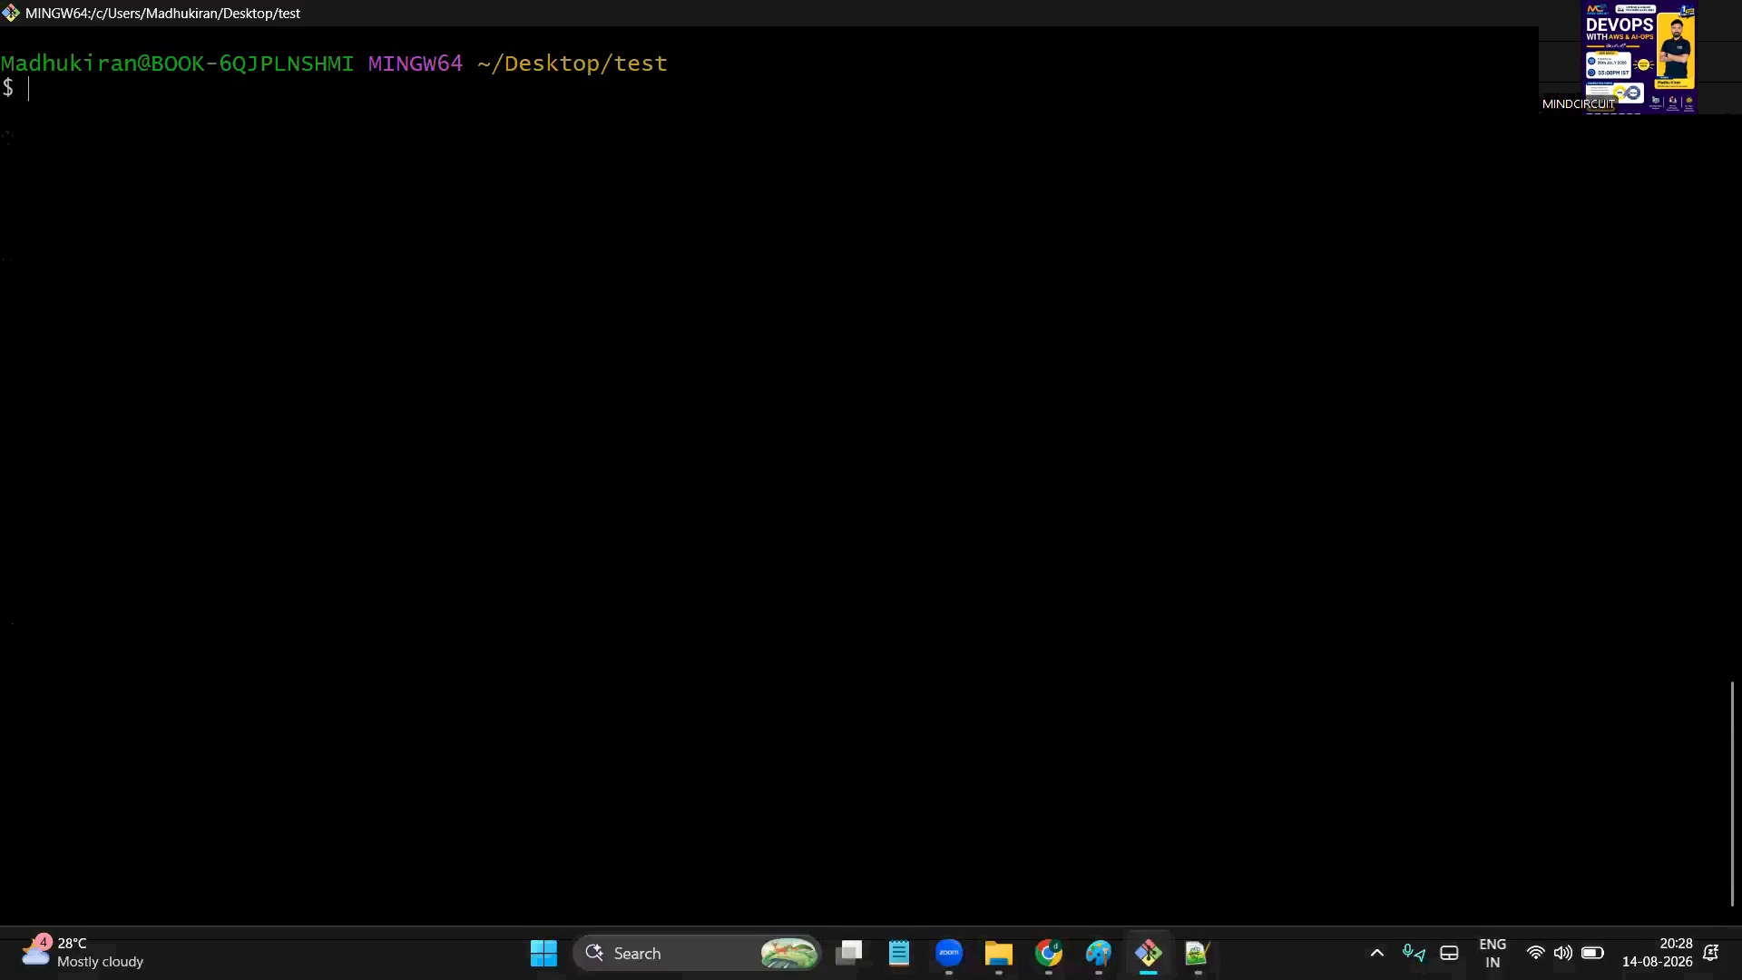
type("pwd")
key("Return")
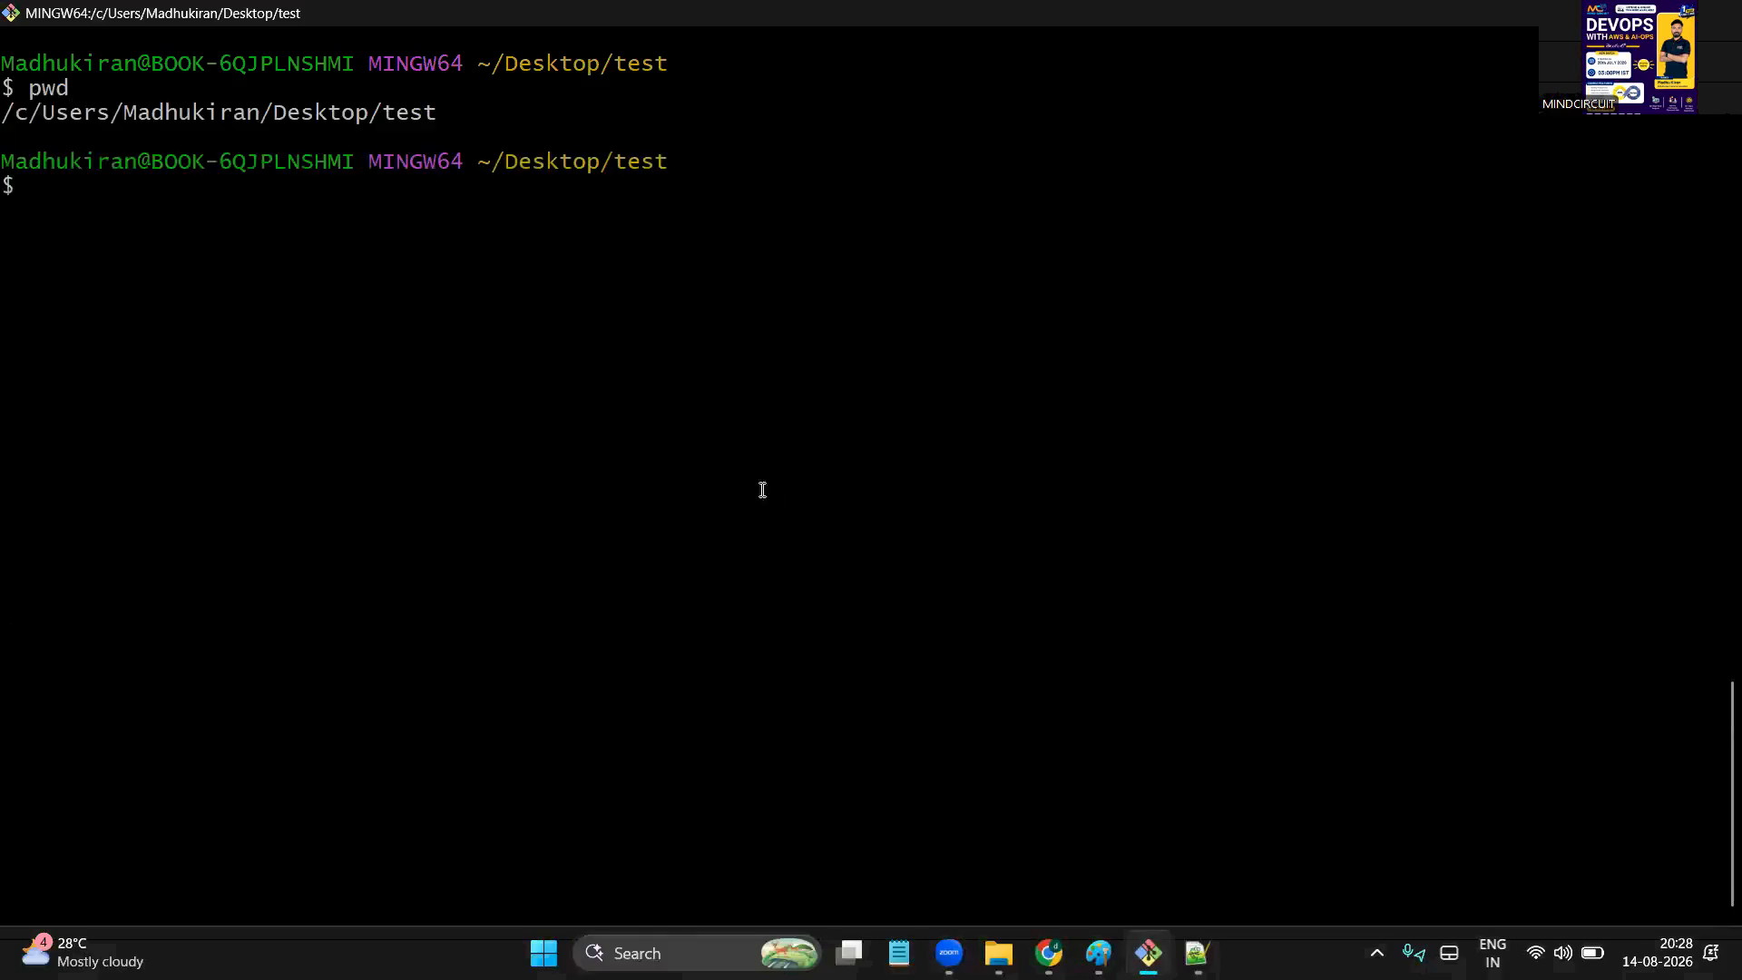
double_click(393, 113)
left_click(329, 254)
type("ll")
key("Return")
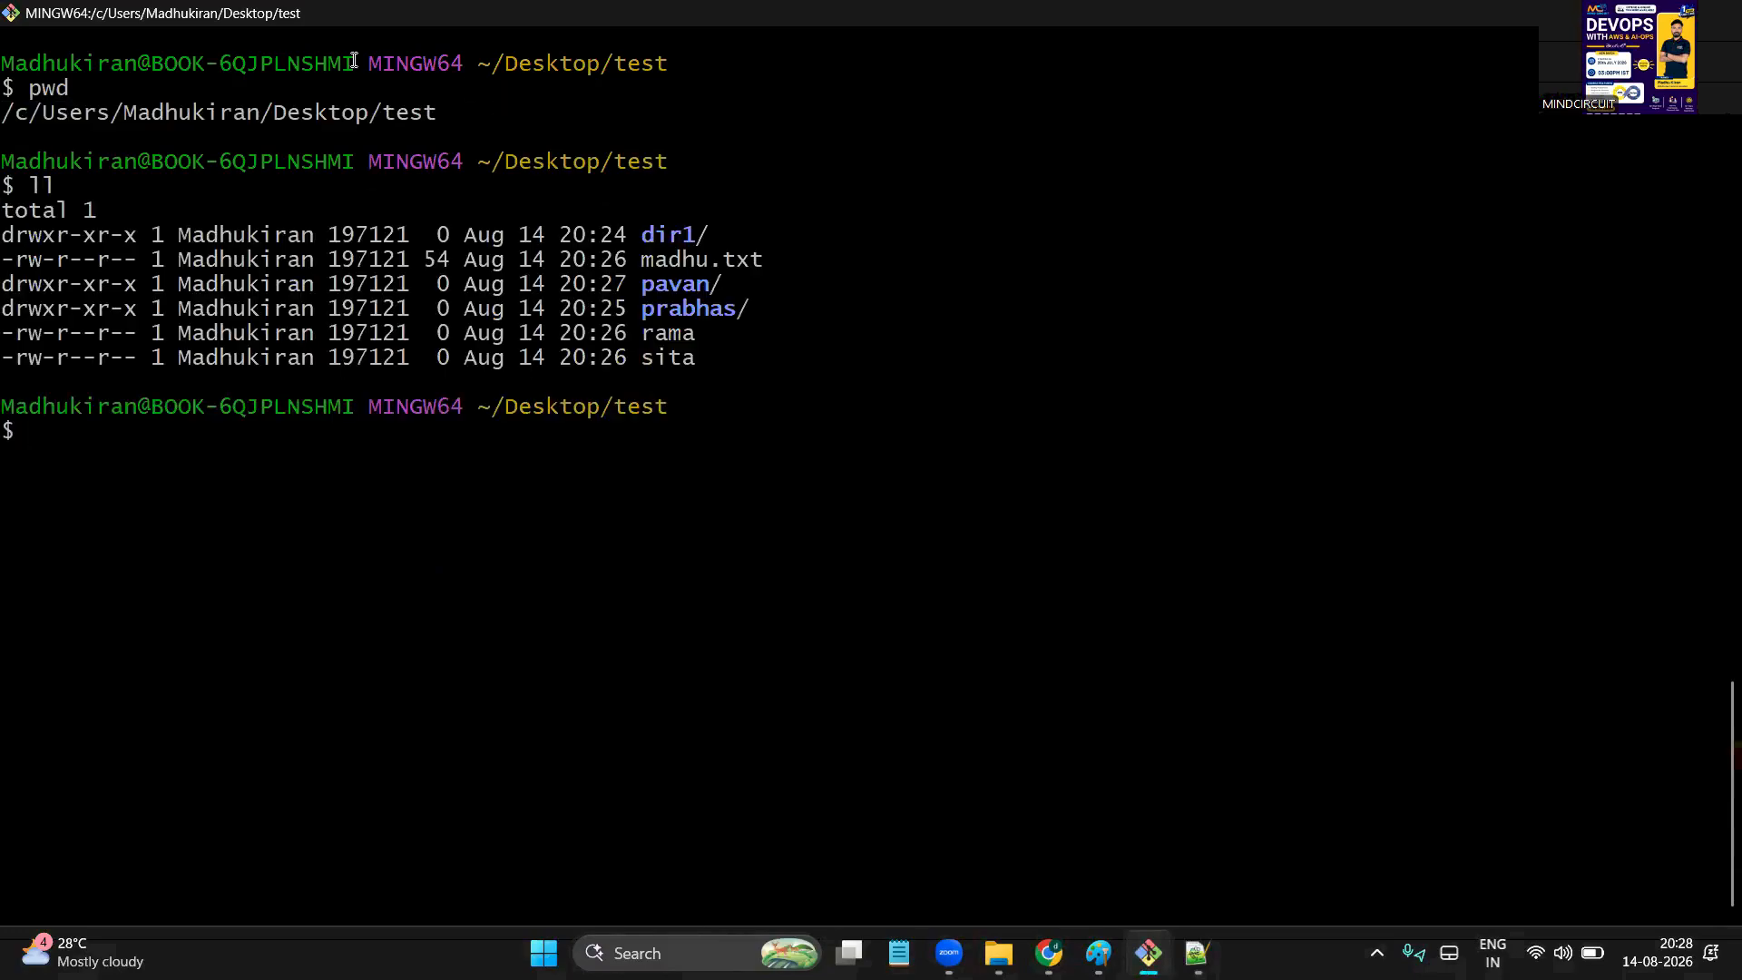
left_click_drag(610, 221, 729, 377)
left_click(730, 376)
double_click(664, 281)
left_click(444, 481)
Enter the pavan folder with cd, then confirm its path and list a.txt and b.txt
type("cd pava")
key("Tab")
key("Return")
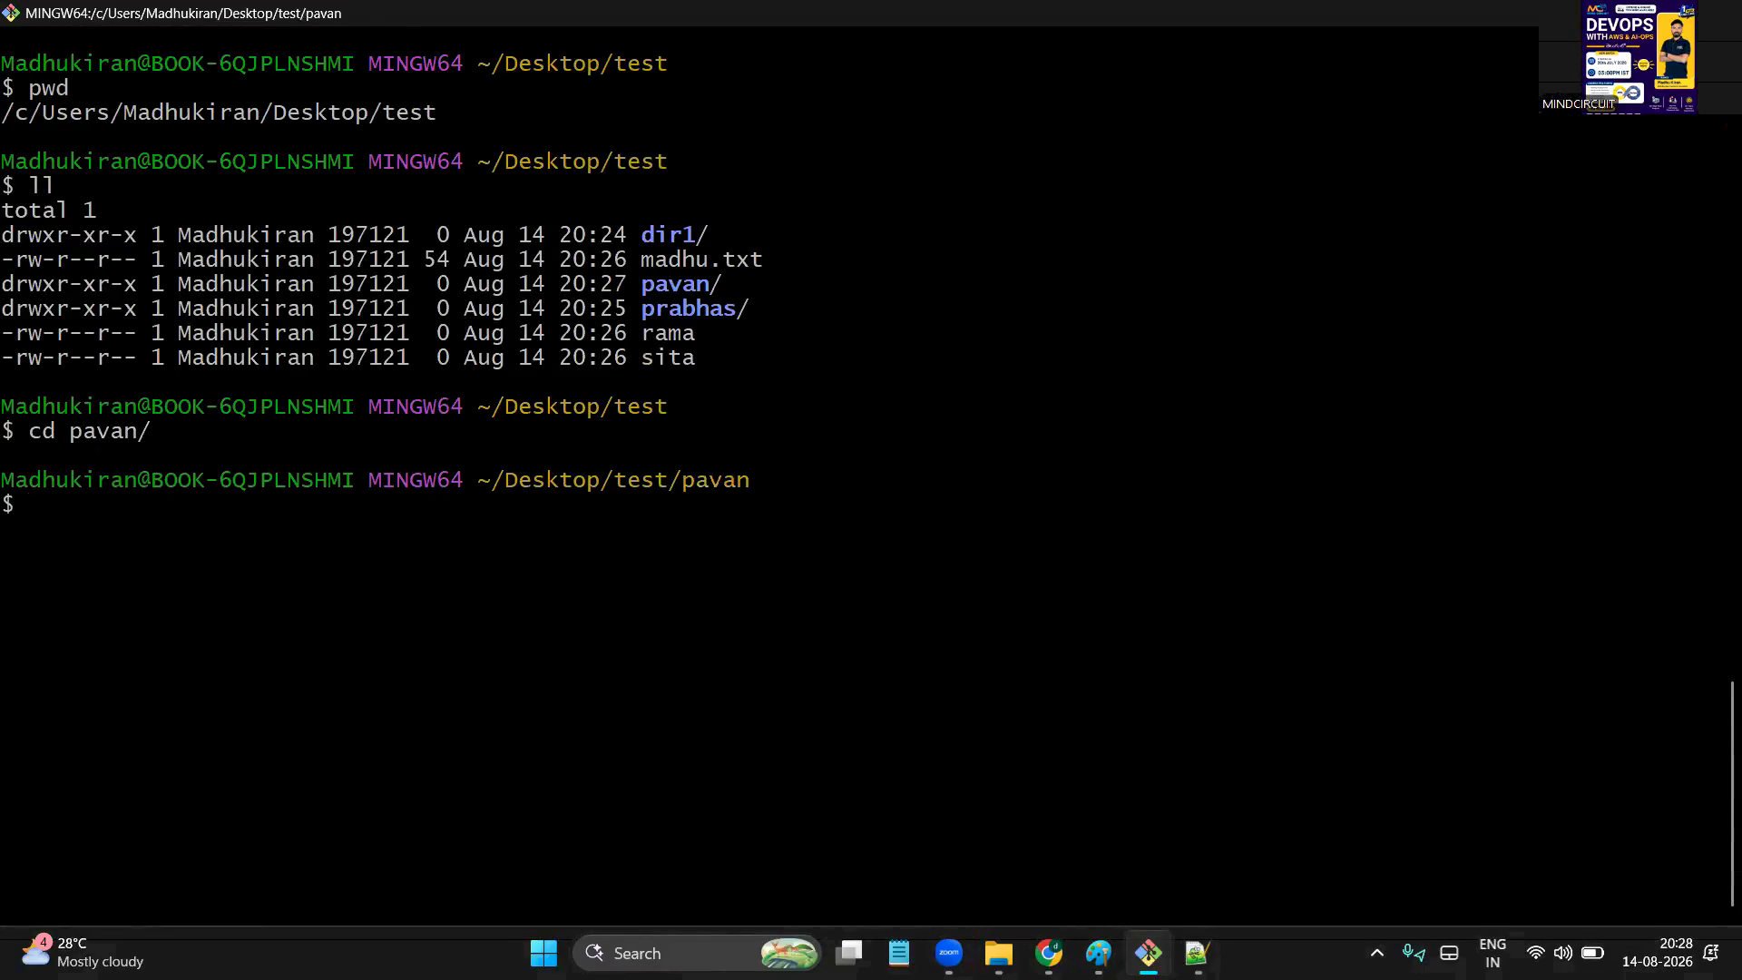
left_click_drag(615, 480, 649, 517)
left_click(649, 515)
type("pwd")
key("Return")
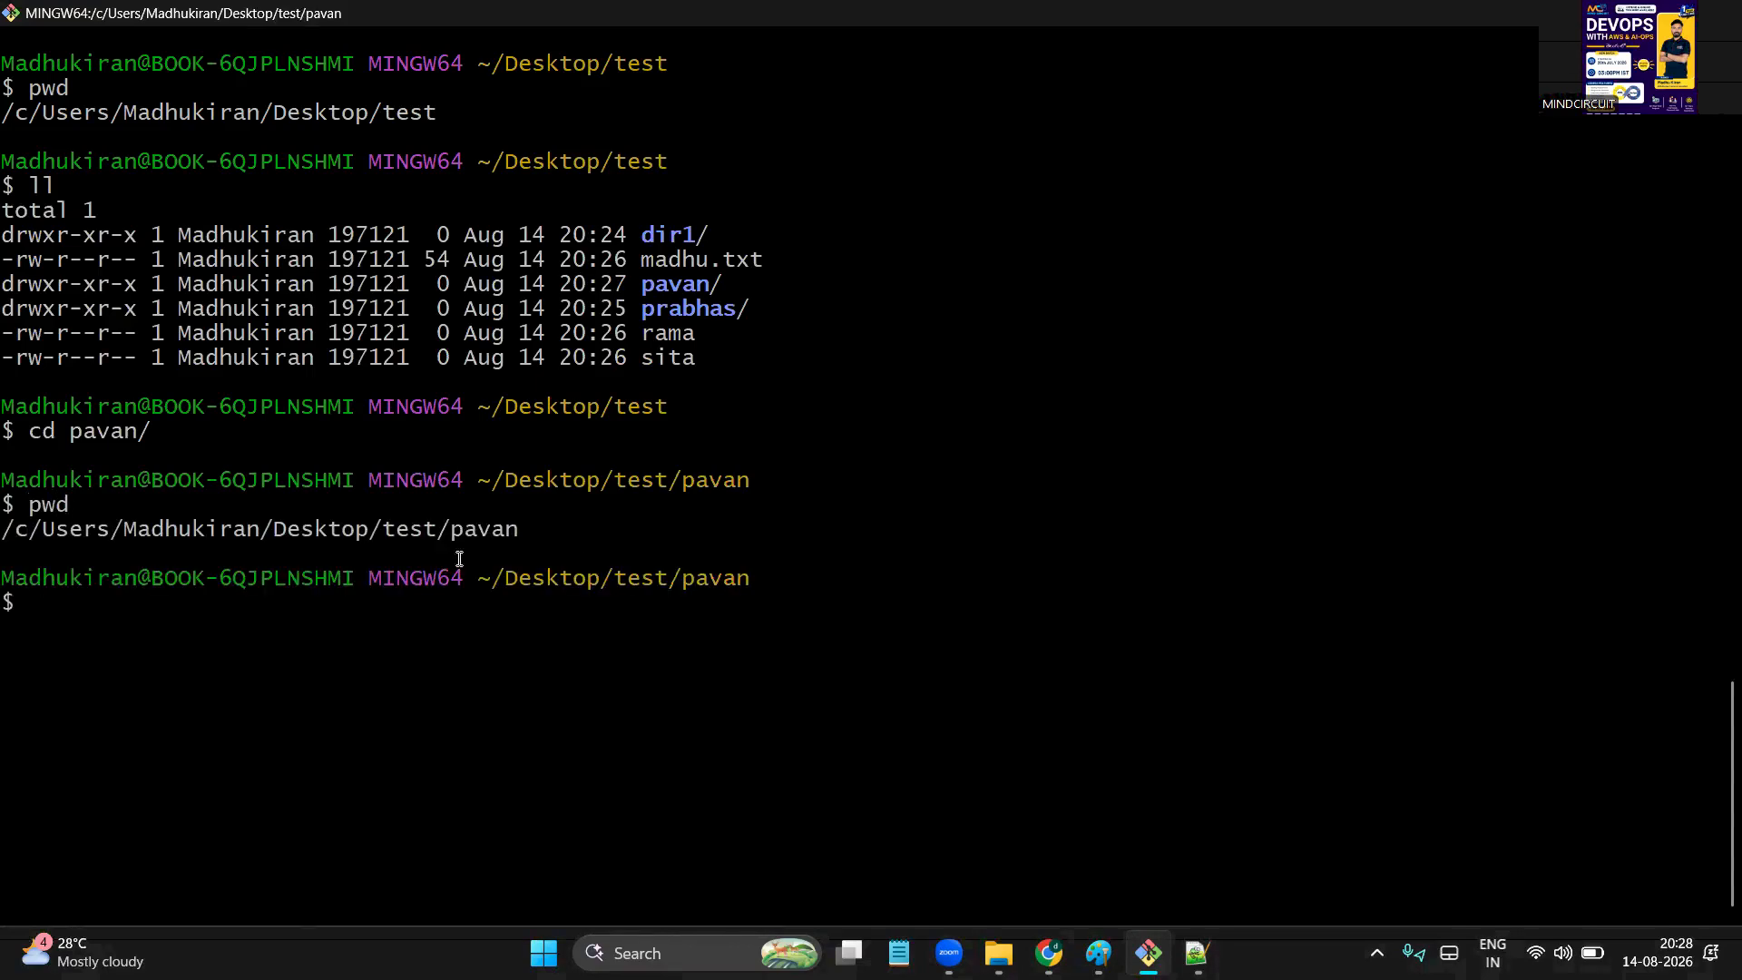
left_click_drag(381, 549, 505, 531)
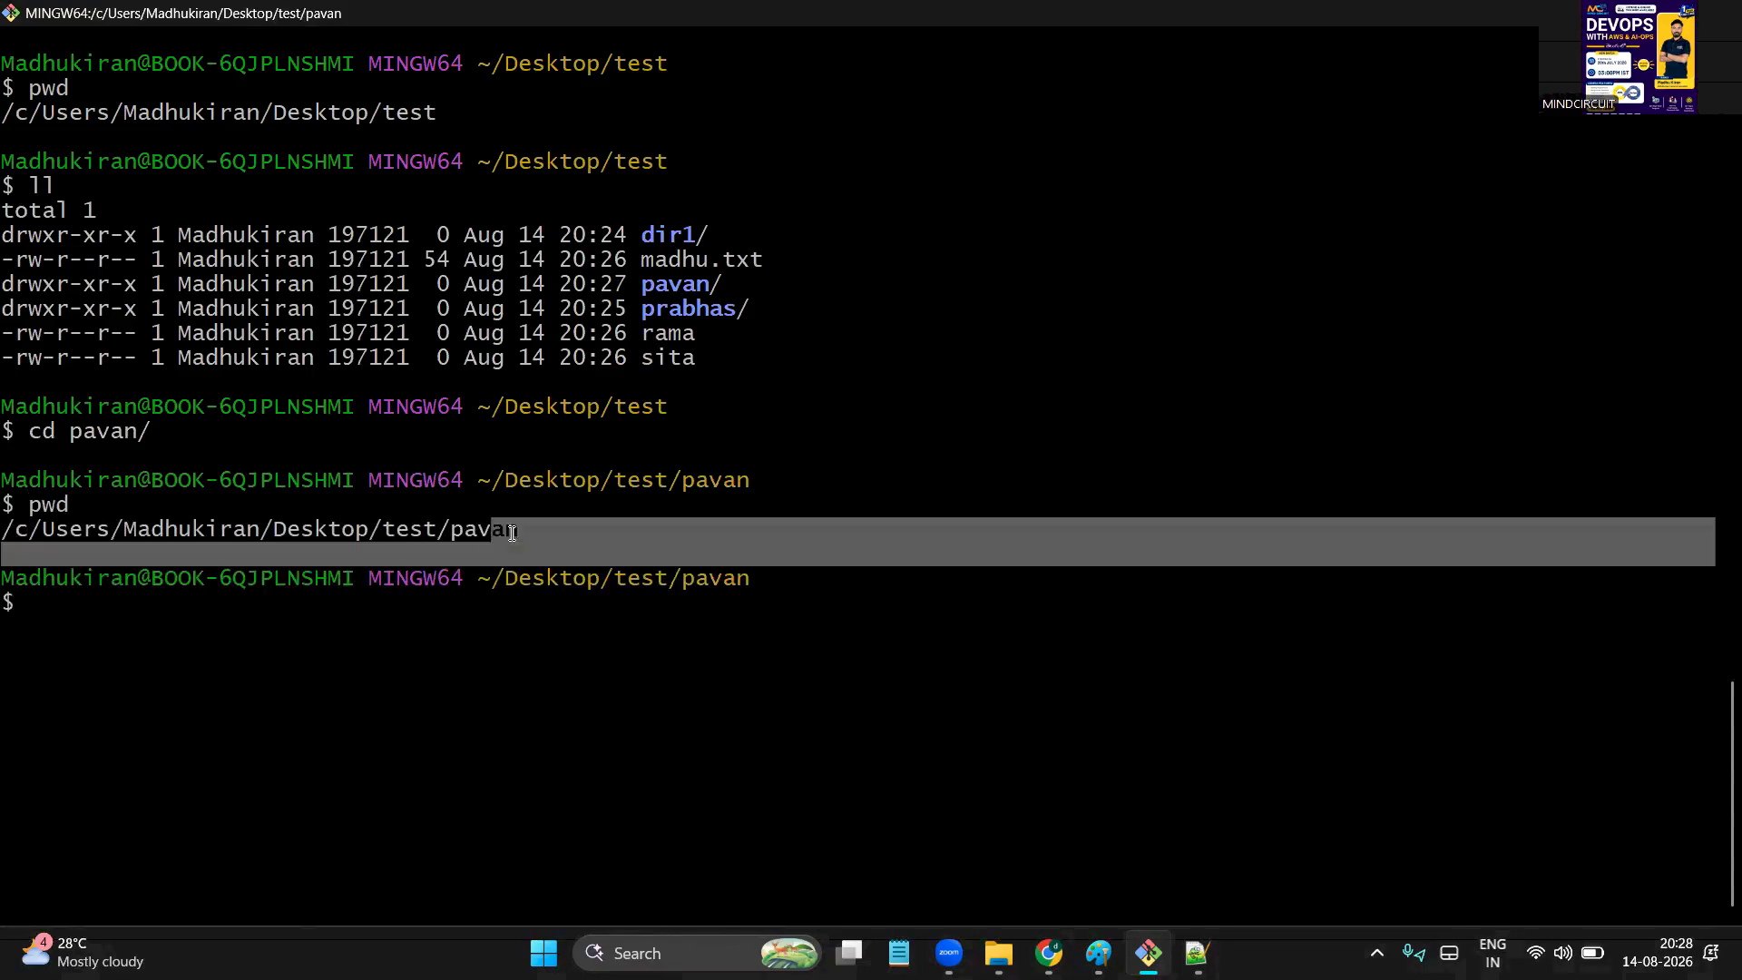
left_click(410, 651)
type("ll")
key("Return")
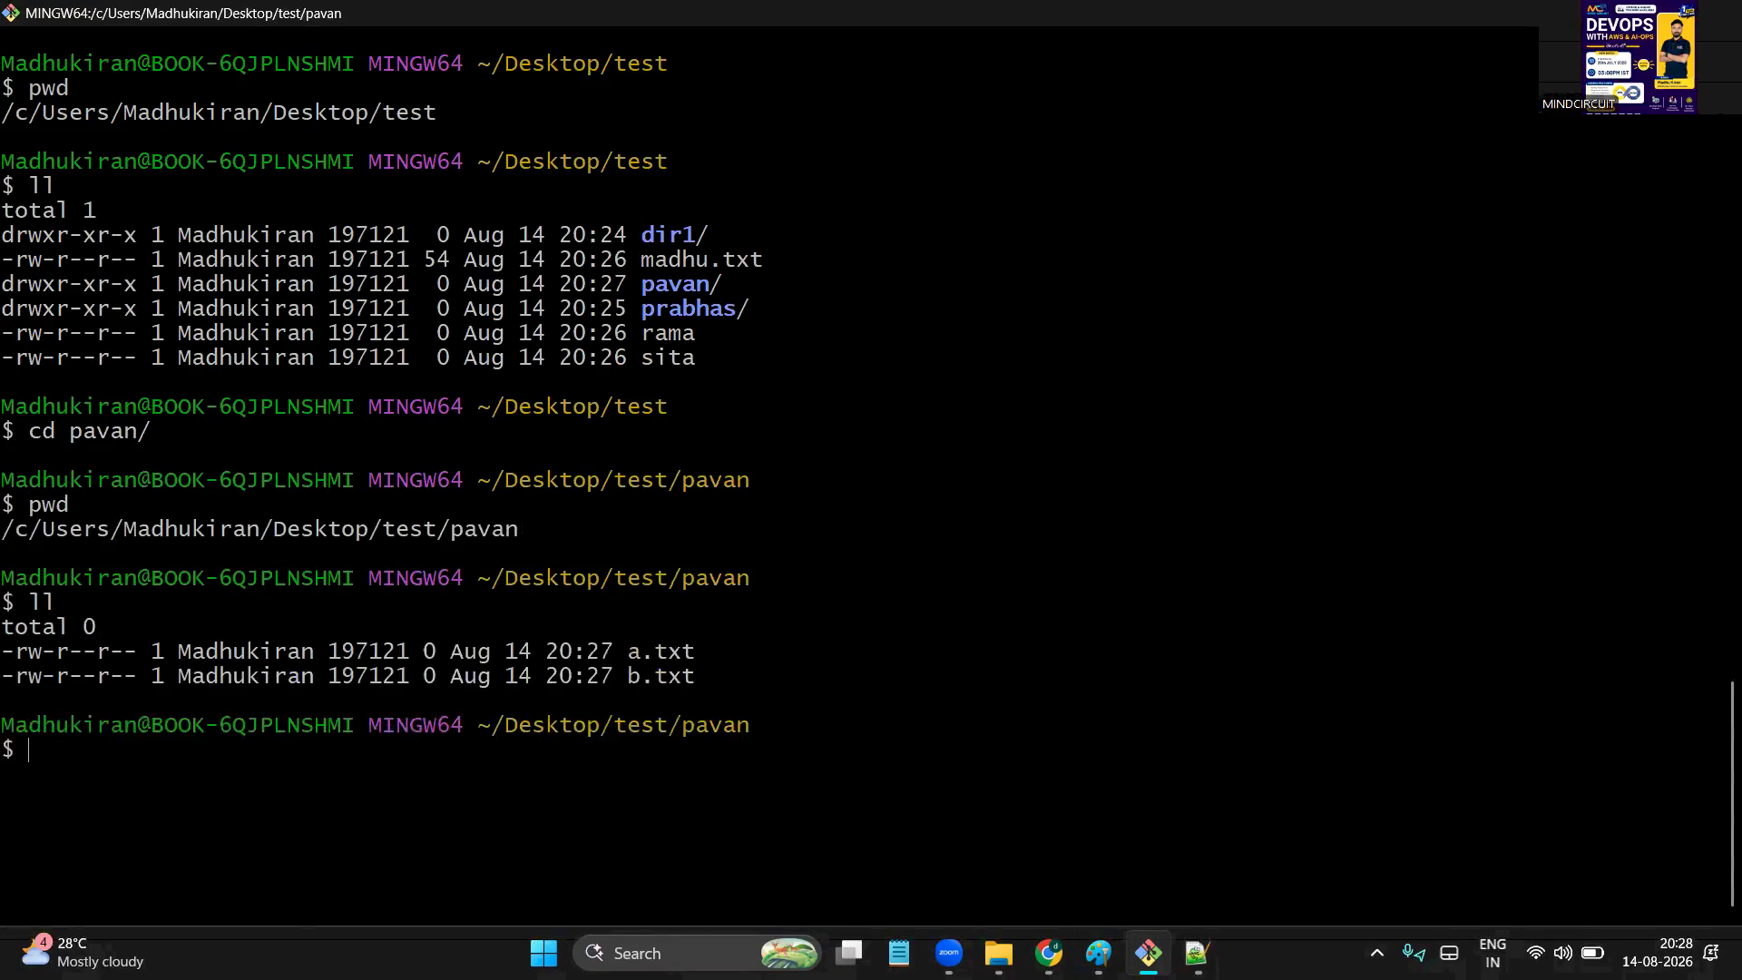
double_click(681, 655)
left_click_drag(606, 675, 685, 672)
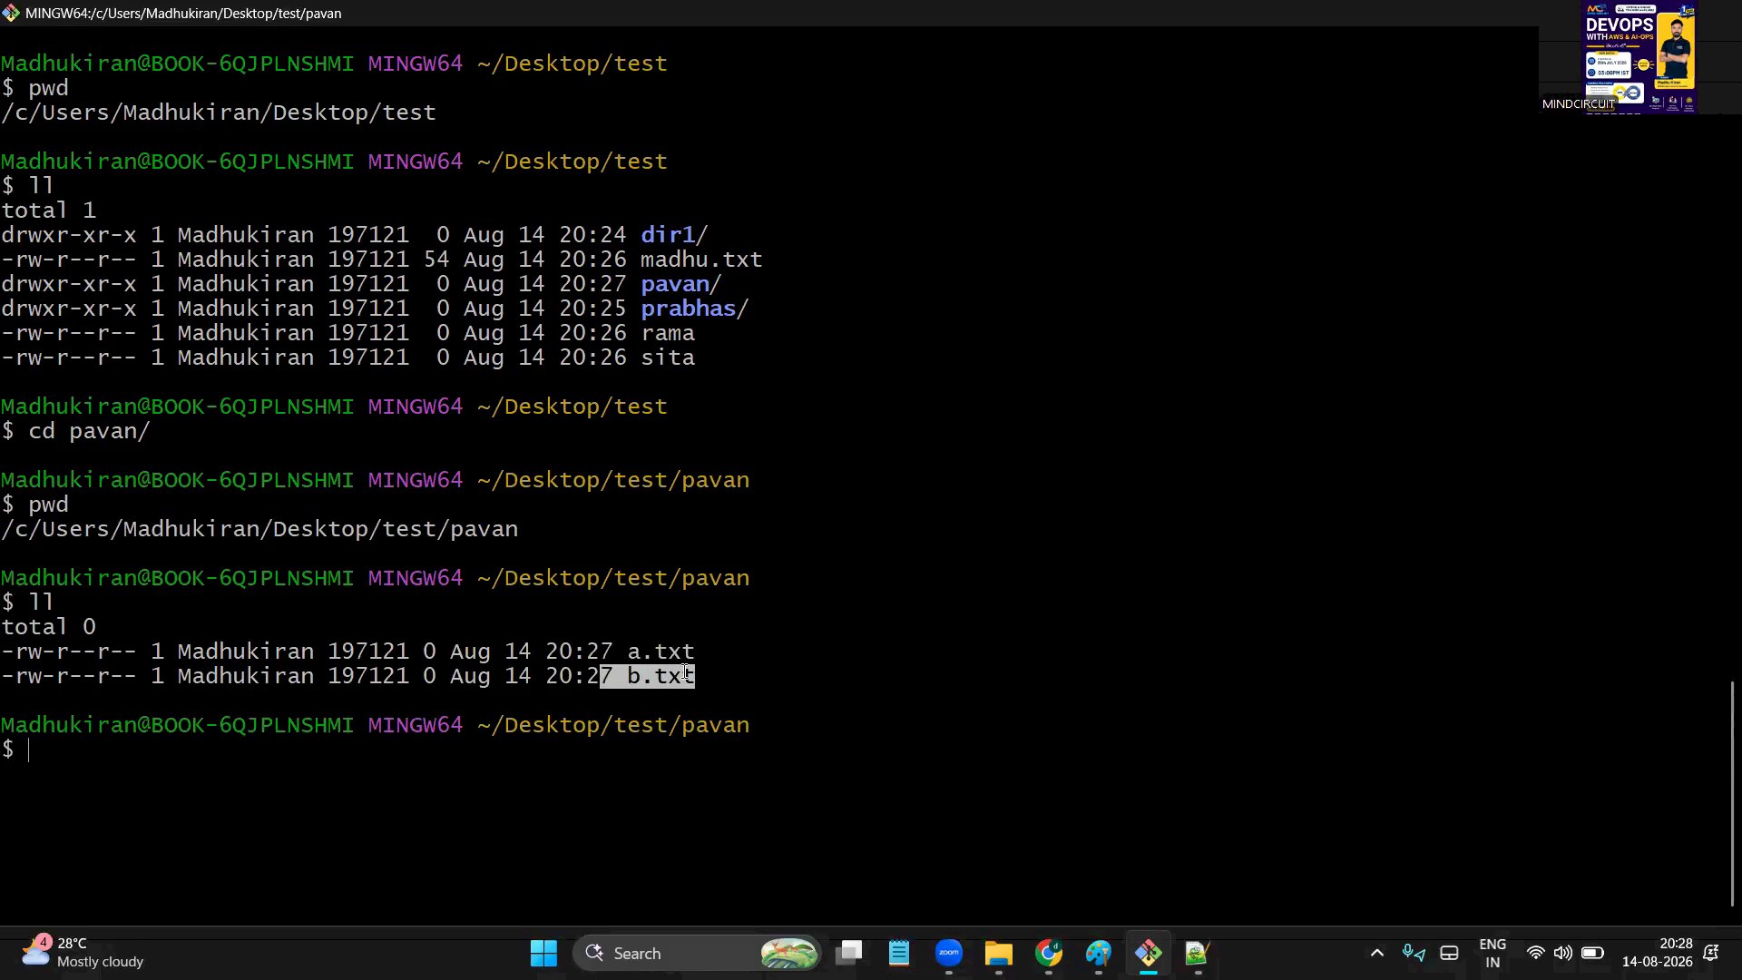
Run touch nagarjuna and mkdir bala, then clear the screen and run pwd and ll
type("touc")
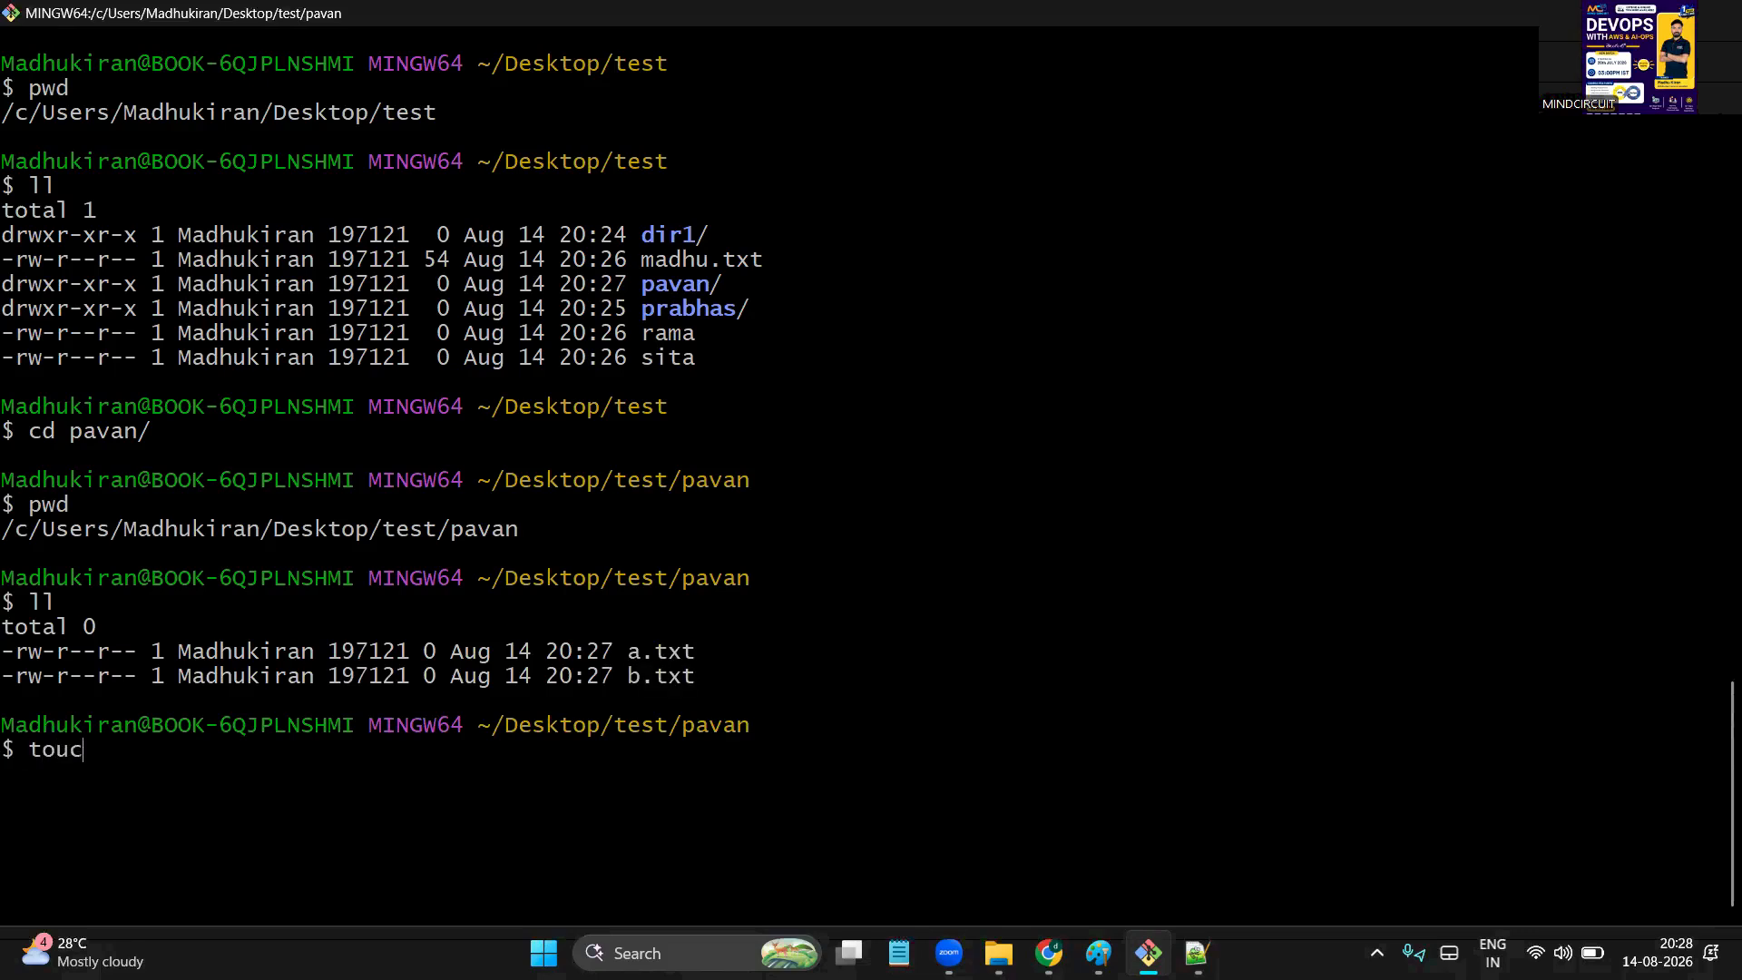
type("h nagarjuna")
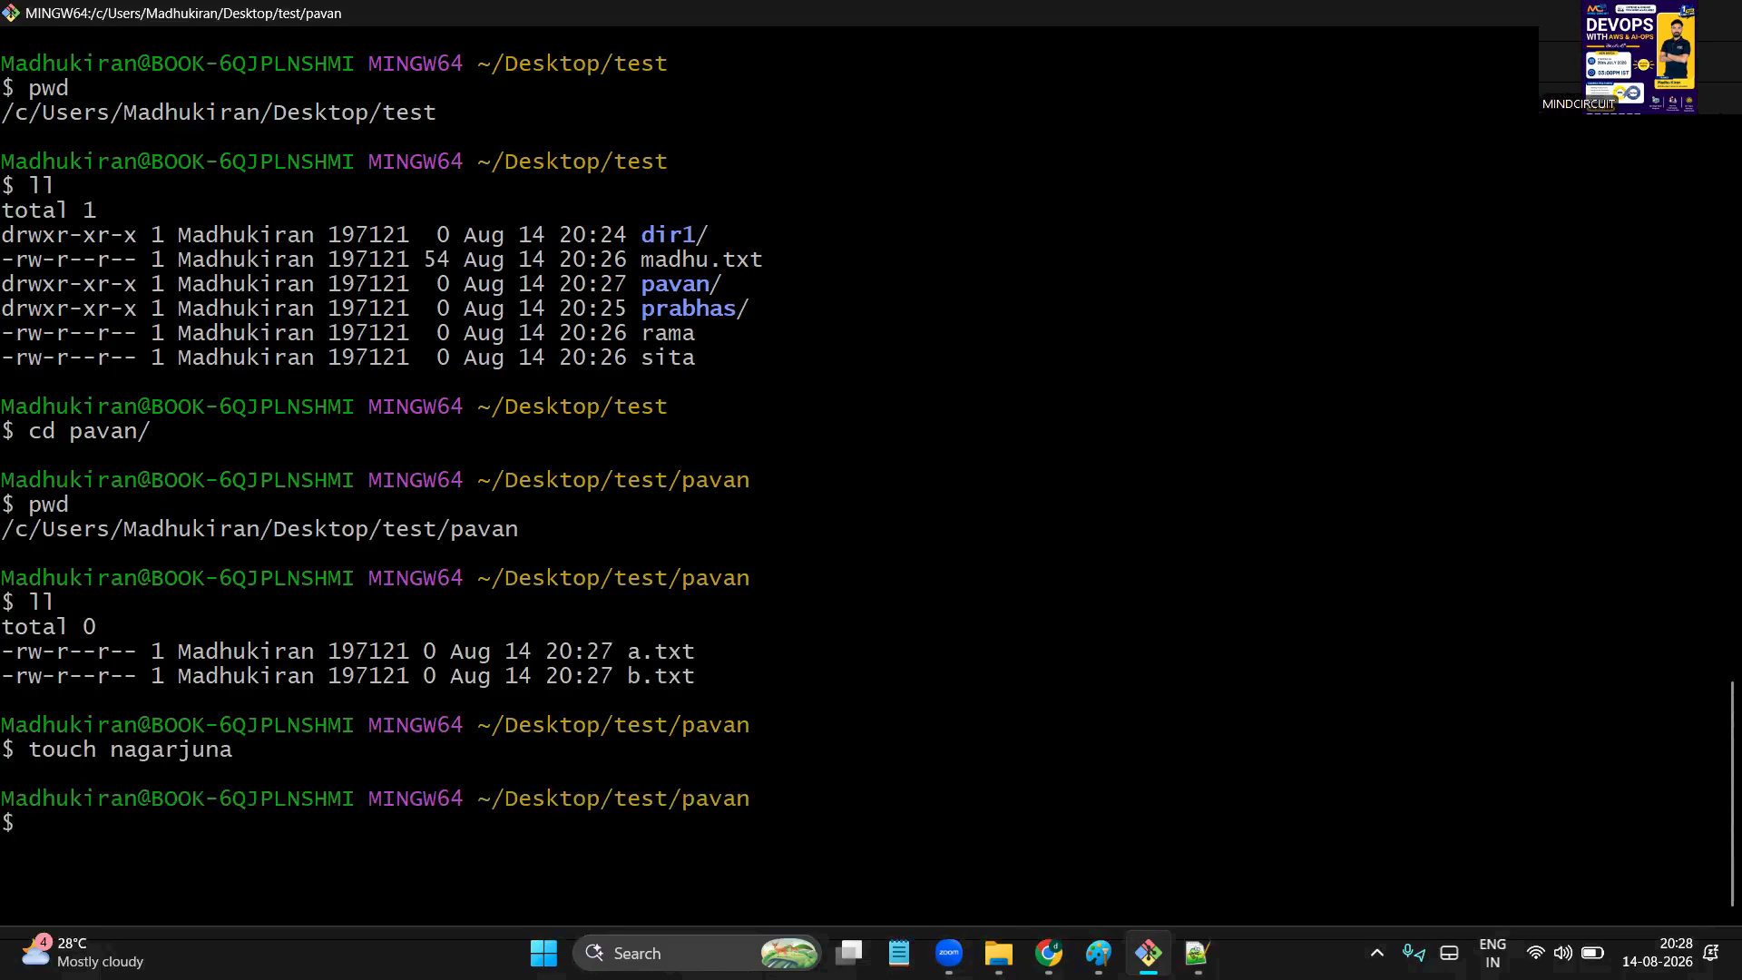
type("mkdir")
type("bala")
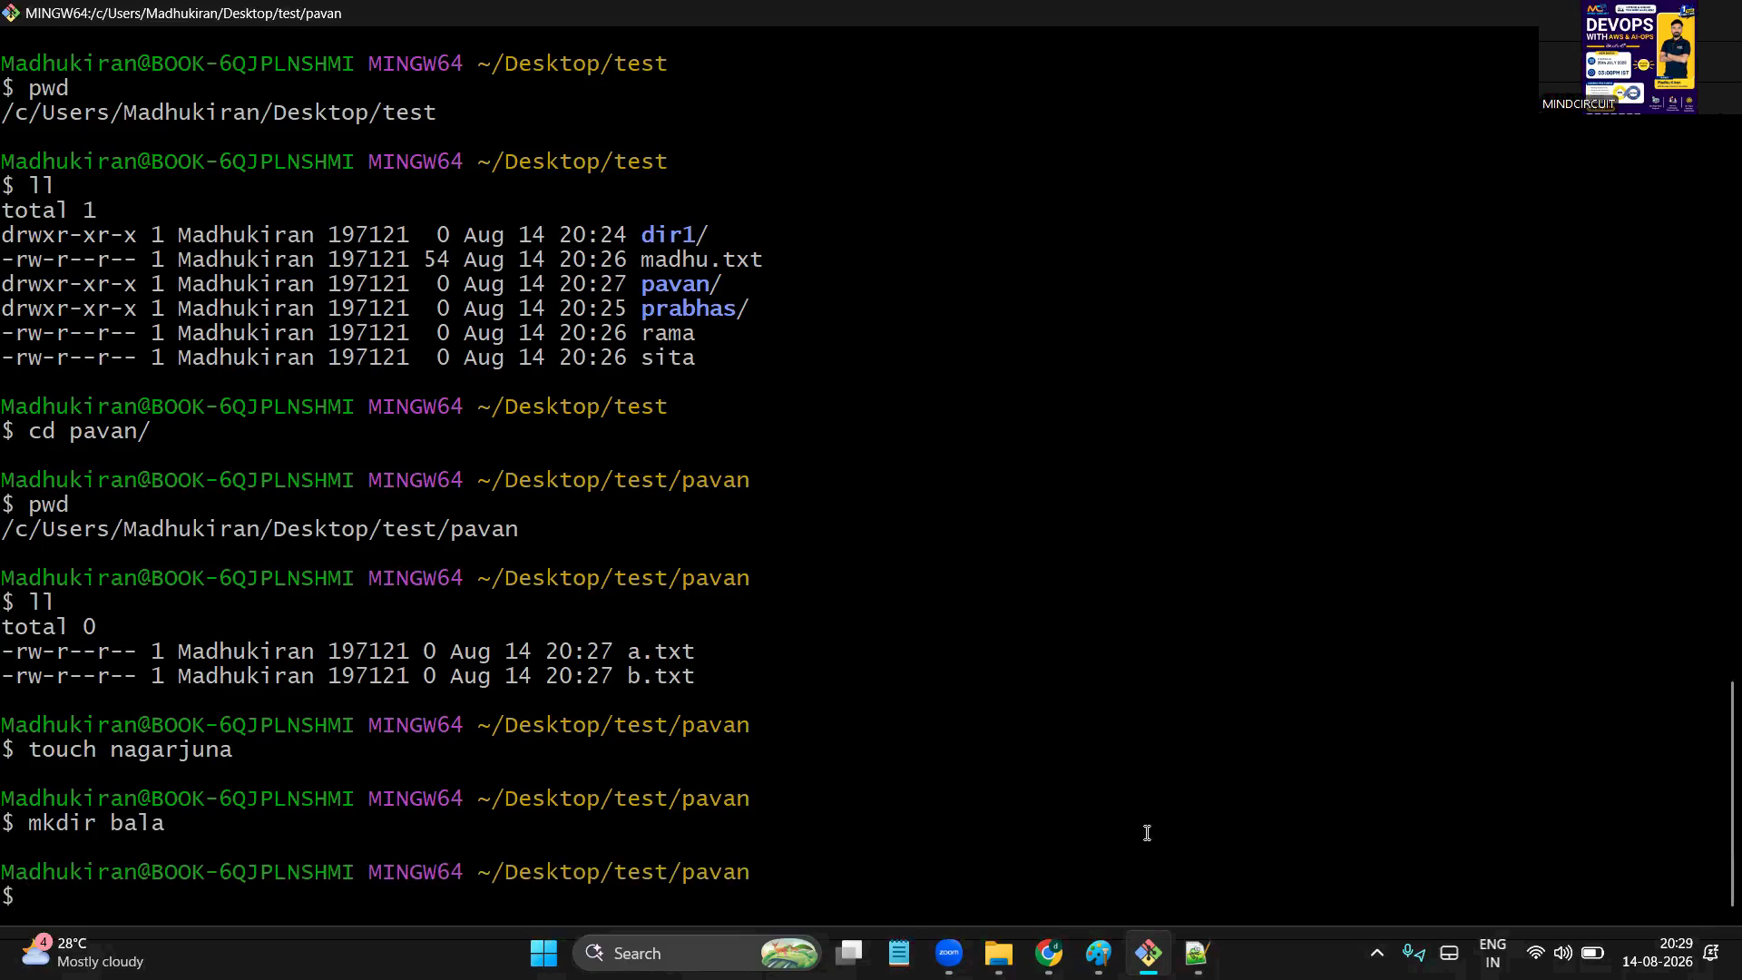
key("ctrl+l")
type("pwd")
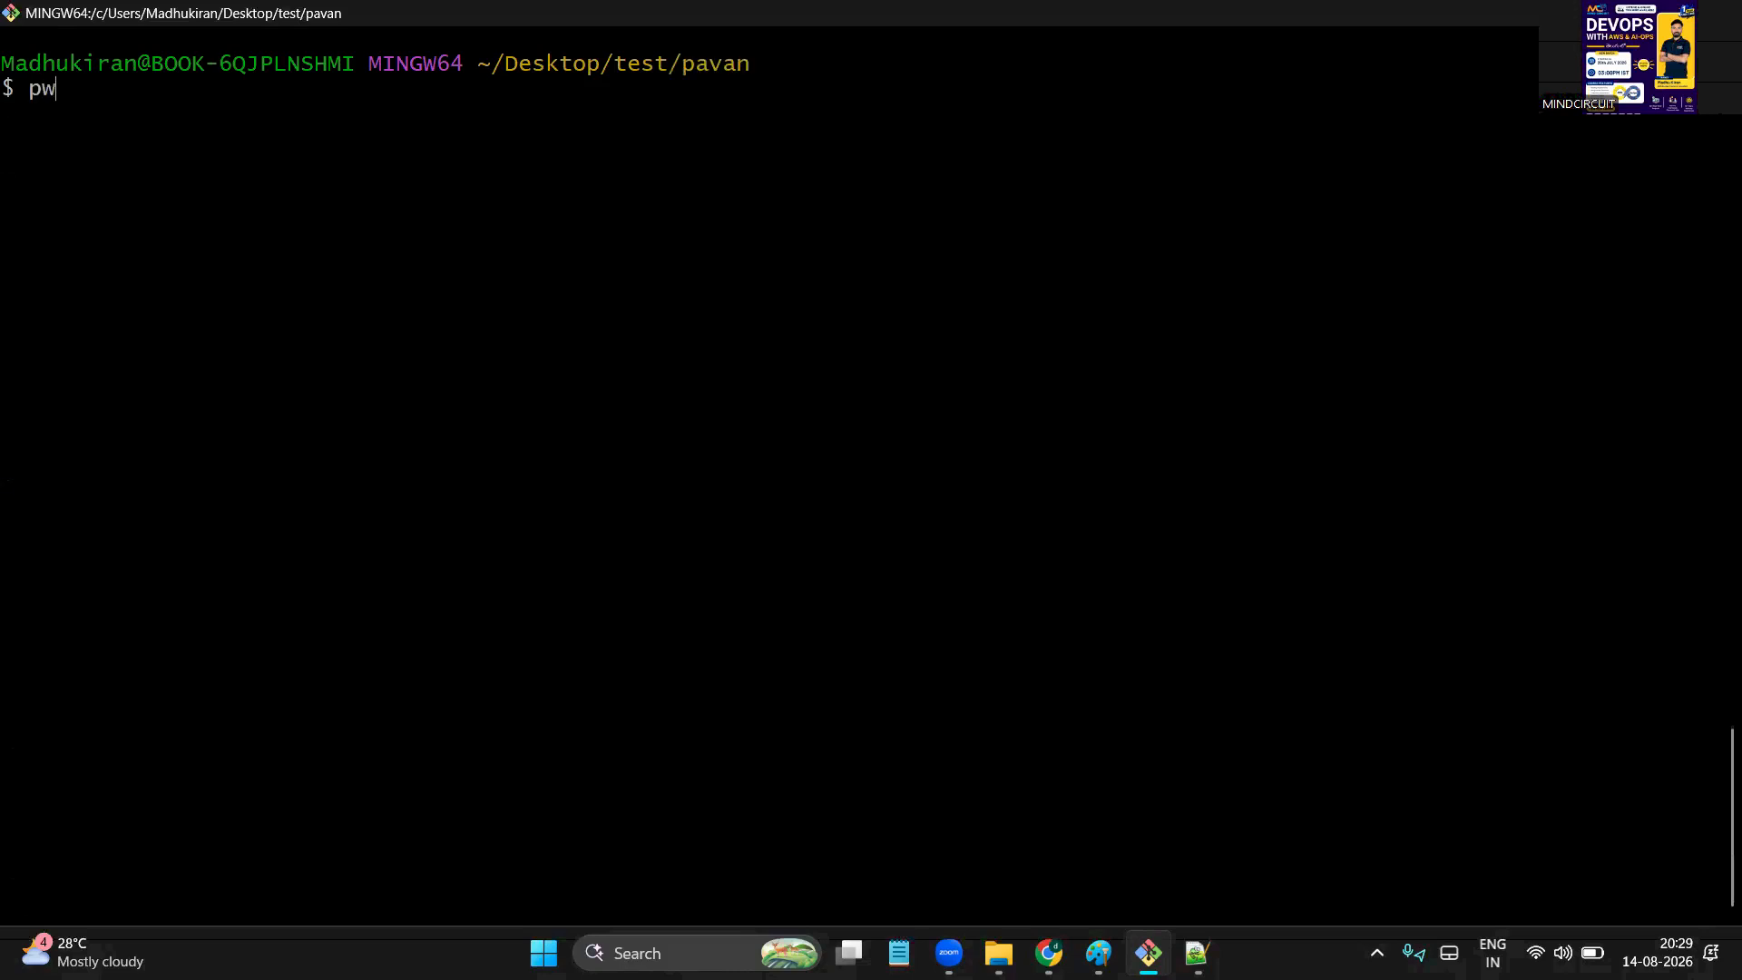
key("Return")
type("ll")
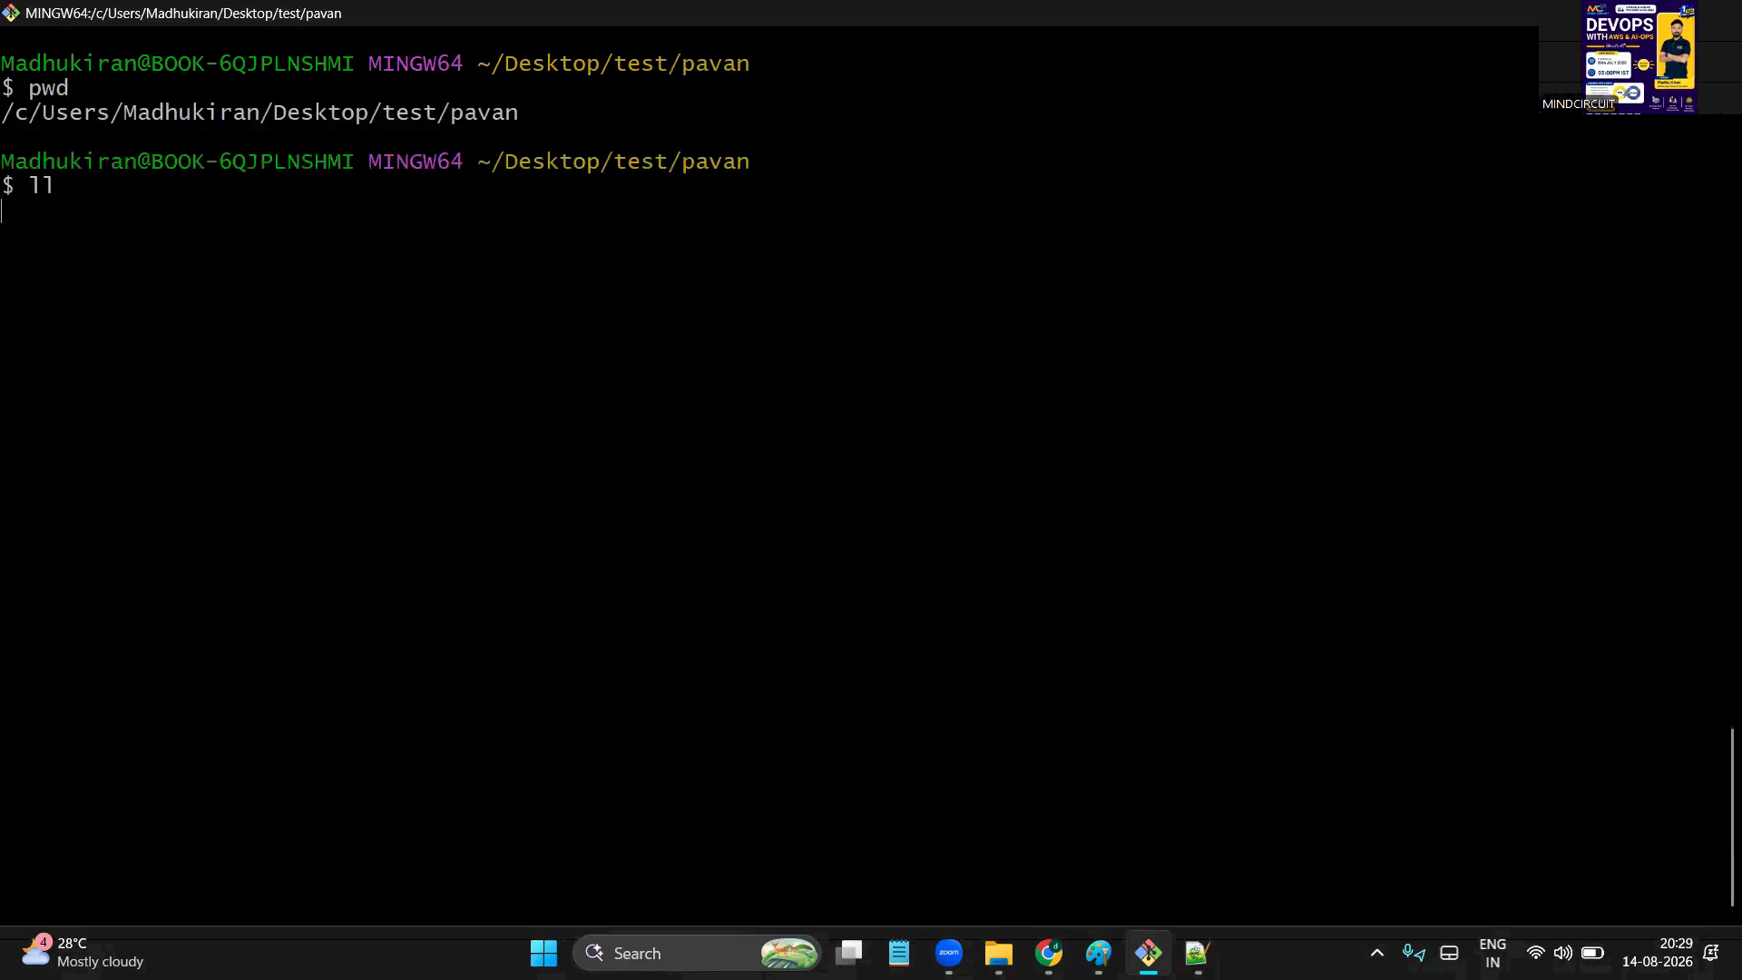
key("Return")
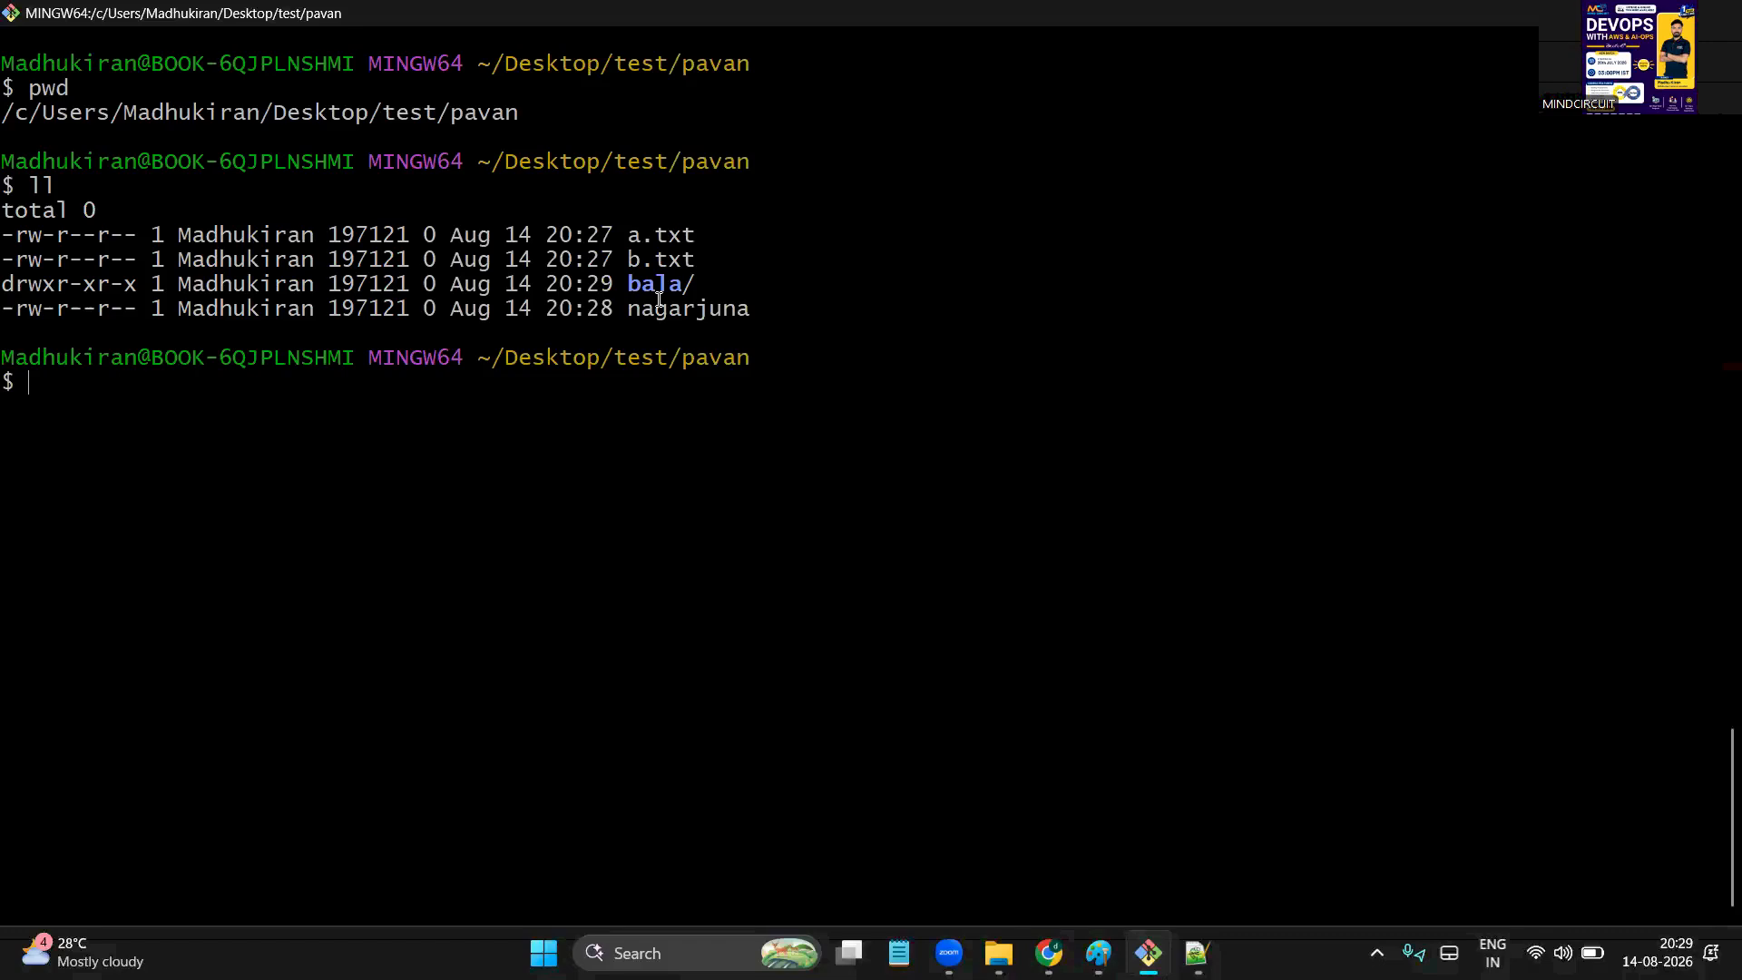
Open pavan in the test File Explorer window to see bala, a, b and nagarjuna, then go back
mouse_move(998, 952)
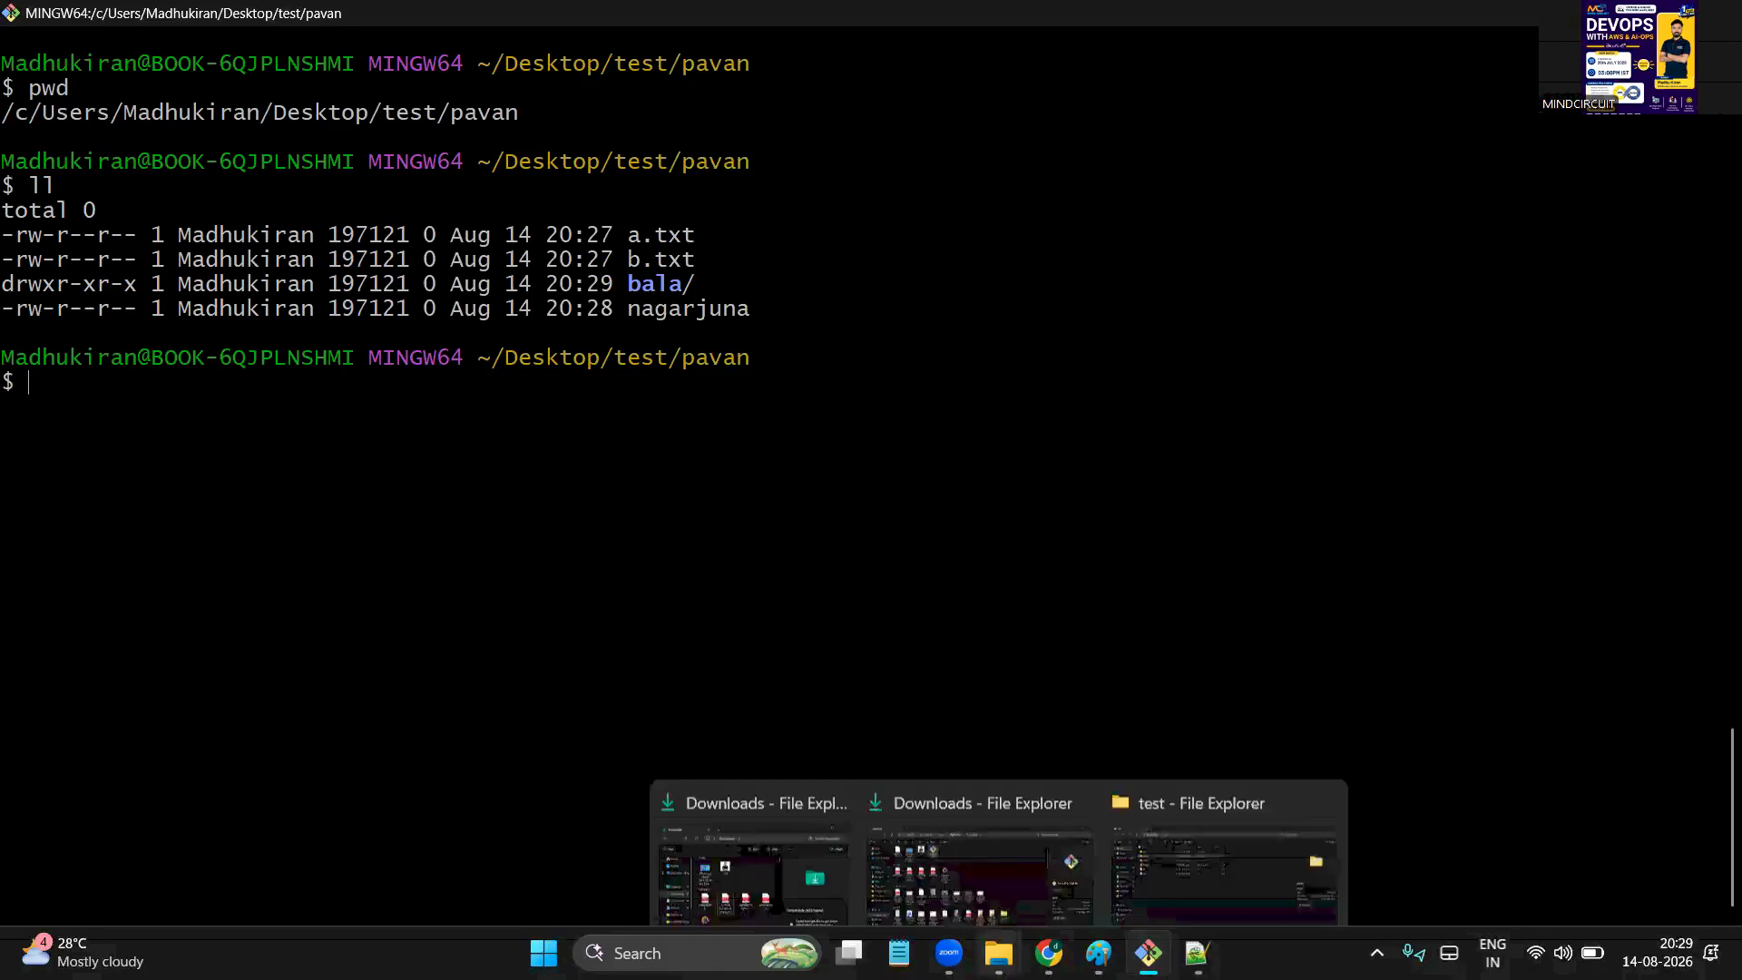
left_click(1182, 863)
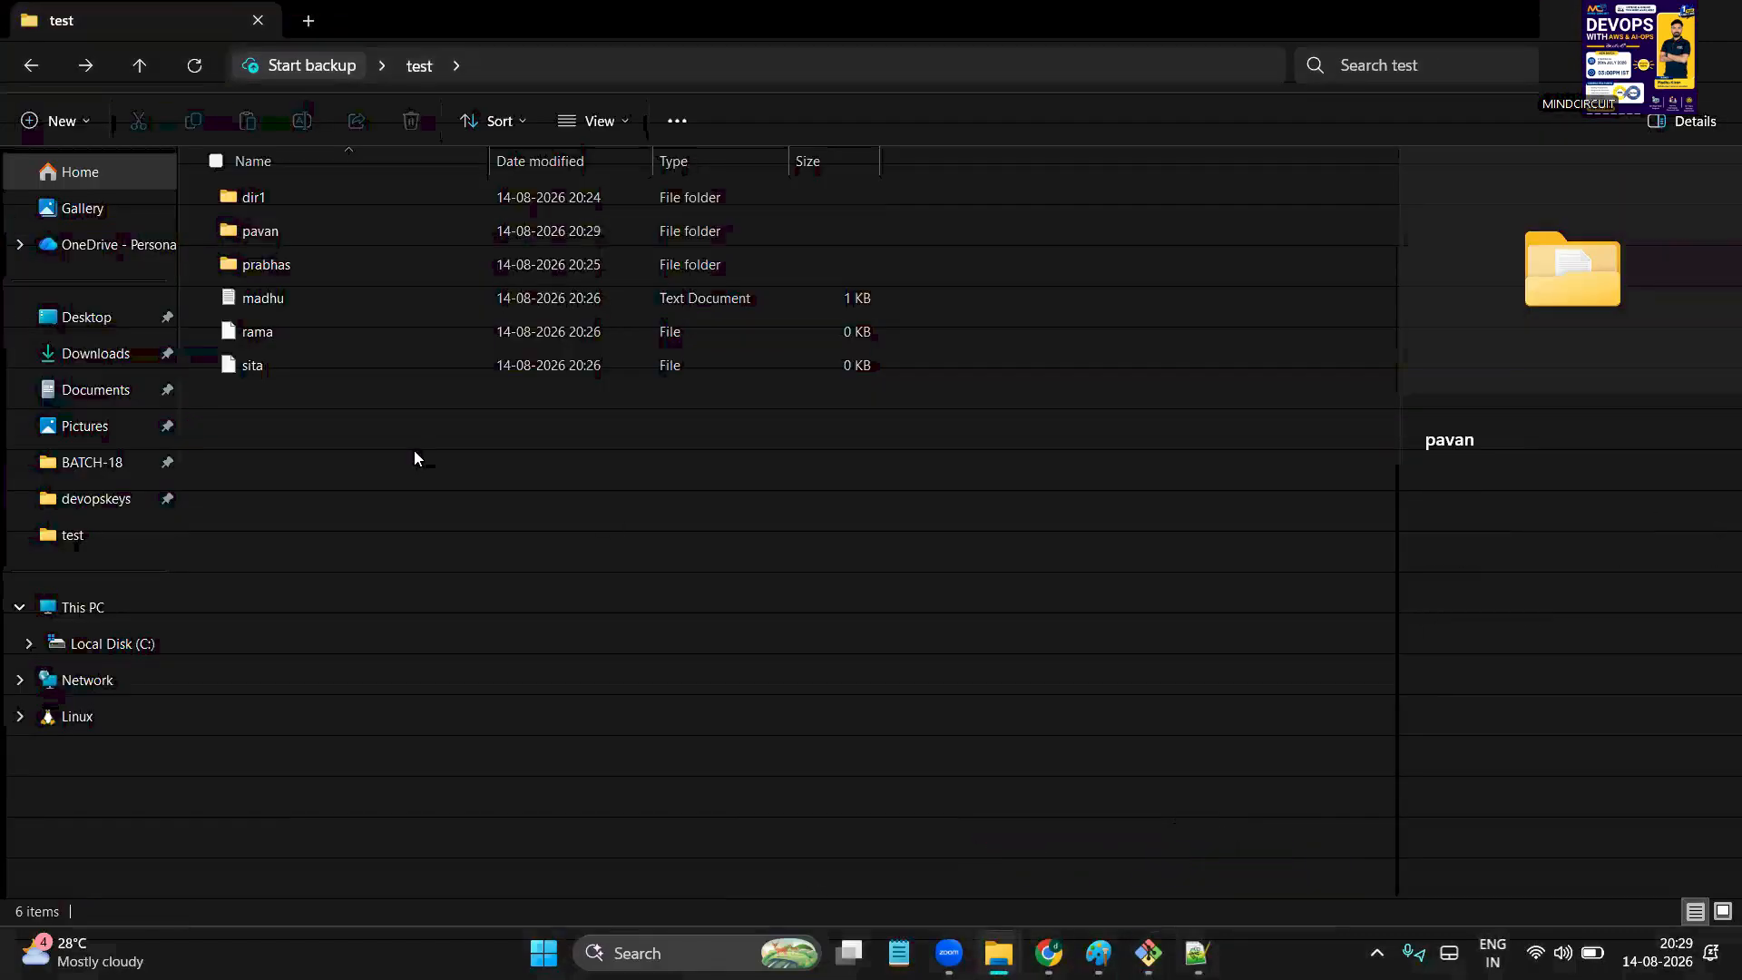
double_click(279, 240)
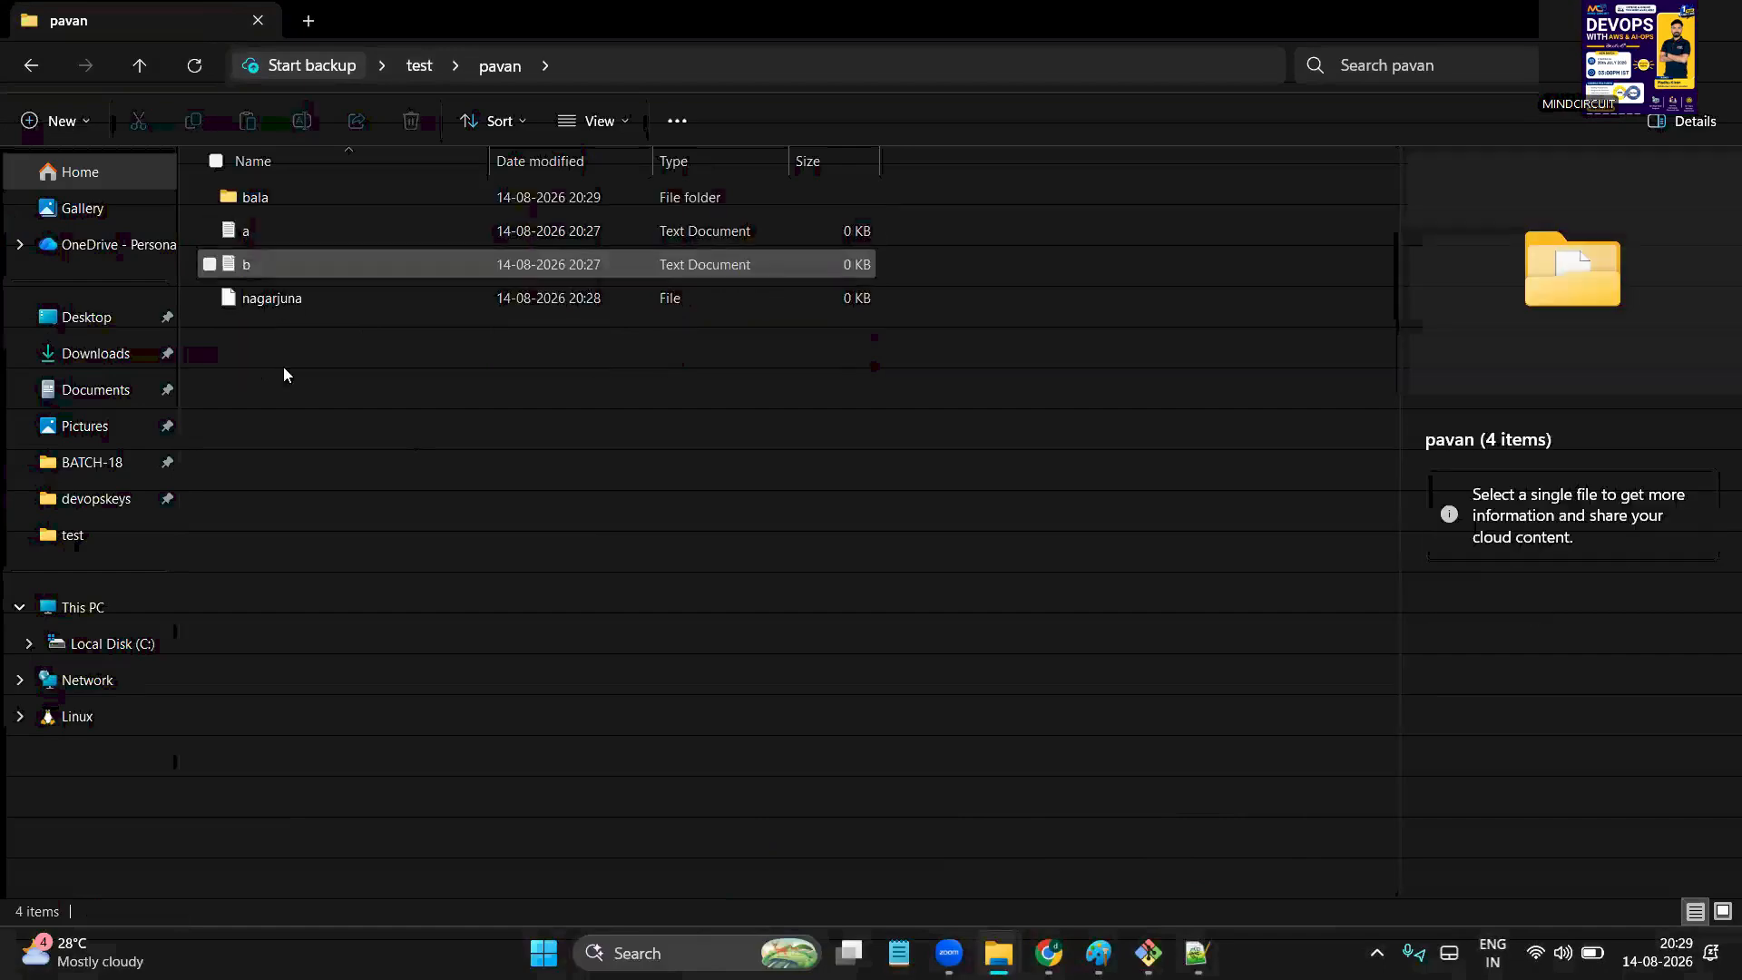
left_click(31, 65)
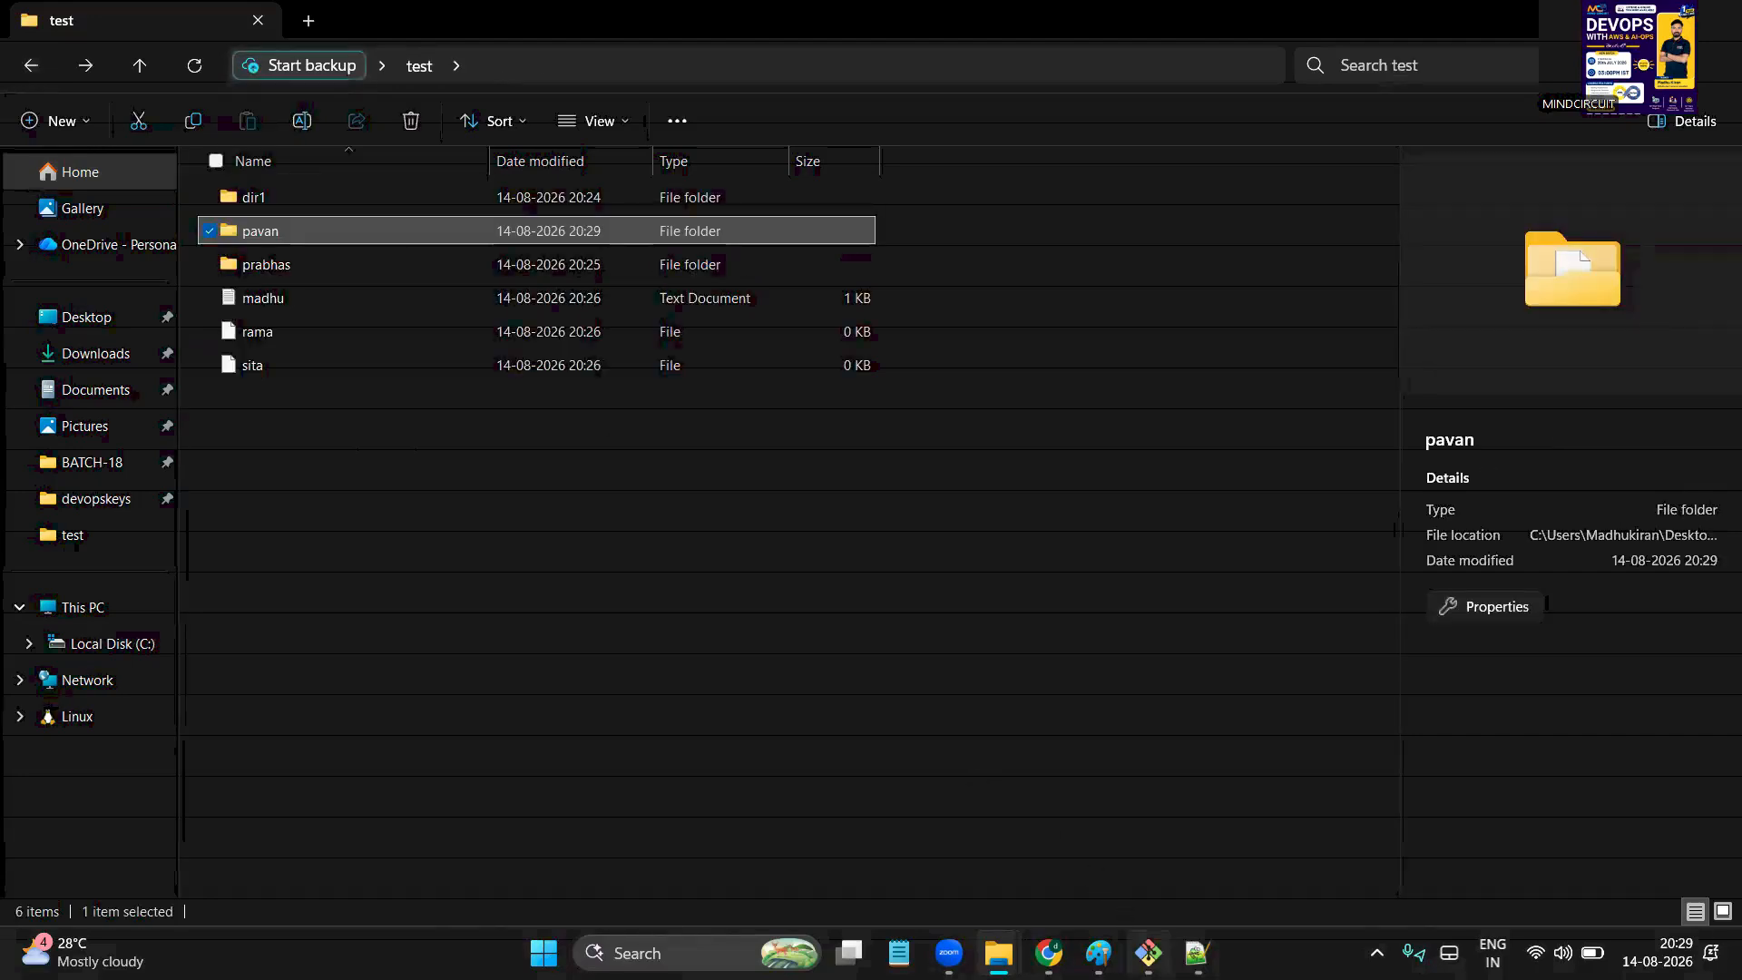
left_click(1148, 952)
Run cd .., pwd and ll to list dir1, madhu.txt, pavan, prabhas, rama and sita in test
type("cd ")
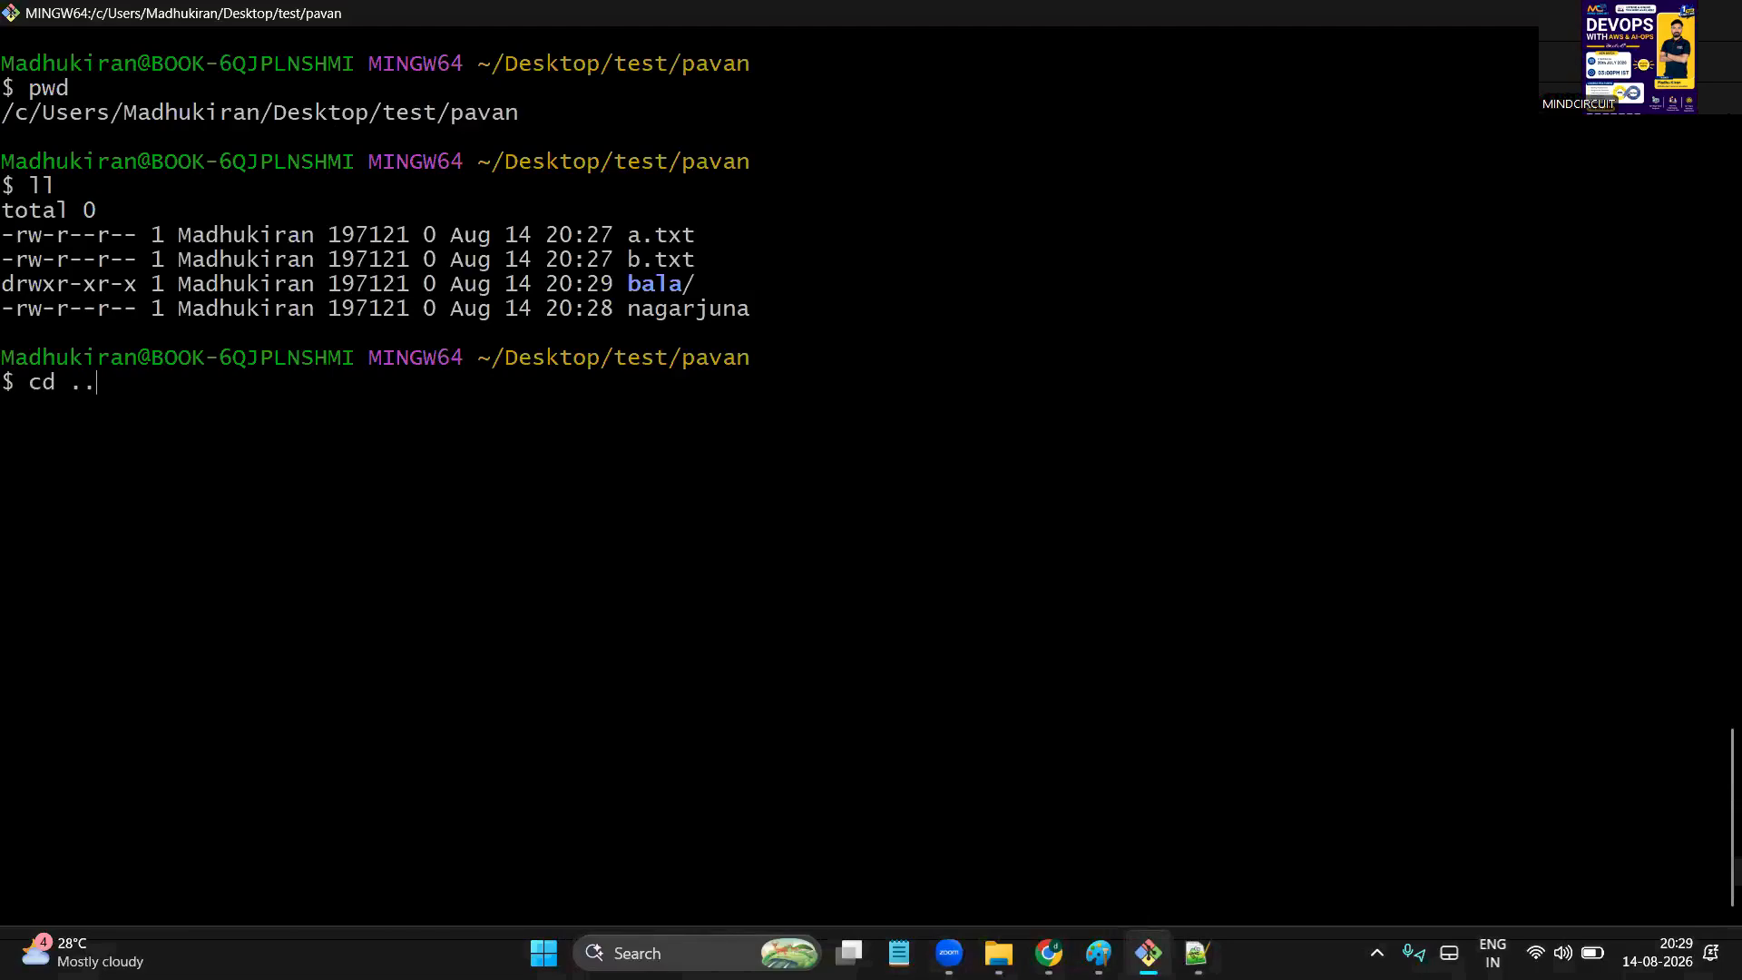
type("..")
key("Return")
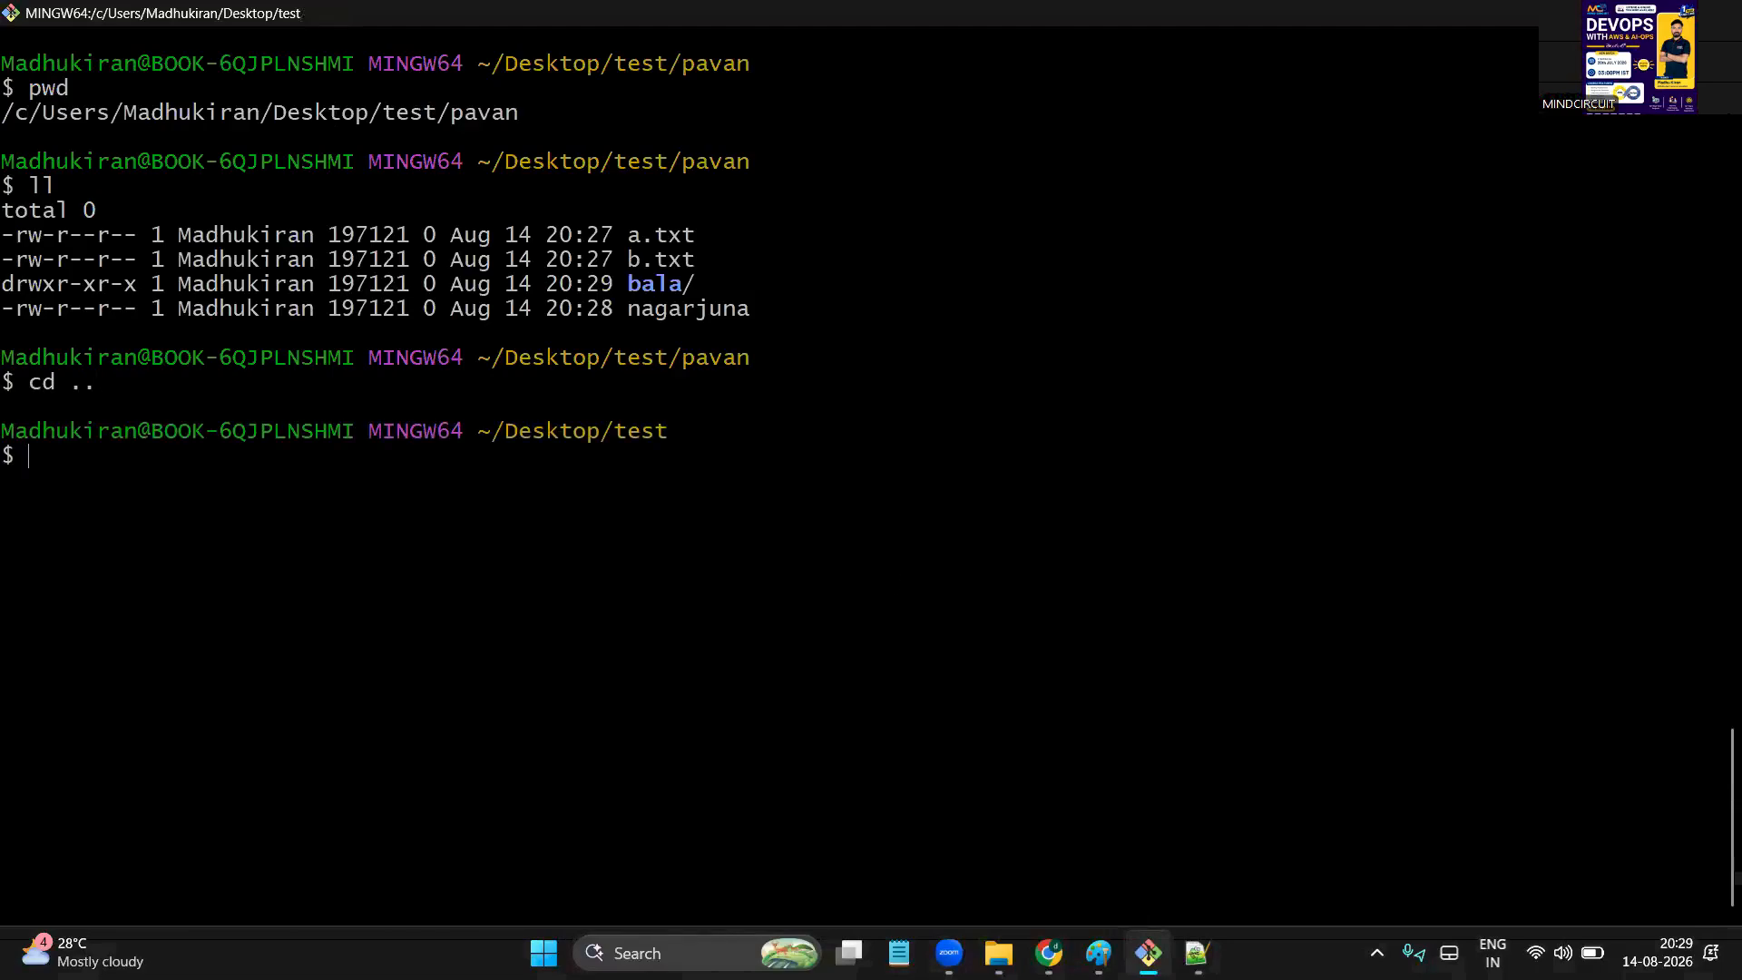
double_click(713, 164)
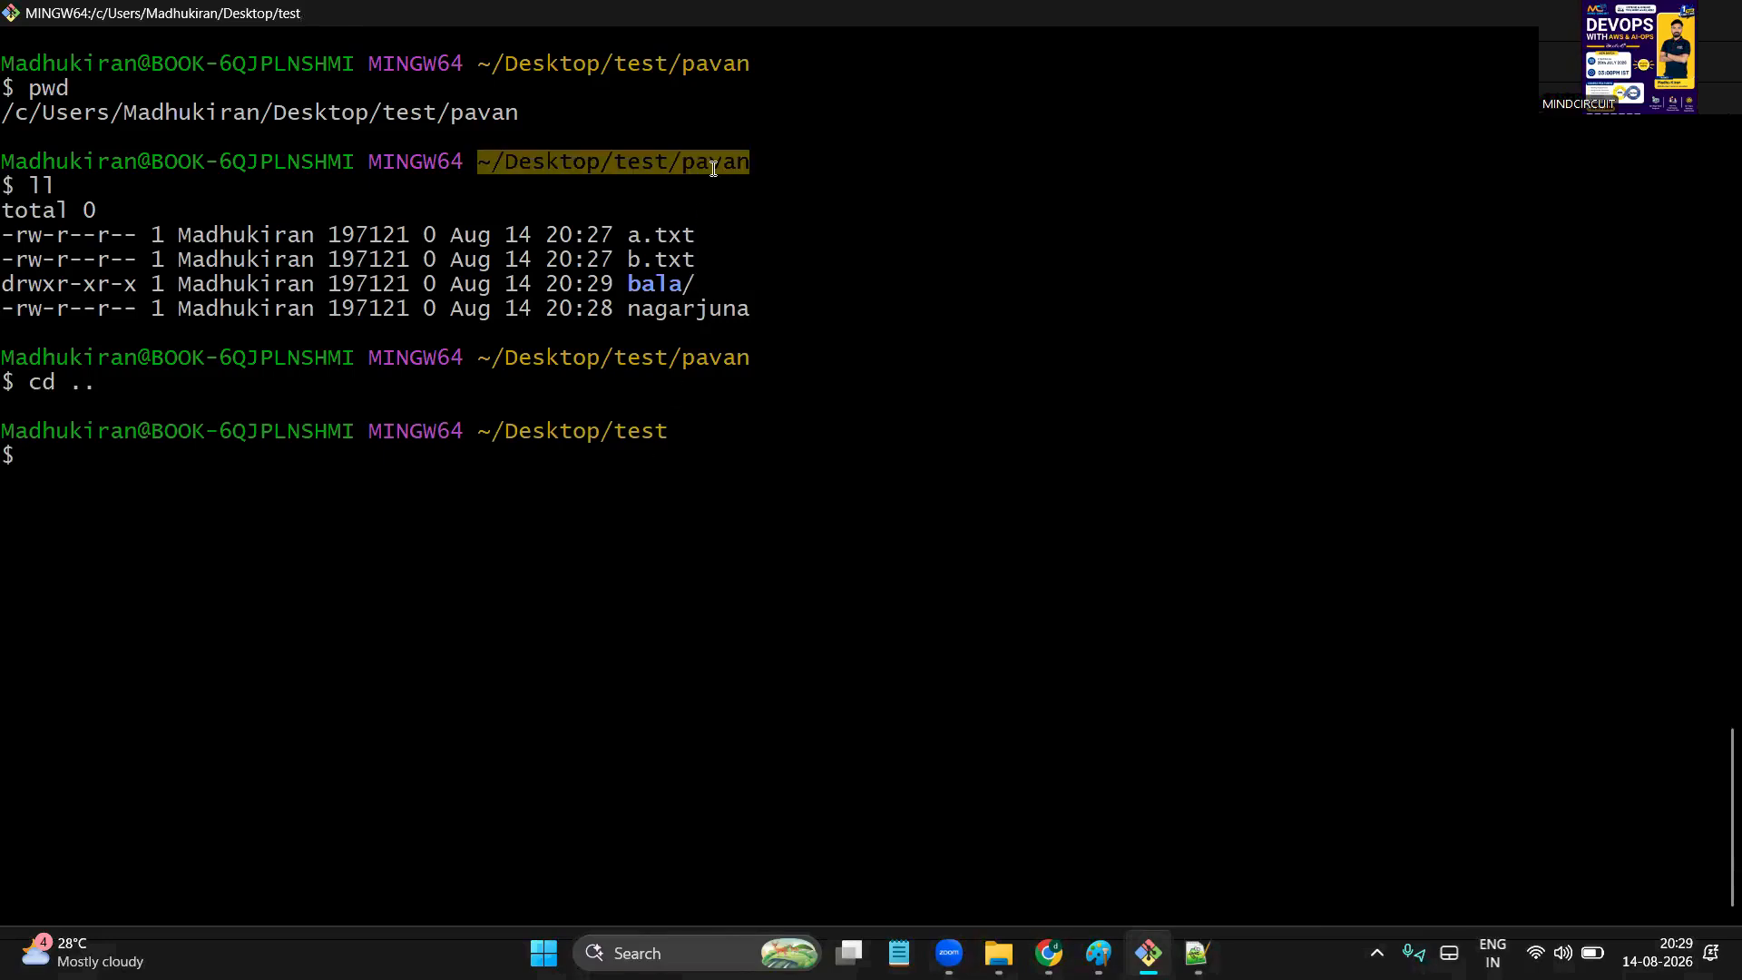
left_click(635, 446)
type("pwd")
key("Return")
type("ll")
key("Return")
left_click_drag(588, 602, 640, 626)
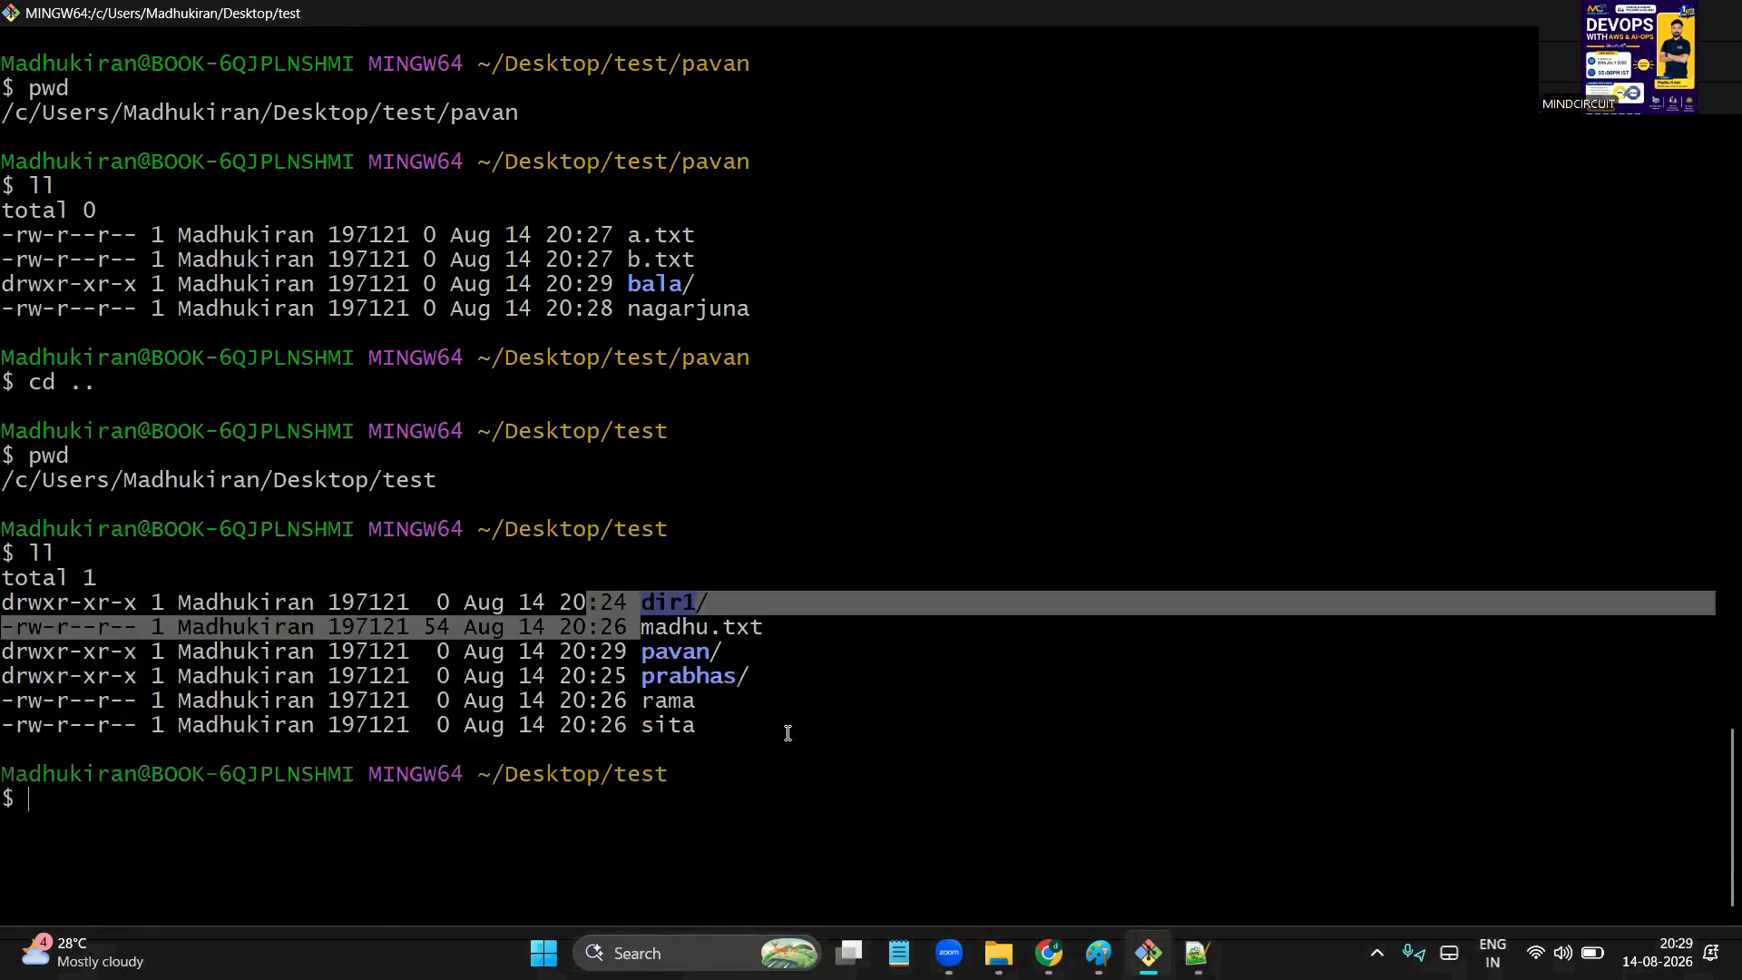
left_click_drag(787, 733, 851, 778)
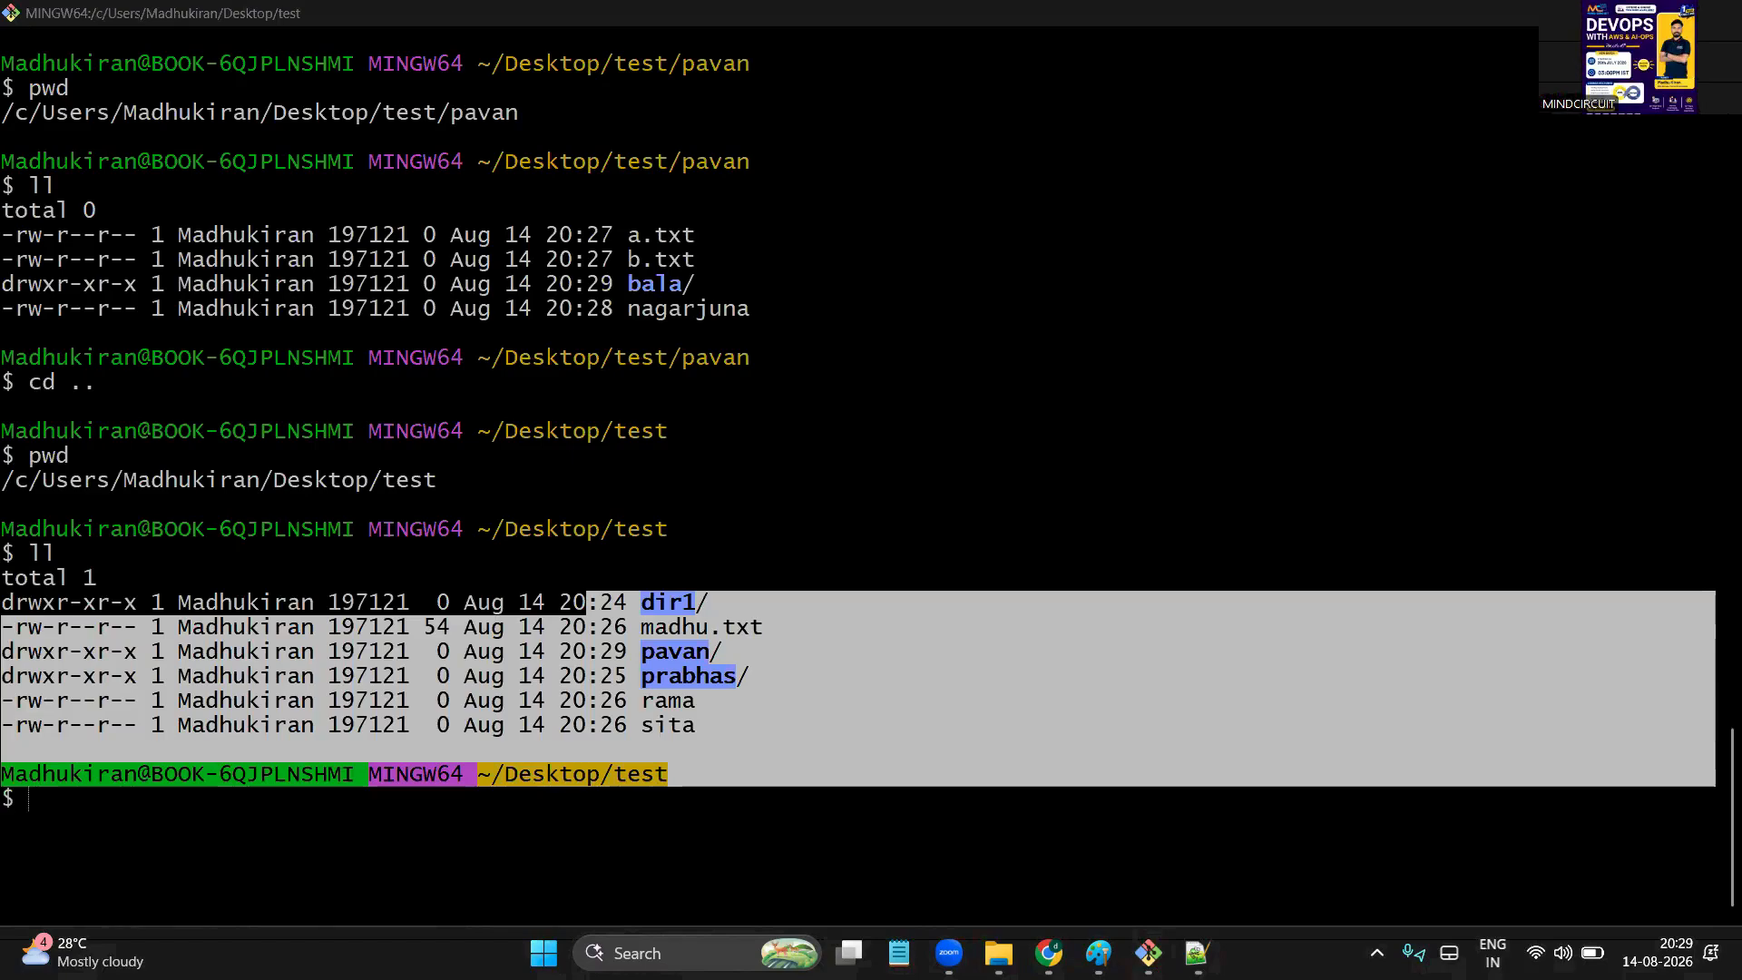
Add an 'rm -rf *' line under 'rm -rf fname/dir', pointing out the asterisk, touch and file1
left_click(1197, 952)
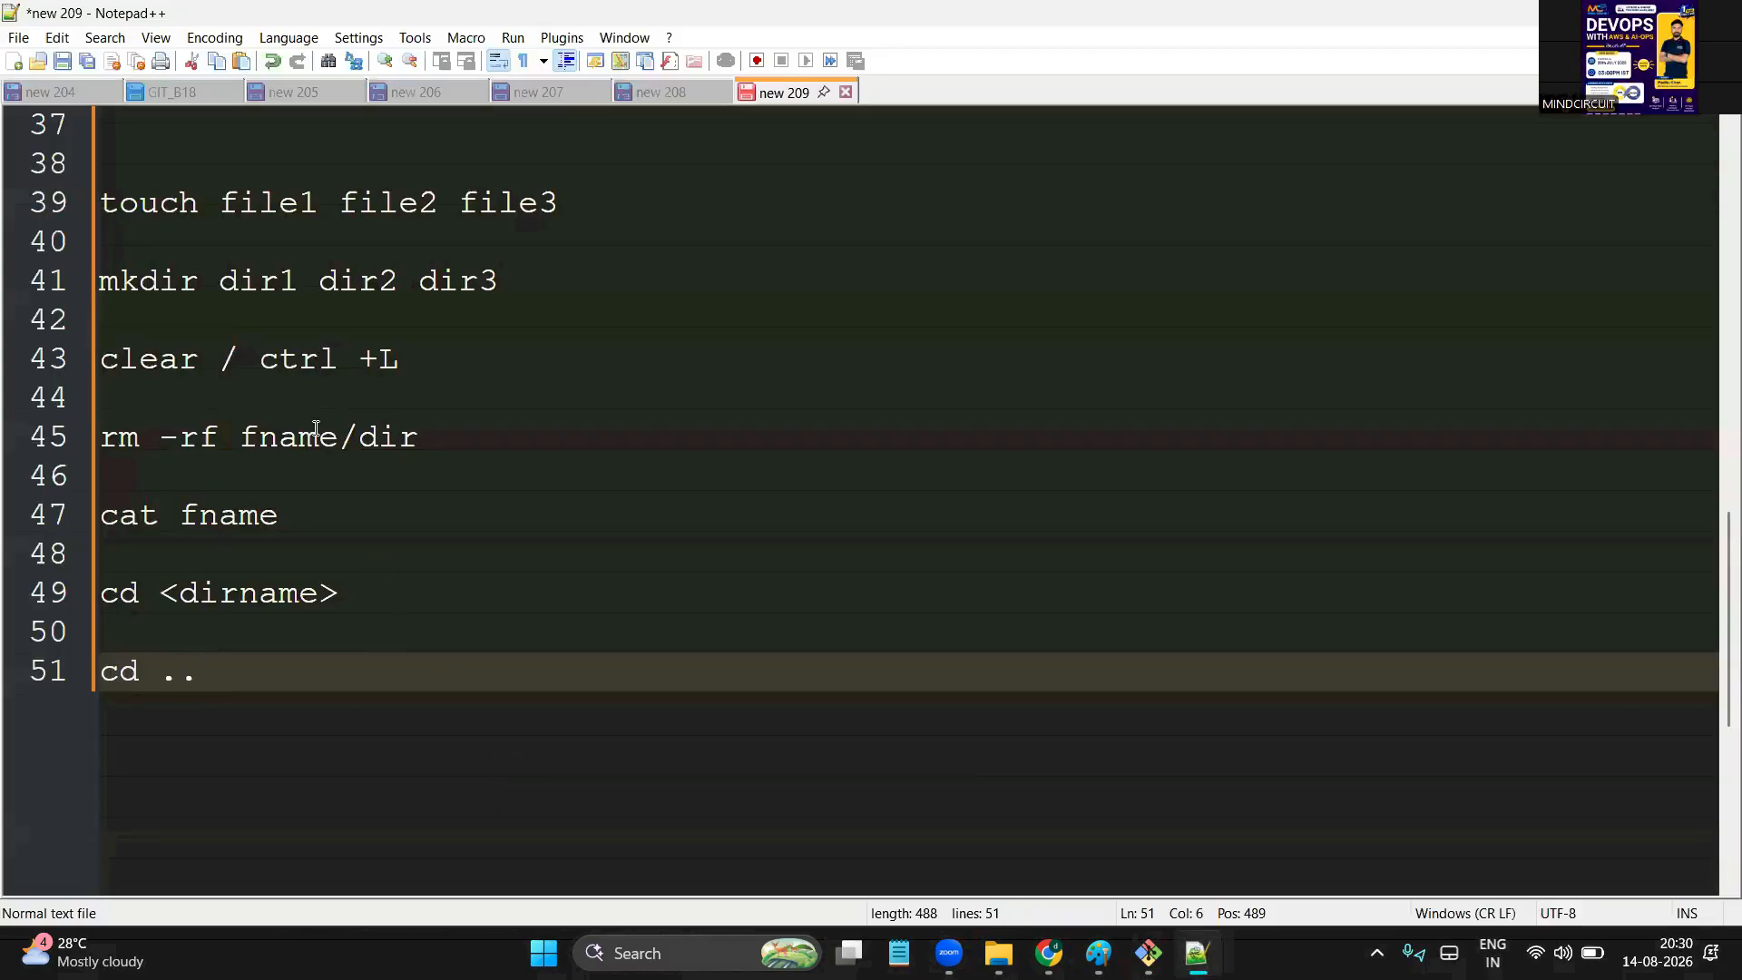
left_click(438, 432)
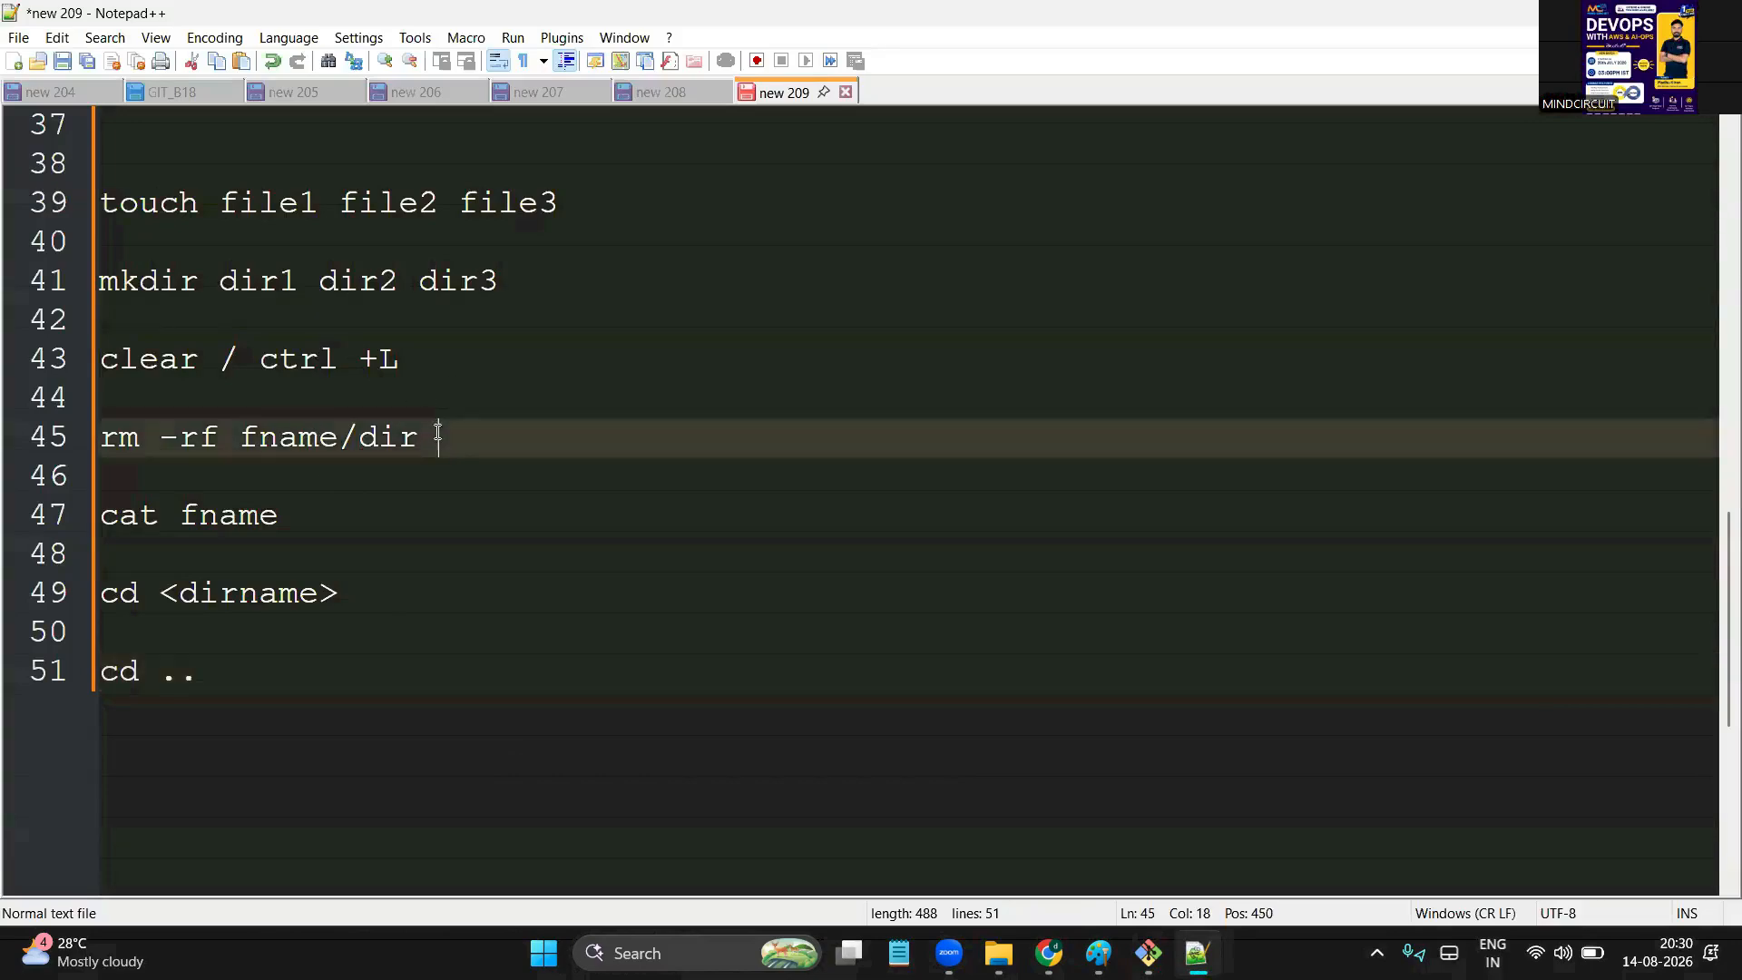
key("Return")
key("Return")
type("rm -rf ")
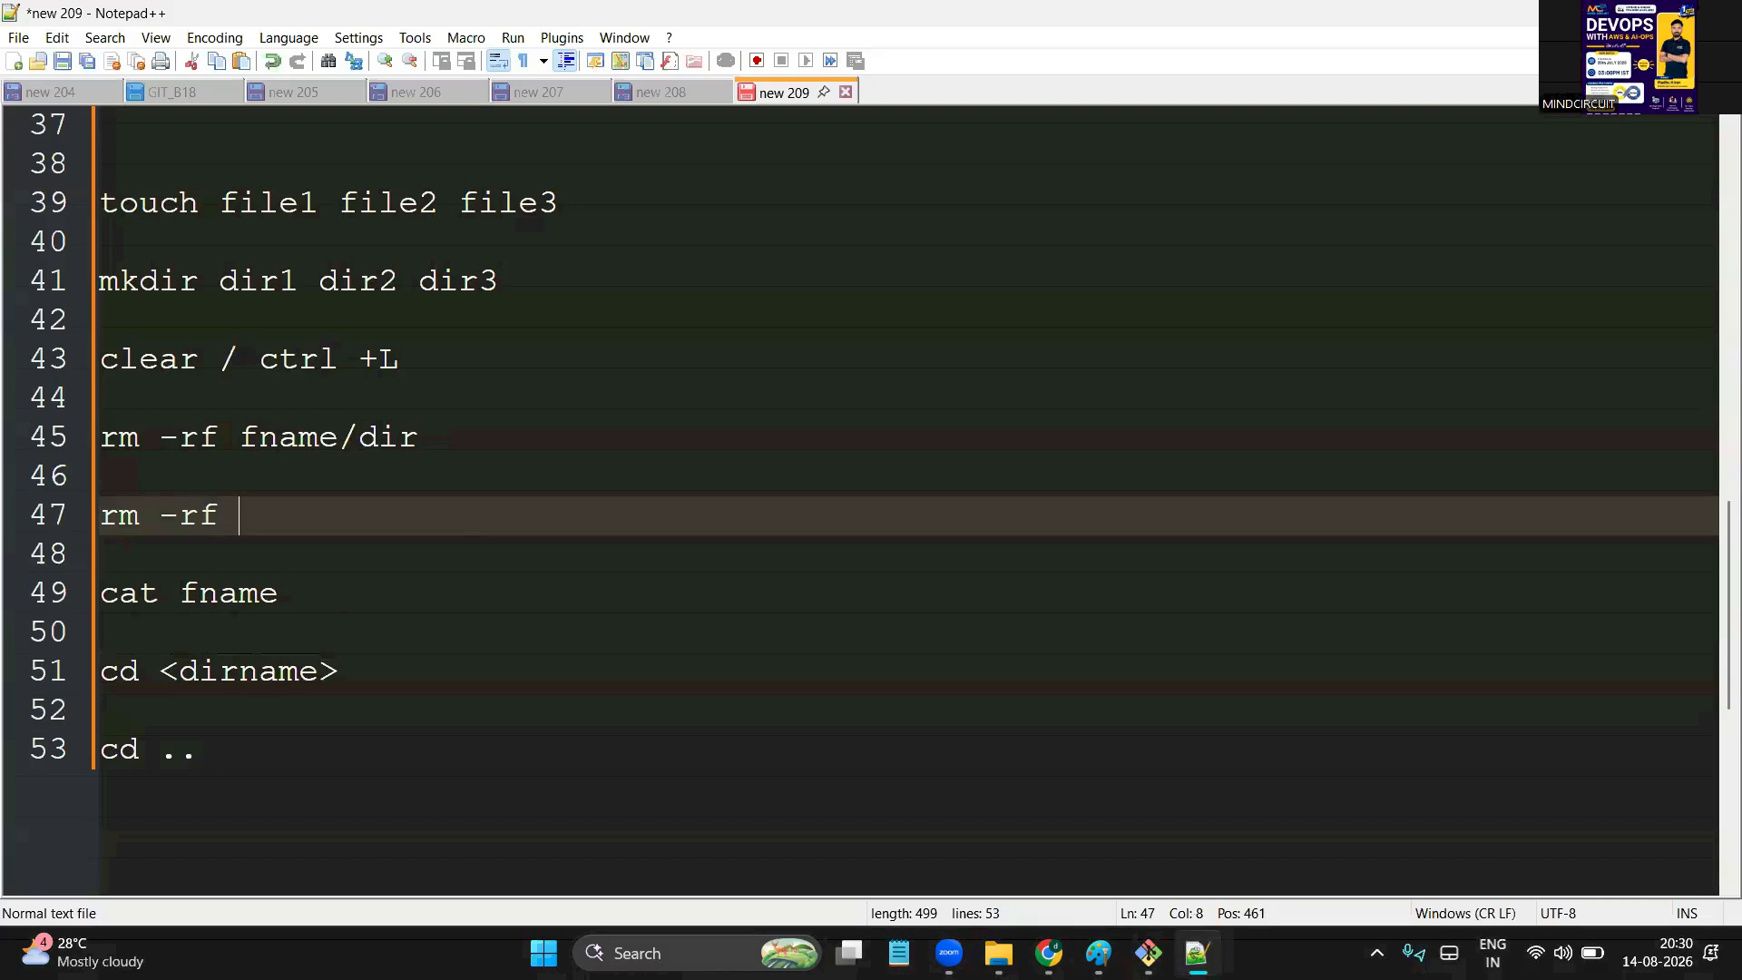
type("*")
double_click(265, 506)
double_click(251, 511)
double_click(136, 221)
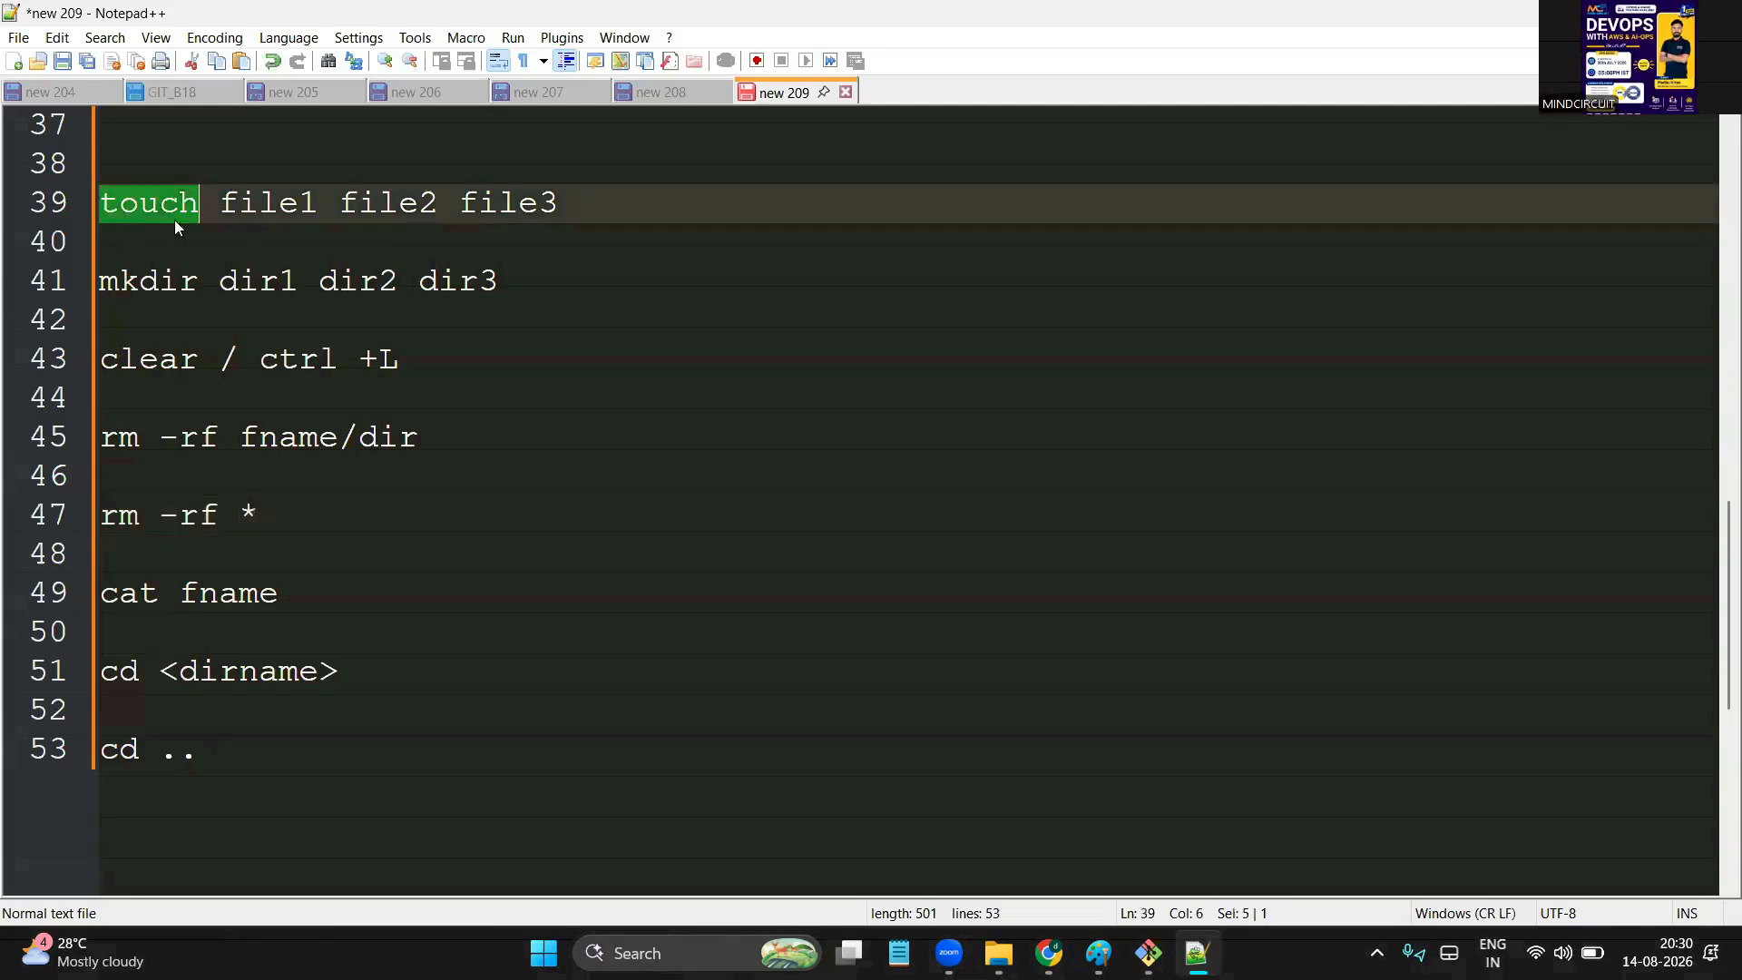
double_click(295, 218)
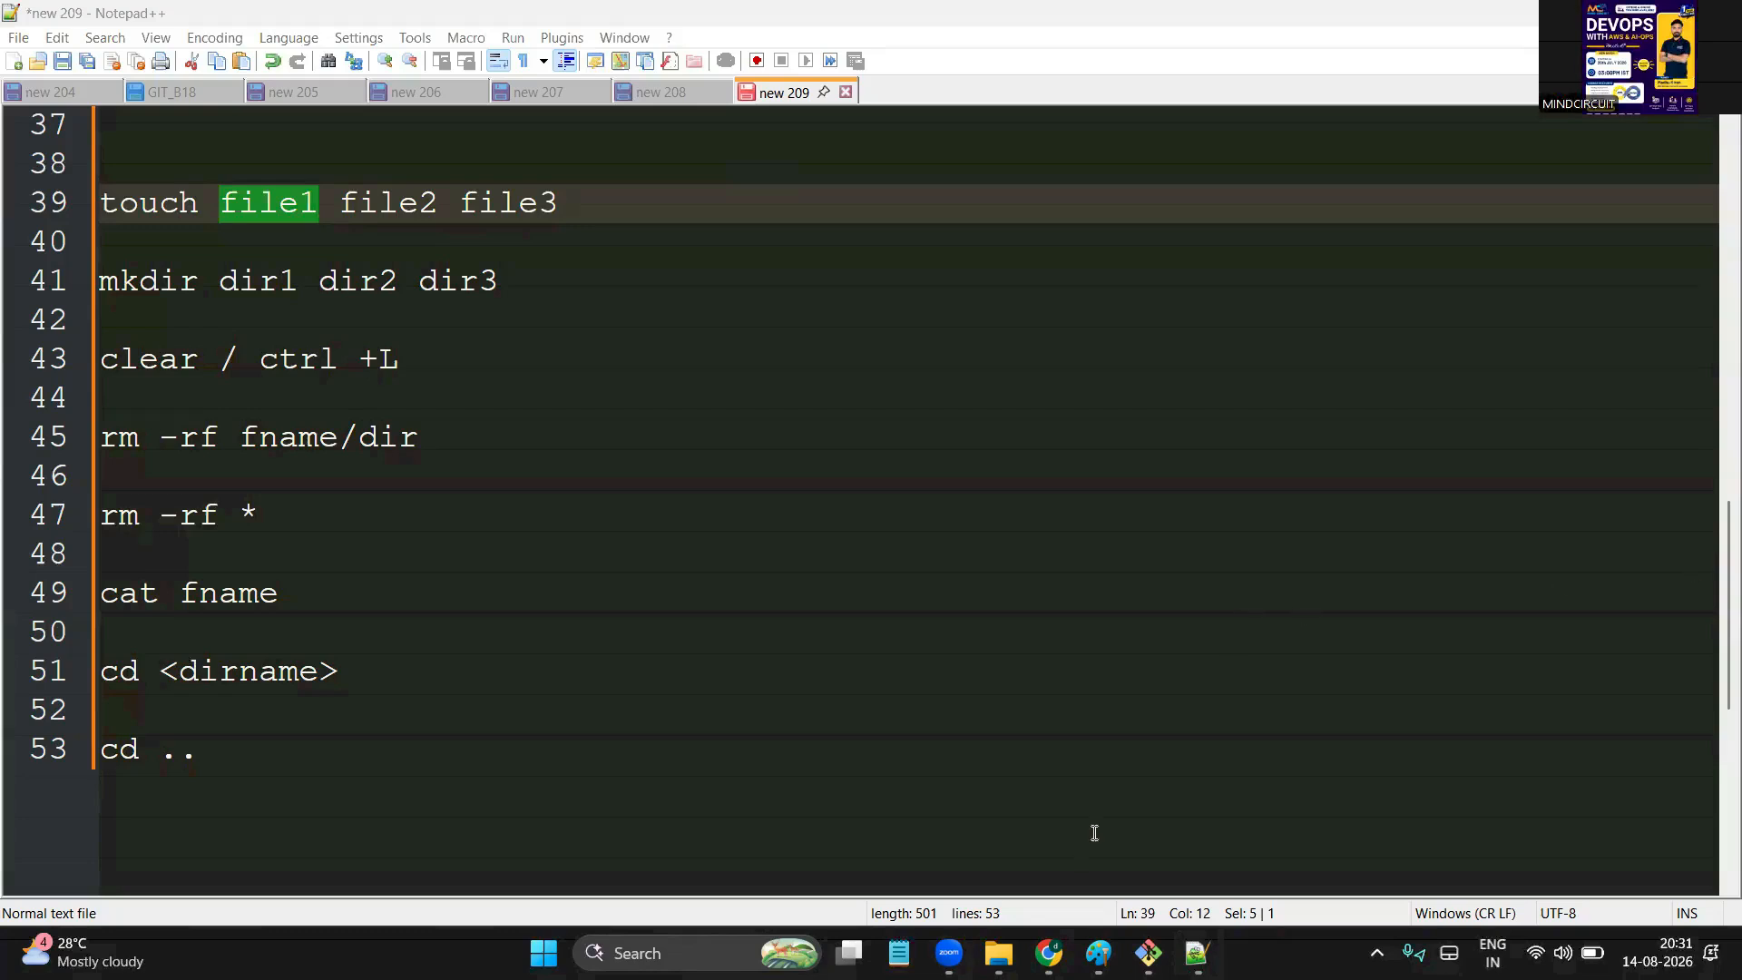
Highlight the earlier commands and output in Git Bash, then bring up the AWS EC2 Instances page
key("alt+Tab")
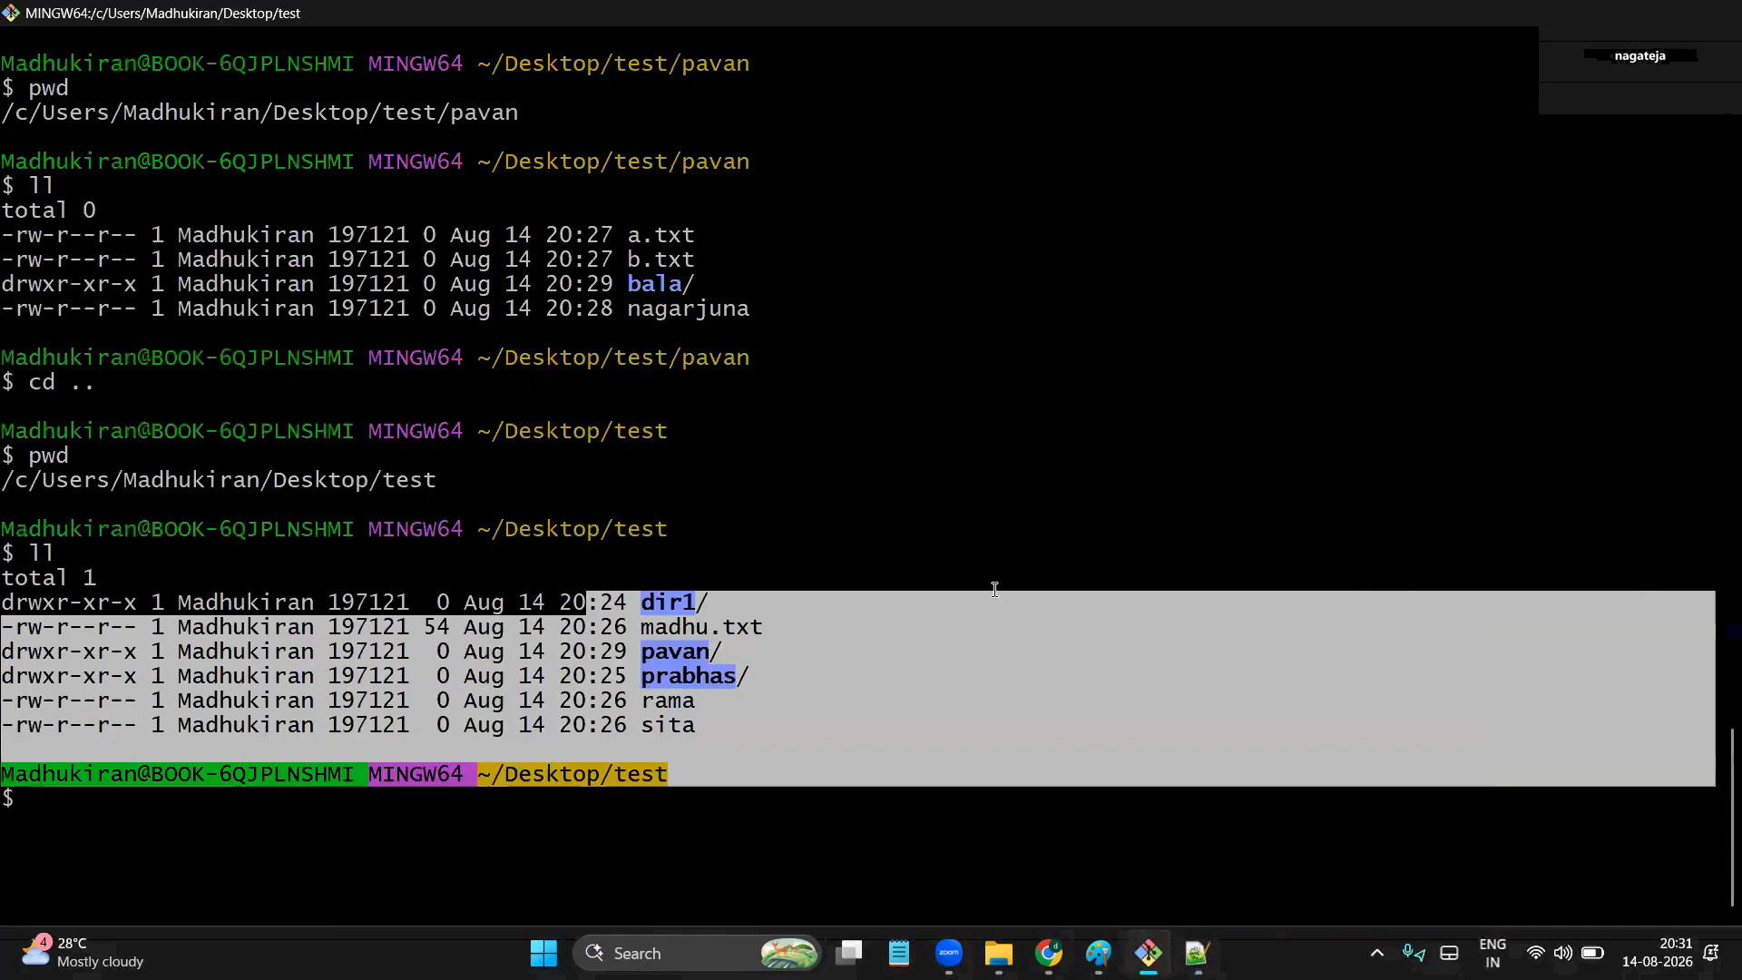
left_click(1034, 798)
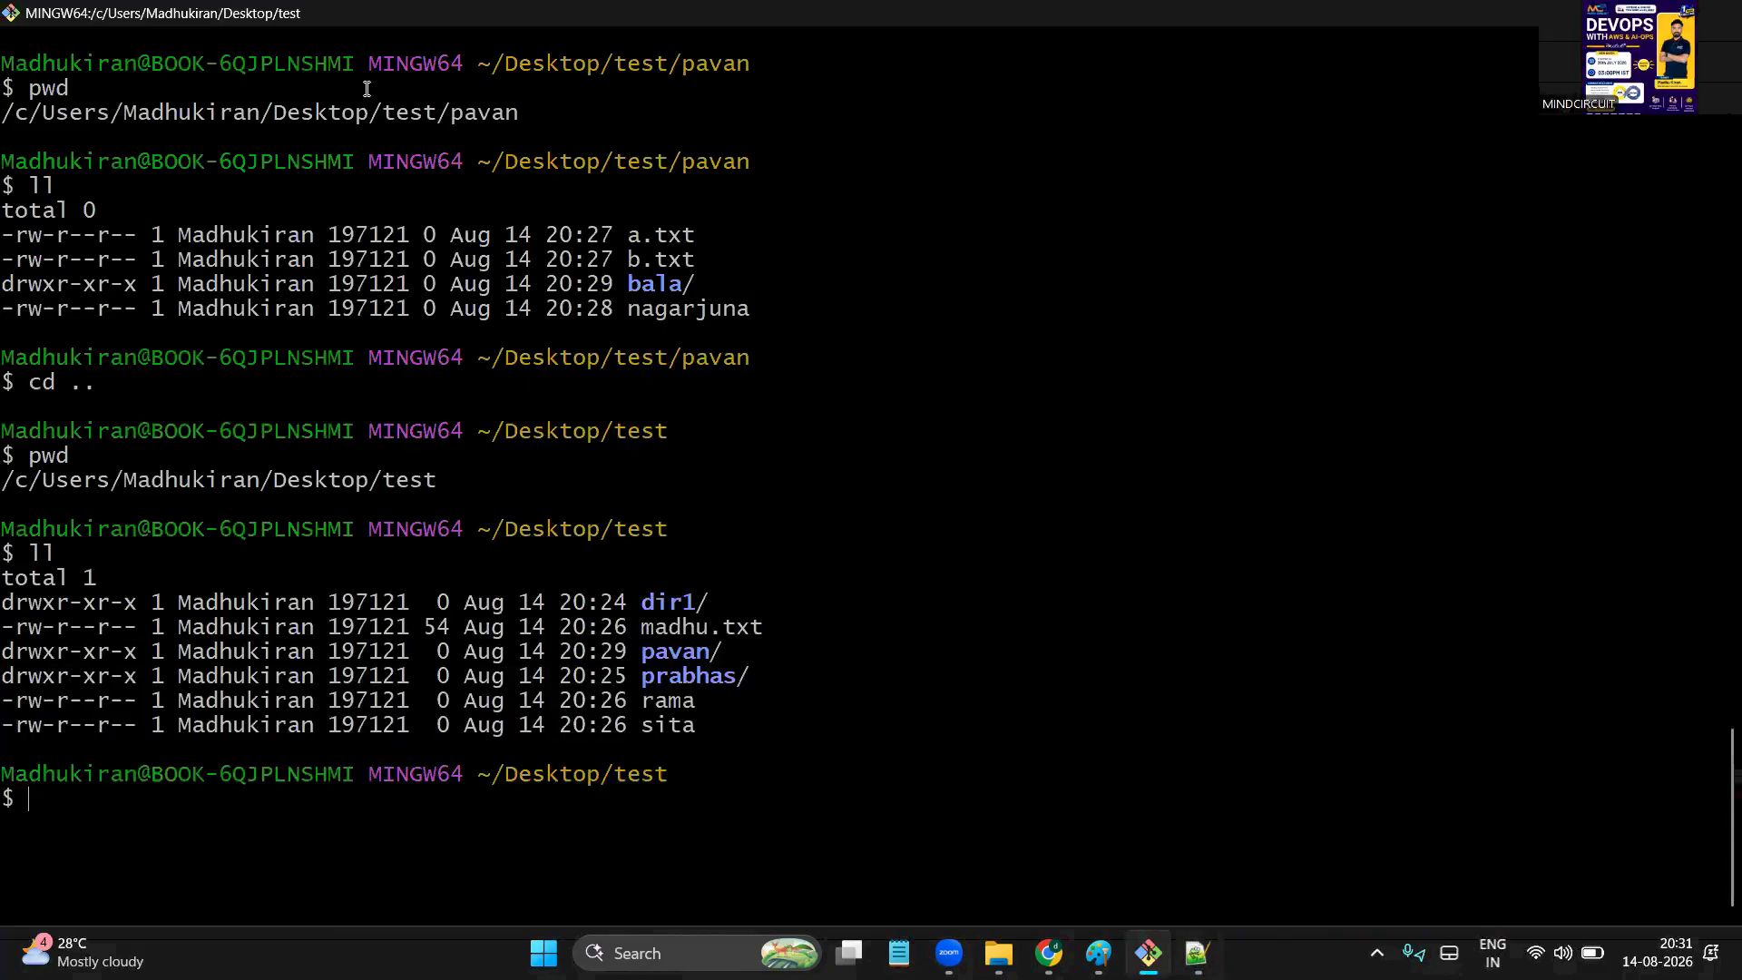
left_click_drag(319, 71, 840, 735)
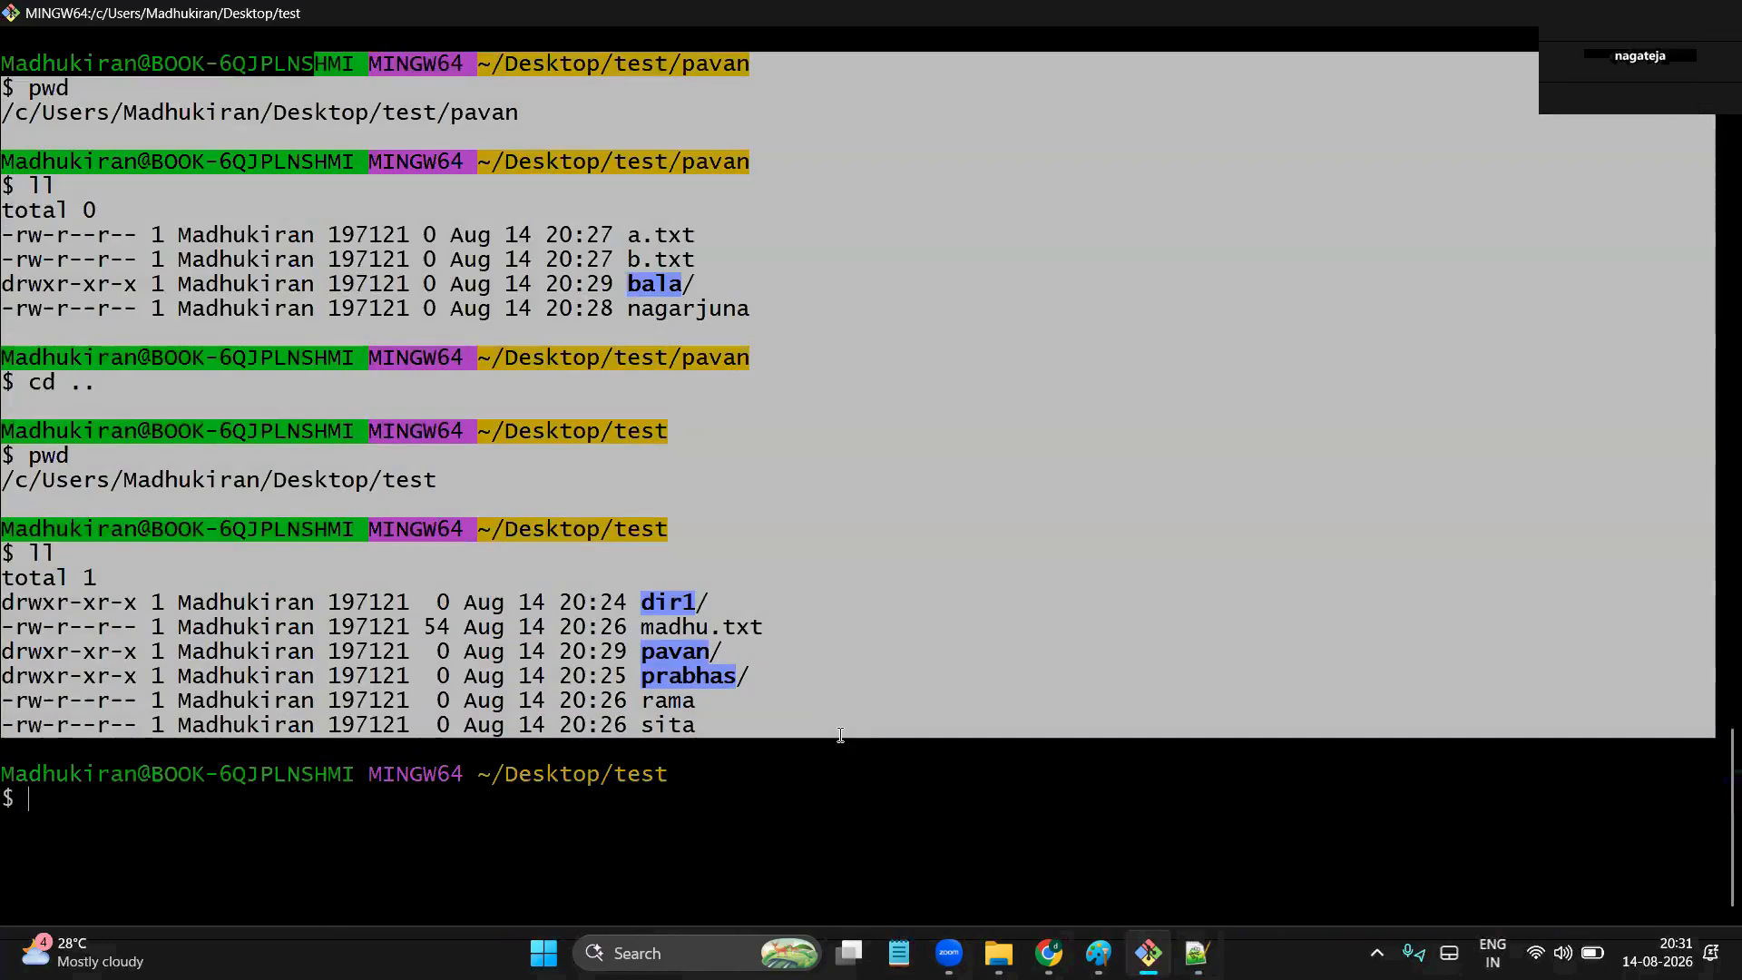
left_click(1049, 953)
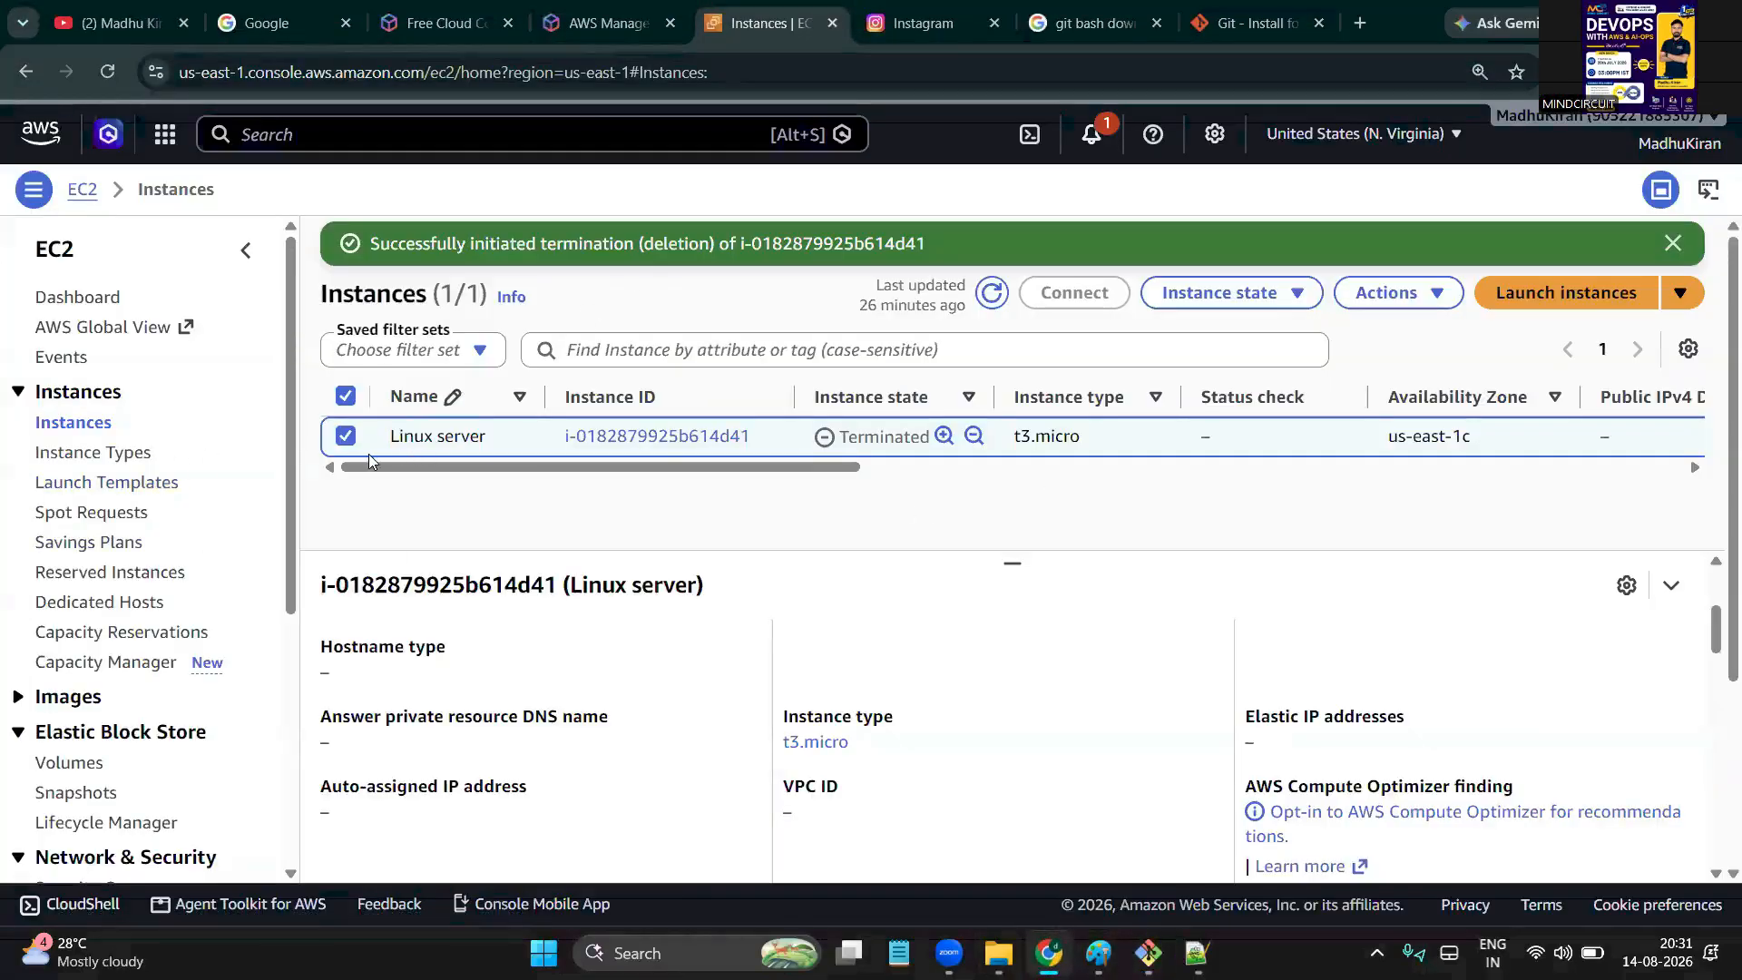
Refresh EC2 to confirm the Linux server is terminated, then run history in a cleared Git Bash
left_click(979, 296)
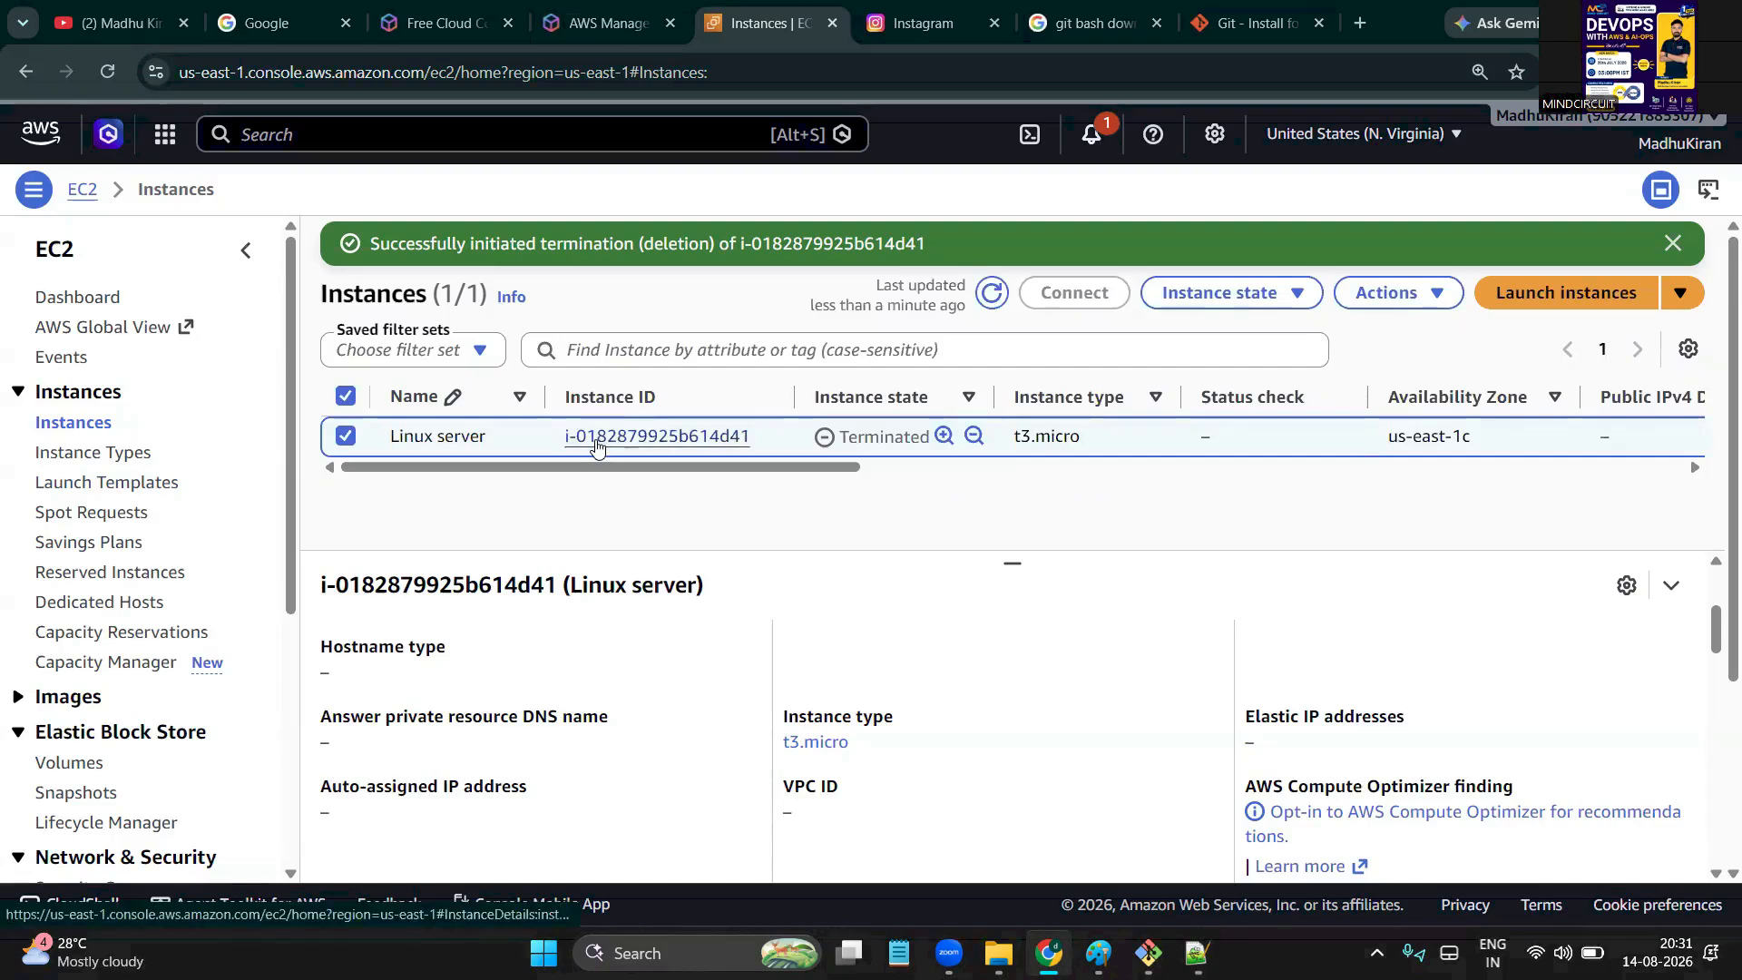
left_click(1665, 245)
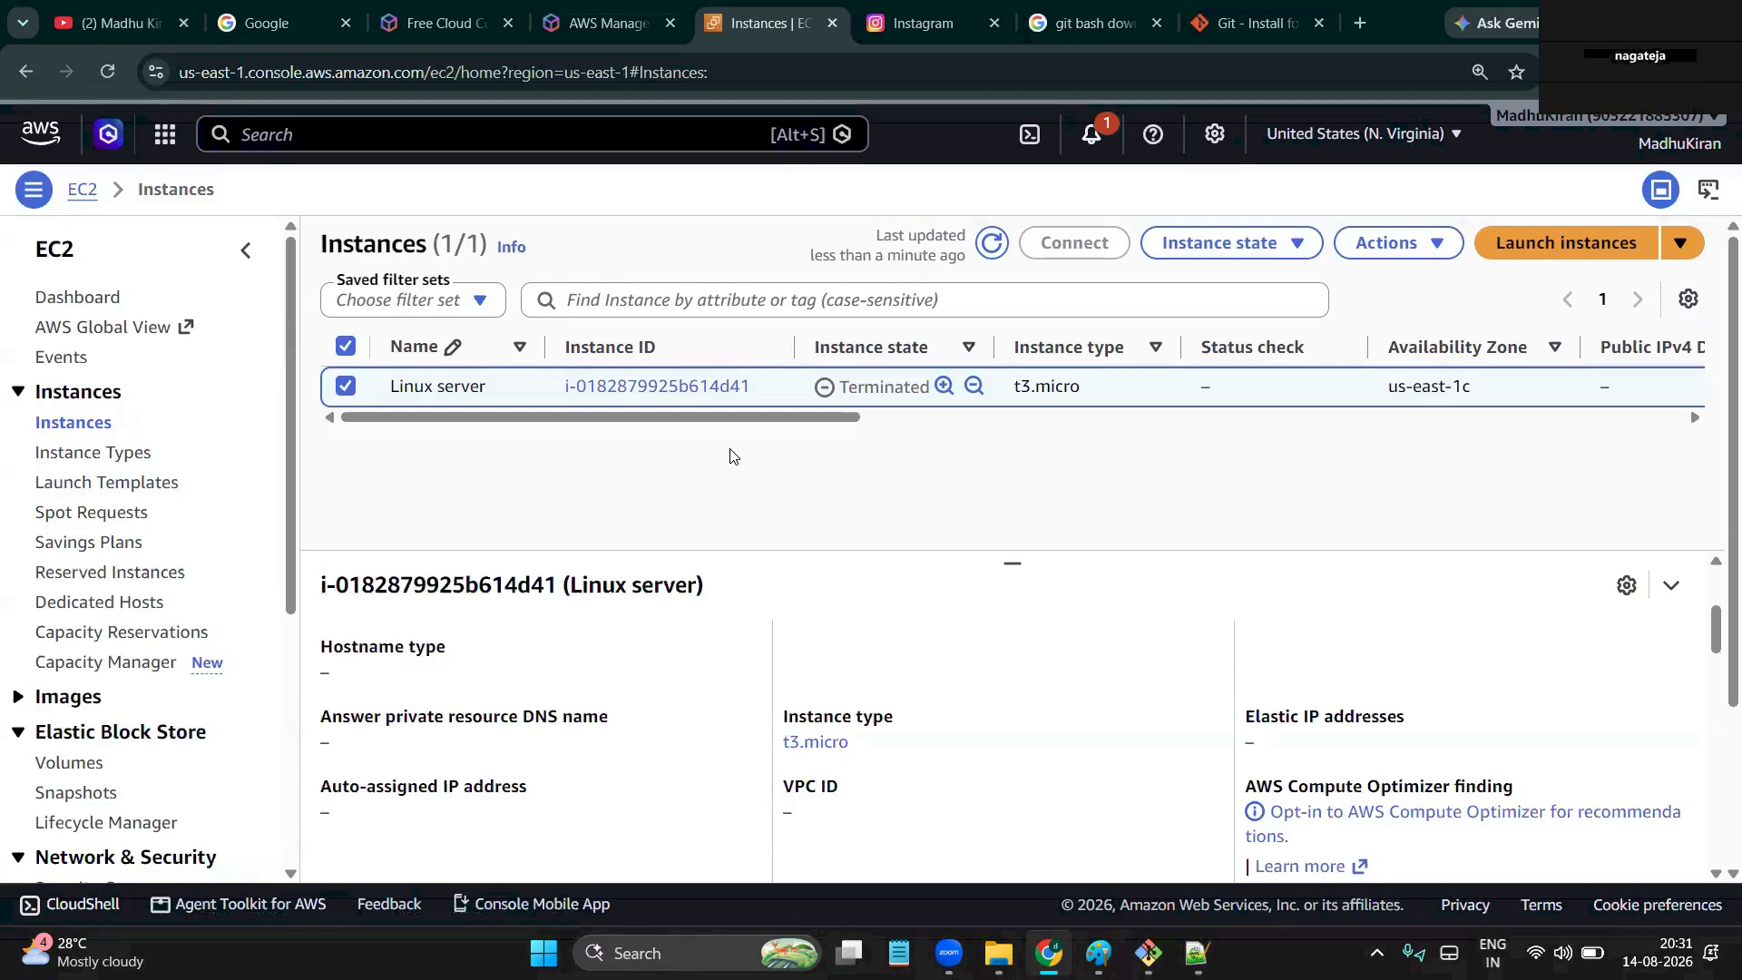
left_click(1149, 953)
left_click(733, 659)
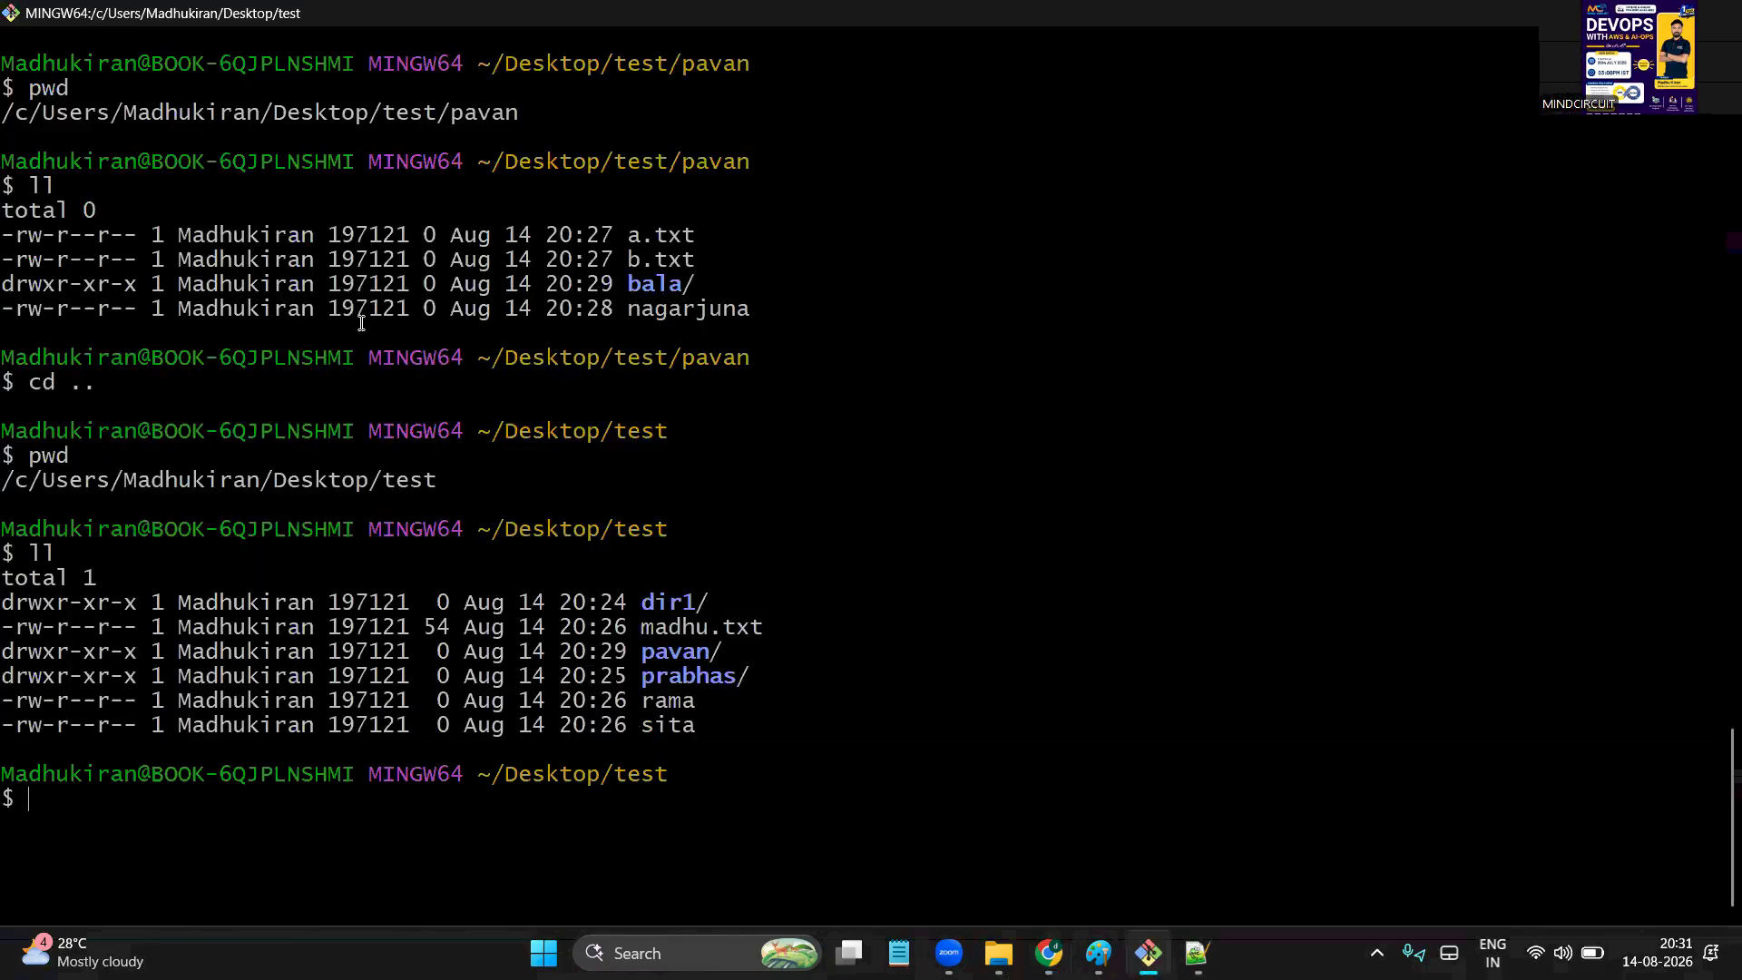
key("ctrl+l")
type("history")
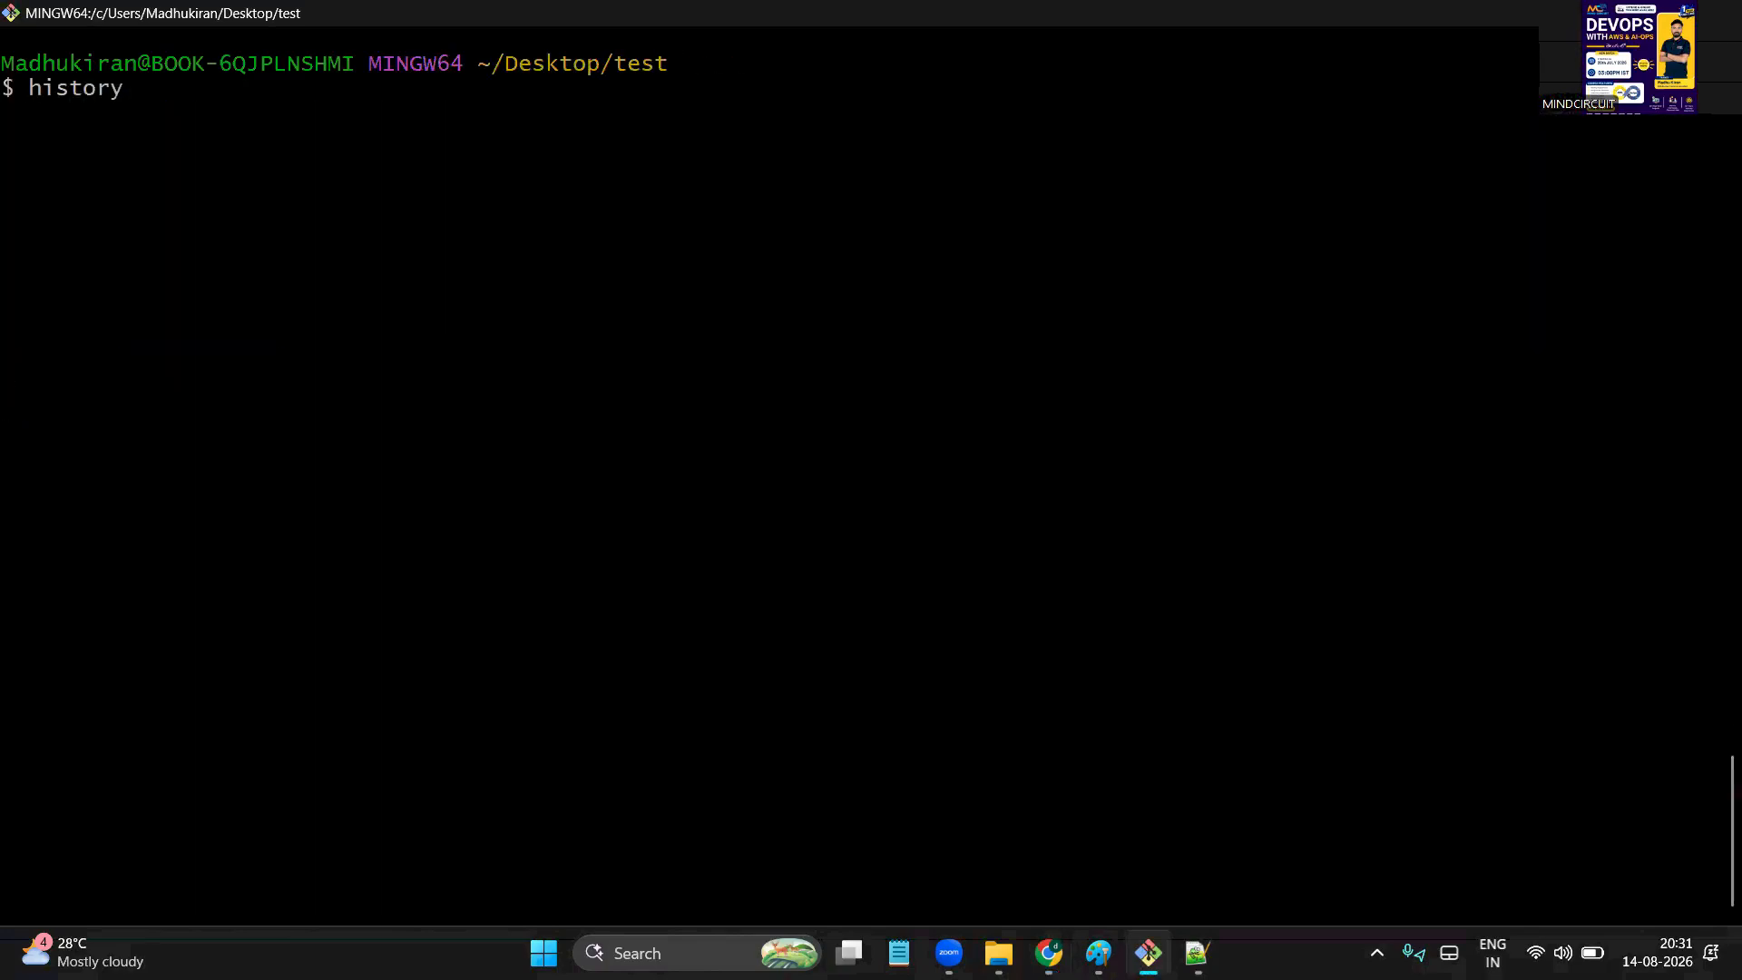
Add 'history' on a new line below cd .. in the Notepad++ command notes
left_click(1198, 952)
left_click(946, 814)
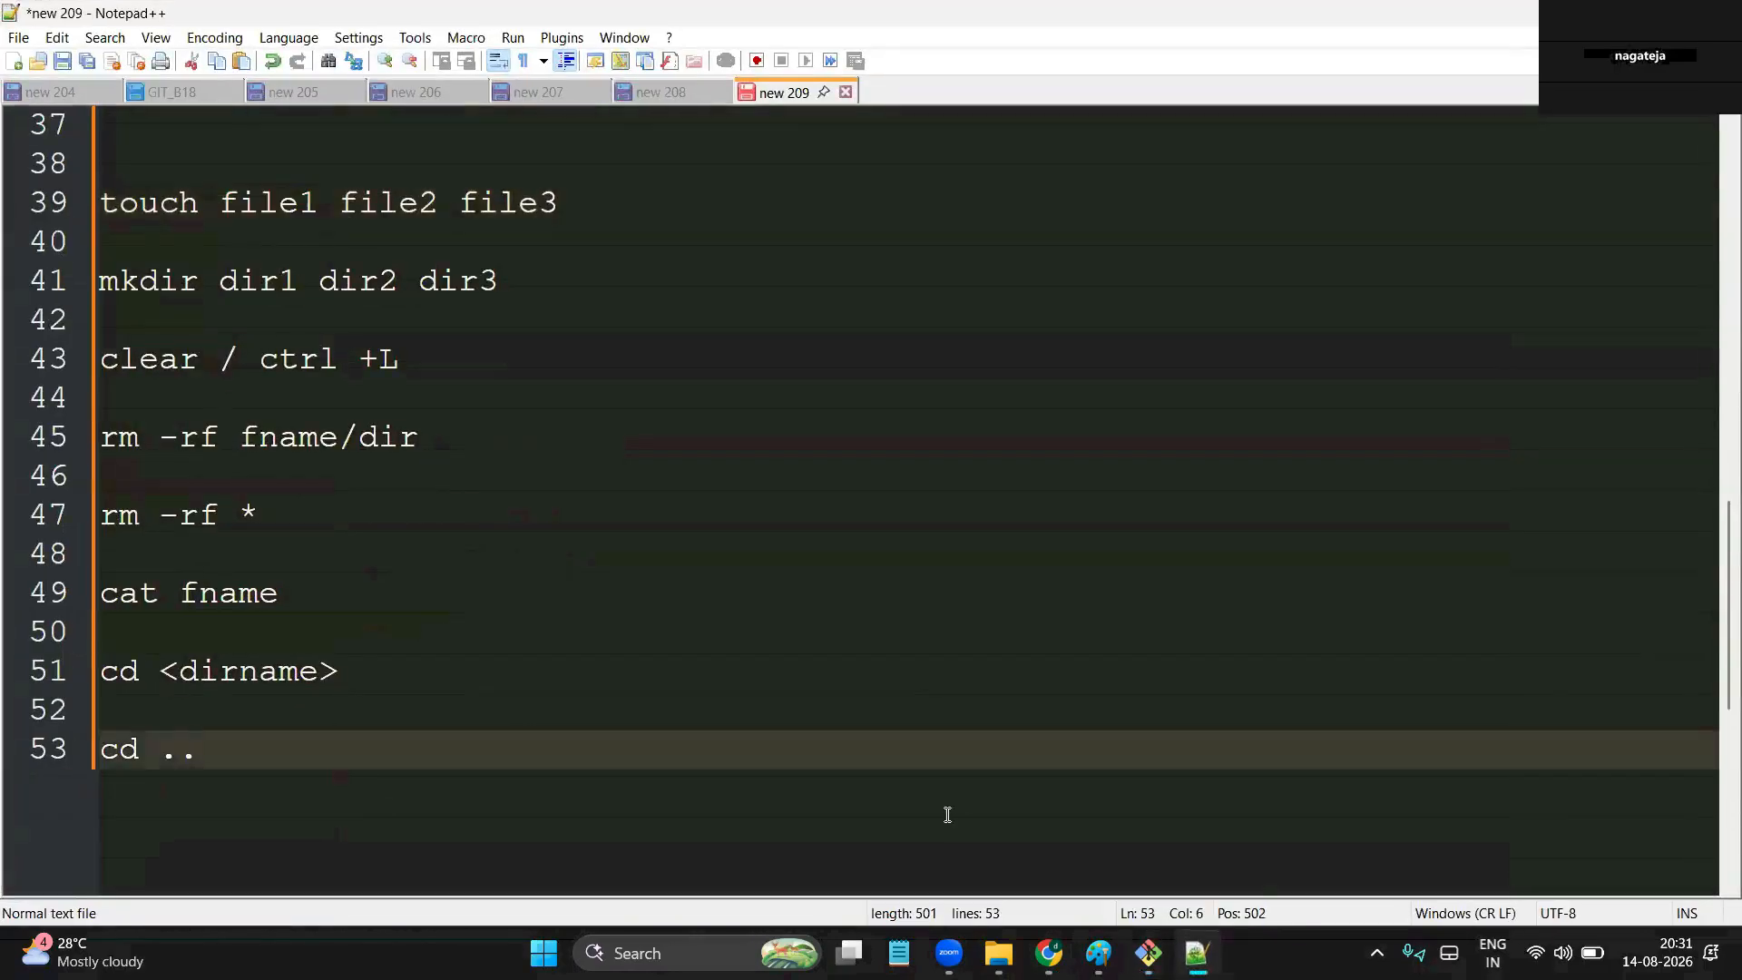
key("Return")
key("Return")
type("history")
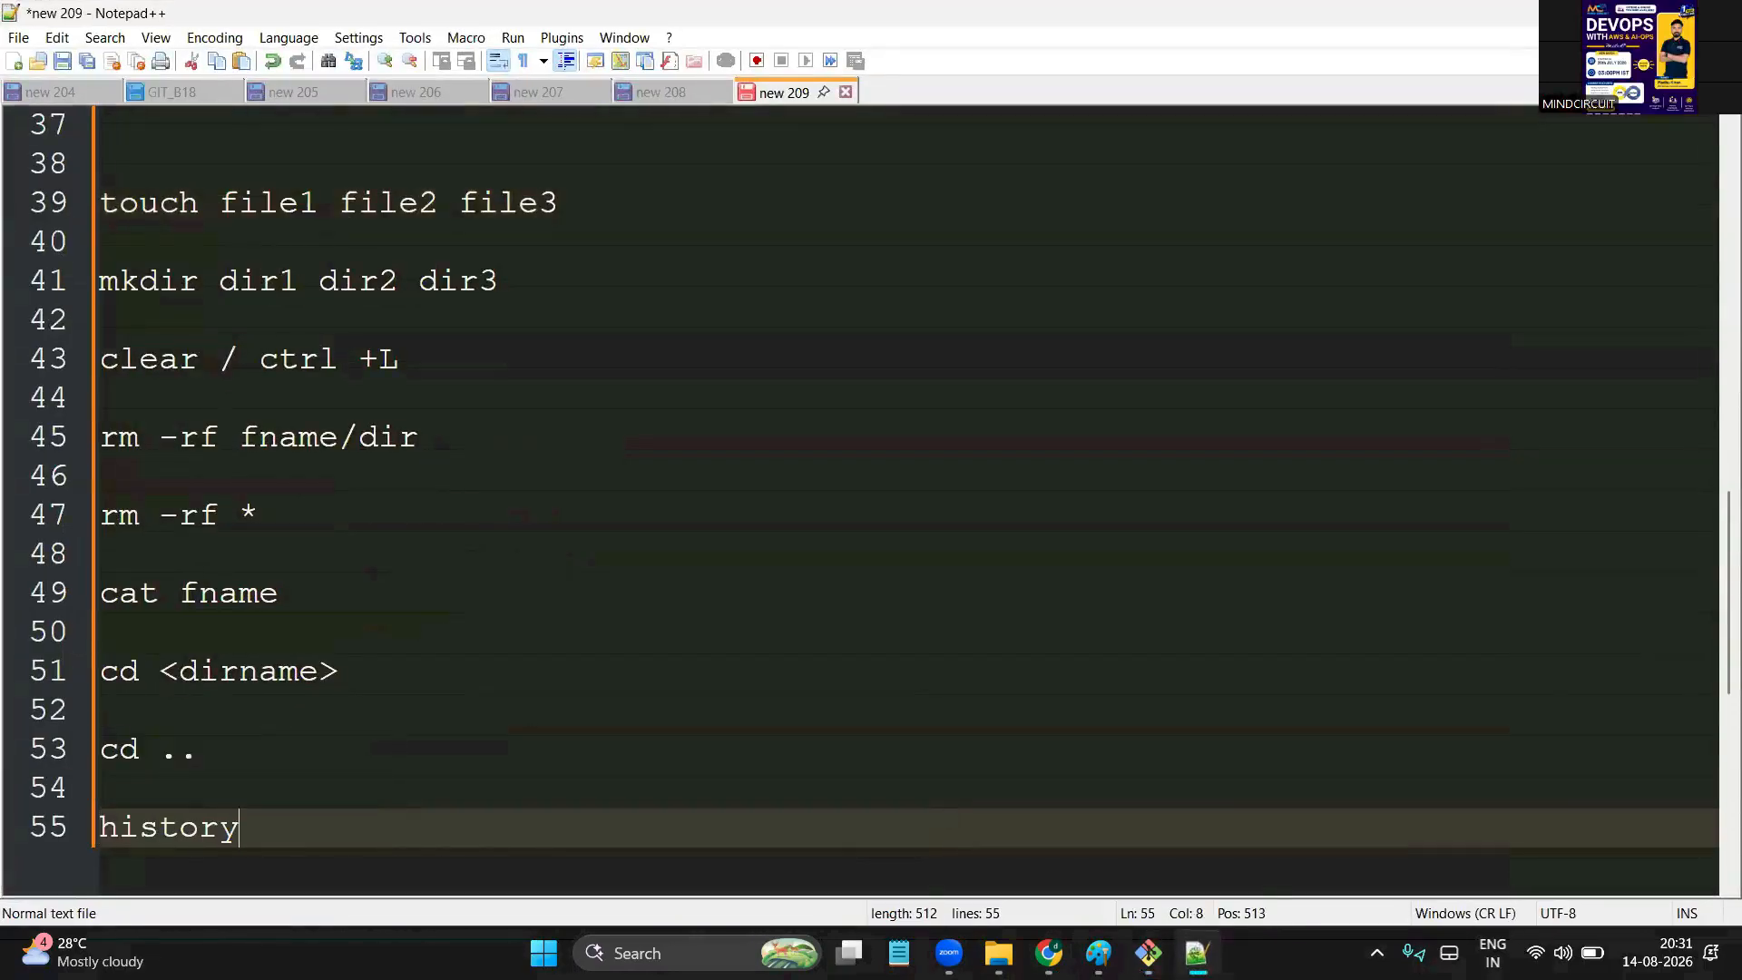
key("alt+Tab")
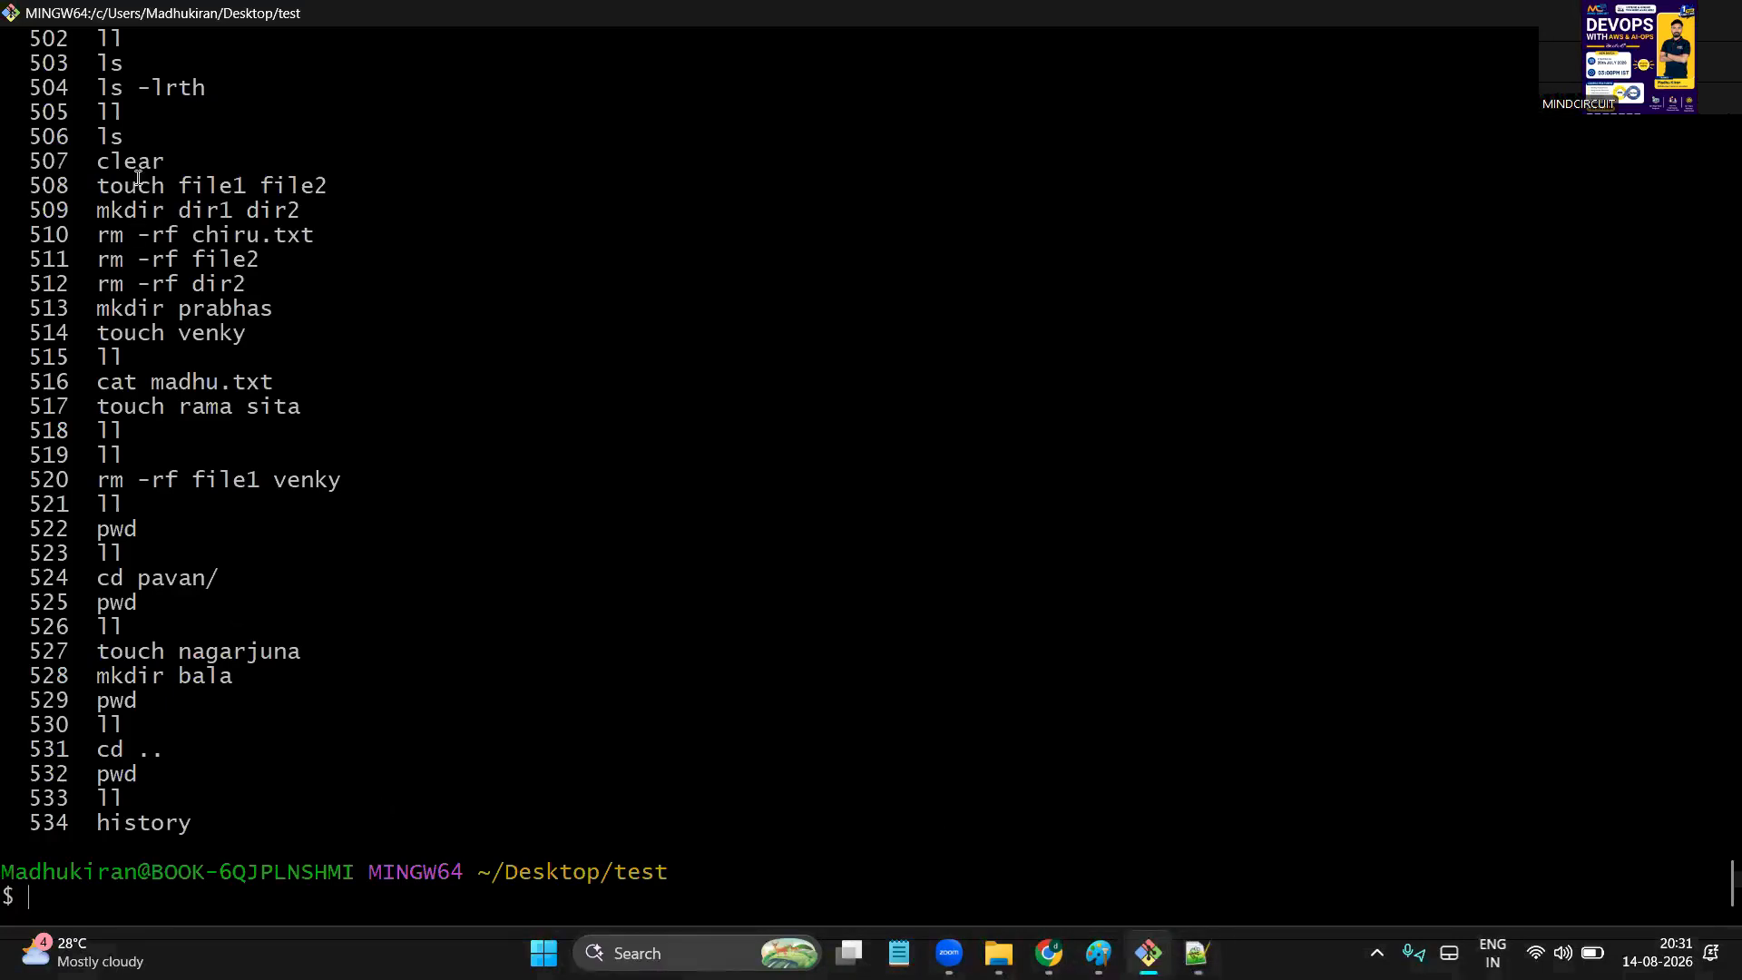
Select history entries 507 through 533 in the terminal to review the session's commands
left_click_drag(136, 170, 292, 810)
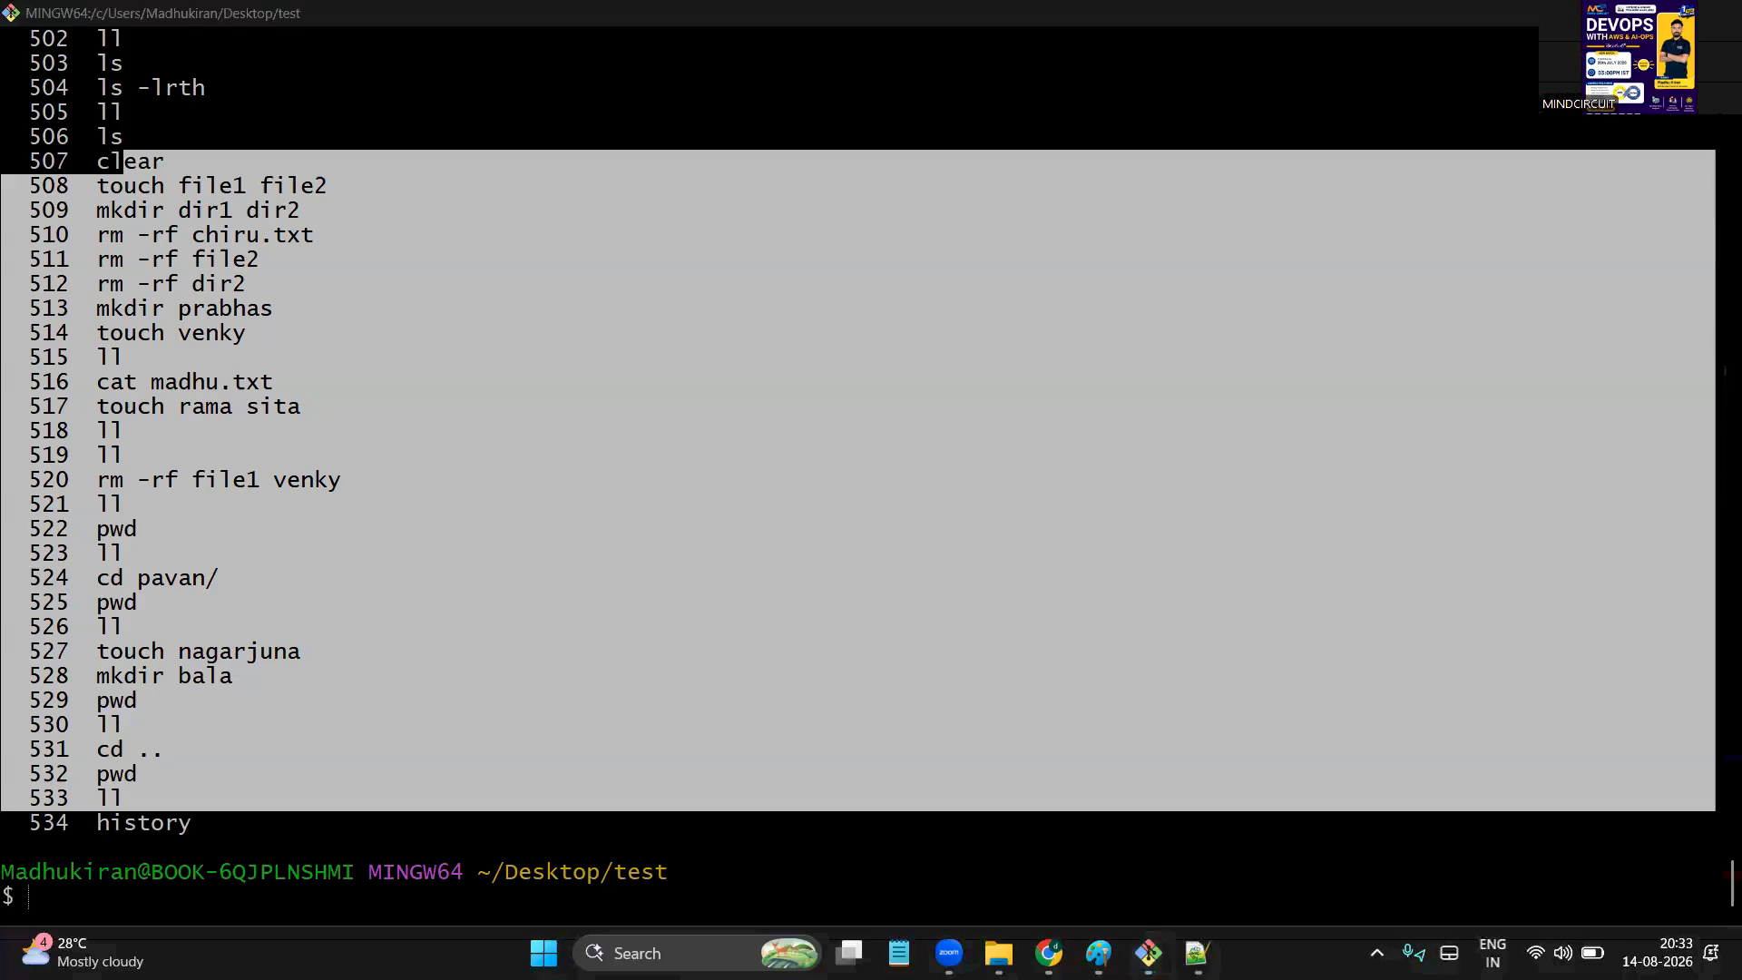
left_click(1102, 697)
Minimise Git Bash and Notepad++ so only the desktop folders, including test, are visible
key("super+d")
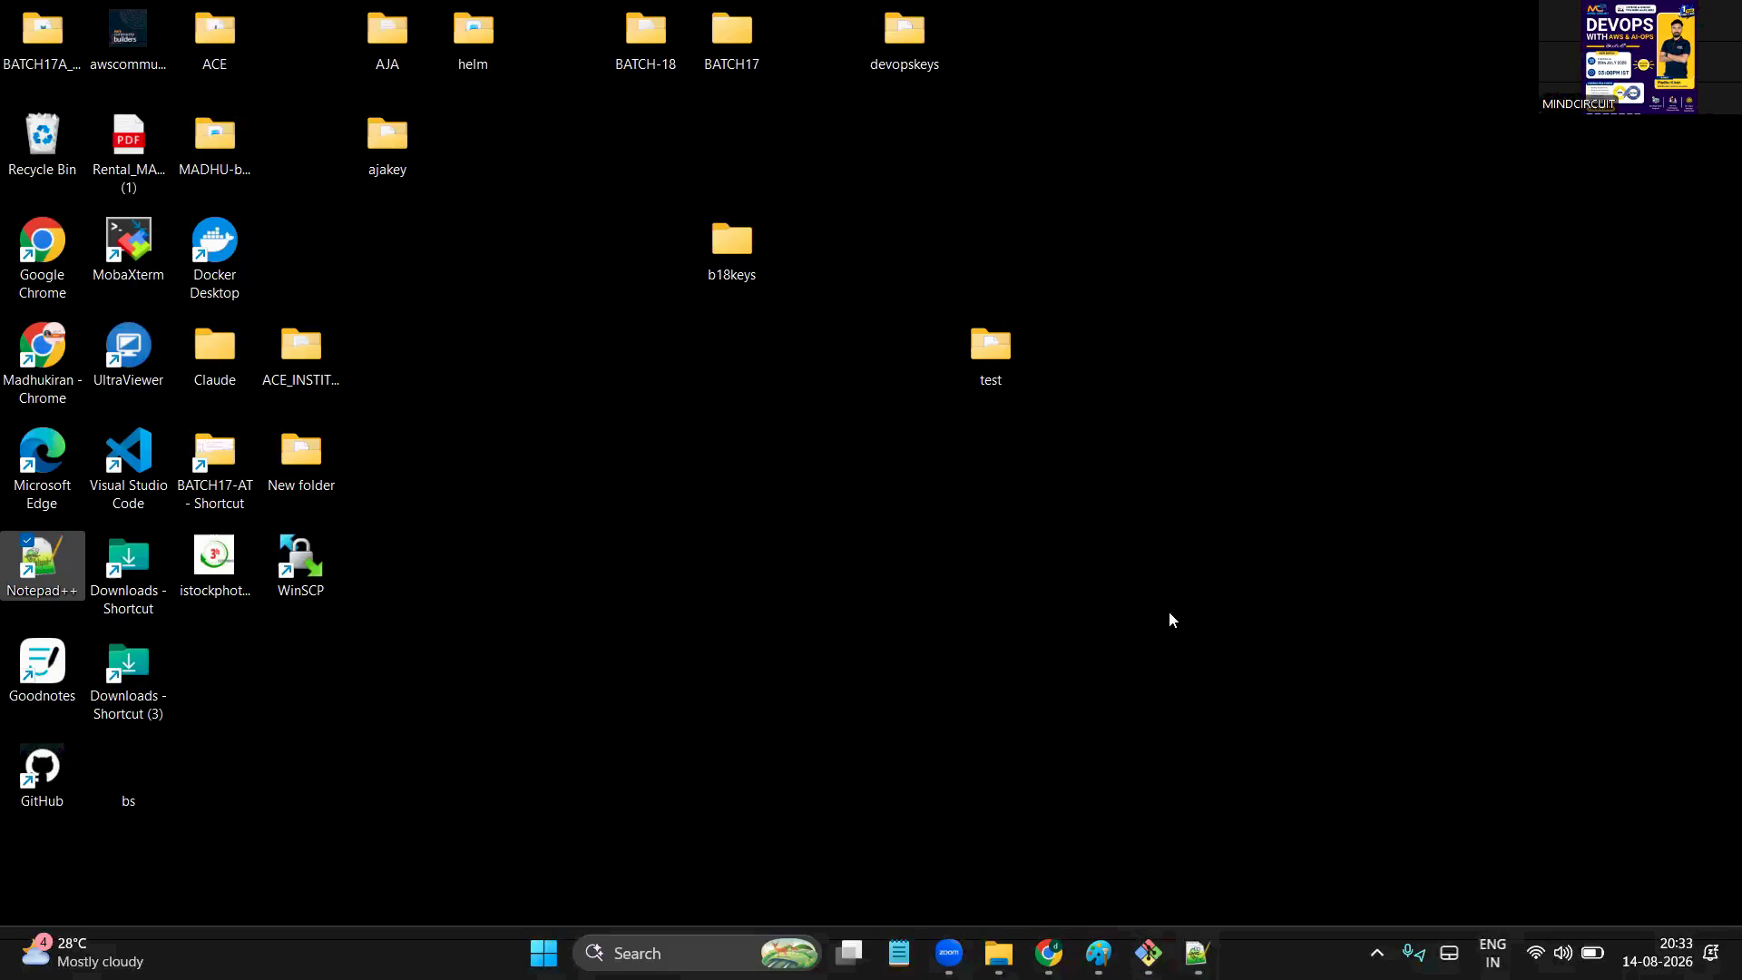
left_click(1198, 953)
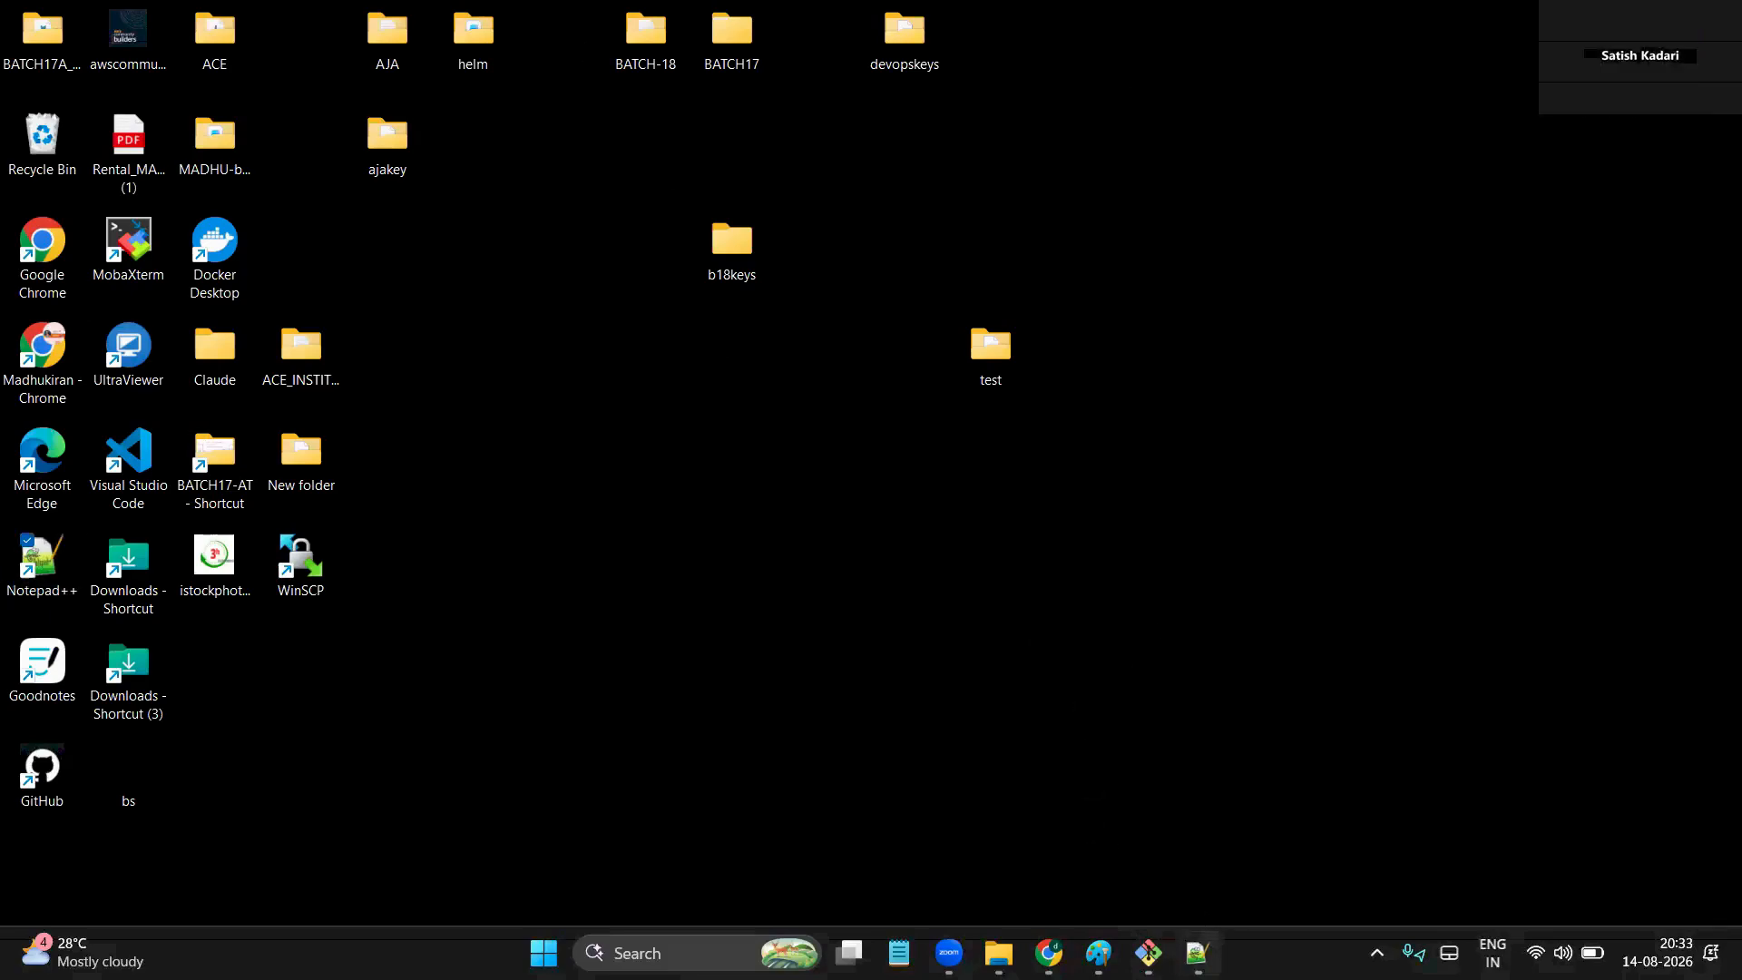
left_click(1198, 952)
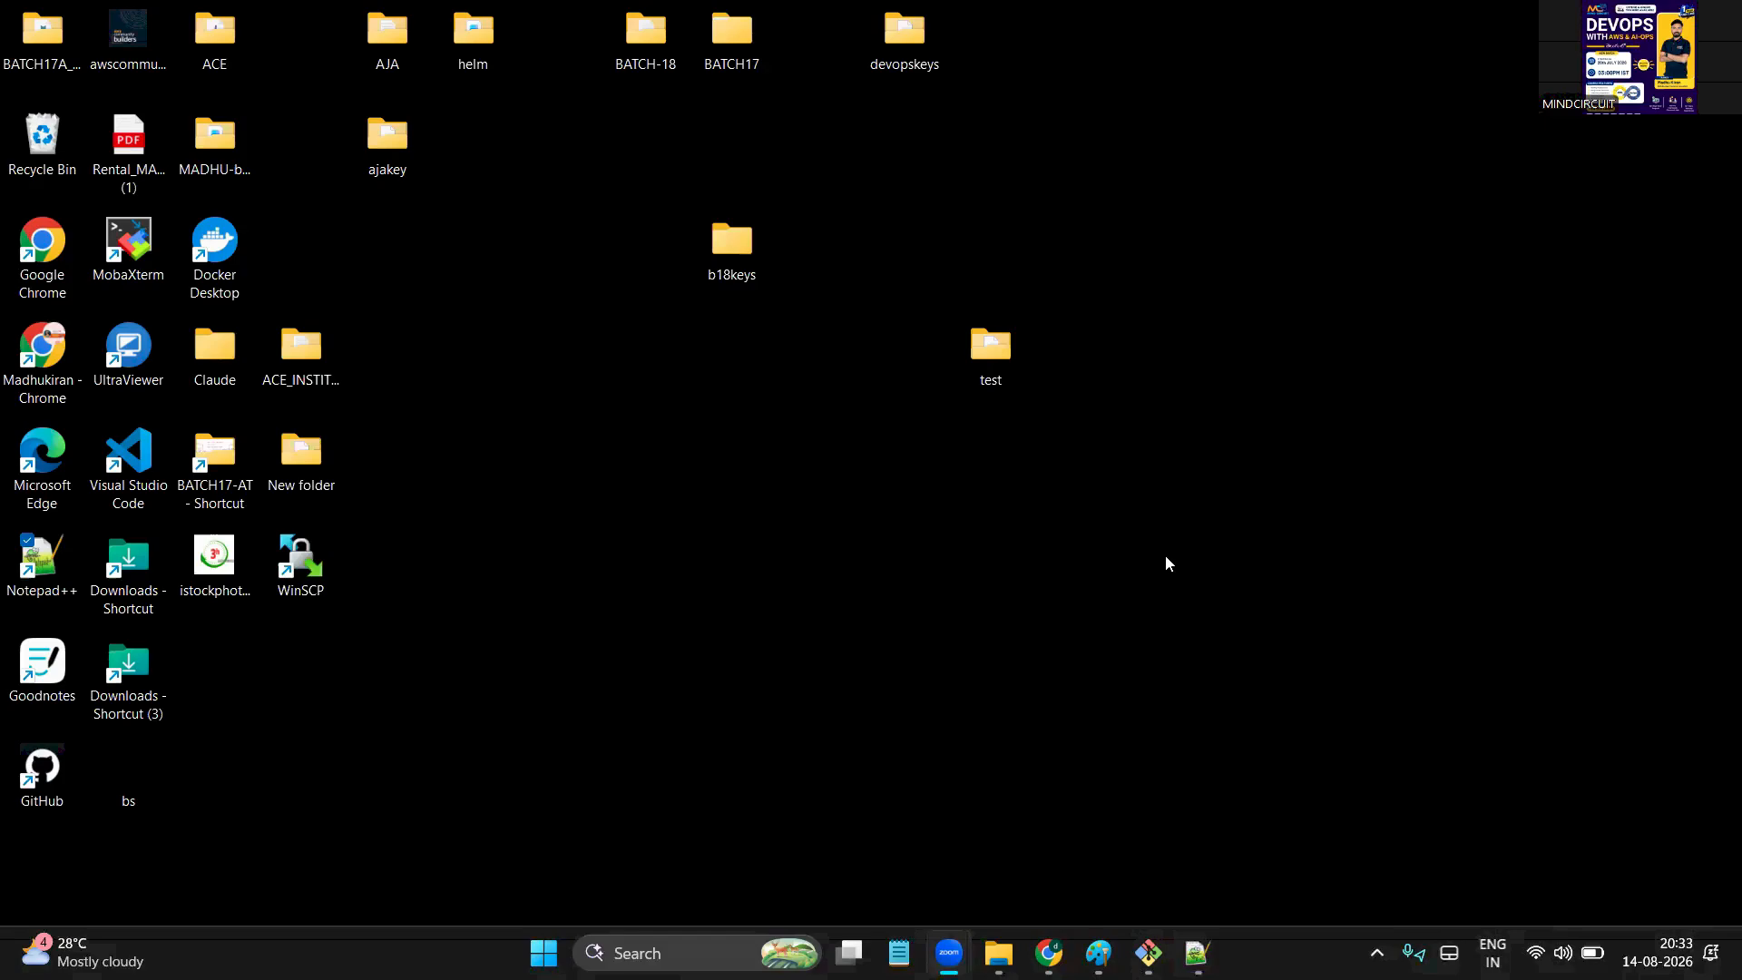
left_click(1148, 952)
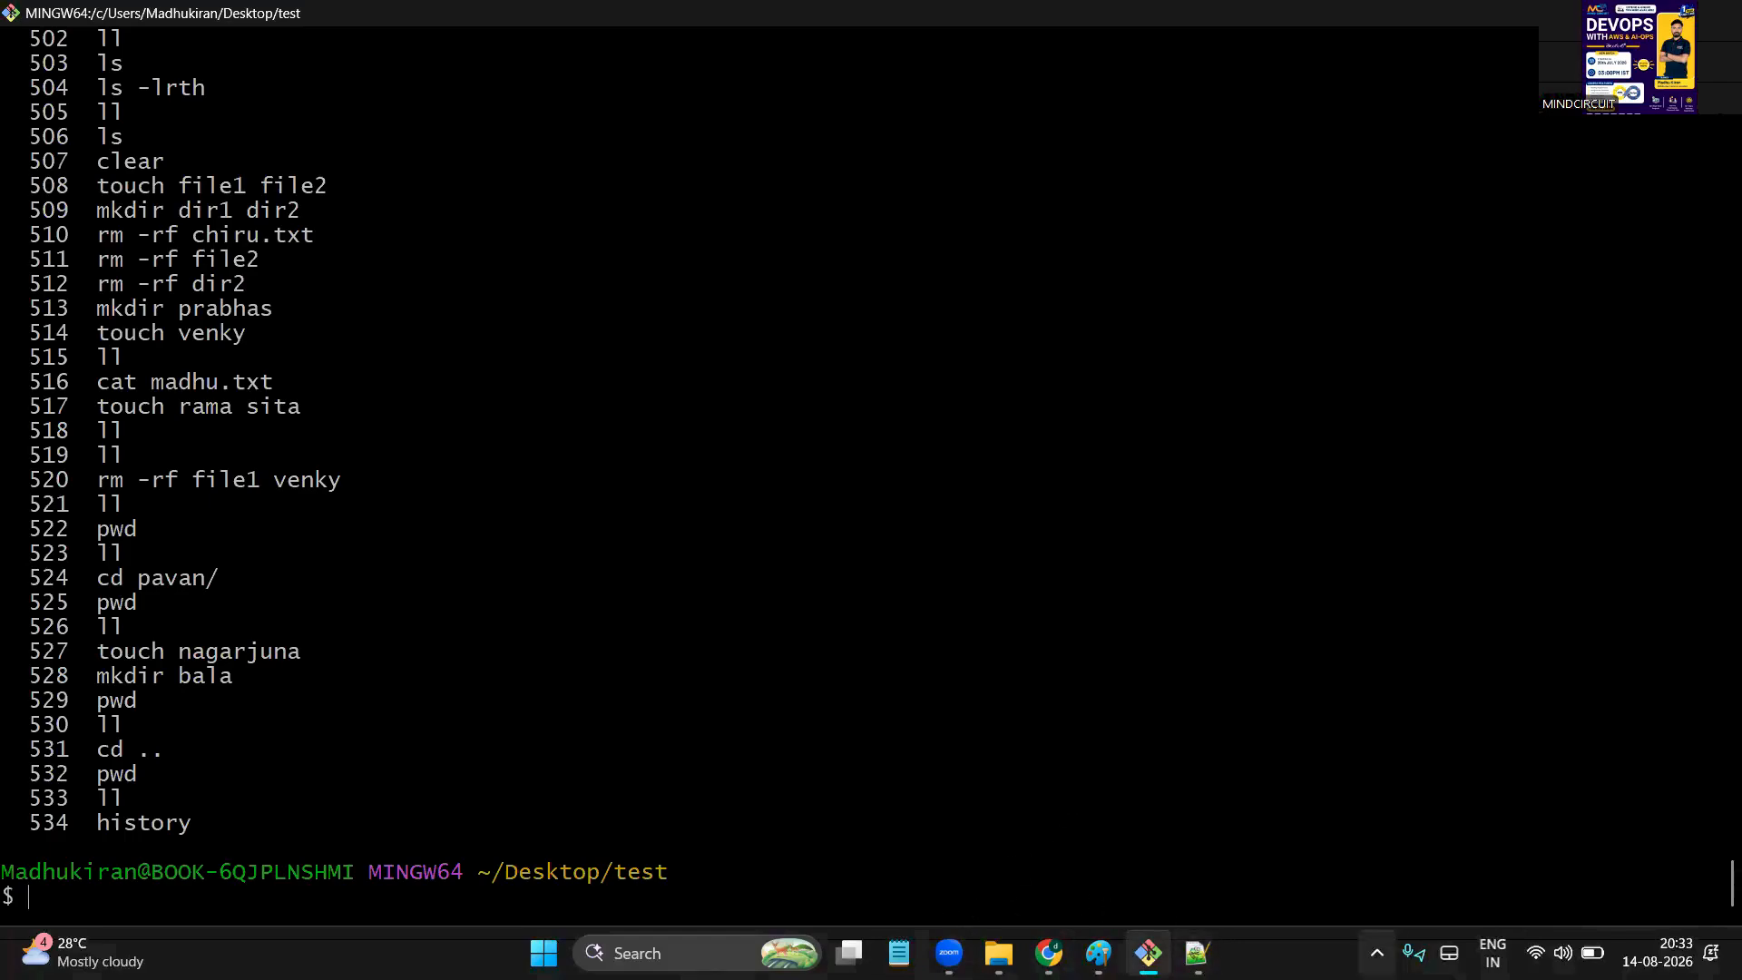
left_click(1656, 952)
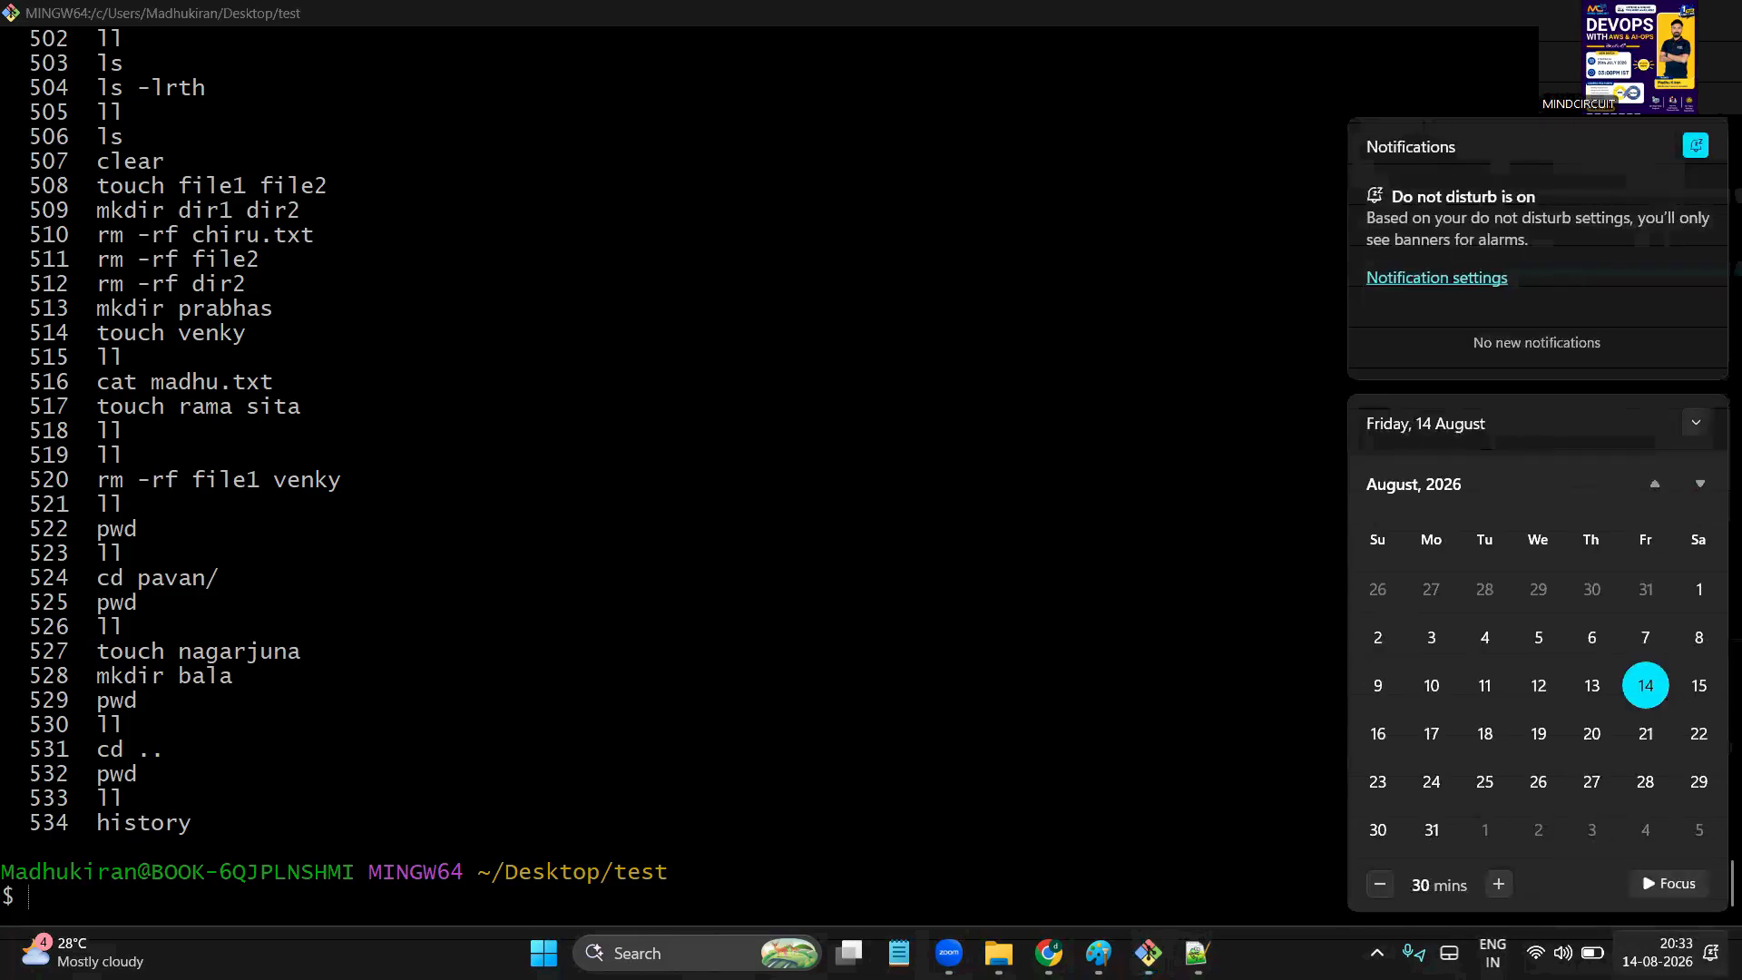
key("Escape")
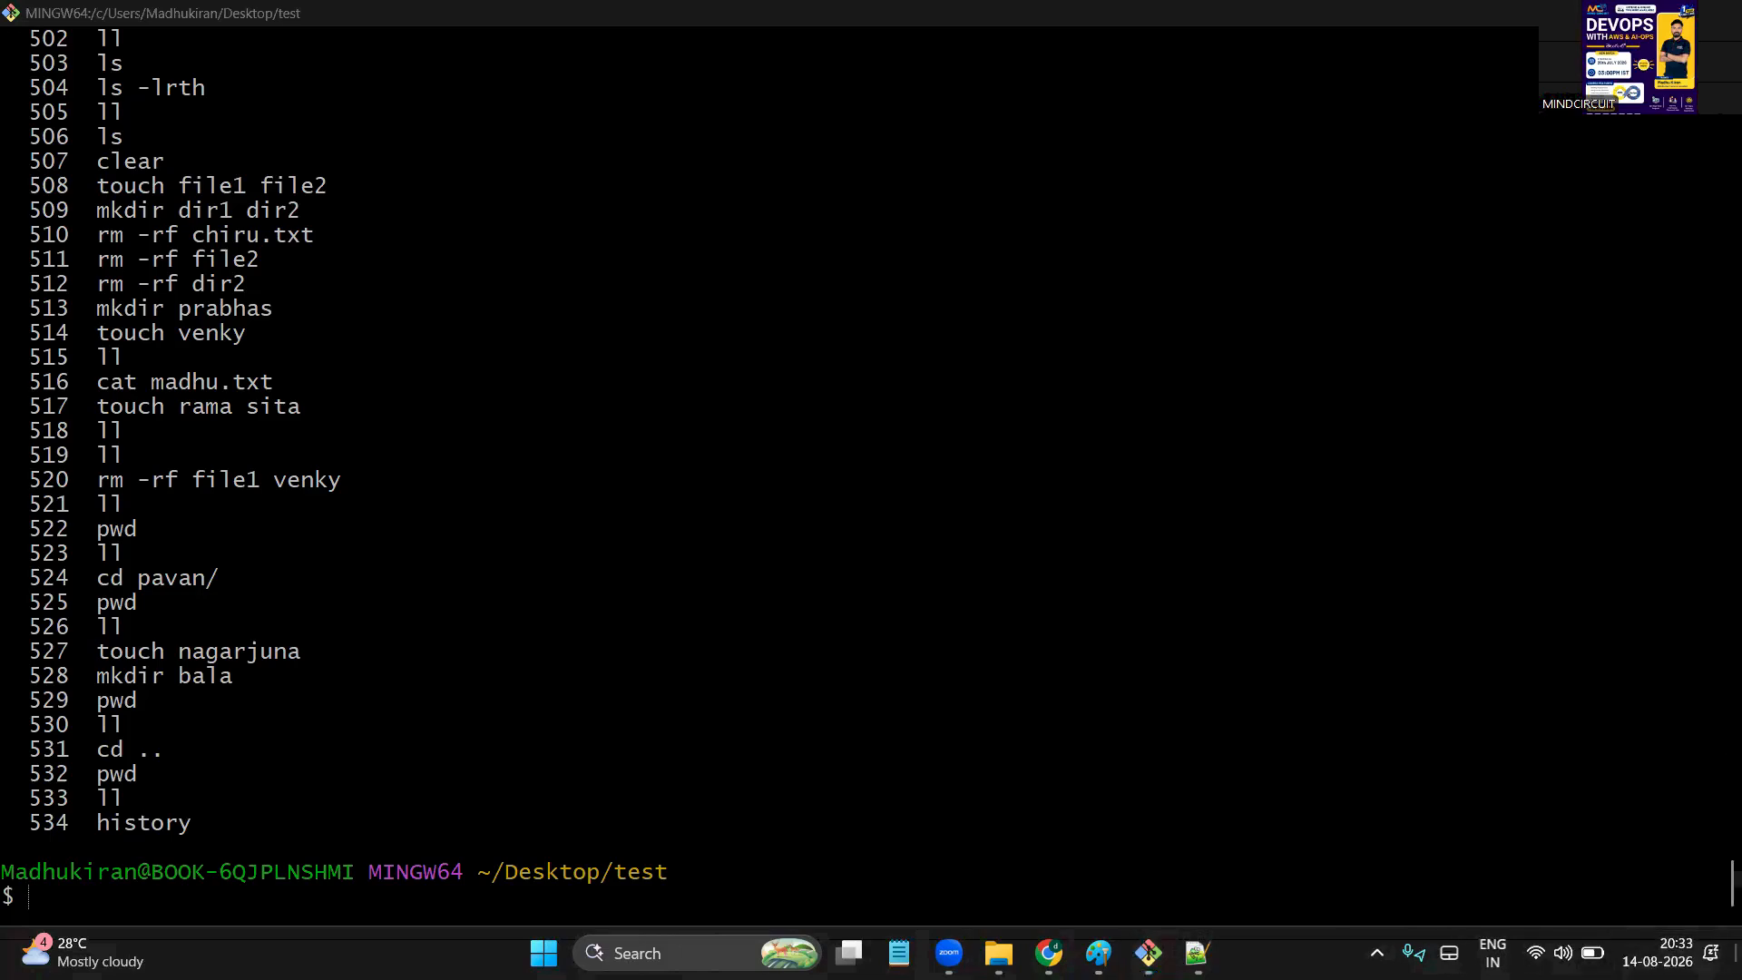
key("super+d")
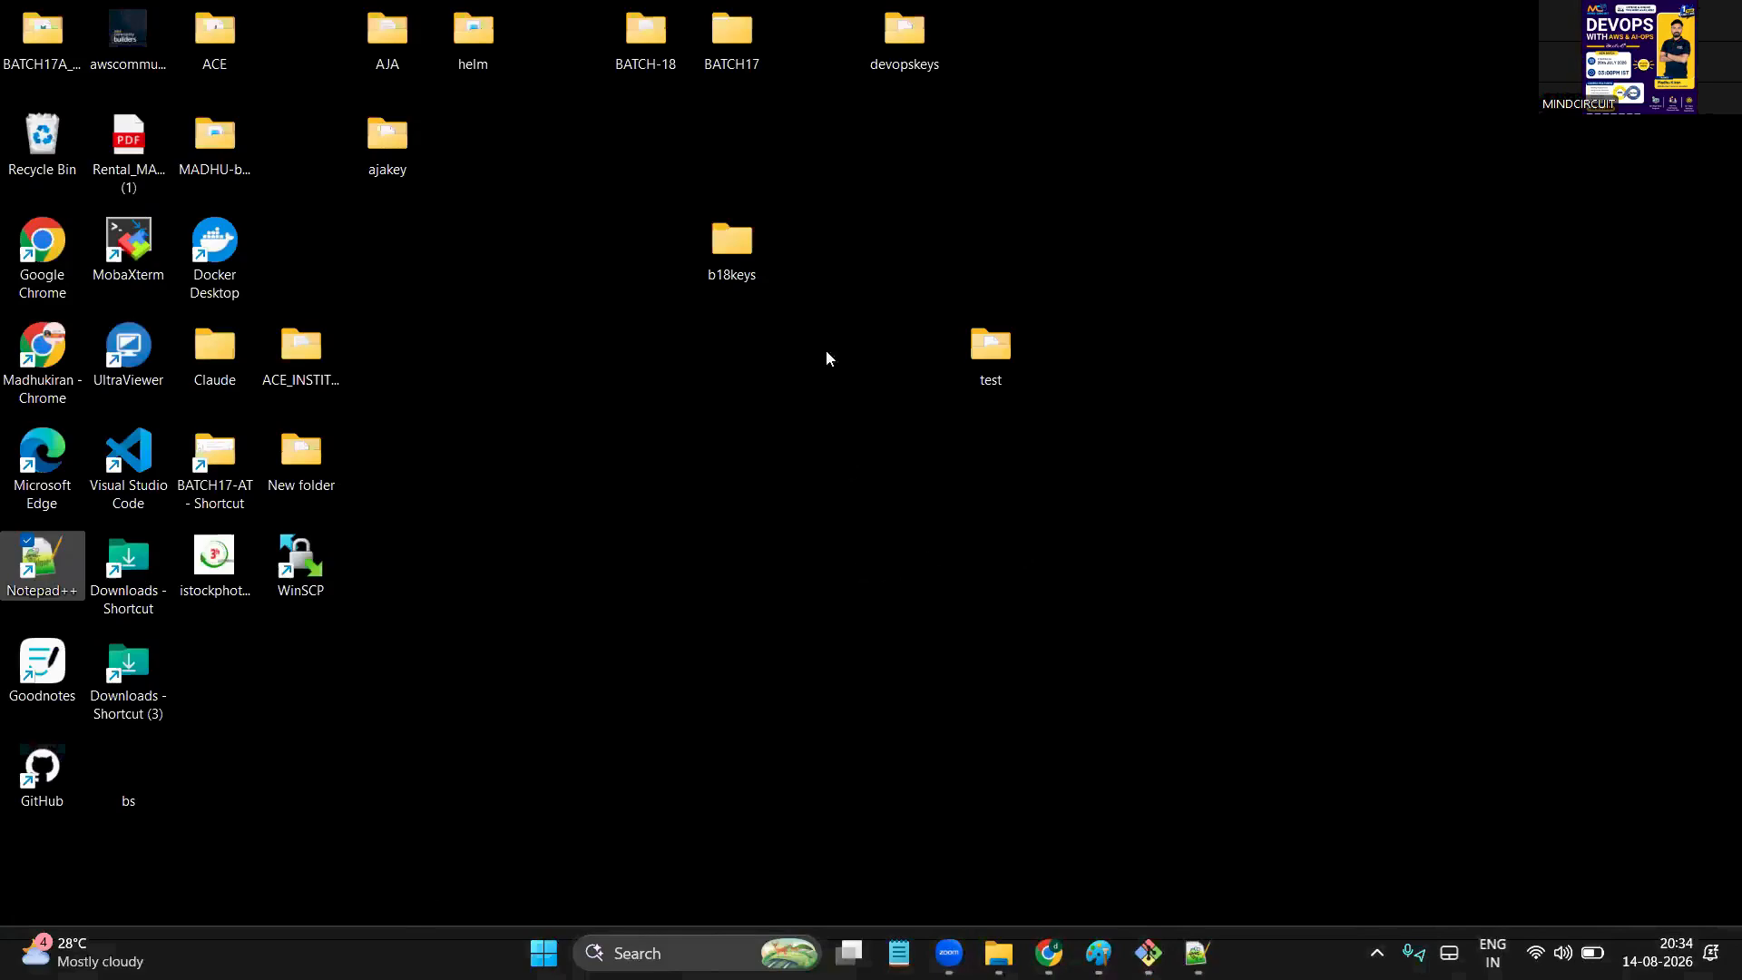
Open the DEVOPS DEMO document from the desktop BATCH-18 folder, after closing b18keys
double_click(764, 241)
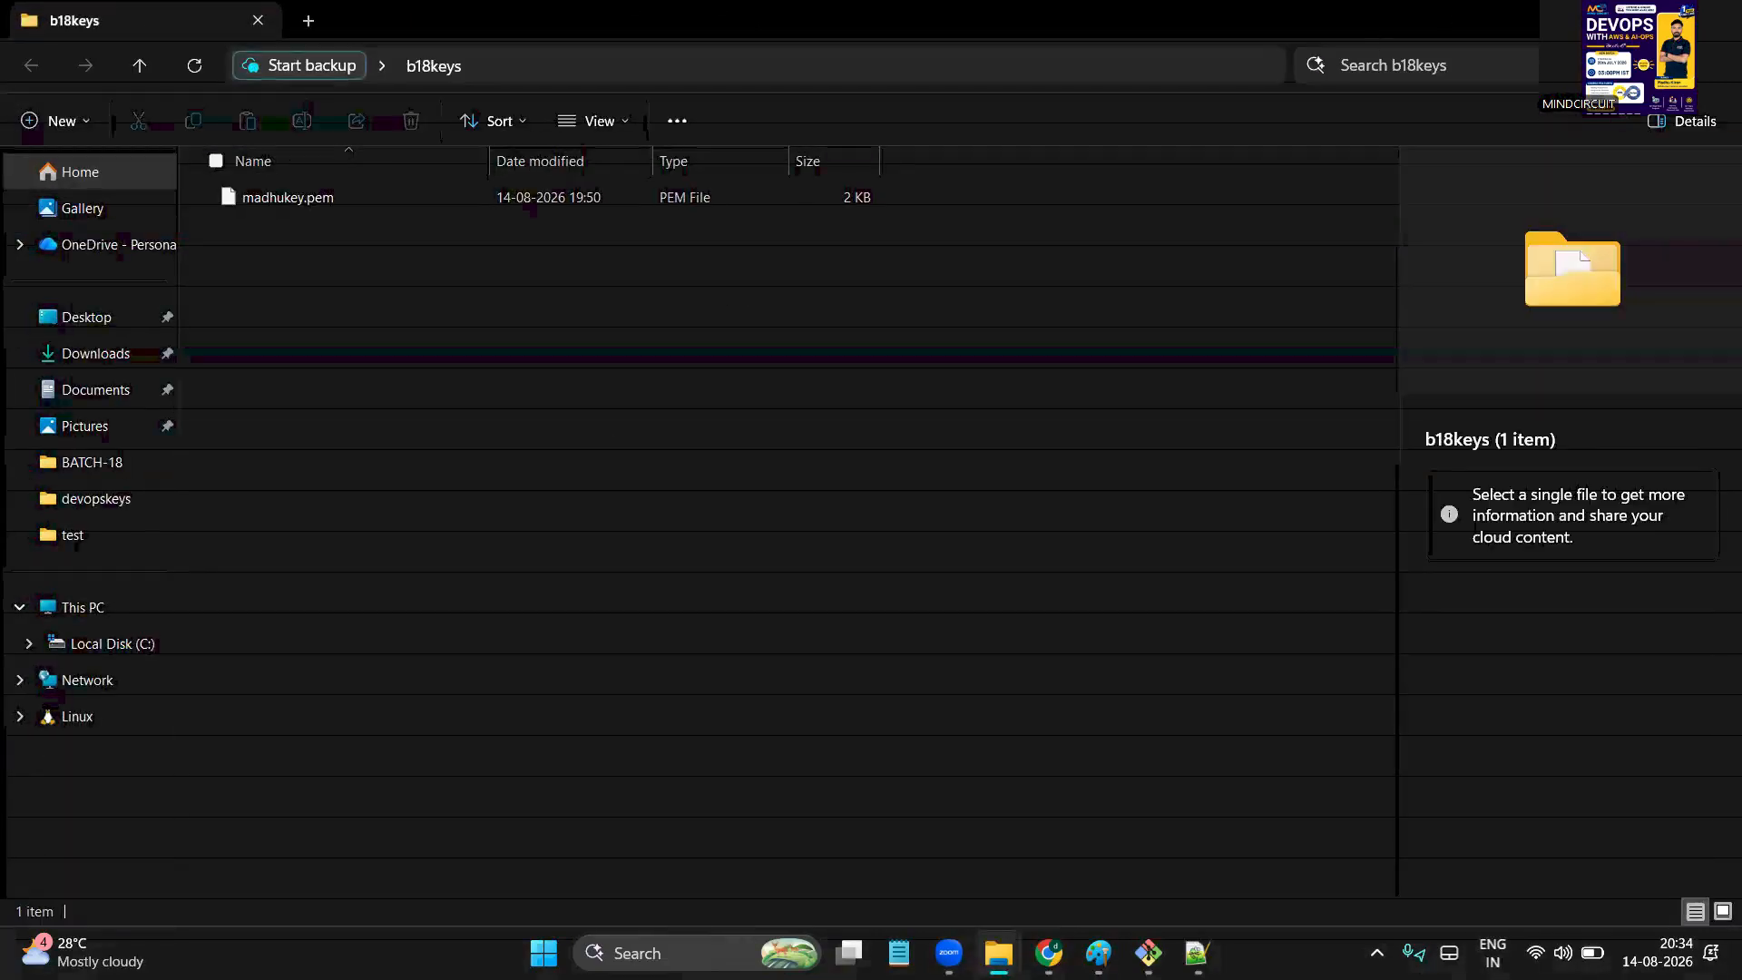
key("alt+F4")
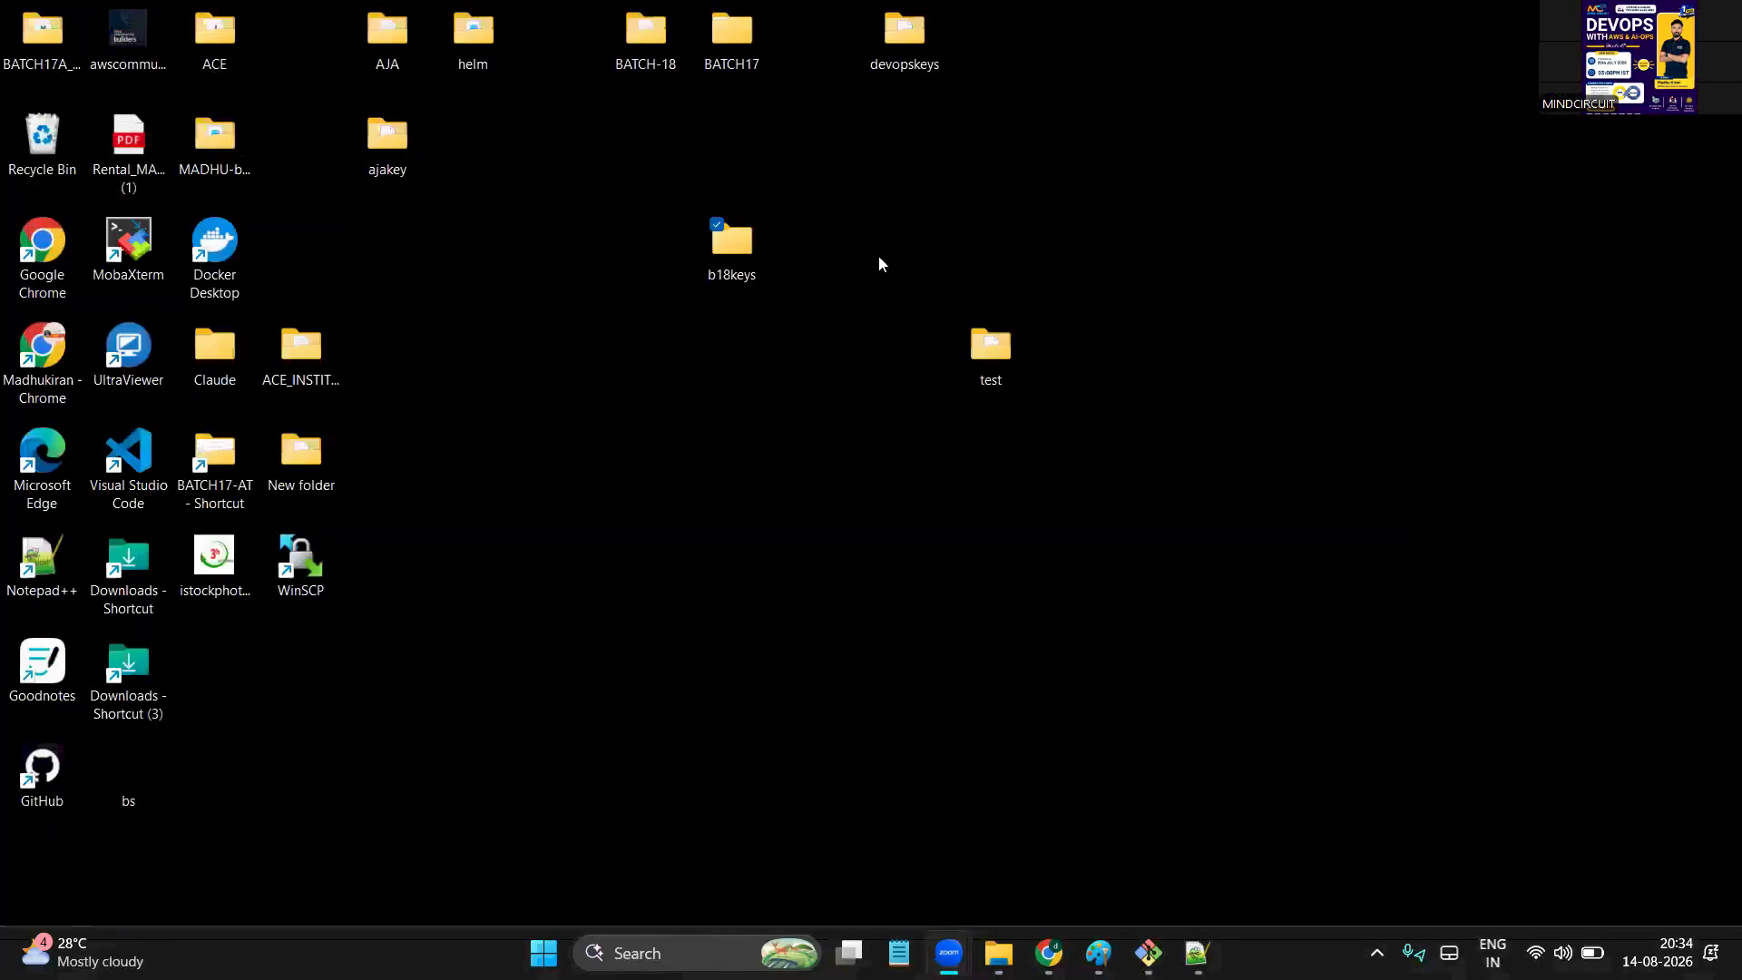
double_click(662, 51)
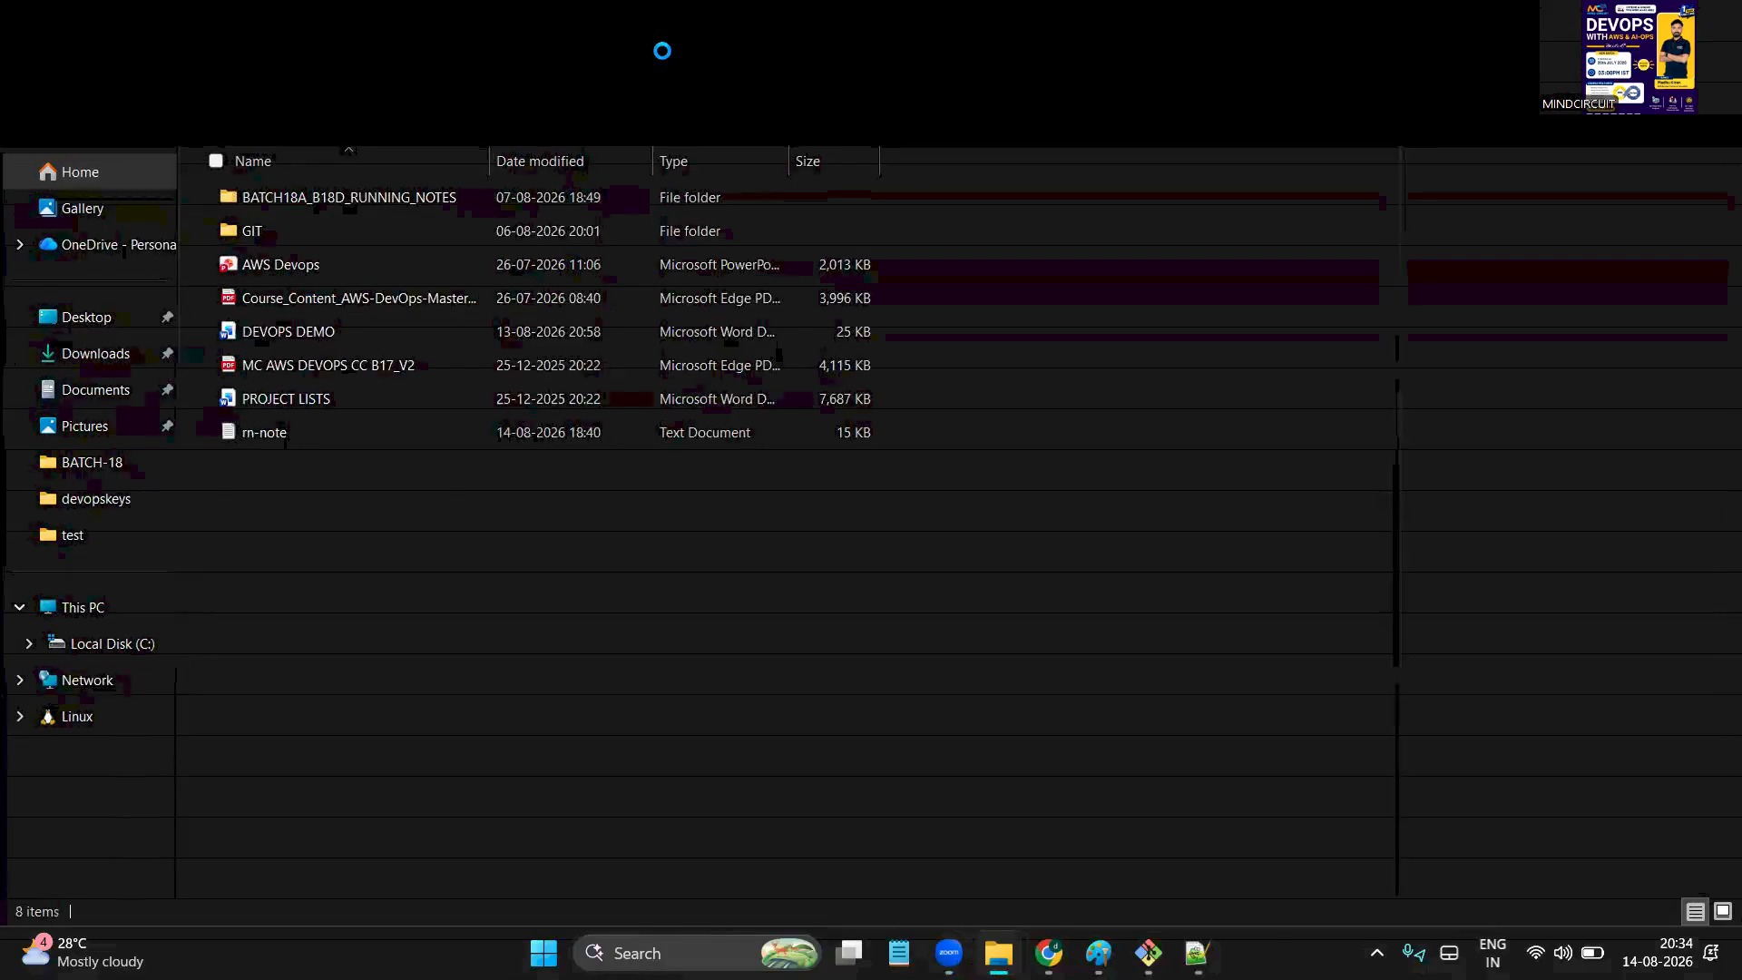
double_click(331, 334)
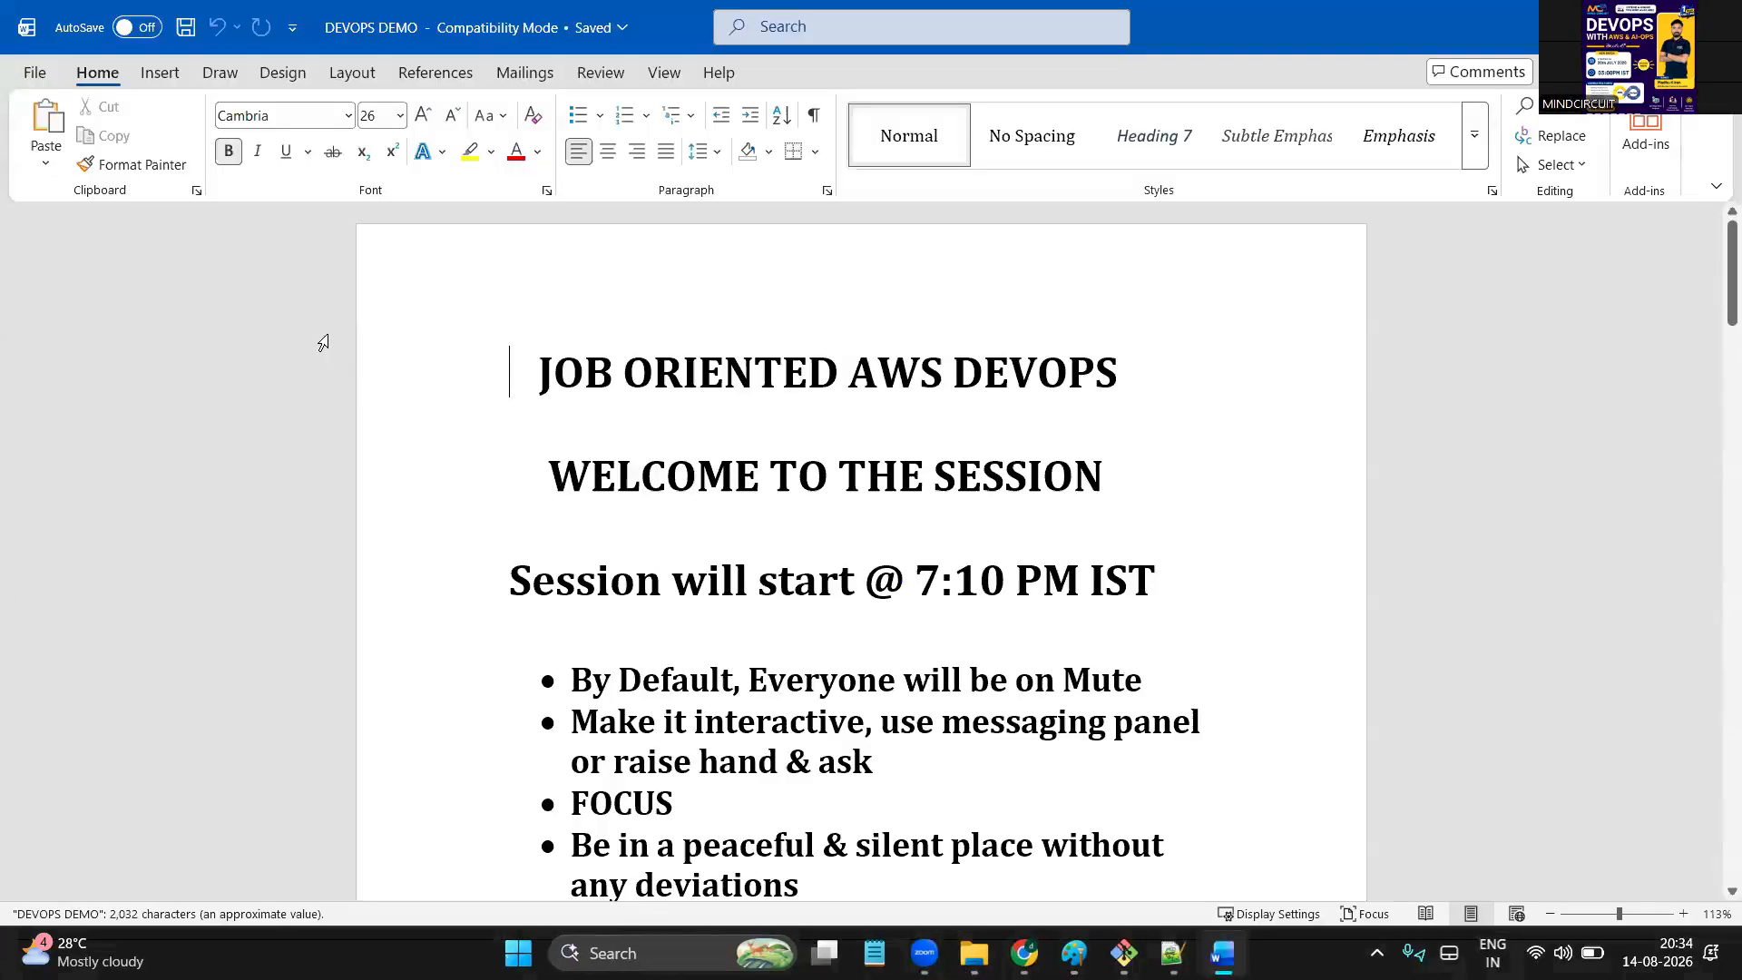
Highlight the phone number in the internet bullet of the DEVOPS DEMO notes
scroll(687, 517, "down", 10)
scroll(686, 517, "up", 3)
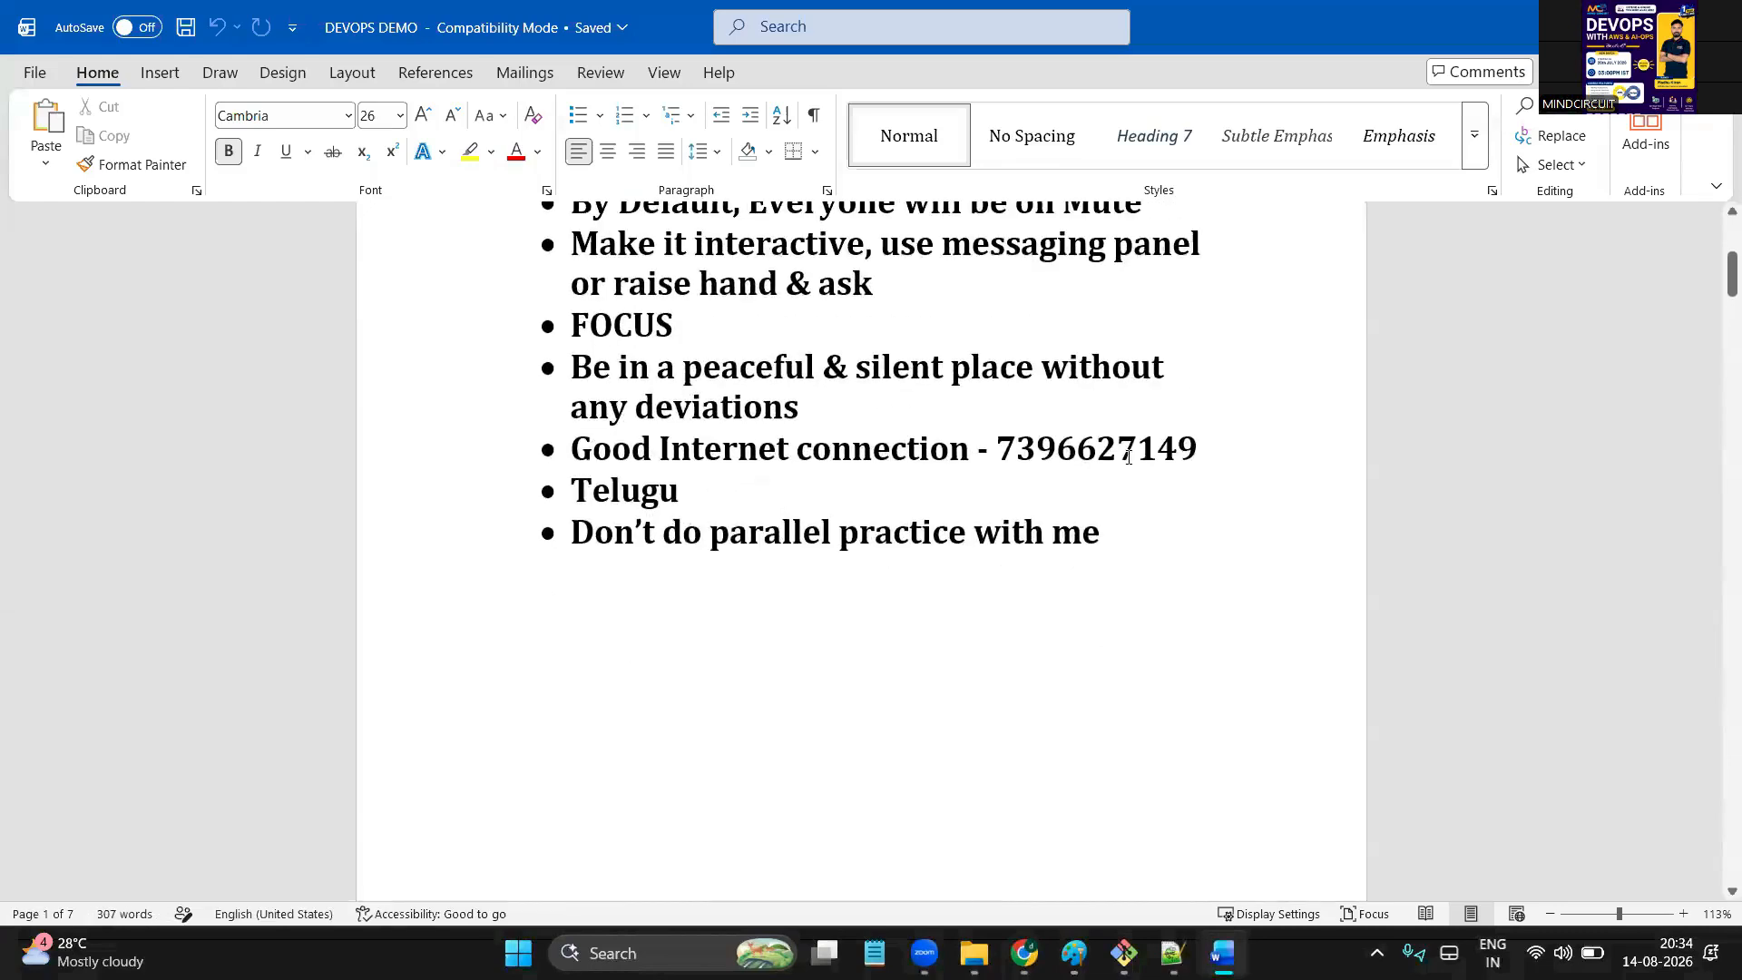
double_click(1103, 451)
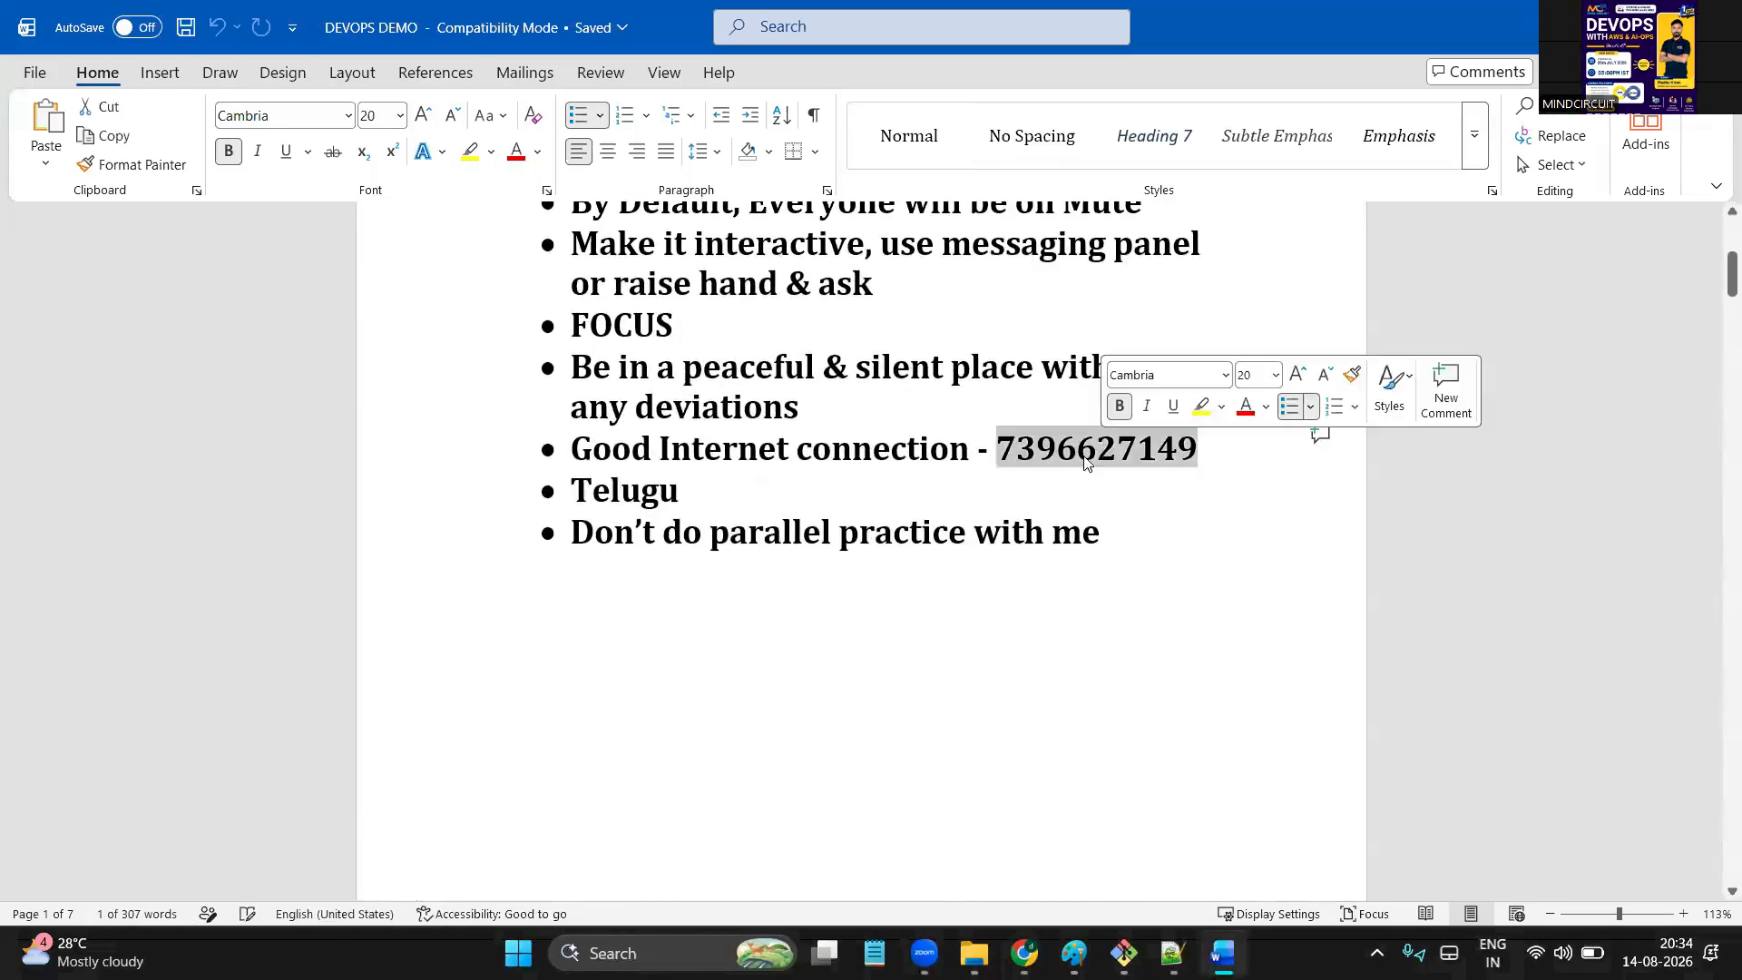
left_click(1100, 535)
left_click(1091, 479)
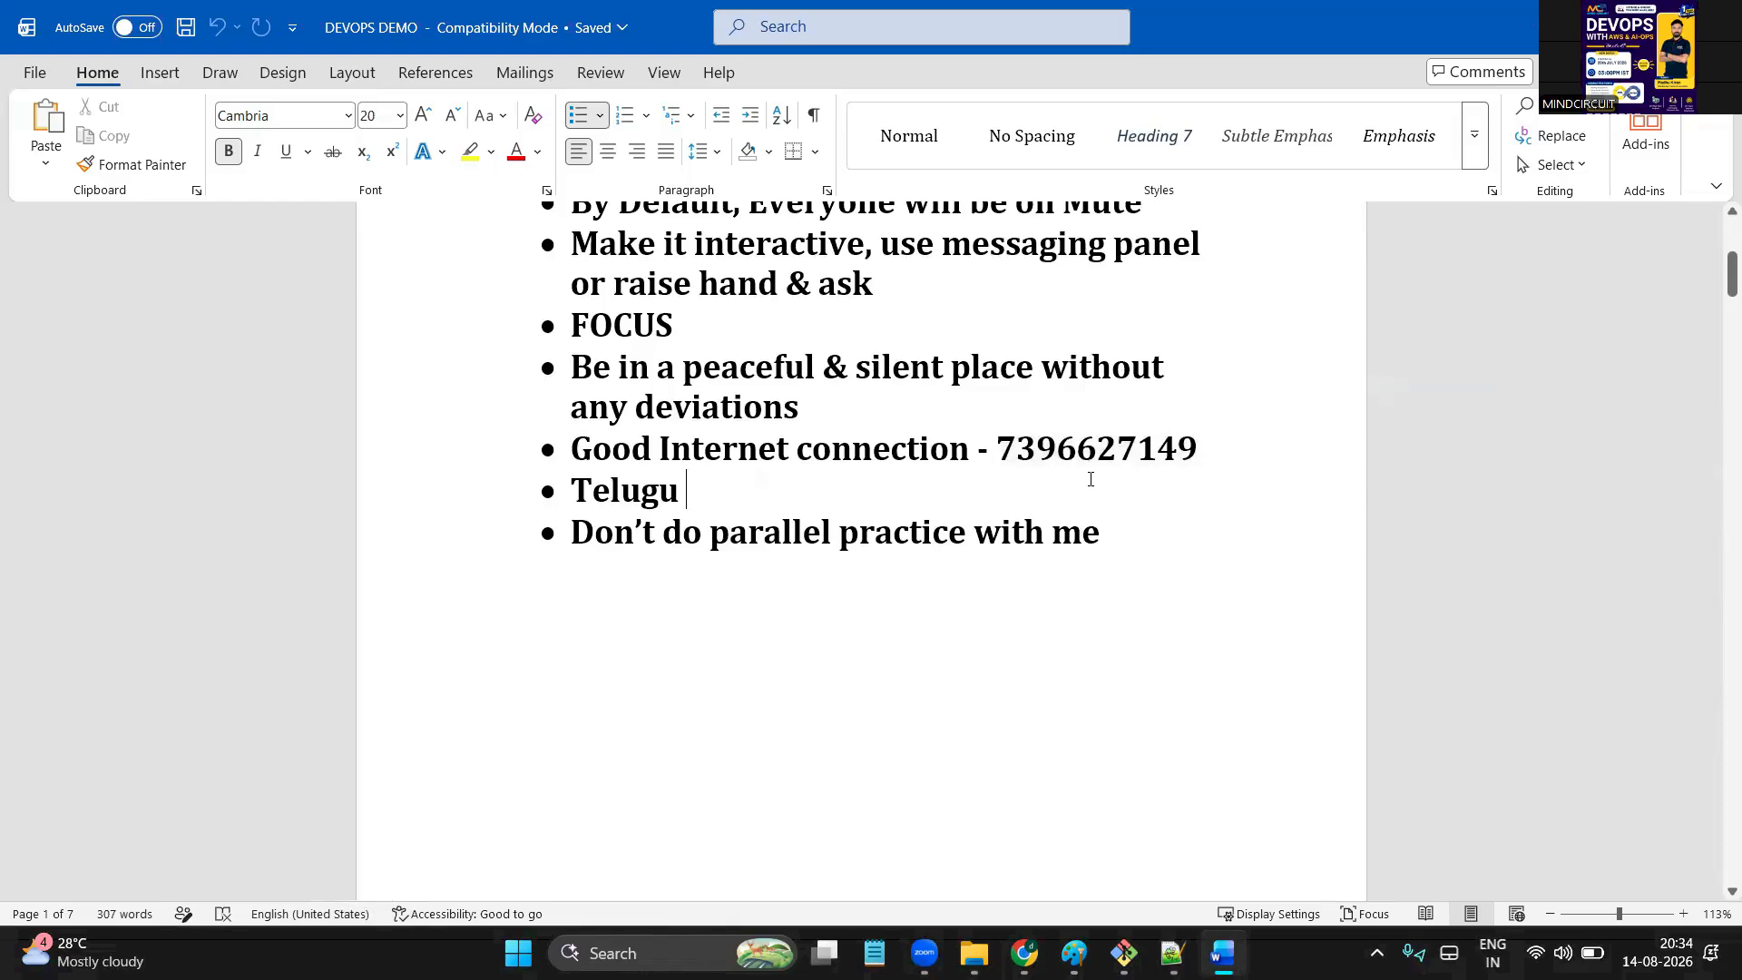
double_click(1104, 454)
Scroll to the last page, briefly select the three mock-interview contact lines, then return to the AWS EC2 browser window
scroll(835, 646, "down", 15)
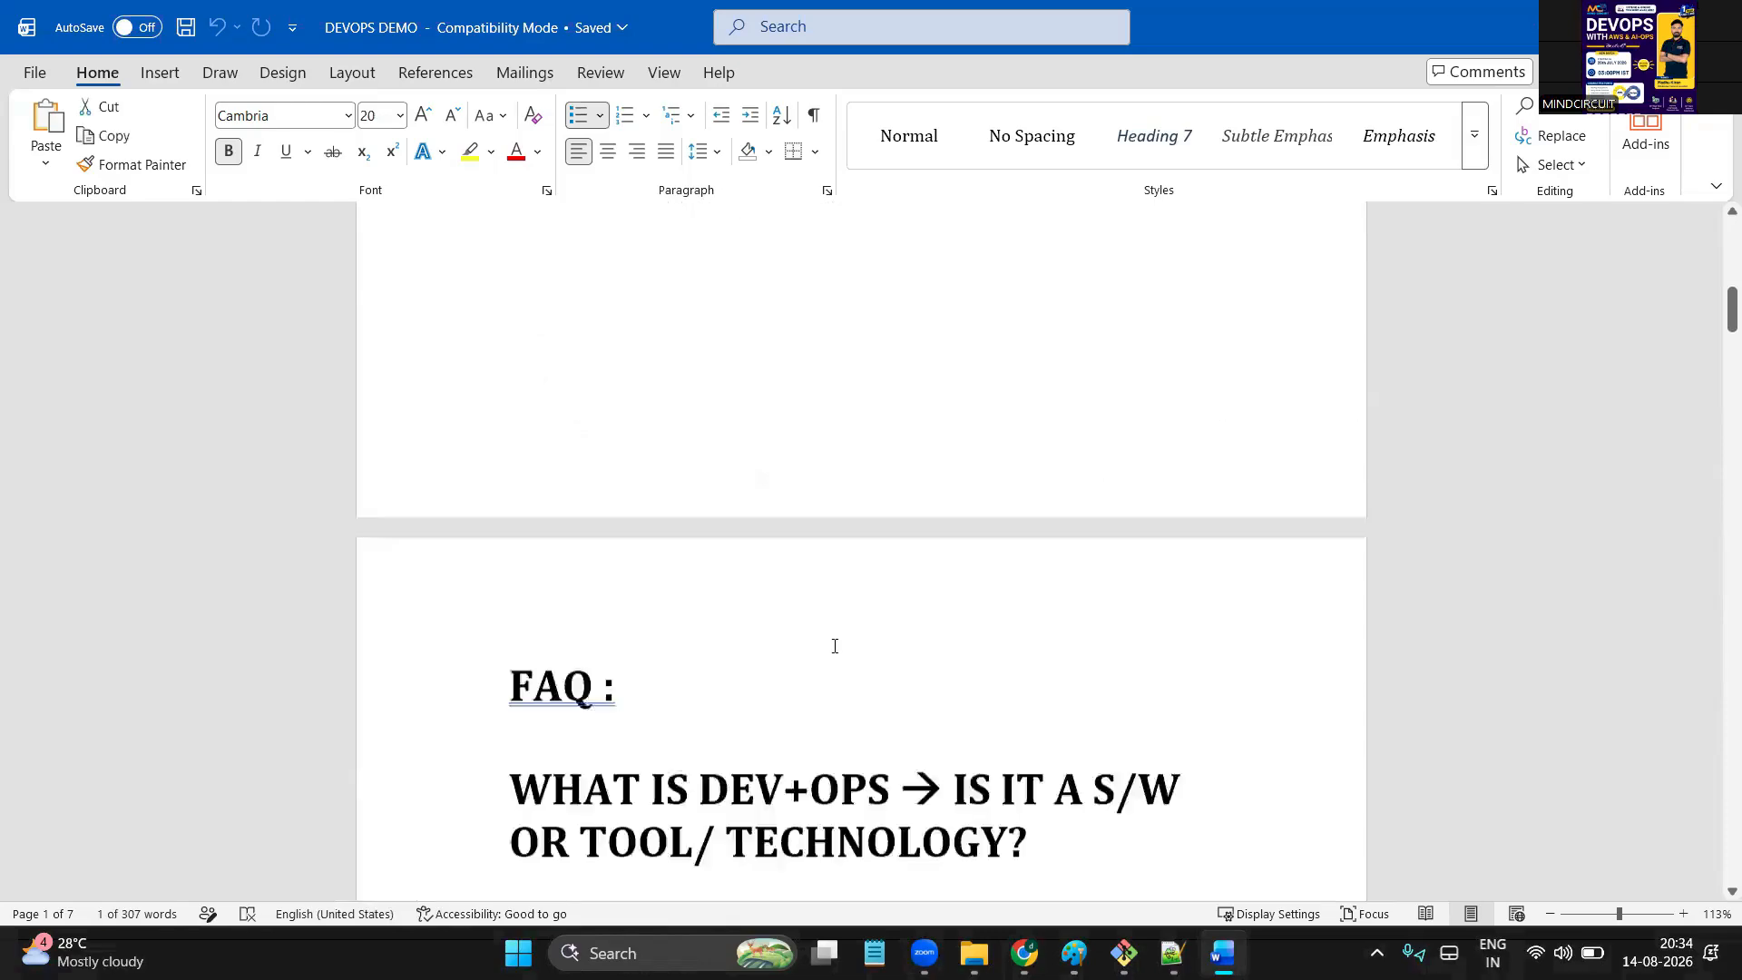
scroll(835, 645, "down", 15)
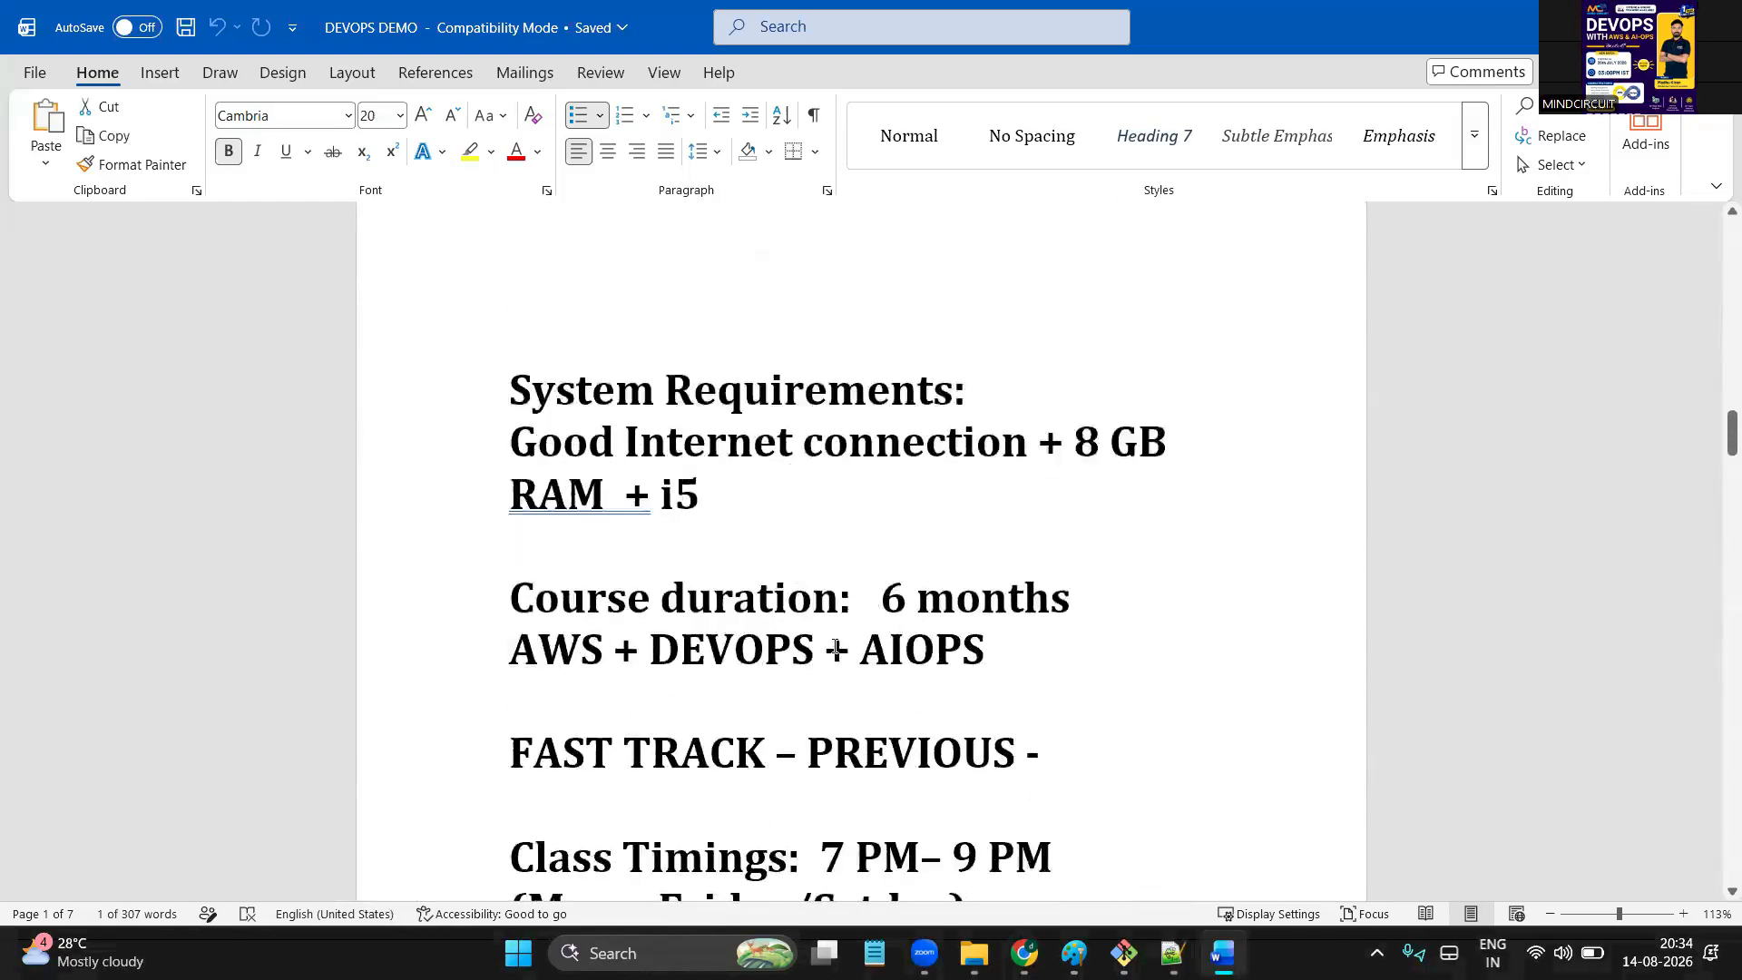
scroll(835, 646, "down", 15)
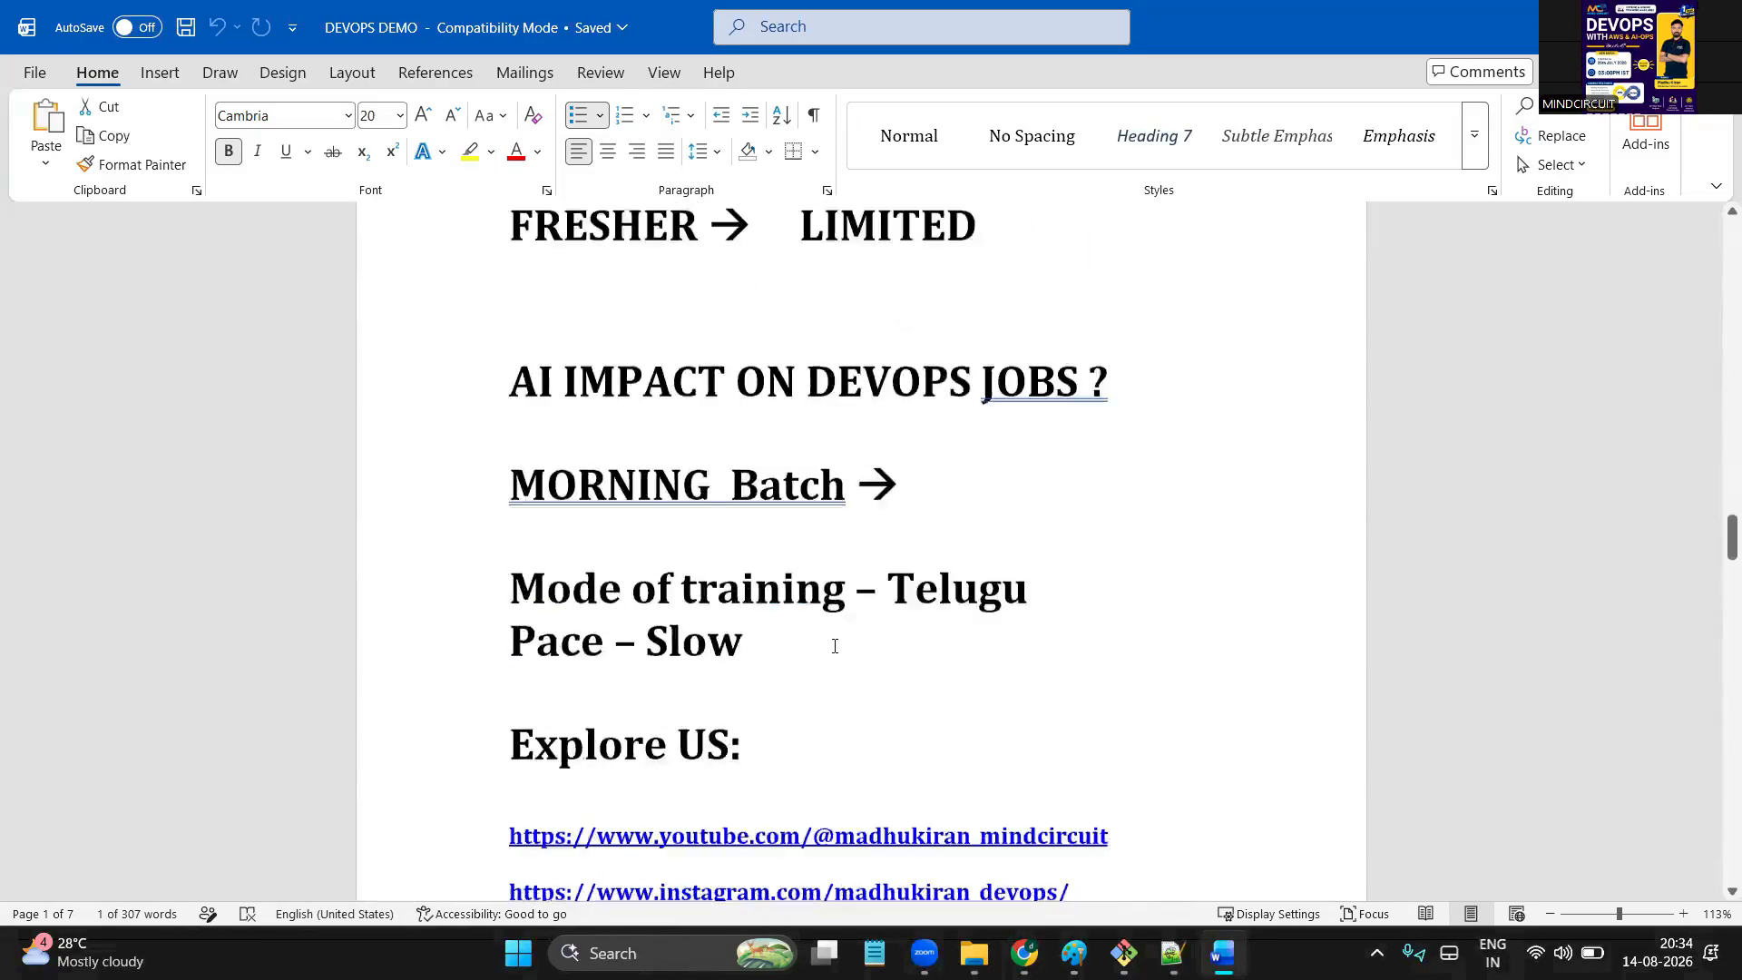
scroll(835, 646, "down", 15)
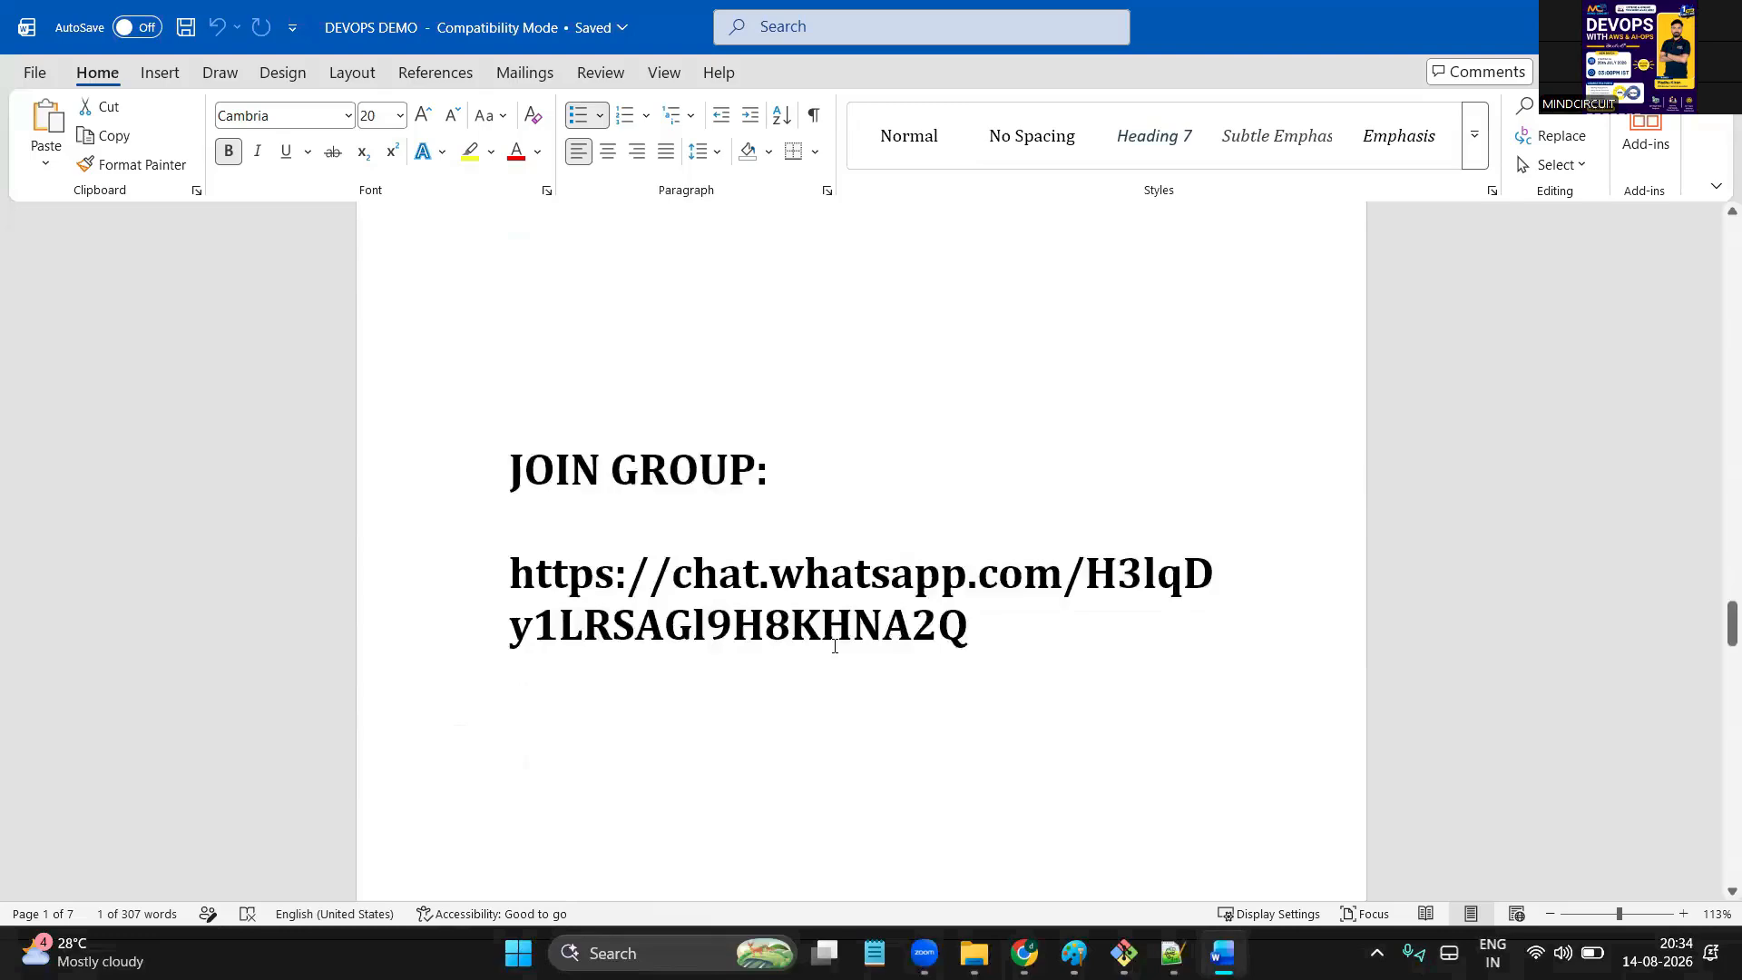
scroll(835, 646, "down", 15)
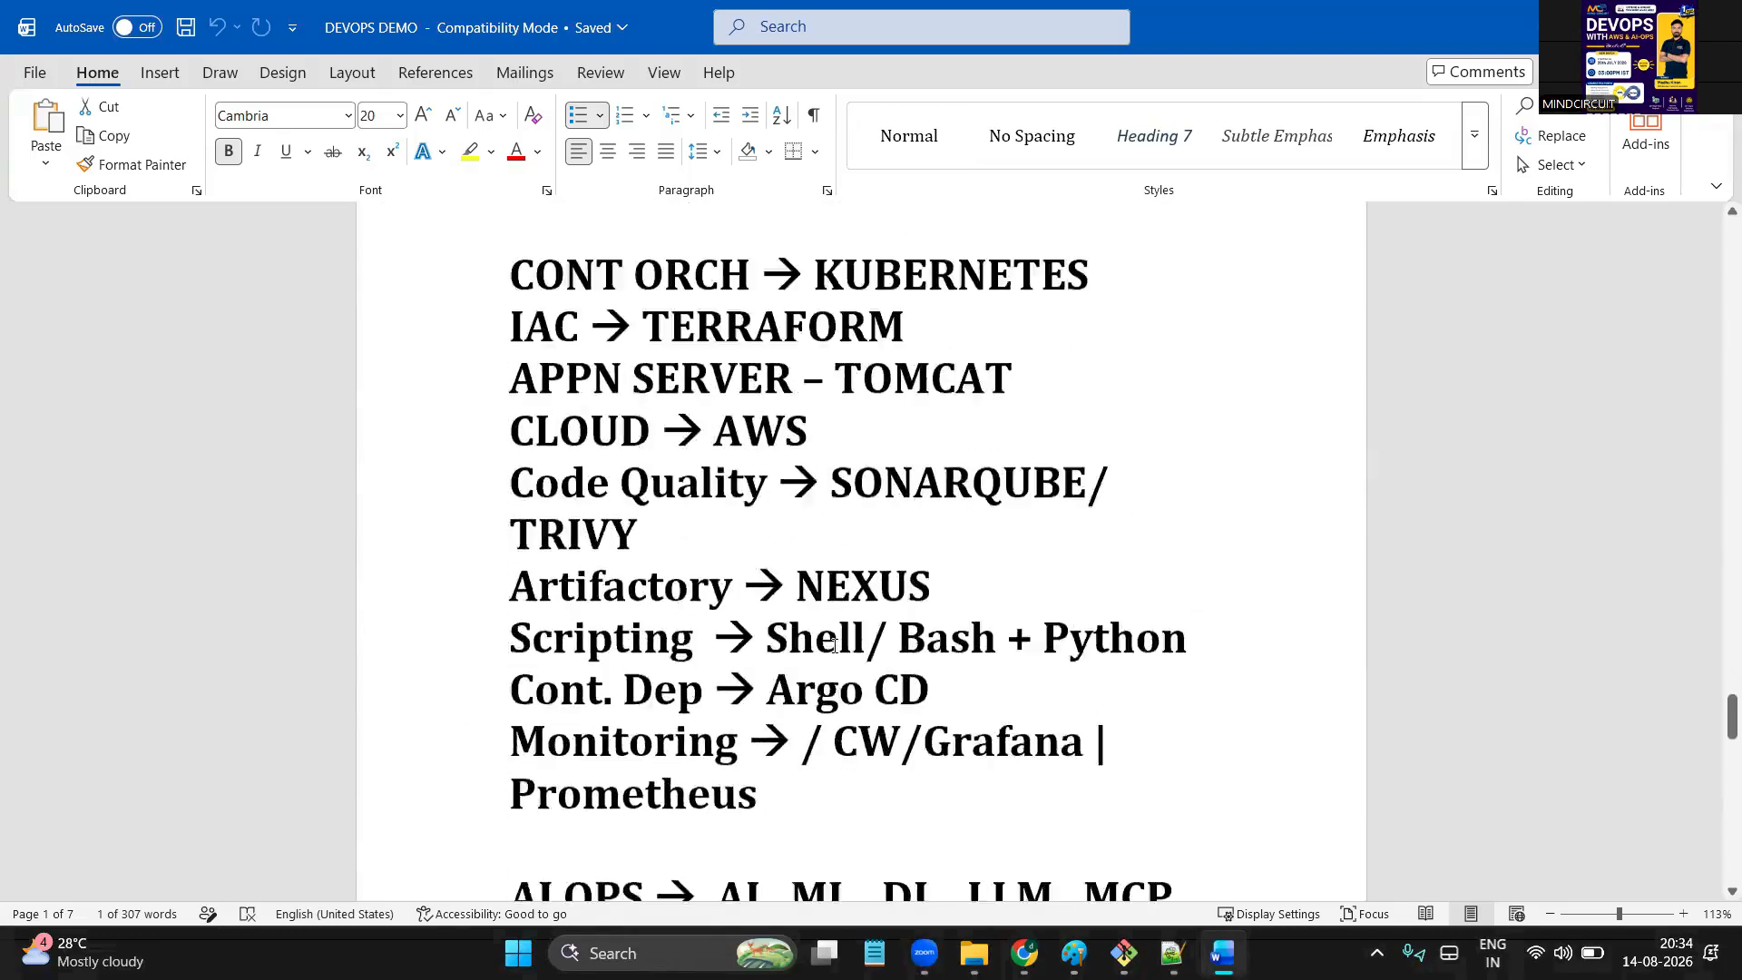
scroll(834, 646, "down", 5)
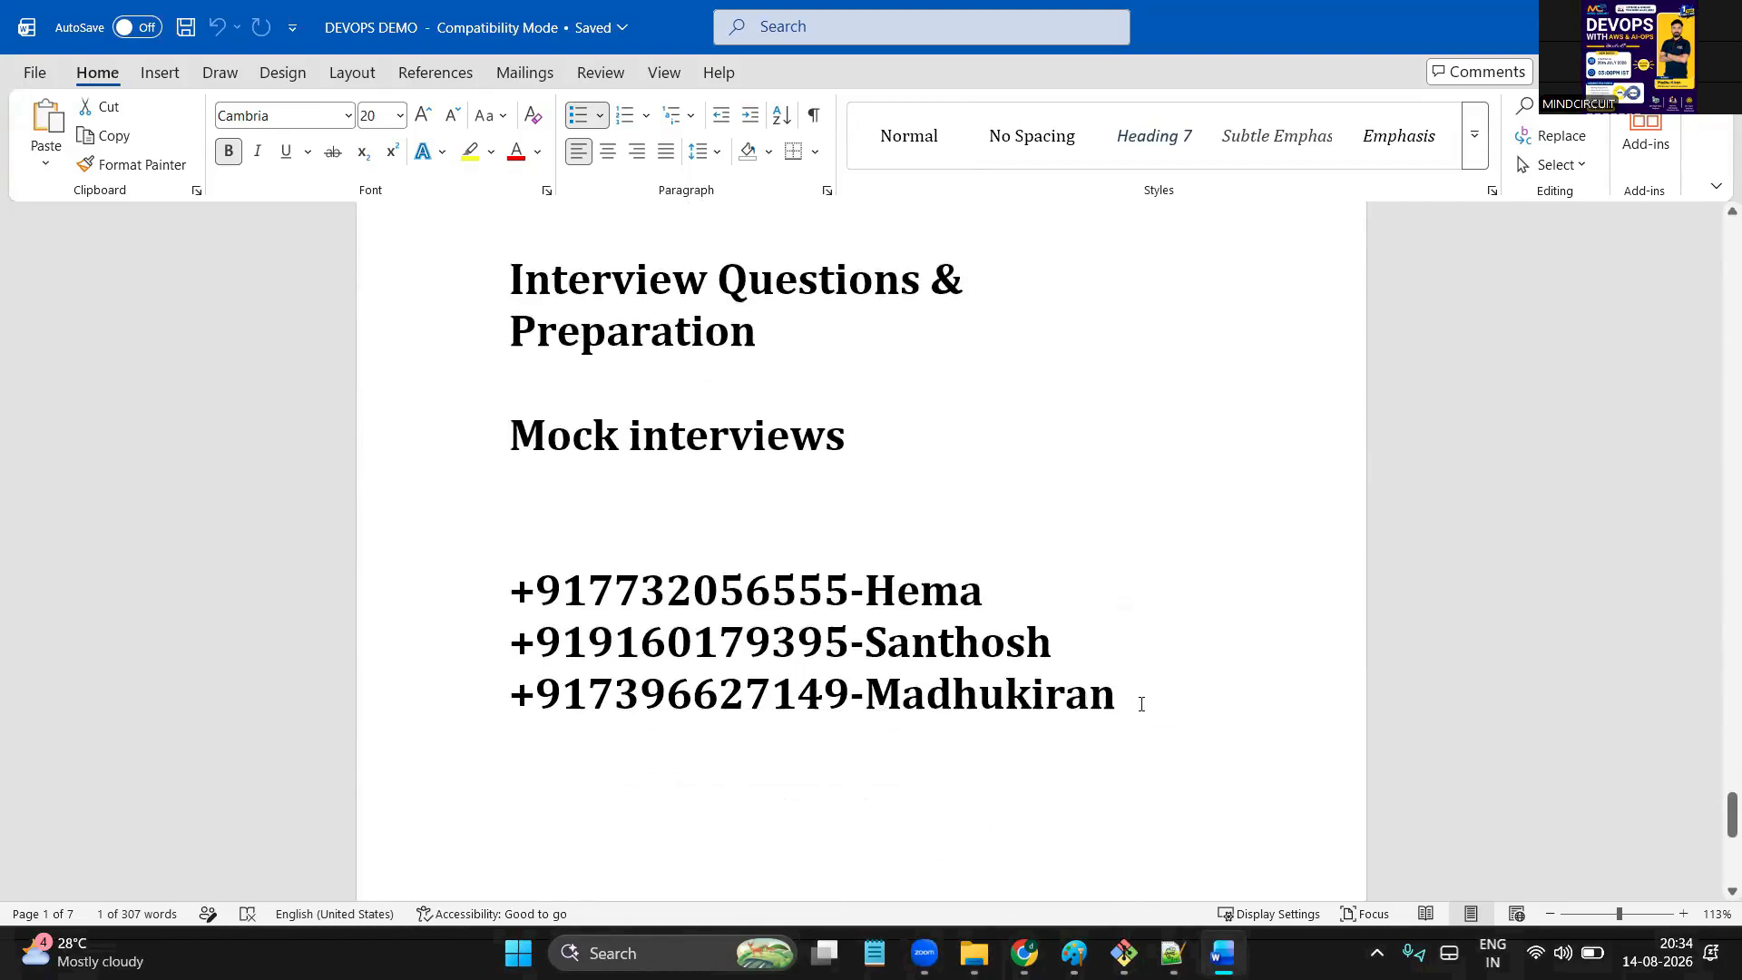
left_click_drag(1141, 704, 566, 606)
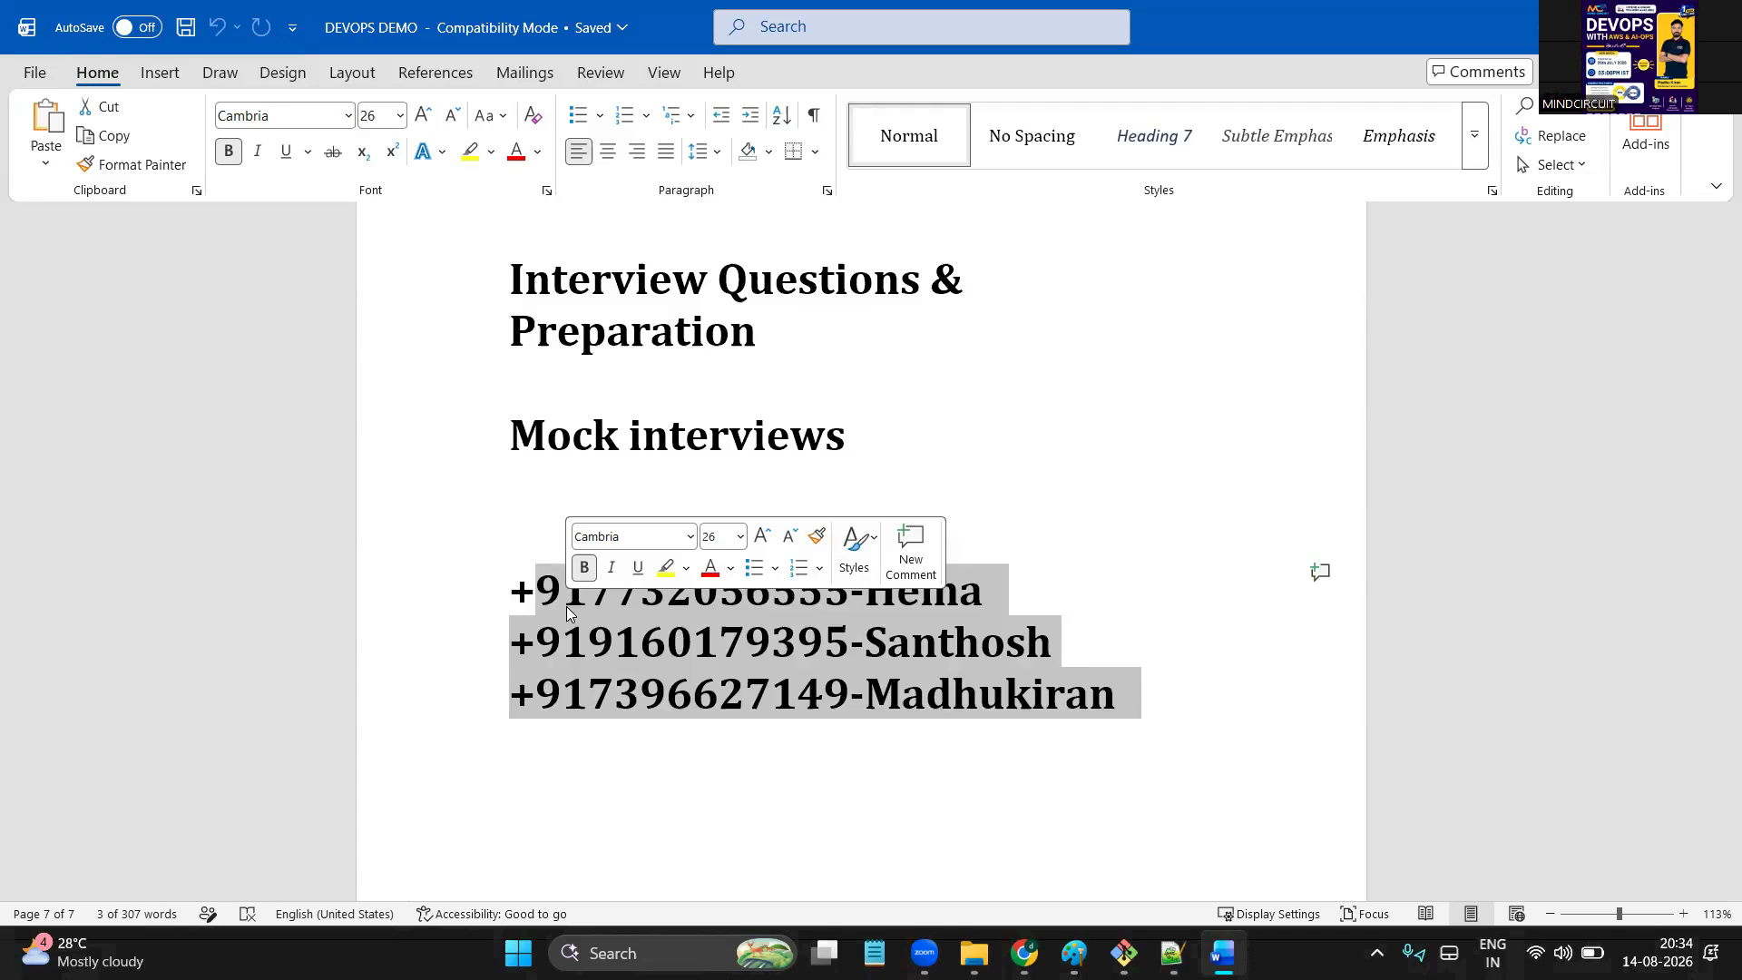
left_click(566, 606)
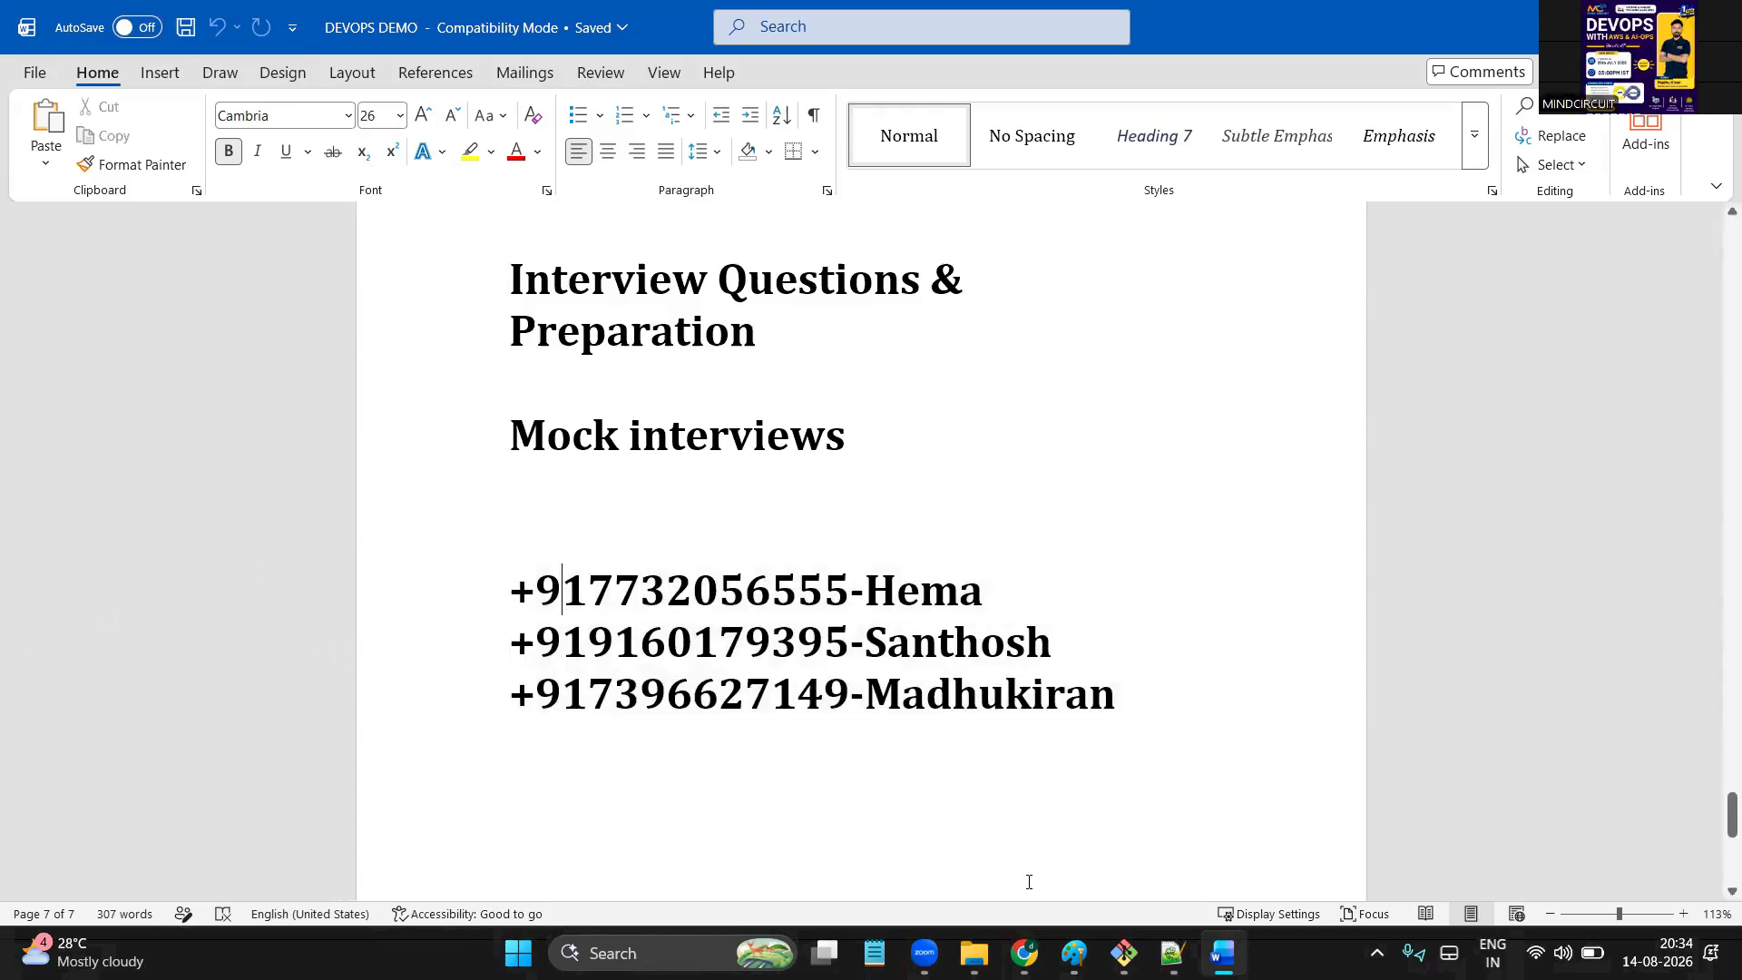
mouse_move(1025, 952)
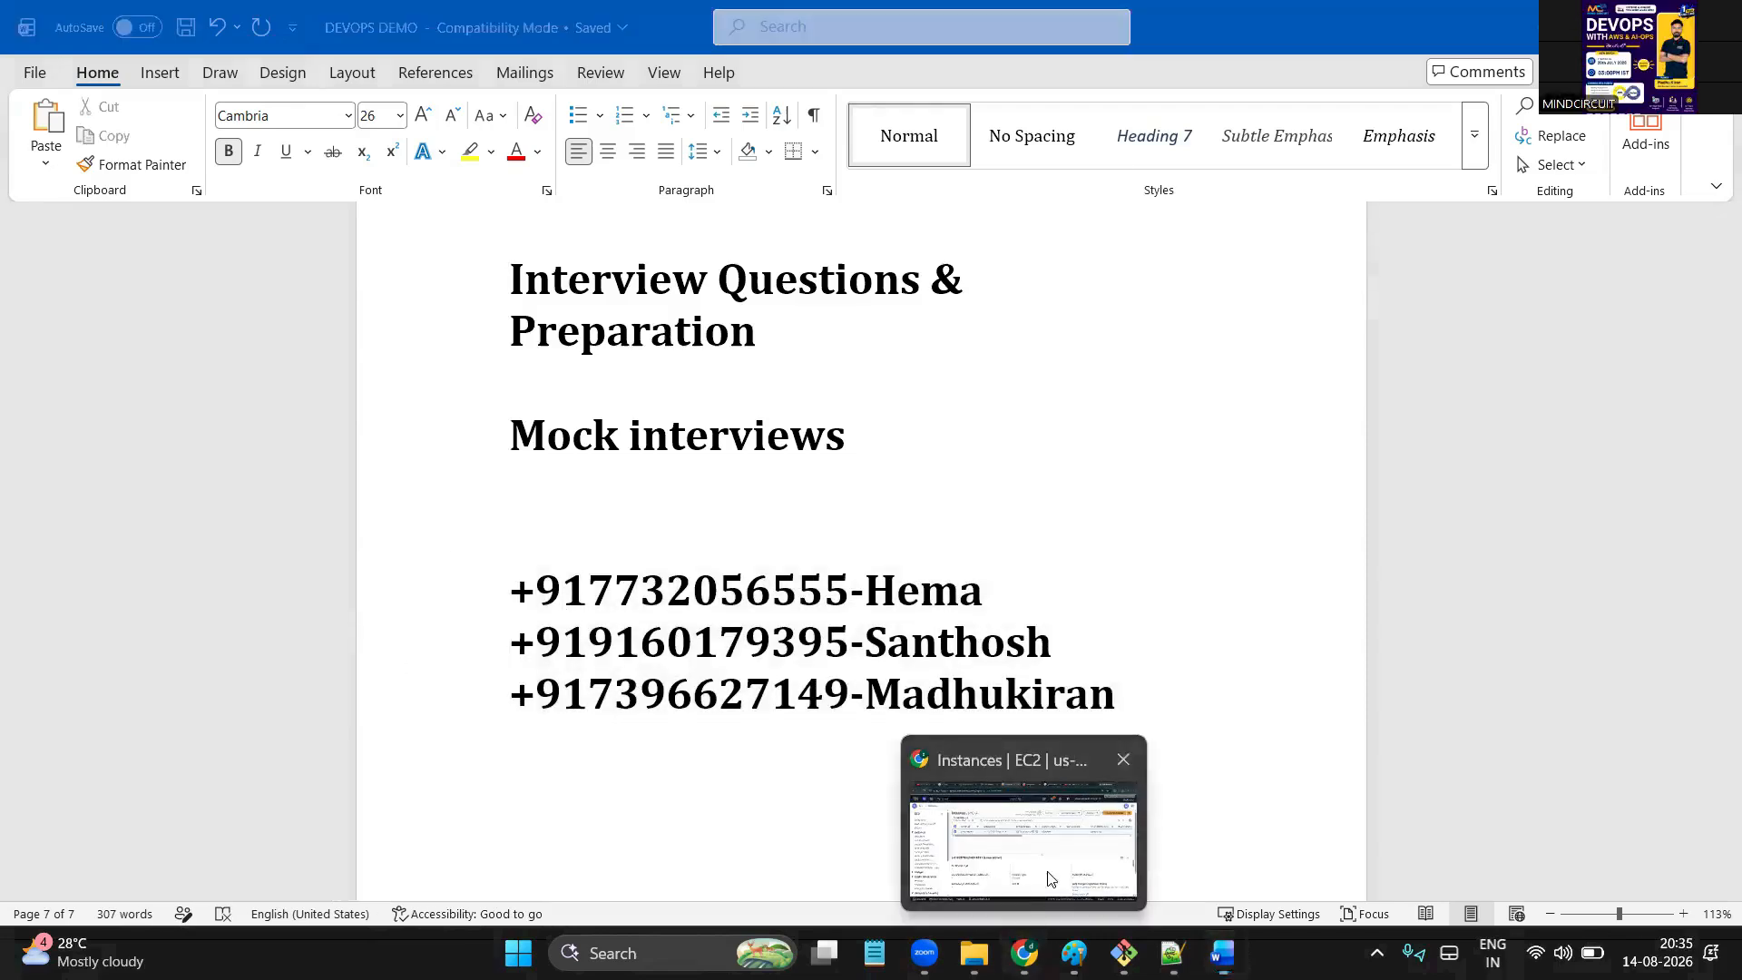
left_click(1049, 878)
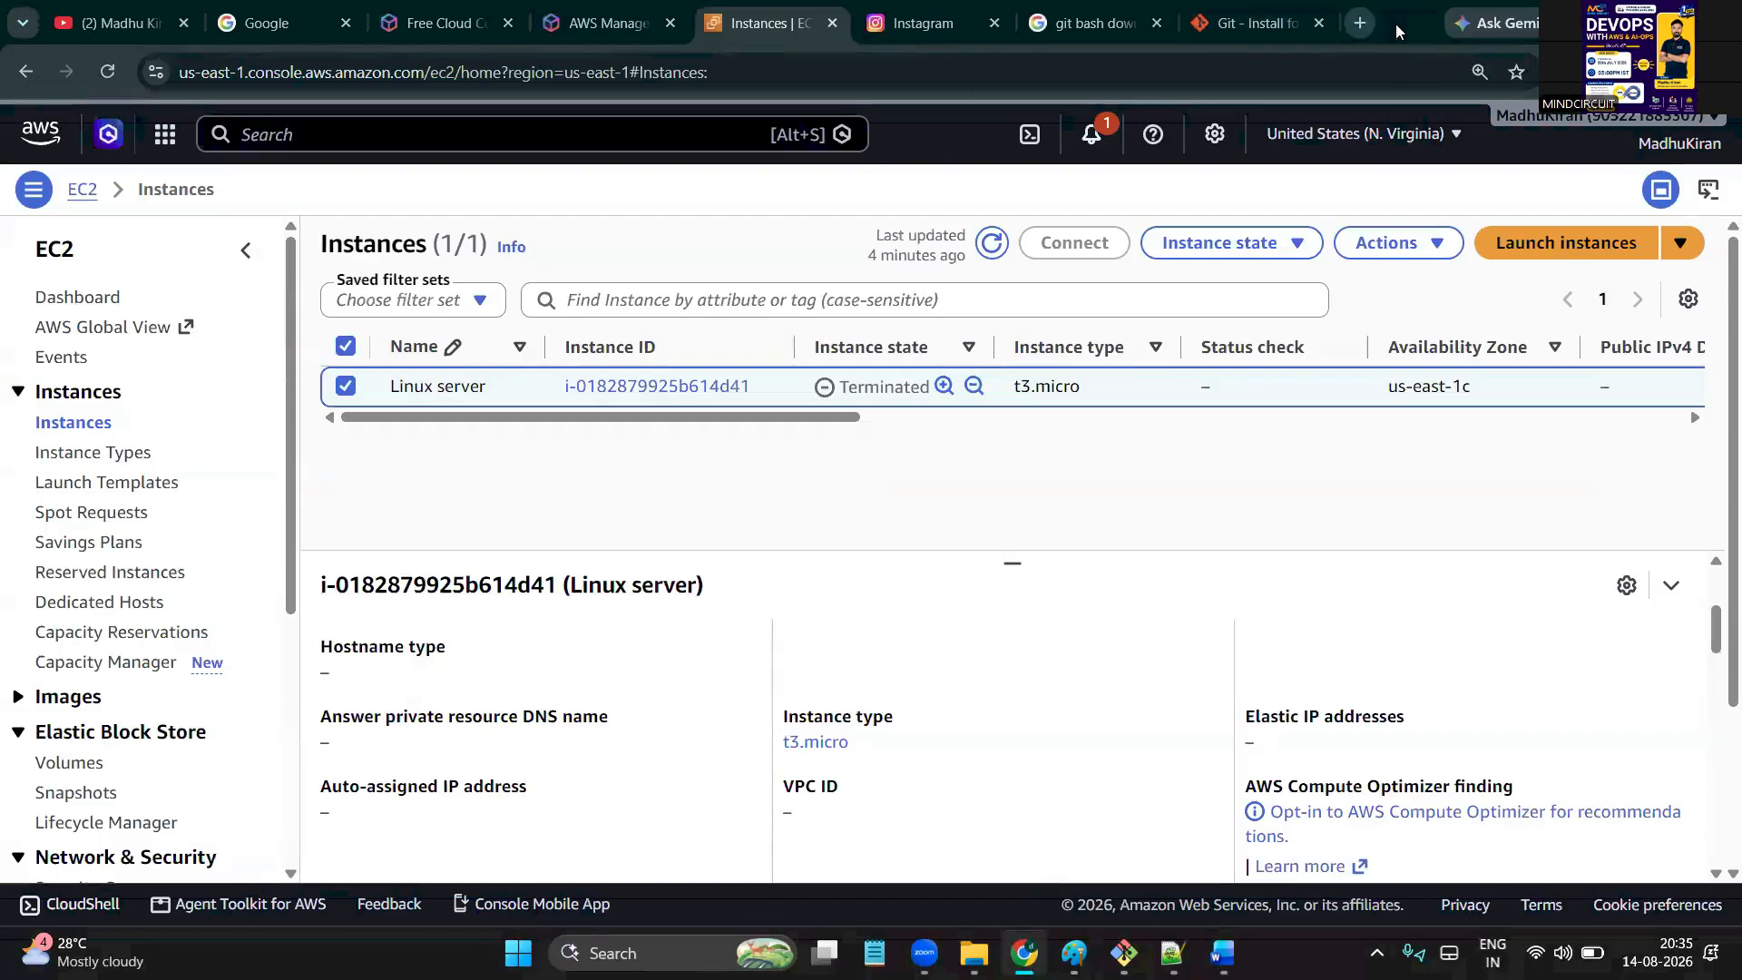
left_click(1358, 23)
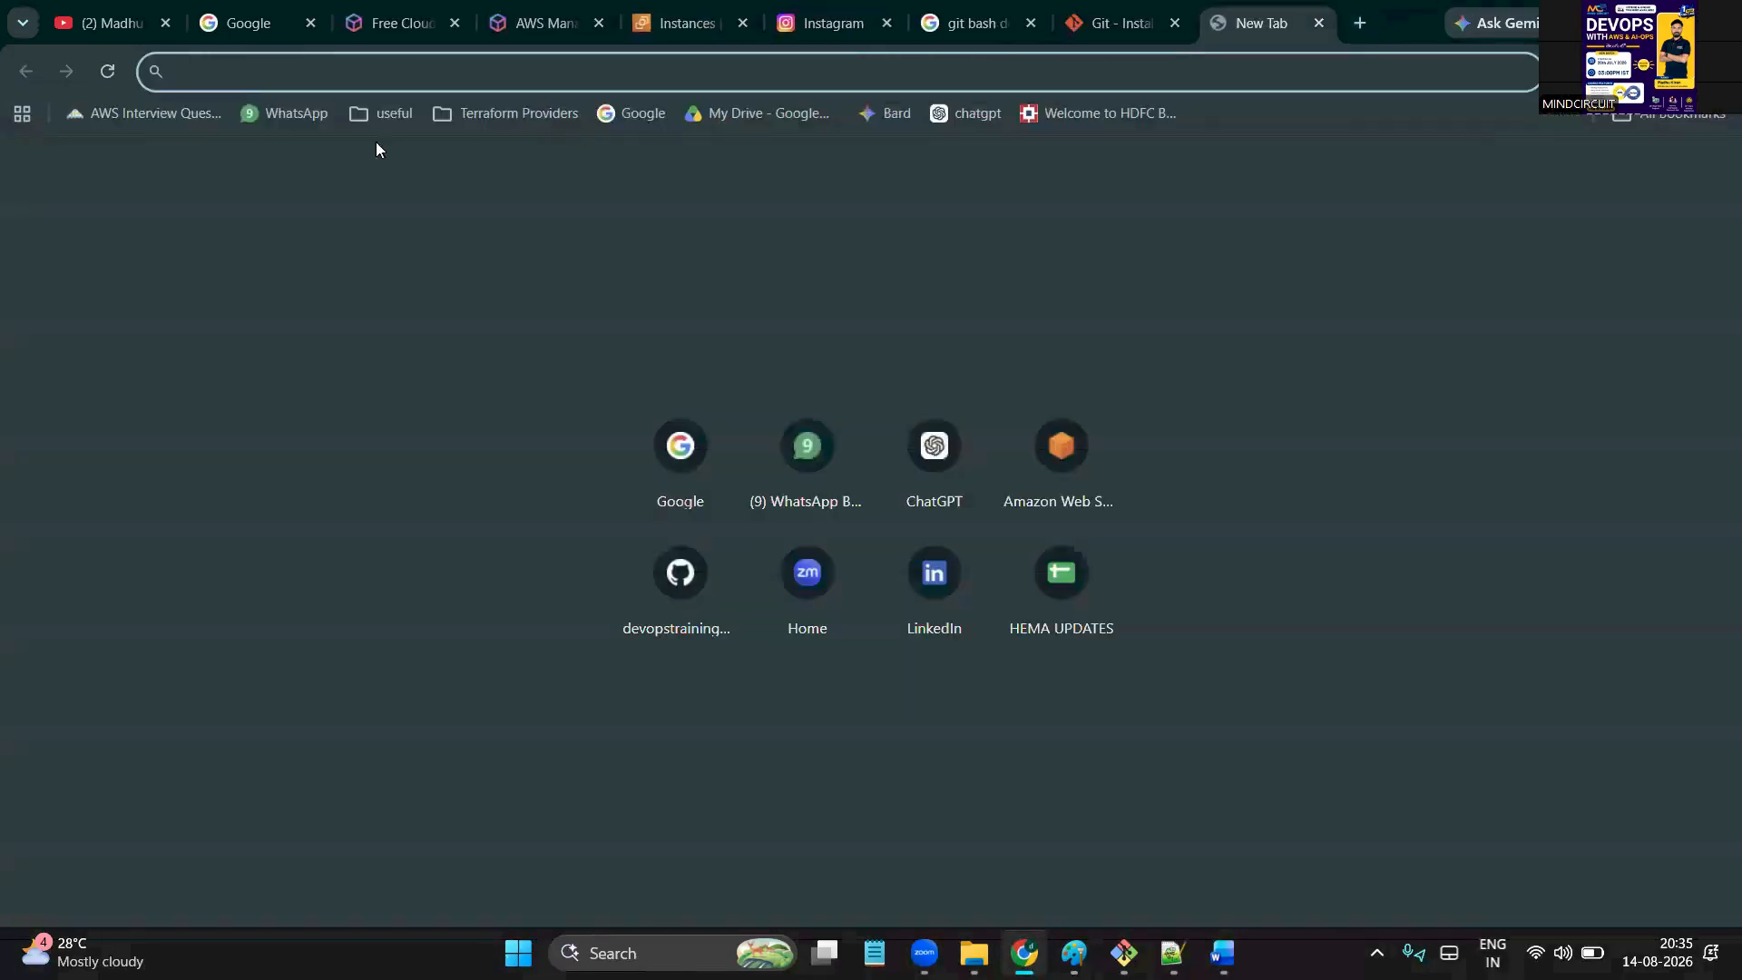
left_click(297, 116)
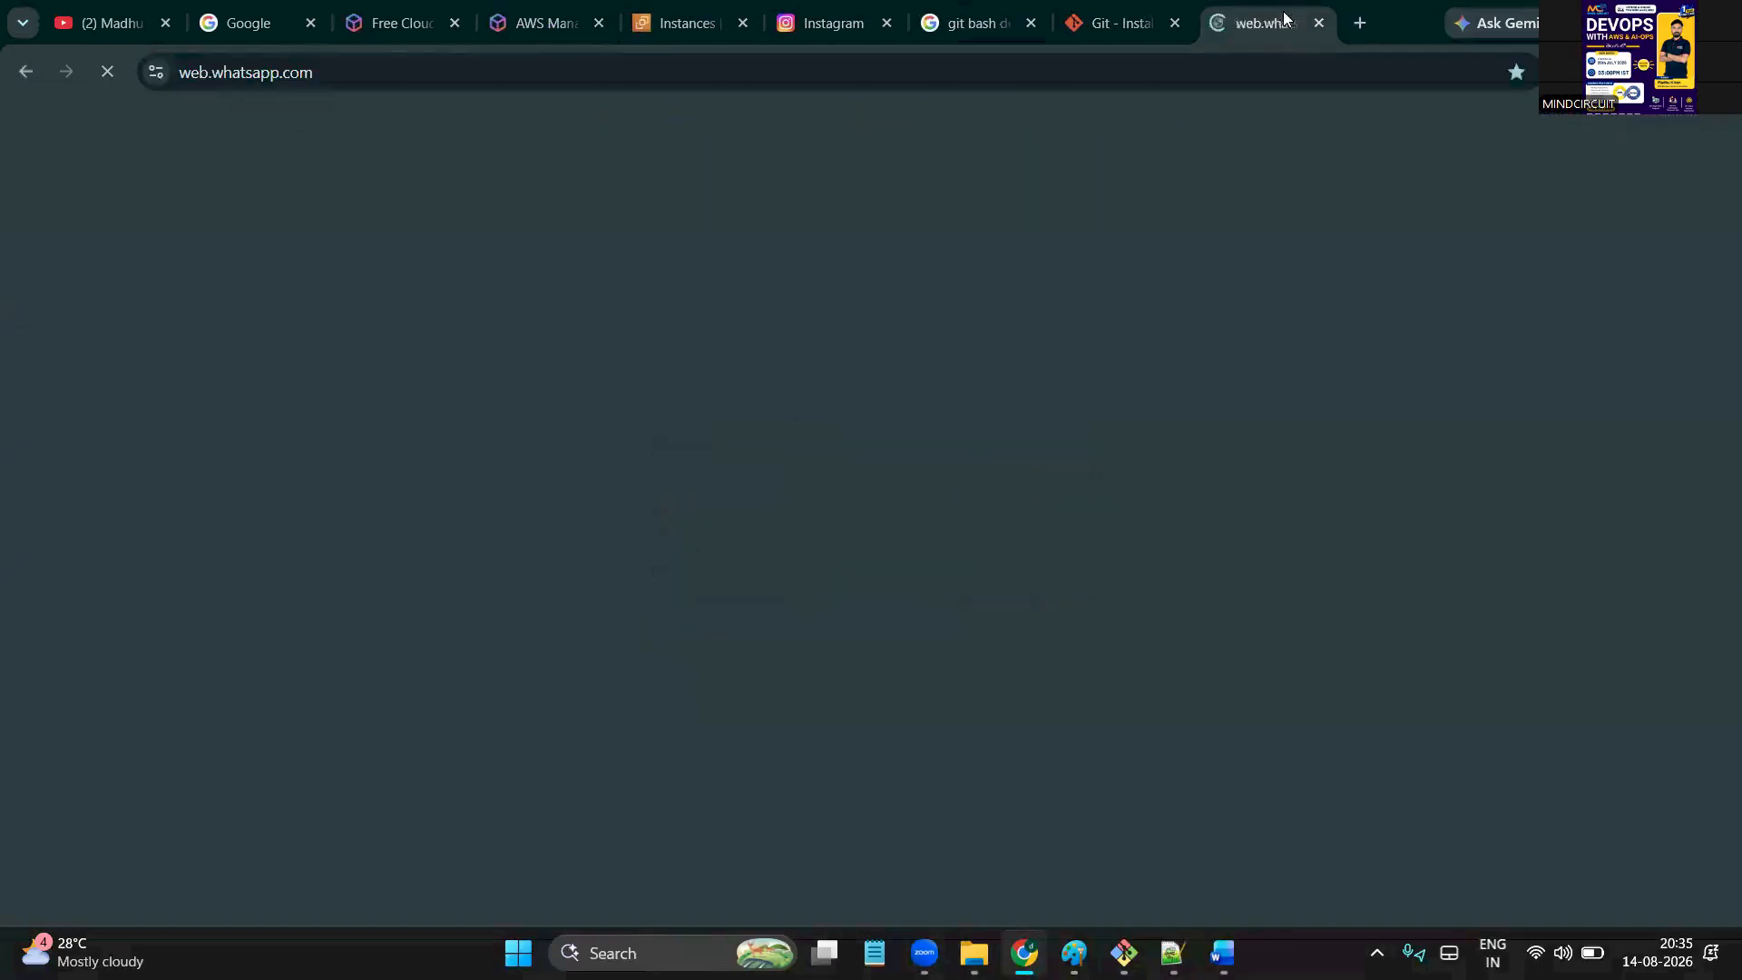
key("ctrl+w")
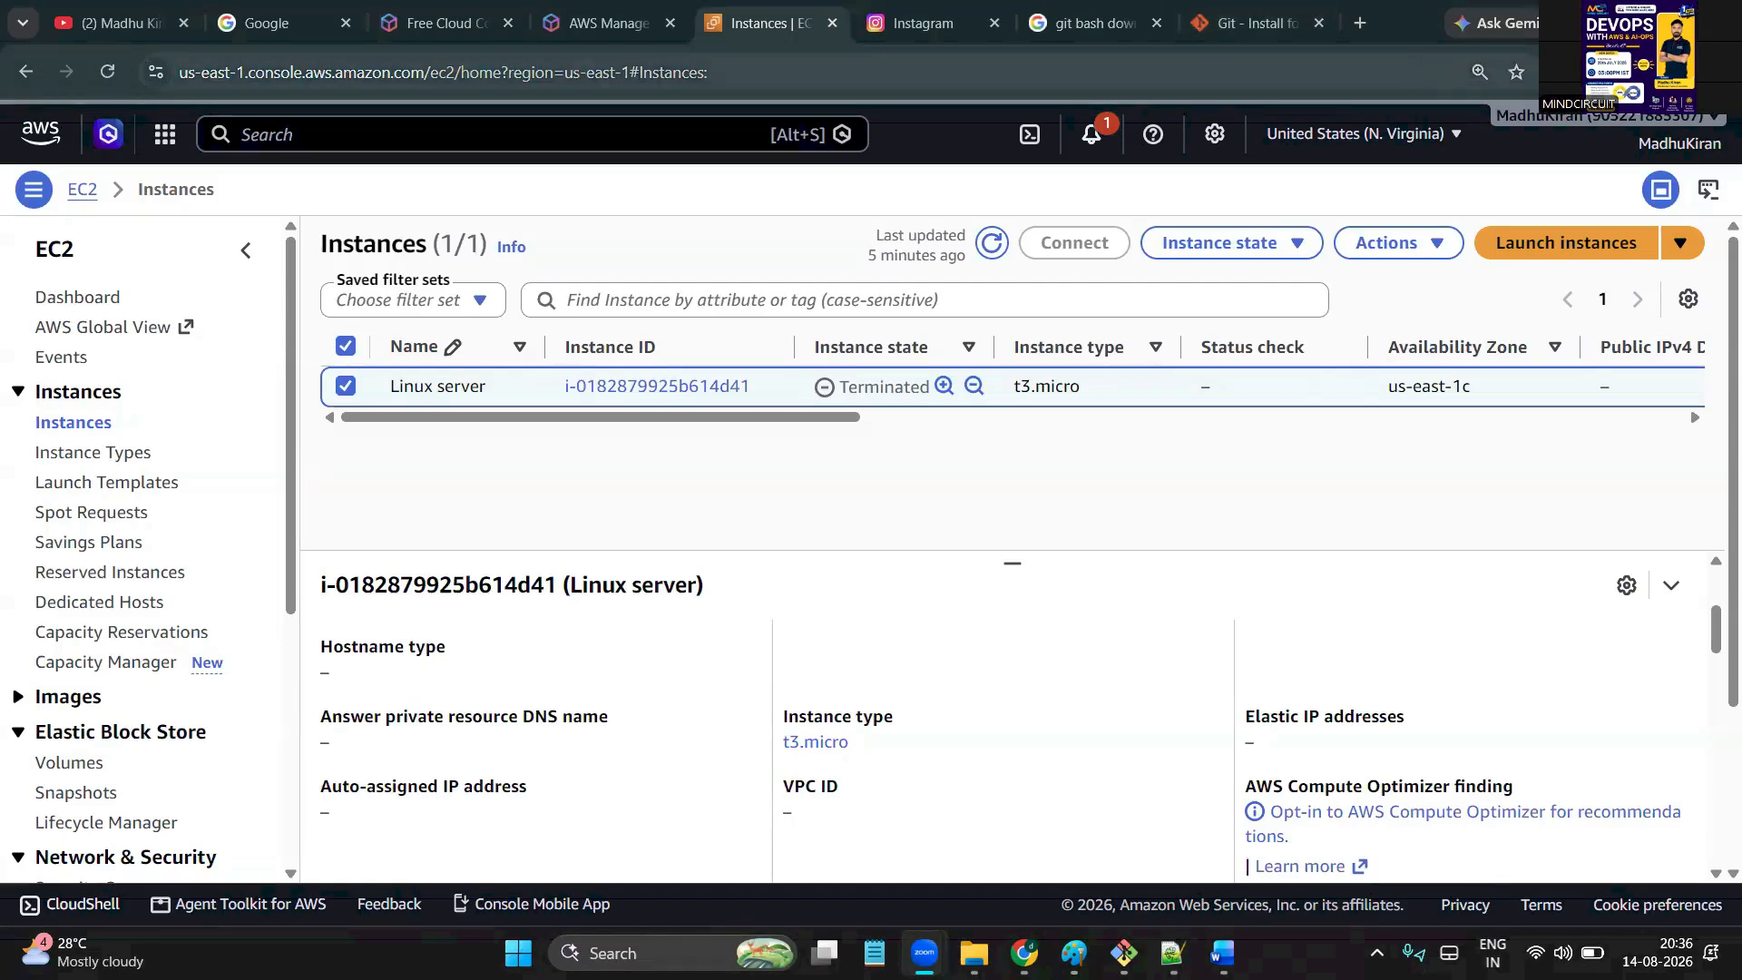
Minimize the browser and Word, then select the Course_Content AWS DevOps Masters Program PDF in BATCH-18
left_click(1610, 23)
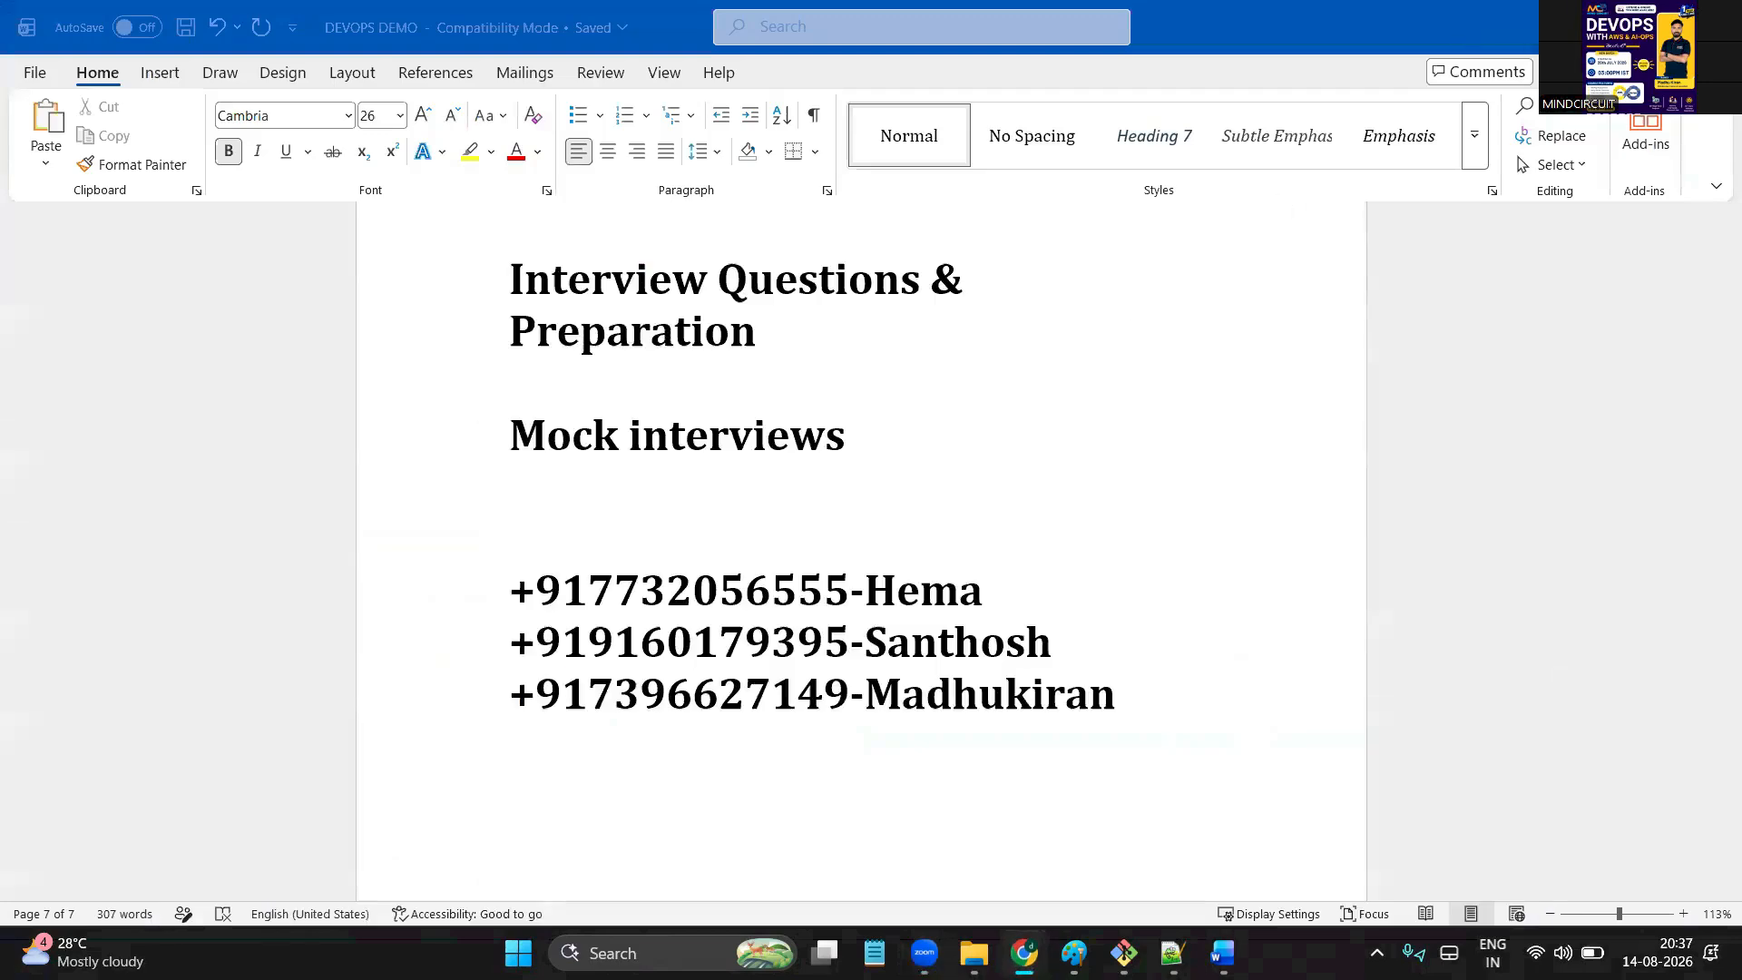
left_click(1611, 23)
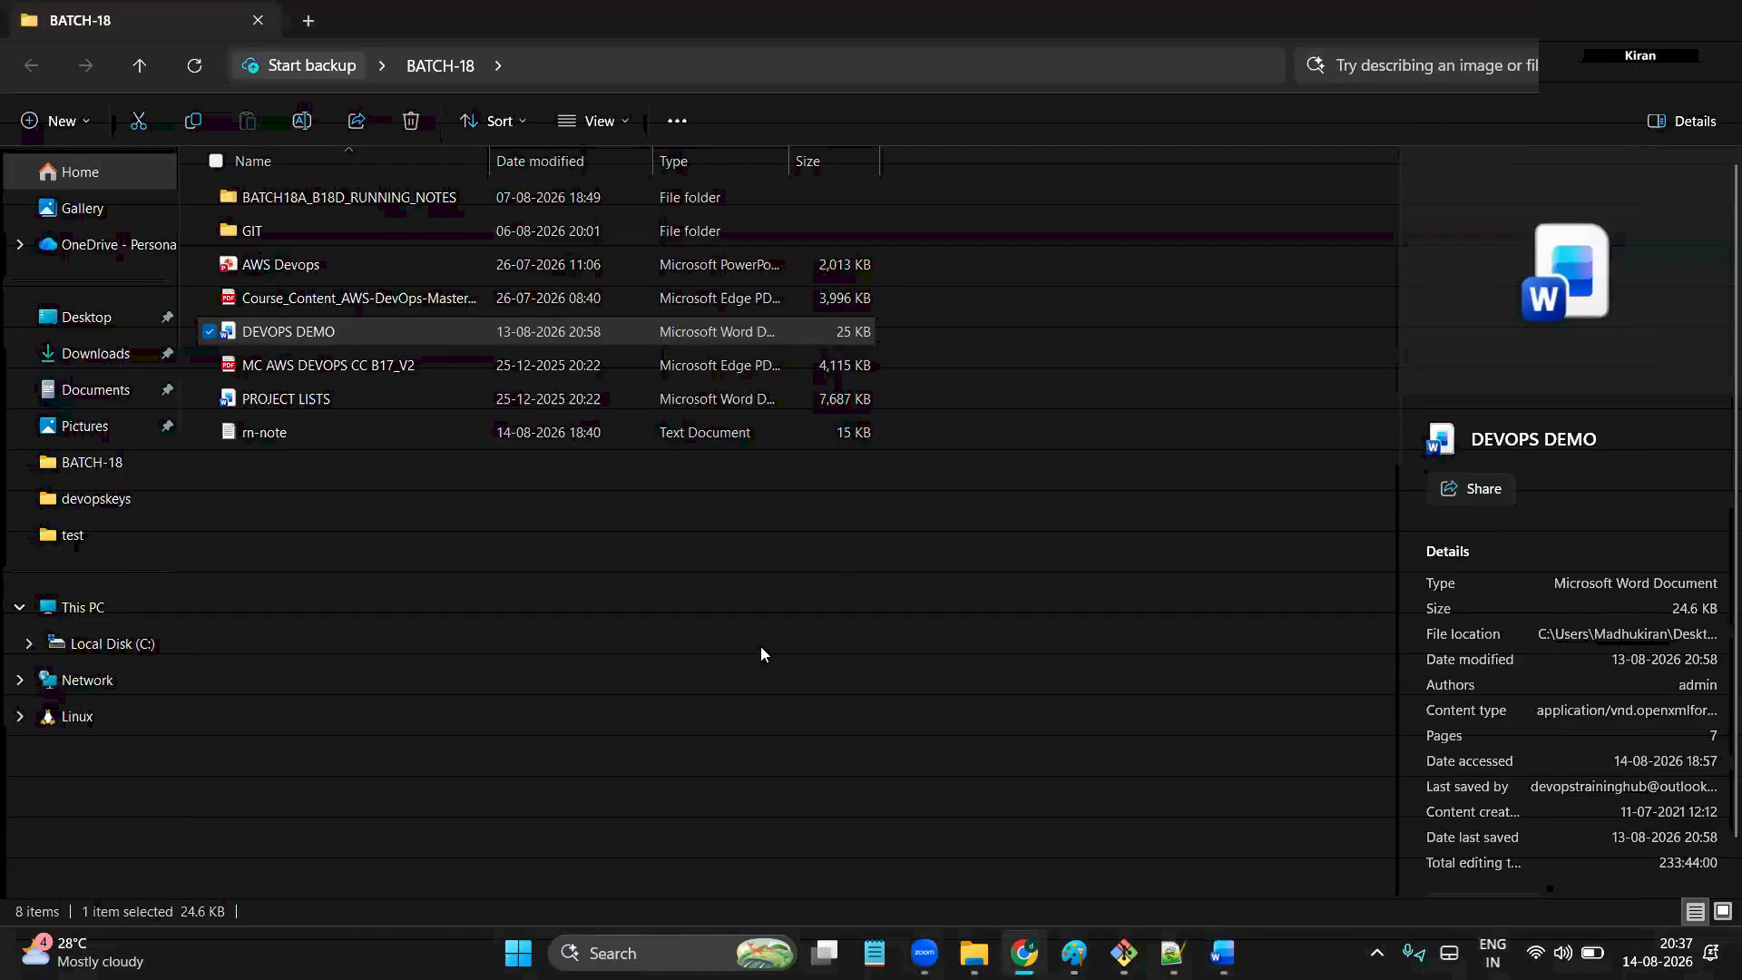
left_click(761, 647)
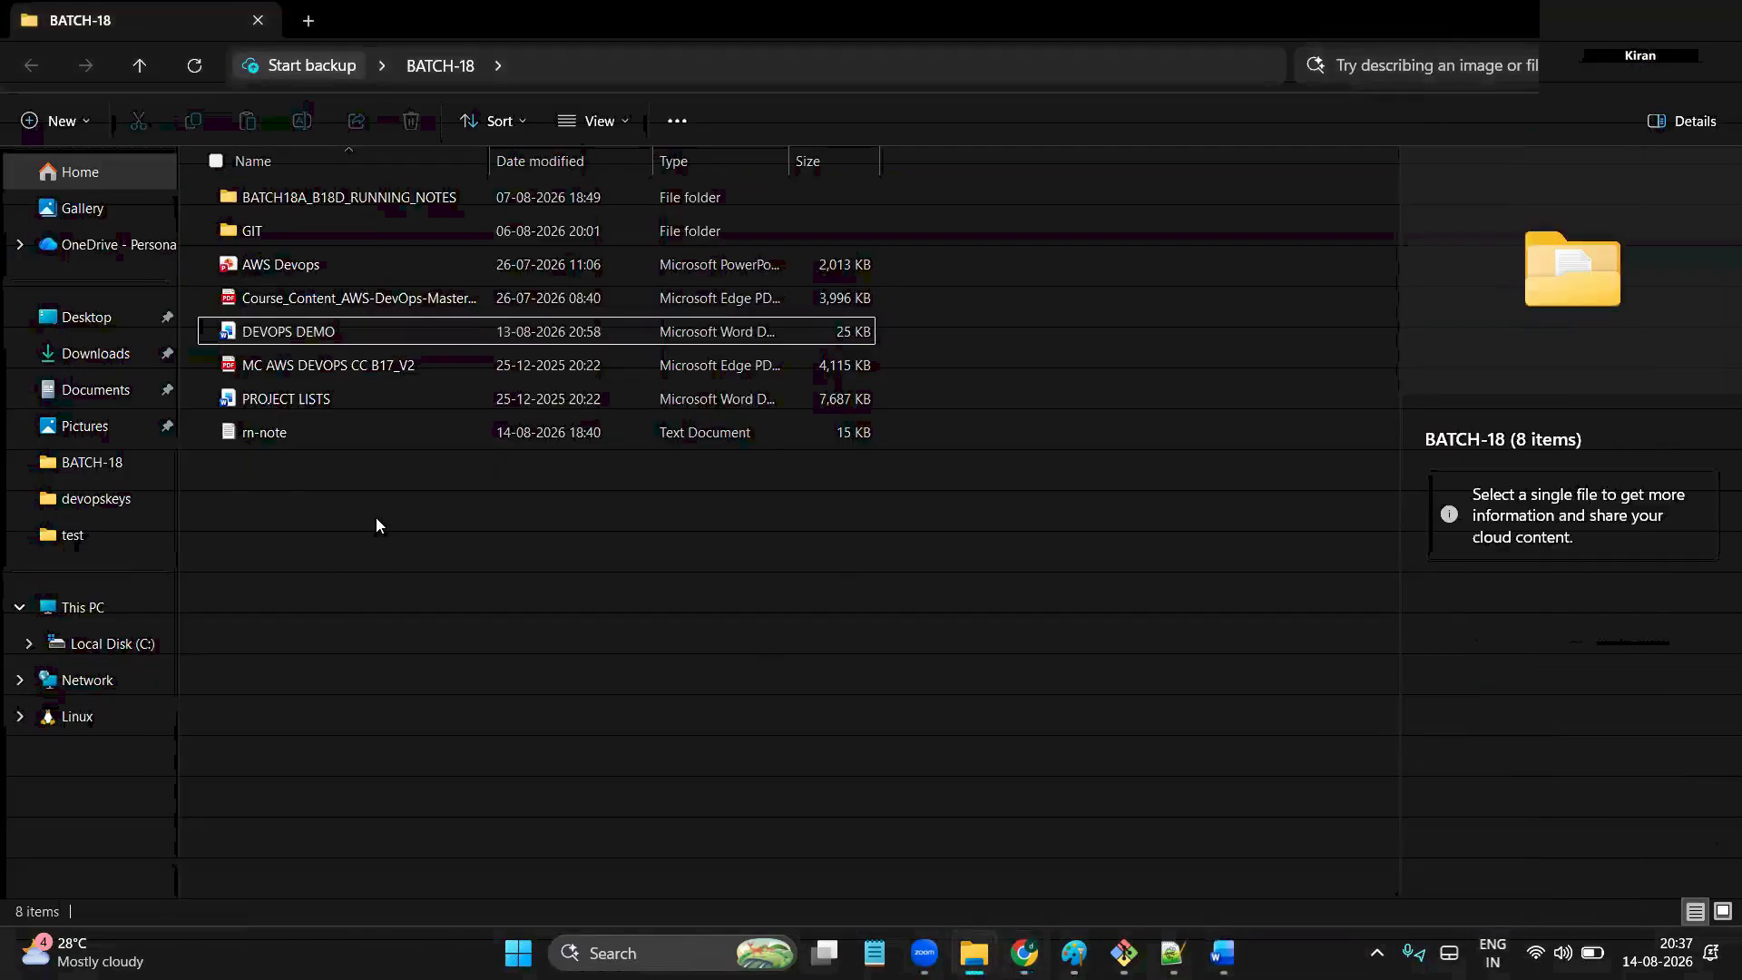
left_click(396, 300)
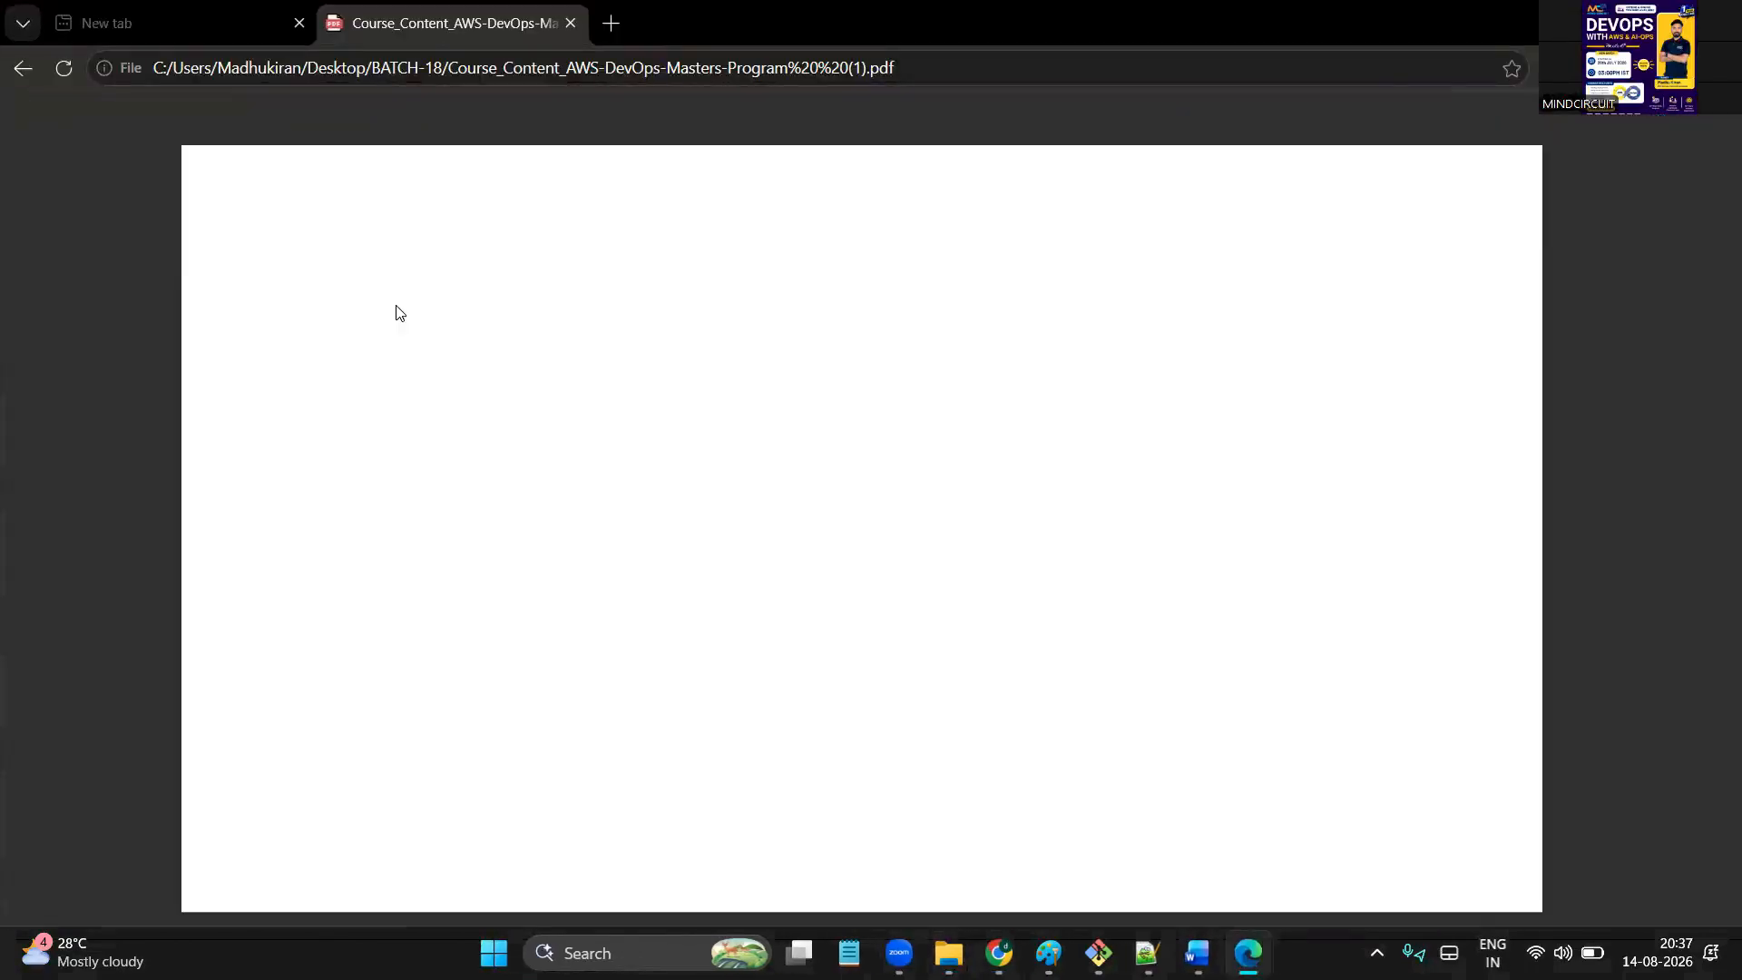
Page through the 20-page course-content PDF to Module 12, Linux — The Foundation of DevOps
scroll(477, 456, "down", 6)
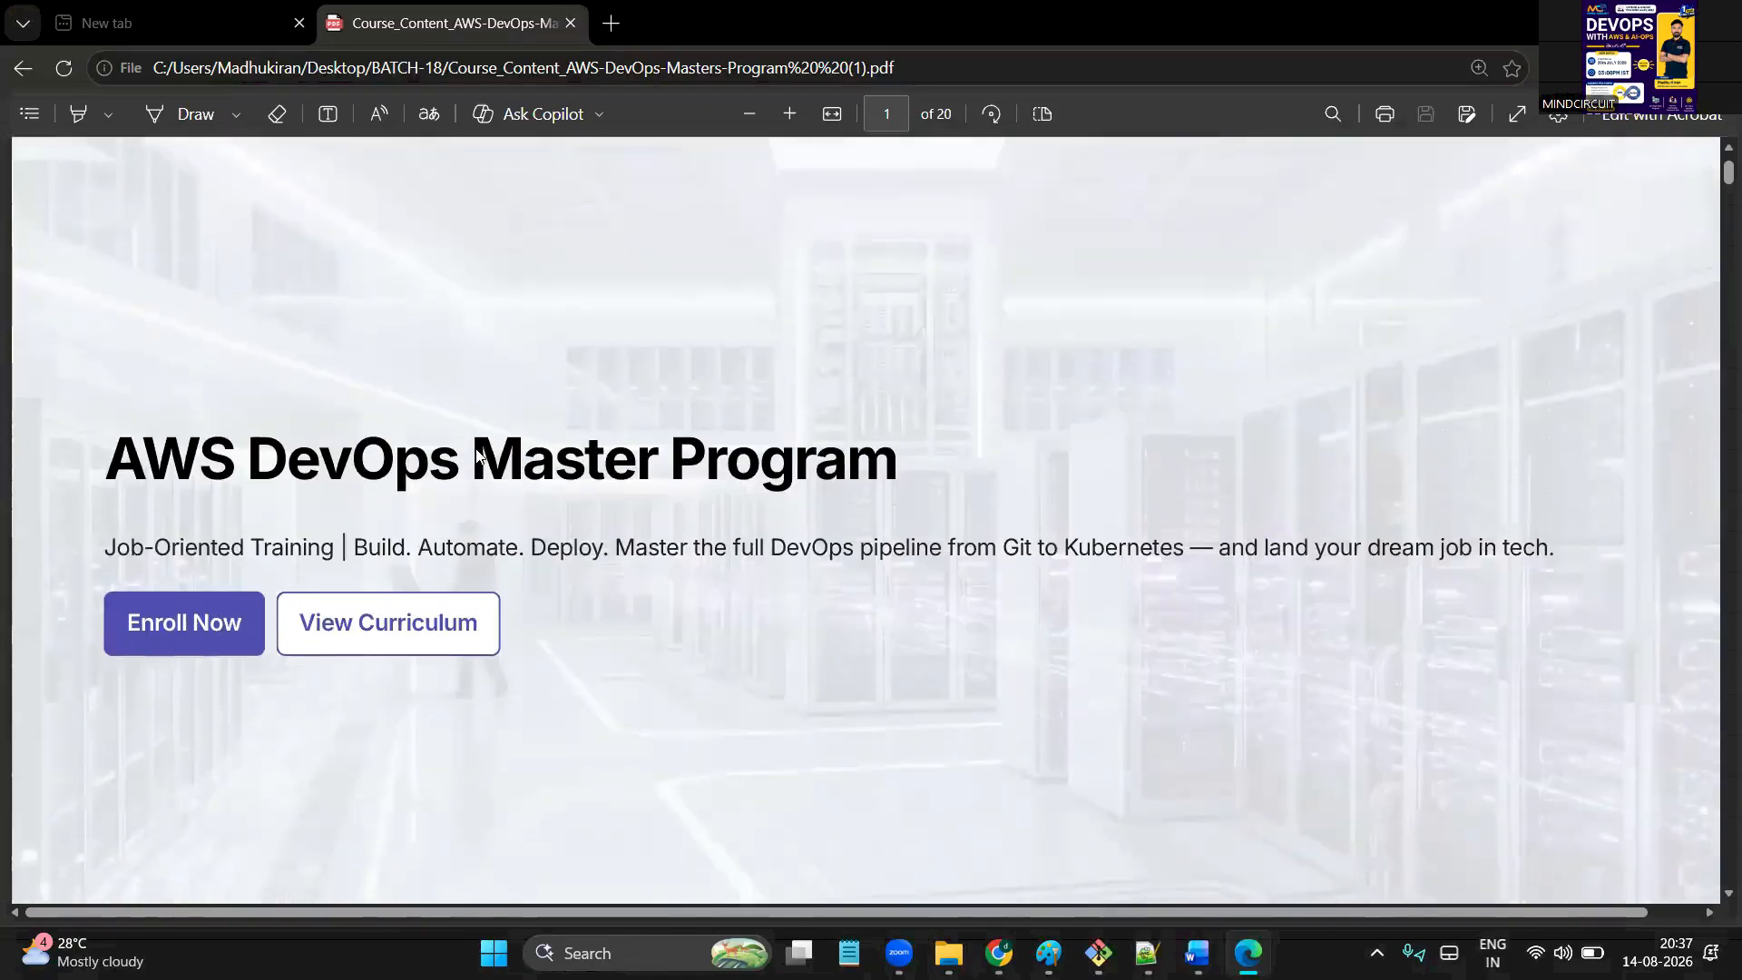
scroll(479, 455, "down", 8)
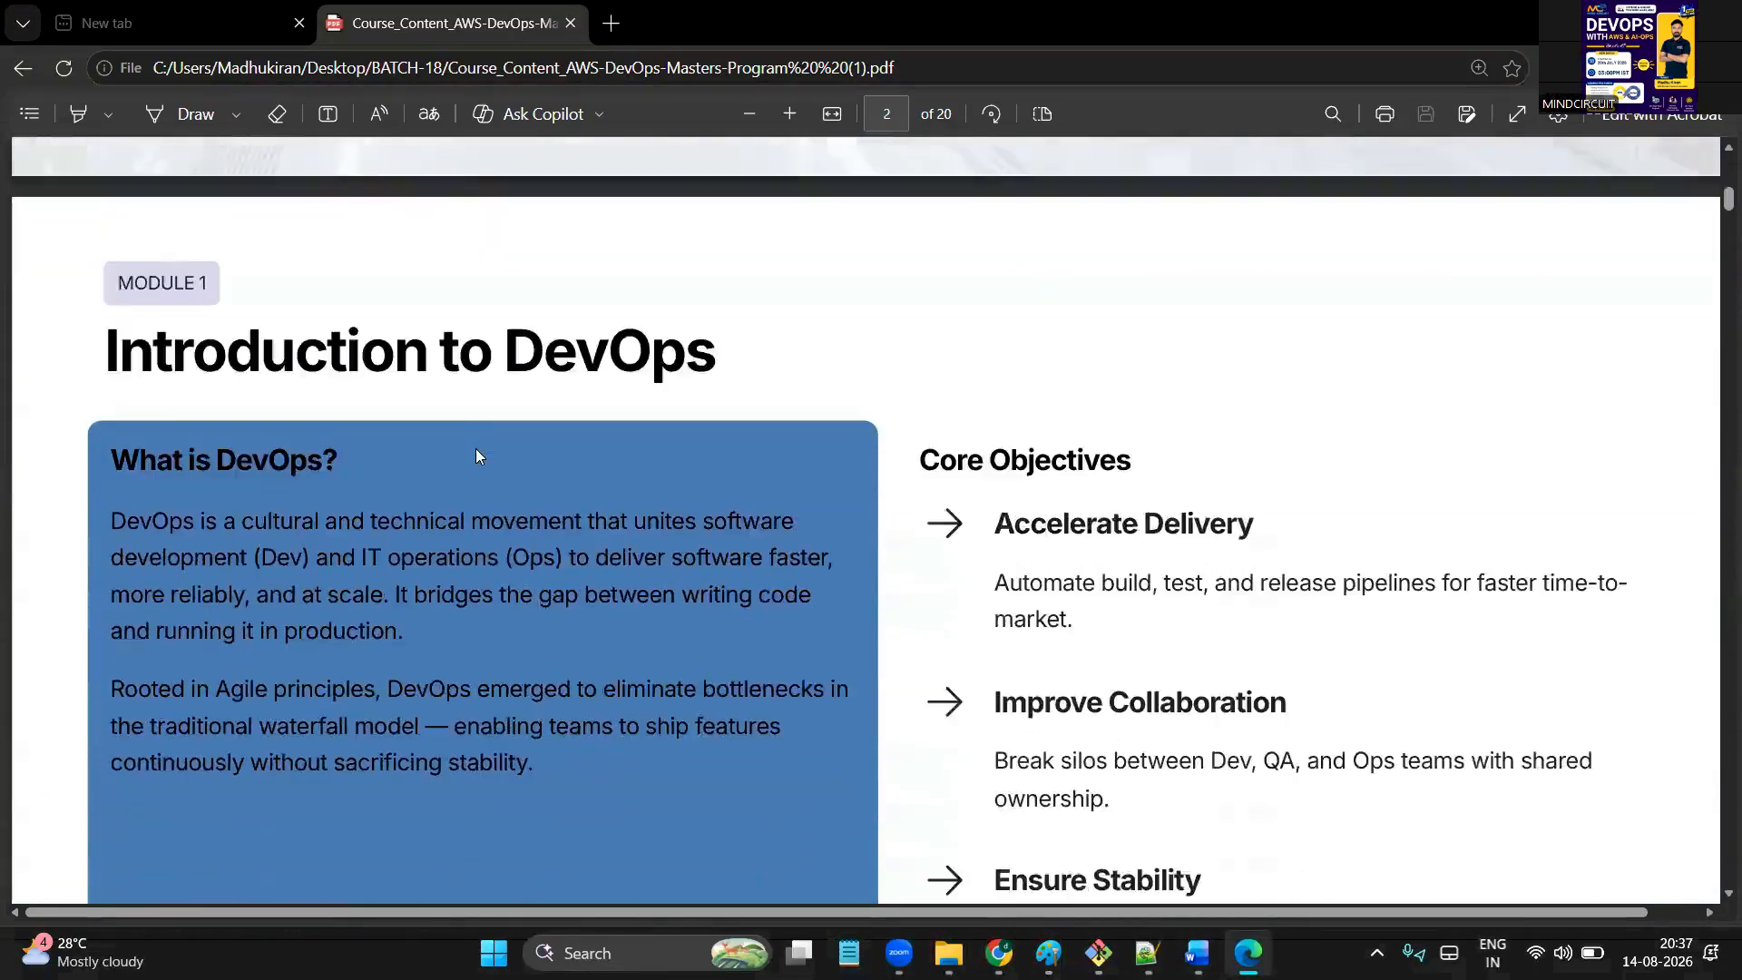
scroll(479, 456, "down", 15)
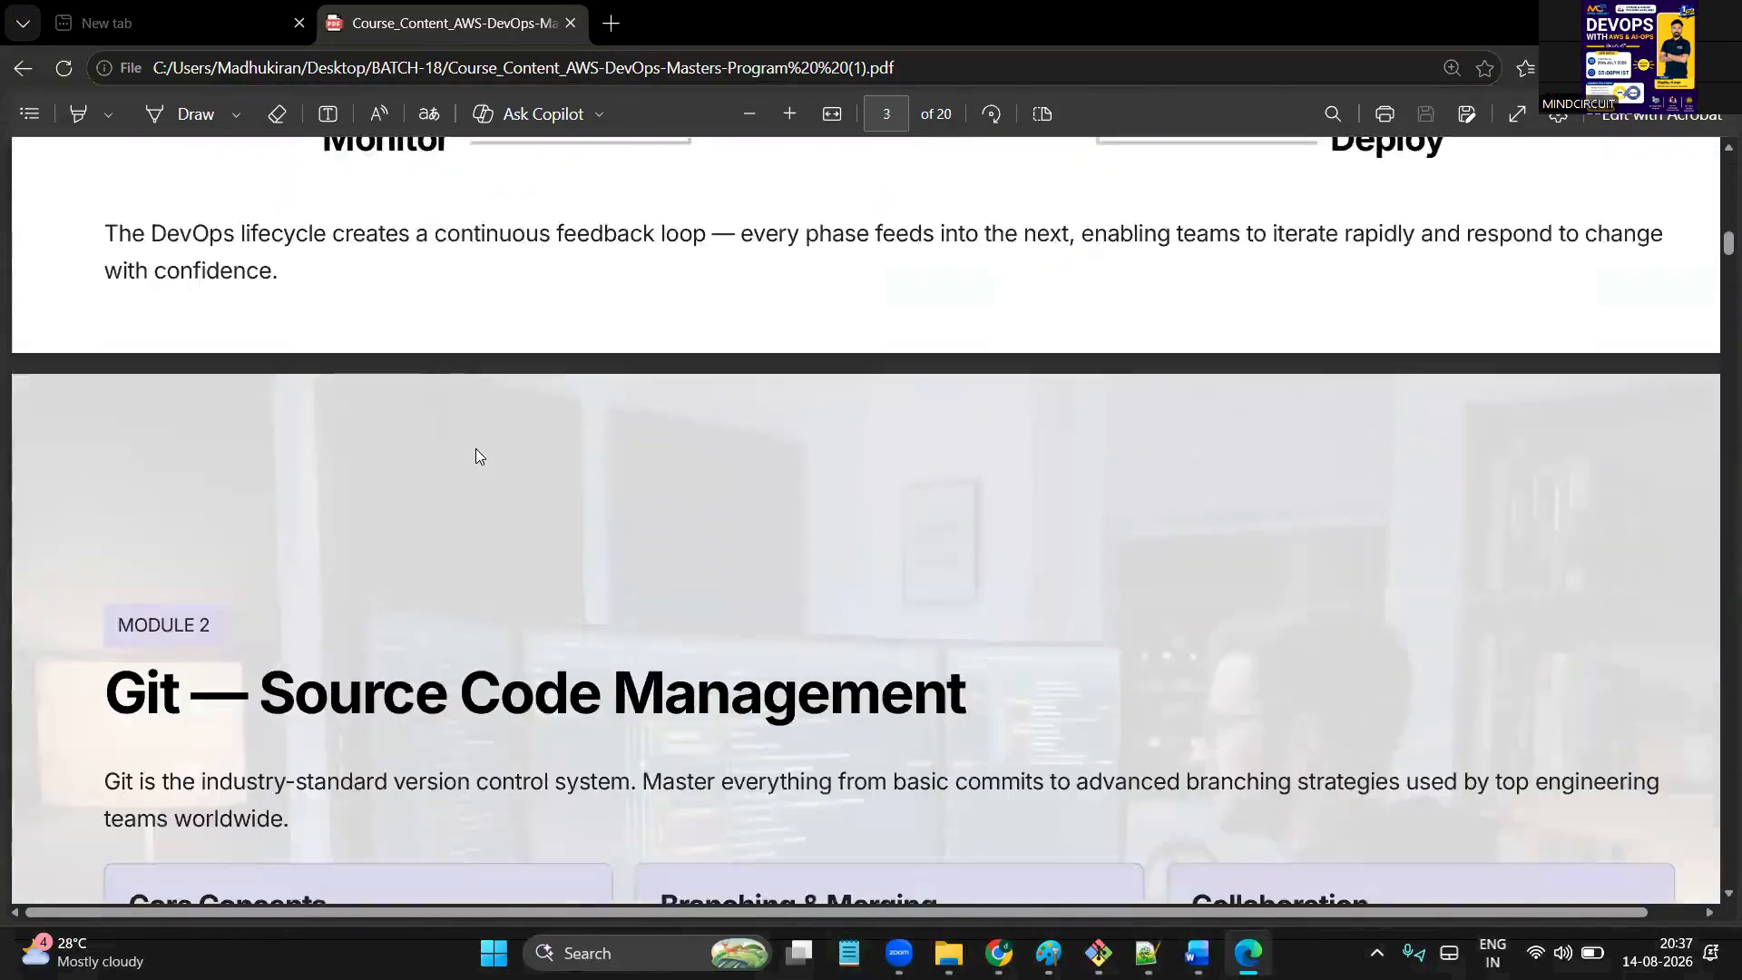
scroll(478, 456, "down", 10)
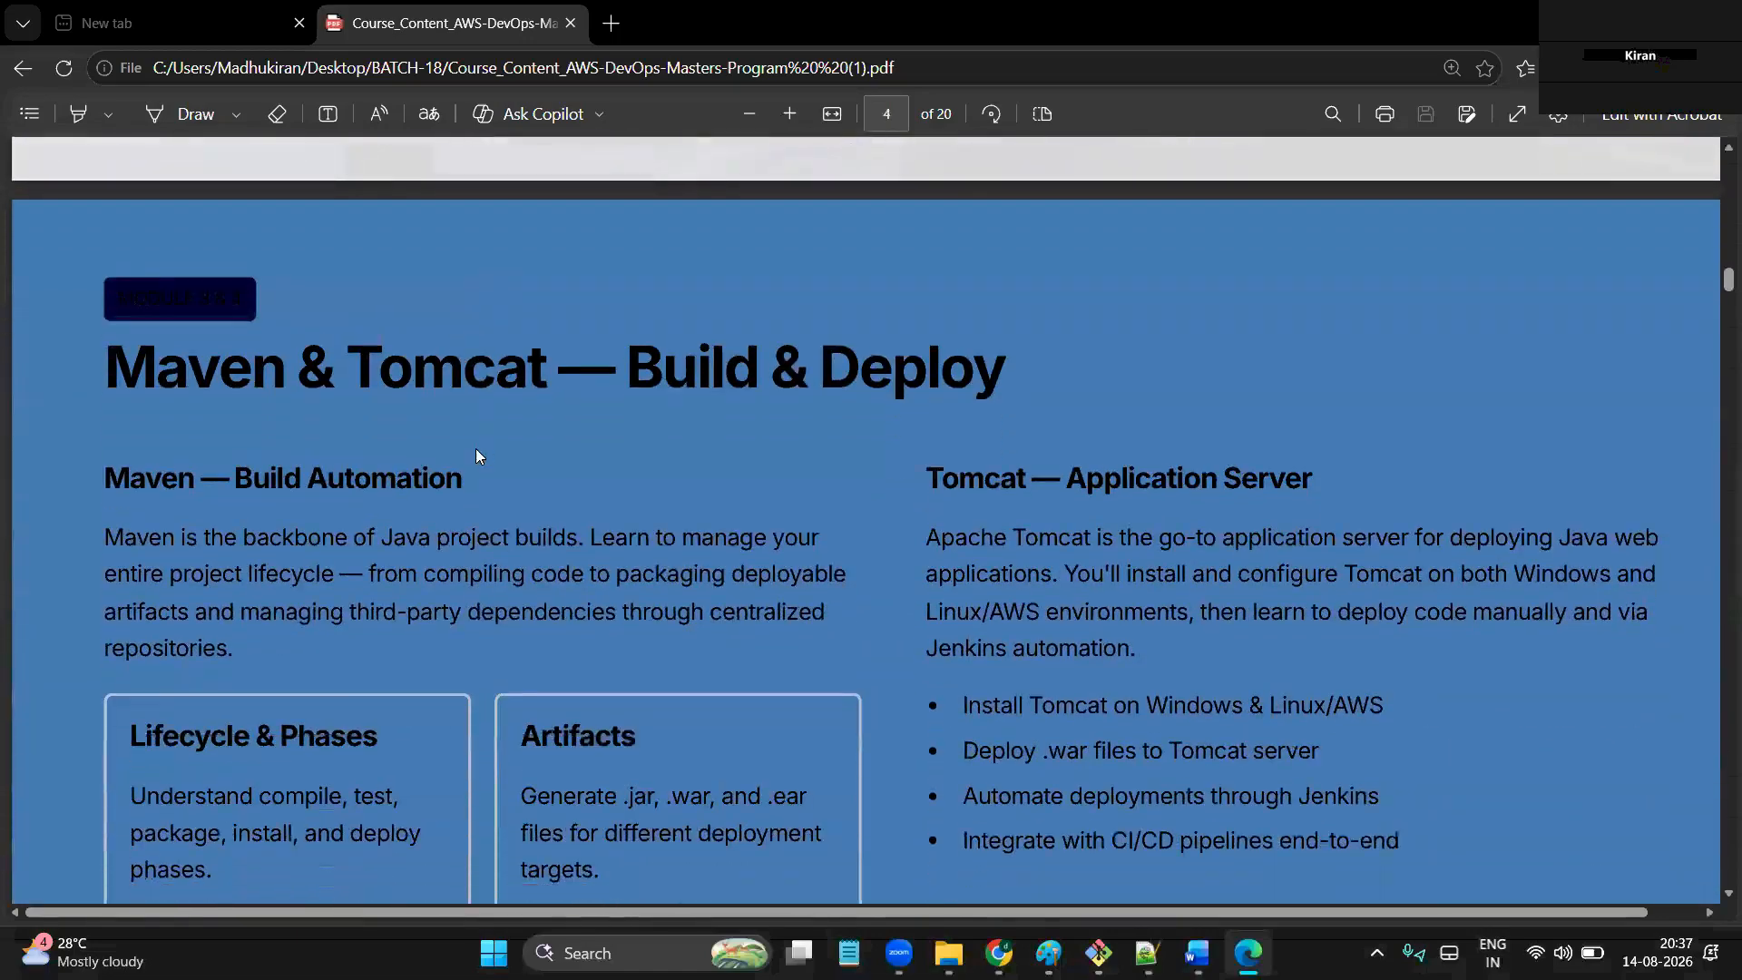
scroll(479, 456, "down", 12)
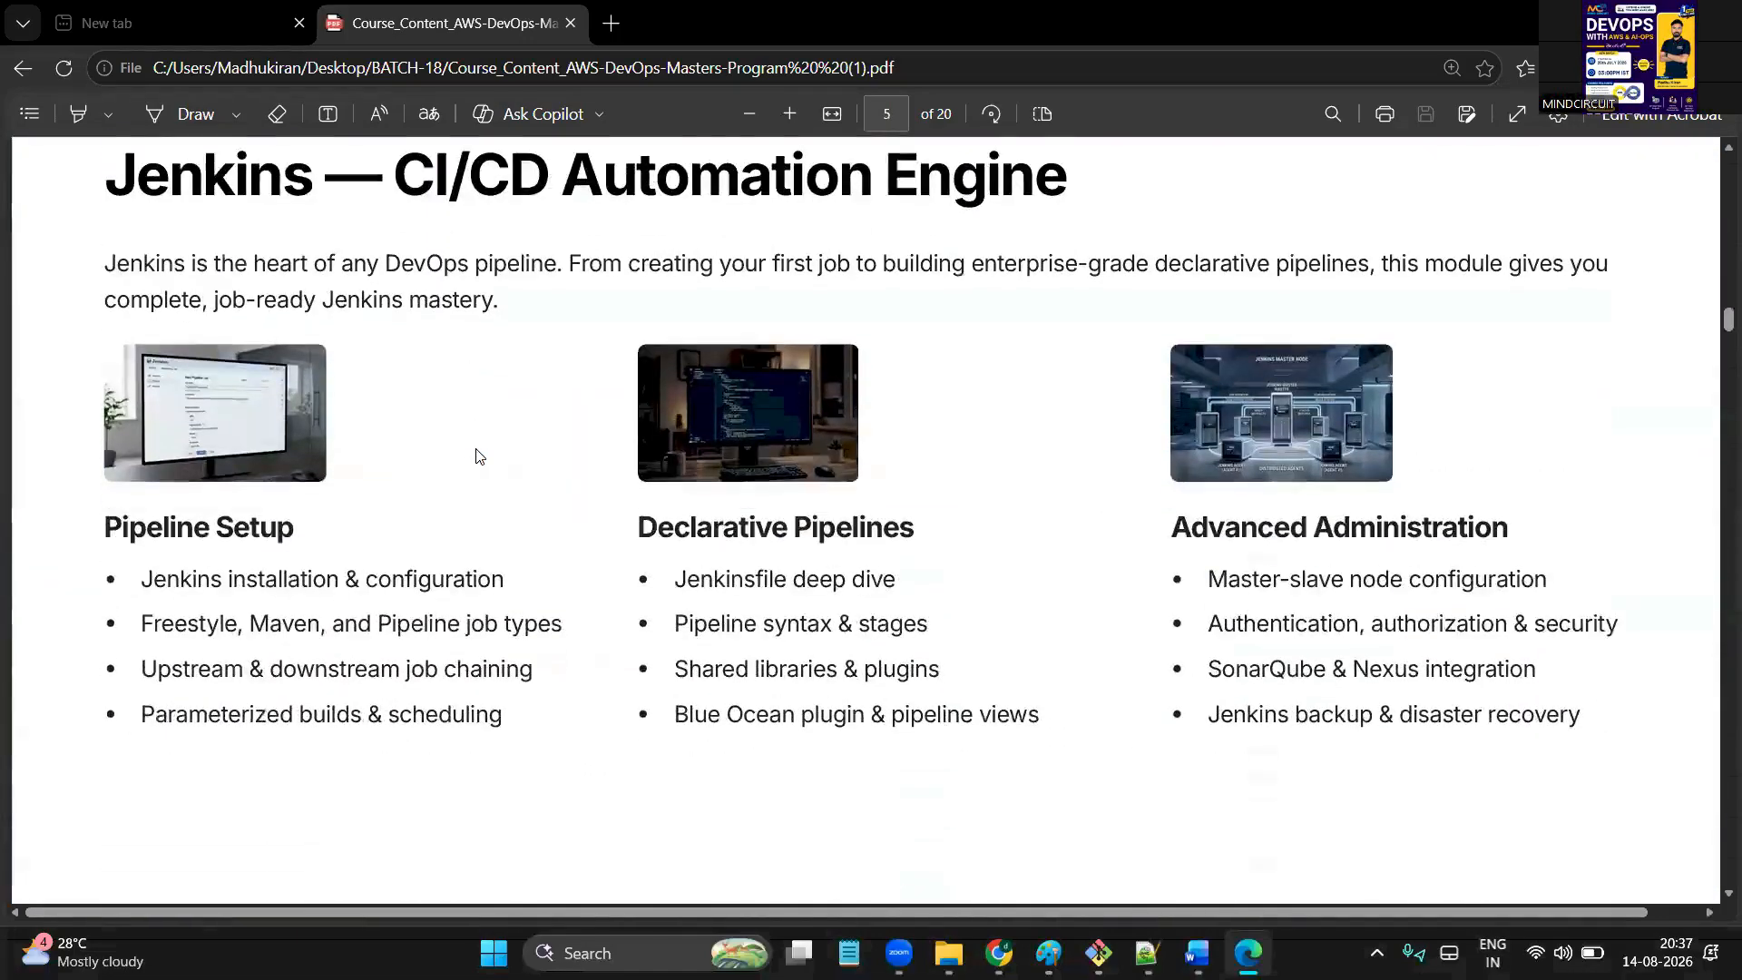
scroll(479, 455, "down", 12)
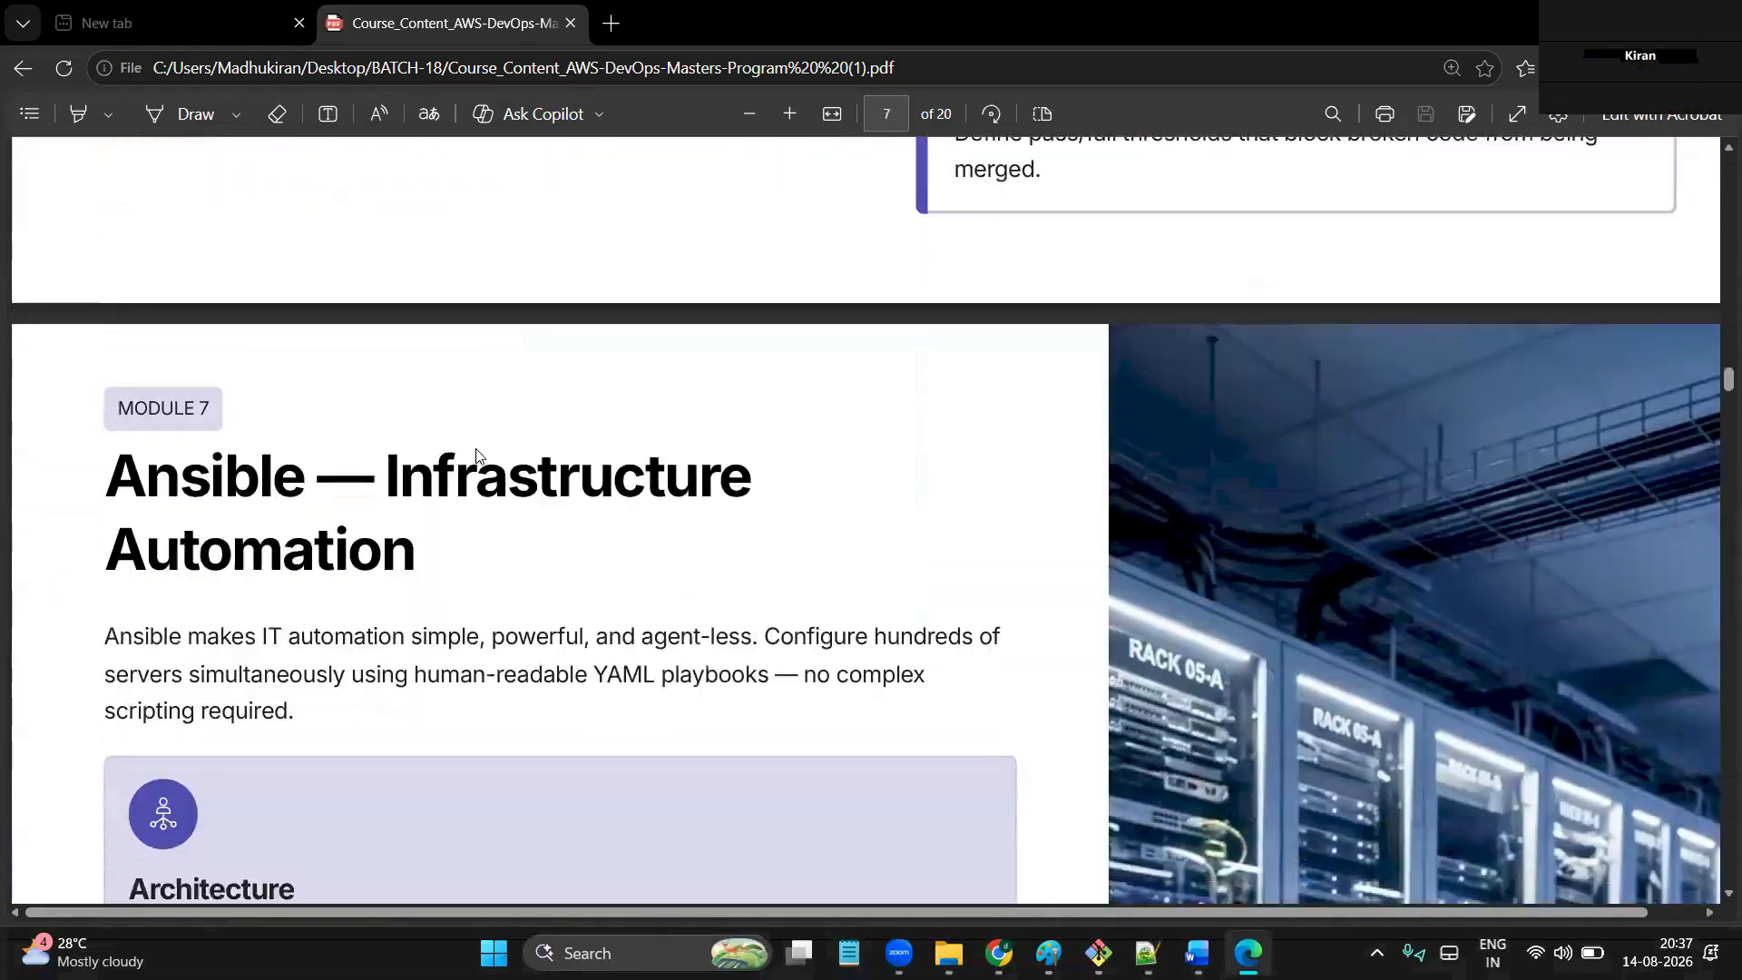
scroll(475, 449, "down", 18)
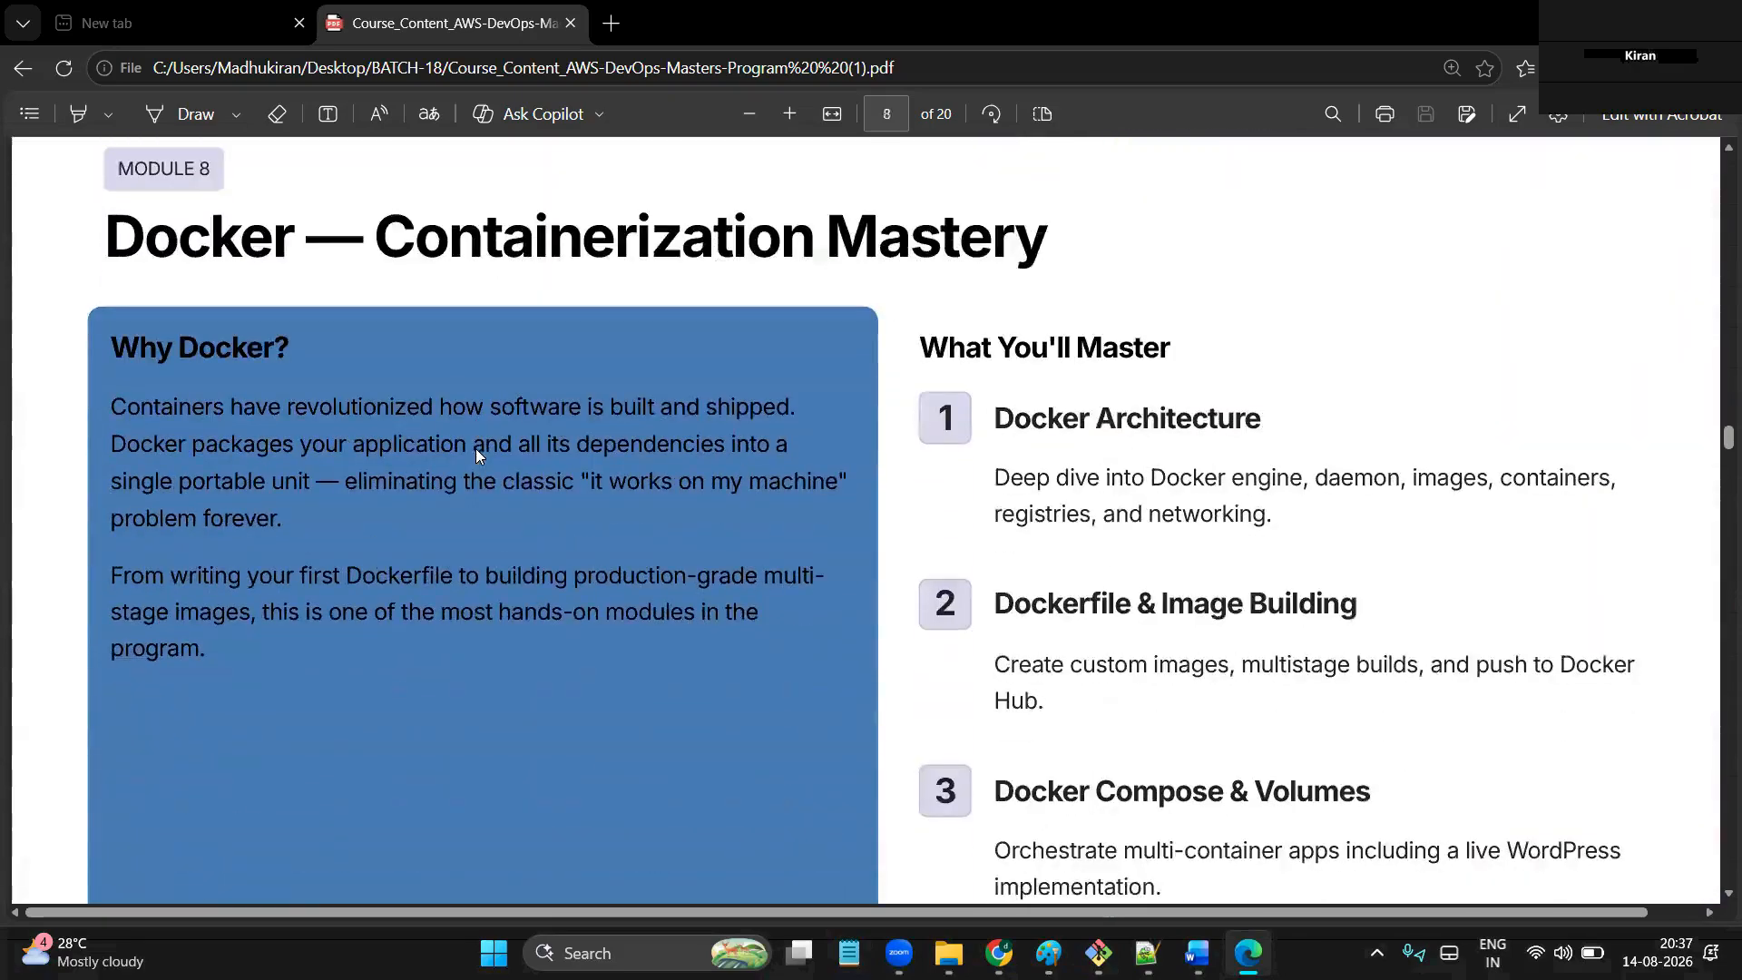
scroll(475, 448, "down", 9)
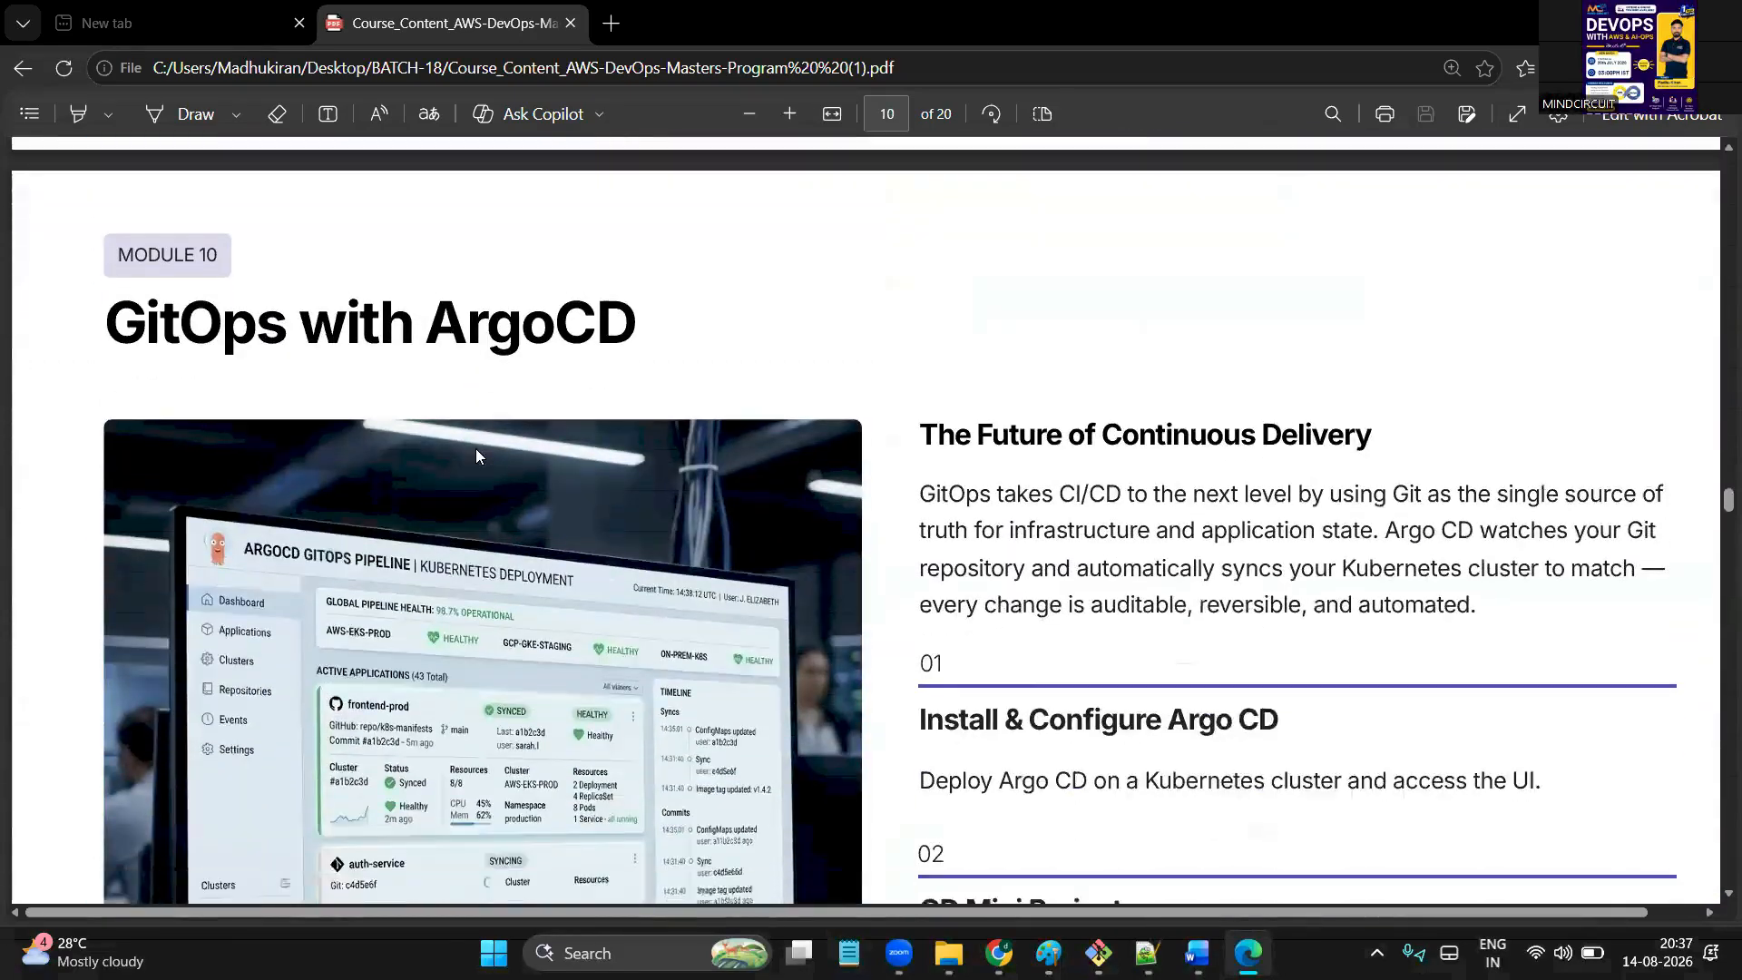
scroll(479, 456, "down", 10)
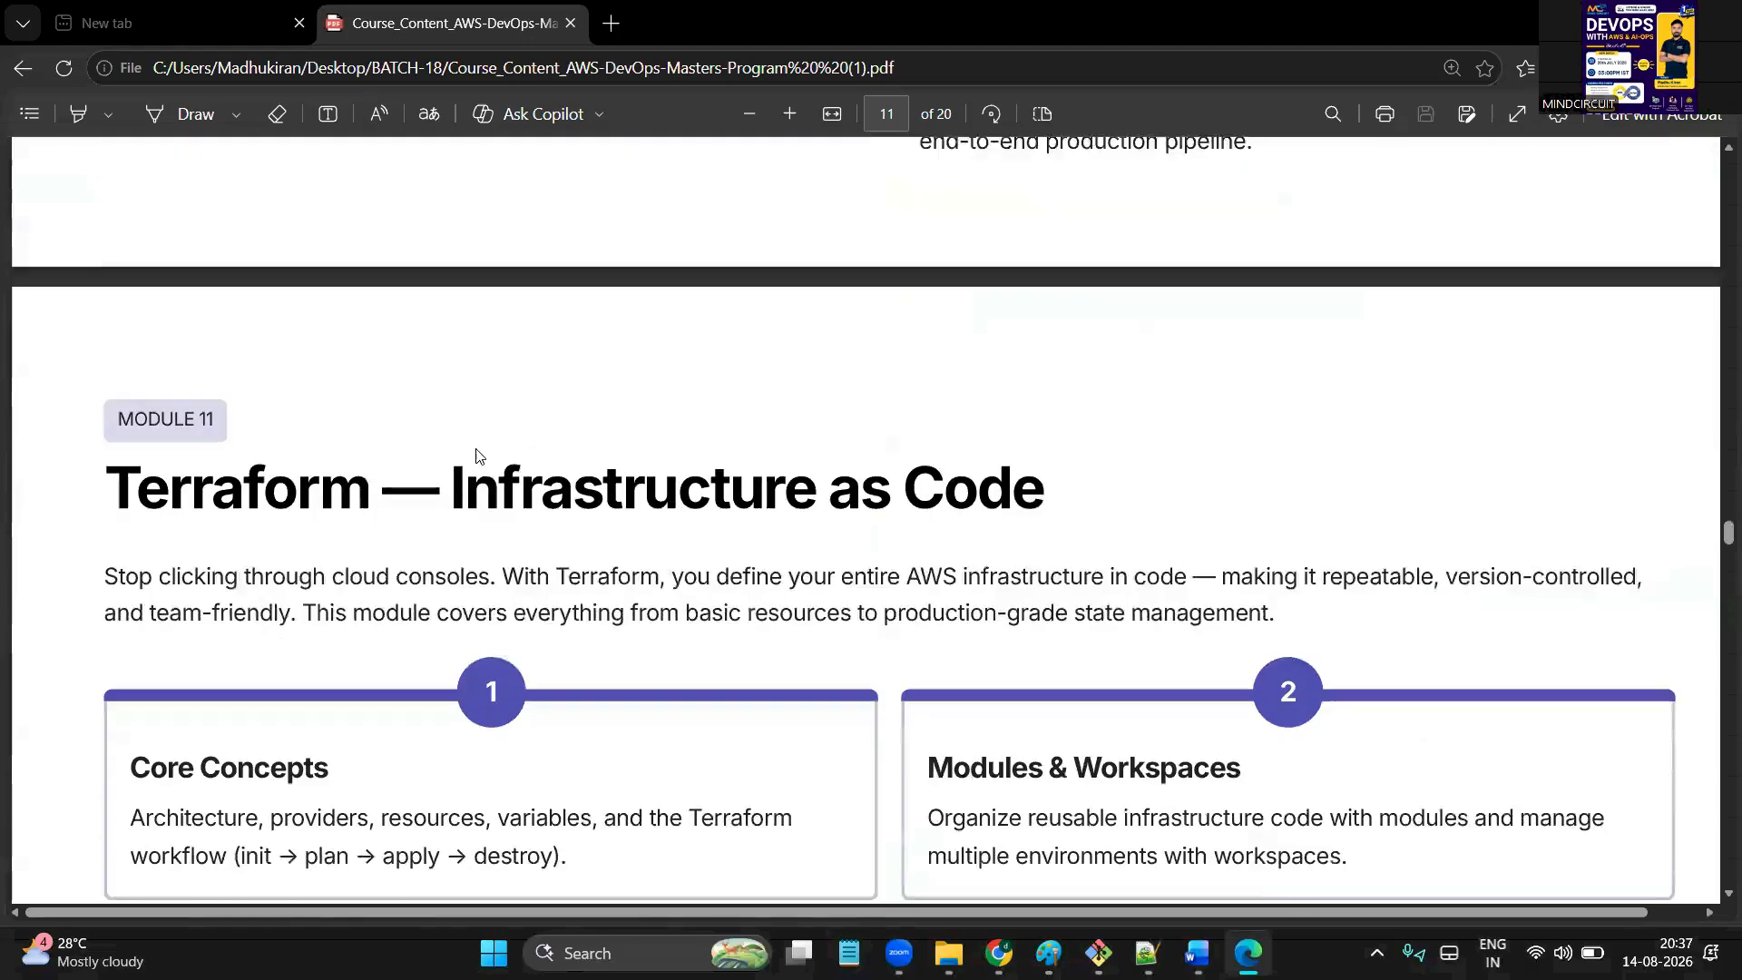
scroll(479, 456, "down", 6)
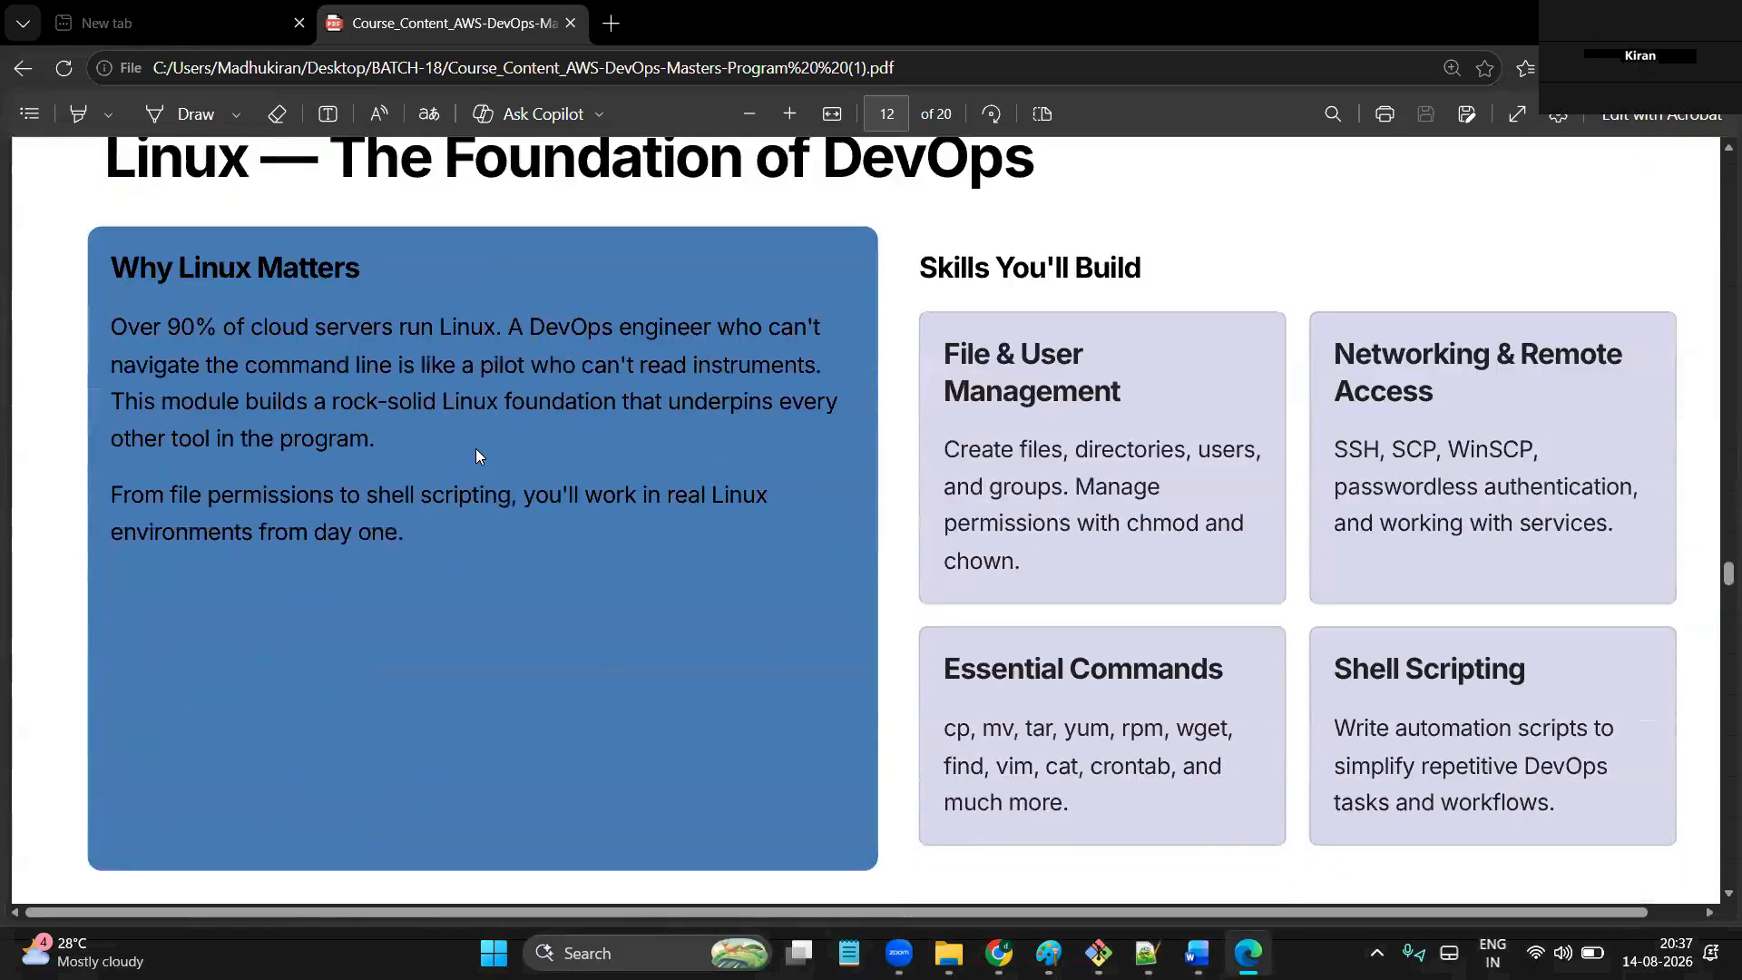
scroll(479, 456, "up", 1)
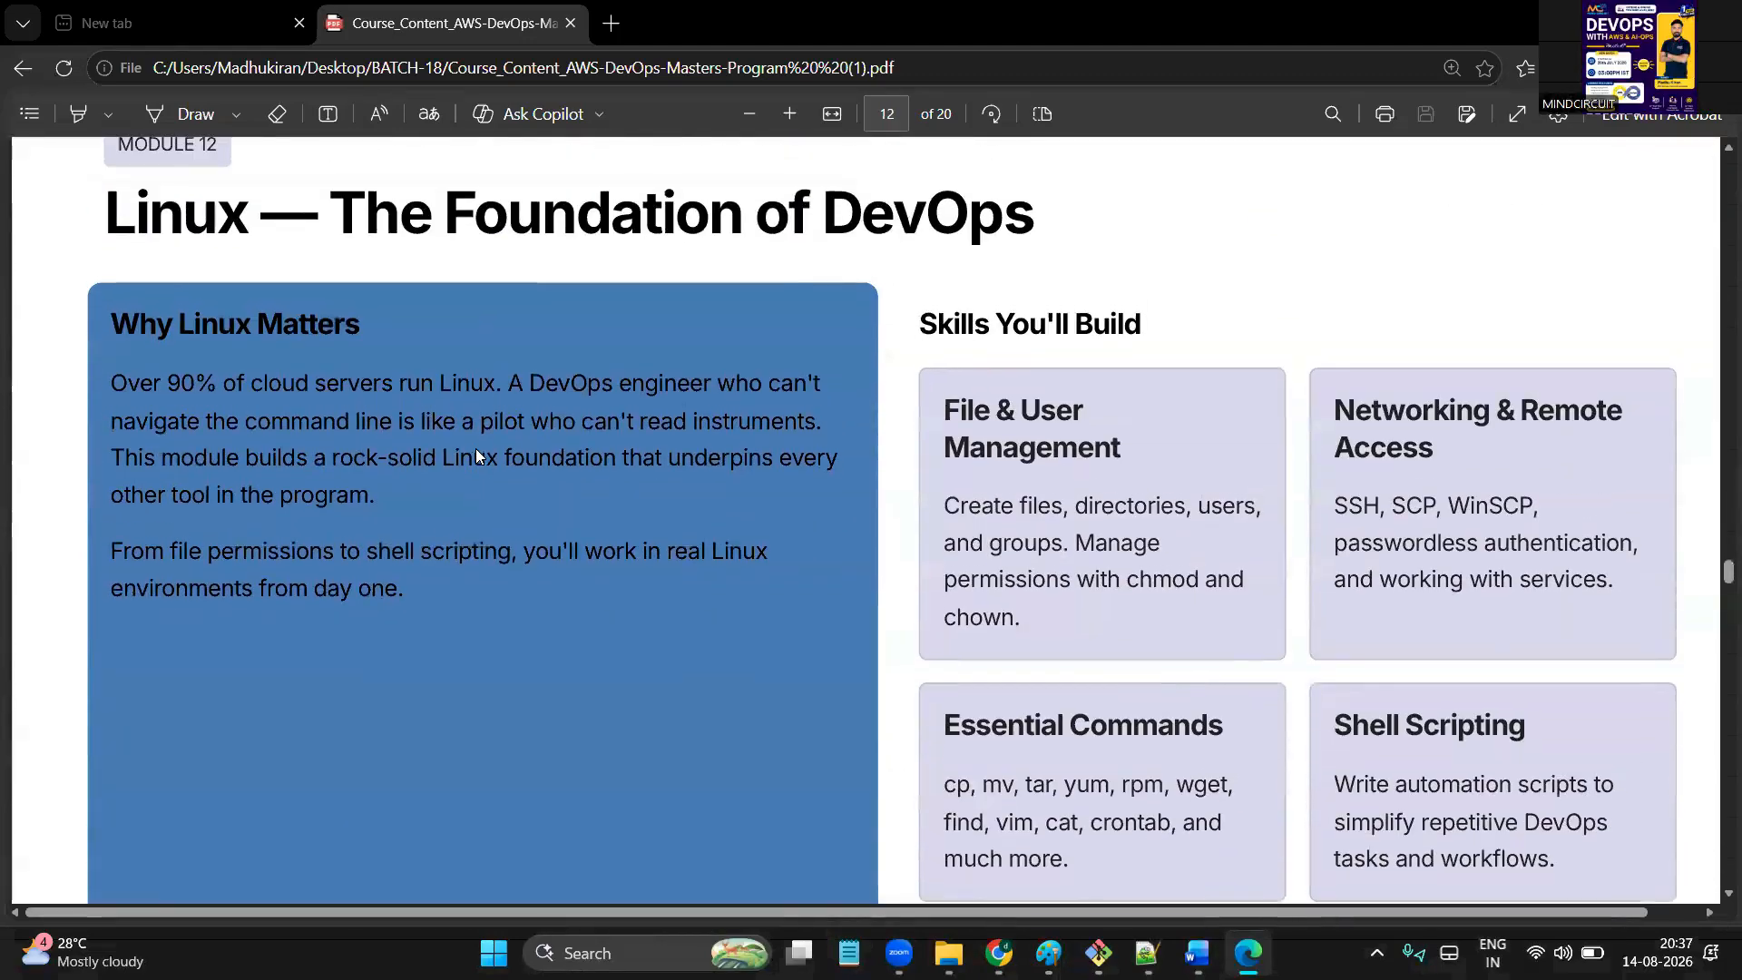